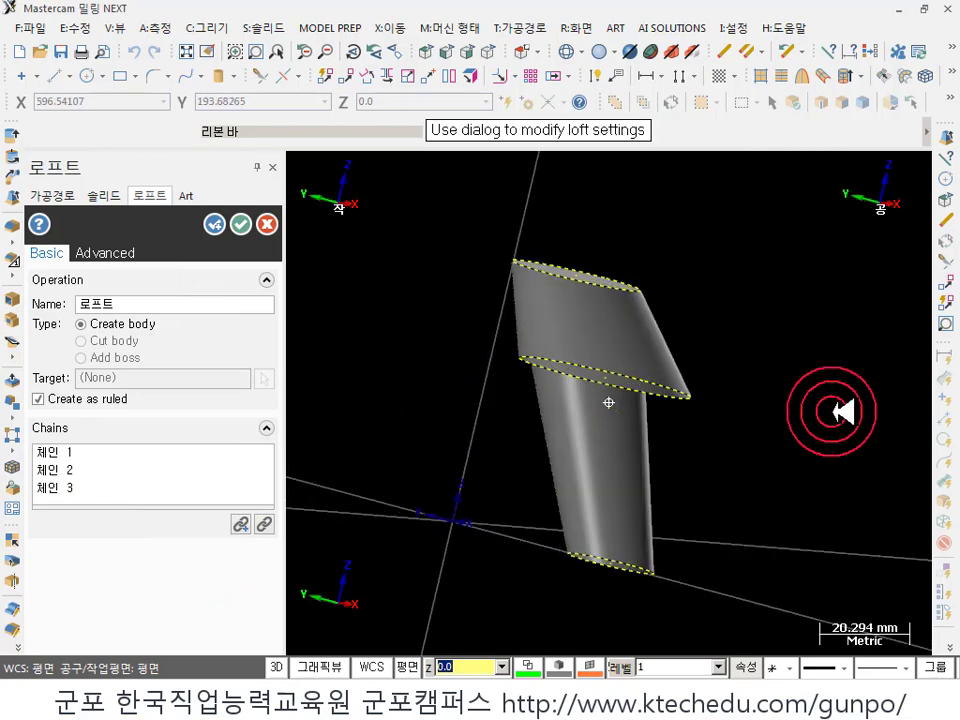
- Check which circle each of the three loft chains refers to, and try to reorder the chains in the list
click(210, 453)
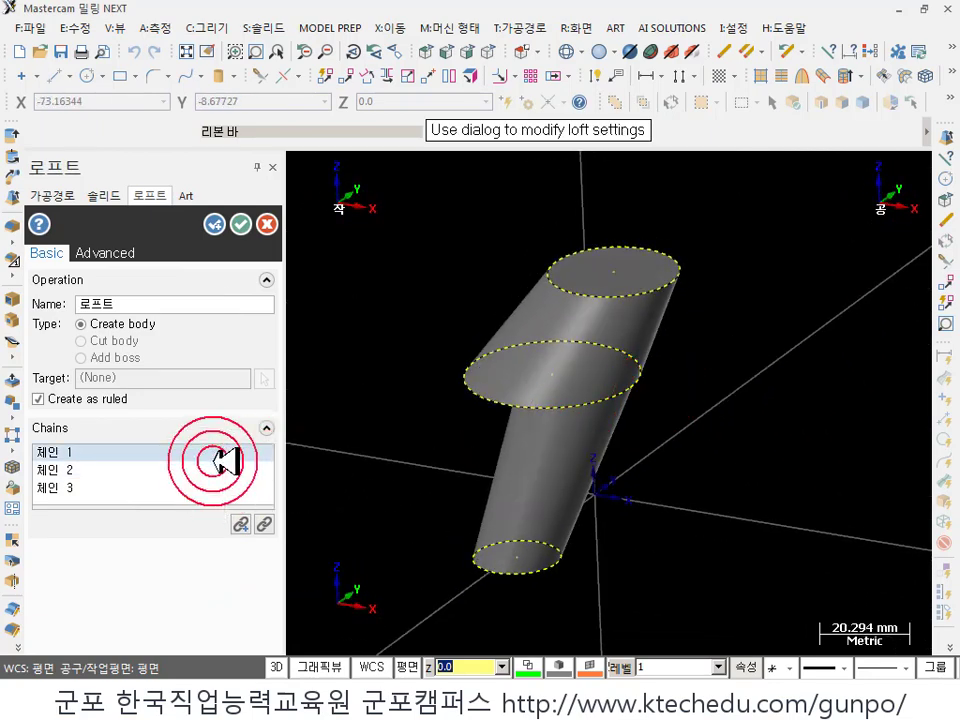
click(86, 468)
shift+click(82, 487)
click(68, 488)
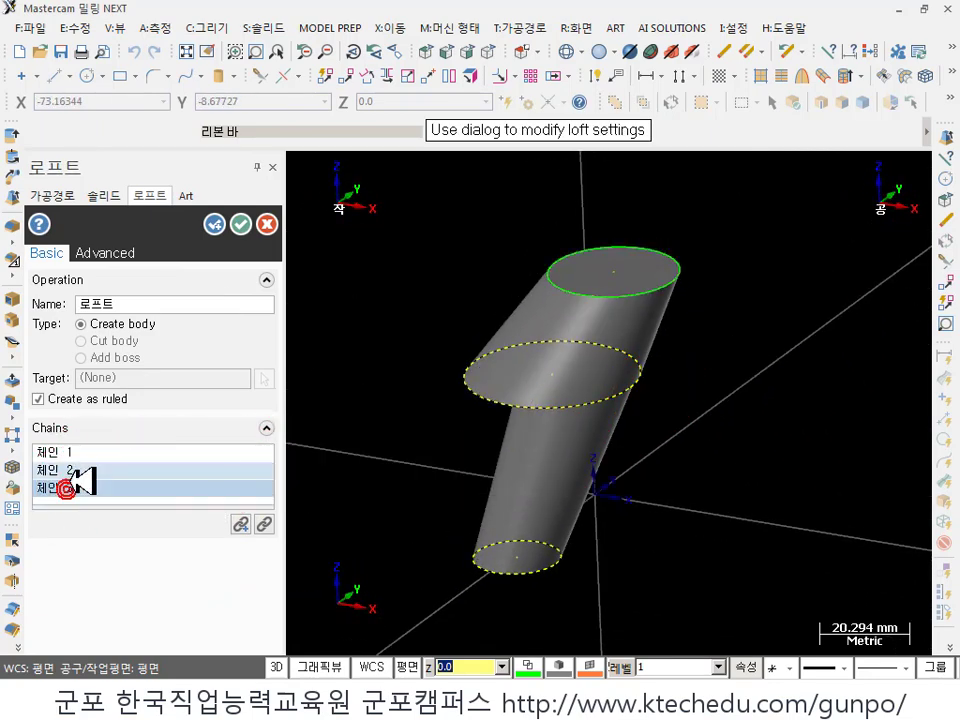
click(78, 487)
drag(88, 452, 47, 487)
click(94, 453)
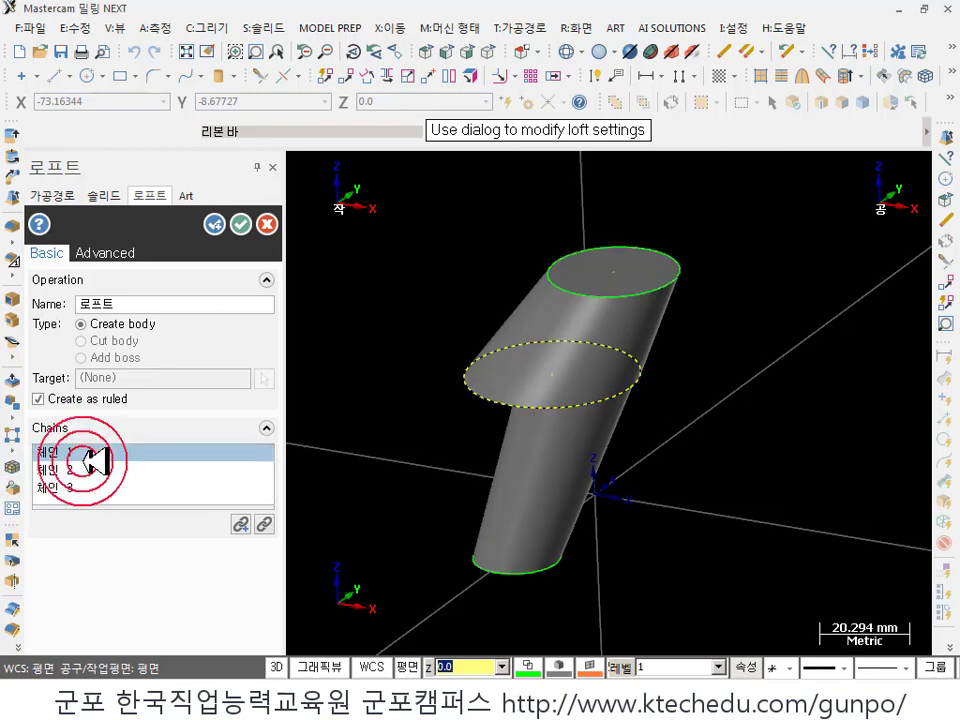
shift+click(98, 466)
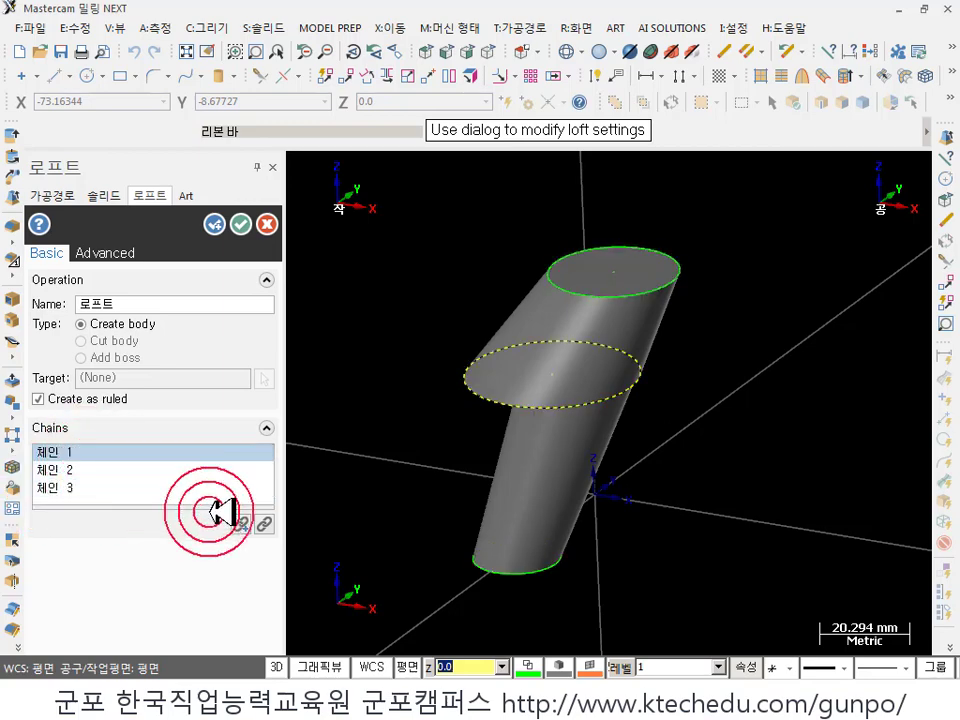
- Rechain the loft through the bottom, middle and top circles in that order, and create it as a ruled body
click(264, 523)
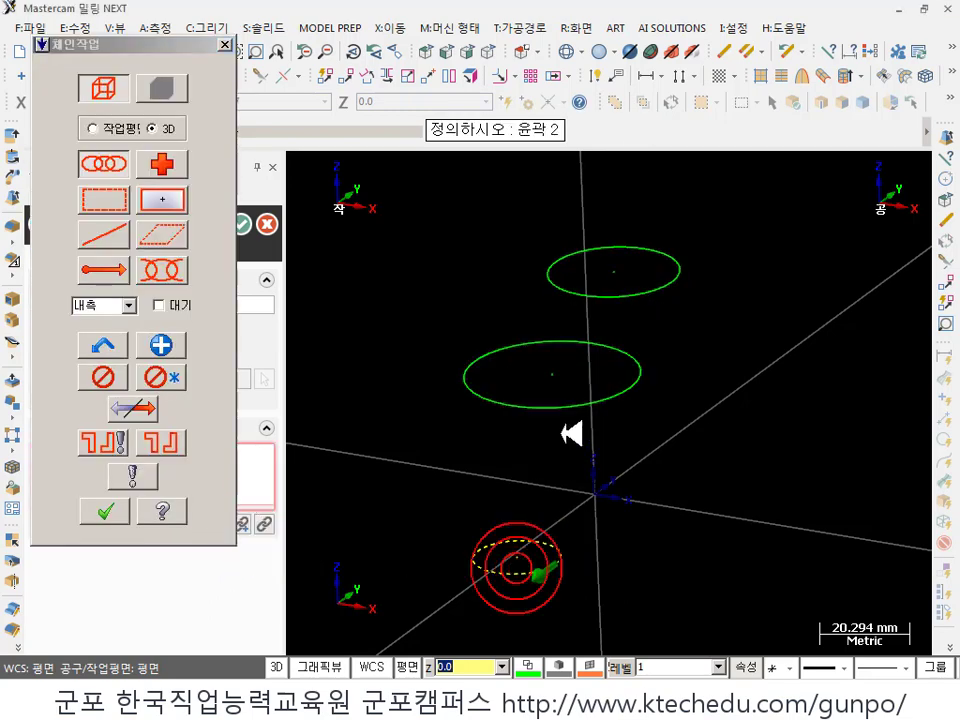
click(612, 398)
click(98, 508)
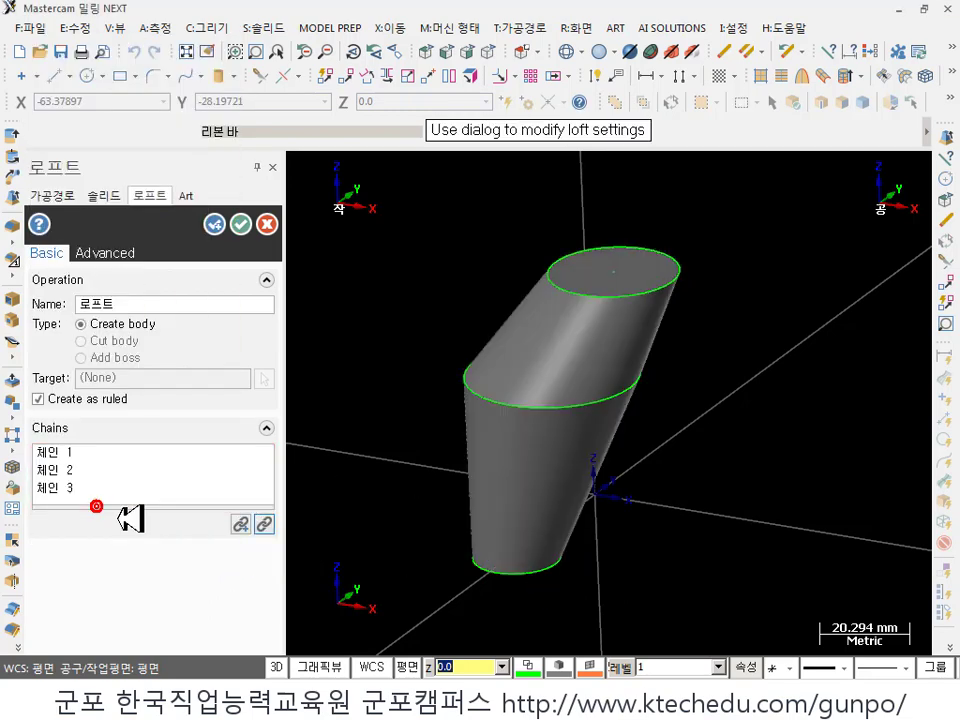
scroll(586, 437, up, 4)
middle_drag(798, 469, 565, 240)
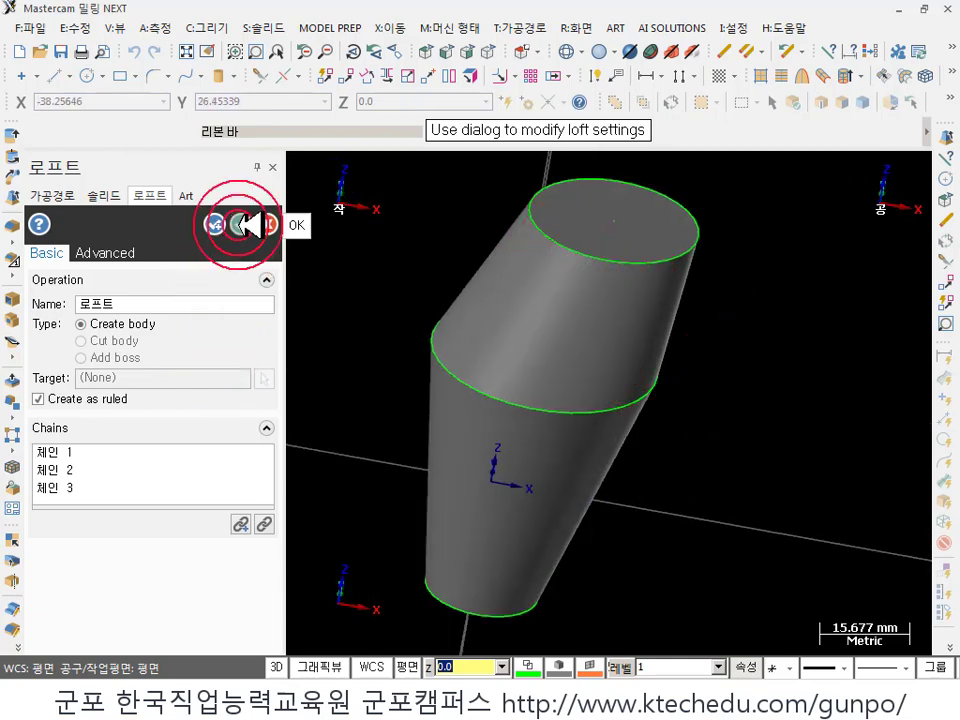
click(240, 223)
mouse_move(529, 291)
middle_down()
mouse_move(797, 409)
mouse_move(754, 377)
mouse_move(767, 377)
mouse_move(730, 393)
middle_up()
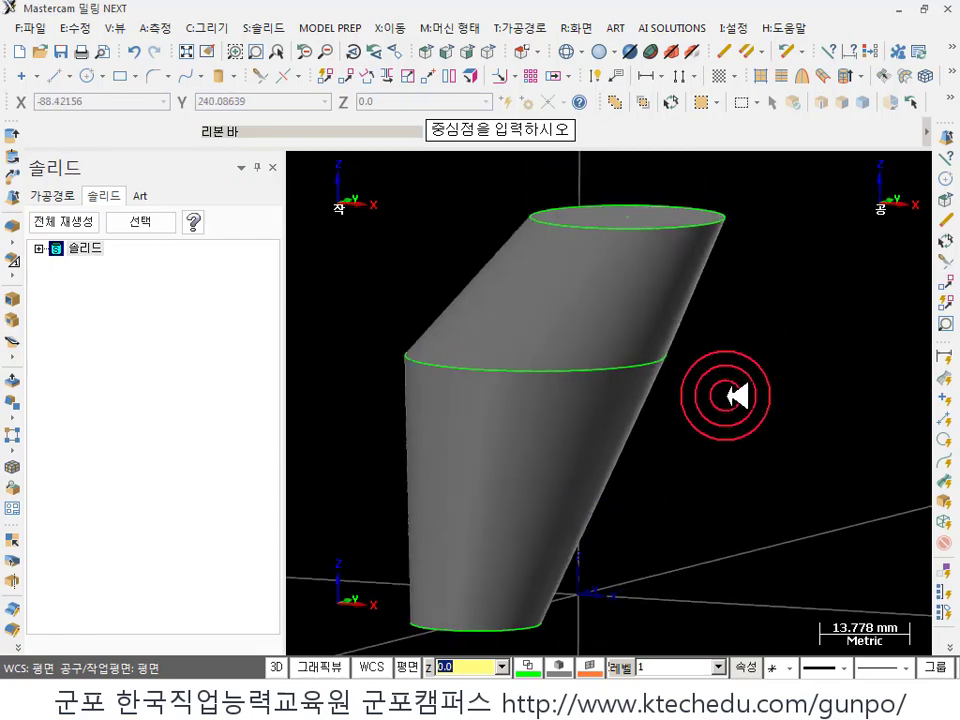
- Switch to the mastercamX(3D) PDF in Foxit Reader and read section 1.5.5 on fillets, including the constant radius description
key(alt+Tab)
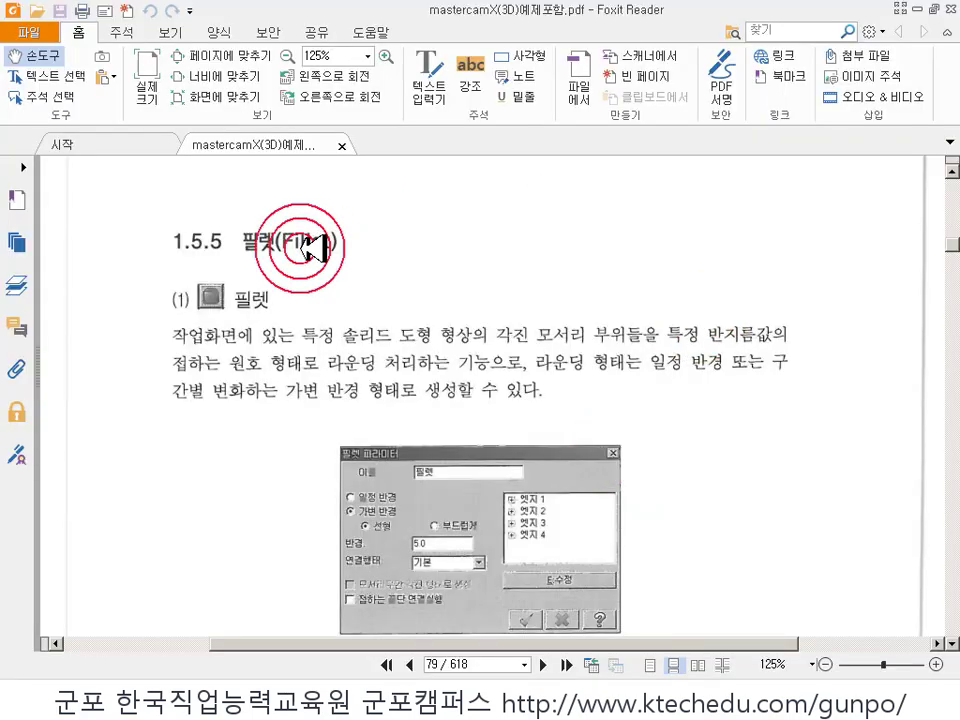
drag(392, 338, 389, 272)
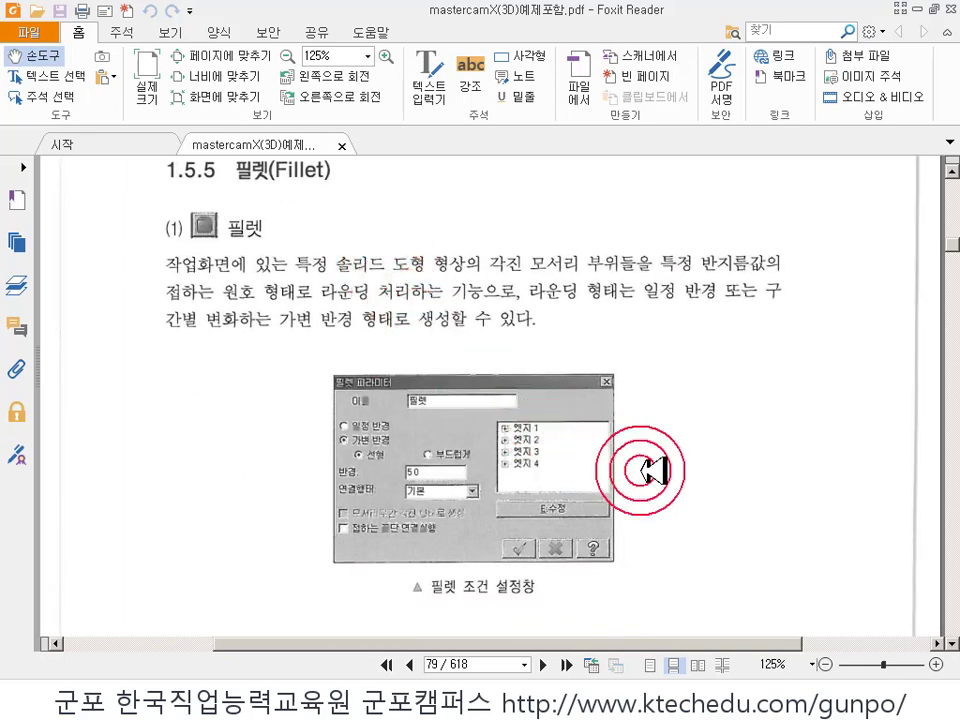
drag(637, 470, 642, 248)
scroll(645, 315, down, 1)
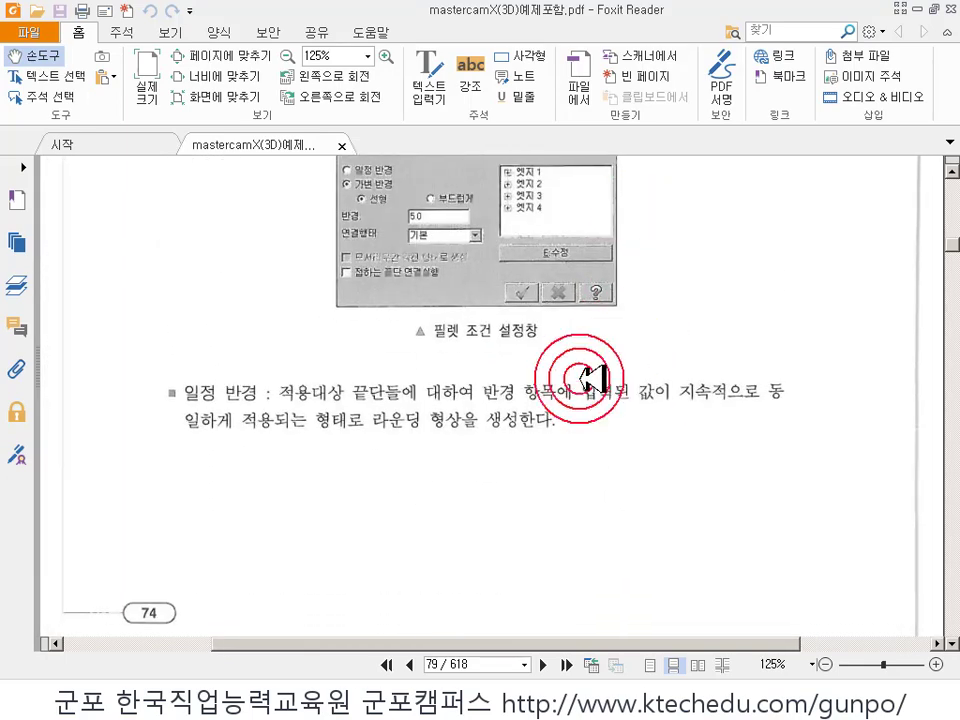
click(345, 703)
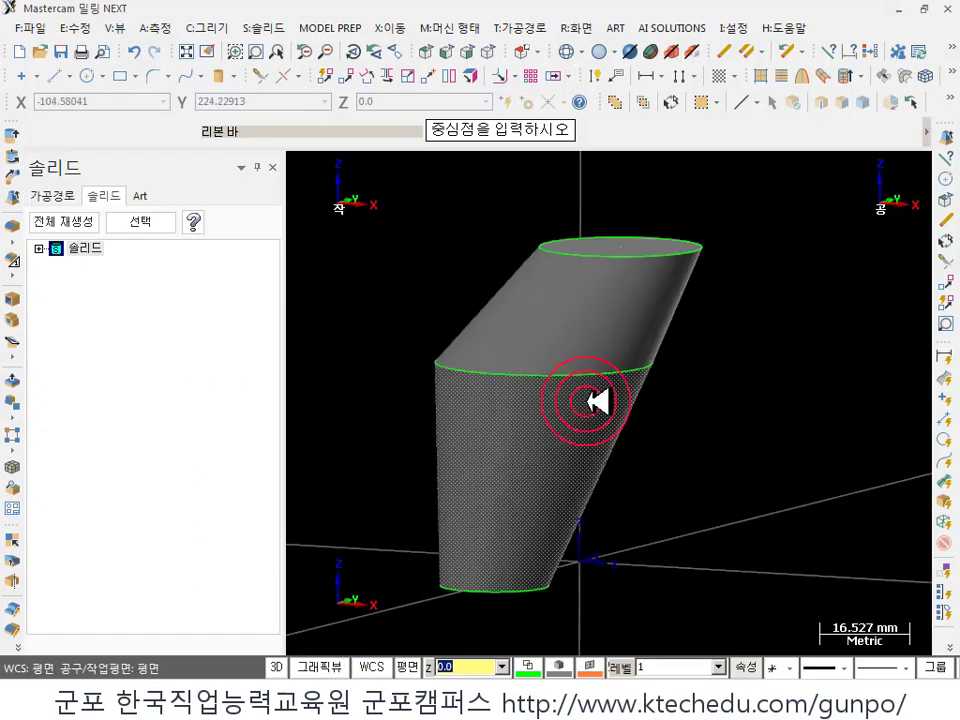
- In Mastercam, edit the loft operation to remove its third chain, the top circle, and accept the change
scroll(587, 400, down, 1)
middle_drag(655, 286, 435, 238)
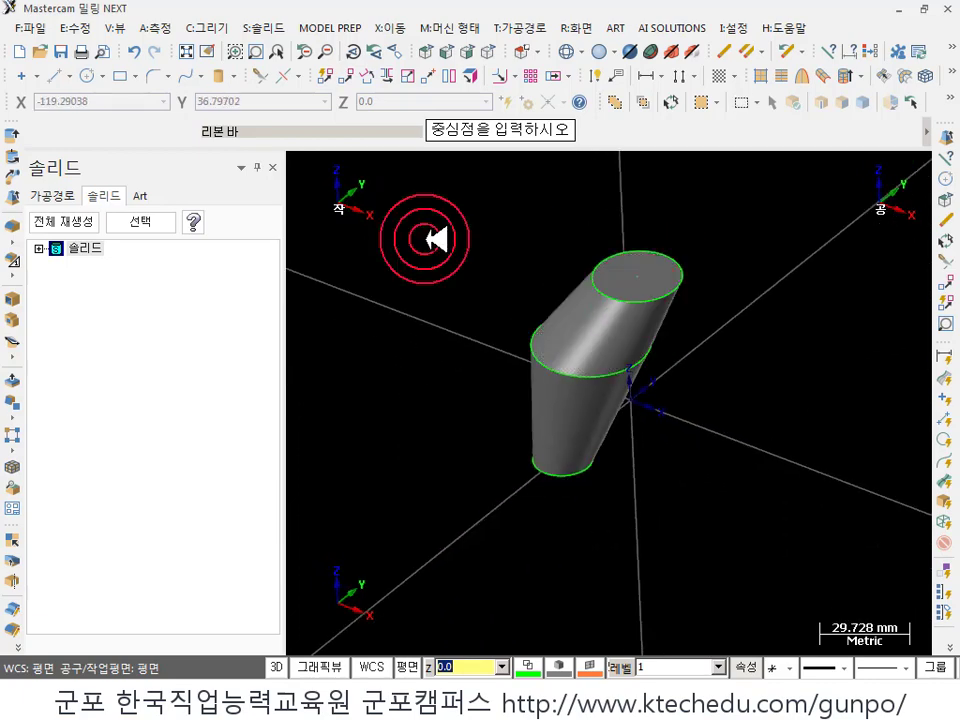
click(39, 248)
double_click(105, 264)
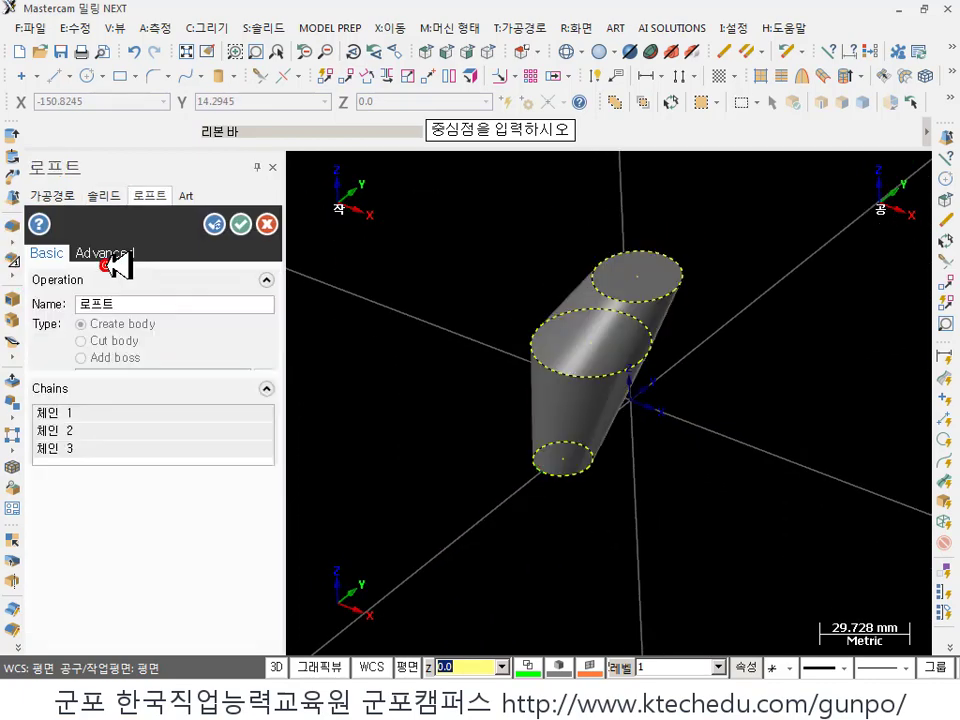
click(130, 465)
click(88, 486)
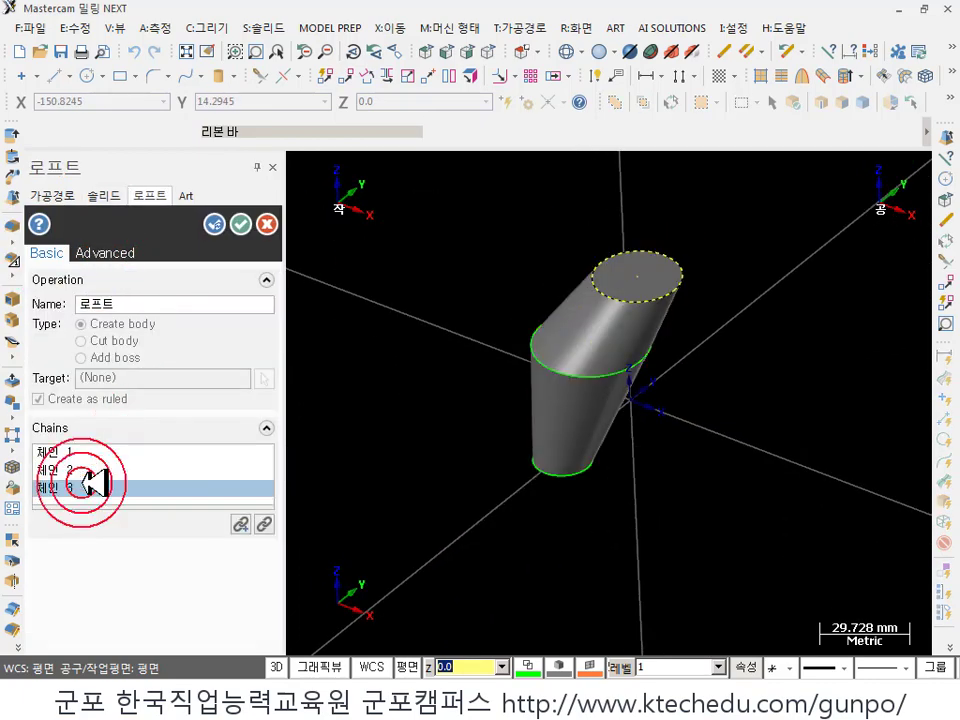
key(Delete)
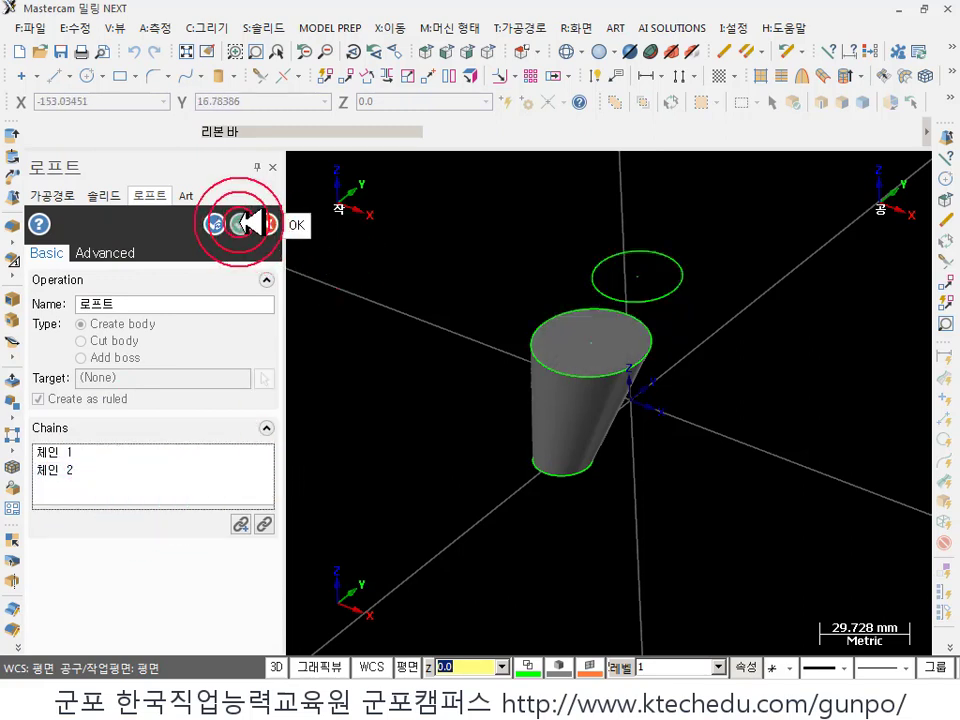
click(245, 222)
- Select the lofted solid and hide the profile circles so that only the solid is displayed
scroll(799, 339, up, 1)
scroll(520, 390, up, 2)
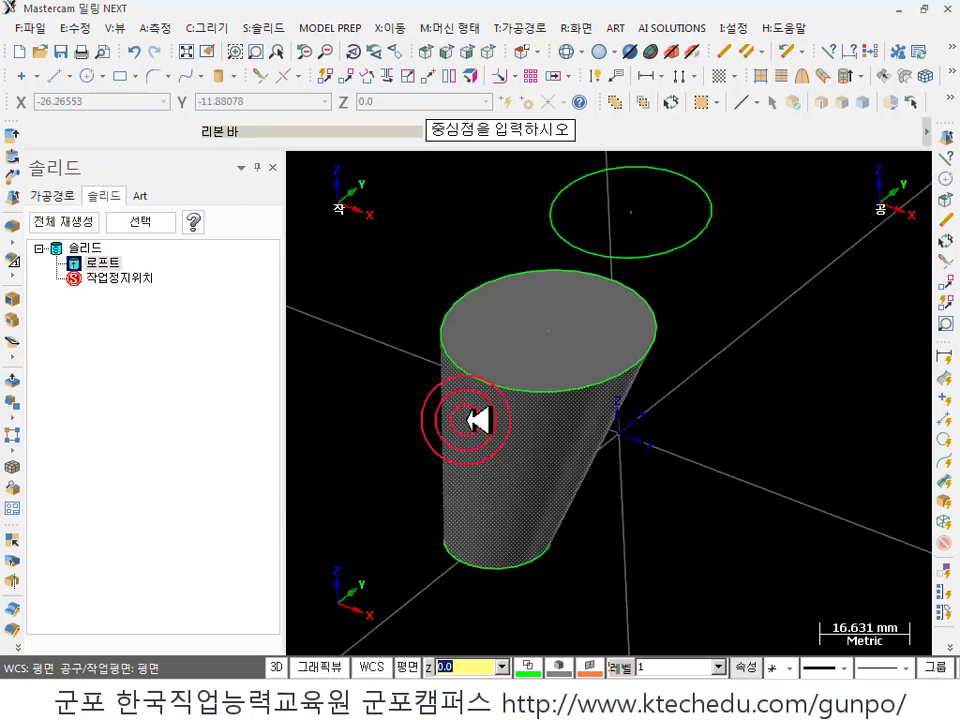
click(478, 420)
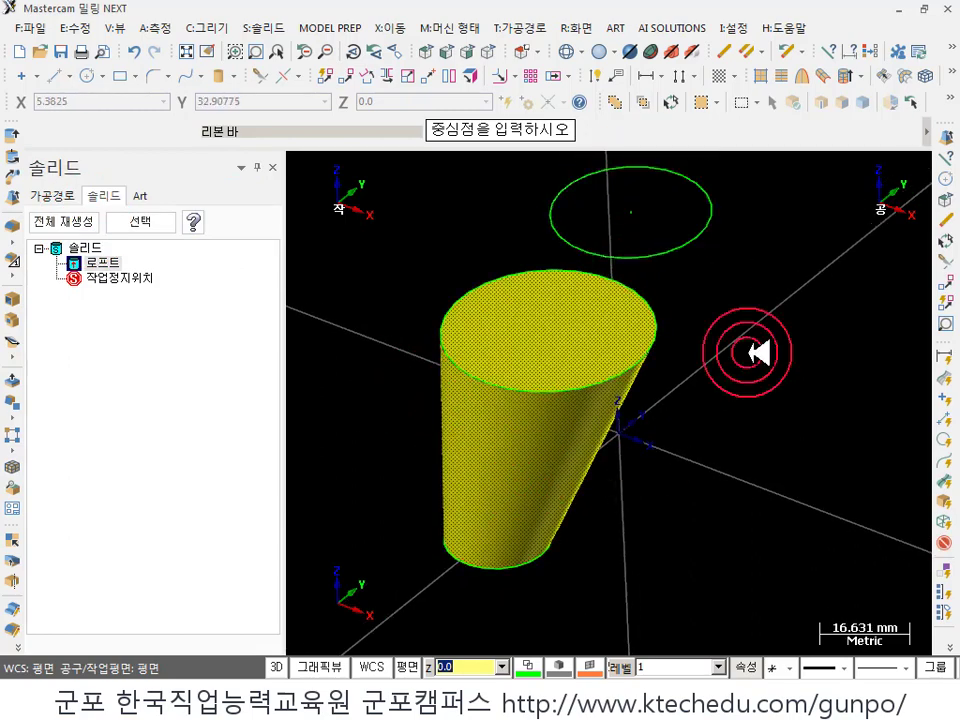
middle_drag(762, 380, 703, 371)
scroll(749, 309, up, 2)
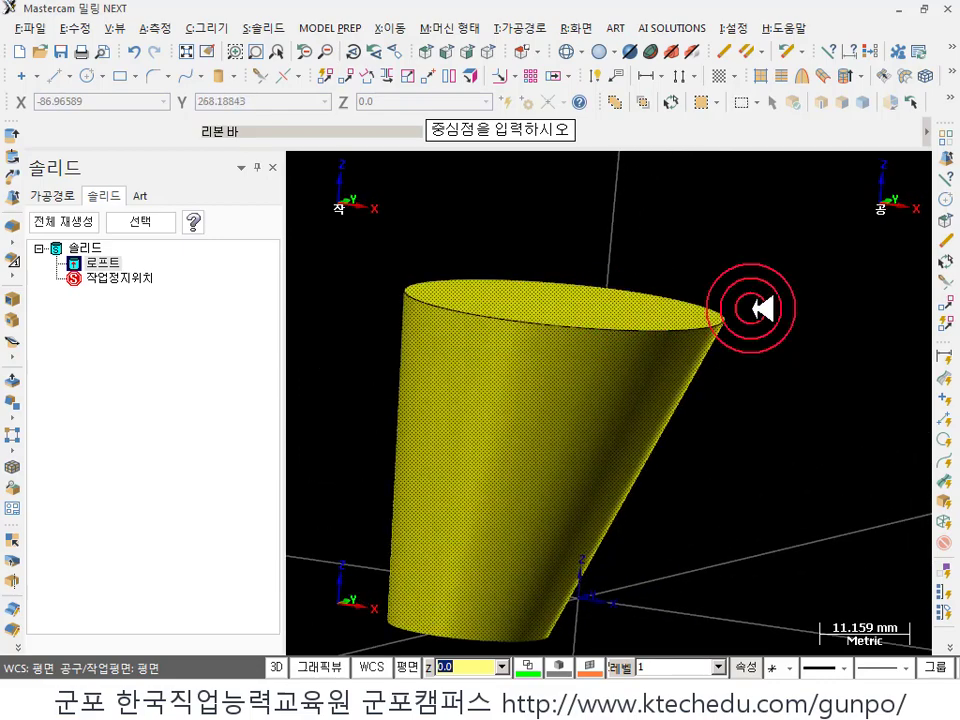
middle_drag(745, 311, 729, 339)
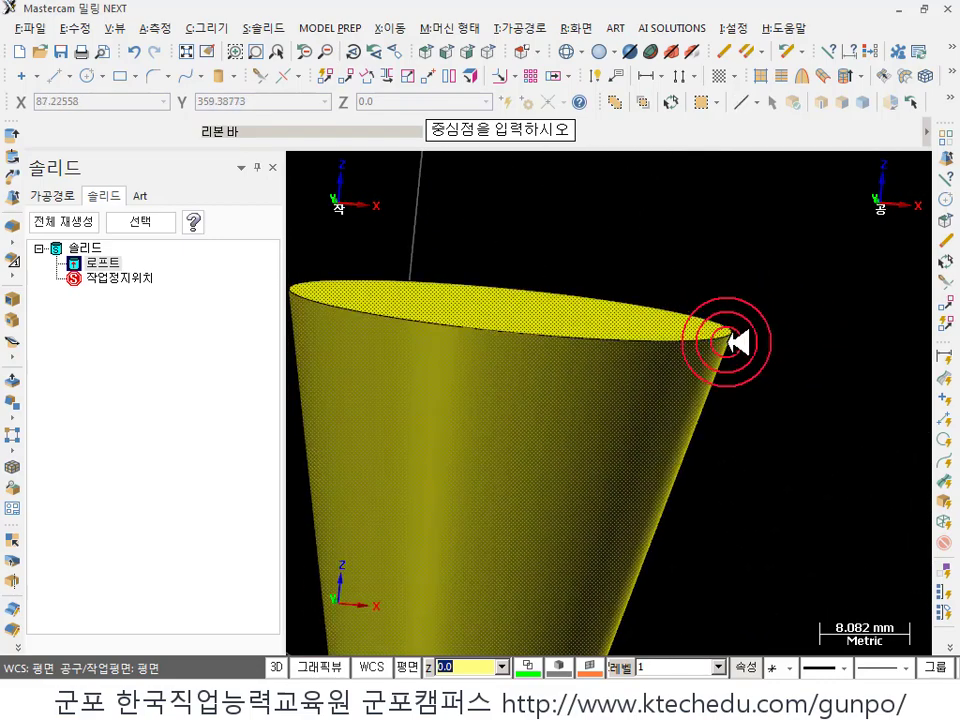
scroll(741, 313, down, 3)
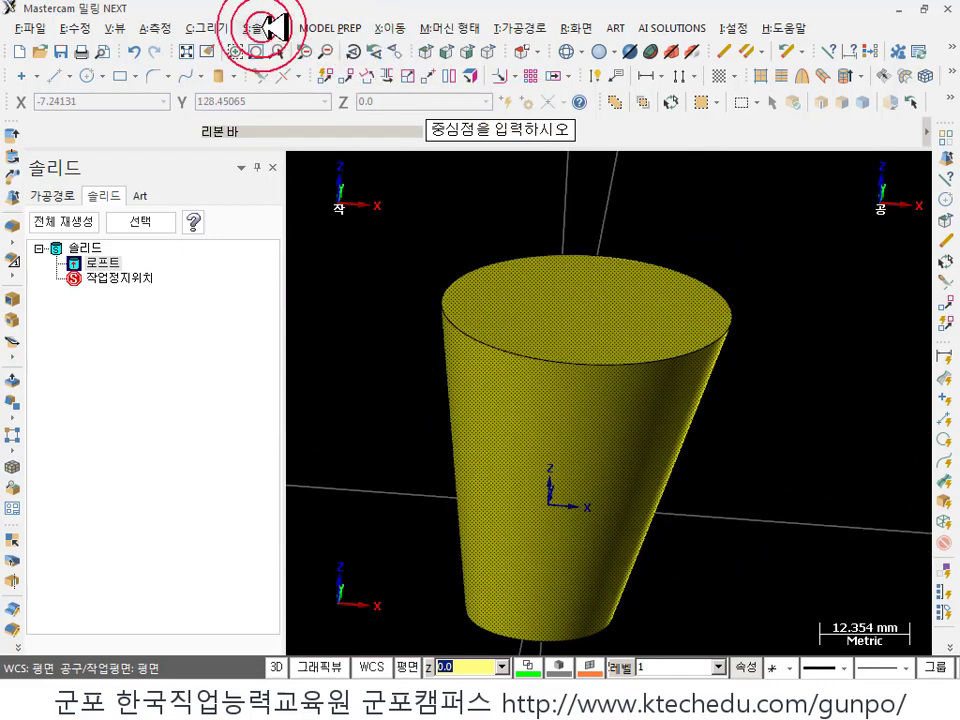
- Start a constant radius fillet and select the top face of the lofted solid for it
click(262, 28)
mouse_move(289, 137)
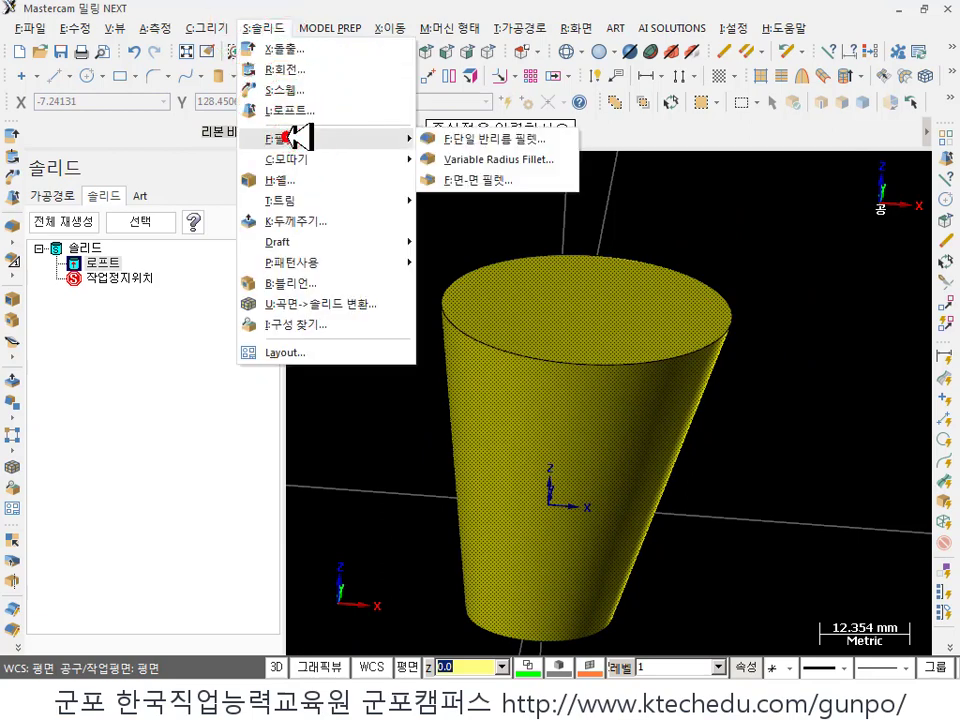
click(470, 139)
scroll(369, 285, down, 1)
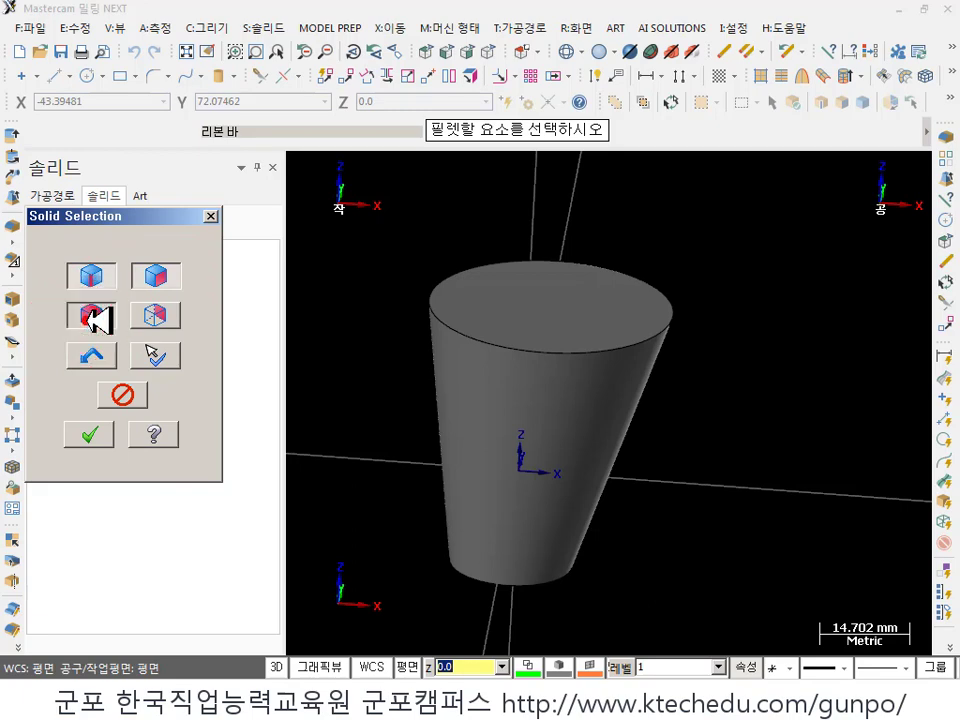
click(535, 298)
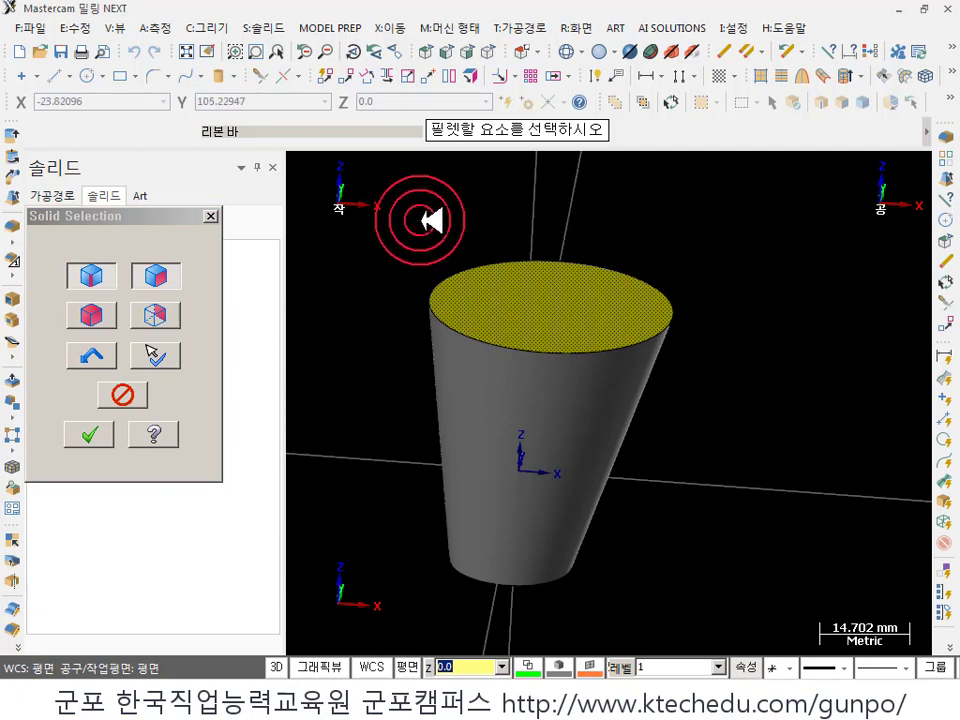
click(89, 434)
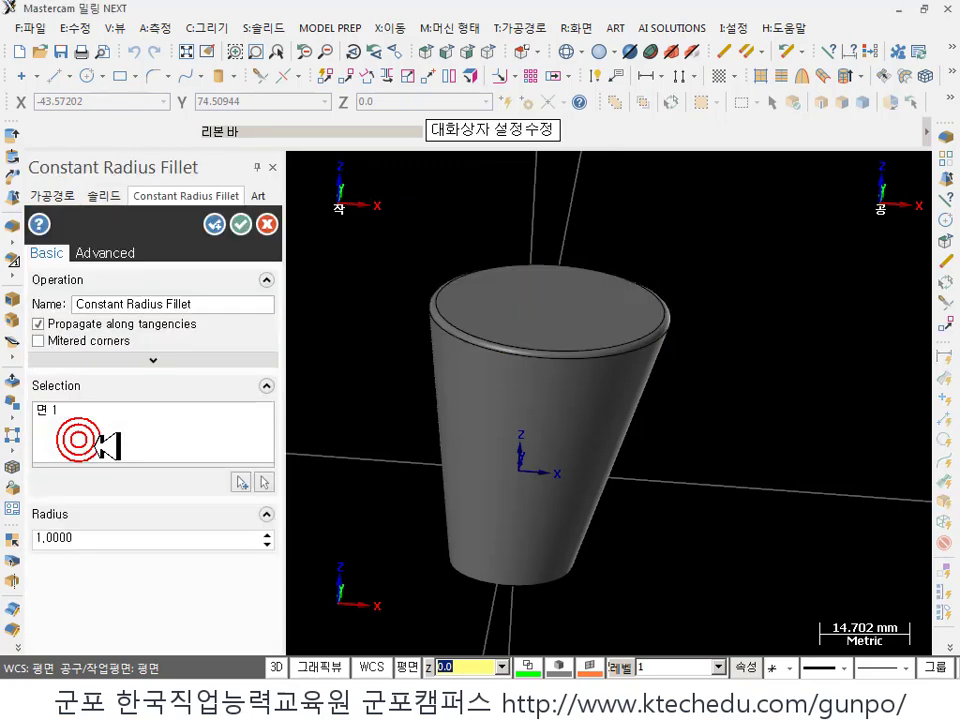
- Set the radius of the top face's constant radius fillet to 5
scroll(401, 253, up, 3)
middle_drag(578, 277, 517, 252)
double_click(88, 540)
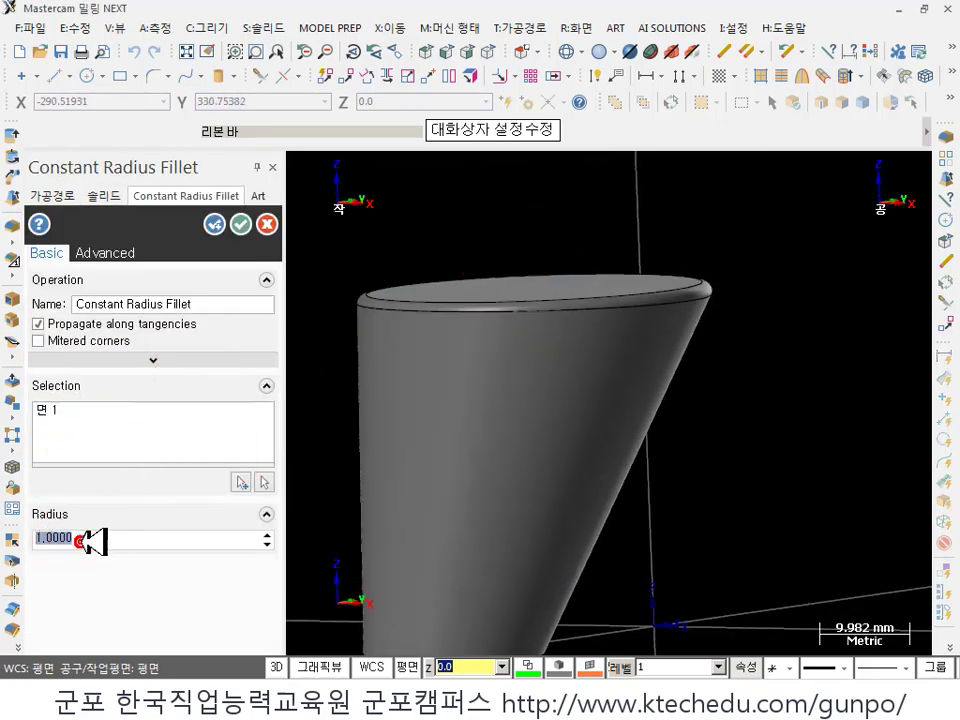
text(5)
key(Tab)
middle_drag(368, 510, 547, 314)
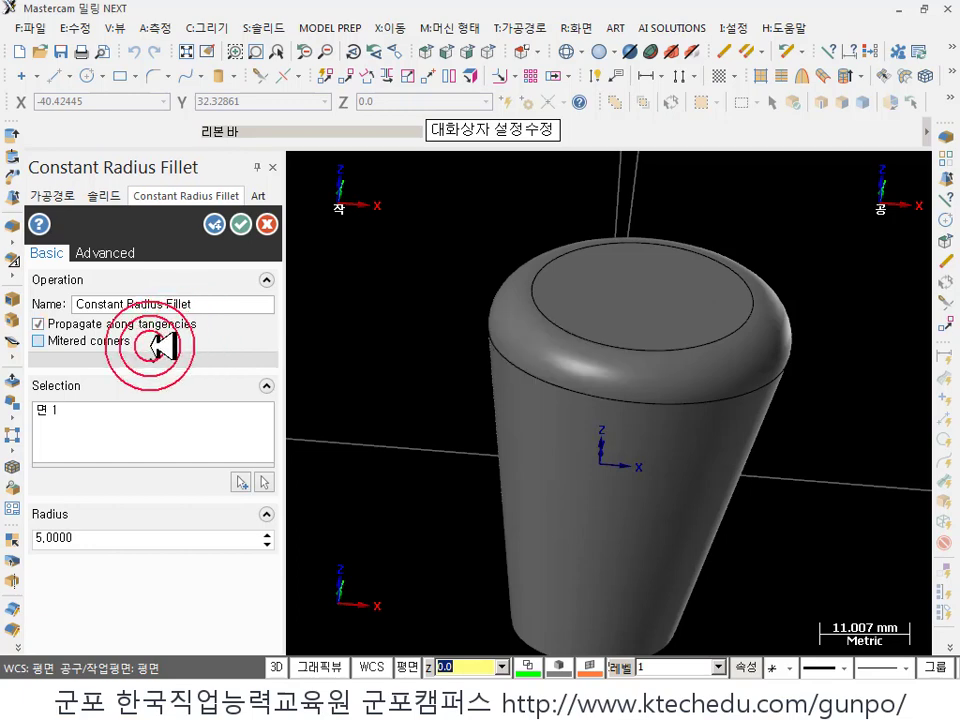
- Review the mitered corners description and the advanced preview option, and accept the constant radius fillet
mouse_move(143, 346)
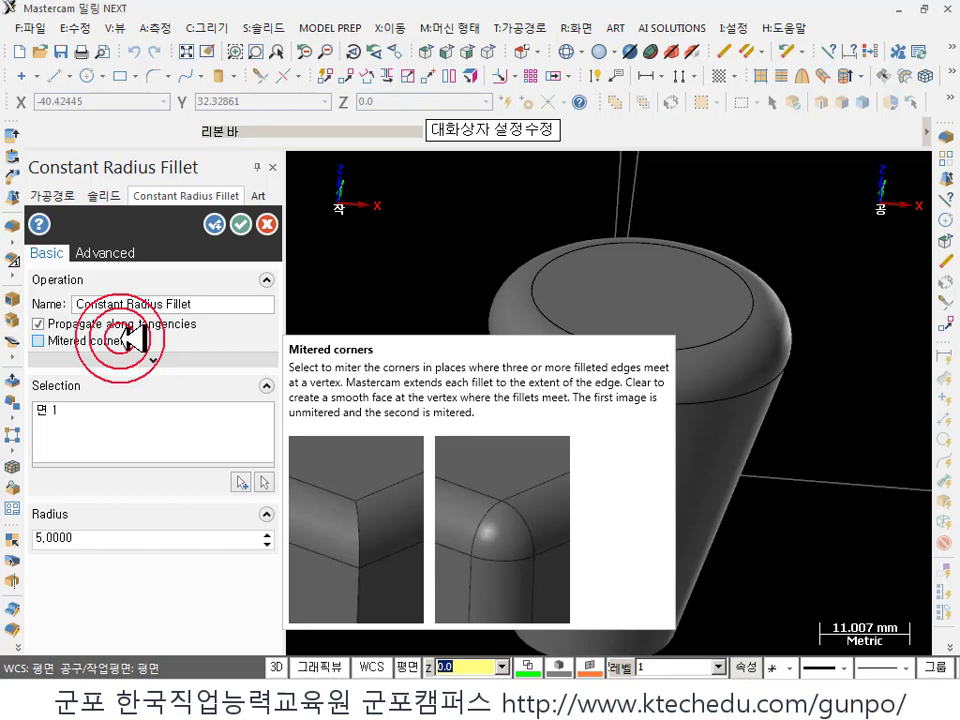
click(128, 253)
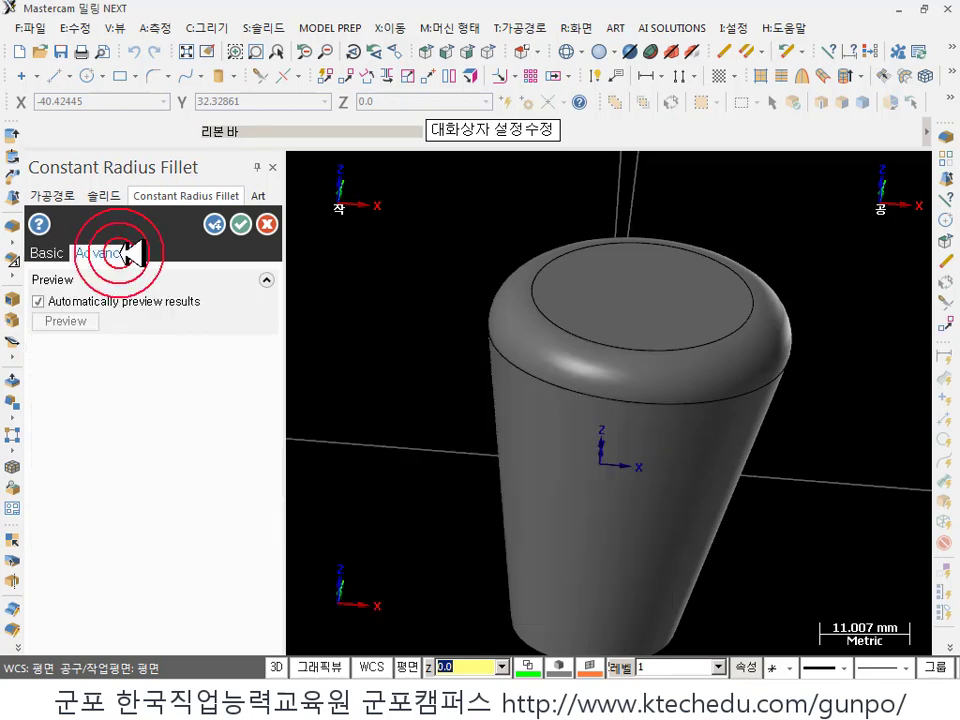
click(52, 254)
click(240, 224)
mouse_move(705, 410)
middle_down()
mouse_move(630, 332)
mouse_move(602, 364)
mouse_move(649, 349)
mouse_move(657, 359)
middle_up()
scroll(660, 446, down, 3)
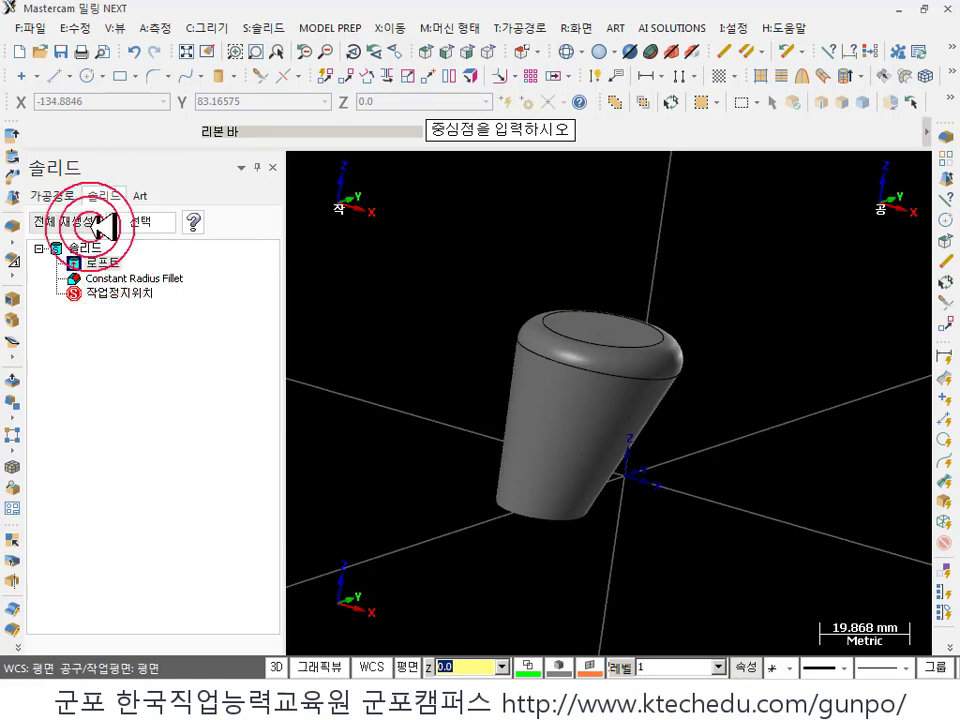
- Delete the Constant Radius Fillet operation from the solid's history and regenerate all solids
click(185, 282)
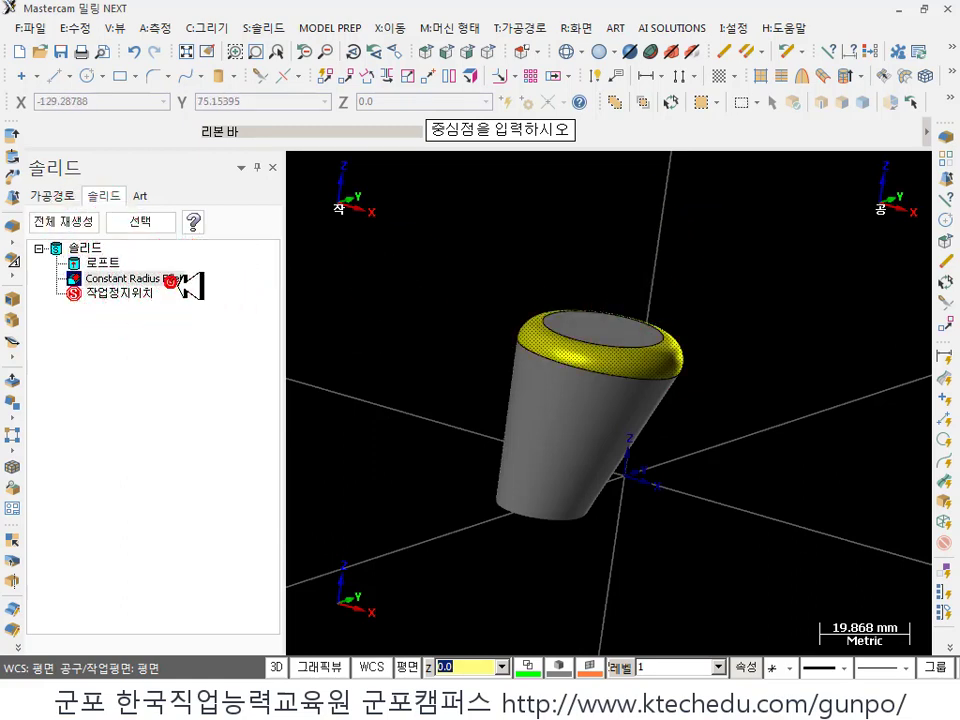
key(Delete)
click(84, 221)
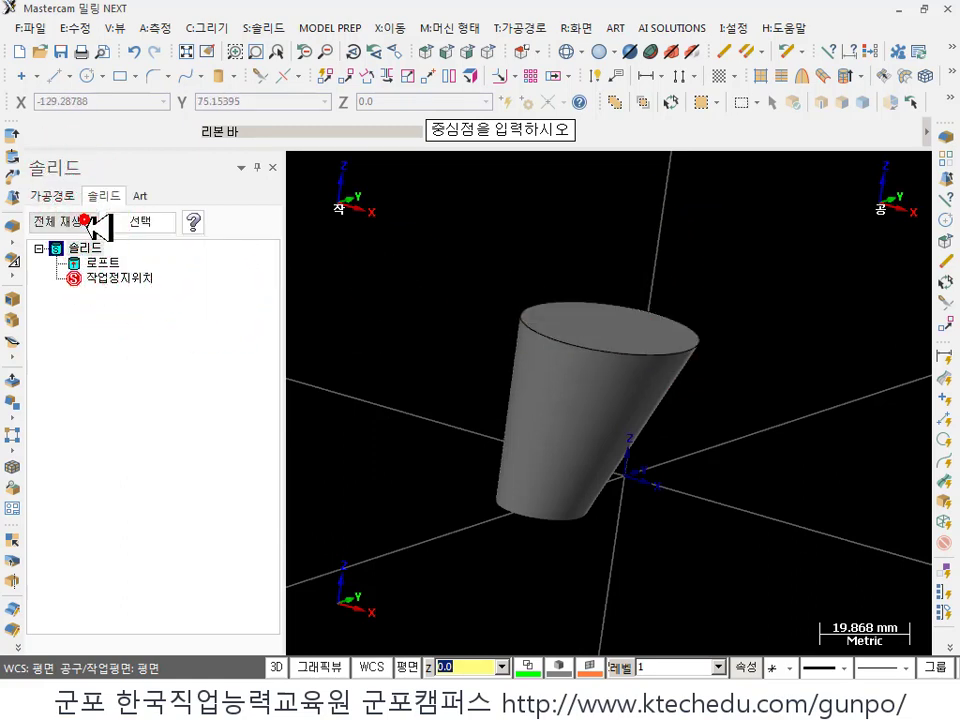
- Start a variable radius fillet and select the circular top edge of the lofted solid for it
scroll(640, 347, up, 1)
scroll(665, 328, up, 2)
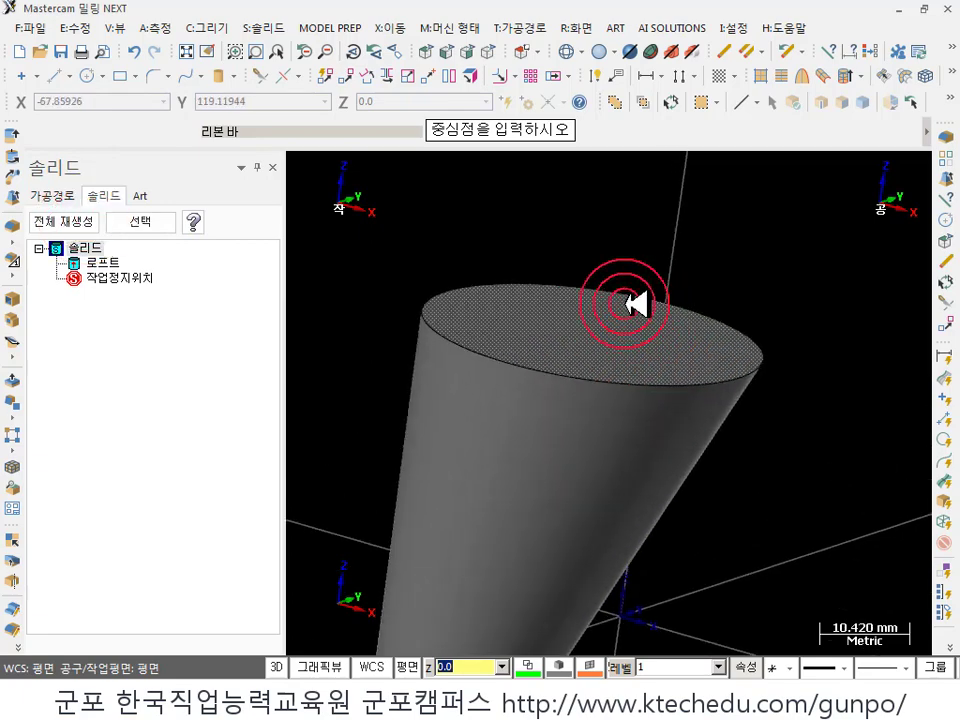
middle_drag(612, 286, 636, 285)
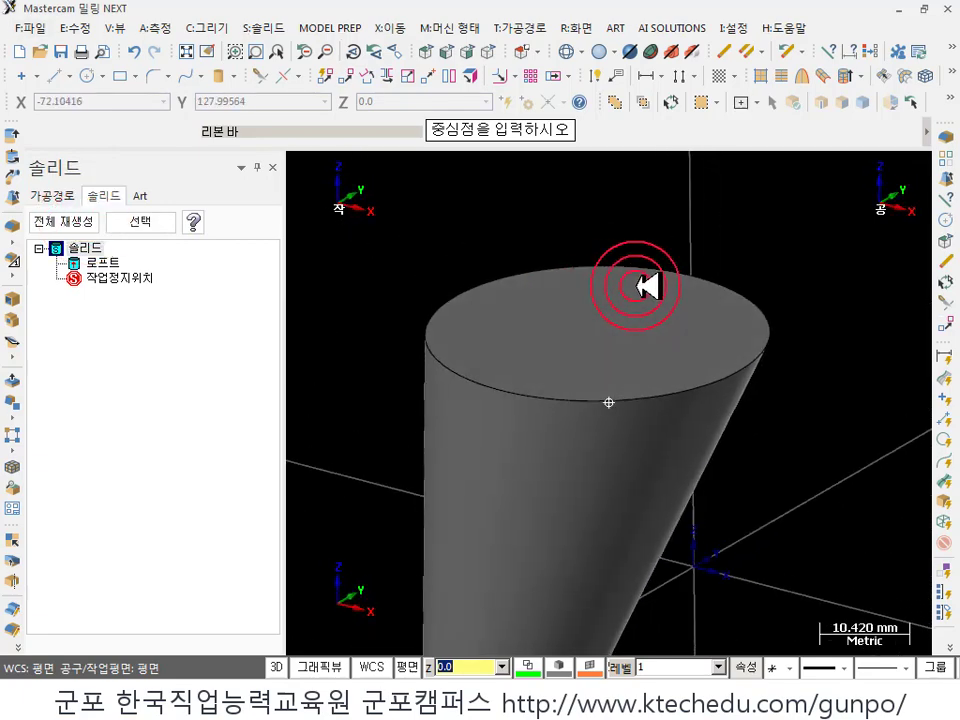
click(273, 27)
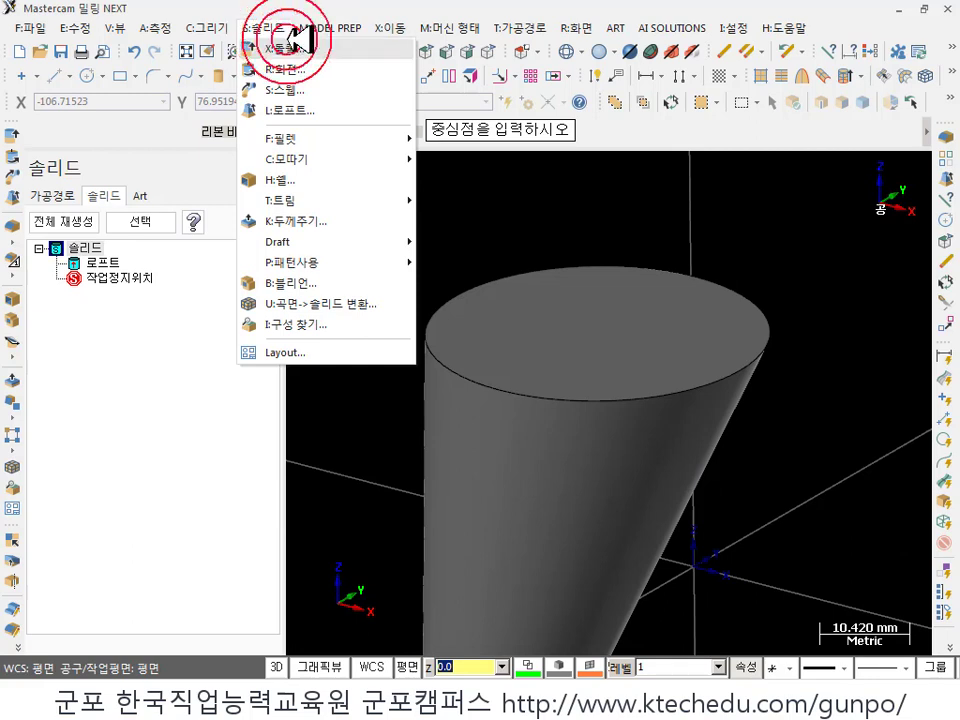
click(305, 139)
click(510, 158)
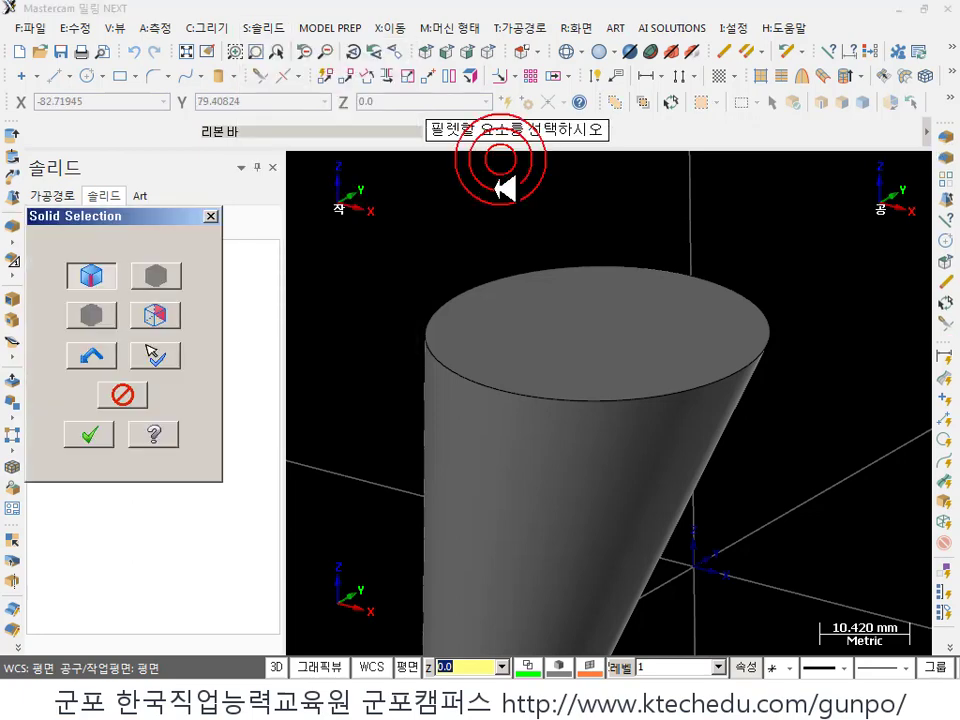
click(615, 405)
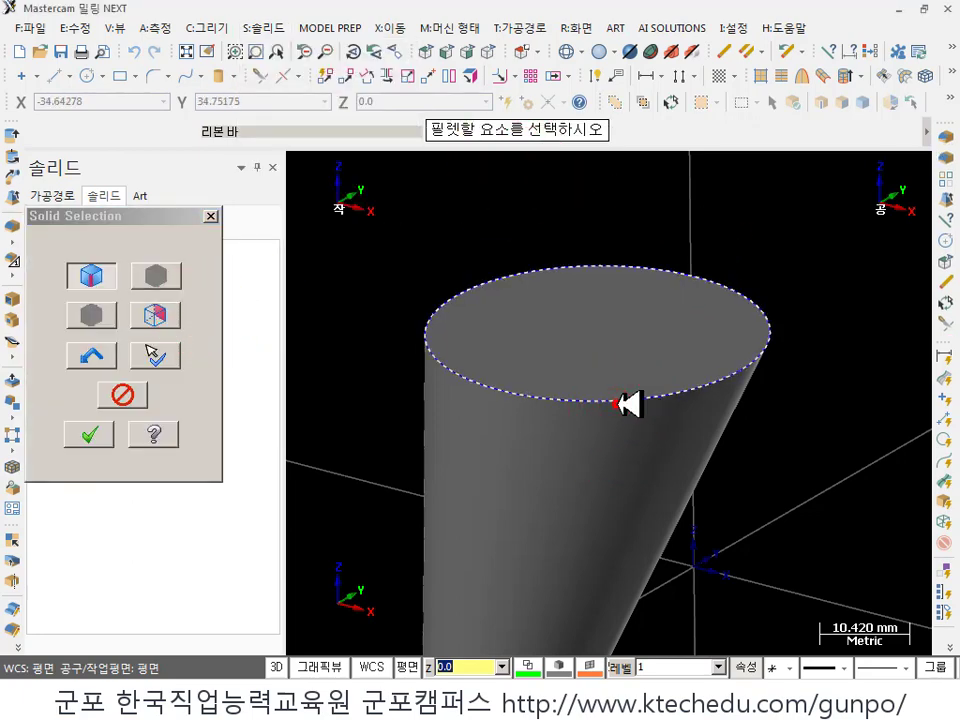
click(89, 434)
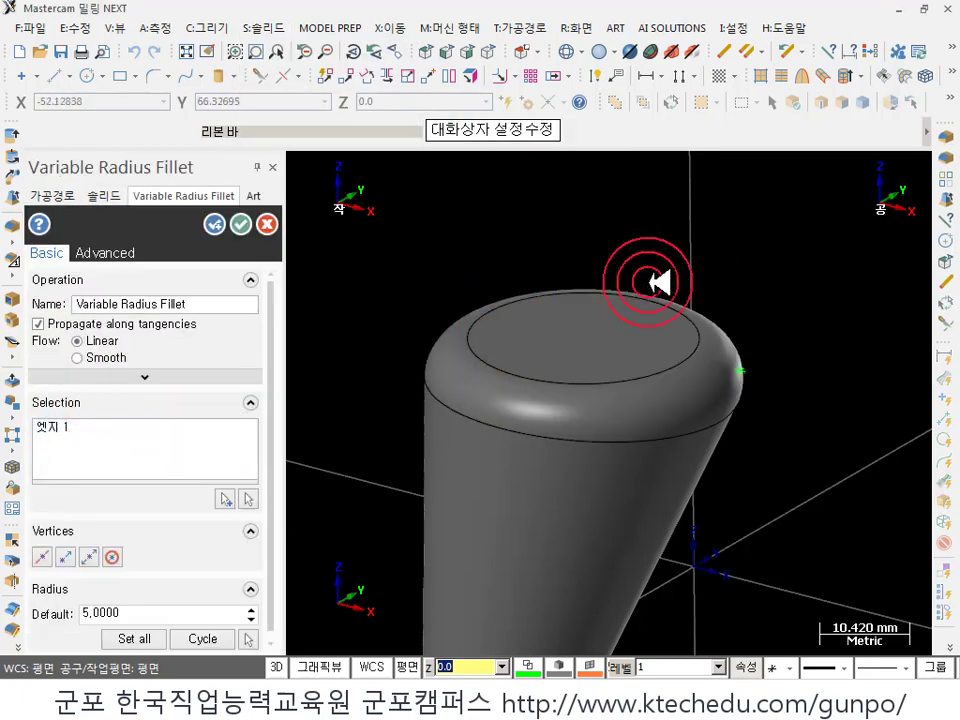
- Set the variable fillet's default radius to 3 and insert a midpoint vertex on the top edge with radius 3
middle_drag(662, 280, 712, 332)
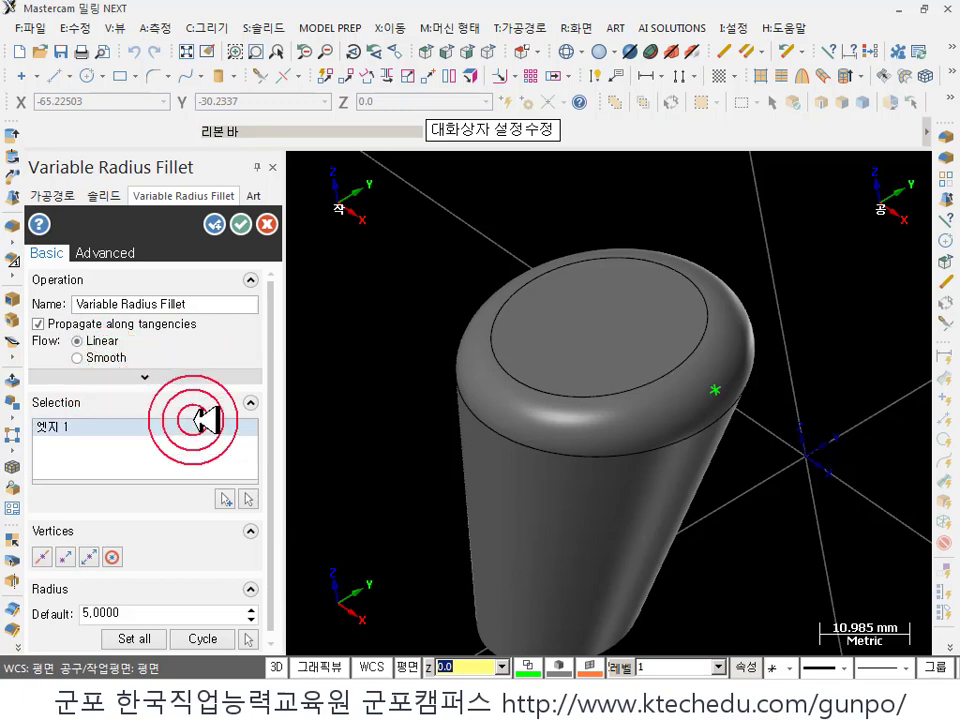
drag(269, 452, 271, 522)
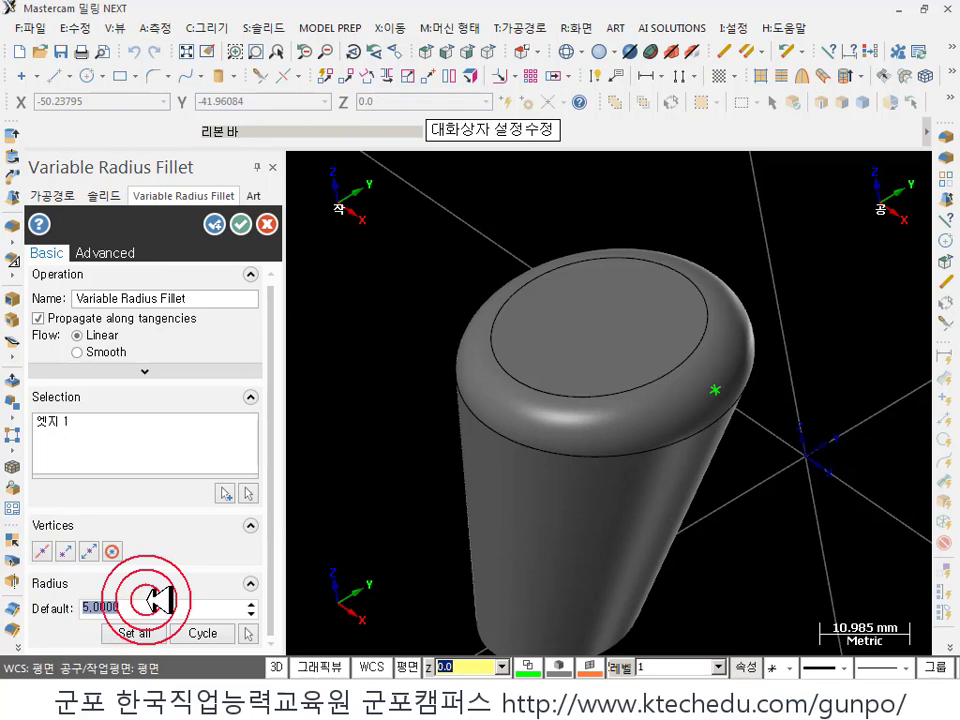
click(43, 550)
click(700, 398)
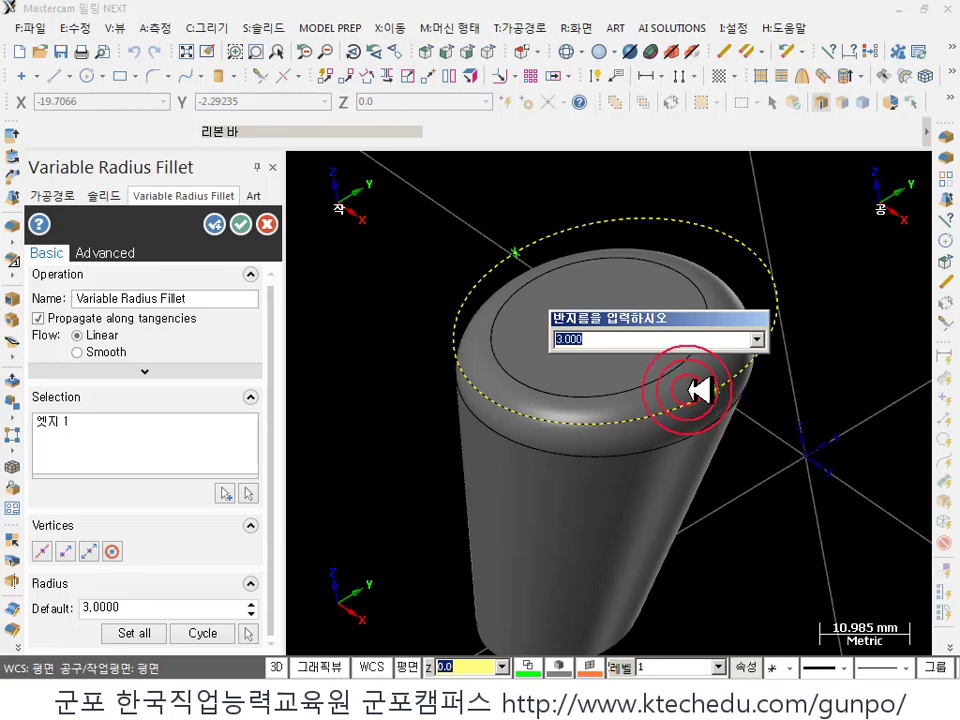
key(Return)
- Insert another midpoint vertex on the front arc of the top edge with radius 2
mouse_move(722, 312)
middle_down()
mouse_move(671, 326)
mouse_move(684, 346)
mouse_move(848, 306)
mouse_move(709, 347)
mouse_move(733, 347)
mouse_move(641, 304)
mouse_move(717, 315)
middle_up()
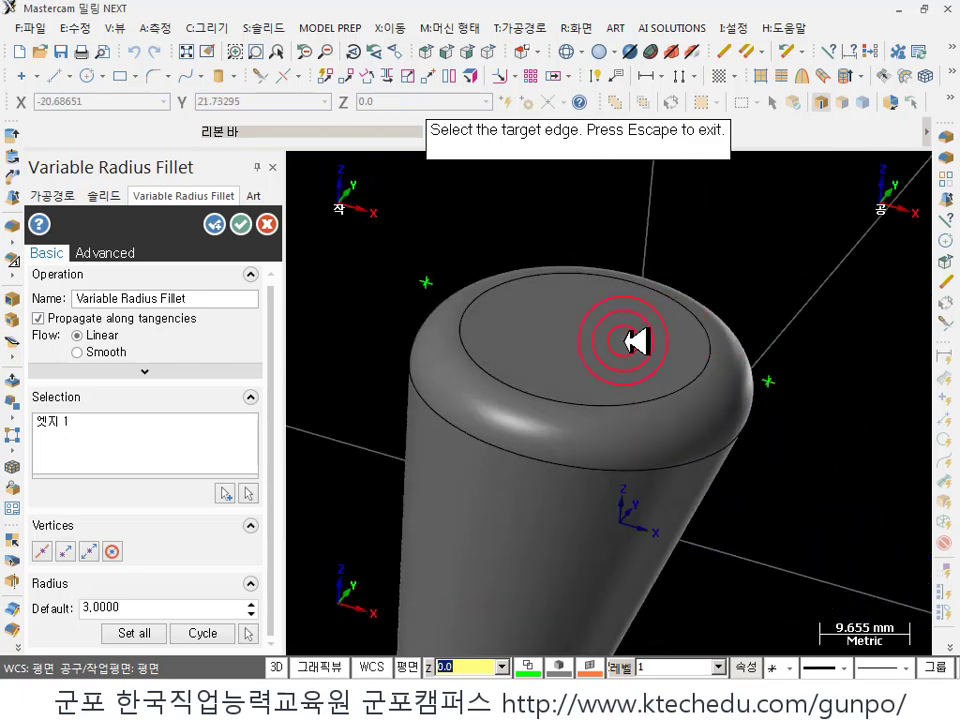
scroll(600, 304, down, 1)
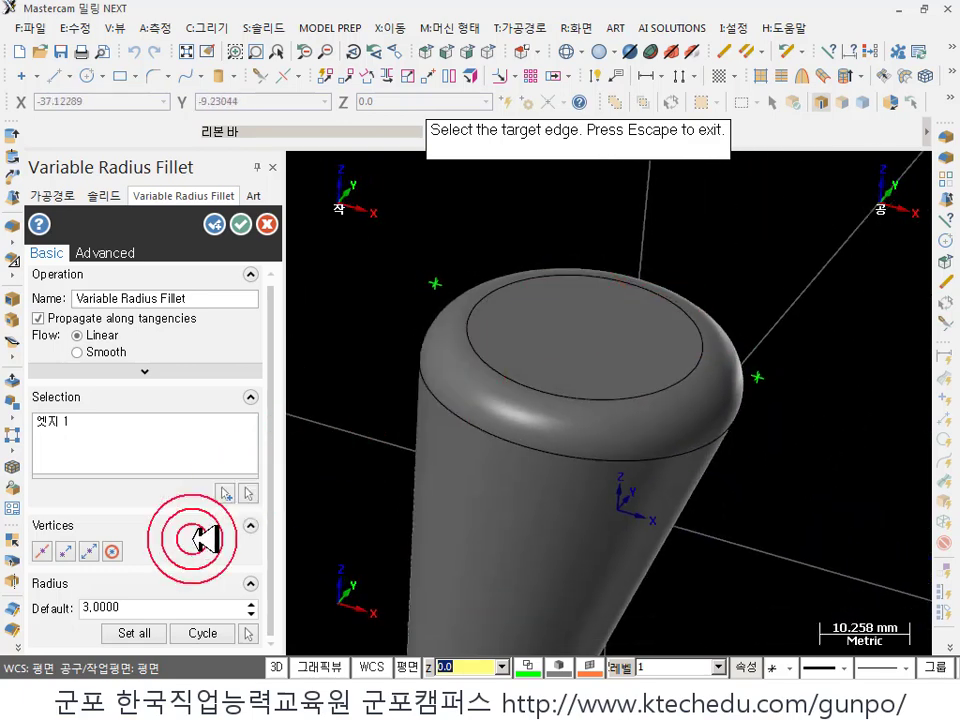
click(135, 604)
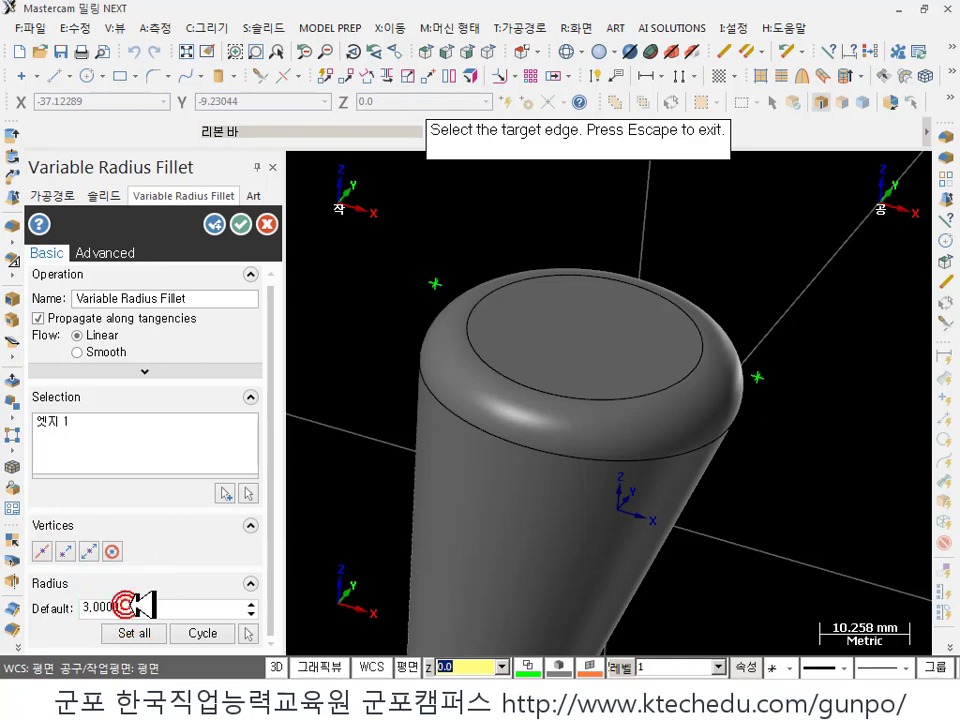
click(502, 339)
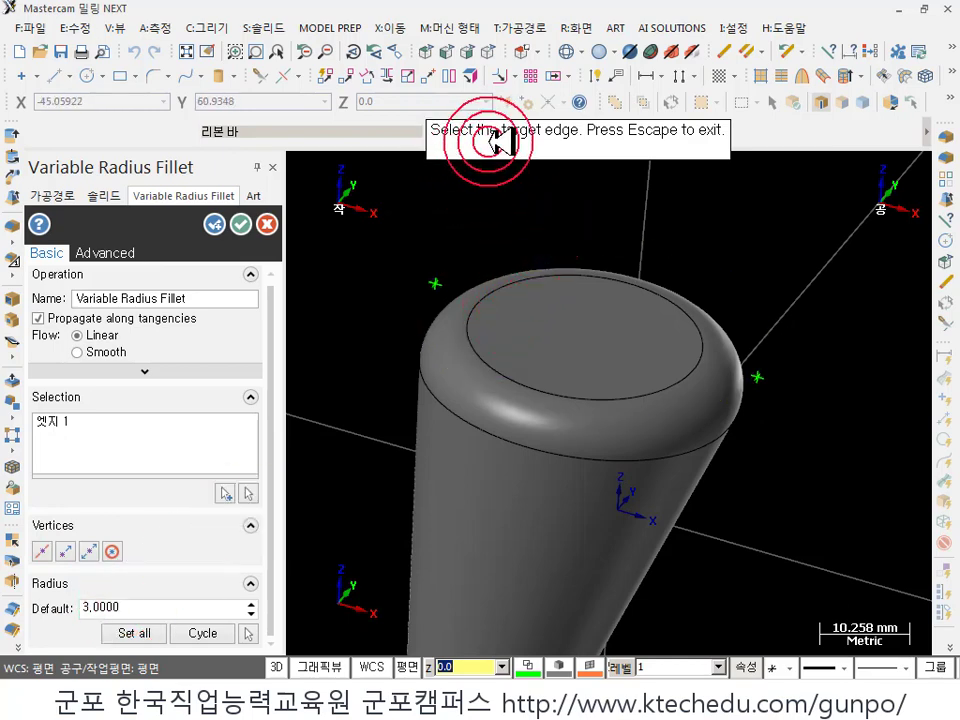
click(441, 316)
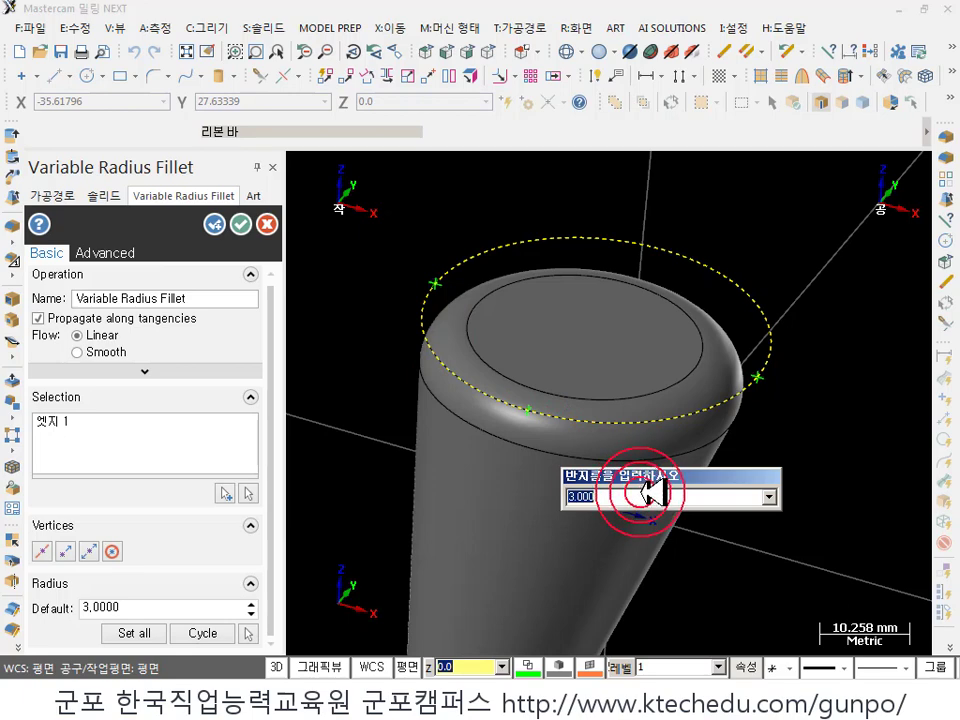
text(2)
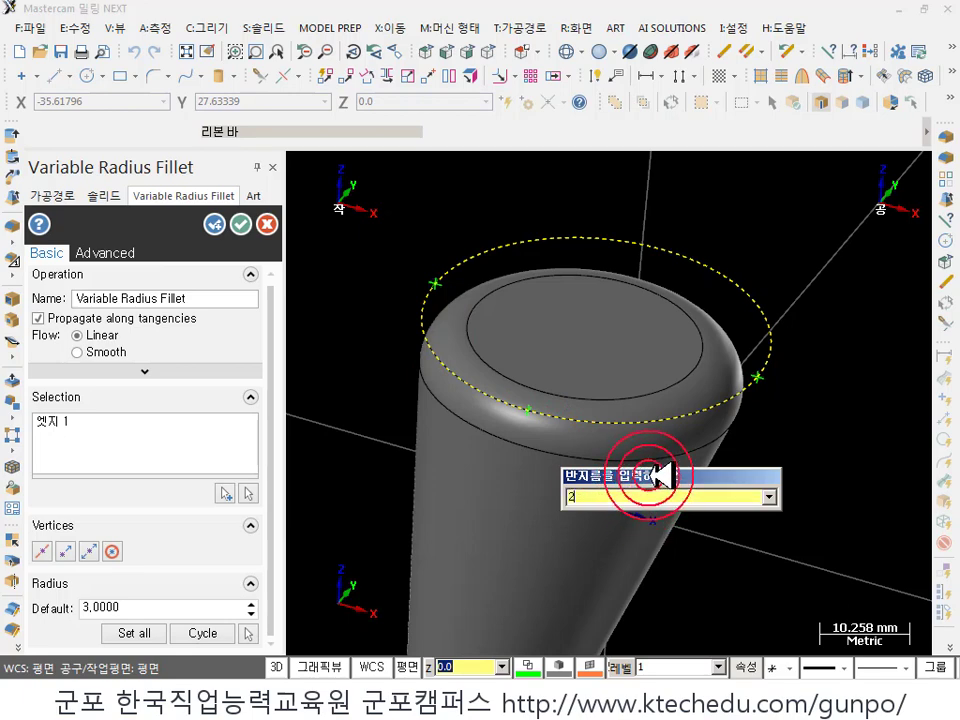
key(Return)
- Insert a midpoint vertex on the remaining back arc of the top edge with radius 2 and finish adding vertices
middle_drag(655, 453, 810, 313)
click(788, 304)
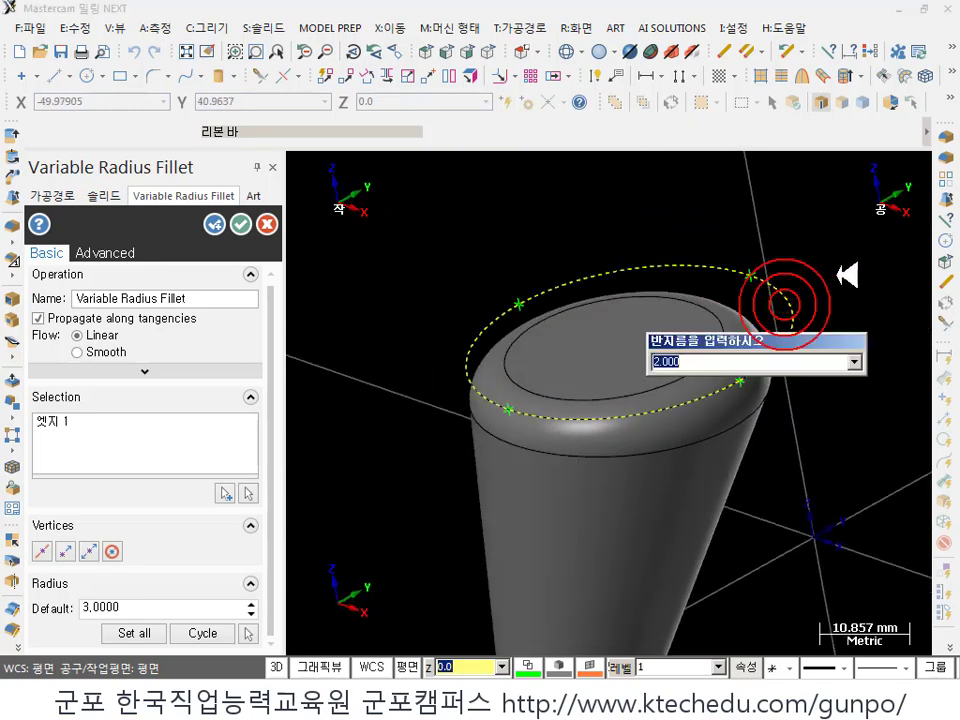
click(742, 362)
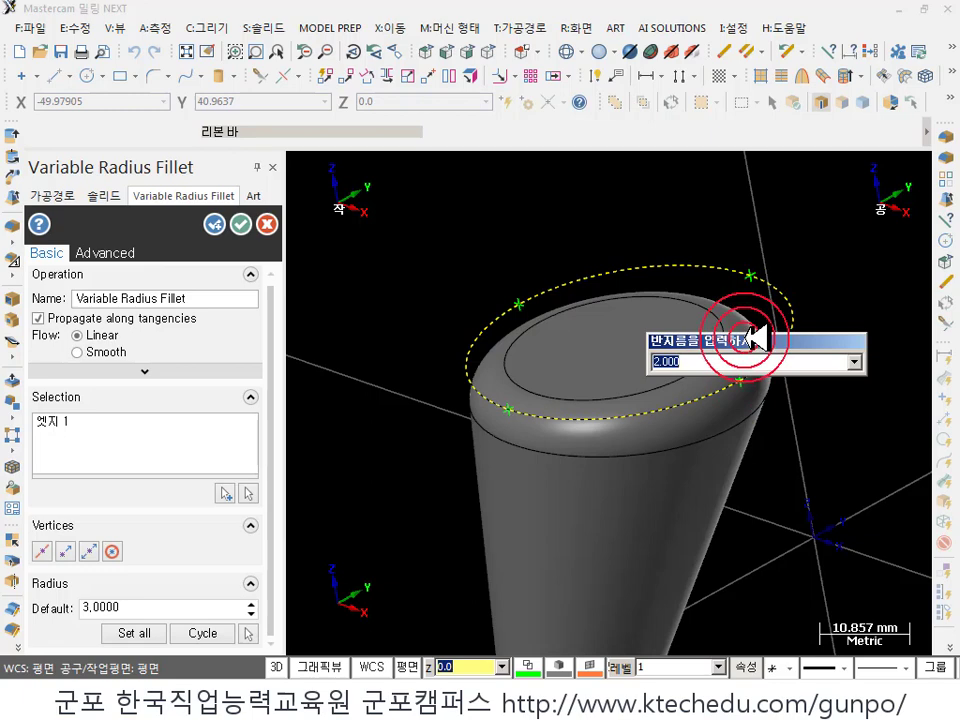
key(Return)
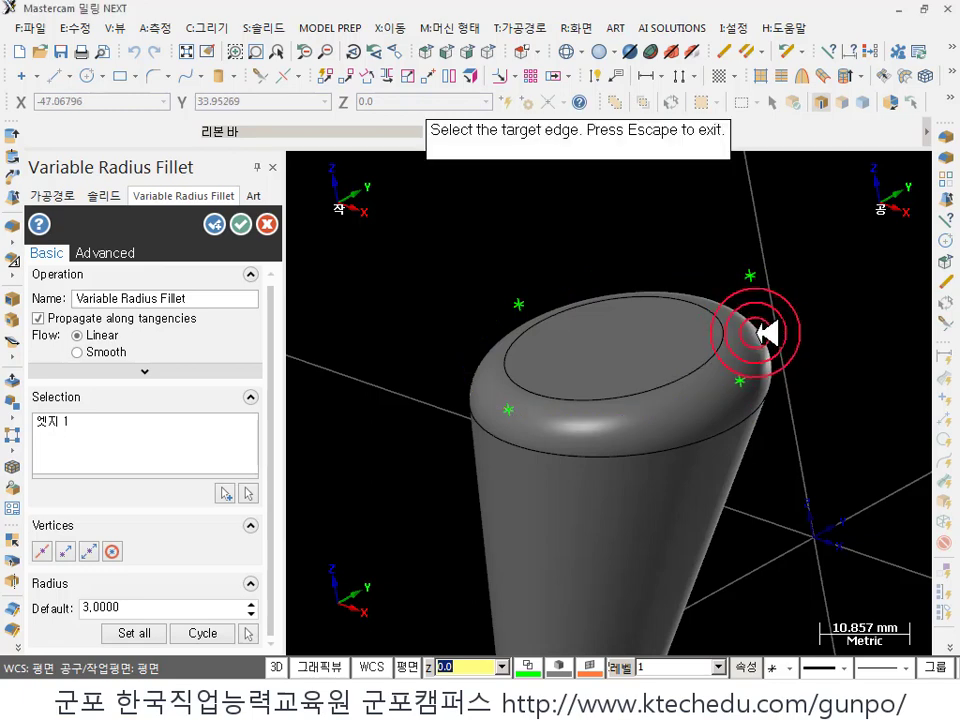
scroll(709, 229, up, 2)
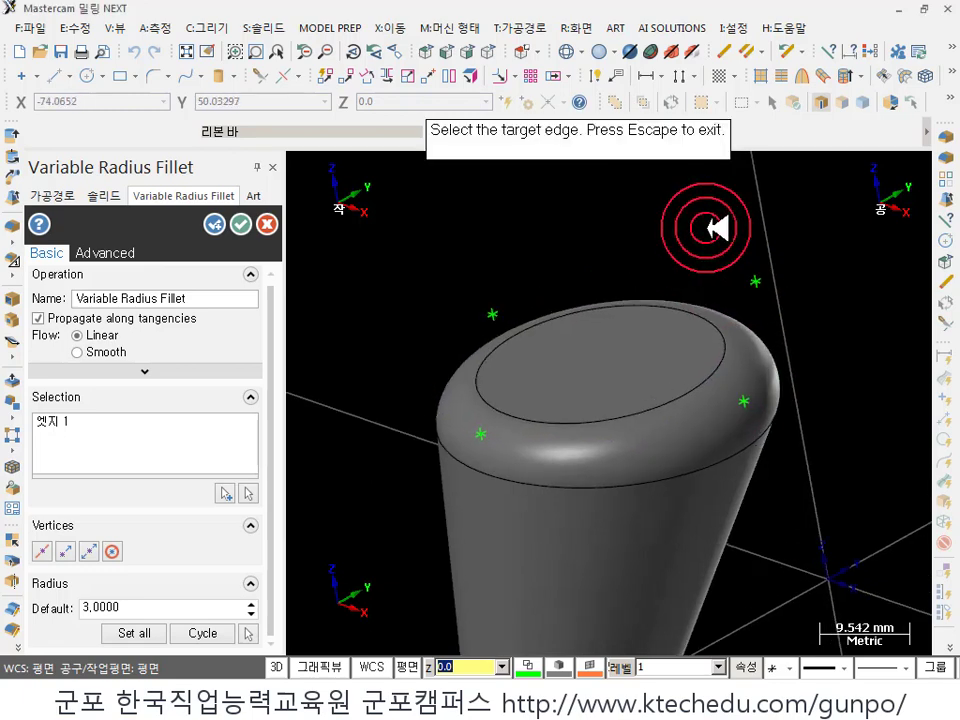
mouse_move(708, 228)
middle_down()
mouse_move(722, 263)
mouse_move(716, 388)
mouse_move(697, 290)
middle_up()
mouse_move(819, 286)
middle_down()
mouse_move(838, 324)
mouse_move(766, 302)
mouse_move(728, 251)
mouse_move(733, 345)
mouse_move(833, 396)
mouse_move(812, 397)
middle_up()
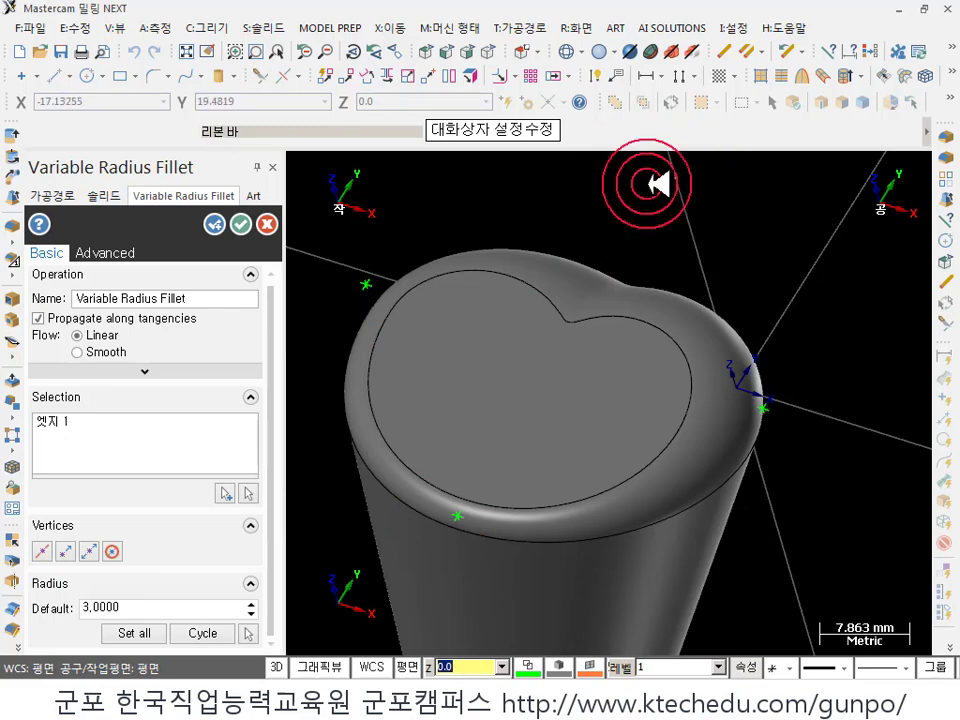
- Inspect the radius points around the top edge in the preview and accept the variable radius fillet
mouse_move(650, 270)
middle_down()
mouse_move(606, 319)
mouse_move(656, 317)
mouse_move(622, 337)
mouse_move(613, 315)
mouse_move(729, 373)
mouse_move(759, 377)
mouse_move(677, 260)
mouse_move(666, 281)
mouse_move(701, 309)
mouse_move(688, 313)
middle_up()
scroll(578, 237, up, 1)
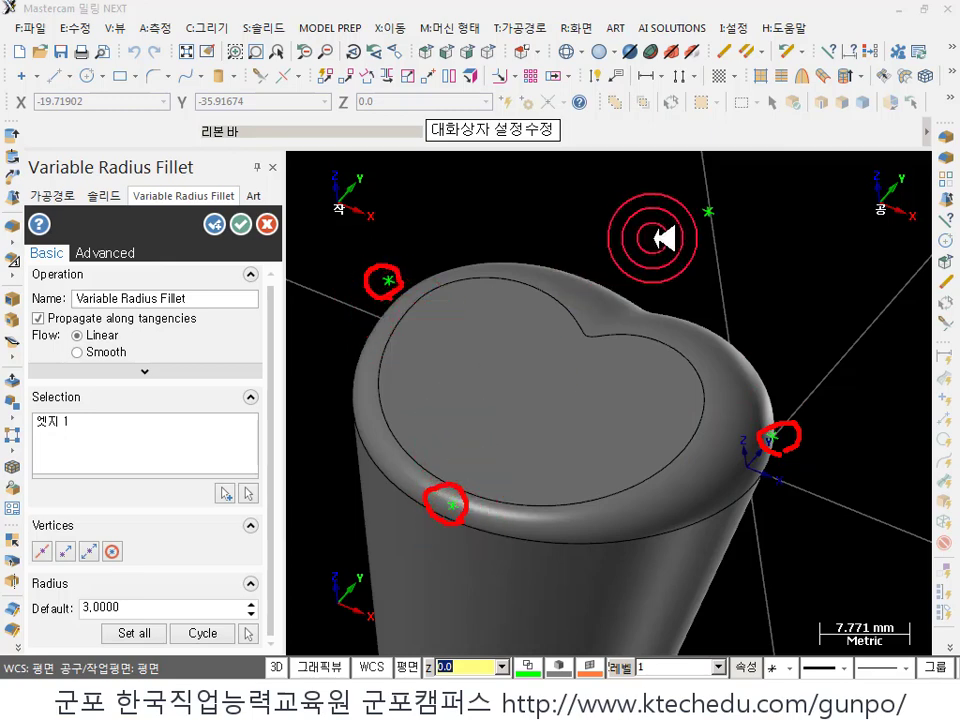
drag(714, 191, 715, 226)
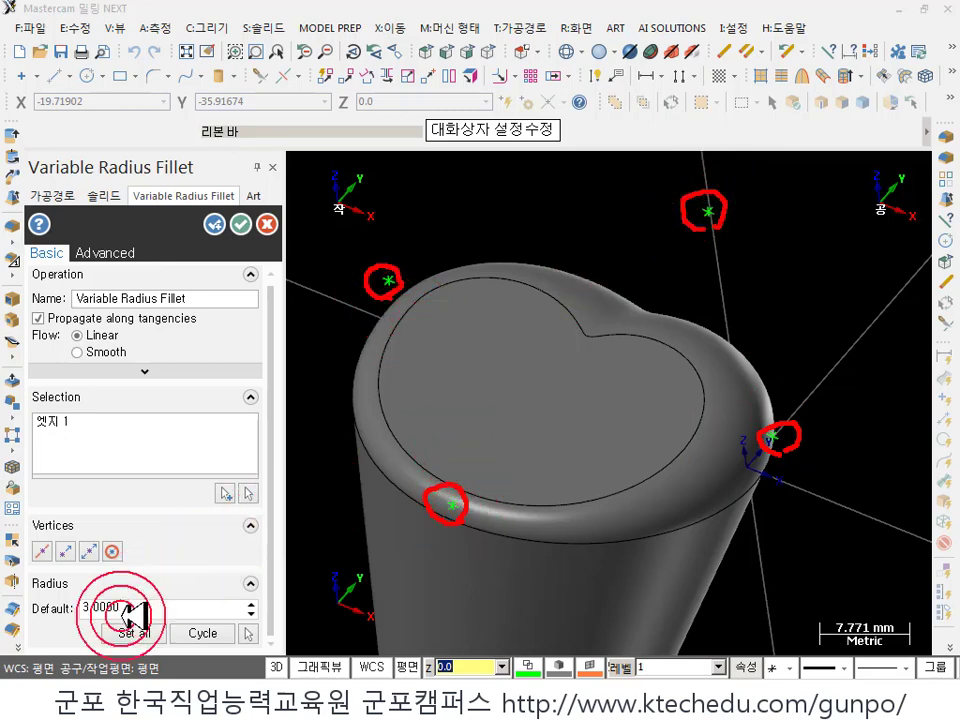
mouse_move(119, 624)
mouse_down()
mouse_move(72, 606)
mouse_move(143, 584)
mouse_move(104, 616)
mouse_move(82, 592)
mouse_up()
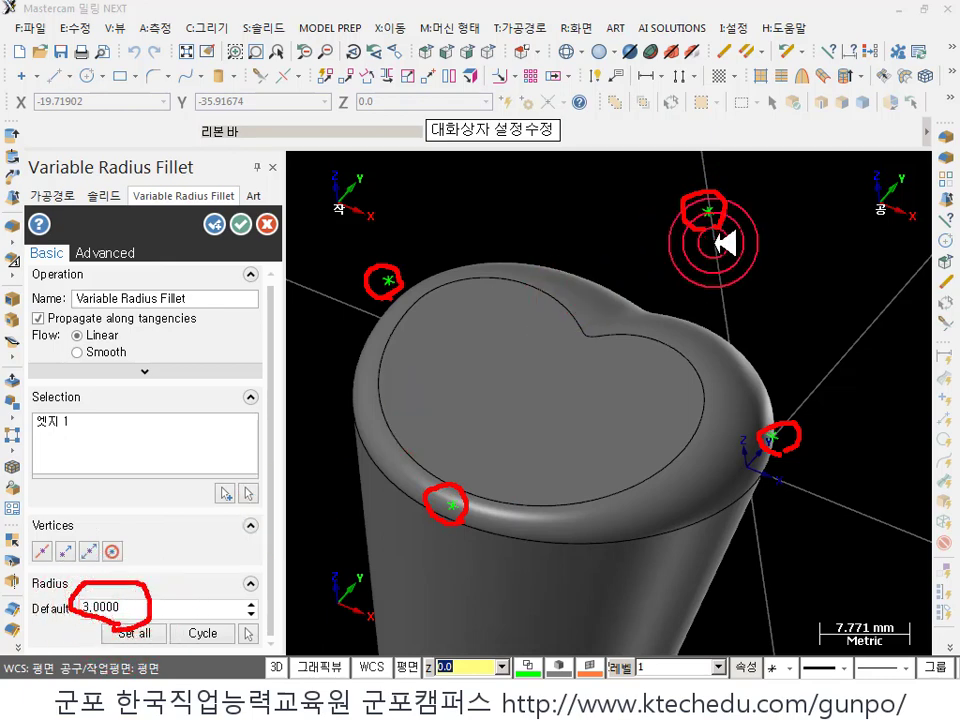
right_click(613, 221)
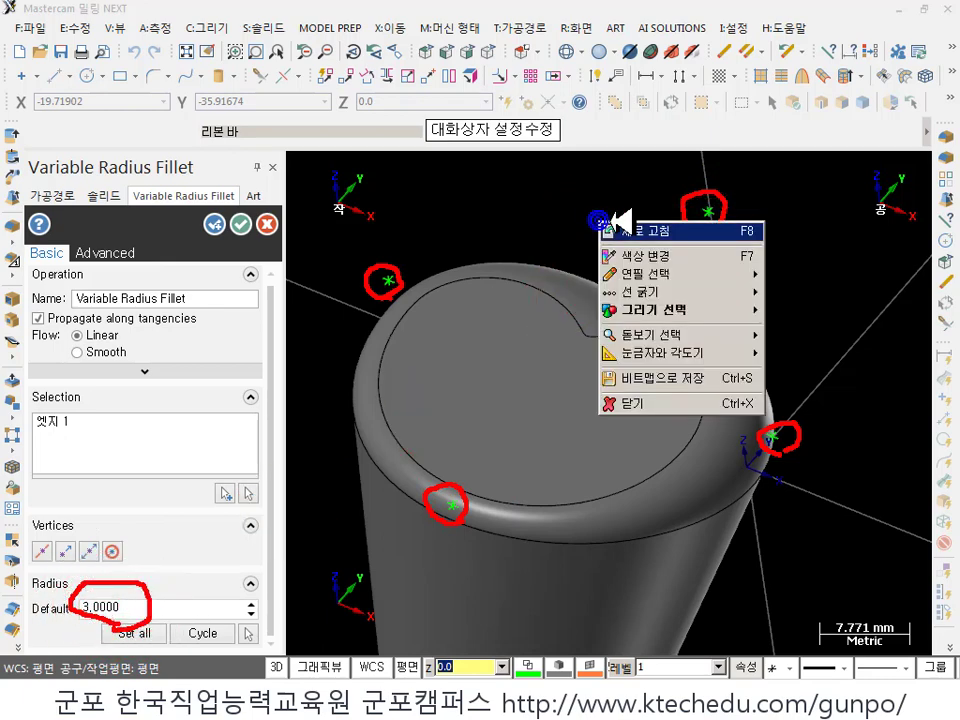
click(666, 407)
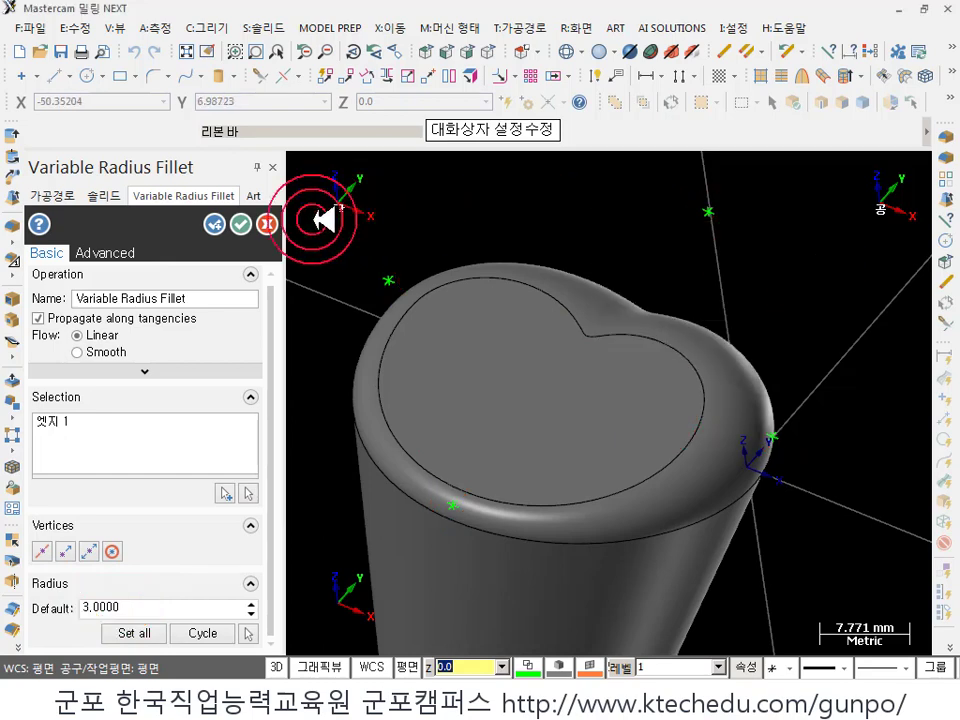
click(240, 224)
click(790, 297)
- Switch to the Foxit Reader manual, read the variable radius and linear flow explanation, and return to Mastercam
key(alt+Tab)
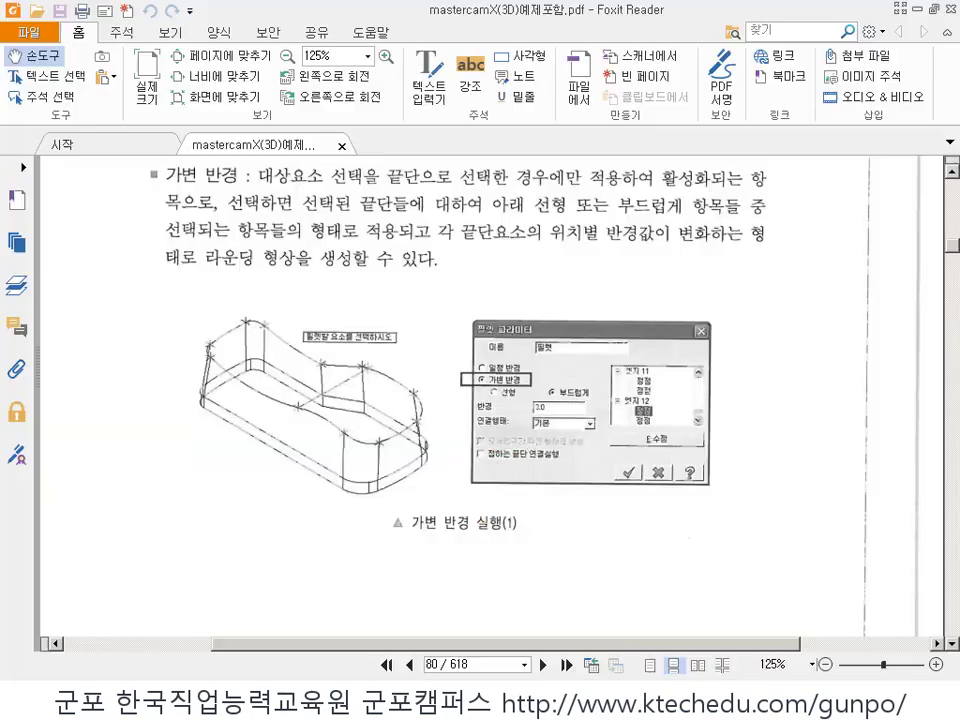
click(574, 441)
click(592, 512)
scroll(605, 512, down, 10)
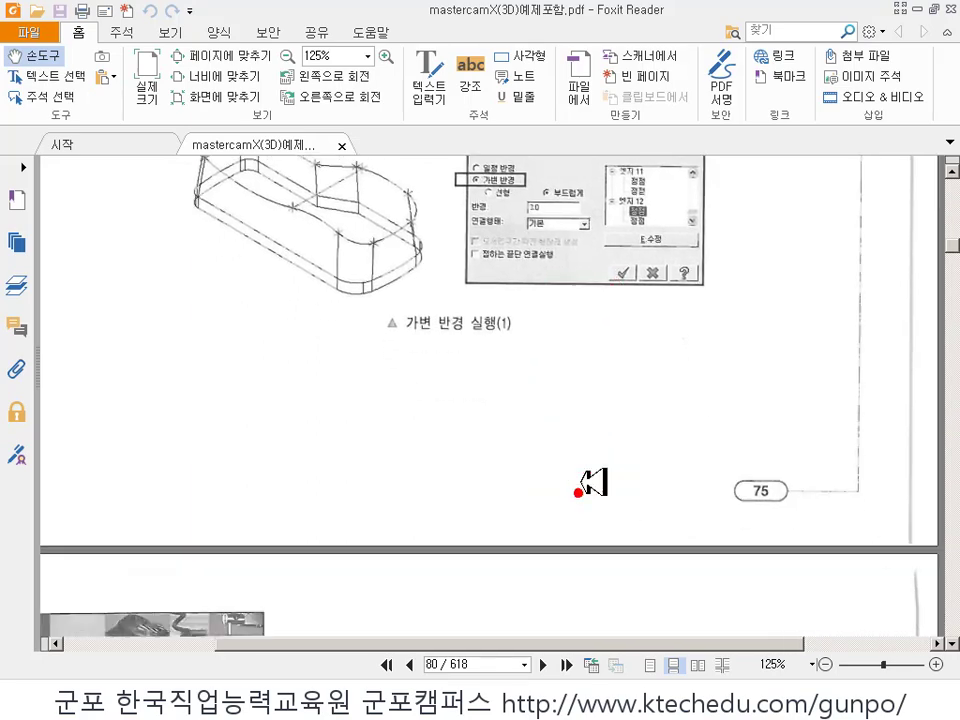
mouse_move(547, 512)
mouse_down()
mouse_move(542, 353)
mouse_move(526, 316)
mouse_up()
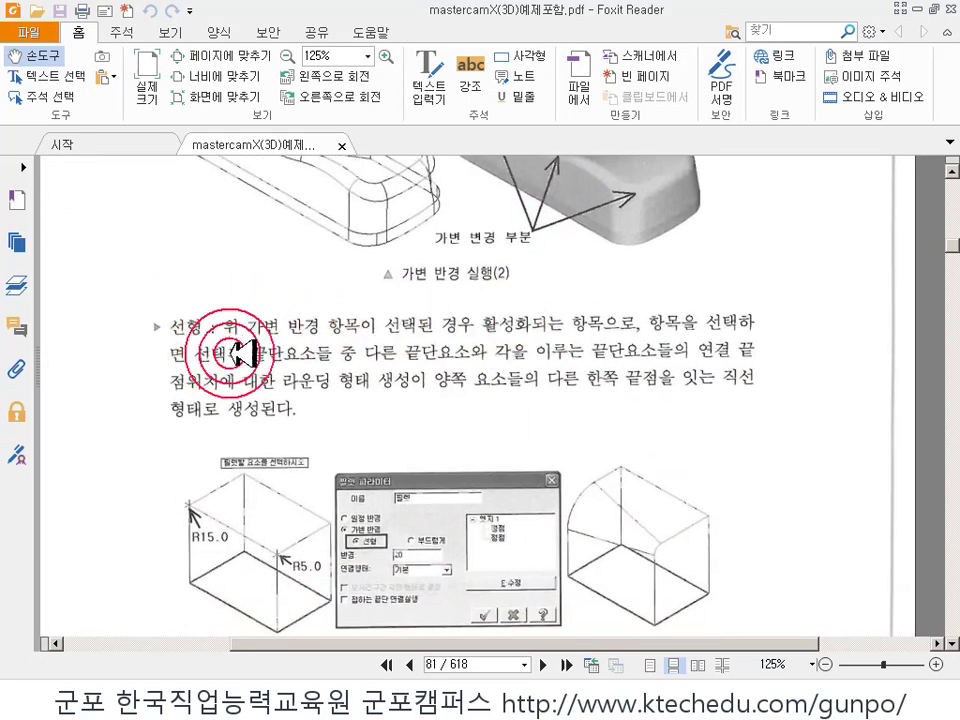
key(alt+Tab)
scroll(591, 396, down, 4)
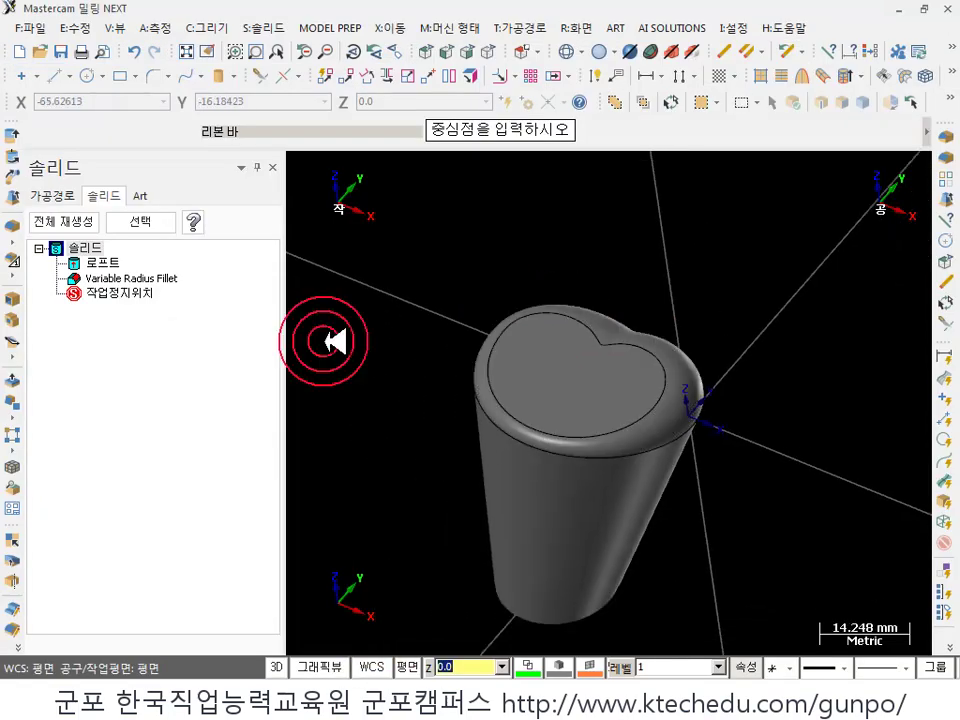
- Change the variable radius fillet's flow to Smooth, accept it, regenerate the solid, and inspect the notch on the top edge
click(150, 280)
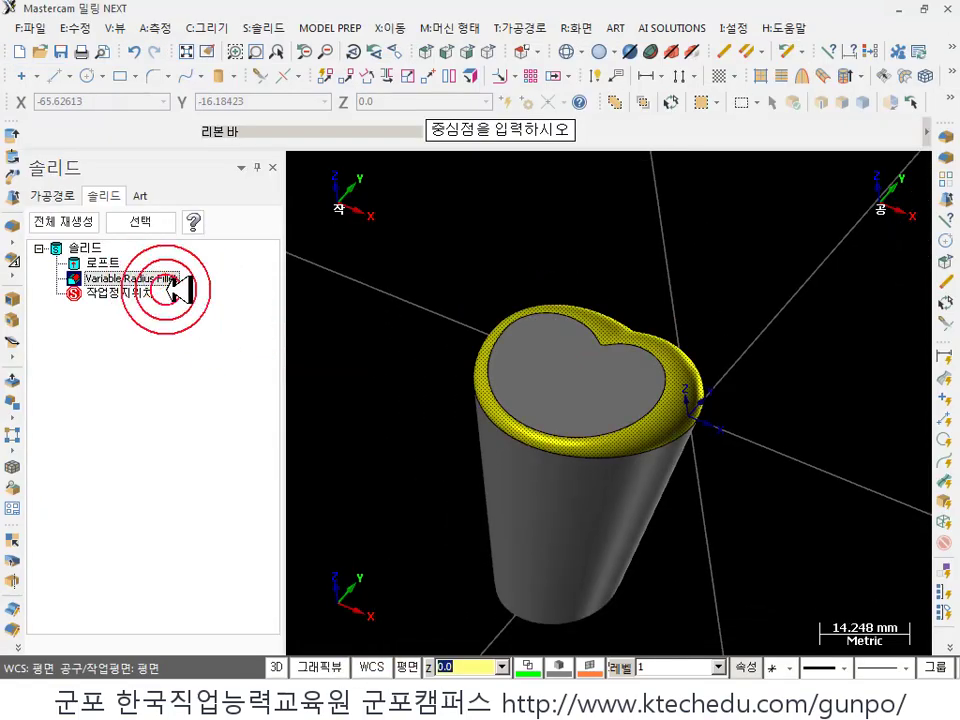
double_click(156, 281)
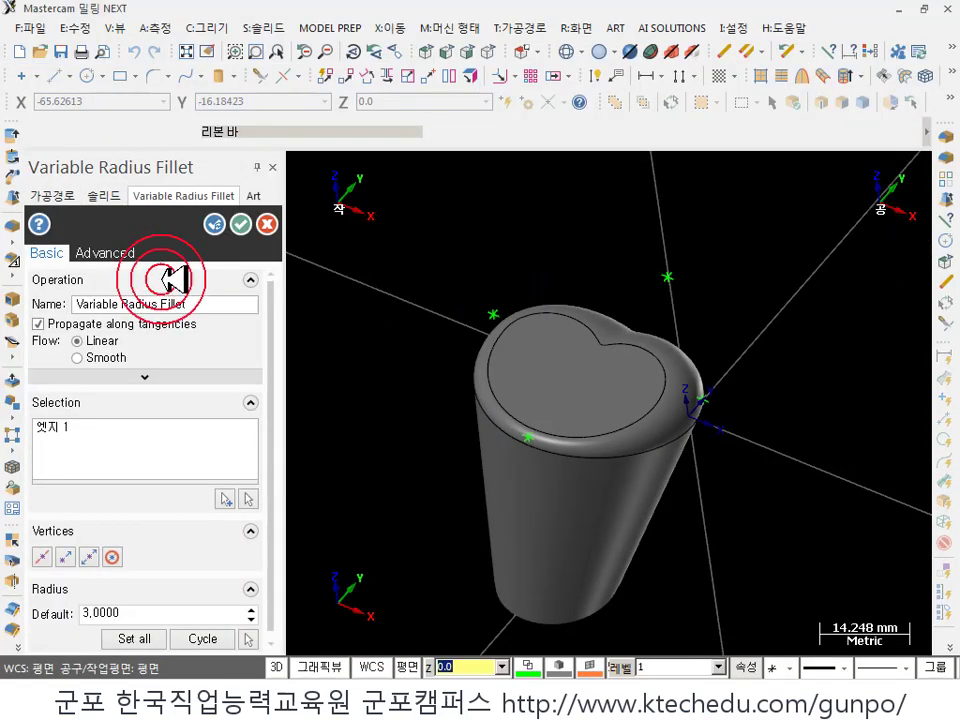
click(80, 359)
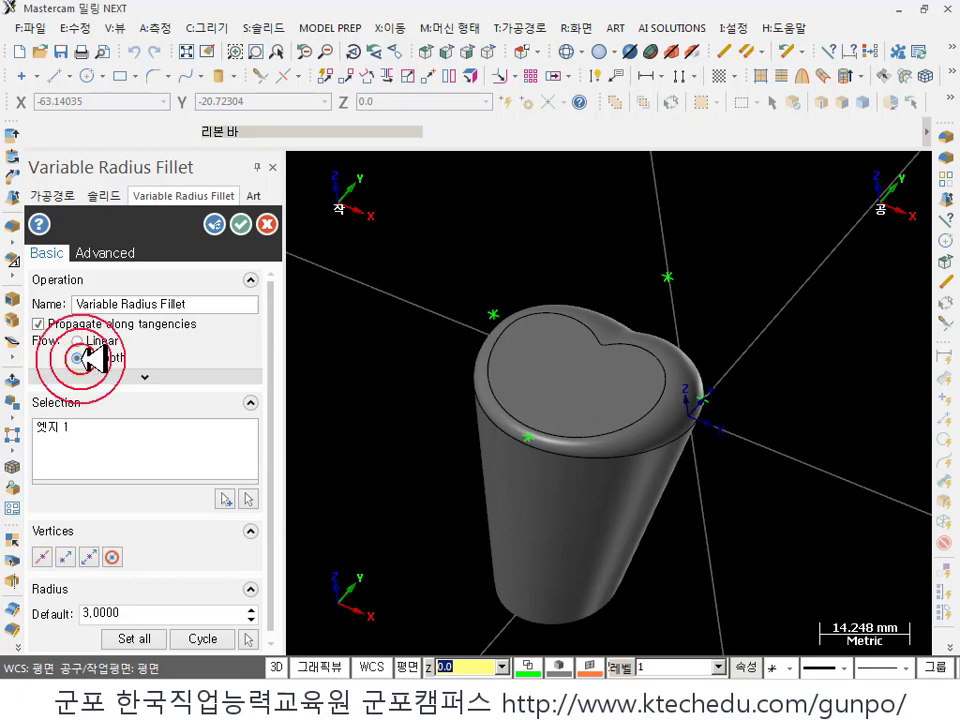
scroll(681, 414, up, 4)
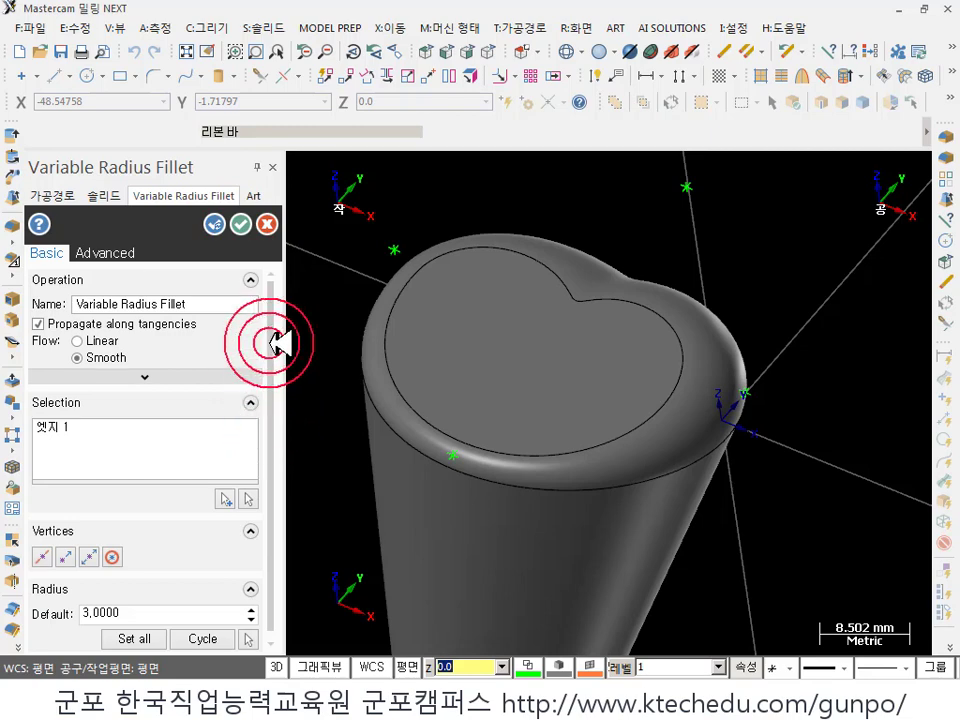
click(124, 254)
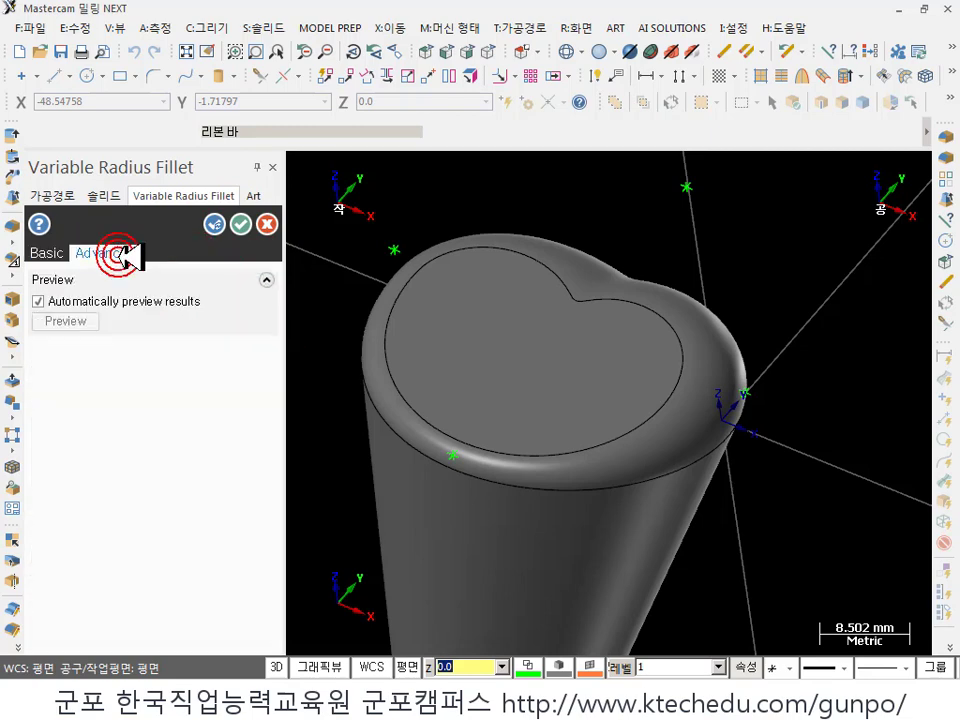
click(45, 254)
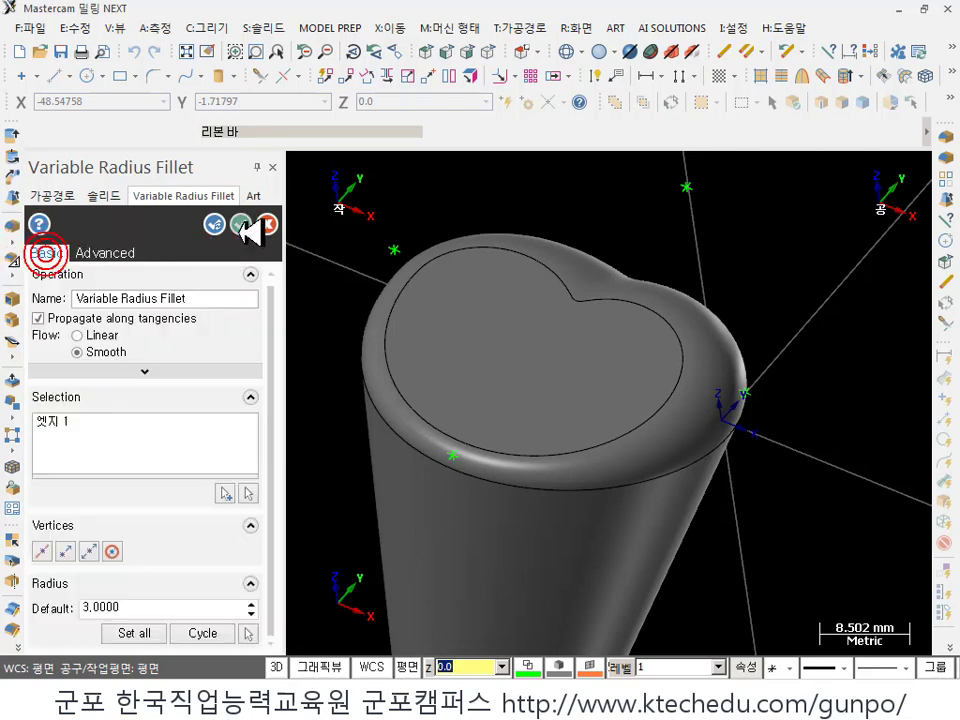
click(240, 223)
click(79, 220)
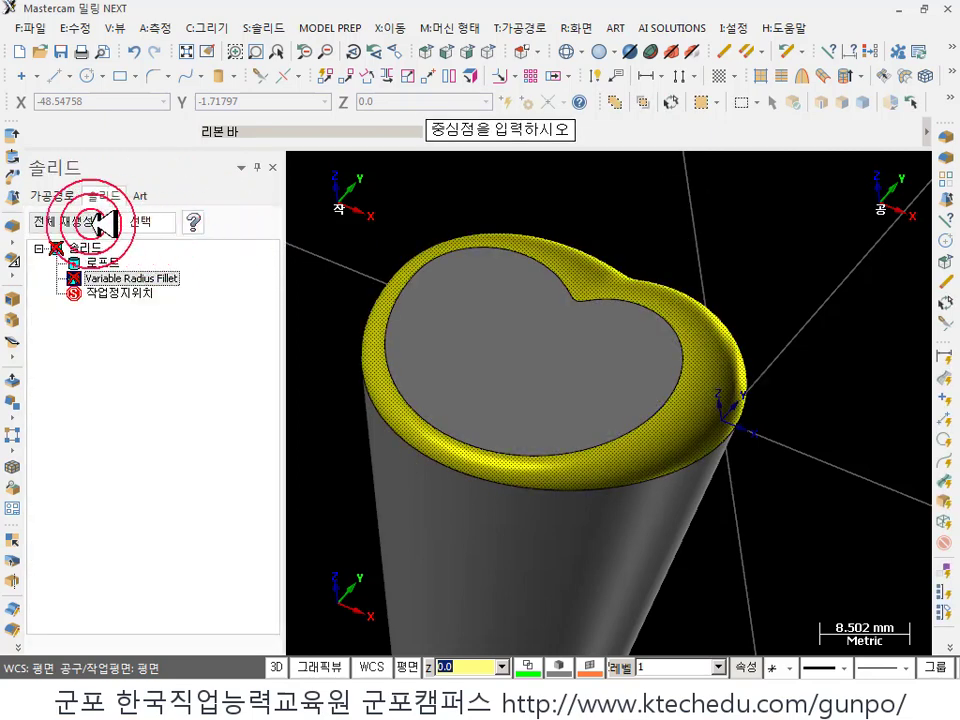
scroll(589, 290, up, 5)
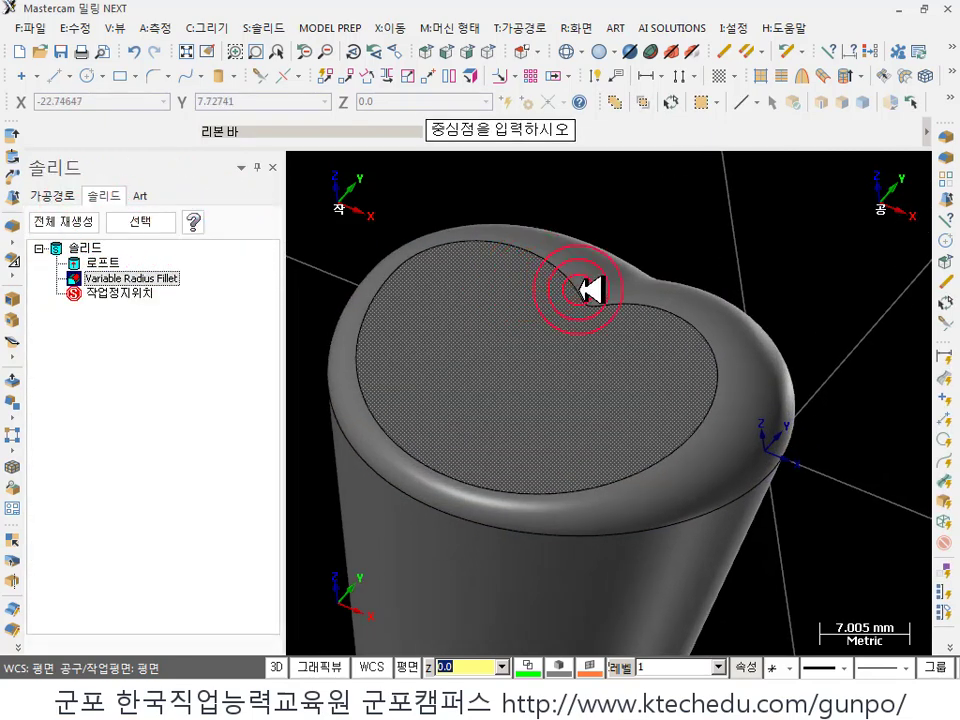
scroll(600, 313, up, 2)
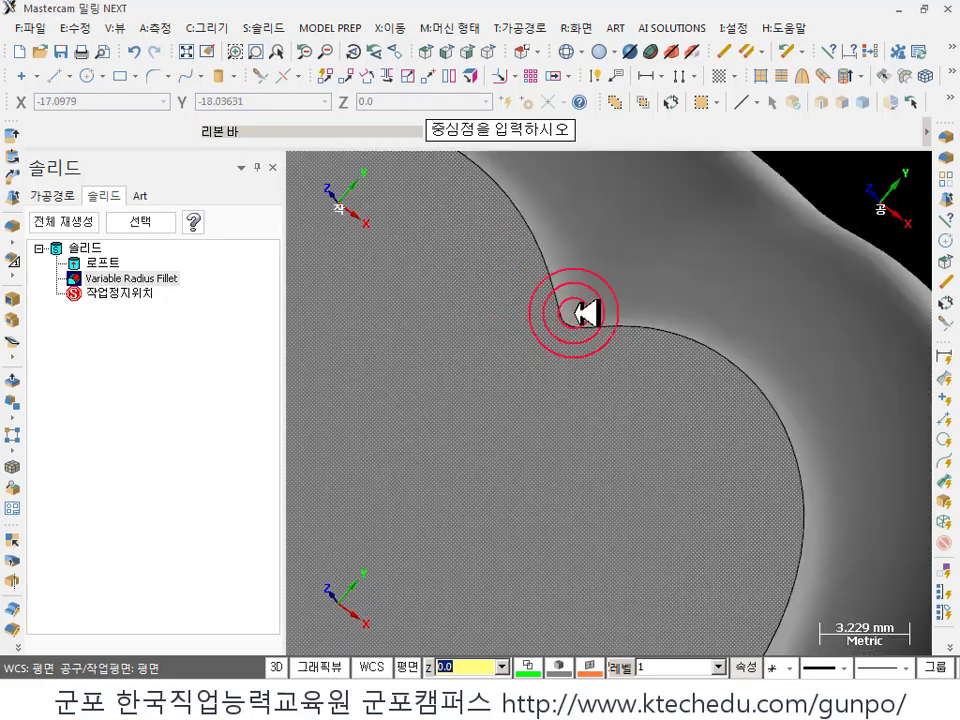
scroll(640, 295, down, 4)
- Set the variable radius fillet's flow back to Linear and regenerate the solid
double_click(160, 278)
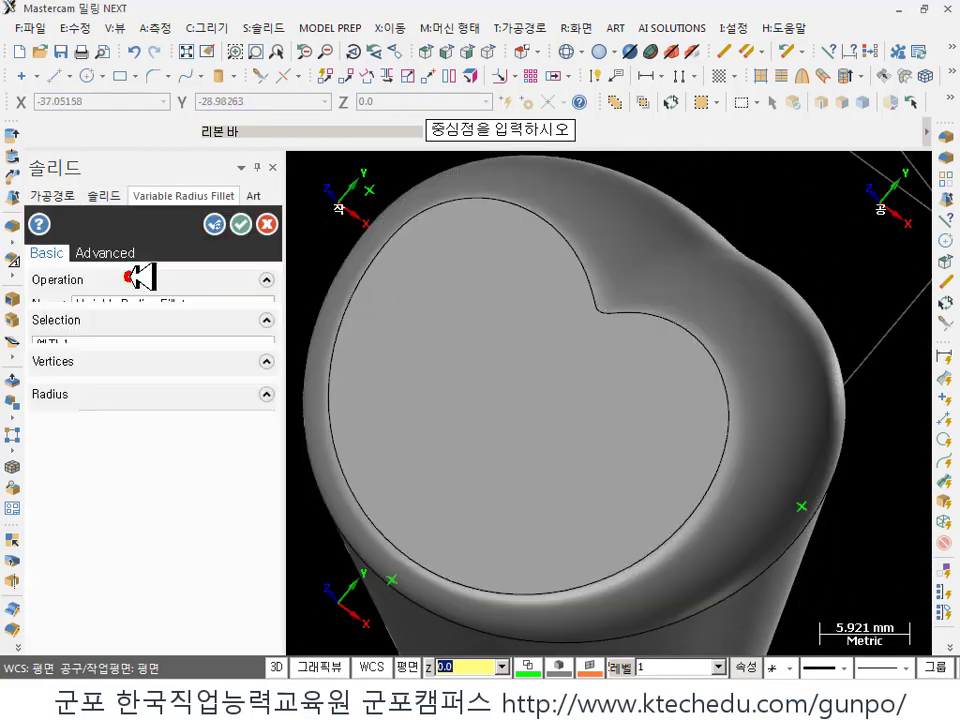
click(160, 354)
click(95, 357)
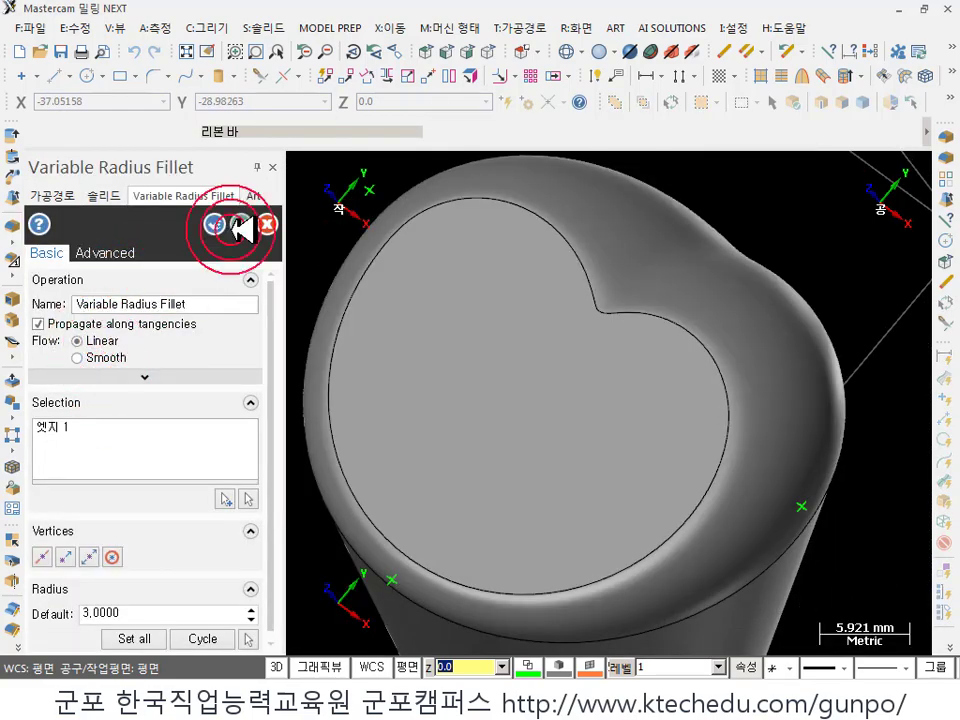
click(241, 226)
click(72, 218)
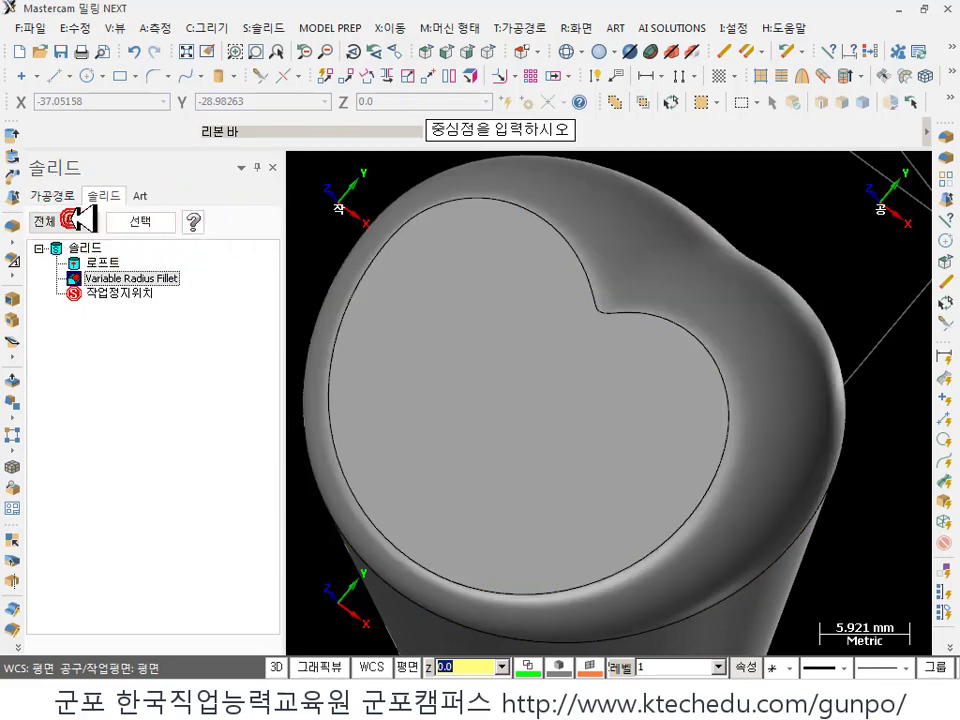
scroll(834, 302, down, 2)
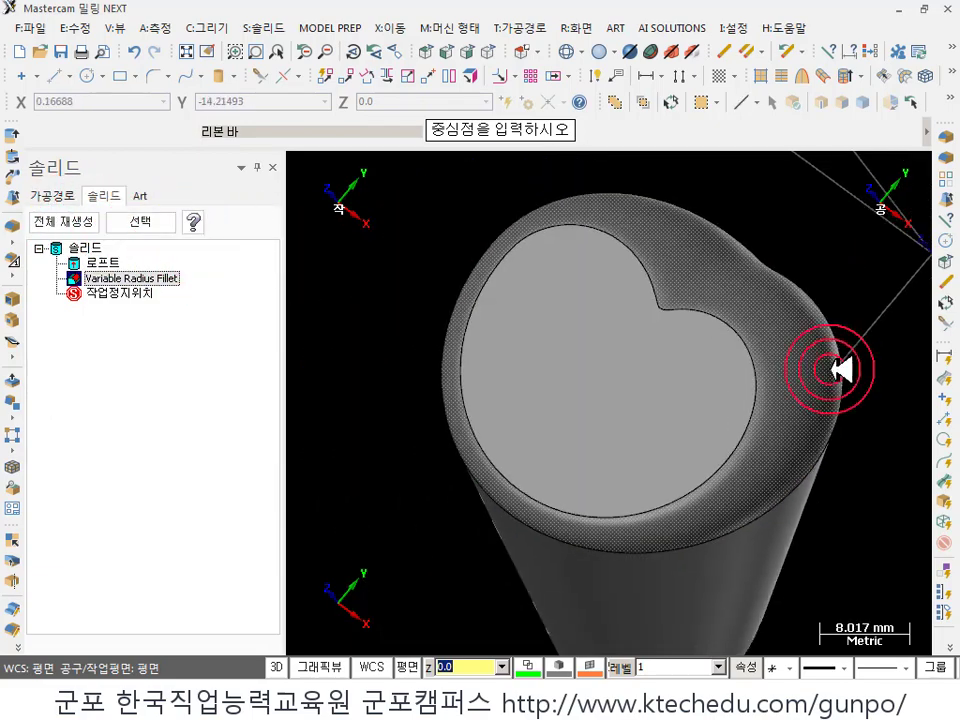
scroll(826, 369, up, 1)
middle_drag(823, 369, 713, 370)
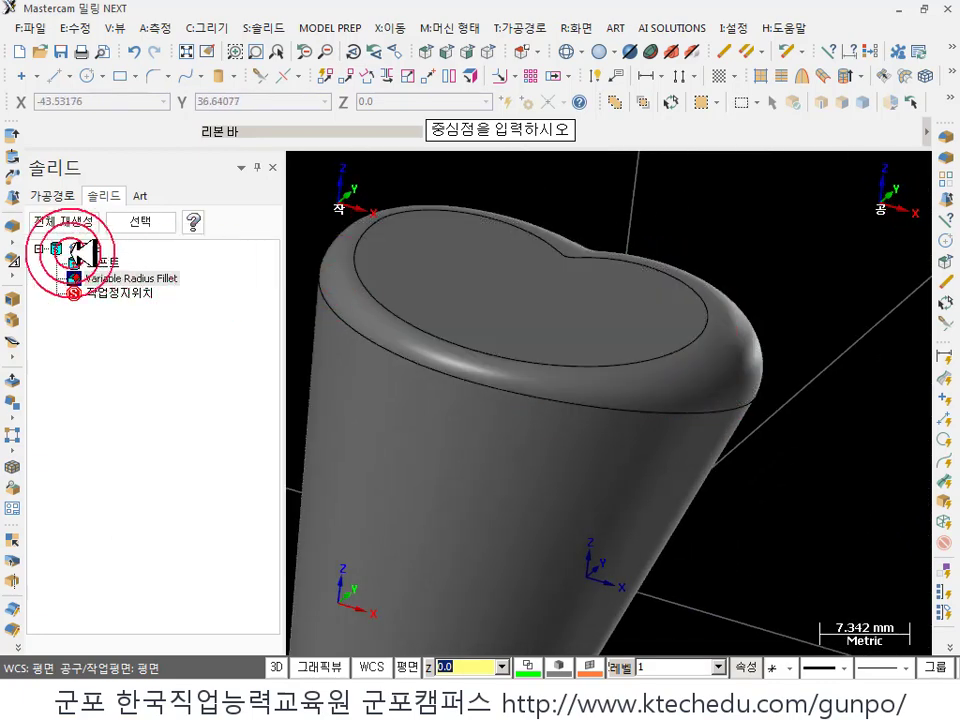
- Reopen the variable radius fillet to check its flow setting, accept it, regenerate, and examine the fillet around the top edge
double_click(110, 274)
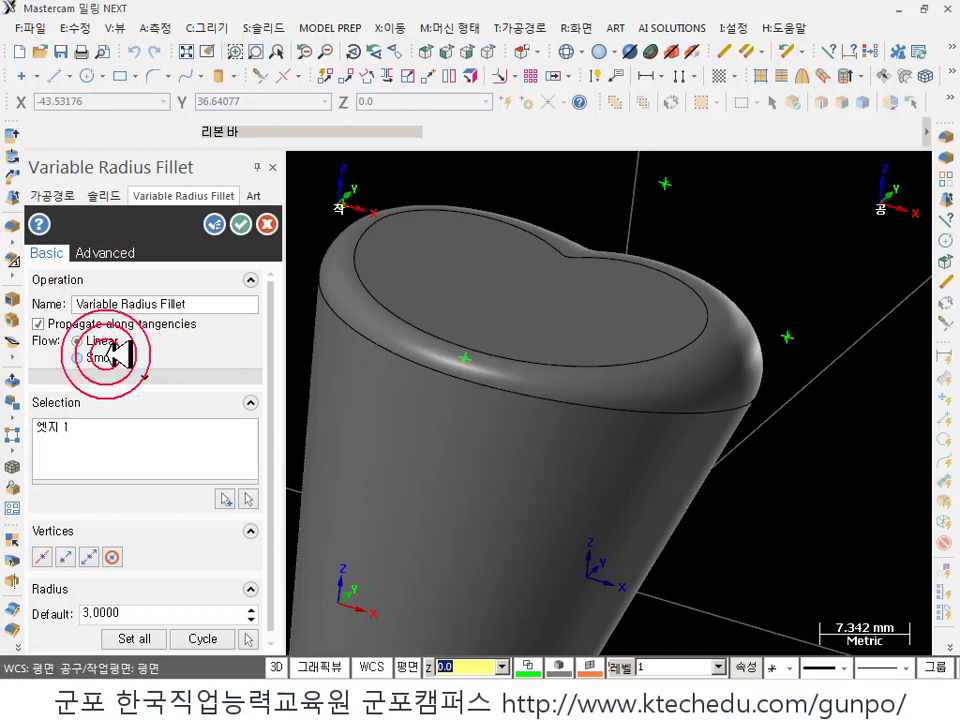
click(240, 224)
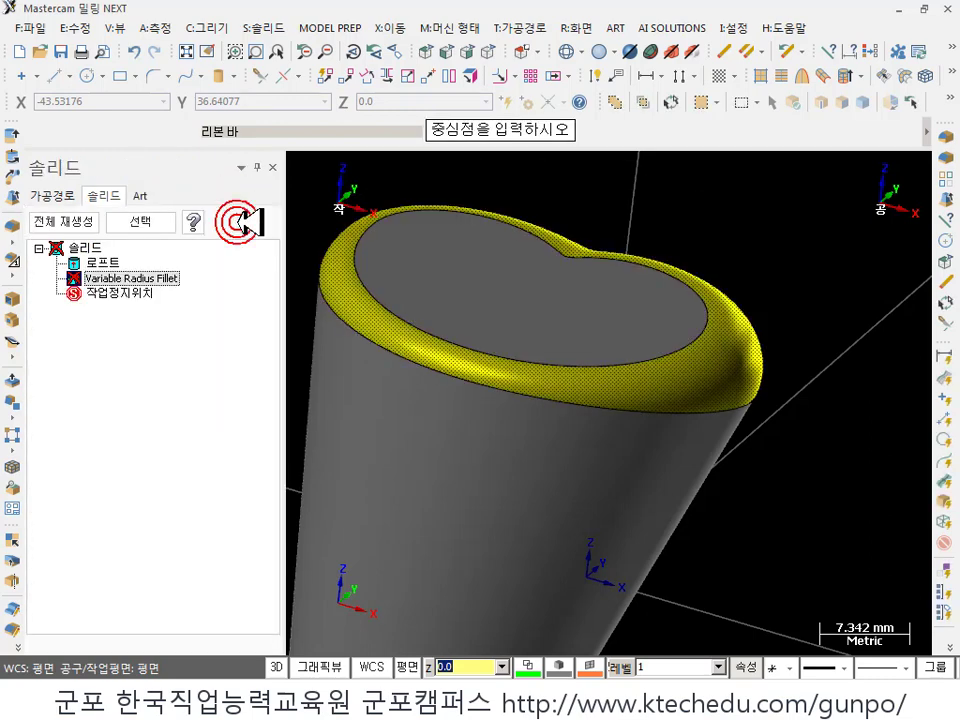
click(76, 222)
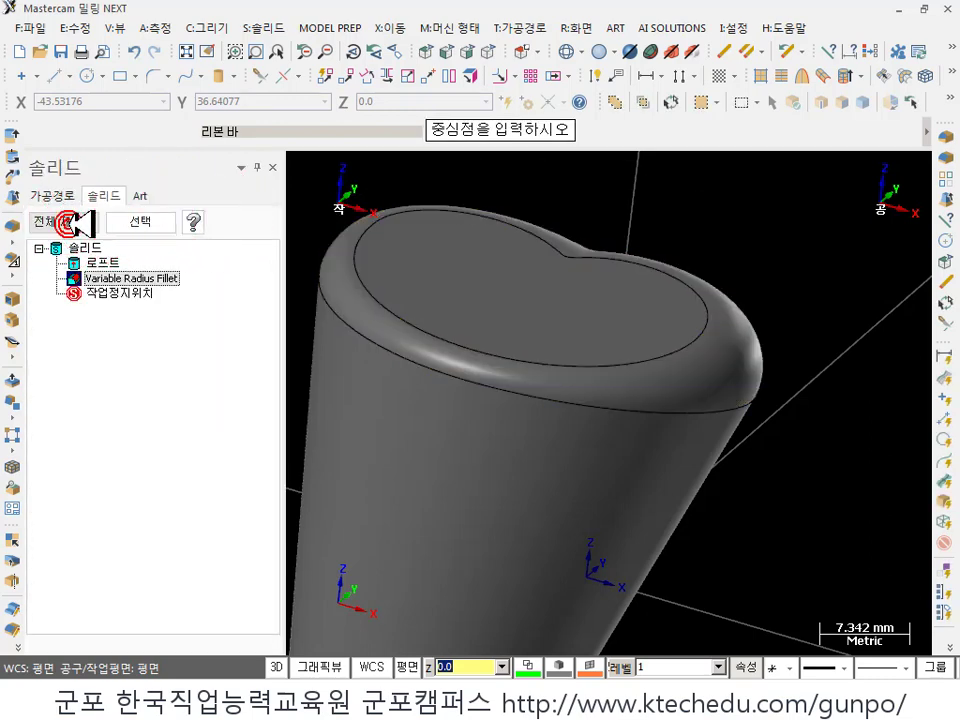
scroll(529, 332, down, 2)
scroll(532, 322, up, 2)
middle_drag(535, 317, 518, 364)
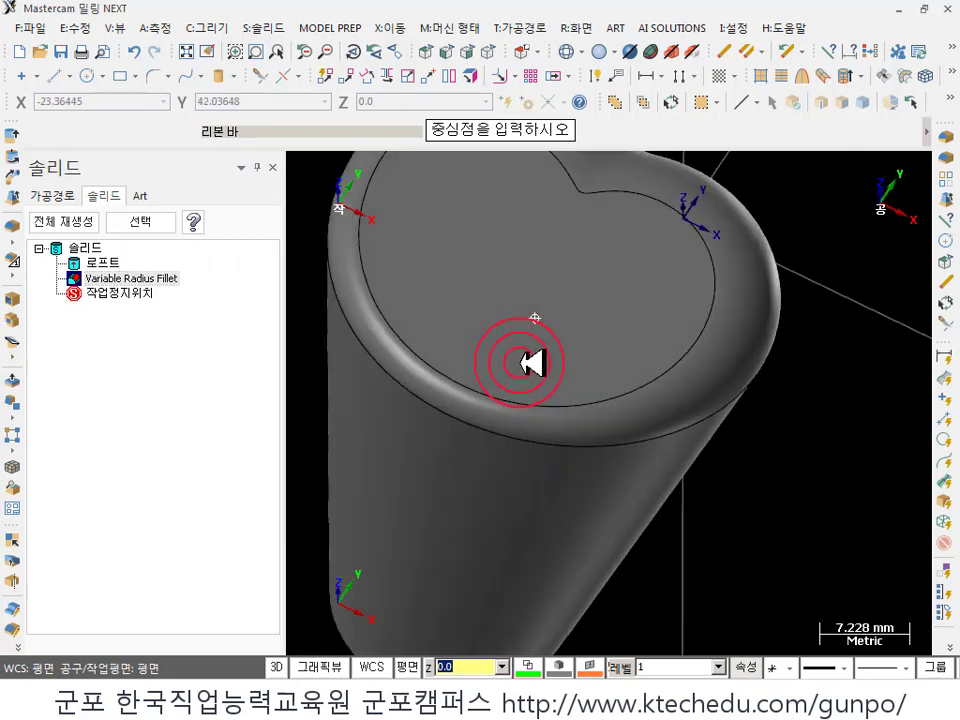
scroll(516, 360, down, 3)
middle_drag(566, 332, 546, 311)
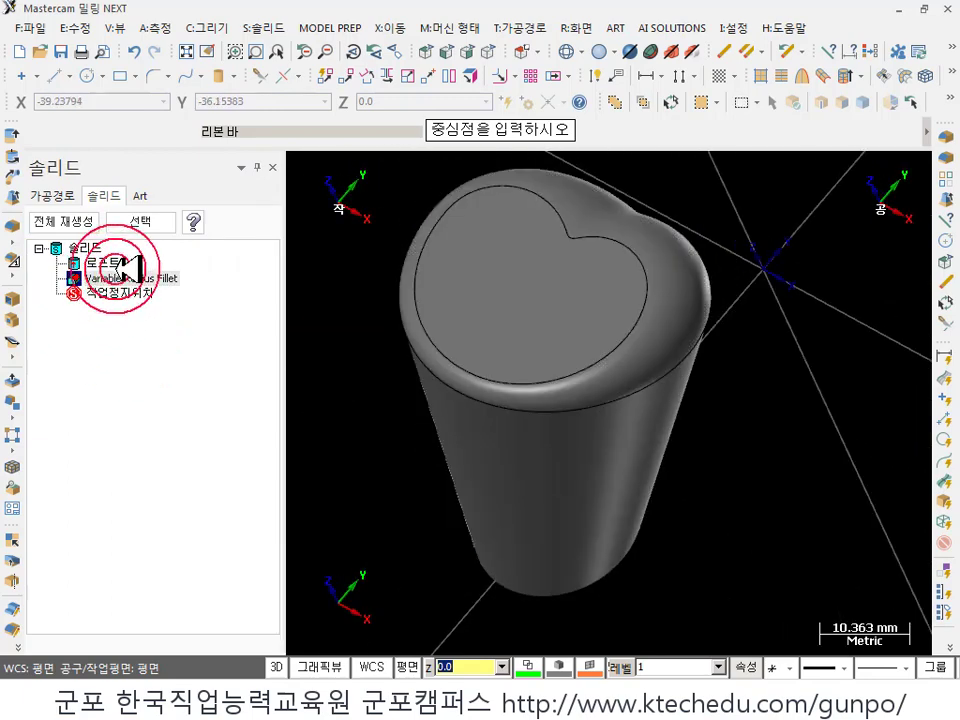
- Delete the entire filleted loft model and switch the empty workspace to the isometric view
scroll(407, 429, down, 9)
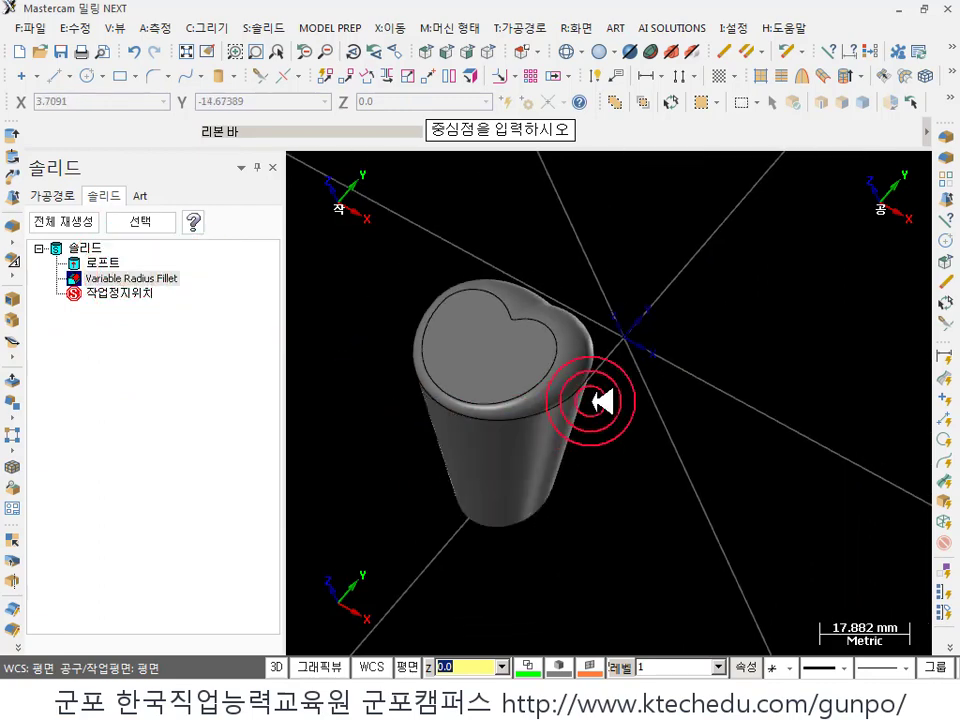
drag(667, 237, 358, 558)
key(Delete)
scroll(593, 388, up, 2)
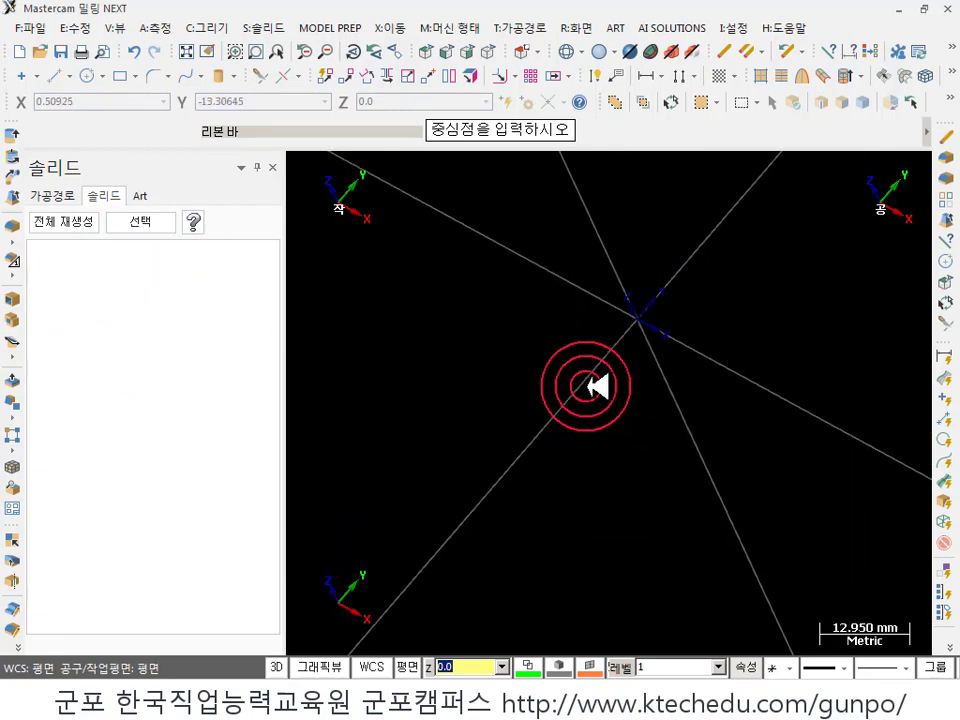
key(alt+7)
scroll(498, 314, up, 5)
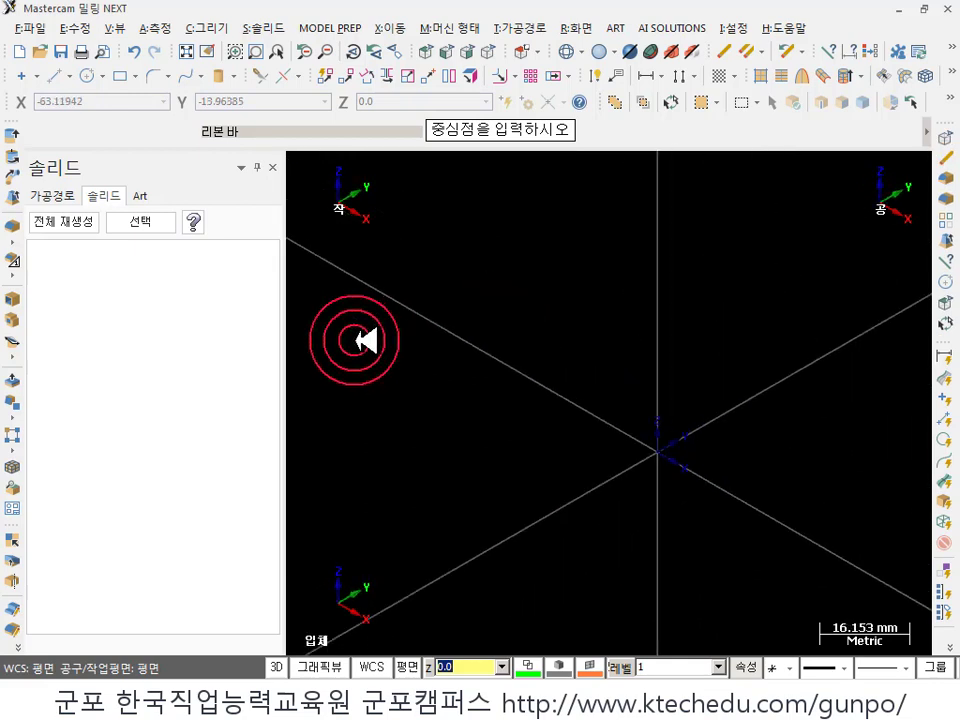
scroll(333, 253, down, 5)
scroll(660, 501, up, 5)
- Create a solid block primitive measuring 50 by 50 by 50 with its base point at the origin
click(207, 28)
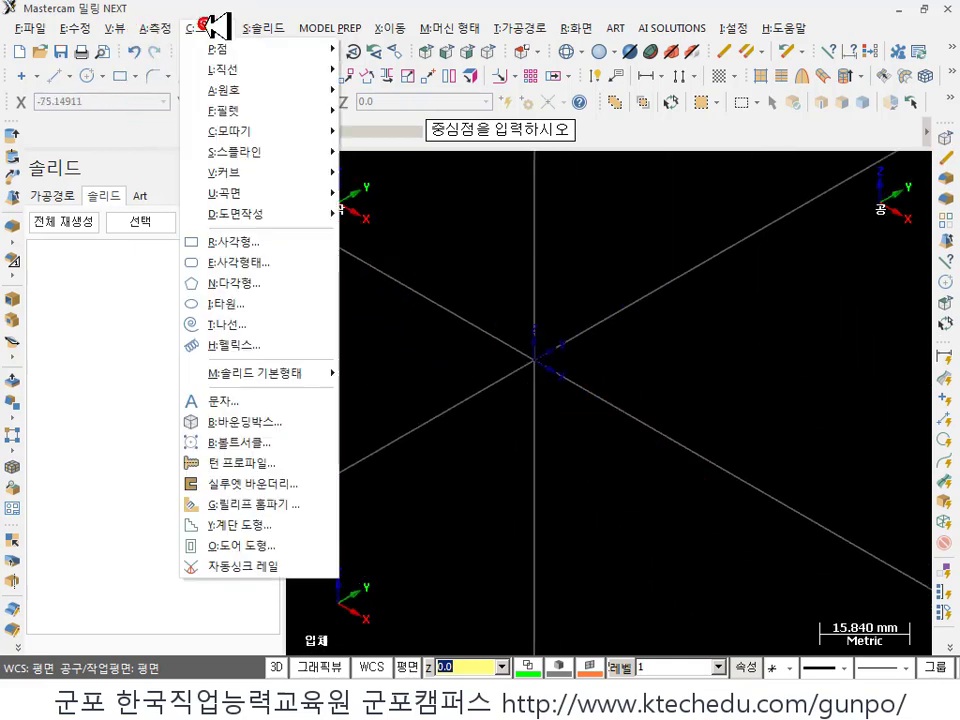
mouse_move(279, 373)
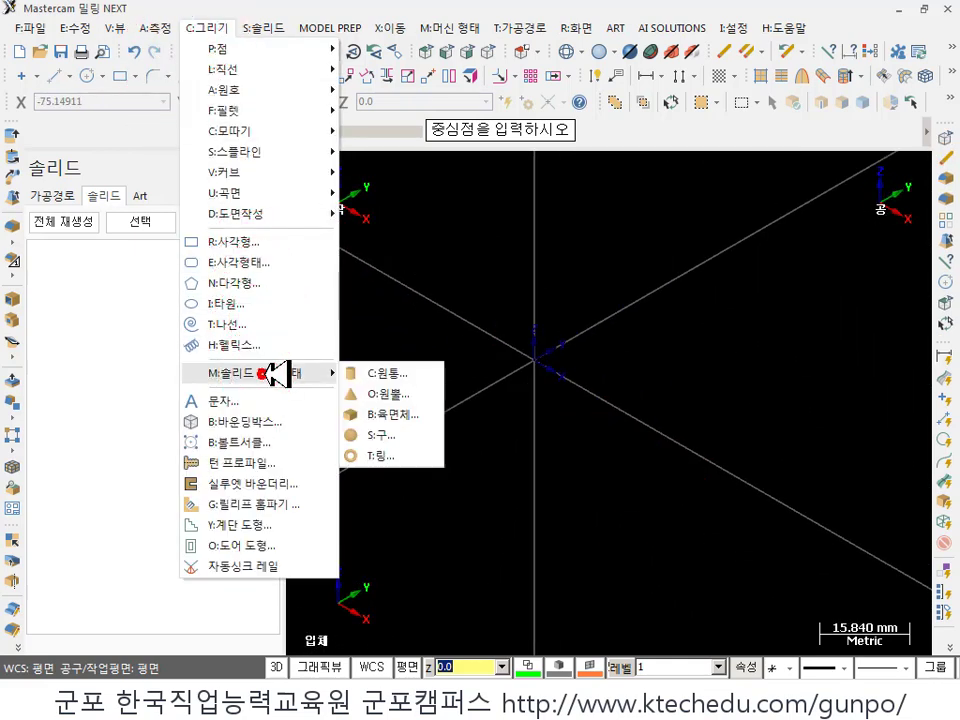
click(395, 414)
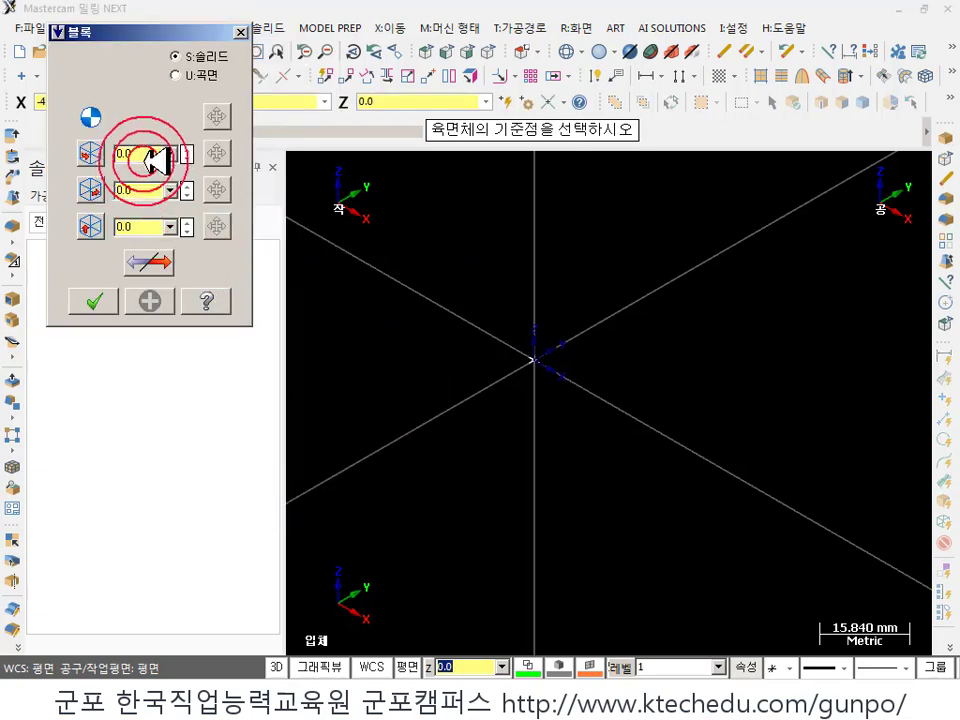
text(50)
click(150, 189)
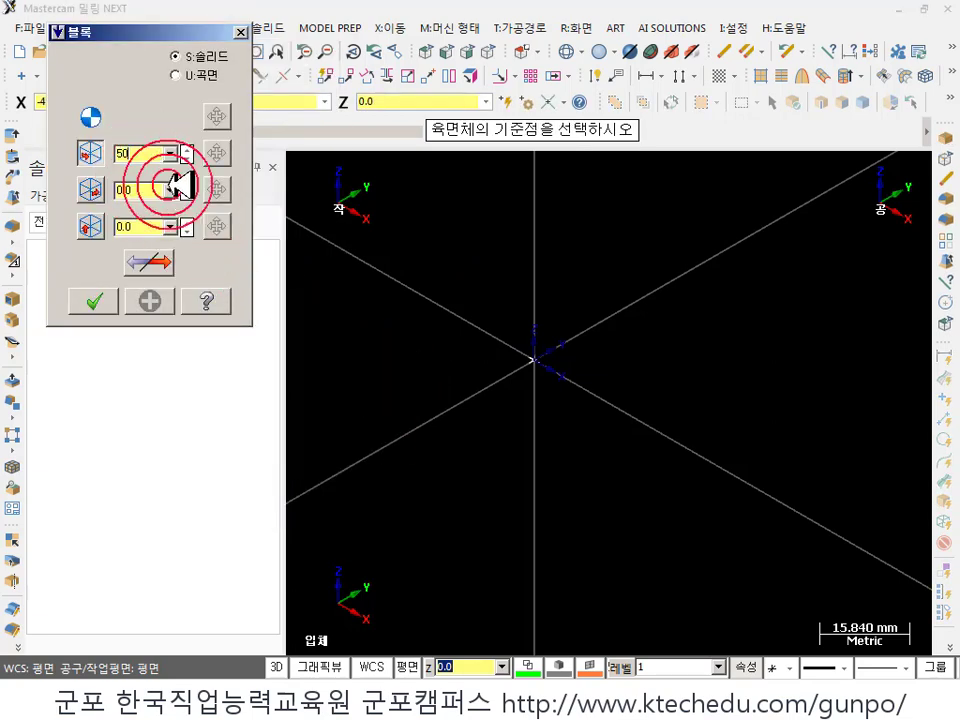
text(50)
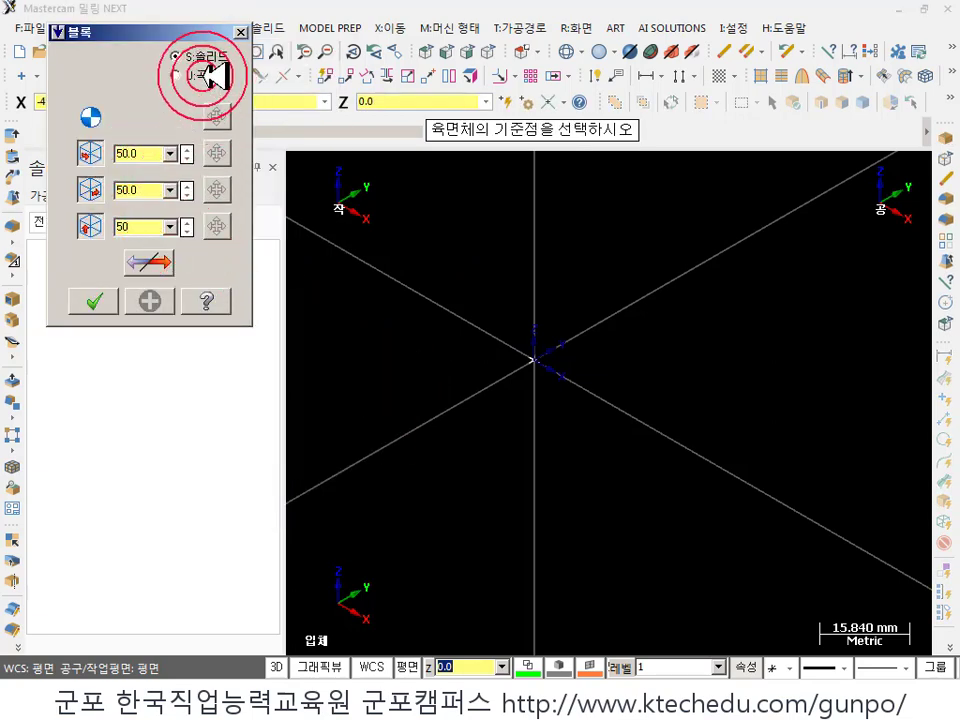
click(533, 357)
click(93, 299)
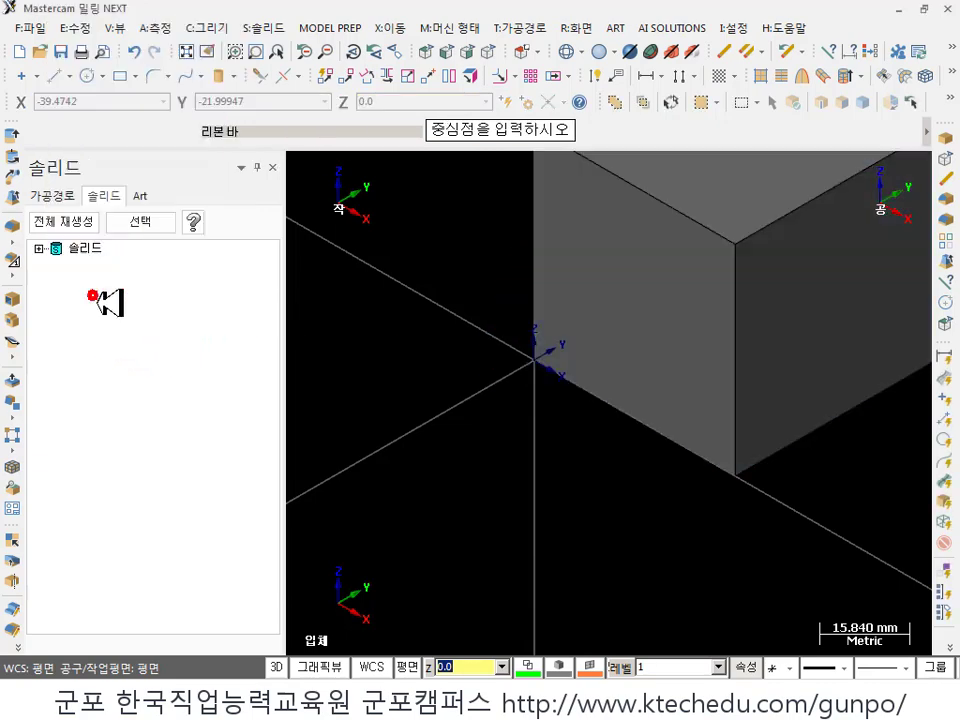
scroll(336, 502, down, 6)
scroll(709, 212, up, 7)
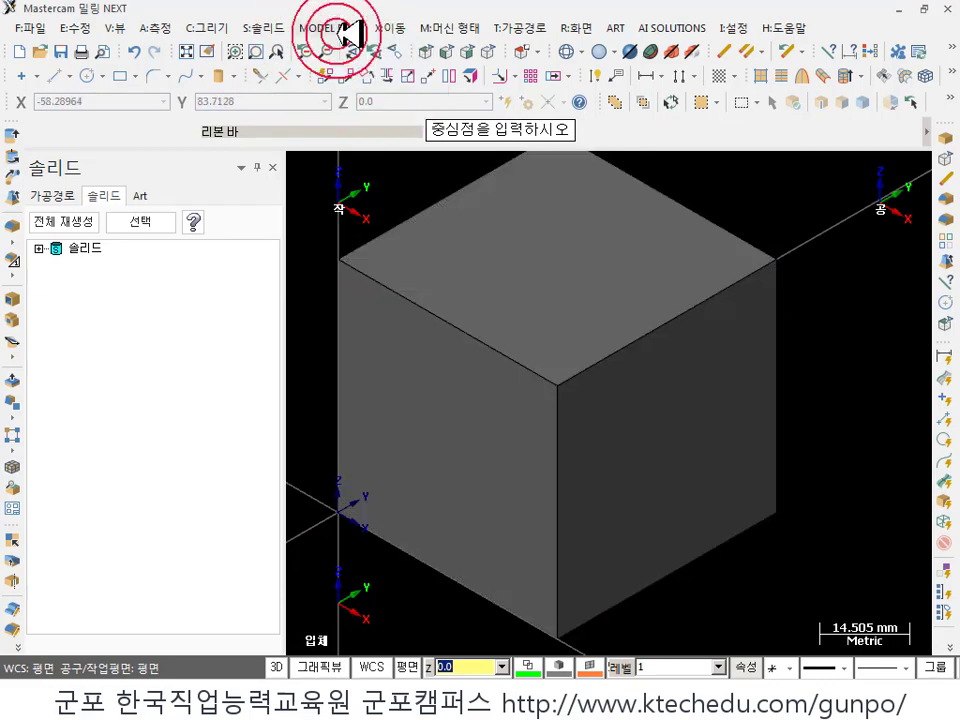
- Apply a constant radius fillet of 25 to the block's front vertical edge
click(278, 27)
click(310, 140)
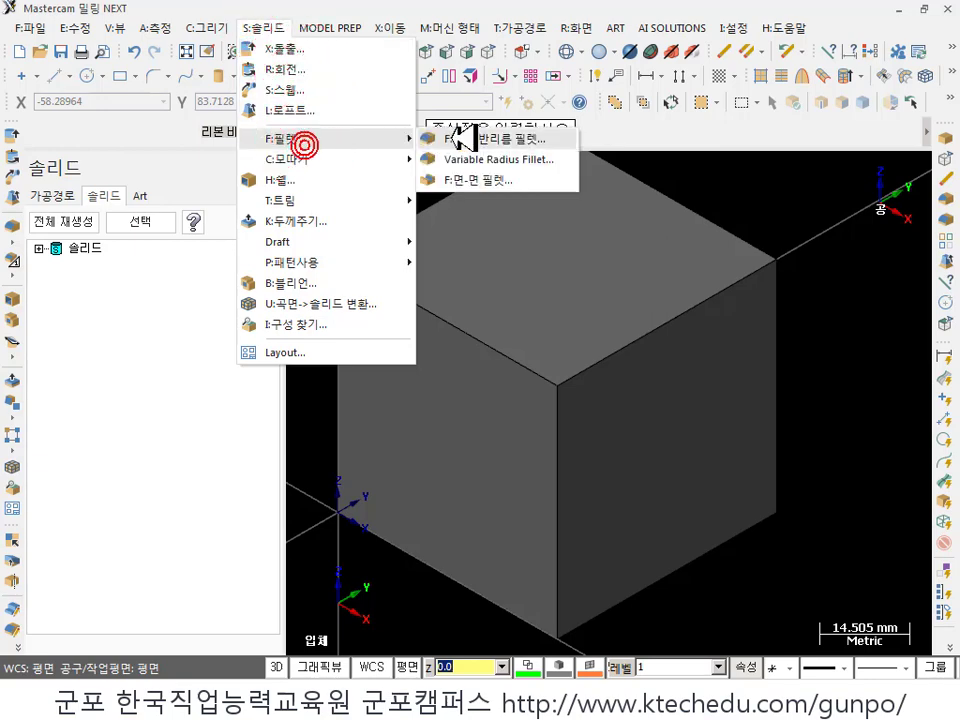
click(459, 137)
click(558, 437)
click(89, 433)
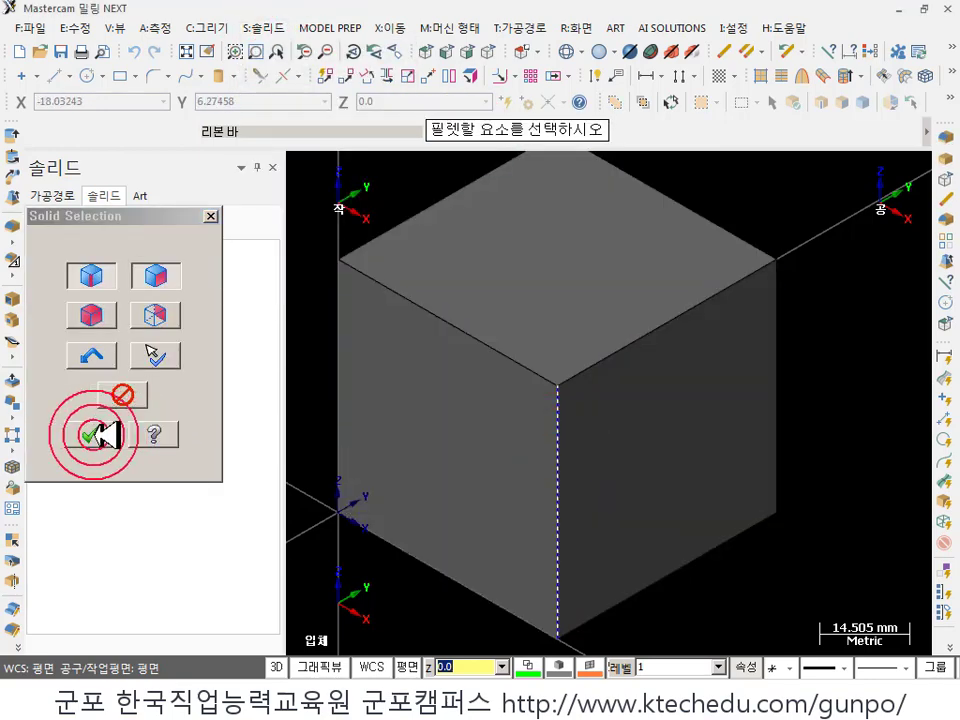
click(98, 537)
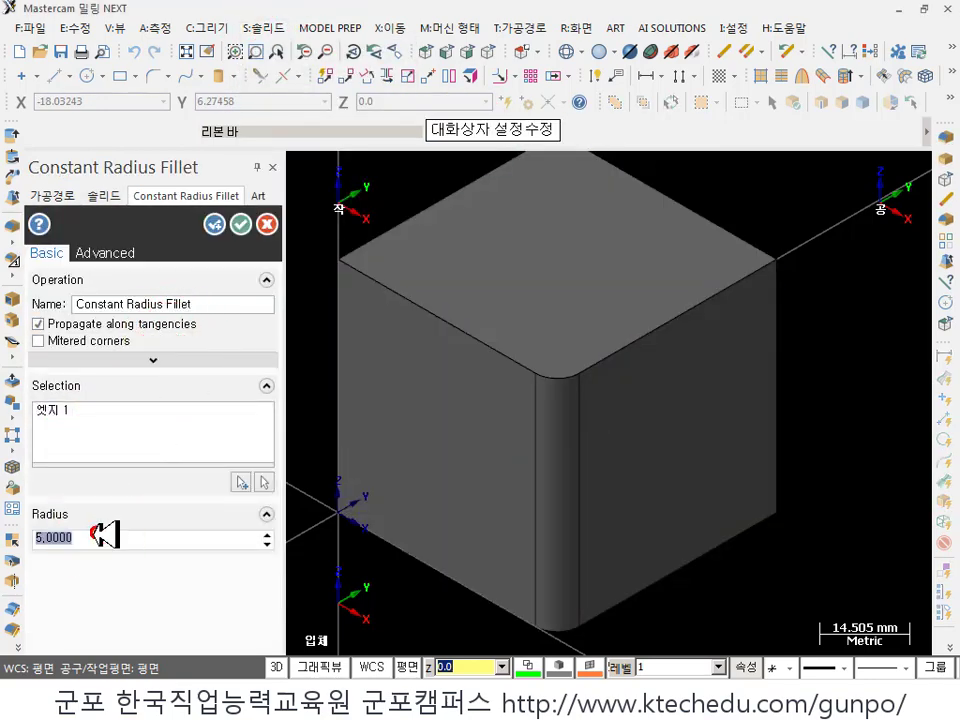
text(25)
key(Return)
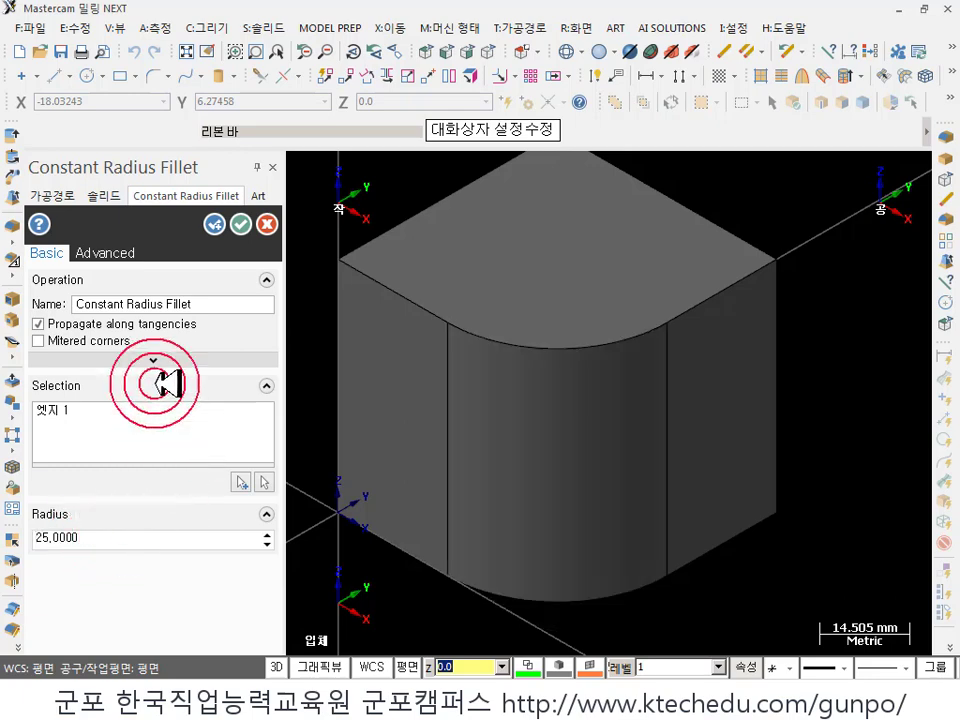
click(240, 223)
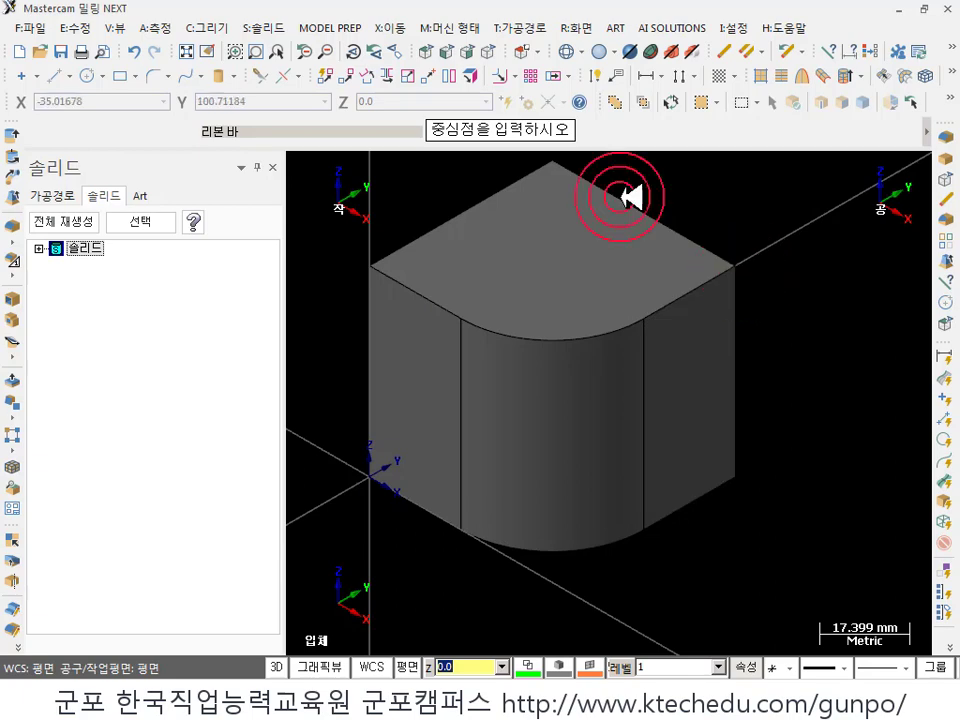
- Start a variable radius fillet on the tangent chain of three edges around the block's top front, with tangency propagation
click(288, 26)
click(285, 138)
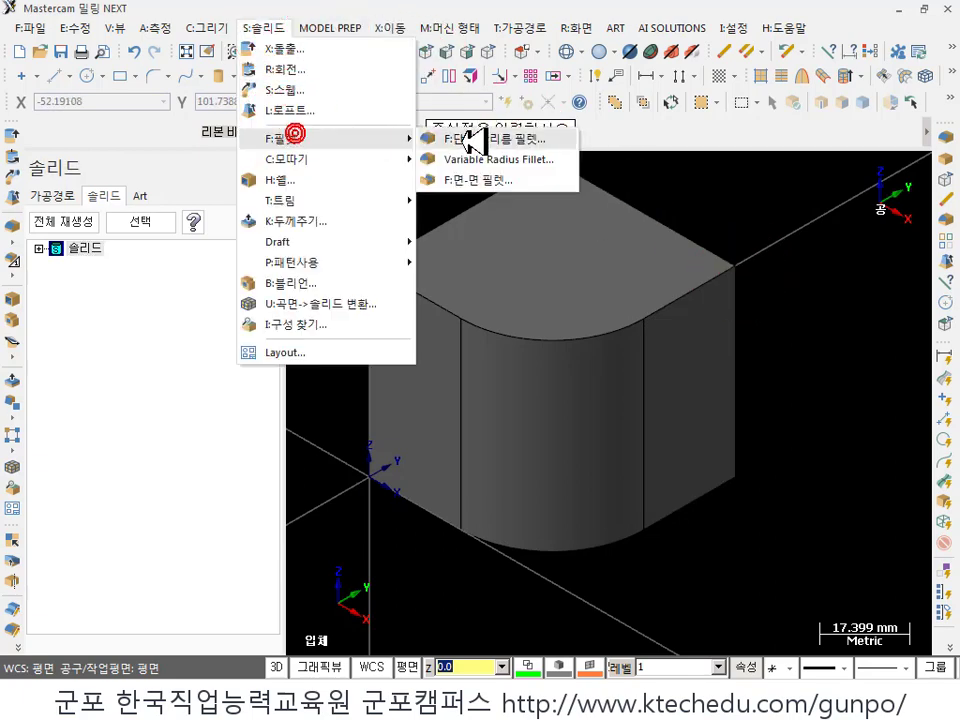
click(505, 159)
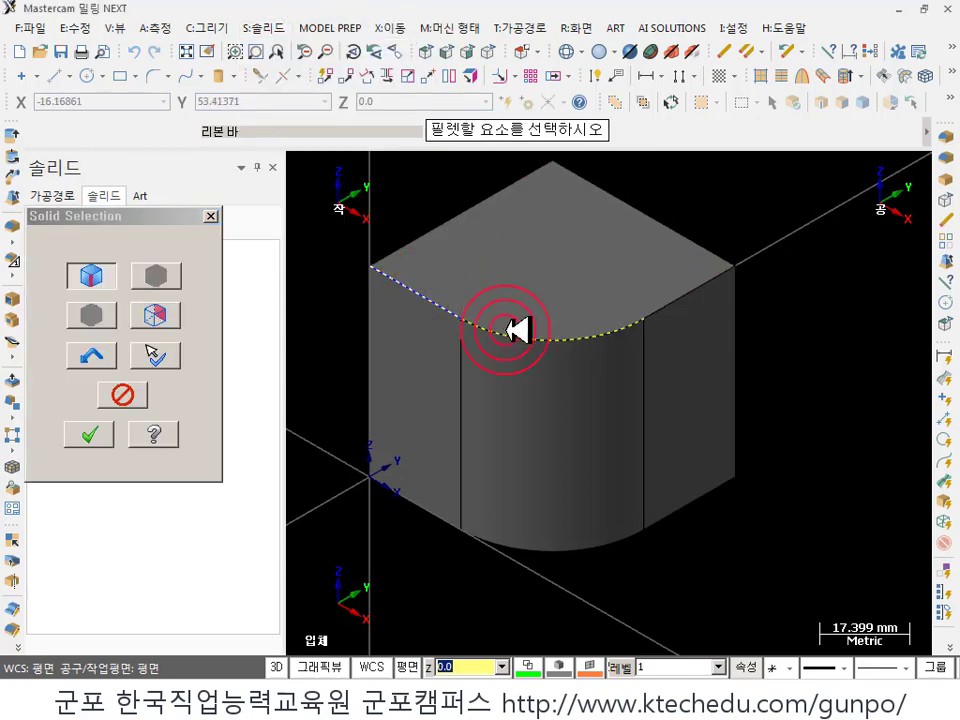
click(89, 434)
scroll(541, 252, up, 2)
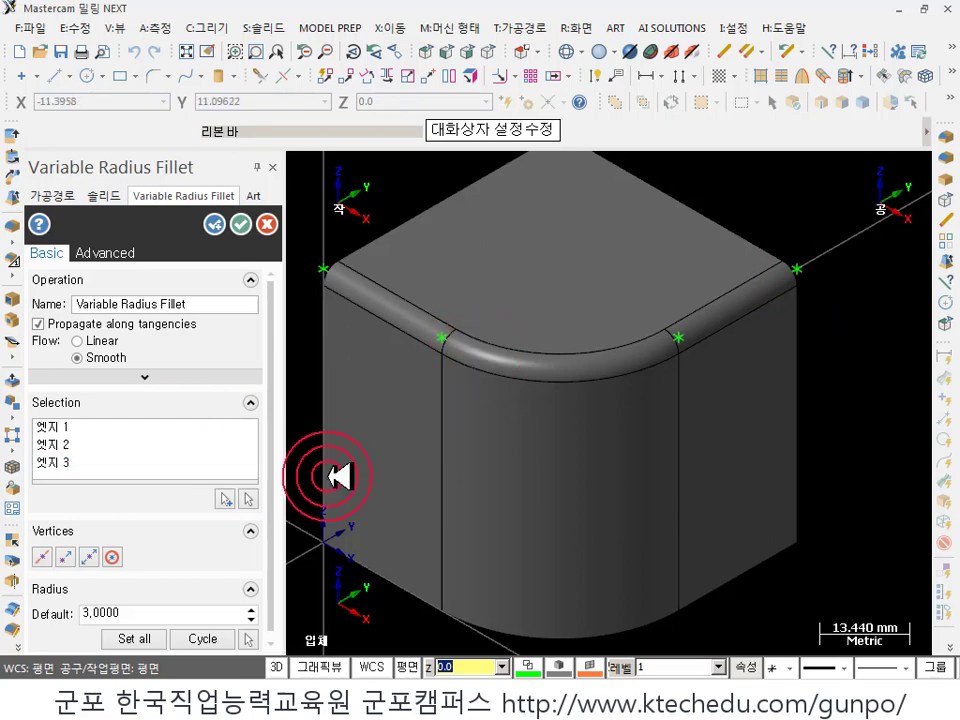
- Switch the model display to wireframe and try to remove a radius marker at the rounded corner
scroll(270, 460, down, 1)
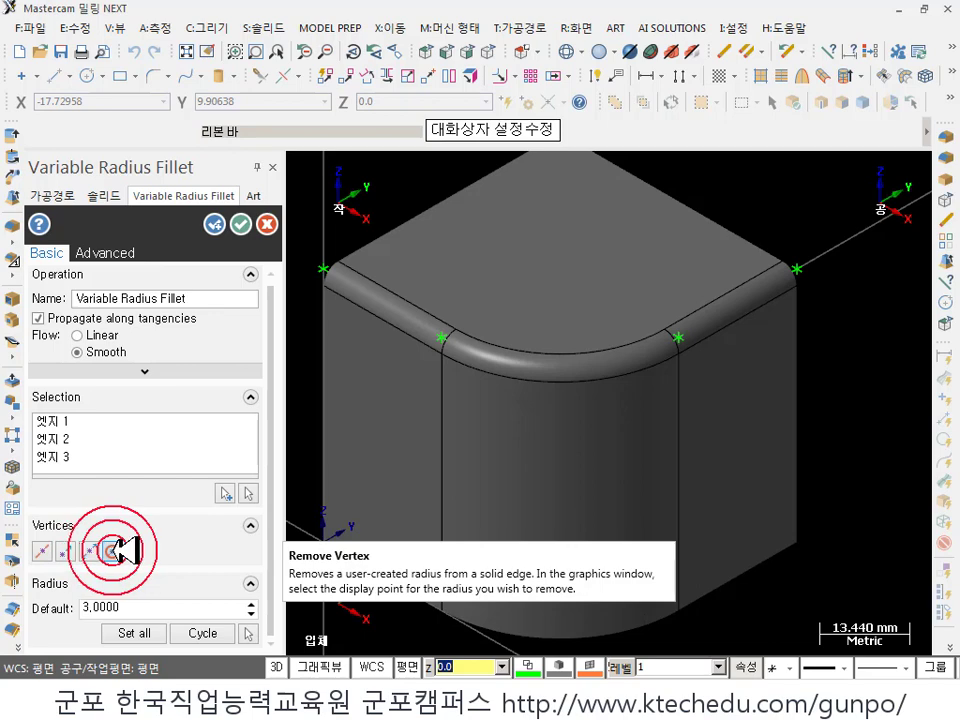
click(112, 551)
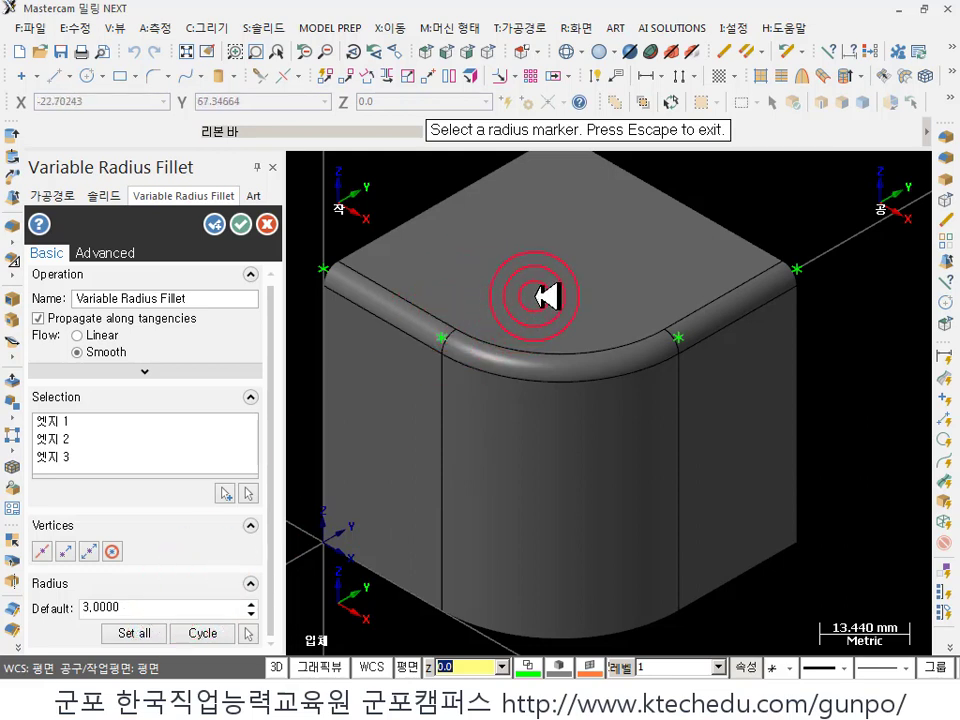
scroll(544, 292, down, 1)
key(alt+s)
scroll(549, 289, down, 1)
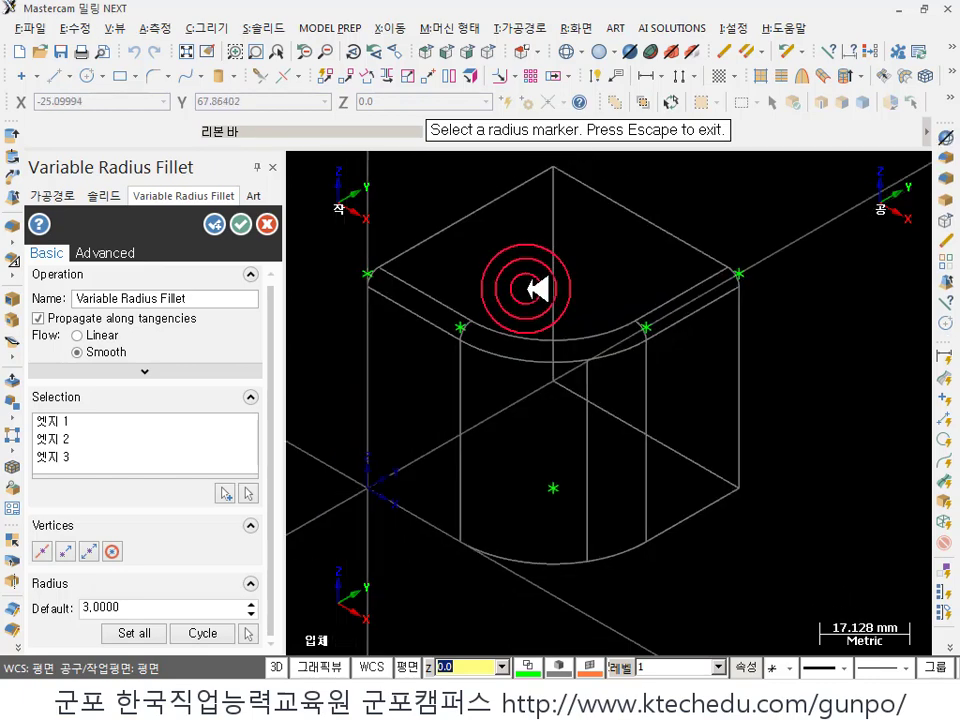
scroll(666, 306, up, 1)
middle_drag(693, 337, 437, 394)
scroll(478, 372, up, 2)
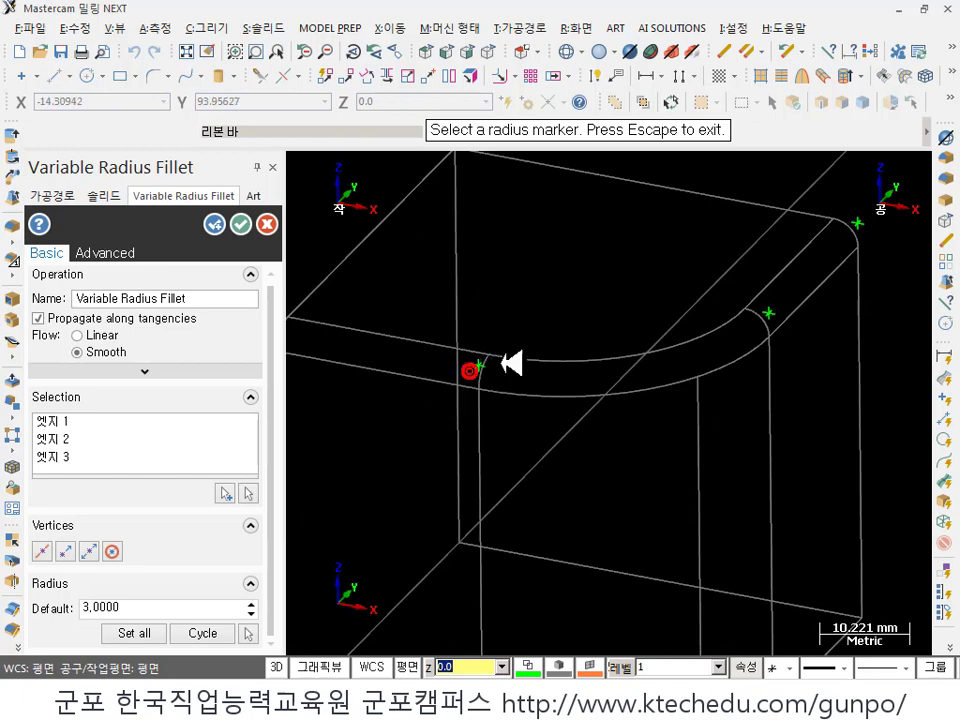
- Set the variable radius fillet's default radius to 10
scroll(511, 363, down, 2)
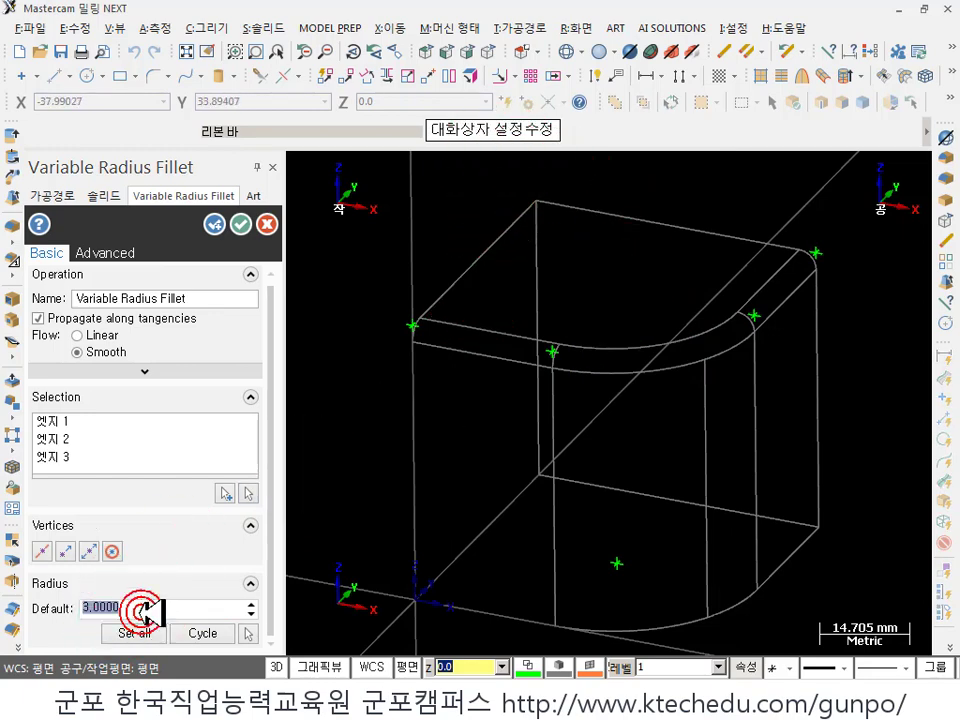
key(Return)
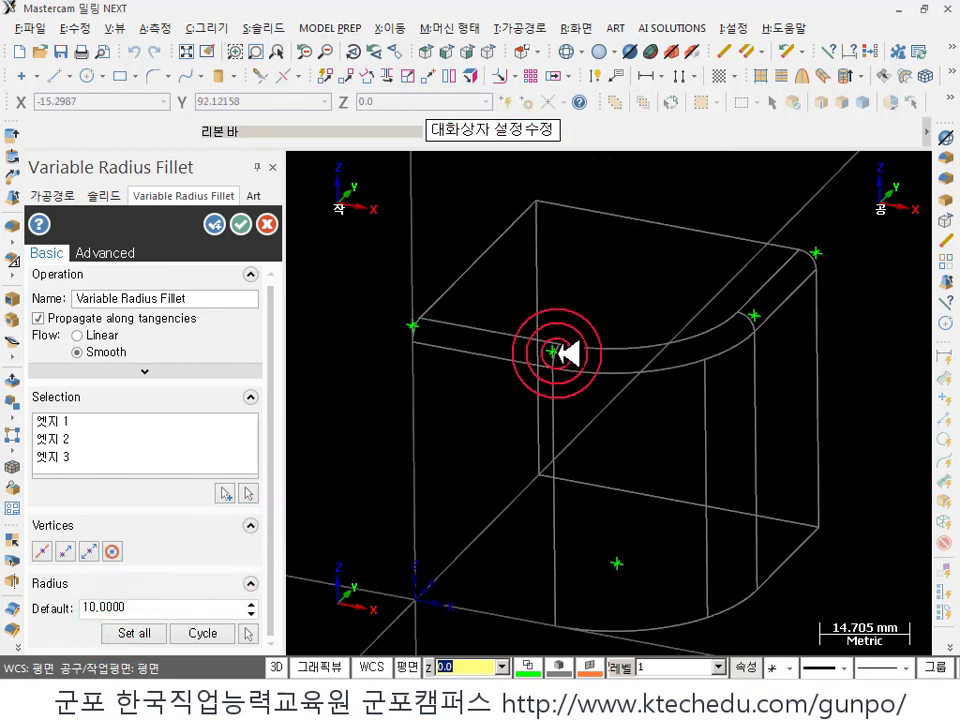
scroll(552, 353, up, 2)
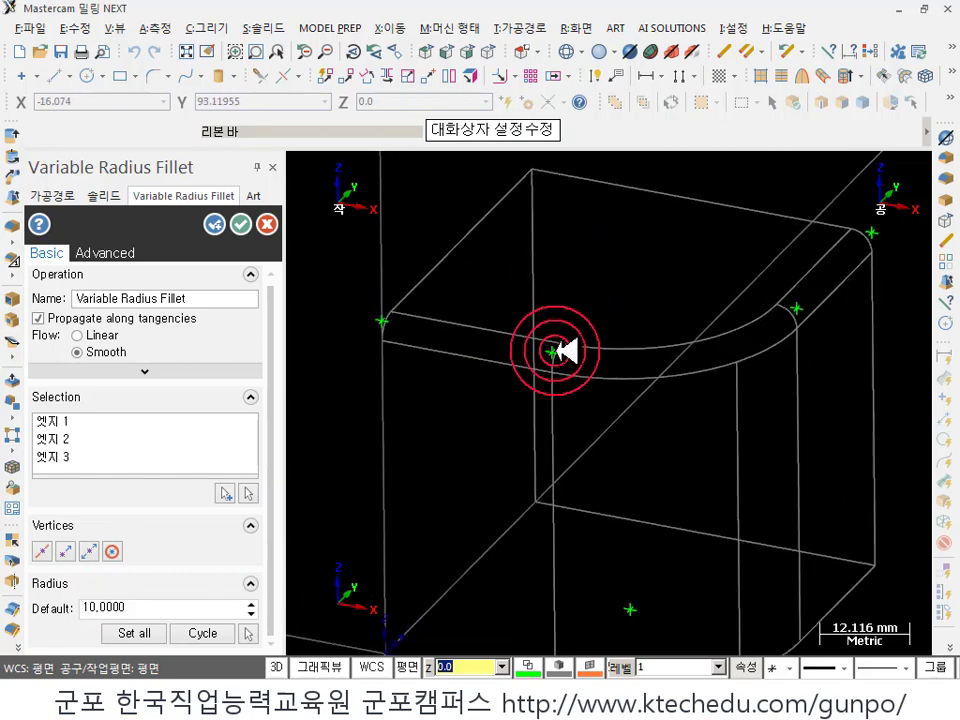
scroll(565, 355, down, 2)
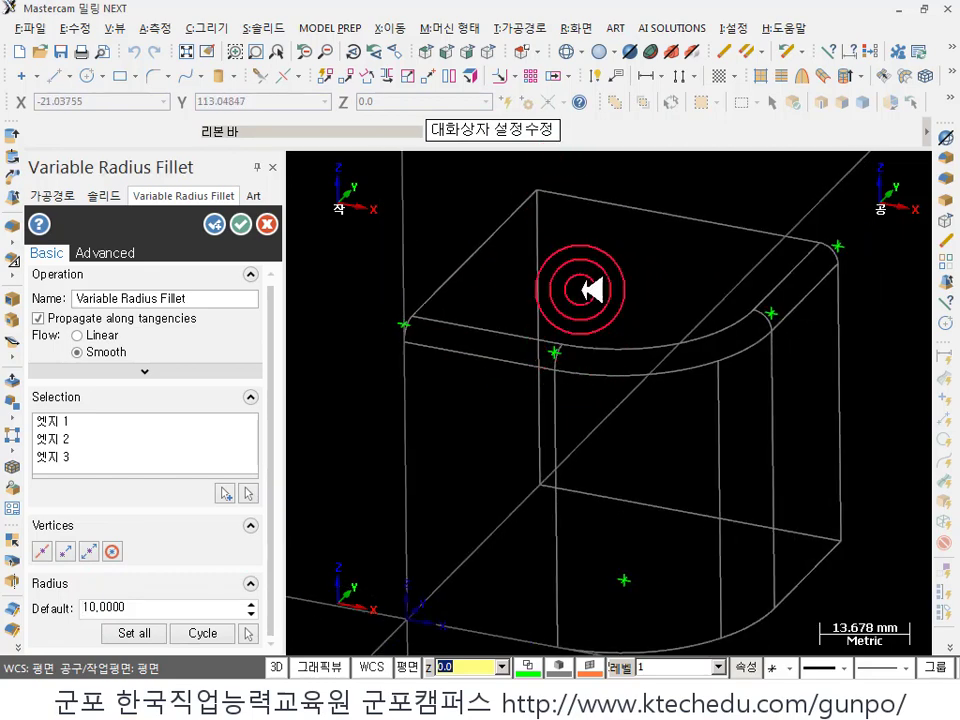
- Try to remove the radius markers at the two ends of the rounded corner with Remove Vertex
click(112, 551)
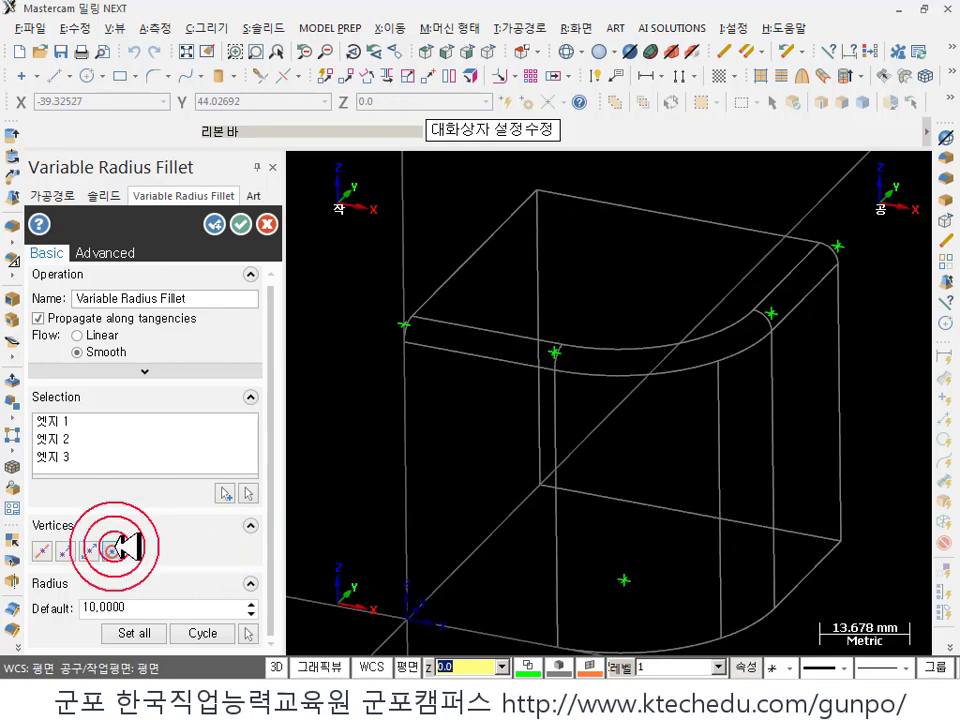
click(555, 352)
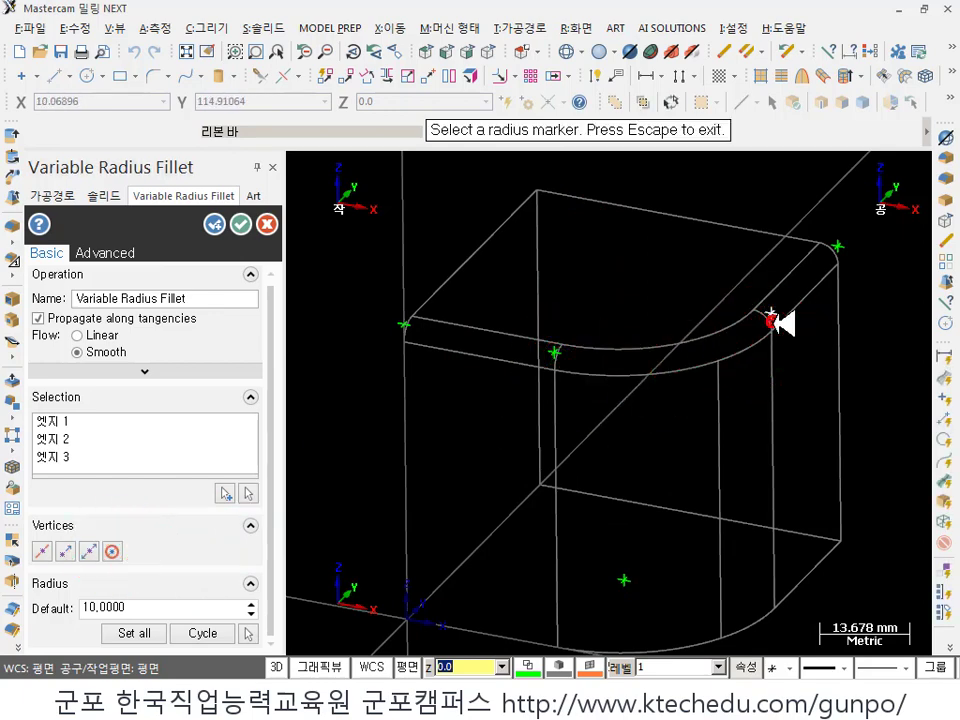
key(Escape)
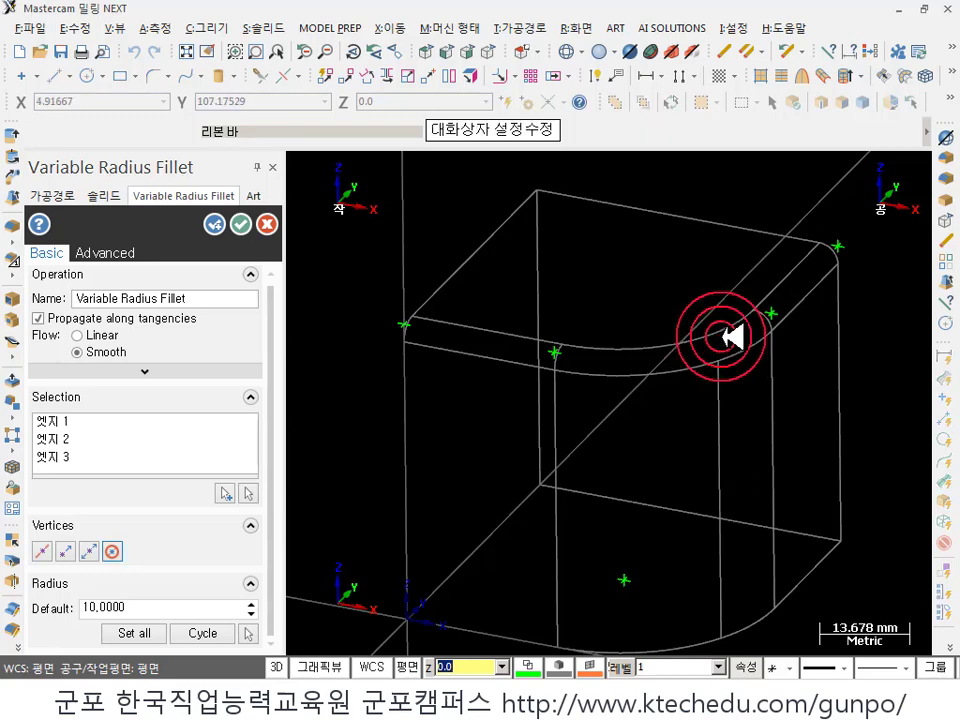
scroll(439, 358, down, 2)
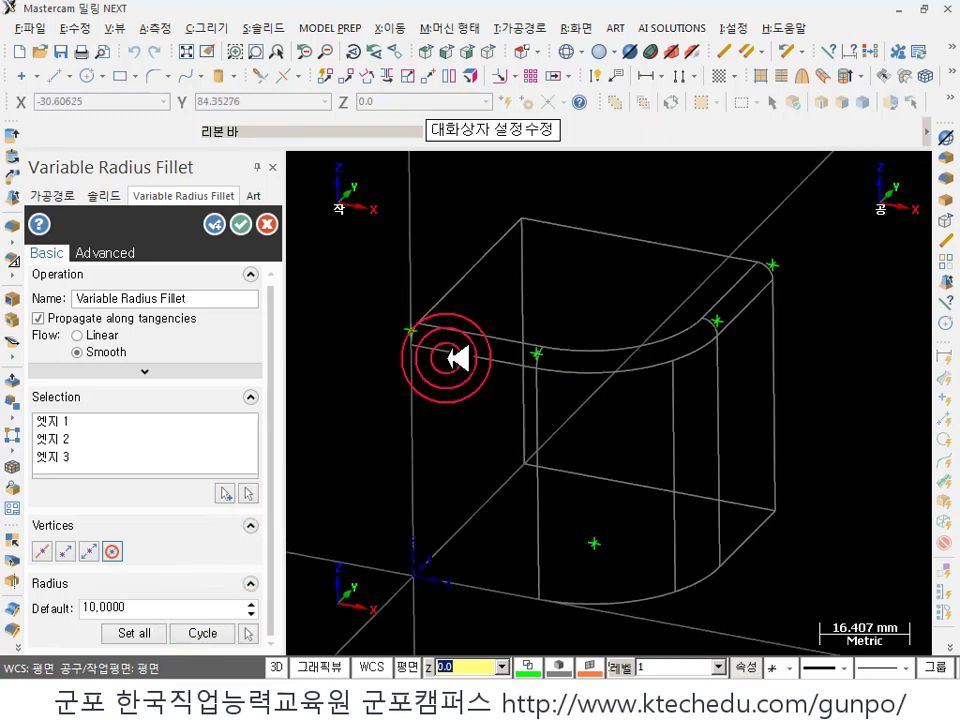
middle_drag(493, 360, 696, 452)
scroll(696, 452, up, 2)
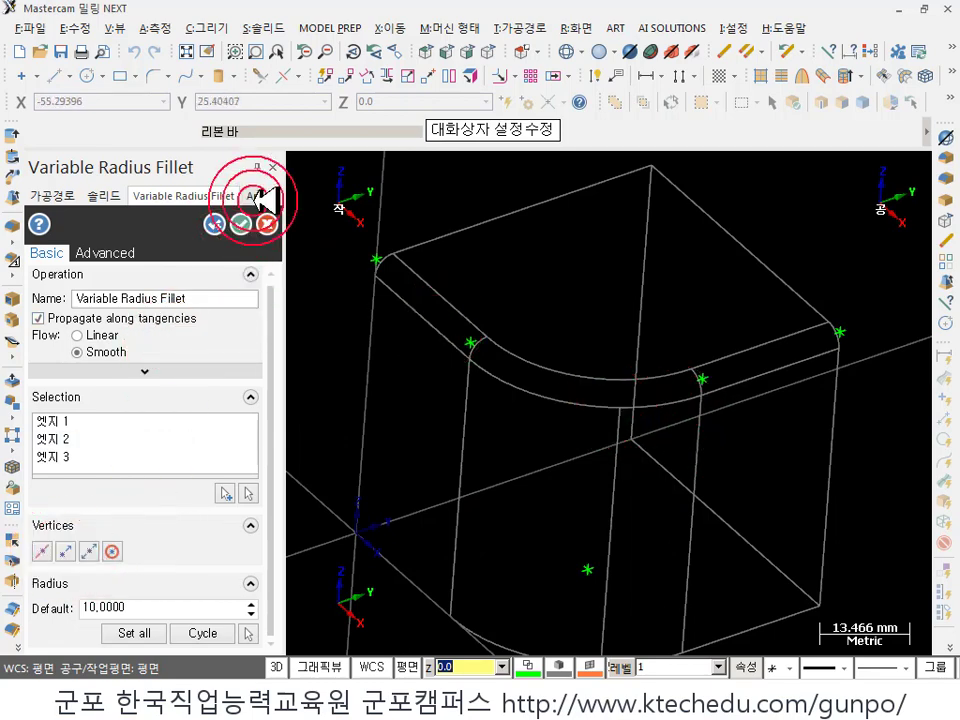
click(105, 262)
click(47, 253)
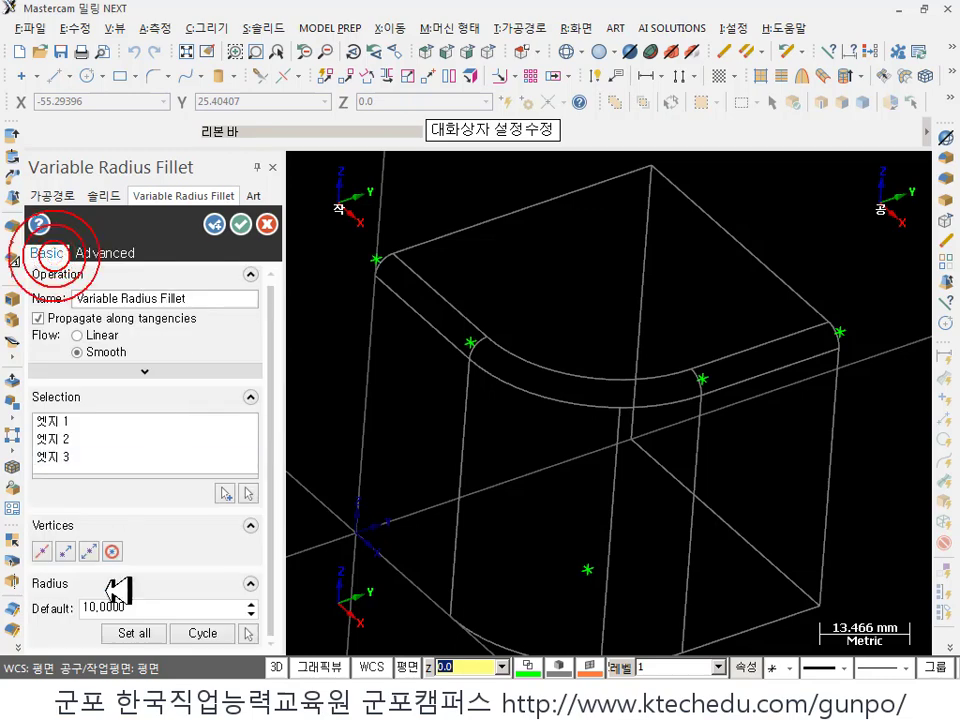
click(172, 590)
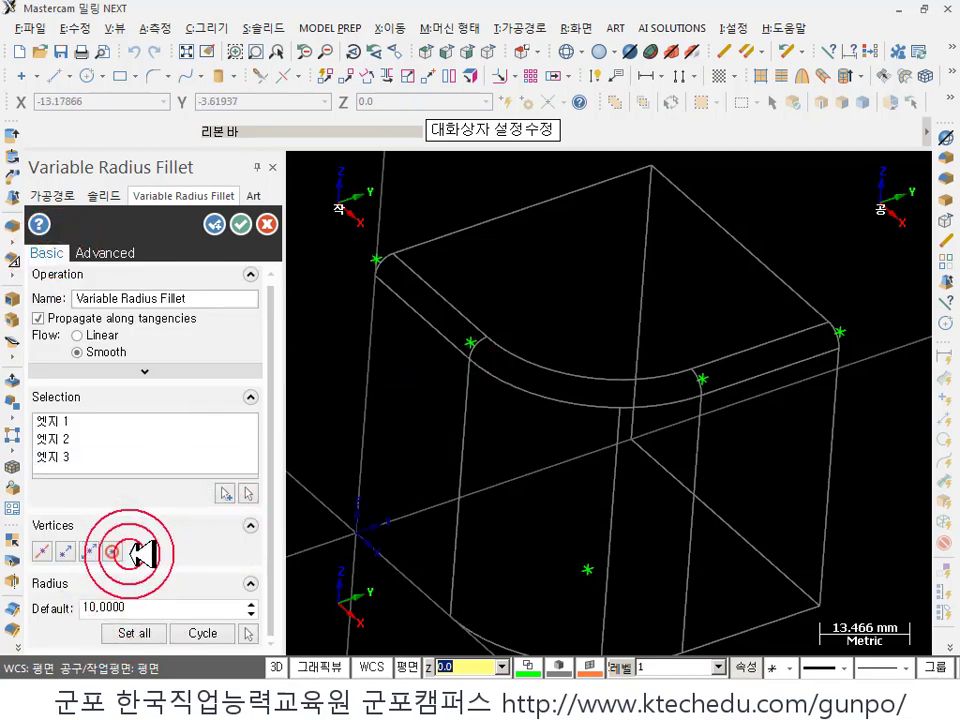
- Cycle through the radius markers, setting both ends of the rounded corner to 10 and leaving the outer edge ends at 3
click(203, 633)
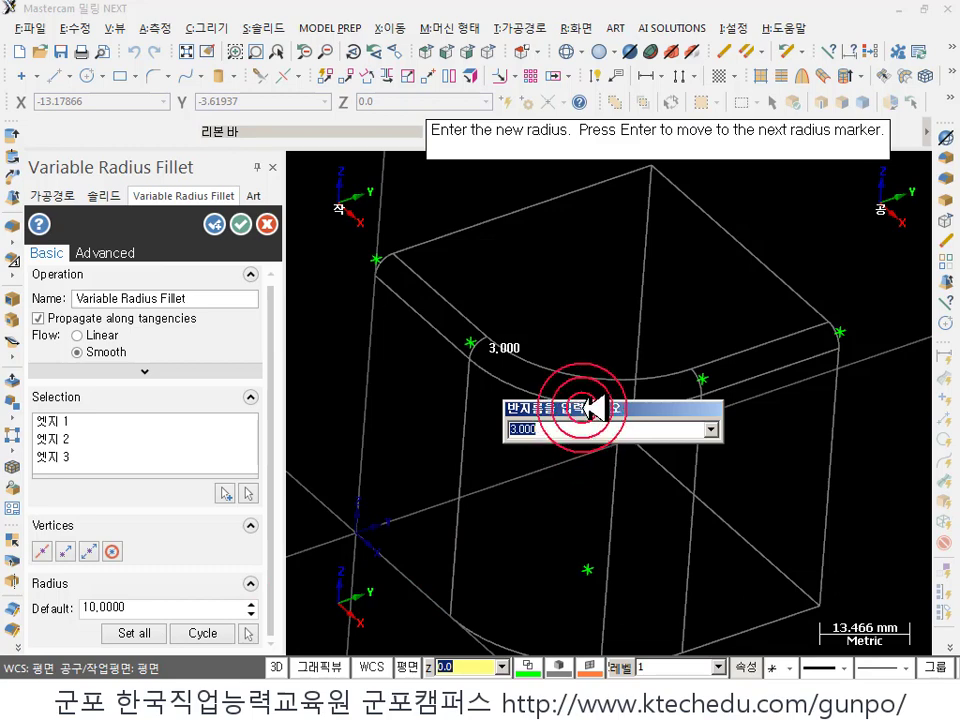
click(445, 453)
click(381, 270)
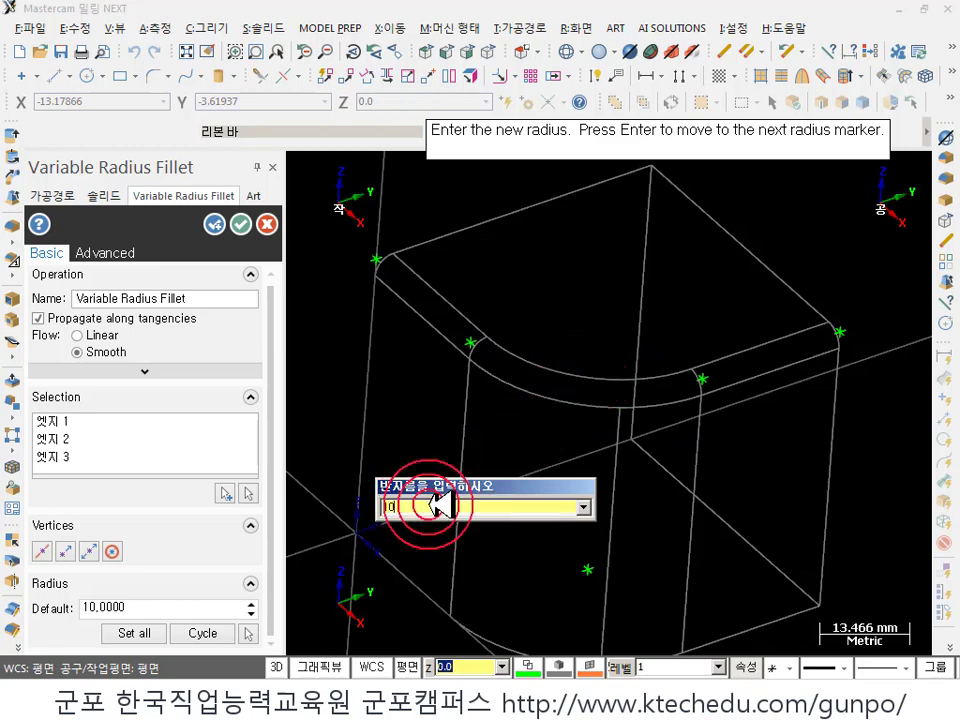
key(Return)
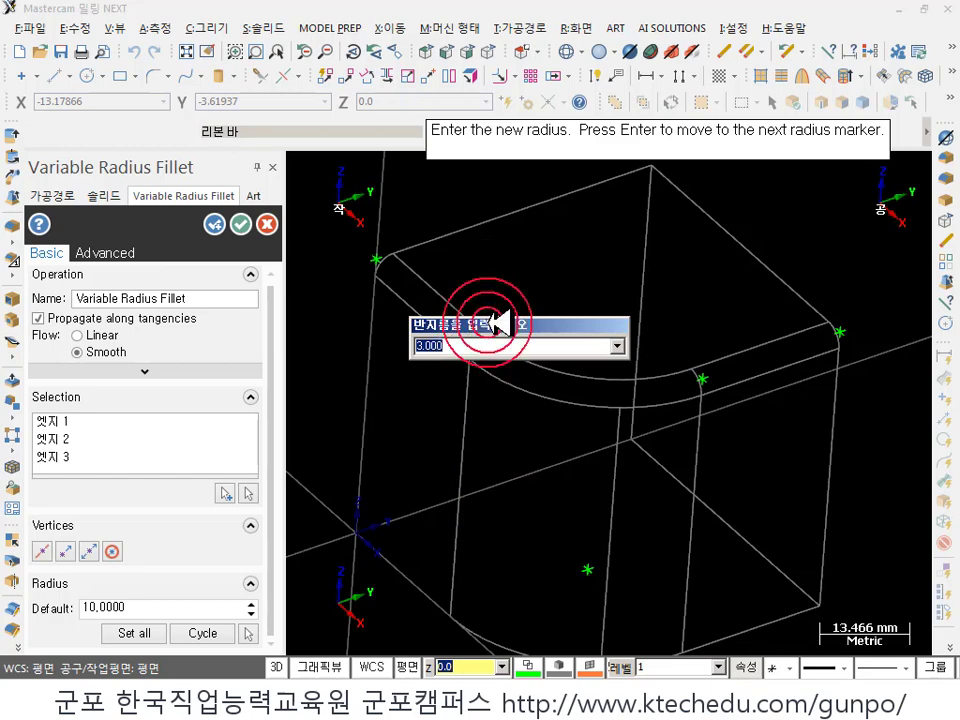
drag(456, 326, 635, 212)
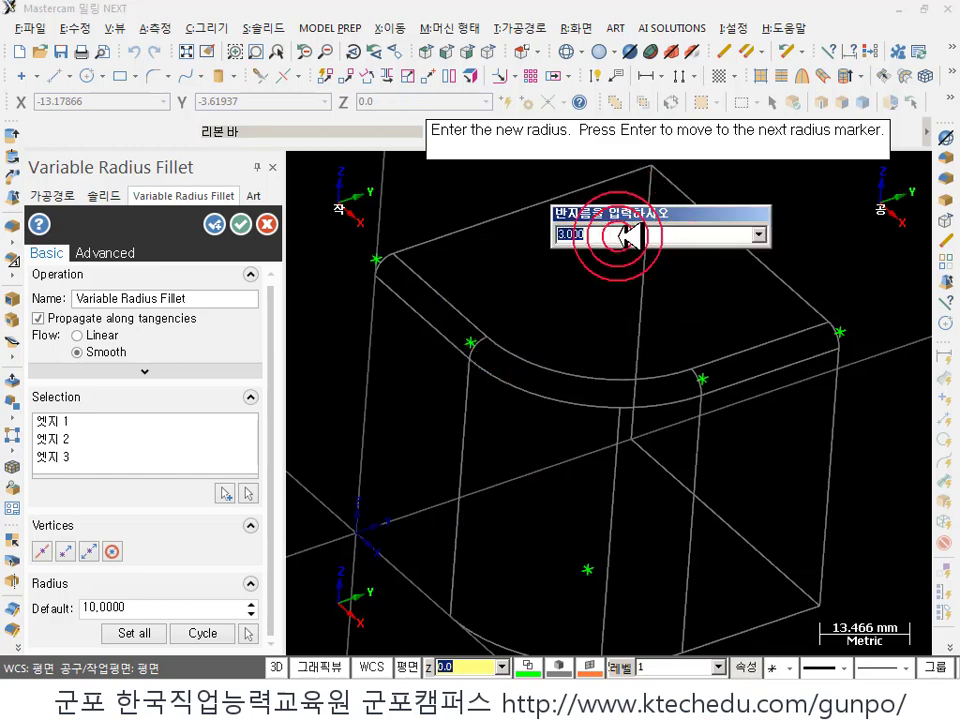
key(Return)
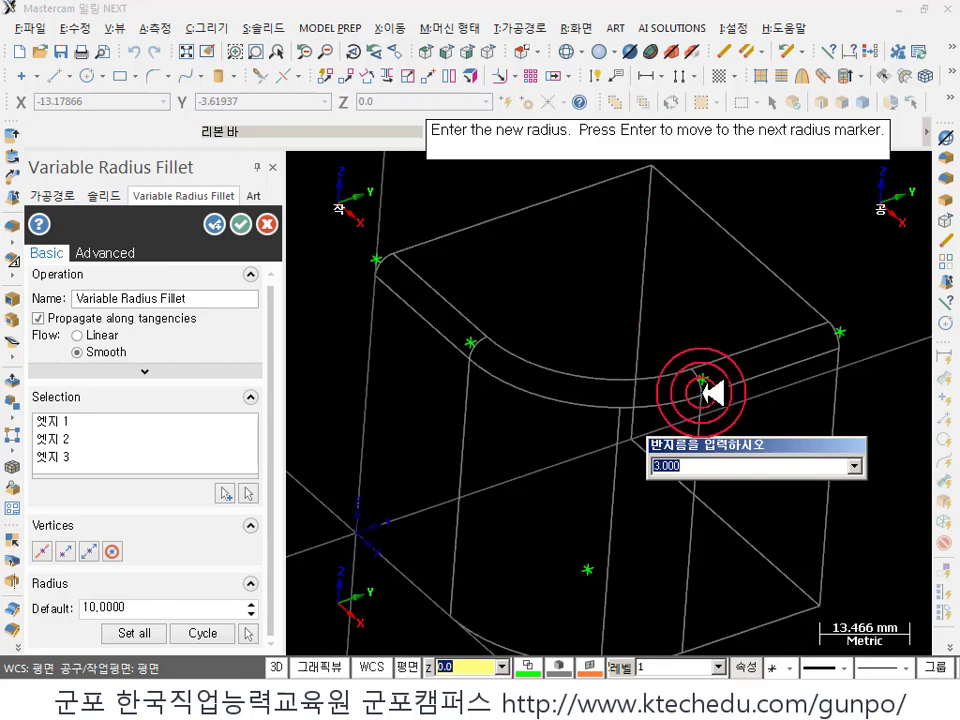
text(10)
key(Return)
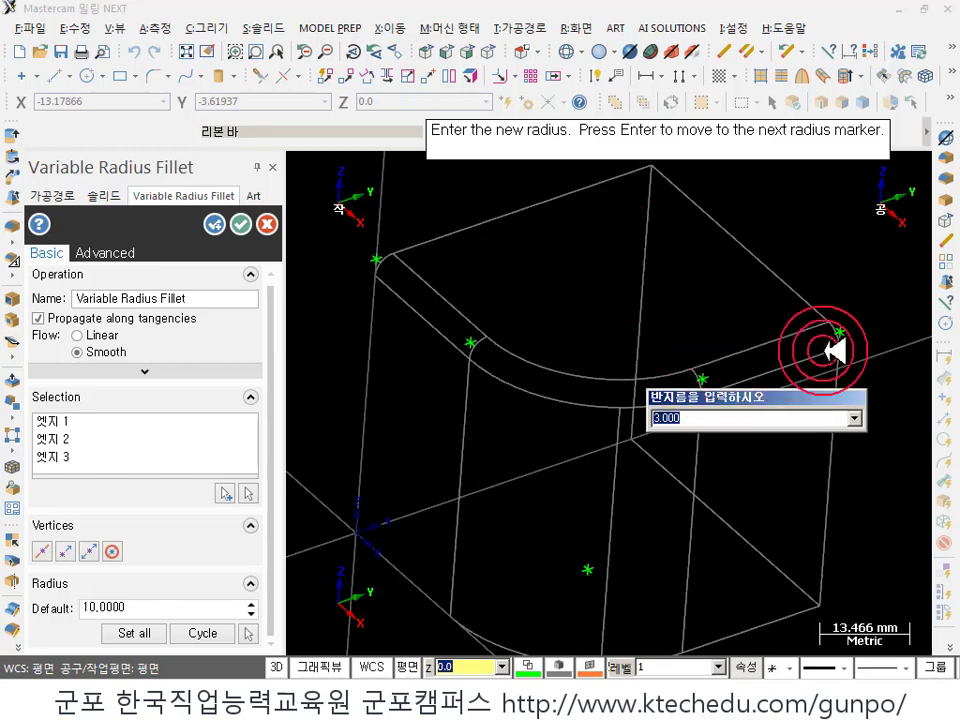
key(Escape)
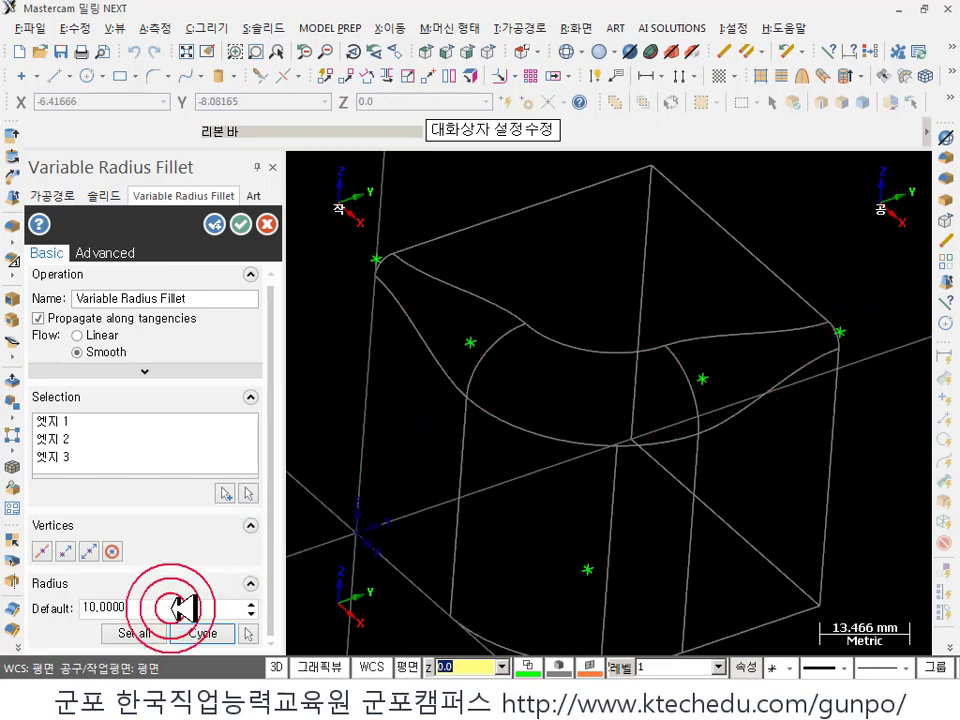
- Cycle through the radius markers again to check each value, keeping 10 at the rounded corner and 3 at the outer ends
click(200, 633)
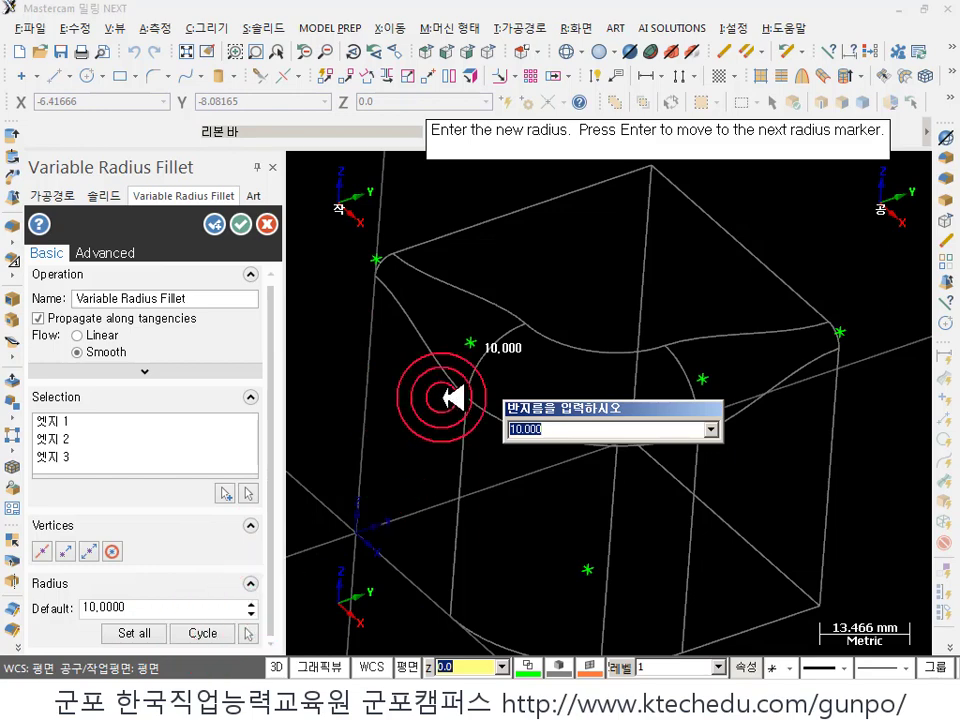
key(Return)
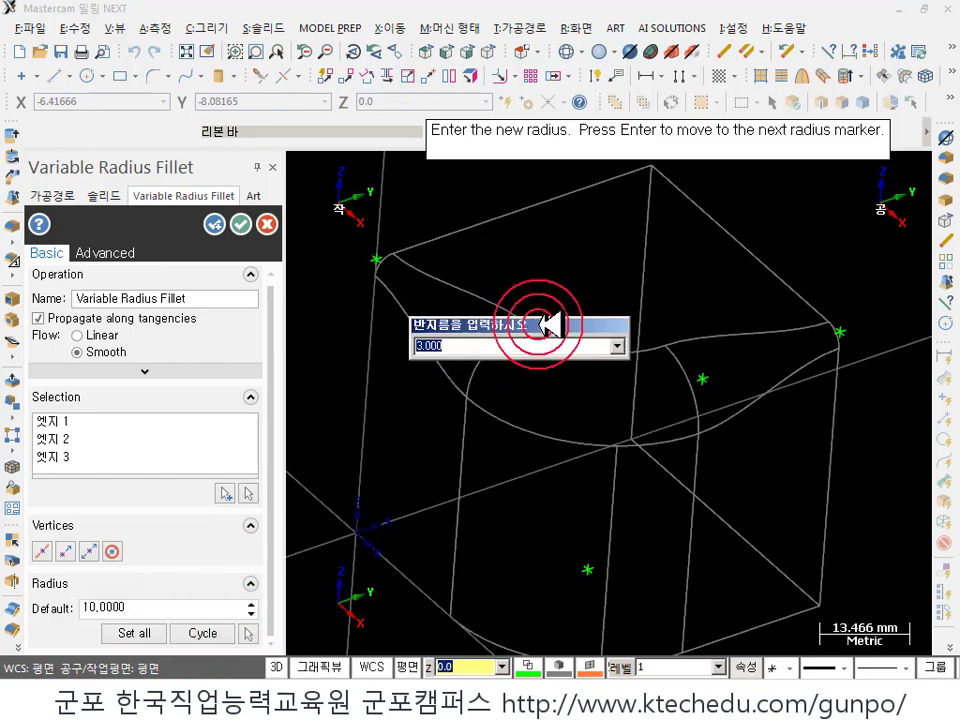
drag(485, 323, 307, 452)
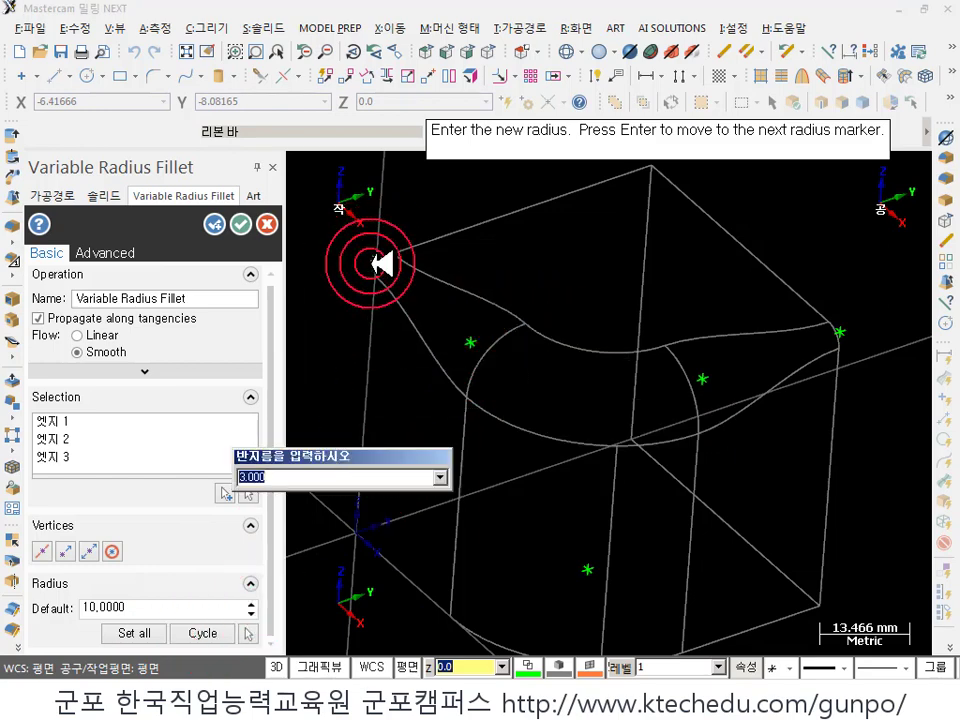
click(380, 256)
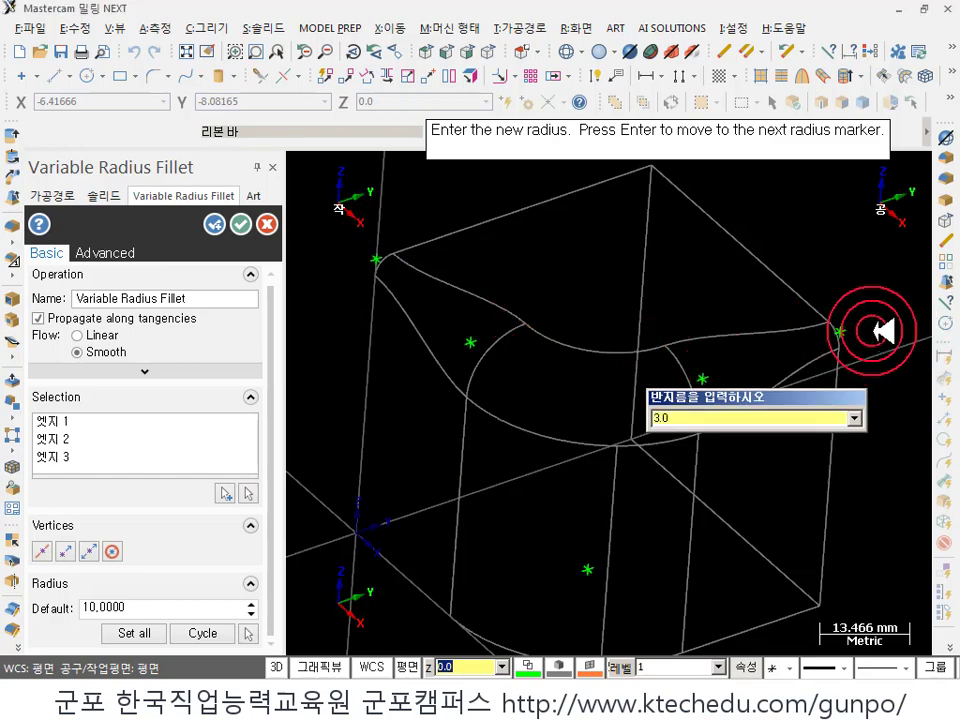
key(Return)
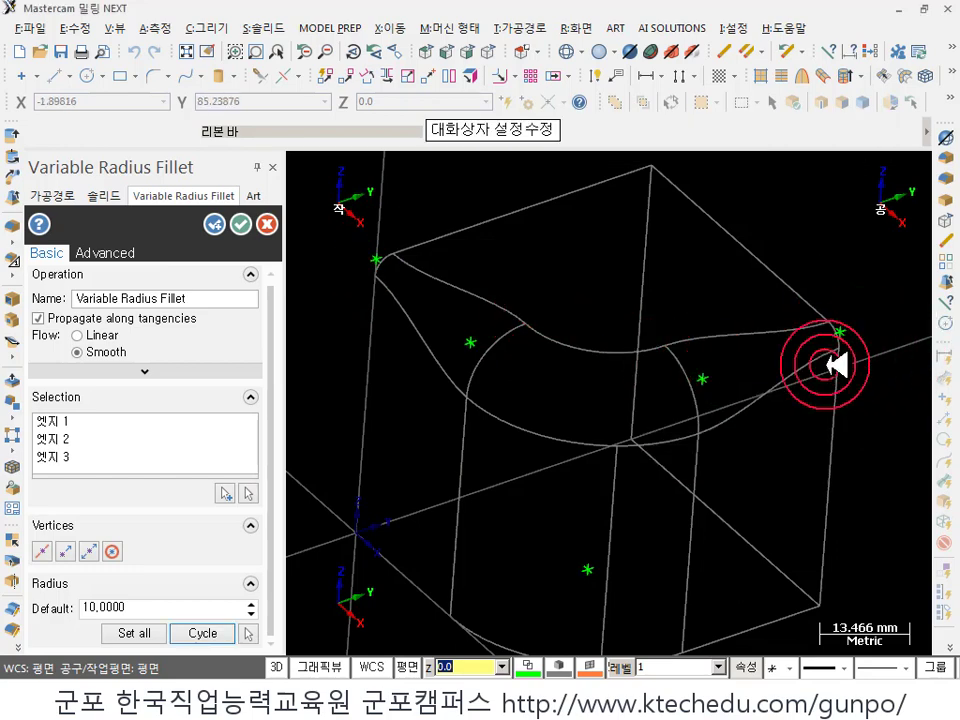
- Apply radius 10 to all fillet markers at once and cycle through them to set the two outer end markers to 3
click(128, 633)
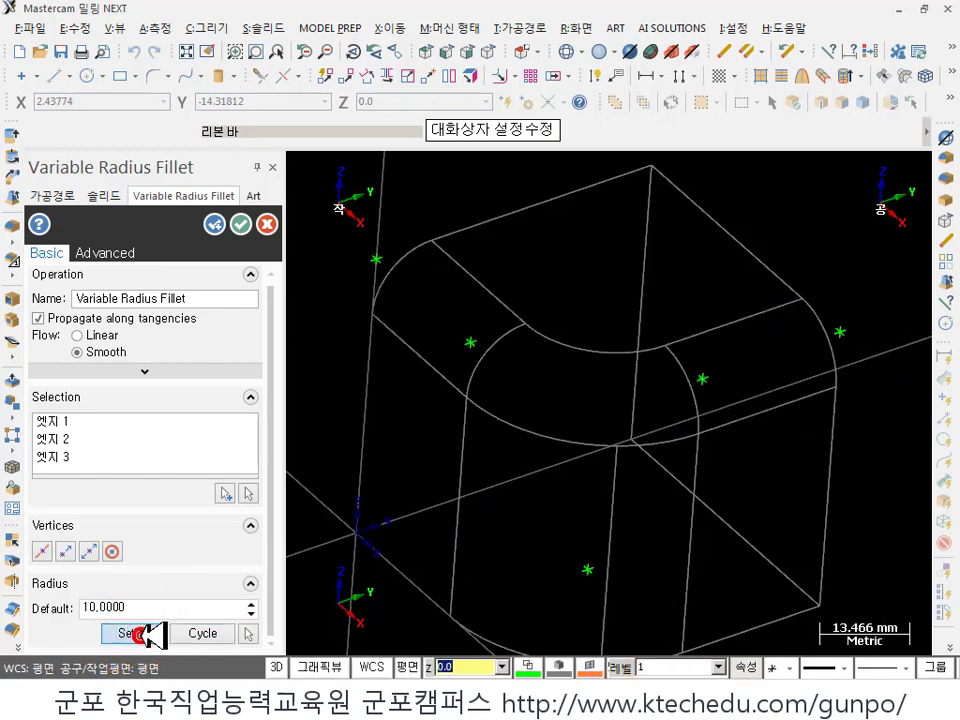
click(205, 633)
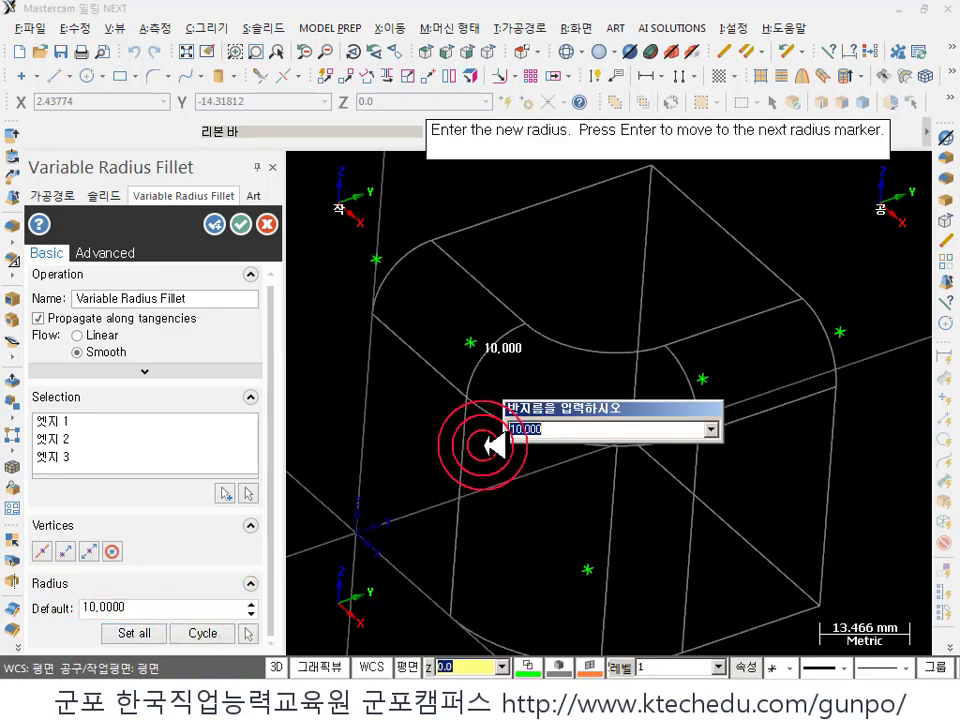
key(Return)
key(Return)
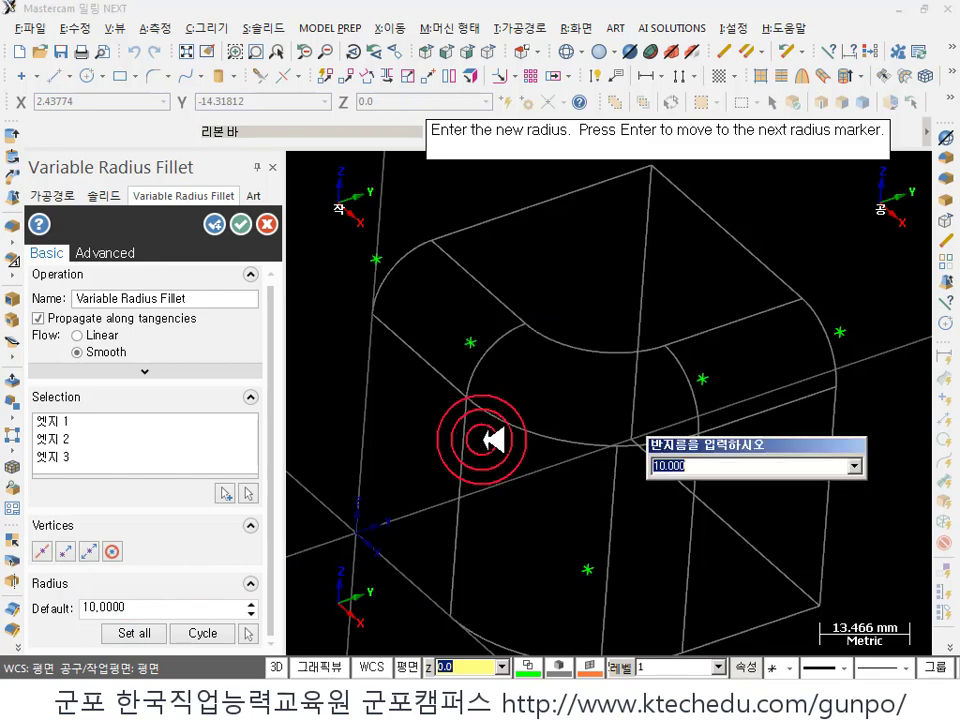
key(Return)
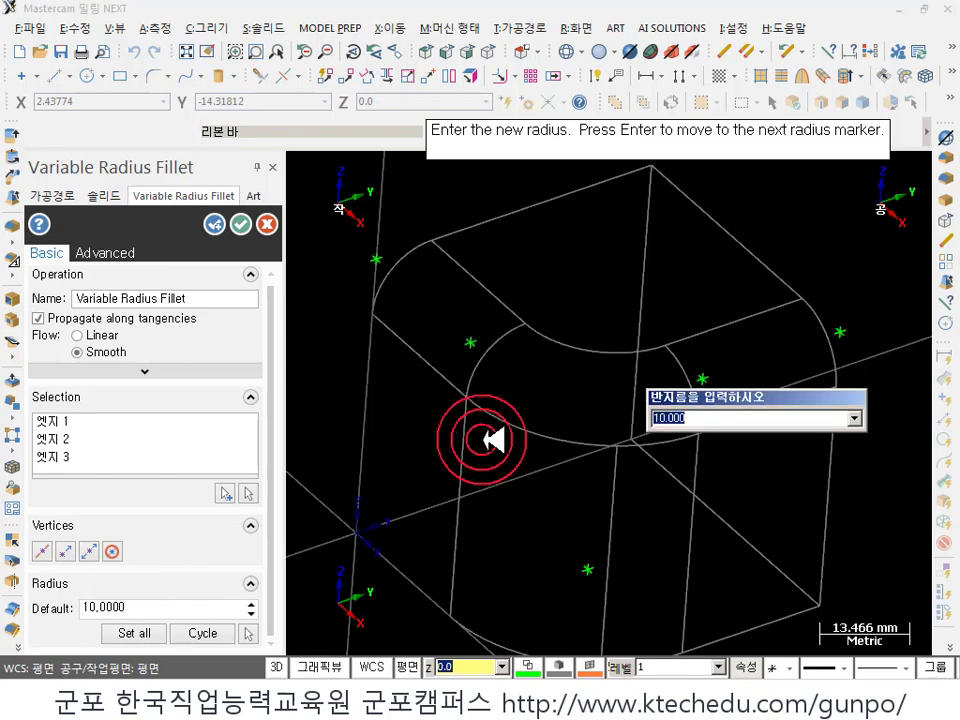
key(Return)
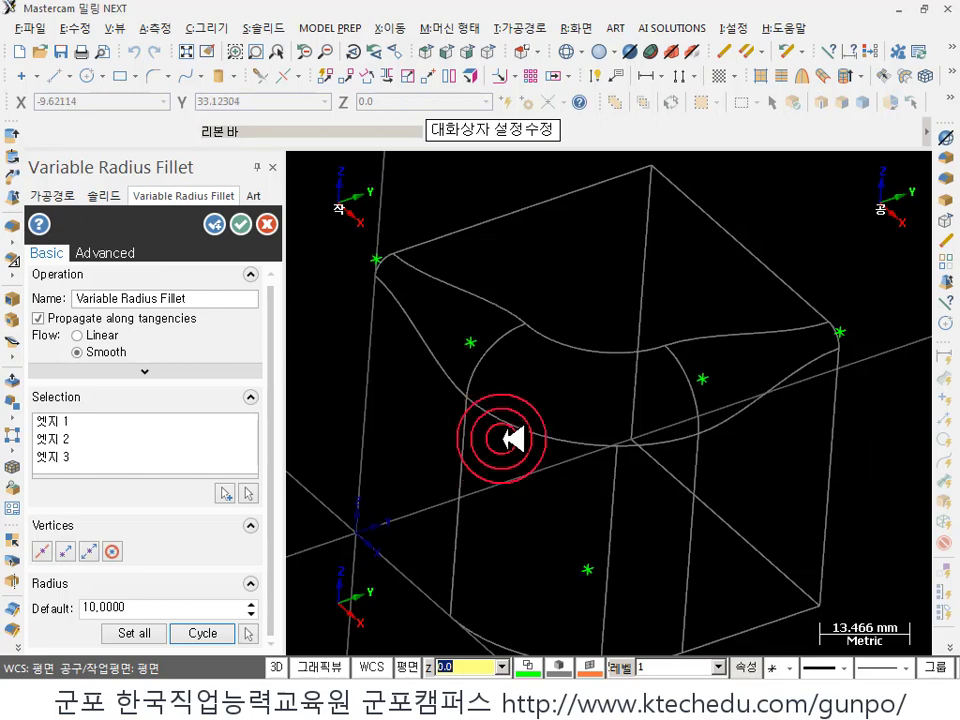
- Switch the variable fillet's flow between Linear and Smooth to compare the transition shapes along the straight edges
scroll(675, 330, up, 1)
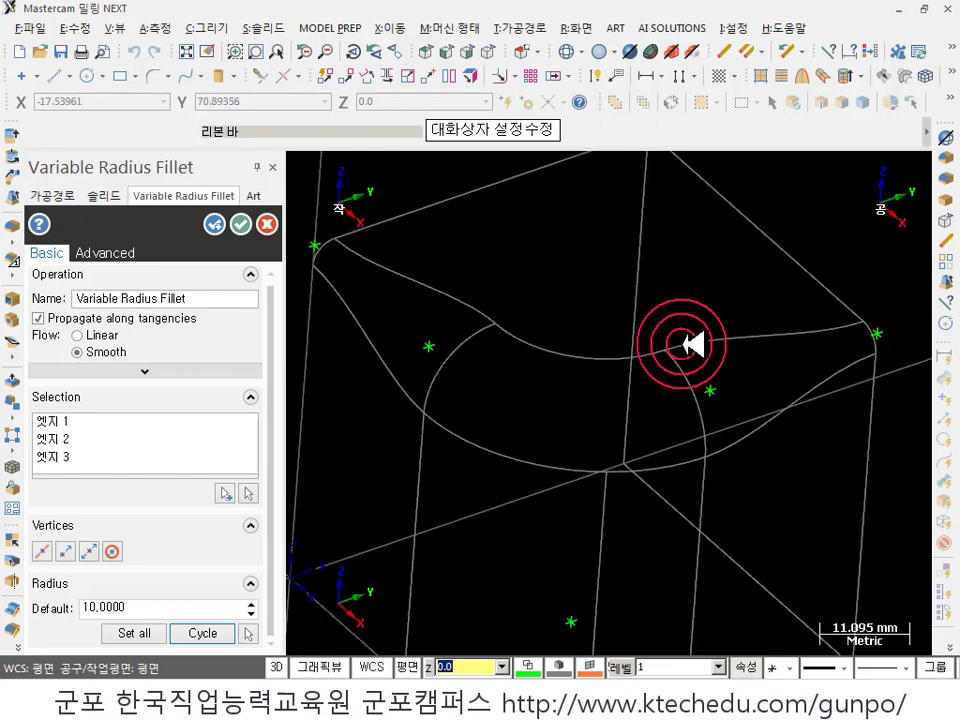
click(78, 337)
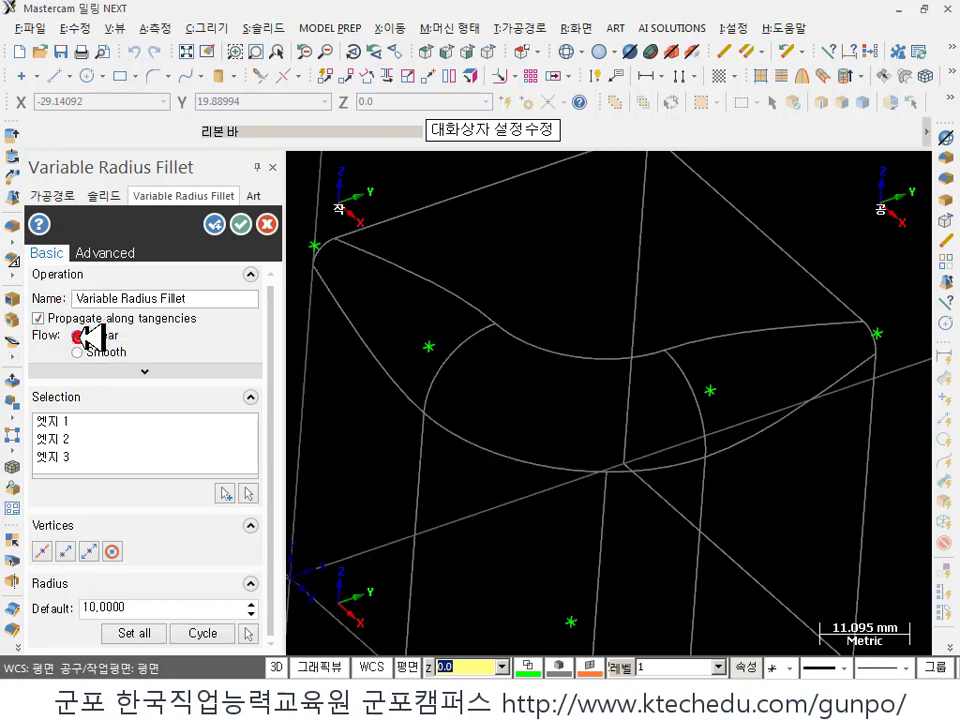
click(77, 352)
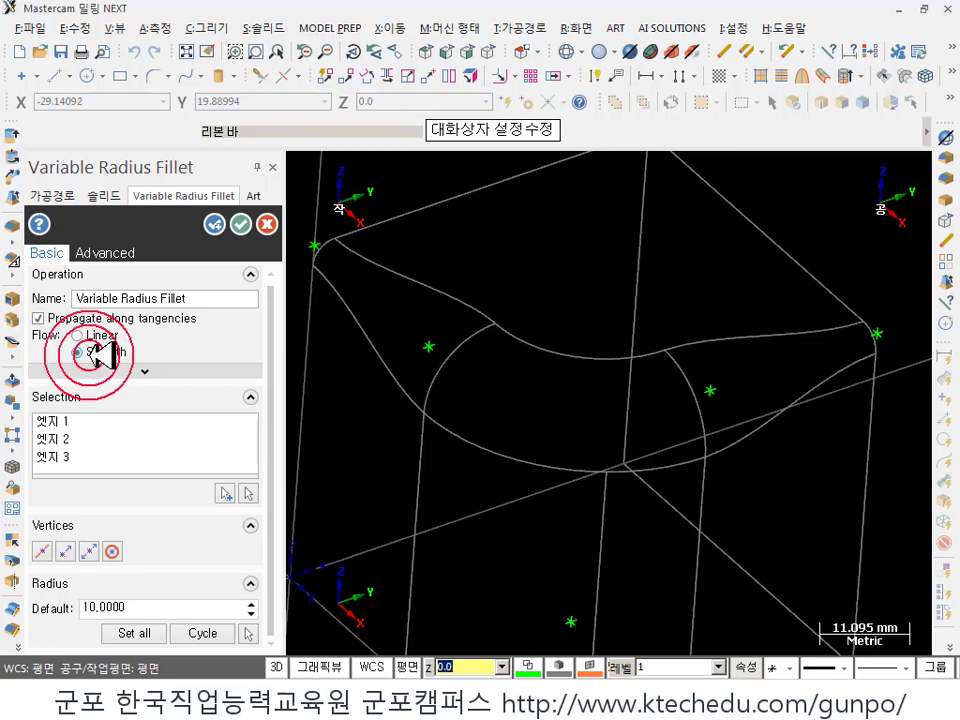
click(78, 336)
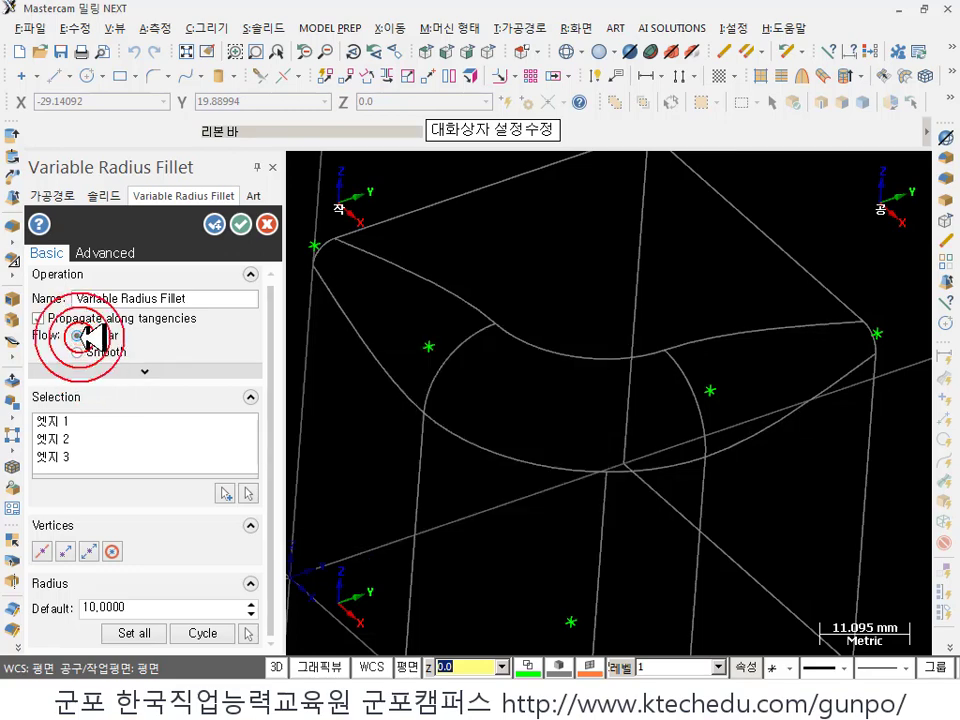
click(79, 349)
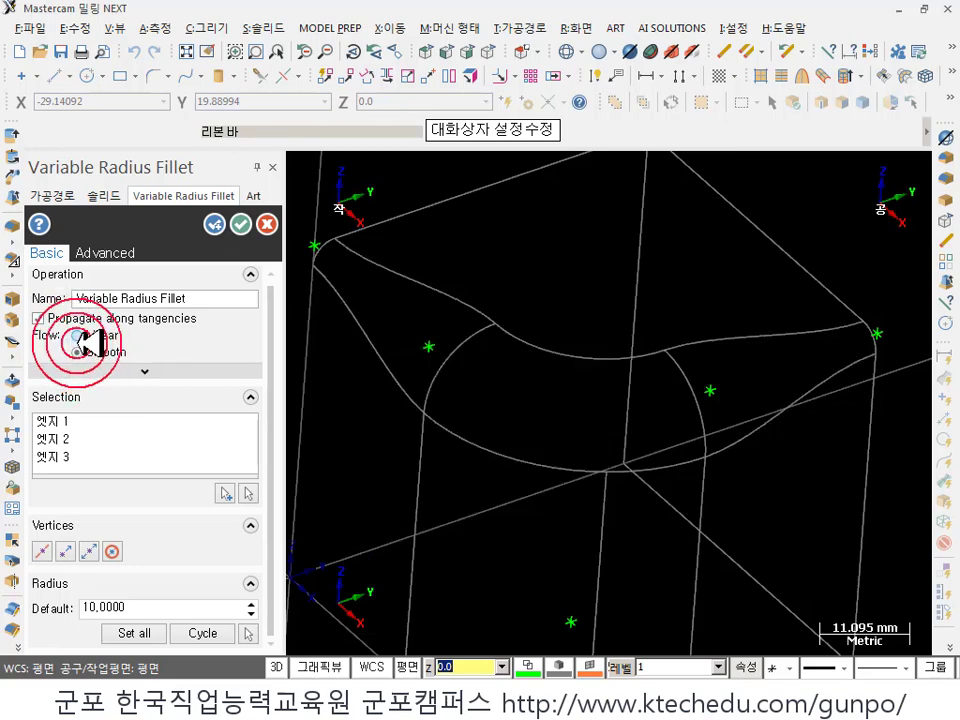
click(78, 336)
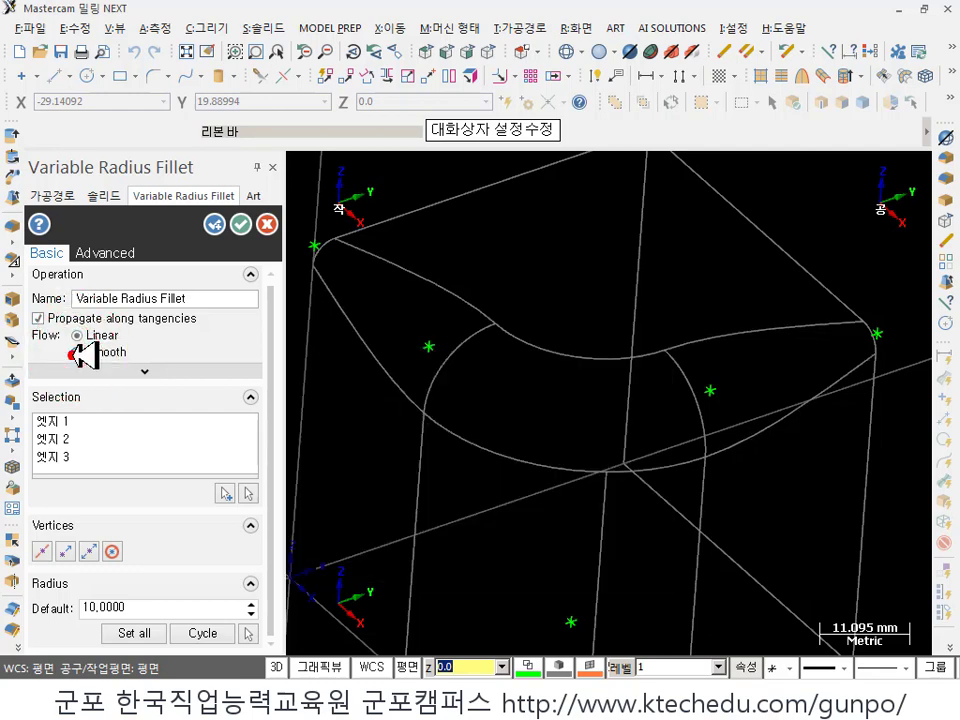
click(79, 352)
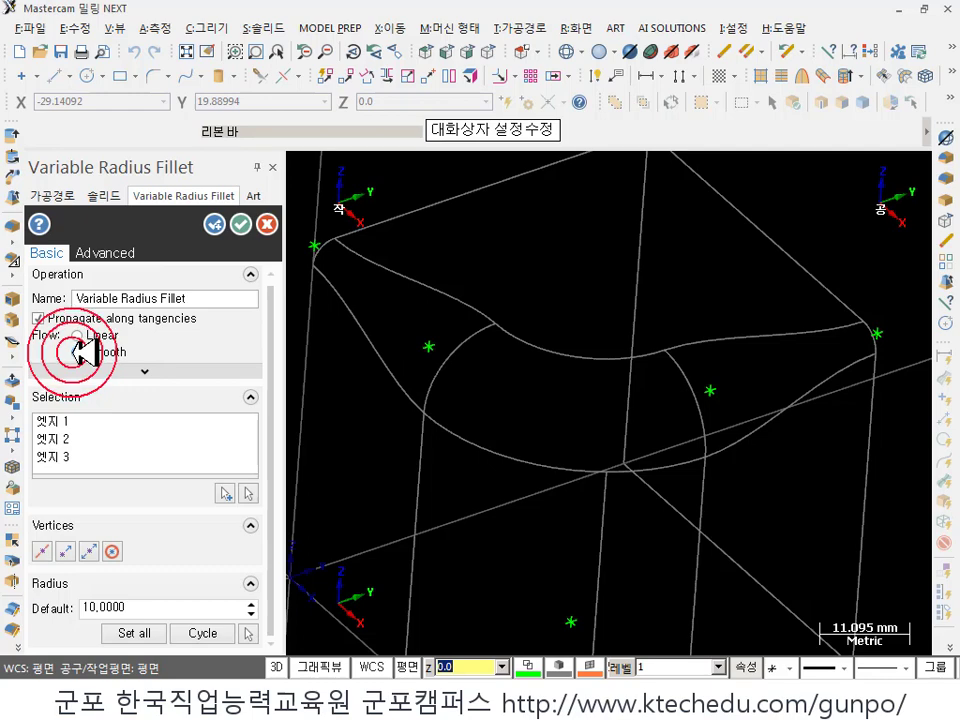
- Examine the Smooth transition next to the outer end marker, then set the variable fillet's flow to Linear
scroll(696, 439, down, 1)
scroll(435, 268, up, 1)
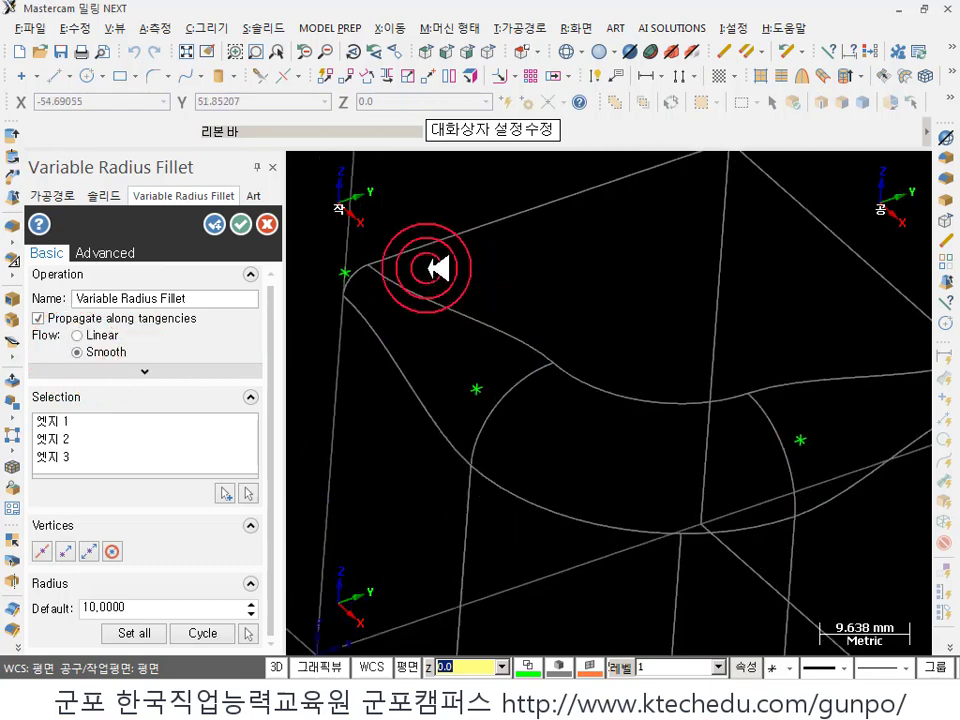
scroll(410, 222, up, 3)
scroll(400, 222, up, 1)
scroll(632, 286, down, 1)
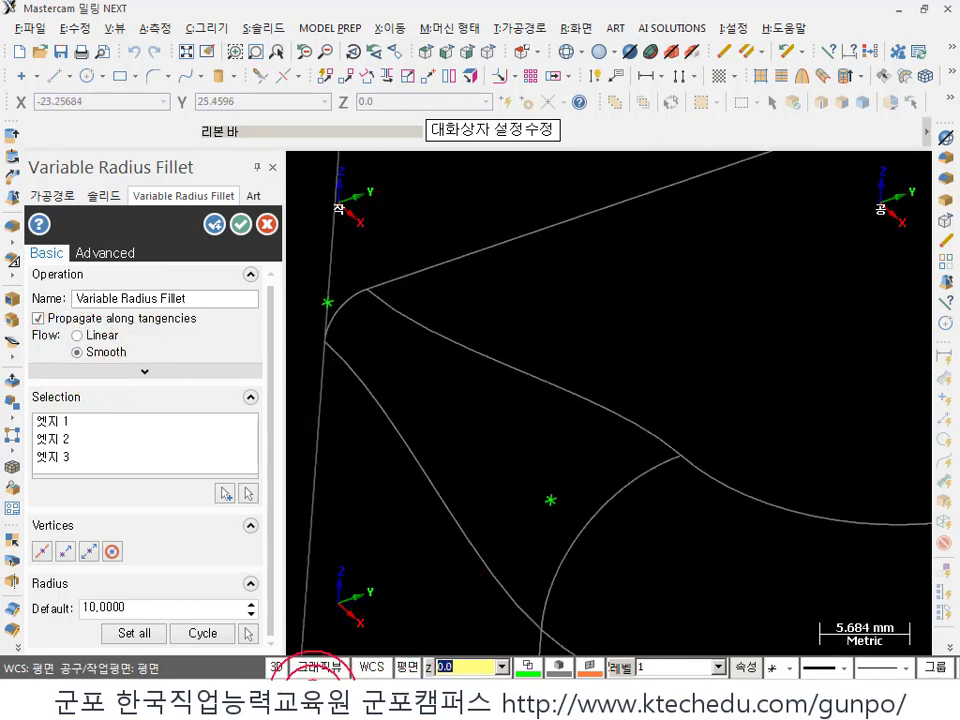
mouse_move(431, 326)
mouse_down()
mouse_move(527, 377)
mouse_move(643, 411)
mouse_move(680, 460)
mouse_up()
click(345, 316)
right_click(348, 289)
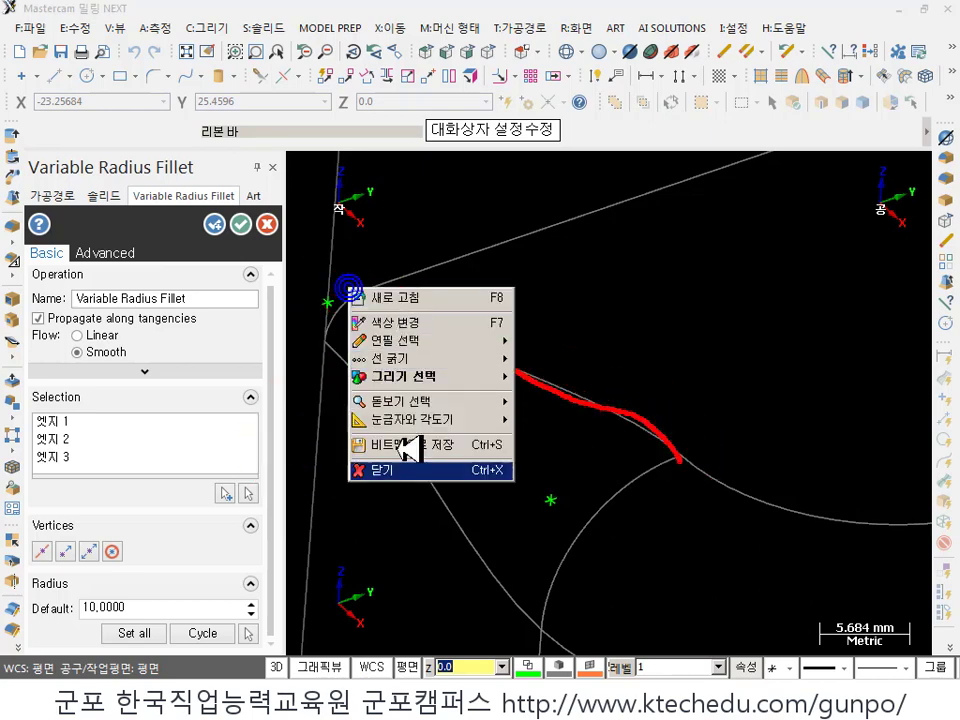
click(385, 473)
click(99, 340)
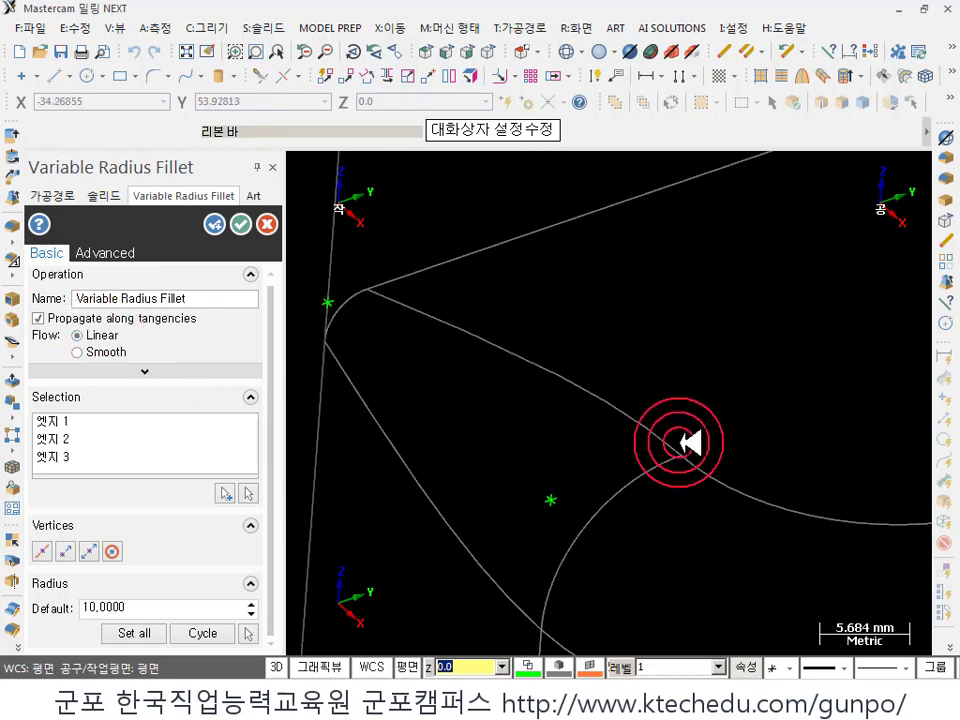
scroll(530, 290, down, 5)
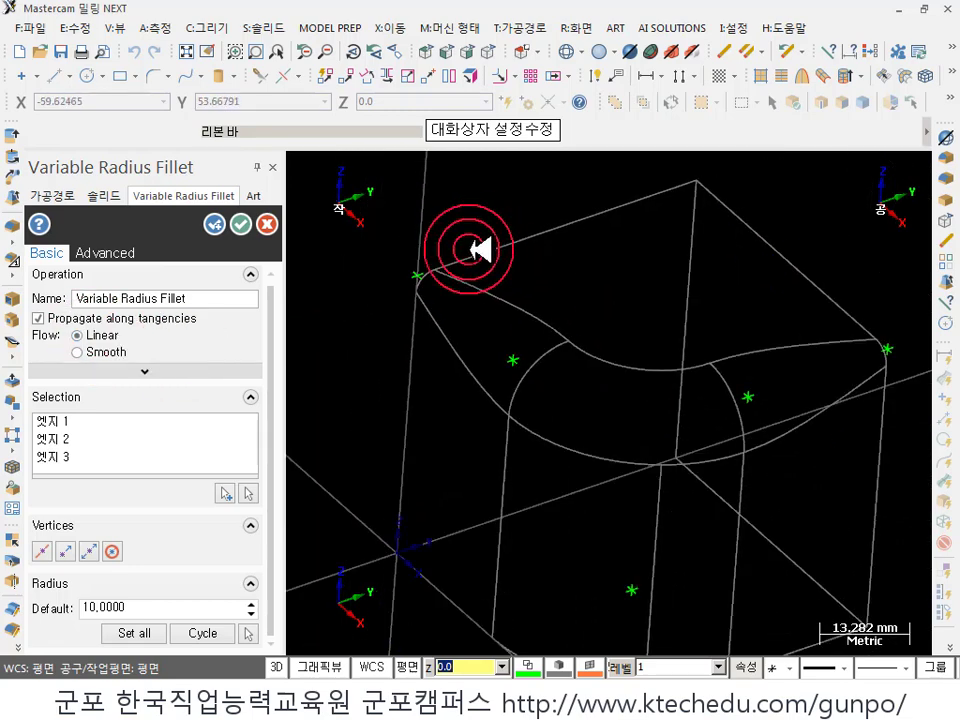
scroll(411, 277, down, 1)
scroll(692, 267, up, 1)
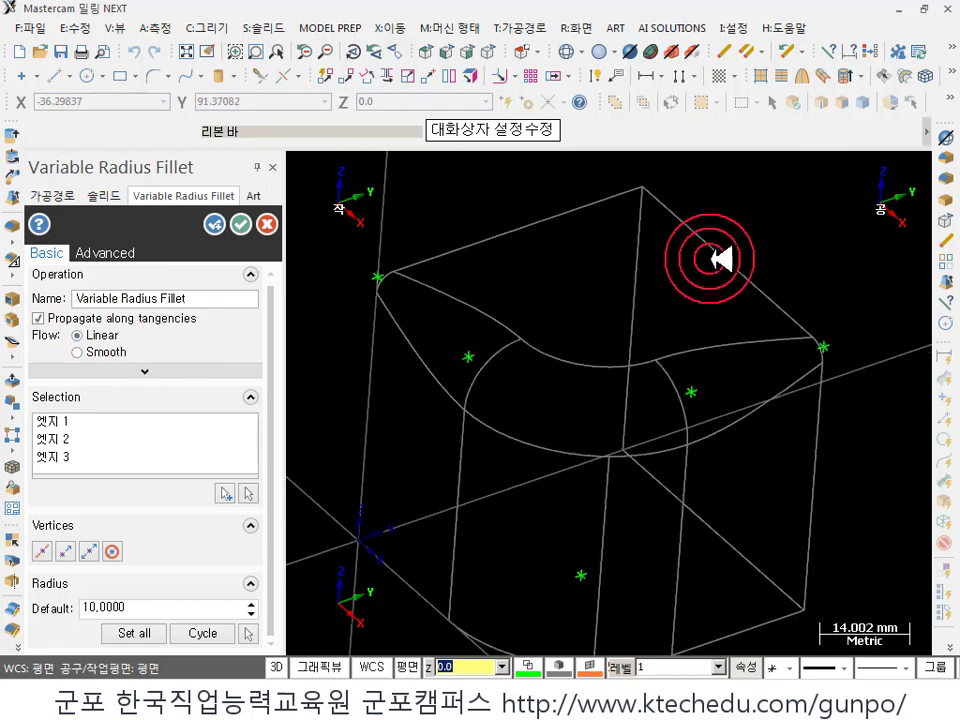
- Insert a dynamic radius marker of 3 near the middle of each straight edge beside the rounded corner
click(72, 552)
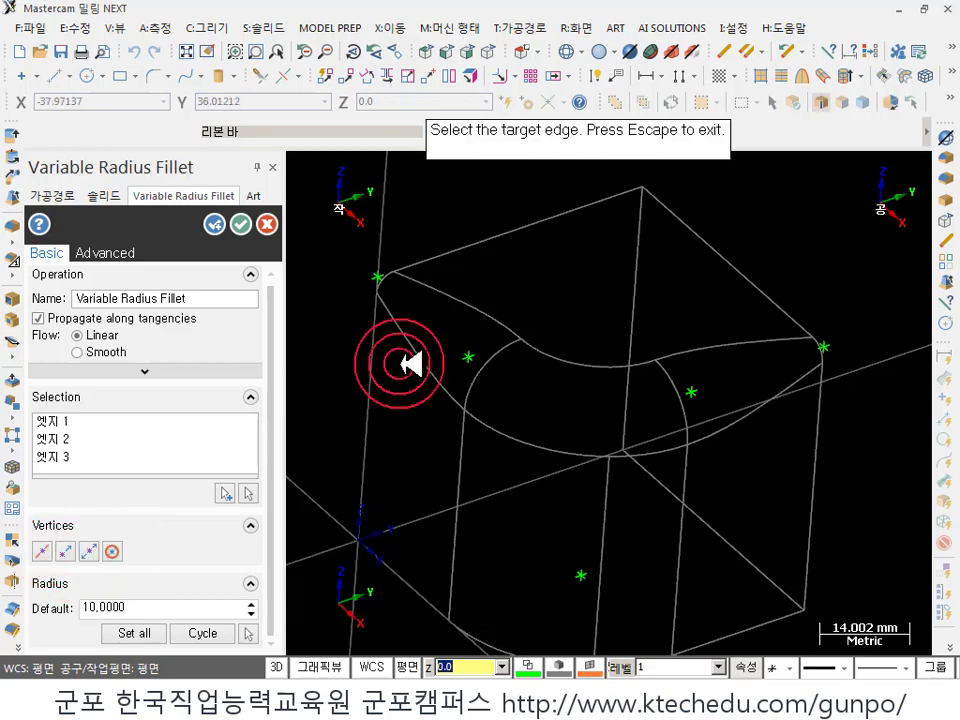
click(426, 322)
click(419, 319)
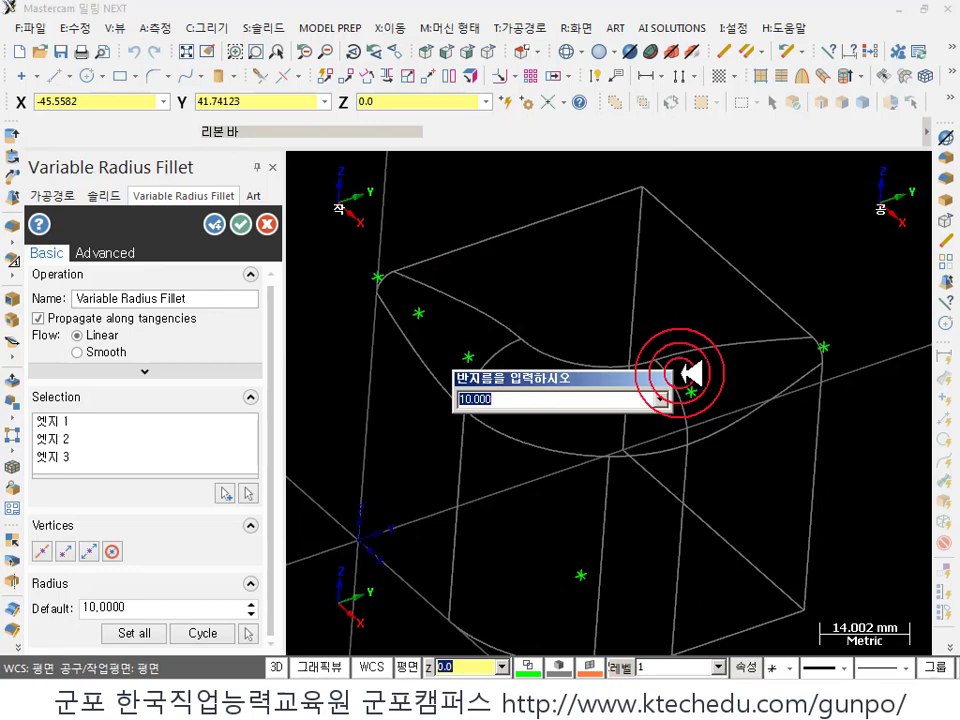
key(Return)
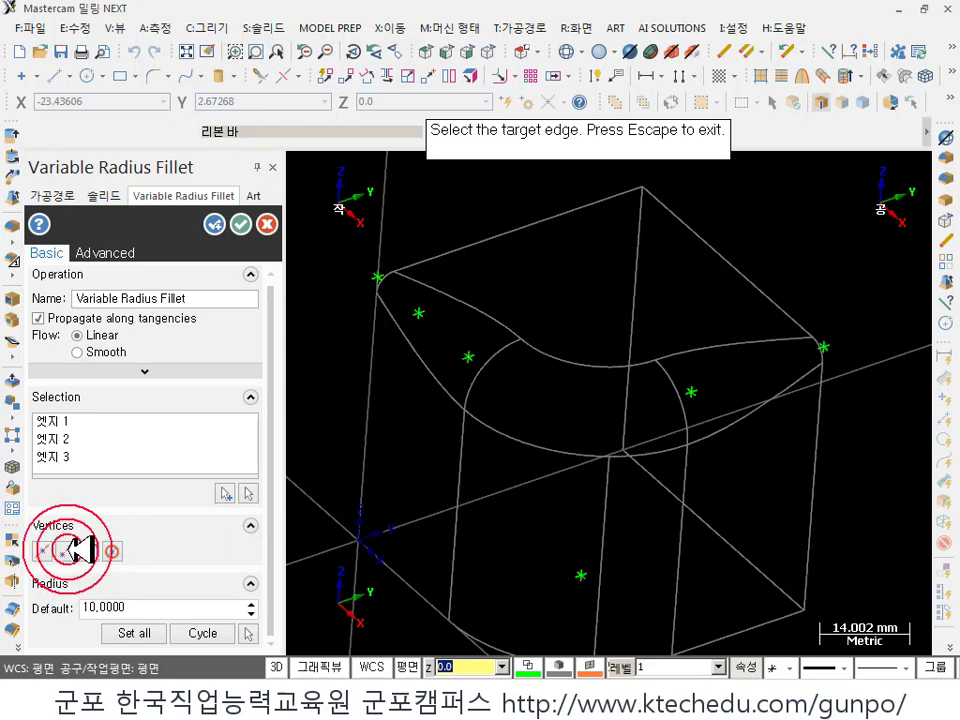
click(770, 378)
click(764, 377)
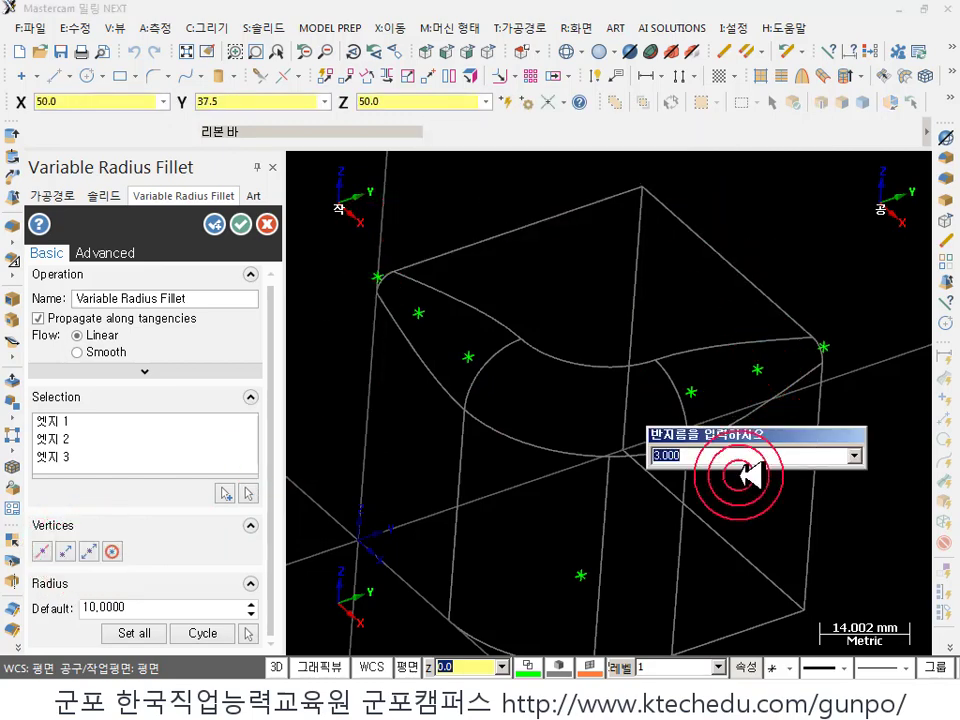
key(Return)
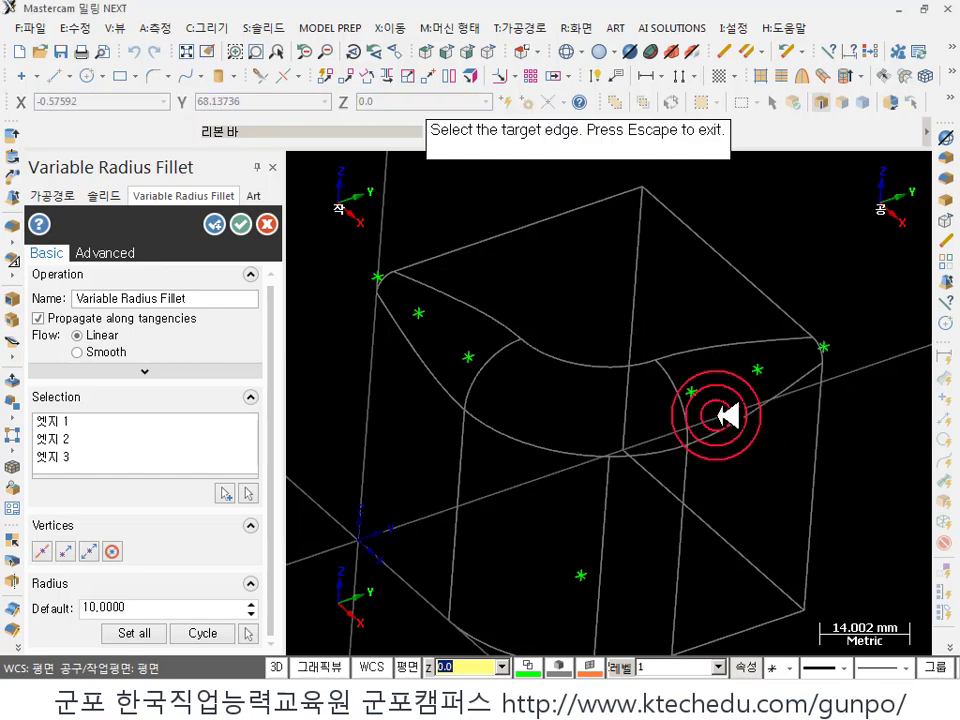
key(Escape)
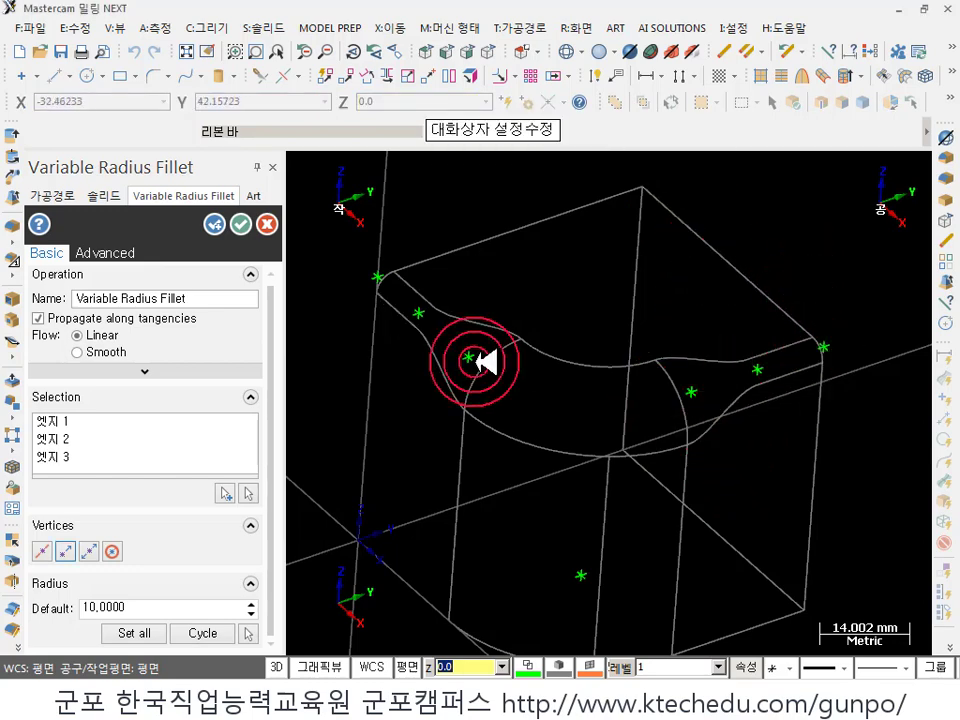
- Move both inserted radius markers along their straight edges closer to the ends of the rounded corner
click(90, 551)
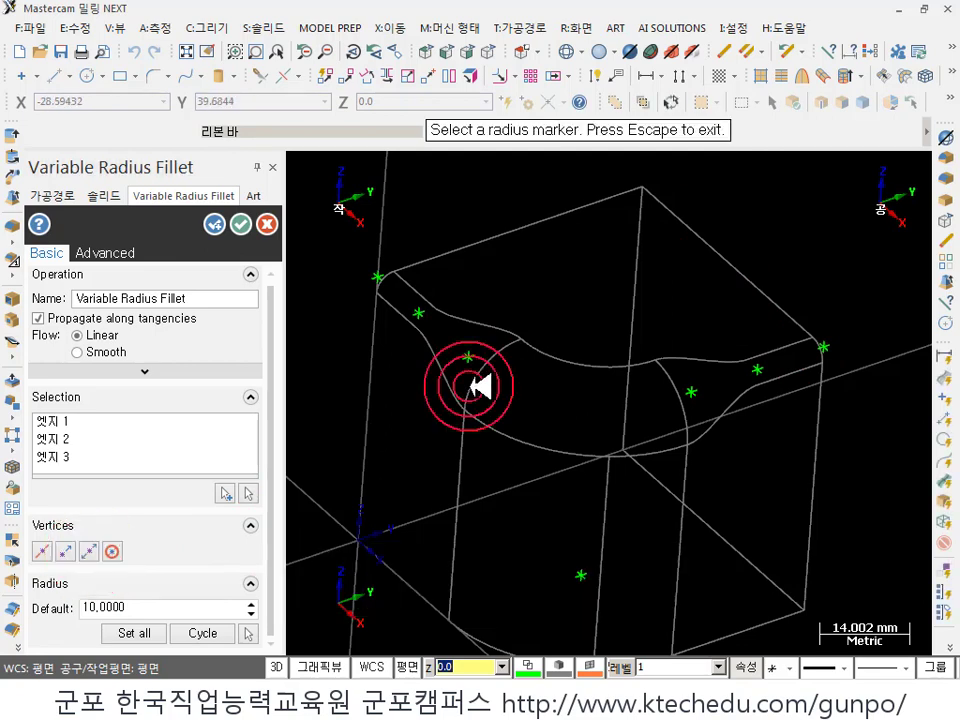
click(420, 316)
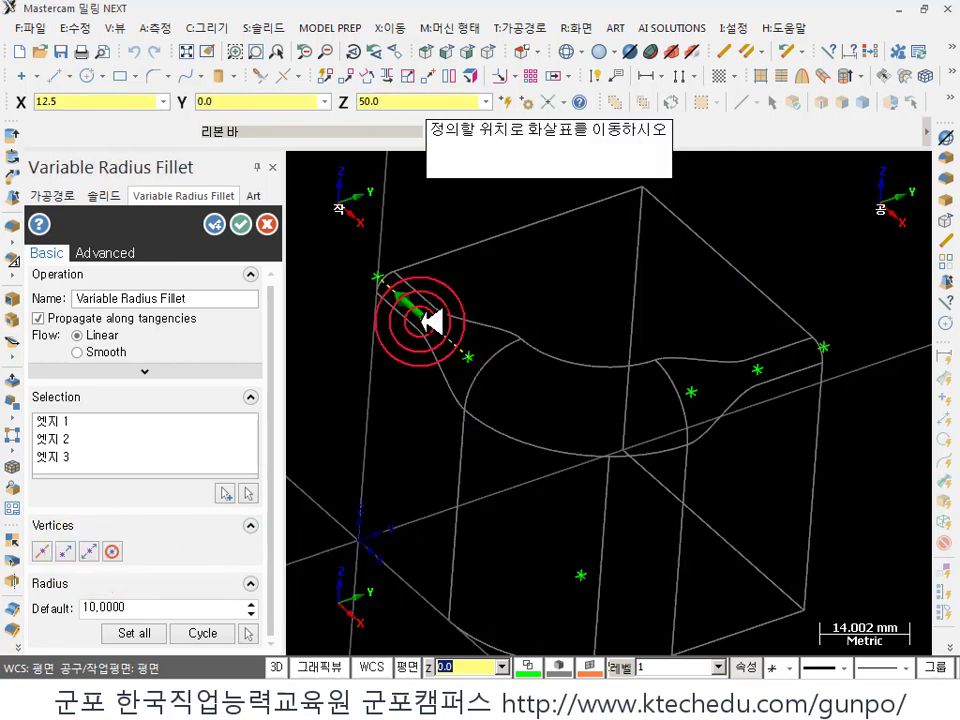
click(438, 331)
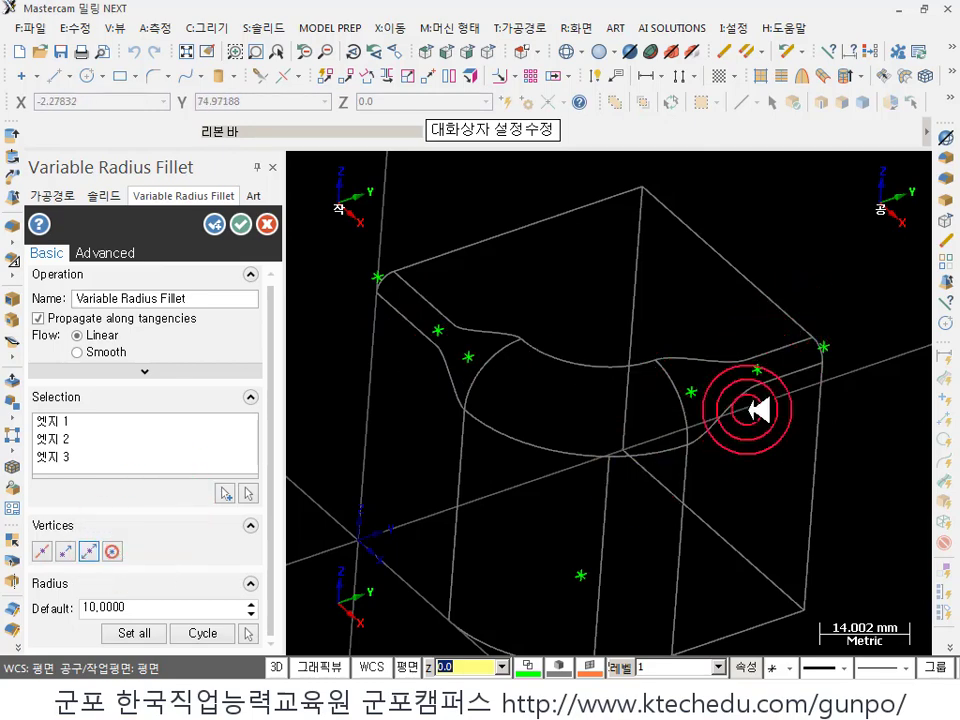
click(88, 551)
click(775, 376)
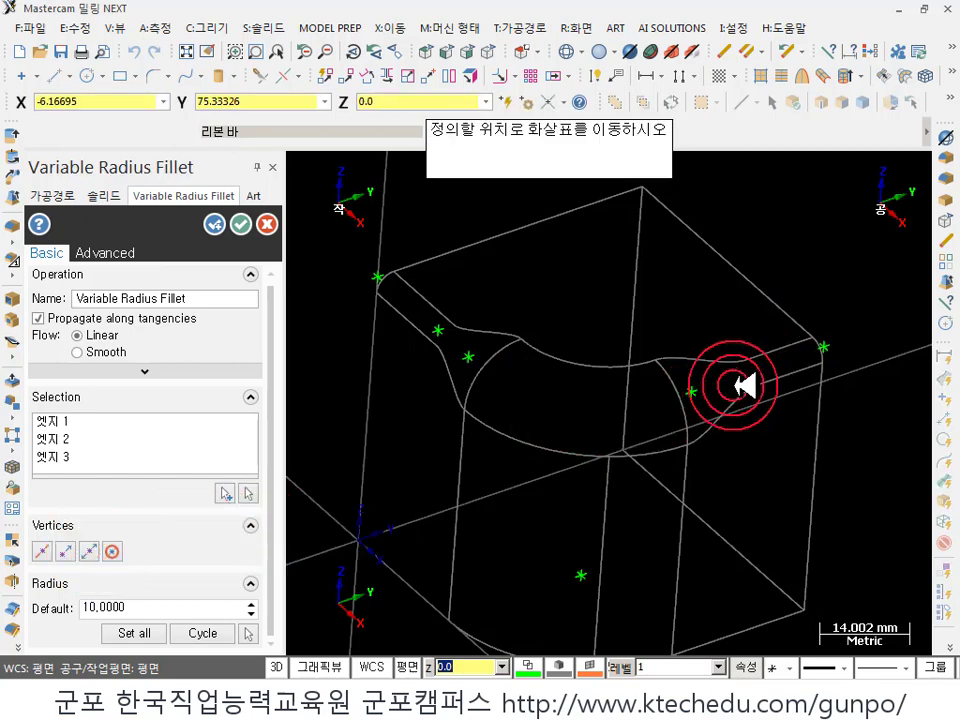
click(730, 379)
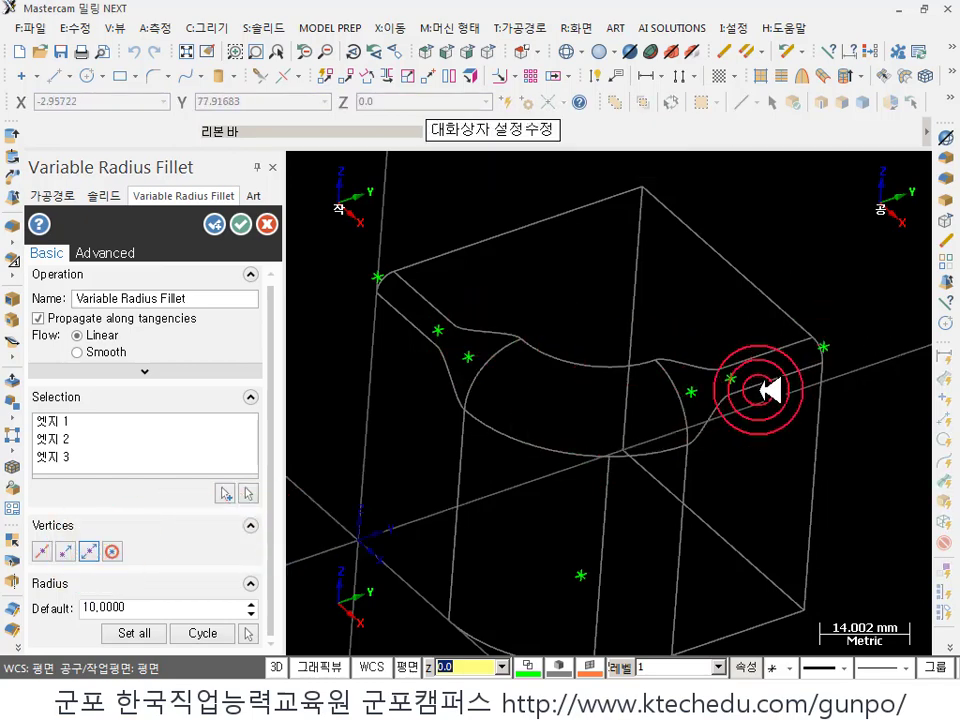
- Accept the variable radius fillet and examine it in shaded display from several directions
click(242, 225)
scroll(550, 372, up, 2)
key(alt+s)
scroll(660, 447, up, 3)
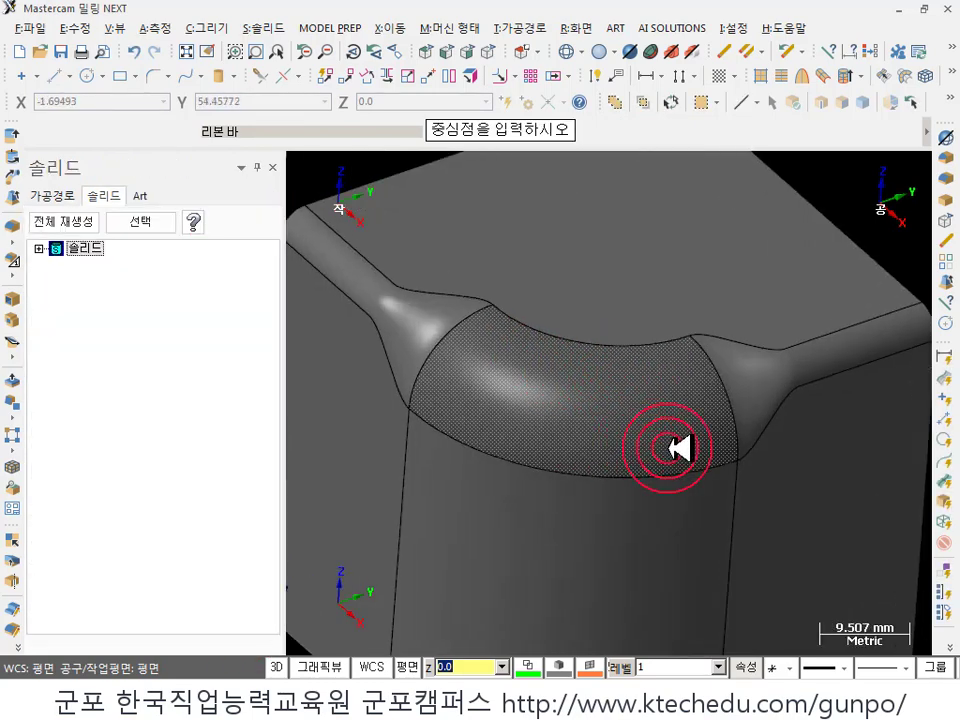
scroll(600, 368, down, 2)
mouse_move(608, 367)
middle_down()
mouse_move(647, 337)
mouse_move(722, 356)
middle_up()
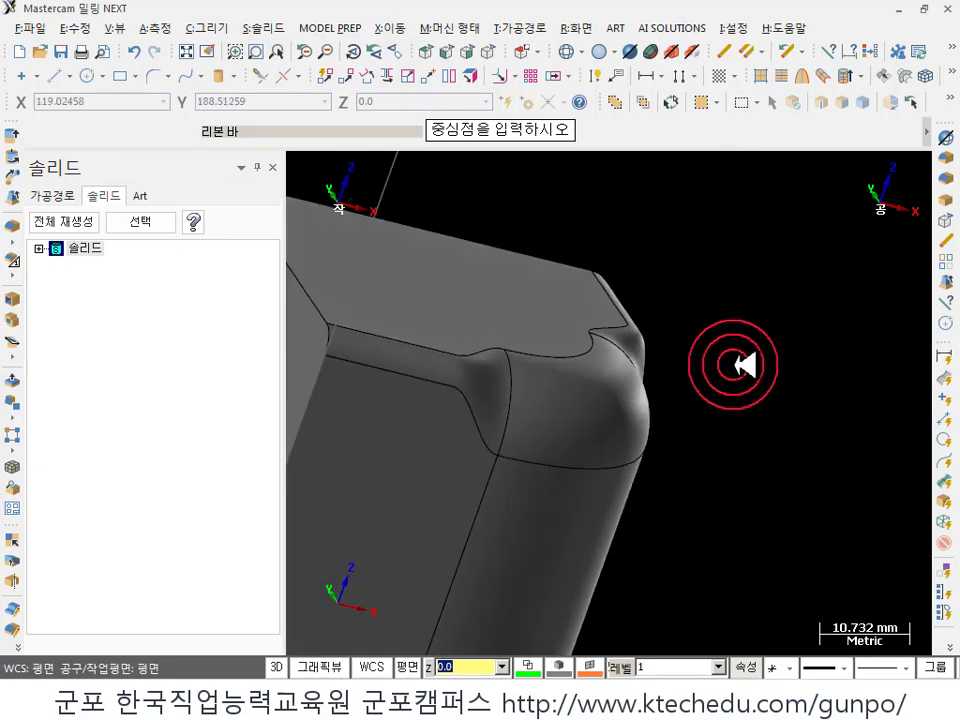
scroll(615, 399, up, 1)
mouse_move(615, 399)
middle_down()
mouse_move(604, 349)
mouse_move(514, 388)
middle_up()
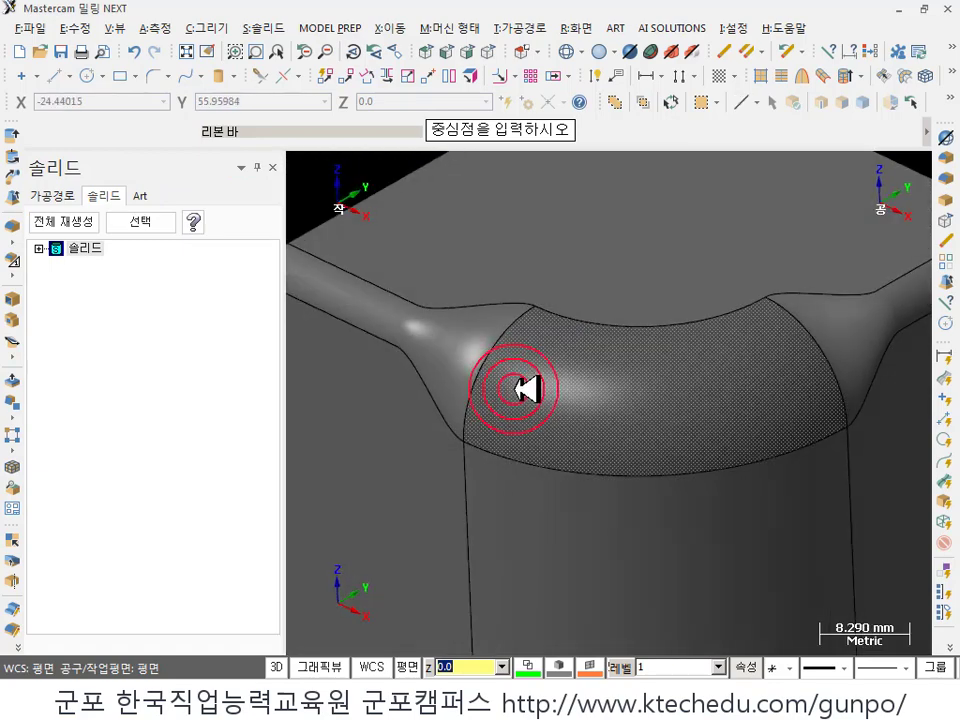
scroll(520, 386, down, 6)
scroll(576, 366, up, 1)
mouse_move(584, 363)
middle_down()
mouse_move(521, 373)
mouse_move(542, 393)
mouse_move(767, 317)
mouse_move(725, 226)
middle_up()
- Switch to the Foxit Reader textbook and review the fillet connection types, including the 블랜드 유지 description and example figures
key(alt+Tab)
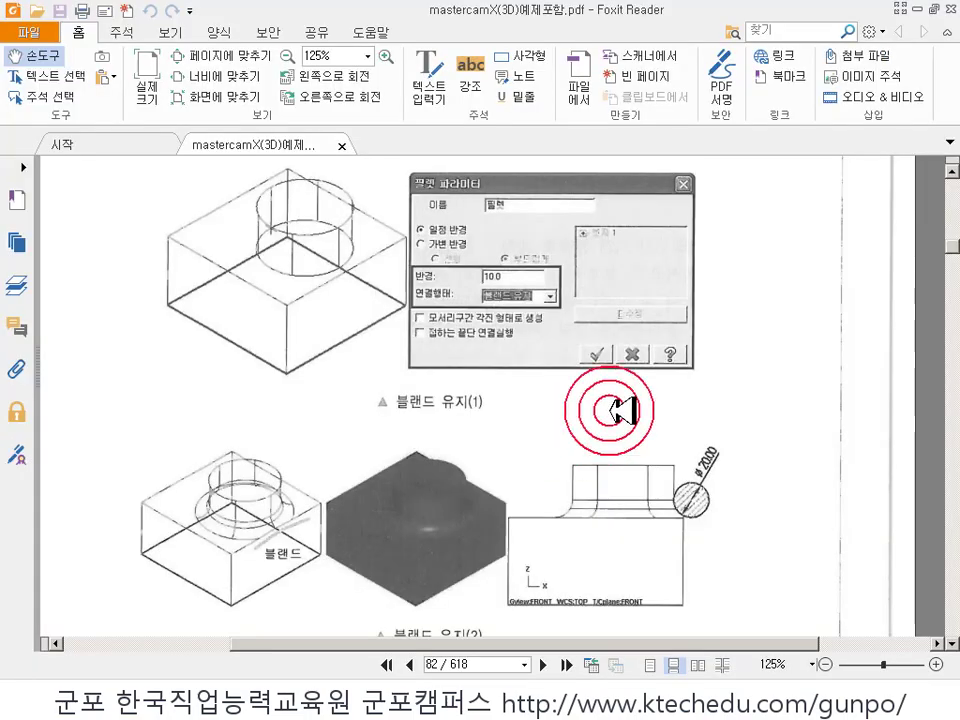
ctrl+scroll(493, 399, up, 4)
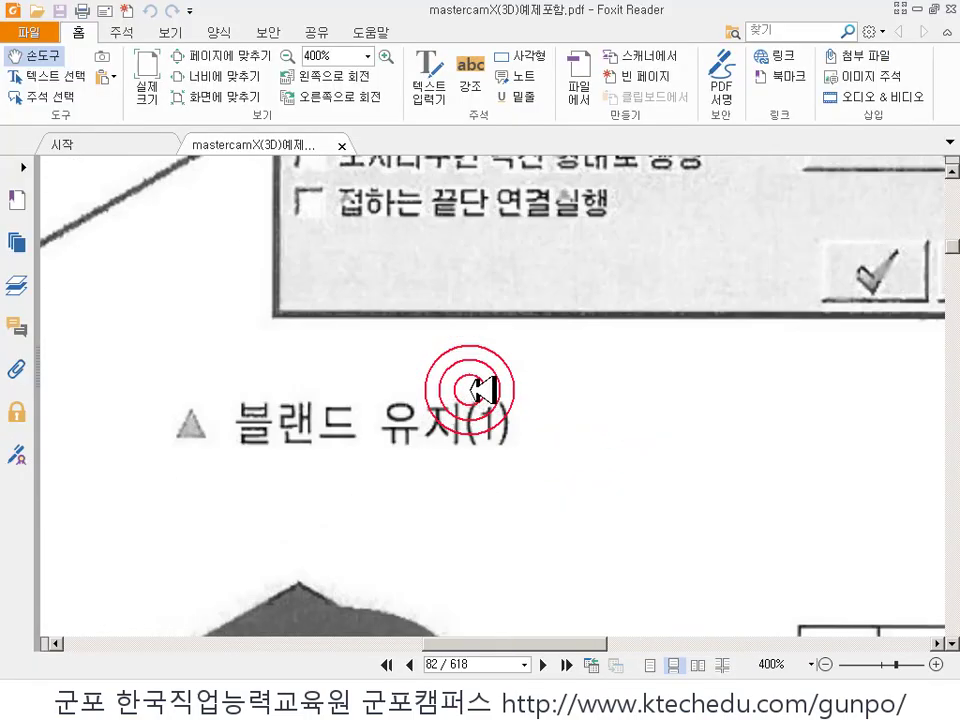
ctrl+scroll(488, 395, down, 5)
scroll(490, 400, up, 3)
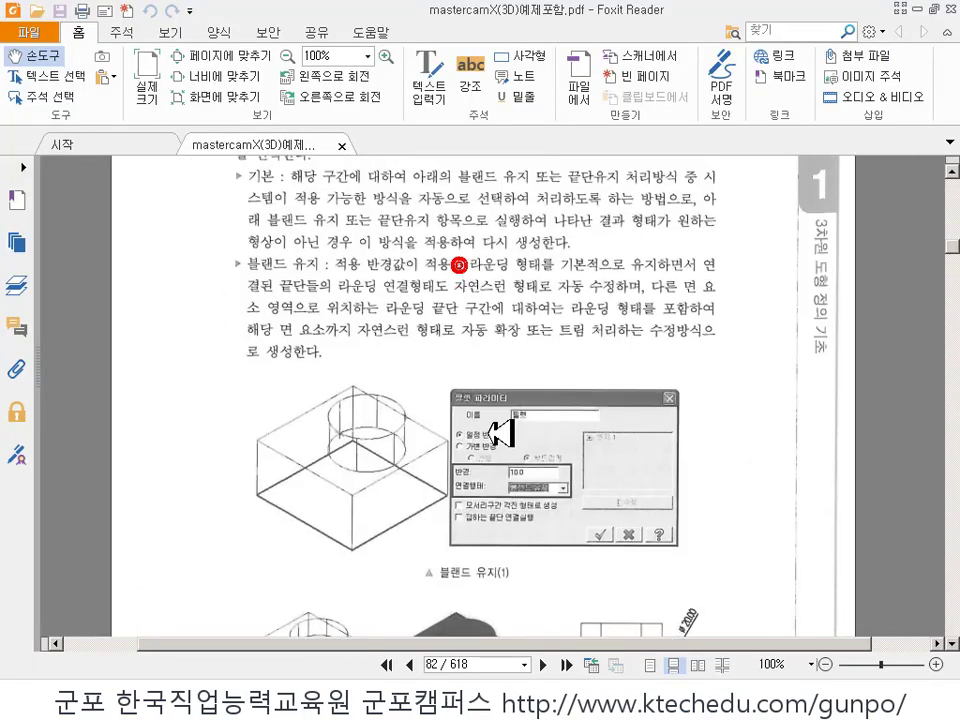
scroll(340, 372, up, 2)
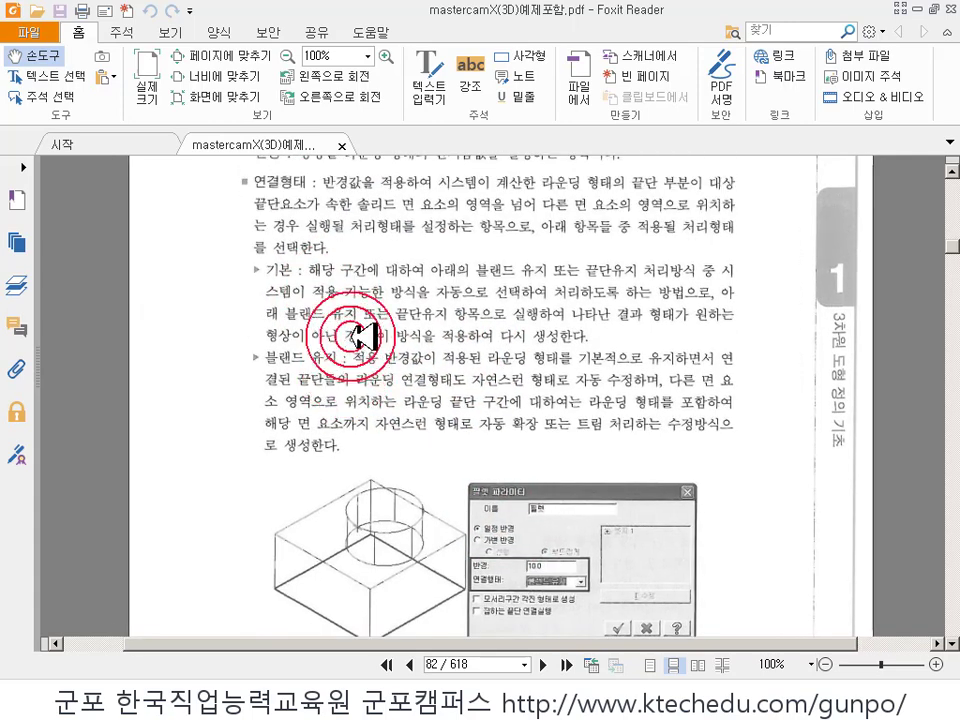
drag(344, 395, 342, 192)
drag(391, 482, 360, 390)
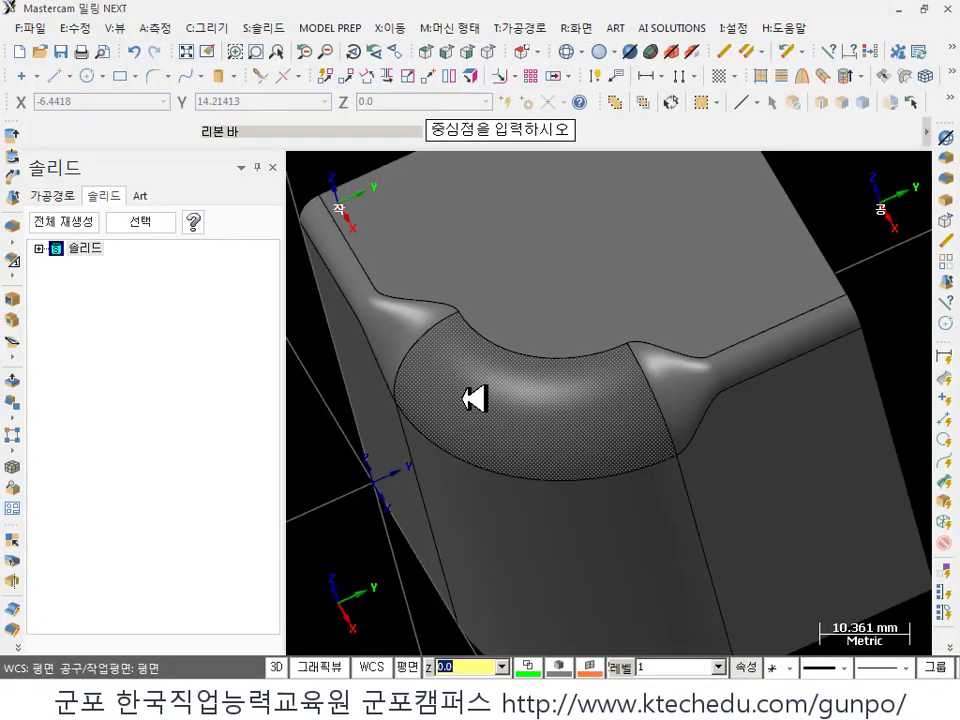
- Switch back to Mastercam, delete the Variable Radius Fillet operation from the solid and regenerate the model
scroll(471, 396, down, 5)
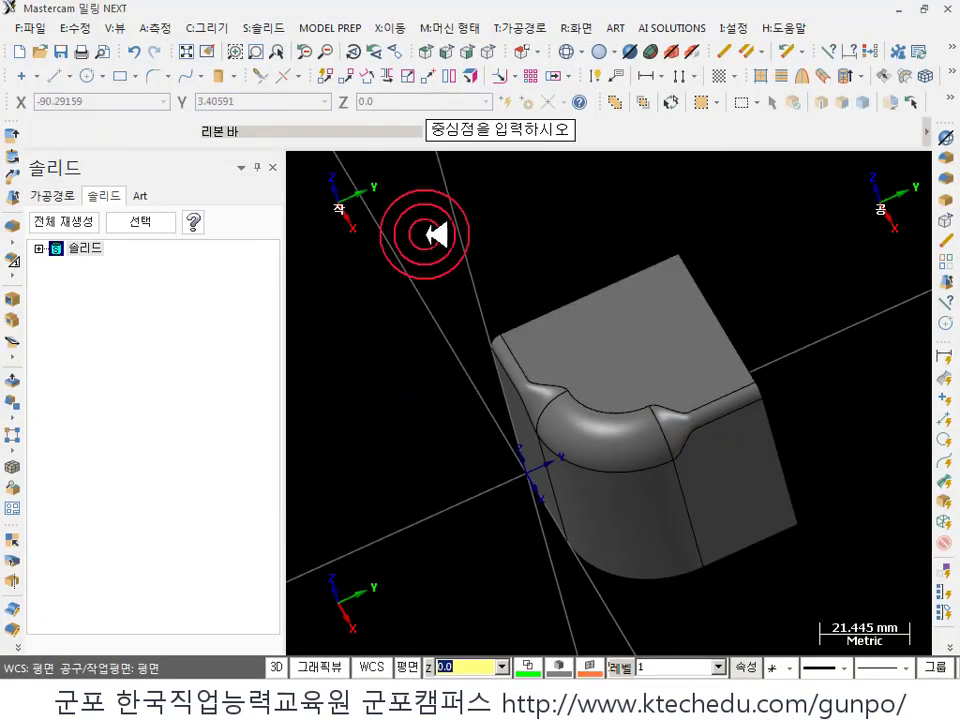
click(38, 248)
click(125, 293)
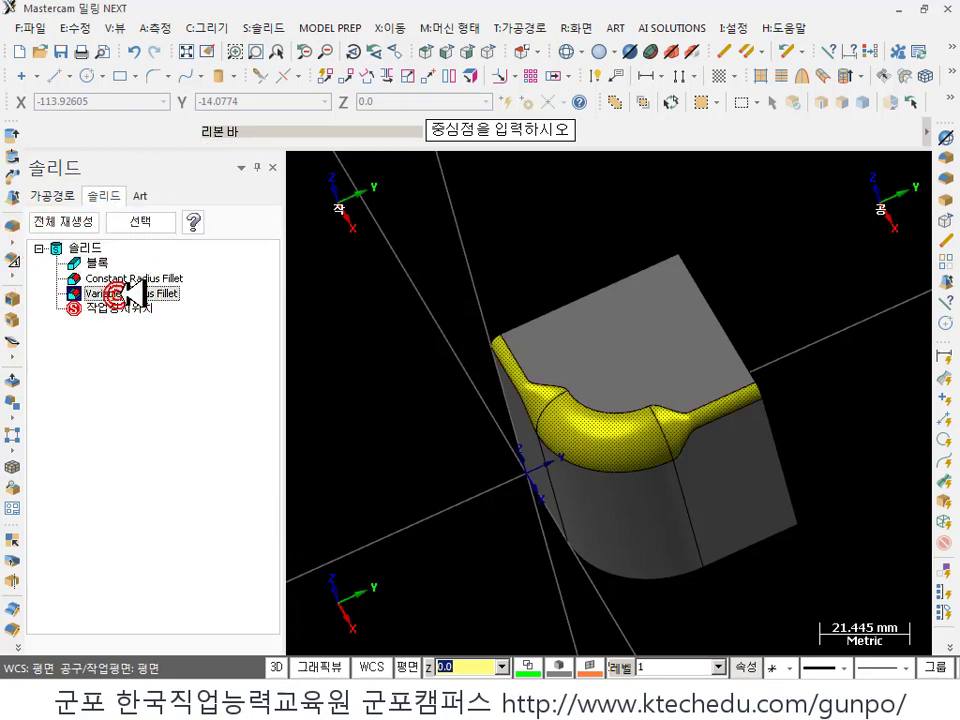
key(Delete)
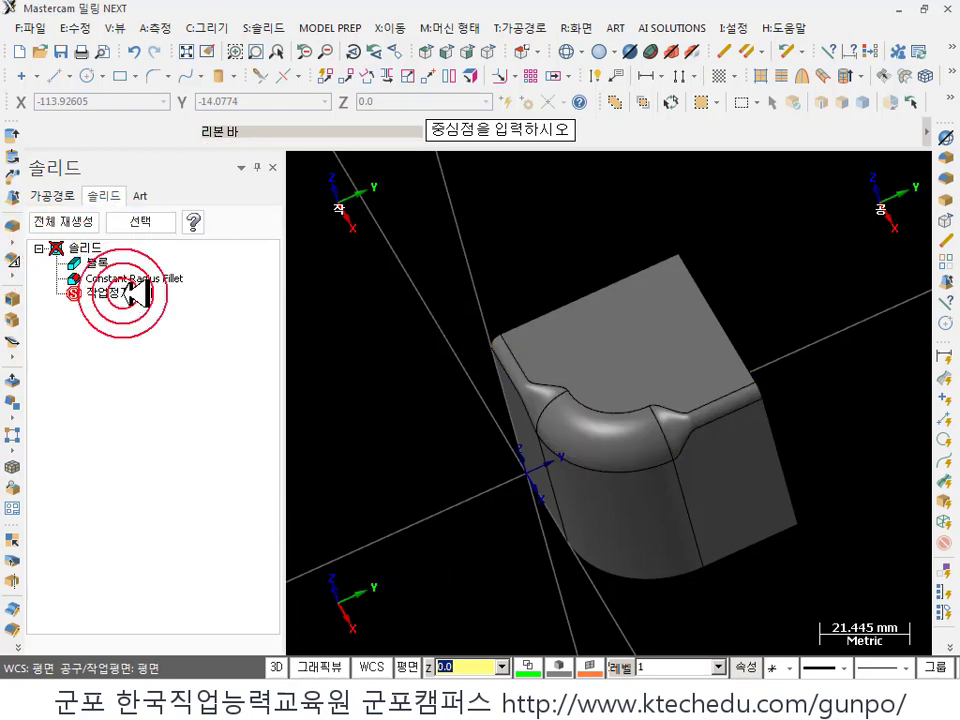
click(82, 222)
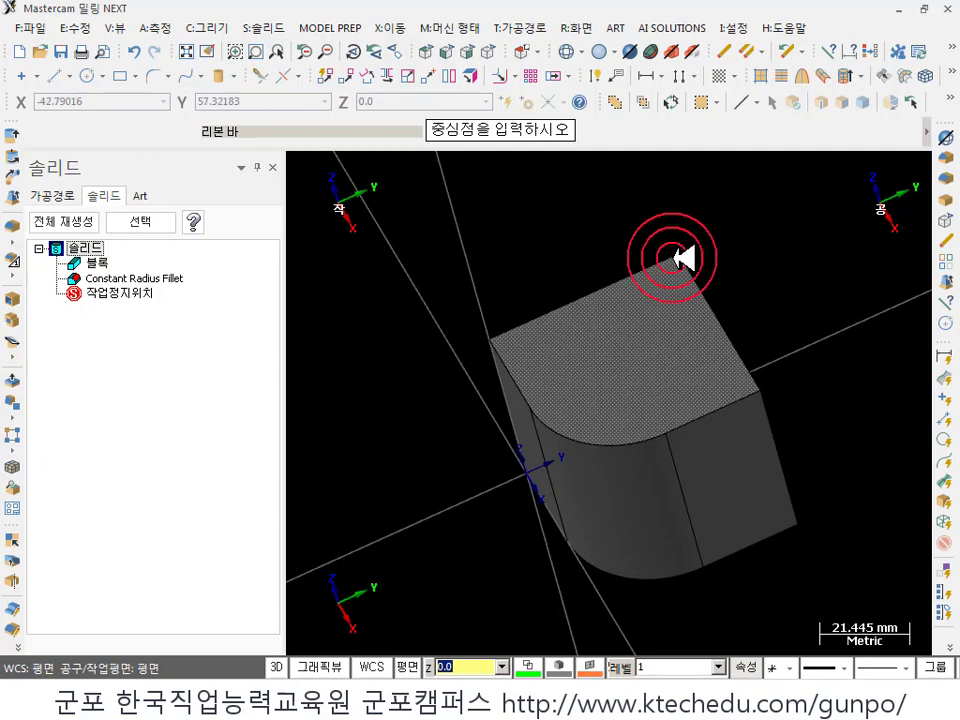
- Set the construction depth to 50 from the block's upper corner at the origin and switch to 2D construction mode
key(alt+7)
scroll(684, 379, up, 3)
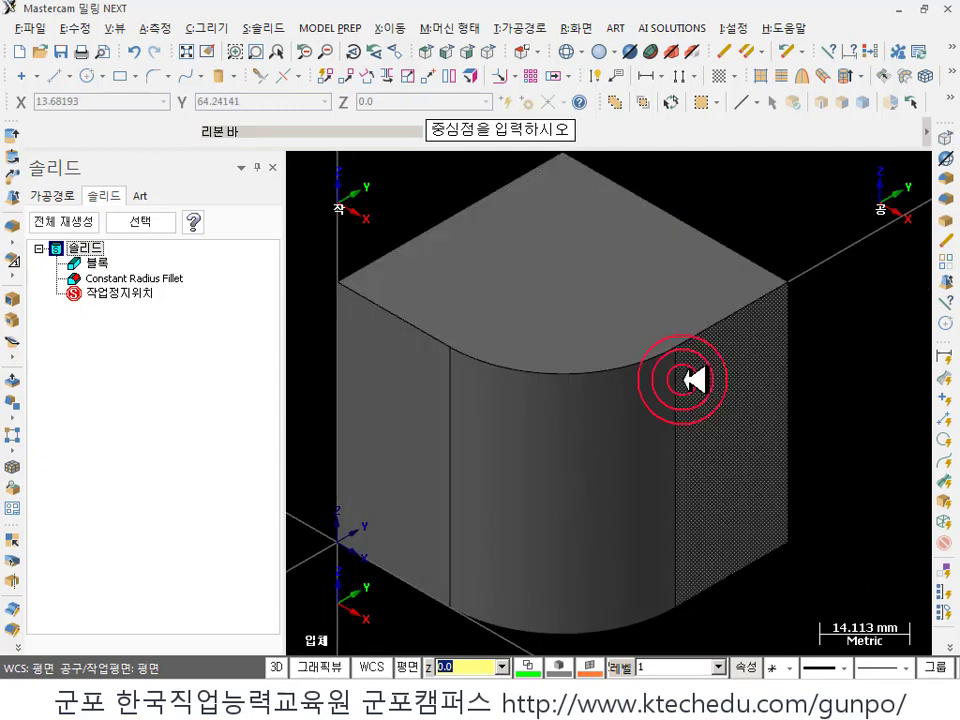
scroll(692, 500, down, 3)
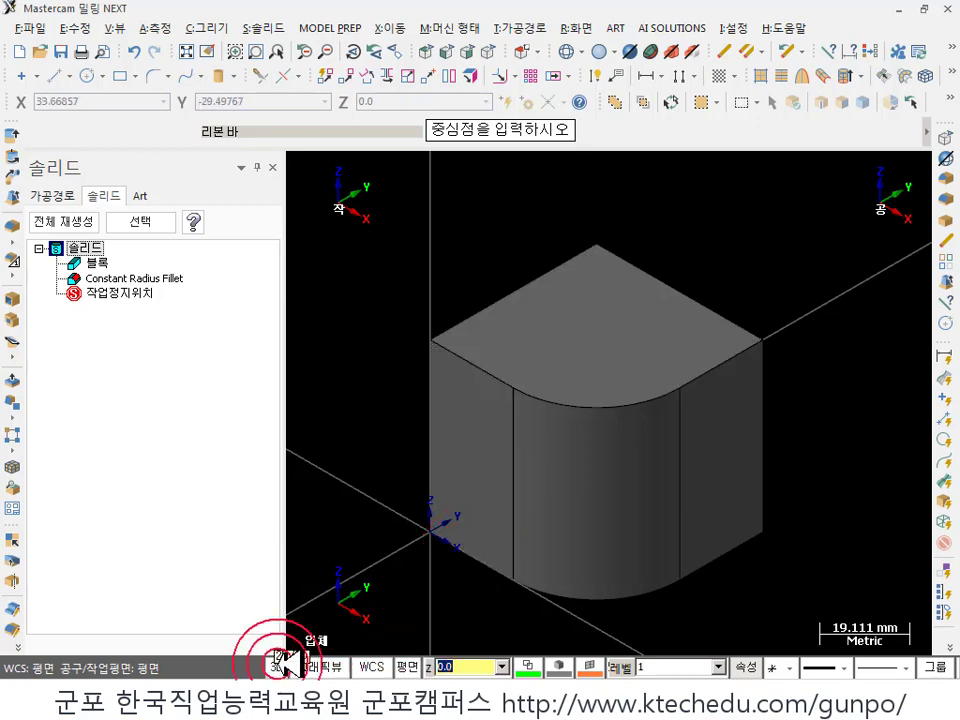
click(443, 665)
click(446, 339)
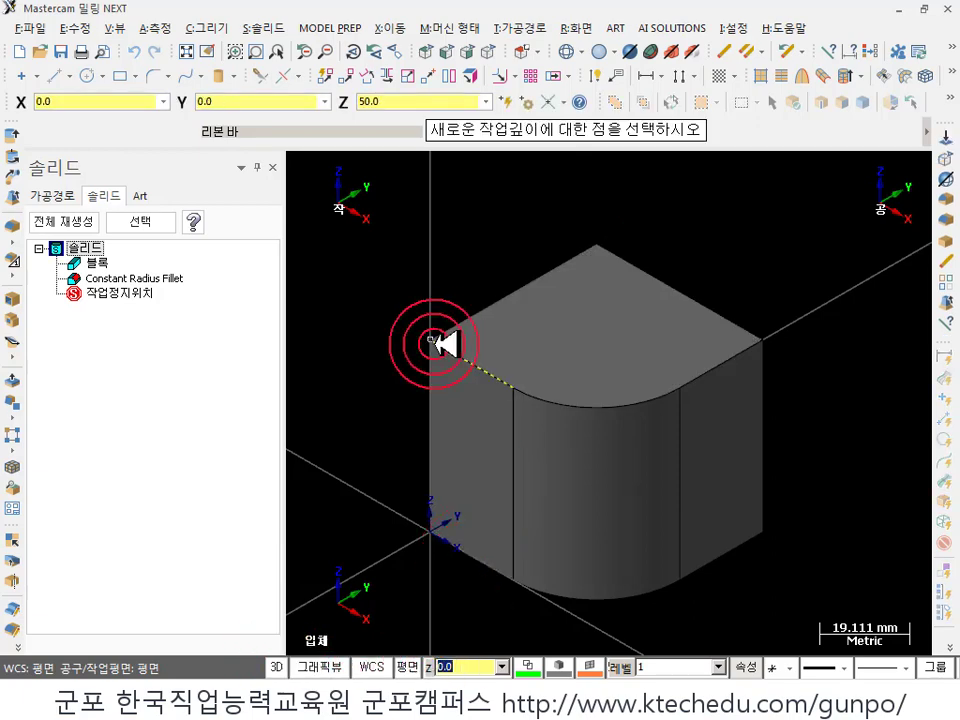
click(287, 666)
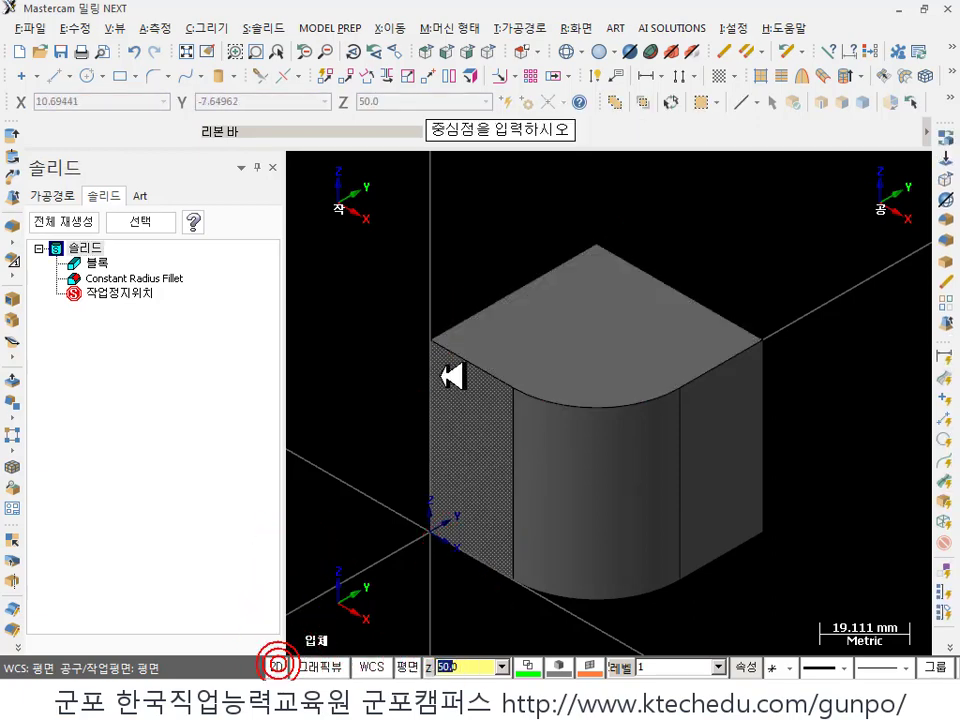
- In the top view, draw a circle of about 11.2 mm radius on the block's upper face, toward the rear corner opposite the origin
click(598, 293)
key(alt+1)
scroll(645, 420, up, 10)
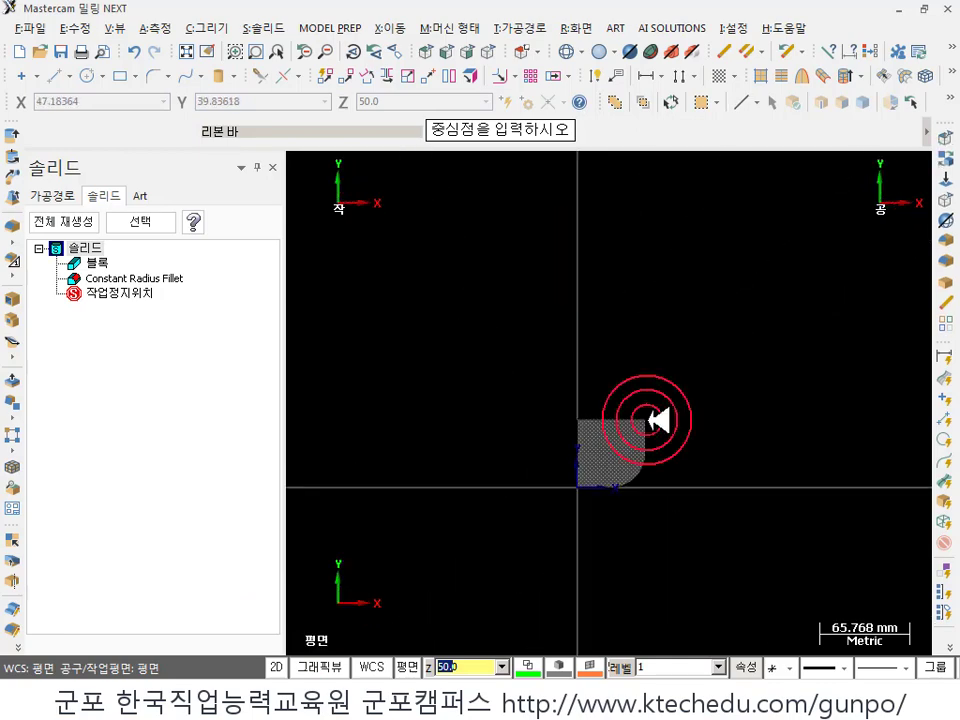
click(85, 75)
click(575, 372)
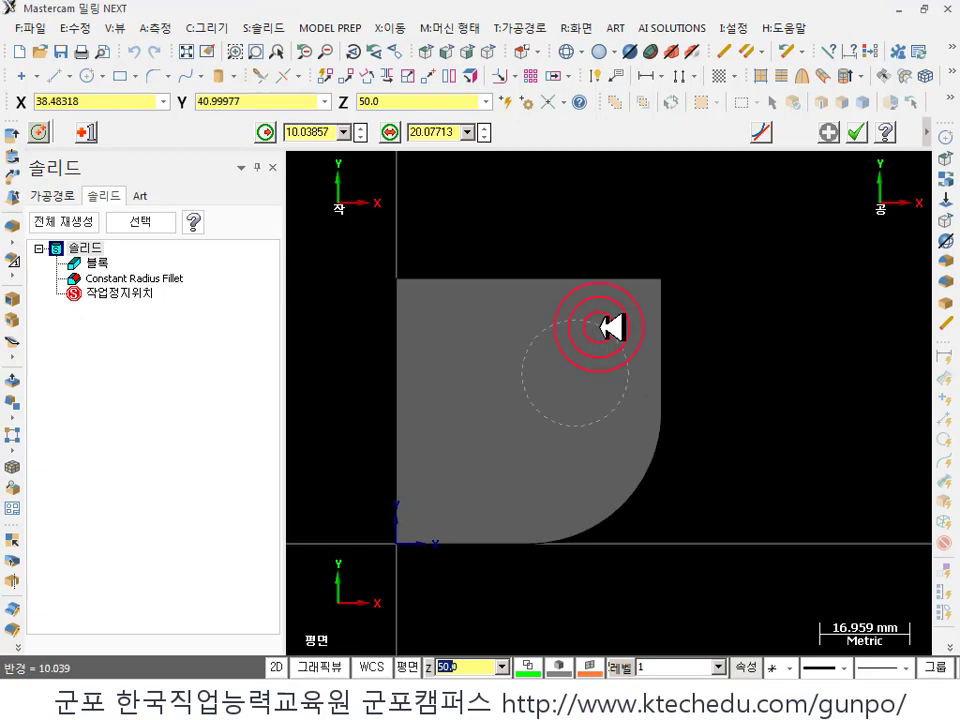
click(612, 320)
click(856, 133)
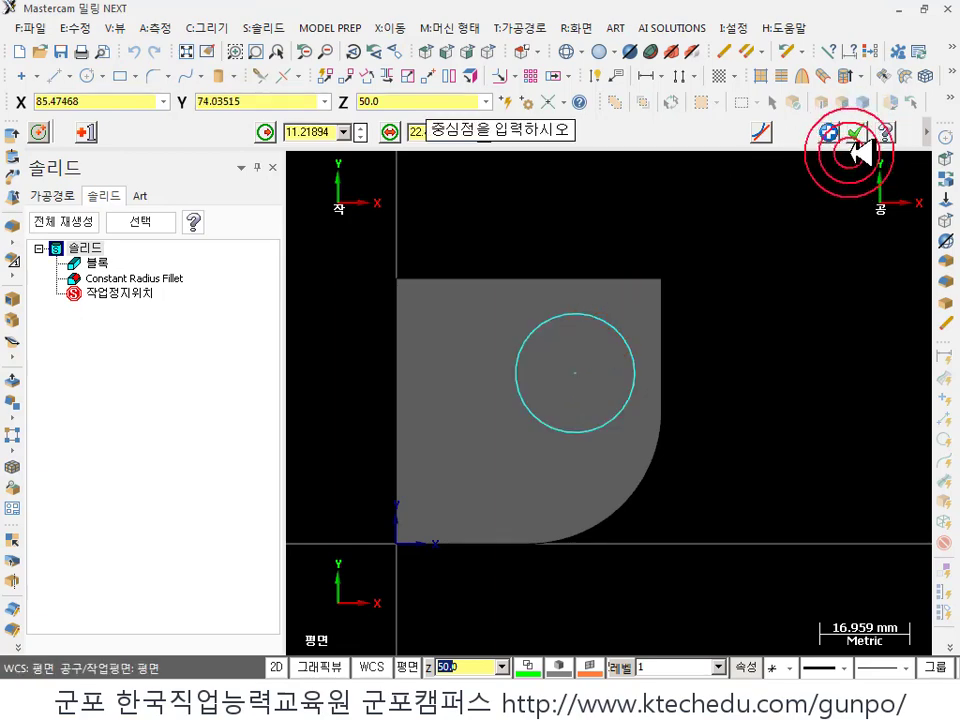
- Extrude the circle 50 mm upward as a boss added to the block
middle_drag(624, 376, 596, 285)
scroll(690, 381, up, 4)
click(256, 28)
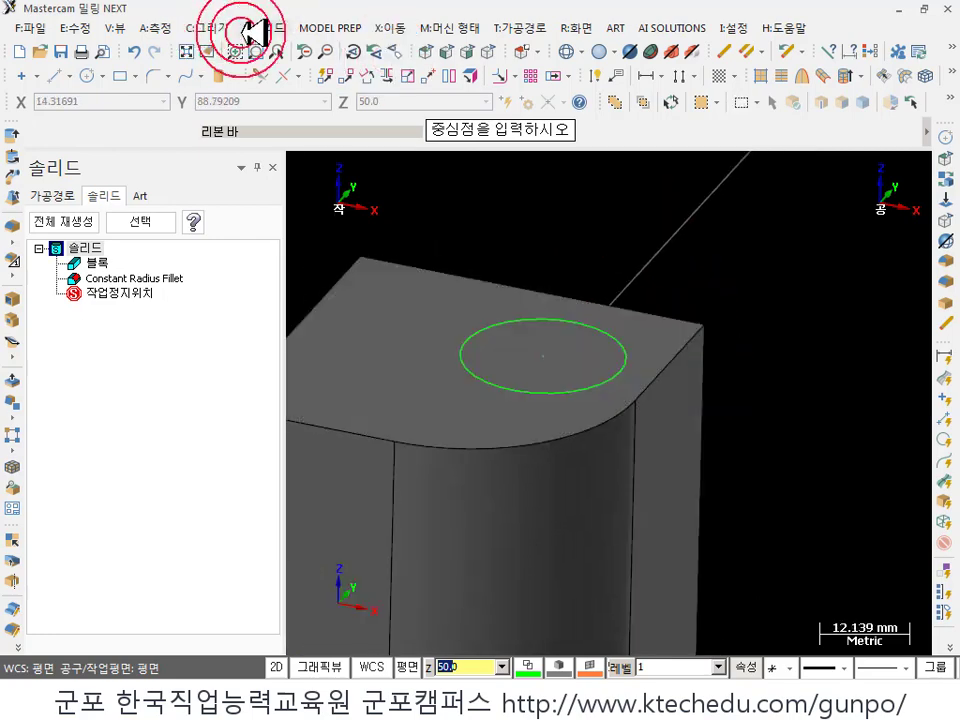
click(283, 47)
click(458, 392)
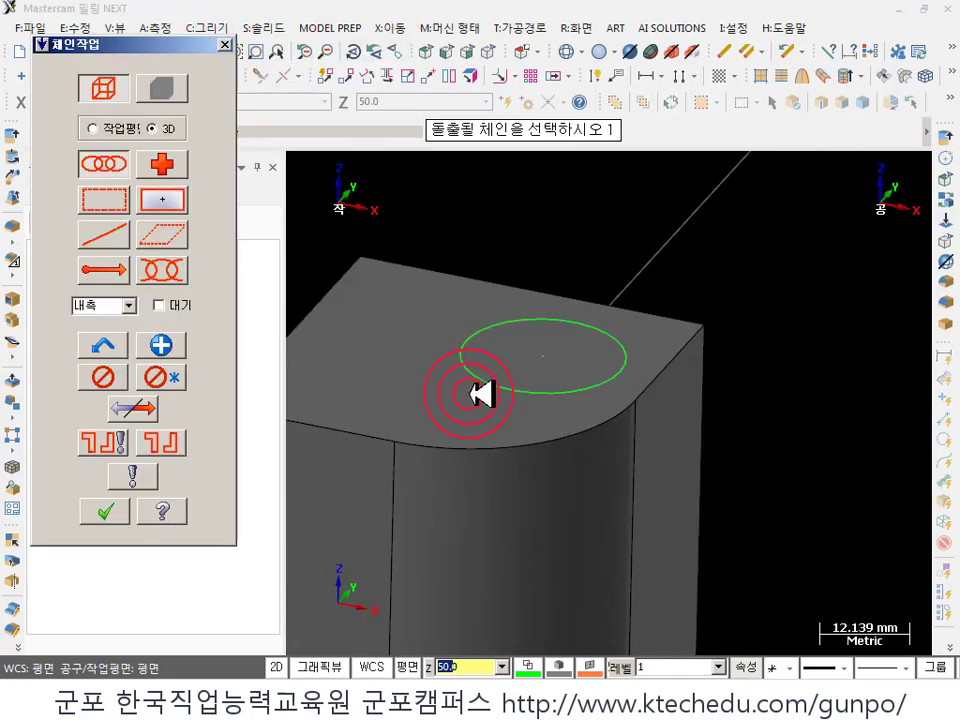
click(105, 512)
click(413, 427)
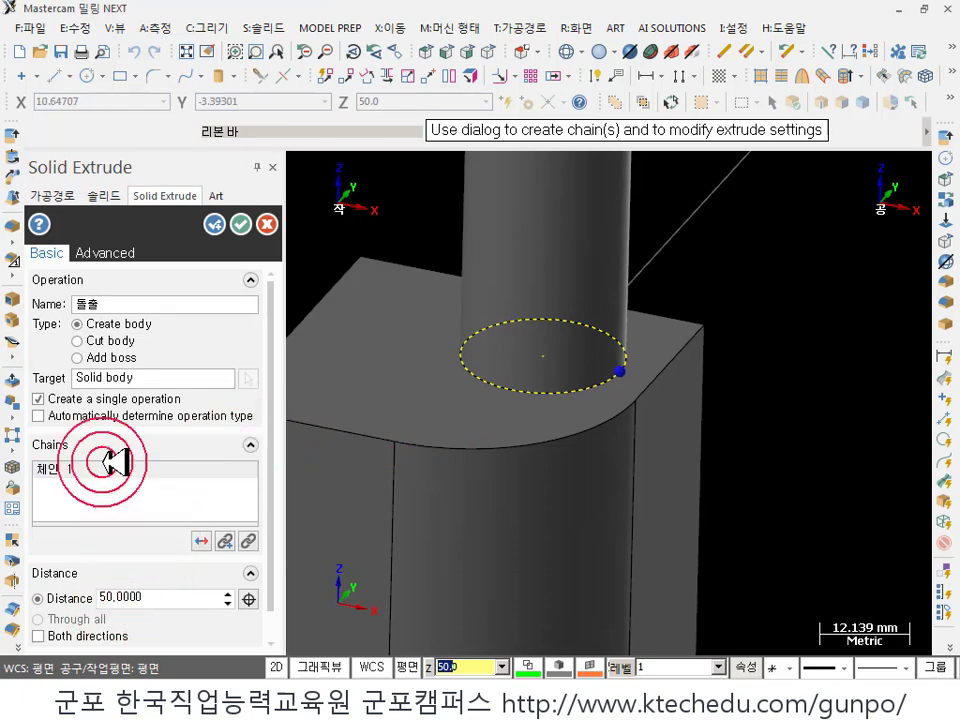
click(240, 224)
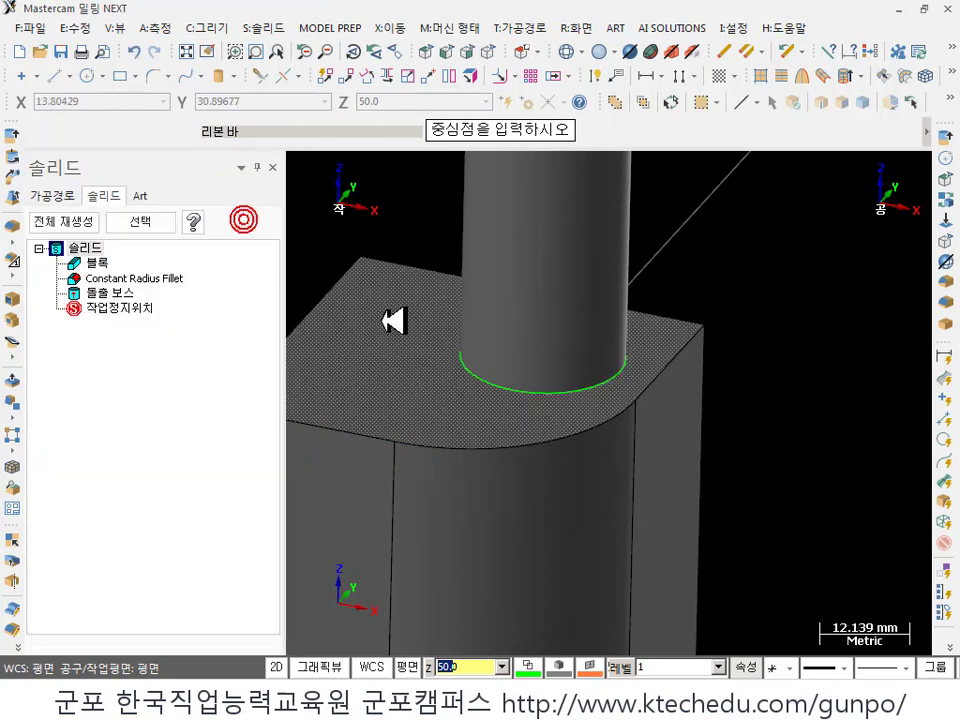
- Start a constant radius fillet and select only the circular edge where the cylindrical boss meets the block, with face selection turned off
scroll(470, 430, down, 2)
scroll(768, 400, up, 1)
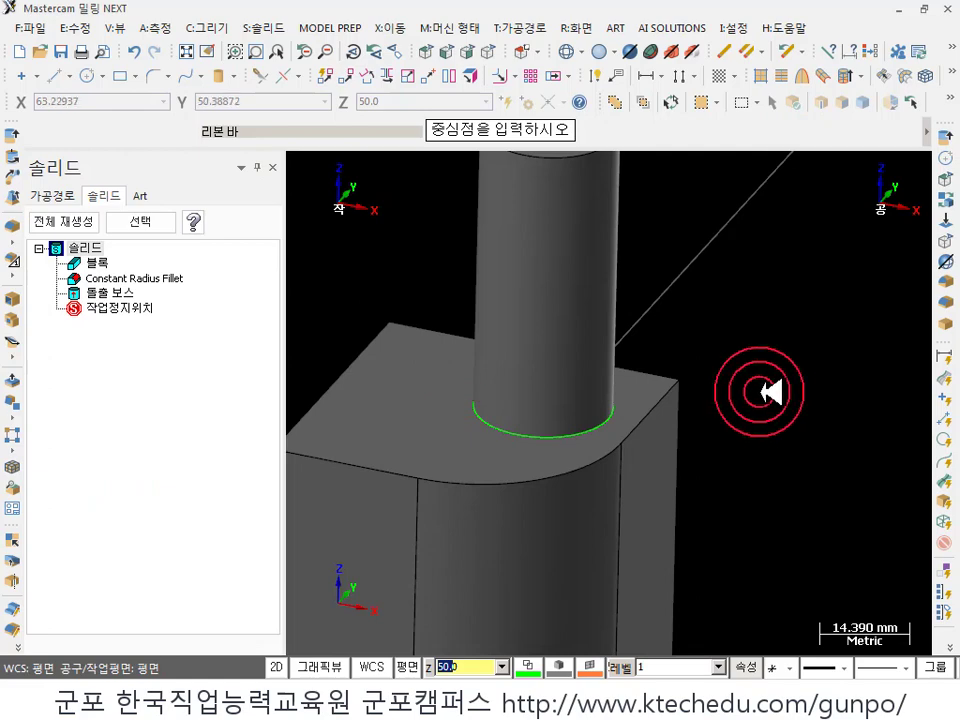
scroll(757, 441, up, 1)
scroll(614, 453, up, 1)
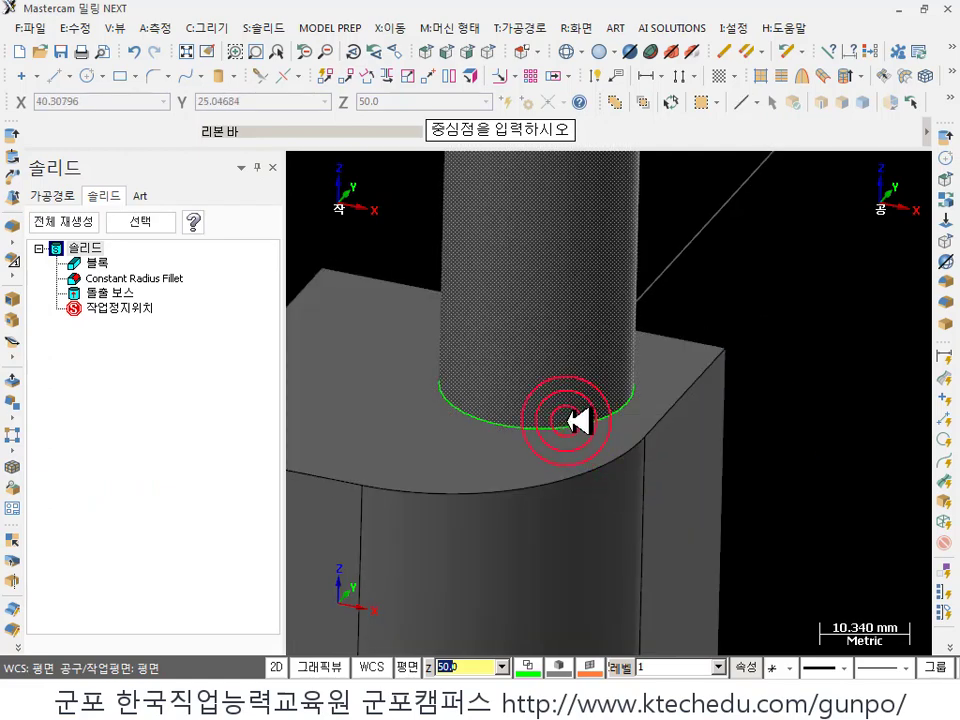
click(272, 28)
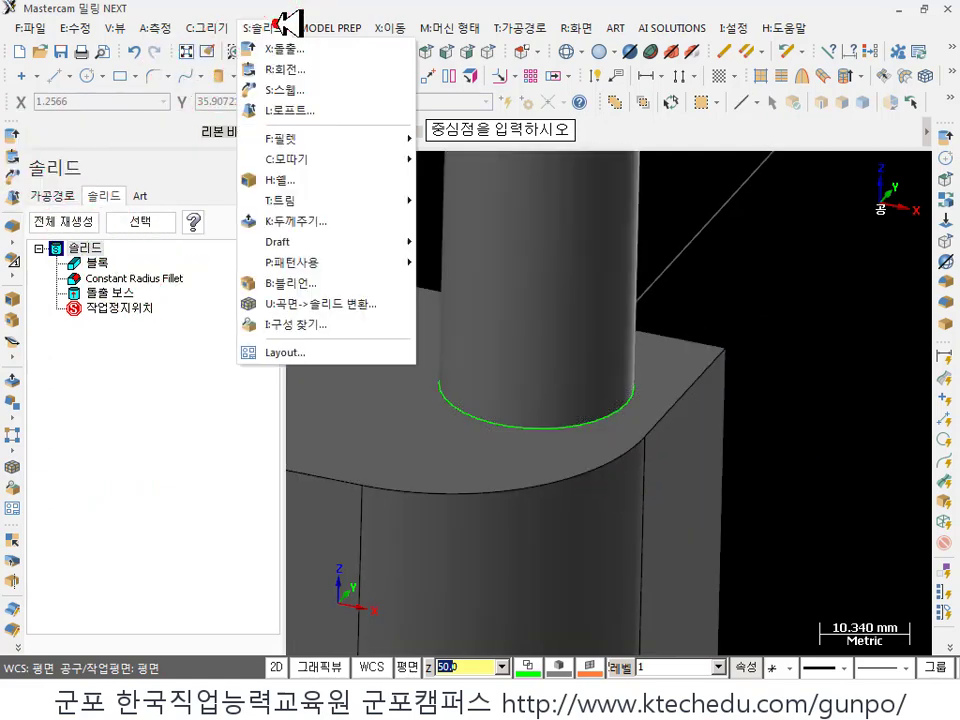
click(297, 139)
click(470, 140)
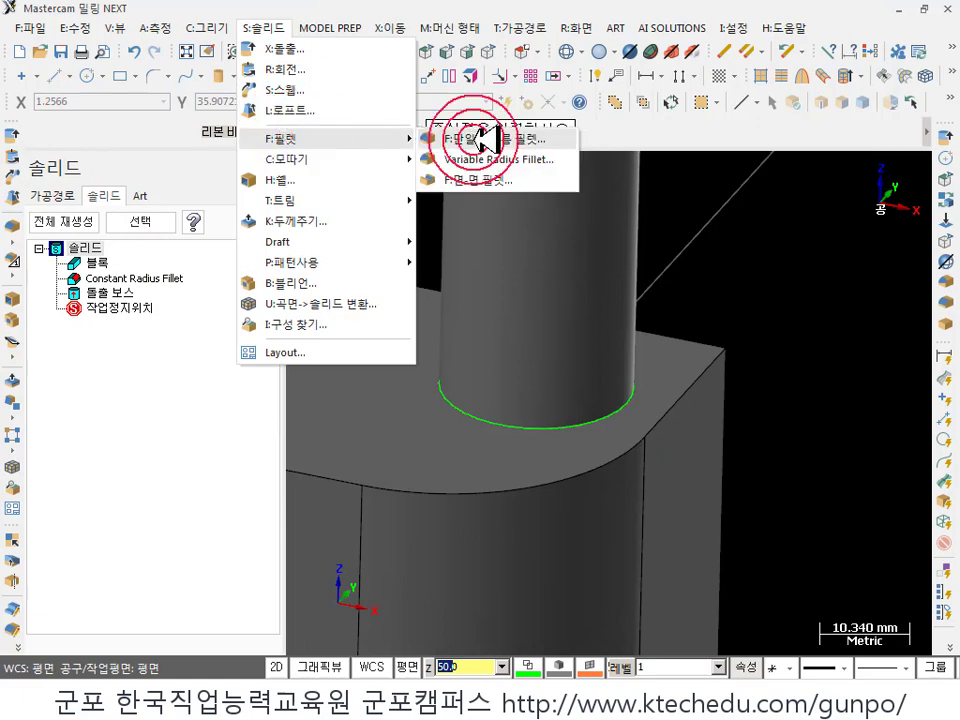
click(392, 413)
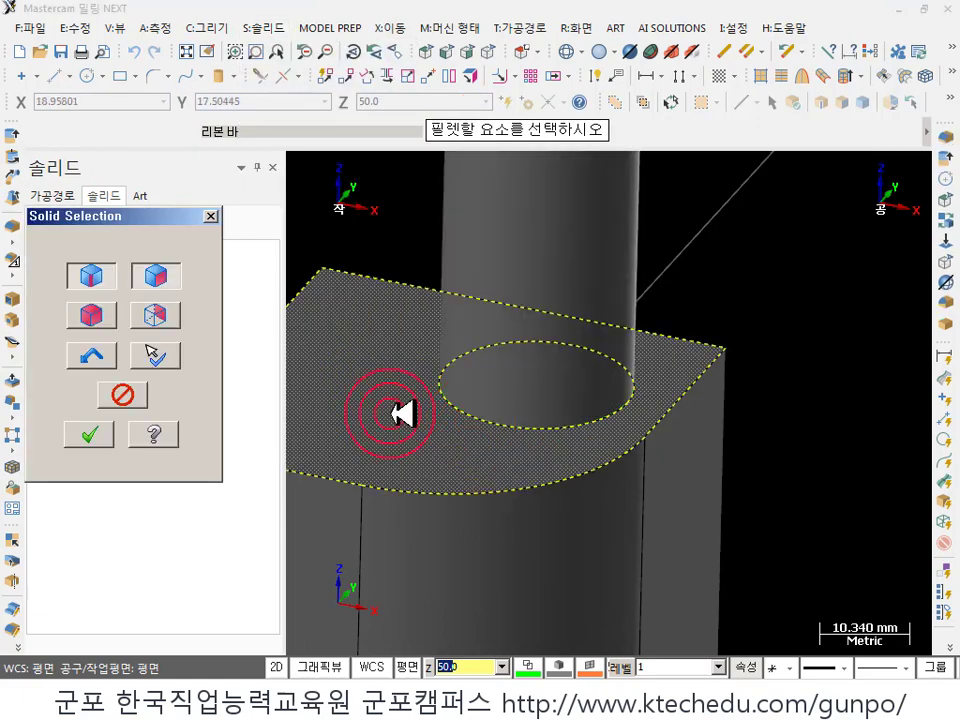
click(152, 274)
click(490, 424)
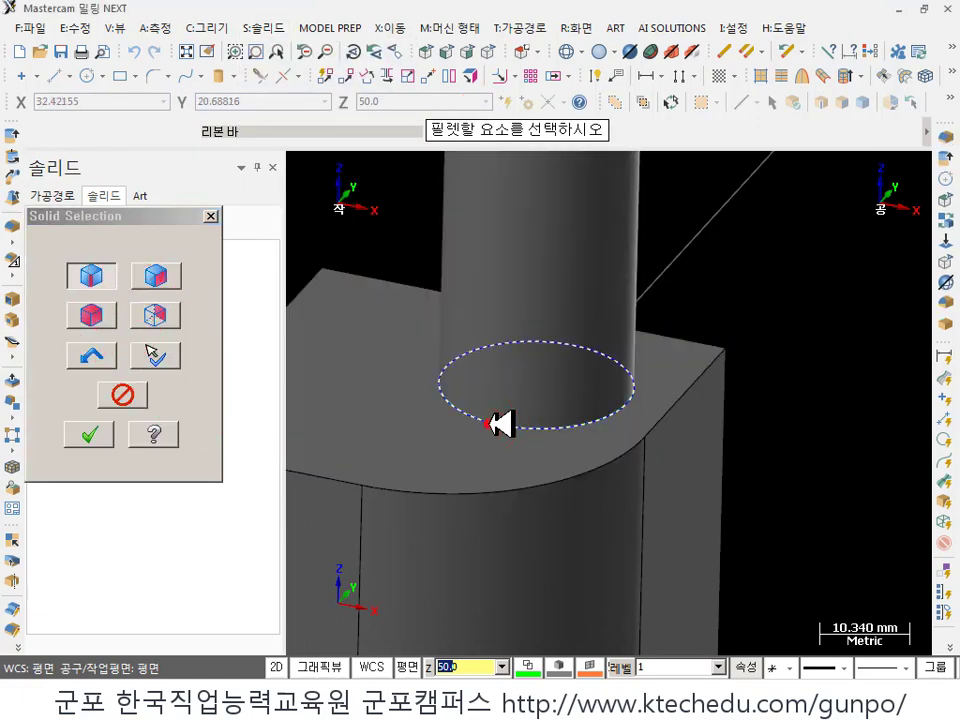
click(84, 440)
- Try a radius of 20 mm for the fillet at the base of the boss
scroll(675, 476, down, 3)
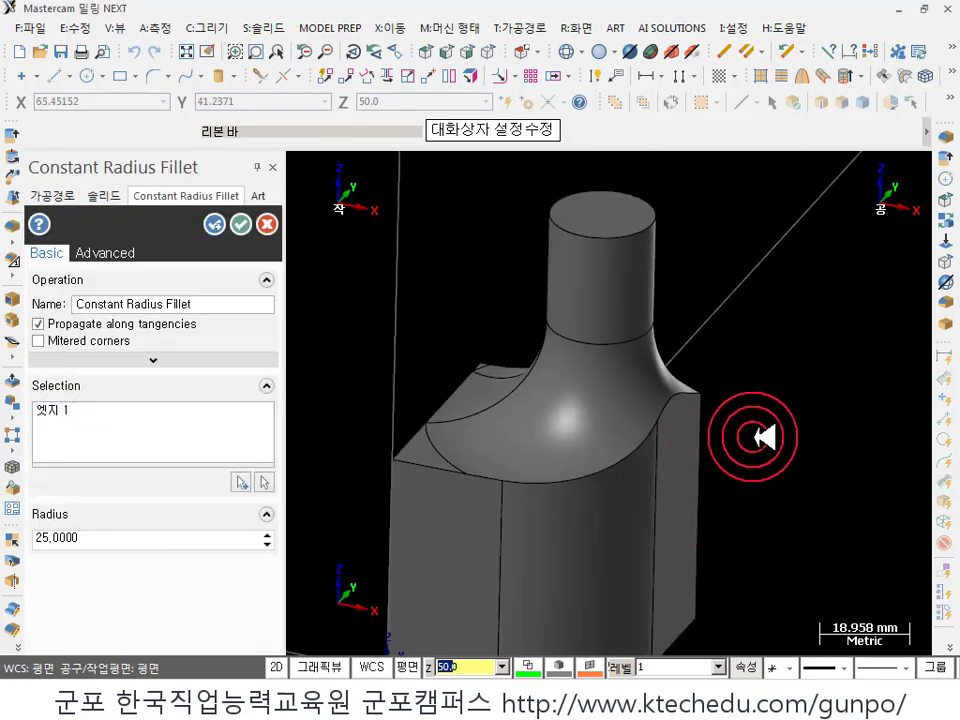
double_click(111, 540)
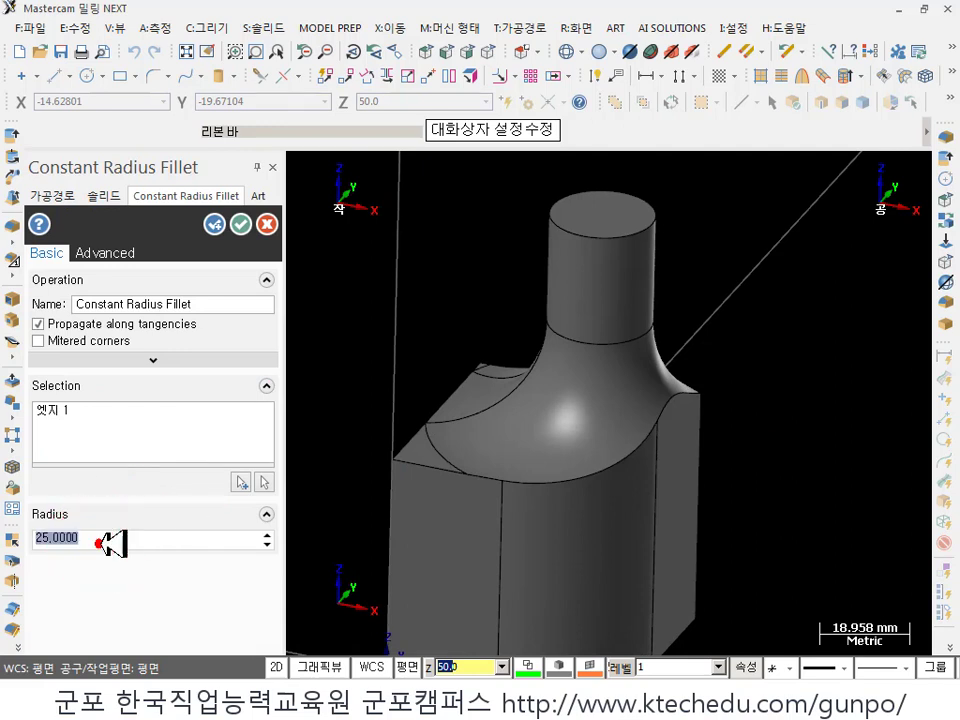
text(20)
key(Return)
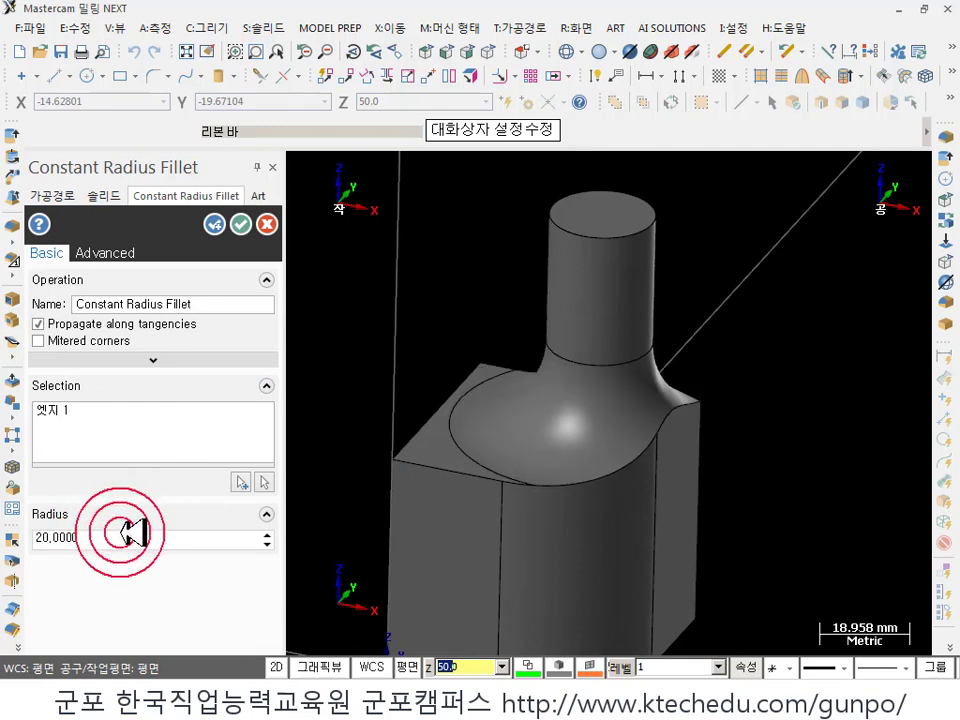
- Set the fillet radius to 10 mm and examine where the fillet meets the block's outer edges
double_click(108, 540)
mouse_move(108, 540)
mouse_down()
mouse_move(43, 538)
mouse_move(113, 536)
mouse_up()
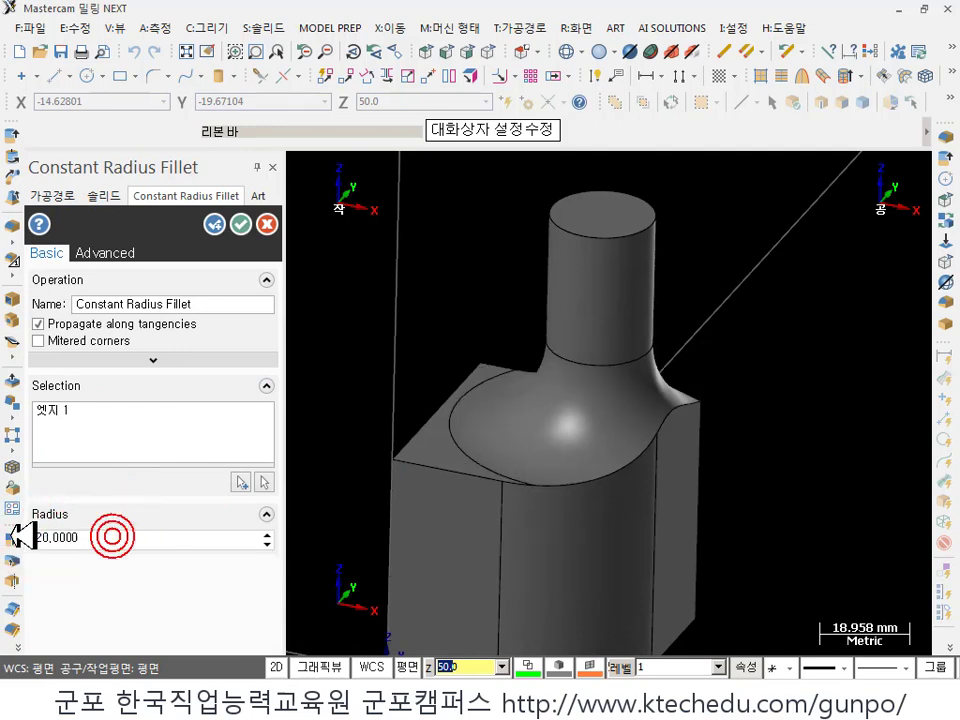
drag(36, 538, 167, 544)
text(10)
key(Return)
scroll(694, 460, up, 2)
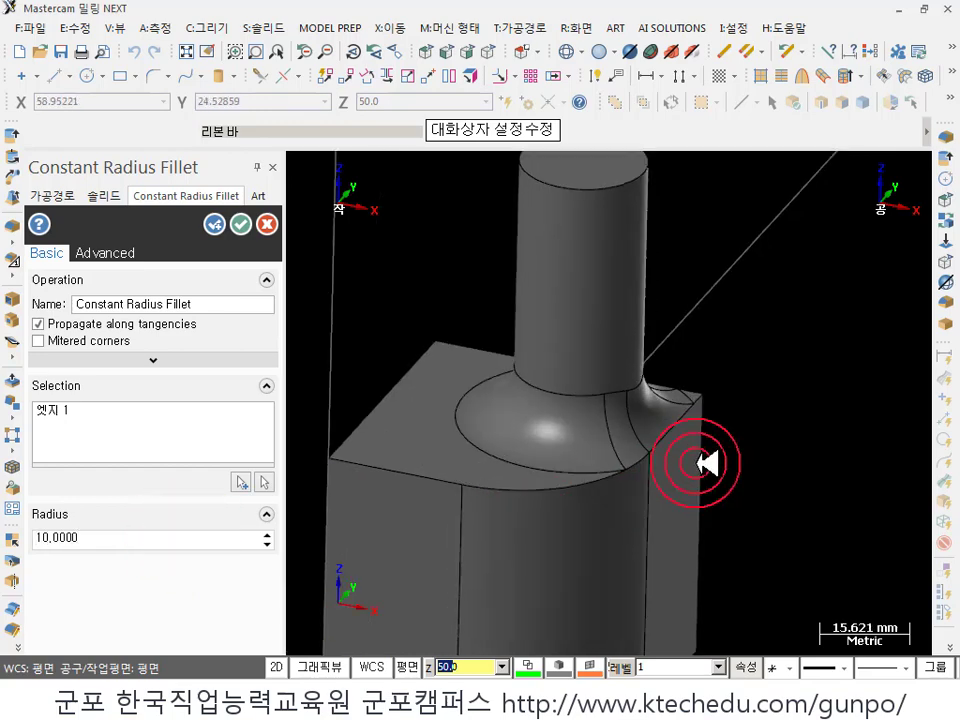
middle_drag(666, 425, 640, 426)
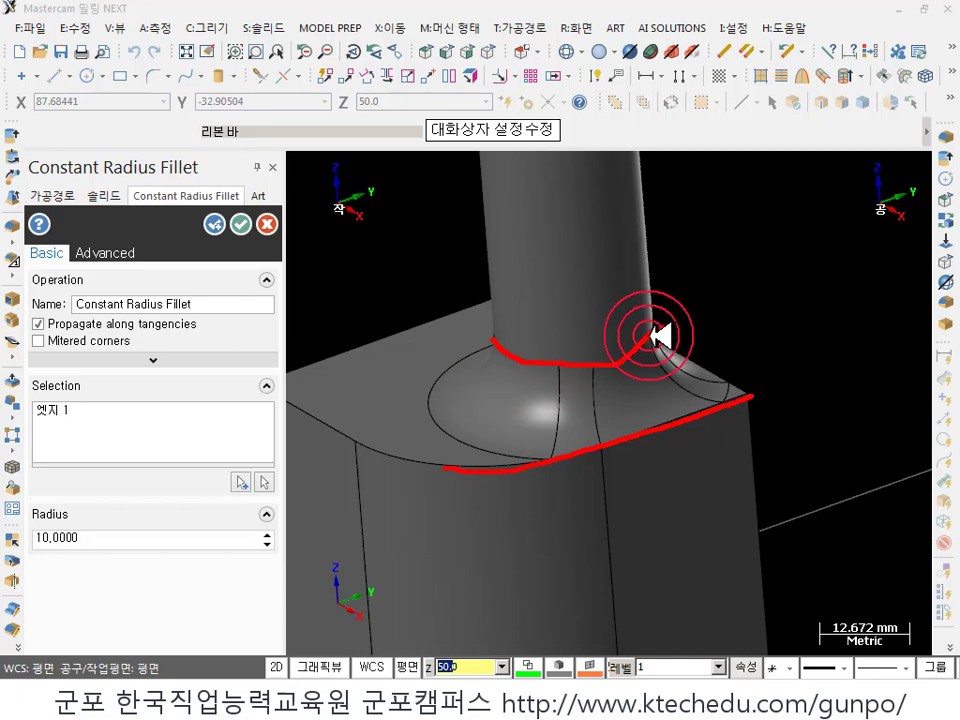
right_click(778, 265)
click(814, 444)
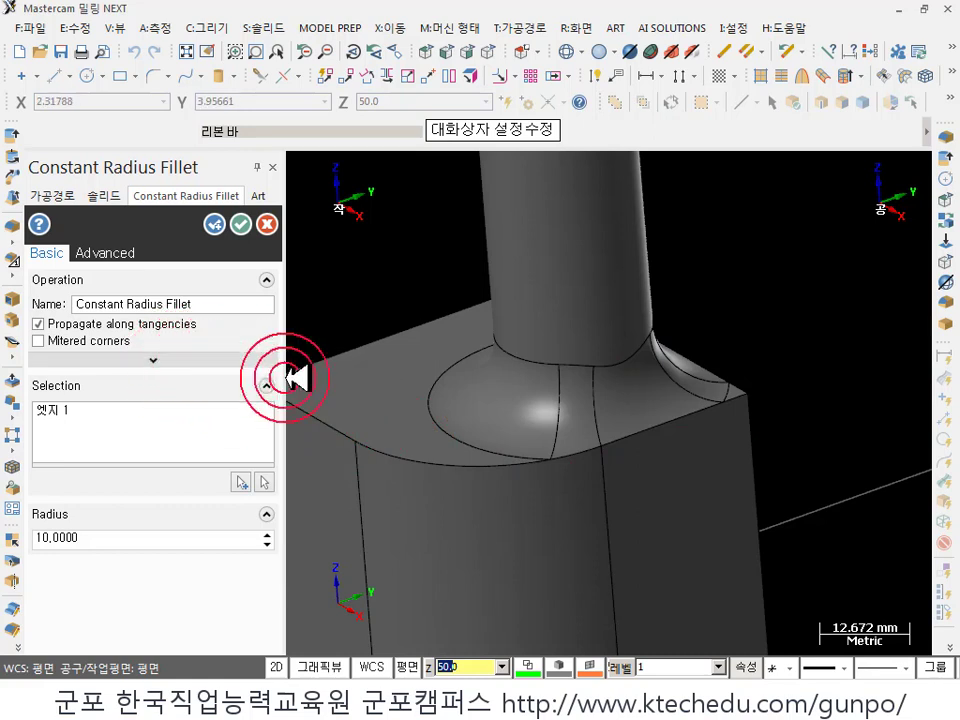
- Expand the additional fillet options and set Overflow to Maintain blend
click(108, 253)
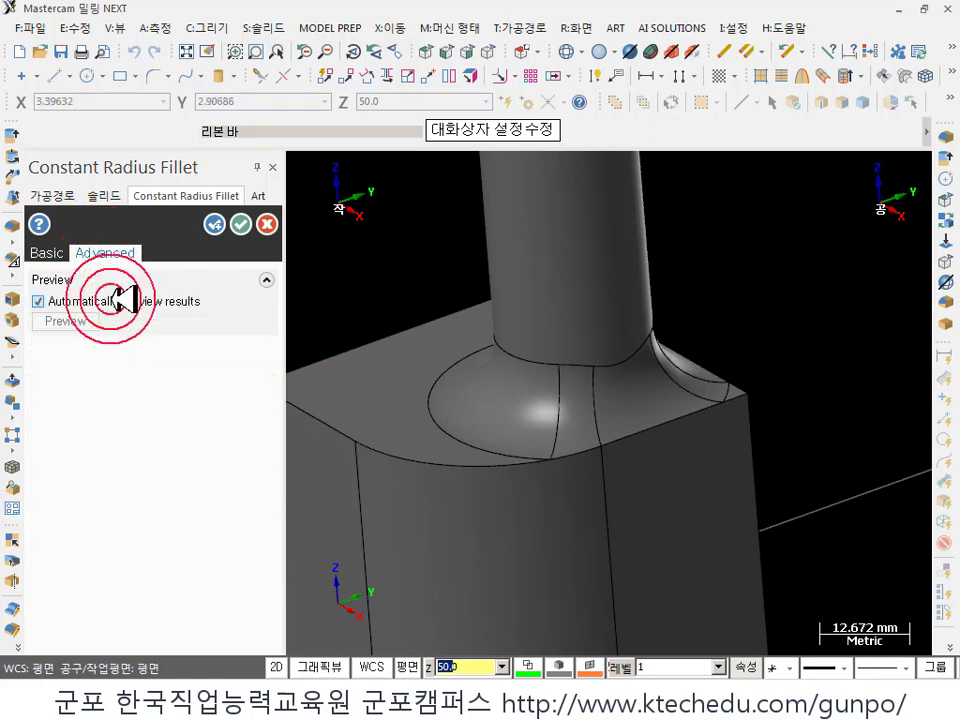
click(45, 252)
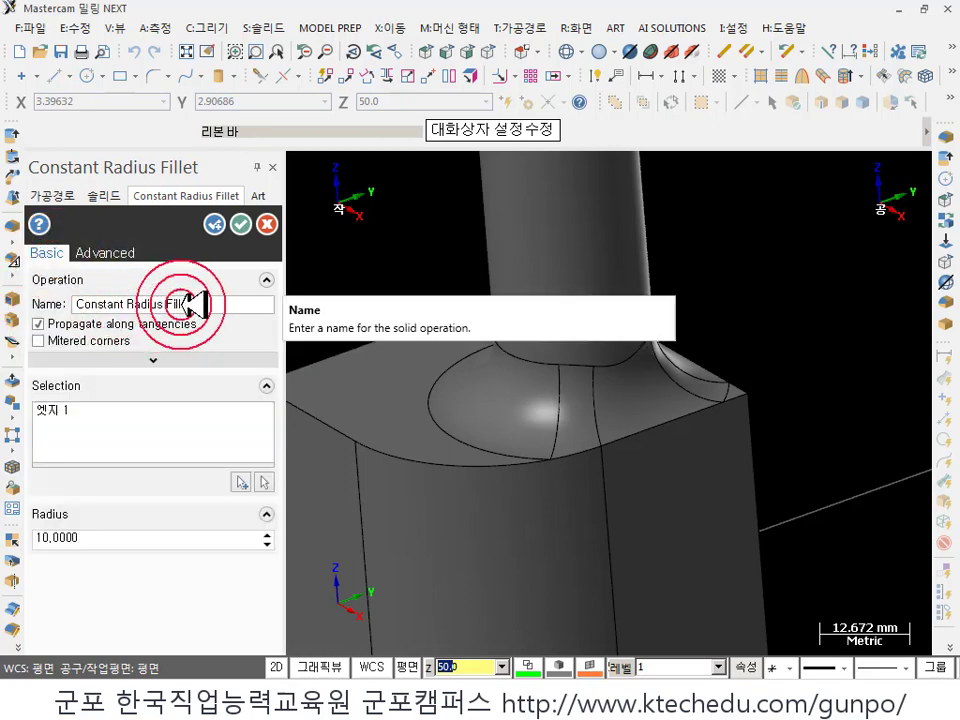
click(160, 358)
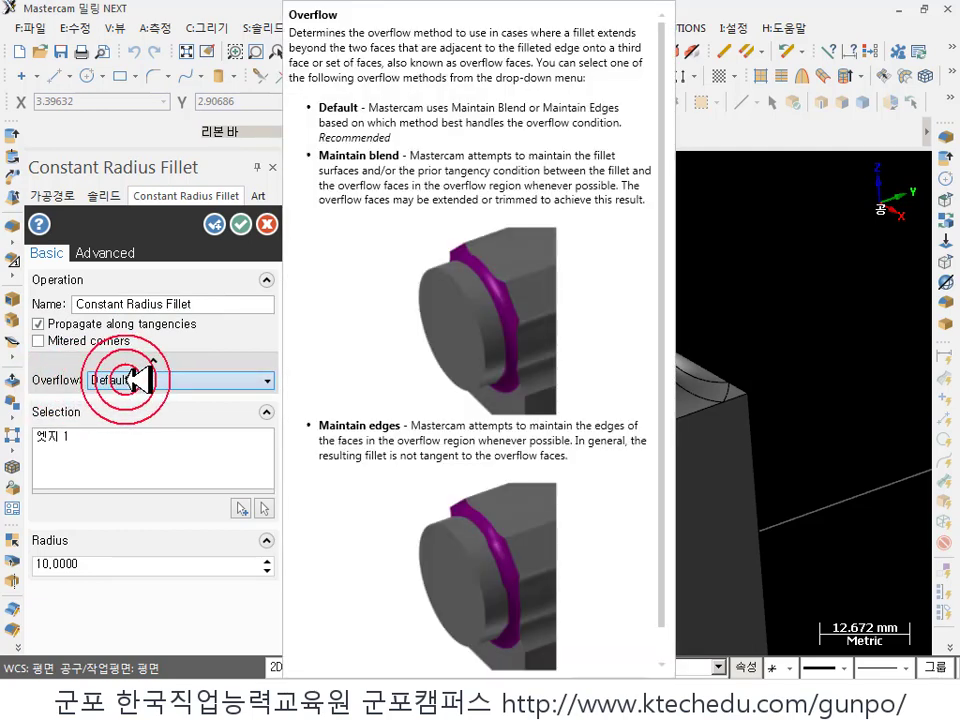
click(130, 380)
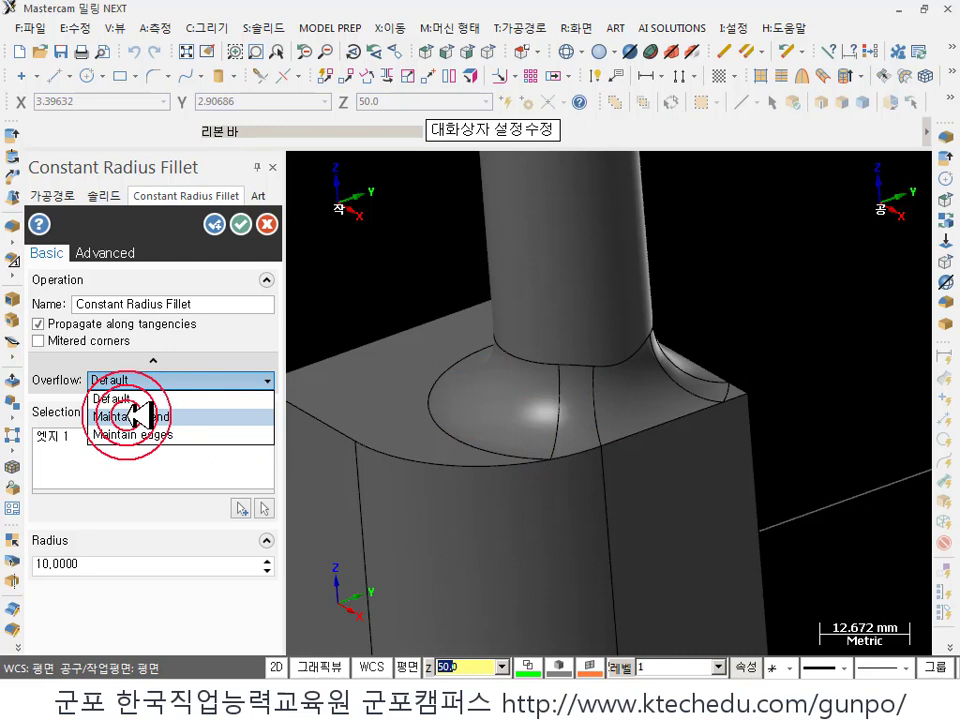
click(135, 416)
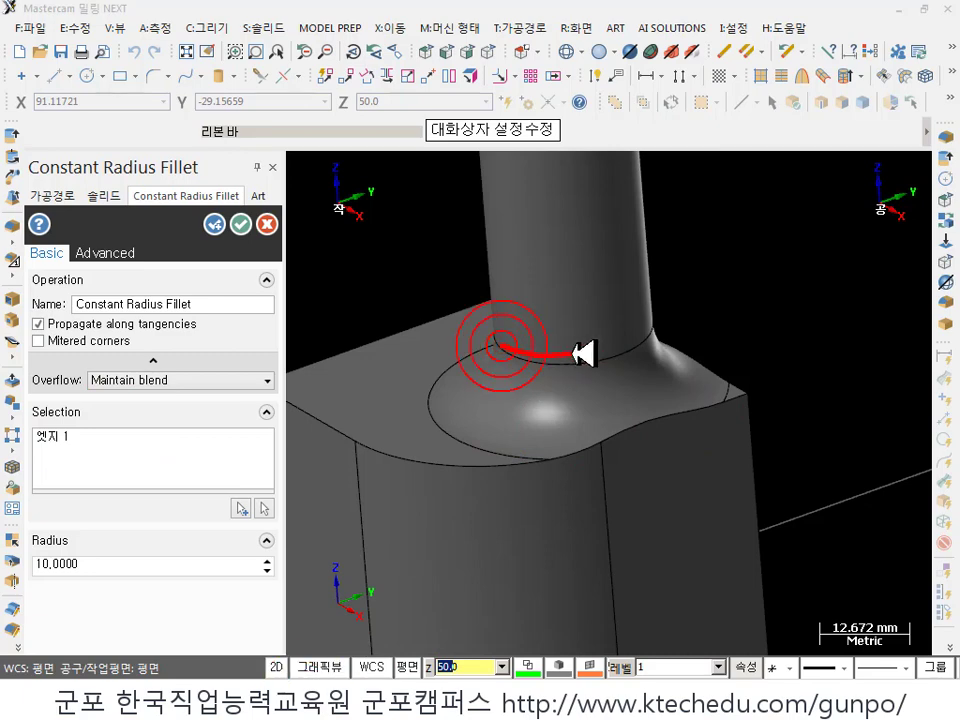
drag(573, 353, 653, 327)
drag(540, 462, 741, 399)
right_click(793, 332)
click(803, 514)
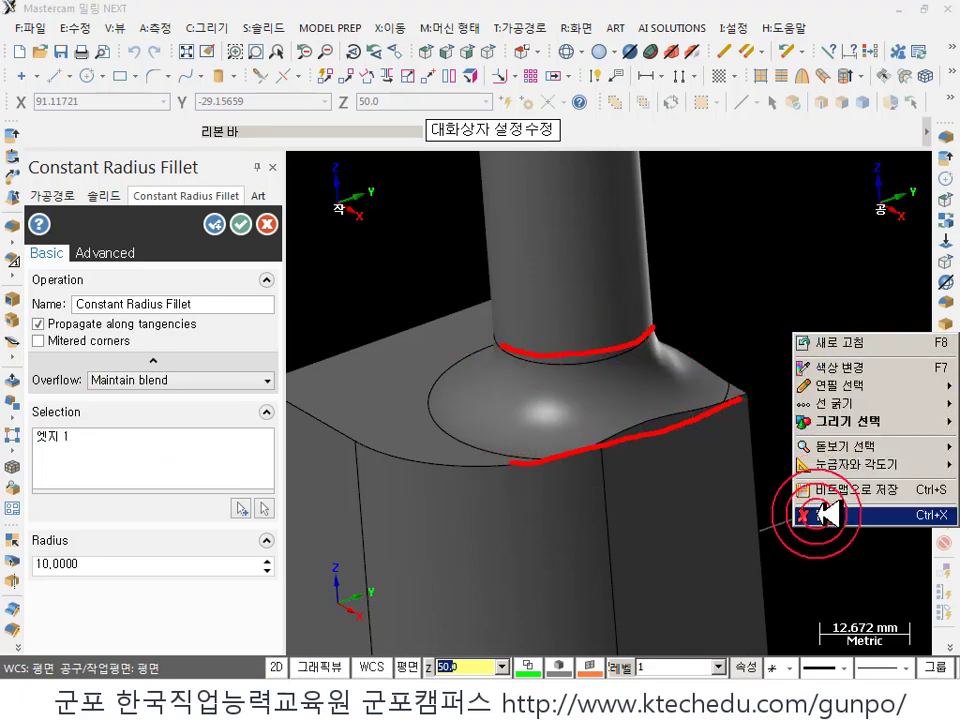
- Set the fillet's Overflow option to Maintain edges
click(202, 378)
click(165, 435)
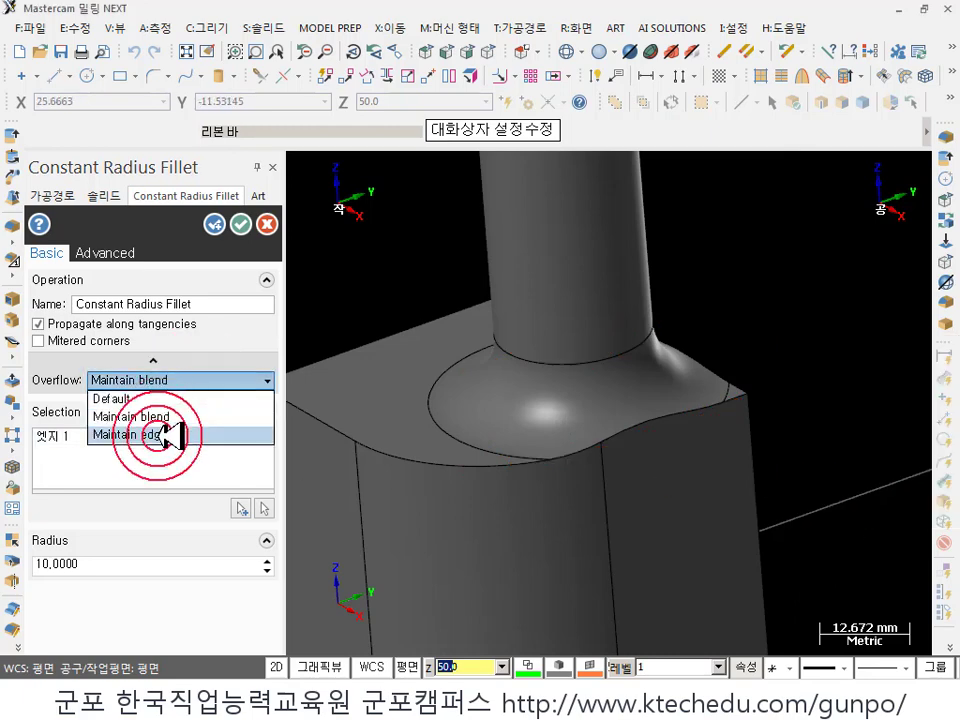
- Switch the boss fillet's Overflow to Maintain blend and back to Maintain edges, and read the description of the overflow methods
click(576, 372)
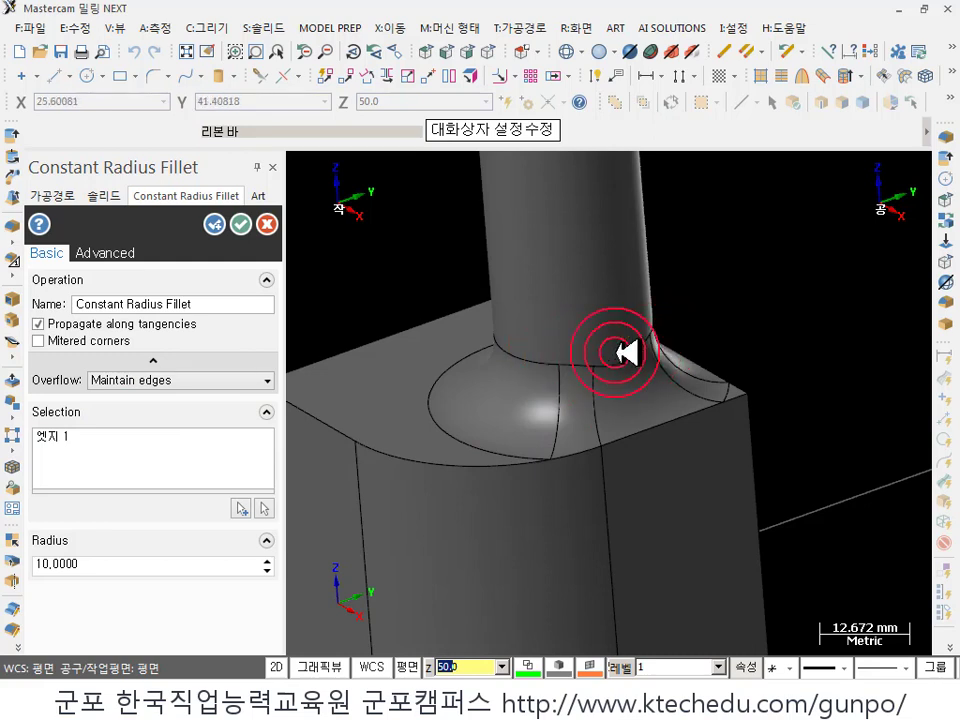
click(230, 379)
click(175, 416)
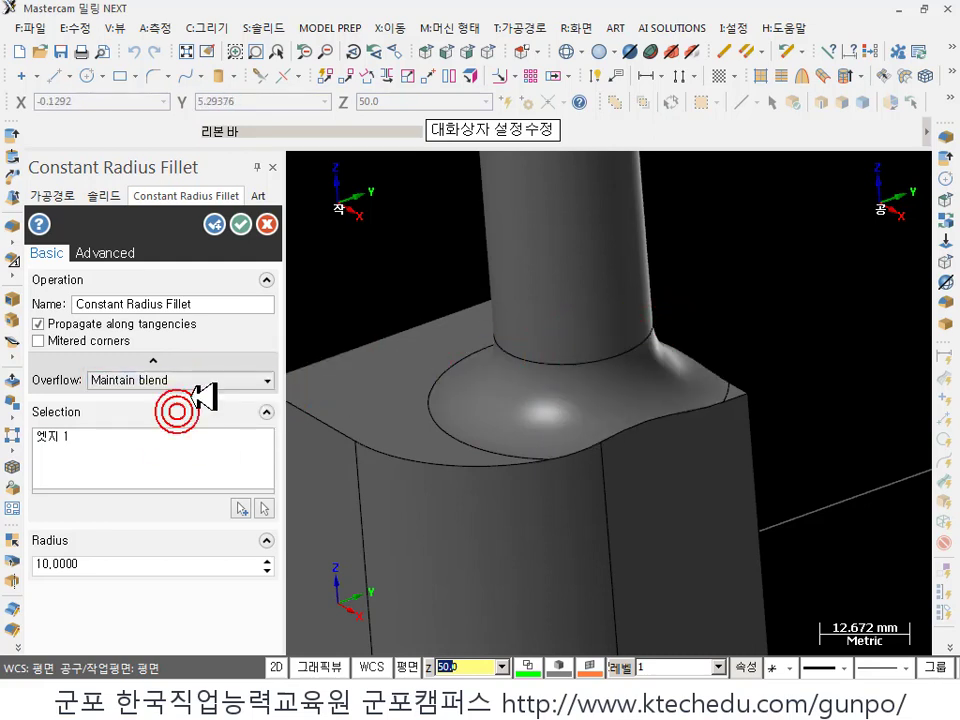
click(200, 377)
click(180, 434)
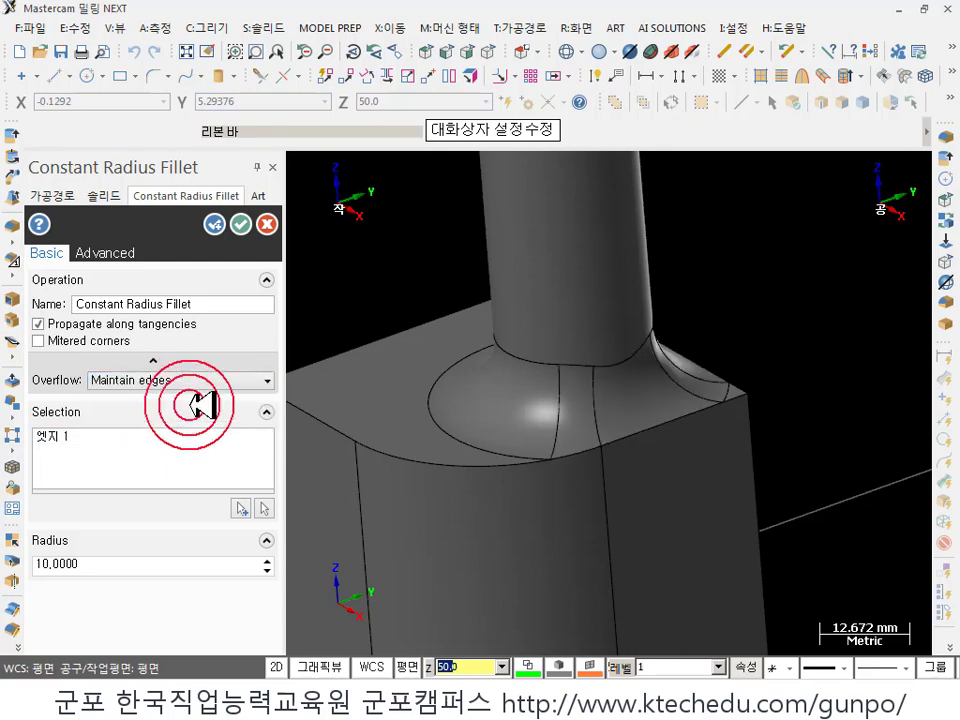
mouse_move(230, 380)
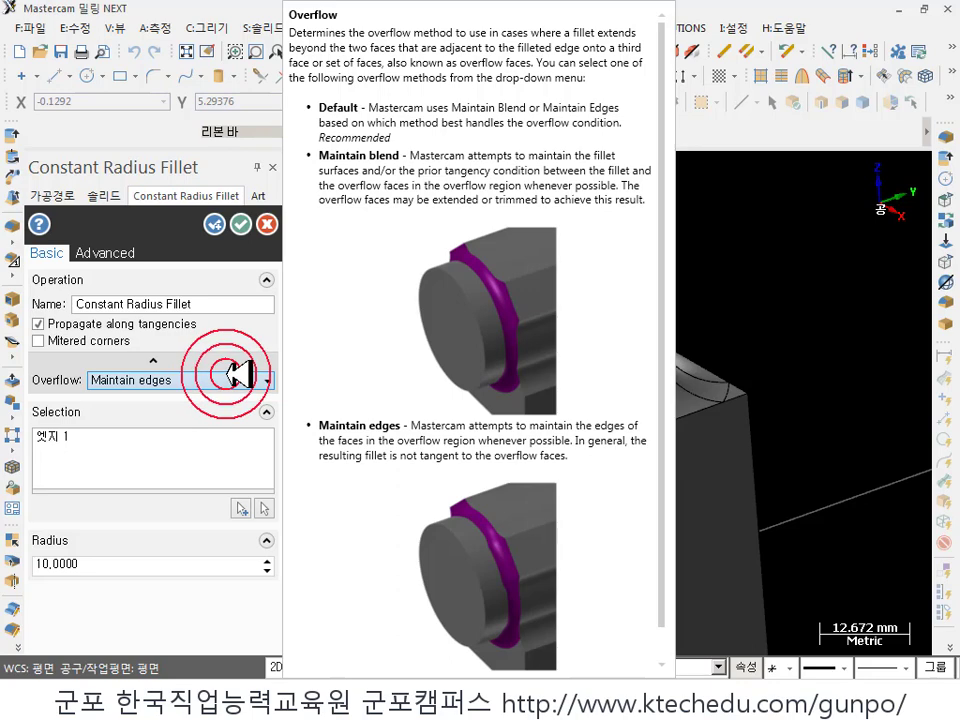
- Check the mitered-corner example in the textbook PDF in Foxit Reader, and discard the boss fillet back in Mastercam
key(alt+Tab)
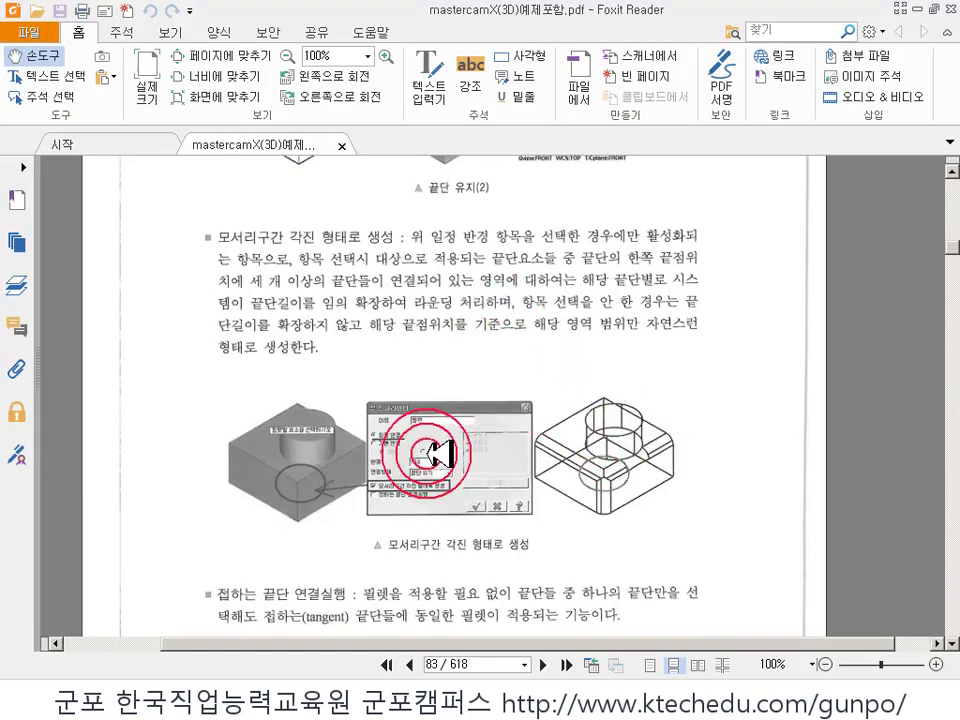
key(alt+Tab)
scroll(675, 289, down, 4)
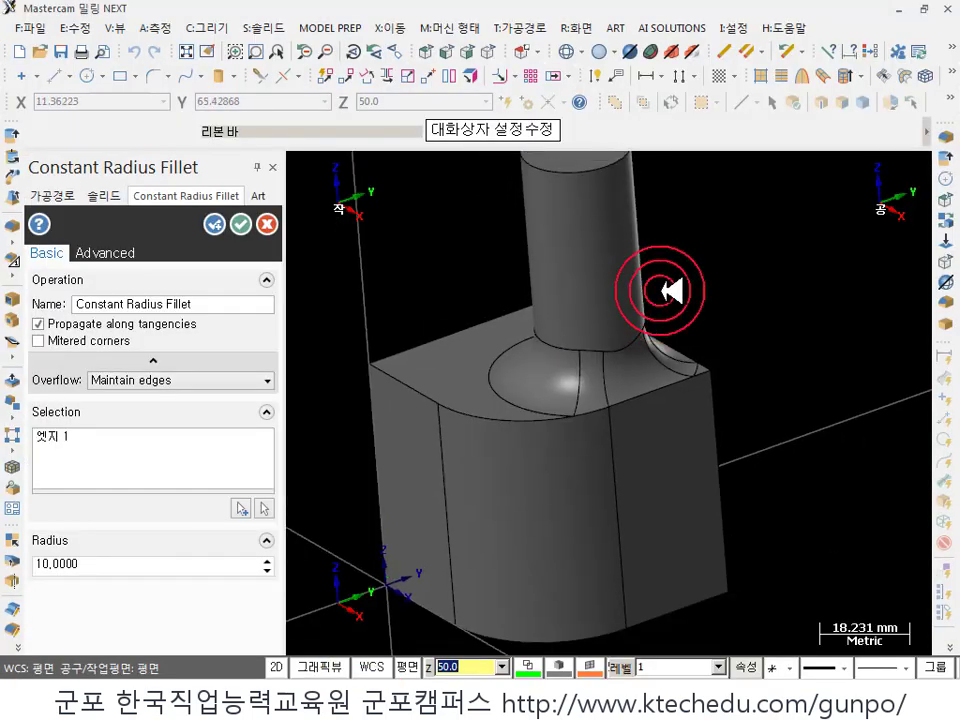
middle_drag(590, 407, 729, 411)
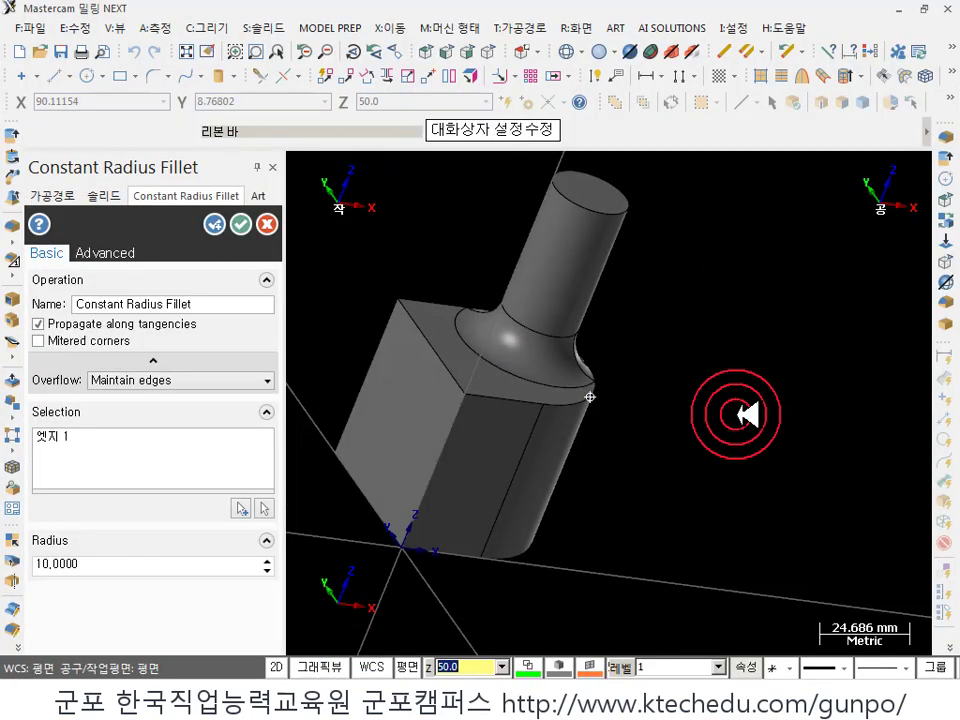
scroll(334, 441, up, 2)
scroll(590, 376, up, 2)
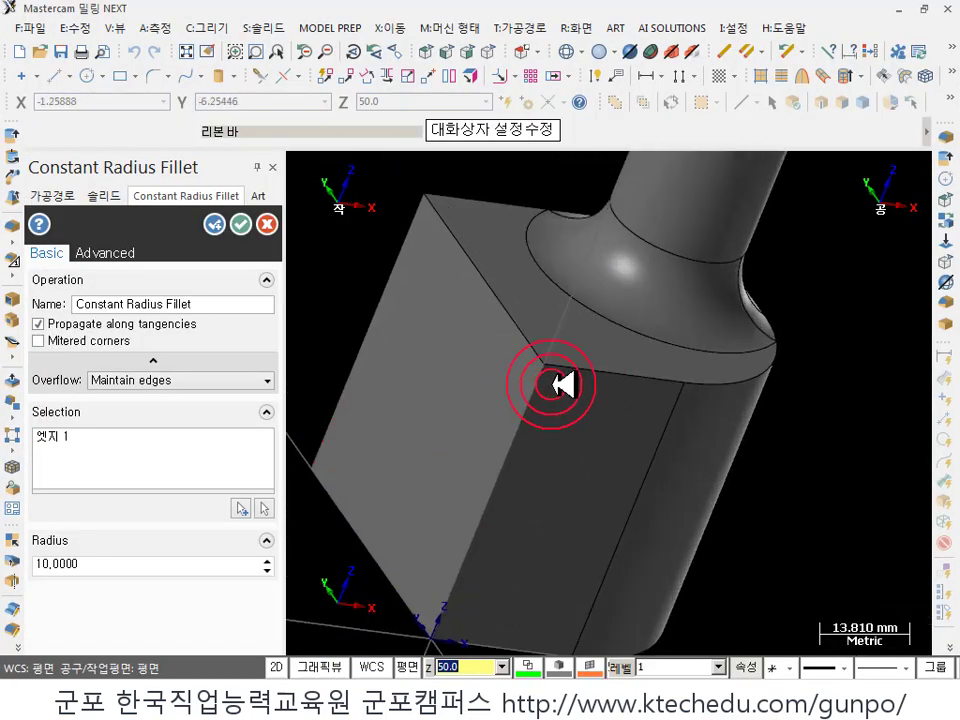
click(267, 224)
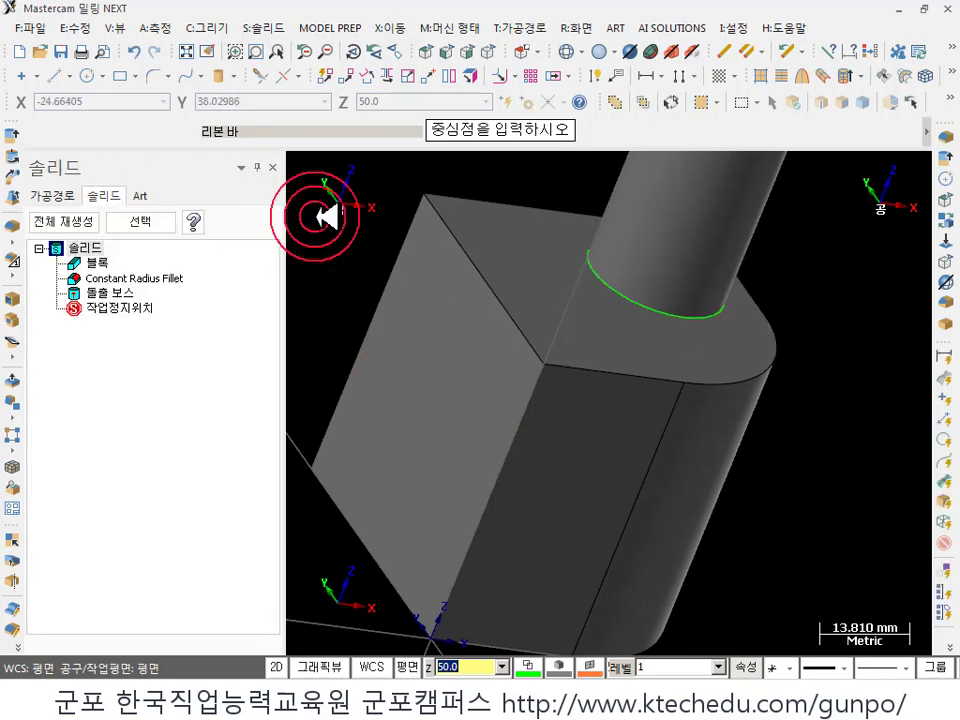
- Start a constant radius fillet on the three block edges meeting at the sharp upper corner and set its radius to 5 mm
click(272, 27)
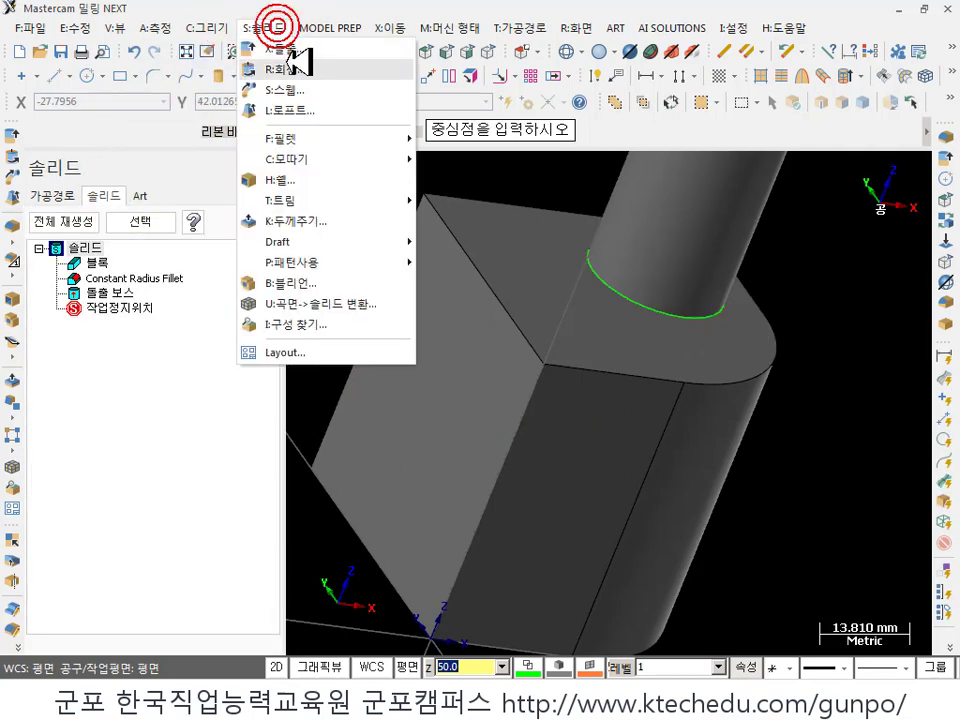
click(304, 137)
click(490, 137)
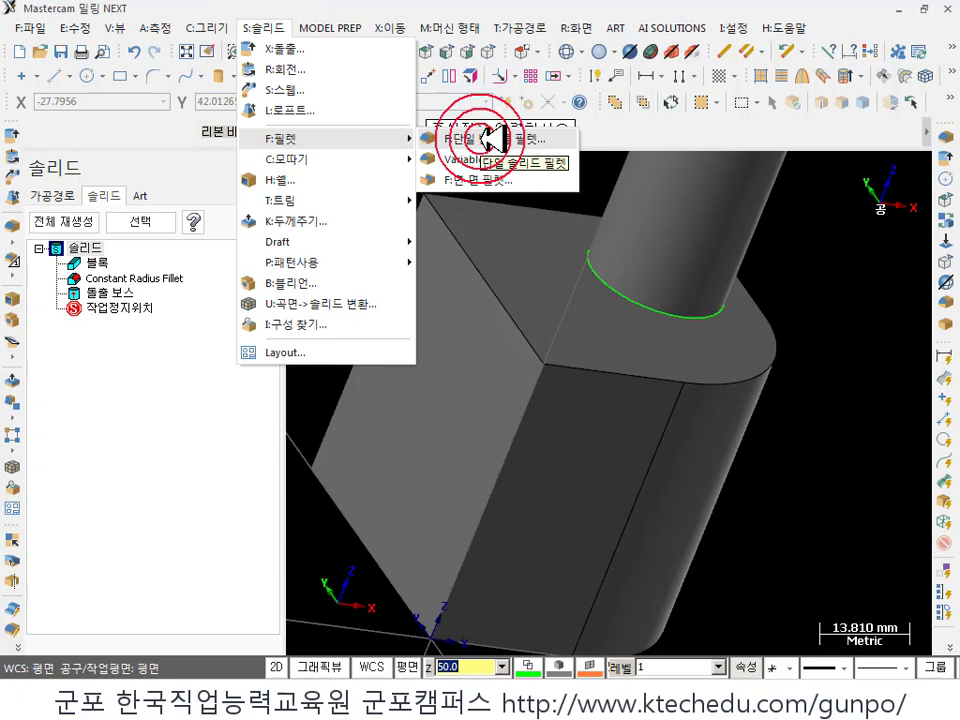
click(498, 288)
click(527, 396)
click(566, 370)
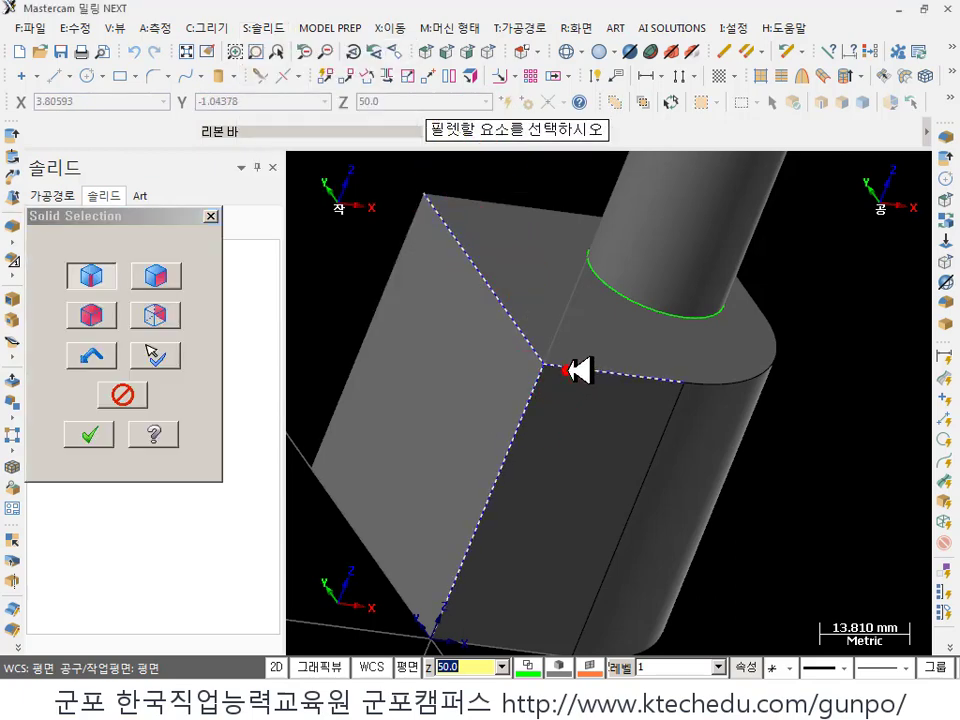
double_click(779, 424)
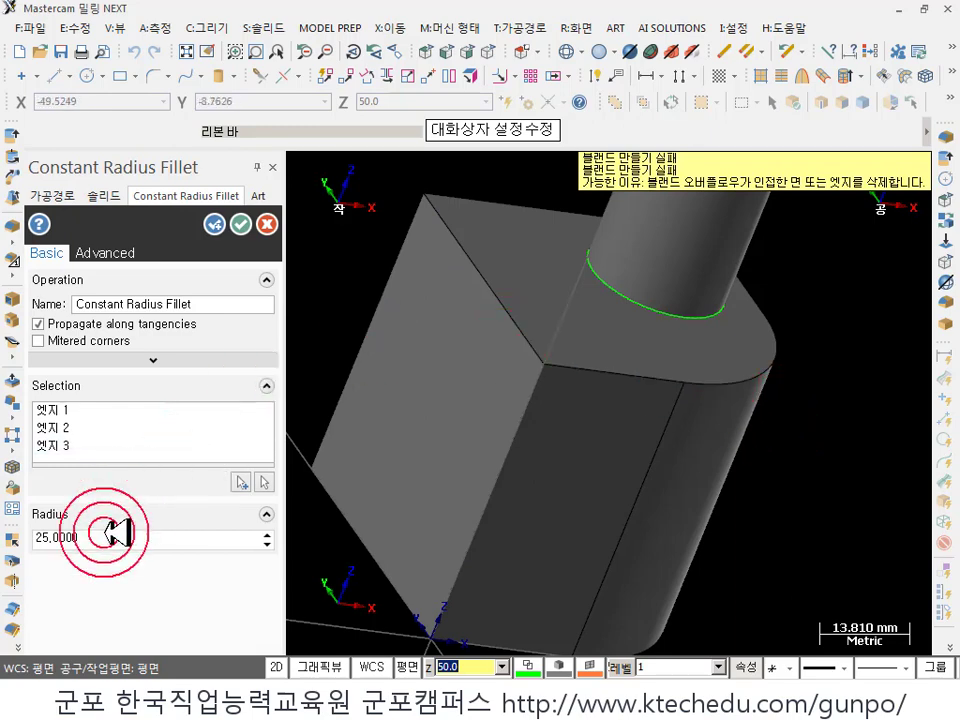
text(5)
key(Return)
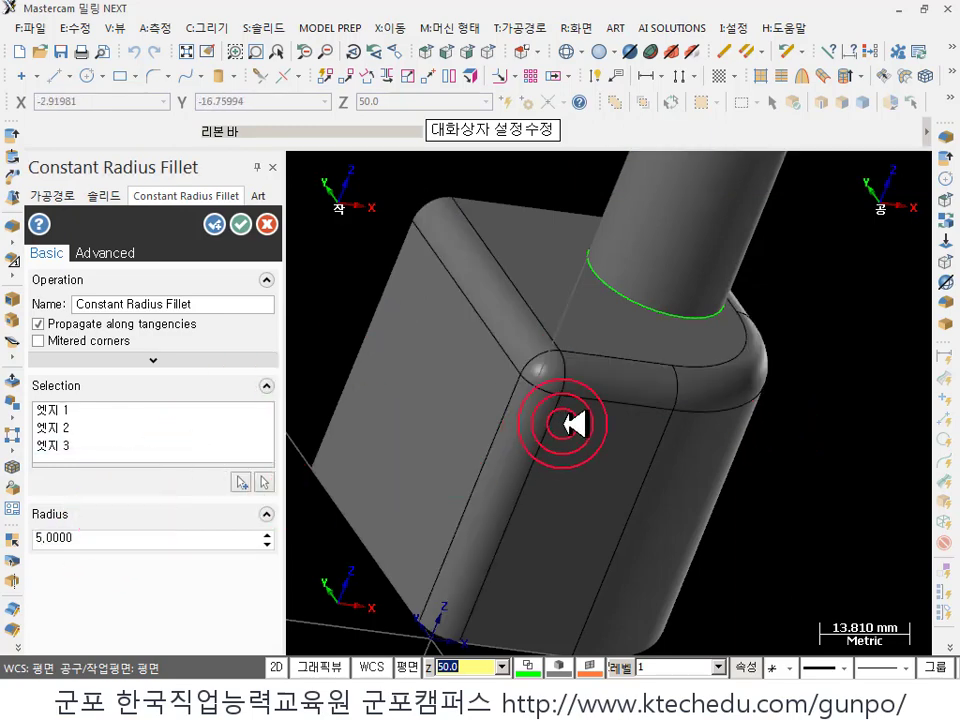
- Enable Mitered corners for the three-edge block fillet, inspect the corner and accept the fillet
scroll(600, 400, up, 2)
middle_drag(607, 393, 535, 364)
scroll(535, 364, up, 4)
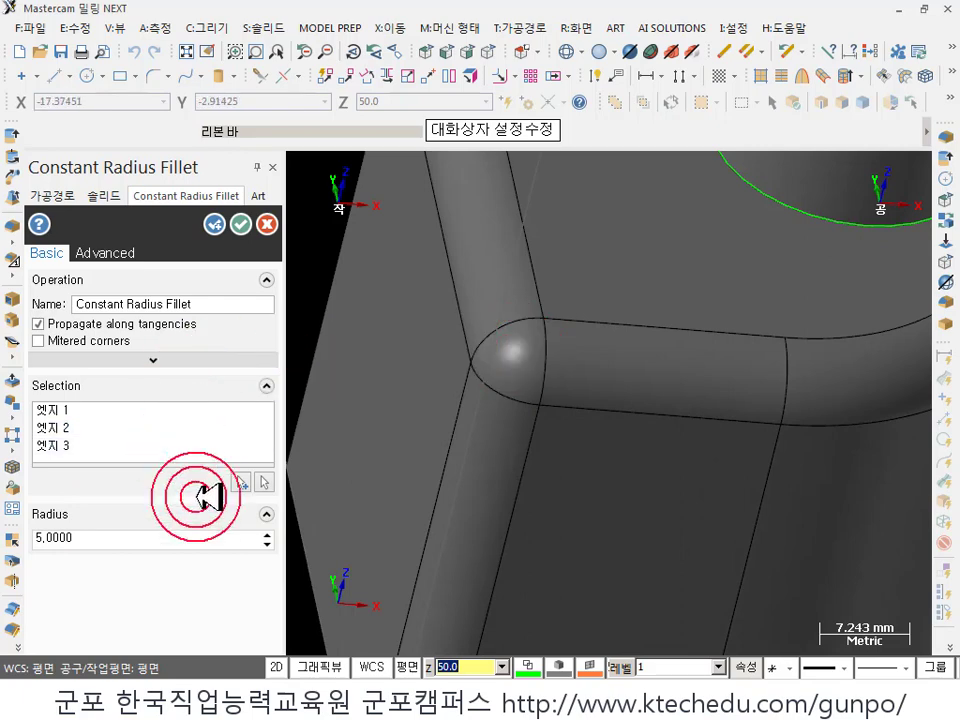
click(115, 253)
click(50, 253)
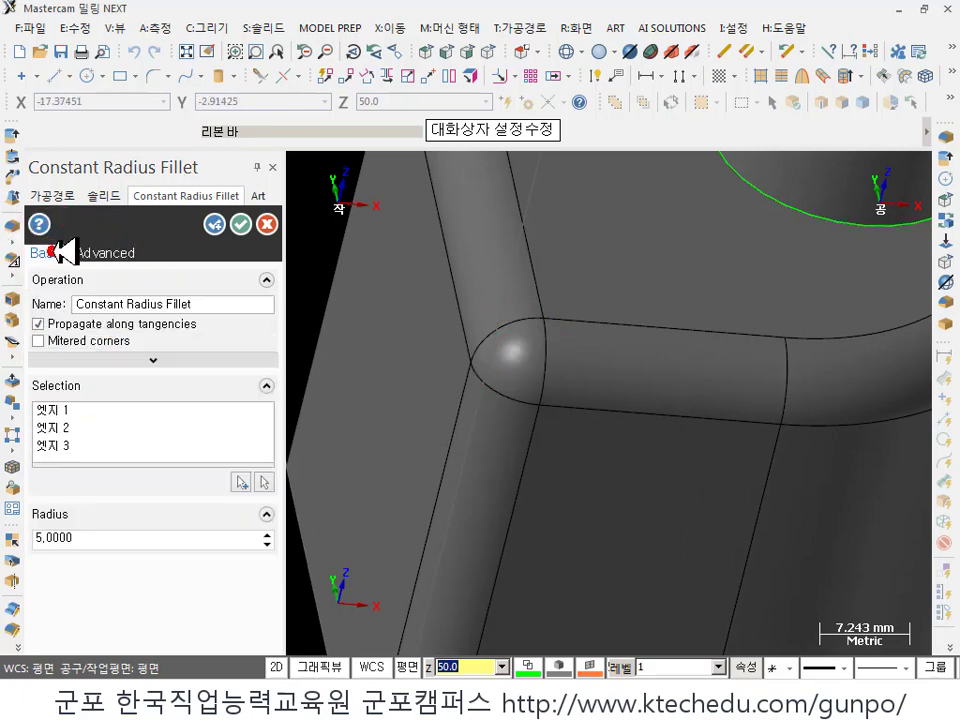
click(95, 341)
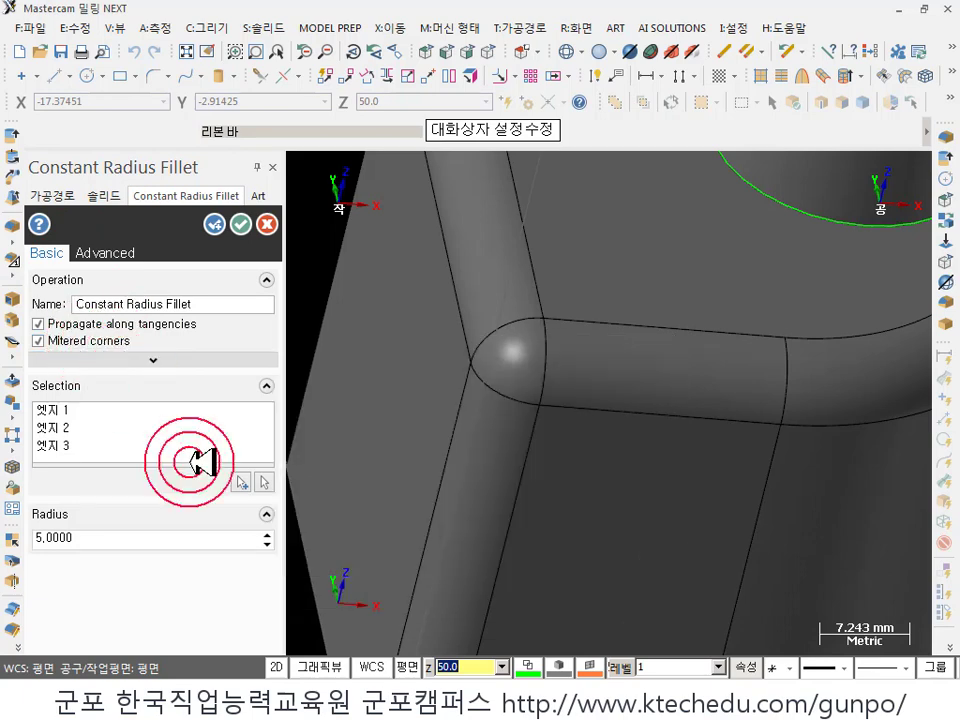
scroll(600, 494, down, 3)
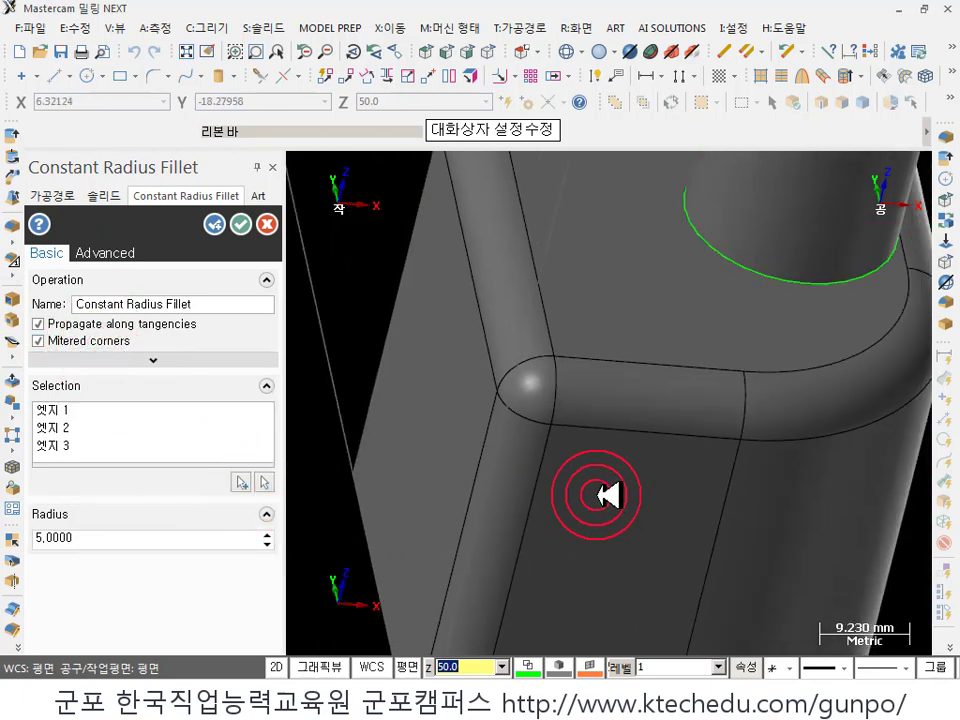
scroll(600, 494, down, 2)
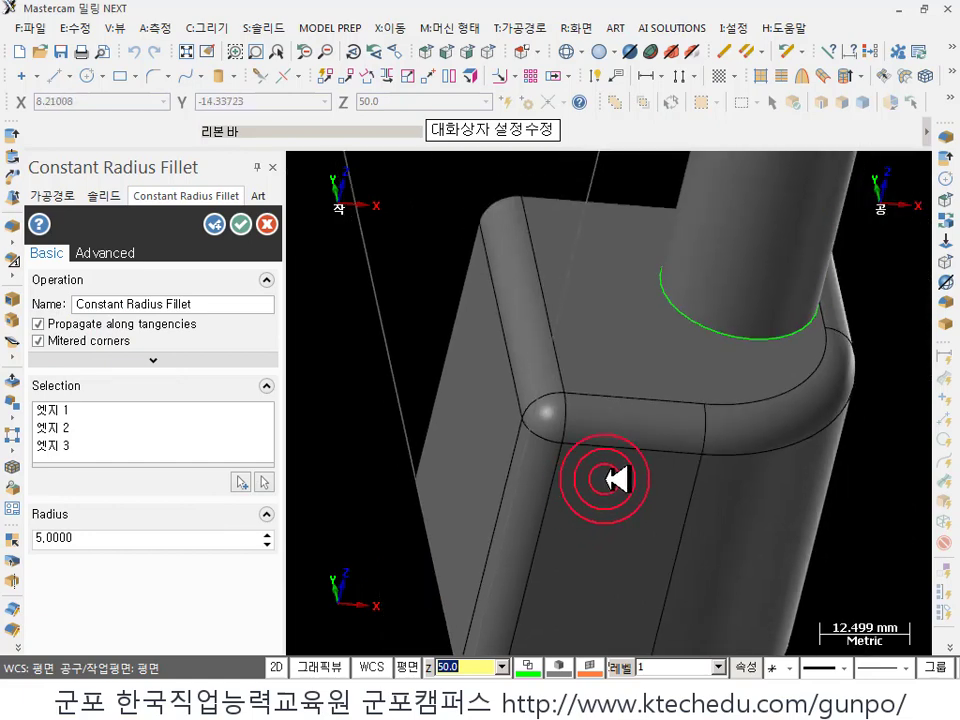
middle_drag(655, 425, 575, 478)
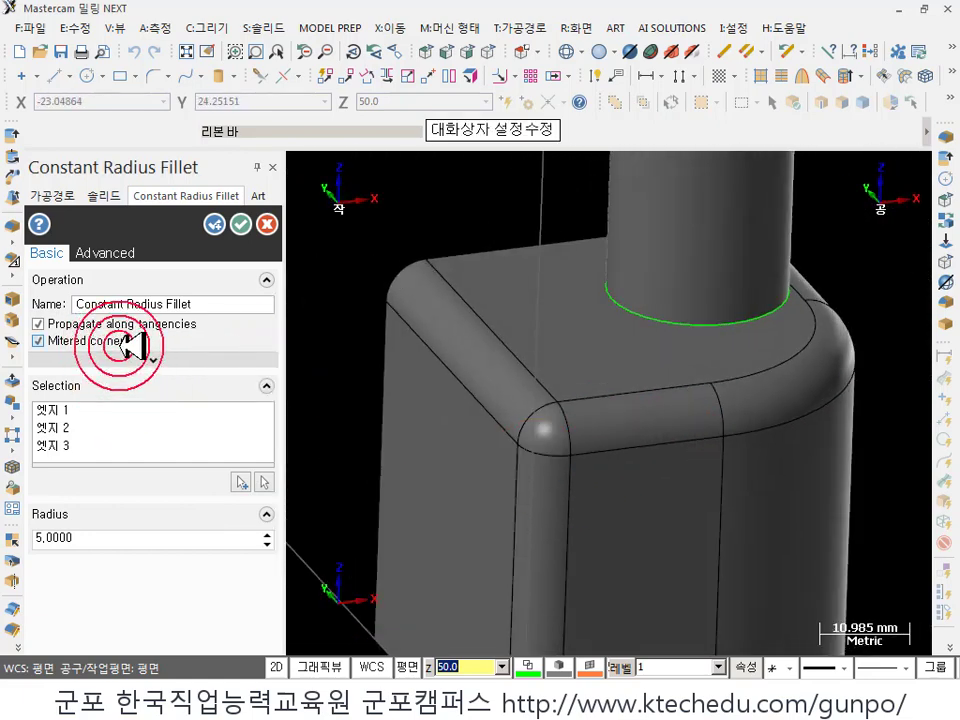
click(241, 223)
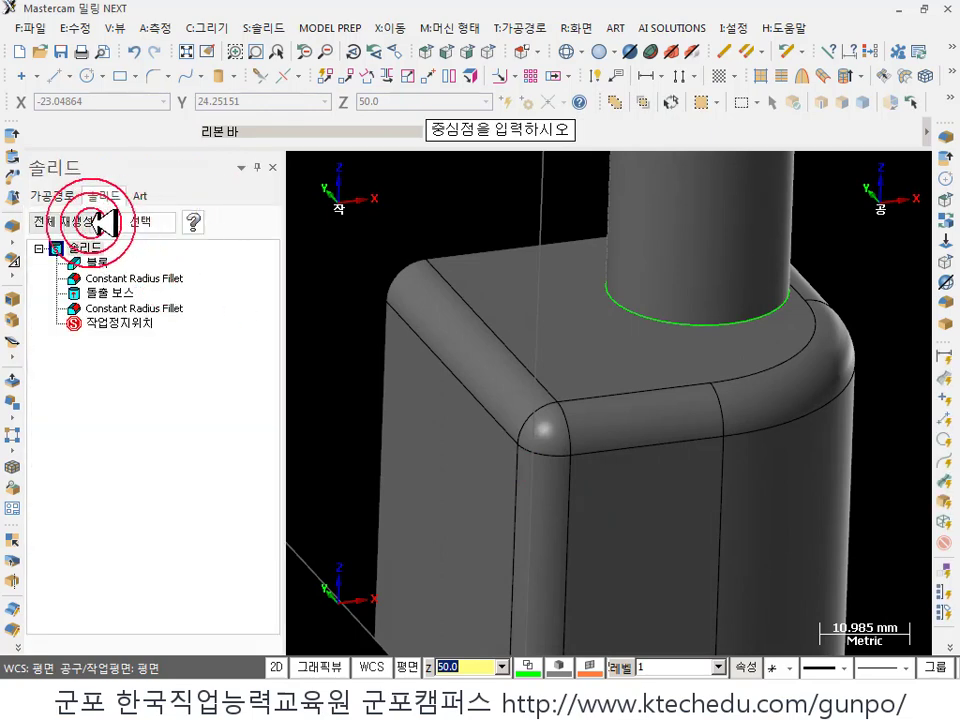
- Reopen the three-edge fillet for editing, turn Mitered corners off and on again, and accept it
click(145, 334)
double_click(152, 308)
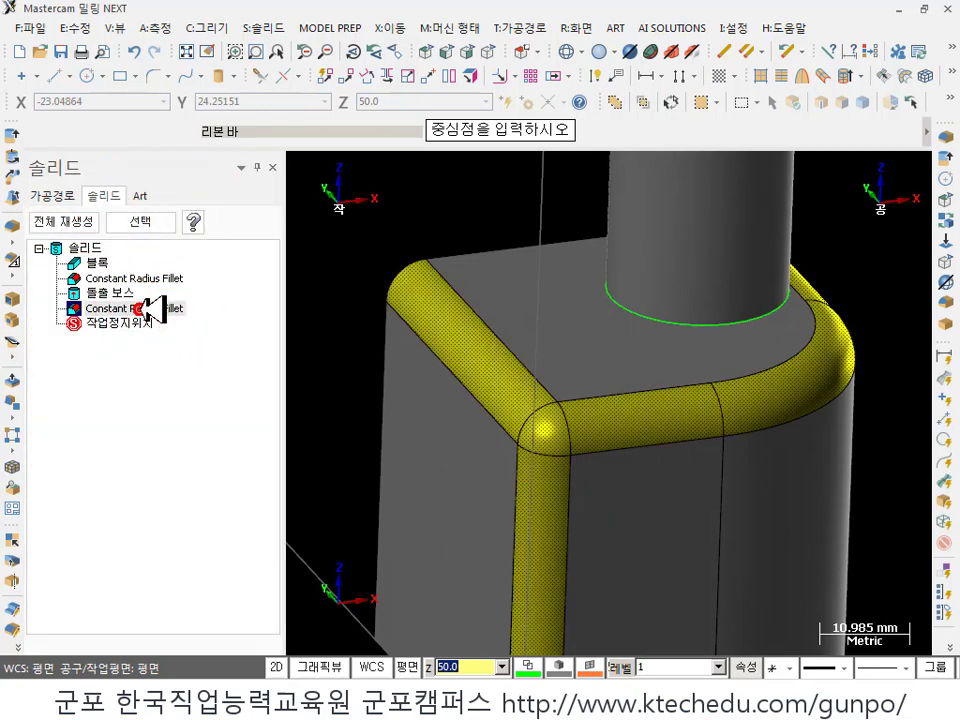
mouse_move(148, 338)
click(71, 540)
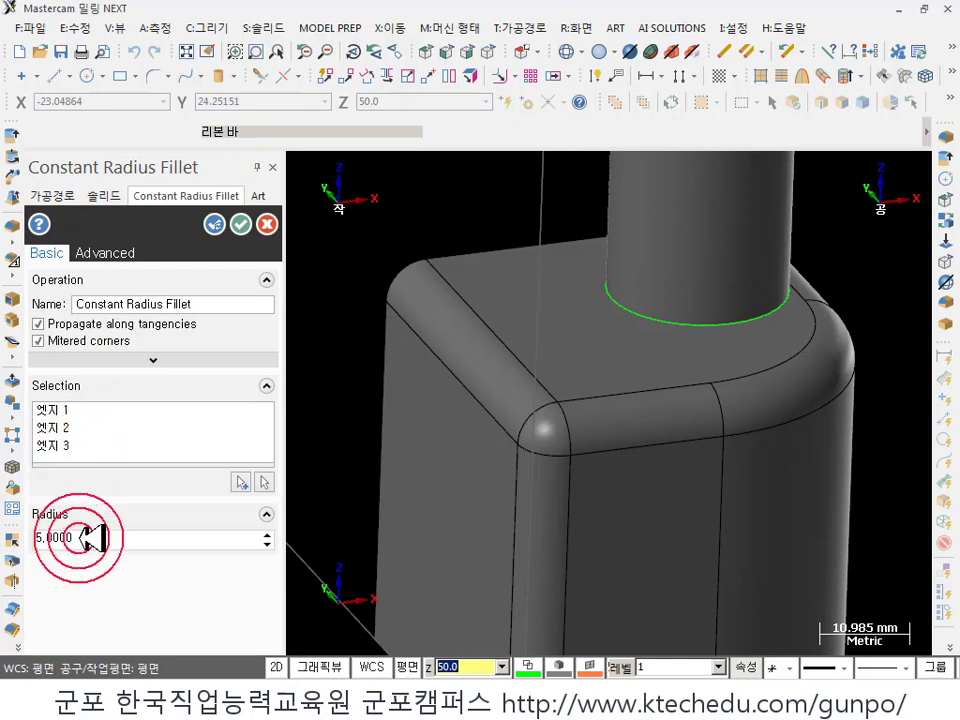
click(39, 341)
click(58, 360)
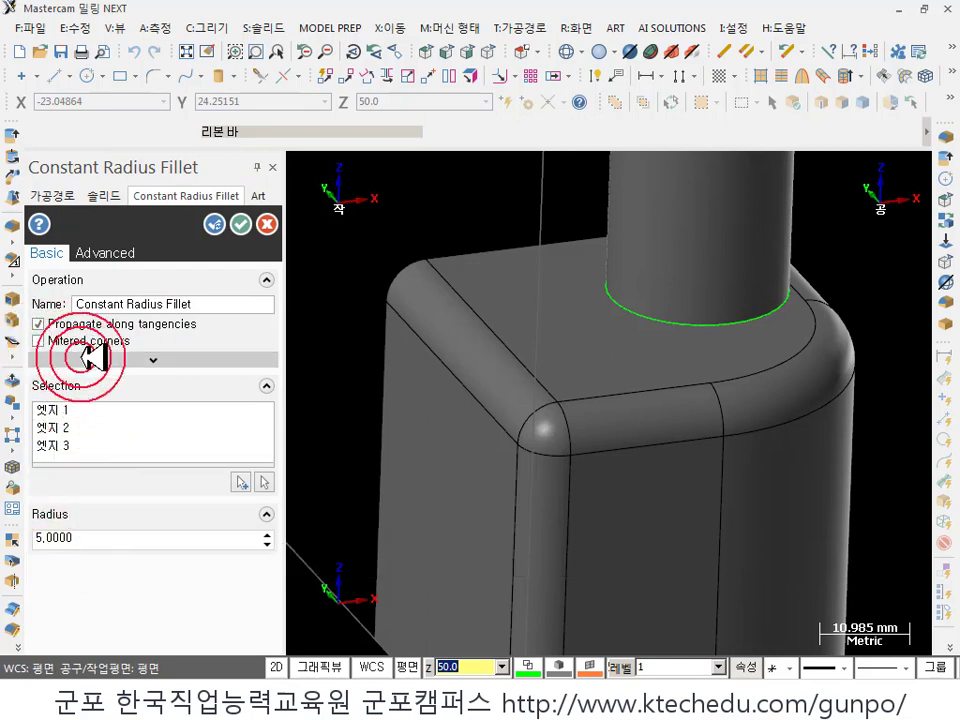
click(40, 340)
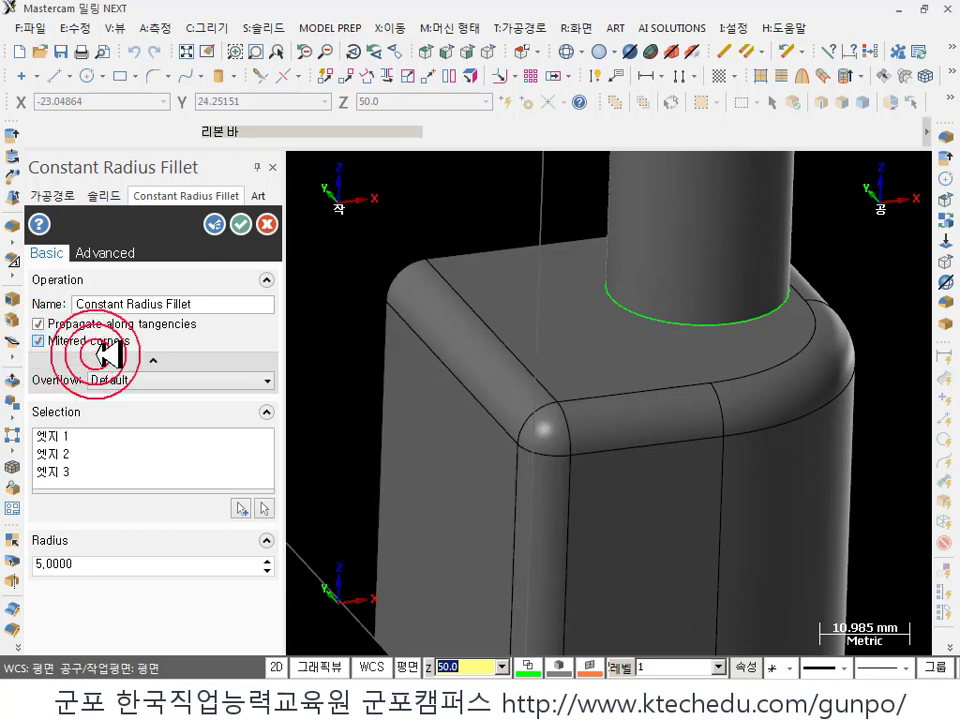
click(240, 224)
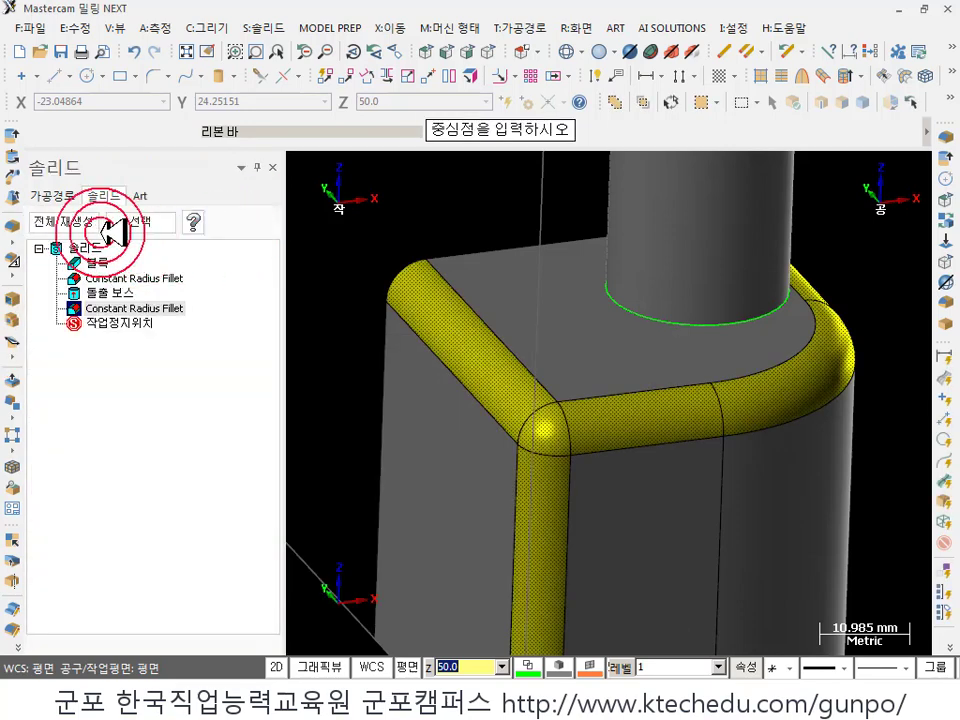
- Delete the last Constant Radius Fillet operation from the solid's history and regenerate the solid
scroll(456, 366, down, 2)
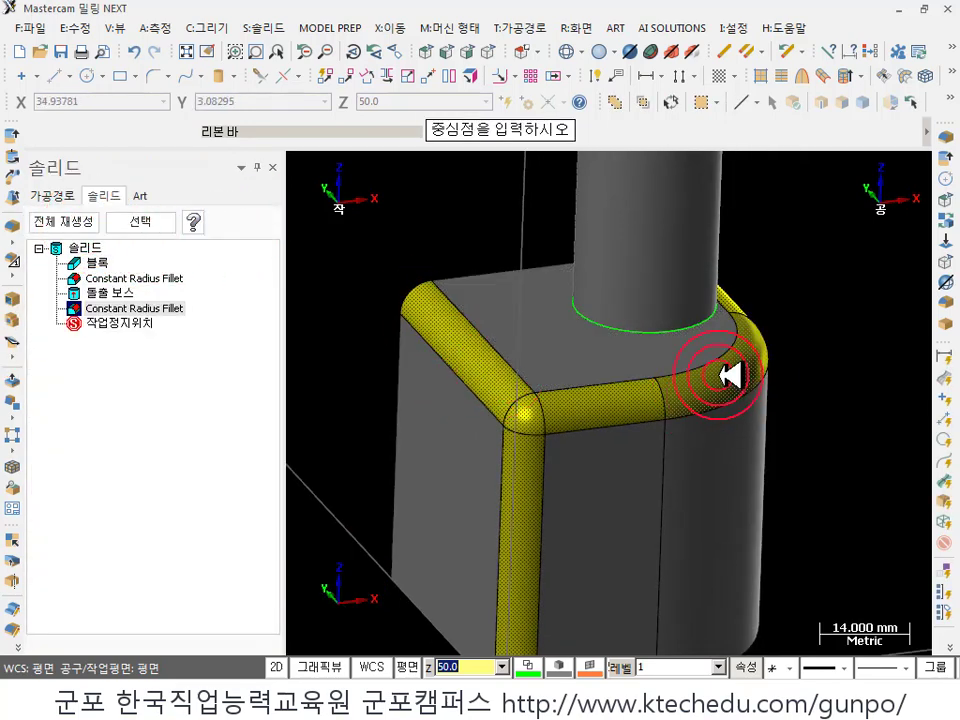
click(140, 312)
click(120, 310)
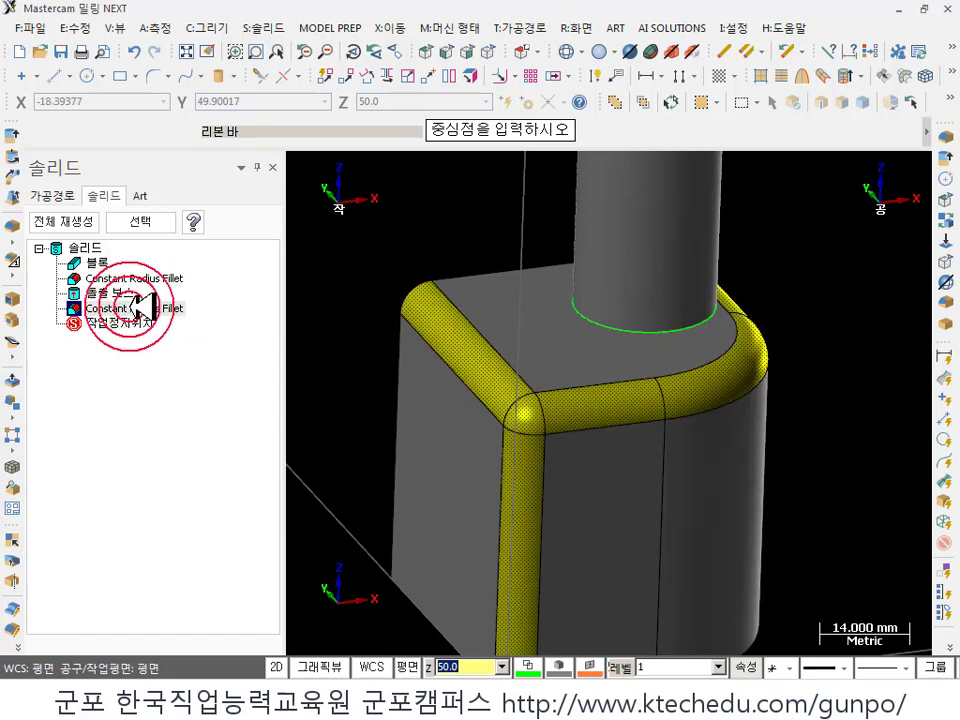
key(Delete)
click(62, 221)
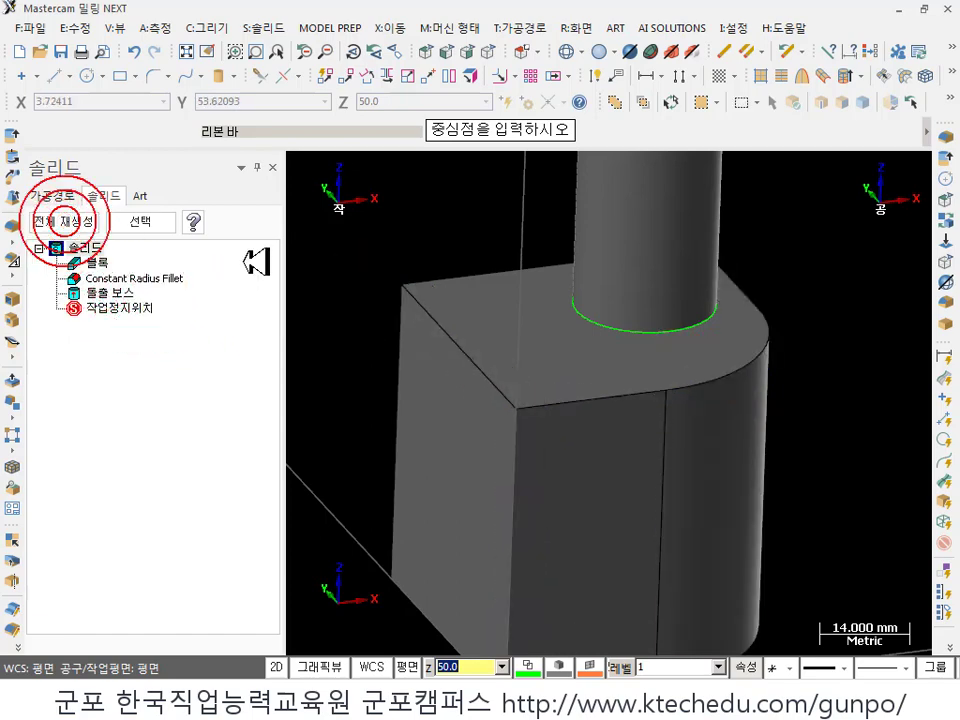
- Fillet the three edges meeting at the block's sharp upper corner with 5 mm radius, Mitered corners on and Default overflow
click(263, 28)
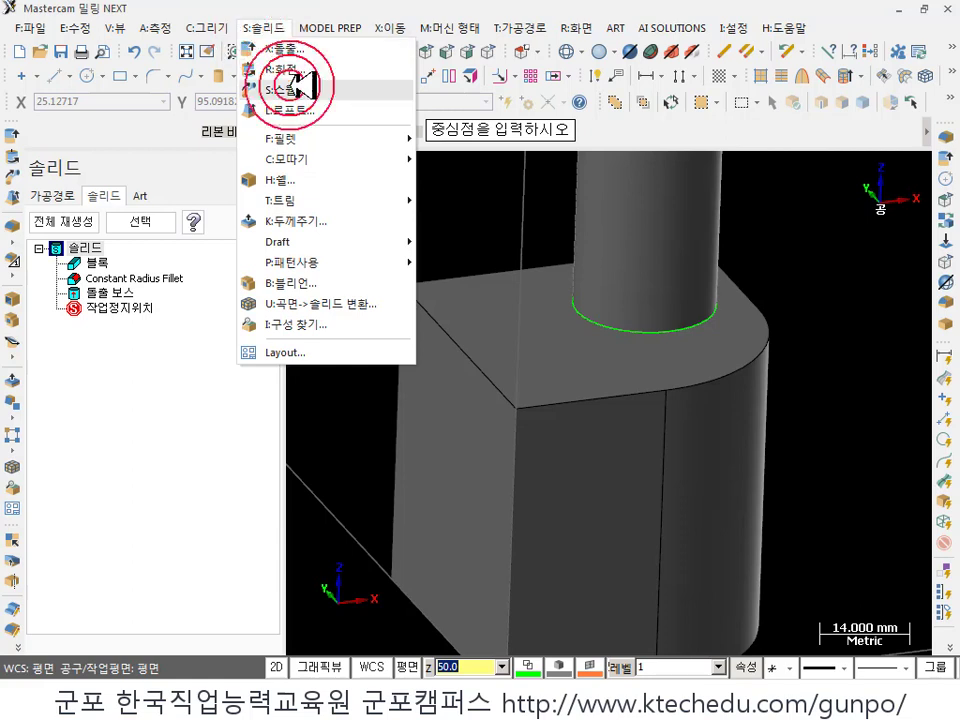
mouse_move(354, 141)
click(489, 141)
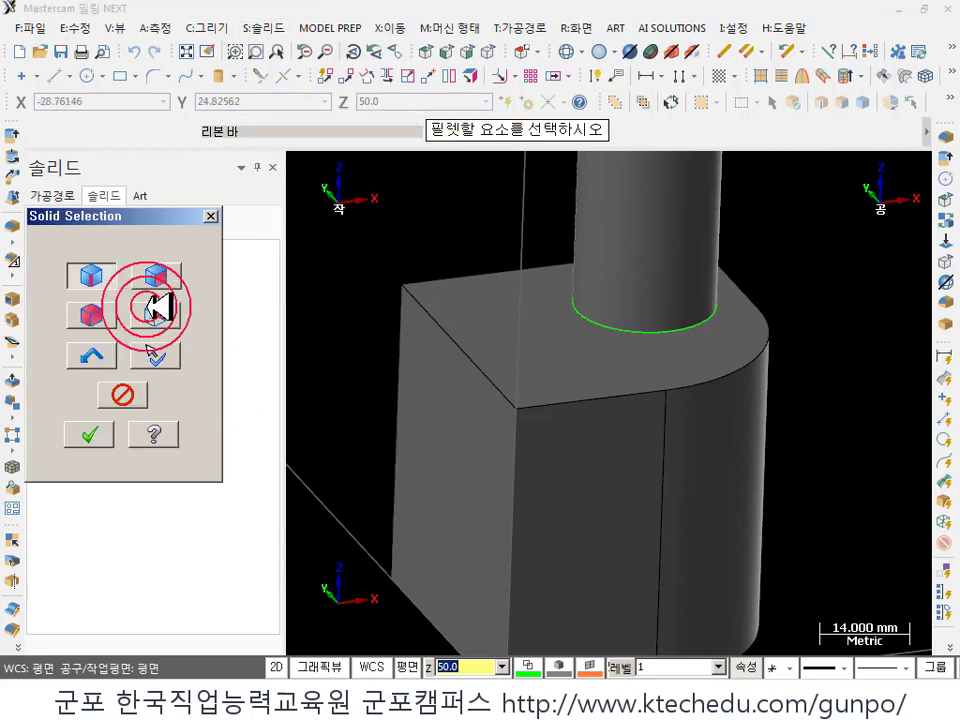
click(452, 352)
click(561, 452)
click(562, 409)
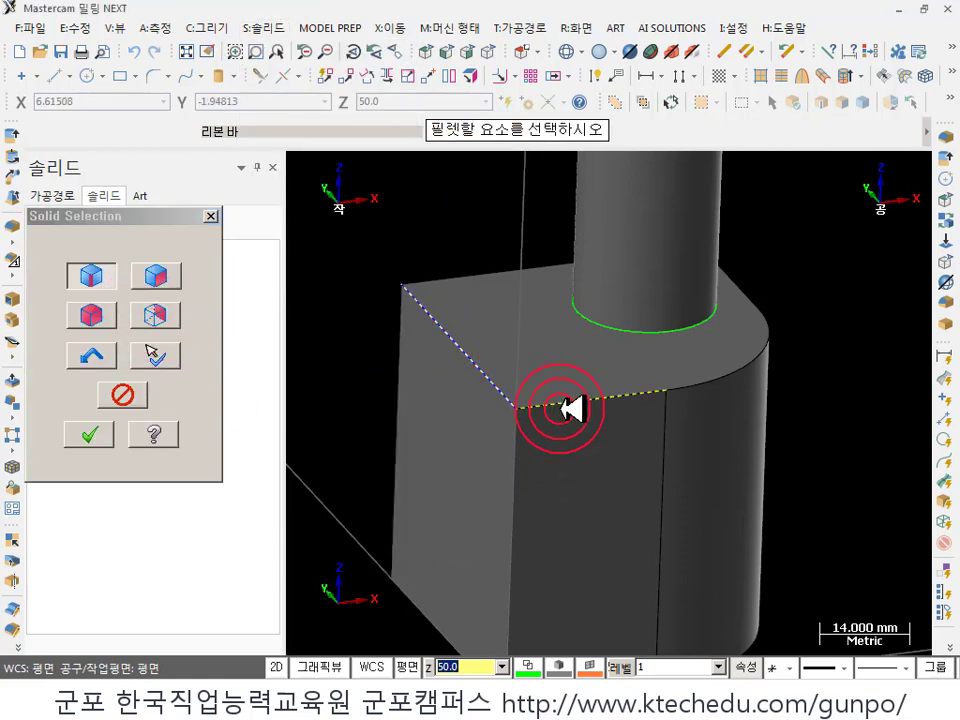
click(89, 434)
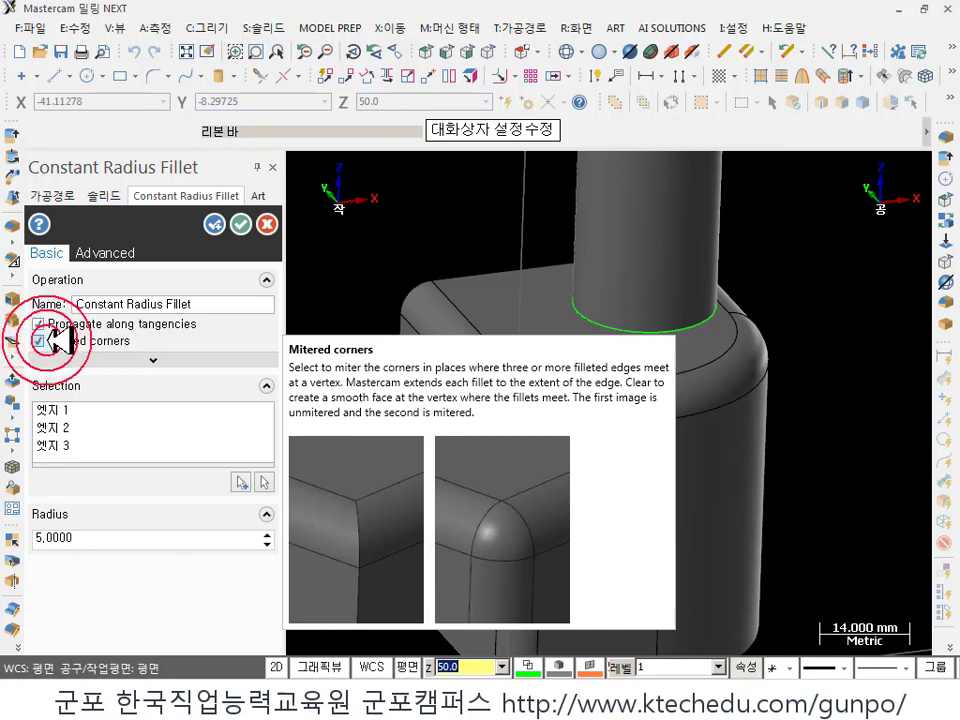
click(82, 358)
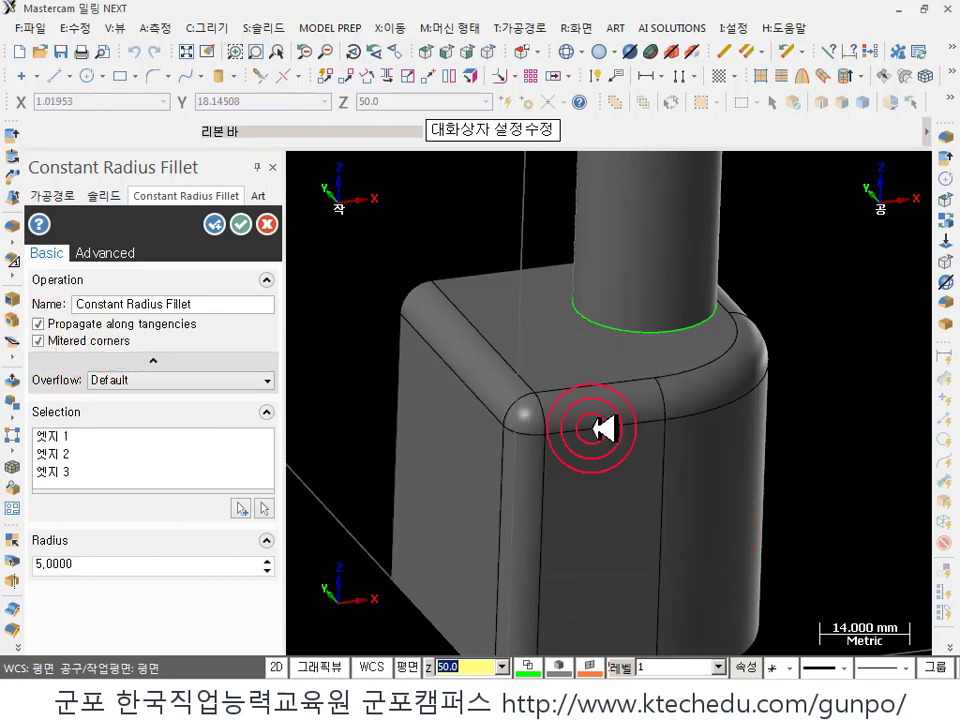
click(240, 224)
scroll(686, 378, down, 3)
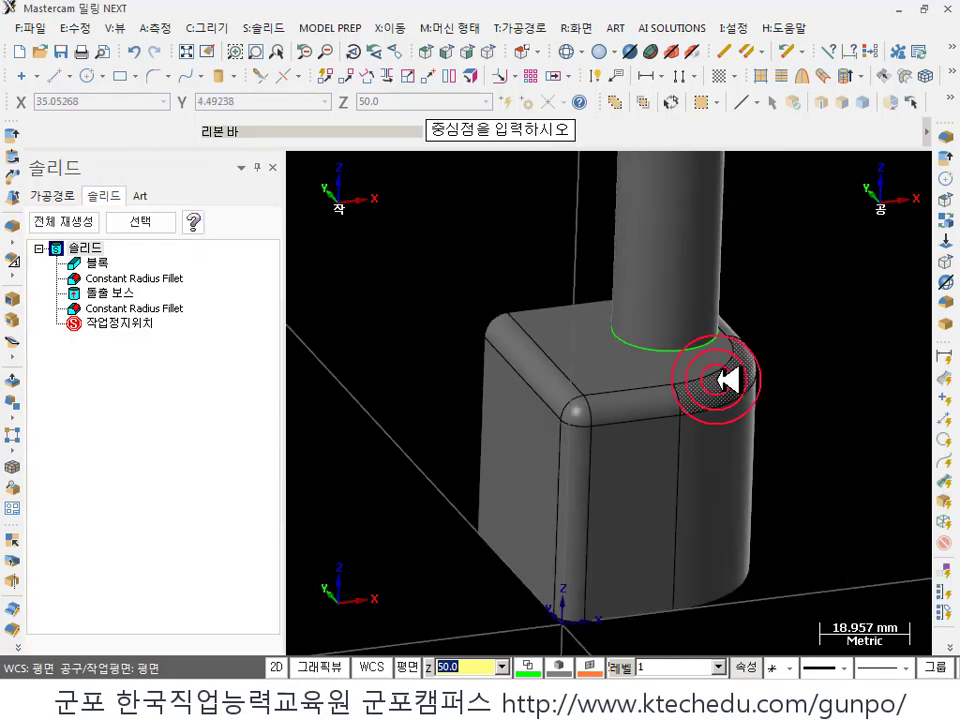
- Examine the filleted upper corner of the boss block from several angles
scroll(754, 392, down, 1)
scroll(754, 392, up, 1)
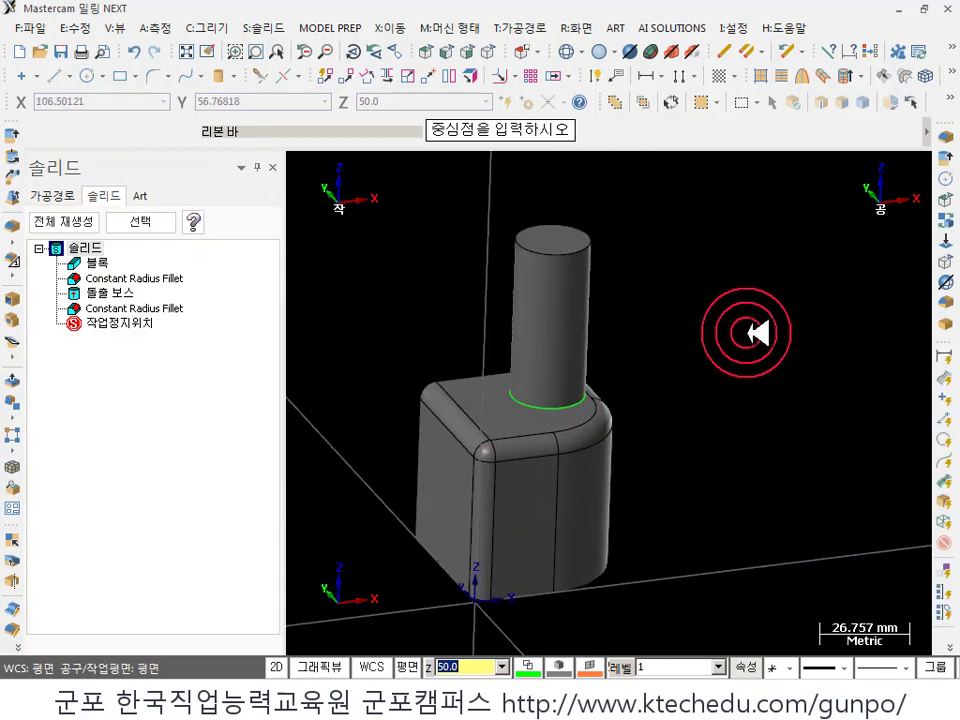
mouse_move(601, 430)
middle_down()
mouse_move(540, 465)
mouse_move(546, 538)
mouse_move(544, 401)
mouse_move(679, 422)
mouse_move(801, 364)
mouse_move(735, 401)
mouse_move(645, 429)
mouse_move(555, 519)
middle_up()
scroll(555, 519, up, 2)
scroll(482, 450, up, 4)
scroll(553, 399, down, 3)
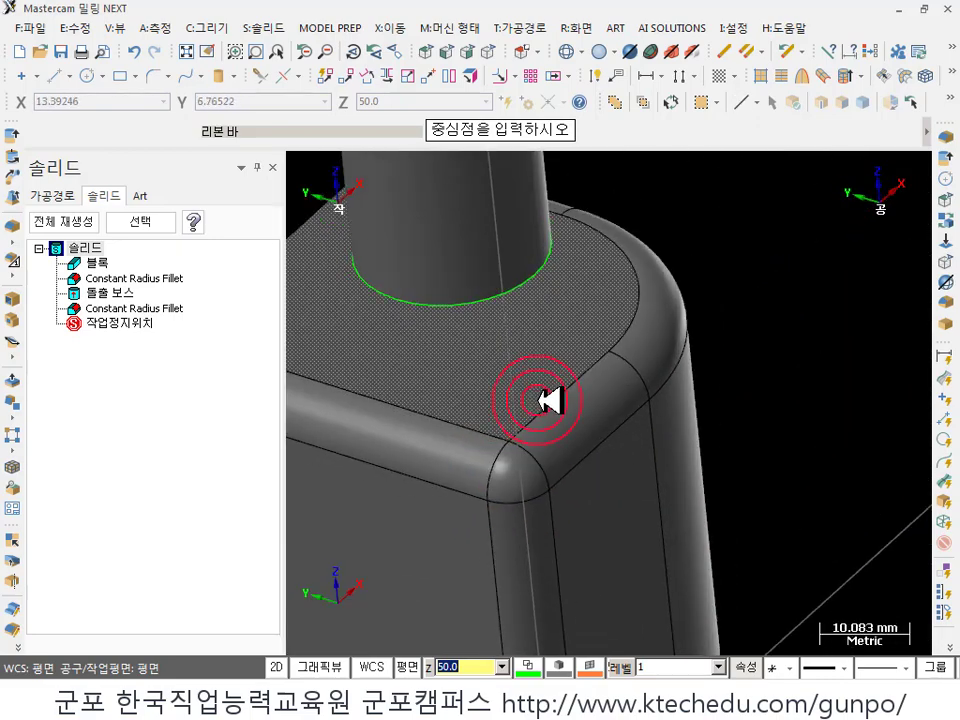
scroll(673, 345, down, 2)
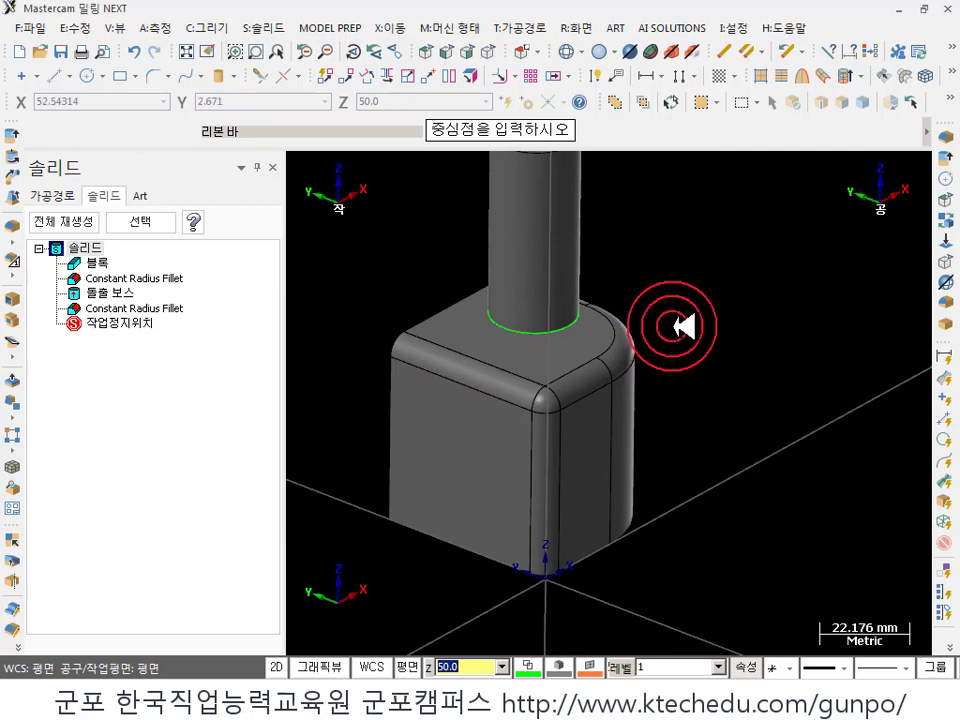
scroll(459, 435, down, 2)
- Create a solid block about 42 × 51 × 33 mm in the empty space beside the filleted boss block
click(190, 22)
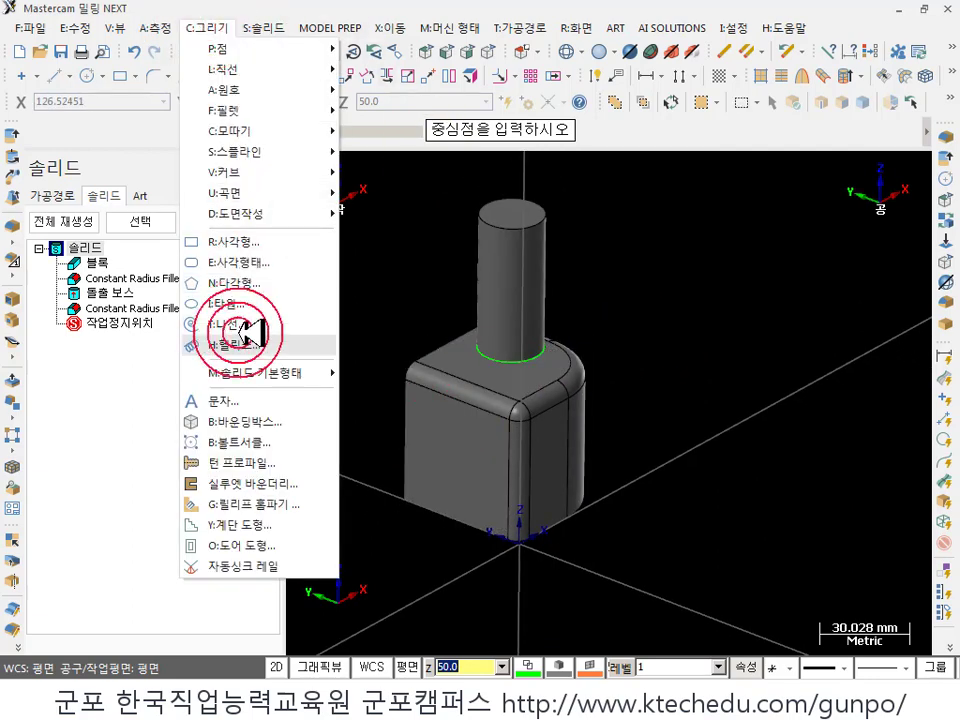
mouse_move(318, 372)
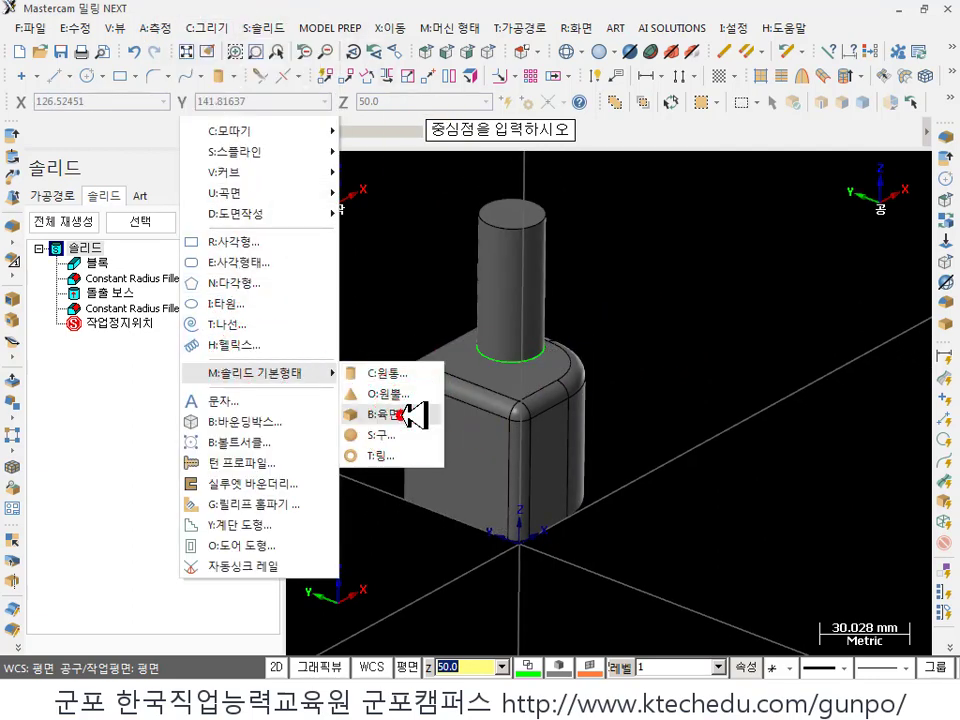
click(412, 416)
click(701, 436)
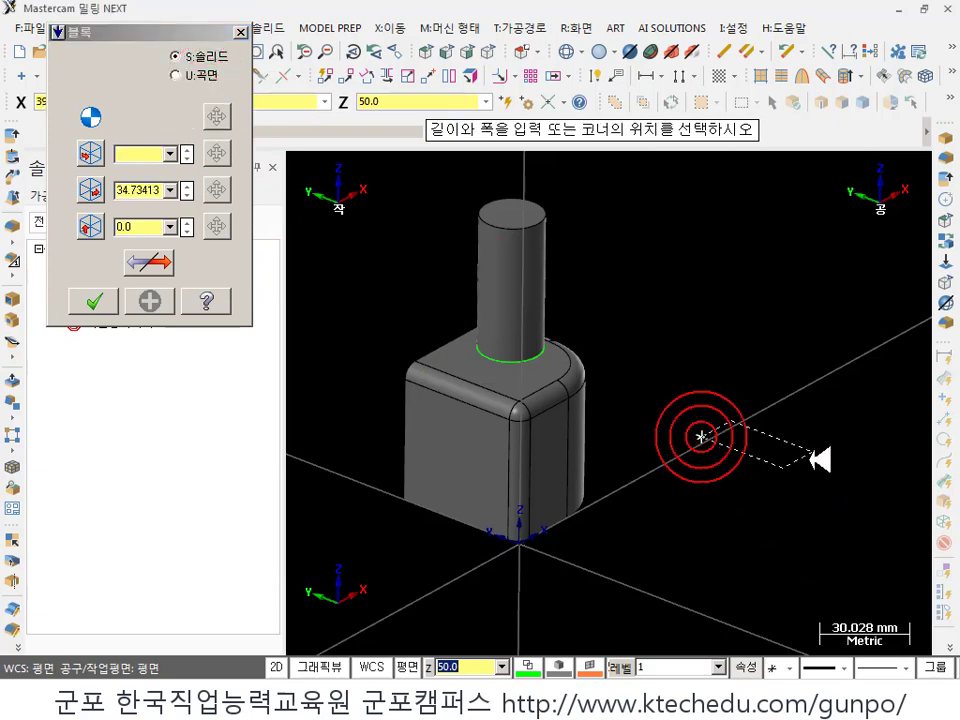
click(905, 429)
click(873, 330)
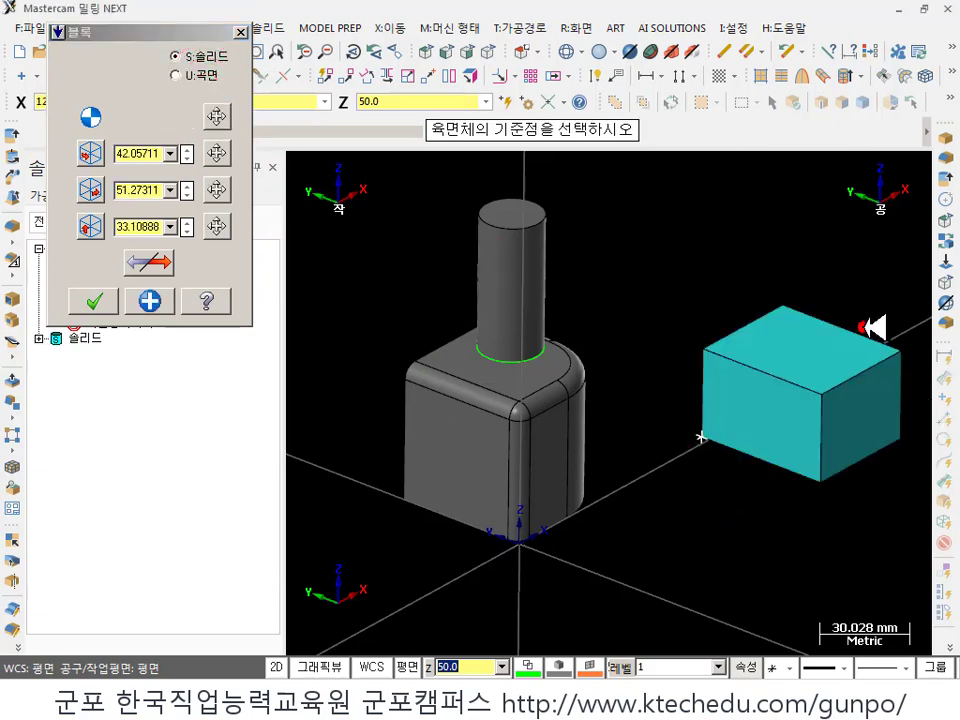
click(150, 300)
- Try a constant radius fillet of 5 mm on the new block's whole body and its front face
scroll(358, 468, down, 3)
scroll(757, 392, up, 6)
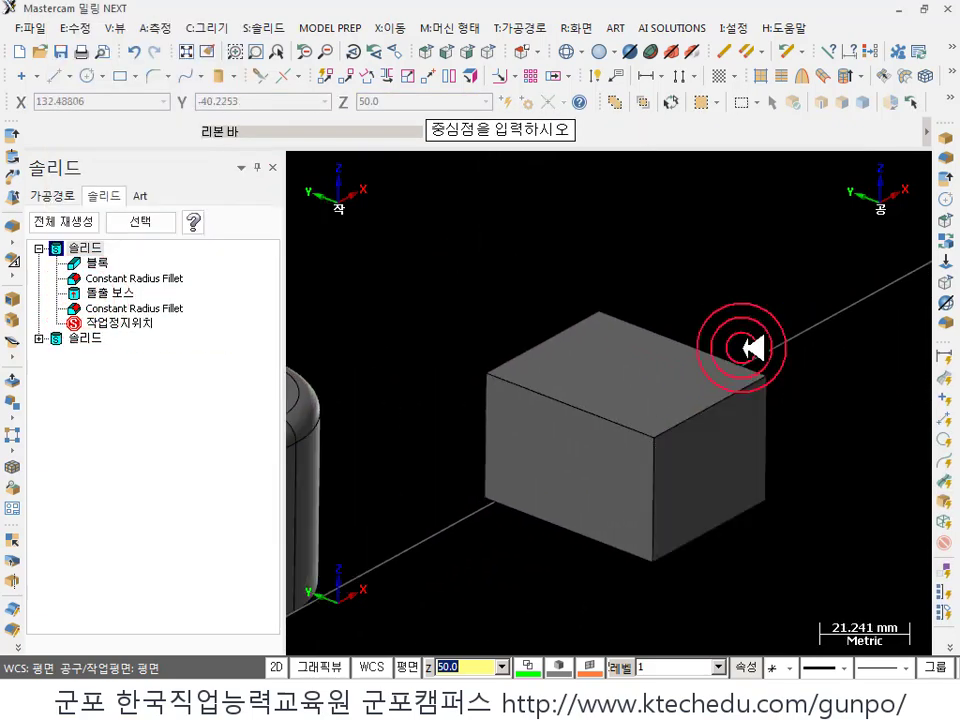
click(266, 28)
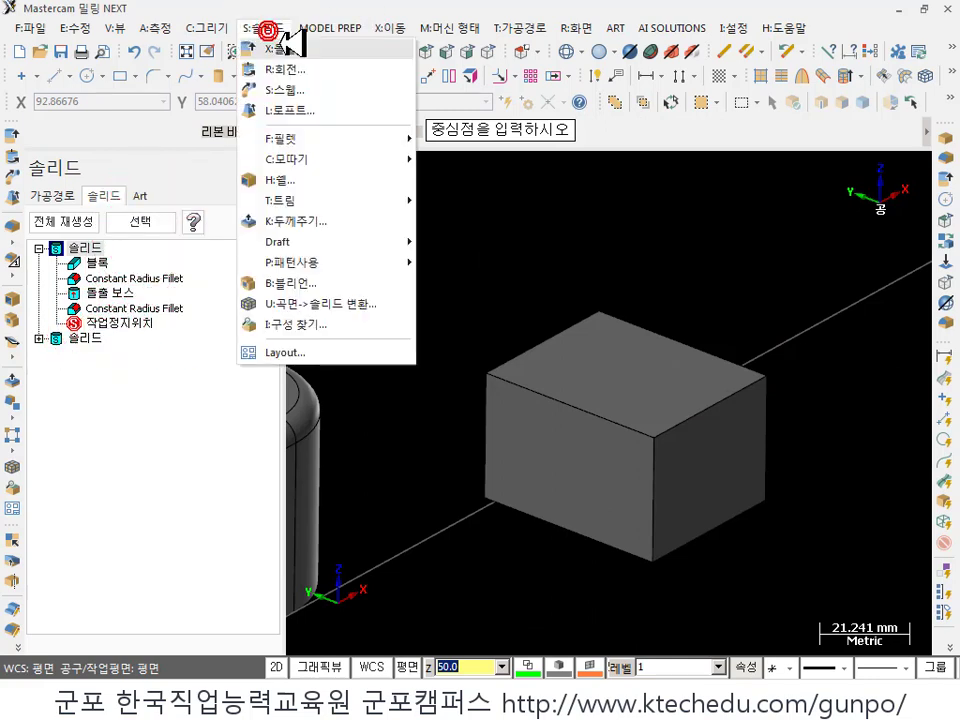
click(307, 140)
click(489, 139)
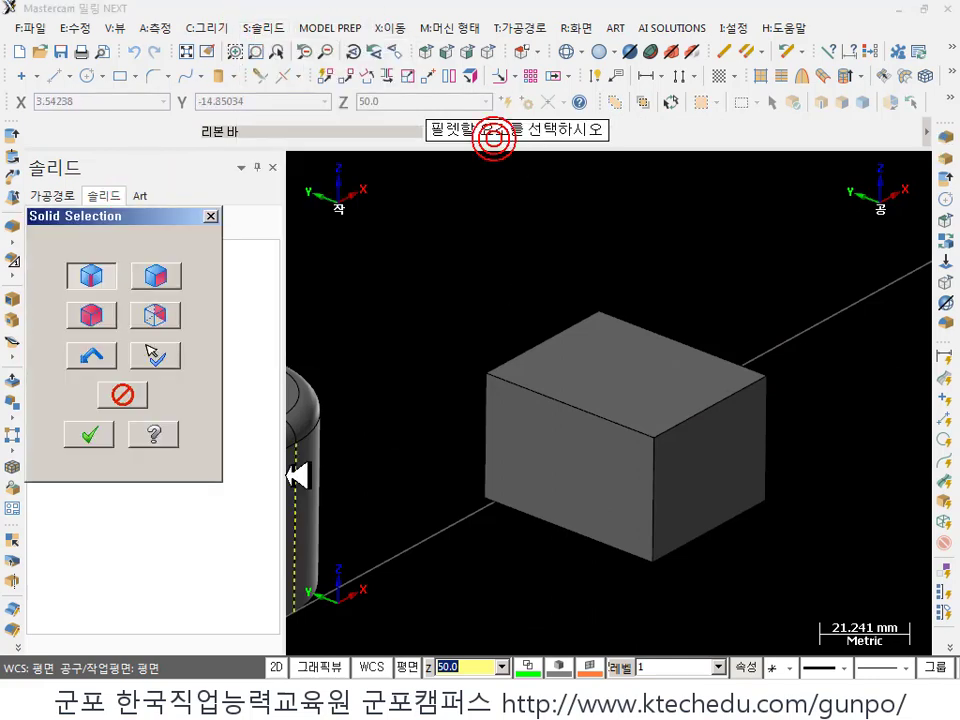
click(157, 279)
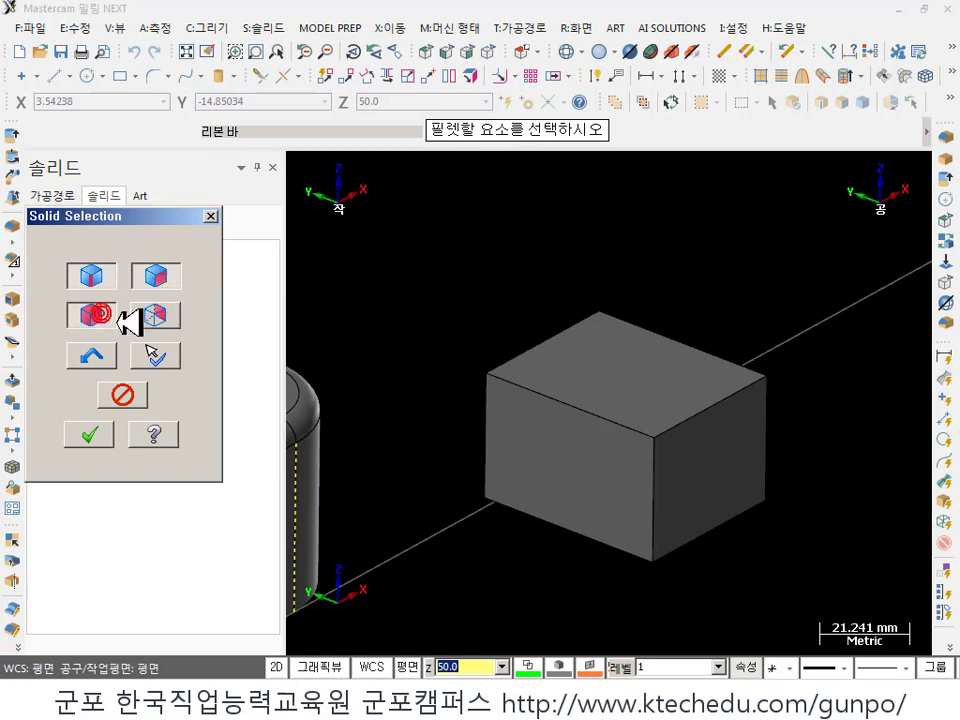
click(574, 448)
click(97, 277)
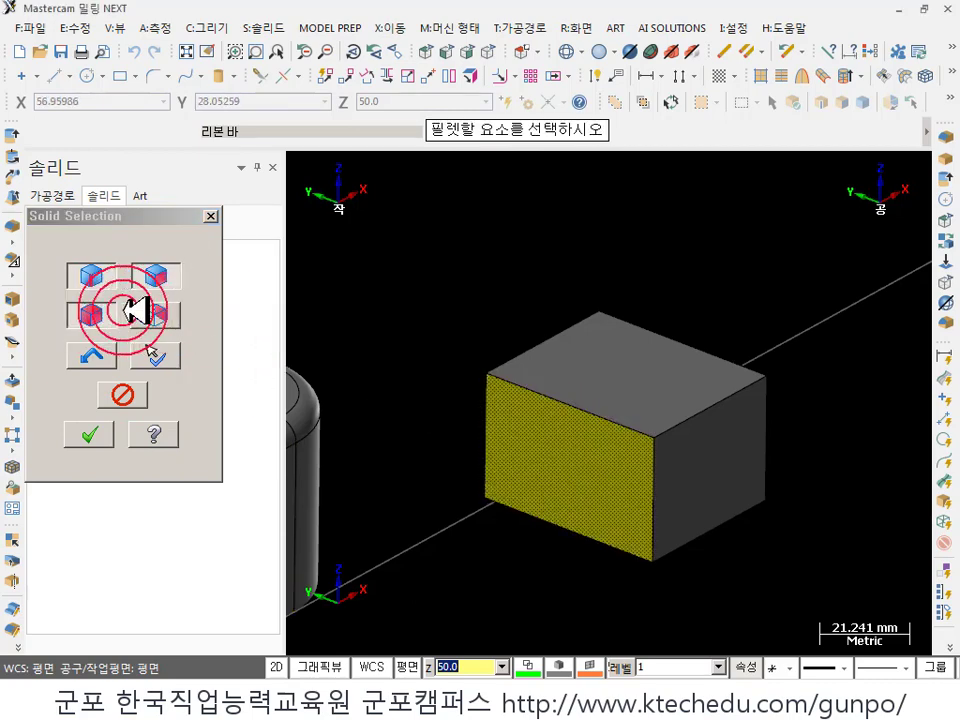
click(622, 380)
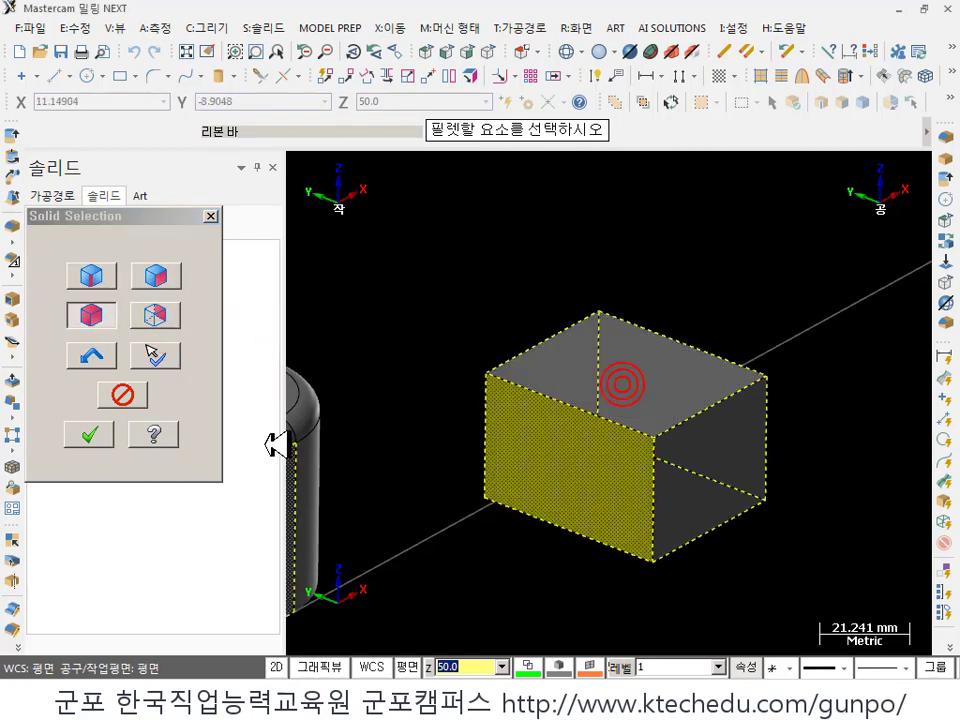
click(94, 440)
scroll(707, 460, up, 3)
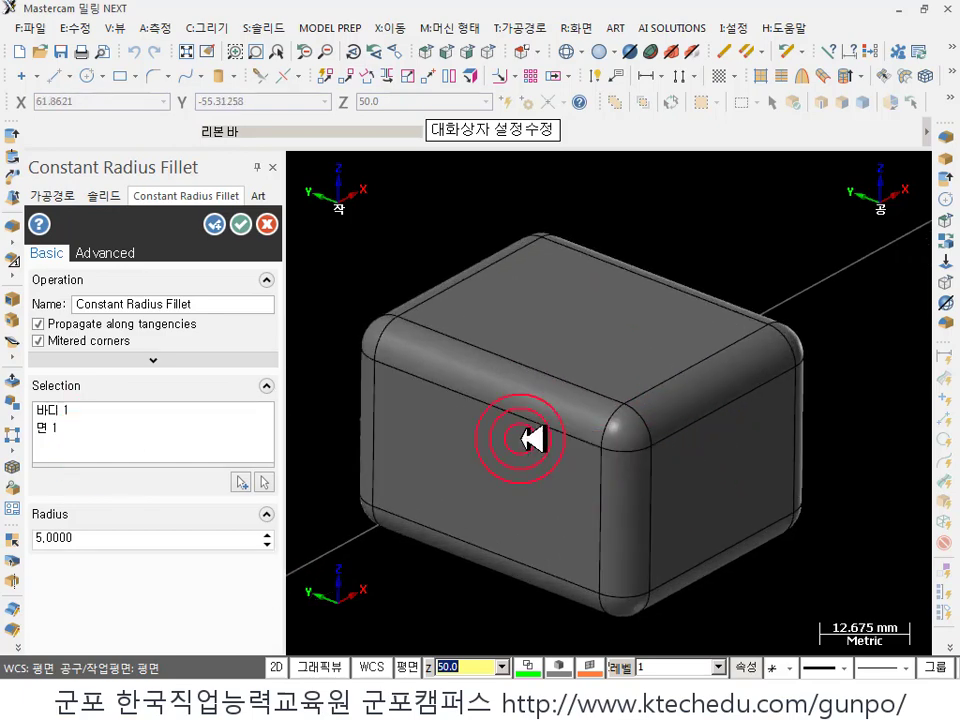
- Toggle Mitered corners off and on for the whole-body fillet and expand its Overflow option
mouse_move(52, 341)
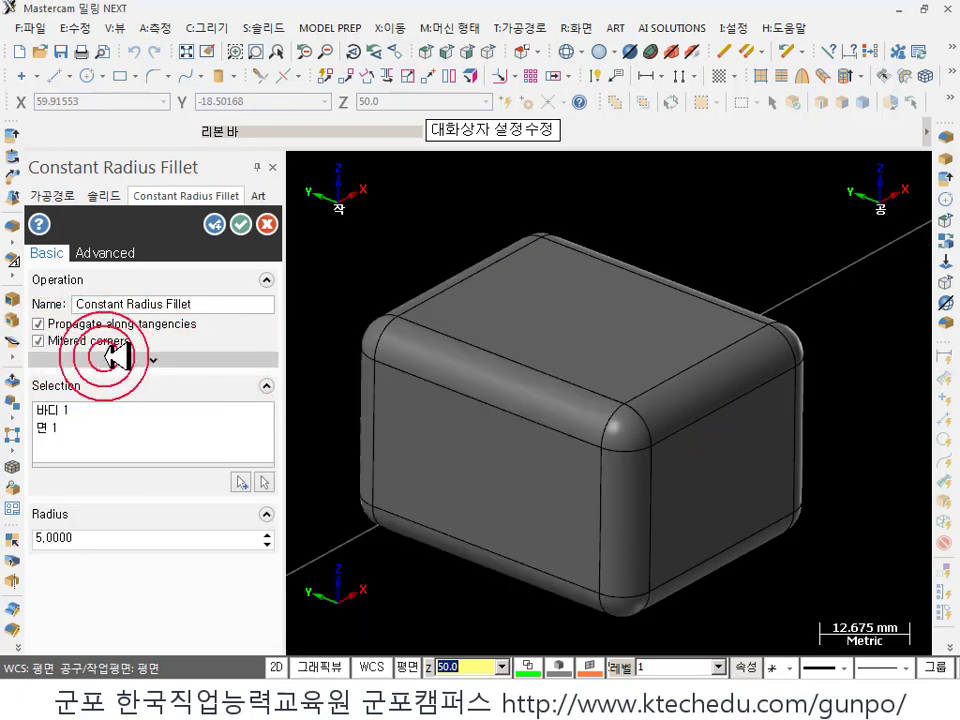
scroll(859, 351, down, 2)
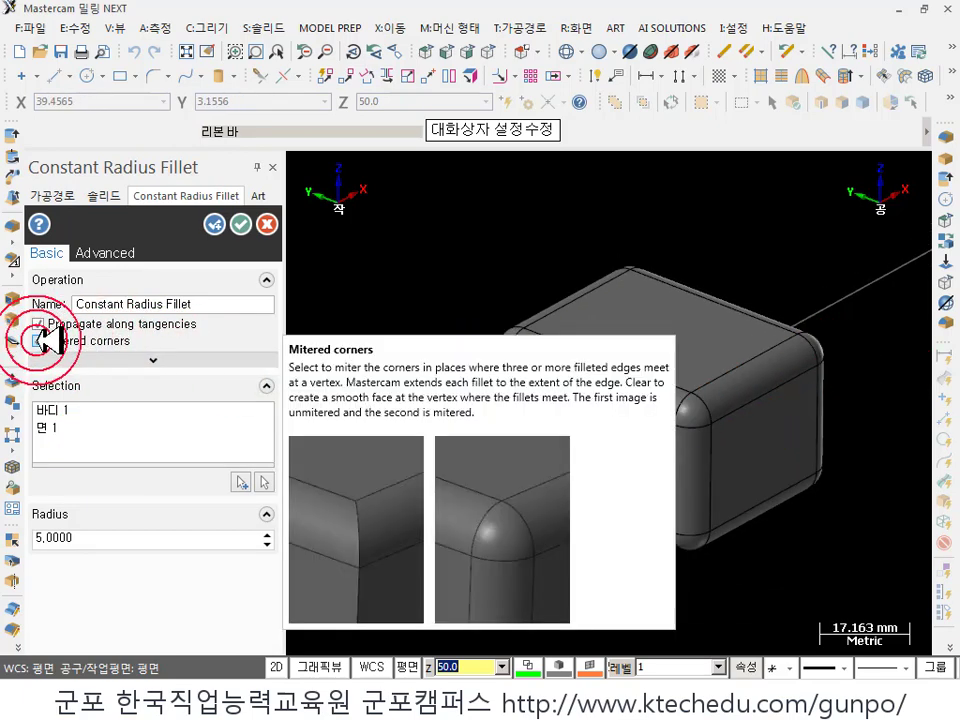
click(42, 340)
click(240, 225)
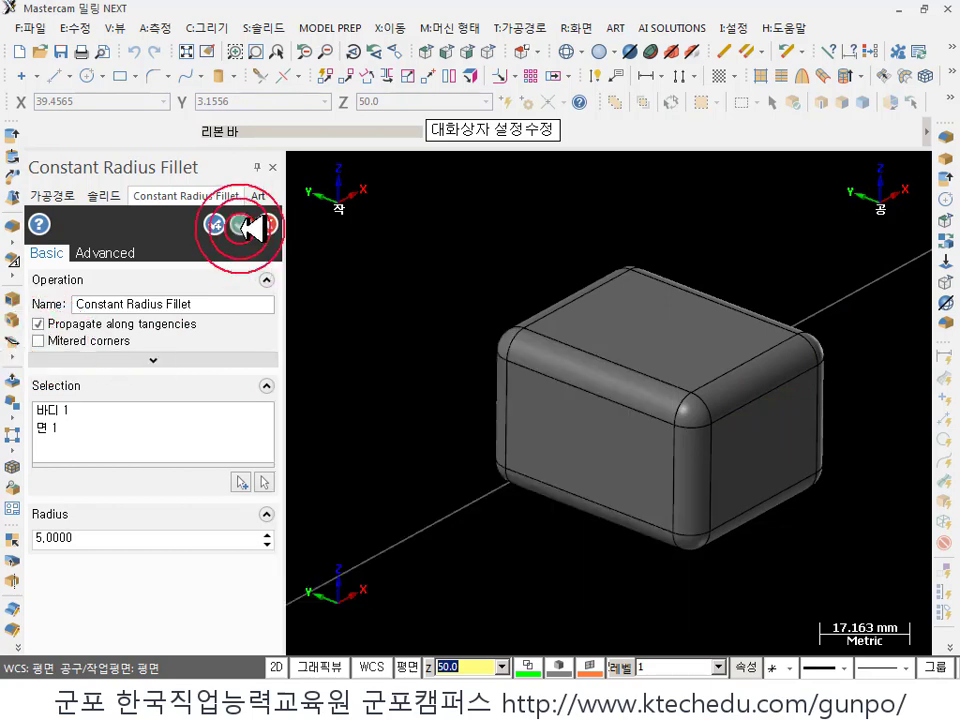
click(62, 340)
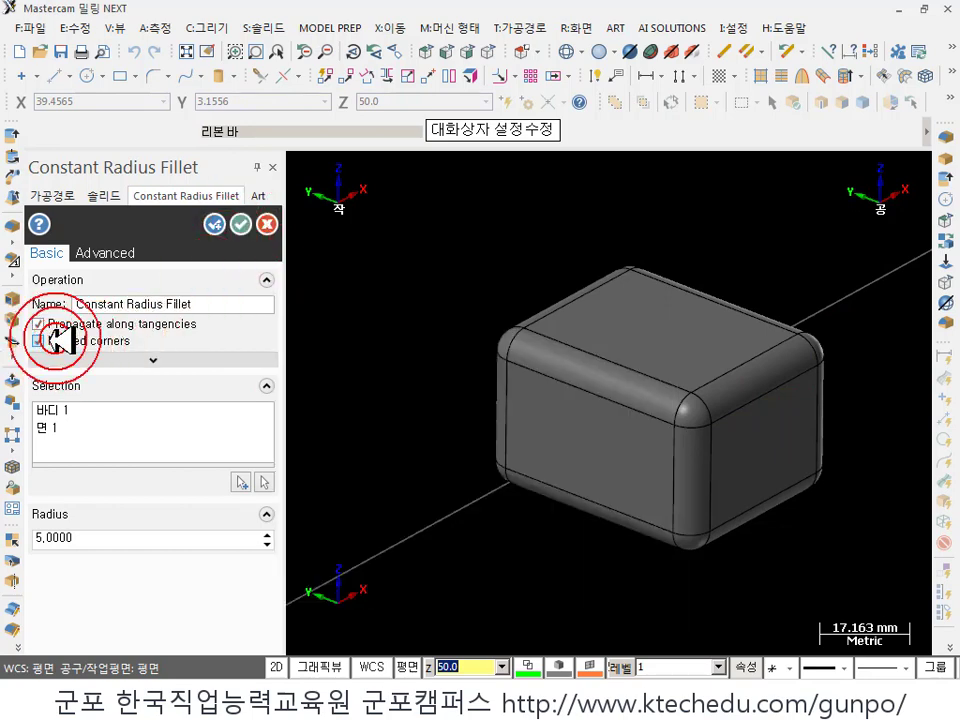
click(45, 362)
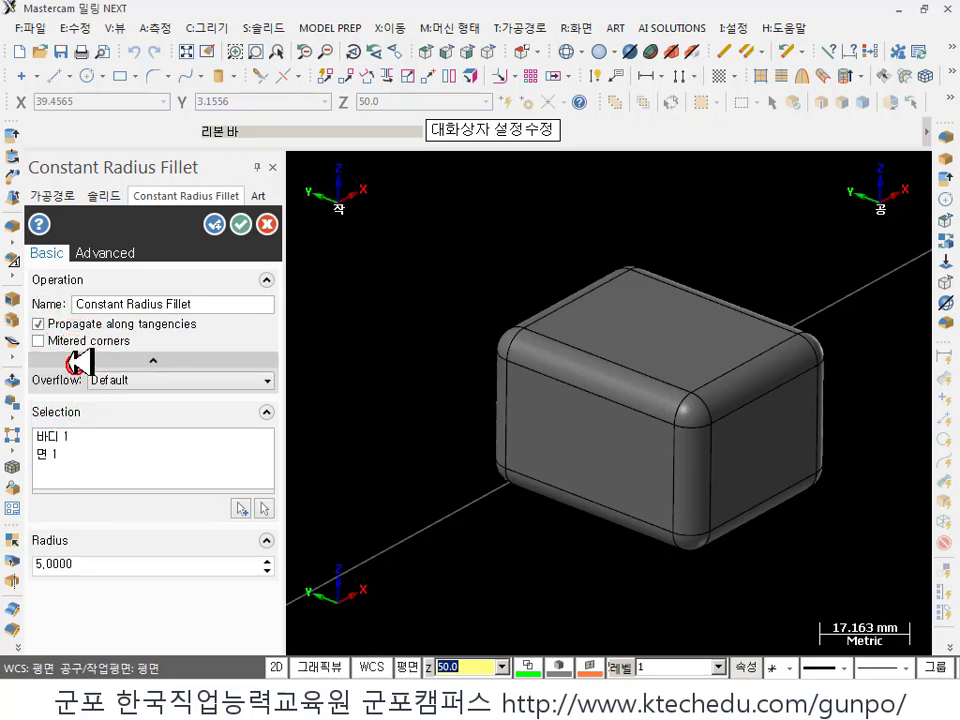
click(42, 340)
click(48, 341)
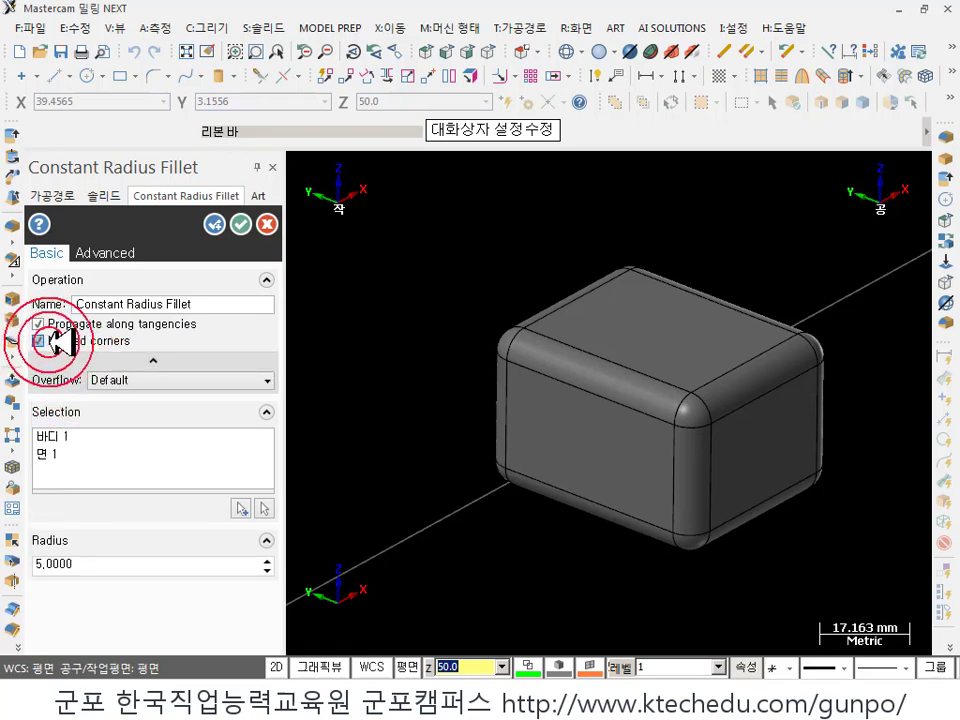
- Toggle Mitered corners while inspecting the near upper corner closely, and cancel the whole-body fillet
scroll(810, 403, up, 2)
scroll(589, 386, up, 3)
scroll(628, 401, up, 1)
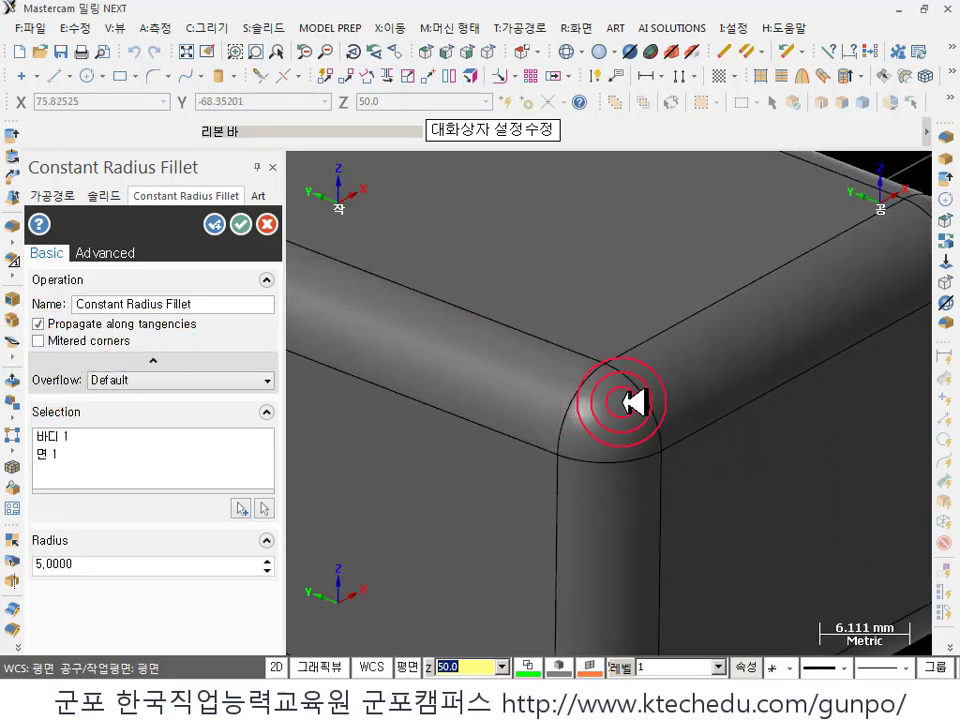
click(40, 341)
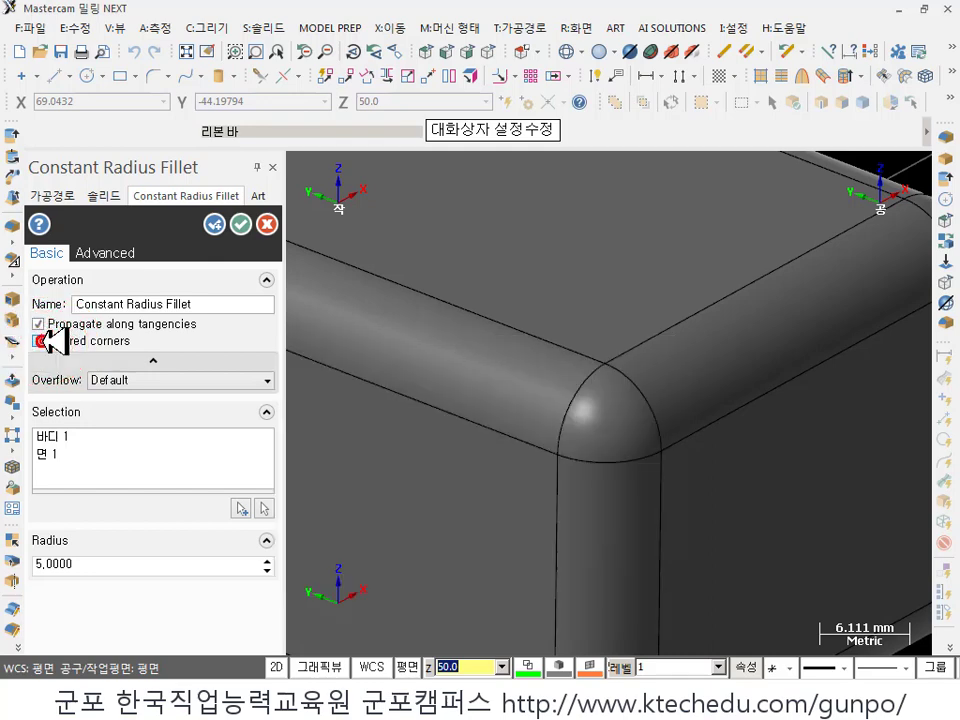
click(797, 317)
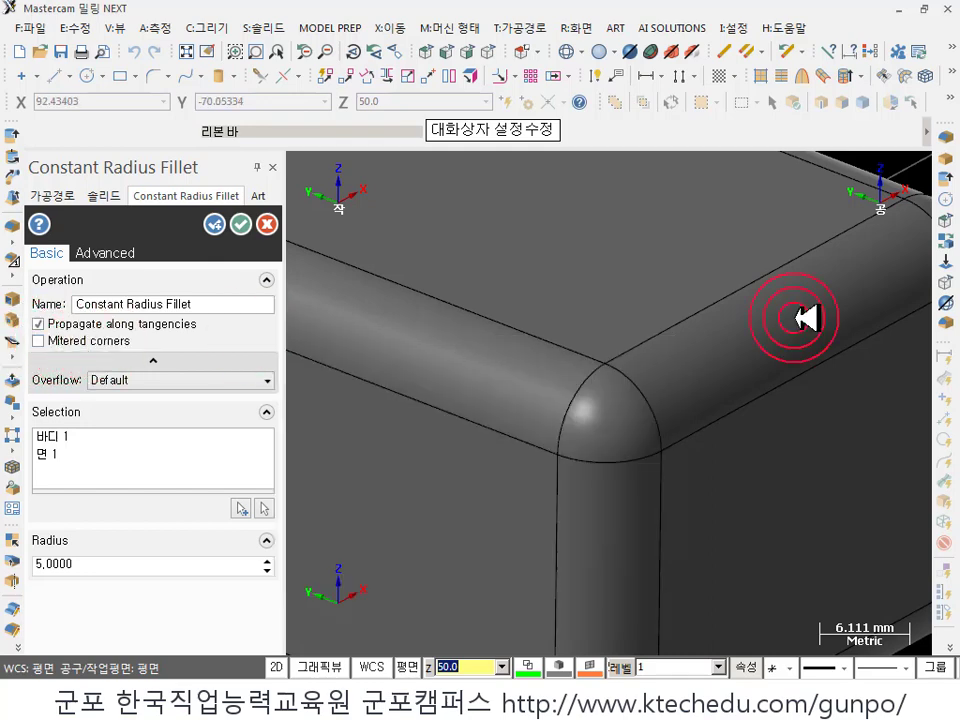
click(127, 354)
mouse_move(118, 342)
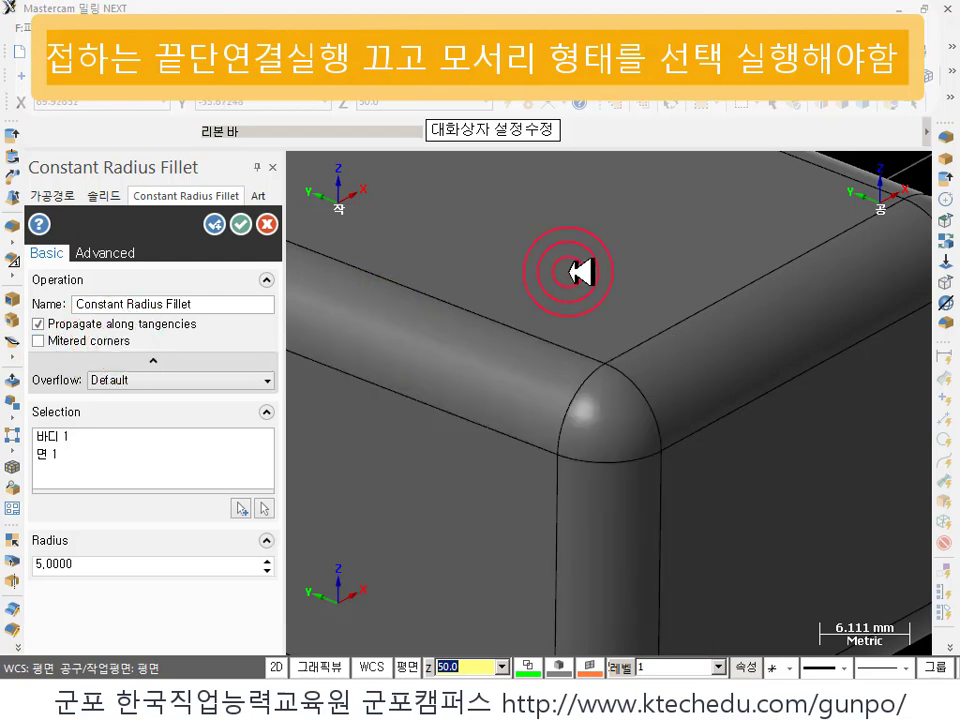
scroll(610, 320, down, 3)
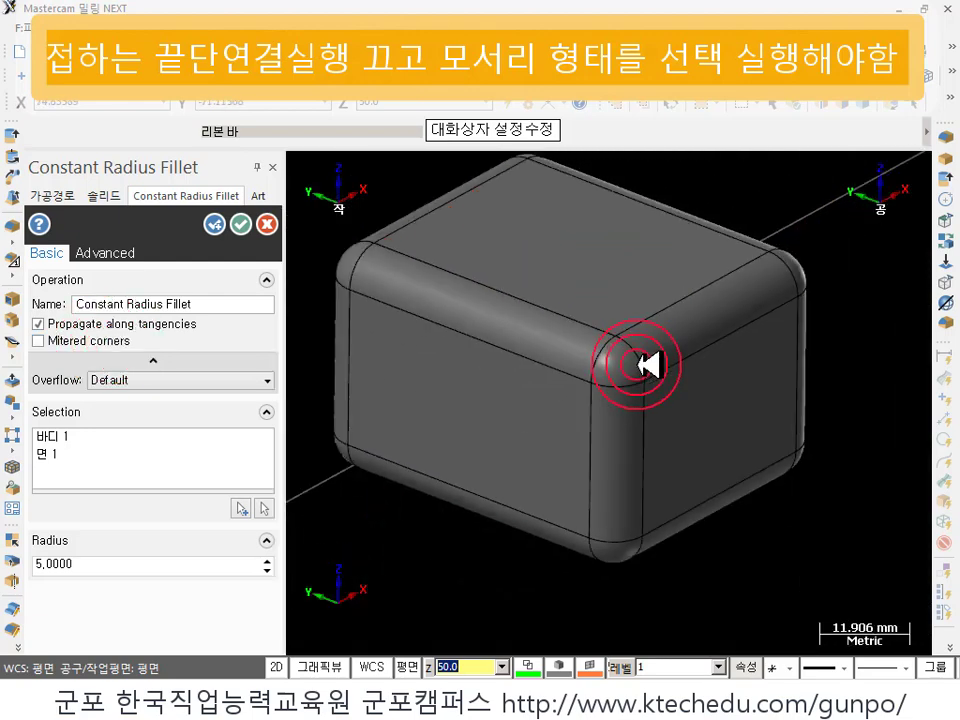
click(264, 224)
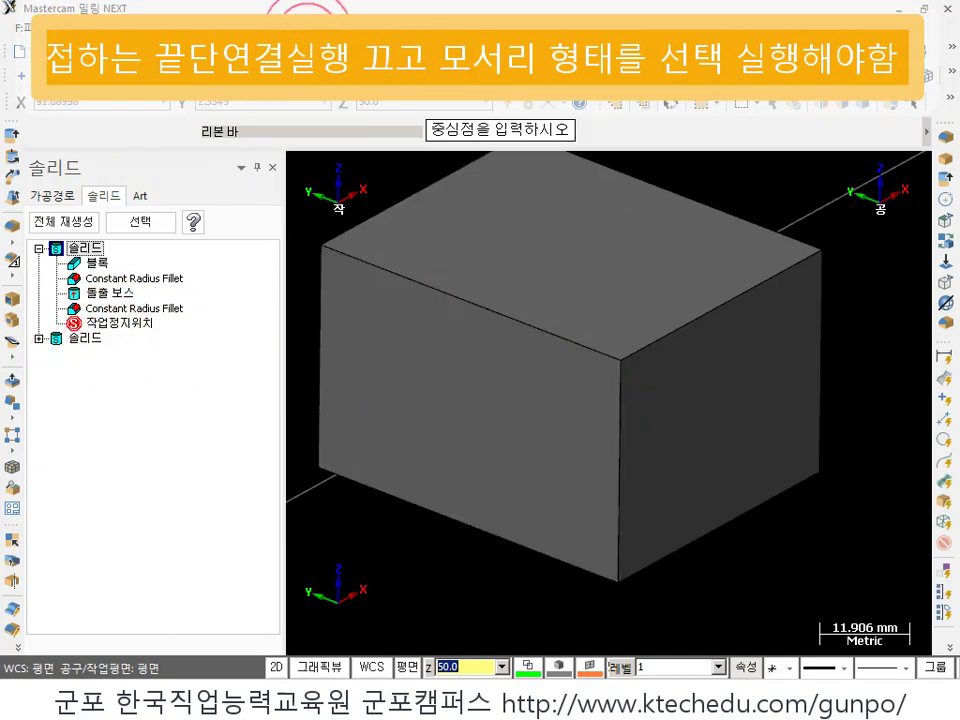
- Start a 5 mm constant radius fillet on the new block's upper edges meeting at the near corner
click(300, 27)
click(300, 138)
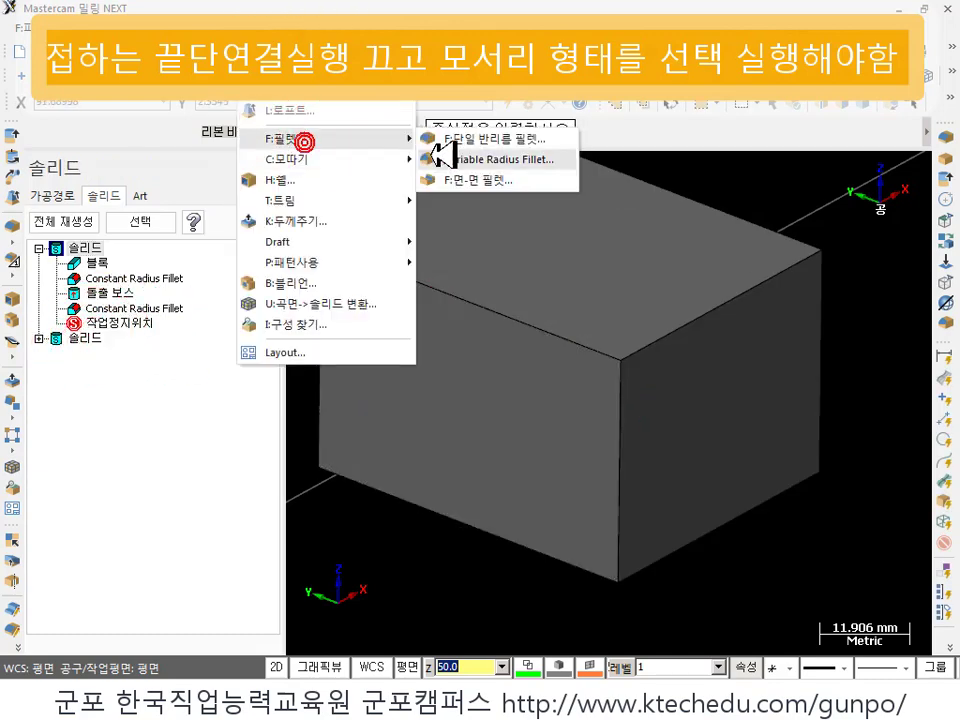
click(523, 137)
click(135, 324)
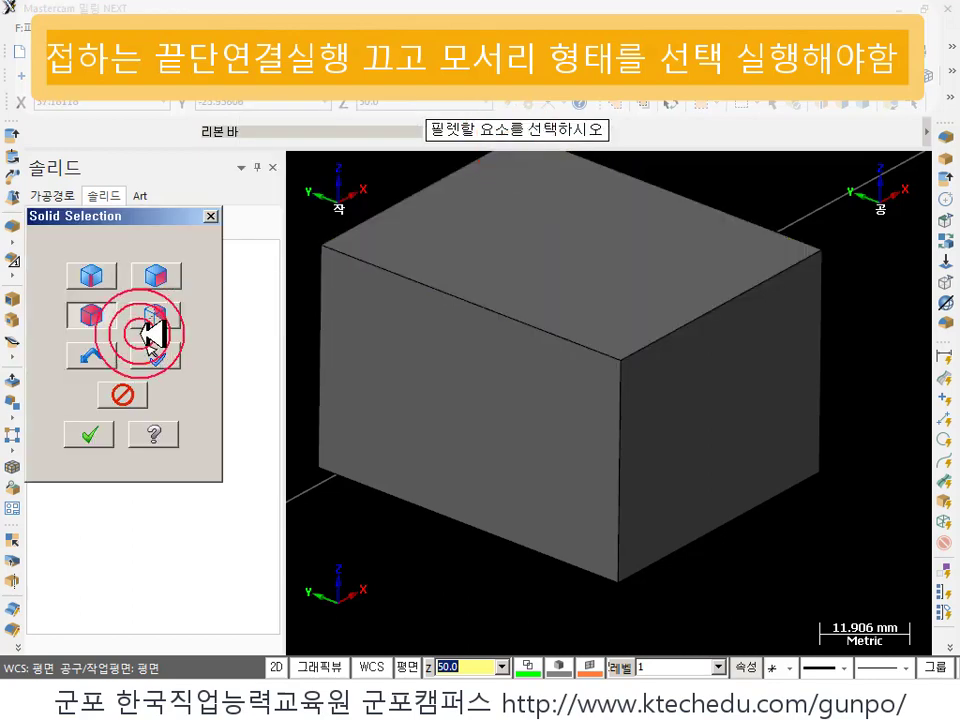
click(94, 285)
click(540, 330)
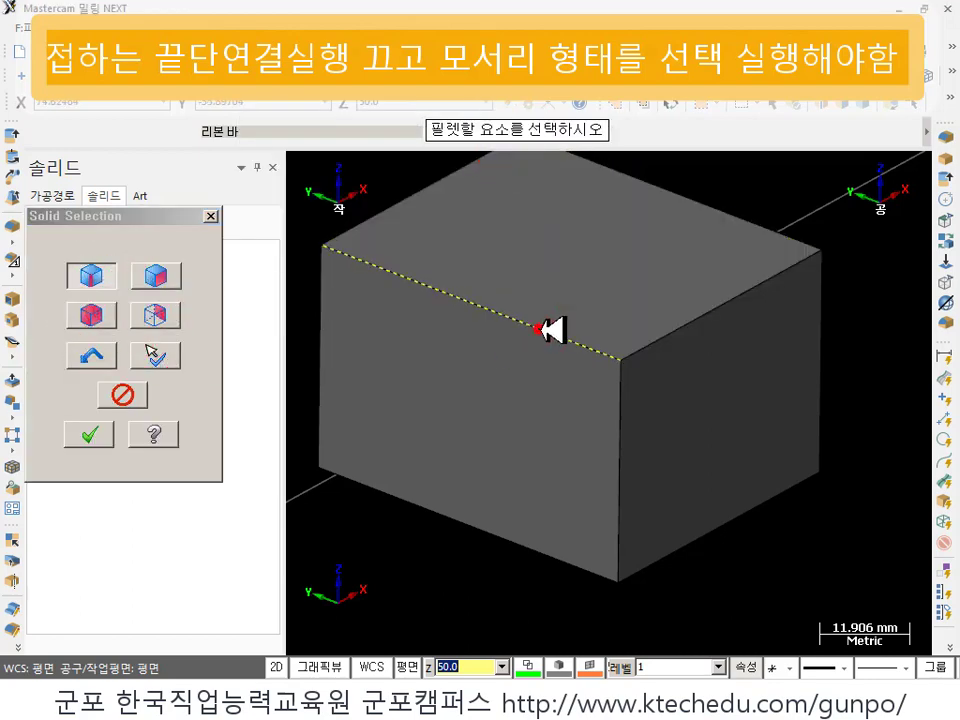
click(171, 395)
click(89, 434)
click(335, 494)
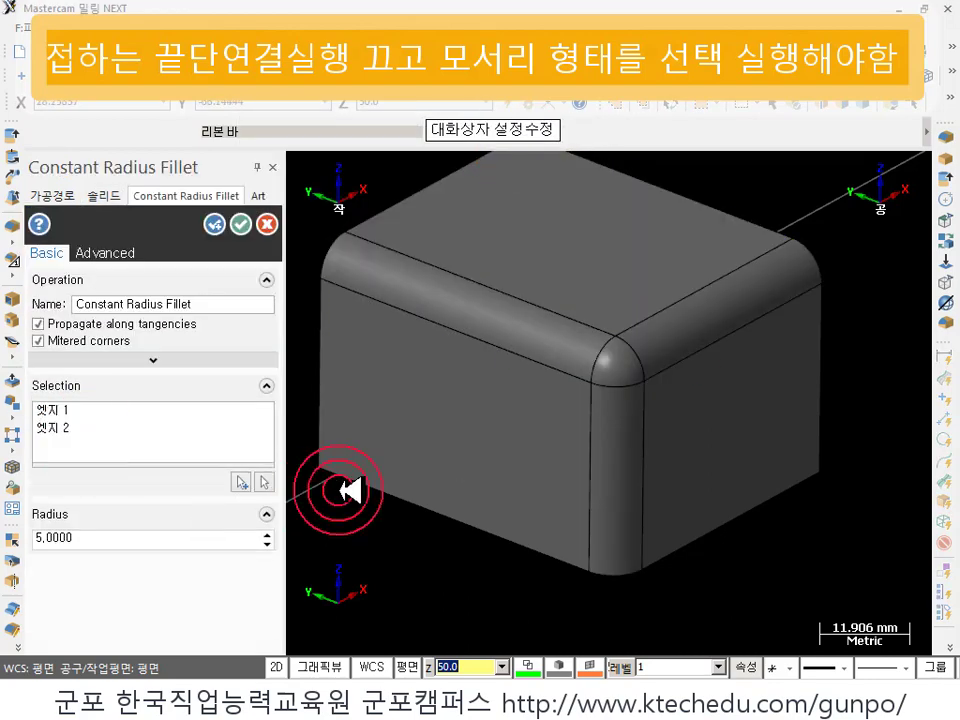
click(191, 400)
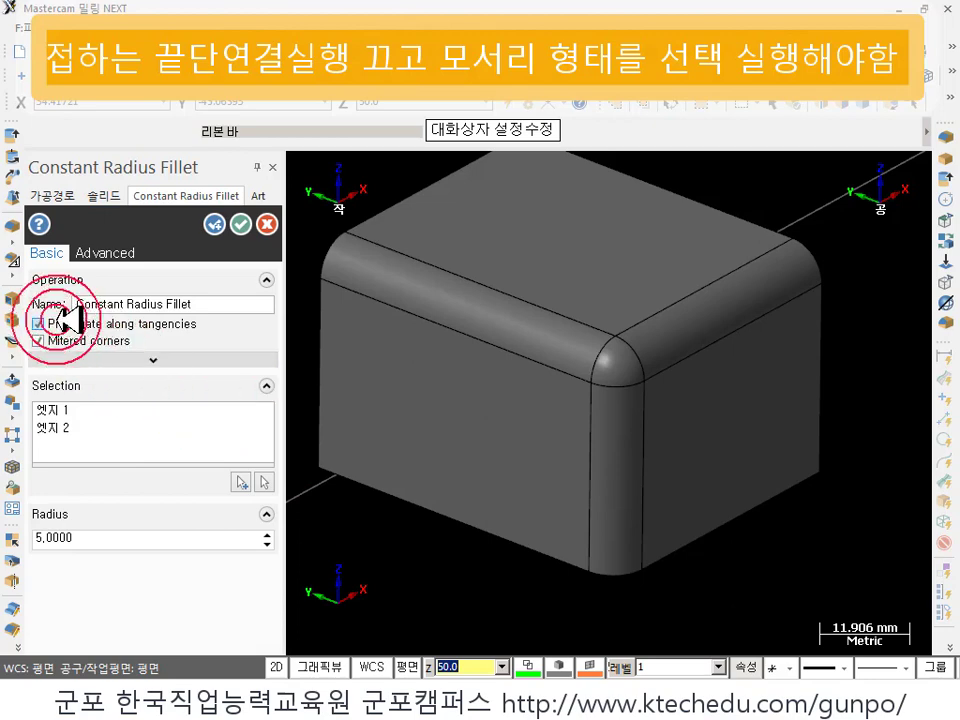
- Turn off Propagate along tangencies for the two-edge fillet, inspect the near upper corner, and toggle Mitered corners
click(38, 324)
scroll(565, 325, up, 2)
scroll(700, 314, up, 1)
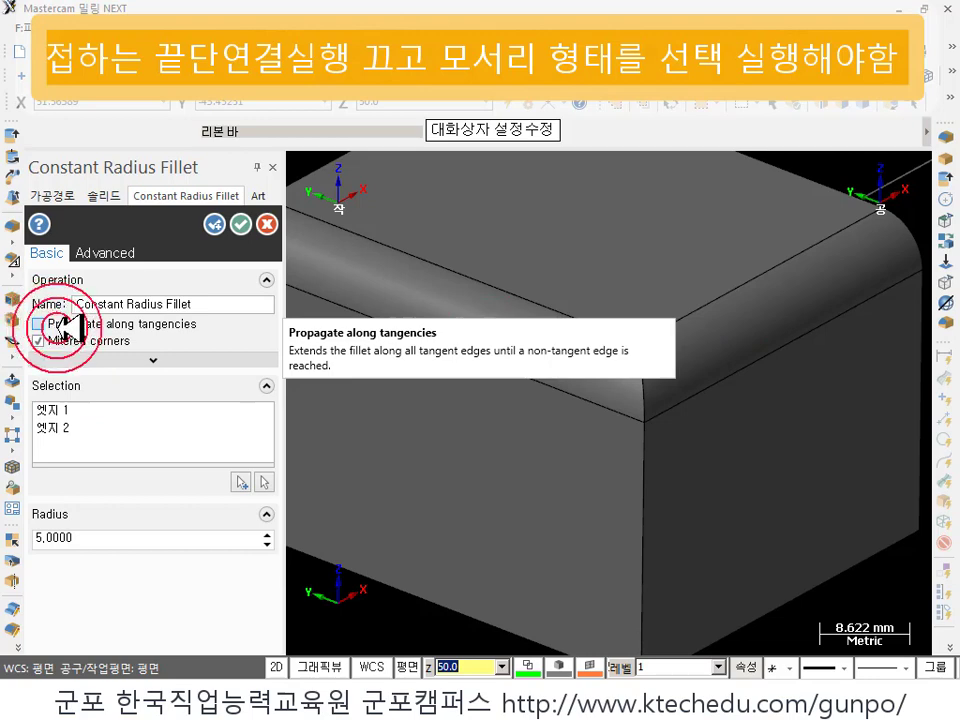
scroll(458, 443, down, 2)
click(39, 341)
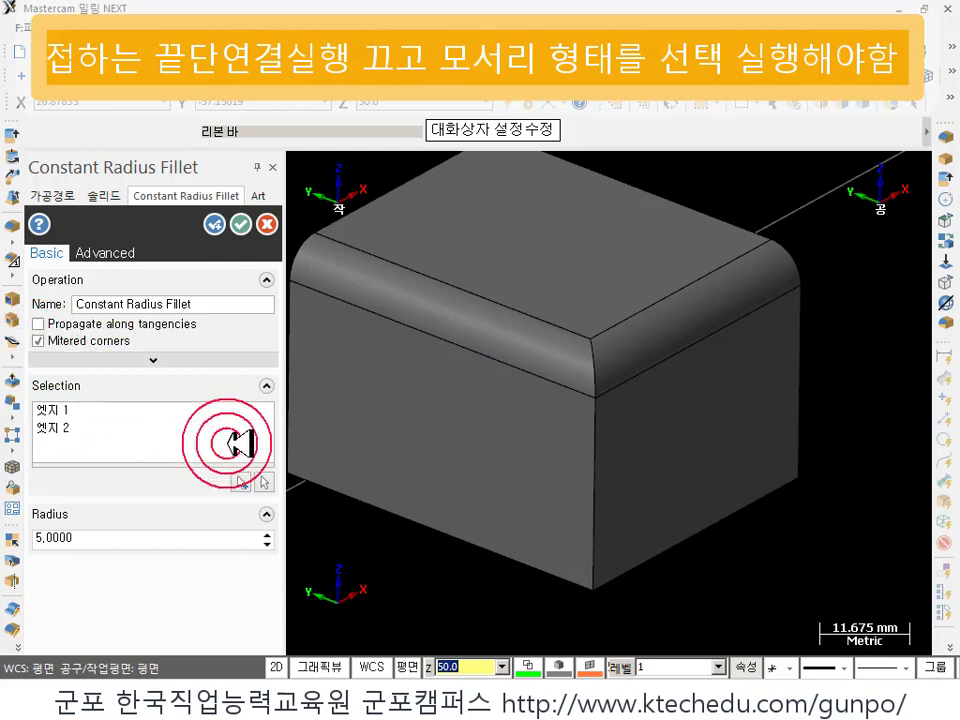
click(128, 341)
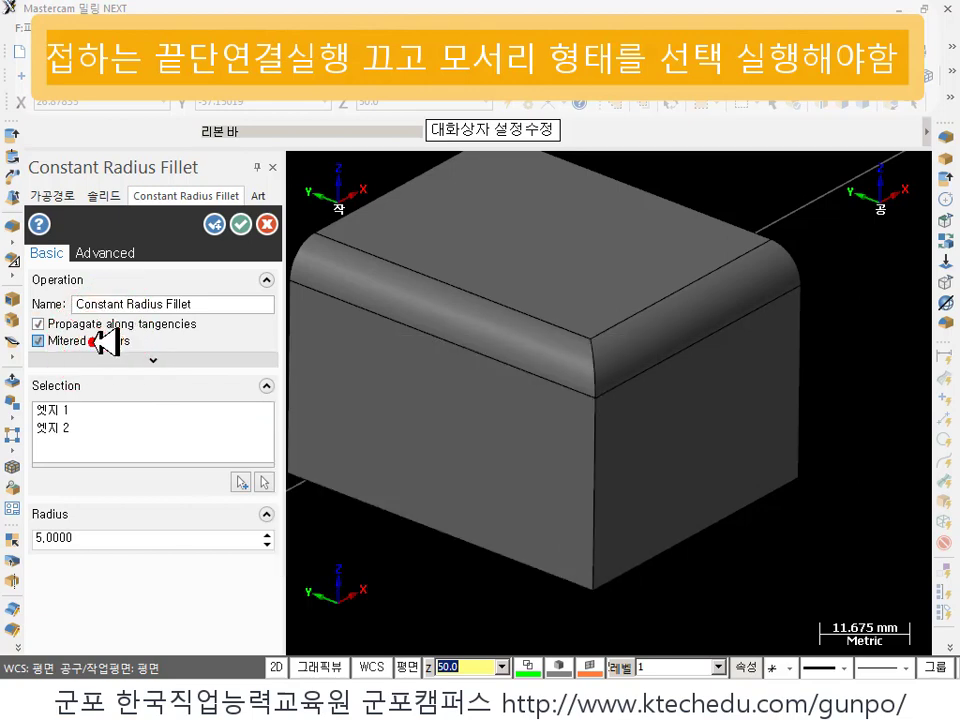
- With Propagate along tangencies on, switch Mitered corners off and on repeatedly to compare the two-edge fillet's corner shapes
click(93, 341)
click(100, 341)
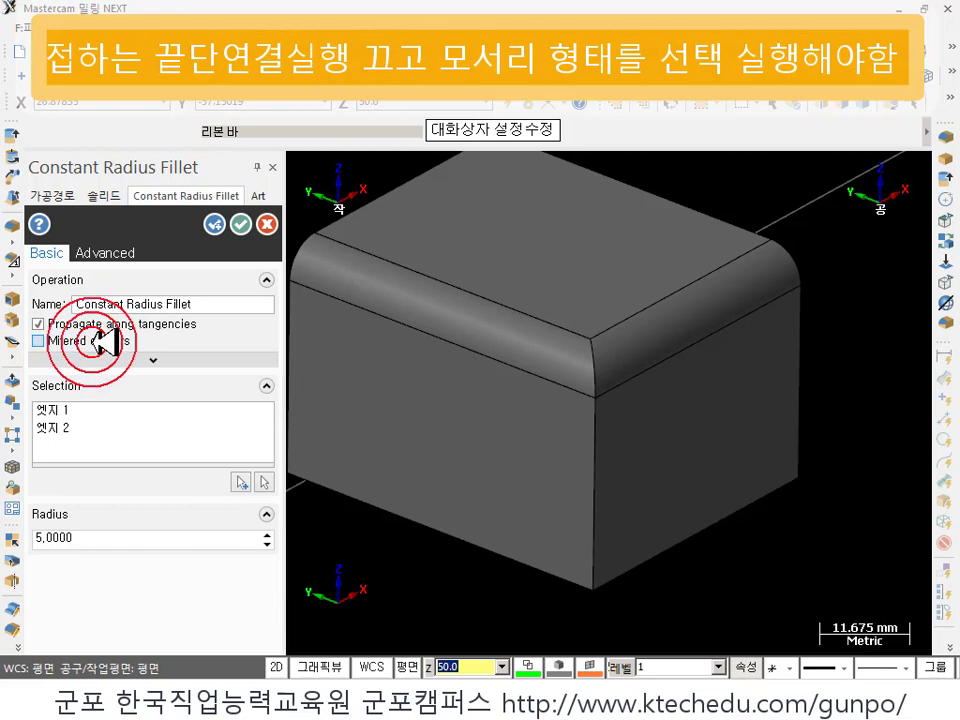
click(100, 341)
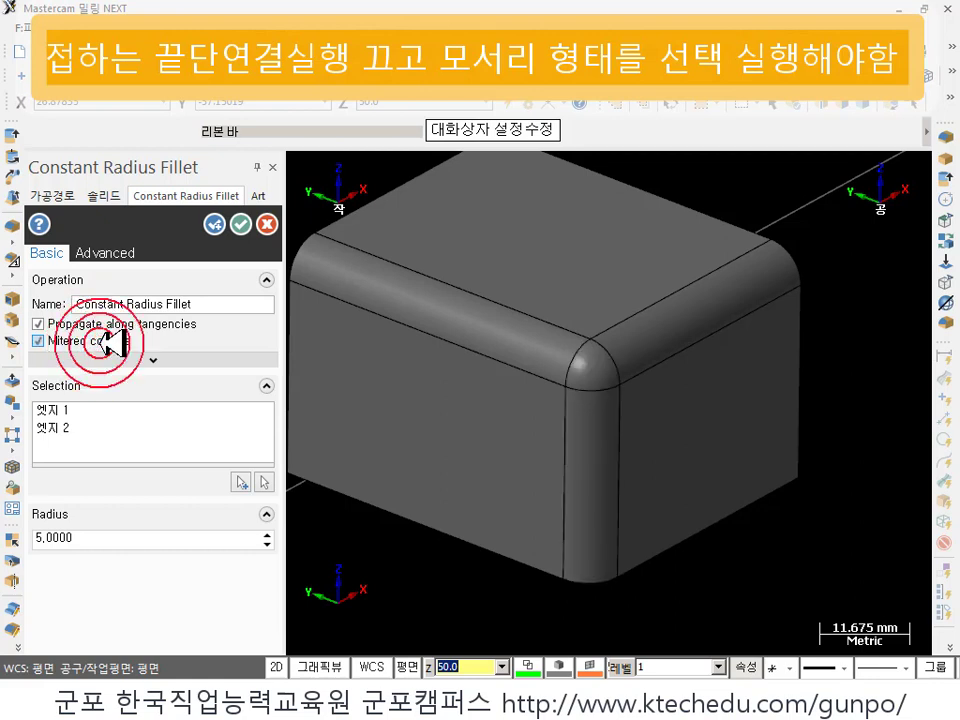
click(100, 341)
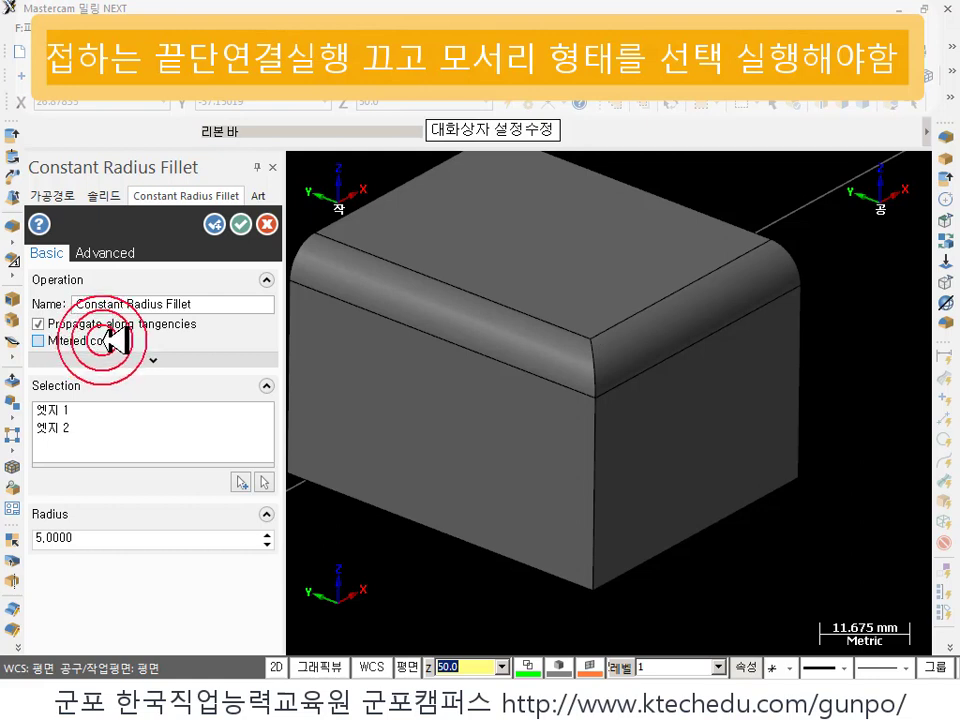
scroll(579, 343, up, 4)
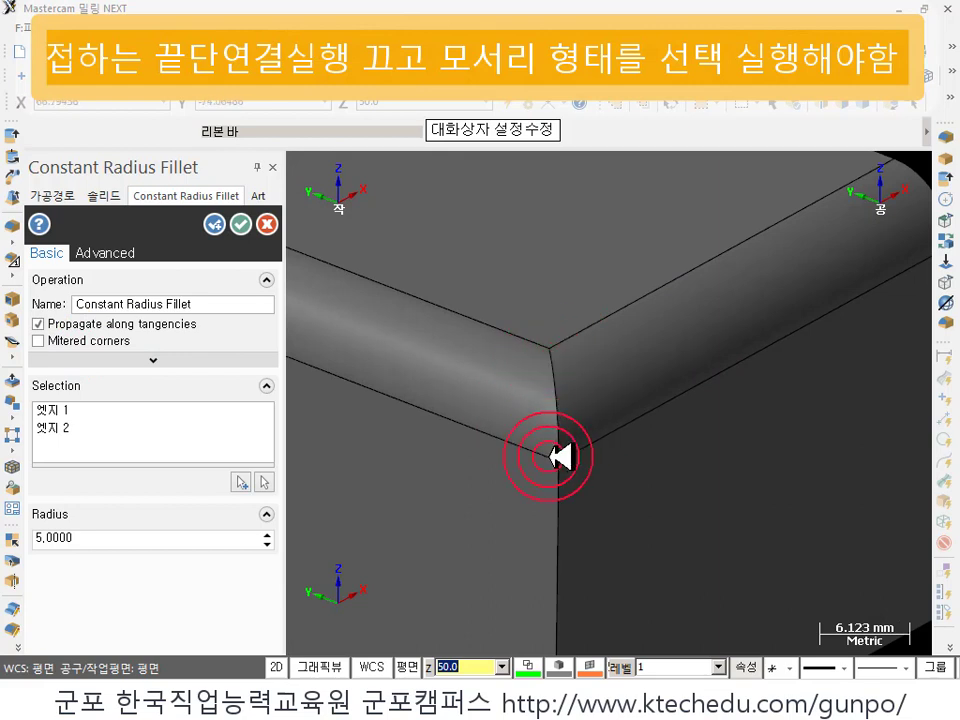
click(38, 340)
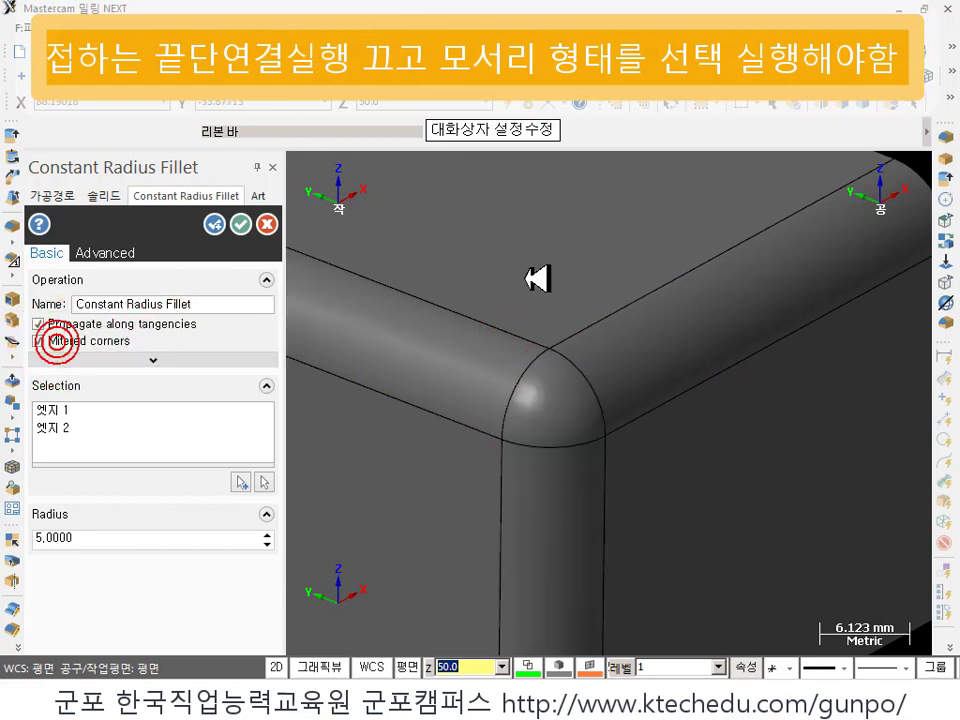
- Turn both Propagate along tangencies and Mitered corners off for the two-edge fillet, and turn both on again
scroll(560, 350, down, 2)
scroll(610, 263, down, 2)
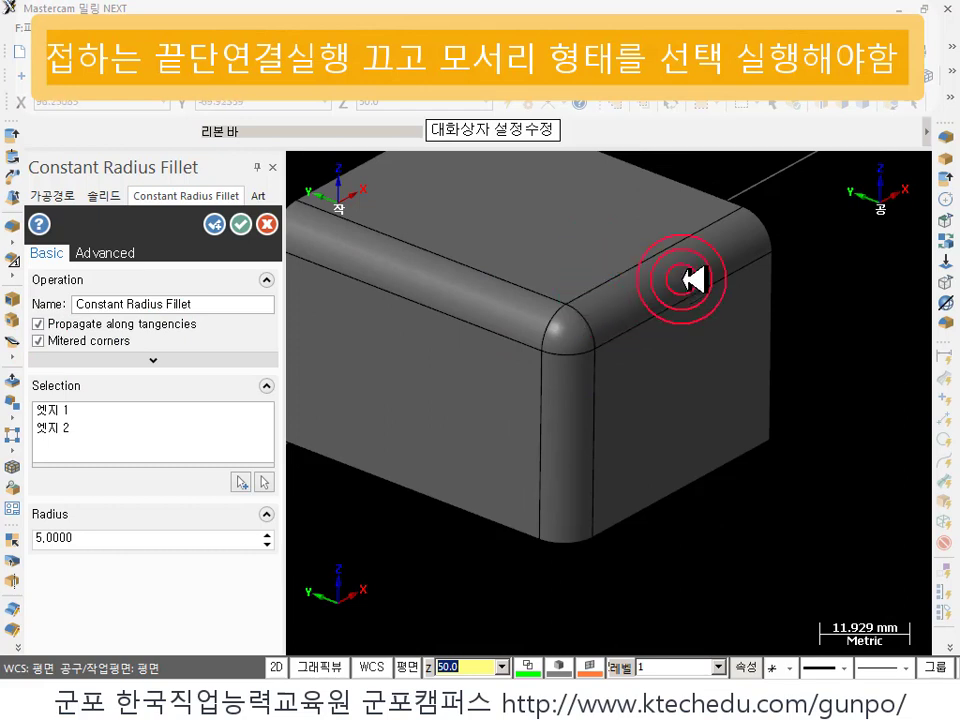
click(38, 323)
click(42, 341)
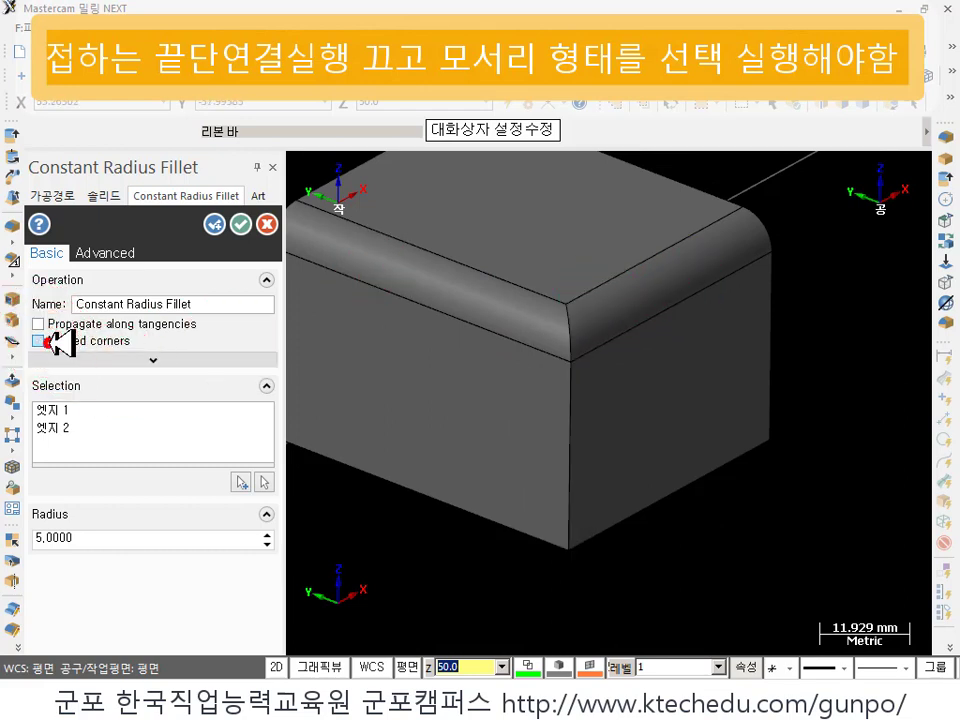
click(58, 325)
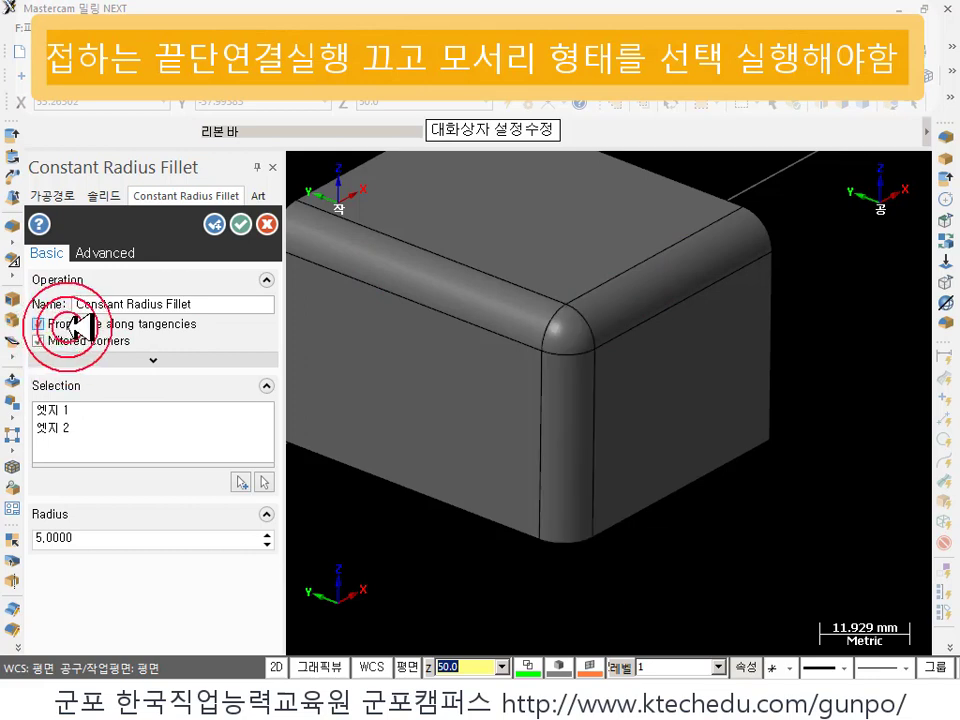
click(551, 290)
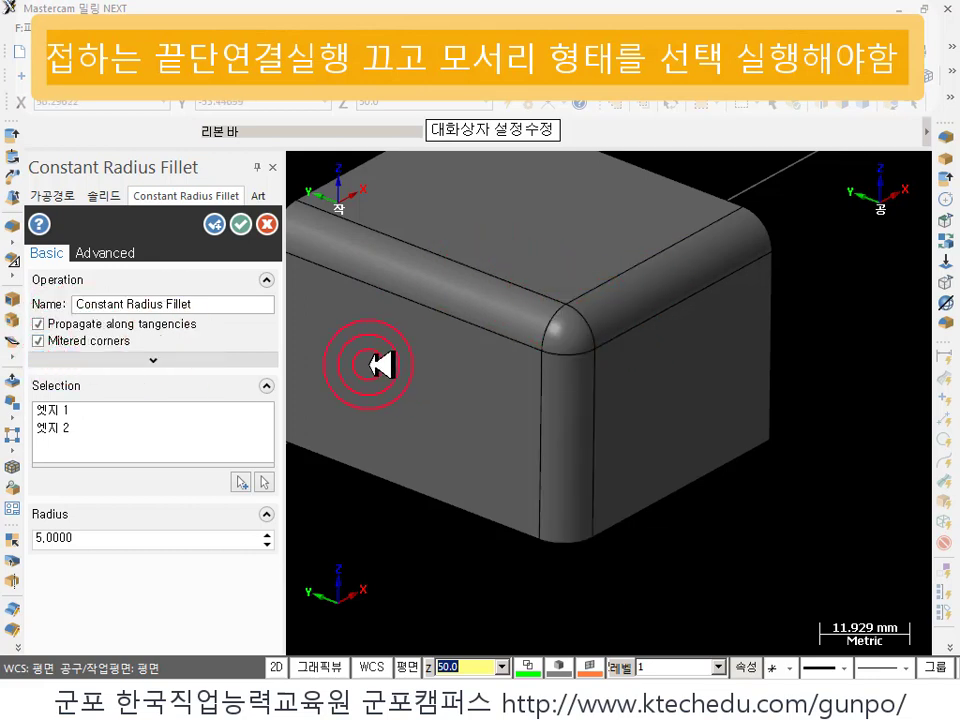
- Compare the near upper corner up close with Mitered corners off and on, and cancel the two-edge fillet
scroll(500, 323, up, 5)
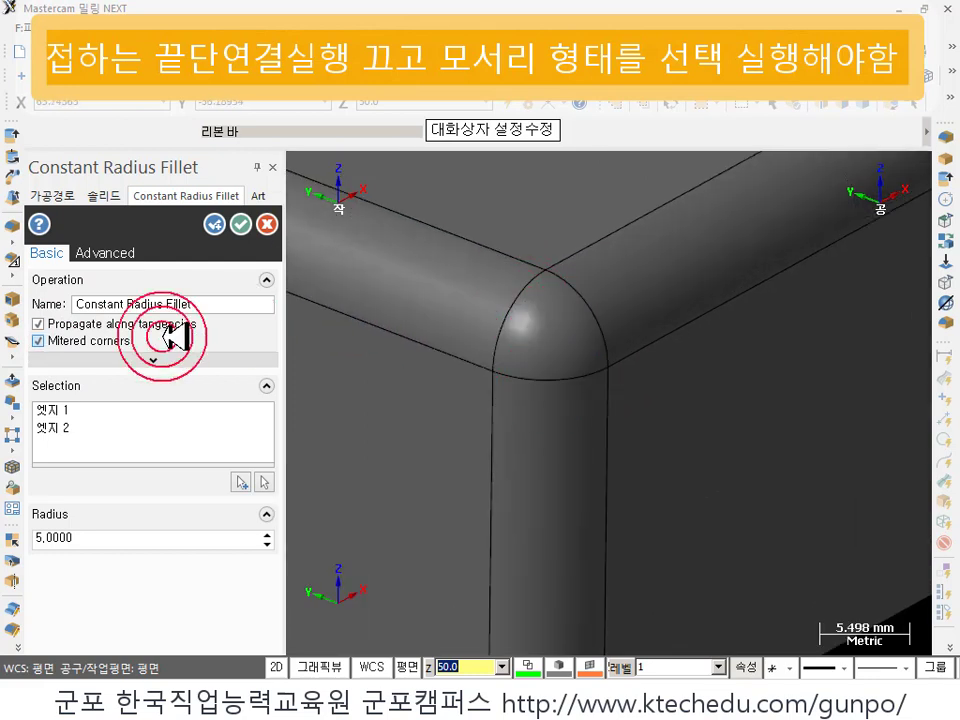
click(39, 341)
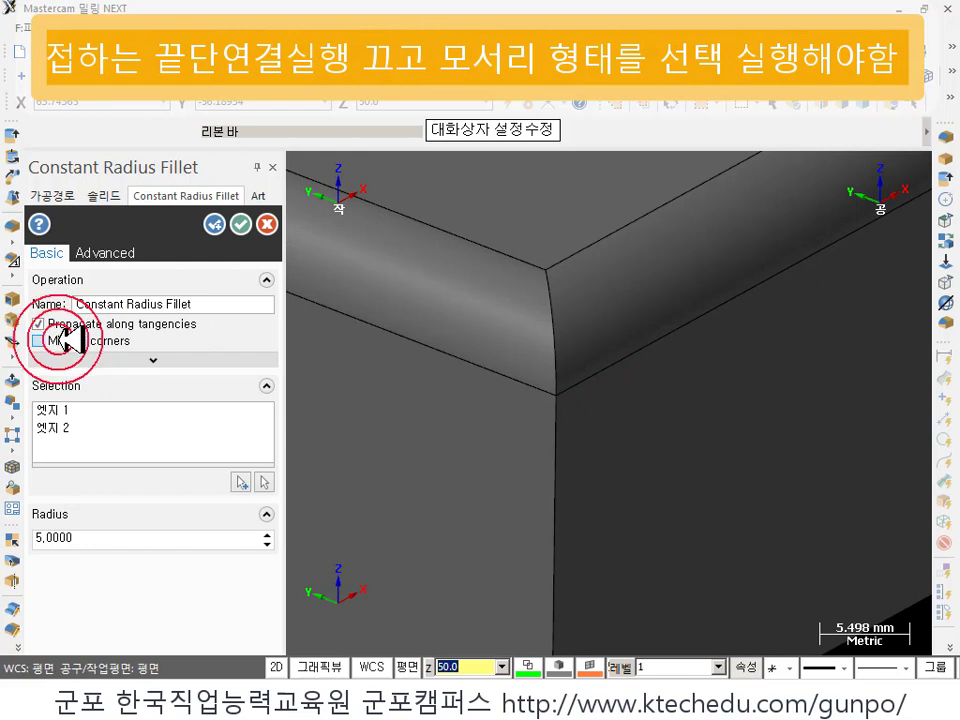
click(70, 340)
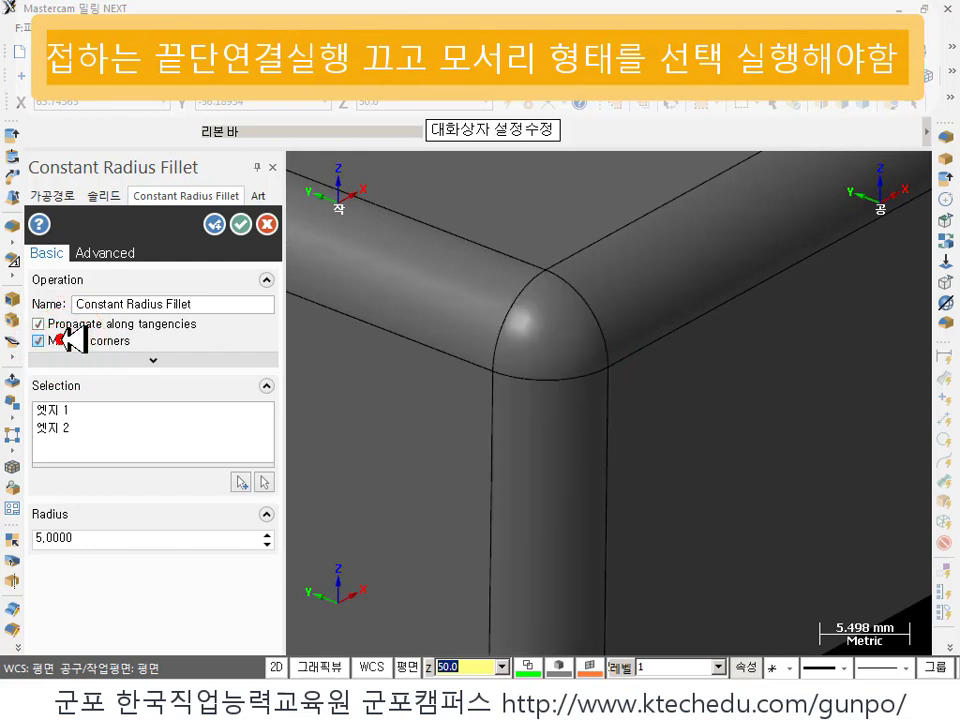
click(503, 359)
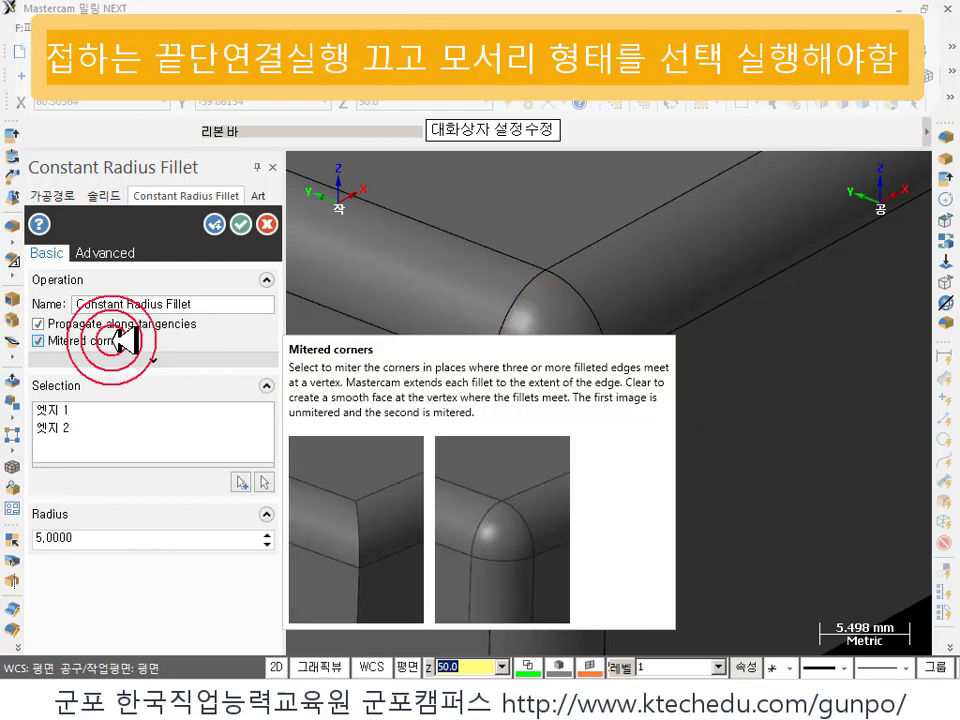
click(415, 334)
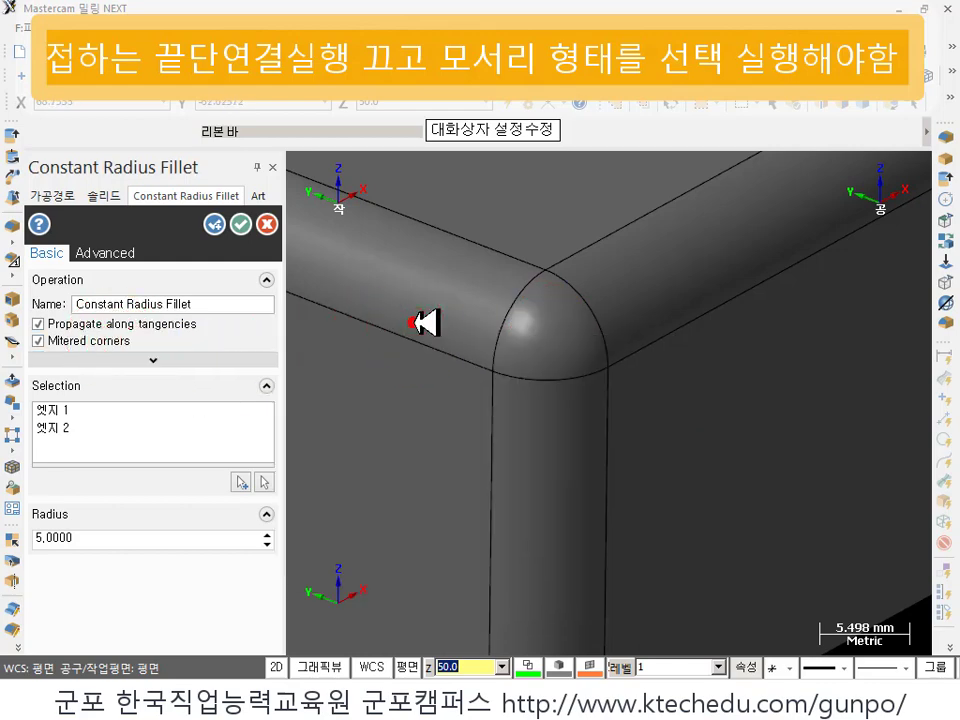
click(266, 223)
- Switch to Mastercam X7 and decline participation in the Mastercam Customer Feedback Program
click(530, 598)
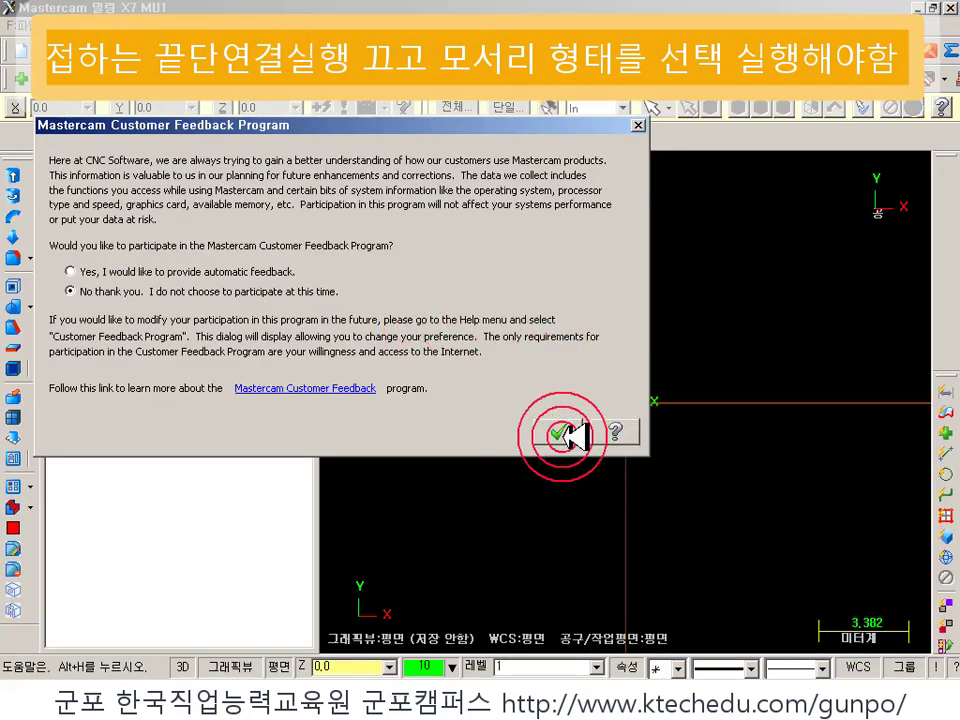
click(557, 433)
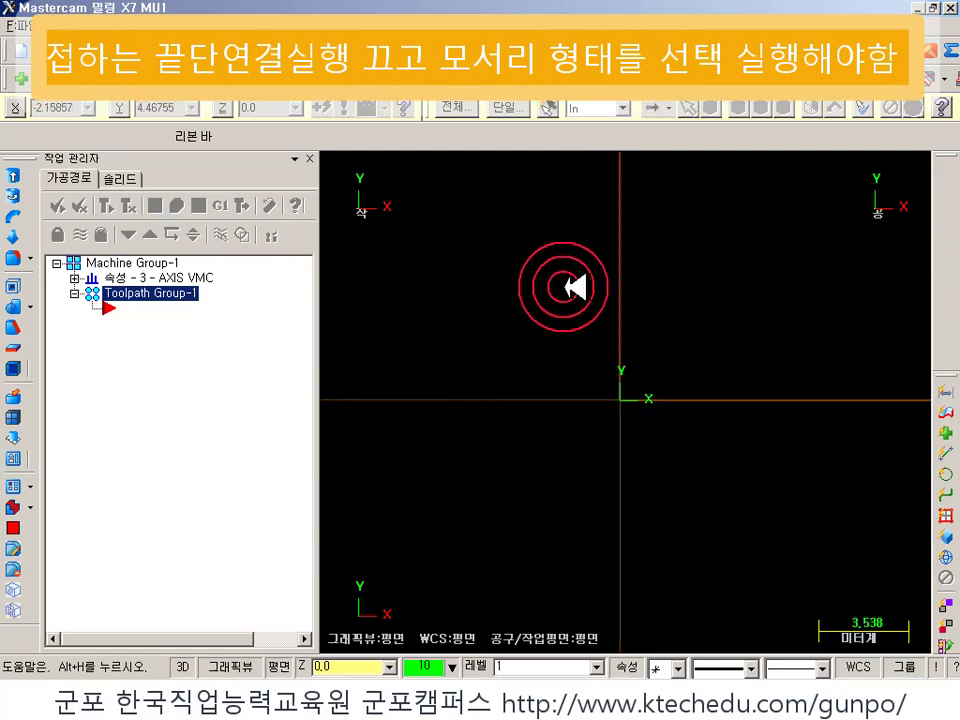
- Create a solid block from the origin, about 8.04 by 6.16 mm and 5.90 mm high, and display it shaded in isometric view
key(alt+7)
click(209, 22)
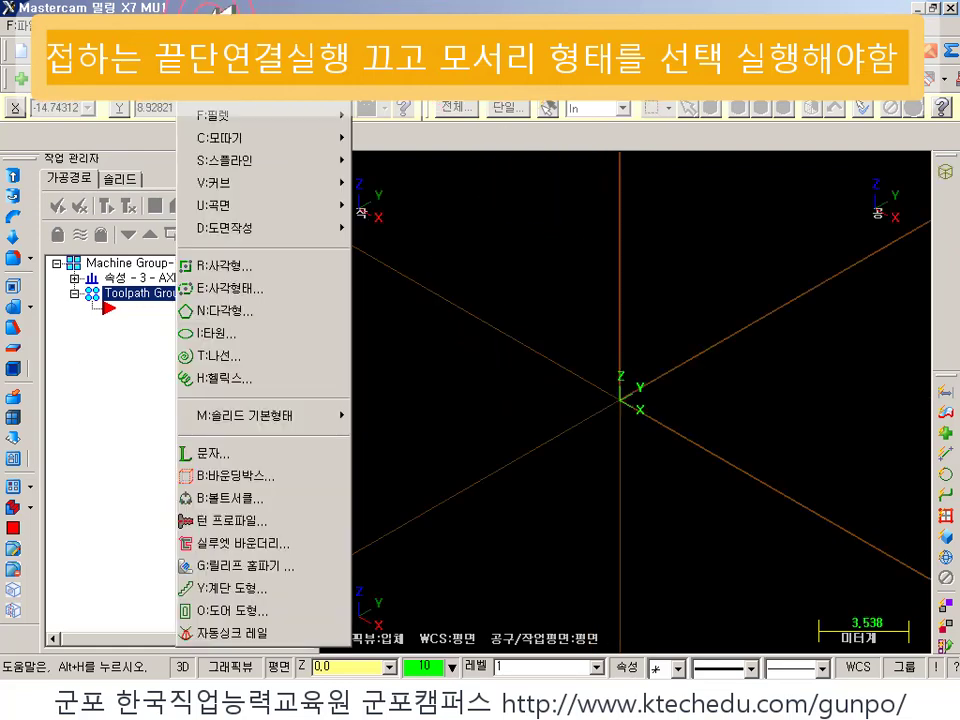
click(272, 415)
click(420, 455)
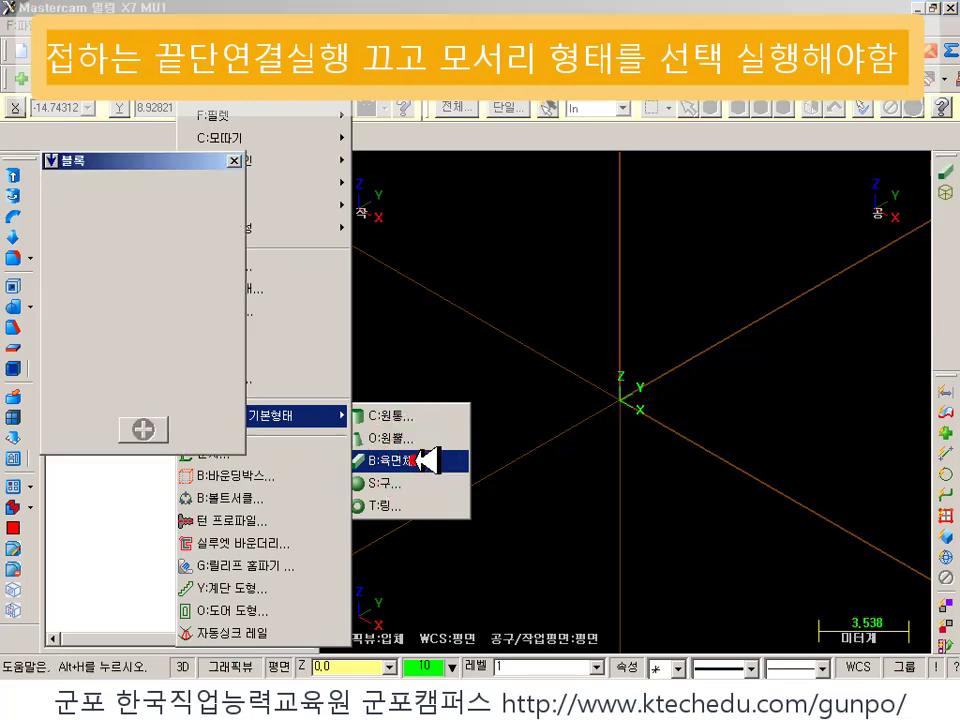
click(642, 402)
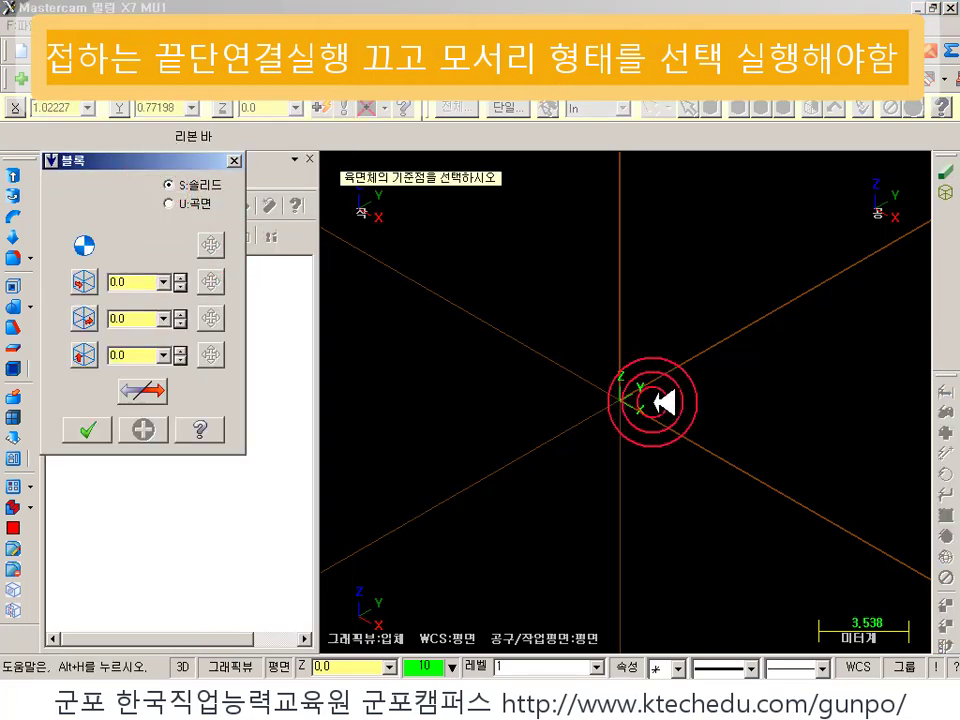
click(872, 419)
click(849, 216)
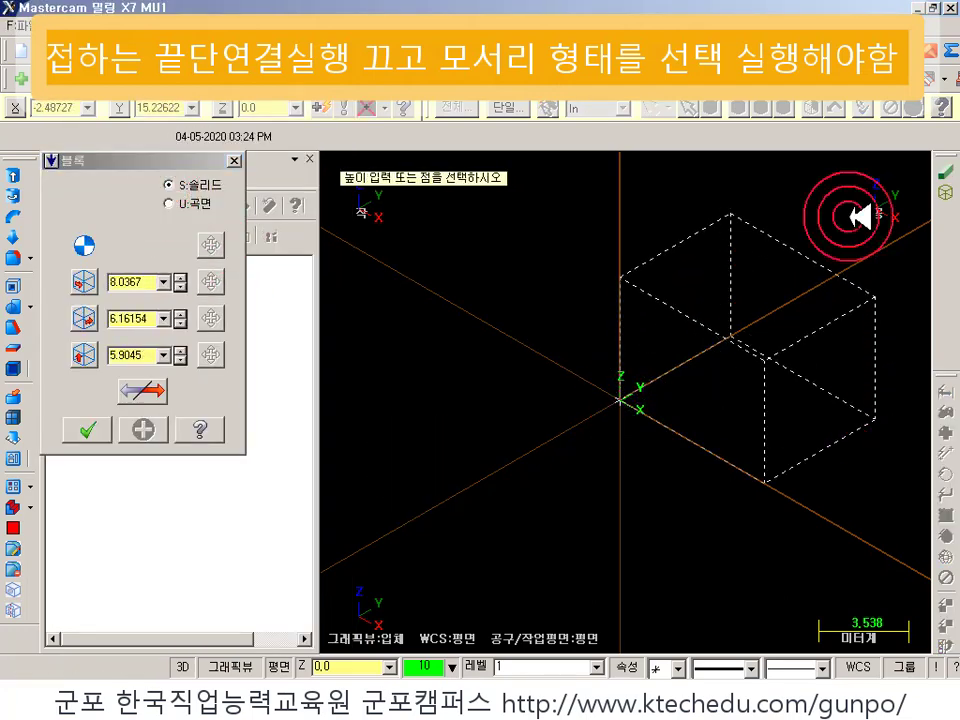
scroll(428, 555, down, 5)
scroll(716, 394, up, 9)
click(84, 433)
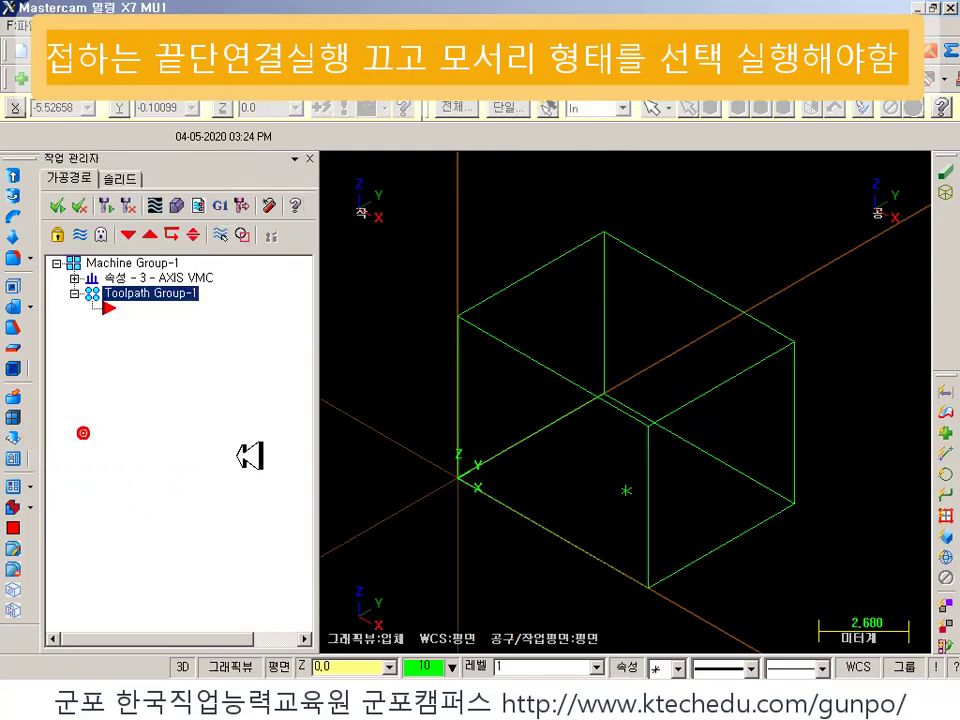
key(alt+s)
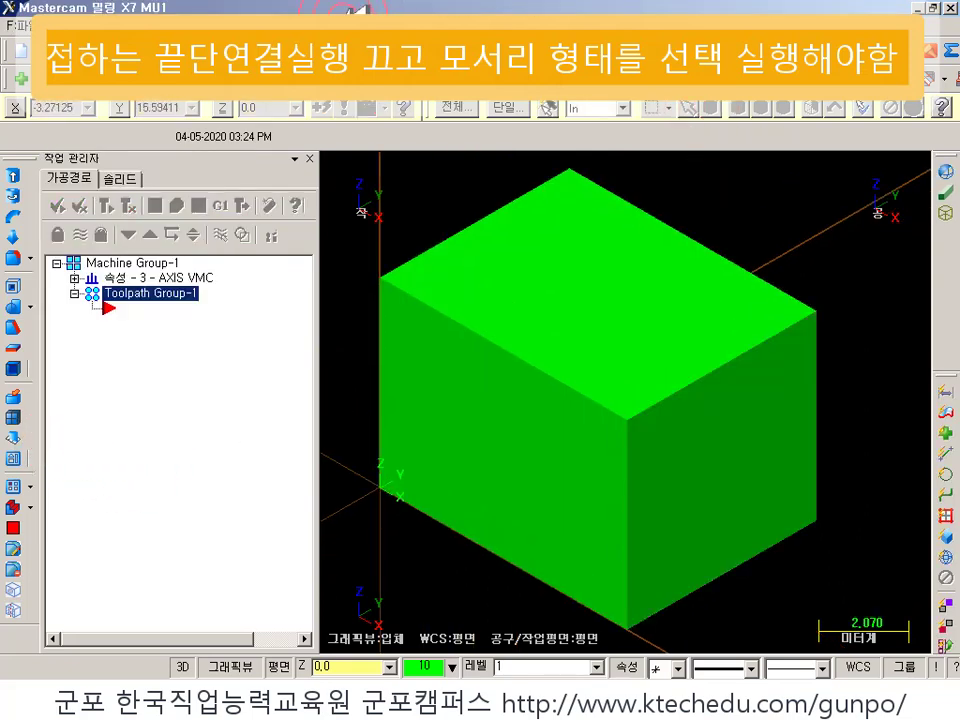
- Start a solid fillet on the block's three edges meeting at the near upper corner
click(255, 25)
click(302, 150)
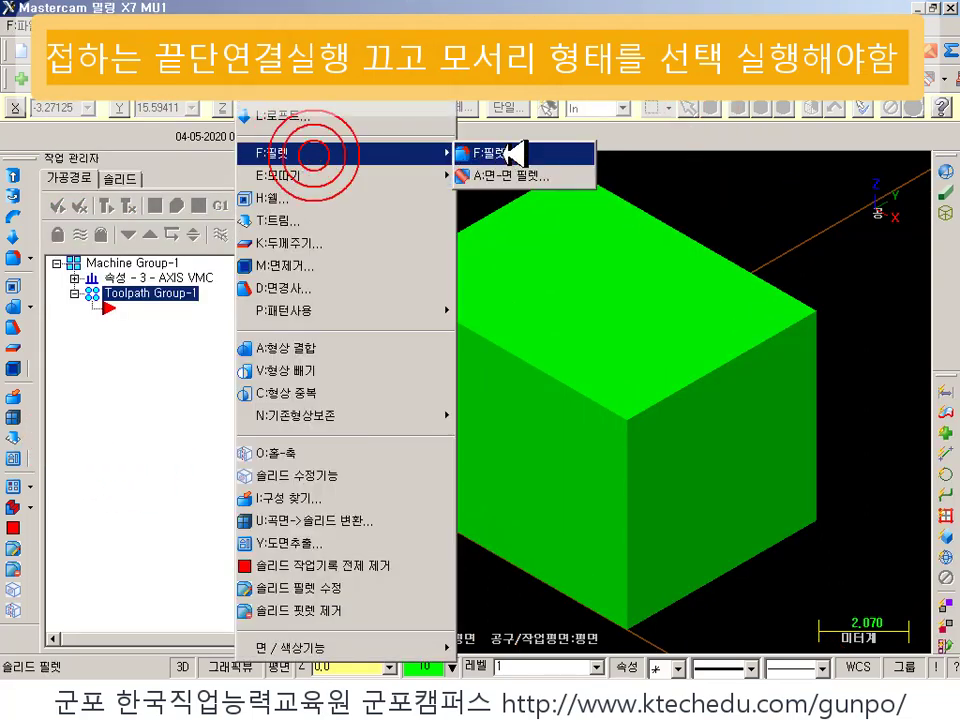
click(500, 153)
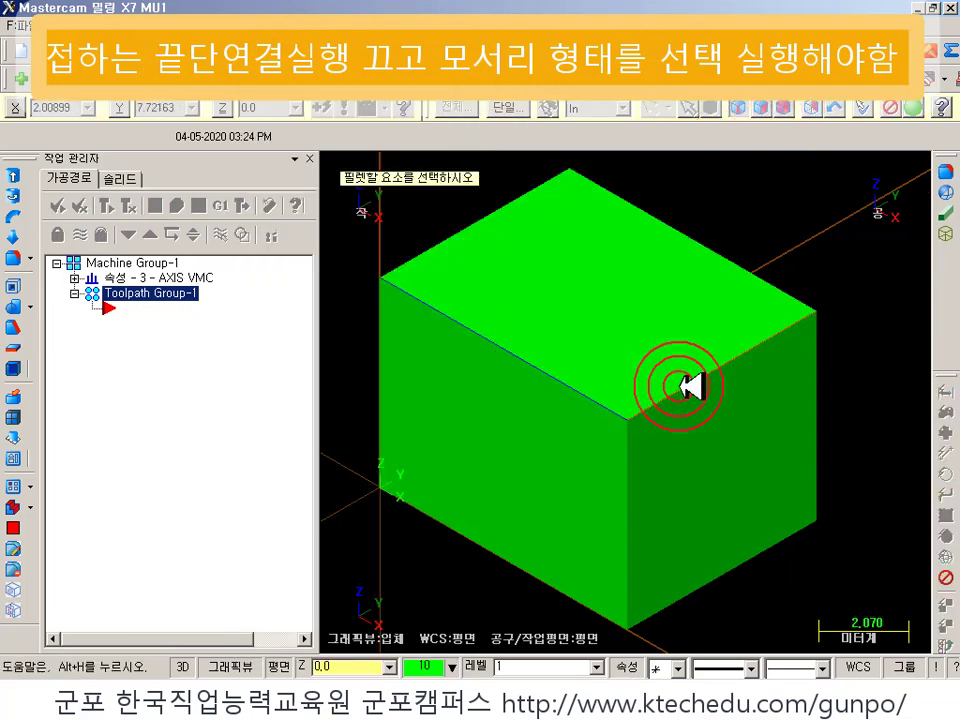
click(915, 110)
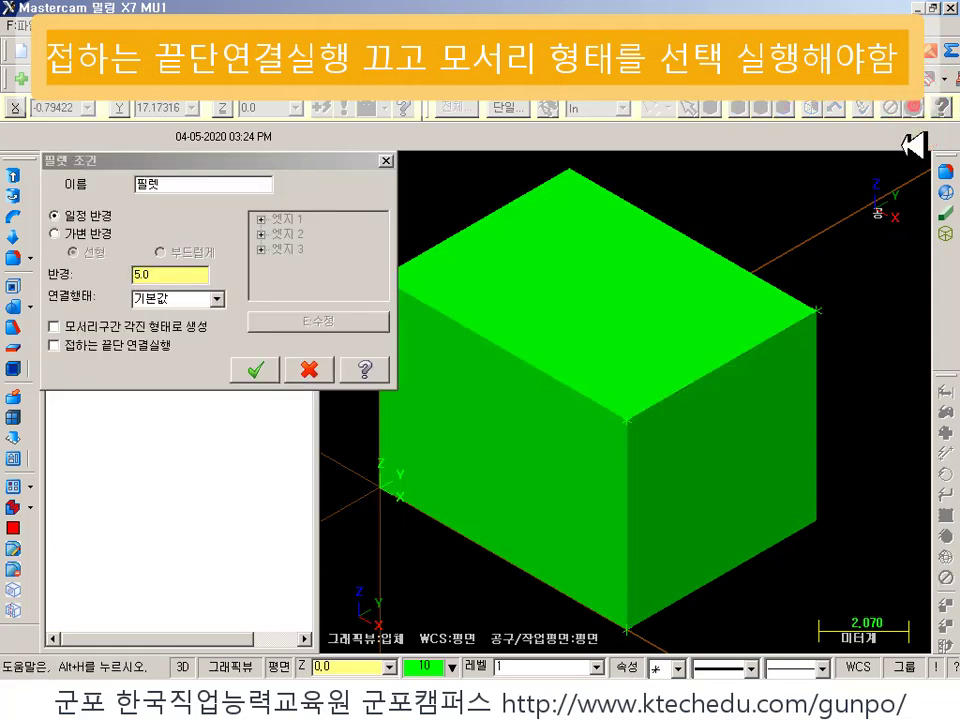
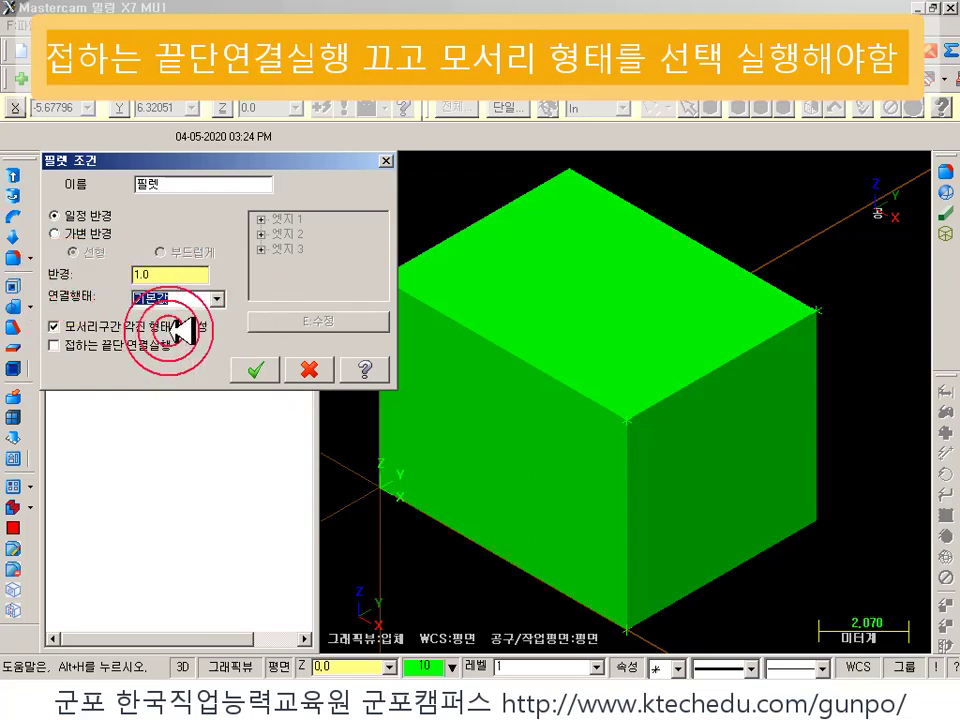
- Apply the 1.0 mm constant-radius fillet to the three corner edges with mitered corners on and tangency propagation off
click(266, 369)
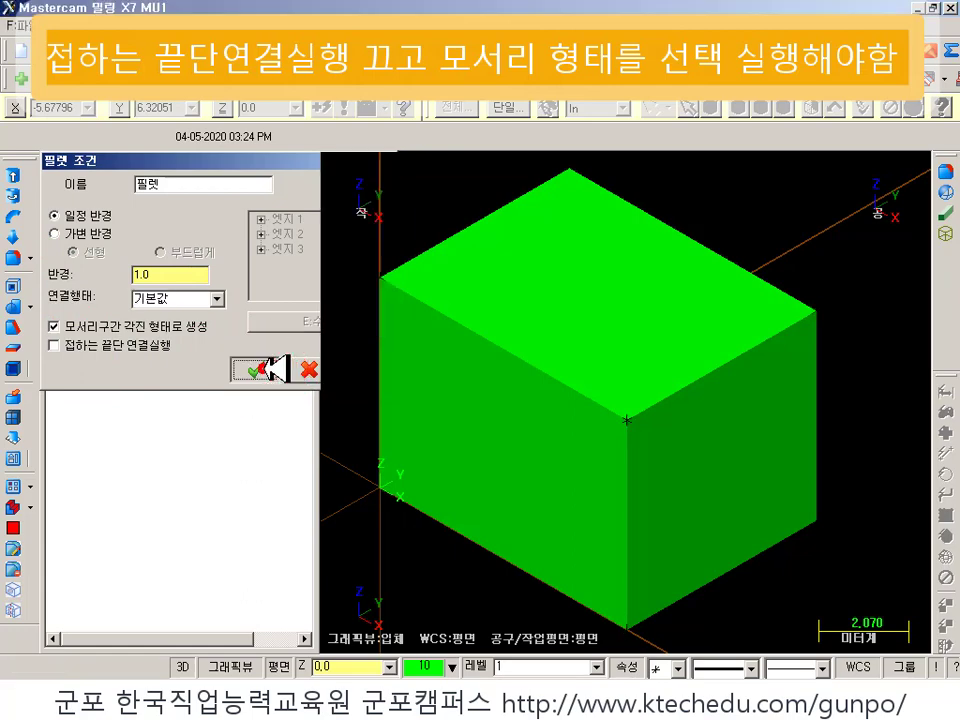
scroll(640, 481, up, 3)
scroll(617, 435, up, 2)
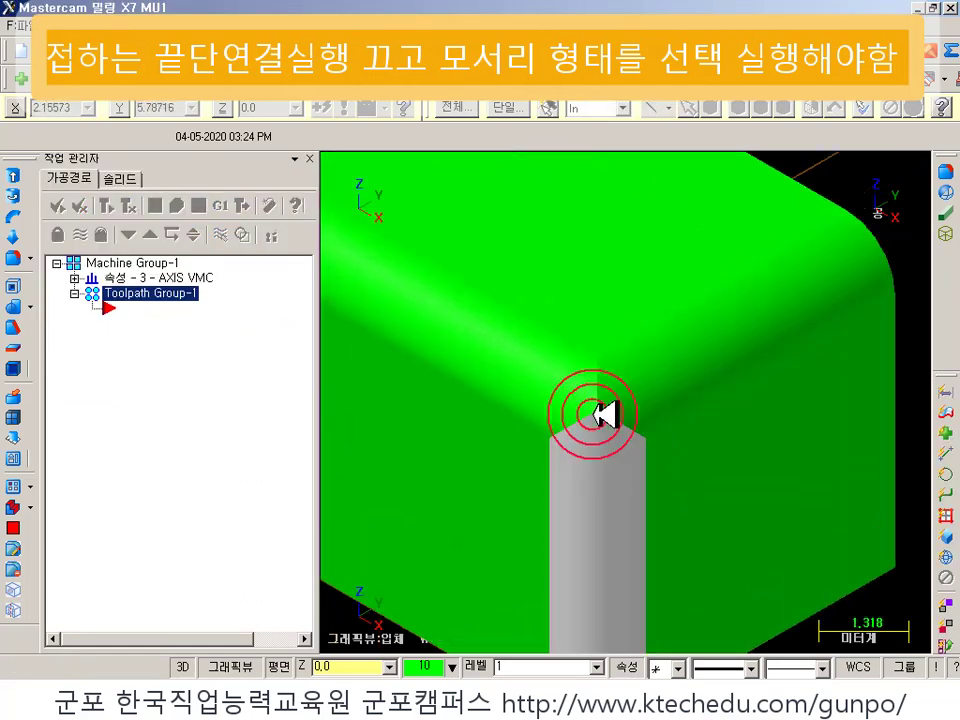
scroll(489, 375, up, 2)
- Select the block's fillet operation in the solid history and examine how its faces meet at the near upper corner
click(122, 179)
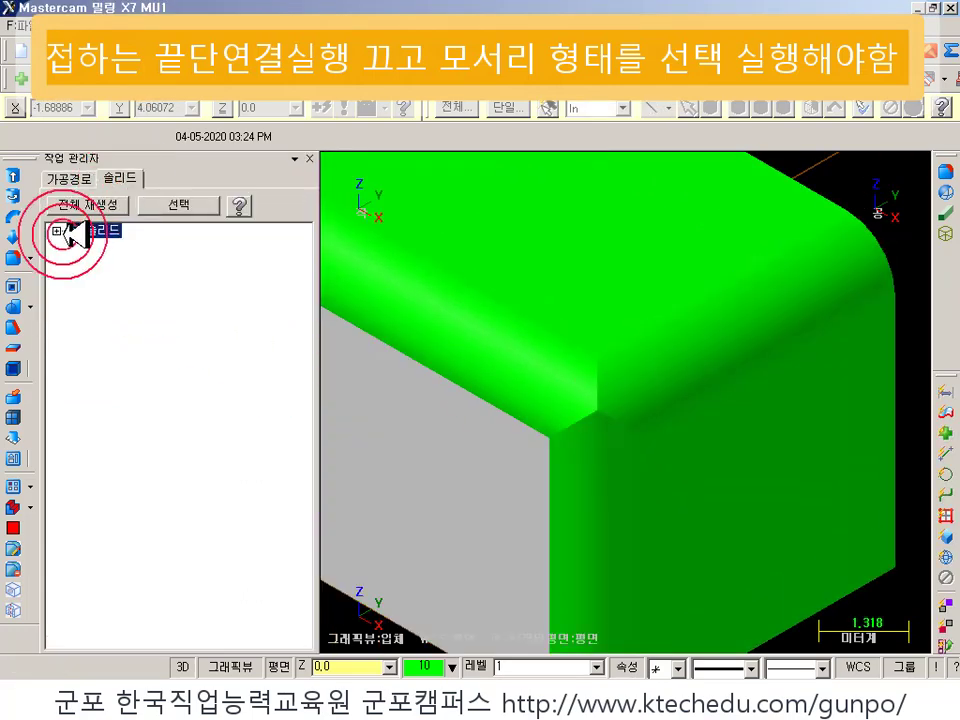
click(110, 261)
scroll(730, 280, down, 5)
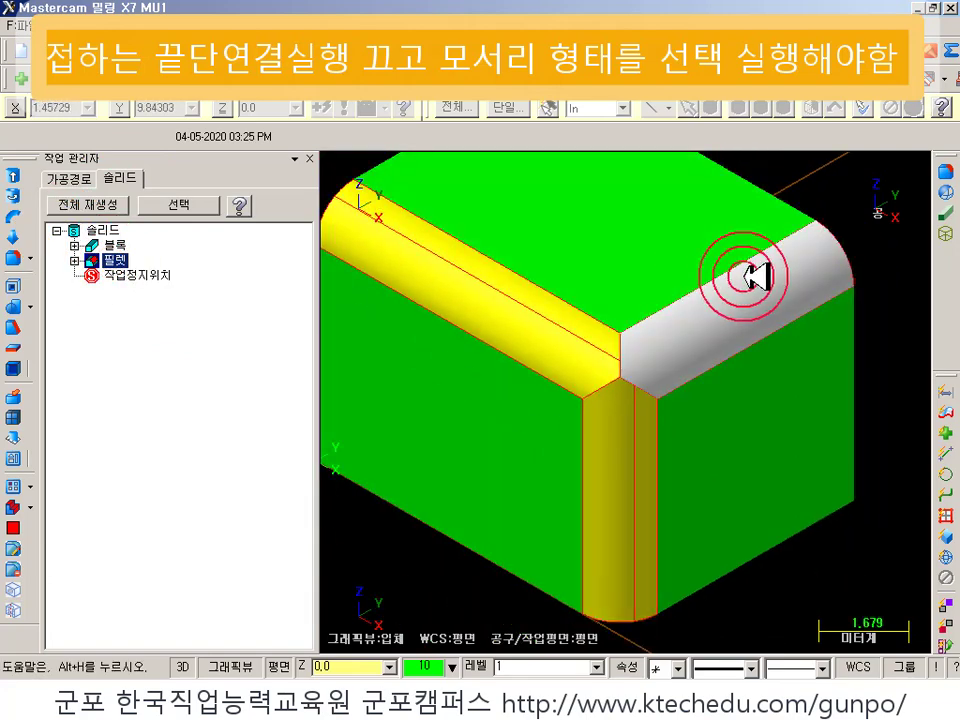
middle_drag(692, 293, 689, 332)
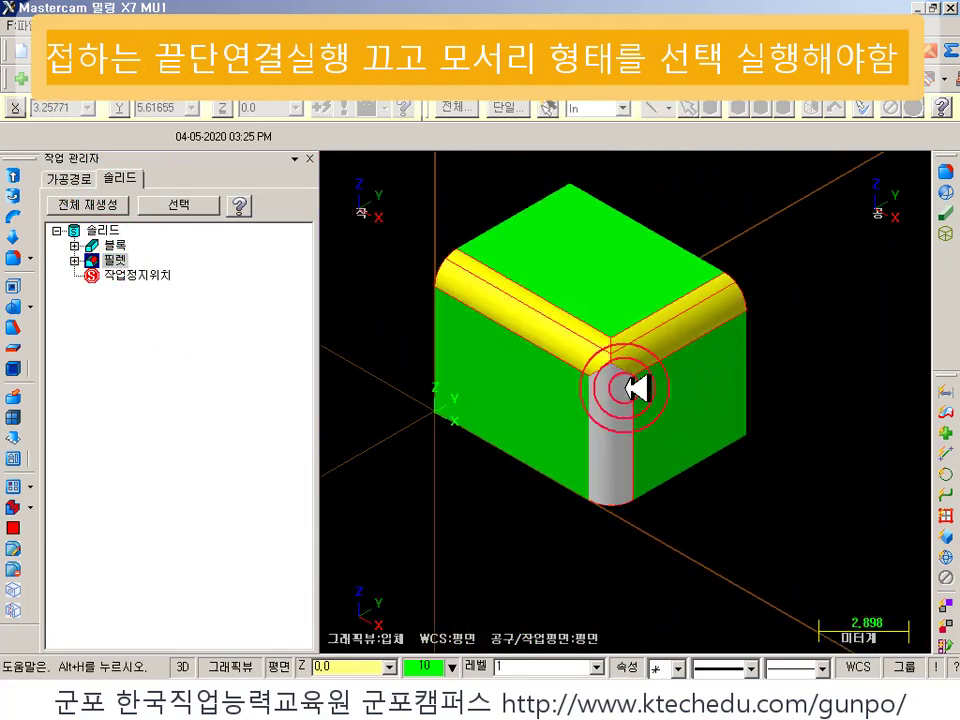
click(590, 349)
click(612, 368)
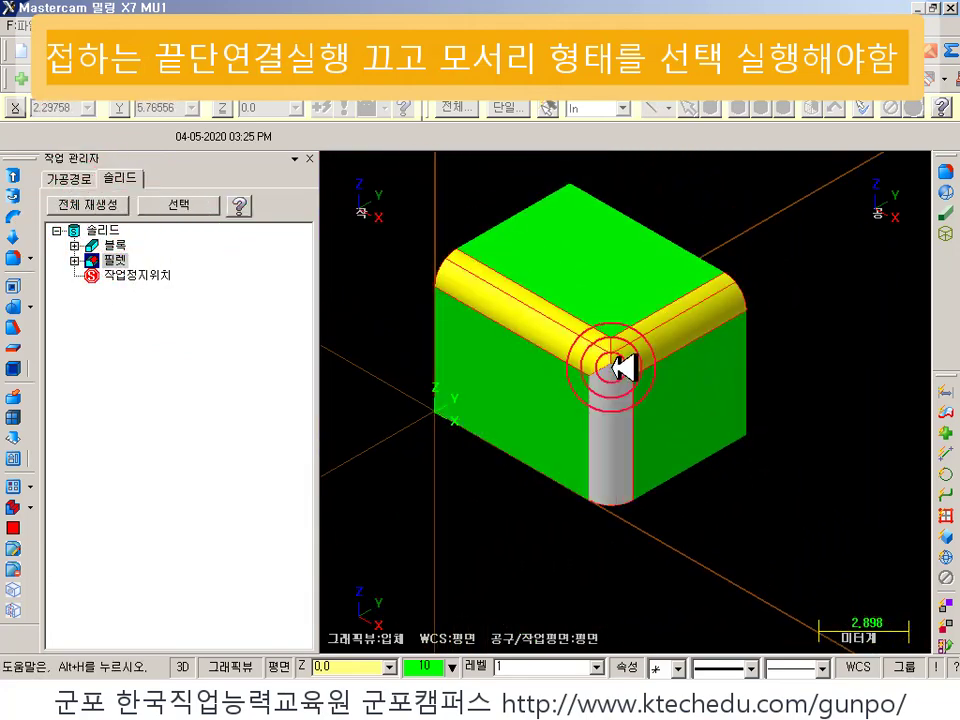
scroll(636, 379, up, 3)
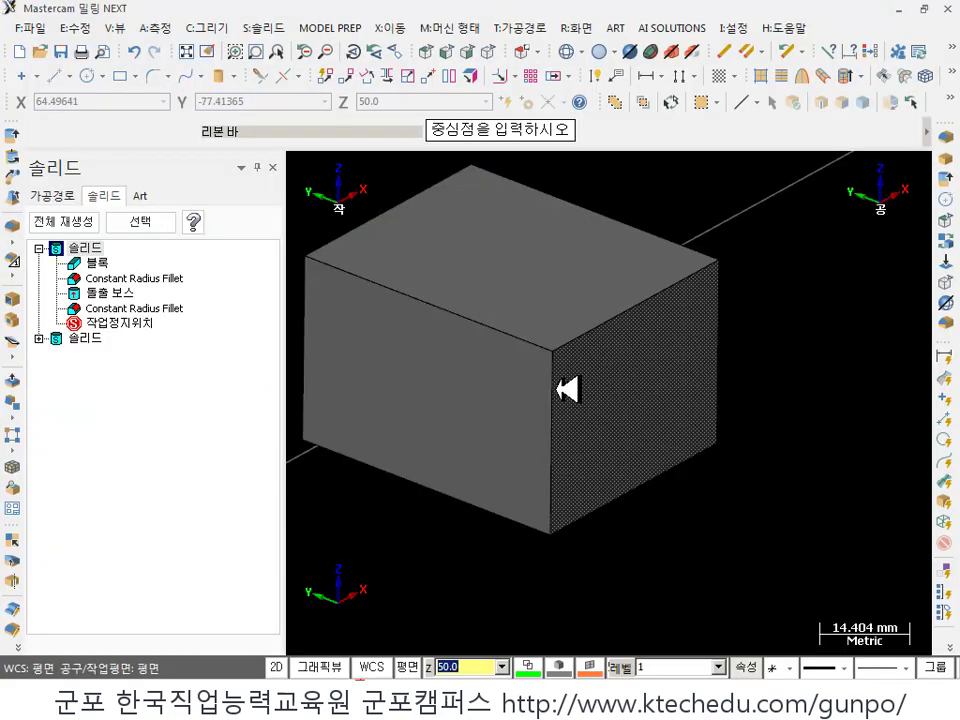
- Switch to Mastercam NEXT and fillet the plain block's four vertical edges with a constant radius of 5 mm
scroll(664, 407, down, 3)
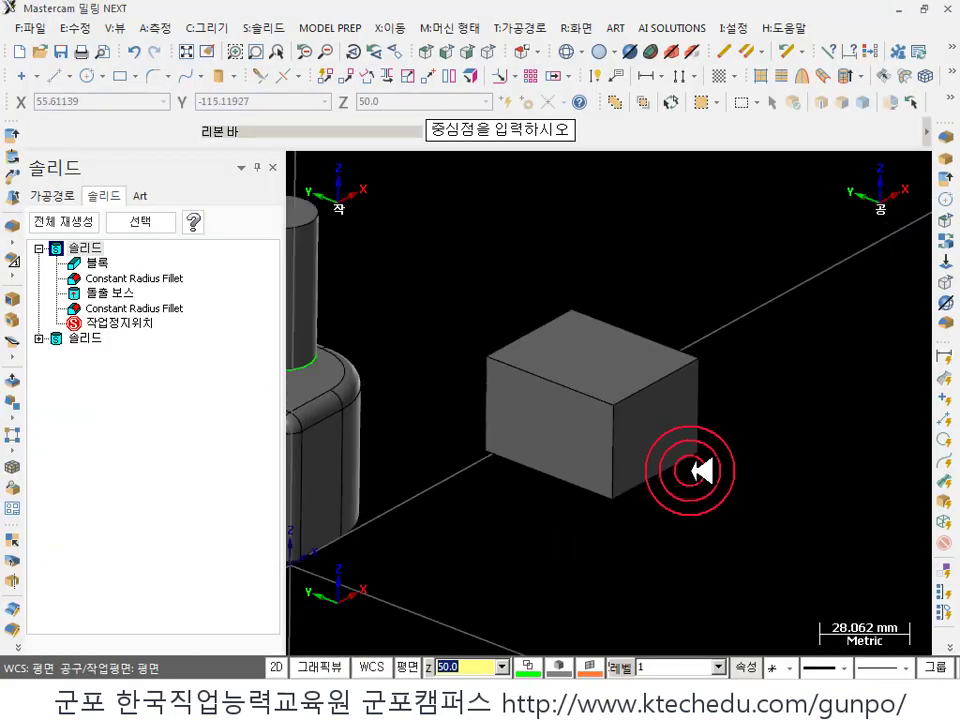
middle_drag(660, 349, 715, 368)
scroll(626, 362, up, 5)
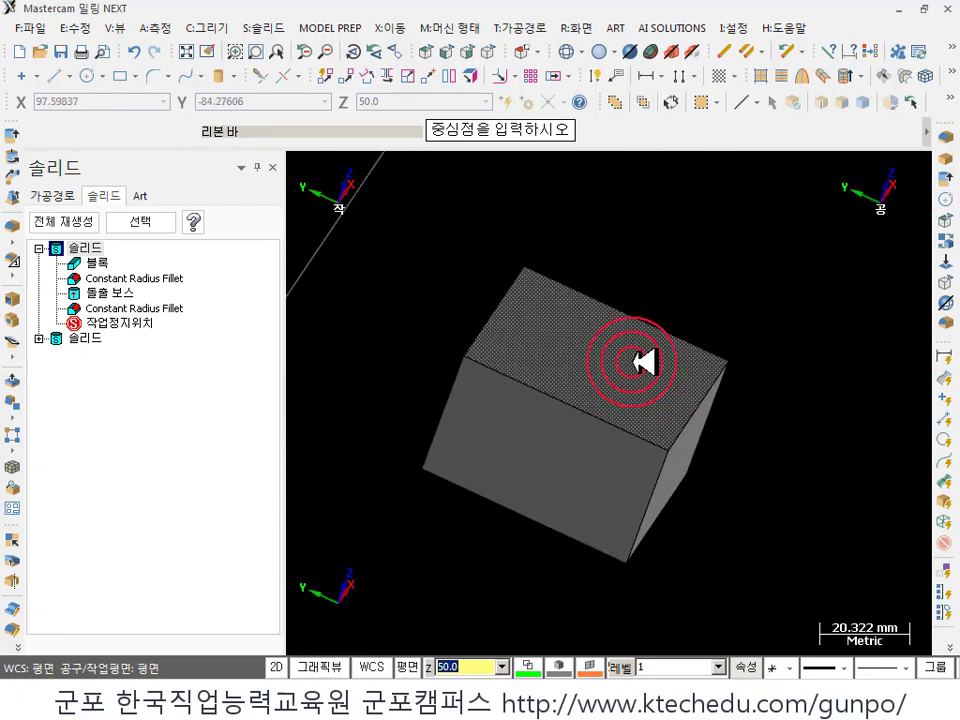
middle_drag(634, 362, 656, 343)
scroll(774, 366, down, 9)
middle_drag(790, 371, 735, 330)
scroll(776, 341, up, 2)
scroll(746, 377, up, 5)
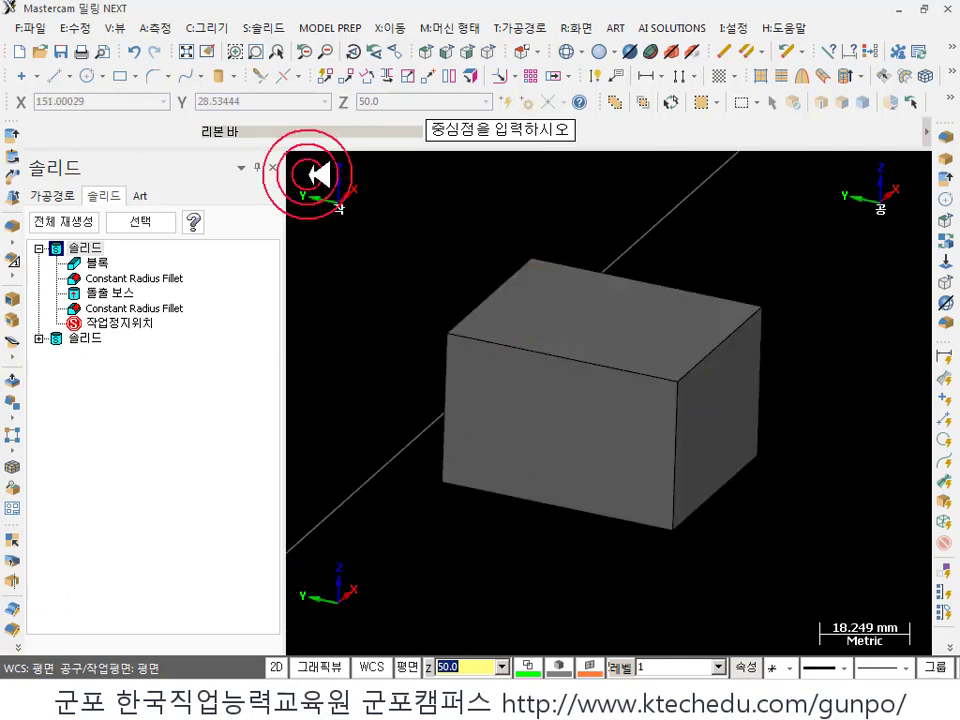
click(259, 22)
mouse_move(289, 138)
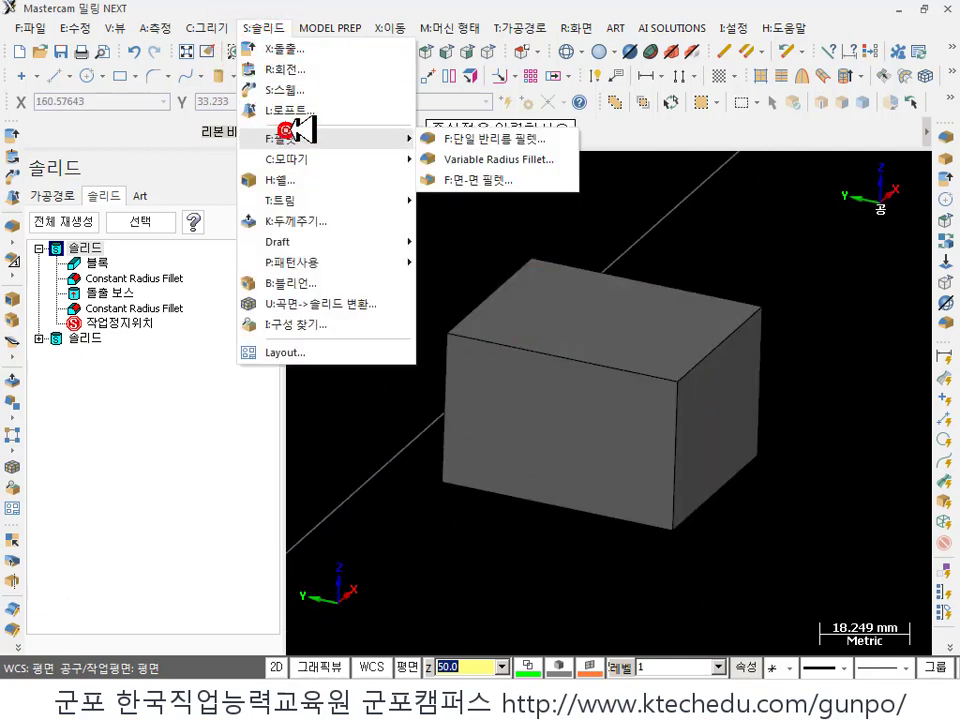
click(470, 142)
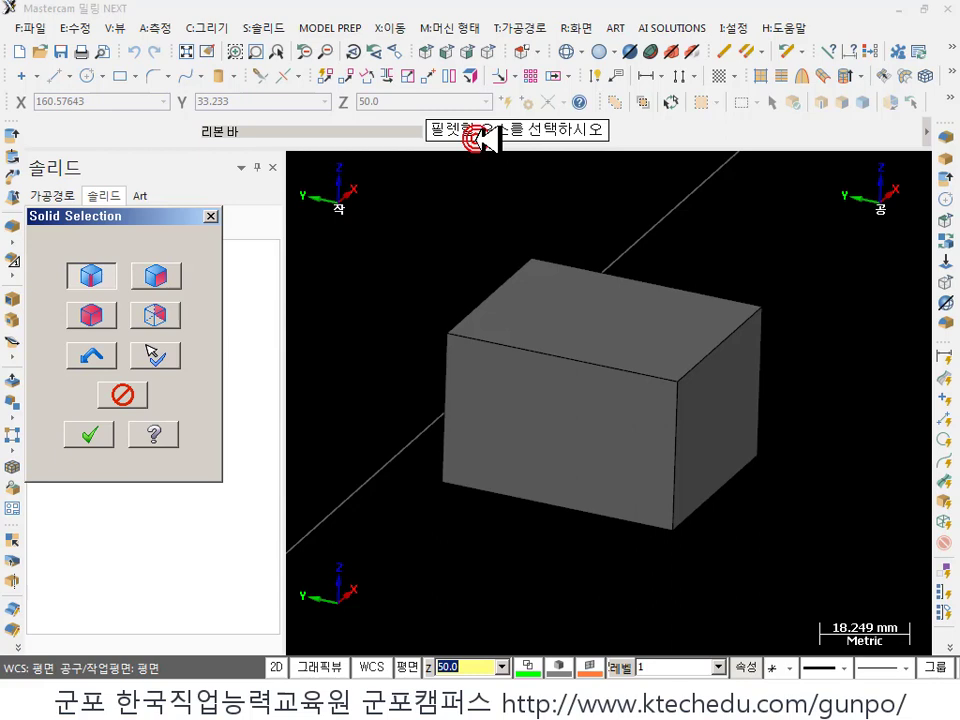
click(445, 385)
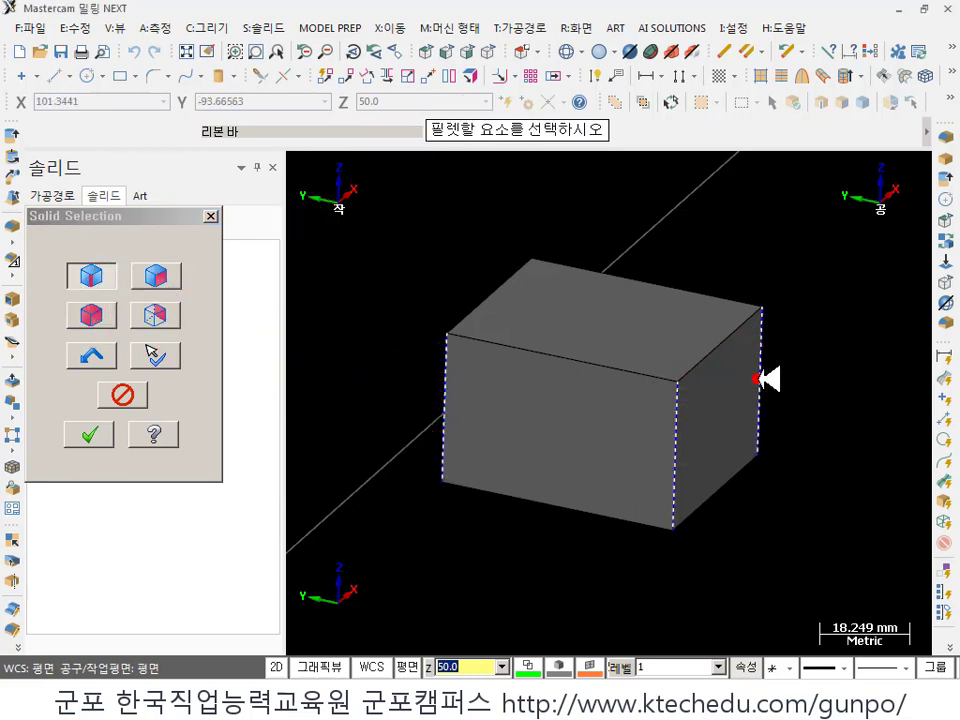
click(86, 420)
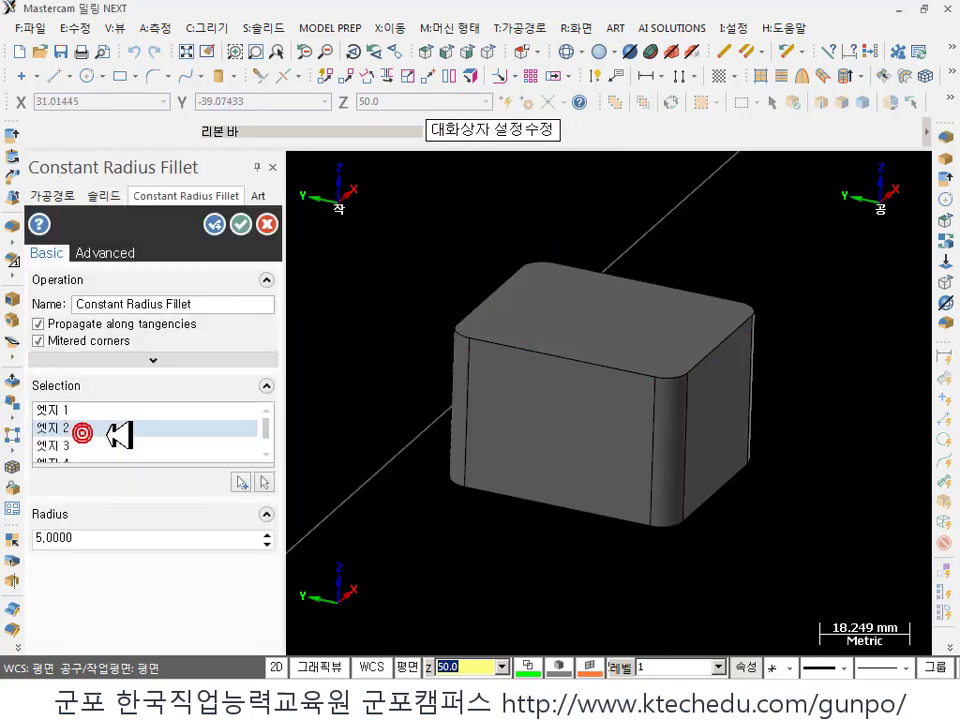
click(240, 222)
scroll(740, 279, up, 2)
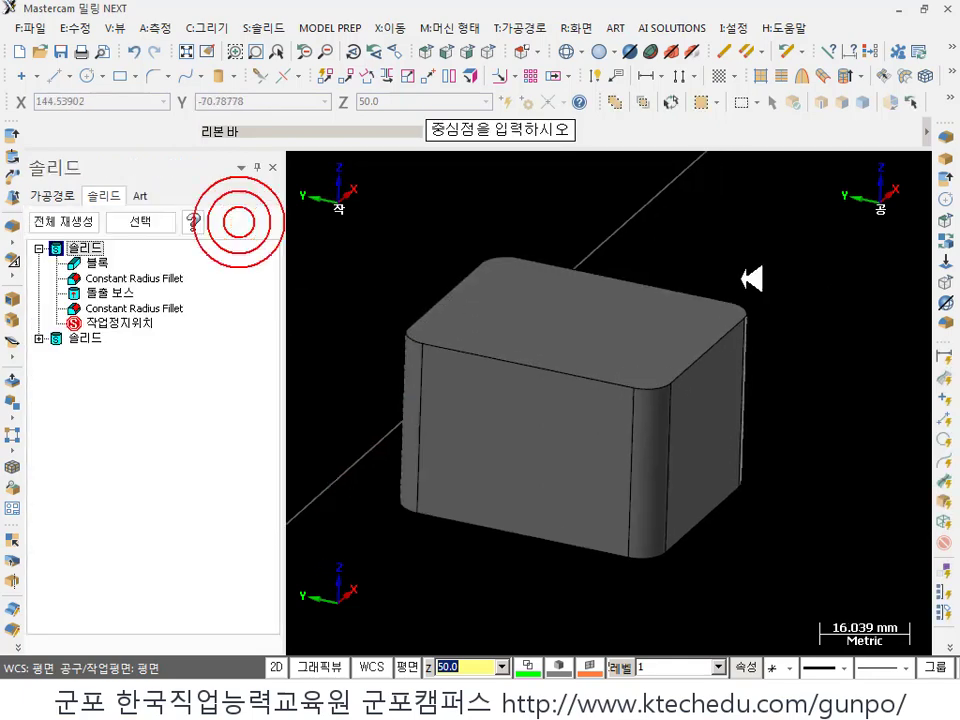
- Start a 5 mm constant radius fillet on the top face's near long edge with Propagate along tangencies on
middle_drag(667, 326, 723, 350)
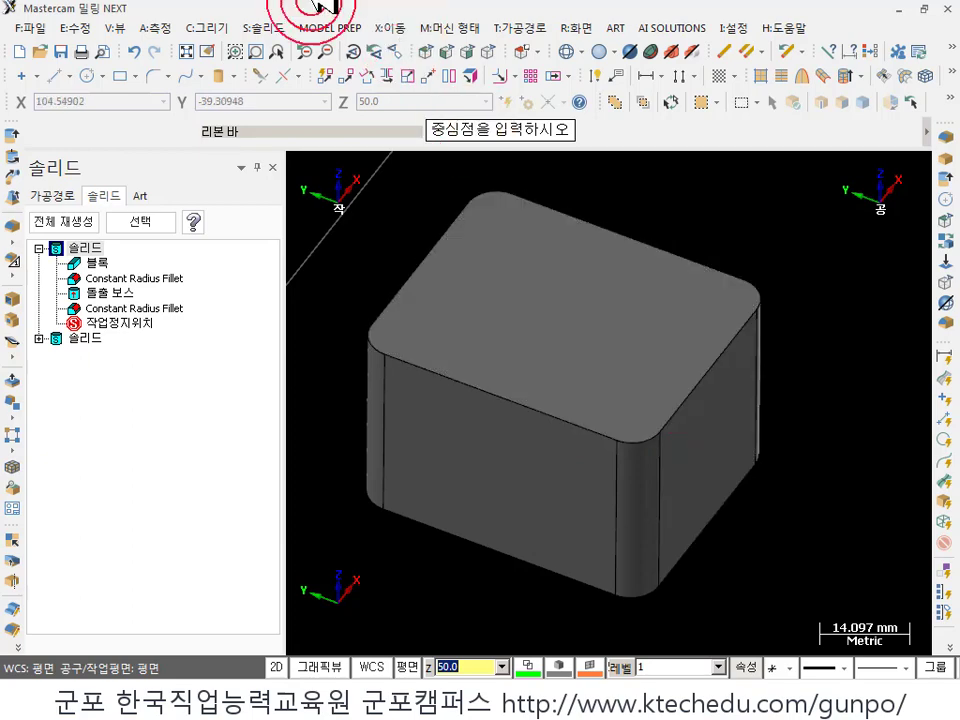
click(266, 27)
click(296, 138)
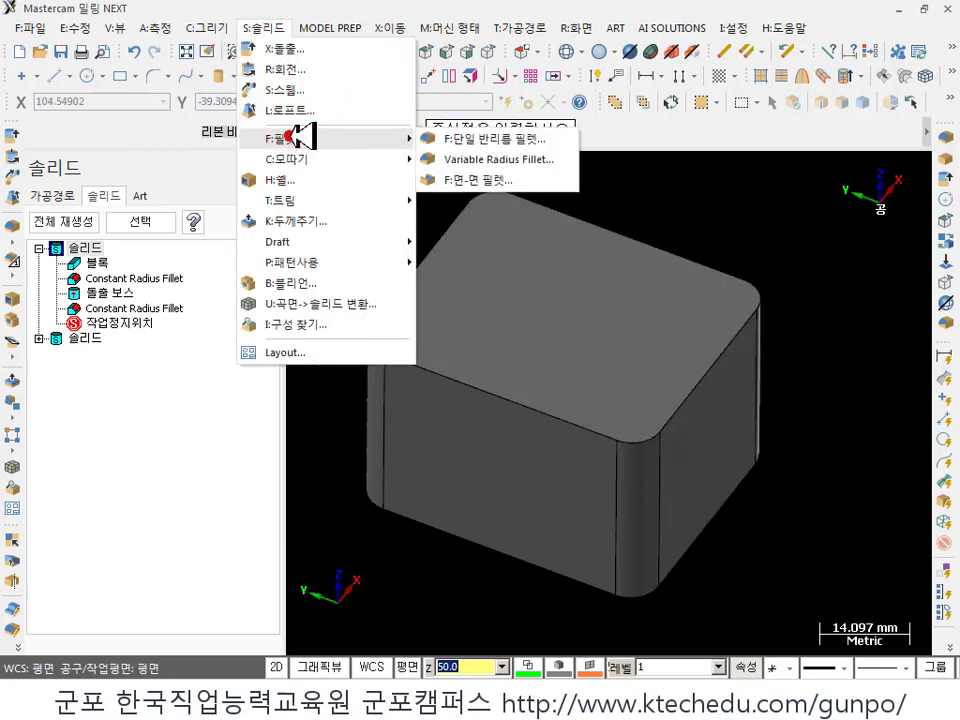
click(466, 139)
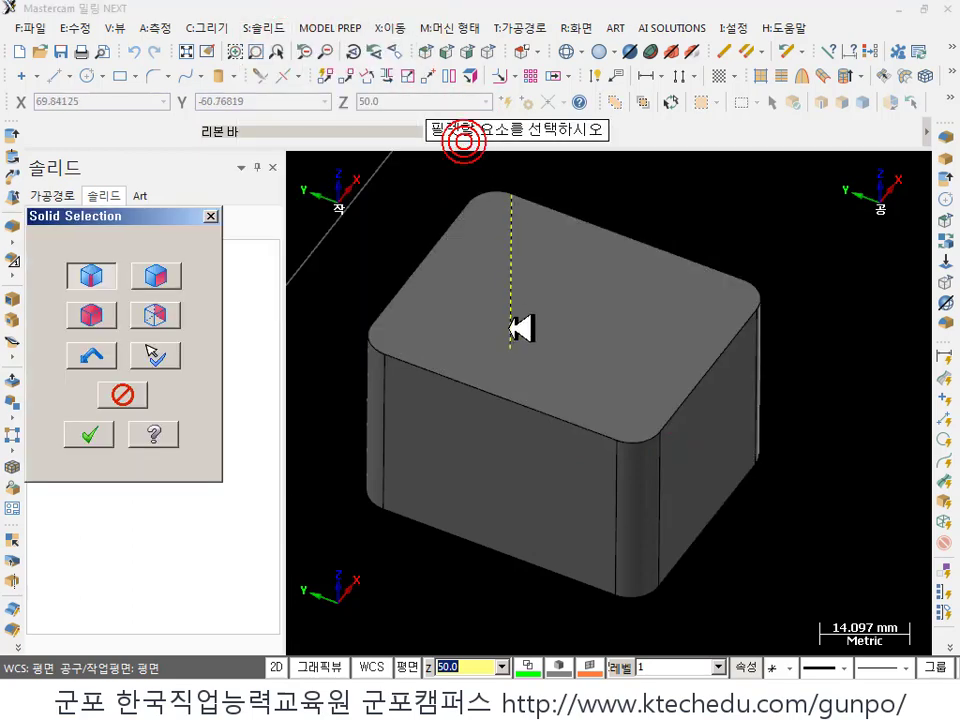
click(519, 396)
click(89, 433)
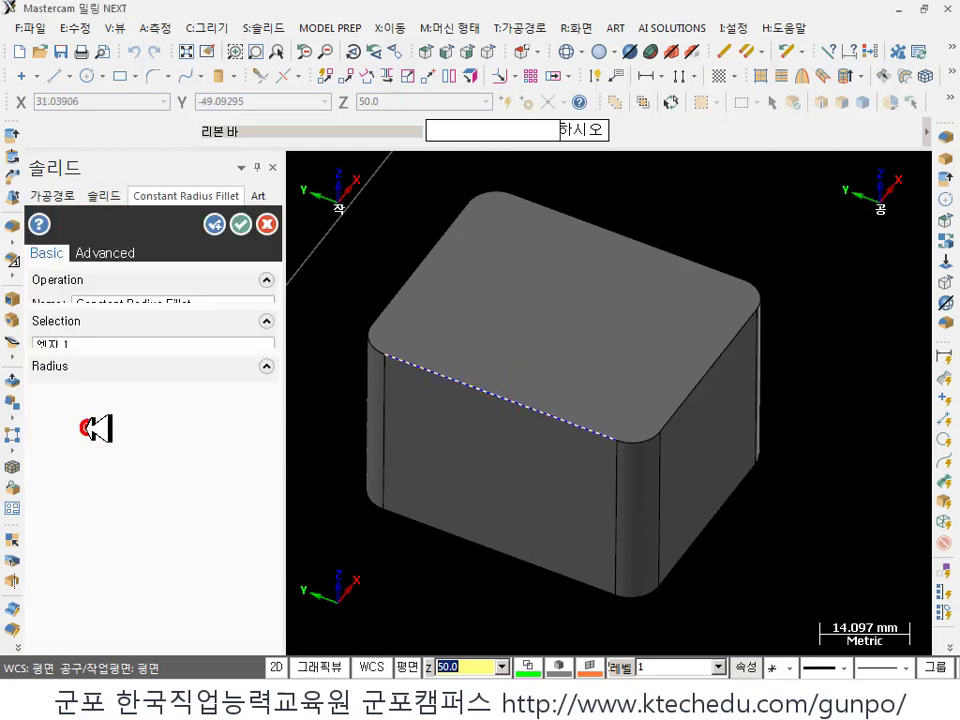
click(380, 548)
middle_drag(565, 363, 698, 435)
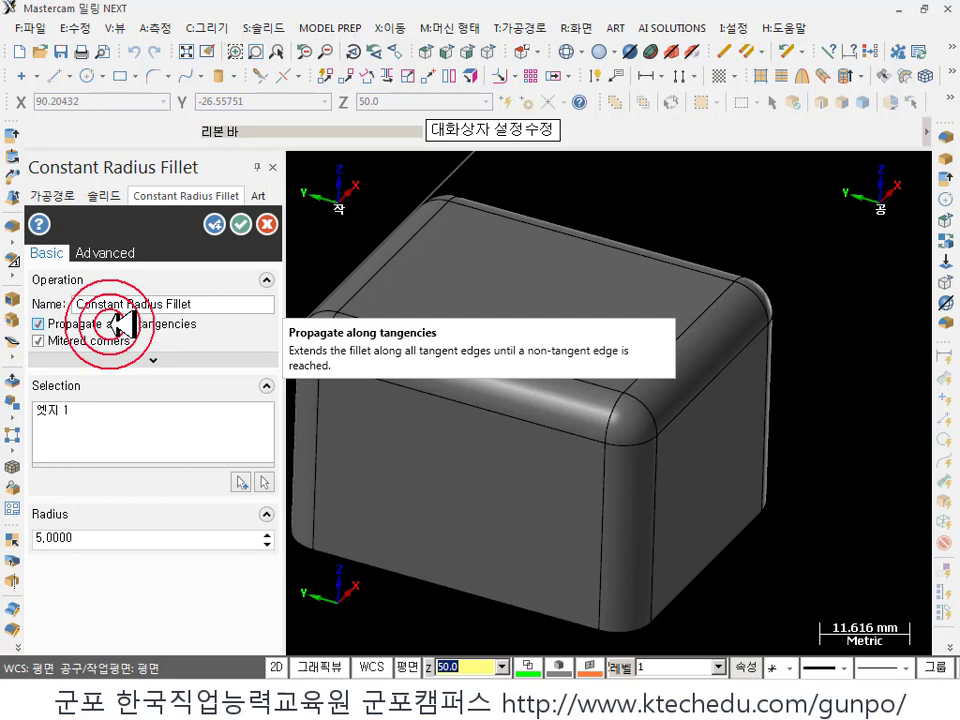
- Turn off Propagate along tangencies for the top edge fillet and inspect both ends of the fillet
click(38, 324)
scroll(680, 392, down, 2)
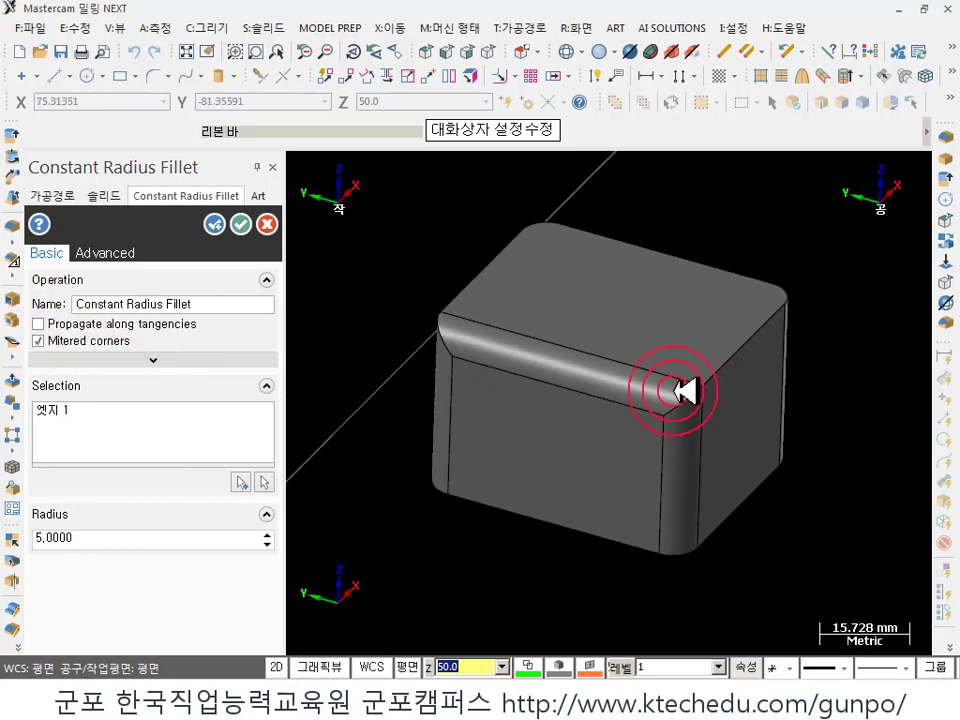
mouse_move(612, 372)
middle_down()
mouse_move(686, 377)
mouse_move(624, 369)
middle_up()
scroll(692, 434, up, 2)
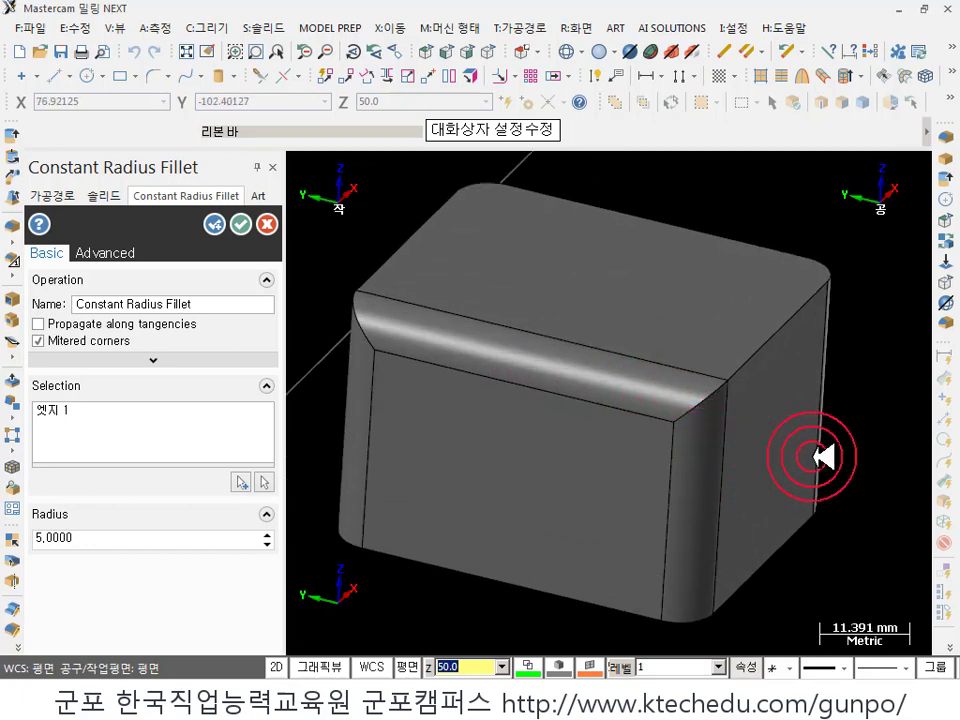
- Compare the ends of the top edge fillet with Mitered corners off and on
click(40, 342)
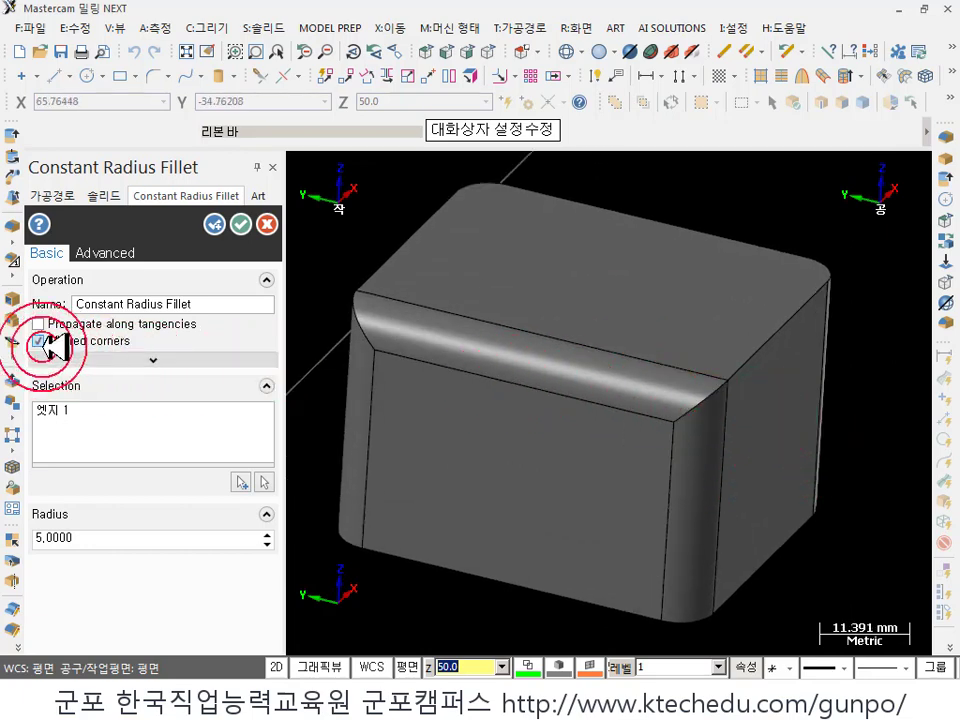
middle_drag(546, 375, 735, 394)
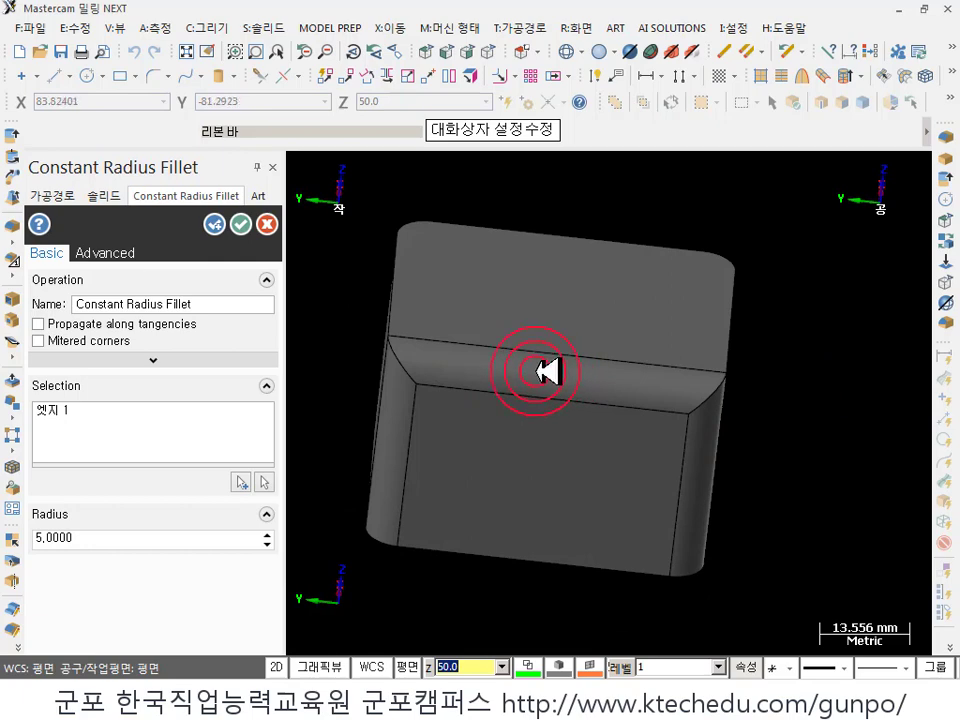
middle_drag(540, 364, 468, 338)
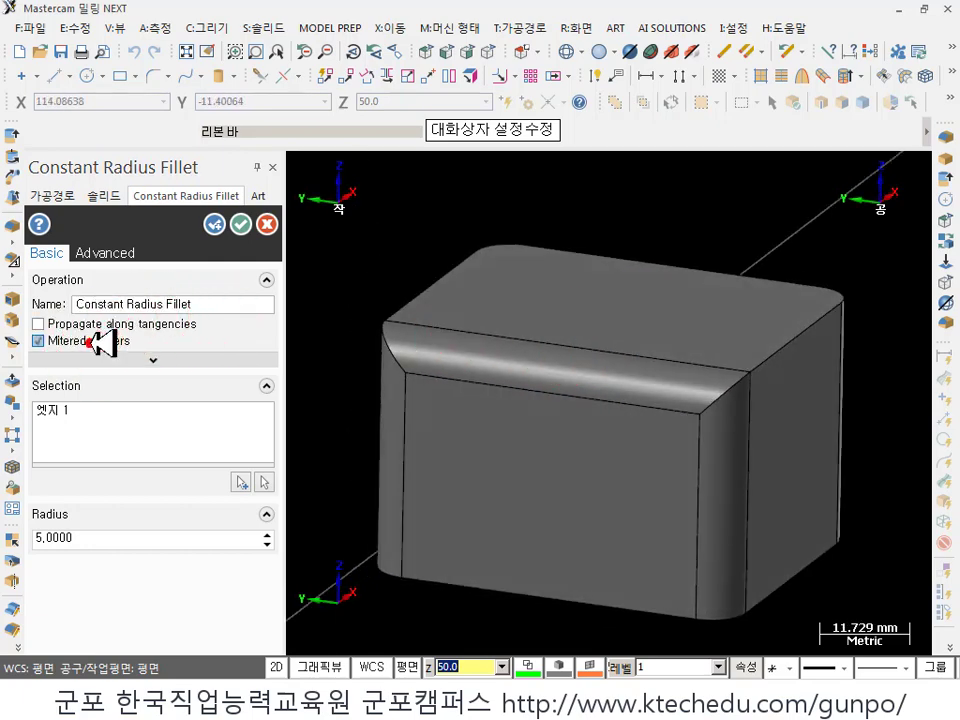
scroll(638, 377, down, 5)
middle_drag(637, 375, 678, 361)
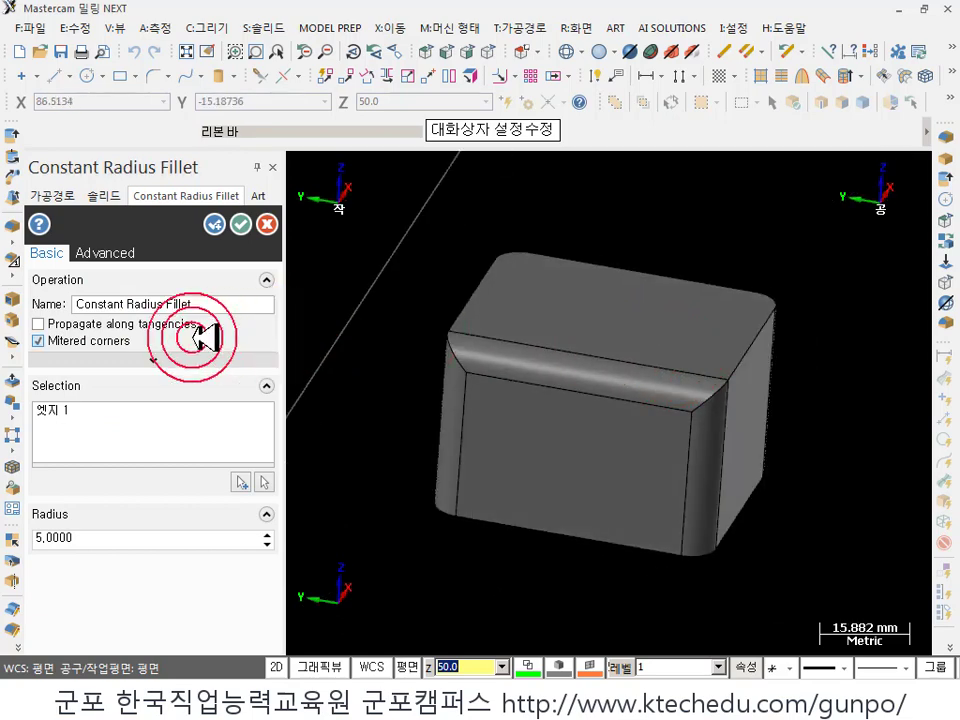
- Toggle Mitered corners once more and apply the 5 mm single-edge fillet without tangency propagation
click(57, 342)
middle_drag(497, 357, 737, 387)
click(243, 222)
scroll(643, 439, up, 3)
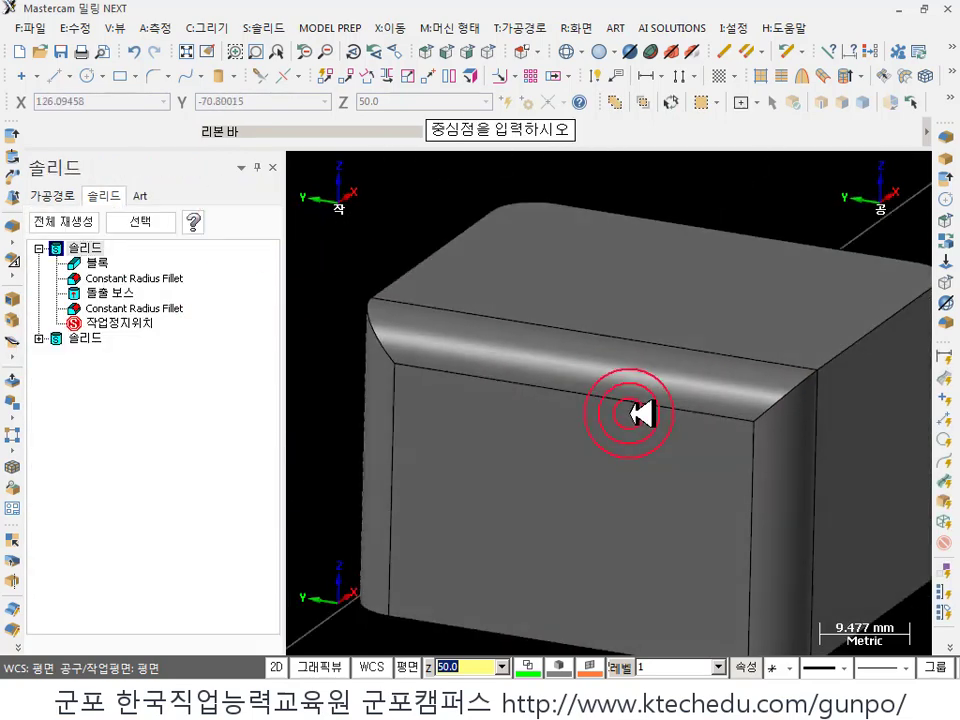
middle_drag(636, 418, 342, 309)
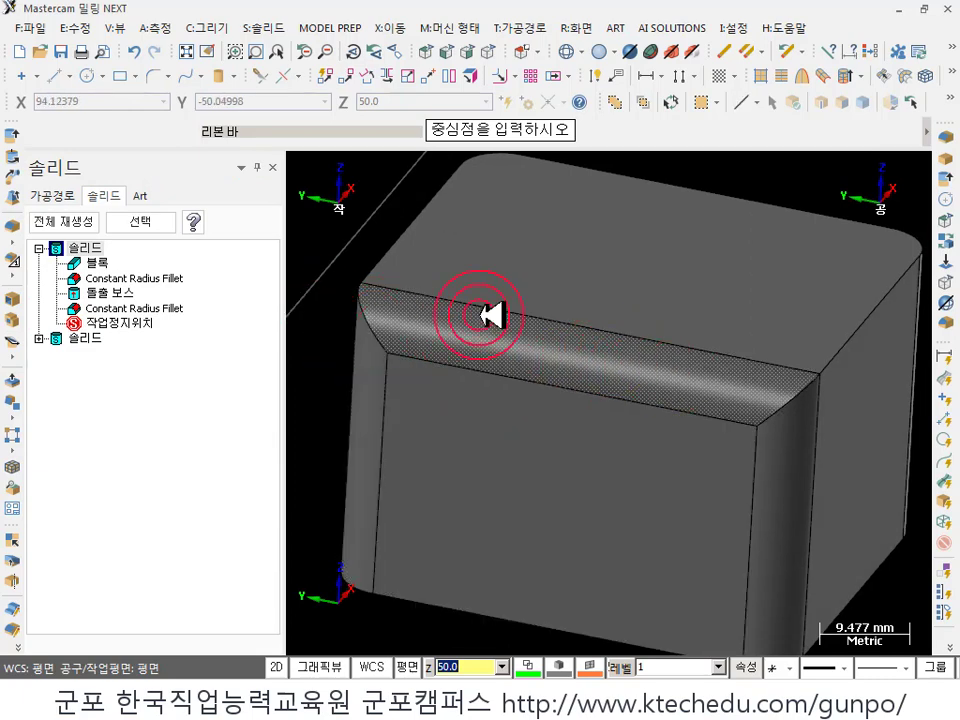
scroll(492, 315, down, 2)
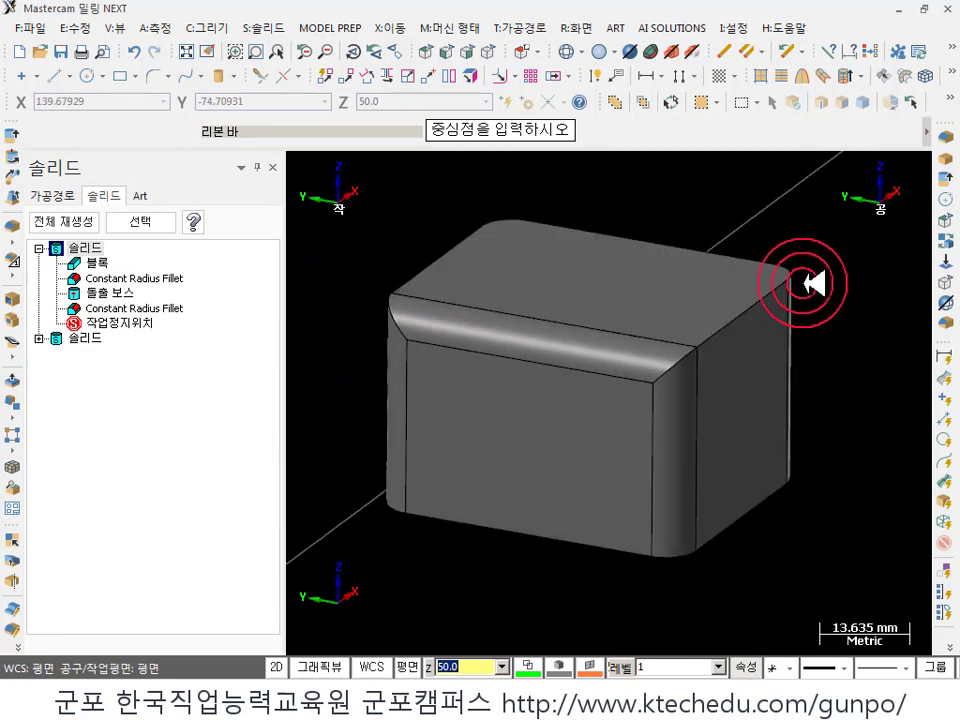
scroll(690, 400, up, 1)
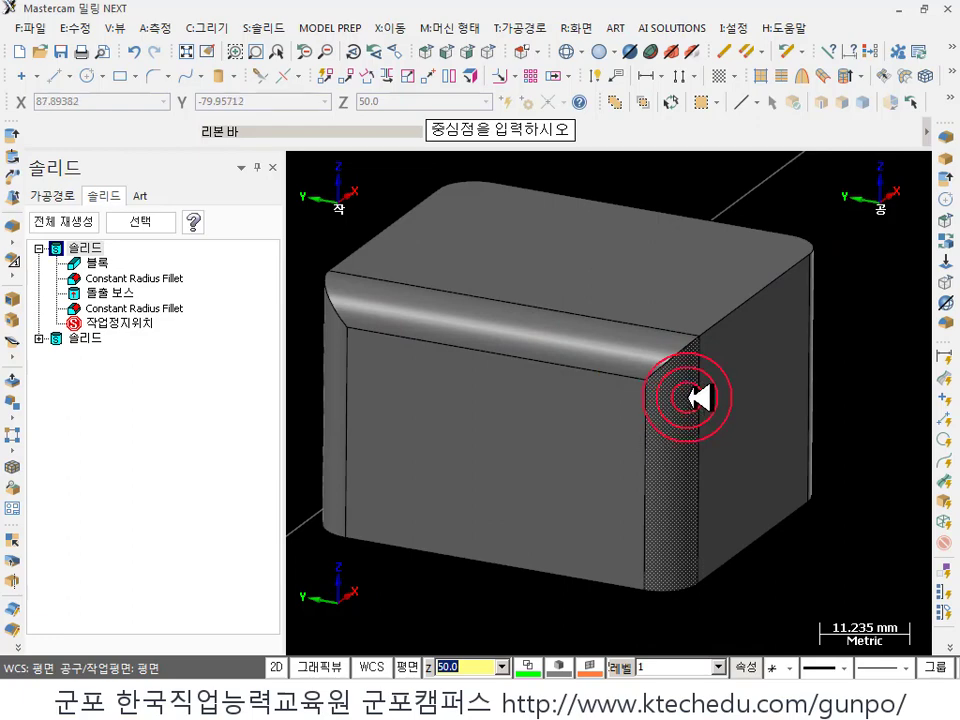
middle_drag(665, 420, 497, 292)
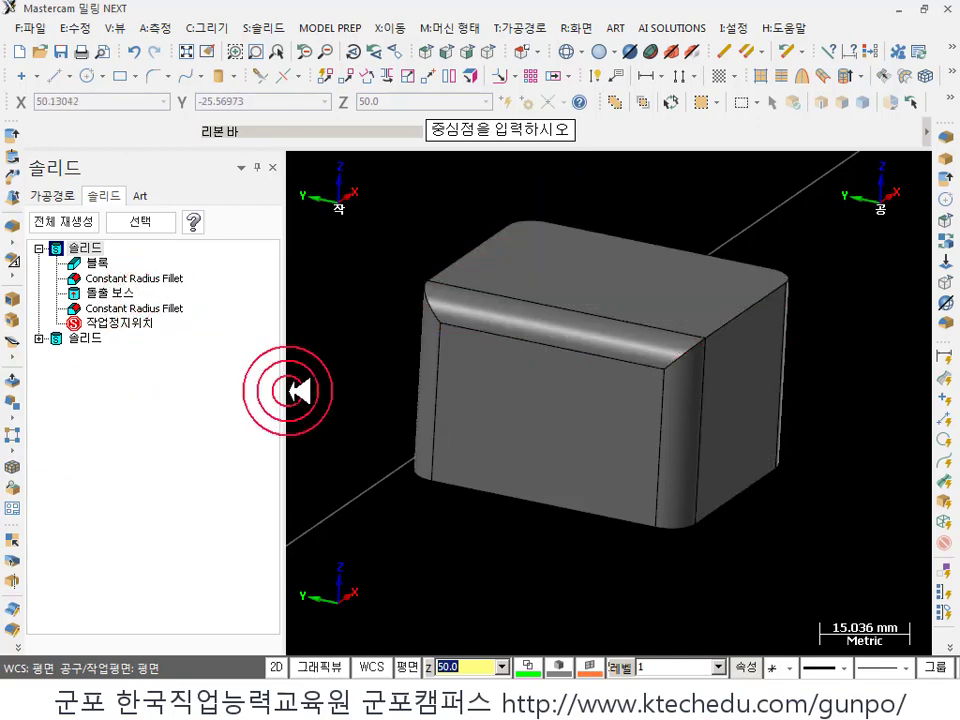
- Switch to the textbook PDF in Foxit Reader and read the fillet explanations on the edge display area and the edit function
click(297, 708)
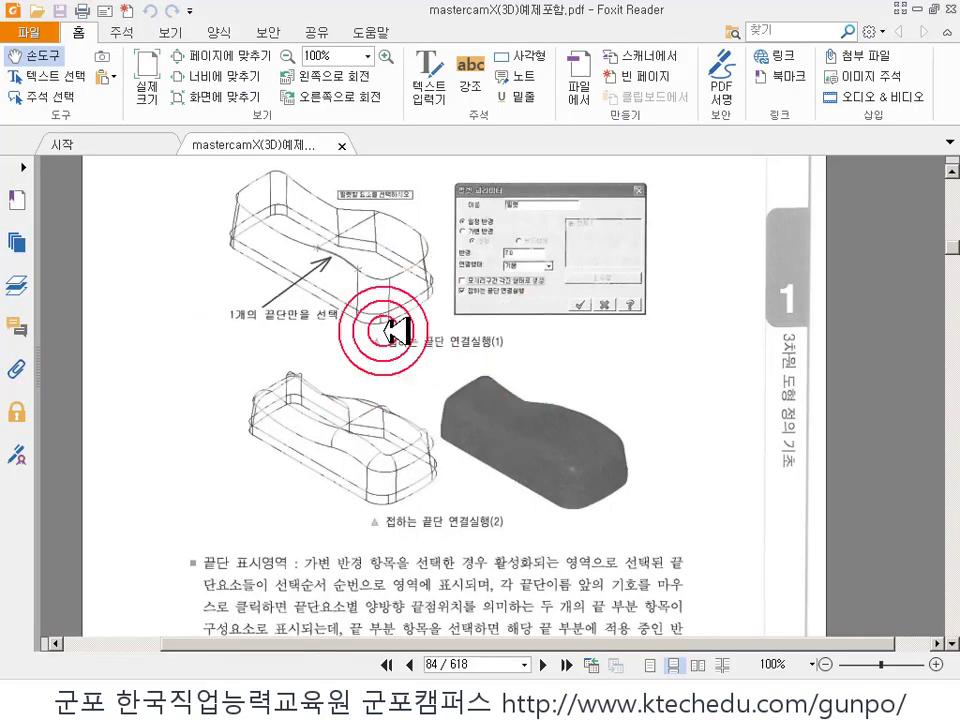
scroll(418, 325, down, 3)
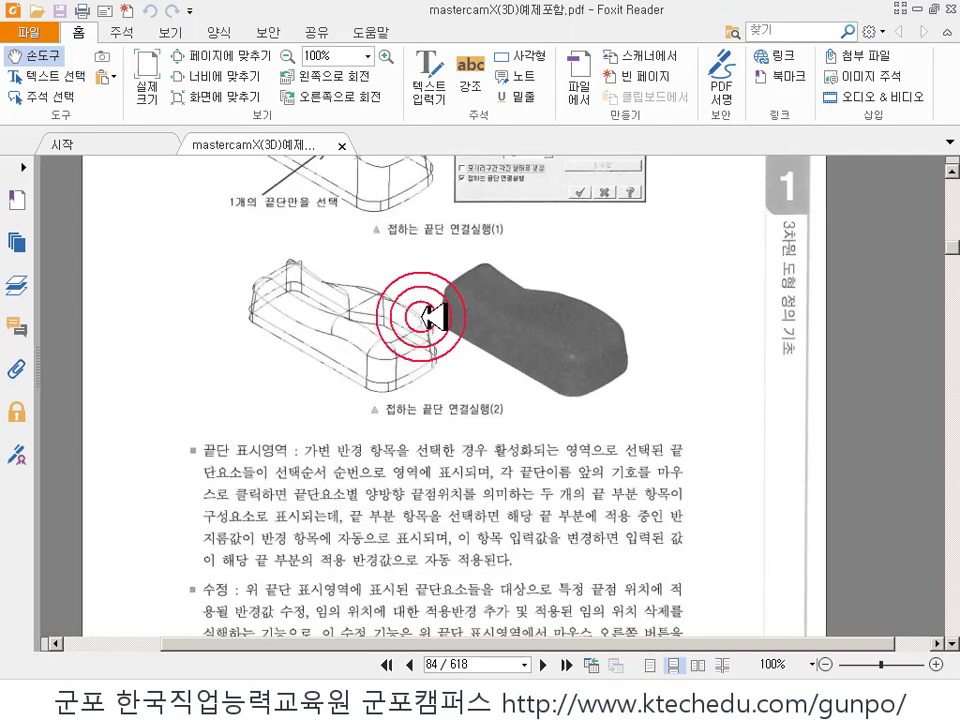
scroll(432, 318, down, 3)
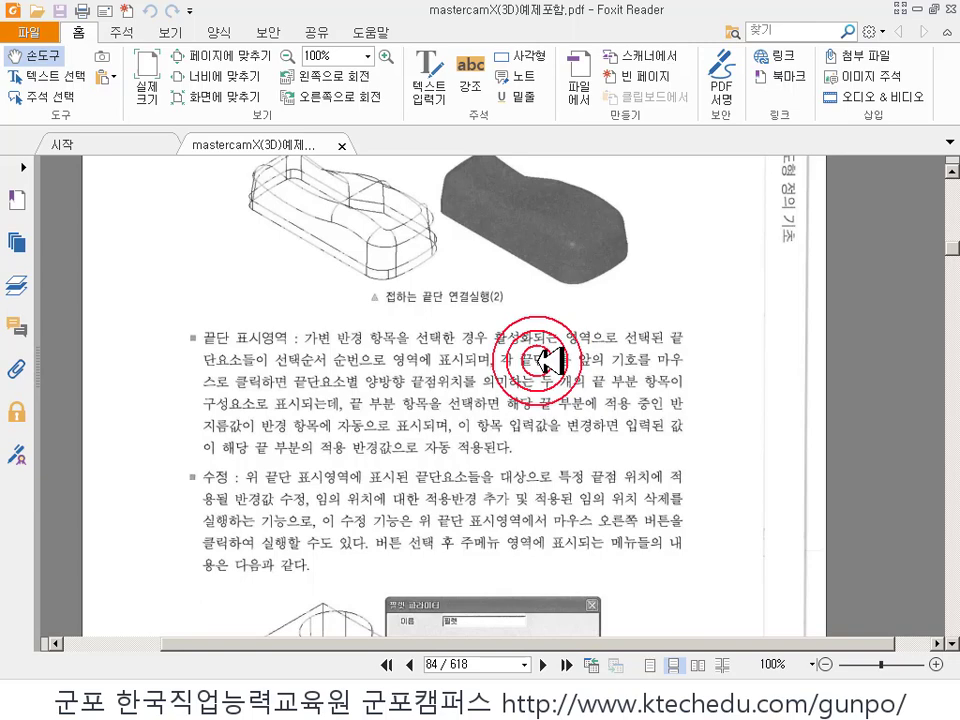
scroll(548, 360, down, 3)
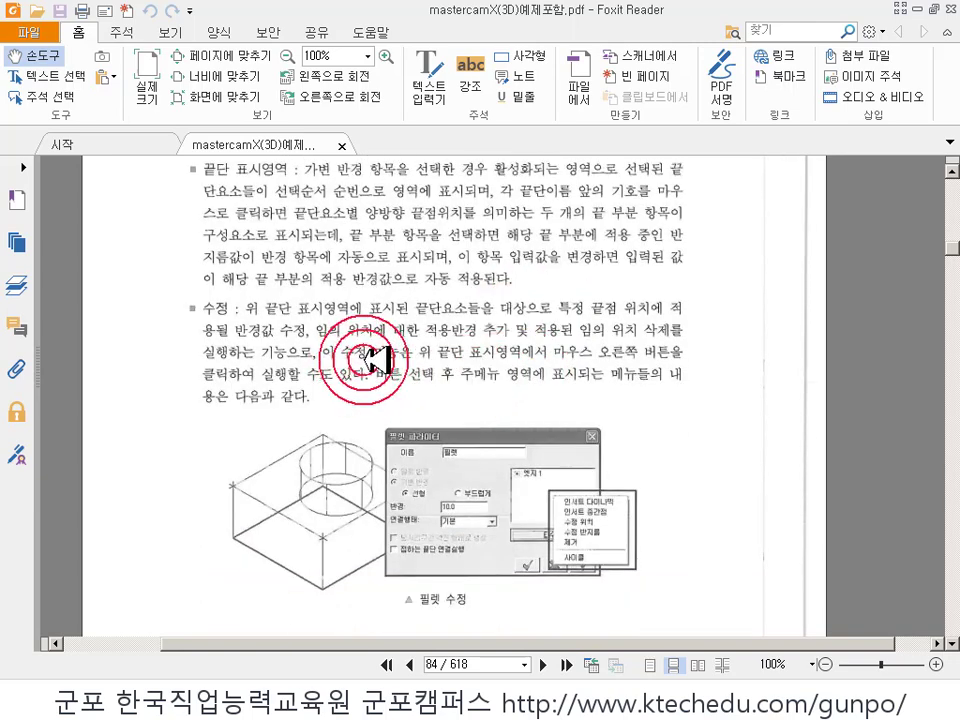
- Review the textbook figures on tangent edge propagation and the explanation of the fillet edit function
scroll(370, 357, up, 7)
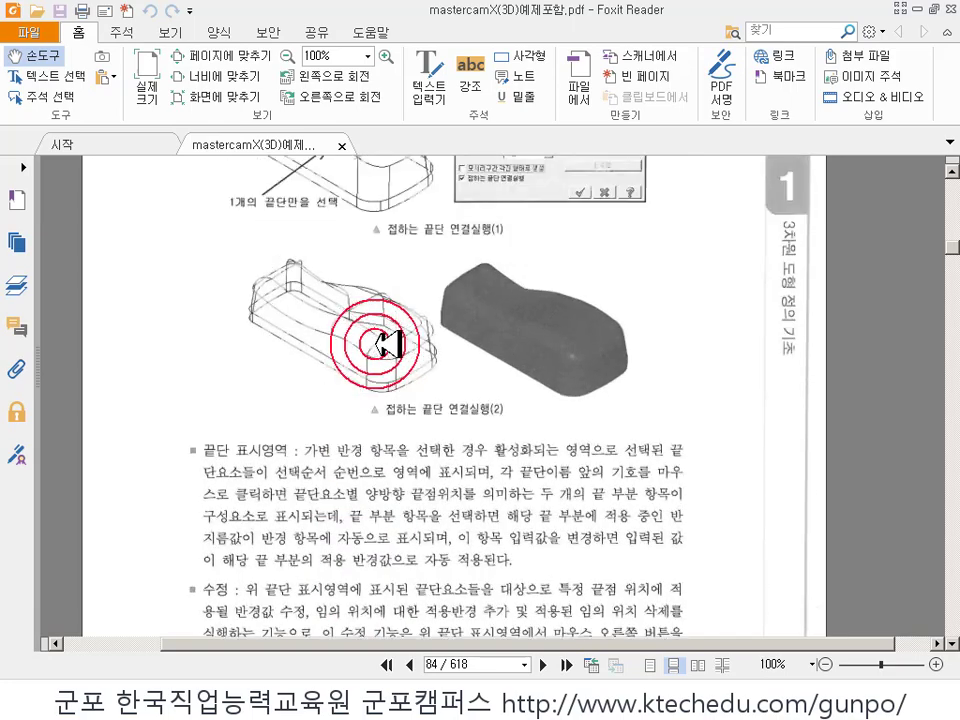
scroll(388, 344, up, 1)
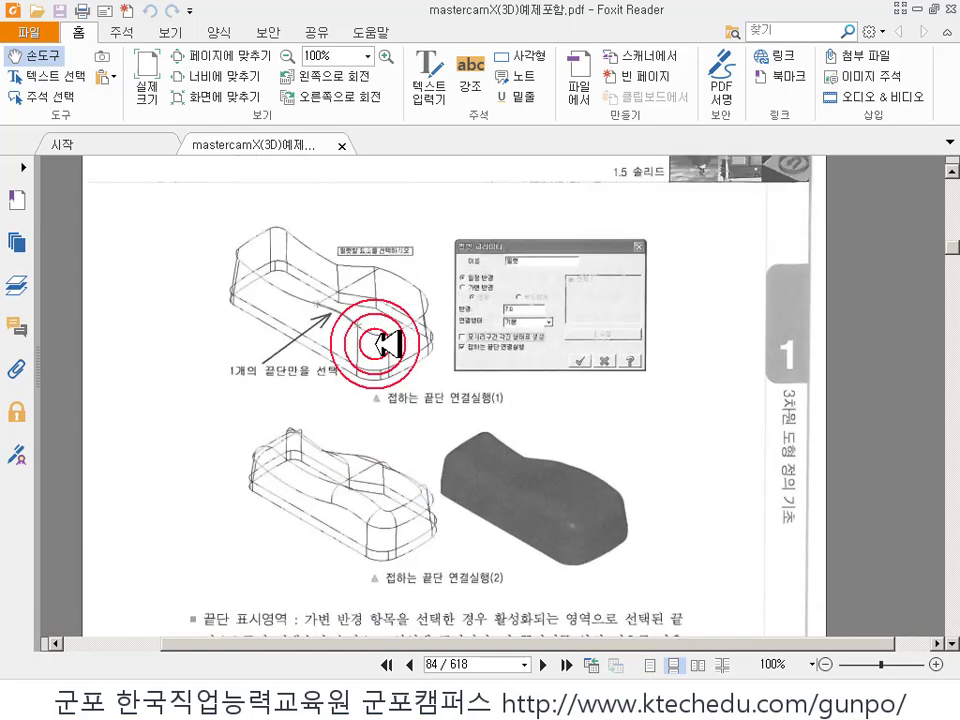
scroll(388, 344, down, 5)
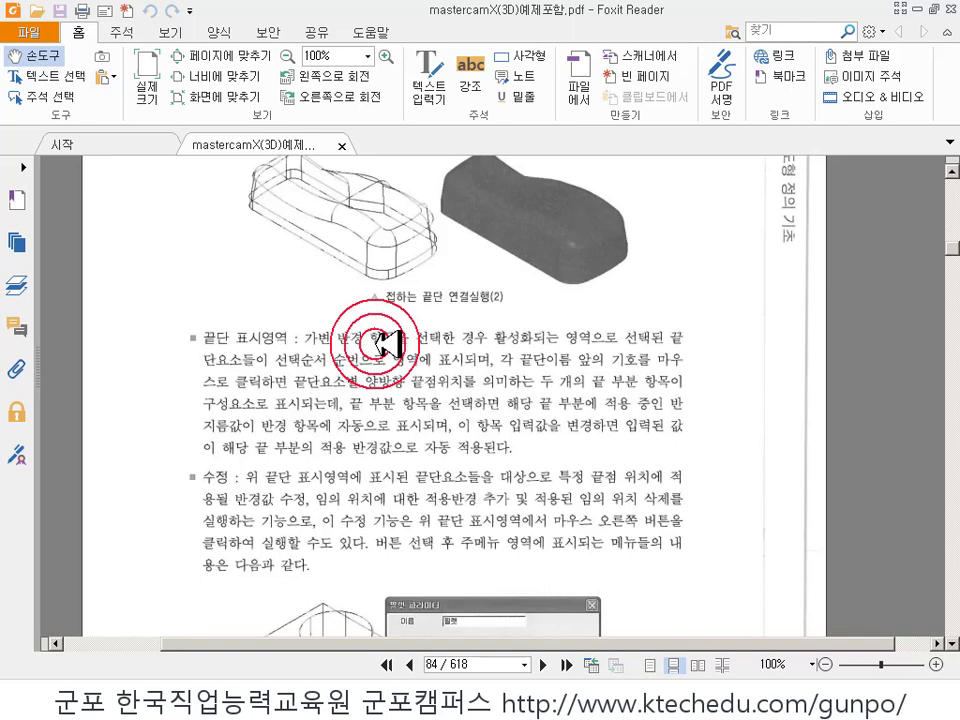
scroll(383, 343, down, 2)
scroll(365, 337, down, 3)
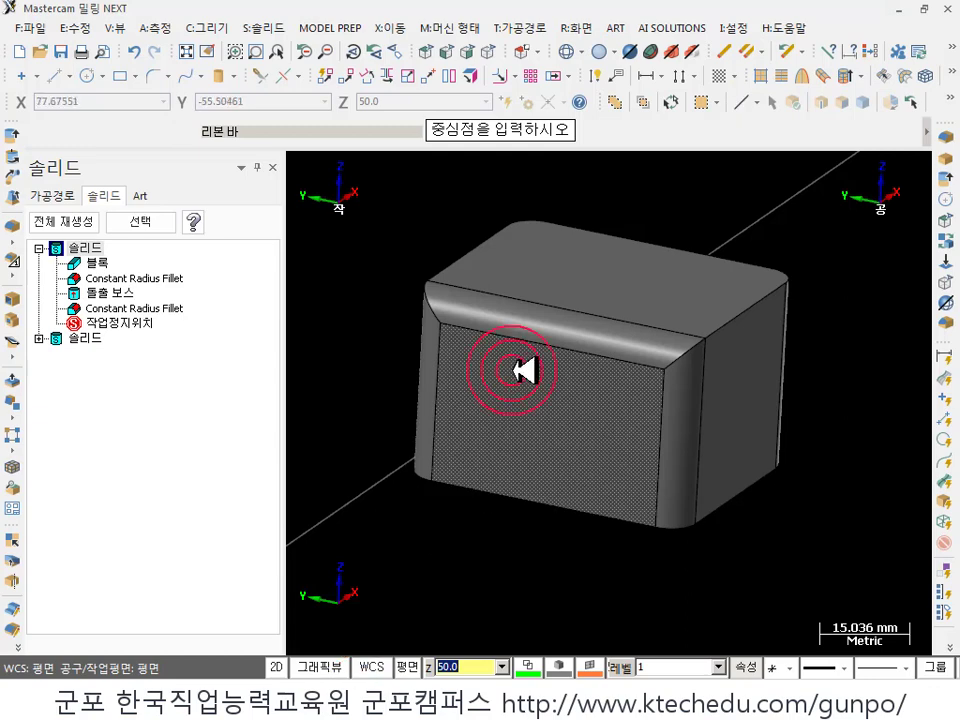
scroll(810, 420, down, 3)
- Switch to Mastercam NEXT and examine the edge fillets on both blocks from different angles
scroll(578, 433, up, 5)
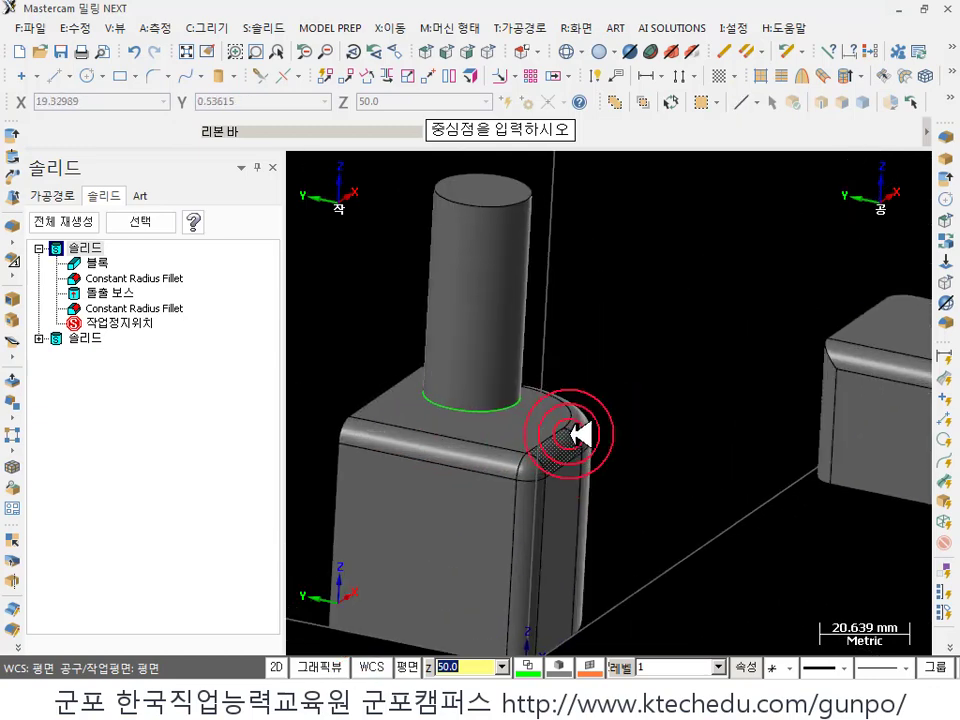
scroll(578, 433, up, 1)
middle_drag(579, 439, 540, 440)
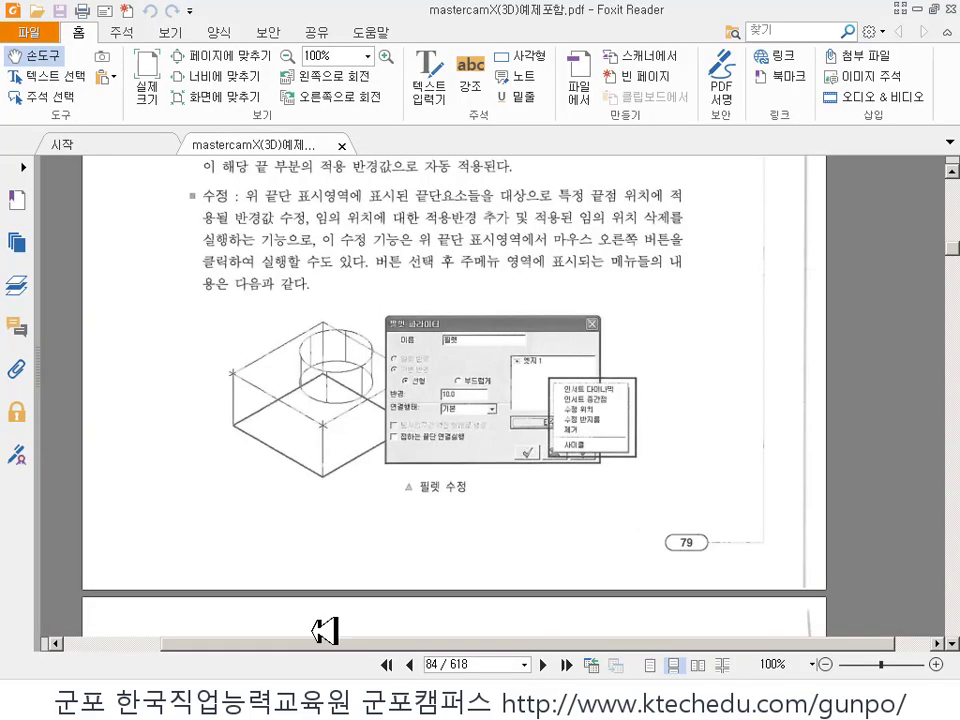
scroll(545, 340, down, 4)
click(531, 340)
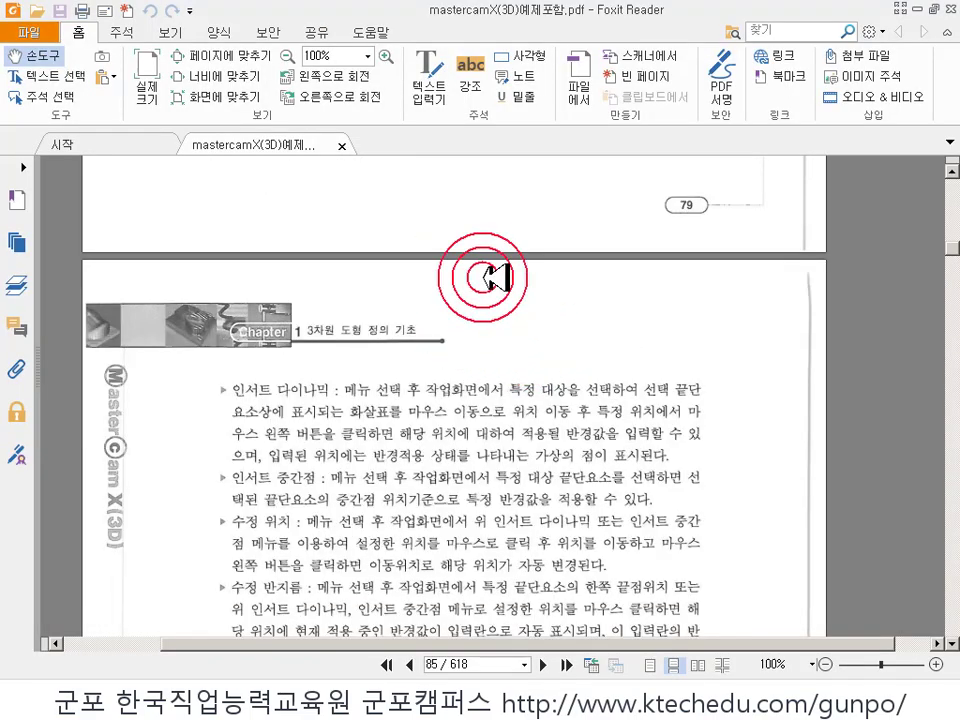
- Switch to the textbook PDF in Foxit Reader and read the fillet edit menu options and the face-to-face fillet settings and examples
scroll(489, 274, down, 3)
scroll(468, 277, down, 3)
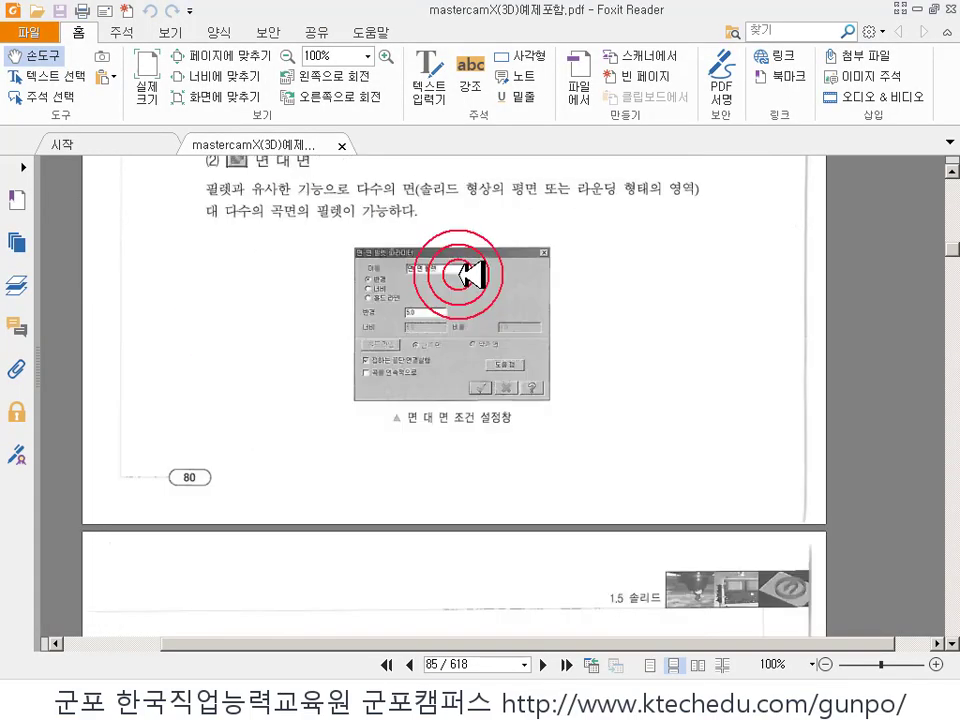
scroll(472, 275, up, 1)
scroll(470, 273, down, 1)
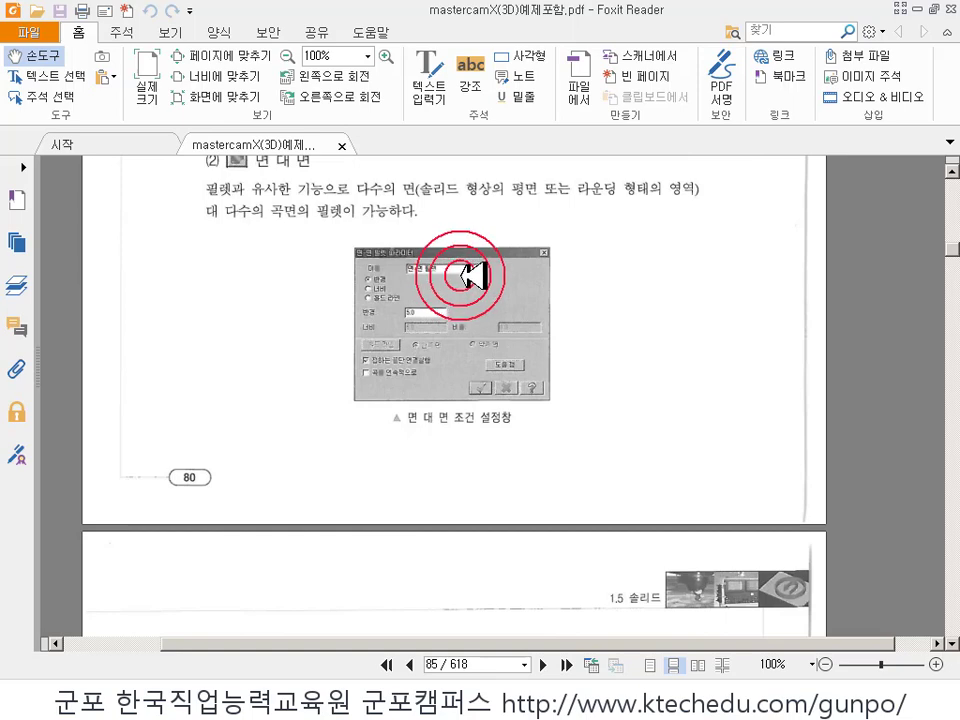
ctrl+scroll(572, 317, up, 1)
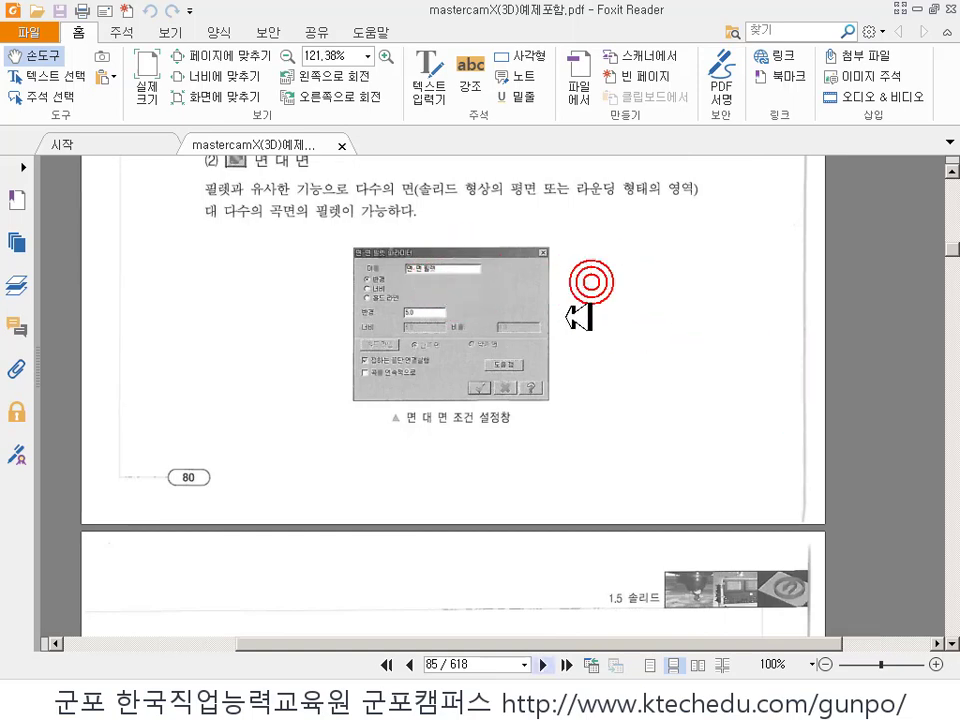
ctrl+scroll(580, 313, down, 2)
drag(471, 253, 321, 300)
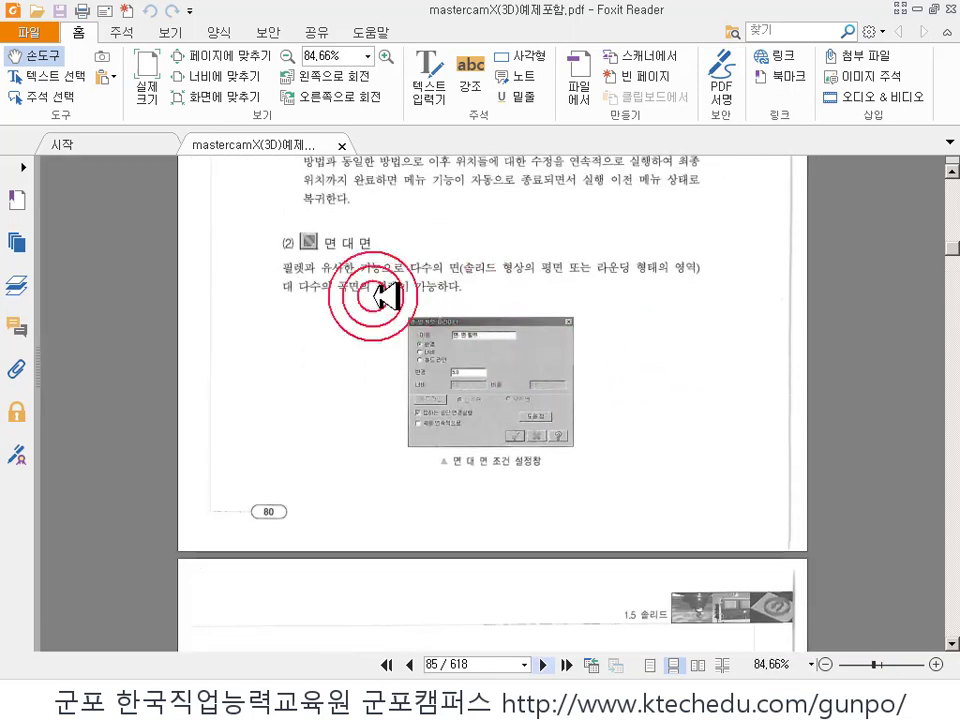
drag(454, 415, 438, 221)
drag(465, 456, 440, 313)
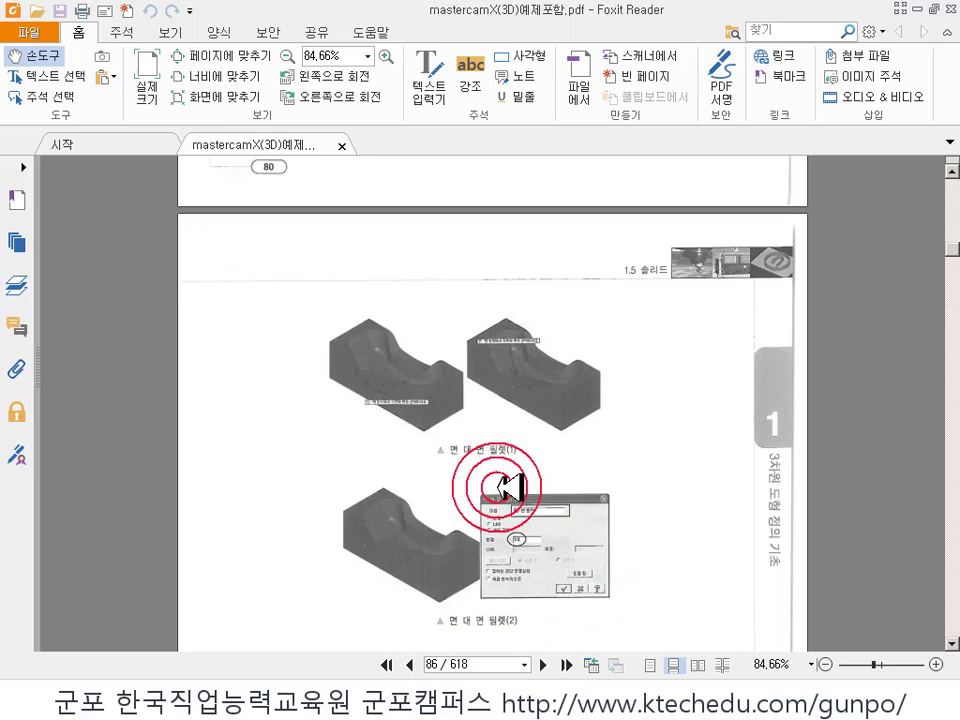
- Switch to Mastercam NEXT, delete the second block solid and the first block's last Constant Radius Fillet, and regenerate the remaining solid
click(370, 698)
scroll(473, 311, down, 10)
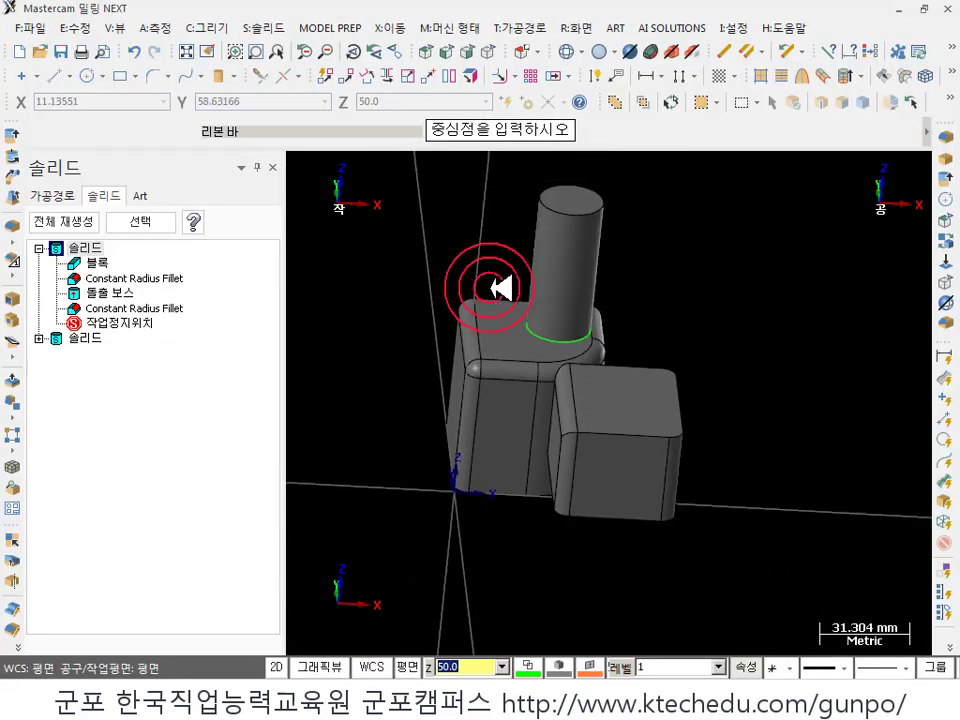
scroll(680, 365, up, 2)
mouse_move(720, 369)
middle_down()
mouse_move(681, 321)
mouse_move(611, 321)
mouse_move(607, 338)
mouse_move(630, 330)
mouse_move(669, 386)
mouse_move(752, 346)
mouse_move(720, 354)
middle_up()
scroll(720, 354, down, 1)
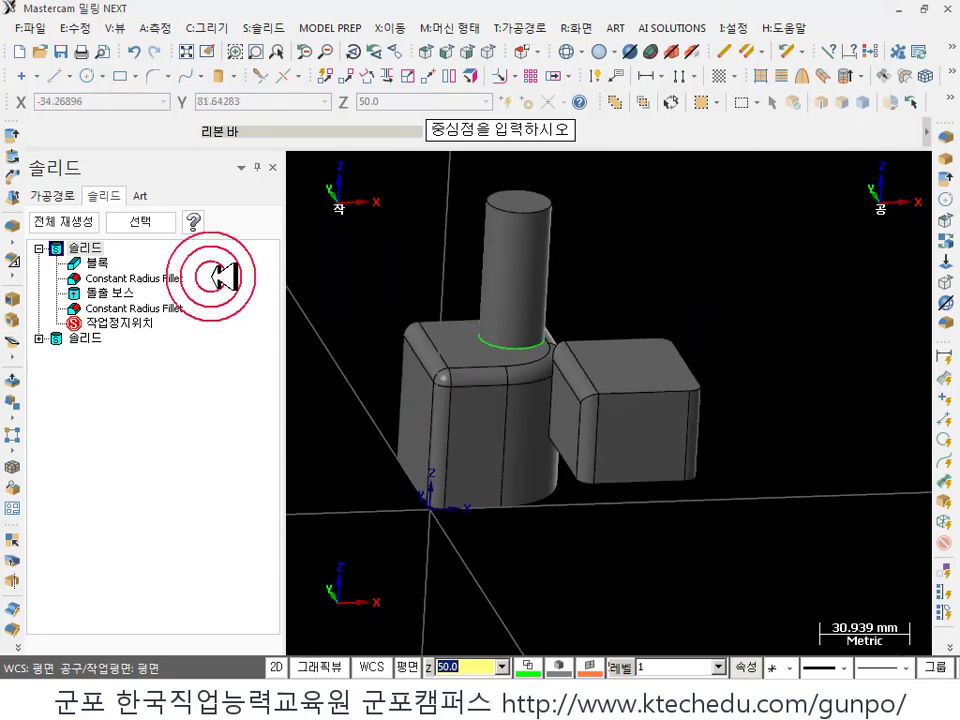
click(105, 338)
key(Delete)
click(132, 306)
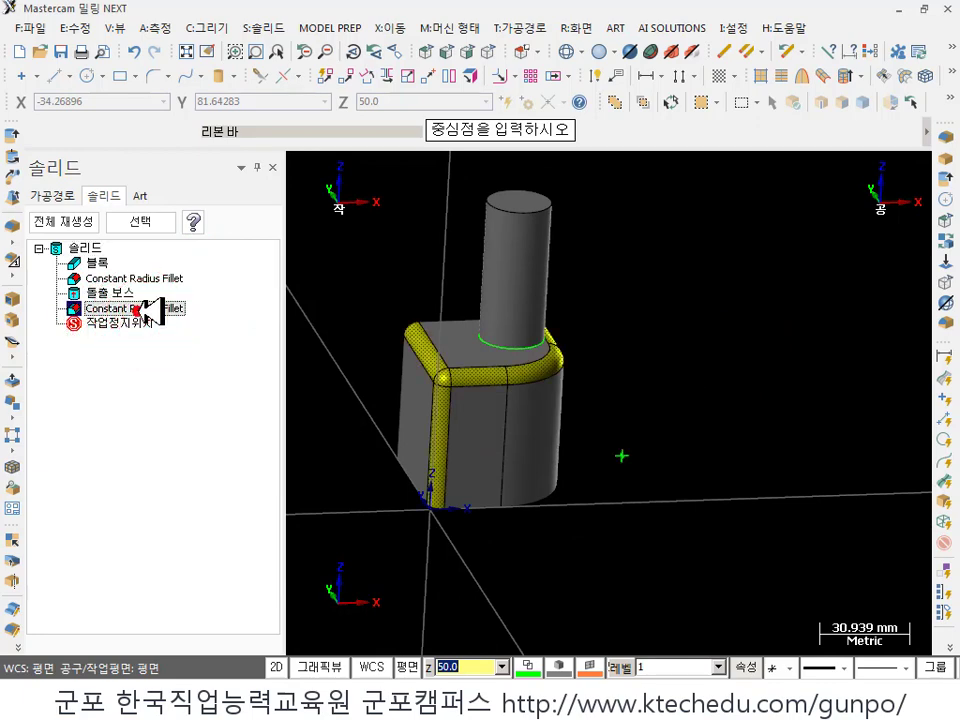
key(Delete)
click(88, 219)
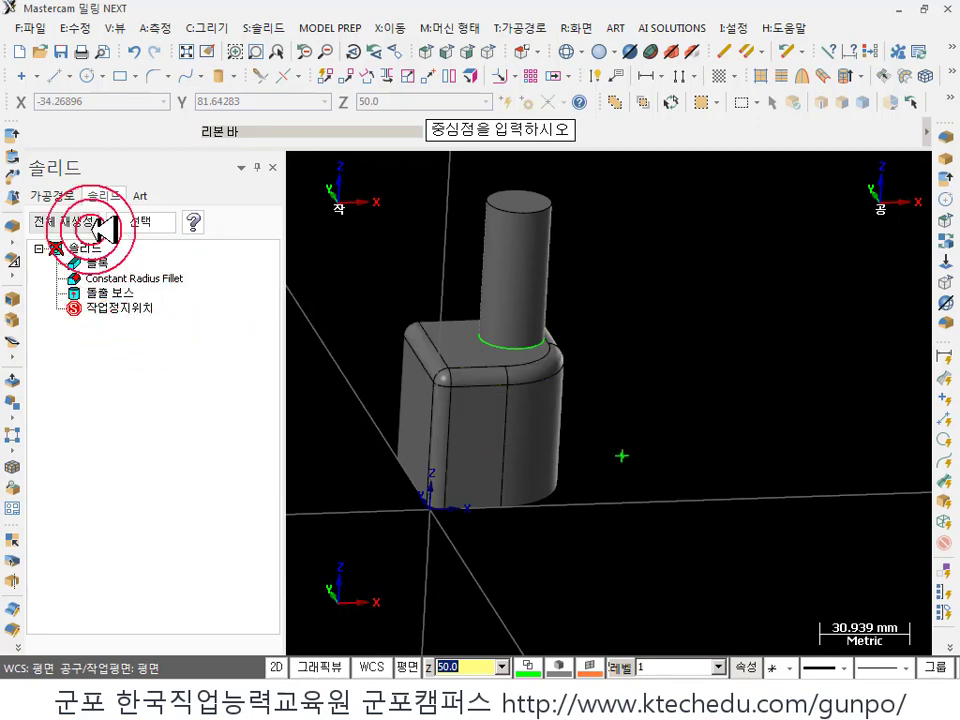
- Examine the block with the cylindrical boss from several angles and distances
scroll(462, 344, up, 2)
middle_drag(587, 402, 536, 373)
scroll(540, 373, down, 3)
scroll(669, 285, up, 2)
scroll(654, 355, down, 2)
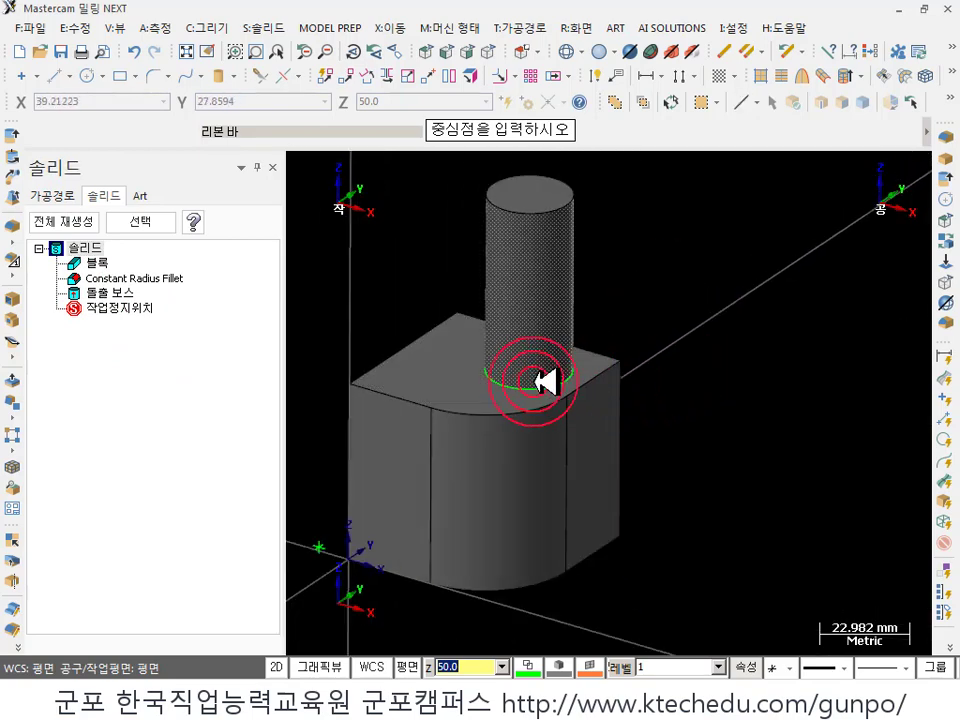
scroll(514, 253, up, 1)
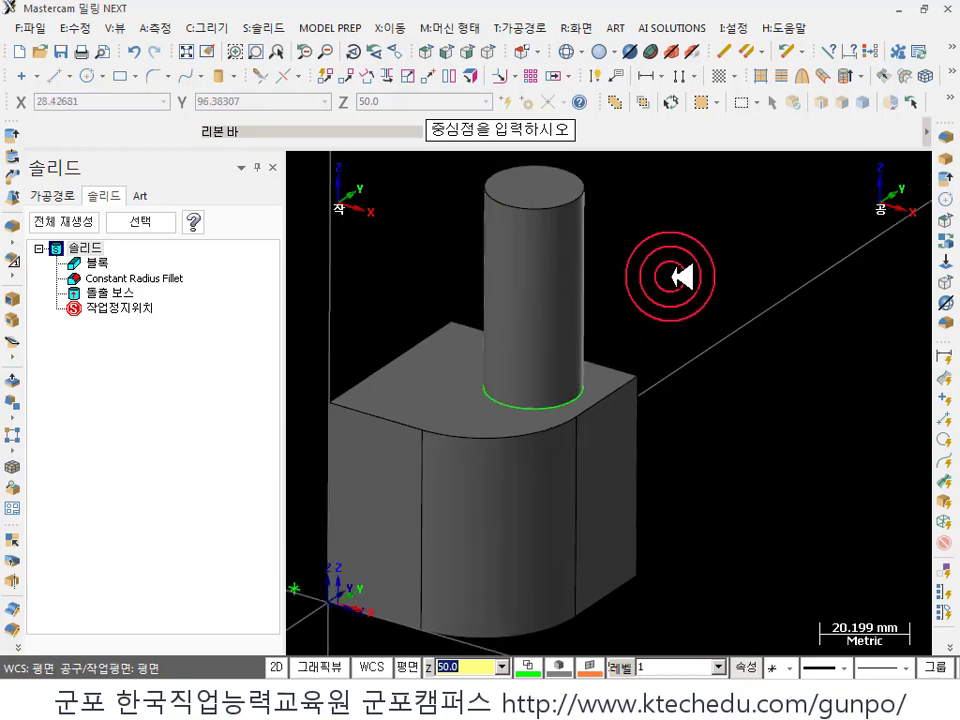
scroll(493, 462, down, 2)
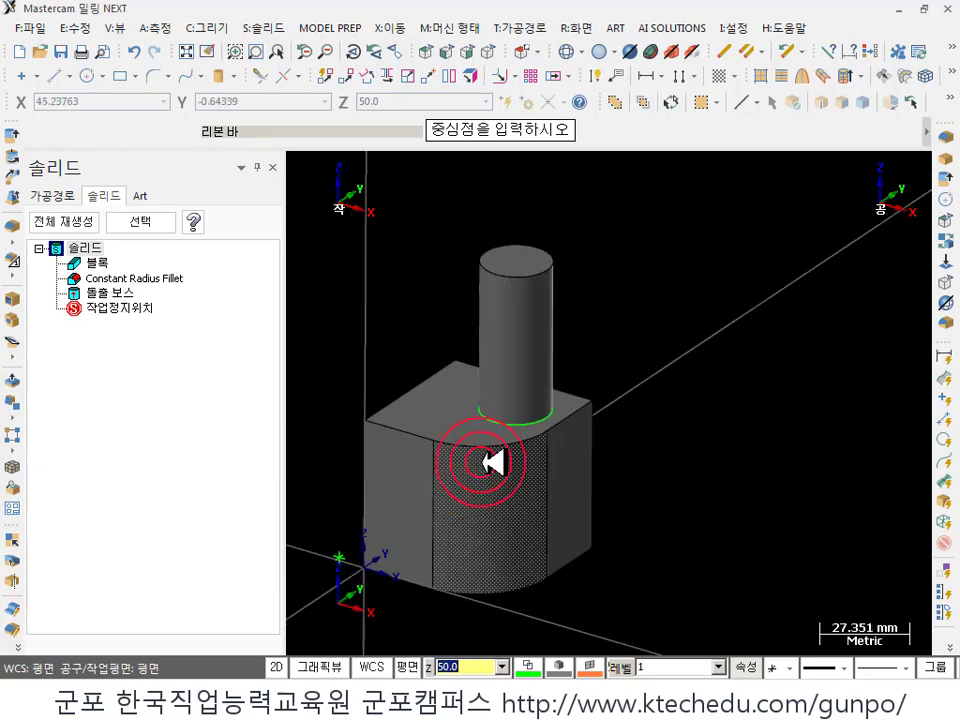
scroll(593, 323, up, 1)
mouse_move(611, 321)
middle_down()
mouse_move(592, 306)
mouse_move(605, 313)
middle_up()
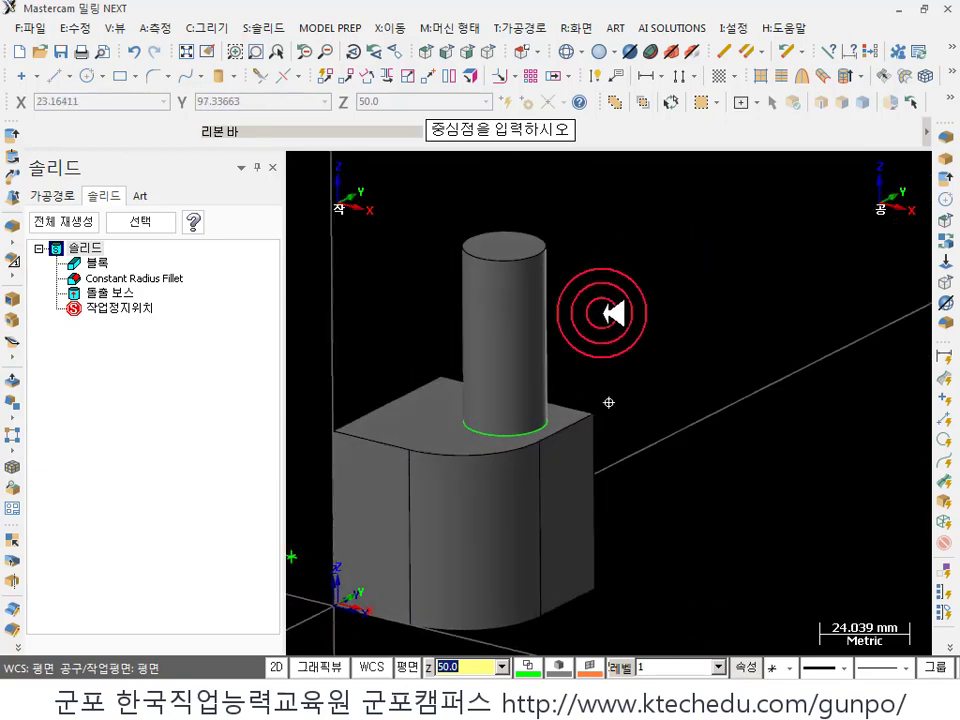
scroll(606, 317, up, 1)
scroll(570, 281, down, 1)
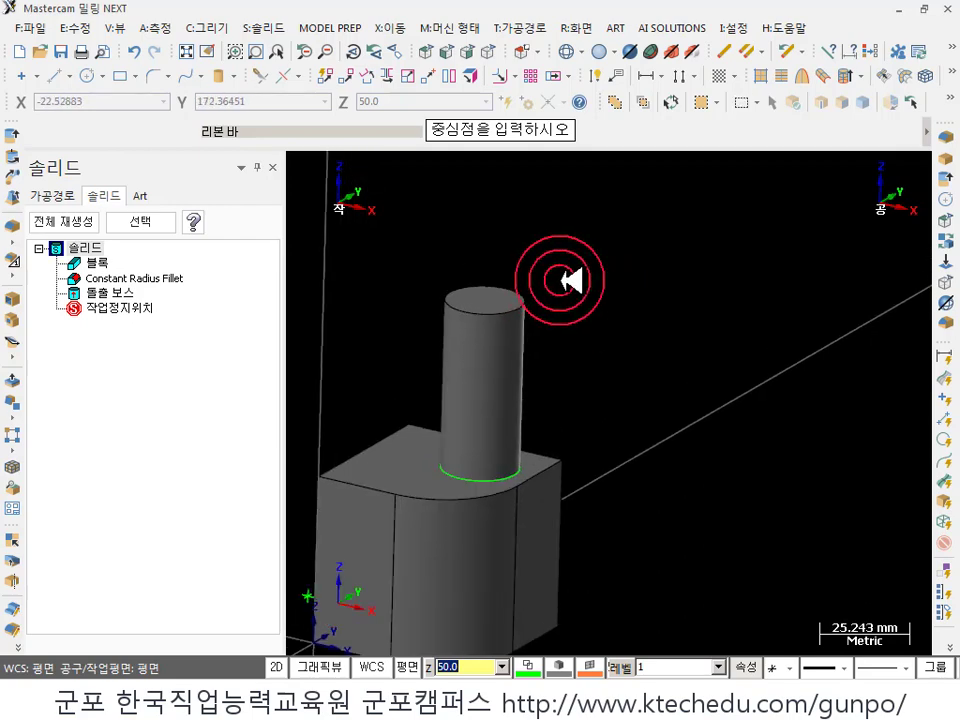
scroll(570, 281, up, 3)
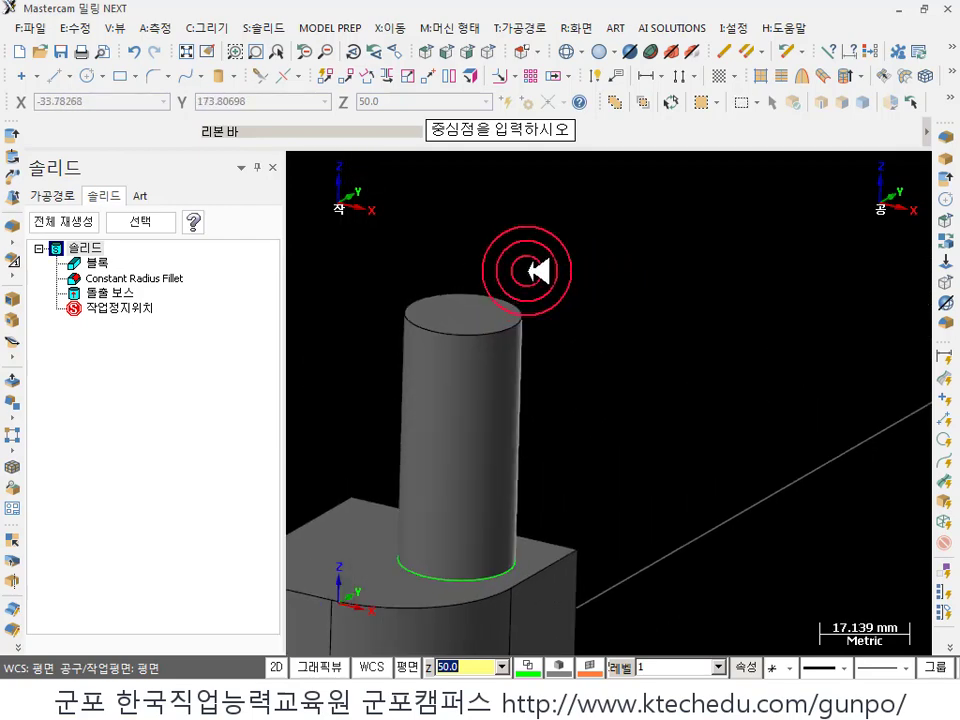
- Draw a 3D line from the back quadrant of the cylinder's top edge to a point 10 mm below the opposite front quadrant
click(66, 78)
click(503, 295)
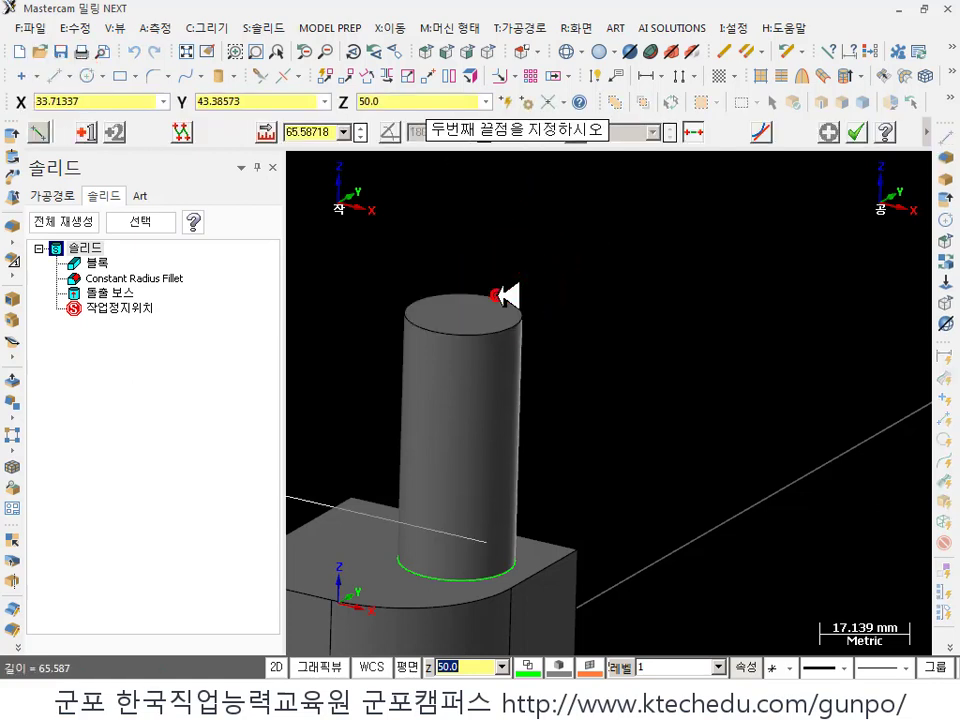
key(Escape)
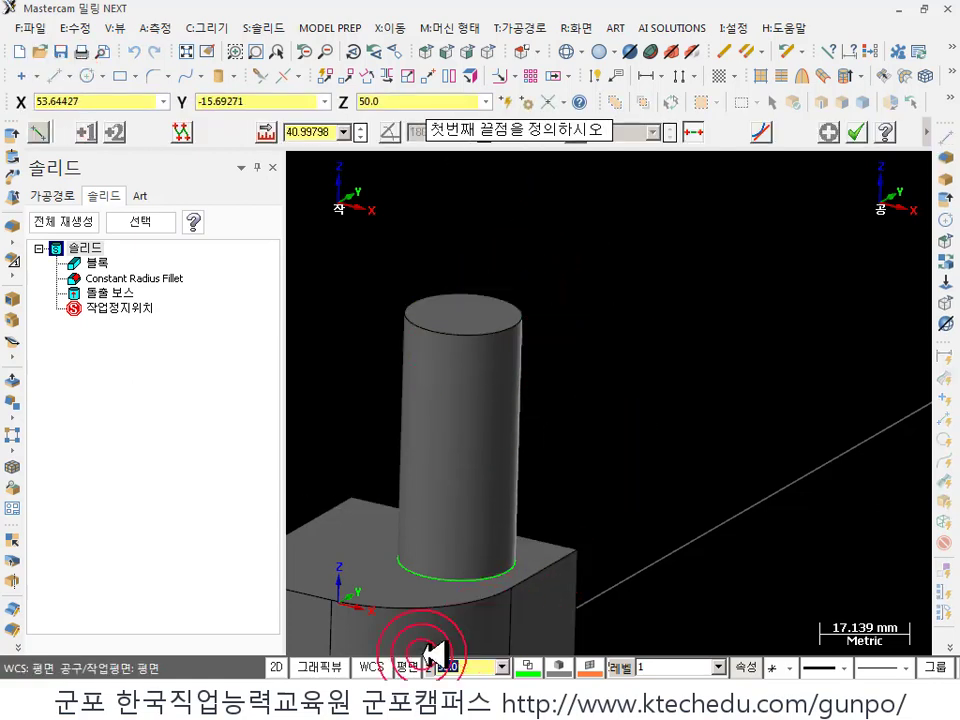
click(497, 301)
scroll(600, 311, down, 3)
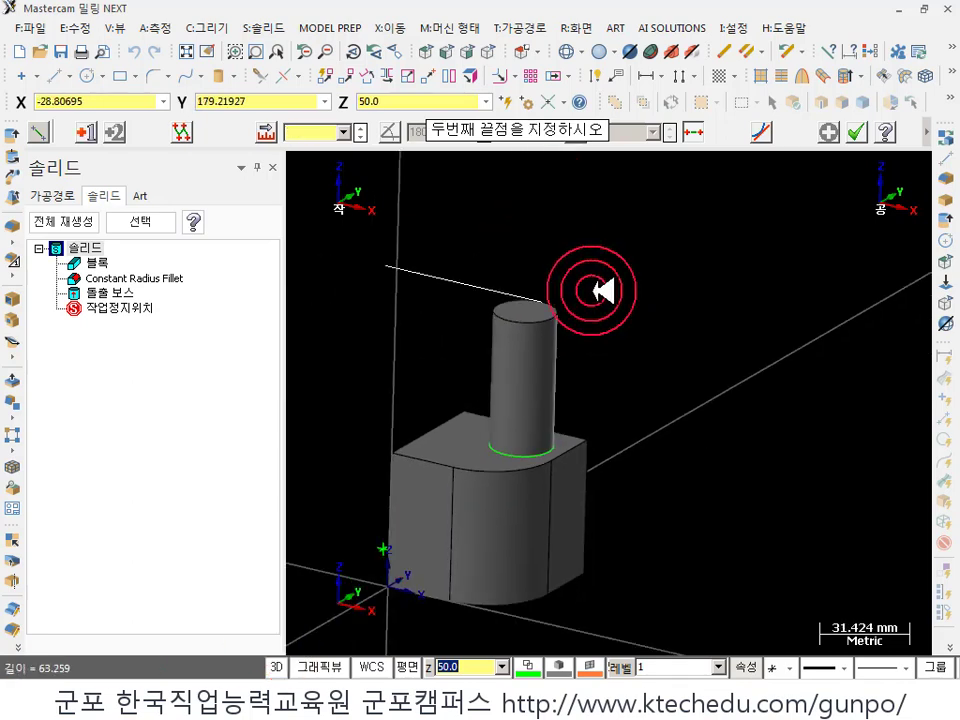
scroll(521, 362, up, 2)
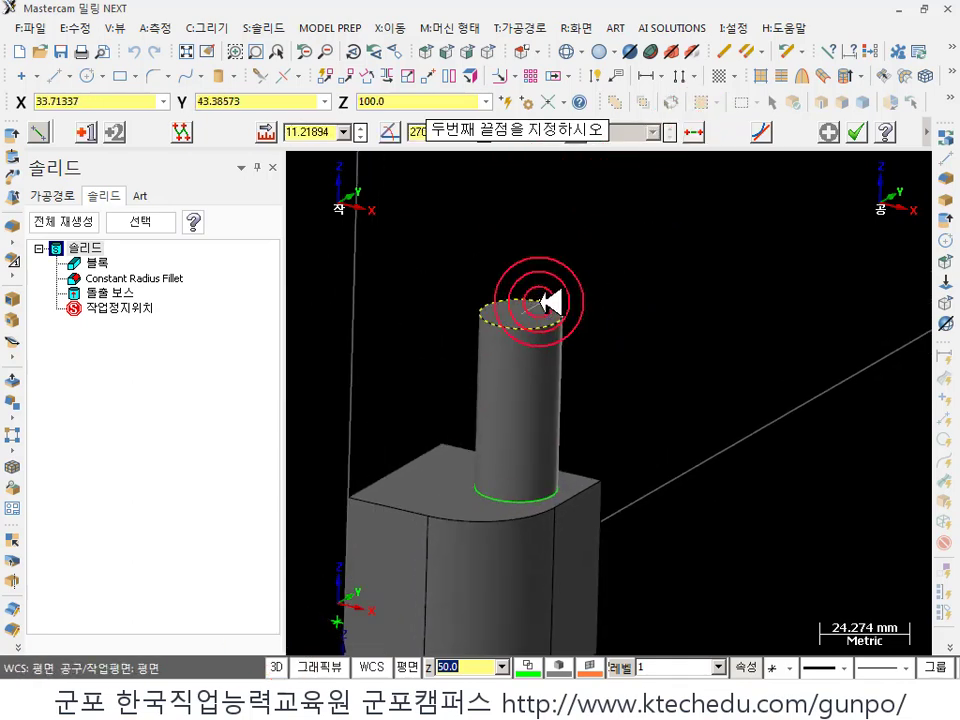
click(492, 328)
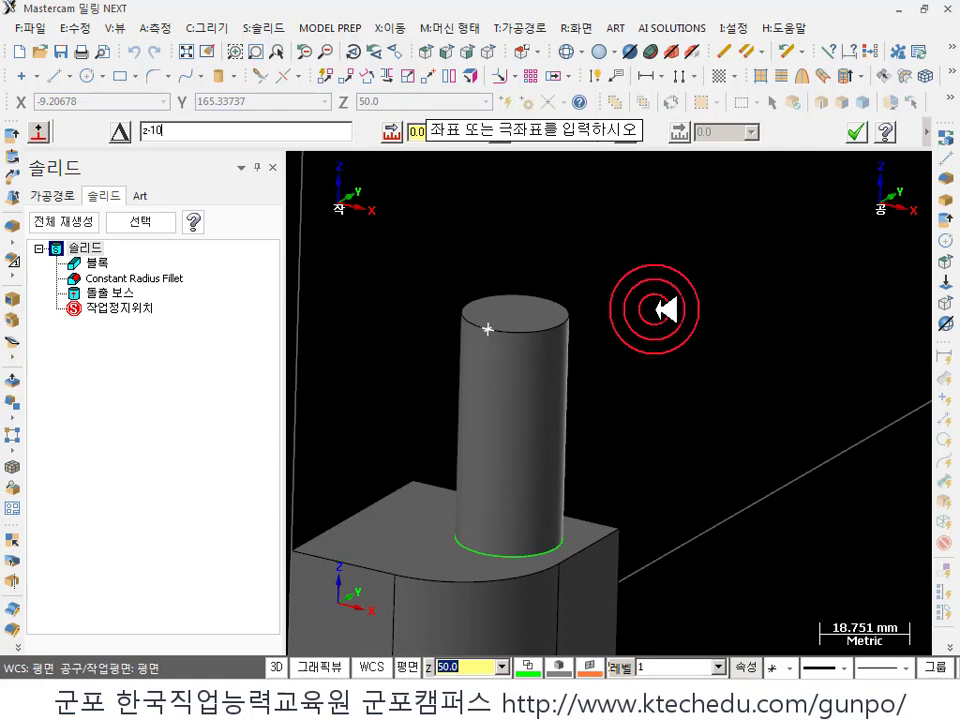
key(Return)
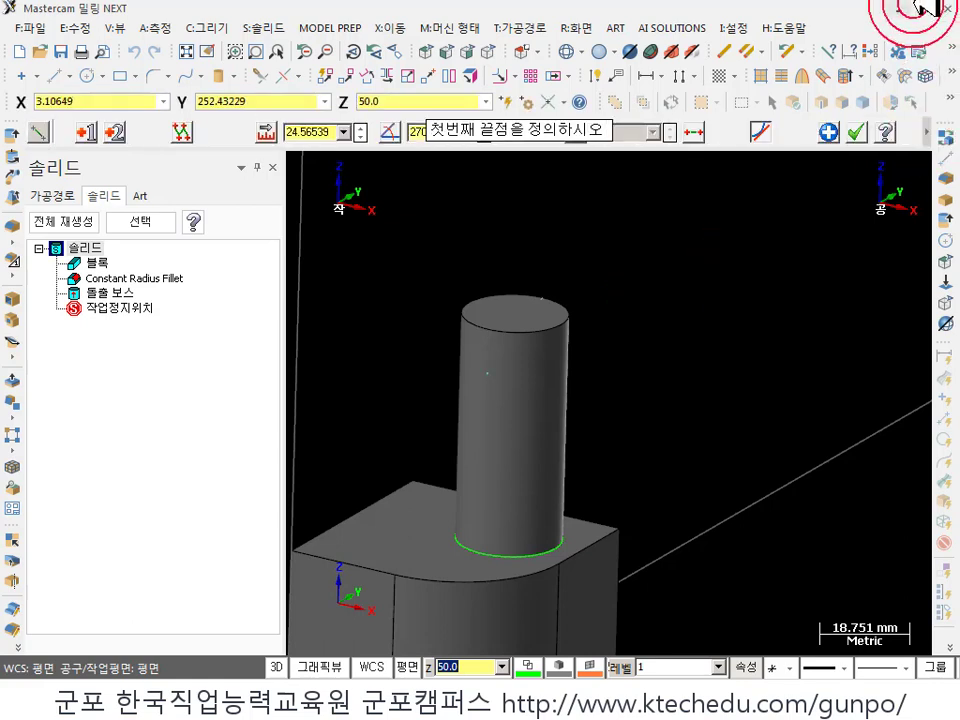
click(857, 131)
- Show the model in wireframe and inspect the sloped line through the top of the cylinder
scroll(670, 270, up, 1)
key(alt+s)
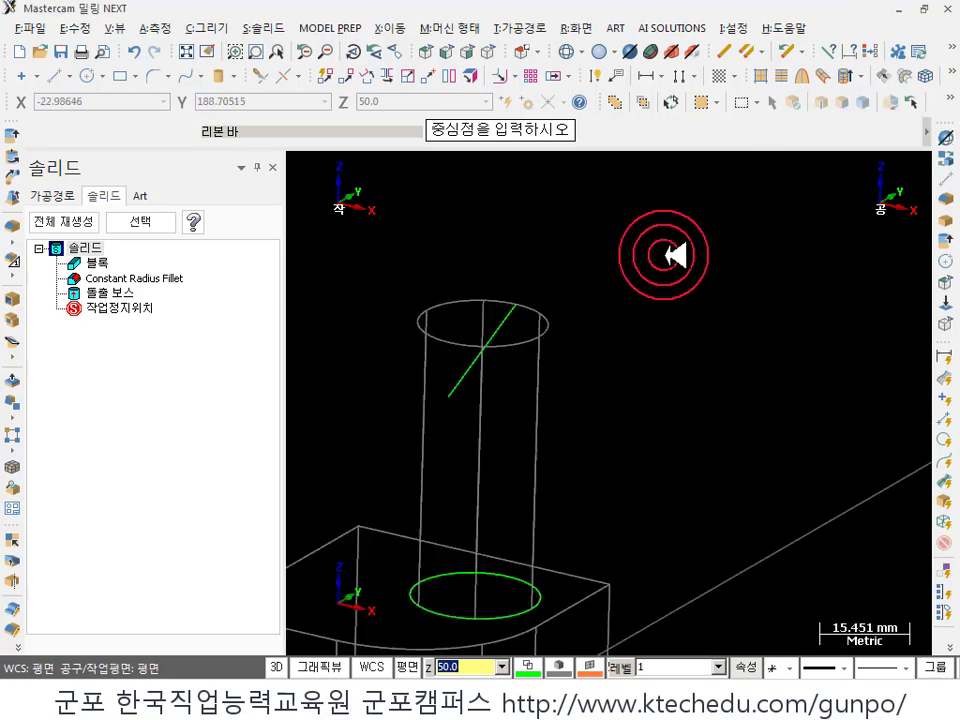
scroll(415, 354, up, 4)
mouse_move(762, 316)
middle_down()
mouse_move(627, 300)
mouse_move(707, 306)
mouse_move(722, 285)
mouse_move(707, 257)
mouse_move(745, 253)
mouse_move(544, 281)
mouse_move(677, 289)
mouse_move(600, 317)
mouse_move(686, 265)
mouse_move(664, 264)
mouse_move(688, 274)
mouse_move(679, 264)
mouse_move(588, 291)
middle_up()
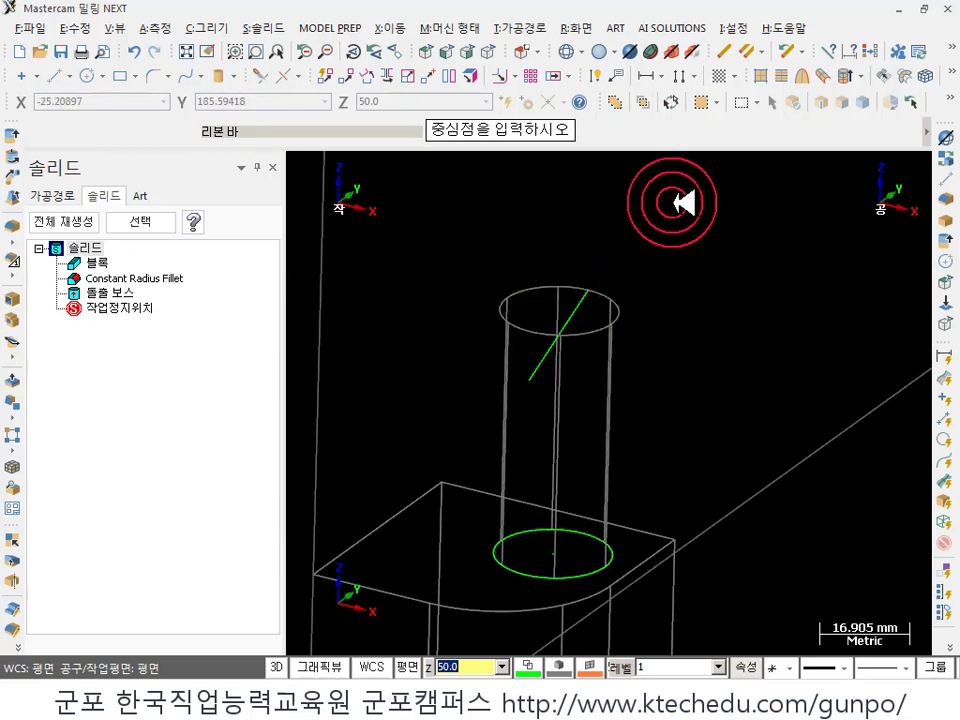
scroll(430, 300, down, 2)
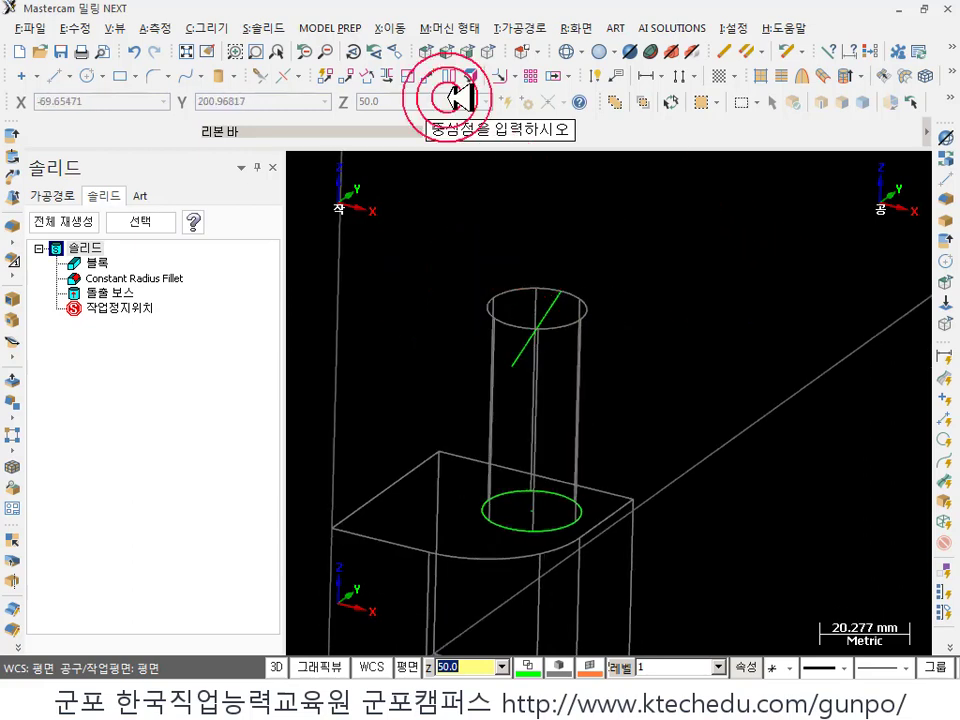
click(278, 27)
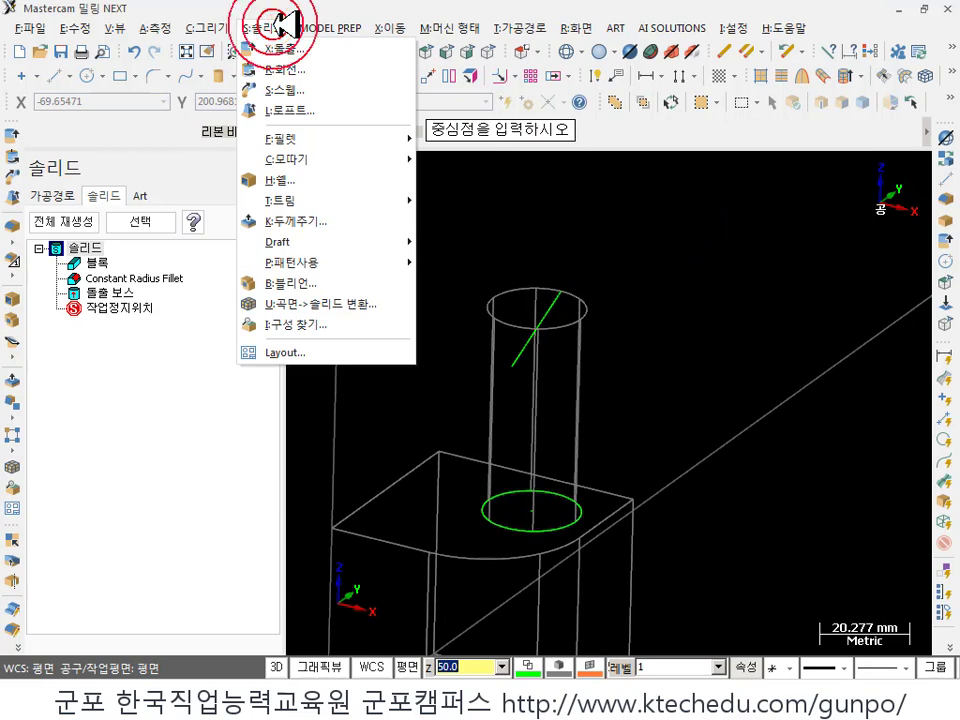
mouse_move(336, 204)
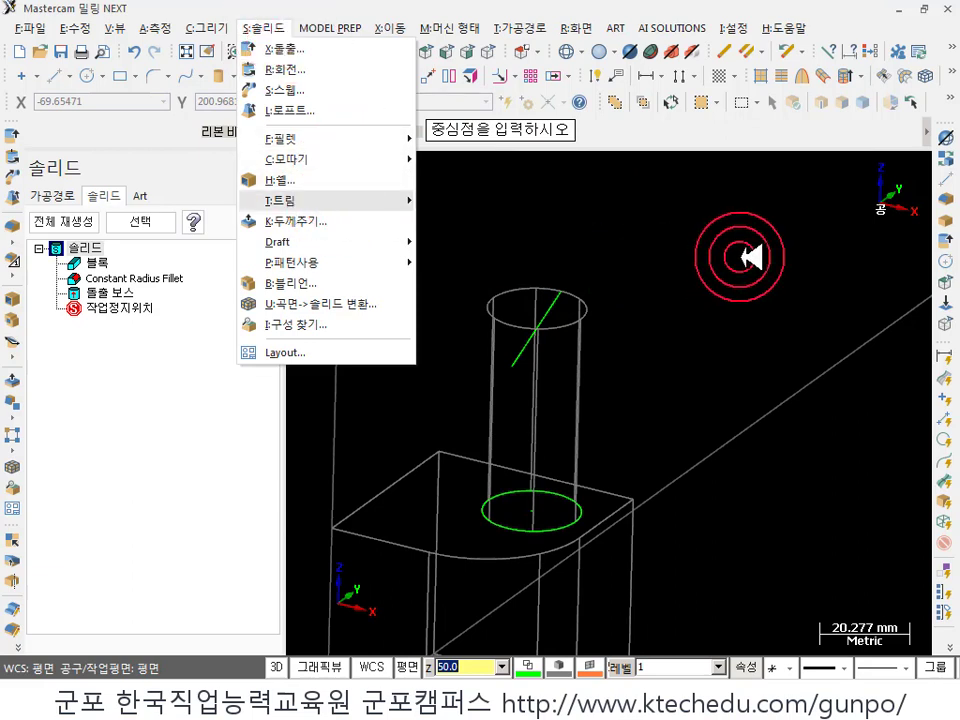
scroll(664, 279, up, 3)
mouse_move(645, 296)
middle_down()
mouse_move(619, 257)
mouse_move(579, 236)
mouse_move(521, 253)
mouse_move(563, 246)
mouse_move(636, 279)
mouse_move(609, 347)
mouse_move(579, 274)
mouse_move(620, 276)
middle_up()
scroll(619, 250, down, 2)
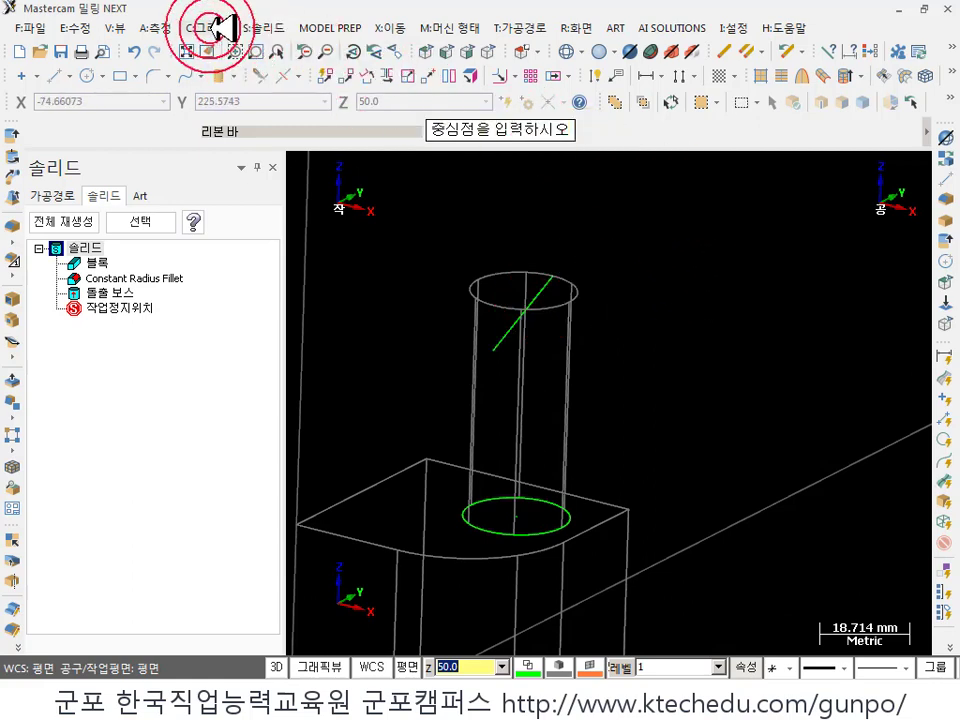
click(450, 692)
mouse_move(376, 703)
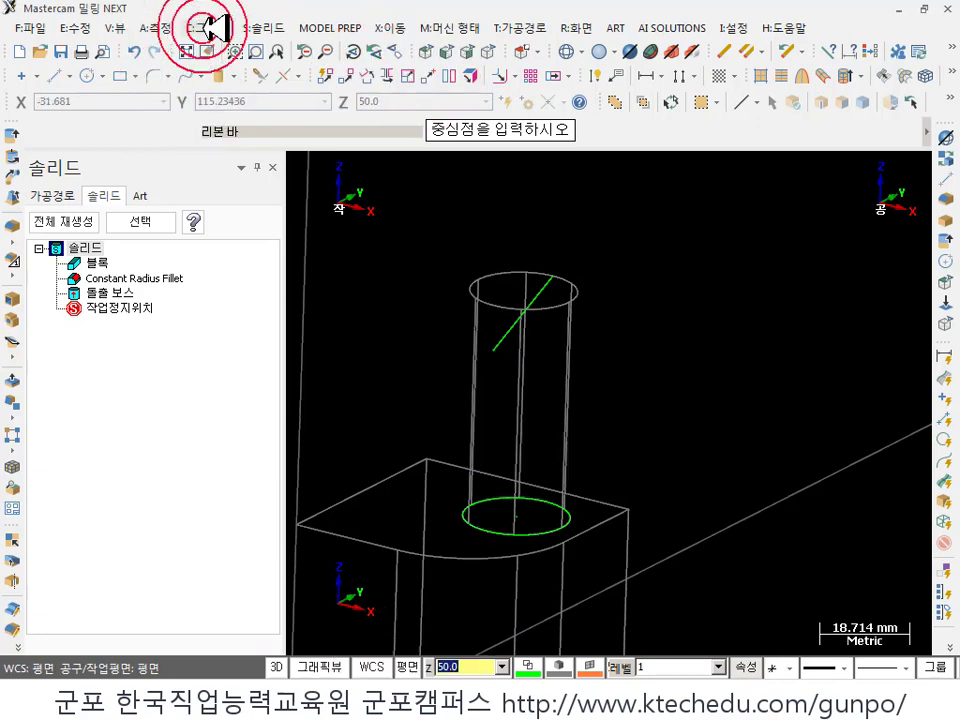
- Start a solid extrusion of the sloped line through the cylinder's top, 50 mm in both directions
click(265, 28)
click(290, 58)
click(490, 348)
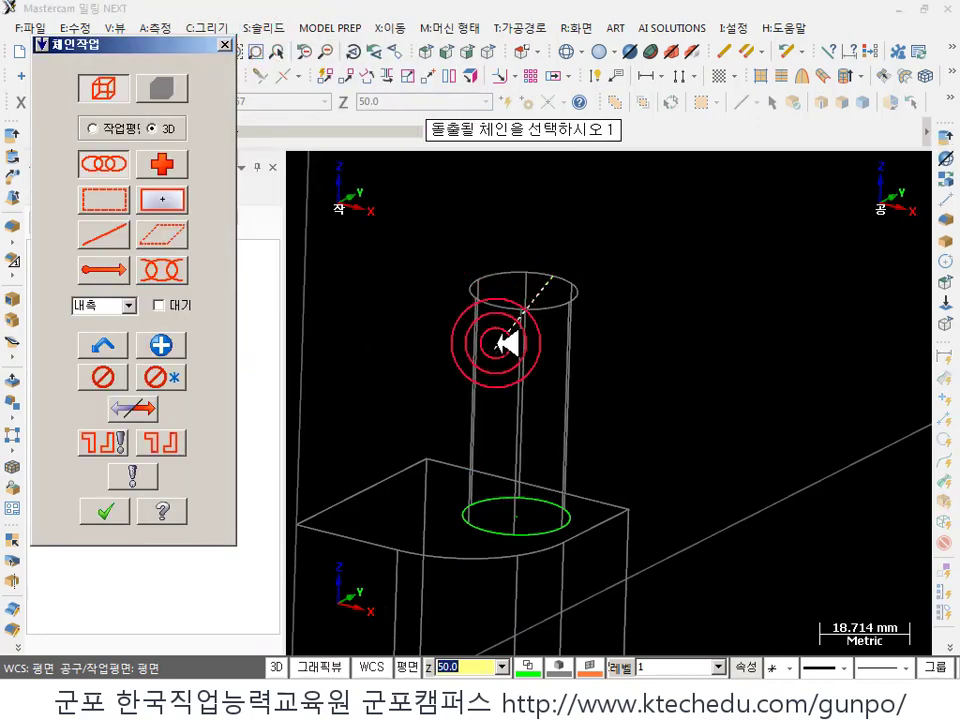
click(105, 511)
scroll(602, 362, down, 2)
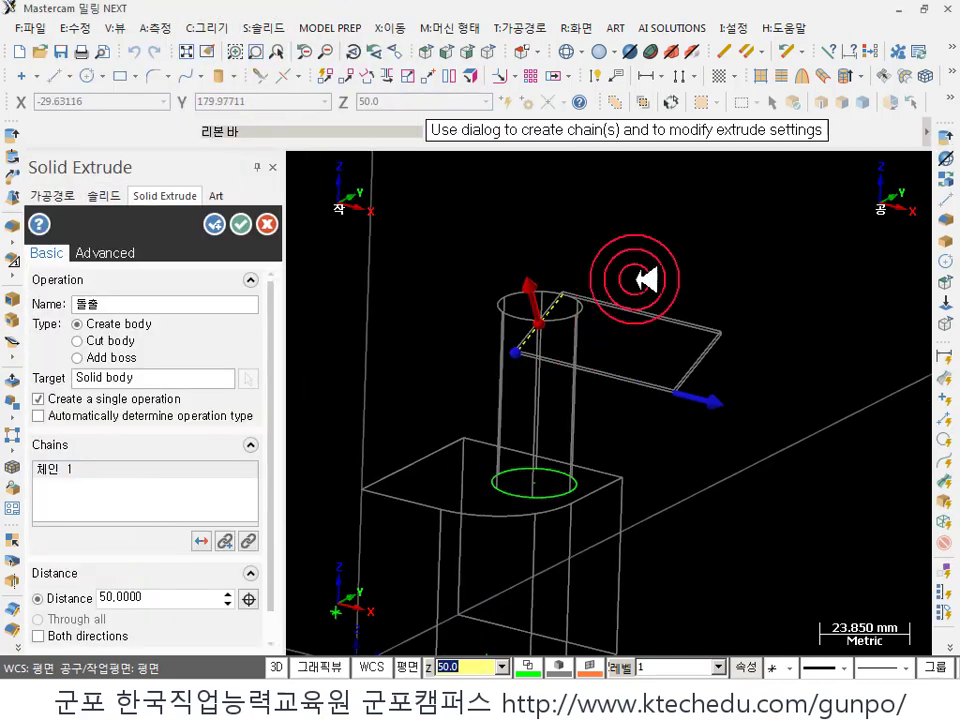
scroll(622, 284, up, 1)
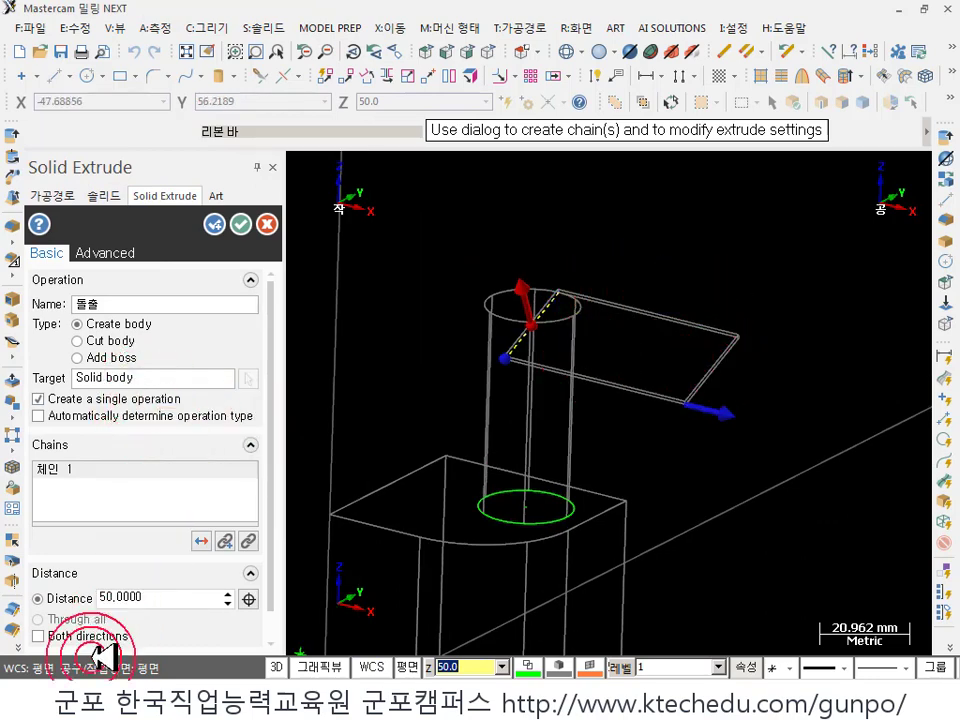
click(82, 636)
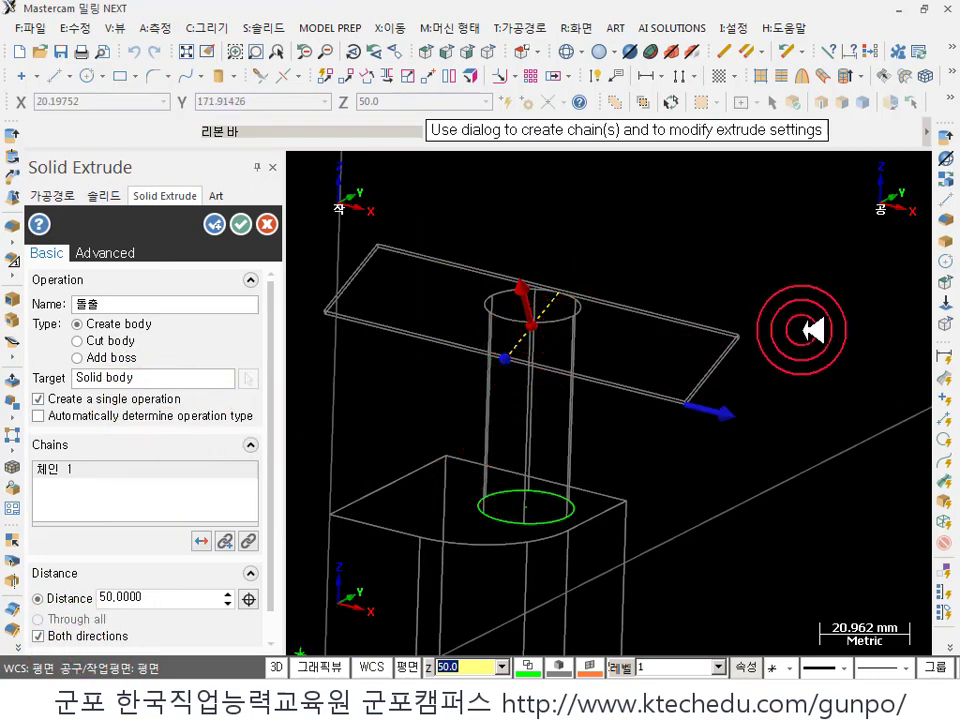
- Shade the model and apply the extrusion as a body cut that trims the cylinder's top along the slope
middle_drag(793, 326, 729, 315)
scroll(531, 313, up, 4)
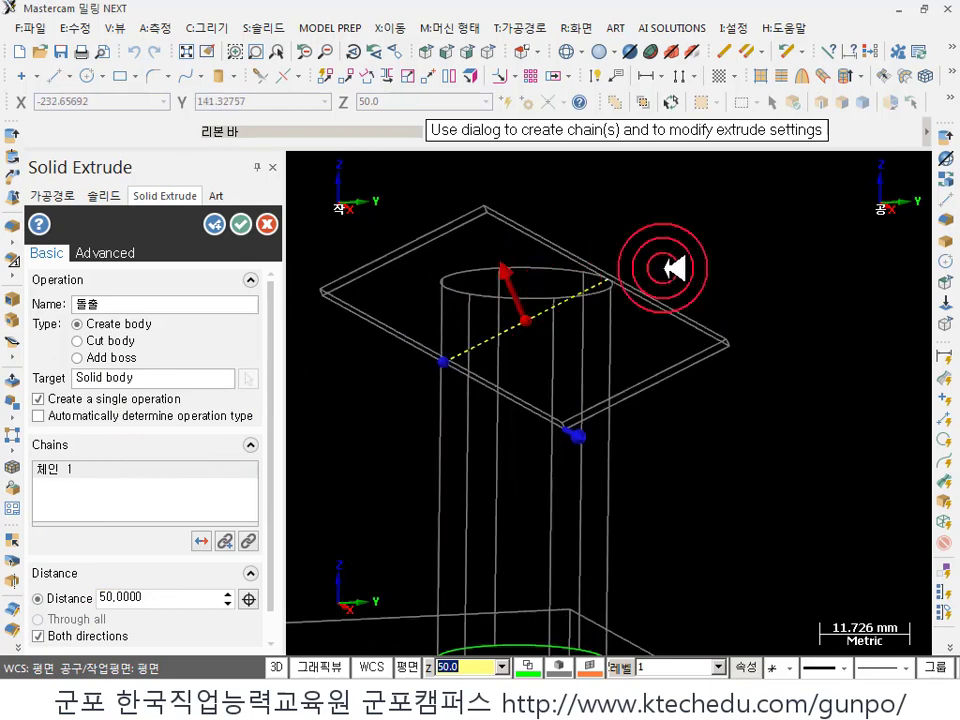
key(alt+s)
mouse_move(689, 261)
middle_down()
mouse_move(710, 249)
mouse_move(741, 286)
mouse_move(727, 284)
middle_up()
scroll(441, 189, down, 3)
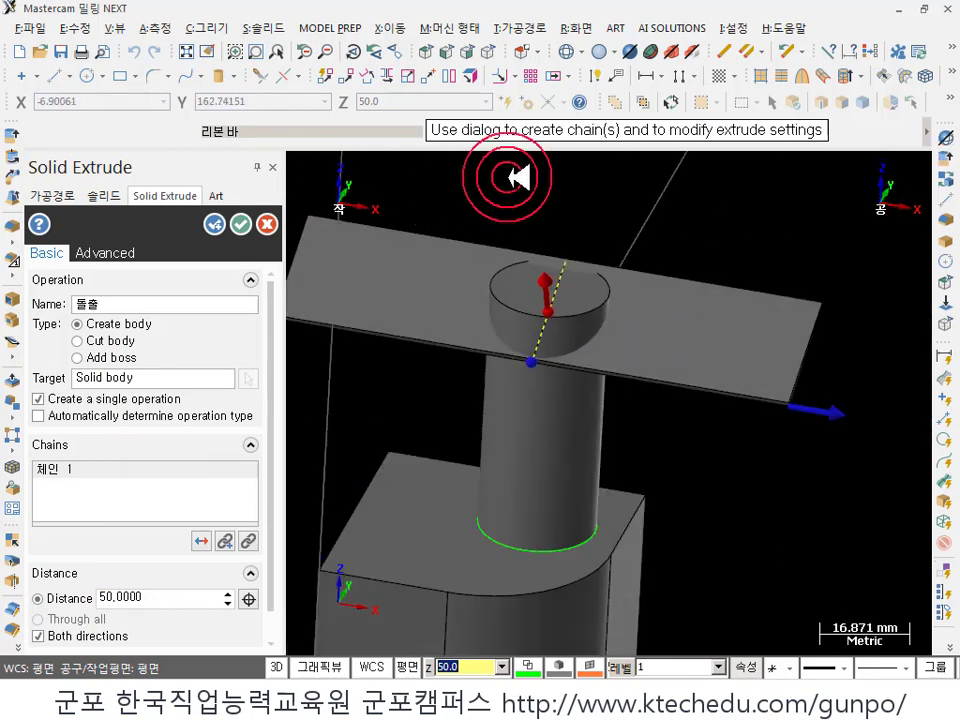
drag(568, 277, 561, 225)
middle_drag(583, 512, 513, 208)
click(88, 340)
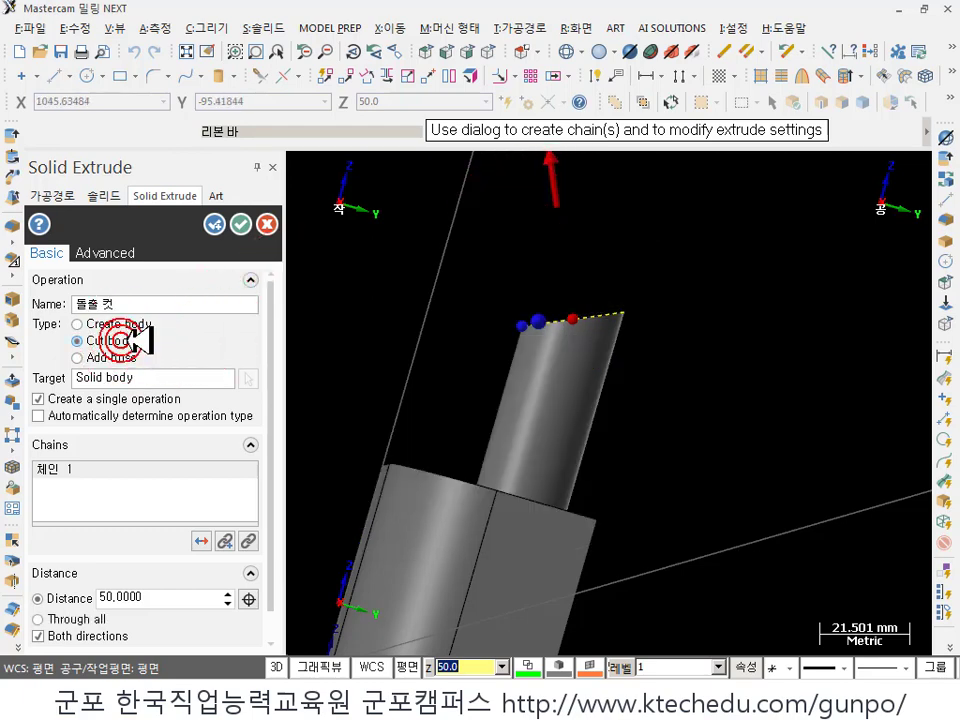
click(244, 226)
- Highlight the extruded cut in the solids list and examine the sloped top face of the cylinder
middle_drag(450, 300, 681, 365)
middle_drag(571, 284, 113, 307)
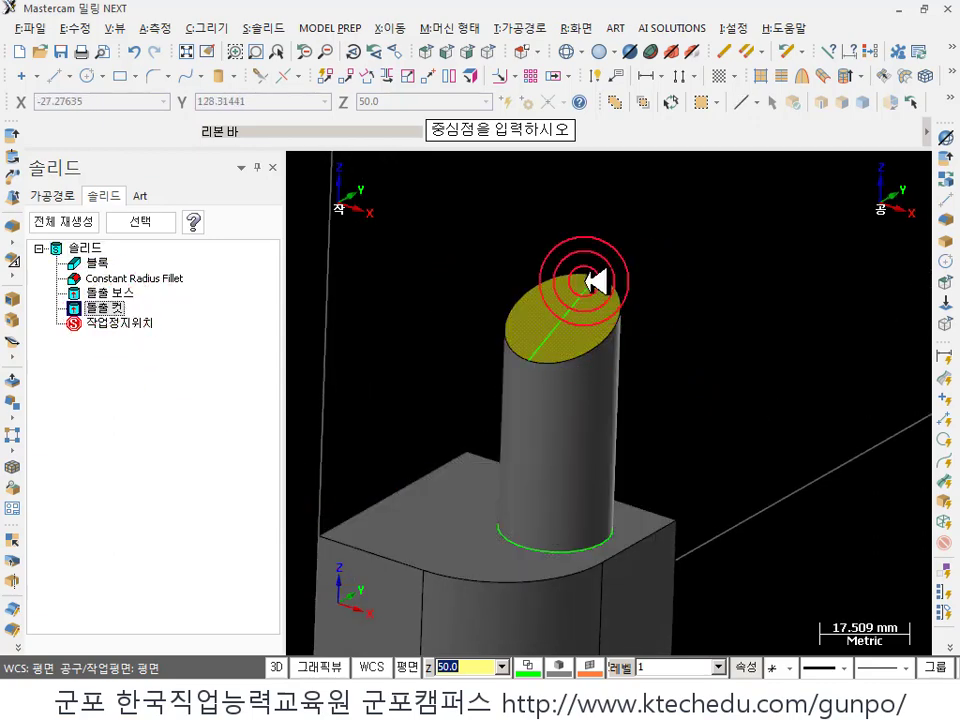
middle_drag(652, 354, 594, 239)
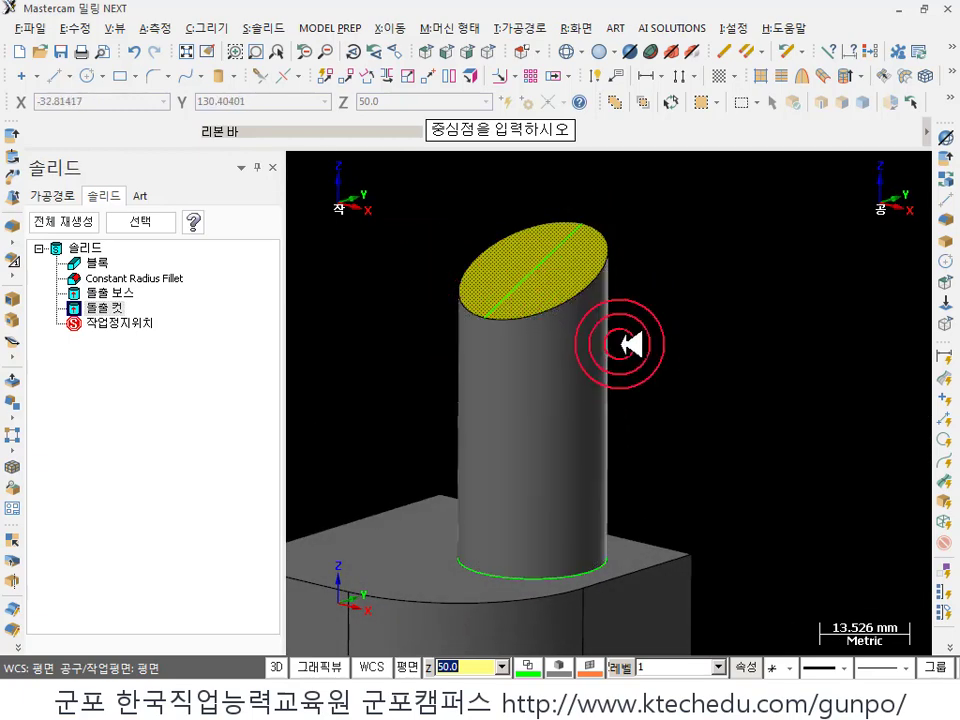
middle_drag(626, 343, 172, 451)
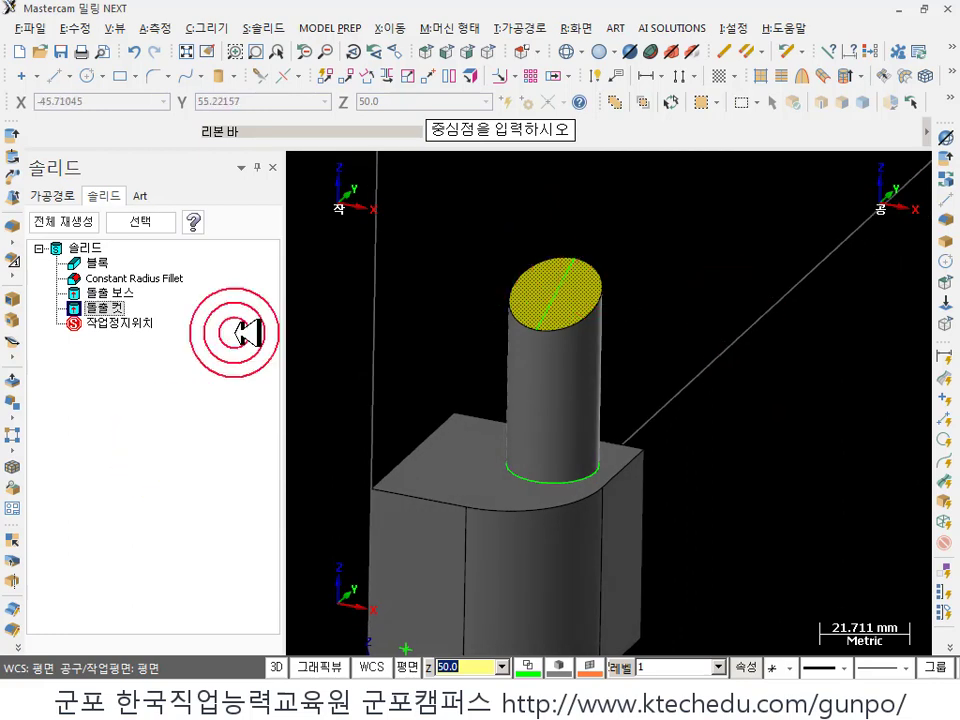
middle_drag(633, 334, 739, 332)
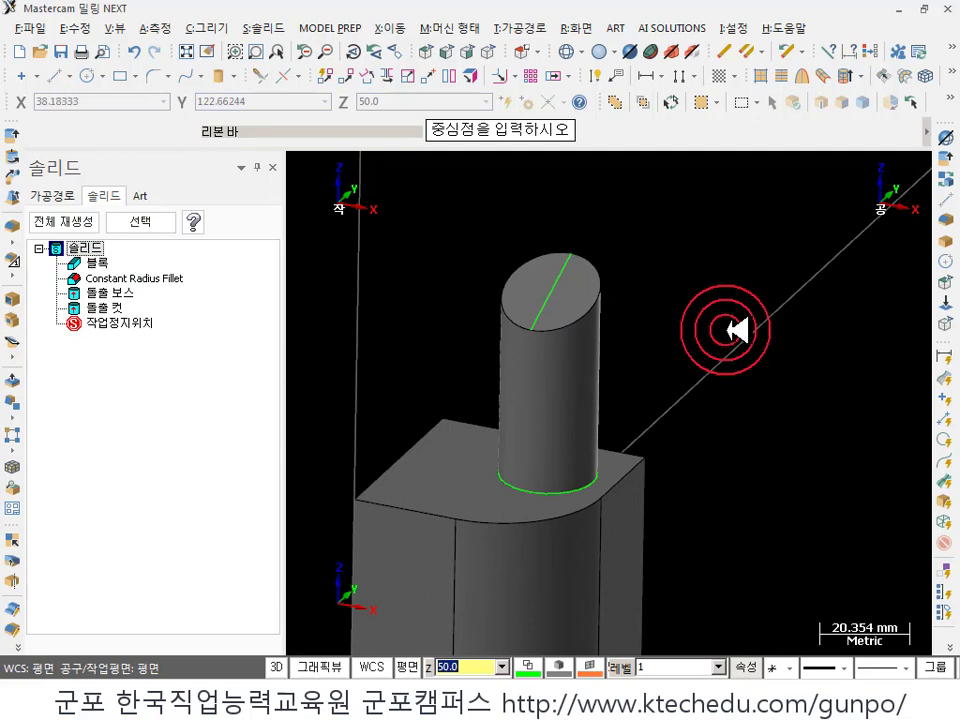
middle_drag(740, 296, 669, 347)
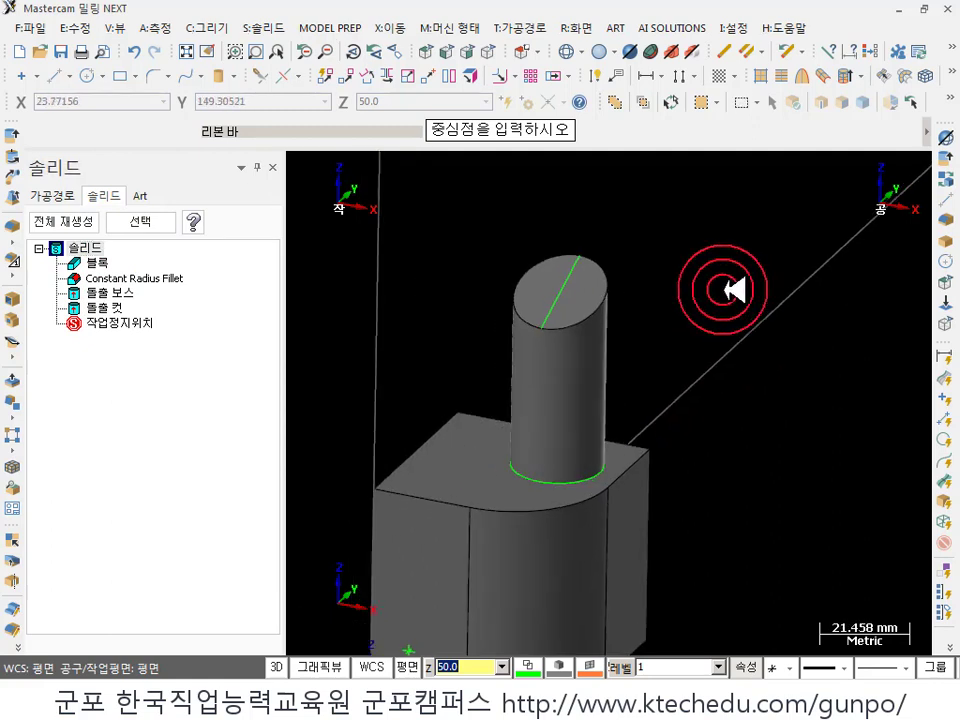
- Start a face-to-face fillet with the cylinder's side as the first face and the block's top as the second
click(280, 27)
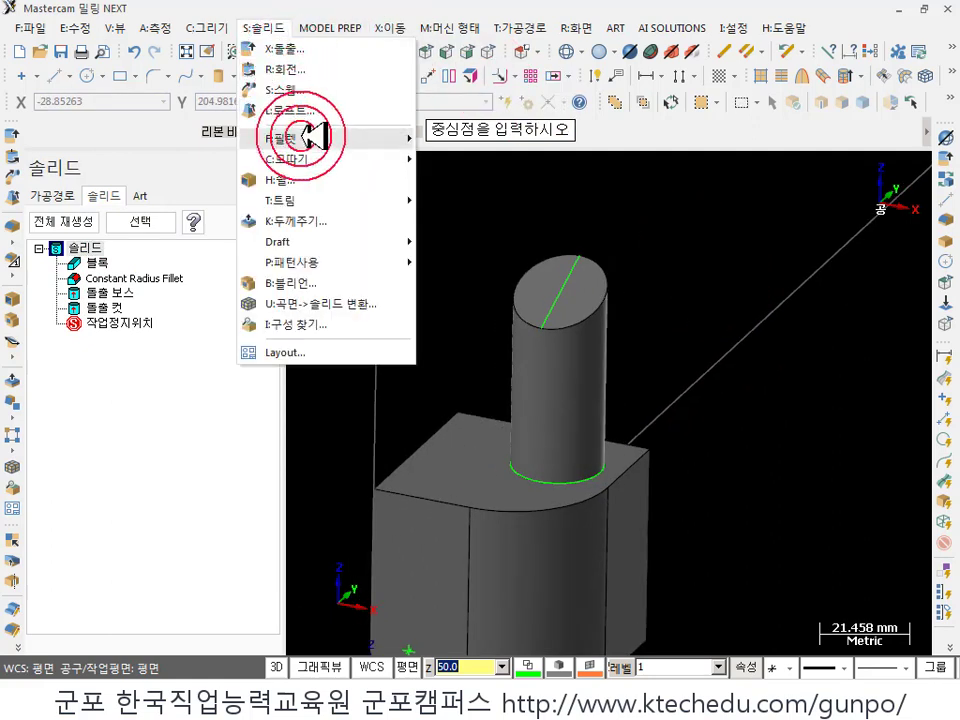
mouse_move(300, 136)
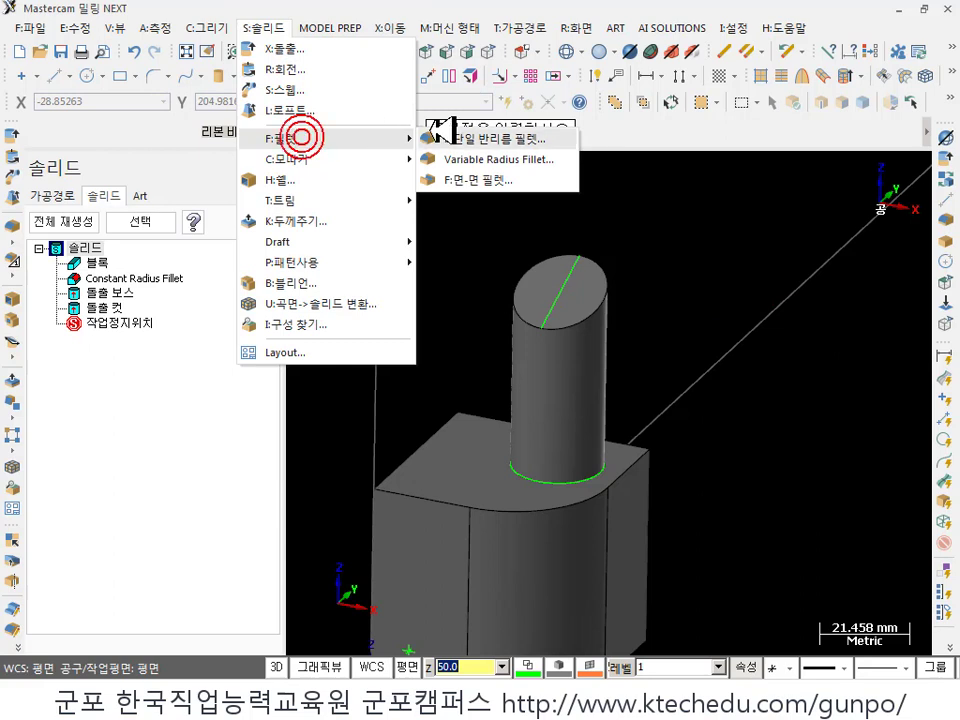
click(489, 180)
scroll(776, 326, down, 2)
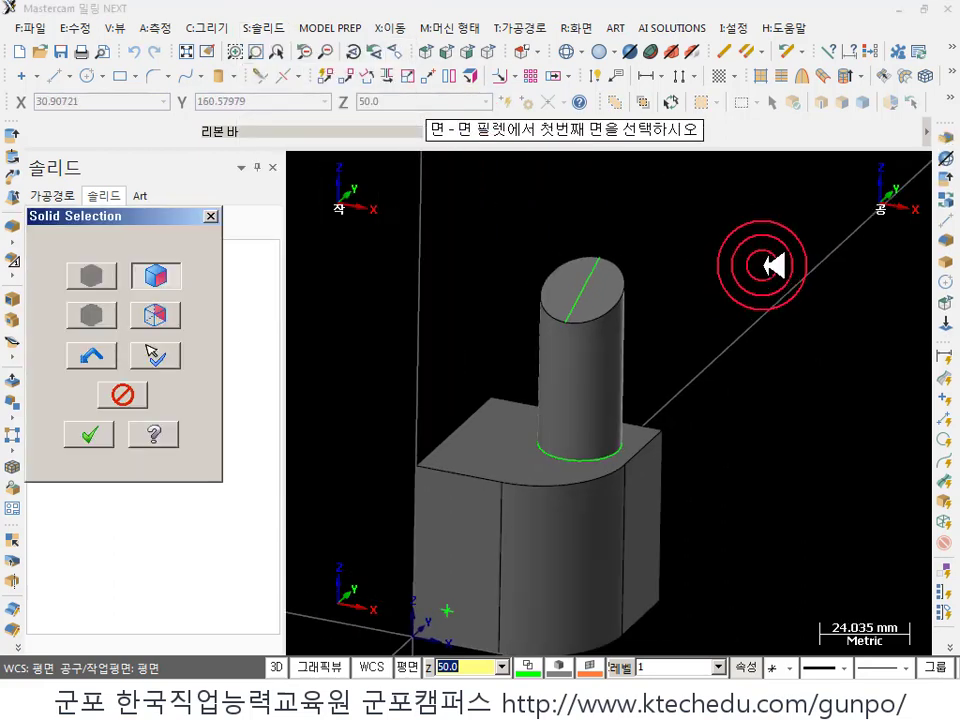
scroll(722, 536, up, 2)
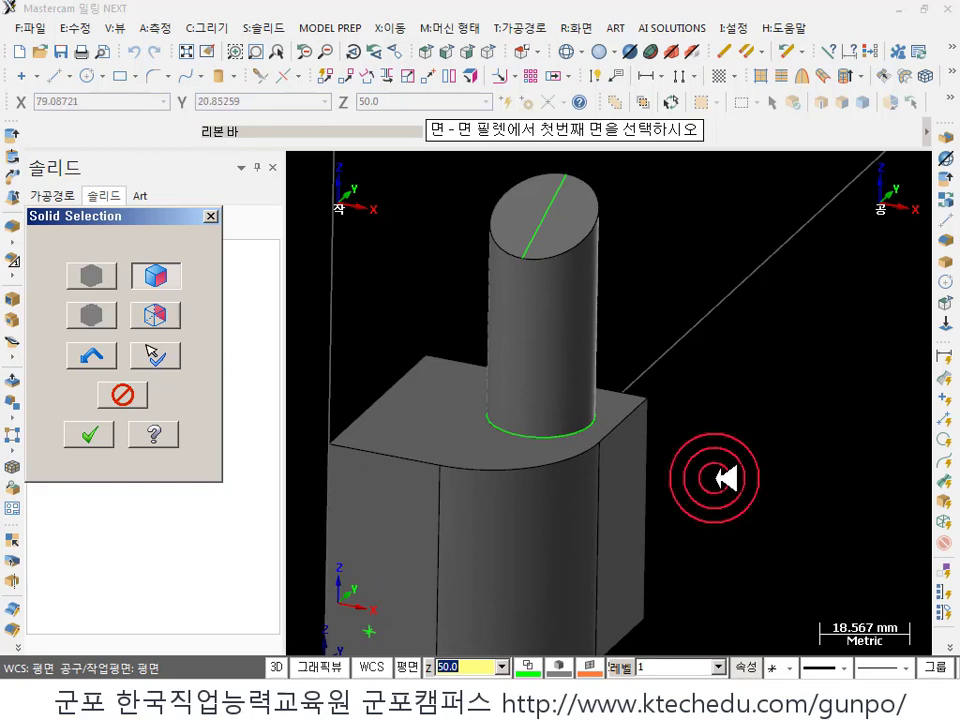
scroll(762, 438, up, 1)
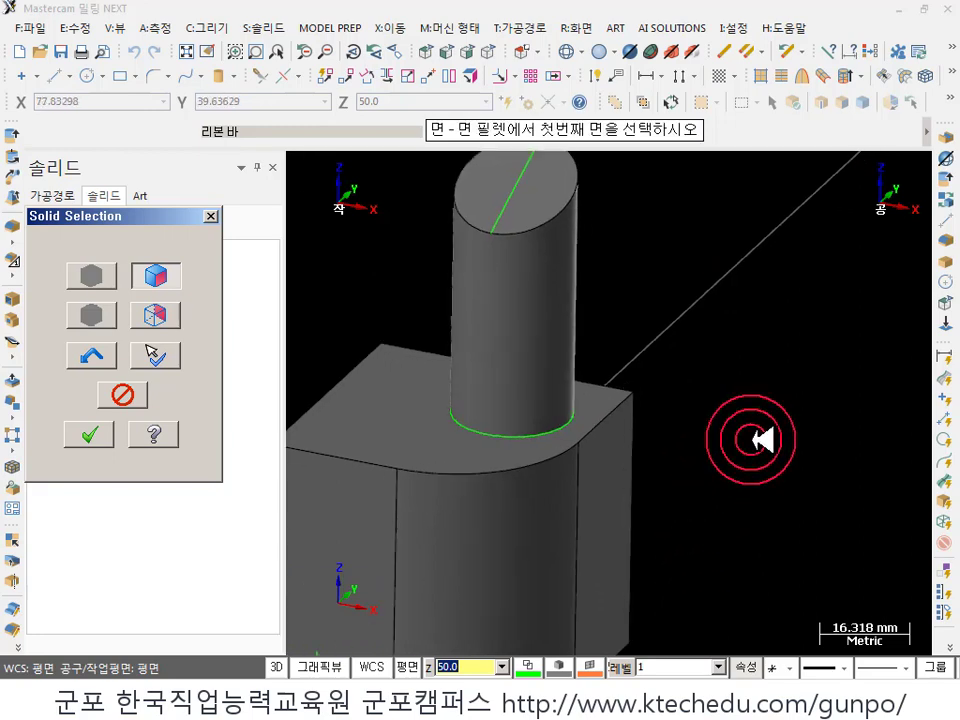
click(527, 303)
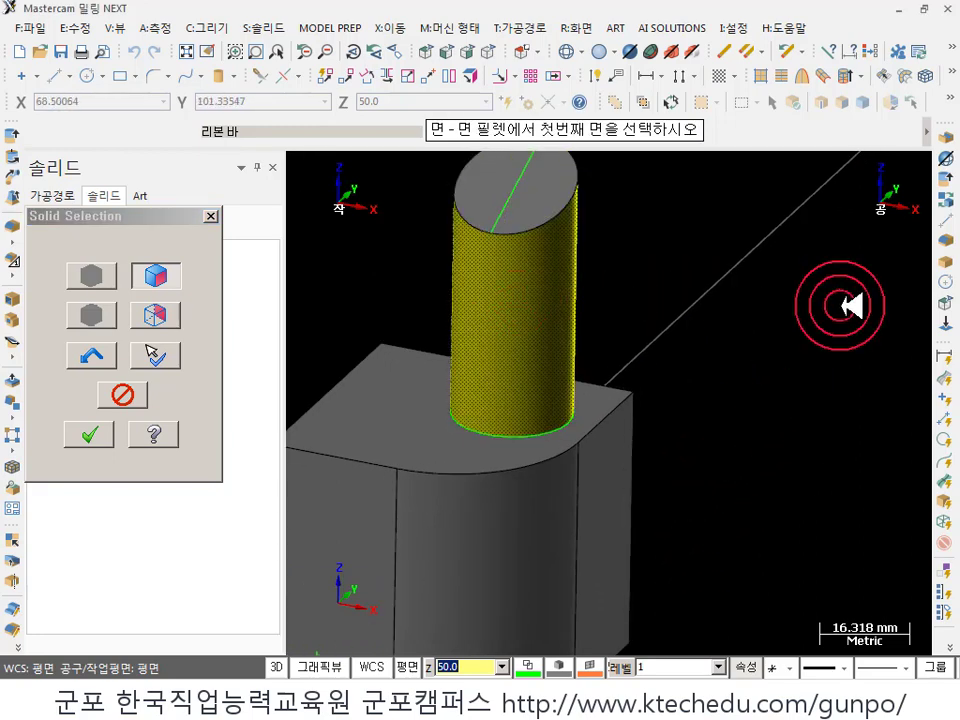
click(97, 433)
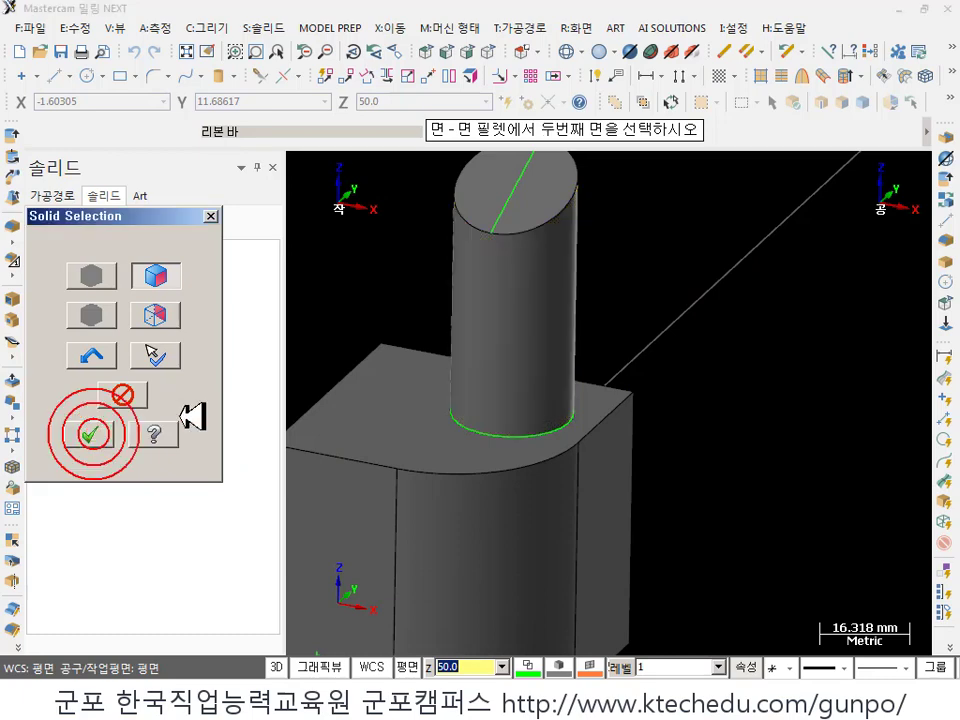
click(396, 423)
click(89, 433)
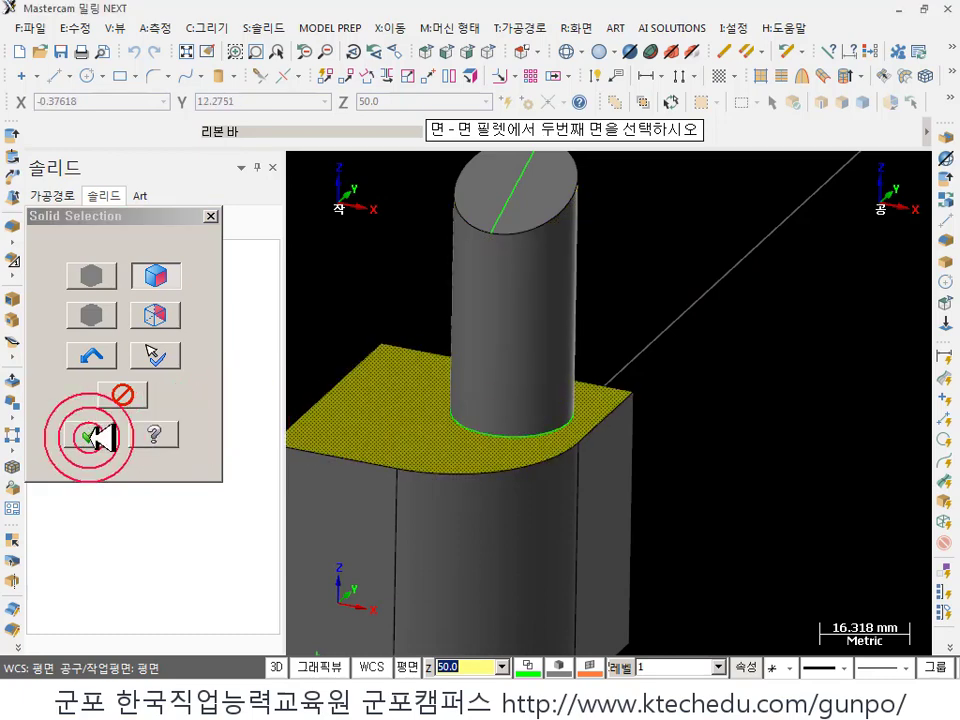
click(712, 373)
- Examine the Radius-type fillet preview around the cylinder's base from several angles and distances
scroll(484, 437, down, 2)
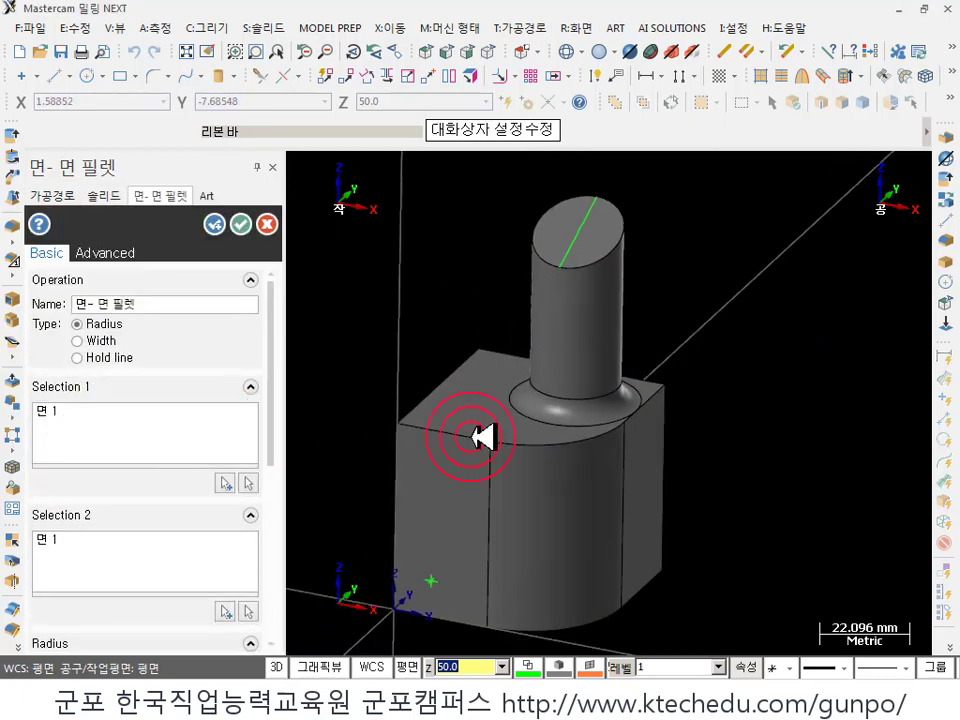
scroll(583, 459, up, 4)
scroll(700, 422, up, 3)
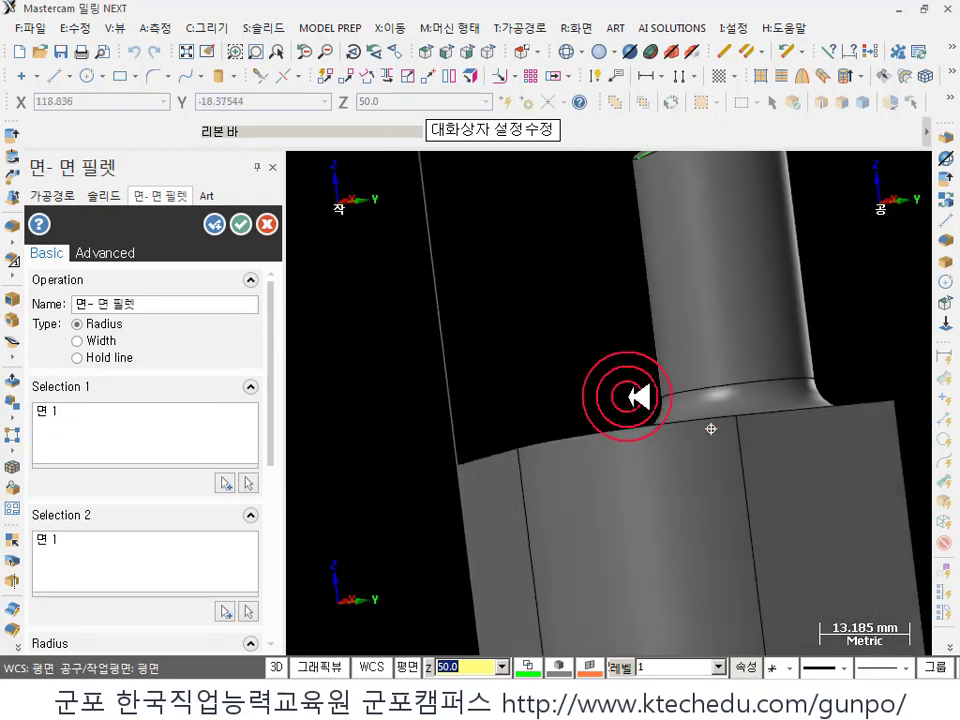
scroll(634, 396, down, 2)
scroll(788, 377, up, 2)
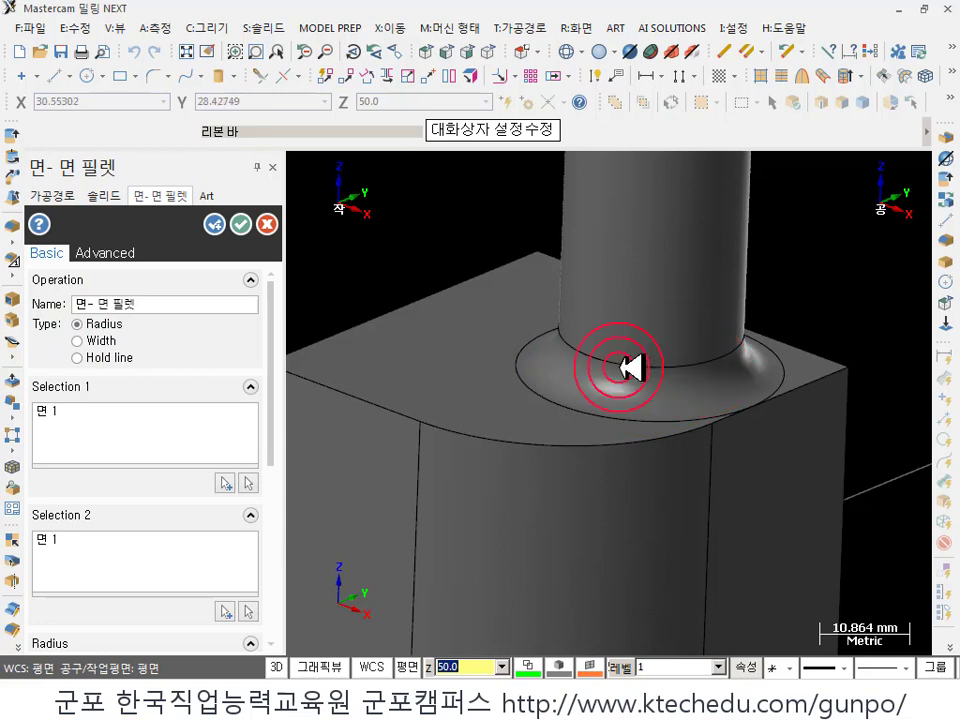
scroll(630, 368, down, 3)
scroll(660, 381, down, 2)
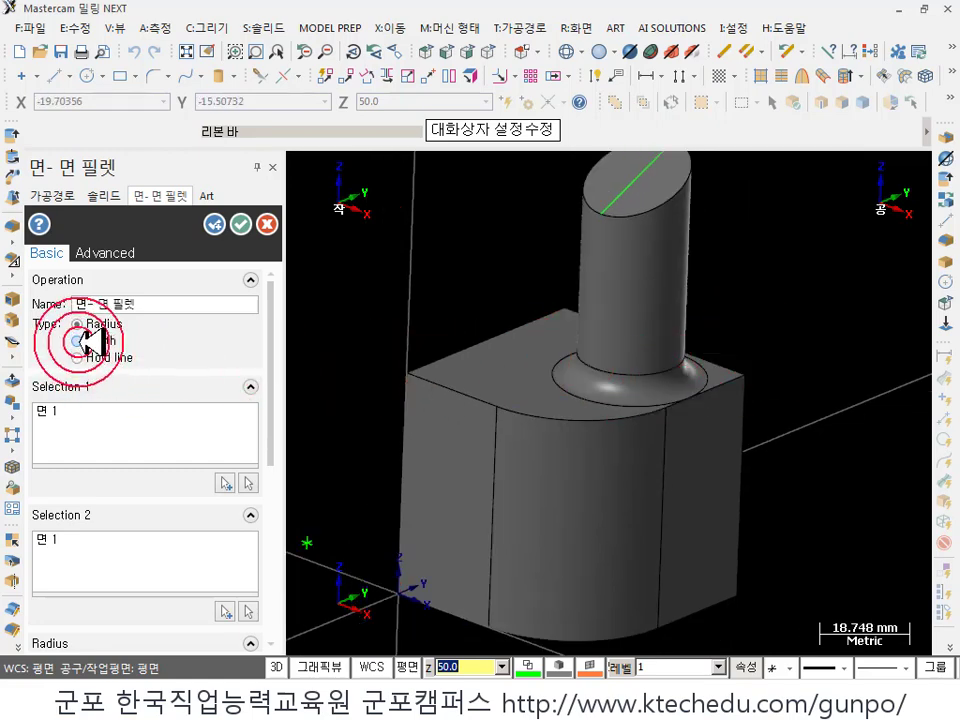
- Change the face-to-face fillet type to Width with a width of 4.1 and a ratio of 5
mouse_move(86, 342)
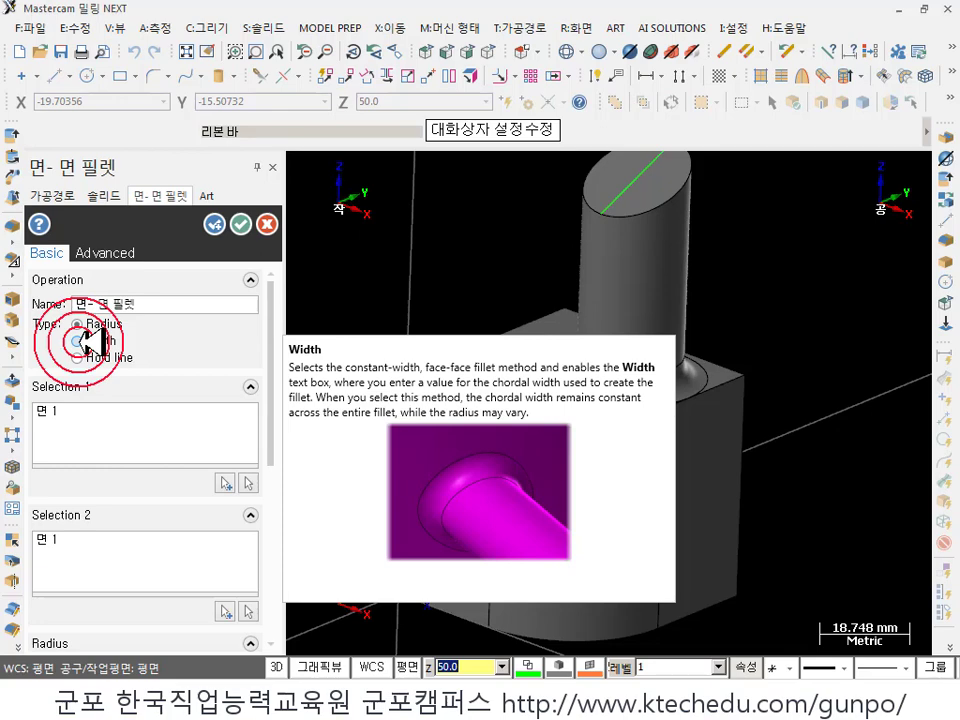
click(78, 341)
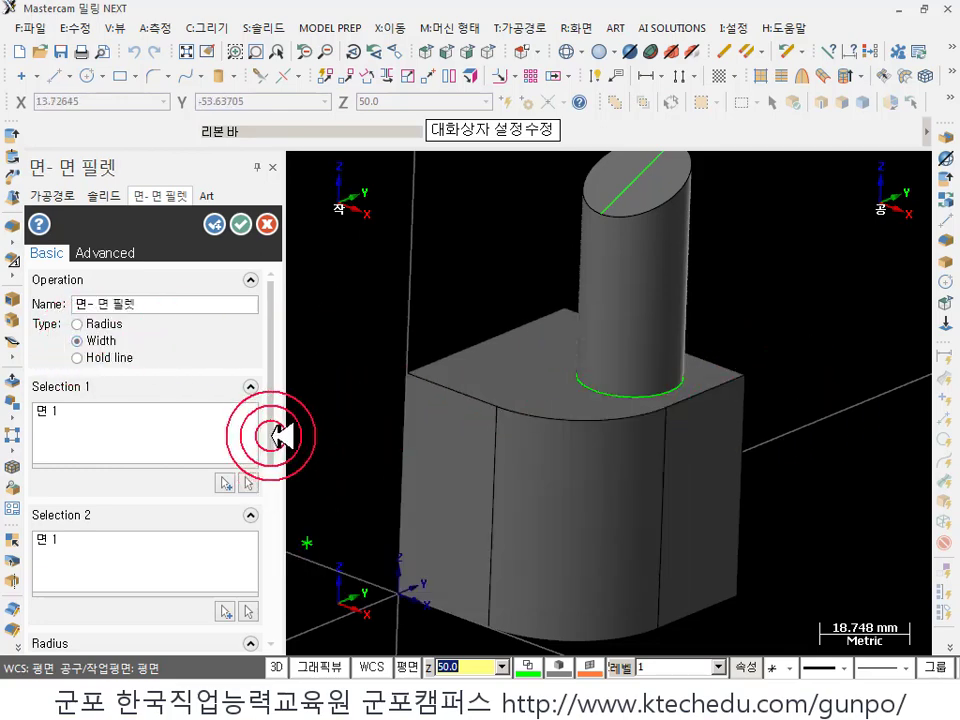
drag(268, 439, 274, 578)
double_click(120, 452)
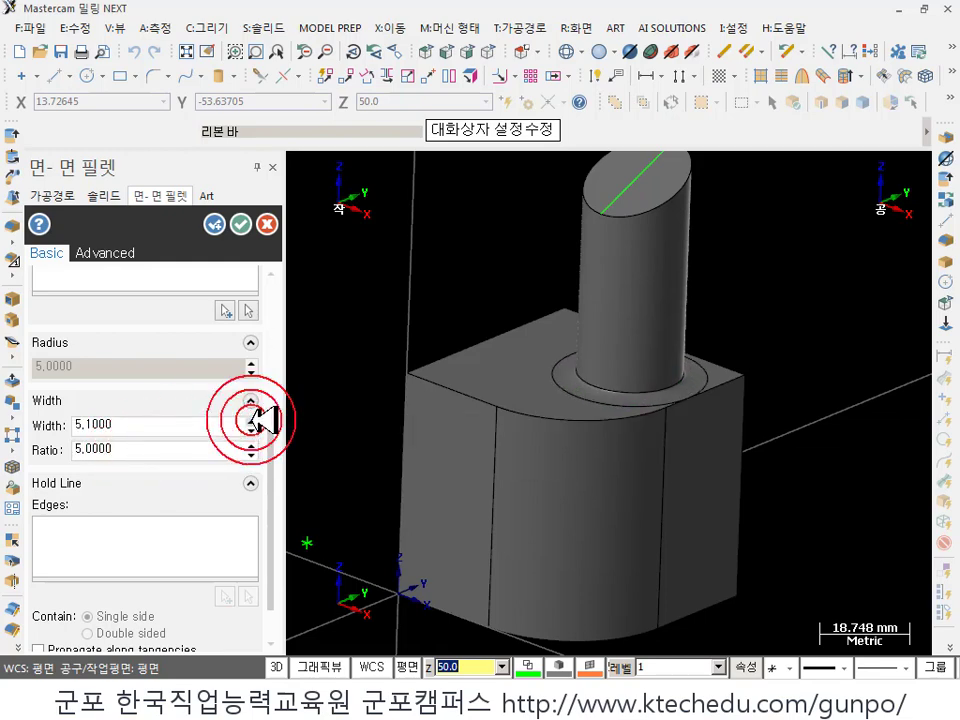
click(252, 430)
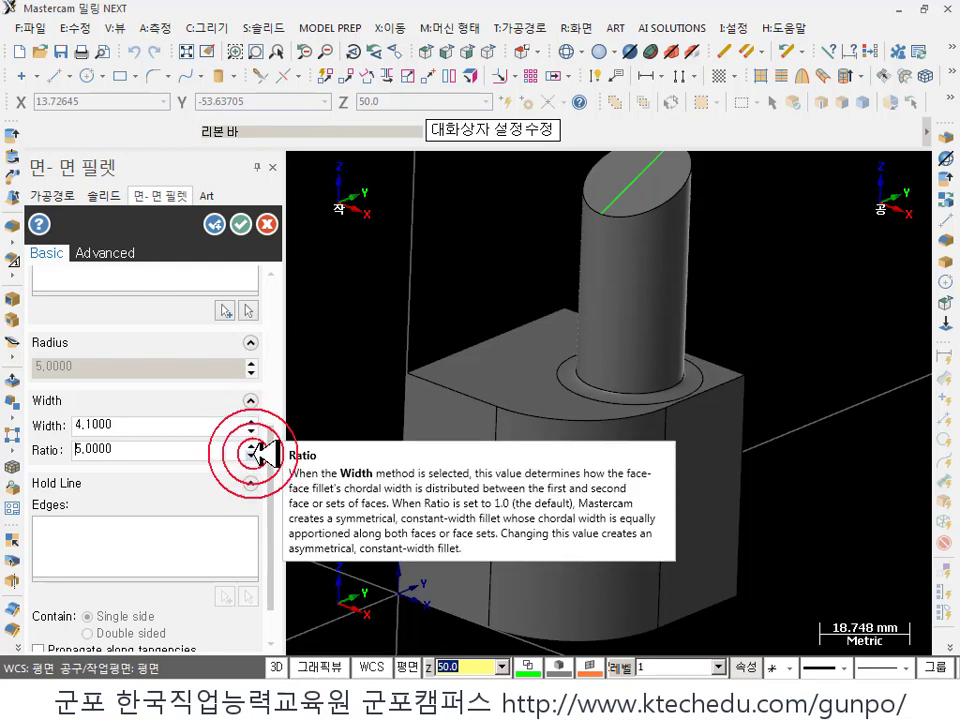
- Set the fillet's width to 5 and its ratio to 1
double_click(145, 449)
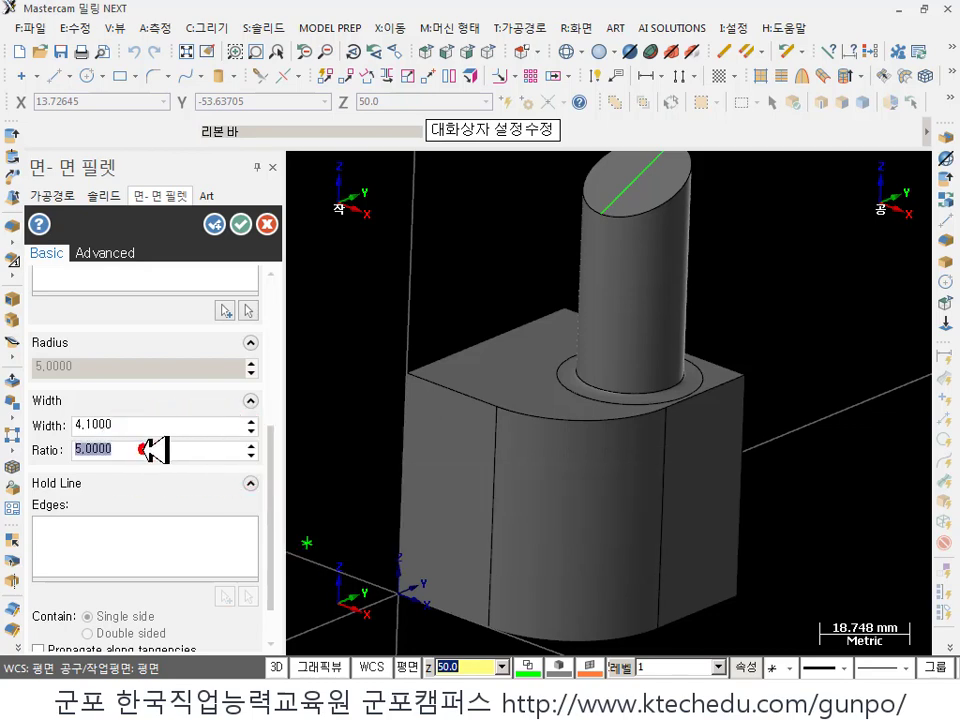
double_click(135, 443)
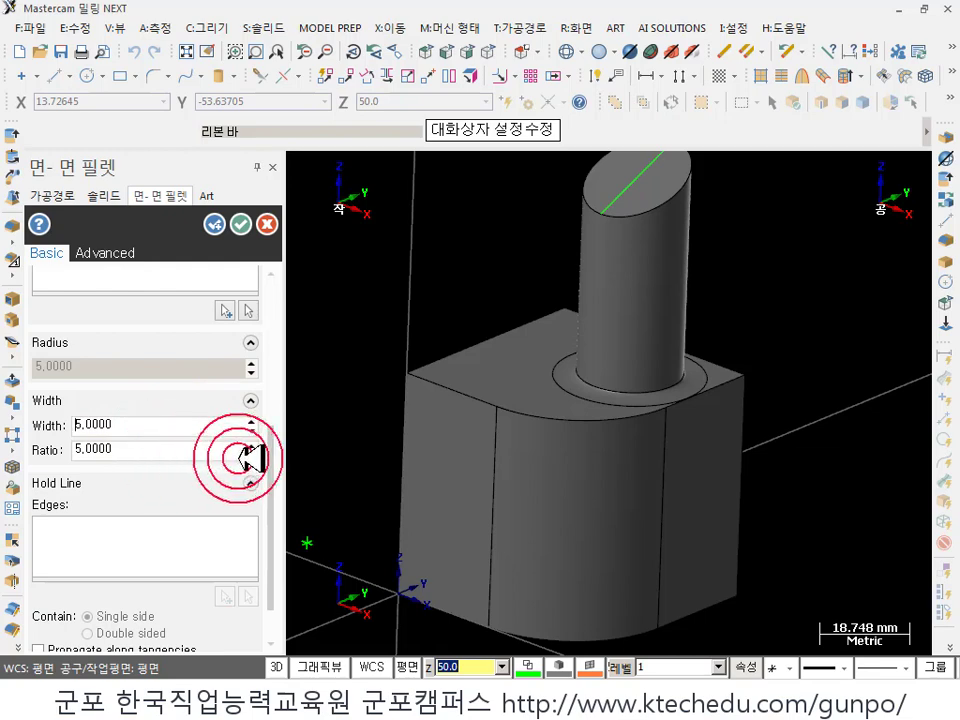
click(252, 454)
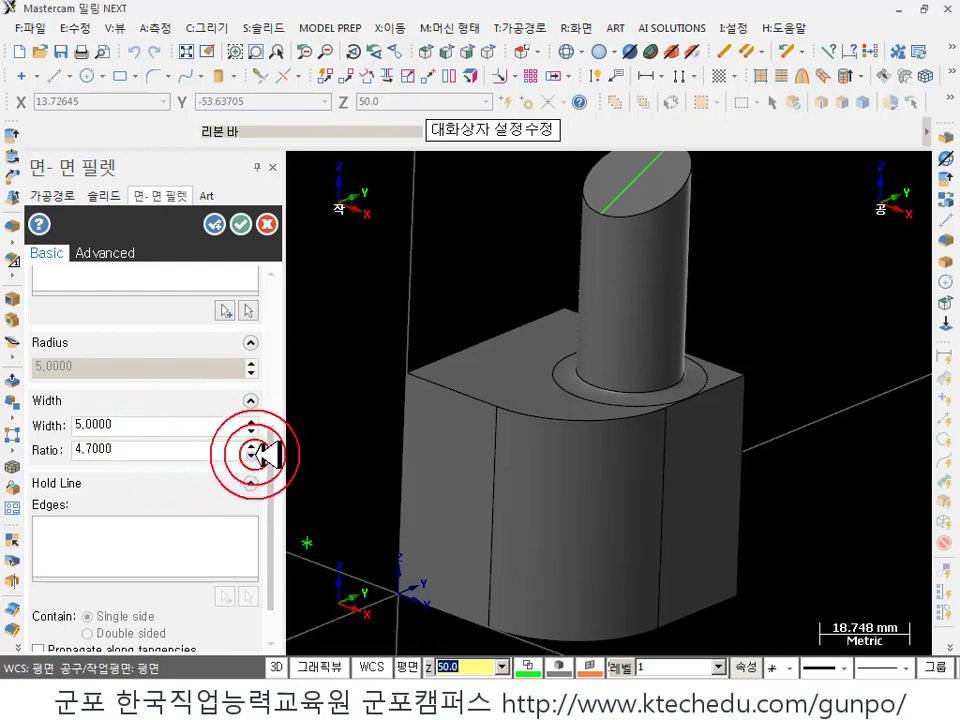
text(1)
key(Return)
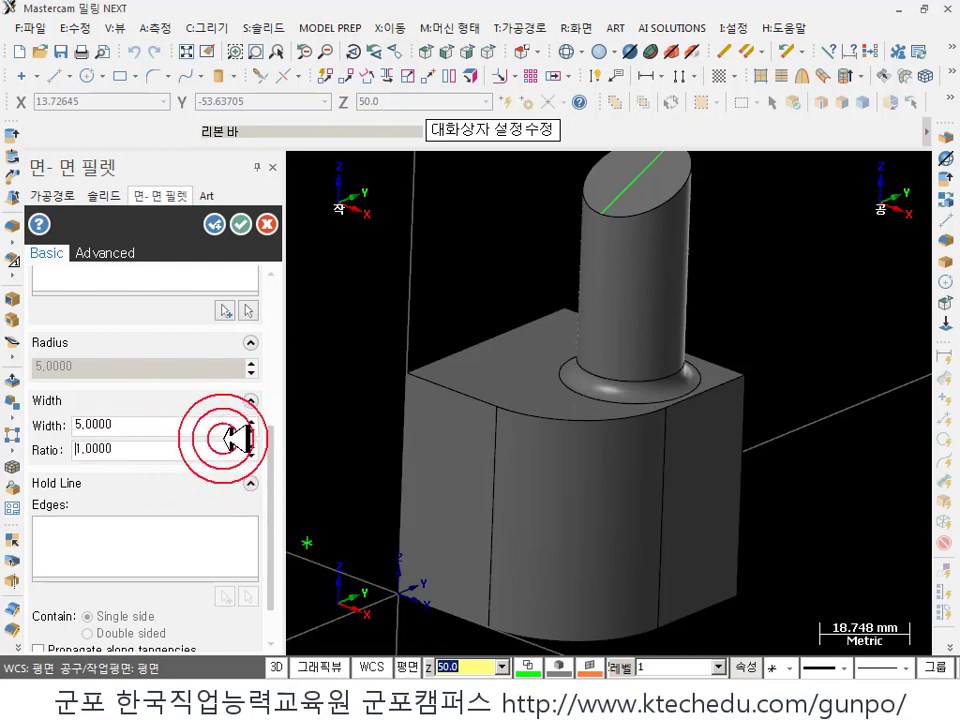
- Examine the profile of the Width-type fillet at the cylinder's base in a close side view
scroll(689, 390, up, 5)
middle_drag(697, 400, 786, 373)
middle_drag(751, 370, 751, 367)
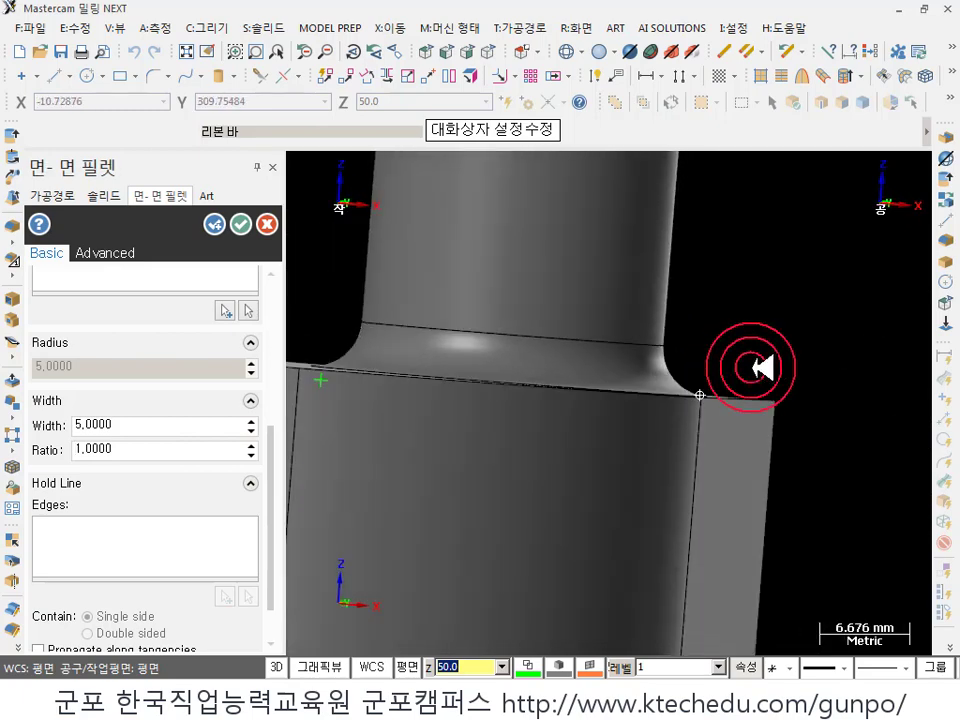
scroll(855, 382, down, 2)
scroll(403, 315, up, 3)
scroll(491, 395, up, 7)
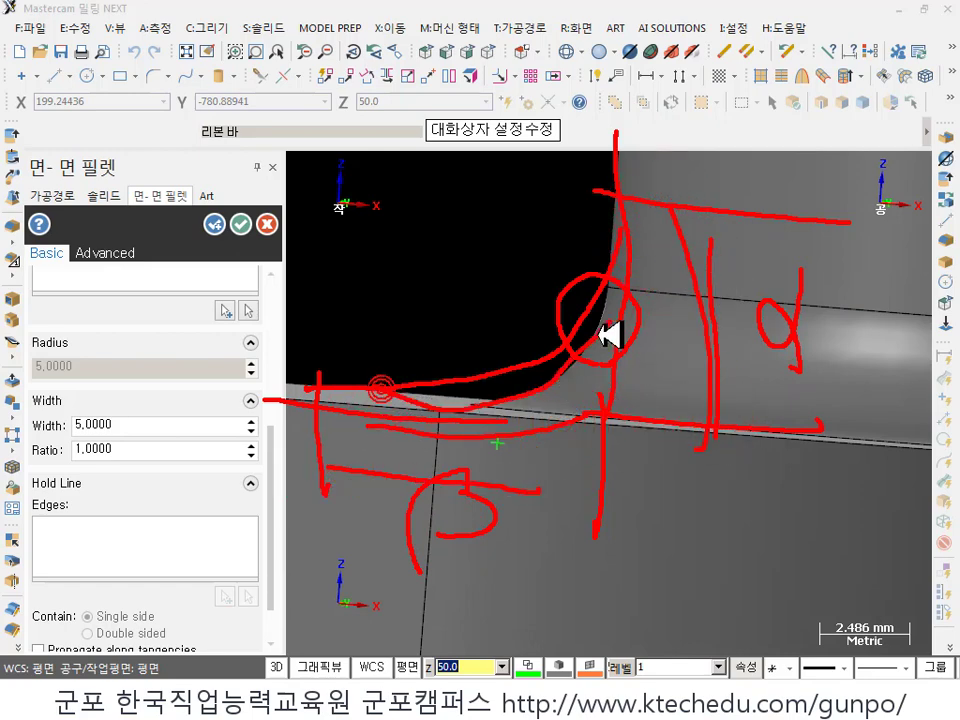
mouse_move(611, 218)
mouse_down()
mouse_move(407, 396)
mouse_move(551, 347)
mouse_move(606, 205)
mouse_up()
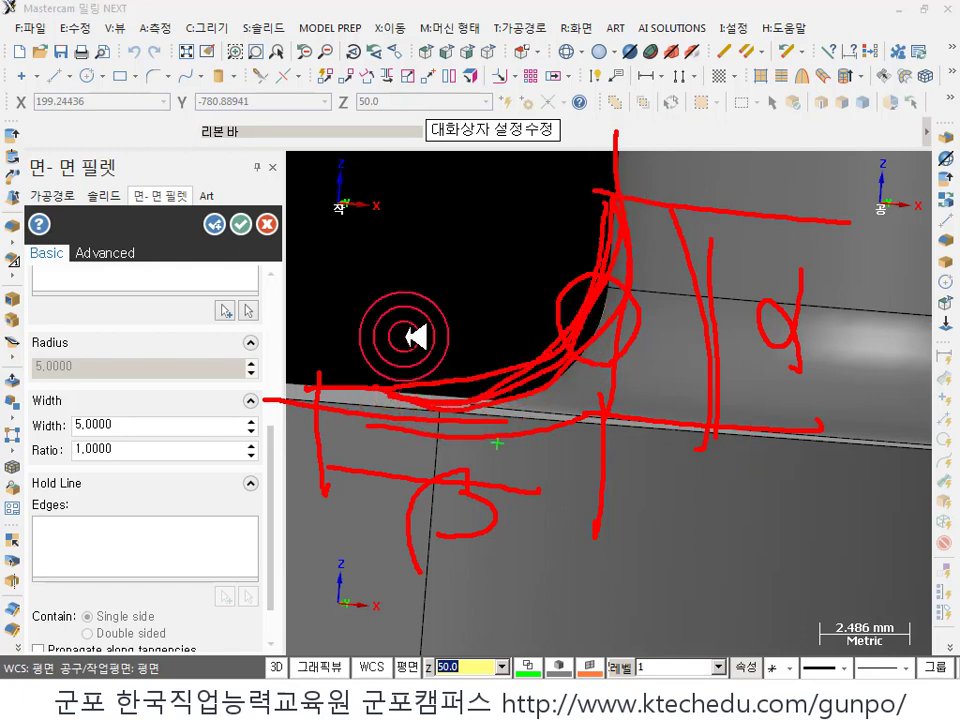
- Mark up the Width and Ratio values and the fillet's extents in the side view, and close the annotation overlay
mouse_move(120, 462)
mouse_down()
mouse_move(96, 458)
mouse_move(128, 456)
mouse_up()
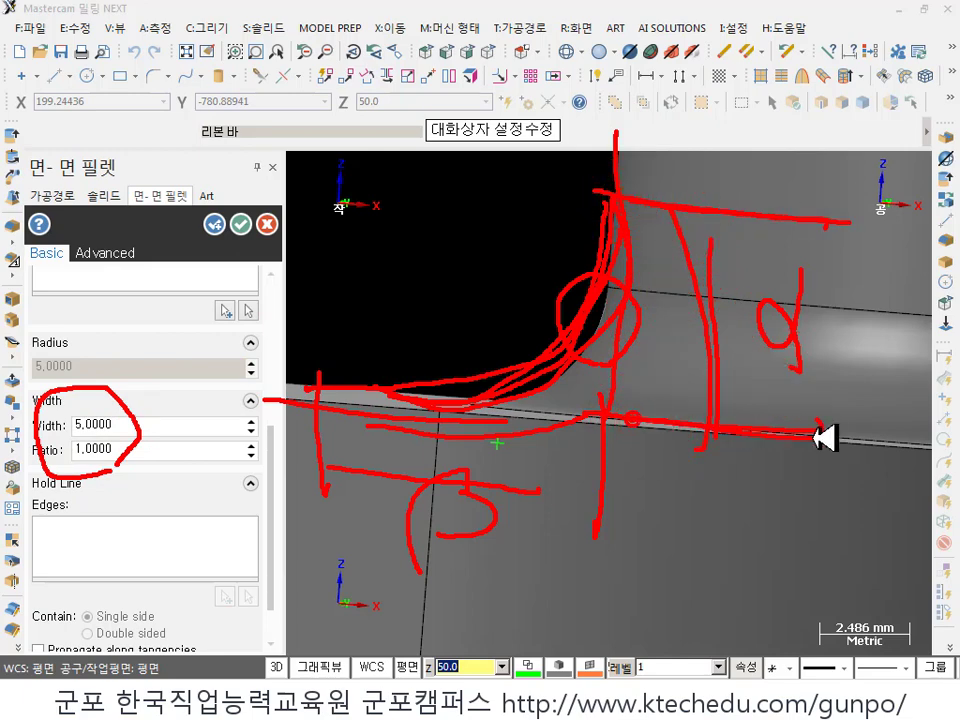
click(330, 392)
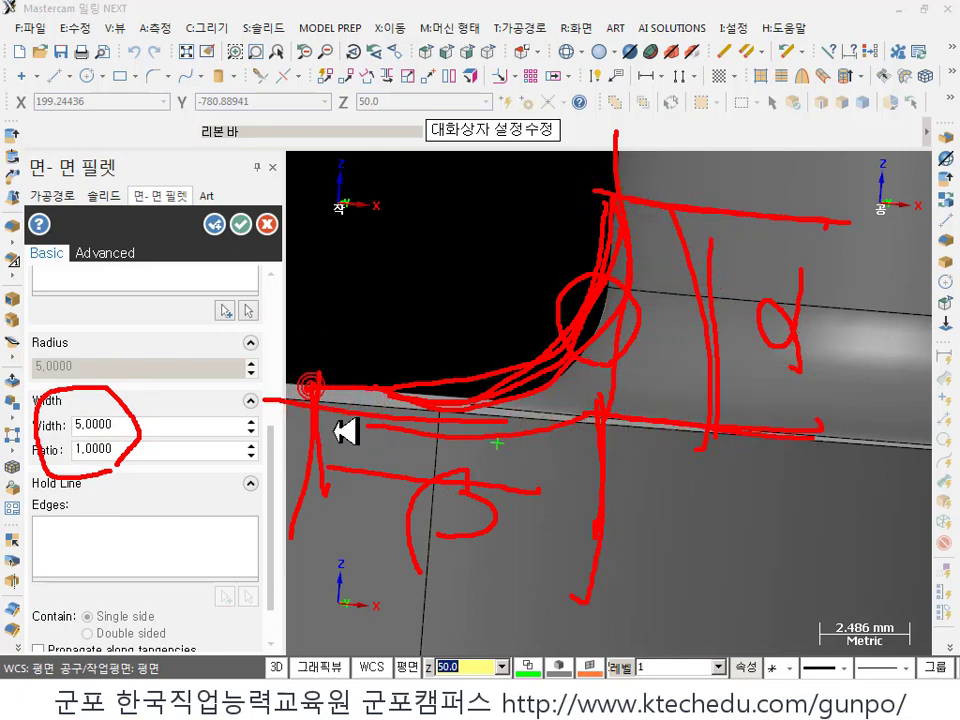
right_click(437, 307)
click(480, 490)
- Set the fillet's ratio to 0.5 and its width to 10
scroll(582, 470, down, 2)
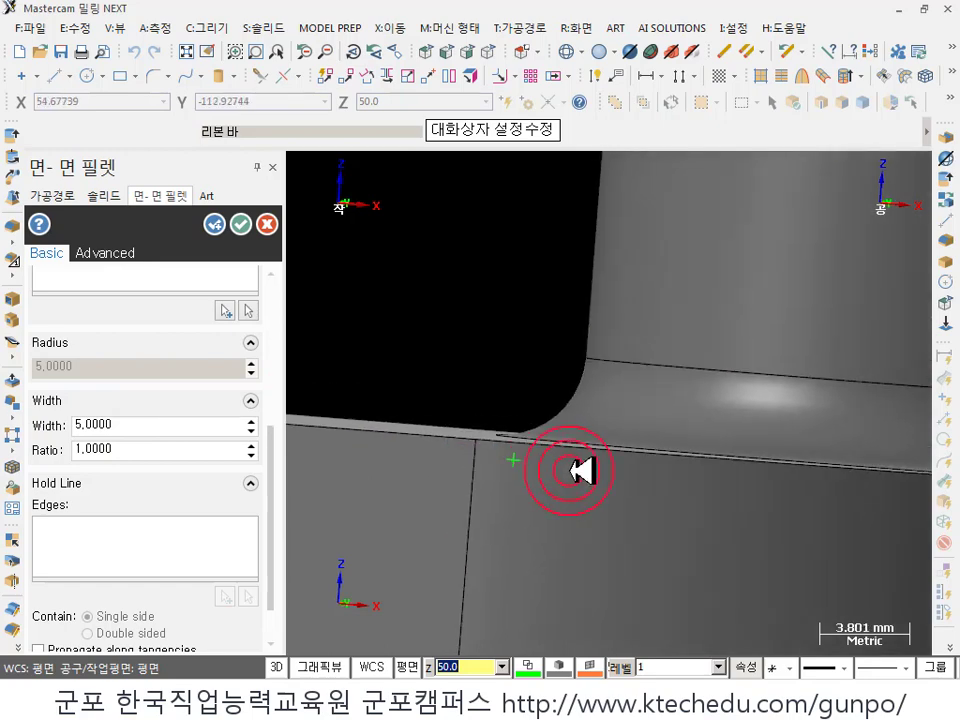
scroll(583, 467, down, 2)
scroll(589, 452, up, 2)
scroll(589, 431, down, 1)
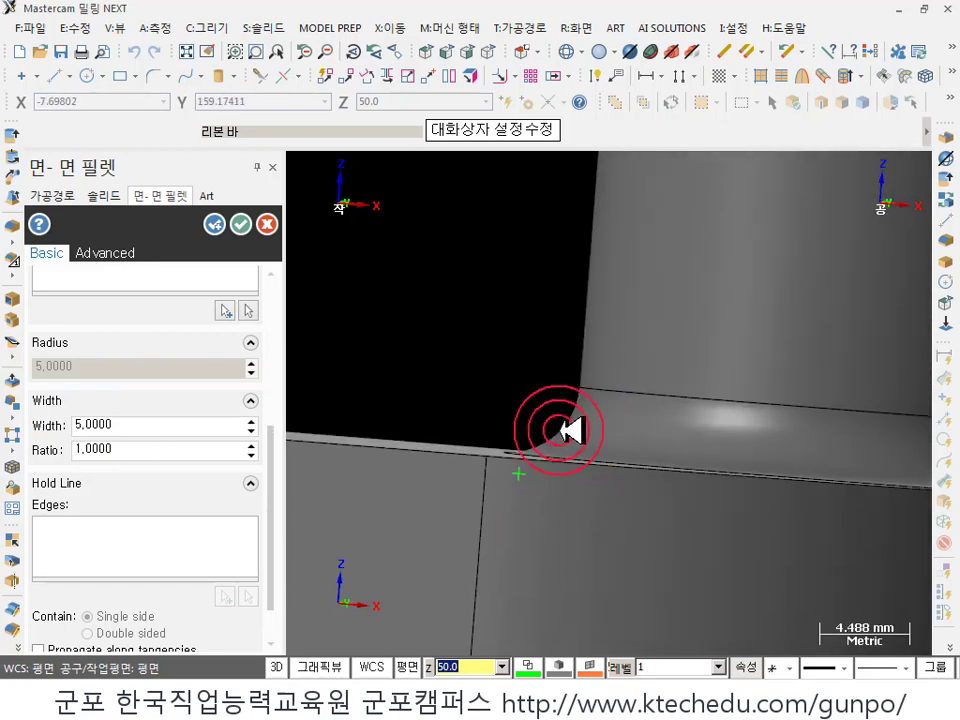
click(561, 435)
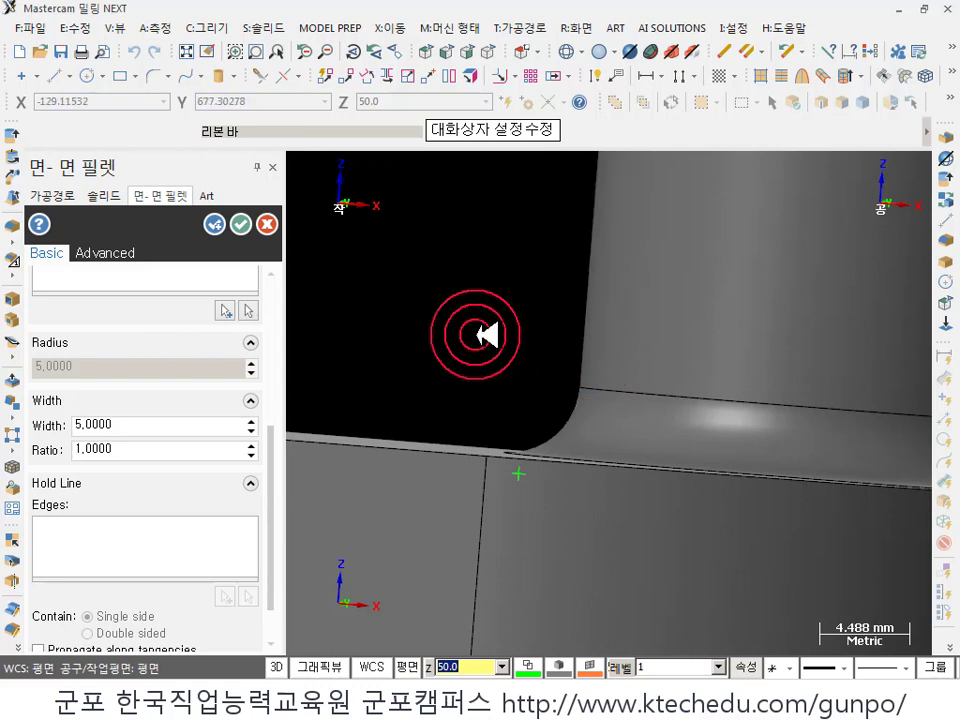
click(252, 456)
click(252, 456)
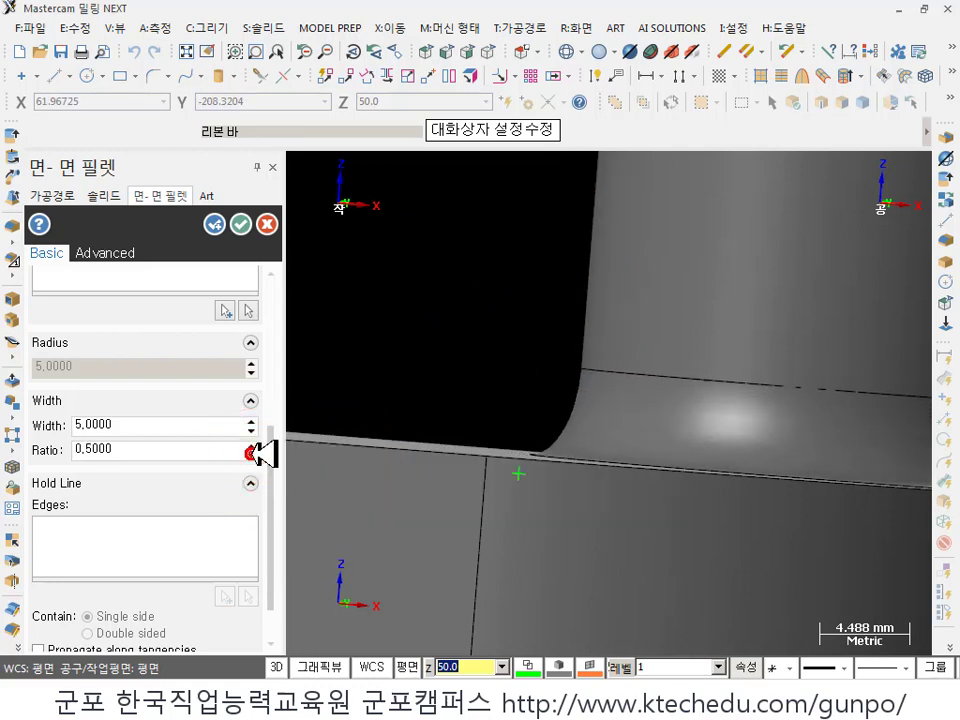
click(186, 426)
text(10)
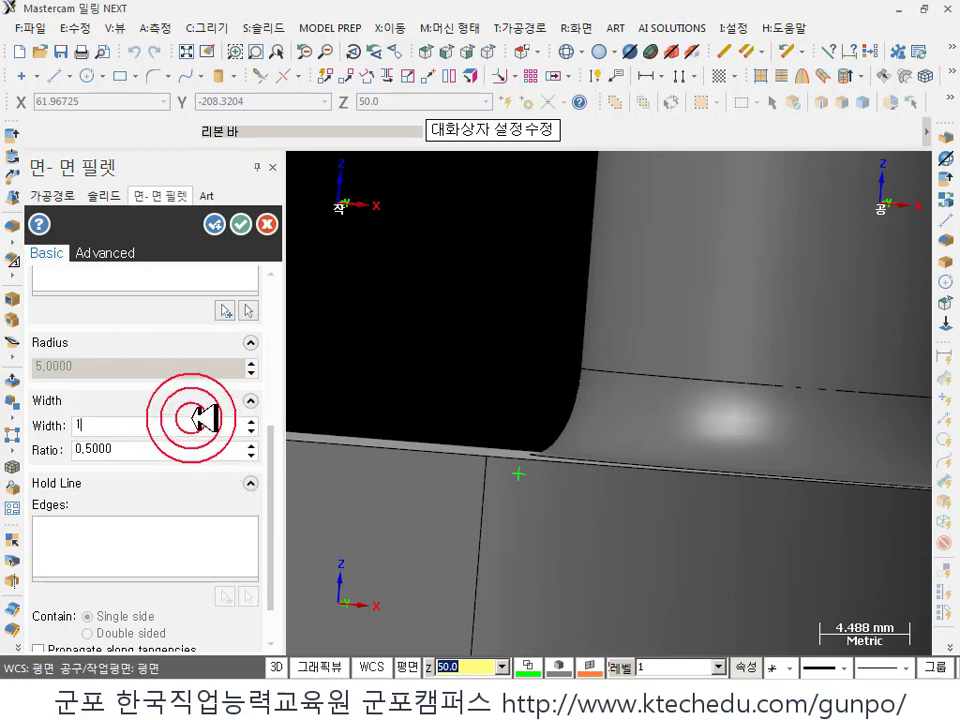
key(Return)
- Reduce the fillet's ratio to 0.3 and increase its width to 21
scroll(537, 389, down, 1)
scroll(537, 389, down, 1)
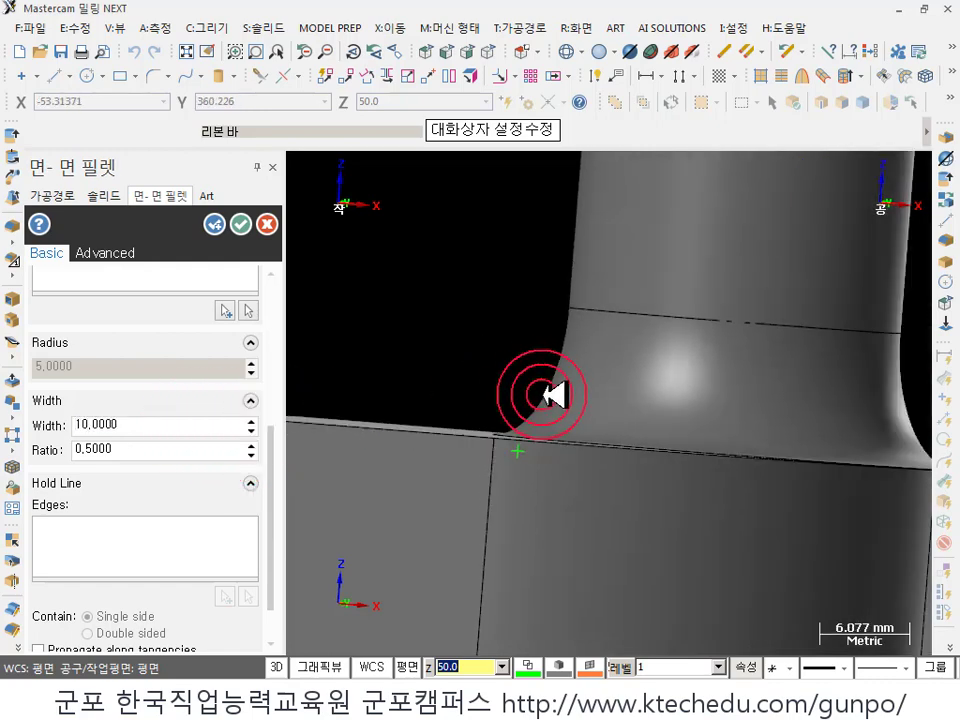
middle_drag(551, 396, 568, 403)
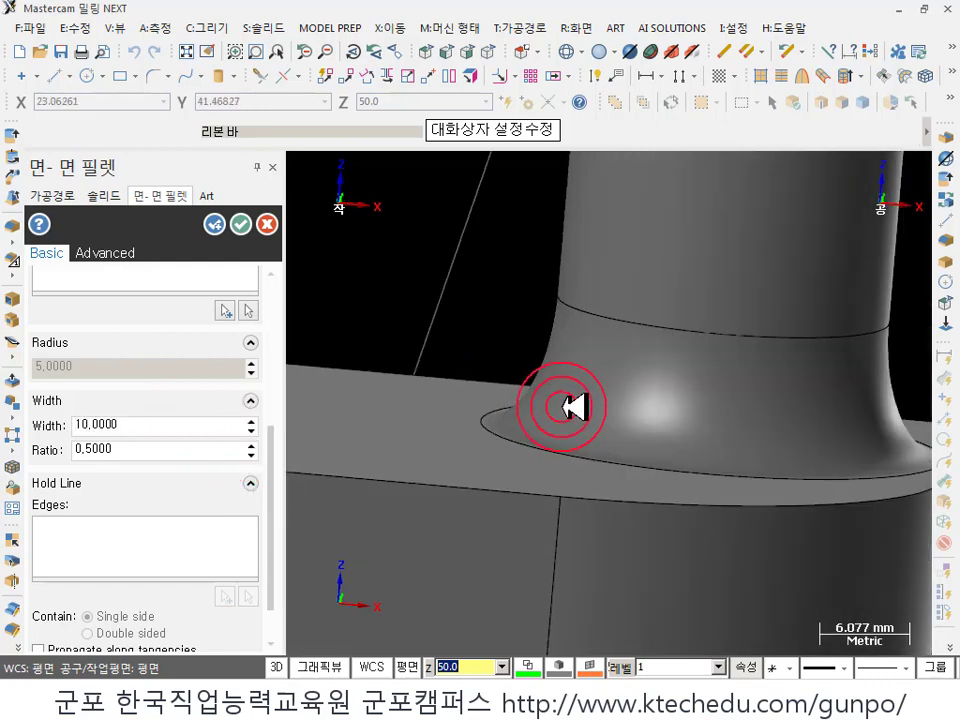
click(251, 455)
click(251, 455)
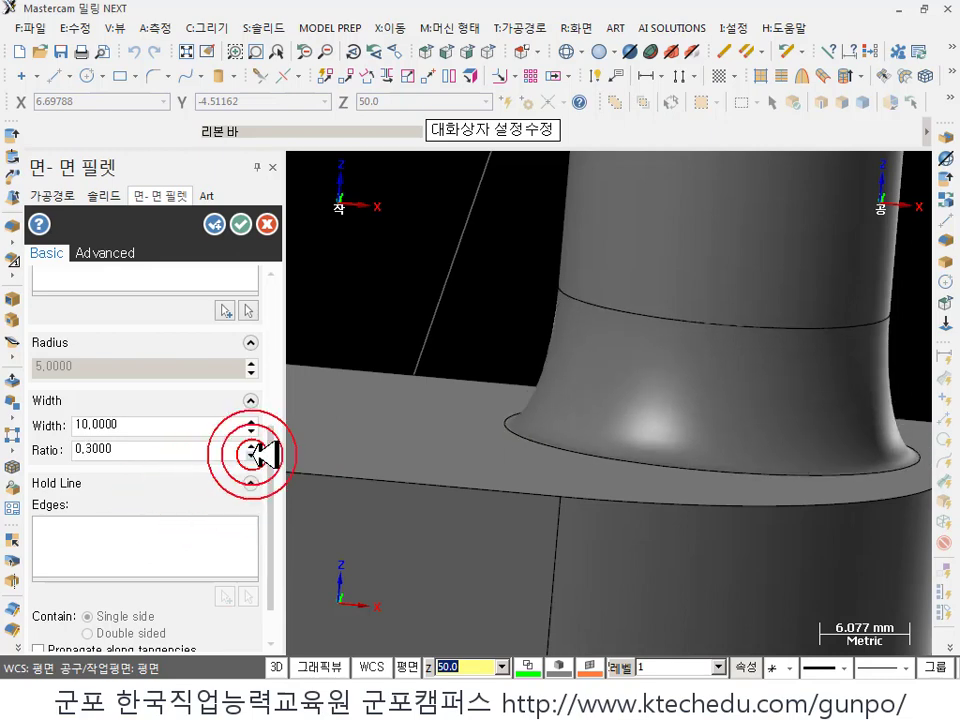
scroll(607, 344, up, 1)
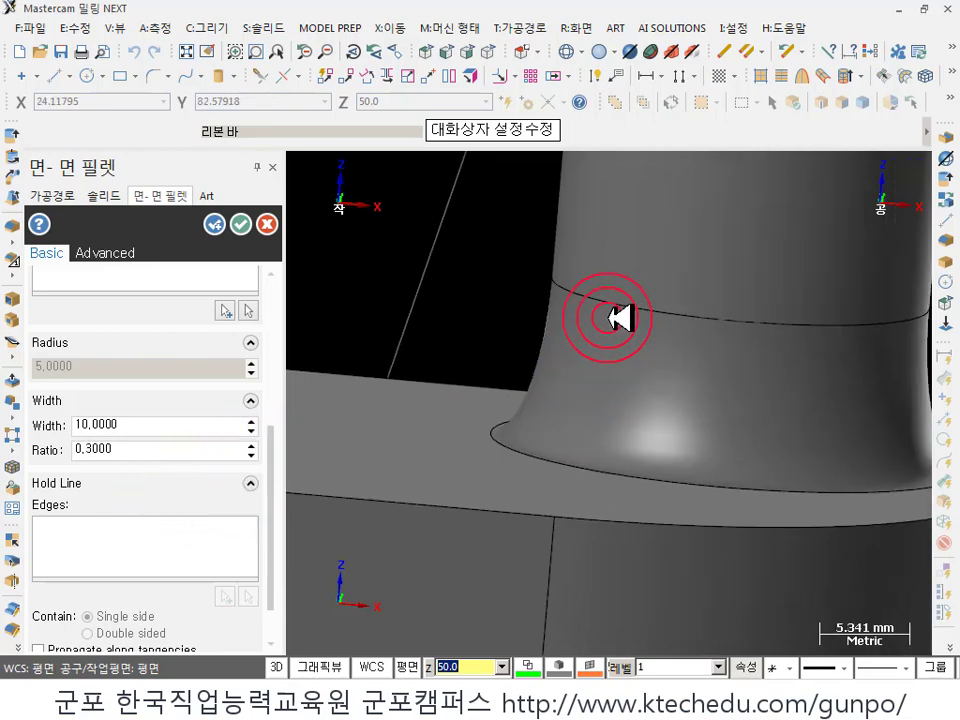
click(251, 420)
click(251, 420)
click(251, 420)
click(251, 420)
click(251, 420)
click(251, 420)
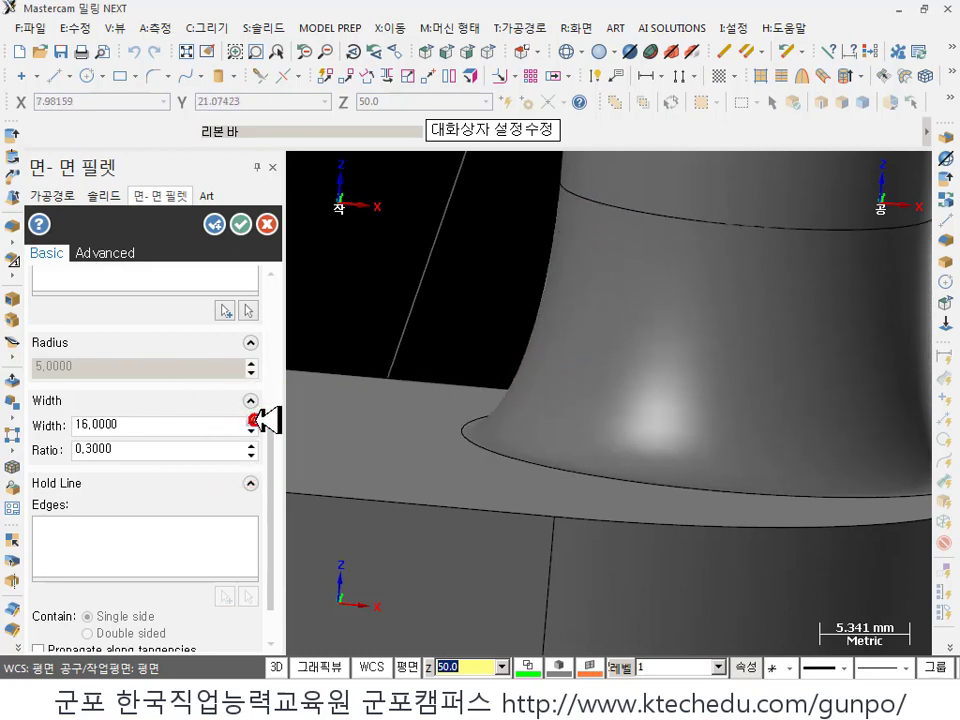
click(251, 420)
click(251, 420)
click(251, 420)
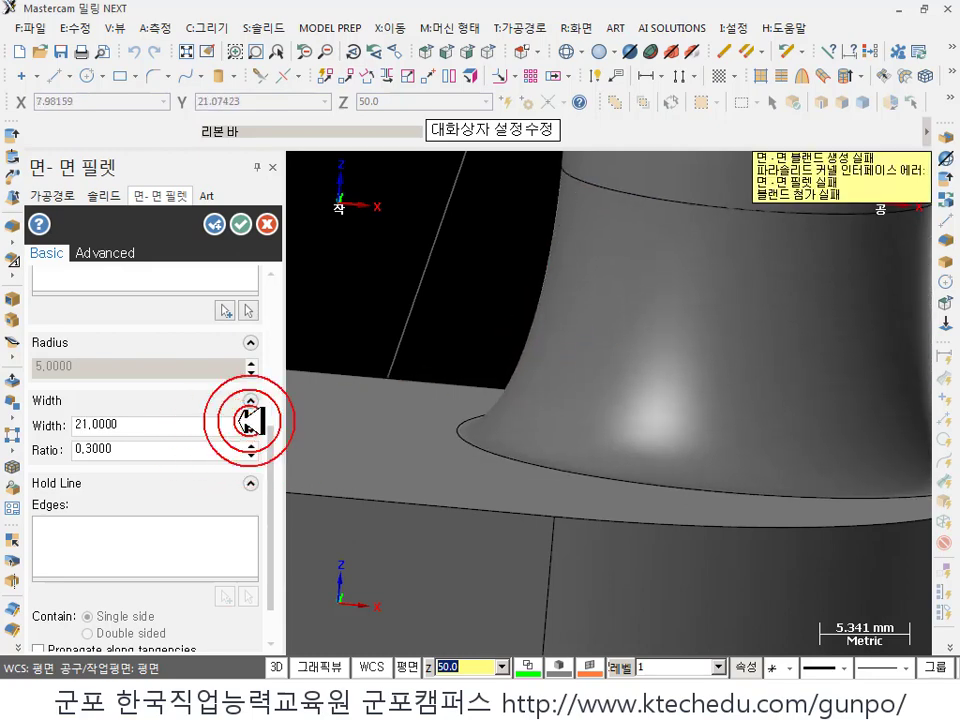
- Set the fillet's ratio to 0.7 and reduce its width to 6
scroll(249, 421, down, 2)
mouse_move(801, 462)
middle_down()
mouse_move(773, 461)
mouse_move(818, 457)
mouse_move(808, 454)
middle_up()
scroll(495, 270, up, 4)
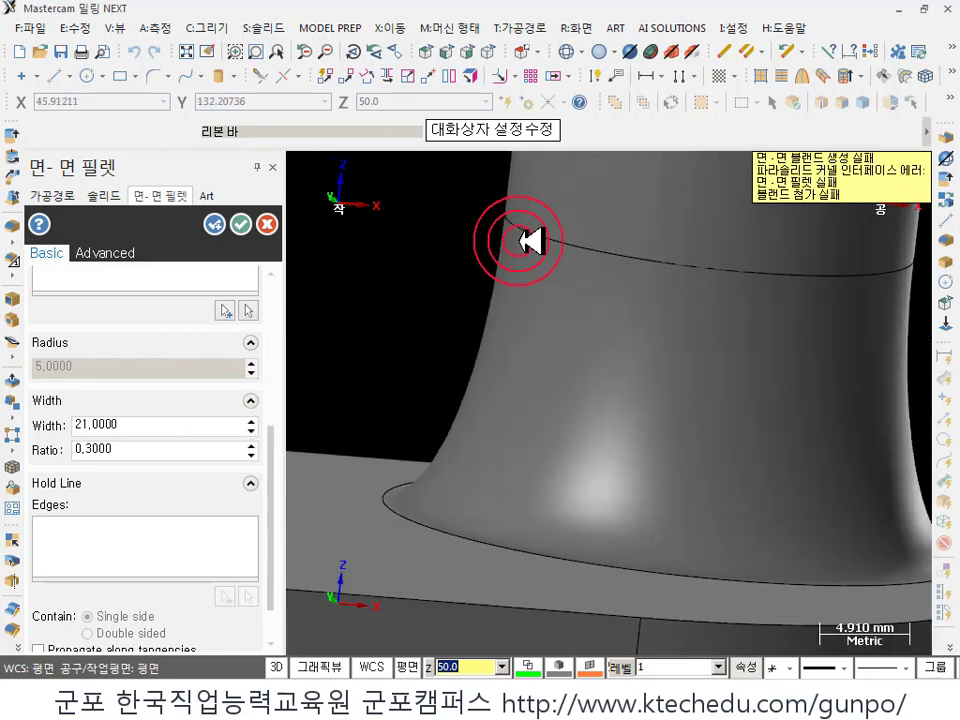
middle_drag(545, 240, 383, 573)
click(139, 453)
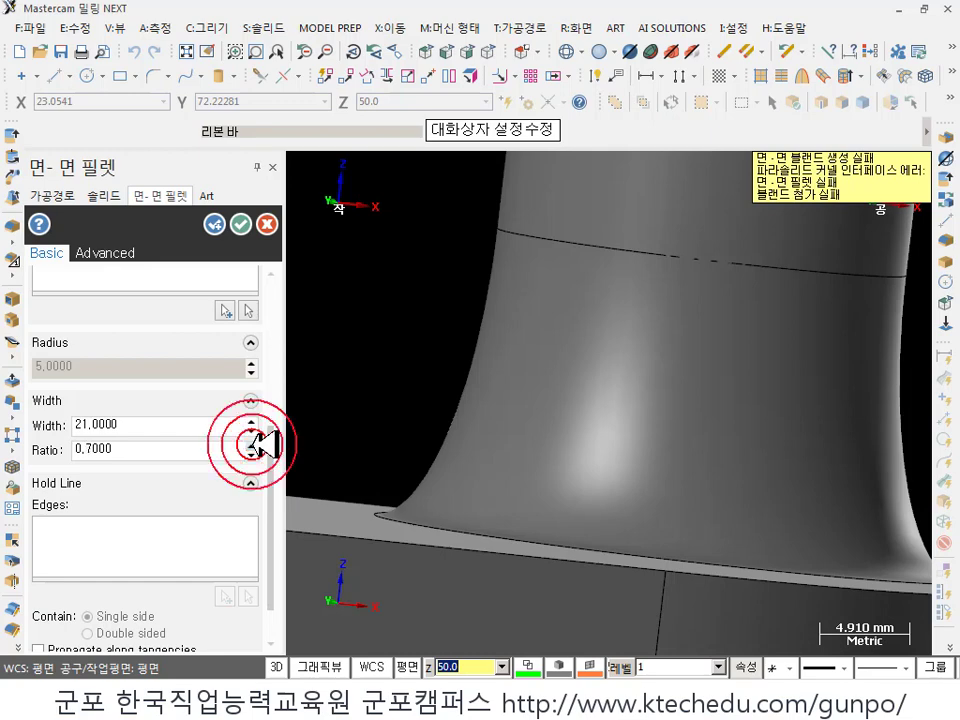
click(236, 428)
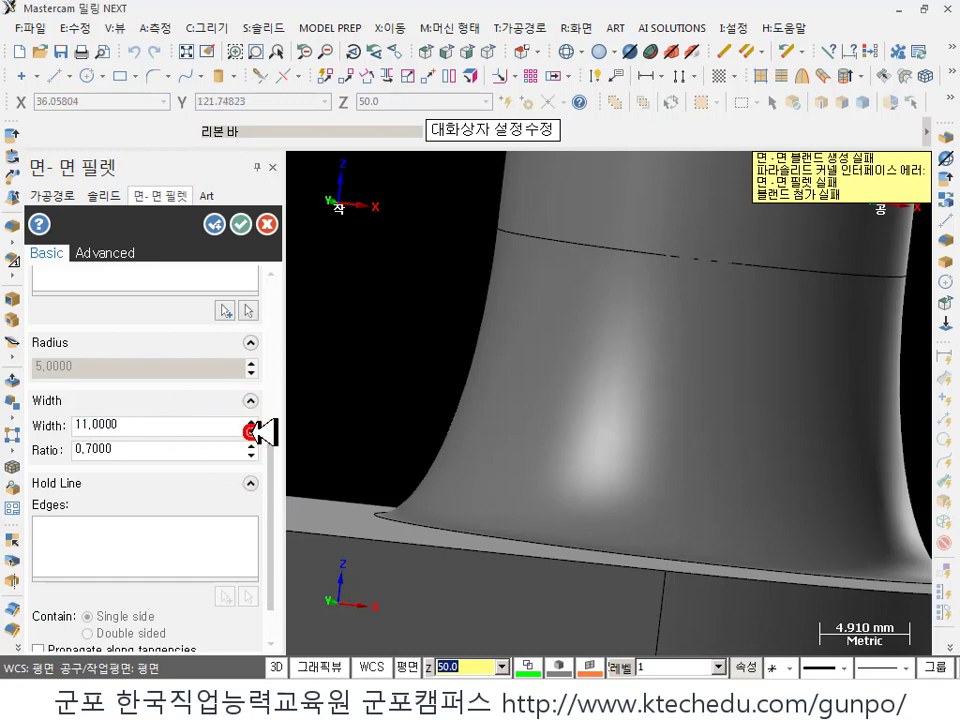
click(250, 432)
click(250, 432)
click(250, 432)
- Try larger and smaller ratios, including 1.1, on the Width-type fillet and settle on a ratio of 0.6
scroll(510, 375, down, 4)
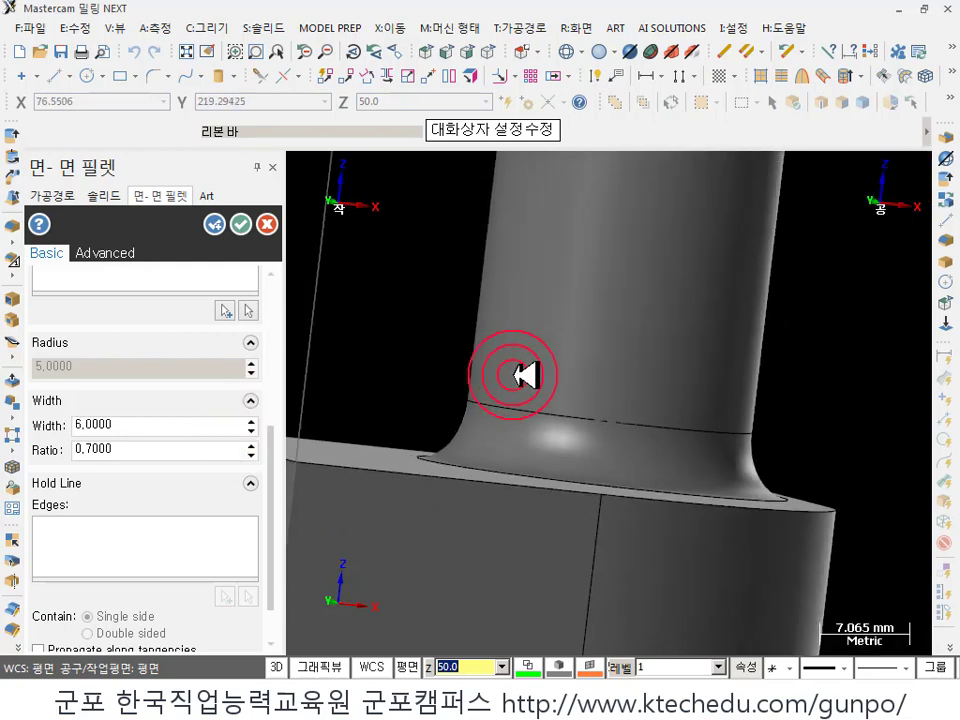
middle_drag(580, 387, 553, 396)
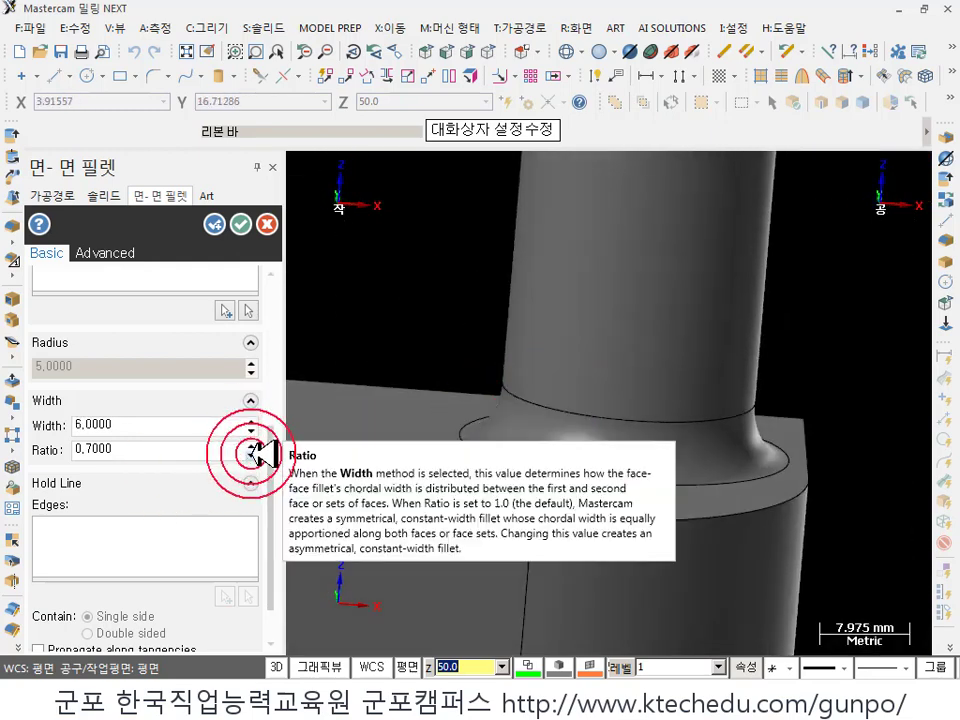
click(251, 455)
click(251, 455)
click(251, 443)
click(251, 443)
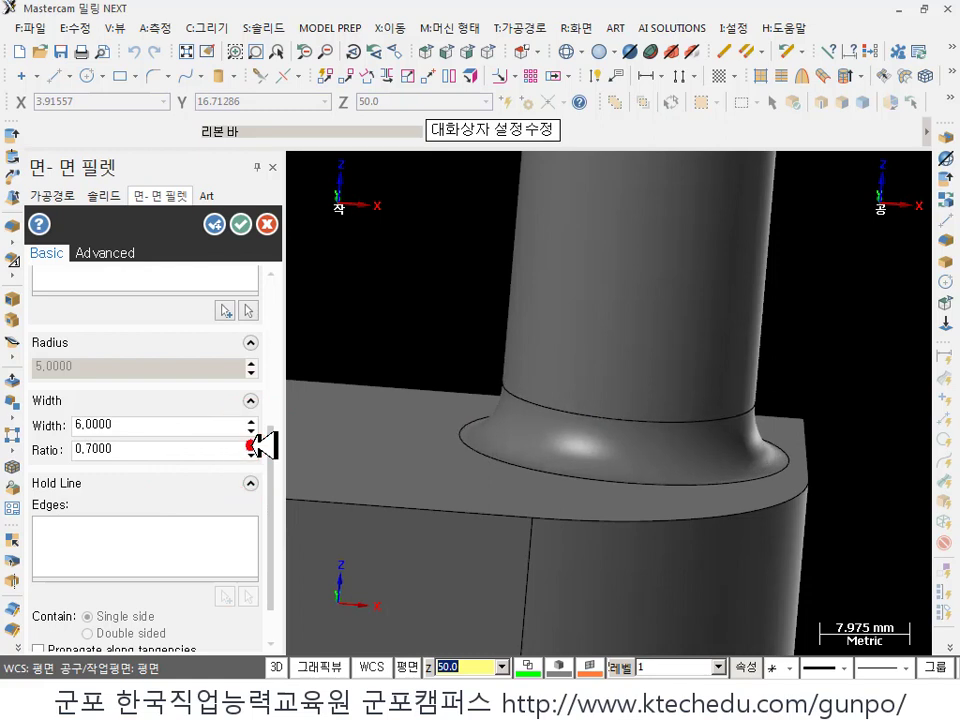
click(251, 443)
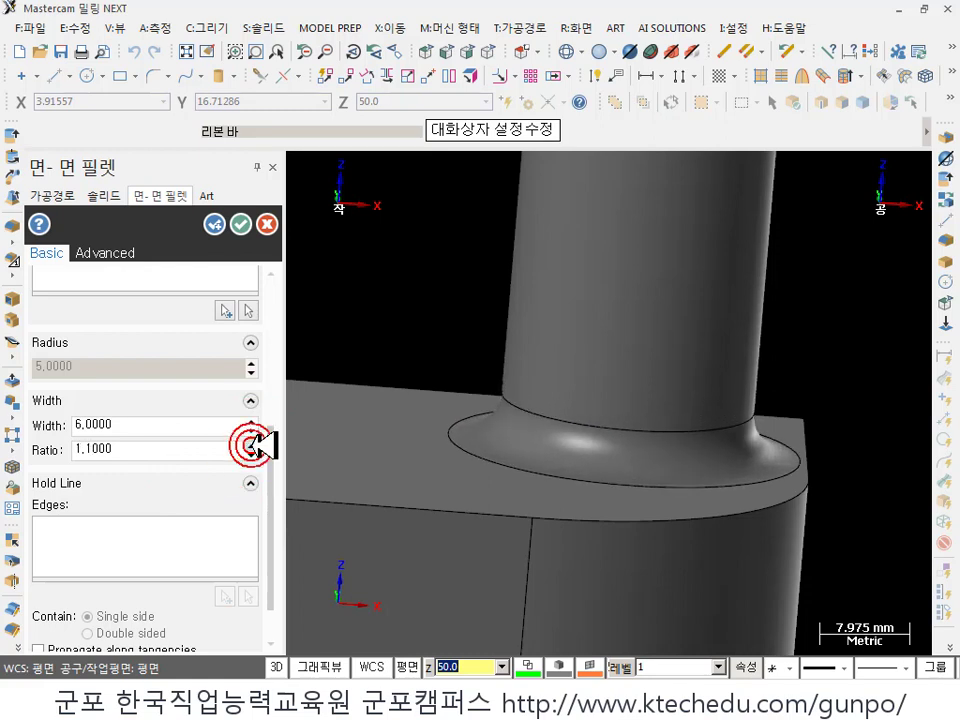
click(251, 455)
click(251, 455)
click(251, 455)
click(251, 455)
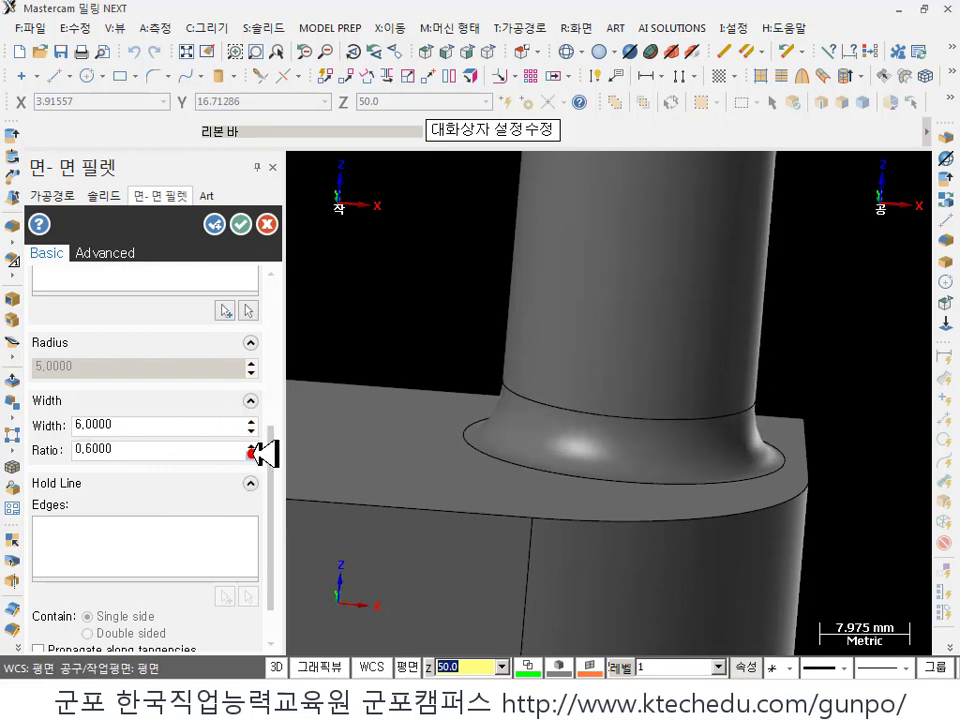
- Mark up the fillet's extents on both faces with its width and ratio values, clear the markup, and examine the fillet's edges up close
middle_drag(690, 441, 478, 444)
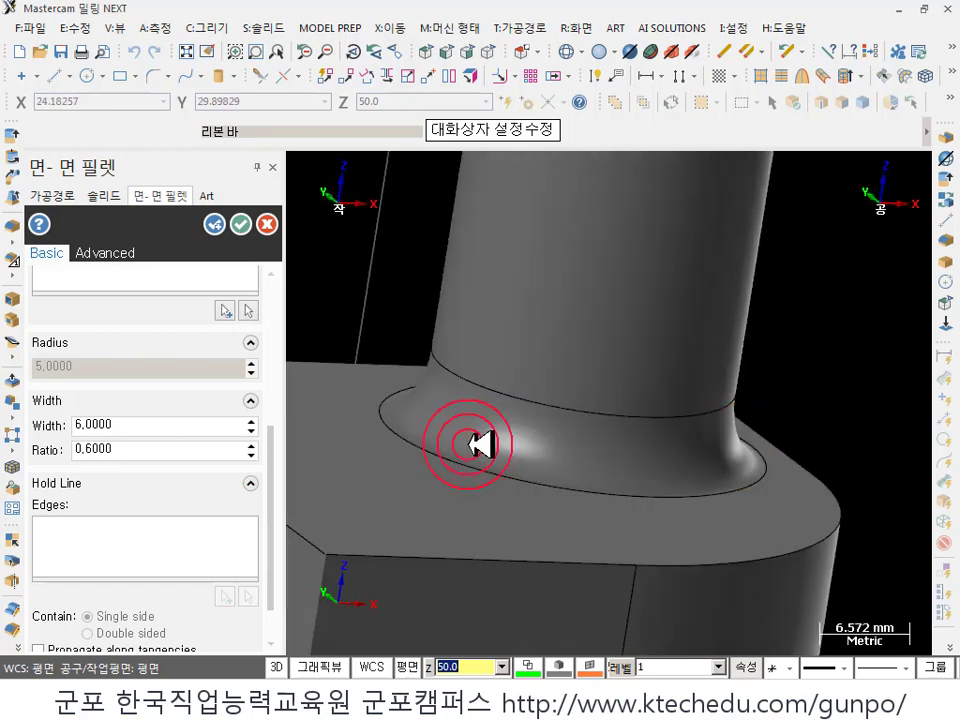
click(410, 652)
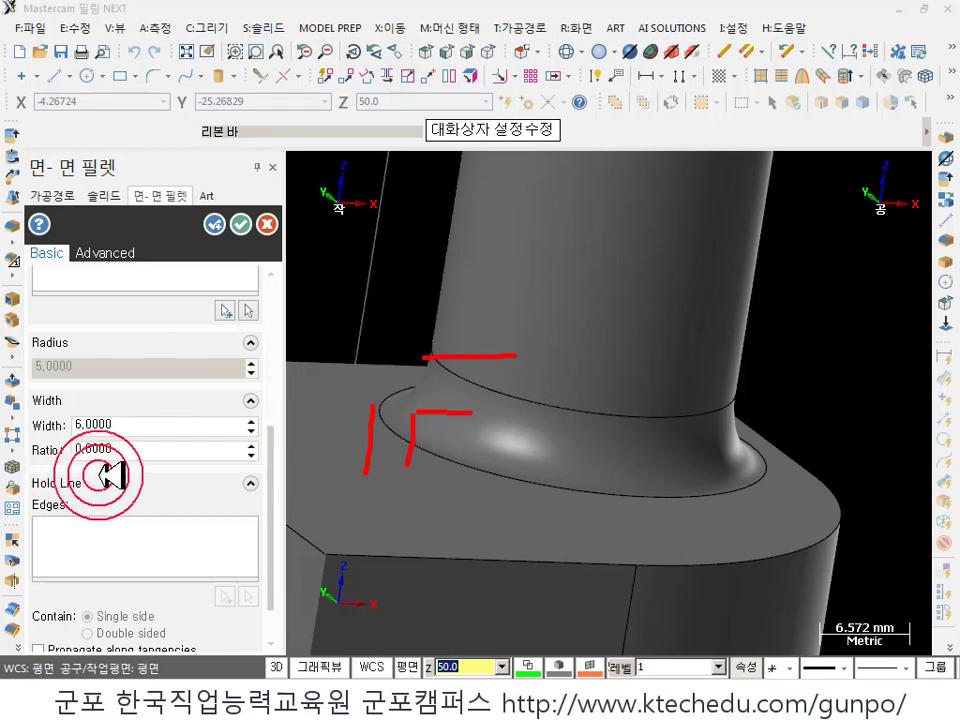
mouse_move(56, 441)
mouse_down()
mouse_move(130, 439)
mouse_move(98, 475)
mouse_up()
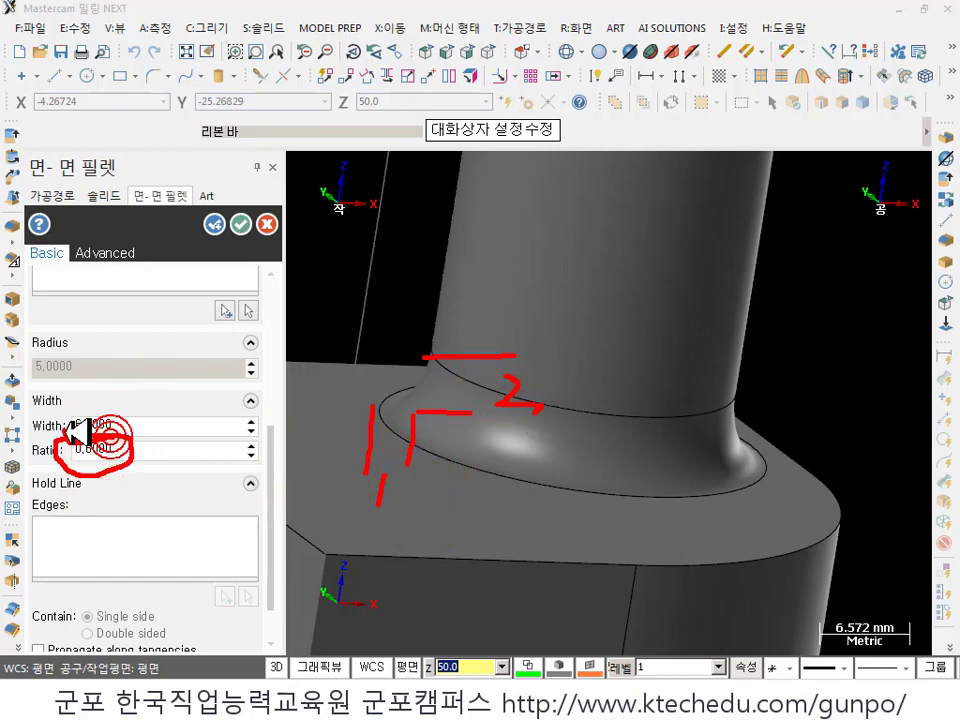
drag(83, 432, 127, 404)
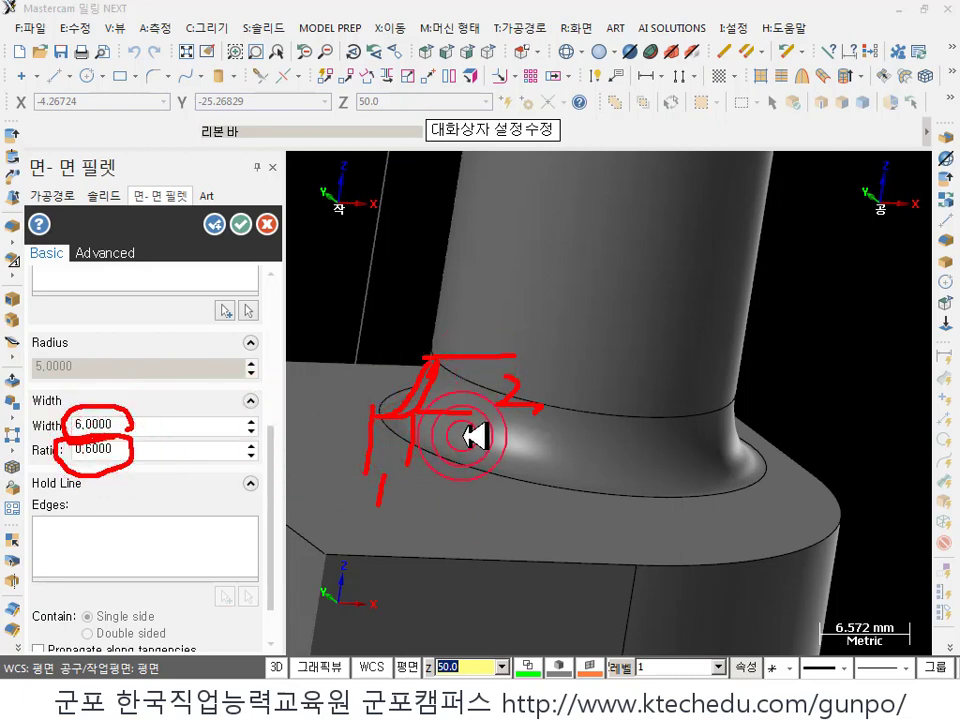
right_click(345, 313)
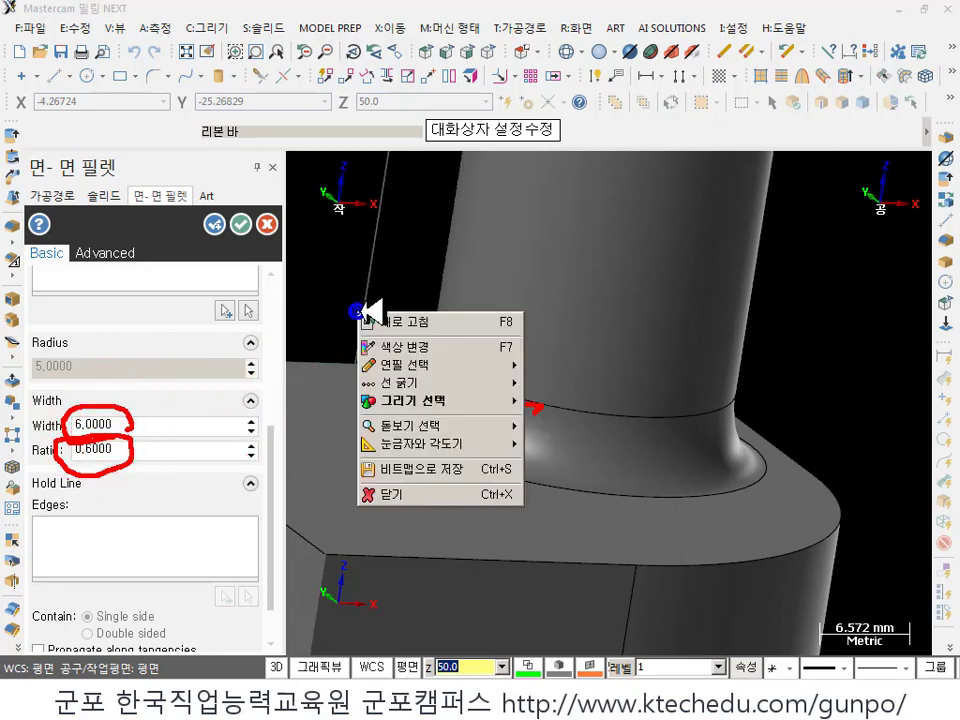
click(392, 495)
double_click(100, 428)
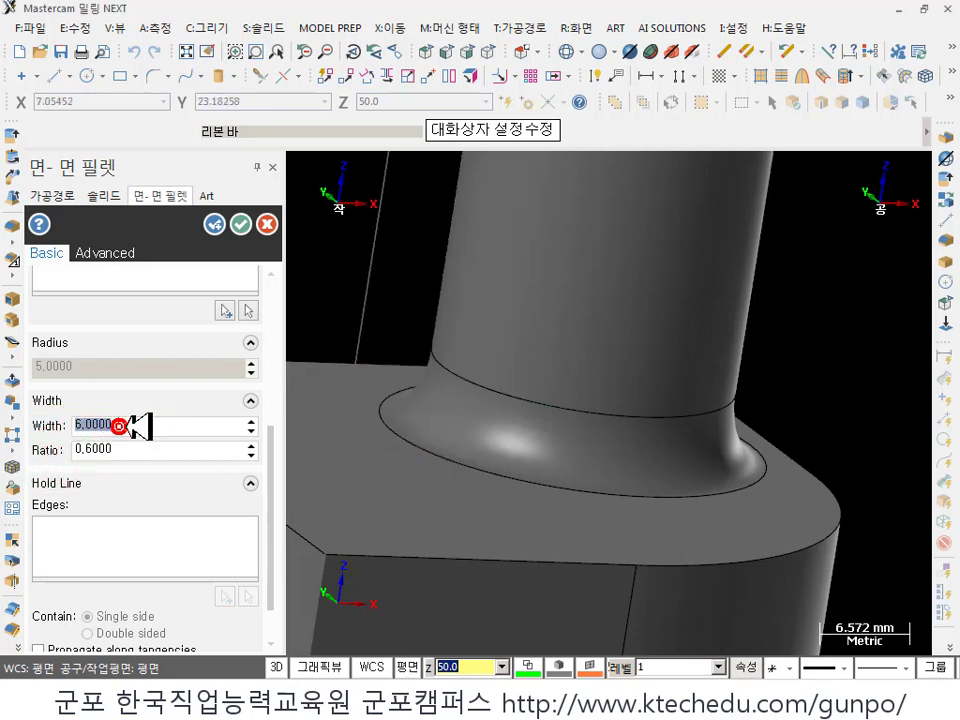
middle_drag(306, 398, 553, 358)
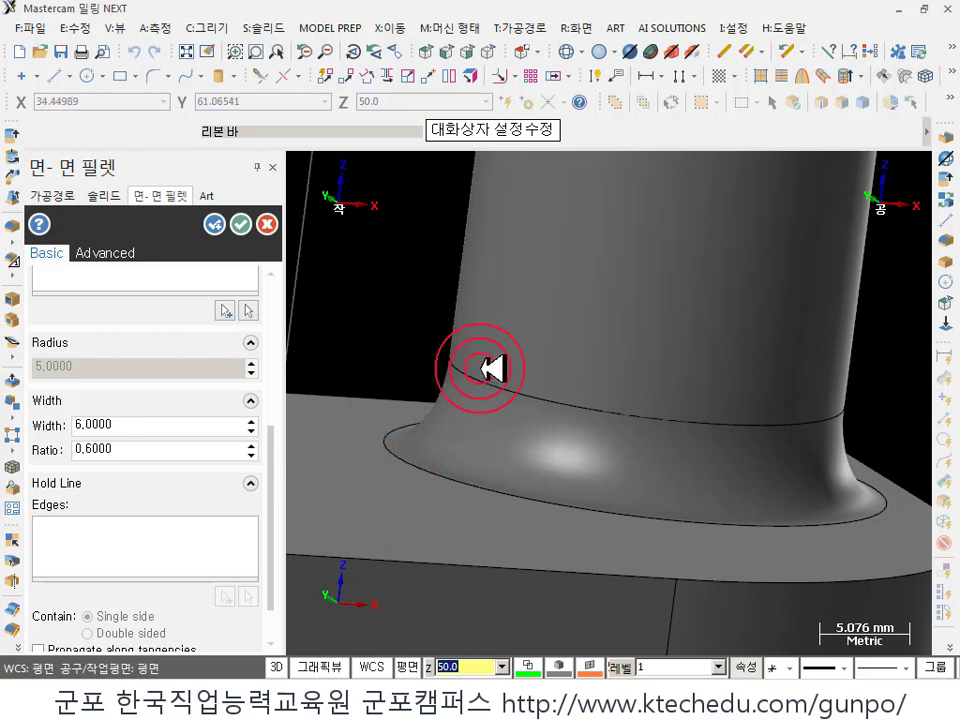
click(388, 441)
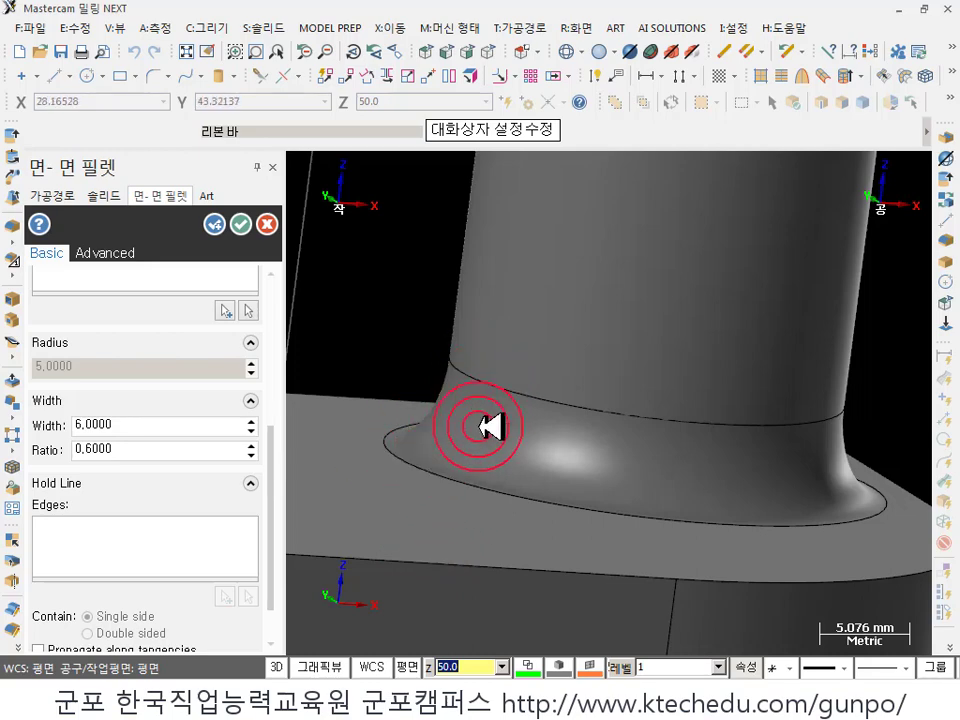
scroll(210, 555, up, 1)
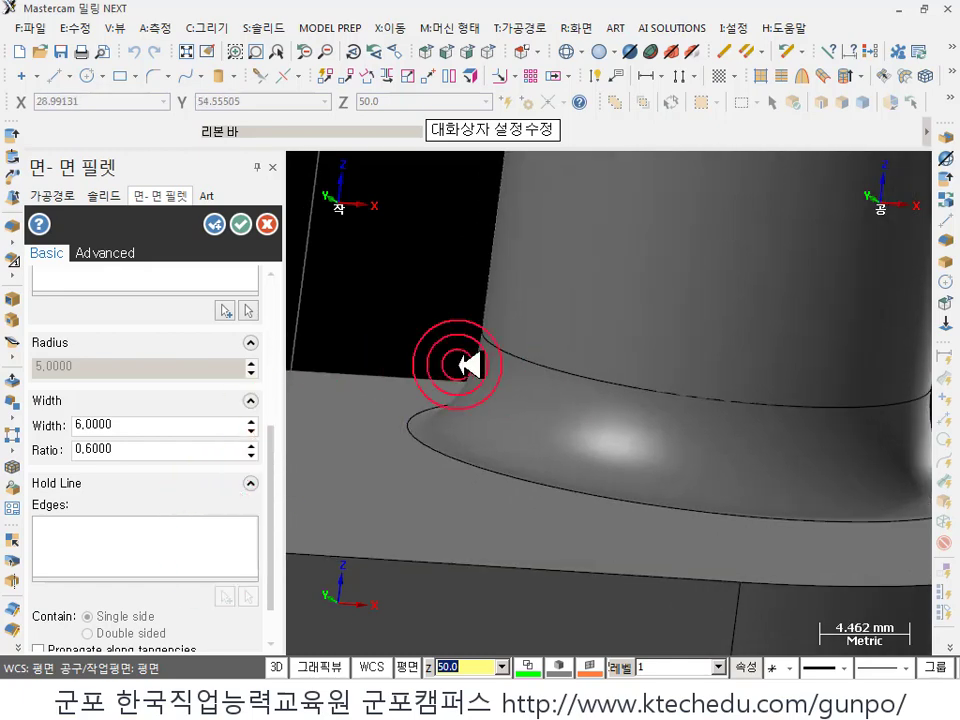
scroll(462, 412, down, 5)
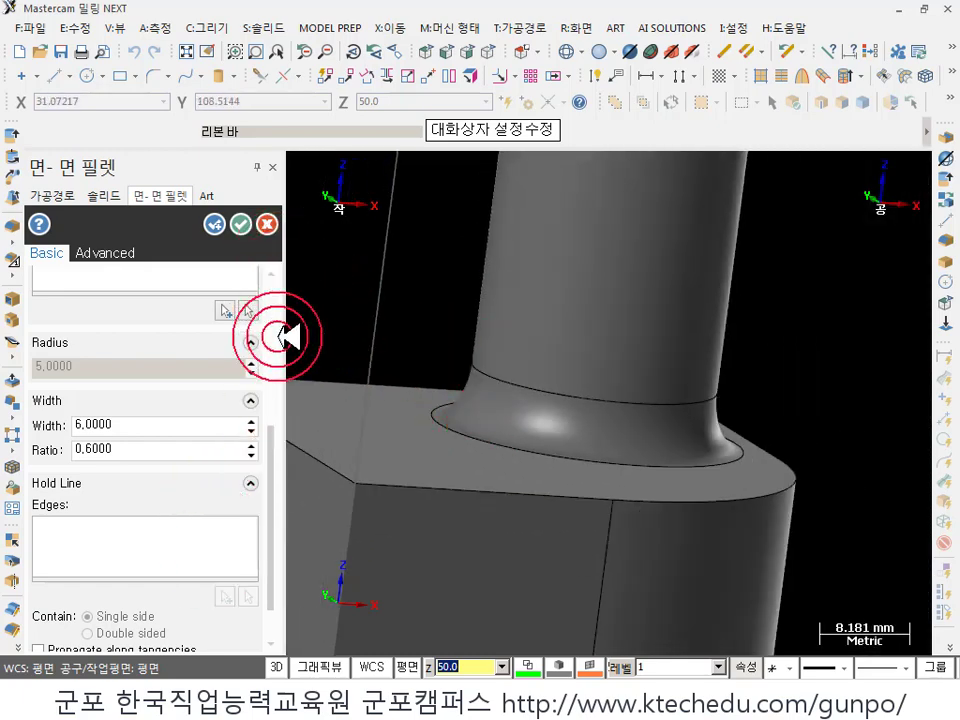
- Change the face-to-face fillet type to Hold line and bring up the hold line's edge settings
drag(269, 437, 265, 268)
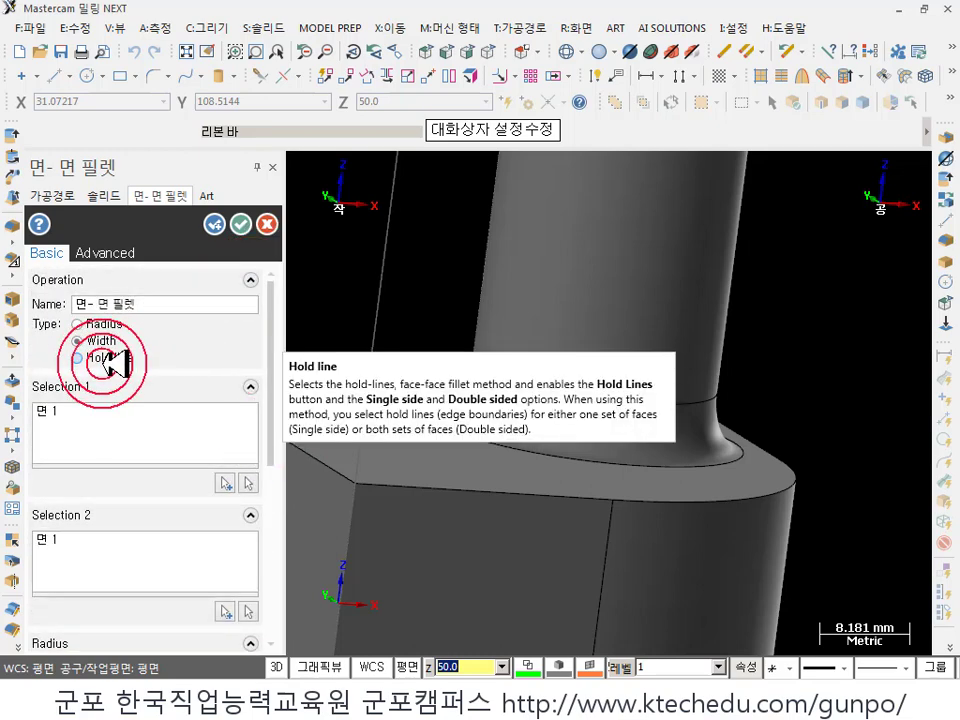
scroll(546, 429, down, 6)
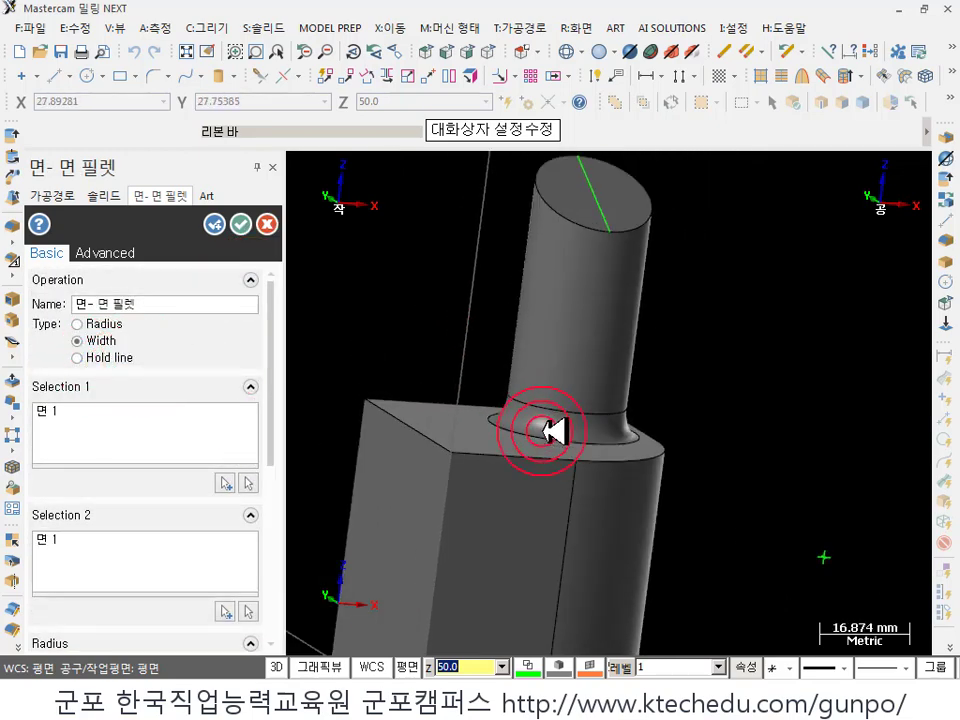
middle_drag(664, 371, 664, 343)
click(100, 357)
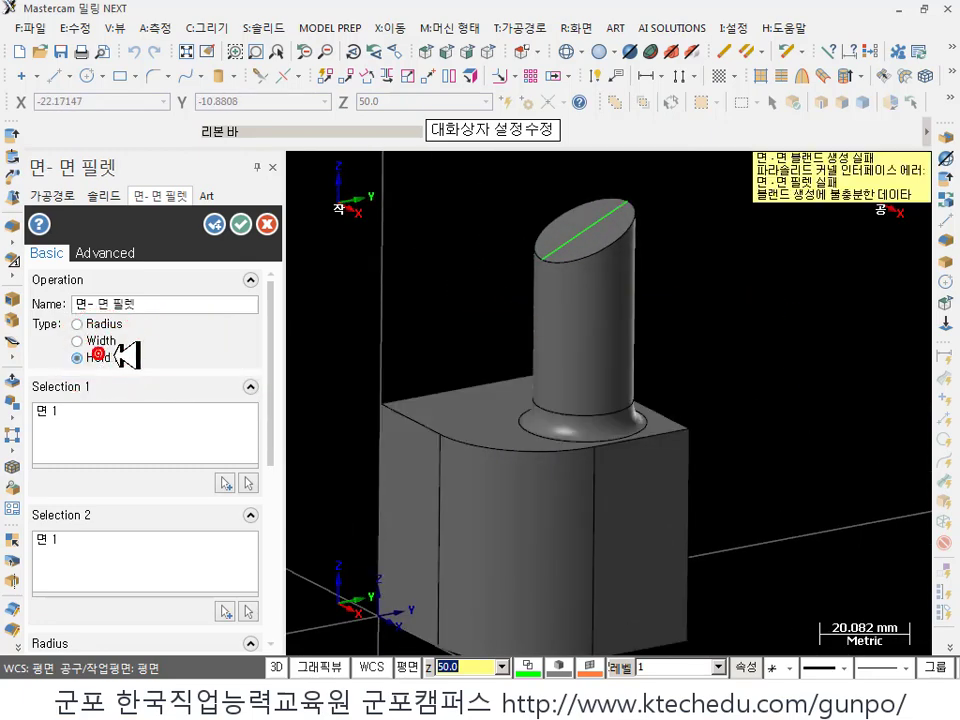
scroll(358, 314, down, 1)
drag(271, 377, 271, 561)
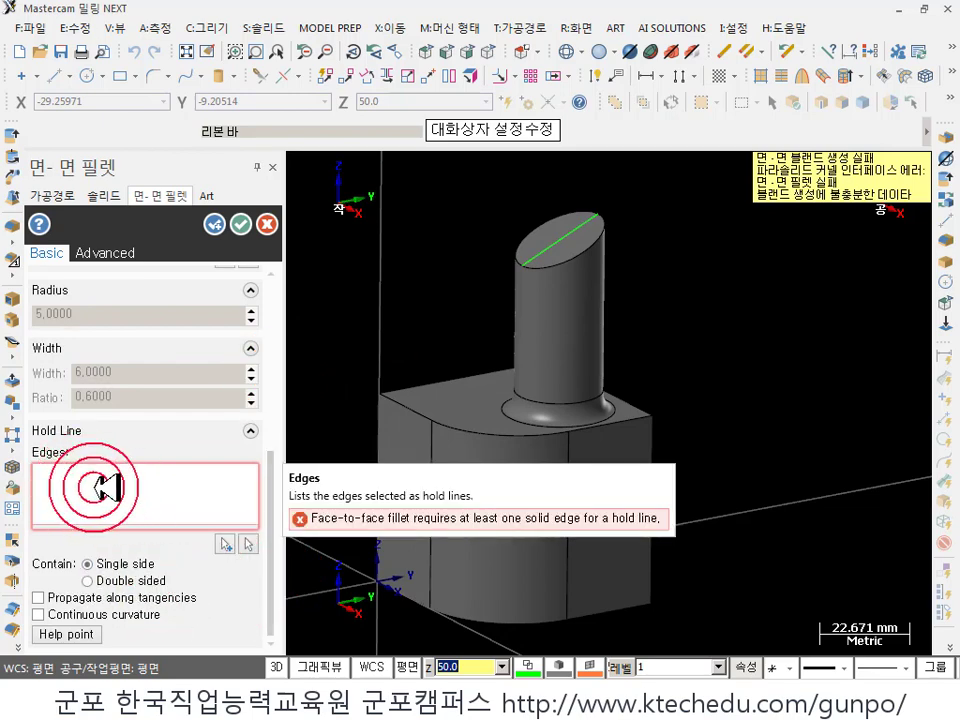
- Add the boundary edges of the block's upper face as the fillet's hold line edges
click(224, 545)
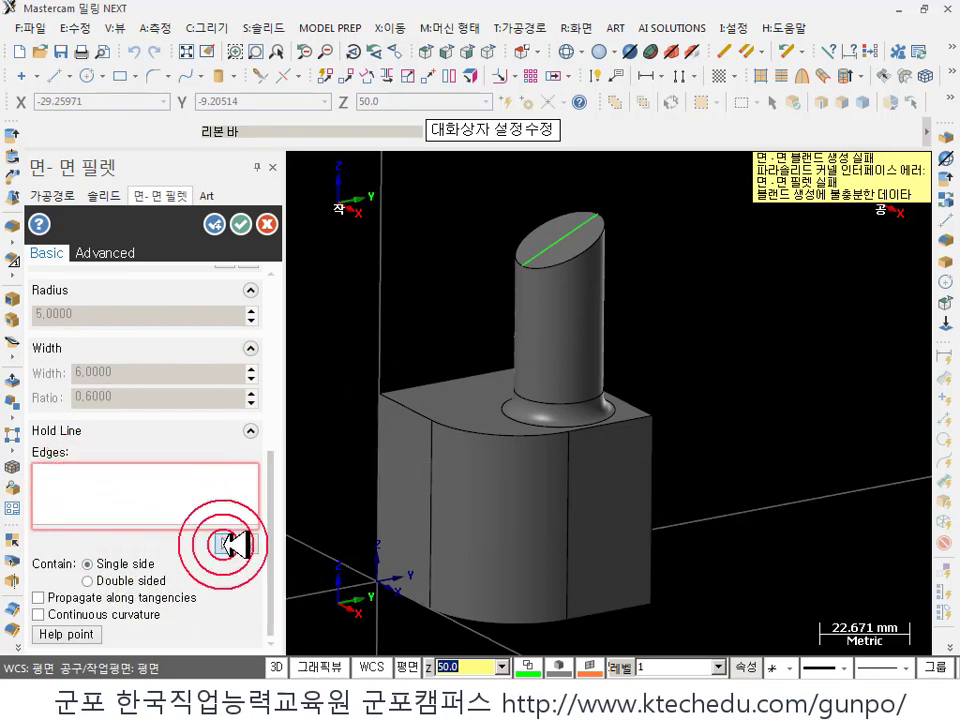
click(510, 429)
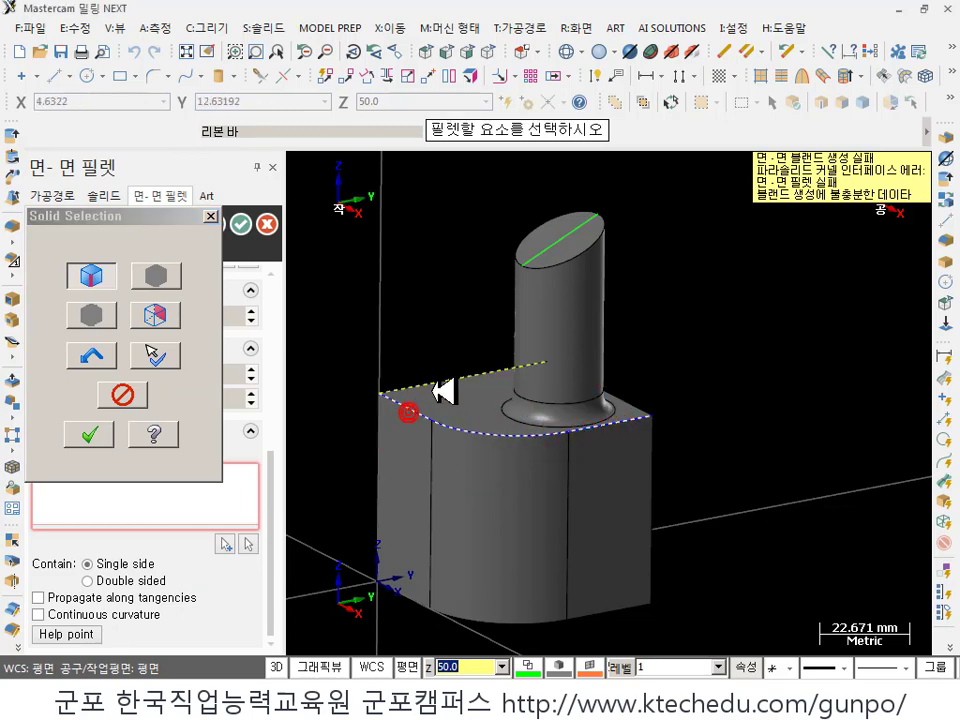
click(90, 434)
- Examine the single-sided hold line fillet where it meets the cylindrical boss and the block's upper edges, from several angles
scroll(640, 407, up, 1)
middle_drag(741, 388, 795, 405)
middle_drag(655, 374, 802, 388)
scroll(802, 388, up, 3)
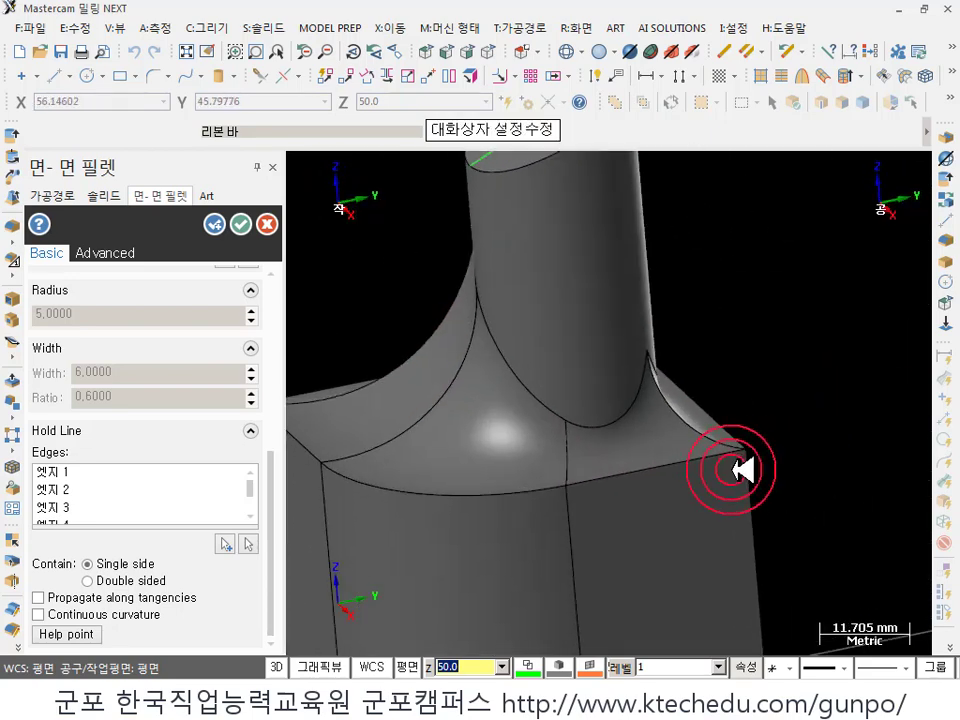
middle_drag(716, 460, 620, 290)
scroll(636, 304, up, 3)
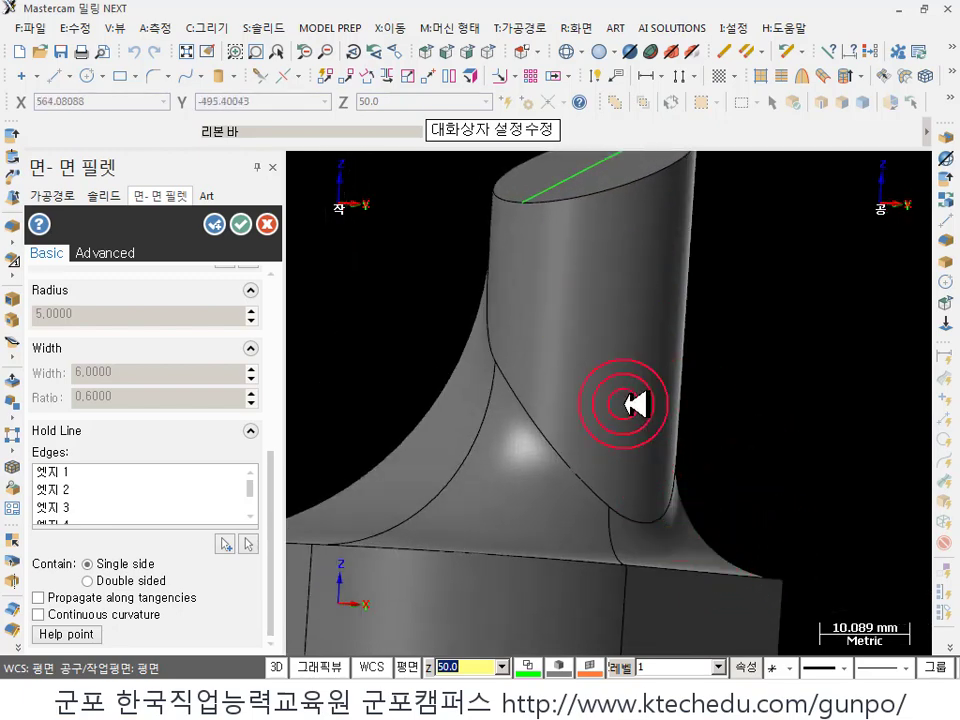
scroll(578, 281, down, 5)
middle_drag(626, 302, 582, 326)
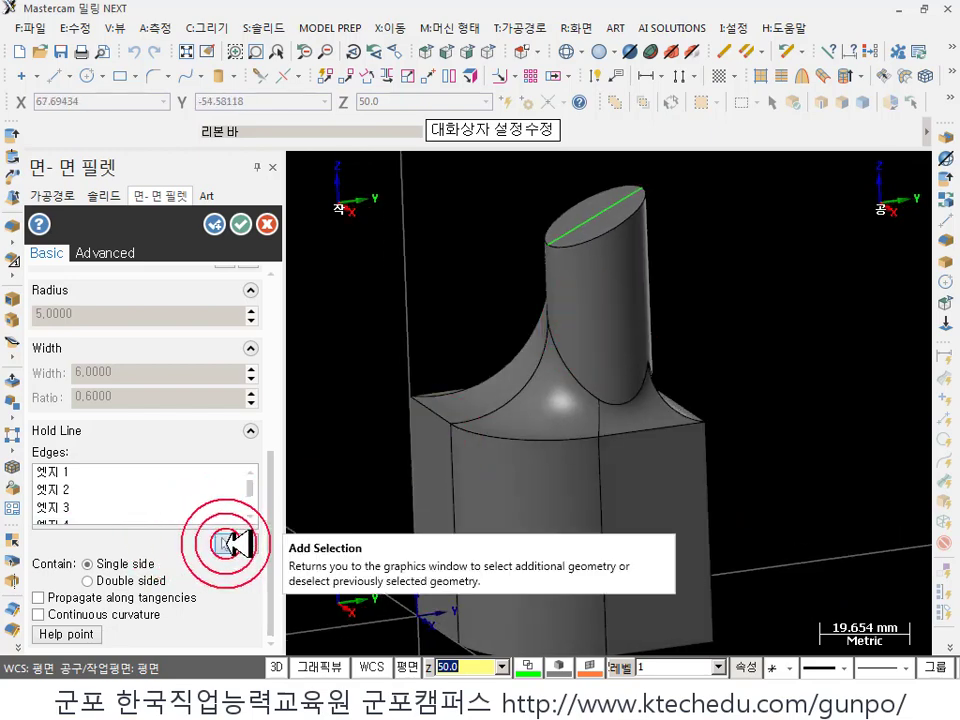
- Set the hold line to Double sided and add the edge of the boss's sloped end face to it
click(140, 580)
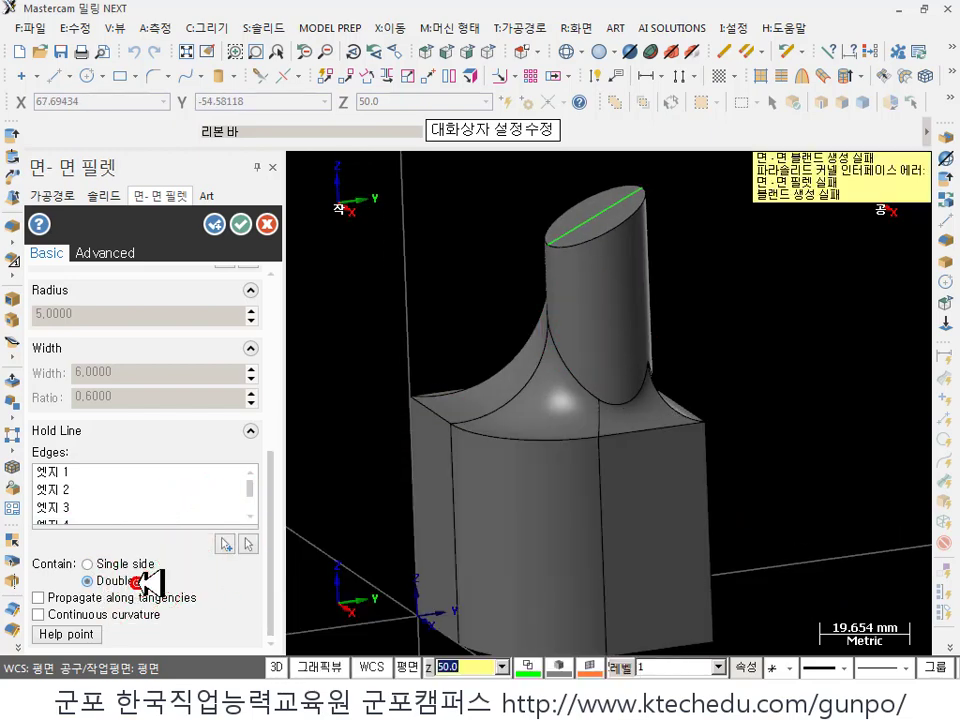
click(226, 541)
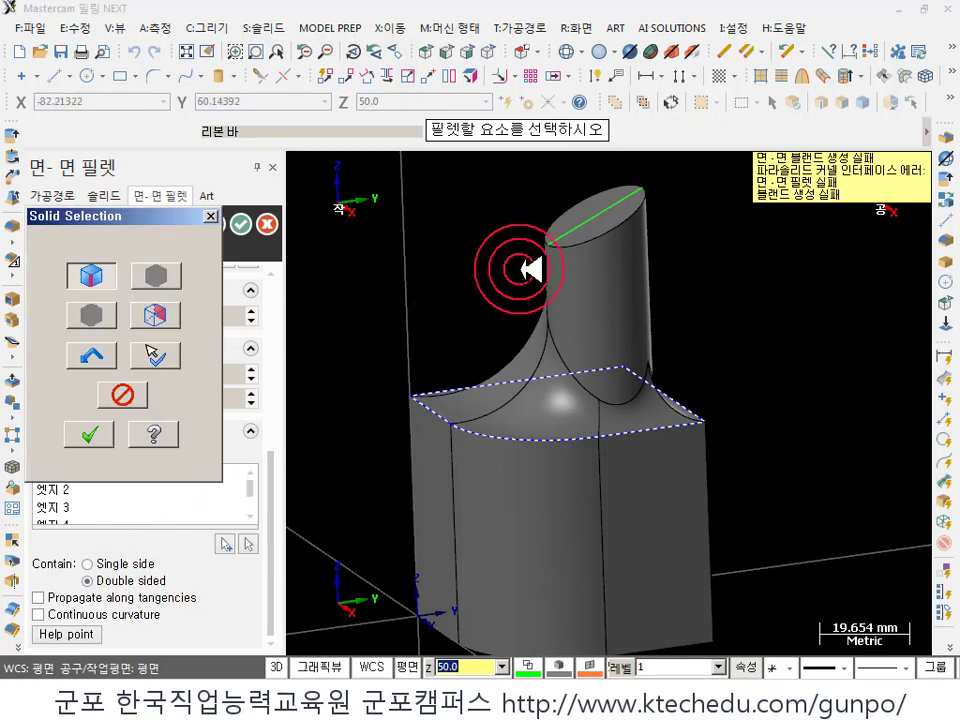
click(584, 244)
click(89, 433)
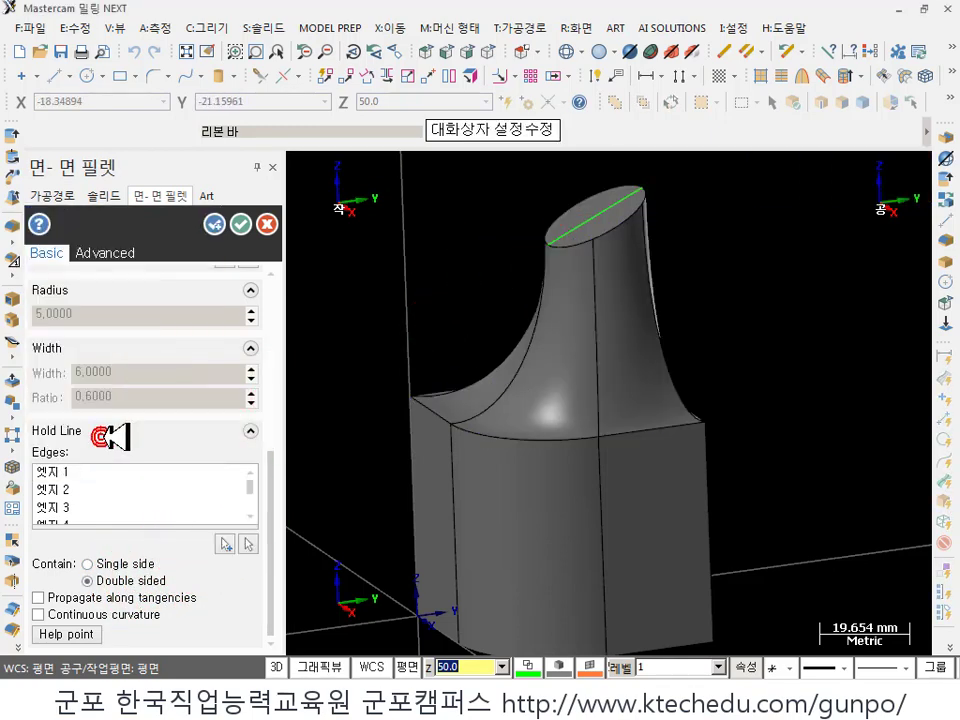
mouse_move(696, 349)
middle_down()
mouse_move(722, 381)
mouse_move(700, 418)
mouse_move(825, 409)
mouse_move(840, 436)
mouse_move(789, 401)
middle_up()
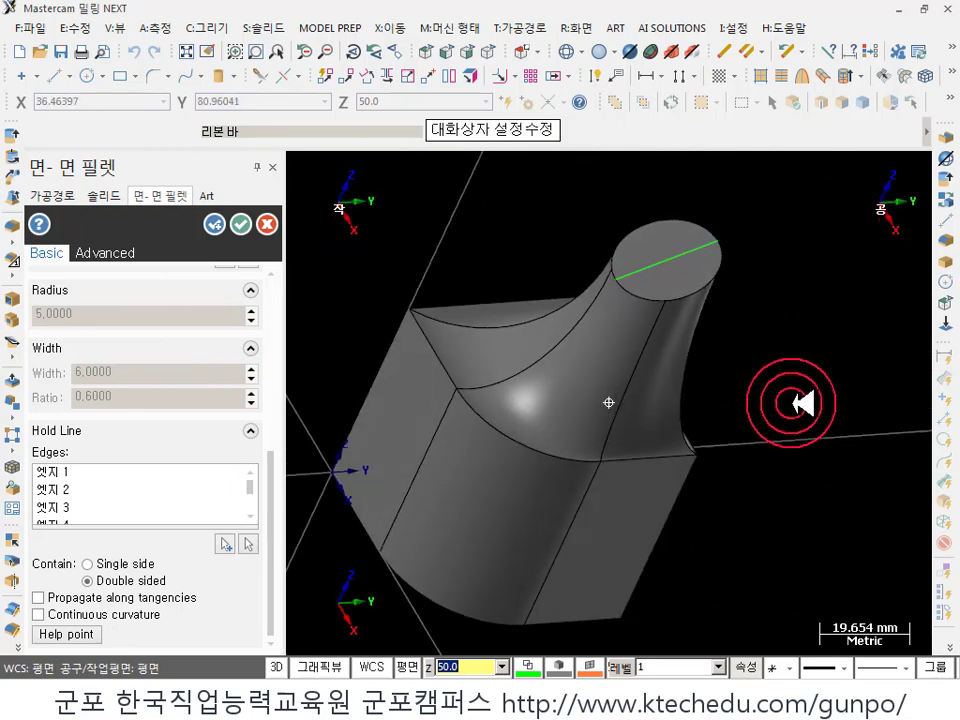
- Mark up the hold line edges on the block and boss and the fillet's connecting curves on screen, and clear the markup
click(480, 666)
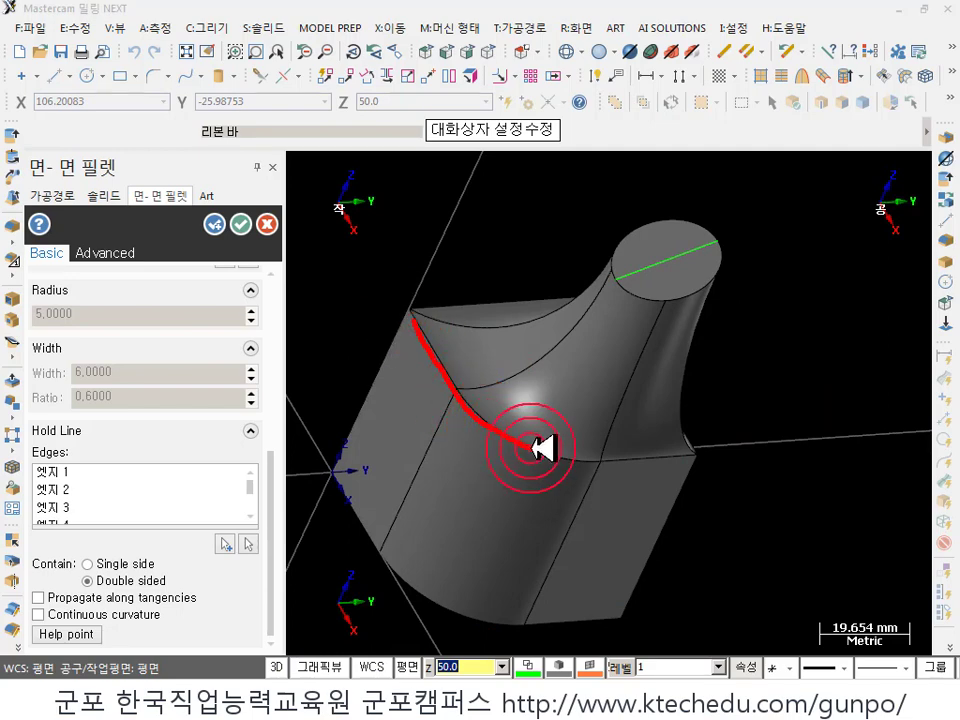
drag(585, 458, 696, 458)
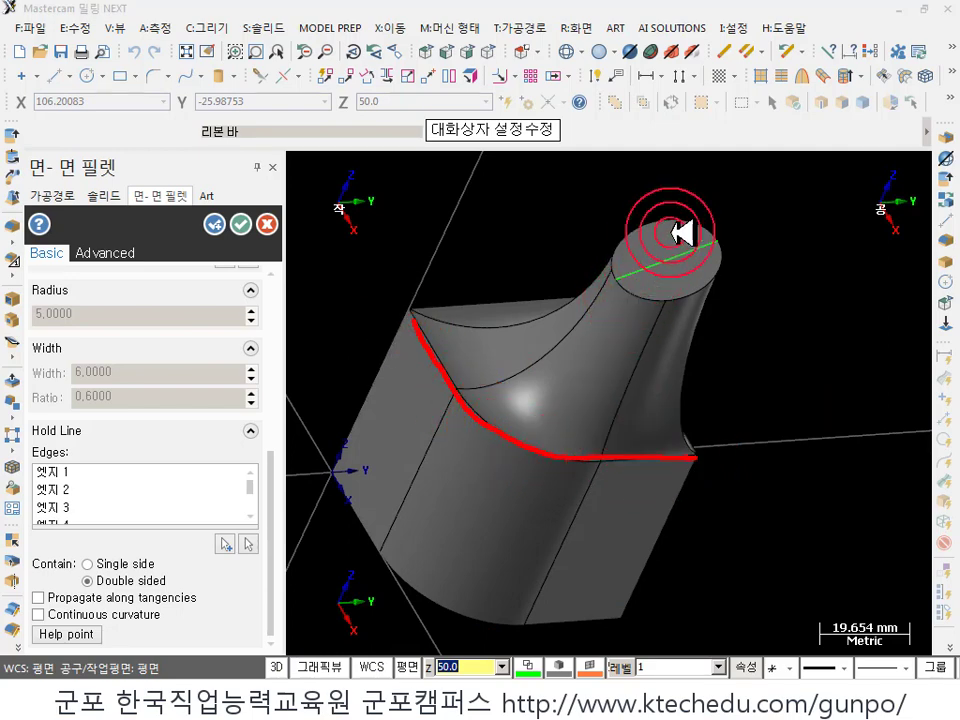
drag(643, 224, 650, 223)
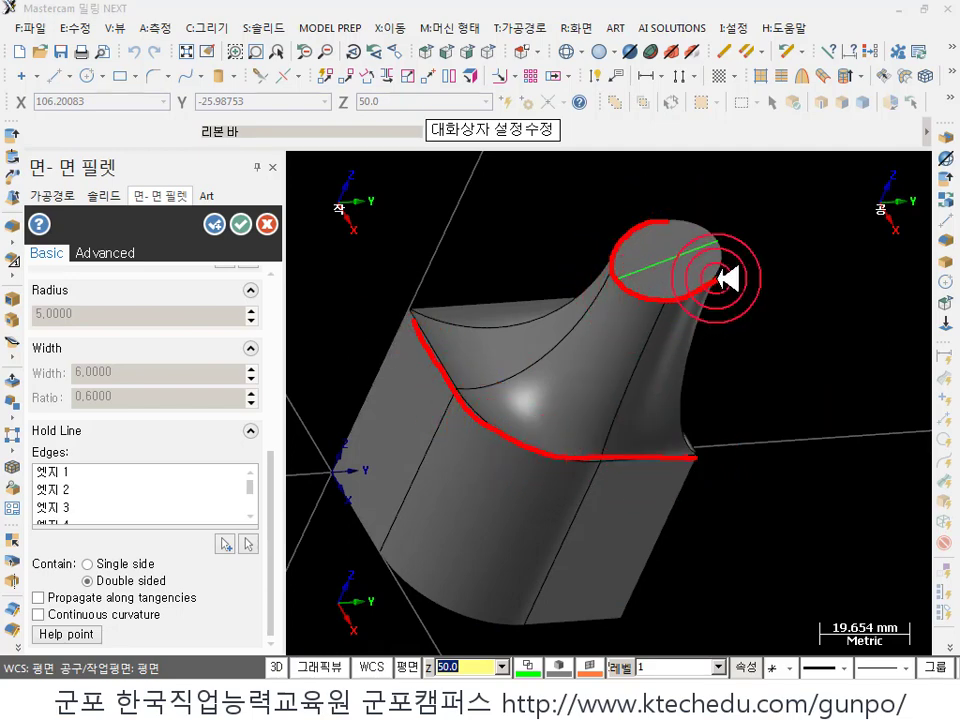
mouse_move(722, 278)
mouse_down()
mouse_move(716, 248)
mouse_move(680, 218)
mouse_up()
click(416, 313)
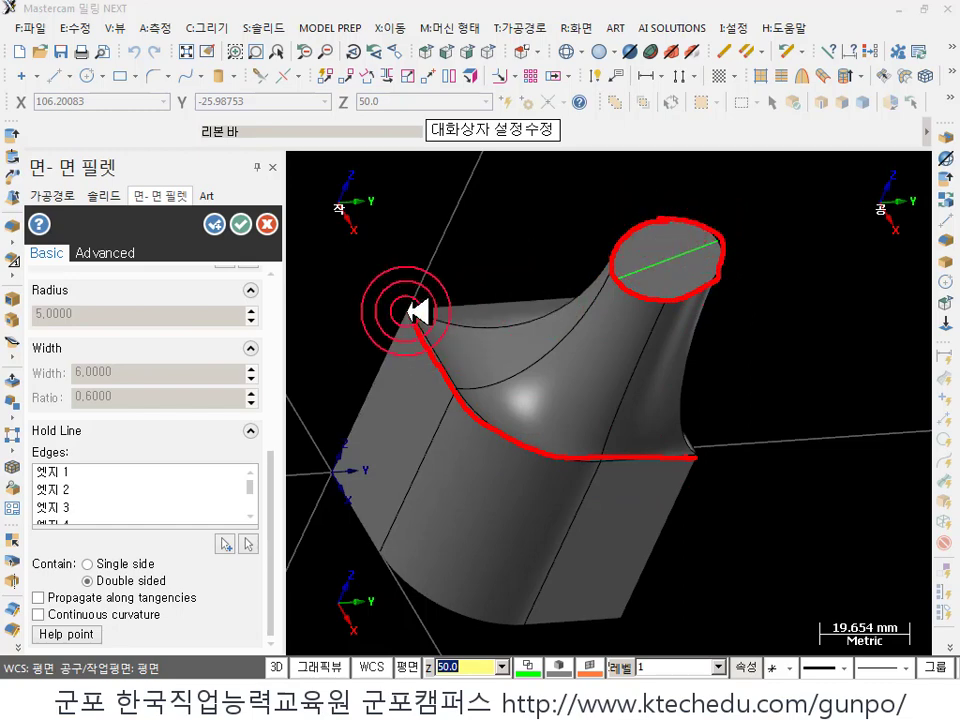
drag(477, 322, 611, 264)
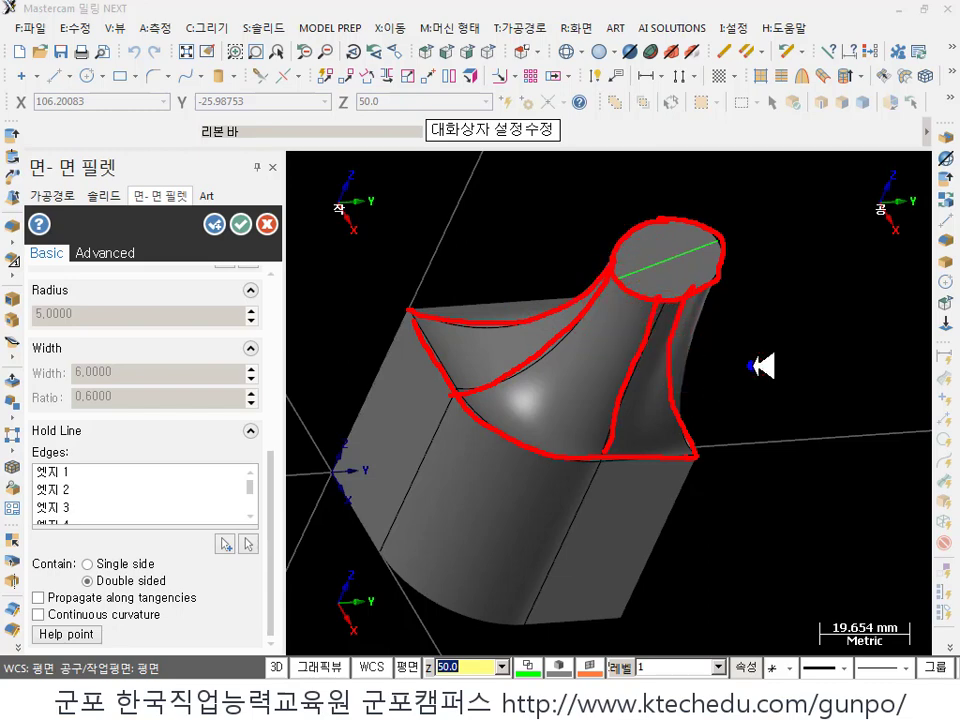
right_click(787, 341)
click(803, 552)
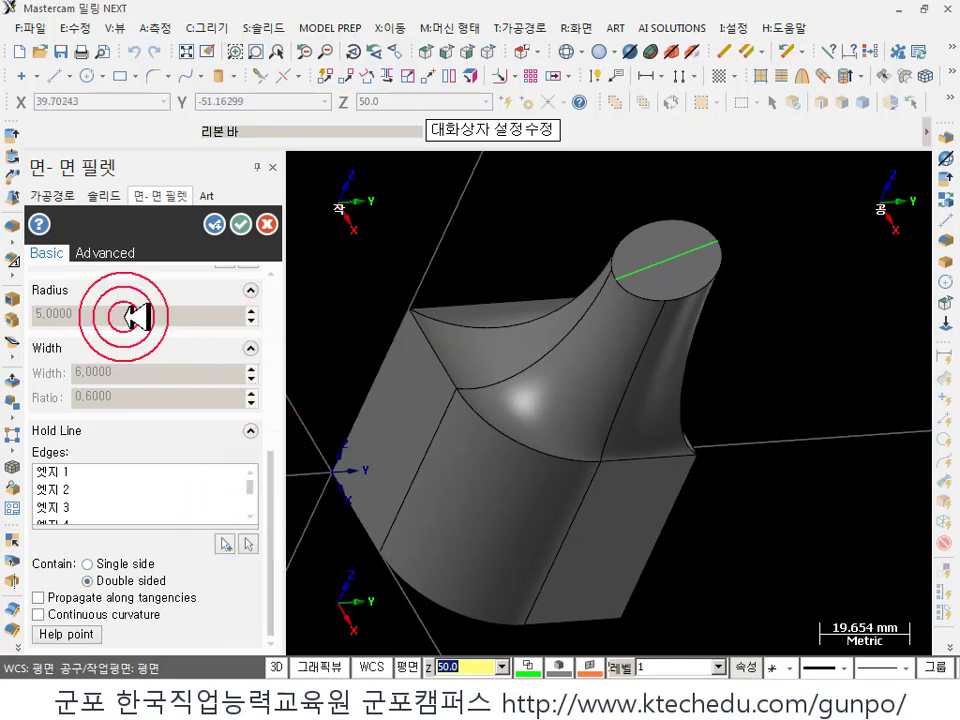
- Open the Face-Face Fillet help topic, mark up the rounded sides in its picture, and clear the markup
click(39, 224)
scroll(578, 358, down, 2)
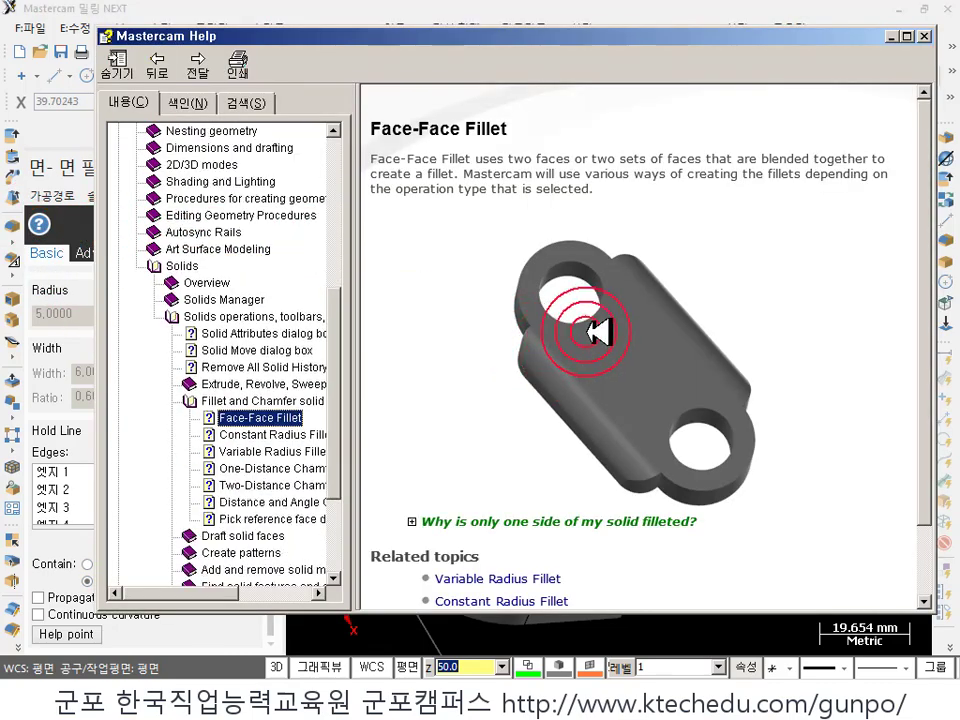
scroll(626, 428, up, 1)
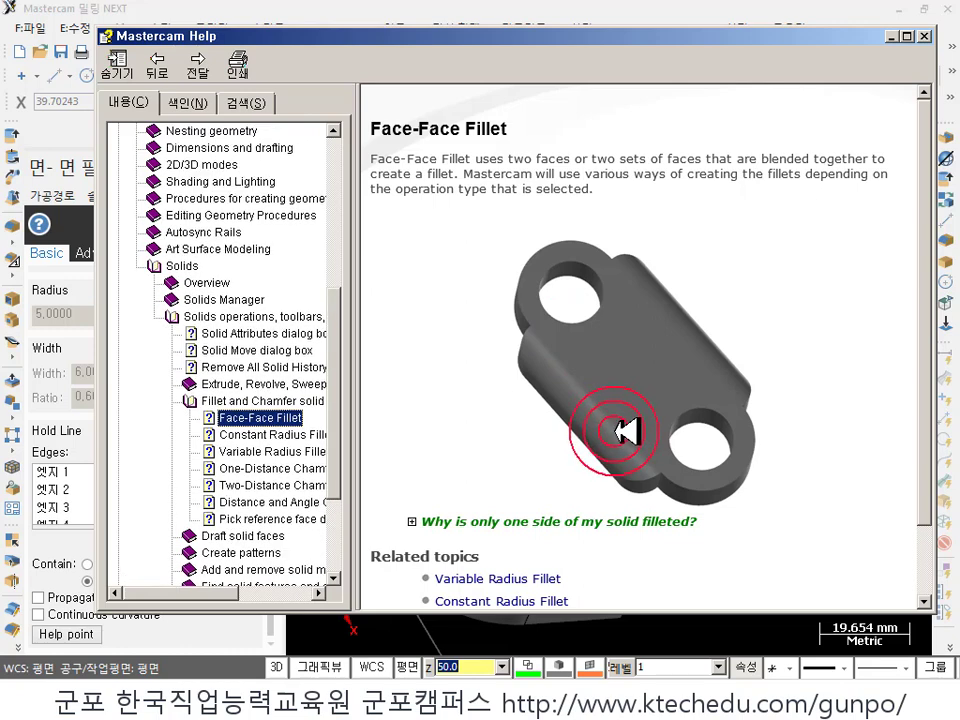
click(306, 700)
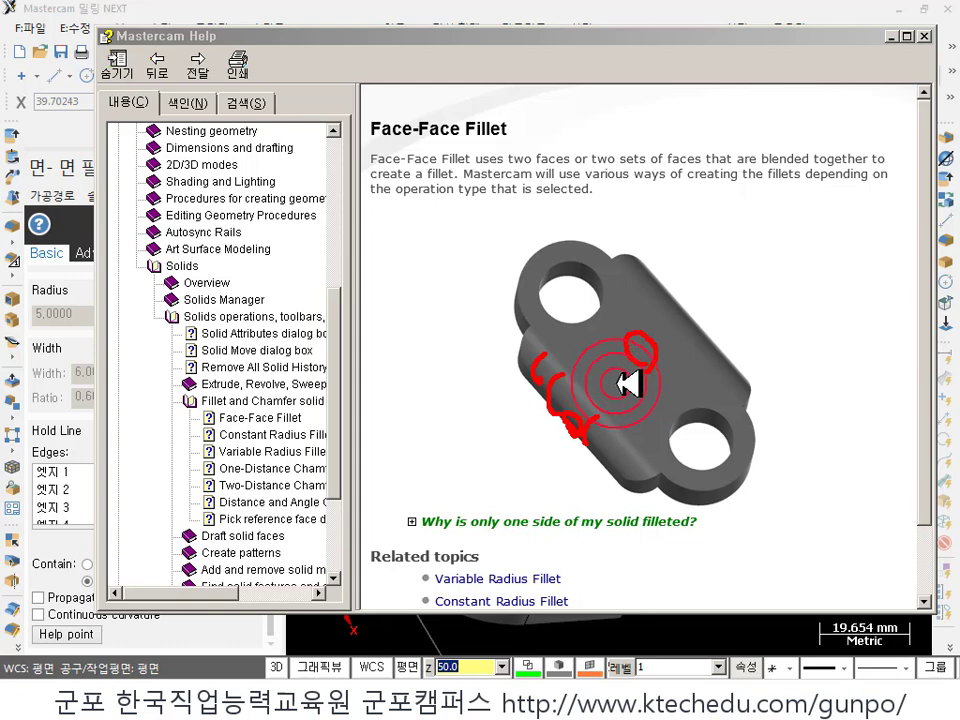
drag(590, 383, 585, 443)
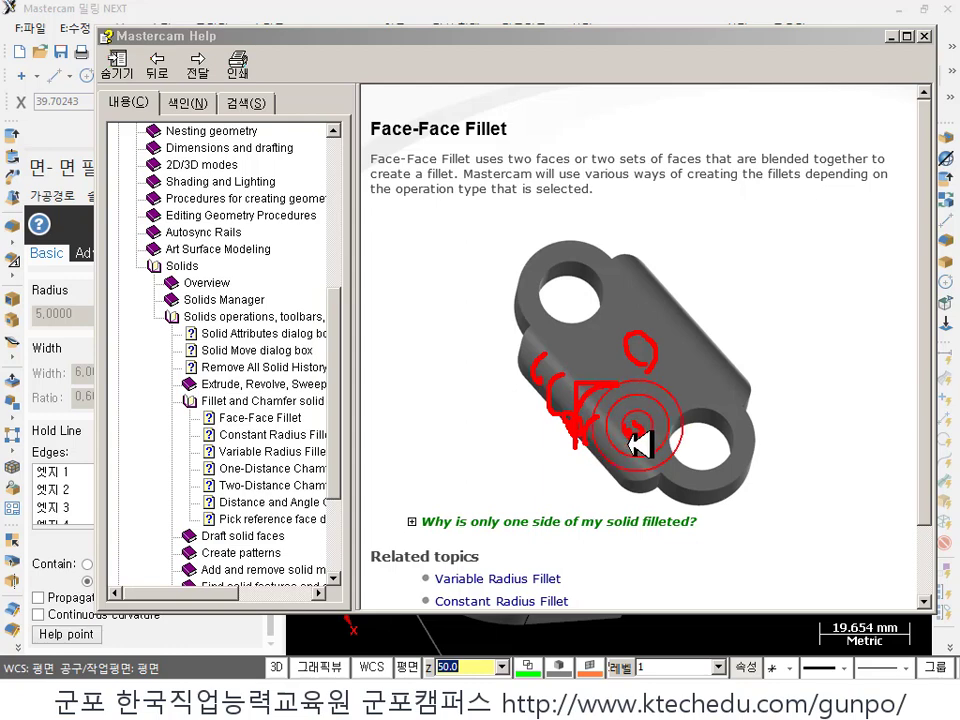
drag(636, 449, 644, 506)
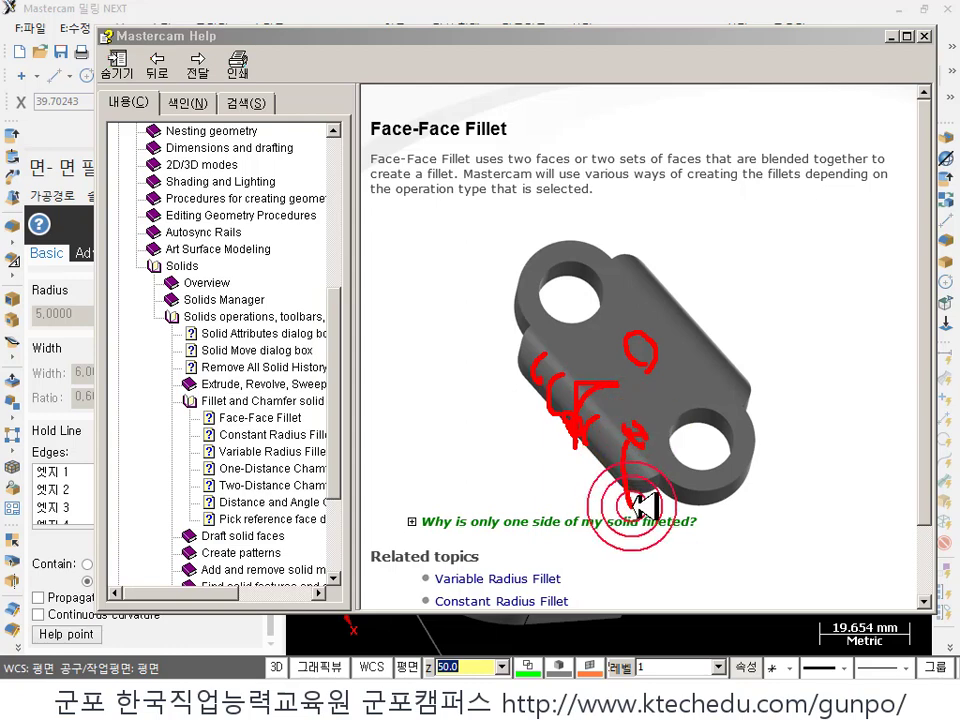
click(688, 371)
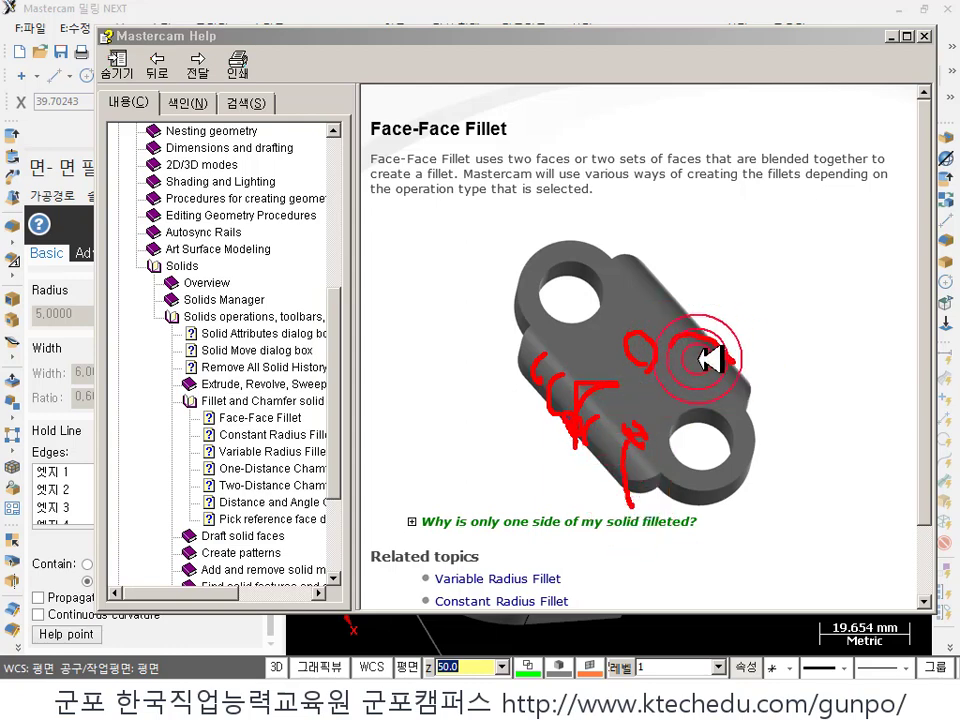
click(718, 250)
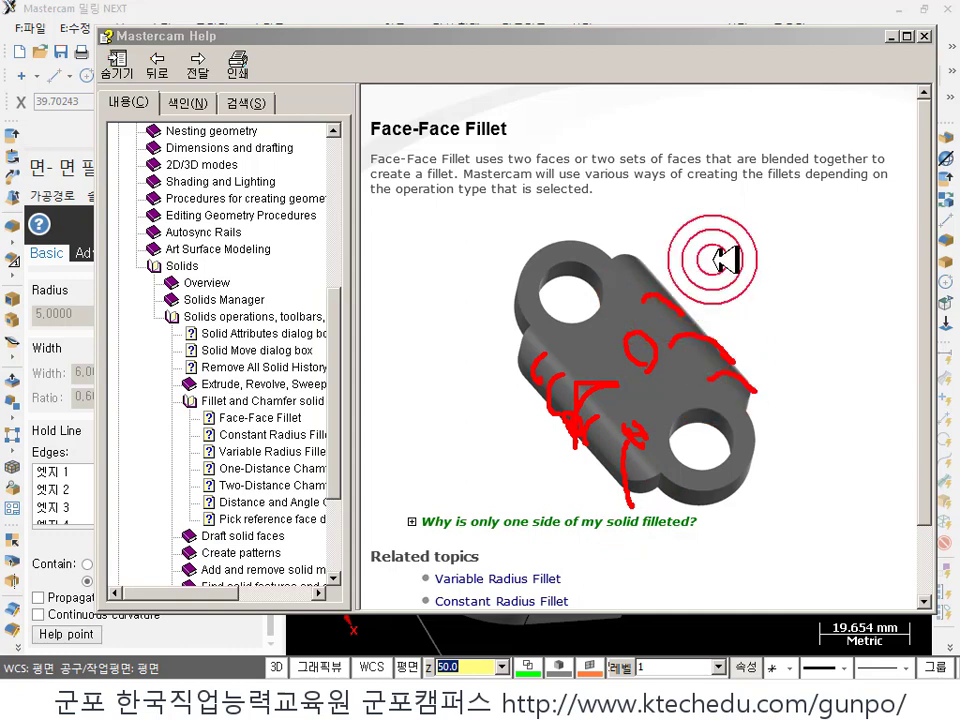
right_click(716, 302)
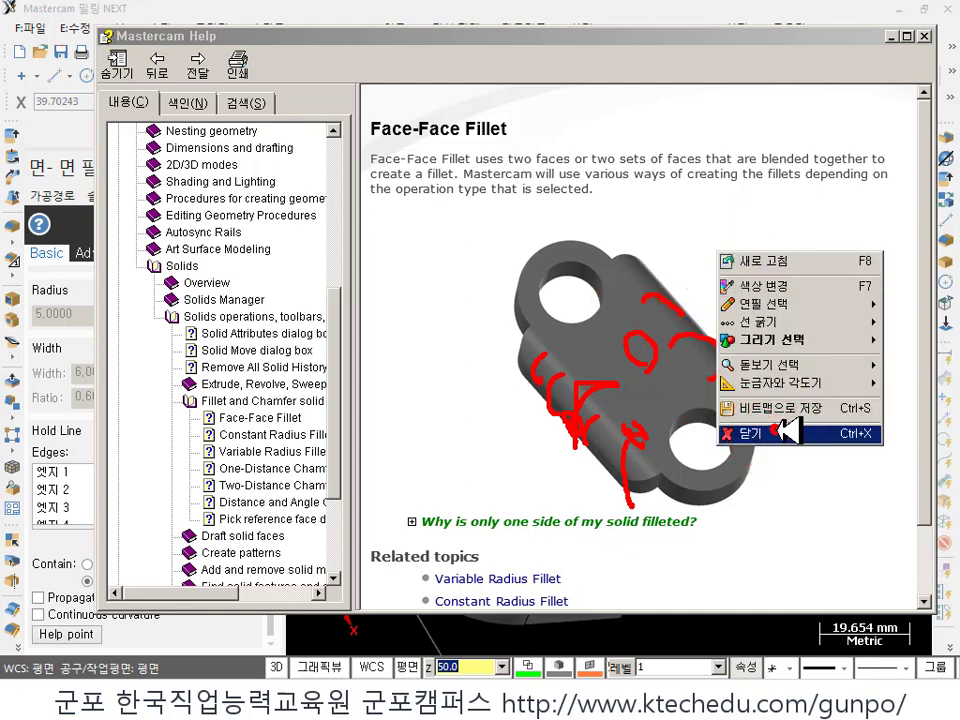
click(735, 433)
- Read the help on why only one side is filleted, view the Variable Radius Fillet topic, return to Face-Face Fillet, and close the help
click(440, 521)
scroll(560, 480, down, 3)
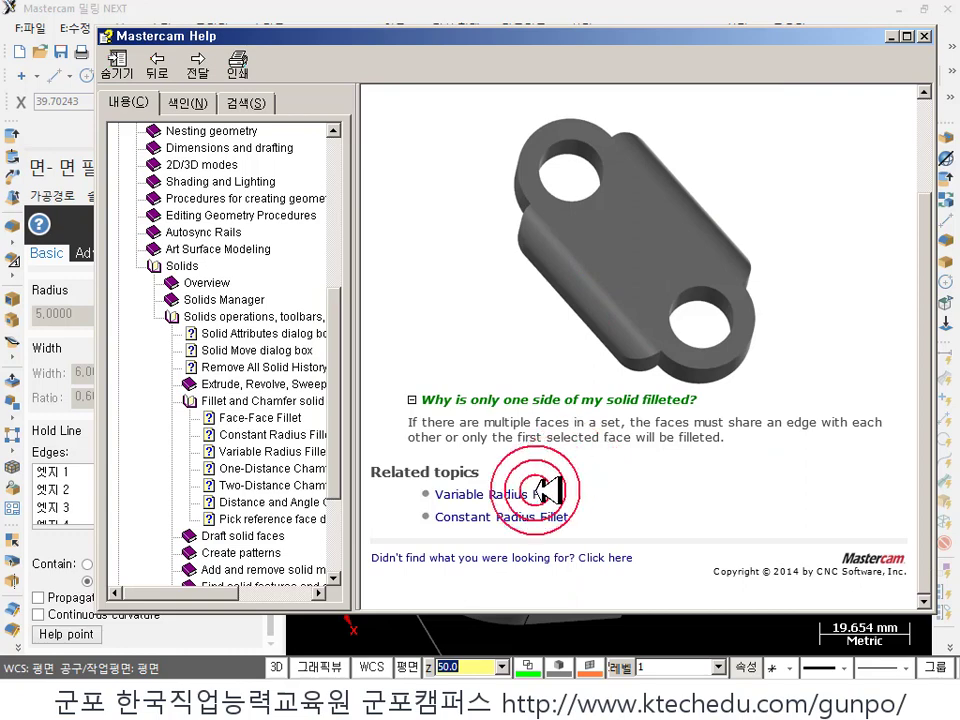
click(548, 491)
click(576, 403)
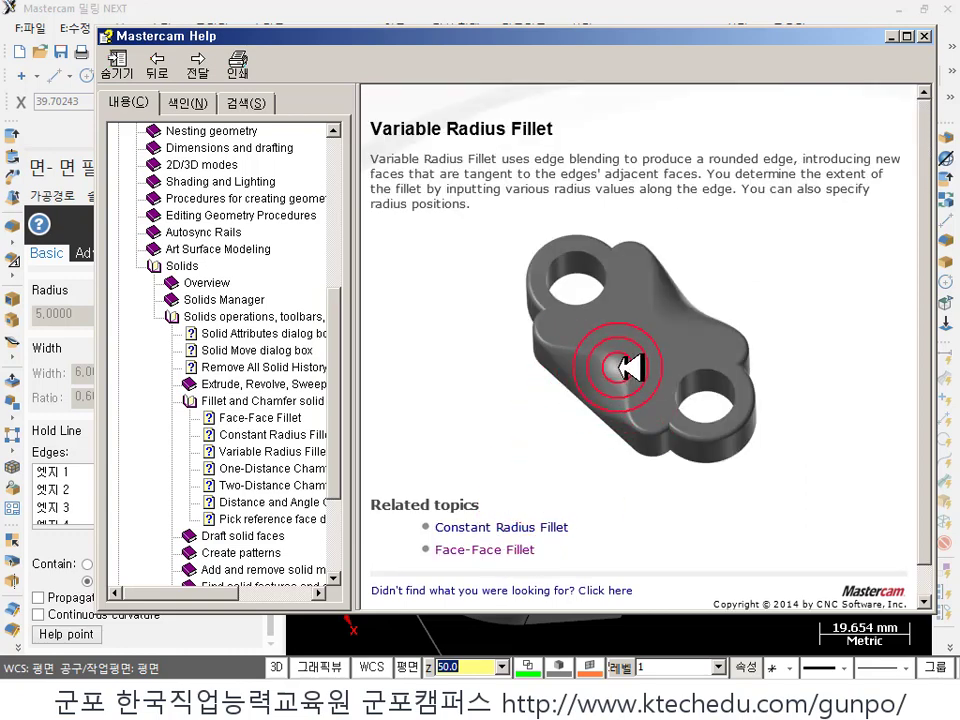
click(510, 549)
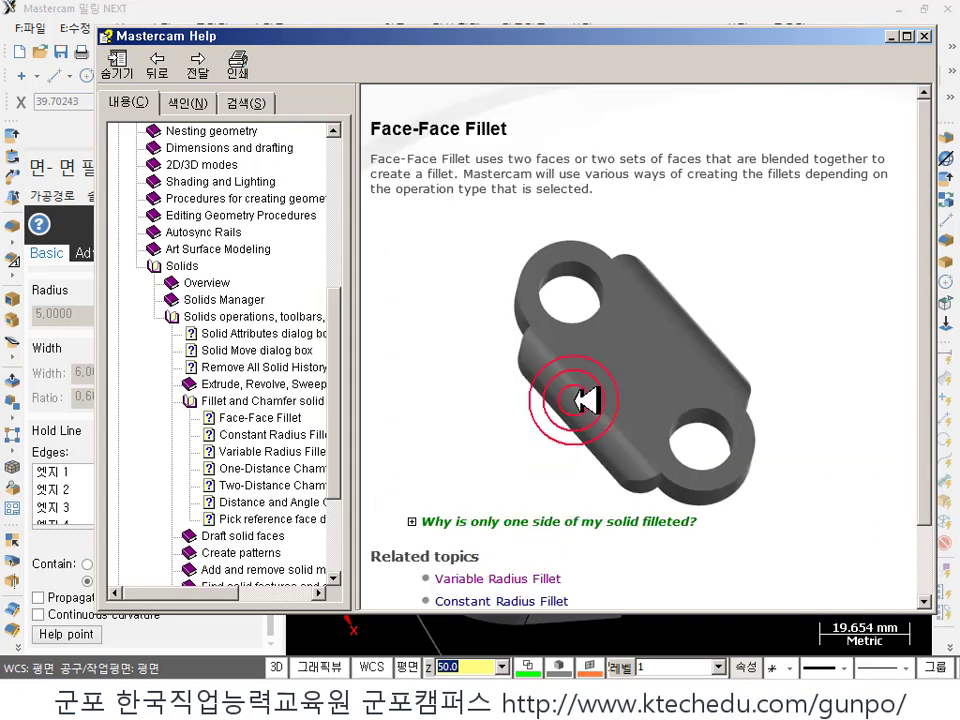
scroll(585, 380, down, 2)
scroll(572, 399, up, 2)
scroll(579, 358, down, 2)
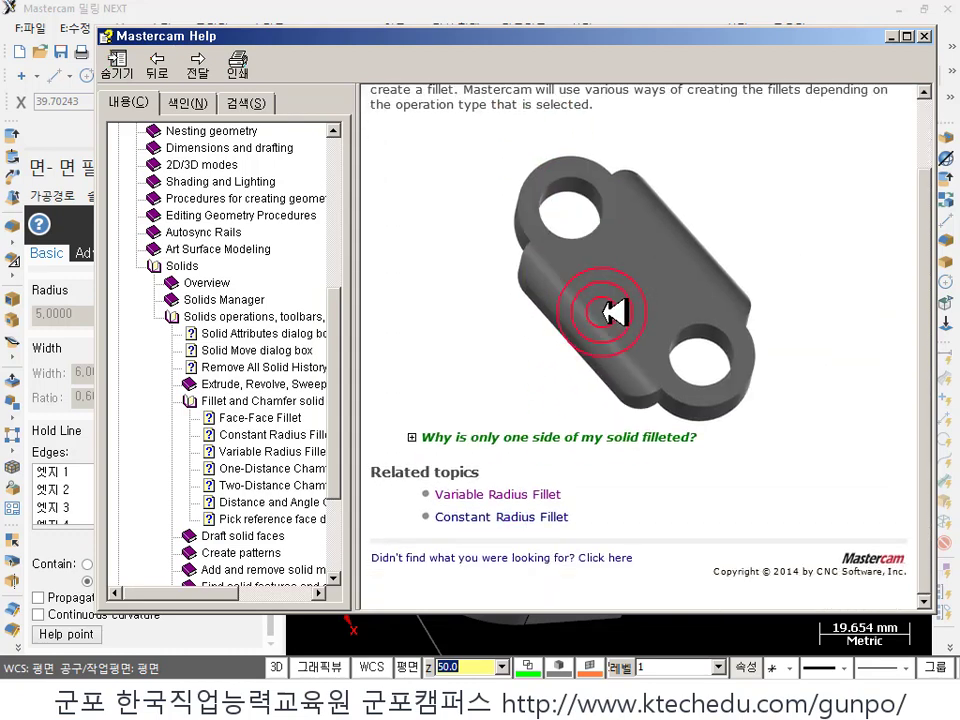
click(622, 437)
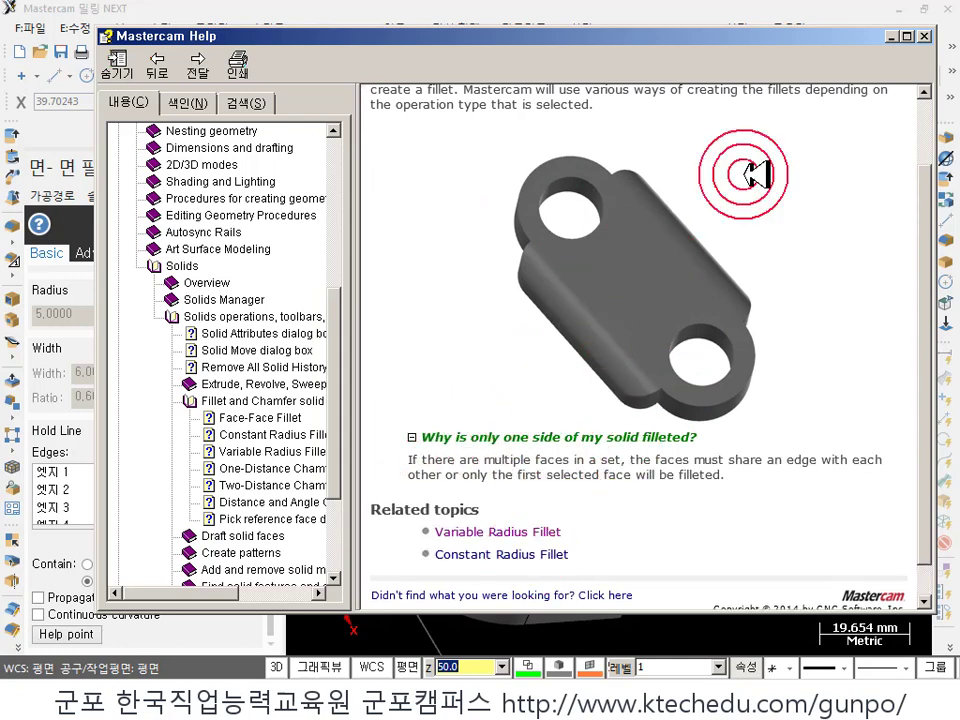
click(923, 37)
- Change the face-to-face fillet type from Hold line to Width and examine the fillet's profile at the boss base up close
scroll(546, 335, down, 3)
scroll(546, 335, up, 2)
mouse_move(608, 402)
middle_down()
mouse_move(722, 345)
mouse_move(691, 315)
middle_up()
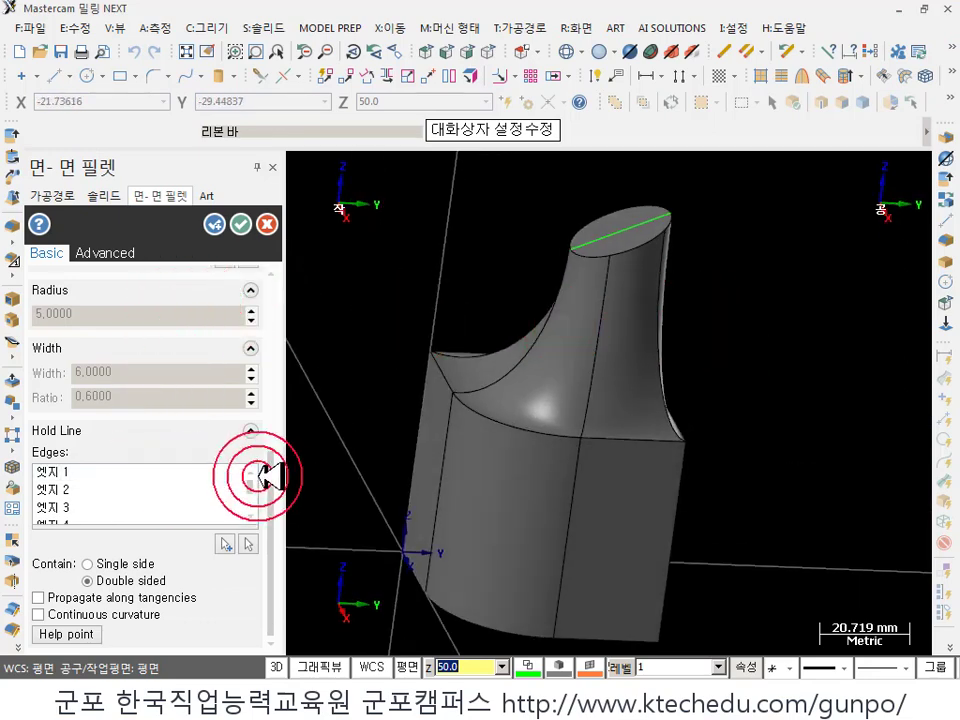
drag(270, 487, 304, 259)
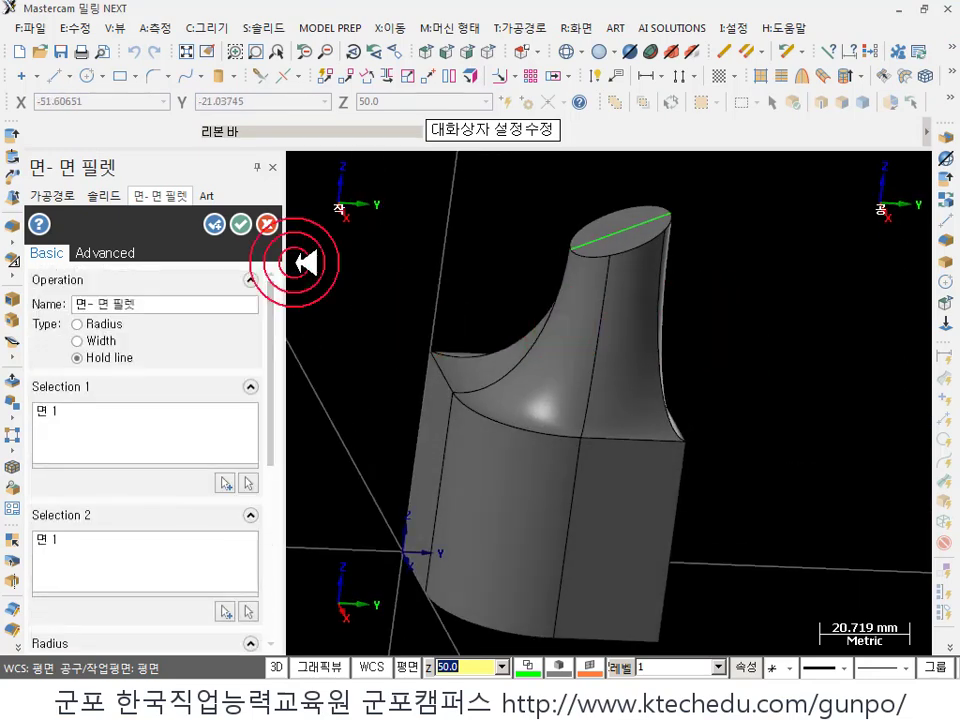
click(113, 362)
click(581, 265)
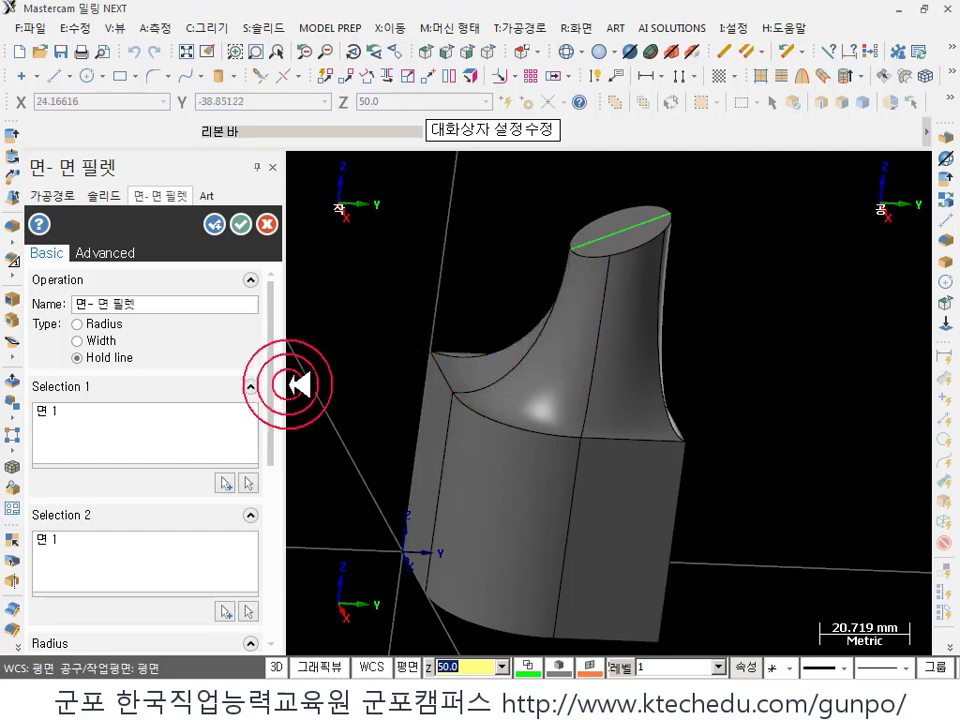
click(84, 341)
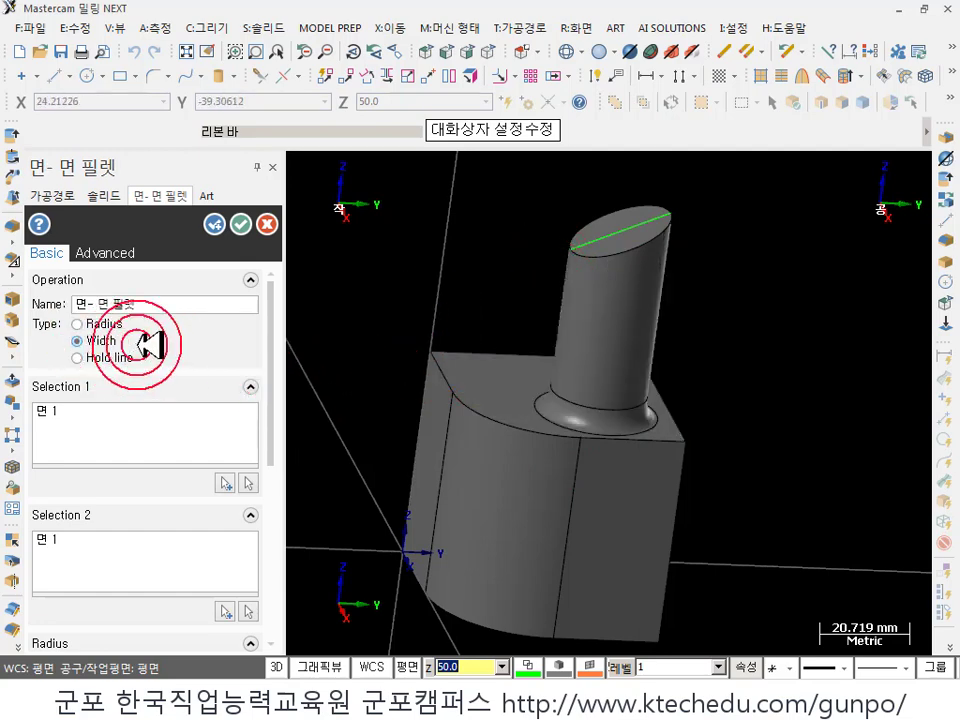
scroll(635, 418, up, 2)
scroll(558, 402, up, 2)
shift+middle_drag(521, 375, 583, 357)
scroll(484, 420, up, 4)
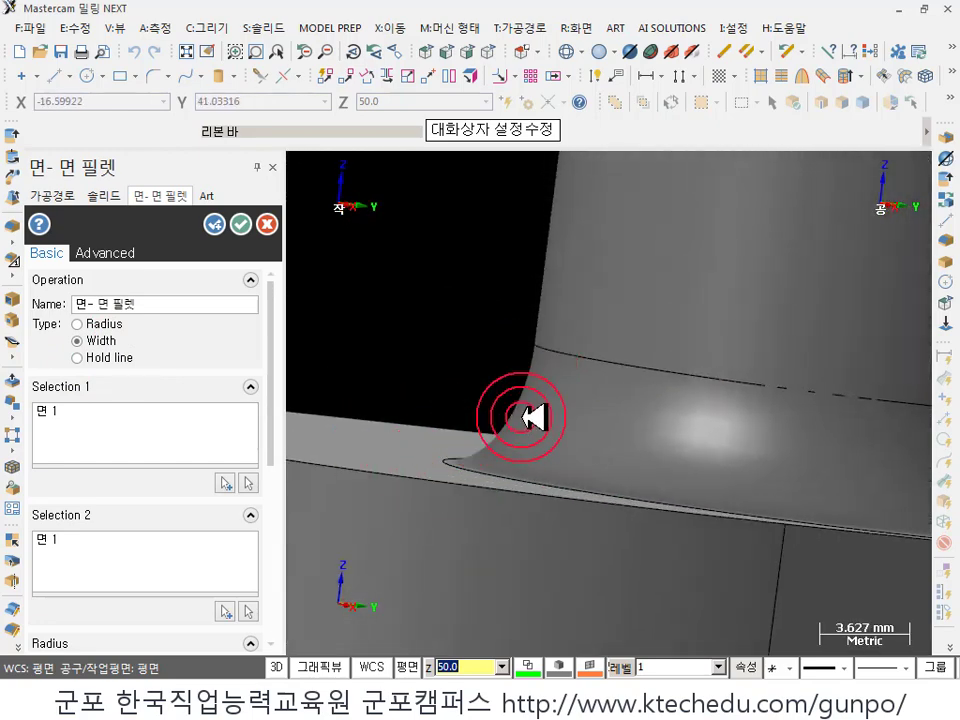
- Change the face-to-face fillet type to Radius and examine the fillet around the boss base for comparison
click(77, 324)
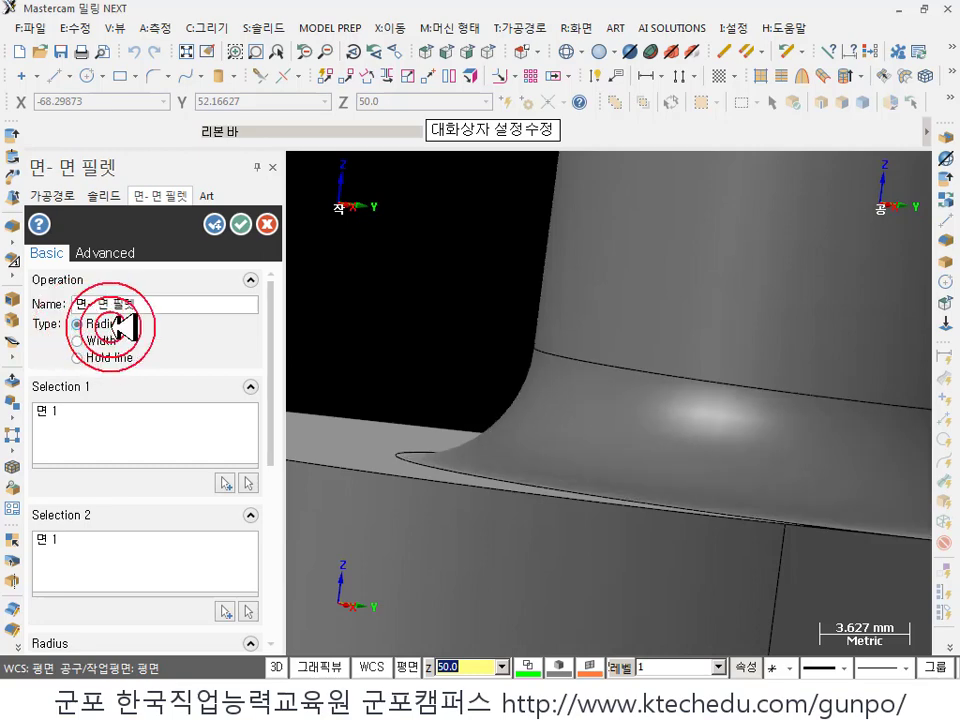
scroll(540, 259, down, 5)
mouse_move(565, 278)
middle_down()
mouse_move(585, 300)
mouse_move(621, 286)
middle_up()
scroll(632, 286, down, 1)
mouse_move(465, 332)
middle_down()
mouse_move(546, 369)
mouse_move(466, 345)
middle_up()
scroll(480, 345, down, 1)
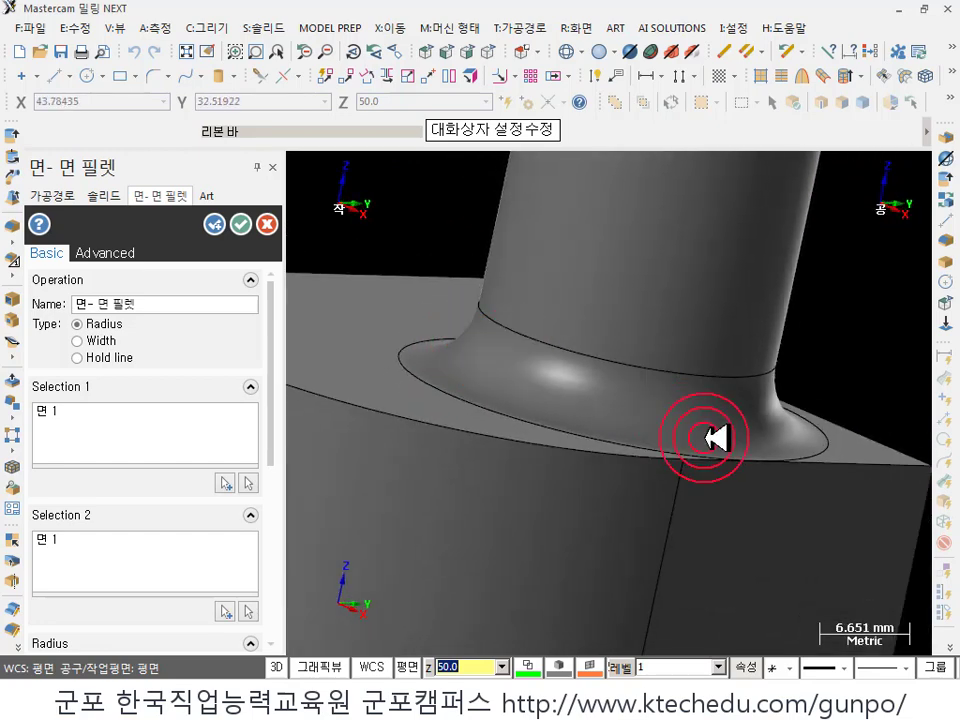
- Change the face-to-face fillet type to Width and raise the fillet width to 9
mouse_move(714, 437)
middle_down()
mouse_move(733, 454)
mouse_move(706, 306)
middle_up()
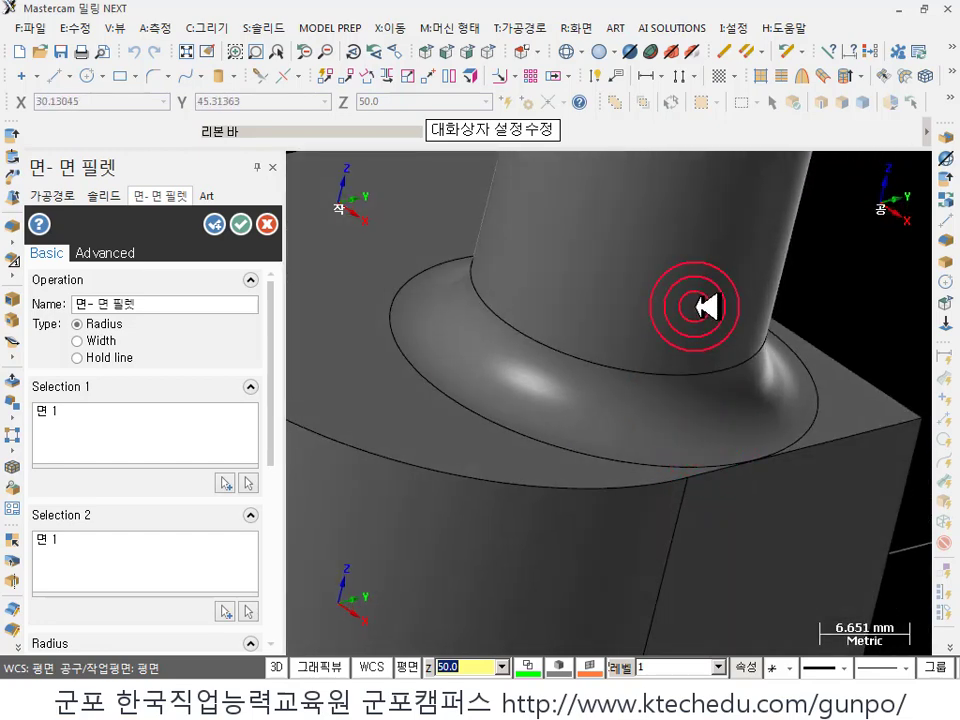
click(90, 341)
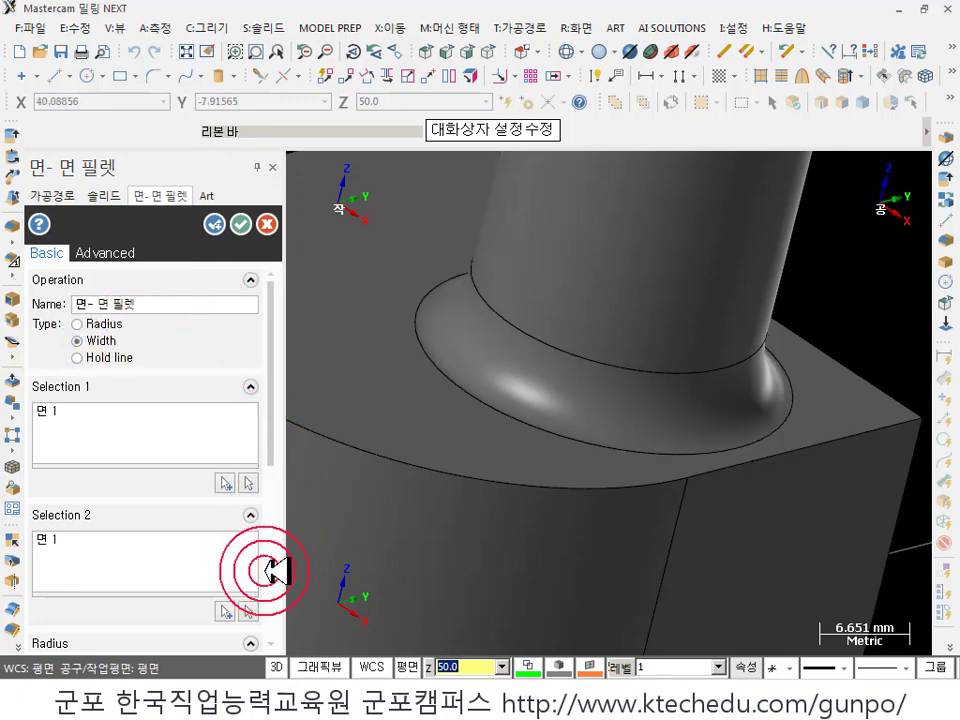
drag(274, 411, 268, 546)
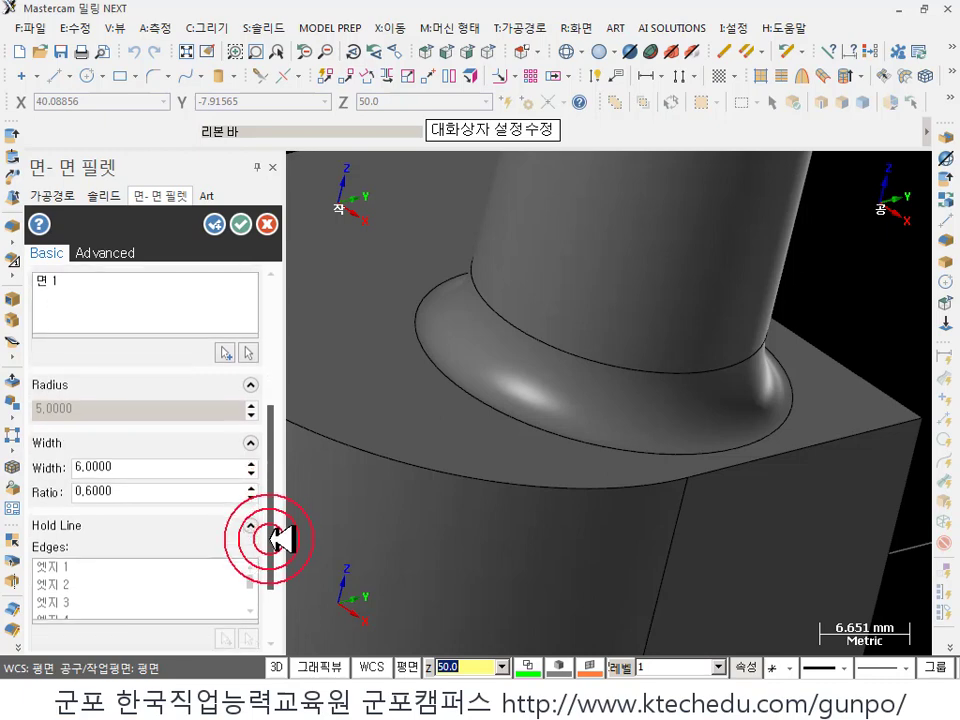
click(252, 461)
click(252, 461)
click(252, 461)
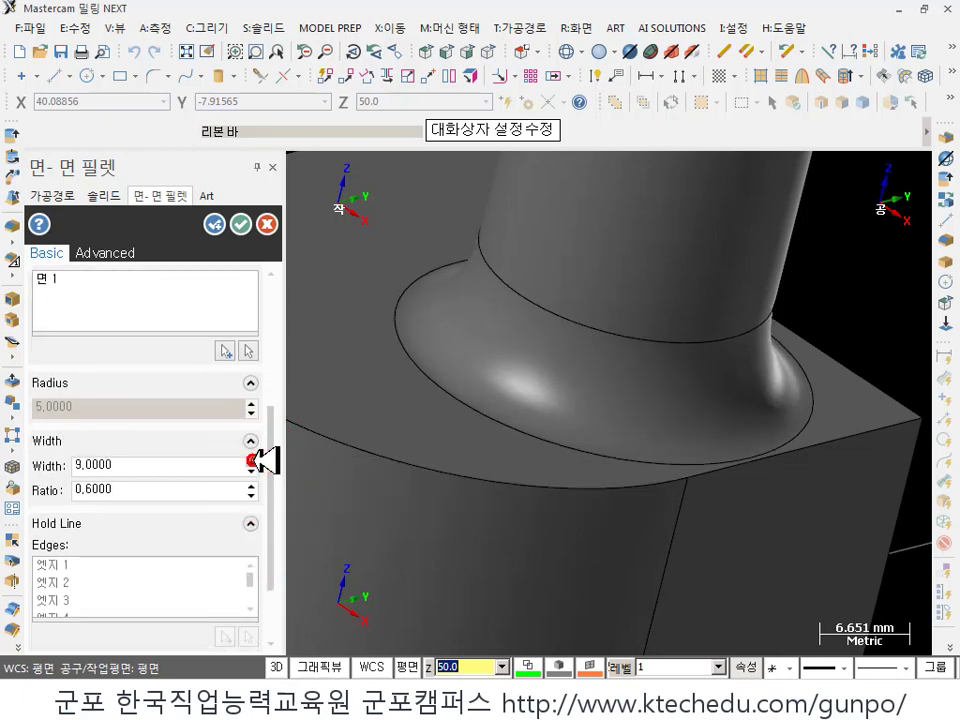
- Lower the fillet's width ratio to 0.1
click(252, 496)
click(252, 496)
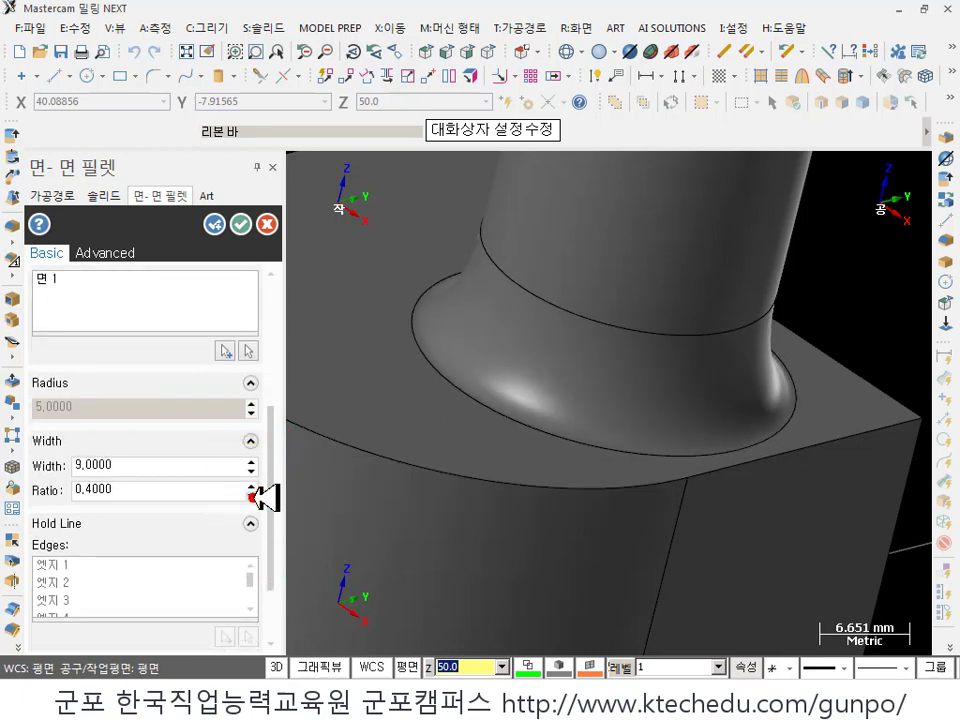
click(252, 496)
click(252, 496)
click(252, 496)
click(148, 492)
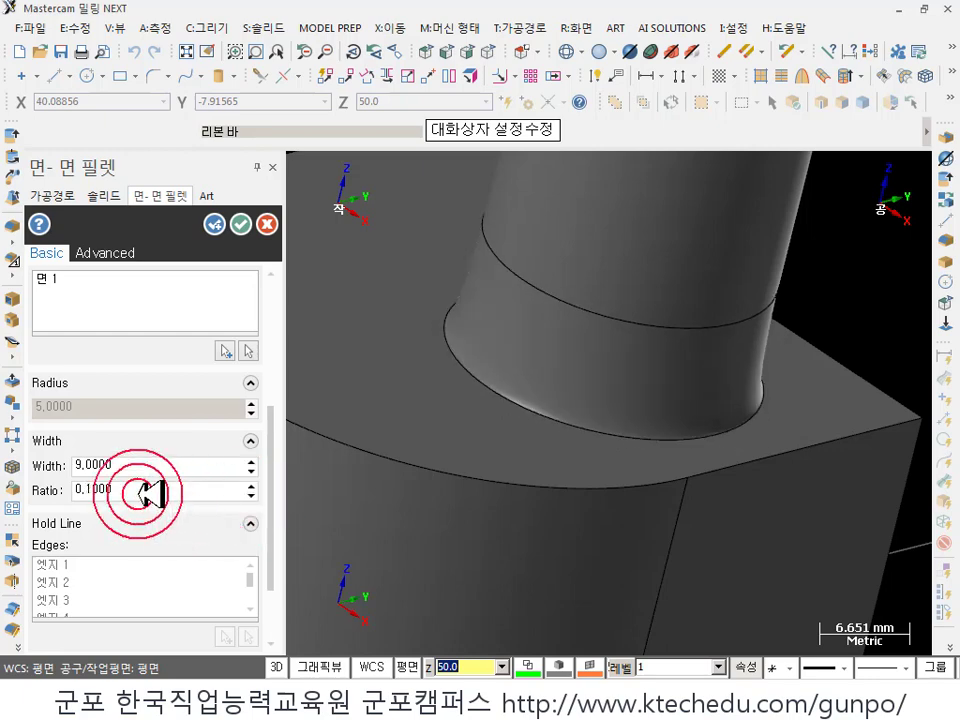
- Increase the fillet width to 15 and examine the profile at the boss base
middle_drag(599, 440, 664, 396)
click(254, 458)
click(251, 458)
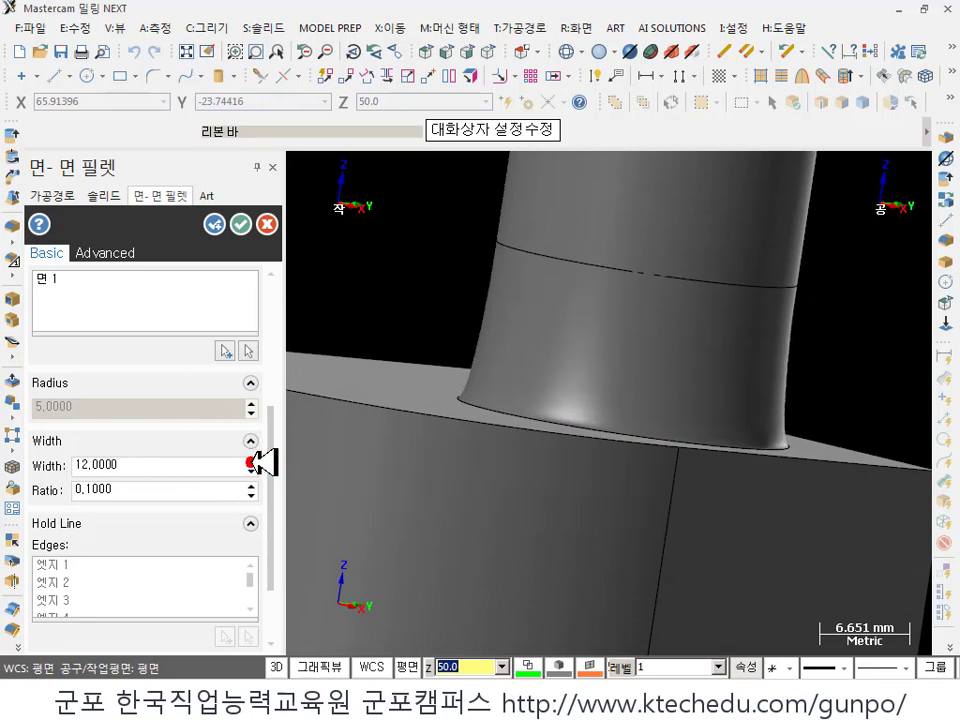
click(251, 458)
mouse_move(640, 467)
middle_down()
mouse_move(493, 485)
mouse_move(874, 485)
mouse_move(829, 333)
mouse_move(766, 425)
middle_up()
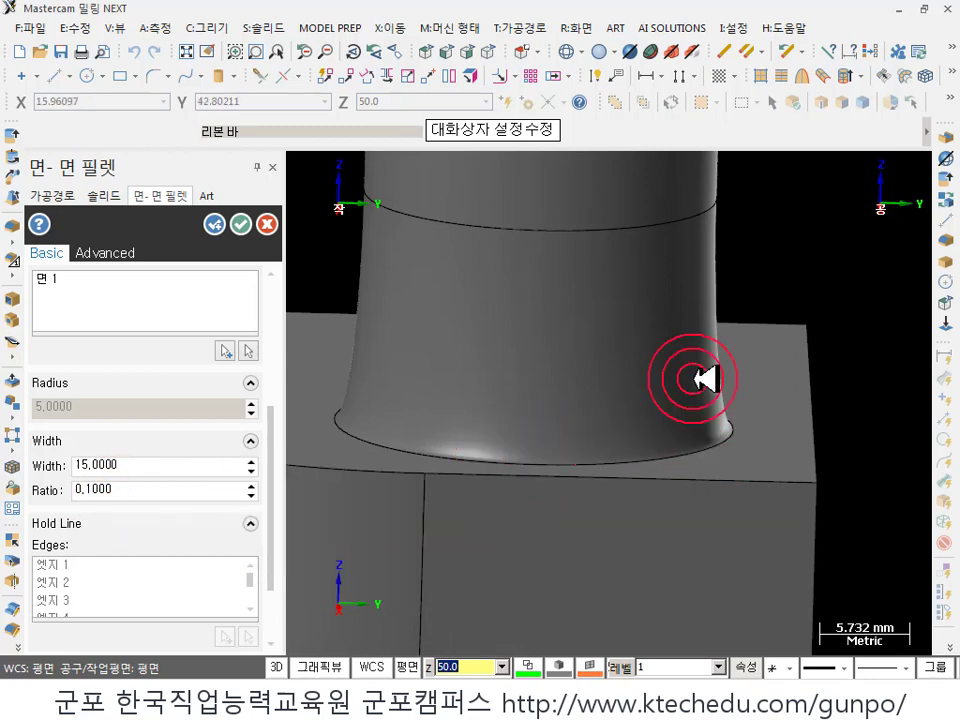
- Increase the fillet width to 25 and examine the stretched fillet along the whole boss
click(251, 461)
click(251, 461)
click(251, 461)
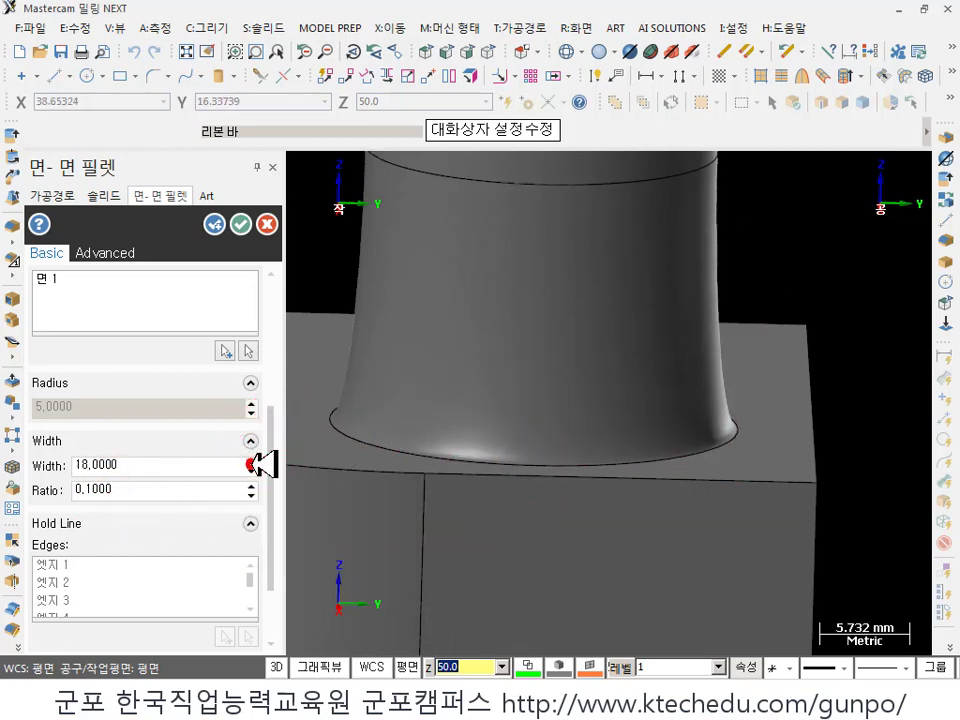
click(251, 461)
click(251, 461)
scroll(512, 642, down, 7)
click(496, 607)
click(251, 461)
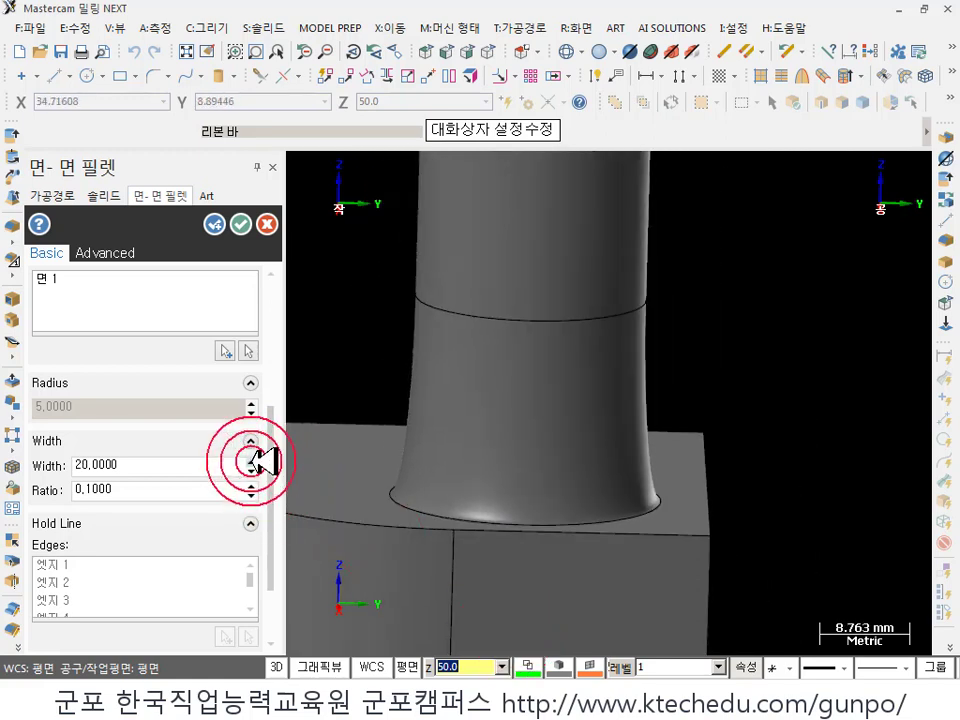
click(252, 457)
click(252, 457)
click(252, 457)
click(252, 457)
click(252, 457)
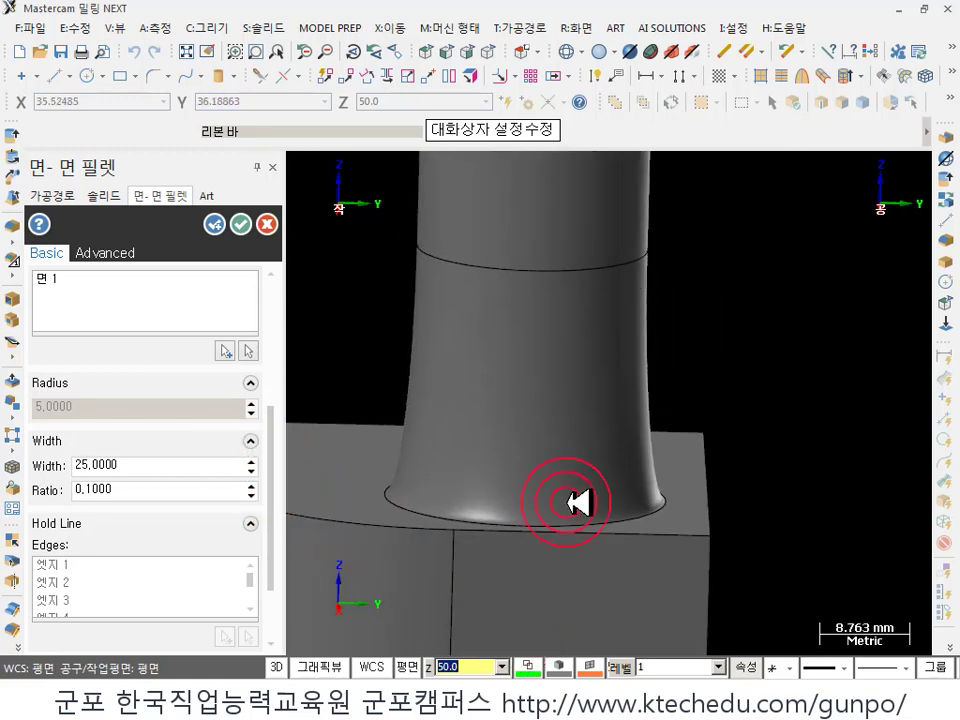
middle_drag(572, 503, 656, 501)
middle_drag(690, 450, 645, 541)
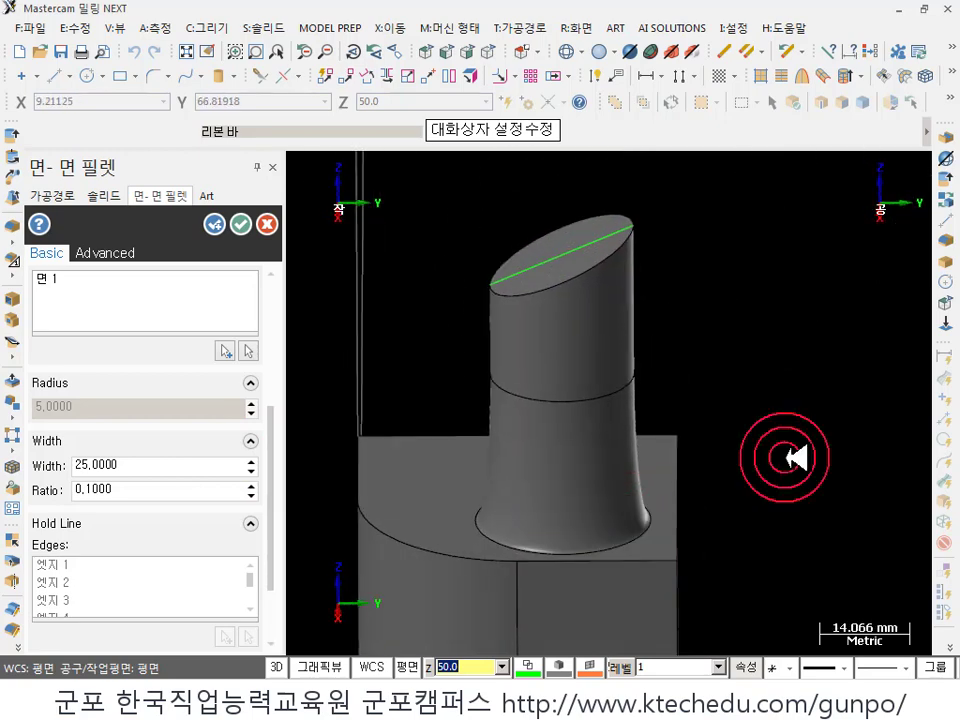
- Check the Chamfer section of the textbook PDF in Foxit Reader, then return to Mastercam and cancel the face-to-face fillet
key(alt+Tab)
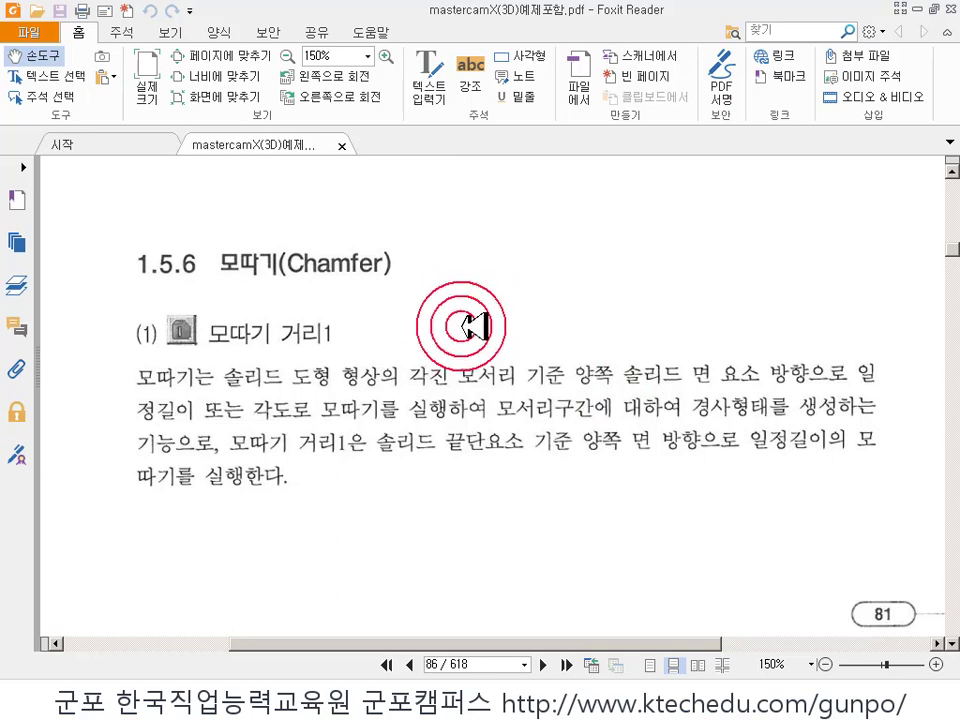
click(390, 706)
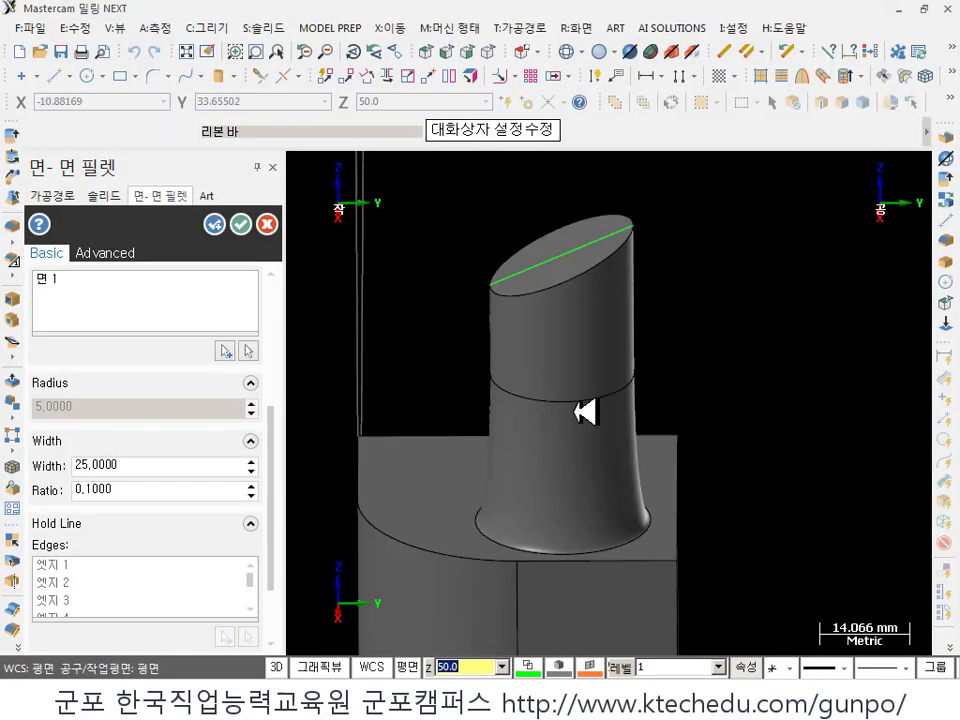
scroll(577, 384, down, 4)
scroll(685, 229, down, 1)
scroll(586, 551, up, 4)
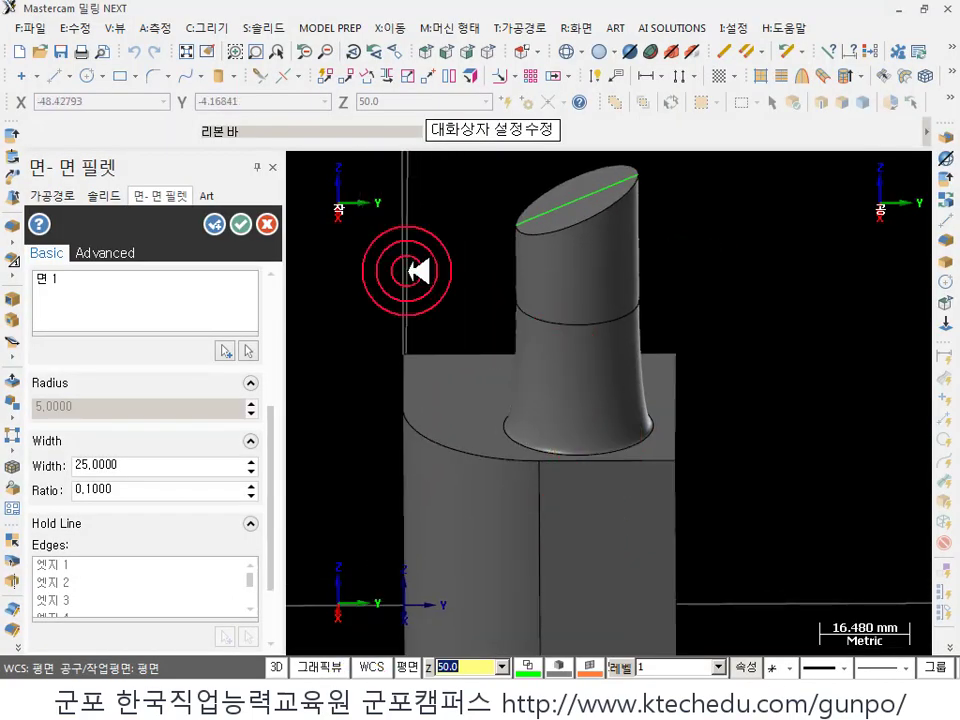
click(267, 224)
- Start a one-distance solid chamfer on the sharp vertical corner edge of the block nearest the boss
scroll(654, 375, down, 2)
middle_drag(678, 410, 435, 386)
scroll(729, 456, up, 4)
middle_drag(650, 357, 510, 386)
scroll(519, 353, up, 2)
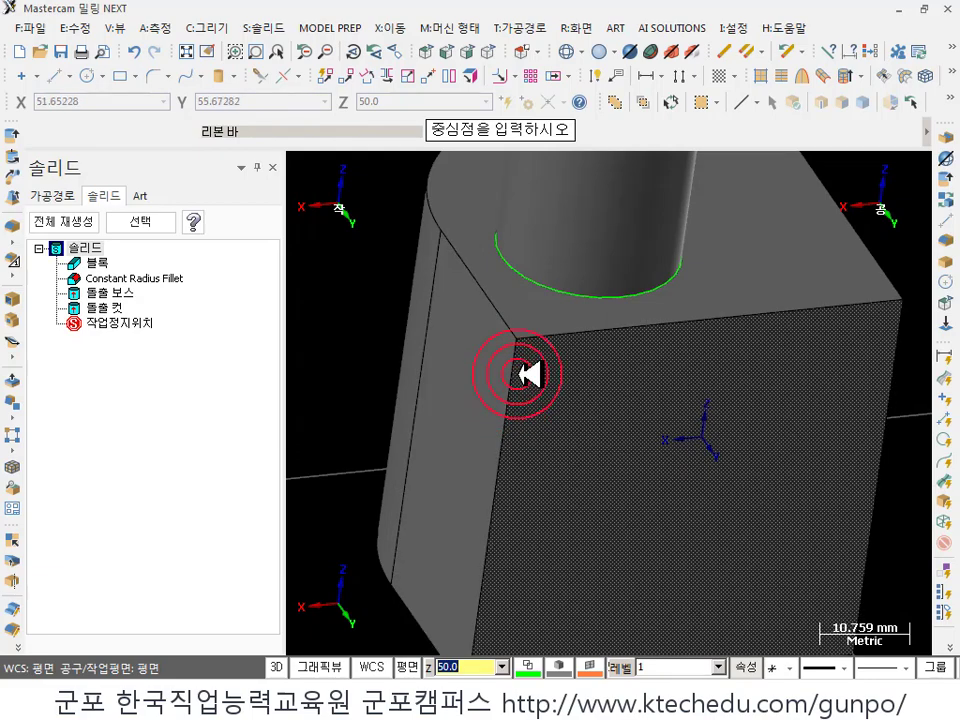
click(263, 28)
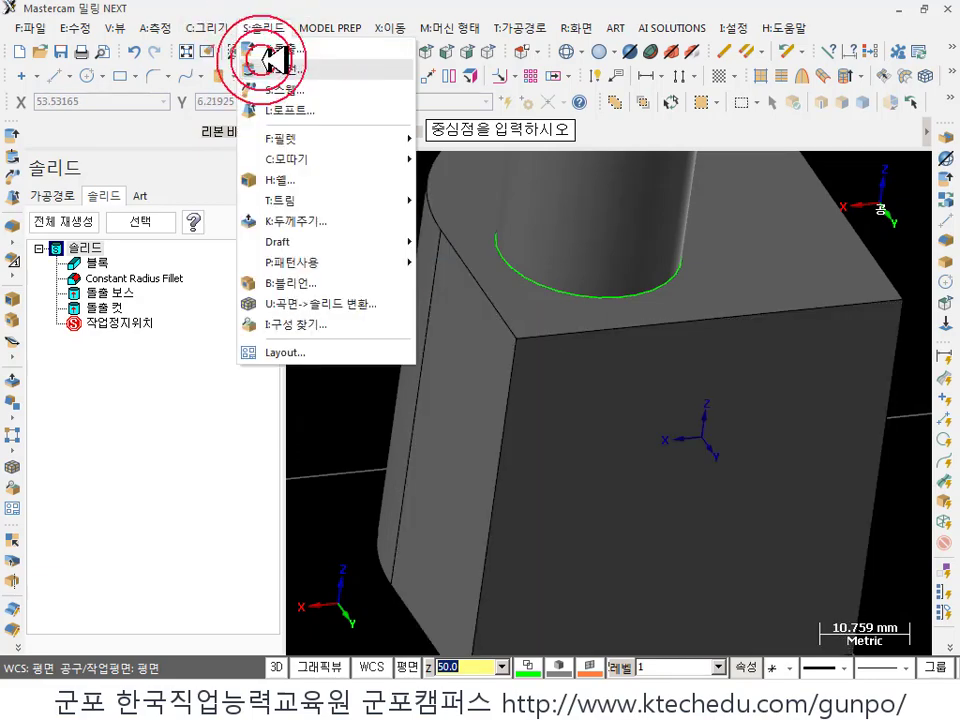
mouse_move(364, 158)
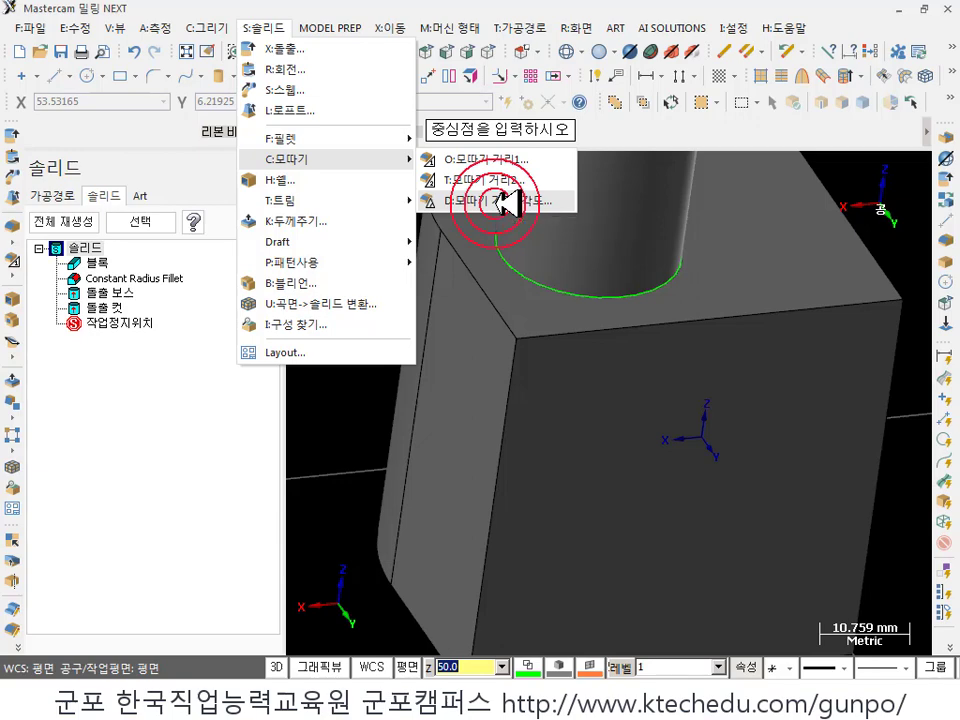
click(505, 202)
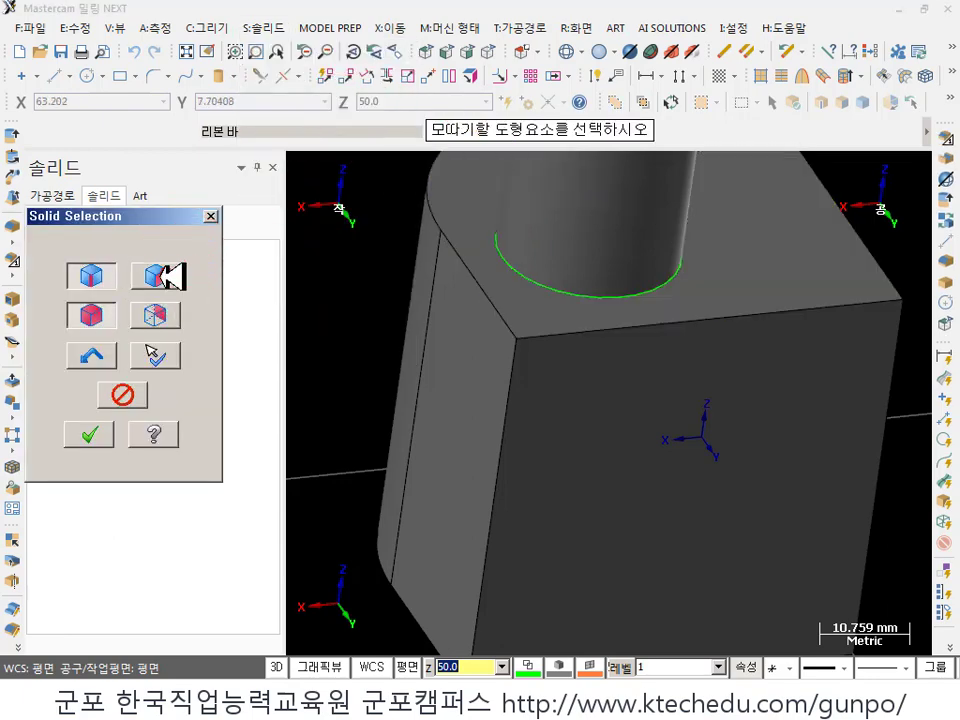
click(514, 404)
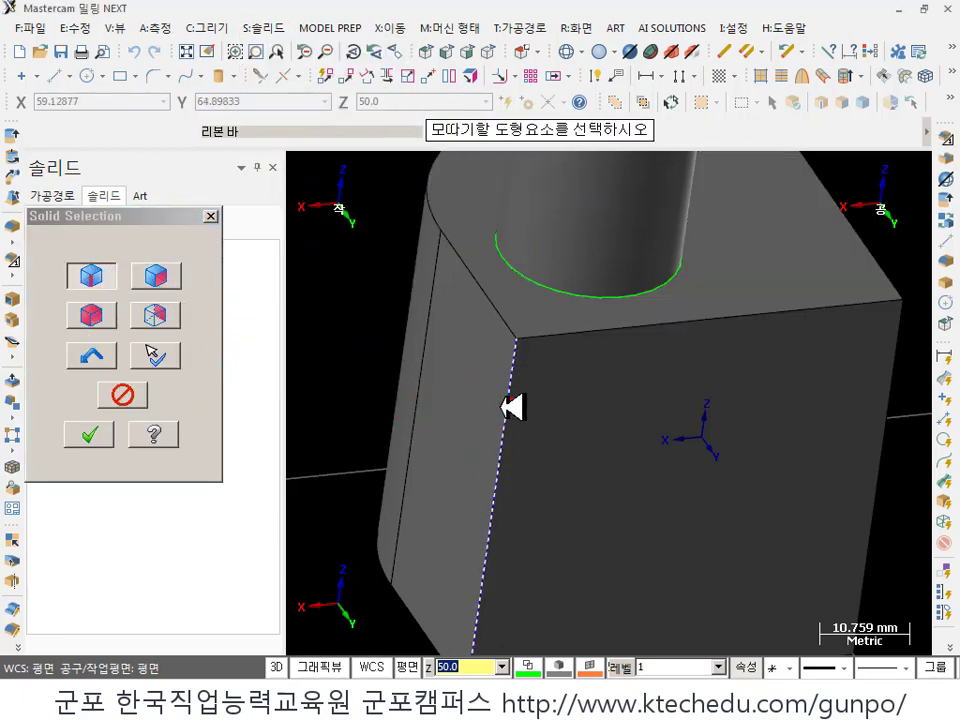
click(90, 436)
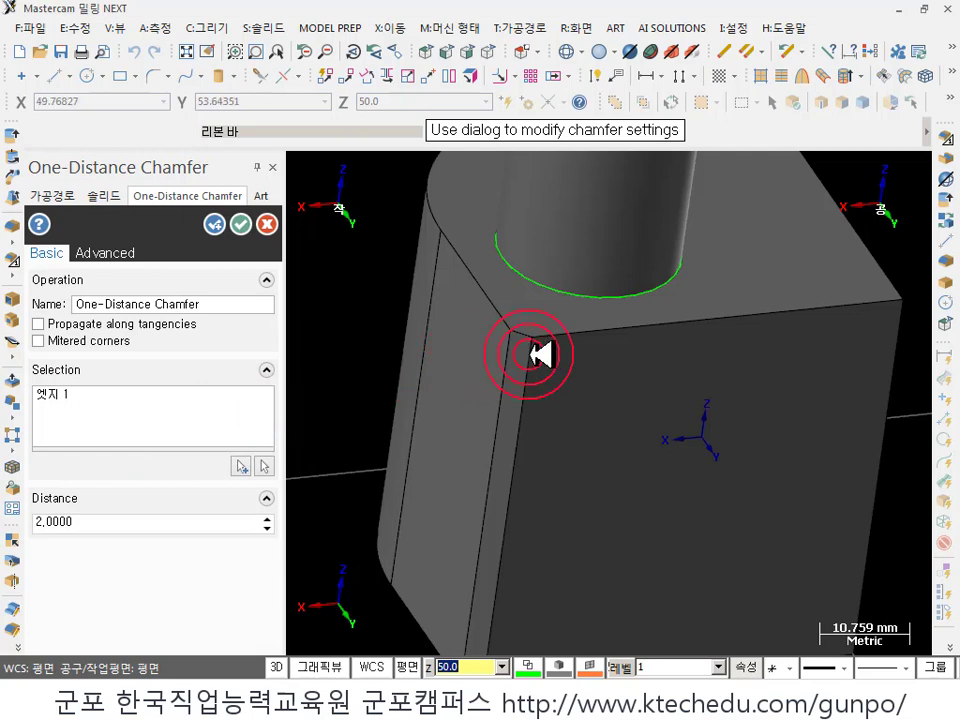
- Set the one-distance chamfer's distance to 5
double_click(128, 523)
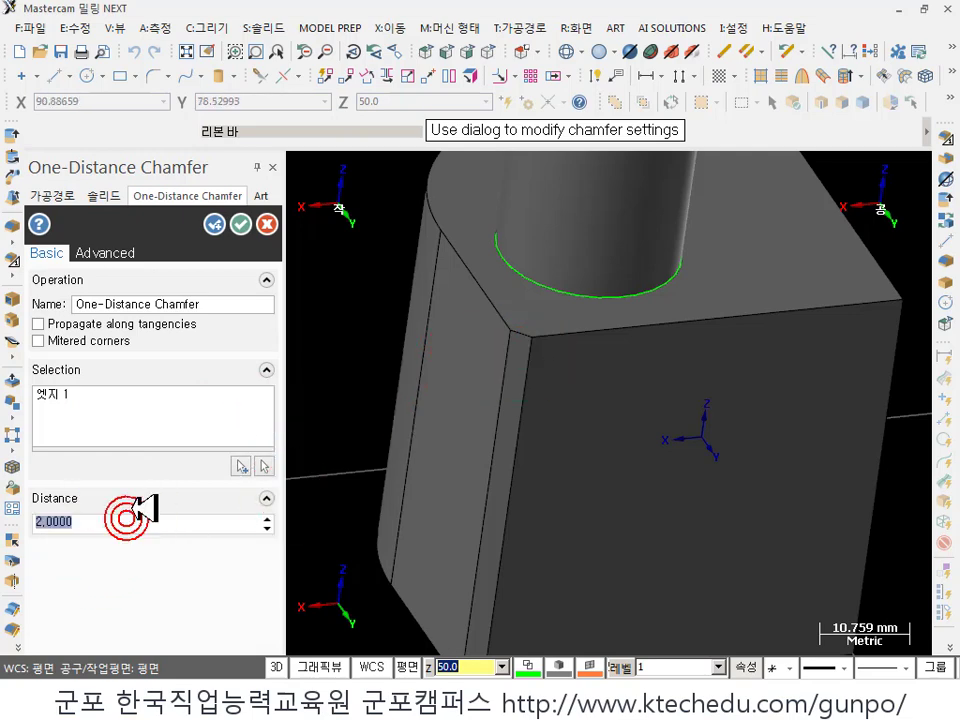
text(5)
key(Return)
scroll(598, 351, down, 4)
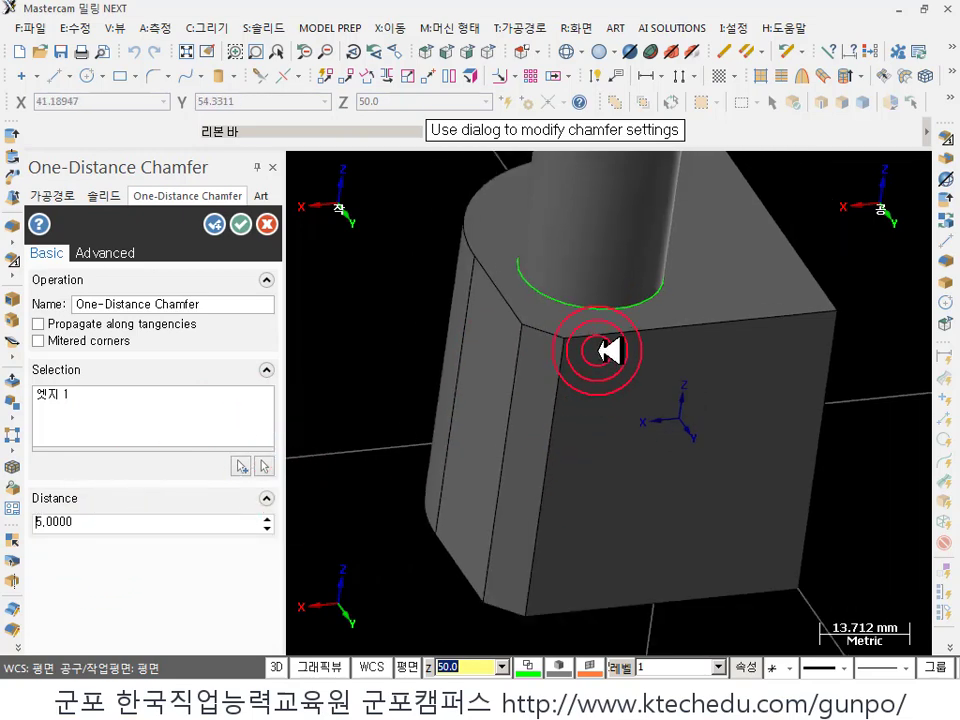
- Mark up the equal 5 mm distances on both sides of the chamfer in top view, and cancel the one-distance chamfer
key(alt+1)
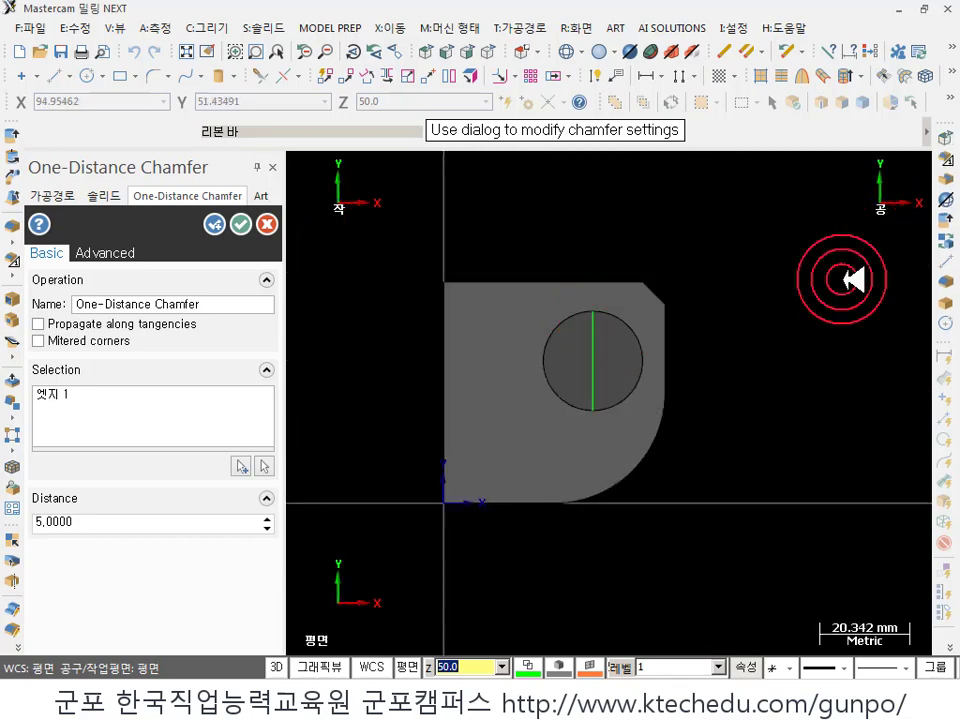
scroll(557, 309, up, 3)
scroll(620, 310, up, 3)
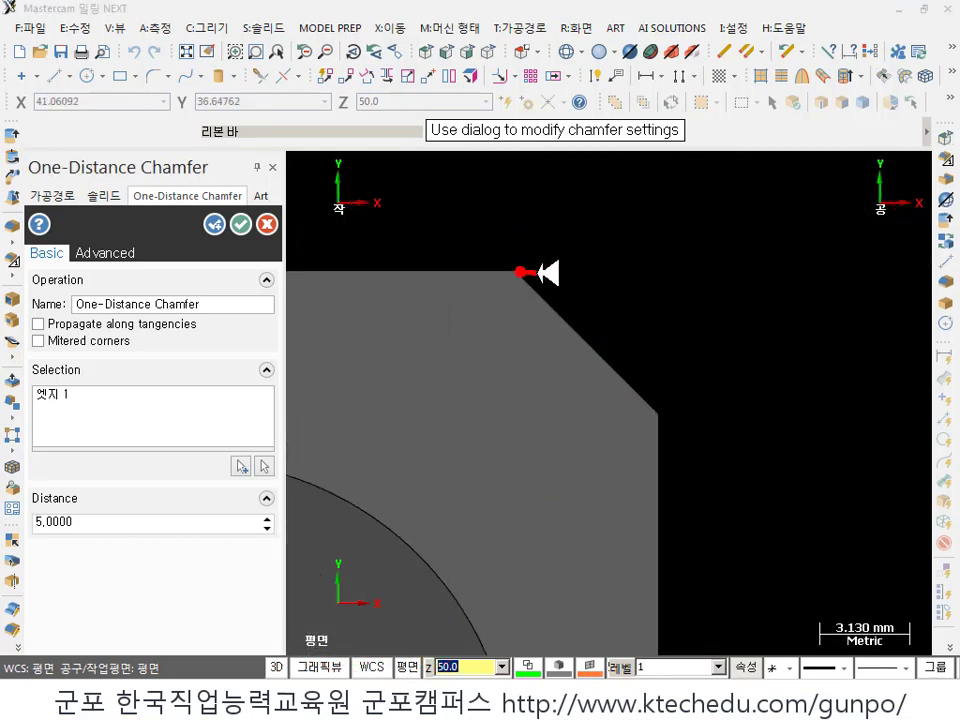
mouse_move(538, 272)
mouse_down()
mouse_move(641, 280)
mouse_move(654, 325)
mouse_move(651, 411)
mouse_up()
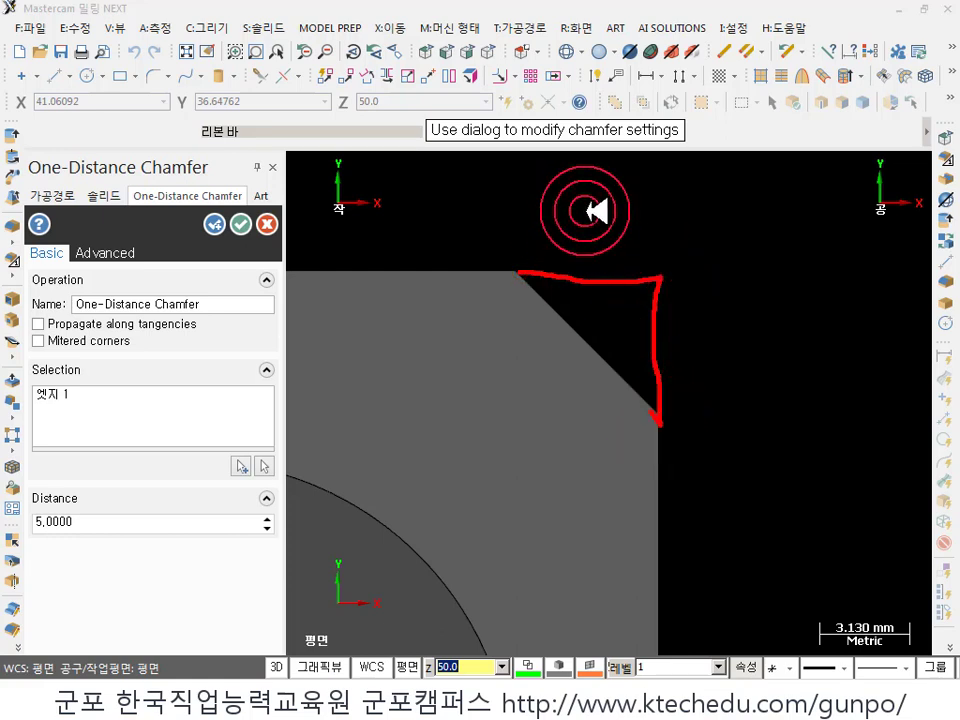
mouse_move(597, 210)
mouse_down()
mouse_move(598, 285)
mouse_move(645, 224)
mouse_up()
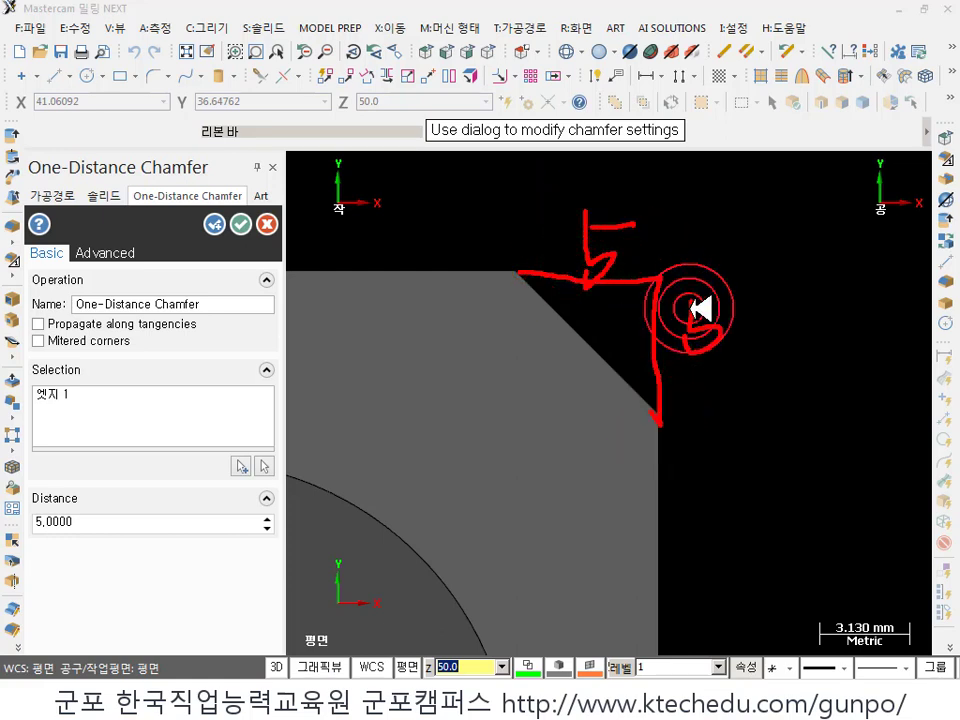
click(540, 281)
click(669, 347)
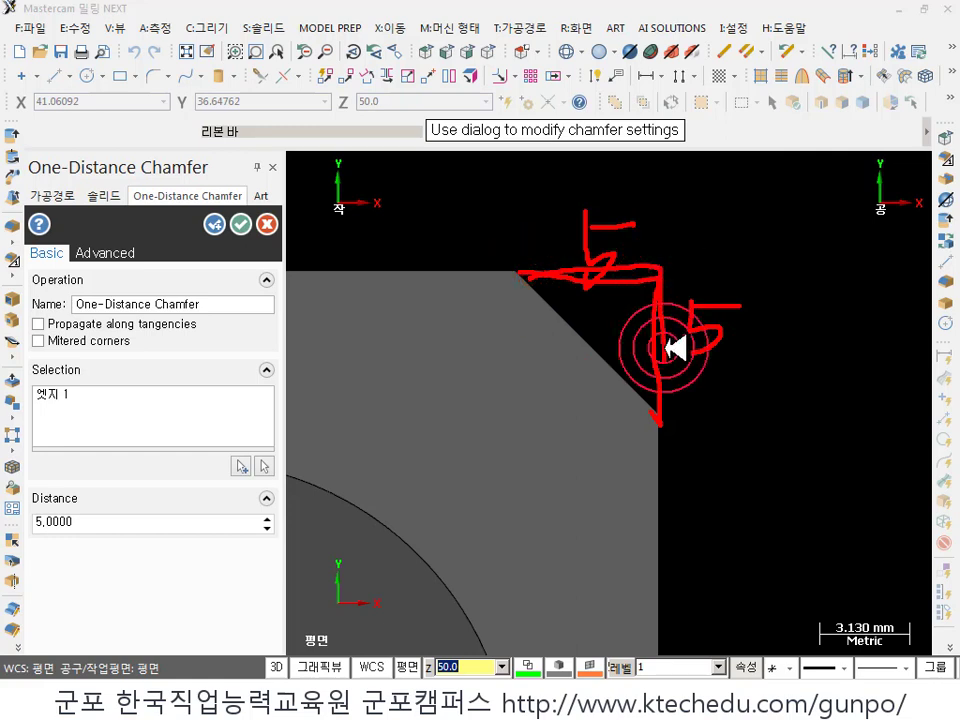
click(707, 321)
right_click(692, 289)
click(787, 438)
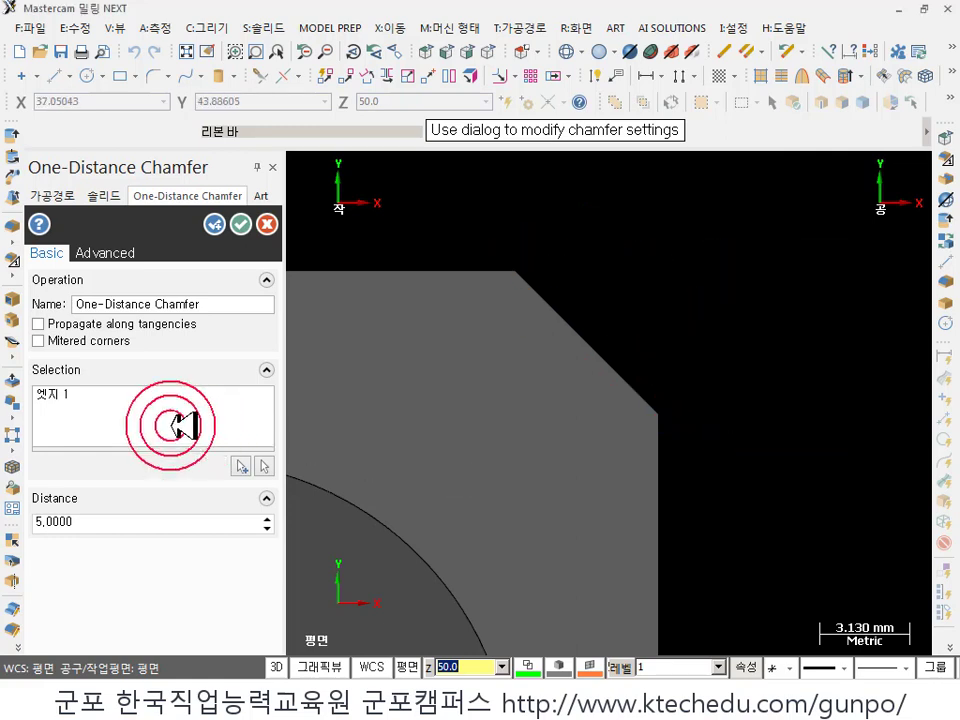
click(266, 224)
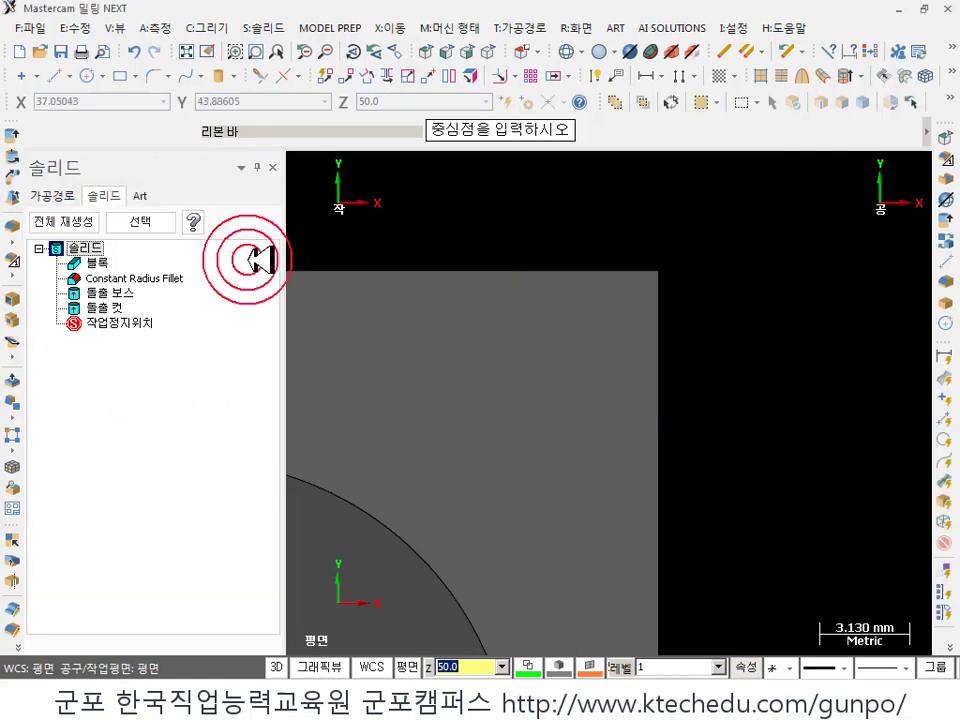
- Start a two-distance solid chamfer on the block's sharp vertical corner edge, with the adjacent side face as the reference face
click(262, 28)
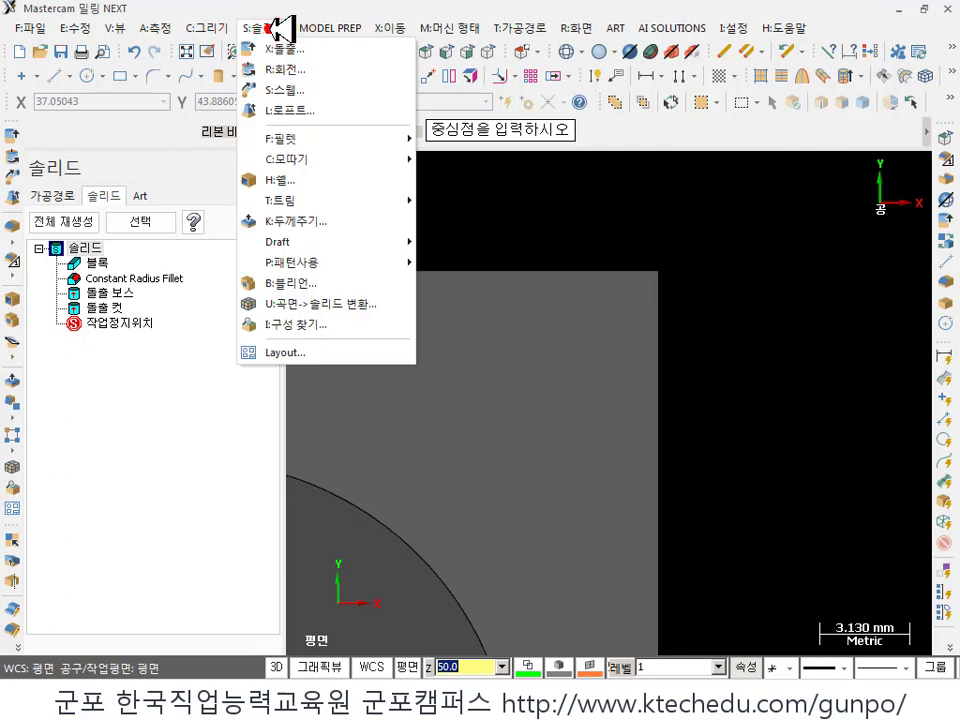
click(293, 156)
click(478, 181)
click(637, 290)
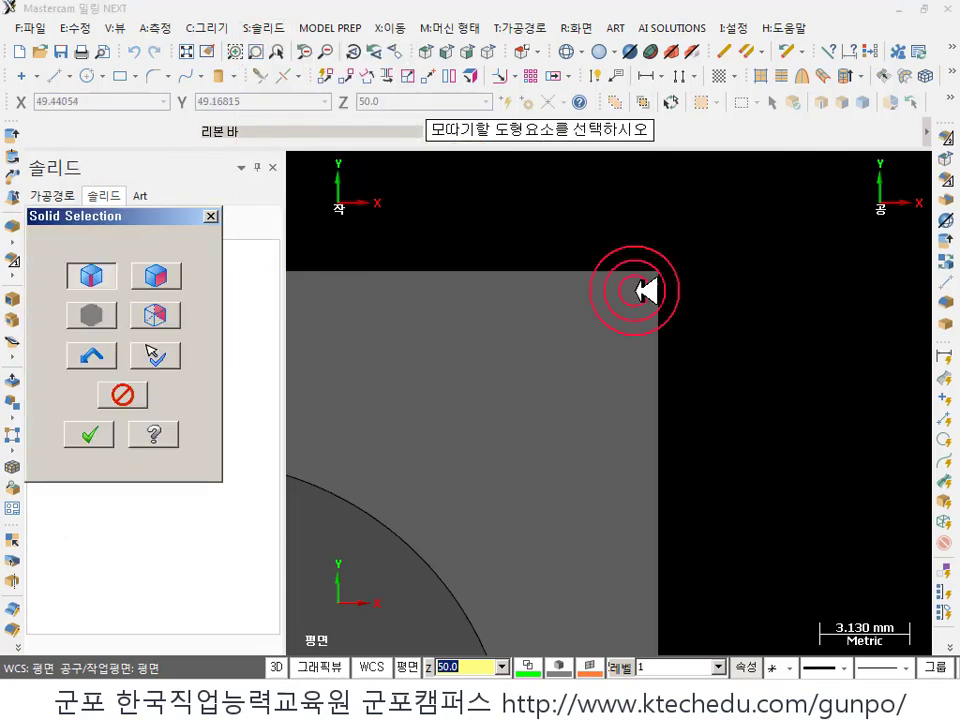
middle_drag(684, 294, 668, 305)
click(693, 265)
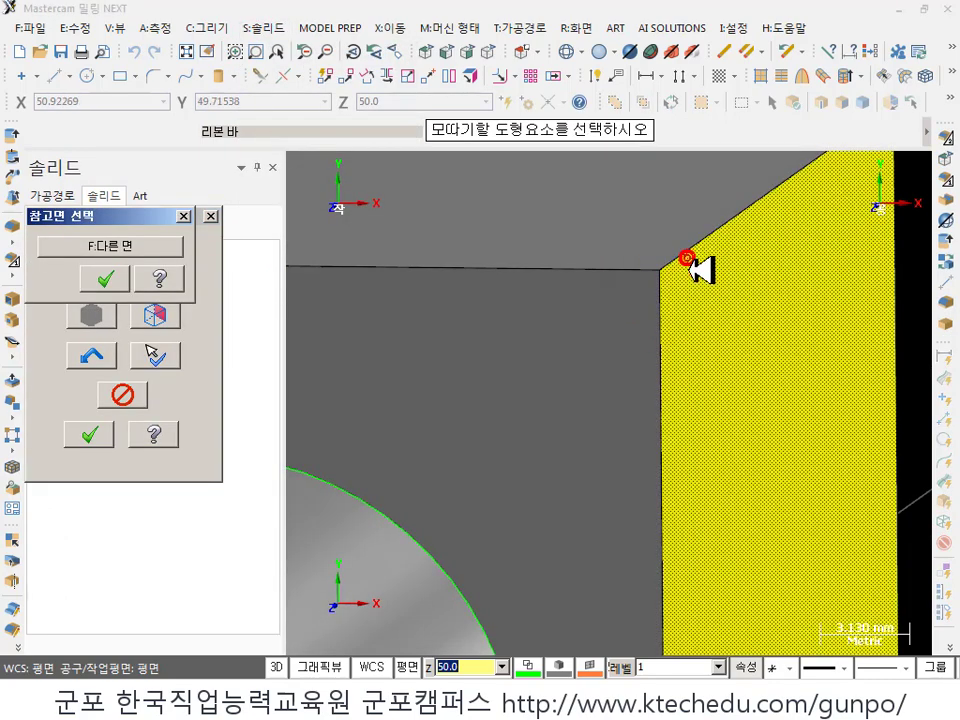
scroll(616, 325, down, 3)
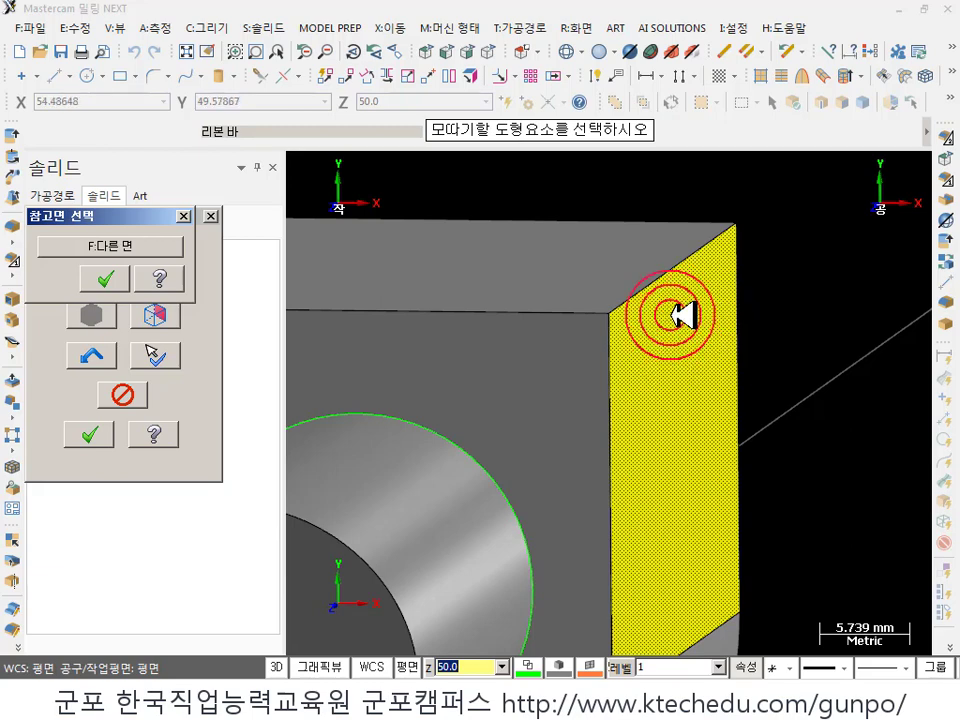
click(104, 278)
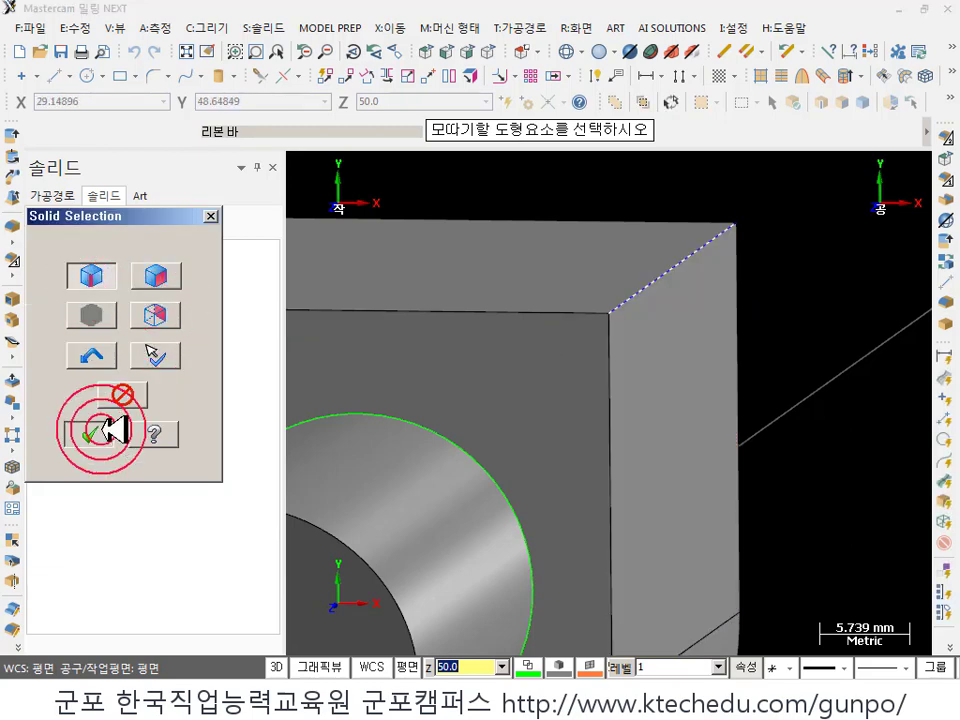
click(105, 432)
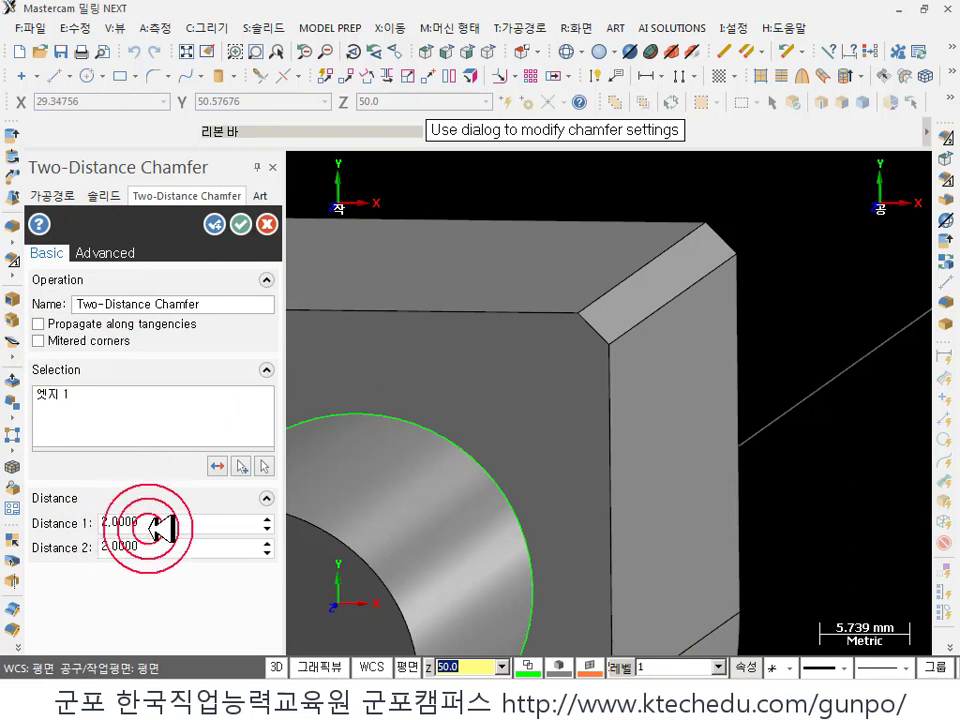
- Set the two-distance chamfer's Distance 1 to 5 and Distance 2 to 10
drag(104, 524, 140, 527)
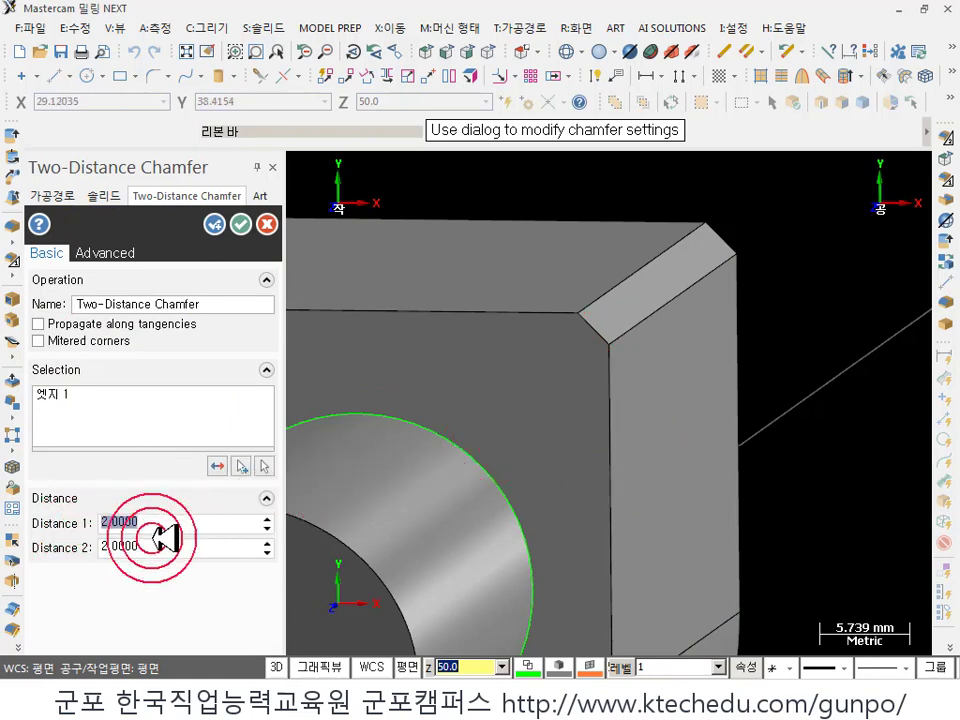
text(5)
key(Return)
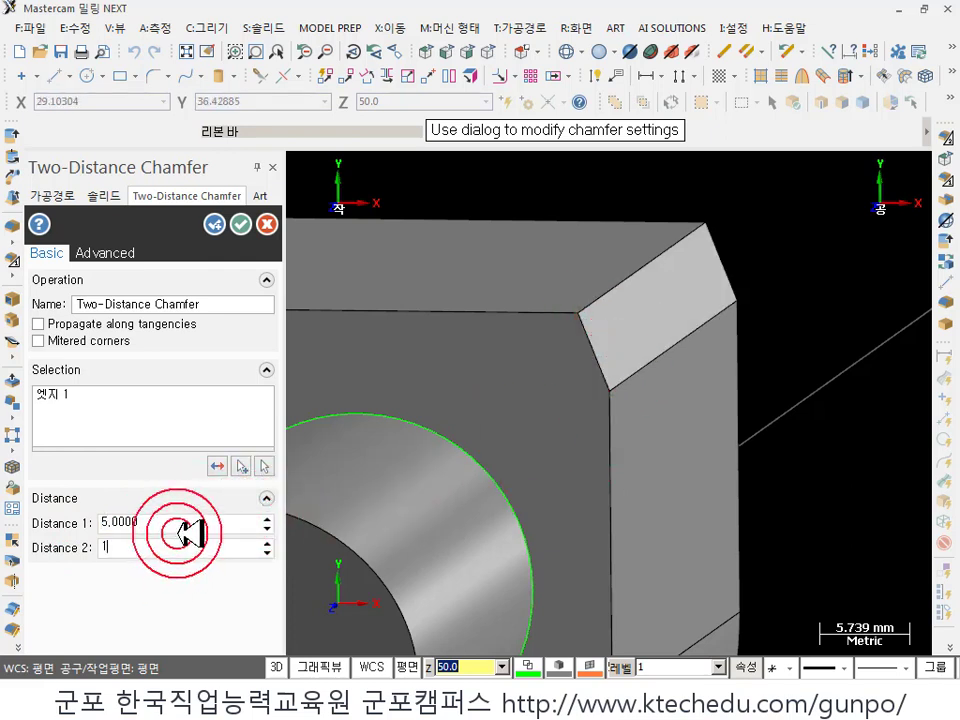
text(0)
key(Tab)
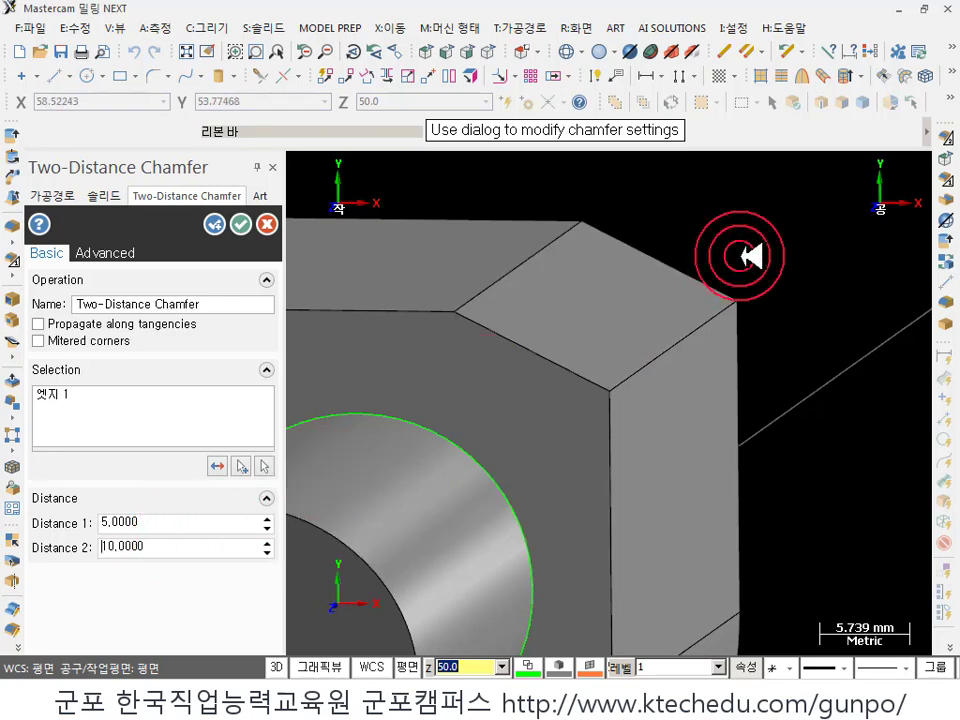
- Mark up the 5 mm and 10 mm sides of the chamfer and the reference face in top view, and cancel the two-distance chamfer
scroll(752, 257, up, 3)
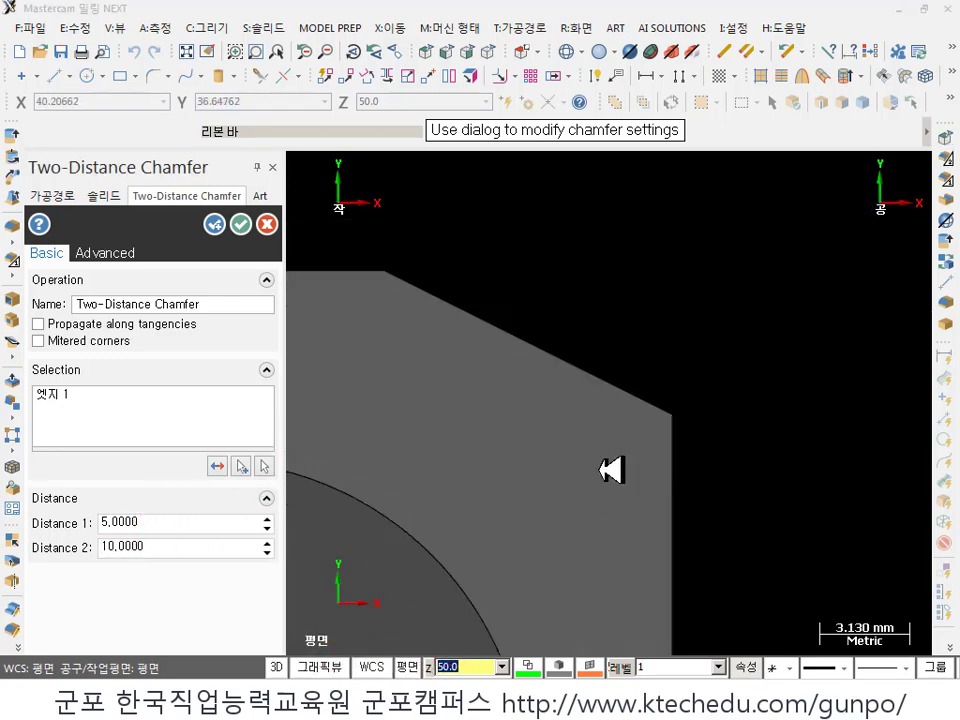
mouse_move(684, 273)
mouse_down()
mouse_move(680, 255)
mouse_move(675, 261)
mouse_up()
drag(588, 278, 685, 272)
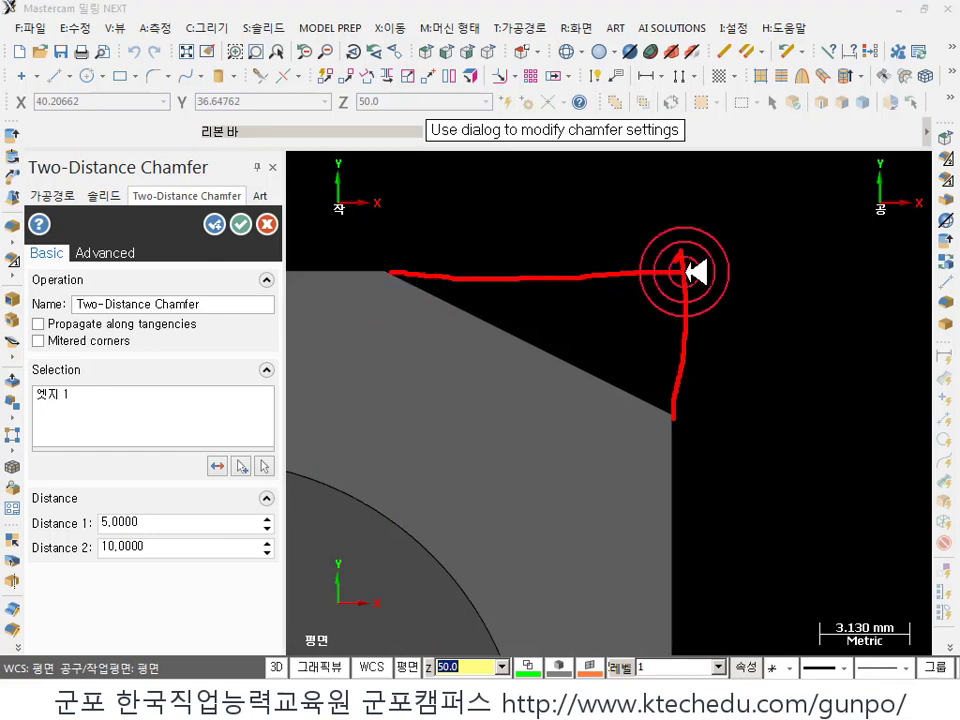
click(699, 588)
mouse_move(762, 548)
mouse_down()
mouse_move(718, 476)
mouse_move(658, 535)
mouse_up()
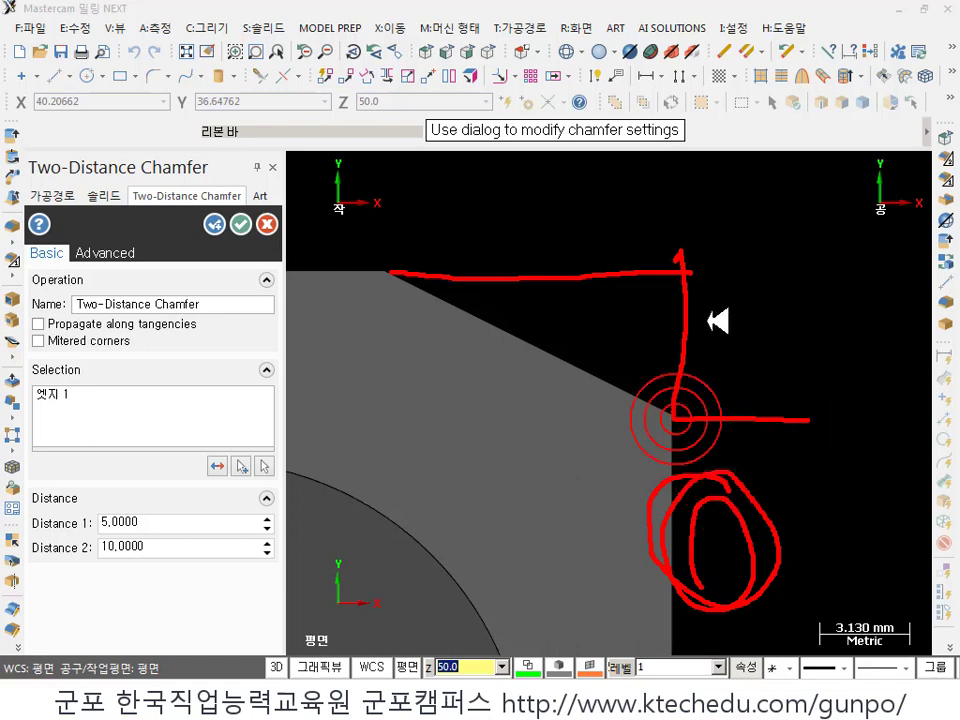
click(683, 278)
drag(776, 389, 773, 338)
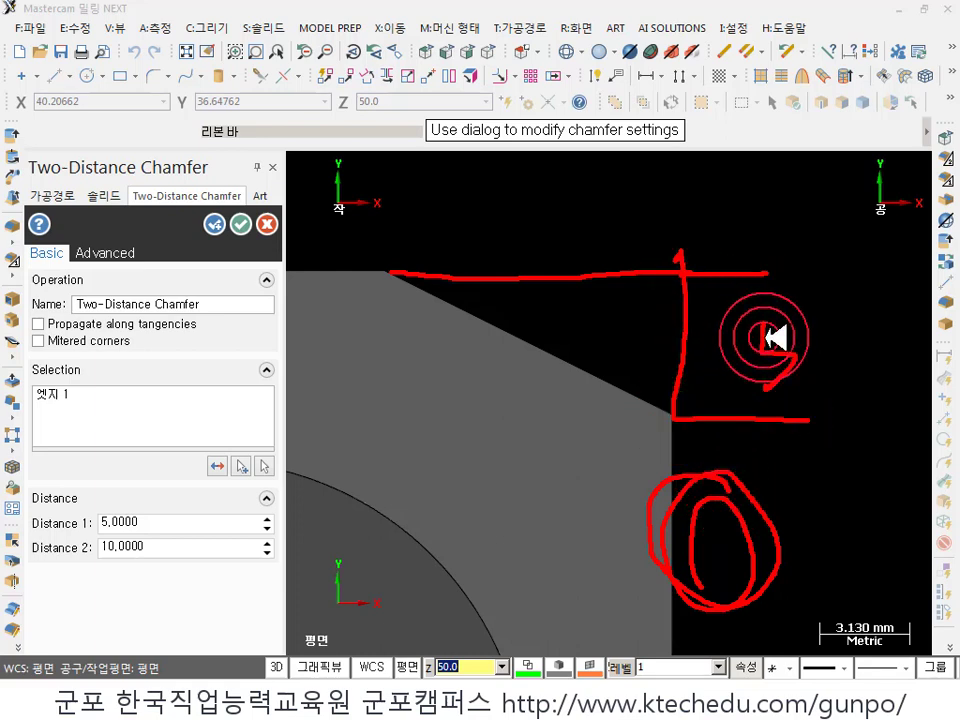
click(420, 253)
drag(379, 224, 385, 318)
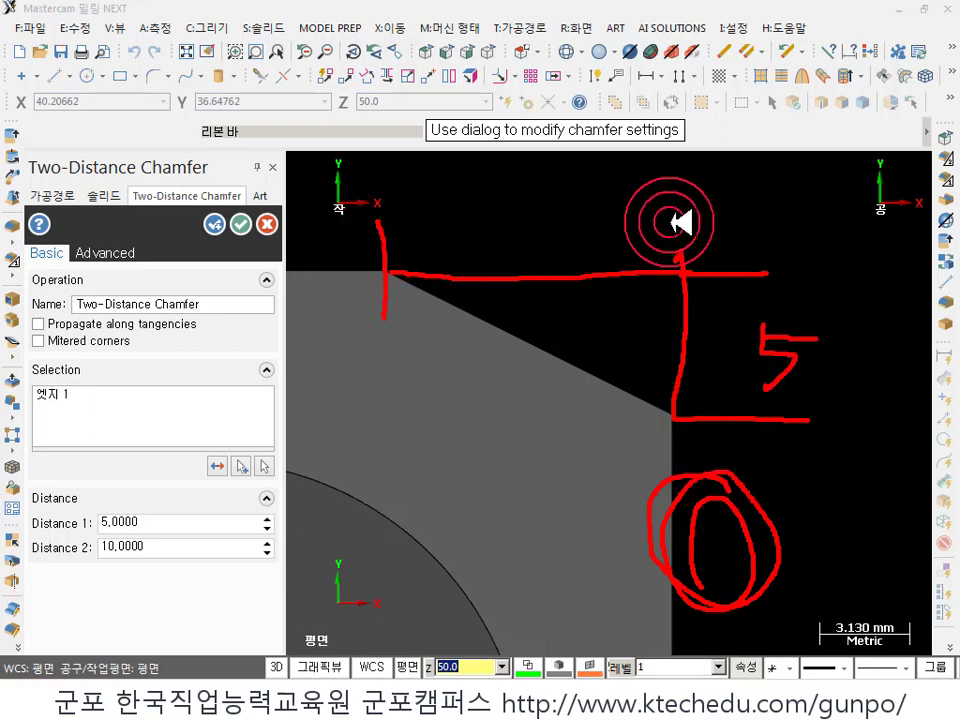
drag(522, 190, 522, 250)
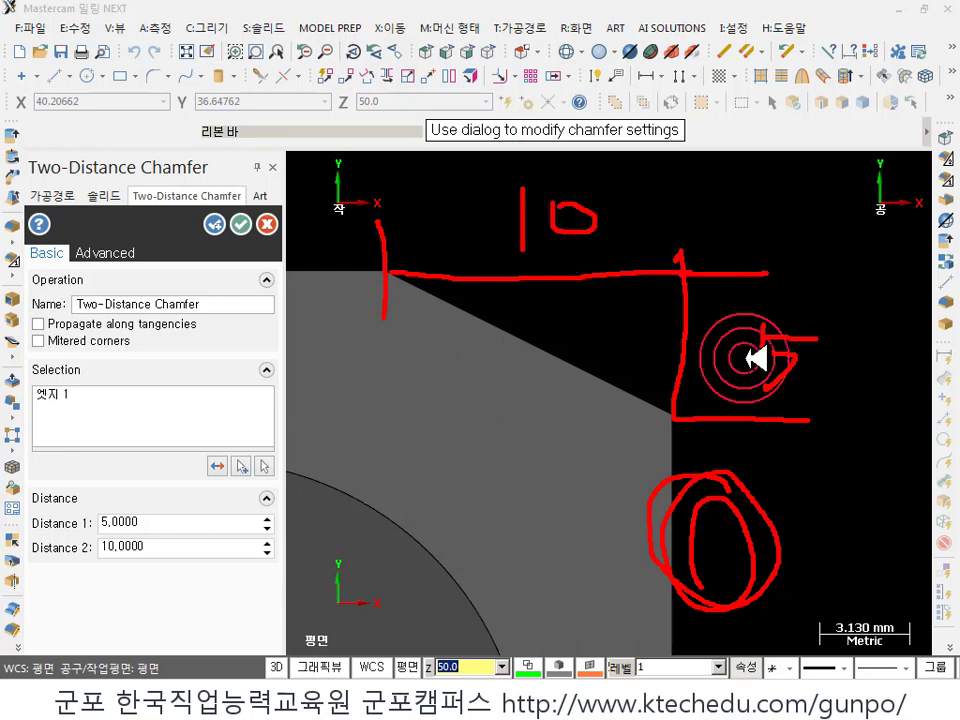
drag(797, 303, 789, 396)
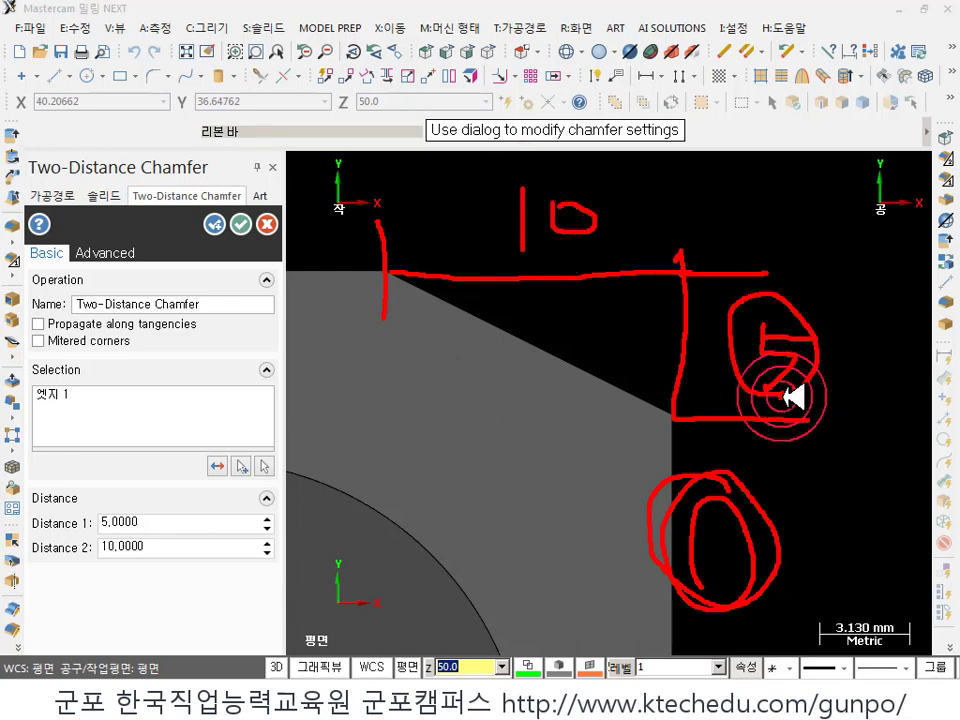
click(714, 574)
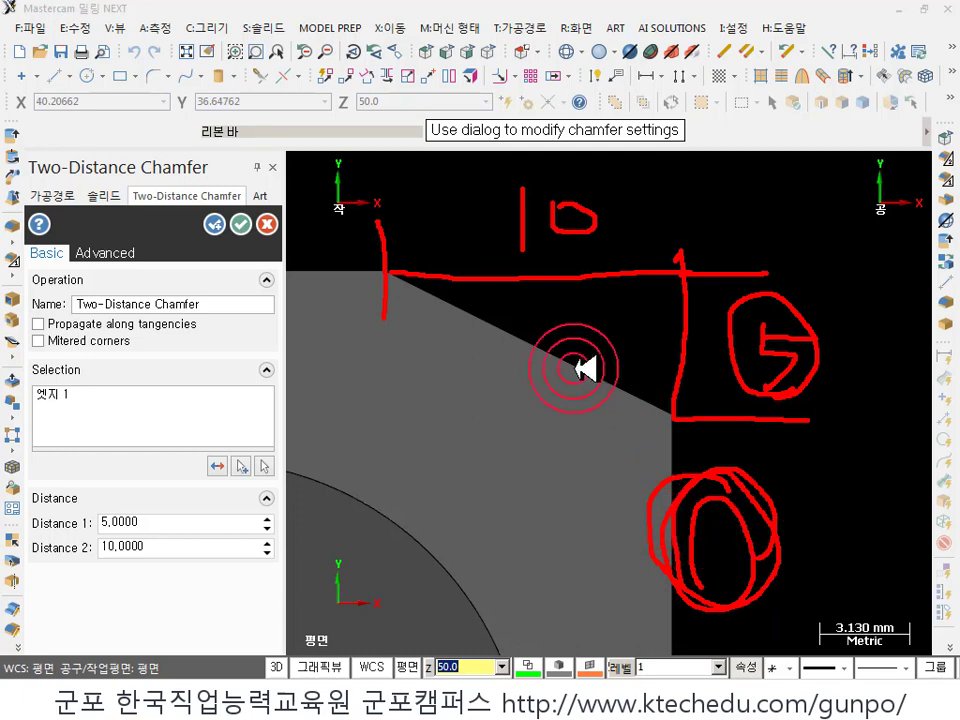
right_click(580, 369)
click(650, 540)
click(757, 252)
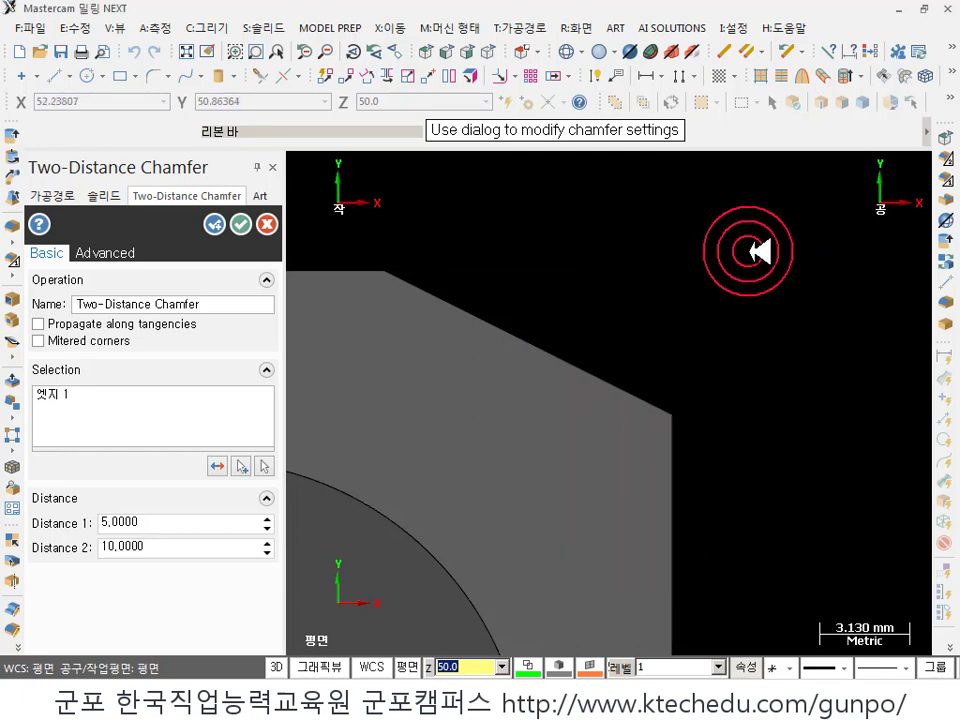
click(267, 224)
- Start a distance-and-angle solid chamfer on the block's same vertical corner edge, accepting the adjacent side face as the reference face
scroll(610, 290, down, 1)
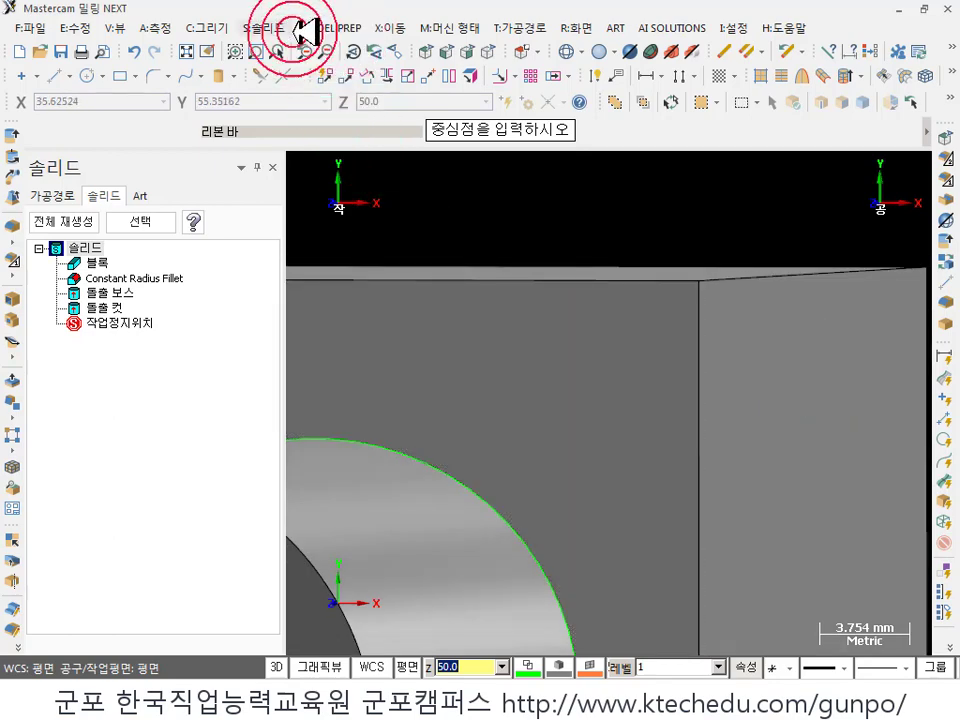
click(281, 30)
click(320, 159)
click(500, 200)
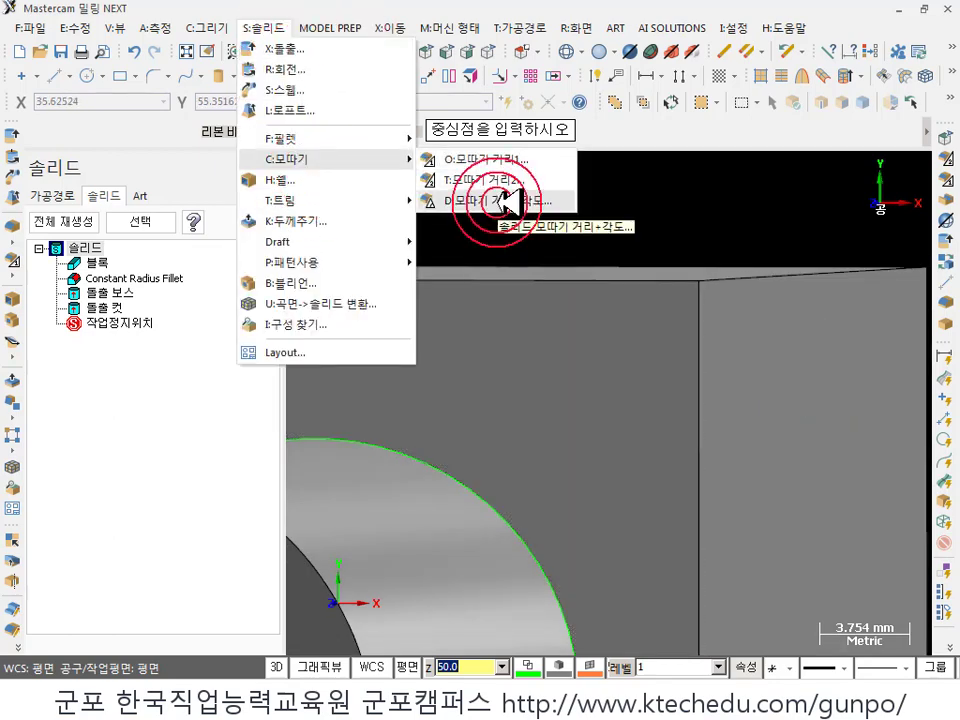
click(745, 276)
click(855, 375)
click(458, 375)
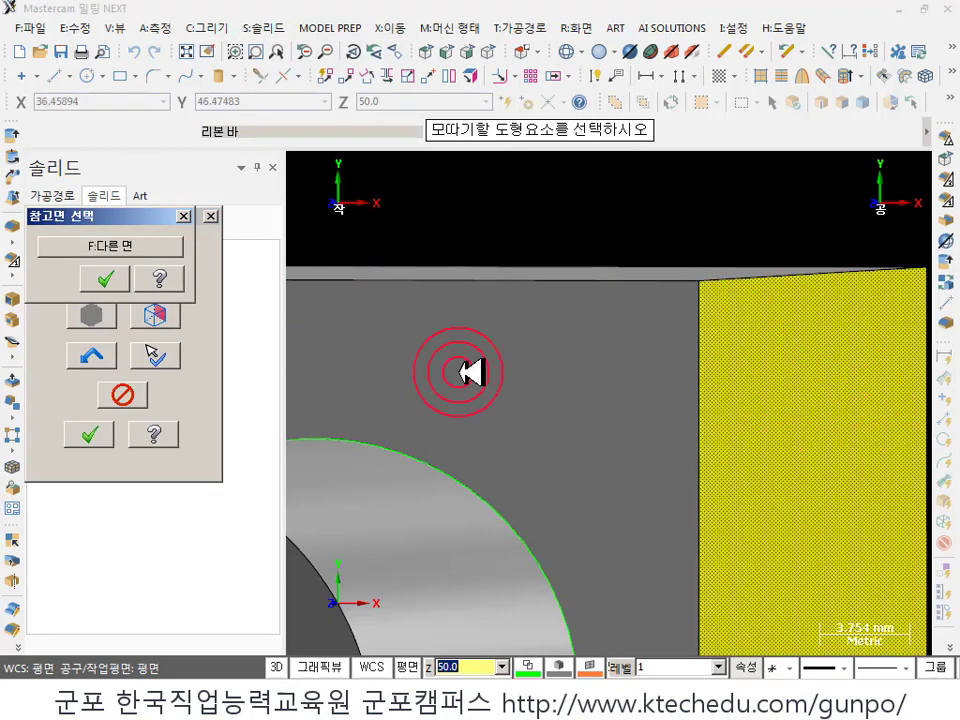
click(104, 423)
click(785, 347)
click(530, 345)
click(102, 279)
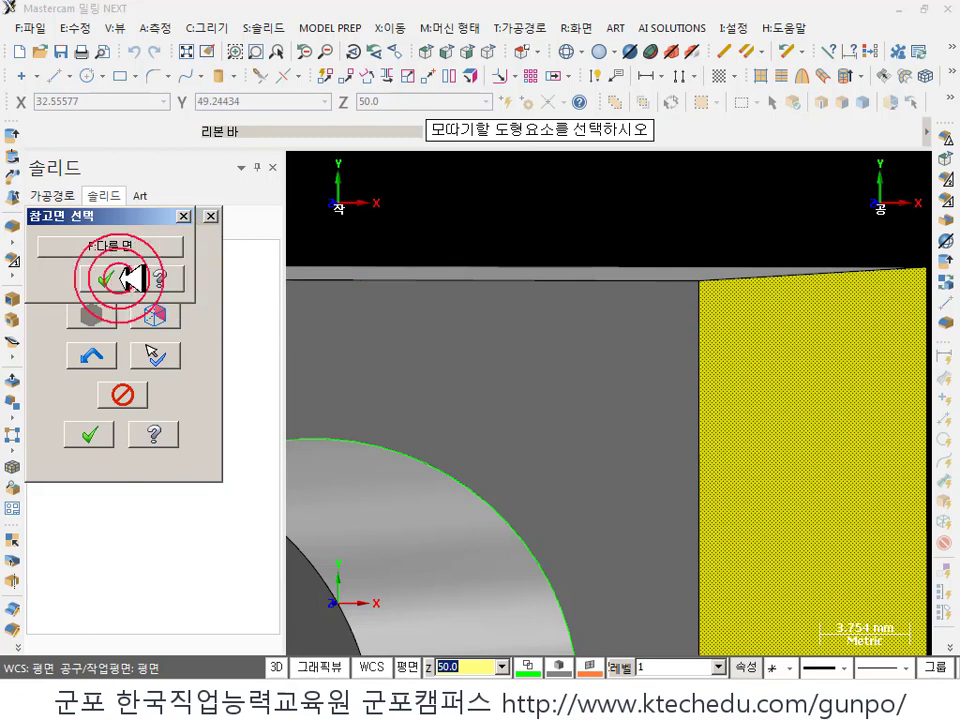
click(89, 434)
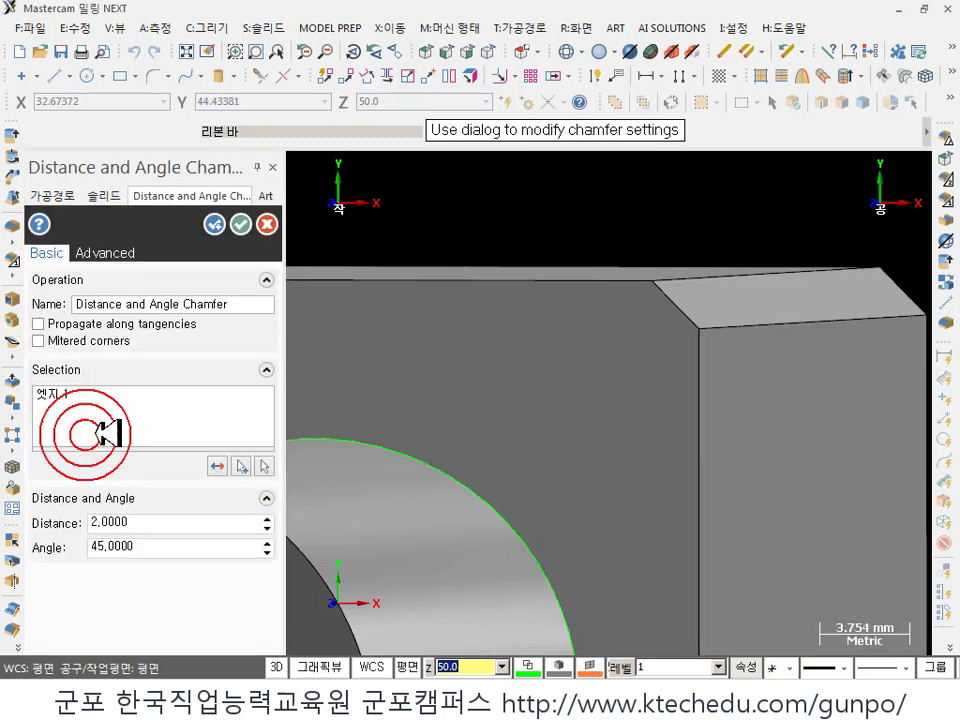
- Set the distance-and-angle chamfer's distance to 5 and its angle to 60 degrees
click(170, 522)
text(5)
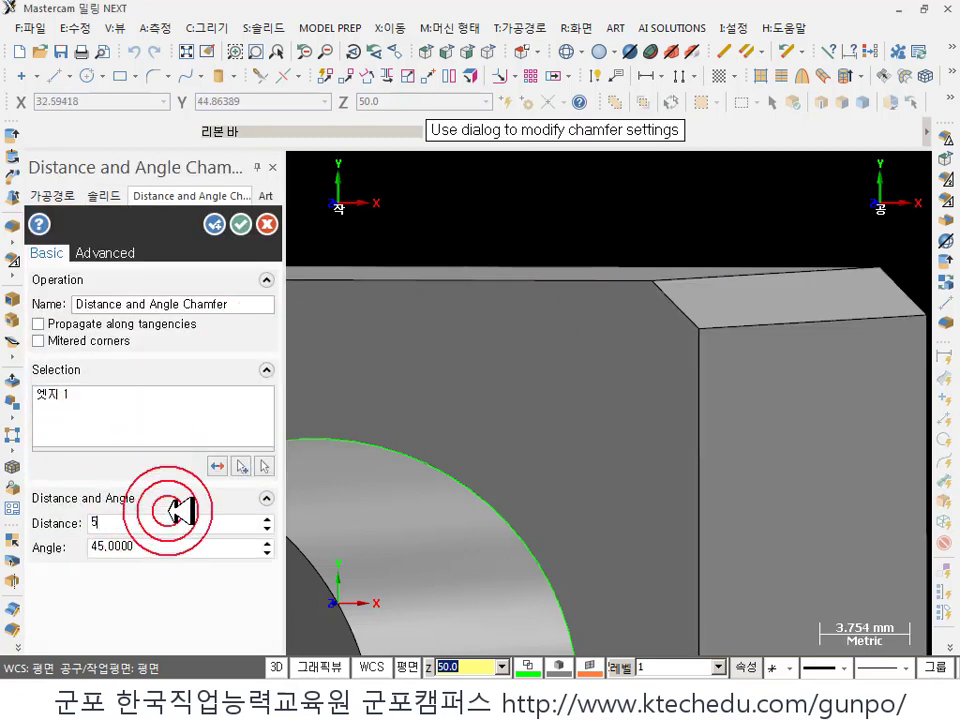
key(Tab)
click(172, 547)
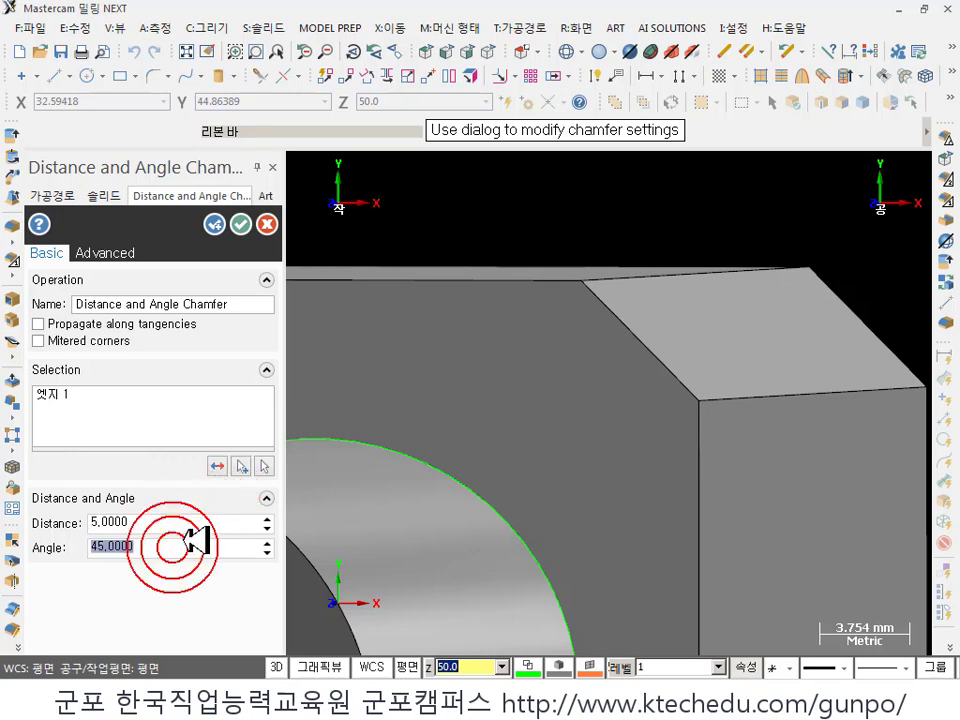
text(60)
key(Return)
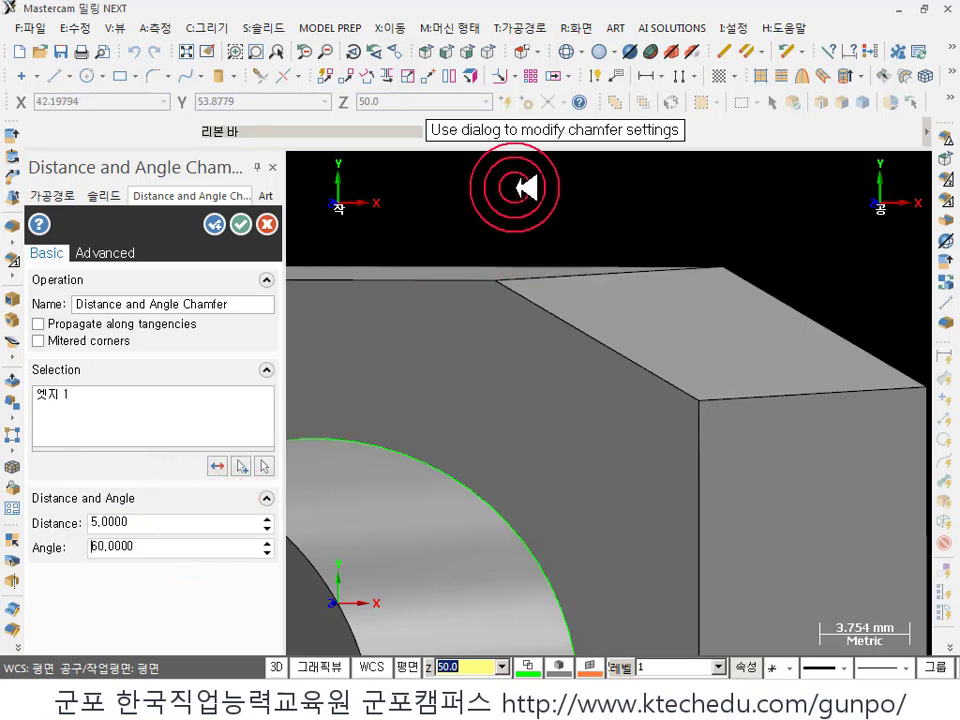
key(alt+1)
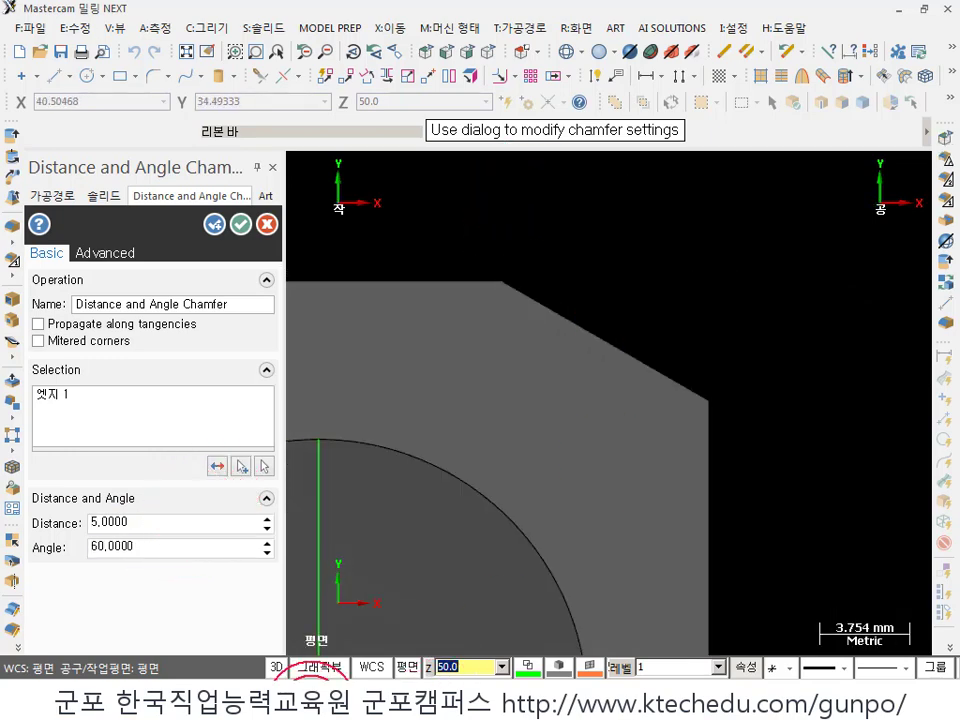
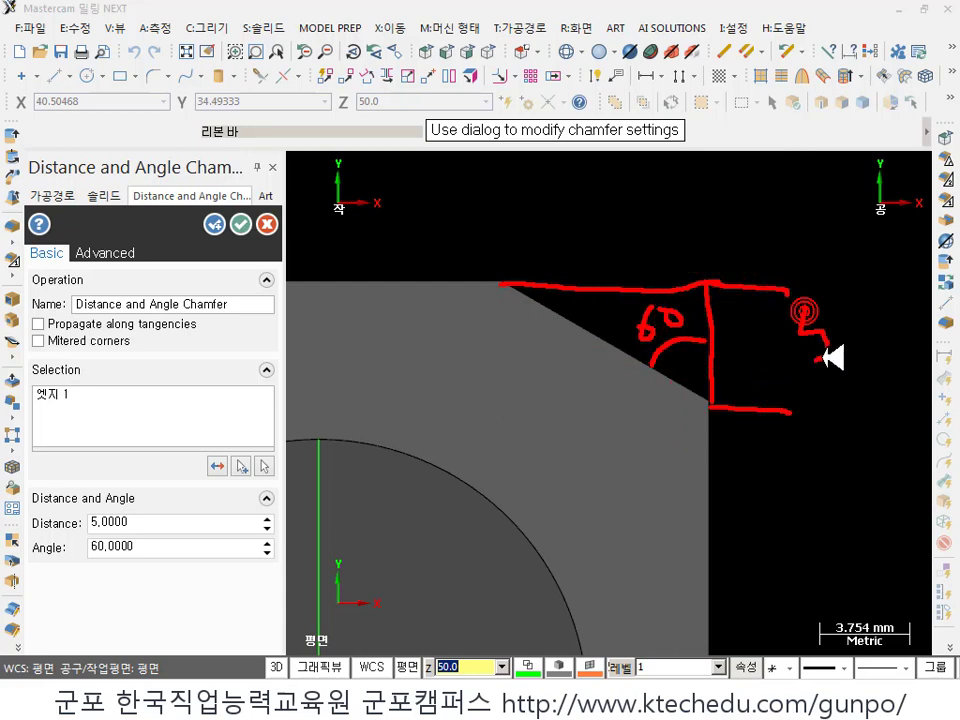
- Mark up the 5 mm distance and the reference face of the 60-degree chamfer in top view, and cancel the distance-and-angle chamfer
drag(833, 357, 810, 316)
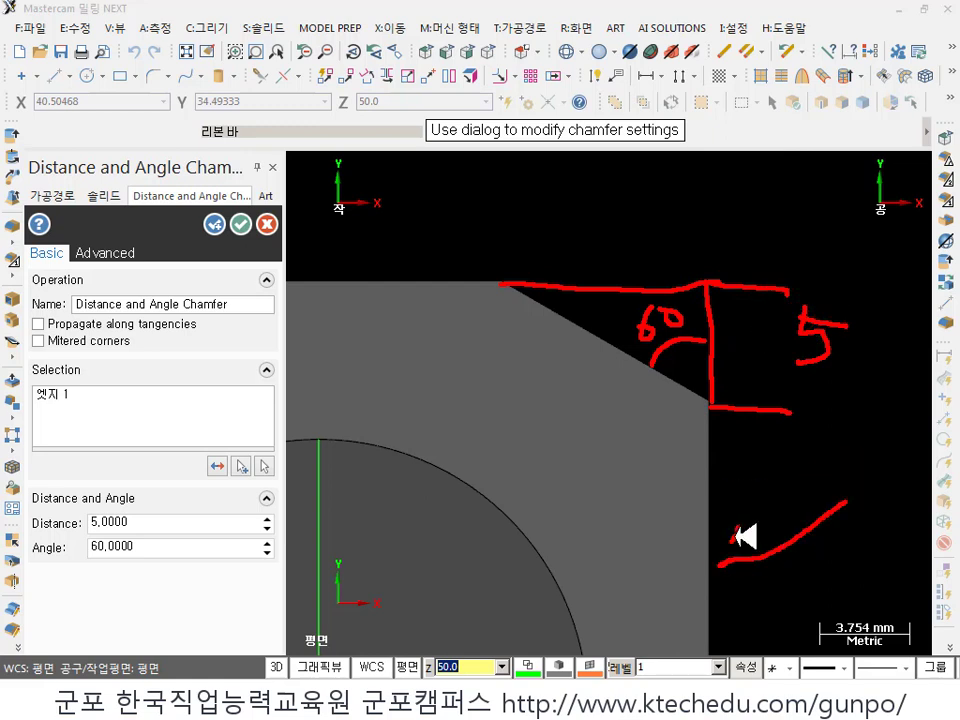
drag(719, 570, 761, 595)
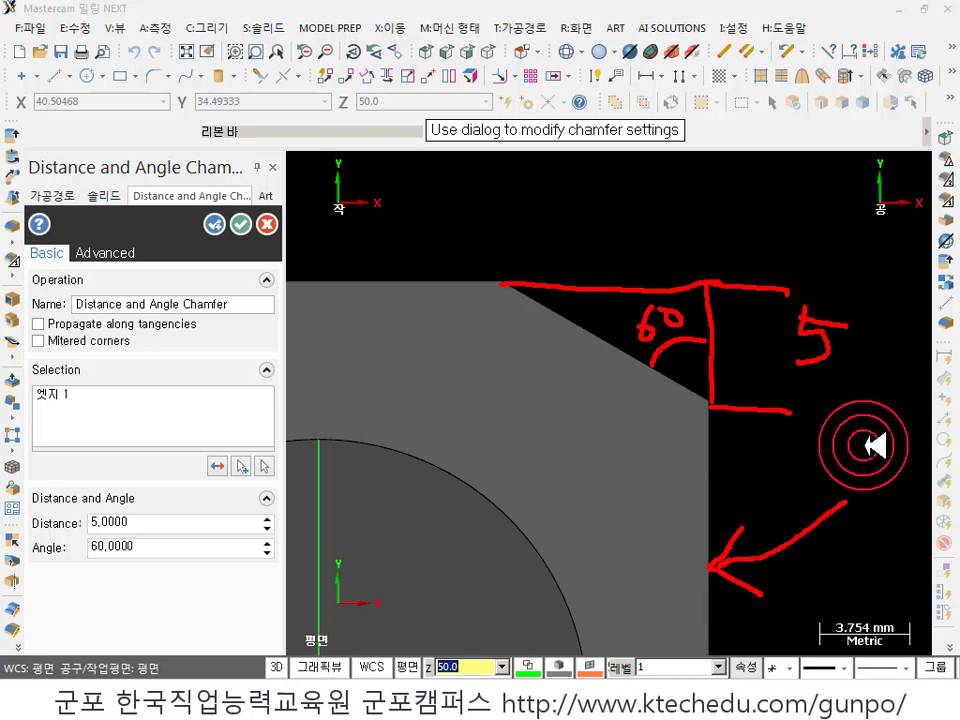
right_click(588, 196)
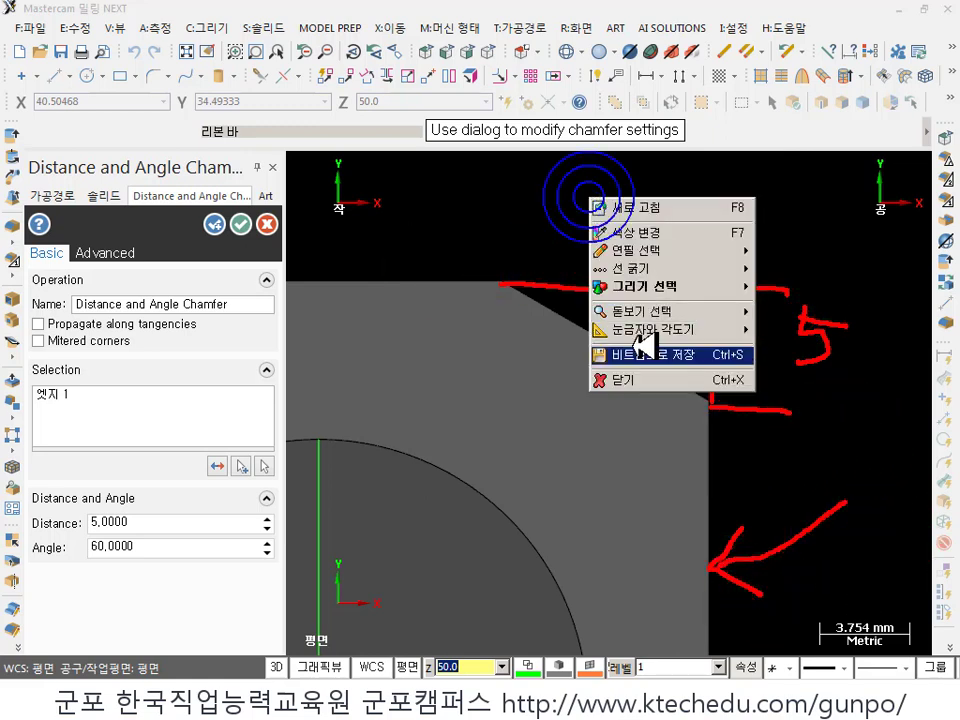
click(632, 379)
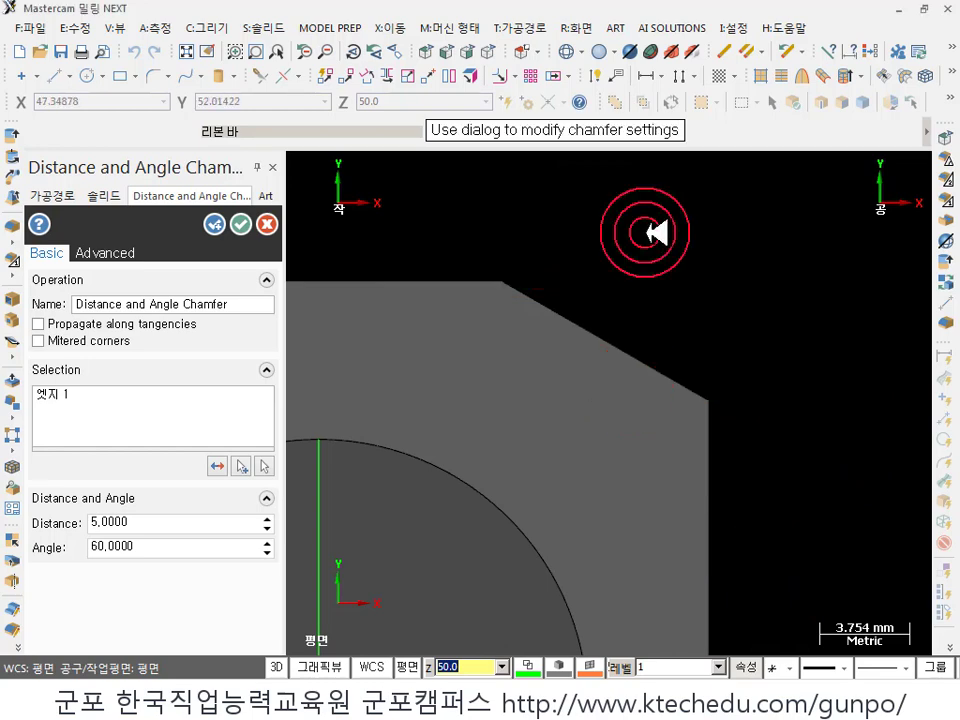
click(268, 224)
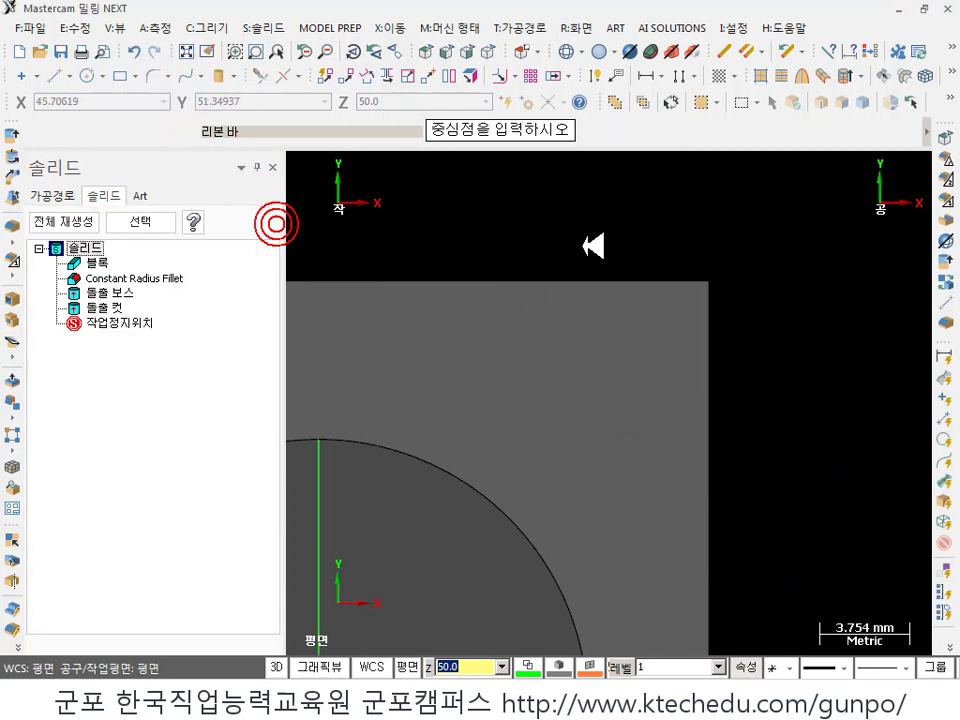
- Switch to the PDF manual in Foxit Reader, read section 1.5.7 on Shell, and return to Mastercam
key(alt+Tab)
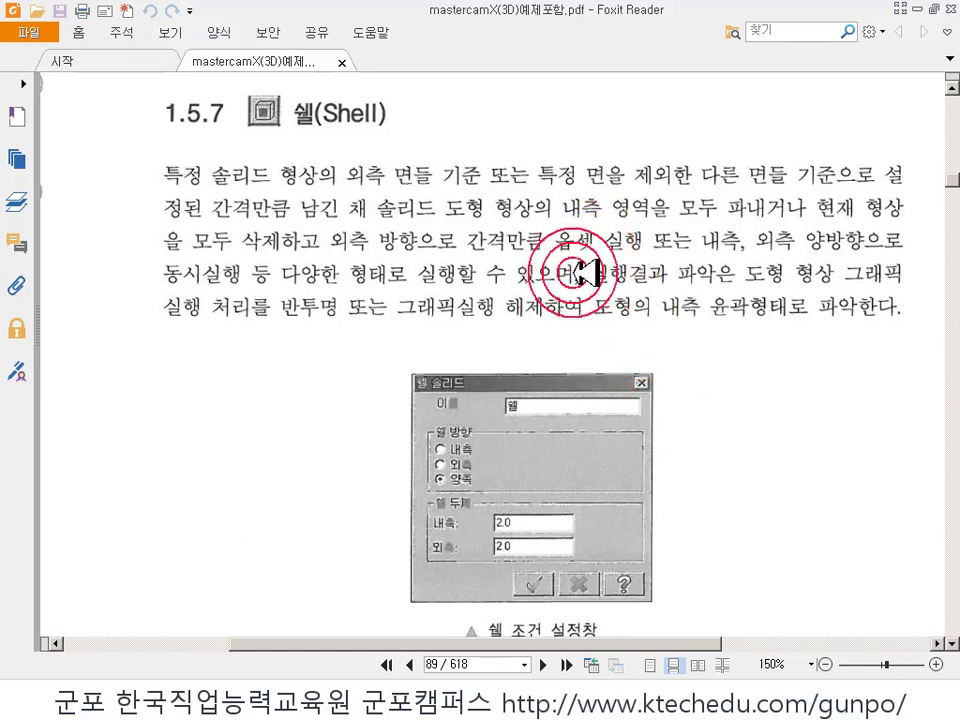
scroll(643, 497, down, 6)
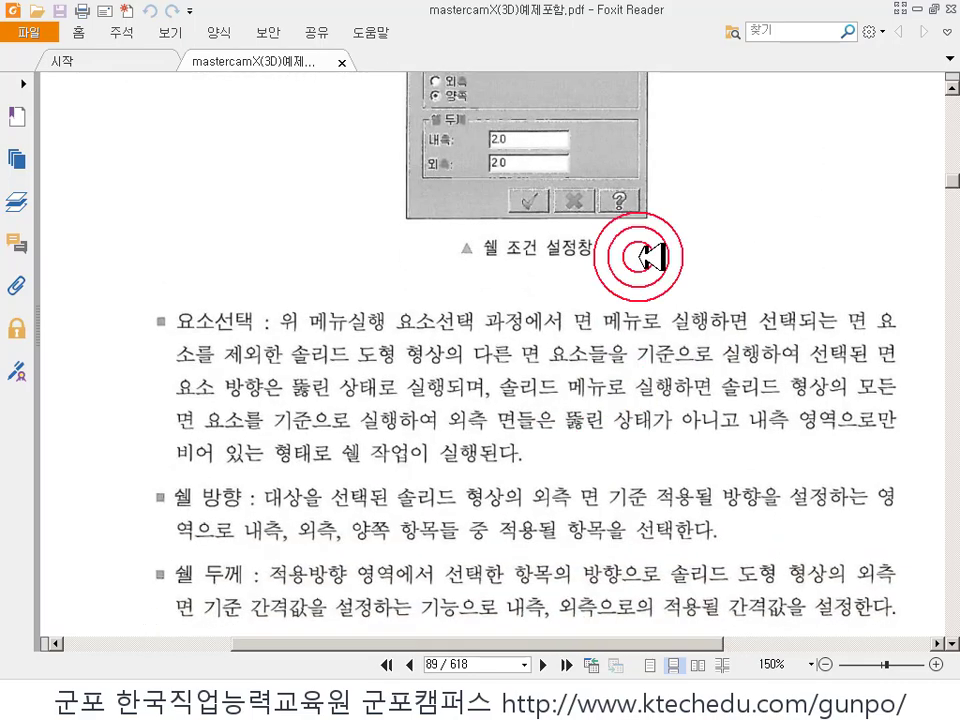
key(alt+Tab)
- Start a solid Shell on the block with its bottom face selected as the open face
scroll(664, 289, down, 4)
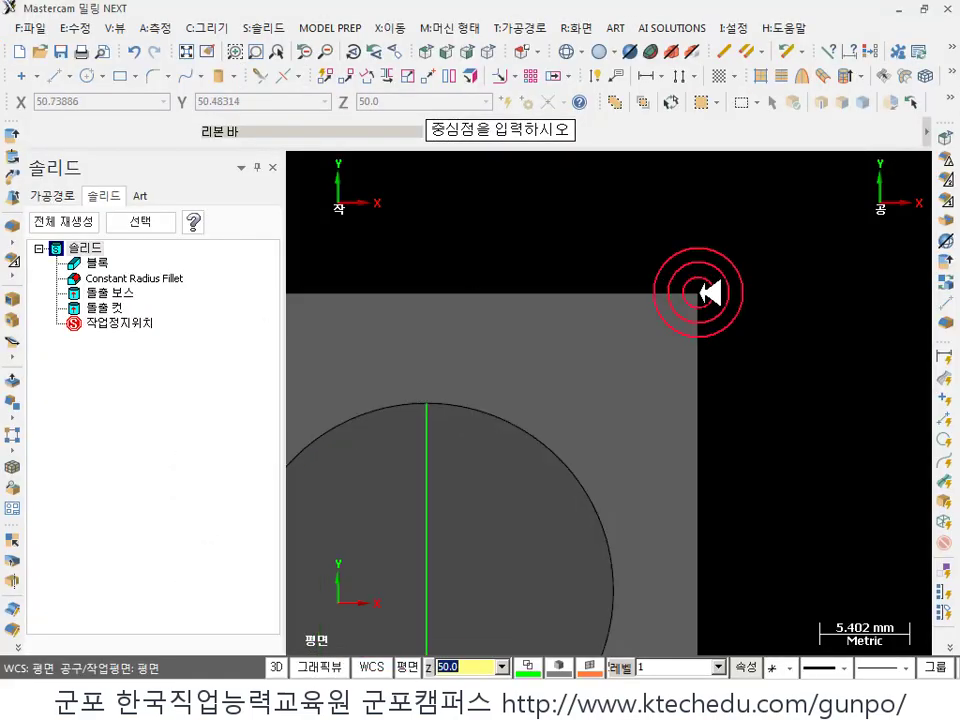
middle_drag(727, 300, 672, 503)
scroll(669, 499, up, 1)
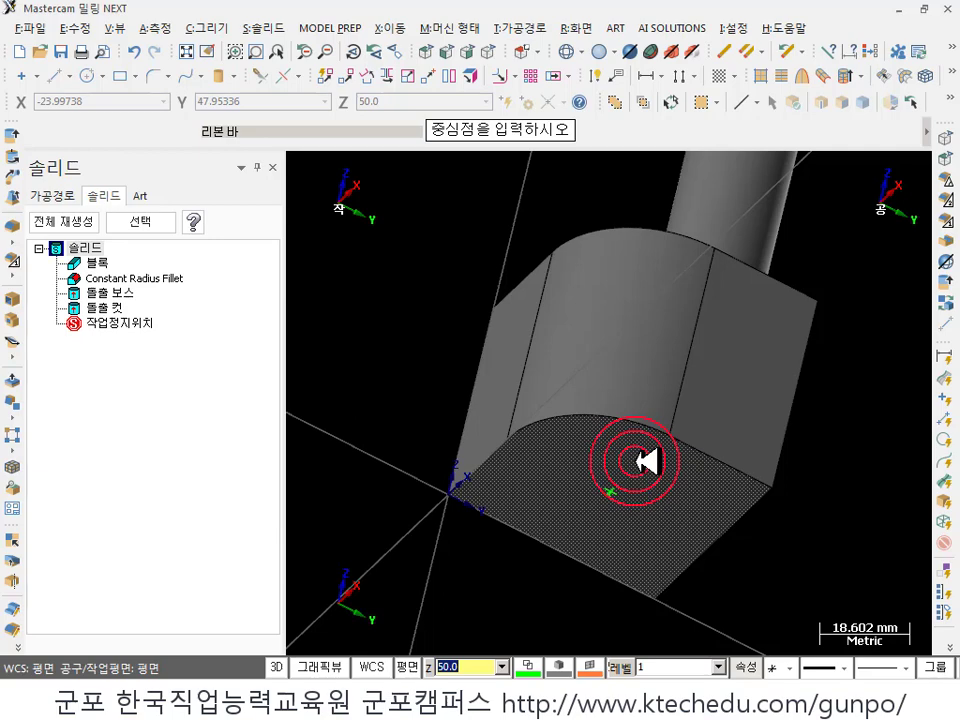
click(263, 28)
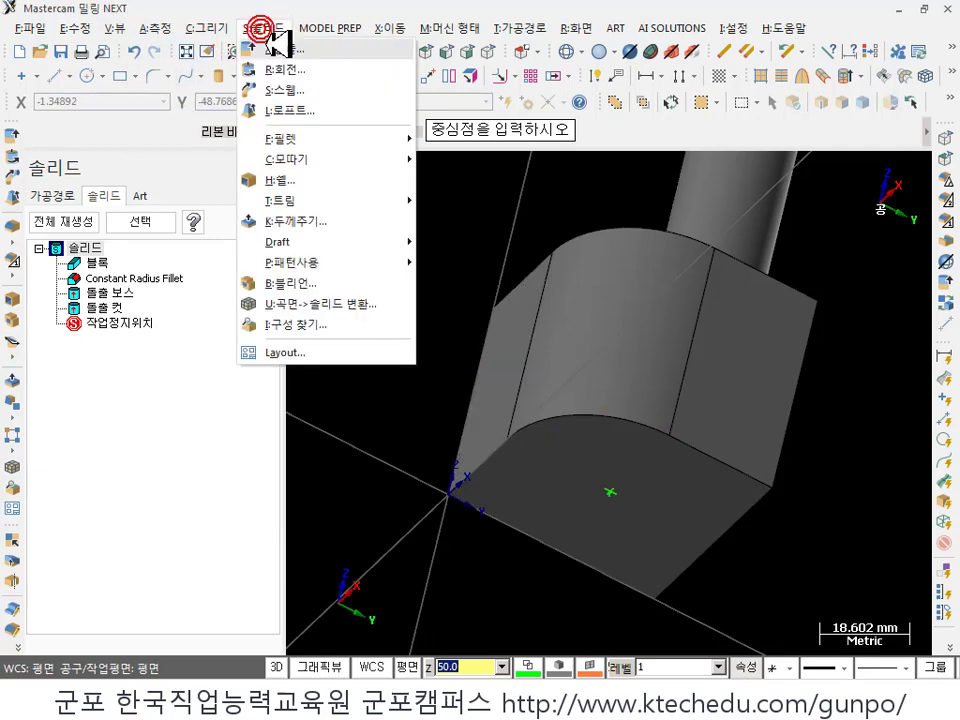
click(298, 178)
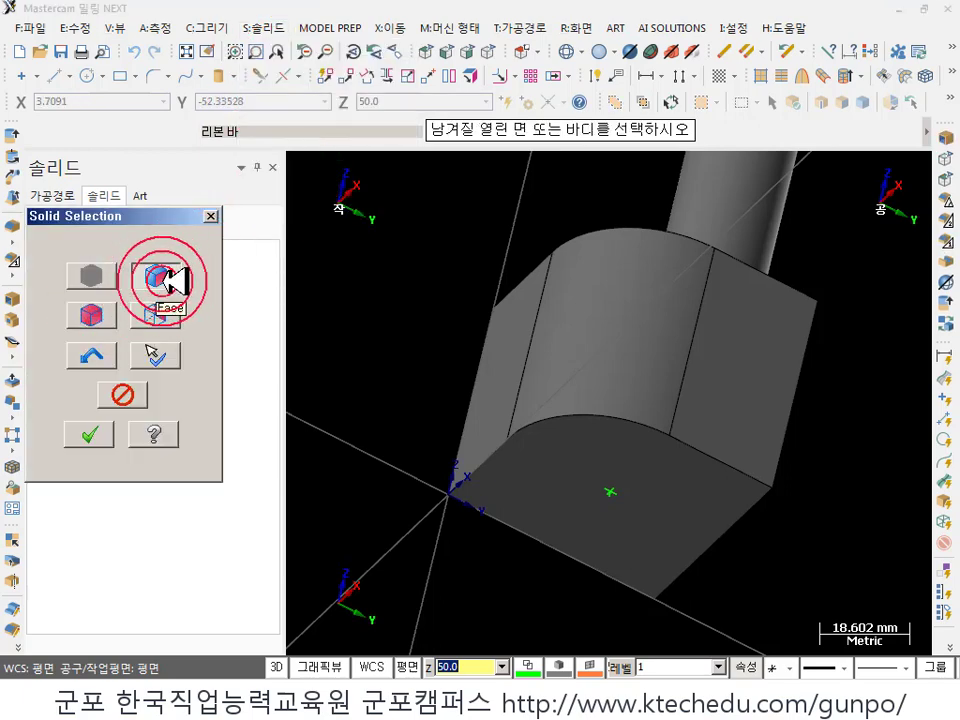
click(455, 455)
click(609, 471)
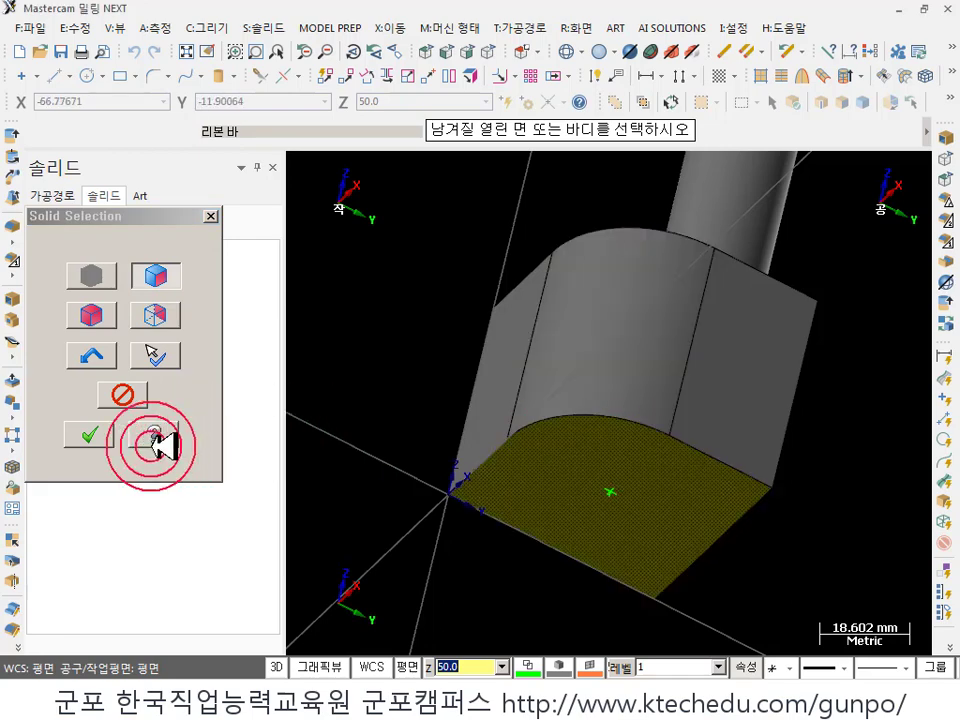
click(93, 434)
- Set the shell direction to Both and examine the wall thickness around the open face
middle_drag(570, 476, 724, 293)
scroll(720, 403, down, 3)
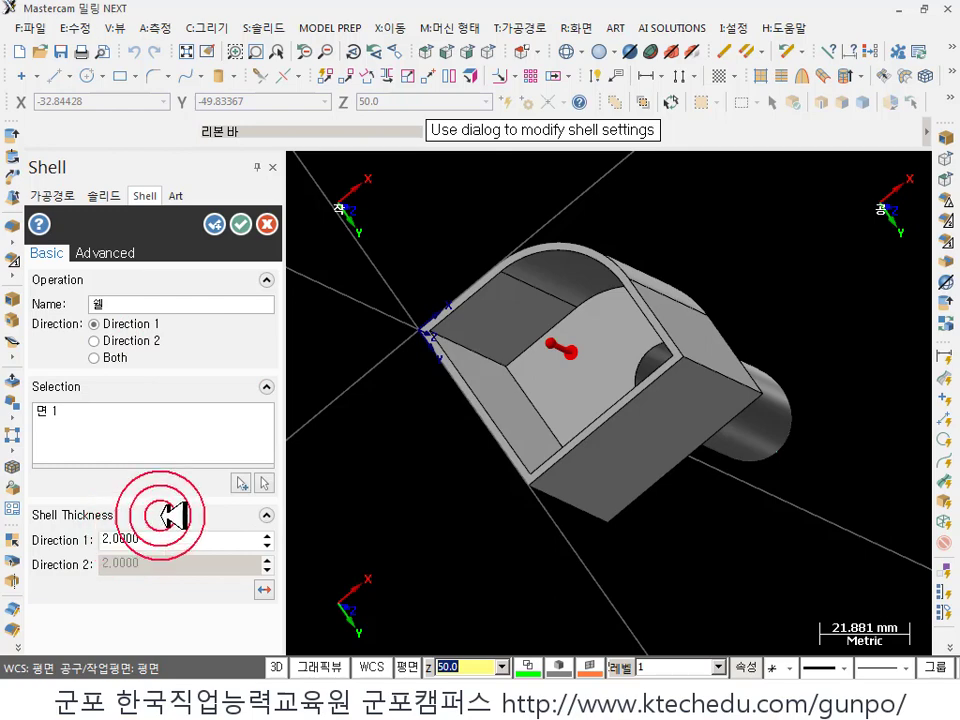
scroll(521, 357, up, 3)
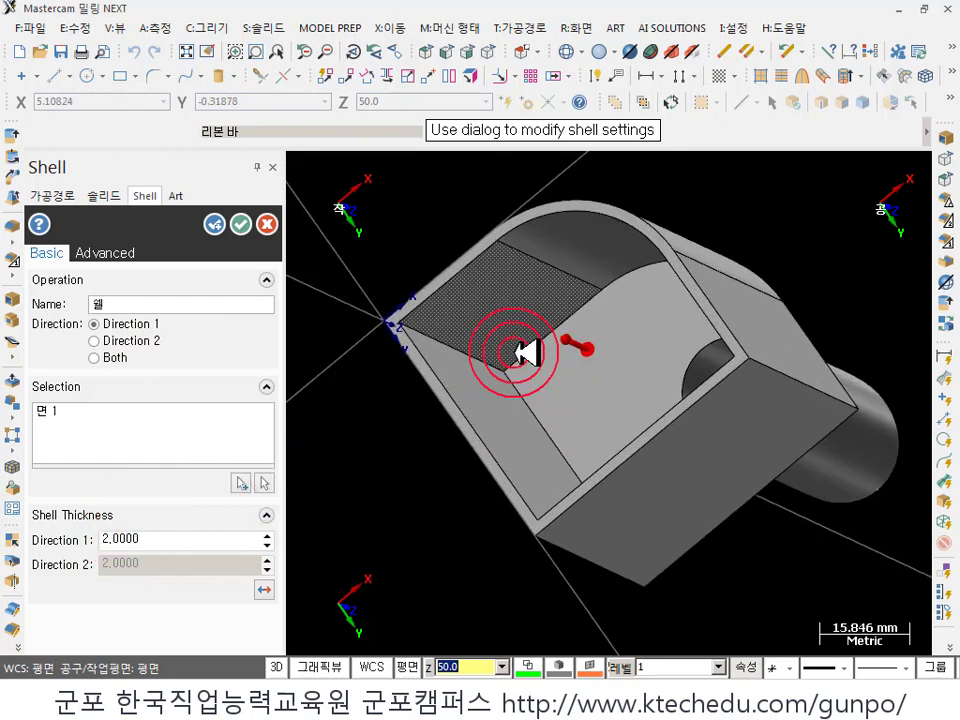
scroll(400, 330, up, 1)
click(155, 538)
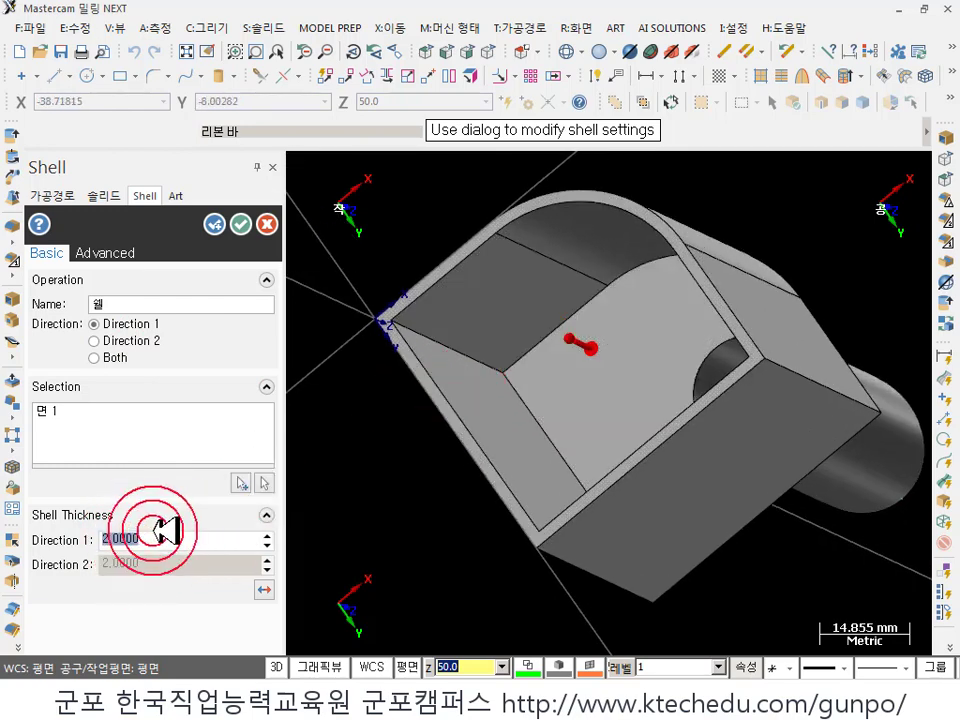
click(98, 358)
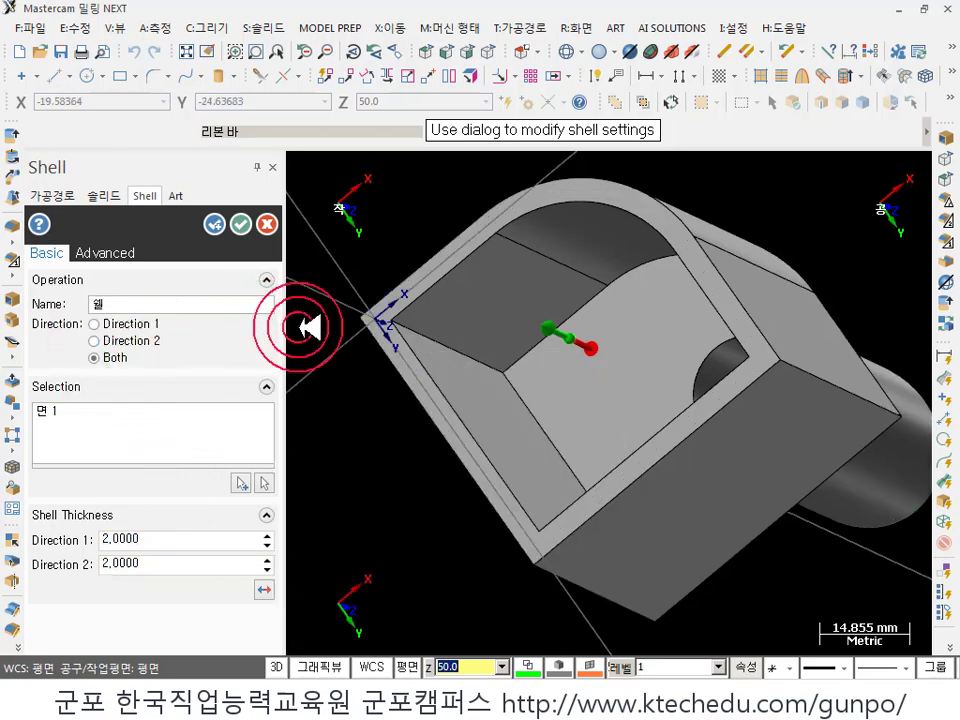
scroll(422, 392, up, 5)
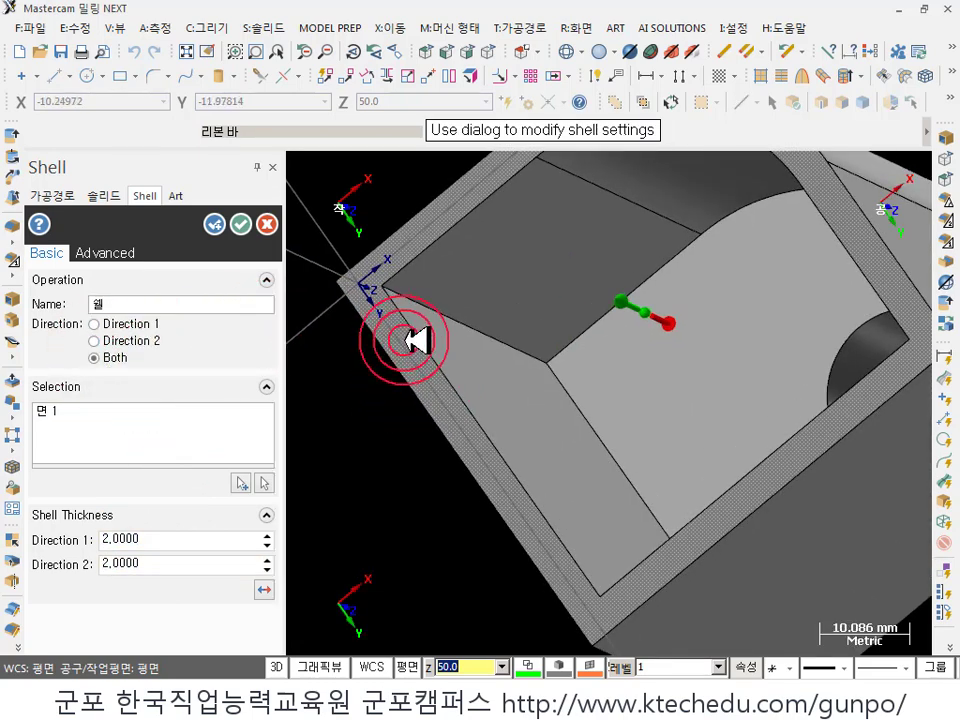
scroll(590, 508, down, 3)
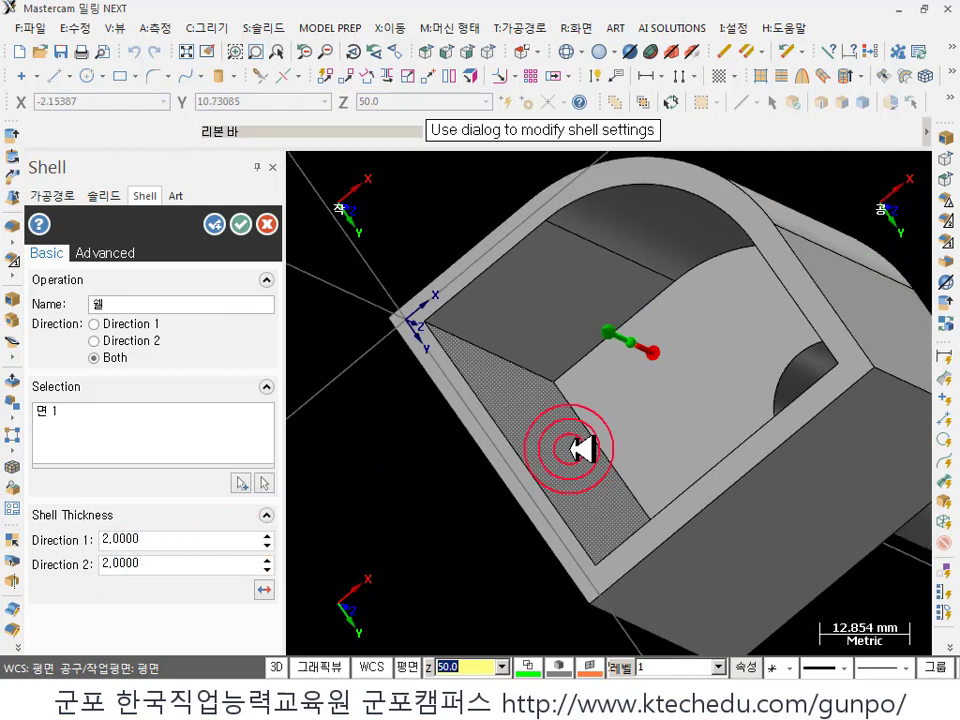
- Try a Direction 2 shell thickness of 3 and a Direction 1 thickness of 4, and return both to 2
click(268, 555)
click(267, 555)
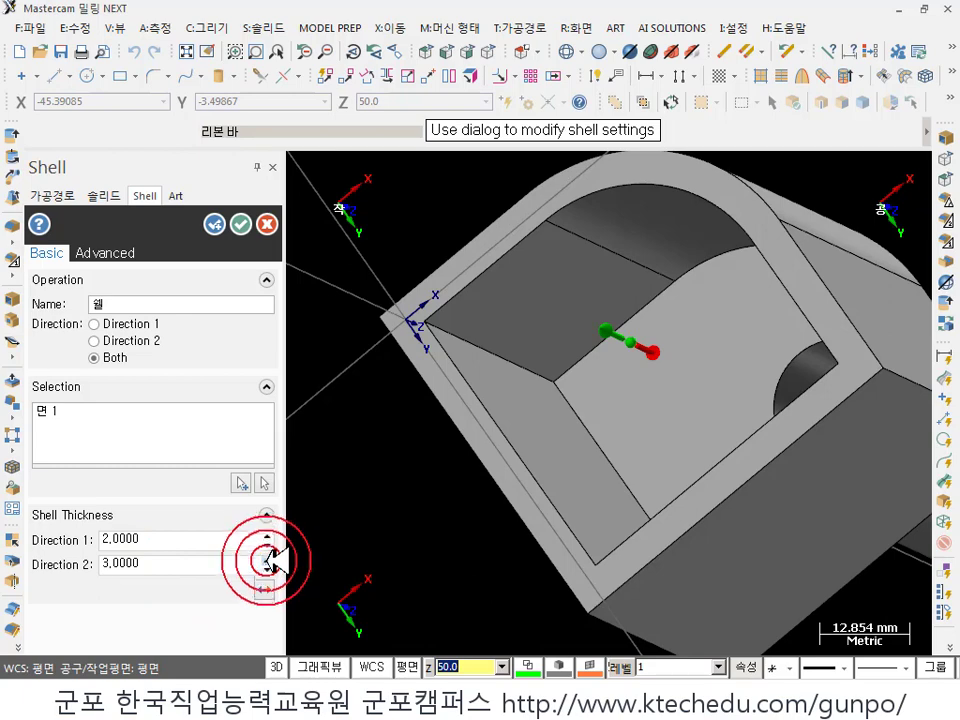
click(268, 569)
click(267, 534)
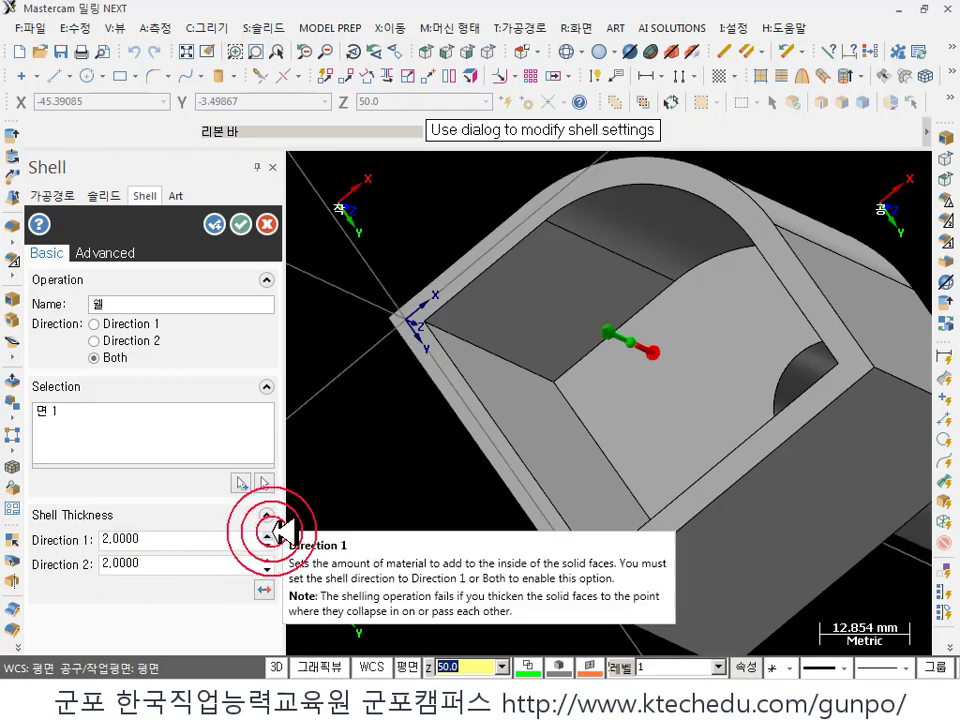
click(268, 534)
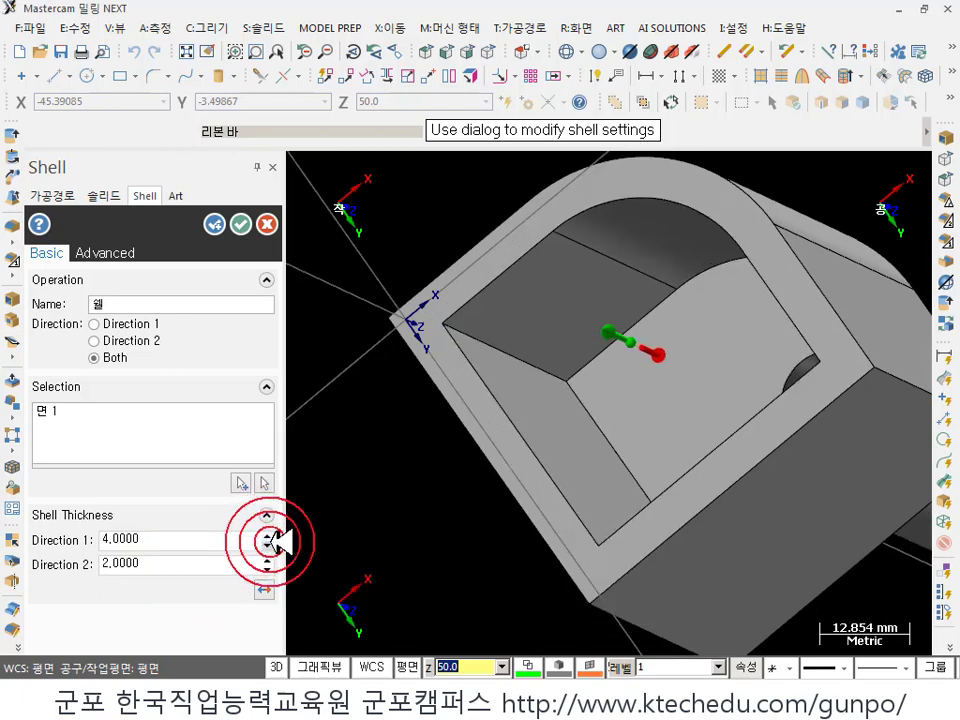
click(268, 545)
click(268, 545)
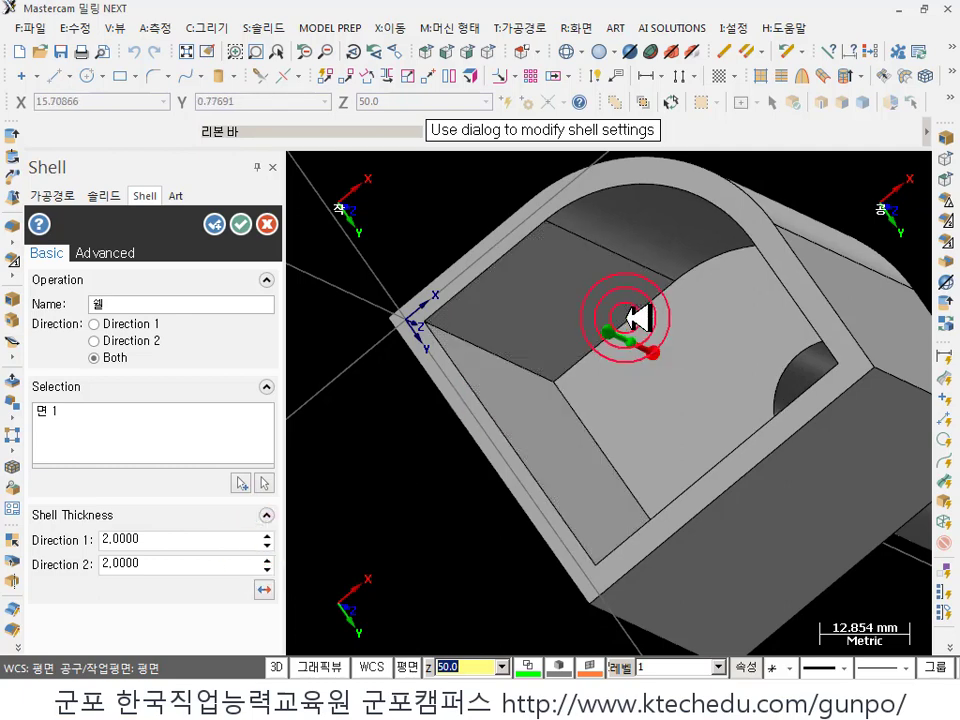
- Set the shell direction to Direction 1 with a thickness of 2 and apply the shell
middle_drag(634, 321, 604, 317)
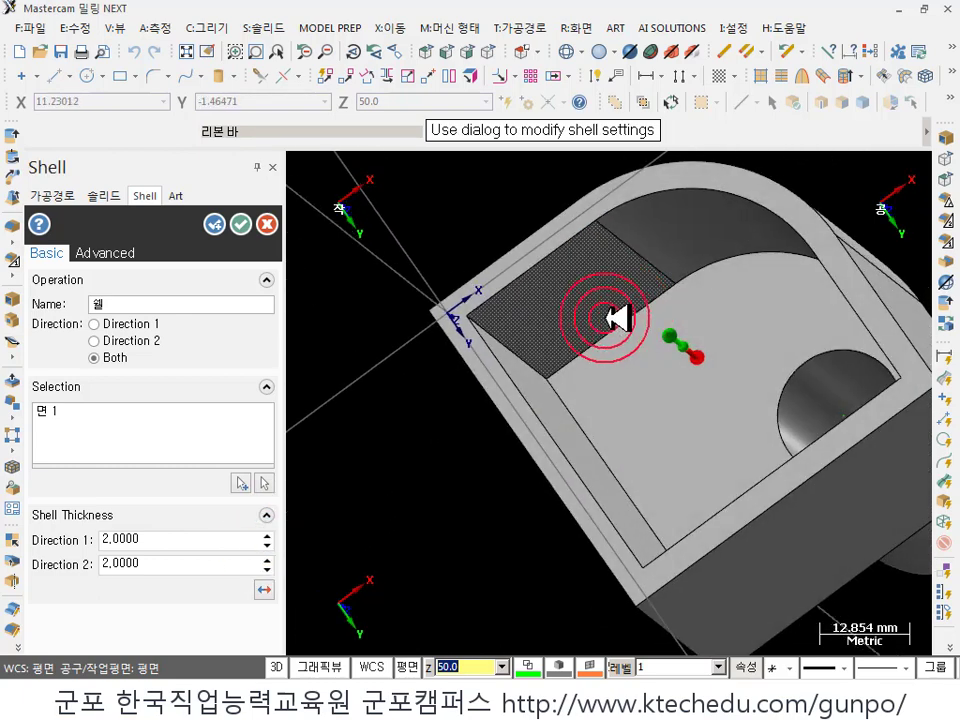
click(109, 327)
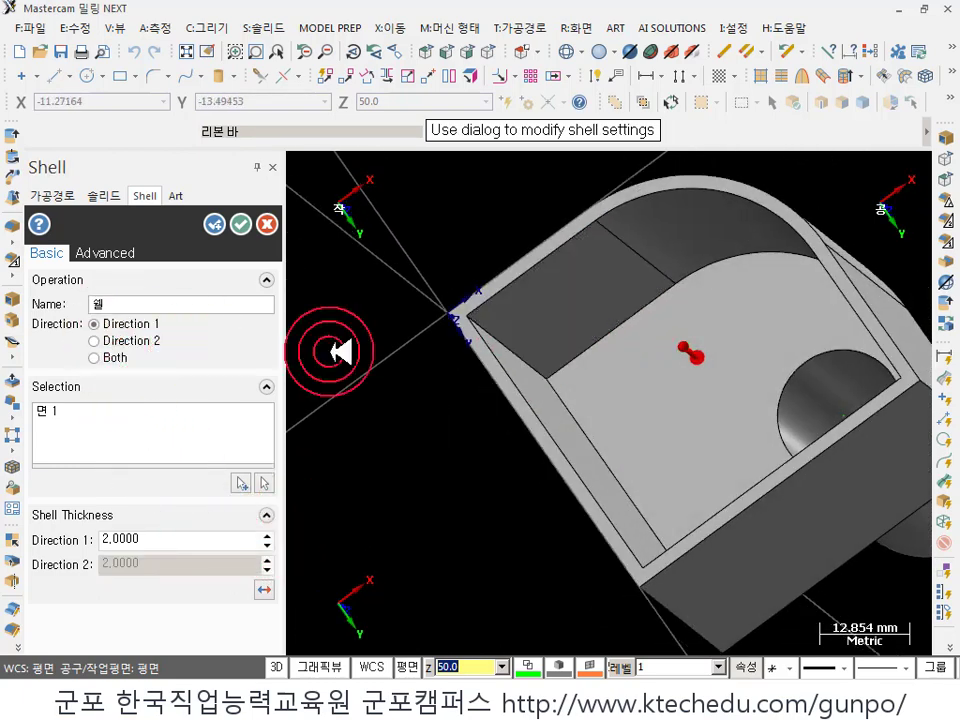
middle_drag(574, 358, 547, 390)
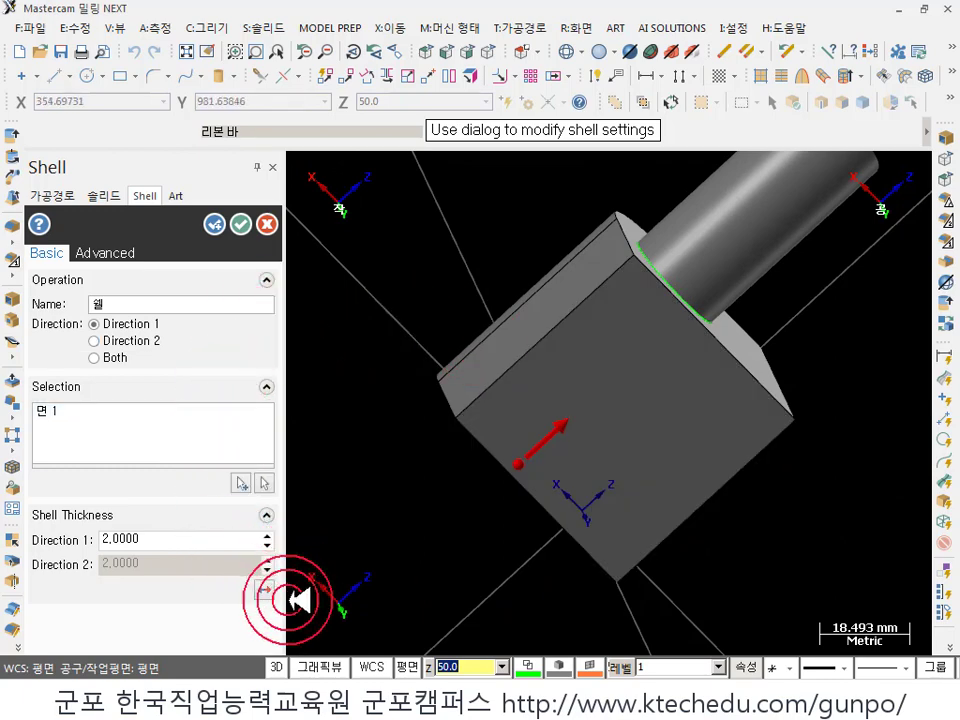
click(240, 224)
- Start a slice curve on the shelled solid in isometric view and open its plane selection
middle_drag(463, 480, 640, 298)
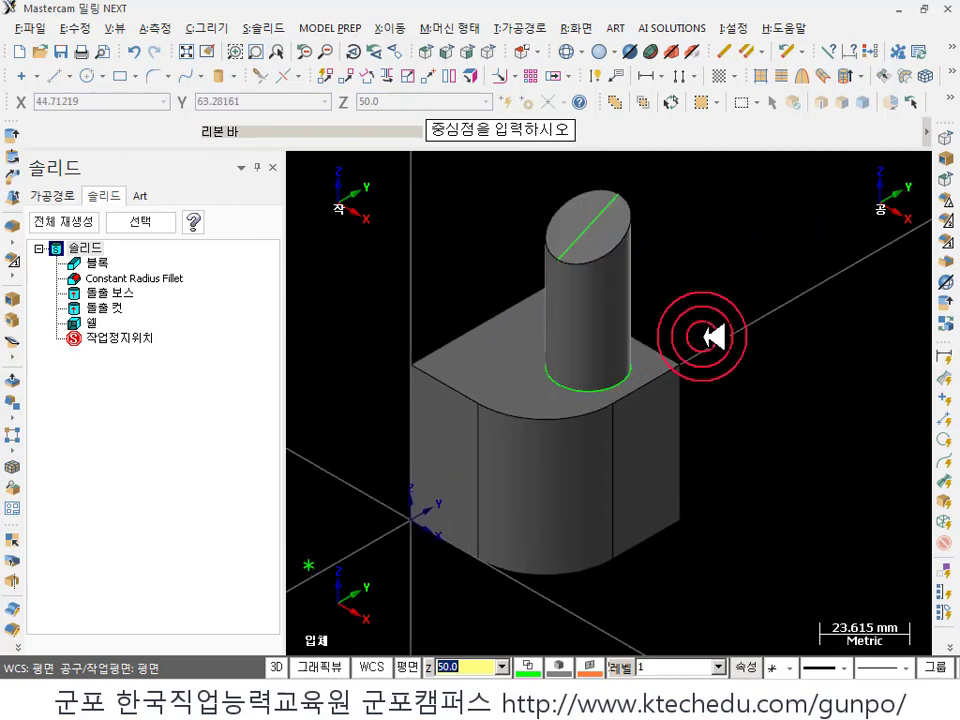
click(213, 28)
click(398, 172)
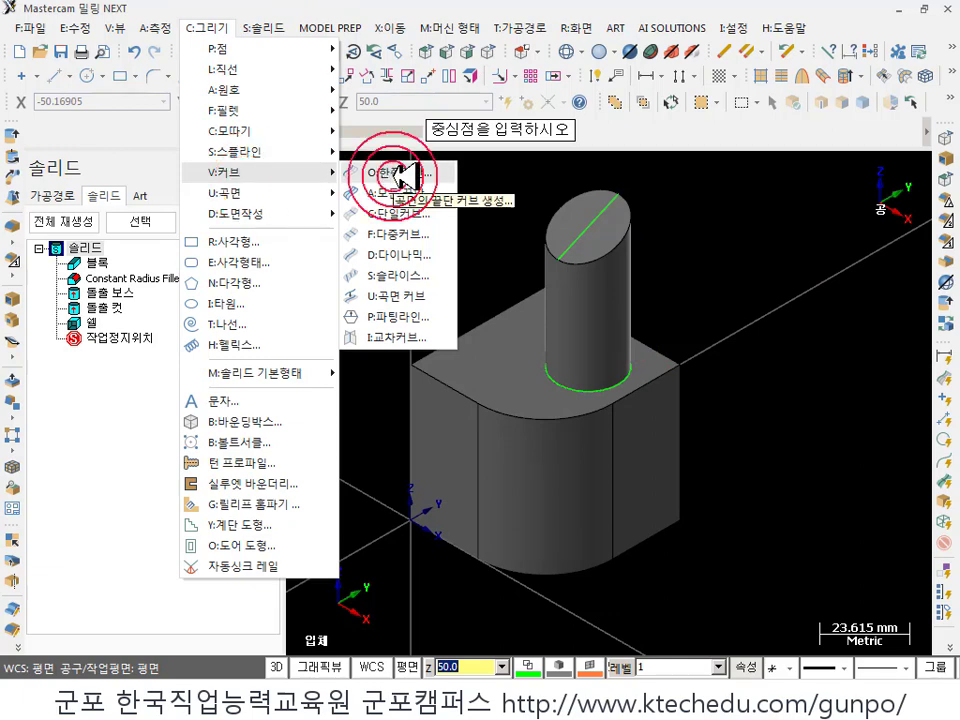
click(421, 272)
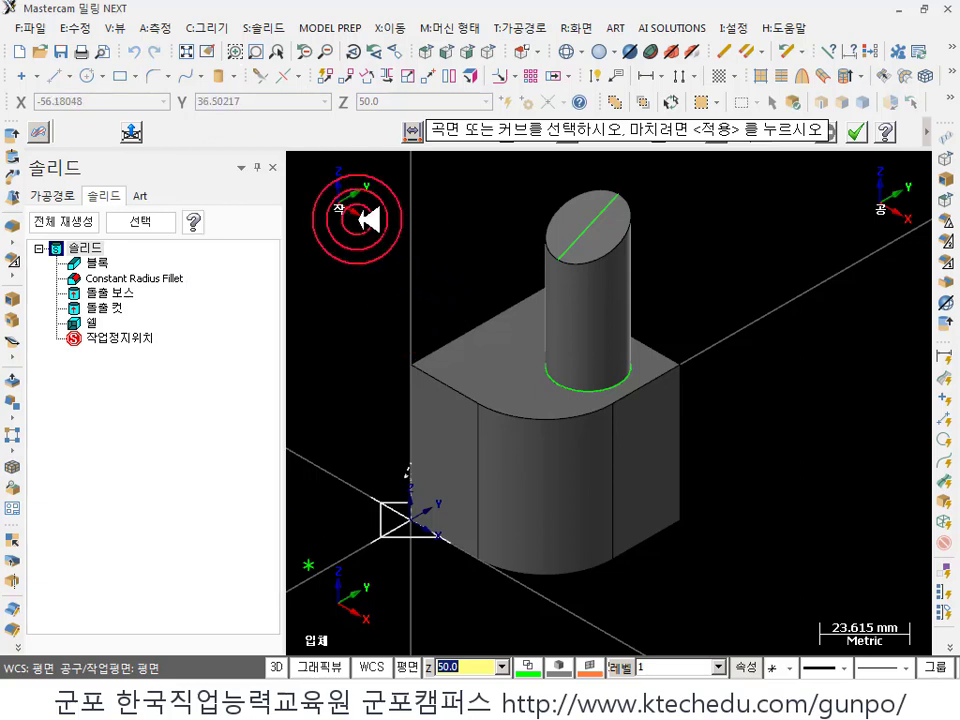
click(131, 133)
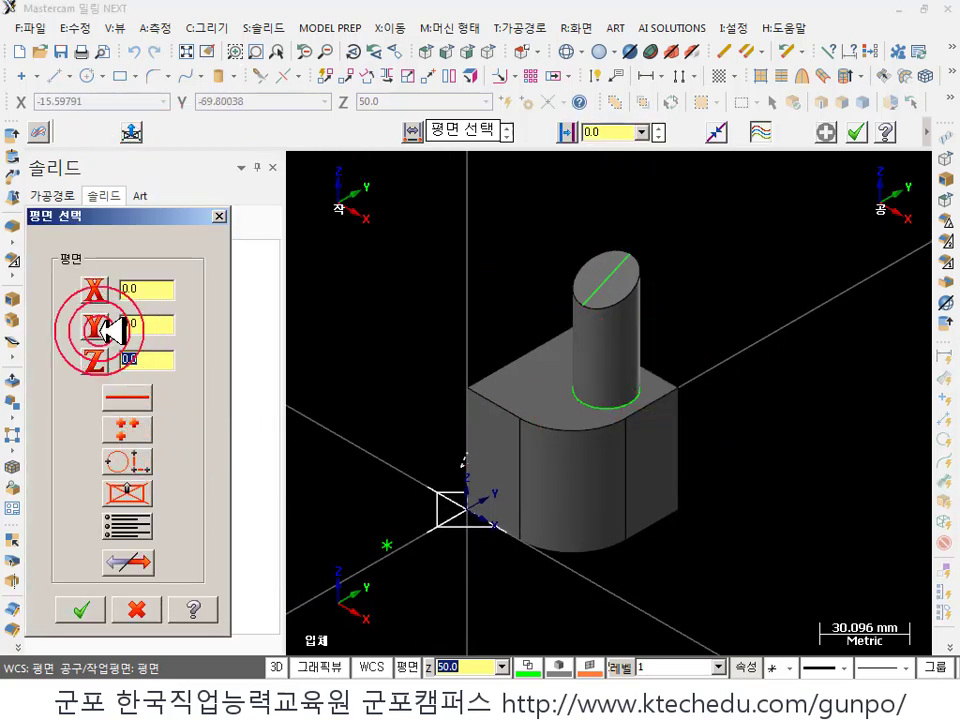
- Define the slice plane normal to X at 33.713367, taken from the front endpoint of the line on the cylinder's slanted top face
click(100, 290)
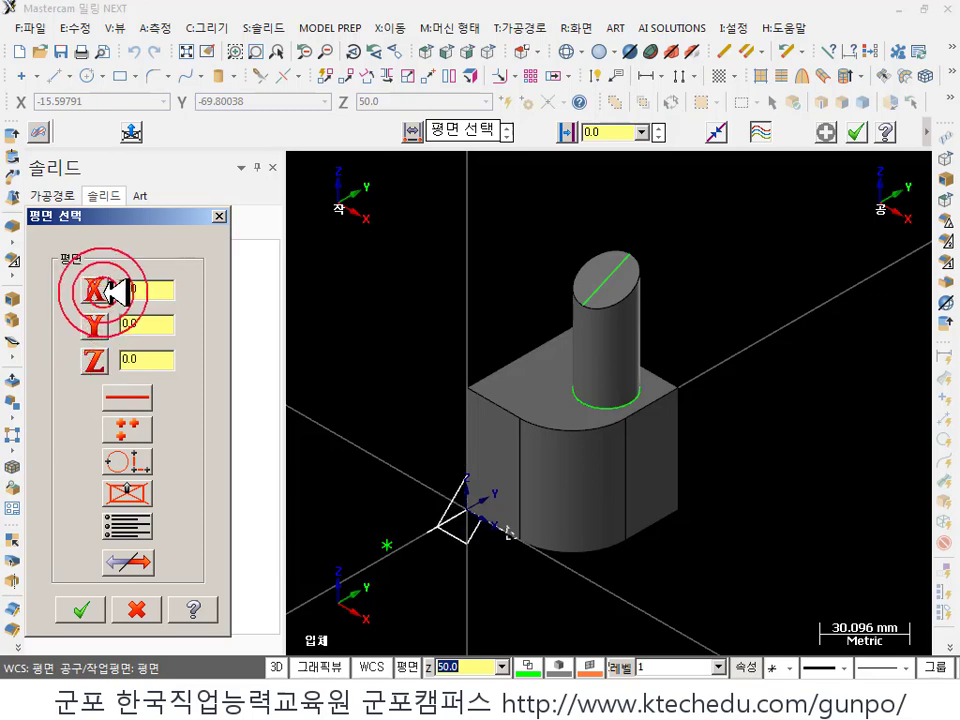
click(132, 290)
right_click(133, 292)
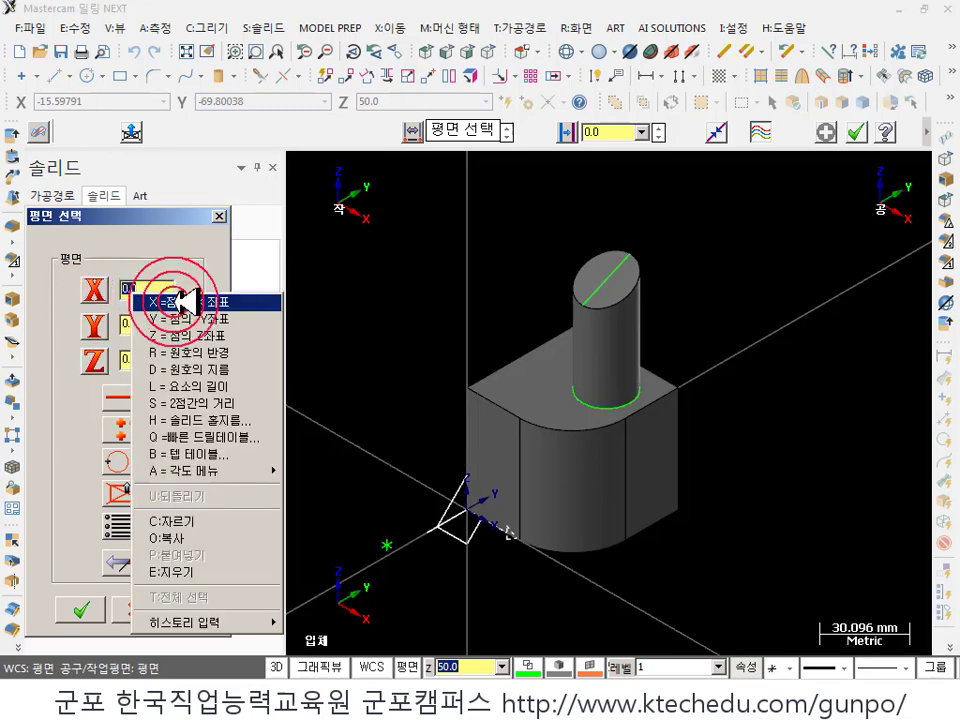
click(176, 302)
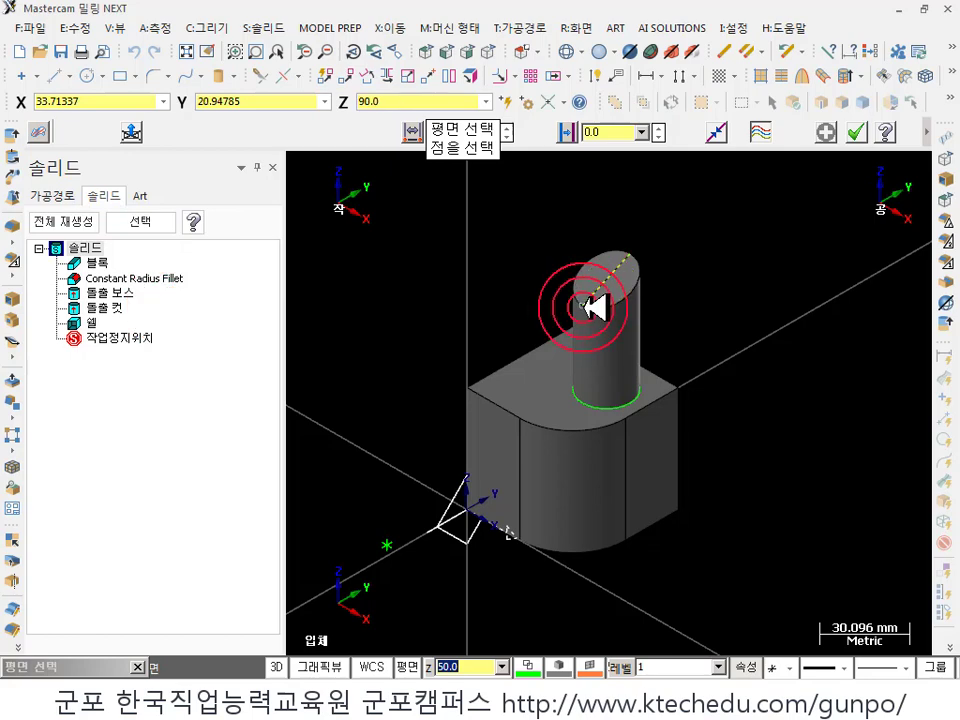
click(593, 307)
click(718, 317)
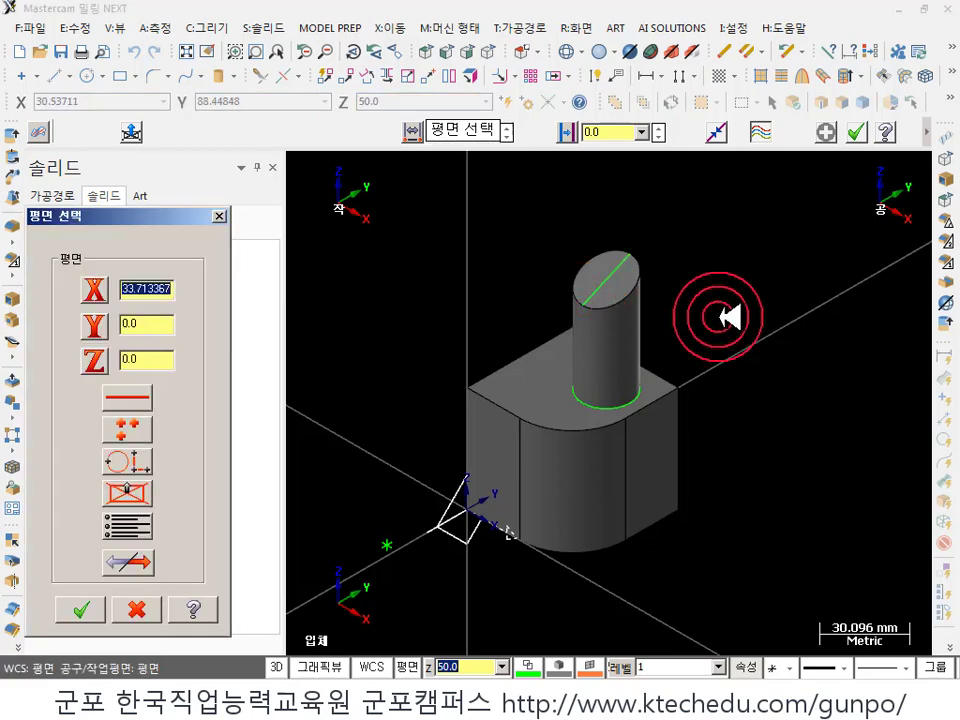
click(81, 609)
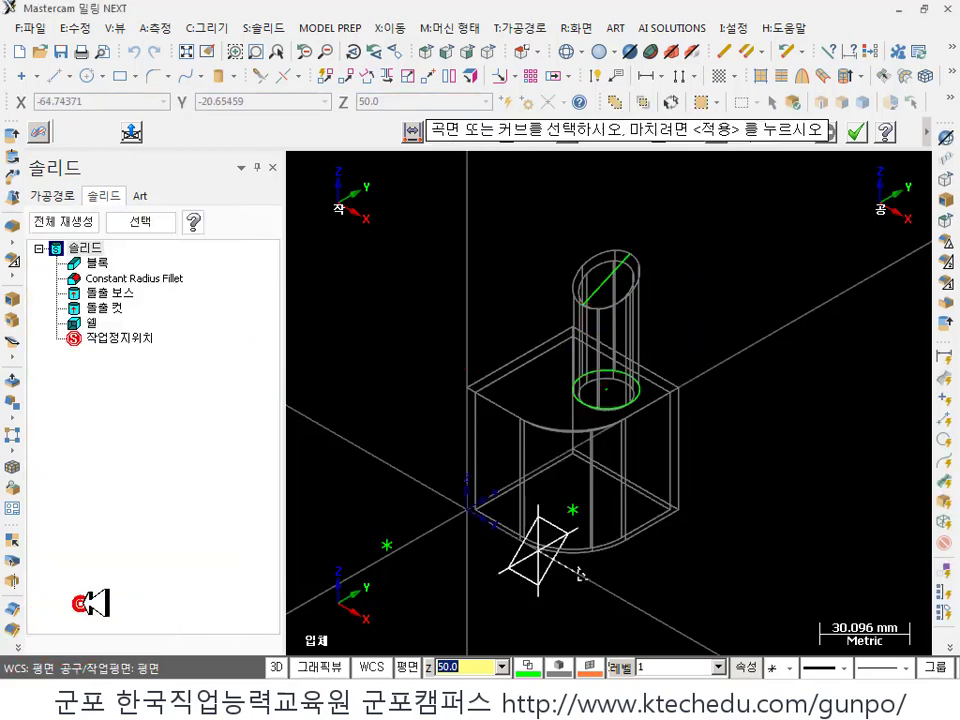
mouse_move(766, 466)
middle_down()
mouse_move(711, 431)
mouse_move(750, 426)
middle_up()
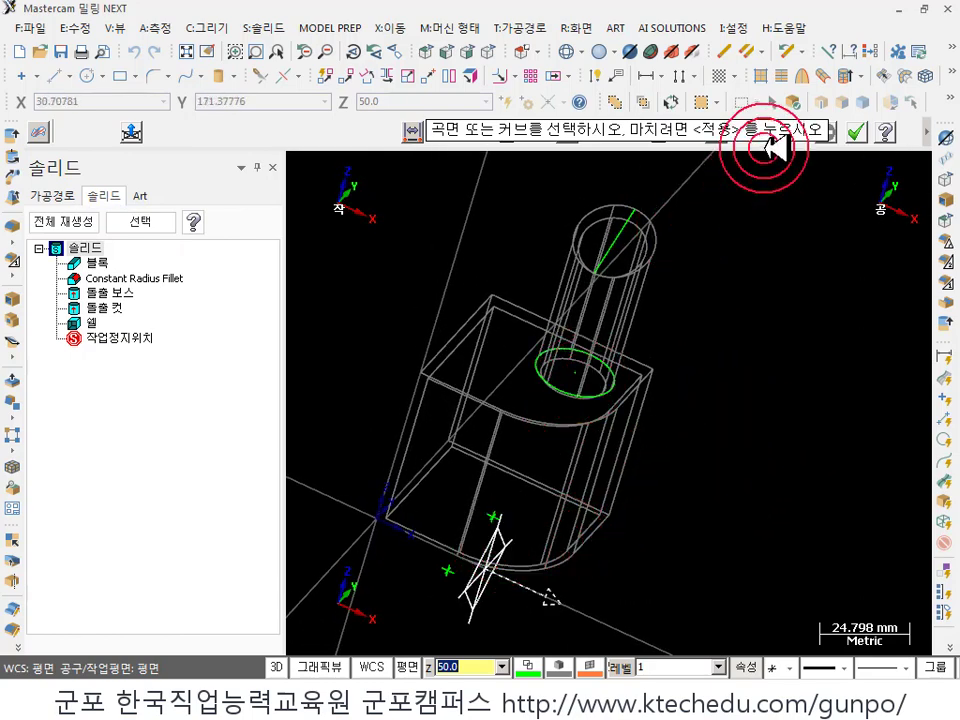
- Select the whole shelled solid body and create its slice curves on the defined plane, then finish the command
drag(772, 147, 652, 190)
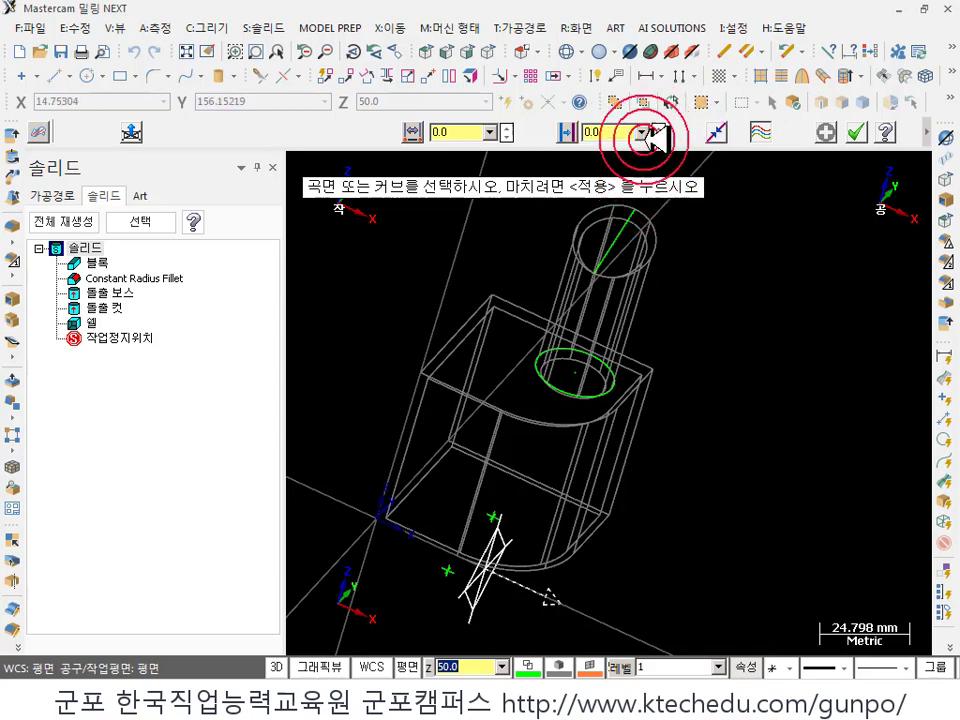
click(787, 100)
click(845, 103)
click(720, 253)
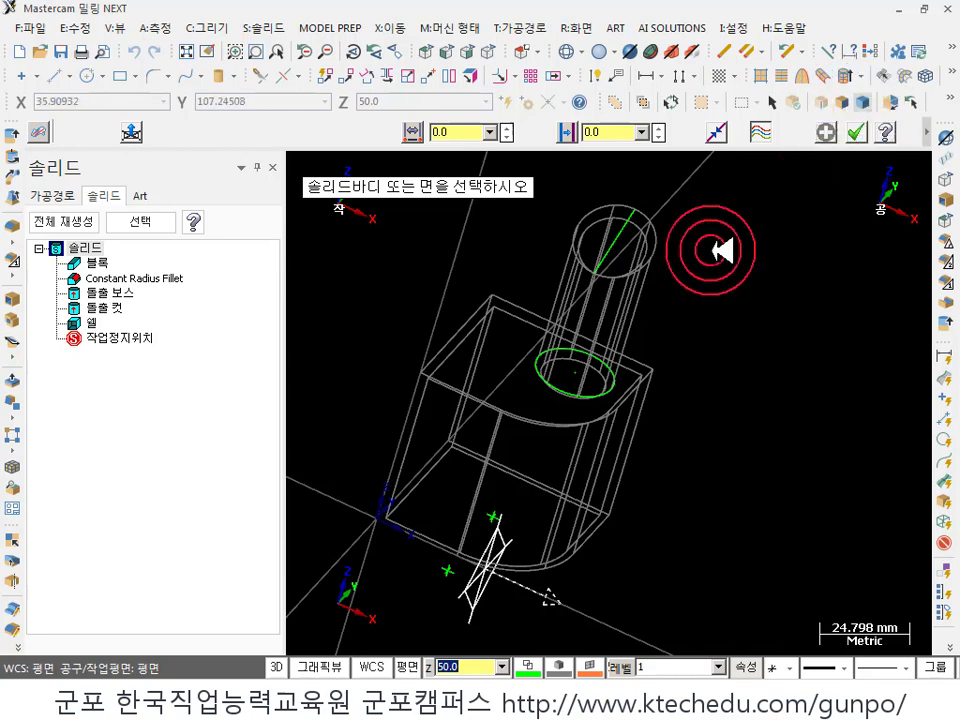
click(617, 290)
click(857, 130)
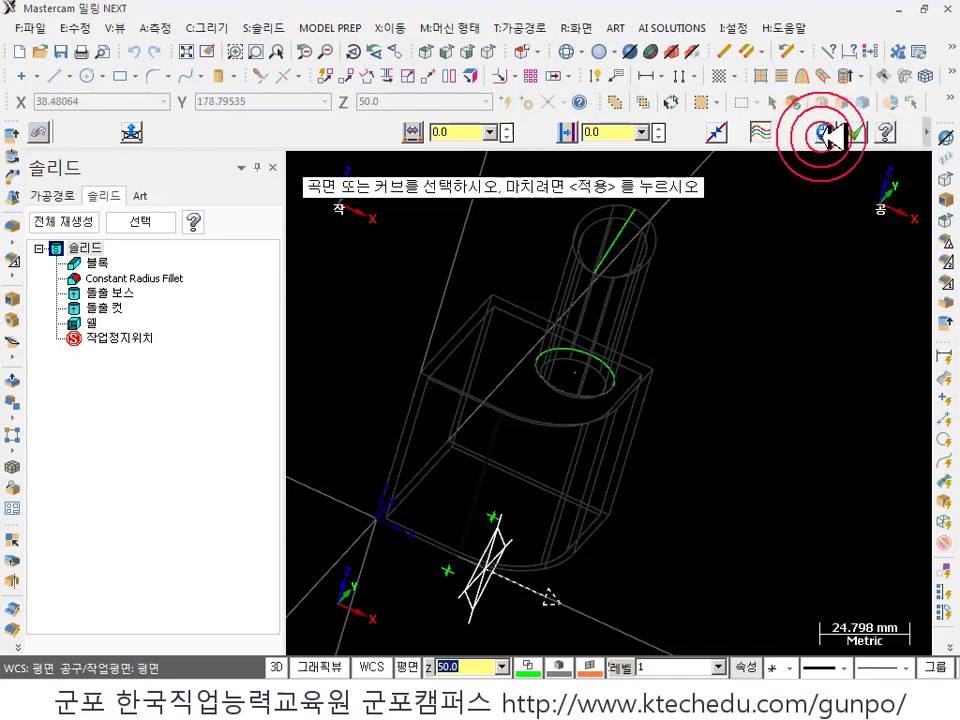
click(822, 136)
scroll(652, 390, up, 2)
middle_drag(687, 360, 632, 340)
click(857, 130)
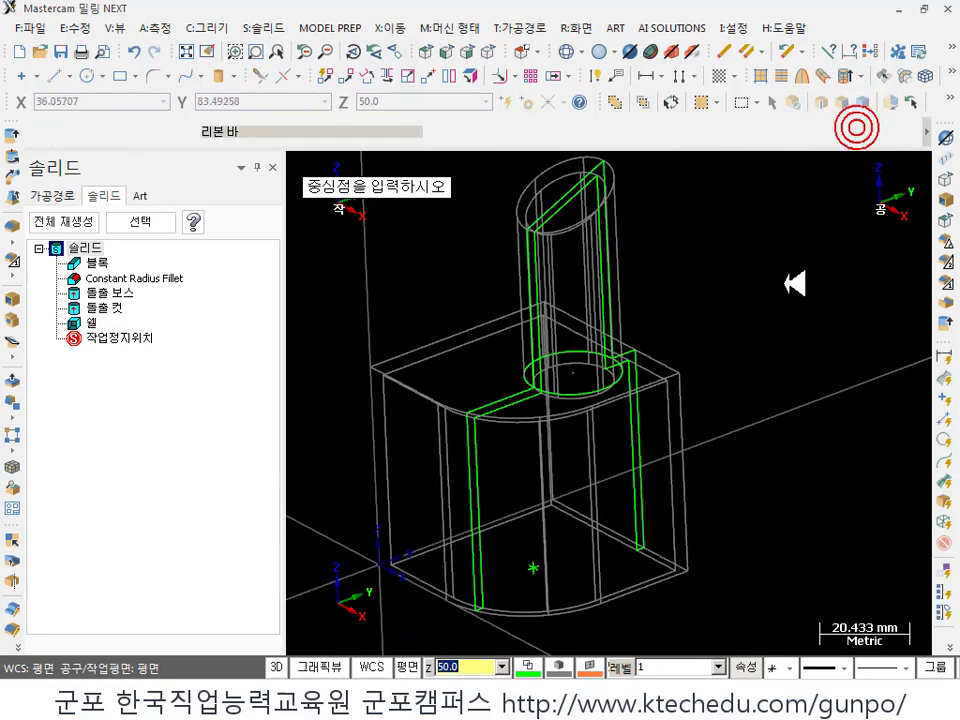
- Isolate the slice curves and examine the wall profile of the shelled solid from the right-side view
mouse_move(790, 284)
middle_down()
mouse_move(677, 364)
mouse_move(528, 508)
mouse_move(484, 499)
mouse_move(604, 591)
mouse_move(654, 381)
mouse_move(738, 281)
mouse_move(733, 315)
mouse_move(666, 240)
mouse_move(696, 206)
mouse_move(690, 164)
mouse_move(748, 536)
mouse_move(740, 542)
mouse_move(727, 533)
mouse_move(718, 447)
middle_up()
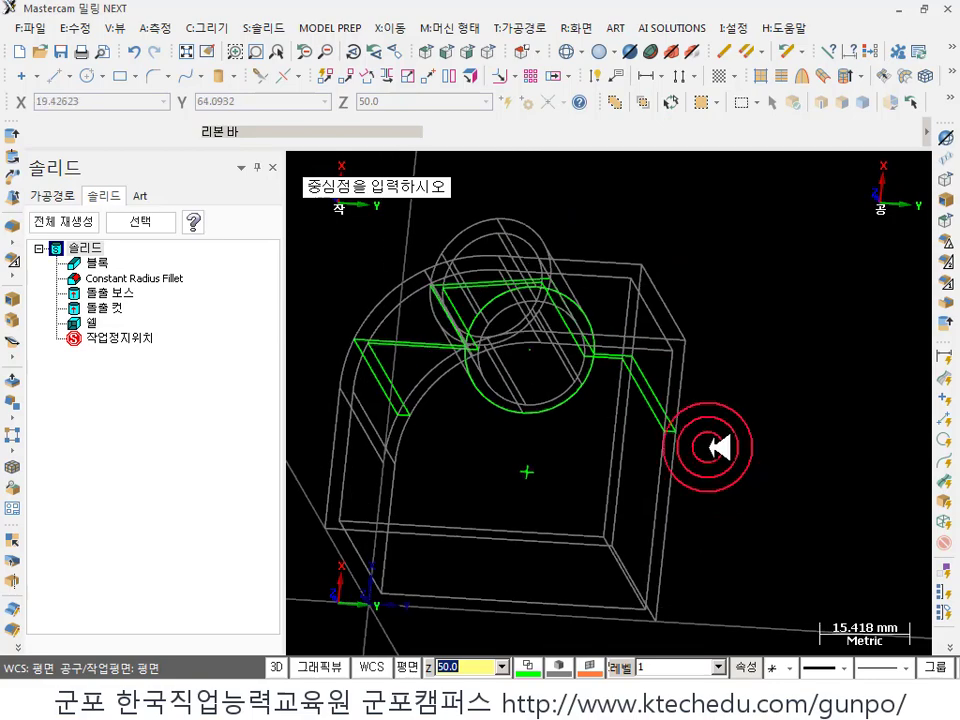
scroll(718, 447, up, 3)
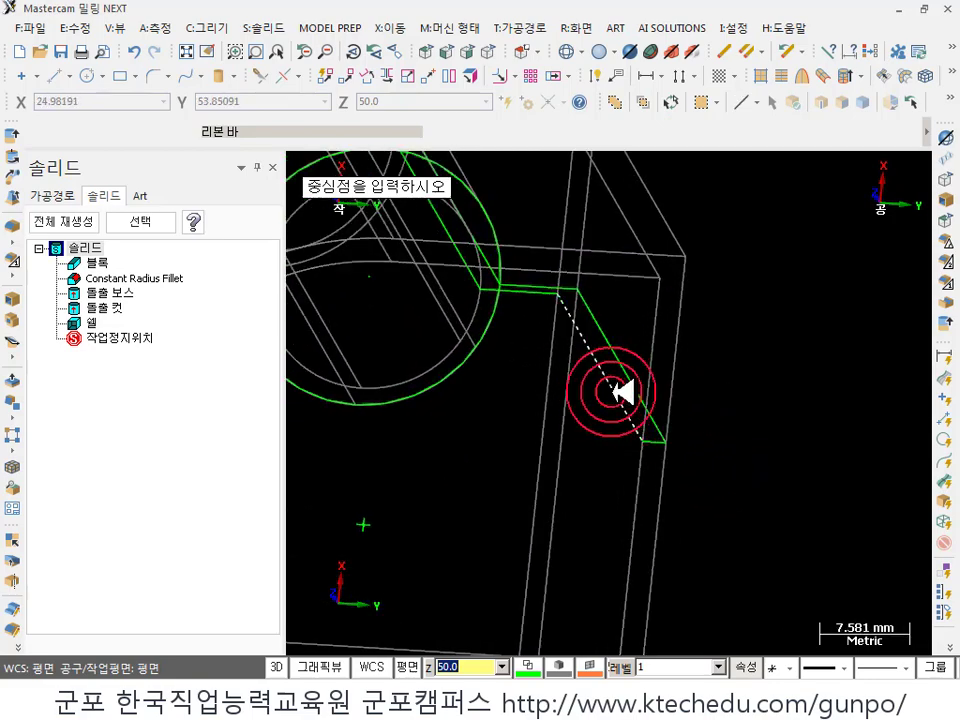
mouse_move(615, 393)
middle_down()
mouse_move(822, 525)
mouse_move(604, 381)
mouse_move(626, 315)
mouse_move(692, 381)
mouse_move(689, 372)
middle_up()
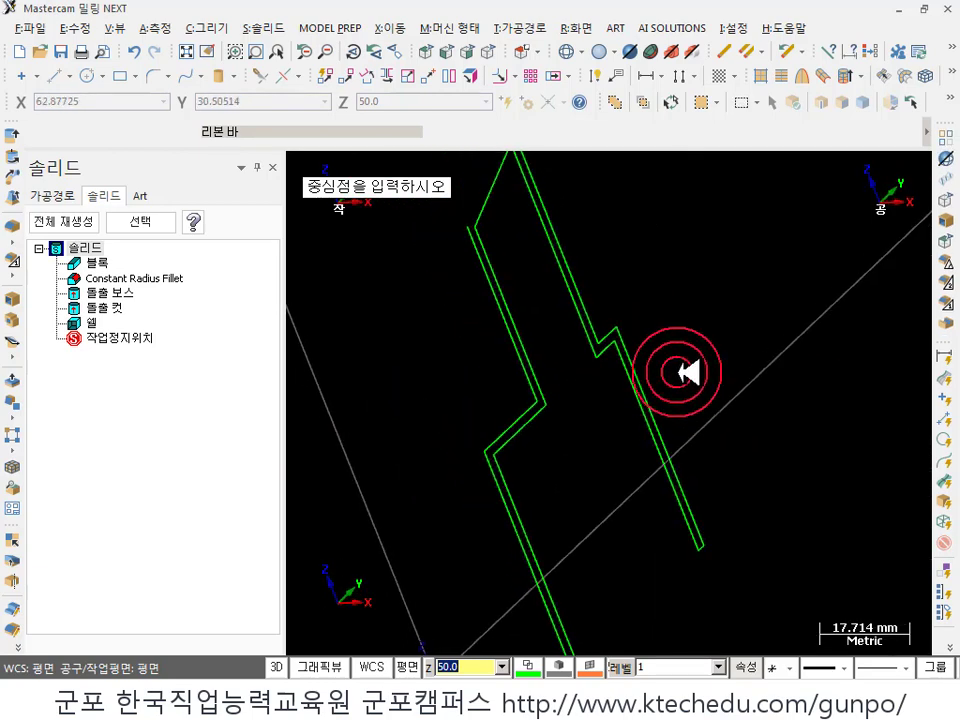
key(alt+5)
scroll(487, 373, down, 4)
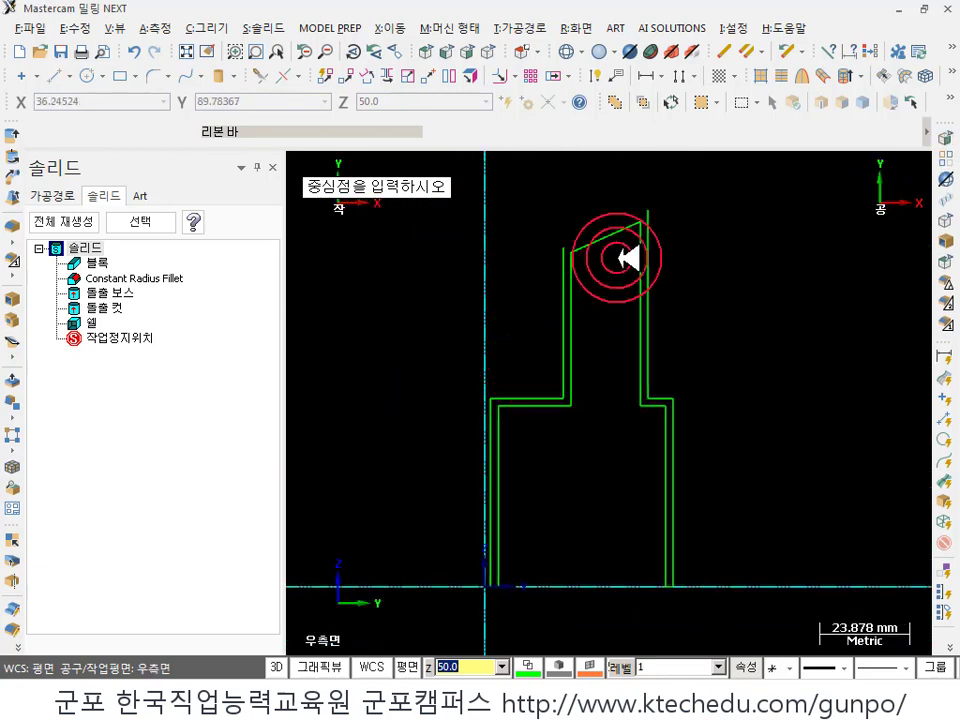
scroll(617, 254, up, 1)
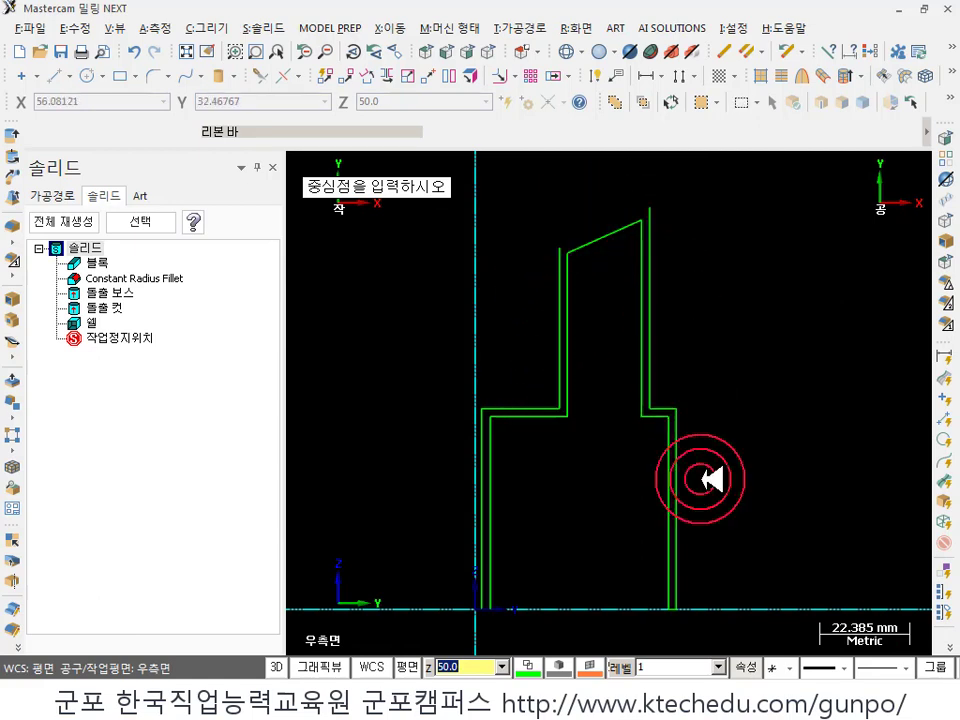
scroll(695, 478, up, 3)
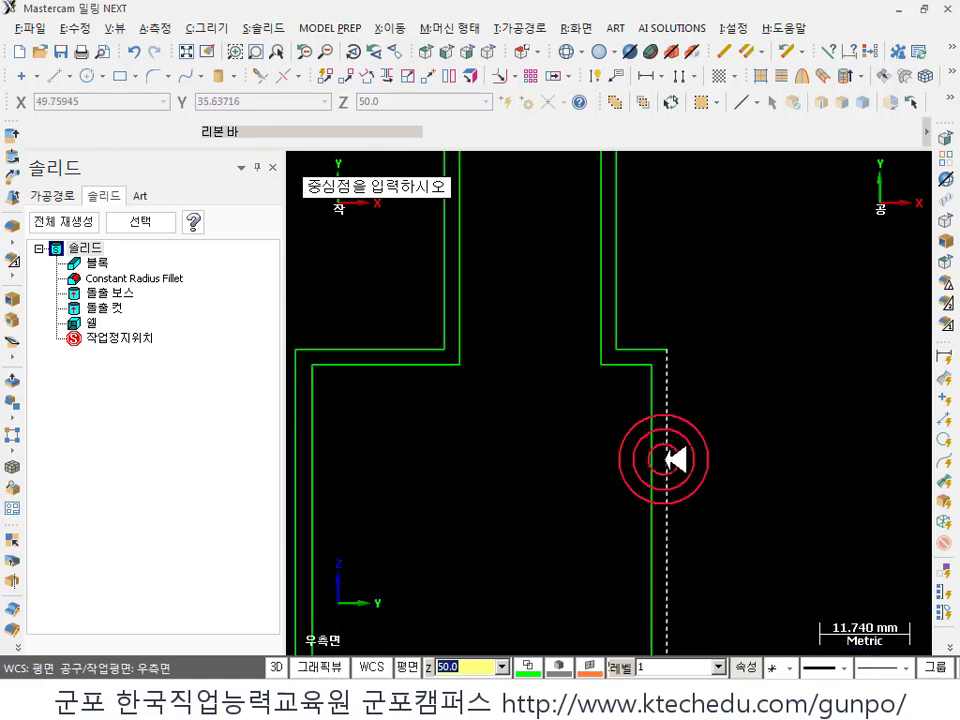
scroll(680, 452, down, 2)
scroll(695, 350, down, 1)
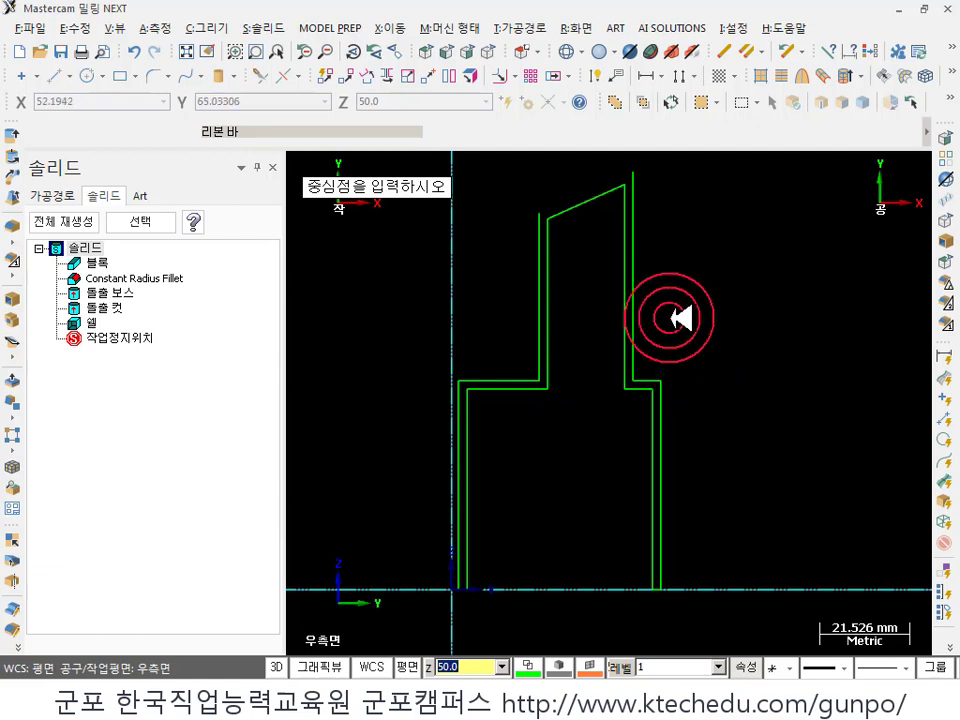
scroll(620, 450, up, 1)
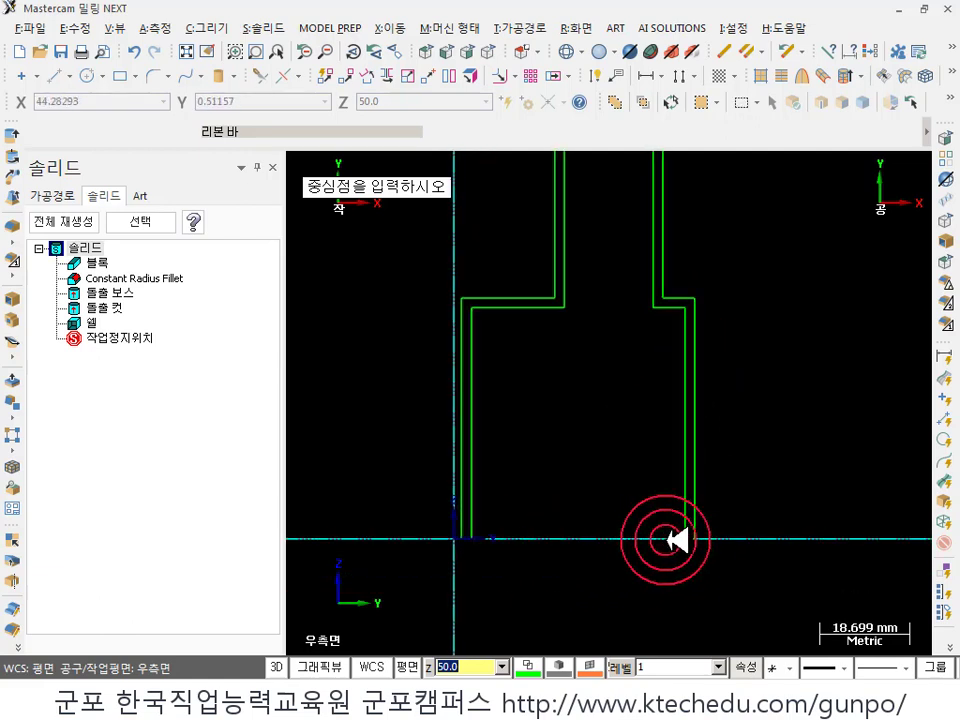
scroll(620, 420, down, 1)
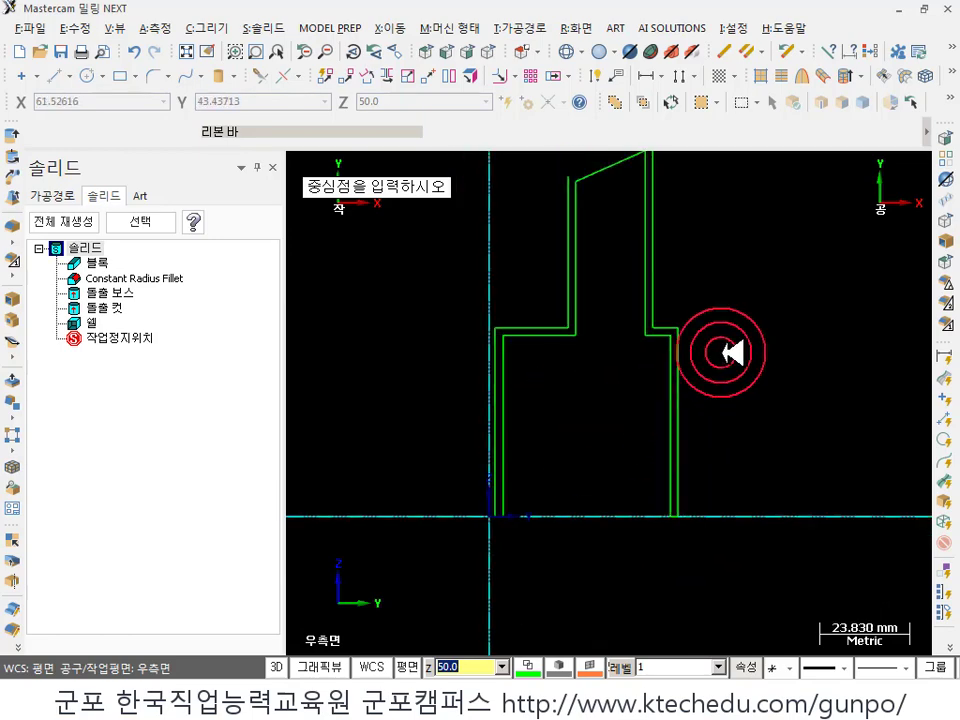
- Switch to the Mastercam PDF in Foxit Reader and read section 1.5.8 Trim, including the plane trim example
key(alt+Tab)
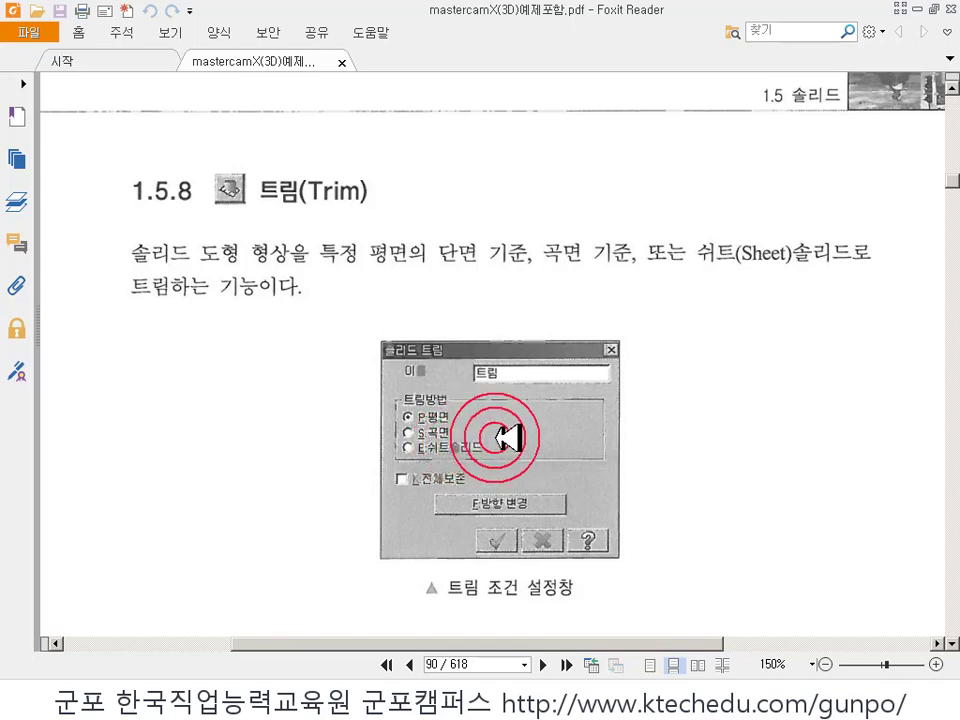
ctrl+scroll(612, 330, down, 2)
ctrl+scroll(612, 330, up, 2)
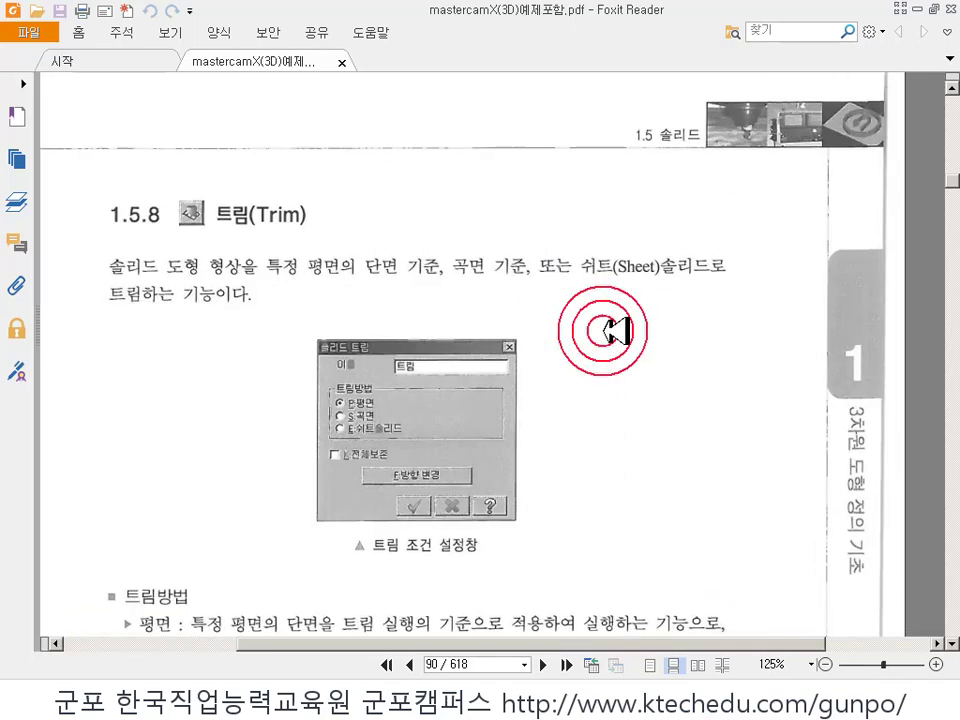
scroll(555, 330, down, 5)
drag(542, 341, 549, 211)
scroll(560, 220, down, 5)
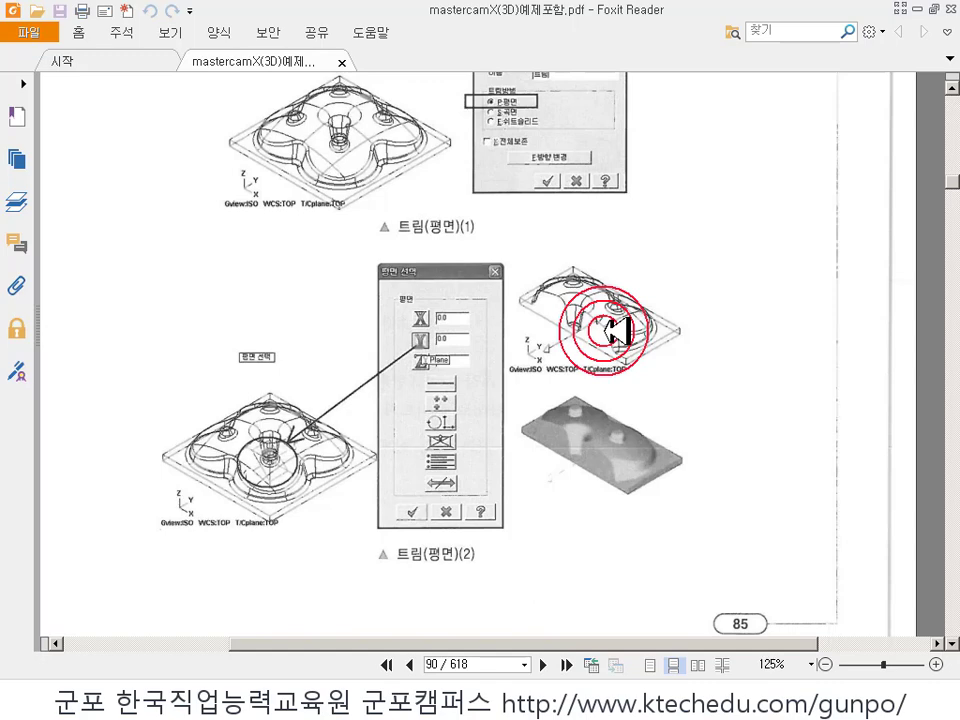
- Return to Mastercam and start opening another file, discarding the changes to T.mcx-8
click(377, 710)
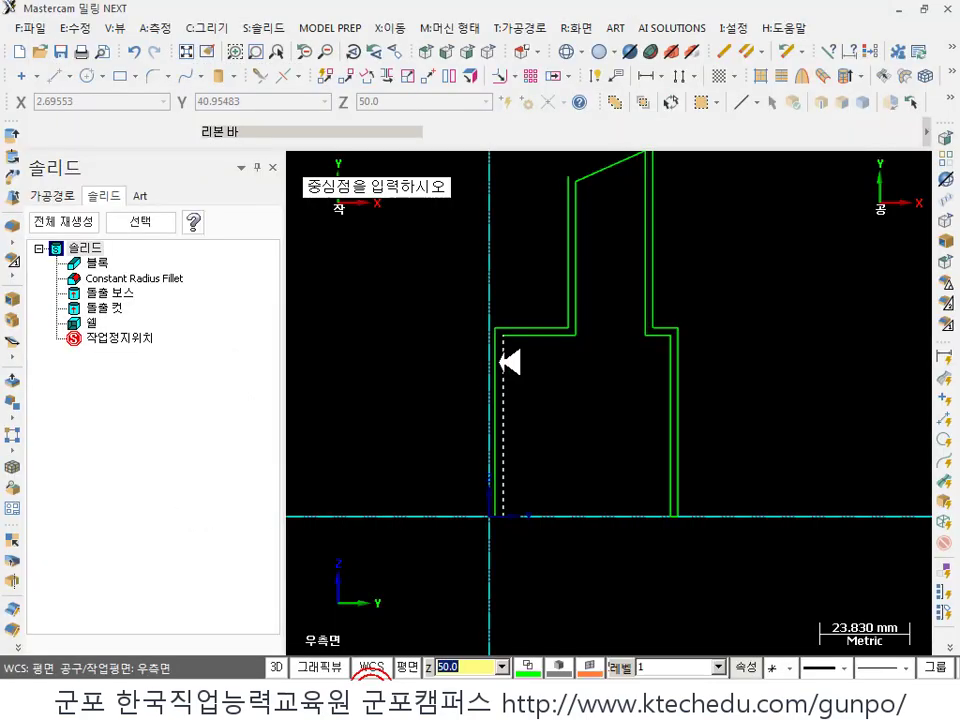
click(40, 24)
click(38, 46)
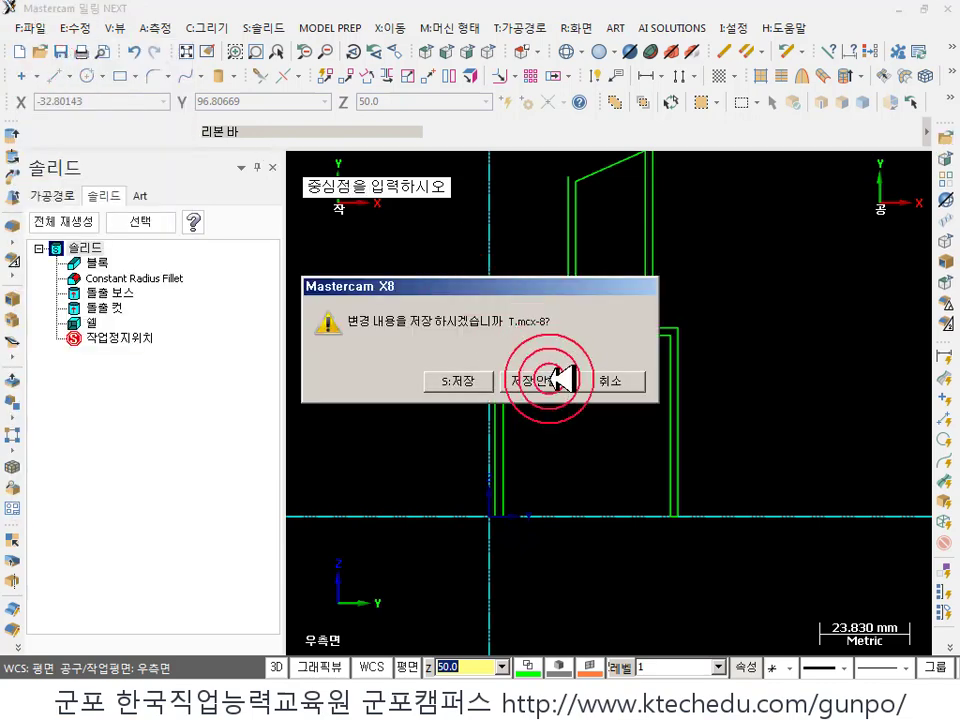
click(548, 380)
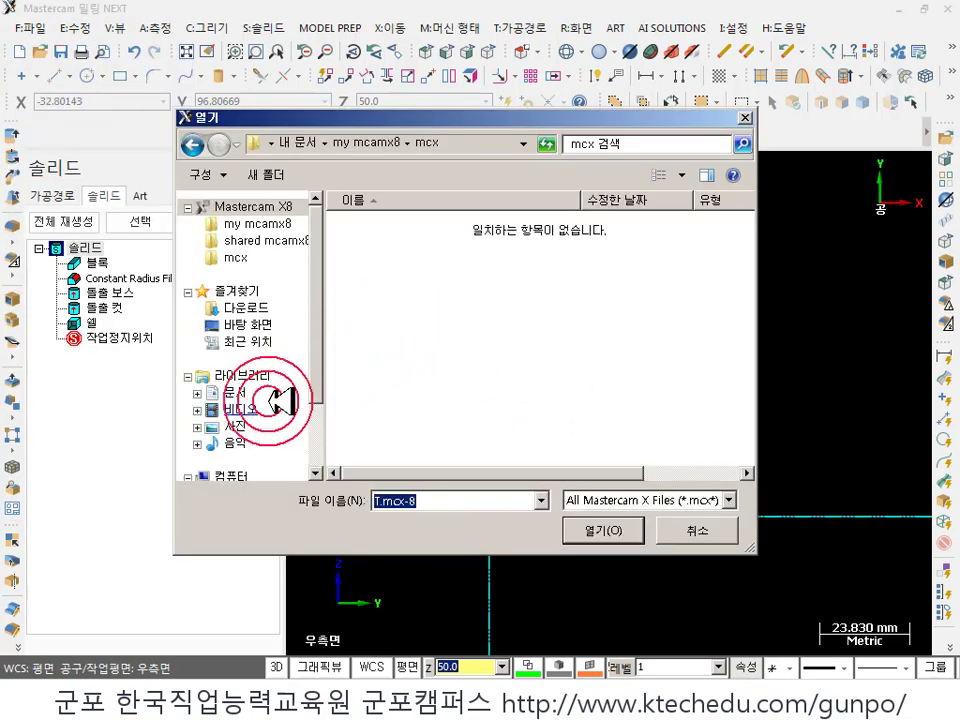
- Browse to C:\Mcam9\Mill\MC9\Samples\Surface Machining and list all file types
click(318, 428)
click(240, 384)
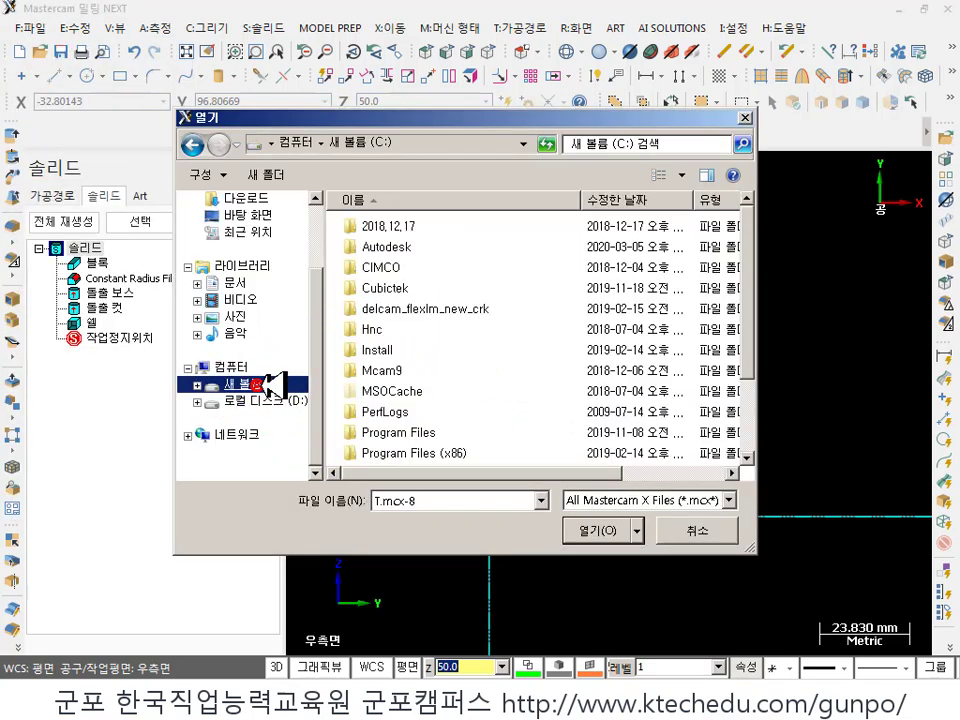
double_click(405, 370)
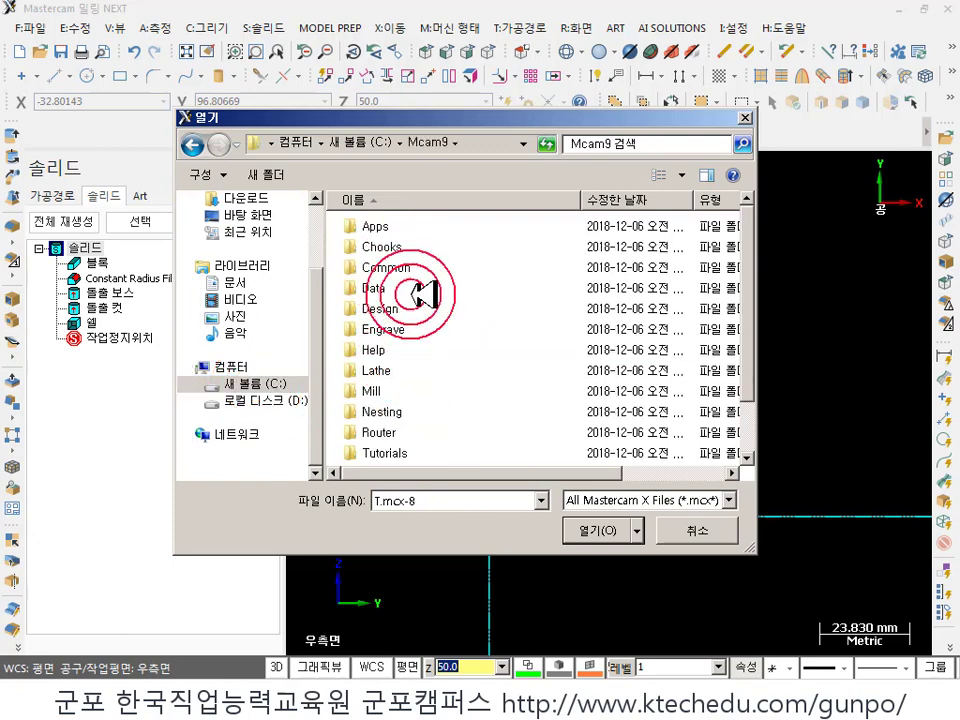
double_click(375, 391)
double_click(388, 245)
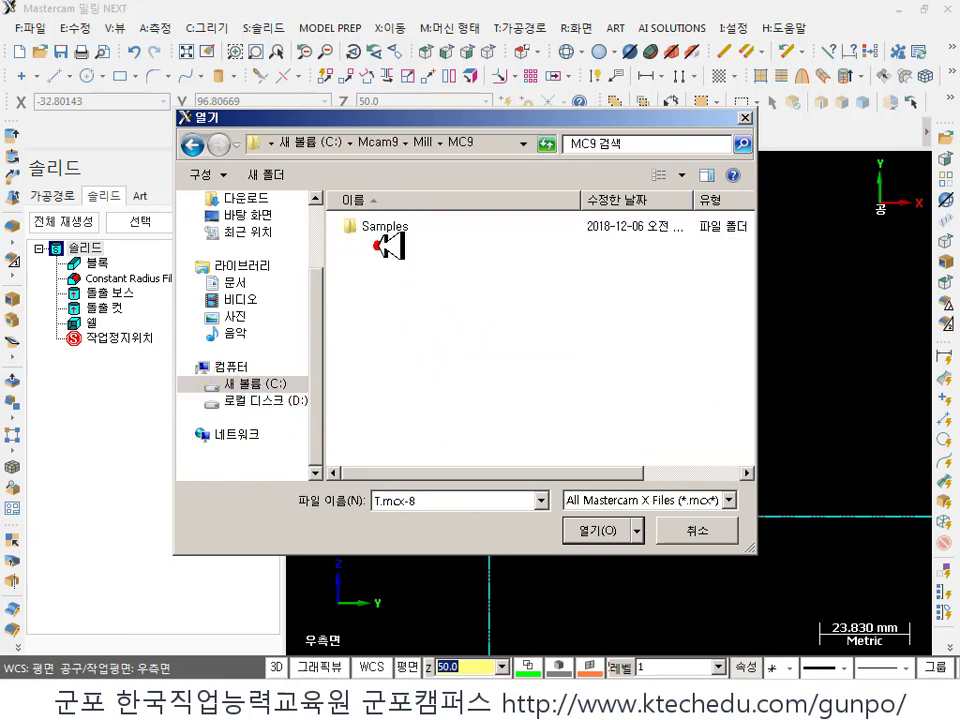
double_click(402, 228)
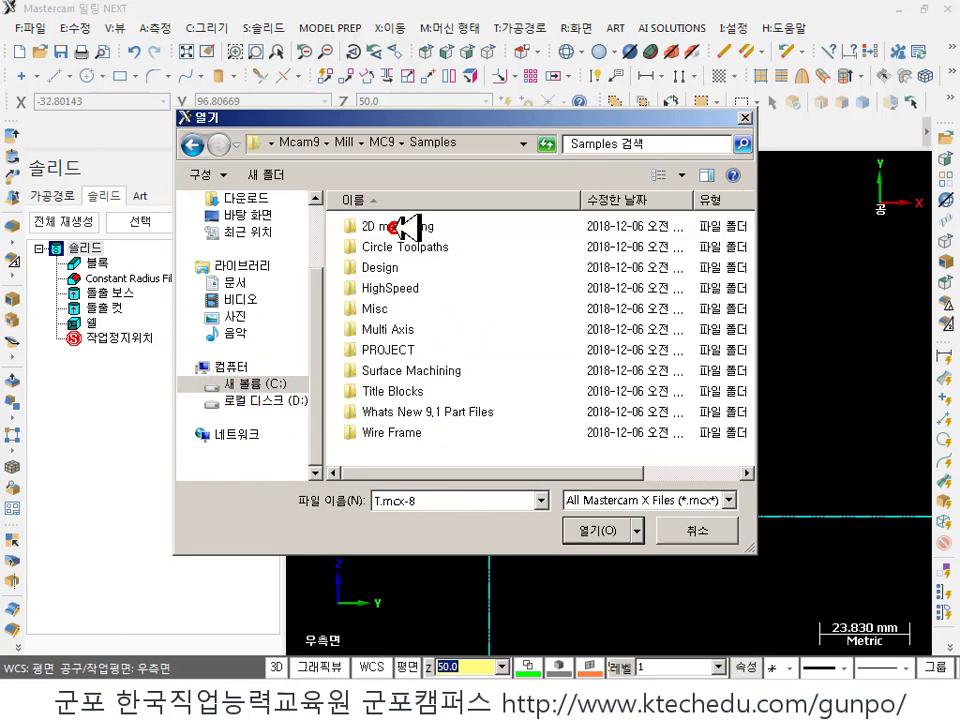
double_click(438, 370)
click(644, 503)
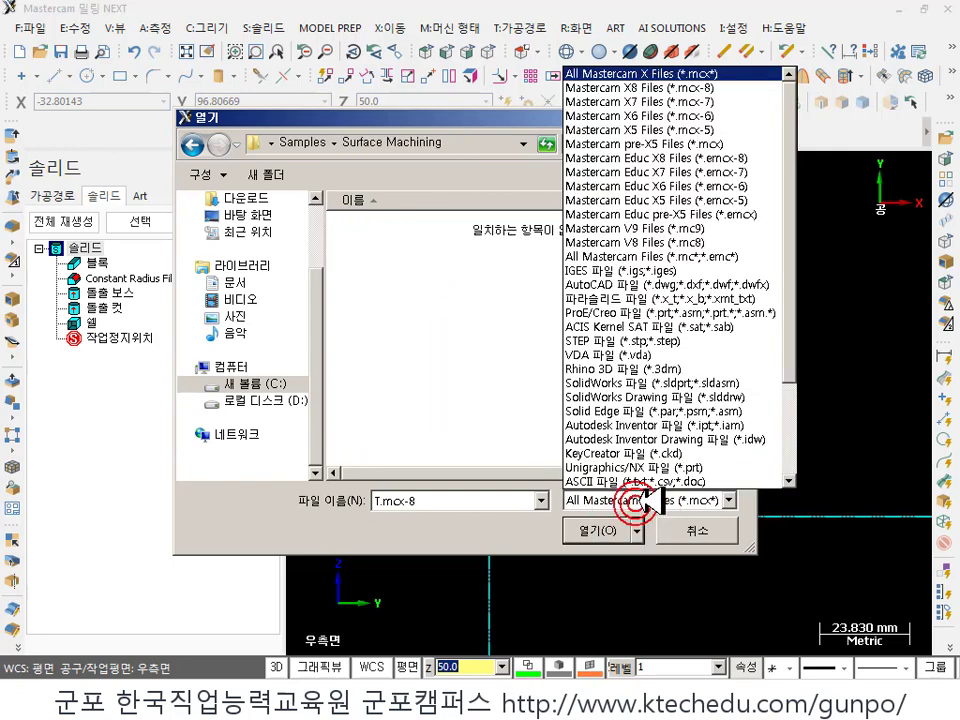
scroll(638, 454, down, 3)
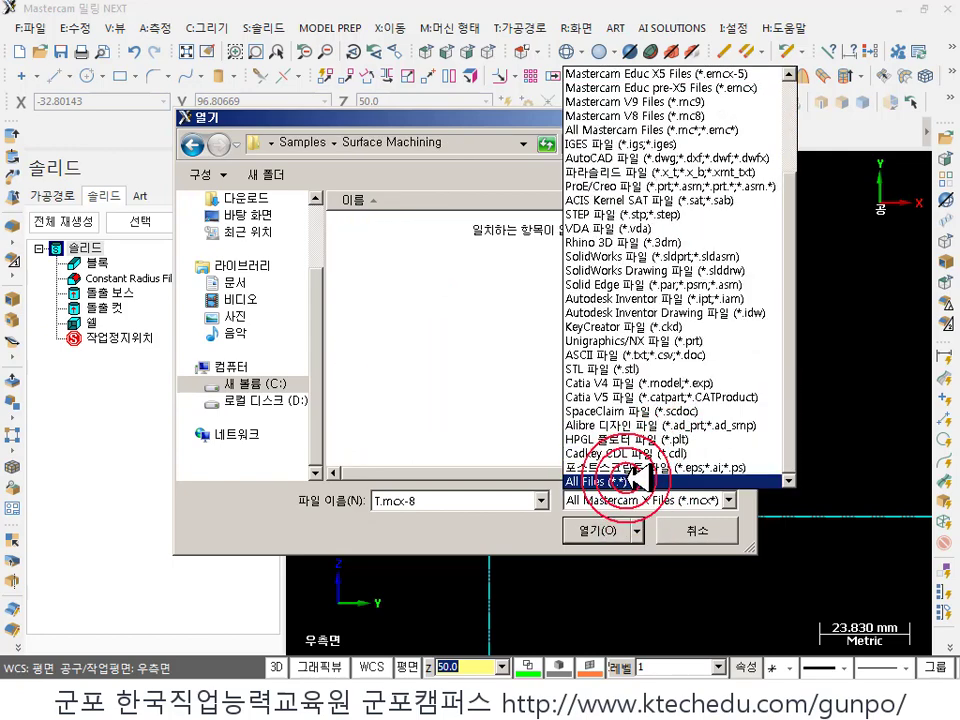
click(650, 481)
- Turn on the file preview and compare the sample parts from CONTOUR-FINISH-HIGH SPEED through CRITICAL DEPTH CUTS-M.MC9
click(512, 222)
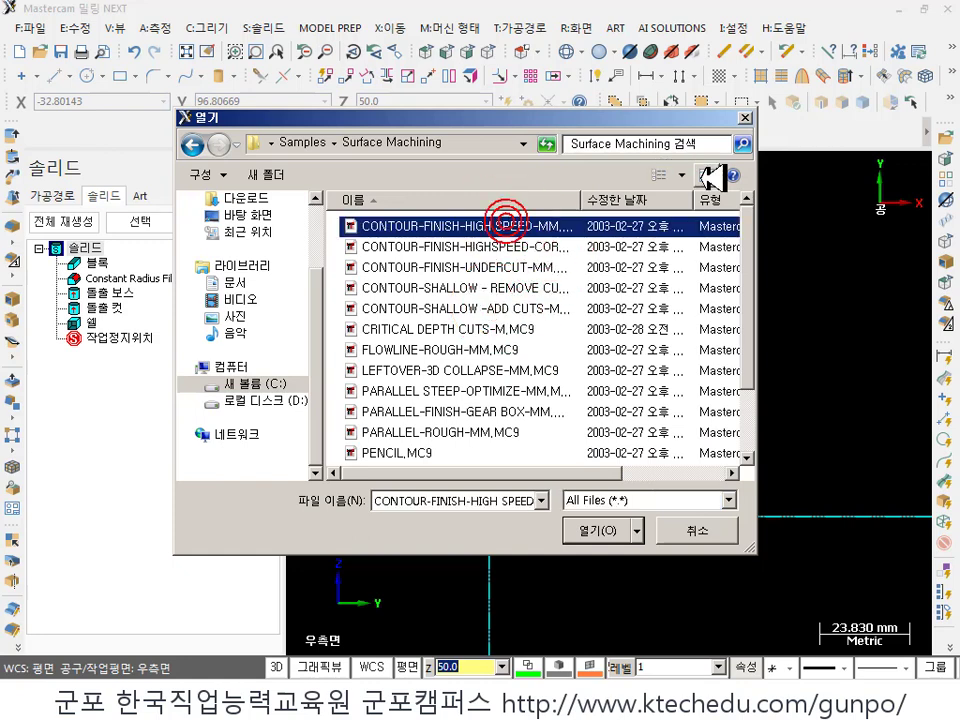
click(704, 174)
click(655, 367)
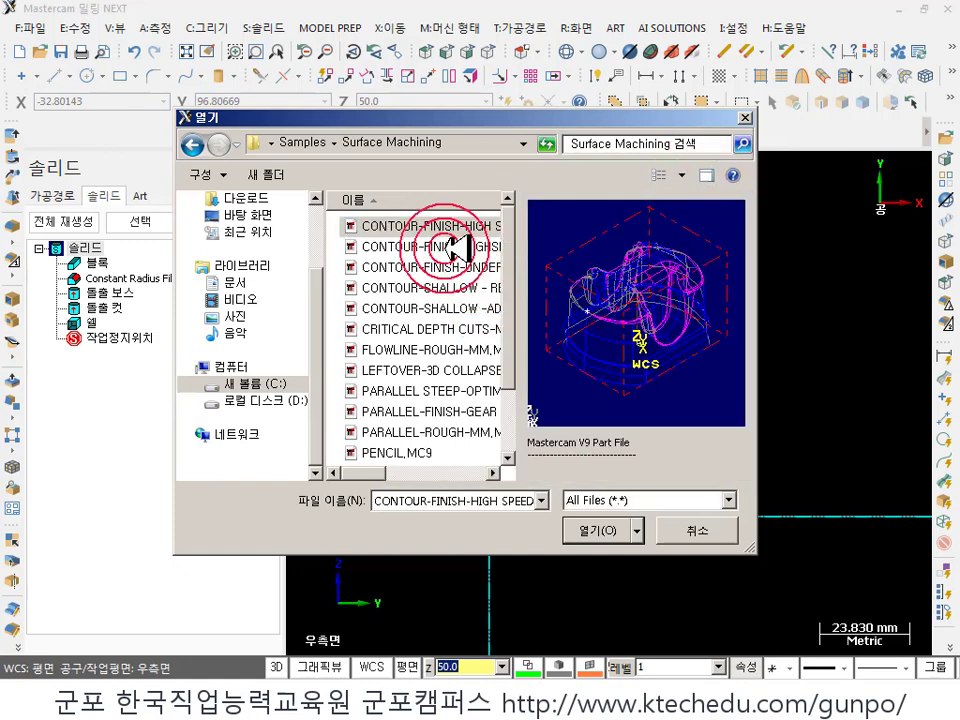
click(448, 246)
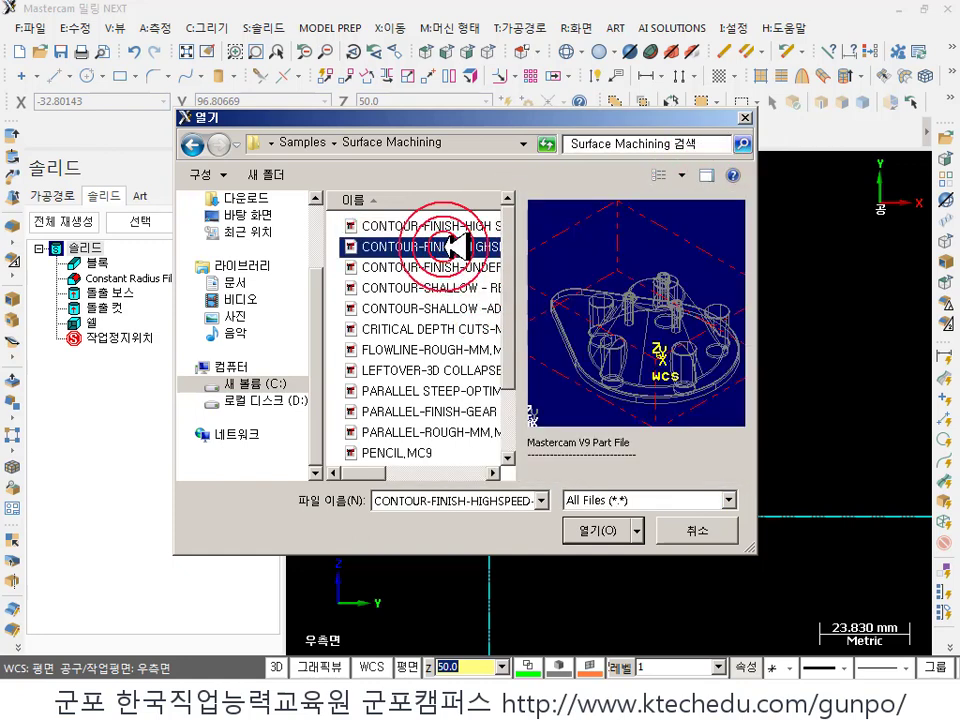
click(443, 267)
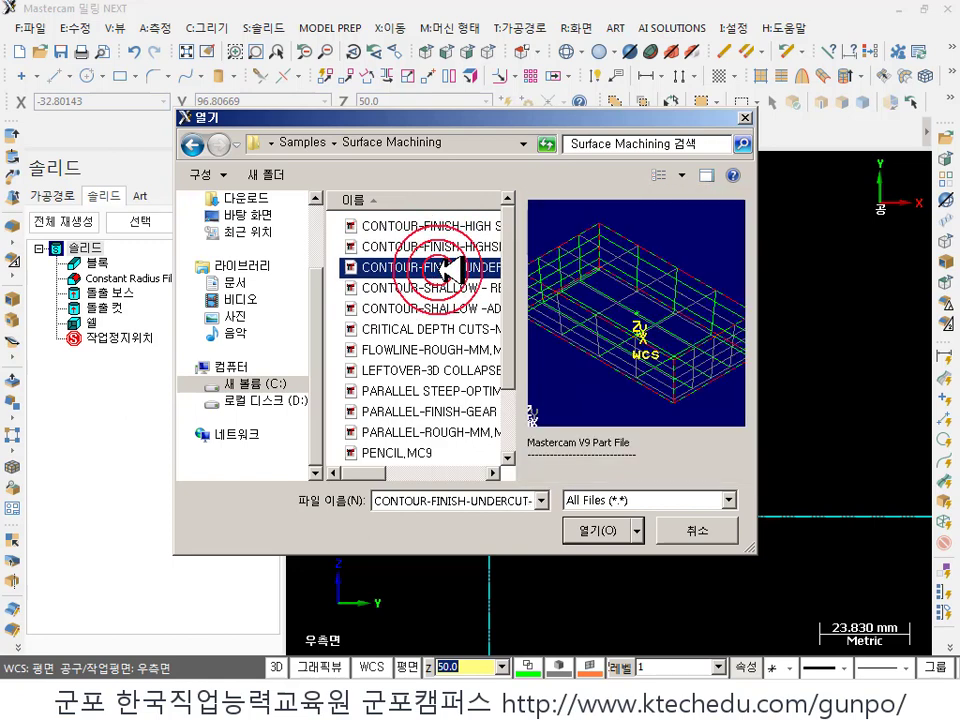
click(447, 288)
click(445, 309)
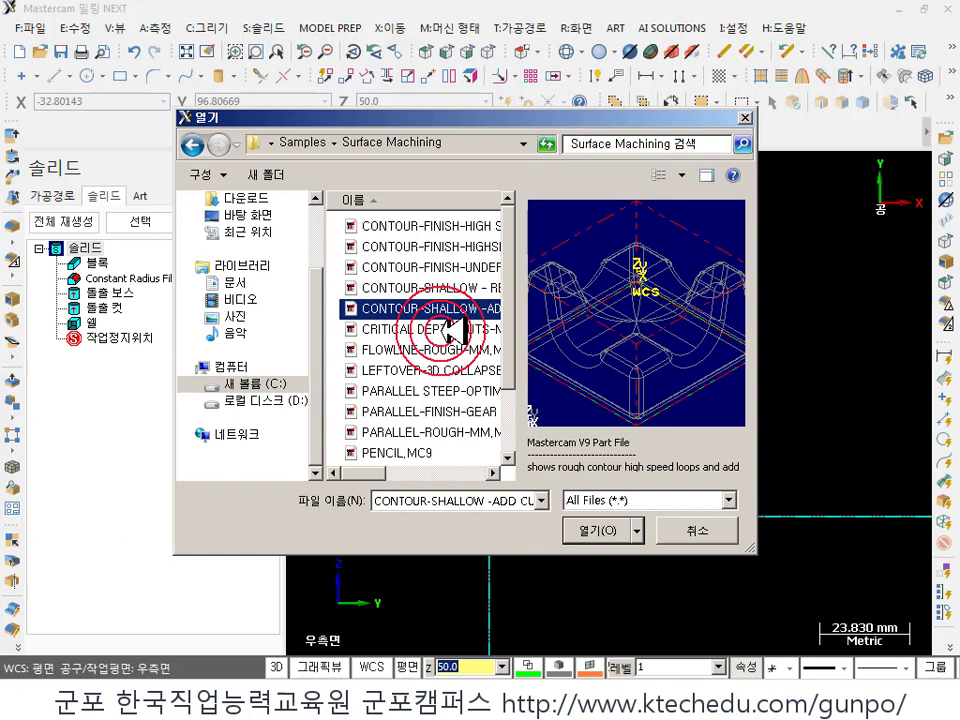
click(448, 329)
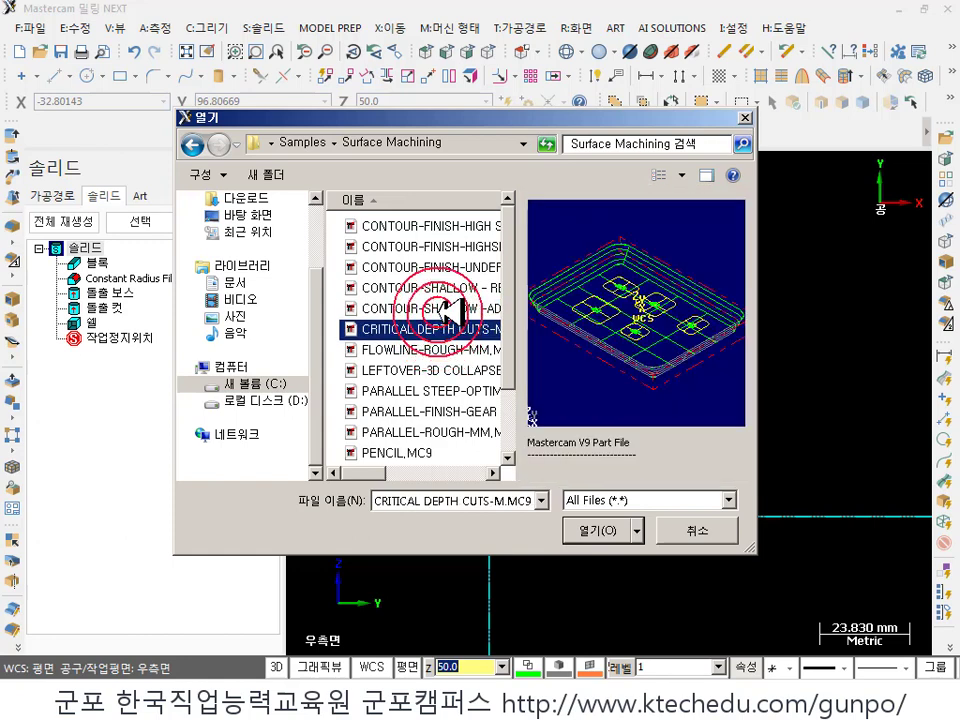
- Open the CONTOUR-SHALLOW -ADD CUTS-MM sample part and acknowledge the coolant settings notice
click(447, 310)
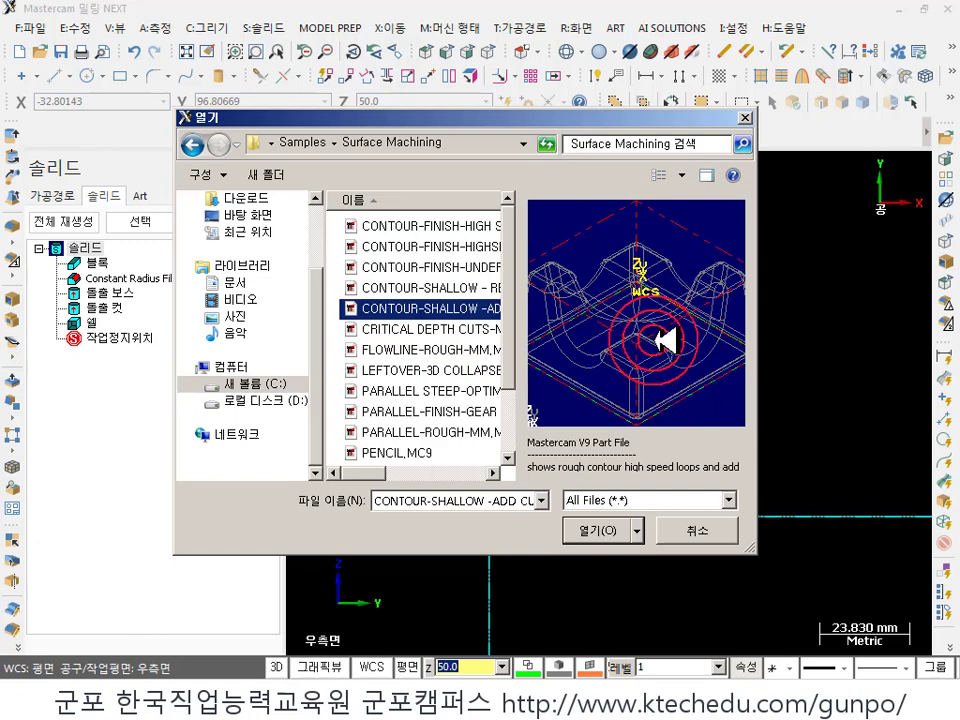
click(587, 530)
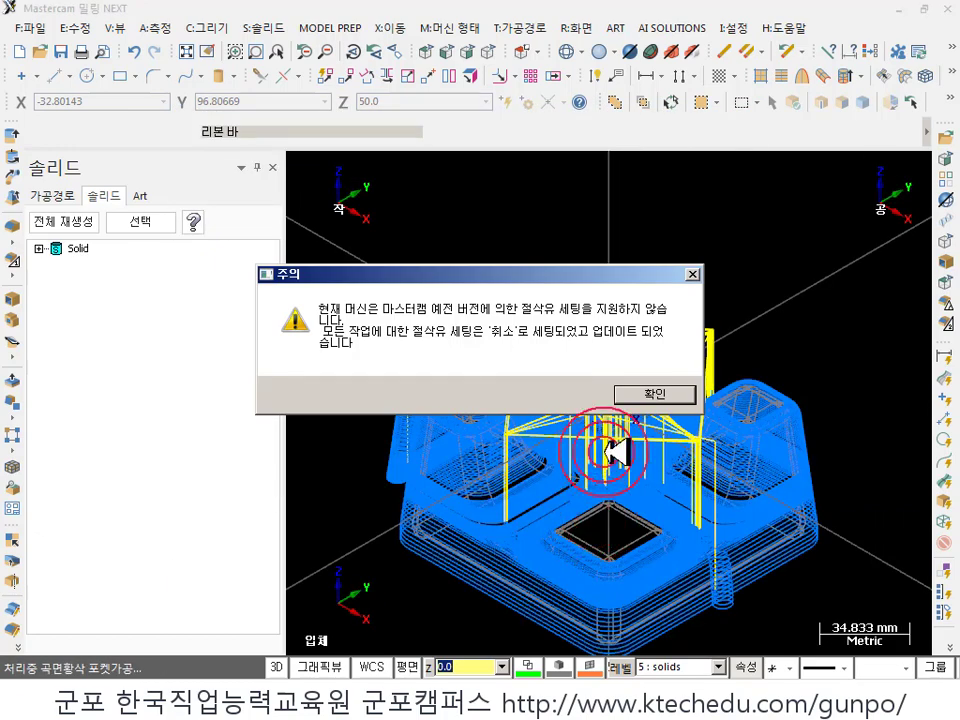
click(652, 395)
click(650, 258)
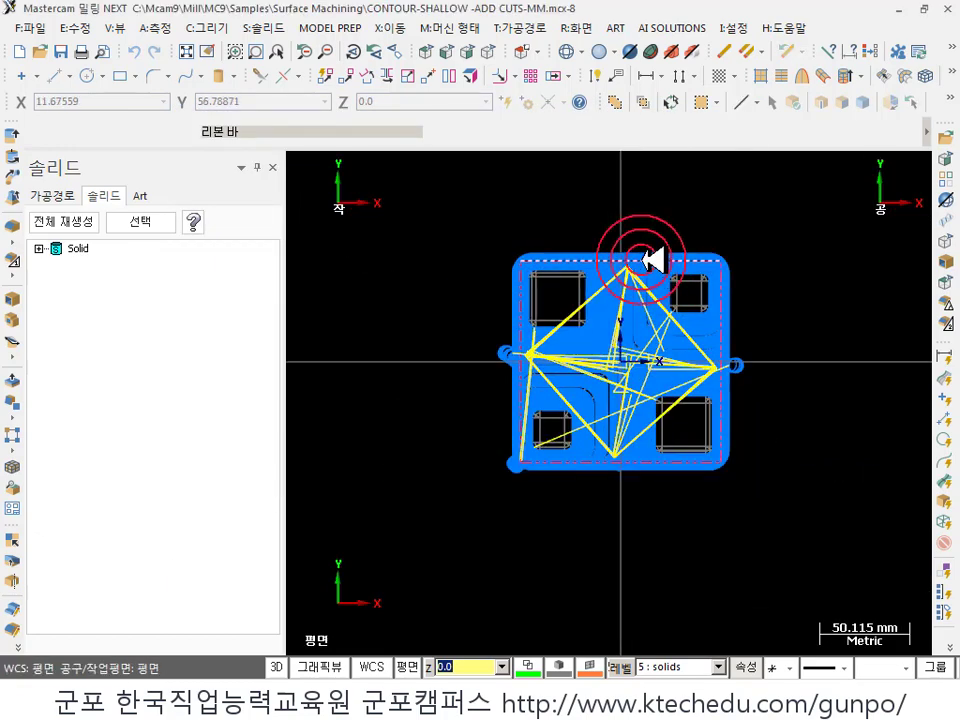
click(692, 223)
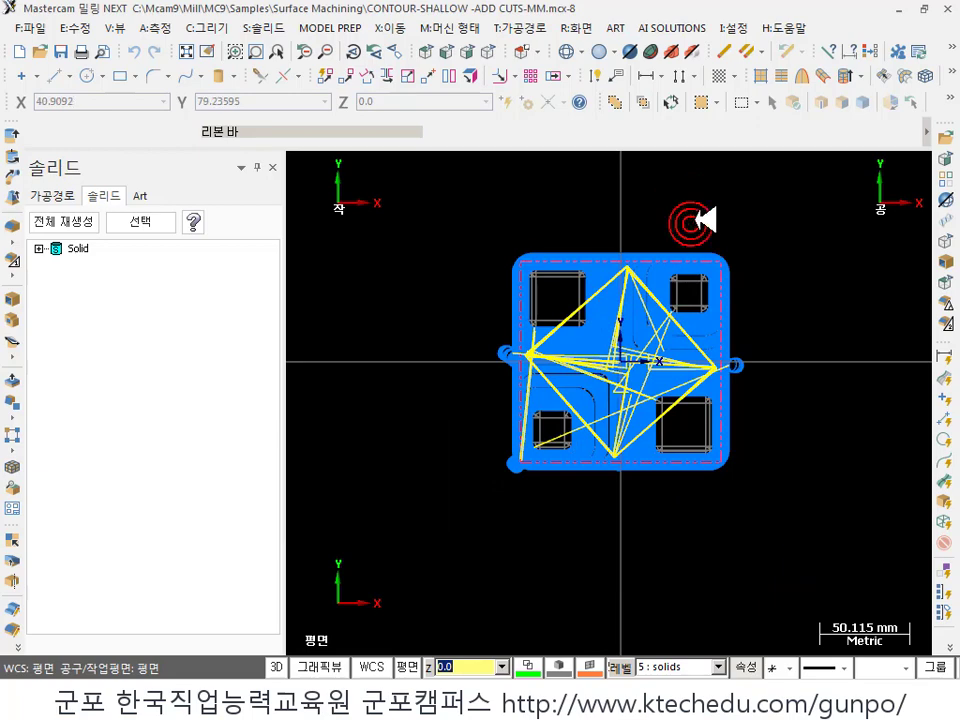
- Shade the sample part, show it in isometric view and hide its toolpaths
click(720, 218)
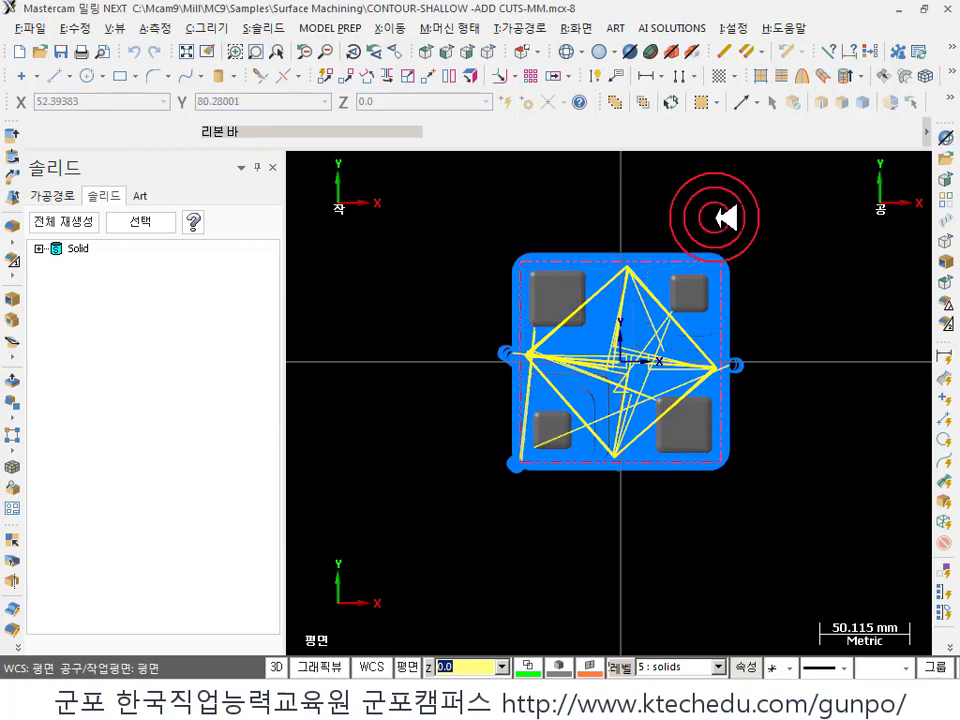
key(alt+7)
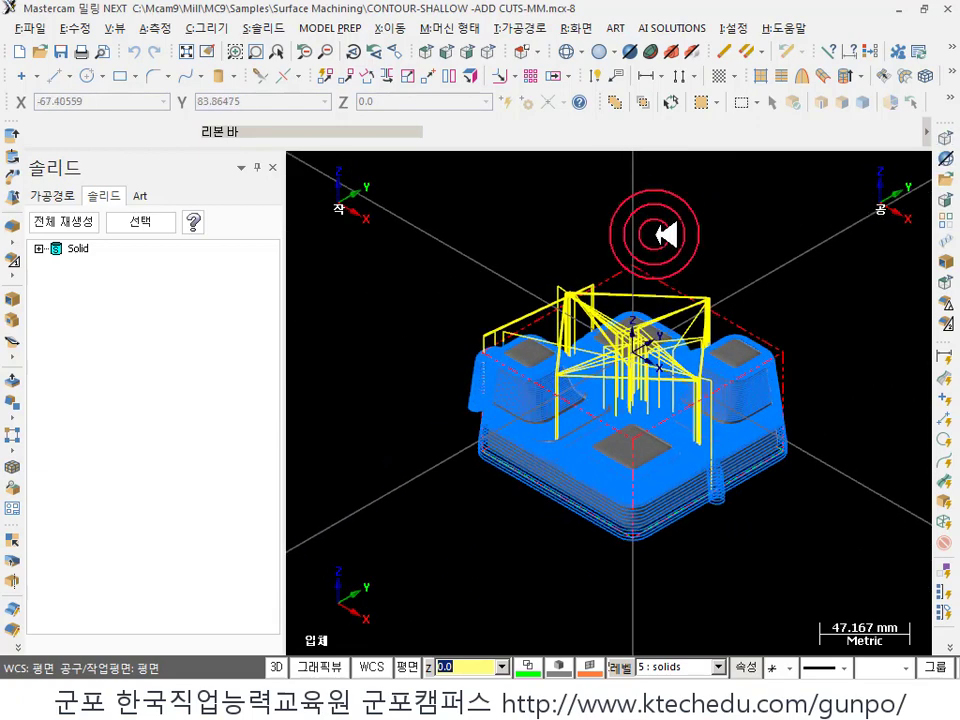
key(alt+t)
scroll(702, 453, up, 3)
scroll(700, 441, up, 4)
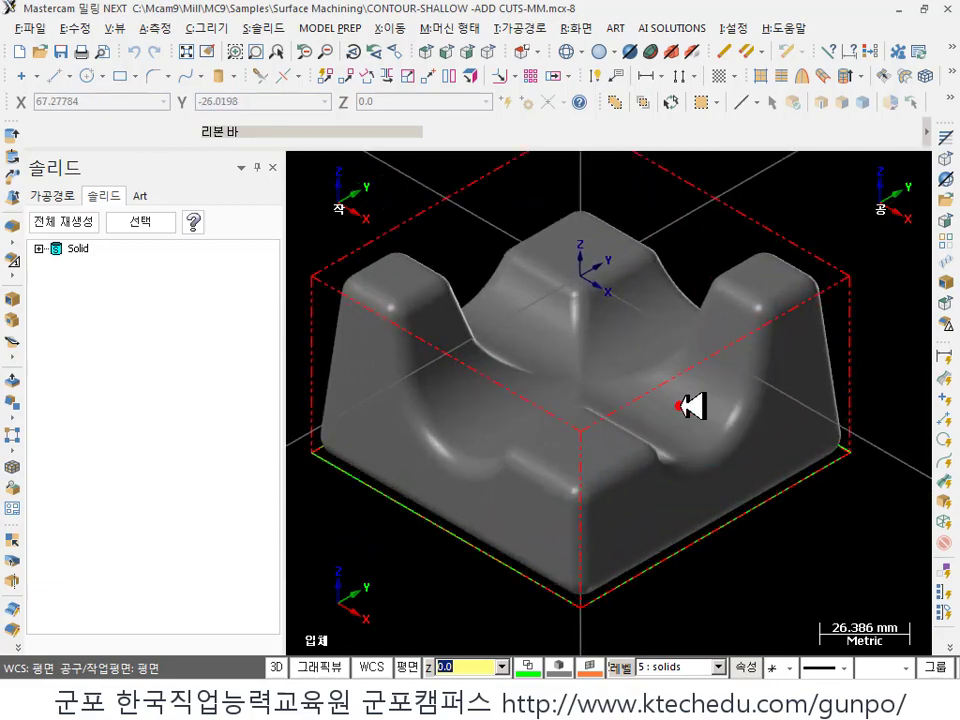
- Select the solid body, clear the selection again and hide the stock boundary box
click(708, 413)
click(717, 416)
click(697, 419)
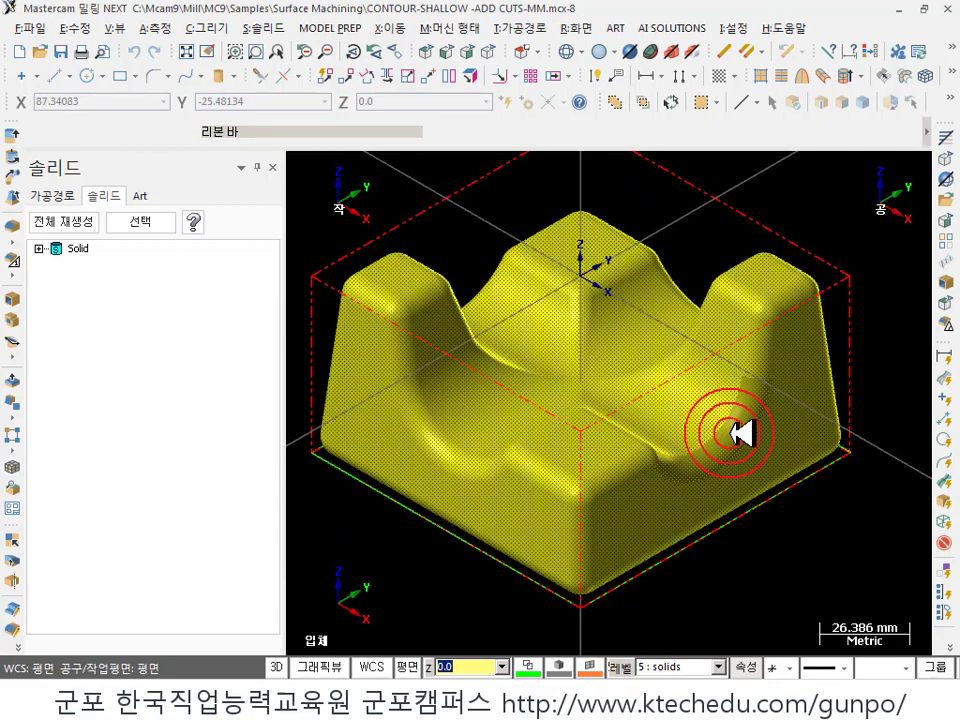
scroll(568, 361, down, 4)
middle_drag(609, 345, 643, 327)
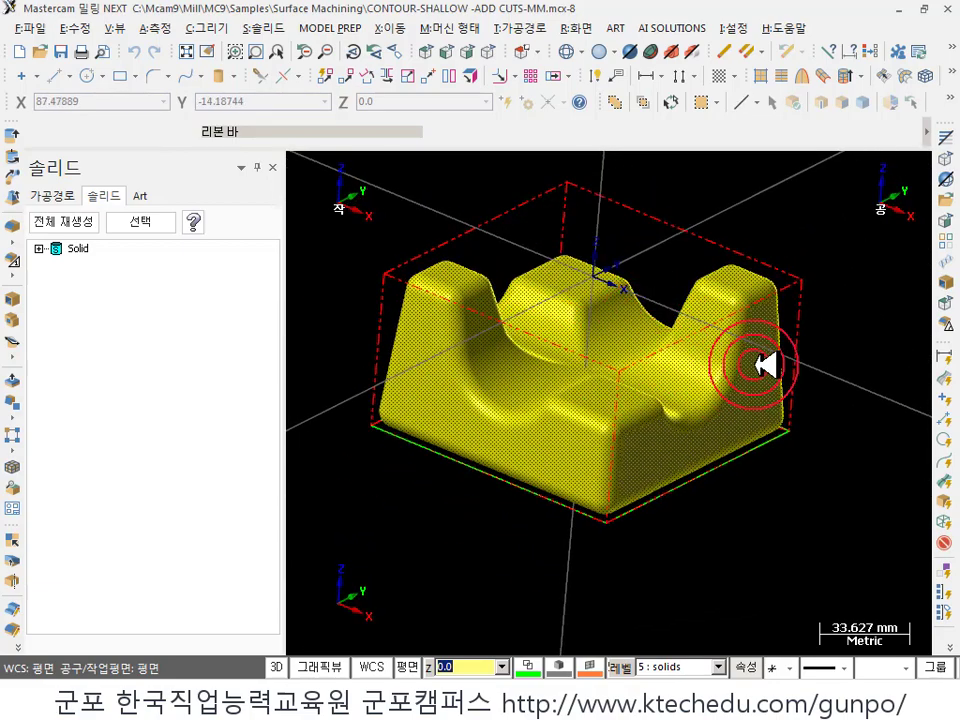
click(765, 365)
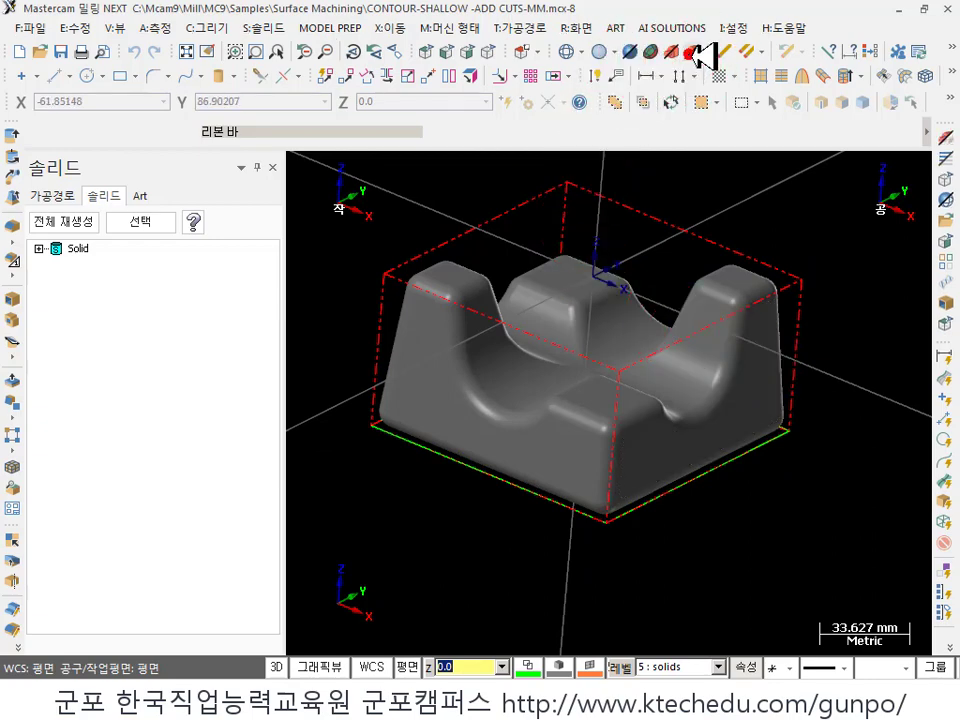
scroll(624, 399, up, 1)
middle_drag(634, 343, 619, 345)
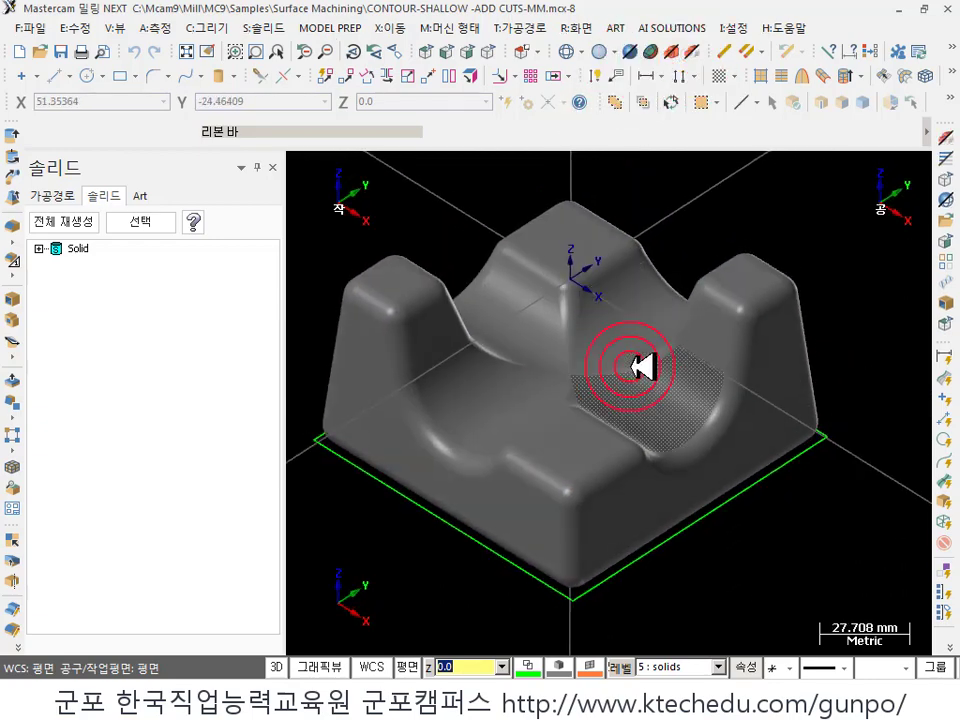
- Examine the solid's raised corner blocks and the curved valleys between them from several angles
click(629, 404)
click(610, 374)
click(738, 367)
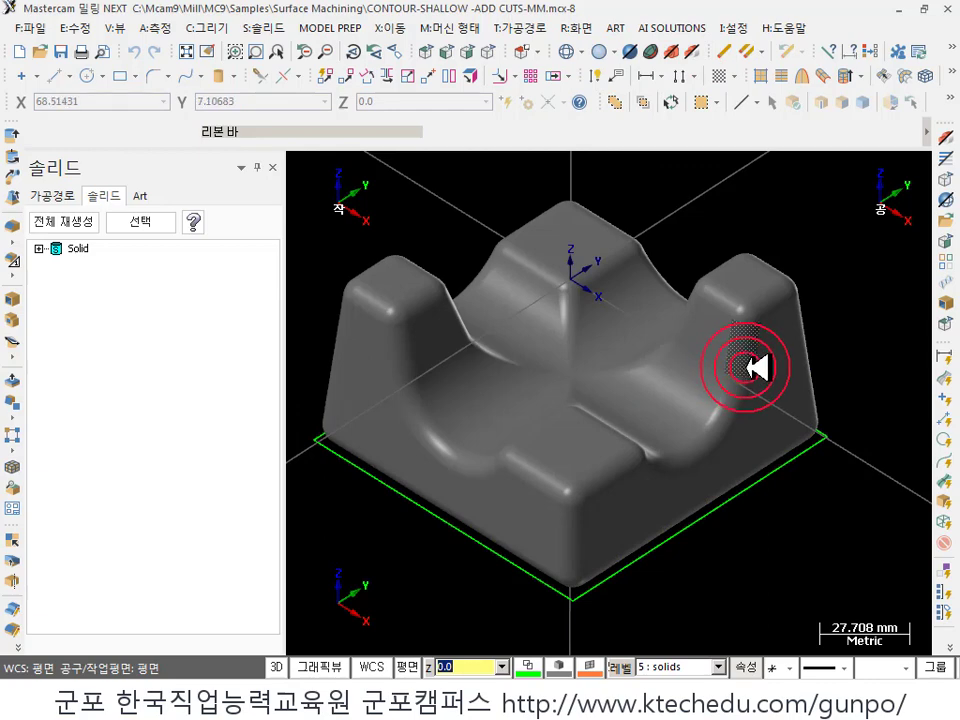
middle_drag(757, 366, 760, 330)
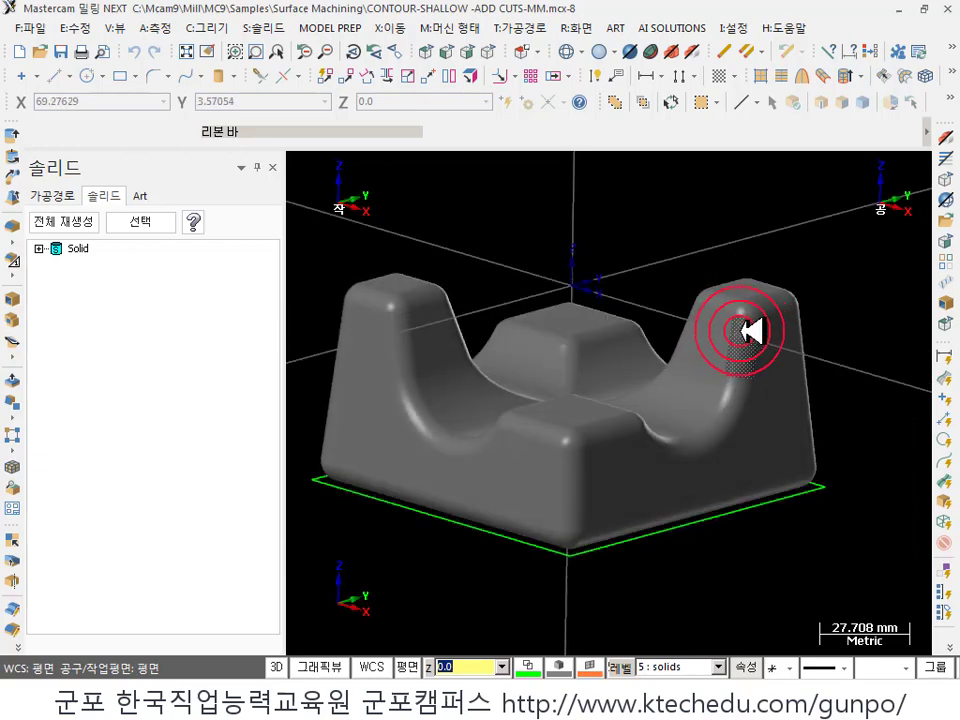
scroll(542, 450, up, 2)
middle_drag(600, 391, 626, 388)
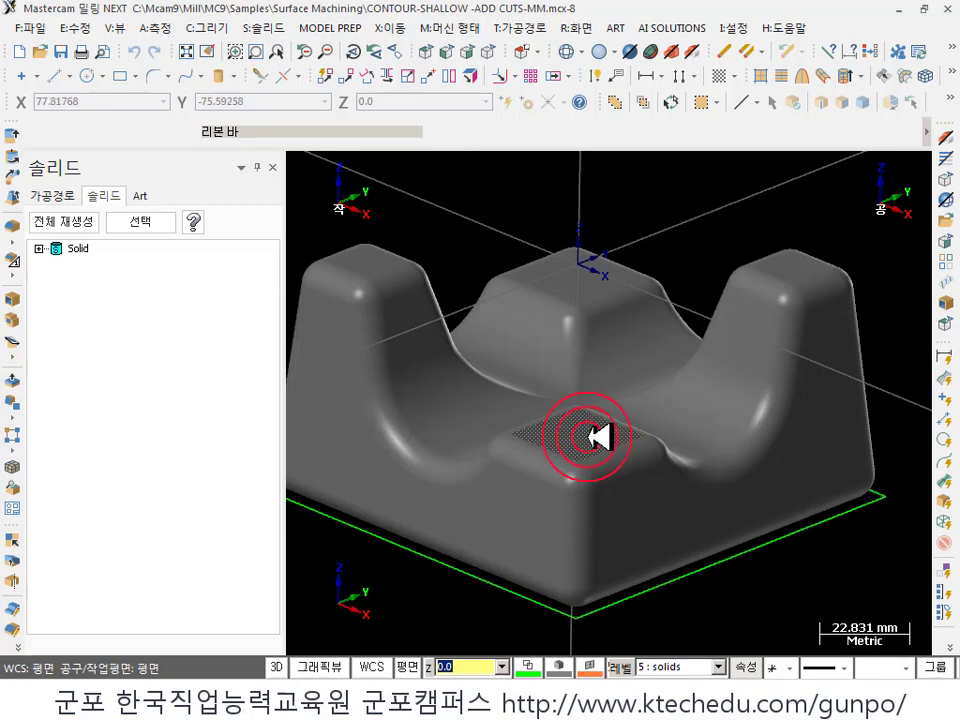
mouse_move(603, 432)
middle_down()
mouse_move(639, 392)
mouse_move(611, 403)
mouse_move(620, 410)
mouse_move(600, 448)
middle_up()
scroll(540, 270, down, 4)
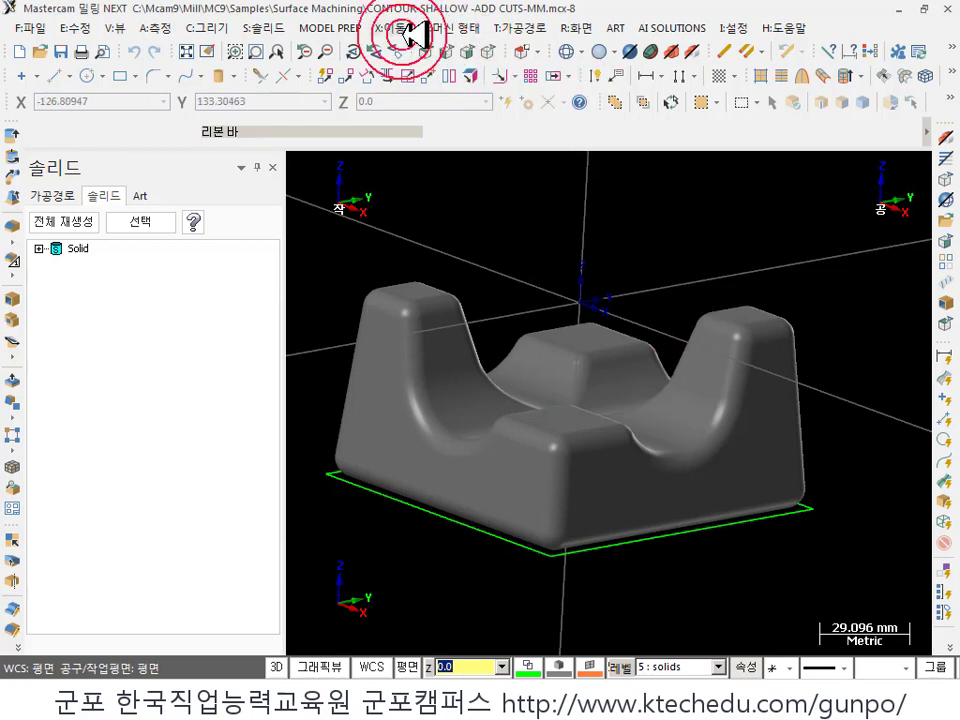
- Start Trim by Plane with the solid as the target body and check the body in the target list
click(276, 28)
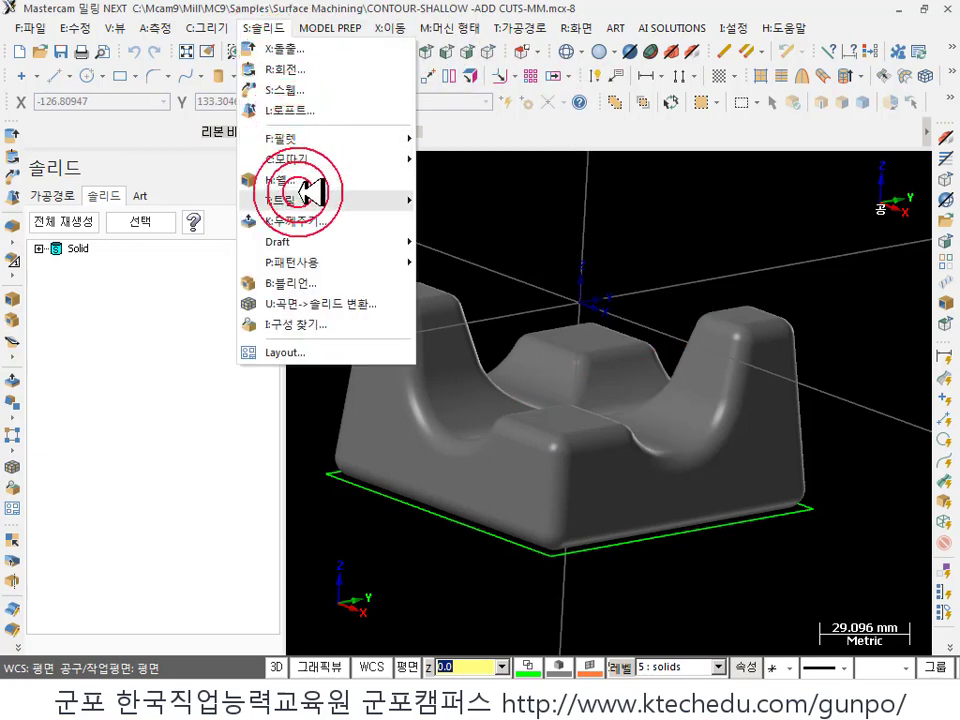
mouse_move(321, 196)
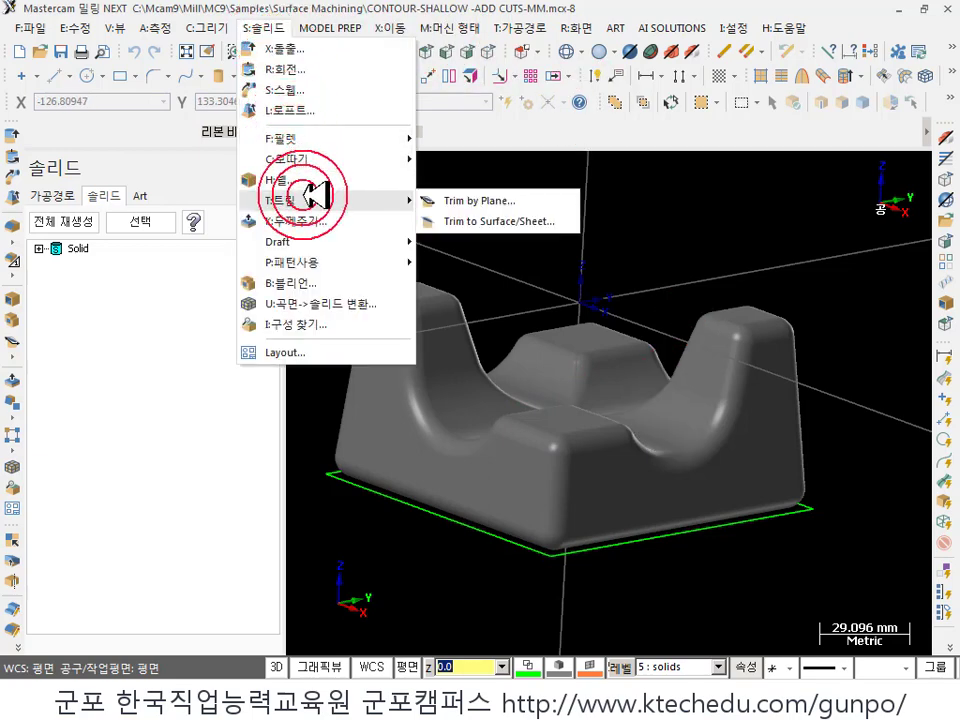
click(468, 200)
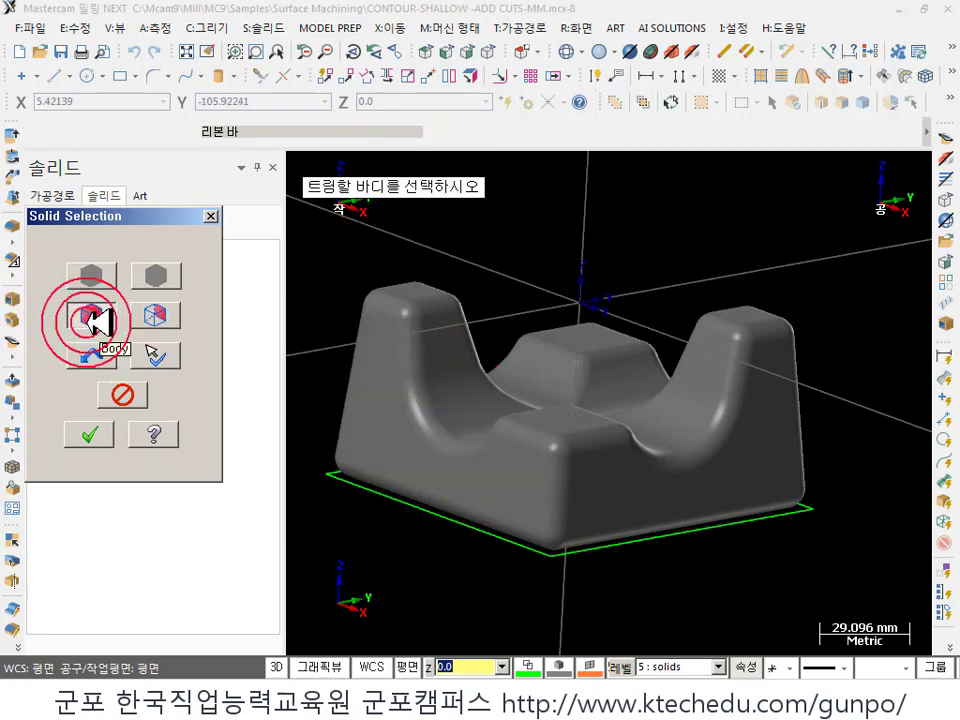
click(439, 373)
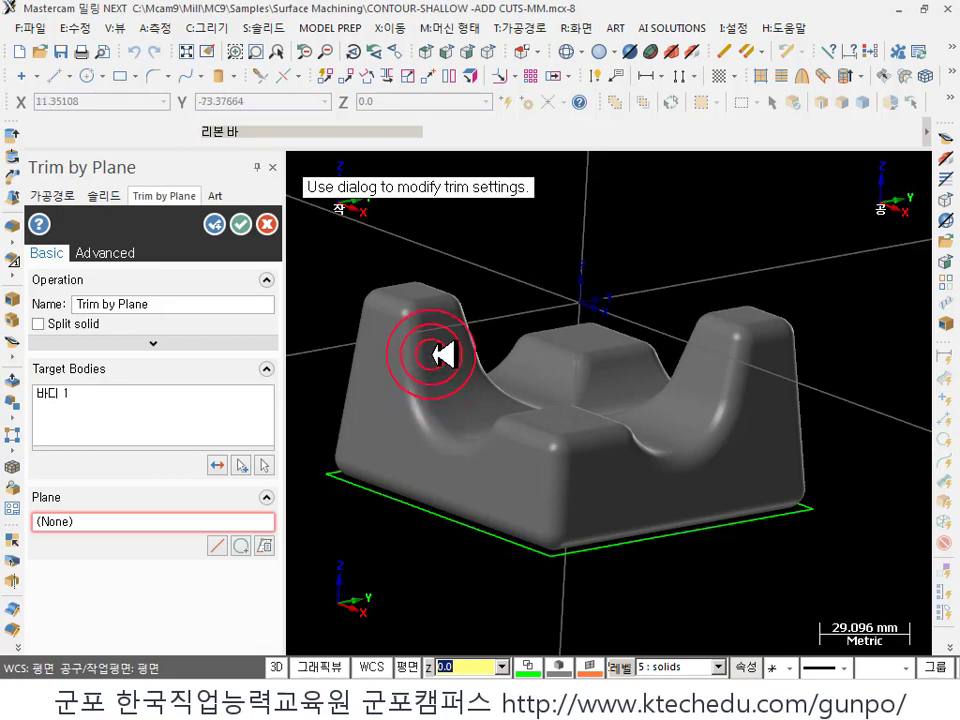
click(78, 390)
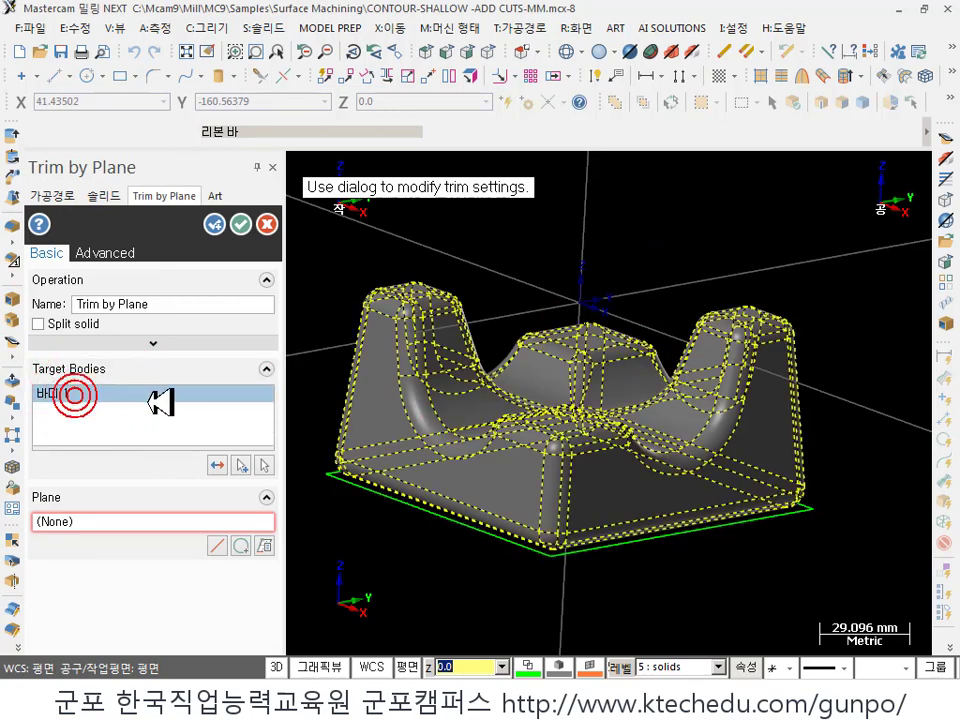
click(189, 388)
click(193, 407)
click(163, 470)
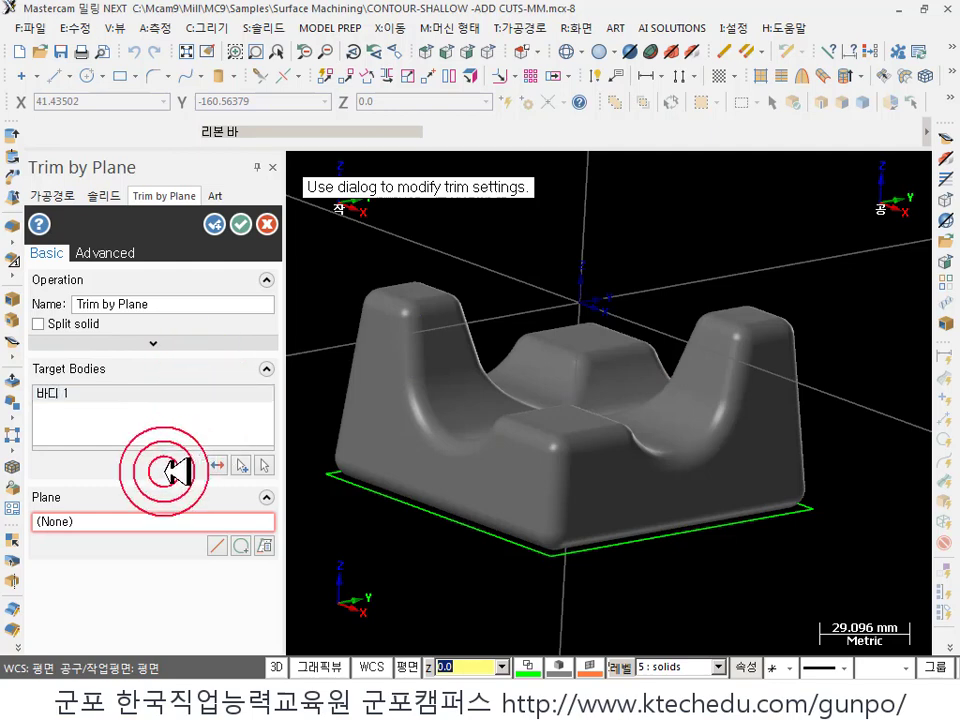
mouse_move(75, 521)
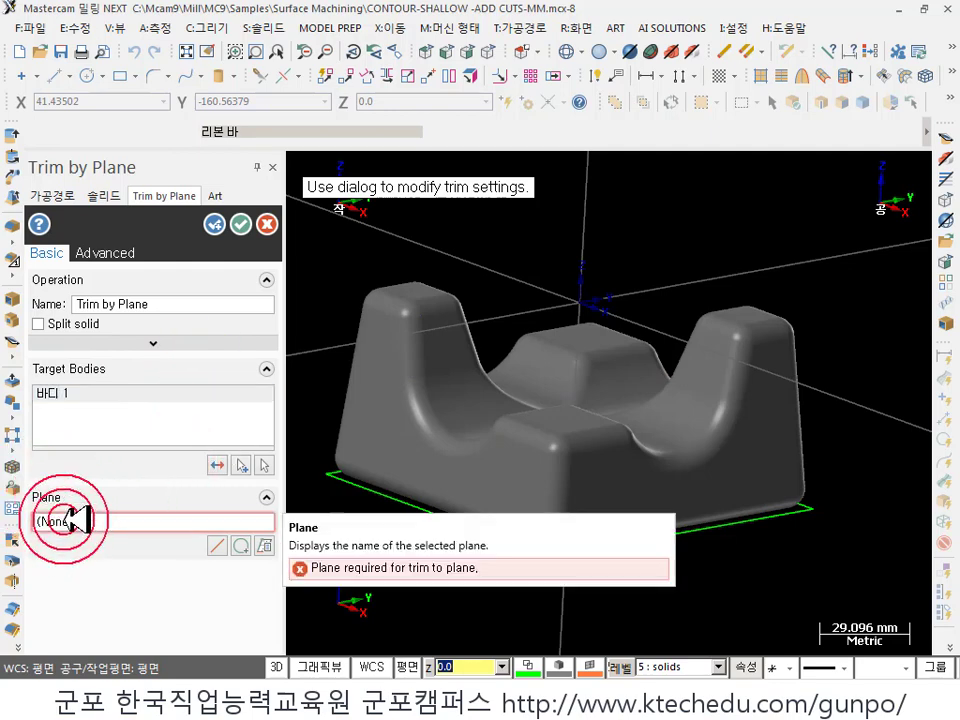
- Try to define the trim plane by entities on the flat top of the low front corner block
click(216, 547)
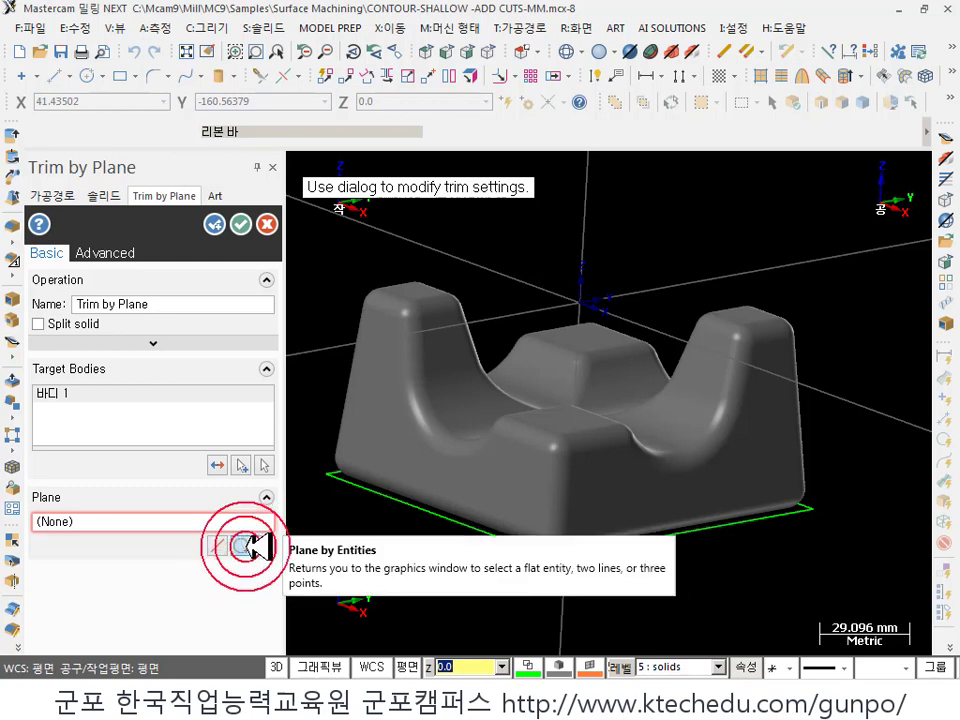
click(245, 546)
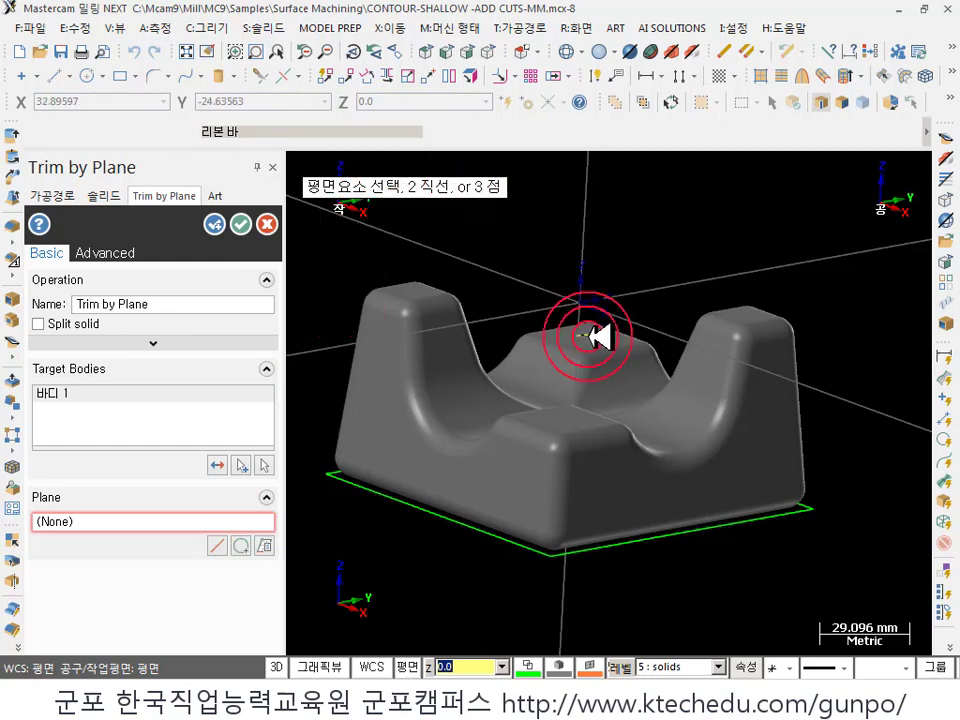
scroll(588, 338, up, 4)
middle_drag(588, 337, 673, 268)
scroll(675, 190, down, 2)
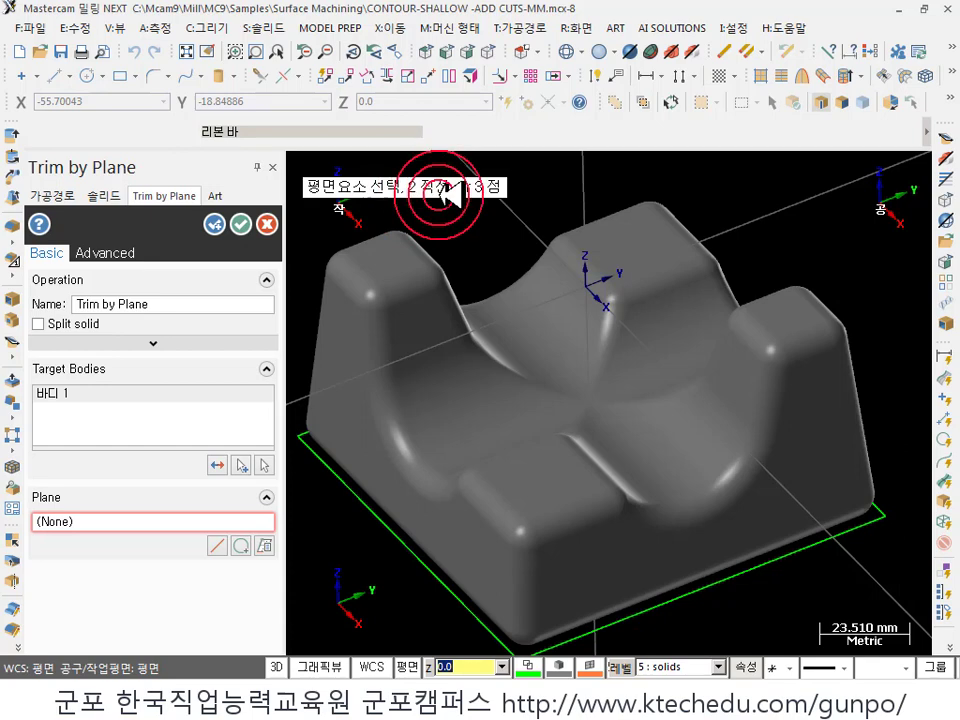
mouse_move(577, 460)
middle_down()
mouse_move(592, 412)
mouse_move(561, 441)
mouse_move(582, 457)
middle_up()
scroll(588, 460, up, 5)
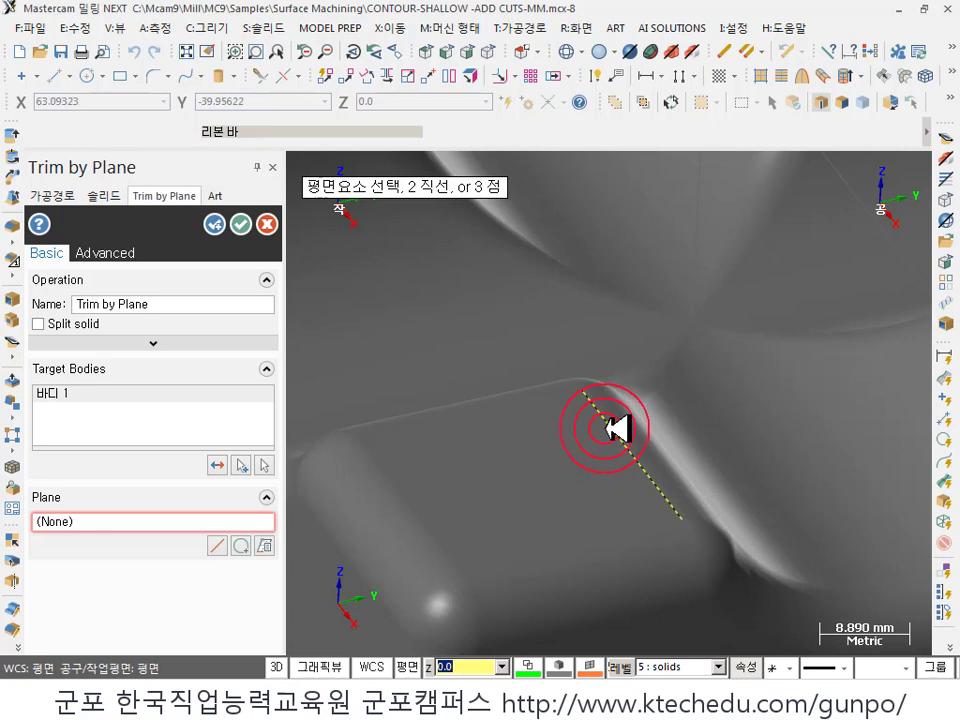
click(556, 405)
scroll(553, 403, down, 6)
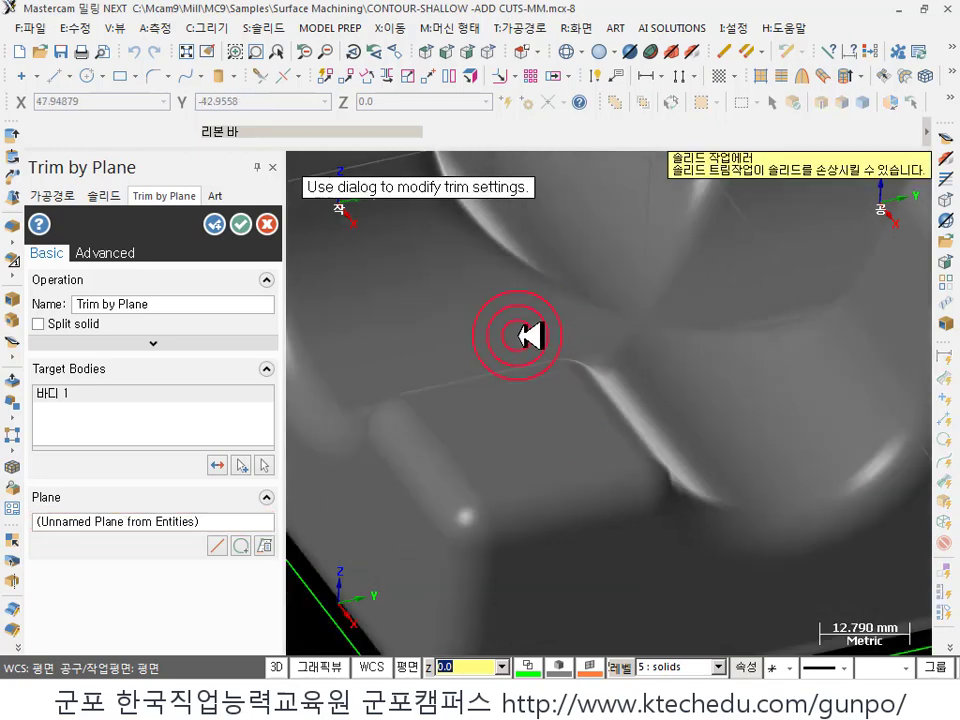
middle_drag(580, 408, 640, 357)
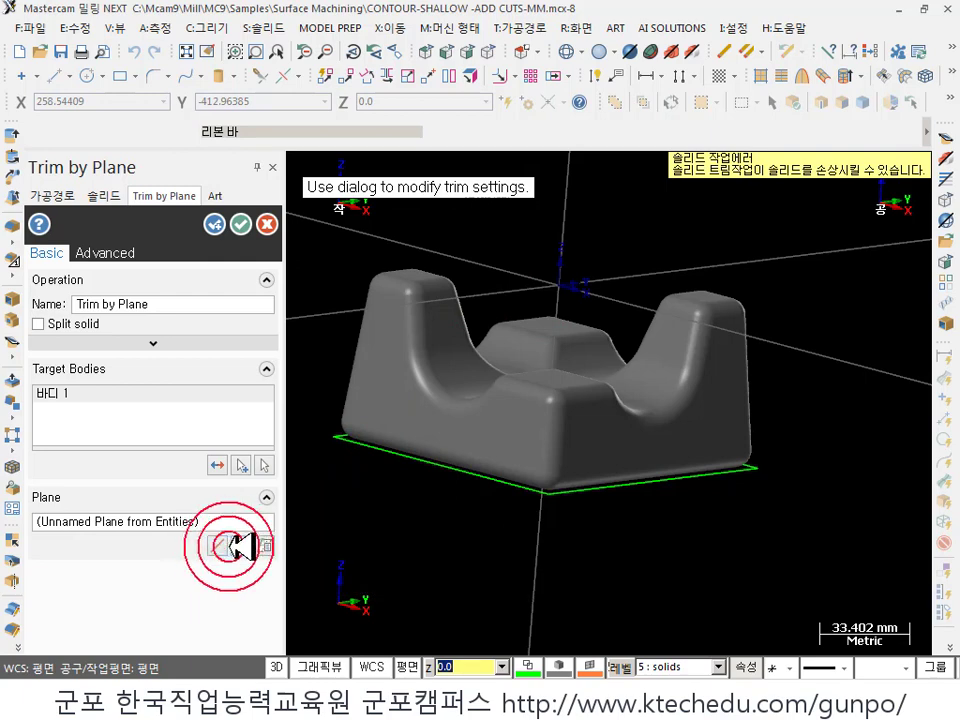
- Switch the part to wireframe and view the list of named planes for the trim without choosing one
scroll(516, 474, down, 5)
scroll(561, 356, up, 1)
mouse_move(561, 356)
middle_down()
mouse_move(555, 369)
mouse_move(580, 367)
mouse_move(561, 346)
mouse_move(620, 379)
mouse_move(562, 376)
mouse_move(613, 385)
middle_up()
key(alt+s)
scroll(552, 402, up, 9)
scroll(562, 376, down, 5)
scroll(613, 385, down, 5)
middle_drag(613, 385, 579, 373)
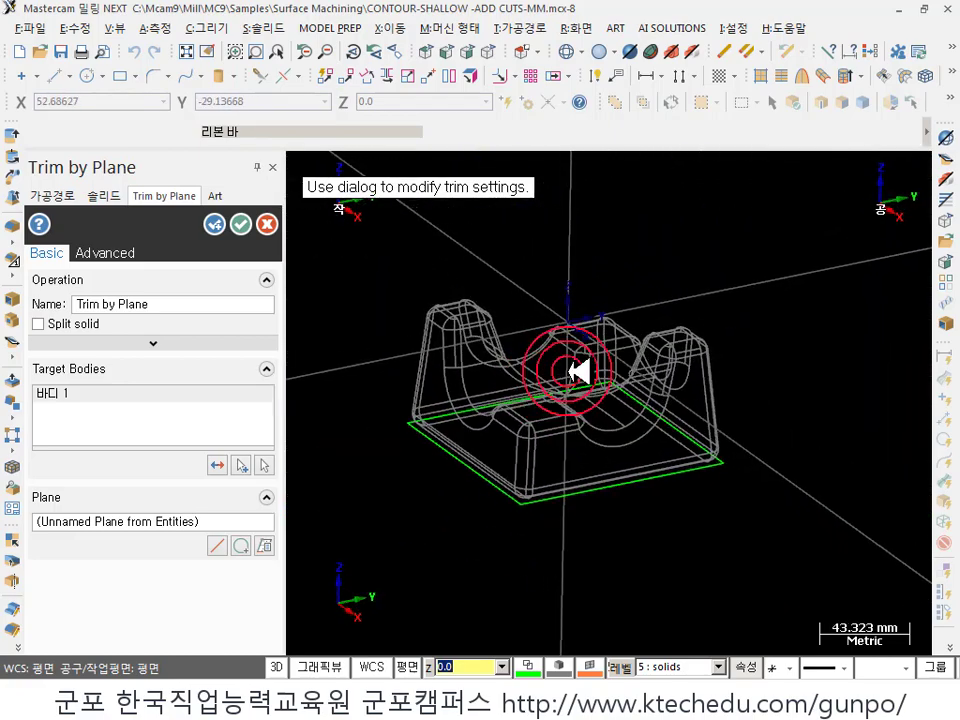
click(264, 543)
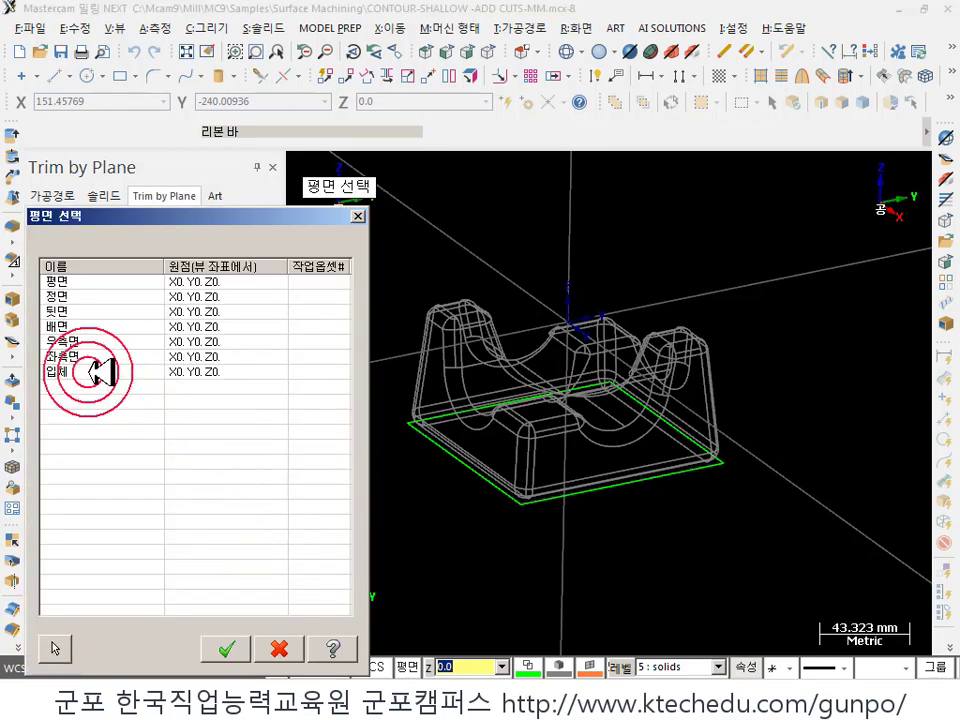
click(270, 645)
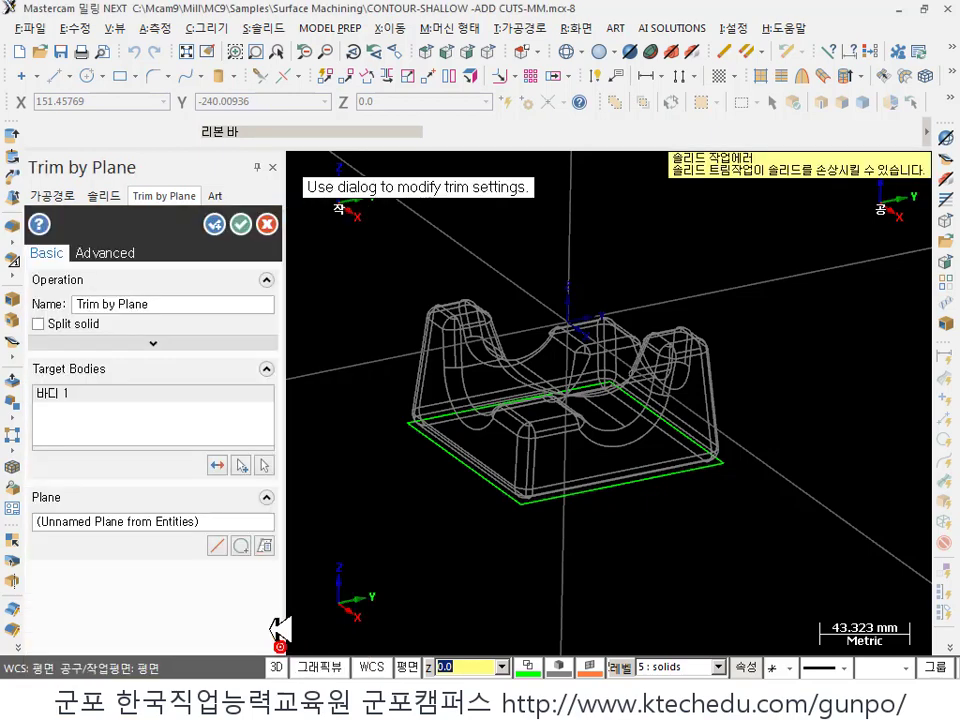
- Try a trim plane by line using the top edge of the rear block, inspect the trim preview and cancel the trim
click(218, 544)
scroll(585, 311, up, 4)
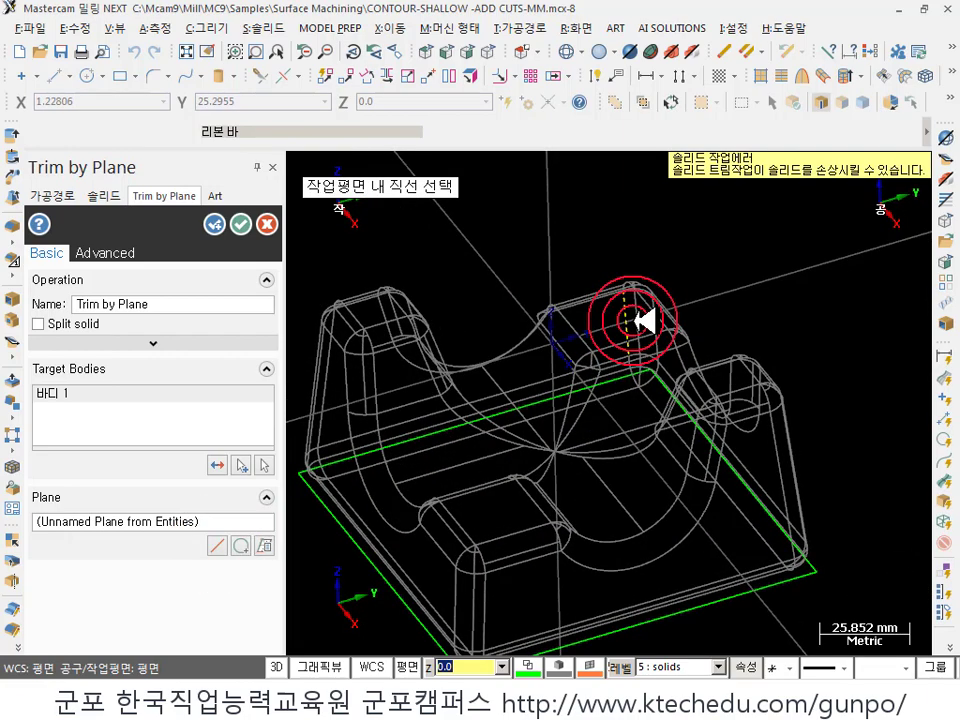
click(616, 347)
scroll(620, 346, down, 4)
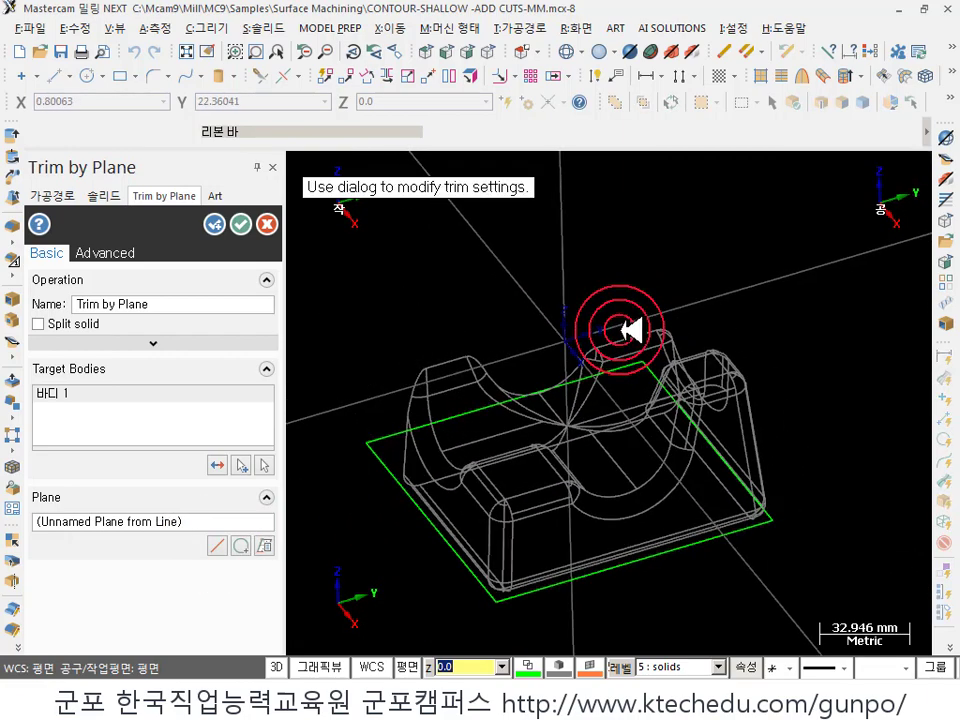
middle_drag(645, 321, 583, 265)
key(Escape)
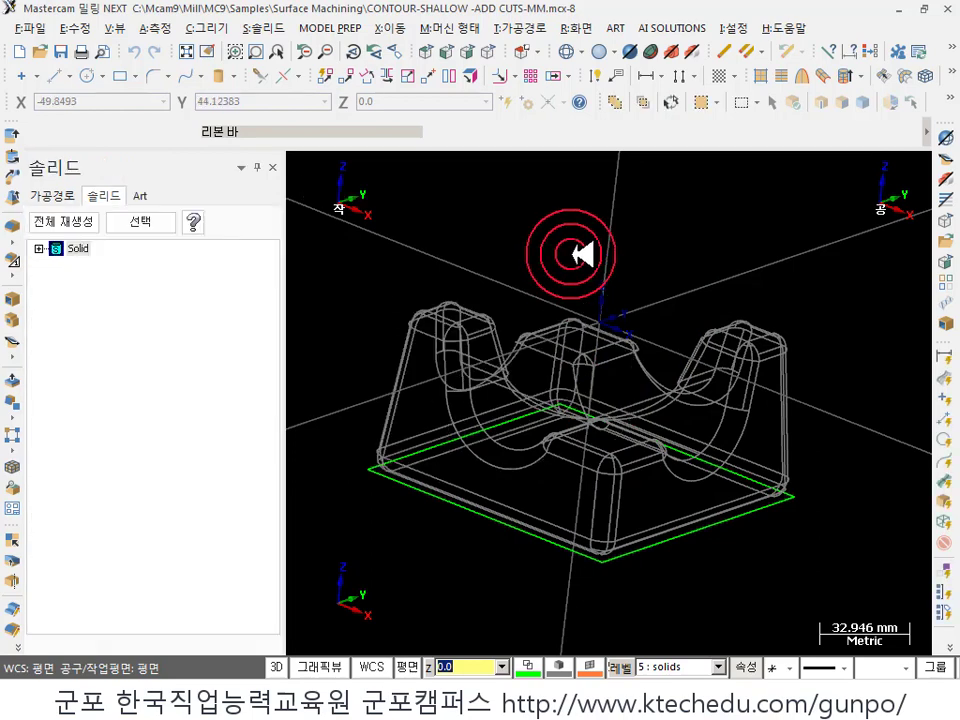
- Examine the corner block tops in wireframe and return the solid to shaded display
scroll(635, 361, up, 2)
middle_drag(650, 318, 658, 268)
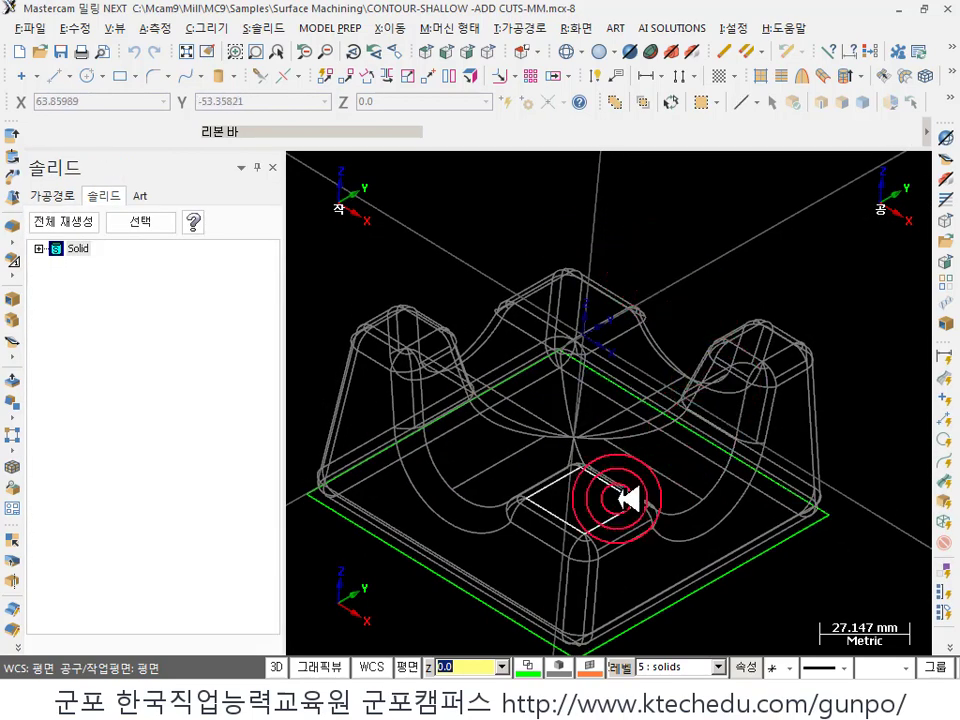
scroll(588, 518, up, 1)
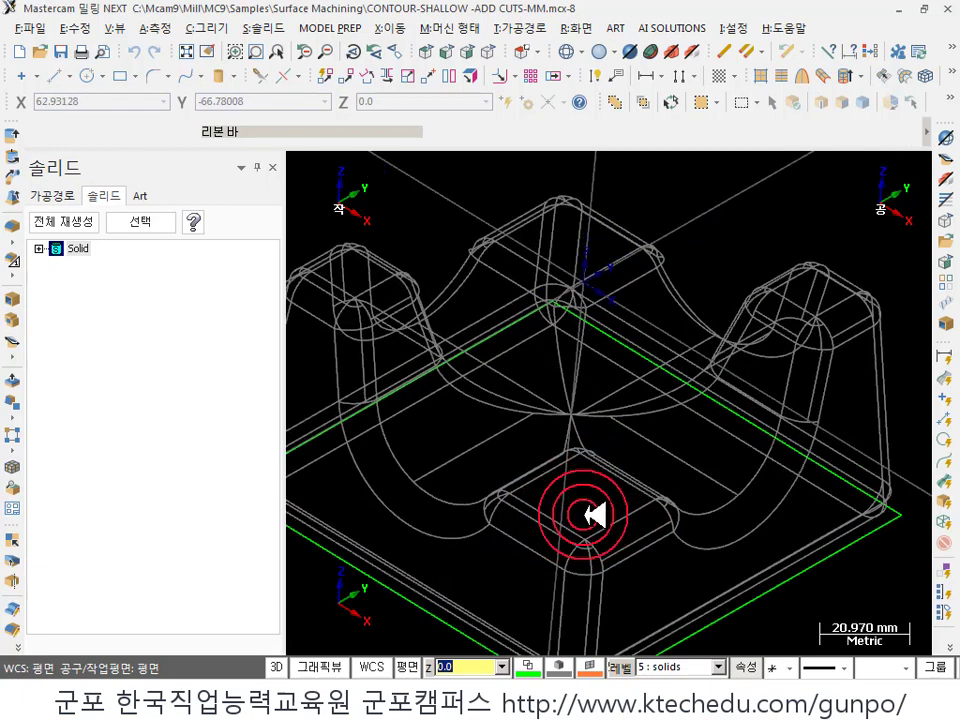
scroll(602, 316, down, 1)
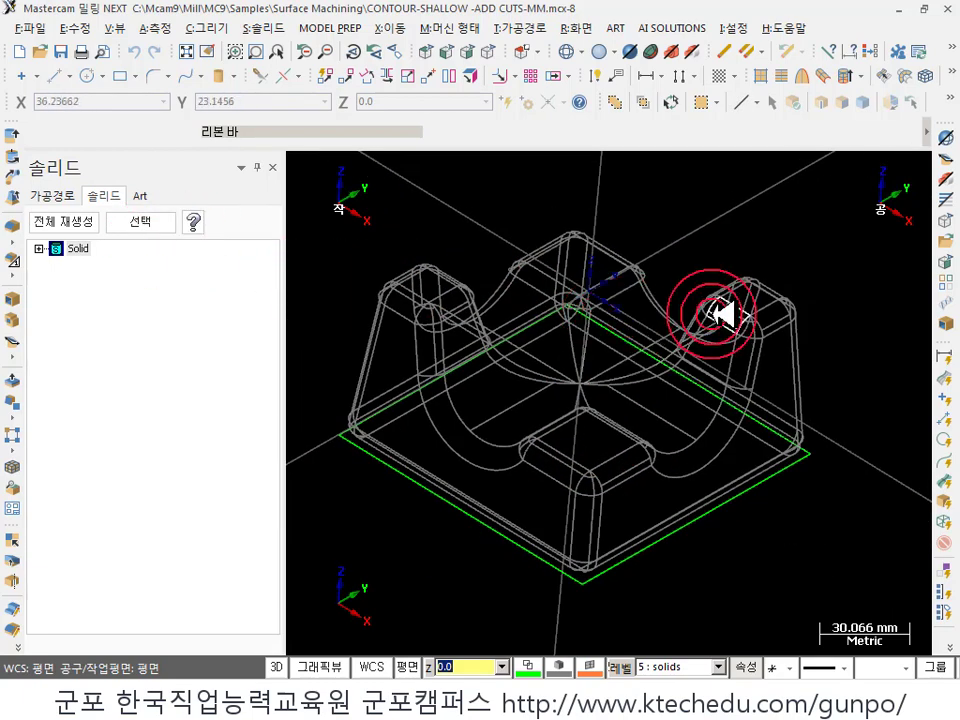
key(alt+s)
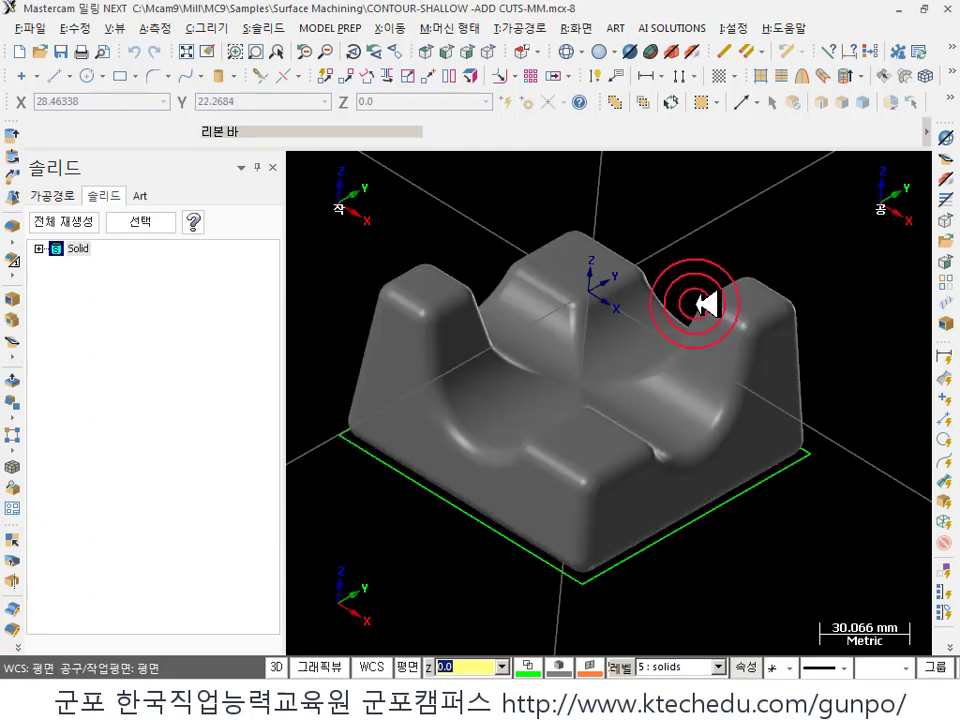
scroll(650, 342, up, 1)
scroll(660, 350, down, 1)
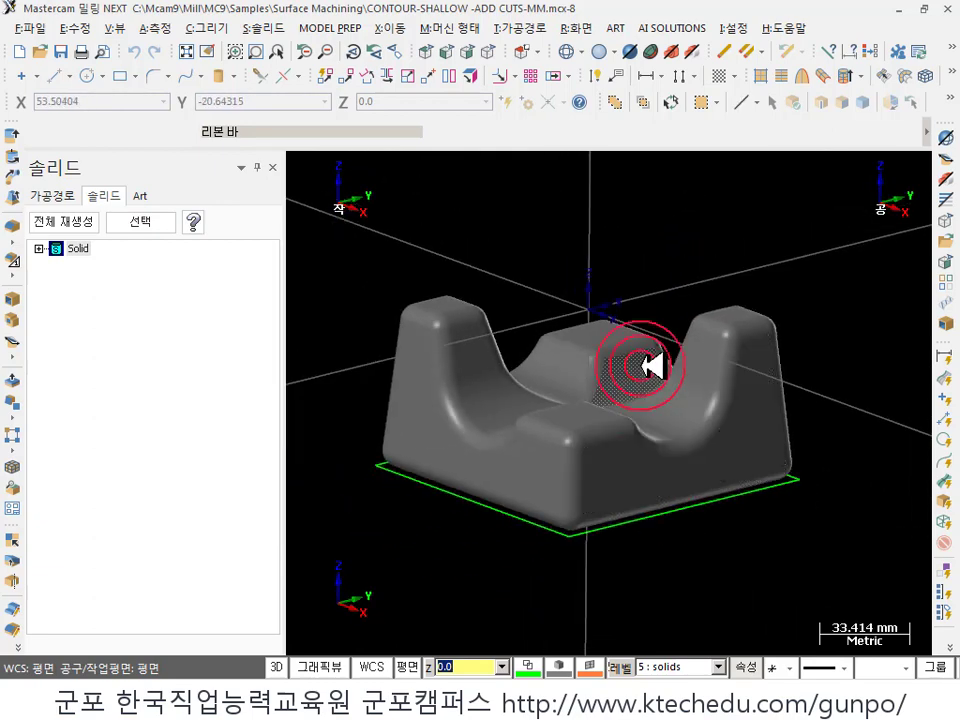
- Create a new construction plane from the flat top face of the rear block, accepting orientation 1 of 8 and the name 평면-1
scroll(671, 345, up, 1)
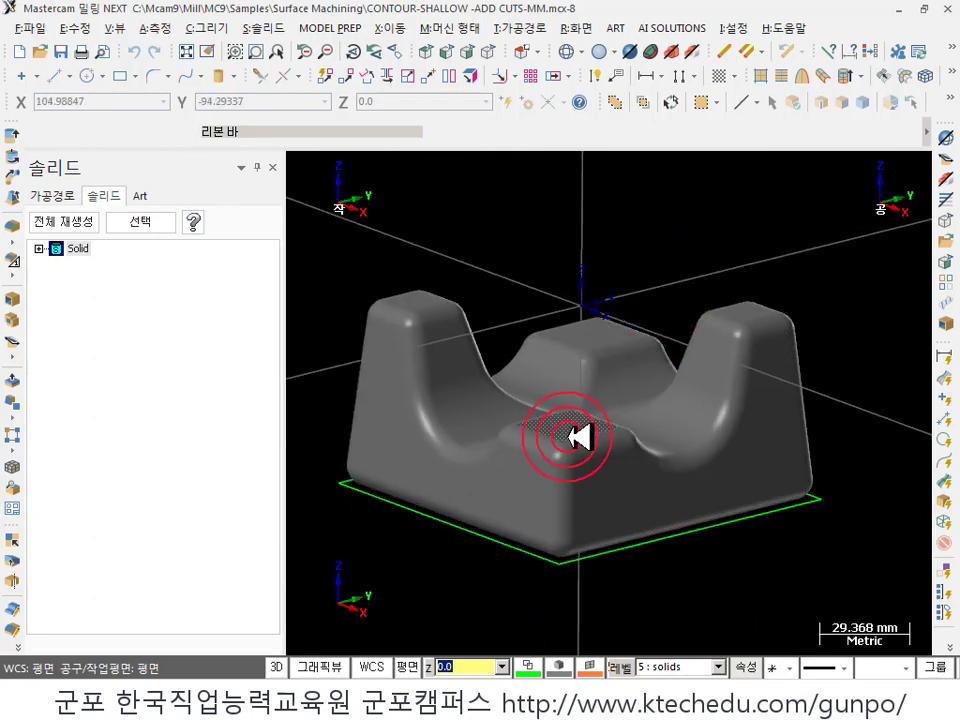
click(407, 665)
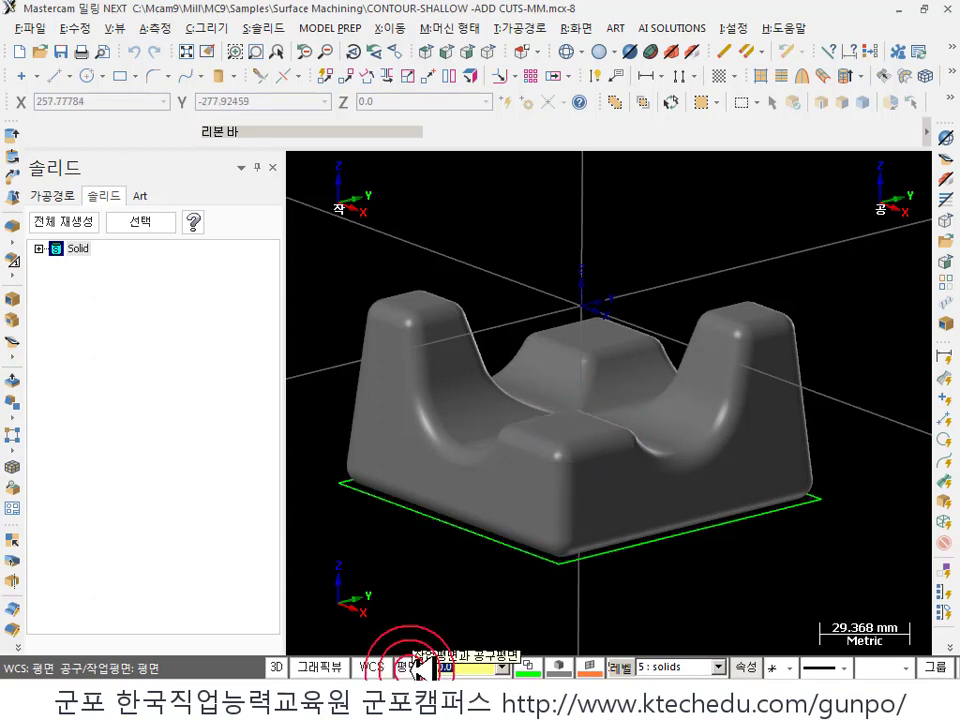
click(410, 667)
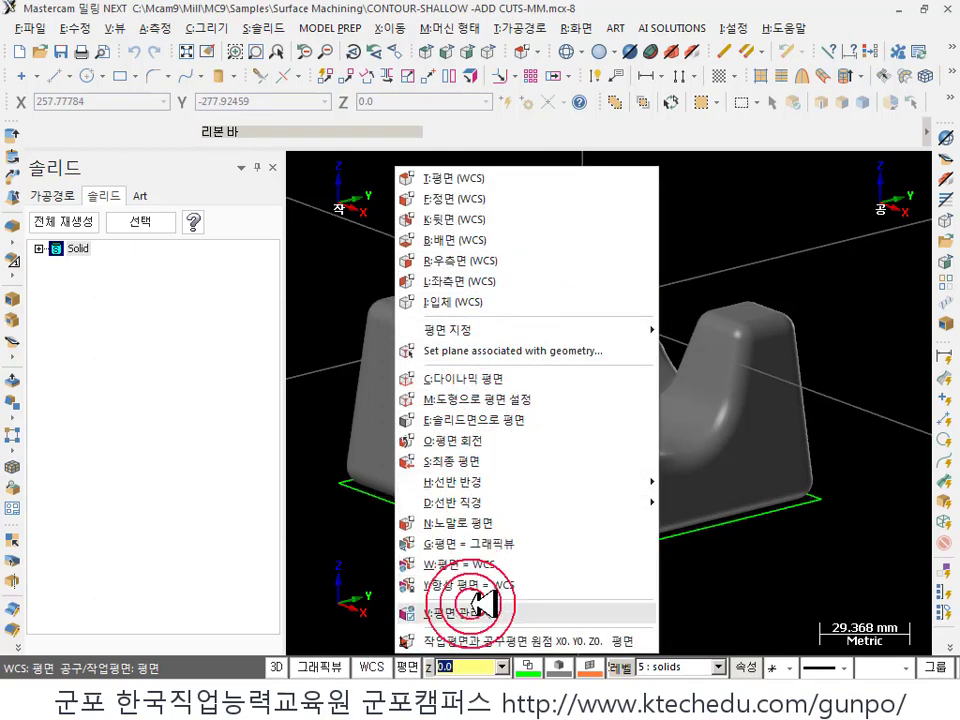
click(470, 421)
click(536, 343)
click(589, 336)
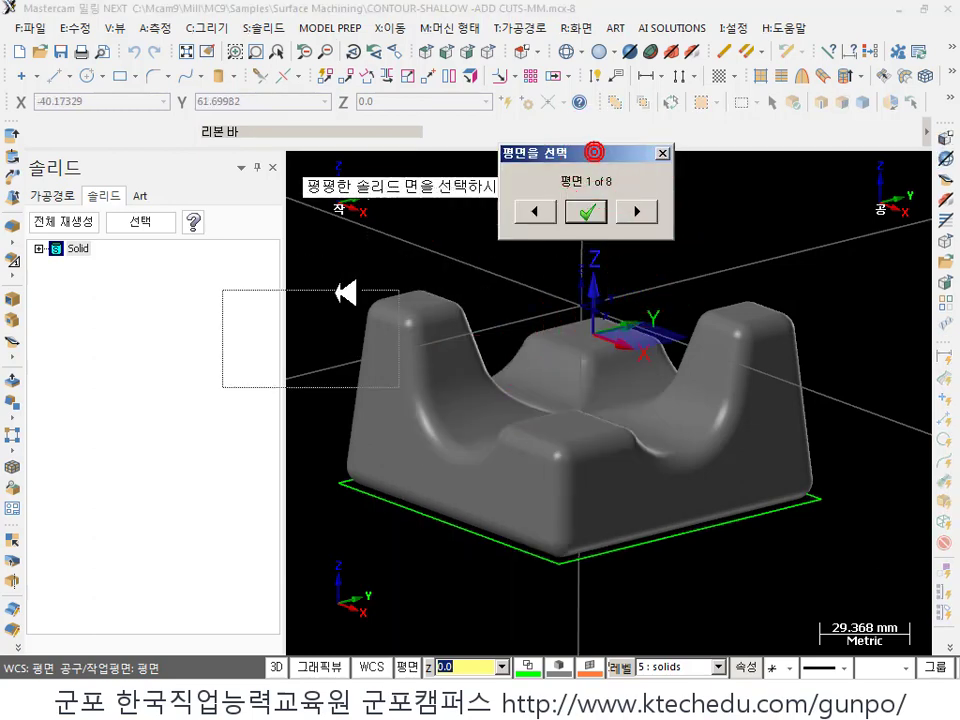
drag(337, 292, 335, 302)
scroll(598, 336, up, 3)
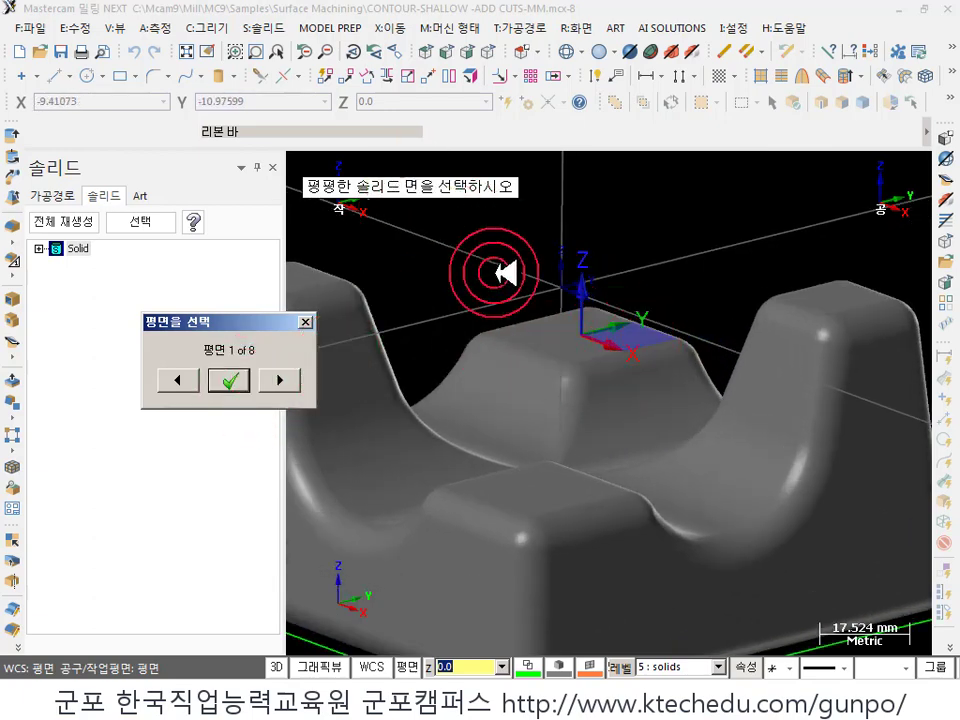
click(240, 378)
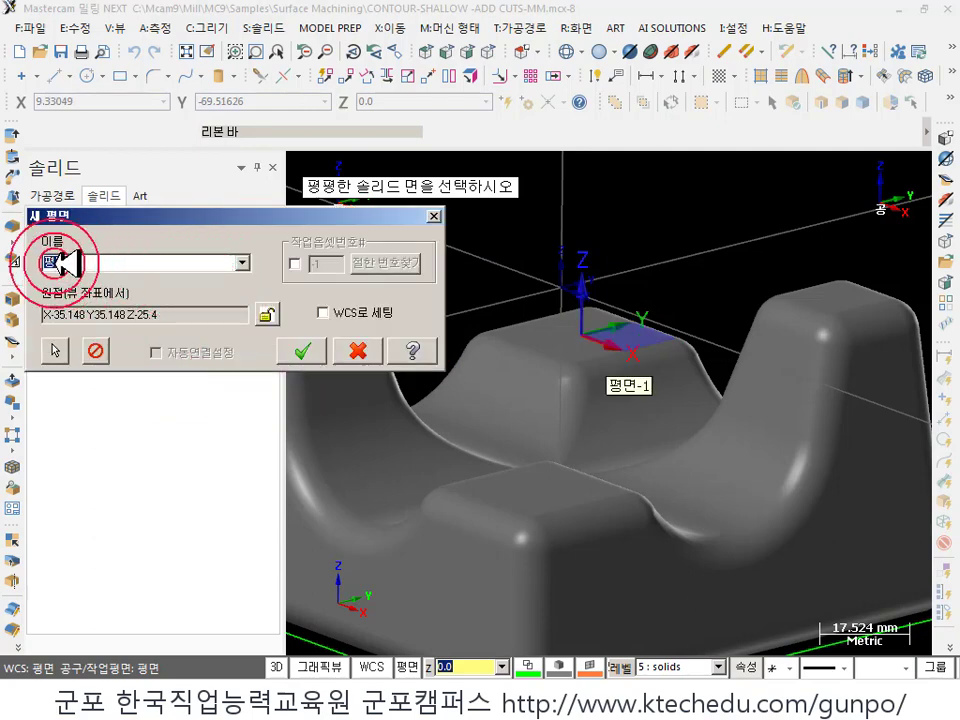
click(311, 349)
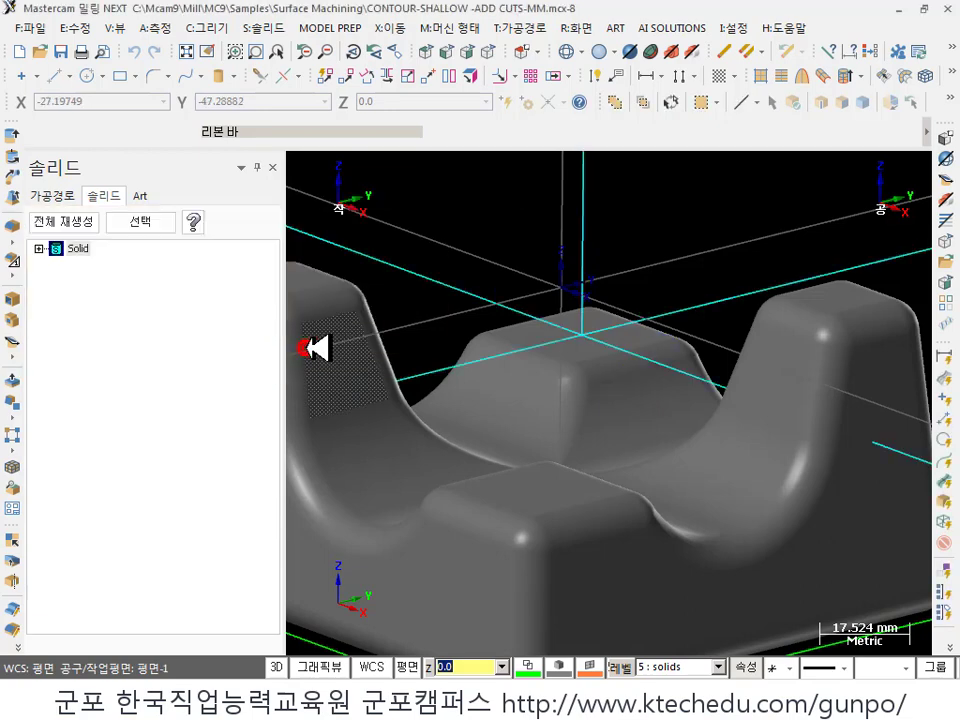
- Set up a Trim by Plane on the solid body using the named plane 평면-1
middle_drag(315, 347, 665, 343)
mouse_move(643, 272)
middle_down()
mouse_move(643, 300)
mouse_move(645, 279)
middle_up()
scroll(647, 281, down, 3)
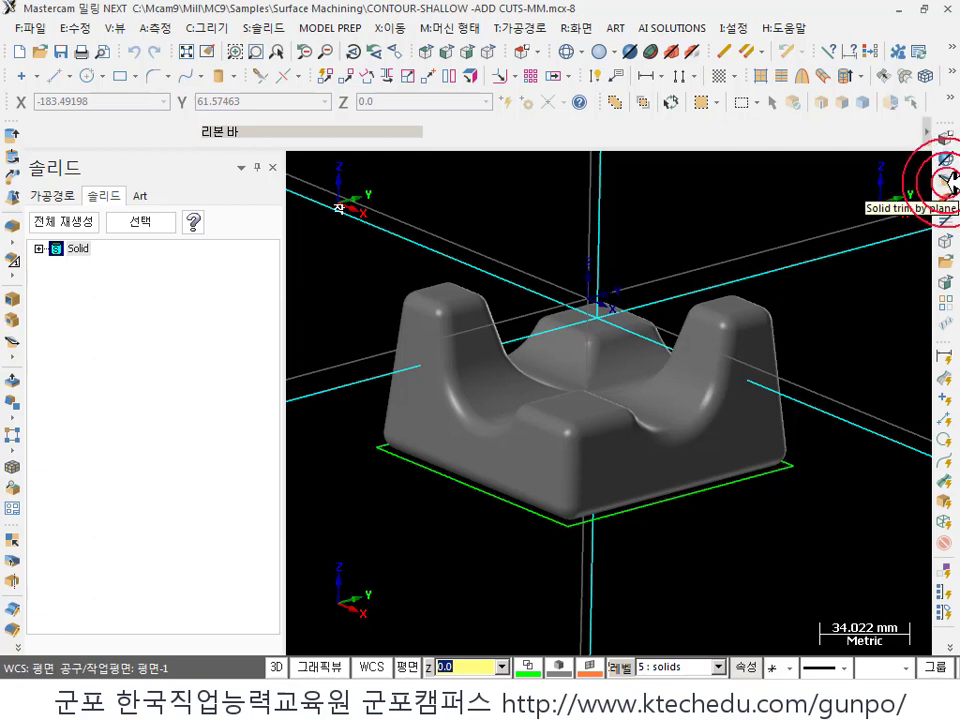
click(948, 181)
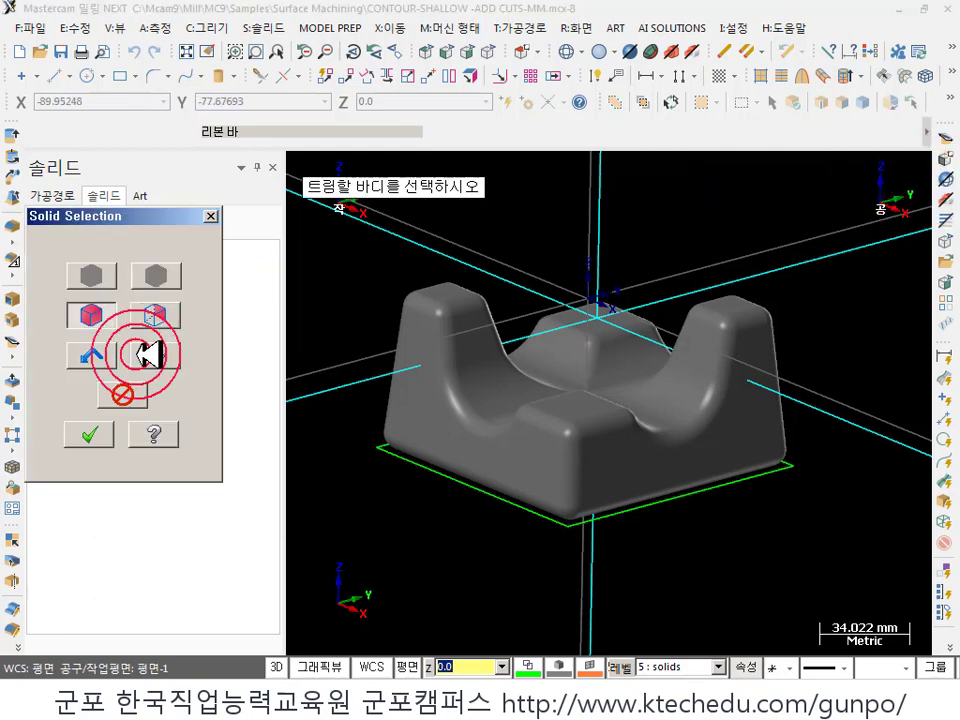
click(506, 443)
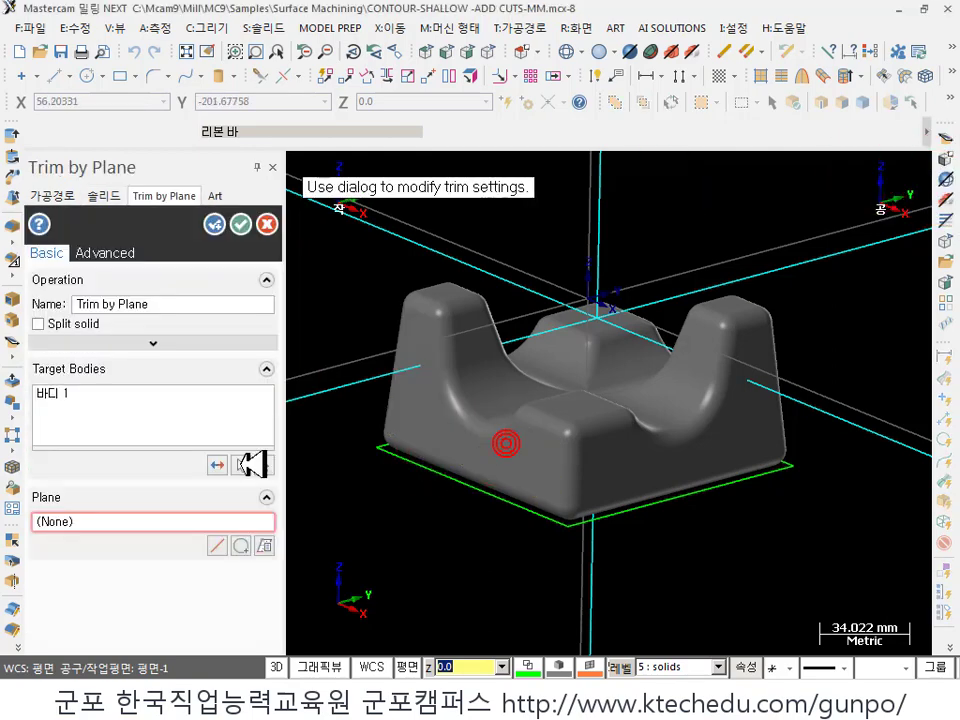
click(264, 545)
click(109, 386)
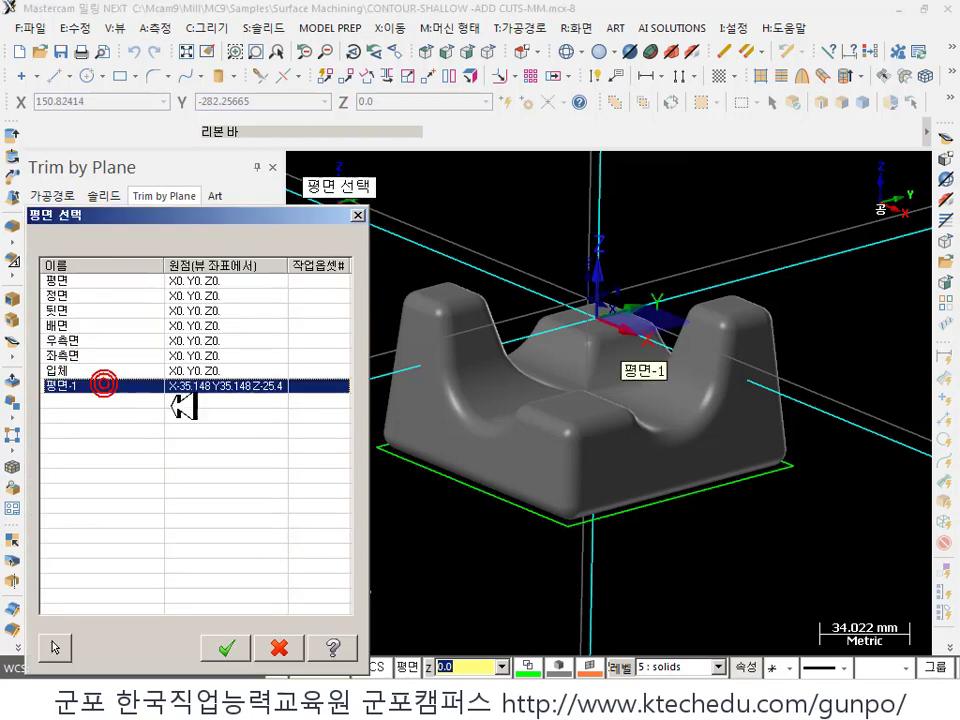
click(232, 649)
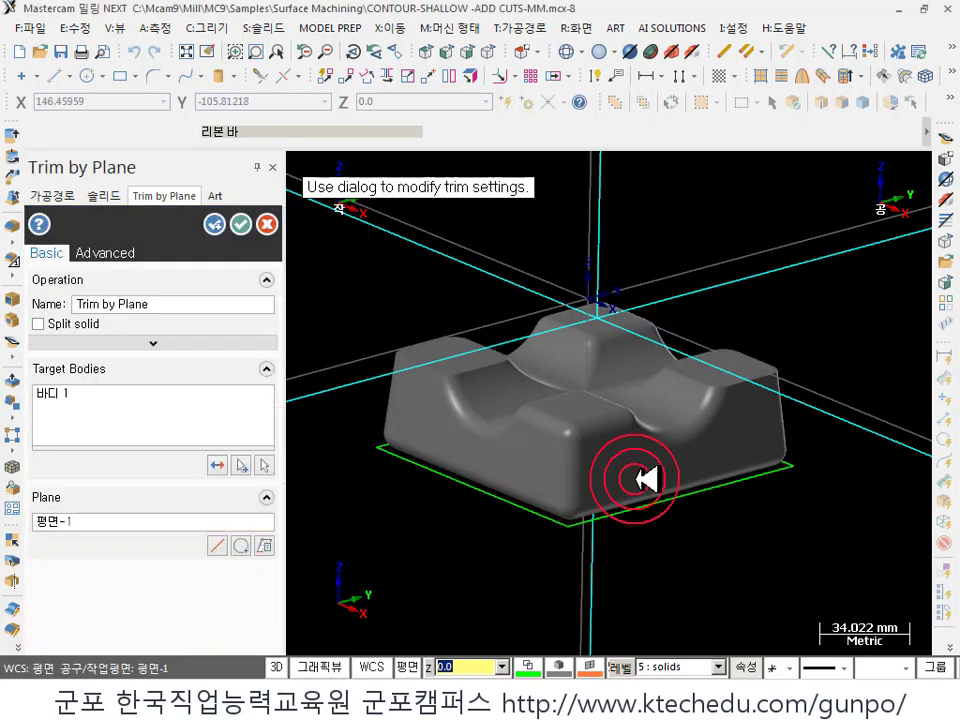
- Inspect the trim preview around the corner blocks and try to reverse the trimming direction
middle_drag(647, 596, 683, 345)
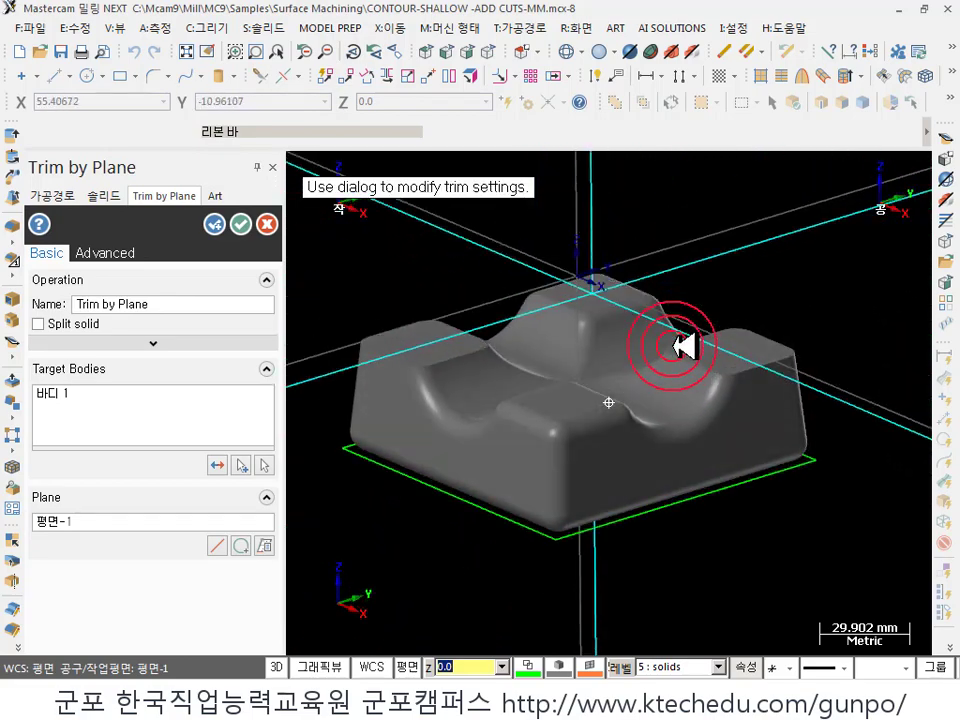
middle_drag(612, 300, 643, 300)
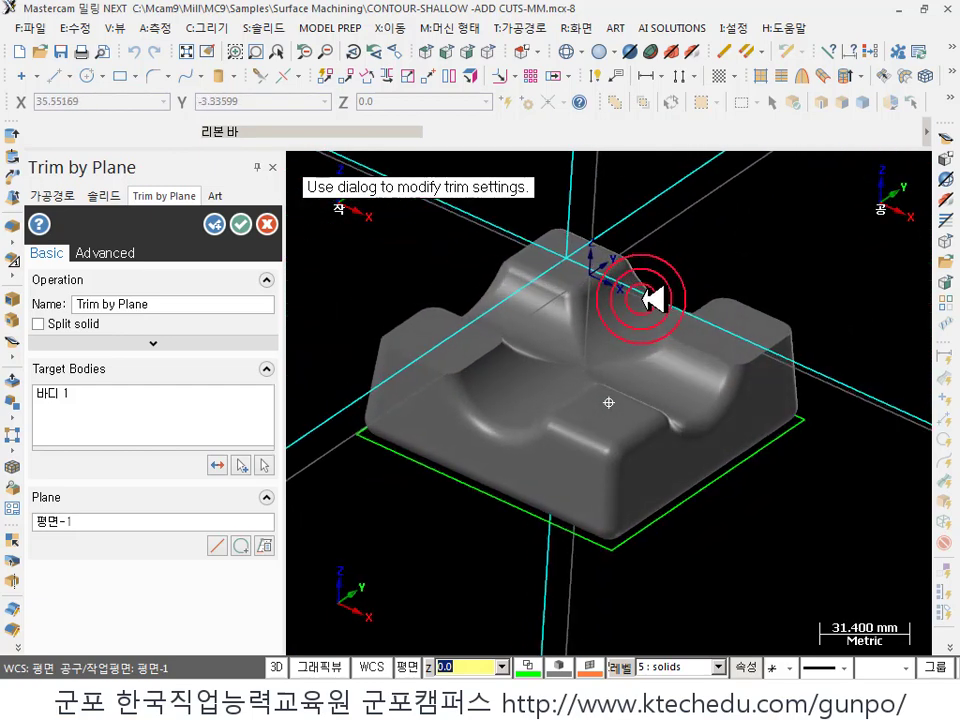
scroll(686, 328, down, 4)
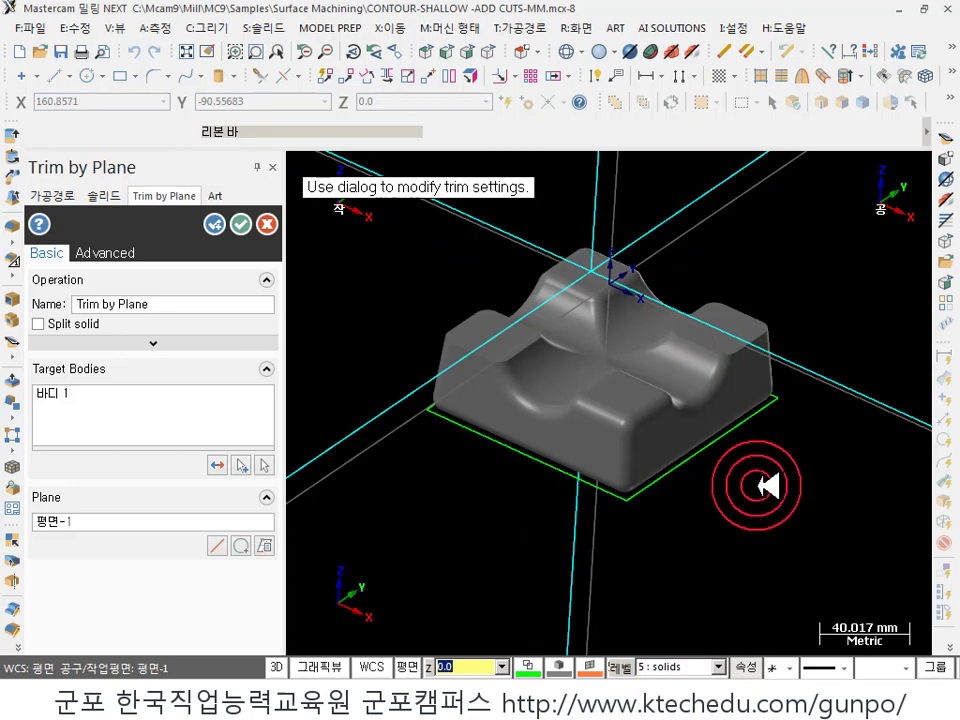
click(228, 462)
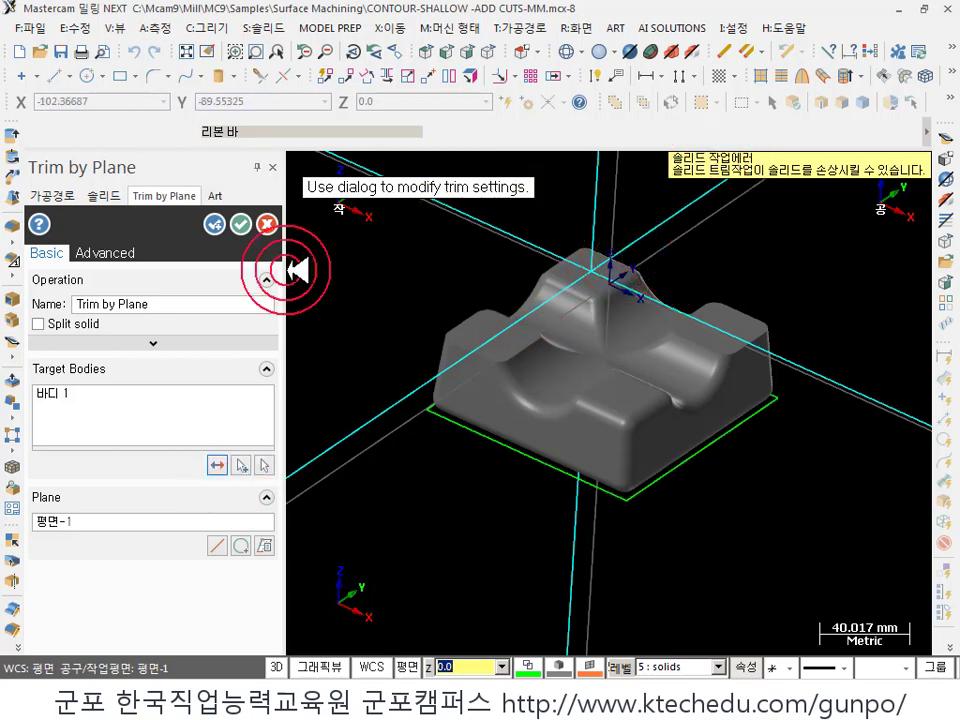
- Enable Split solid, reverse the trimming direction again and apply the trim by plane
click(38, 324)
middle_drag(343, 385, 588, 333)
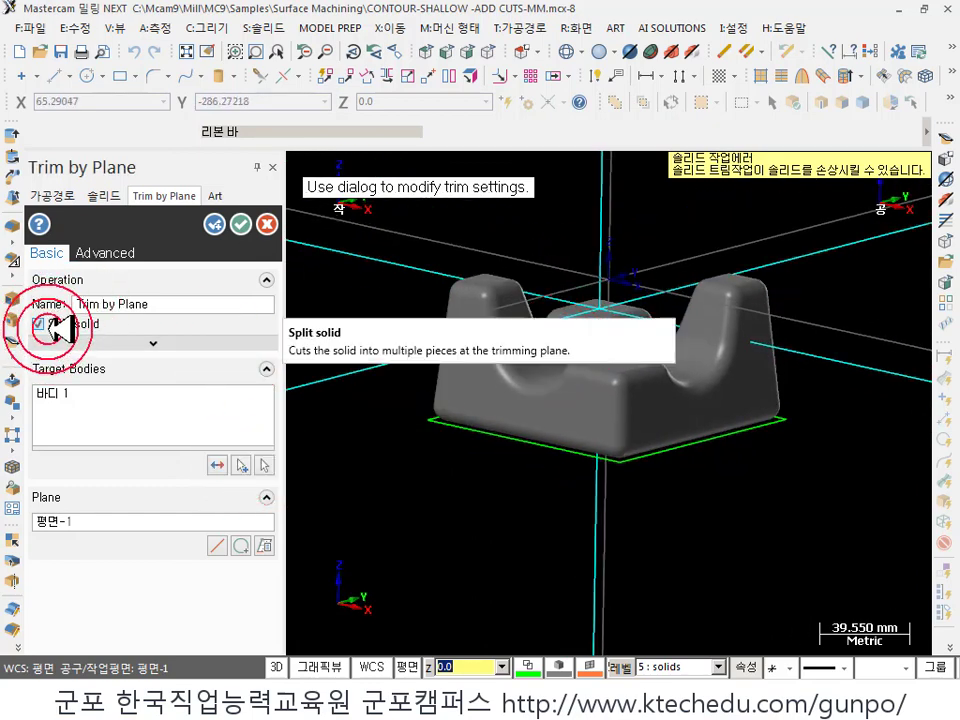
scroll(669, 236, up, 2)
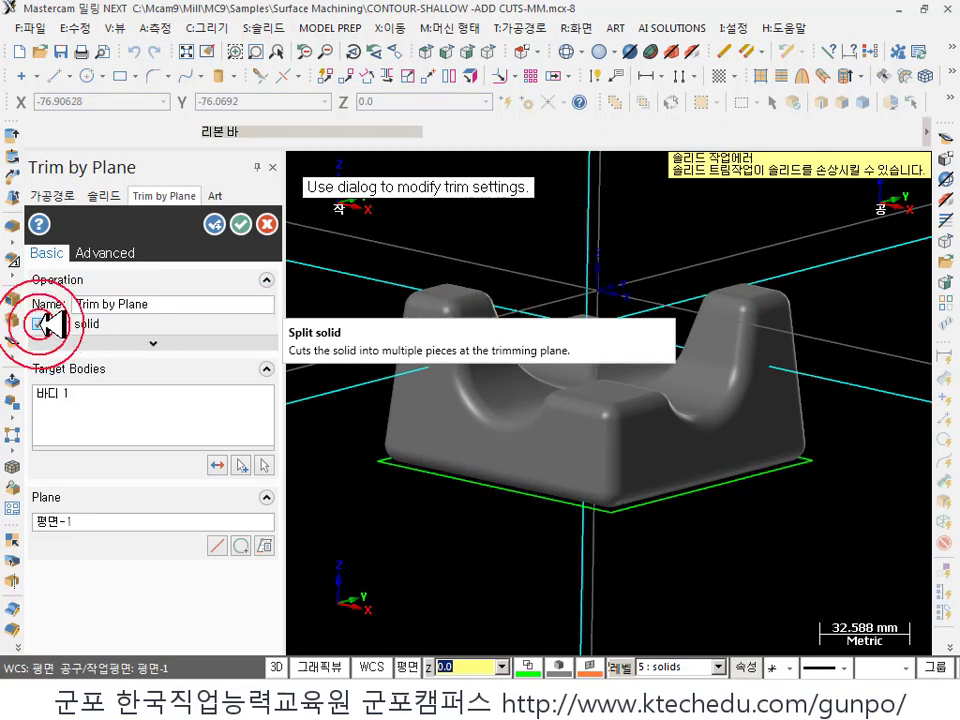
scroll(745, 437, down, 1)
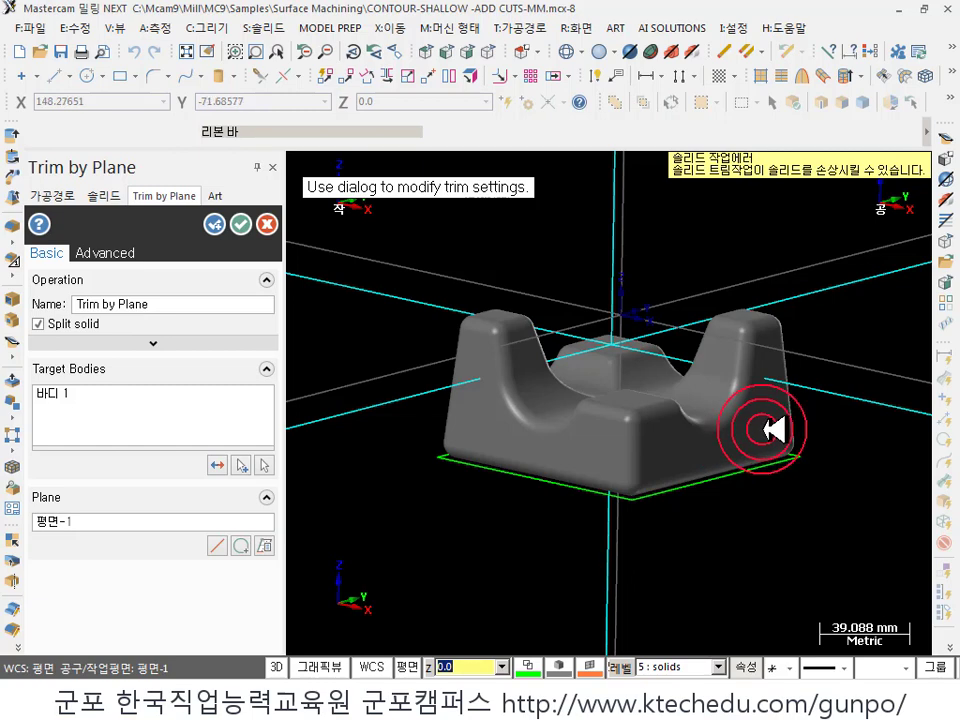
click(217, 465)
middle_drag(750, 358, 712, 303)
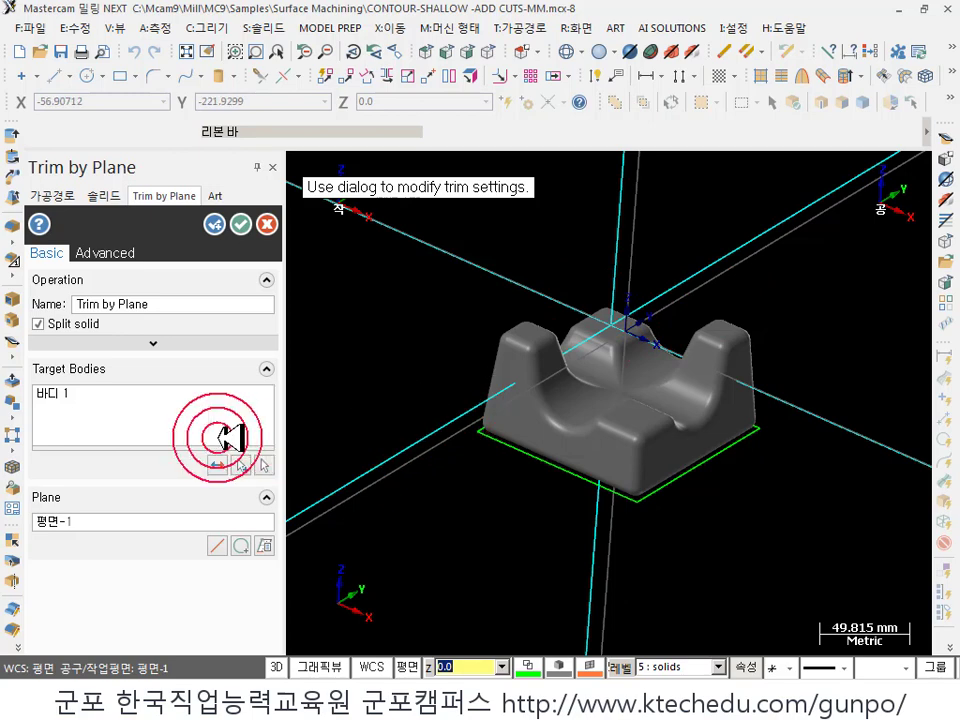
click(241, 223)
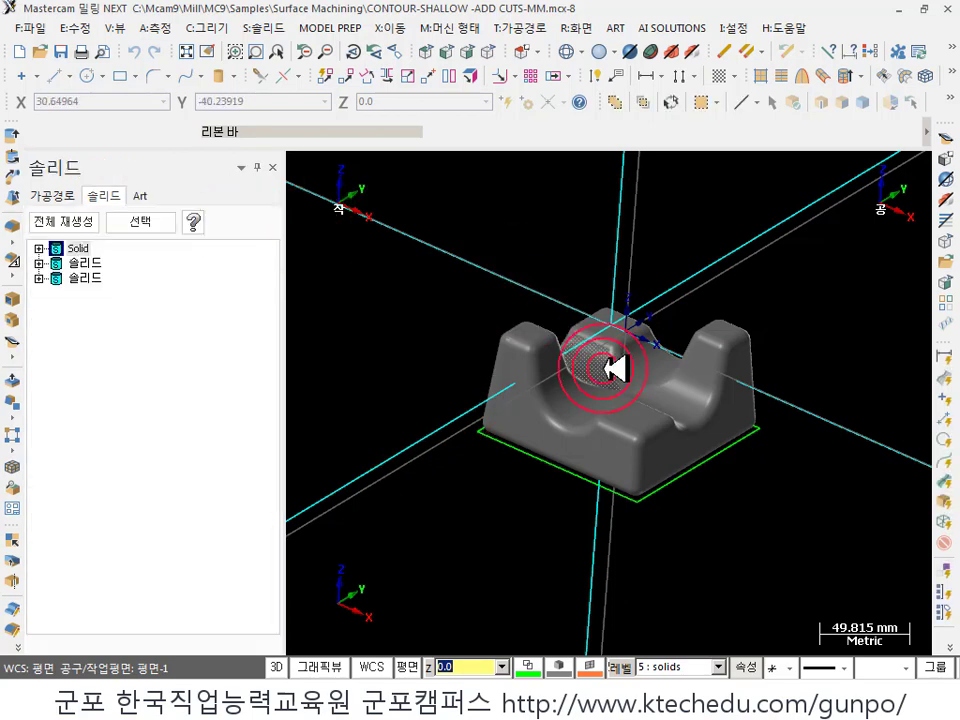
- Recolor the lower body of the split part with green color 10
middle_drag(611, 369, 677, 401)
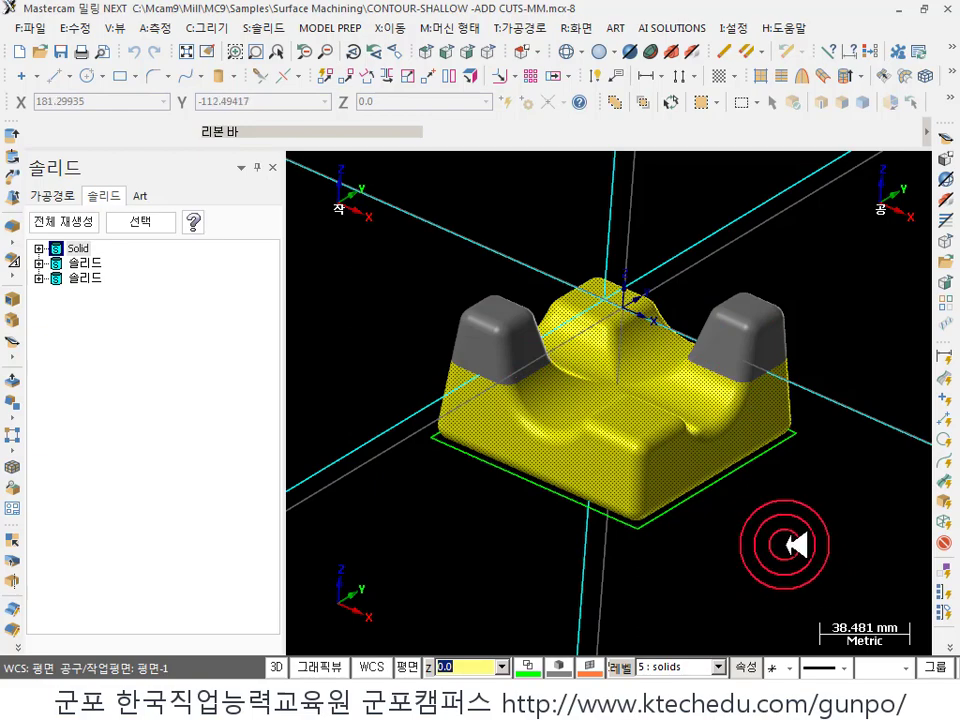
click(527, 666)
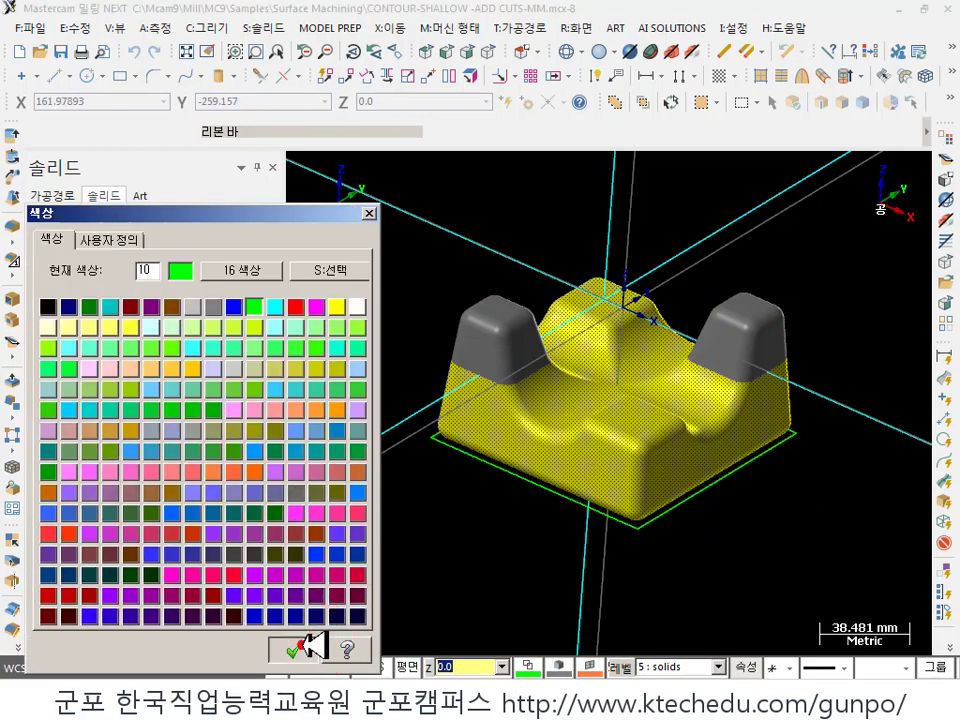
click(305, 650)
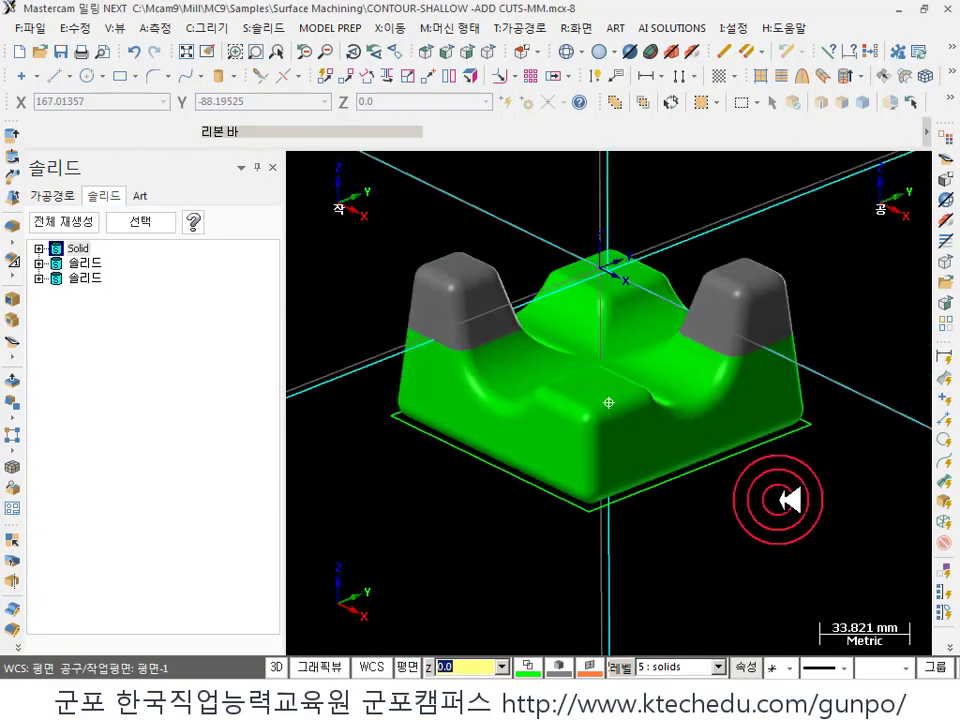
middle_drag(778, 500, 787, 503)
- Delete the two split-off upper corner pieces and expand the operation history of the remaining solid
click(762, 279)
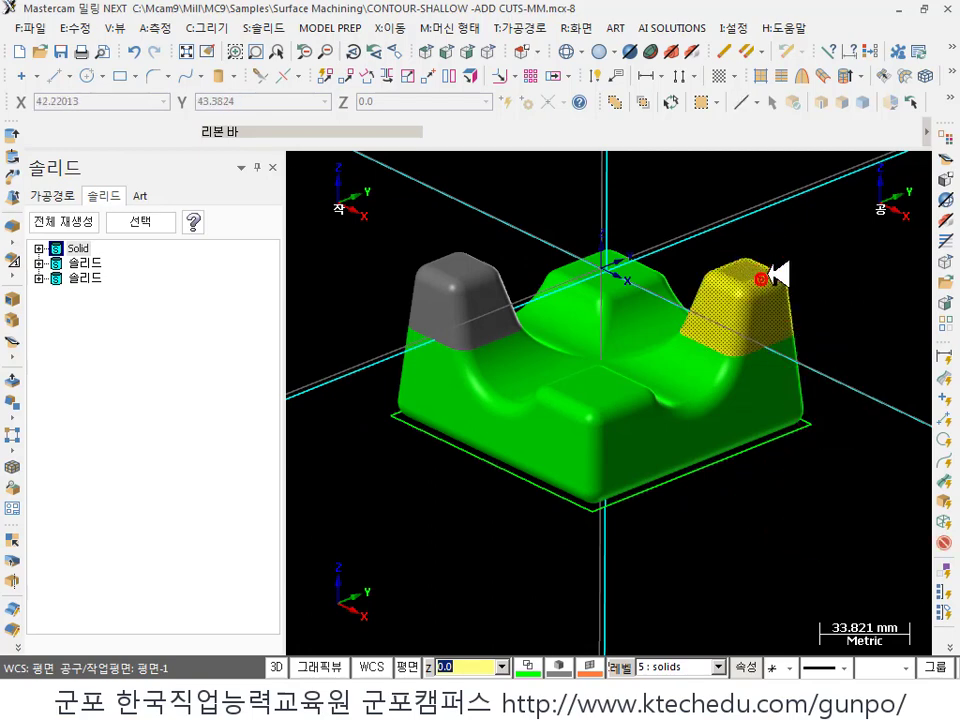
click(470, 282)
double_click(730, 265)
click(759, 266)
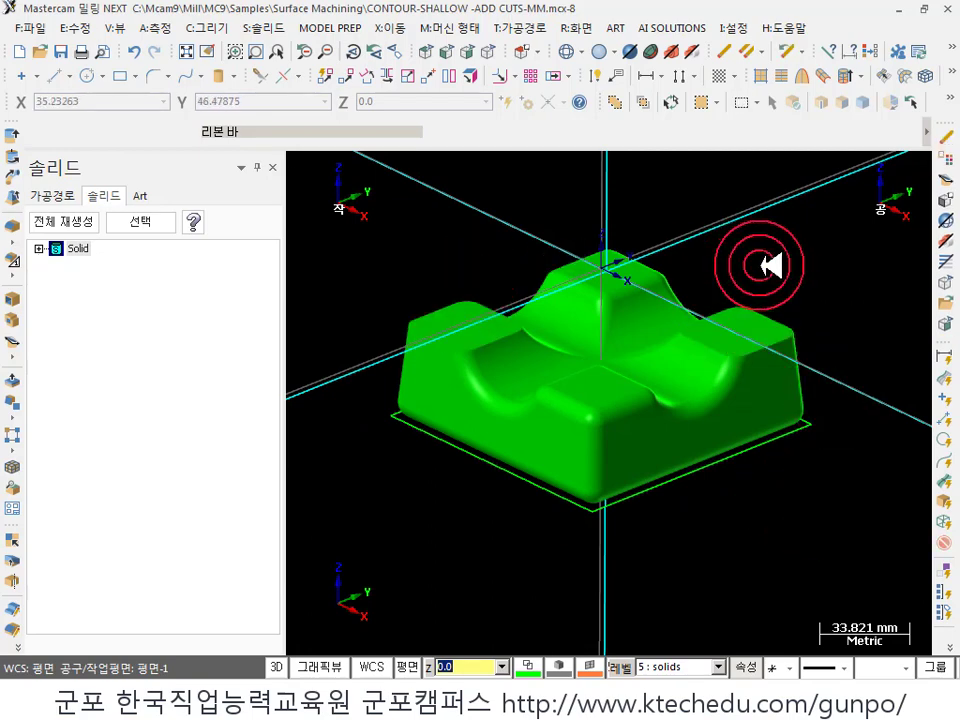
click(760, 282)
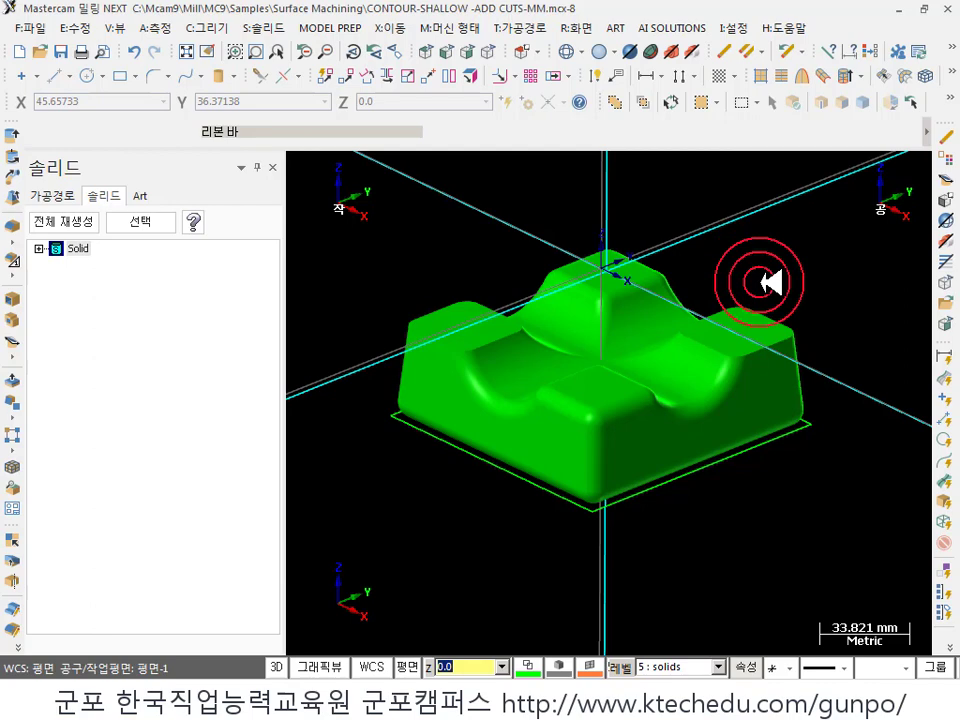
click(39, 248)
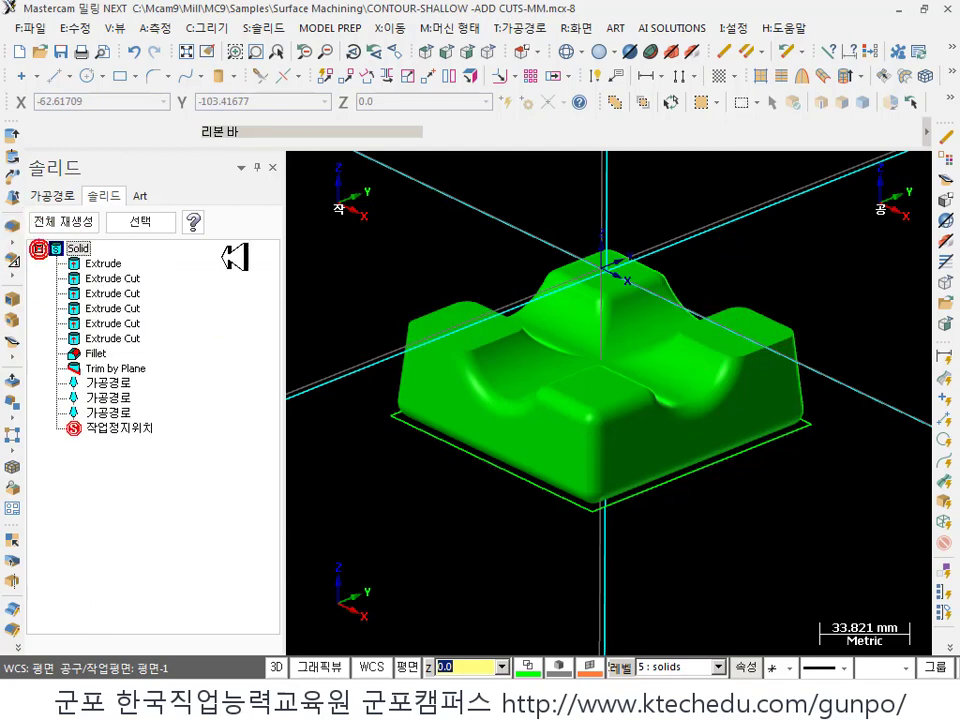
- Undo the deletion of the corner pieces and the green recoloring of the lower body
click(133, 51)
scroll(615, 422, down, 2)
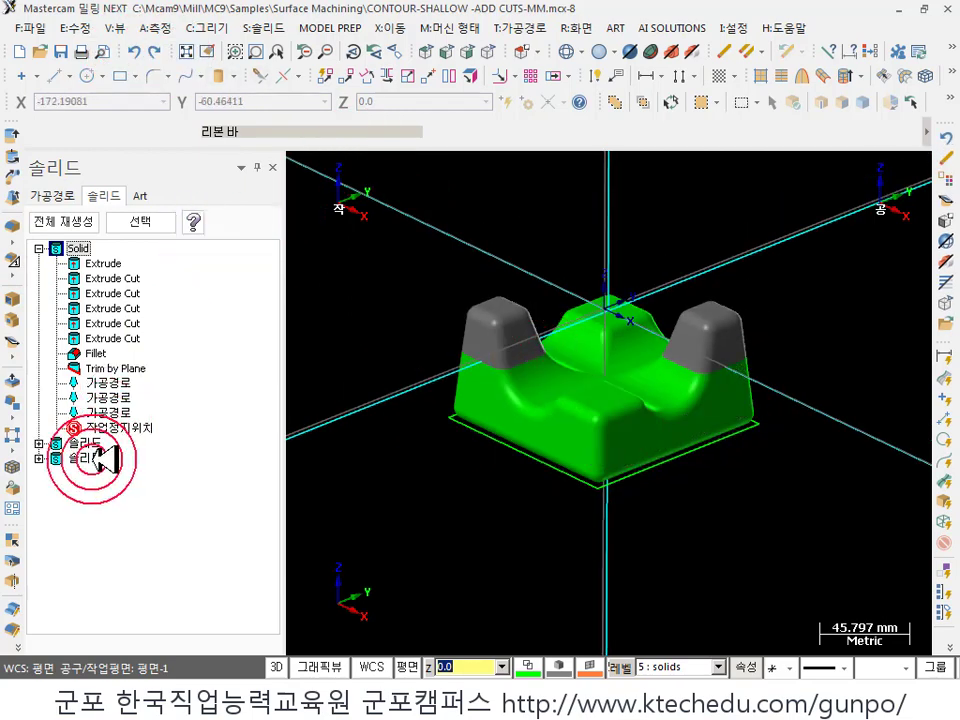
click(136, 51)
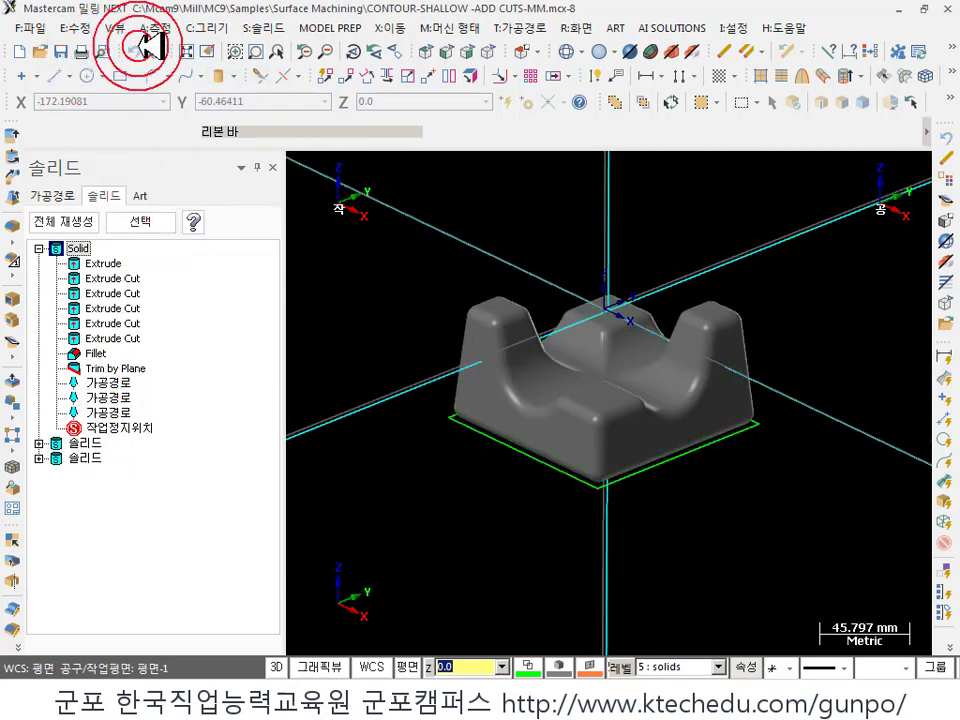
- Expand the histories of the two split-off solids and delete the Trim by Plane operation from the main solid
click(607, 399)
click(623, 388)
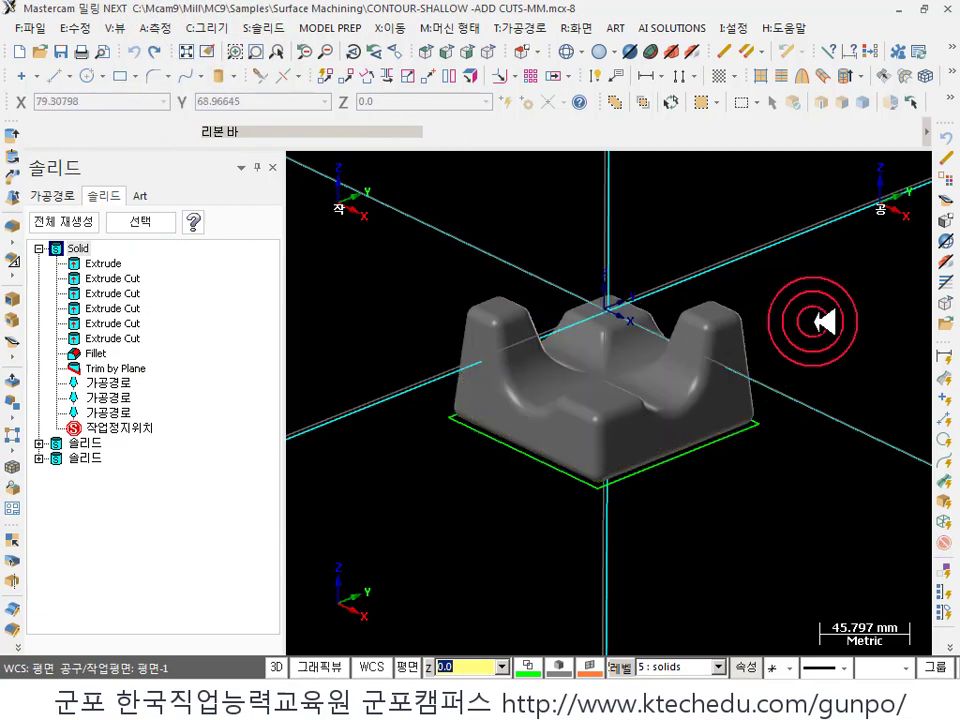
click(38, 457)
click(38, 442)
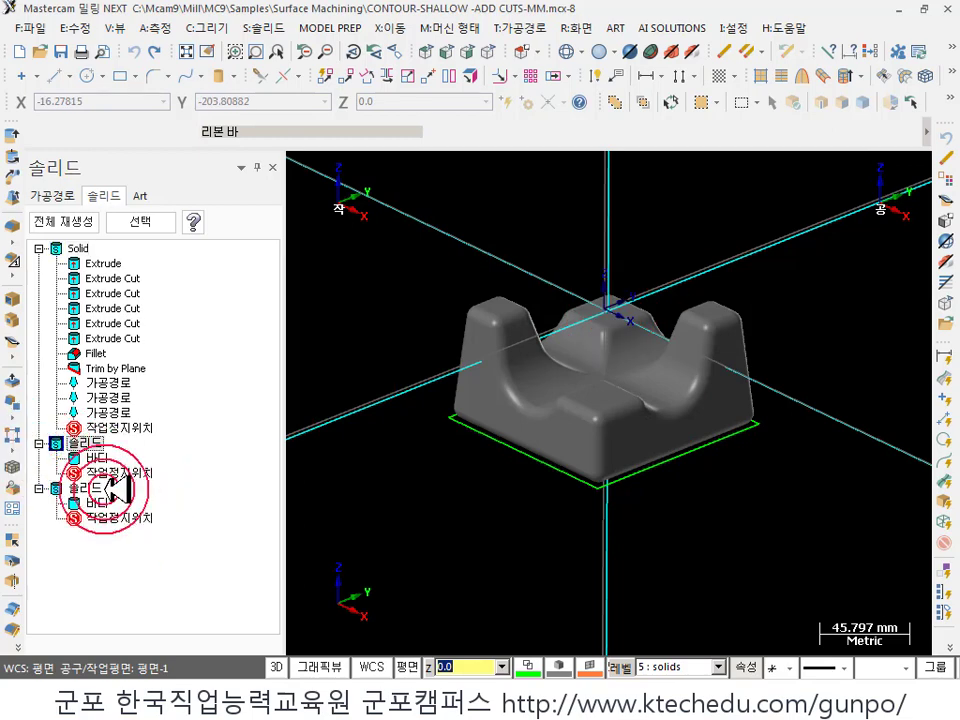
scroll(662, 383, up, 2)
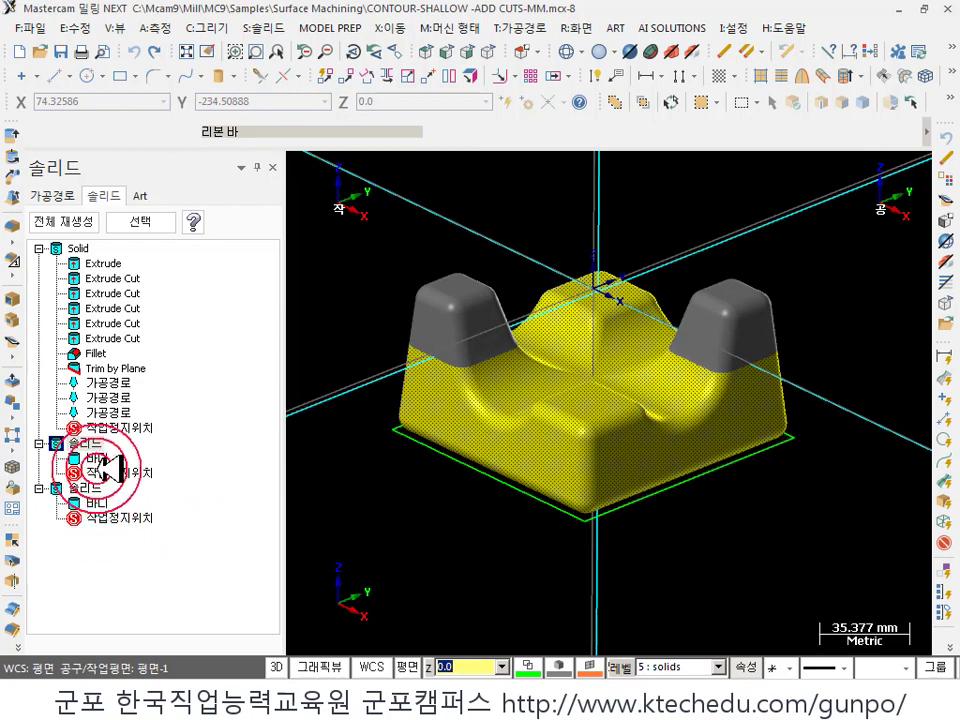
click(115, 369)
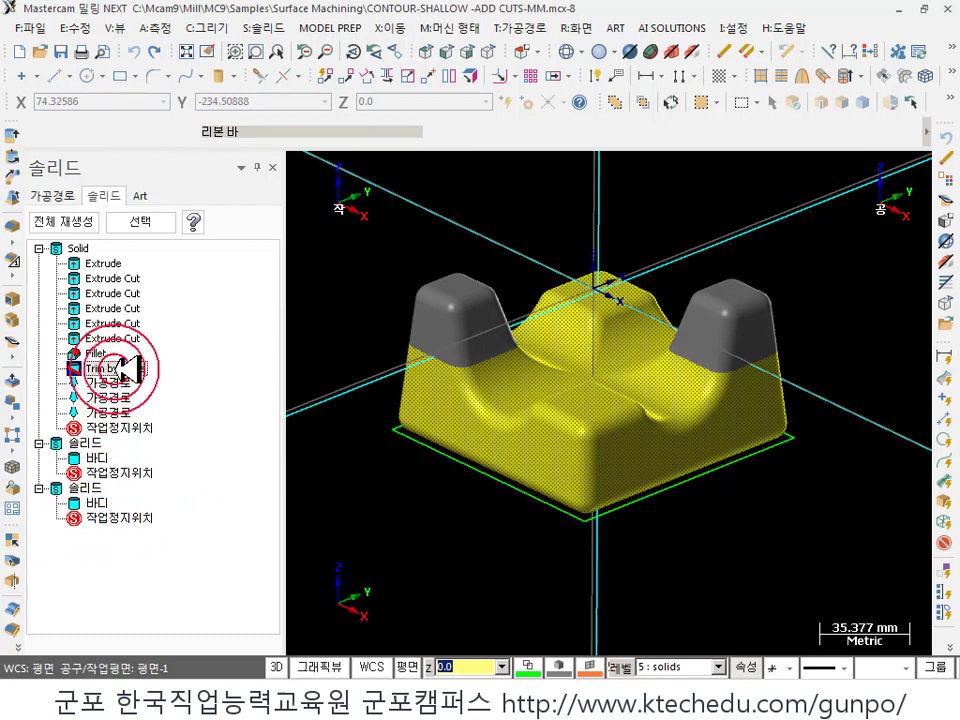
key(Delete)
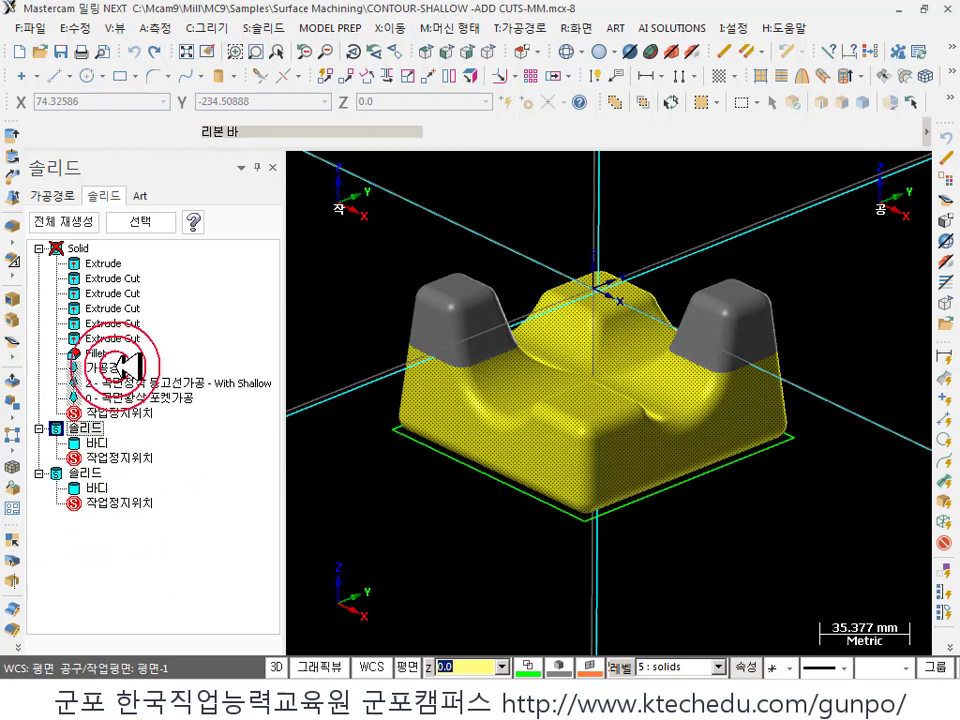
- Regenerate all solids to rebuild the main part without its Trim by Plane operation
click(88, 221)
scroll(706, 510, down, 2)
click(752, 490)
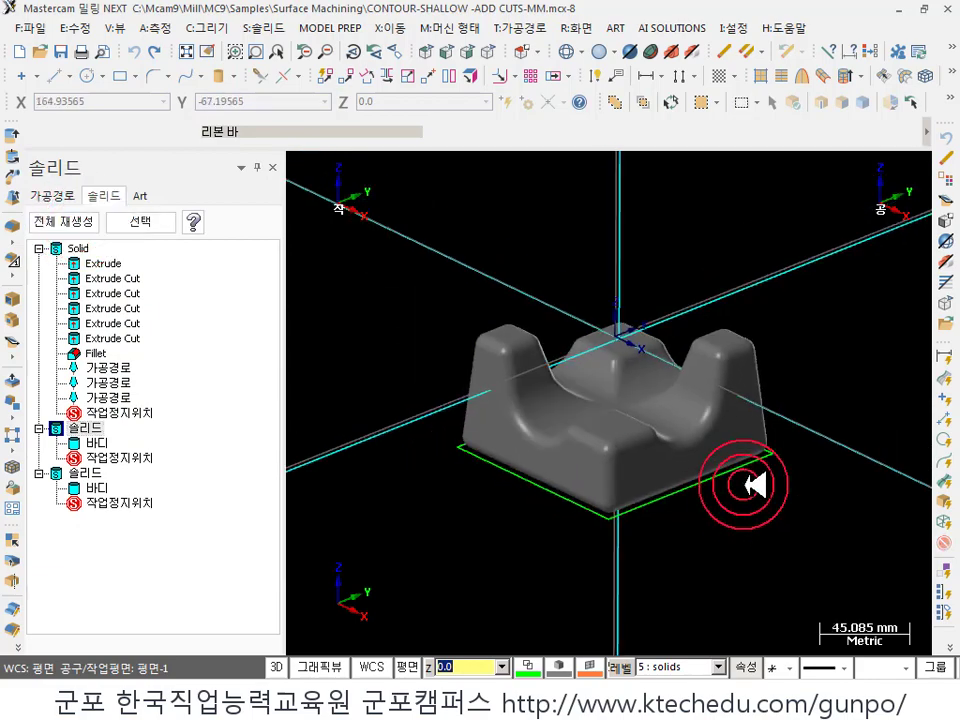
scroll(606, 521, up, 1)
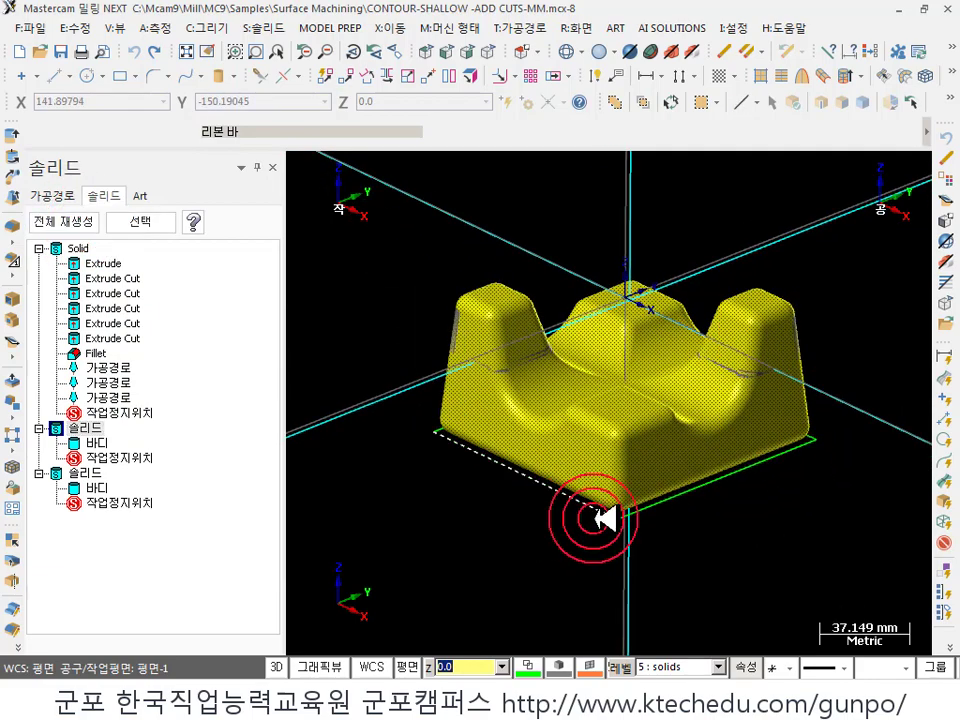
- Delete the two leftover split-off solids by selecting everything and removing only the geometry not associated with operations
scroll(690, 413, down, 1)
click(670, 102)
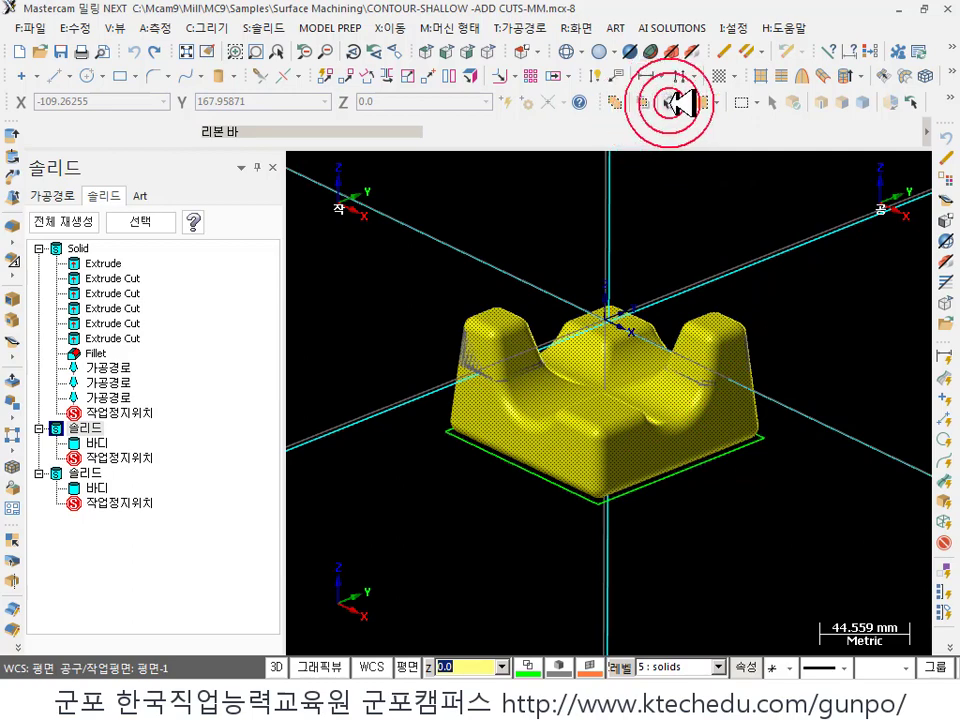
key(Delete)
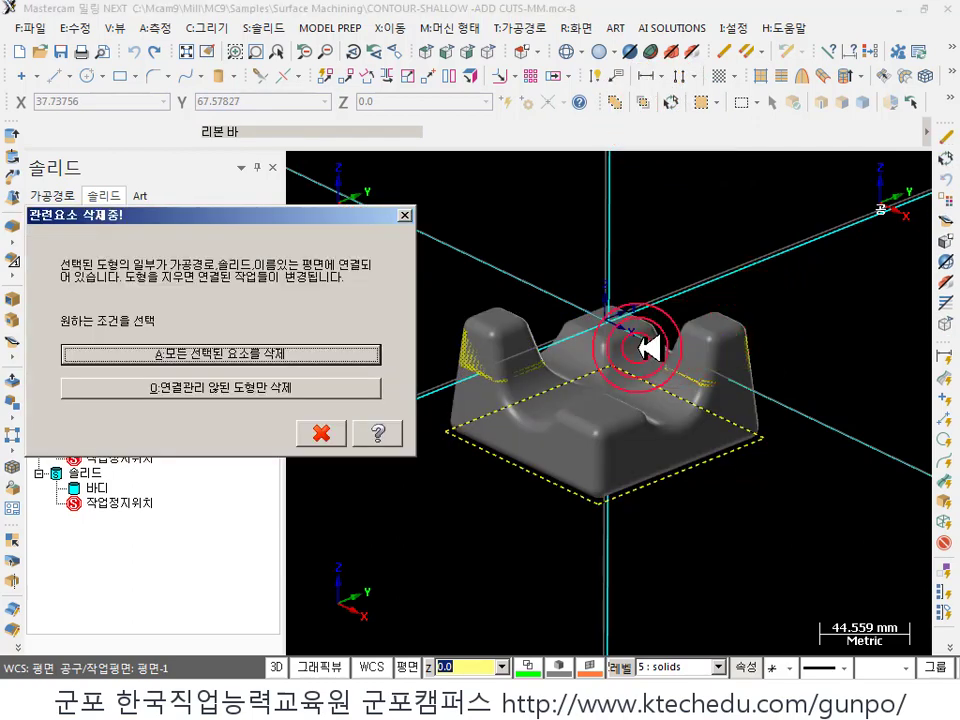
click(270, 388)
scroll(842, 439, up, 2)
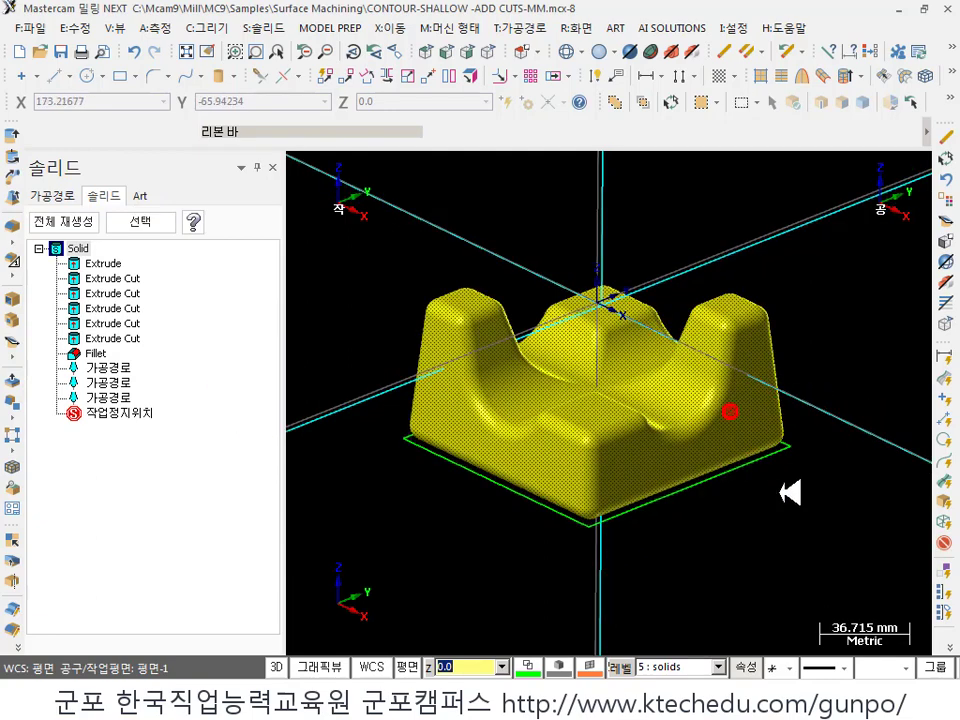
scroll(697, 558, up, 1)
scroll(689, 606, down, 1)
key(Escape)
- Create one-edge curves along two adjoining top edges of the low front block, one parallel to X and one parallel to Y
scroll(641, 339, up, 2)
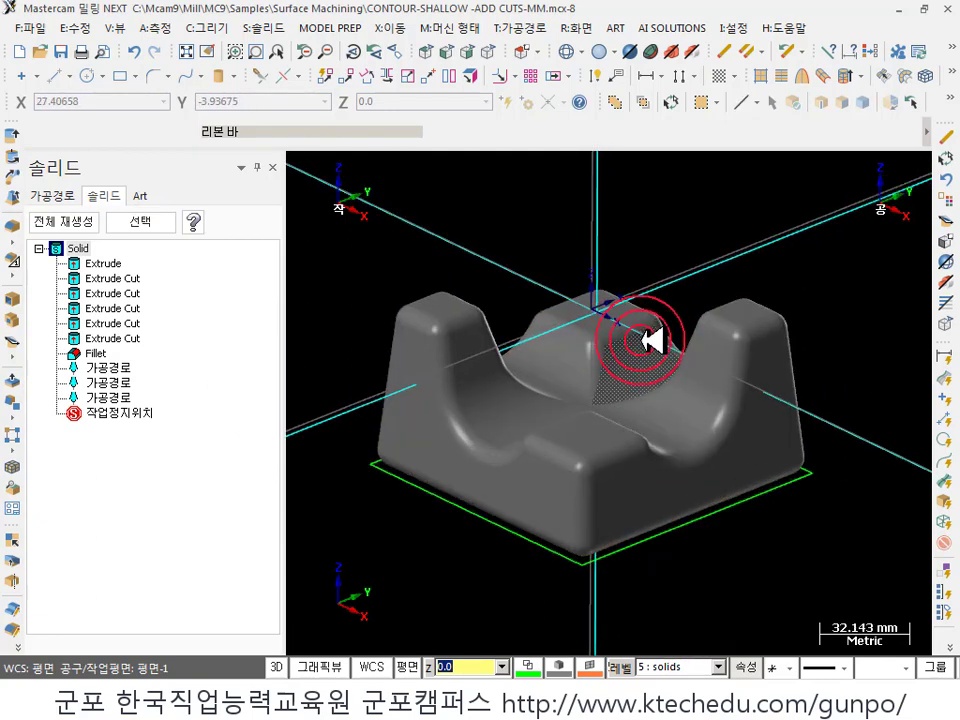
middle_drag(645, 334, 626, 401)
scroll(632, 291, down, 1)
scroll(680, 302, up, 1)
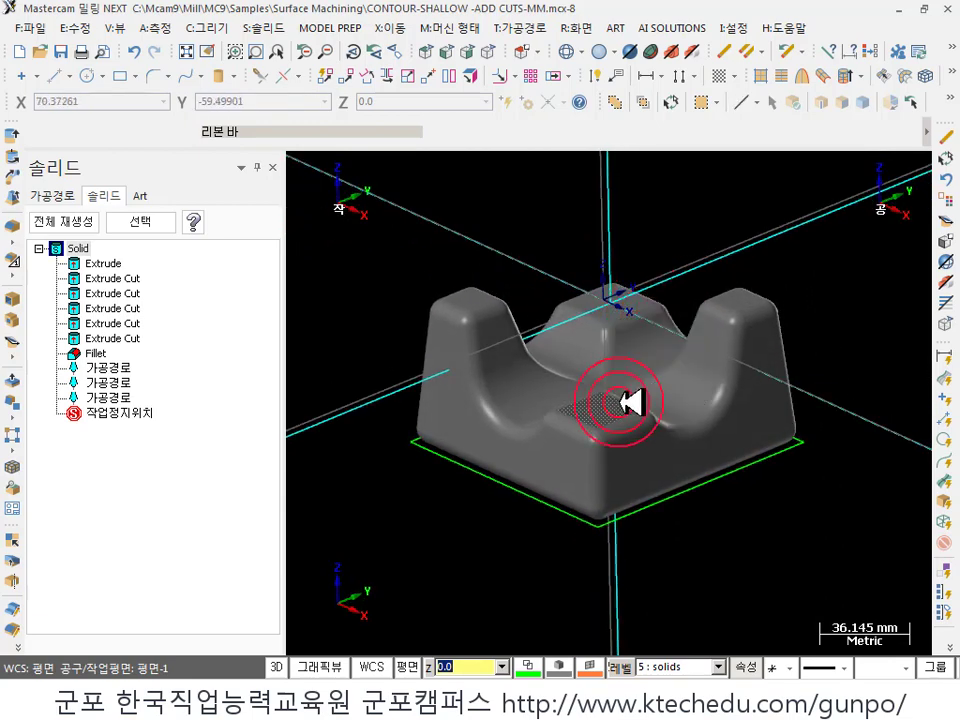
scroll(625, 414, up, 1)
click(214, 29)
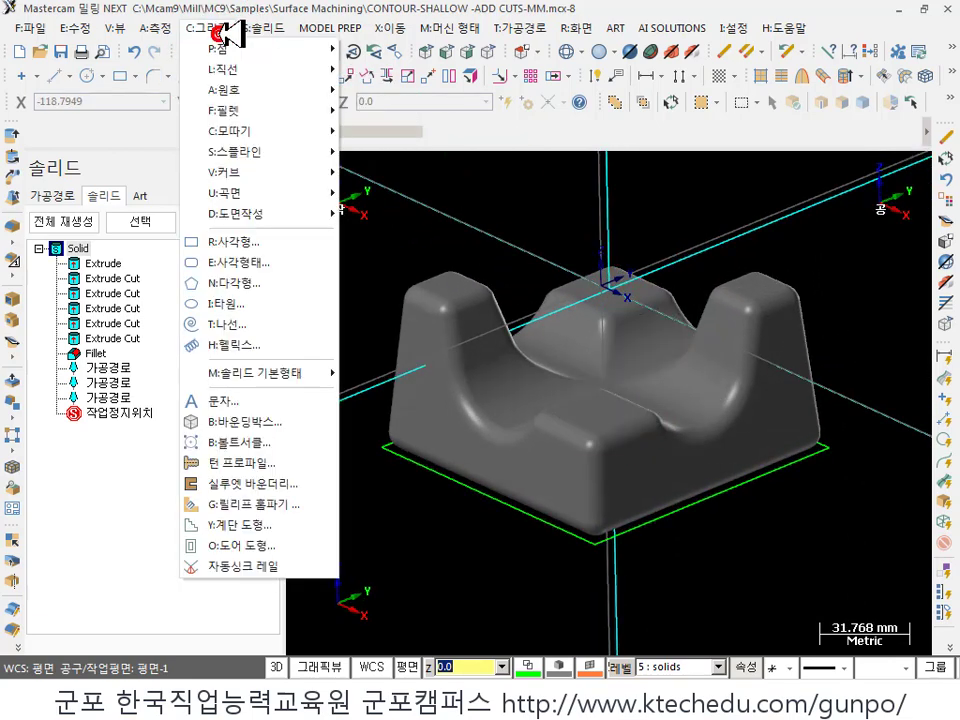
click(255, 170)
click(395, 171)
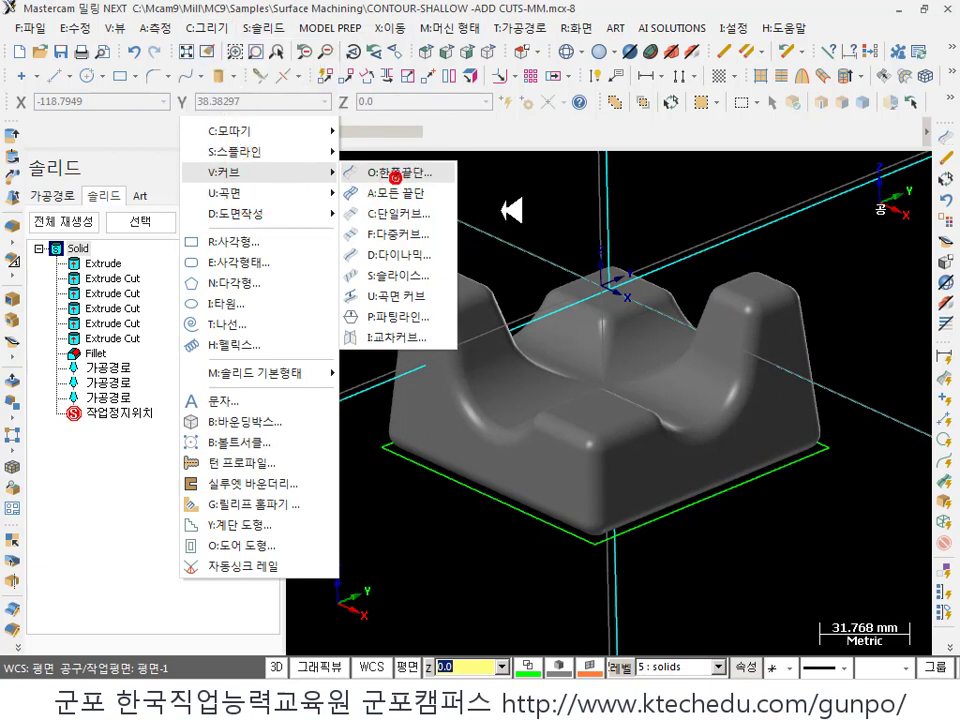
click(630, 402)
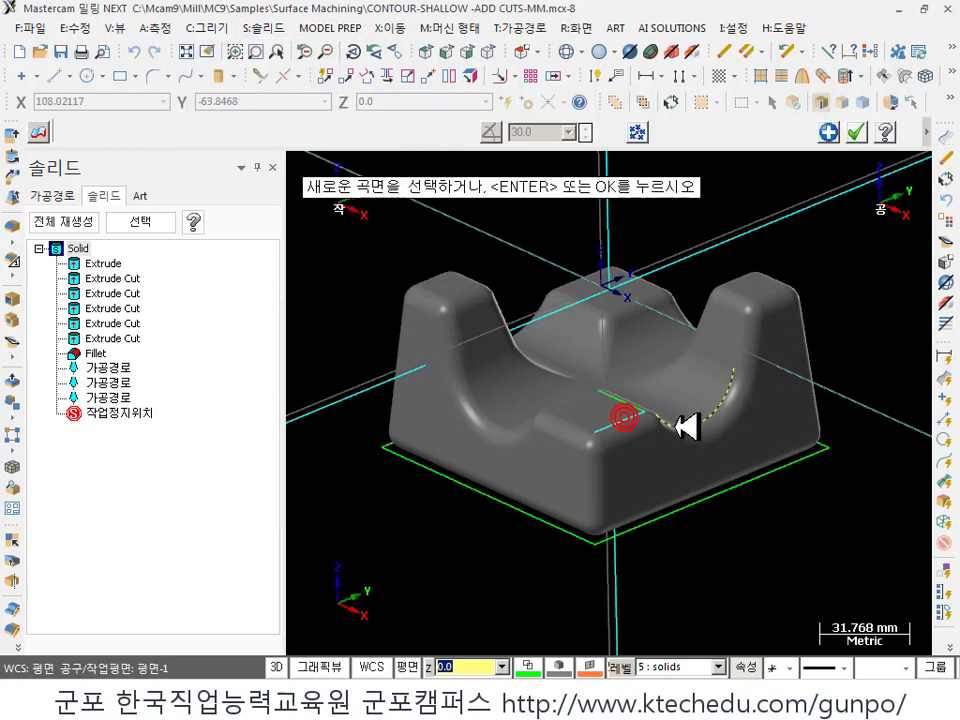
scroll(628, 393, up, 3)
scroll(553, 272, down, 2)
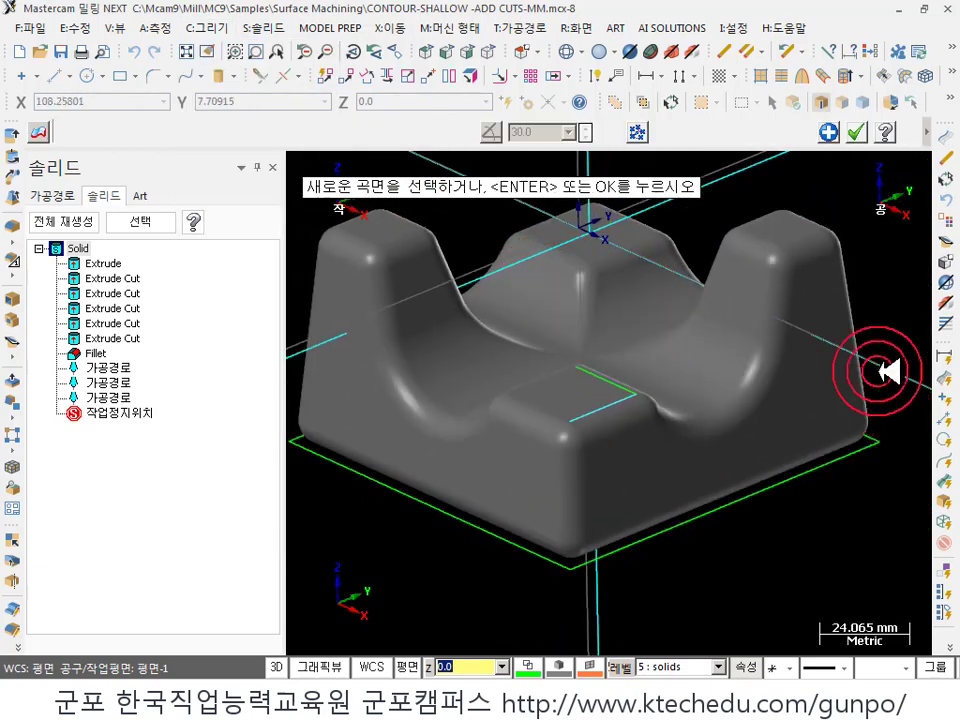
click(855, 131)
- Set the construction plane to Top (WCS)
scroll(700, 295, down, 1)
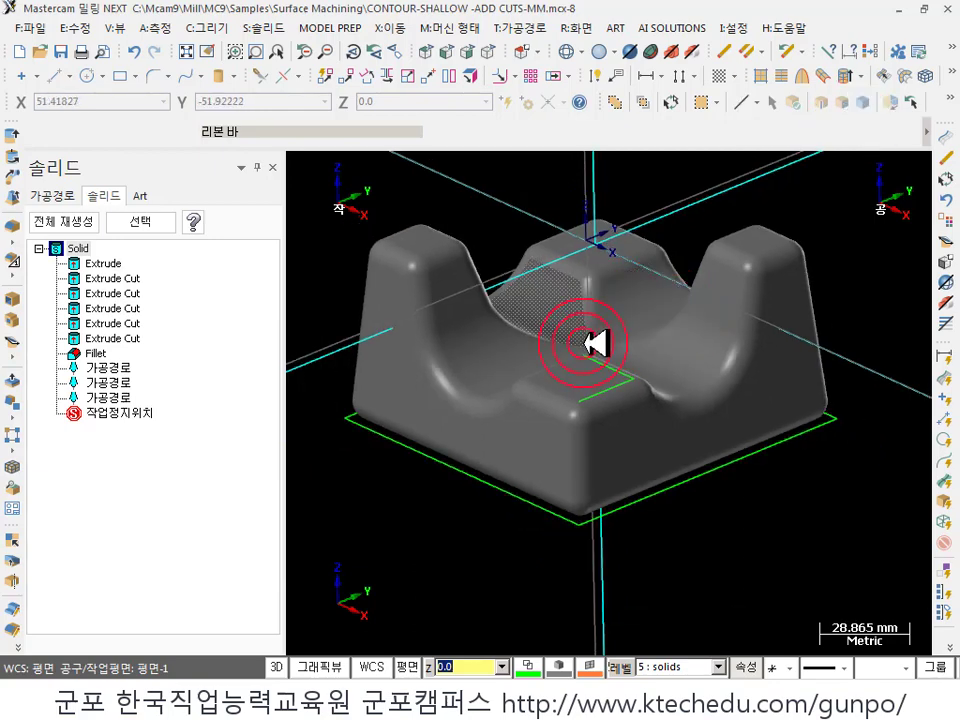
click(418, 667)
click(455, 178)
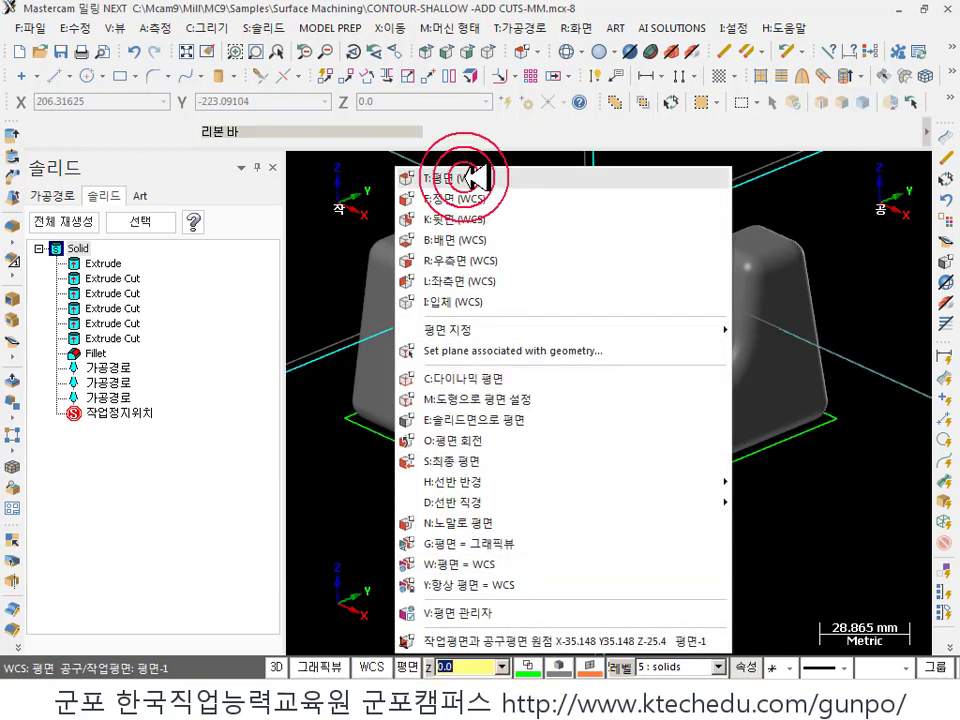
click(656, 313)
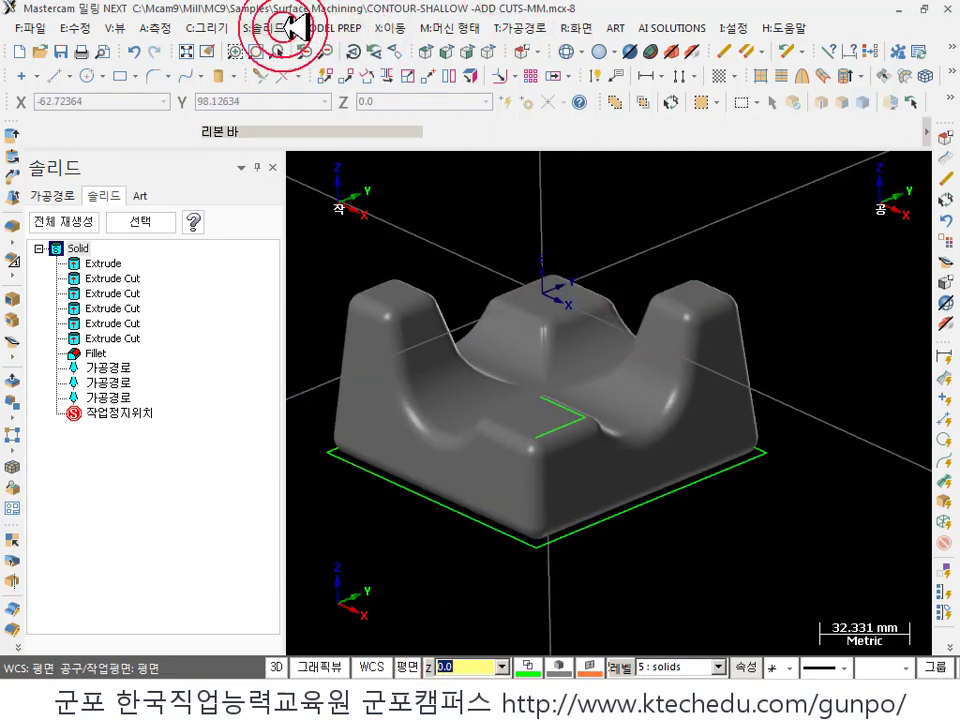
- Start Trim by Plane on the solid with Split solid enabled and define the plane from the two new edge lines
click(262, 27)
mouse_move(349, 201)
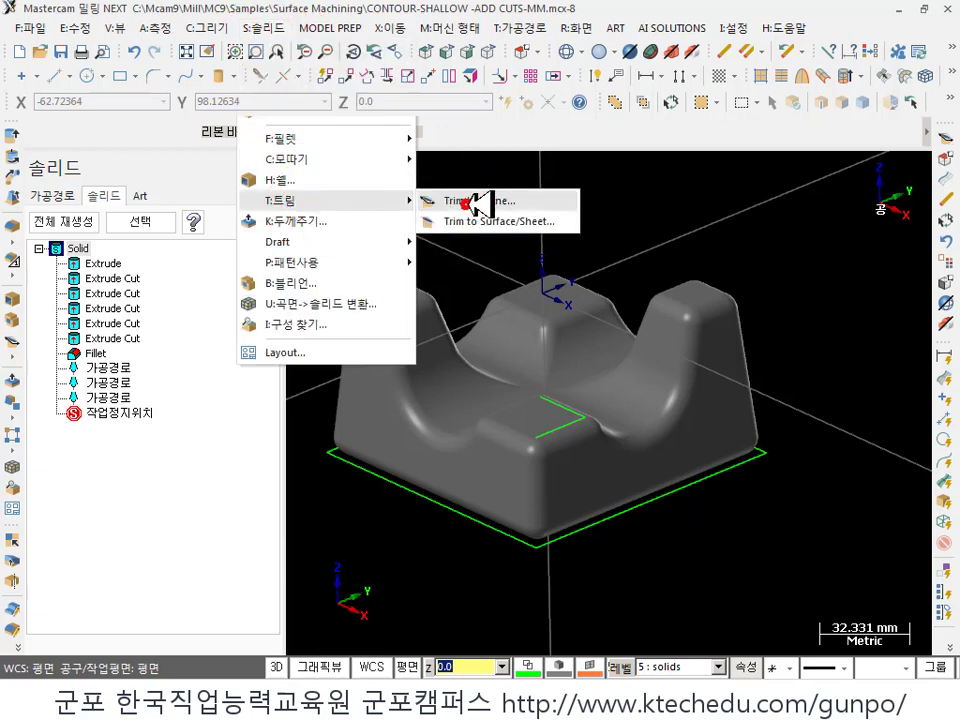
click(476, 201)
click(425, 428)
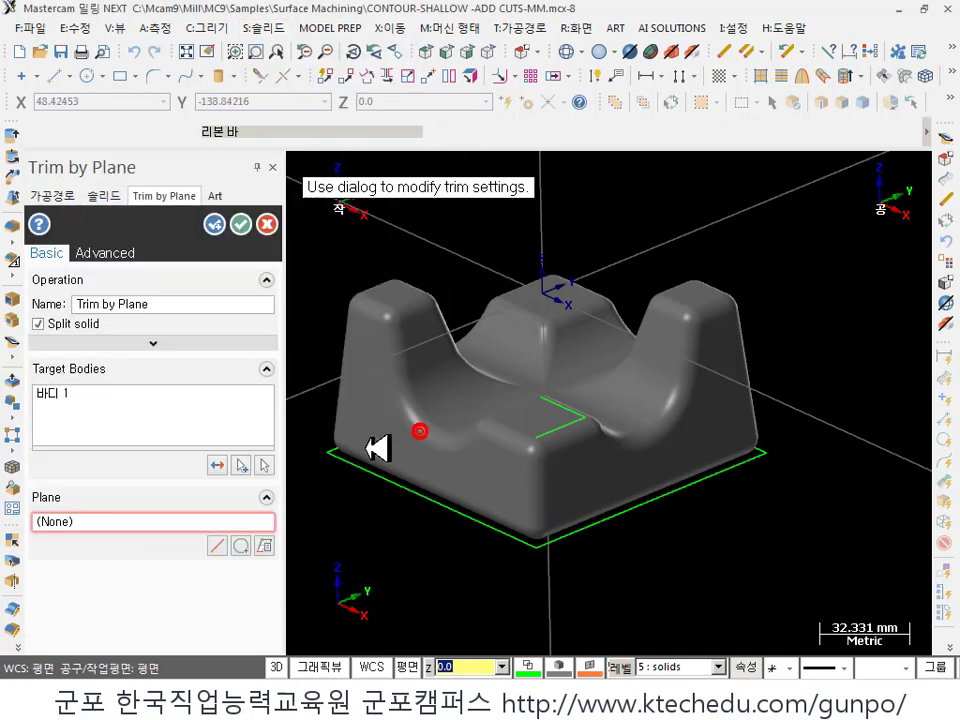
click(240, 548)
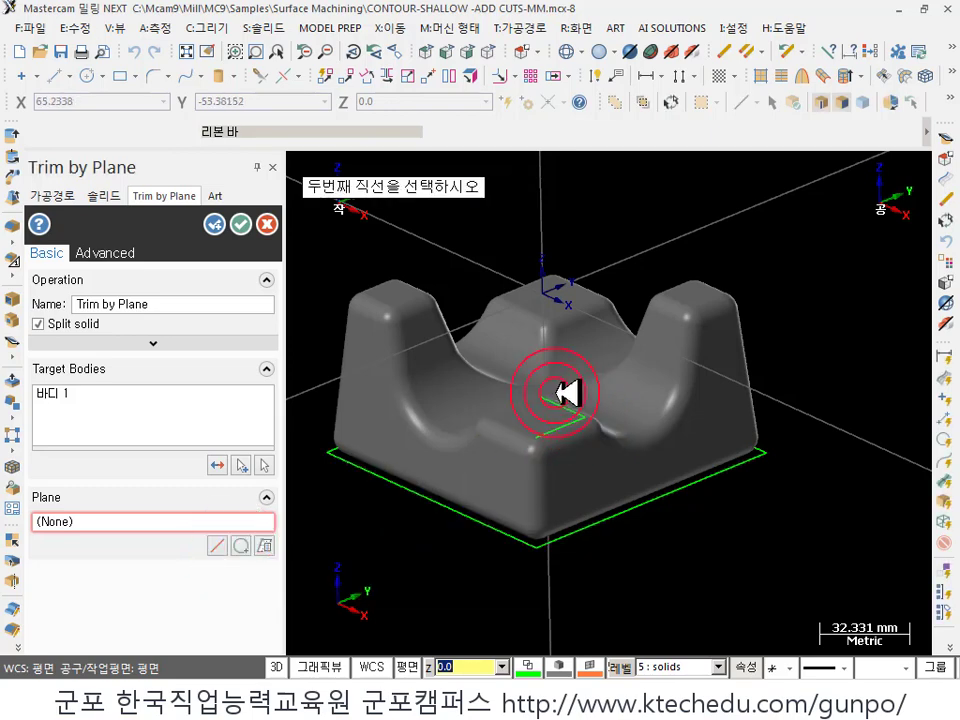
scroll(567, 393, up, 3)
click(568, 428)
scroll(620, 396, down, 1)
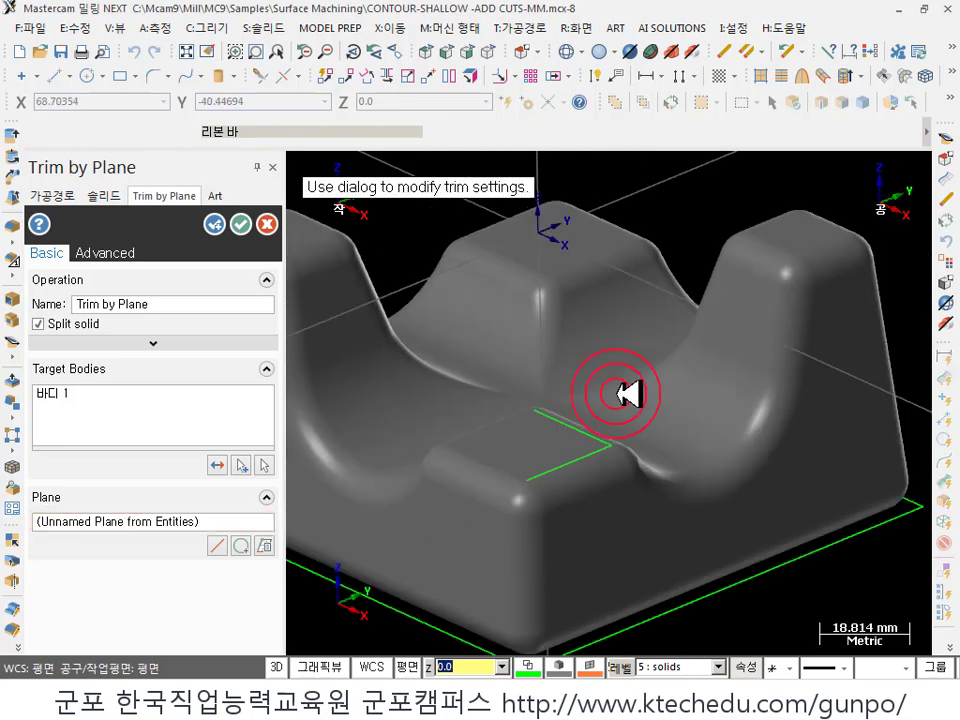
- Redefine the entity-based trim plane by picking the two edge lines on the front block again
scroll(627, 394, down, 2)
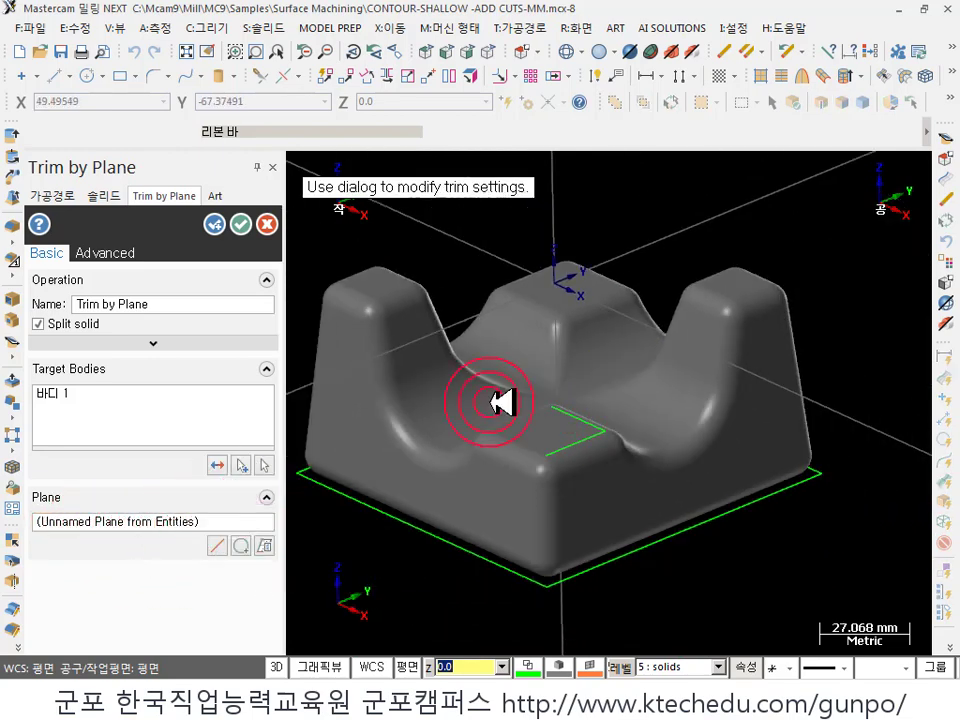
scroll(670, 496, up, 1)
middle_drag(670, 496, 605, 410)
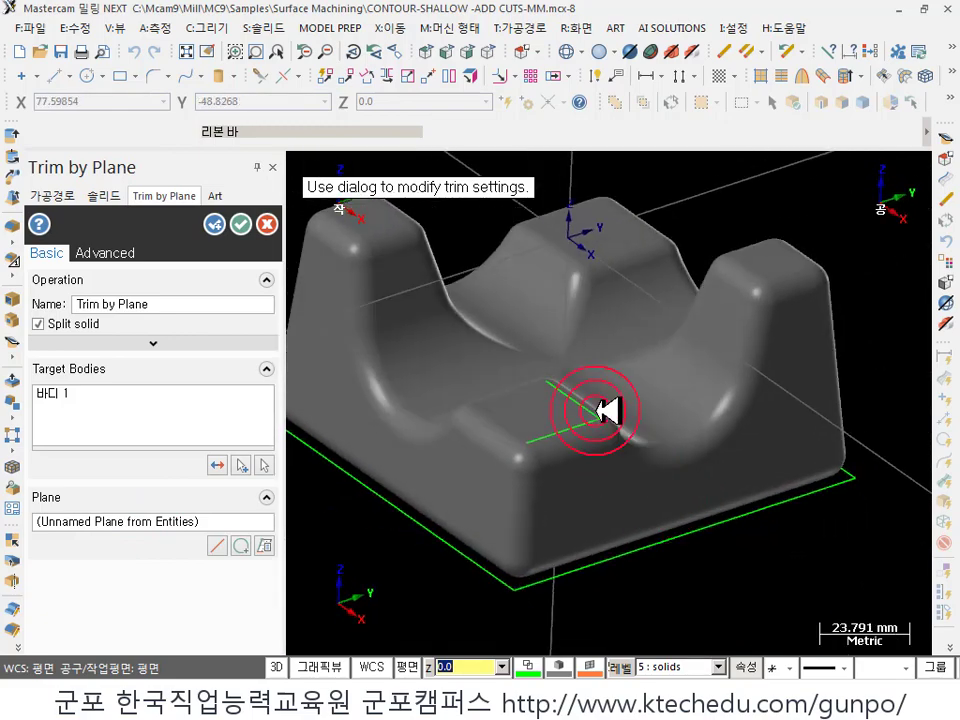
click(240, 546)
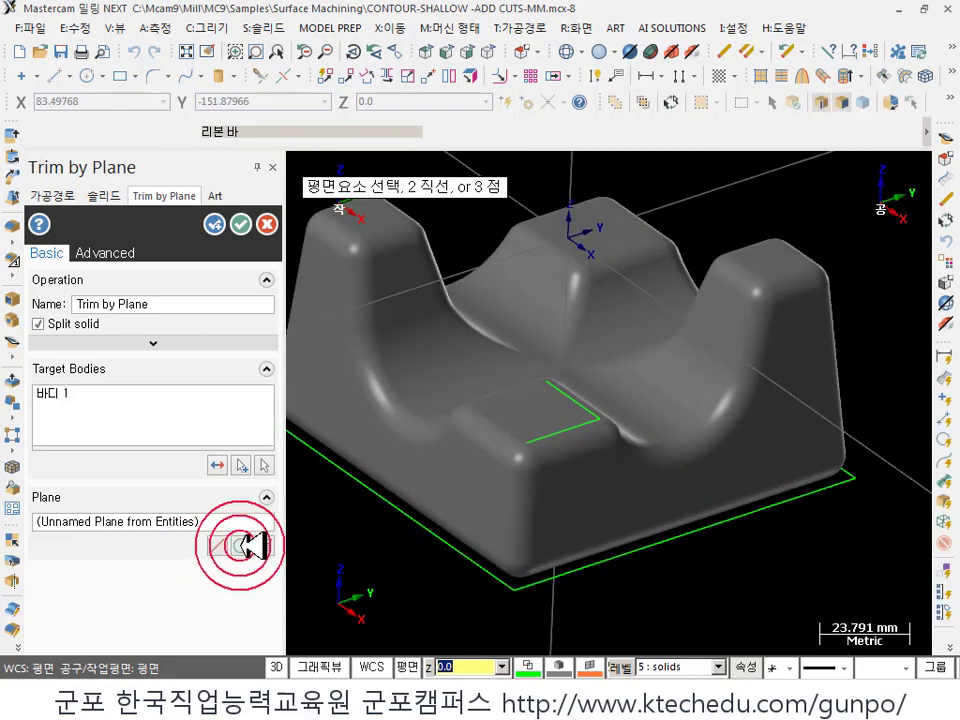
scroll(520, 400, up, 2)
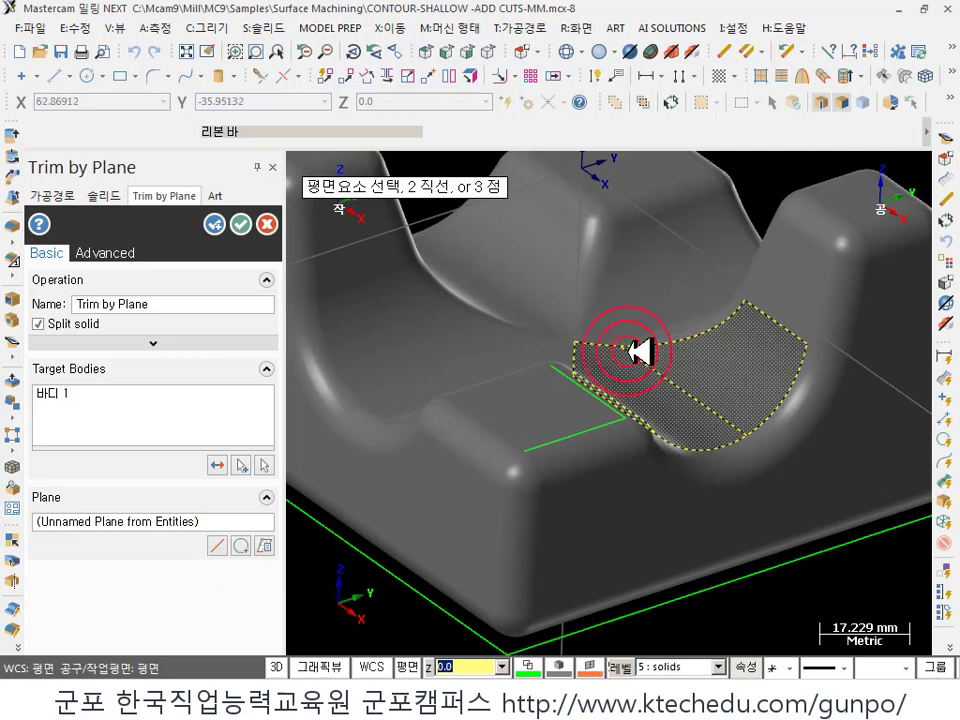
click(616, 413)
click(614, 409)
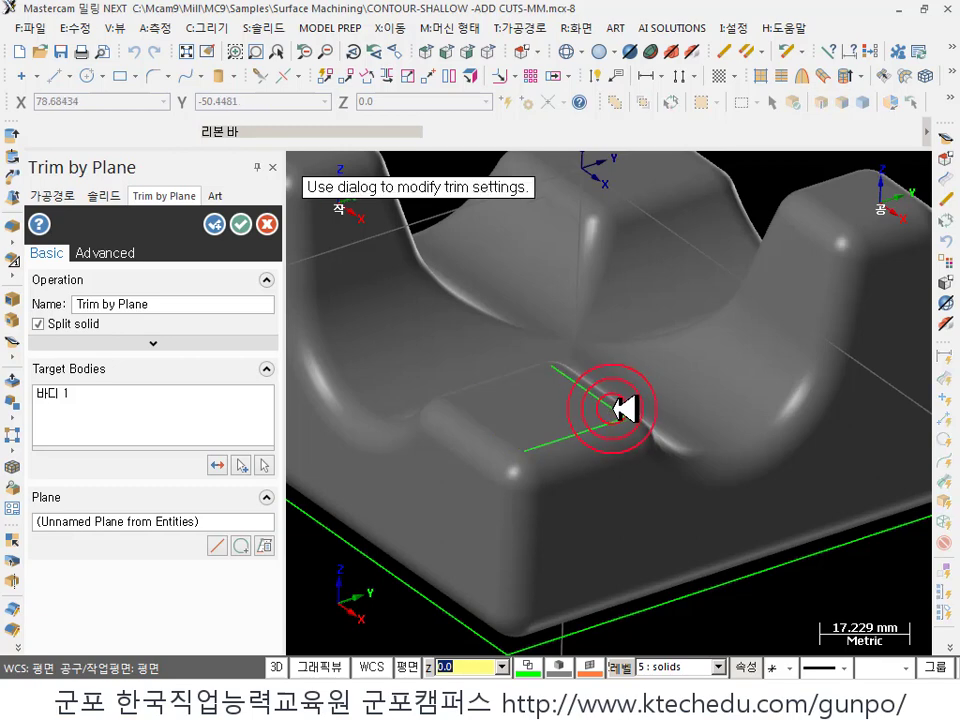
scroll(606, 400, down, 2)
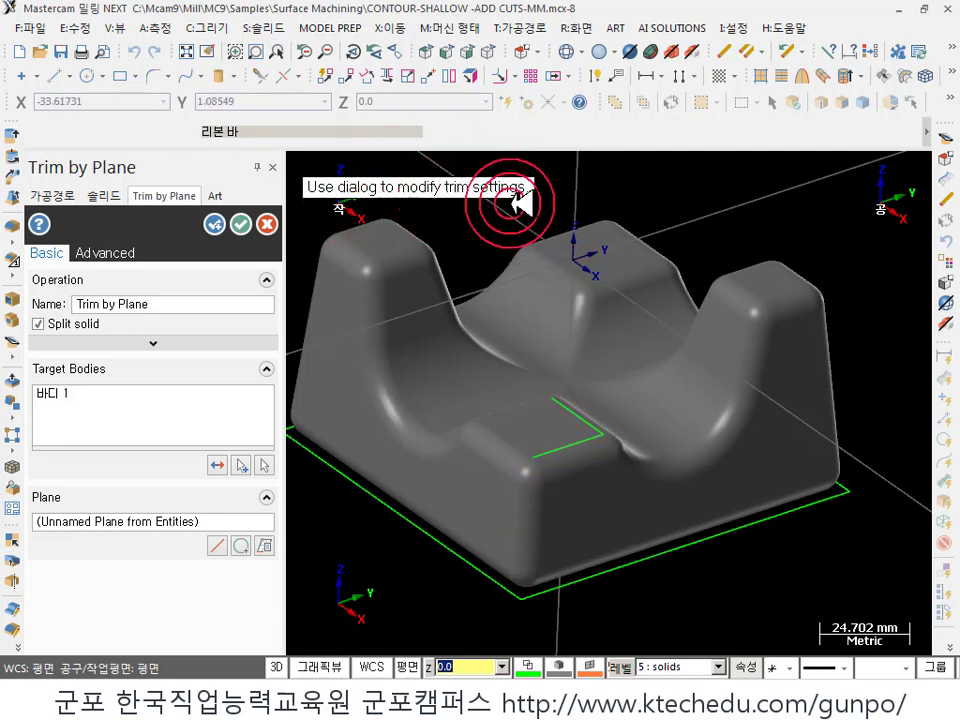
click(244, 547)
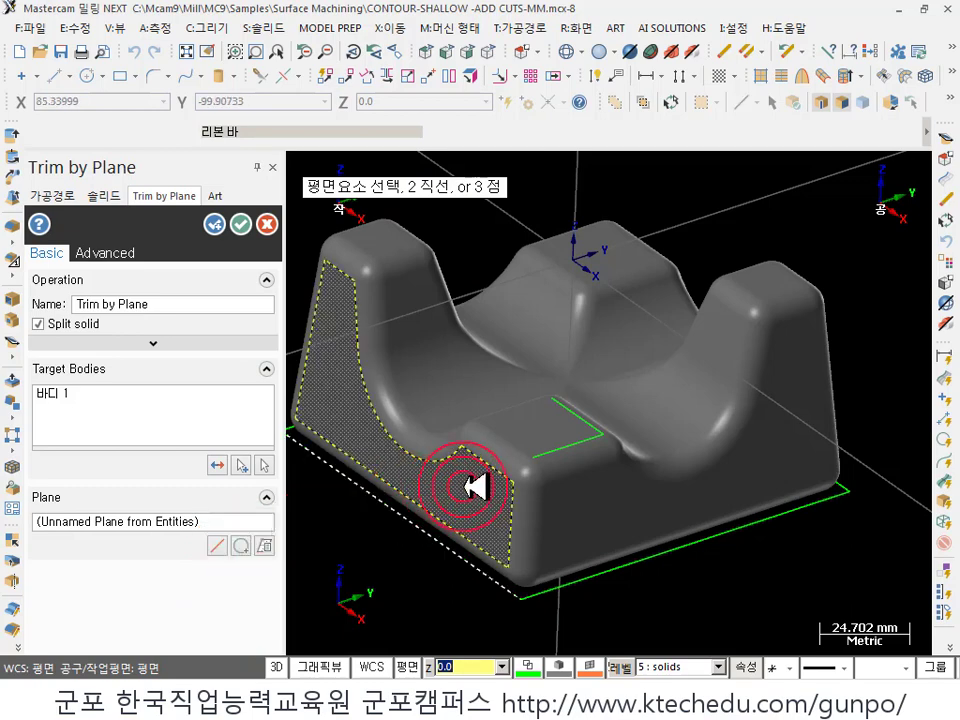
click(598, 427)
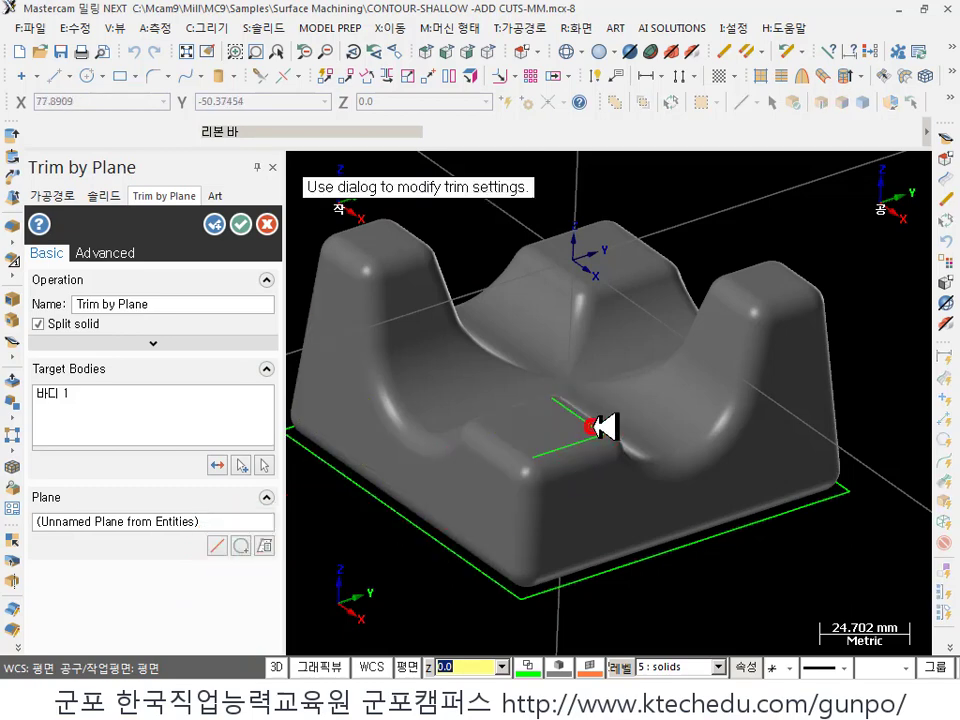
scroll(592, 427, down, 4)
scroll(579, 439, up, 2)
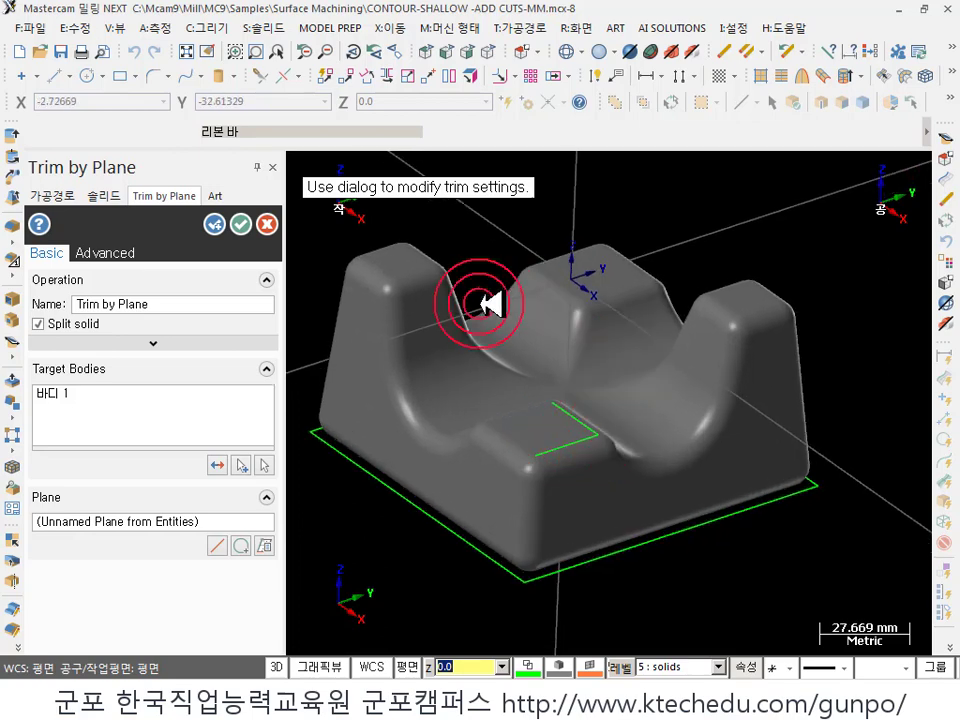
- Define the trim plane by the single edge line parallel to Y and turn off Split solid
click(222, 545)
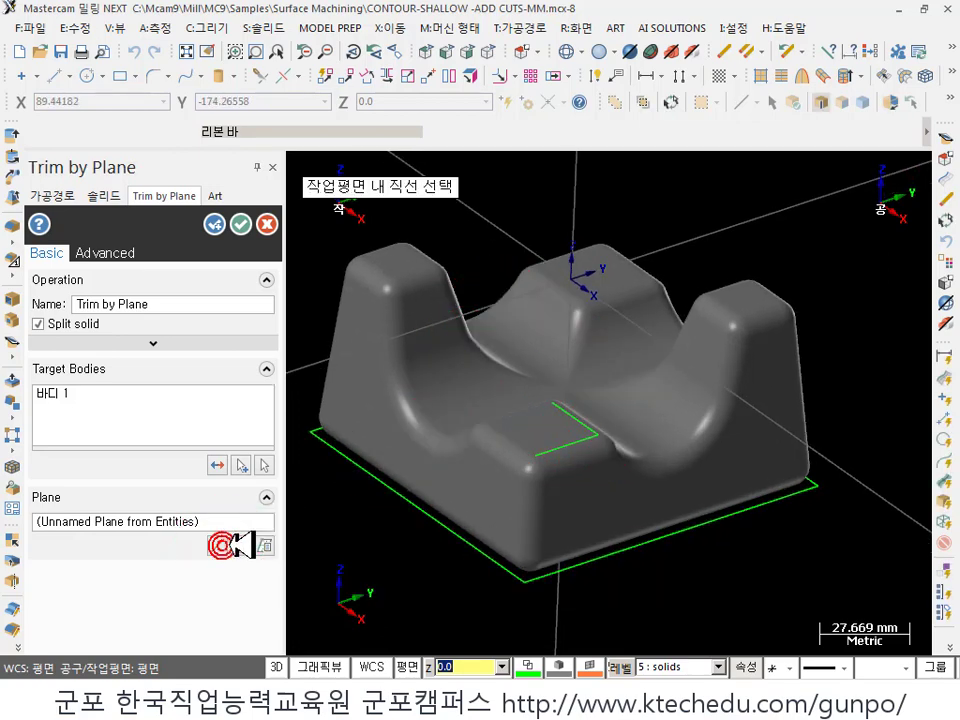
click(568, 446)
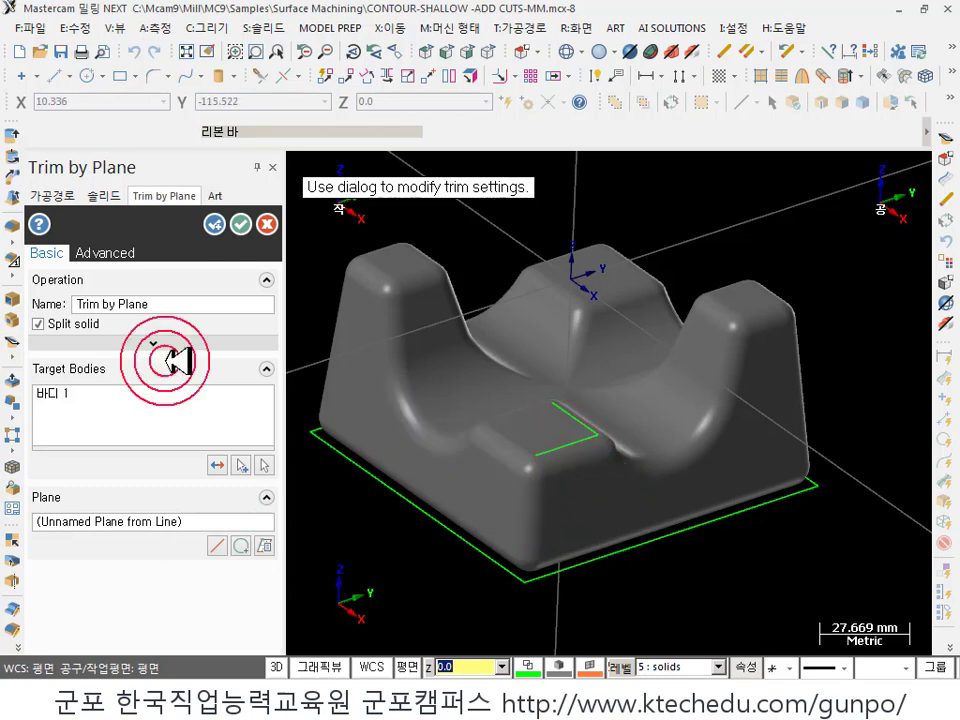
click(38, 324)
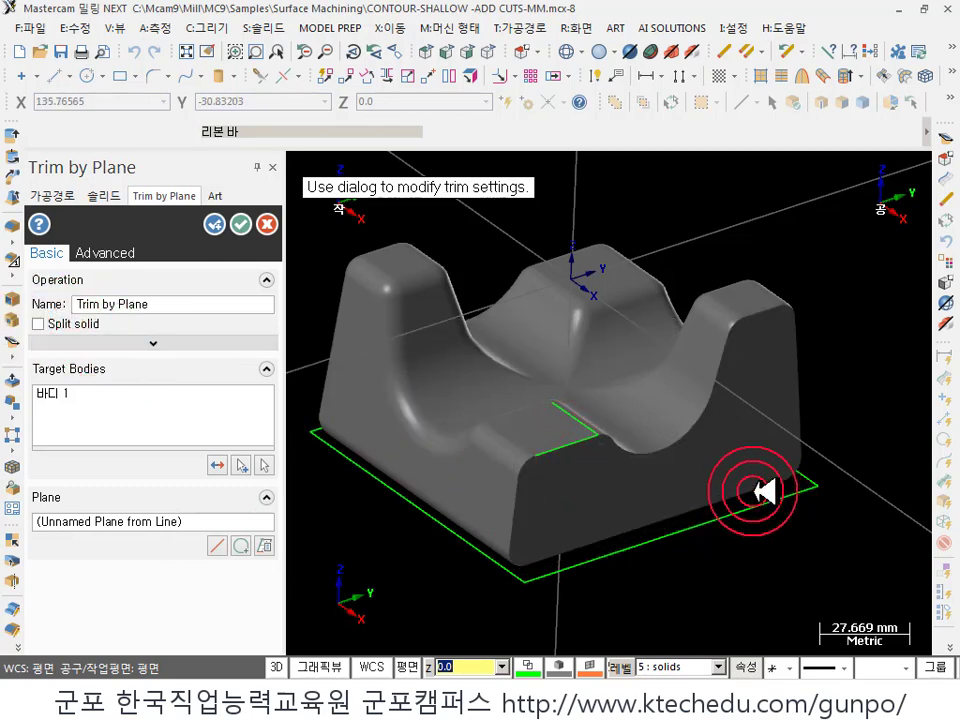
- Redefine the trim plane from a single line, using the X-parallel edge line, the Y-parallel one, and finally the X-parallel one again
click(218, 547)
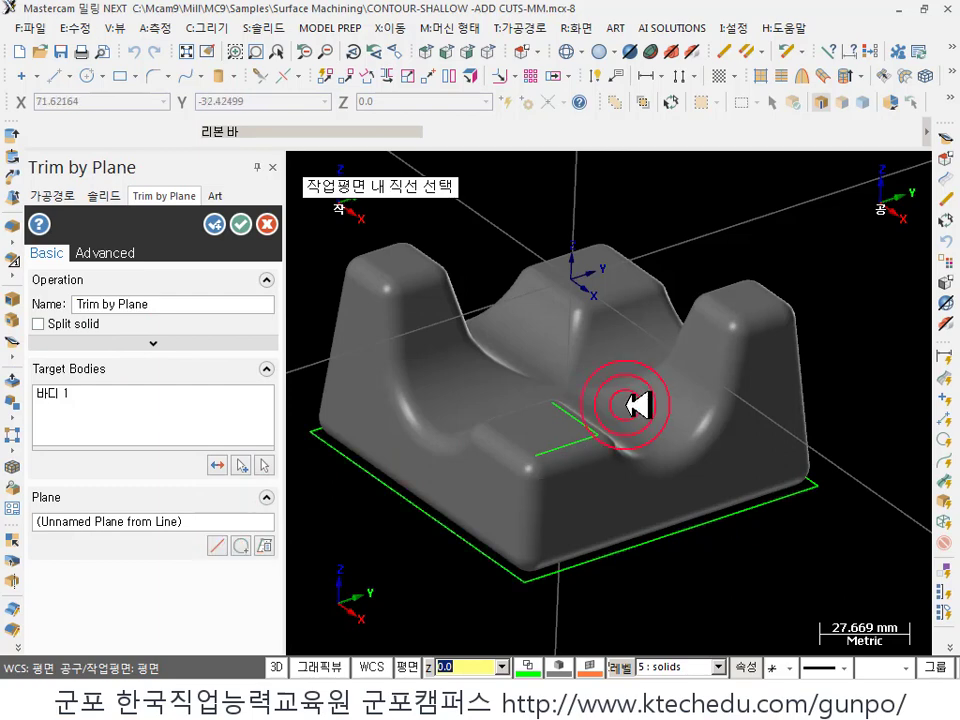
click(577, 412)
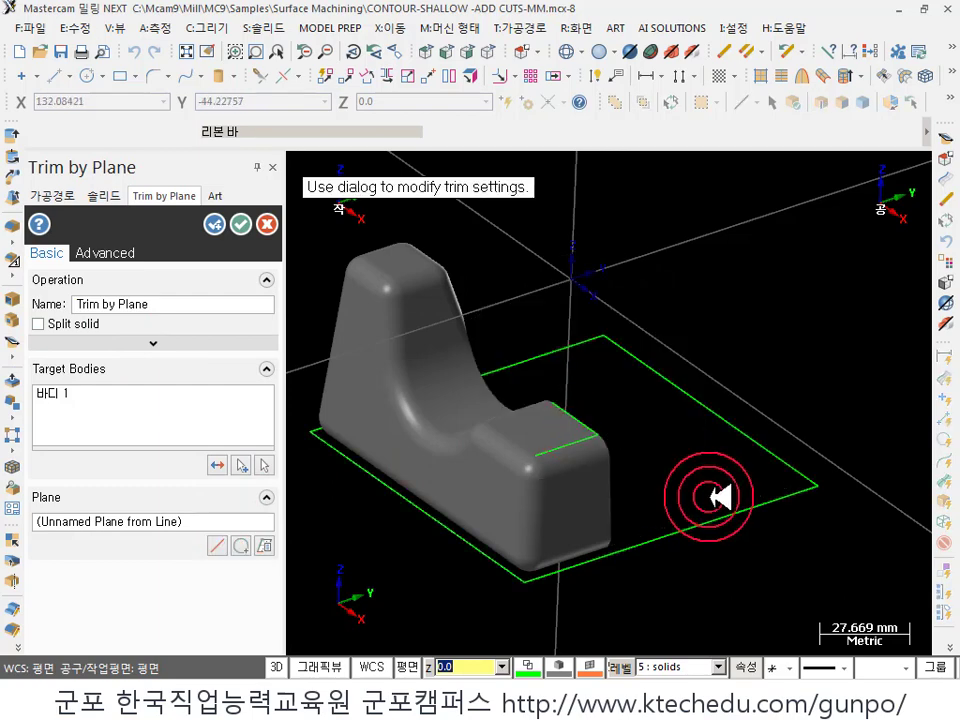
click(218, 547)
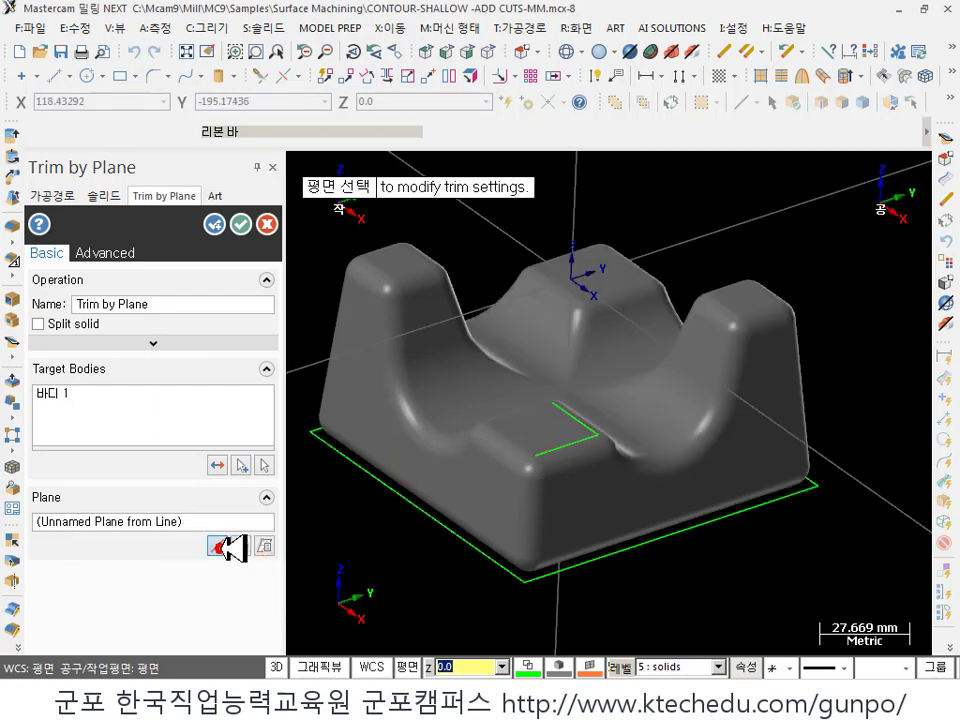
click(566, 441)
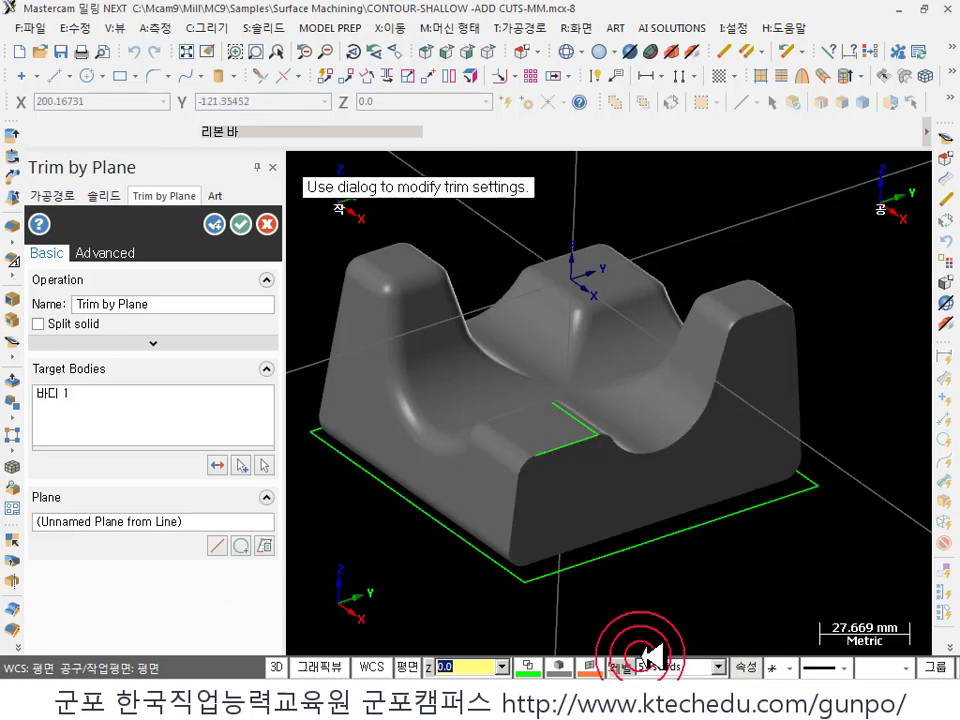
click(219, 545)
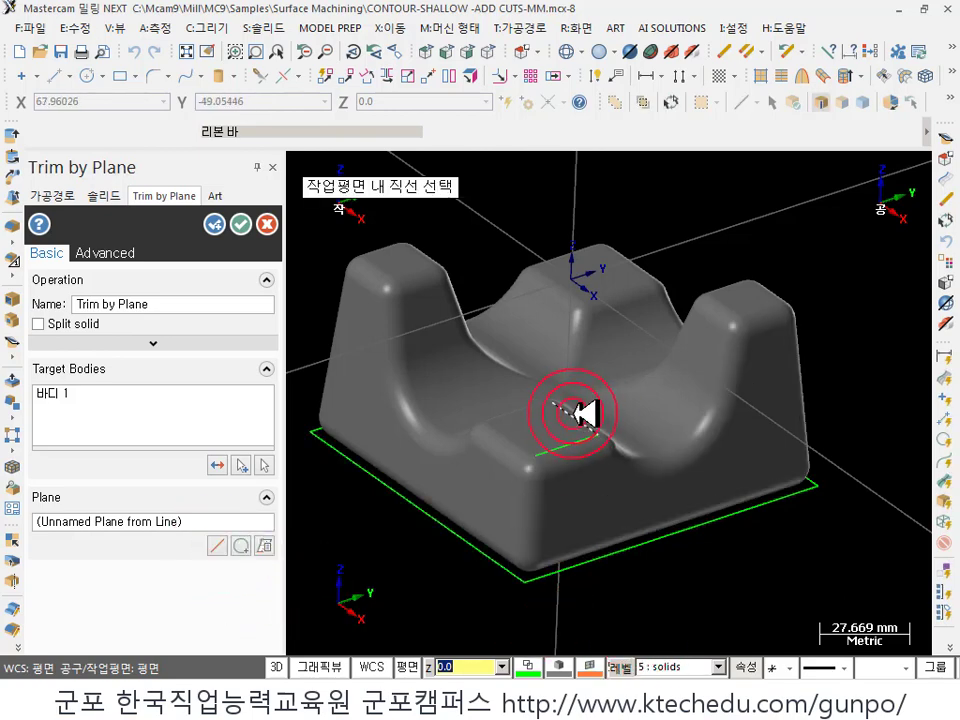
click(572, 412)
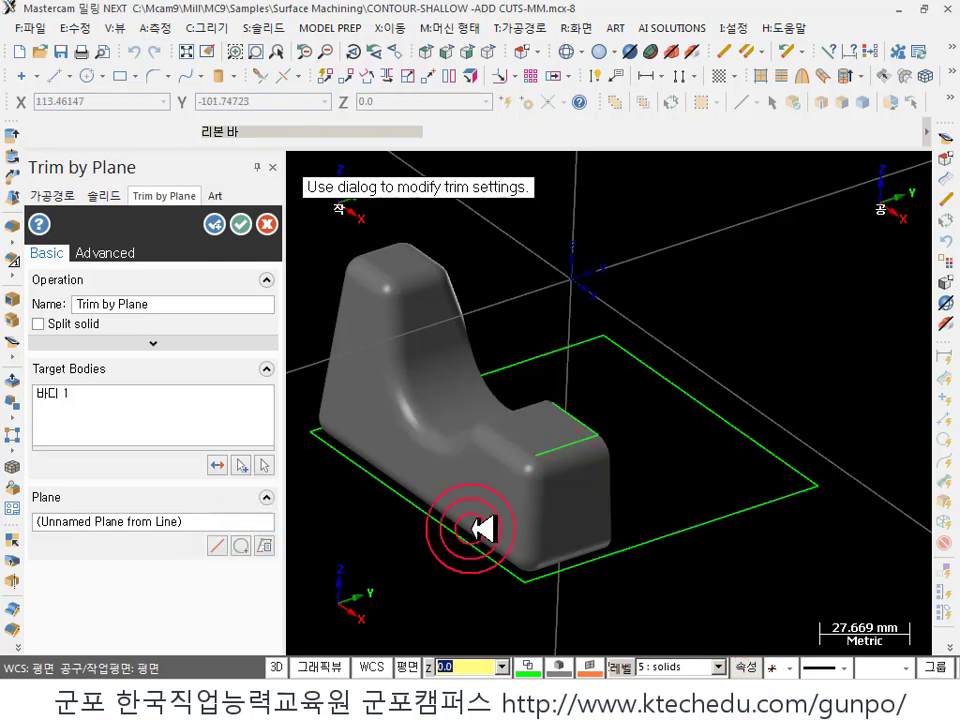
drag(430, 188, 681, 149)
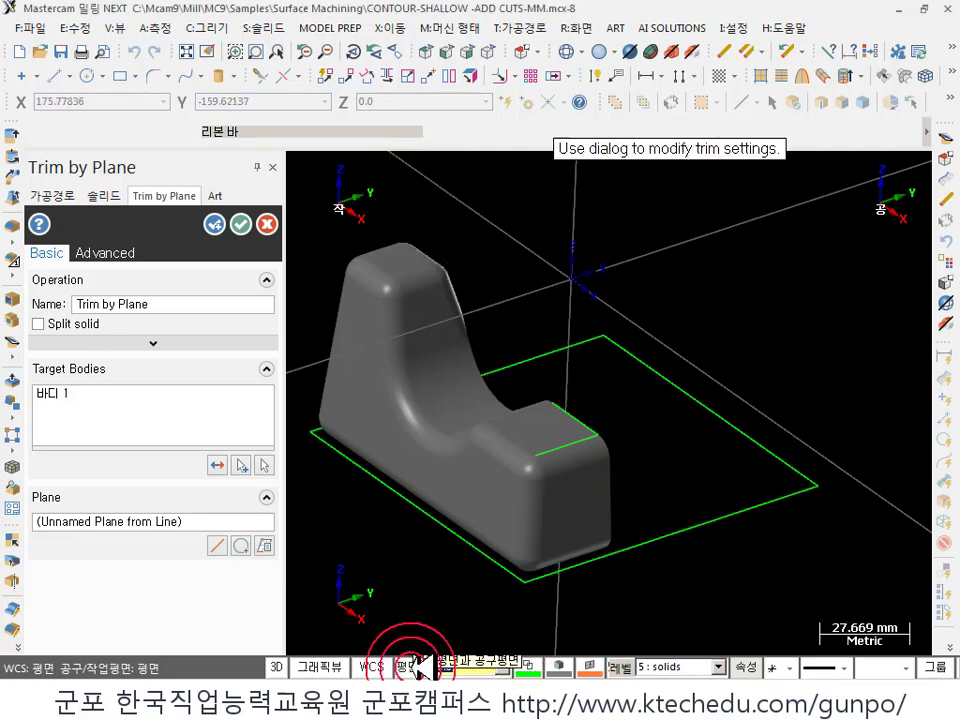
- Set the construction plane to Right (WCS) and redefine the trim plane by the edge line parallel to Y
click(418, 665)
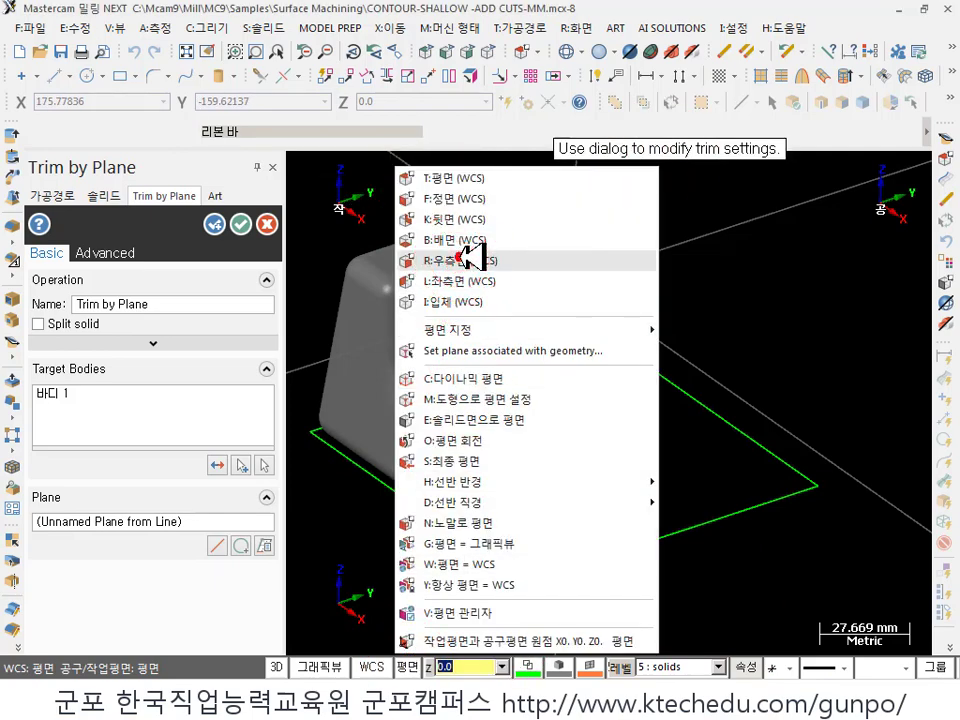
click(422, 264)
click(217, 547)
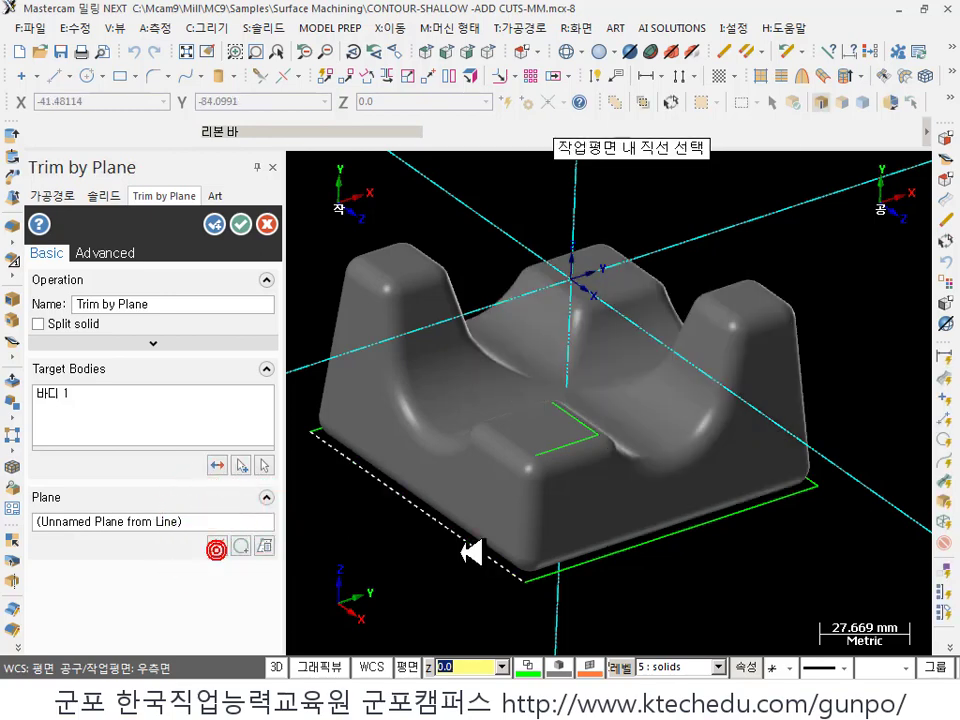
click(572, 433)
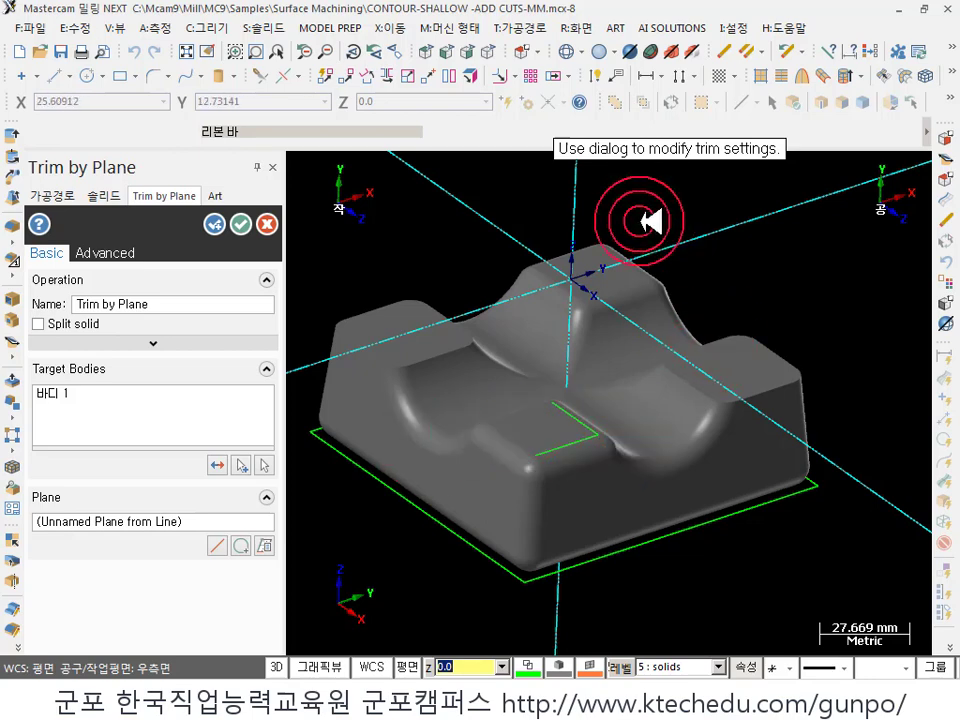
- Try to define the trim plane by the edge line parallel to X in the Right construction plane
click(216, 544)
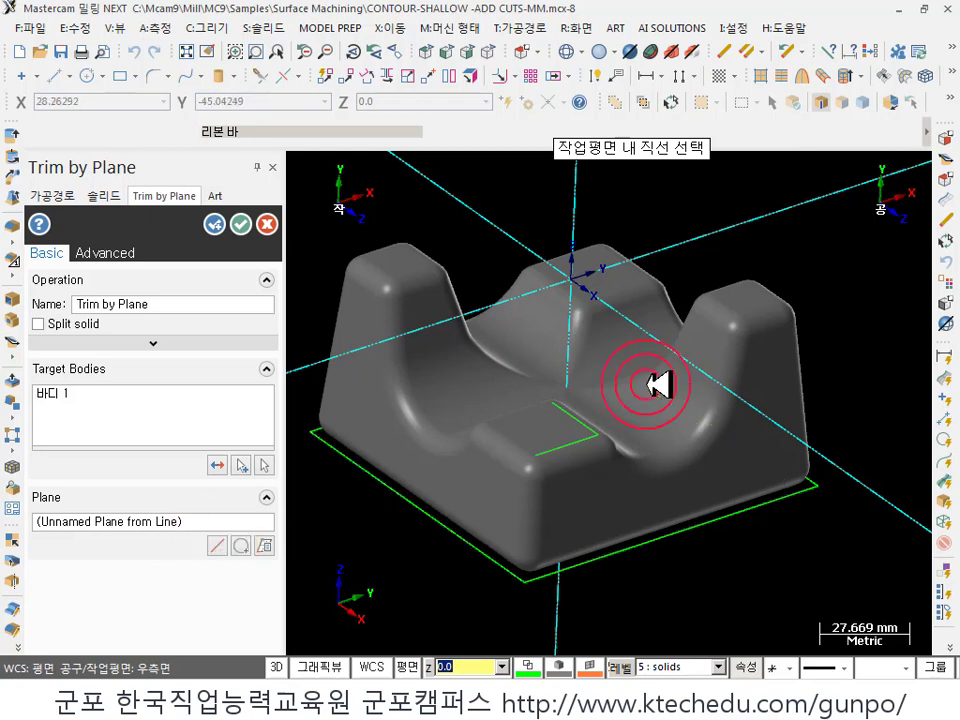
click(574, 412)
click(545, 380)
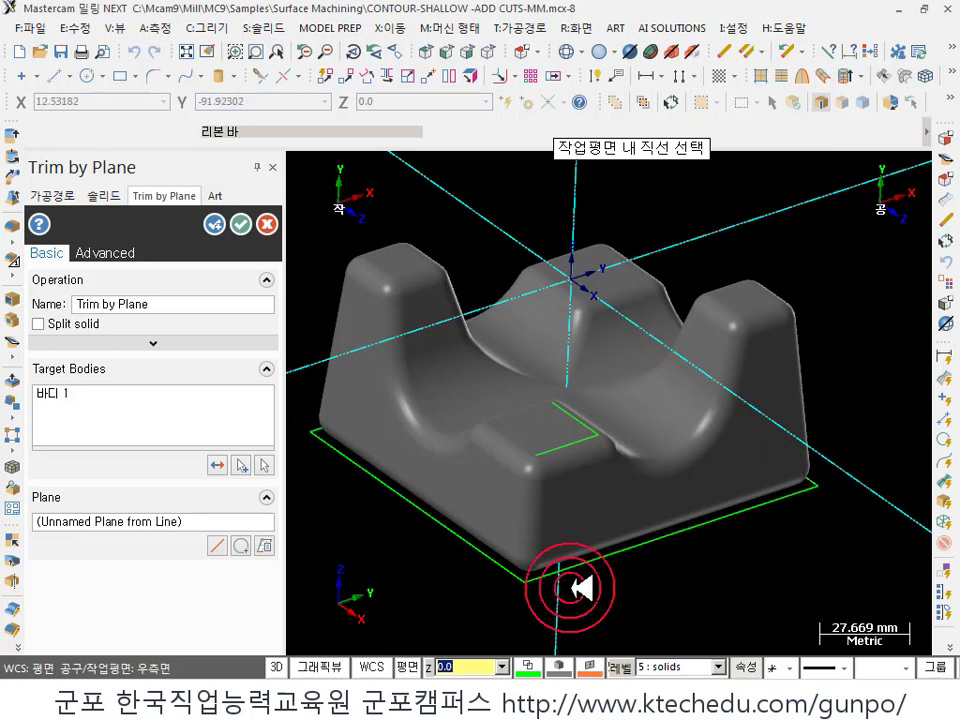
- Set the construction plane to Front (WCS) and define the trim plane by the edge line parallel to X
click(410, 665)
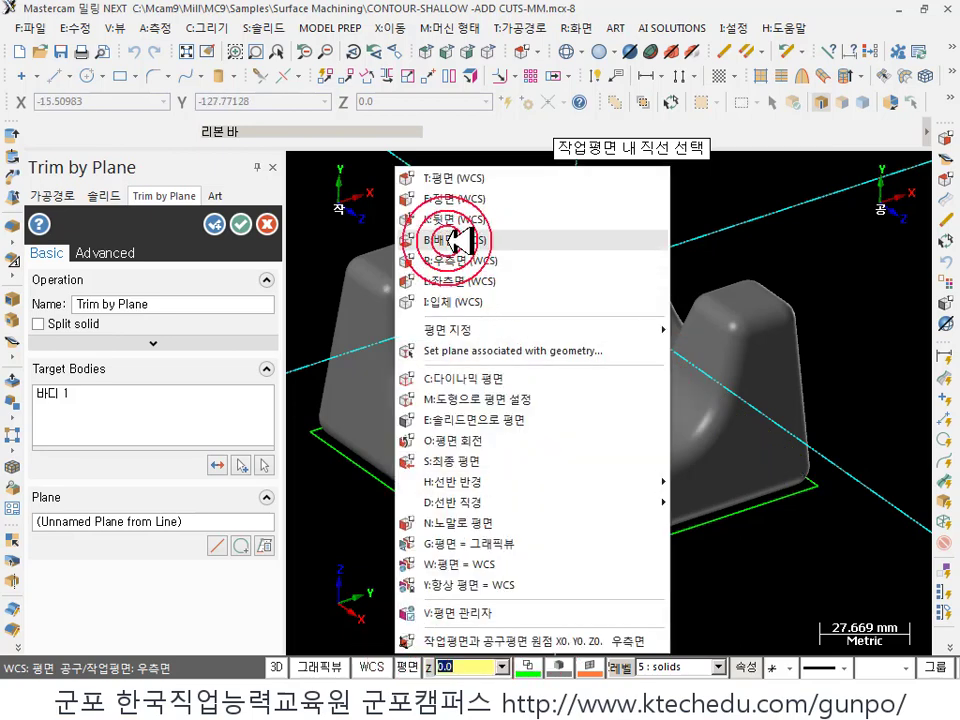
click(448, 194)
click(595, 405)
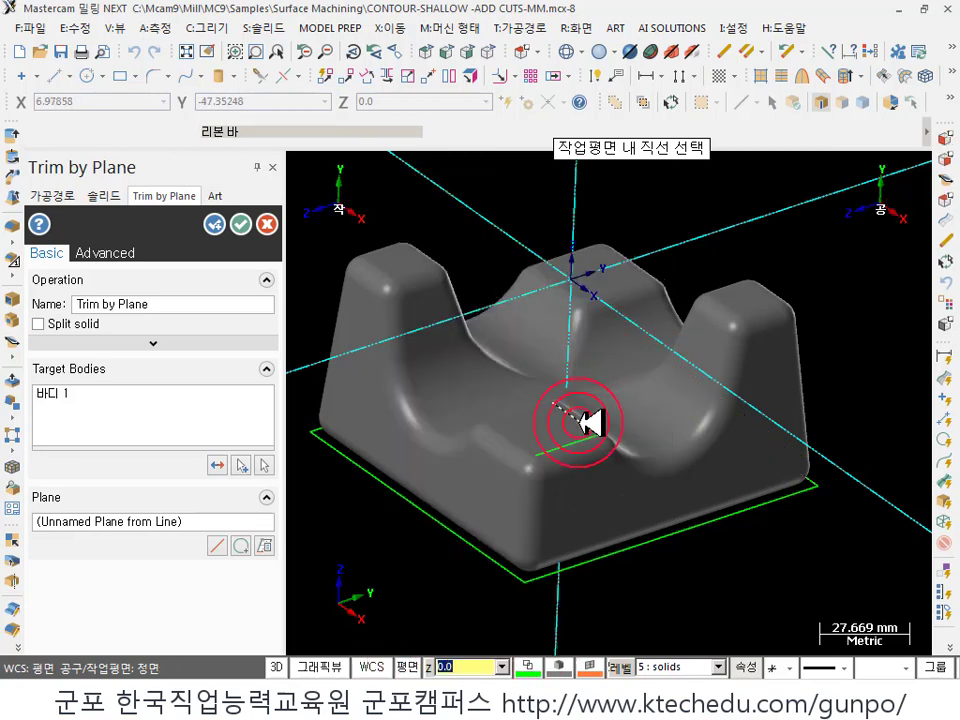
click(578, 421)
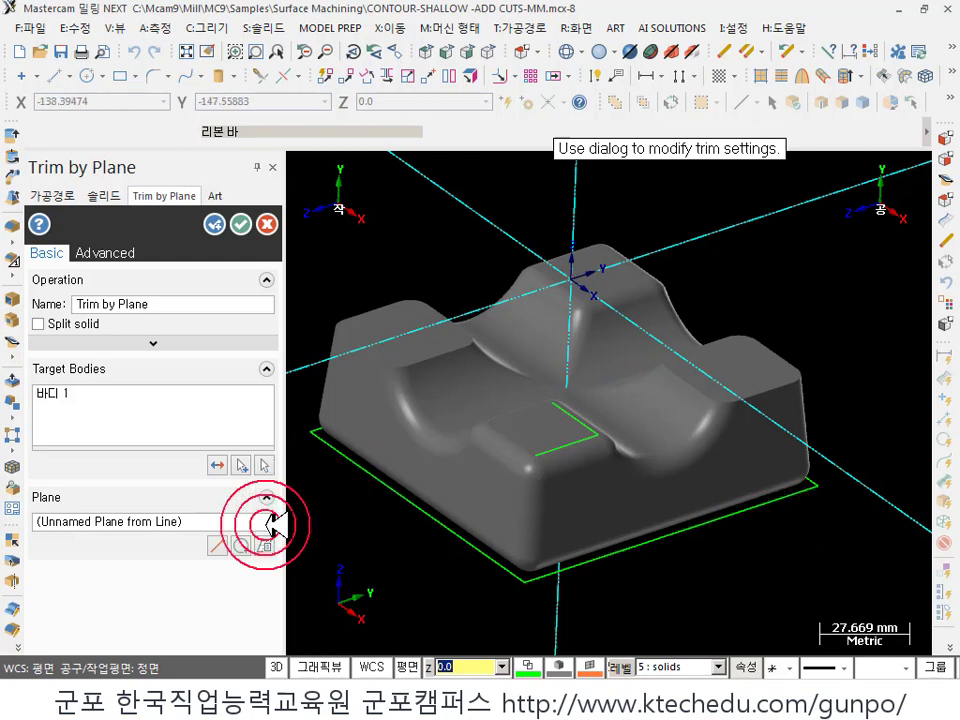
- Set the construction plane to Top (WCS) and redefine the trim plane by the X-parallel edge line, followed by the Y-parallel one
click(398, 665)
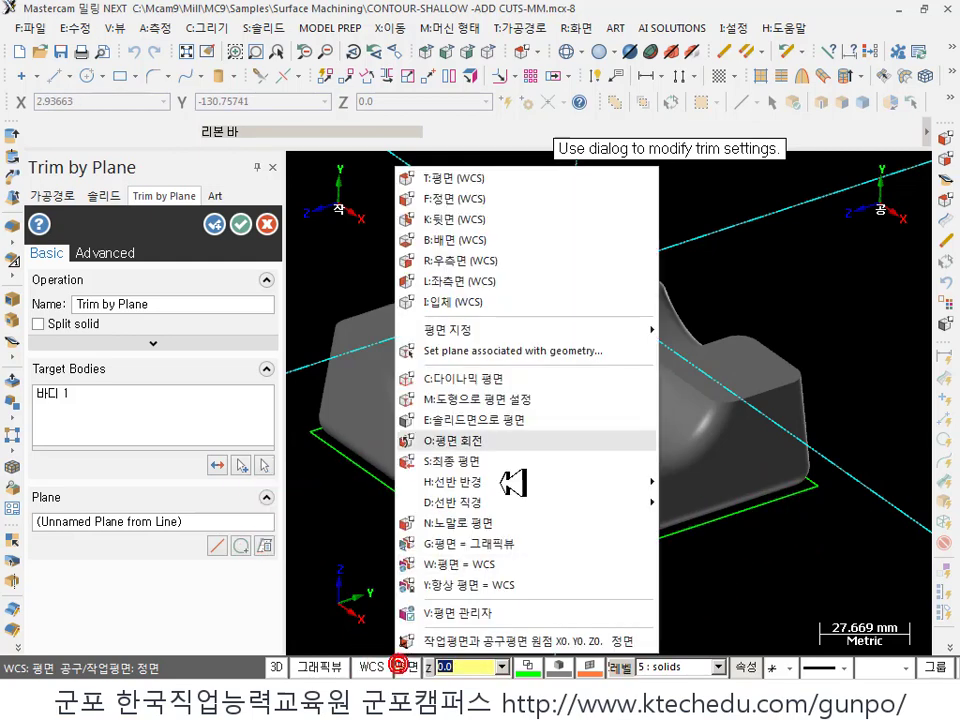
click(467, 177)
click(217, 545)
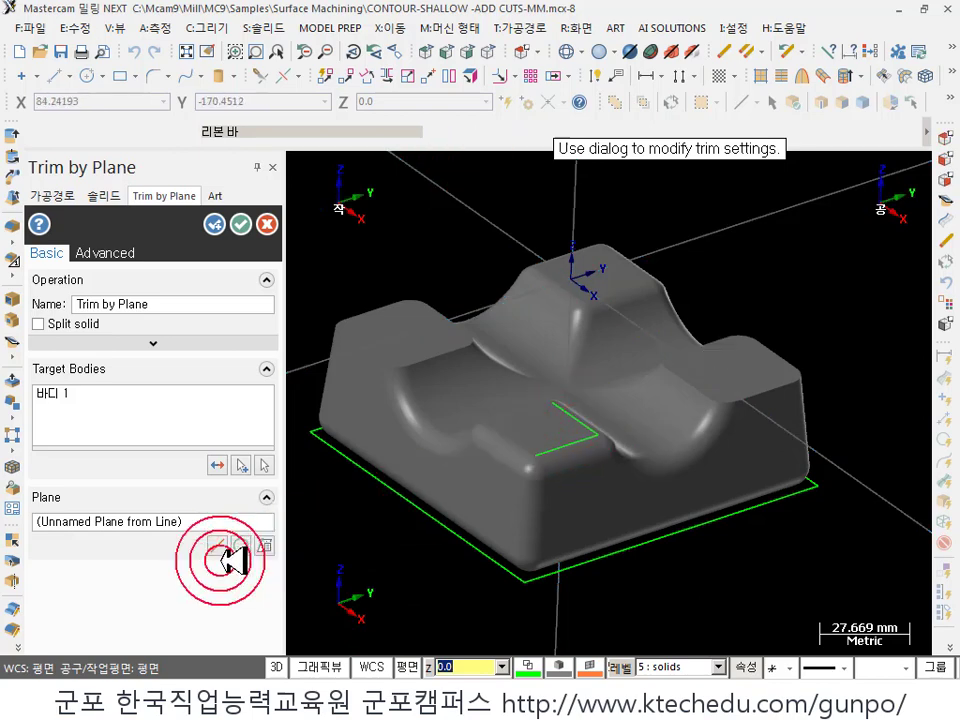
click(566, 418)
click(682, 561)
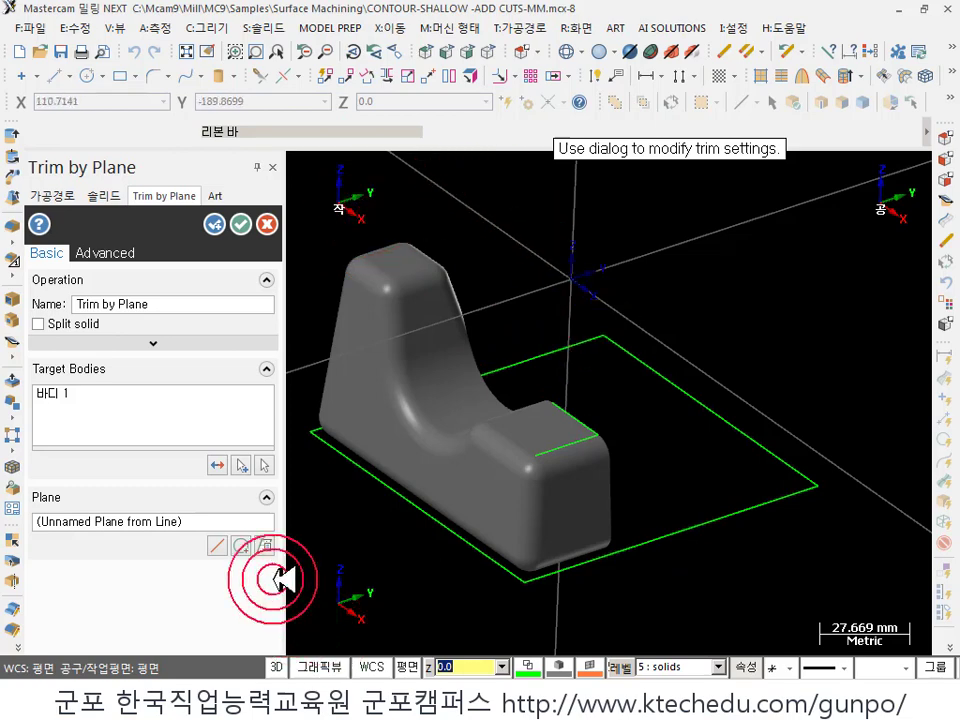
click(217, 546)
click(558, 447)
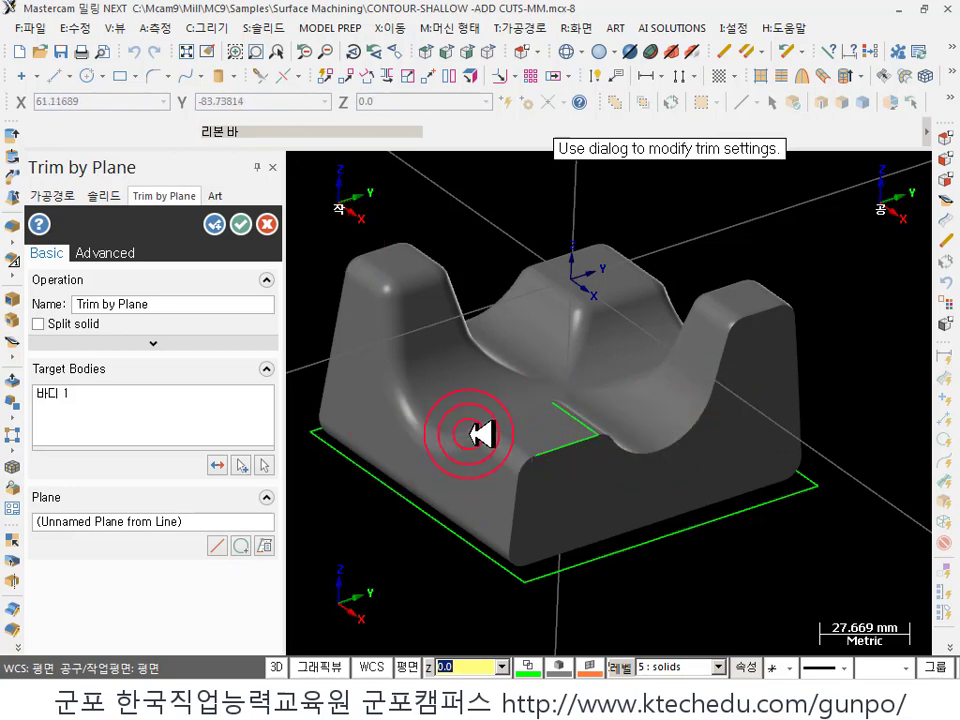
- Set the construction plane back to Right (WCS) and try to define the trim plane by the edge line parallel to X
click(410, 665)
click(471, 273)
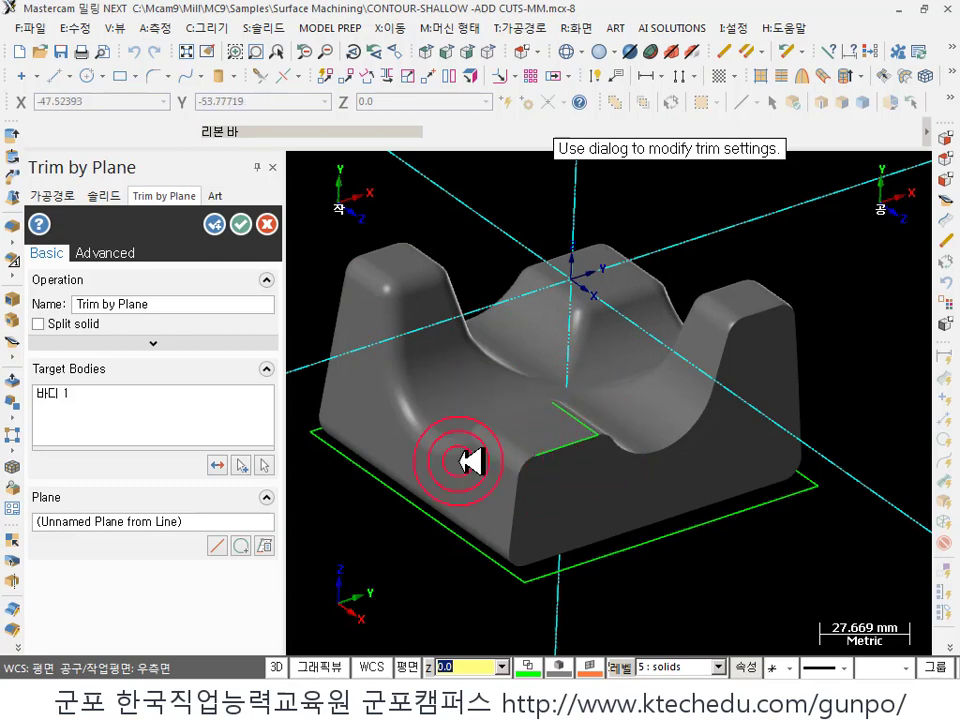
click(218, 545)
click(563, 421)
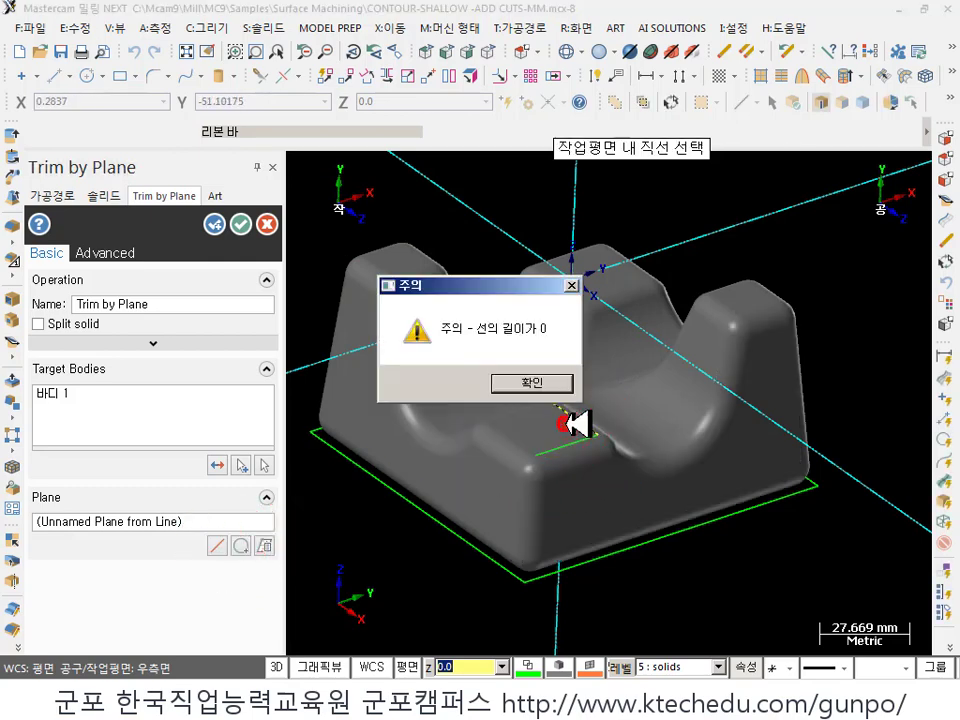
click(267, 223)
click(563, 424)
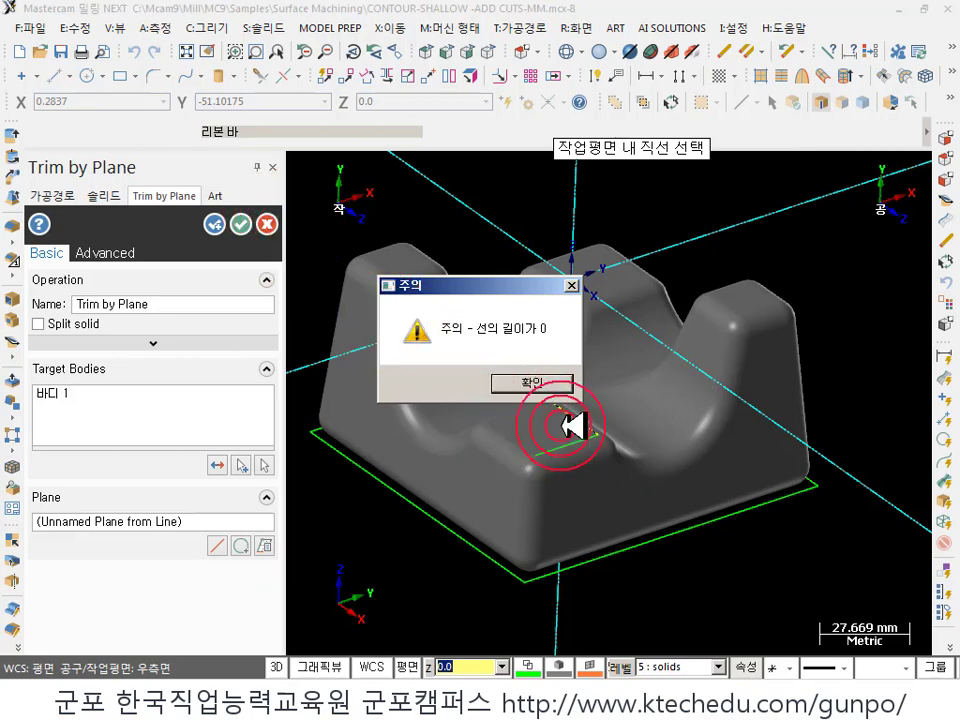
click(529, 387)
click(340, 213)
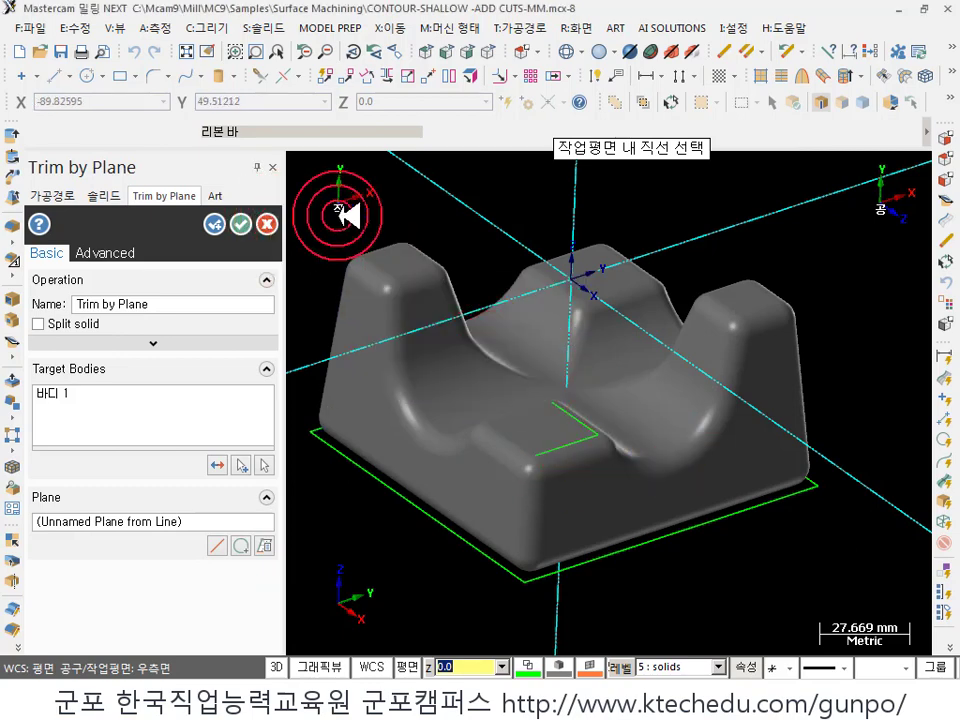
- Define the trim plane by the edge line parallel to Y while the construction plane is Right
click(217, 543)
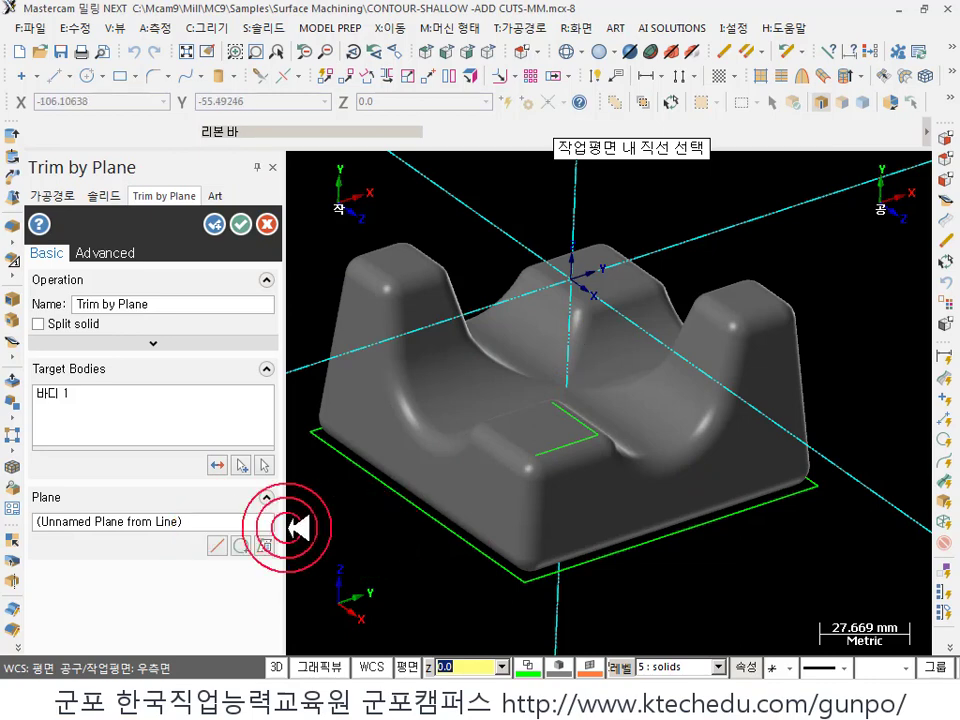
click(546, 456)
click(550, 440)
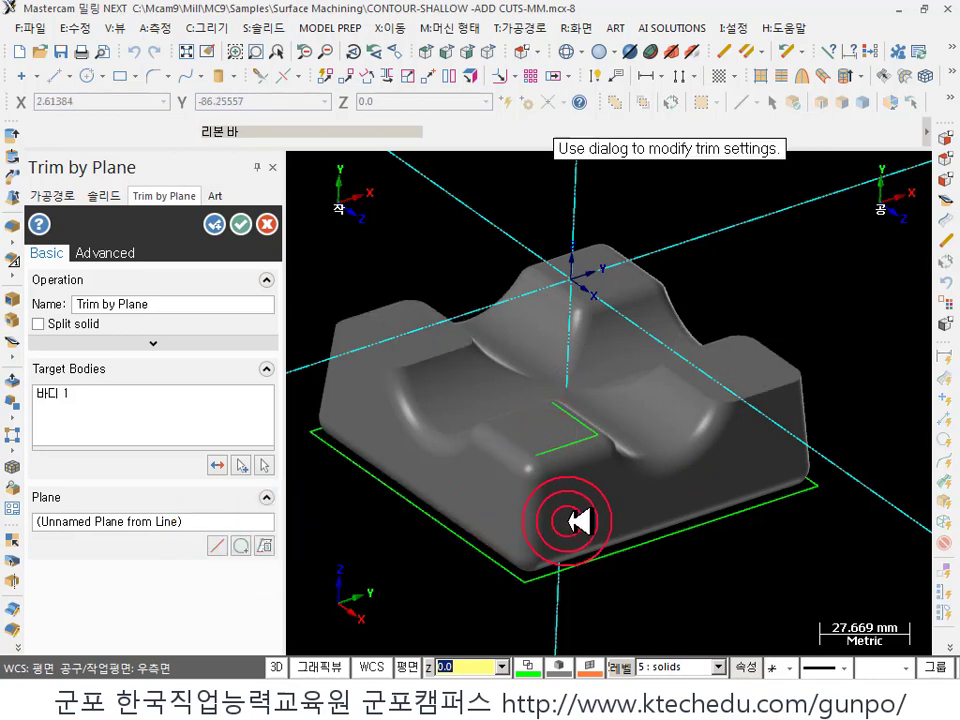
click(668, 470)
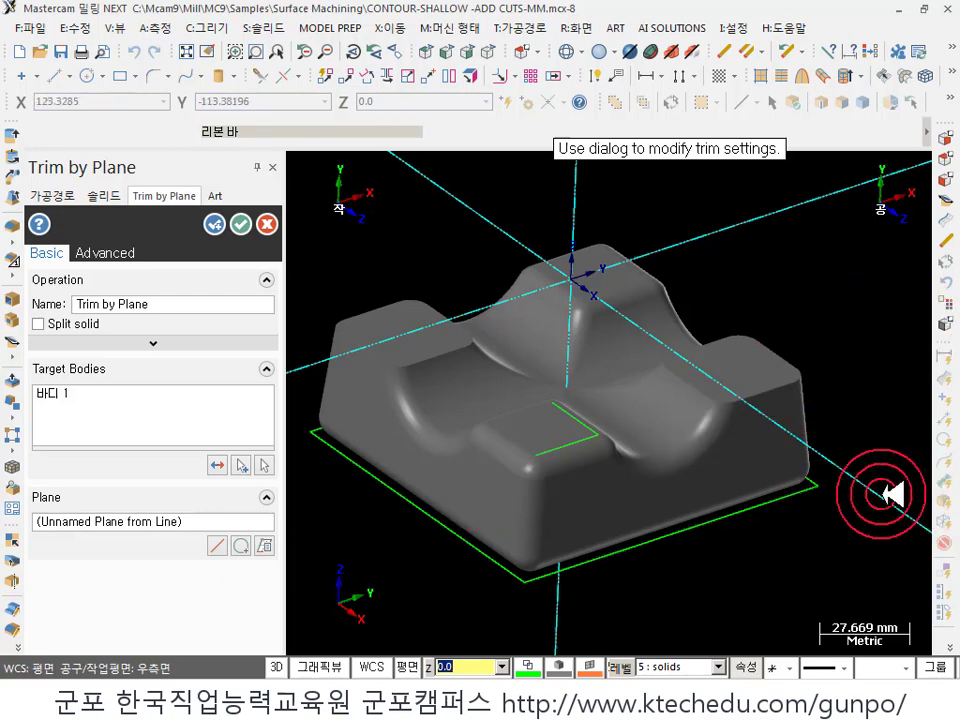
mouse_move(726, 565)
middle_down()
mouse_move(727, 551)
mouse_move(669, 530)
mouse_move(692, 512)
mouse_move(744, 563)
middle_up()
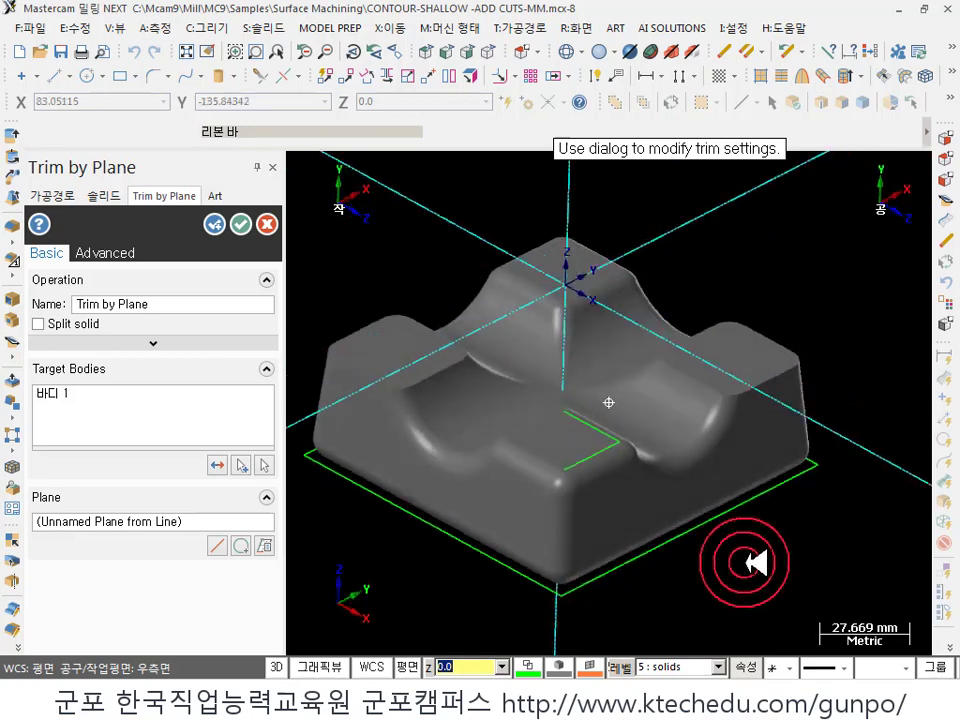
click(244, 545)
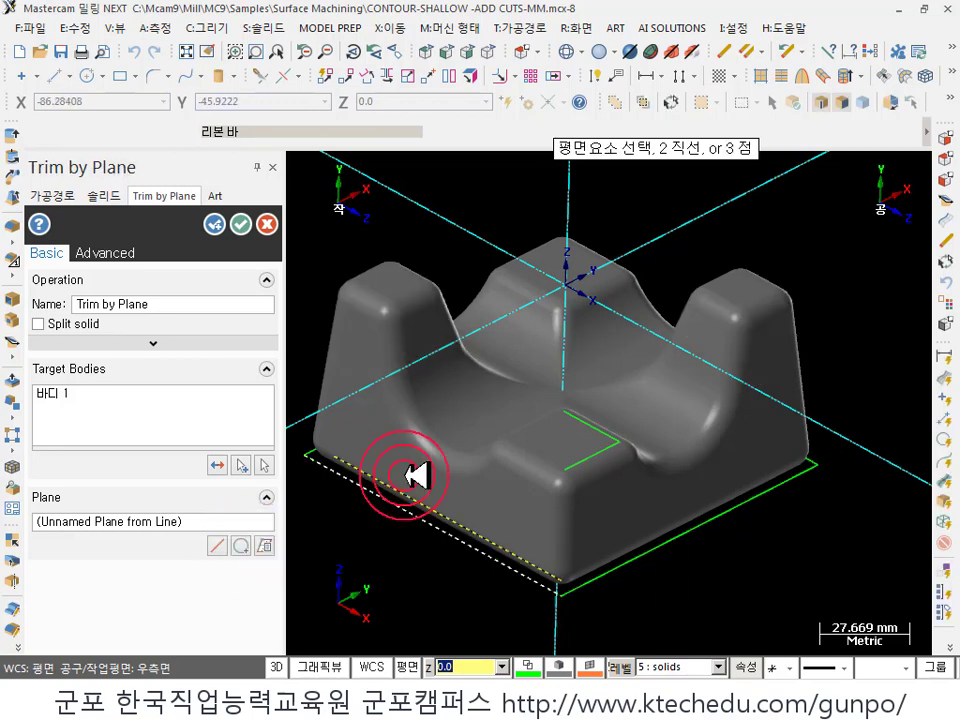
scroll(606, 521, up, 6)
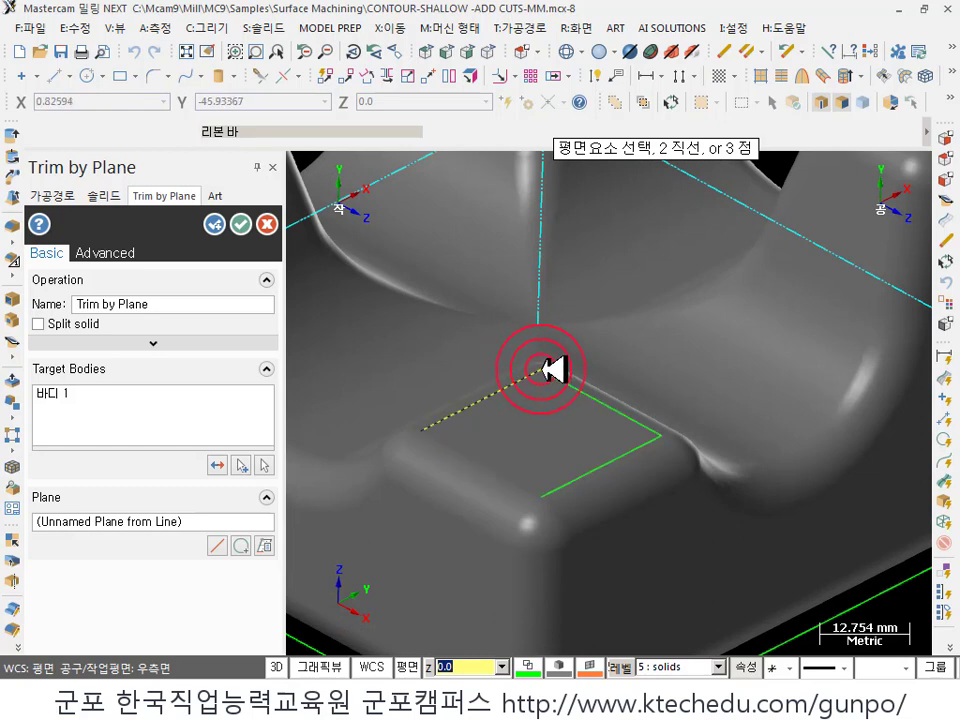
click(545, 372)
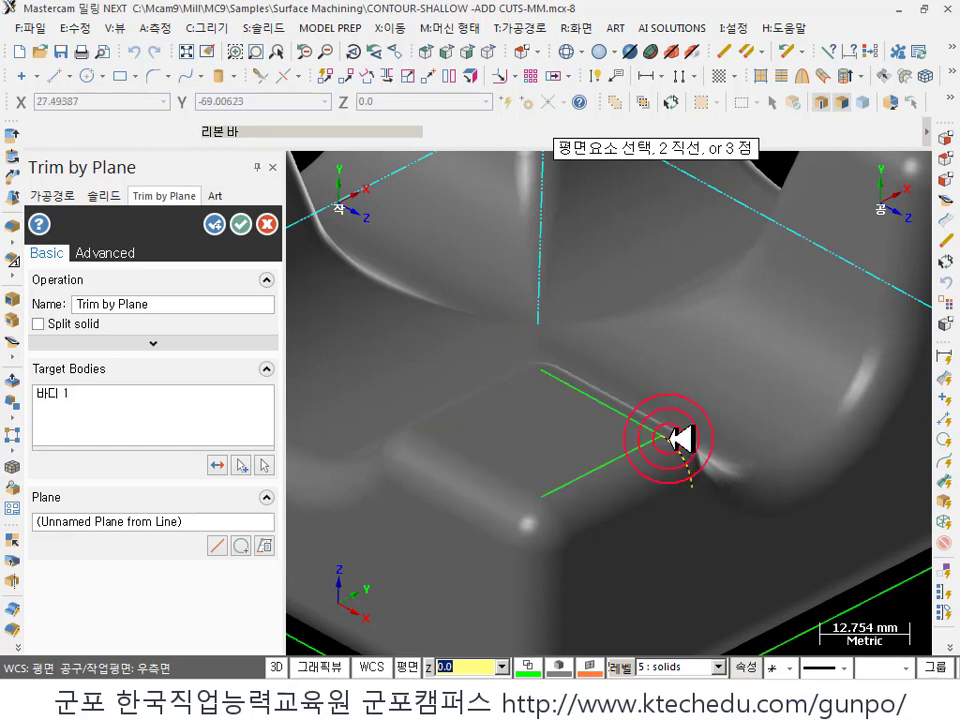
scroll(621, 410, down, 5)
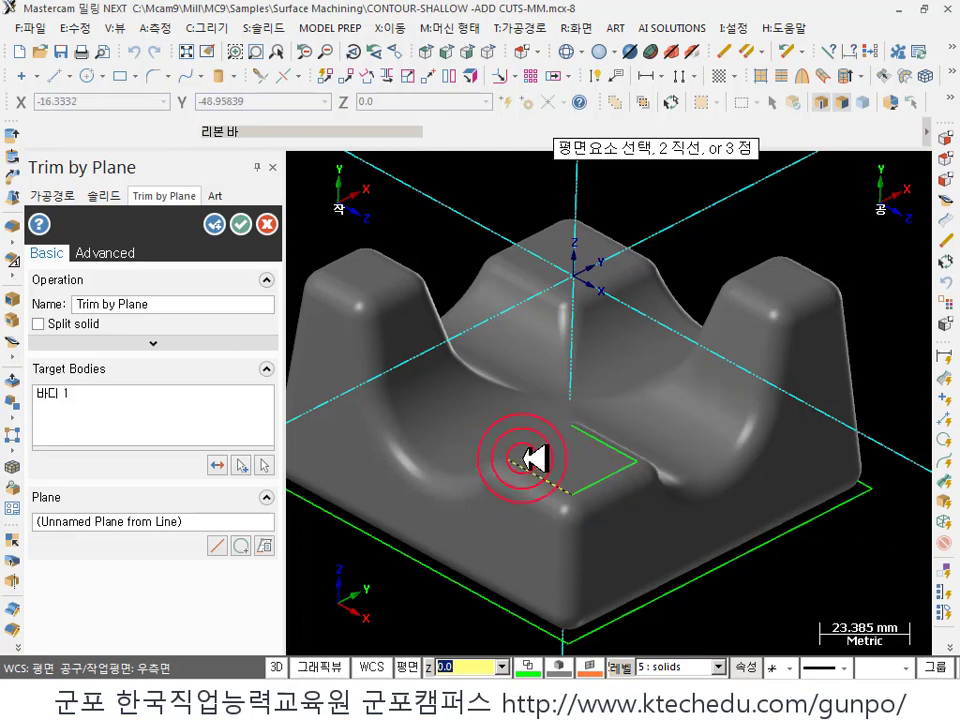
click(262, 543)
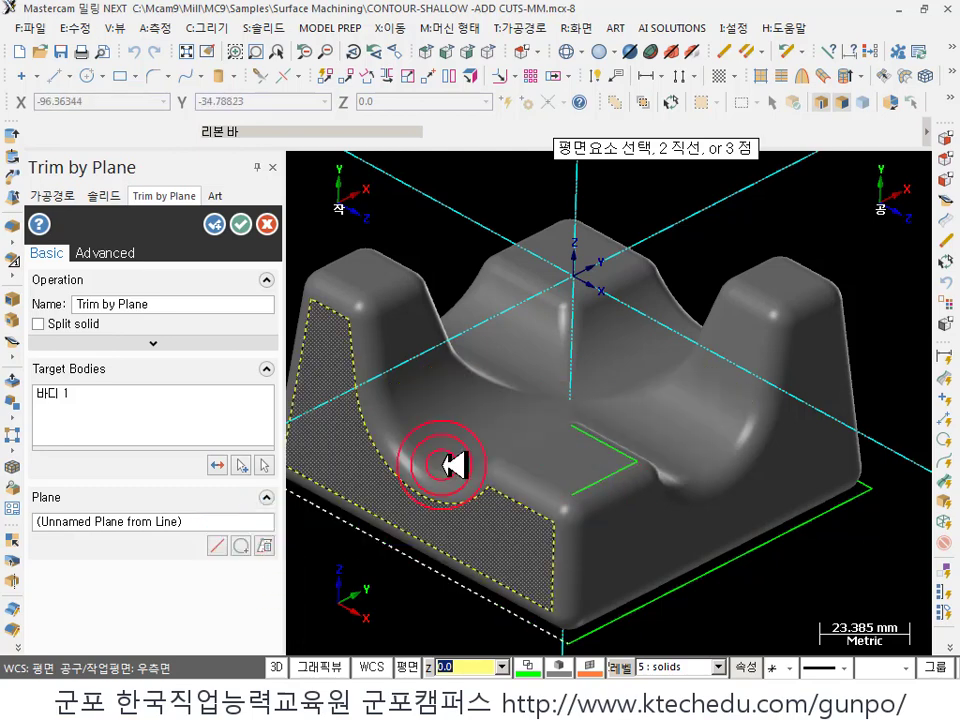
click(547, 407)
scroll(640, 276, down, 3)
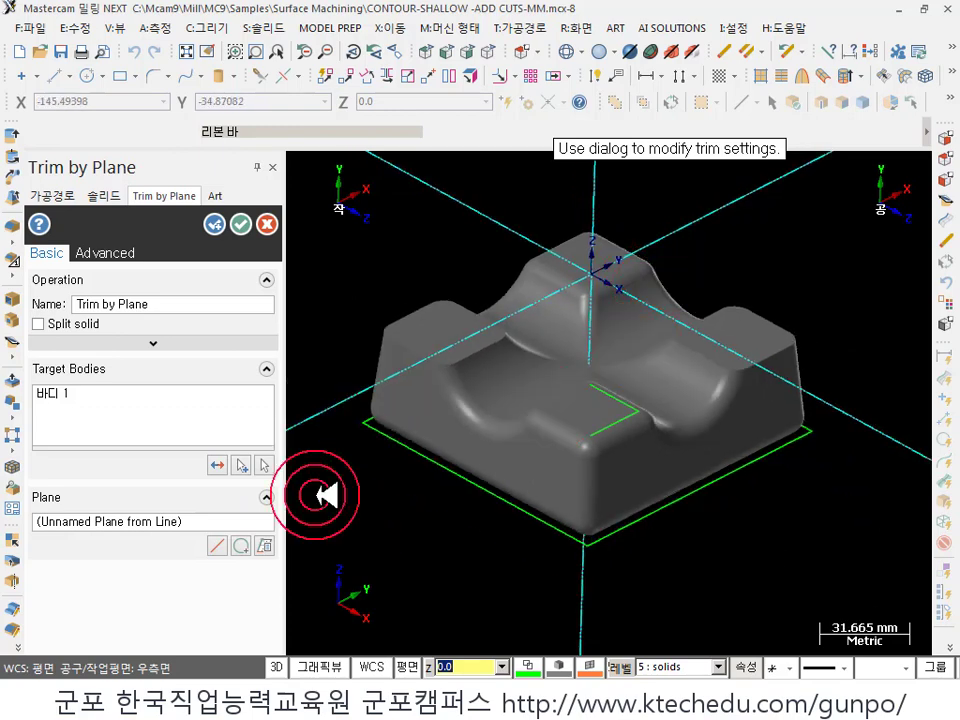
- Choose the named plane 평면-1 as the trim plane and apply Trim by Plane with Split solid enabled
click(268, 545)
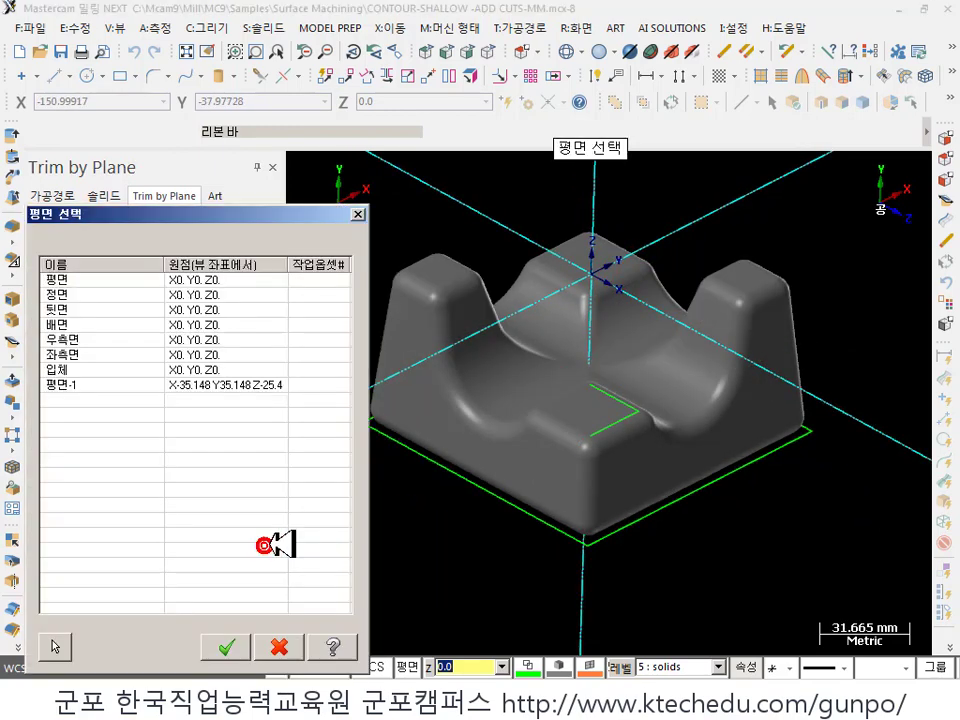
click(105, 384)
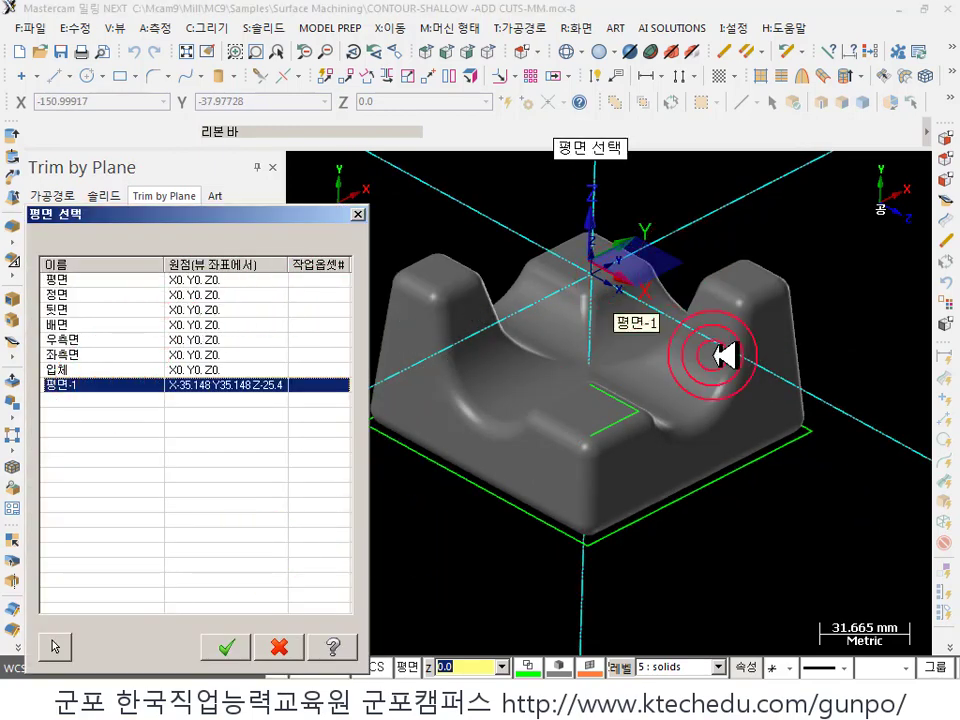
click(226, 646)
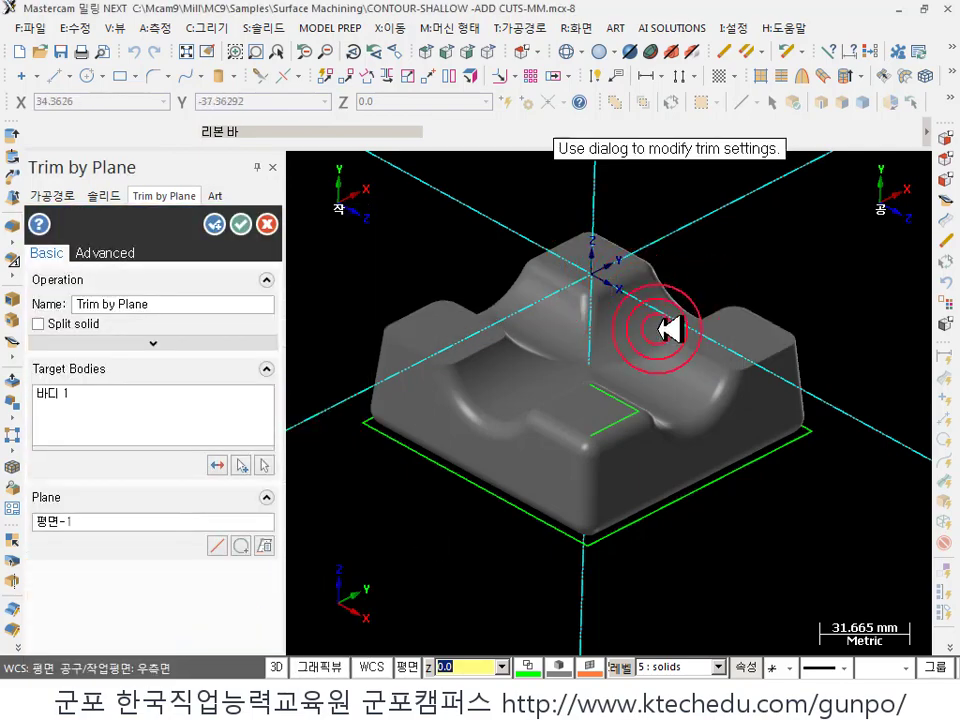
middle_drag(668, 330, 671, 356)
scroll(708, 355, up, 2)
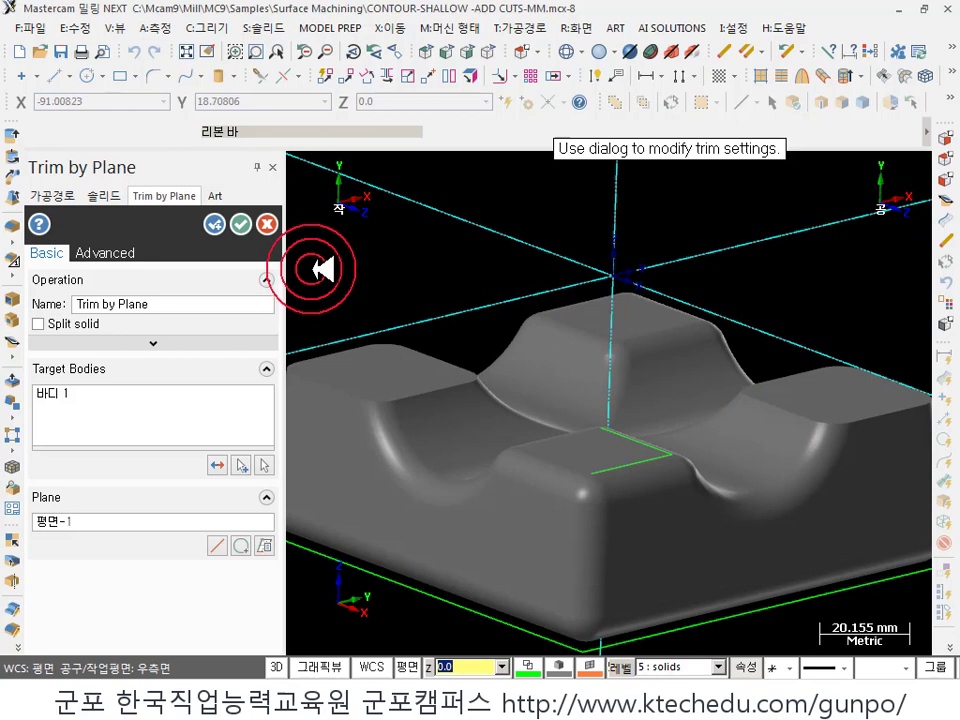
click(50, 324)
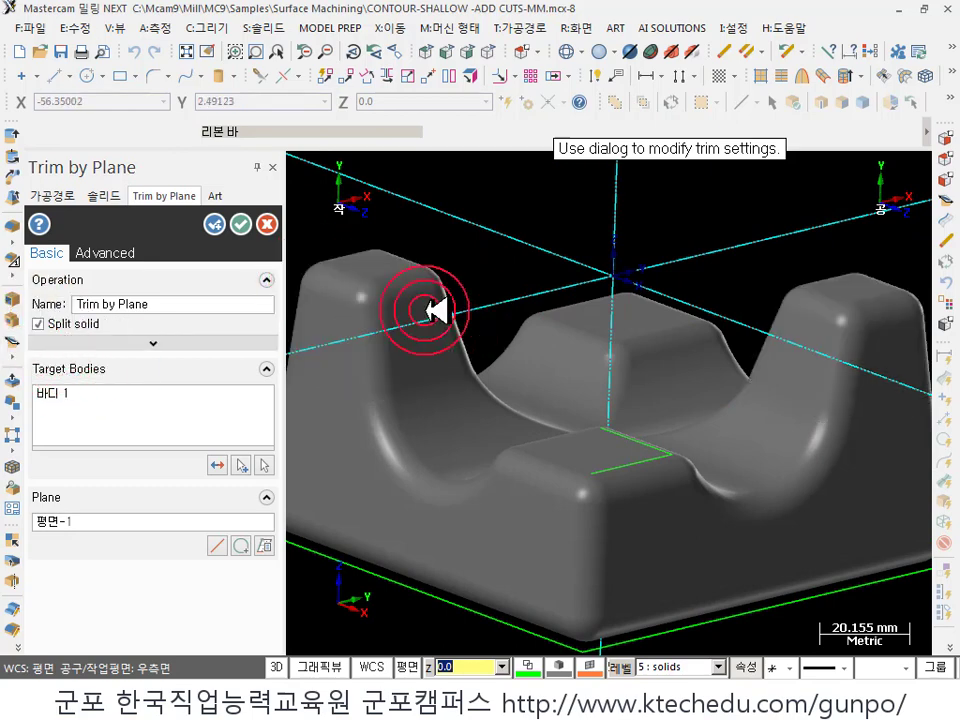
click(240, 224)
- Delete the two corner bodies that were split off above the trim plane
click(408, 292)
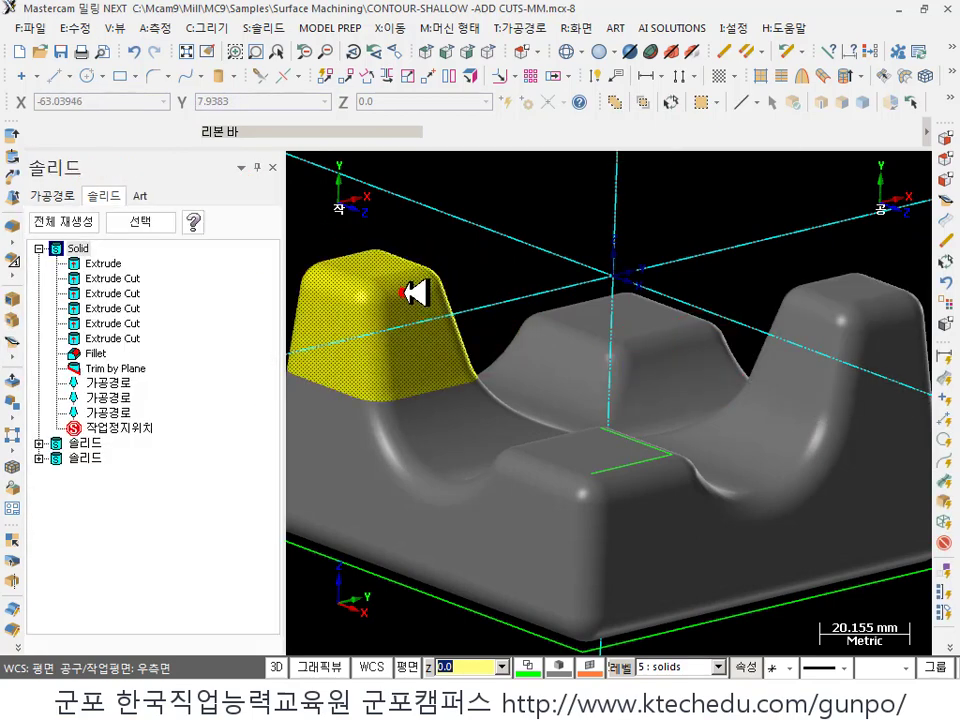
click(905, 318)
key(Delete)
scroll(633, 328, down, 9)
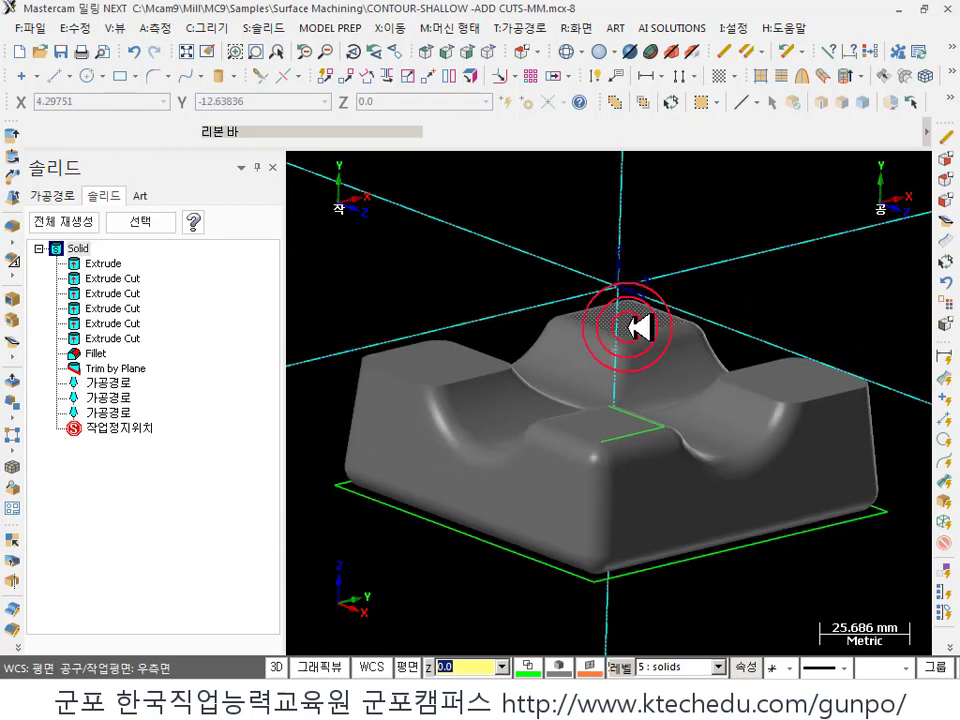
middle_drag(635, 333, 660, 369)
scroll(705, 384, up, 3)
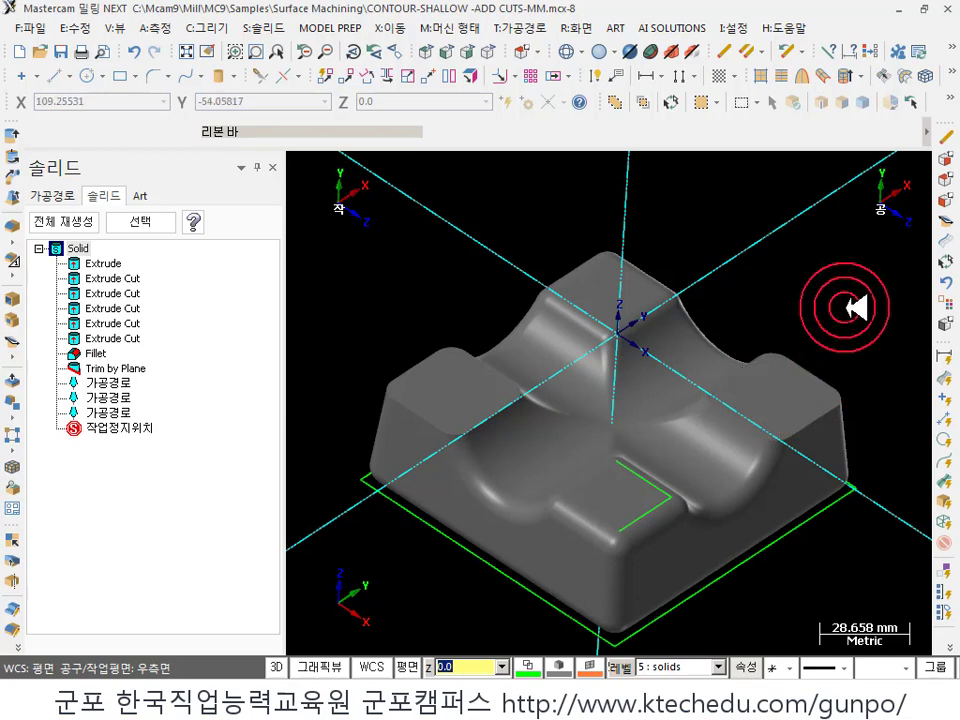
- Switch to Foxit Reader and consult the PDF section on trimming a solid with a surface (곡면)
key(alt+Tab)
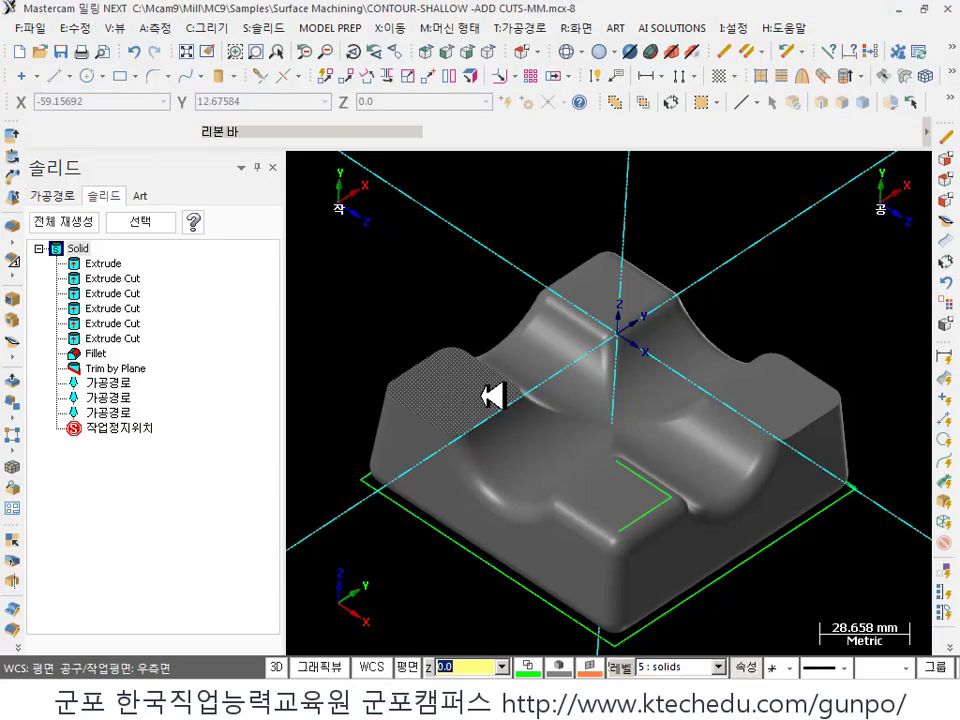
scroll(606, 360, down, 4)
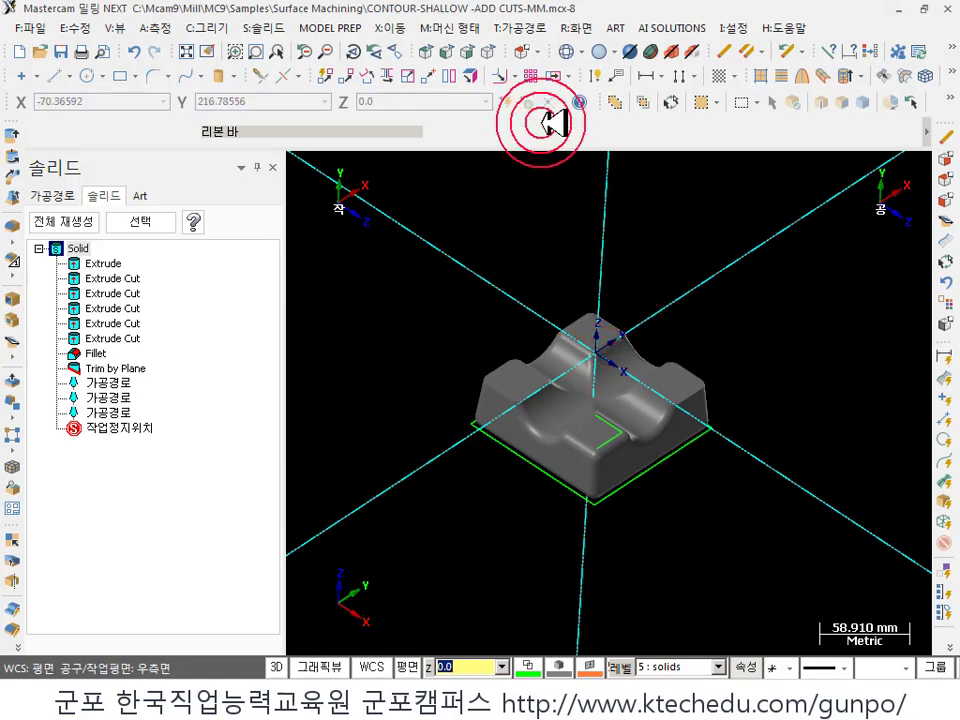
- Back in Mastercam, set the construction plane to Top and undo the deletion of the corner bodies
click(517, 52)
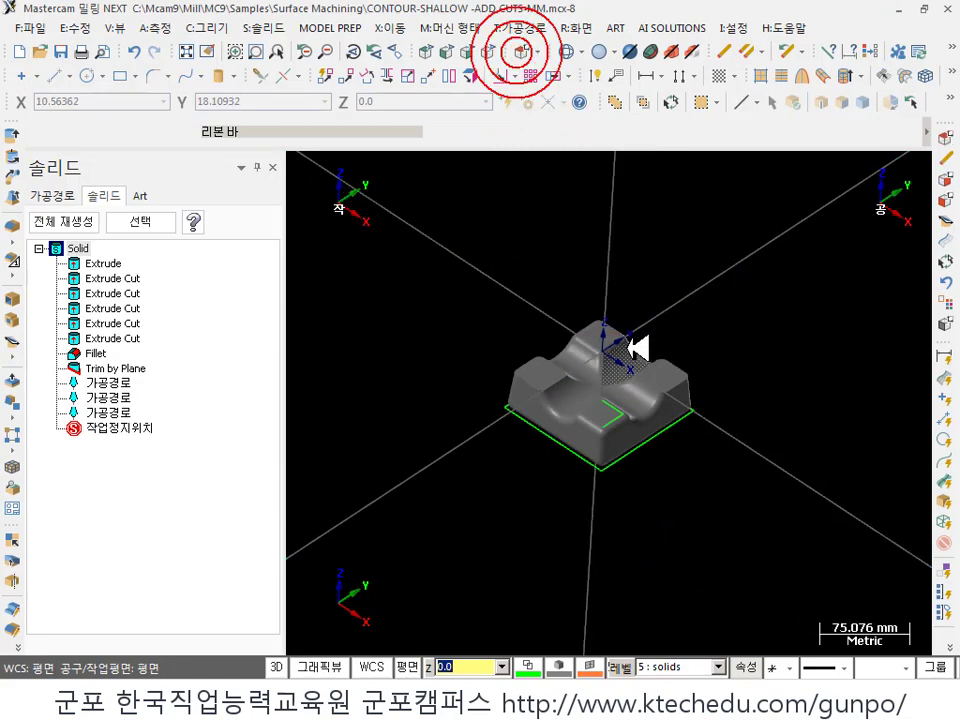
click(55, 196)
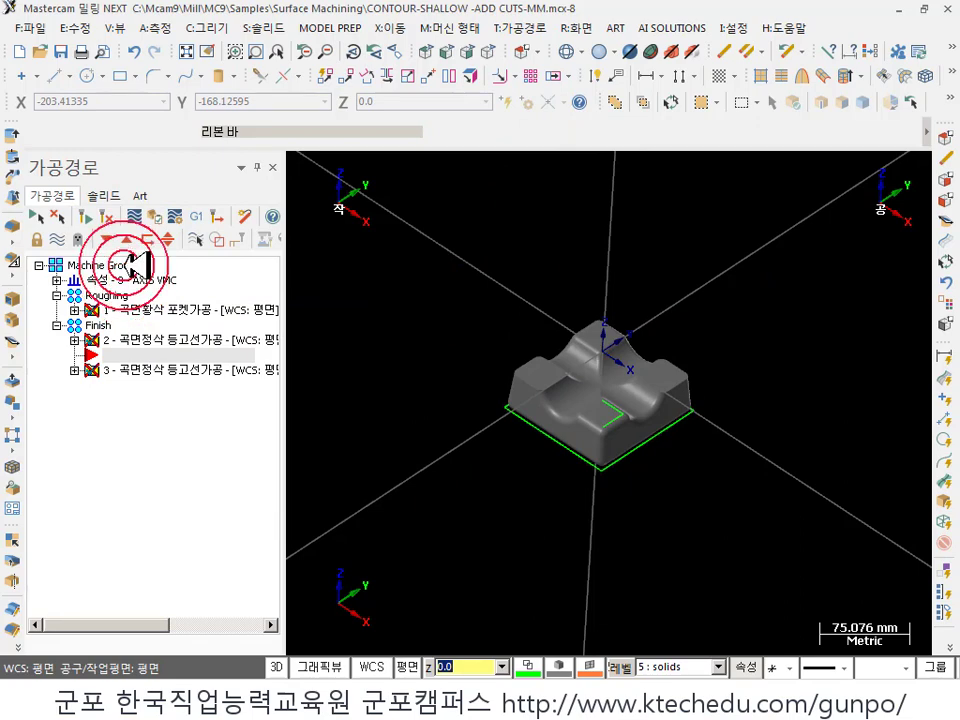
click(135, 51)
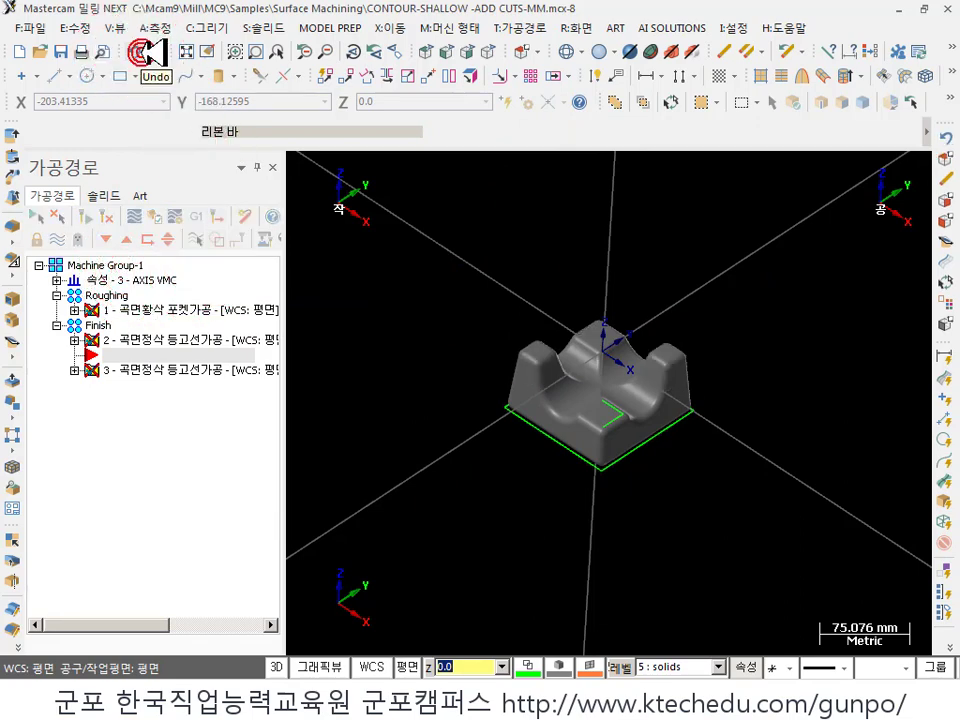
- Select the main body, invert the selection and delete the selected entities, finishing by undoing that deletion
scroll(540, 295, up, 9)
click(510, 396)
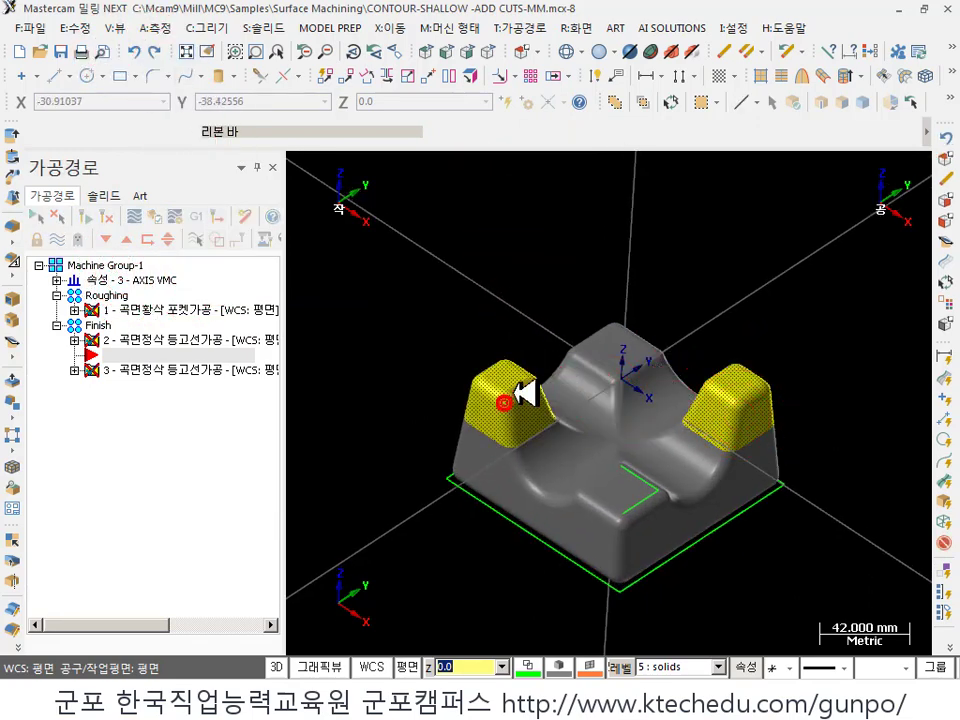
click(632, 437)
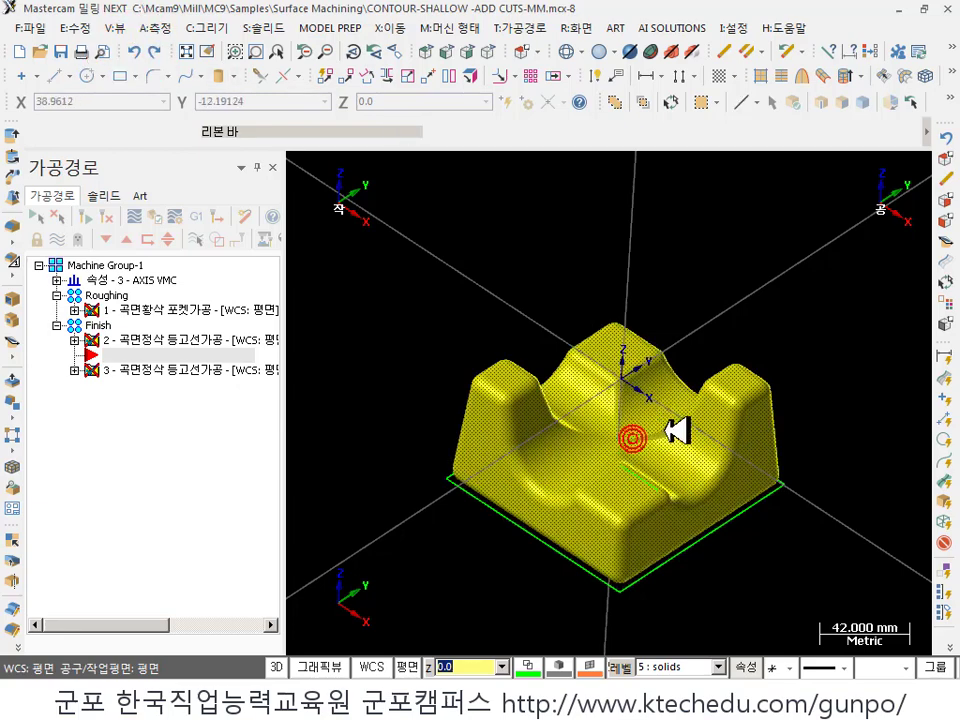
key(Escape)
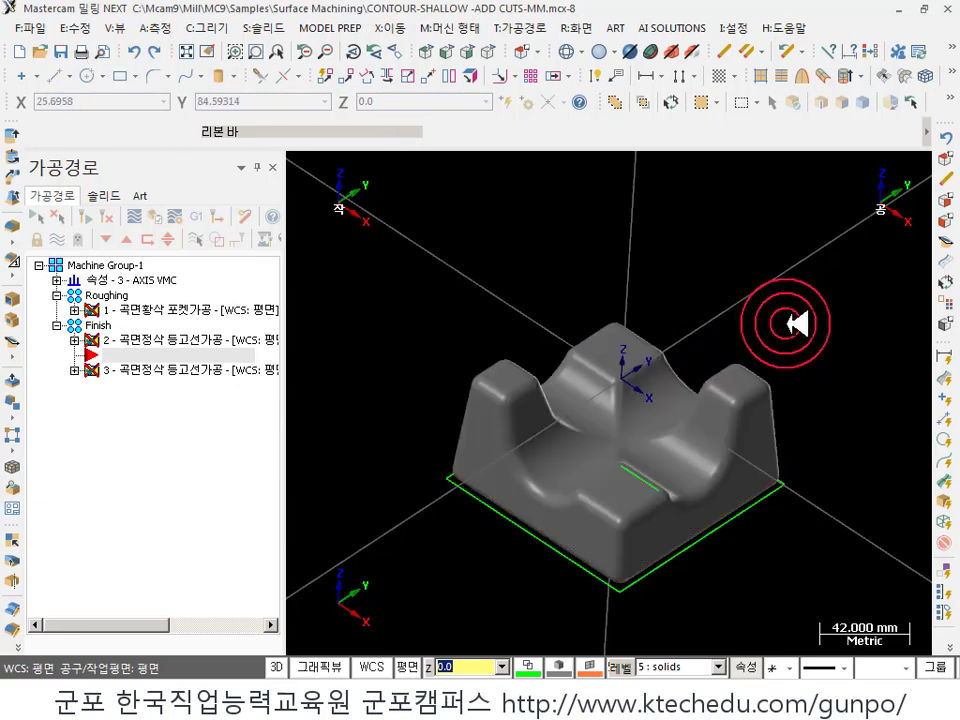
click(678, 467)
click(671, 102)
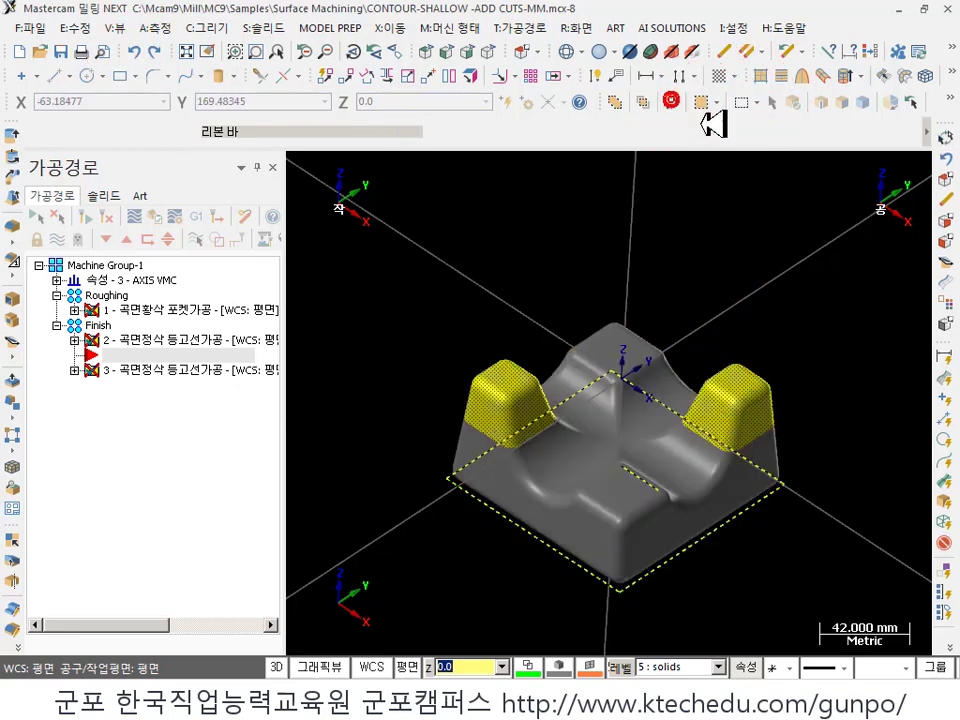
key(Delete)
click(339, 387)
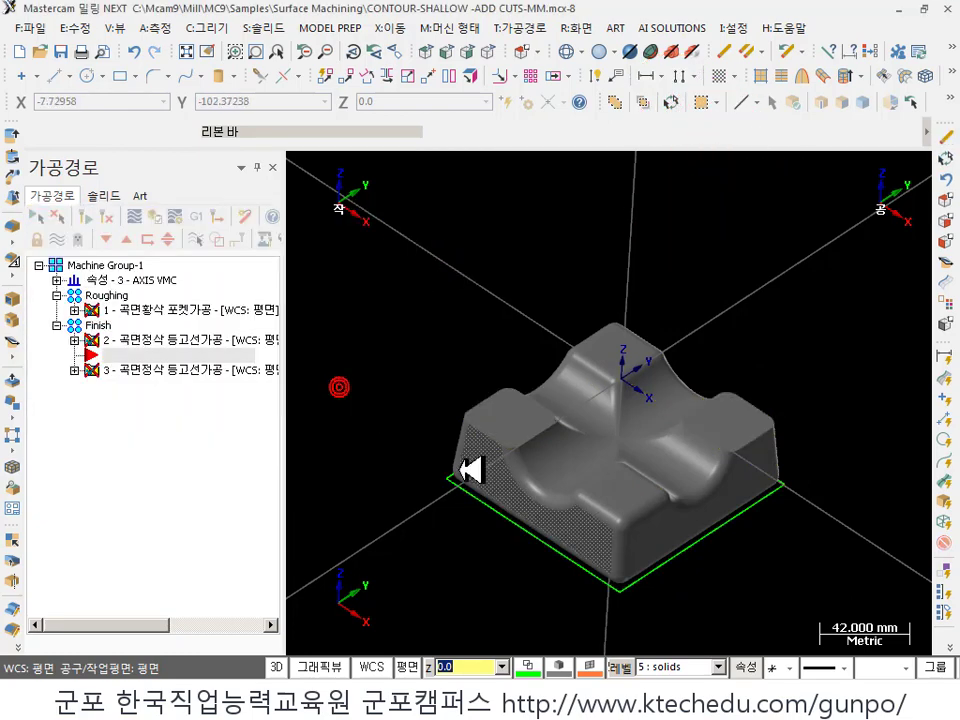
scroll(717, 482, up, 3)
scroll(693, 476, down, 2)
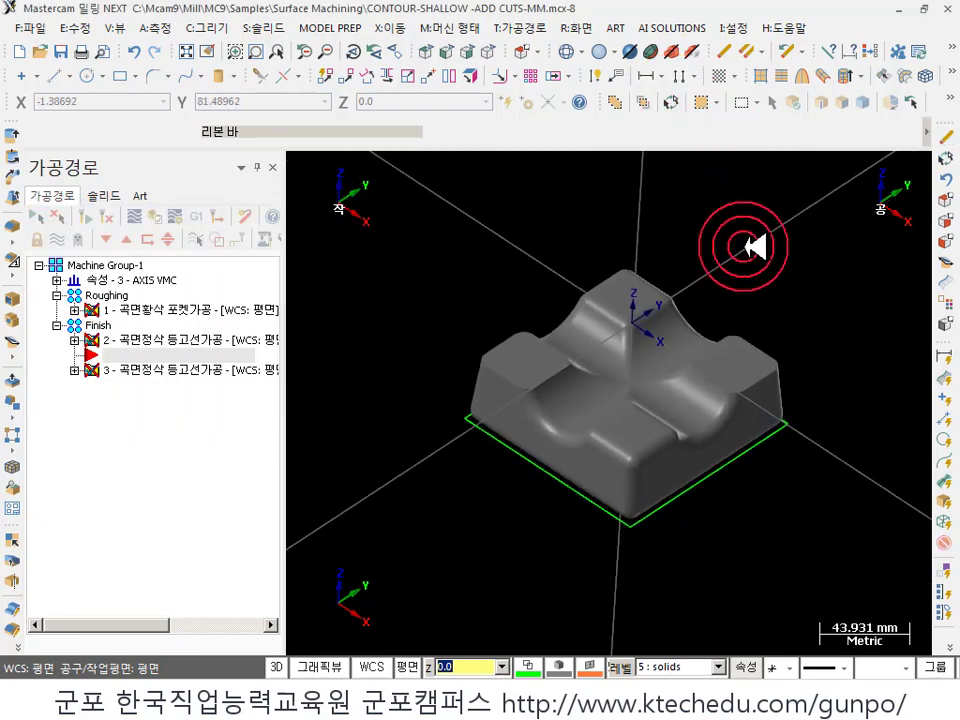
click(137, 50)
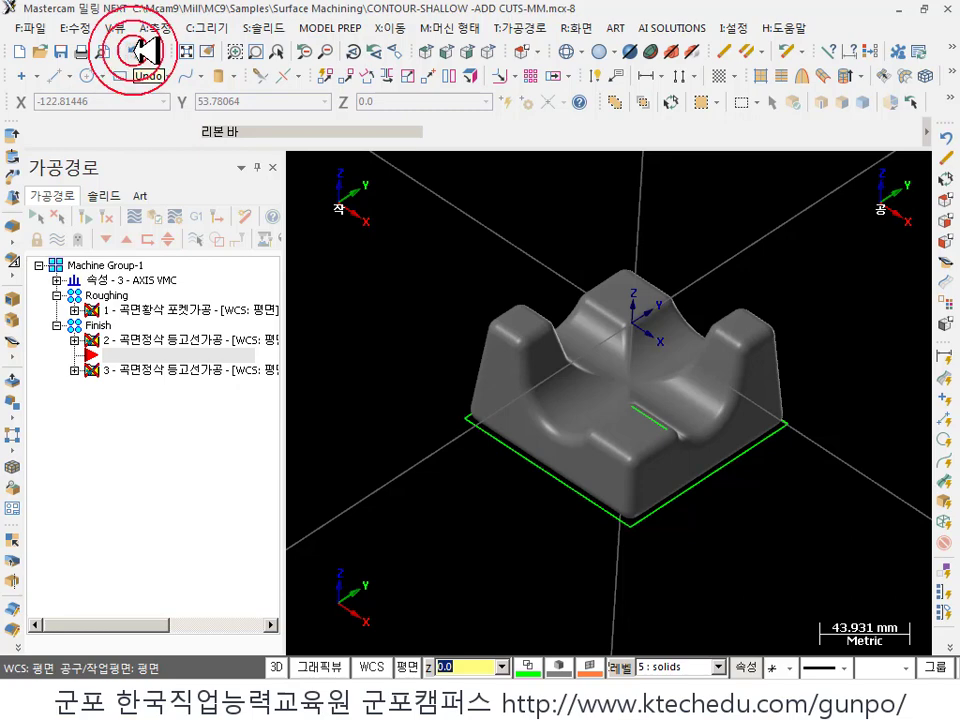
- Select the two corner bodies, invert the selection to the rest of the model, and clear it
click(561, 336)
click(604, 328)
click(760, 358)
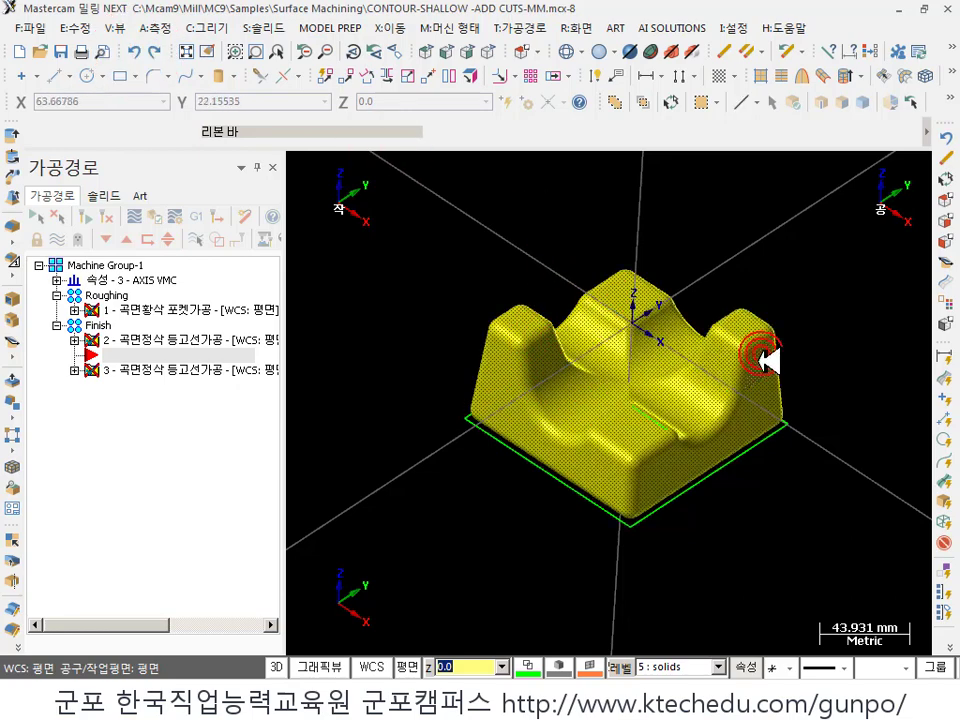
click(731, 418)
click(815, 346)
click(750, 385)
click(745, 347)
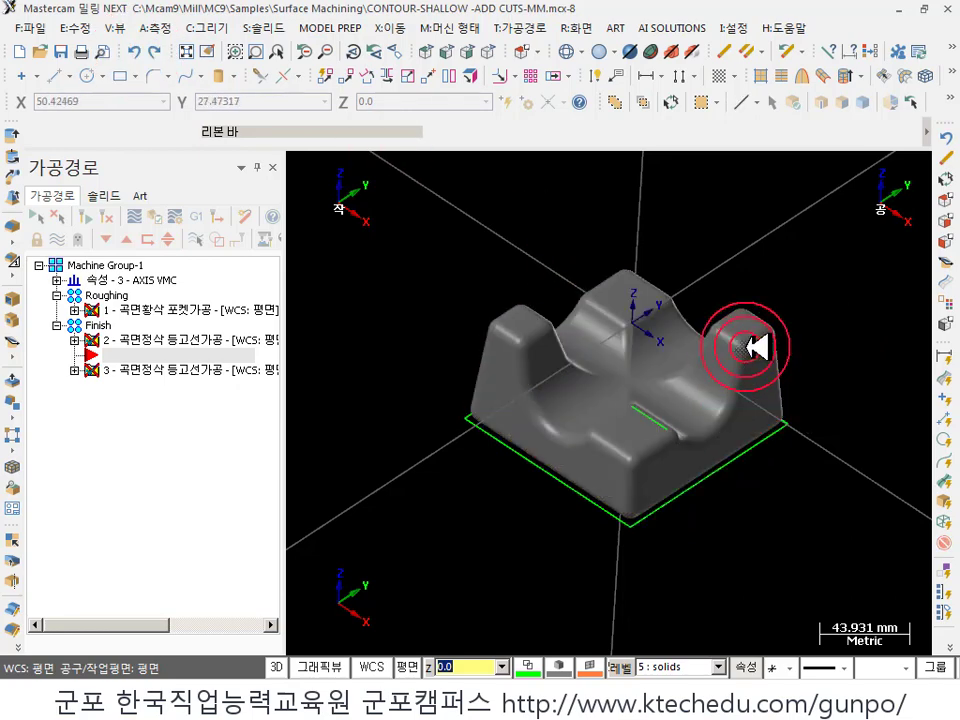
click(742, 344)
click(542, 339)
click(606, 317)
click(711, 300)
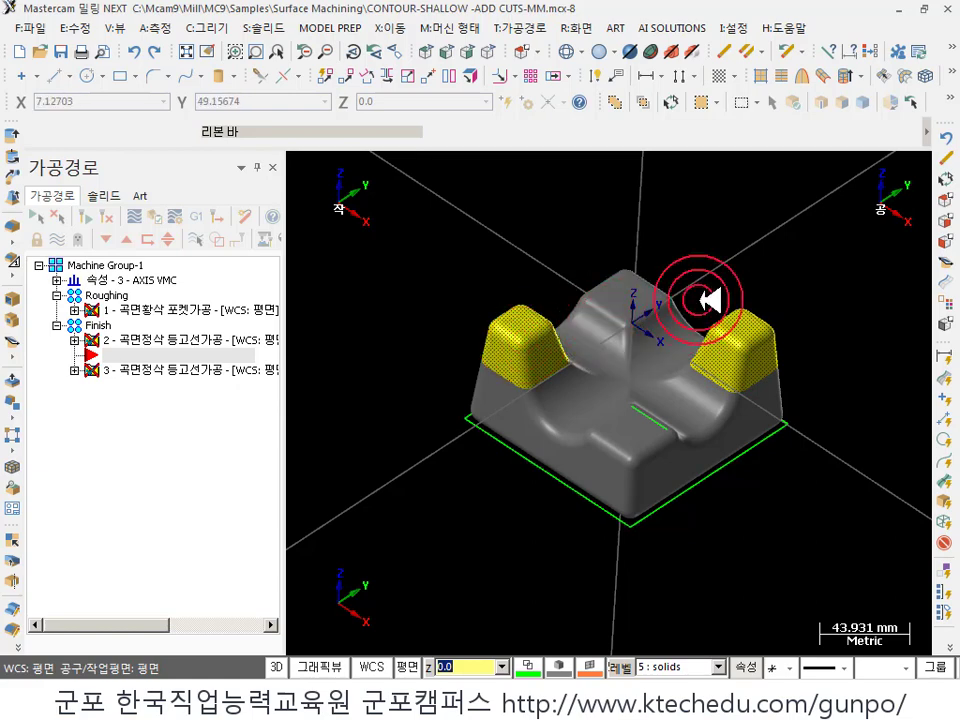
click(690, 101)
click(688, 101)
click(780, 196)
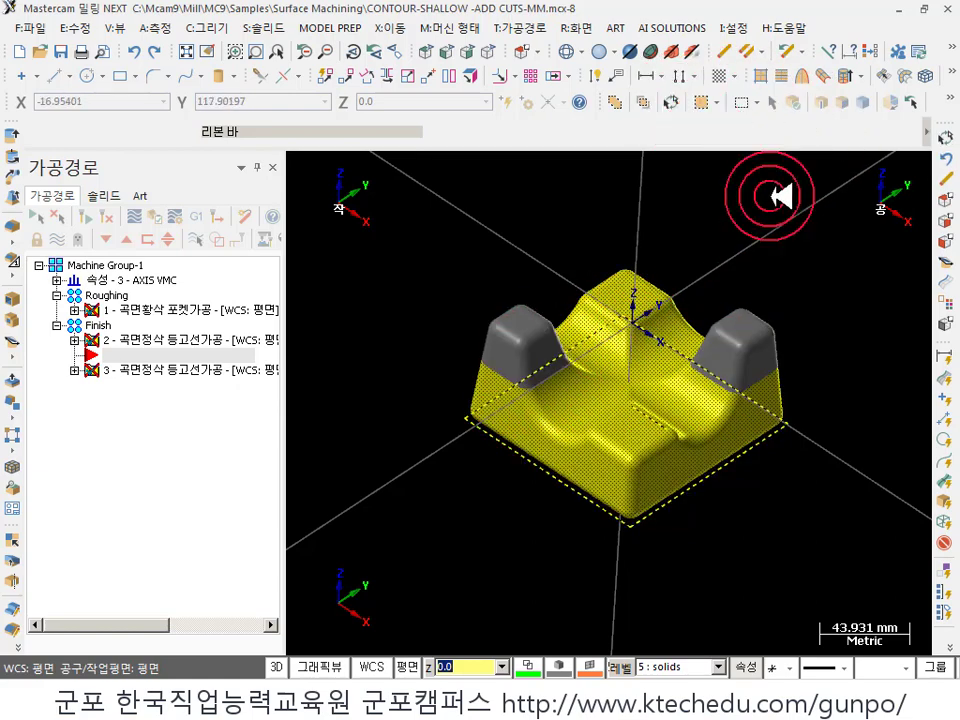
key(Escape)
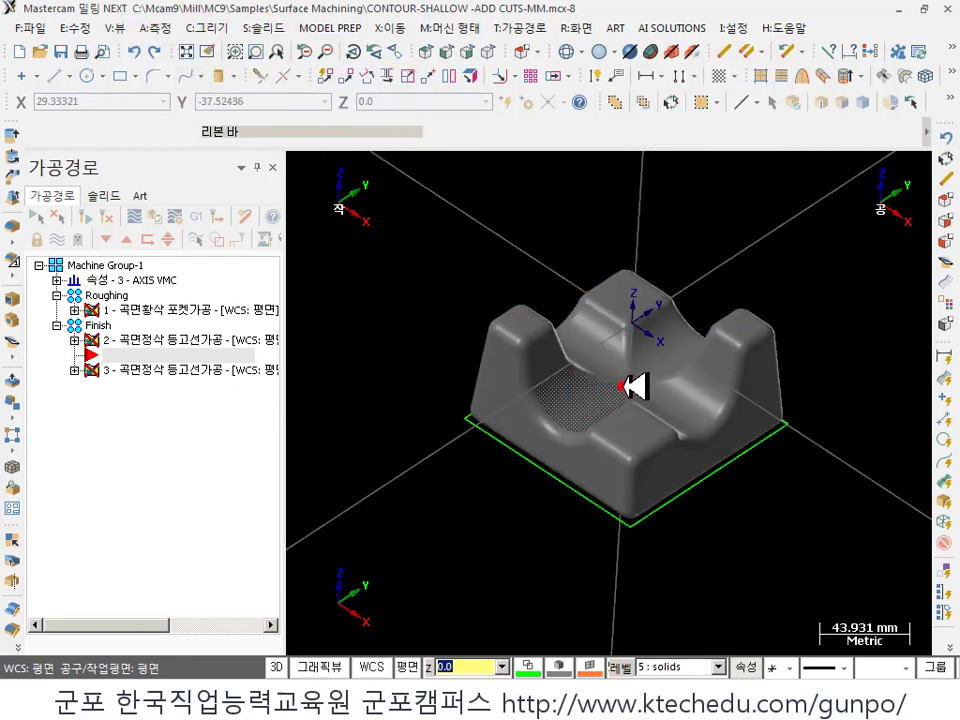
- Undo the remaining edits to the model
click(606, 378)
click(606, 376)
click(138, 48)
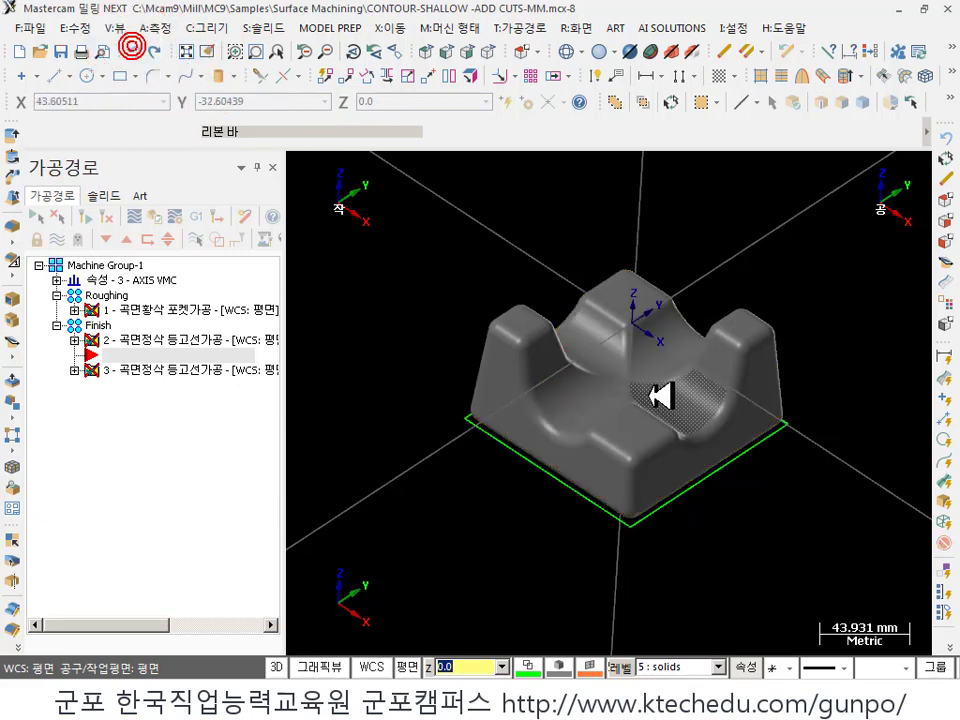
click(690, 426)
click(646, 390)
click(136, 50)
- Delete the Trim by Plane operation from the history of the solid named Solid
click(105, 196)
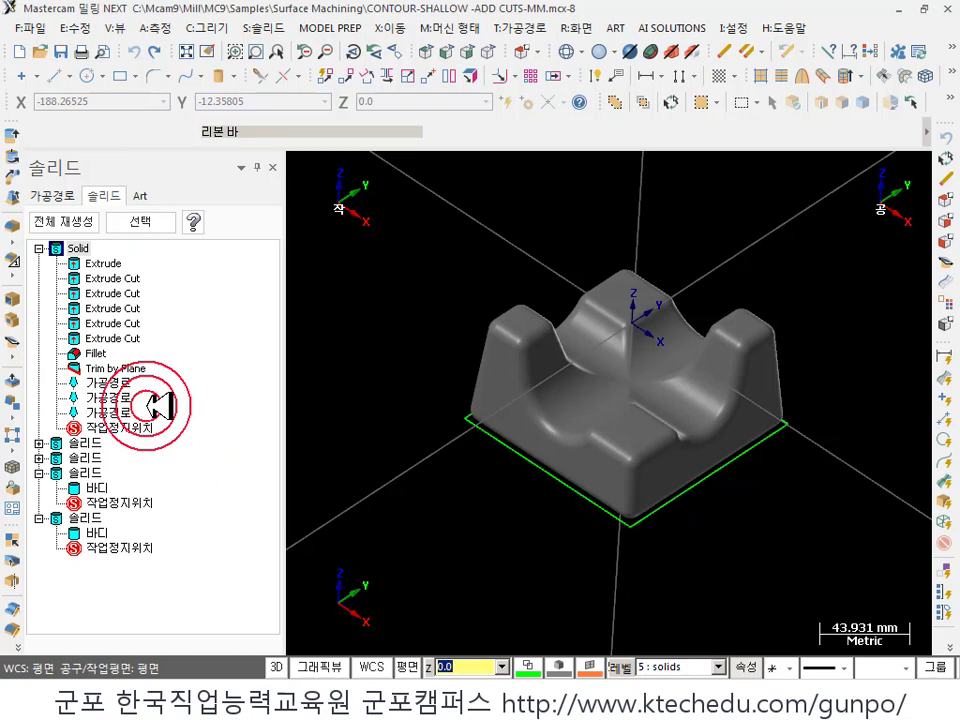
click(124, 365)
key(Delete)
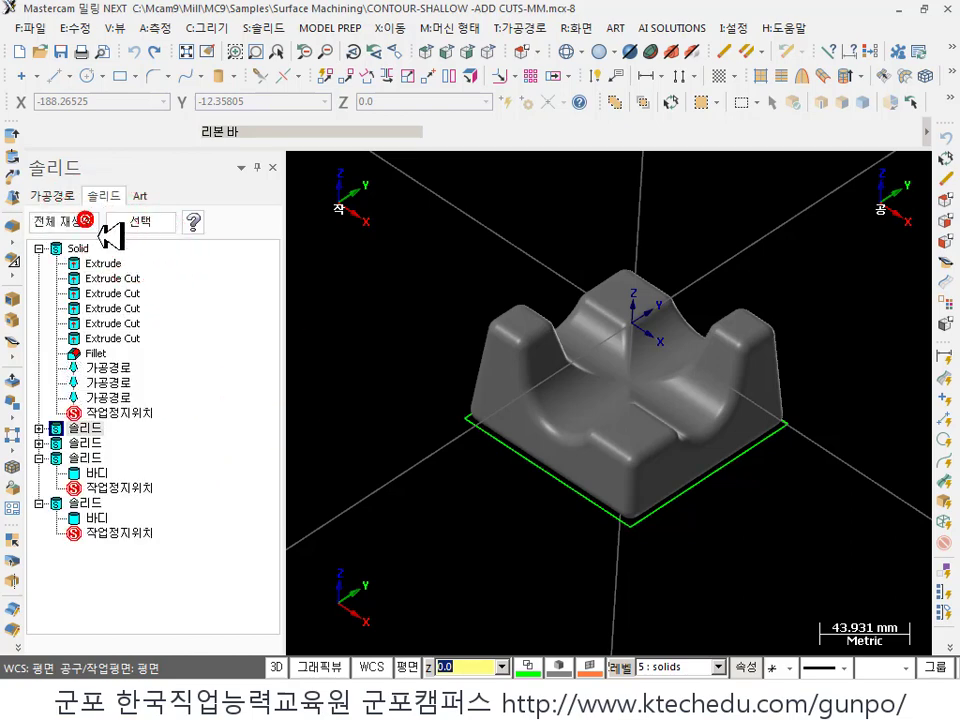
- Select the solid bodies to check them, clear the selection, and examine the model from several angles
click(689, 433)
click(857, 268)
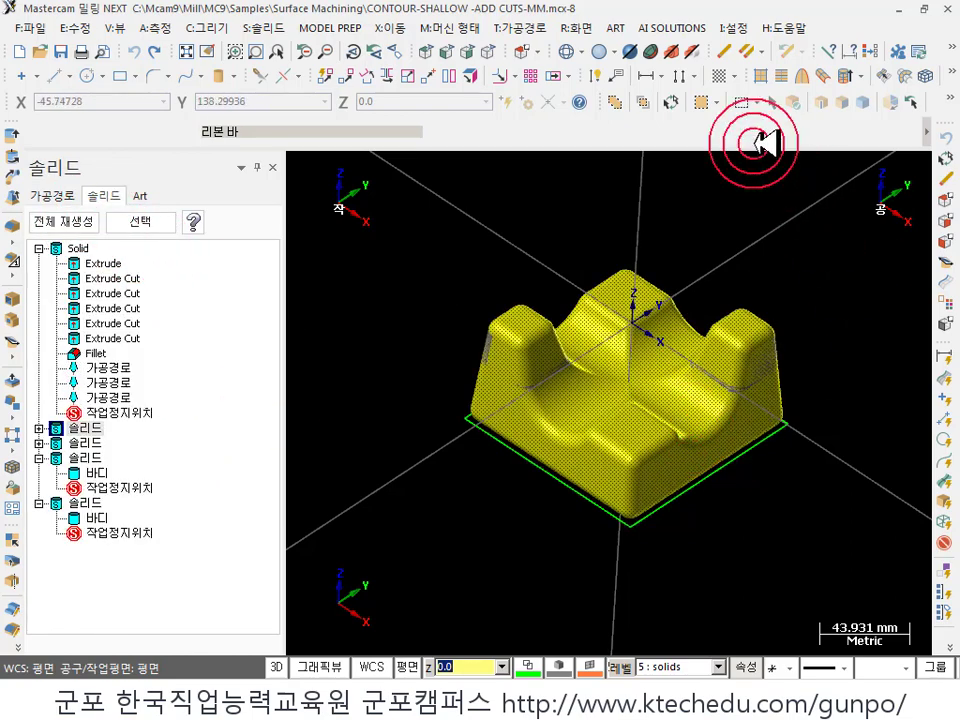
click(797, 231)
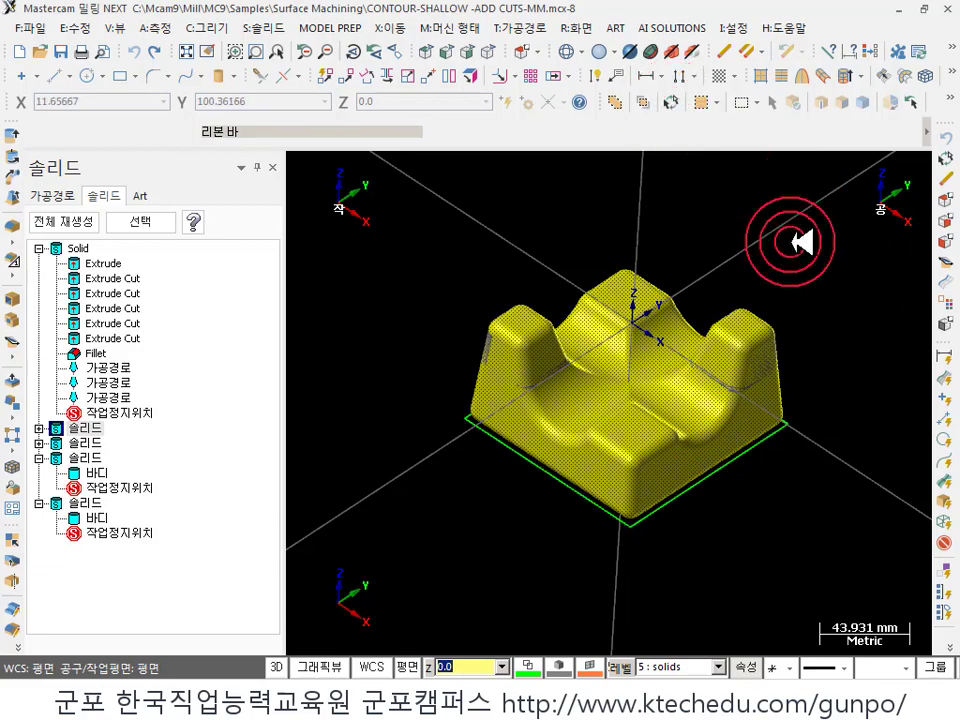
scroll(714, 375, up, 3)
click(690, 360)
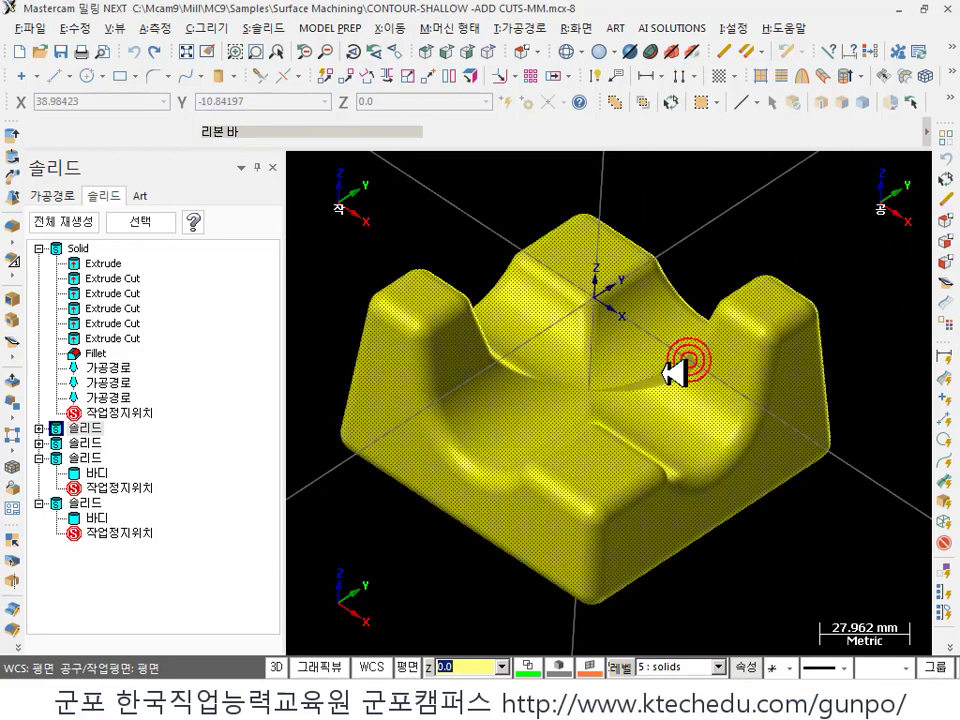
scroll(669, 371, down, 3)
middle_drag(697, 390, 678, 356)
scroll(735, 380, up, 2)
click(810, 358)
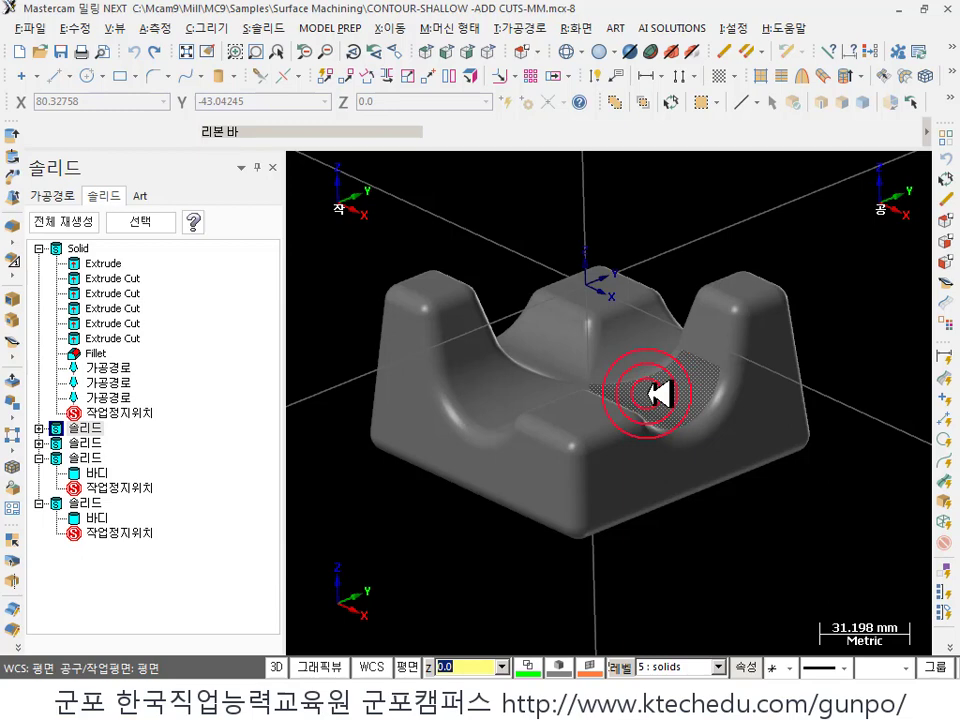
scroll(514, 446, down, 3)
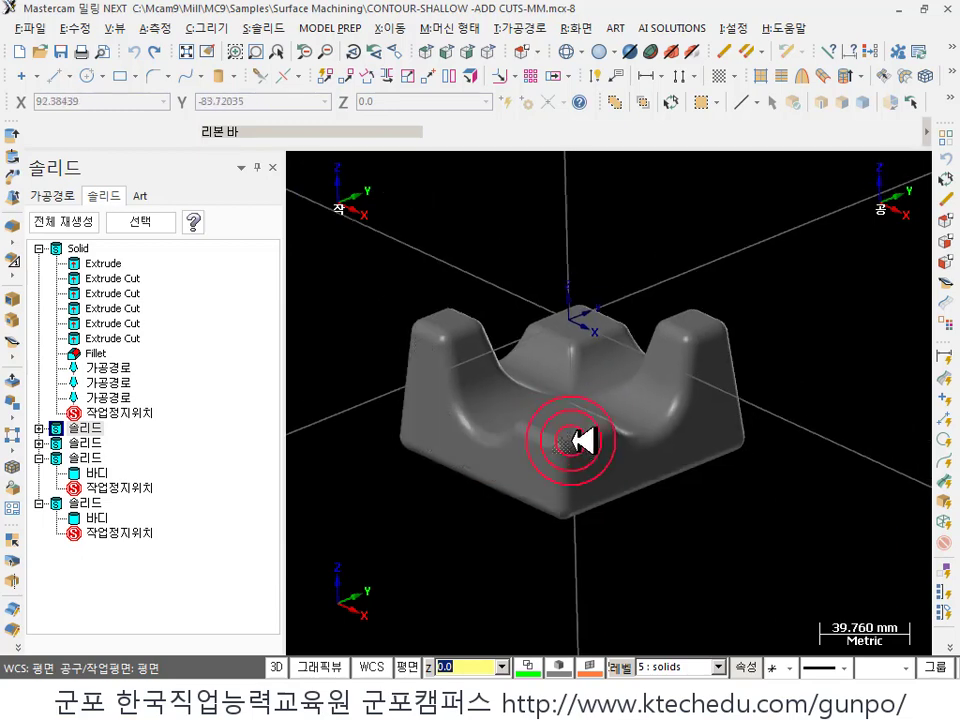
middle_drag(625, 420, 695, 440)
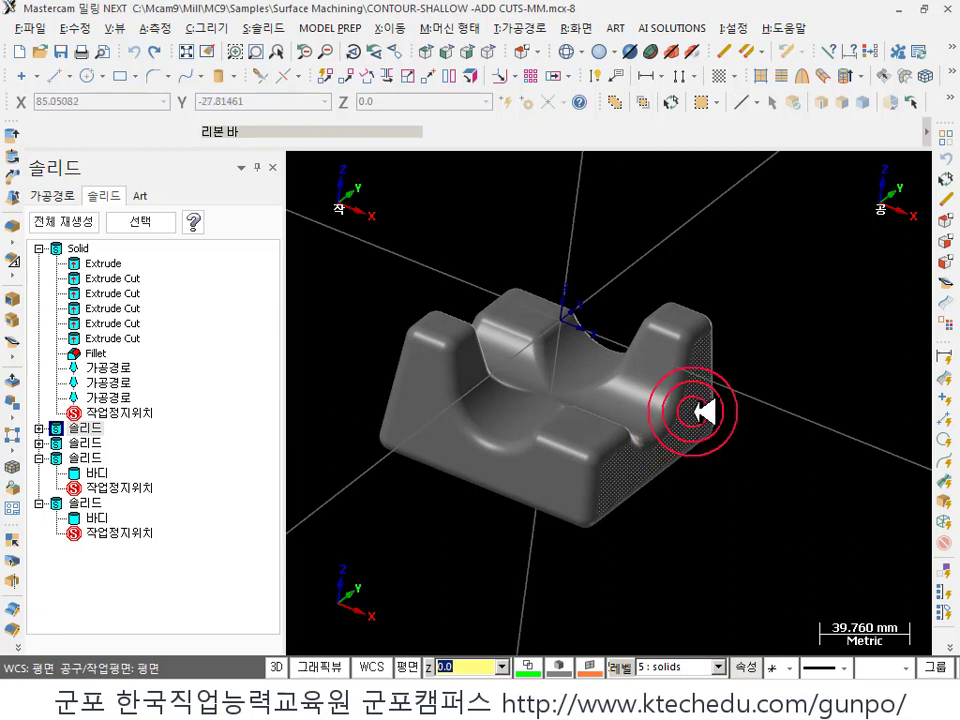
- In the top view, draw an S-shaped spline at Z 20 that runs lengthwise across the whole part and past both edges
key(alt+1)
scroll(778, 356, up, 4)
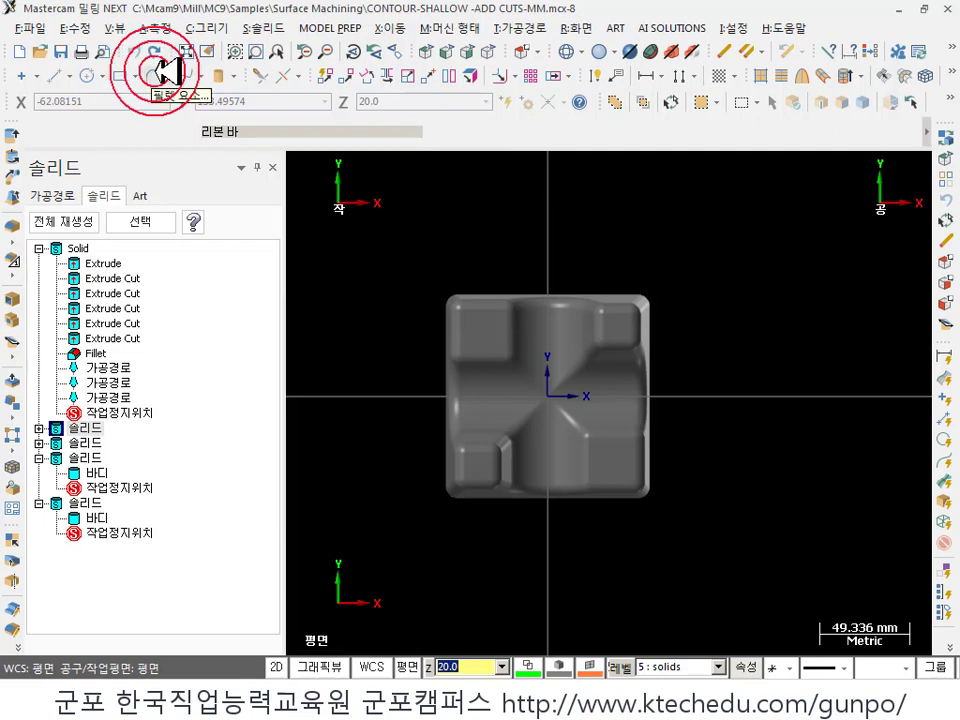
click(195, 75)
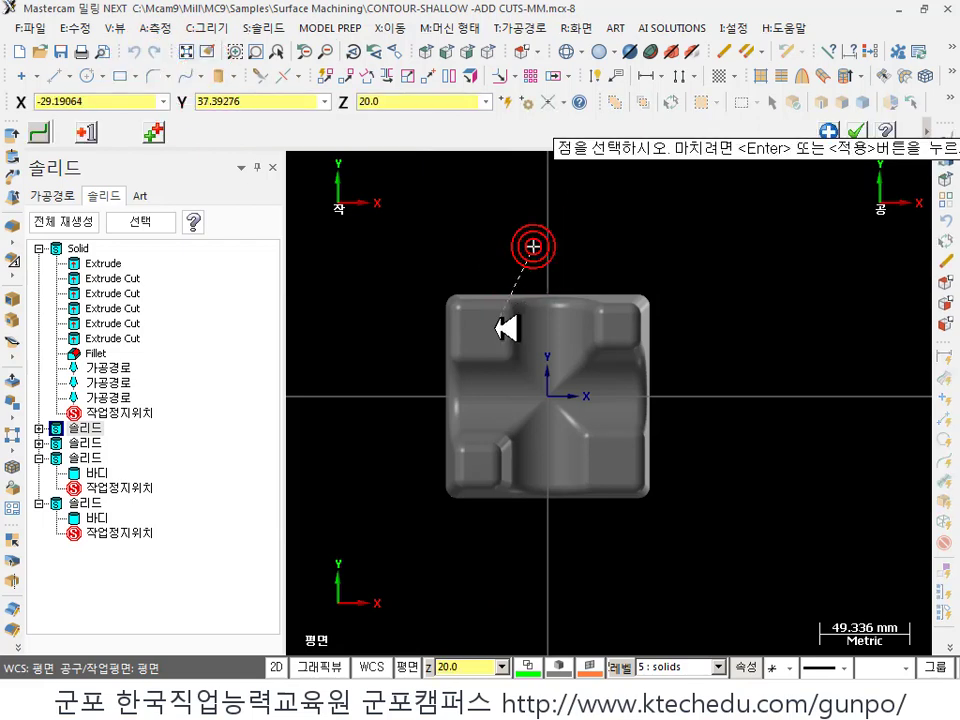
double_click(549, 587)
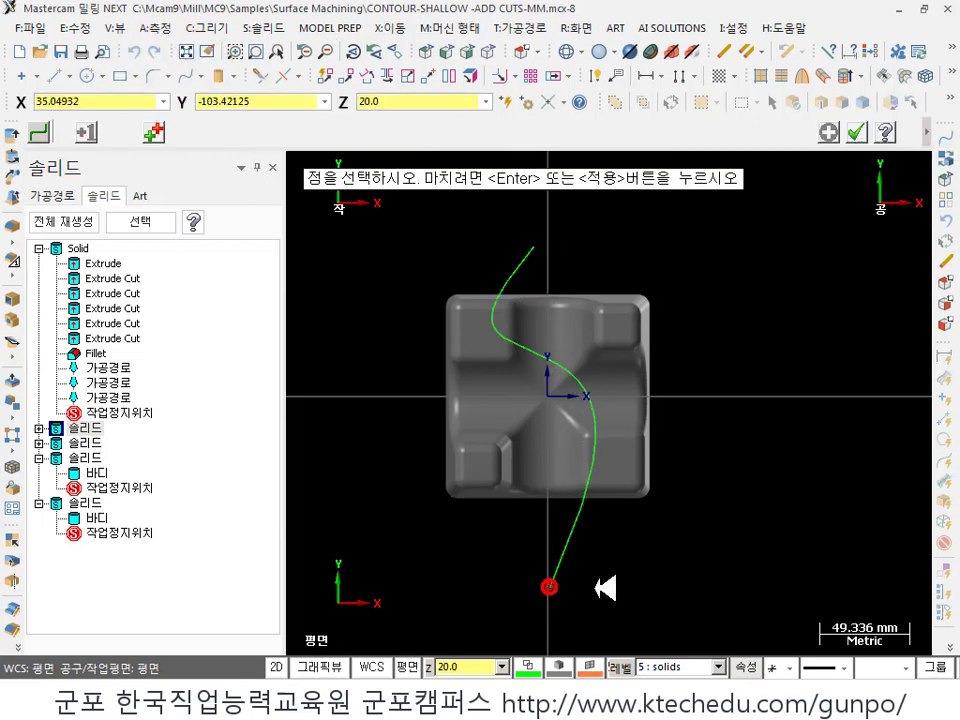
click(859, 130)
- Start a draft surface and chain the S-shaped spline as its profile
middle_drag(664, 381, 557, 350)
scroll(679, 435, up, 9)
scroll(600, 380, down, 2)
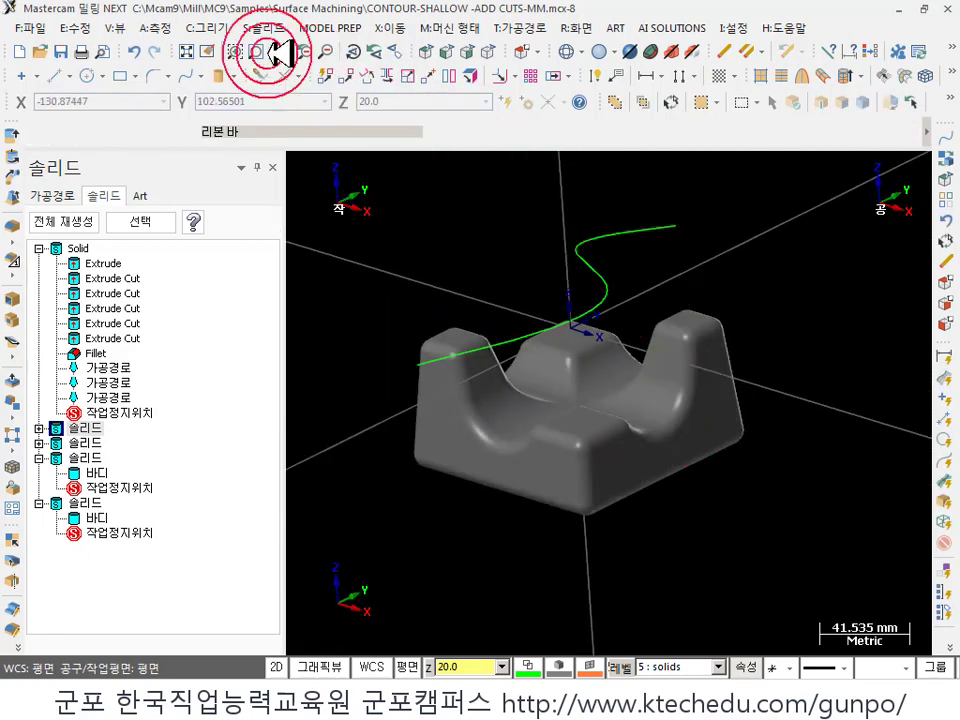
click(207, 27)
mouse_move(266, 193)
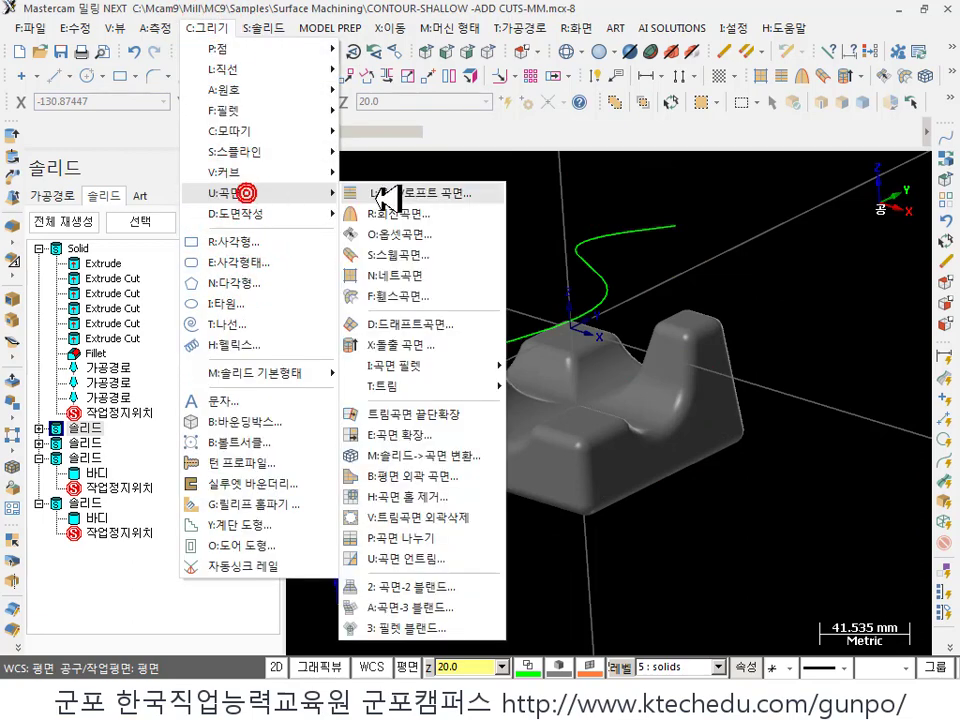
click(430, 325)
click(600, 285)
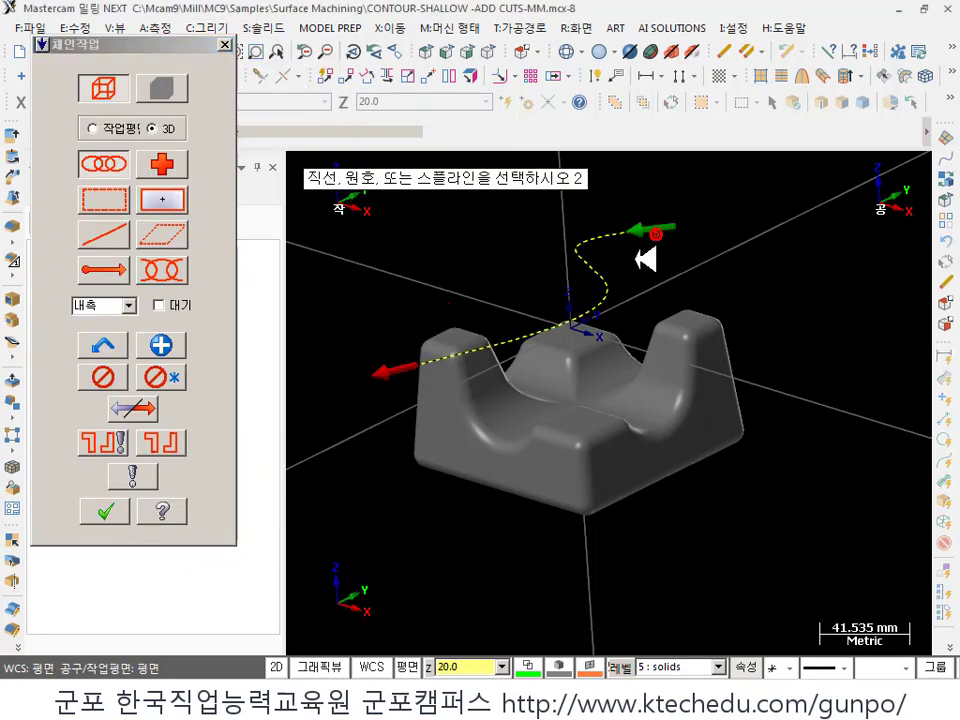
click(88, 502)
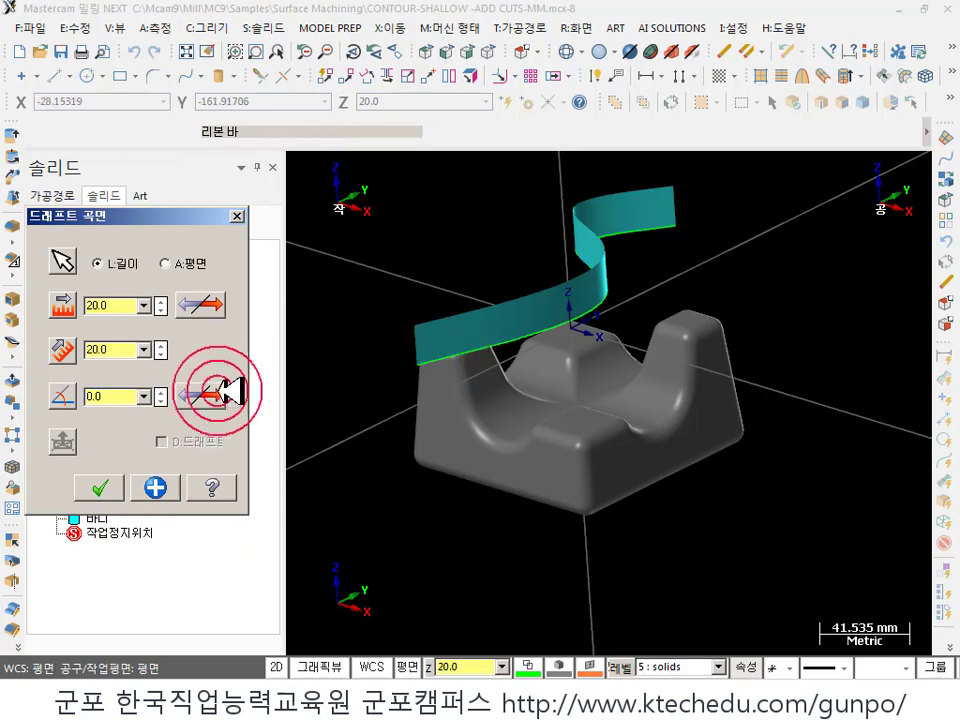
- Reverse the draft surface so it runs down through the part, set its length to 100, and create it
click(214, 304)
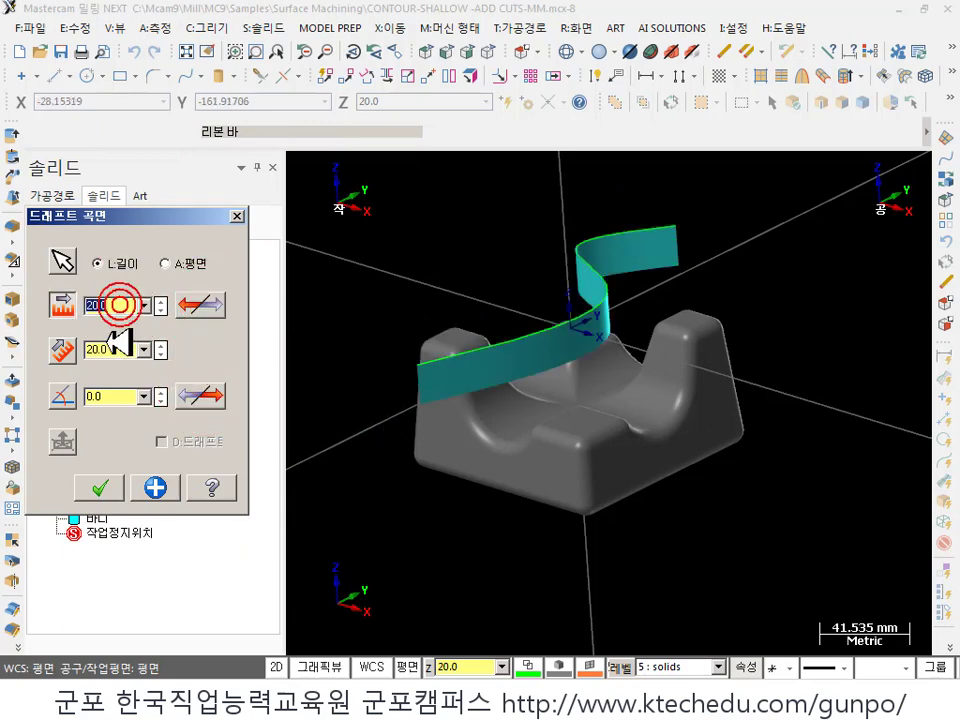
key(Return)
scroll(643, 433, up, 1)
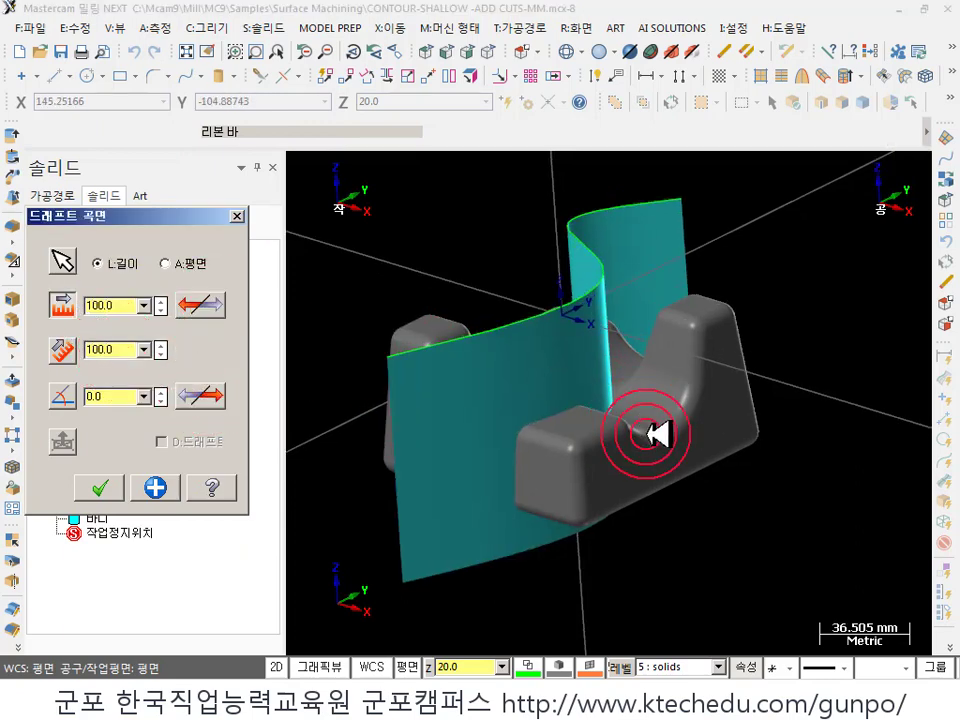
middle_drag(655, 433, 193, 514)
click(104, 485)
- Start a Trim to Surface/Sheet operation with the part's solid body as target and the wavy surface as trim tool
scroll(610, 345, down, 3)
mouse_move(610, 345)
middle_down()
mouse_move(611, 311)
mouse_move(606, 322)
middle_up()
scroll(606, 322, down, 1)
click(272, 28)
click(300, 140)
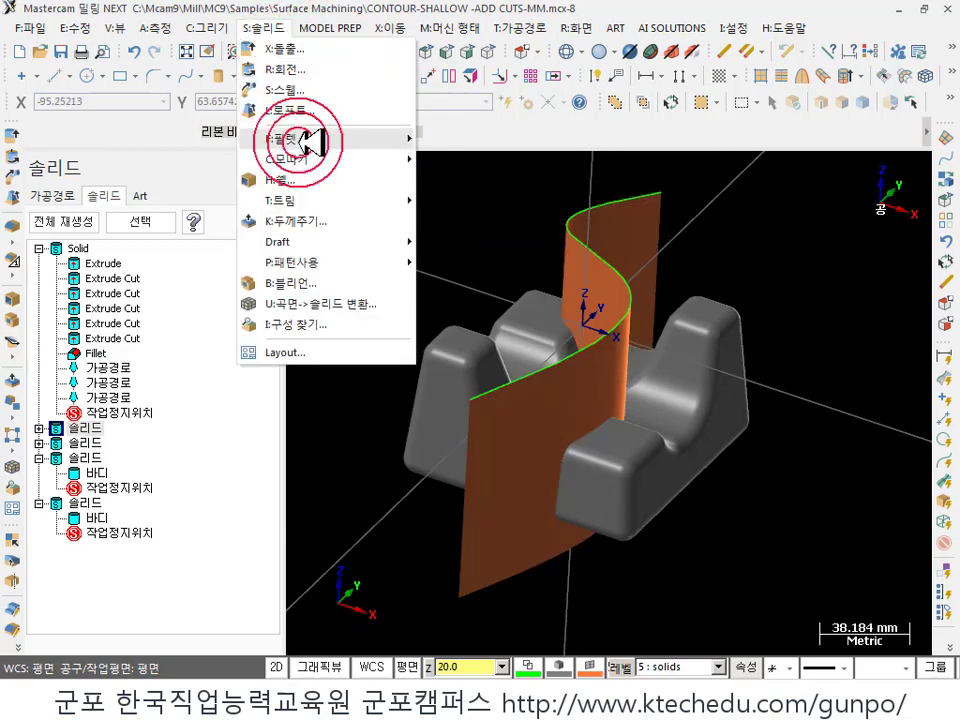
mouse_move(300, 200)
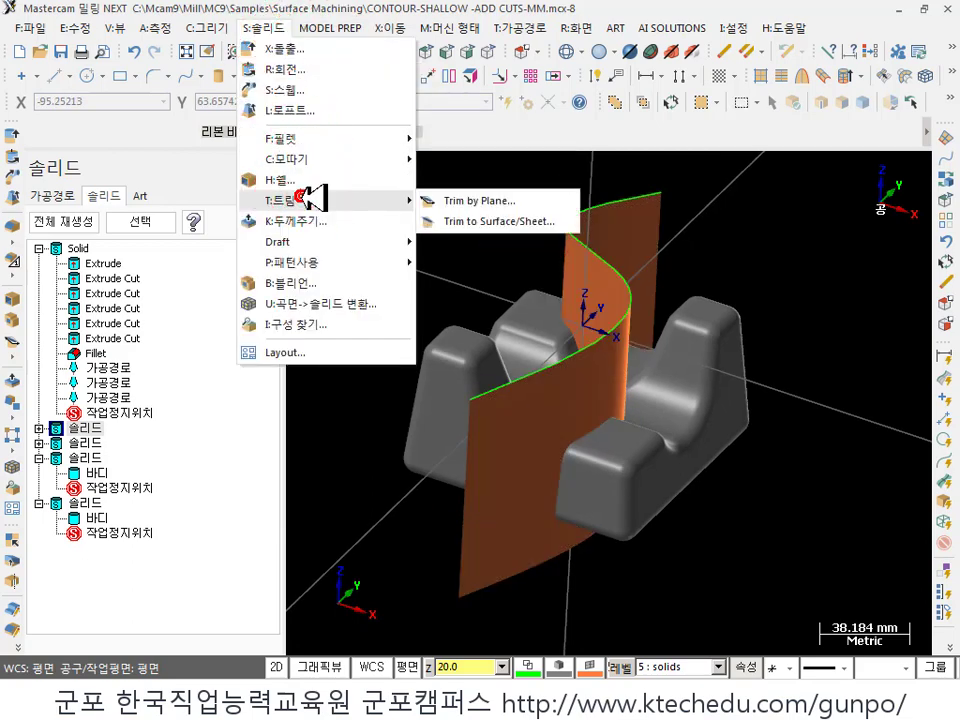
click(510, 222)
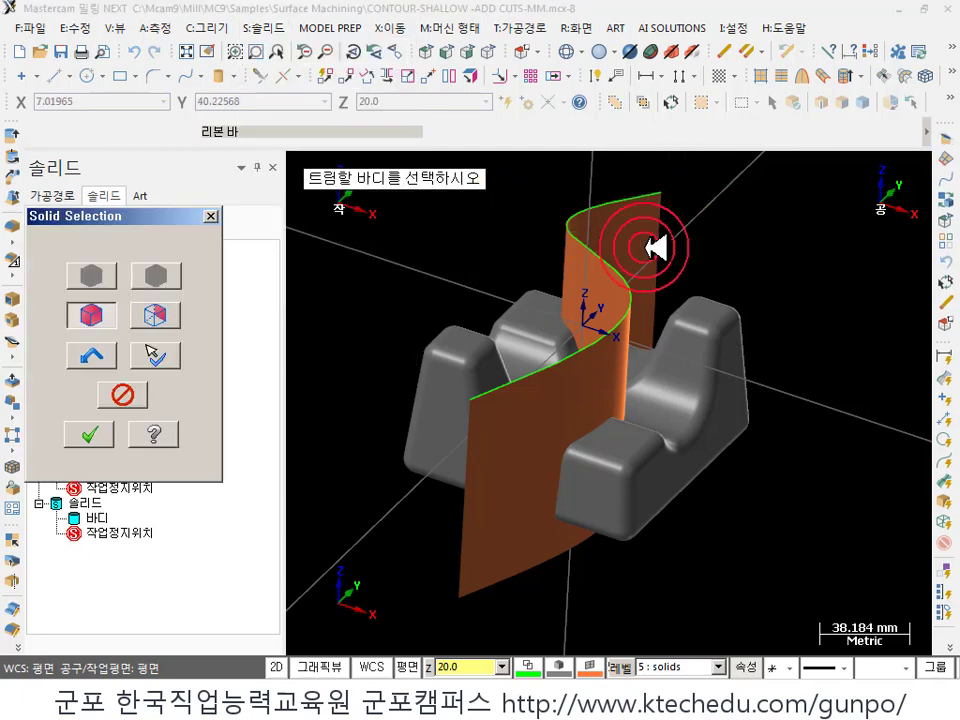
click(589, 467)
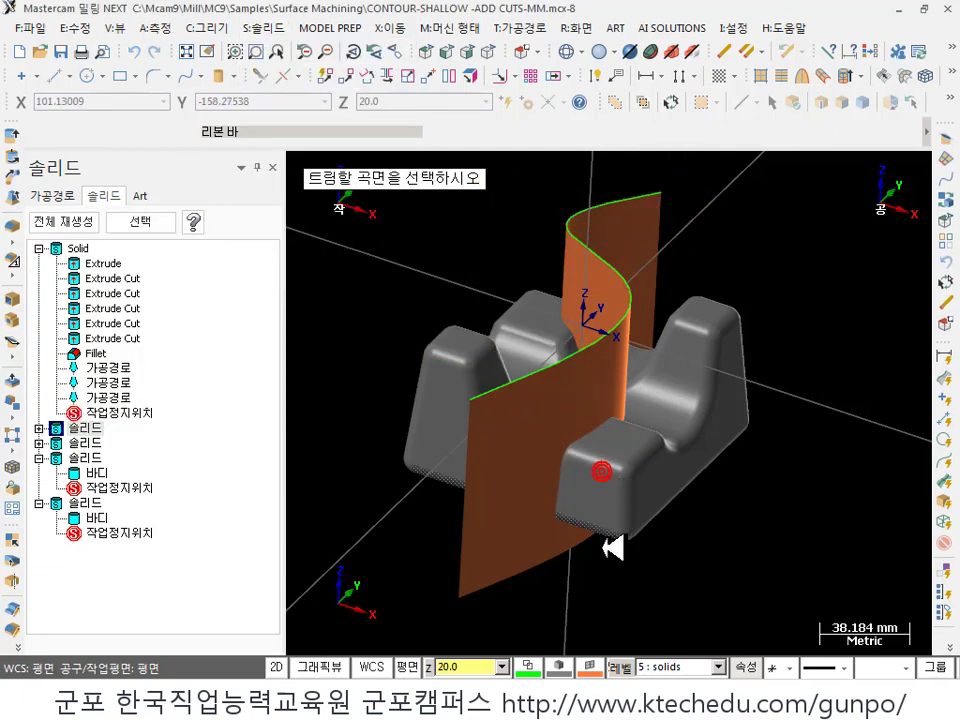
click(306, 435)
click(660, 216)
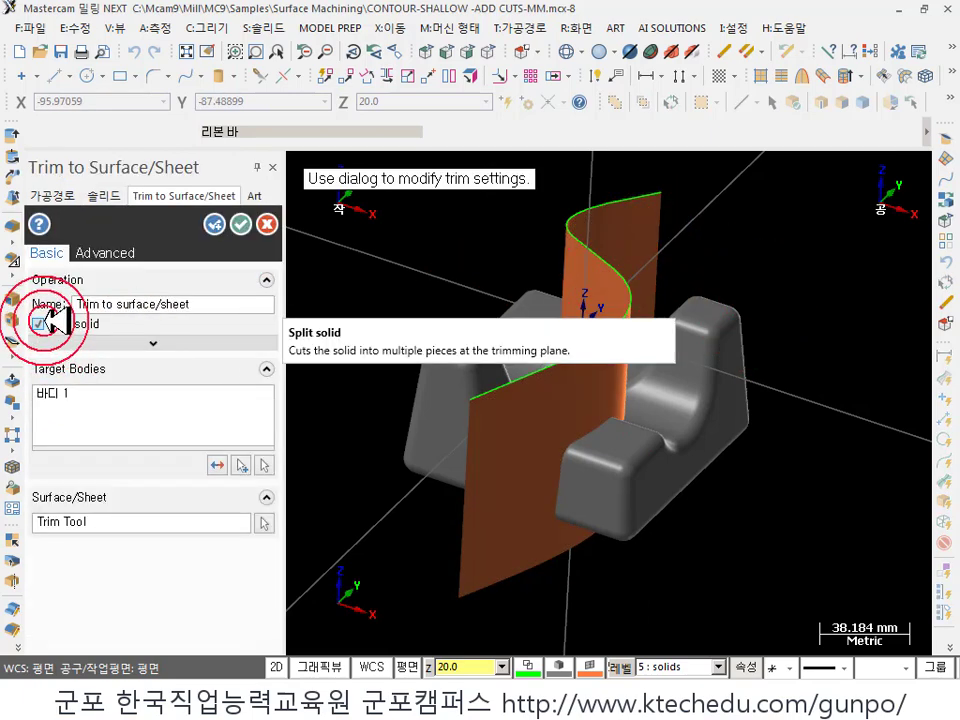
- Turn off Split solid and reverse the trimming direction to compare which side of the part is kept
middle_drag(853, 347, 855, 378)
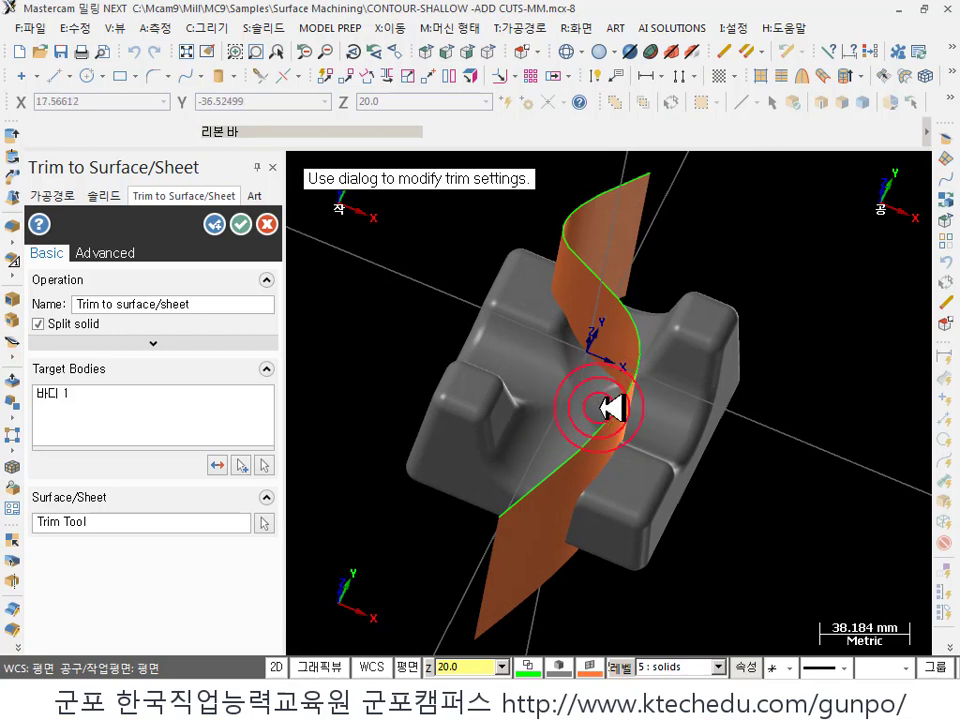
click(39, 324)
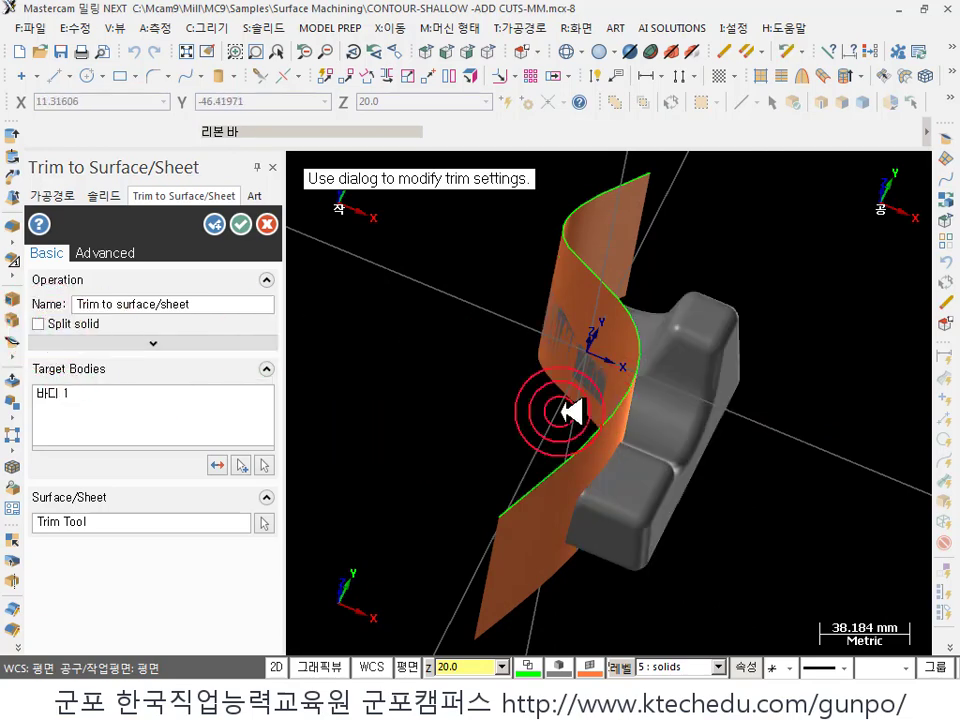
middle_drag(800, 414, 860, 373)
middle_click(587, 393)
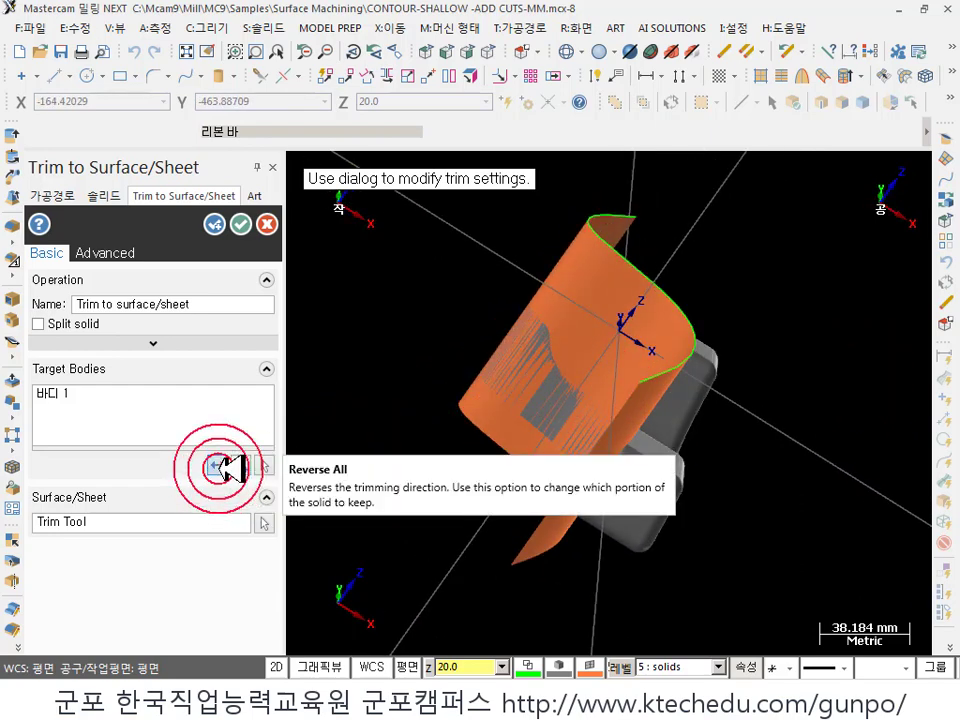
click(223, 467)
middle_drag(330, 460, 722, 385)
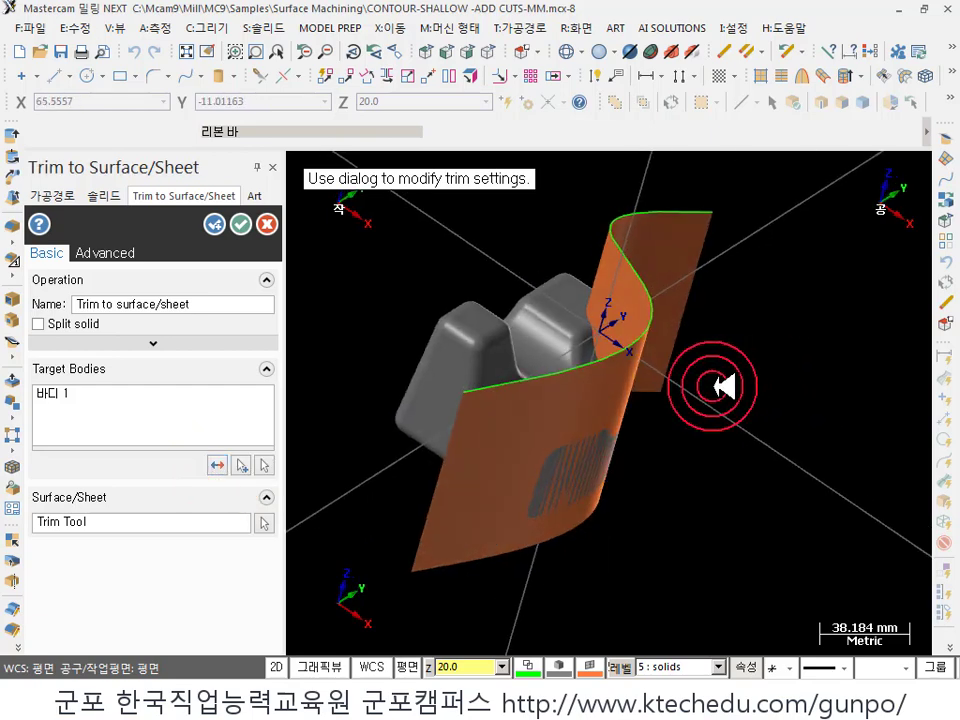
click(218, 464)
click(220, 463)
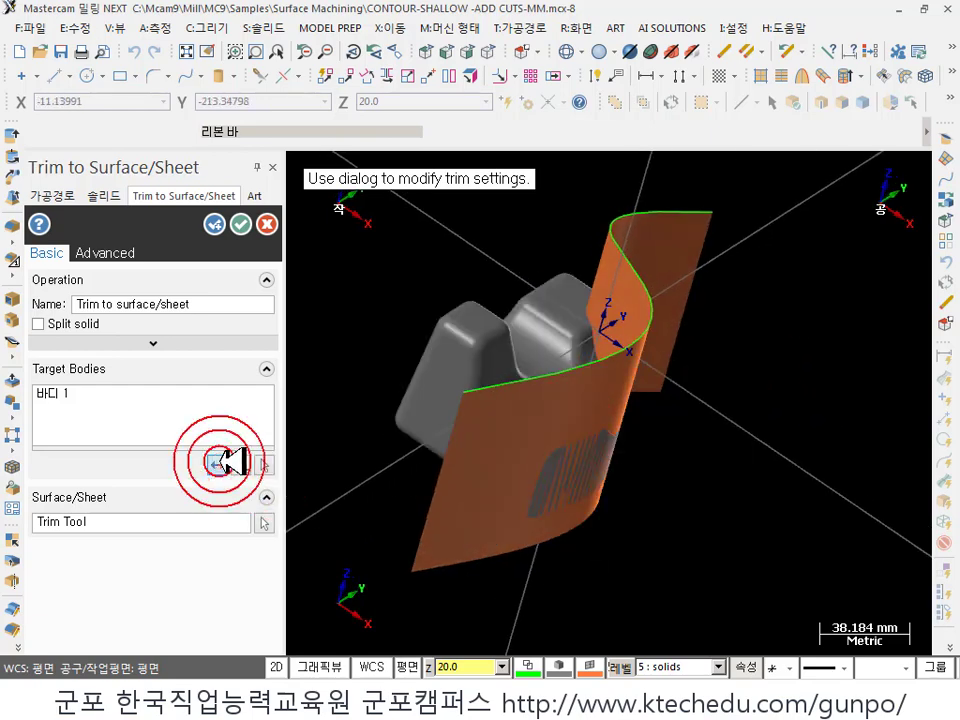
click(352, 314)
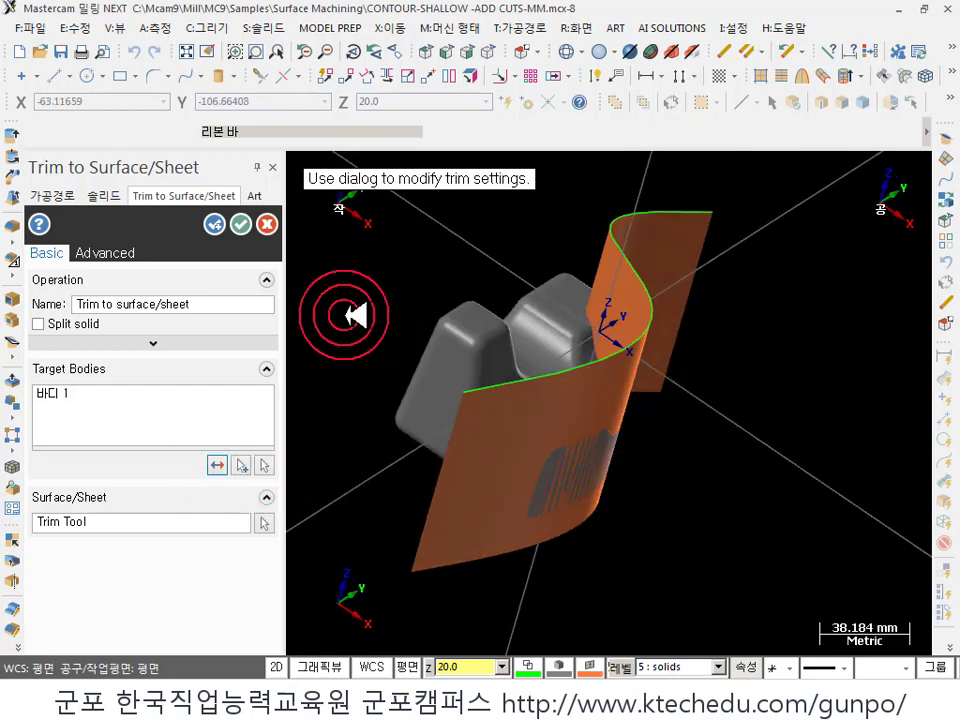
- Turn on Split solid so both pieces are kept, and apply the trim
click(38, 323)
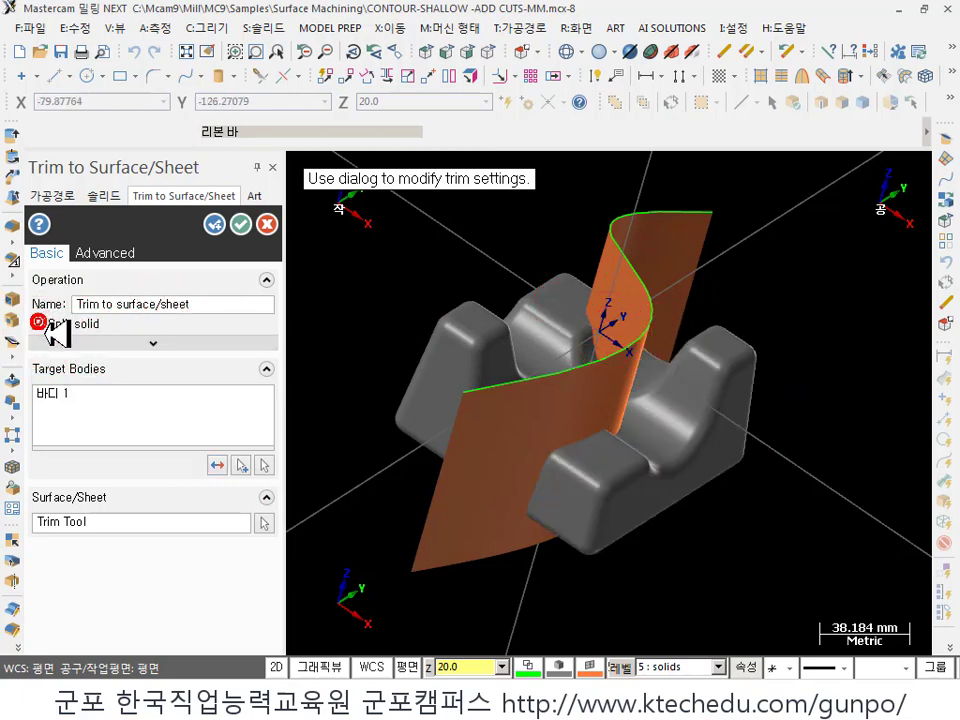
click(250, 236)
click(432, 262)
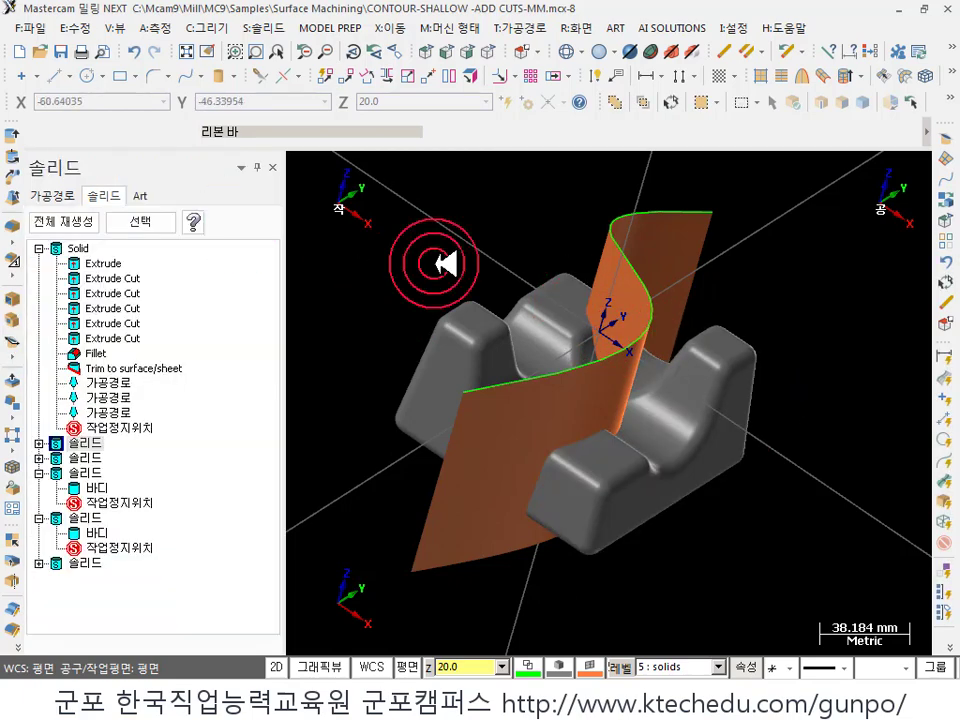
- Colour the half of the split solid behind the wavy surface green
click(514, 284)
click(533, 666)
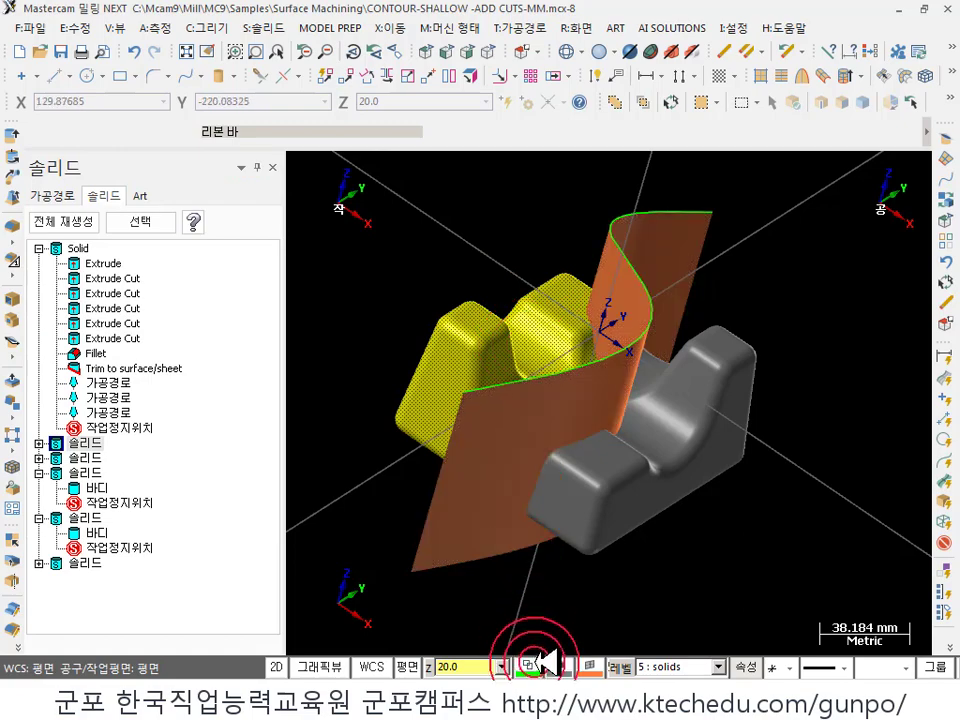
click(289, 650)
- Isolate the two halves of the solid by hiding the surface and spline, and inspect the curved split between them
scroll(600, 415, up, 3)
middle_drag(600, 415, 647, 429)
click(469, 345)
click(728, 400)
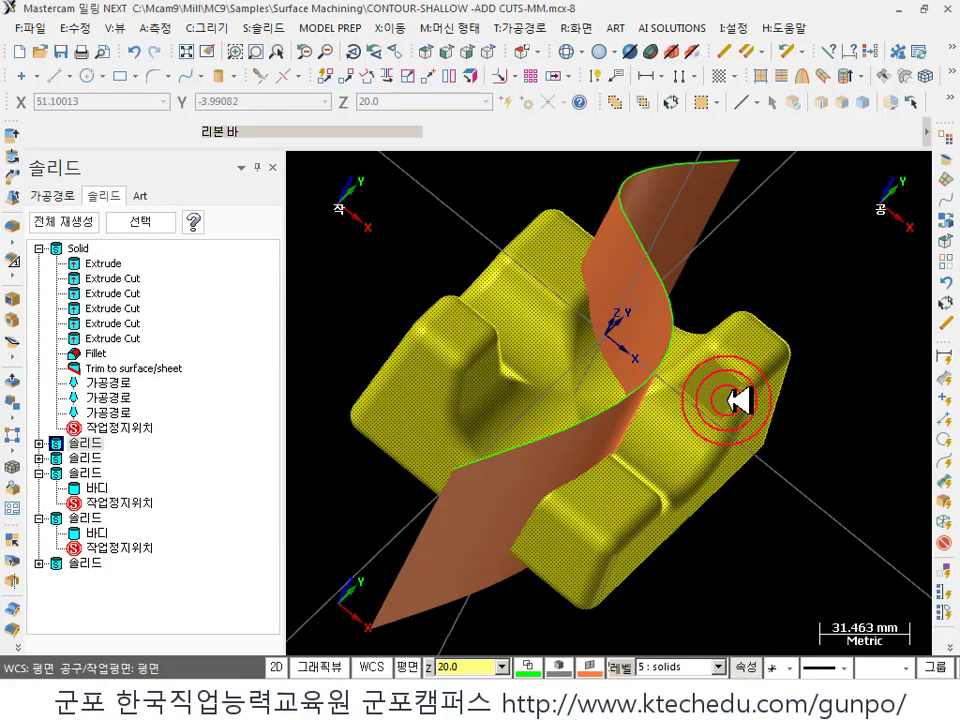
key(alt+e)
key(alt+e)
scroll(737, 390, up, 1)
middle_drag(727, 377, 697, 402)
scroll(681, 379, up, 1)
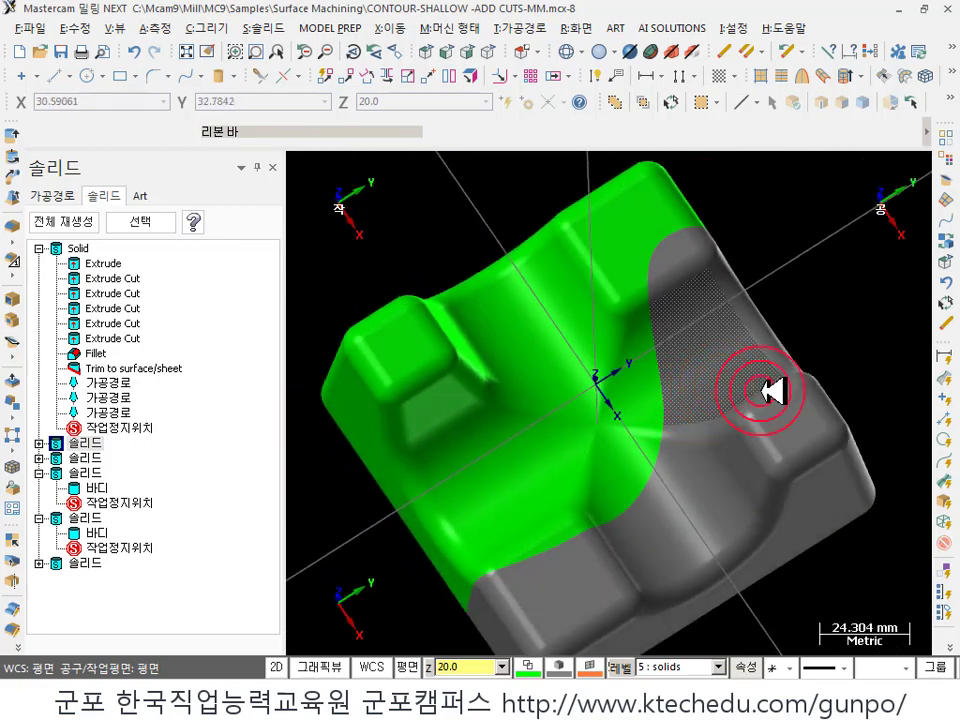
- Switch to the manual in Foxit Reader to check the sheet-solid trim explanation, and return to Mastercam
key(alt+Tab)
click(755, 276)
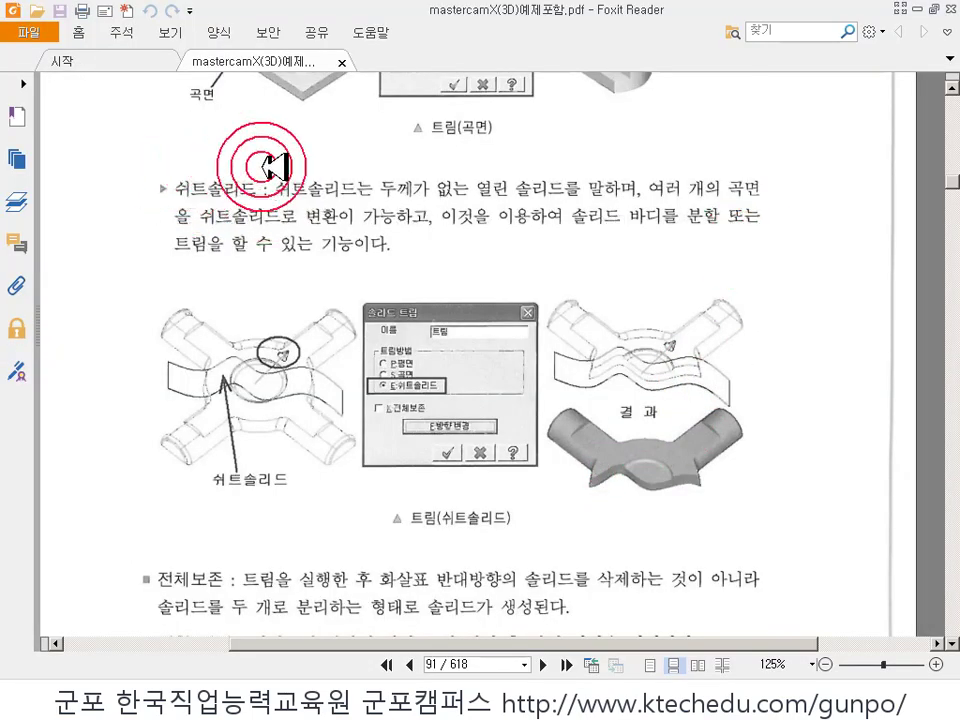
key(alt+Tab)
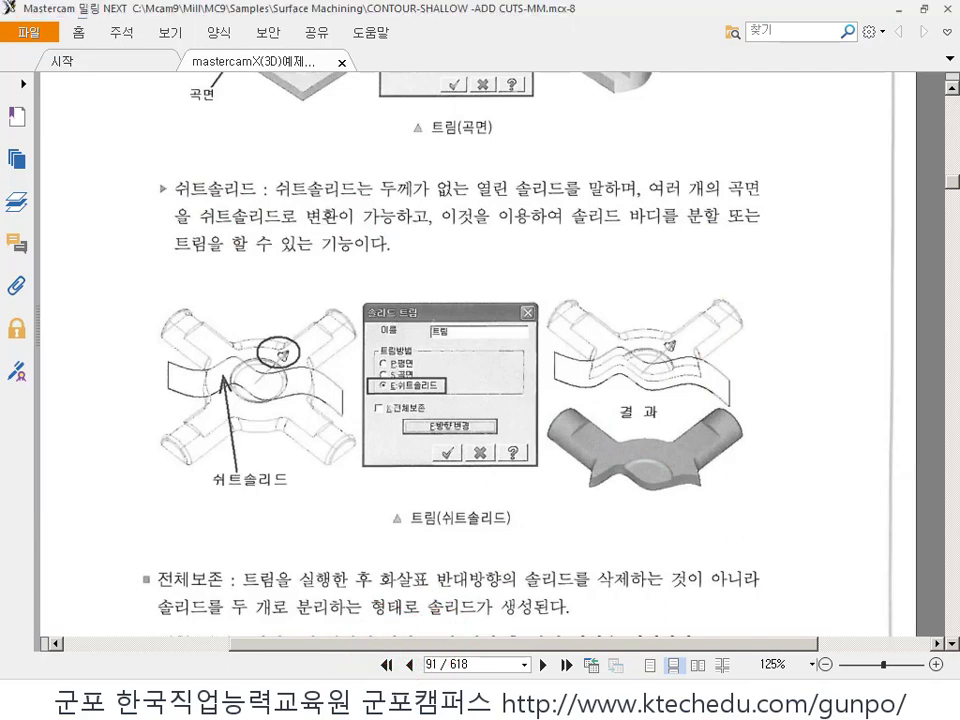
- Delete the Trim to surface/sheet operation from the history of the solid named Solid and regenerate all solids
scroll(668, 298, down, 3)
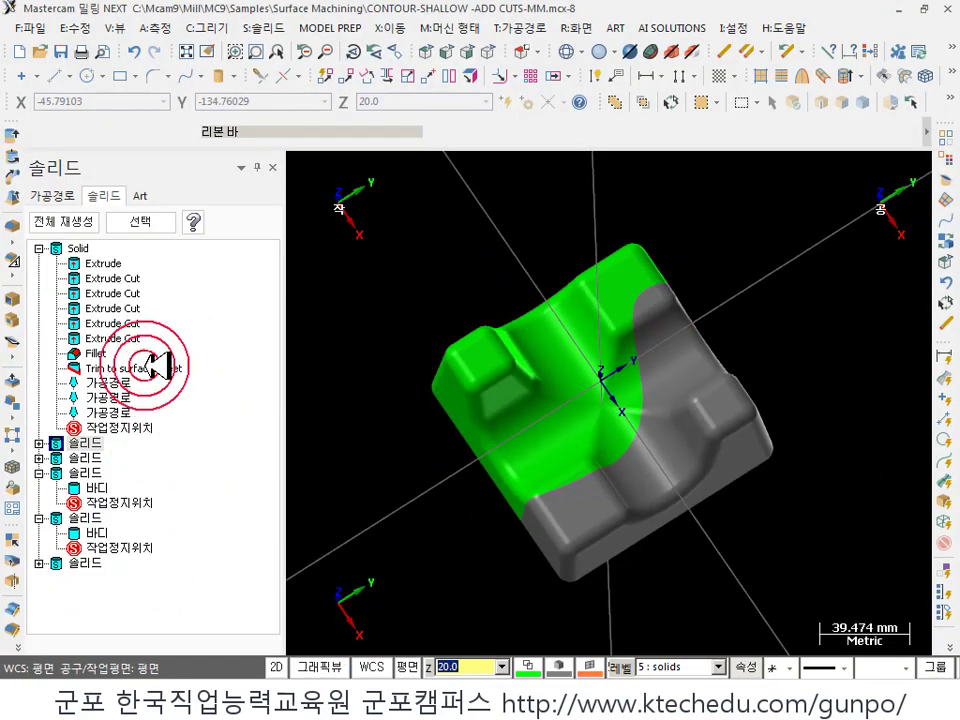
key(Delete)
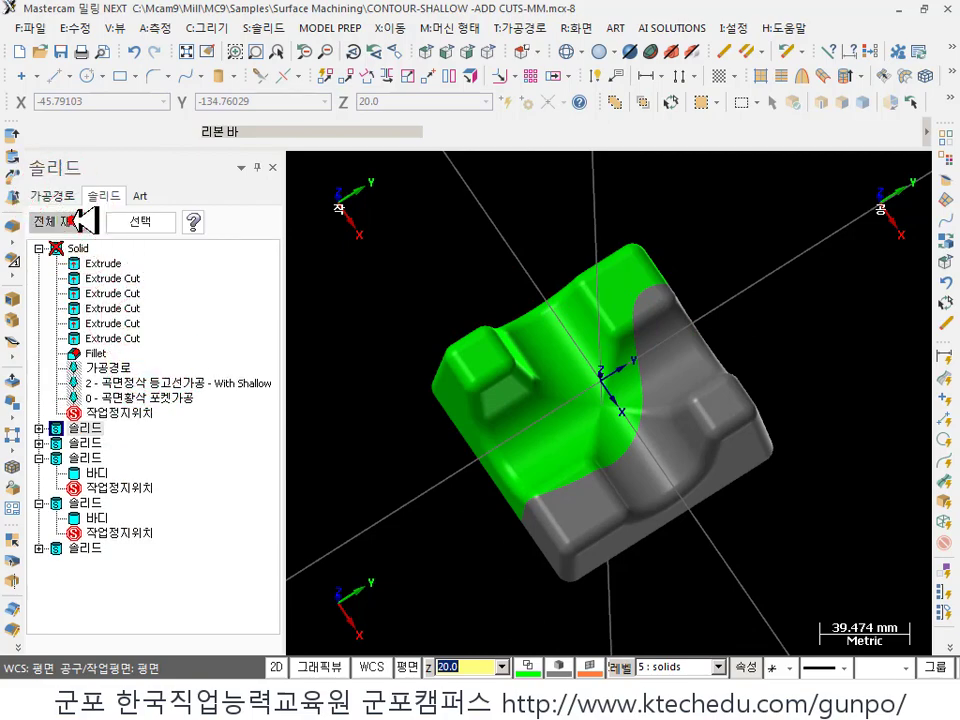
click(64, 220)
- Select the full green solid, invert the selection to the leftover grey piece overlapping it, and delete that piece
scroll(725, 495, up, 3)
middle_drag(720, 500, 731, 426)
click(760, 396)
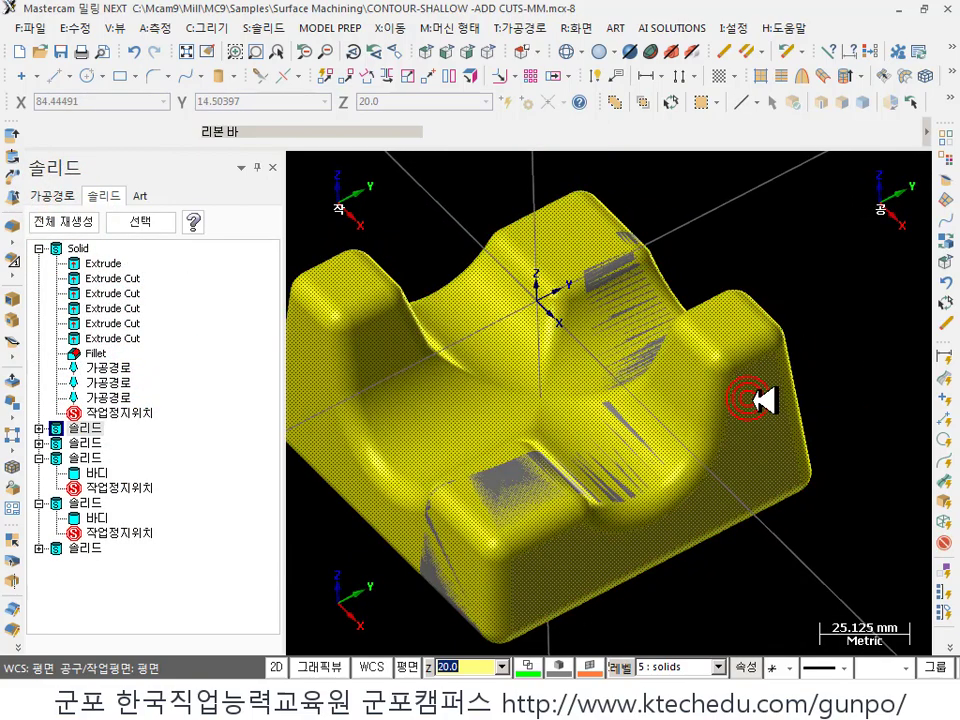
click(673, 101)
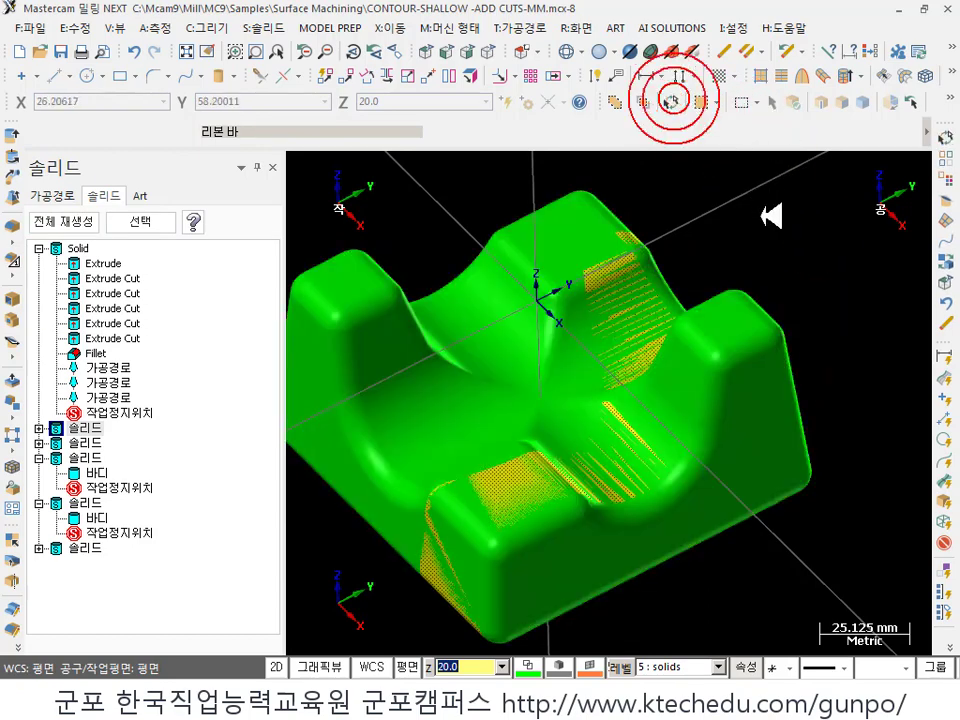
key(Delete)
- Examine the whole green solid from several angles
scroll(753, 297, down, 6)
scroll(541, 464, up, 1)
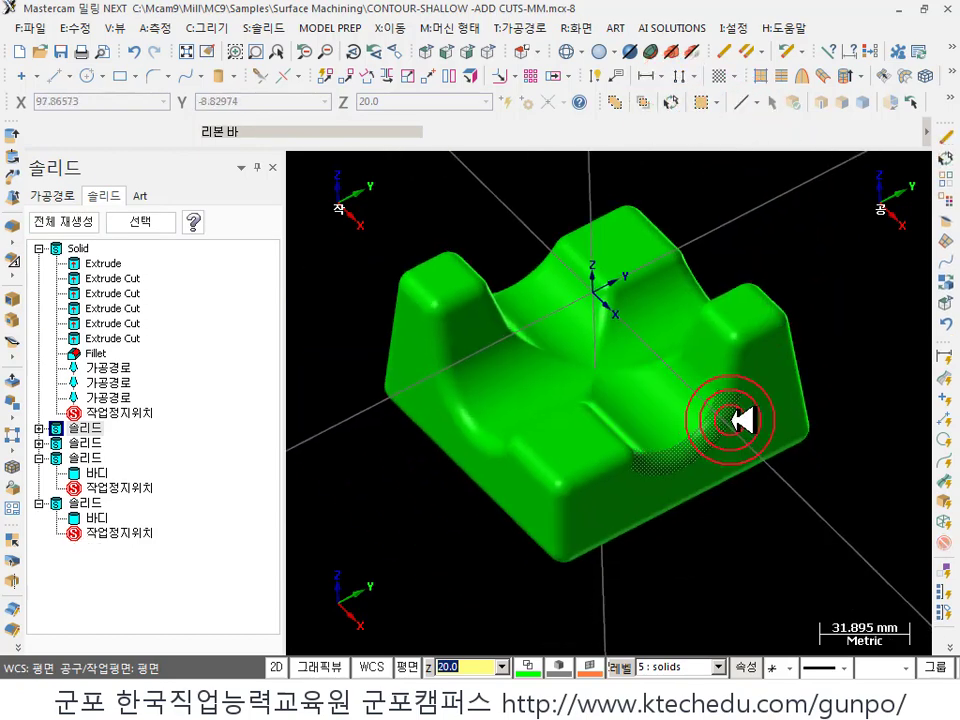
click(685, 395)
scroll(715, 461, up, 4)
middle_drag(714, 461, 756, 388)
click(797, 455)
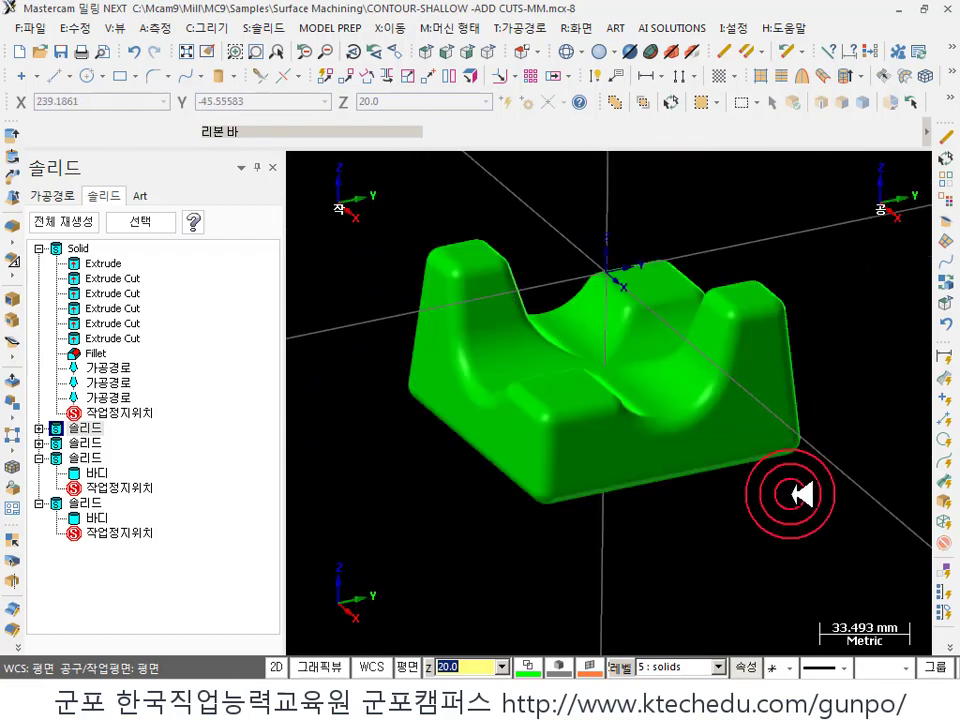
scroll(790, 494, up, 1)
middle_drag(718, 471, 714, 499)
scroll(547, 504, down, 2)
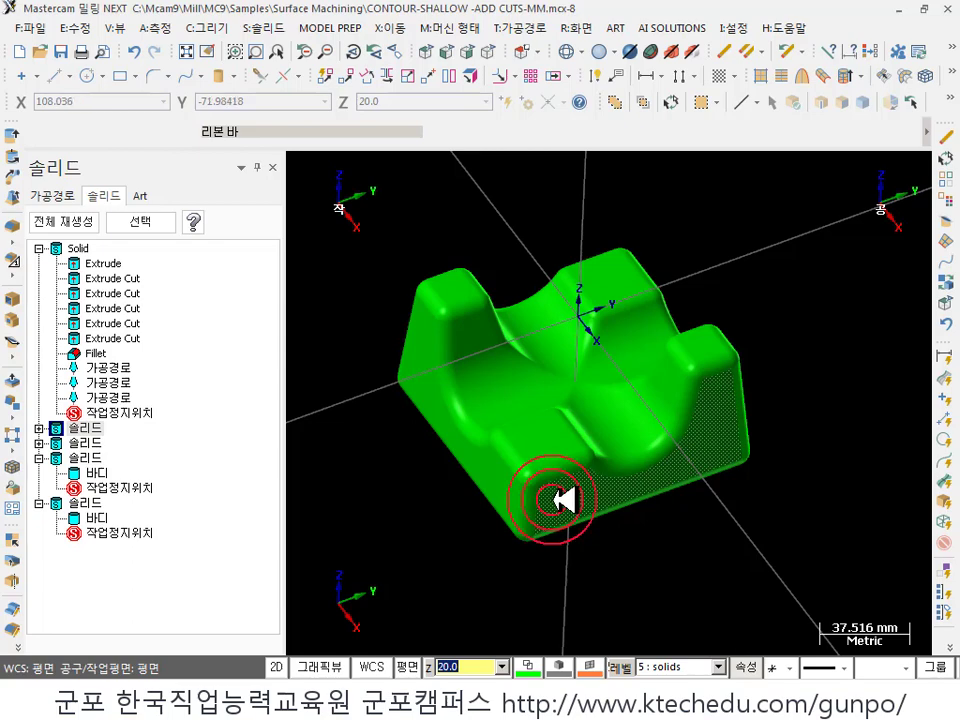
middle_drag(603, 488, 668, 371)
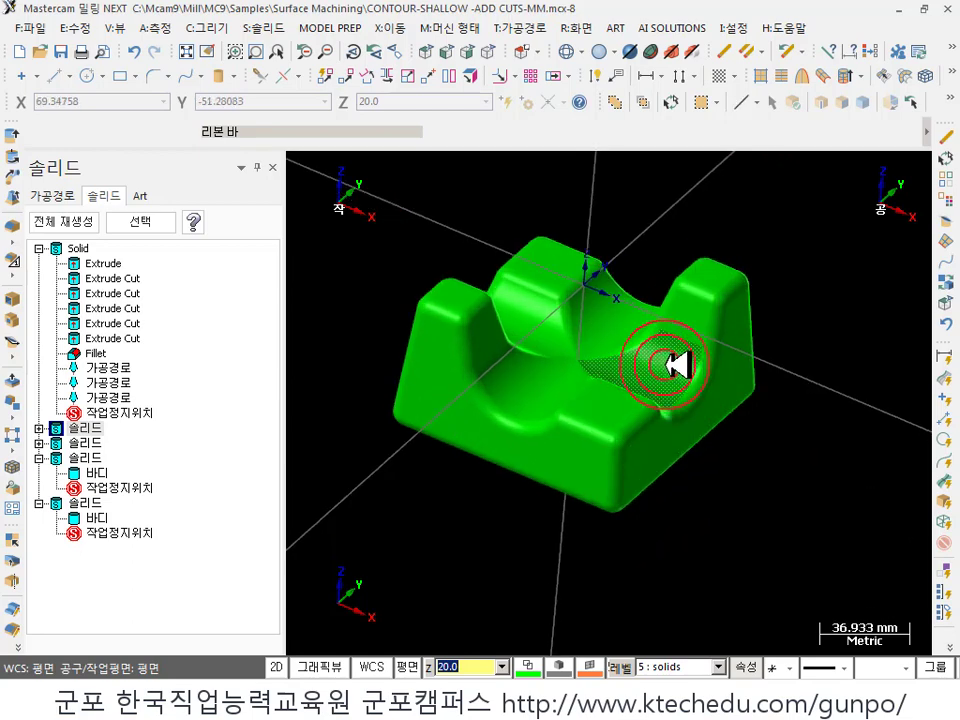
- Set the construction depth to Z -10 and draw an S-shaped spline across the solid in the top view
middle_drag(678, 365, 657, 366)
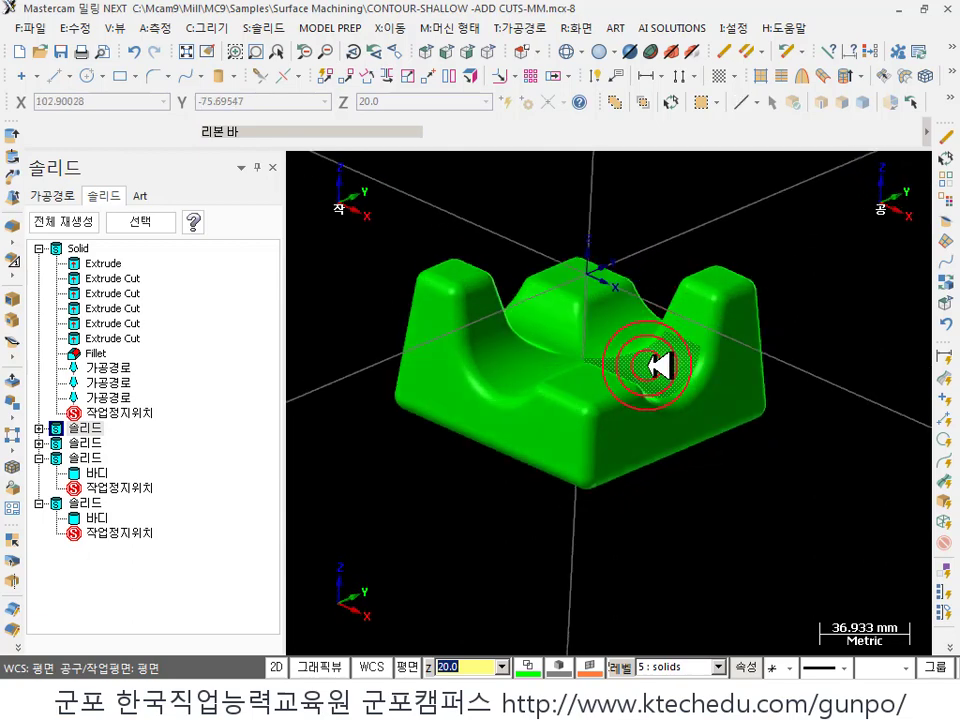
click(320, 668)
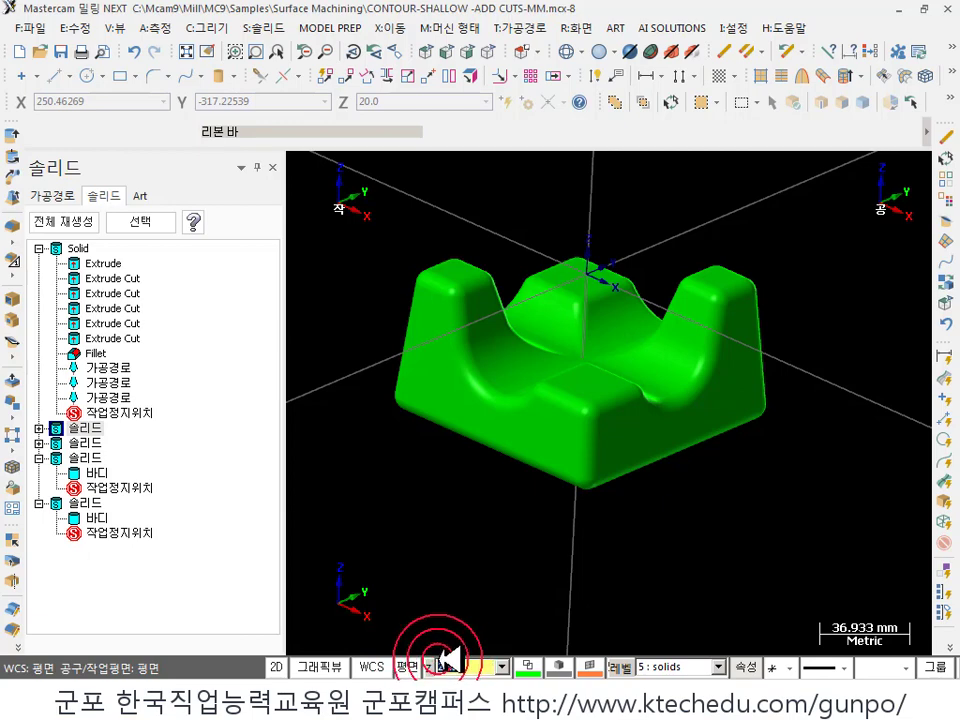
middle_drag(690, 458, 718, 442)
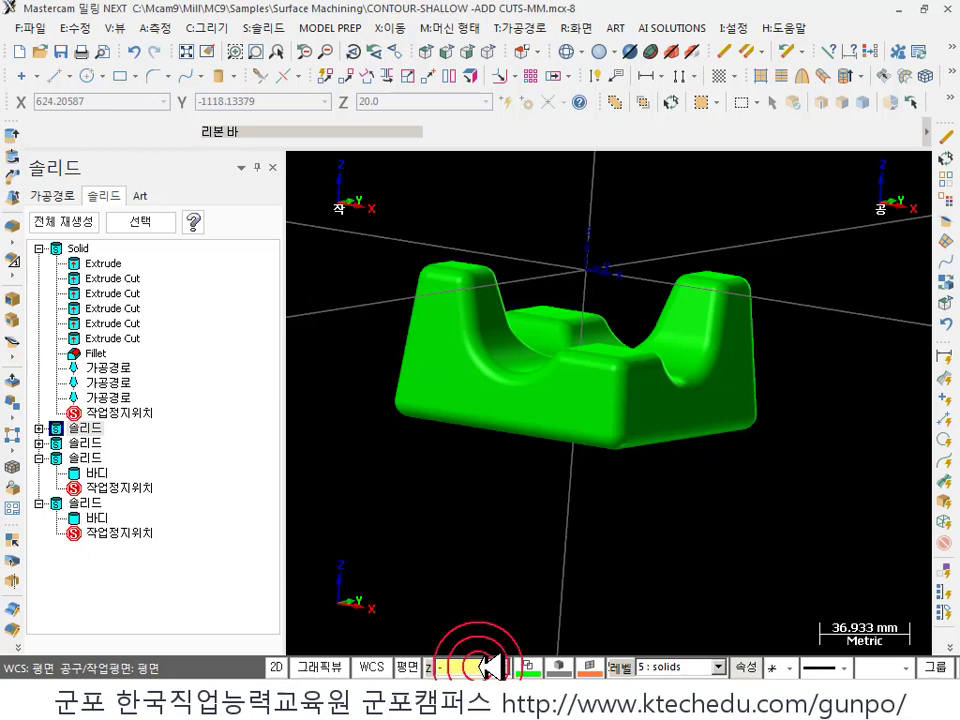
click(448, 51)
click(185, 75)
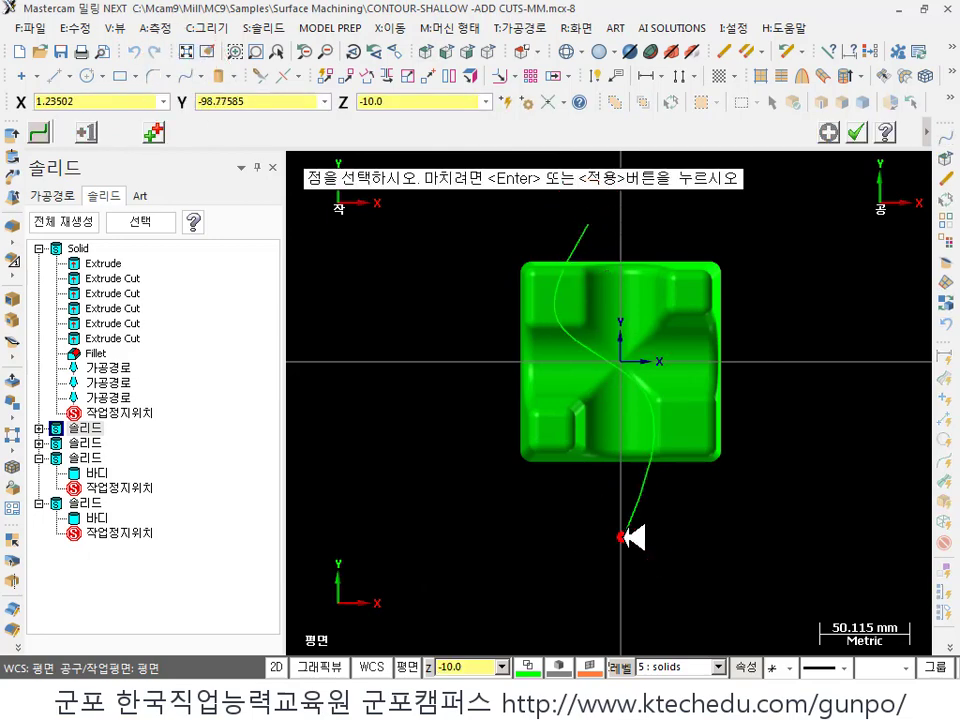
click(884, 143)
middle_drag(640, 429, 561, 304)
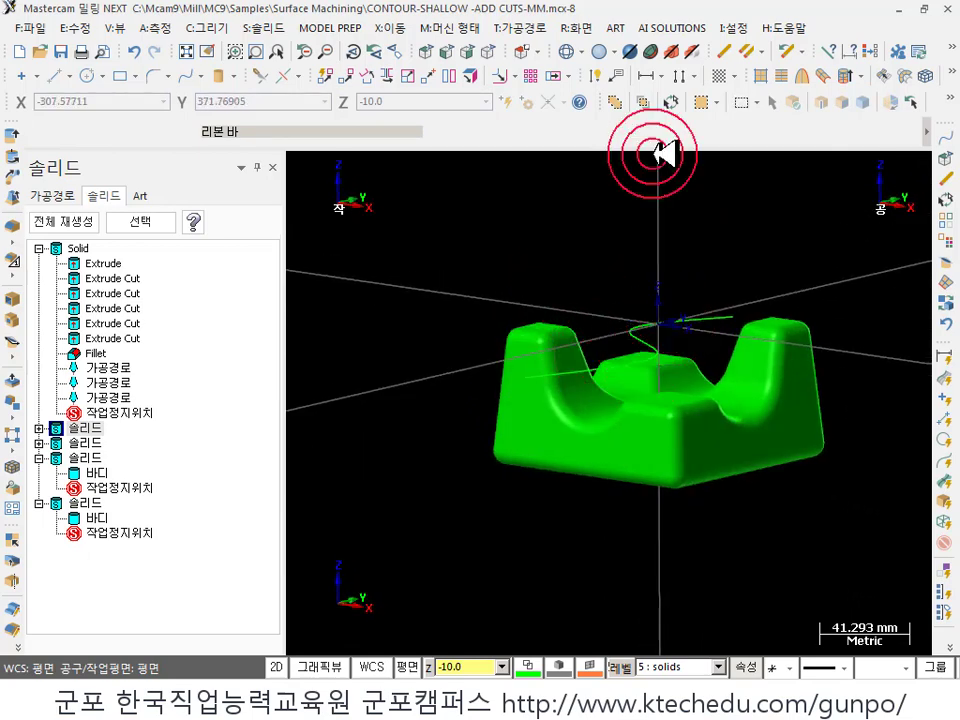
- Create a draft surface 100 mm long from the spline and undo it
click(210, 27)
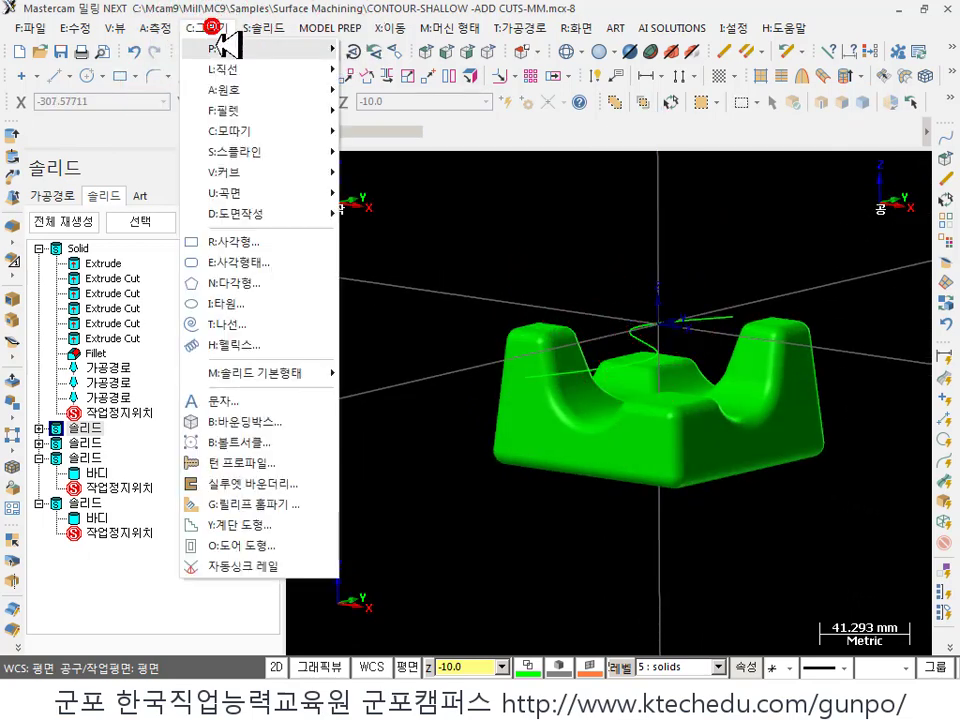
click(258, 190)
click(414, 321)
click(626, 367)
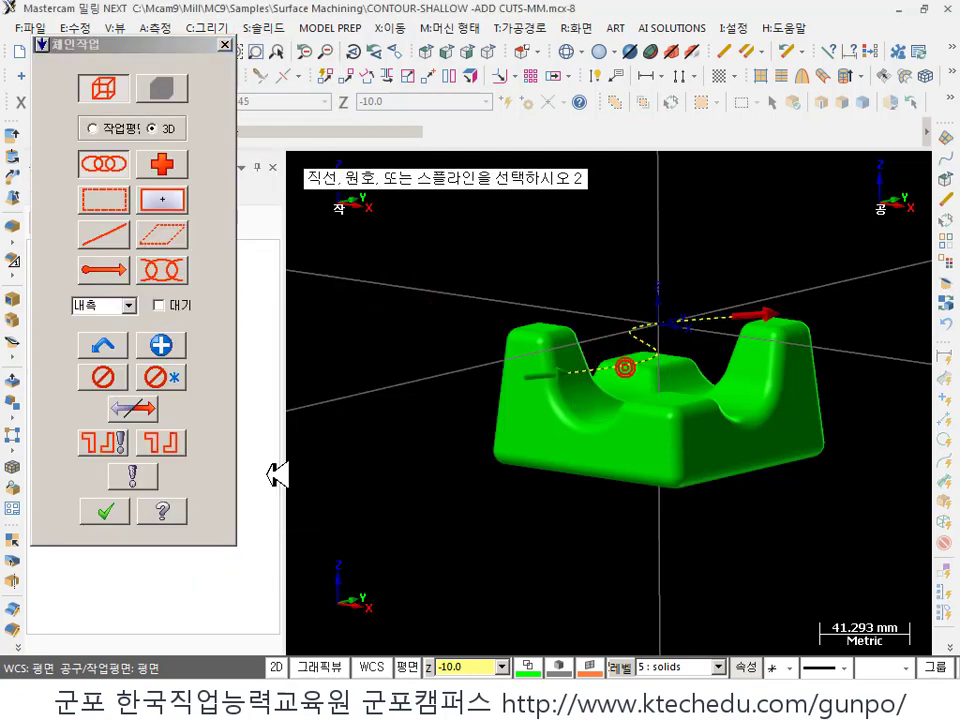
click(104, 510)
click(192, 302)
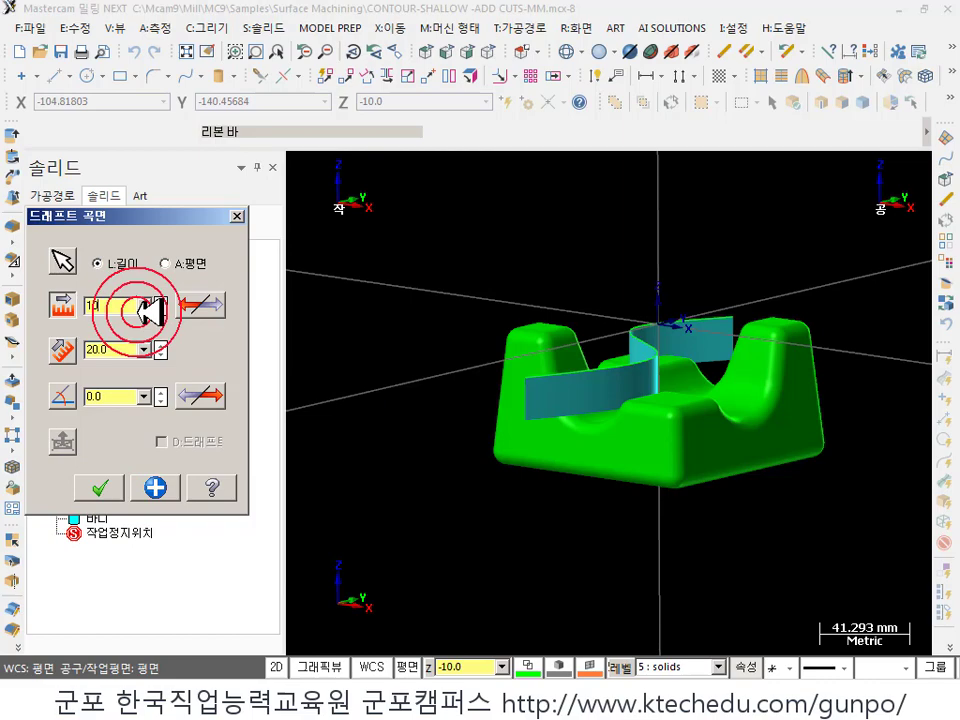
key(Return)
middle_drag(600, 370, 688, 282)
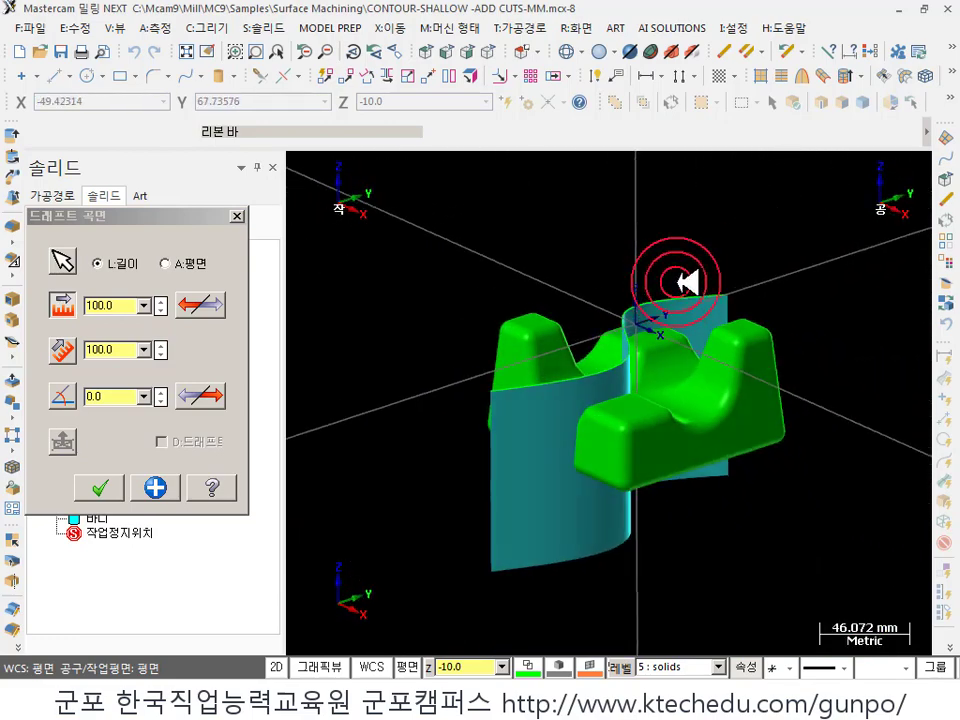
click(241, 217)
scroll(660, 368, up, 1)
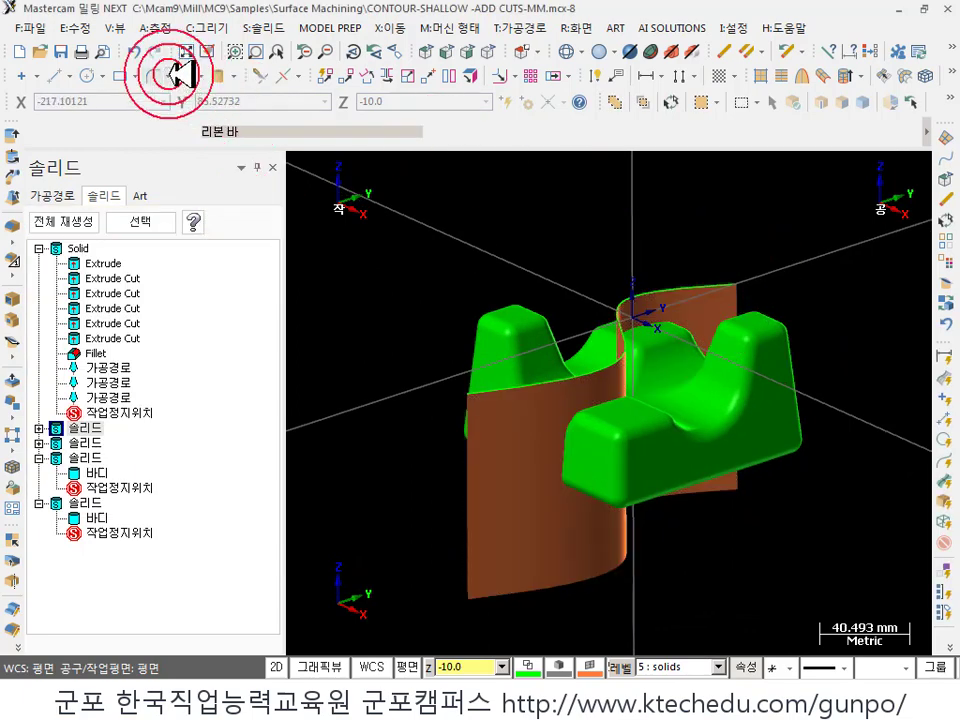
click(140, 50)
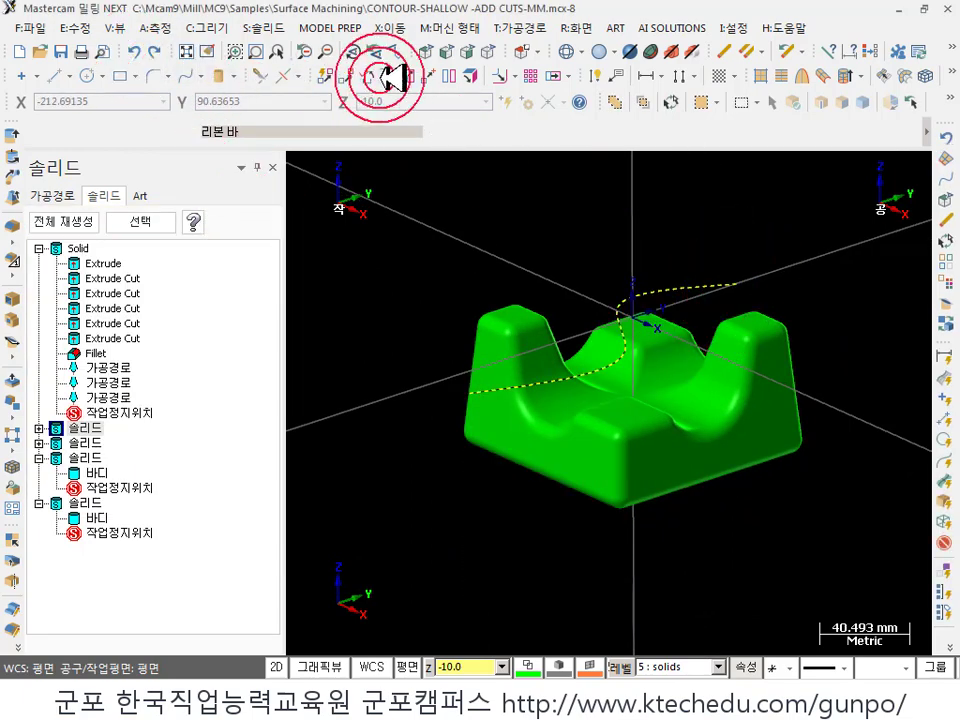
- Copy the spline about 35.6 mm down along Z and delete the upper original
click(325, 76)
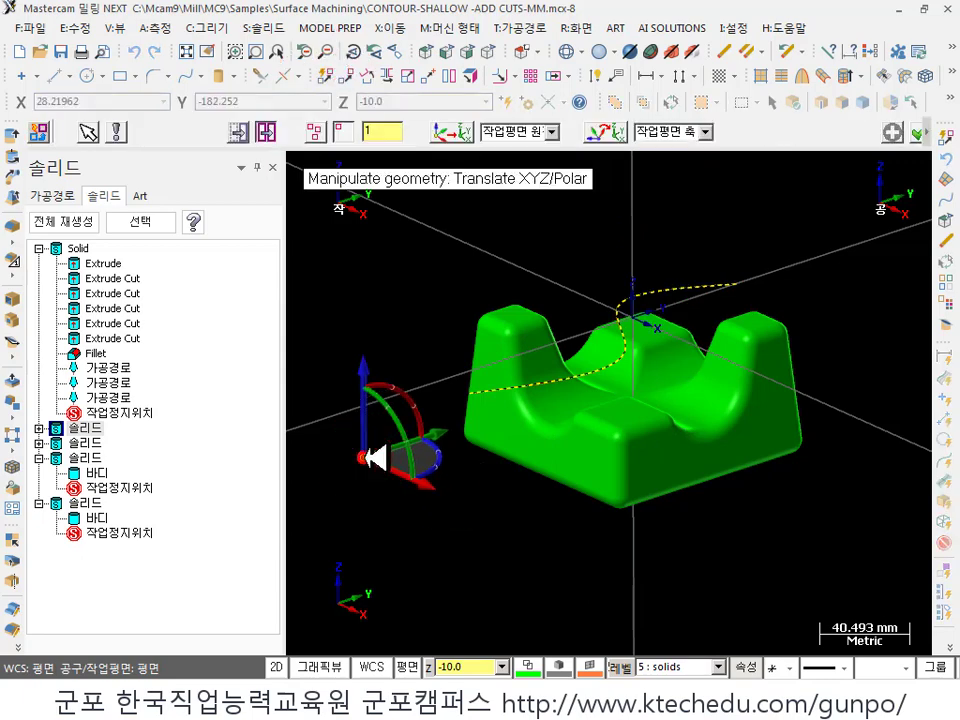
click(375, 457)
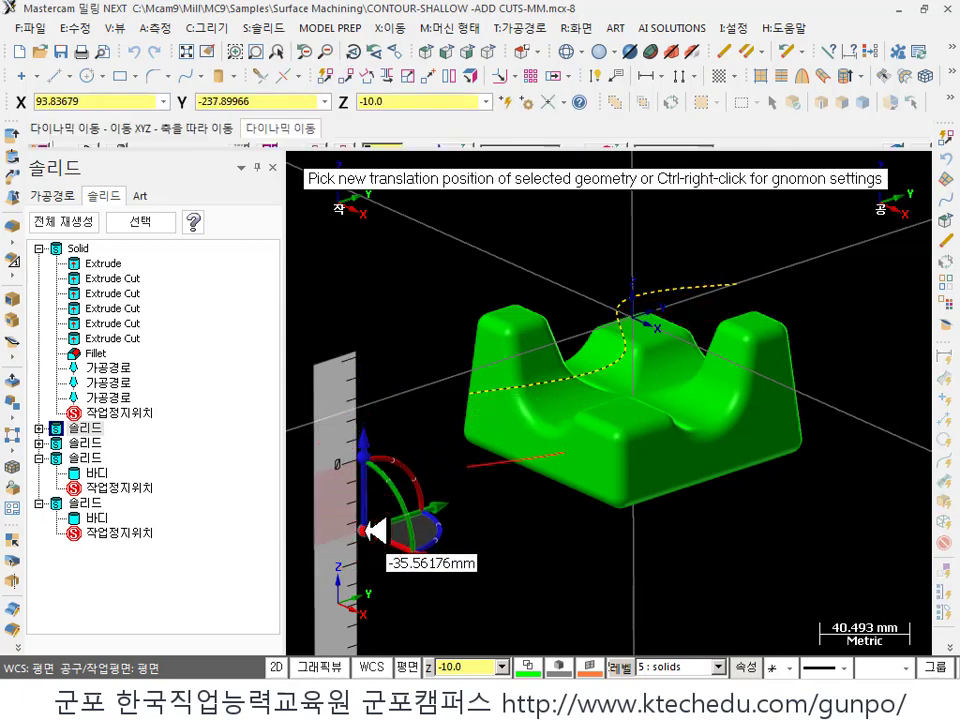
click(375, 531)
click(920, 135)
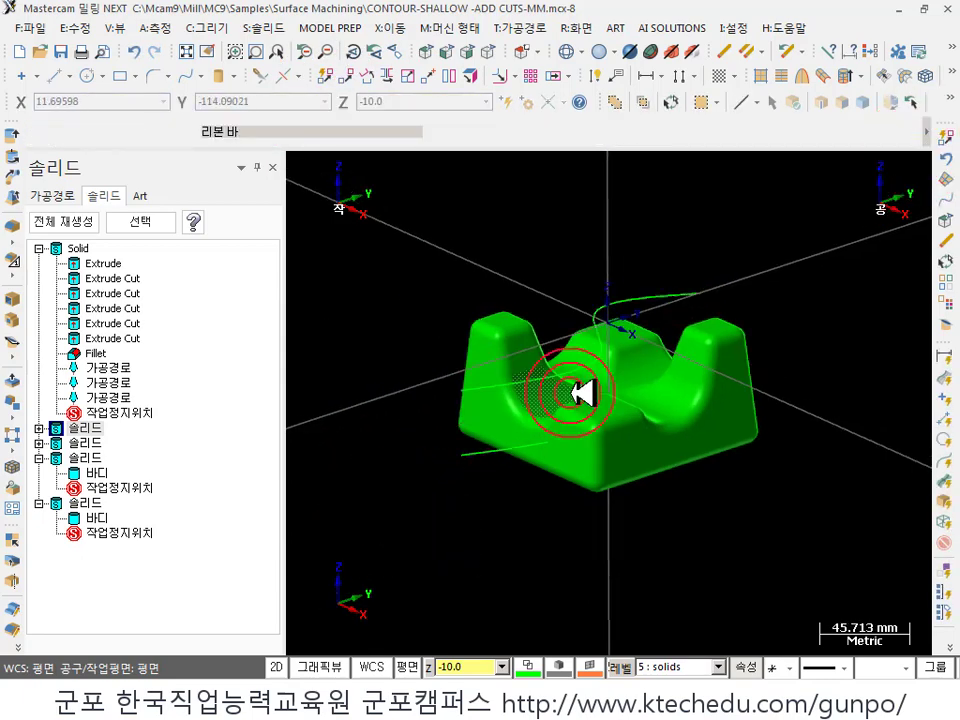
middle_drag(579, 396, 677, 280)
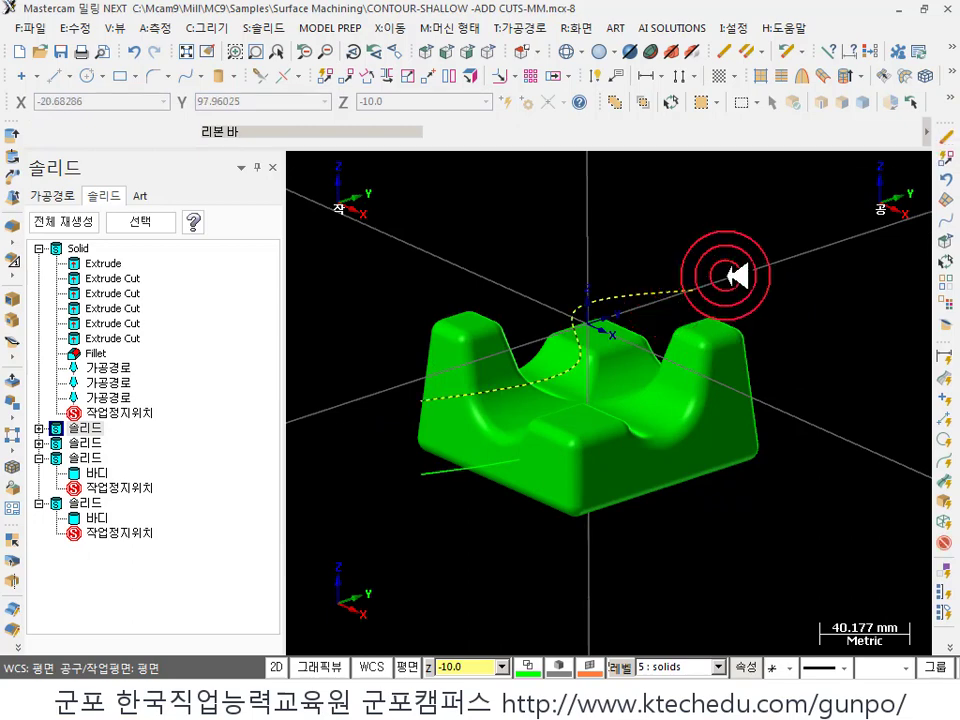
scroll(681, 317, up, 1)
- Chain the lower spline as the profile of a draft surface and check how far it reaches through the solid
click(207, 27)
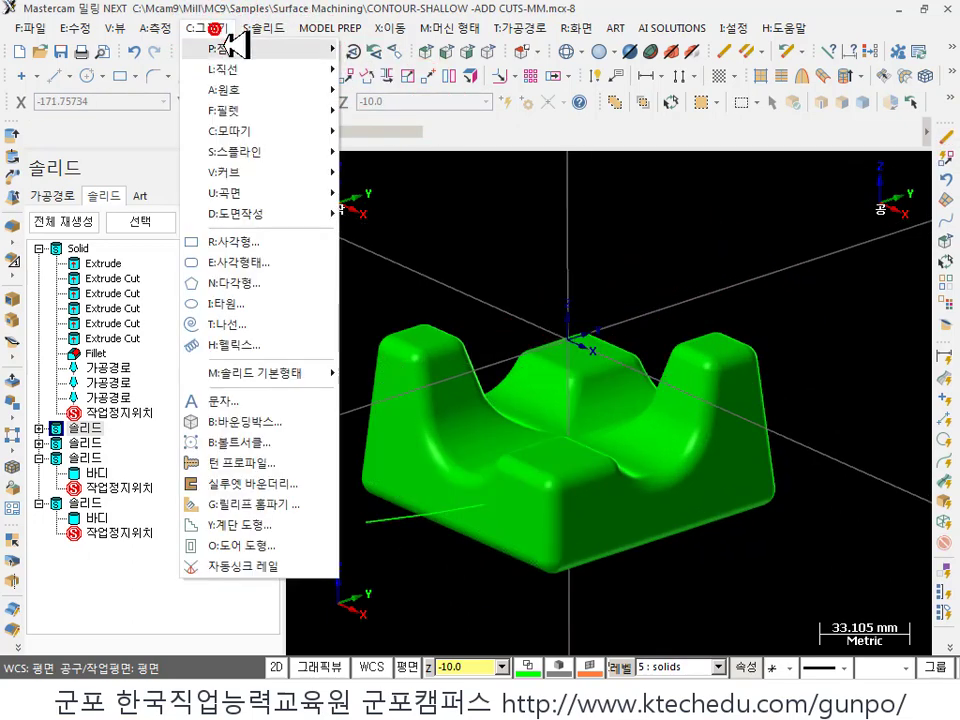
mouse_move(257, 193)
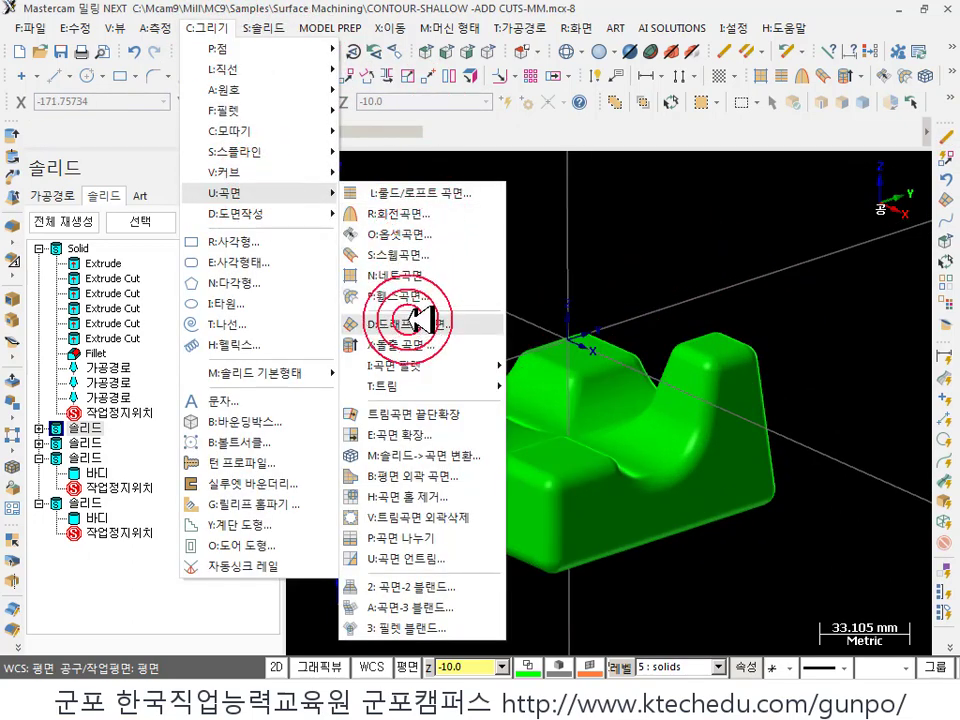
click(407, 322)
click(387, 528)
click(94, 508)
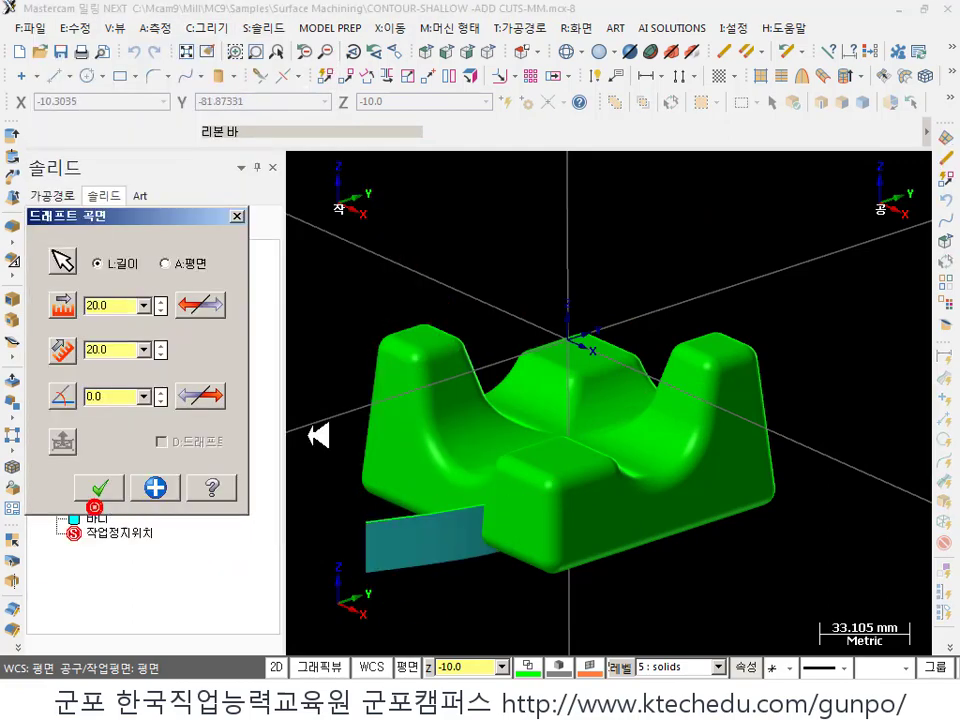
scroll(596, 392, down, 2)
scroll(483, 520, up, 1)
middle_drag(808, 422, 846, 362)
scroll(537, 434, up, 2)
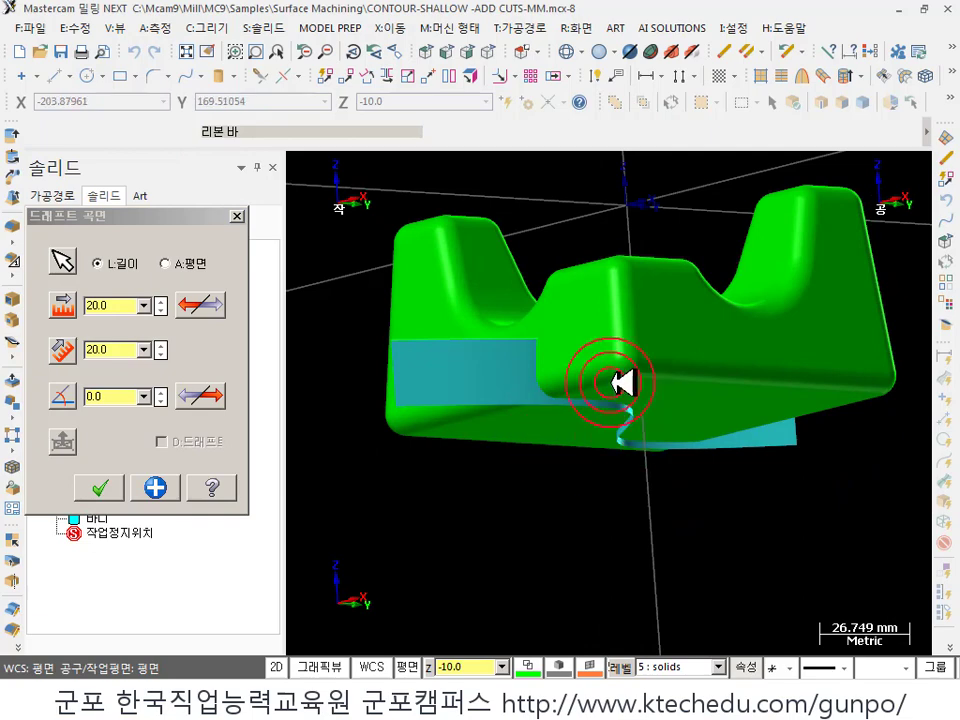
middle_drag(620, 383, 598, 317)
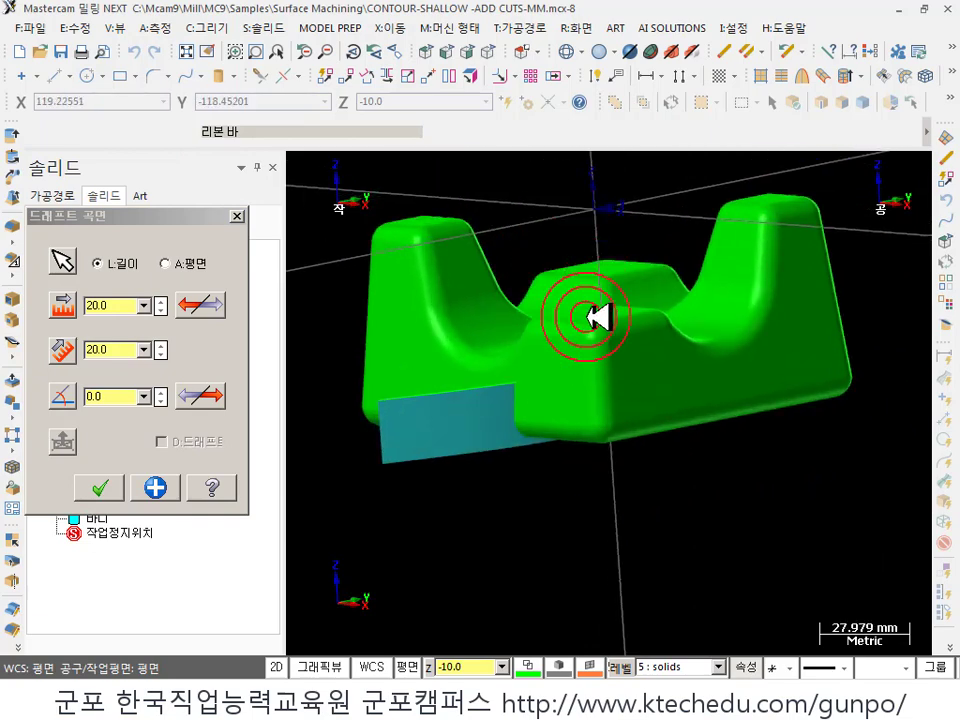
- Extend the draft surface to both sides of the spline with a length of 25 mm and accept it
click(205, 305)
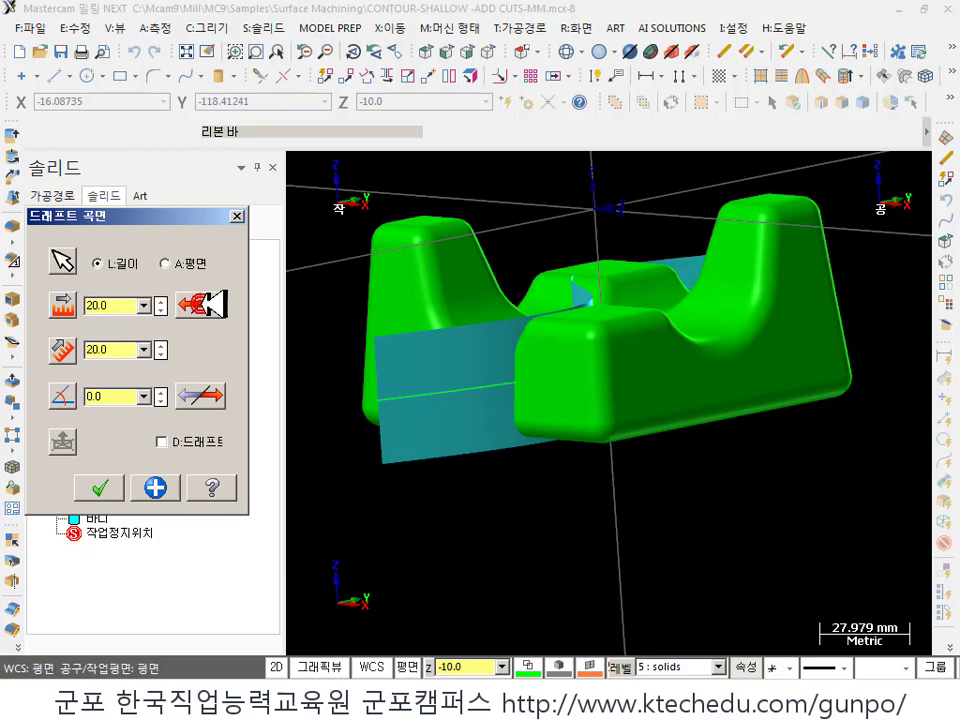
click(160, 301)
click(160, 301)
click(160, 301)
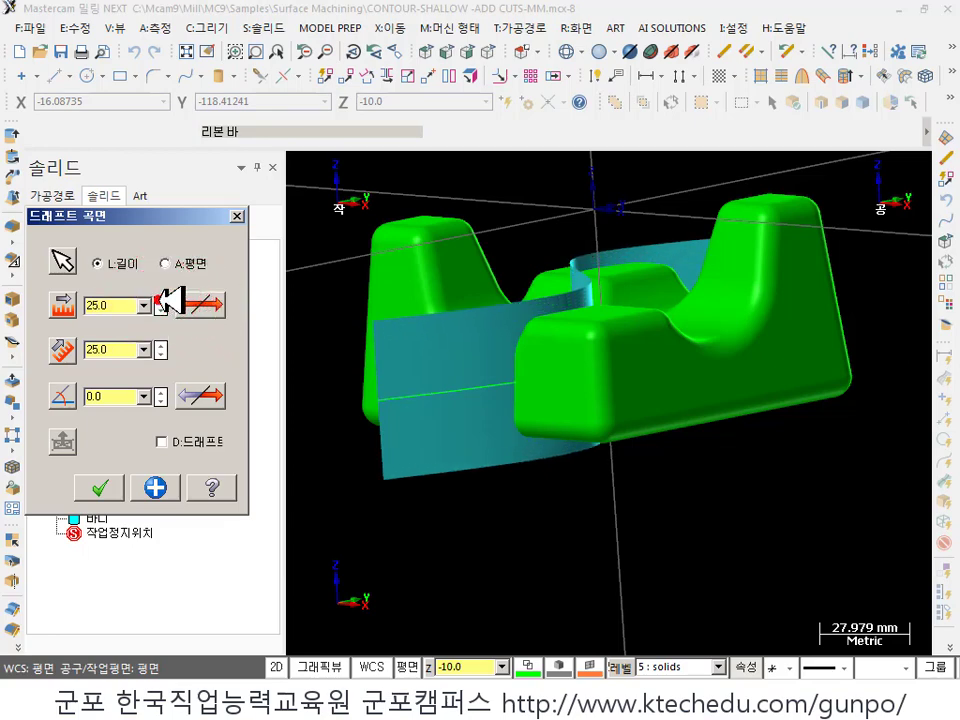
middle_drag(560, 400, 300, 399)
click(100, 487)
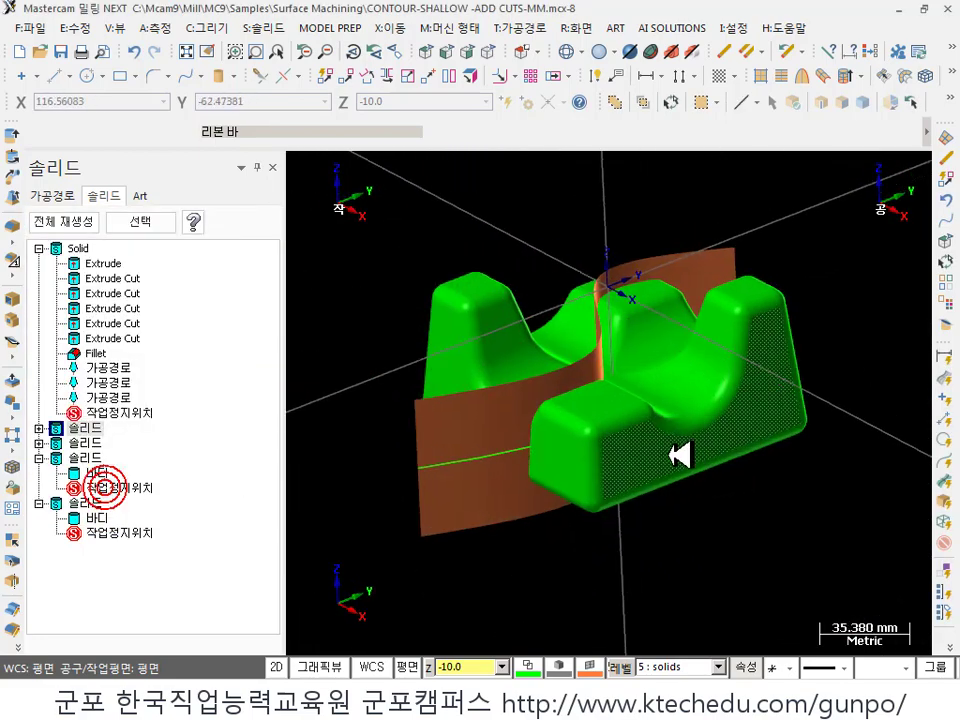
- Trim the green solid to the upper draft surface with Trim to Surface/Sheet
middle_drag(681, 454, 470, 193)
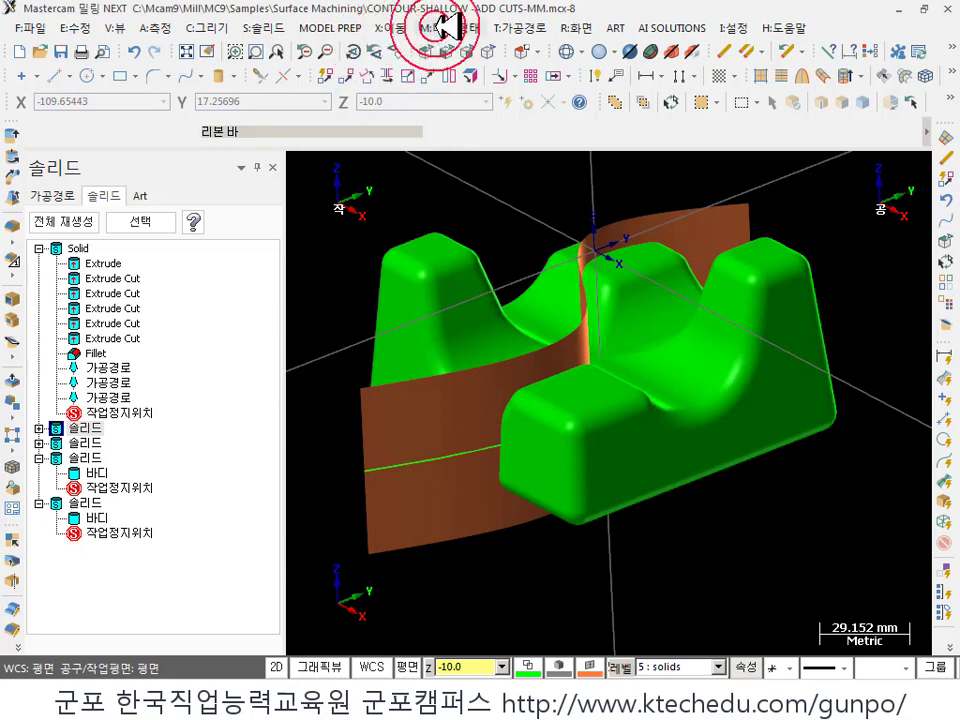
click(272, 28)
mouse_move(257, 199)
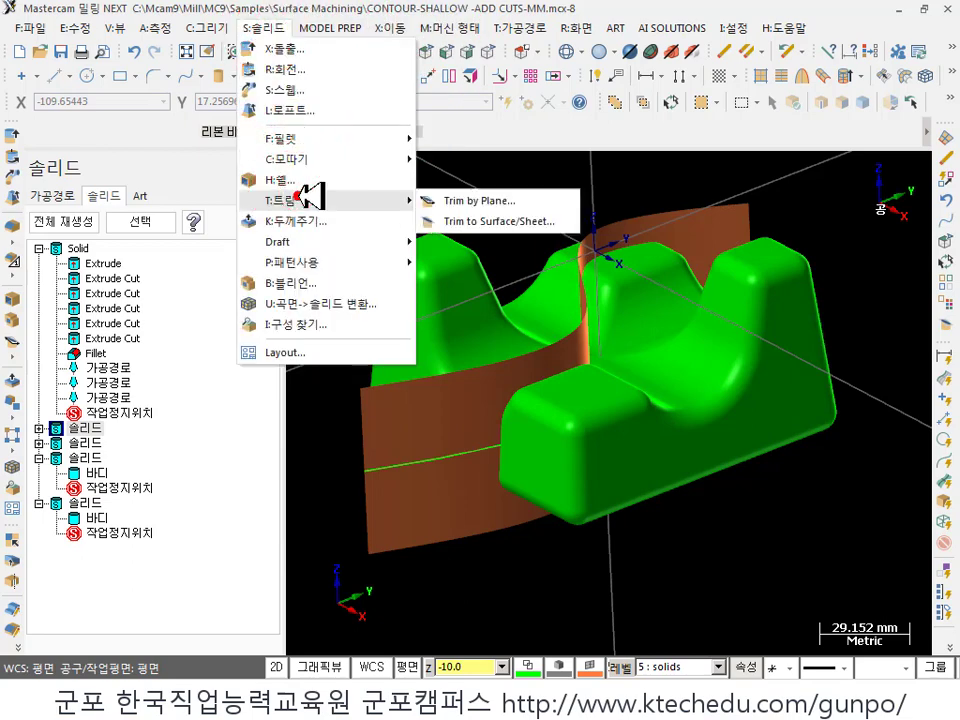
click(294, 195)
click(530, 220)
click(435, 290)
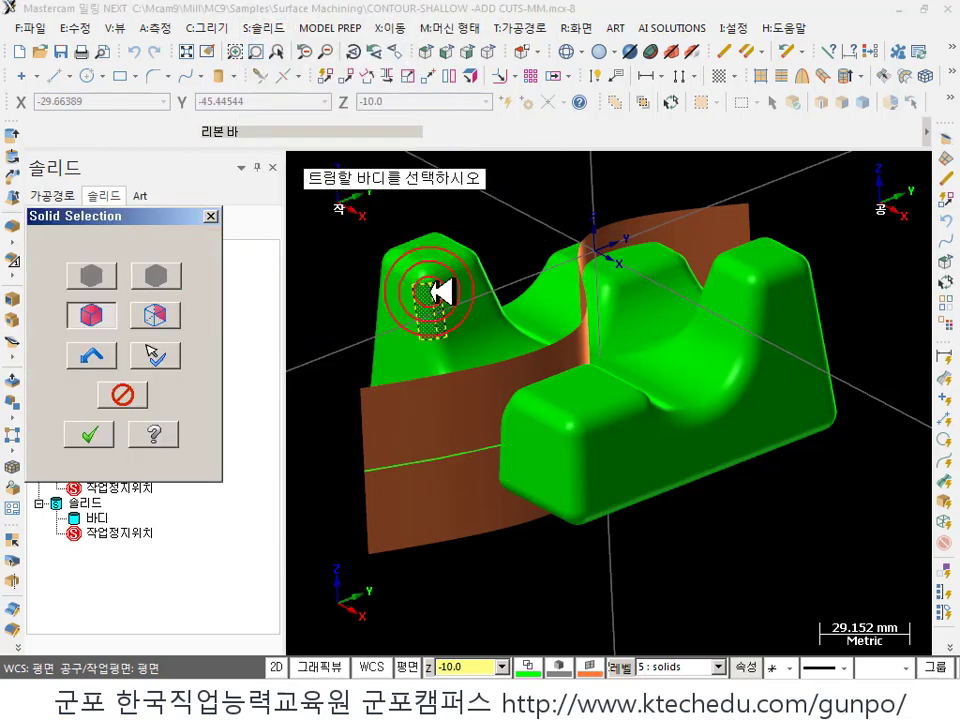
click(468, 428)
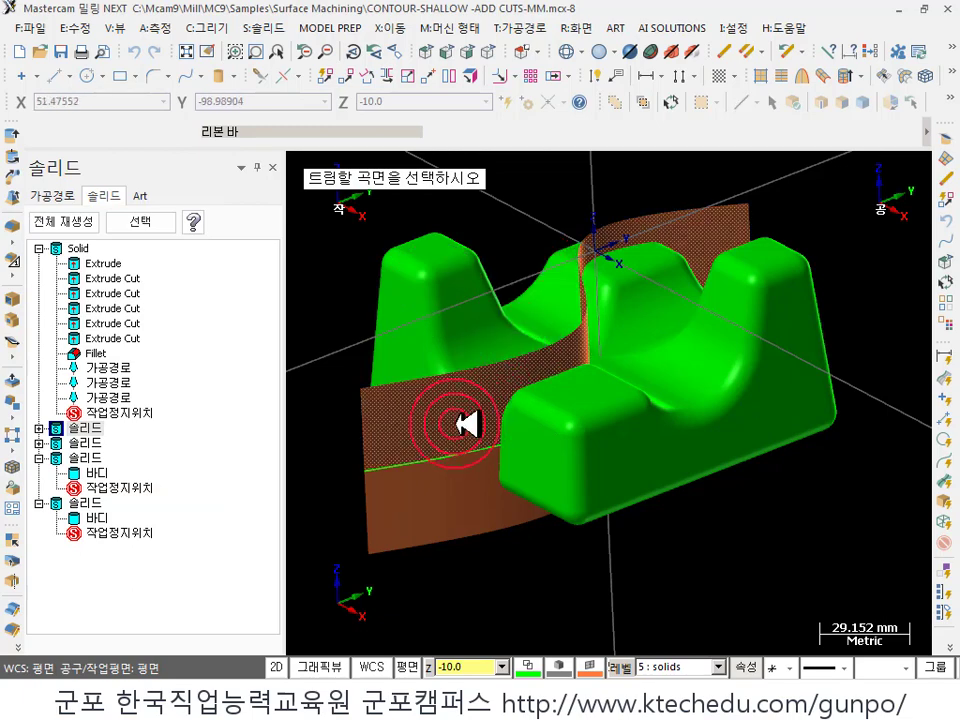
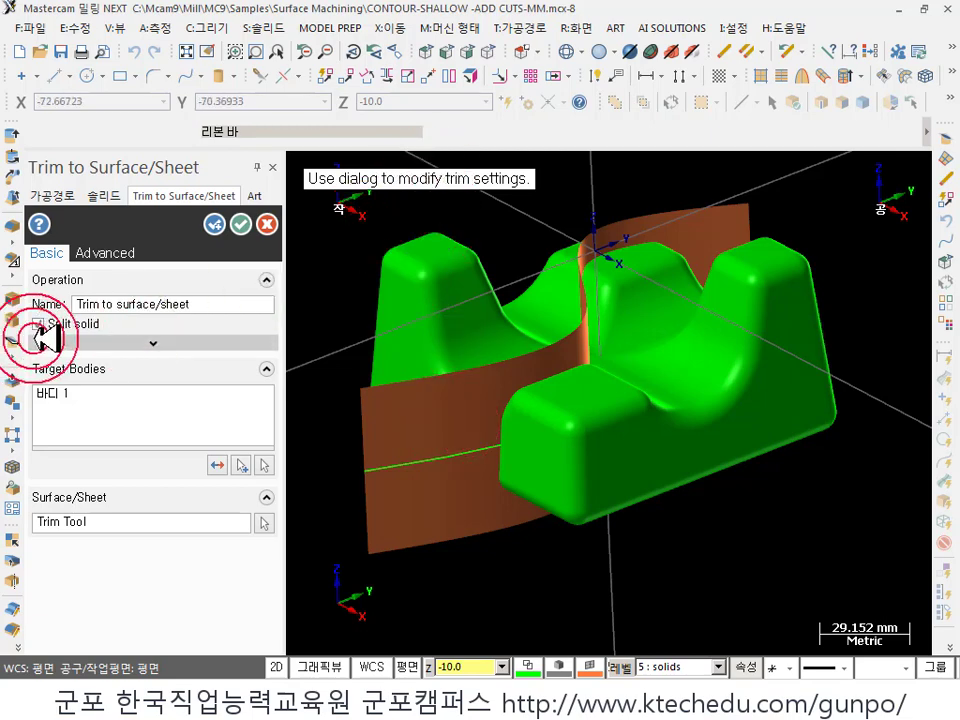
- Try to split the solid body with the selected trim surface, declining the option to trim to its un-trimmed parent surface
click(241, 223)
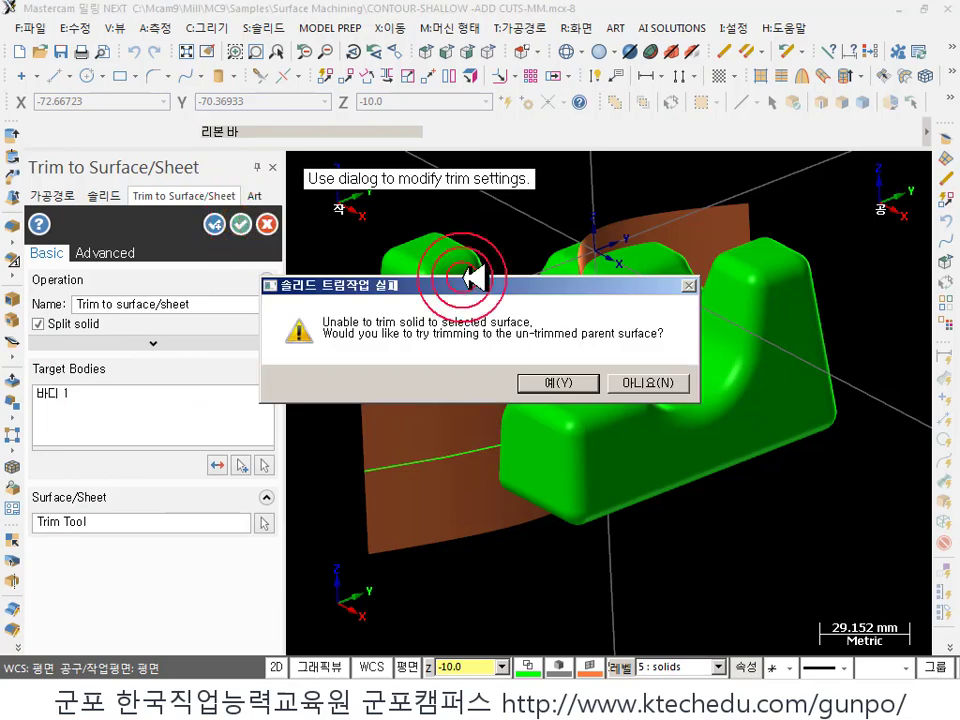
drag(545, 287, 318, 490)
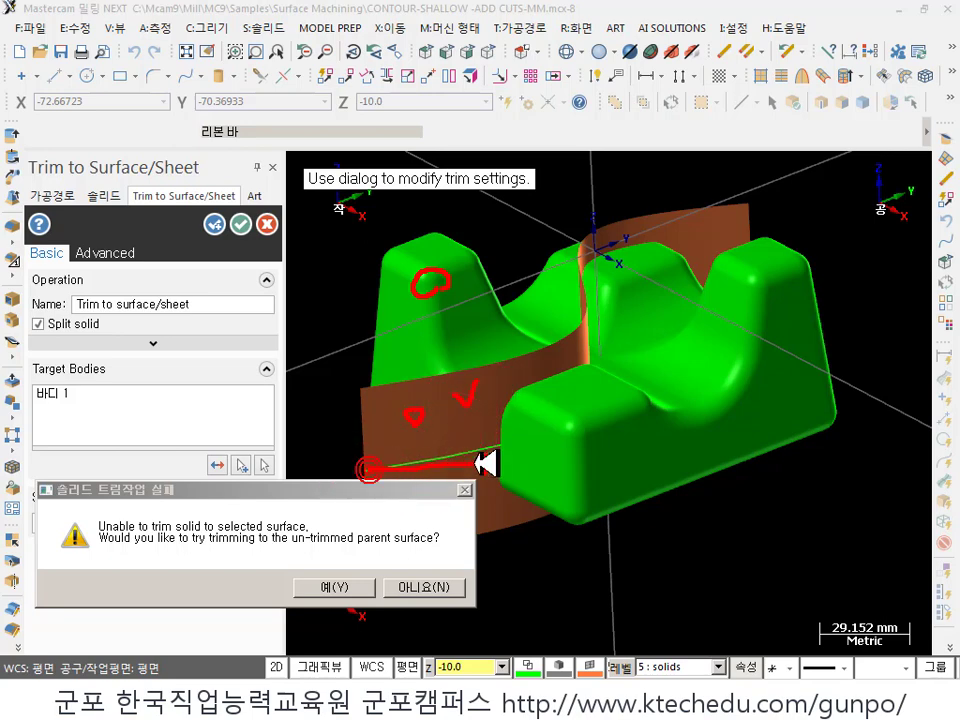
drag(483, 466, 487, 473)
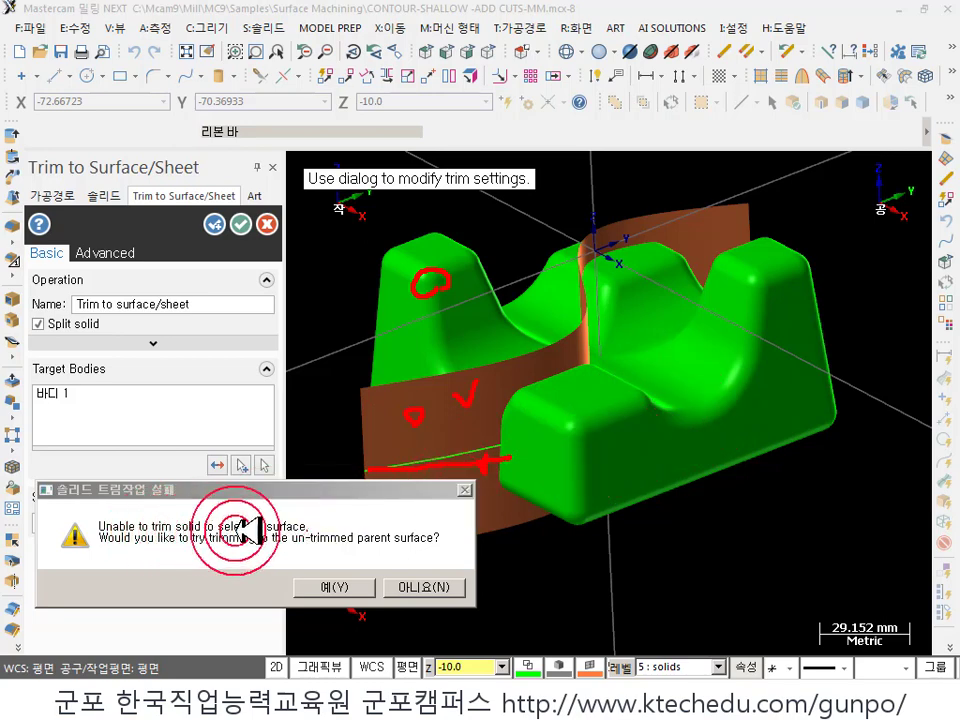
drag(98, 545, 266, 548)
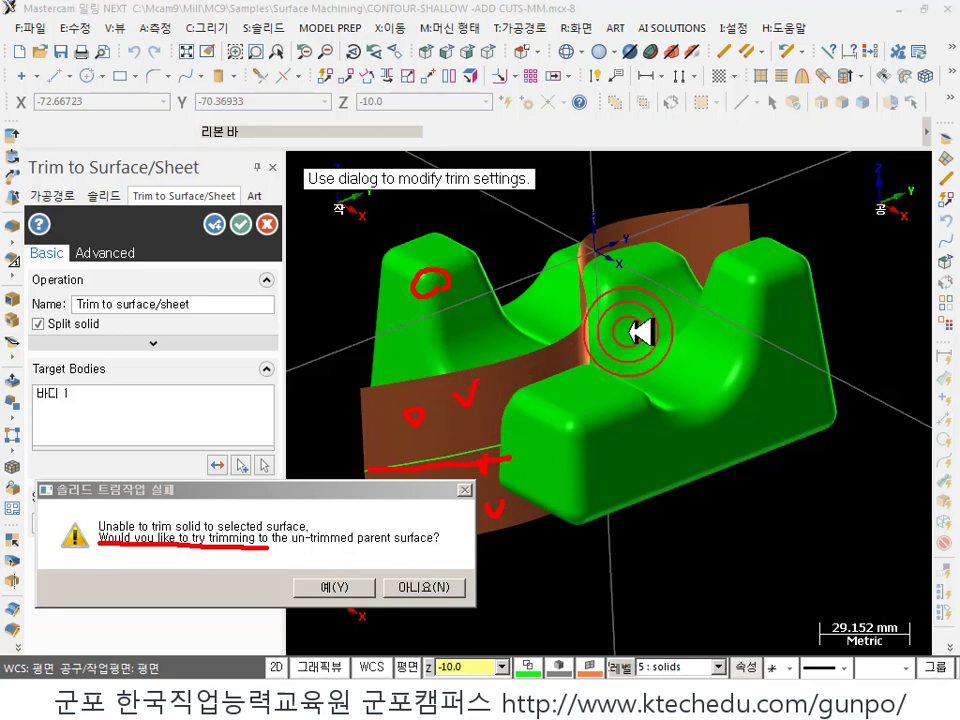
right_click(428, 274)
click(495, 452)
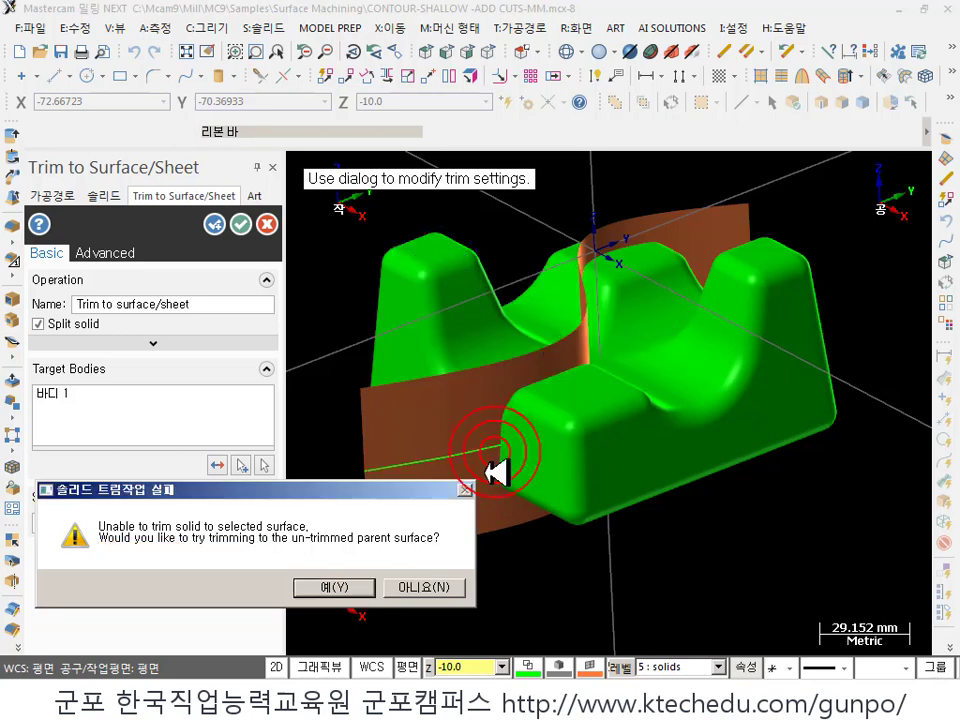
click(430, 585)
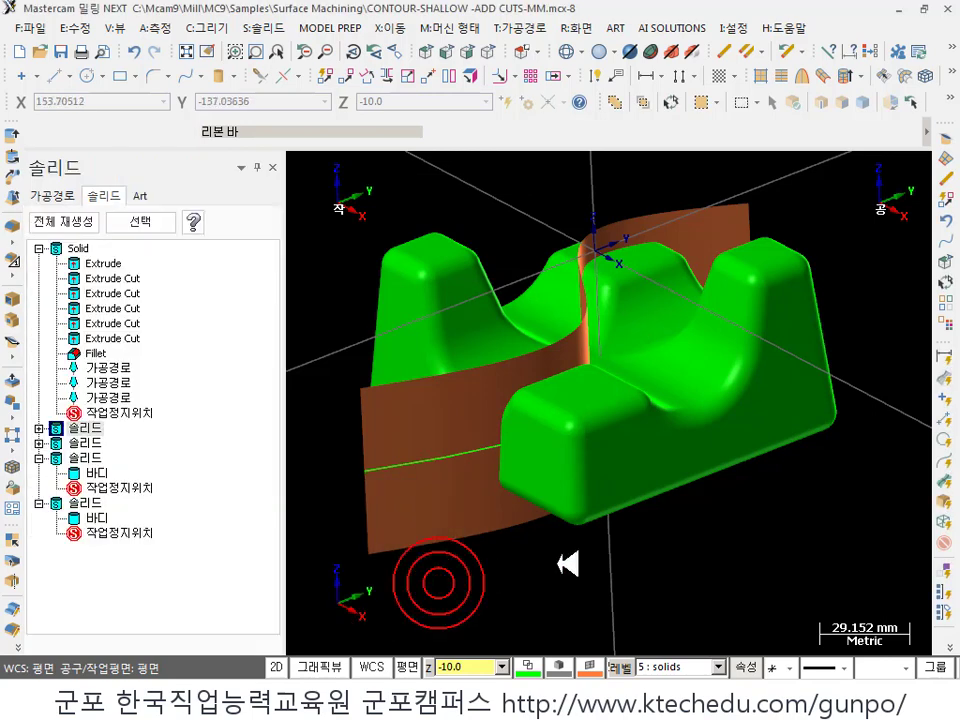
- Create an edge curve along the top edge of the upper orange surface
middle_drag(567, 565, 704, 368)
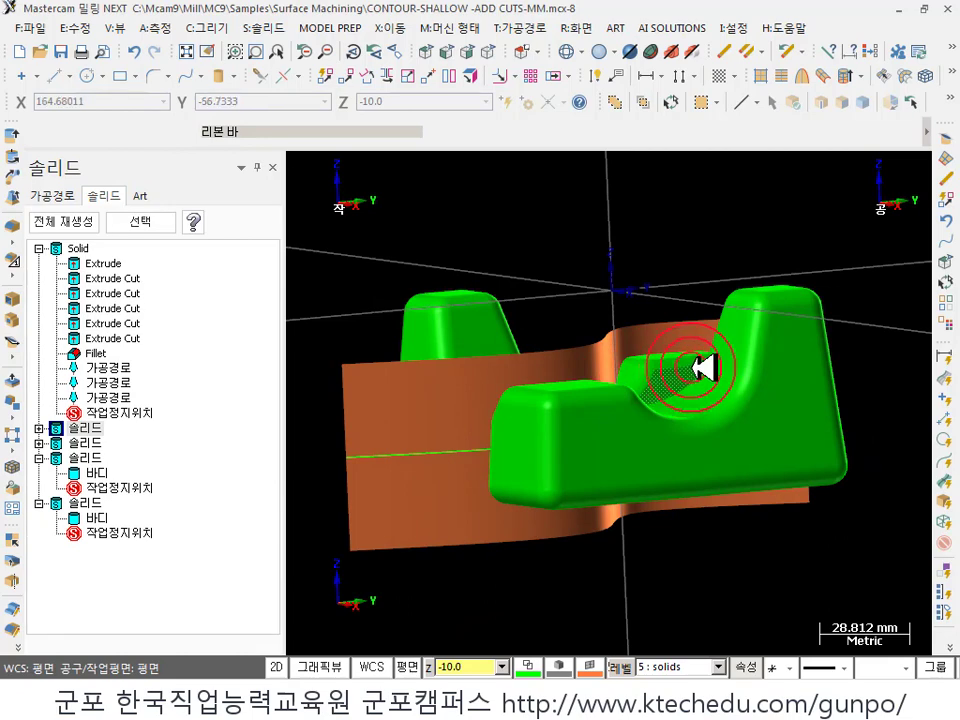
click(206, 27)
click(262, 172)
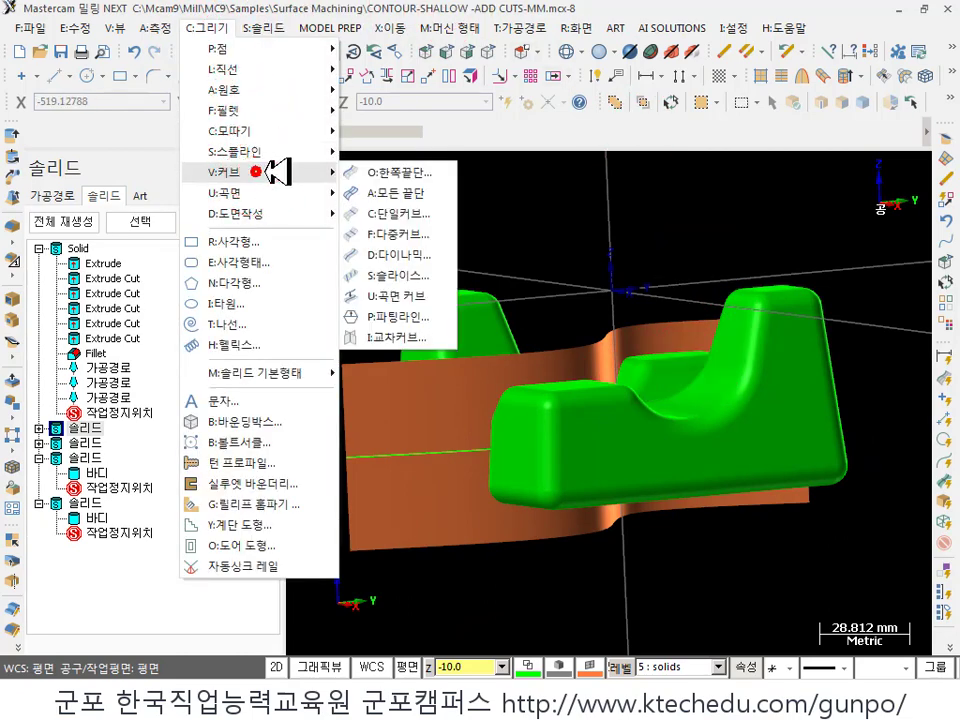
click(381, 172)
click(360, 387)
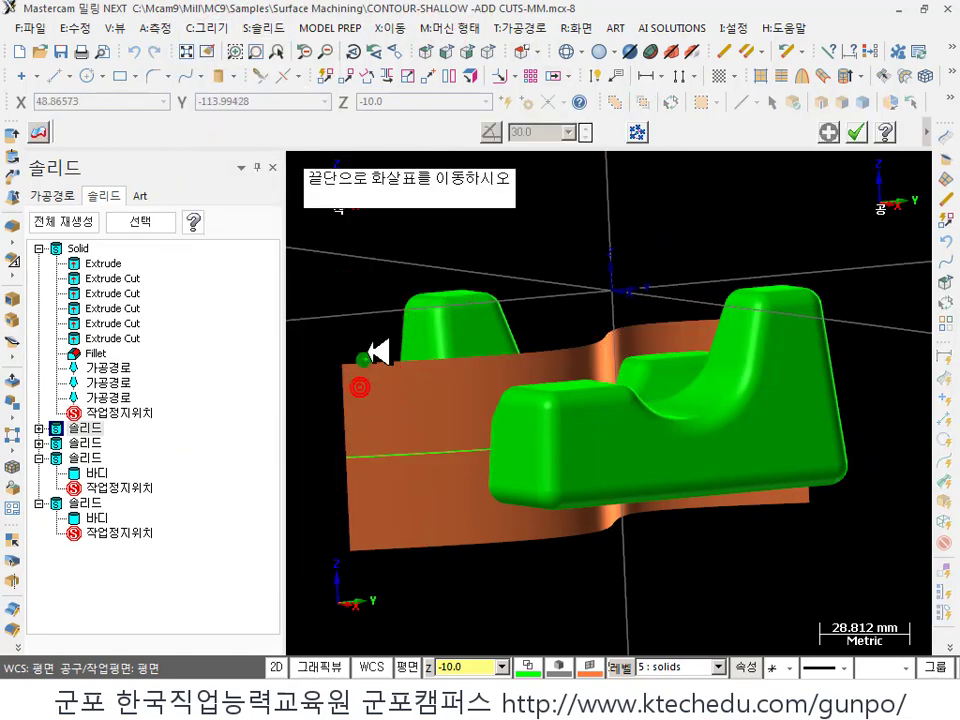
click(362, 342)
click(856, 135)
scroll(551, 232, down, 4)
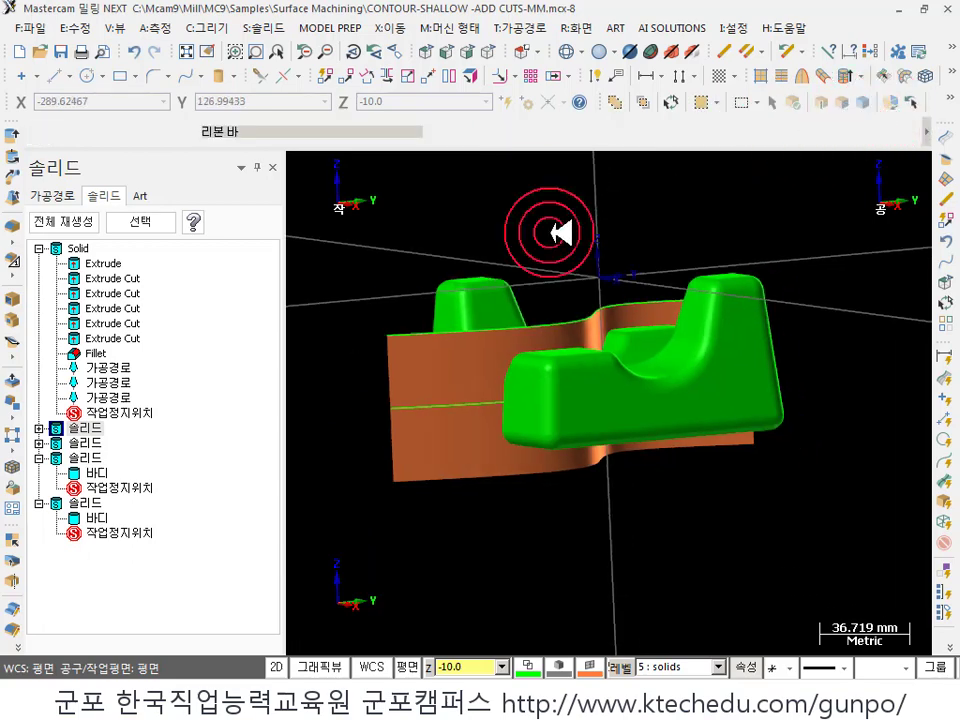
- Delete the two stacked orange surfaces and chain the top edge curve as the profile for a draft surface
middle_drag(560, 232, 460, 470)
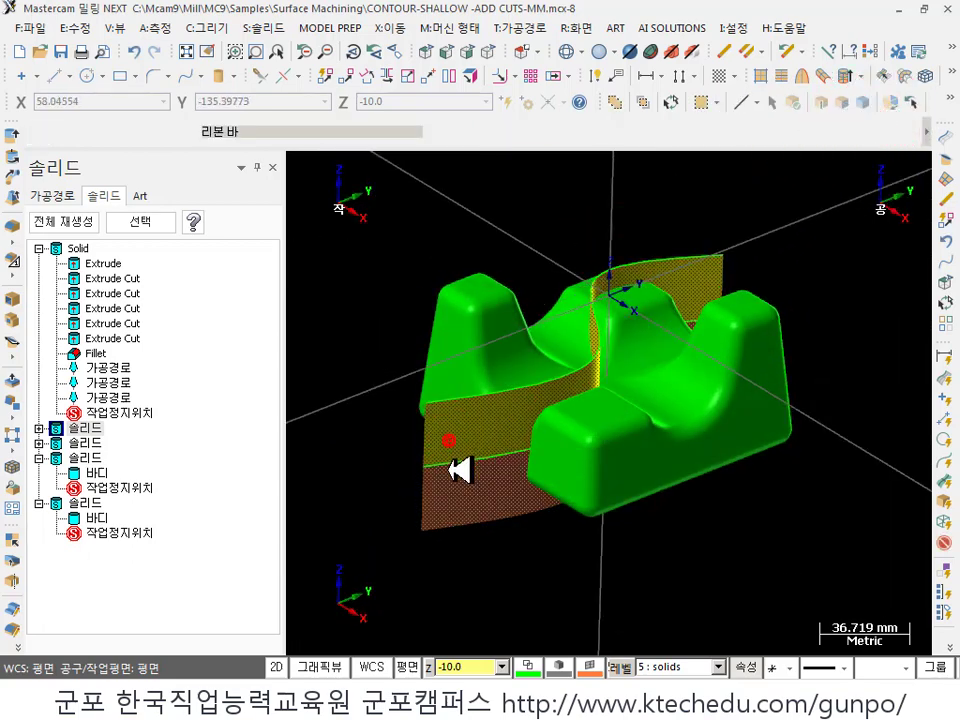
middle_drag(574, 536, 611, 339)
click(205, 29)
click(255, 196)
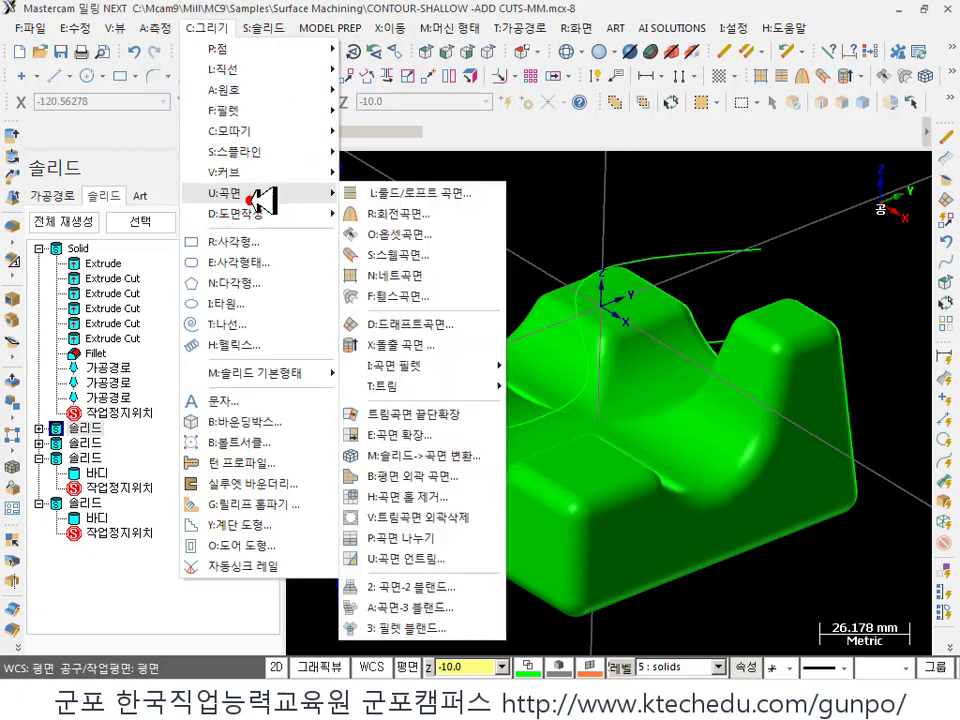
click(430, 324)
click(740, 251)
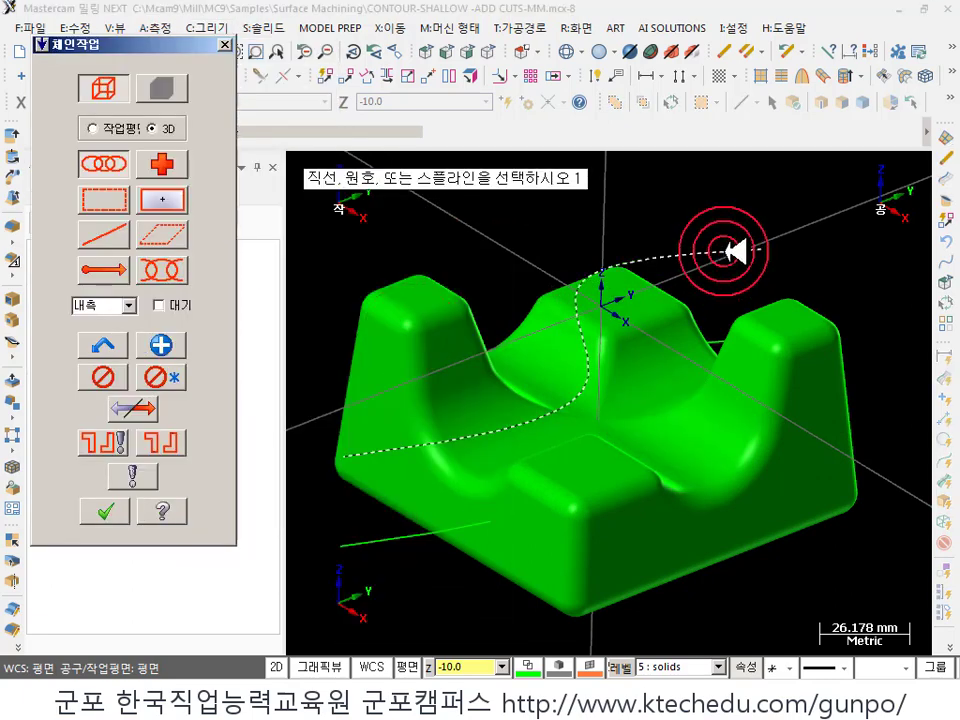
click(100, 510)
- Create a downward-only draft surface 100 mm long from the edge curve, and undo back to the two original surfaces
click(180, 341)
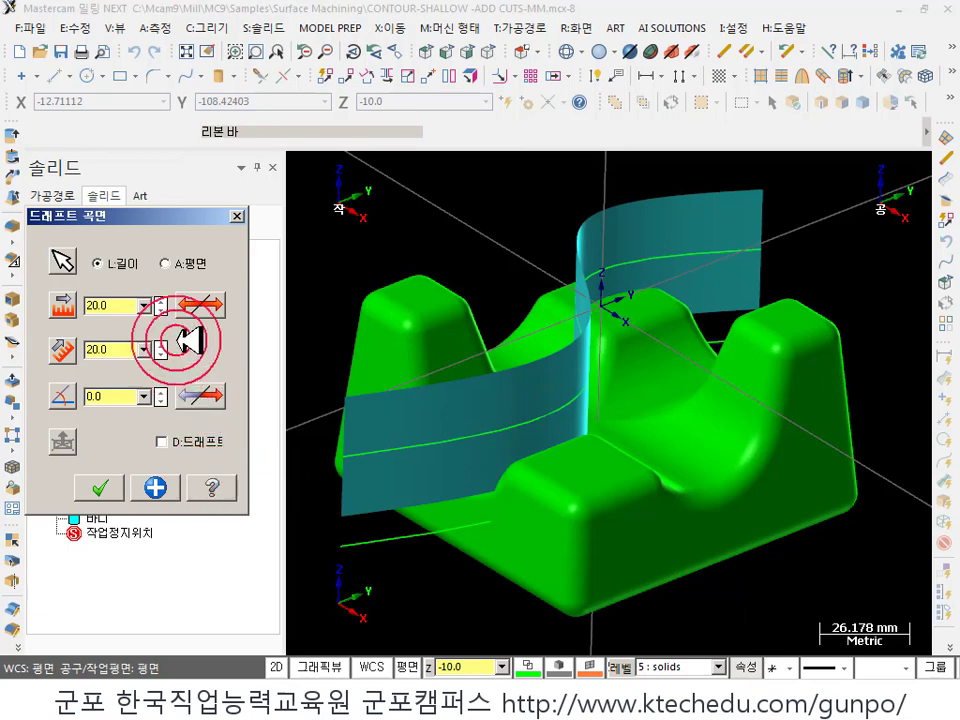
click(203, 305)
click(202, 307)
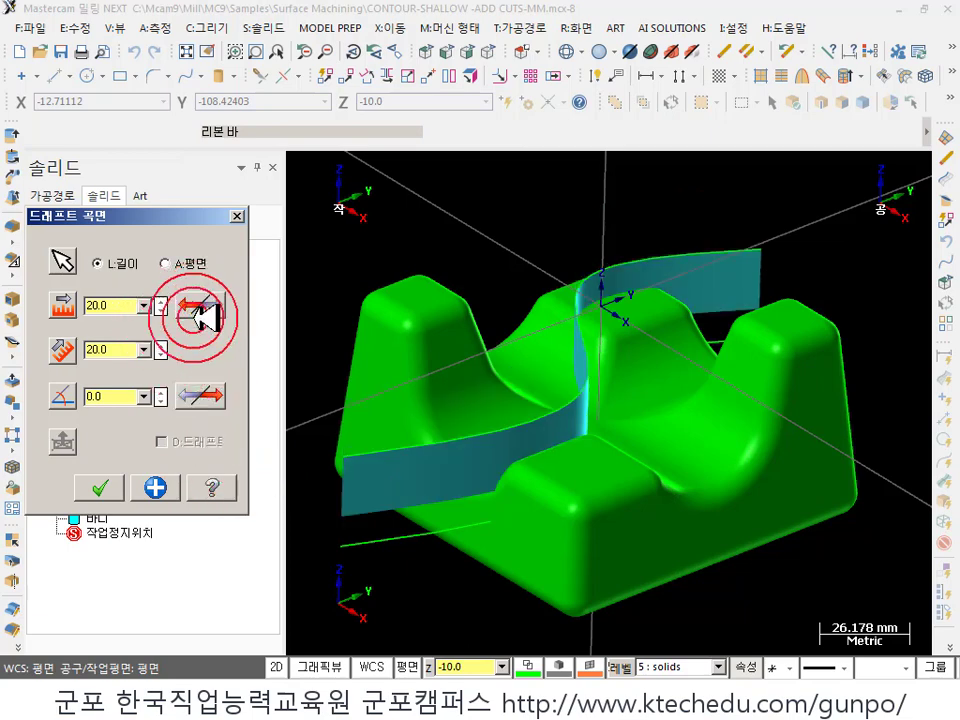
double_click(106, 302)
text(100)
key(Return)
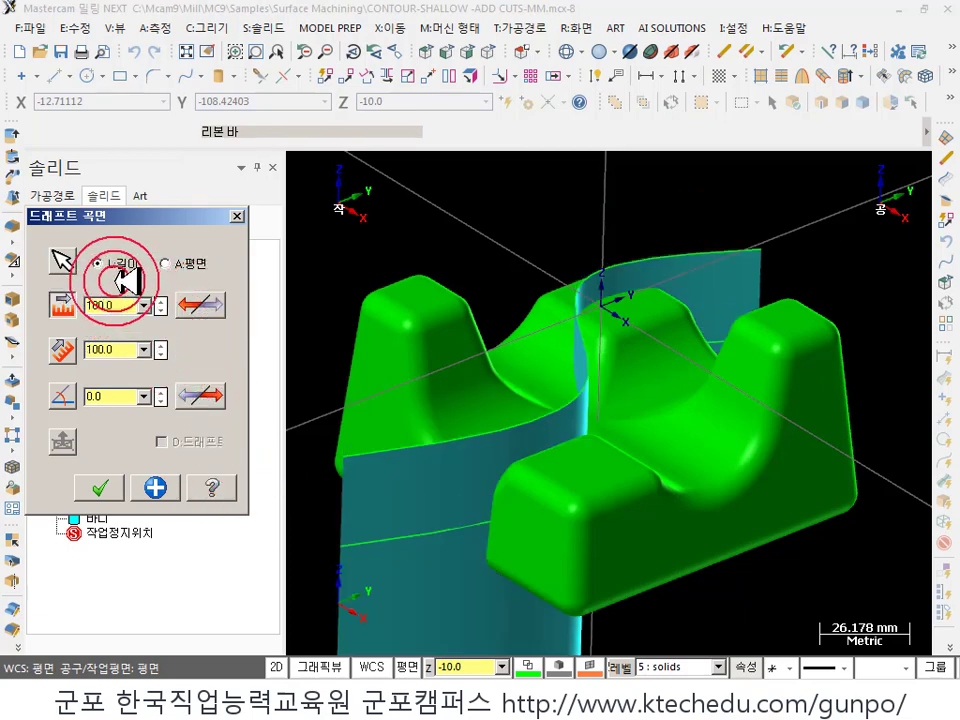
middle_drag(559, 402, 716, 318)
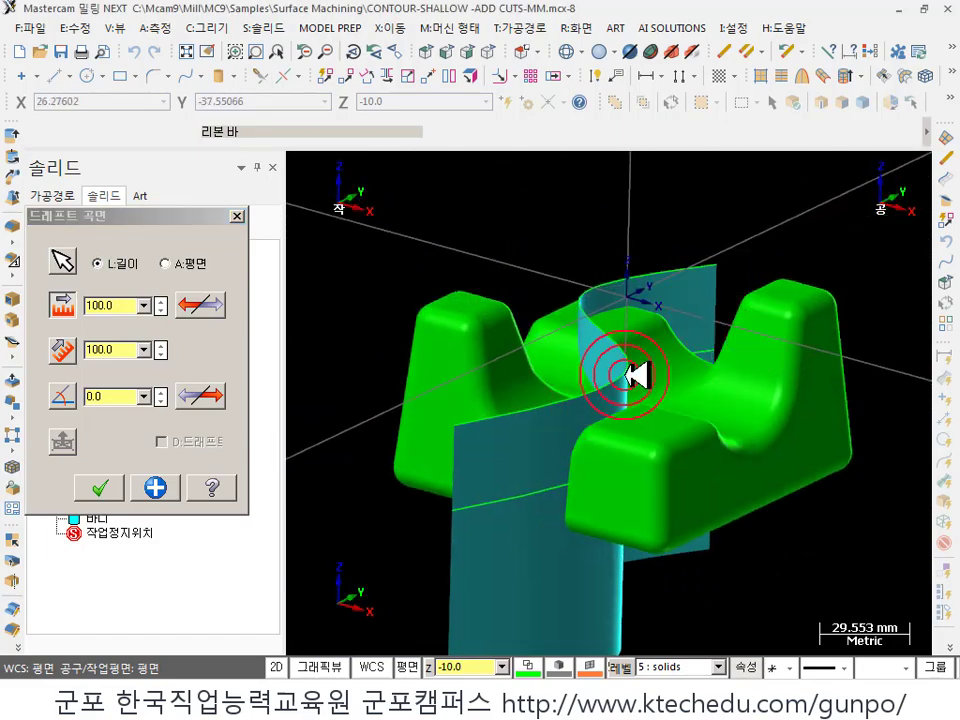
click(237, 216)
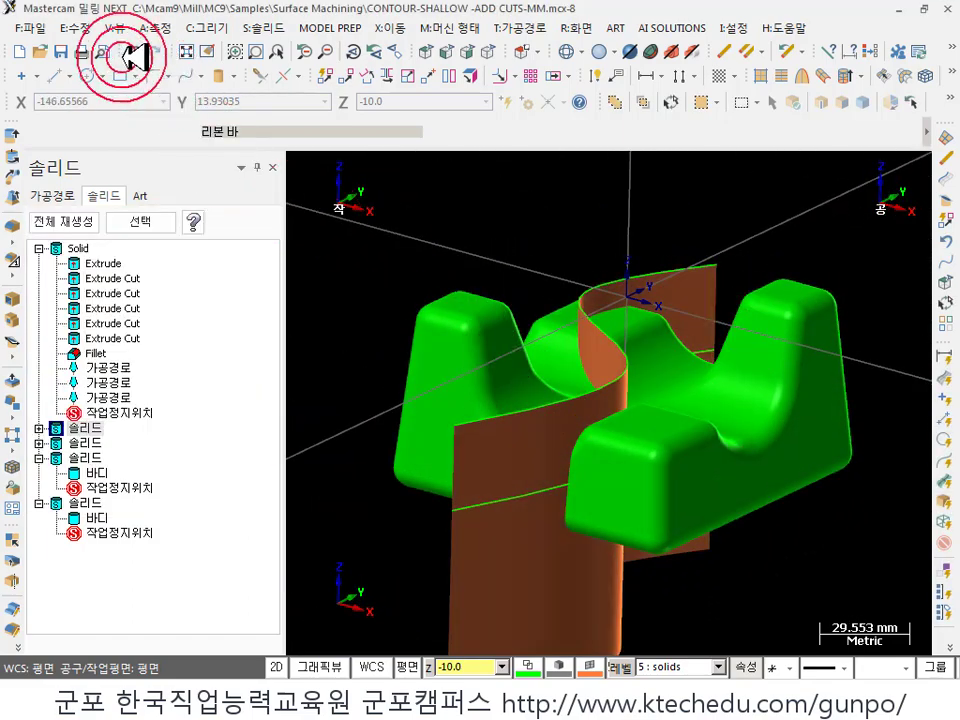
click(136, 50)
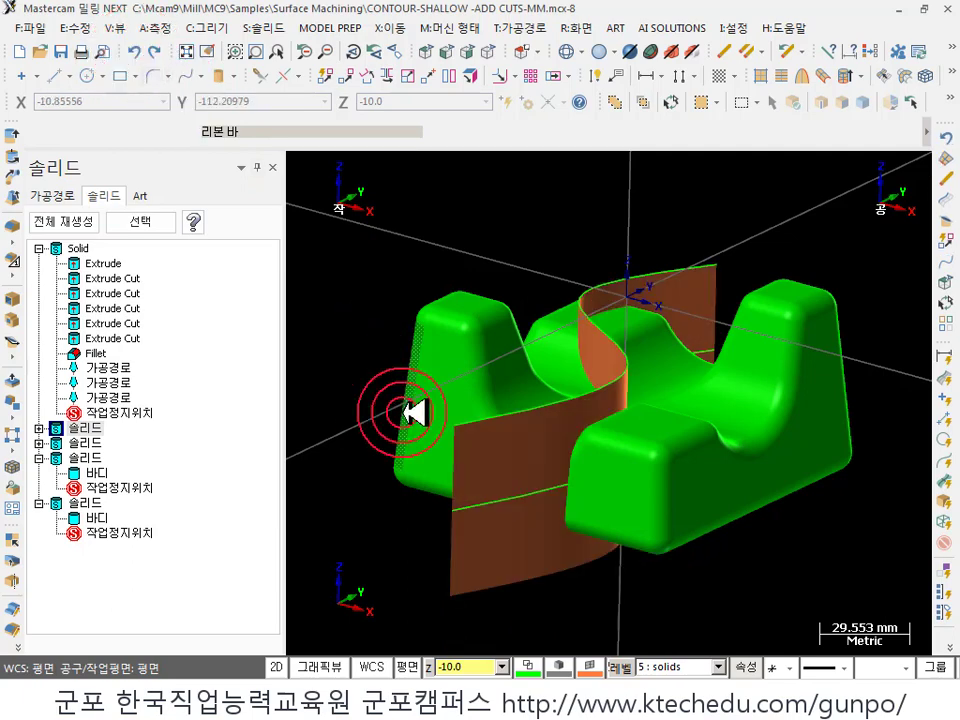
- Isolate the upper and lower orange surfaces by hiding all other geometry
click(506, 471)
click(529, 549)
scroll(642, 555, up, 2)
click(506, 476)
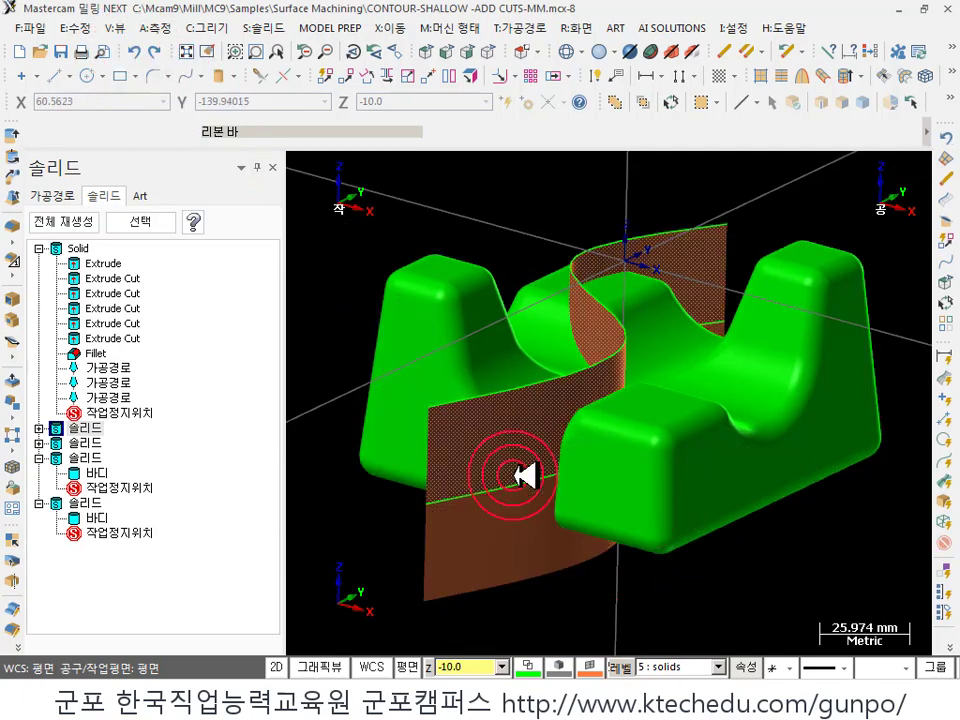
click(513, 548)
key(alt+e)
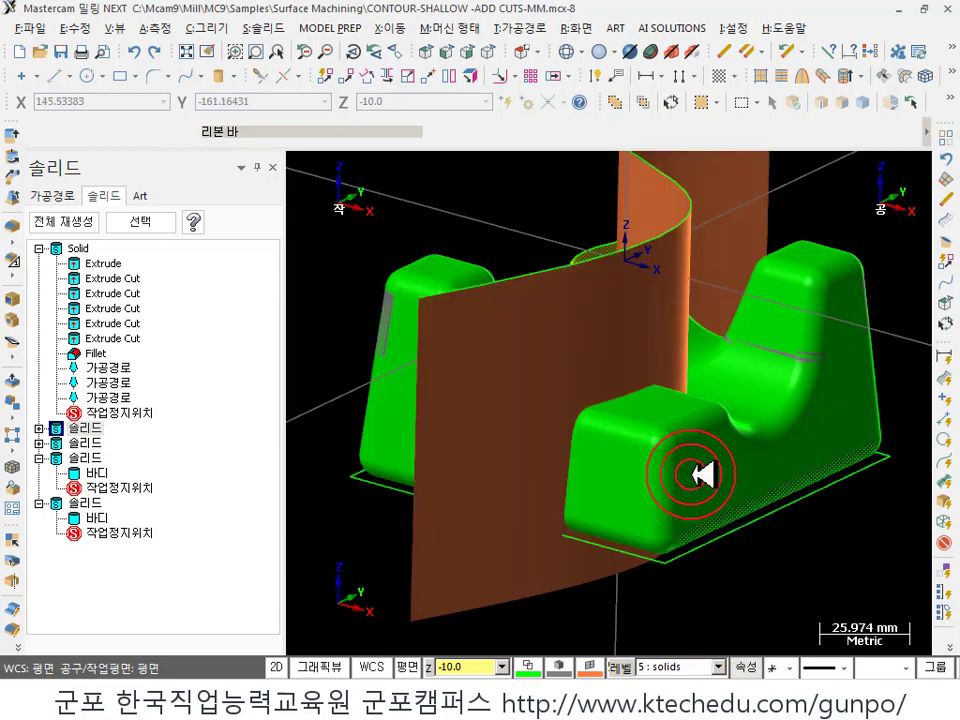
scroll(596, 357, down, 3)
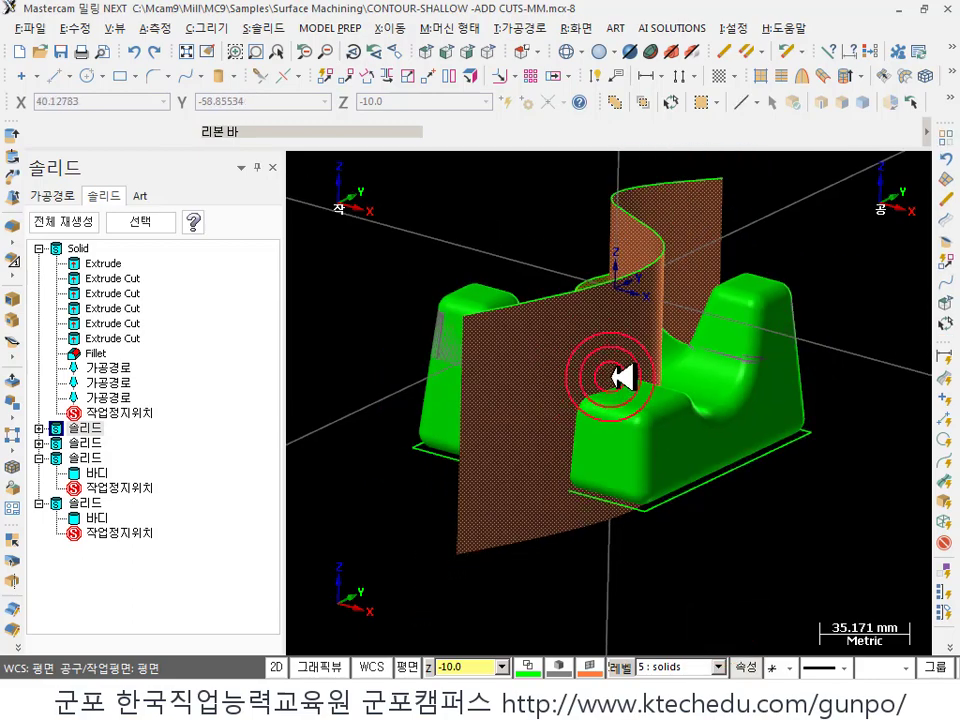
key(alt+e)
scroll(622, 405, up, 6)
middle_drag(690, 394, 633, 368)
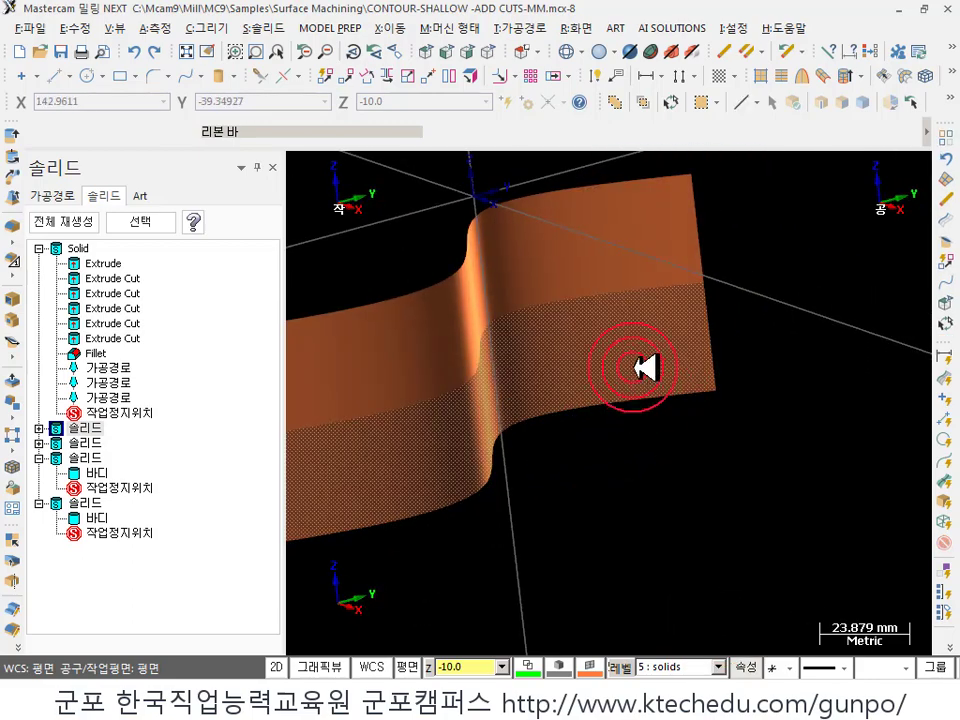
- Select the upper and lower surfaces separately and together to examine how the sheet is divided
click(594, 253)
click(649, 349)
scroll(793, 407, down, 4)
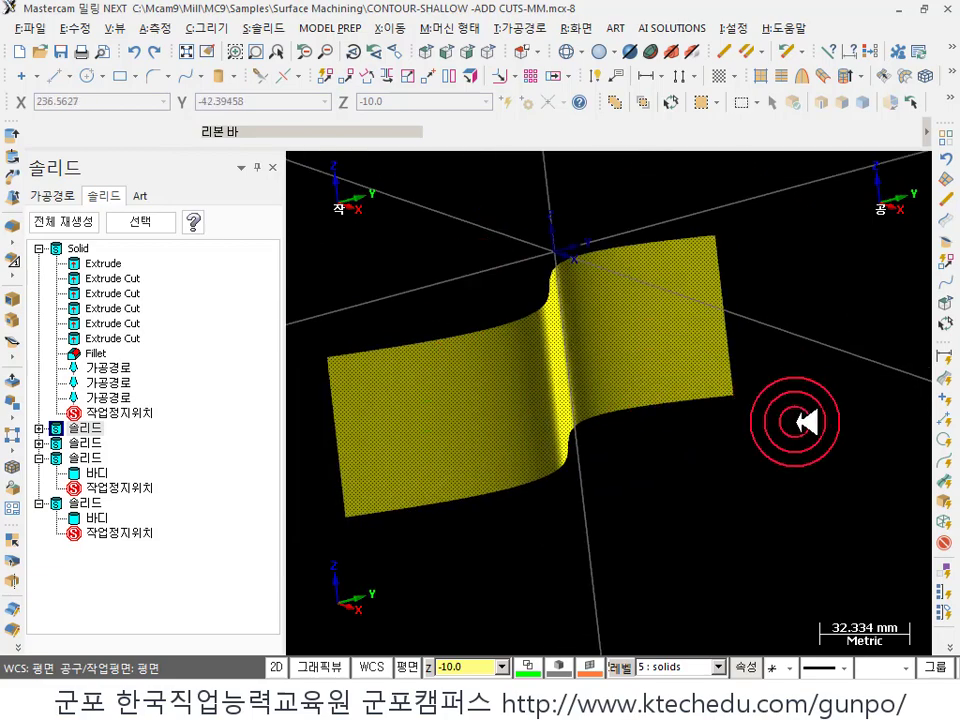
click(795, 418)
click(677, 292)
click(679, 368)
click(661, 293)
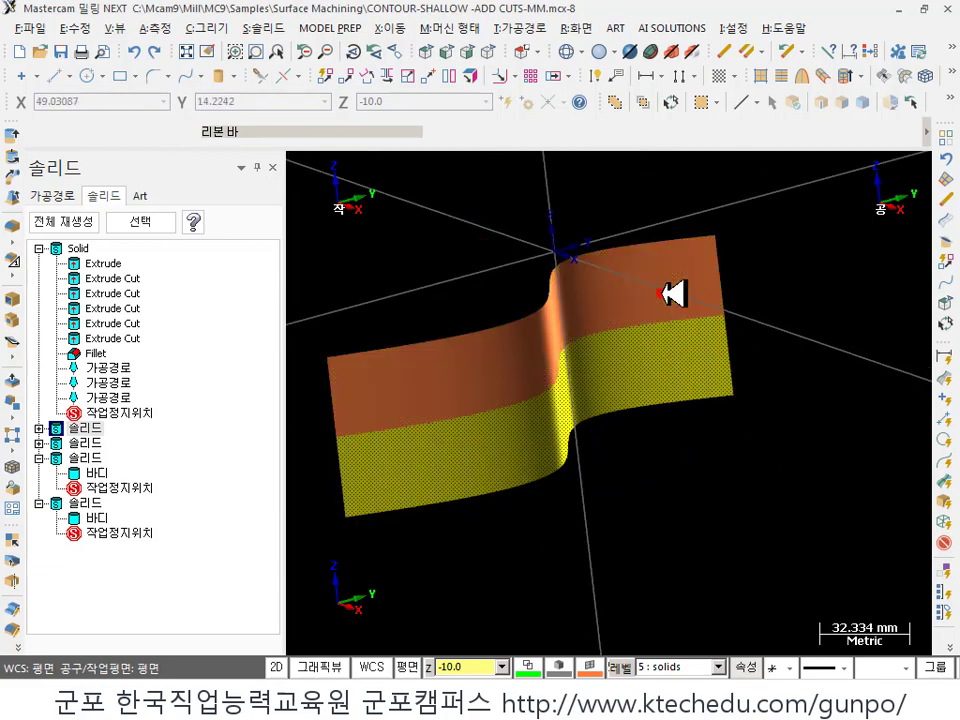
click(678, 355)
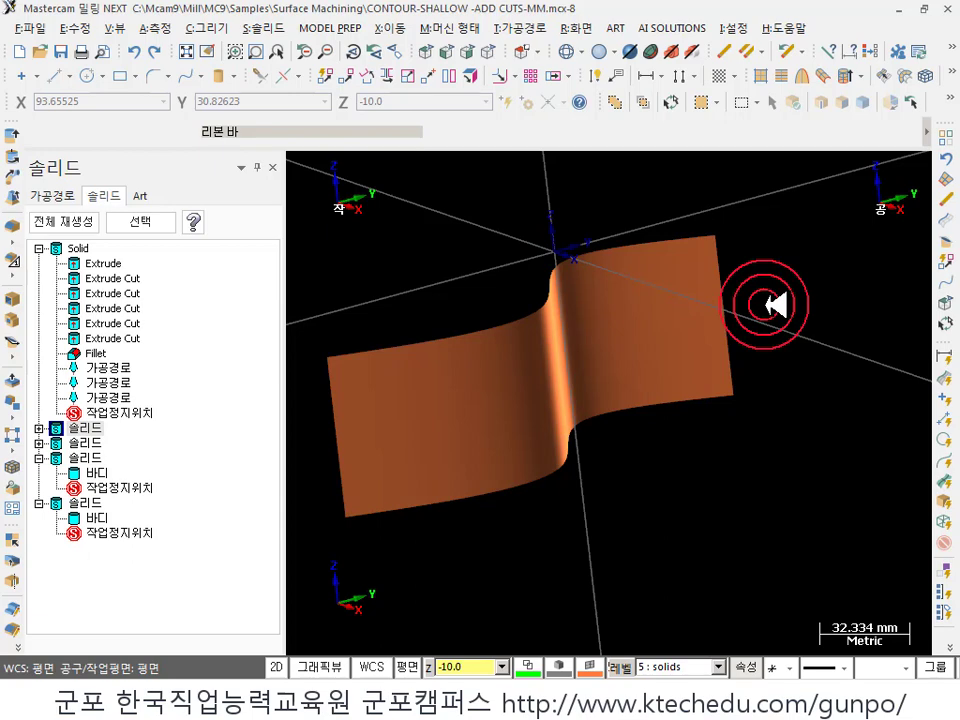
click(682, 260)
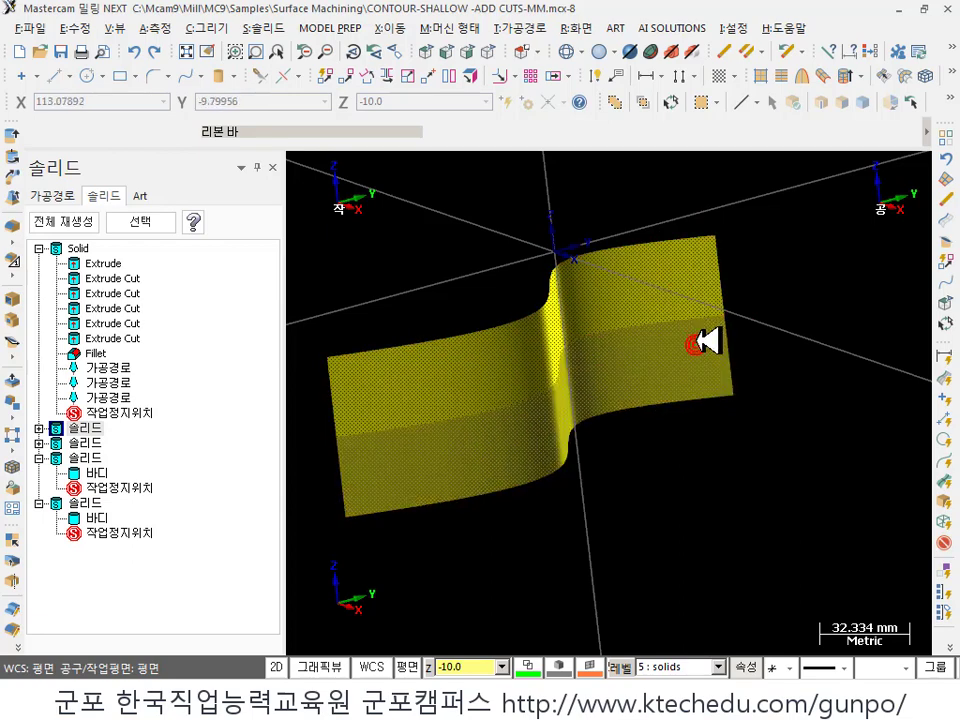
click(697, 320)
key(Escape)
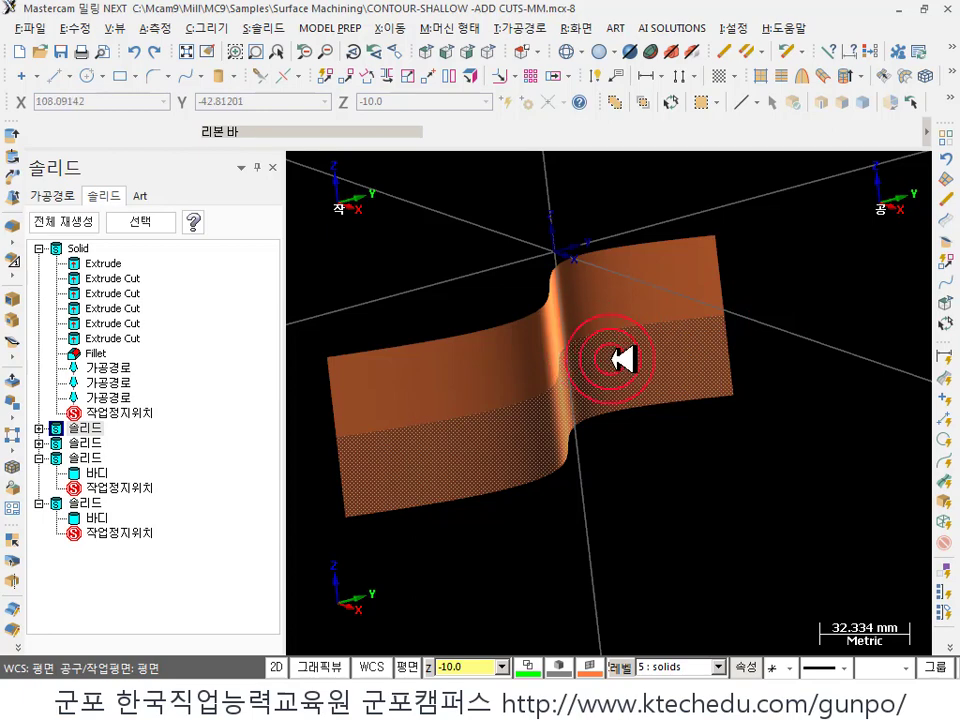
click(750, 326)
click(694, 278)
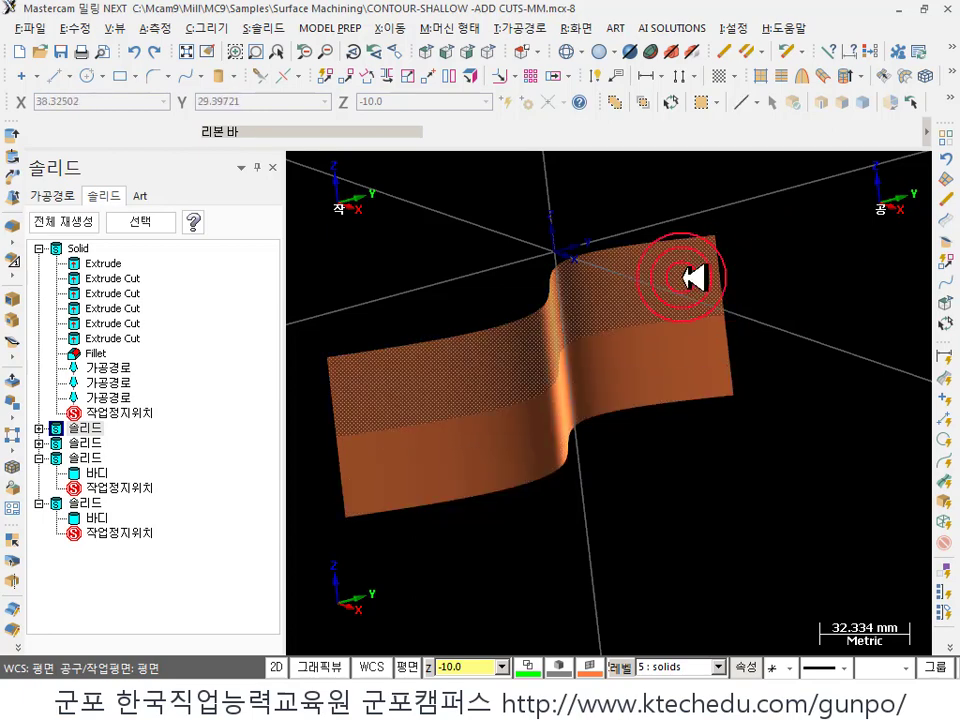
click(747, 262)
click(703, 268)
click(692, 365)
click(671, 294)
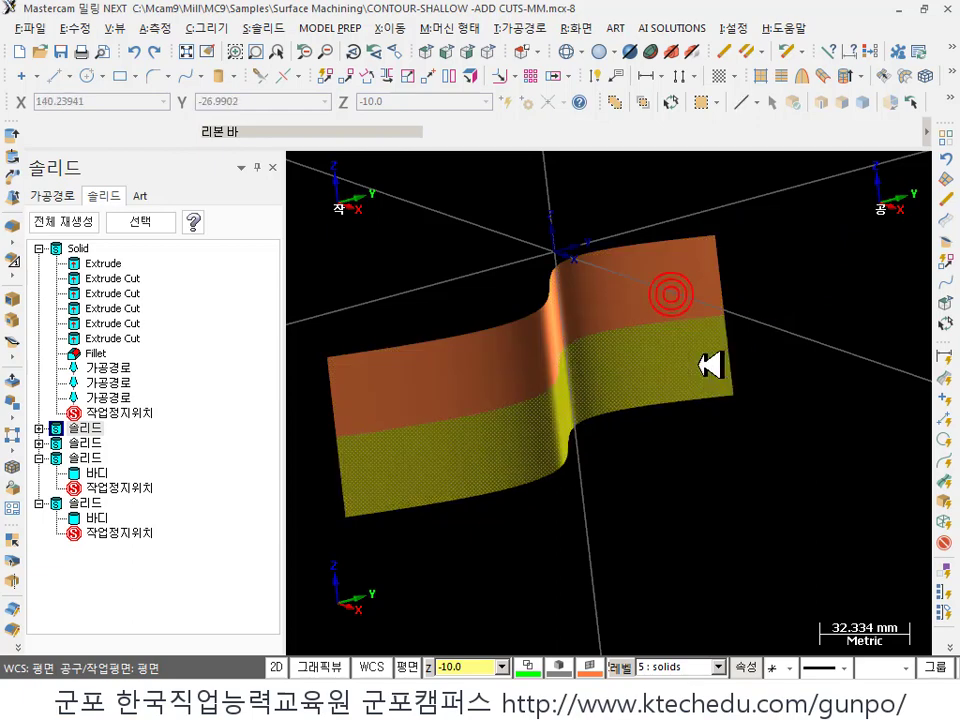
click(703, 366)
click(822, 333)
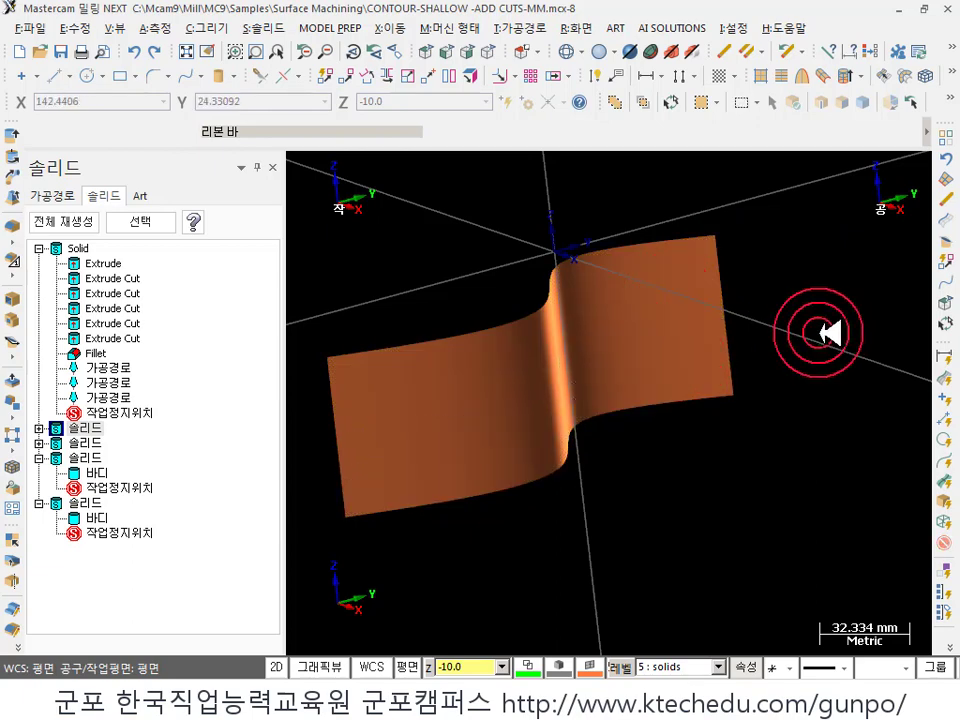
- Start converting surfaces to a solid with all visible surfaces selected for stitching
click(265, 28)
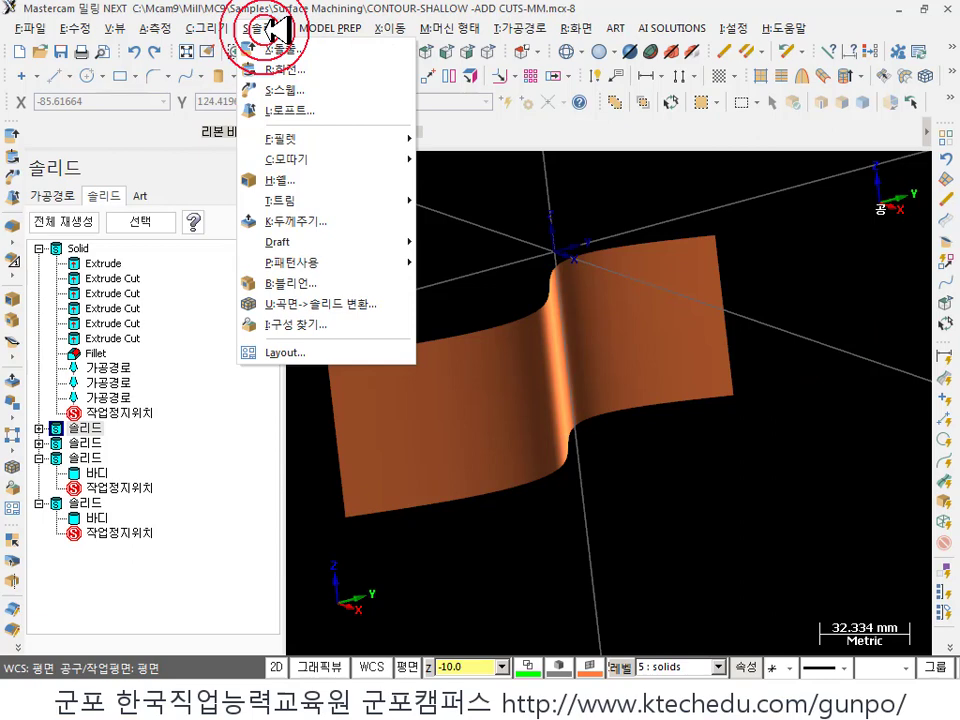
click(330, 304)
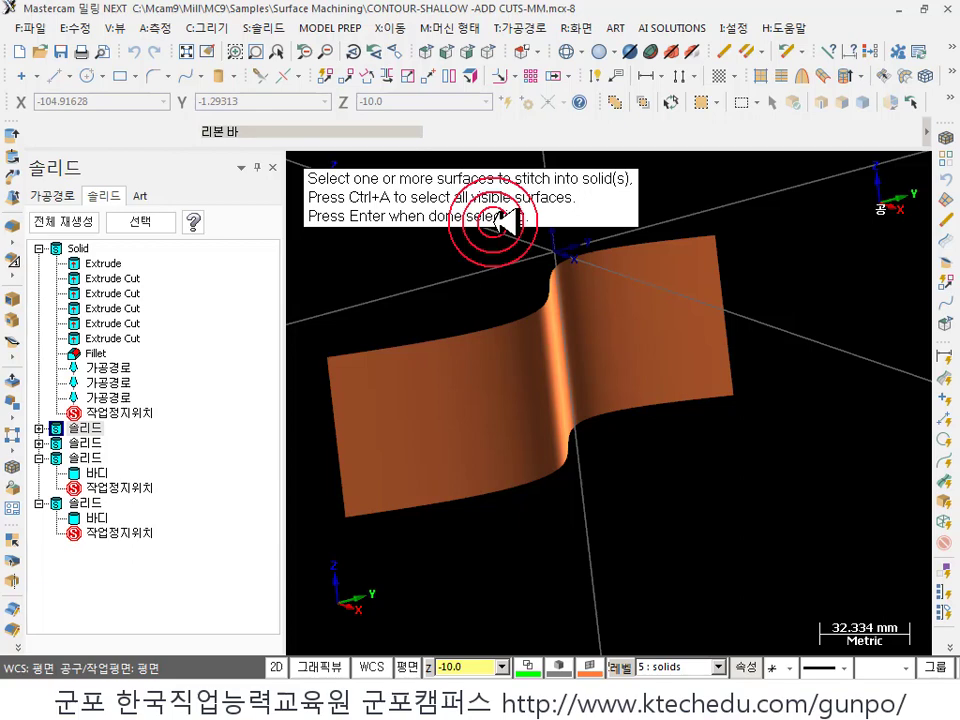
click(505, 346)
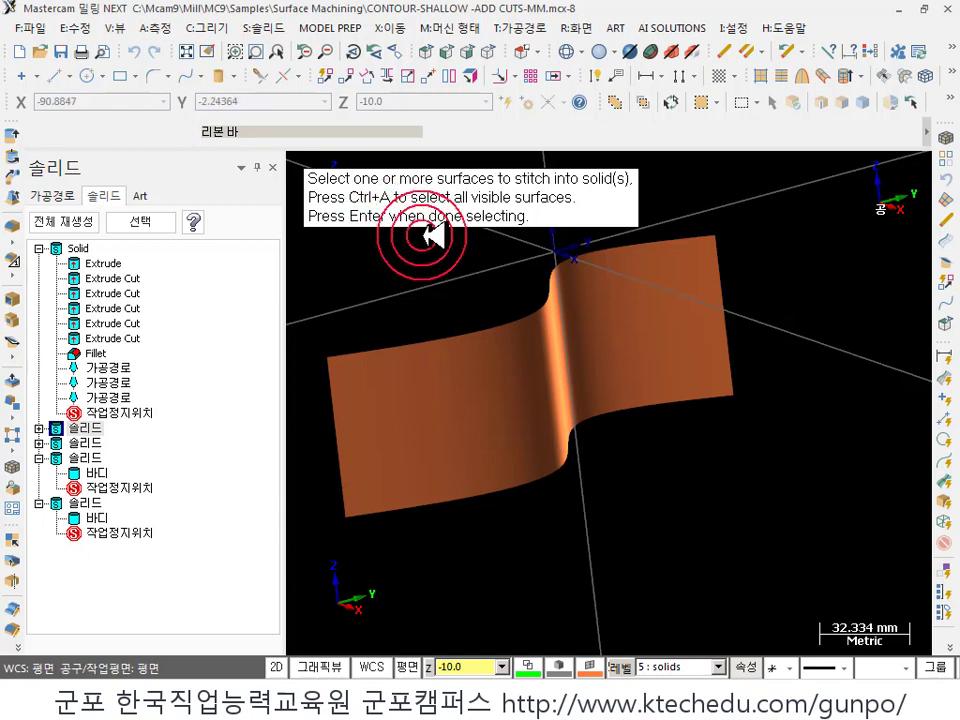
key(ctrl+a)
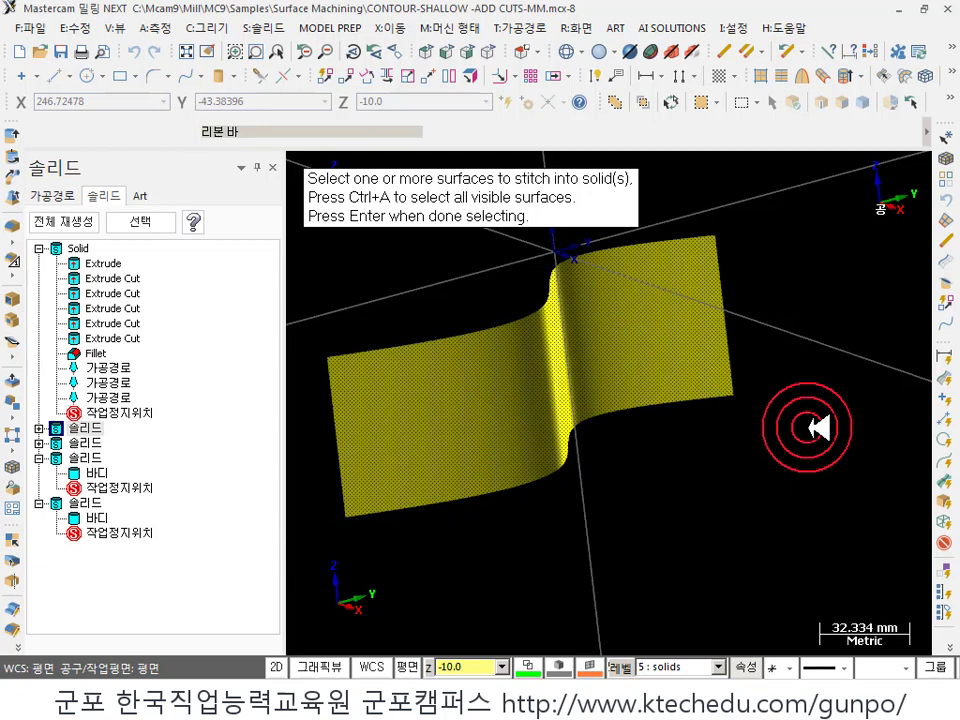
key(Return)
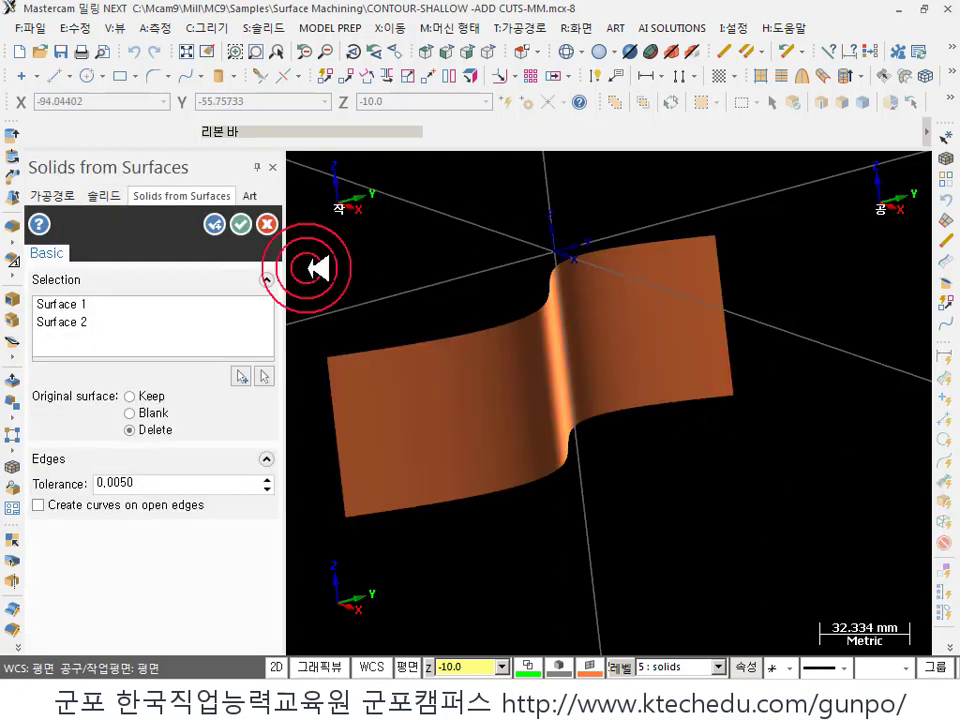
- Review the two listed surfaces, set the original surfaces to Blank, and create the stitched sheet body
click(62, 306)
shift+click(68, 322)
click(66, 322)
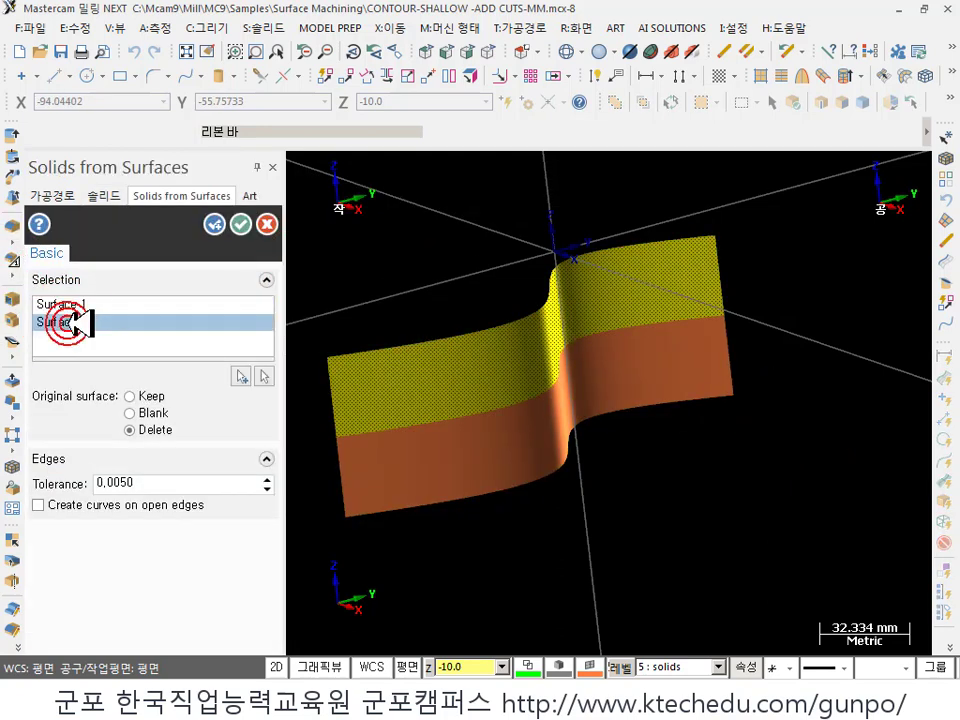
click(64, 304)
click(74, 322)
click(108, 281)
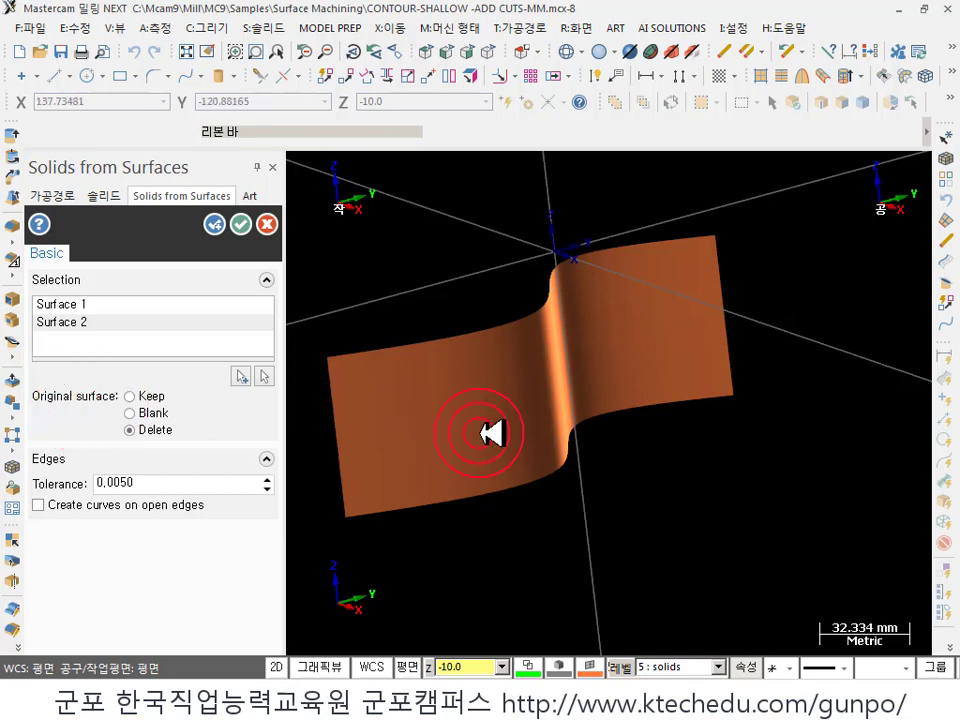
click(138, 412)
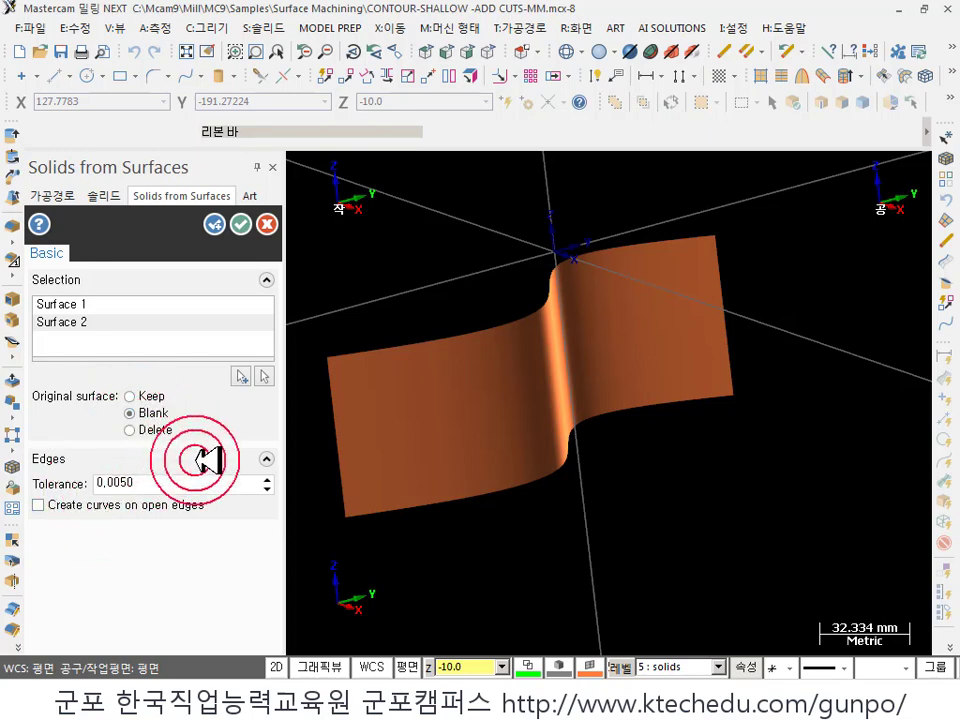
mouse_move(198, 486)
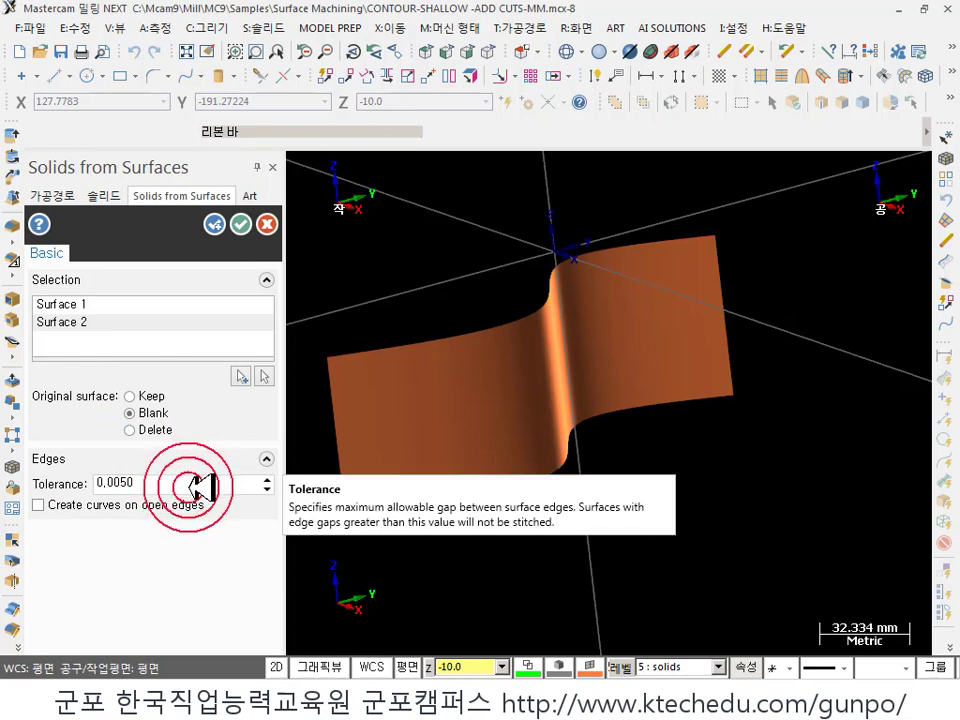
mouse_move(97, 509)
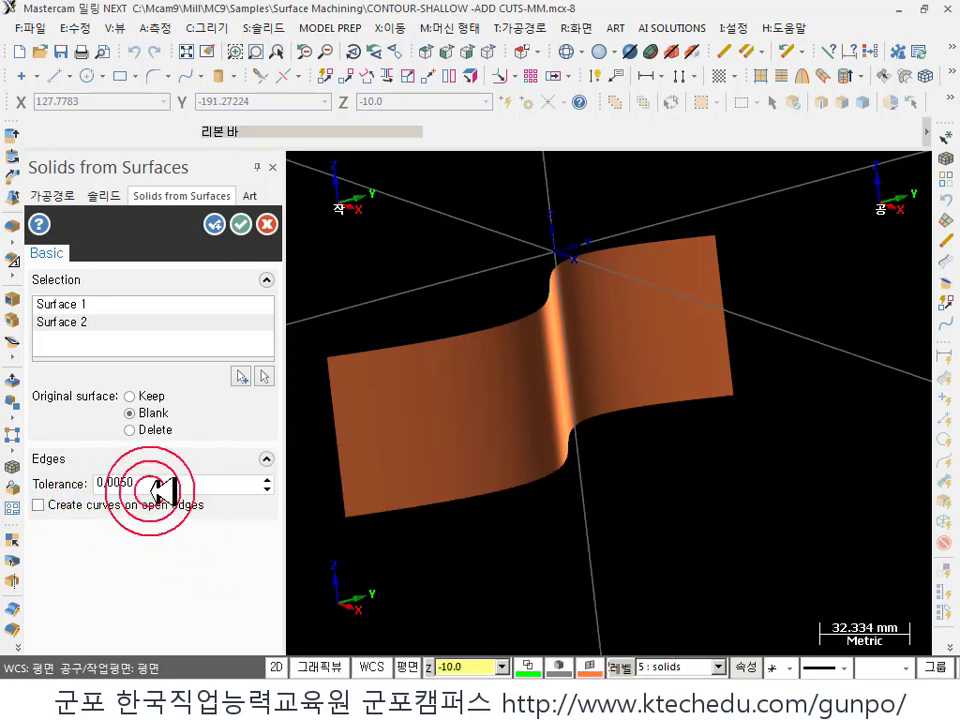
click(240, 218)
scroll(450, 257, down, 1)
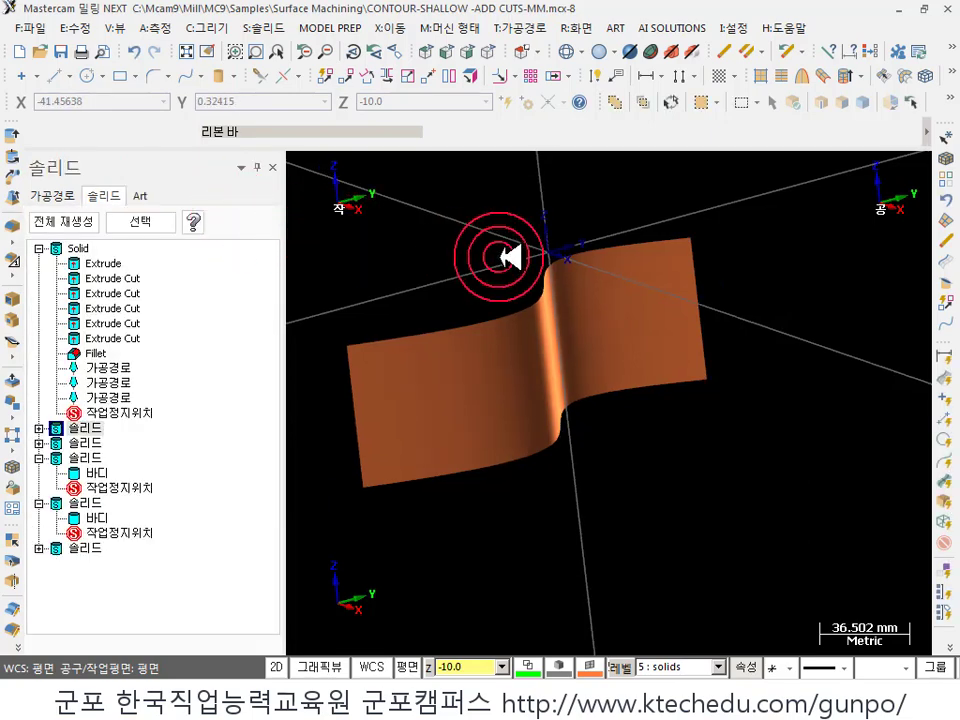
scroll(420, 209, up, 1)
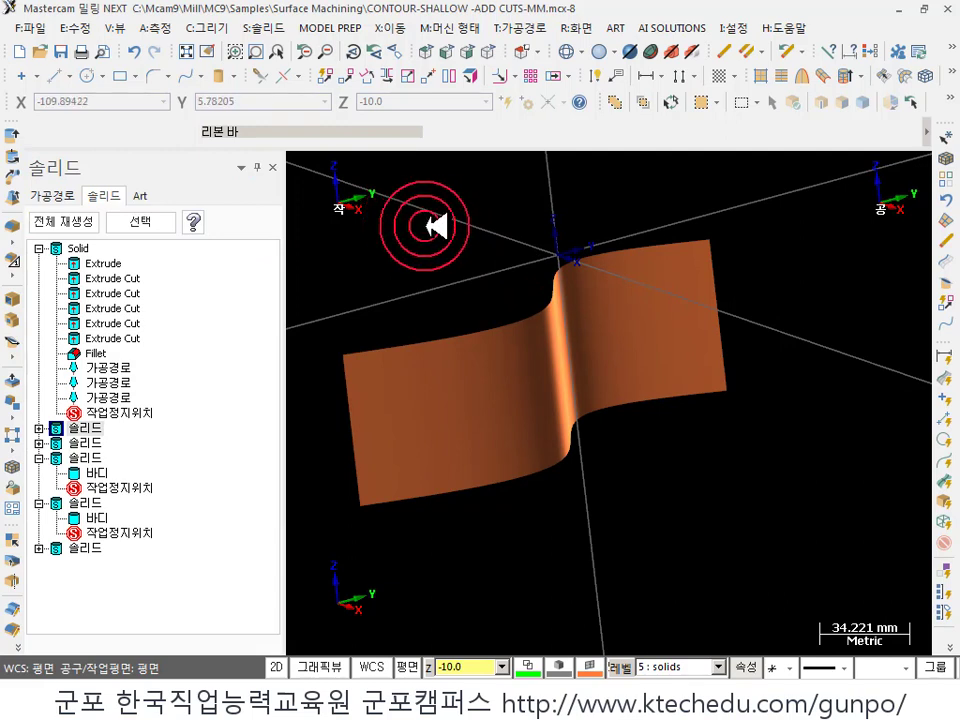
- Switch between wireframe and shaded display to inspect the edges of the stitched sheet
key(alt+s)
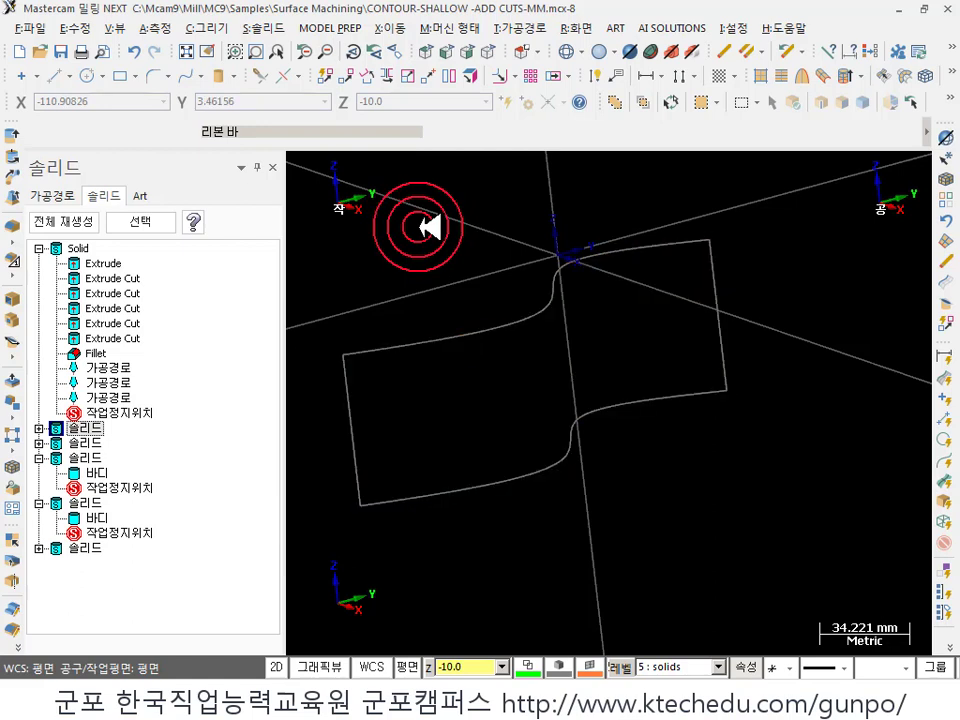
key(alt+s)
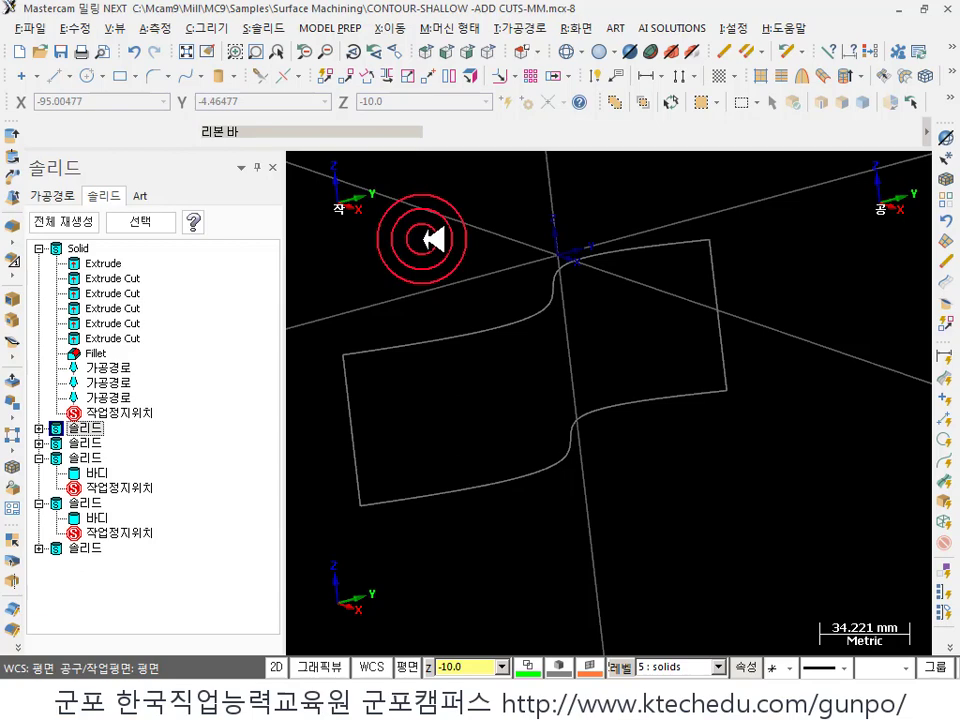
key(alt+s)
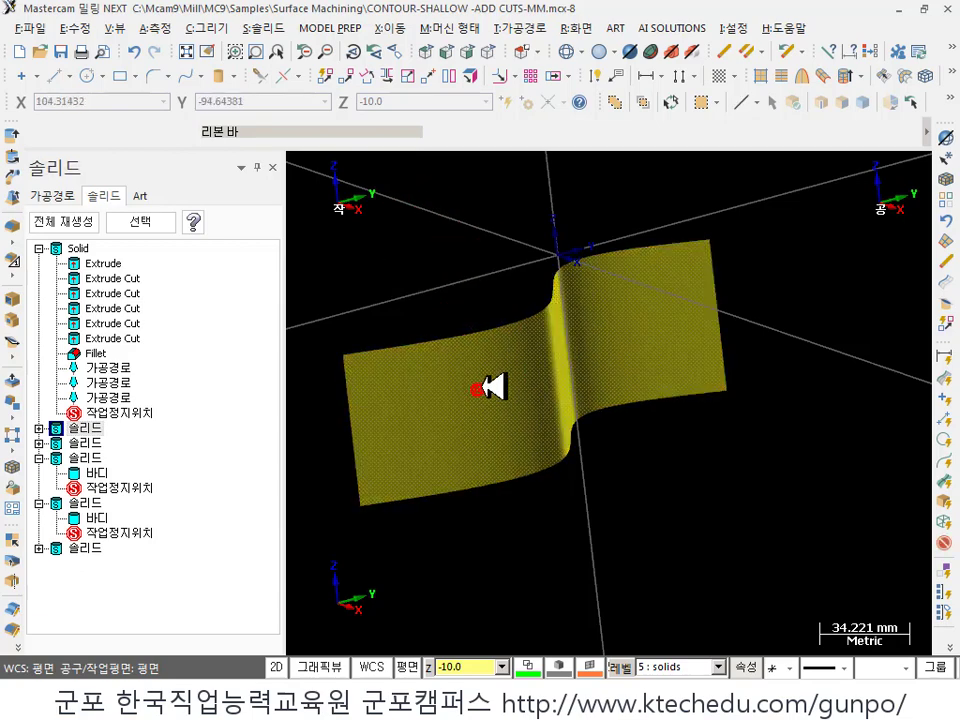
- Examine whether the stitched sheet selects as a single entity and analyze its body properties
click(456, 386)
click(443, 393)
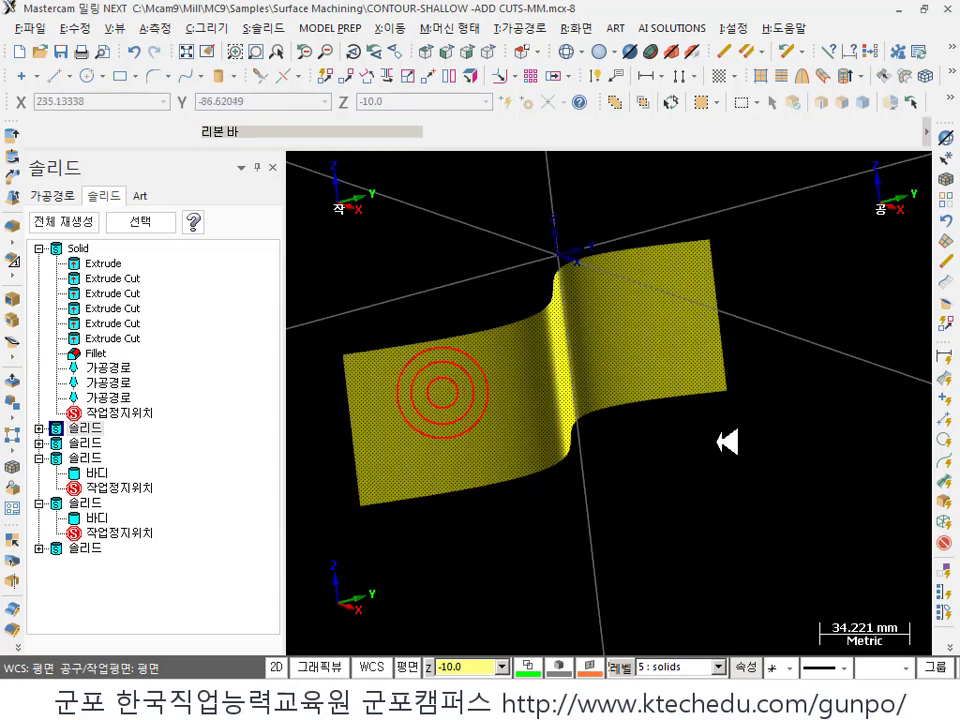
click(461, 386)
click(474, 381)
click(497, 371)
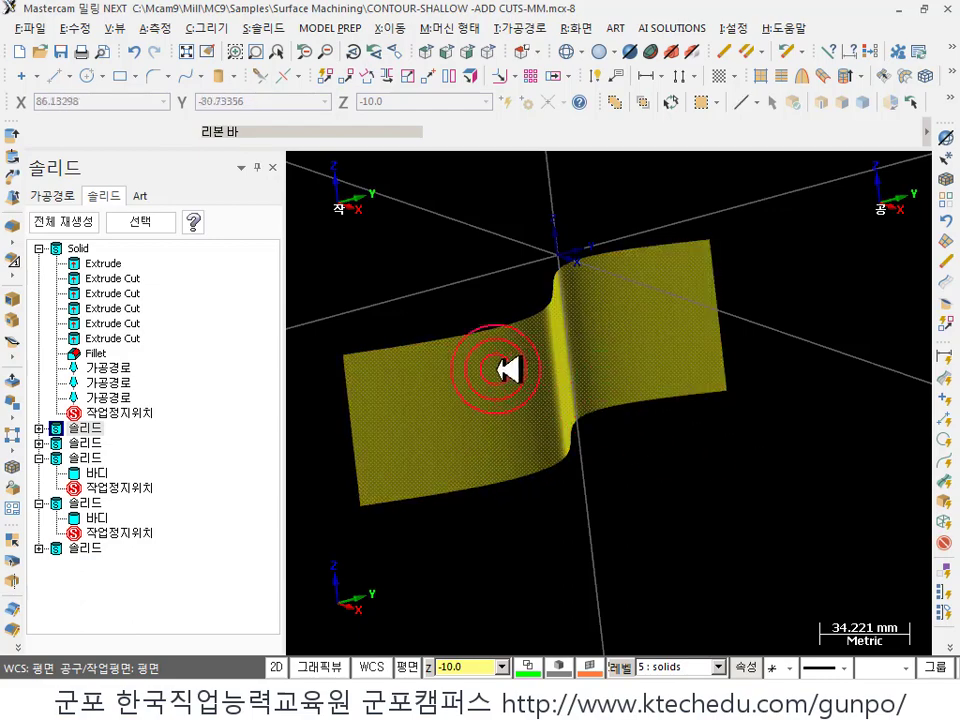
click(477, 372)
click(482, 381)
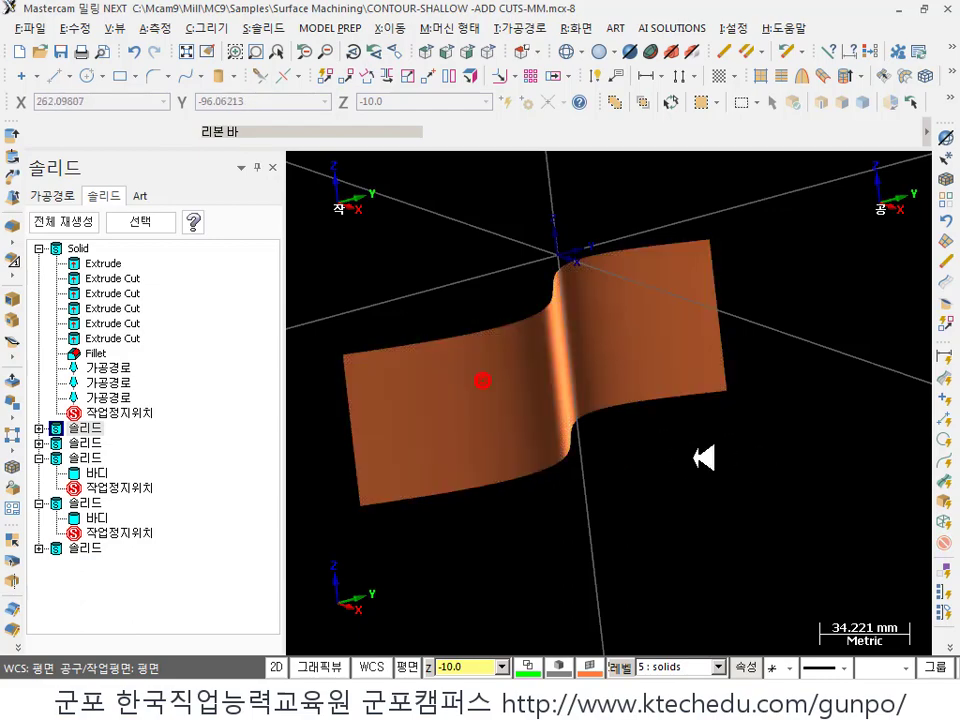
click(493, 379)
key(F4)
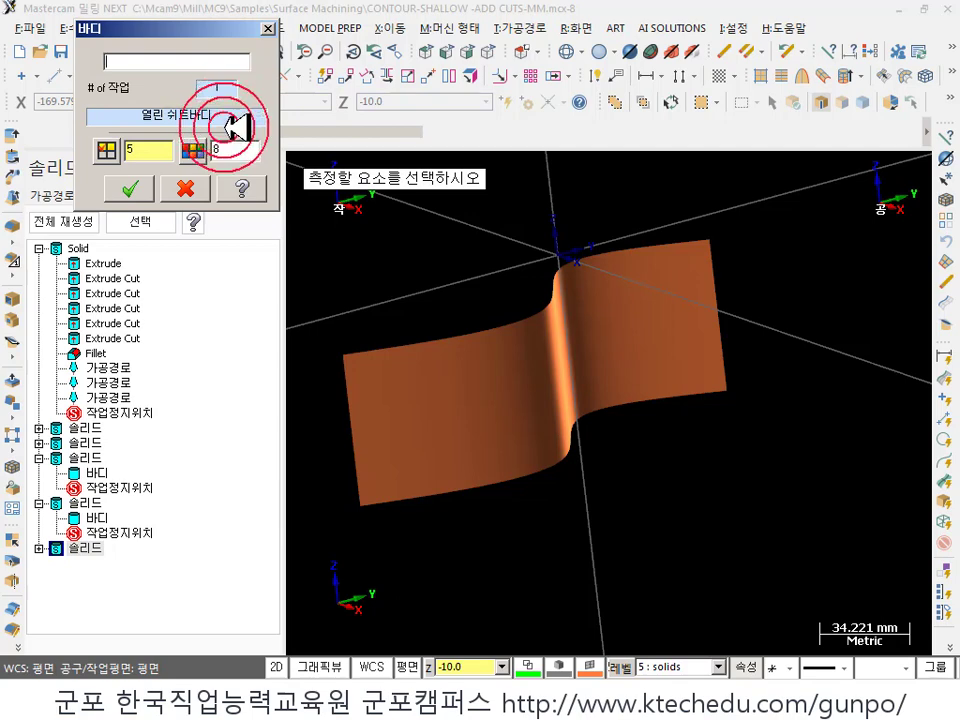
click(185, 188)
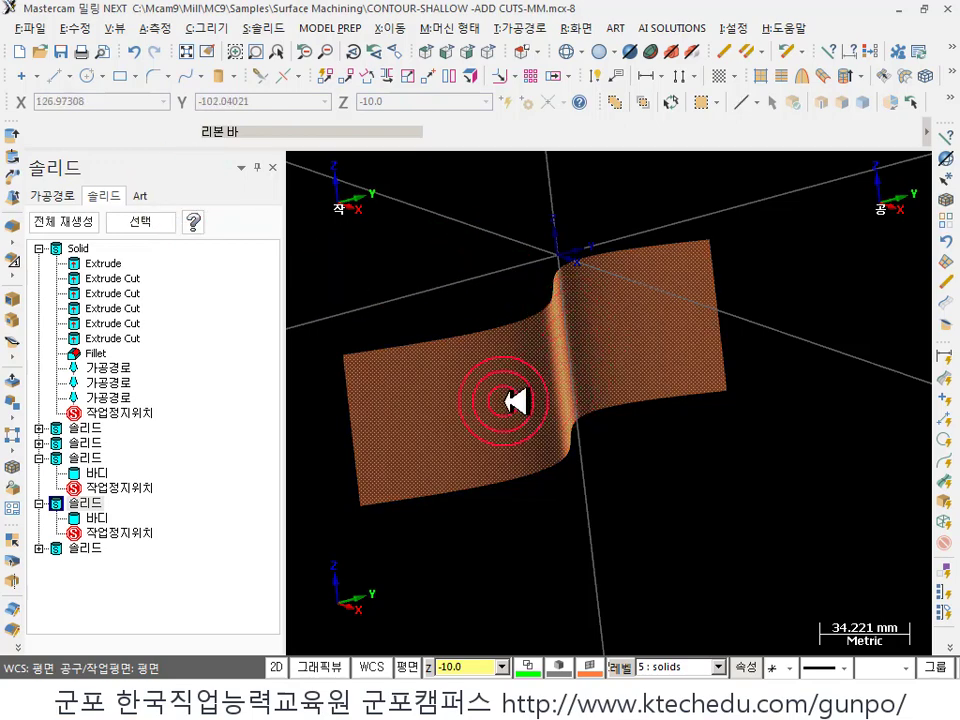
- Restore the hidden geometry and isolate the green solid together with the stitched sheet body
click(514, 401)
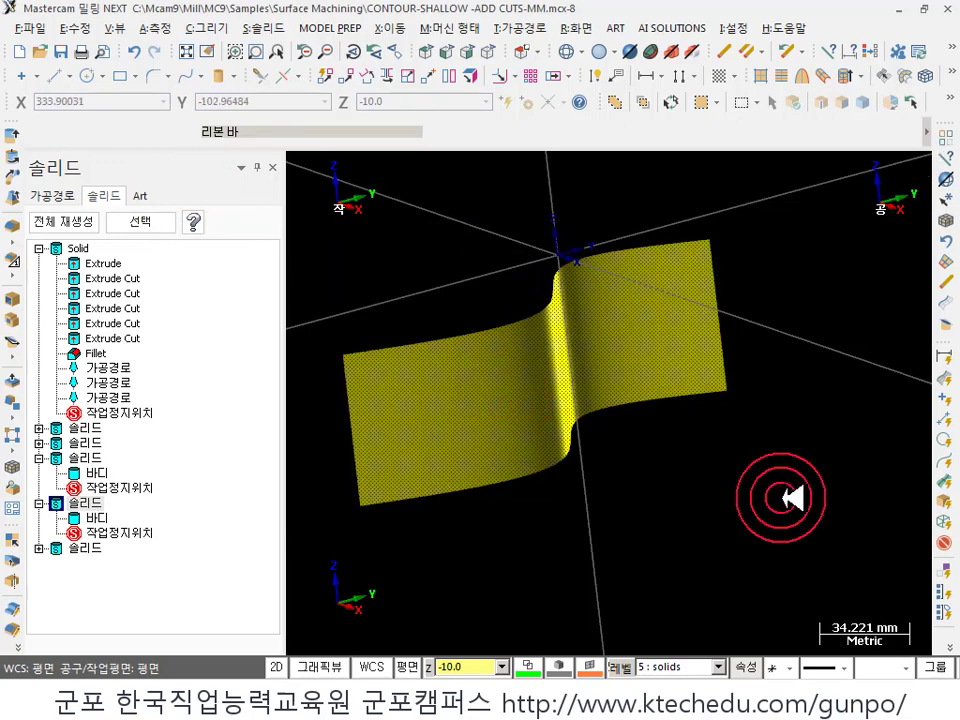
key(alt+e)
click(741, 362)
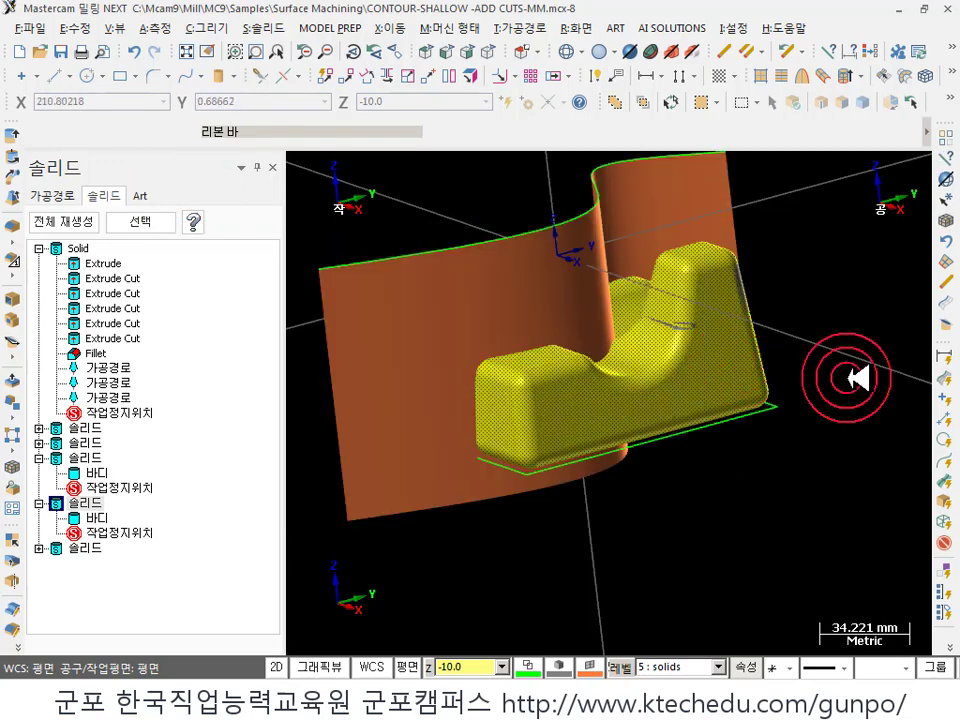
key(Return)
scroll(737, 328, up, 3)
middle_drag(737, 328, 701, 403)
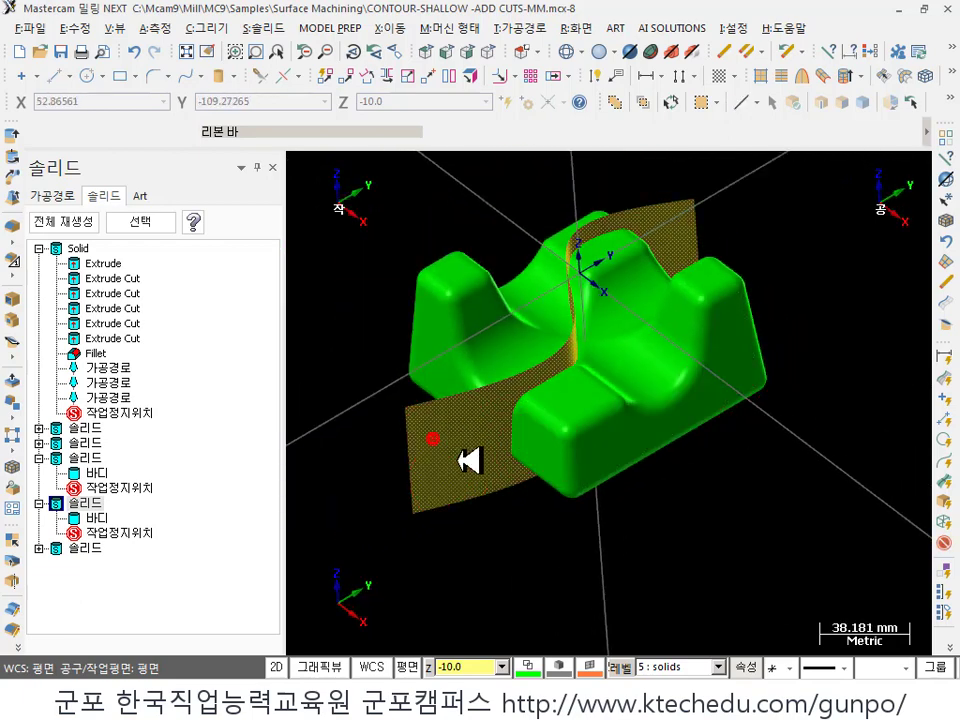
click(418, 456)
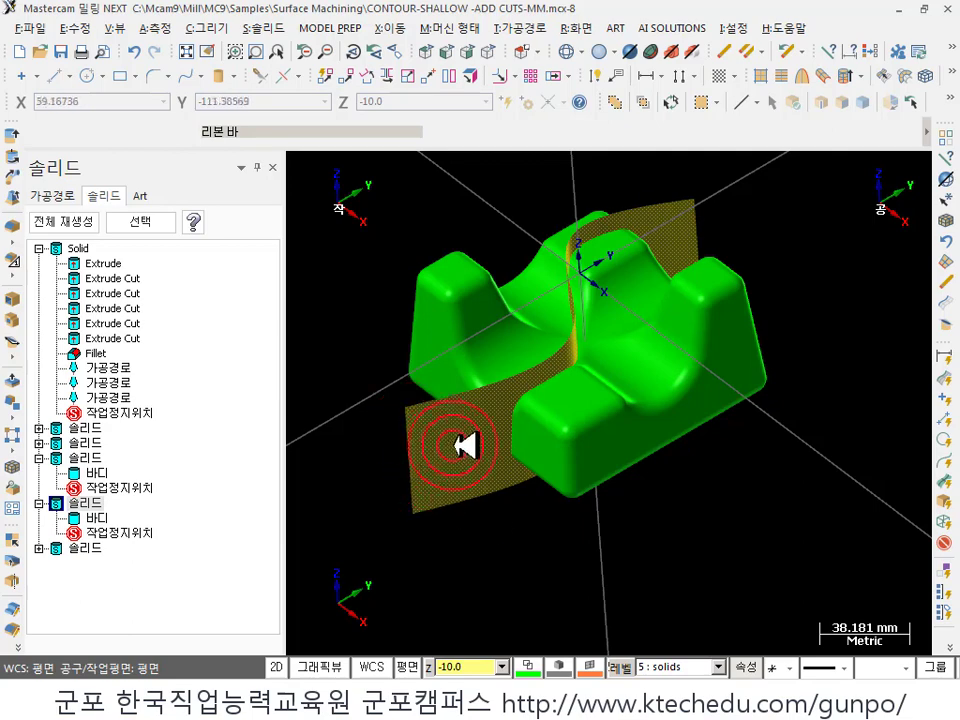
middle_drag(440, 450, 677, 288)
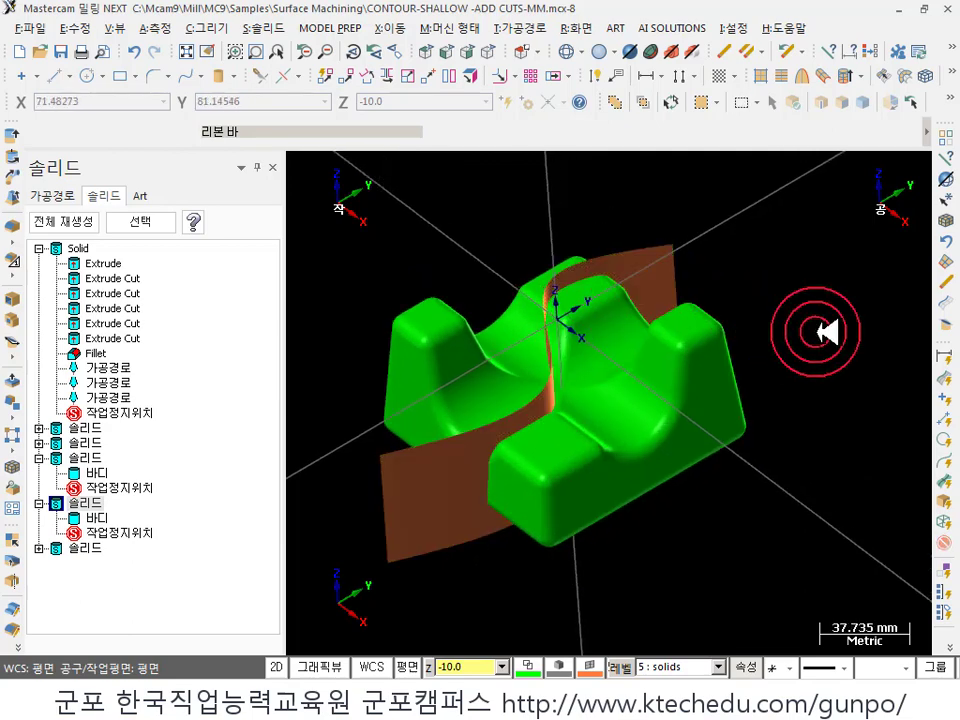
- Start Trim to Surface/Sheet with the green solid as the target body and the orange sheet as the trim tool
click(259, 28)
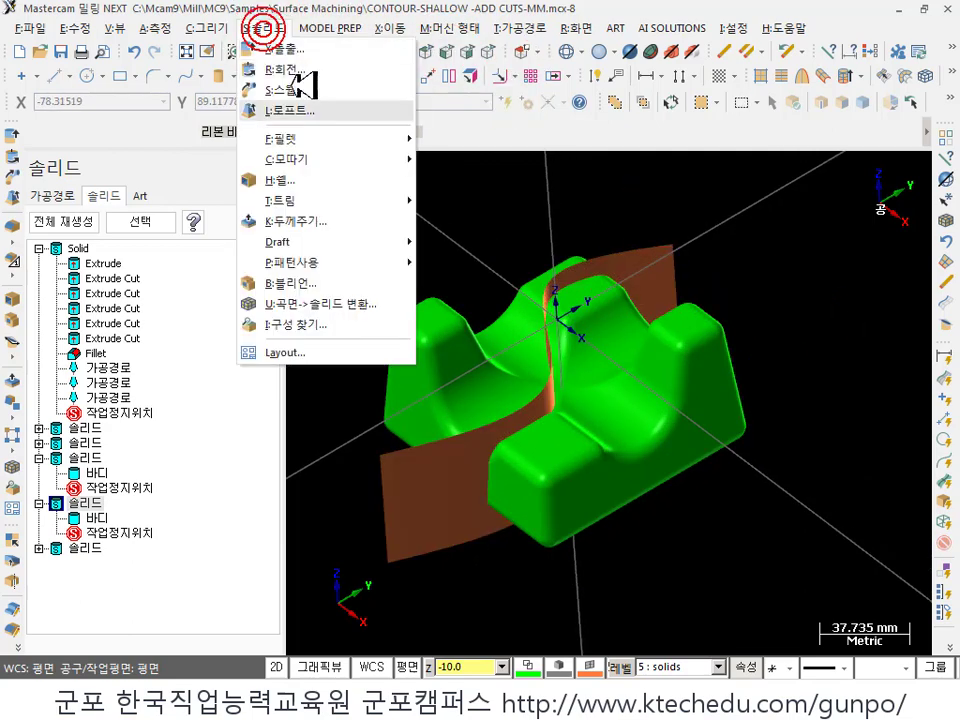
click(318, 203)
click(516, 221)
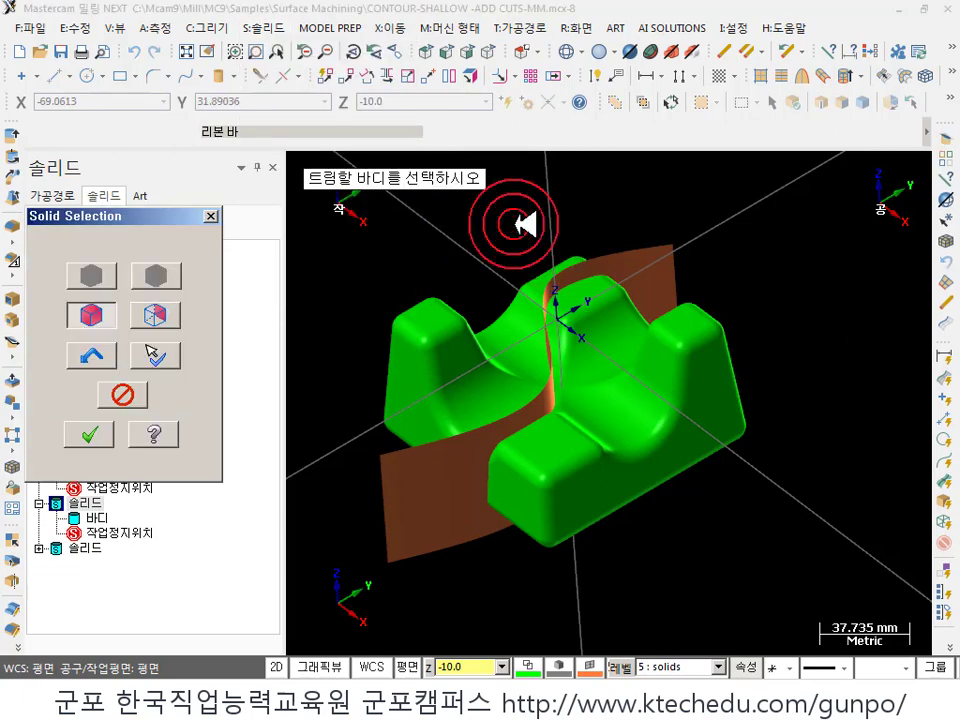
click(725, 388)
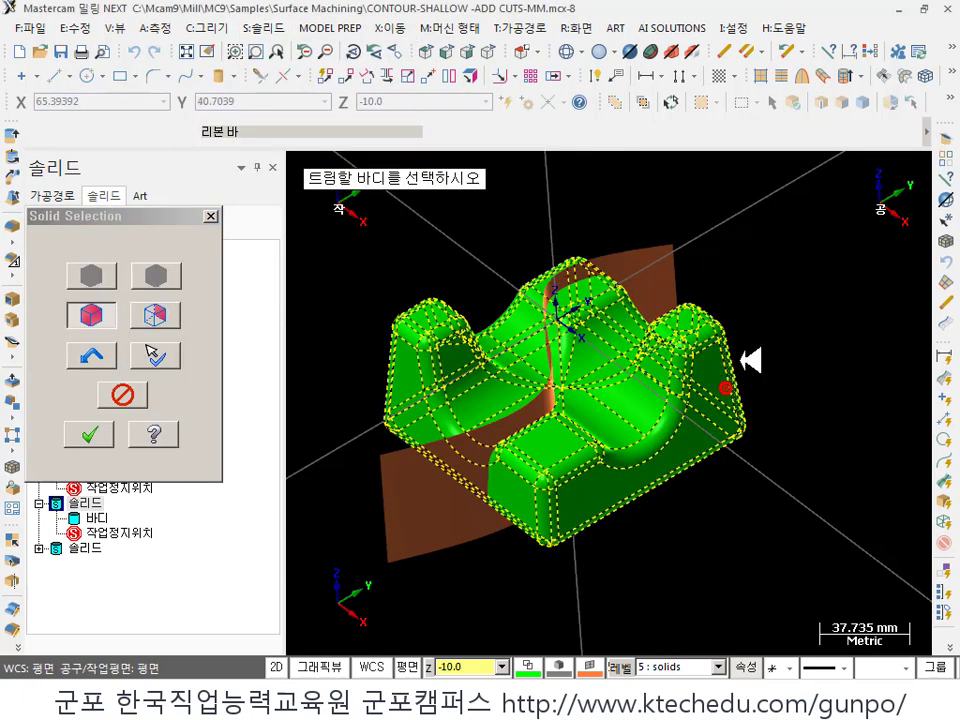
key(Return)
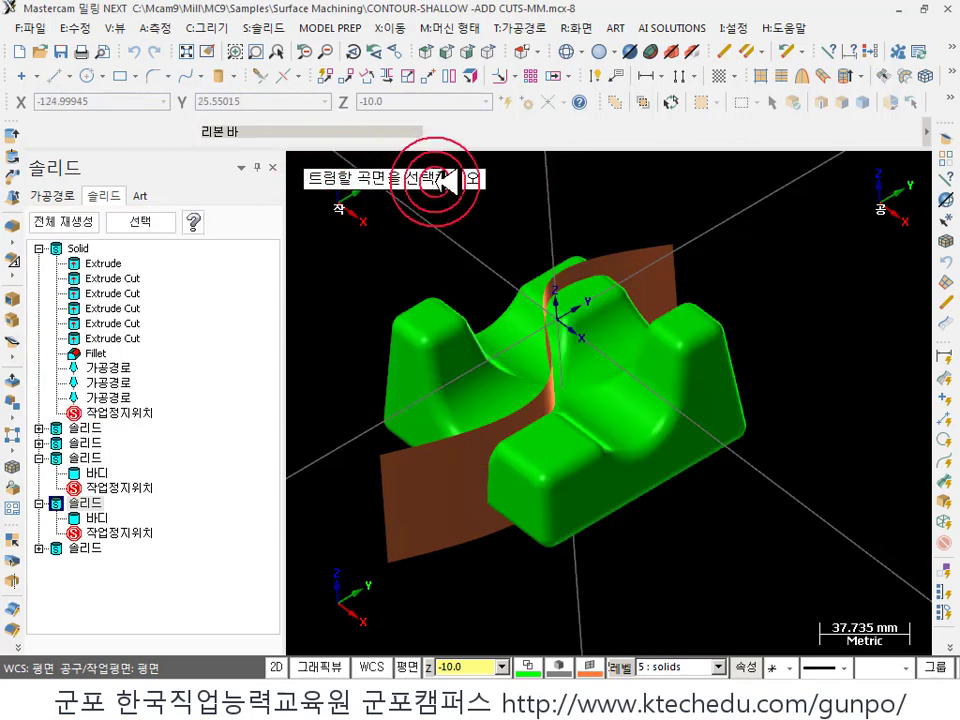
click(439, 531)
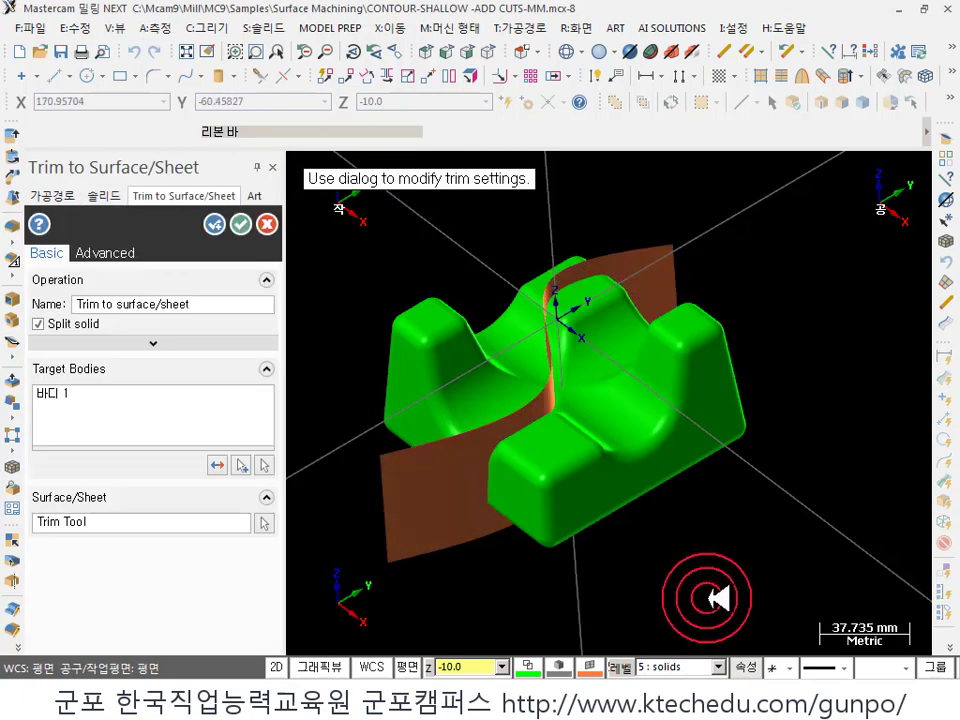
- Compare the trim preview with Split solid on and off, leaving the option off so only one side of the solid is kept
click(39, 323)
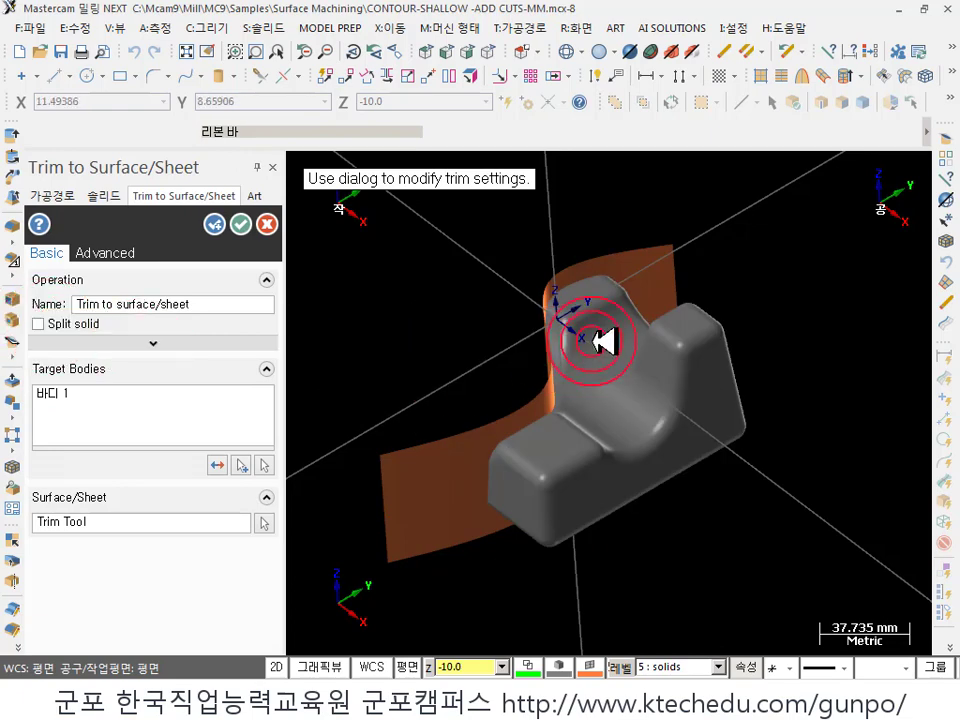
middle_drag(606, 339, 621, 364)
click(76, 323)
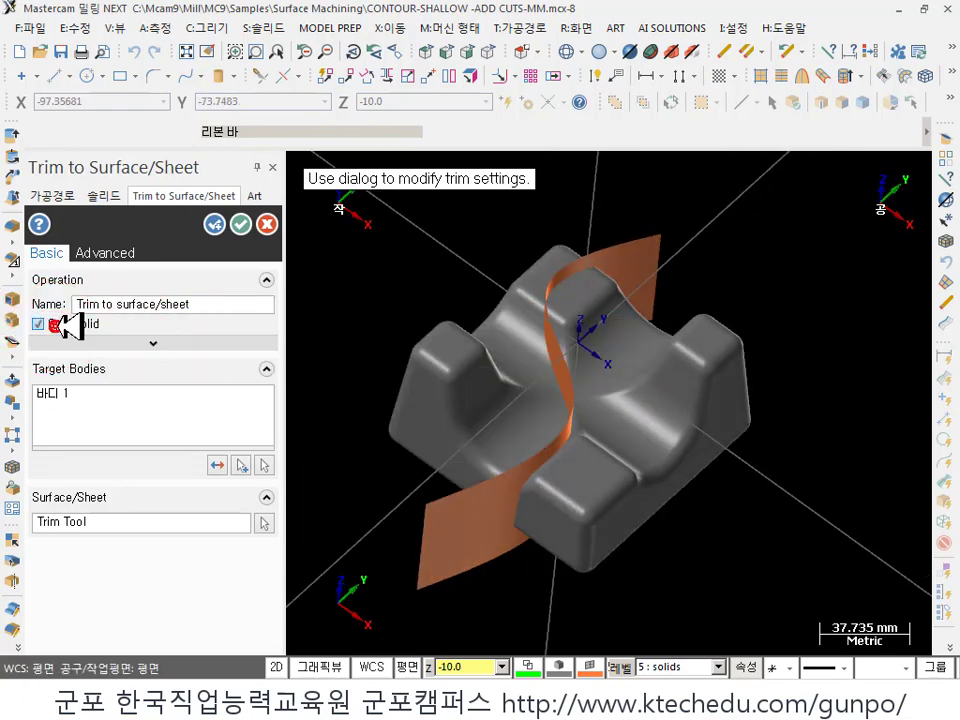
click(58, 323)
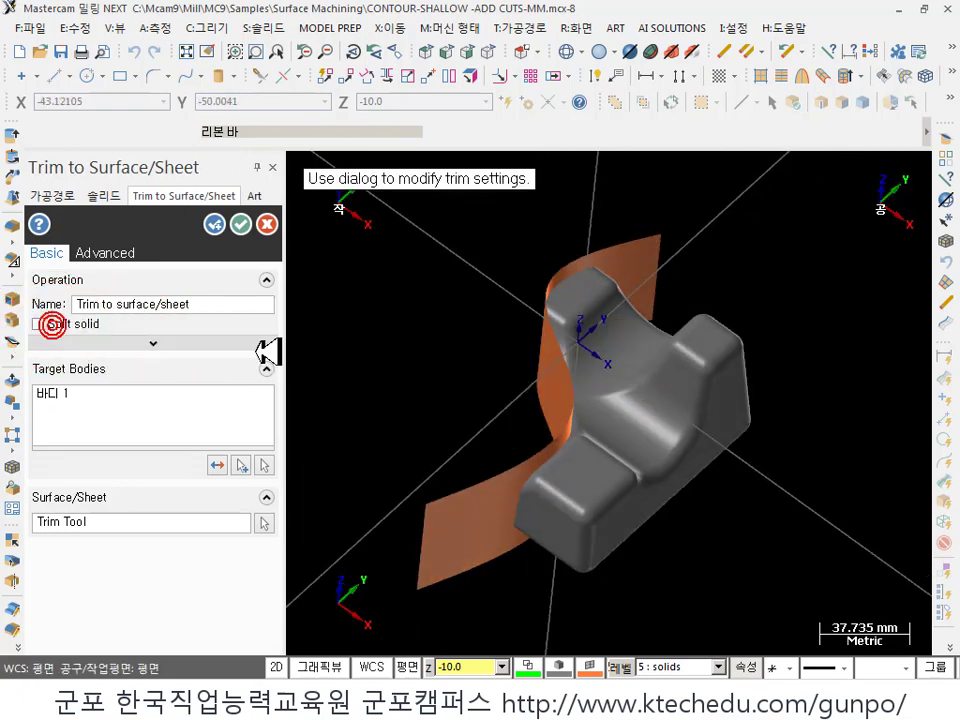
middle_drag(561, 403, 722, 318)
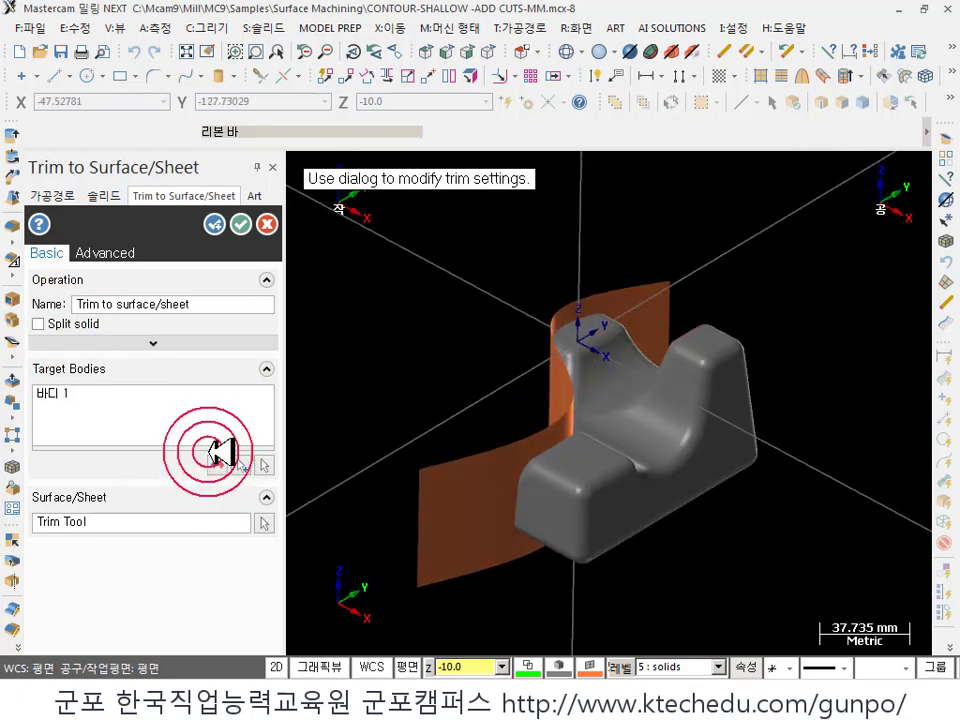
- Flip the kept side so the solid portion behind the orange sheet remains, and apply the trim
click(219, 465)
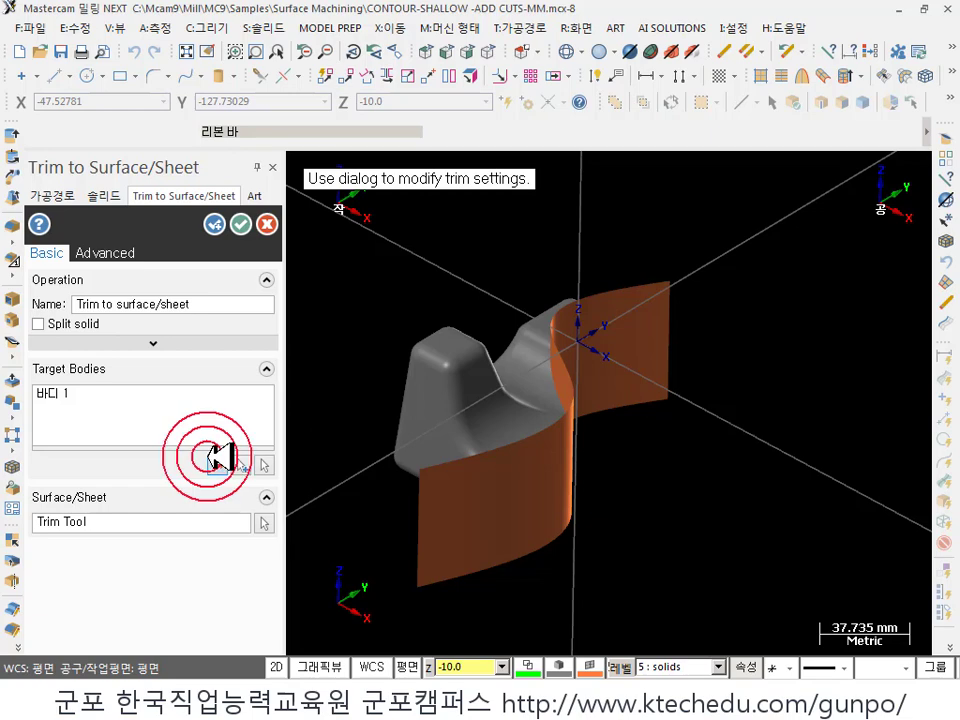
click(218, 462)
click(246, 223)
scroll(422, 400, up, 2)
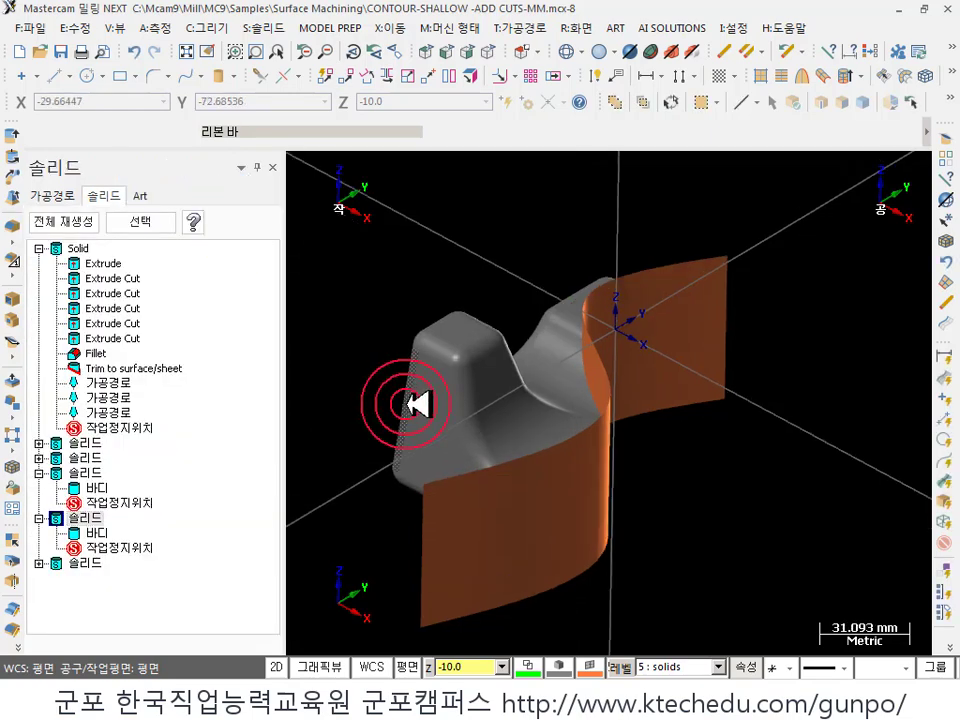
- Examine how the trimmed face of the grey solid fits against the curved orange sheet from several angles
scroll(782, 418, down, 1)
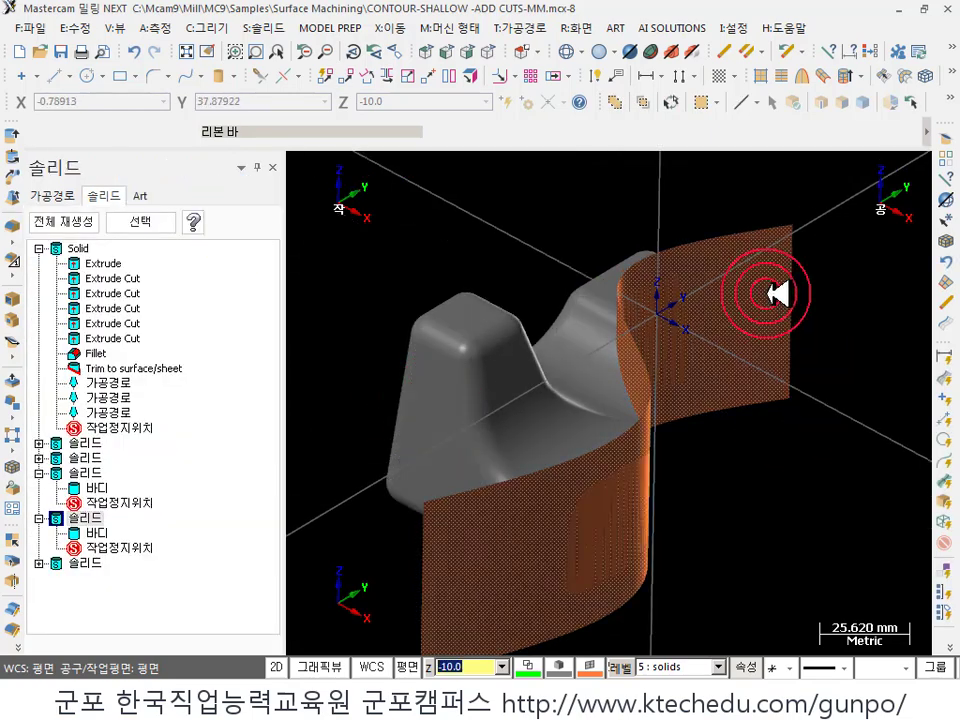
middle_drag(818, 369, 750, 352)
scroll(849, 354, up, 1)
scroll(878, 384, up, 1)
scroll(703, 312, down, 3)
scroll(740, 354, up, 1)
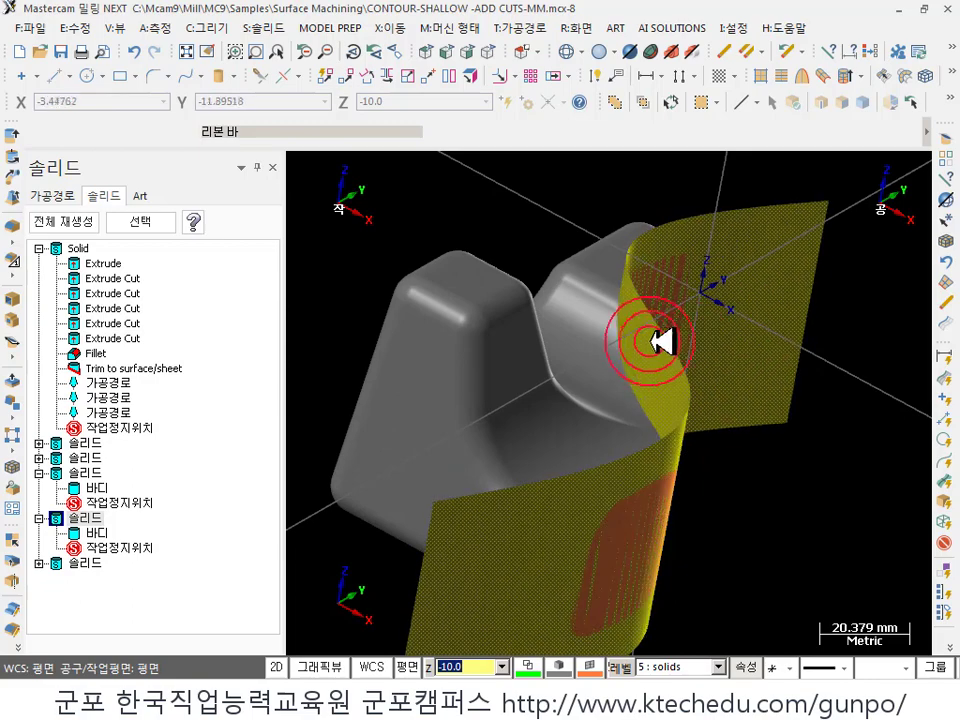
middle_drag(660, 342, 648, 381)
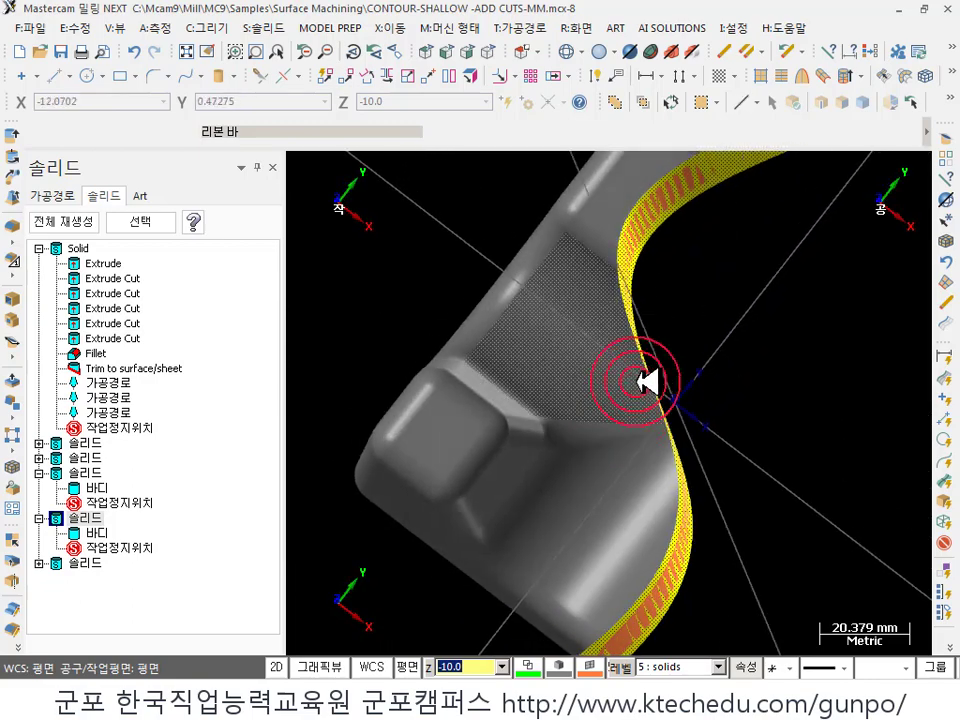
scroll(648, 381, up, 2)
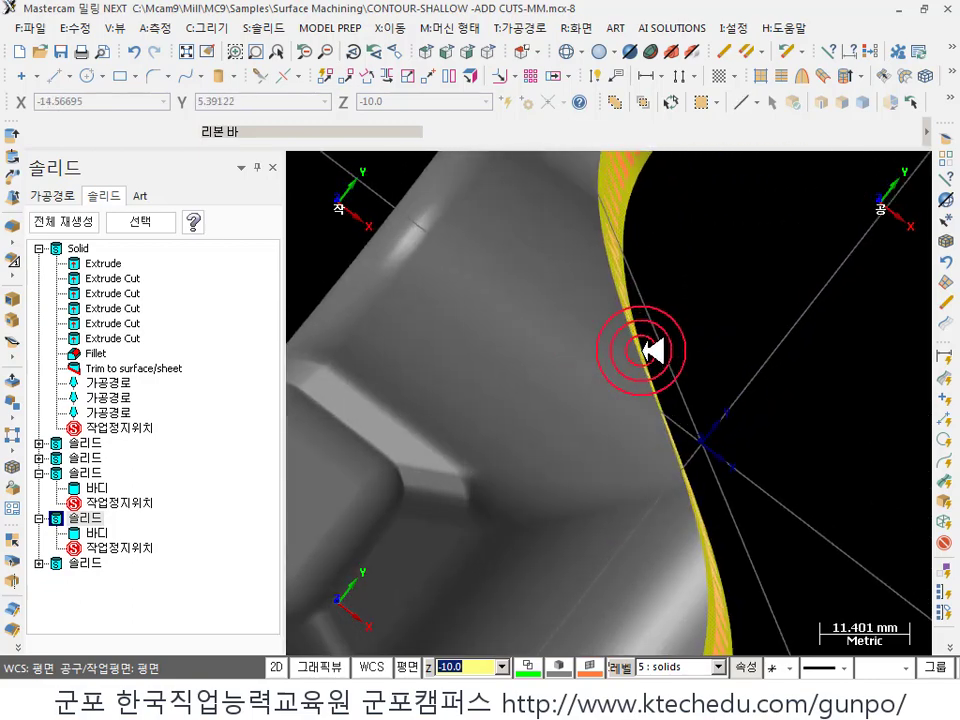
click(651, 350)
click(648, 350)
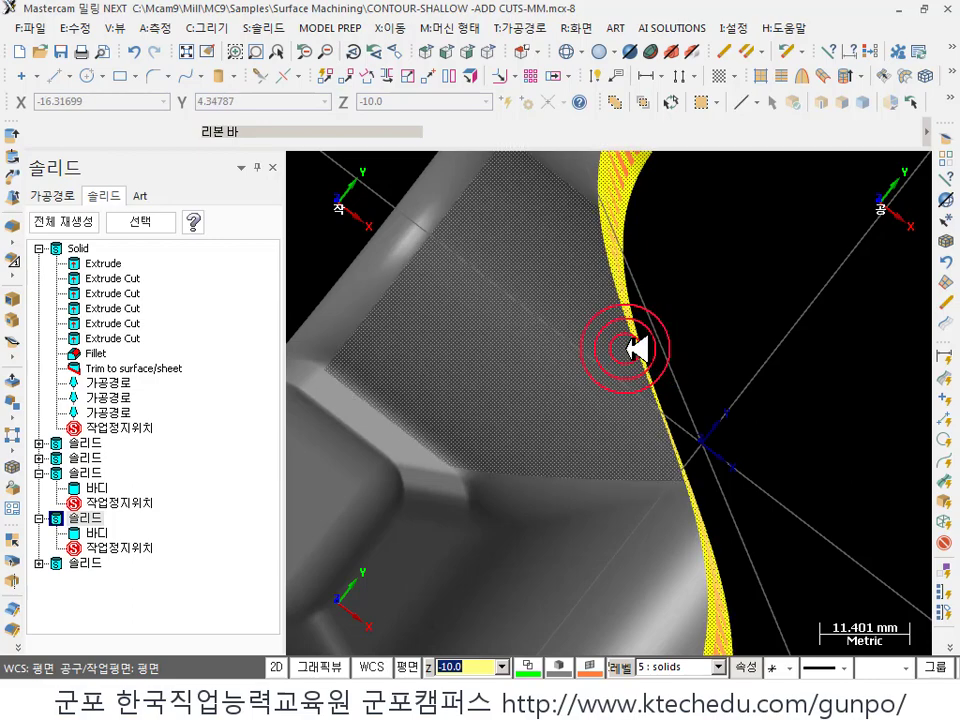
scroll(600, 325, down, 2)
middle_drag(600, 325, 706, 423)
scroll(583, 561, down, 1)
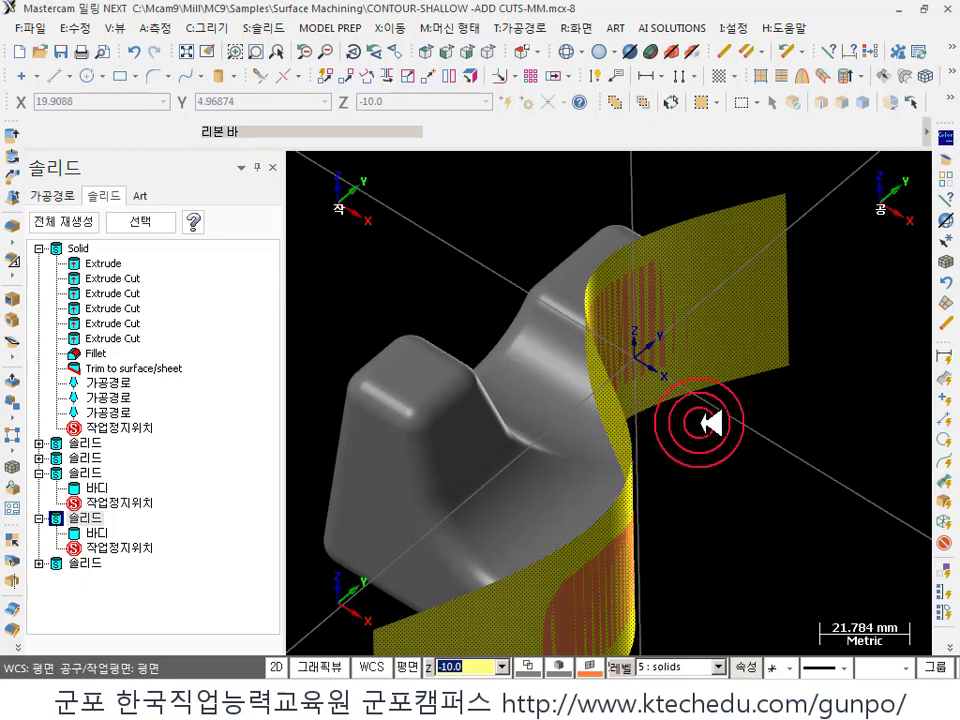
click(777, 279)
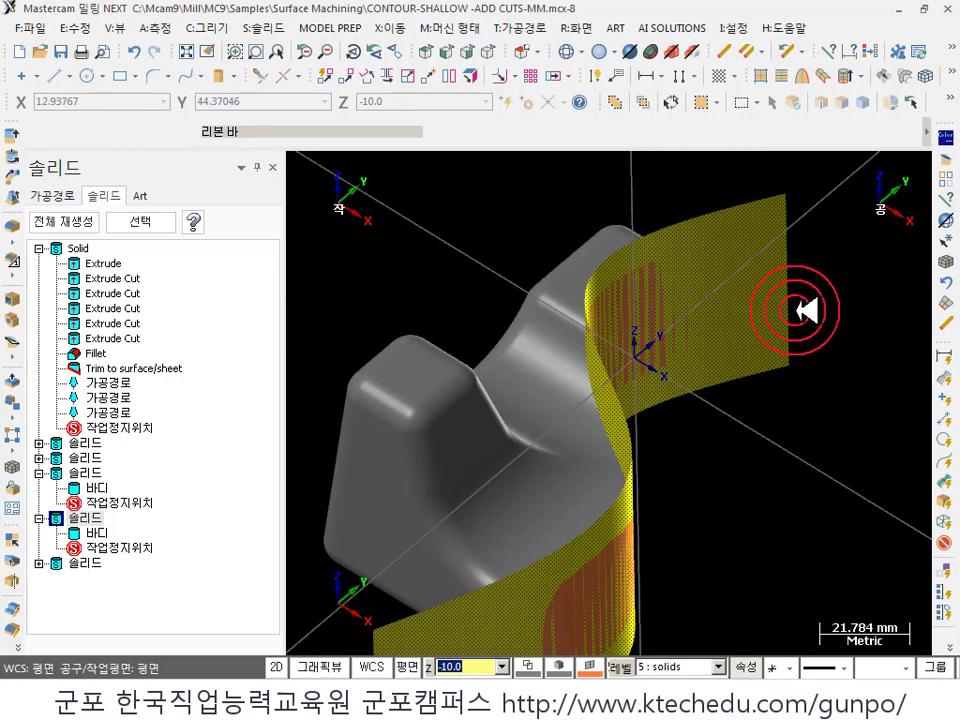
click(560, 401)
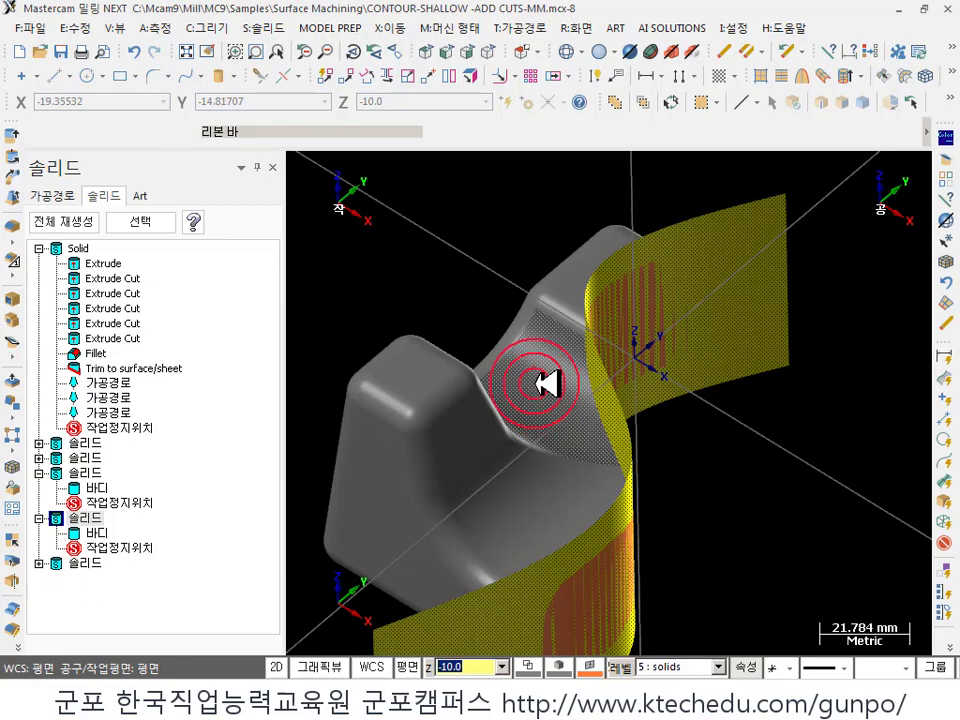
mouse_move(548, 384)
middle_down()
mouse_move(621, 341)
mouse_move(630, 364)
mouse_move(621, 358)
mouse_move(628, 347)
mouse_move(718, 388)
mouse_move(724, 439)
mouse_move(757, 276)
mouse_move(765, 302)
mouse_move(762, 278)
mouse_move(563, 171)
middle_up()
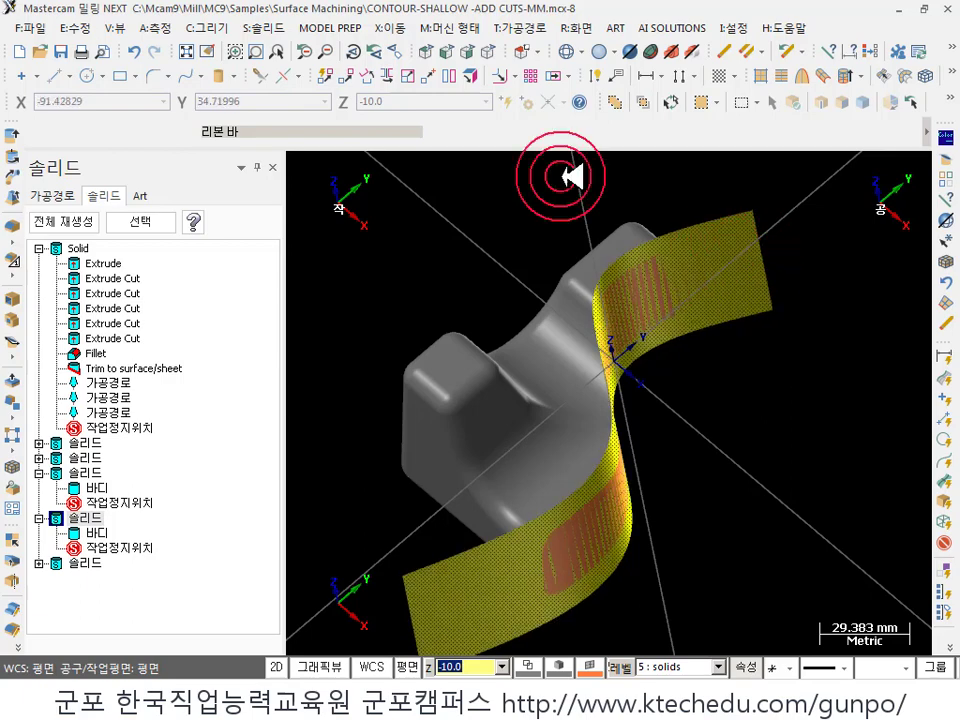
- Start Thicken on the orange sheet body and inspect the preview's thickness and direction along its edge
click(268, 27)
click(303, 221)
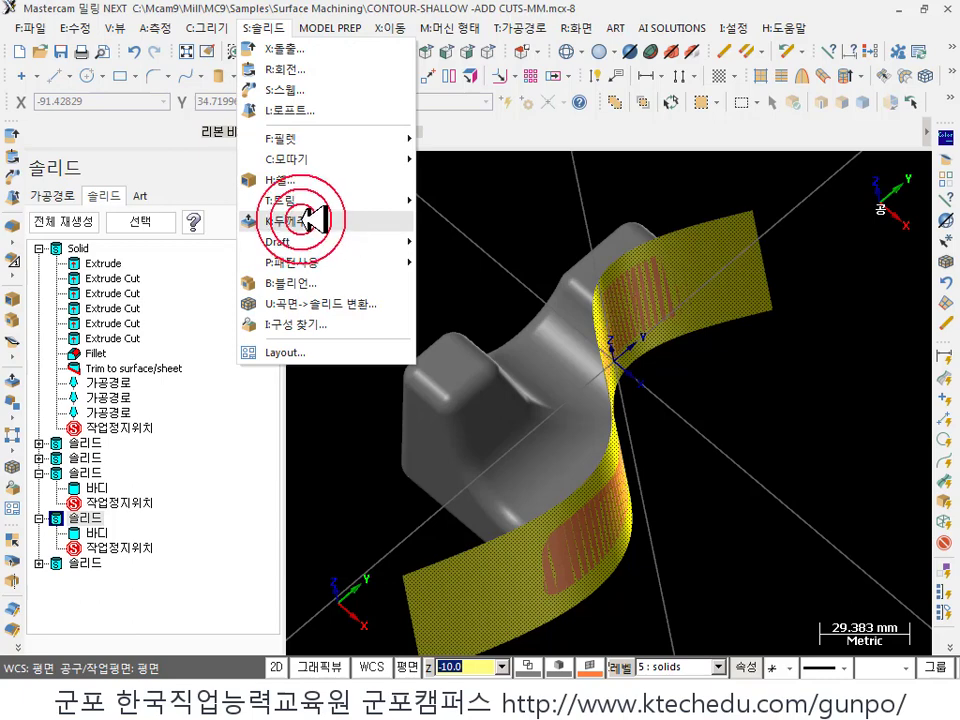
click(310, 220)
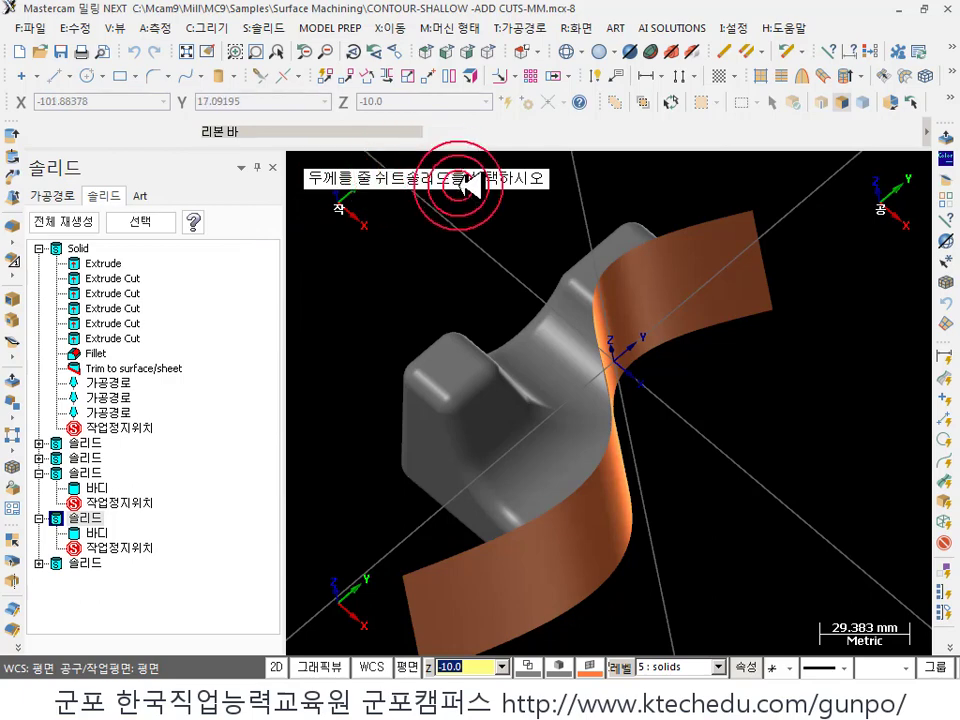
click(736, 247)
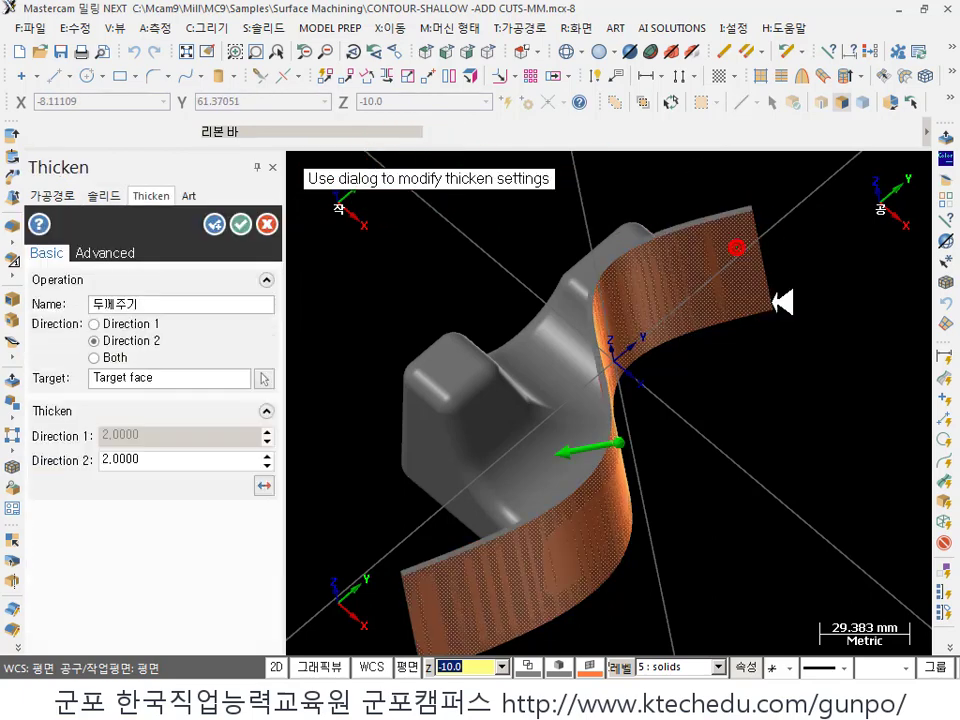
scroll(752, 413, up, 1)
mouse_move(750, 403)
middle_down()
mouse_move(791, 410)
mouse_move(782, 396)
middle_up()
scroll(400, 593, up, 3)
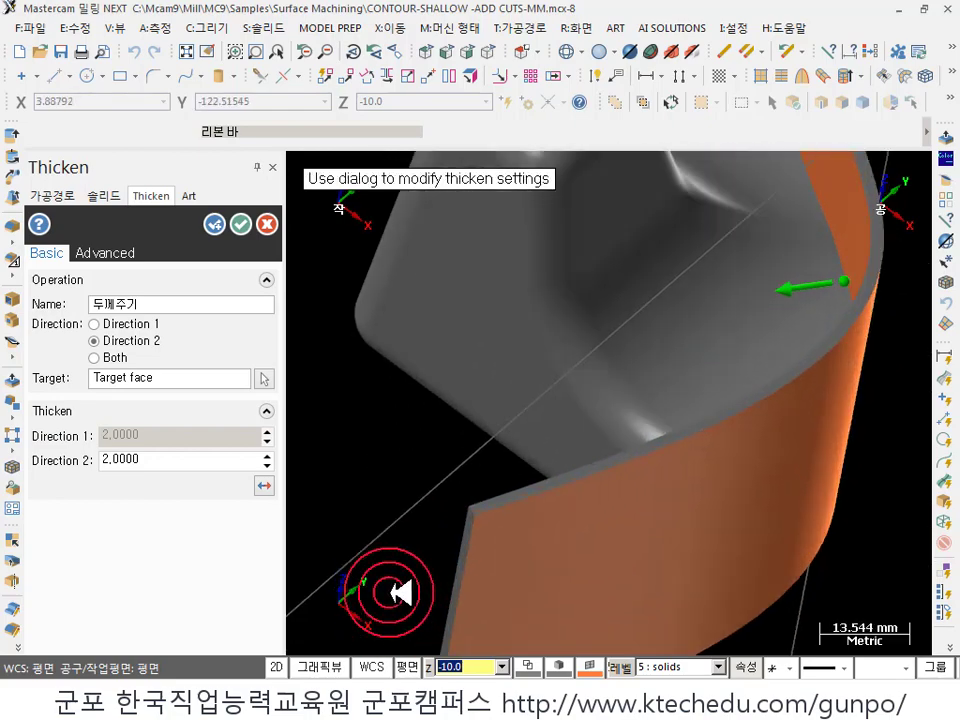
scroll(510, 497, up, 2)
scroll(508, 484, down, 3)
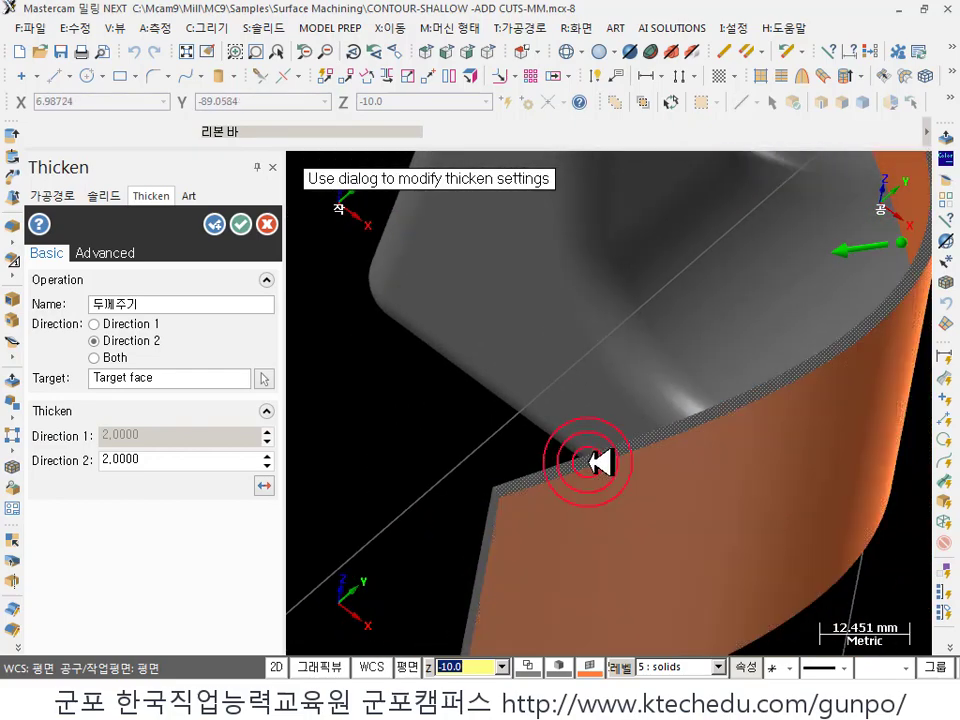
middle_drag(604, 456, 739, 339)
- Thicken the sheet in both directions, using 2.0 for Direction 1 and 2.0 for Direction 2
click(118, 358)
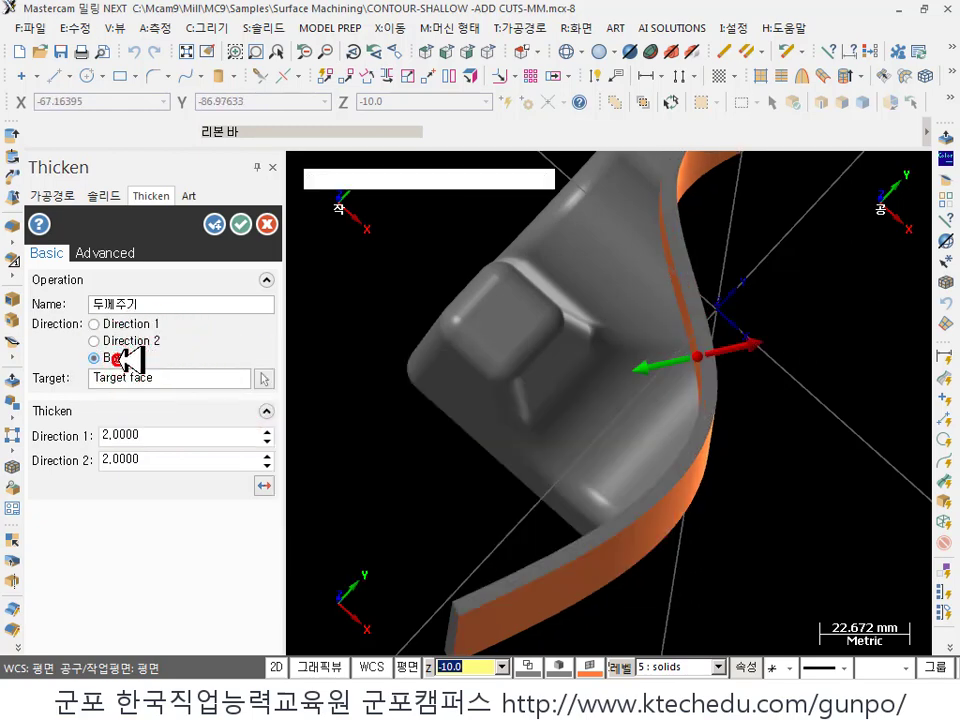
click(162, 440)
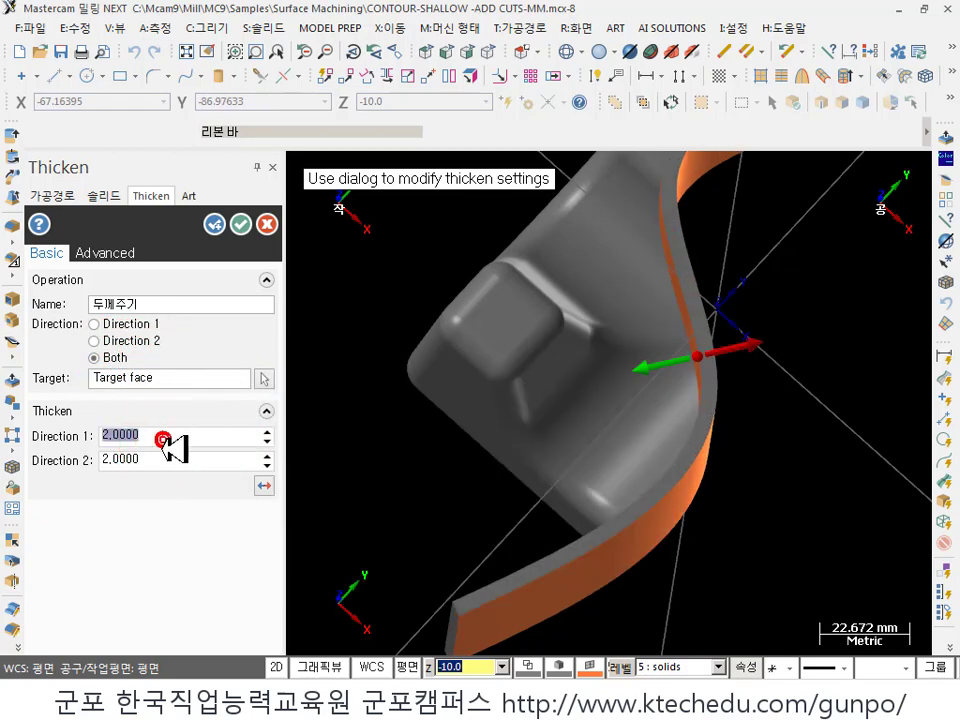
middle_drag(656, 407, 497, 563)
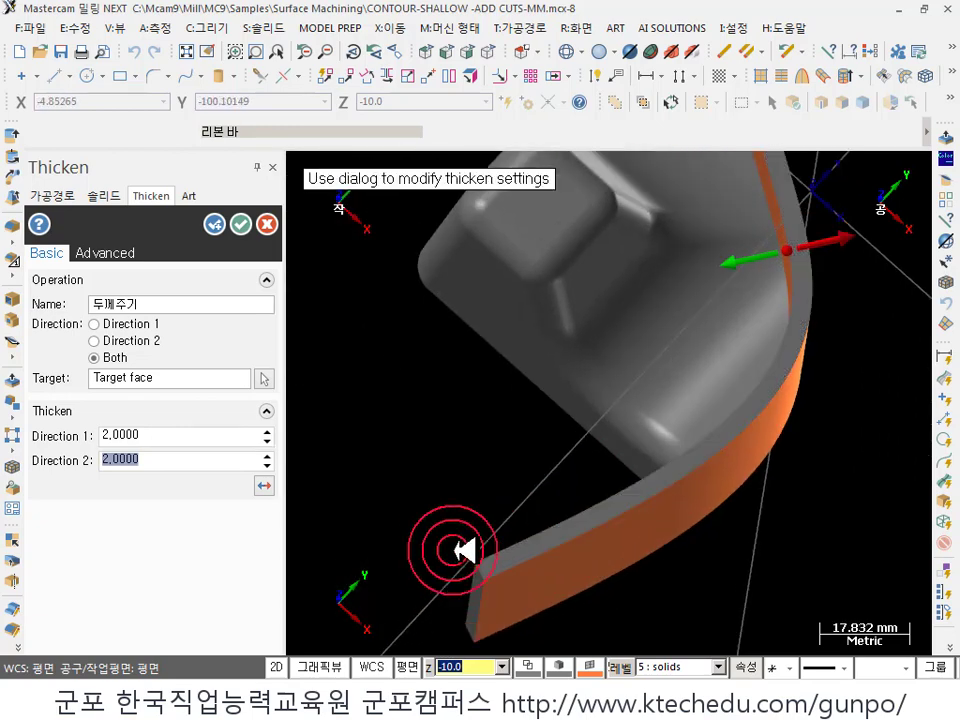
click(244, 234)
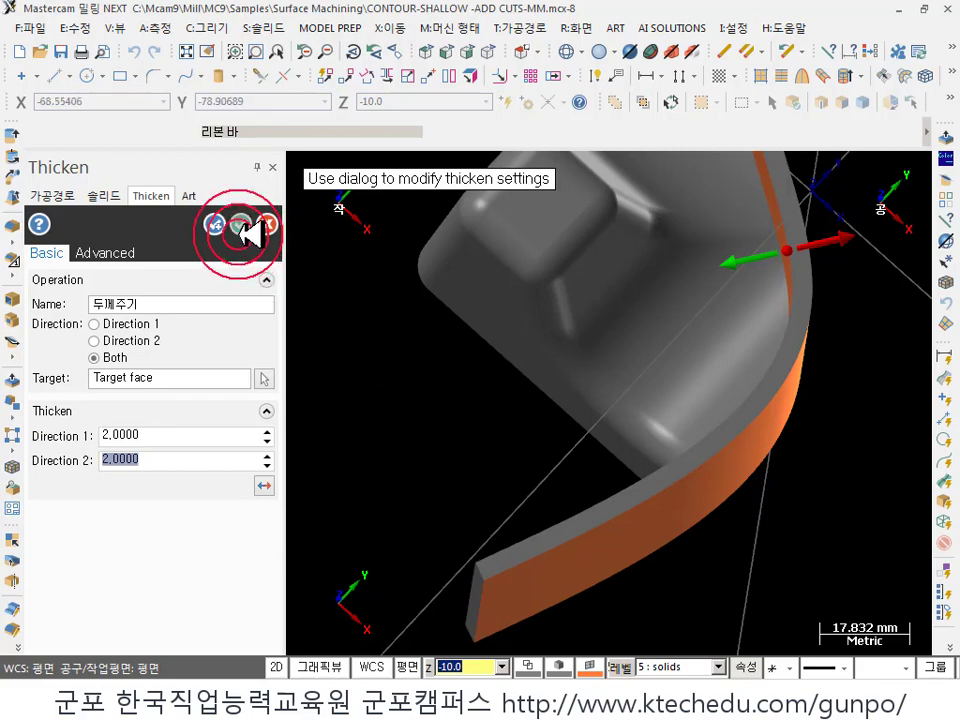
click(238, 224)
- Analyze the body properties of the thickened sheet to check what type of solid it is
scroll(434, 518, down, 6)
middle_drag(495, 555, 655, 326)
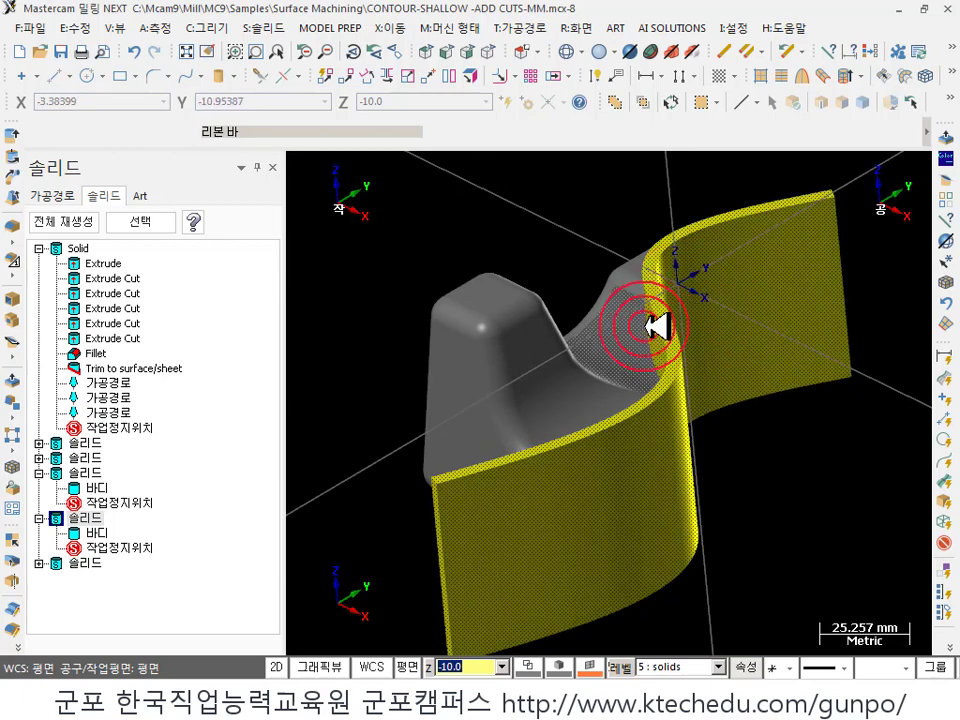
click(655, 326)
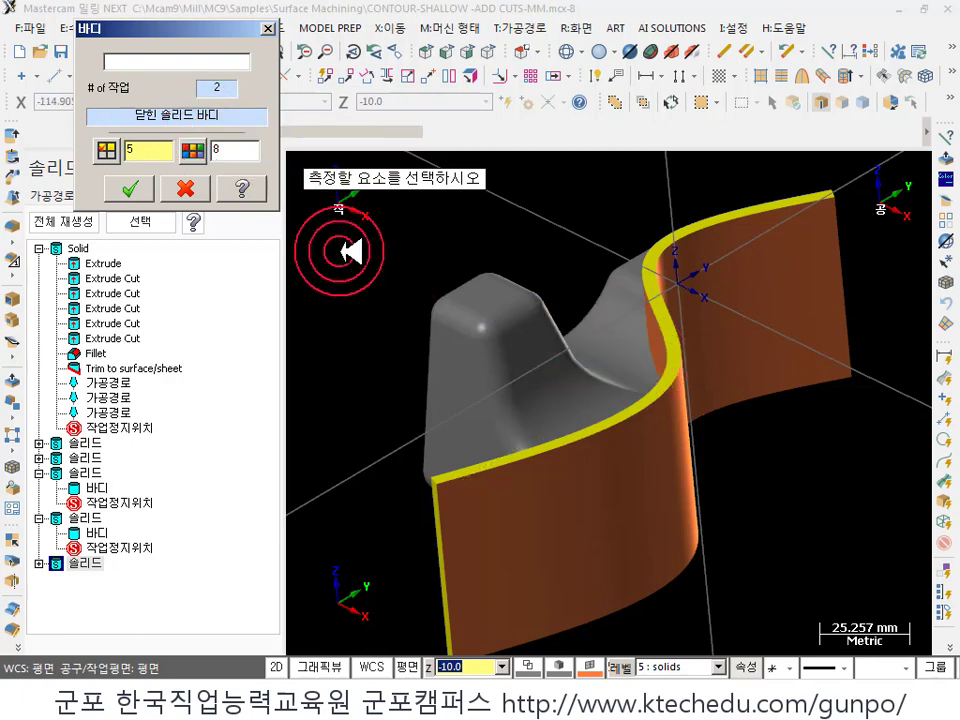
click(184, 188)
- Set up a Boolean Remove with the grey trimmed solid as target and the thickened orange body as tool
scroll(738, 487, up, 1)
mouse_move(741, 459)
middle_down()
mouse_move(671, 444)
mouse_move(531, 381)
mouse_move(697, 278)
middle_up()
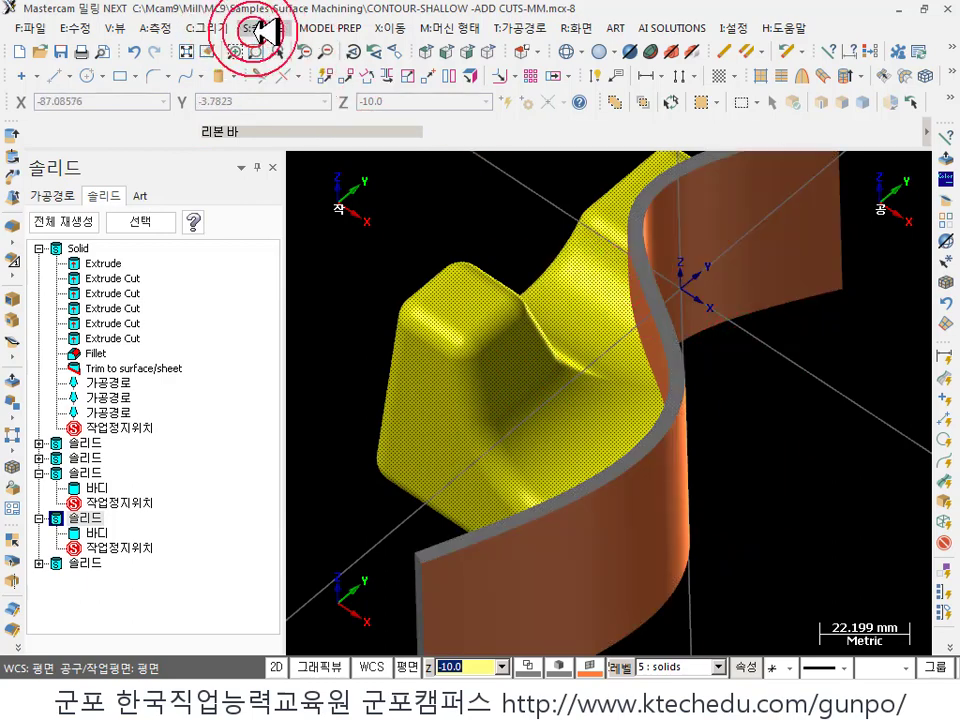
click(262, 32)
click(320, 283)
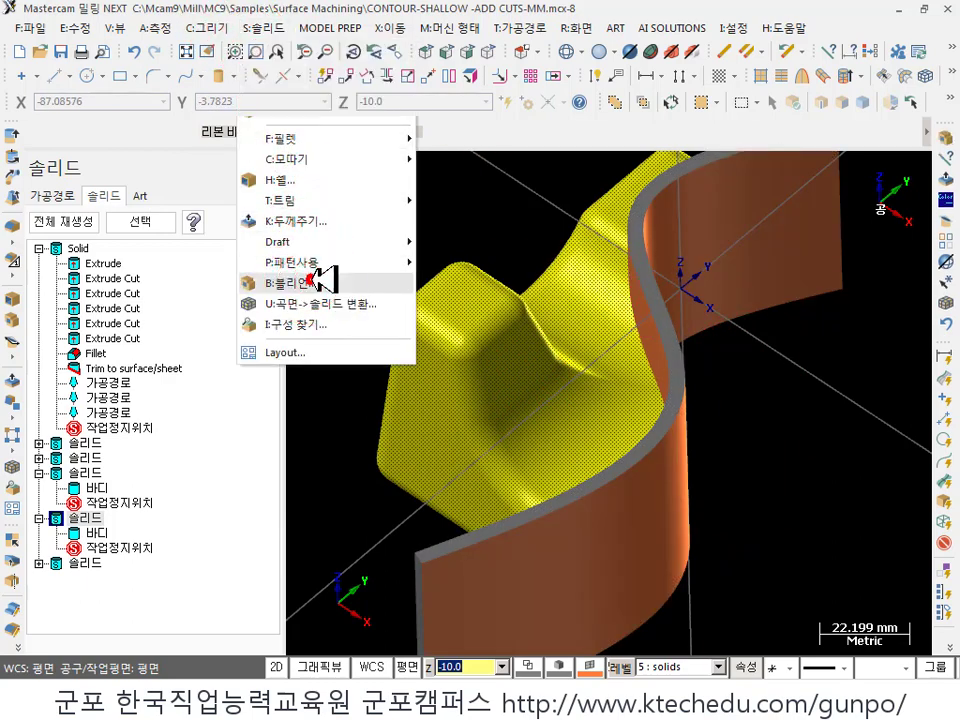
click(765, 315)
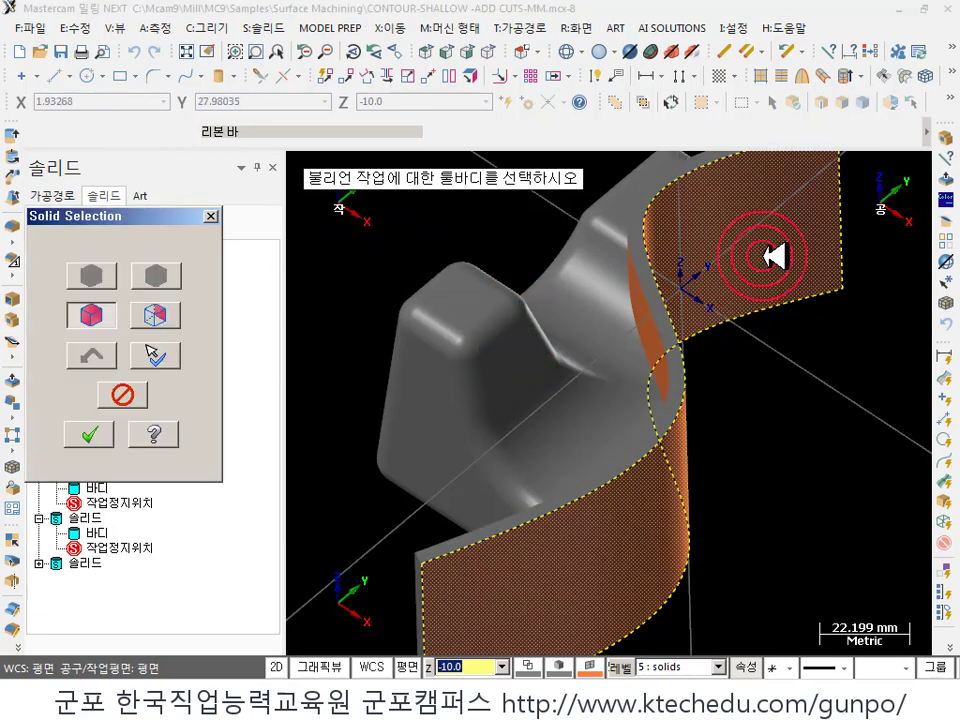
click(84, 434)
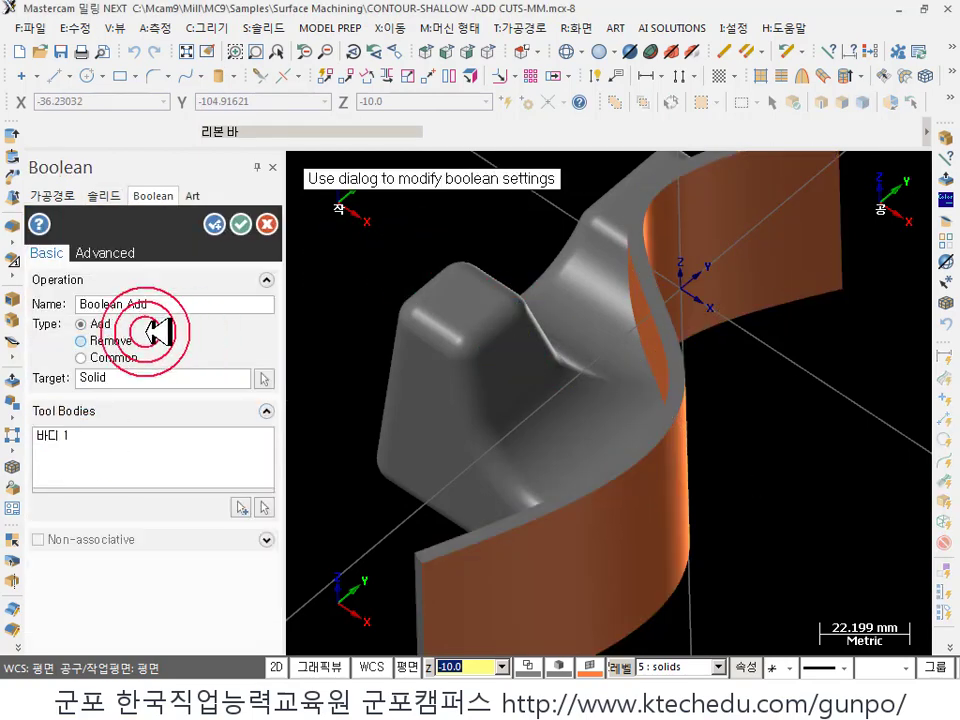
click(110, 340)
middle_drag(548, 396, 706, 300)
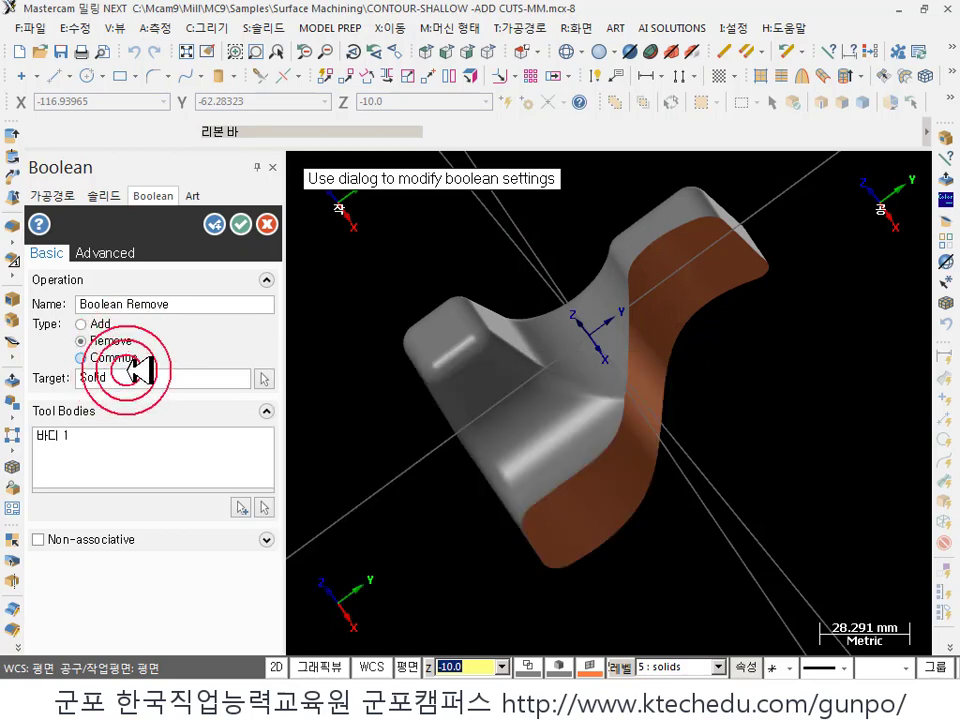
click(240, 223)
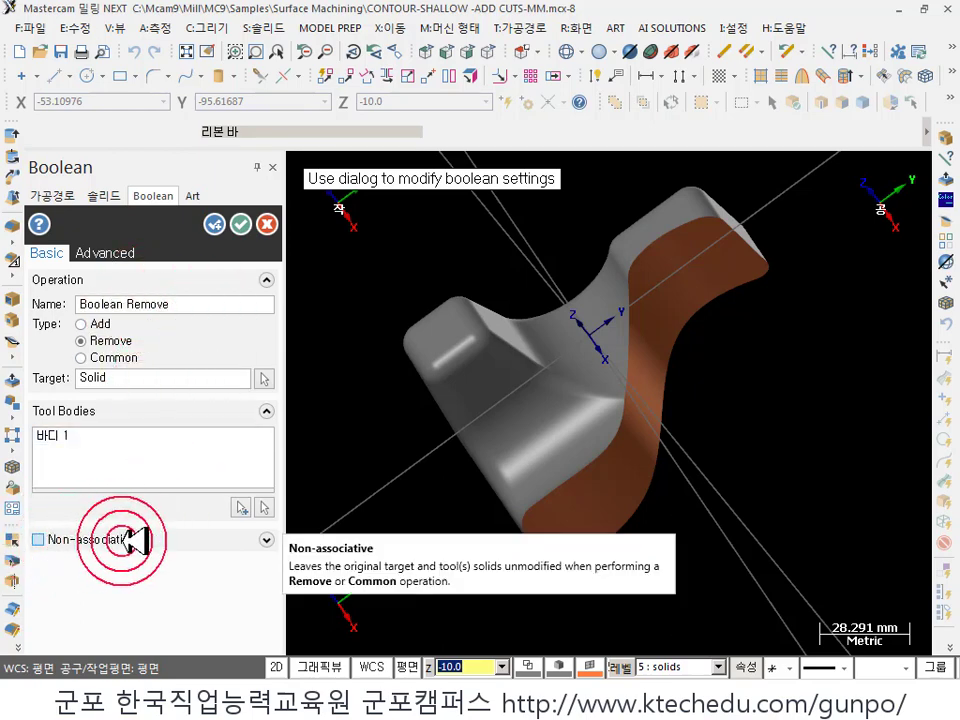
- Make the Boolean Remove non-associative, keeping the original tool solid but not the original target solid, and carry it out
click(45, 539)
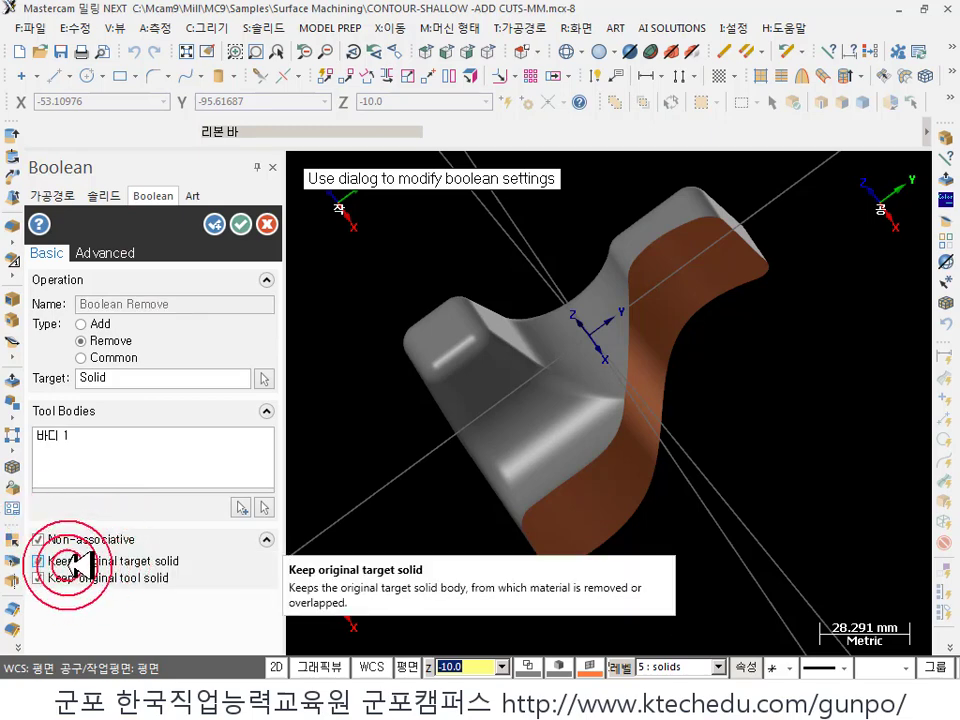
click(84, 565)
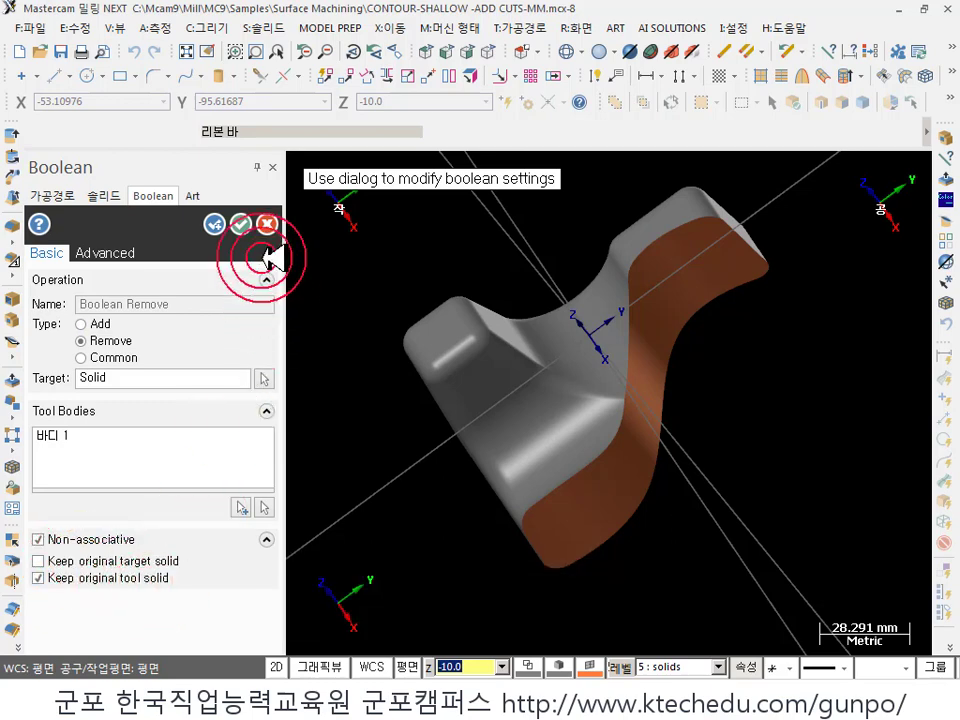
click(241, 223)
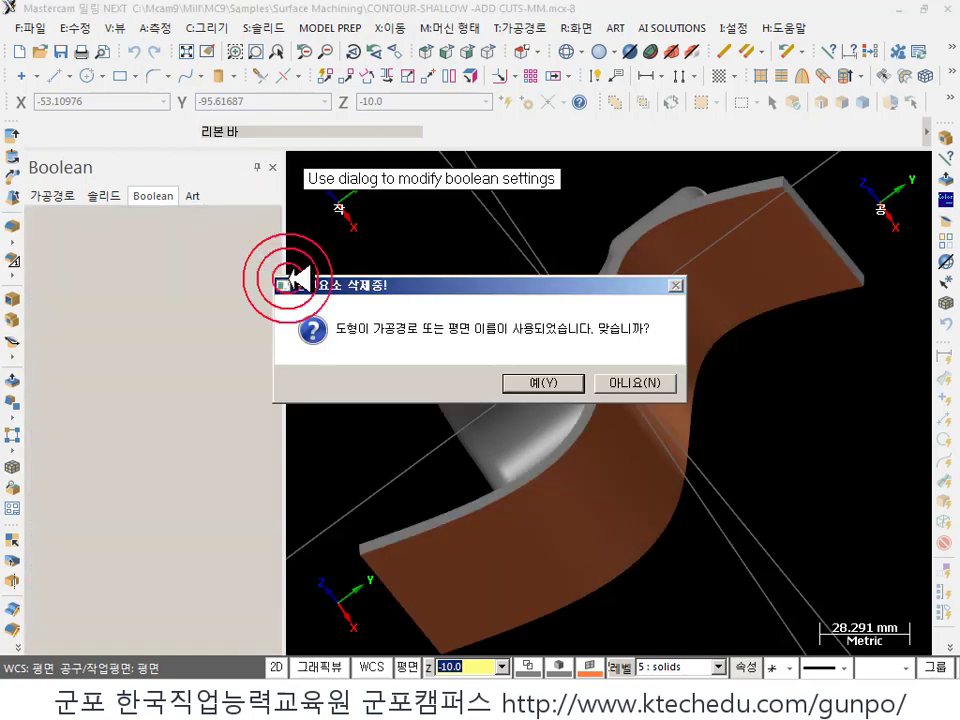
click(574, 383)
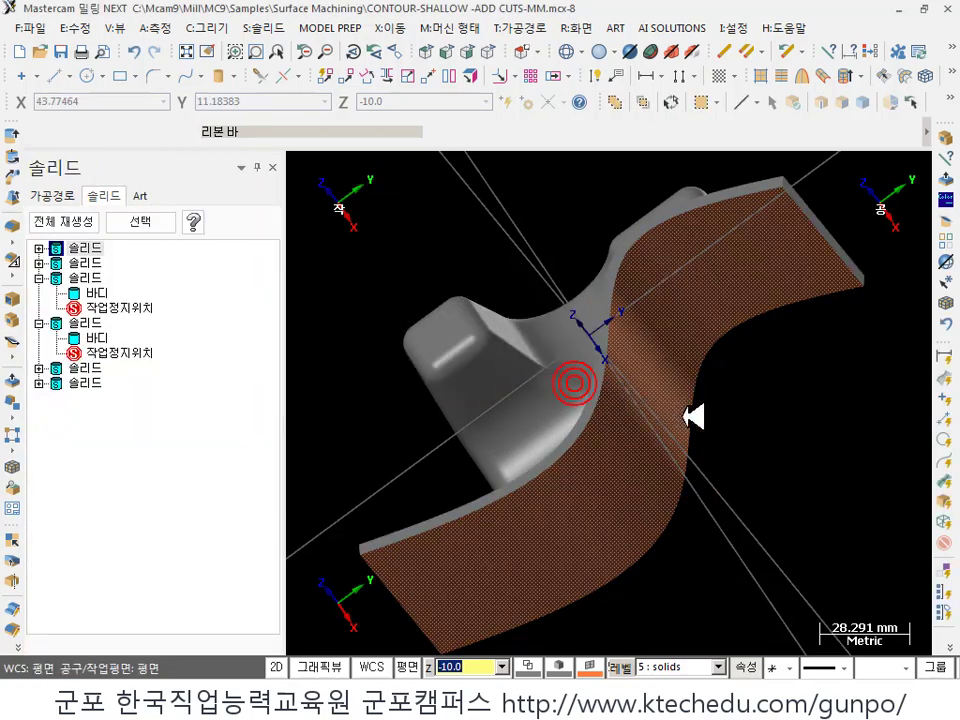
- Copy the thickened orange sheet body vertically above the original using one dynamic transform copy
scroll(743, 421, up, 1)
middle_drag(748, 420, 806, 411)
click(567, 372)
click(695, 270)
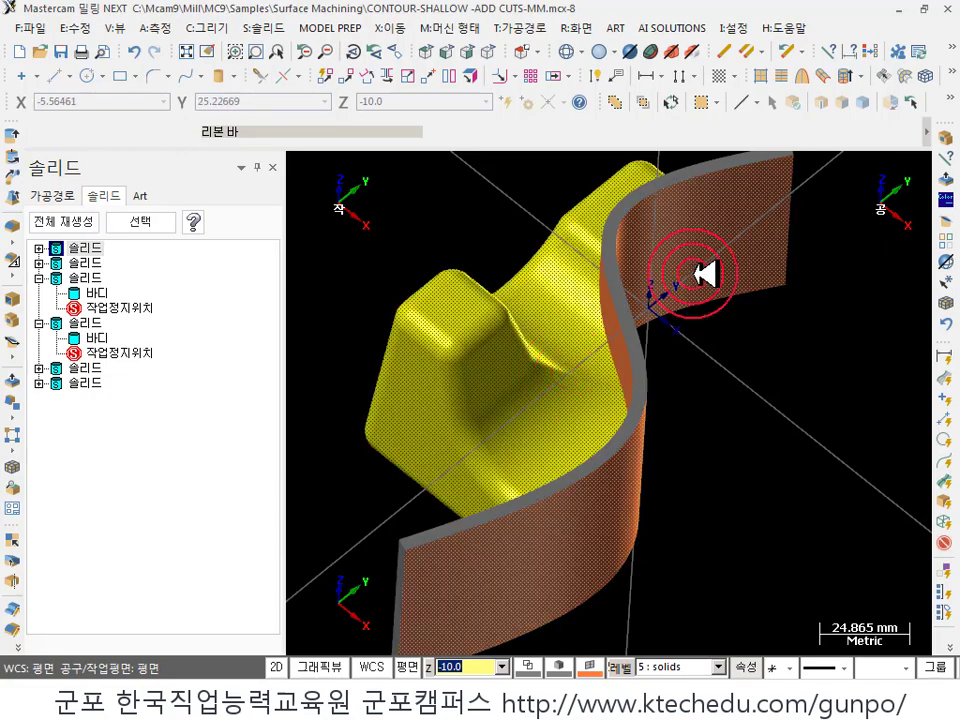
scroll(723, 450, down, 2)
middle_drag(726, 532, 774, 518)
middle_drag(645, 455, 566, 369)
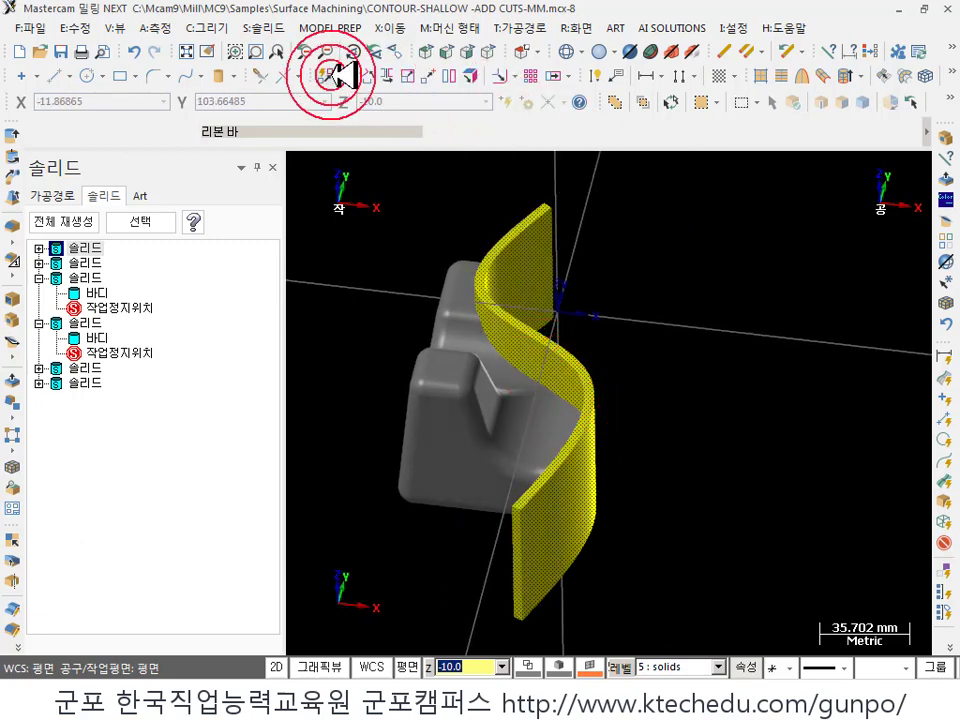
click(331, 75)
click(716, 430)
click(716, 405)
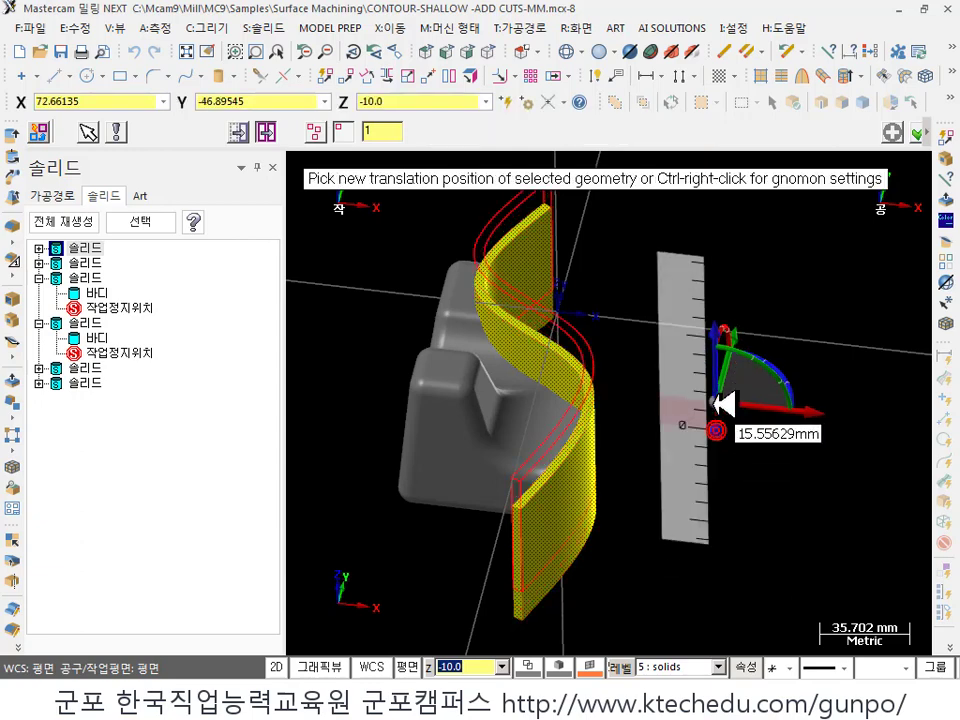
click(705, 267)
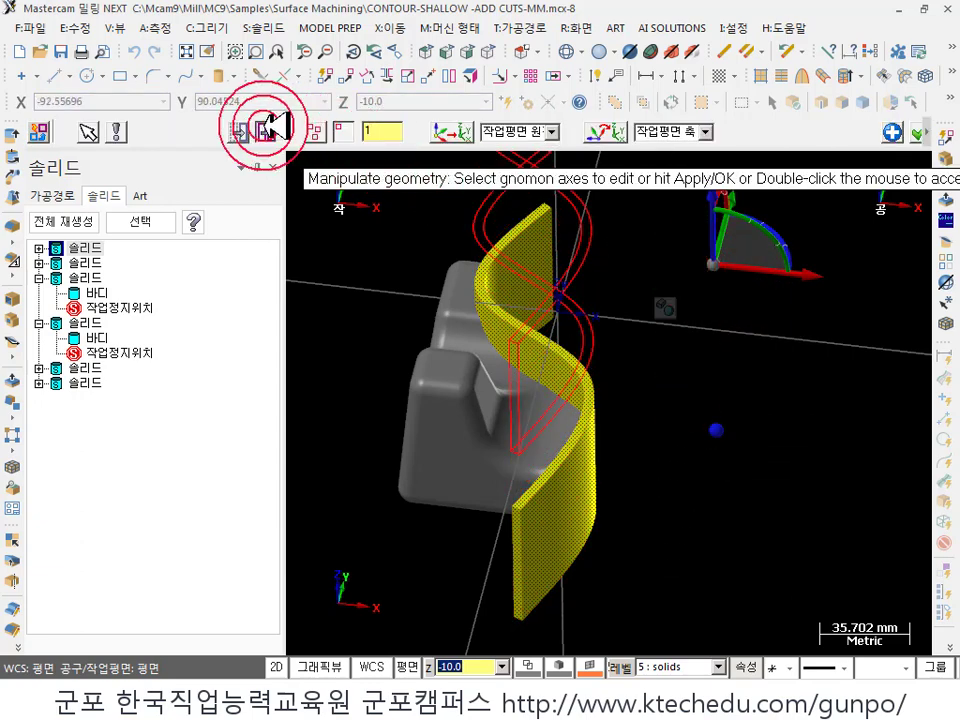
click(915, 132)
- Delete the original thickened sheet body beside the grey solid, leaving the raised copy
scroll(588, 478, up, 1)
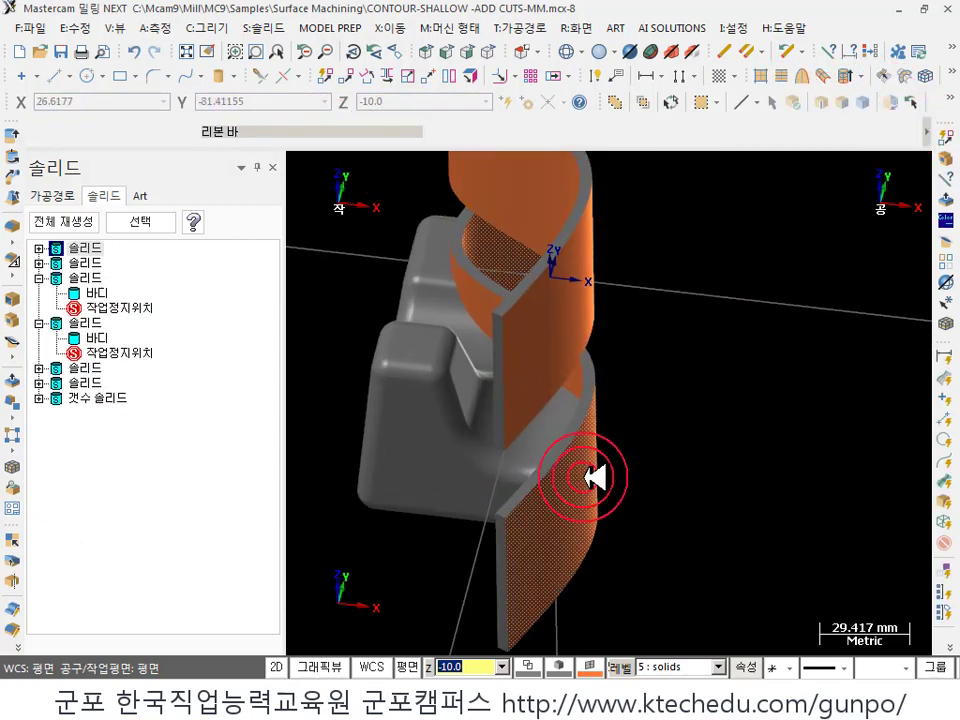
middle_drag(590, 474, 596, 435)
click(588, 421)
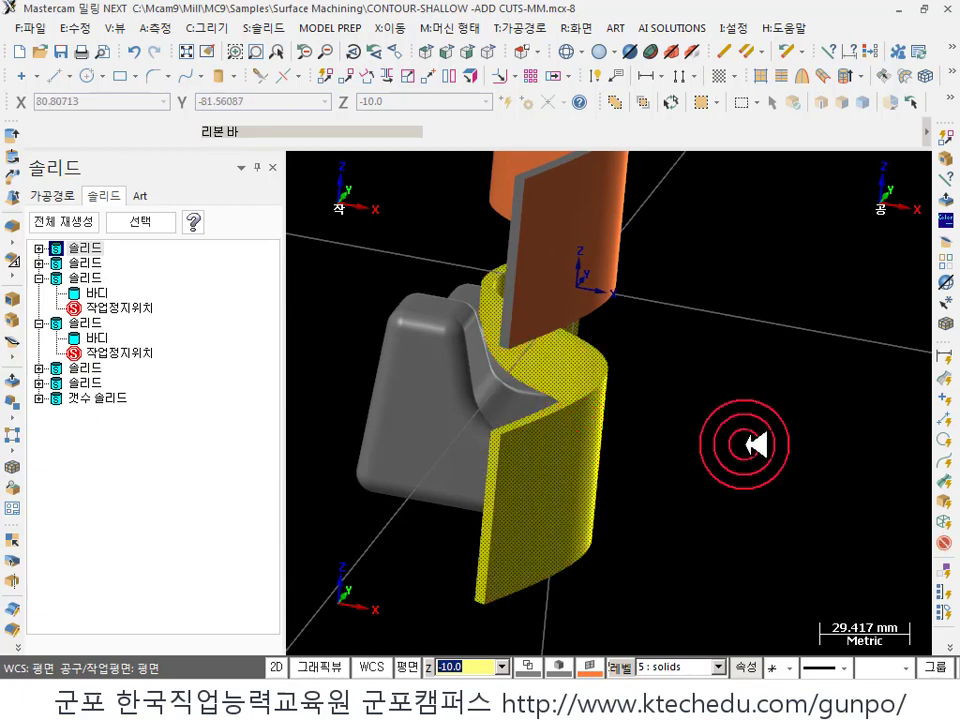
key(Delete)
- Examine the grey solid's curved cut beneath the raised sheet copy from several angles
scroll(619, 384, up, 2)
mouse_move(666, 450)
middle_down()
mouse_move(628, 412)
mouse_move(621, 429)
mouse_move(662, 463)
mouse_move(675, 407)
mouse_move(713, 410)
mouse_move(671, 407)
mouse_move(662, 431)
mouse_move(599, 434)
middle_up()
scroll(662, 463, down, 2)
scroll(671, 407, up, 1)
mouse_move(582, 480)
middle_down()
mouse_move(546, 249)
mouse_move(711, 347)
mouse_move(675, 281)
mouse_move(703, 332)
mouse_move(668, 288)
mouse_move(684, 284)
mouse_move(684, 330)
mouse_move(690, 272)
mouse_move(735, 345)
mouse_move(765, 345)
mouse_move(752, 270)
mouse_move(574, 321)
mouse_move(585, 497)
mouse_move(656, 476)
mouse_move(727, 412)
mouse_move(501, 501)
mouse_move(578, 476)
middle_up()
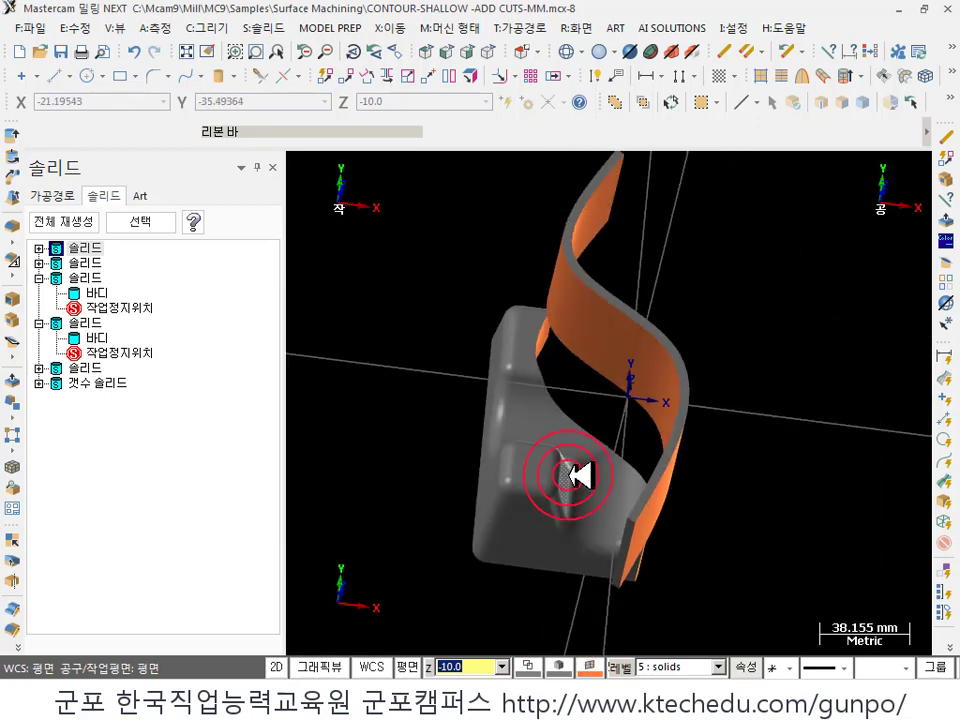
middle_drag(675, 465, 697, 463)
mouse_move(810, 468)
middle_down()
mouse_move(808, 444)
mouse_move(664, 439)
mouse_move(688, 436)
middle_up()
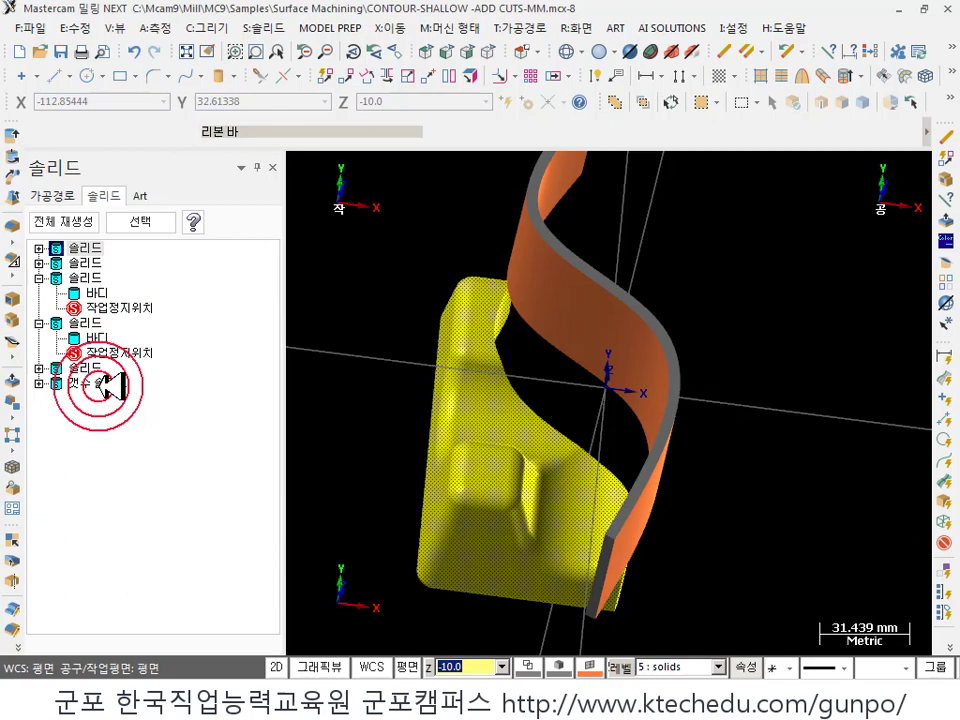
- Expand the history of every solid in the model and identify the body that holds the Thicken operation
click(39, 368)
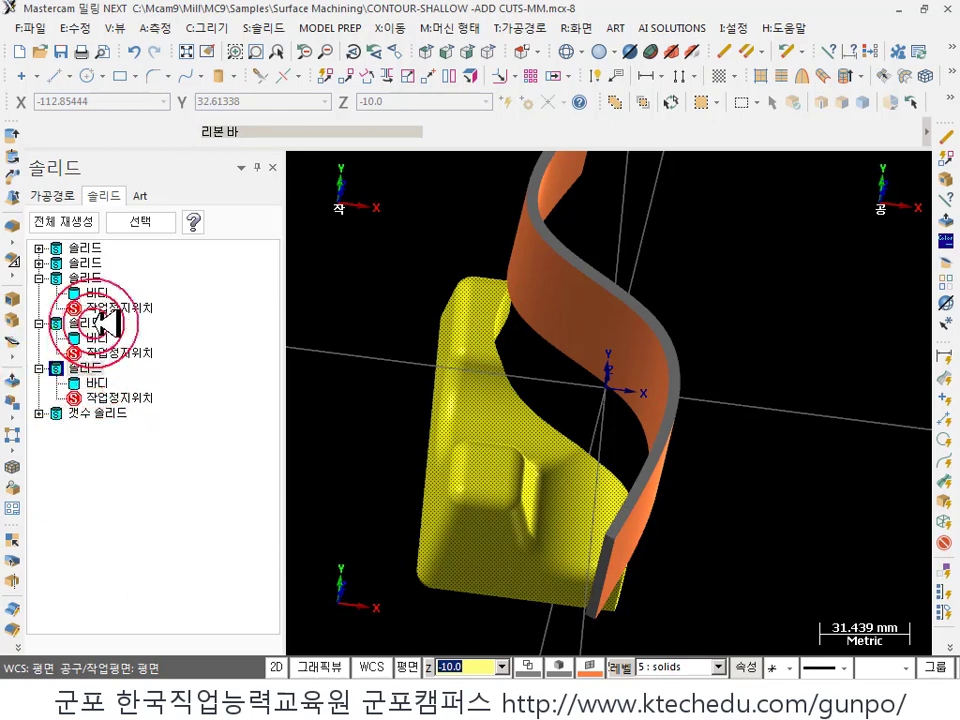
click(39, 263)
click(39, 248)
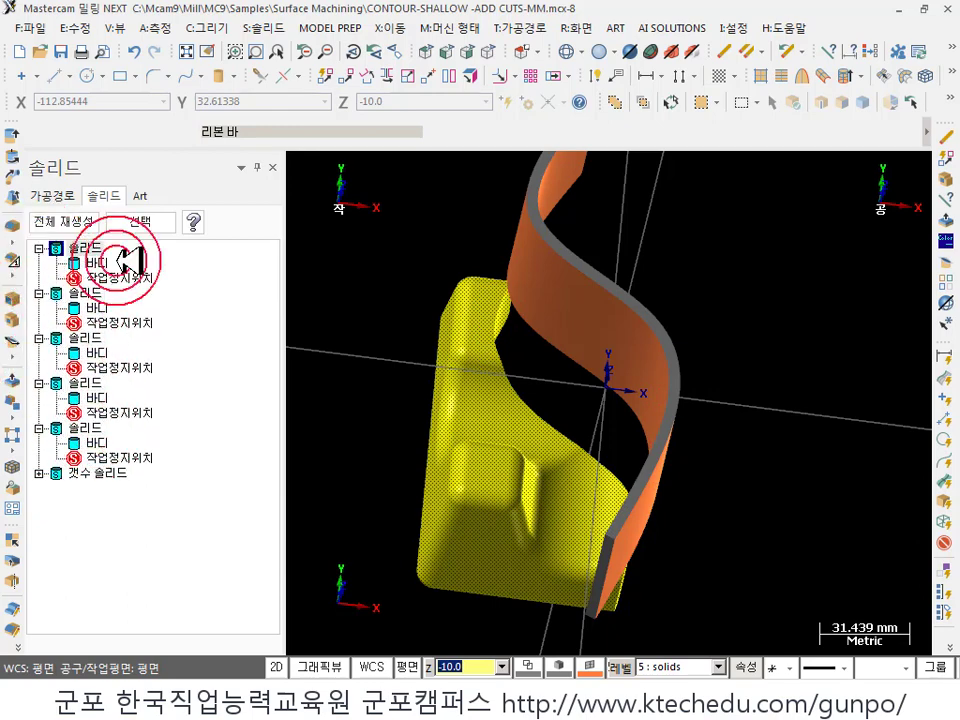
click(39, 473)
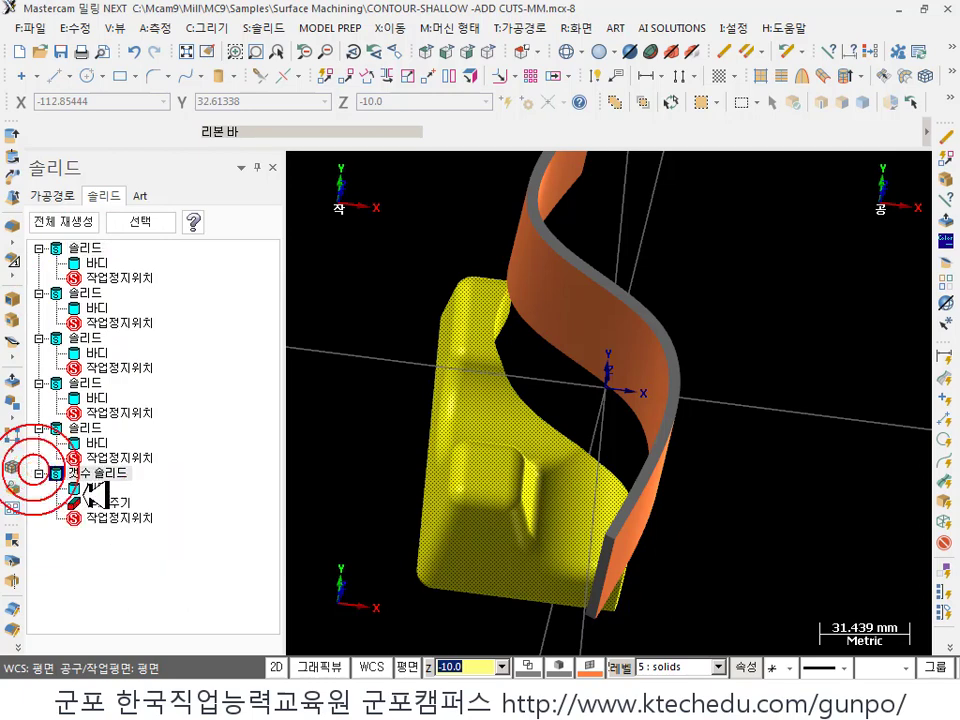
click(95, 503)
middle_drag(615, 405, 720, 342)
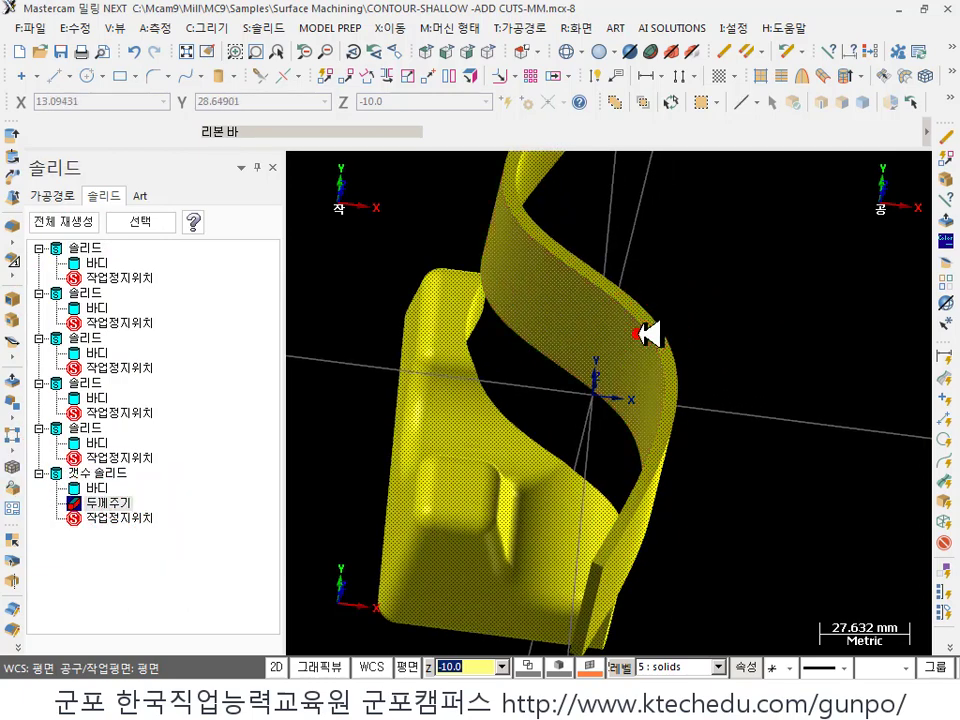
scroll(774, 401, down, 3)
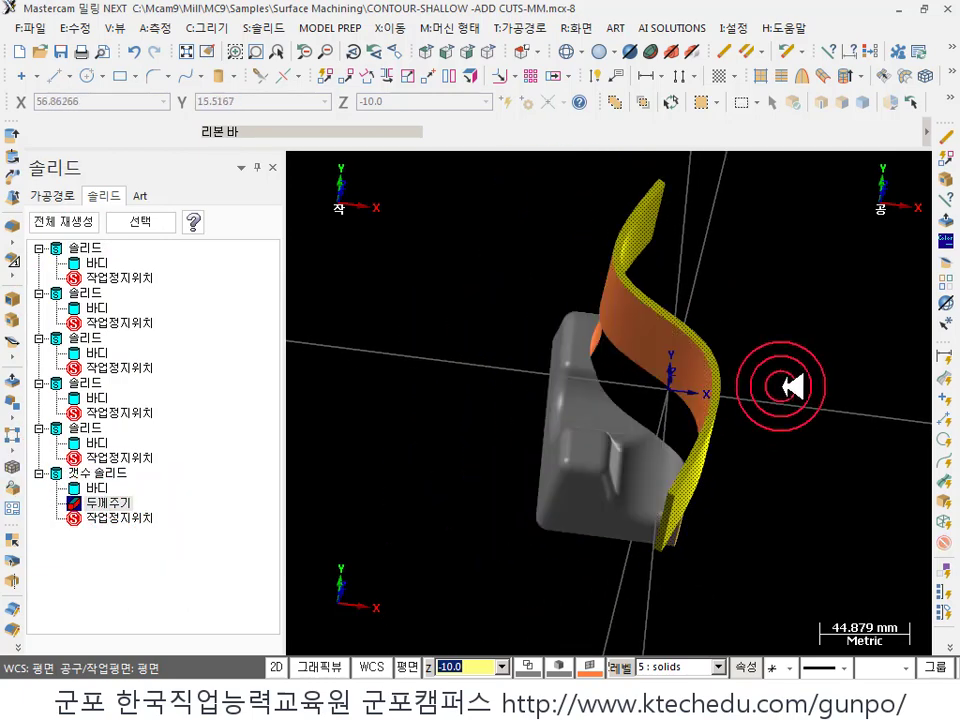
- Switch to the PDF manual in Foxit Reader, check section 1.5.10 on removing faces, and return to Mastercam
key(alt+Tab)
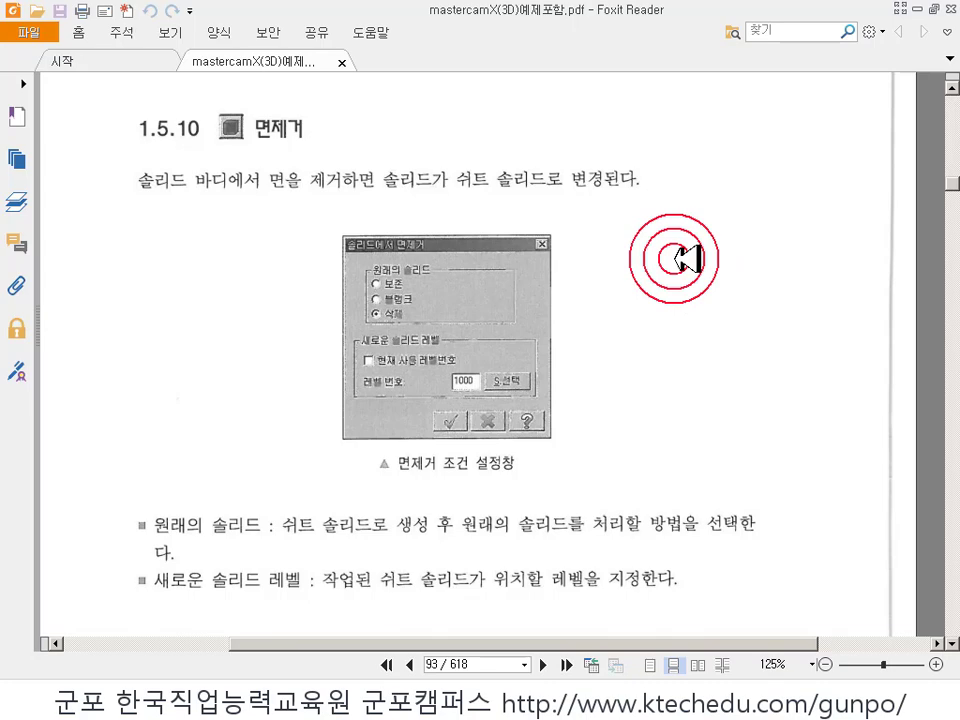
click(362, 707)
scroll(613, 405, down, 5)
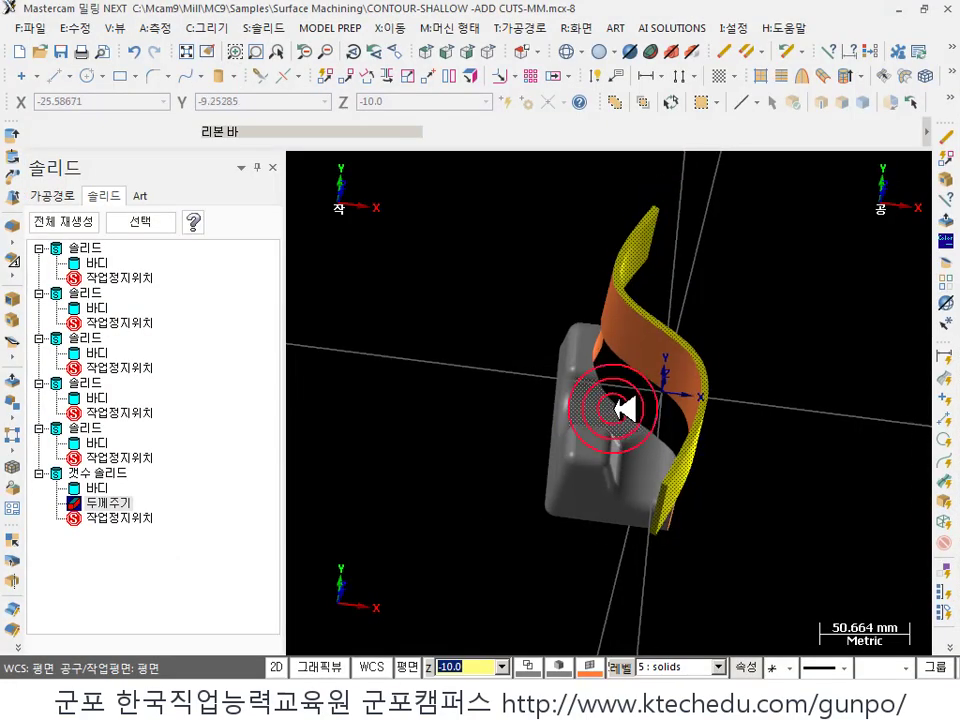
- Isolate the grey cut solid so that the thickened sheet is hidden
middle_drag(683, 352, 804, 470)
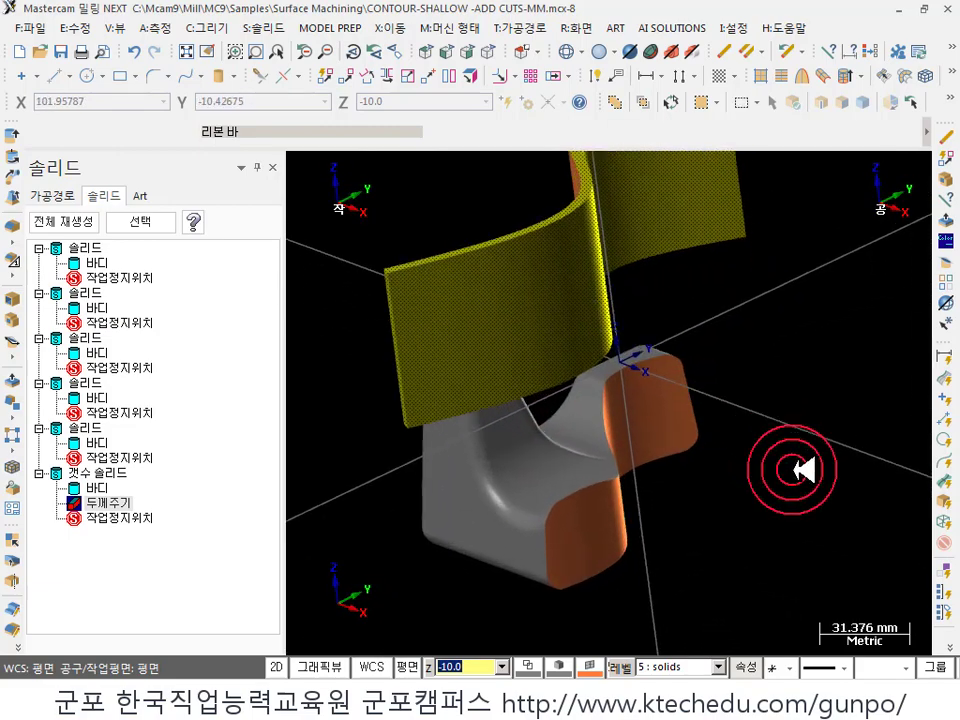
click(565, 462)
key(alt+e)
key(alt+e)
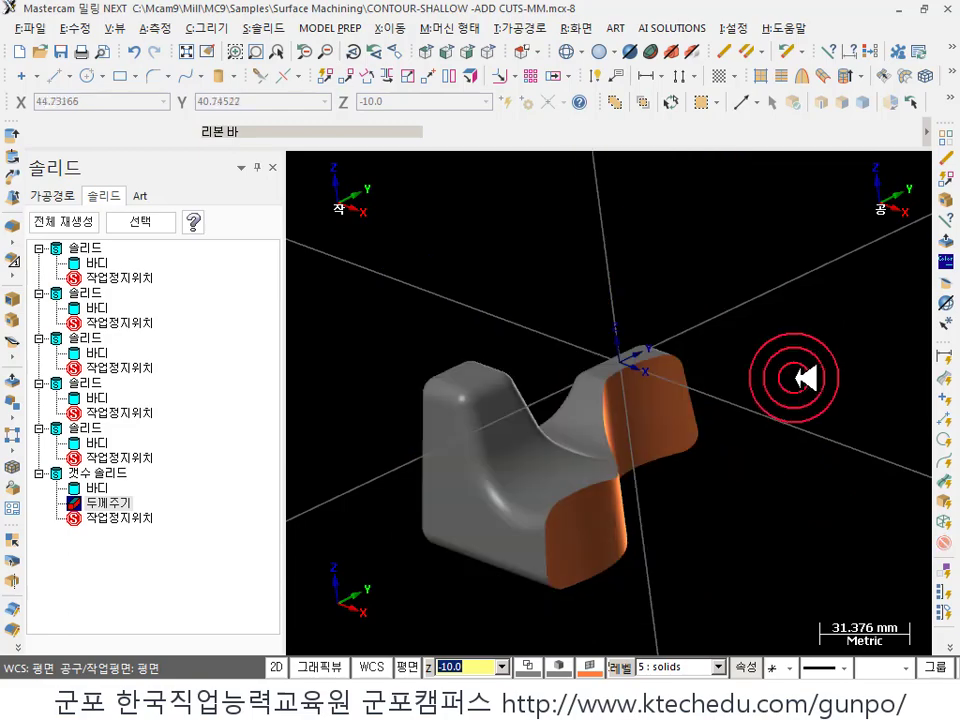
- Inspect the solid's curved orange cut face and analyze the body's properties to check what type of solid it is
scroll(625, 496, up, 6)
middle_drag(660, 467, 586, 447)
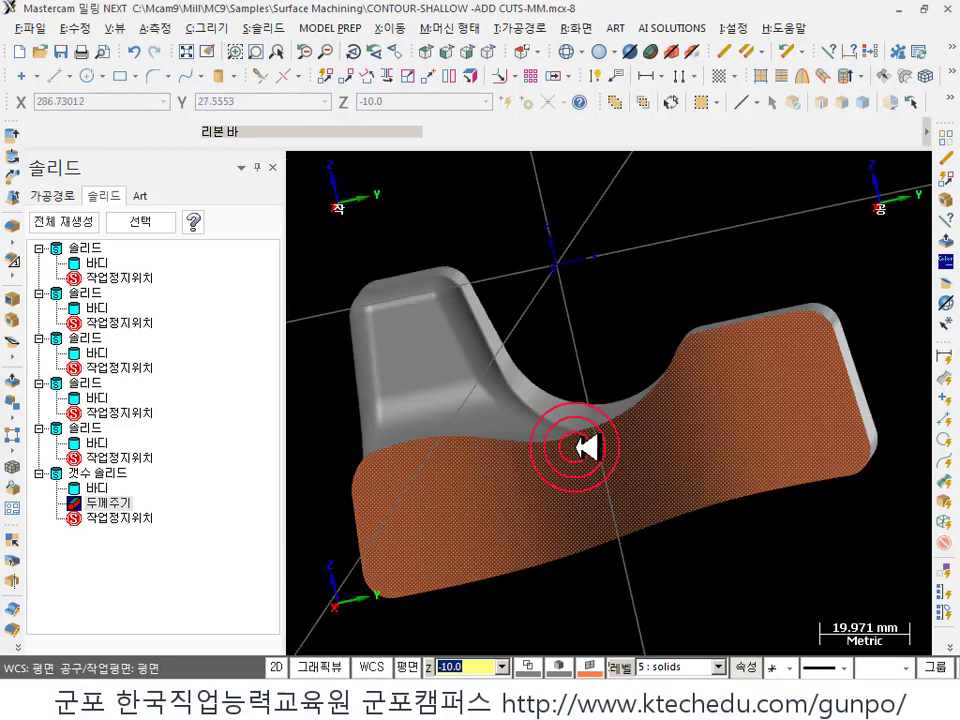
scroll(738, 447, down, 2)
middle_drag(738, 447, 718, 416)
middle_drag(780, 402, 746, 415)
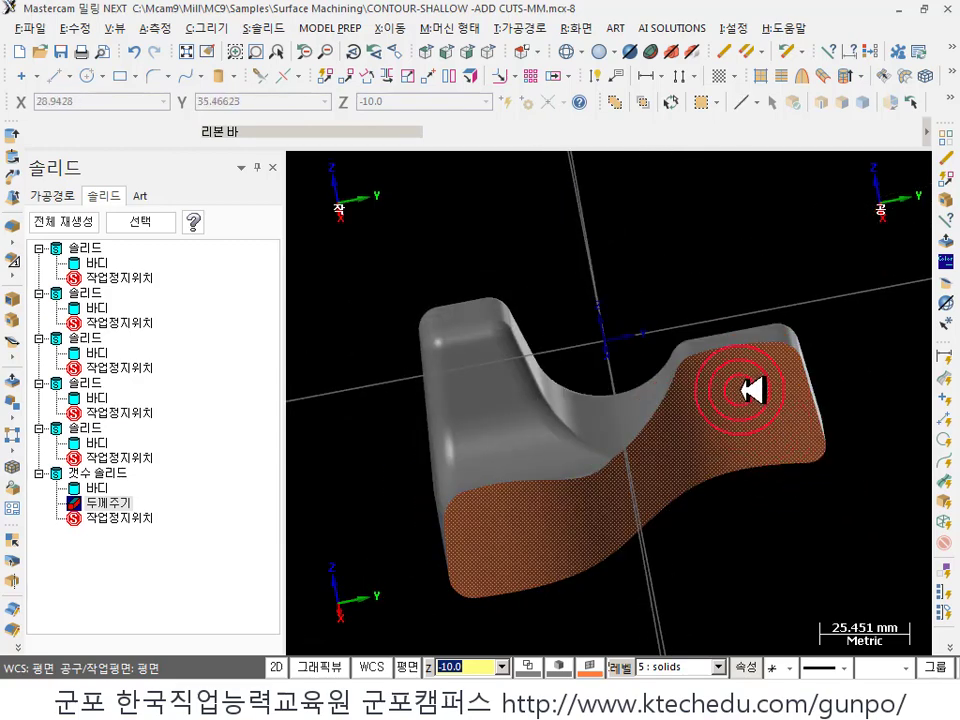
scroll(752, 390, down, 1)
middle_drag(752, 390, 686, 407)
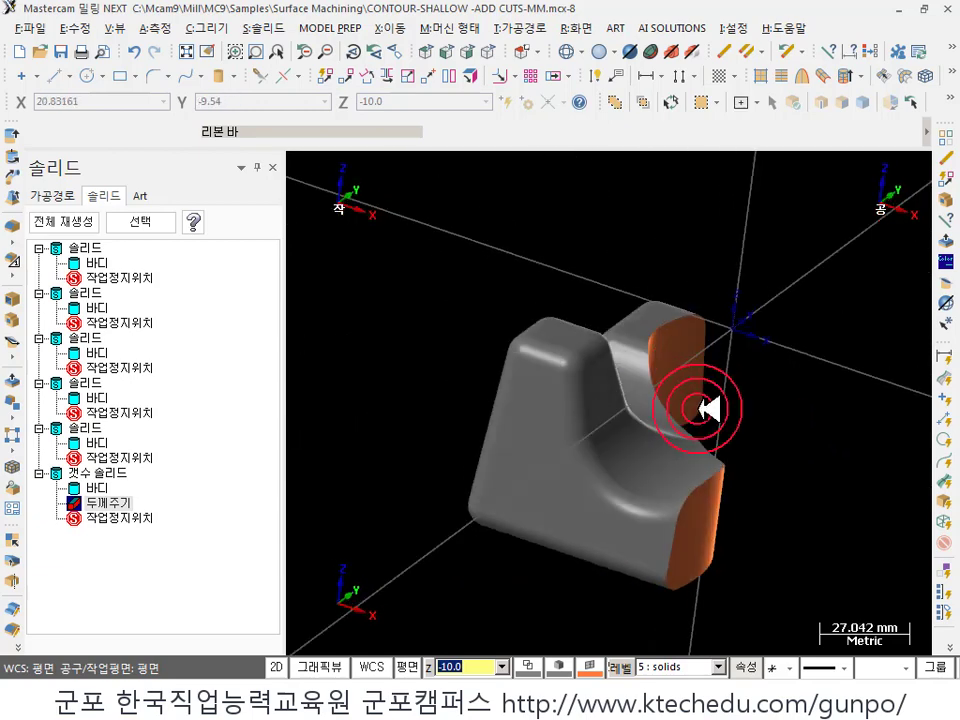
click(669, 463)
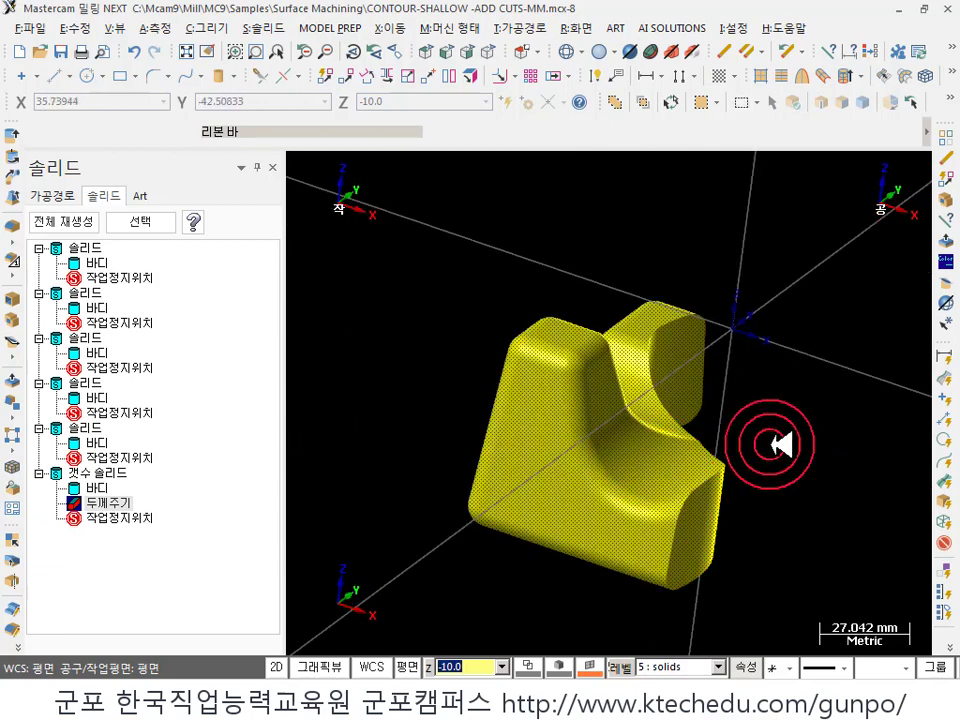
key(F4)
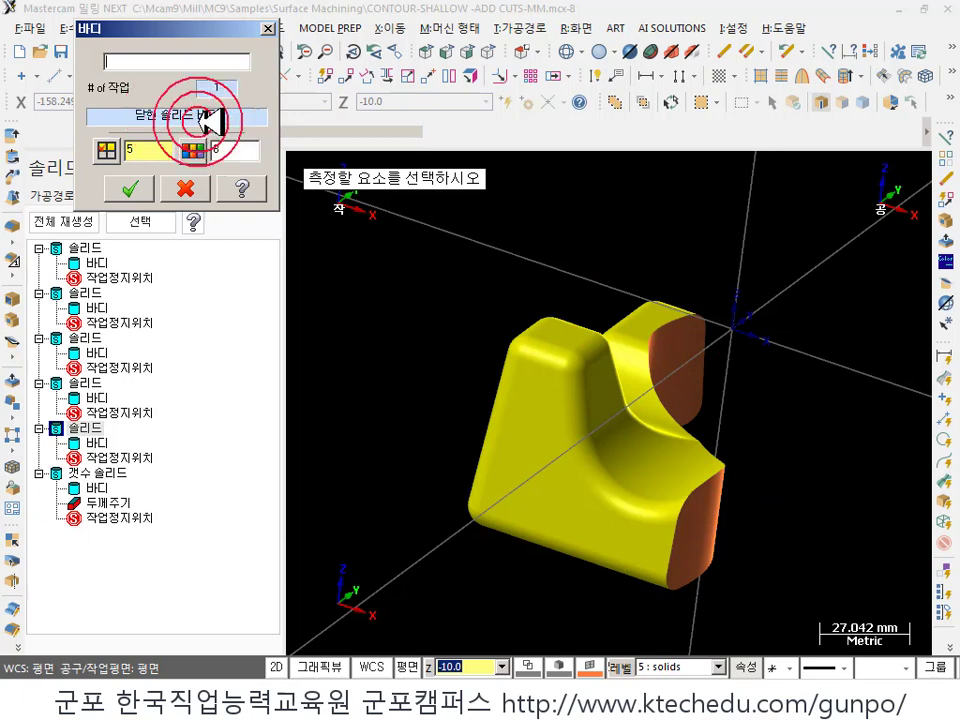
click(187, 186)
- Start Remove Faces and select the grey solid's curved orange cut face as the face to remove
scroll(782, 456, up, 1)
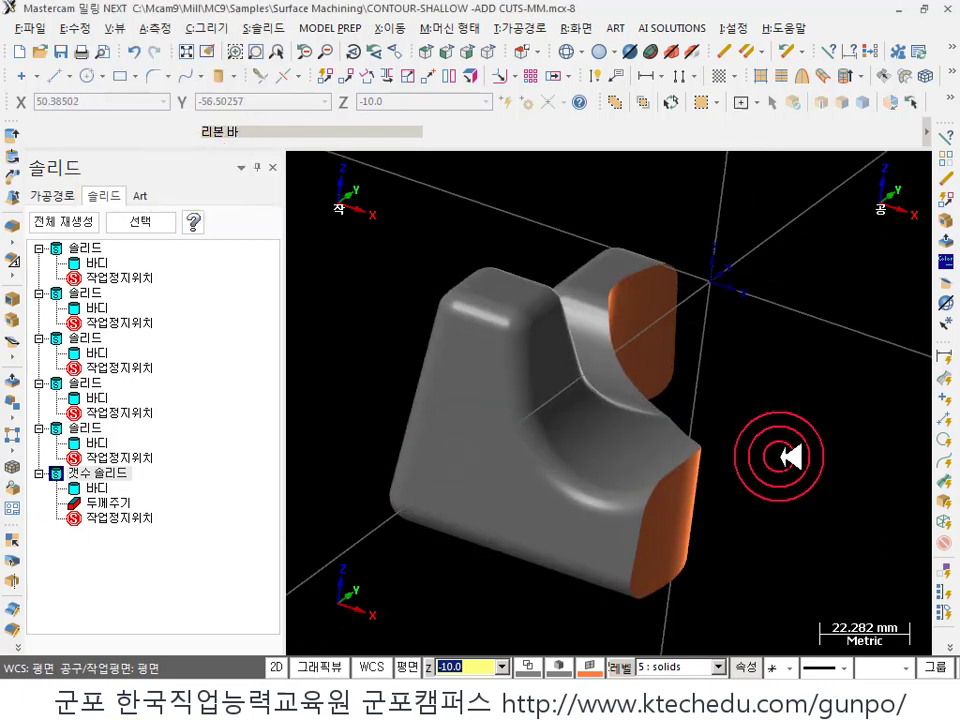
mouse_move(782, 456)
middle_down()
mouse_move(680, 426)
mouse_move(806, 402)
middle_up()
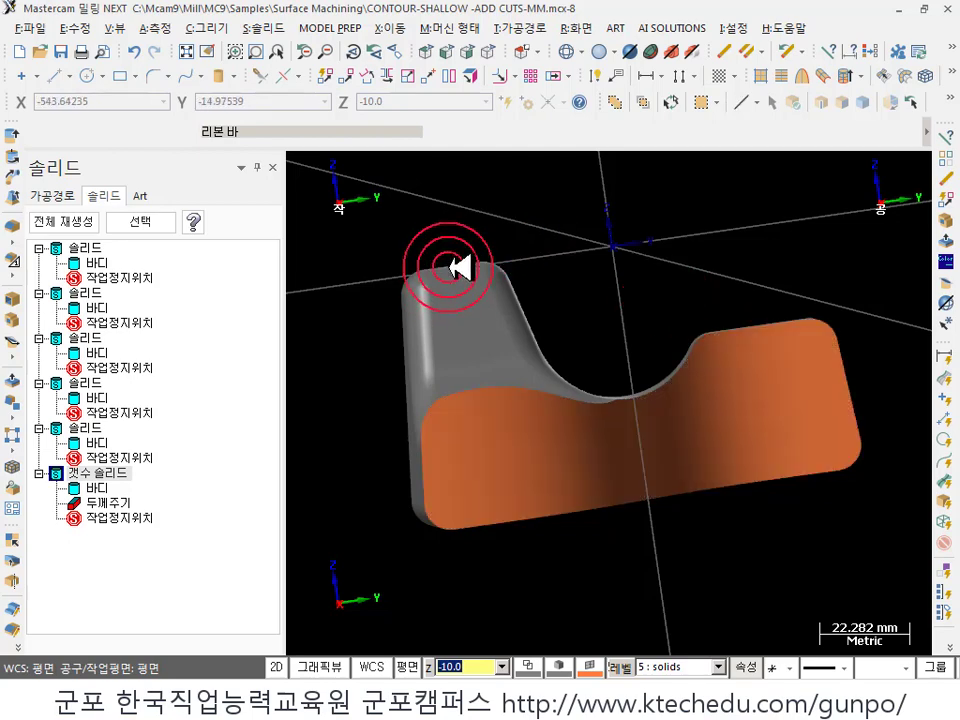
middle_drag(446, 257, 455, 261)
scroll(455, 261, down, 1)
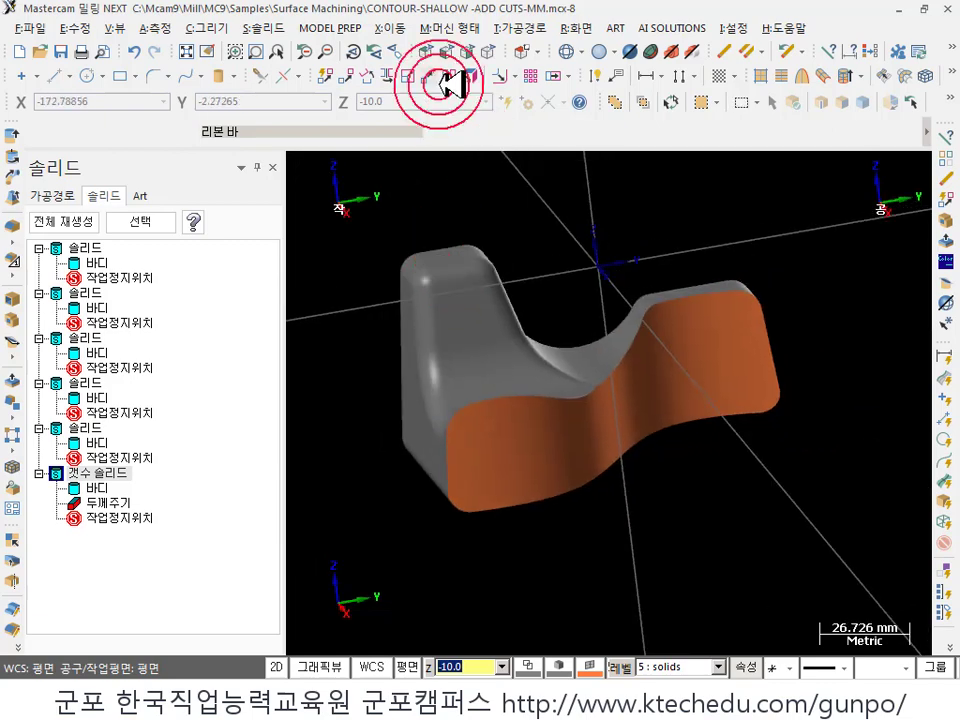
click(271, 27)
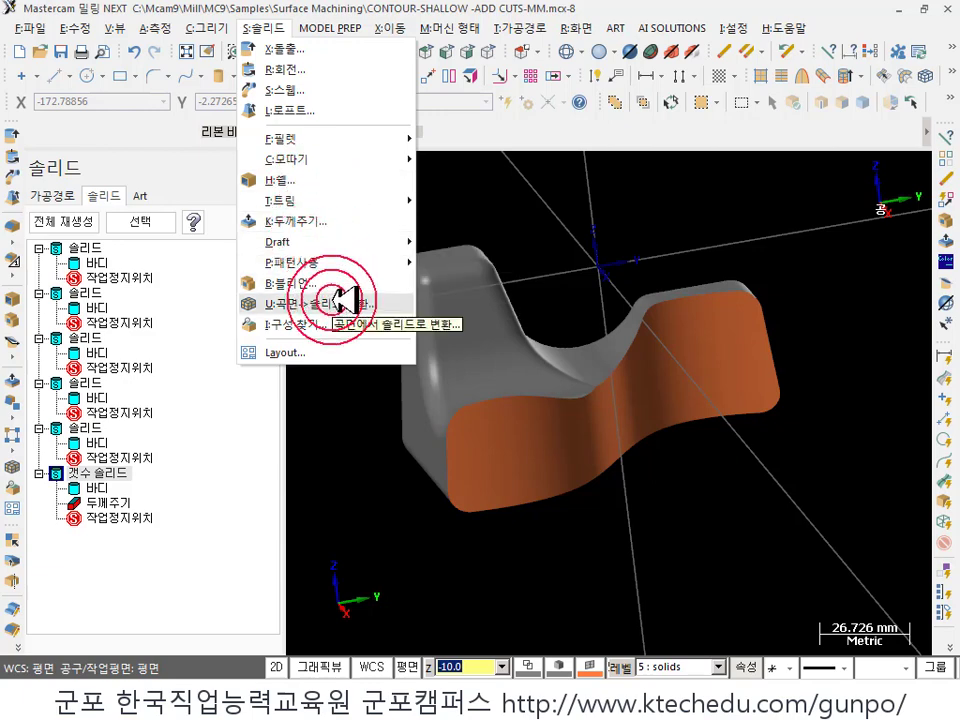
mouse_move(330, 28)
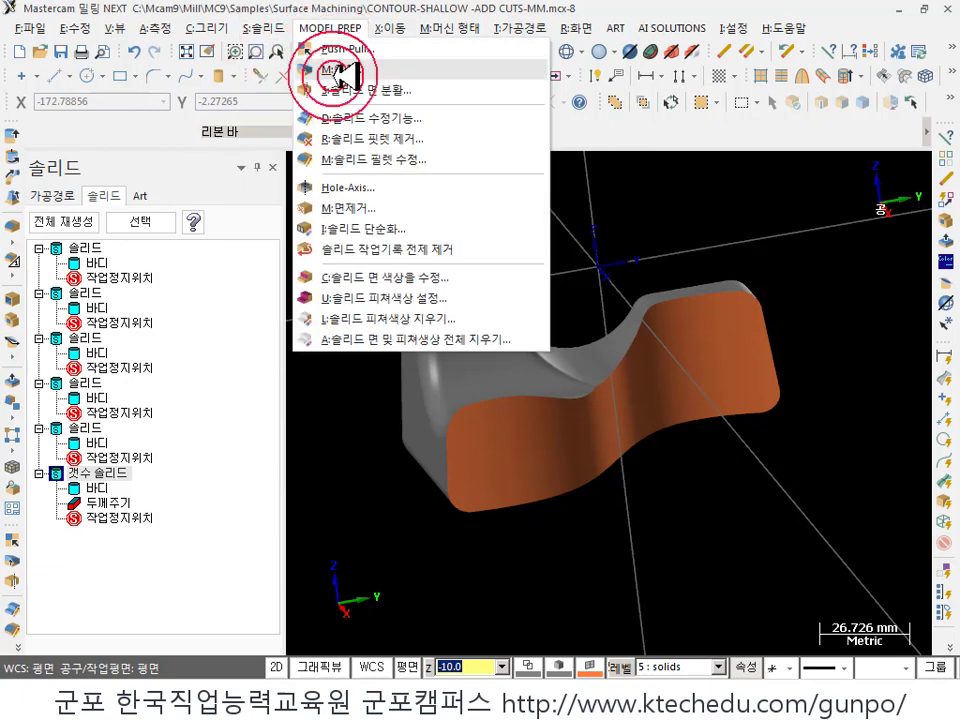
click(358, 207)
click(178, 276)
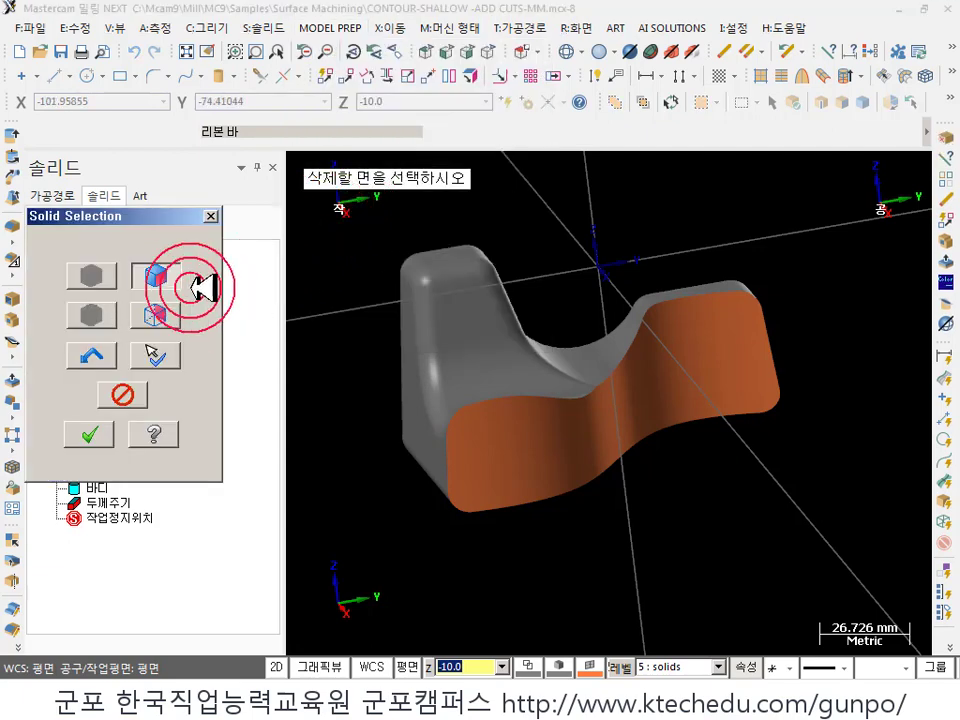
click(566, 440)
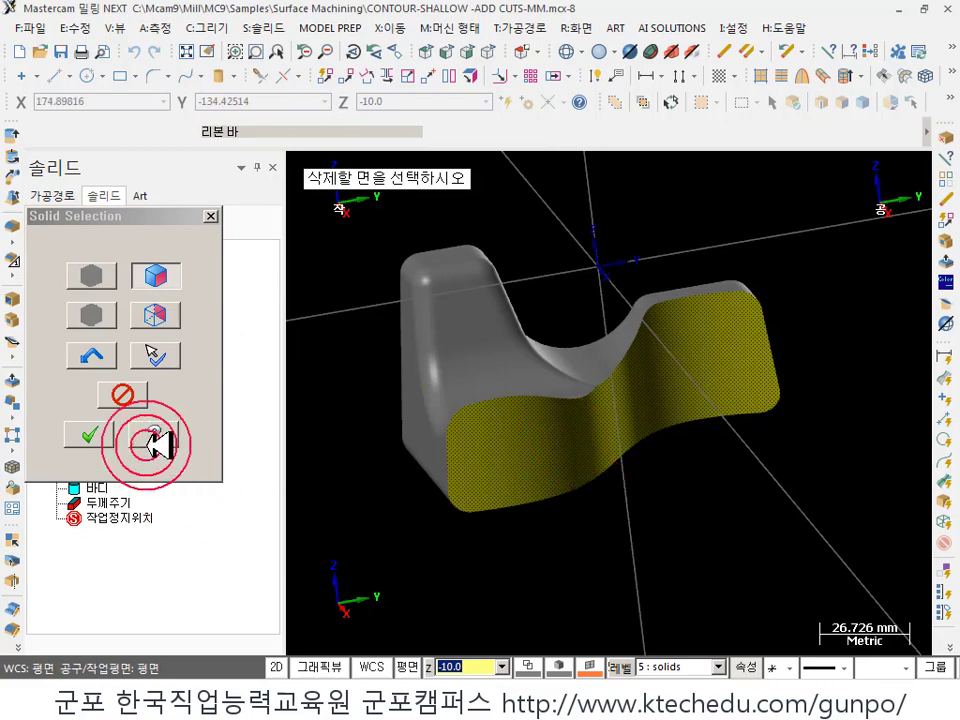
click(89, 434)
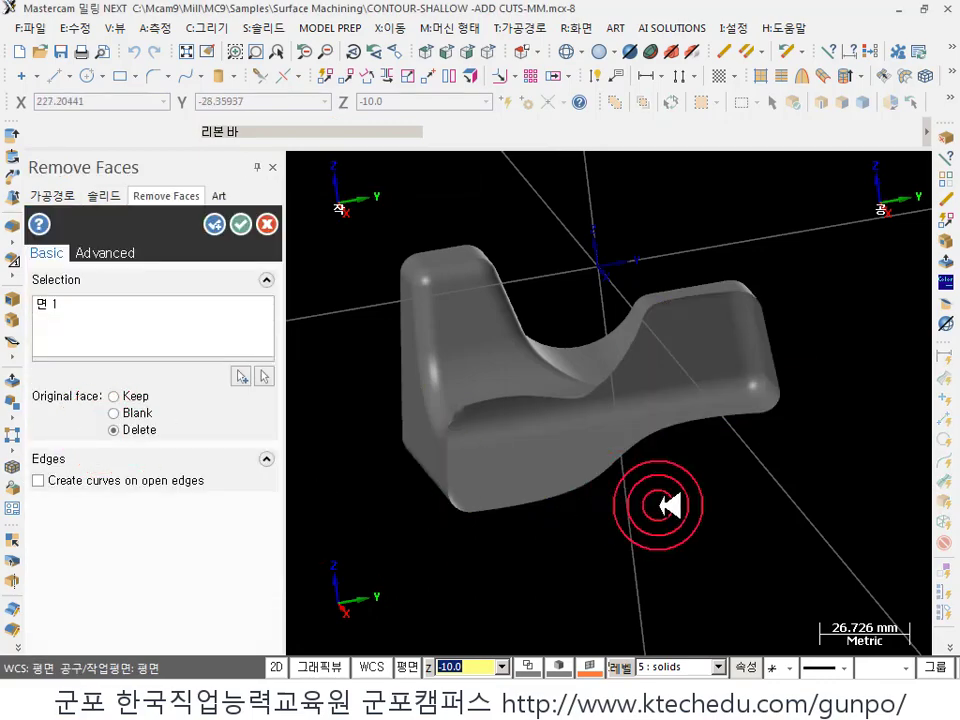
- Remove the face while keeping the original, creating curves on the open edges in red, colour 12
middle_drag(671, 504, 705, 455)
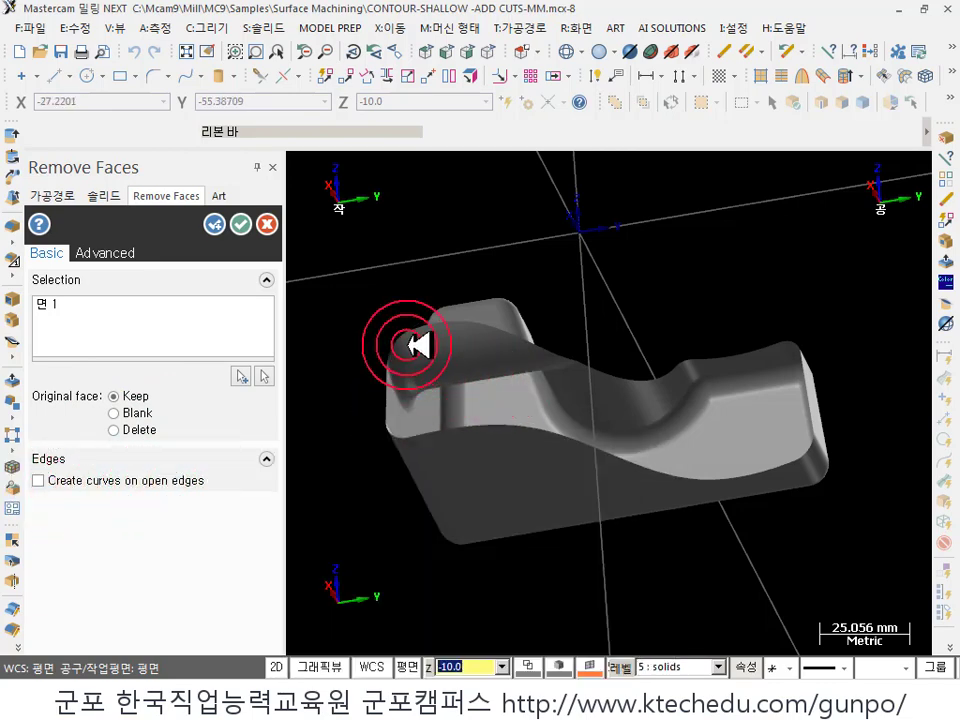
click(39, 480)
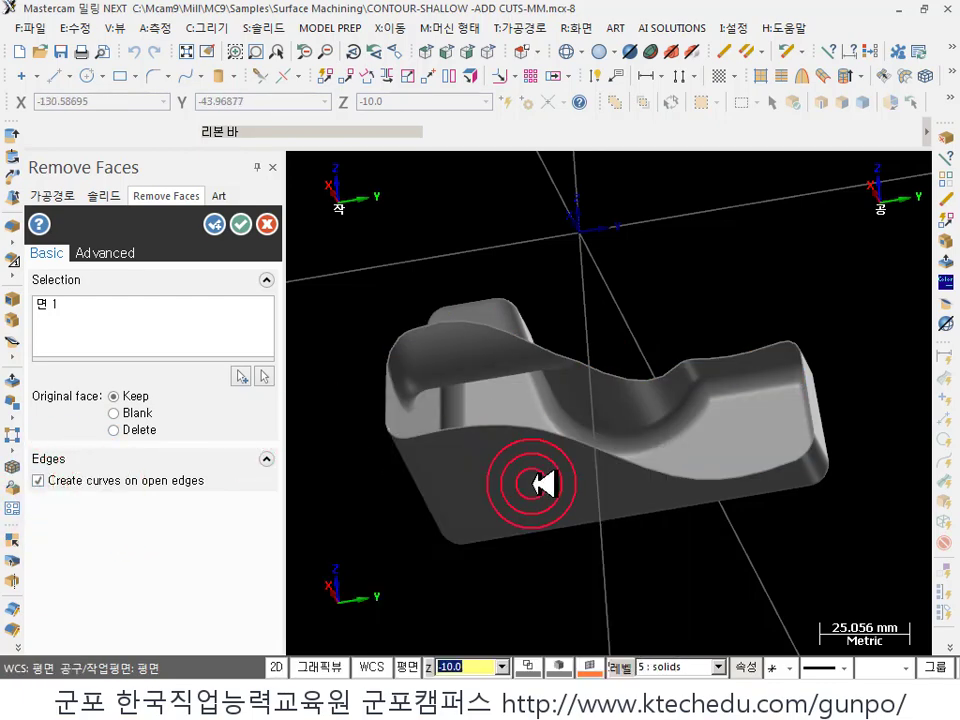
click(530, 666)
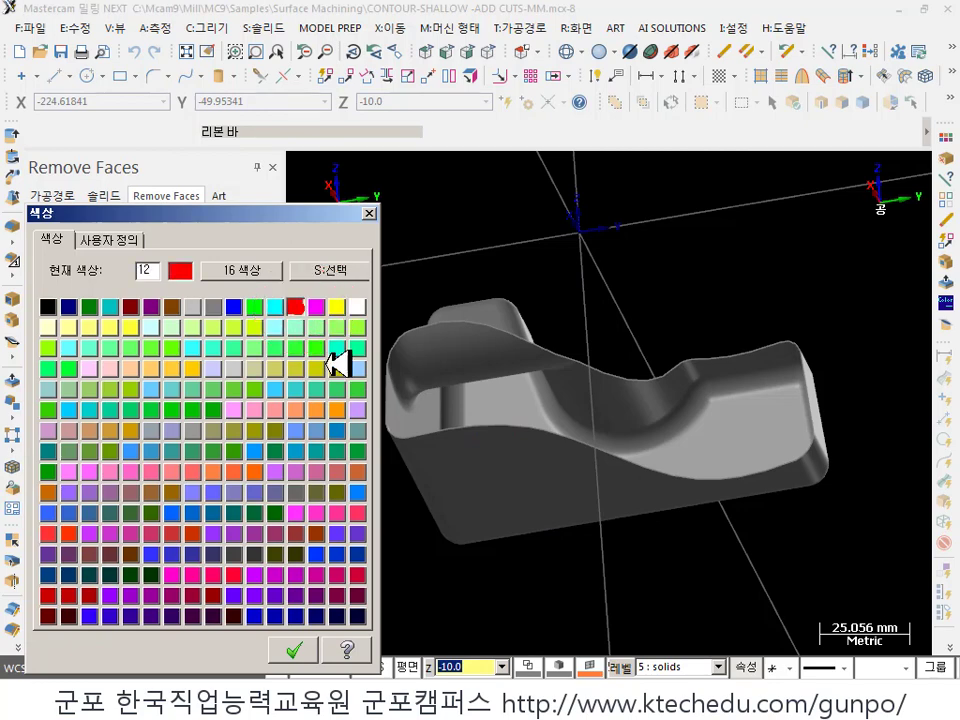
click(318, 651)
click(240, 224)
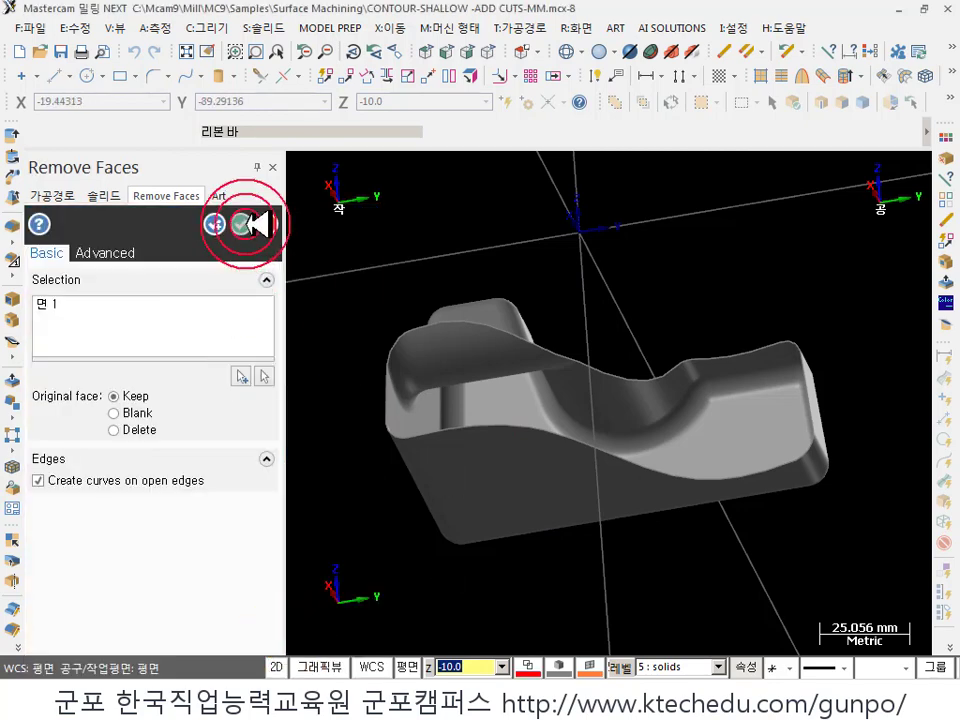
- Move the original closed solid, without copying it, to just above the new open sheet body
scroll(555, 325, up, 1)
middle_drag(555, 325, 686, 346)
scroll(666, 484, down, 1)
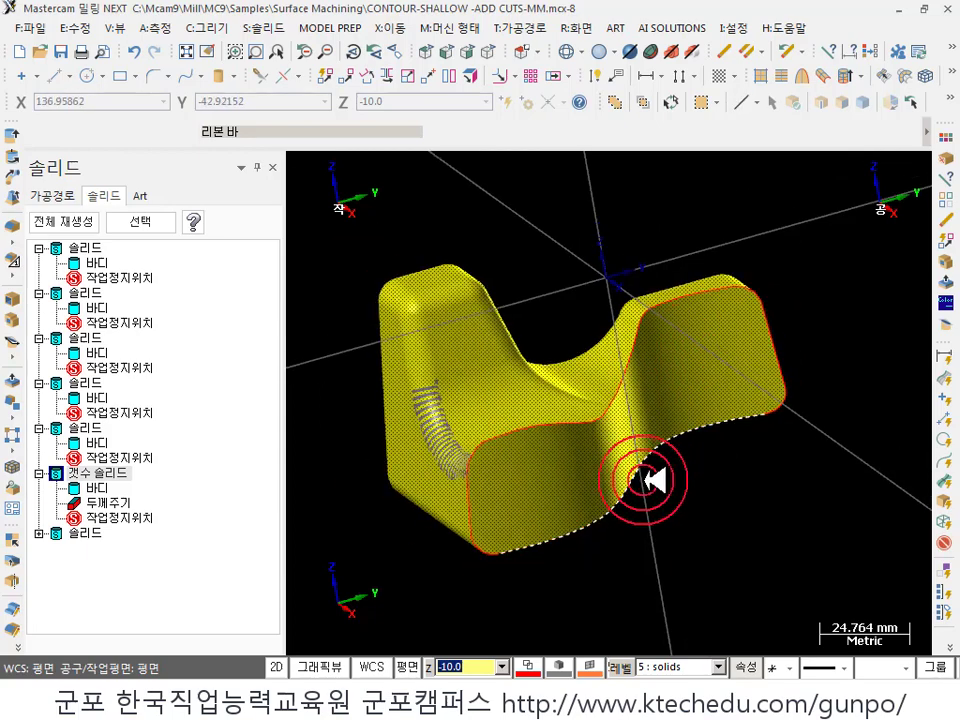
scroll(770, 470, down, 1)
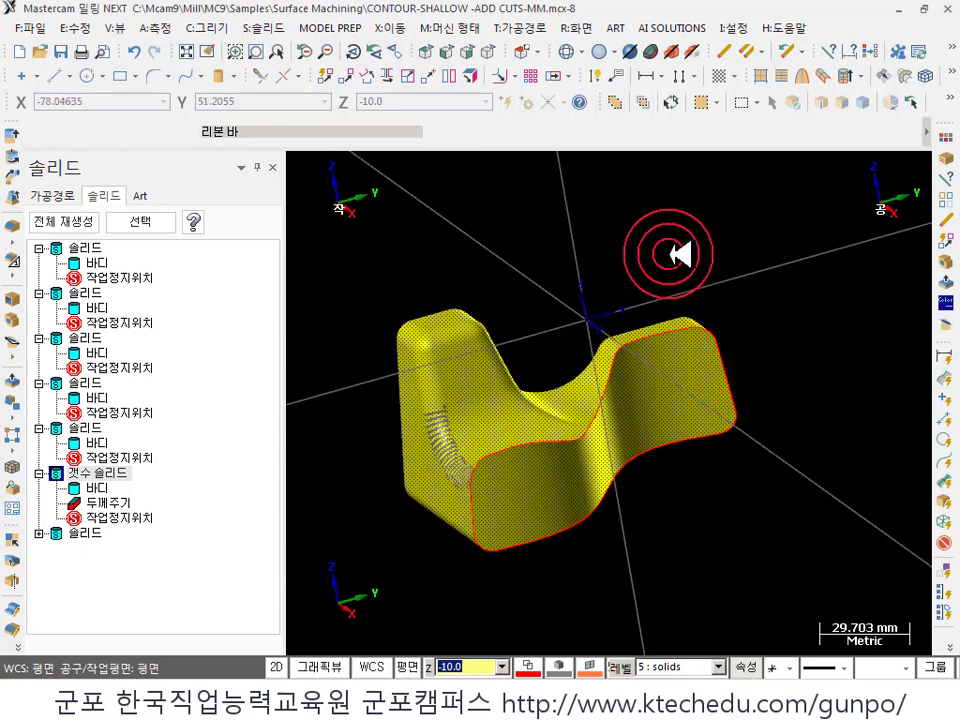
click(333, 72)
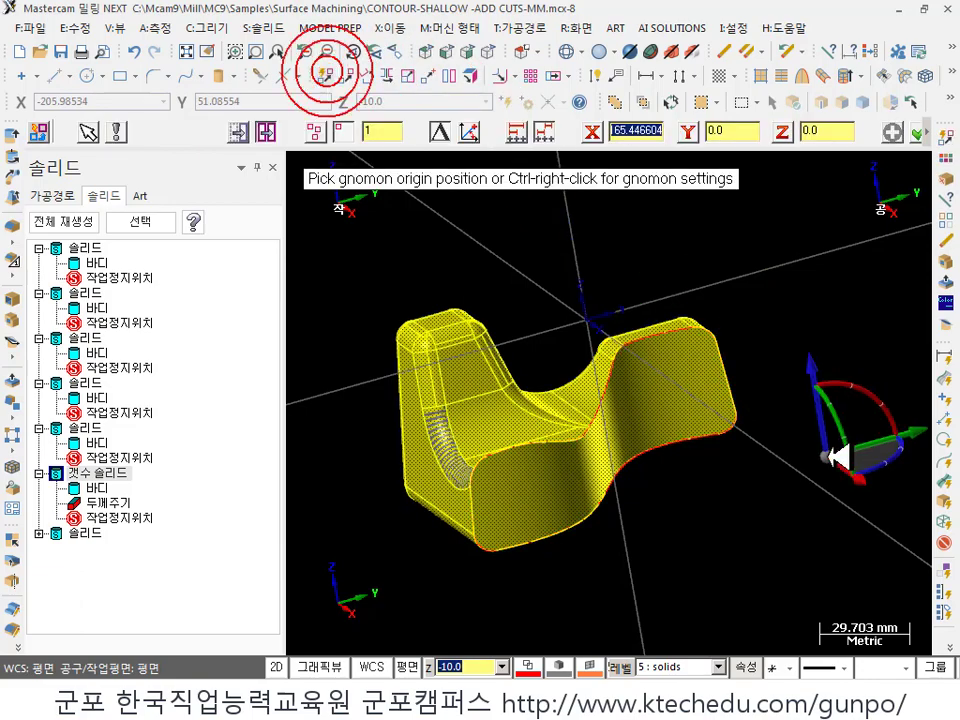
click(840, 455)
click(848, 452)
click(800, 291)
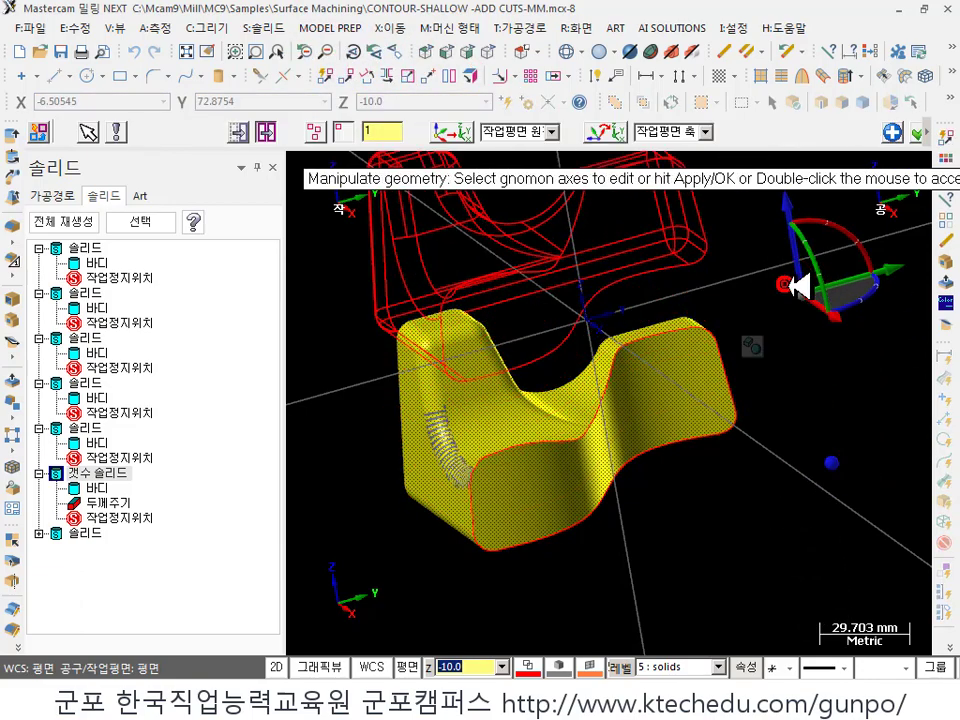
click(263, 133)
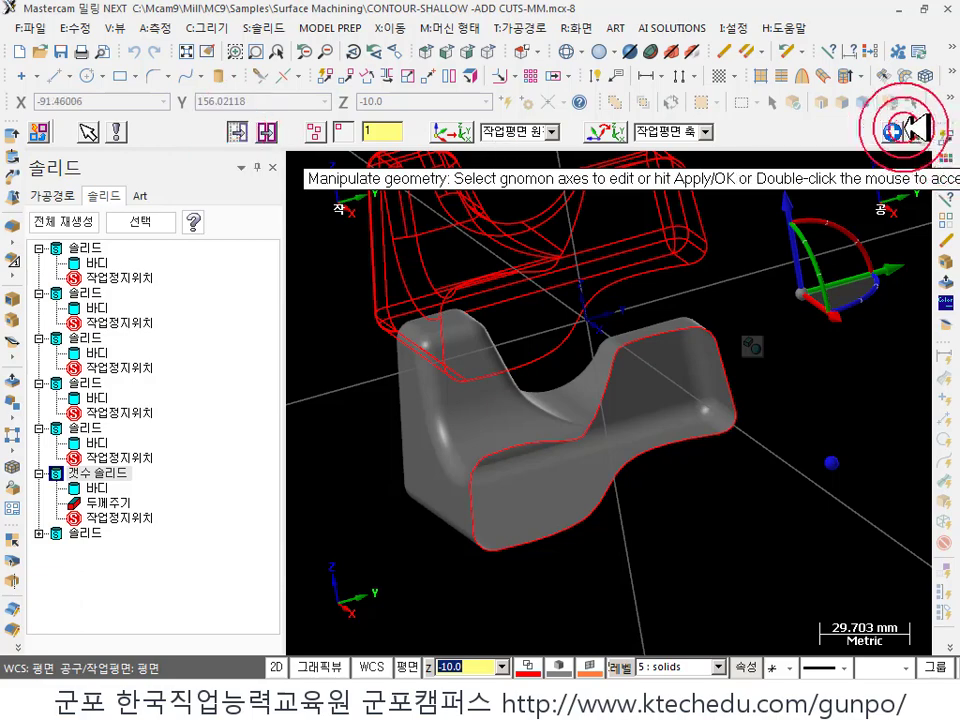
click(917, 131)
- Compare the closed solid with the open sheet body and examine the sheet's red open edge from several angles
scroll(530, 560, down, 5)
scroll(530, 560, up, 4)
middle_drag(636, 525, 647, 355)
click(654, 326)
click(656, 304)
scroll(653, 544, up, 4)
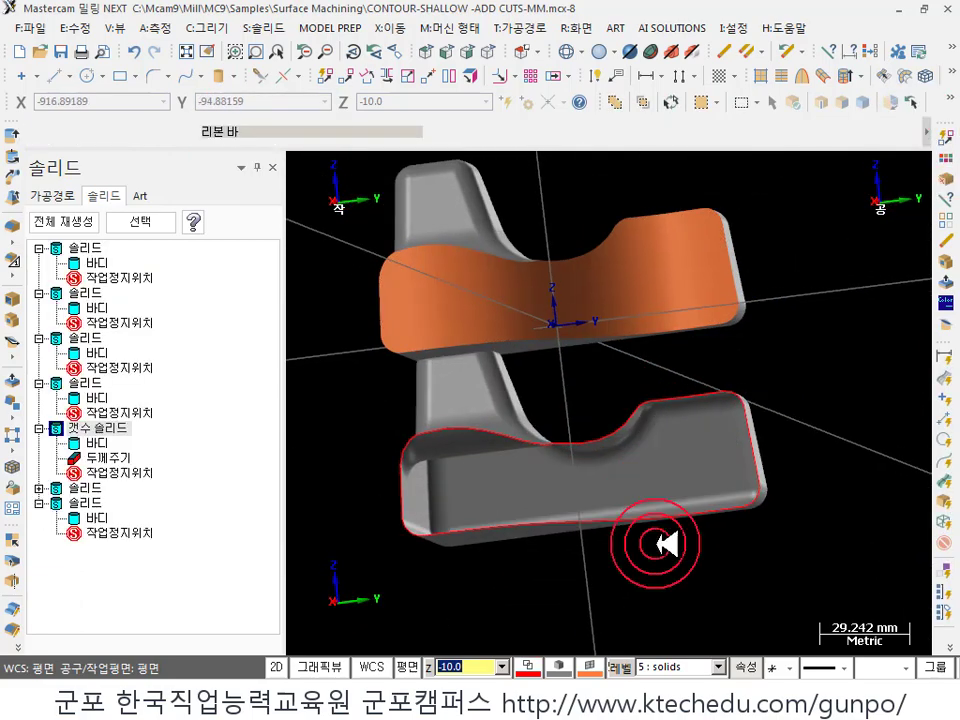
middle_drag(673, 456, 708, 472)
scroll(602, 491, down, 2)
scroll(664, 434, up, 4)
scroll(690, 452, down, 2)
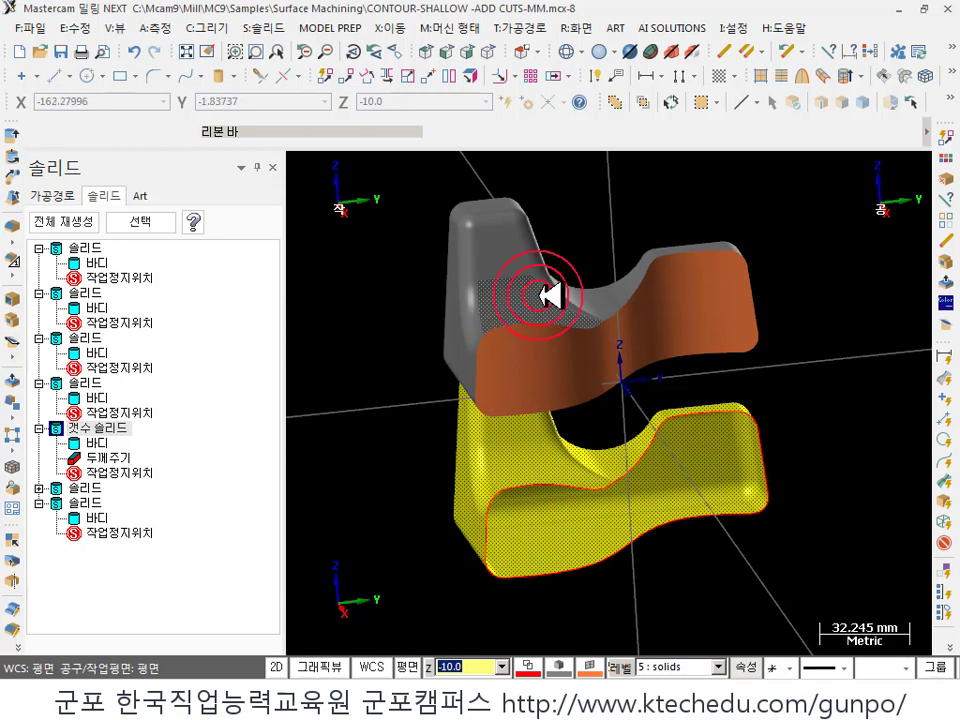
scroll(640, 502, up, 2)
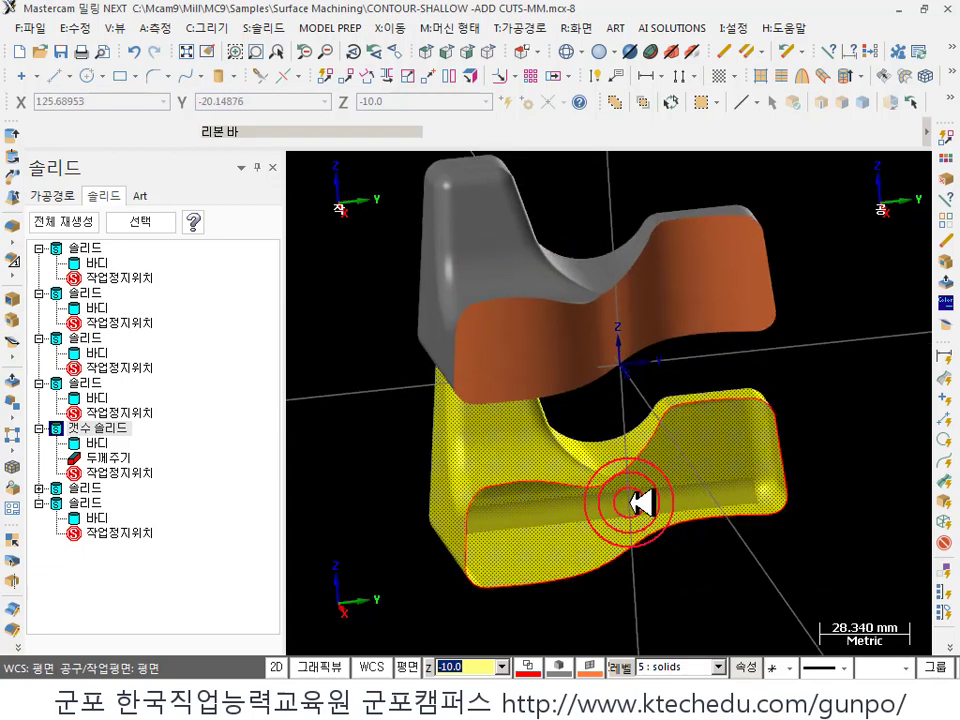
middle_drag(655, 500, 665, 450)
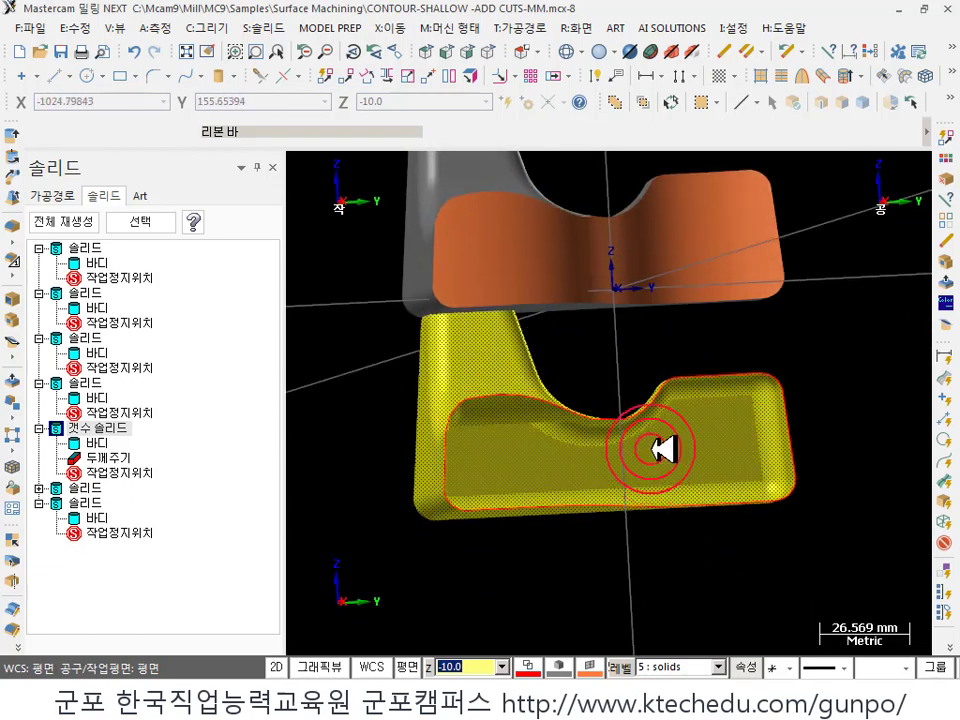
middle_click(391, 301)
- Start the Thicken operation on the open sheet body
click(266, 27)
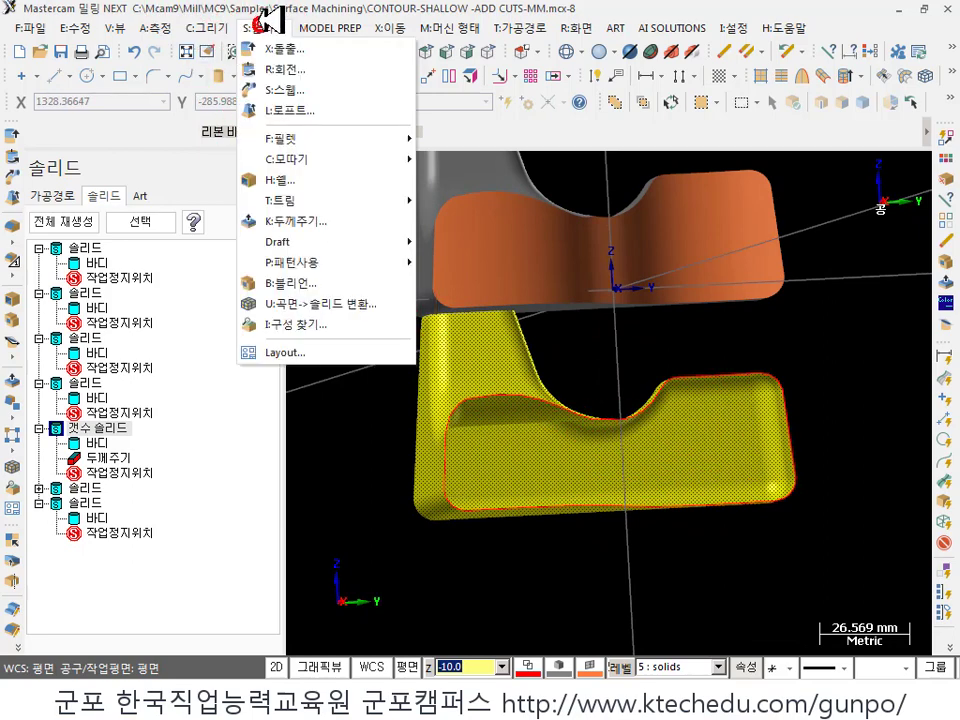
click(302, 216)
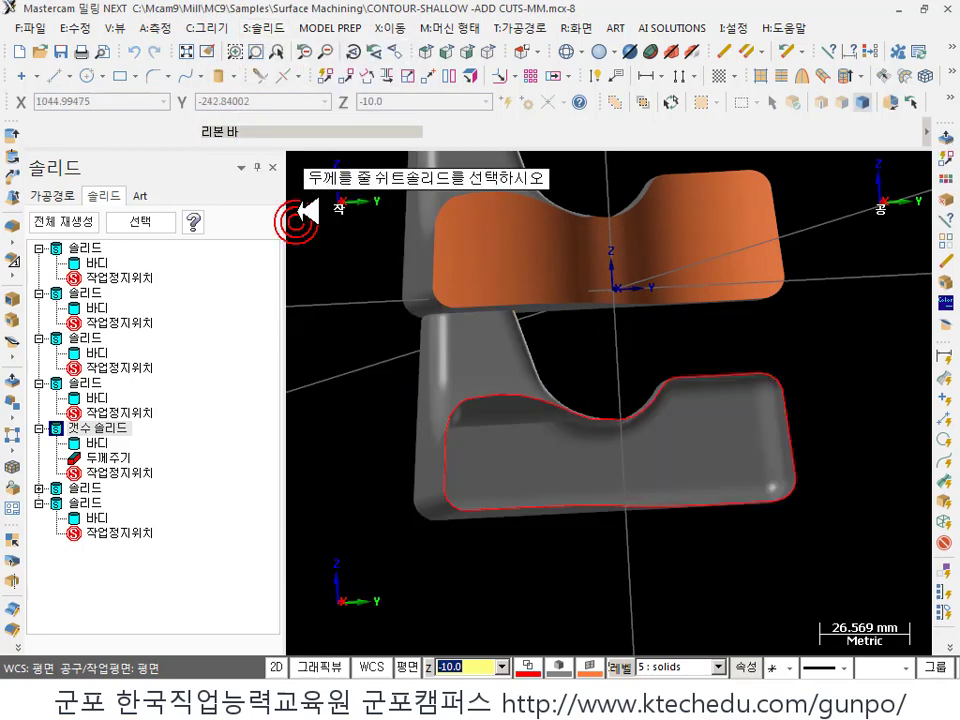
click(620, 453)
middle_drag(686, 444, 684, 370)
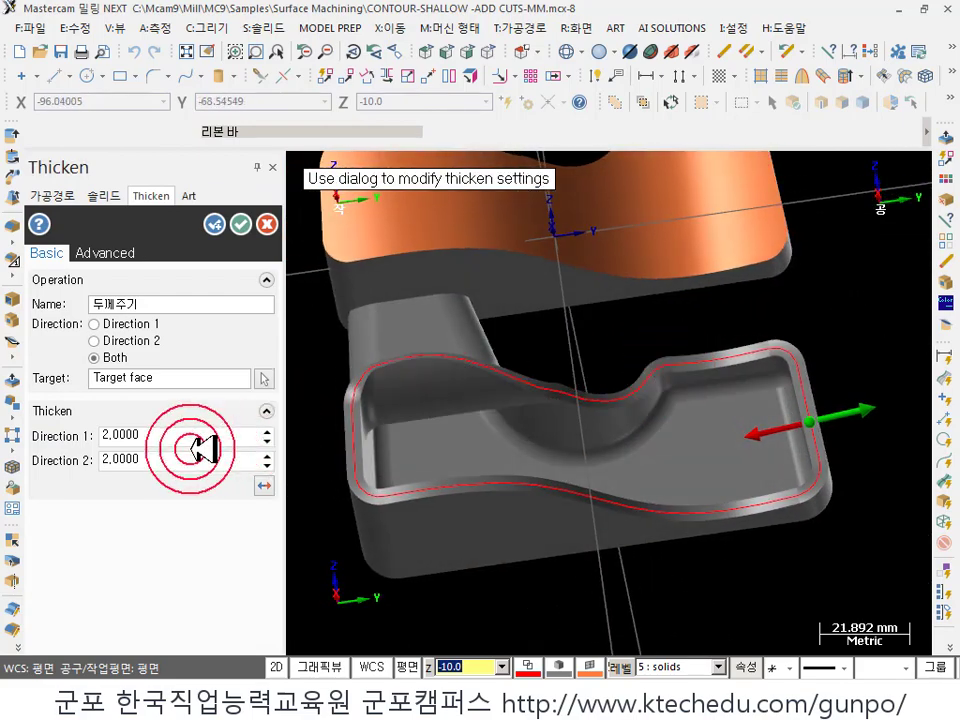
- Restrict the thickening to Direction 1 and set its thickness to 1 mm
click(160, 322)
middle_drag(630, 416, 610, 400)
scroll(677, 495, up, 2)
scroll(612, 452, up, 2)
middle_drag(617, 321, 500, 268)
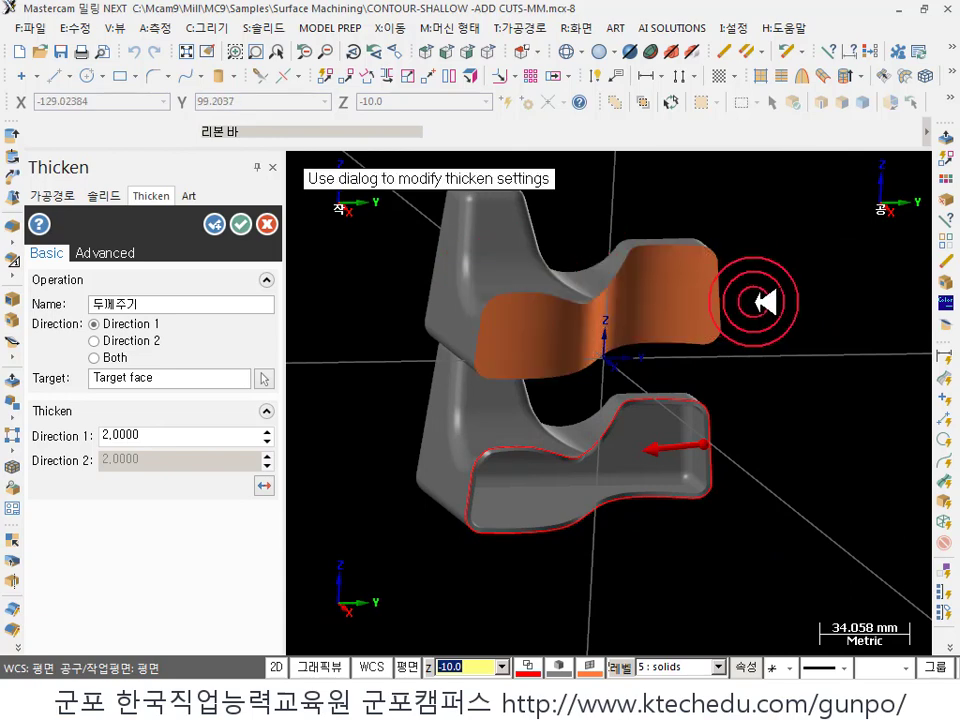
click(185, 440)
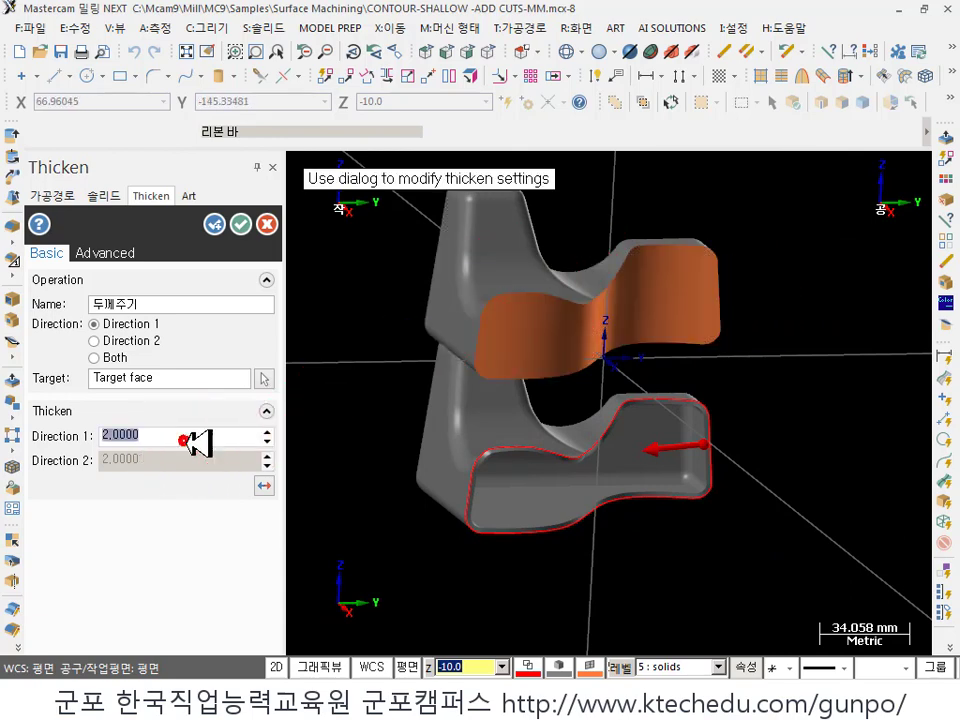
text(1)
key(Return)
scroll(525, 486, up, 3)
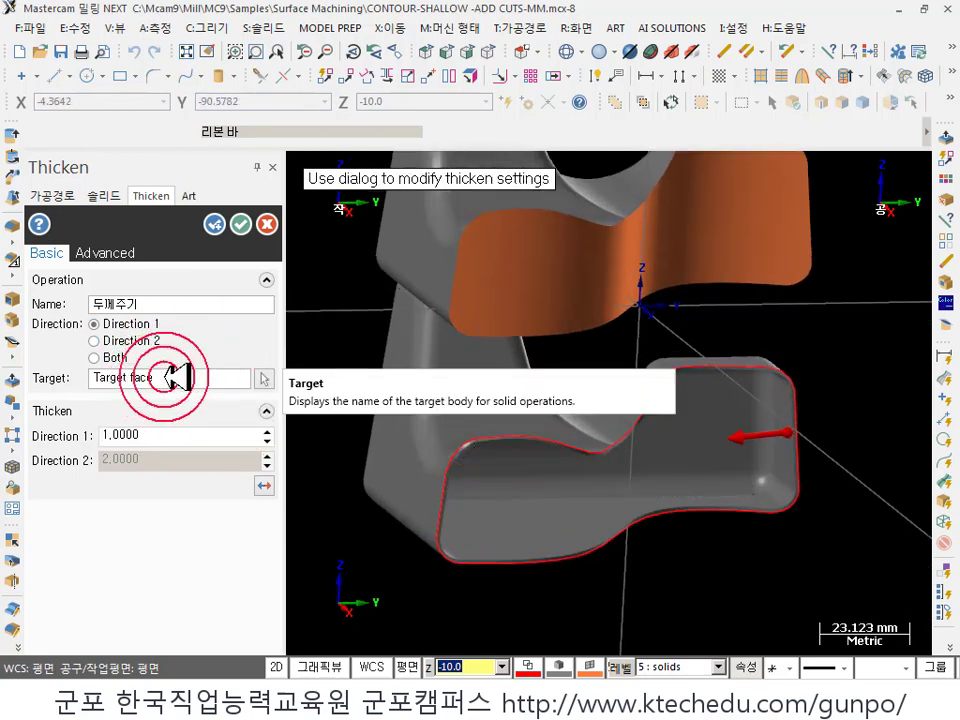
- Thicken the sheet body in both directions, with 1 mm in Direction 1 and 2 mm in Direction 2
click(100, 357)
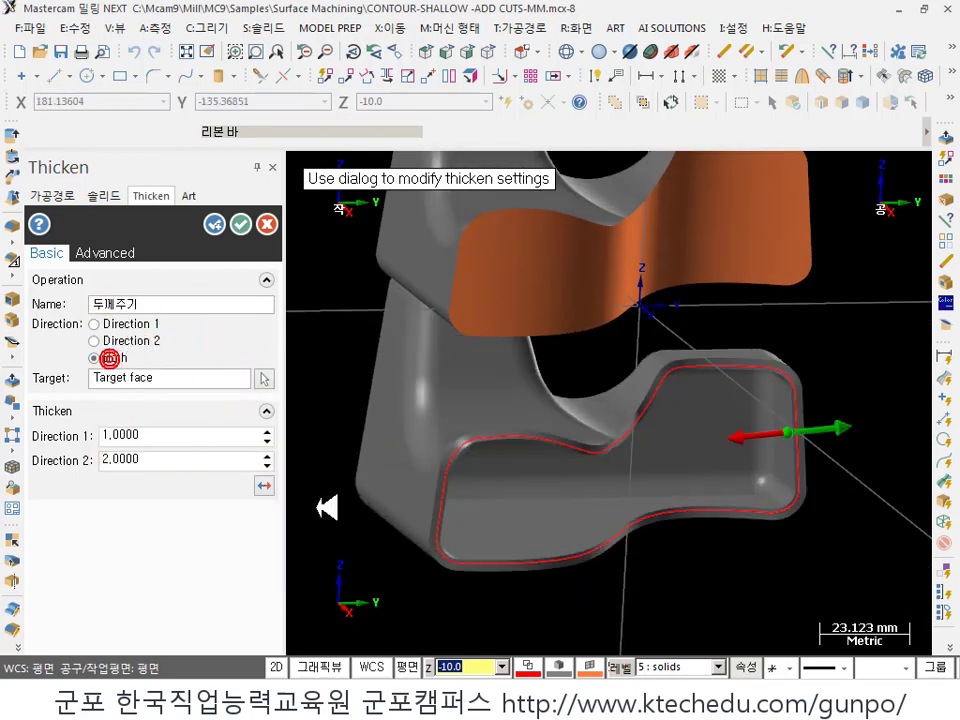
middle_drag(553, 456, 686, 289)
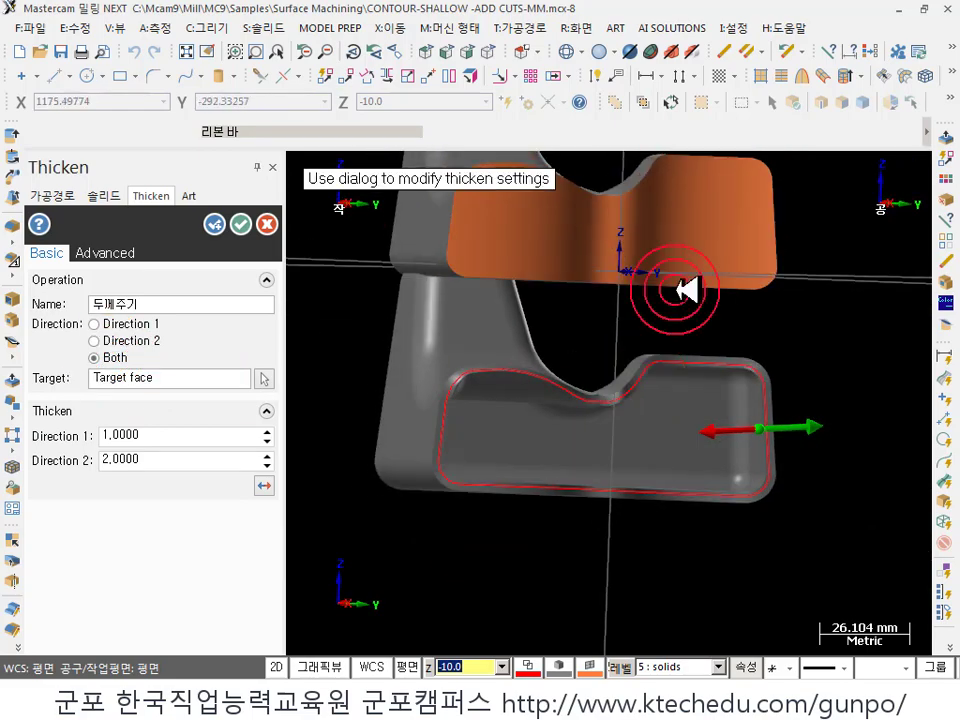
click(699, 236)
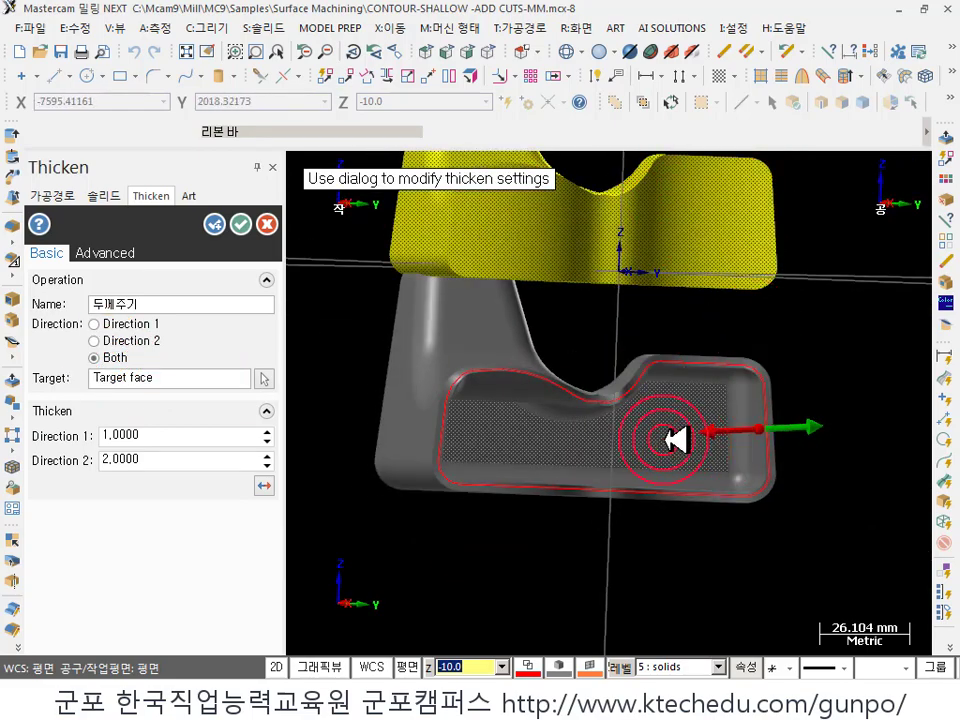
click(712, 231)
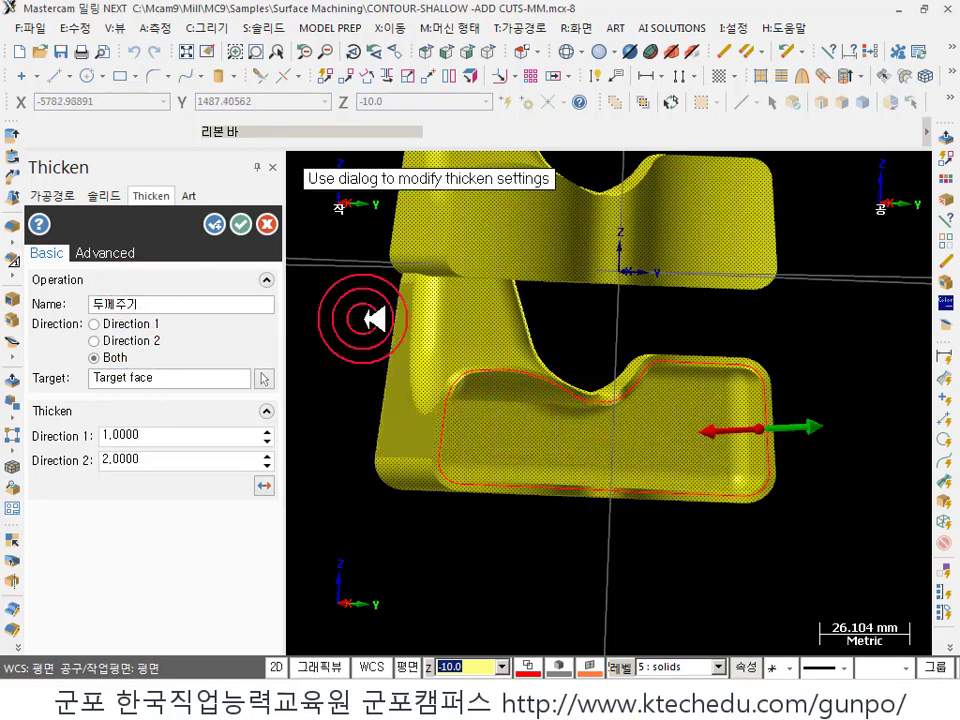
click(238, 224)
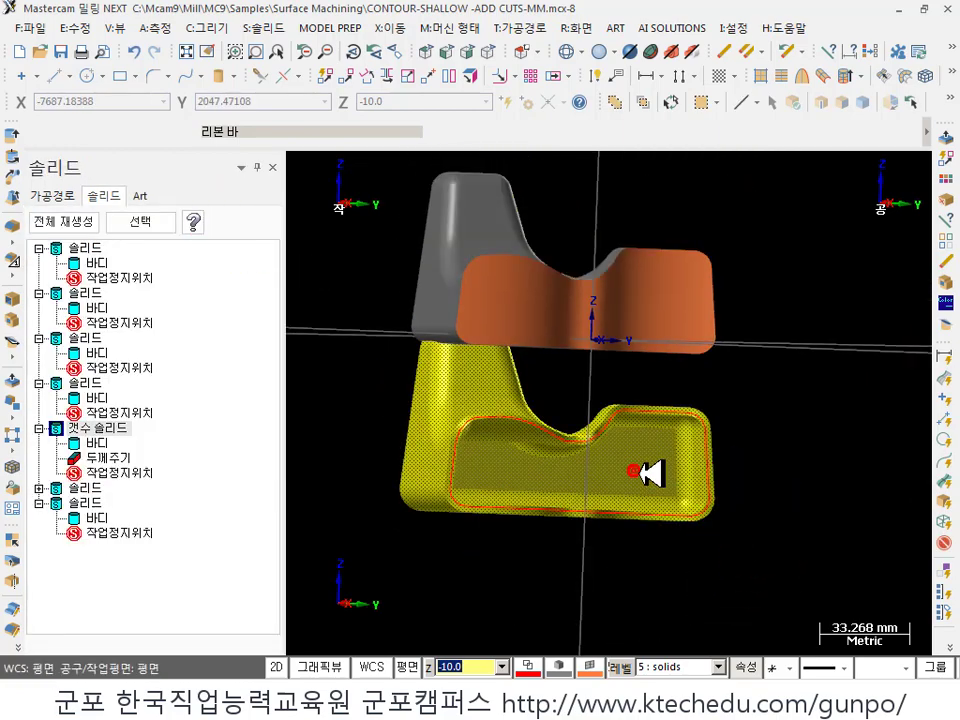
- Compare the thickened body with the original closed solid and undo that solid's upward move
click(627, 492)
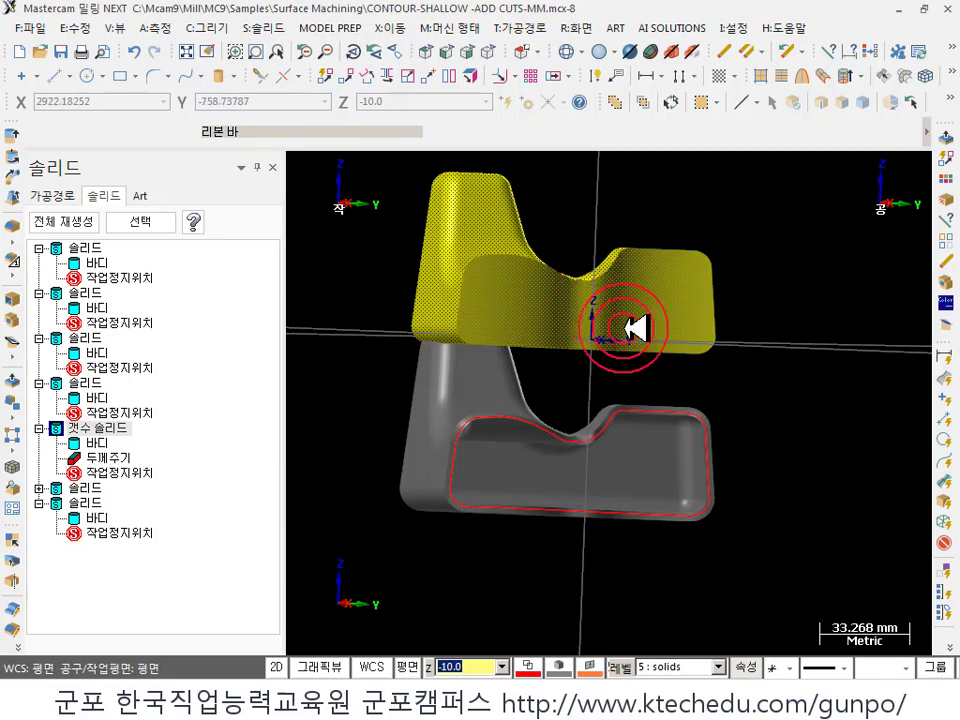
middle_drag(735, 456, 593, 438)
middle_drag(750, 418, 853, 425)
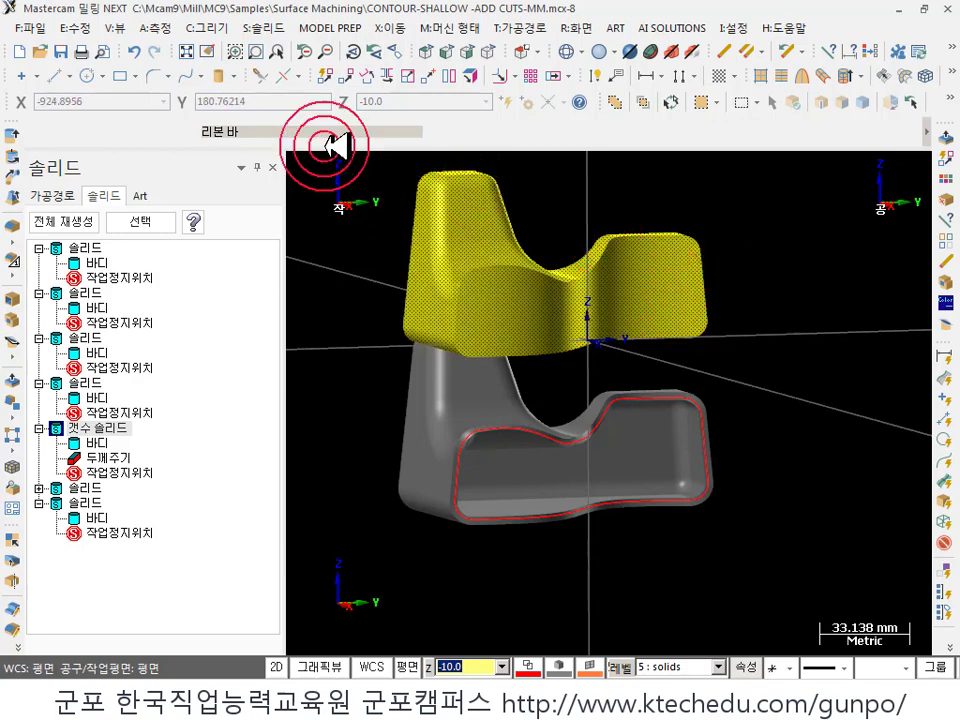
click(136, 50)
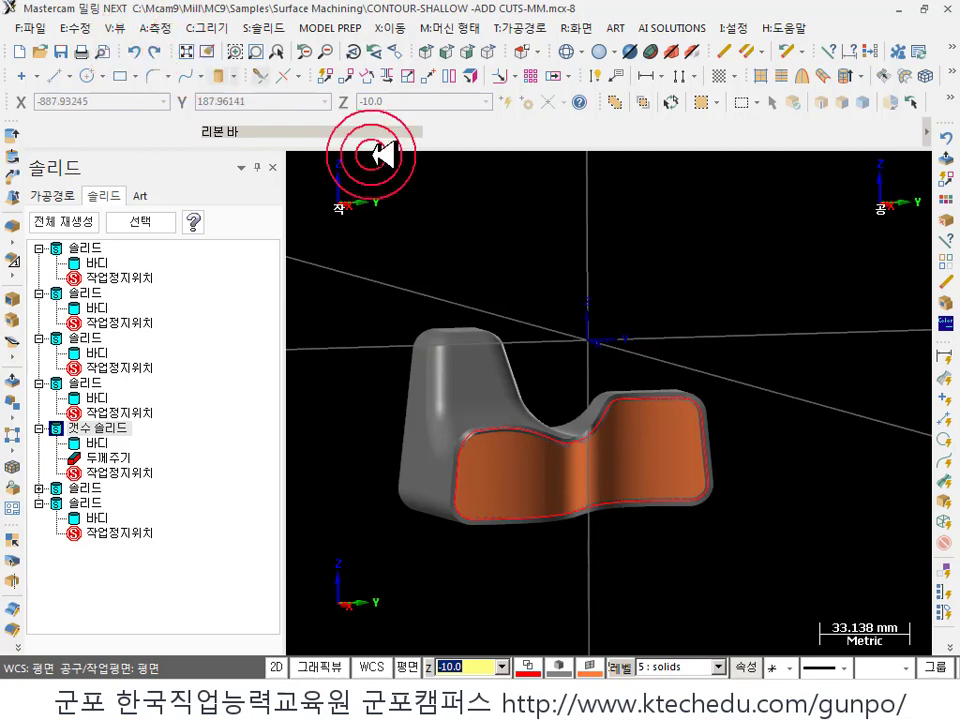
- Try a Boolean Remove with the original closed solid as the target and the surrounding gray thickened body as the tool body
scroll(530, 555, up, 4)
middle_drag(553, 528, 605, 372)
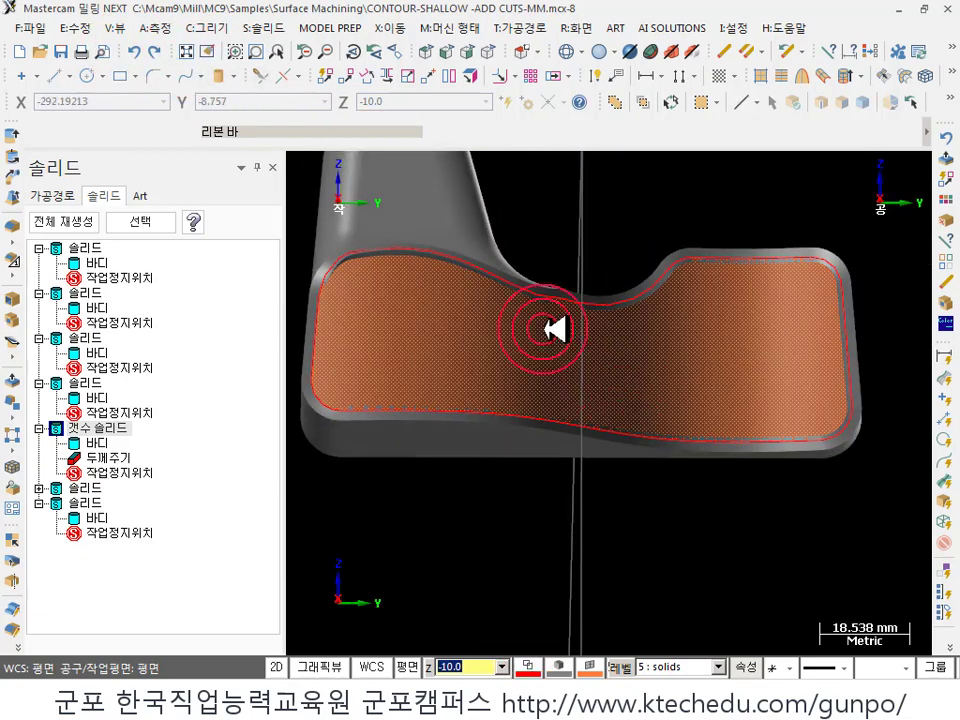
scroll(726, 405, down, 2)
click(456, 230)
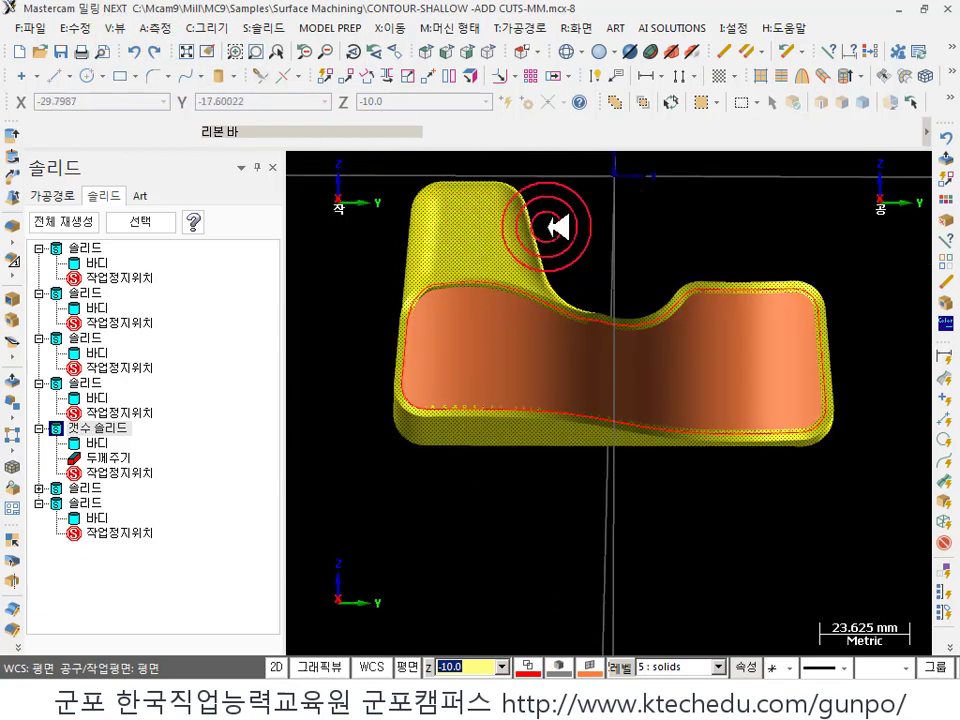
click(718, 360)
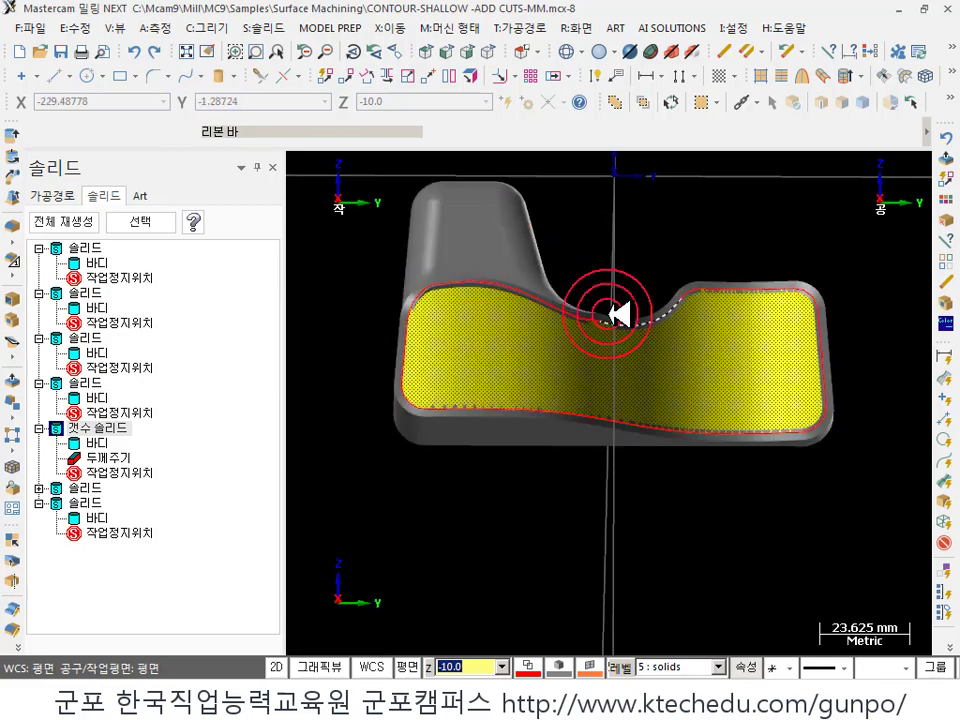
mouse_move(615, 315)
middle_down()
mouse_move(671, 364)
mouse_move(620, 300)
middle_up()
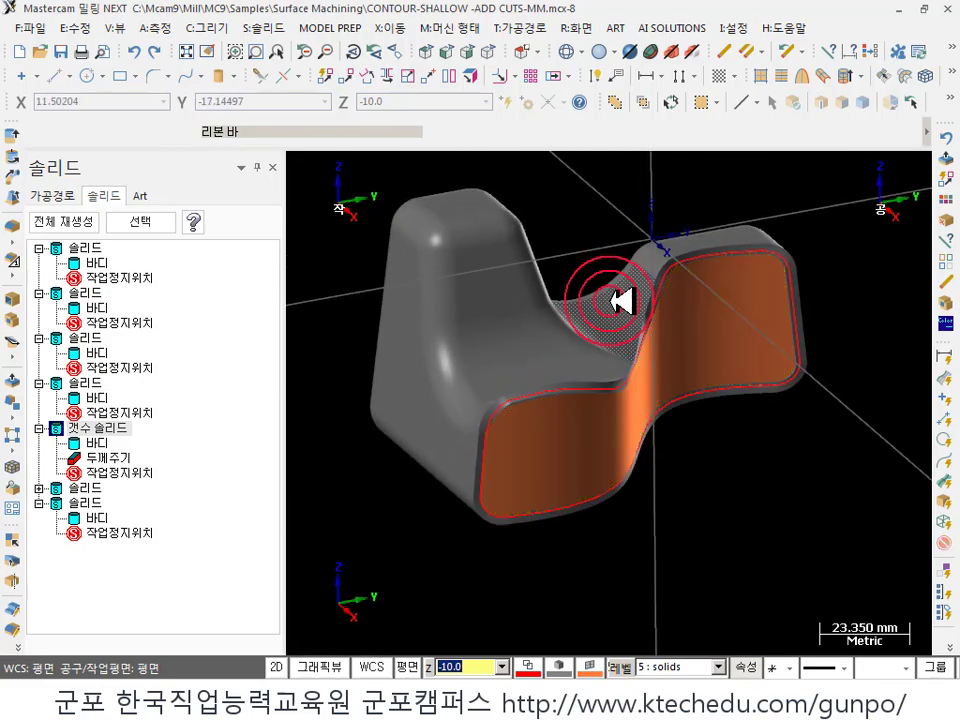
click(262, 27)
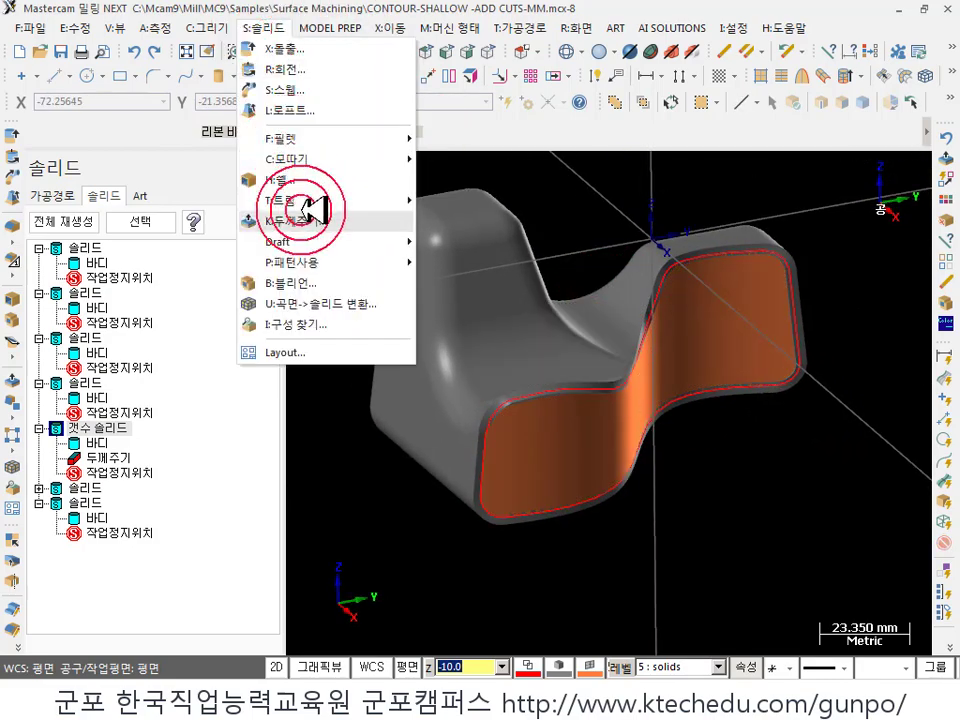
click(322, 283)
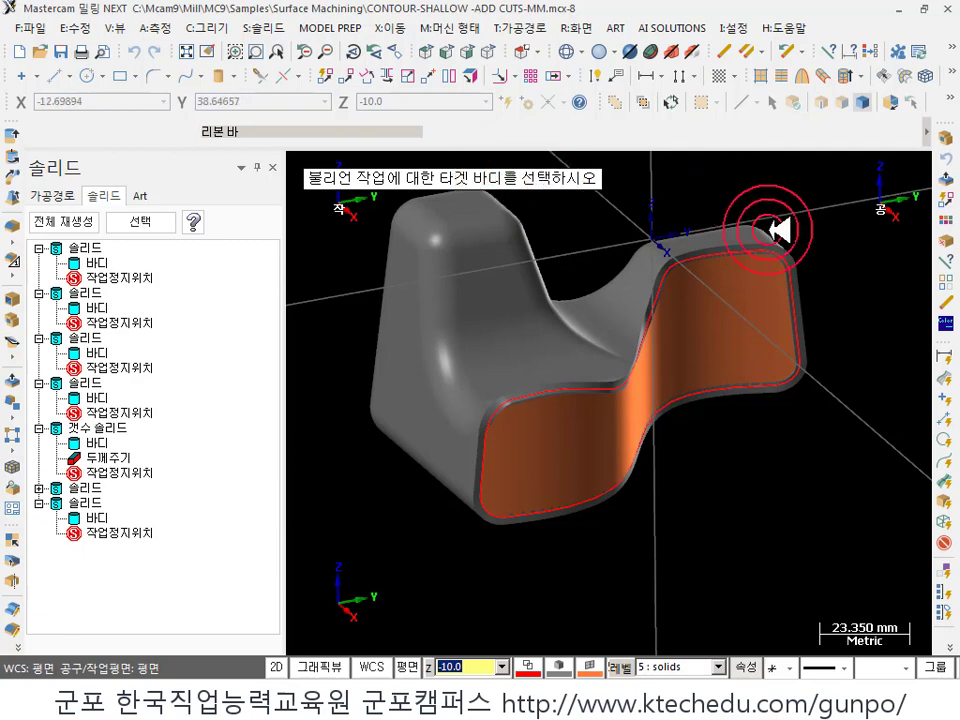
click(520, 440)
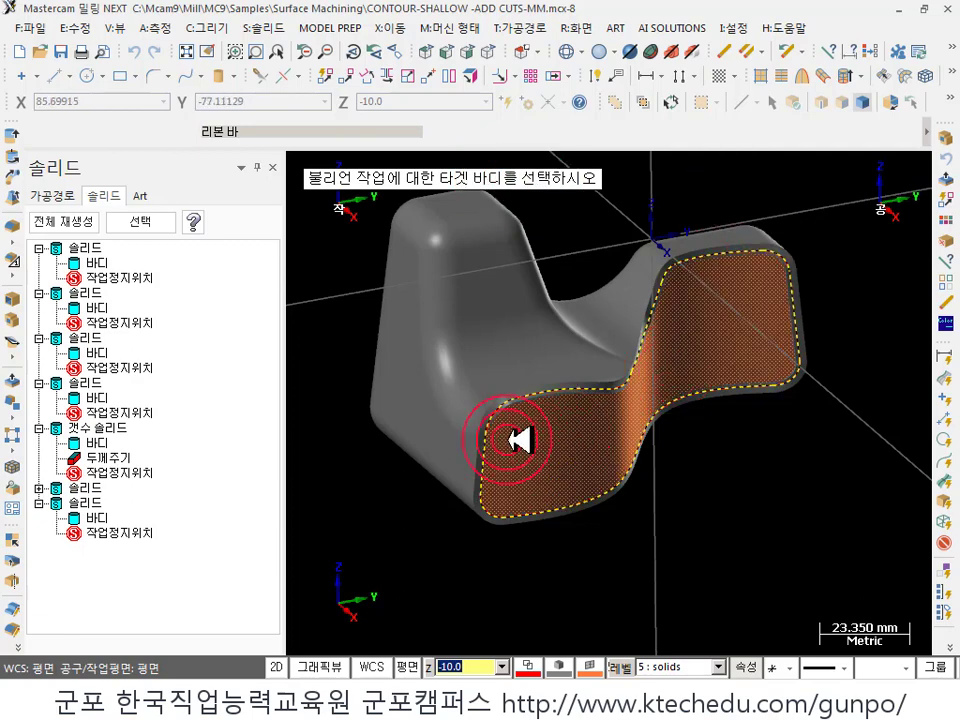
click(727, 326)
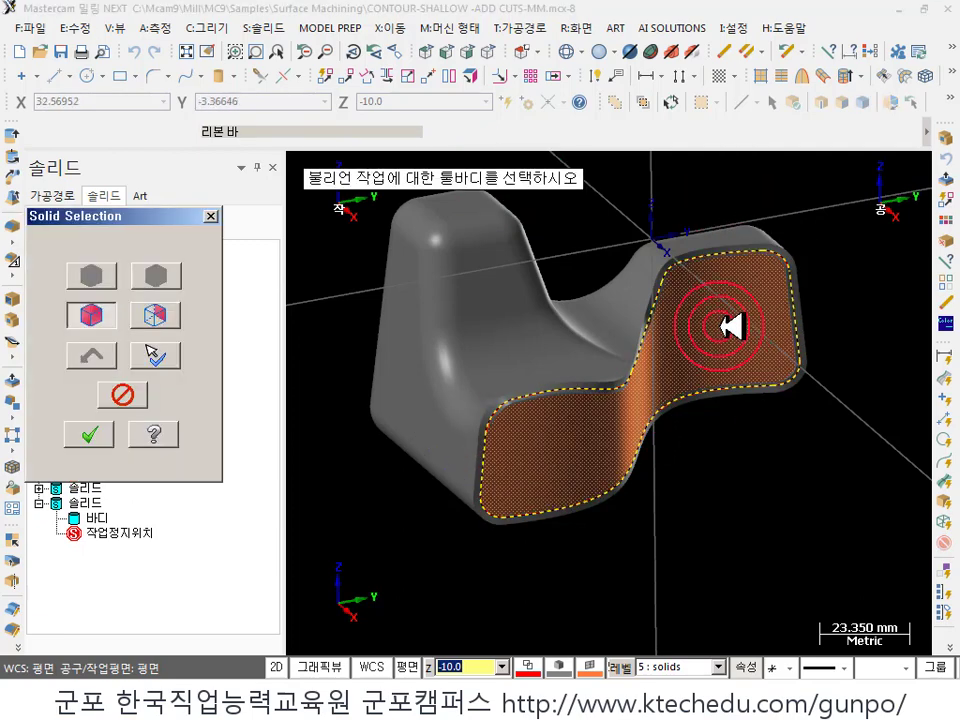
click(503, 283)
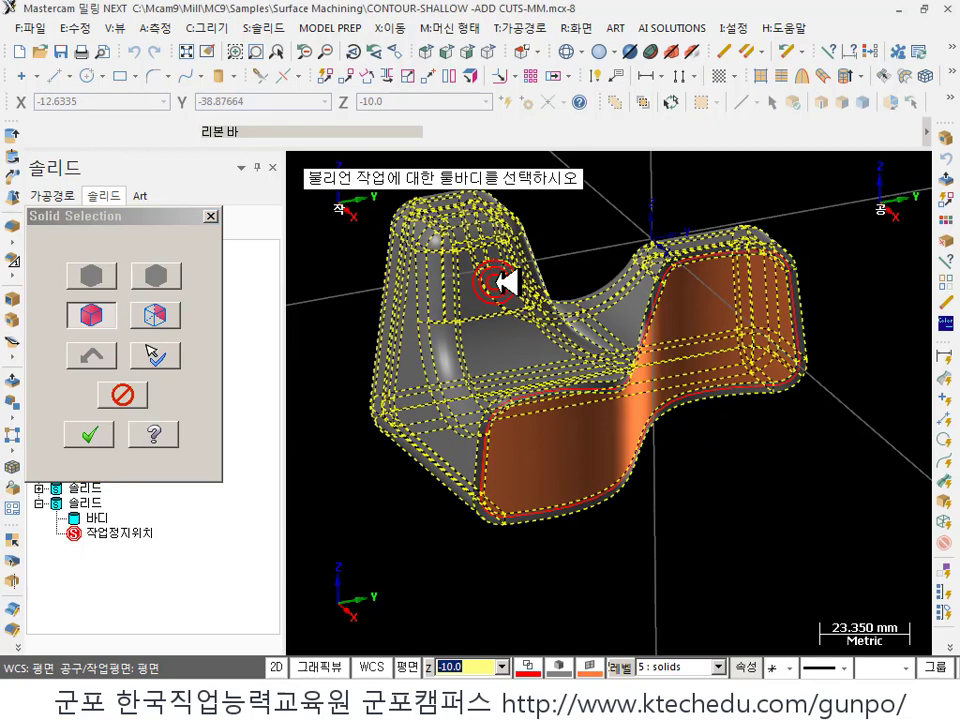
click(89, 433)
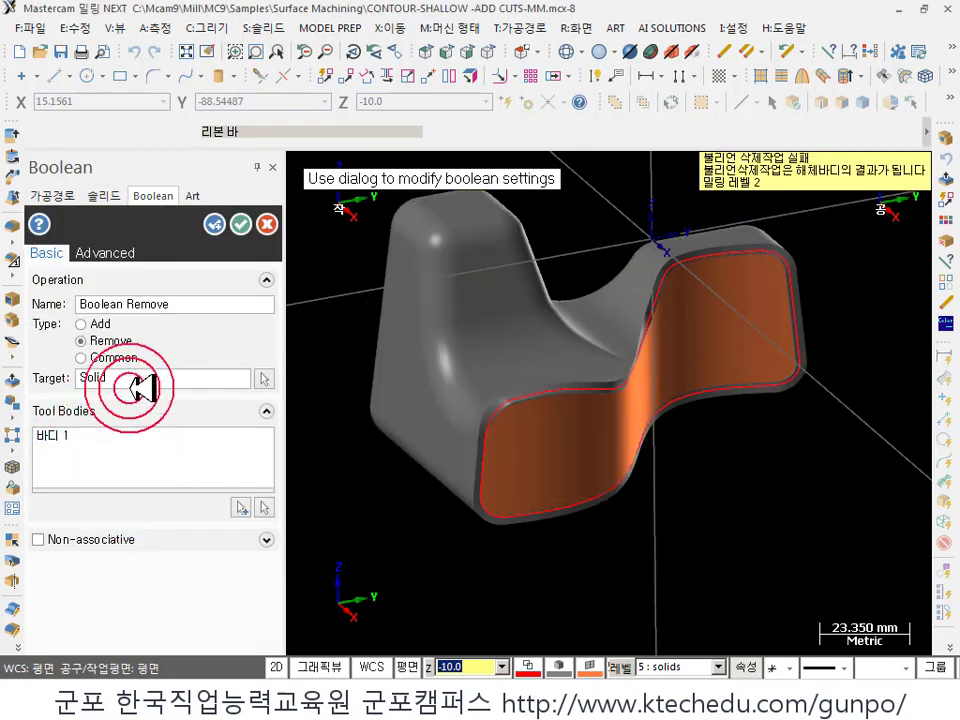
mouse_move(125, 342)
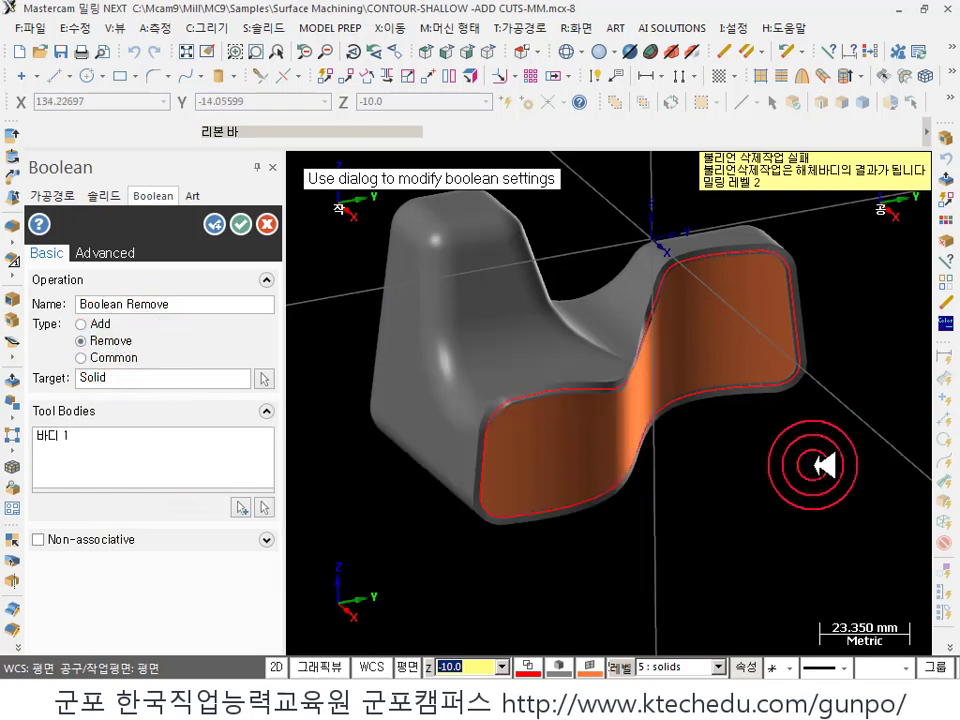
scroll(812, 467, down, 3)
scroll(856, 290, up, 2)
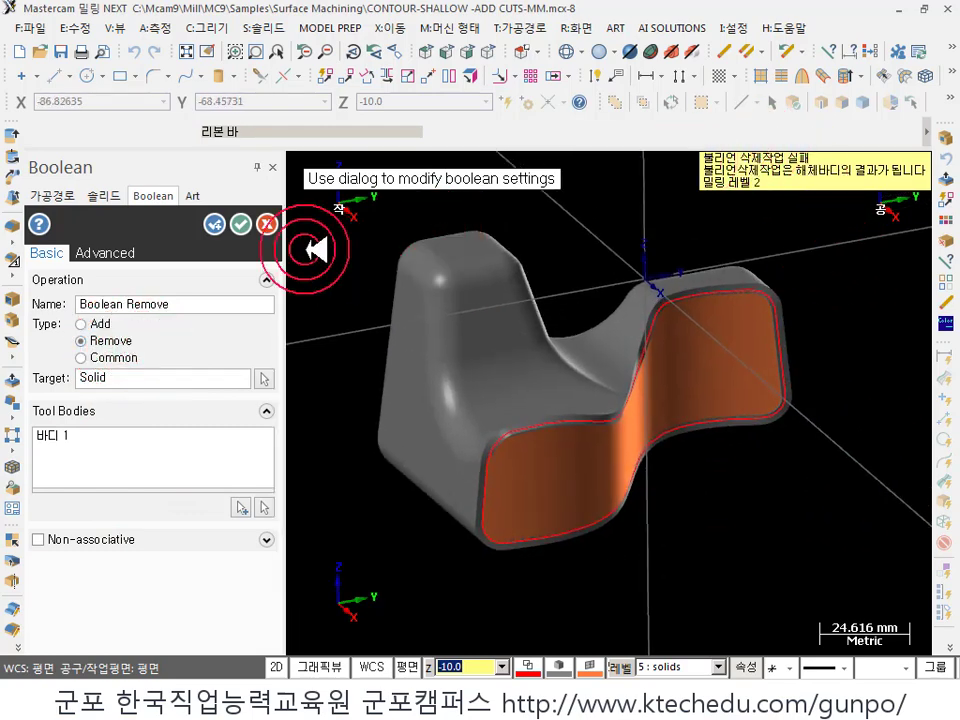
click(266, 225)
- Examine from several angles how the gray thickened body surrounds the closed solid along its curved cut face
scroll(578, 563, up, 2)
scroll(580, 461, up, 2)
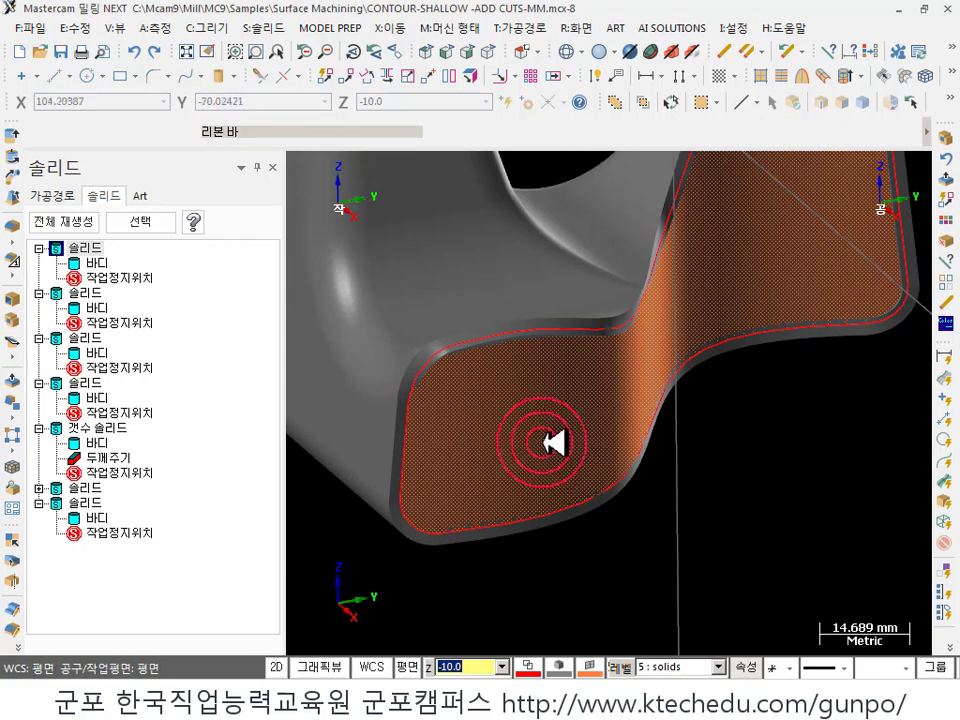
scroll(545, 447, down, 2)
middle_drag(545, 447, 692, 330)
scroll(708, 300, down, 2)
scroll(739, 350, up, 2)
scroll(630, 338, up, 1)
scroll(624, 335, down, 4)
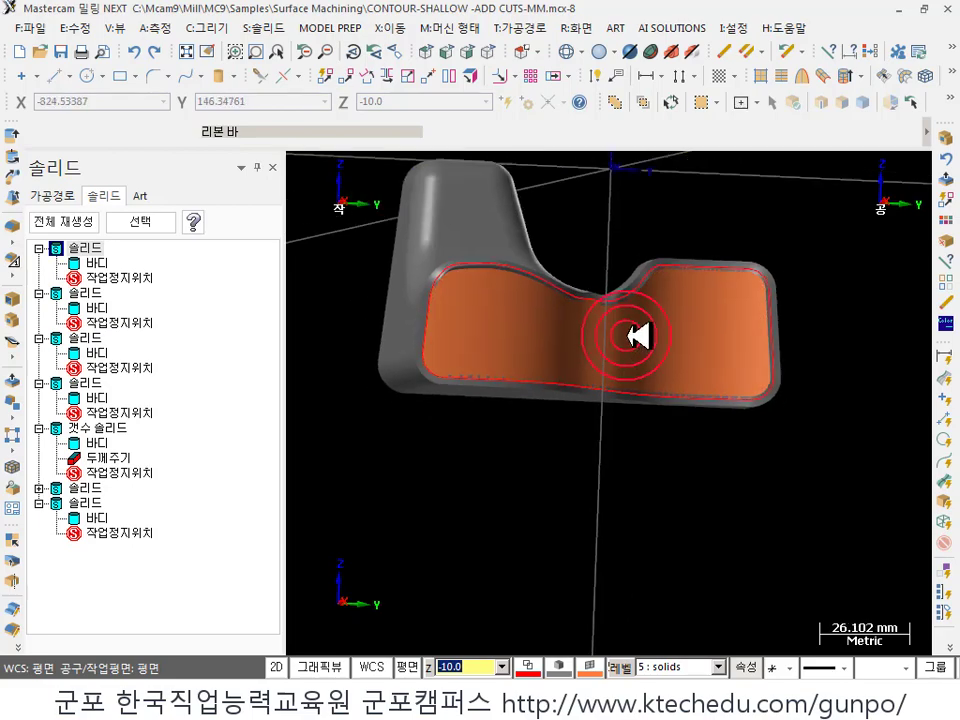
middle_drag(626, 336, 709, 401)
scroll(701, 420, down, 1)
scroll(671, 304, up, 1)
scroll(724, 386, up, 1)
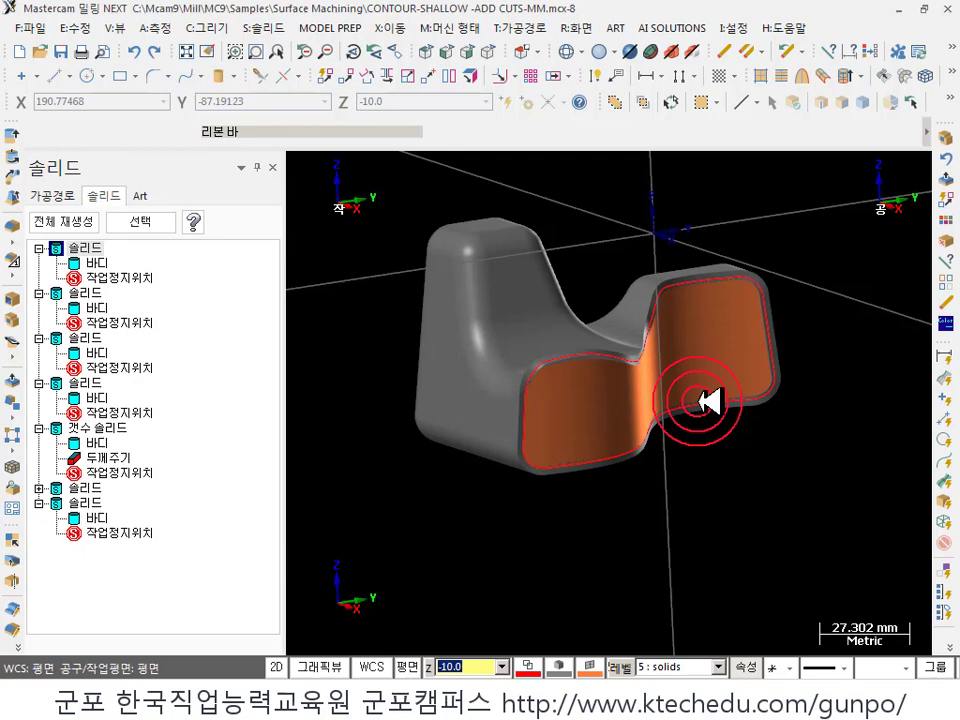
scroll(765, 347, up, 2)
middle_drag(709, 401, 757, 308)
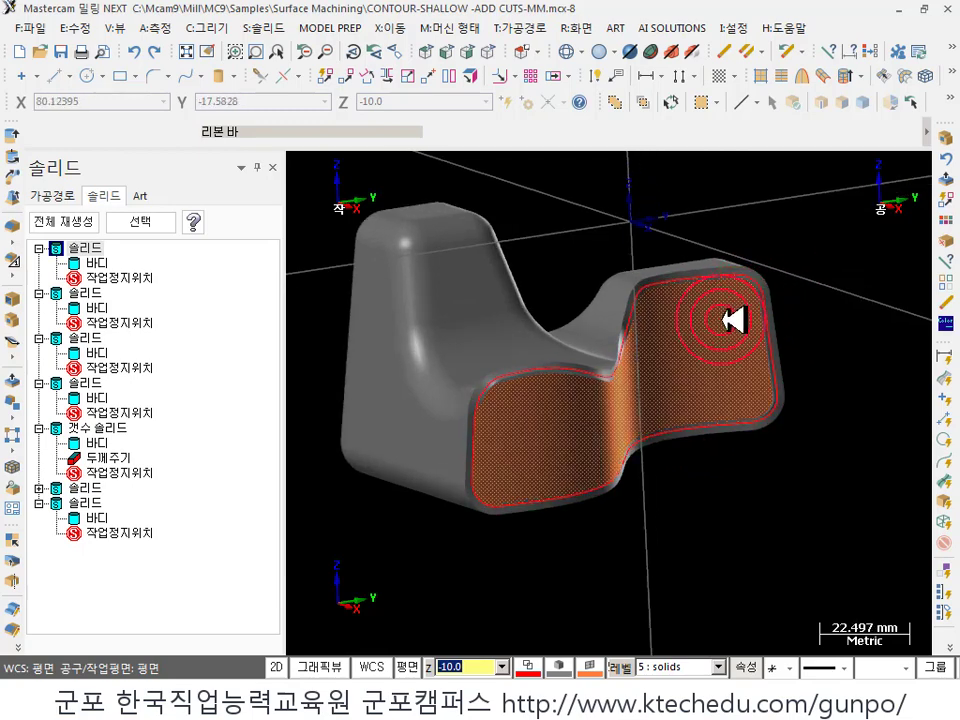
scroll(722, 322, up, 1)
scroll(656, 288, down, 2)
- Undo the gray thickened body and the red edge curves around the cut face
click(446, 297)
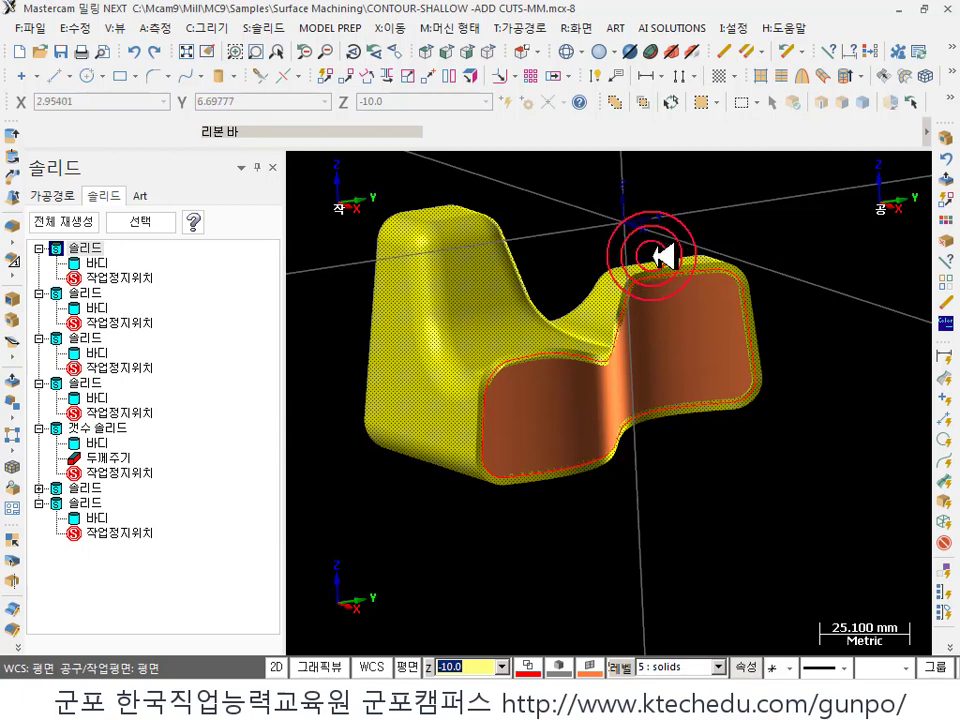
scroll(660, 257, down, 2)
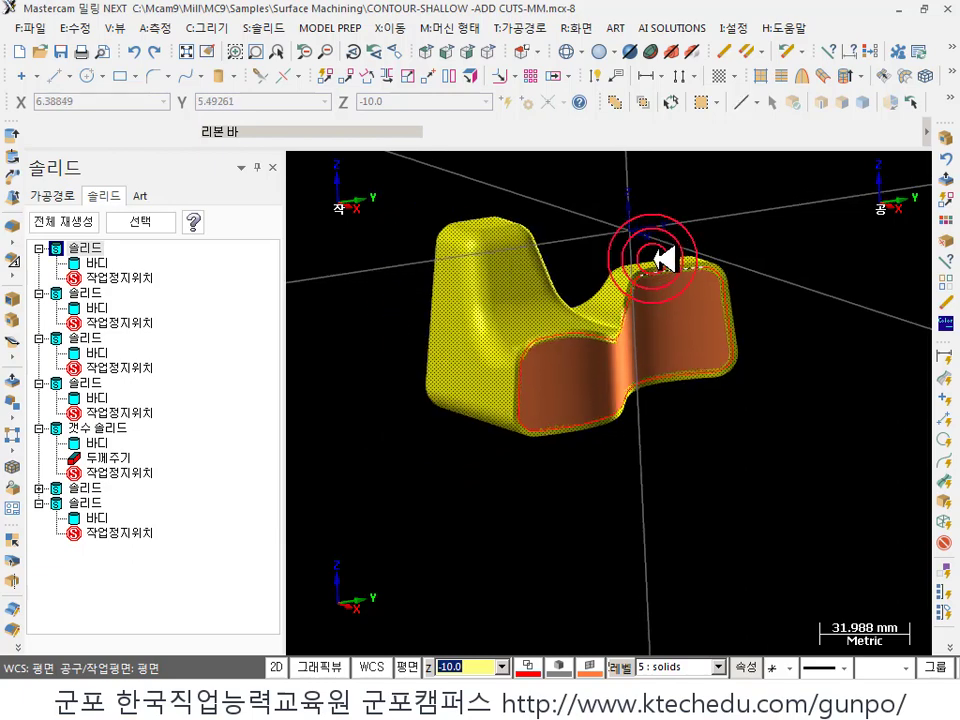
click(138, 52)
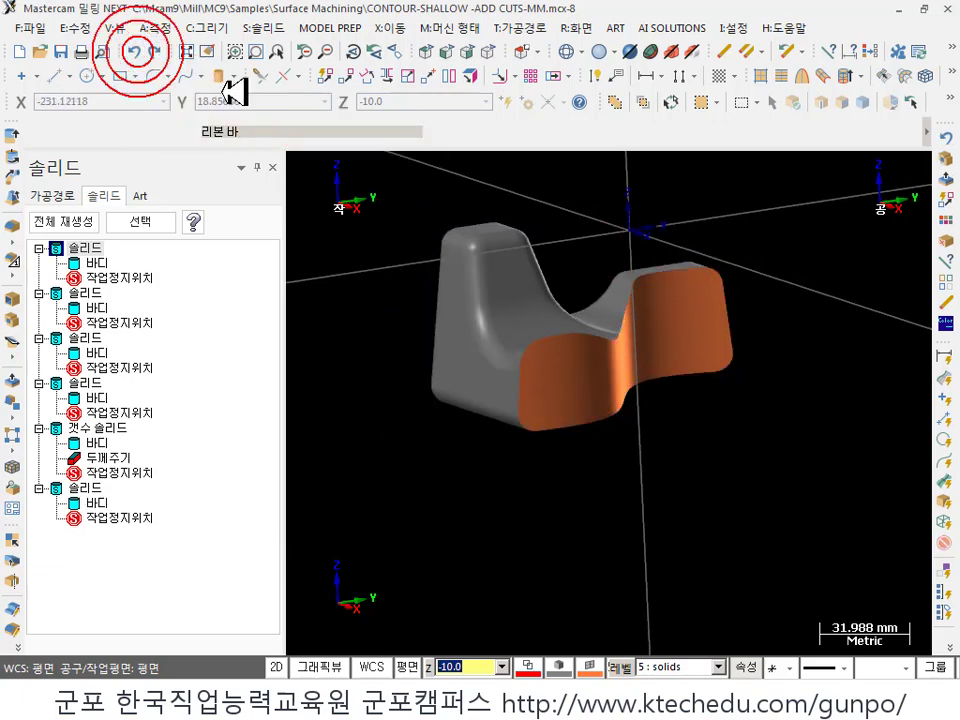
- Examine the closed solid's curved cut face and its adjoining side and inner faces from several angles
scroll(460, 272, up, 4)
click(655, 298)
click(655, 343)
scroll(345, 394, down, 3)
click(621, 366)
middle_drag(622, 366, 640, 400)
scroll(511, 489, up, 7)
mouse_move(511, 489)
middle_down()
mouse_move(562, 397)
mouse_move(596, 448)
mouse_move(649, 326)
mouse_move(671, 360)
mouse_move(626, 373)
mouse_move(690, 349)
mouse_move(708, 291)
mouse_move(714, 308)
mouse_move(622, 428)
middle_up()
scroll(734, 339, down, 3)
scroll(713, 337, up, 6)
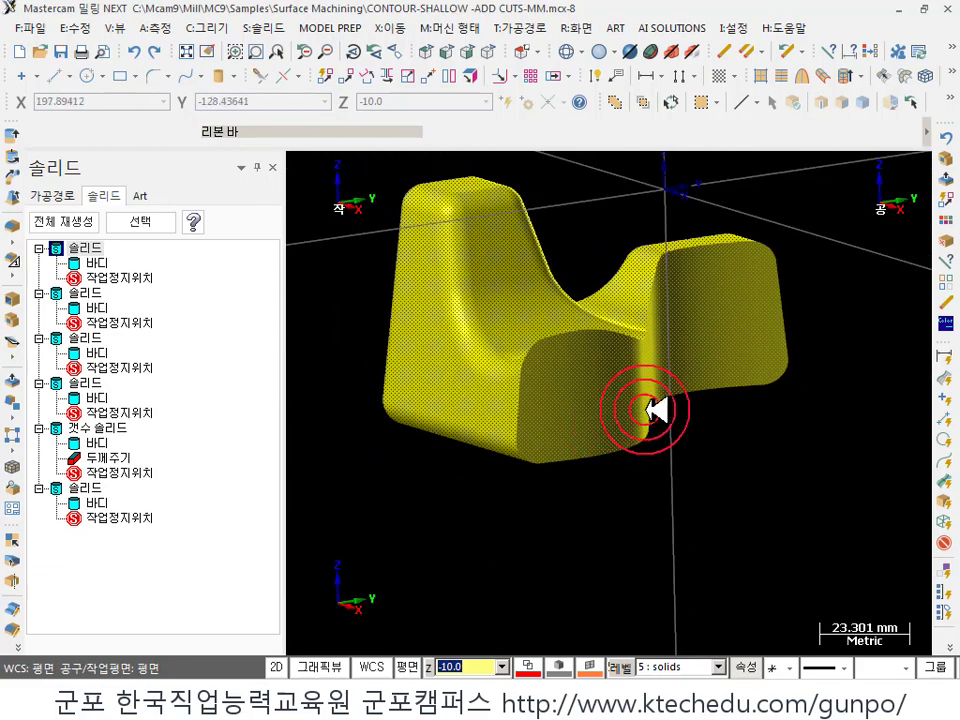
mouse_move(655, 408)
middle_down()
mouse_move(654, 326)
mouse_move(735, 360)
mouse_move(705, 328)
mouse_move(690, 287)
mouse_move(694, 369)
mouse_move(735, 386)
mouse_move(610, 328)
mouse_move(677, 347)
mouse_move(915, 349)
mouse_move(649, 324)
mouse_move(553, 368)
mouse_move(787, 306)
mouse_move(790, 325)
middle_up()
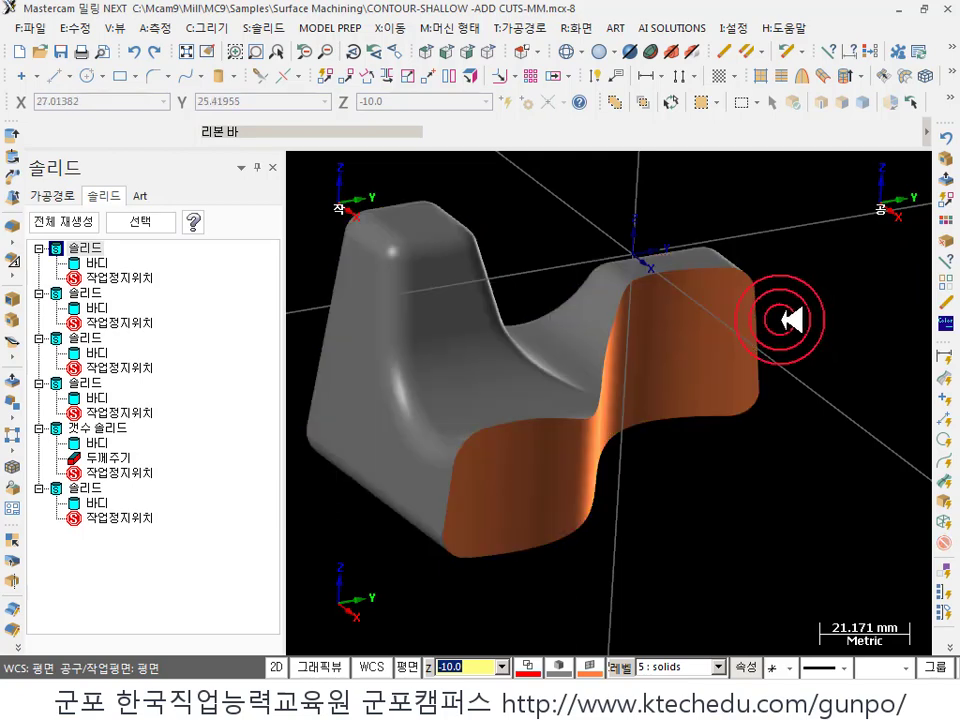
mouse_move(791, 320)
middle_down()
mouse_move(317, 349)
mouse_move(369, 216)
mouse_move(600, 283)
mouse_move(795, 324)
mouse_move(799, 333)
mouse_move(750, 351)
middle_up()
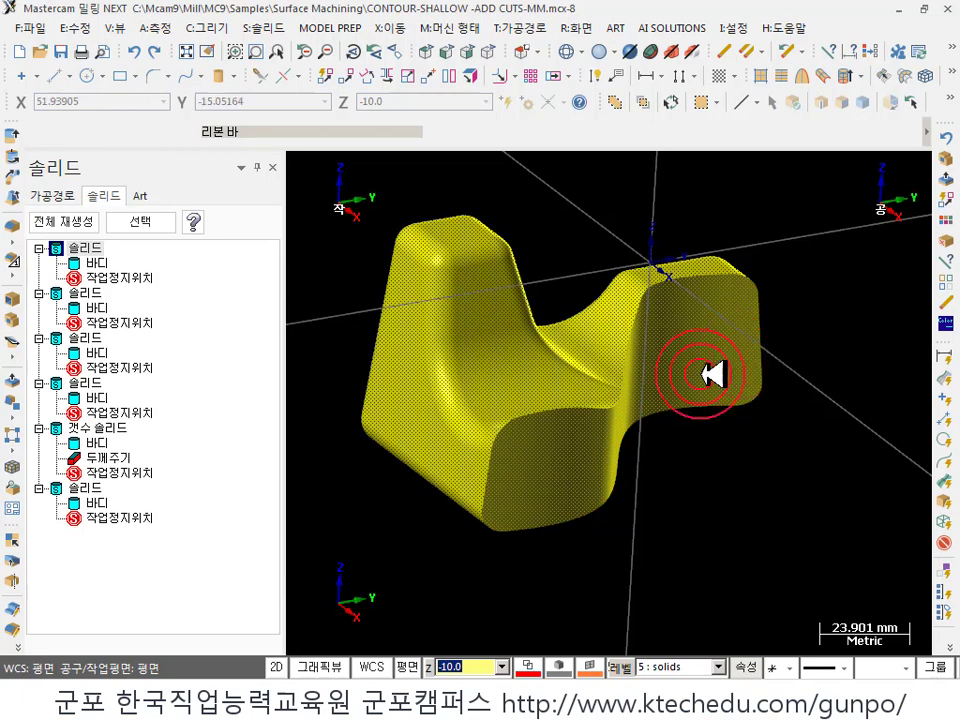
scroll(579, 227, up, 3)
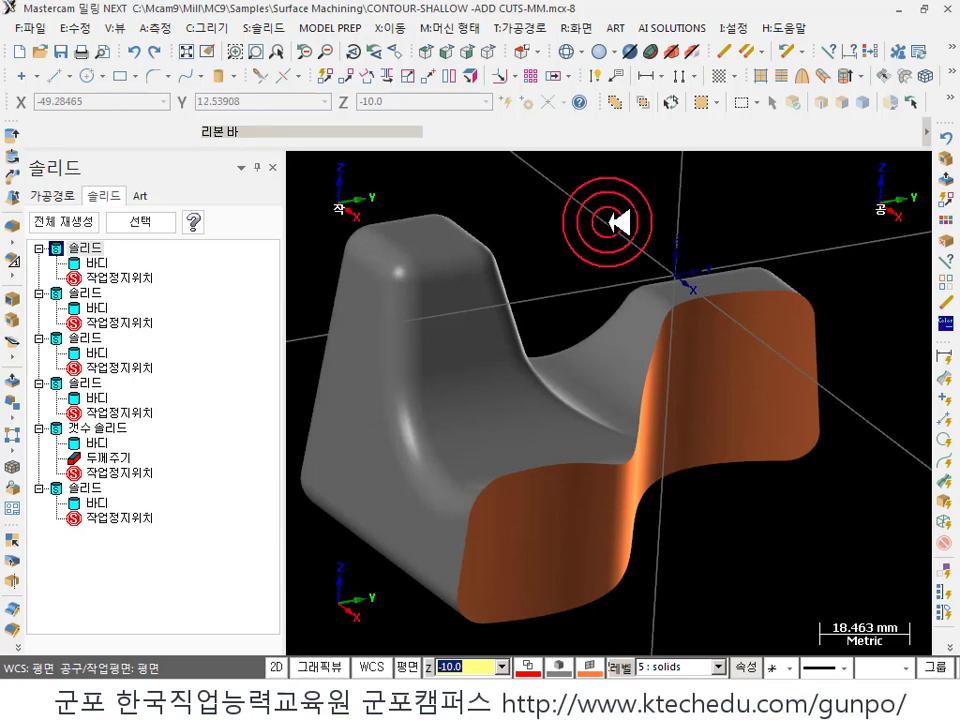
scroll(574, 227, down, 1)
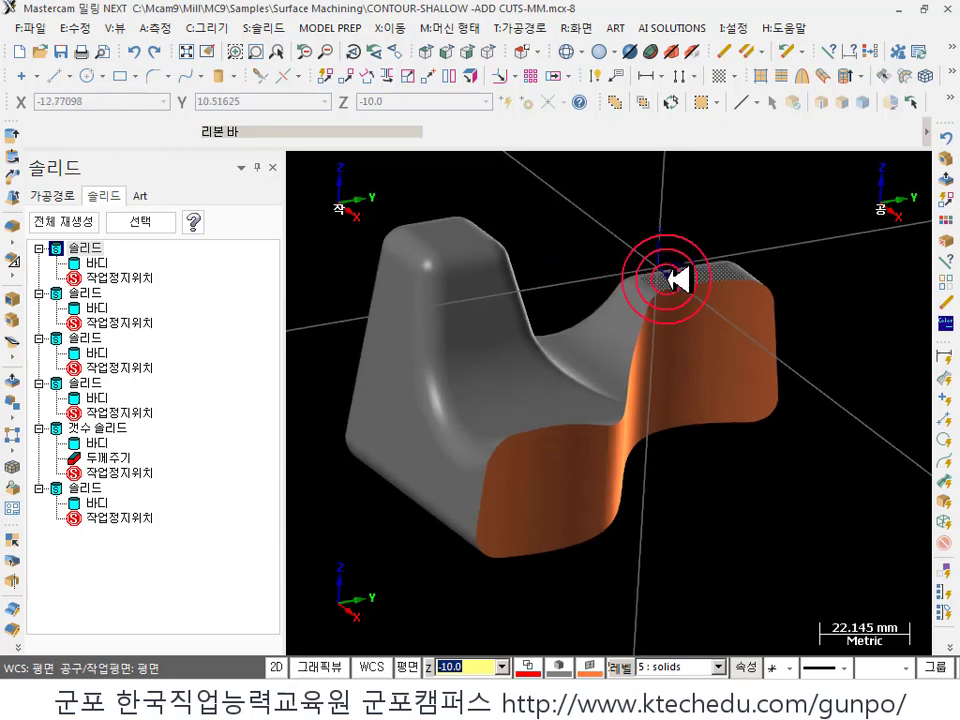
click(660, 293)
double_click(530, 430)
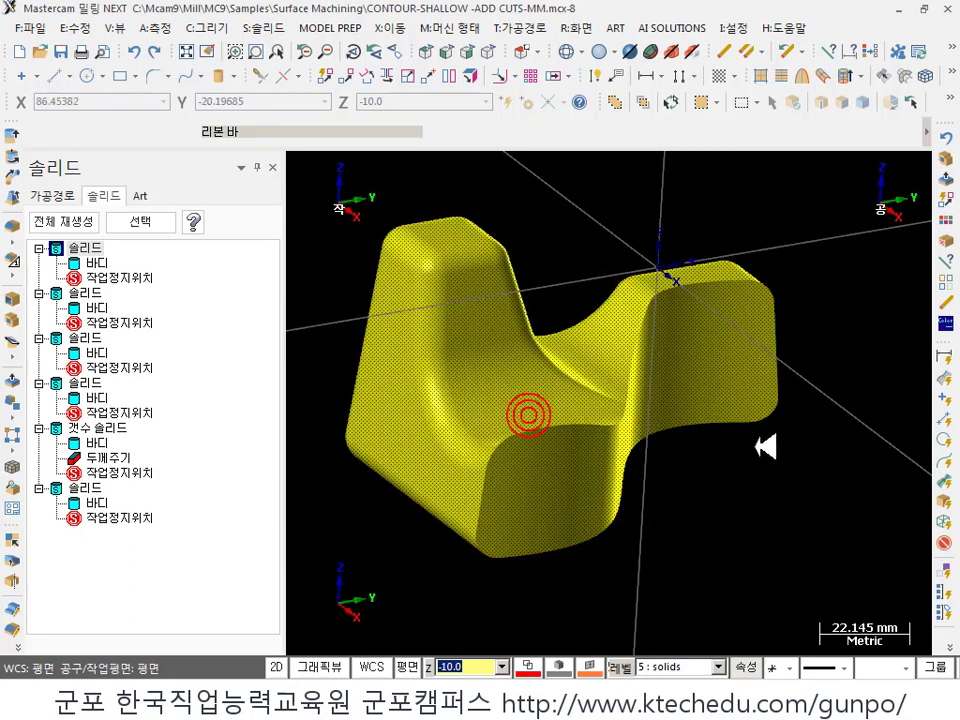
click(785, 522)
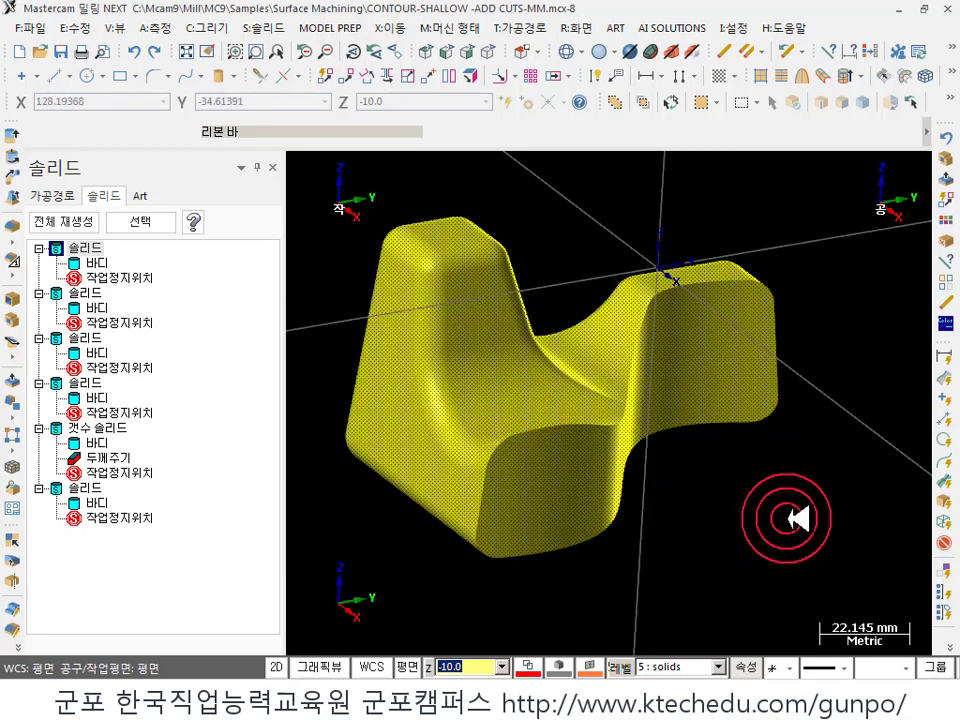
click(632, 362)
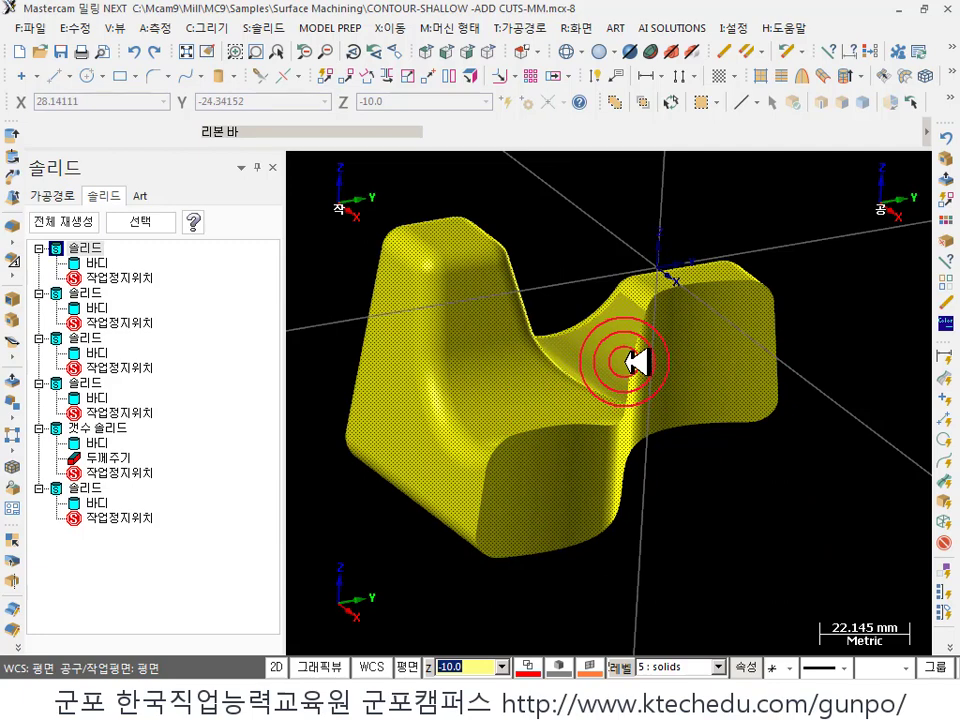
click(428, 338)
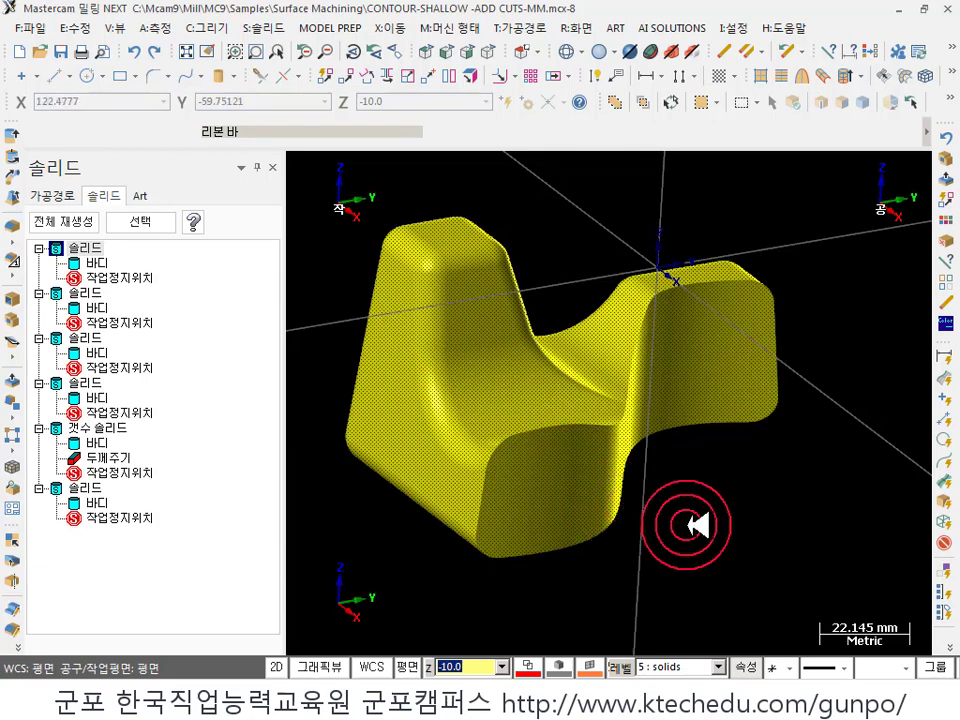
scroll(687, 523, down, 1)
key(Escape)
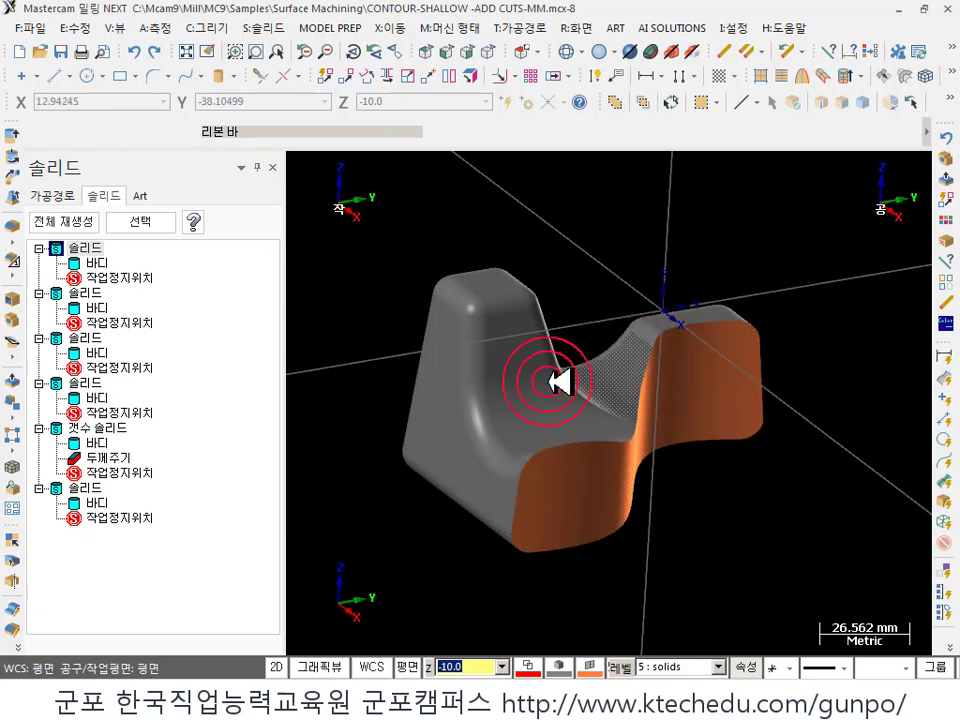
scroll(557, 381, up, 2)
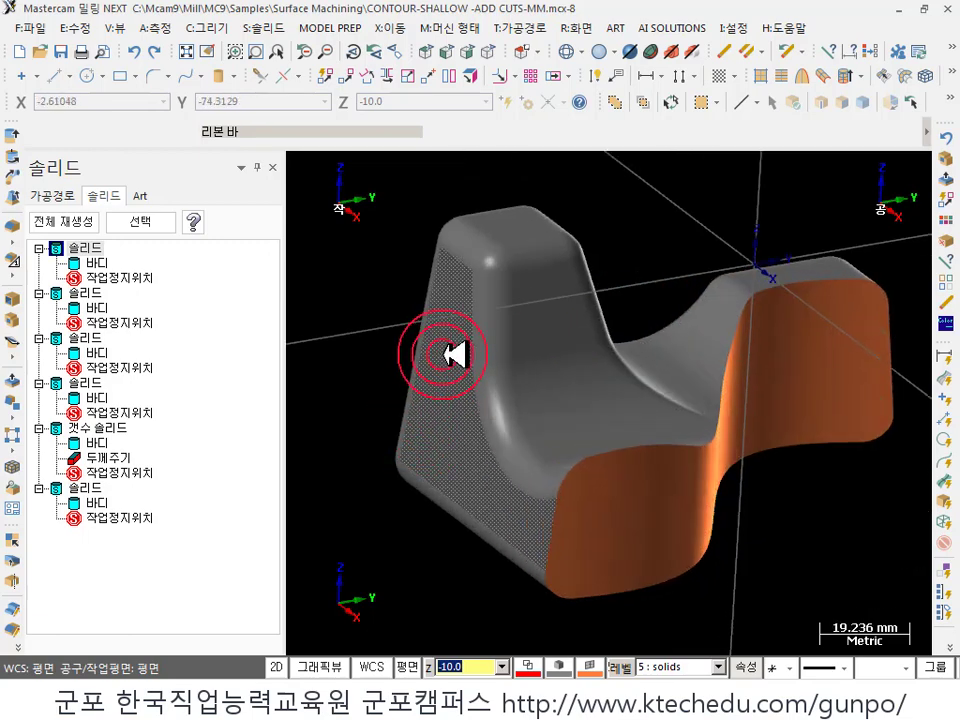
scroll(425, 342, down, 2)
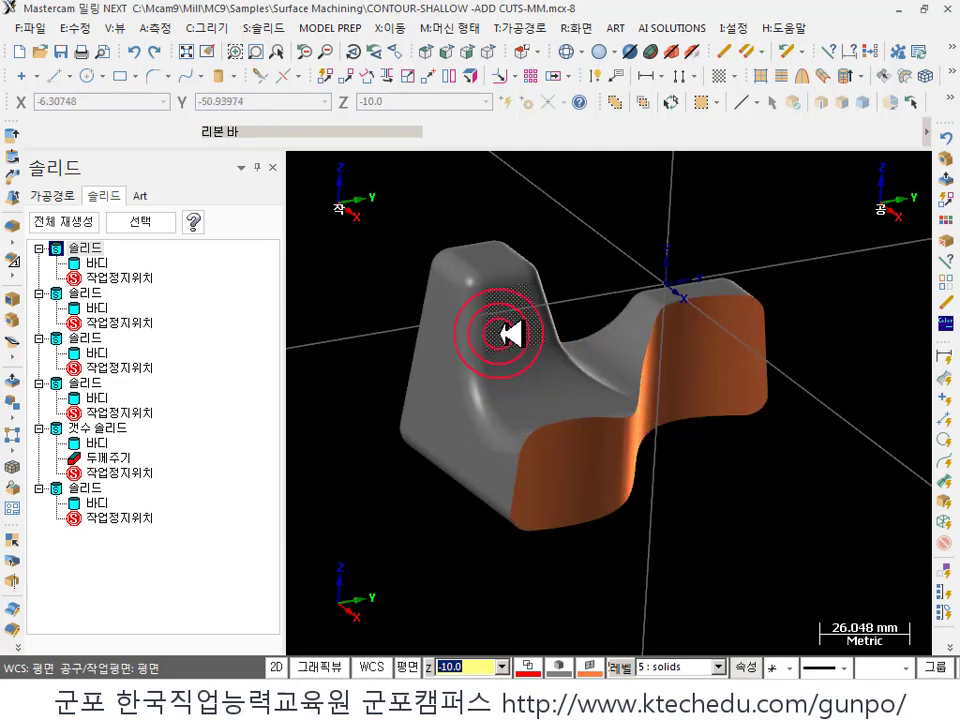
- Shell the entire closed solid in both directions, with Direction 1 and Direction 2 thicknesses of 1.0 mm
click(266, 28)
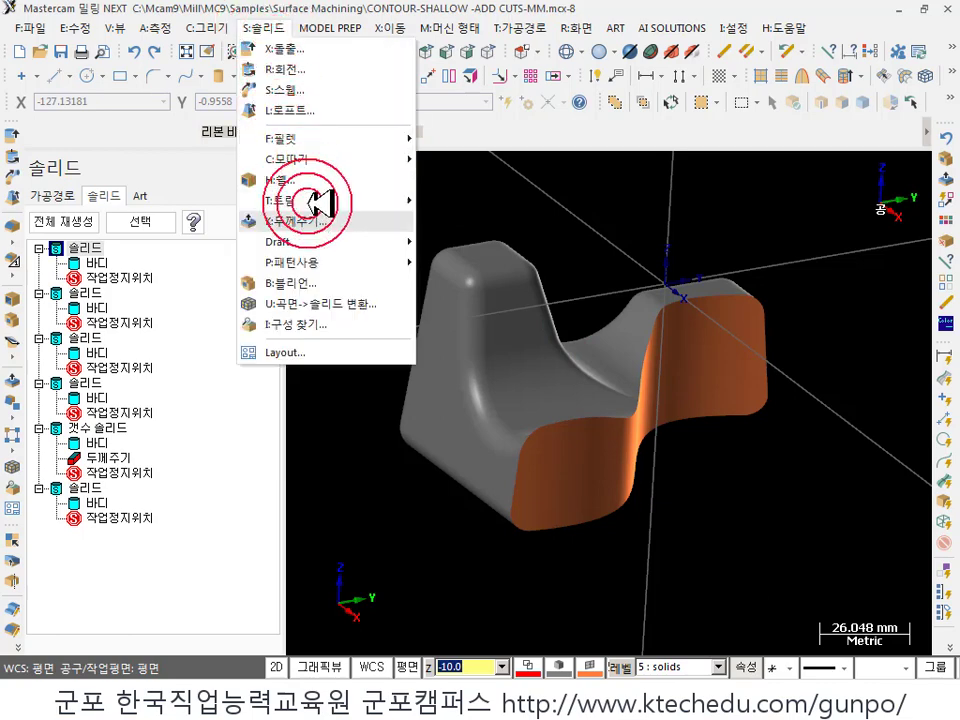
click(302, 181)
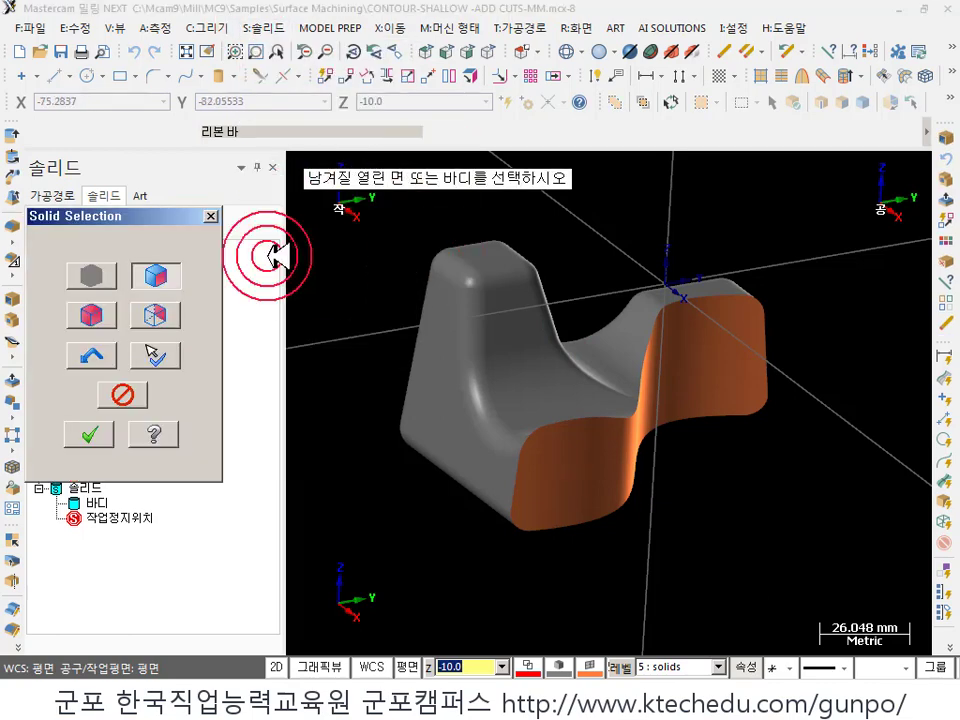
click(562, 372)
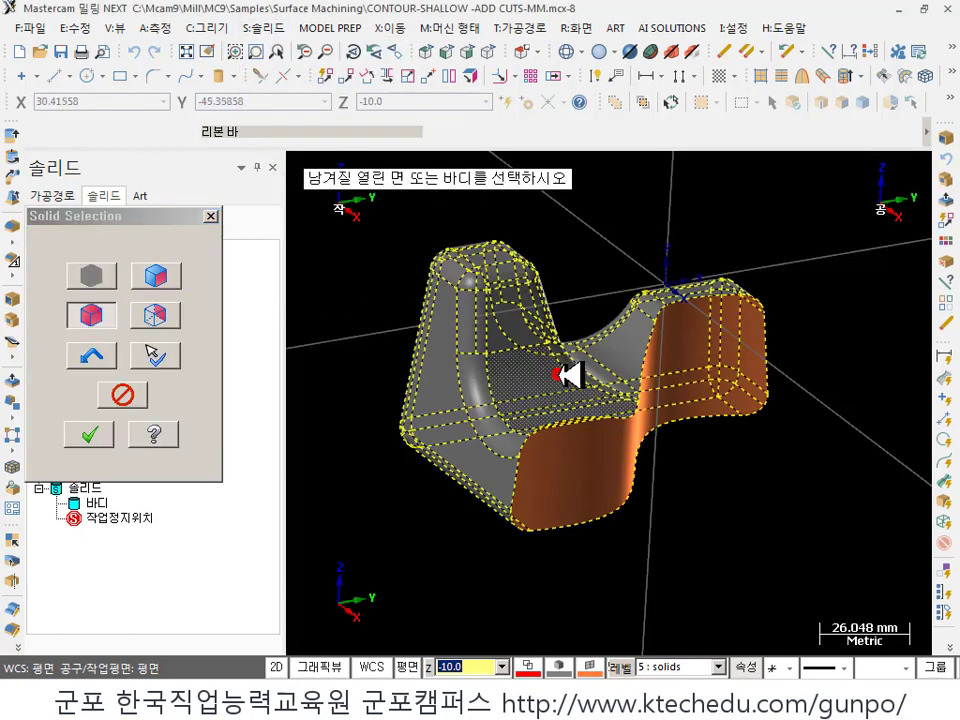
click(95, 436)
scroll(491, 426, up, 2)
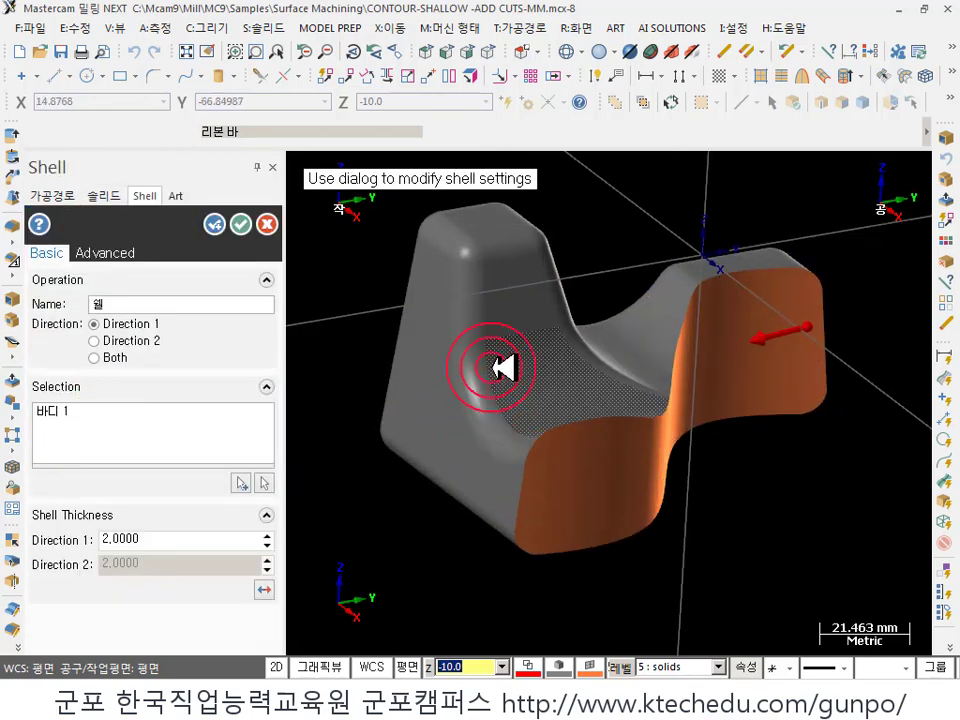
click(118, 357)
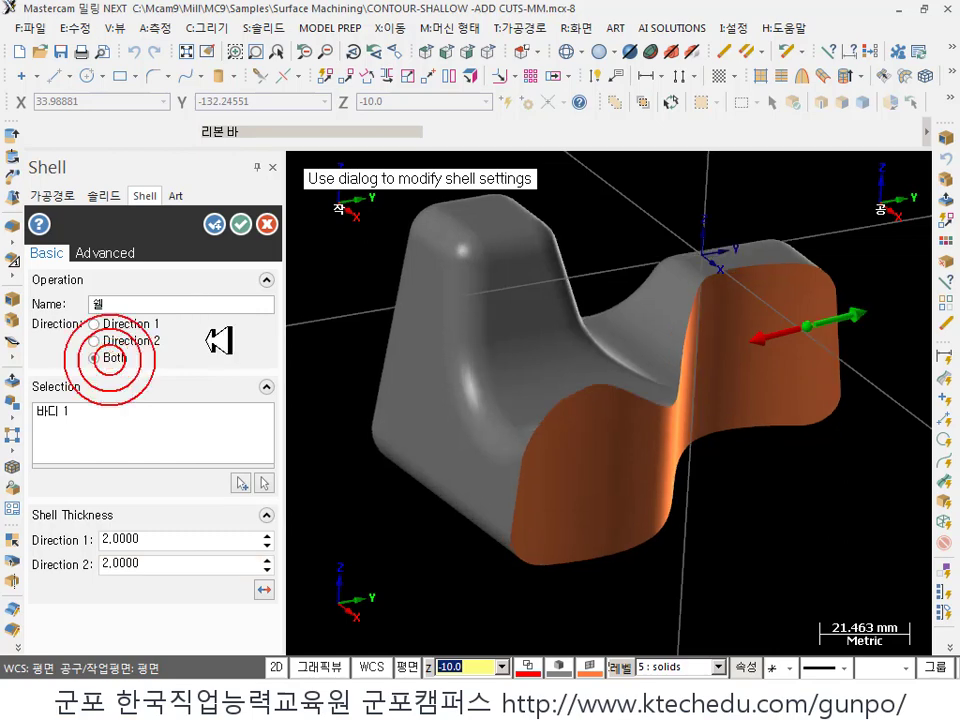
double_click(163, 539)
text(1)
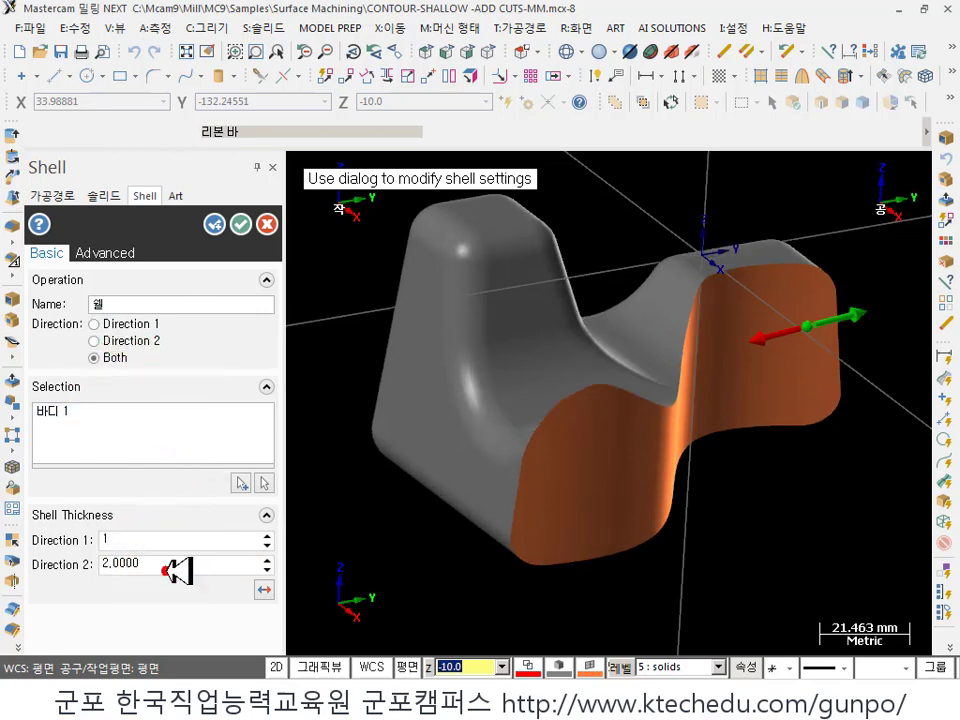
double_click(162, 542)
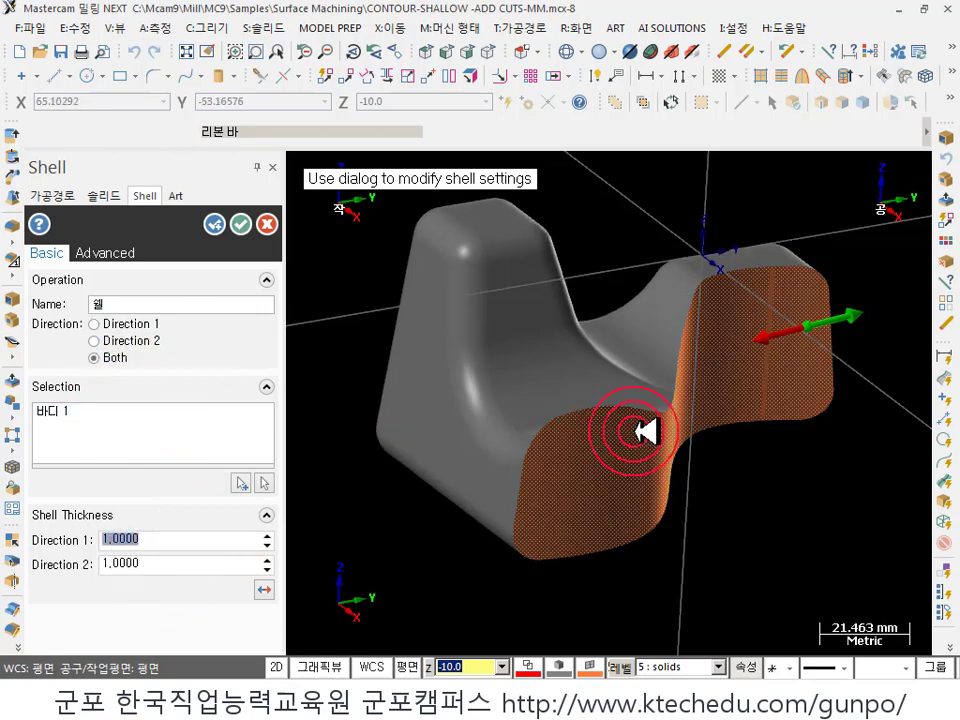
scroll(636, 430, down, 5)
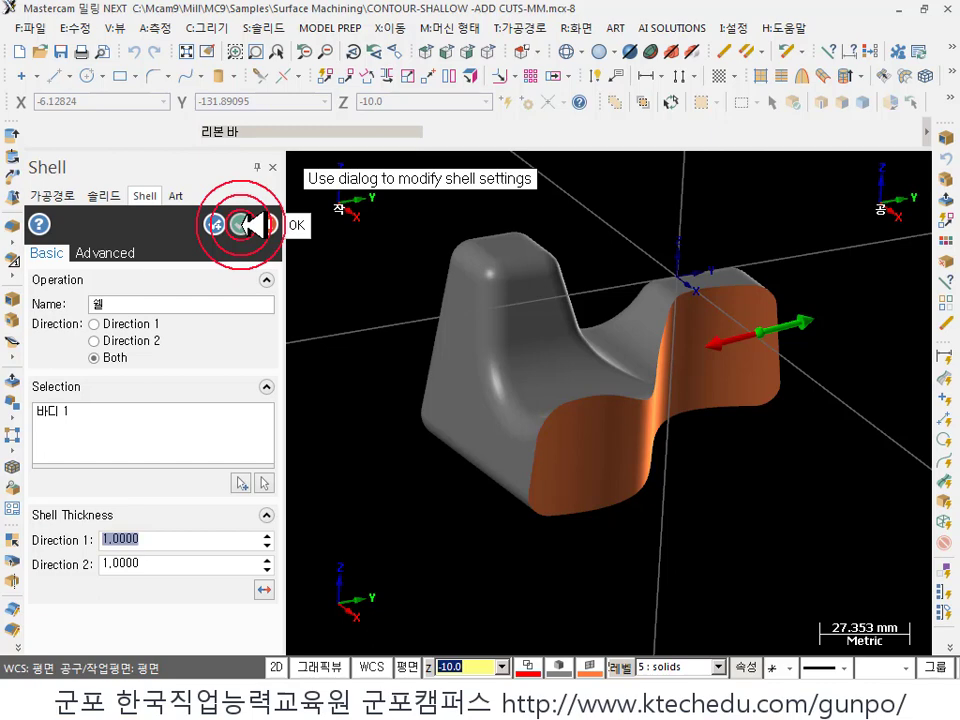
click(241, 224)
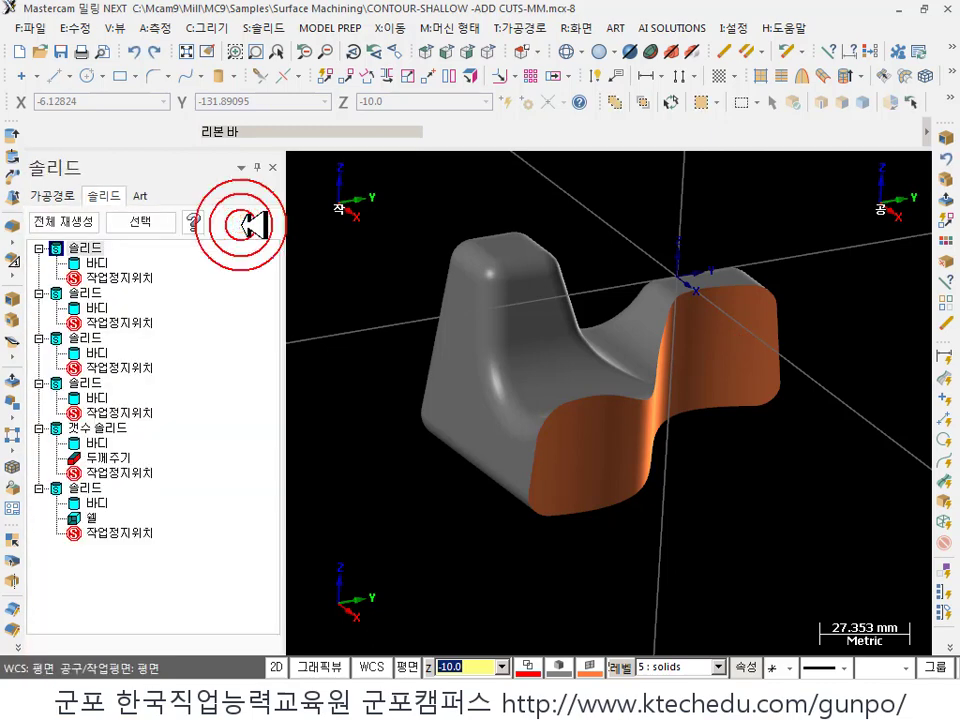
- Examine the shelled solid in shaded and wireframe display, checking its inner and outer edges from several angles
scroll(742, 474, up, 3)
click(583, 390)
scroll(661, 486, down, 3)
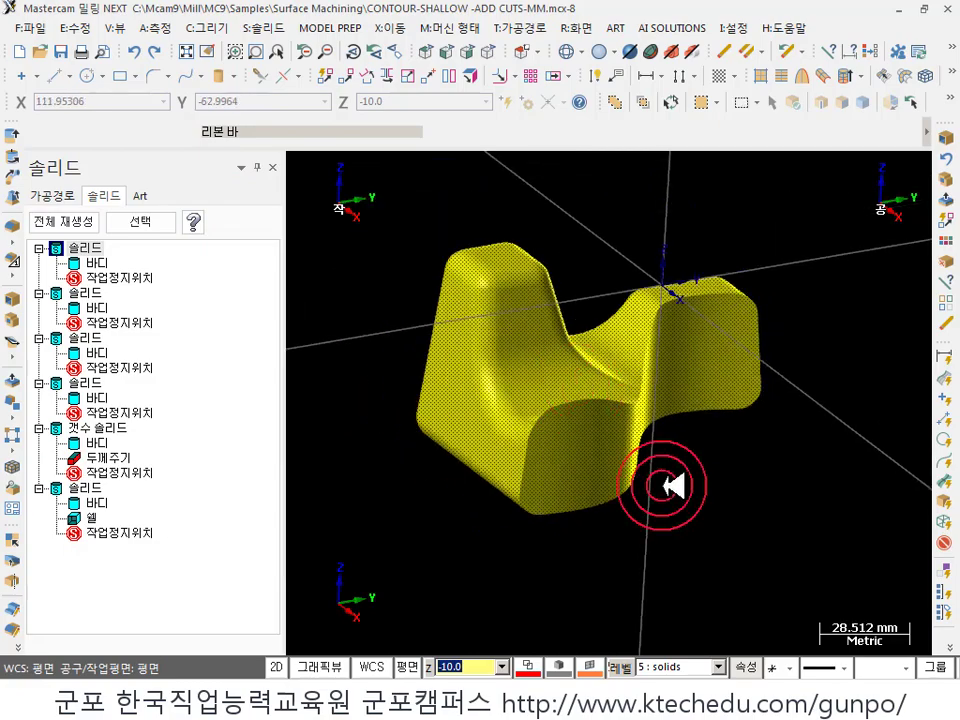
middle_drag(645, 345, 628, 403)
scroll(795, 234, up, 4)
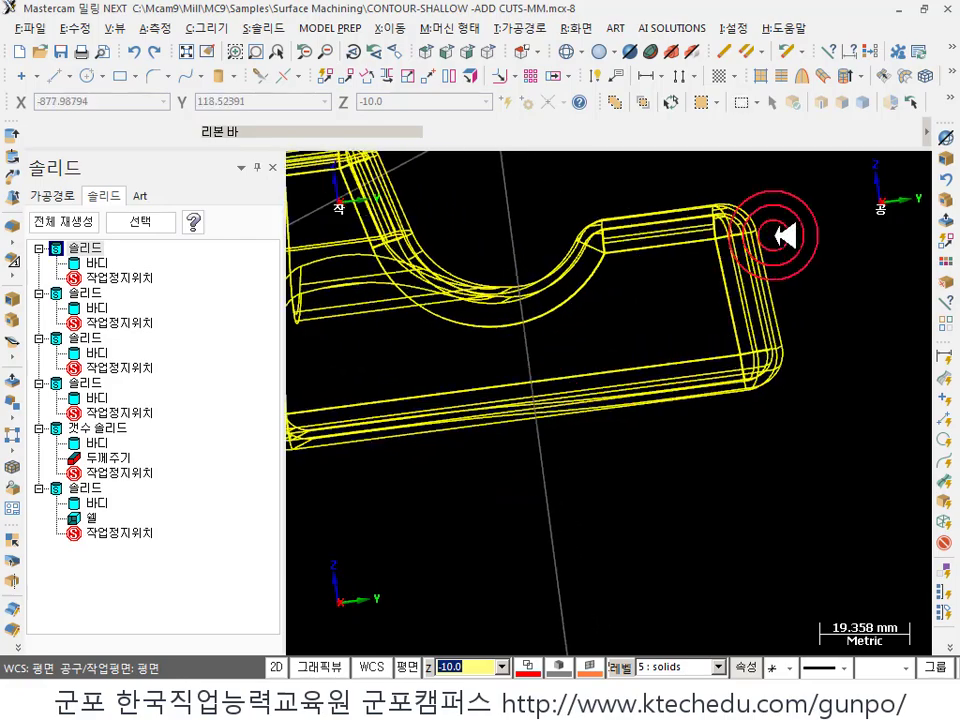
middle_drag(790, 233, 838, 251)
scroll(760, 342, down, 4)
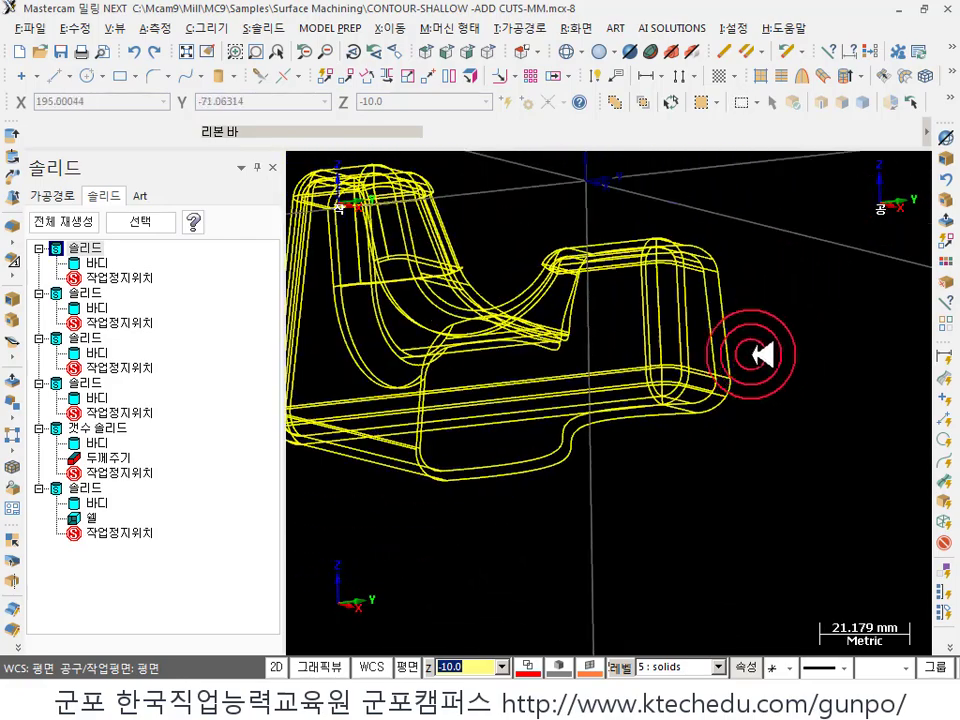
mouse_move(797, 348)
middle_down()
mouse_move(791, 407)
mouse_move(762, 377)
mouse_move(615, 364)
mouse_move(636, 360)
mouse_move(634, 379)
mouse_move(754, 351)
mouse_move(735, 347)
middle_up()
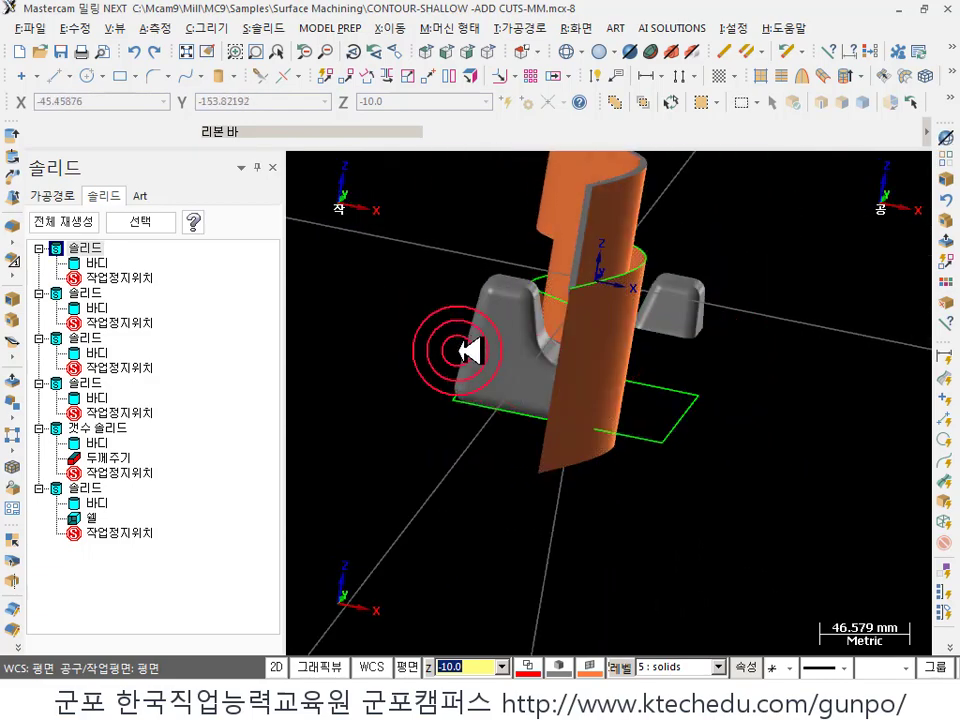
- Reduce the display to the solid bodies, removing the green curves and tall orange surface from view, and delete the thickened curved sheet solid
middle_drag(487, 348, 666, 412)
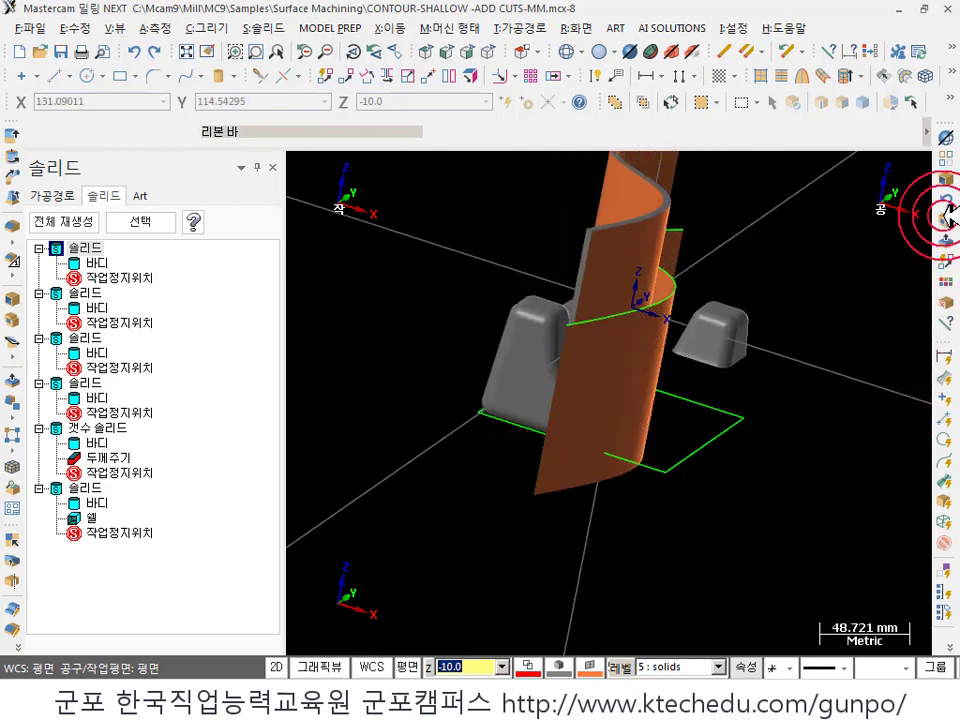
click(945, 503)
click(822, 437)
middle_drag(822, 437, 675, 300)
click(662, 294)
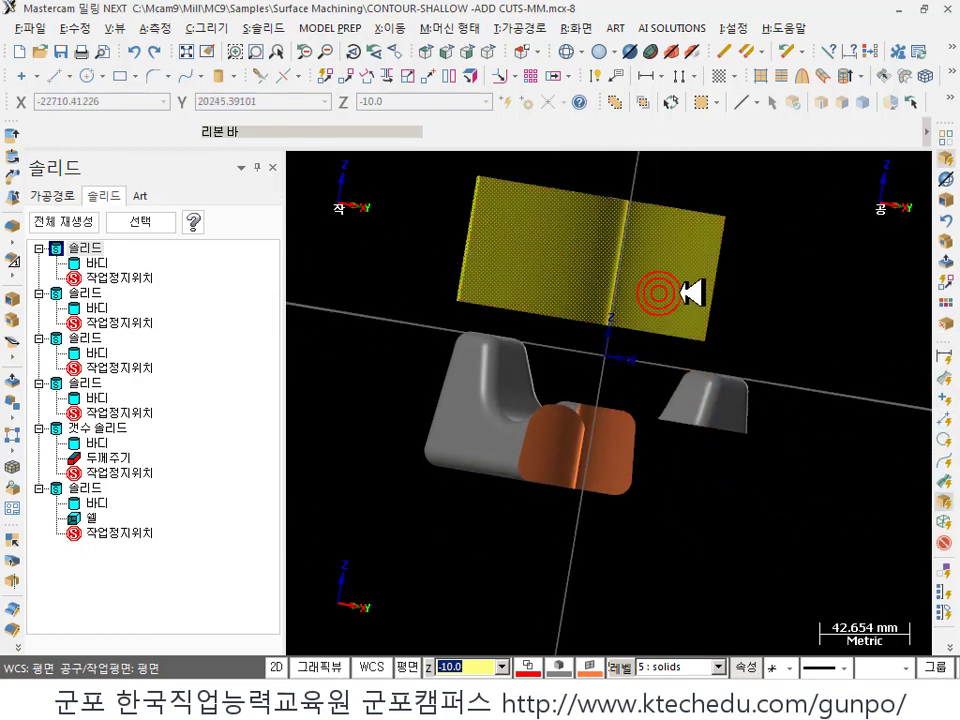
key(Delete)
- Delete the two overlapping small tapered solids next to the shelled body
scroll(577, 440, up, 9)
middle_drag(628, 233, 541, 366)
click(538, 366)
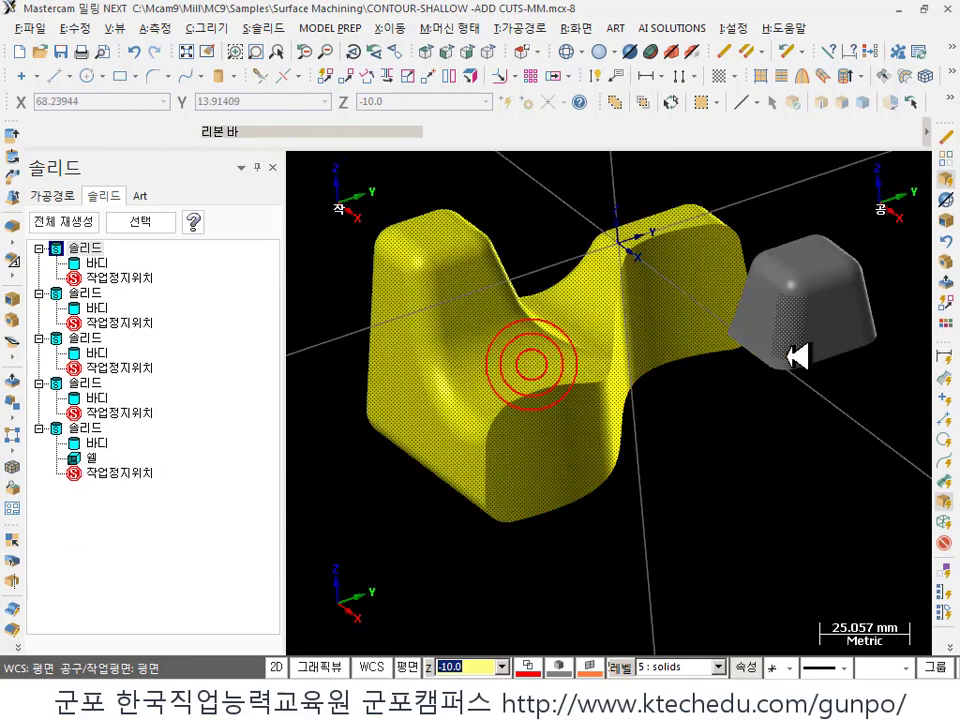
click(864, 386)
key(Delete)
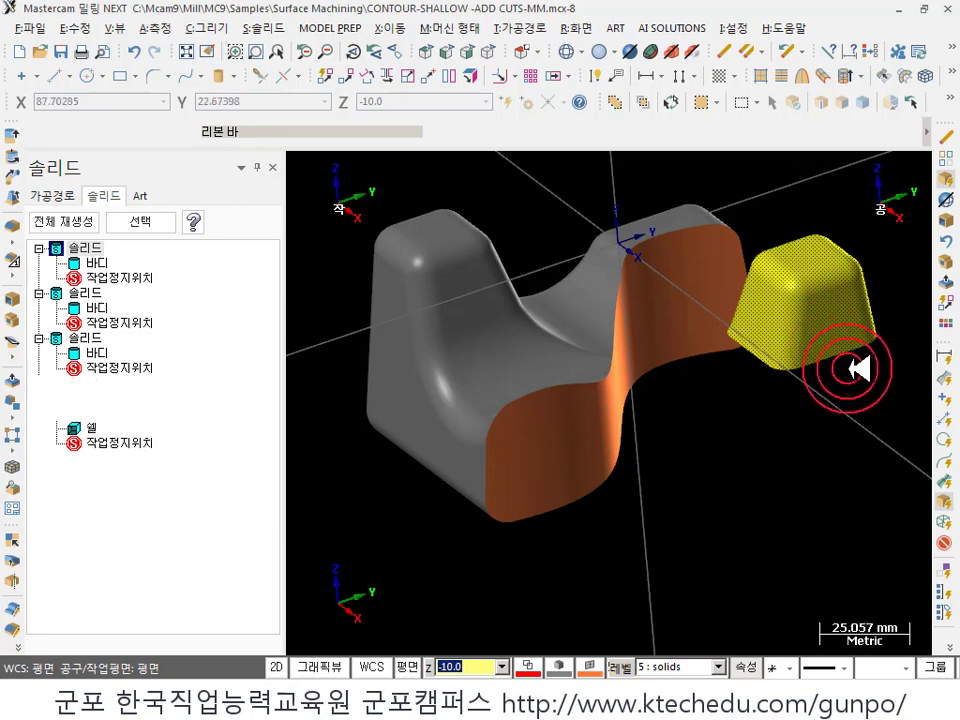
click(720, 347)
click(834, 351)
key(Delete)
scroll(846, 371, down, 1)
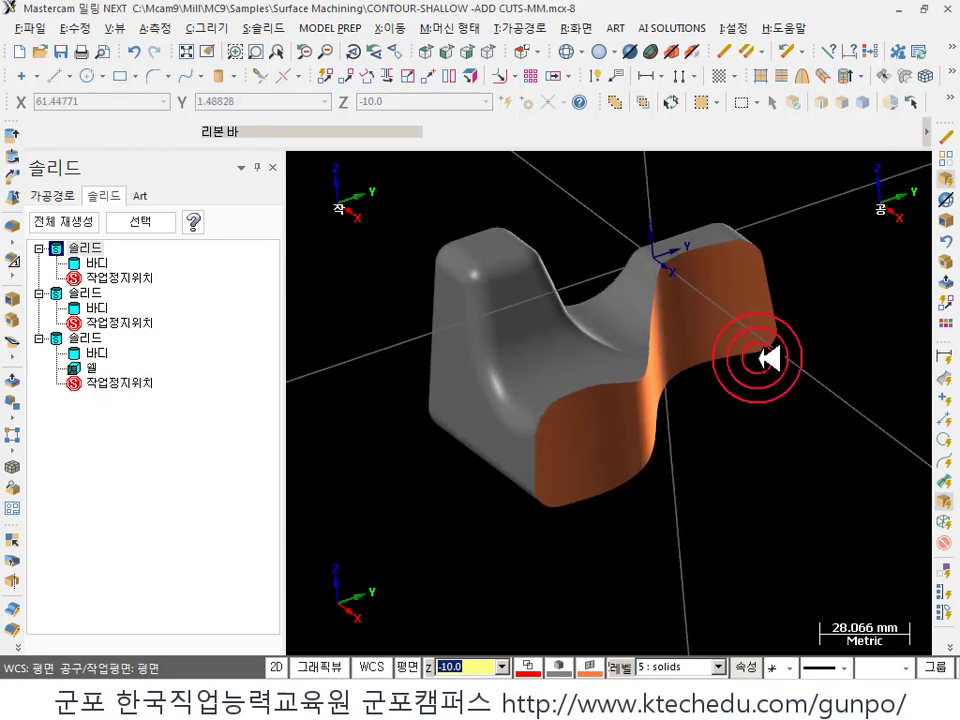
click(671, 326)
scroll(696, 336, up, 1)
scroll(636, 399, down, 2)
click(636, 399)
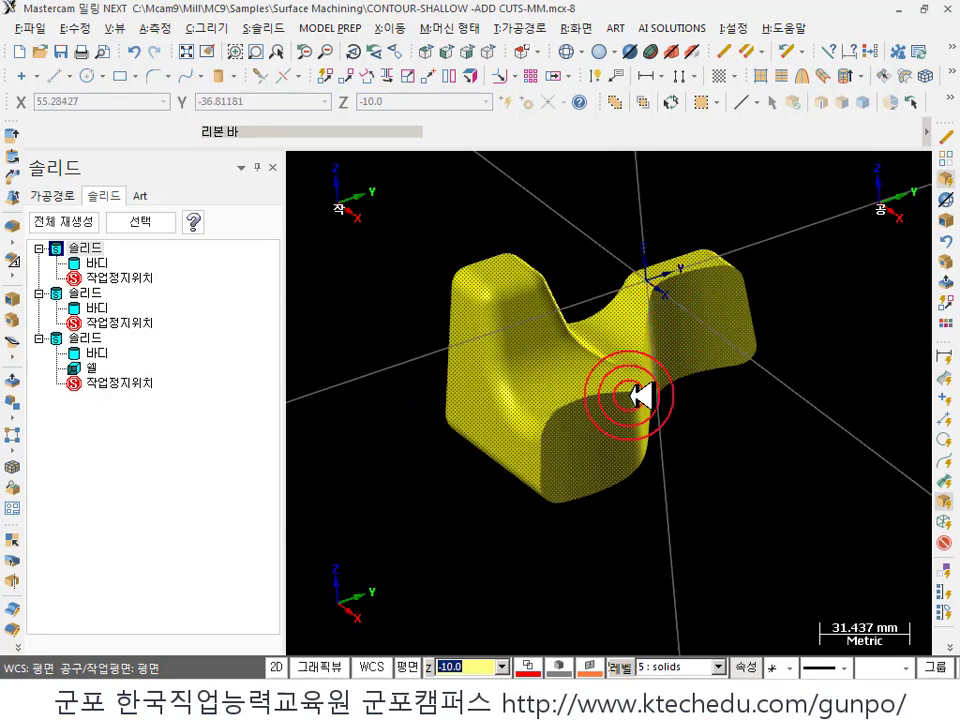
click(706, 426)
click(714, 396)
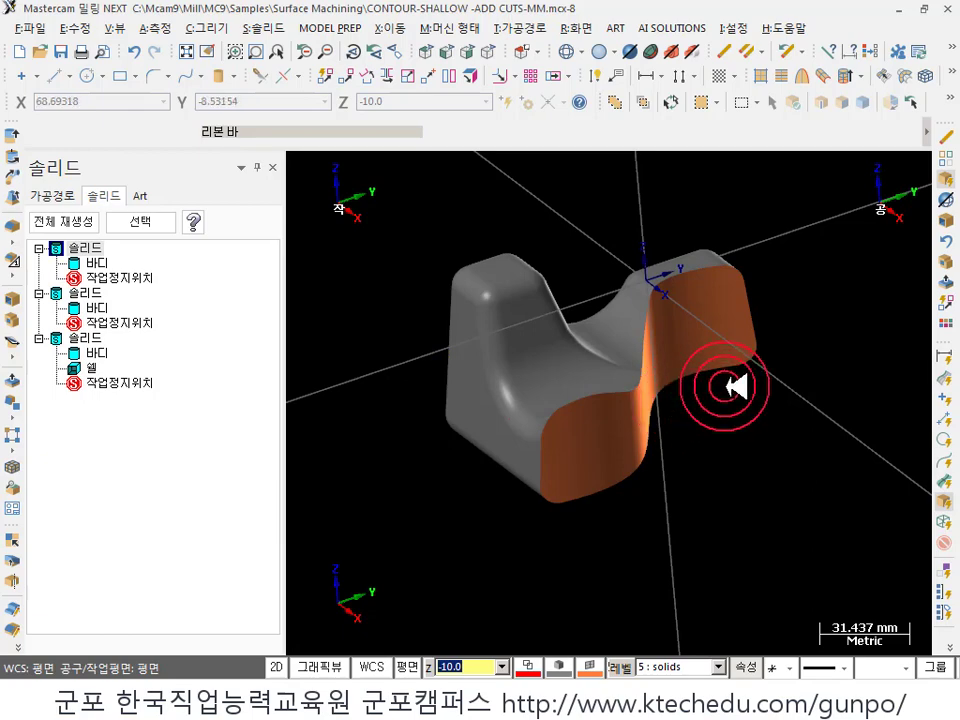
click(746, 418)
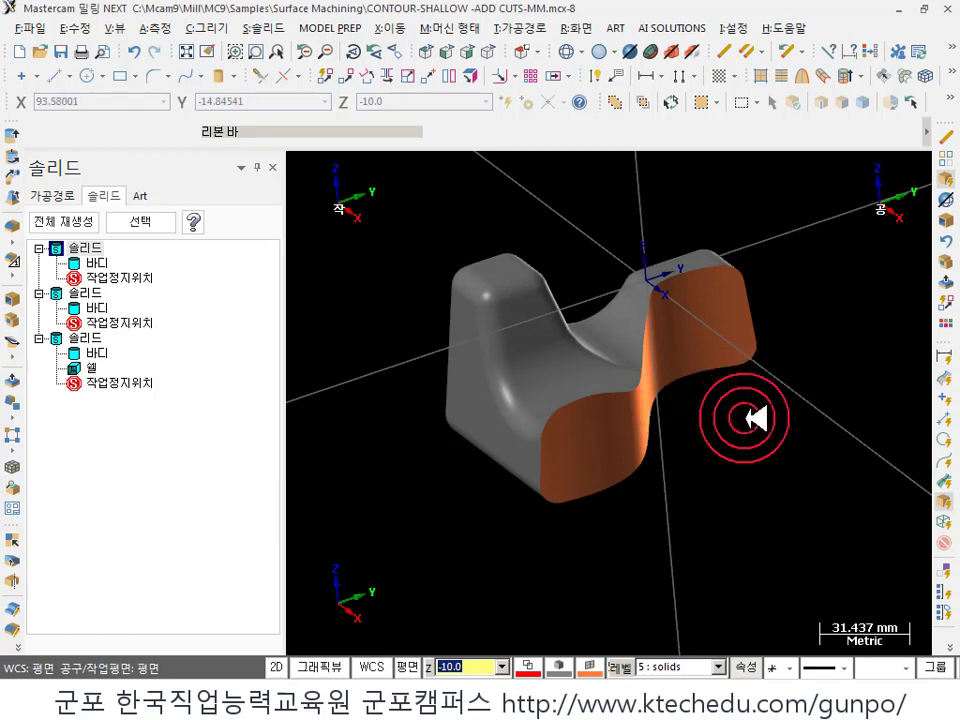
click(731, 349)
click(722, 392)
click(831, 404)
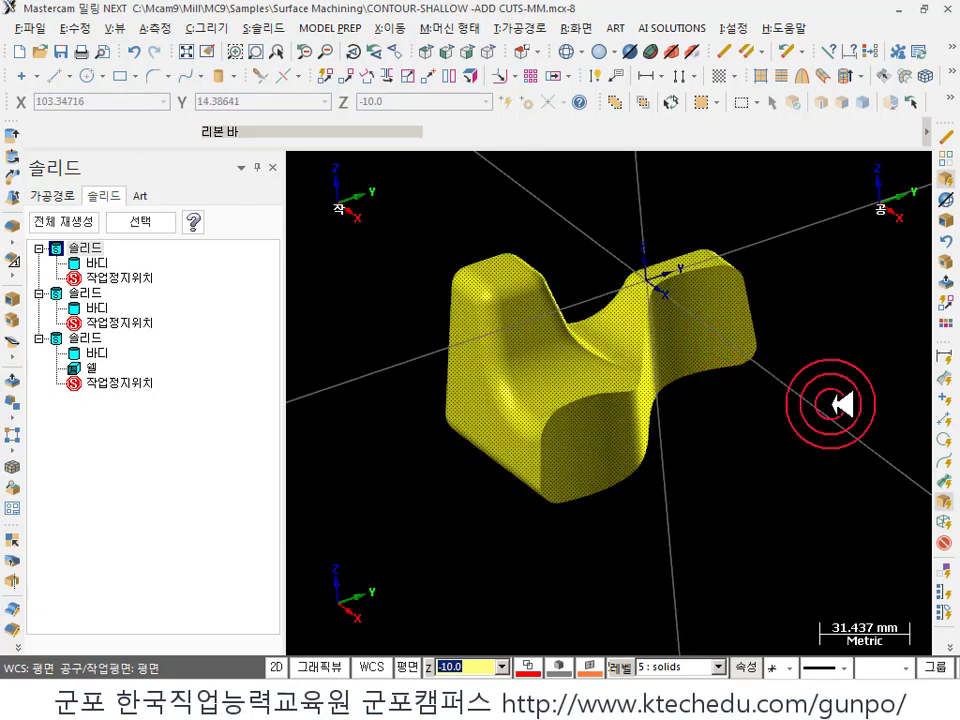
key(Escape)
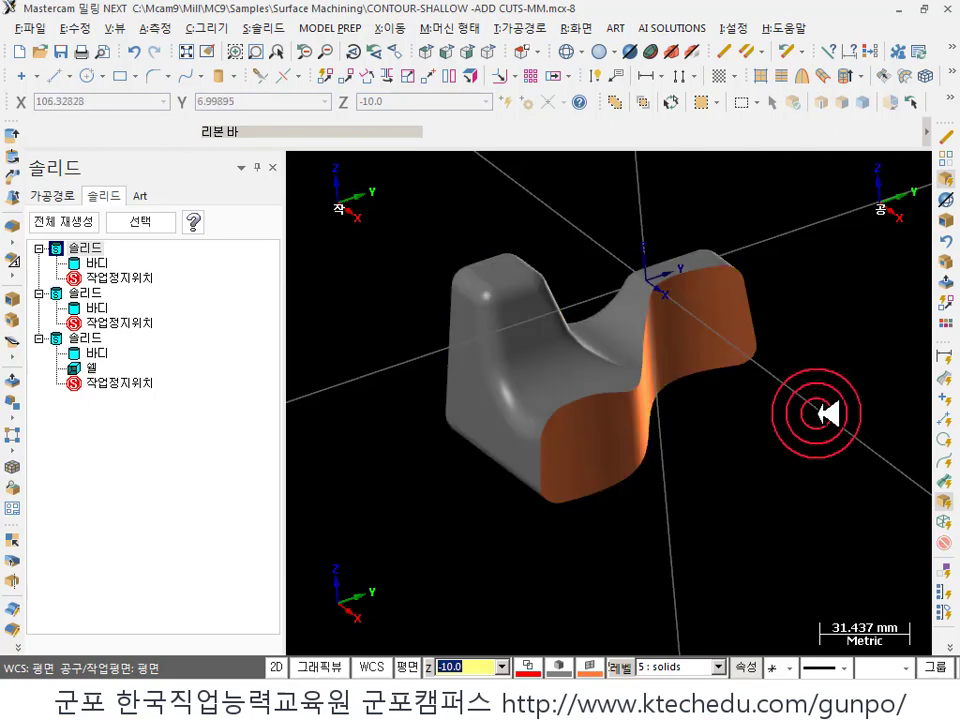
- Trim the shelled body with Trim by Plane, using the named right-side plane (우측면) and leaving Split solid off
mouse_move(765, 403)
middle_down()
mouse_move(804, 404)
mouse_move(797, 409)
mouse_move(919, 371)
mouse_move(804, 392)
mouse_move(780, 407)
mouse_move(754, 381)
middle_up()
click(263, 28)
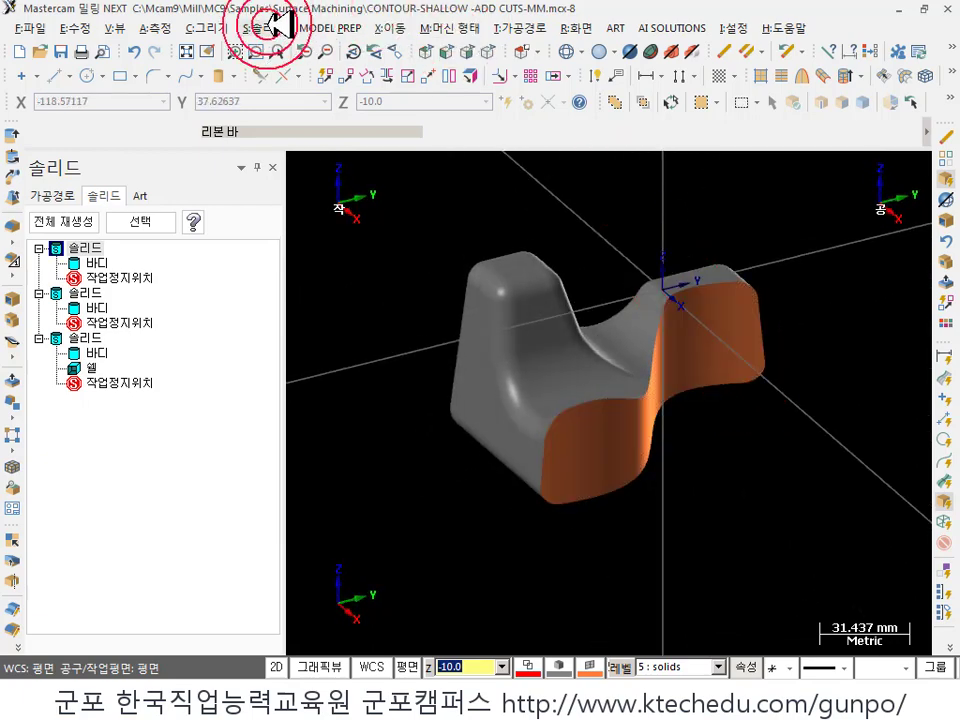
mouse_move(317, 199)
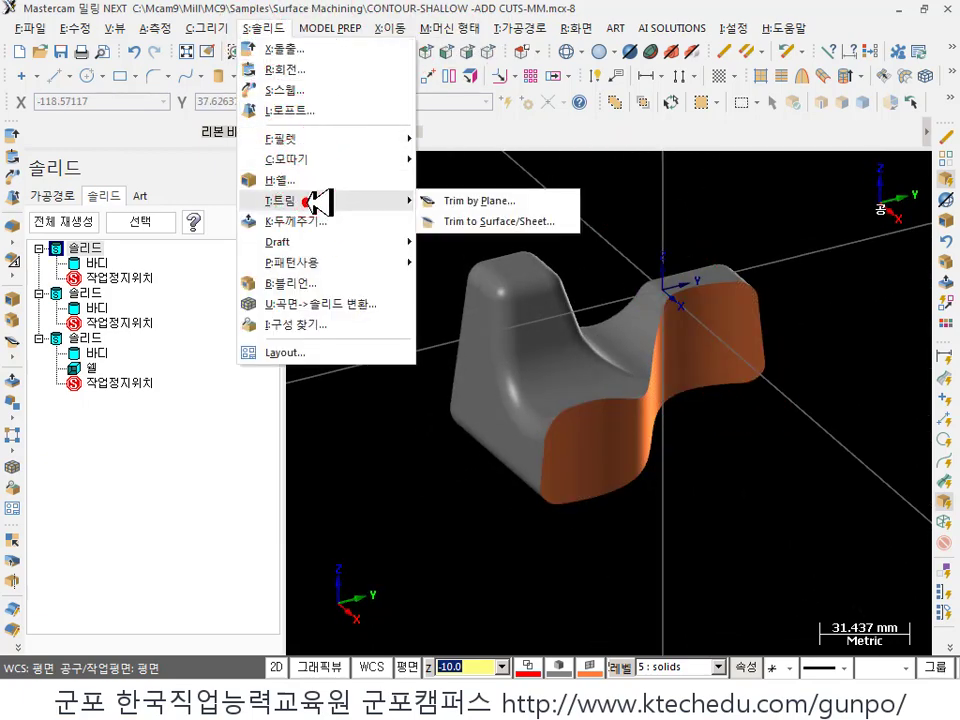
click(483, 202)
scroll(600, 477, down, 1)
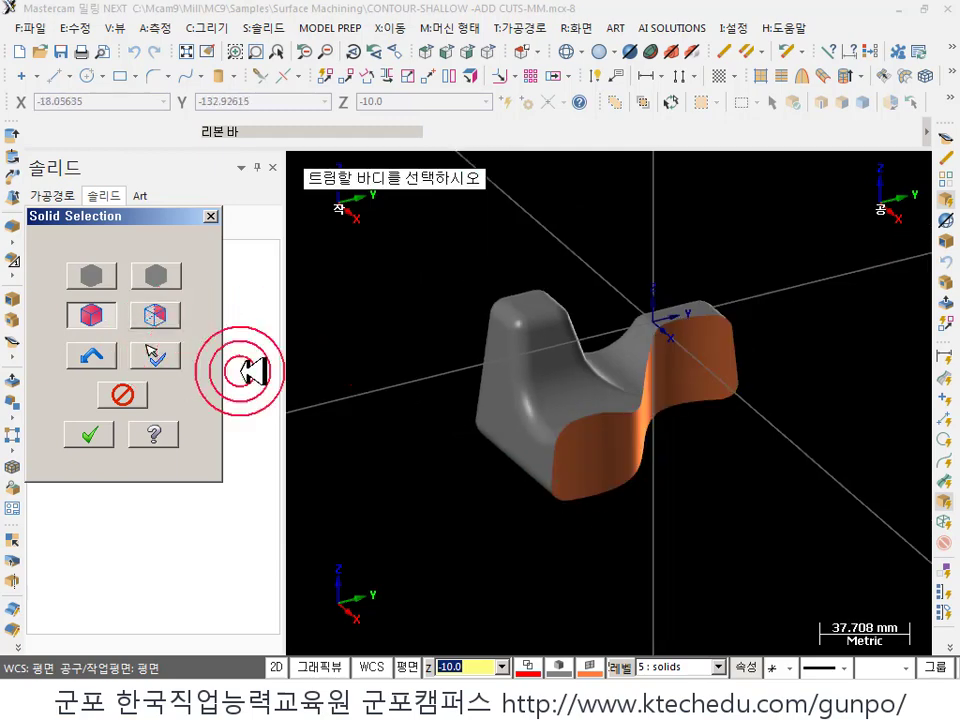
click(529, 381)
click(89, 433)
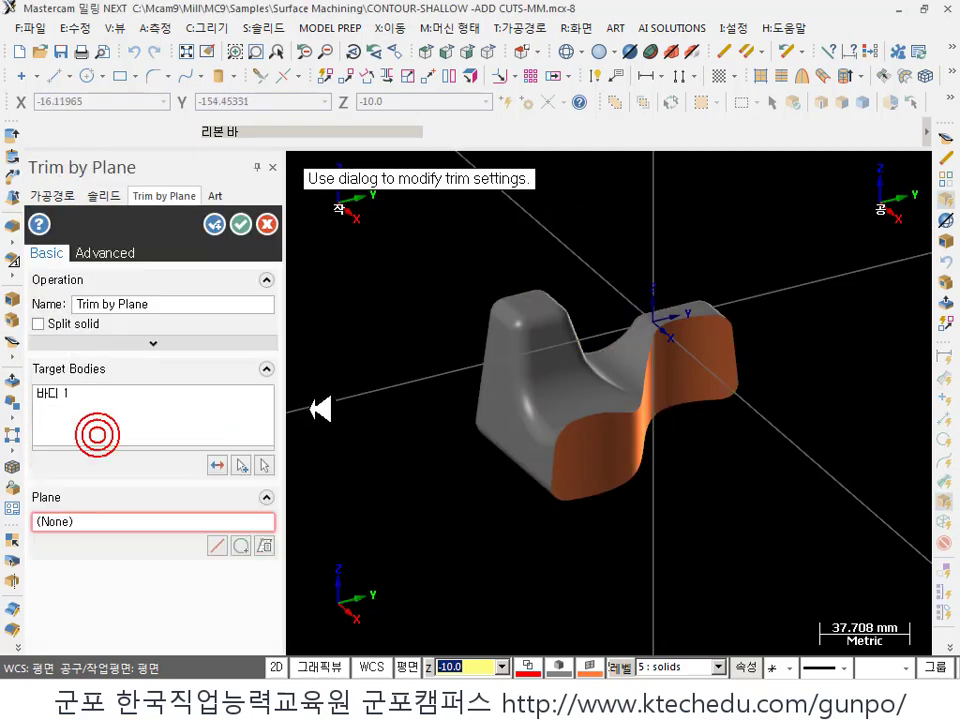
click(264, 544)
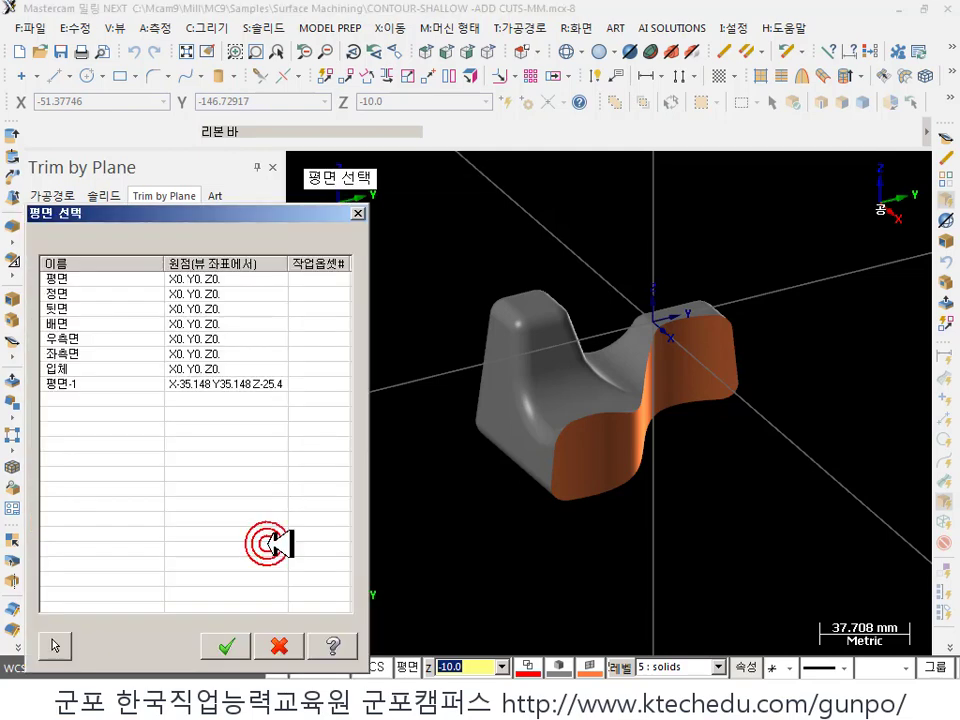
click(118, 339)
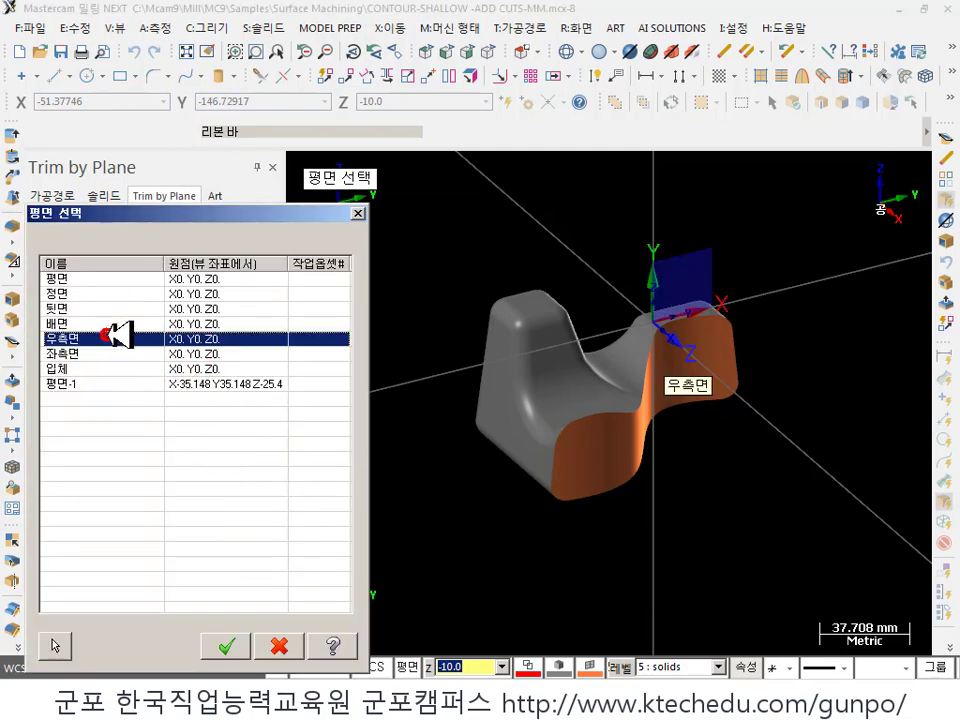
click(250, 642)
scroll(669, 476, up, 5)
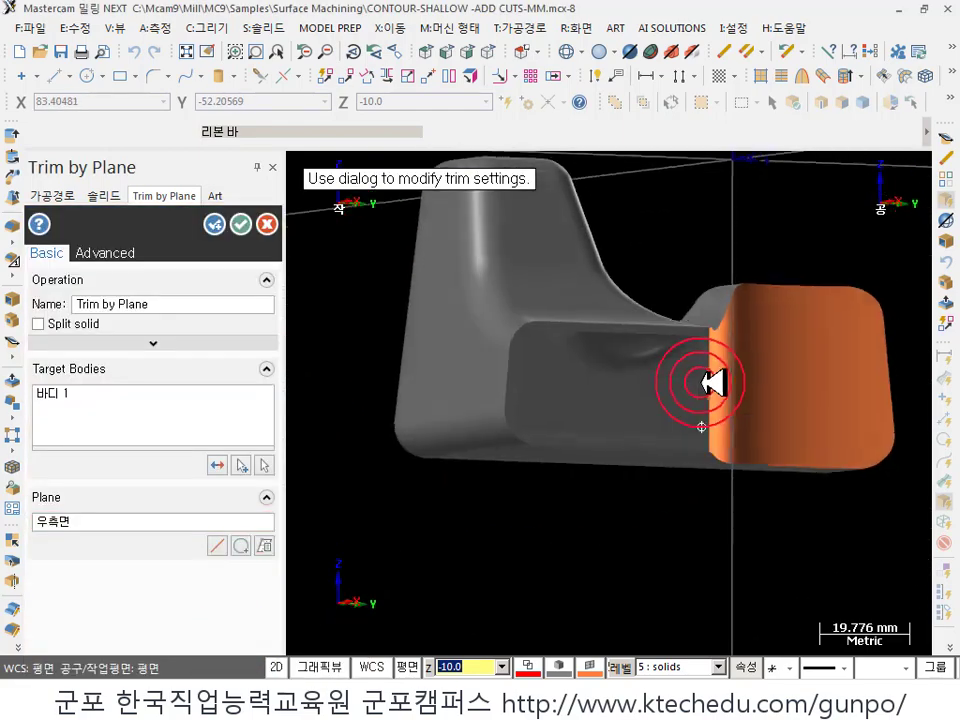
middle_drag(712, 382, 662, 394)
click(240, 224)
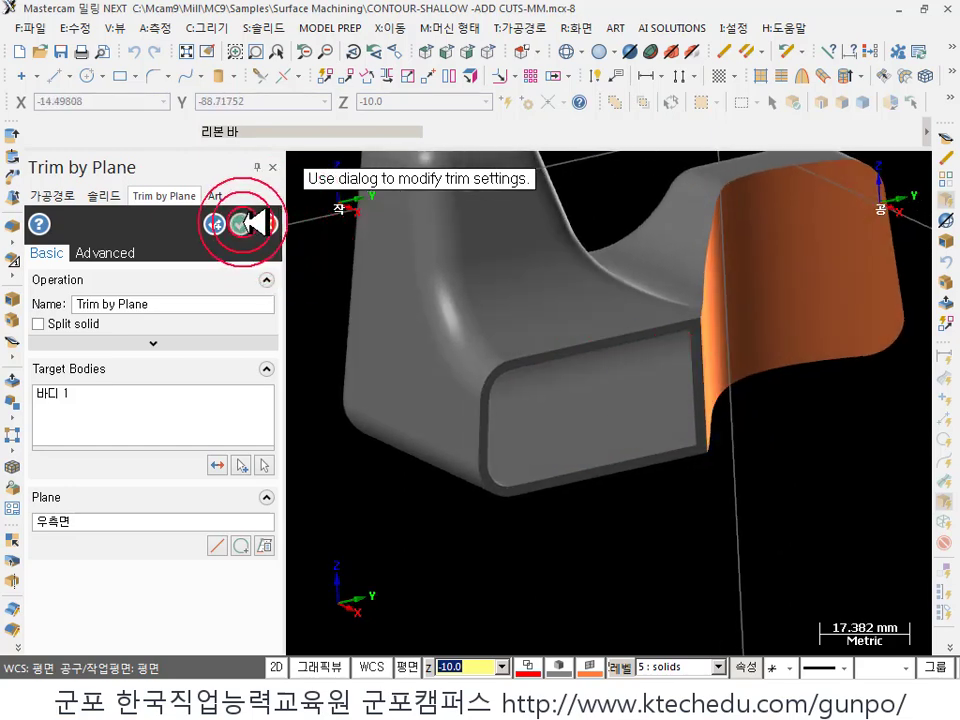
- Examine the shell wall exposed along the trimmed section of the body, including its rounded corner
middle_drag(630, 441, 594, 404)
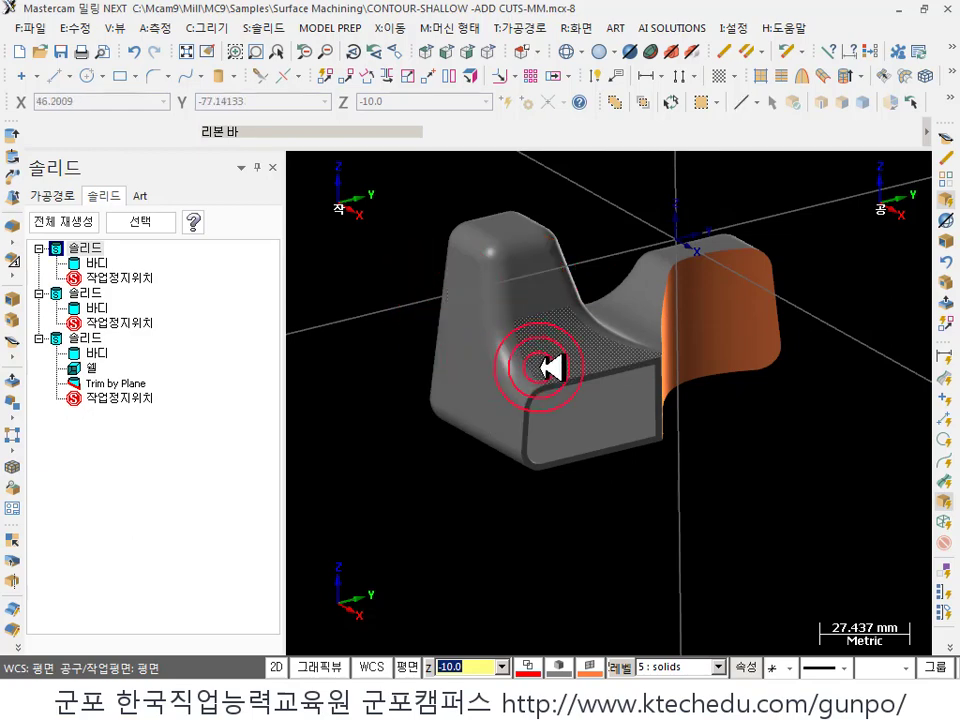
click(548, 368)
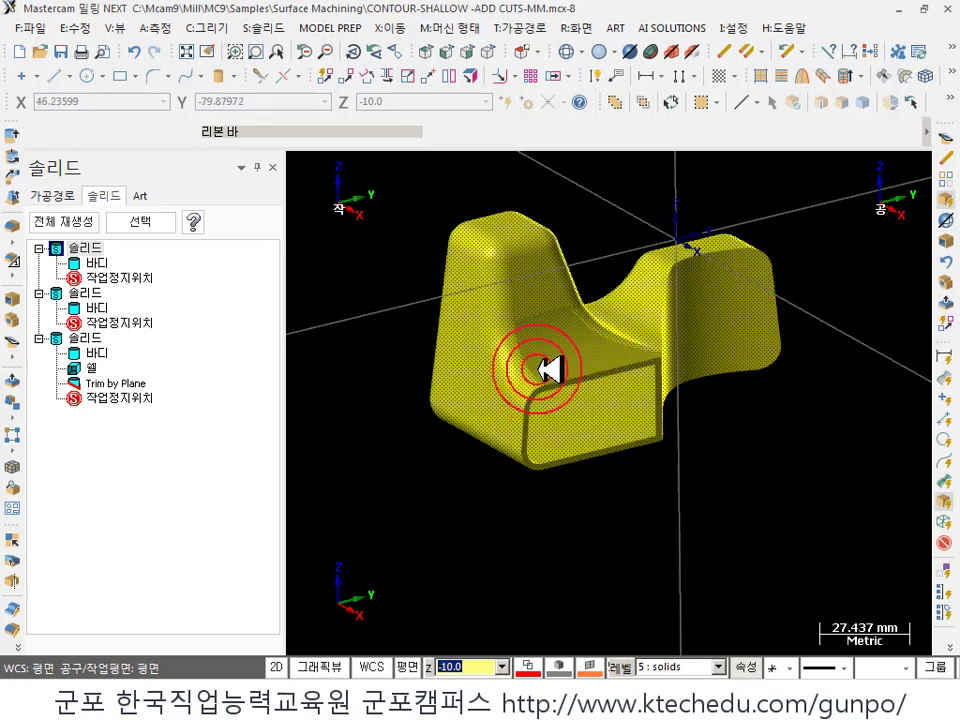
scroll(754, 520, down, 3)
scroll(722, 392, up, 4)
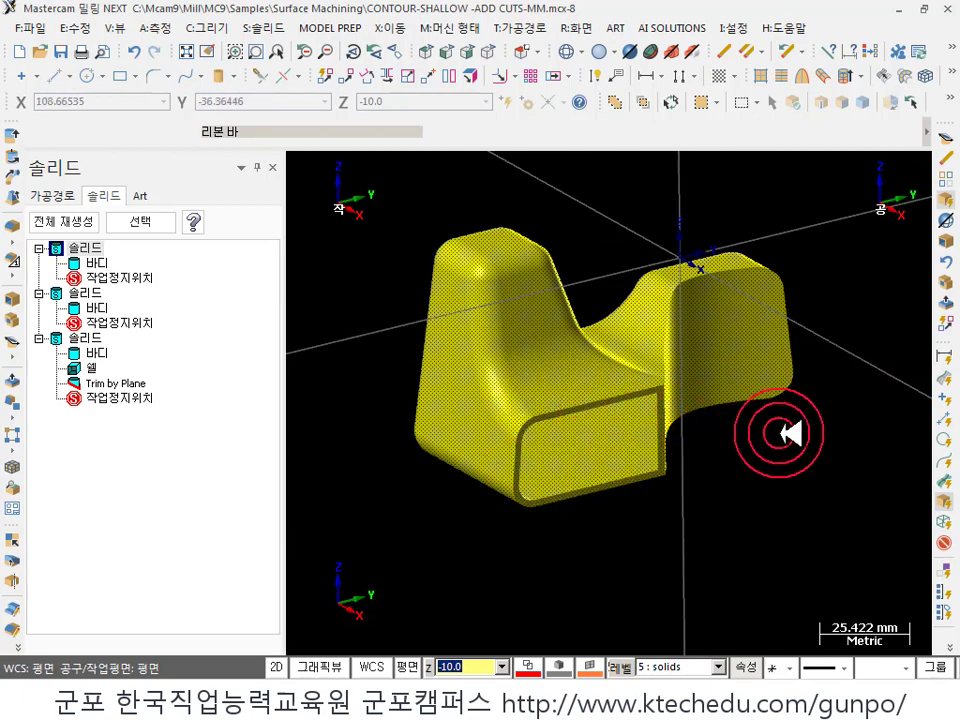
scroll(790, 432, up, 5)
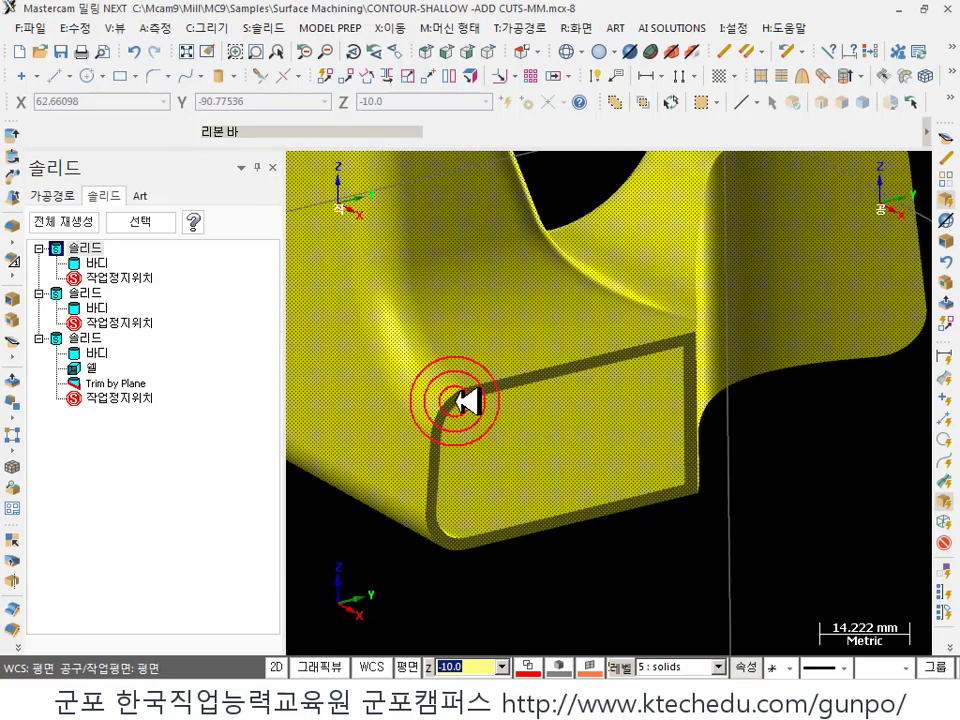
- Examine the trimmed hollow body from several angles, including its outer rounded faces, open section and inner wall
scroll(467, 380, down, 4)
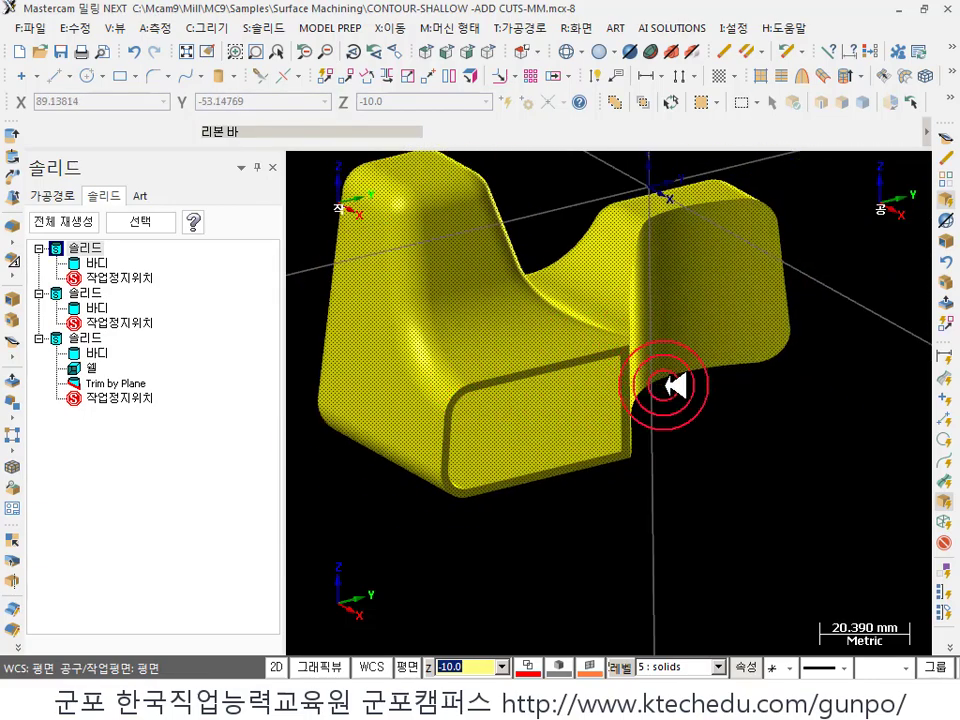
middle_drag(650, 413, 660, 396)
scroll(660, 396, down, 2)
key(Escape)
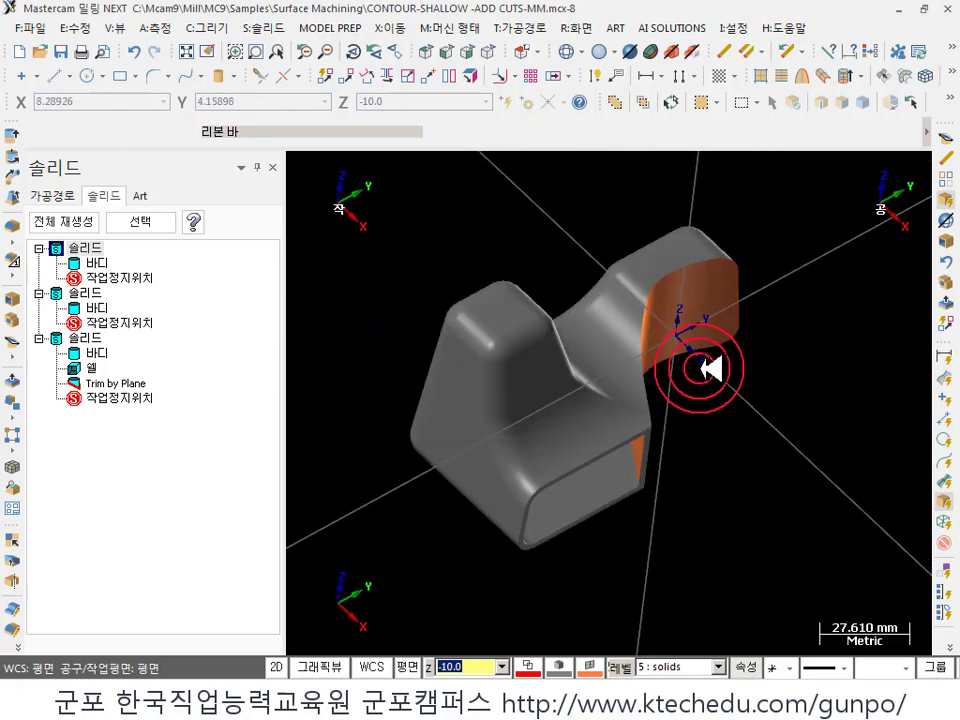
scroll(608, 480, up, 5)
mouse_move(620, 480)
middle_down()
mouse_move(546, 411)
mouse_move(529, 339)
mouse_move(551, 364)
mouse_move(650, 403)
middle_up()
scroll(655, 405, down, 2)
scroll(518, 315, up, 4)
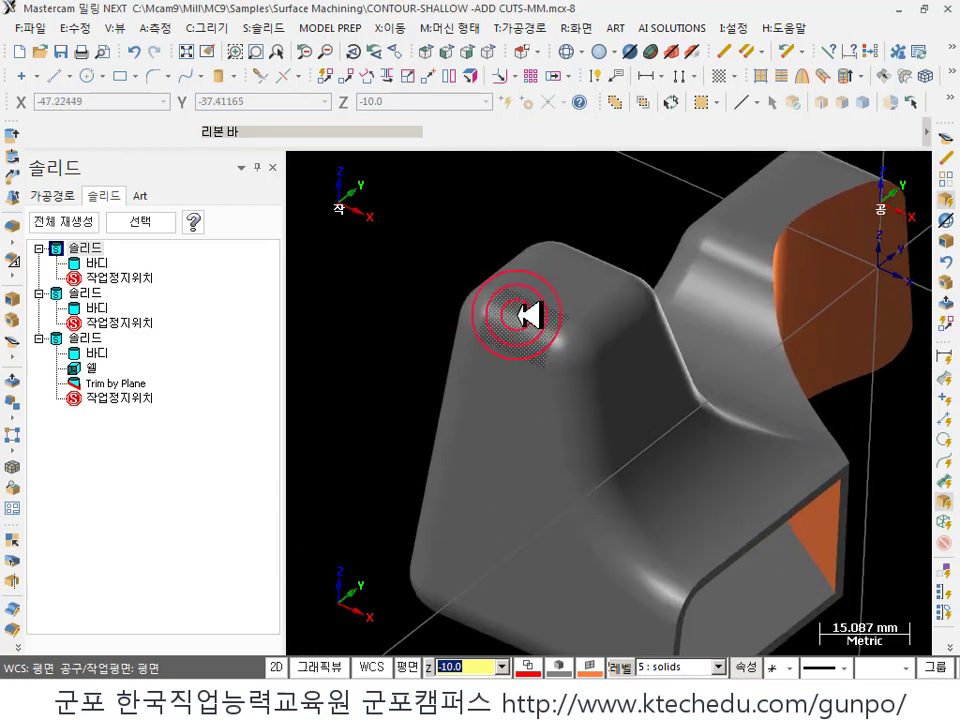
scroll(528, 335, down, 2)
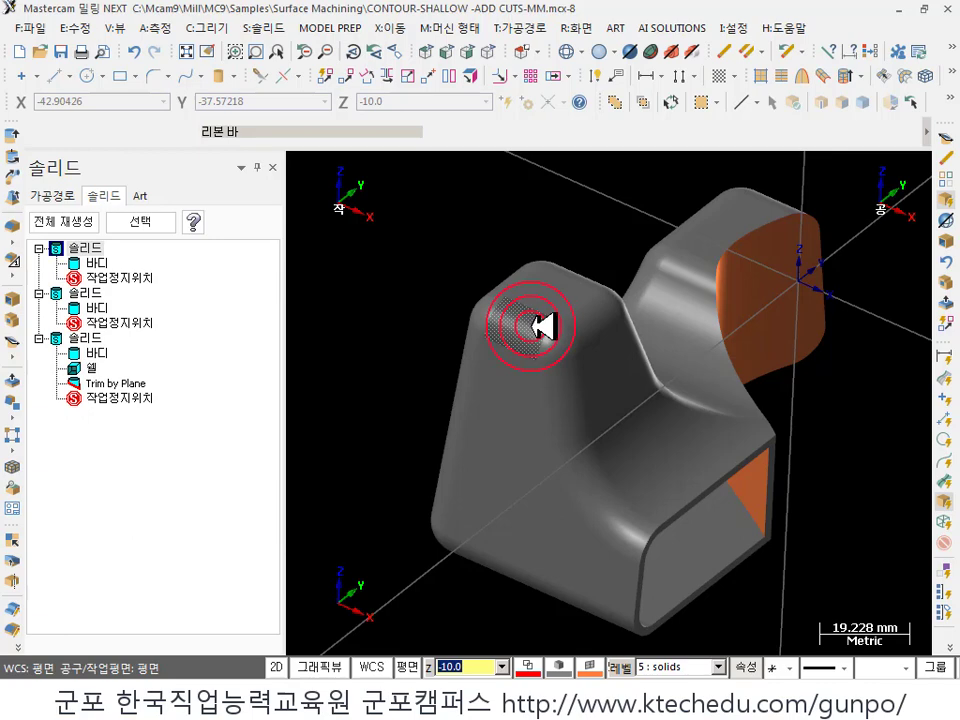
middle_drag(458, 322, 760, 422)
scroll(664, 399, up, 2)
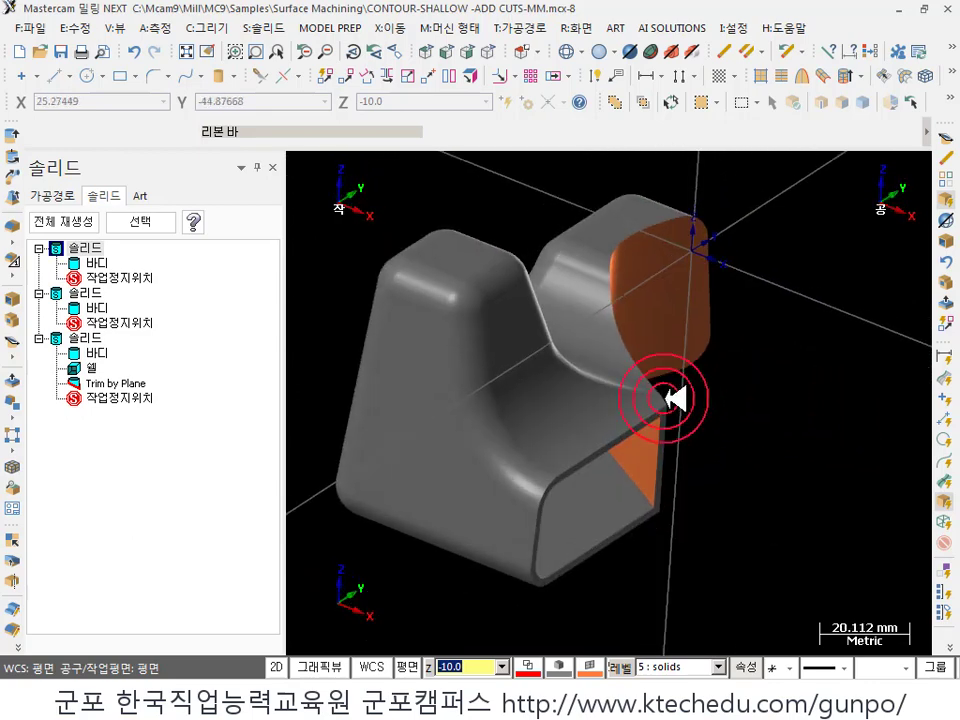
scroll(664, 424, down, 2)
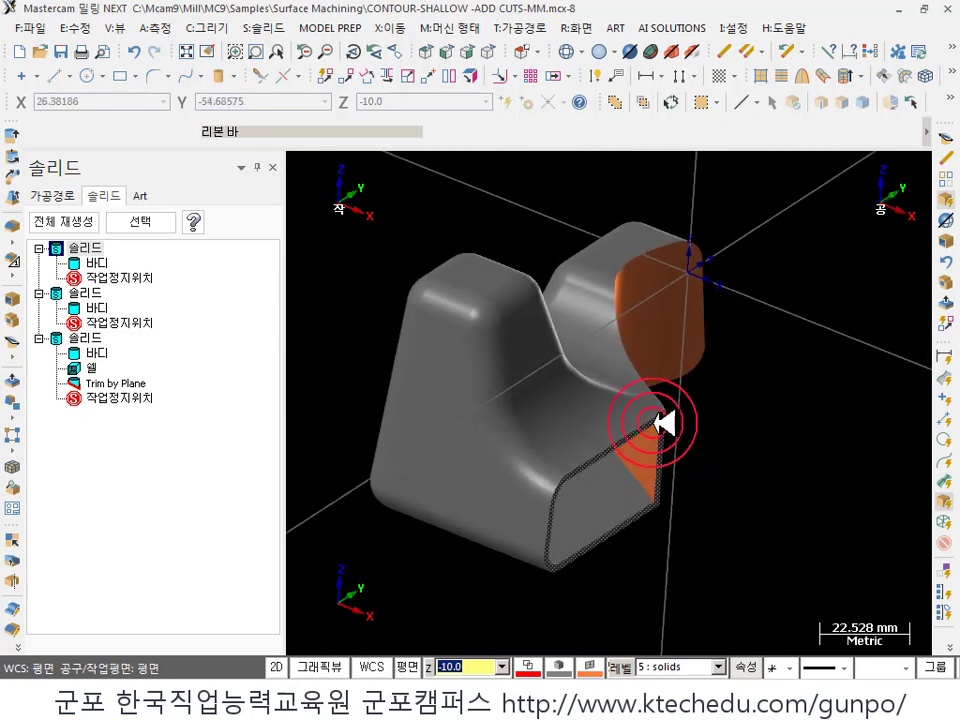
scroll(561, 439, up, 1)
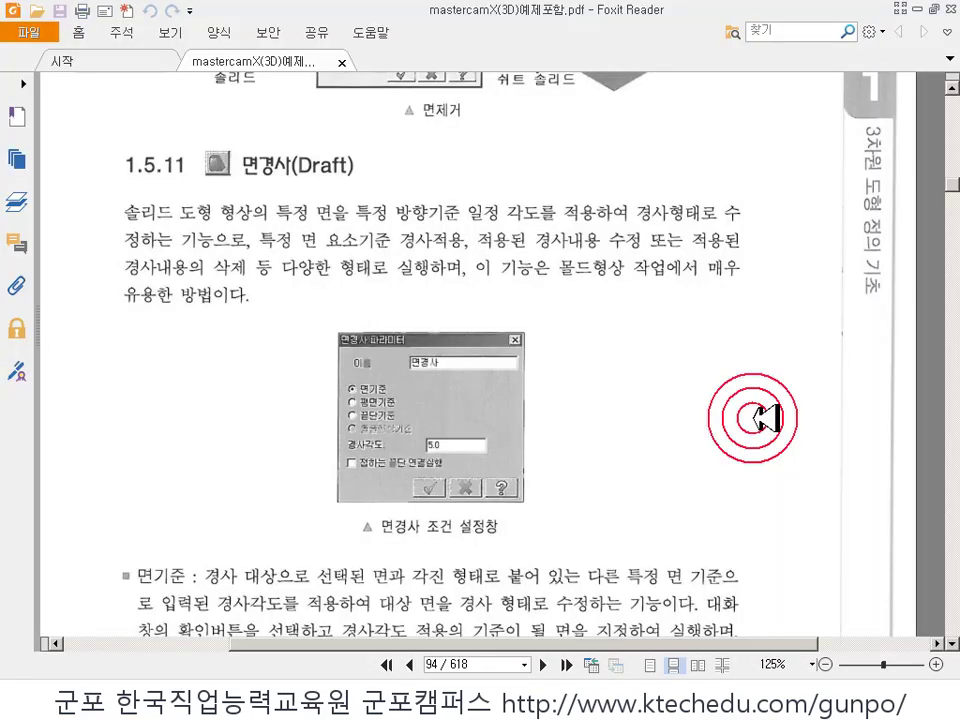
drag(699, 373, 700, 376)
drag(647, 469, 659, 449)
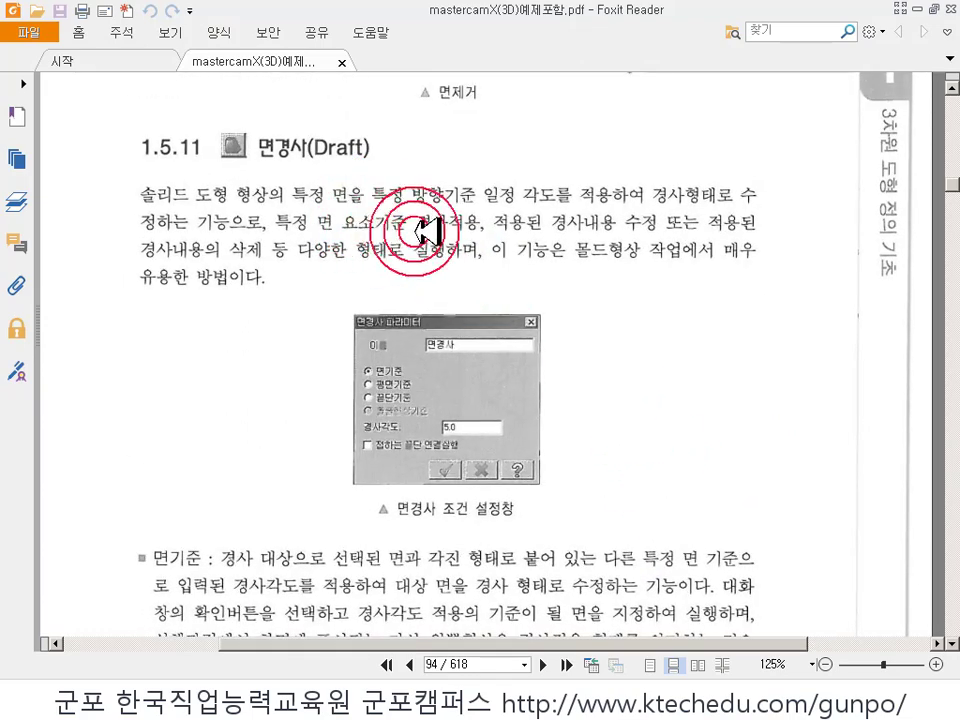
- Read section 1.5.11 on Draft (면경사) in the PDF textbook in Foxit Reader, and return to the hollow body in Mastercam
scroll(575, 371, down, 1)
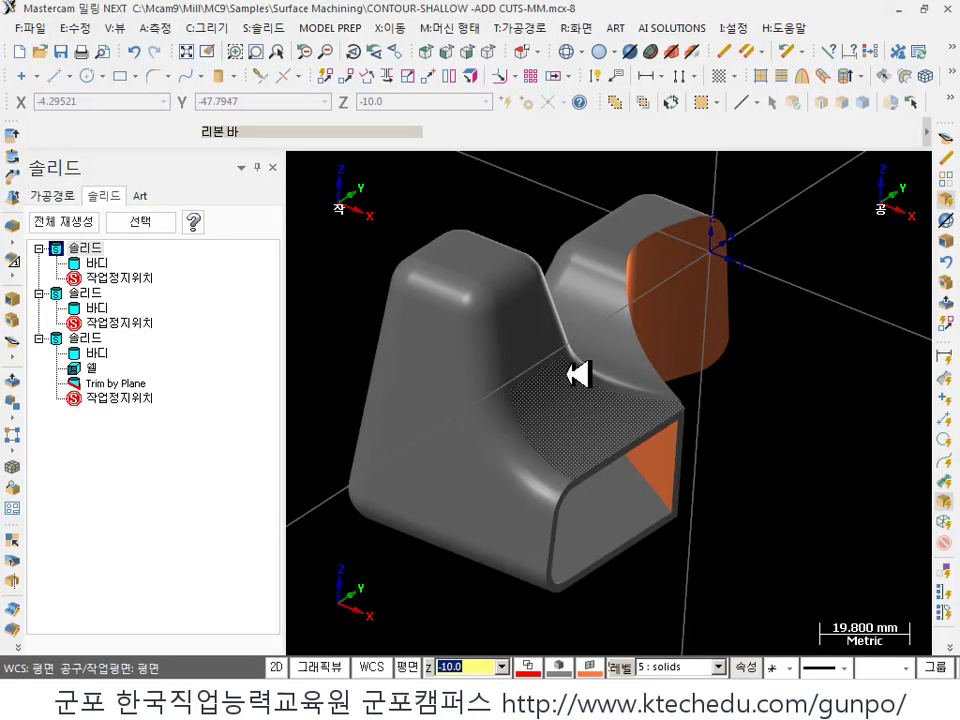
scroll(574, 375, down, 3)
scroll(694, 407, up, 2)
scroll(611, 429, up, 1)
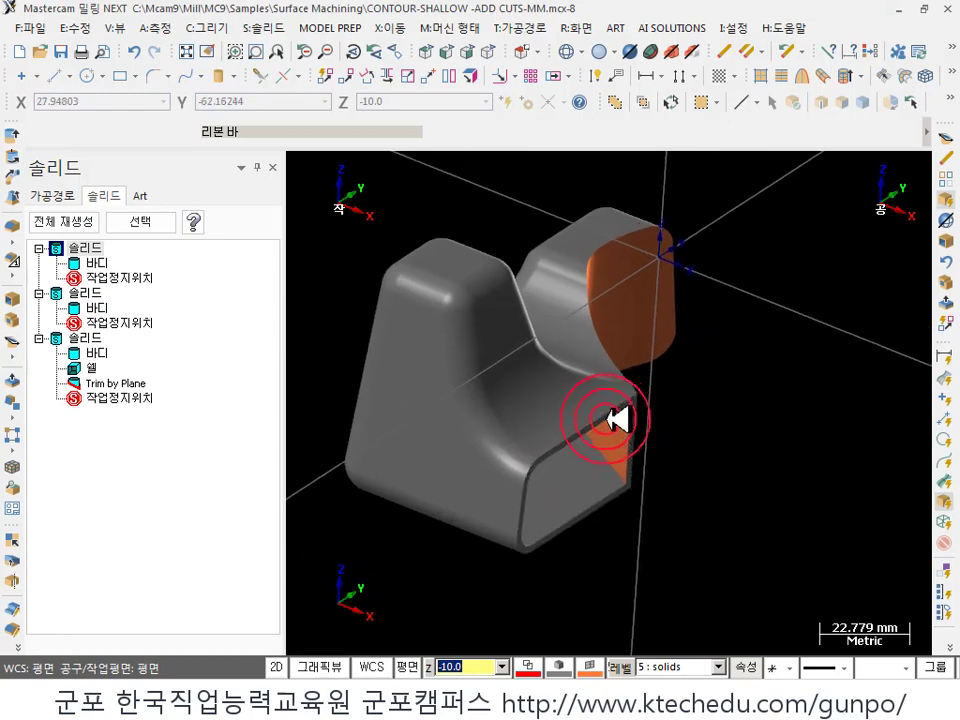
scroll(639, 364, down, 2)
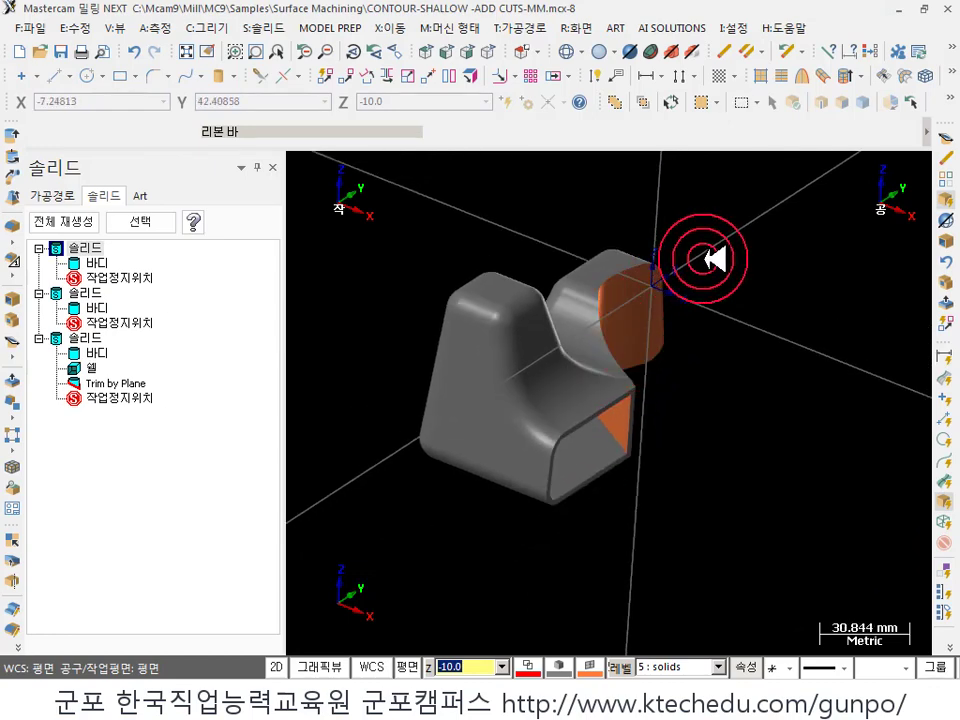
- Start a new empty file without saving the changes to the current part, and set the isometric view
click(26, 48)
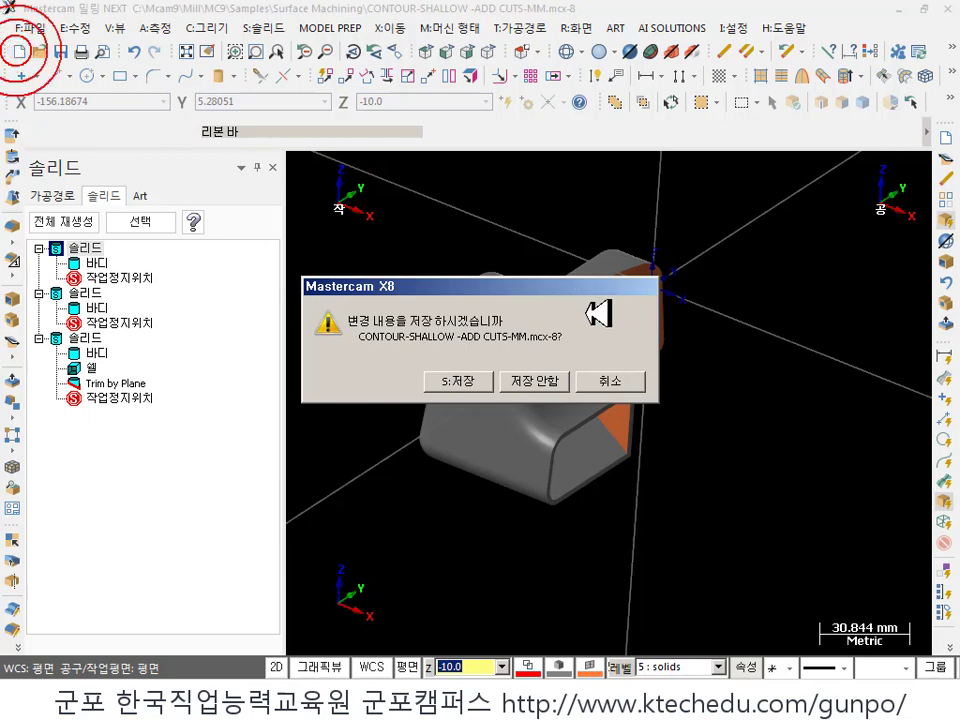
click(545, 381)
scroll(645, 381, down, 4)
scroll(600, 303, down, 2)
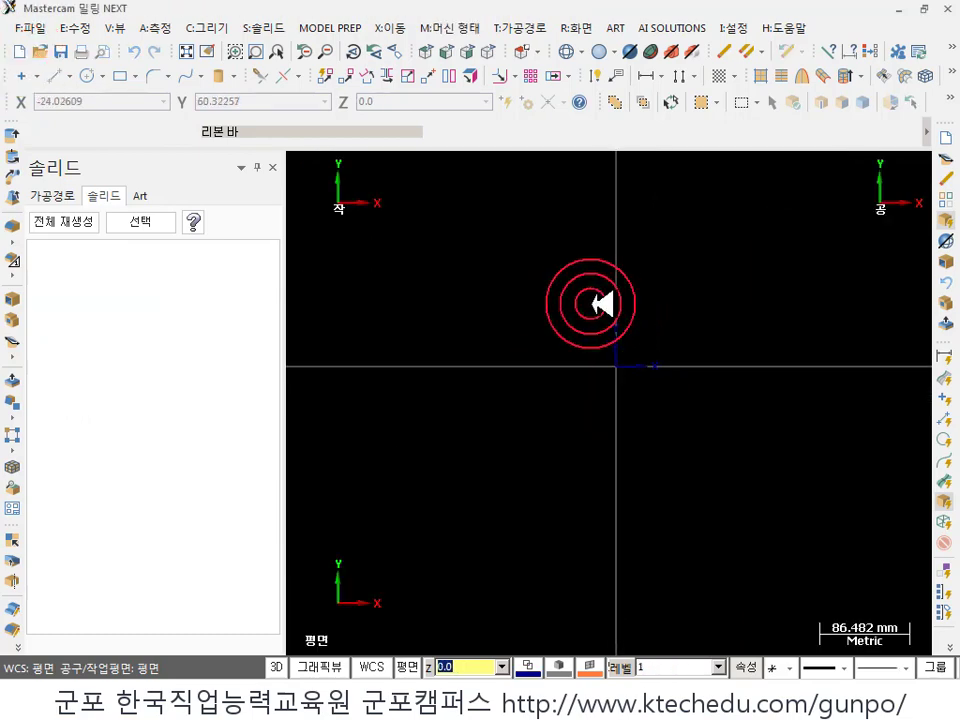
click(487, 53)
scroll(566, 453, down, 4)
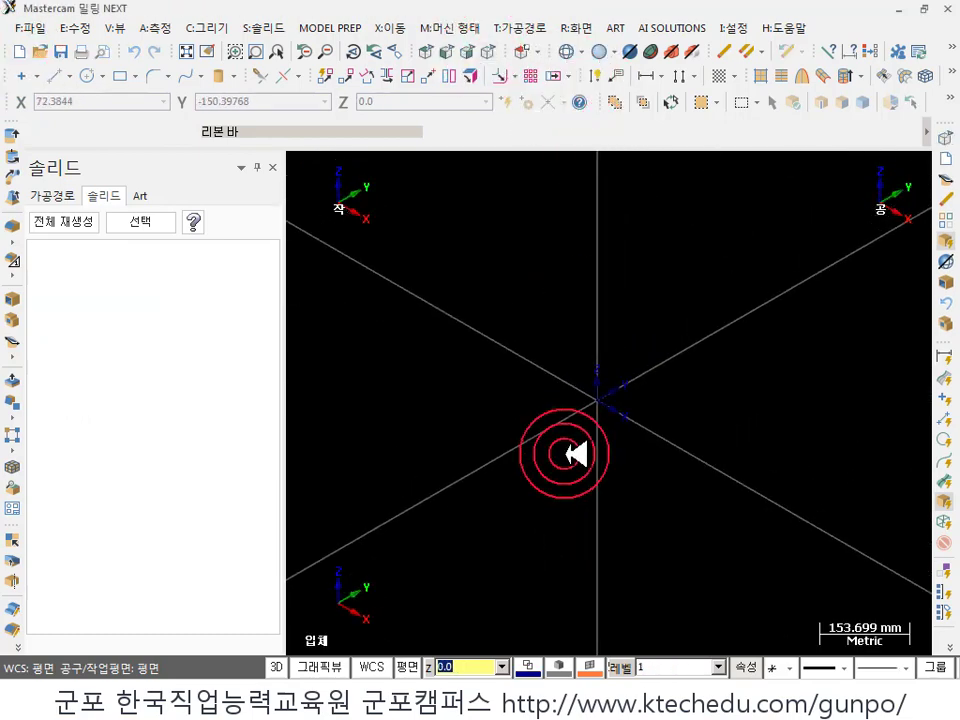
- Start opening a file and browse to C:\Mcam9\Mill\MC9\Samples\Surface Machining with the file type kept at All Files
click(38, 51)
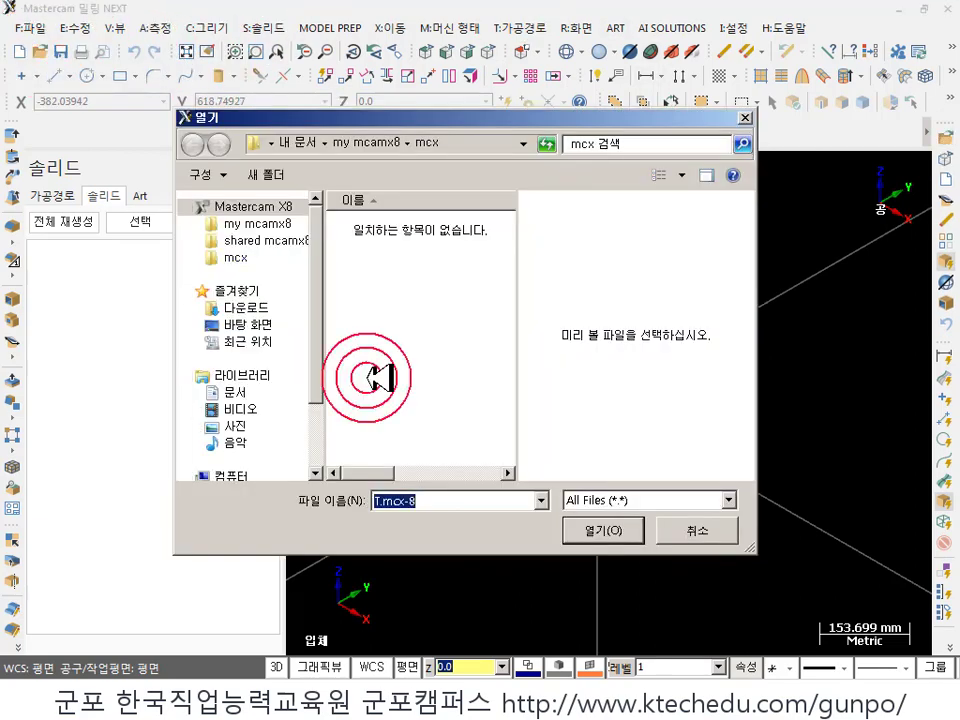
click(697, 500)
click(690, 499)
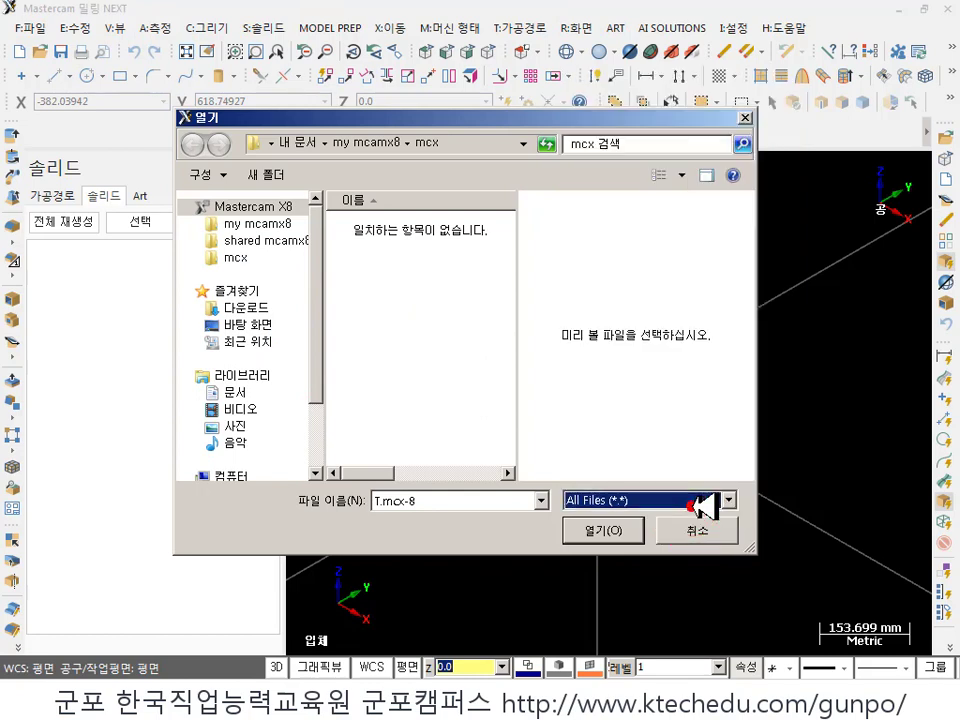
scroll(317, 369, down, 2)
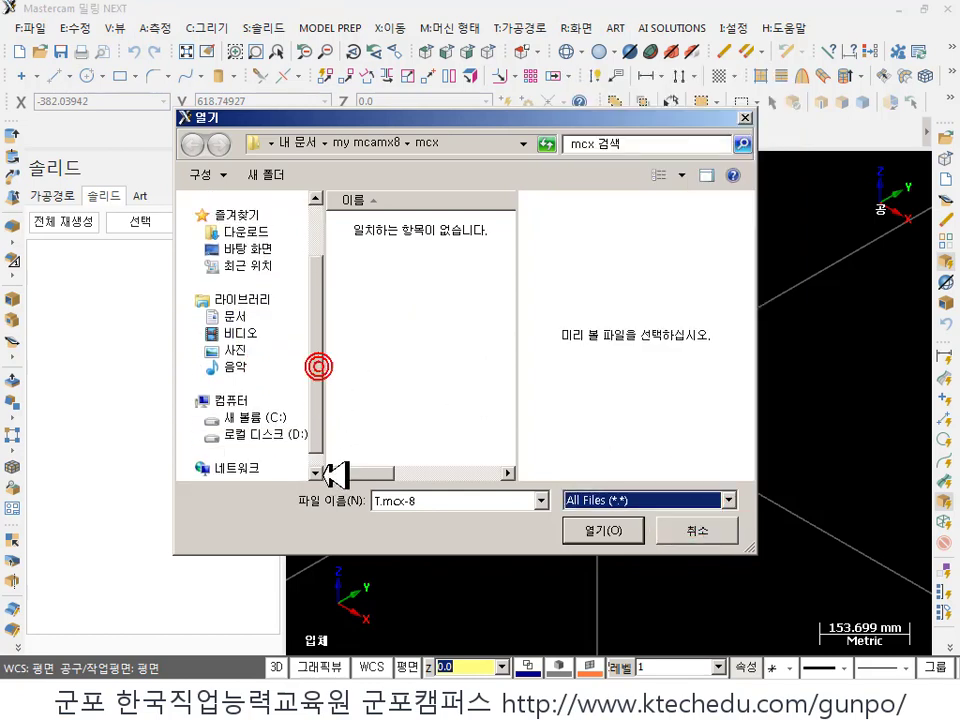
click(270, 422)
double_click(410, 370)
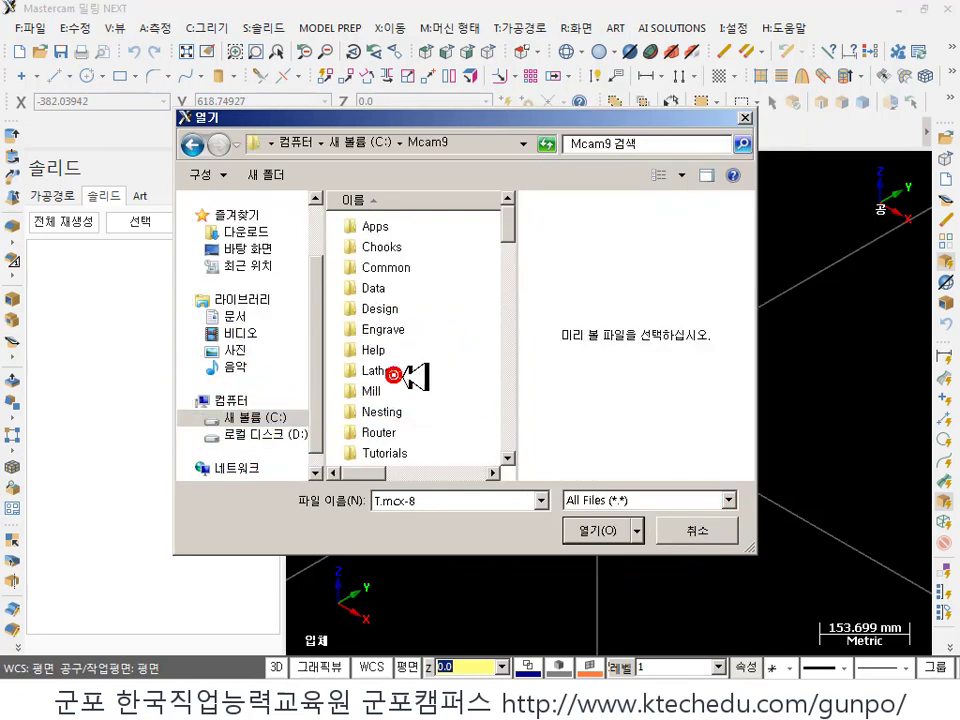
double_click(390, 388)
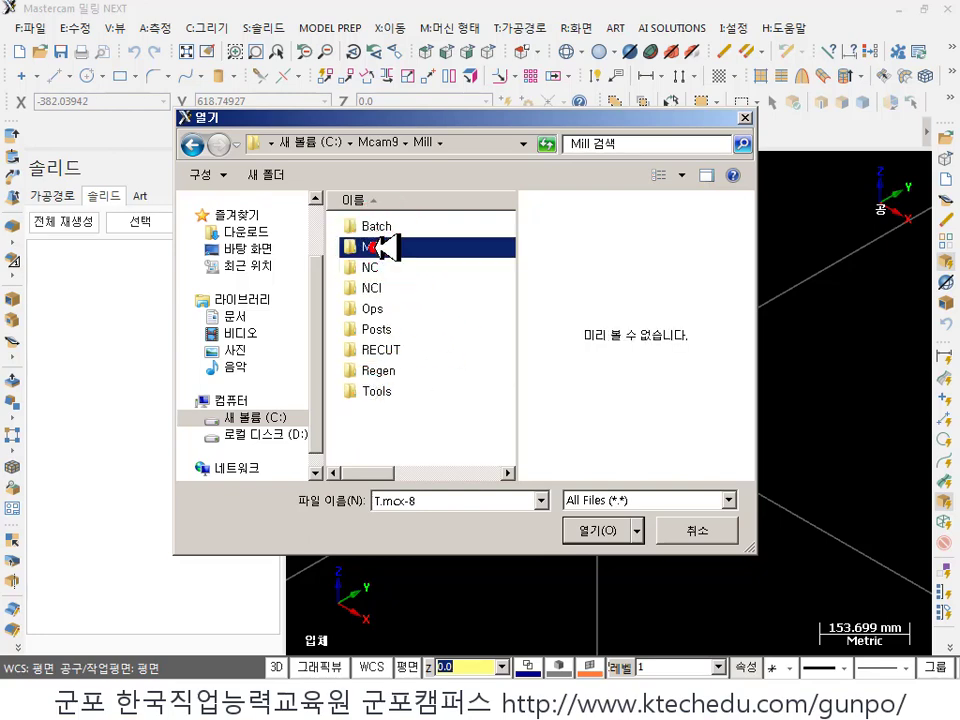
double_click(370, 245)
double_click(381, 224)
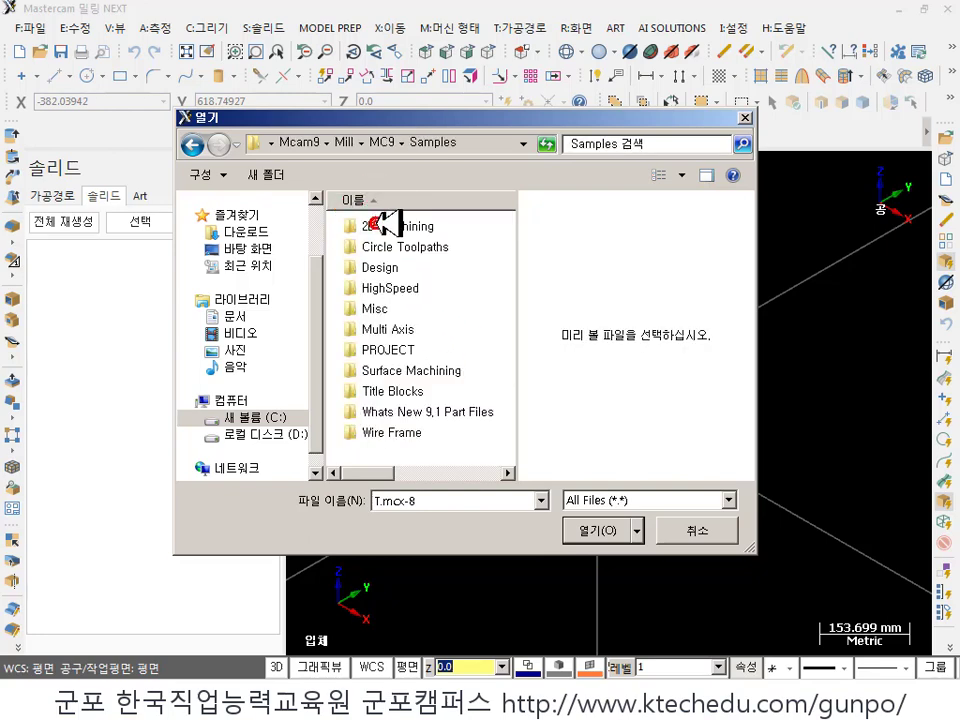
double_click(420, 370)
- Preview the first two contour-finish samples, open CONTOUR-FINISH-HIGHSPEED-CORNER ROUNDING-MM, and dismiss the coolant warning
click(430, 227)
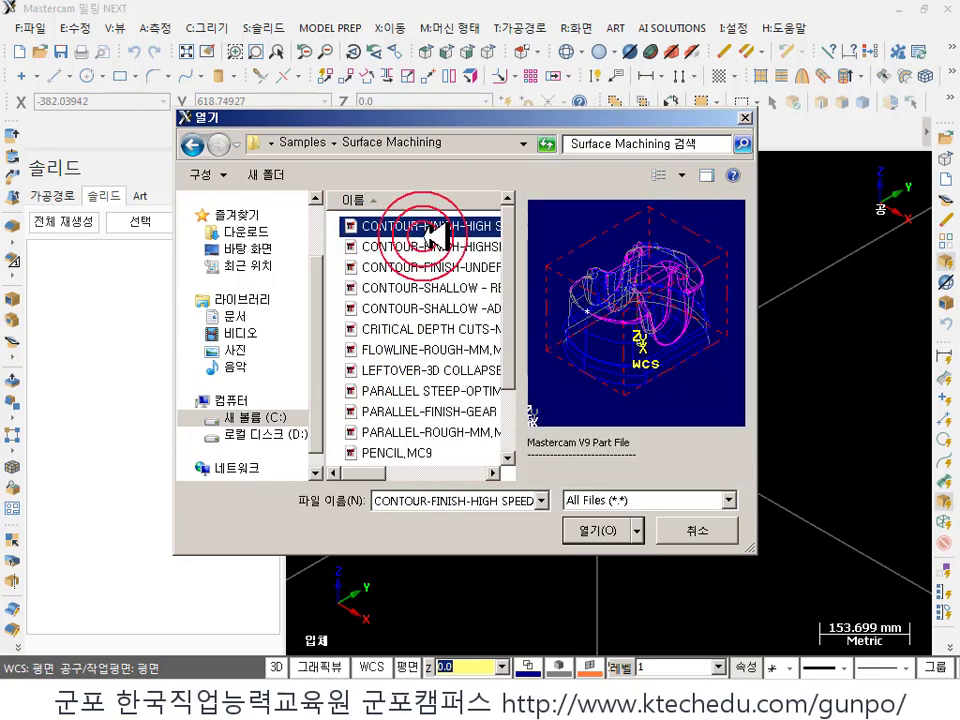
click(436, 246)
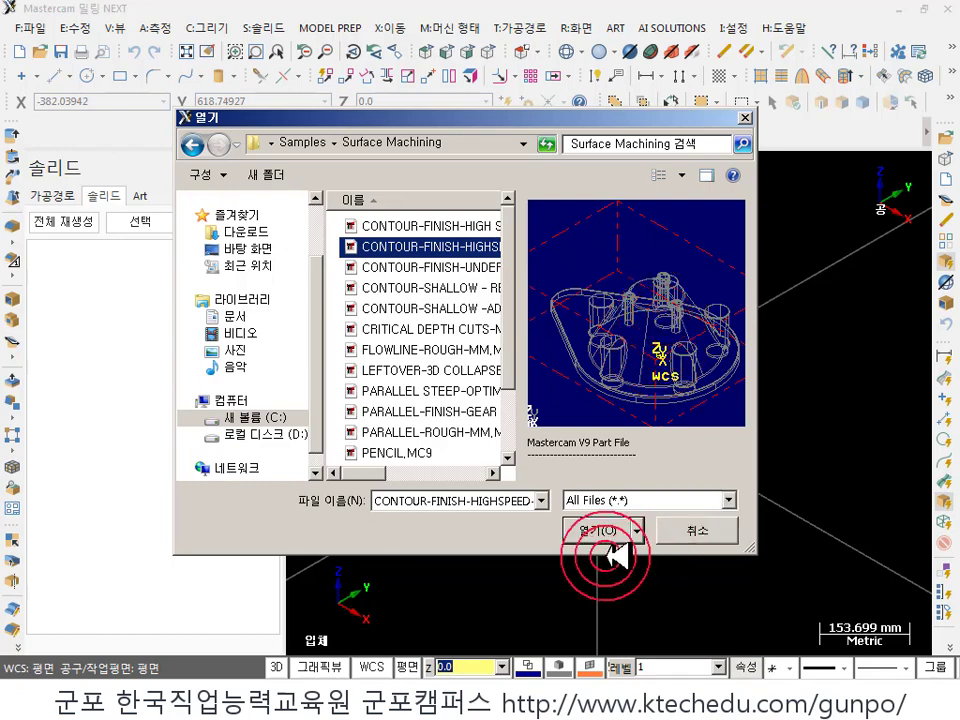
click(603, 521)
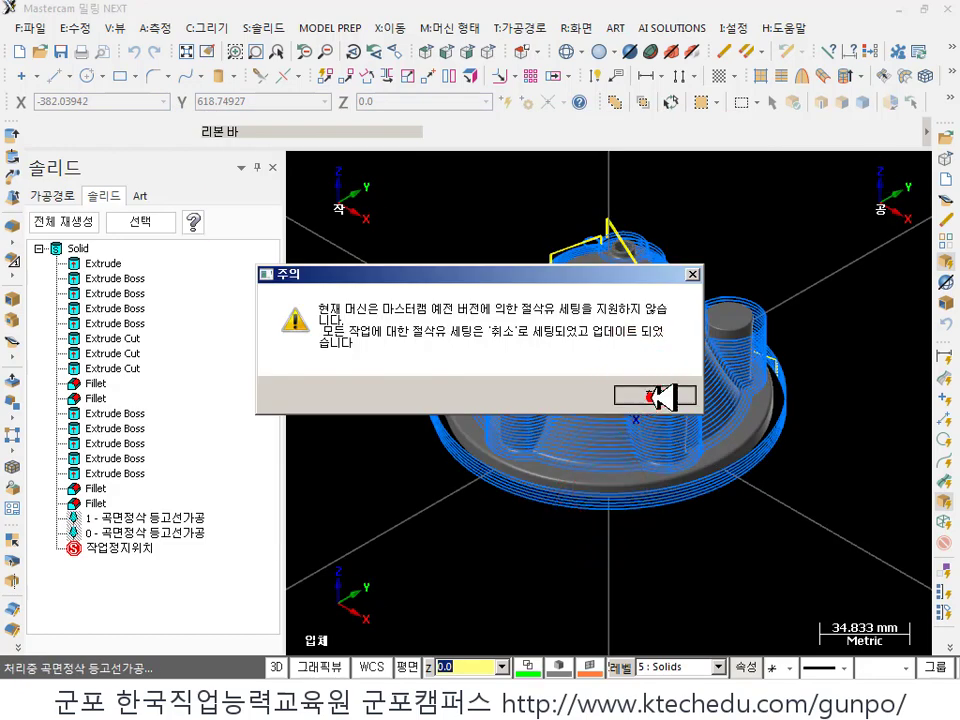
click(660, 396)
scroll(643, 381, down, 1)
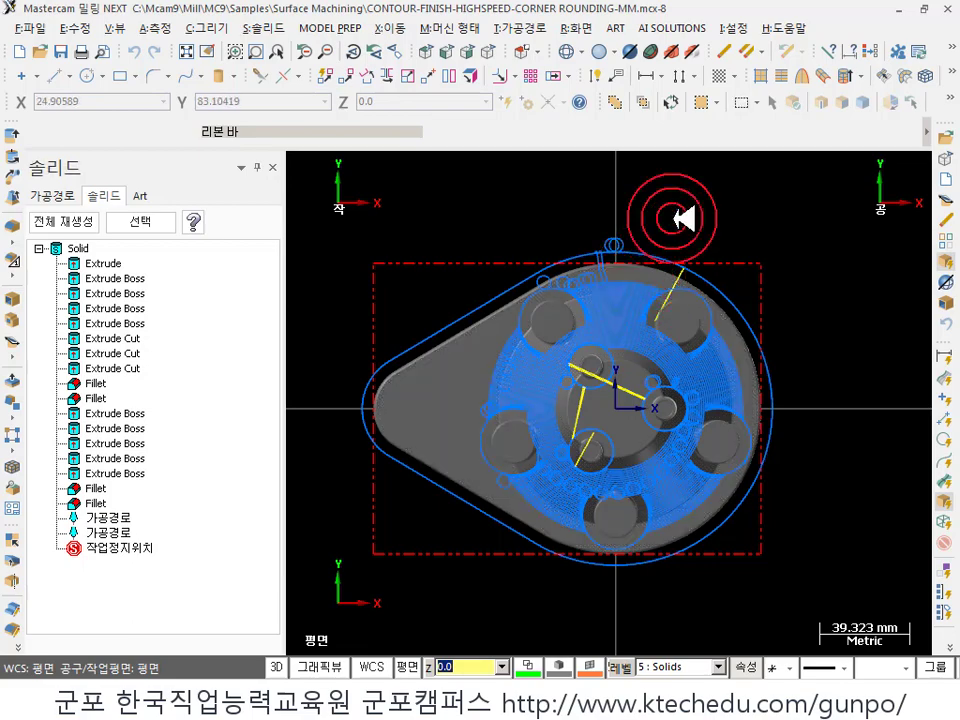
- Set the isometric view, hide the toolpath display, and delete both contour finishing operations from Machine Group-1
key(alt+7)
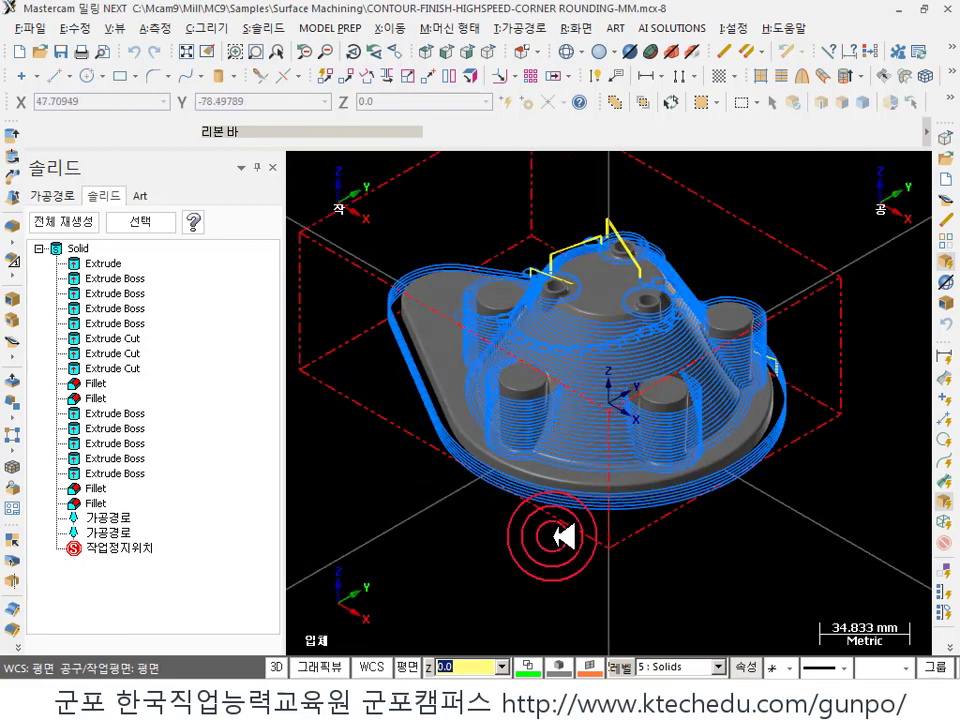
key(alt+t)
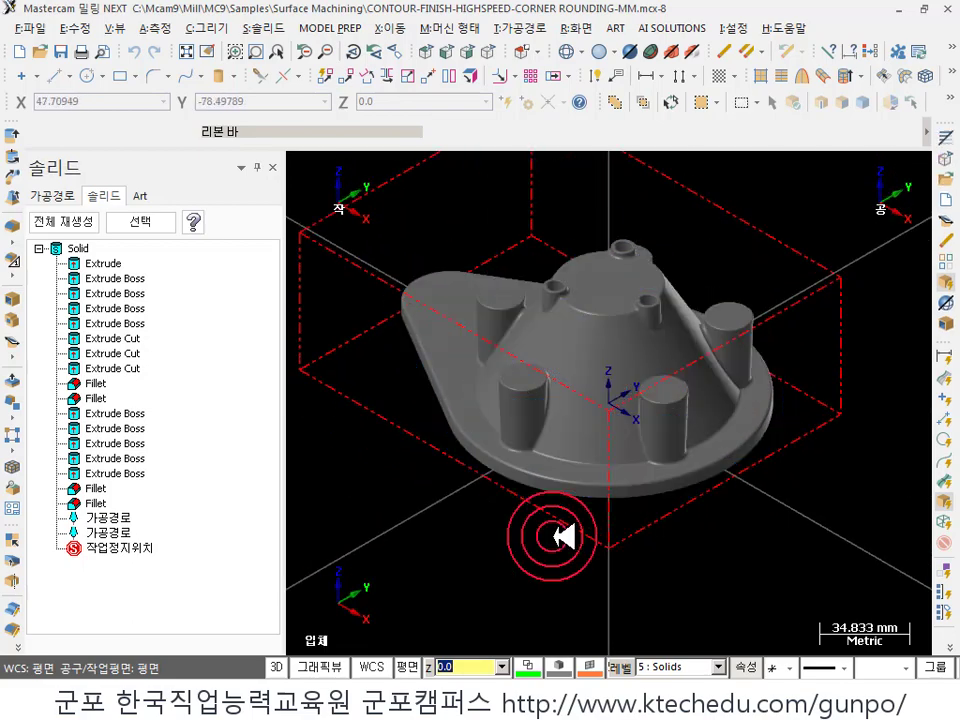
click(52, 195)
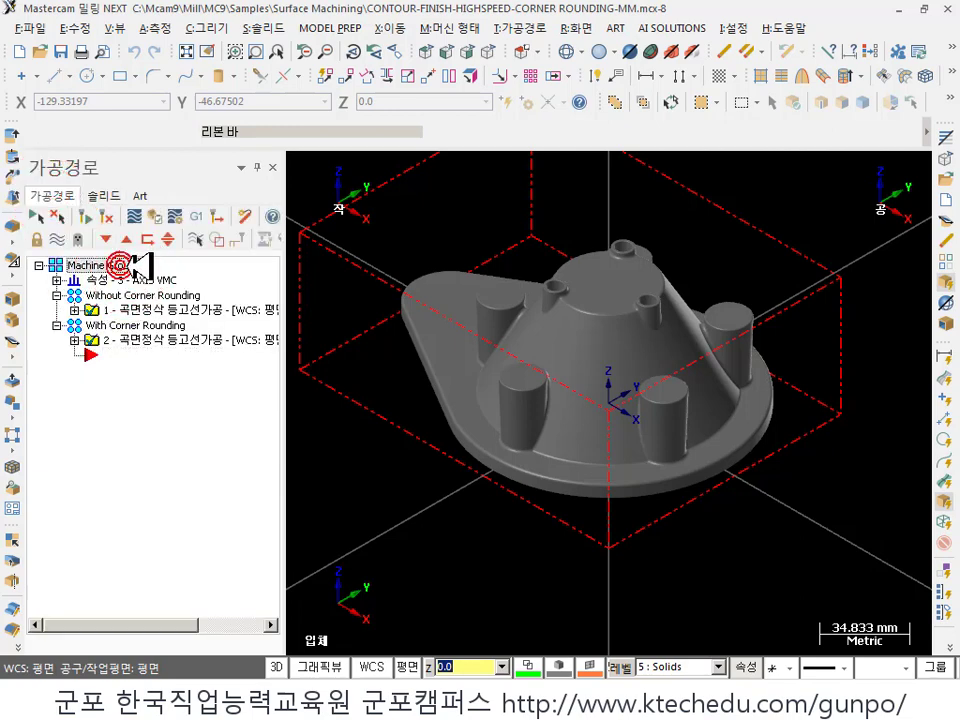
key(Delete)
click(485, 403)
scroll(645, 590, down, 1)
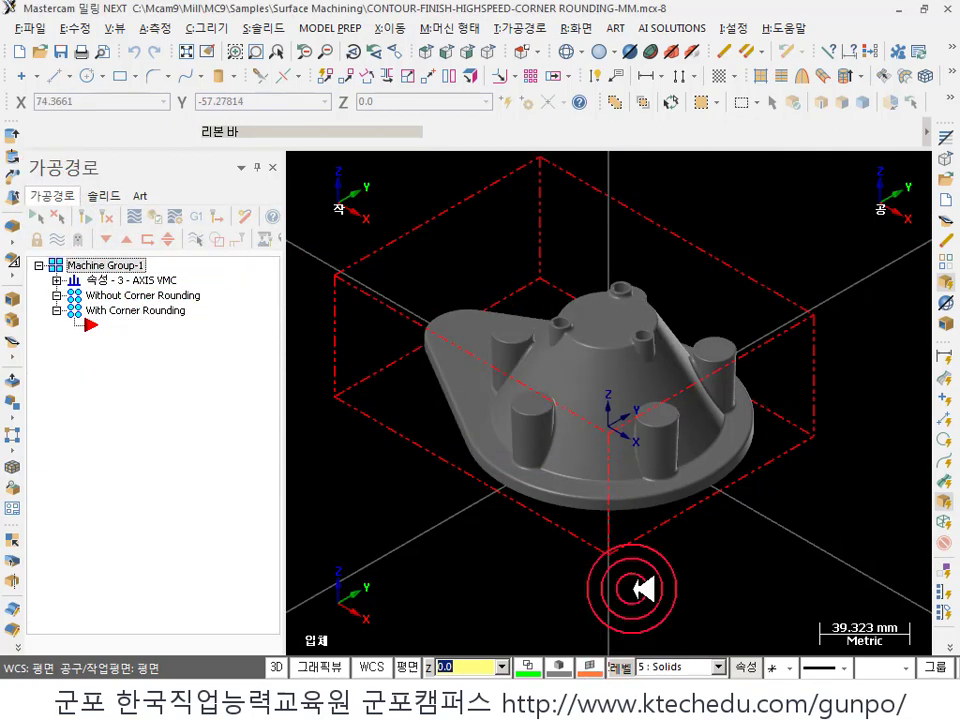
- Turn off the red dashed stock boundary and orbit the conical solid to a closer, lower view of its round bosses
scroll(645, 590, up, 1)
click(693, 50)
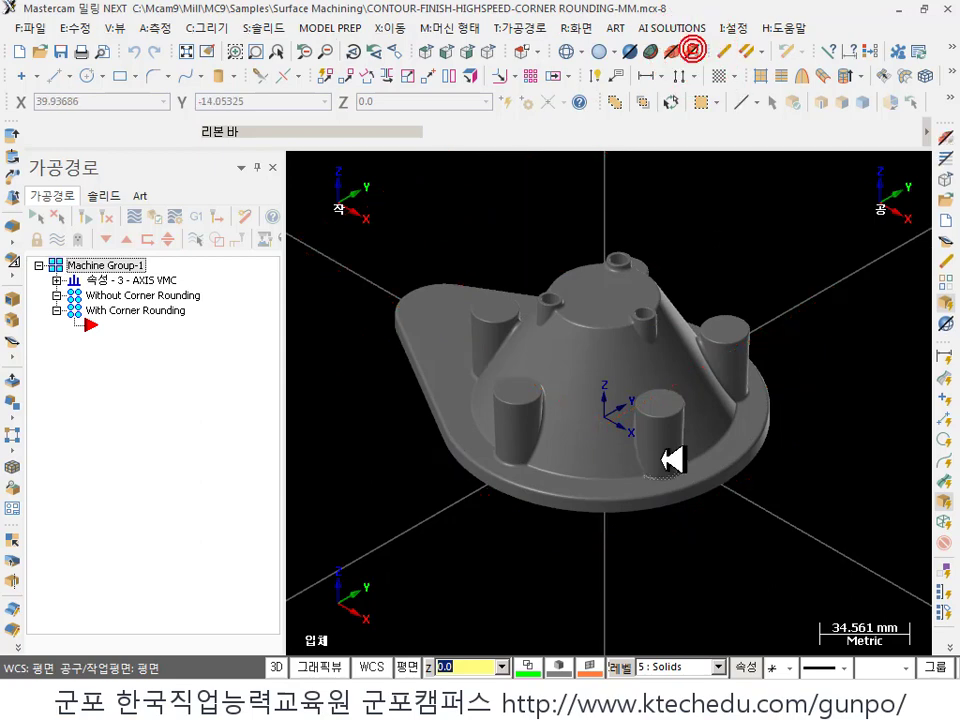
middle_drag(672, 459, 648, 447)
scroll(568, 513, up, 3)
scroll(660, 447, down, 2)
scroll(679, 467, up, 2)
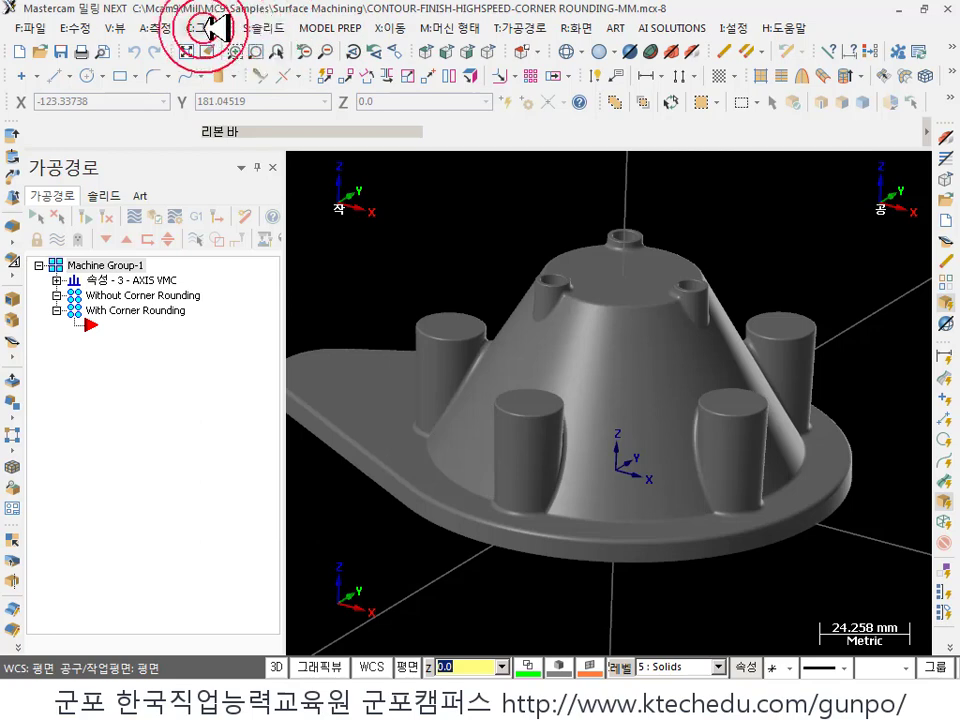
- Run the draft angle analysis on the solid, using the top plane (평면) as reference, surface normals and vertical angle calculation
click(165, 27)
click(190, 241)
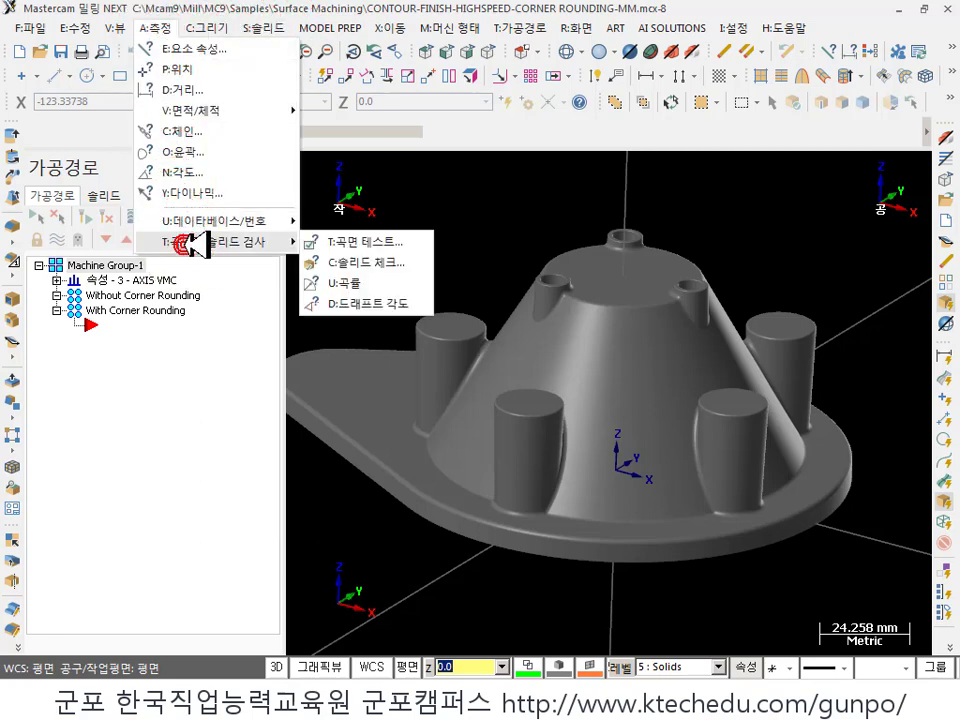
click(368, 303)
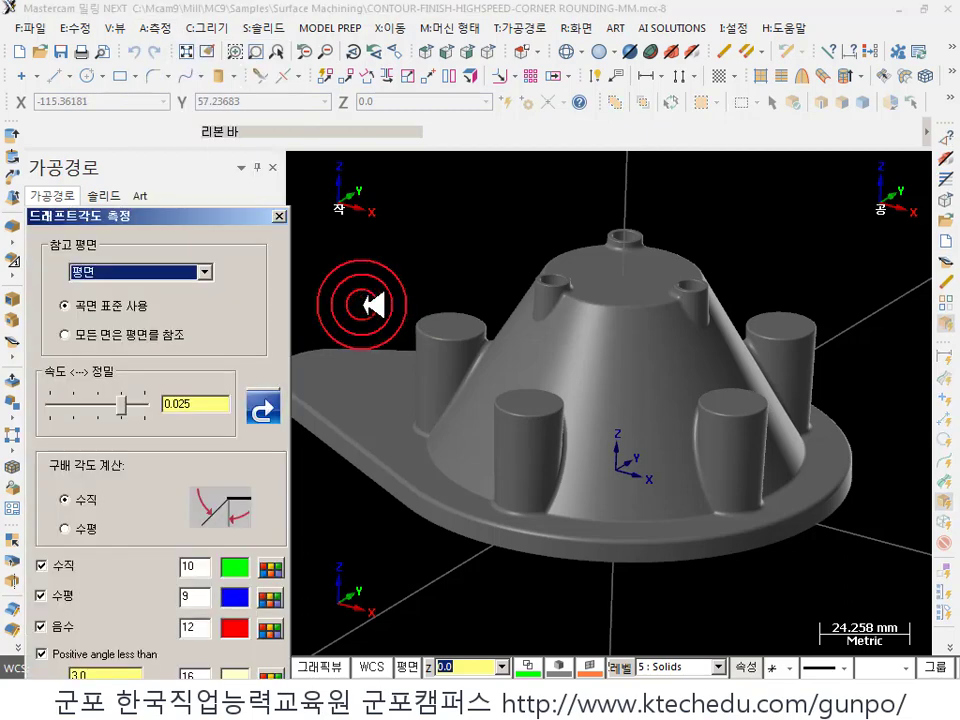
click(266, 410)
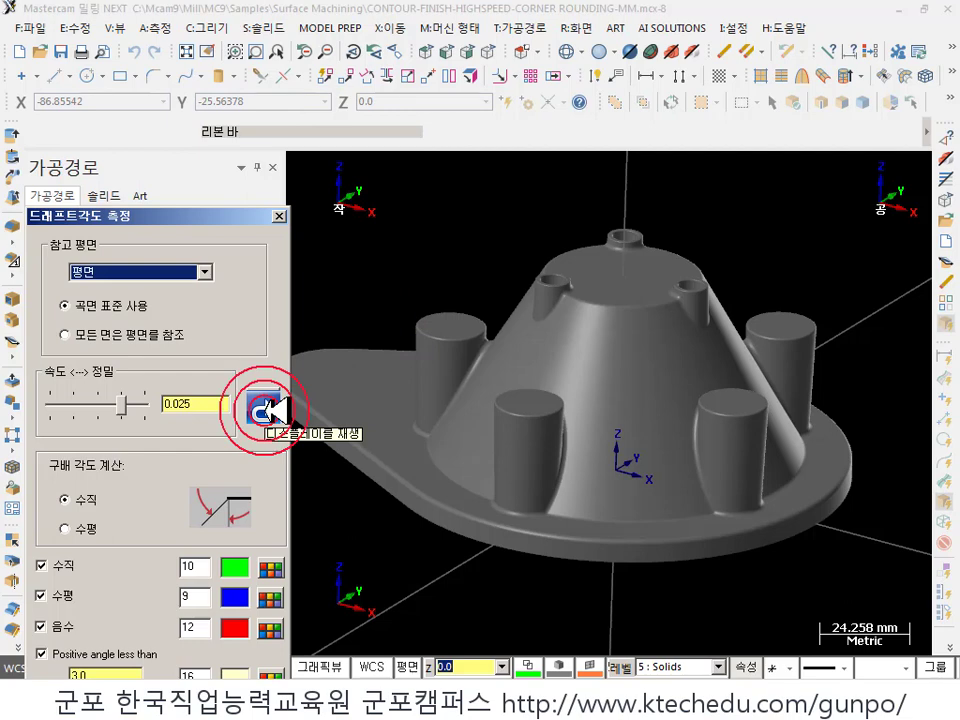
click(266, 410)
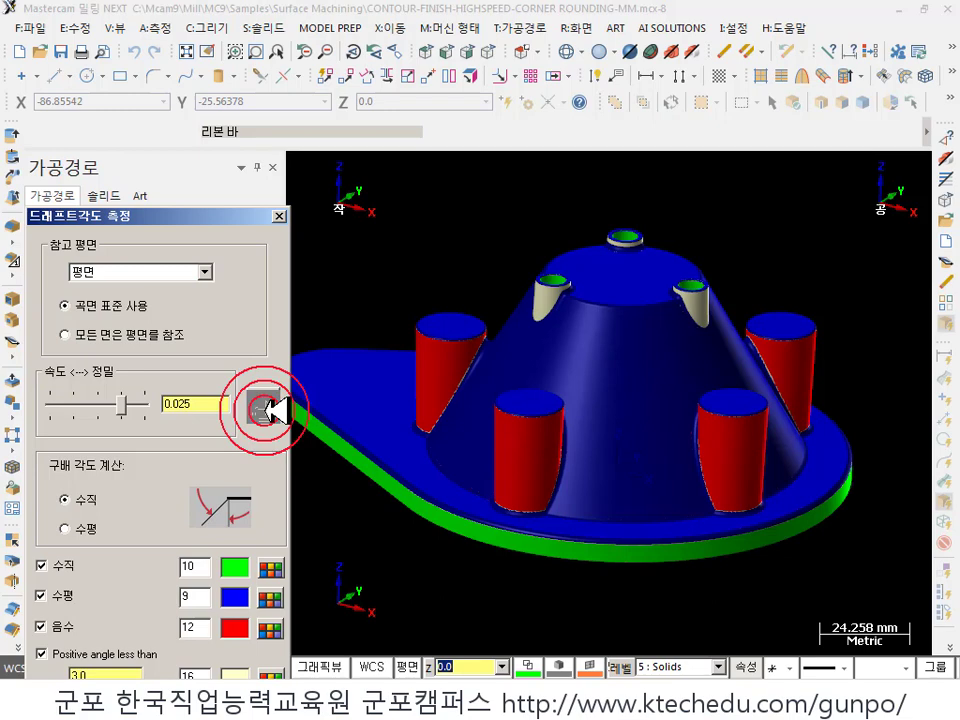
click(512, 467)
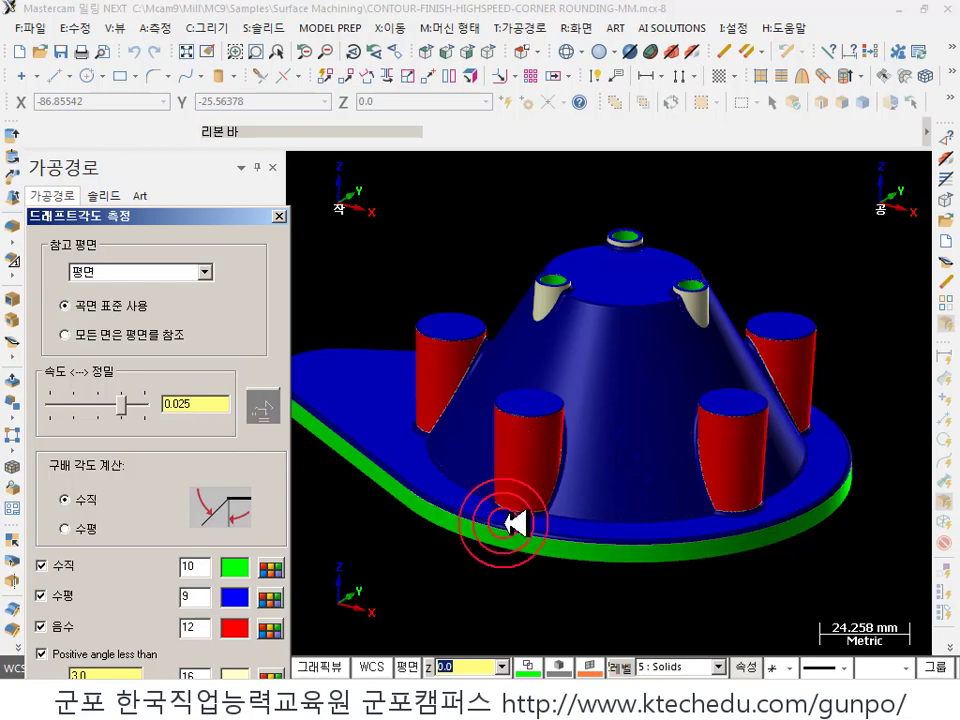
- Examine the negative (음수) draft category and the round bosses it marks, and close the draft angle analysis
drag(164, 216, 156, 30)
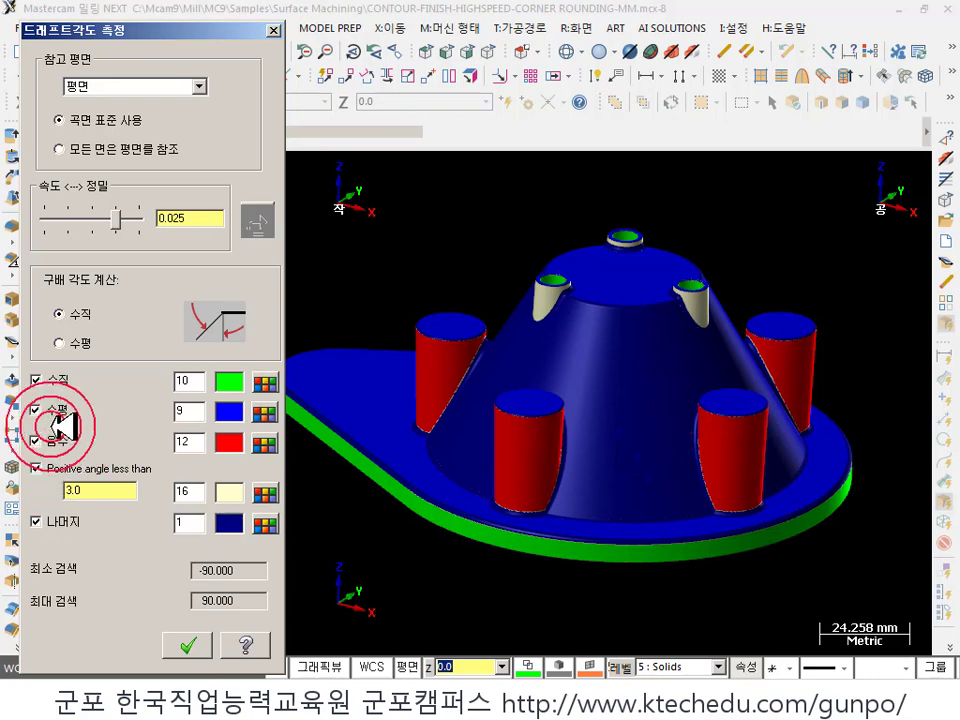
click(299, 679)
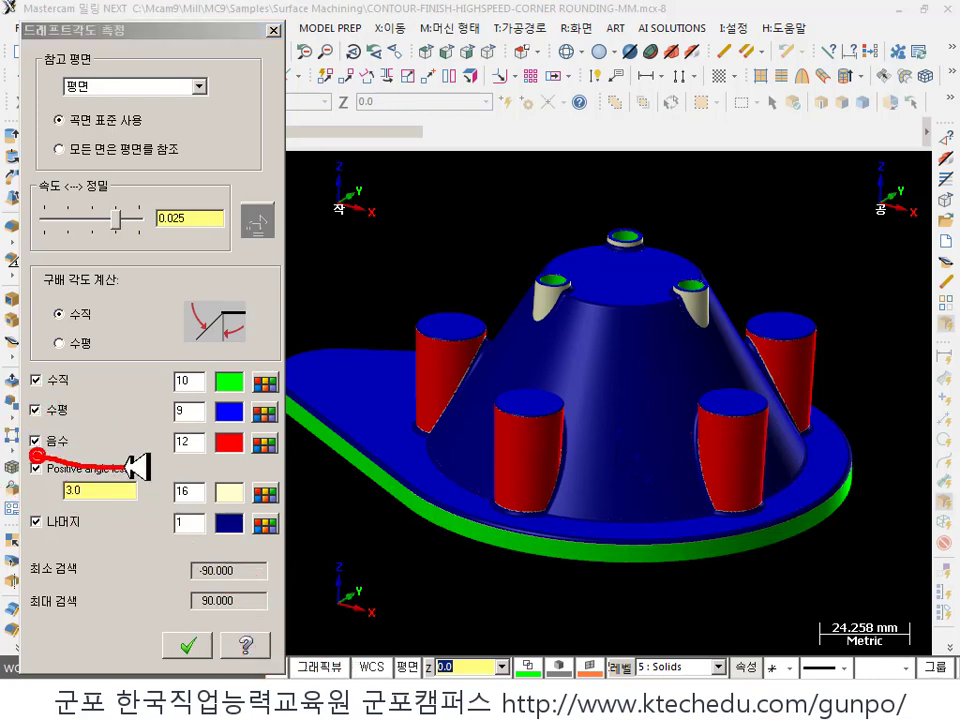
mouse_move(130, 466)
mouse_down()
mouse_move(283, 457)
mouse_move(253, 431)
mouse_move(42, 428)
mouse_move(31, 455)
mouse_move(47, 461)
mouse_up()
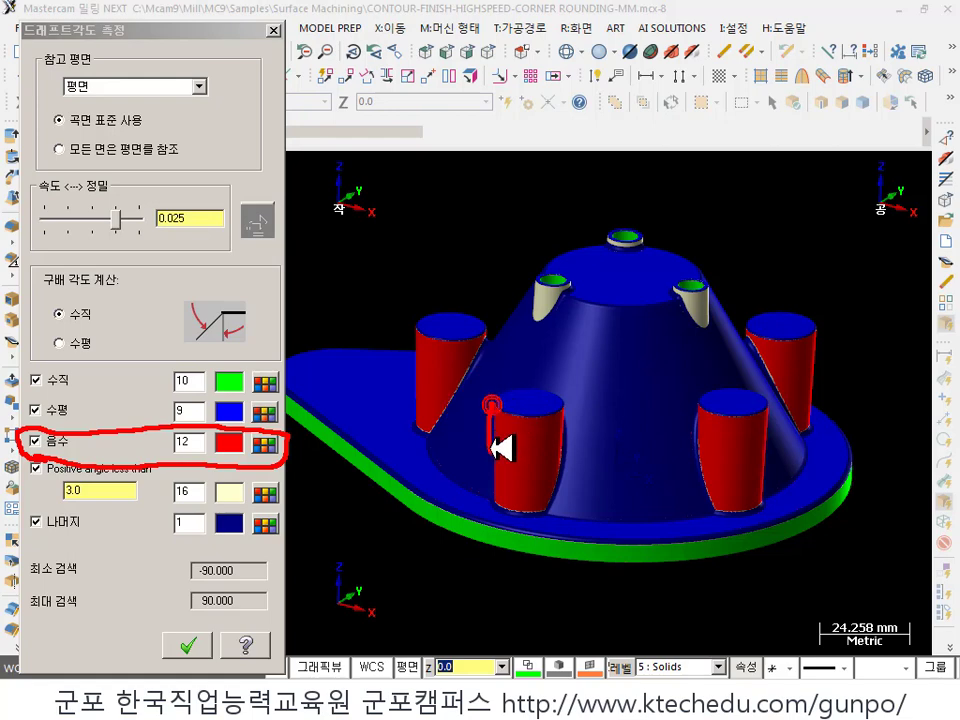
drag(505, 391, 492, 451)
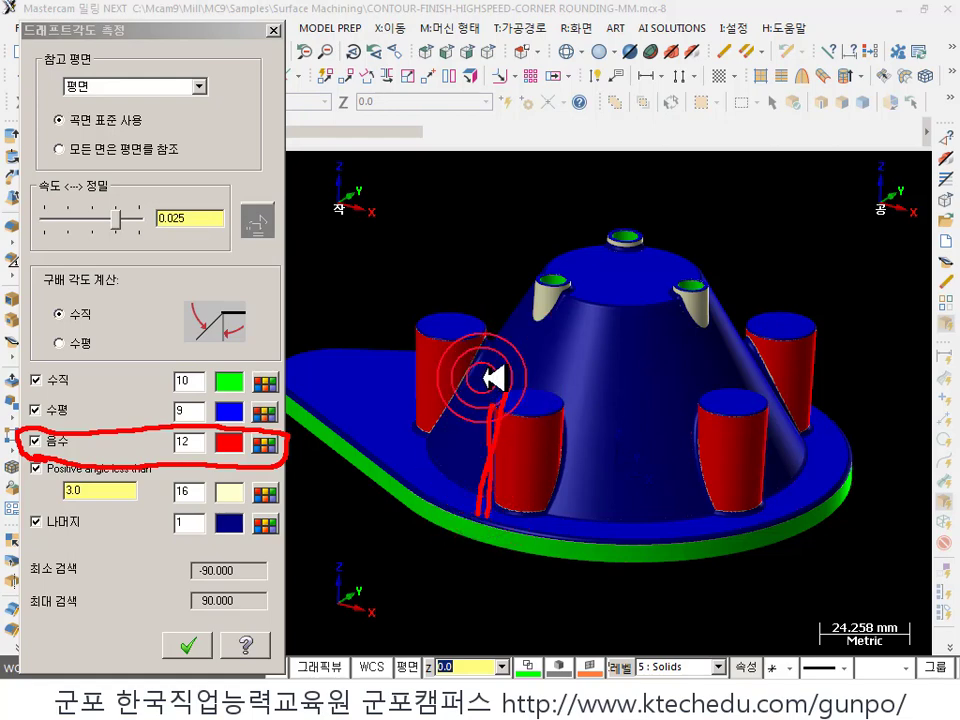
right_click(440, 252)
click(475, 433)
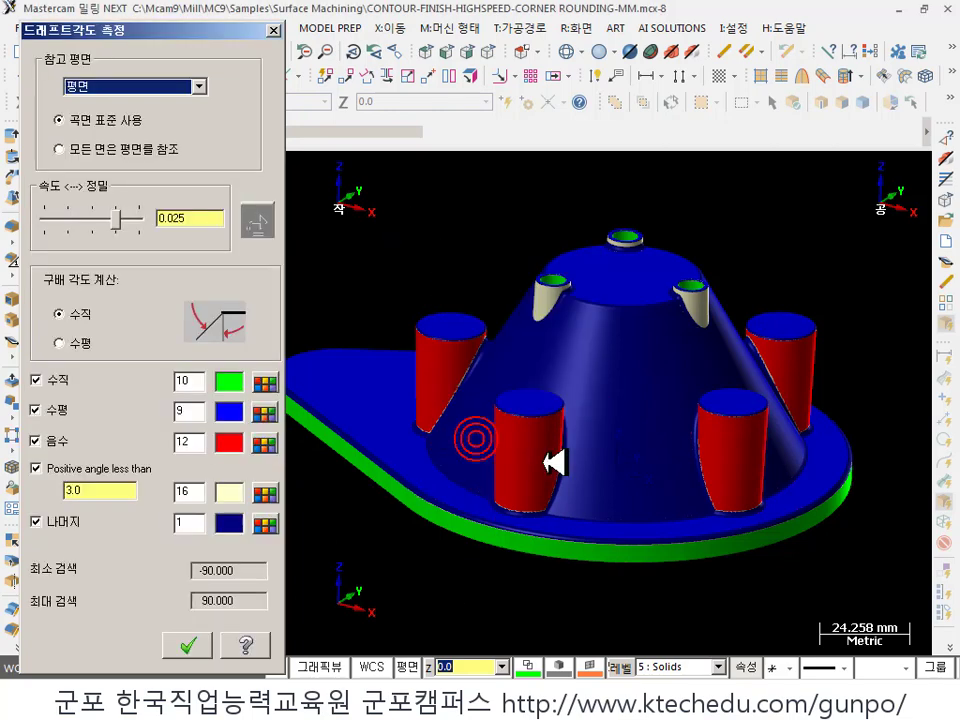
click(189, 643)
- Measure the wall angle of the front-left round boss with dynamic analysis, and leave the measurement
scroll(504, 546, down, 3)
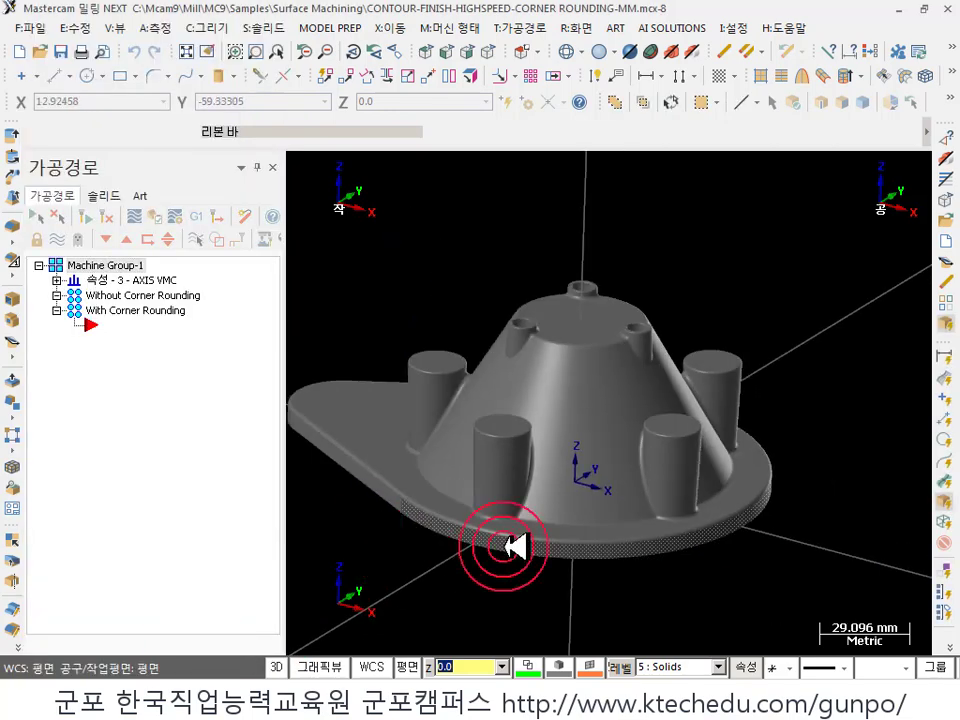
scroll(510, 540, up, 2)
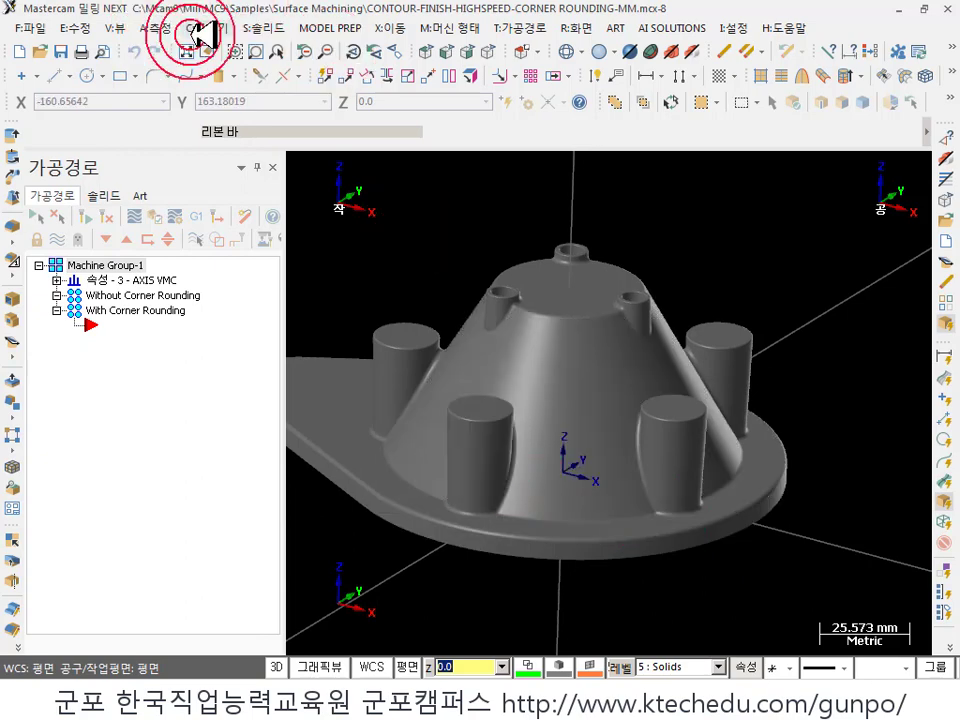
click(160, 27)
click(190, 192)
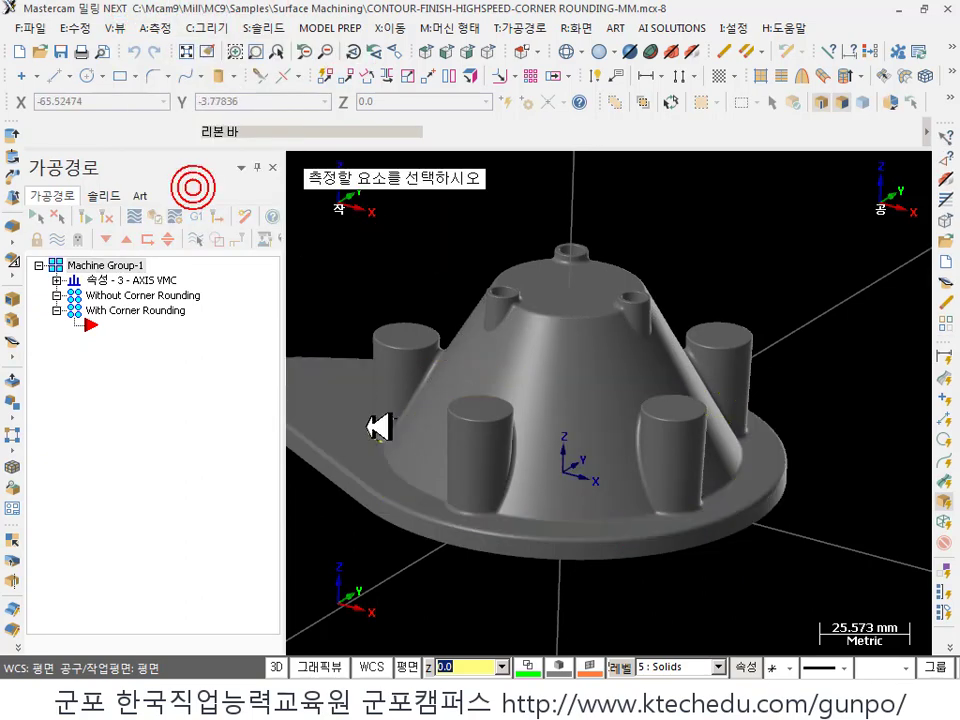
click(480, 448)
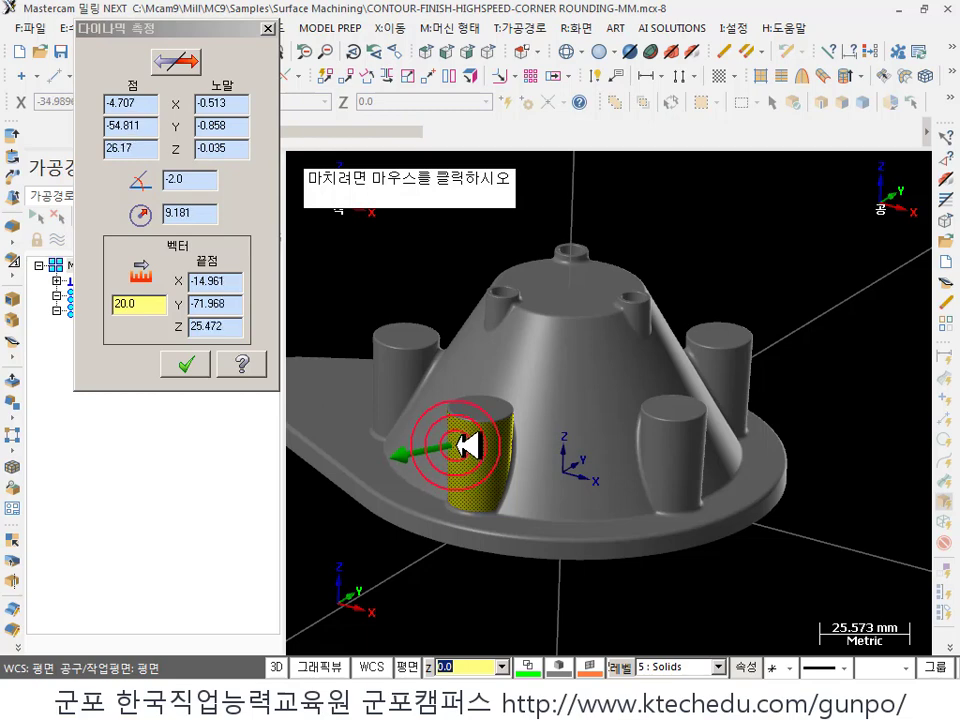
key(Escape)
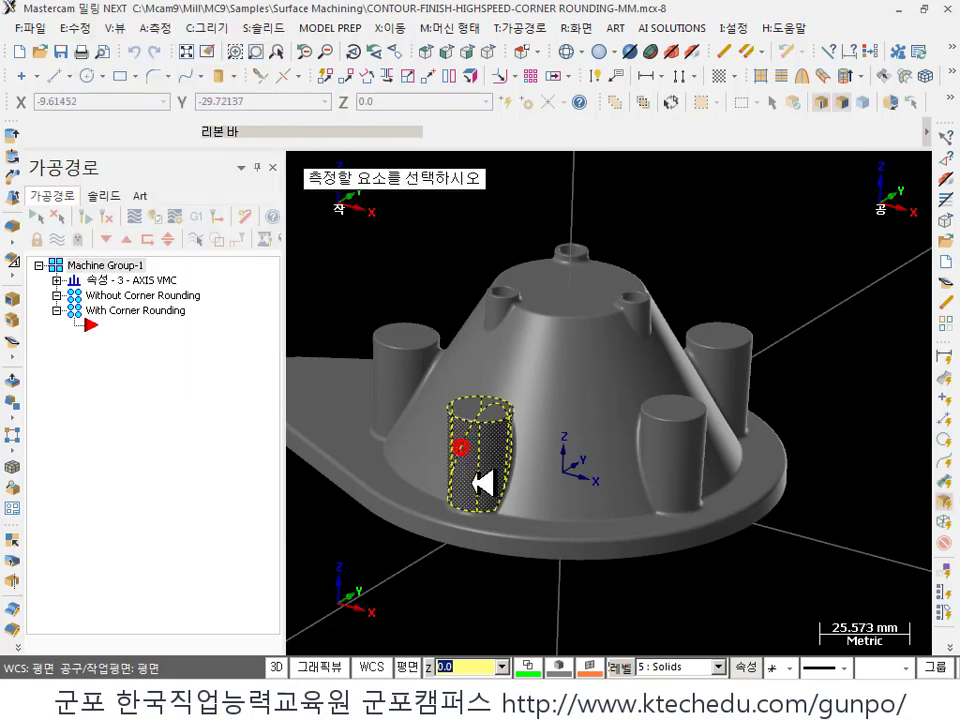
scroll(749, 614, down, 2)
key(Escape)
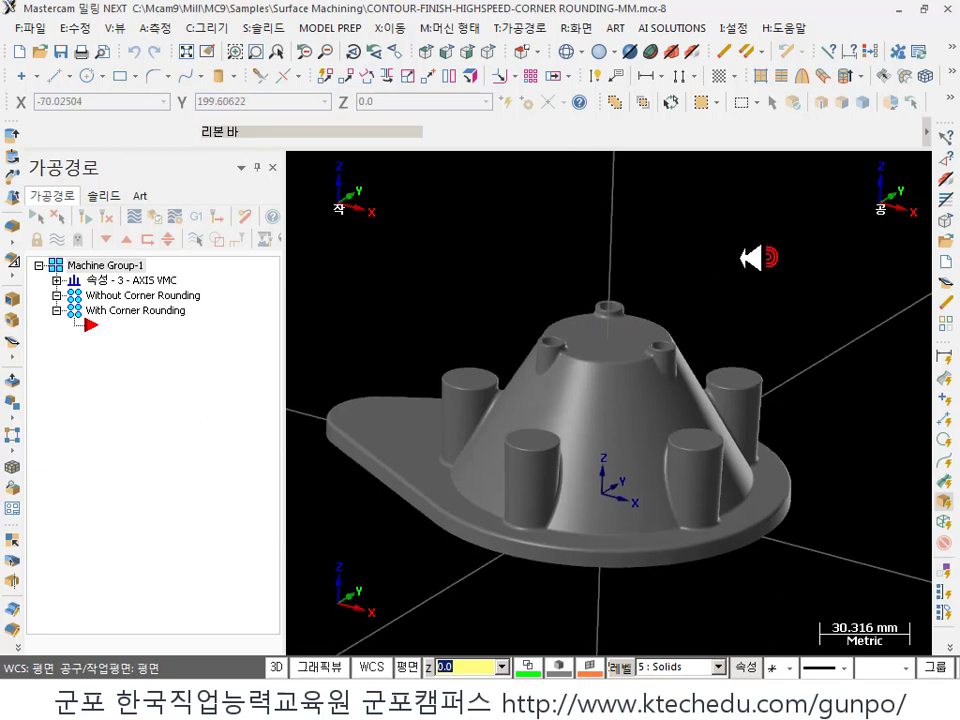
- Examine the tapered side walls of the round bosses around the cone from closer and lower viewing angles
scroll(572, 568, up, 2)
scroll(675, 422, up, 1)
middle_drag(675, 422, 602, 396)
scroll(627, 413, down, 1)
scroll(528, 405, up, 3)
scroll(520, 432, up, 1)
scroll(530, 432, up, 1)
middle_drag(530, 432, 611, 461)
scroll(545, 426, down, 1)
scroll(548, 409, up, 1)
scroll(550, 409, up, 1)
scroll(531, 379, down, 5)
scroll(611, 461, down, 4)
scroll(570, 358, up, 1)
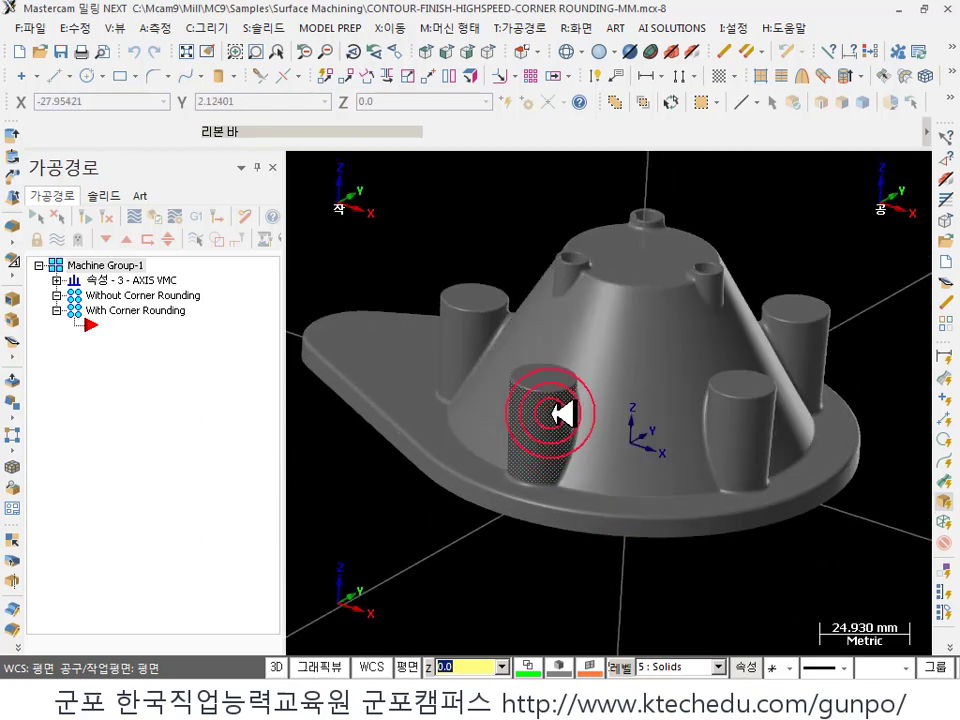
middle_drag(560, 412, 581, 361)
scroll(598, 416, up, 2)
middle_drag(584, 410, 588, 420)
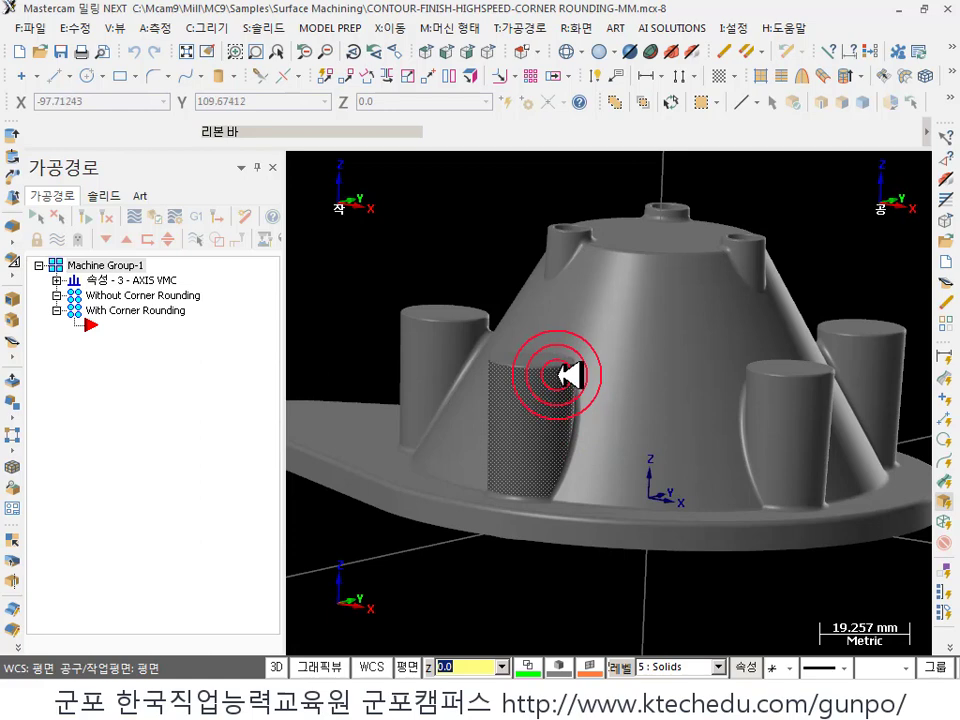
middle_drag(570, 390, 487, 342)
middle_drag(608, 427, 761, 229)
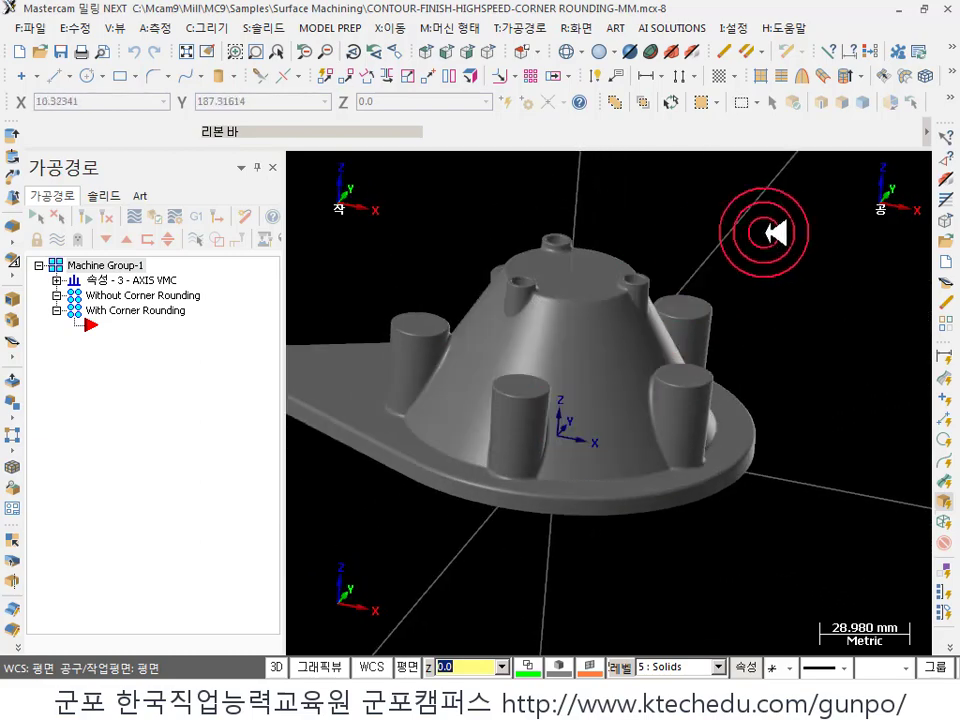
- Try to remove the fillet face at the cone's base with Remove Solid Fillets, choosing to keep the solid history and exit
click(330, 28)
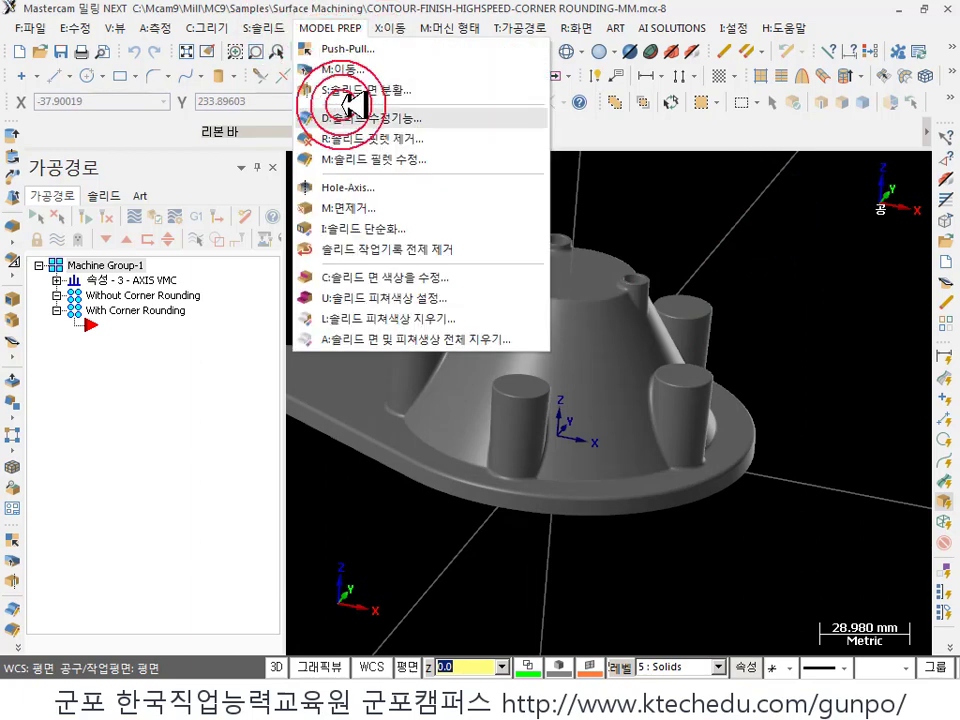
click(395, 140)
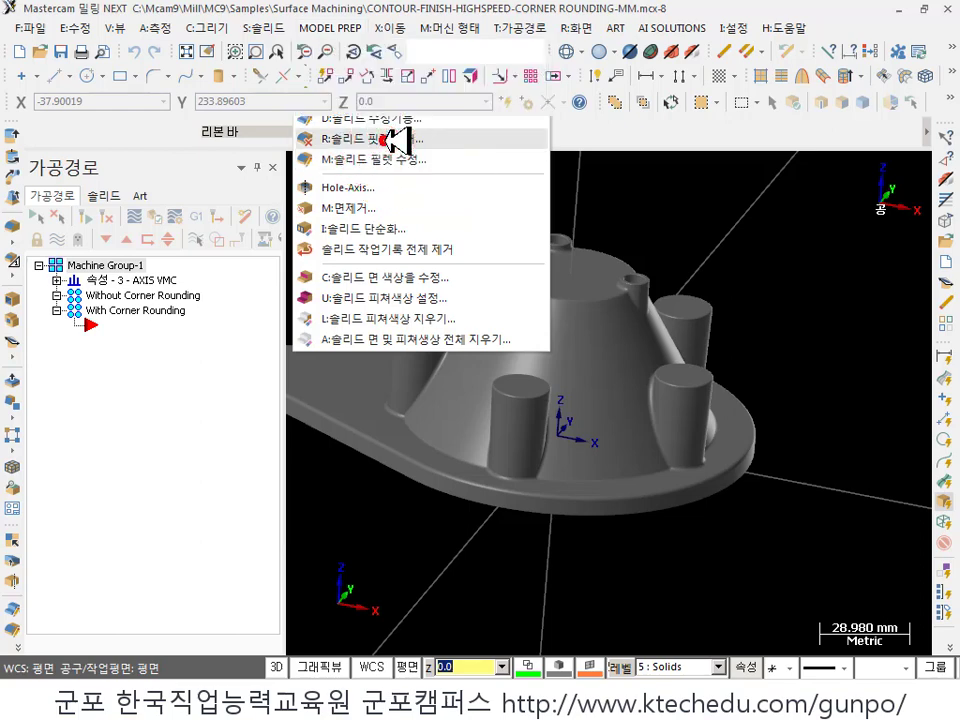
scroll(763, 454, down, 3)
scroll(773, 455, down, 2)
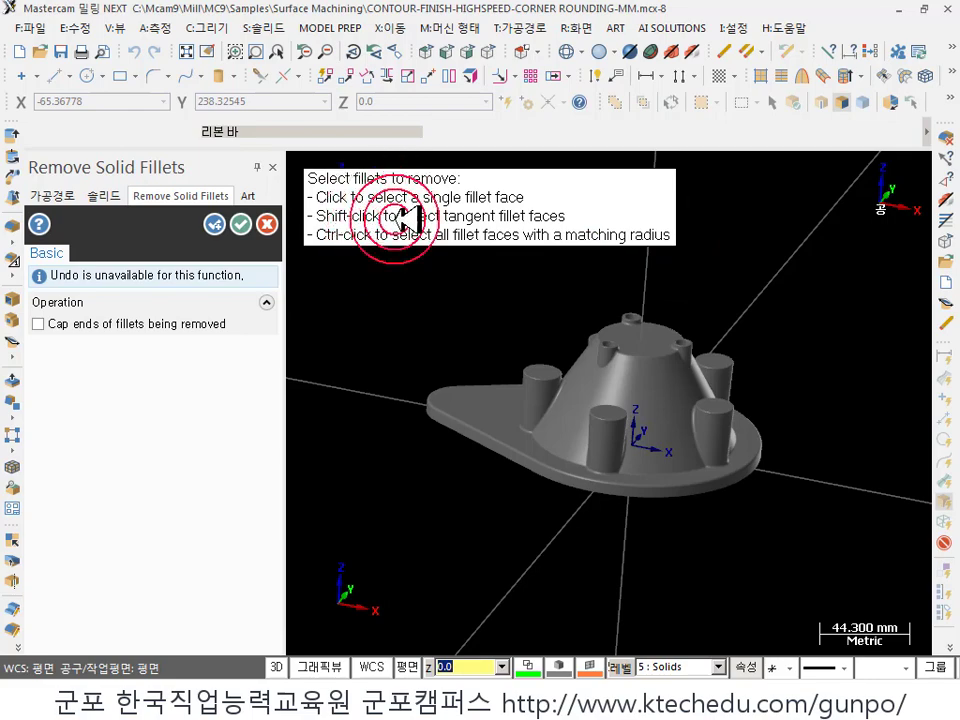
scroll(500, 472, up, 5)
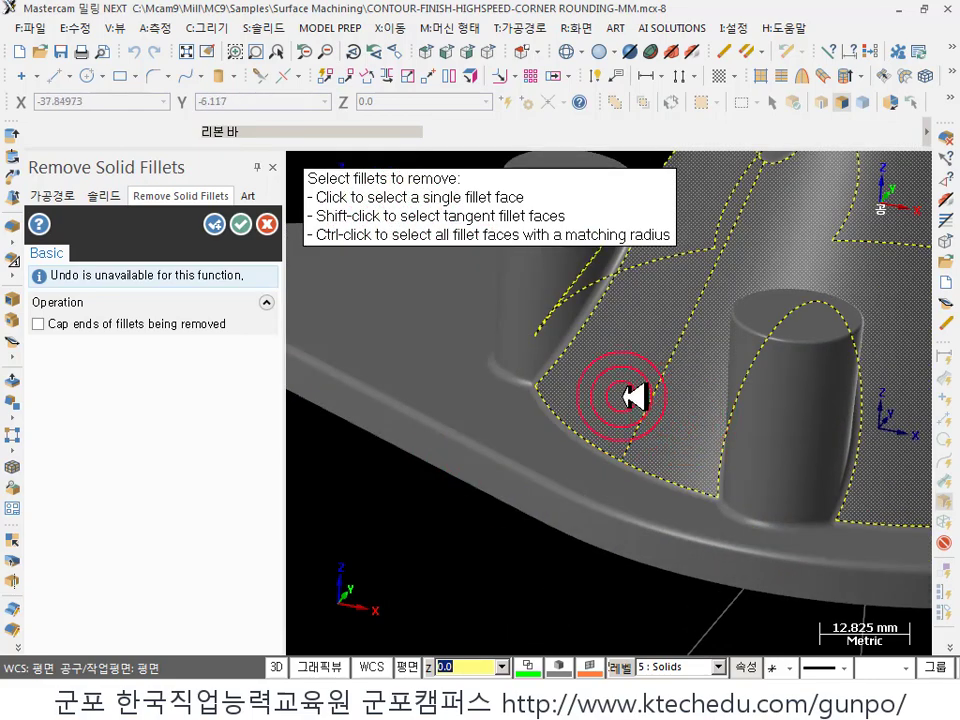
click(543, 399)
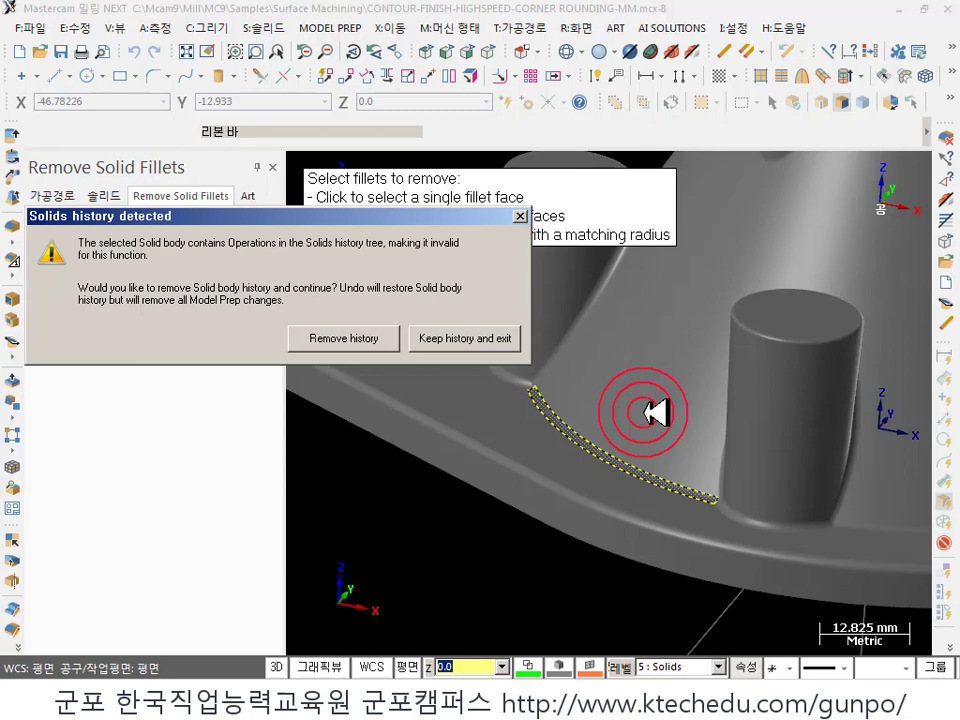
click(489, 340)
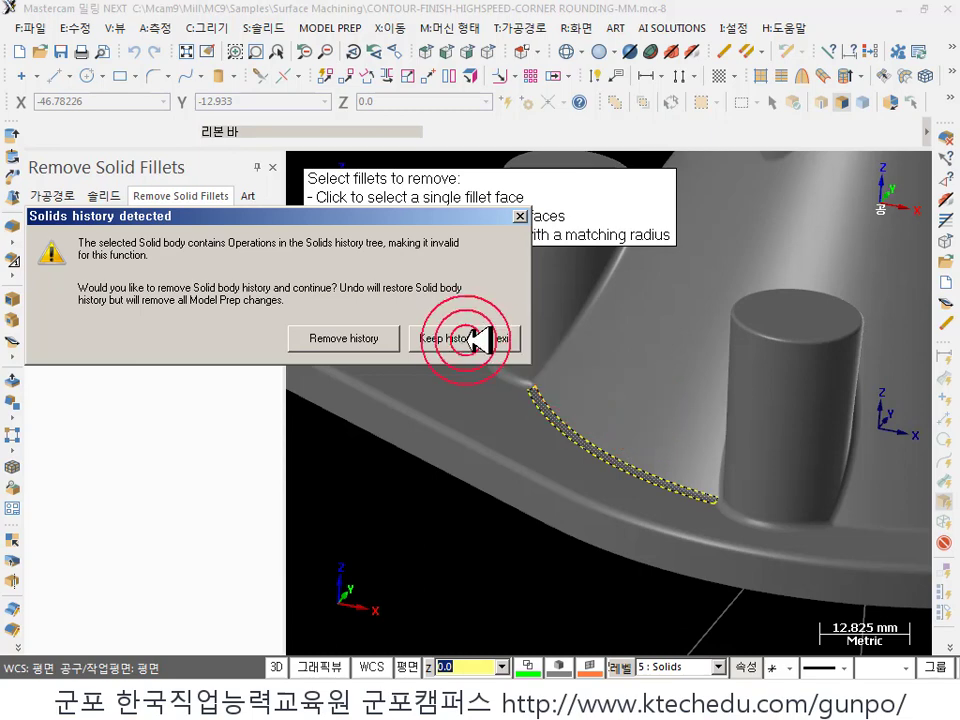
scroll(493, 379, down, 5)
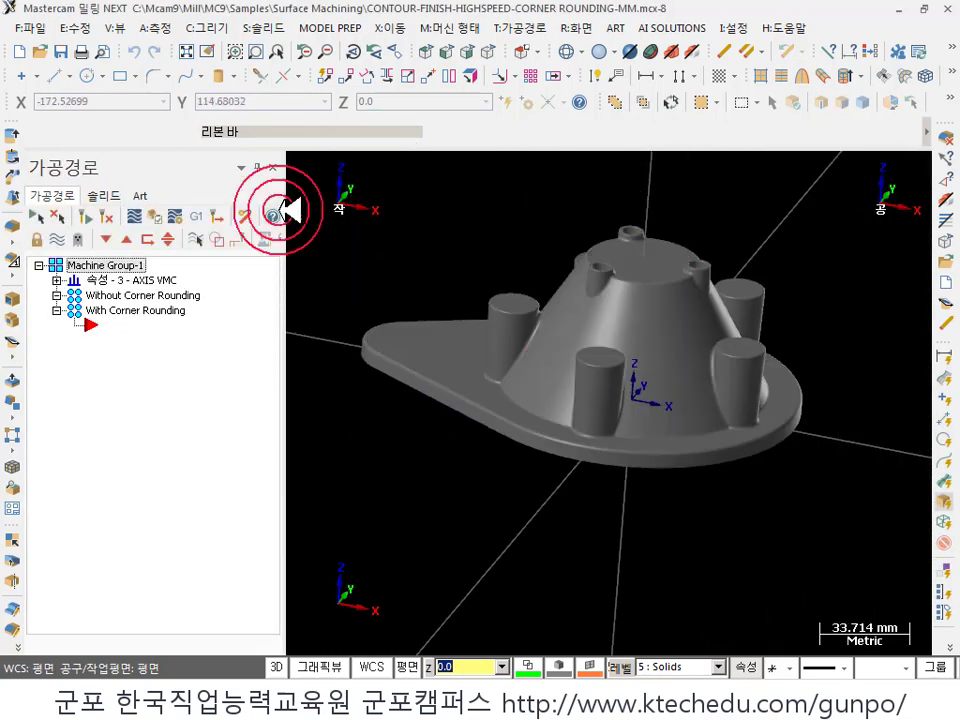
- Inspect the solid's operation history, highlighting the later Extrude Boss operations one after another to see which features they form
click(104, 195)
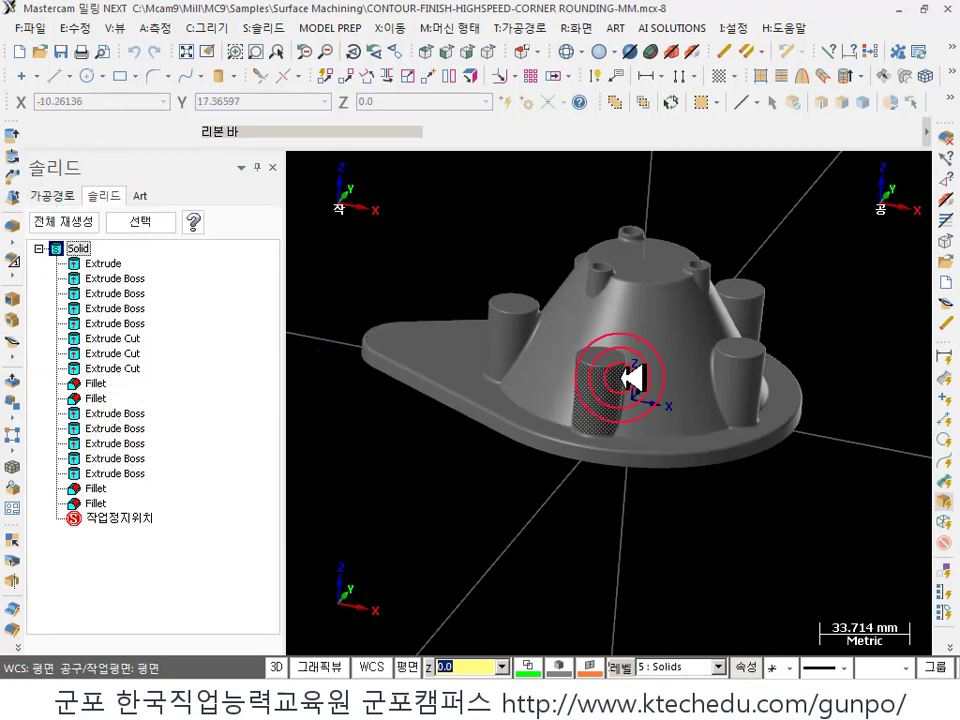
click(115, 472)
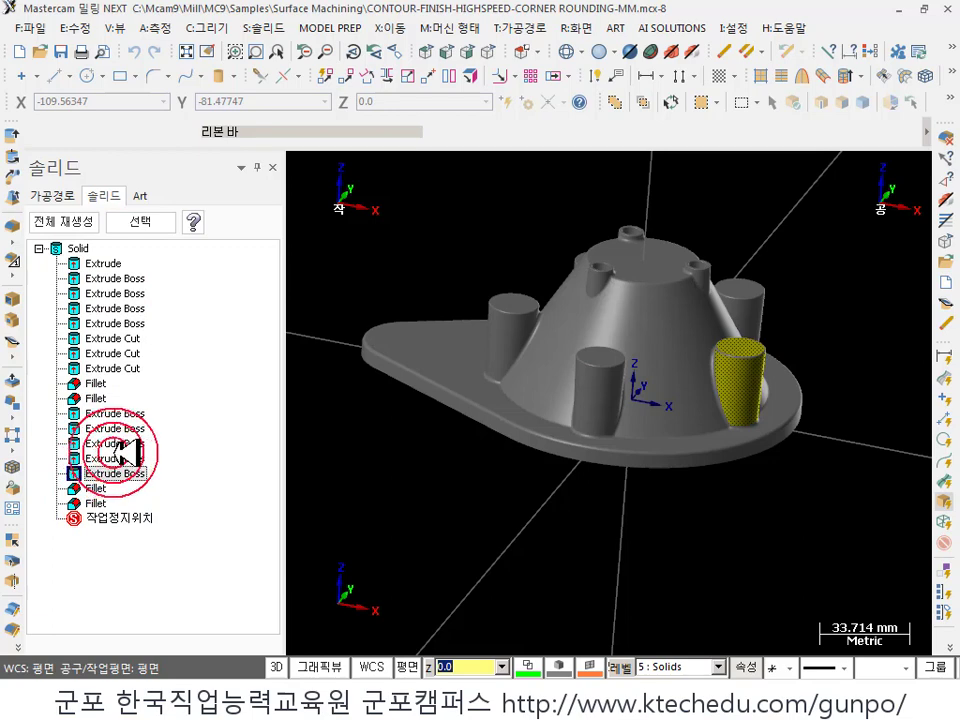
click(122, 458)
click(118, 428)
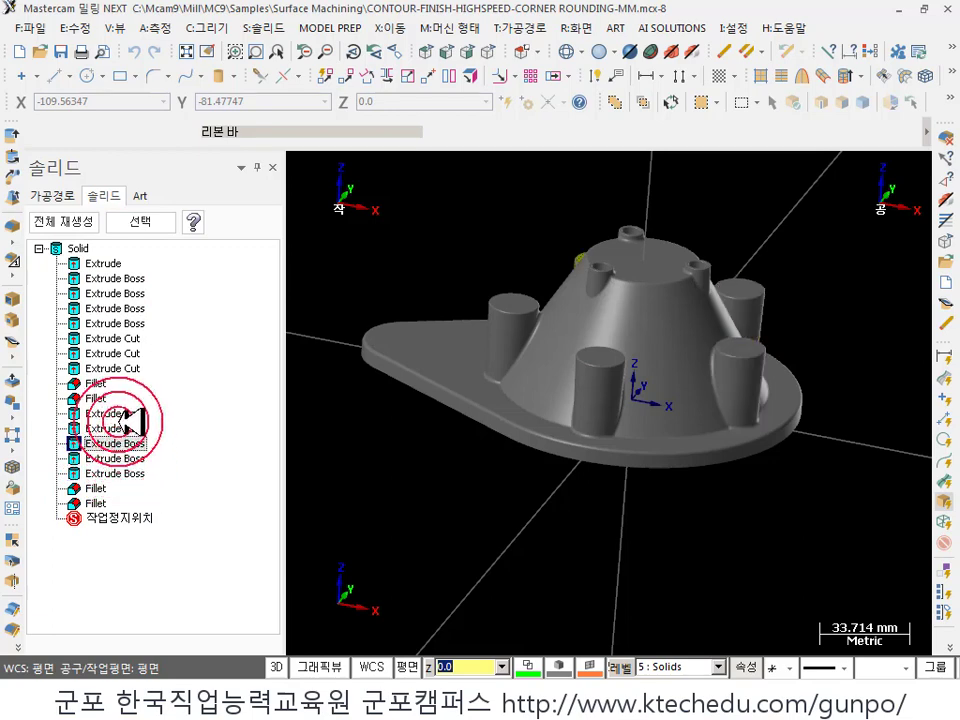
click(118, 413)
click(115, 428)
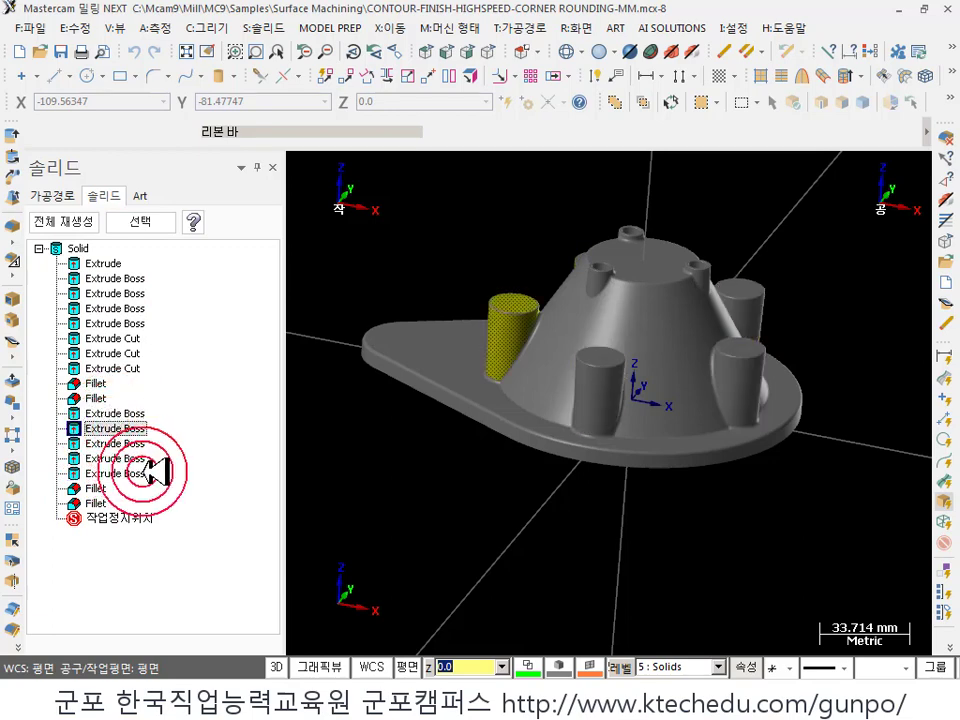
click(80, 248)
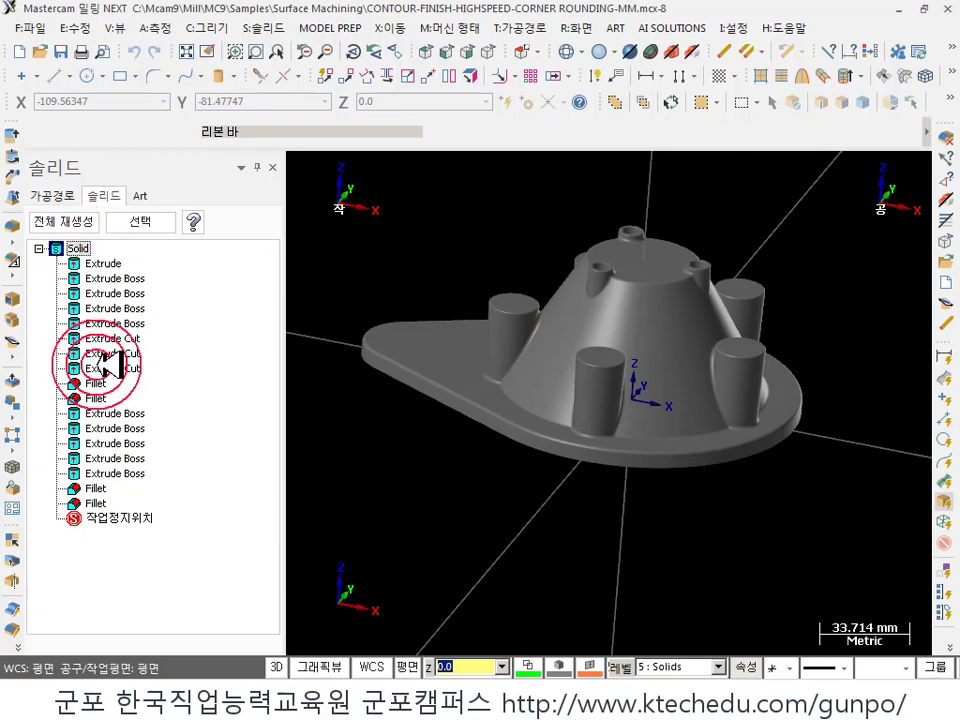
click(584, 328)
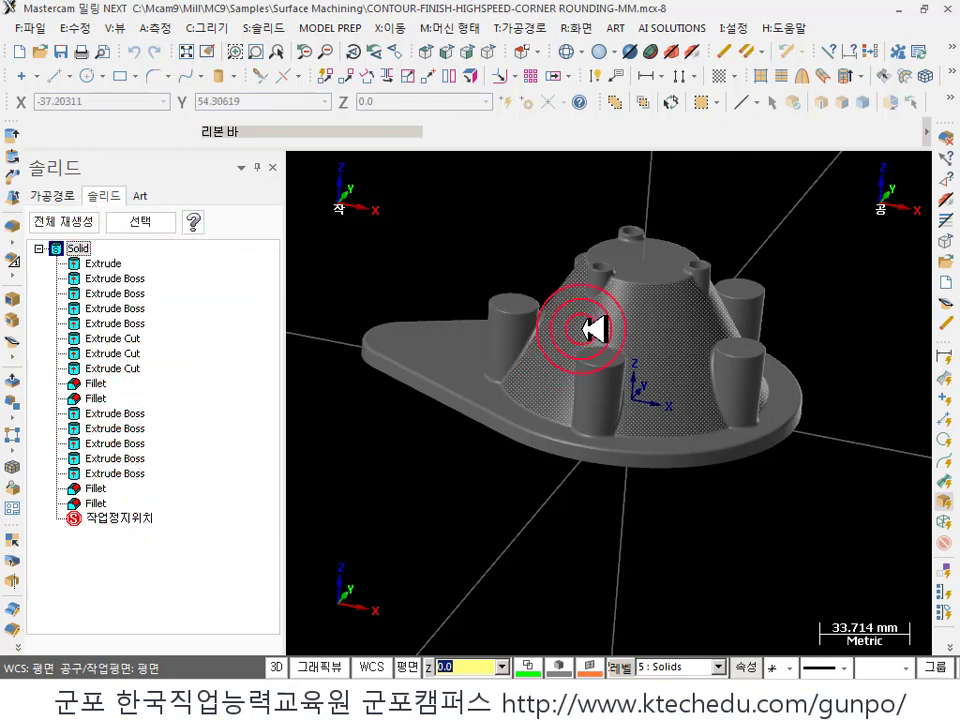
click(638, 466)
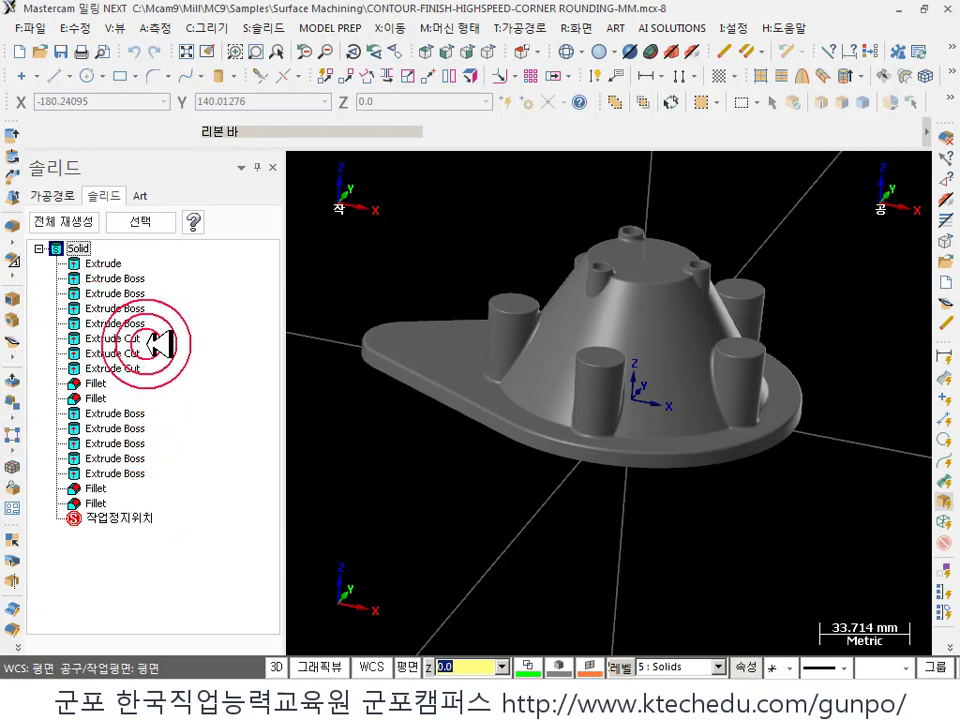
- Bring up the model preparation commands for the conical solid
click(272, 28)
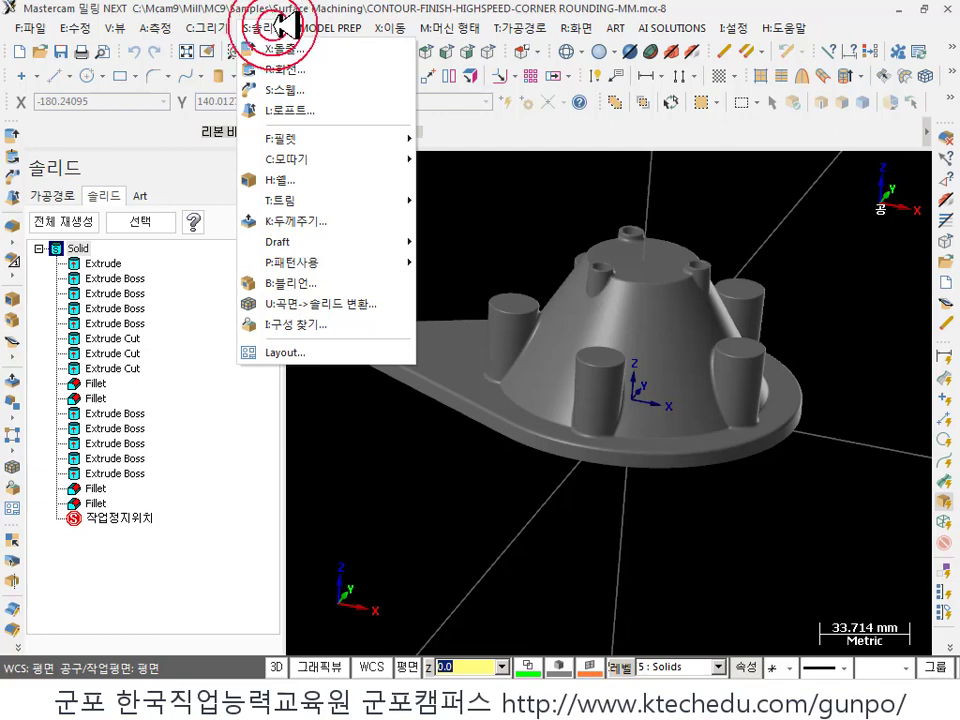
mouse_move(326, 28)
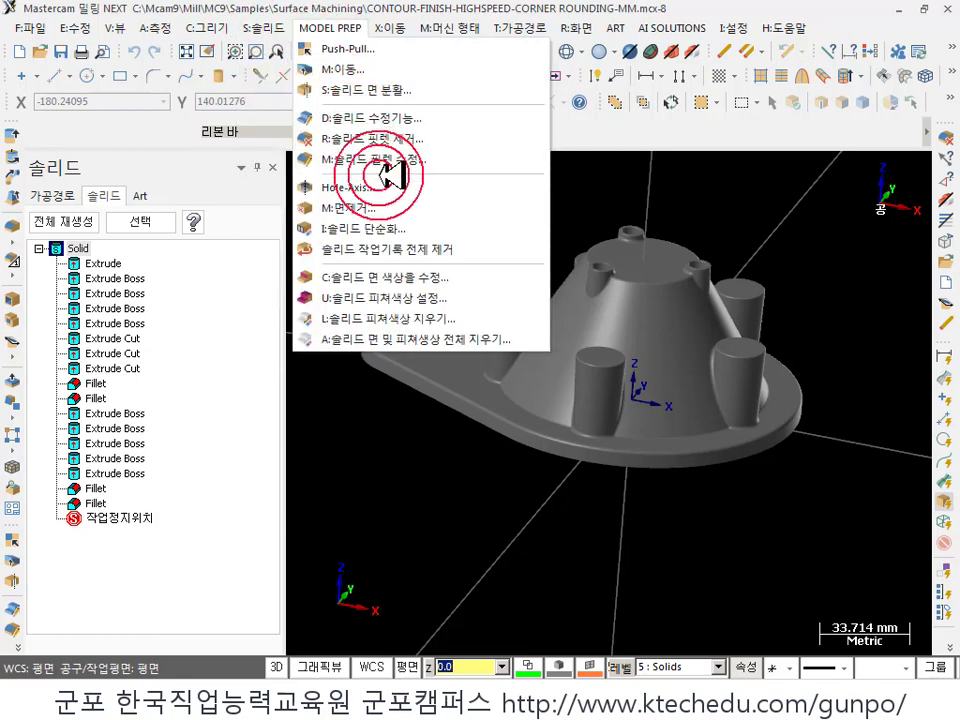
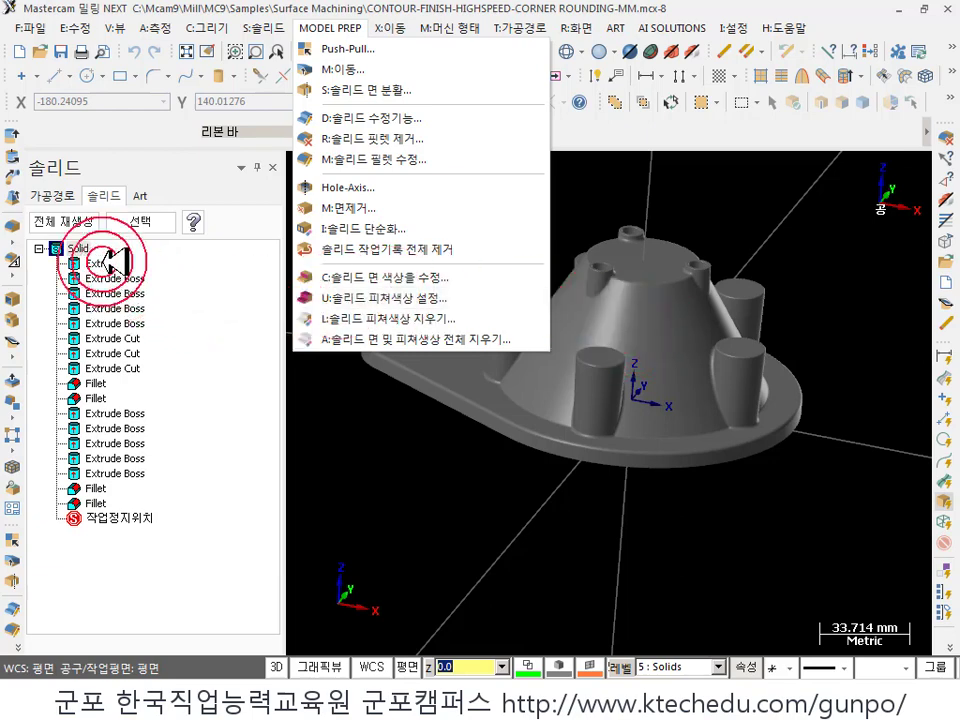
- Remove the operation history from the conical solid and check the resulting body in the solid's structure
click(420, 250)
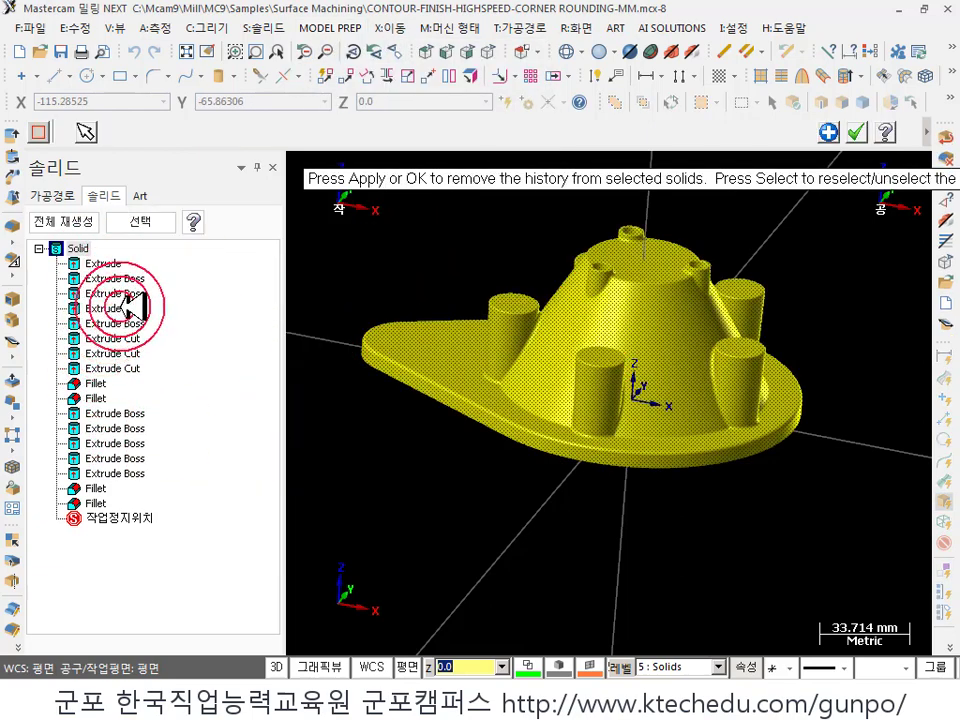
click(862, 131)
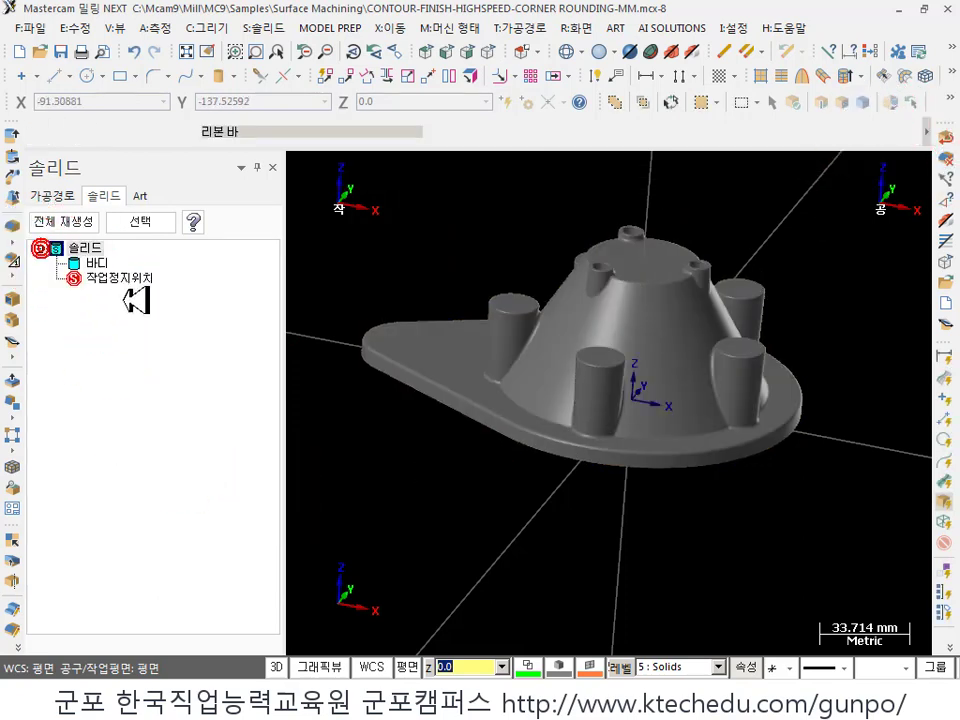
click(96, 262)
click(90, 248)
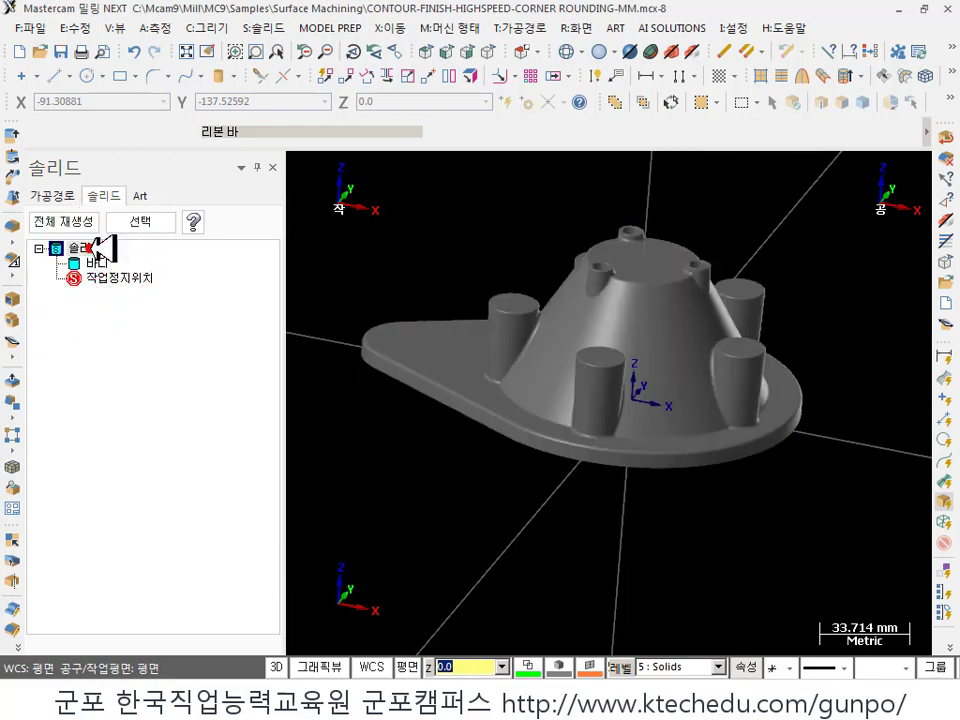
- Remove all solid fillets matching the radius of the fillet at the cone's base, leaving fillet-end capping off
scroll(607, 214, up, 1)
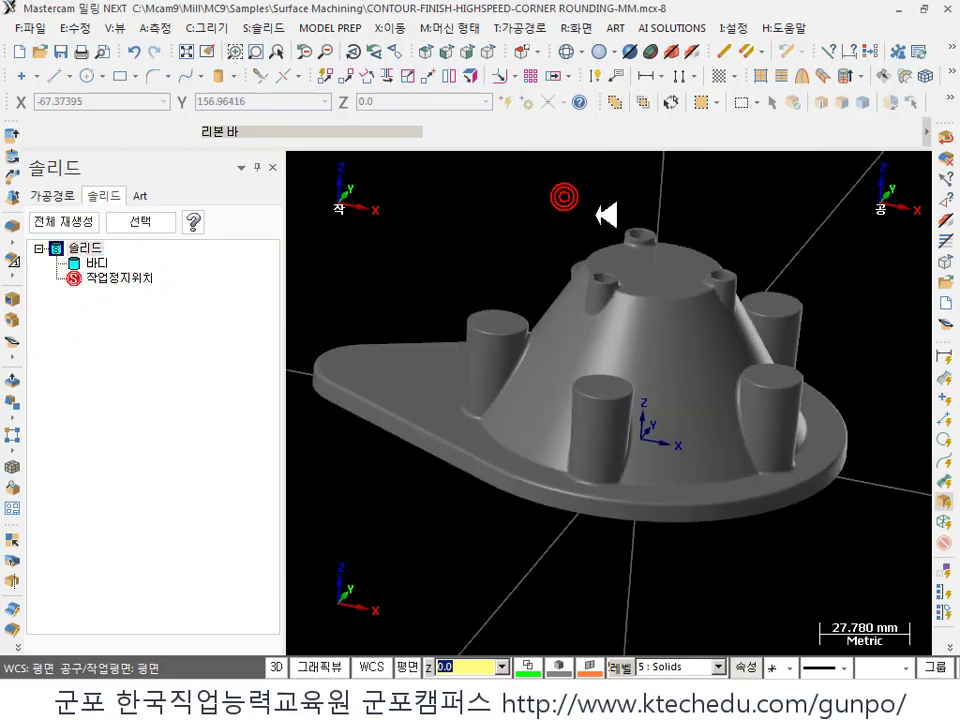
scroll(724, 356, up, 2)
scroll(681, 414, down, 1)
scroll(735, 446, down, 1)
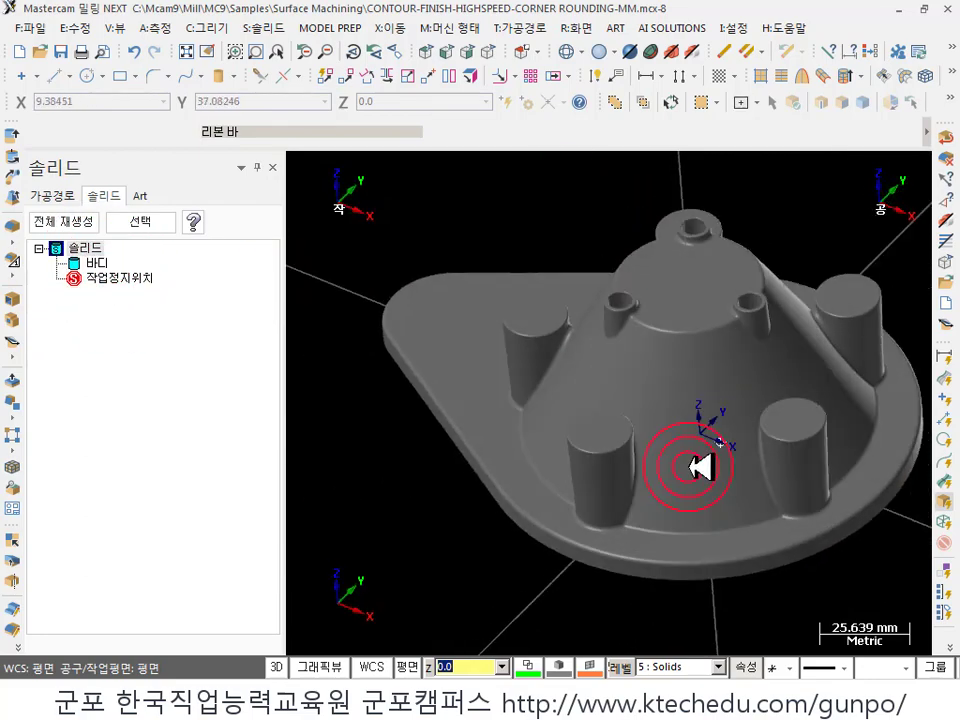
middle_drag(688, 467, 702, 450)
scroll(782, 415, up, 2)
mouse_move(592, 398)
middle_down()
mouse_move(589, 416)
mouse_move(581, 388)
mouse_move(588, 398)
middle_up()
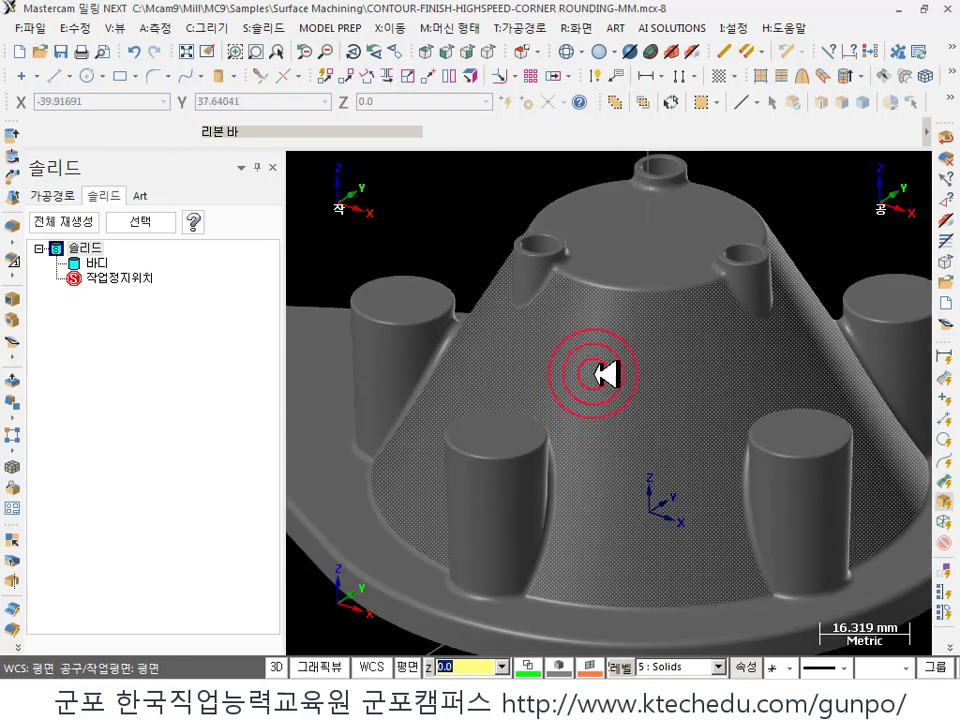
click(330, 28)
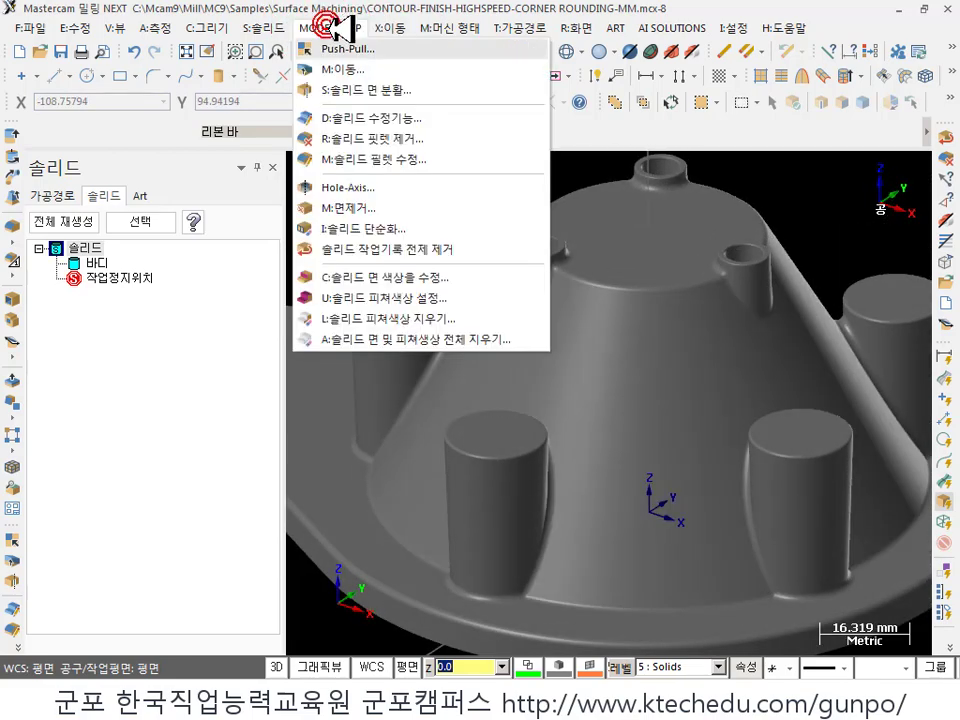
click(383, 140)
scroll(540, 612, up, 2)
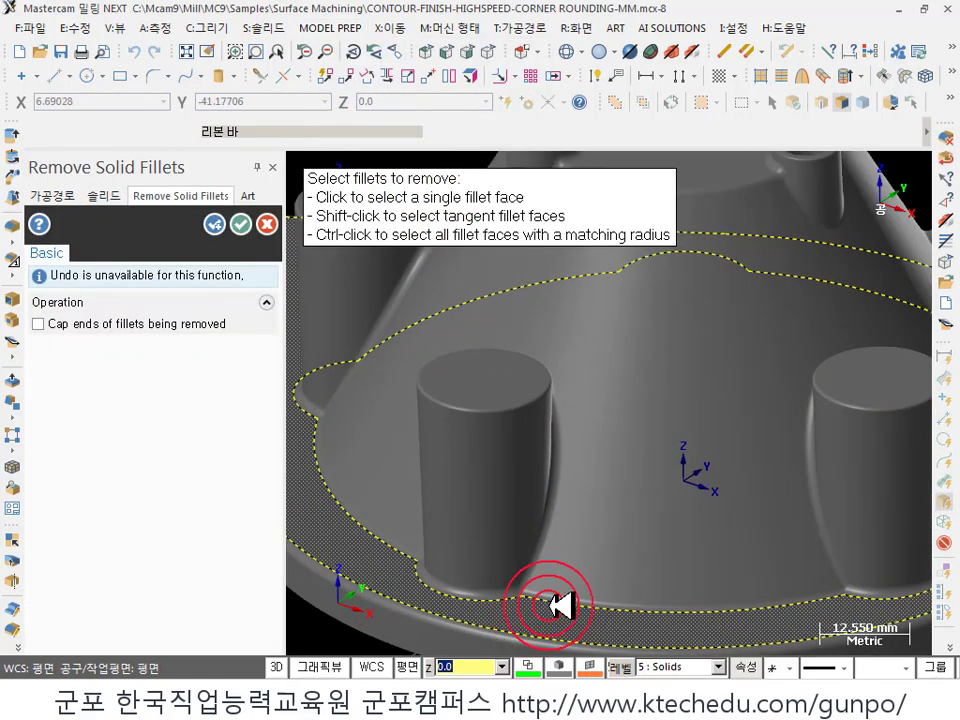
click(587, 592)
click(538, 592)
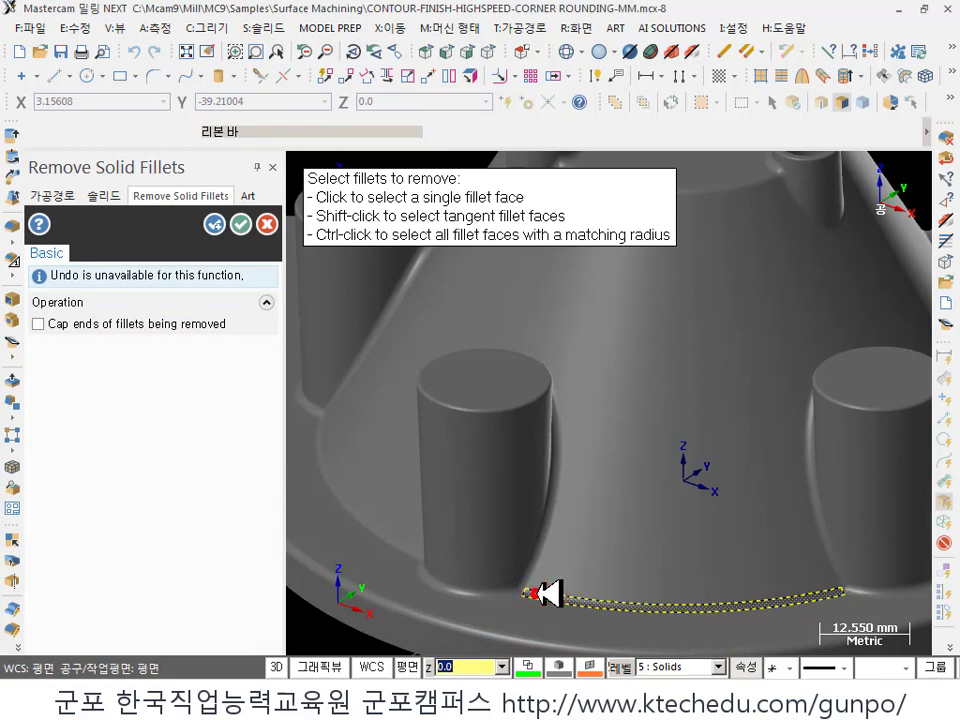
ctrl+click(542, 592)
scroll(546, 555, down, 4)
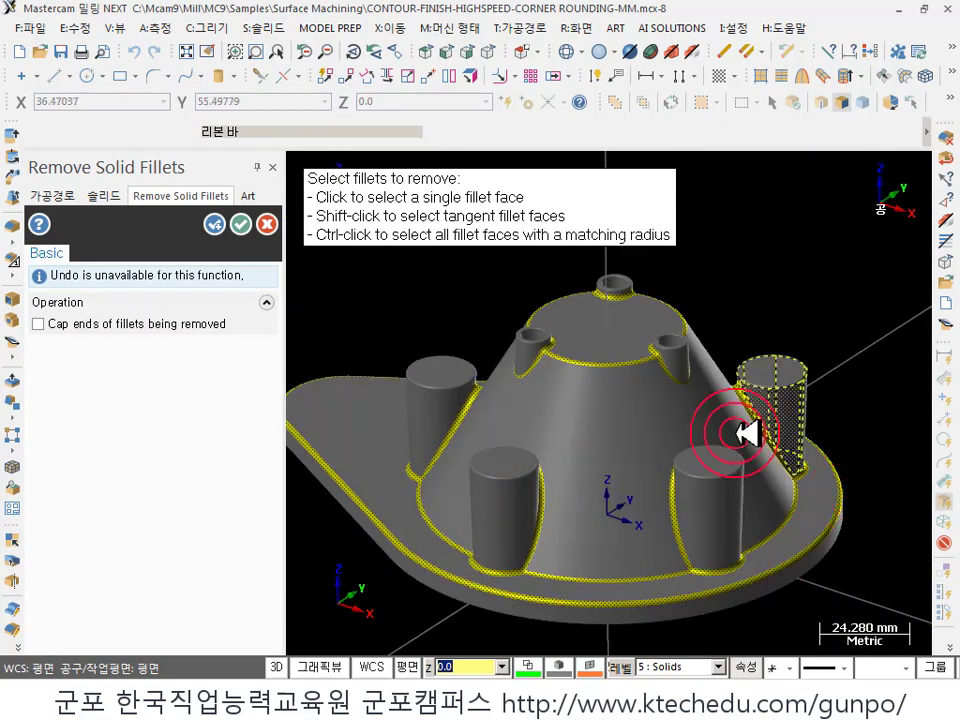
scroll(458, 374, down, 1)
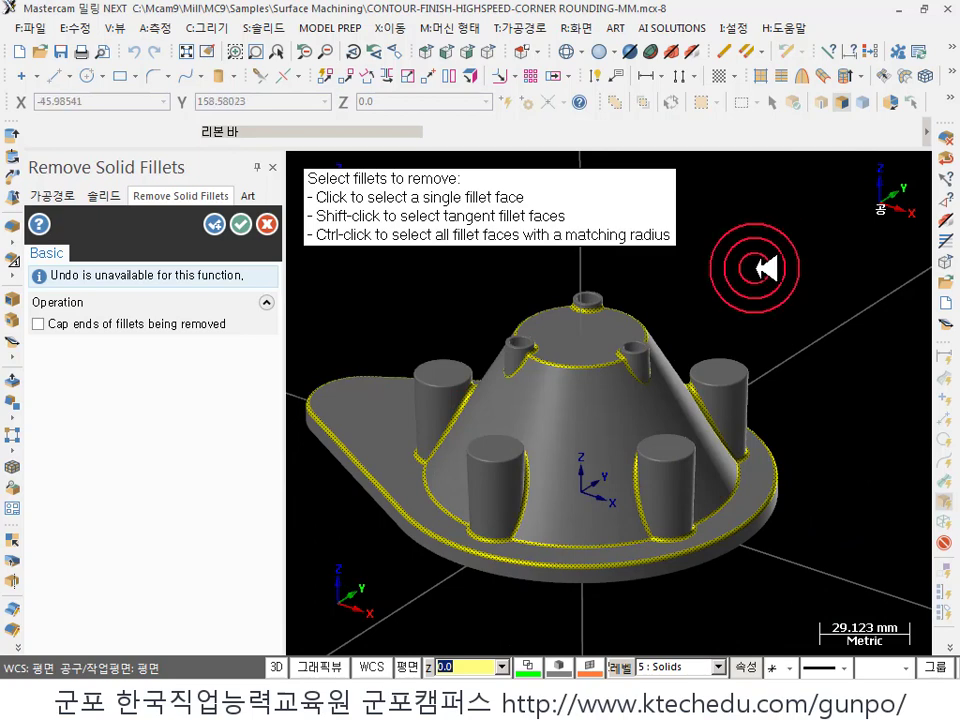
click(253, 224)
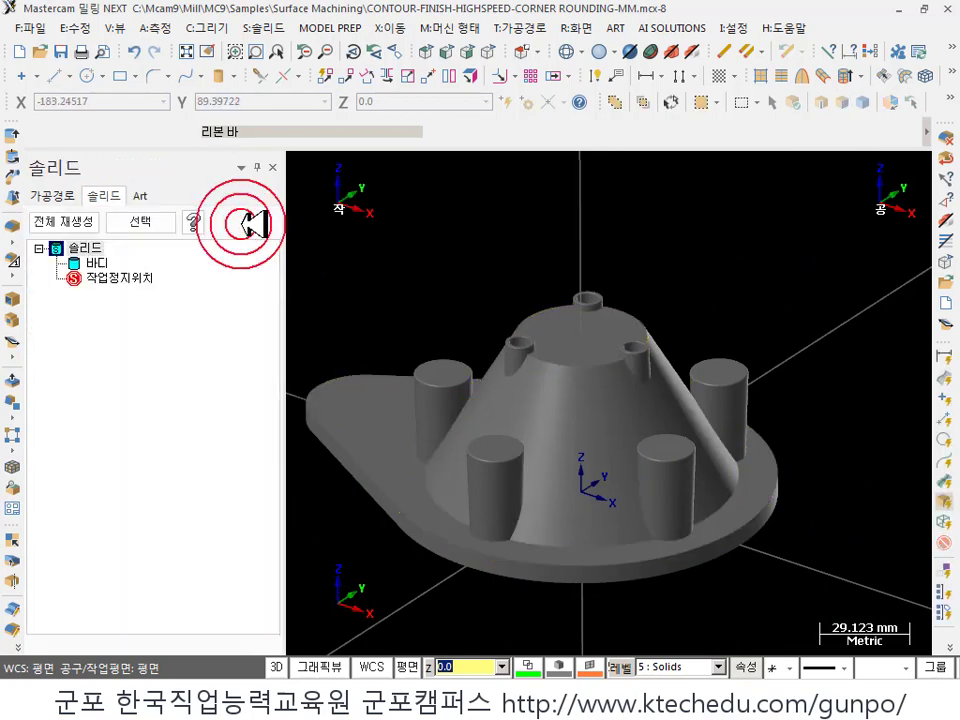
- Remove the matching-radius fillets around the top edges of the large round bosses with Remove Solid Fillets
scroll(505, 530, up, 6)
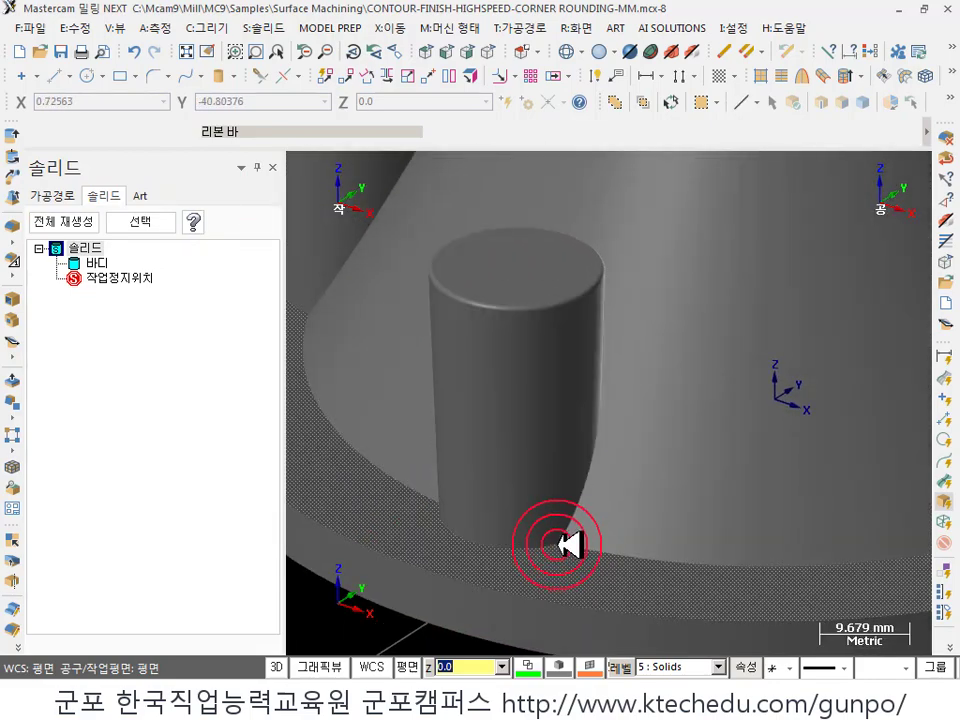
scroll(510, 515, down, 6)
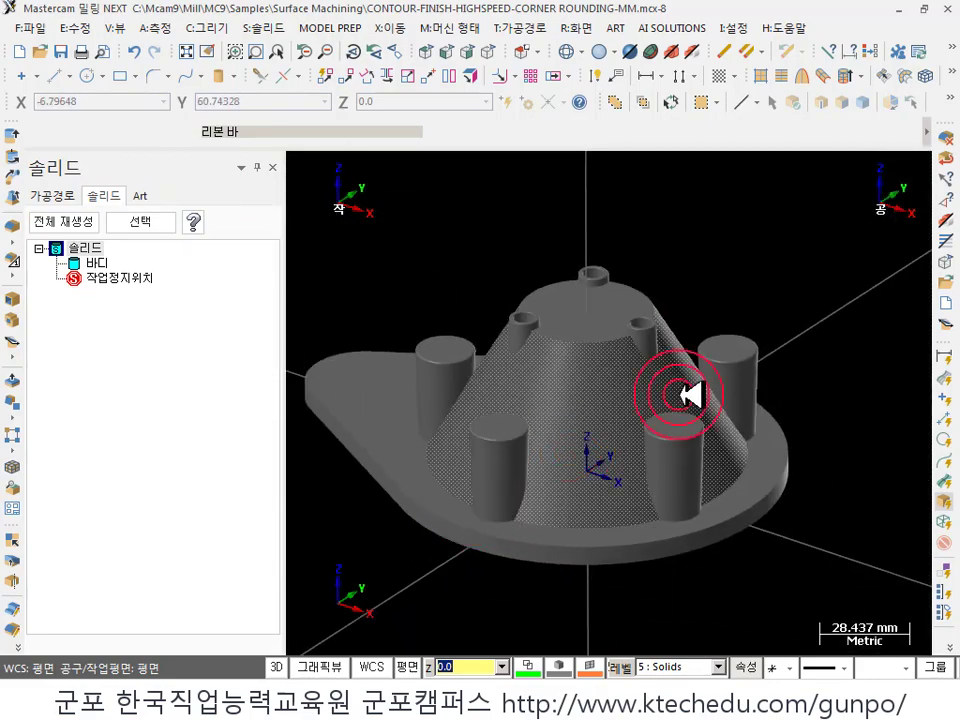
scroll(690, 395, up, 3)
scroll(700, 395, down, 2)
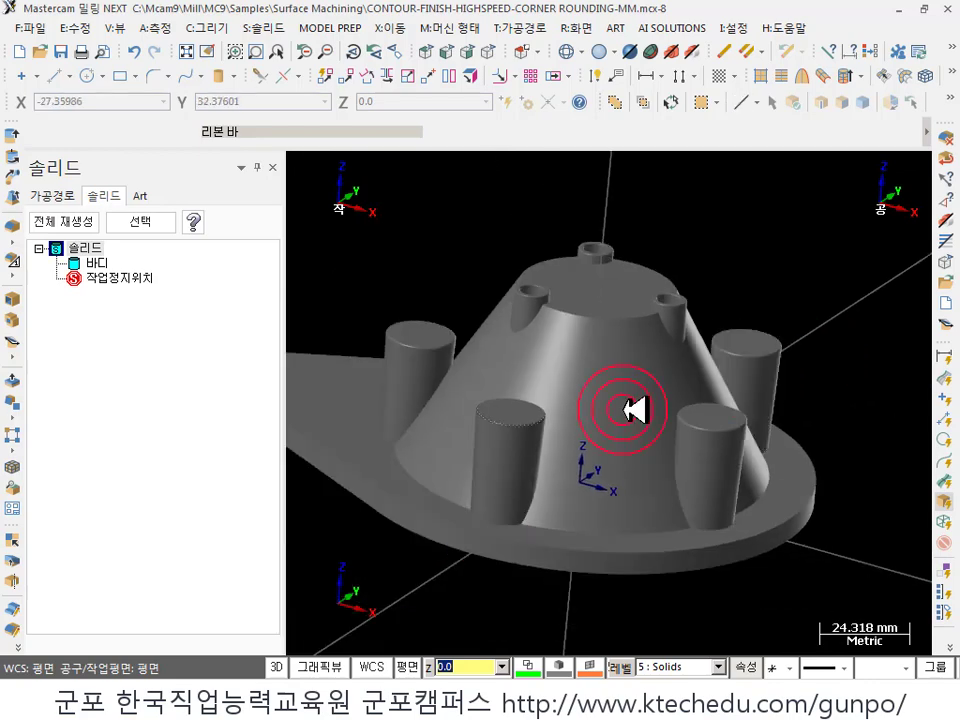
scroll(510, 420, up, 2)
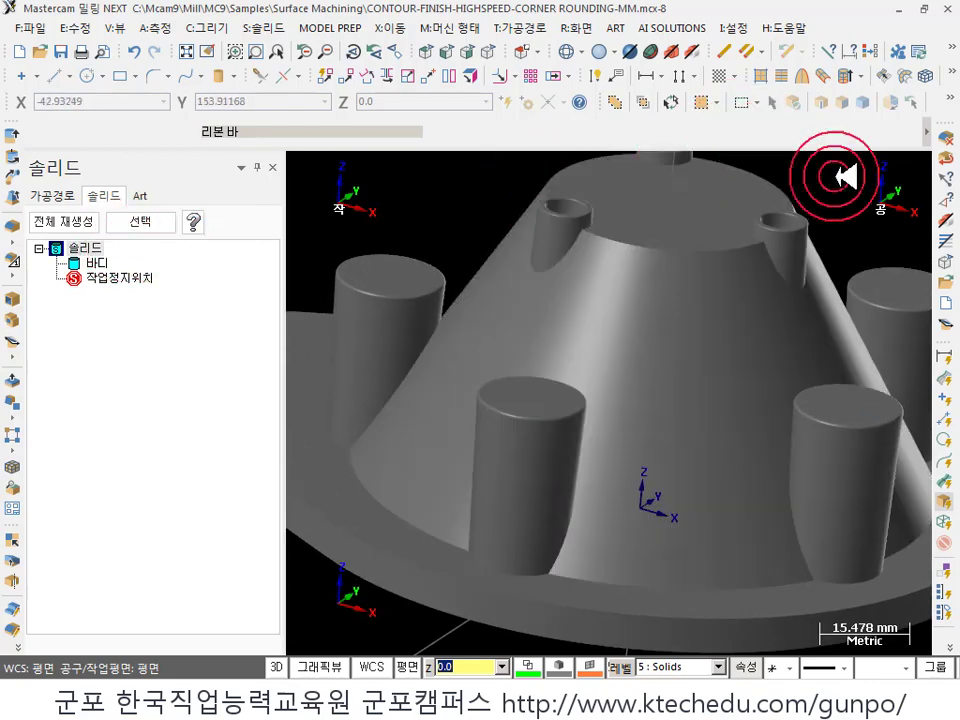
click(944, 137)
scroll(456, 422, up, 2)
click(515, 422)
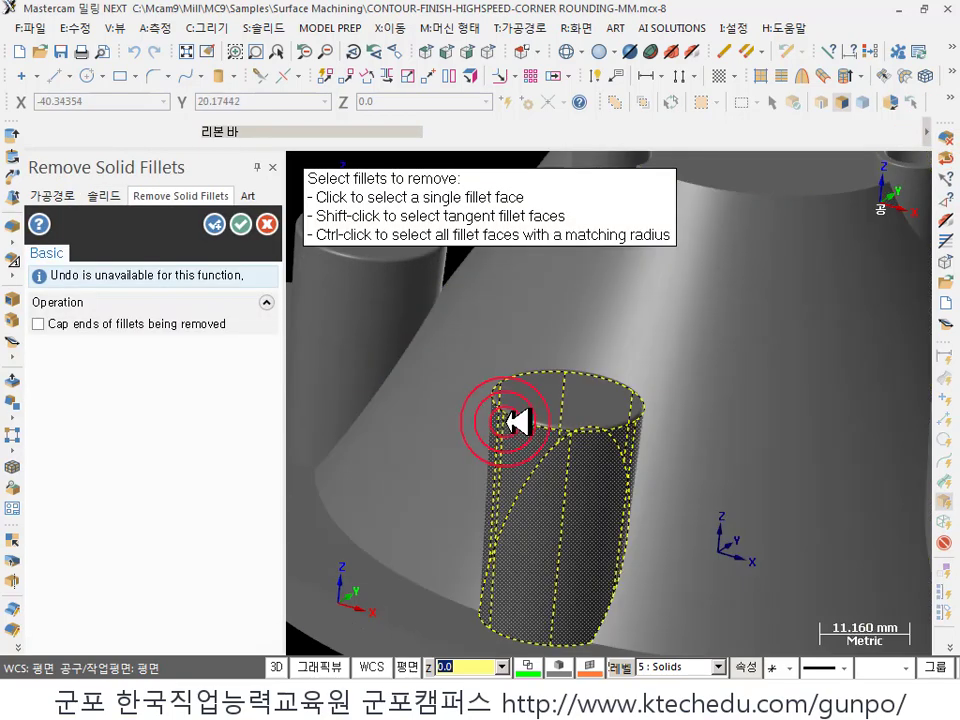
click(531, 424)
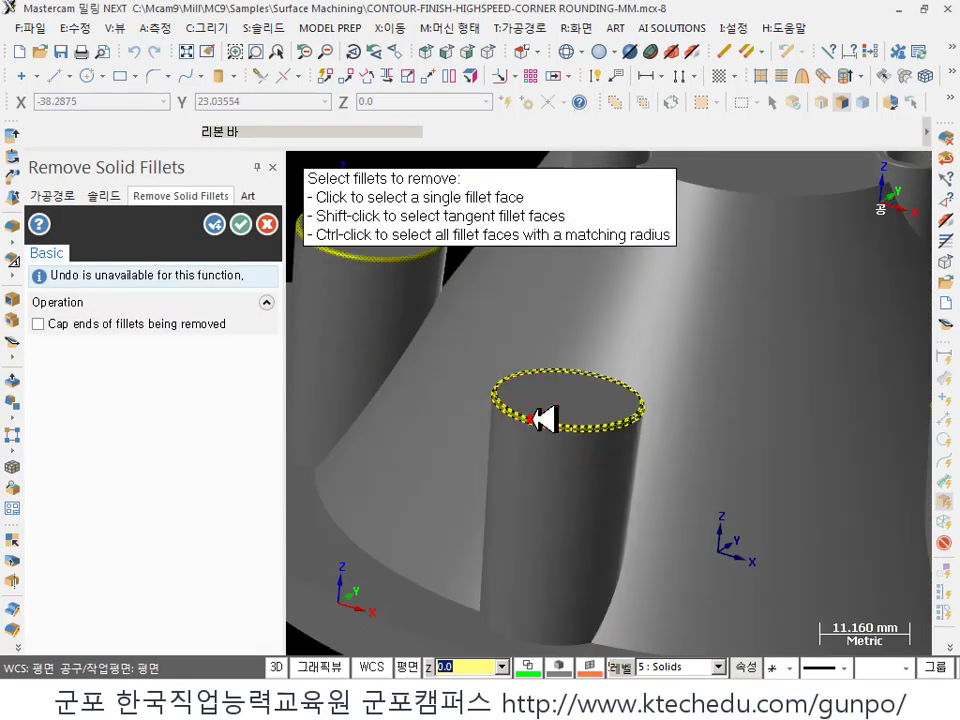
scroll(402, 512, down, 10)
scroll(578, 604, down, 2)
scroll(640, 324, up, 6)
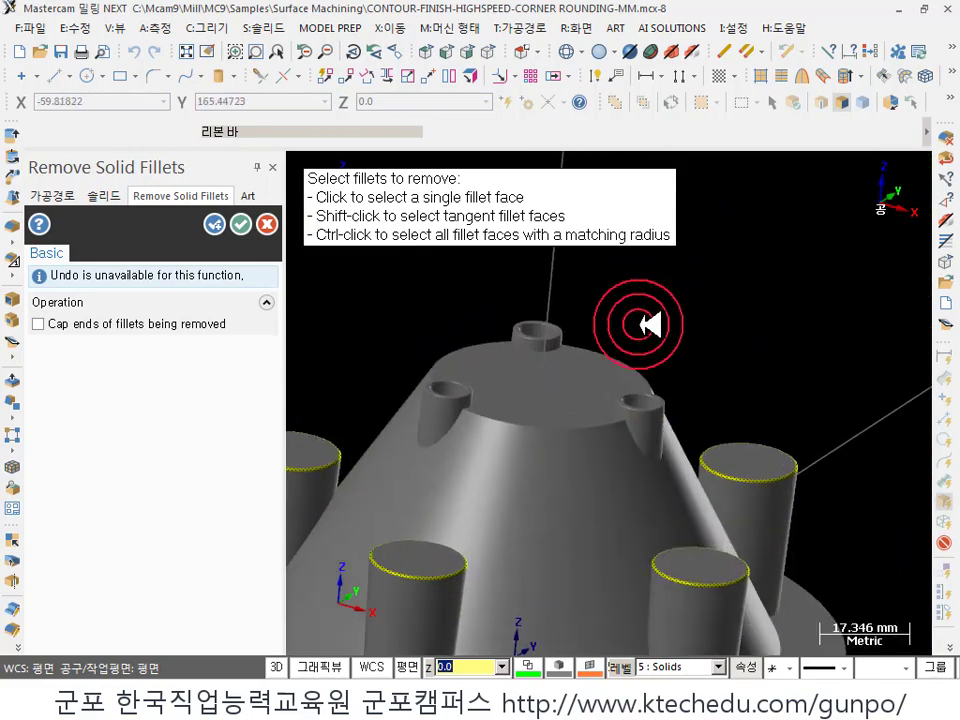
scroll(645, 323, up, 5)
click(630, 488)
scroll(640, 450, down, 6)
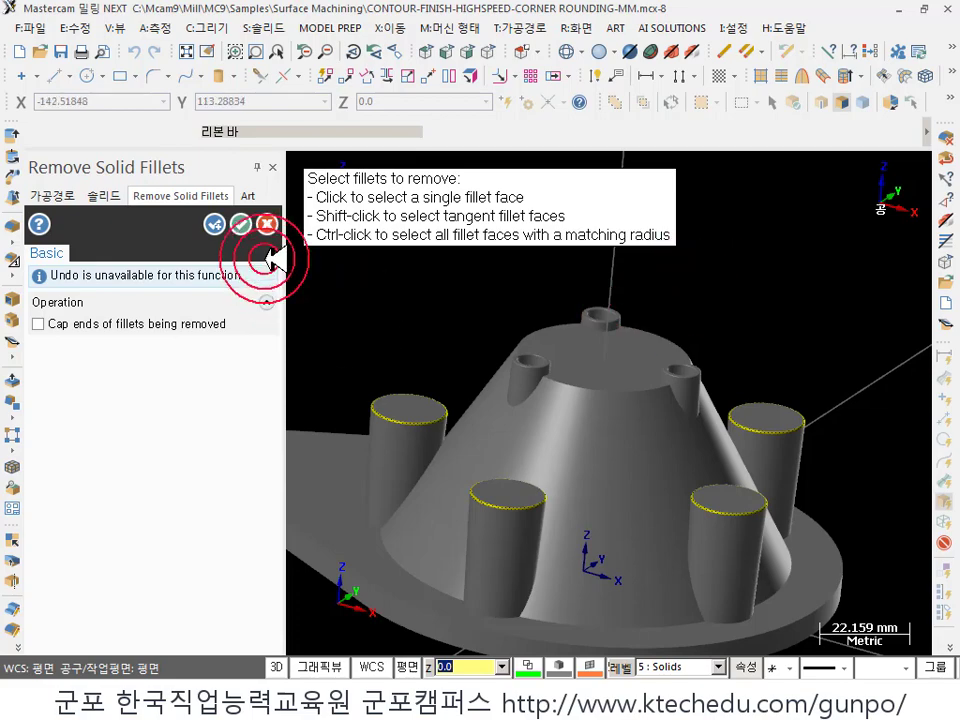
click(240, 223)
- Measure the draft of a large boss's side wall with dynamic analysis and examine the bosses' taper from above and below
middle_drag(489, 343, 560, 522)
scroll(560, 523, up, 5)
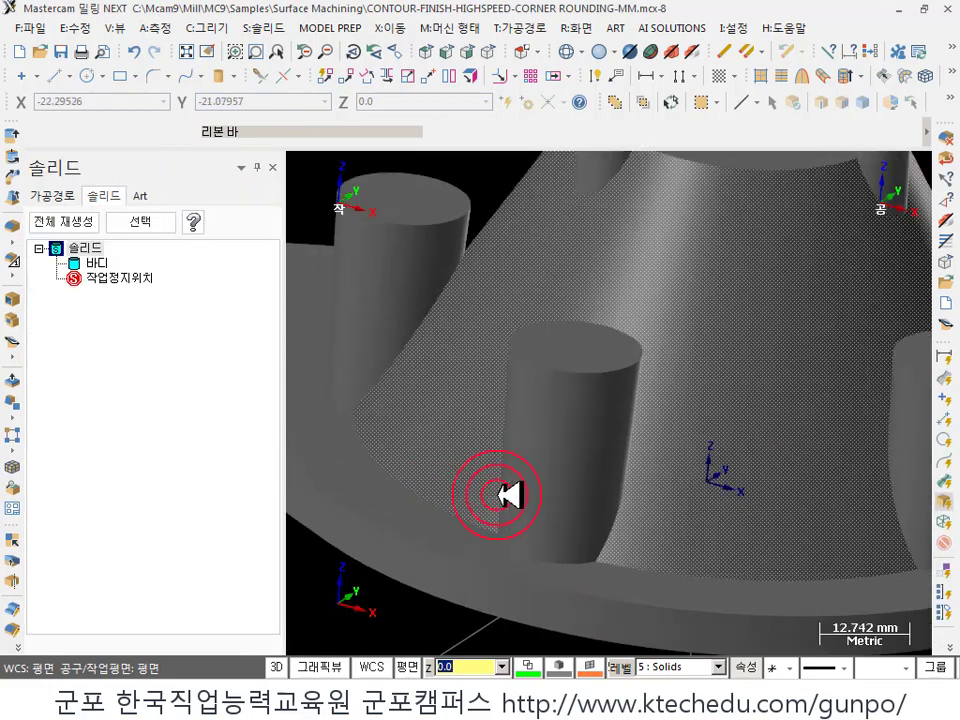
middle_drag(684, 291, 549, 290)
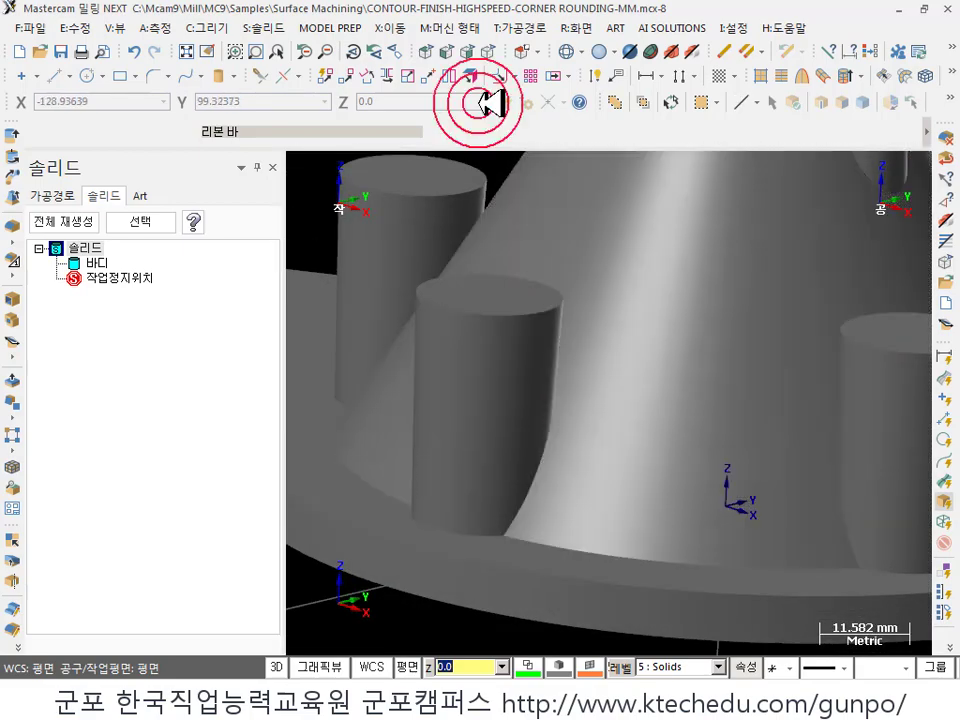
click(170, 28)
click(182, 195)
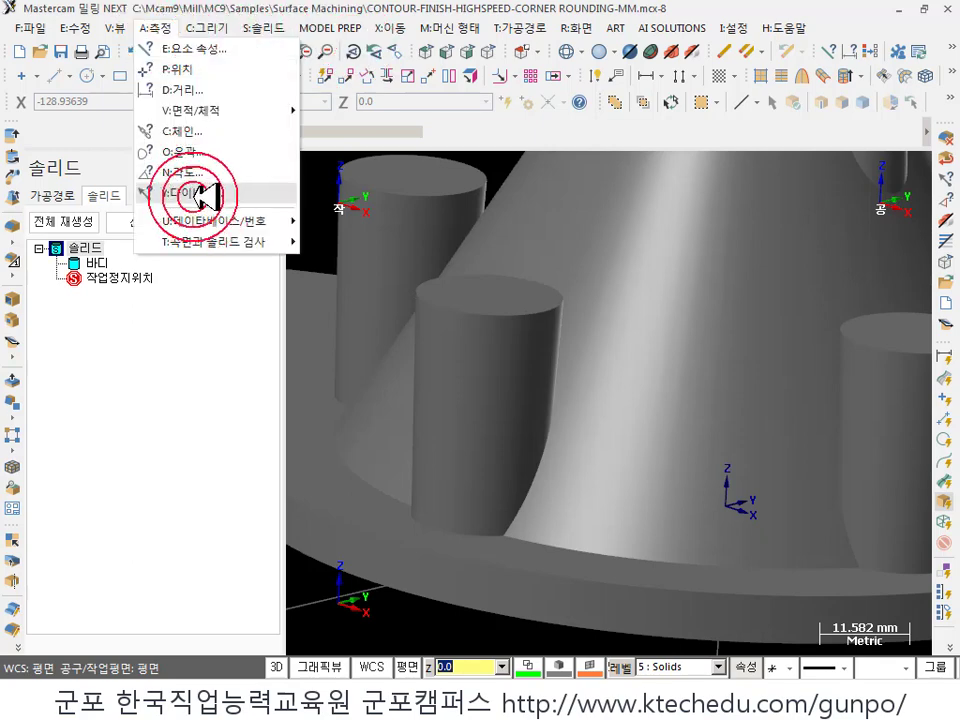
click(457, 388)
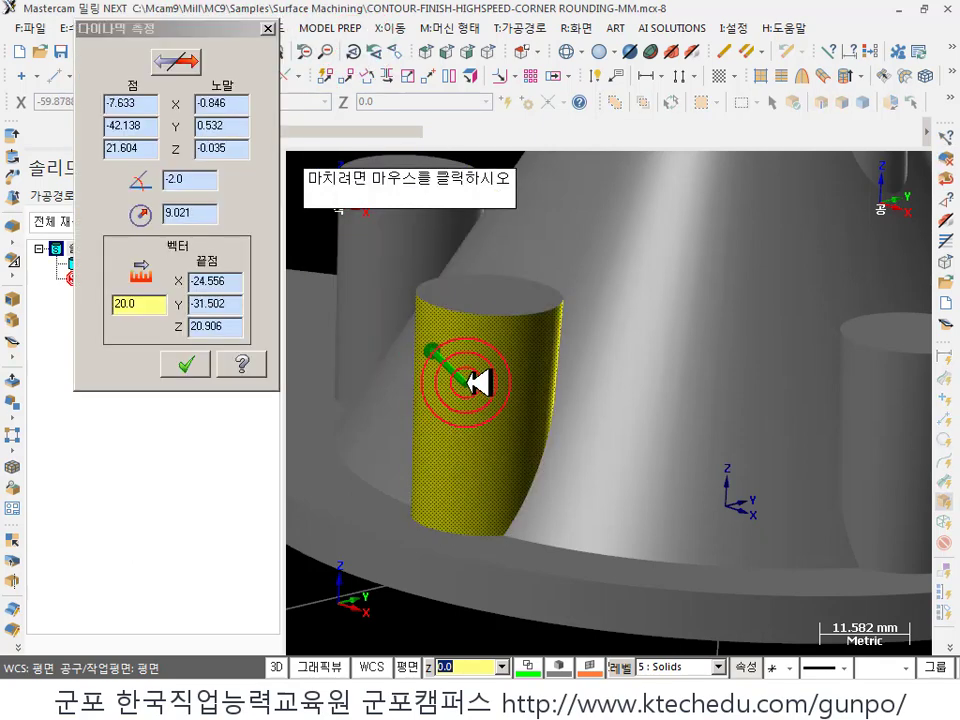
click(470, 383)
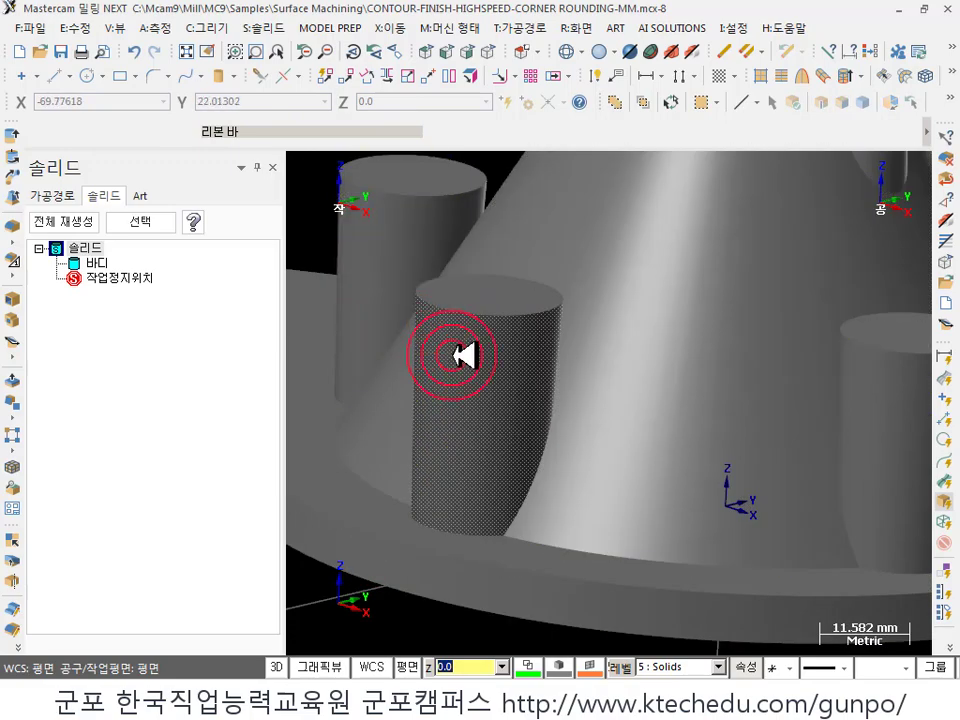
scroll(465, 355, down, 3)
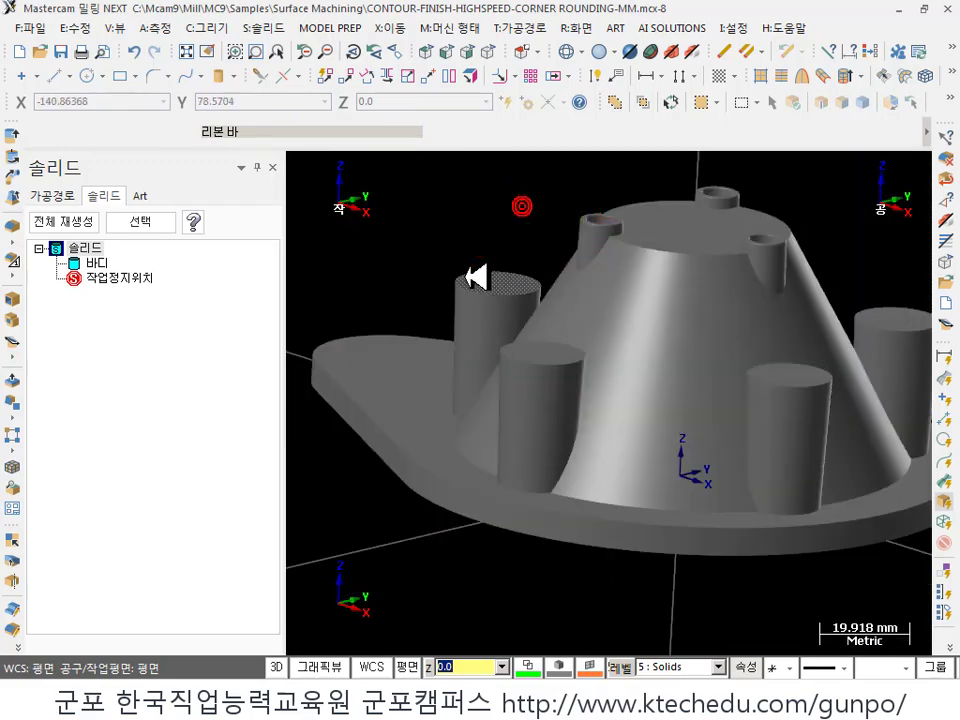
middle_drag(476, 278, 443, 368)
scroll(464, 398, up, 4)
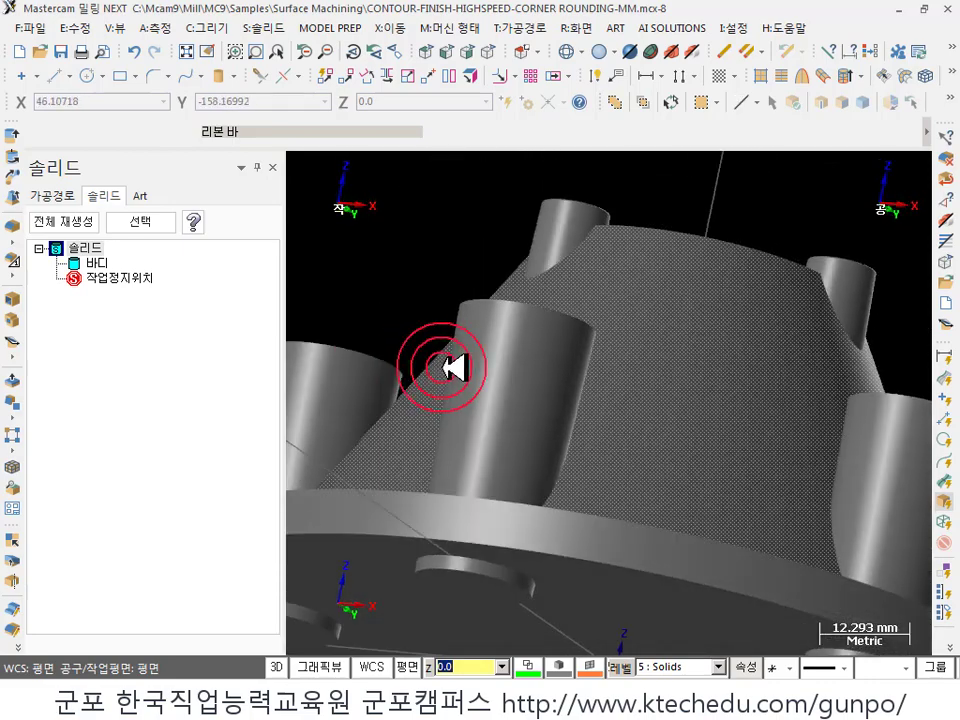
scroll(583, 369, down, 2)
middle_drag(482, 565, 553, 375)
scroll(530, 313, up, 2)
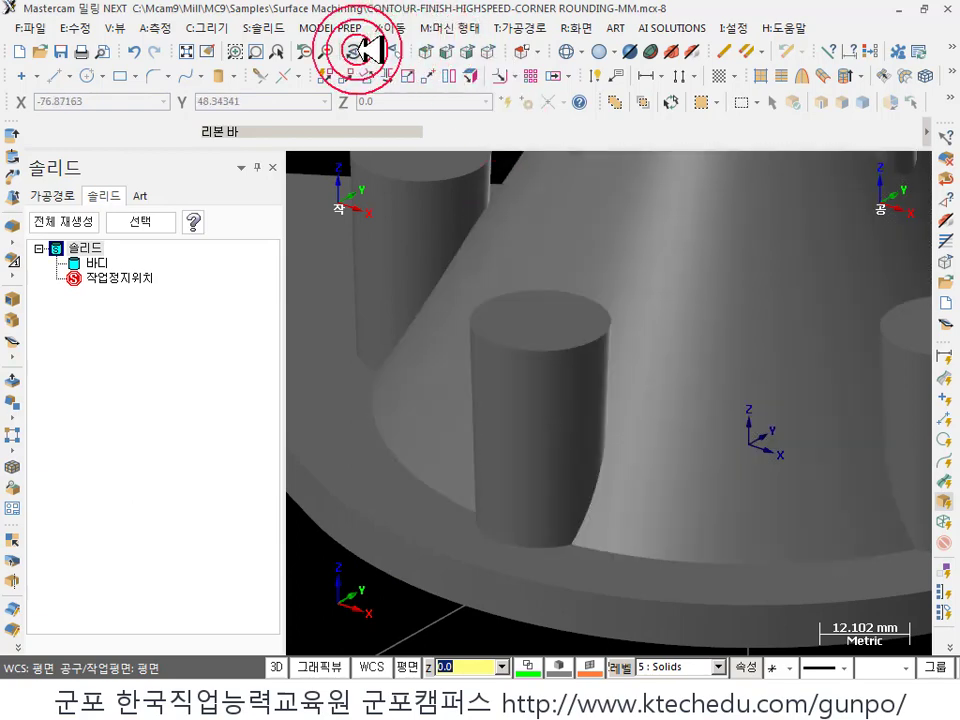
- Set up a Draft to Face on the front-left large boss's side wall, using its flat top as the reference face
click(283, 28)
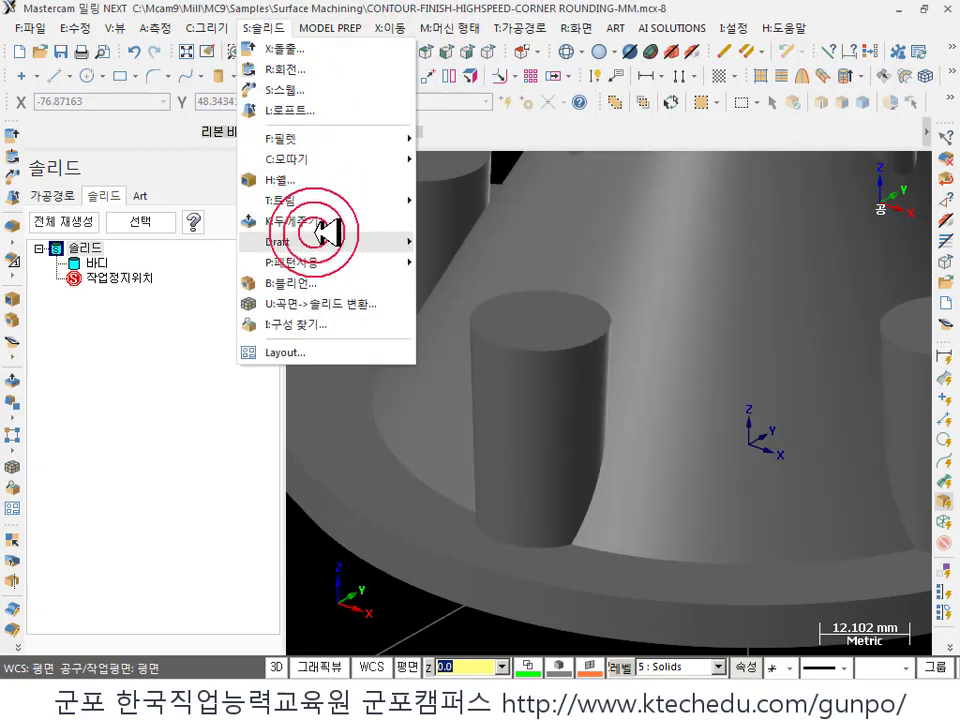
mouse_move(325, 240)
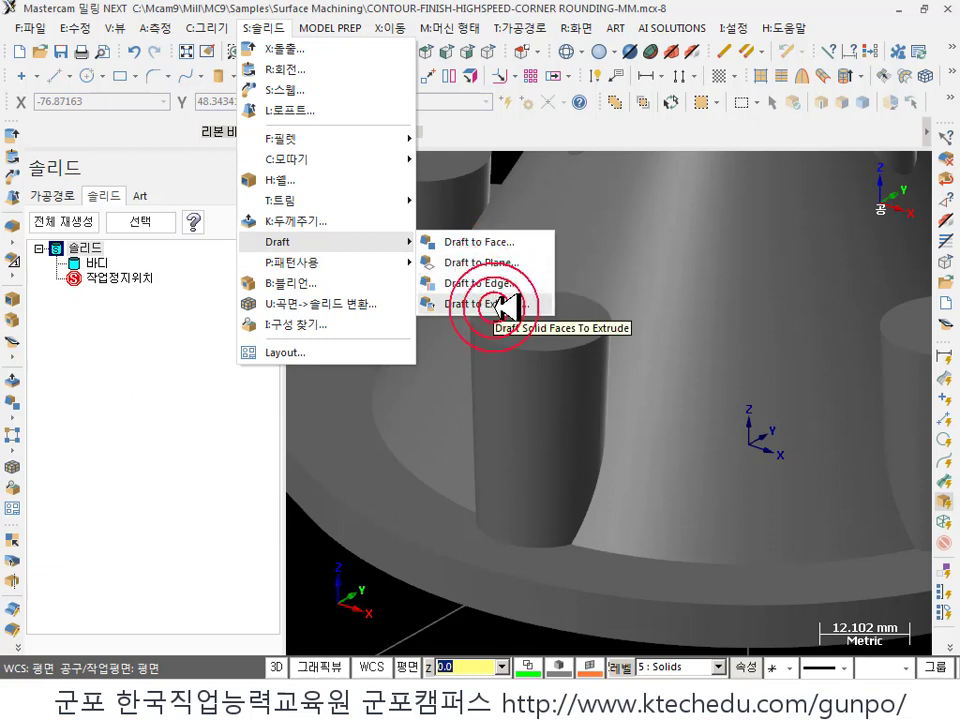
click(505, 241)
scroll(486, 369, down, 4)
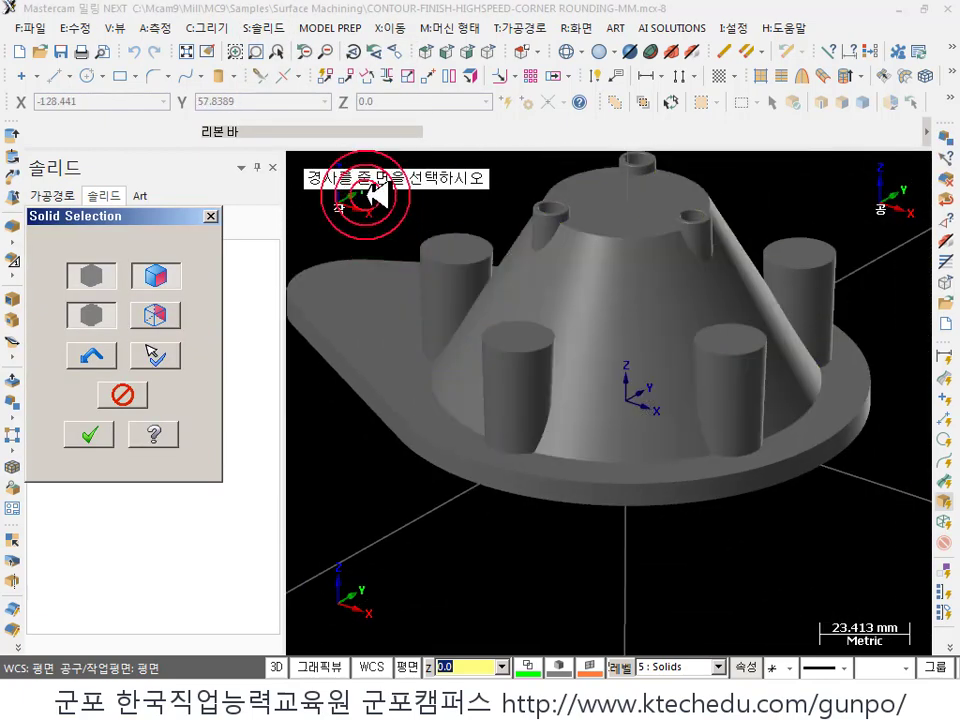
scroll(540, 386, up, 2)
click(532, 373)
scroll(611, 574, down, 2)
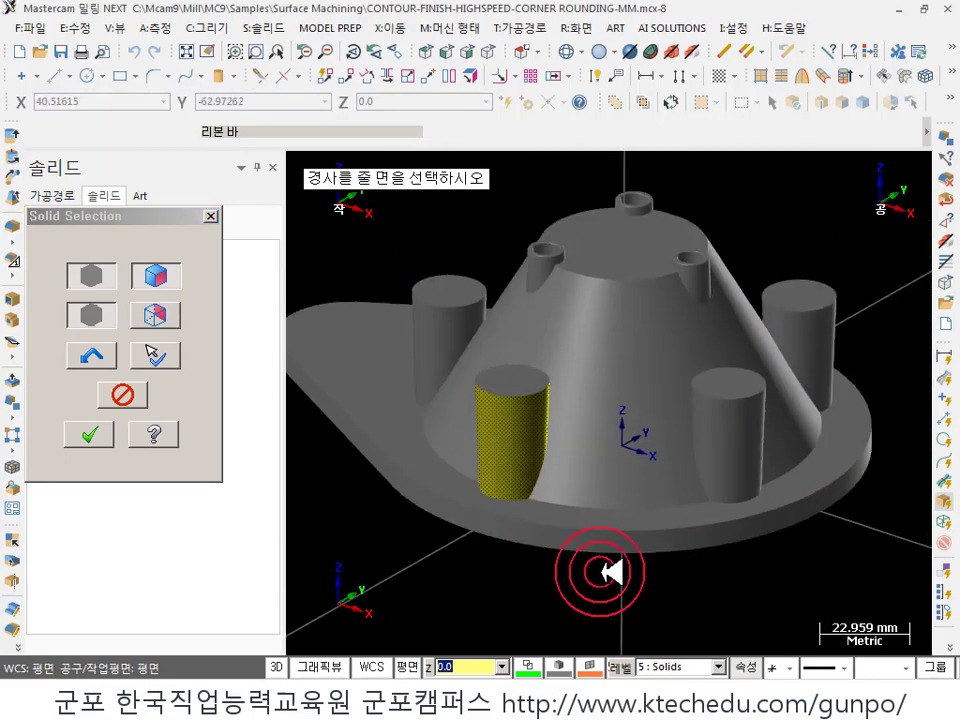
scroll(513, 473, up, 3)
click(565, 338)
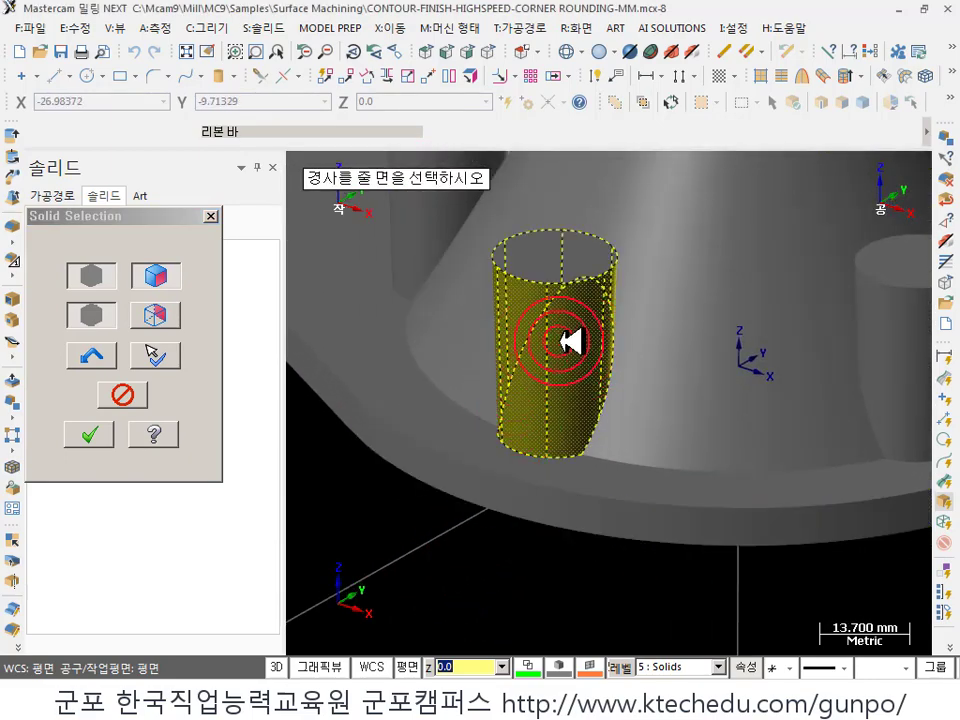
click(92, 434)
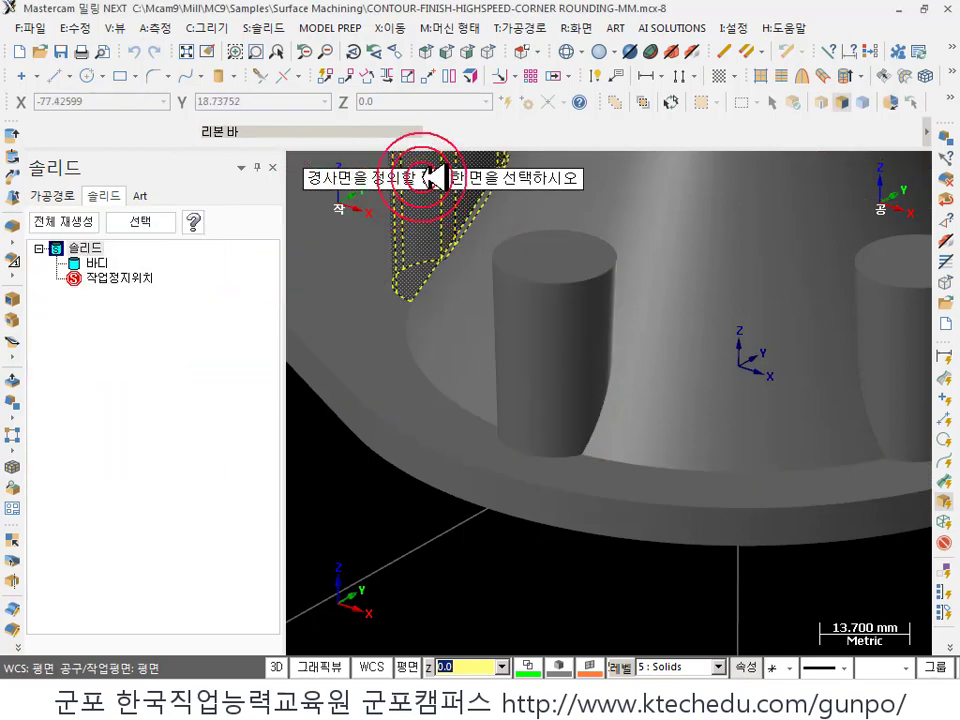
click(587, 250)
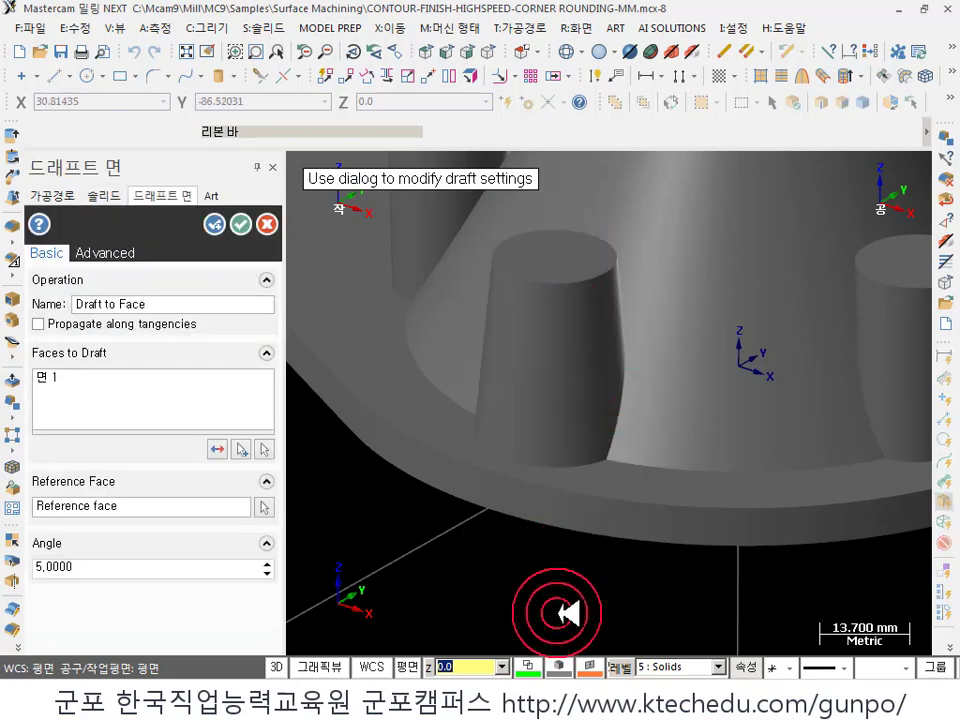
- Try the front-left large boss's draft at decreasing angles from 5 to 0 degrees and accept the 0-degree setting
scroll(557, 613, down, 5)
scroll(554, 615, up, 5)
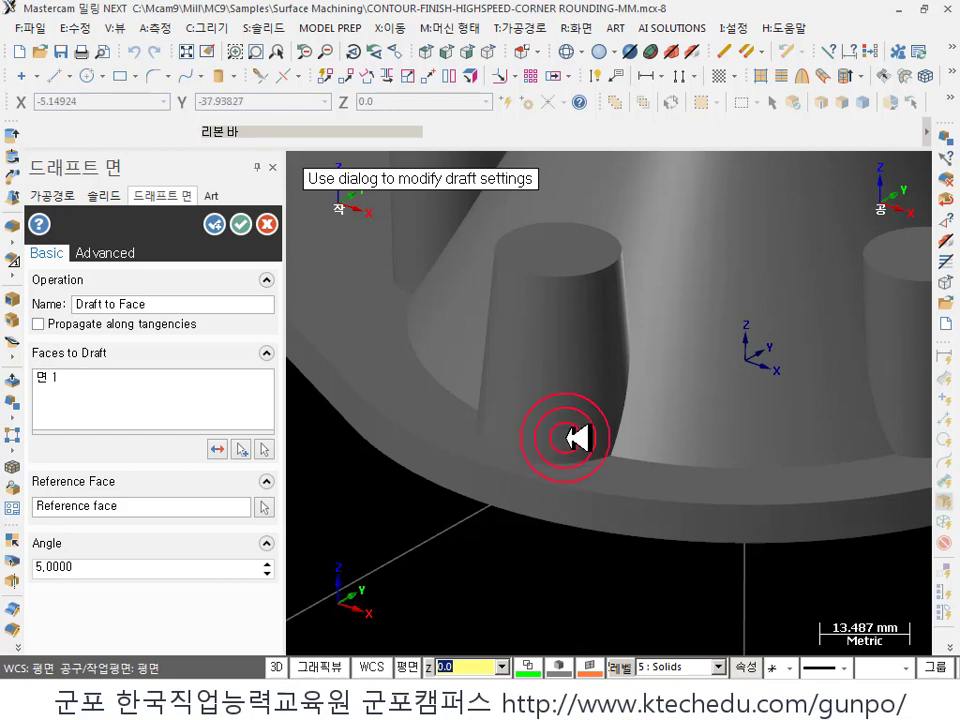
middle_drag(588, 427, 465, 375)
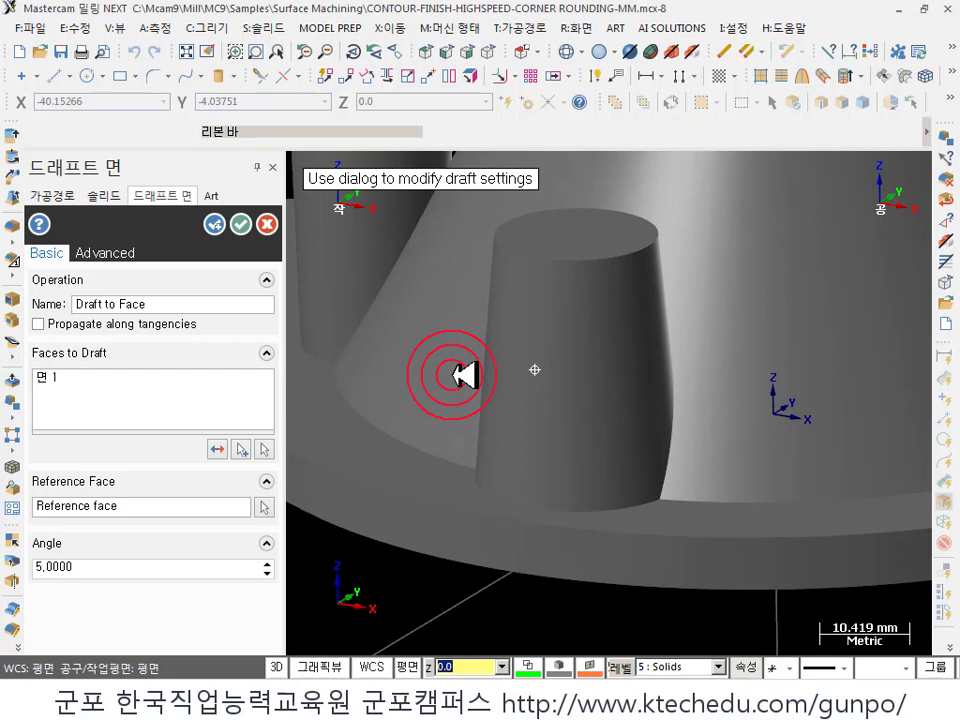
click(267, 572)
click(267, 573)
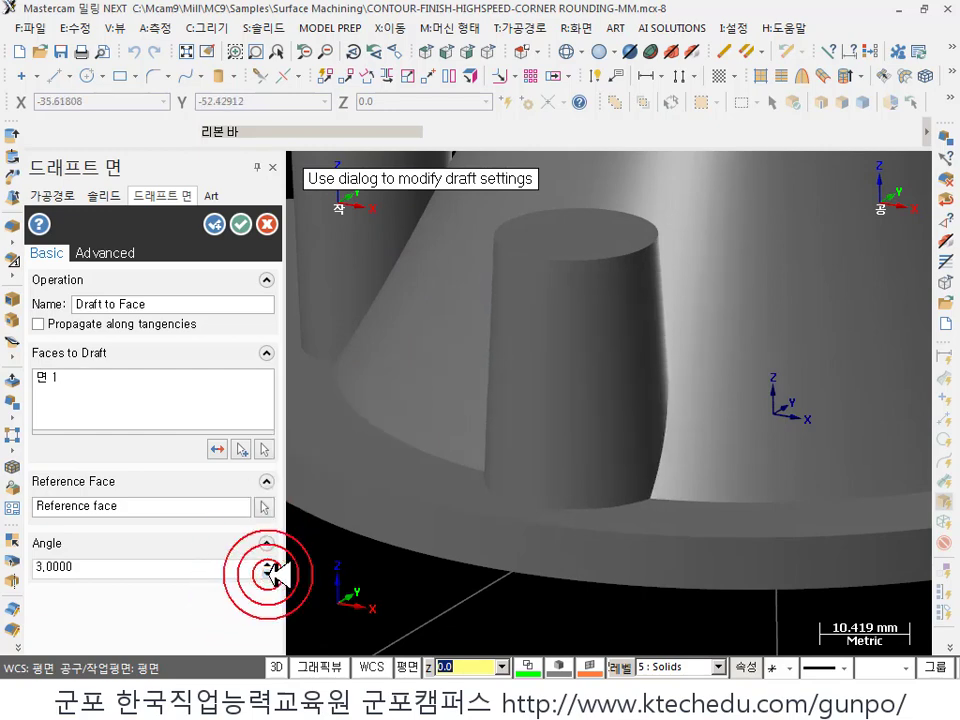
click(267, 573)
click(267, 573)
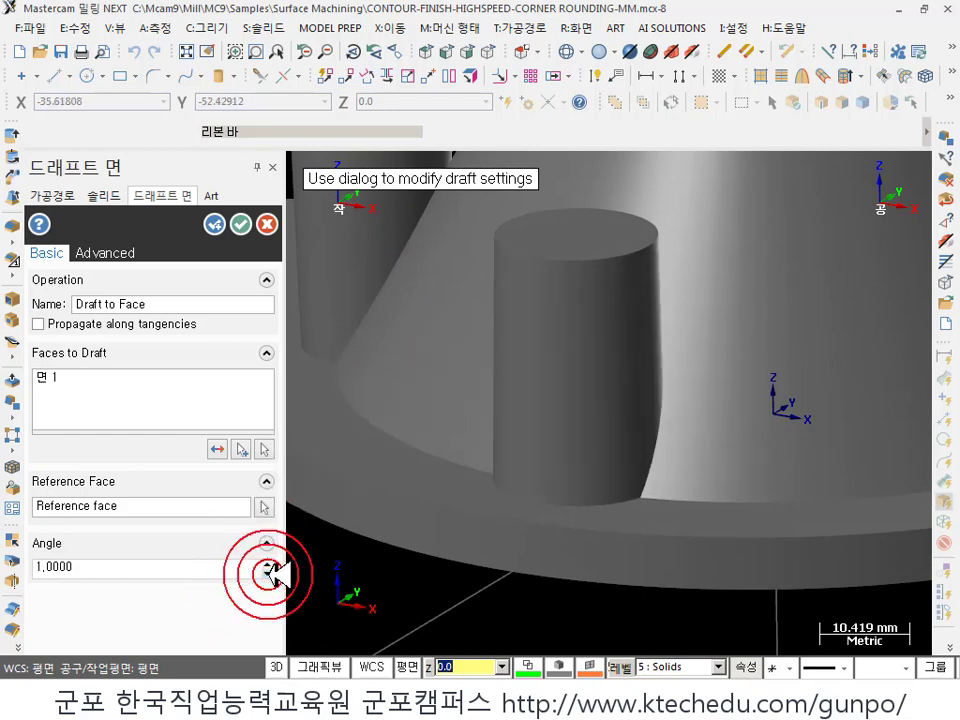
middle_drag(603, 458, 615, 430)
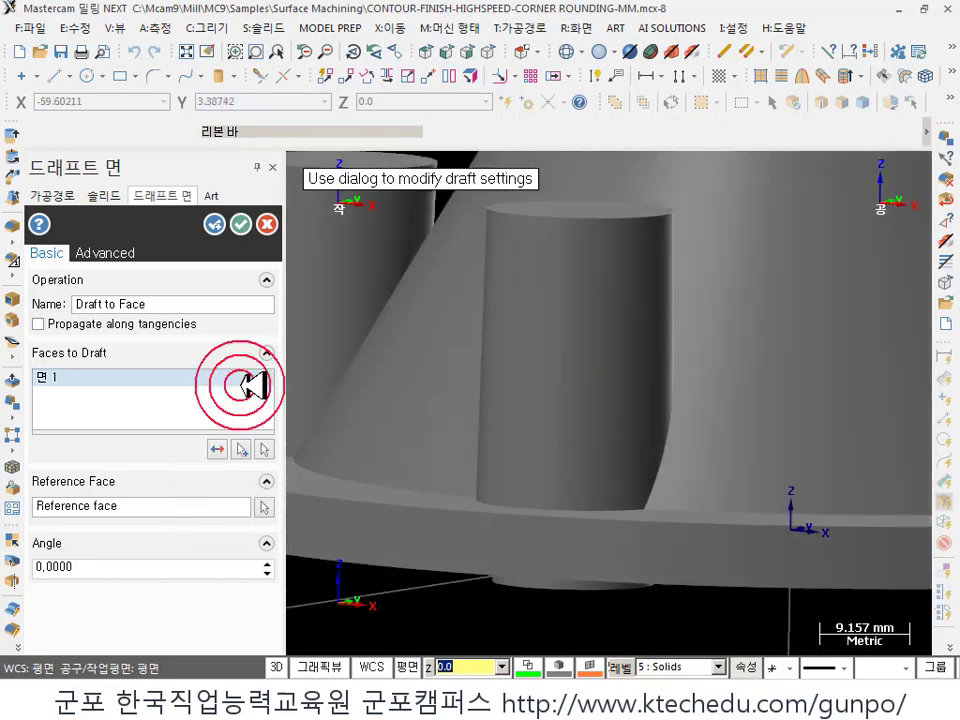
click(240, 224)
- Measure the draft of the front-left large boss's side wall with dynamic analysis
middle_drag(520, 363, 408, 165)
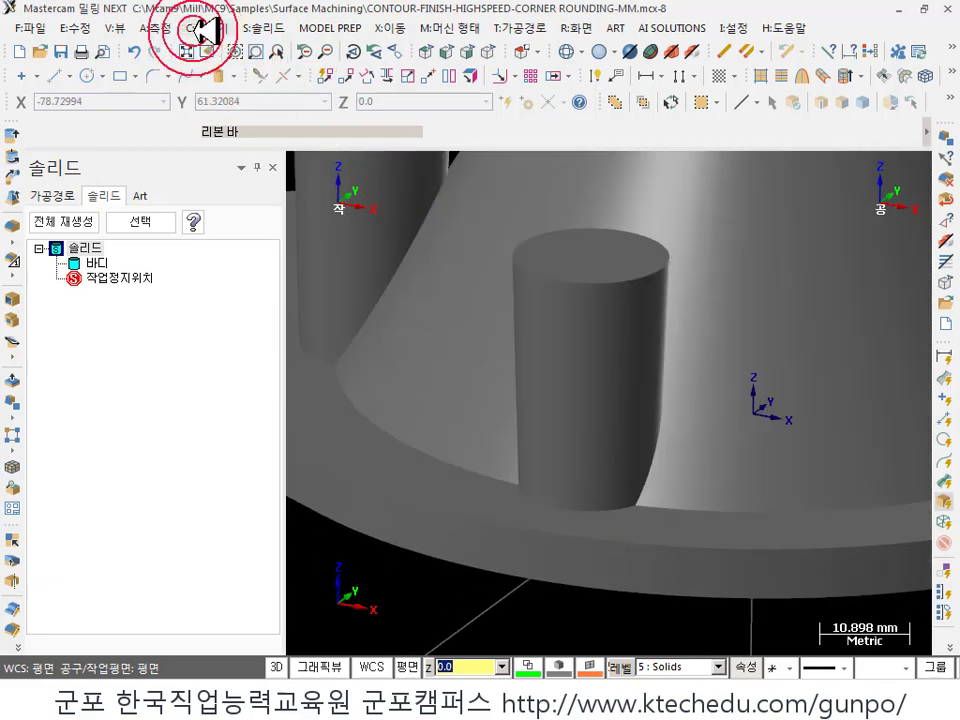
click(160, 27)
click(210, 193)
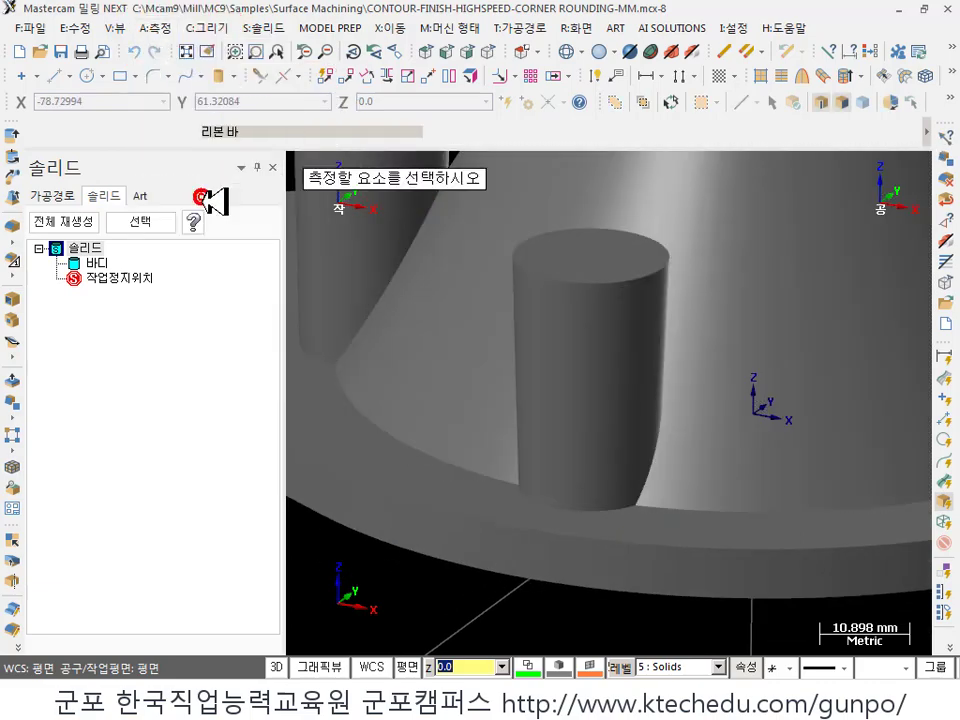
click(523, 369)
click(562, 371)
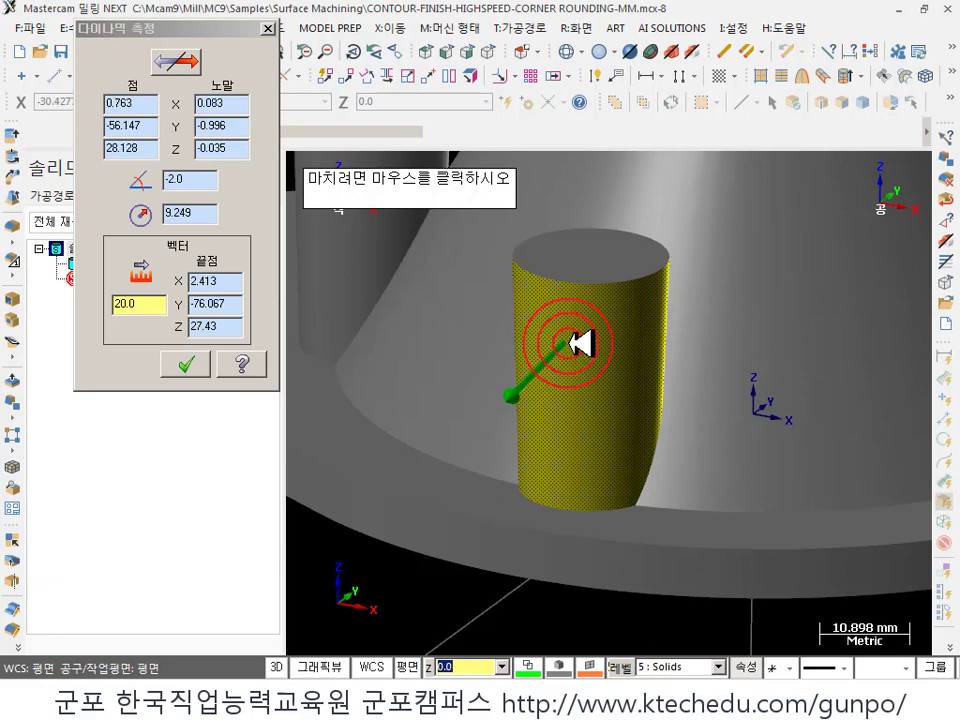
click(569, 343)
- Measure the draft again at a lower point on the same boss's side wall
scroll(515, 484, down, 6)
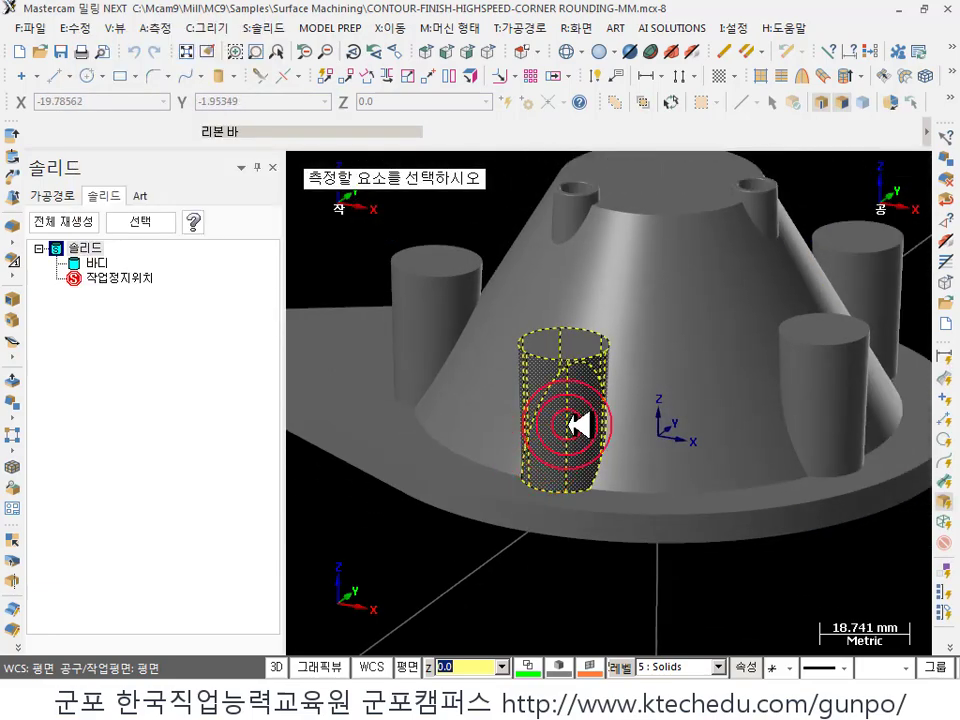
middle_drag(568, 421, 634, 407)
scroll(531, 459, up, 3)
middle_drag(531, 459, 523, 425)
click(563, 427)
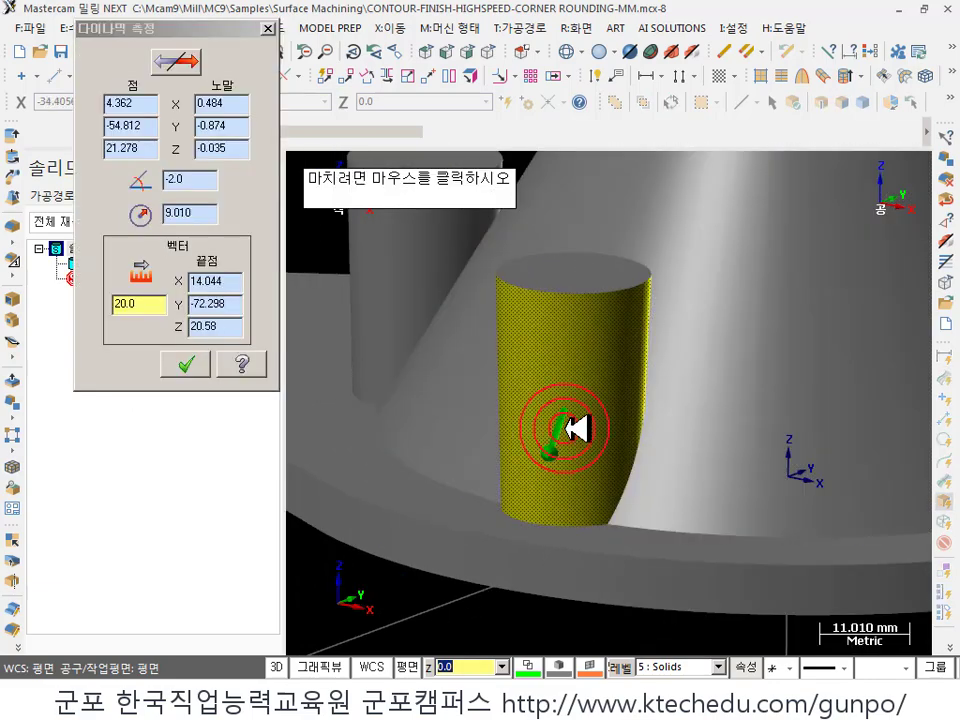
click(563, 427)
- Apply a 1-degree Draft to Face to the front-left large boss's side wall, using its flat top as the reference face
middle_drag(561, 428, 578, 332)
middle_drag(590, 407, 621, 489)
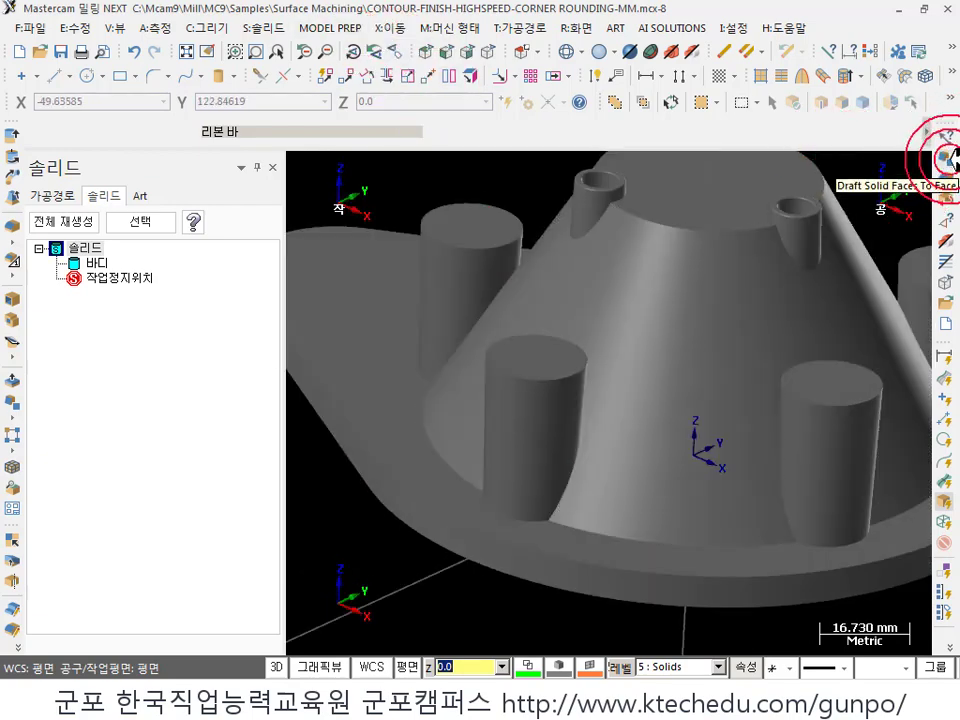
click(947, 160)
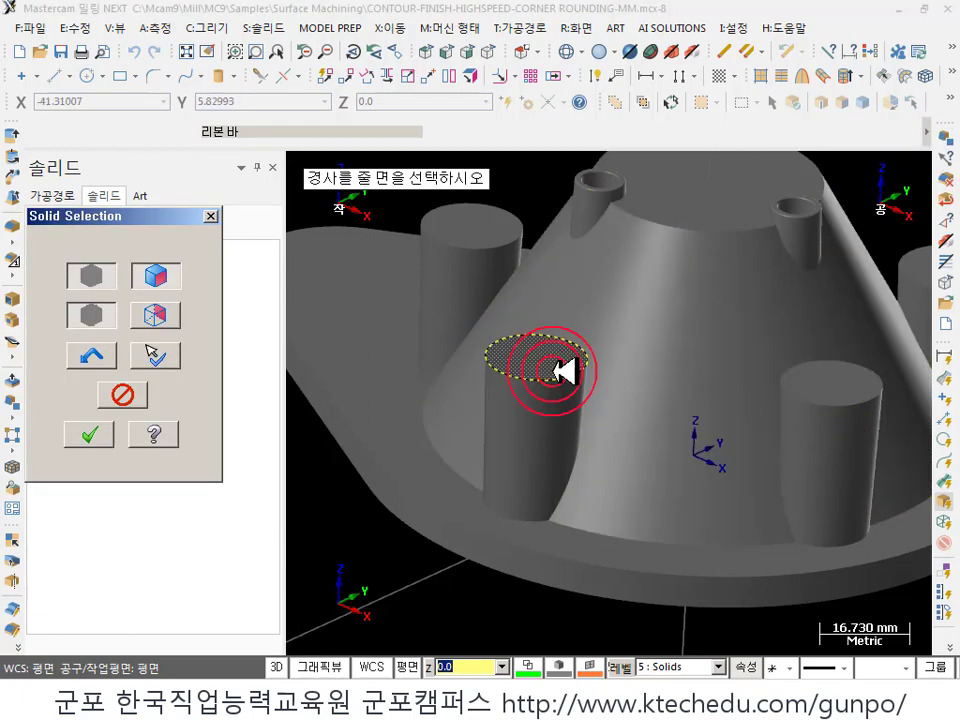
click(516, 416)
click(100, 424)
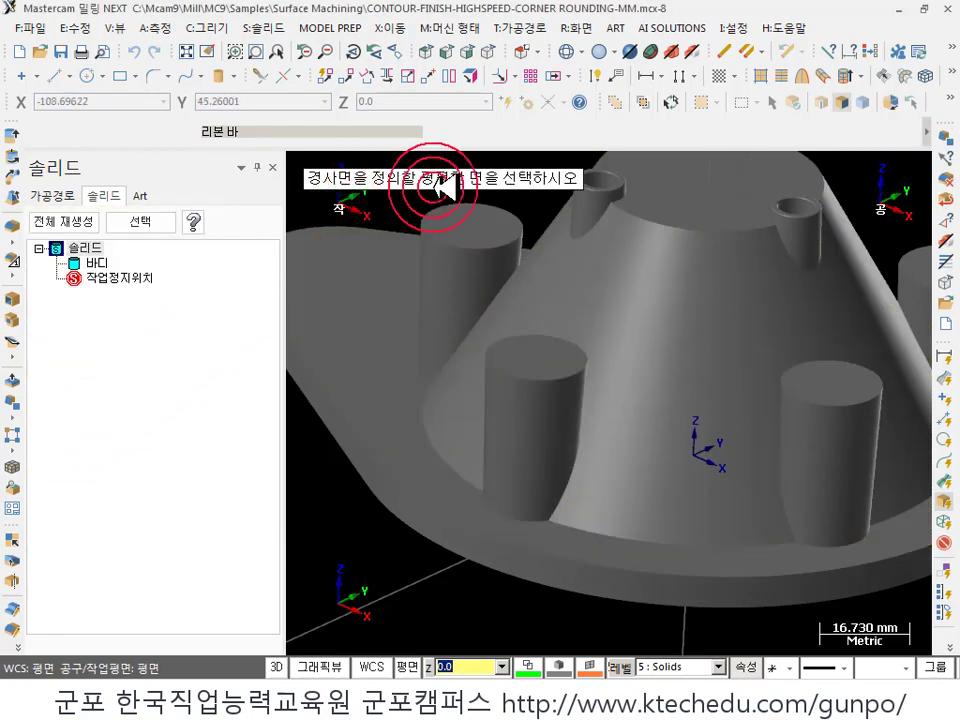
click(578, 345)
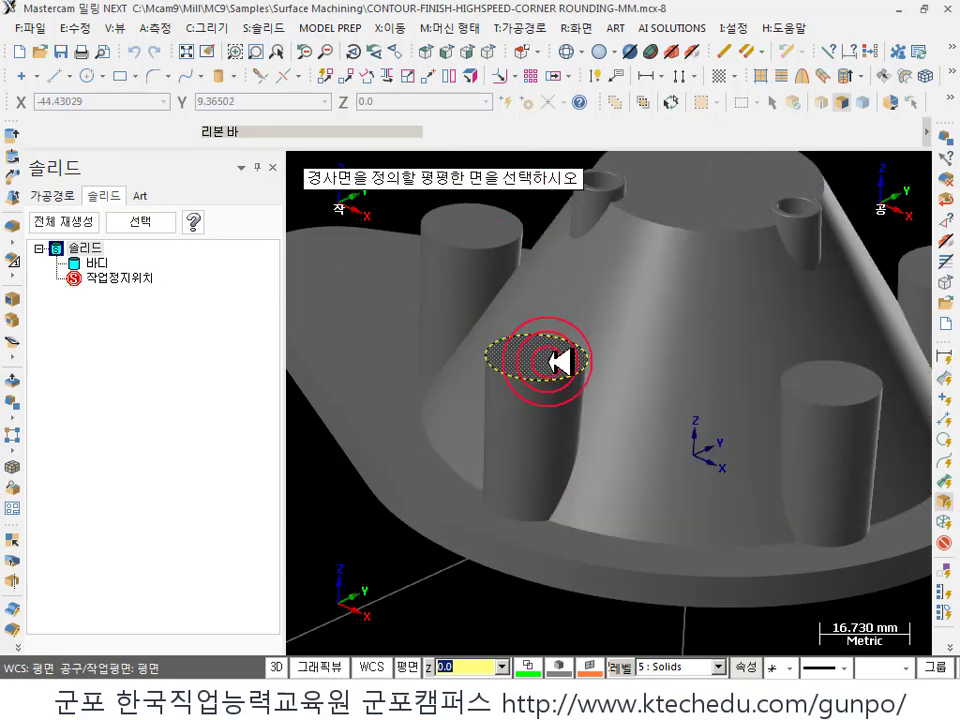
click(553, 360)
click(240, 195)
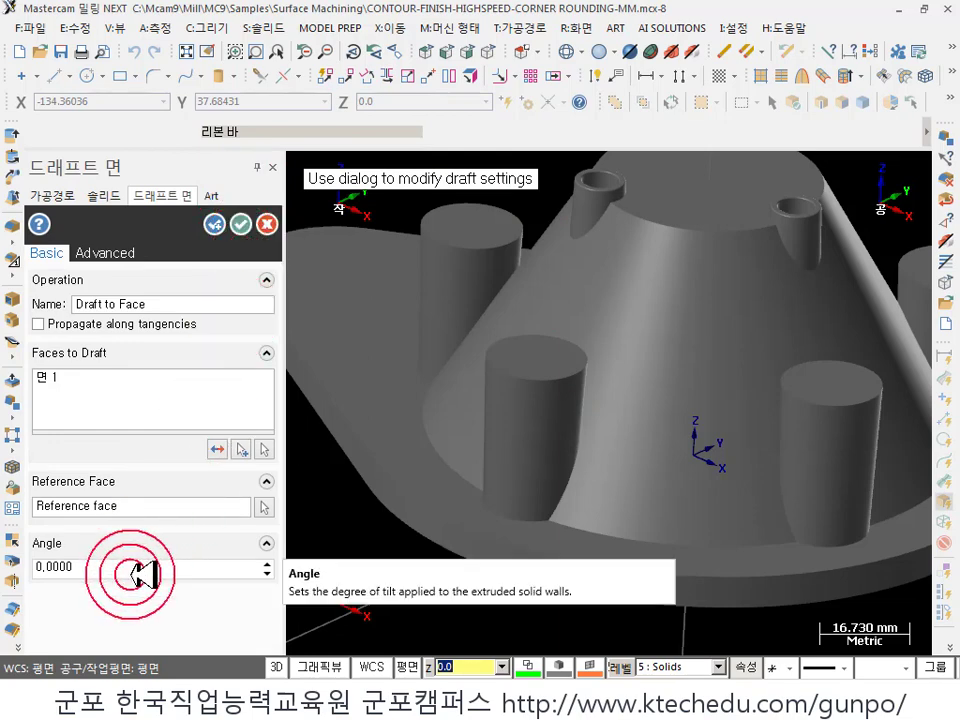
click(262, 572)
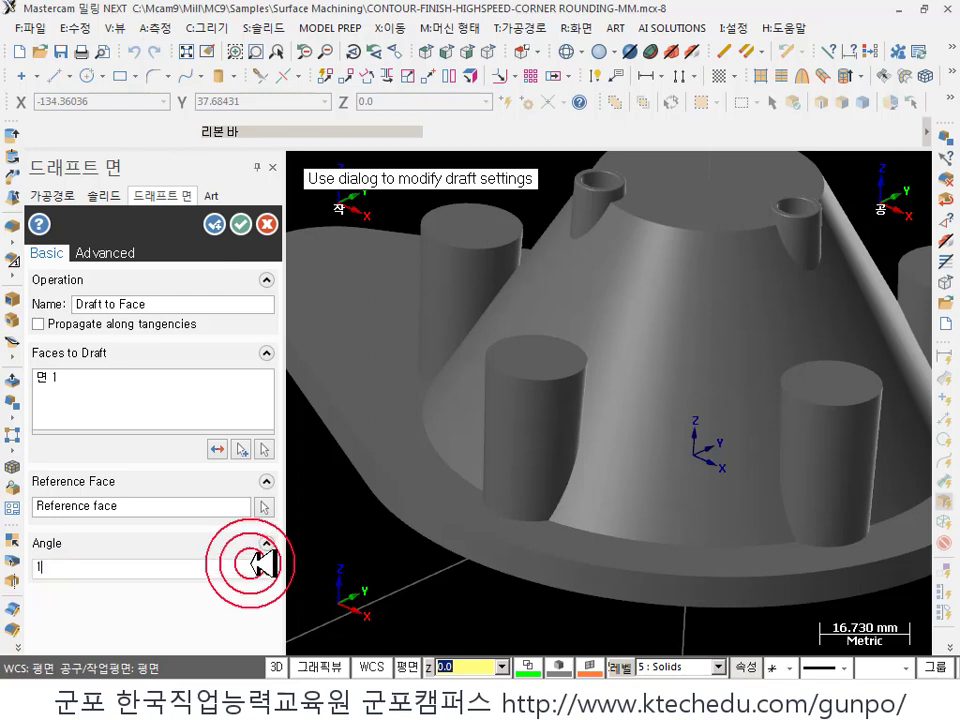
click(268, 266)
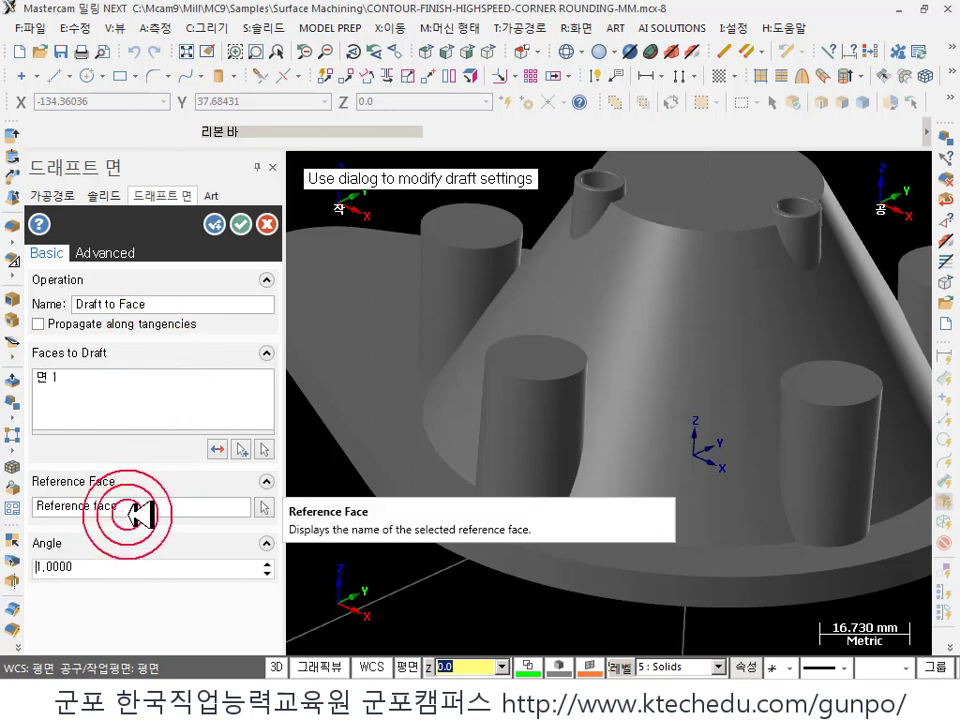
click(240, 224)
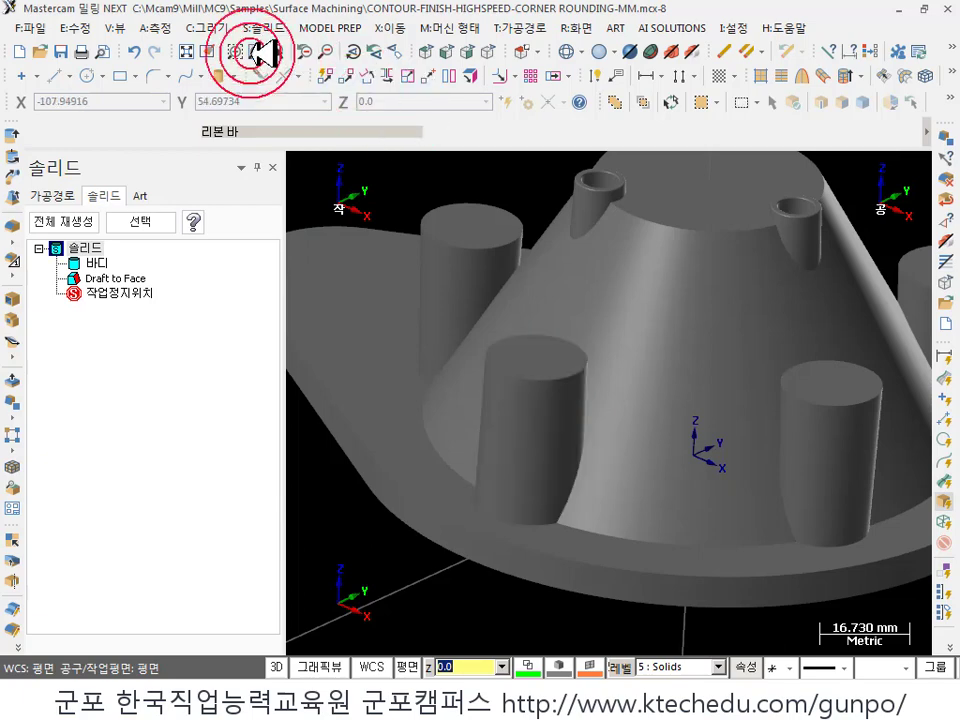
- Check the drafted boss wall's angle with dynamic analysis
click(160, 28)
click(197, 193)
click(514, 426)
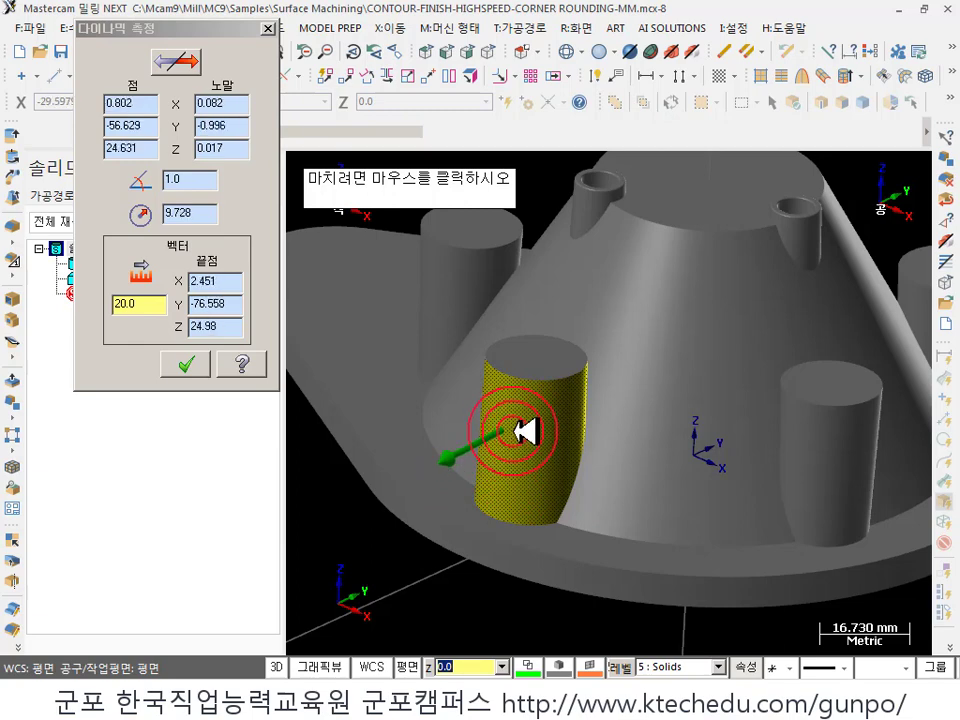
click(524, 431)
scroll(484, 537, down, 2)
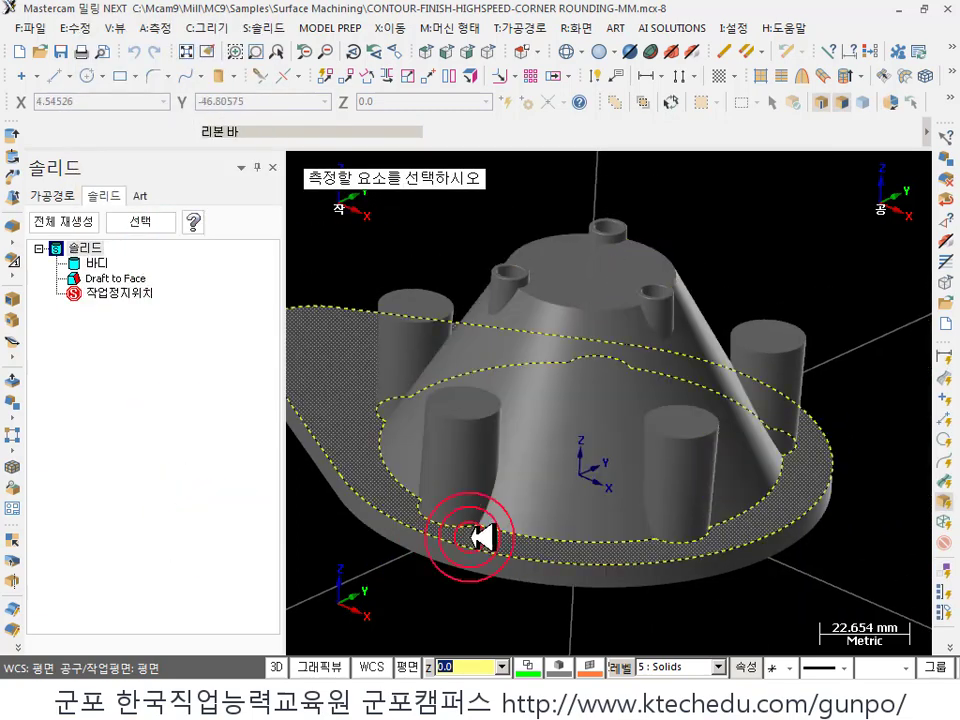
key(Escape)
- Edit the boss's Draft to Face operation and set its angle to 0.1 degrees
scroll(484, 537, up, 4)
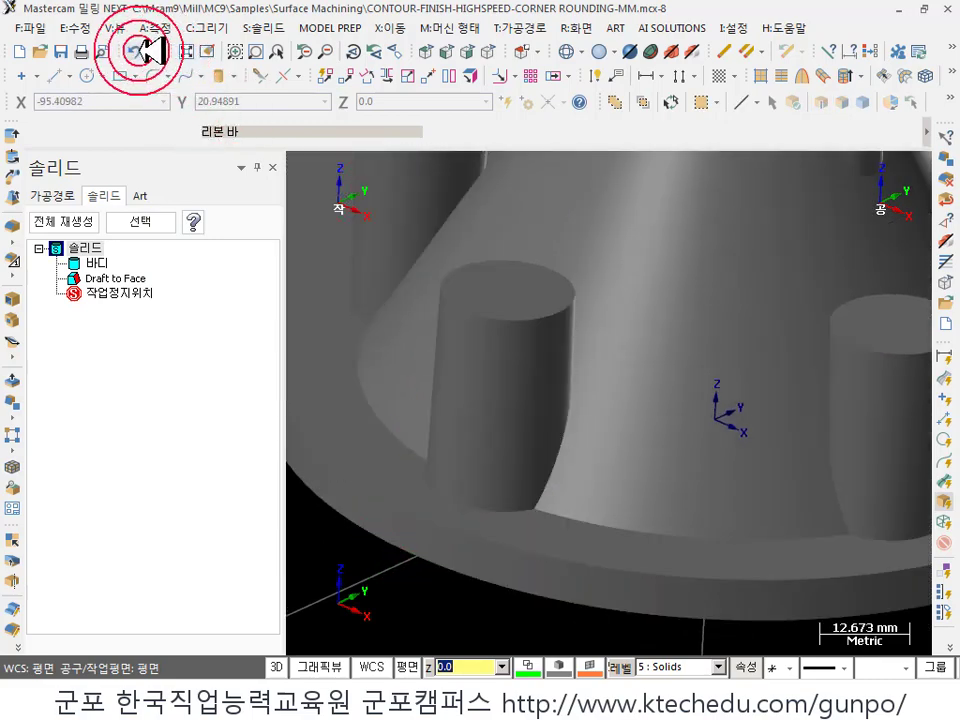
double_click(120, 278)
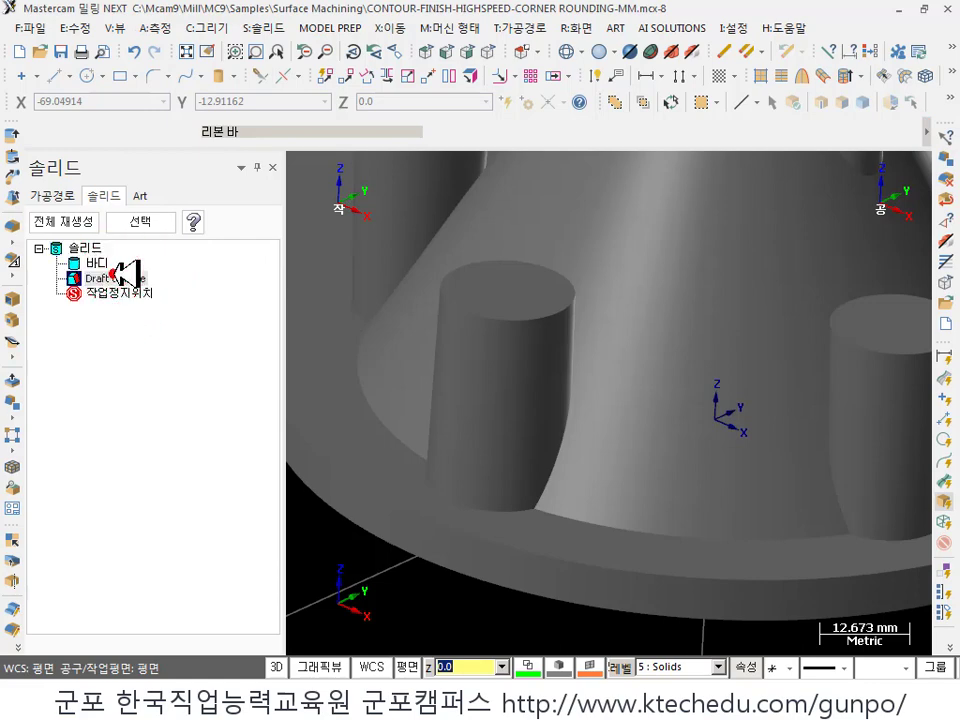
double_click(104, 566)
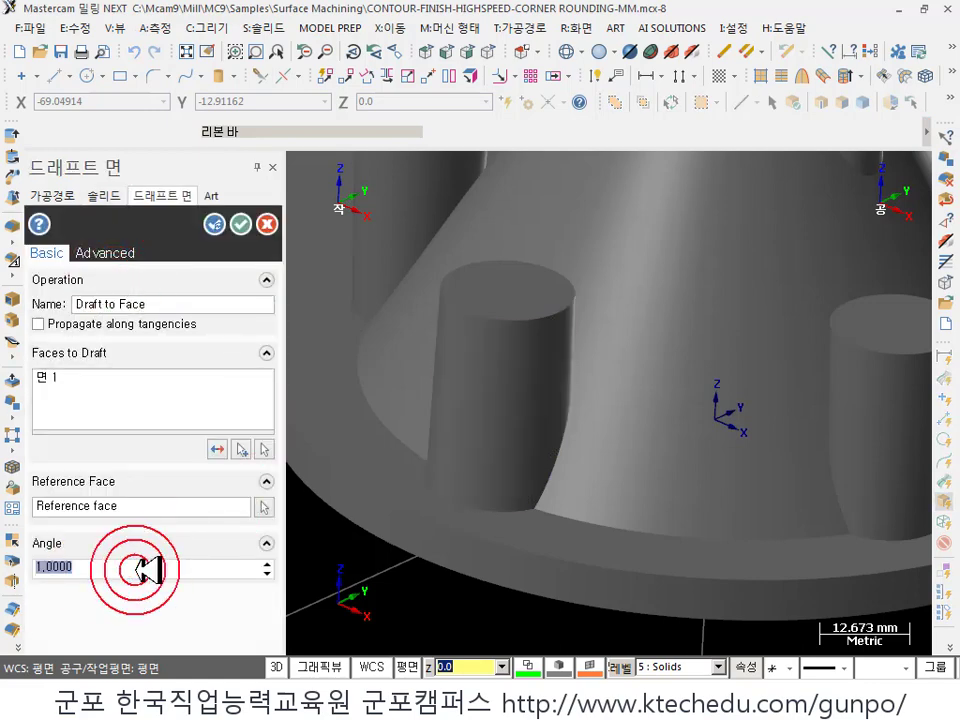
text(0.1)
key(Return)
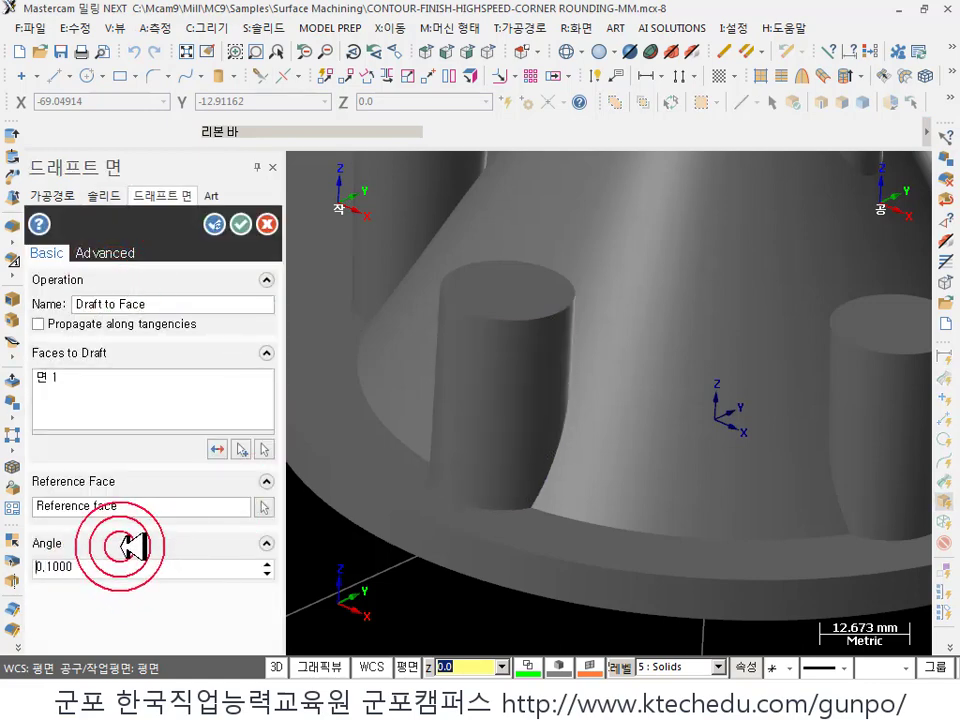
click(240, 223)
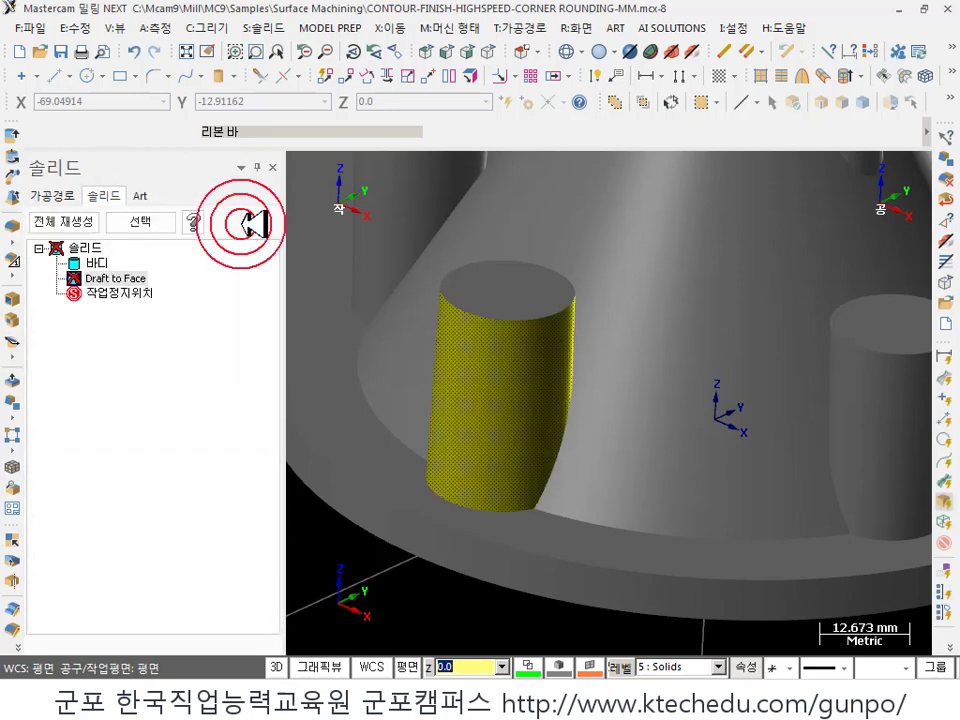
- Measure the front-left boss wall's draft with dynamic analysis to check the 0.1-degree edit
click(155, 28)
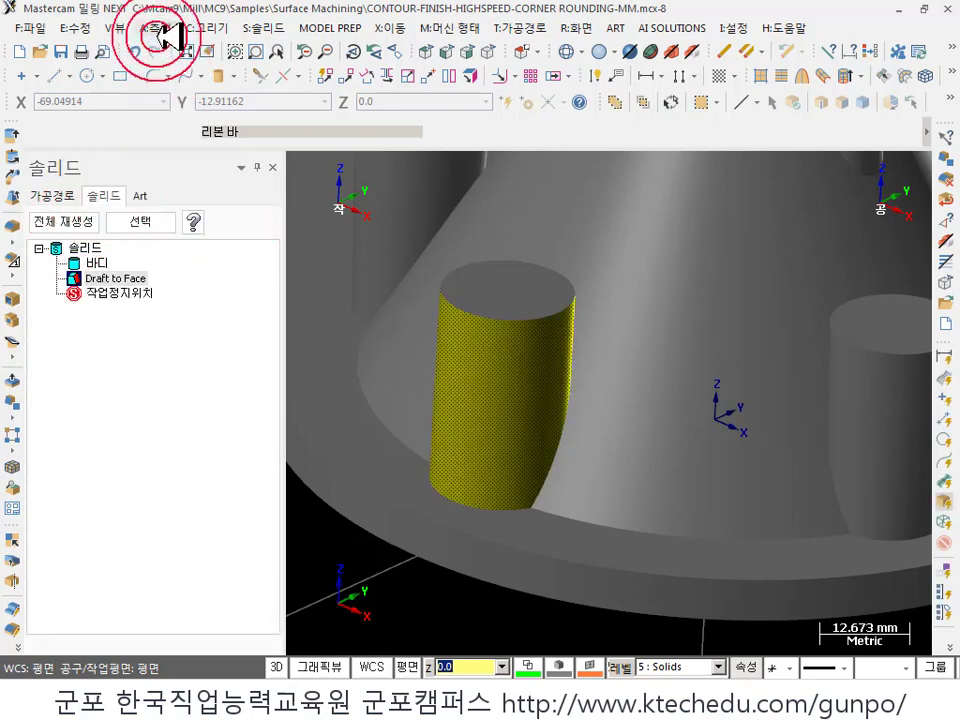
click(200, 191)
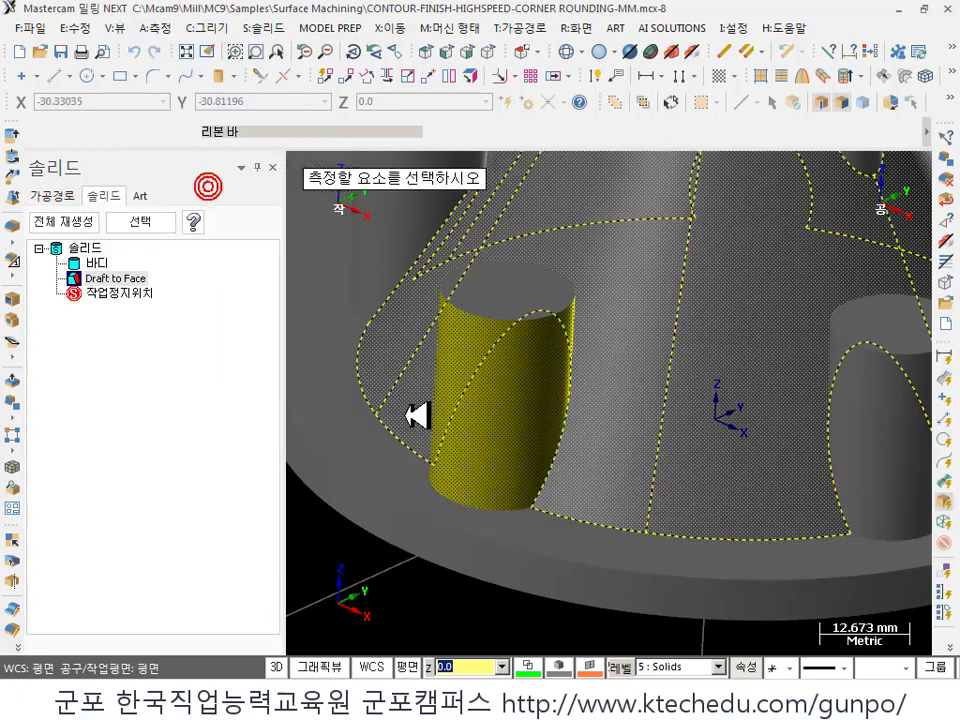
click(445, 405)
click(476, 399)
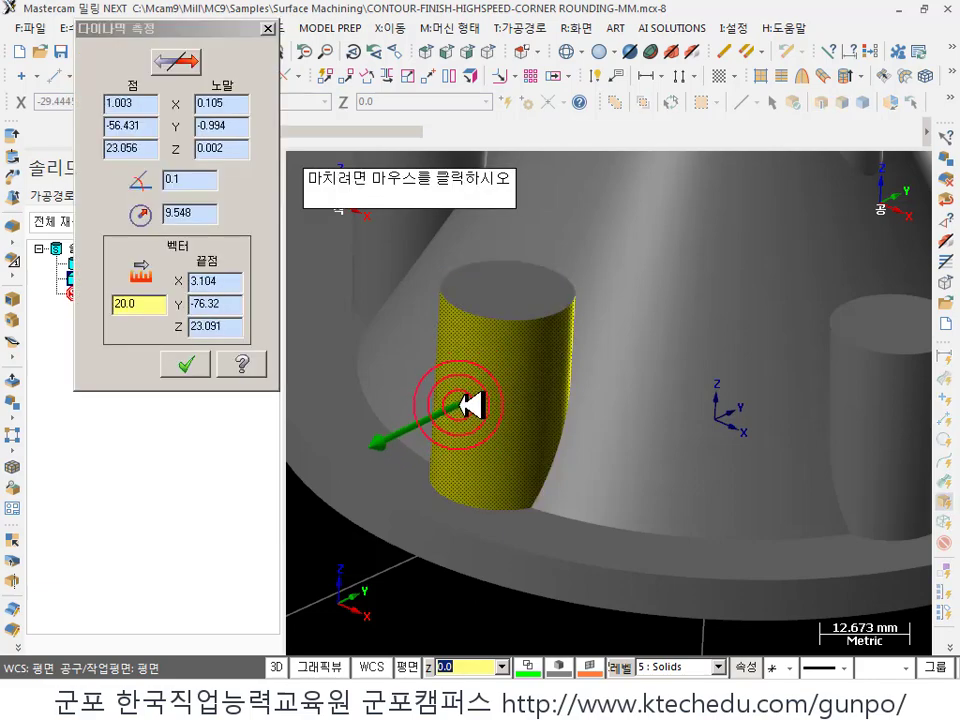
click(473, 398)
- Set the boss's Draft to Face angle to 0.01 degrees and regenerate the solid
click(122, 280)
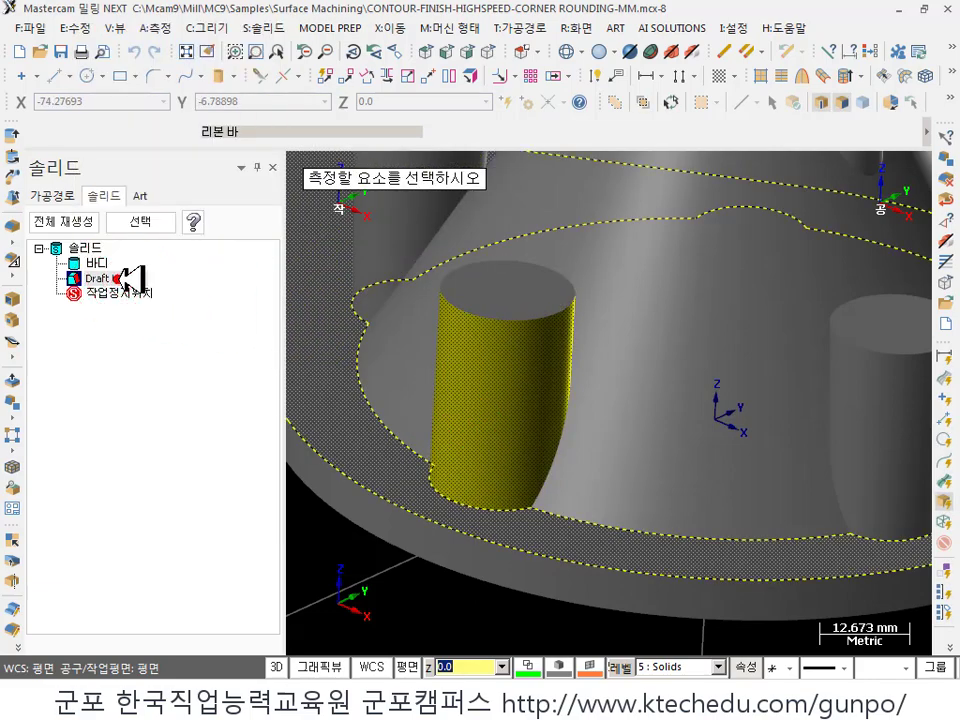
double_click(118, 279)
scroll(661, 537, down, 4)
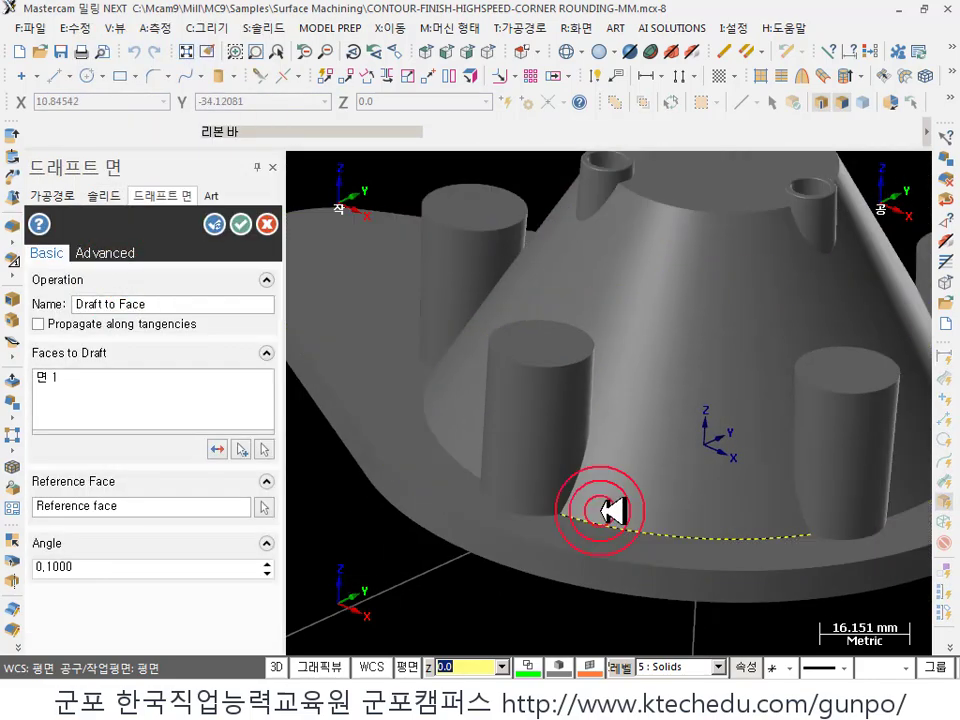
double_click(148, 566)
text(0.01)
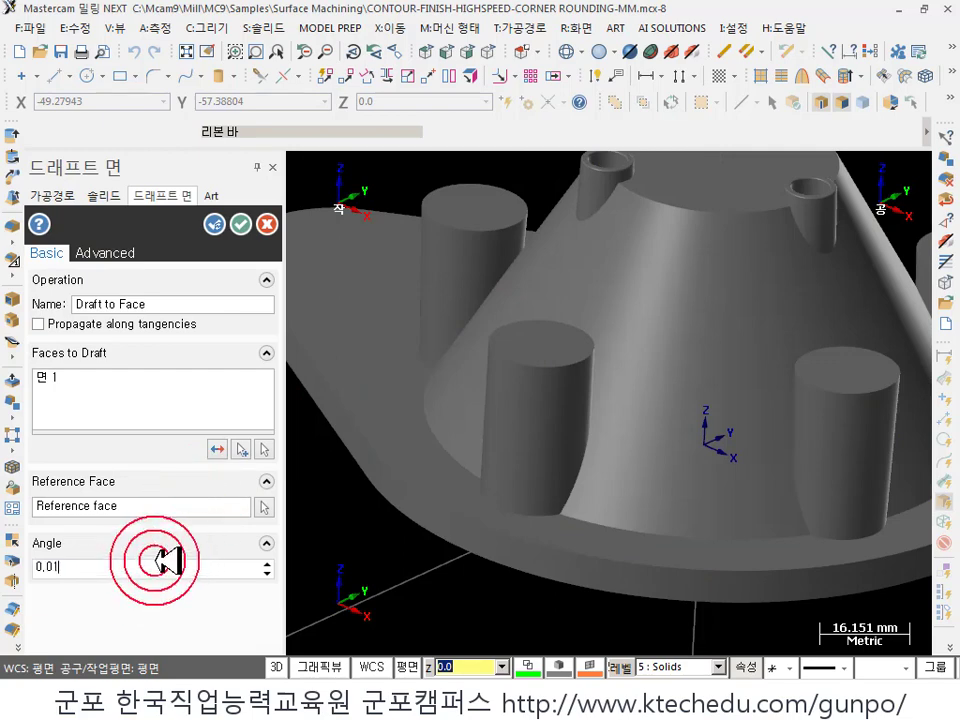
click(240, 224)
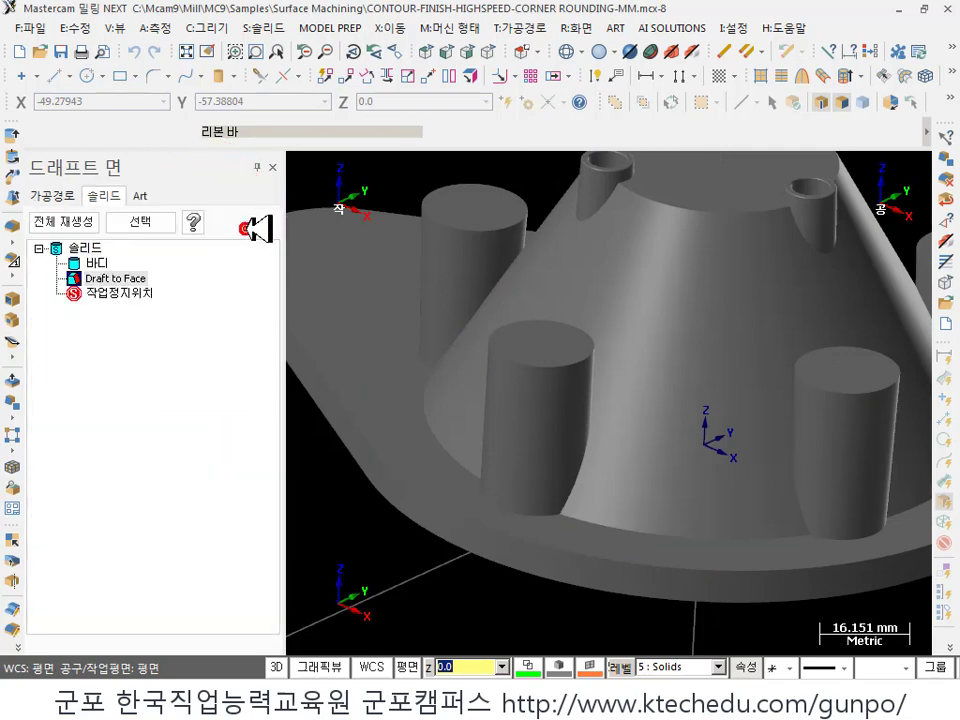
click(90, 221)
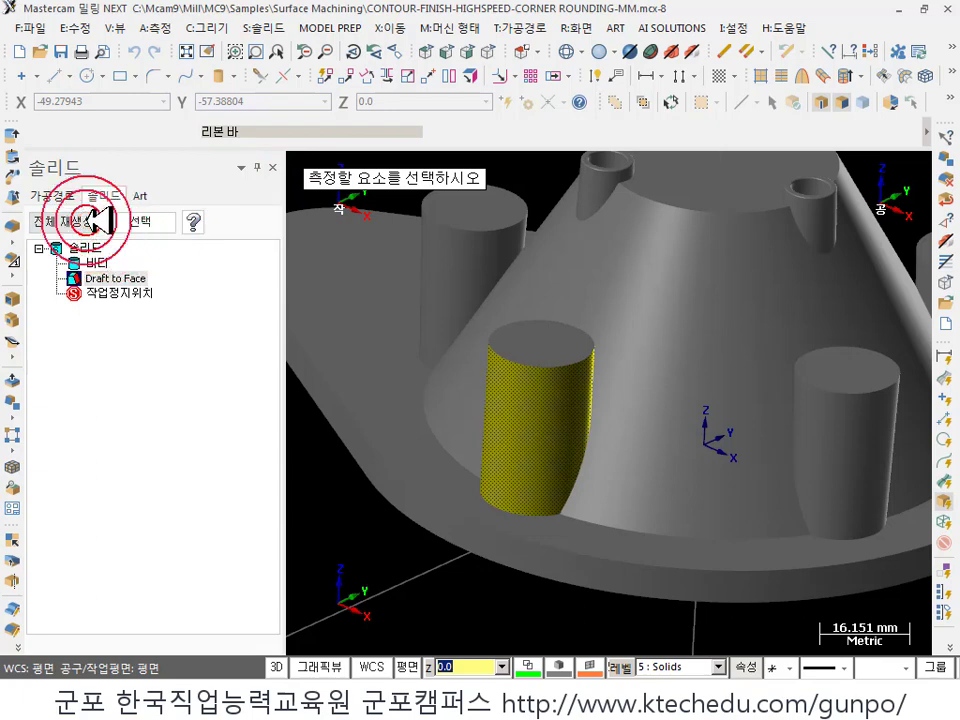
- Run dynamic analysis on the front-left boss's side wall to check the 0.01-degree draft
click(158, 28)
click(205, 187)
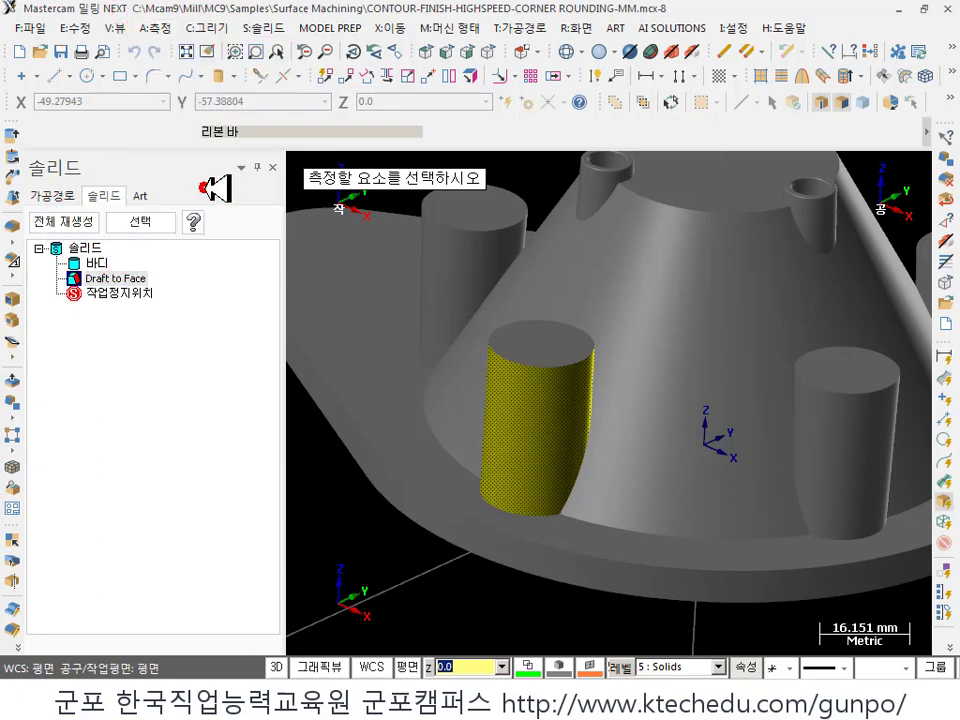
click(530, 450)
click(530, 437)
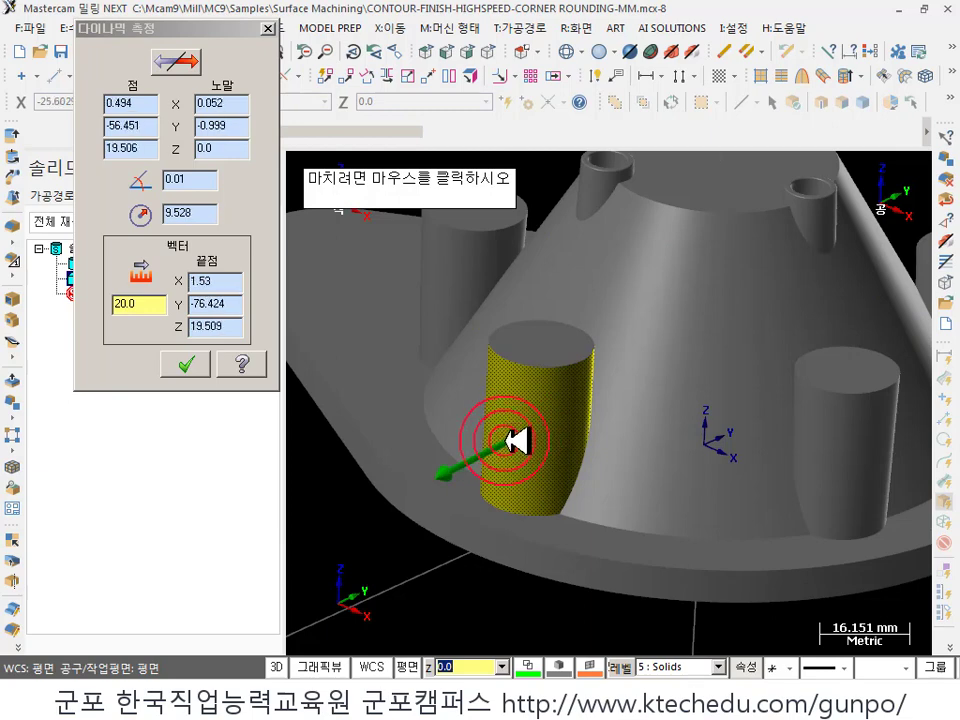
- Finish the dynamic analysis and set the front-left boss's Draft to Face angle to 0 degrees
click(510, 436)
scroll(540, 438, up, 5)
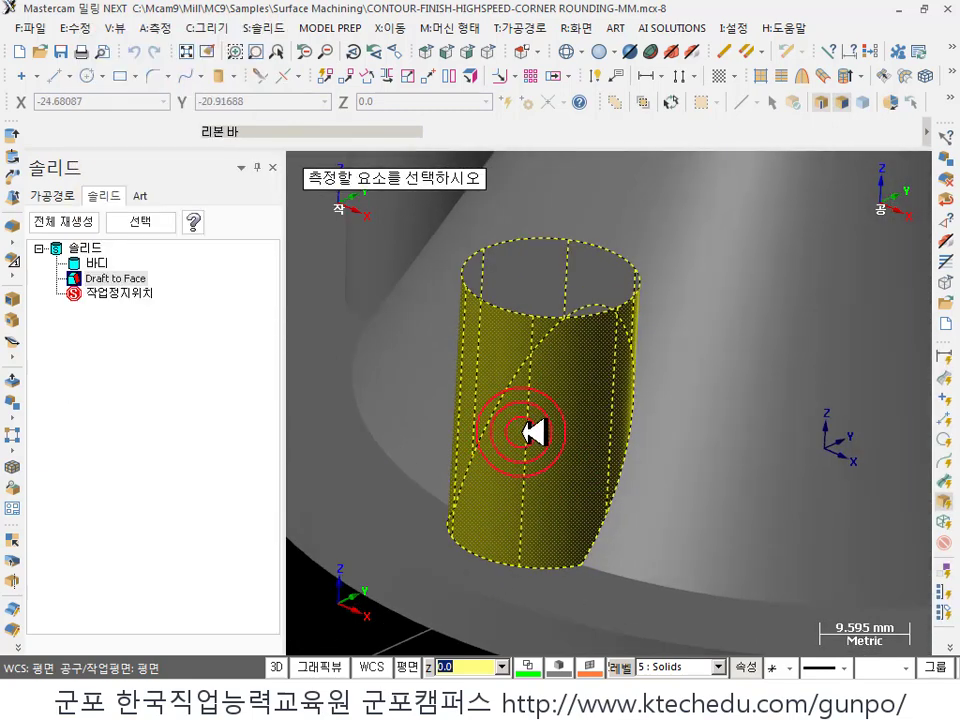
scroll(527, 440, up, 2)
middle_drag(579, 411, 375, 240)
scroll(558, 409, down, 3)
scroll(568, 467, down, 3)
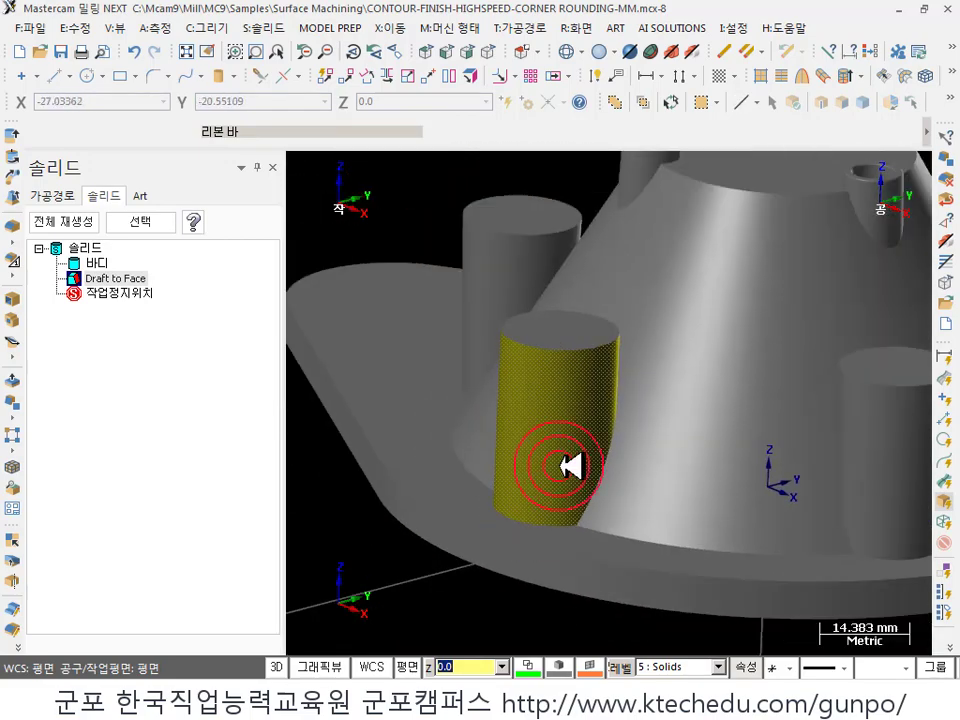
double_click(150, 282)
click(118, 576)
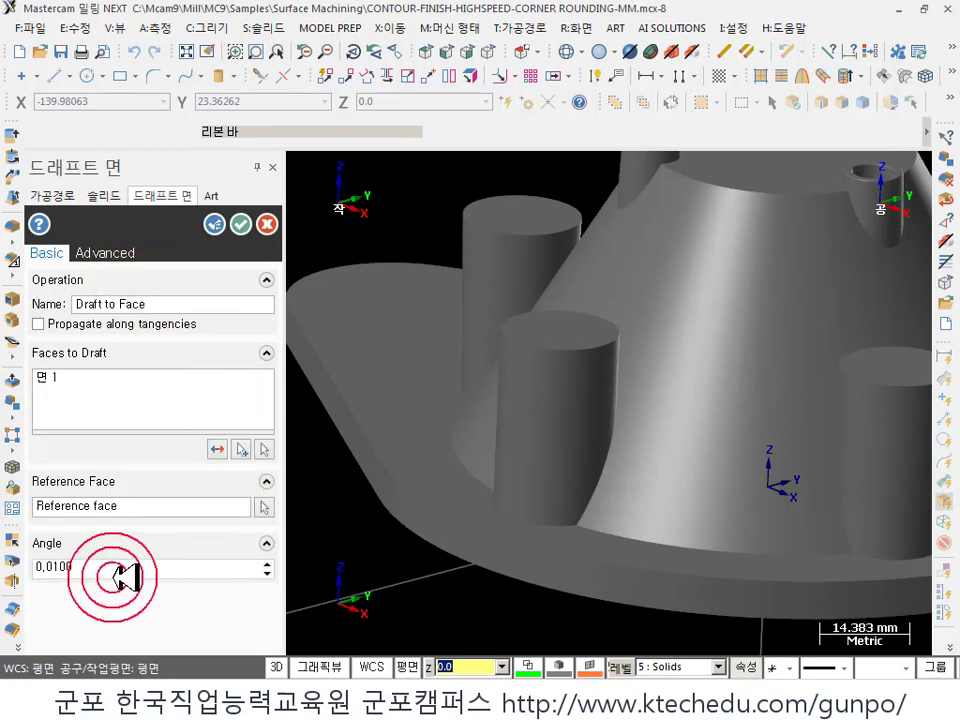
double_click(115, 575)
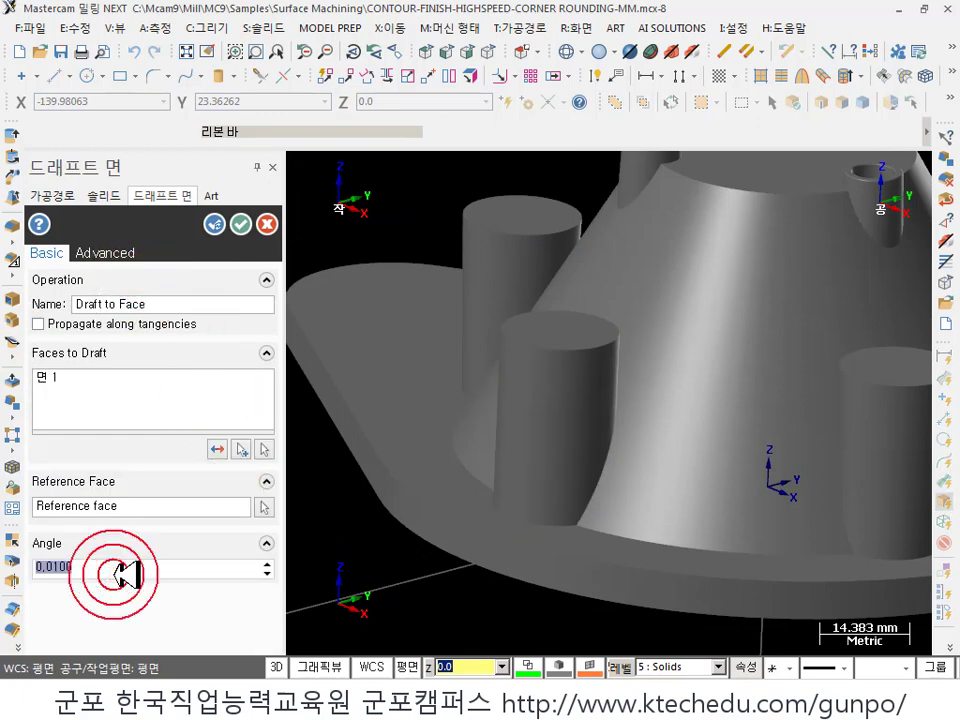
click(122, 352)
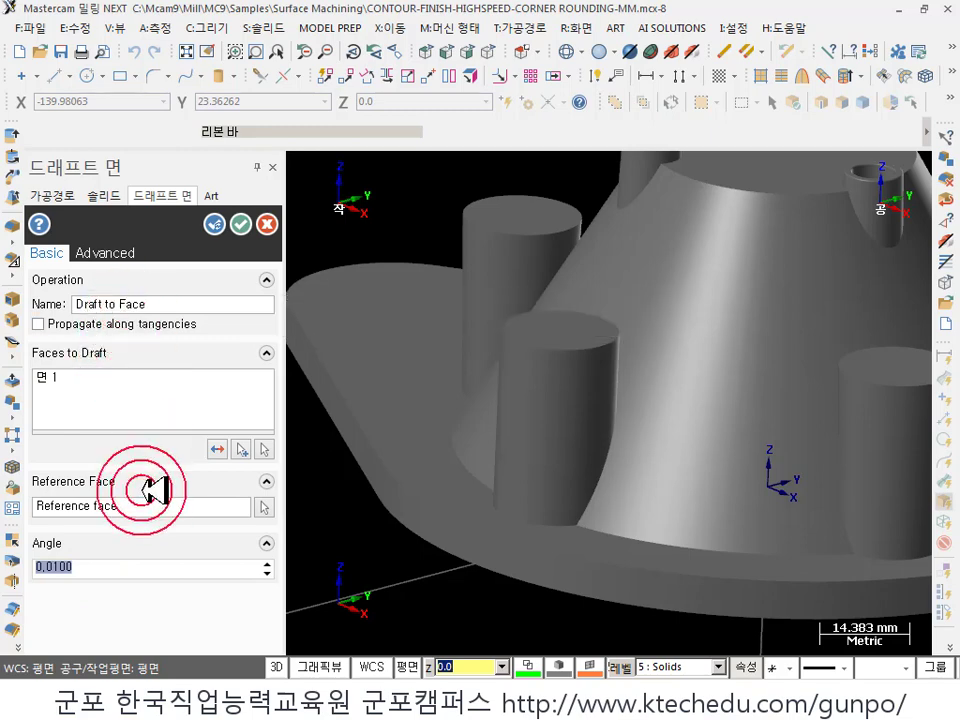
text(0)
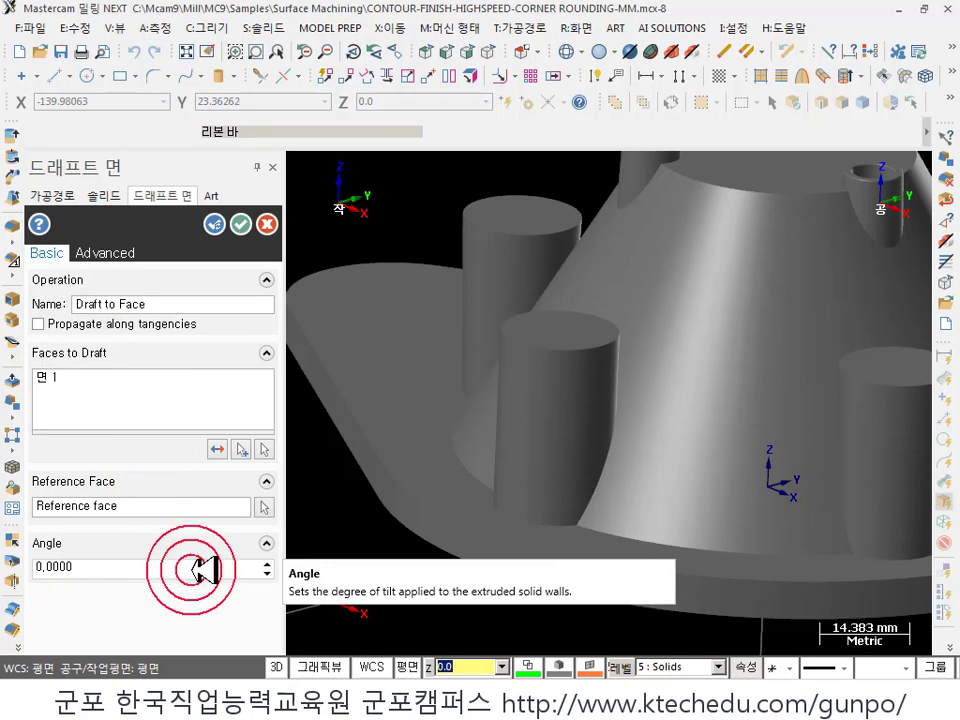
click(240, 221)
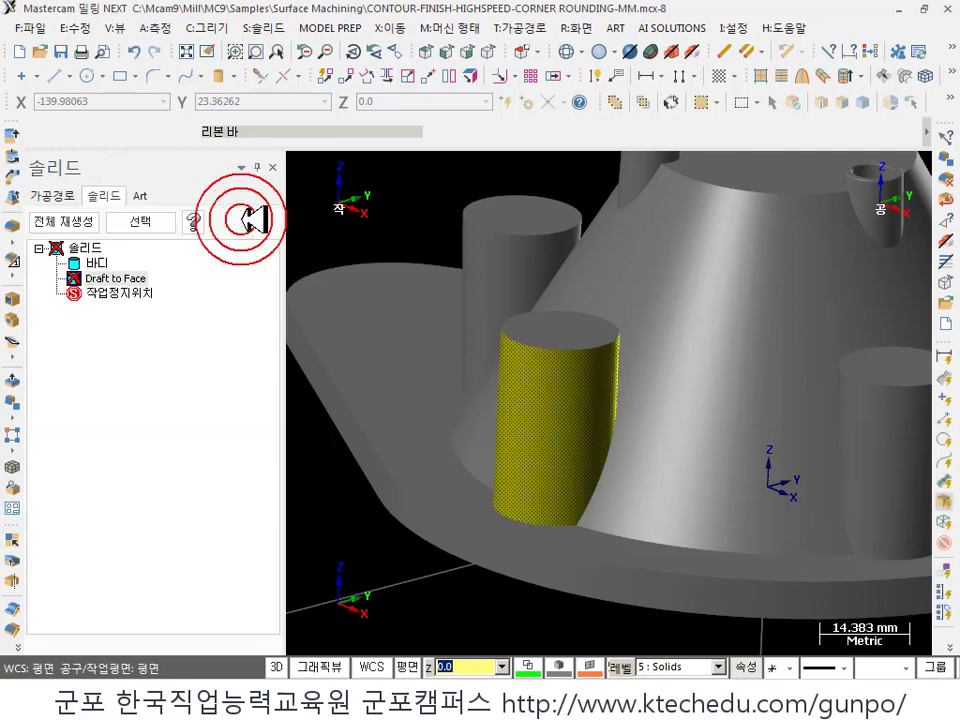
- Try to regenerate the solid with the zero-degree draft on the boss
click(88, 219)
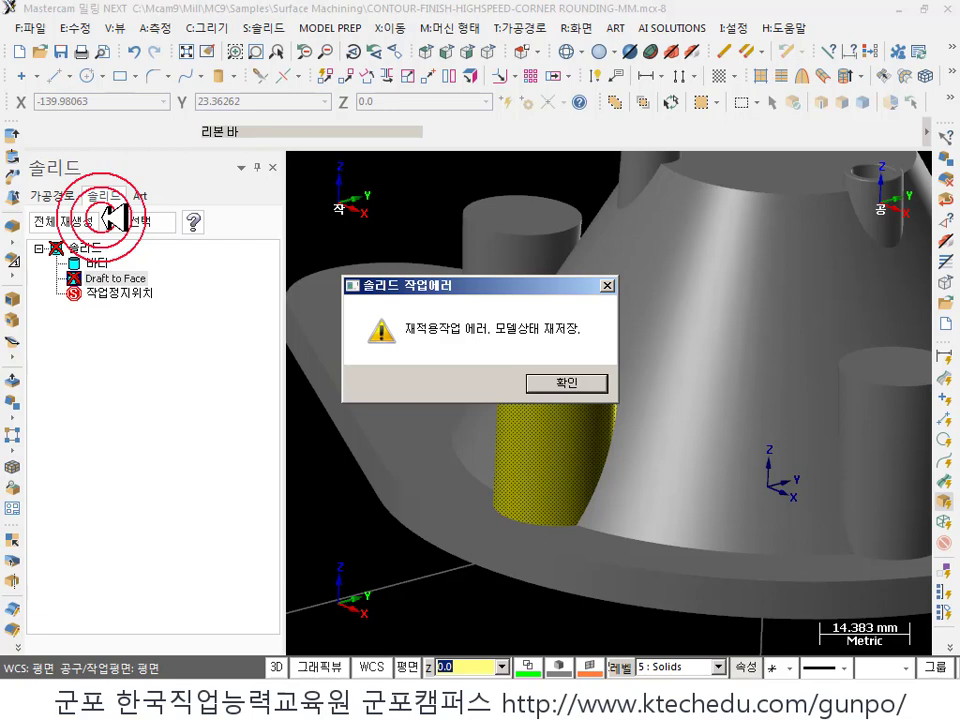
click(568, 382)
click(78, 220)
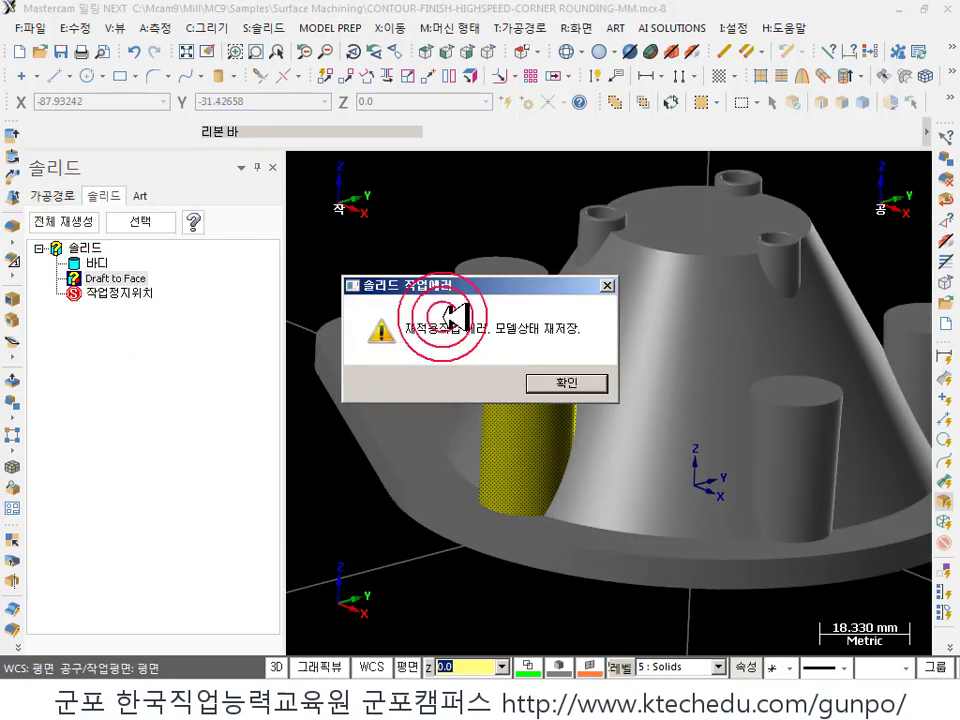
click(557, 382)
- Set the boss's Draft to Face angle to 0.001 degrees and regenerate the solid
click(110, 278)
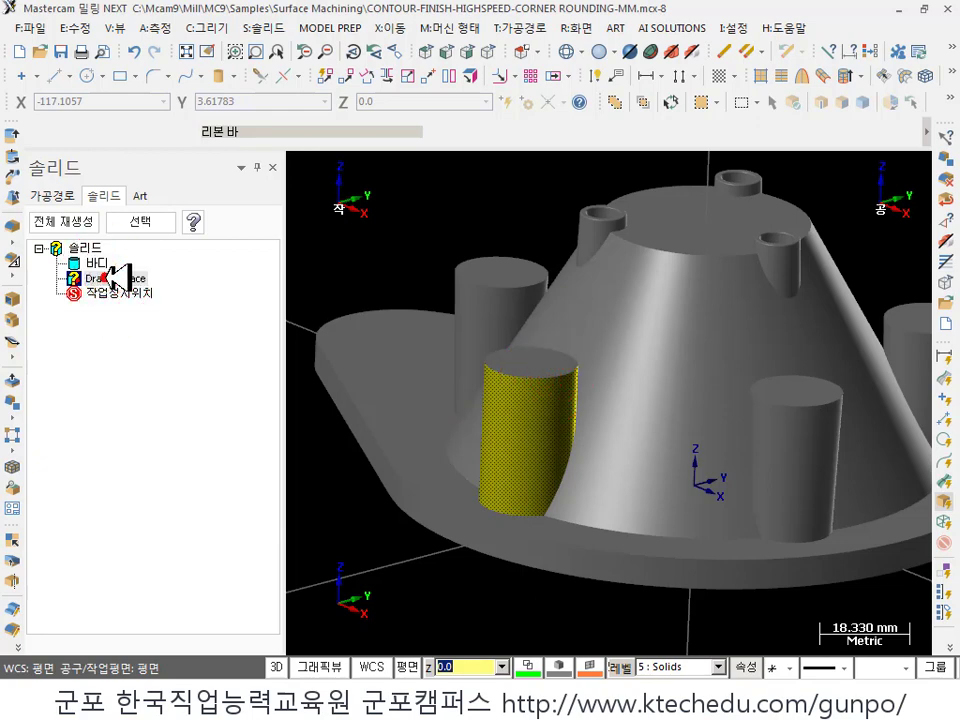
click(110, 278)
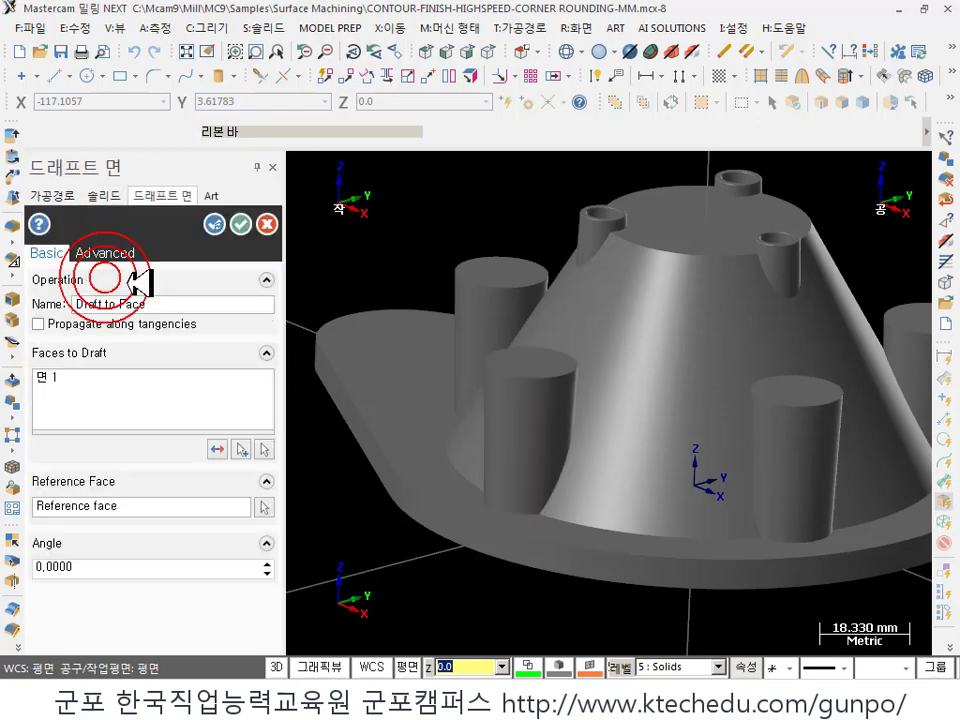
click(125, 569)
click(133, 562)
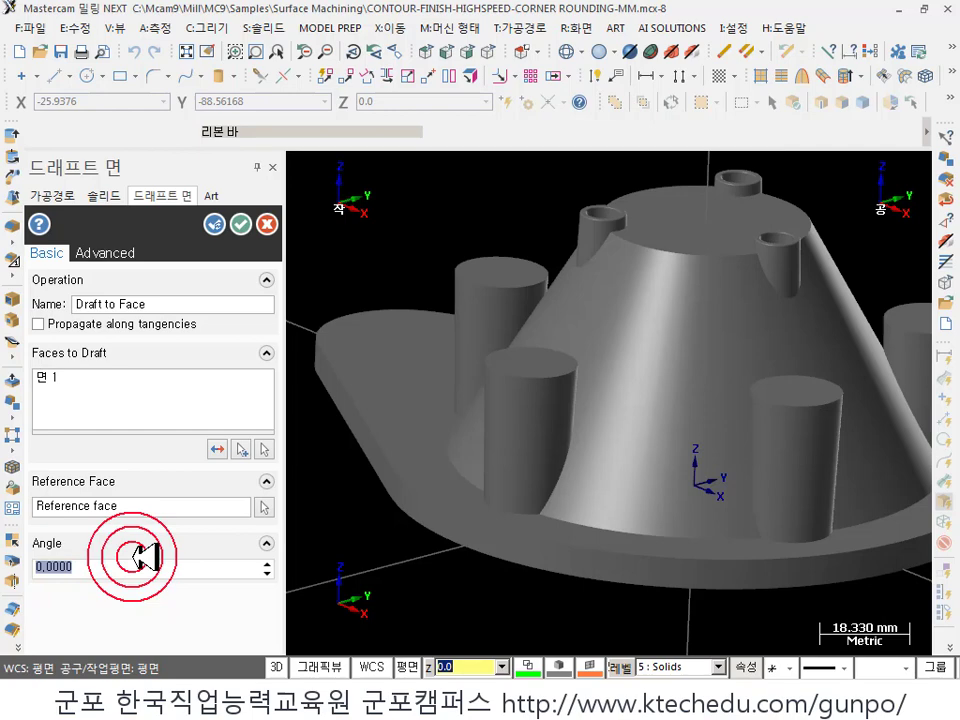
text(0.0)
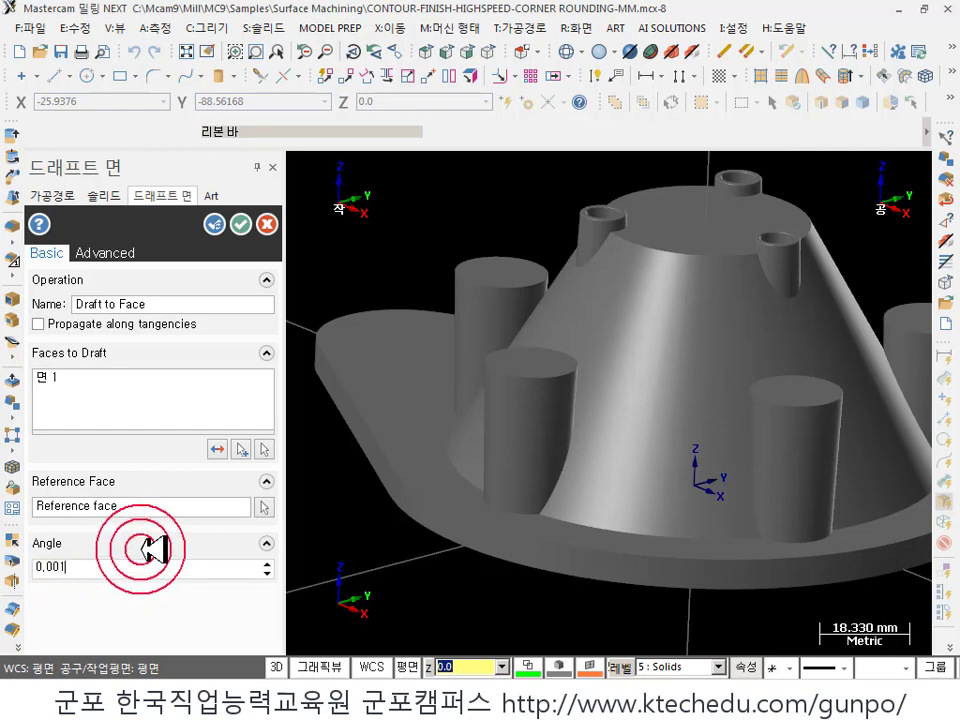
key(Return)
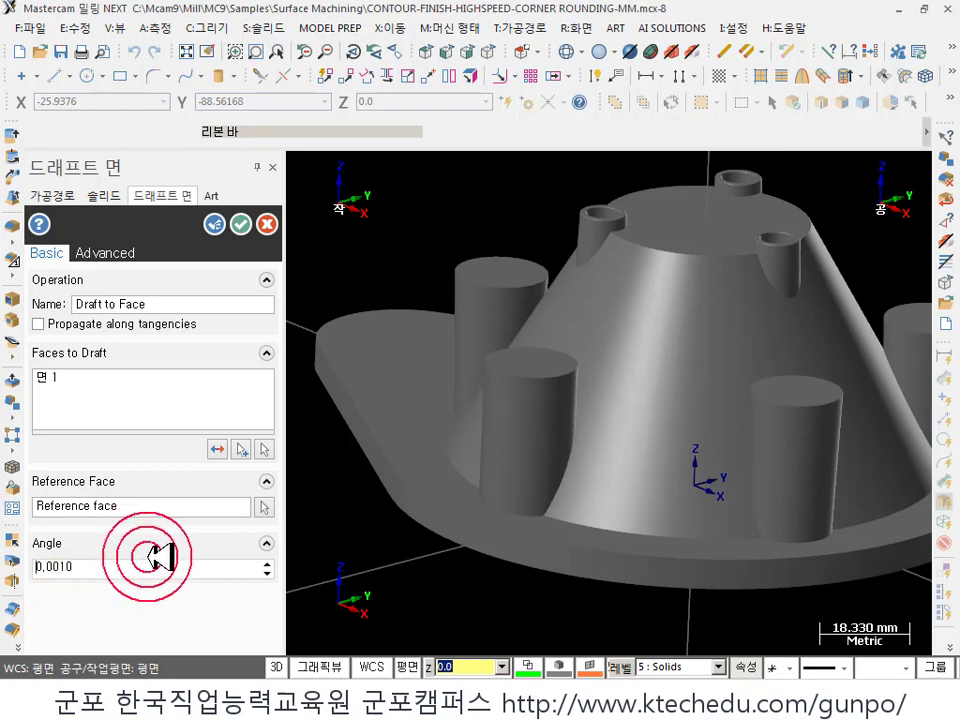
click(240, 222)
click(80, 222)
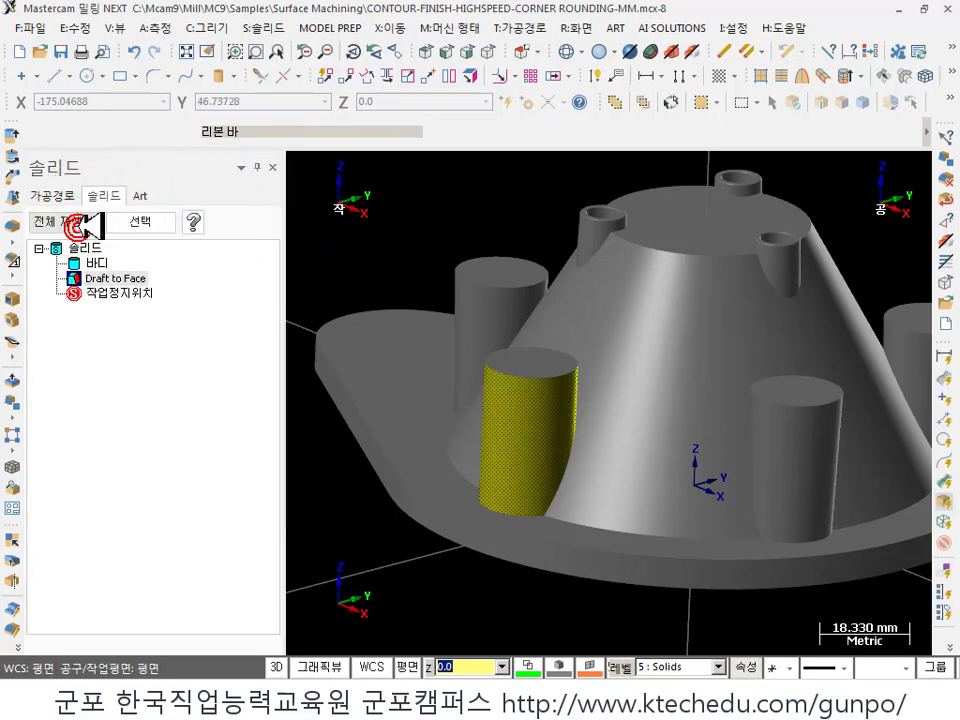
- Check the 0.001-degree draft on the front-left boss's side wall with dynamic analysis
scroll(525, 514, up, 3)
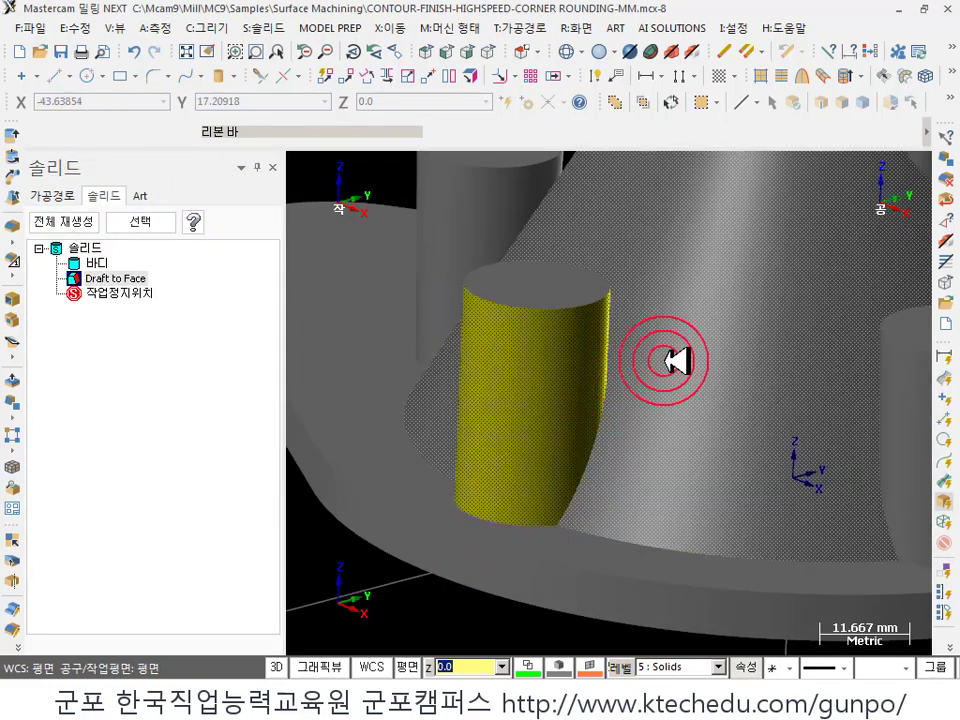
scroll(664, 361, down, 1)
click(92, 250)
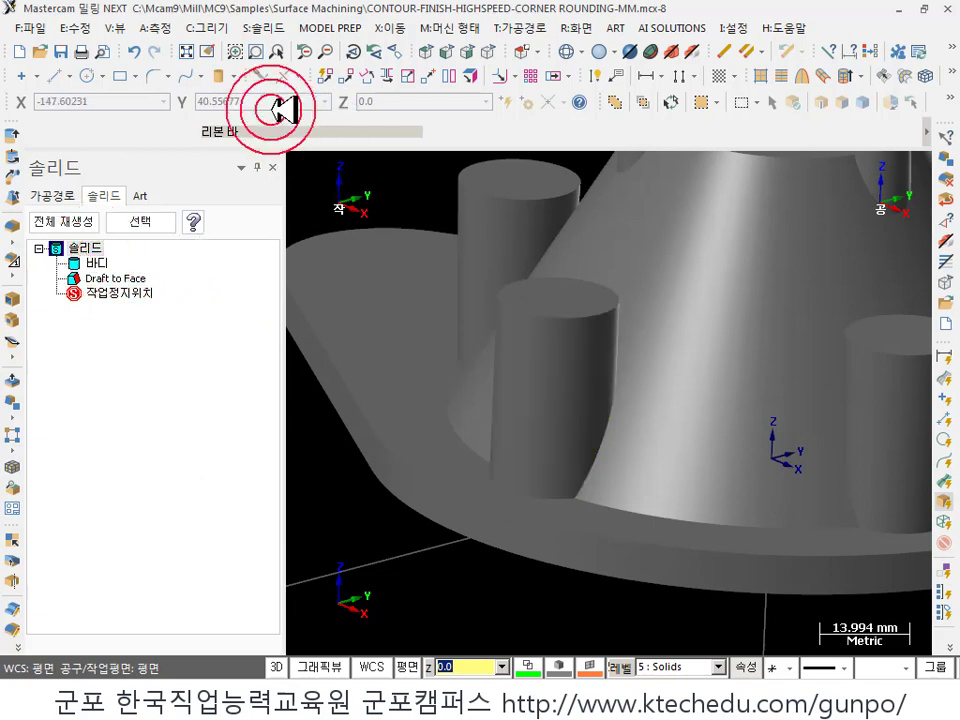
click(155, 27)
click(225, 171)
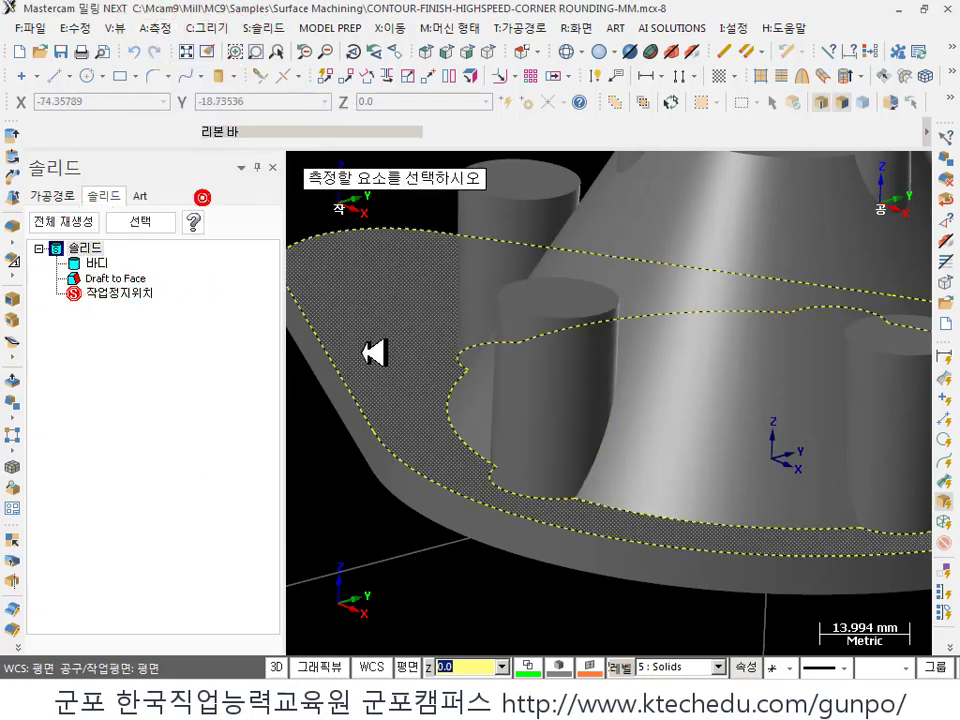
click(574, 407)
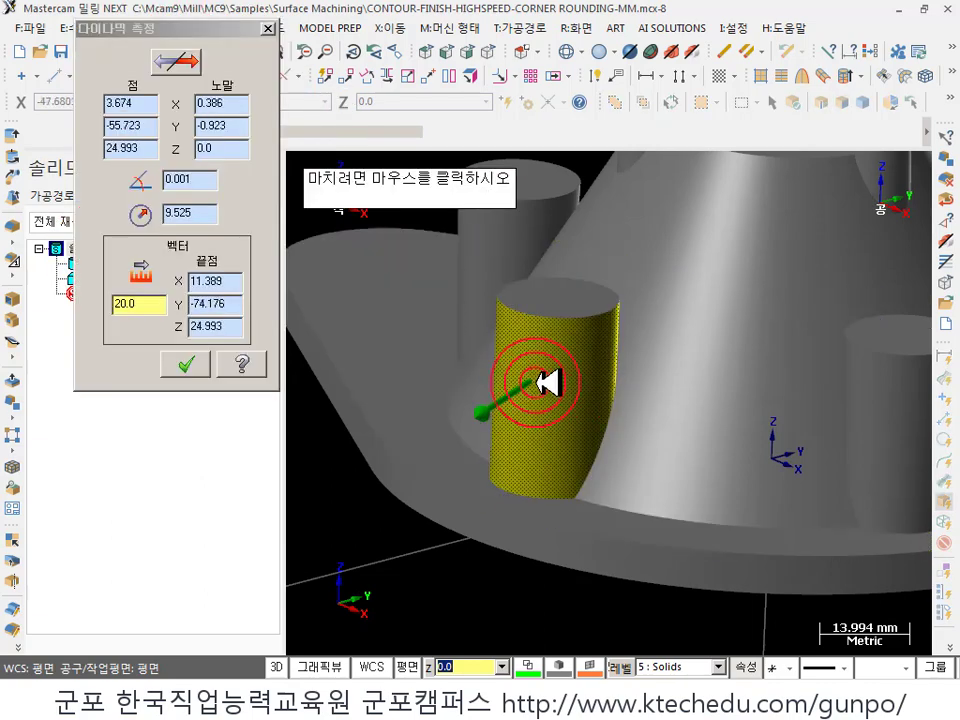
click(530, 377)
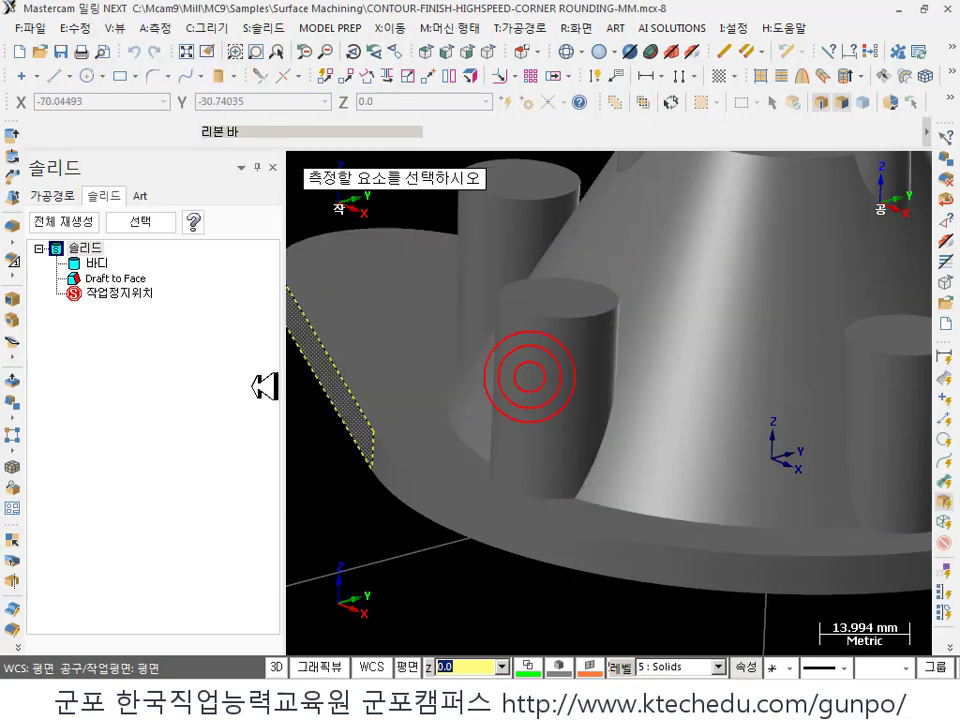
- Examine the front-left boss's side wall and top face from several angles, close up and with the whole part
scroll(484, 560, down, 3)
scroll(577, 441, up, 1)
middle_drag(590, 440, 566, 325)
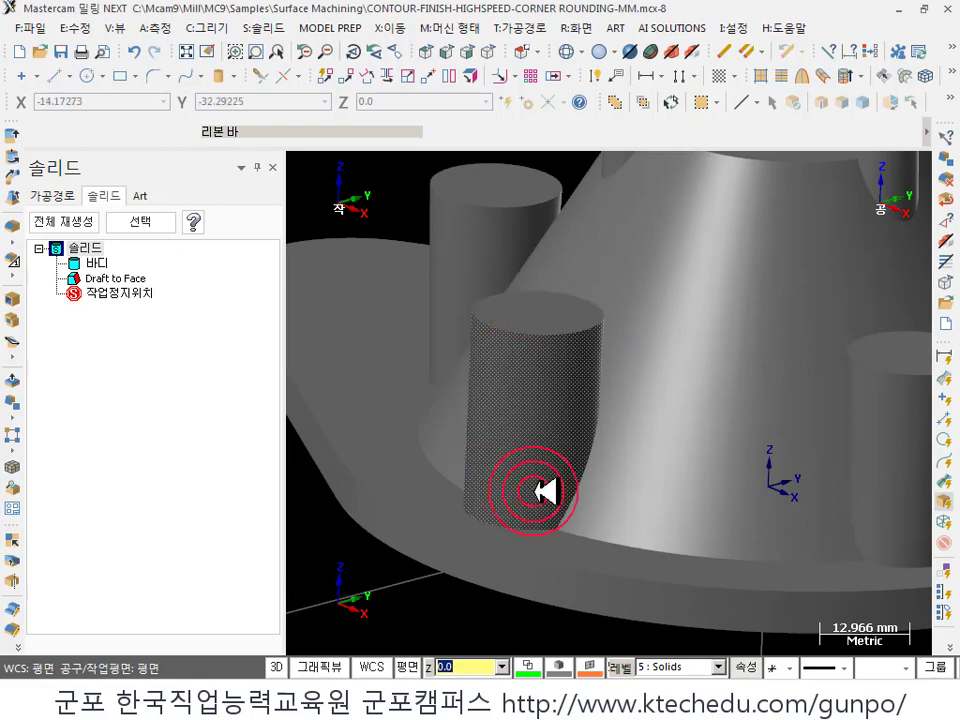
middle_drag(546, 495, 560, 393)
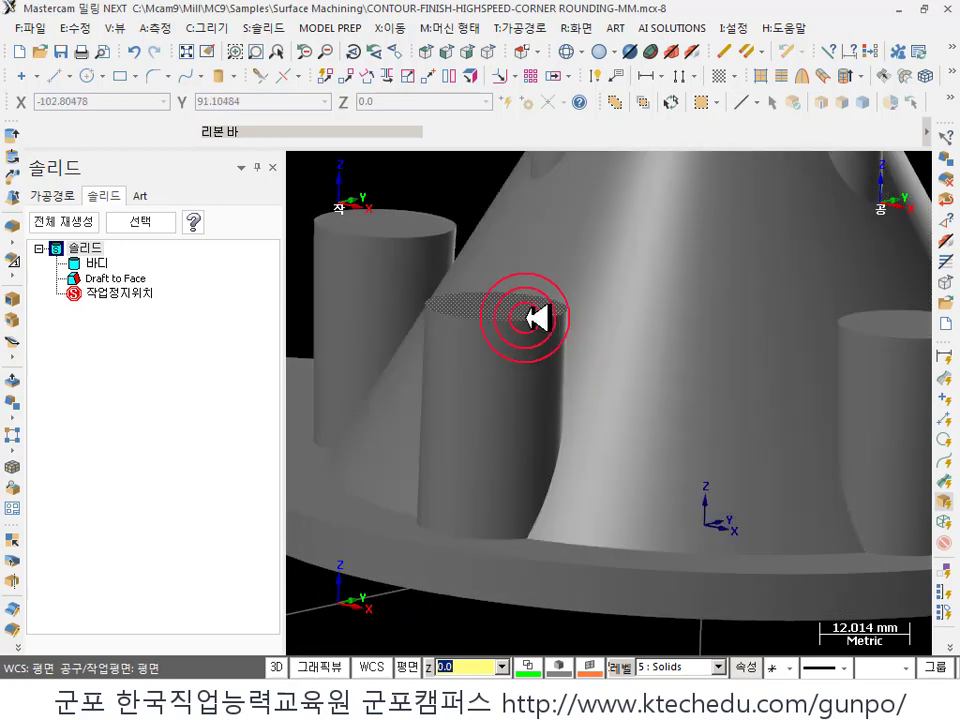
scroll(595, 295, down, 5)
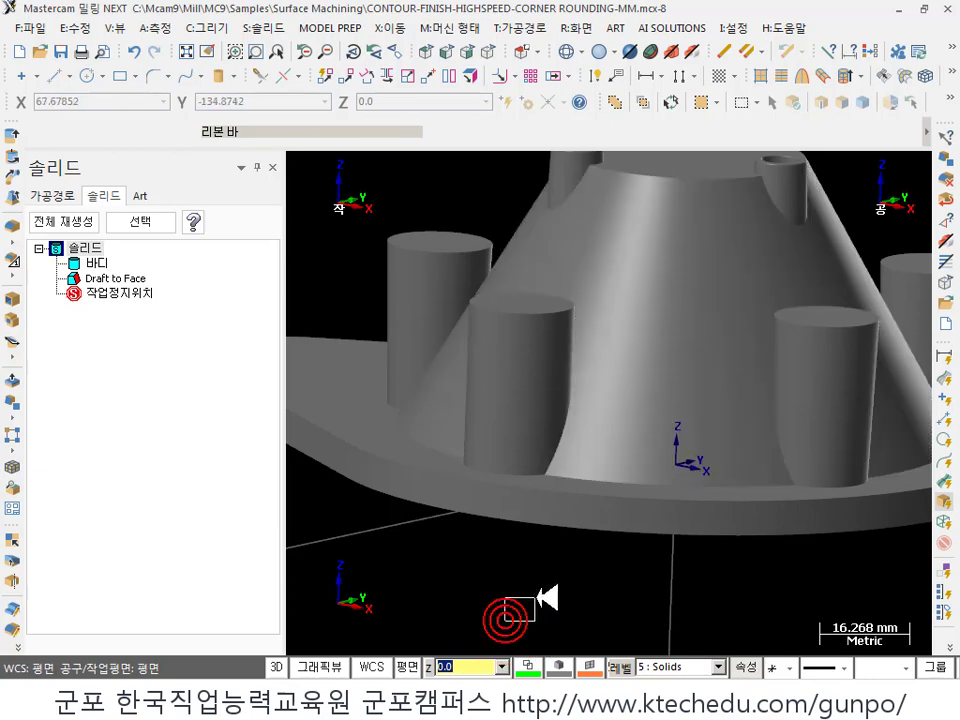
scroll(530, 598, down, 1)
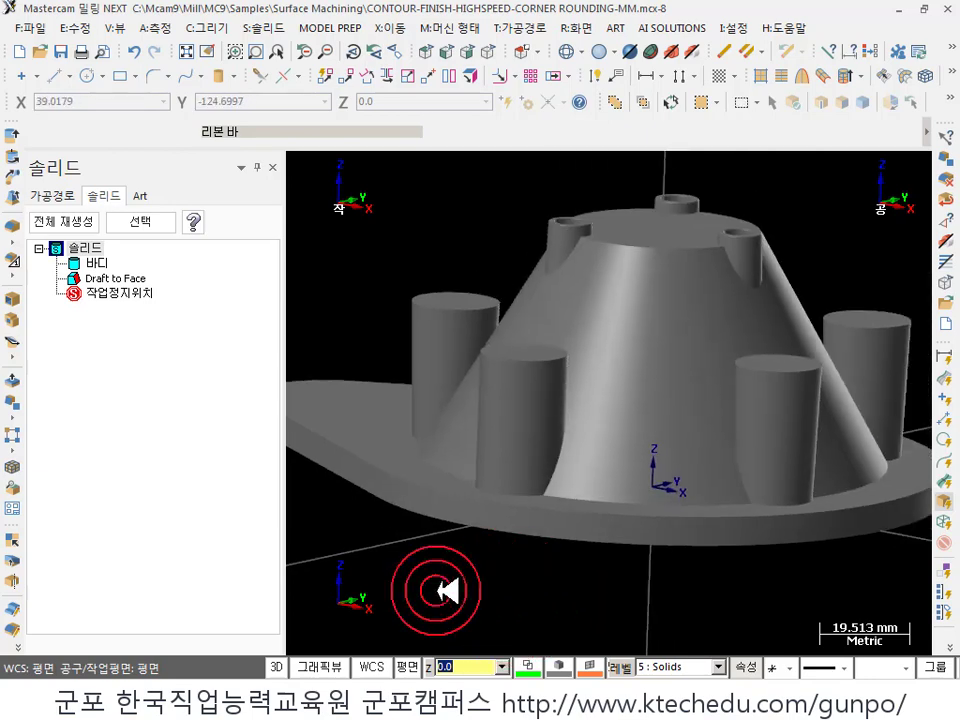
scroll(429, 228, down, 1)
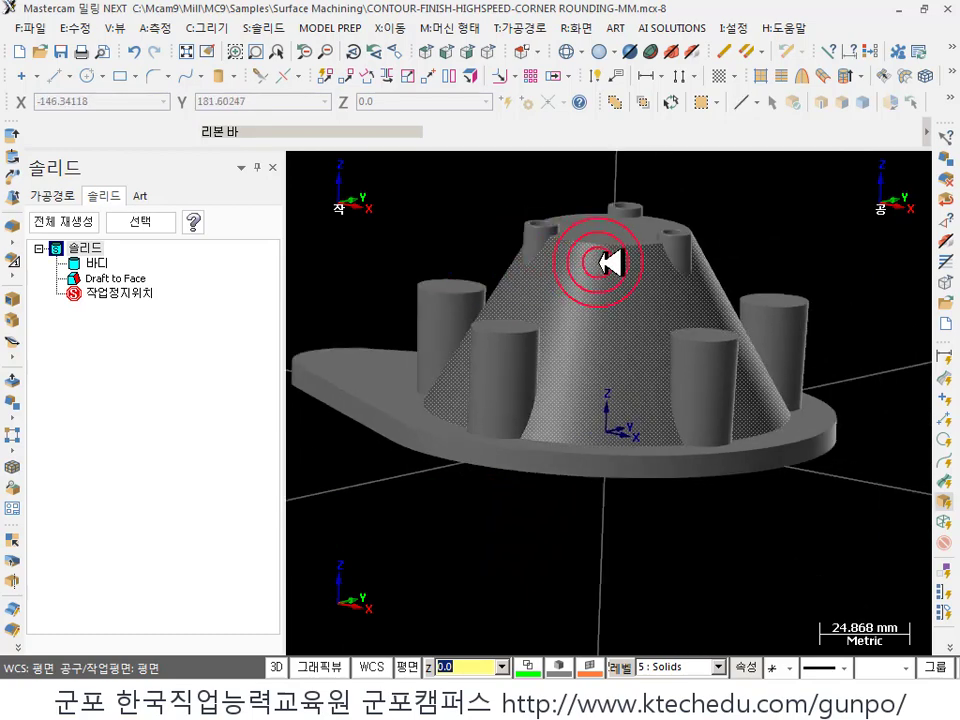
middle_drag(610, 262, 634, 311)
scroll(506, 274, up, 2)
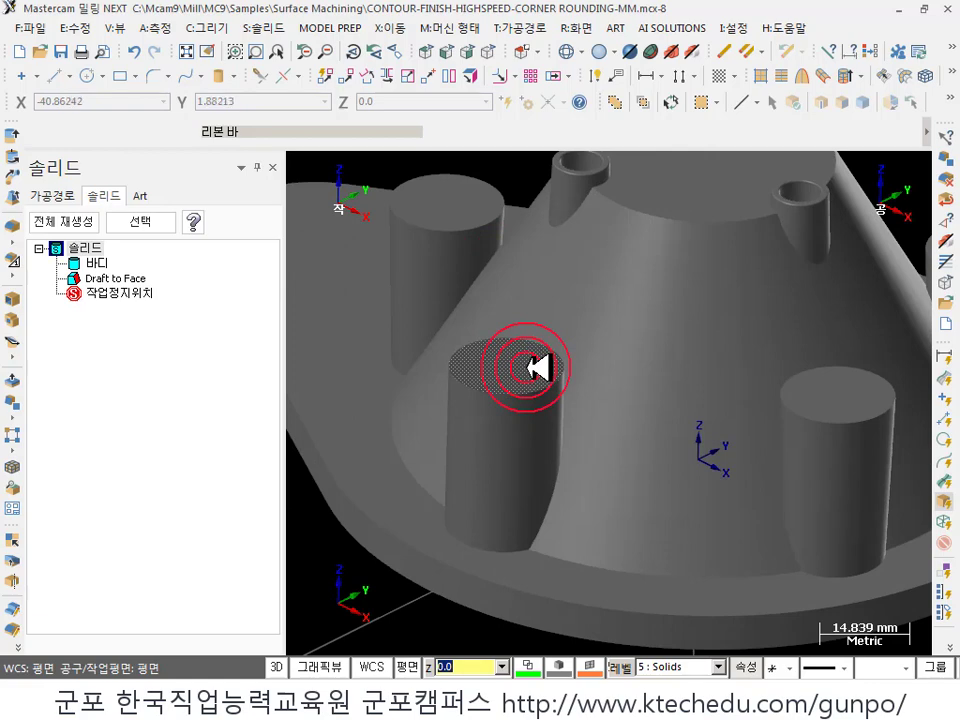
scroll(500, 530, down, 2)
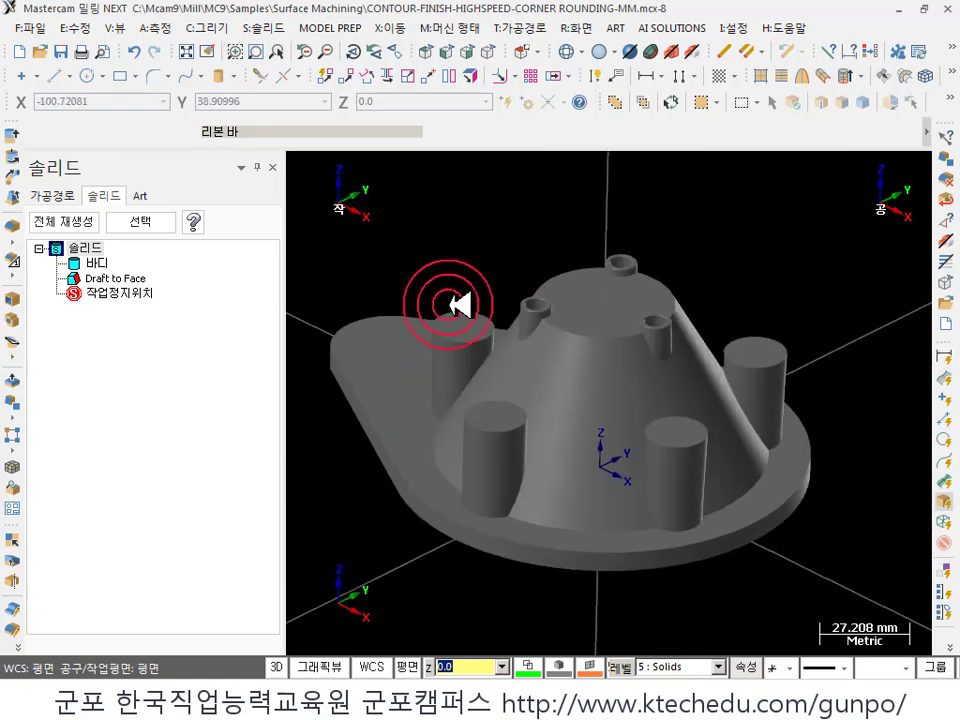
click(330, 28)
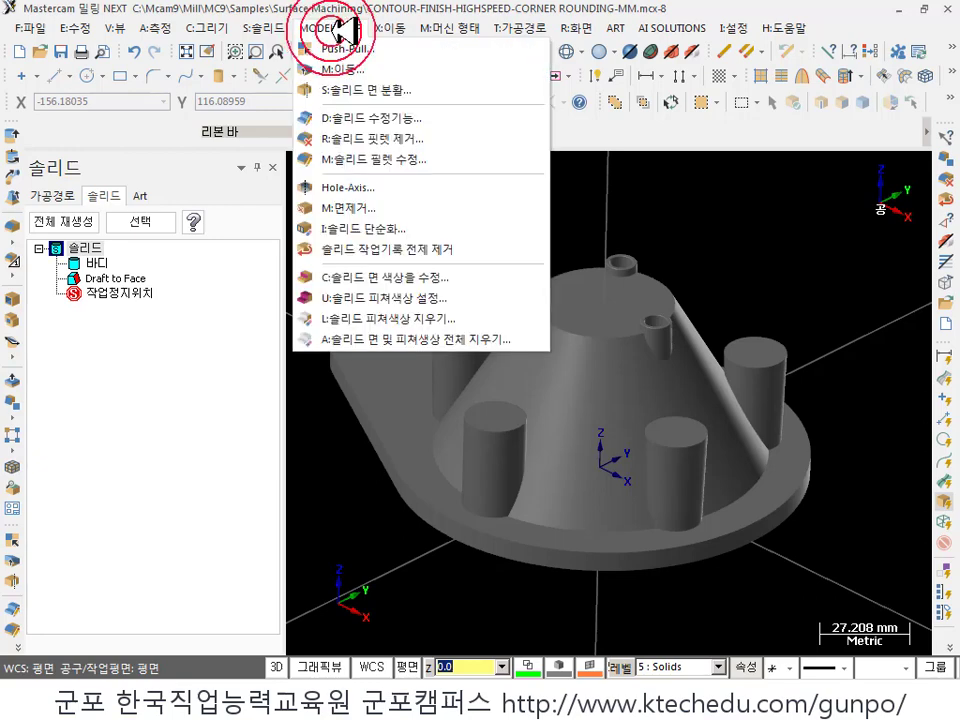
mouse_move(262, 28)
click(300, 243)
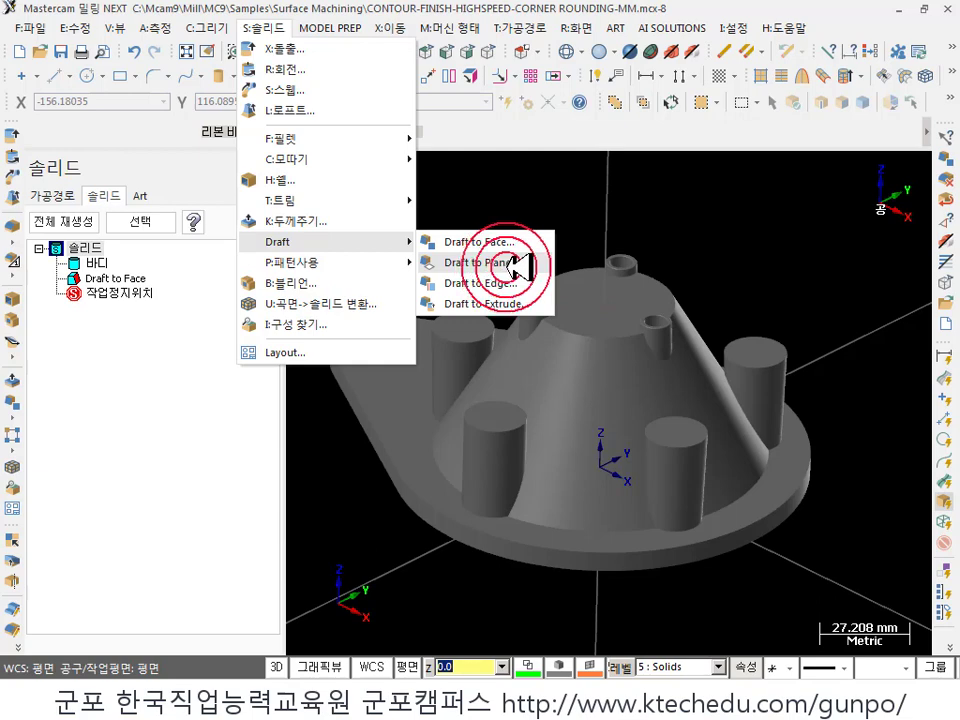
click(585, 204)
scroll(591, 204, down, 1)
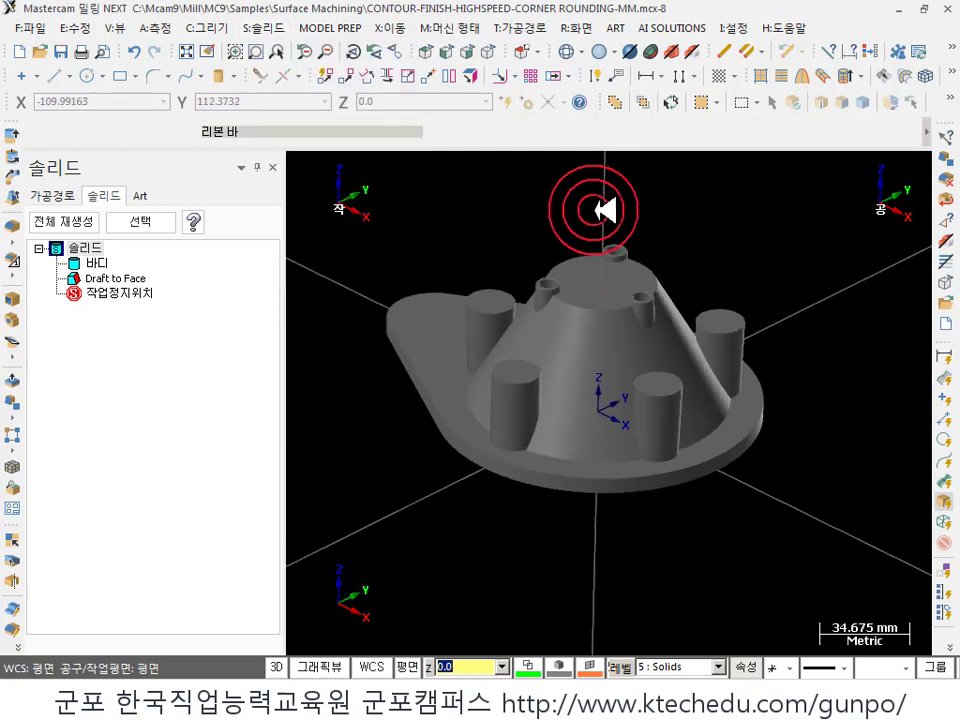
scroll(617, 314, up, 1)
mouse_move(626, 324)
middle_down()
mouse_move(650, 294)
mouse_move(630, 300)
middle_up()
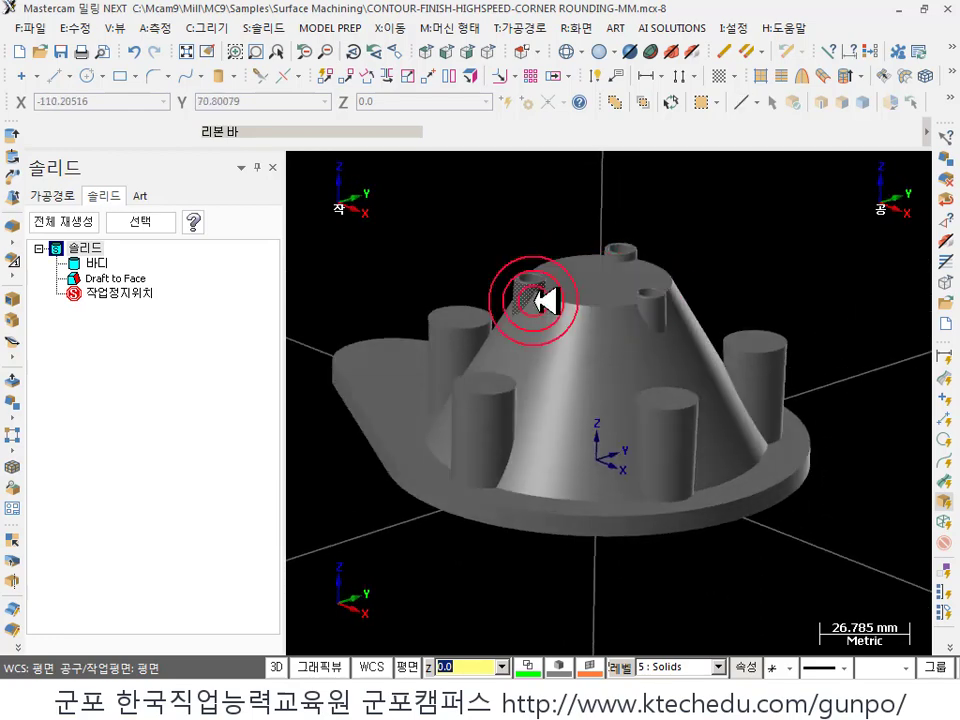
mouse_move(540, 301)
middle_down()
mouse_move(476, 319)
mouse_move(499, 386)
mouse_move(500, 672)
middle_up()
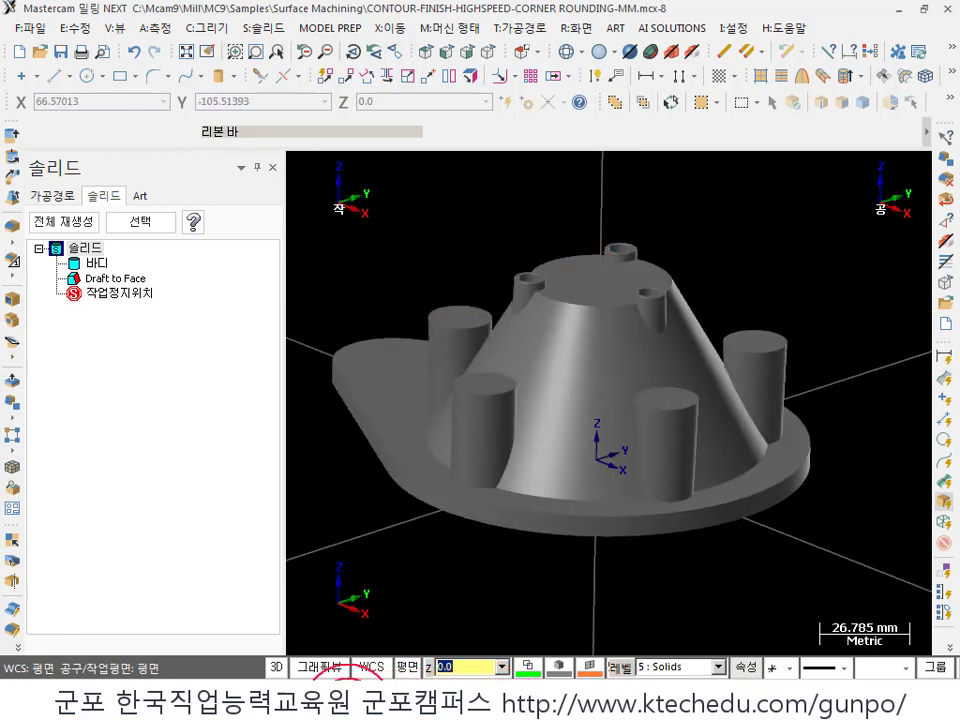
- Create the named plane 평면-1 from the front-left boss's flat top face, keeping the first proposed orientation
click(407, 666)
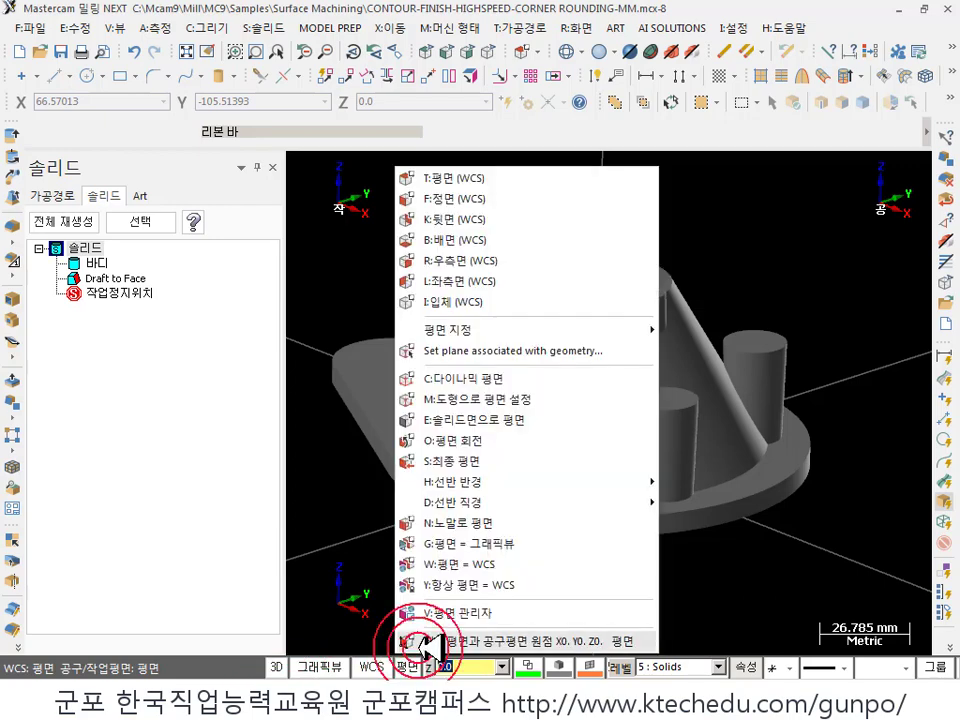
click(497, 421)
click(497, 381)
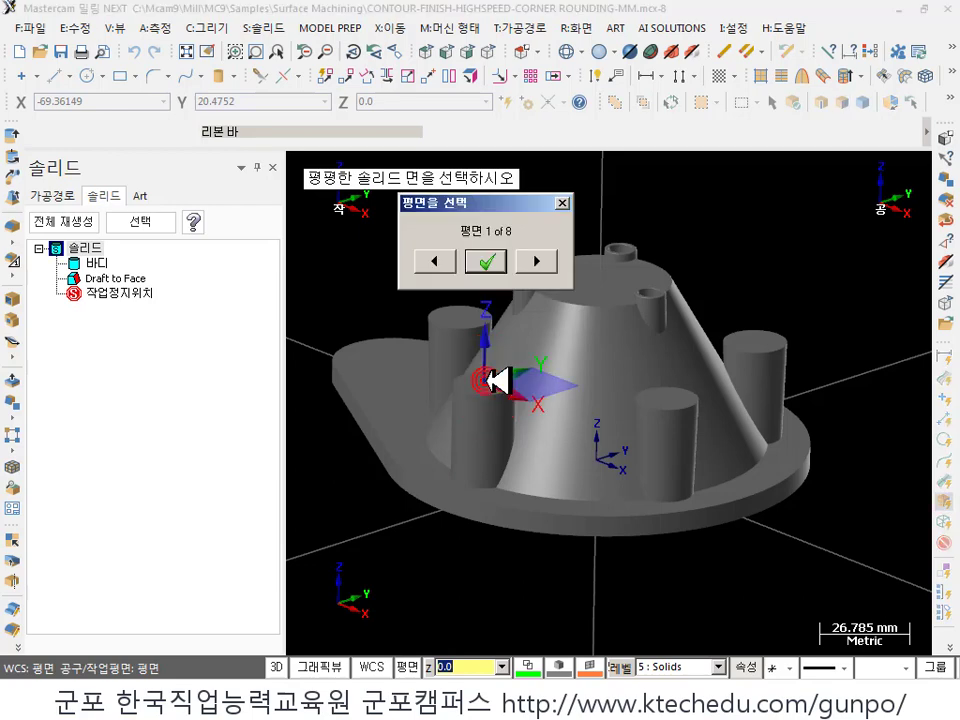
scroll(729, 279, up, 3)
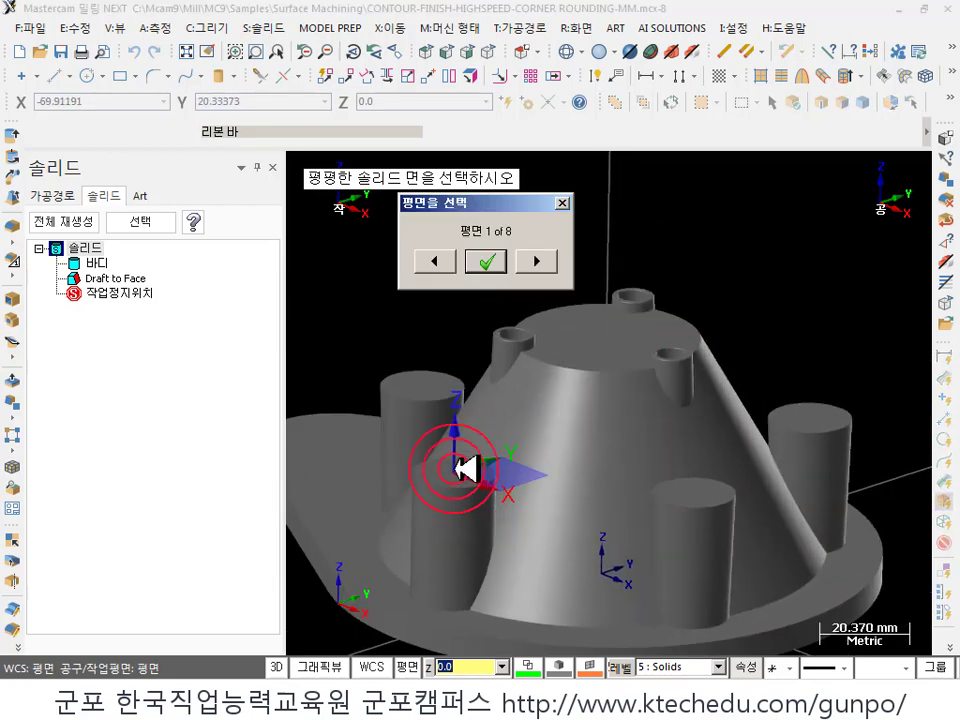
click(485, 261)
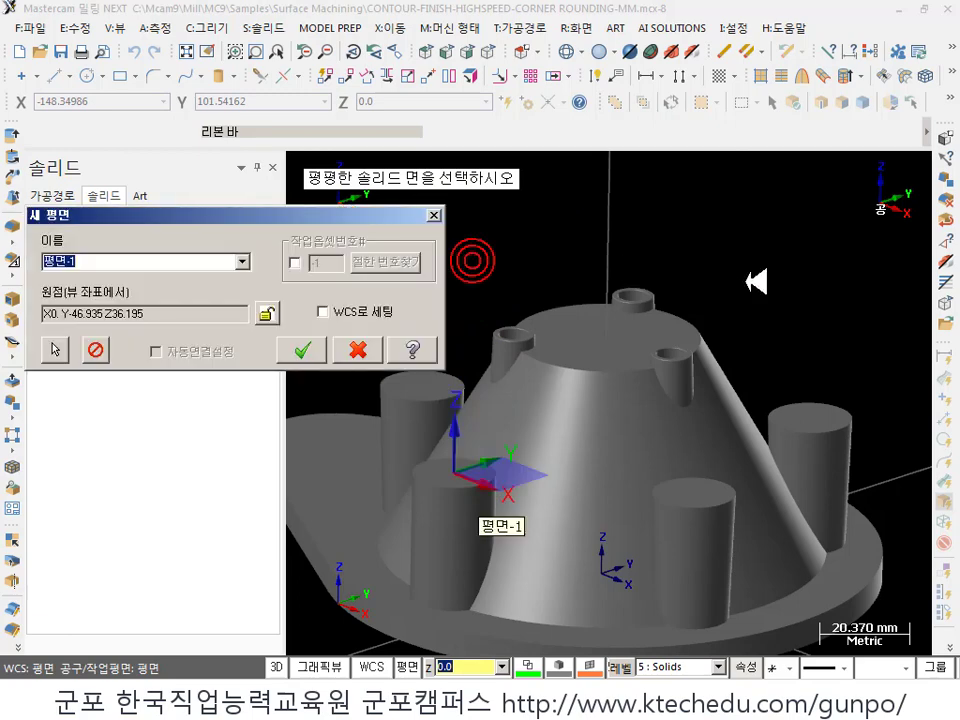
click(303, 350)
middle_drag(300, 349, 493, 396)
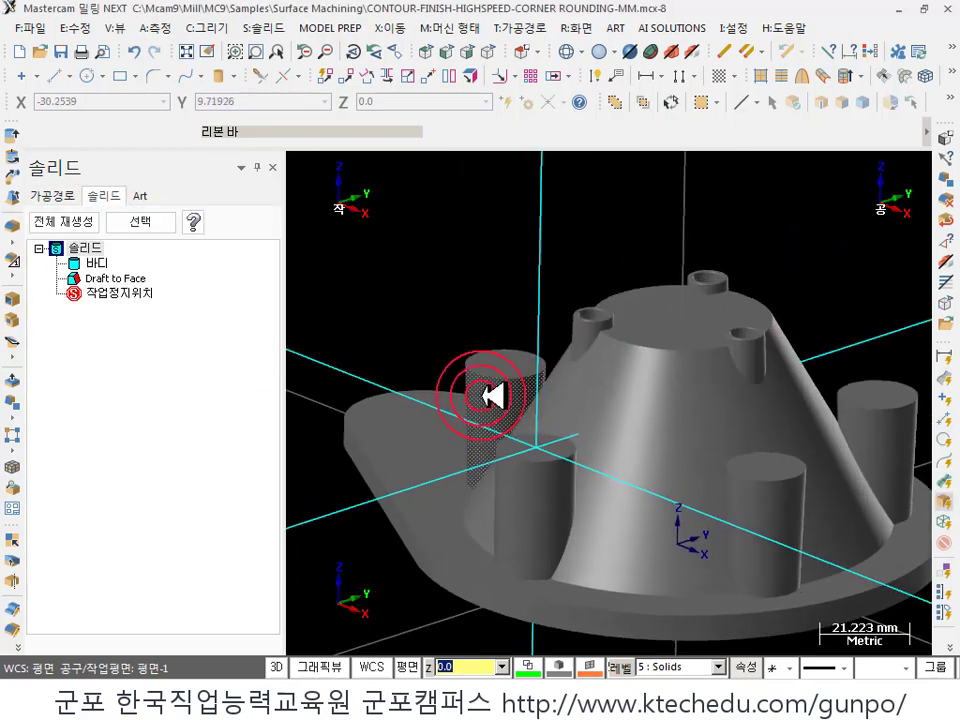
scroll(493, 396, up, 3)
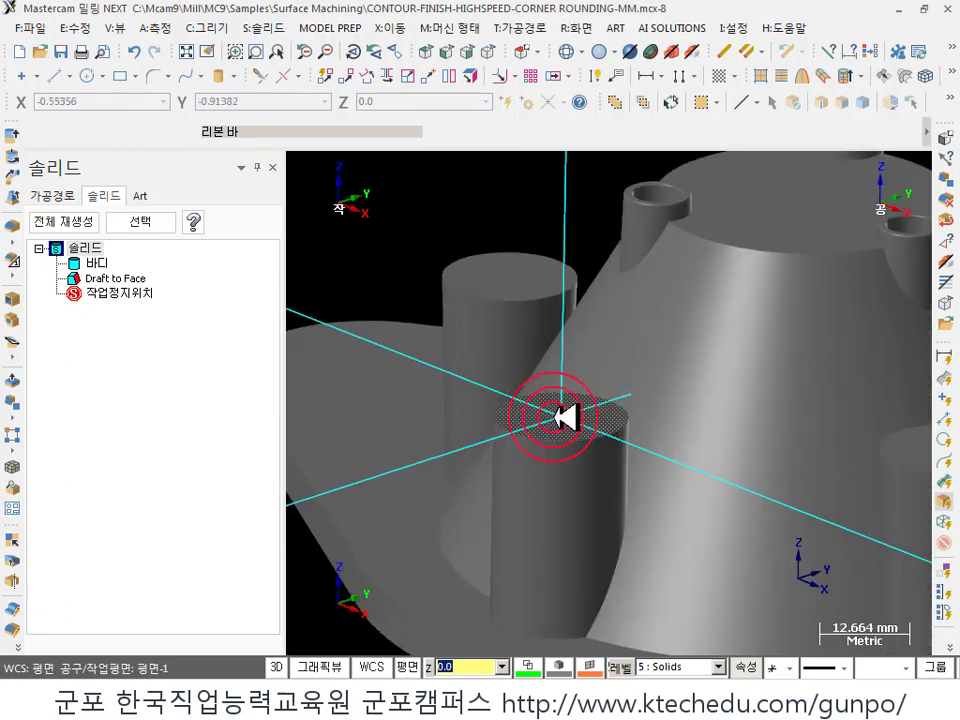
scroll(590, 410, down, 2)
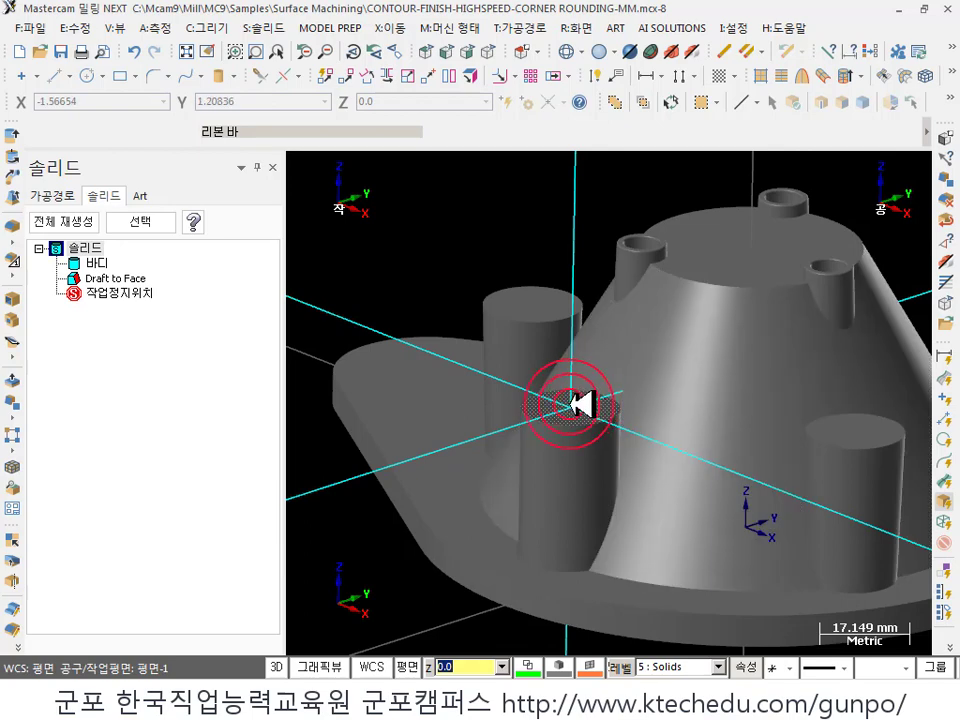
- Try a Draft to Plane on the front-left boss's side wall using plane 평면-1 and a 0-degree angle
click(268, 27)
mouse_move(315, 242)
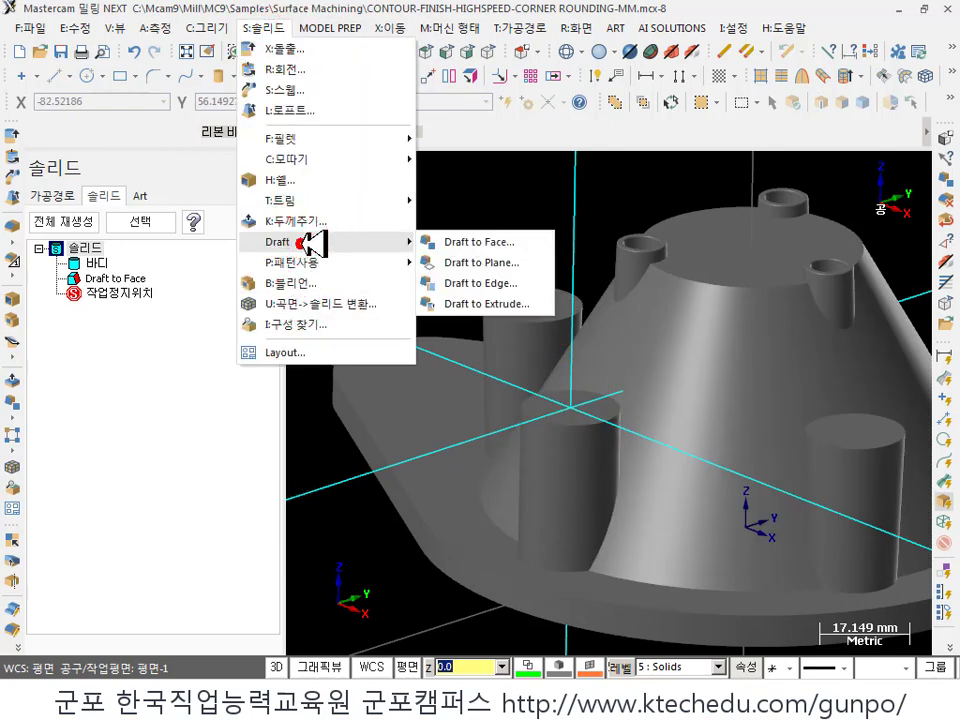
click(503, 264)
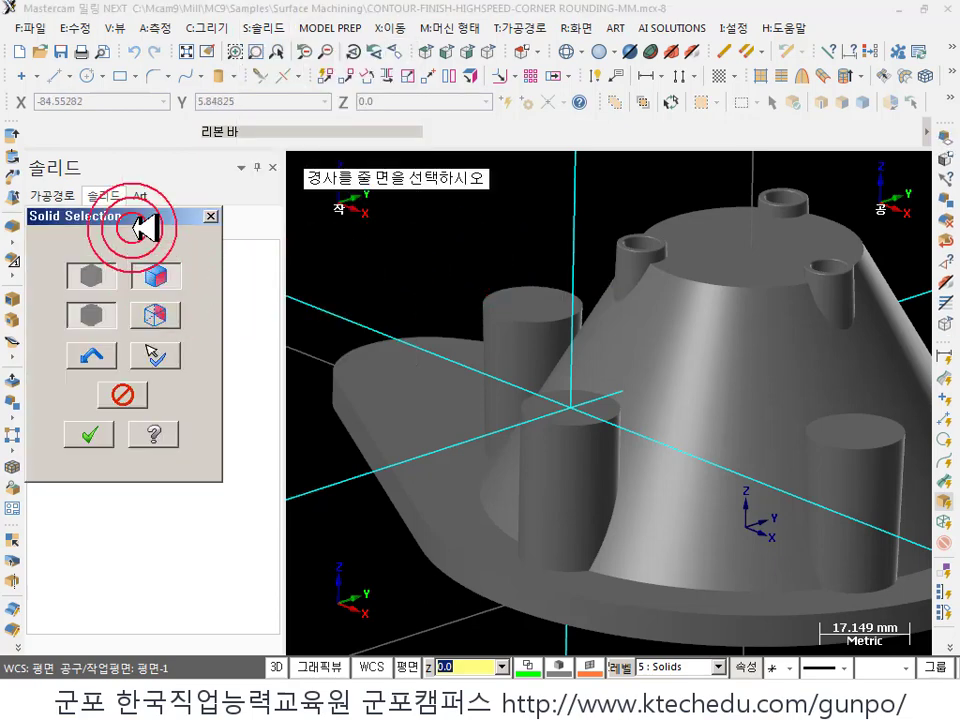
click(591, 458)
click(92, 436)
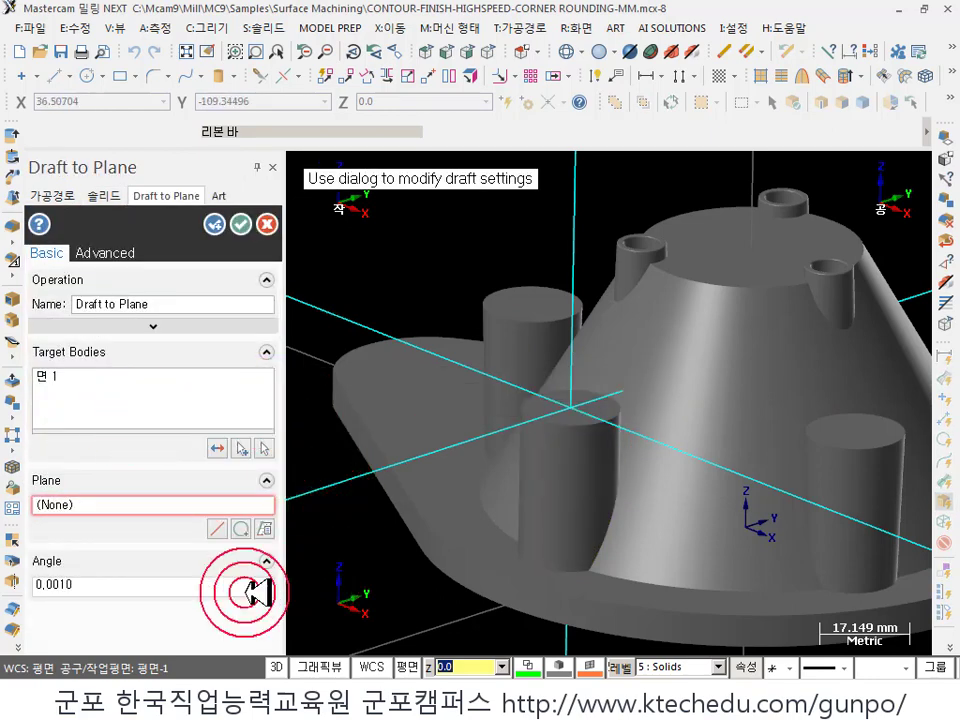
click(263, 528)
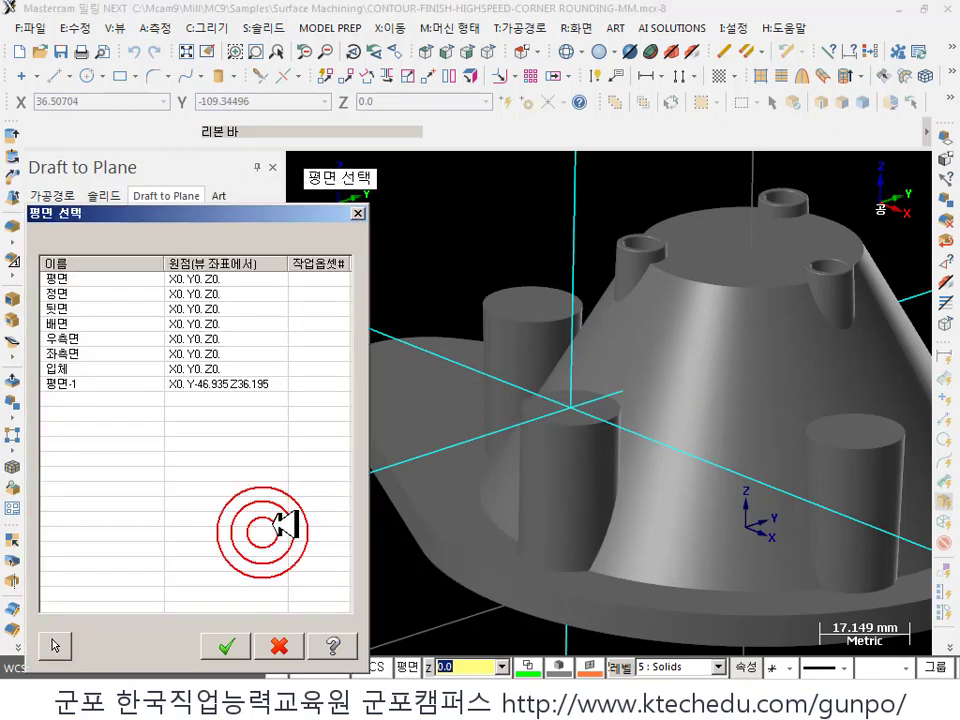
click(115, 384)
click(226, 646)
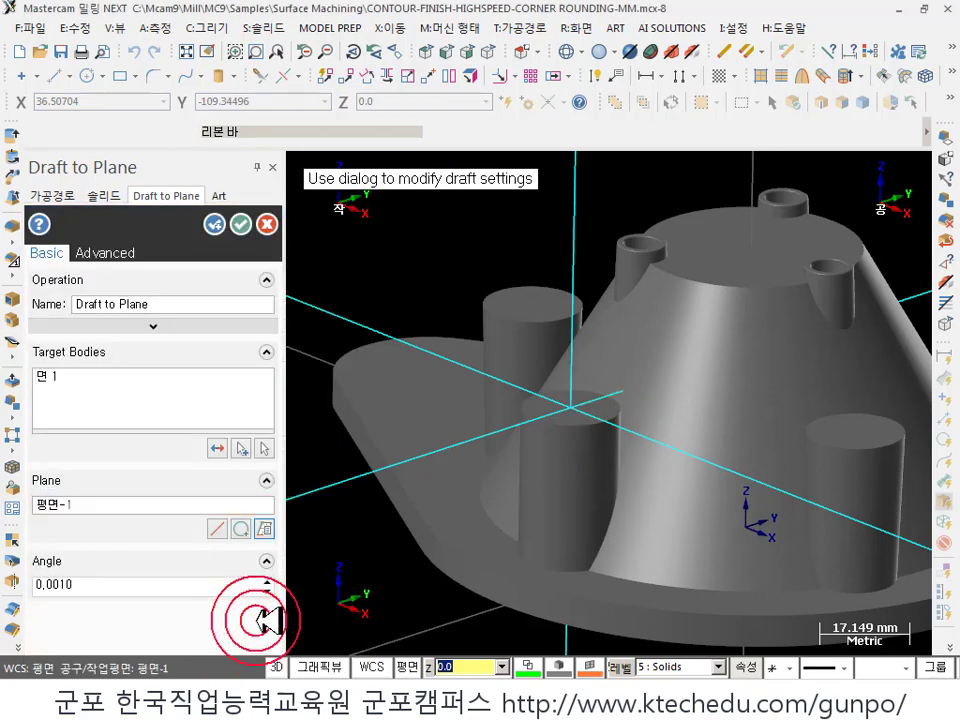
double_click(190, 582)
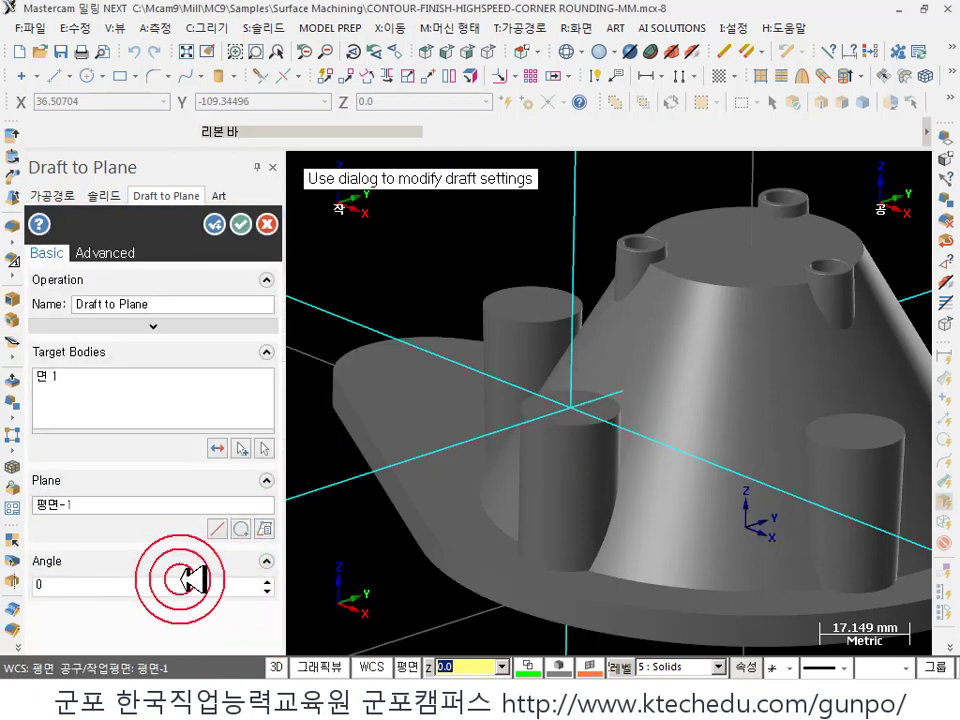
click(242, 225)
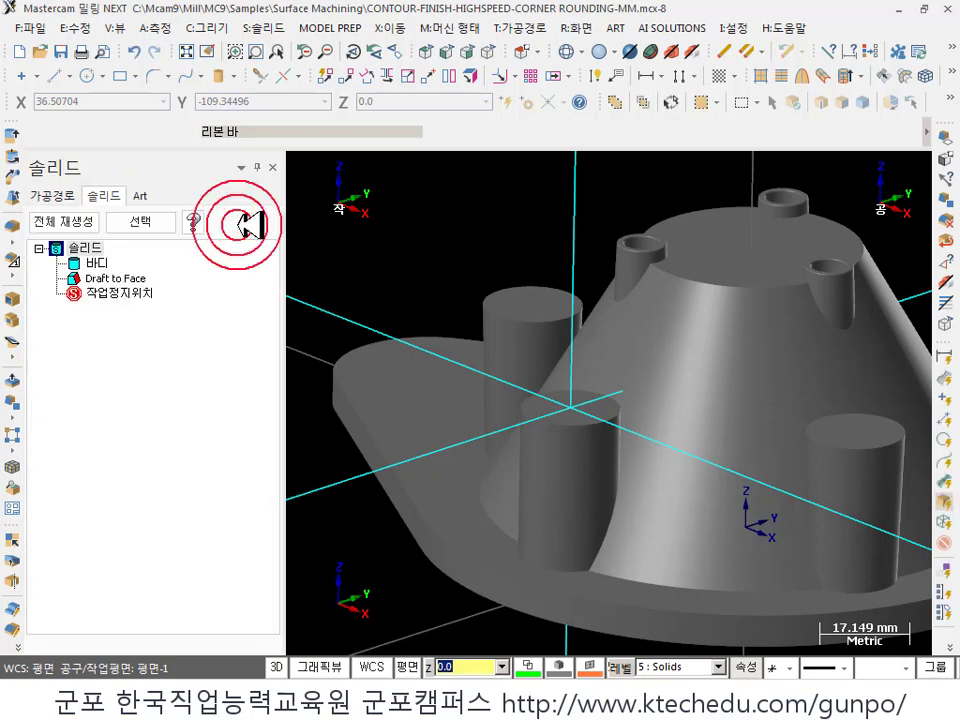
- Check the front-left boss's side wall with dynamic analysis
scroll(577, 270, down, 2)
scroll(572, 422, up, 1)
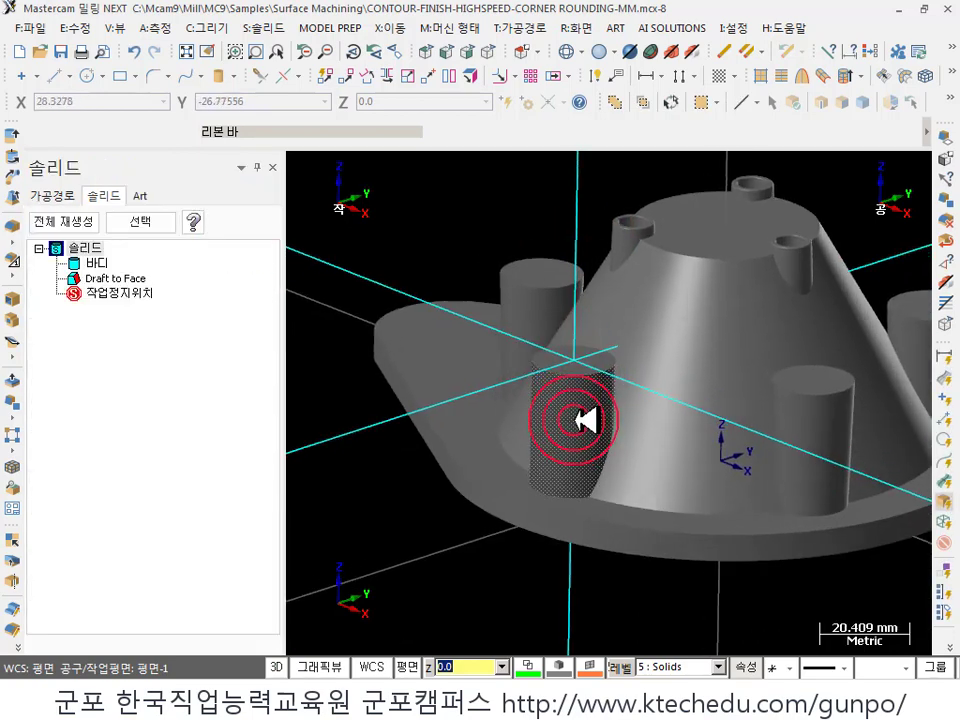
click(160, 28)
click(206, 188)
click(567, 428)
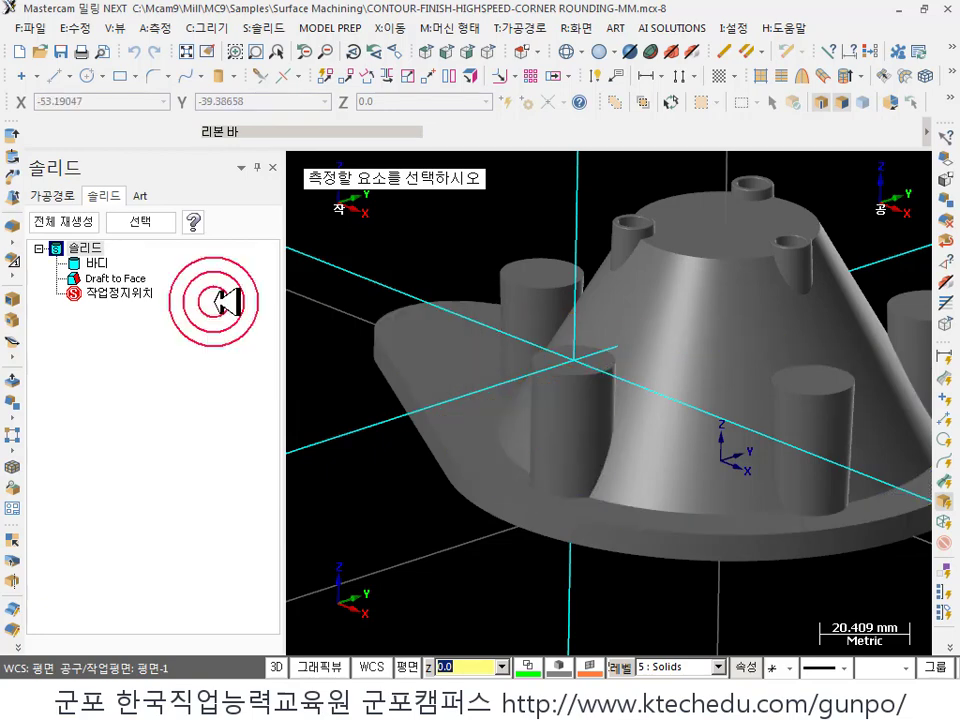
click(566, 428)
click(565, 423)
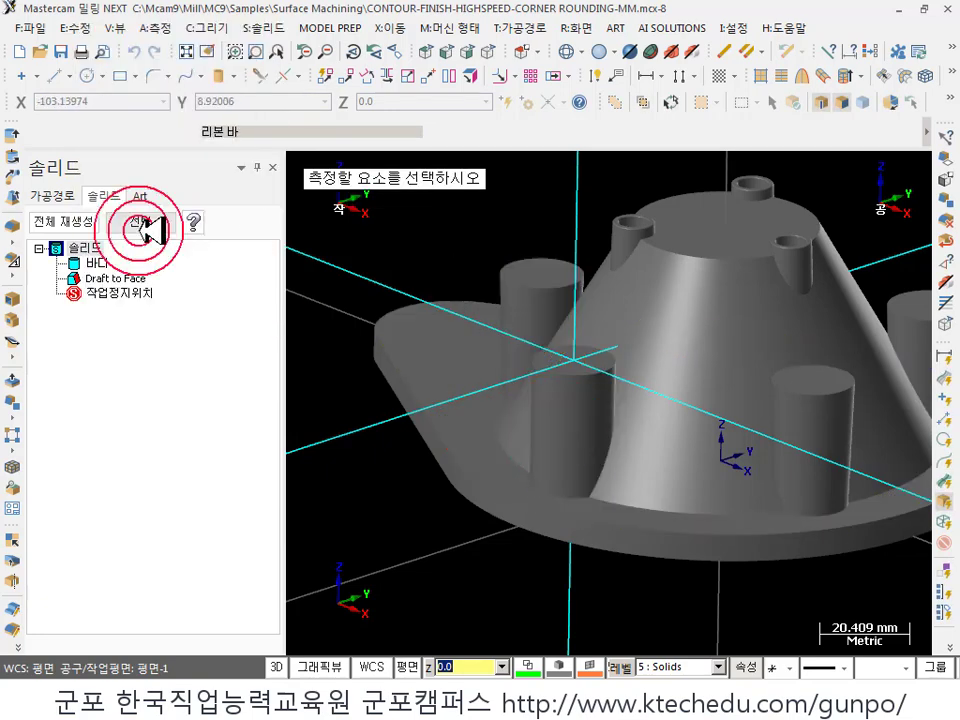
- Review the settings of the existing Draft to Face operation and close them without changes
double_click(150, 273)
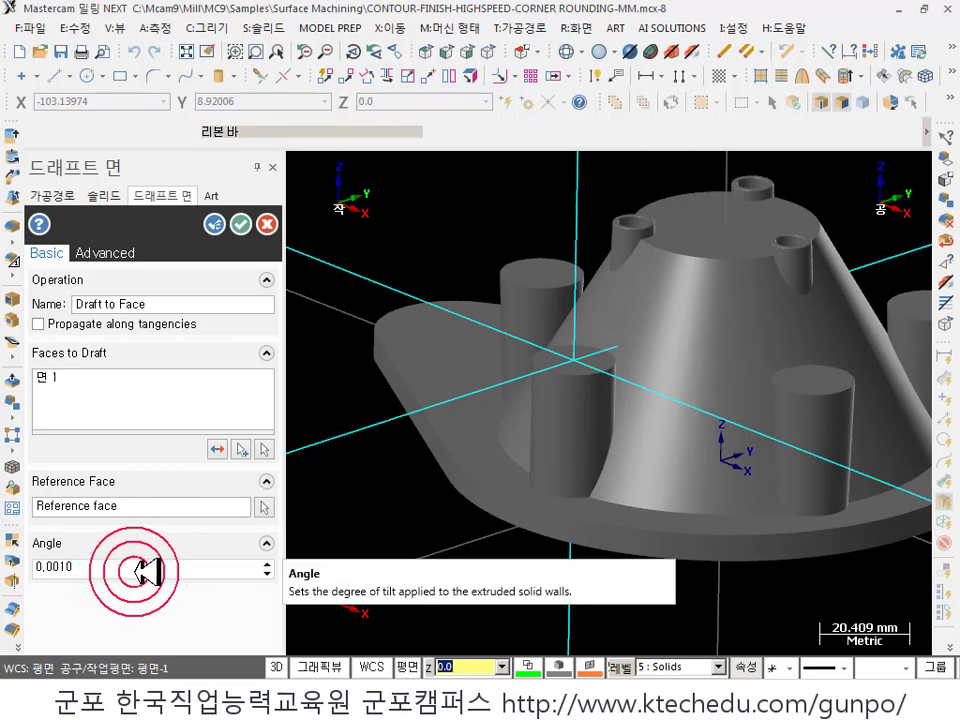
click(267, 222)
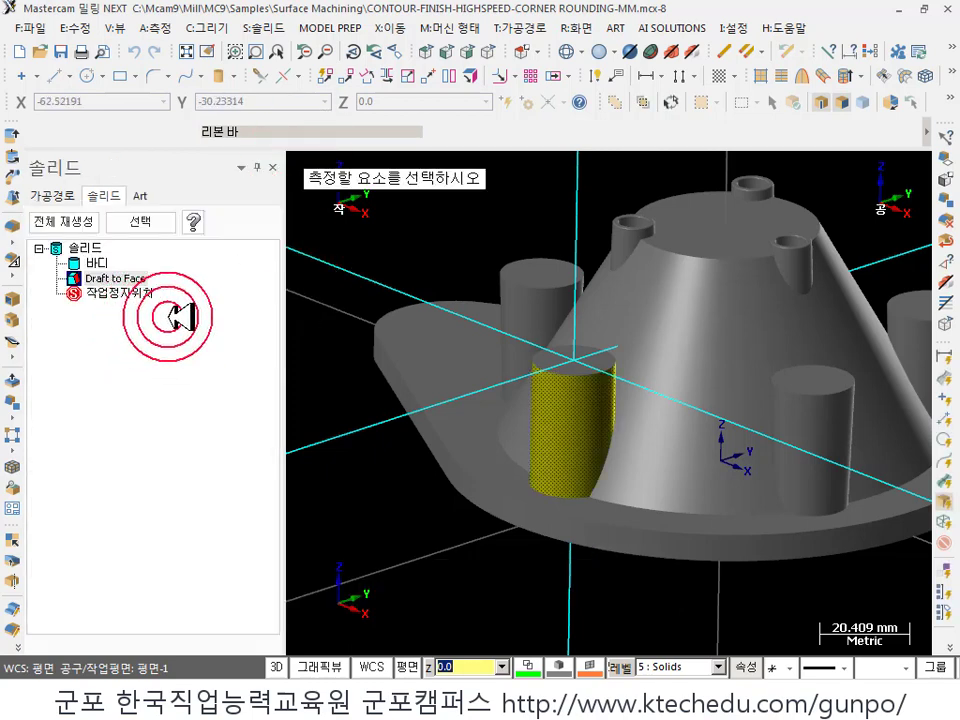
scroll(456, 414, down, 2)
click(545, 433)
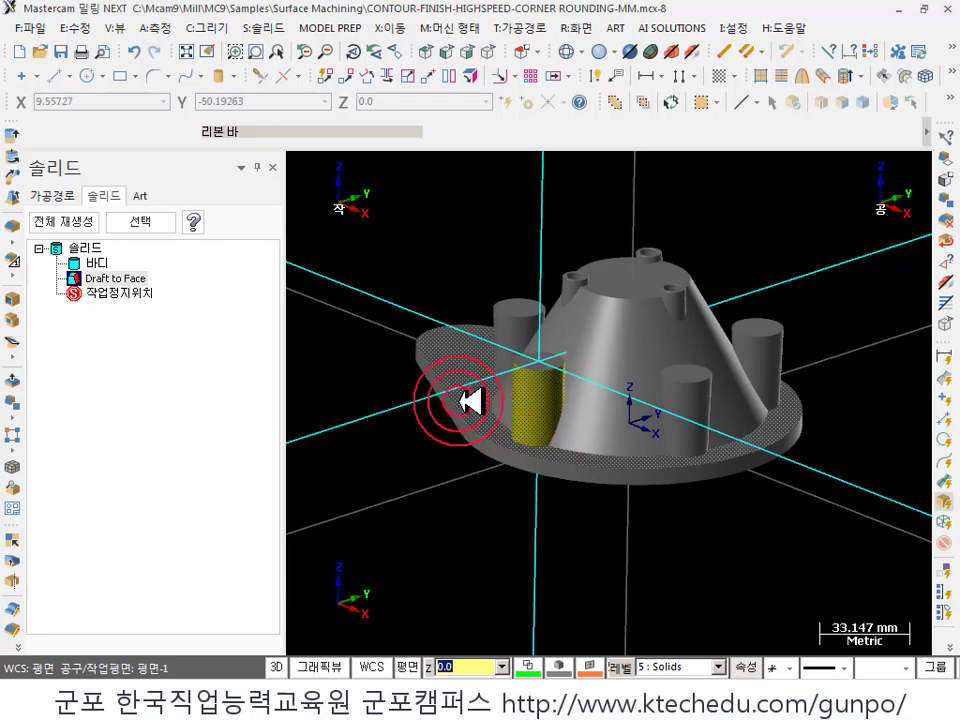
- Delete the Draft to Face operation and regenerate the solid
click(102, 264)
click(116, 277)
key(Delete)
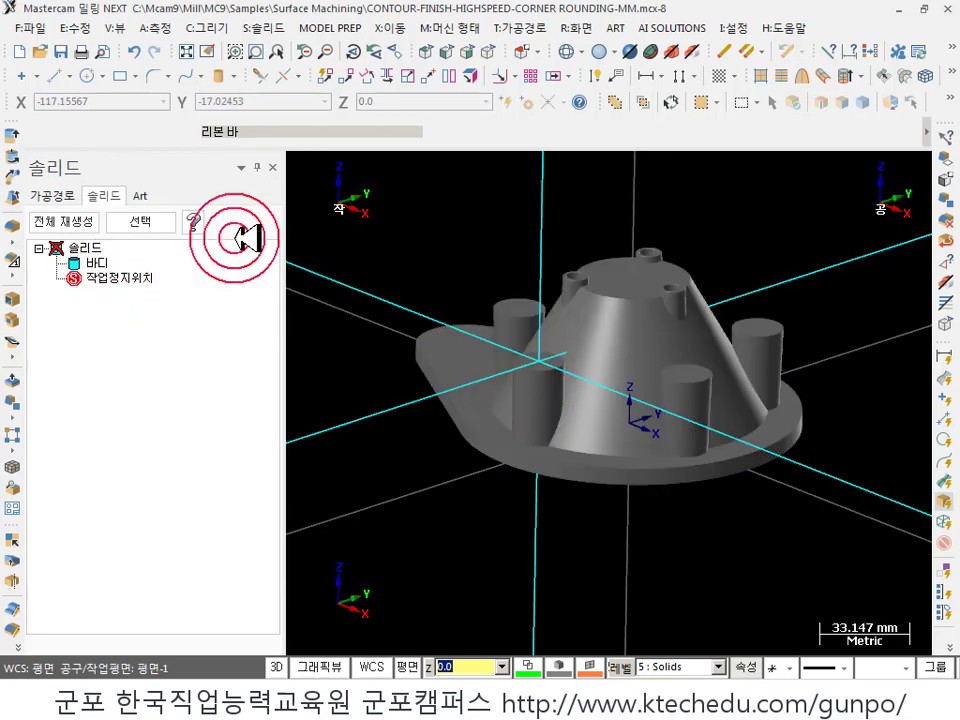
click(81, 217)
scroll(535, 387, up, 2)
scroll(545, 386, up, 3)
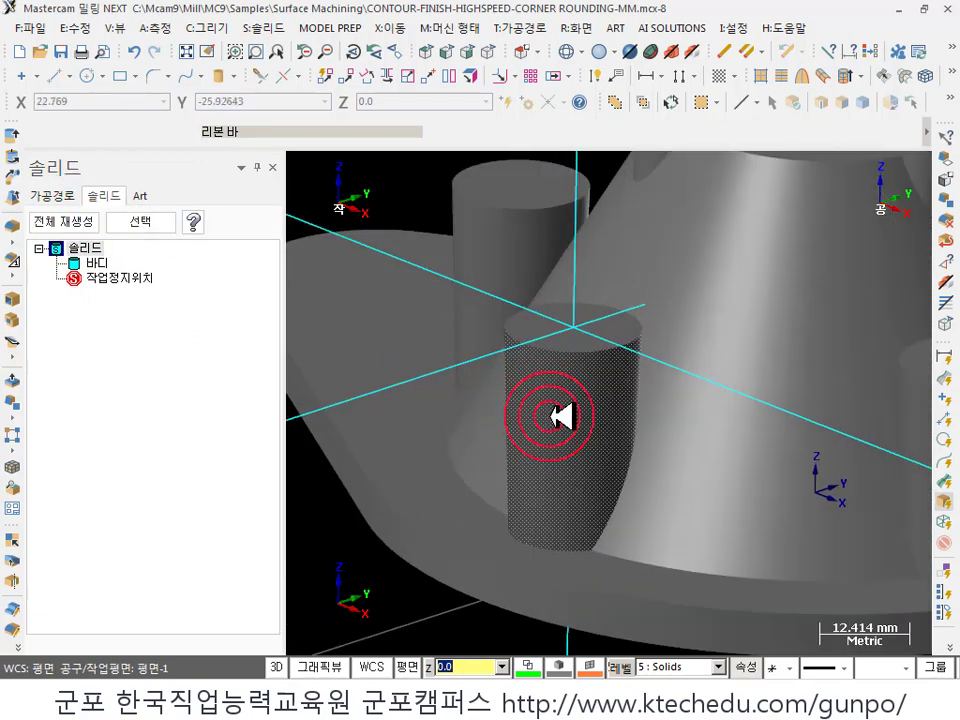
- Start a Draft to Plane on the front-left boss's side wall with 평면-1 as the reference plane
click(268, 28)
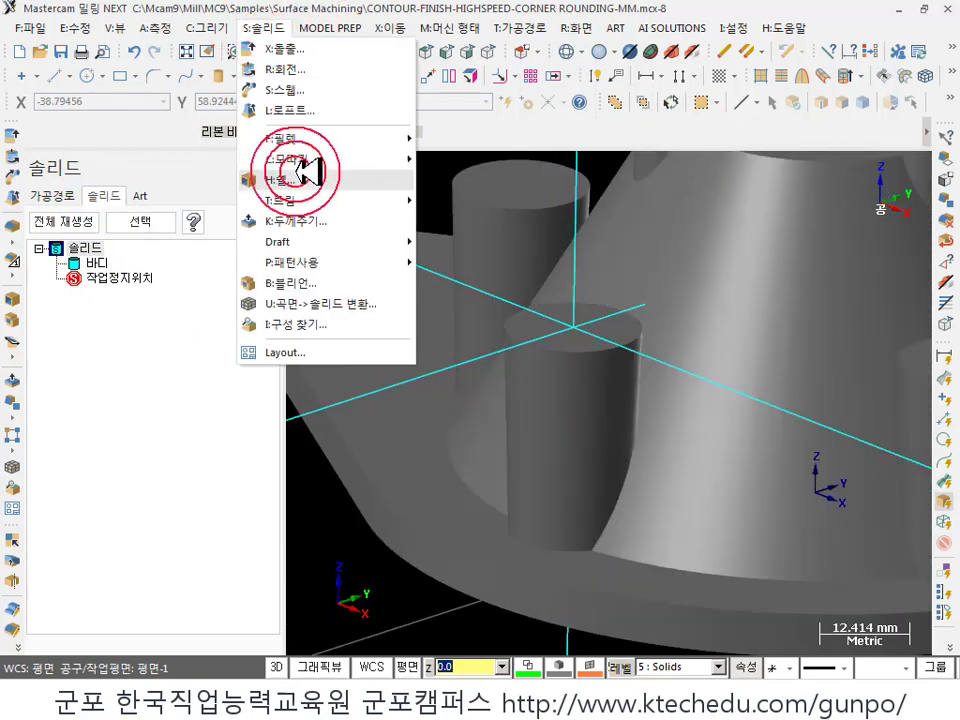
mouse_move(308, 242)
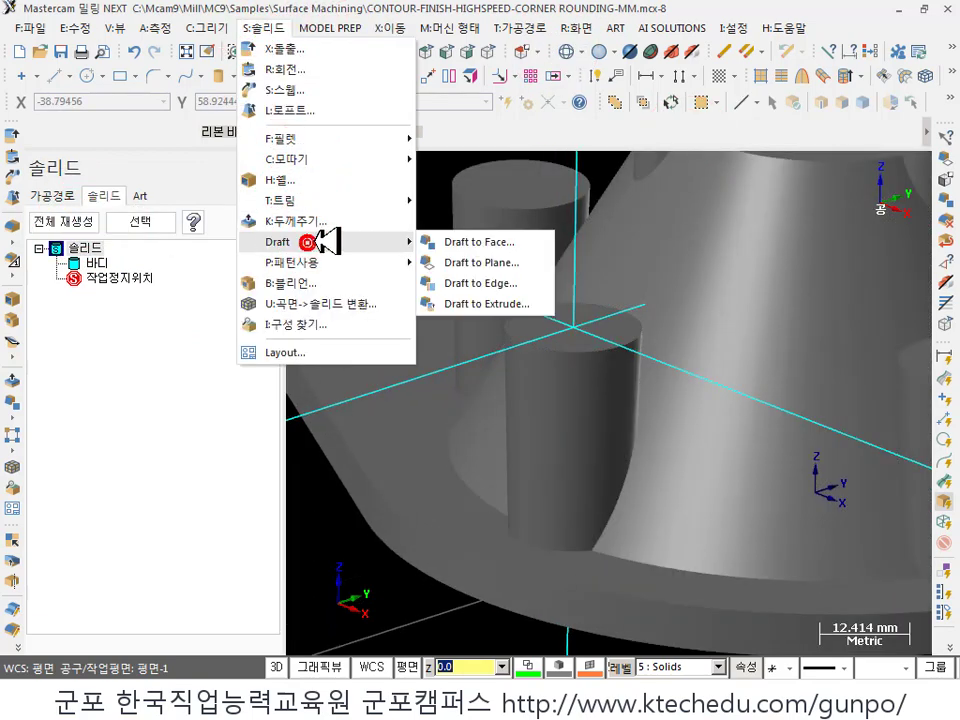
click(497, 262)
click(514, 336)
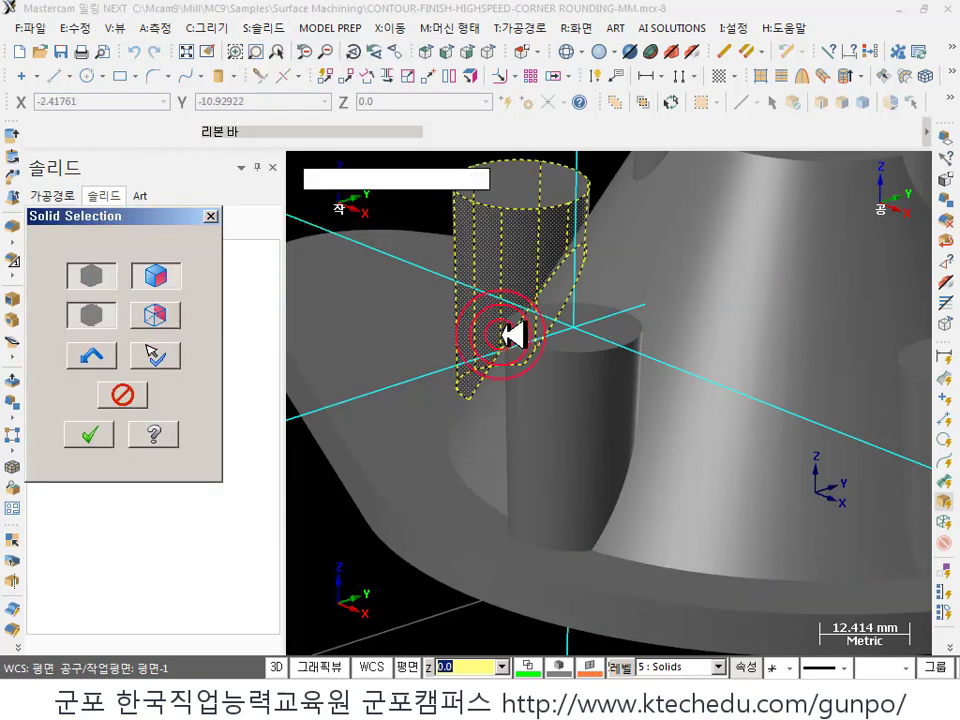
click(100, 432)
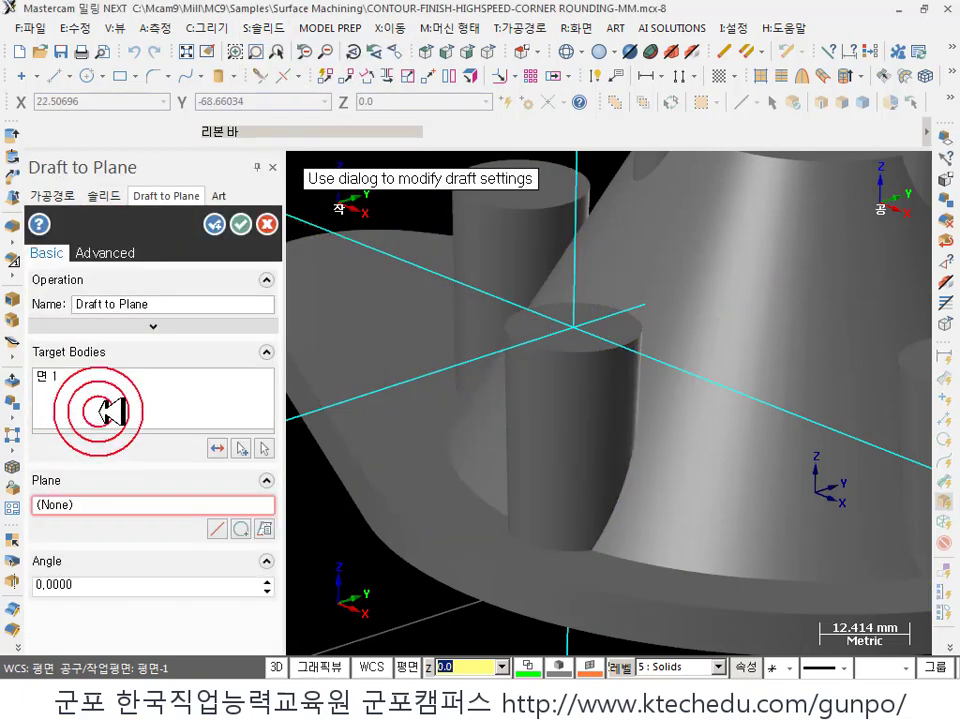
click(264, 530)
click(129, 385)
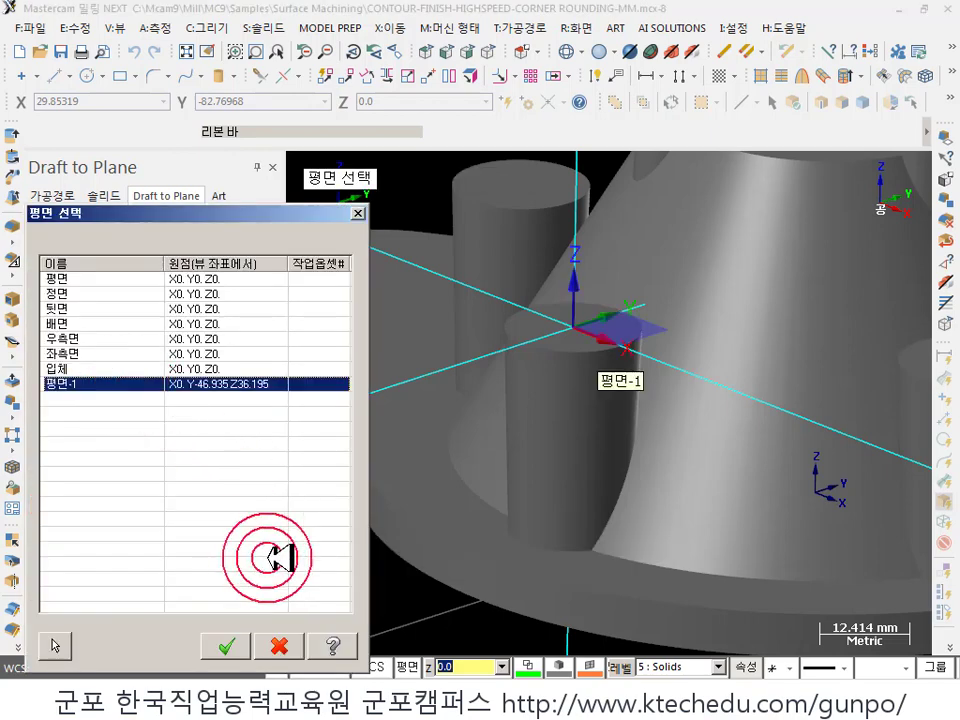
click(227, 645)
- Preview the boss wall's draft at 5 degrees, step the angle down to 1 and 0, and try to apply the draft
click(192, 583)
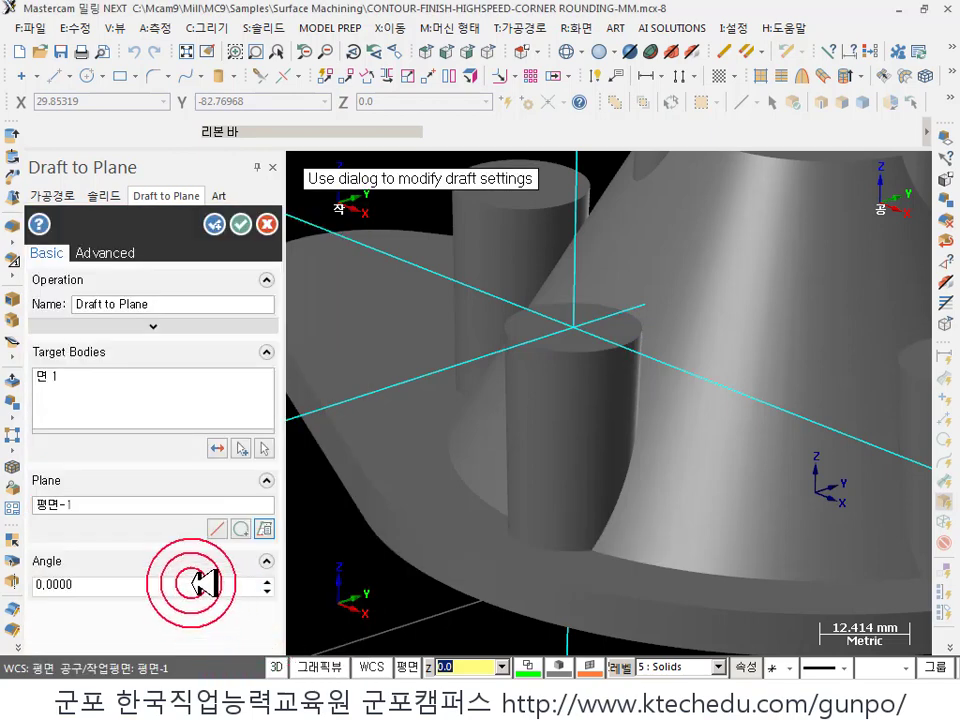
text(5)
key(Return)
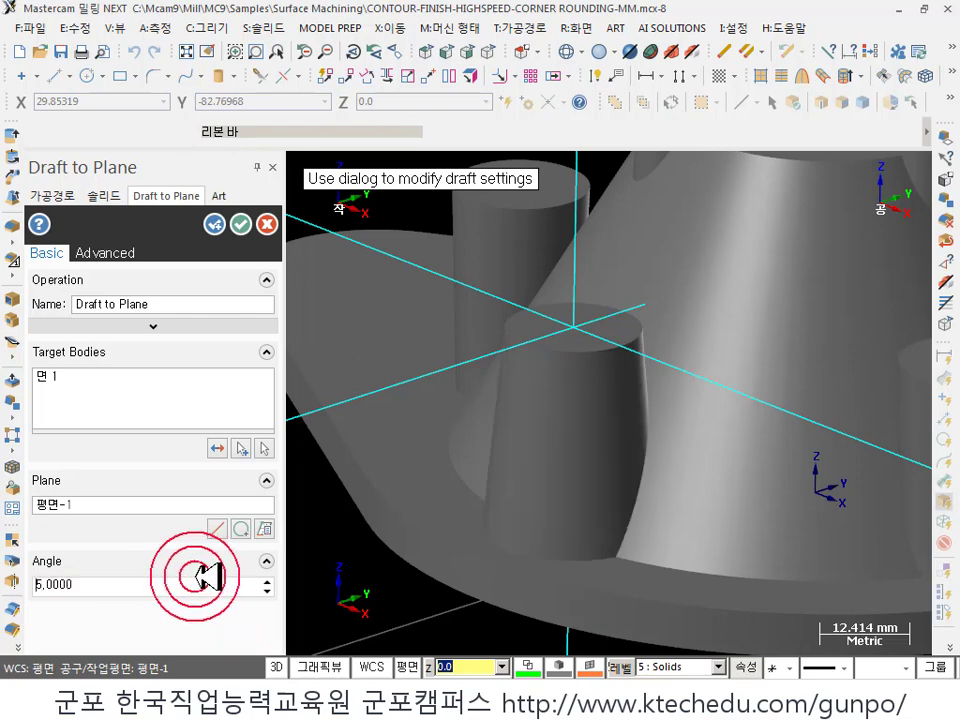
click(267, 591)
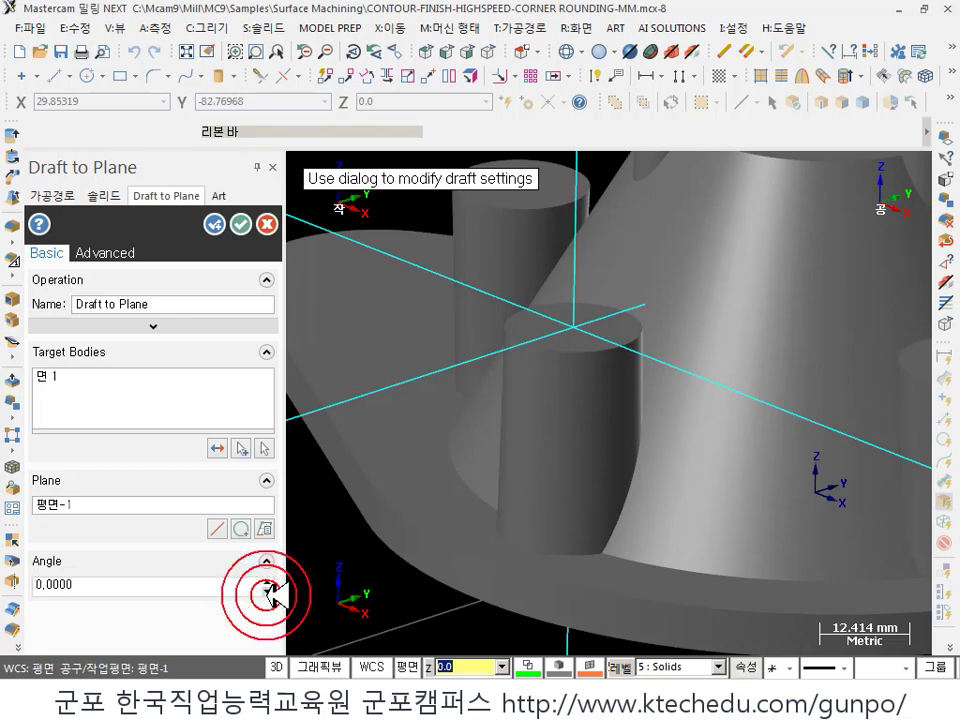
click(267, 585)
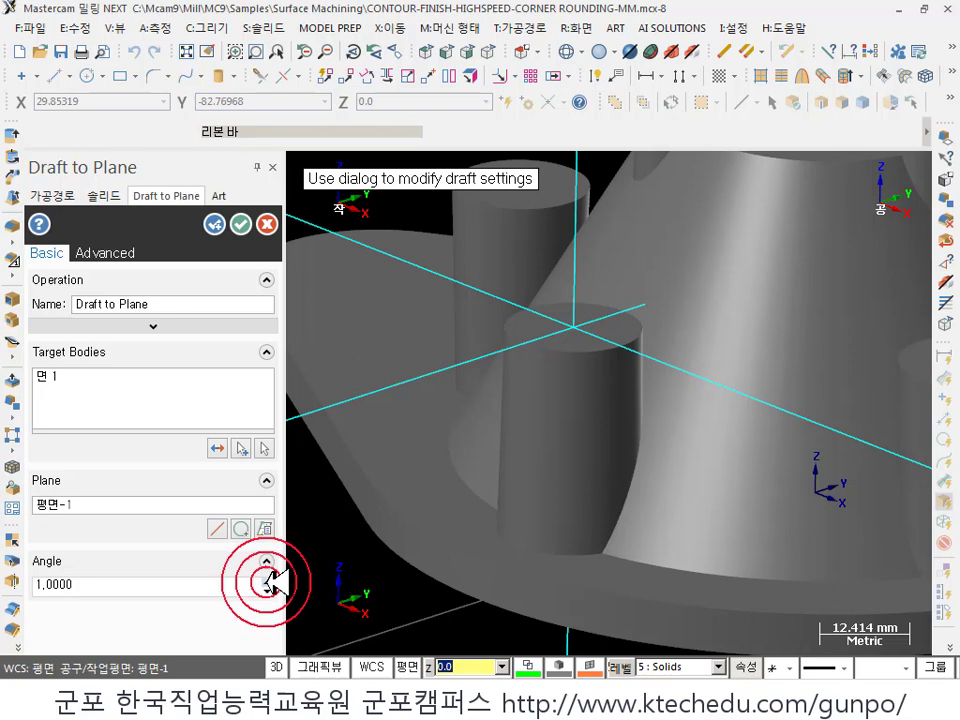
click(263, 592)
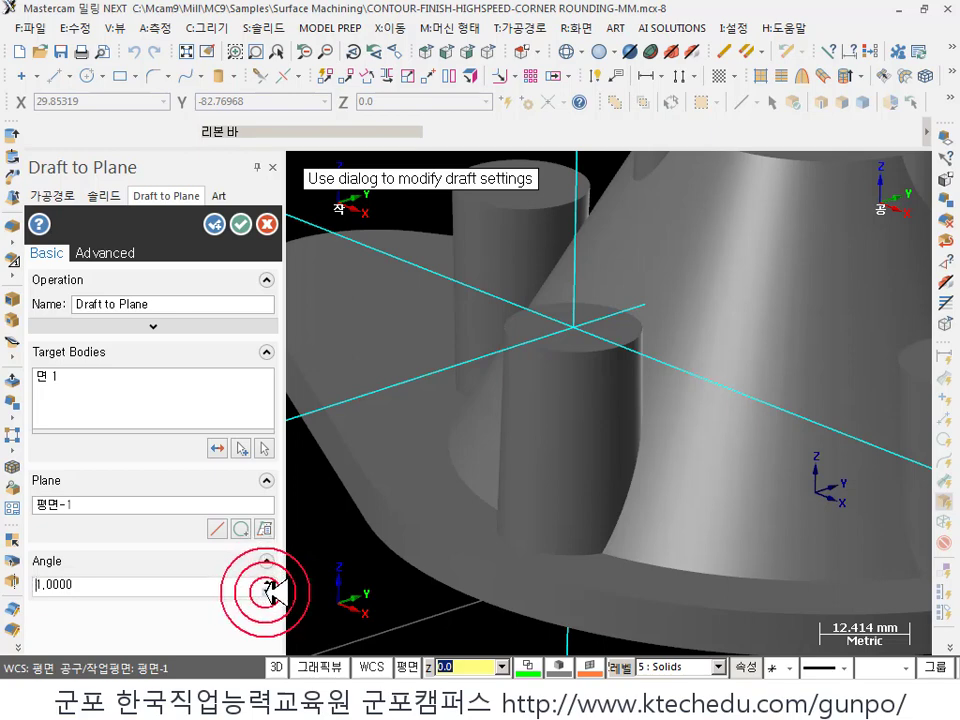
click(241, 226)
click(243, 227)
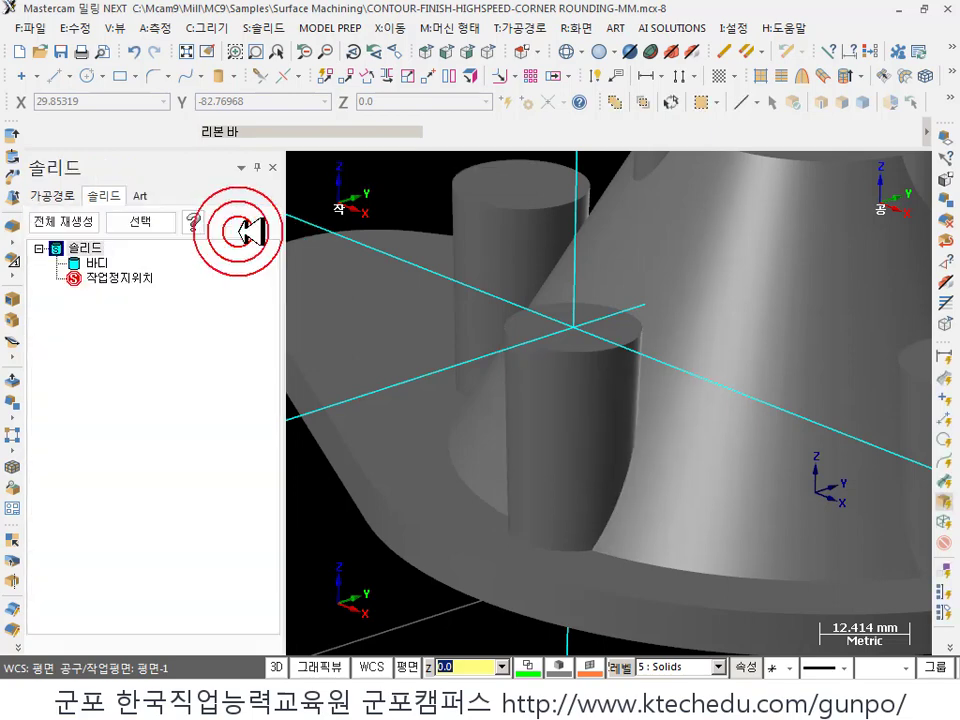
- Measure the draft angle of the front-left boss's side wall with a dynamic analysis and inspect the wall up close
scroll(506, 561, down, 2)
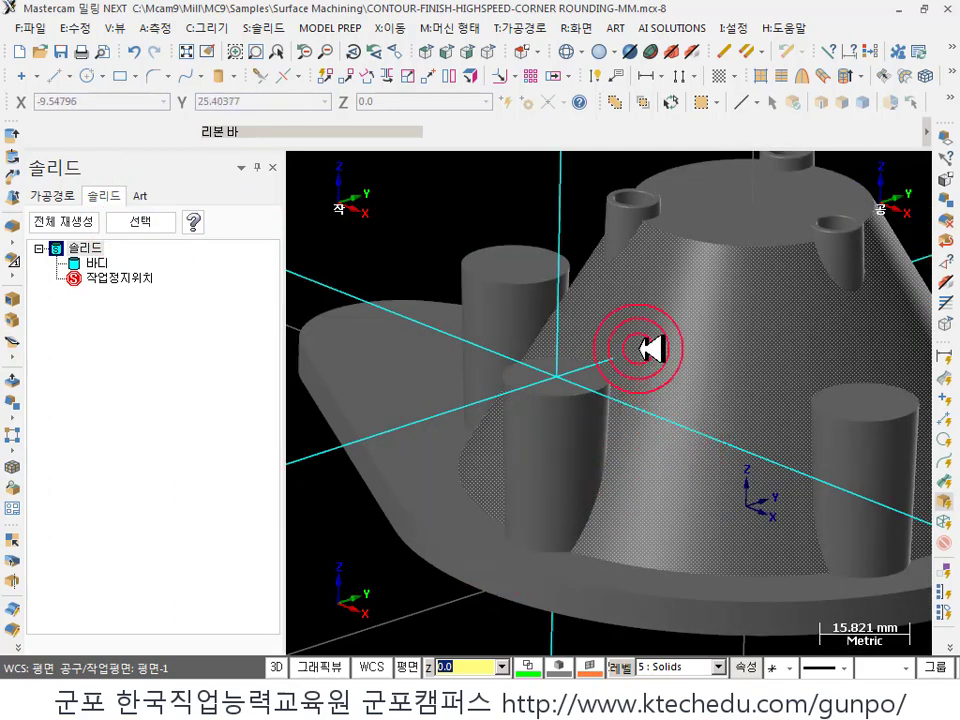
click(168, 28)
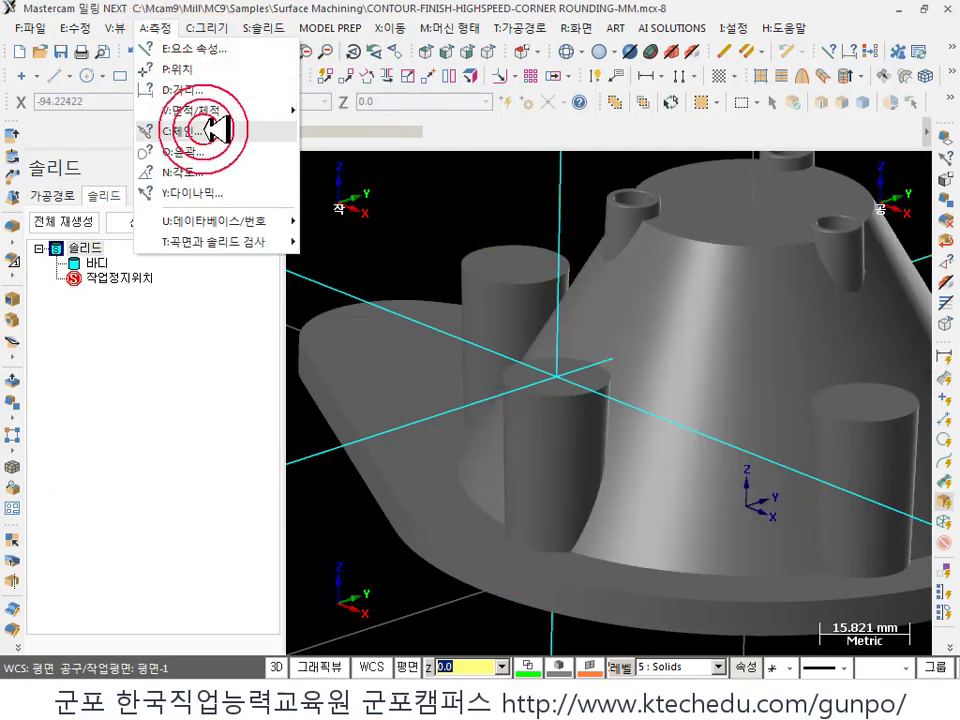
click(200, 193)
click(546, 437)
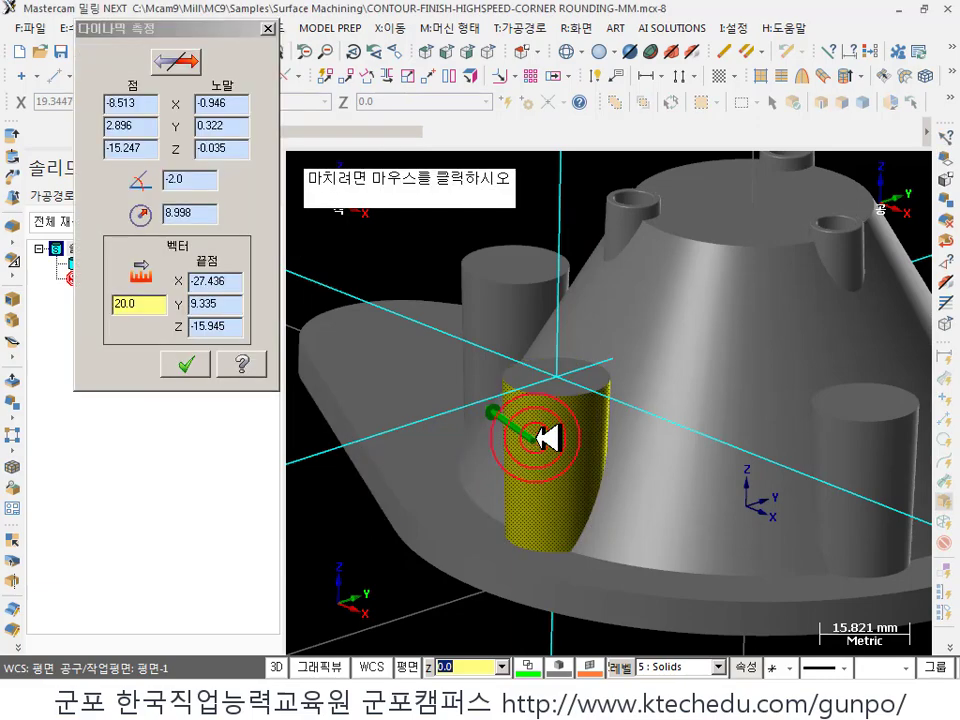
click(546, 437)
scroll(553, 422, up, 2)
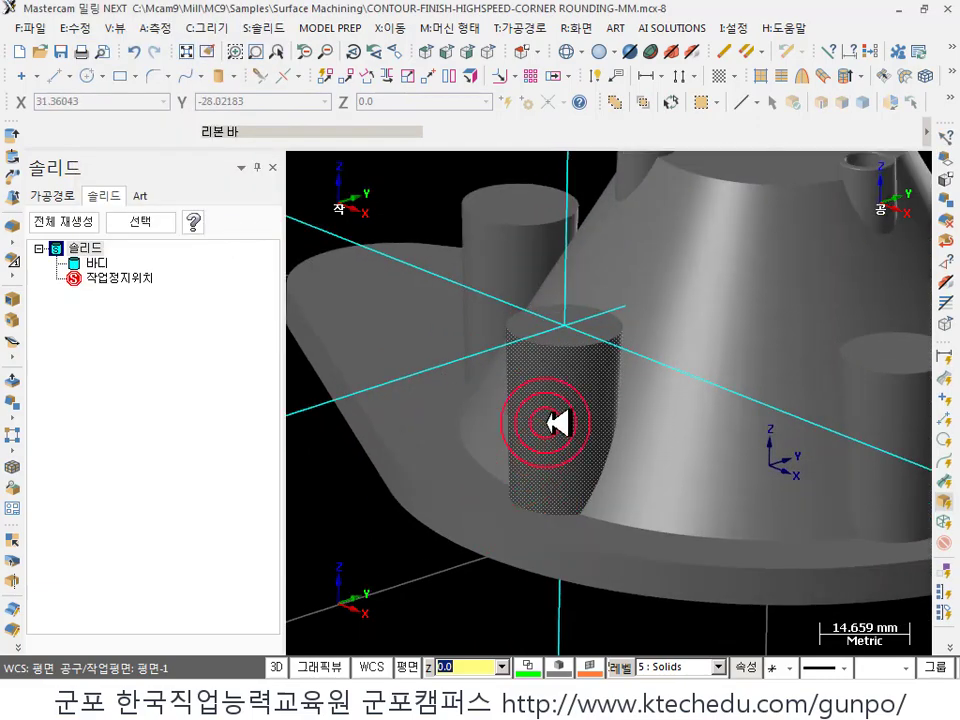
scroll(564, 426, down, 2)
scroll(590, 421, up, 3)
scroll(587, 418, up, 2)
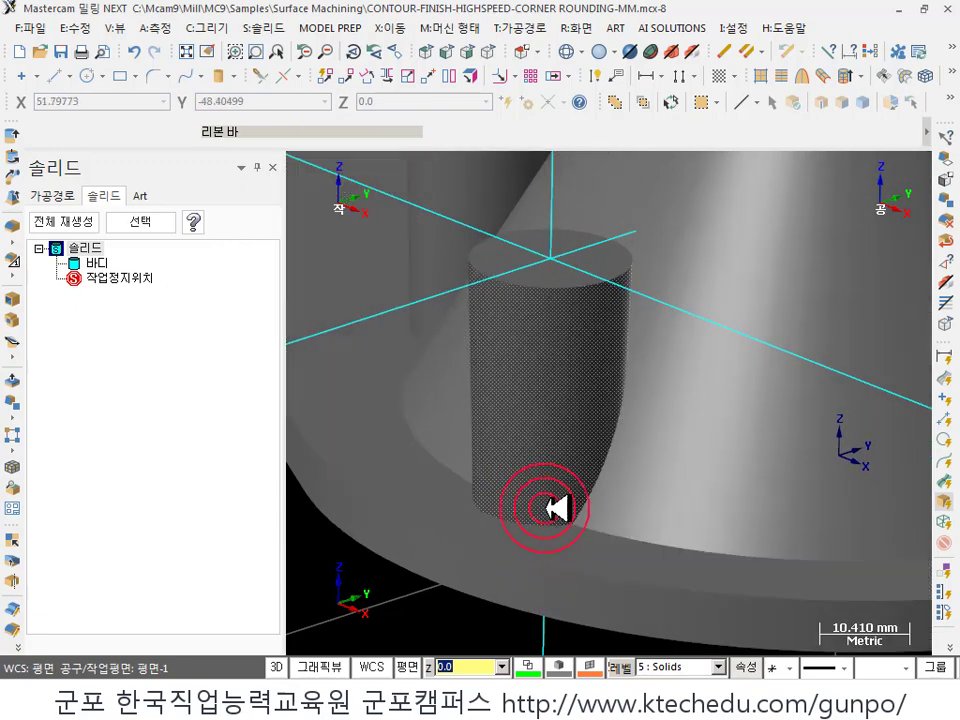
scroll(583, 287, down, 3)
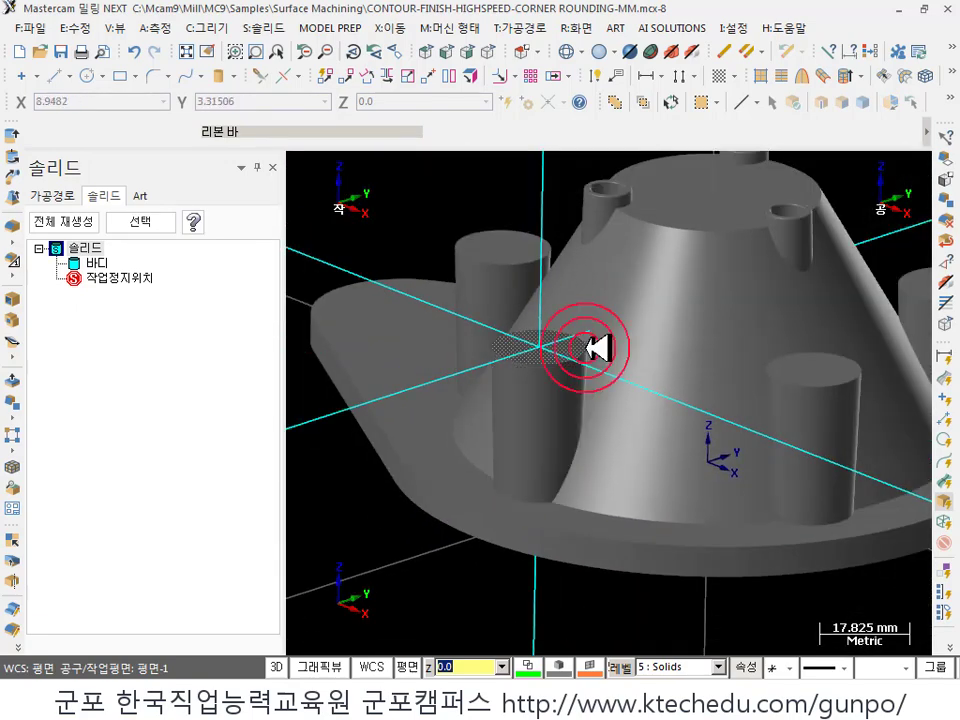
scroll(563, 354, up, 1)
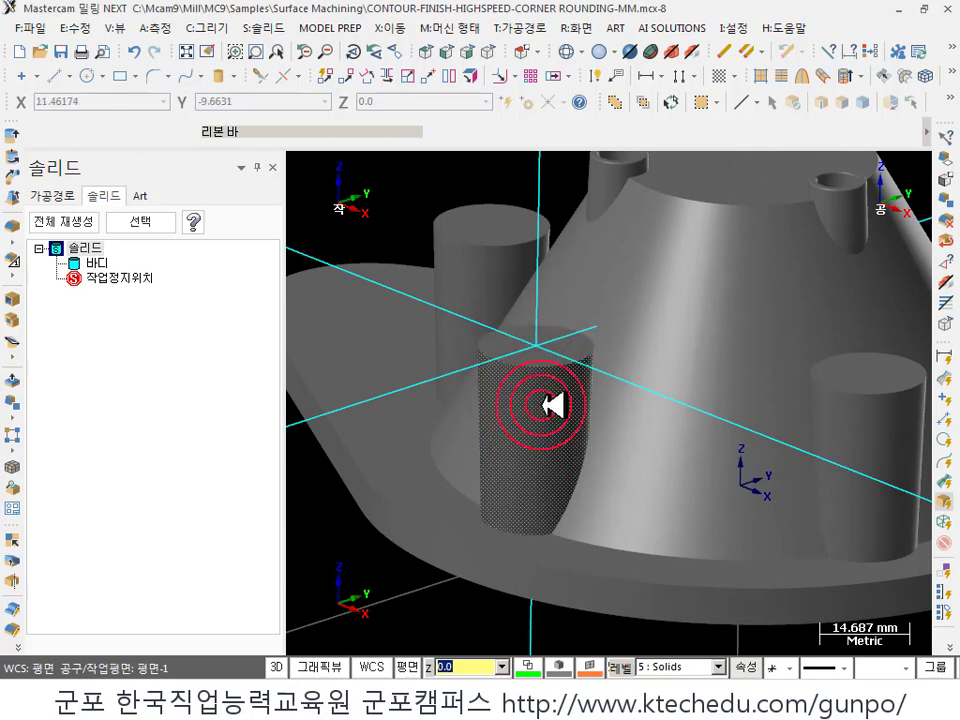
- Try to apply a Draft to Edge at 0 degrees to the front-left boss's side wall, referenced to its top edge
click(278, 30)
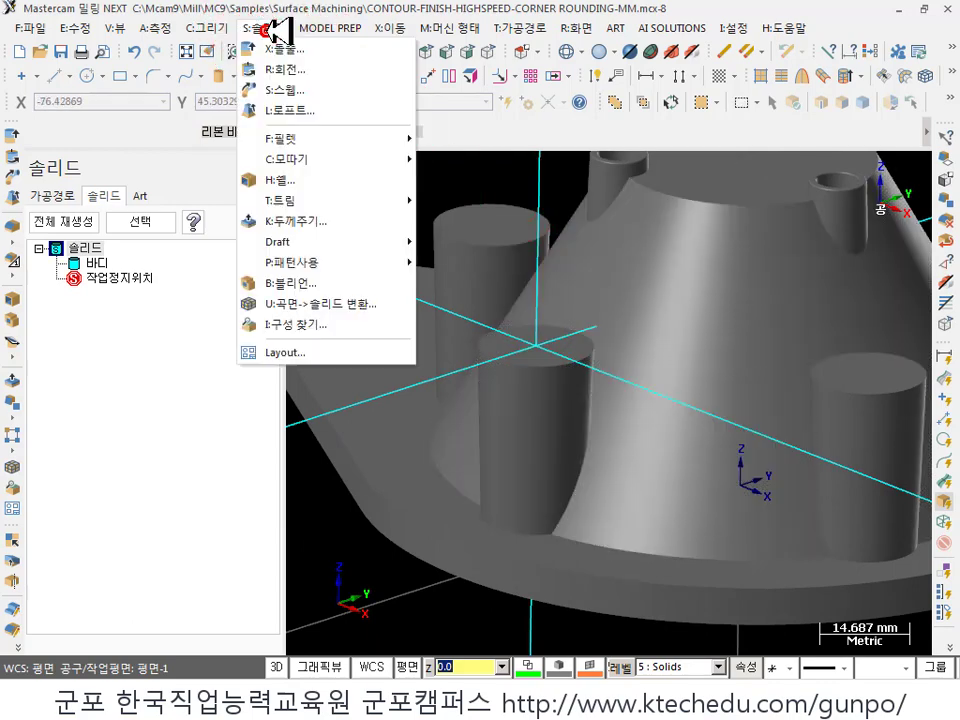
mouse_move(321, 242)
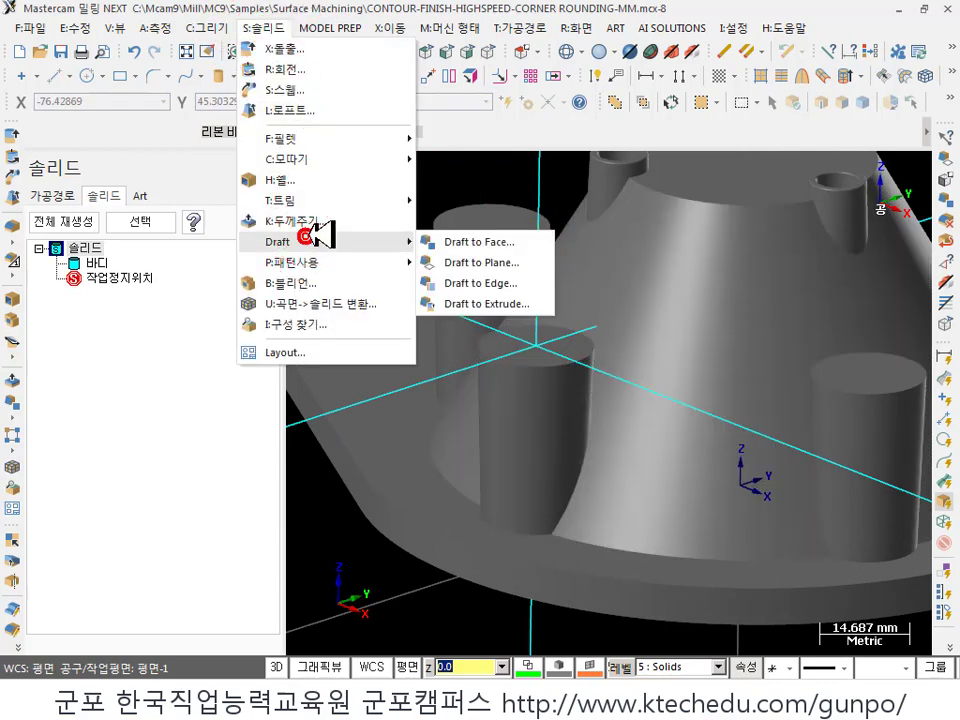
click(503, 284)
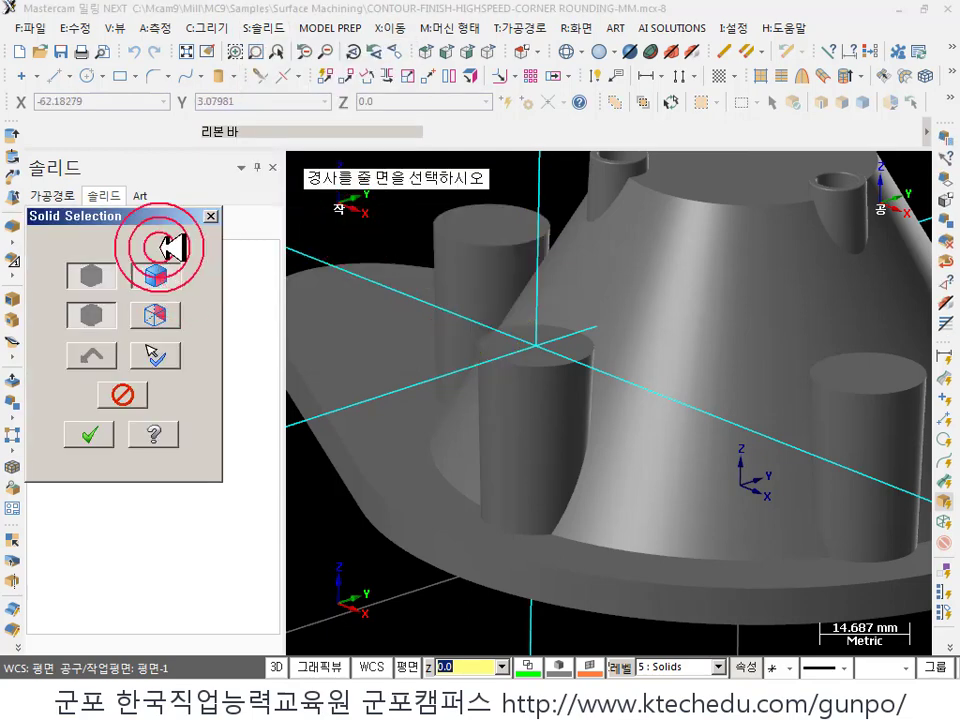
click(555, 425)
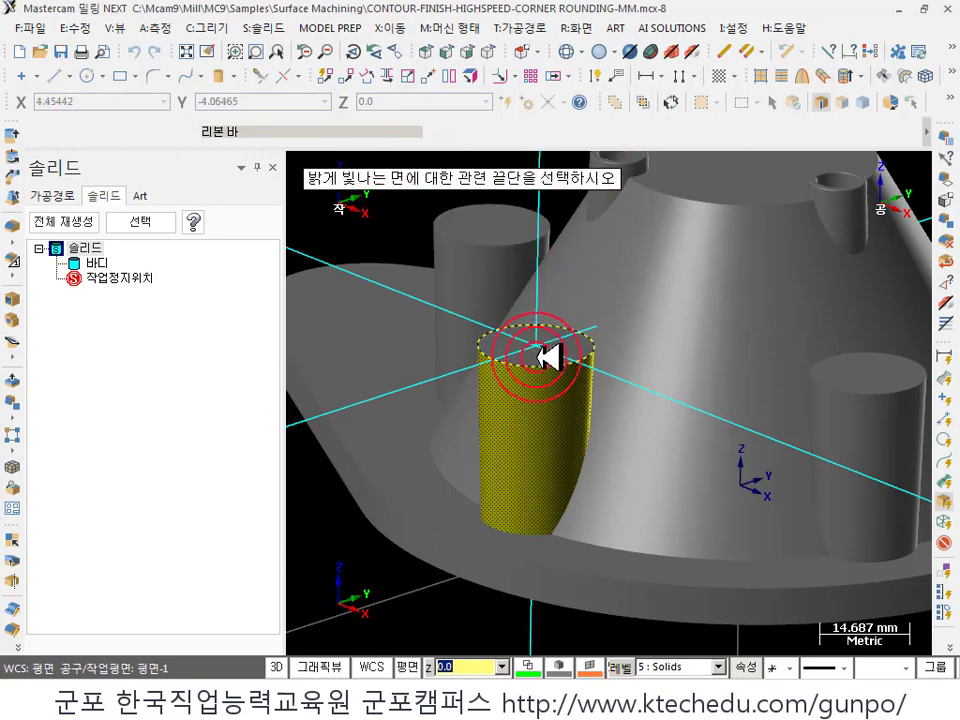
click(548, 365)
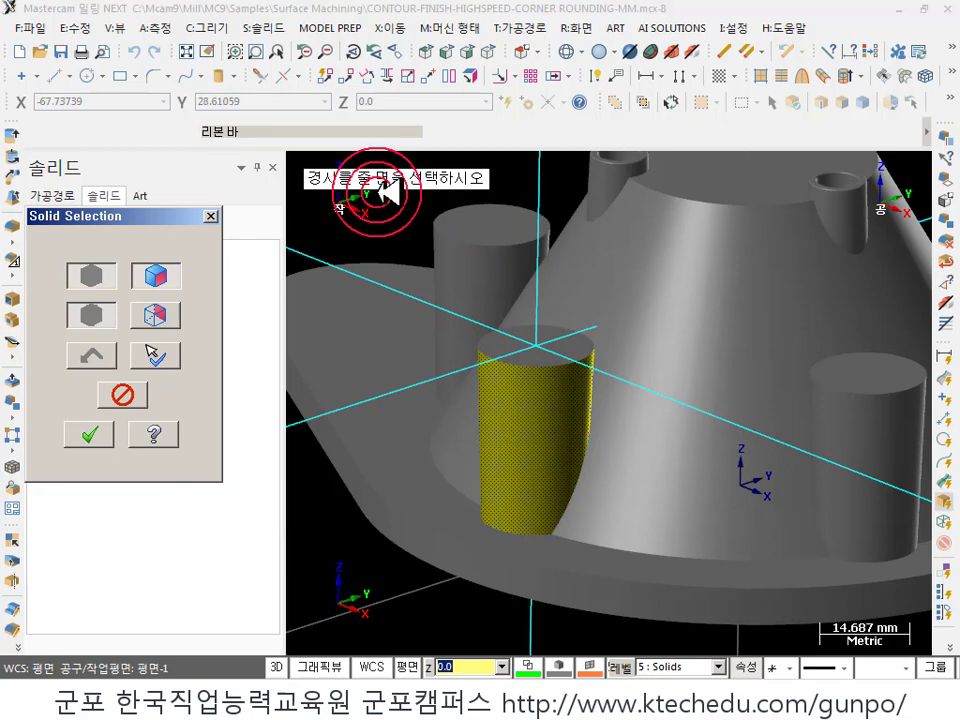
click(107, 438)
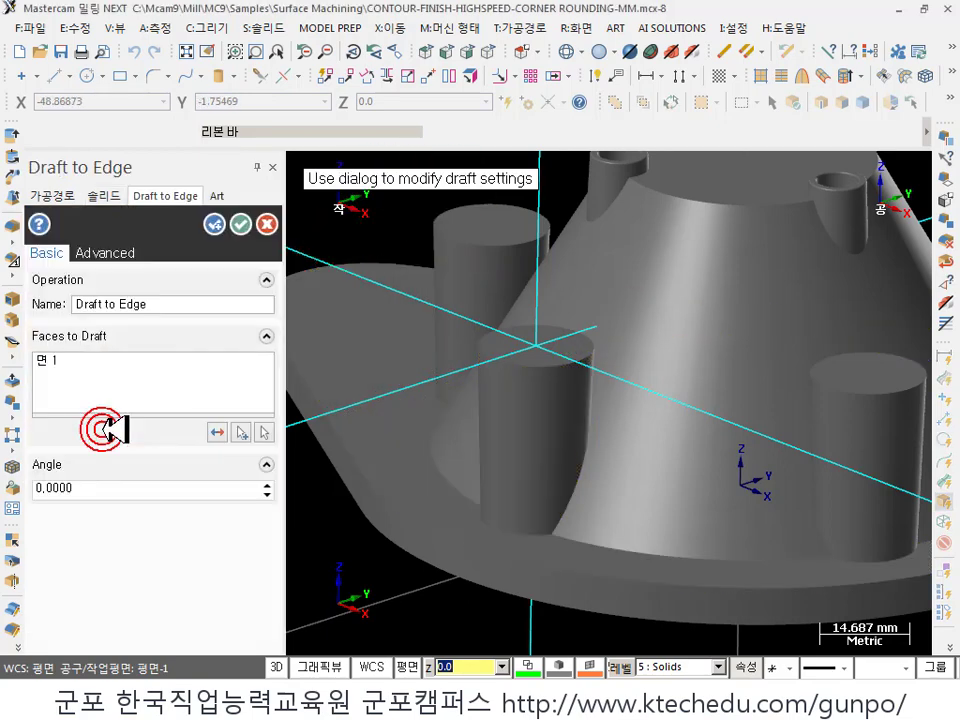
click(140, 489)
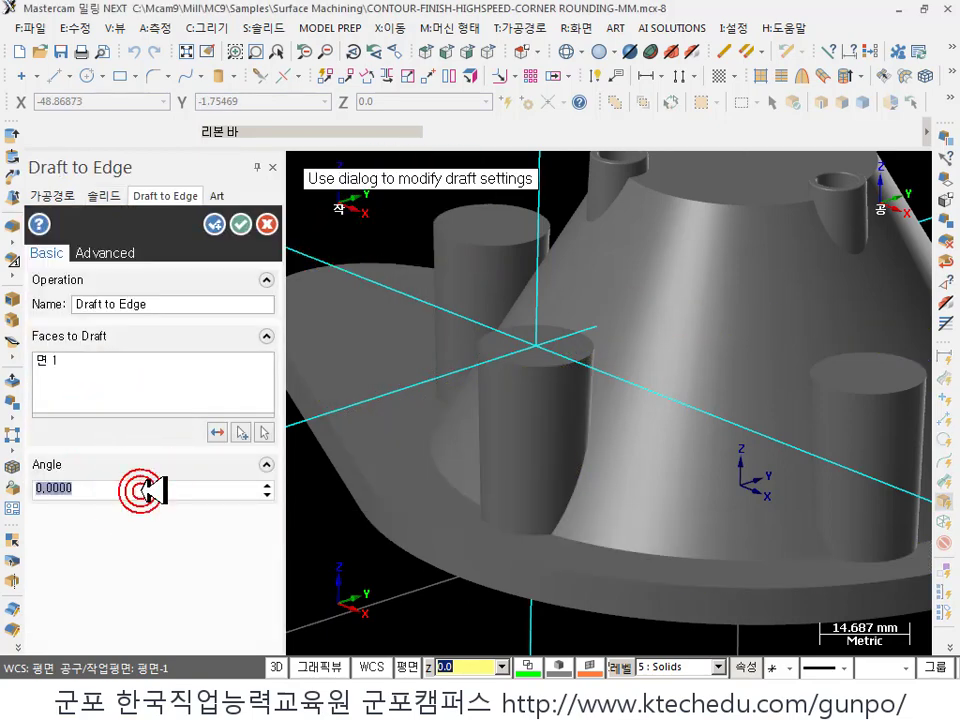
click(240, 224)
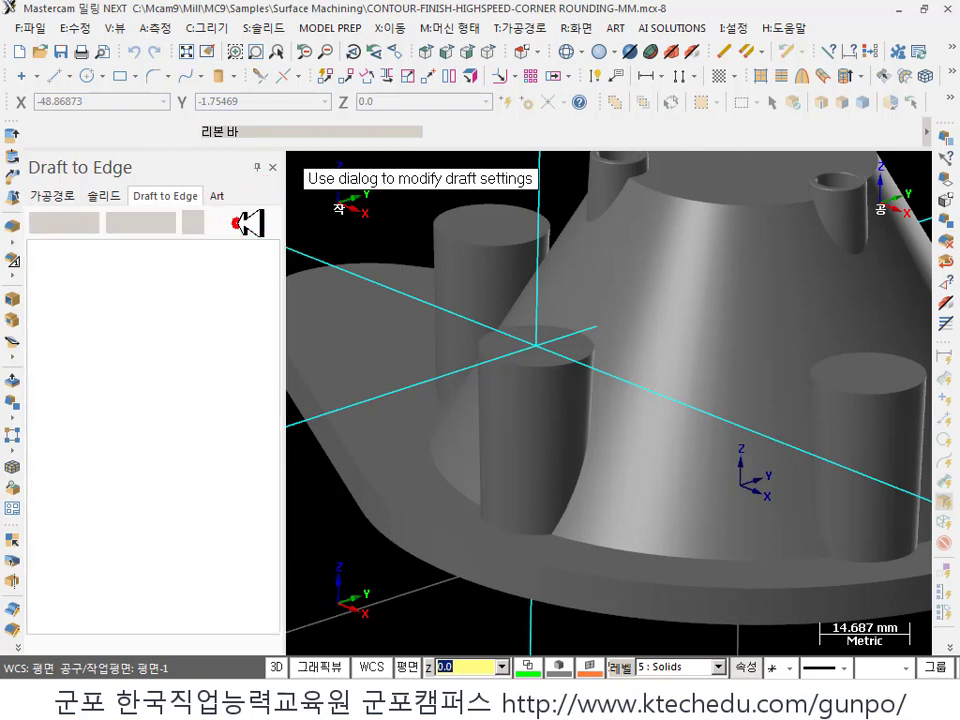
click(246, 54)
- Check the front-left boss wall's draft angle again with a dynamic measurement
click(155, 28)
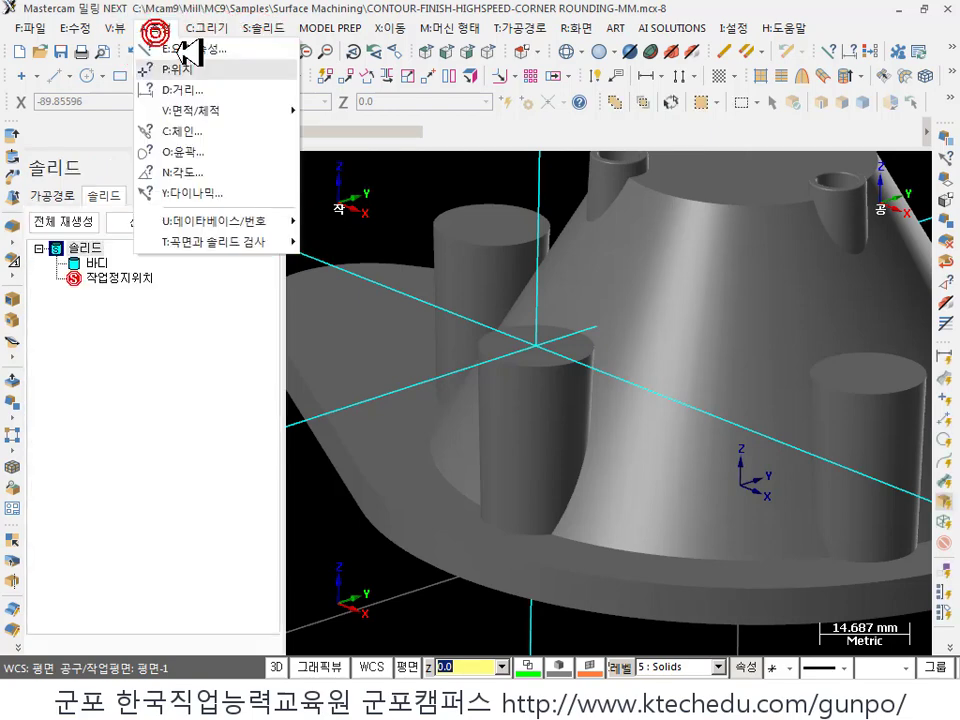
click(205, 188)
click(519, 418)
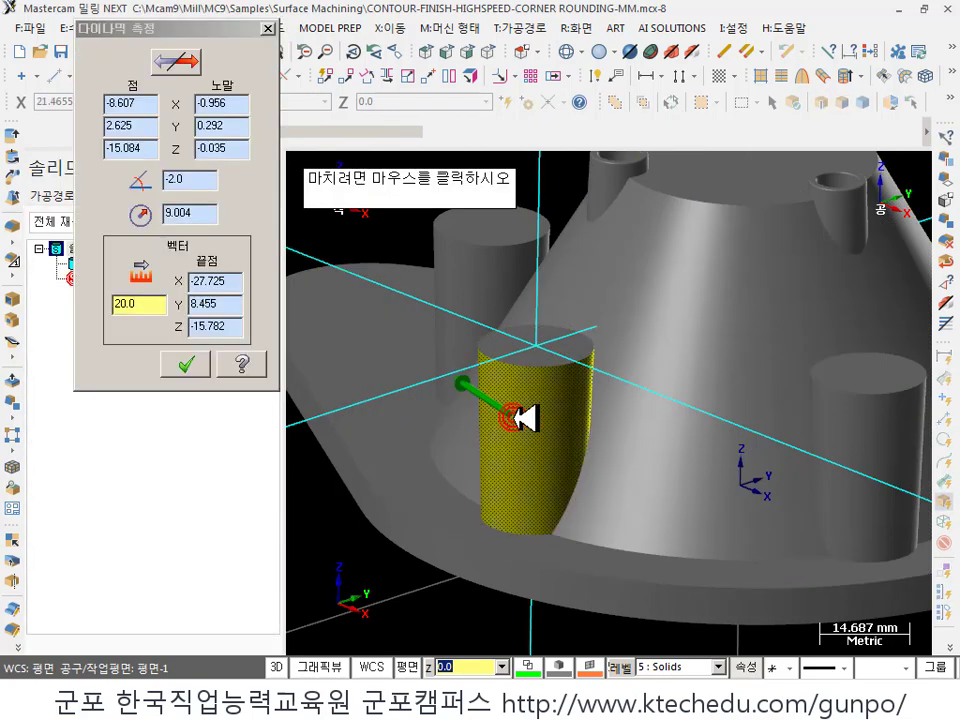
click(500, 420)
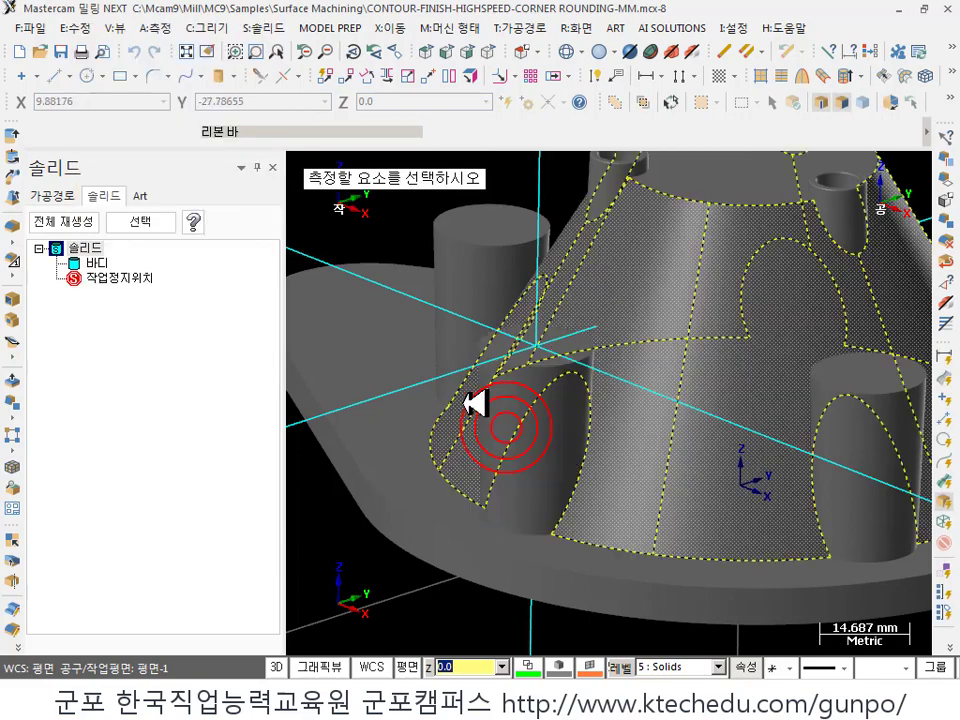
scroll(435, 573, down, 1)
scroll(611, 379, down, 2)
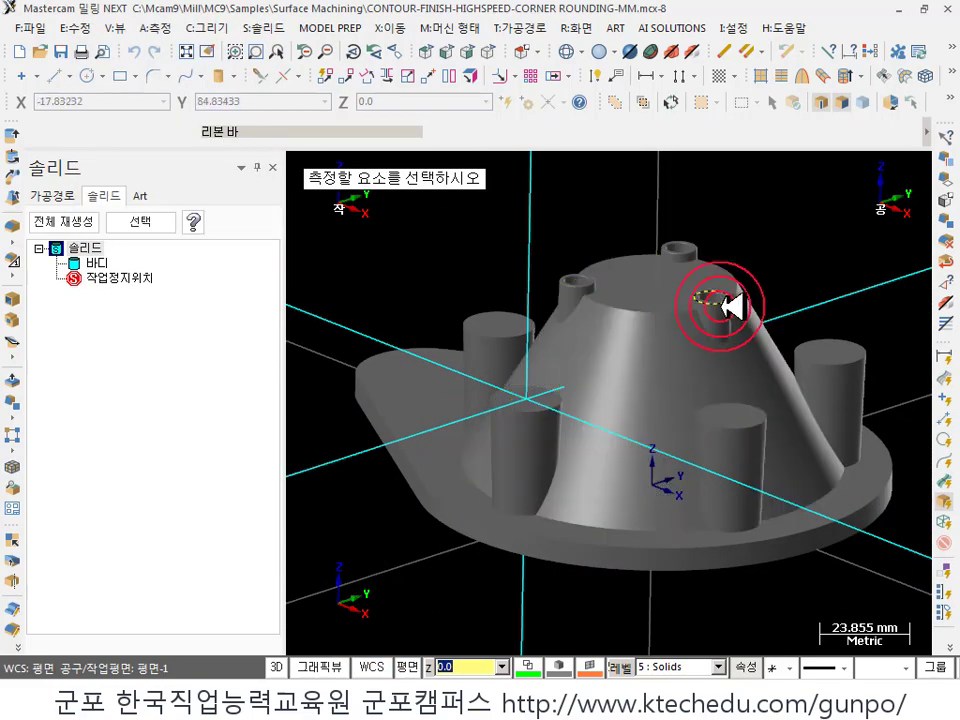
scroll(574, 441, down, 1)
scroll(574, 441, up, 2)
- Start a Draft to Edge on the front-left boss's side wall with its top circular edge as the reference
click(944, 176)
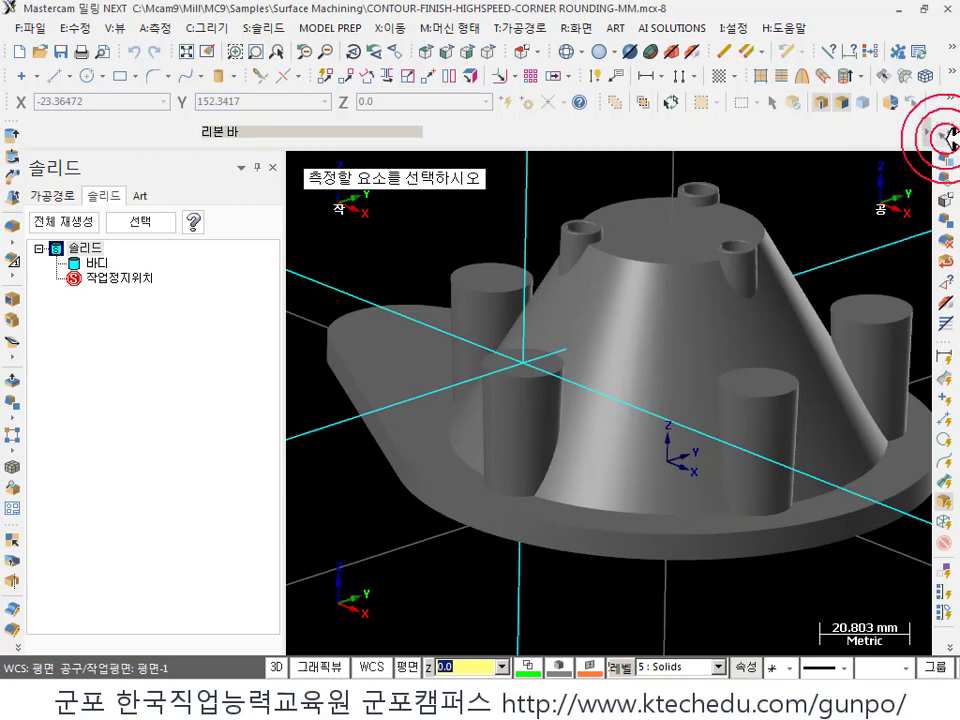
click(944, 172)
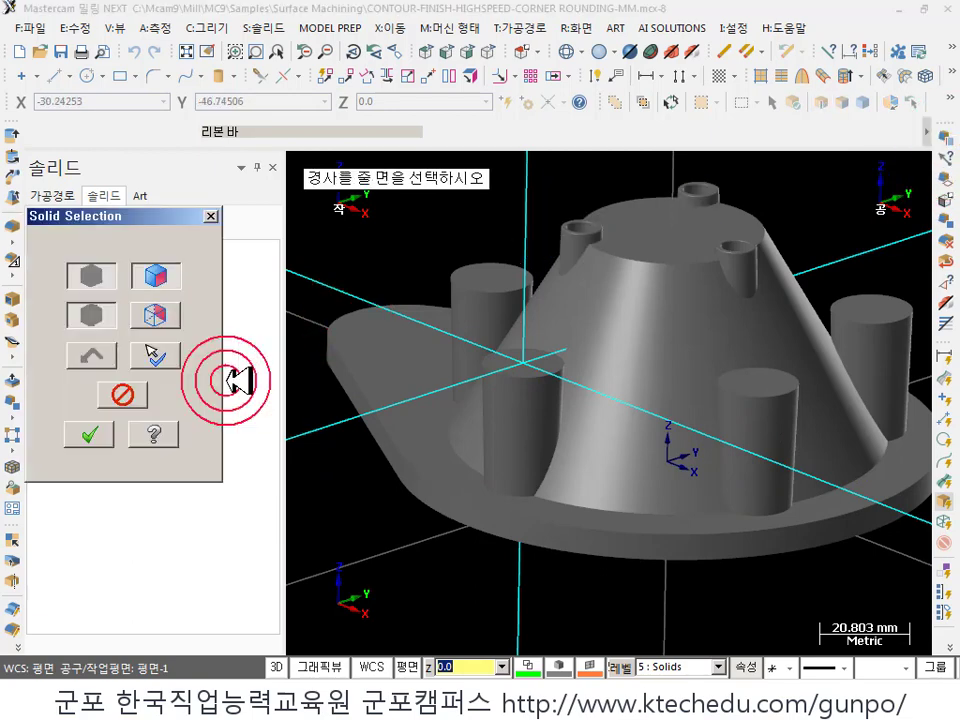
click(447, 325)
click(513, 404)
key(Return)
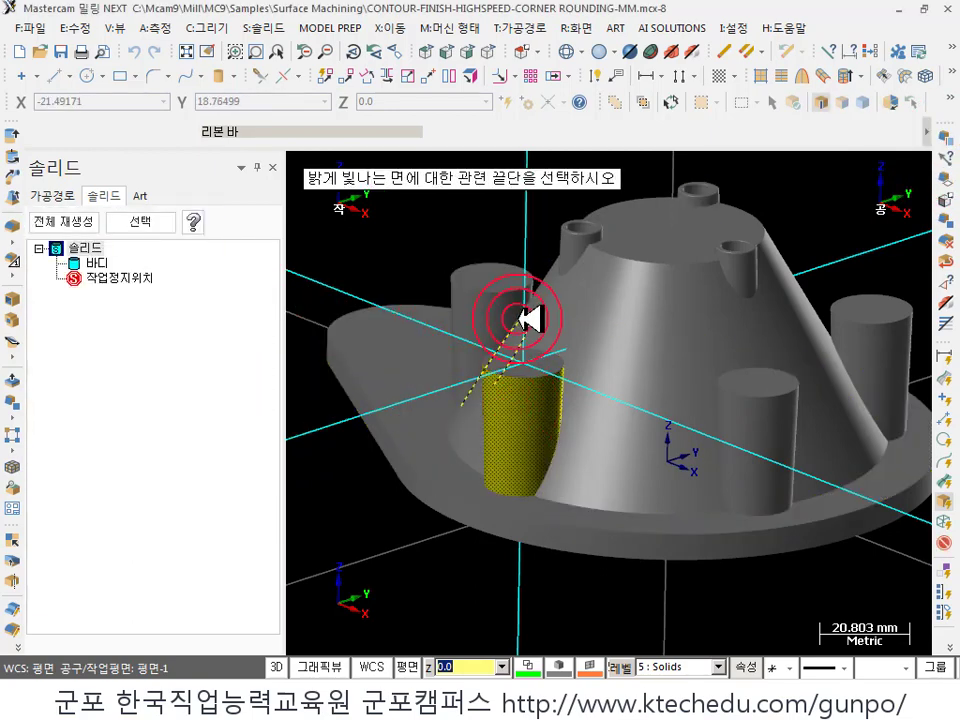
click(541, 371)
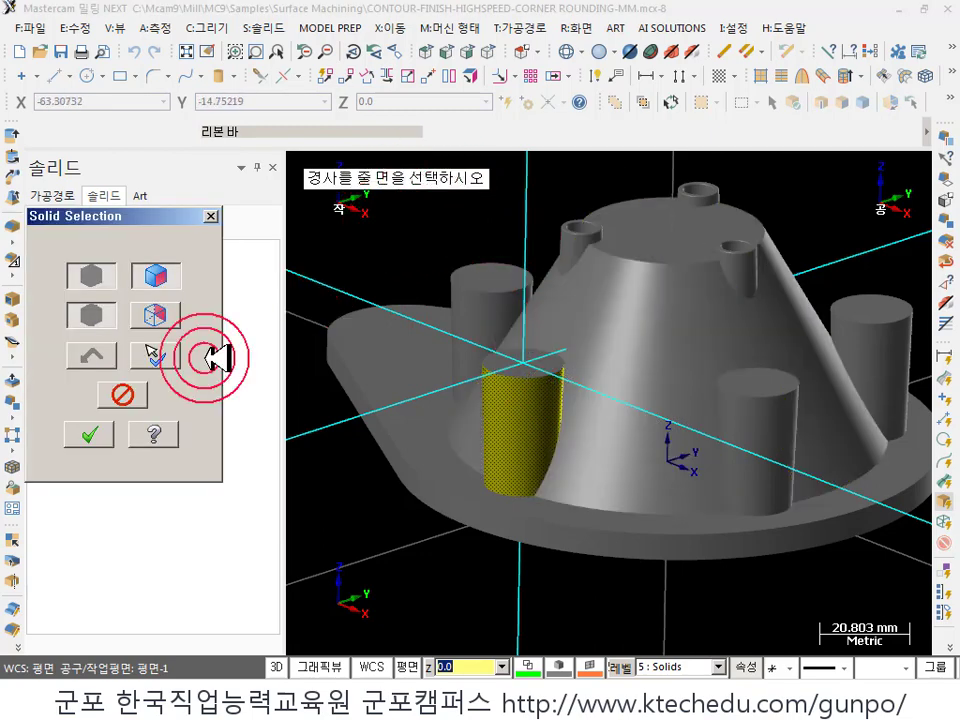
click(103, 434)
- Preview the boss wall's edge draft at 5 degrees, step the angle up to 6, and lower it to 0
click(112, 488)
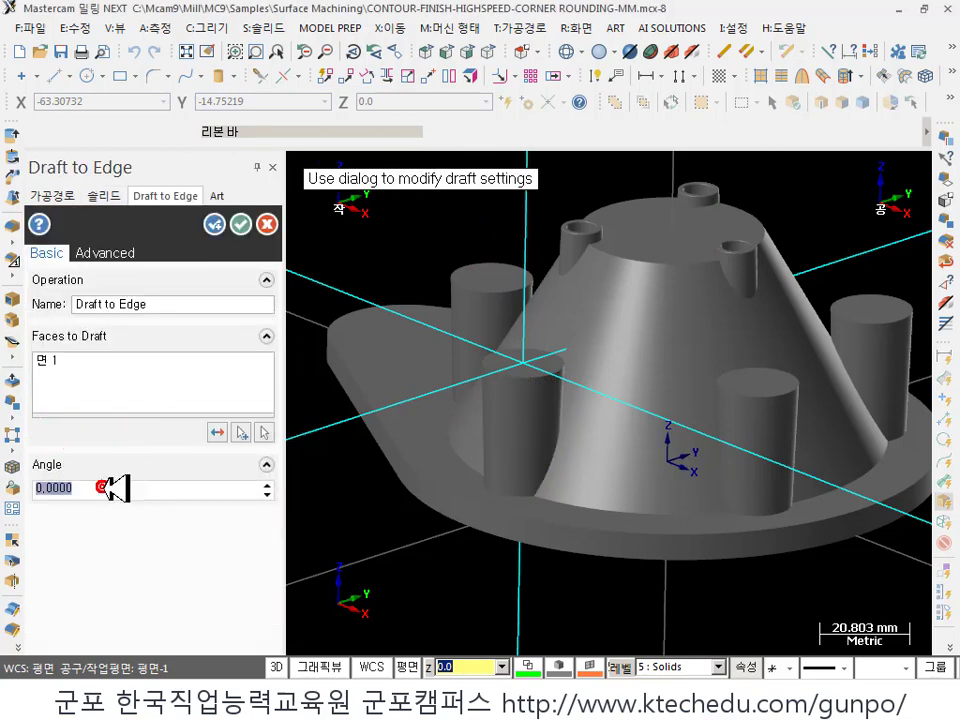
text(5)
key(Return)
scroll(495, 490, up, 4)
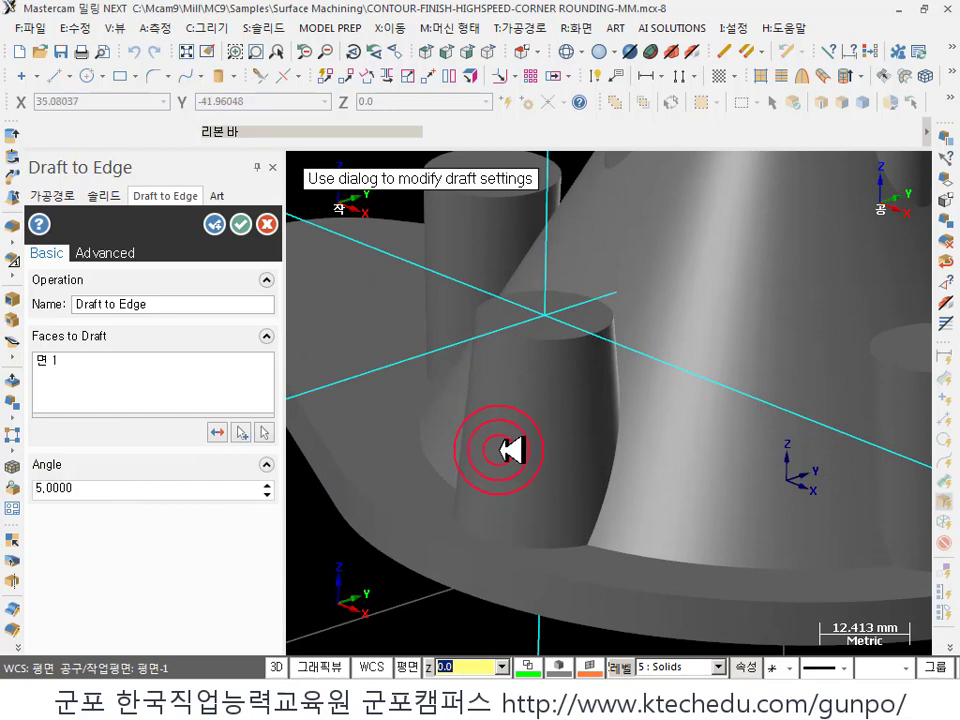
click(268, 492)
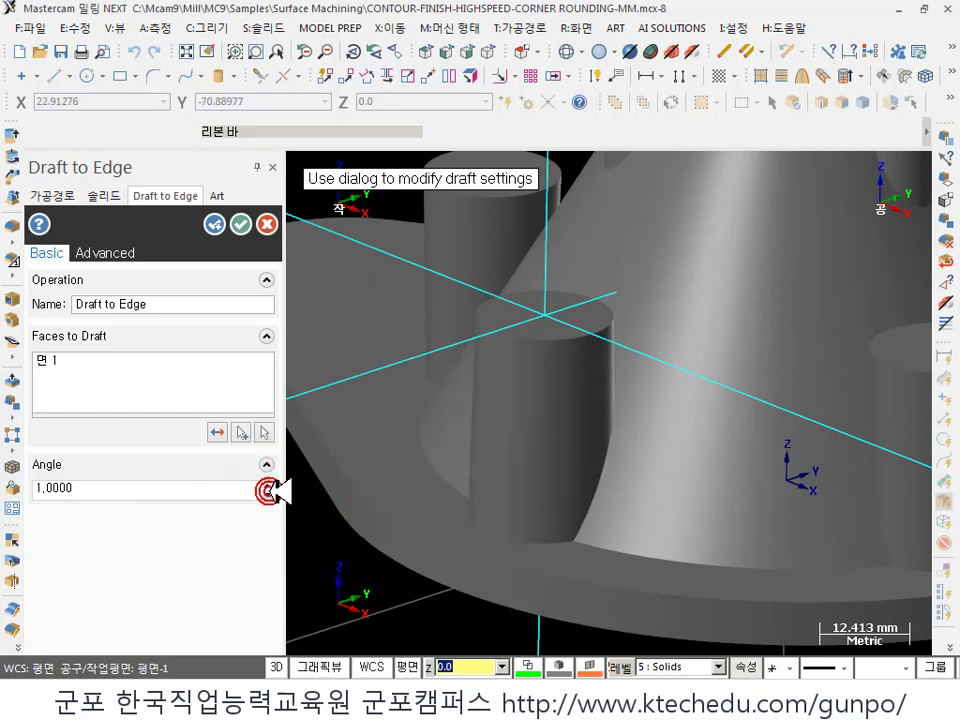
- Set the Draft to Edge angle to 0.001 degrees and apply the draft to the boss wall
click(190, 489)
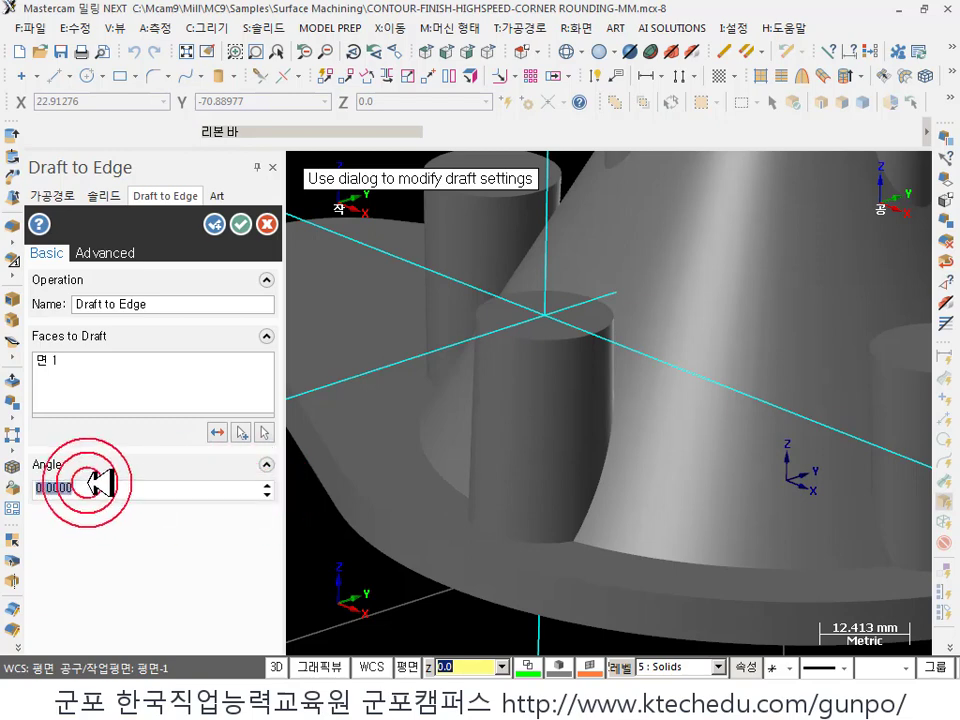
text(0.0)
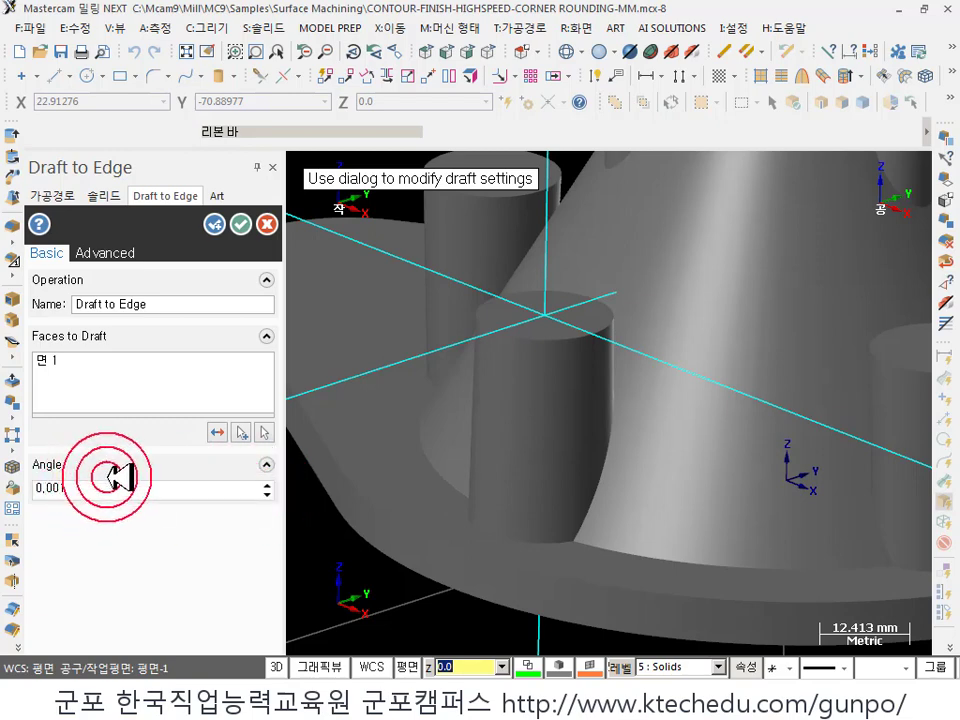
key(Return)
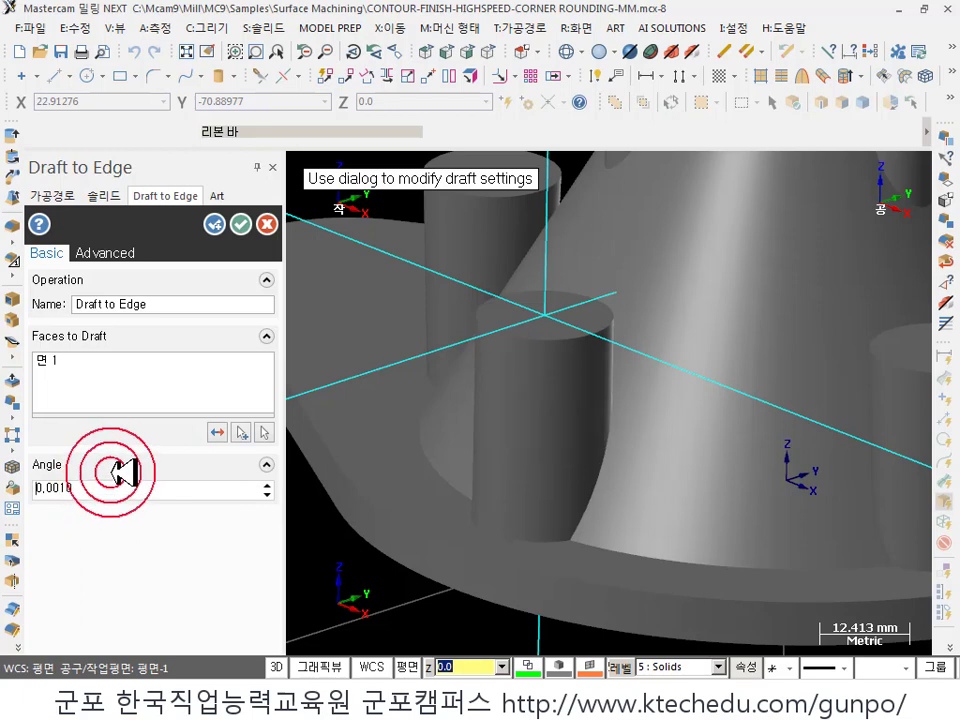
click(240, 224)
- Measure the drafted front-left boss wall's angle dynamically and look over the whole part
click(160, 28)
click(189, 193)
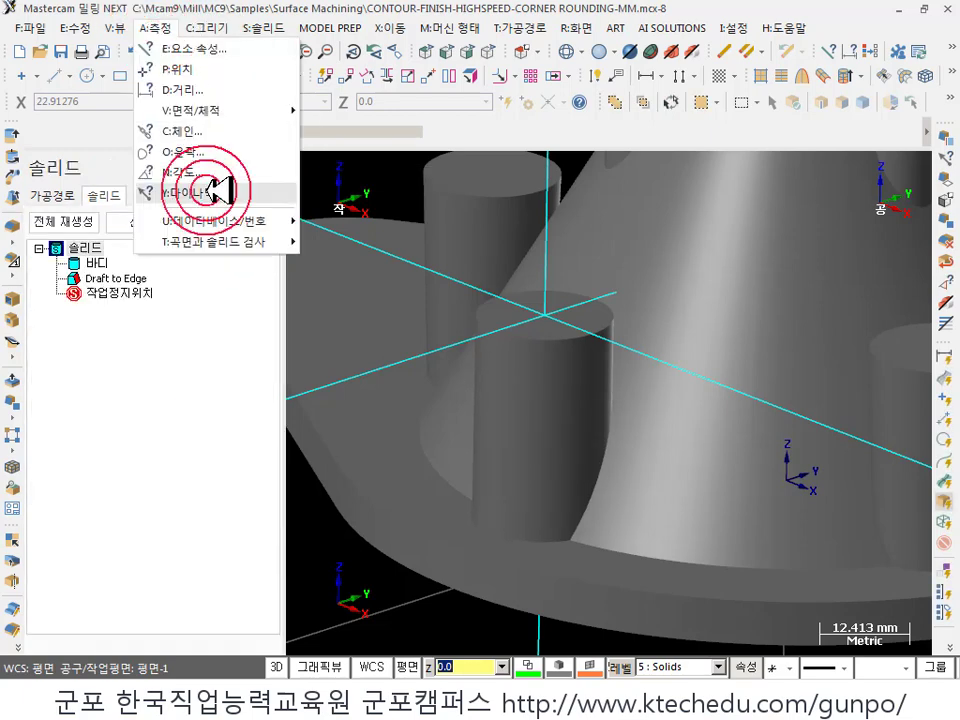
click(512, 426)
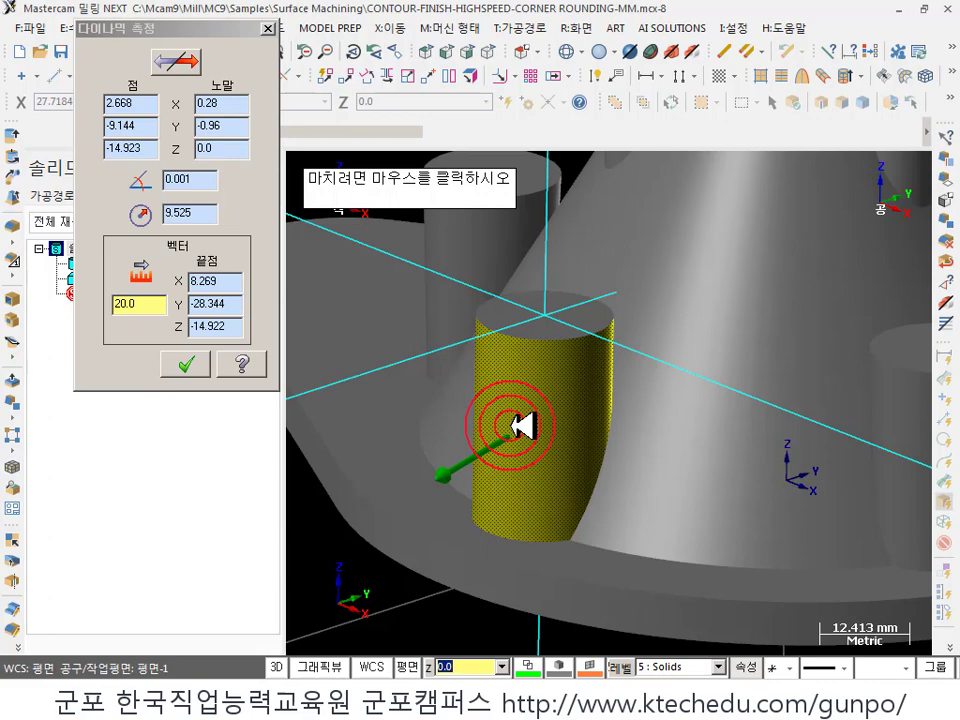
click(522, 426)
click(553, 326)
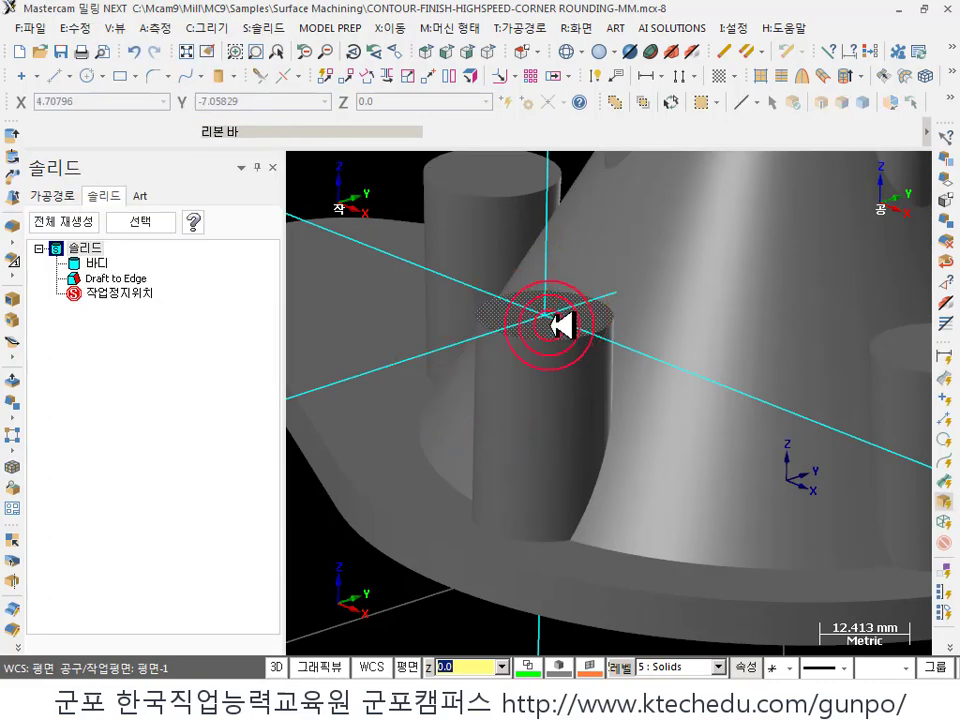
scroll(489, 456, down, 3)
scroll(744, 375, up, 1)
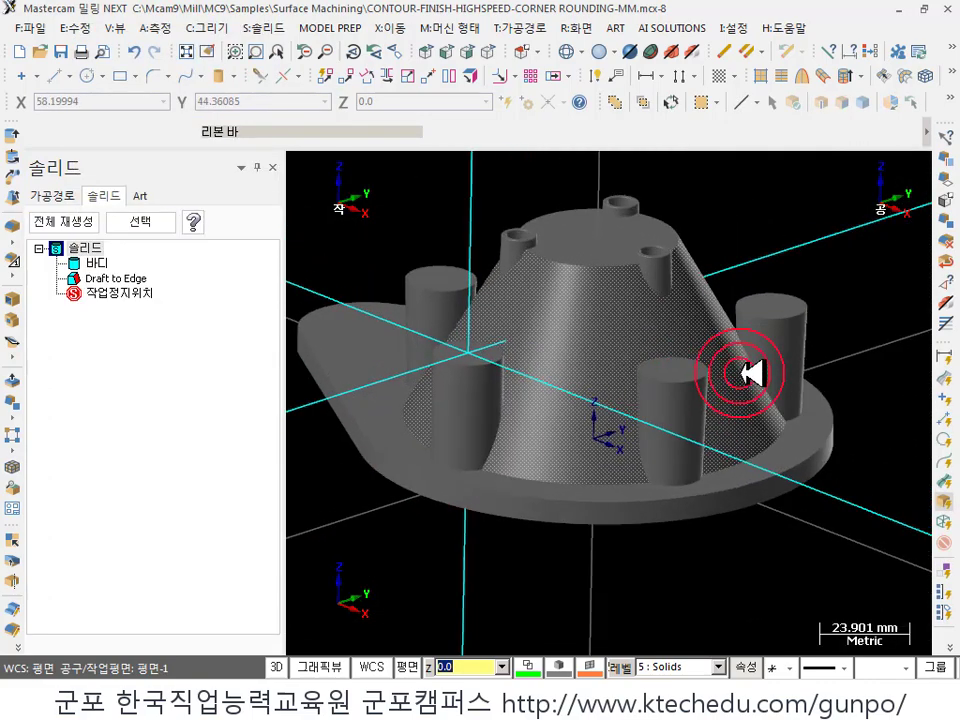
- Try to apply a Draft to Extrude with a 0-degree angle to the front-left boss's side wall
click(265, 27)
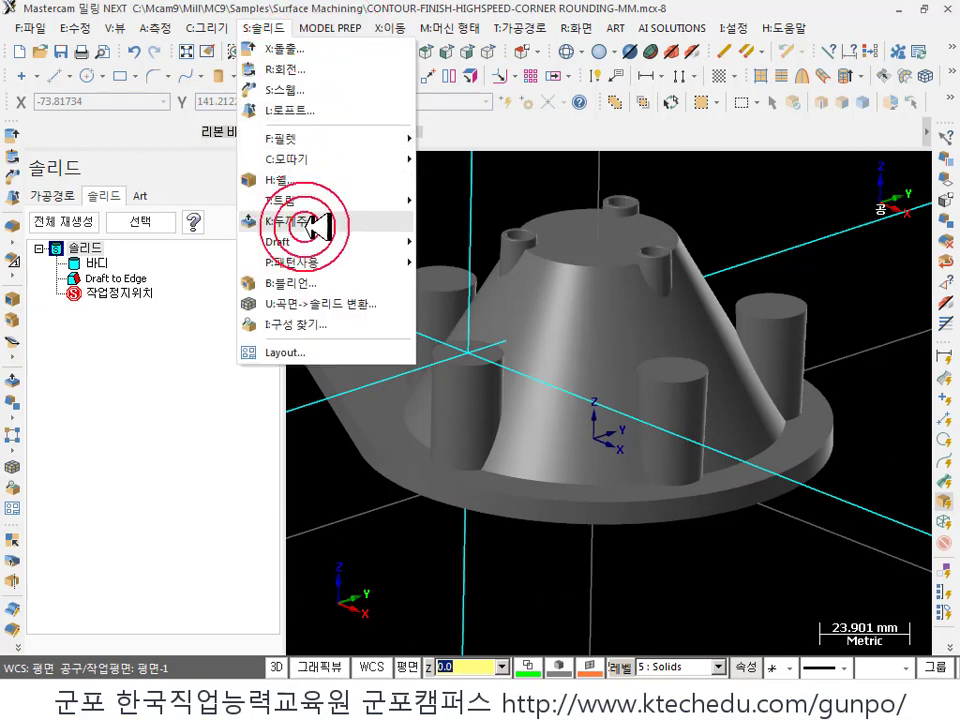
mouse_move(312, 243)
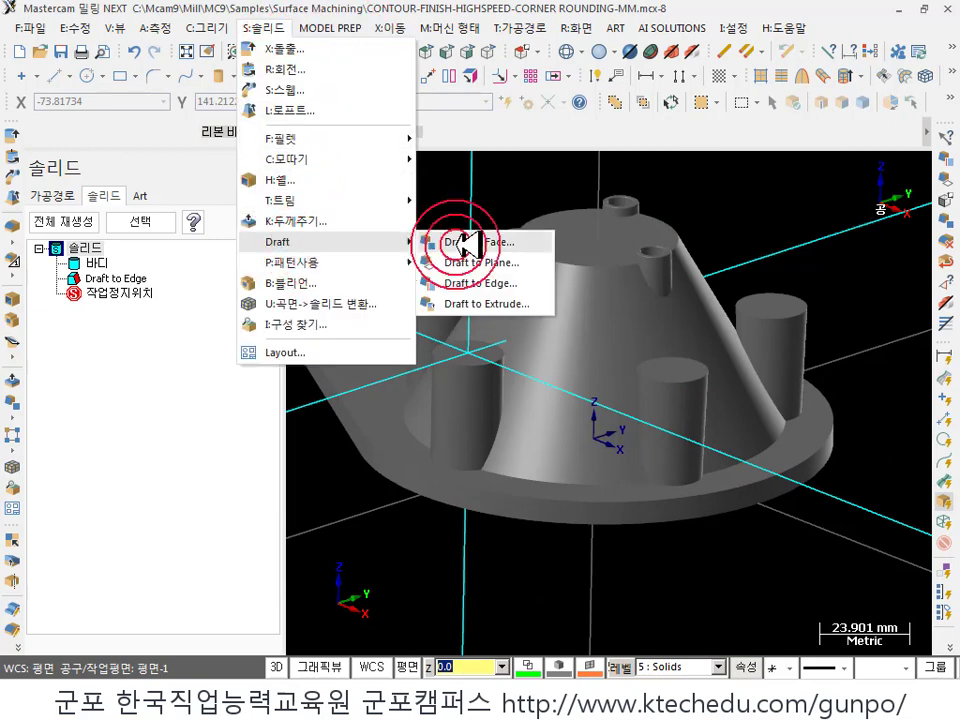
click(520, 303)
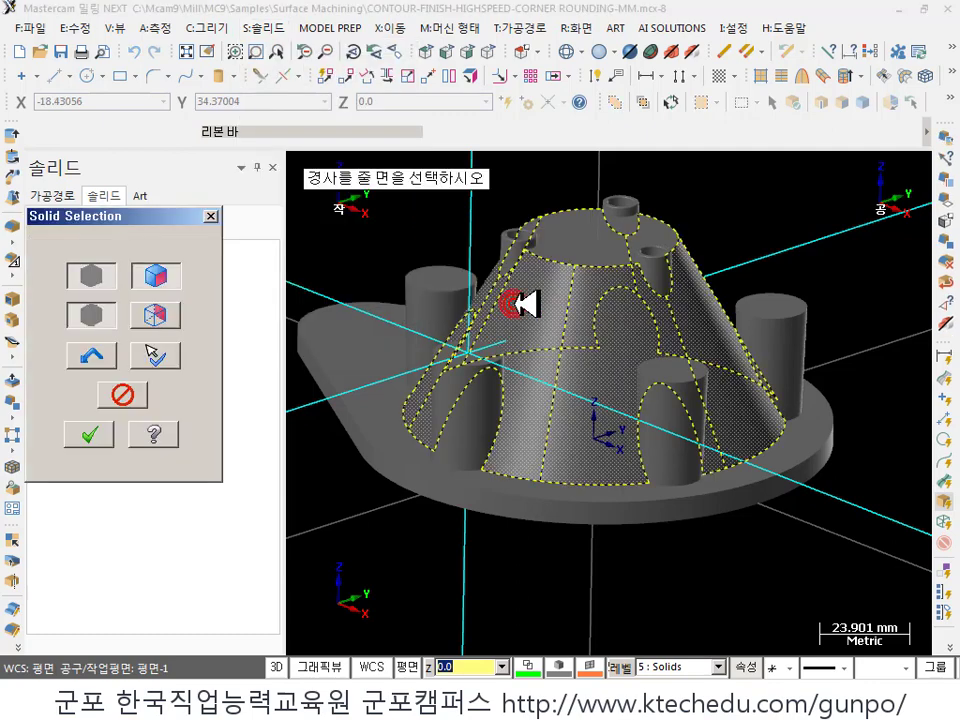
click(505, 410)
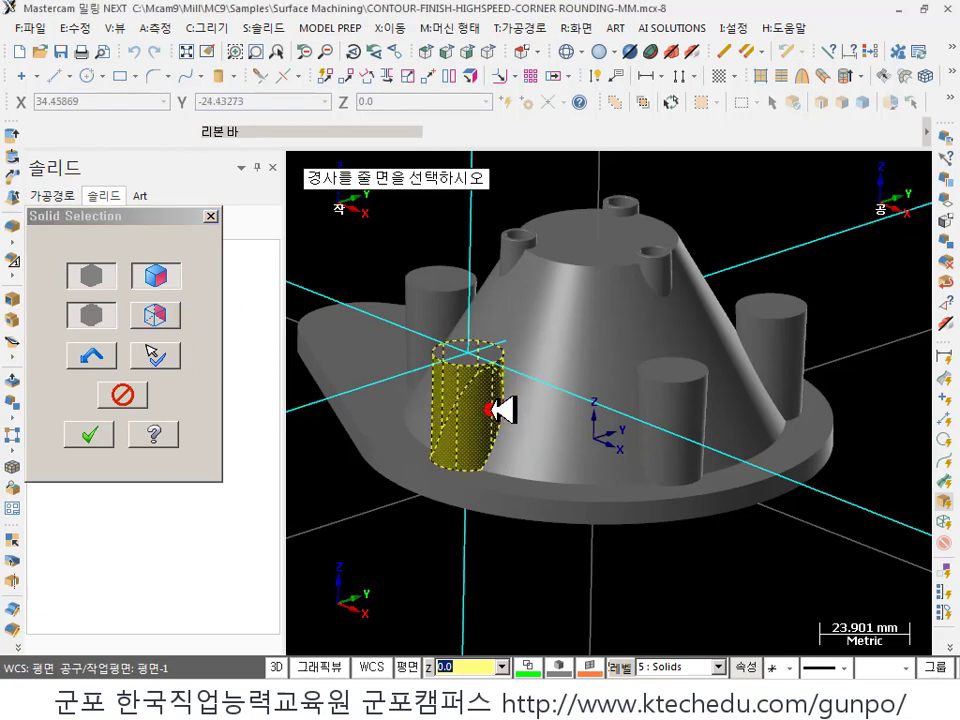
click(89, 433)
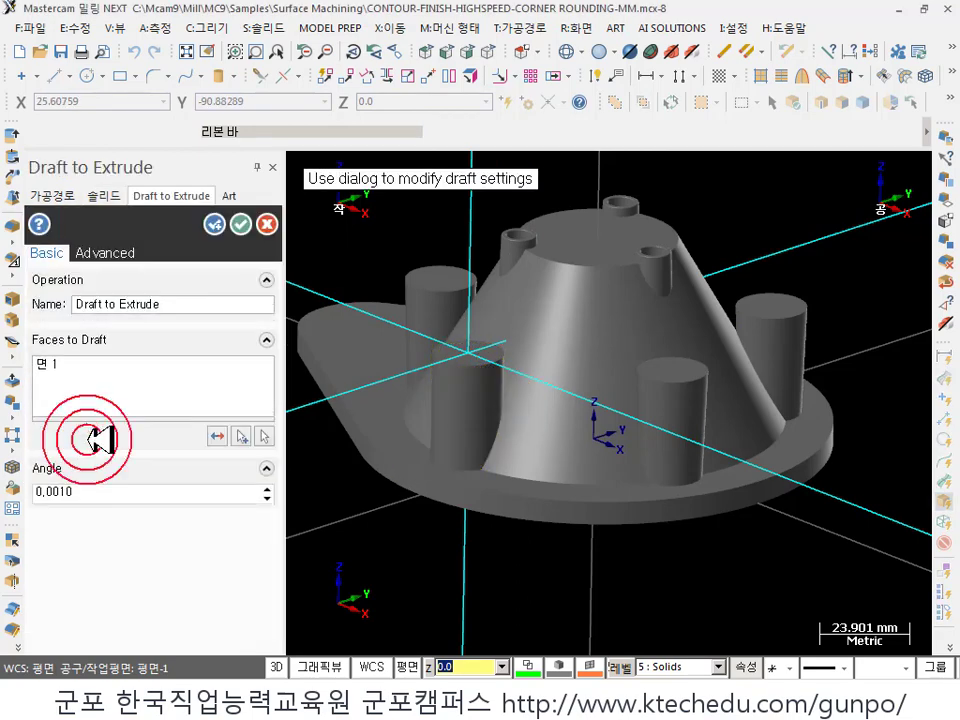
text(0)
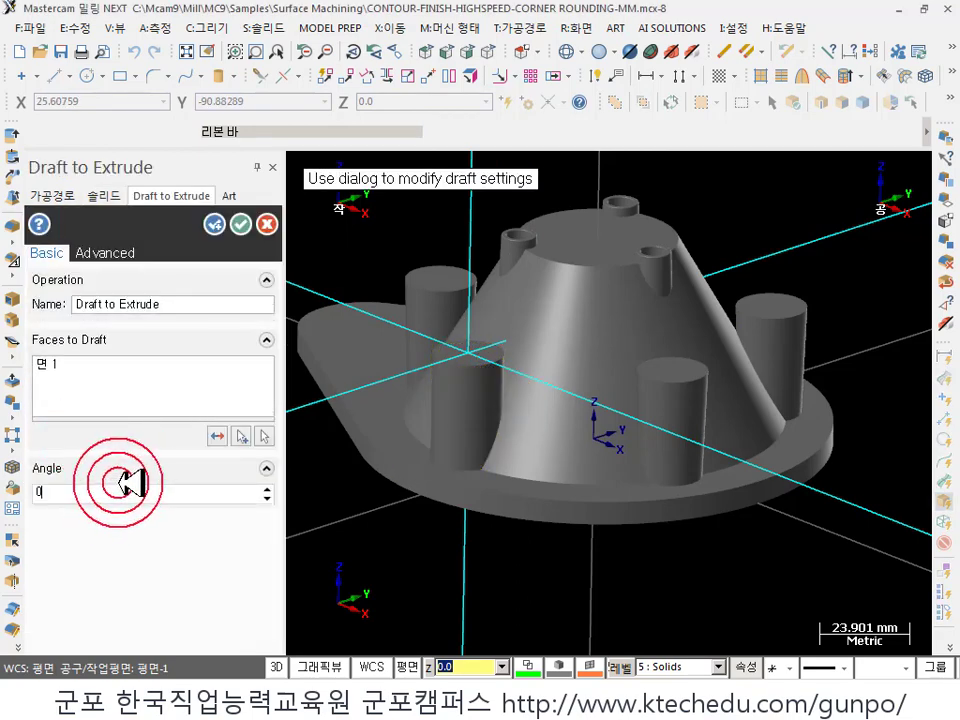
key(Return)
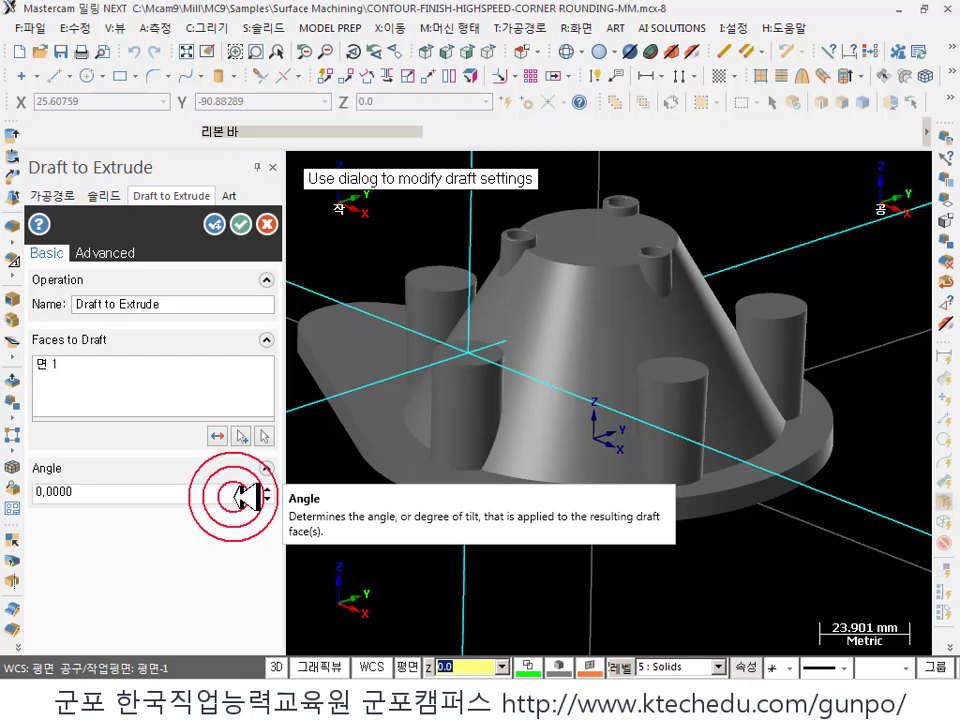
click(241, 224)
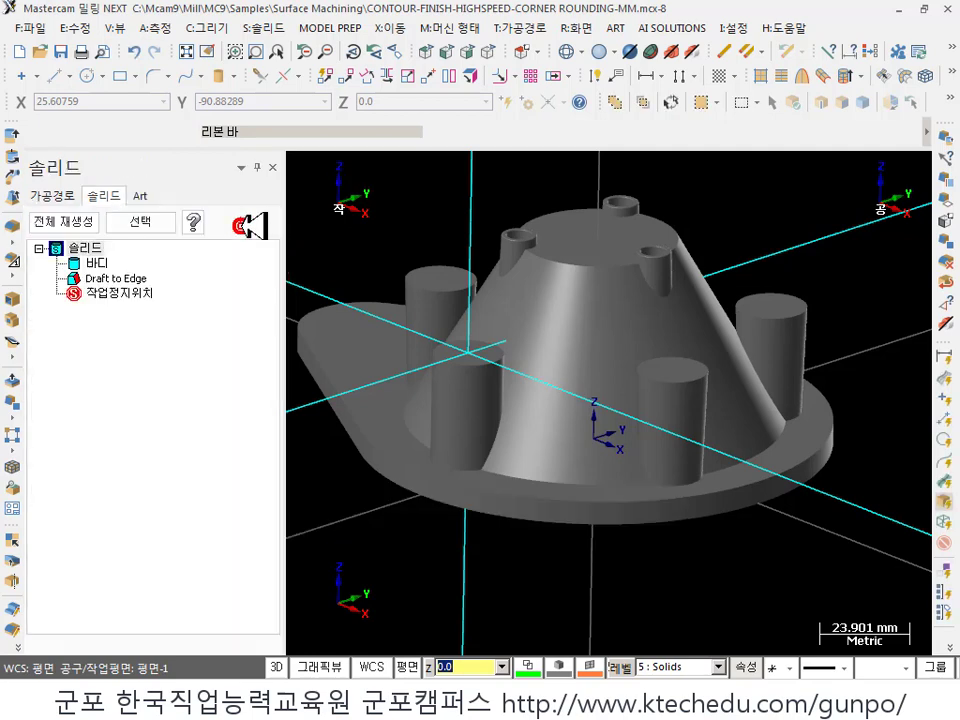
- Measure the angle of the front-left boss's side wall dynamically
click(165, 27)
click(156, 187)
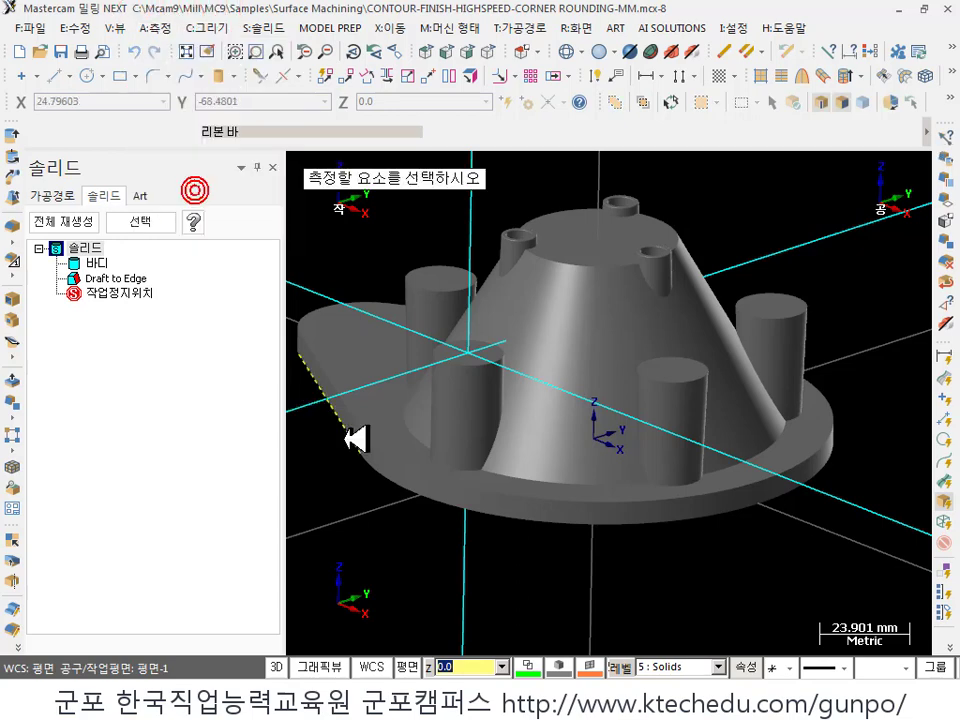
click(441, 398)
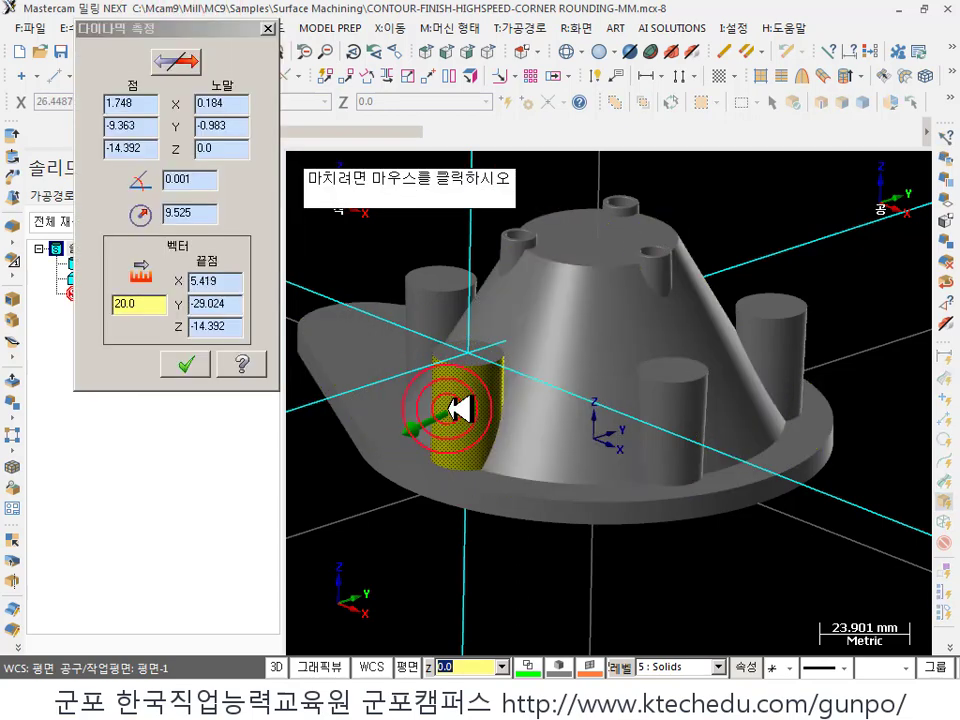
click(456, 409)
key(Escape)
- Examine the front-left boss's wall up close and the whole part from a higher viewpoint
scroll(442, 416, down, 5)
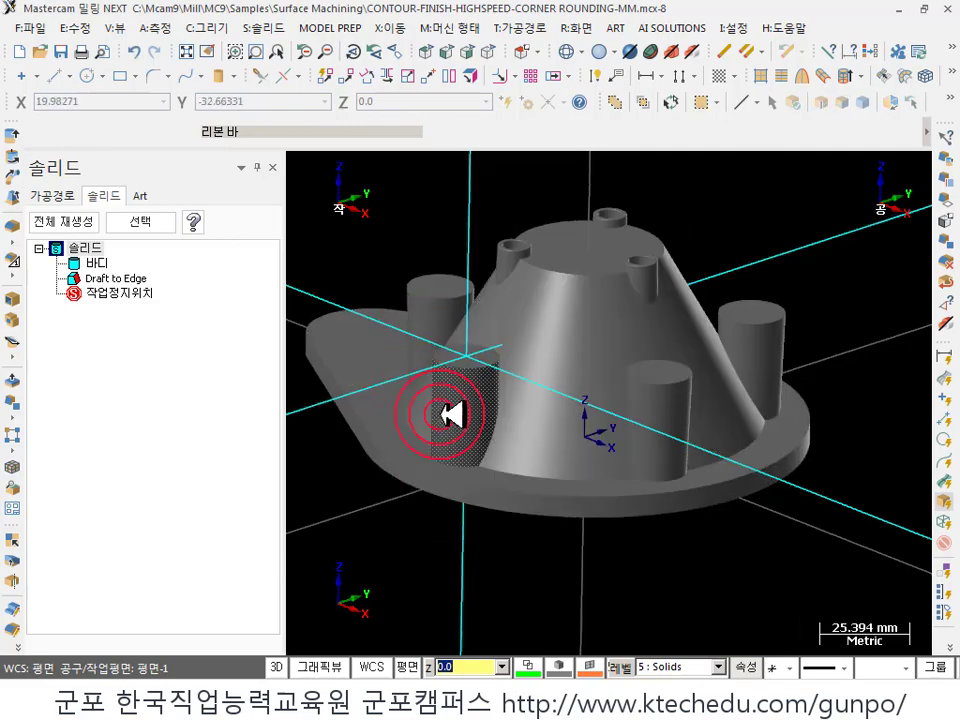
scroll(430, 420, up, 5)
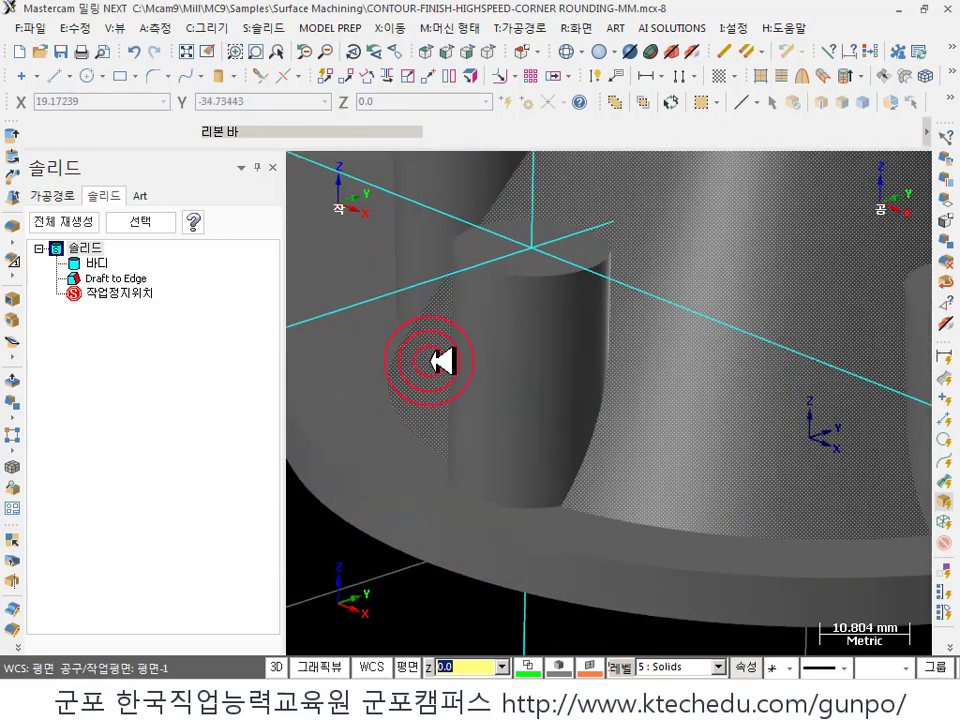
middle_drag(435, 424, 553, 379)
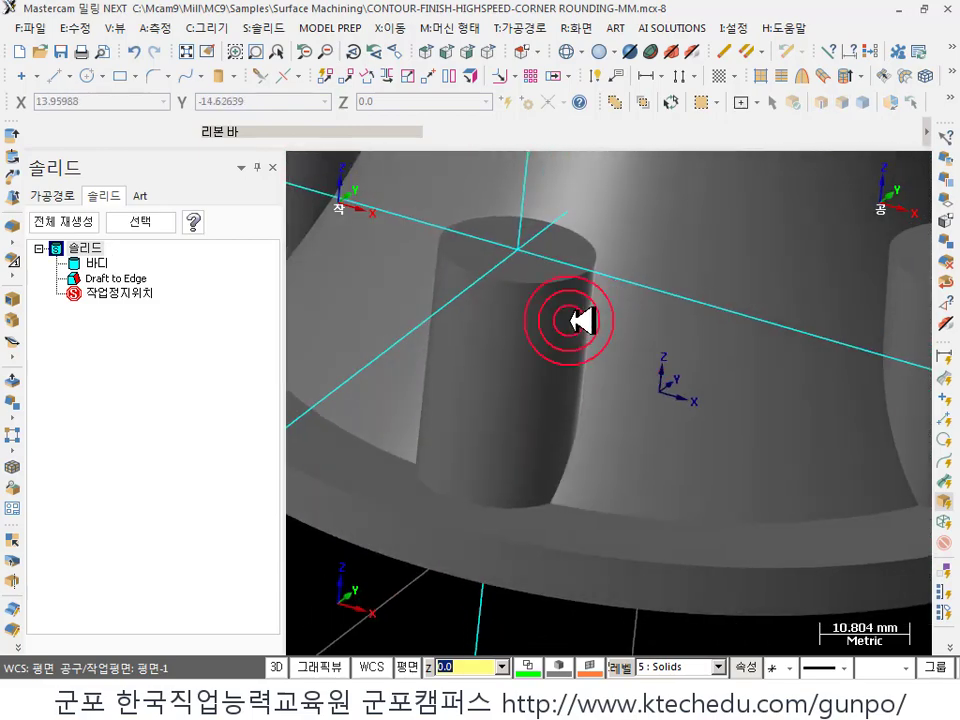
scroll(596, 317, down, 6)
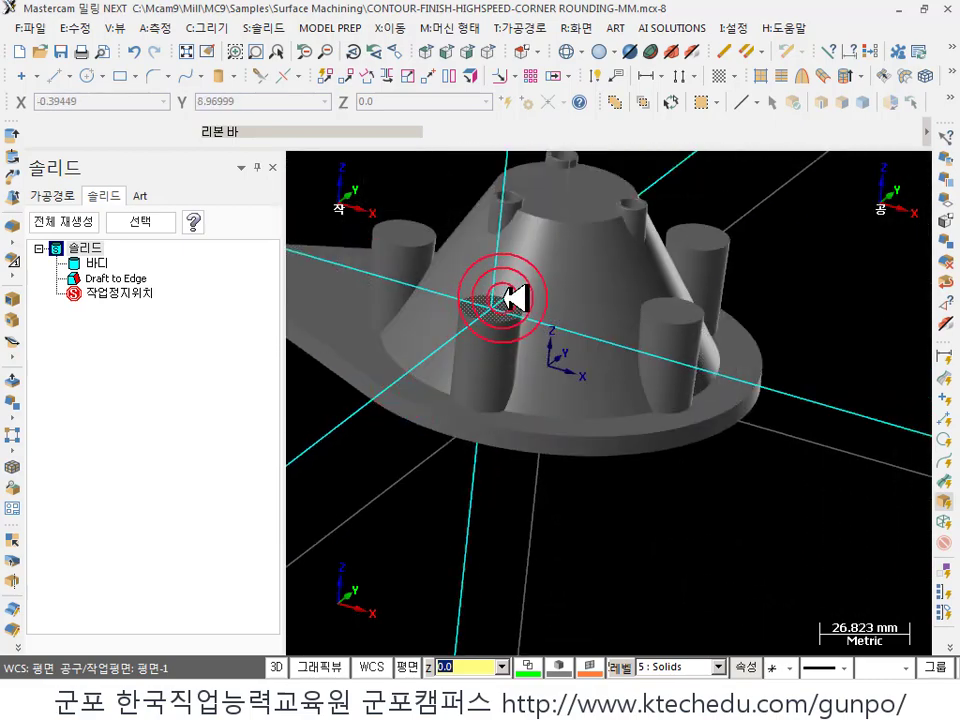
scroll(505, 305, up, 5)
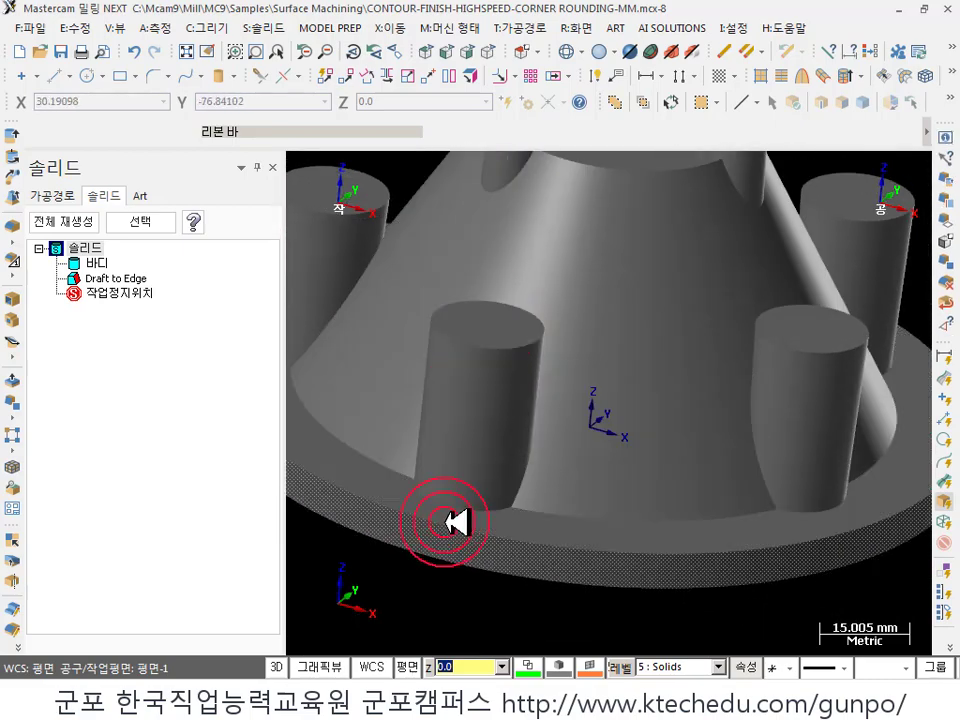
scroll(615, 405, down, 5)
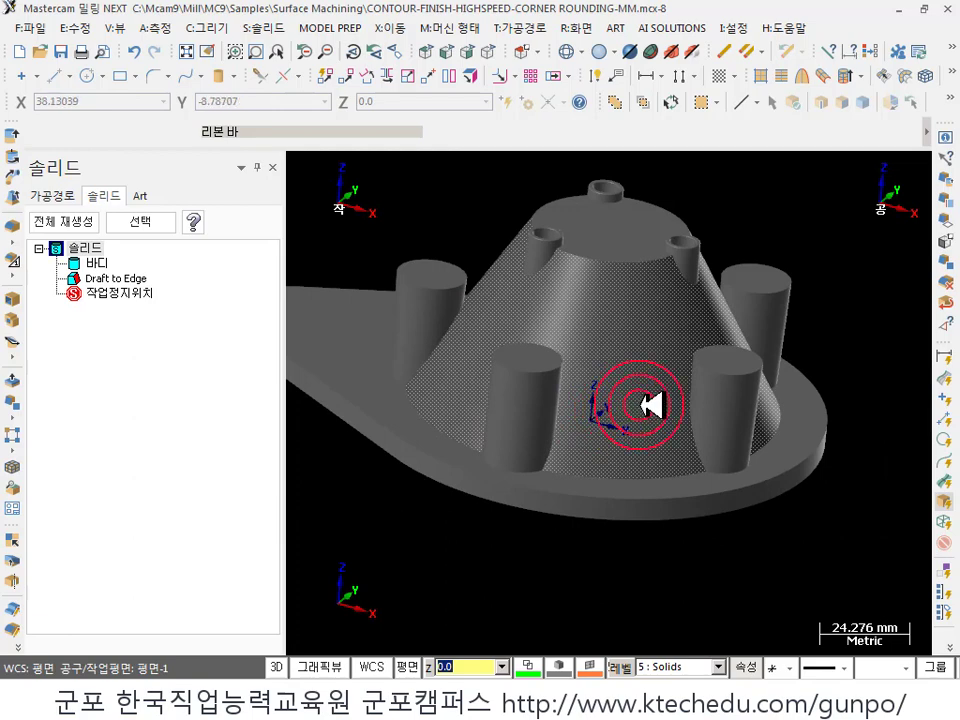
scroll(650, 403, down, 1)
middle_drag(574, 429, 622, 385)
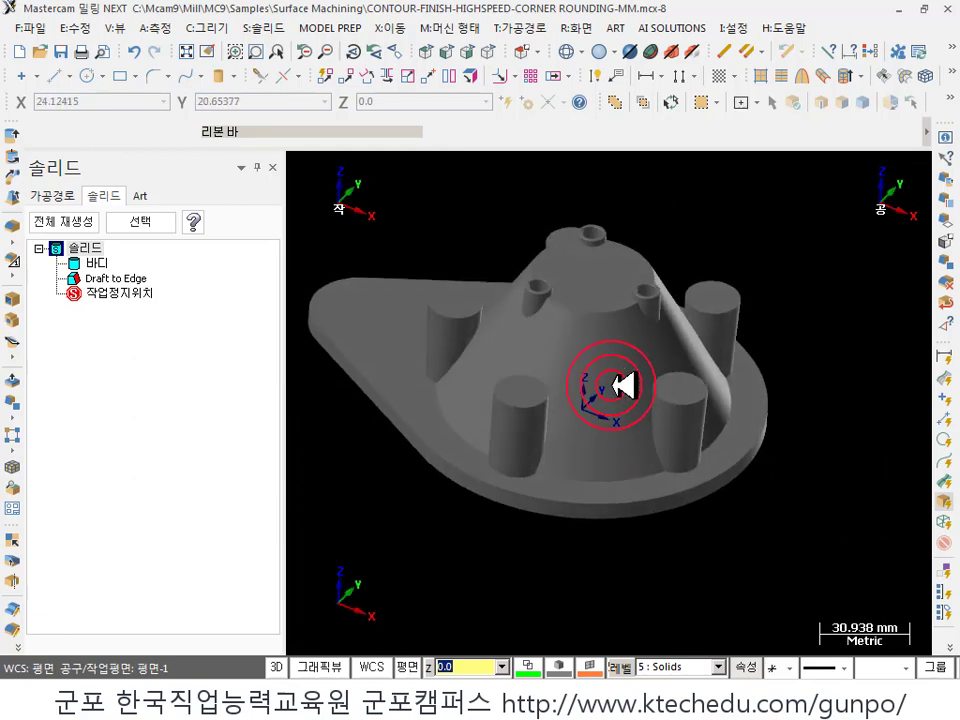
- Create single-edge curves along the top circular edges of the five large bosses around the cone
click(206, 27)
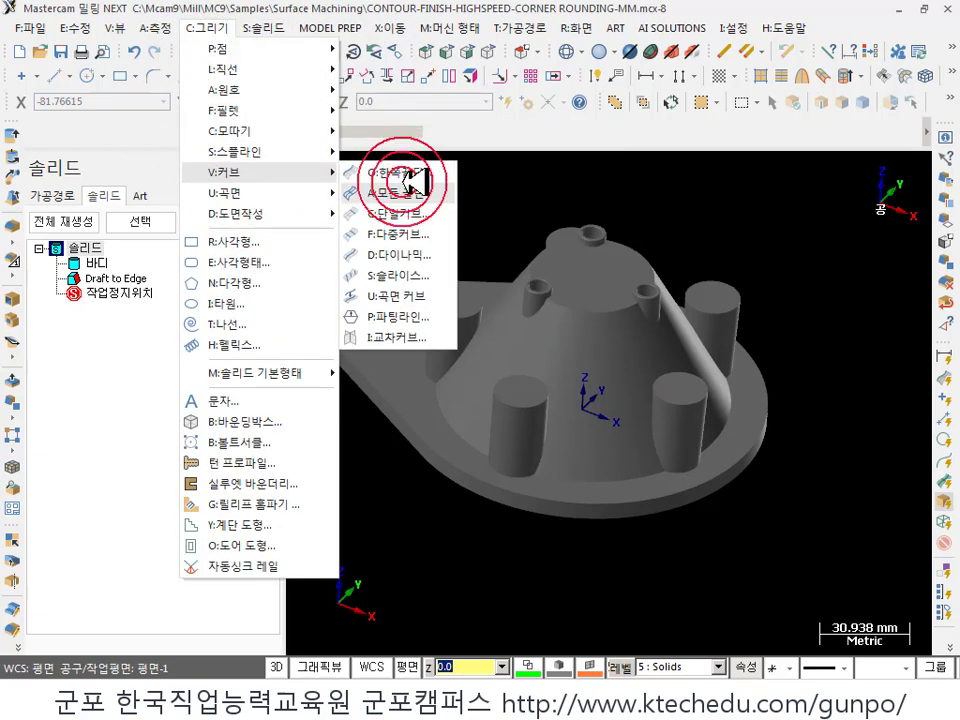
click(400, 172)
scroll(510, 380, up, 2)
click(522, 421)
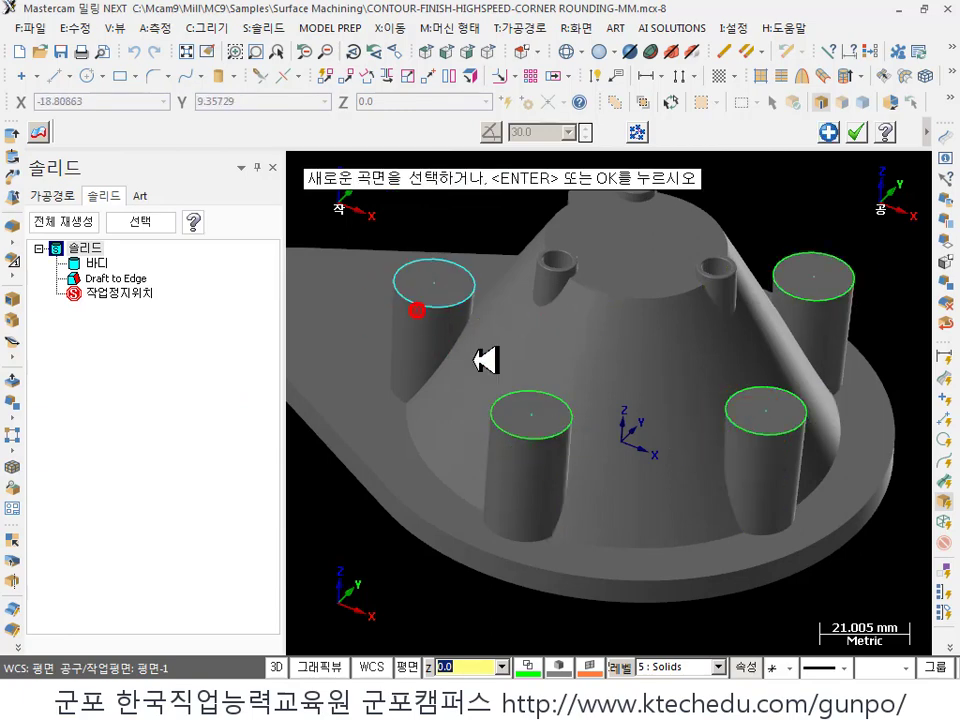
scroll(485, 360, down, 2)
middle_drag(544, 339, 490, 252)
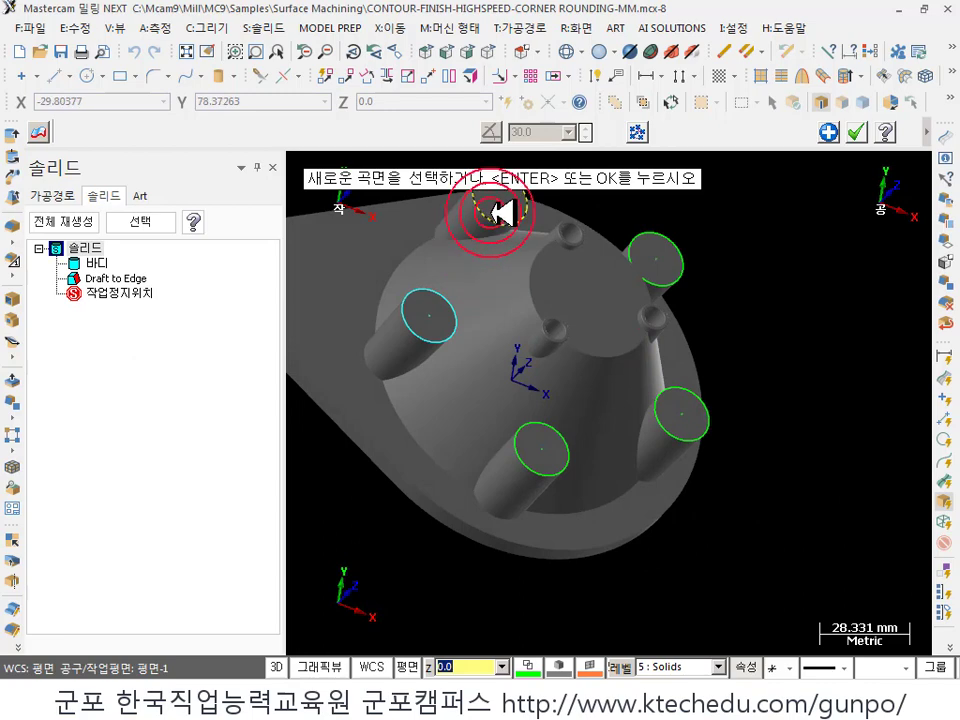
click(855, 130)
- Start a solid extrude with the five circular boss-top curves as its chains
scroll(714, 354, down, 1)
middle_drag(714, 354, 680, 245)
scroll(692, 336, up, 2)
click(263, 27)
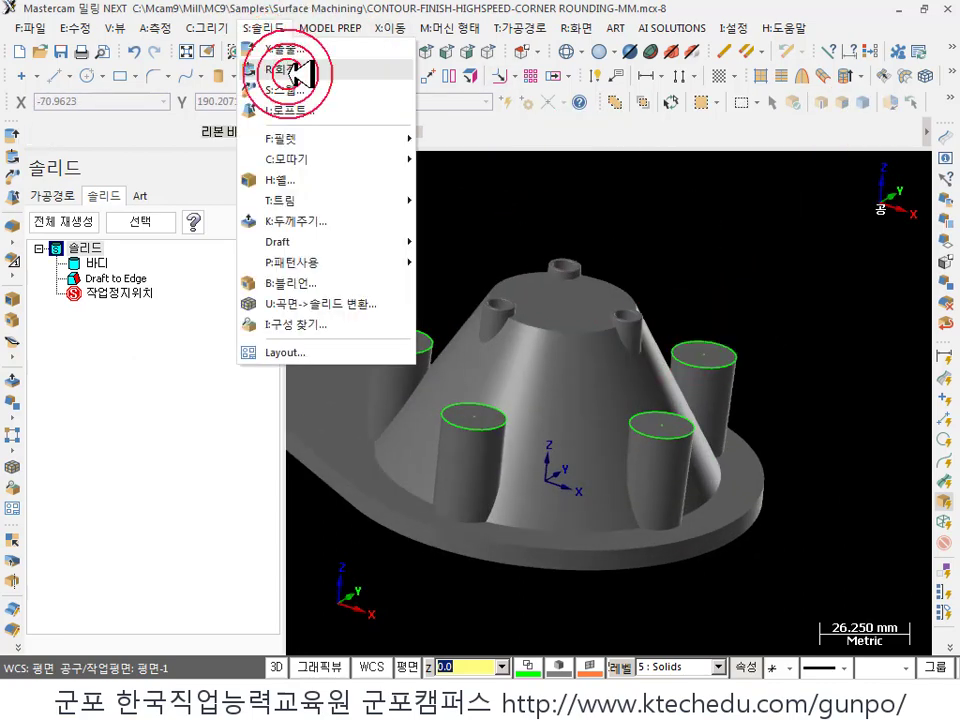
click(262, 48)
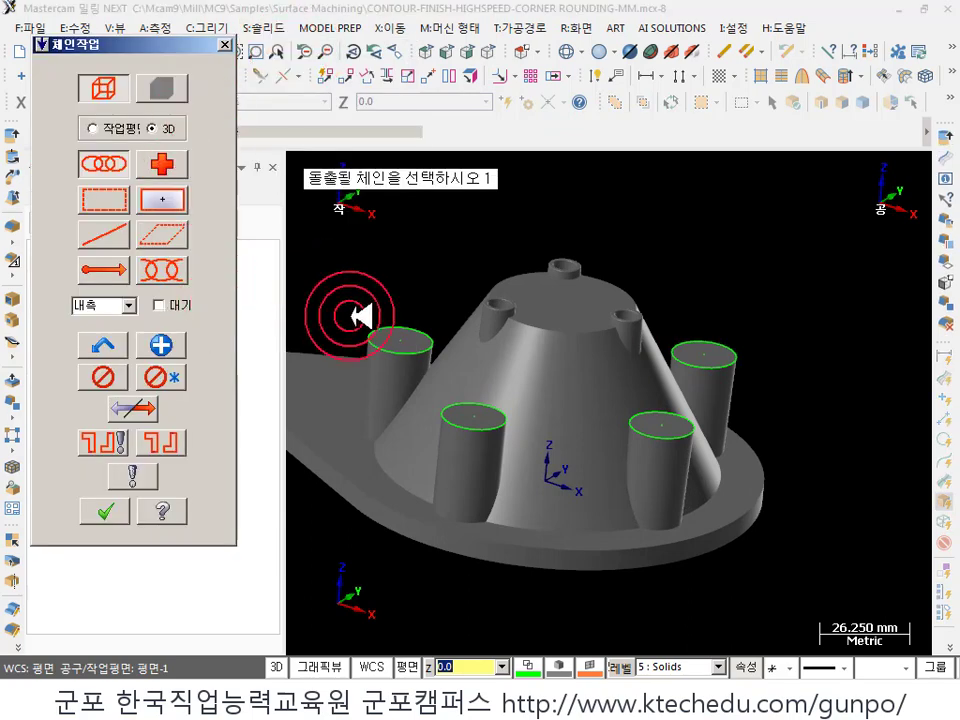
click(366, 330)
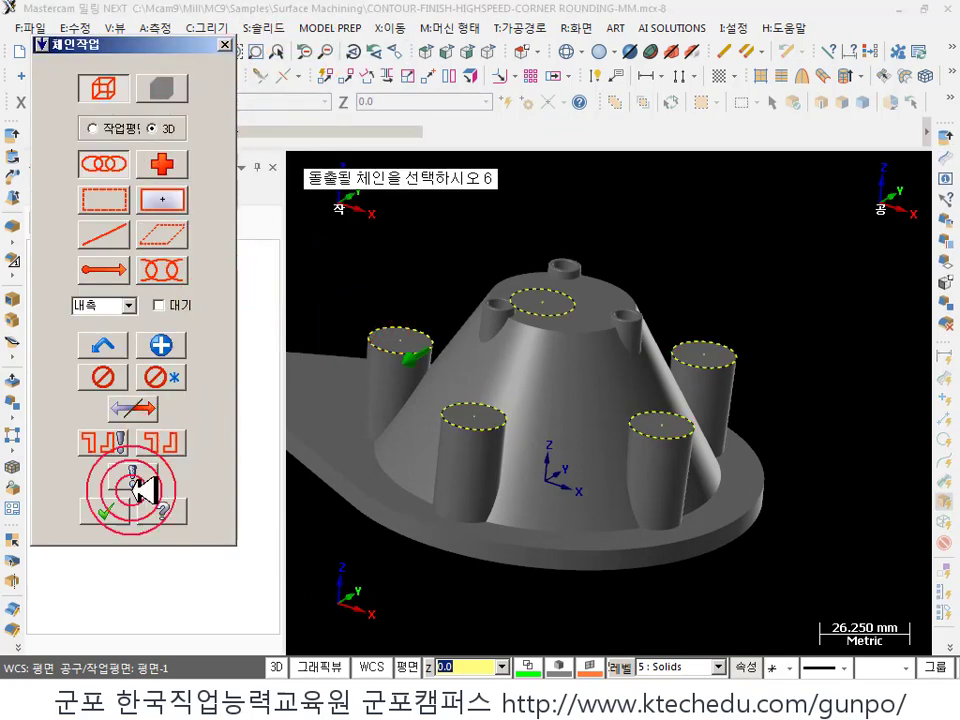
click(104, 510)
- Limit the extrude to a single direction, reverse it towards the base plate, and make it an added boss
scroll(595, 328, down, 2)
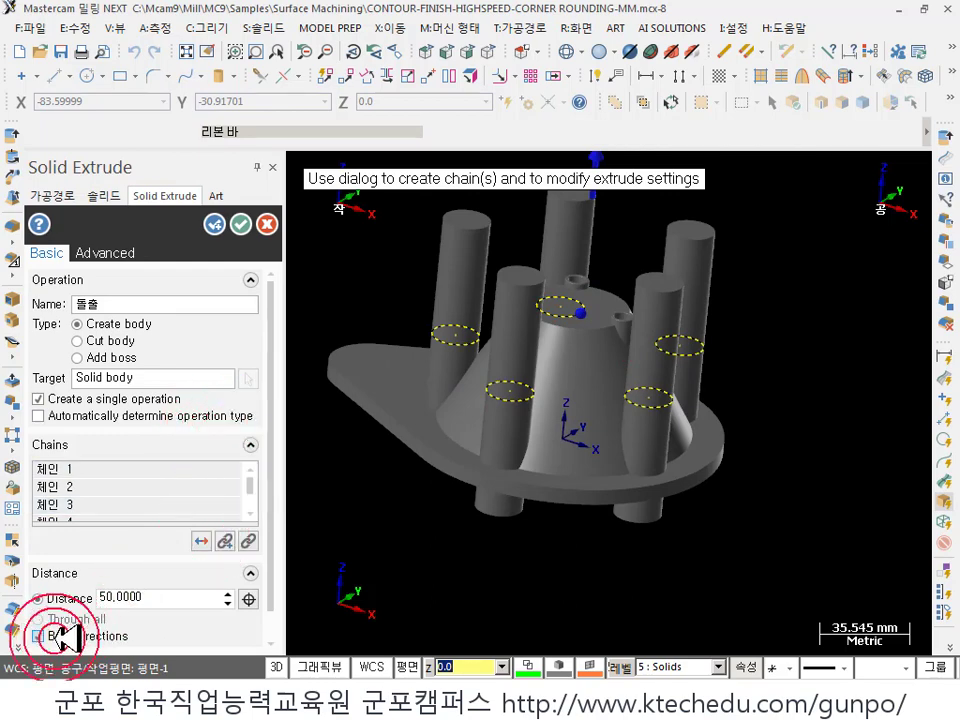
click(37, 637)
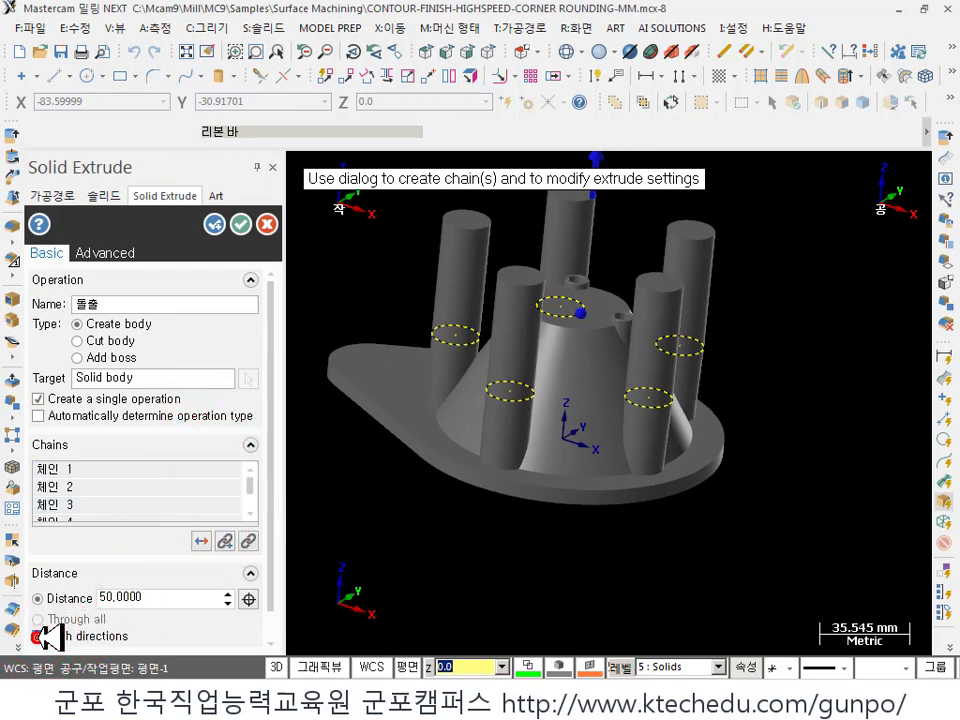
click(201, 540)
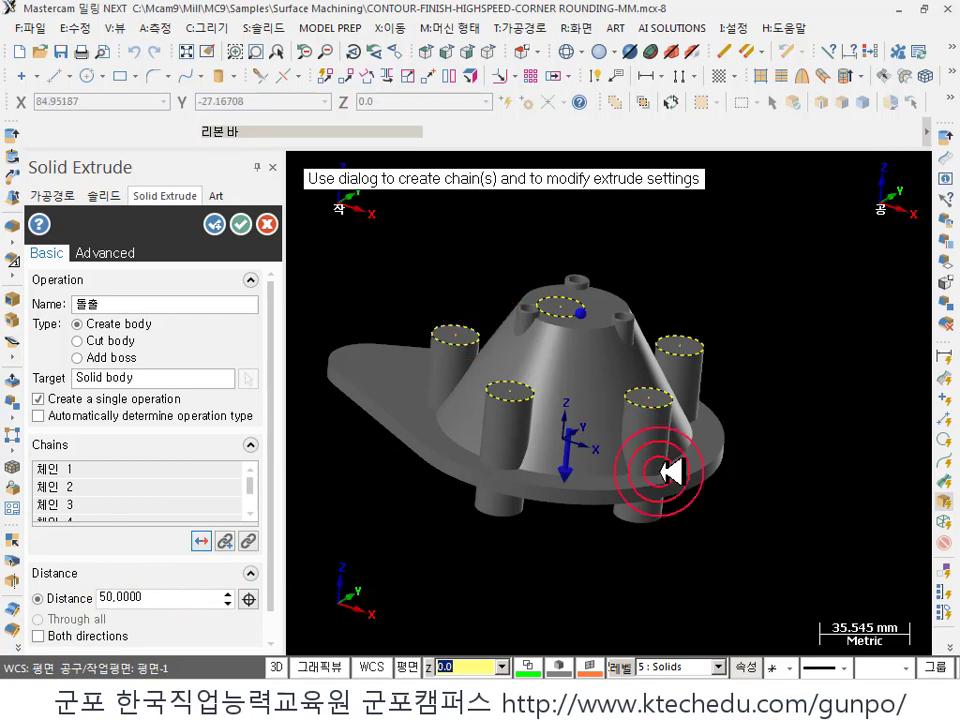
middle_drag(668, 470, 508, 395)
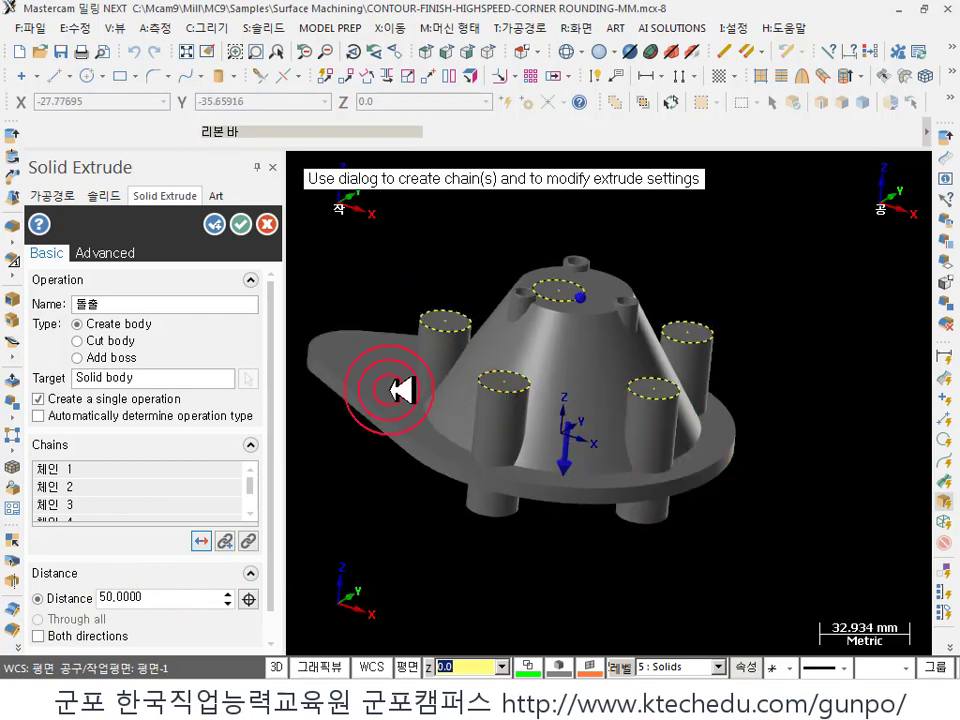
click(100, 355)
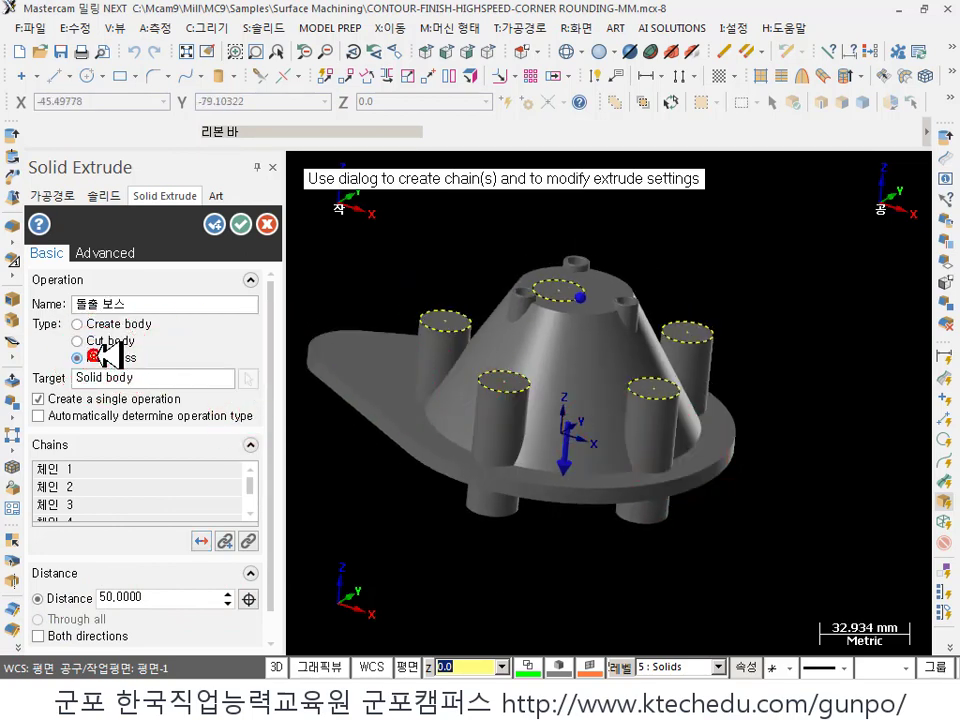
- Try trimming the boss extrusion to the upper face of the base plate
drag(273, 331, 278, 450)
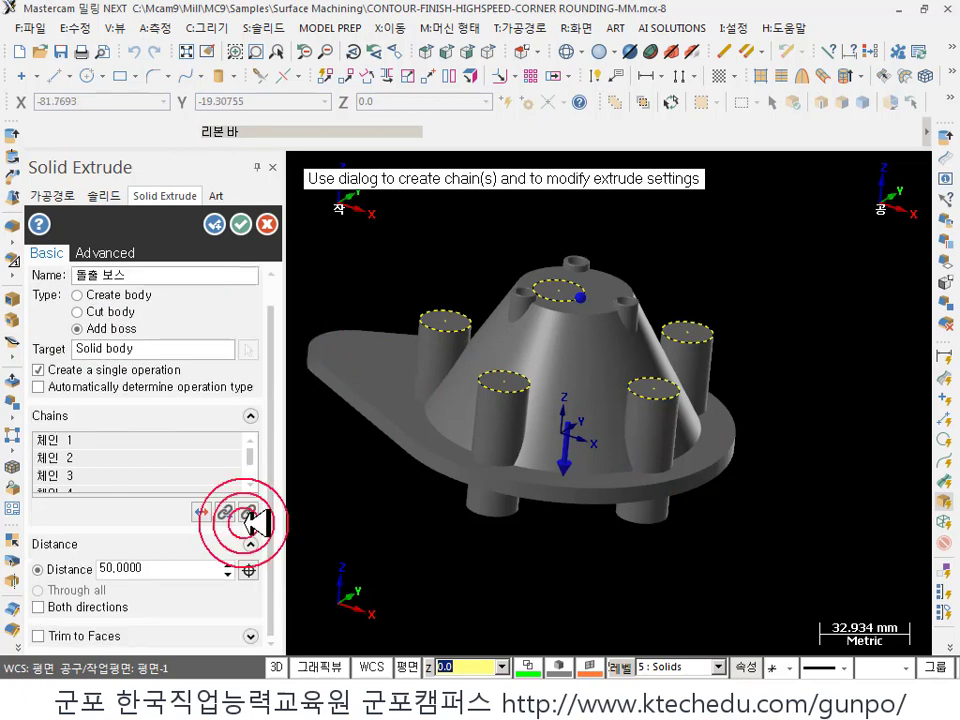
click(38, 636)
drag(270, 543, 272, 628)
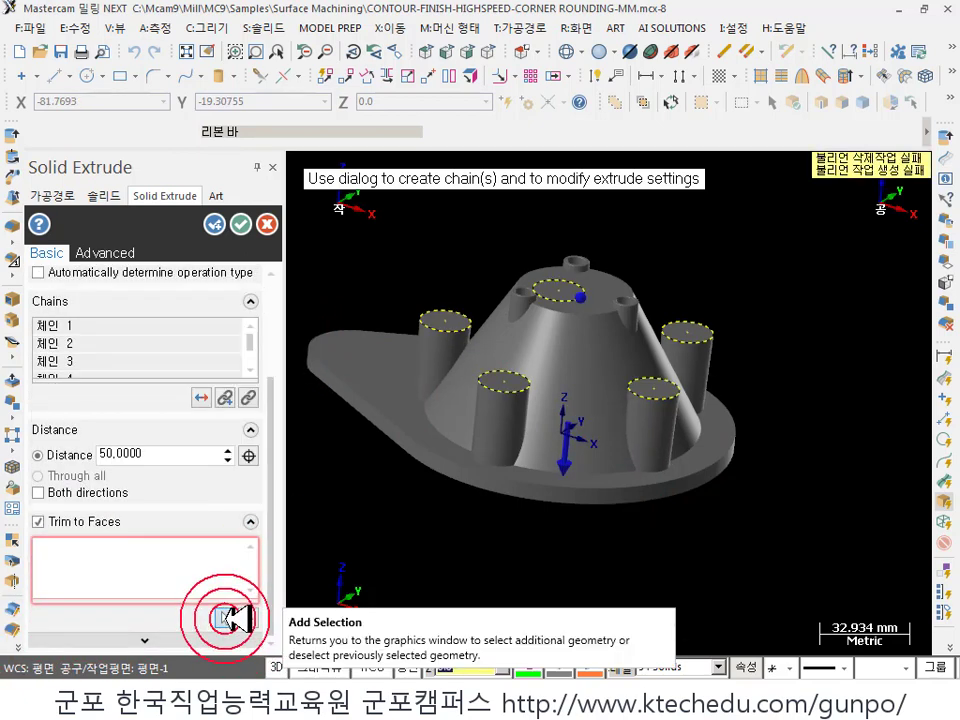
click(229, 618)
click(385, 378)
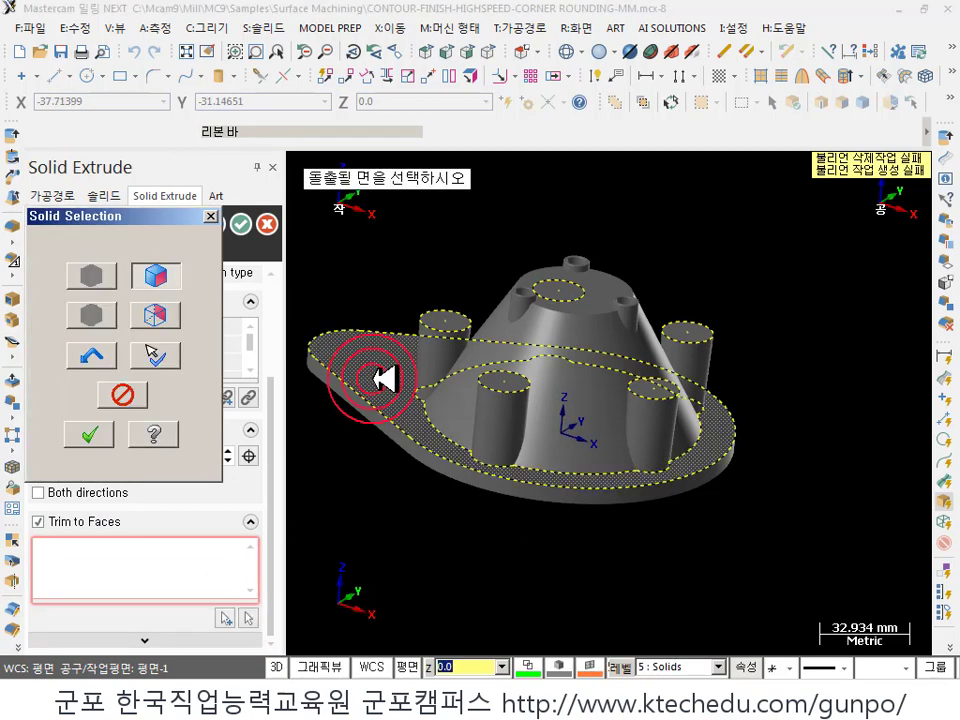
click(92, 434)
click(372, 438)
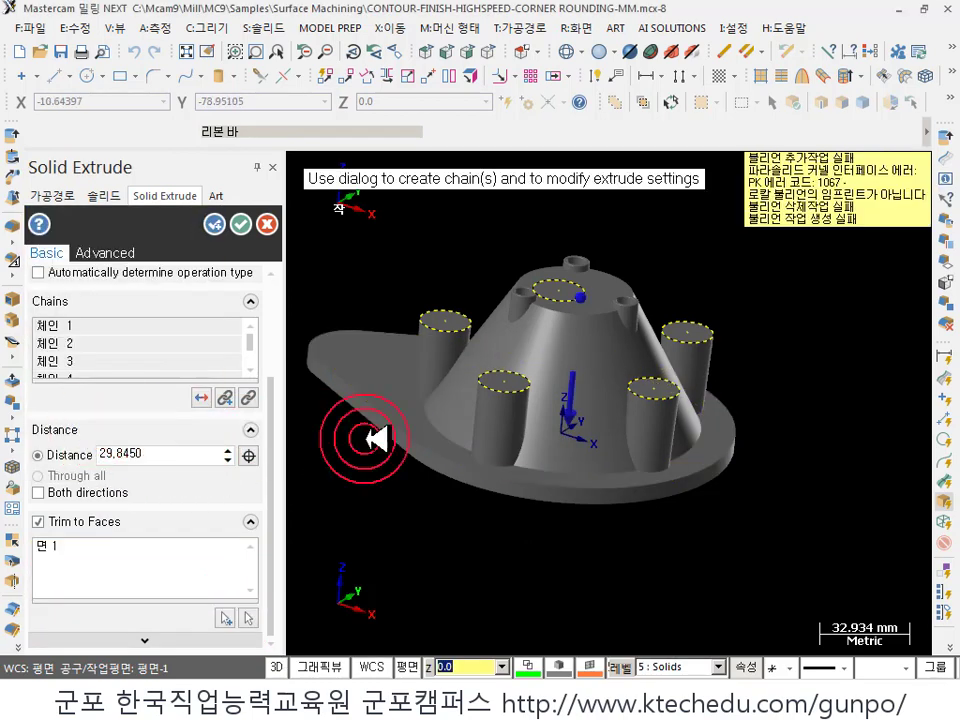
scroll(480, 507, down, 5)
scroll(533, 508, up, 4)
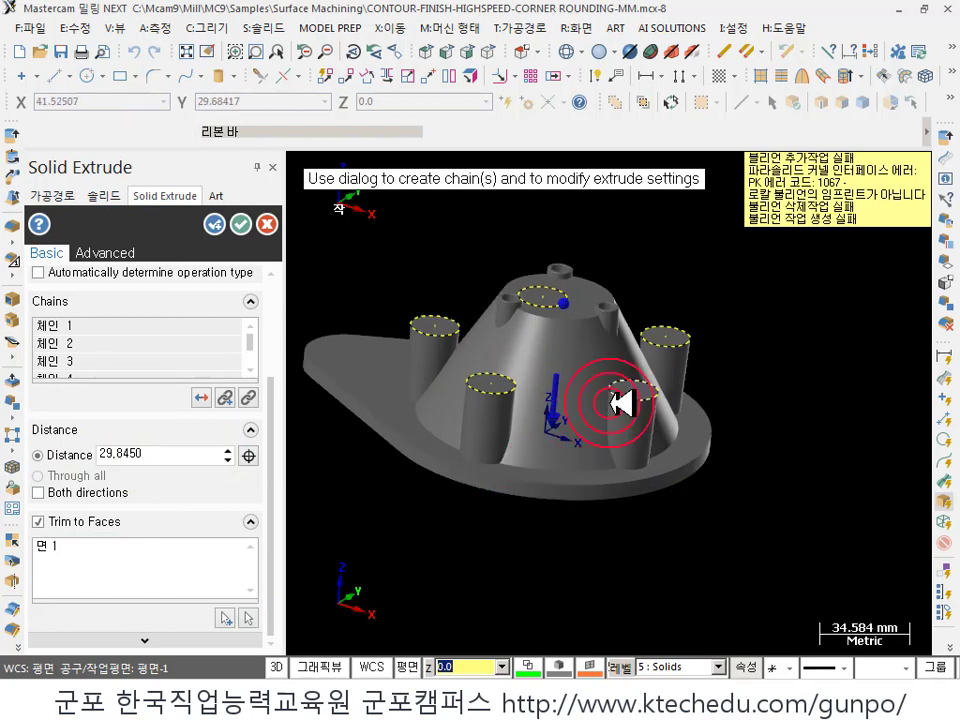
click(847, 176)
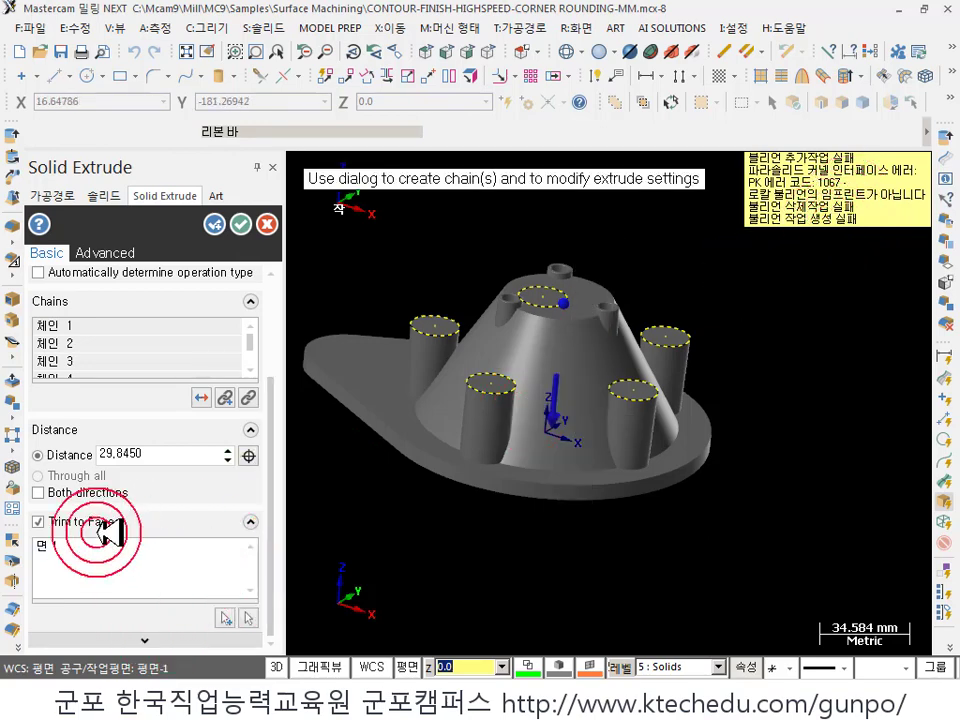
- Turn off trimming, take the 29.845 mm extrude distance from a point on the base plate's upper edge, and create the added boss
click(38, 521)
click(248, 456)
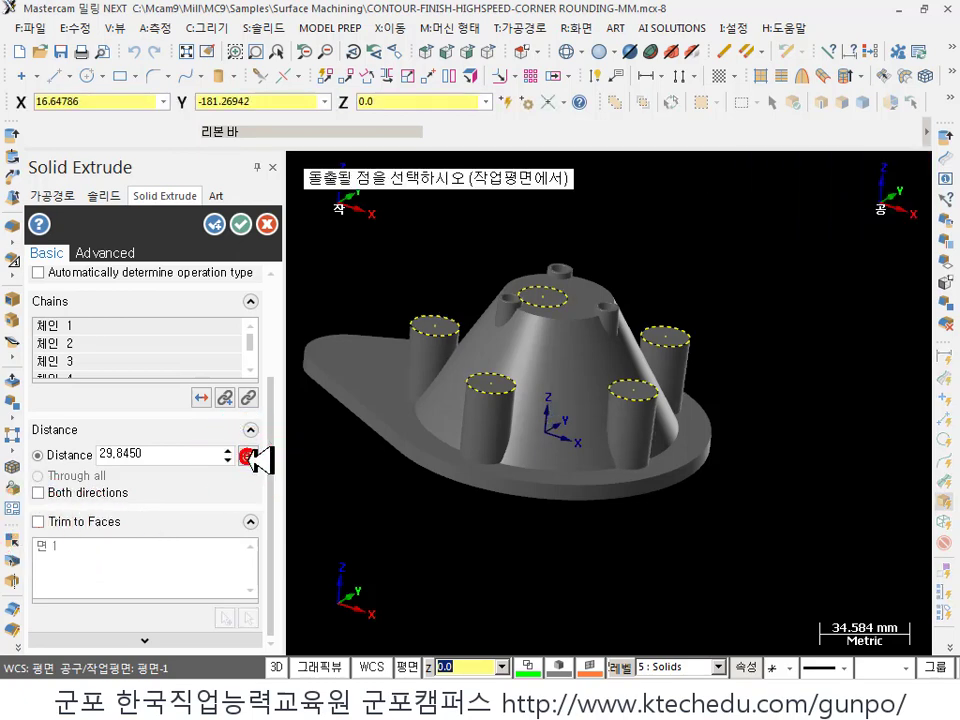
scroll(466, 488, up, 1)
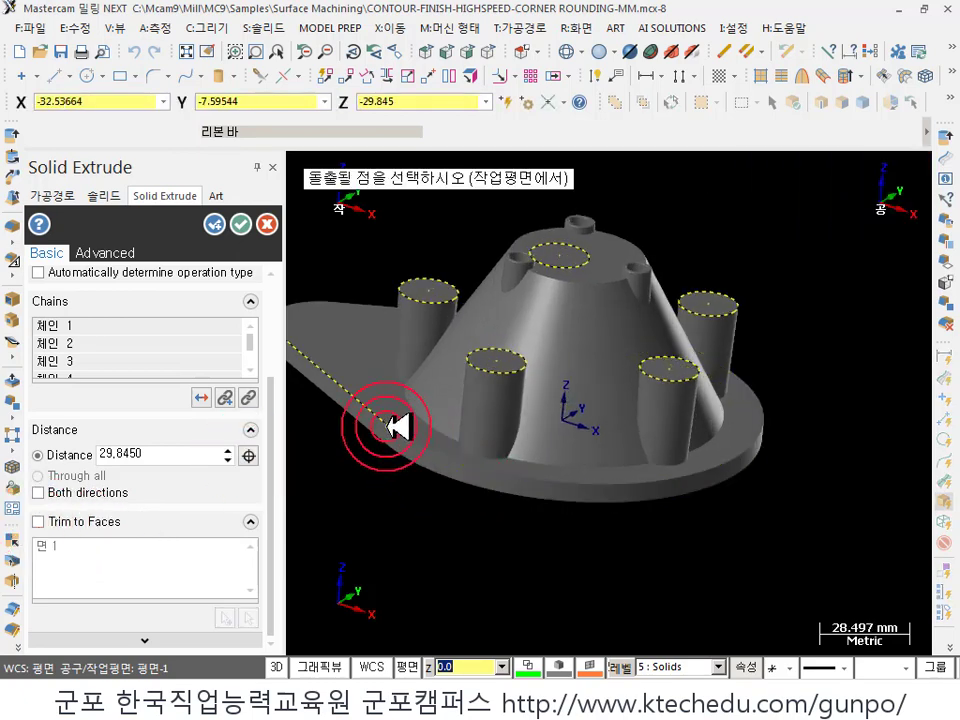
click(395, 427)
scroll(606, 488, down, 2)
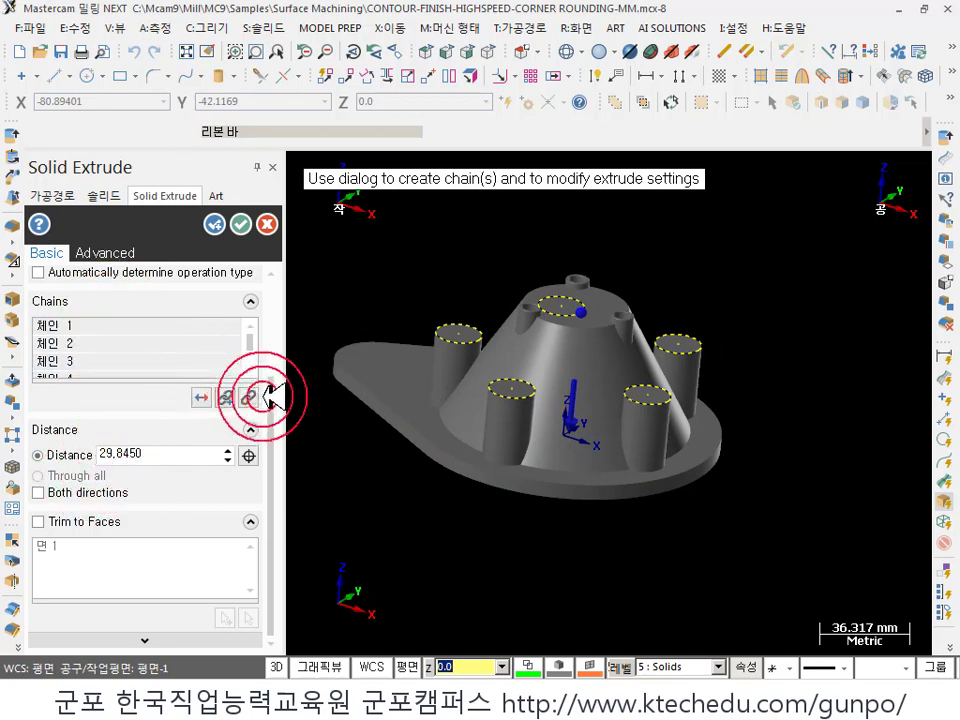
drag(271, 407, 283, 279)
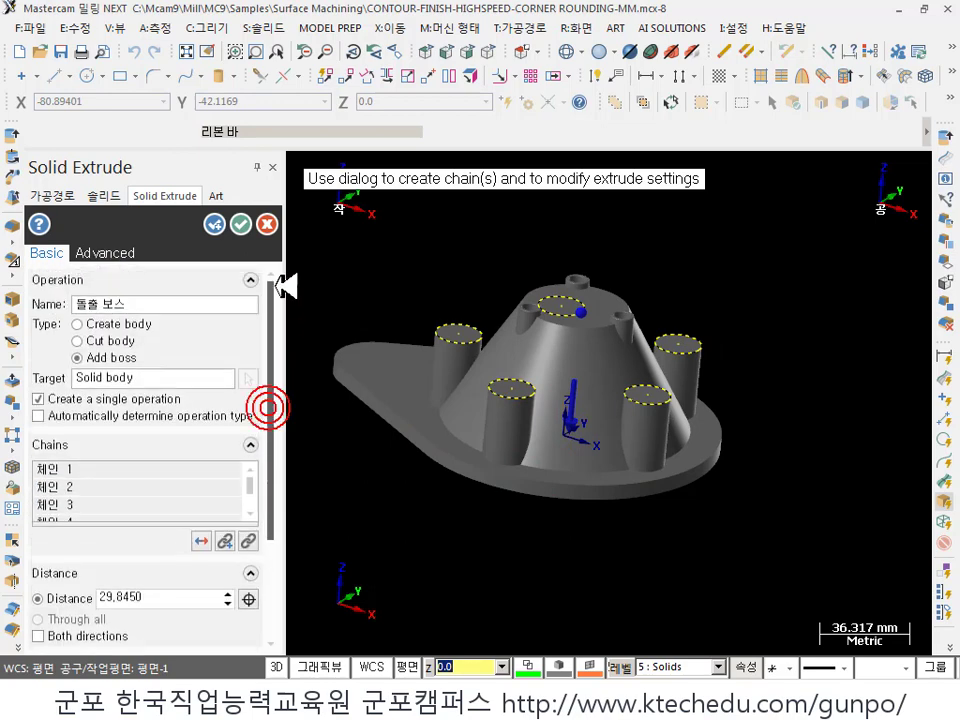
click(241, 222)
- Measure the draft angle on the side face of one large boss with the dynamic analysis
scroll(403, 409, up, 10)
middle_drag(612, 343, 519, 290)
scroll(505, 289, down, 5)
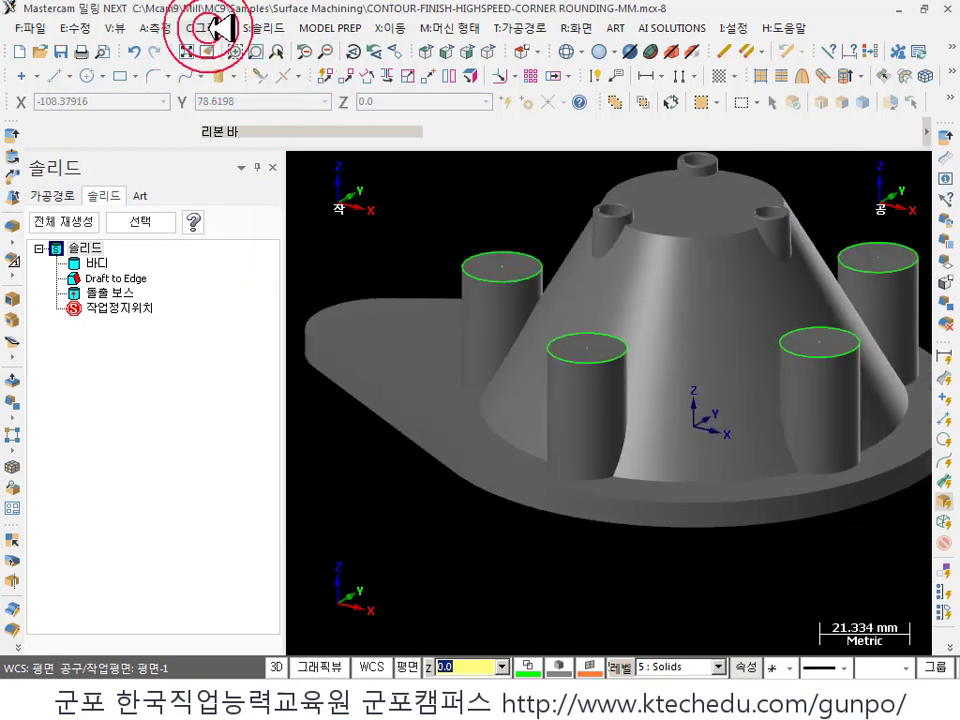
click(160, 27)
click(176, 187)
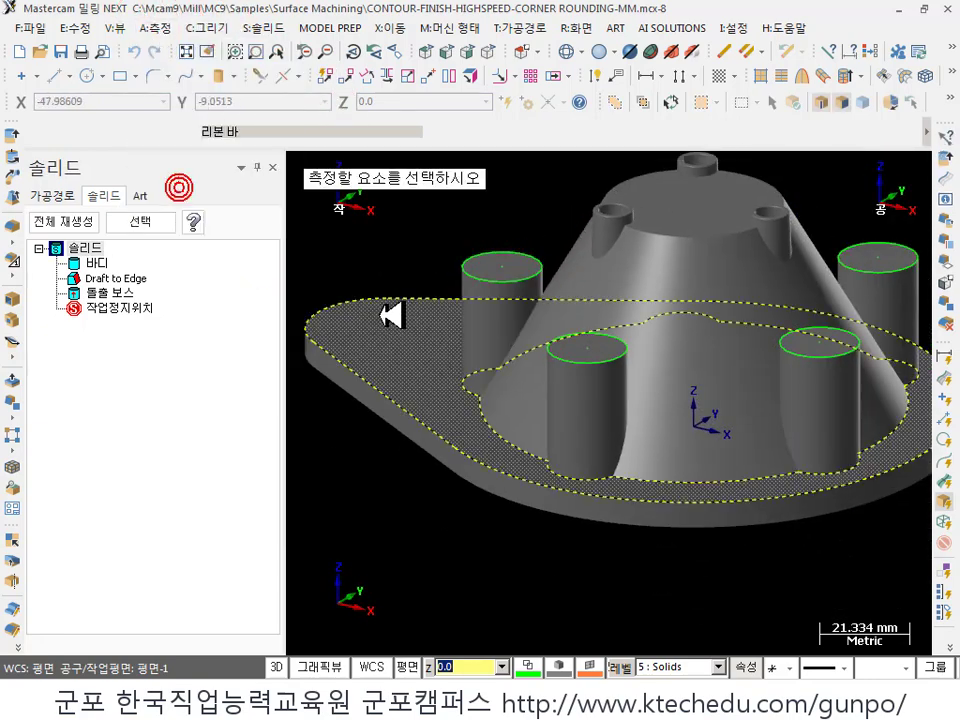
click(487, 312)
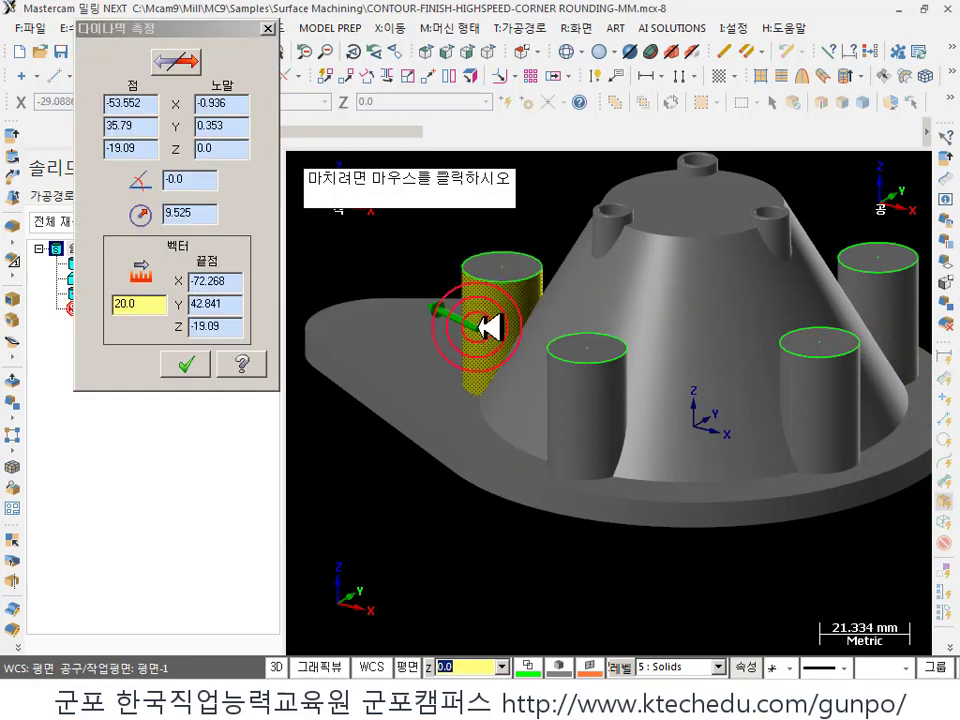
click(481, 322)
- Examine the side faces of the large bosses around the cone from several directions
scroll(467, 352, down, 7)
mouse_move(483, 340)
middle_down()
mouse_move(534, 326)
mouse_move(600, 354)
mouse_move(553, 364)
mouse_move(507, 318)
mouse_move(497, 349)
mouse_move(435, 285)
mouse_move(490, 320)
middle_up()
scroll(485, 307, up, 4)
scroll(520, 315, up, 3)
scroll(484, 316, down, 1)
scroll(422, 257, up, 1)
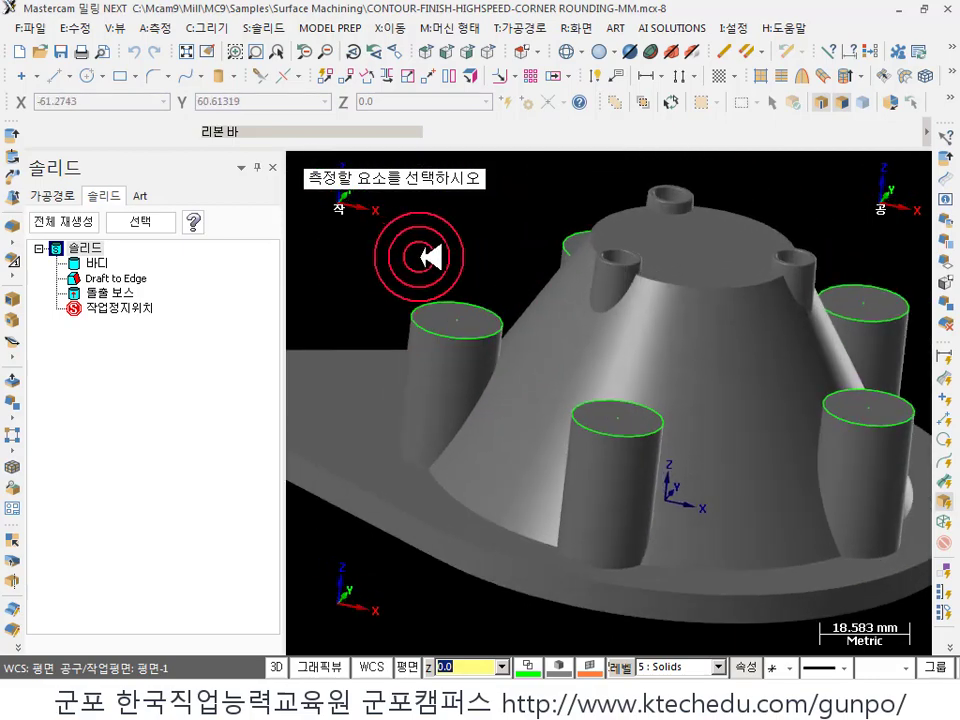
scroll(446, 292, up, 1)
middle_drag(450, 328, 520, 312)
scroll(370, 460, down, 1)
middle_drag(444, 352, 503, 384)
scroll(448, 382, down, 1)
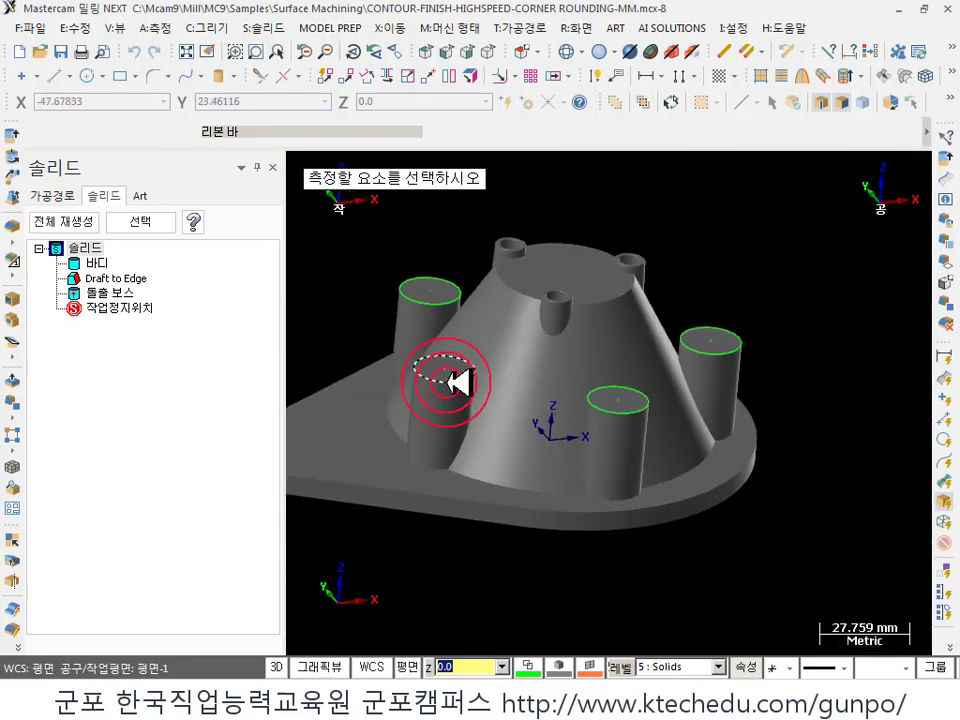
- Switch to the PDF manual in Foxit Reader and read section 1.5.11 on face-, plane- and edge-based draft
click(278, 699)
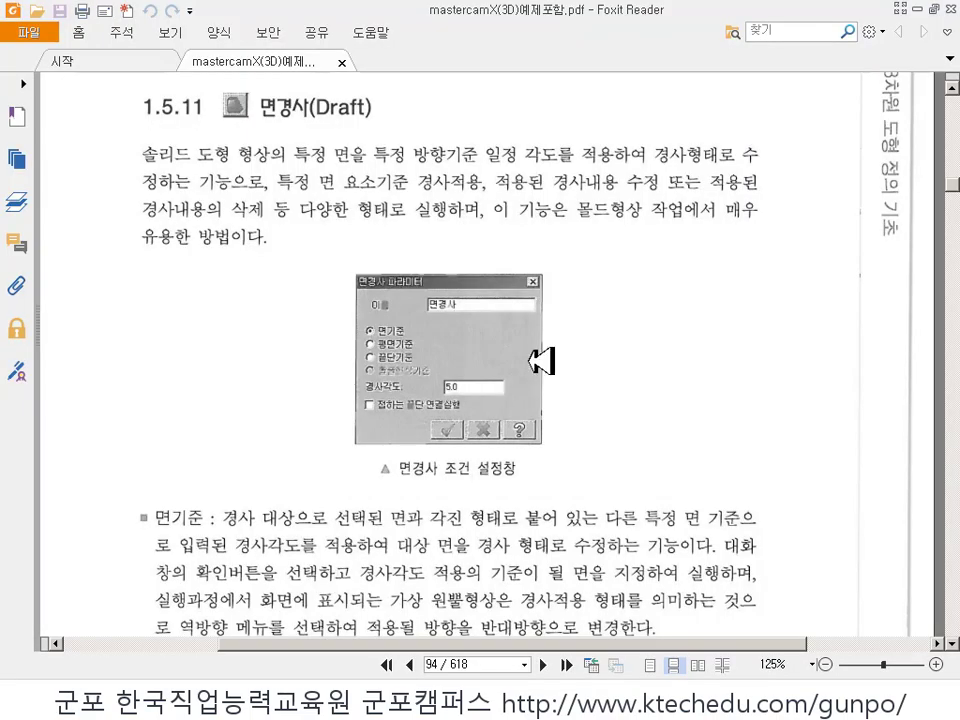
click(533, 323)
scroll(533, 323, down, 3)
scroll(531, 327, down, 4)
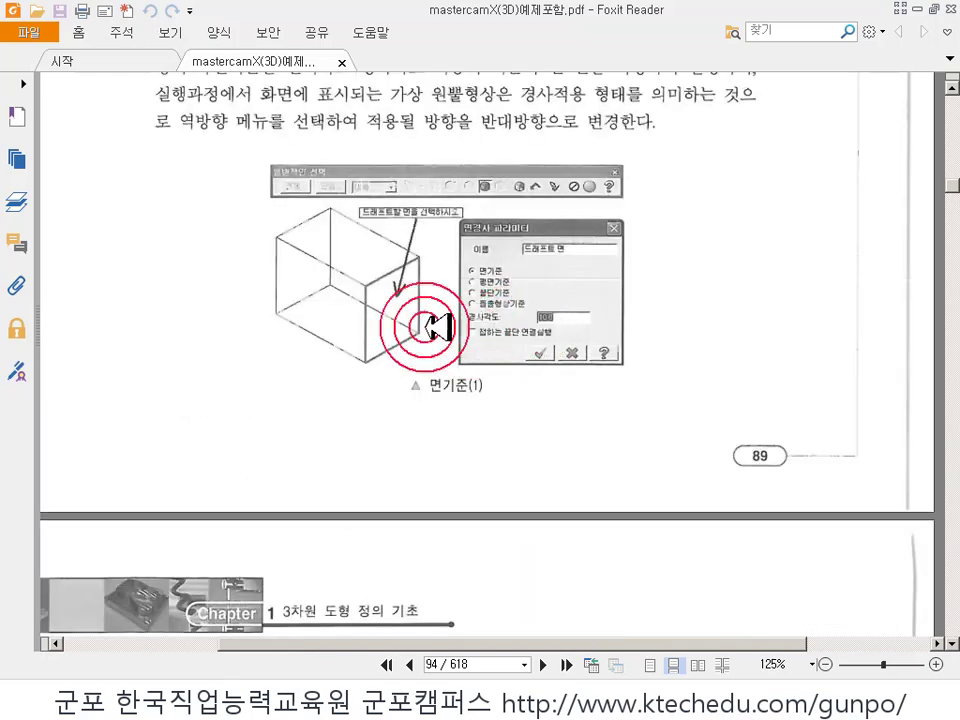
scroll(408, 292, down, 5)
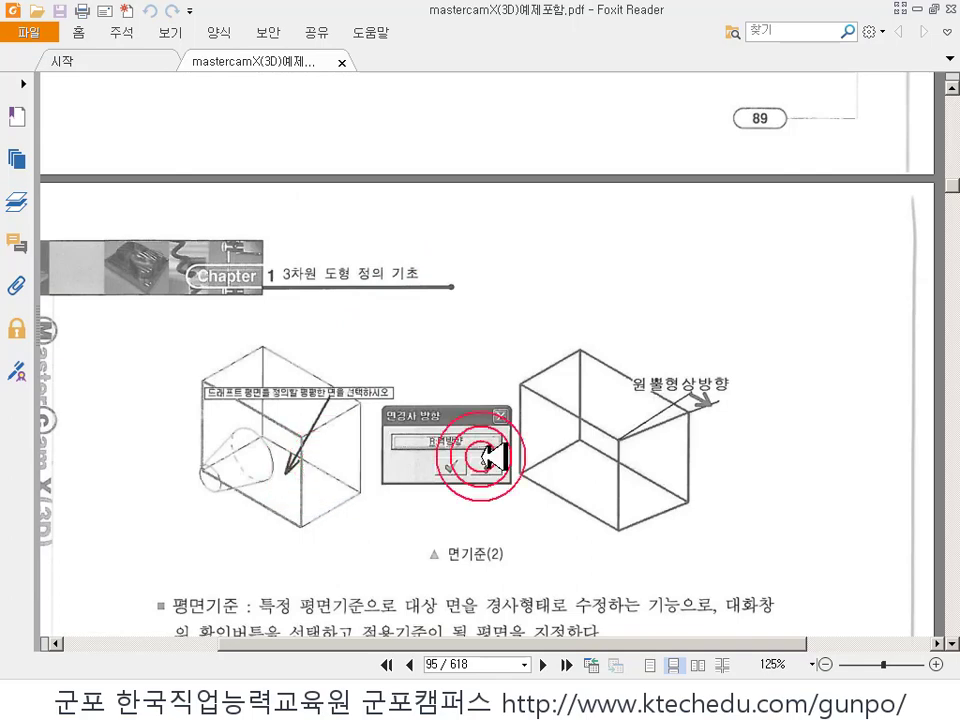
scroll(683, 420, up, 4)
scroll(688, 431, down, 6)
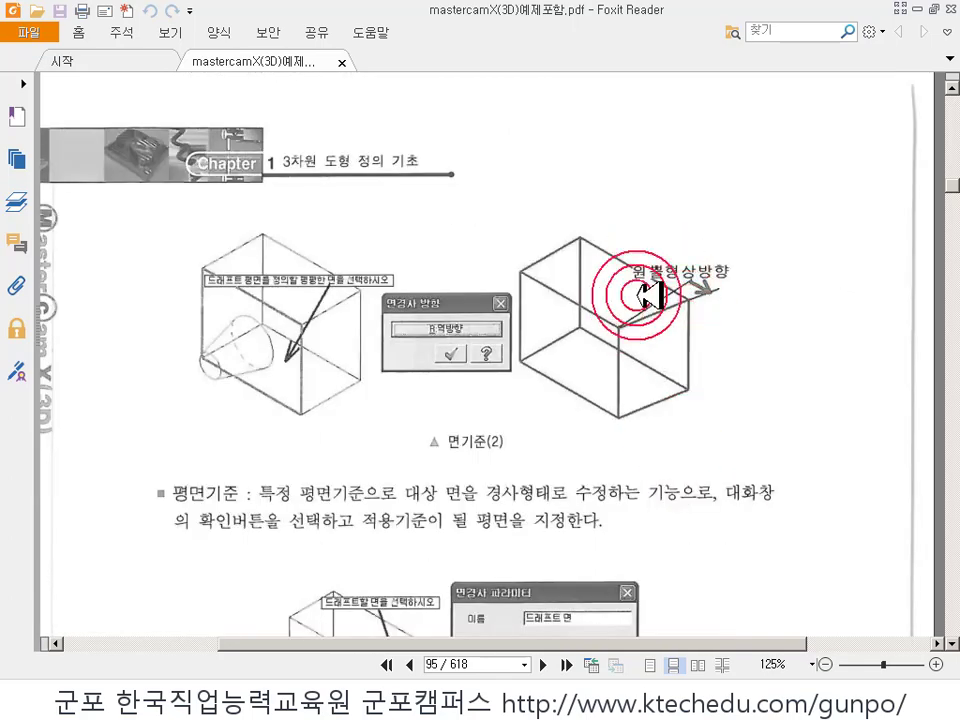
scroll(741, 333, down, 9)
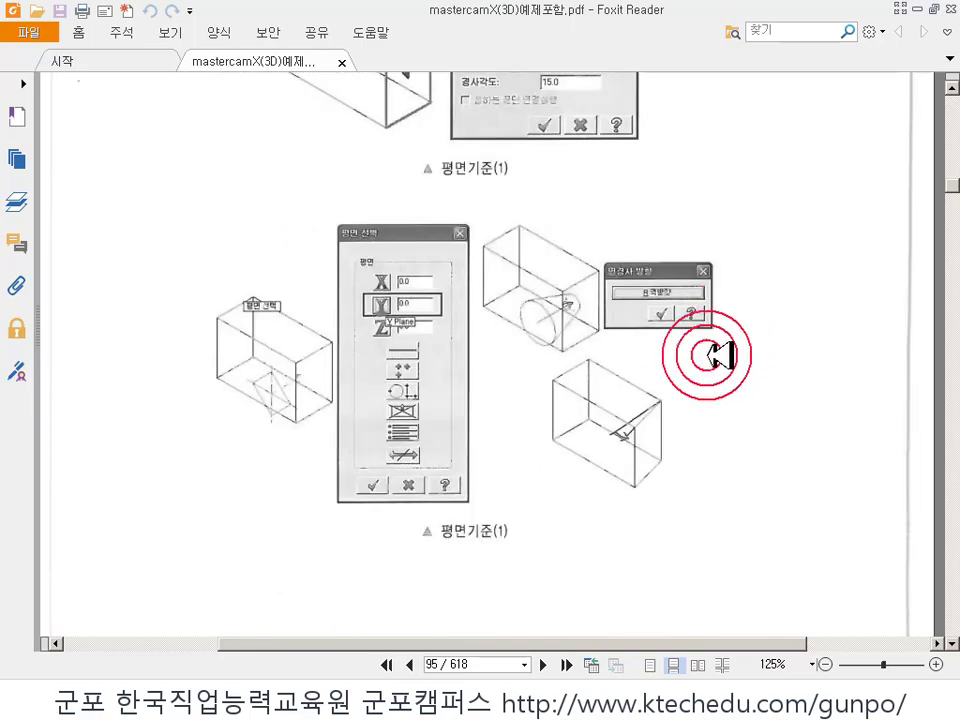
scroll(497, 325, down, 15)
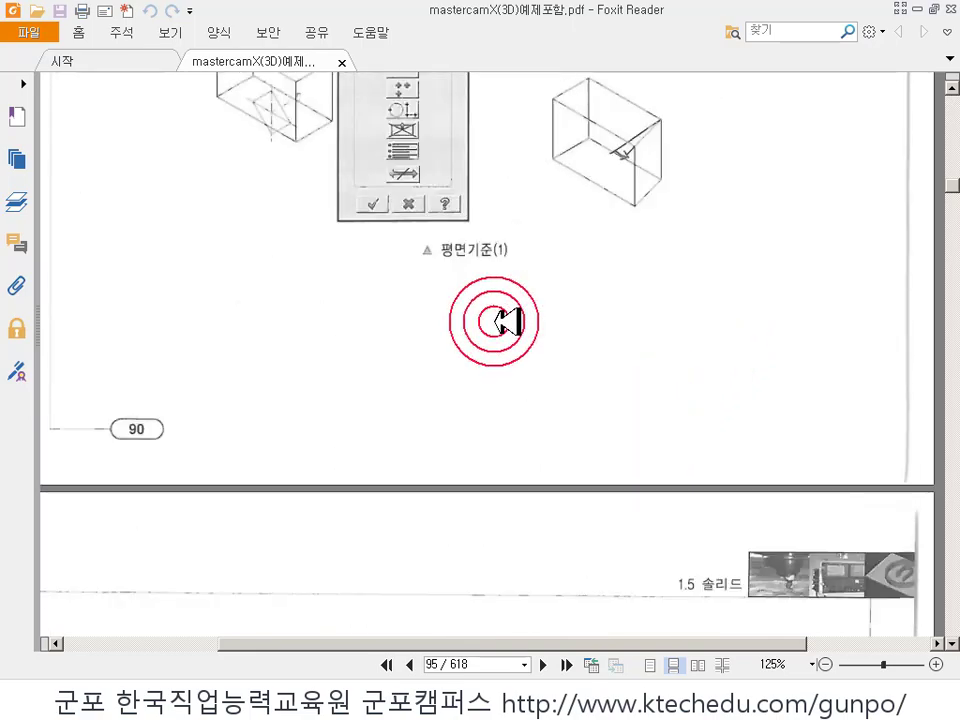
scroll(508, 314, down, 3)
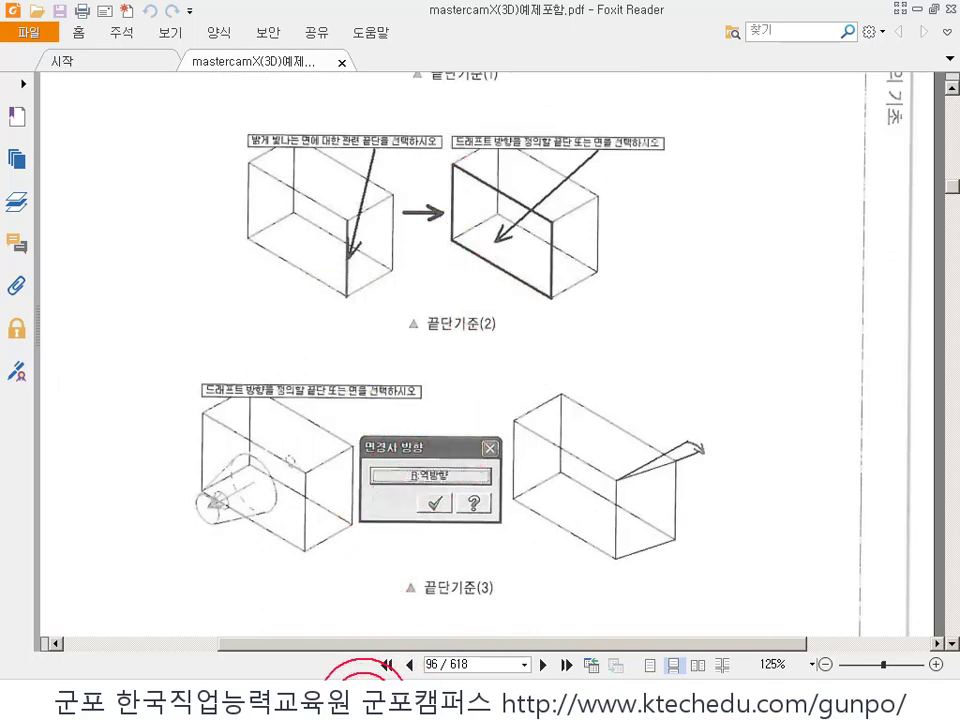
- Switch back to Mastercam, leave the dynamic analysis, and run the draft angle analysis on the part
click(363, 702)
scroll(640, 420, down, 4)
key(Escape)
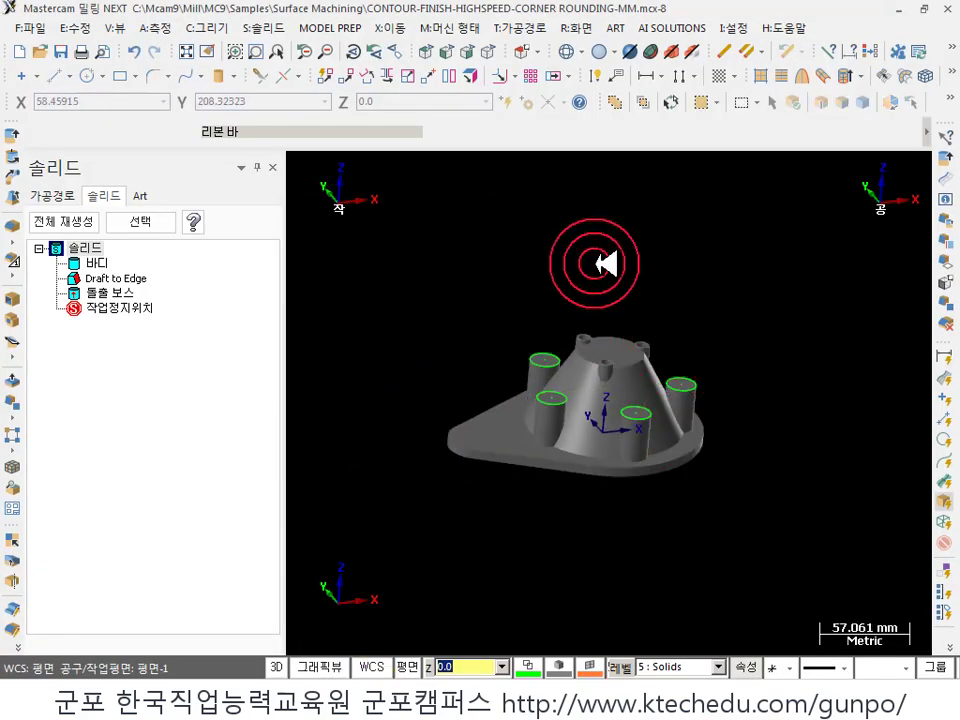
scroll(621, 435, up, 5)
middle_drag(632, 369, 621, 343)
click(143, 27)
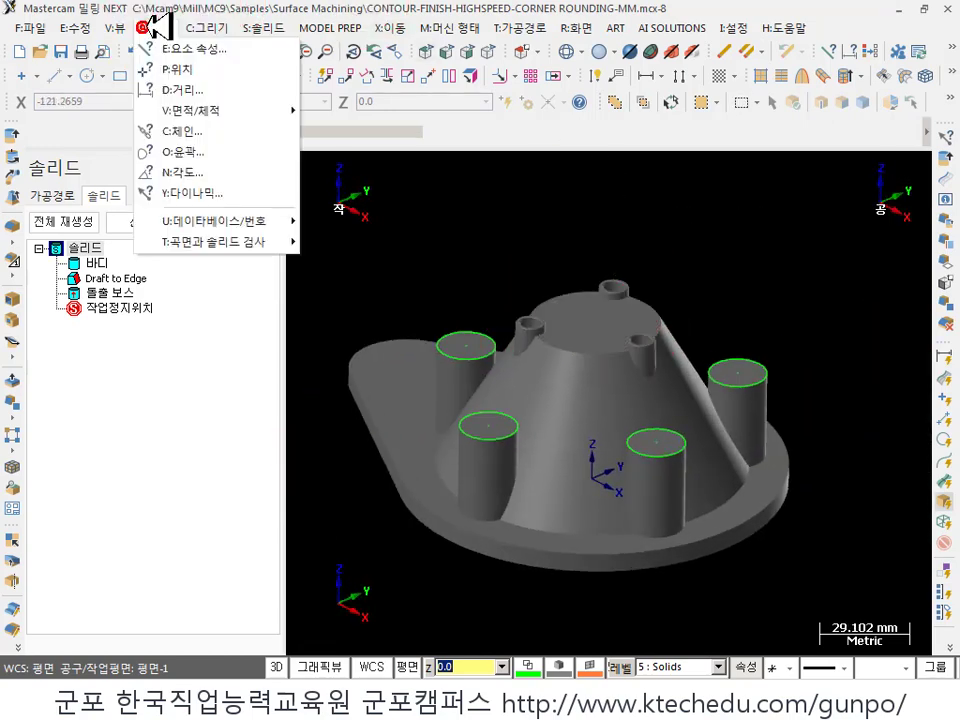
mouse_move(236, 243)
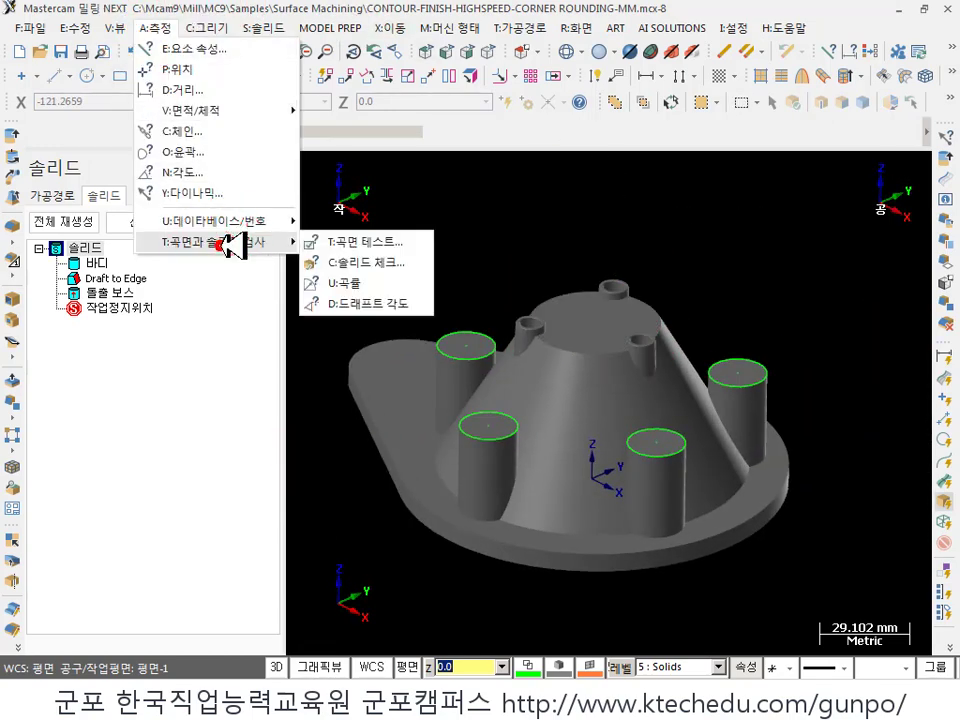
click(372, 300)
click(617, 240)
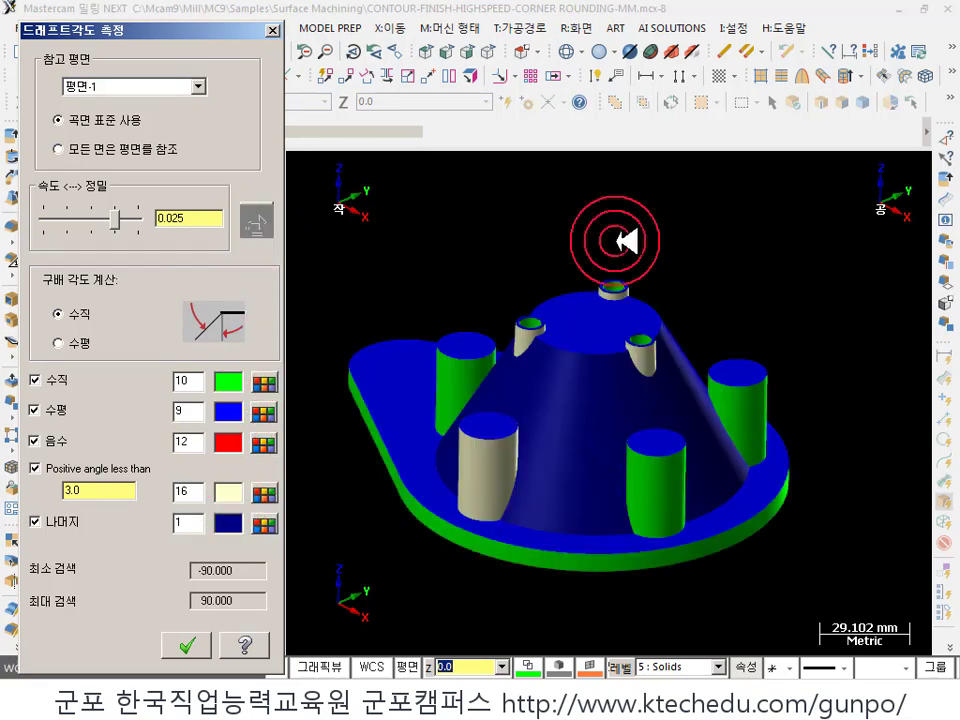
- Examine the draft angle colours on the boss side faces from all around the cone, then close the analysis
middle_drag(650, 485, 320, 452)
scroll(320, 452, up, 2)
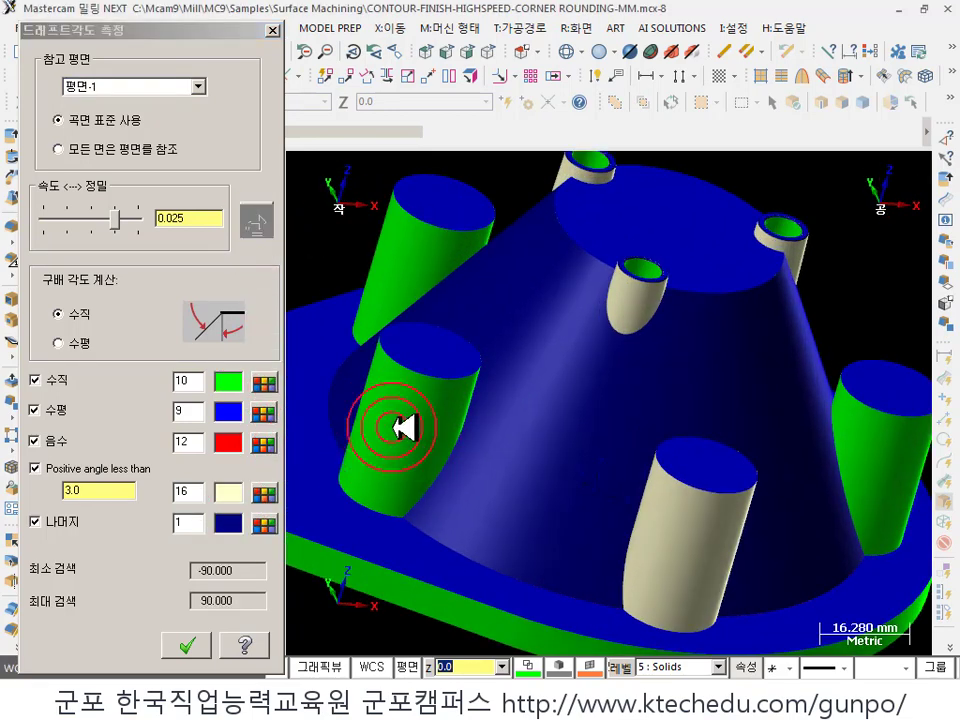
scroll(468, 371, down, 1)
middle_drag(439, 399, 390, 369)
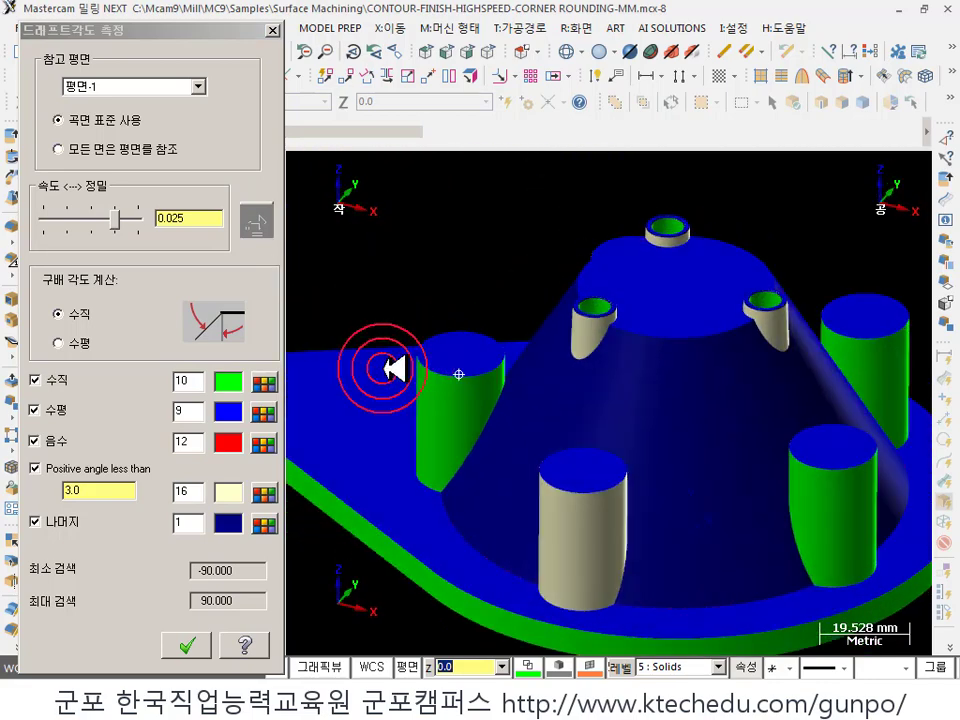
scroll(388, 341, down, 2)
scroll(750, 414, up, 1)
middle_drag(750, 414, 668, 365)
scroll(656, 363, down, 2)
scroll(638, 350, up, 2)
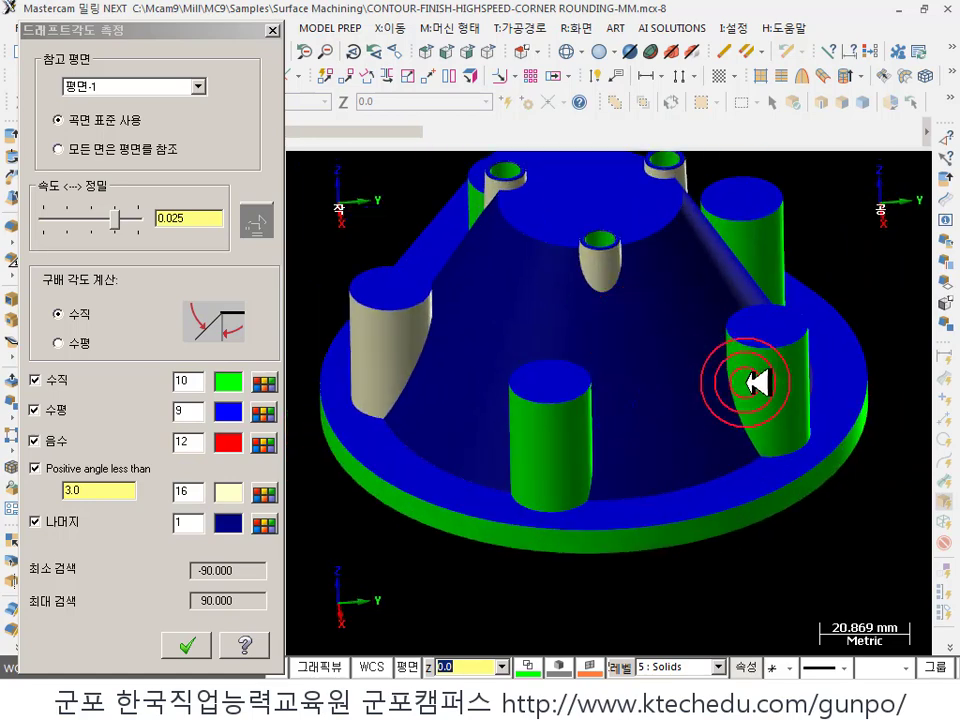
middle_drag(662, 410, 721, 353)
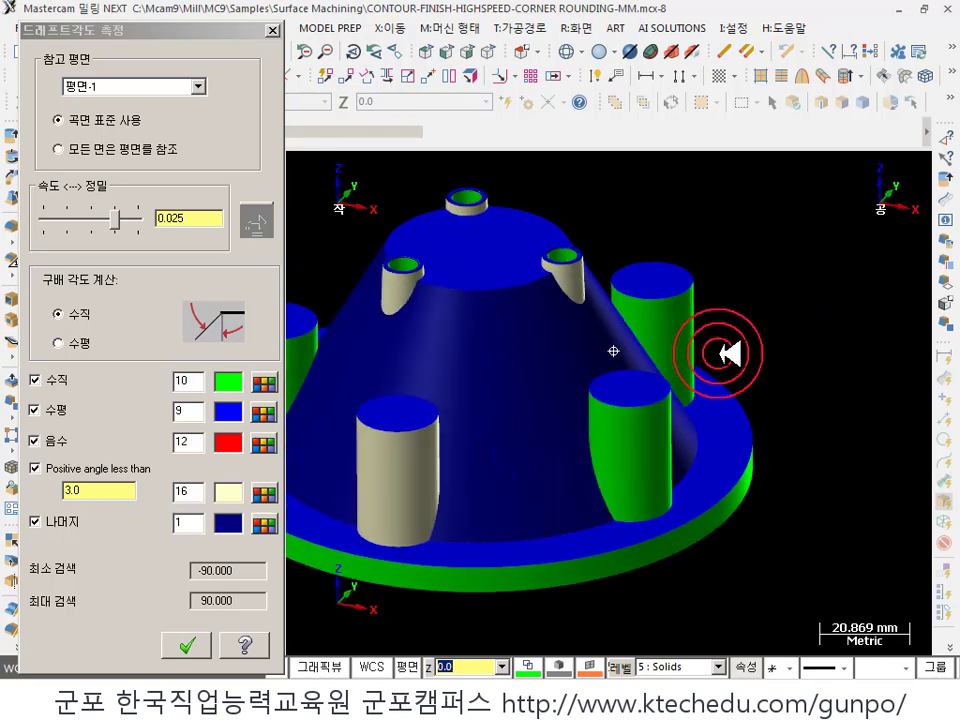
scroll(770, 378, down, 2)
scroll(490, 387, up, 2)
middle_drag(538, 387, 584, 425)
scroll(630, 505, down, 5)
scroll(490, 290, up, 1)
middle_drag(613, 317, 588, 302)
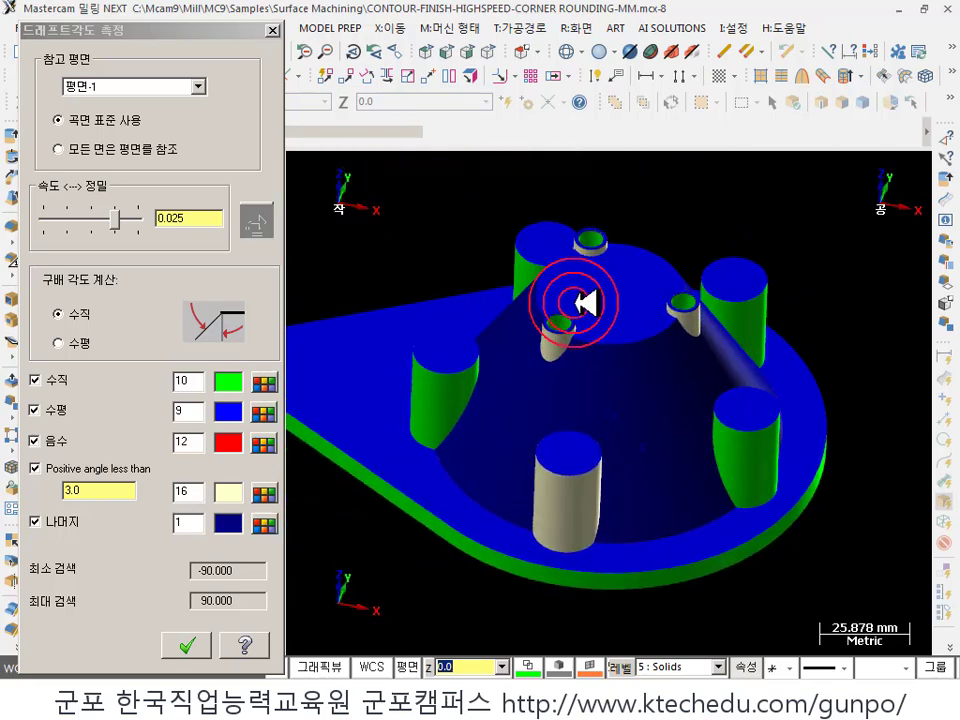
click(195, 641)
- Switch to the PDF manual in Foxit Reader to read section 1.5.12 on adding solid bodies
scroll(580, 461, up, 1)
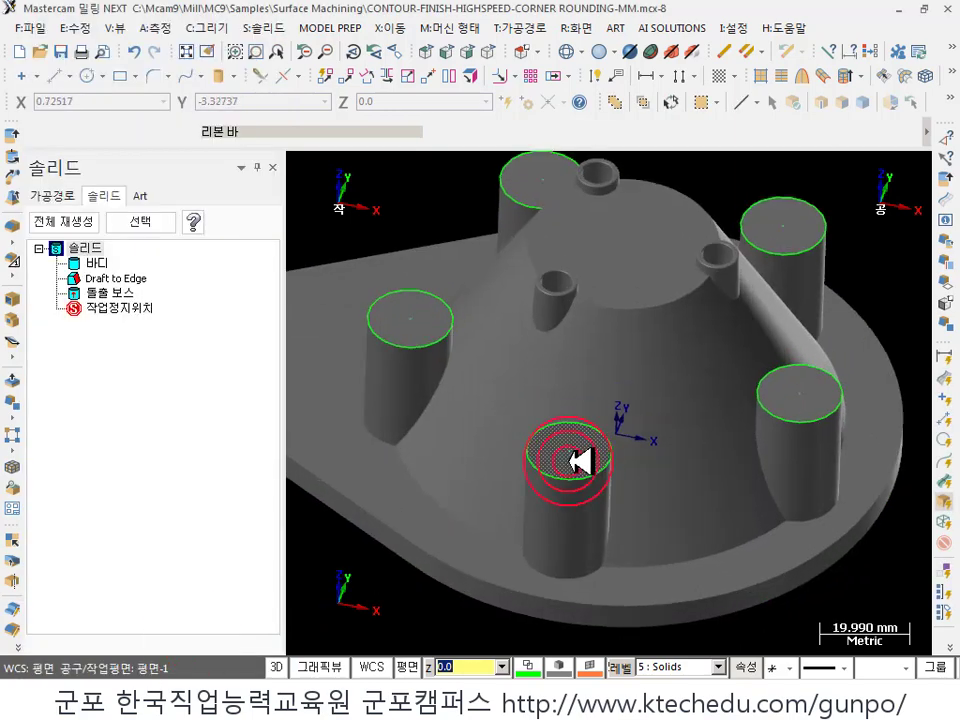
key(alt+Tab)
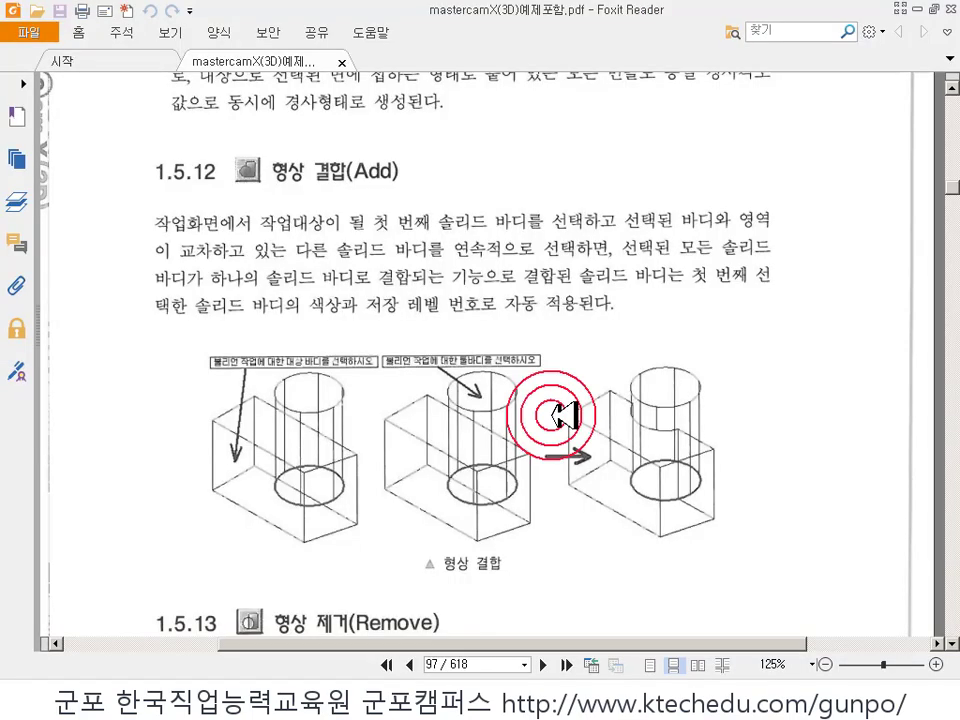
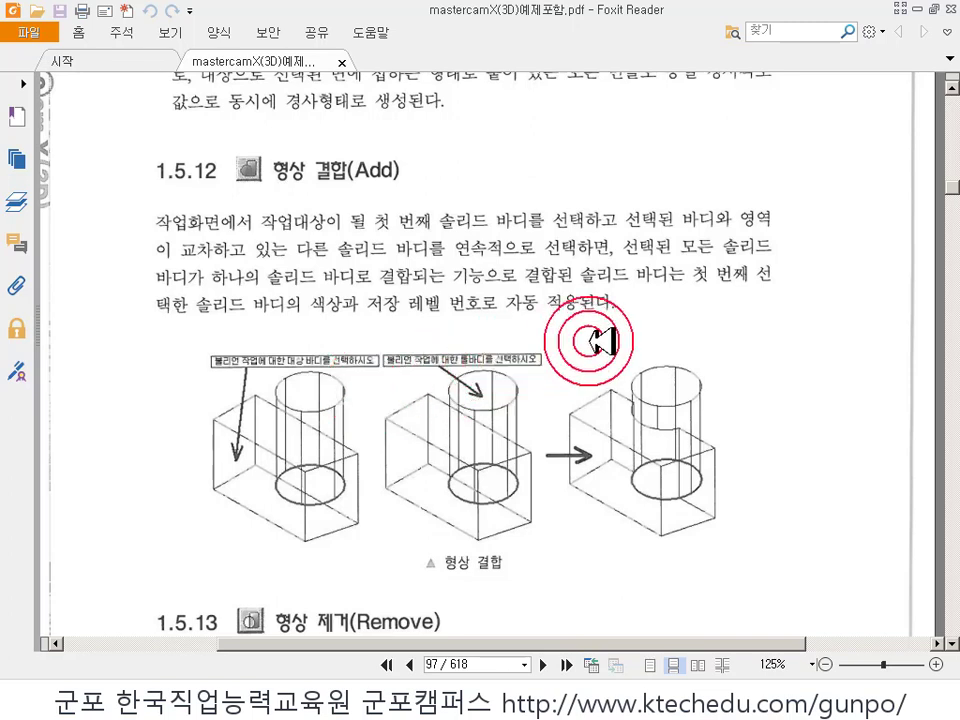
- Read manual sections 1.5.12 to 1.5.15 on adding, removing and intersecting solids and on non-associative removal
scroll(630, 483, down, 10)
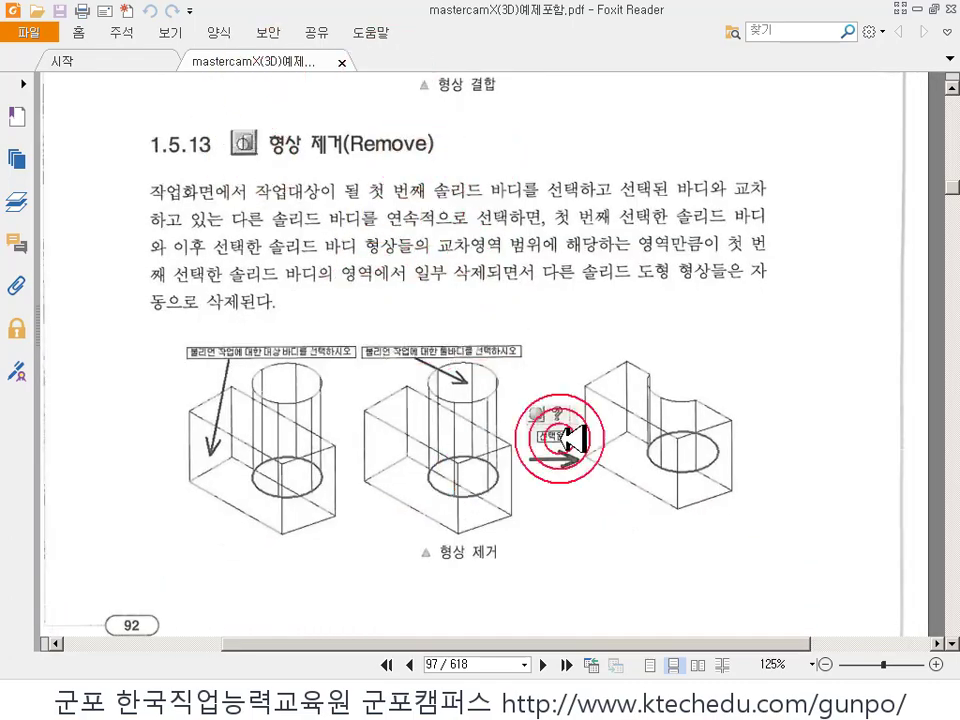
scroll(561, 445, down, 6)
scroll(474, 474, down, 7)
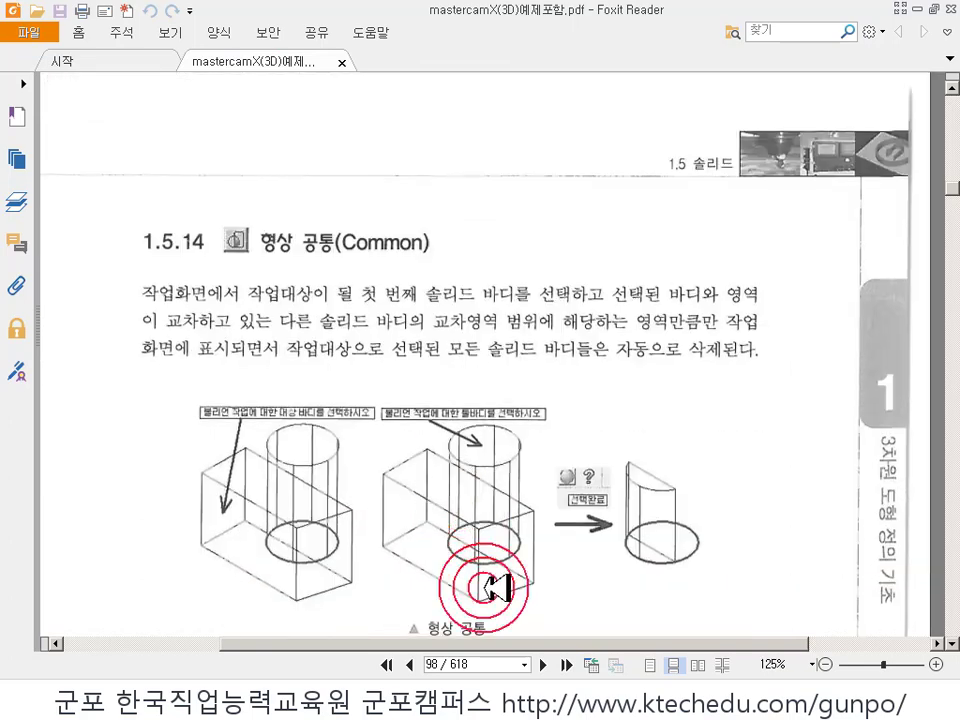
scroll(567, 443, down, 3)
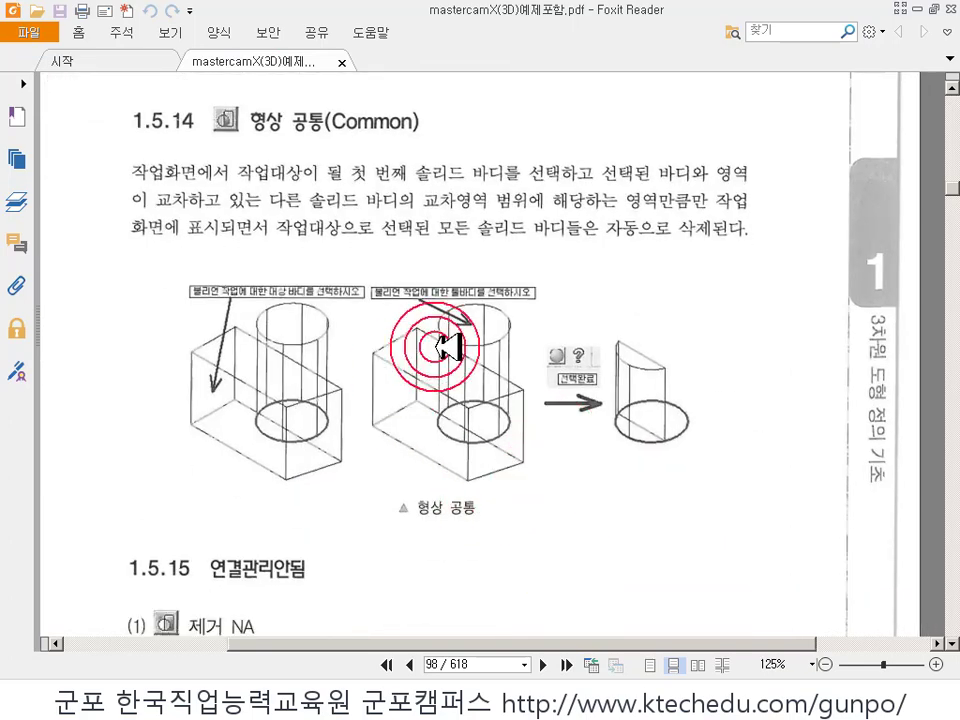
scroll(450, 360, up, 2)
scroll(520, 480, down, 1)
scroll(570, 585, down, 5)
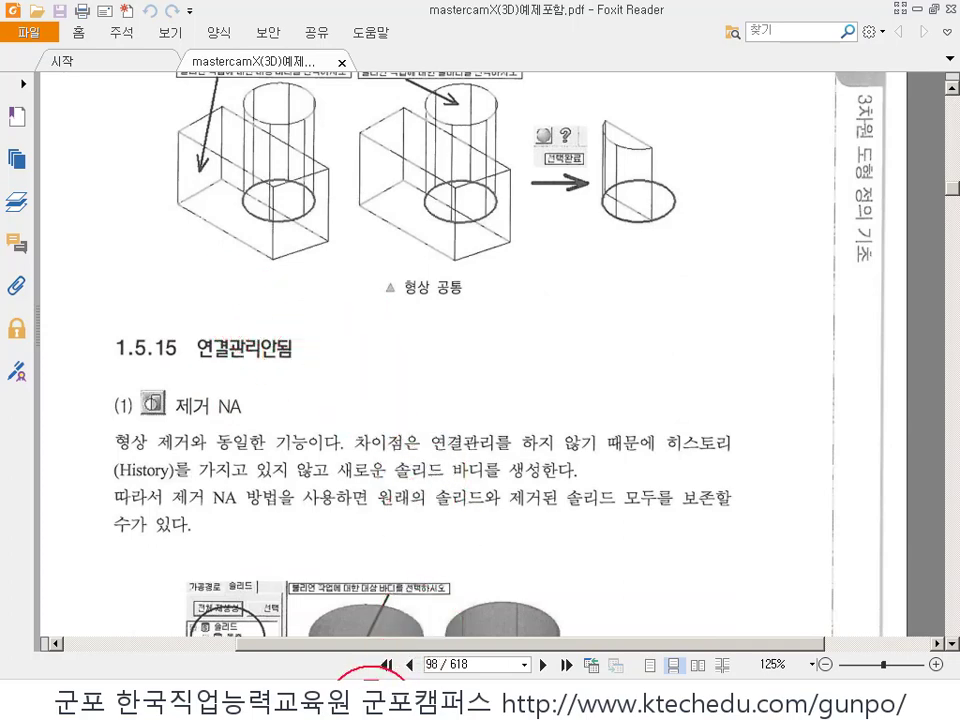
- Switch back to Mastercam and create a solid sphere about 56 mm in radius, centred on the top circle of the +X side boss
click(372, 710)
scroll(594, 416, down, 4)
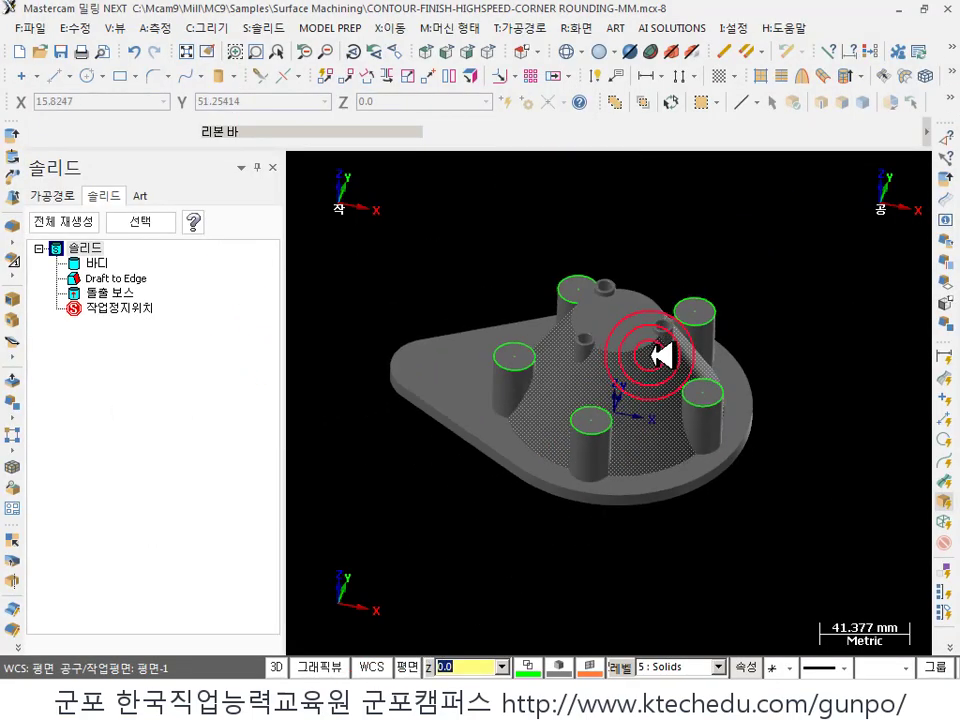
scroll(700, 420, down, 1)
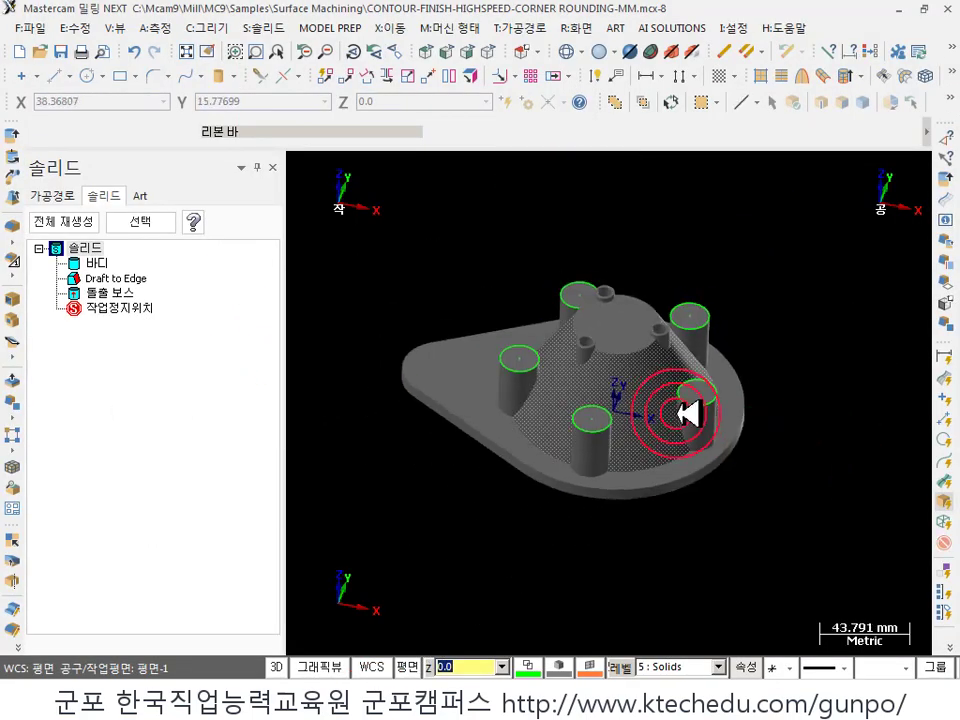
click(206, 28)
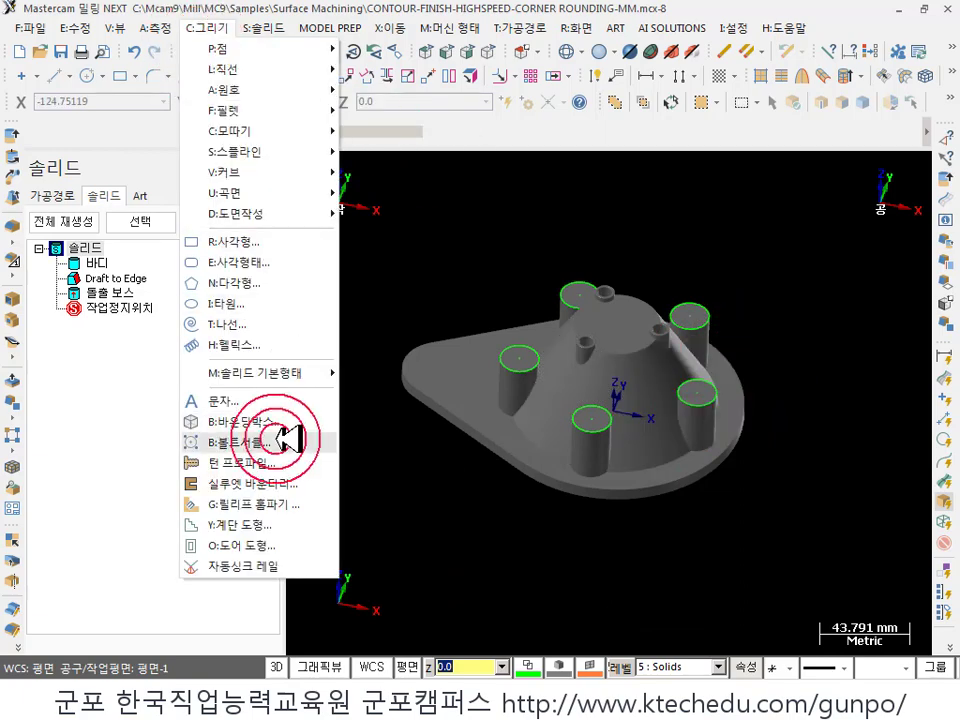
click(280, 385)
click(395, 434)
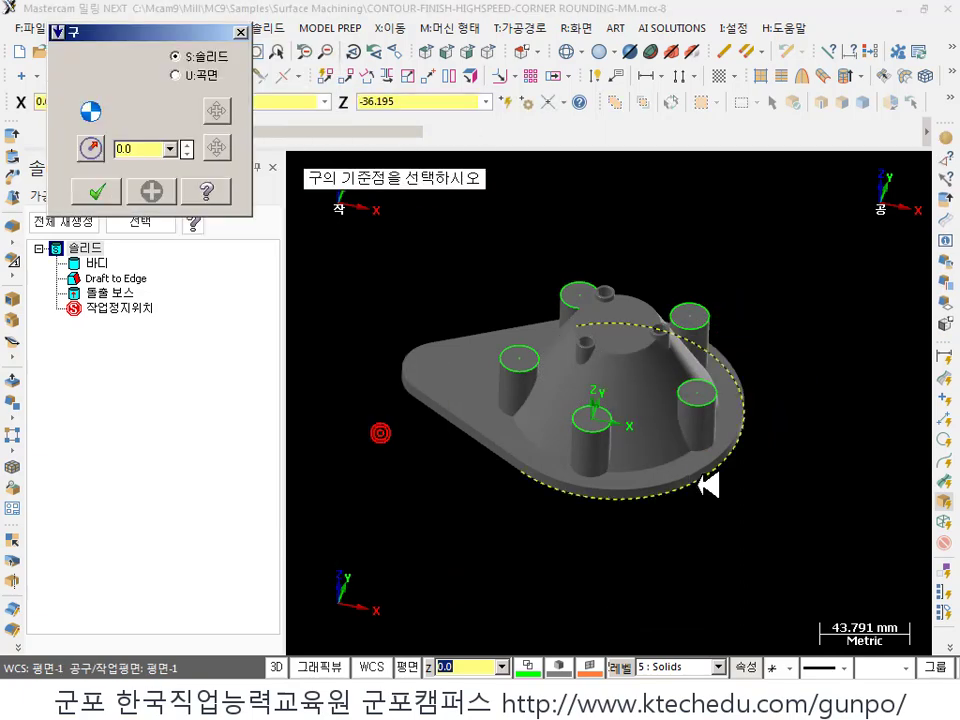
click(712, 402)
click(750, 489)
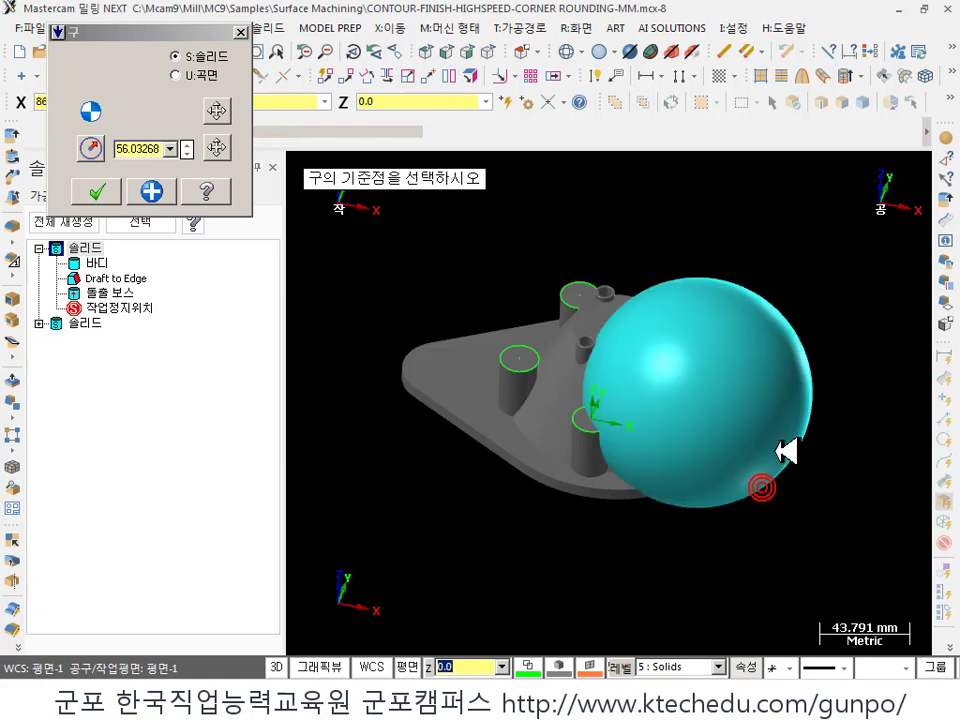
scroll(770, 440, up, 3)
click(320, 185)
click(112, 190)
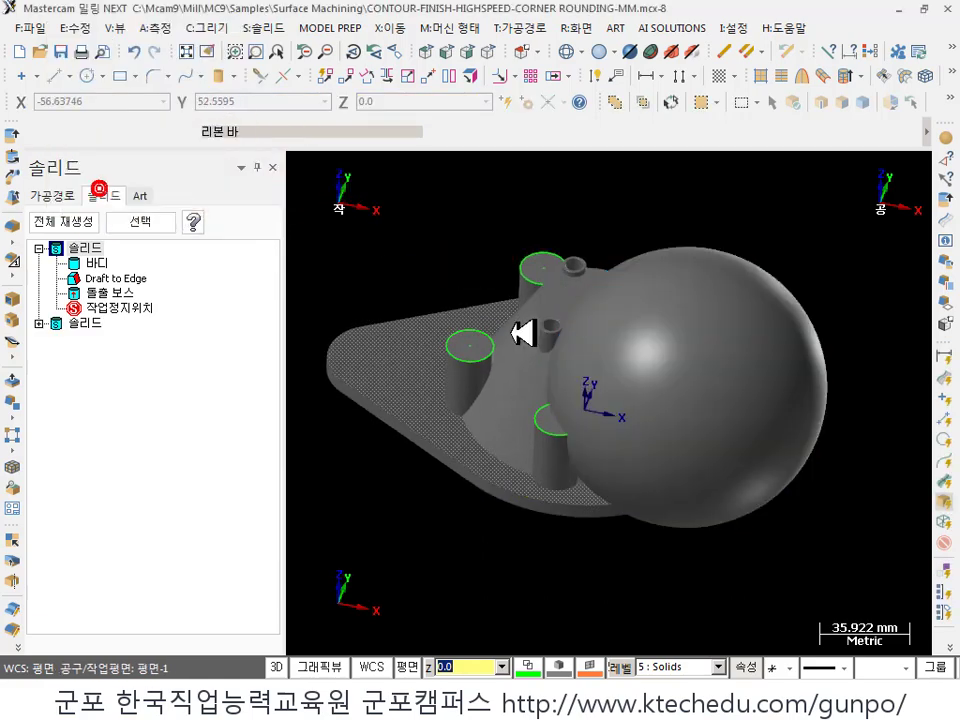
- Examine from the side how the sphere overlaps the conical part and whether the two are separate solid bodies
click(735, 463)
middle_drag(735, 463, 672, 418)
scroll(672, 418, down, 1)
click(514, 489)
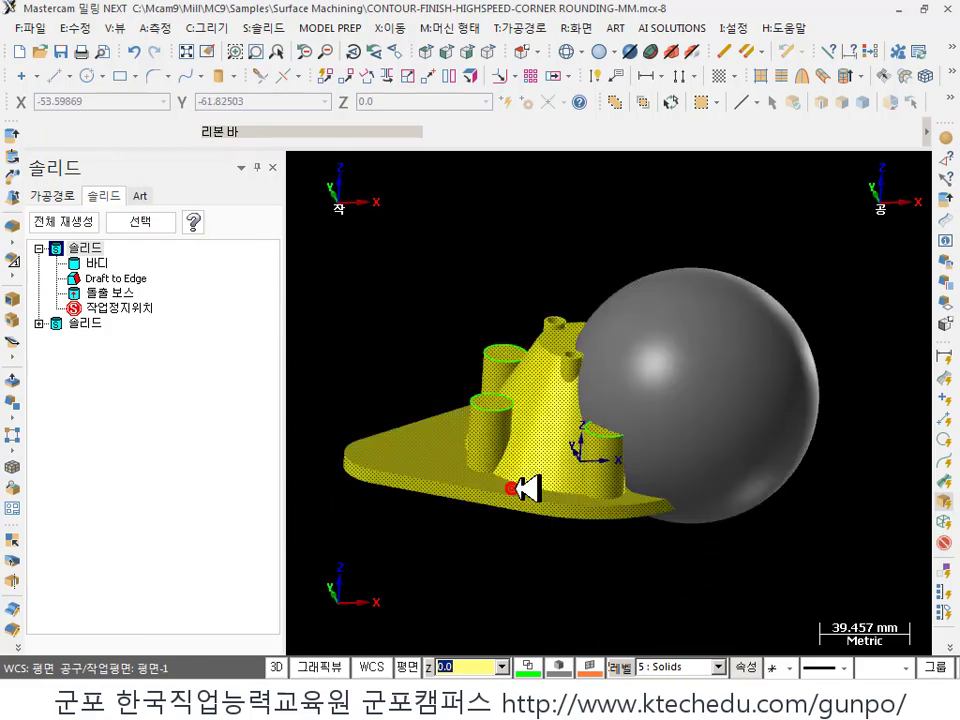
click(716, 417)
click(546, 446)
click(675, 405)
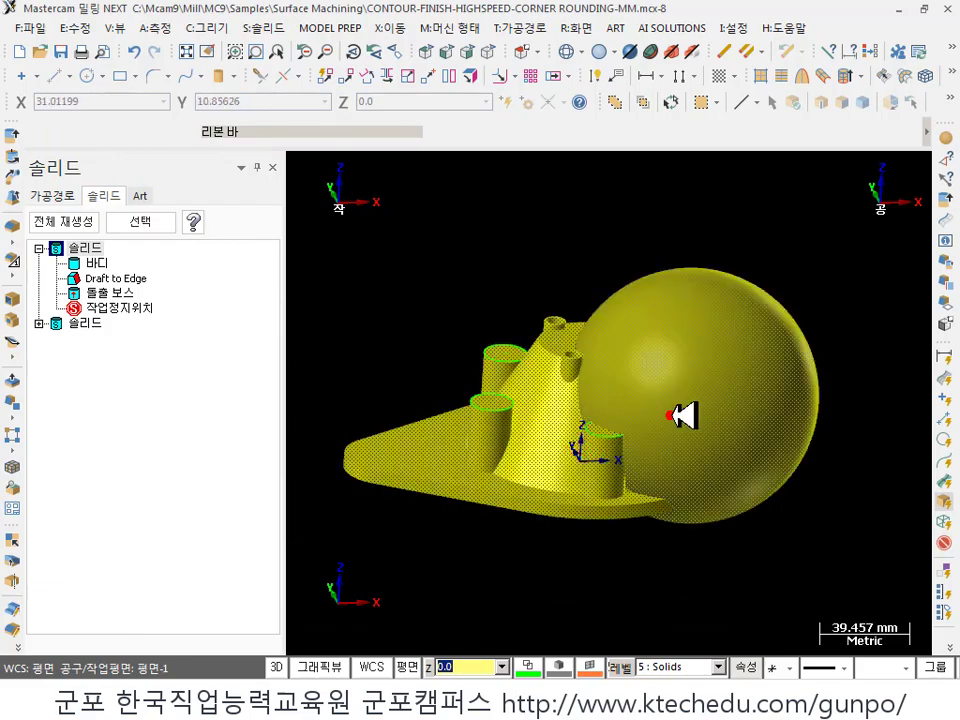
click(583, 331)
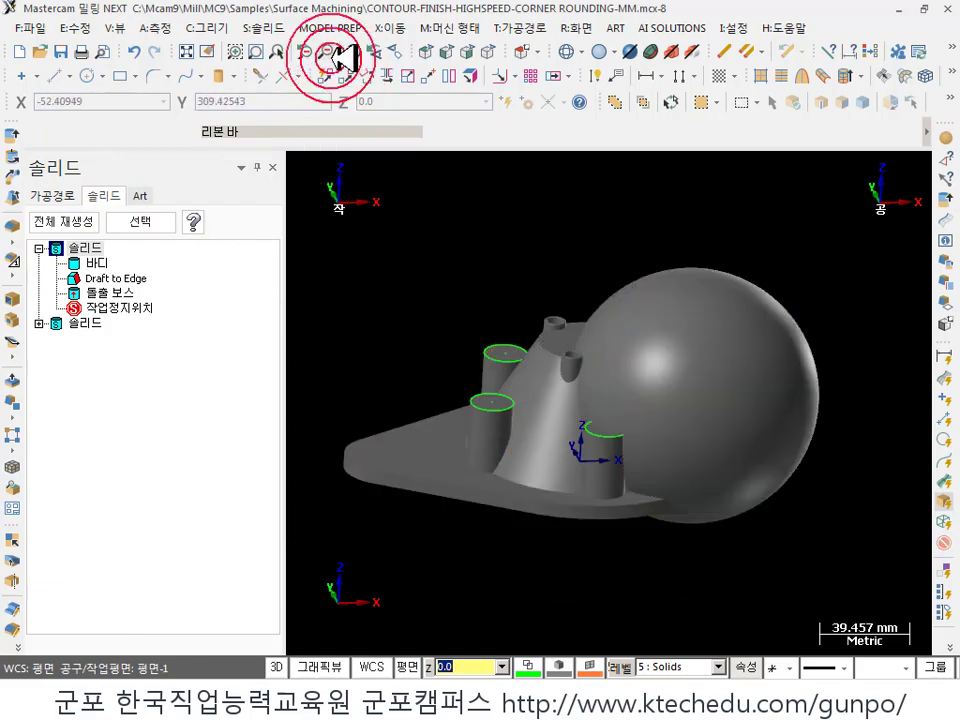
- Combine the conical part as target and the sphere as tool body with a Boolean Add
click(255, 28)
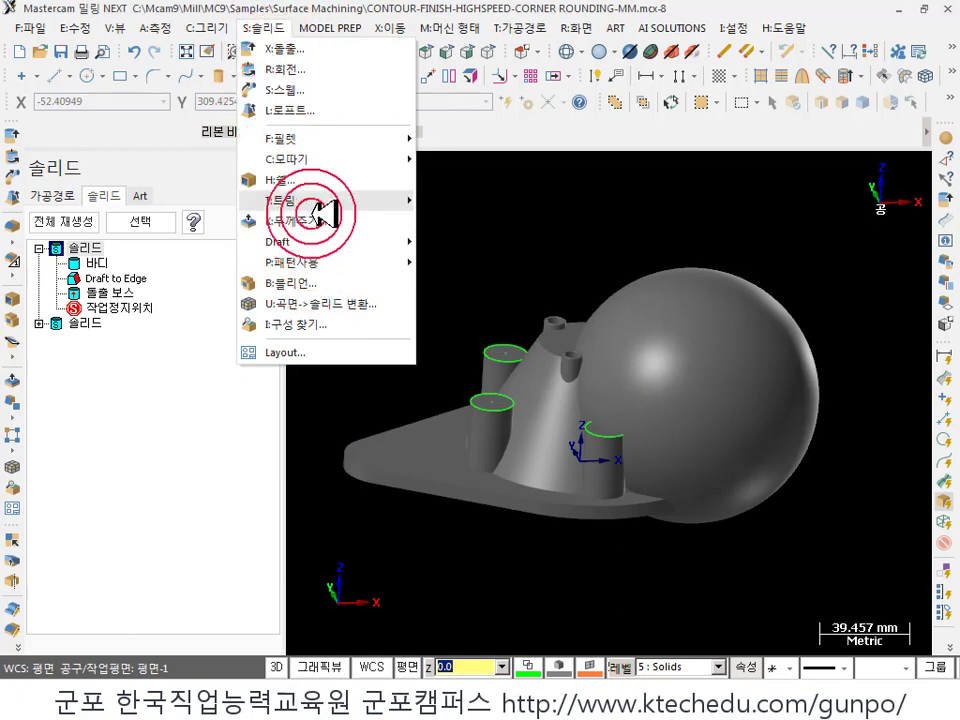
click(322, 283)
click(467, 449)
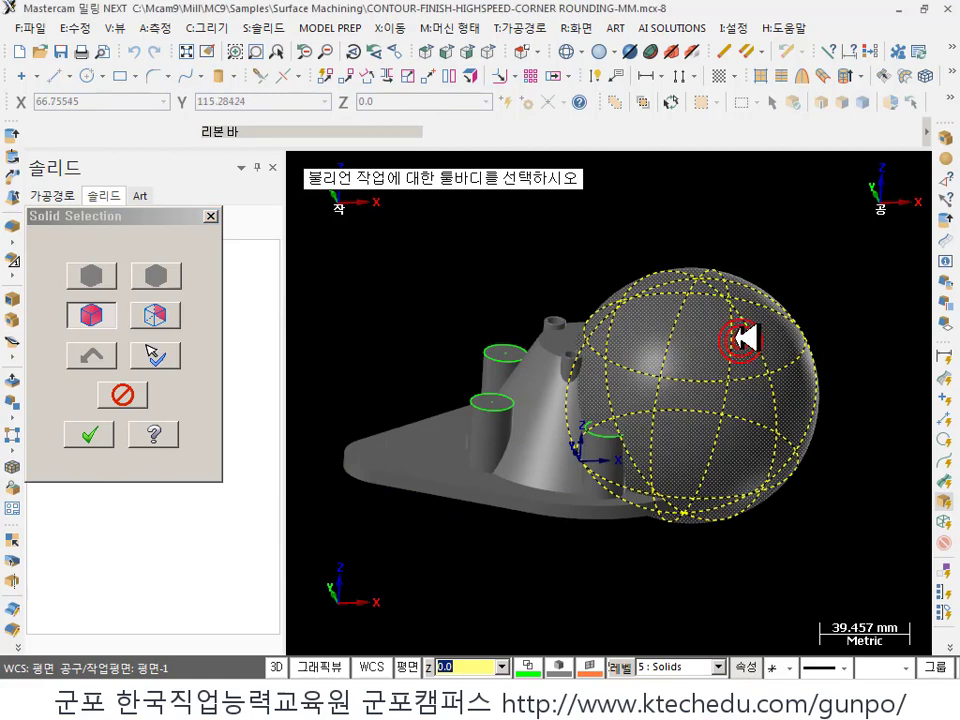
click(95, 440)
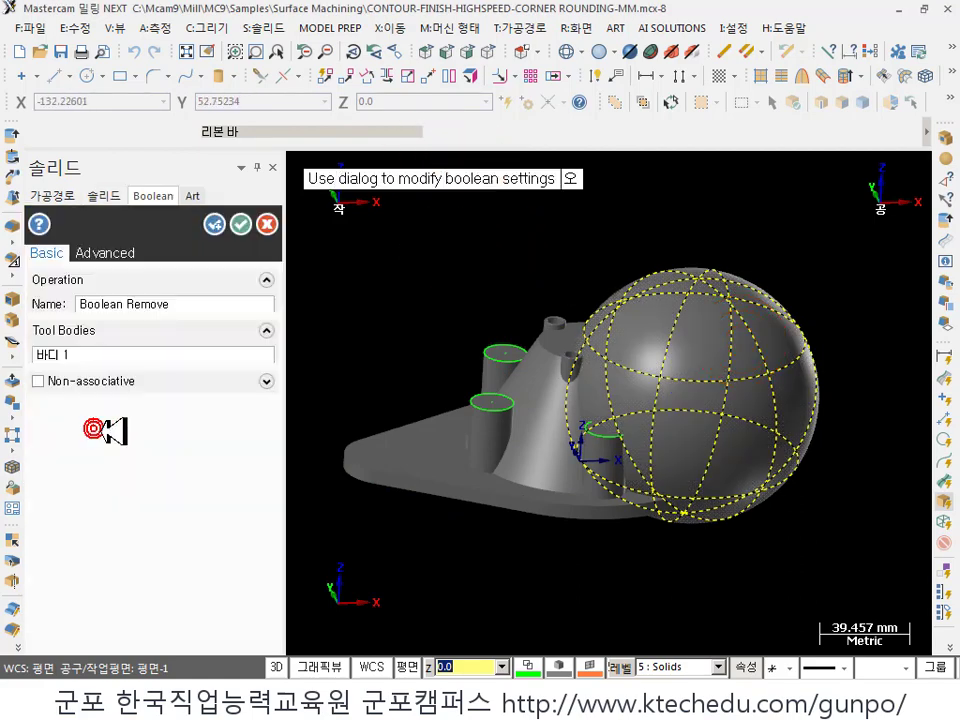
click(88, 323)
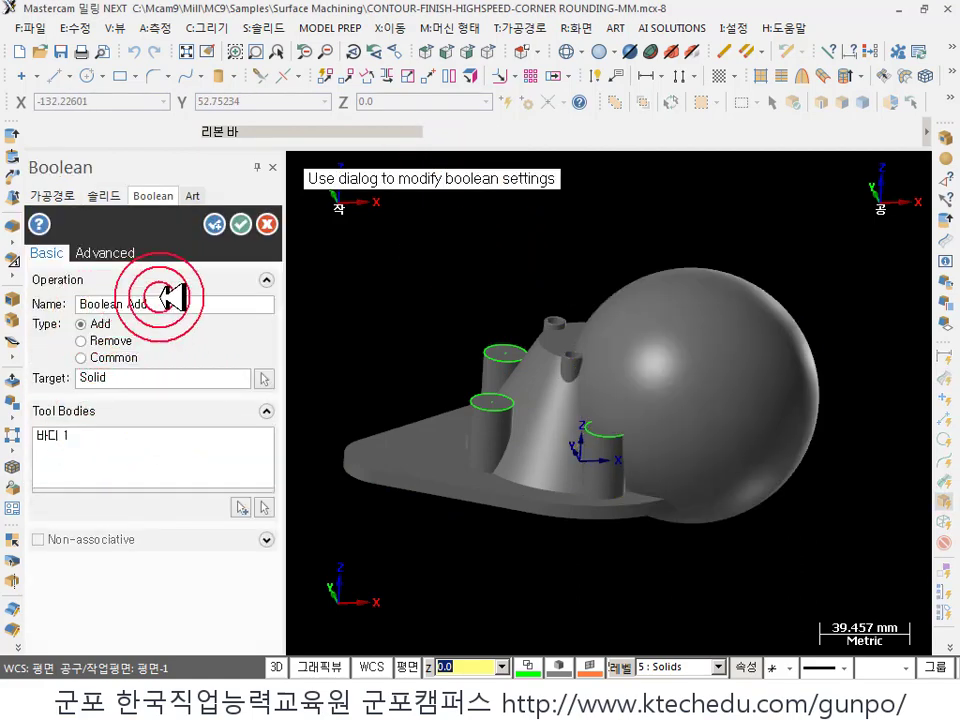
click(240, 224)
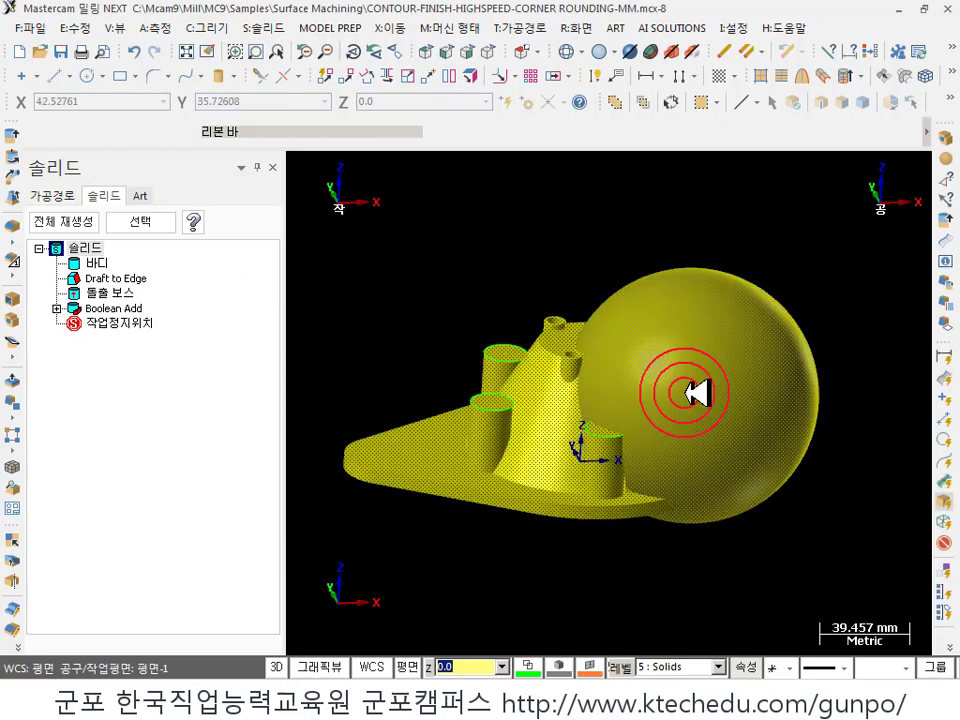
- Delete the Boolean Add operation and regenerate all solids to separate the sphere from the part
click(113, 307)
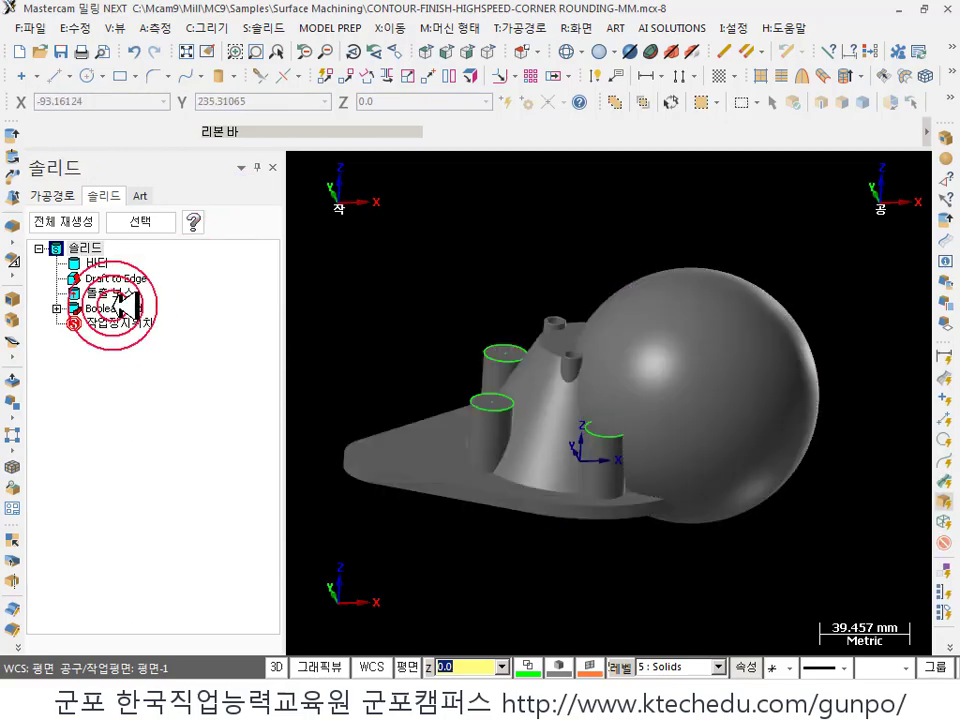
key(Delete)
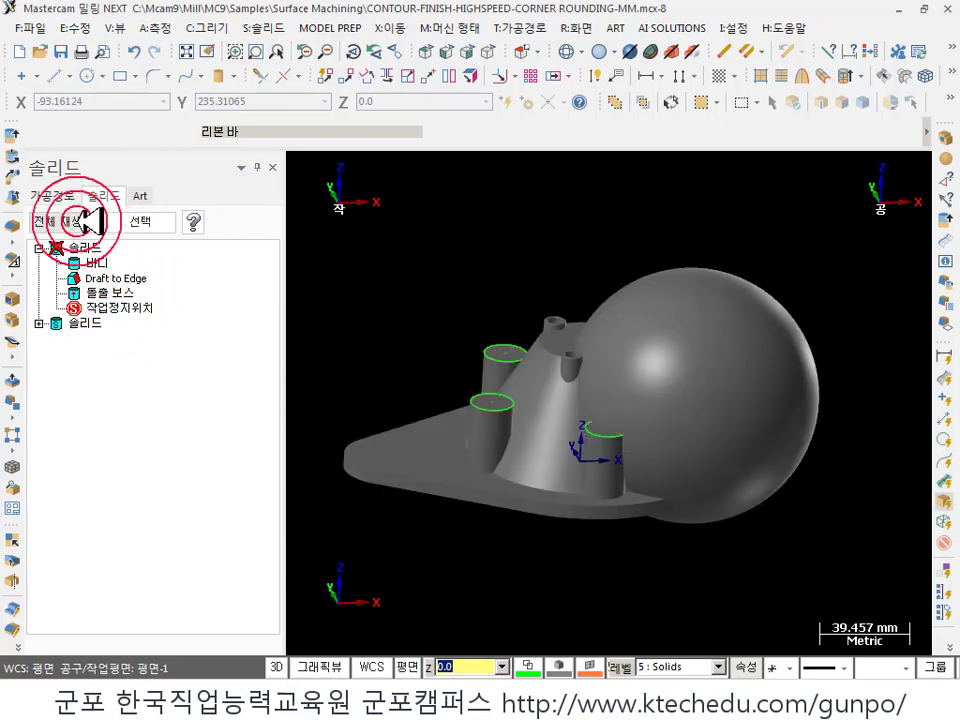
click(546, 386)
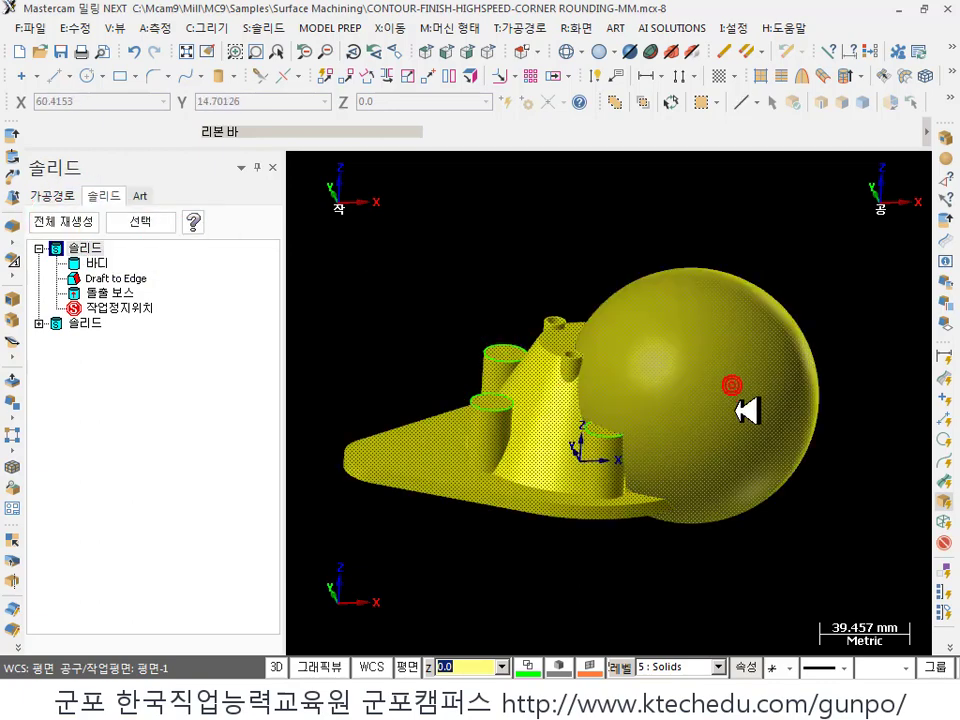
- Start a new Boolean with the conical part as target and the sphere as tool body
click(266, 27)
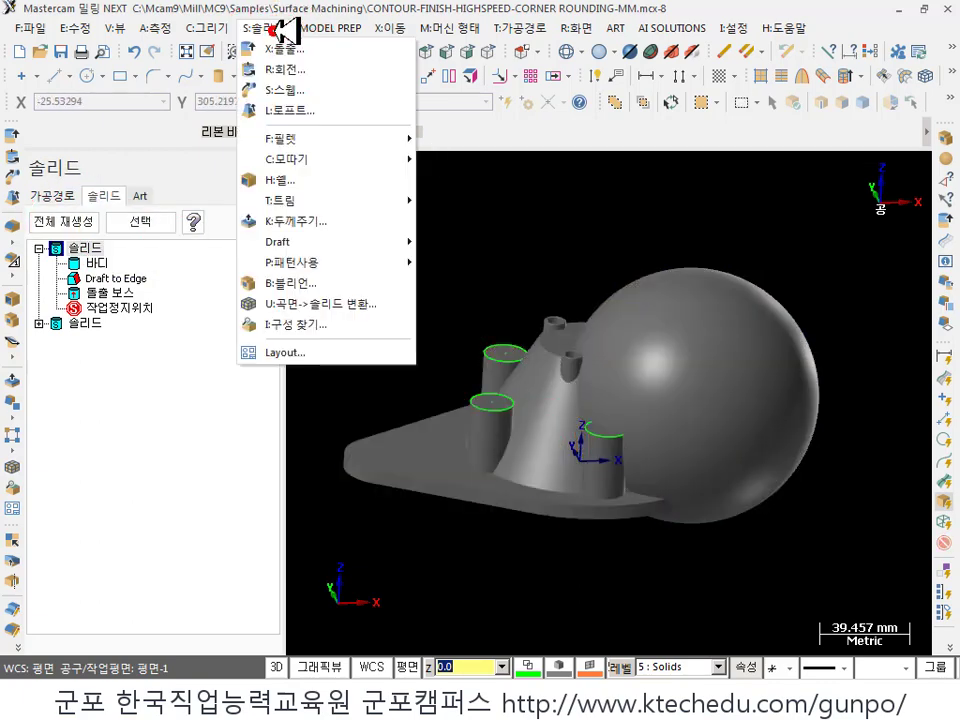
click(307, 197)
click(318, 283)
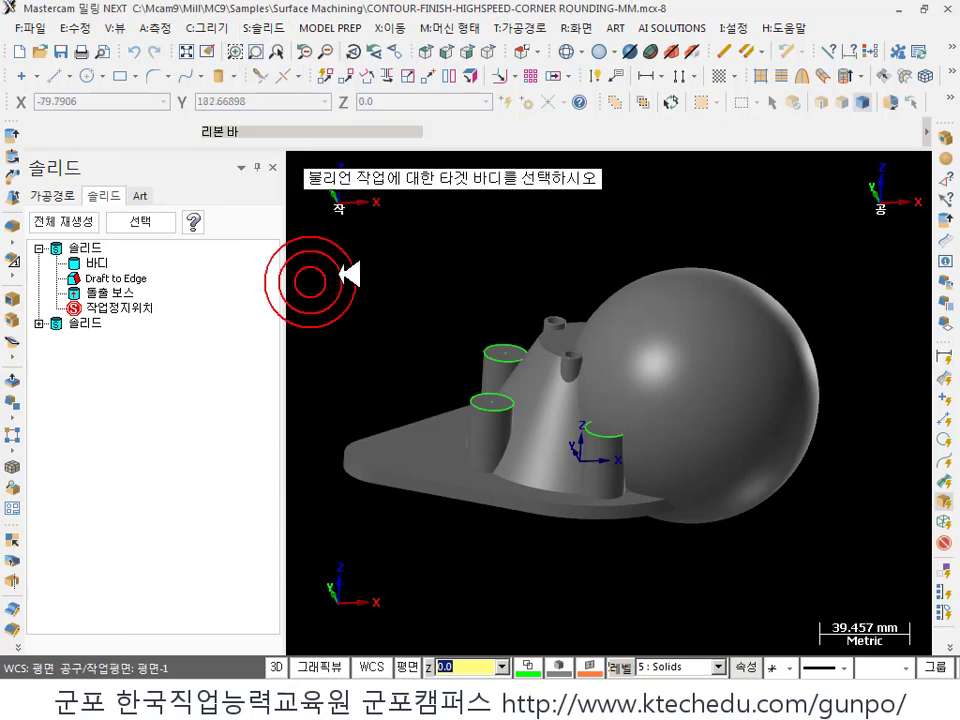
click(440, 455)
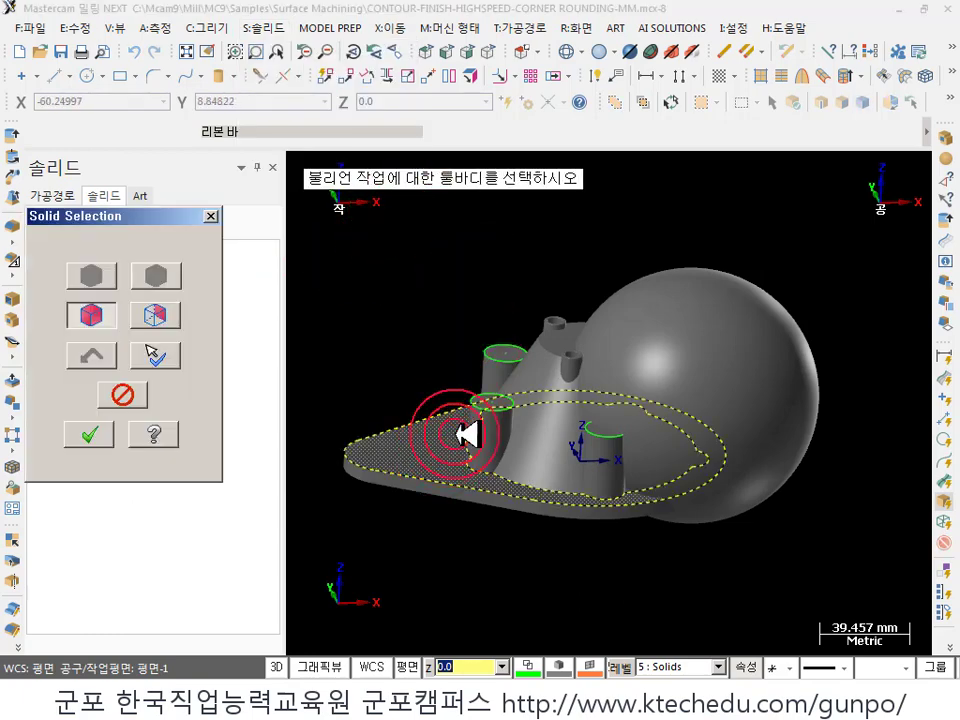
click(761, 354)
click(82, 432)
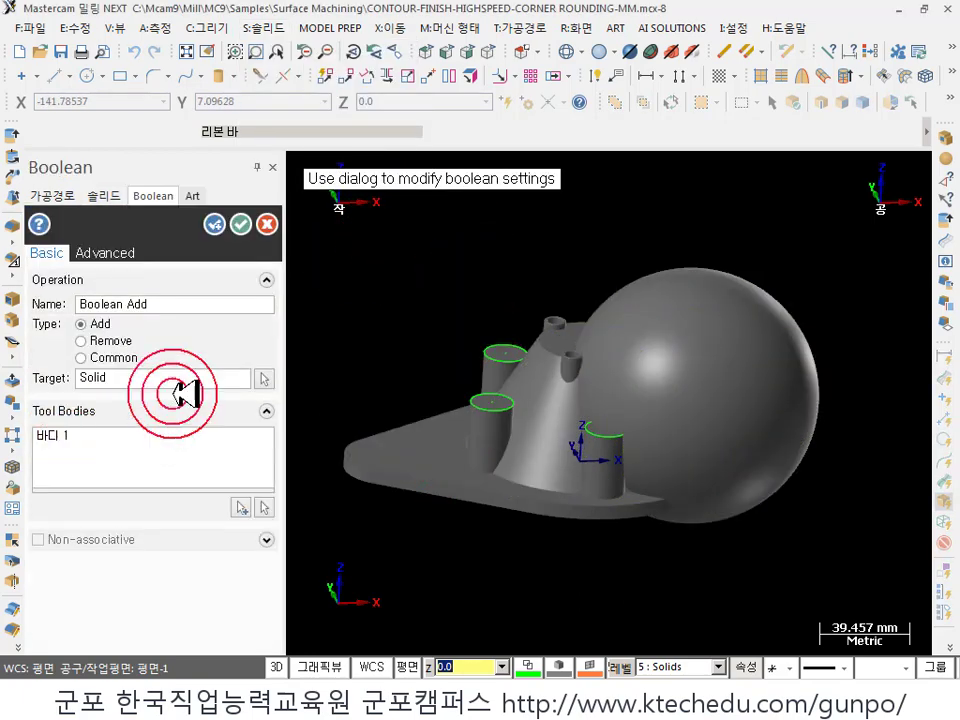
- Set the Boolean type to Remove and inspect the spherical cut in the part
click(104, 340)
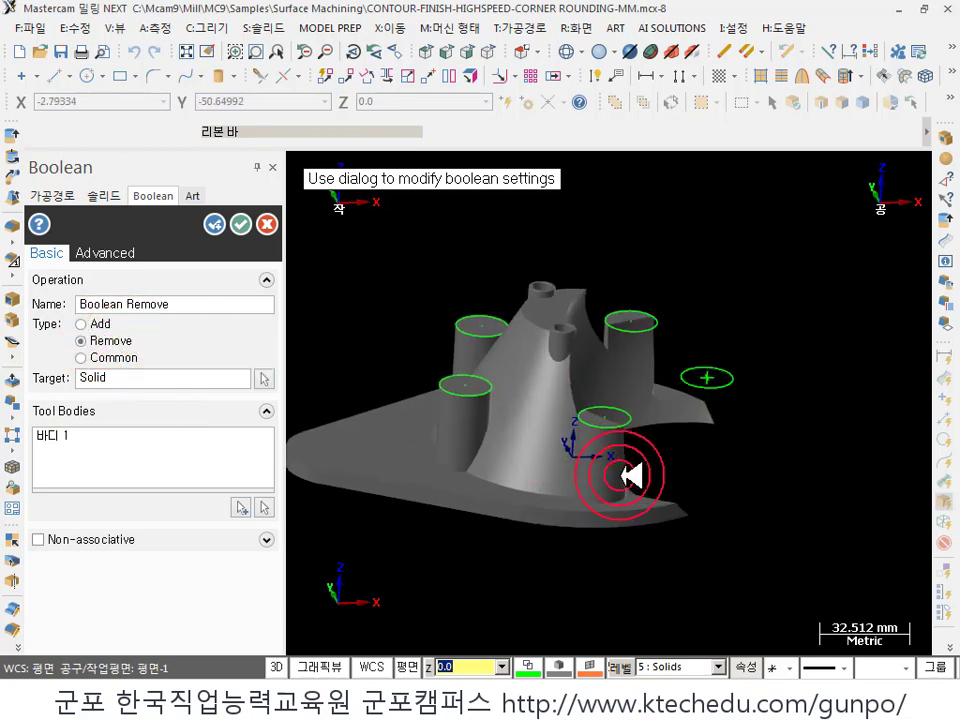
middle_drag(628, 476, 588, 362)
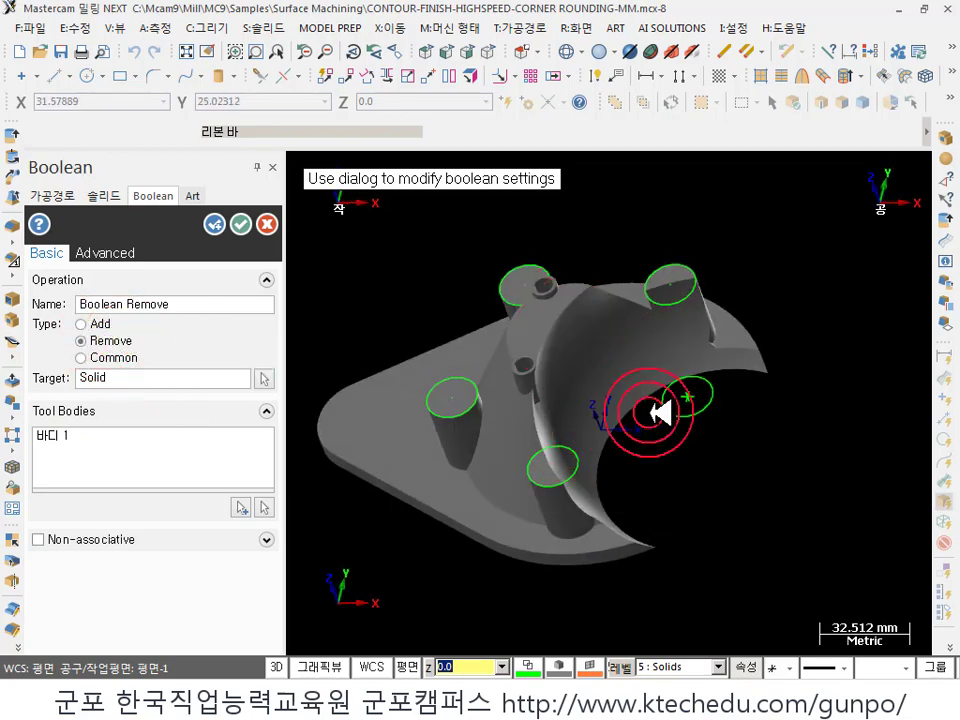
middle_drag(634, 438, 634, 401)
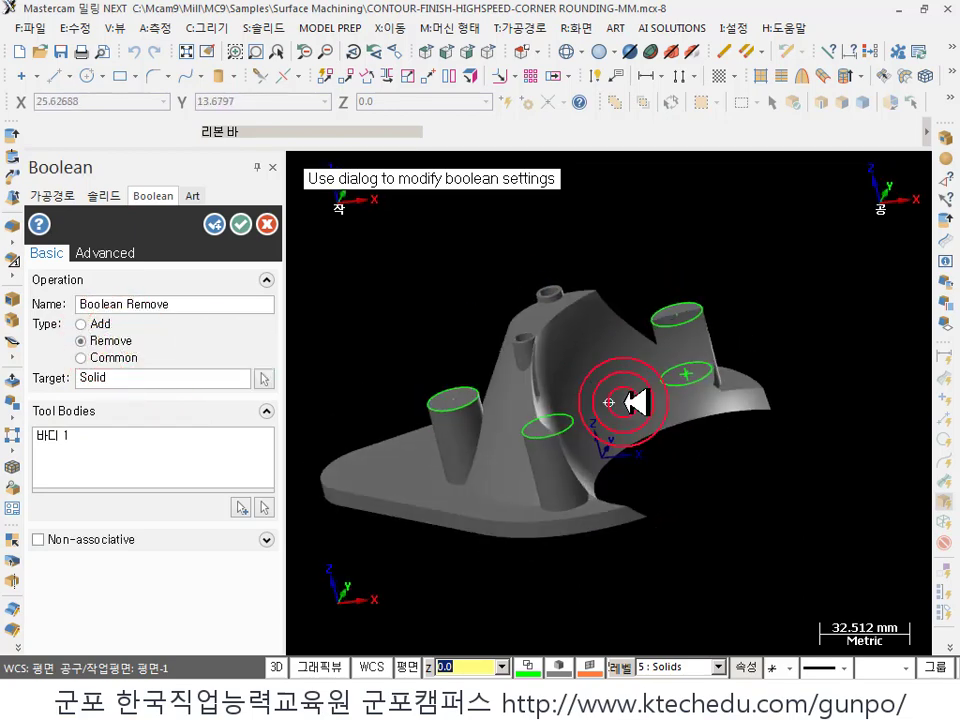
- Change the Boolean type to Common and inspect the shared volume of the part and sphere from several sides
click(100, 357)
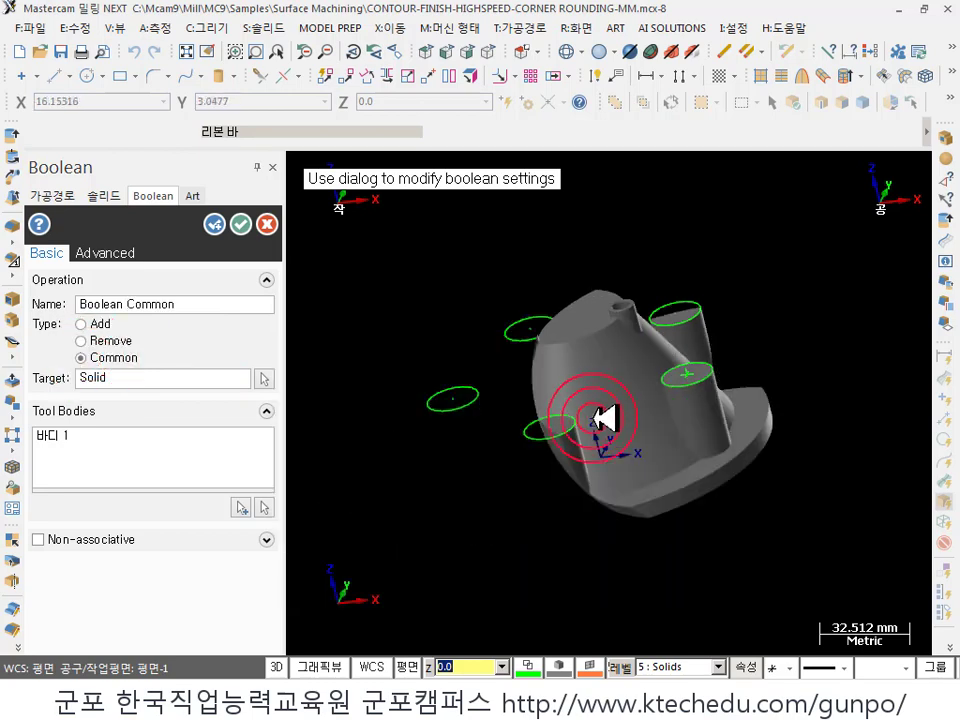
mouse_move(606, 418)
middle_down()
mouse_move(638, 420)
mouse_move(695, 400)
mouse_move(671, 411)
mouse_move(607, 400)
middle_up()
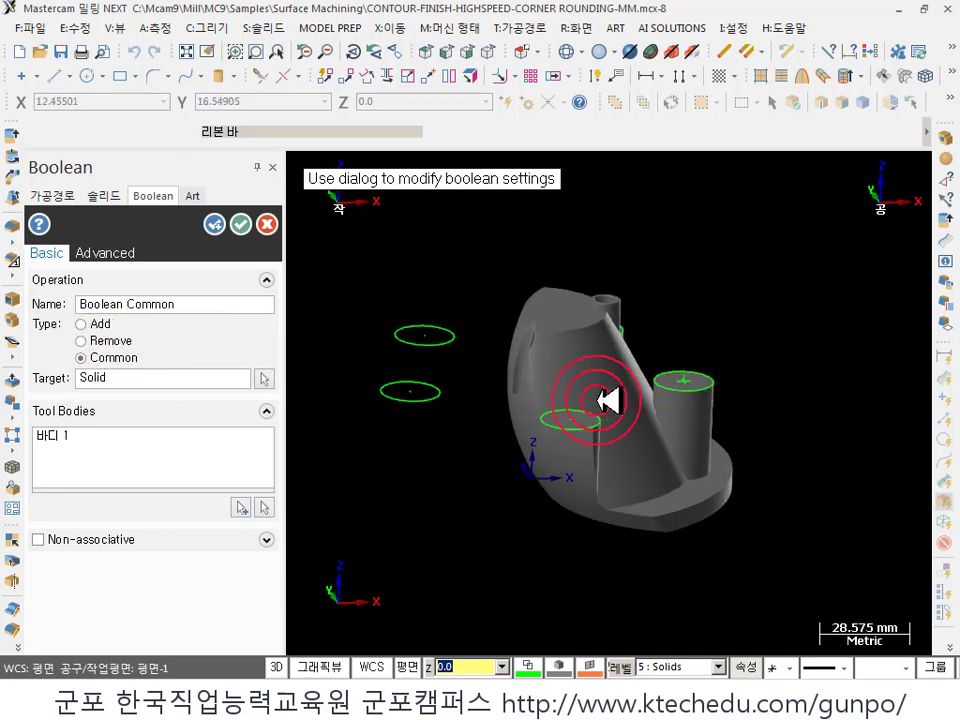
middle_drag(595, 336, 762, 390)
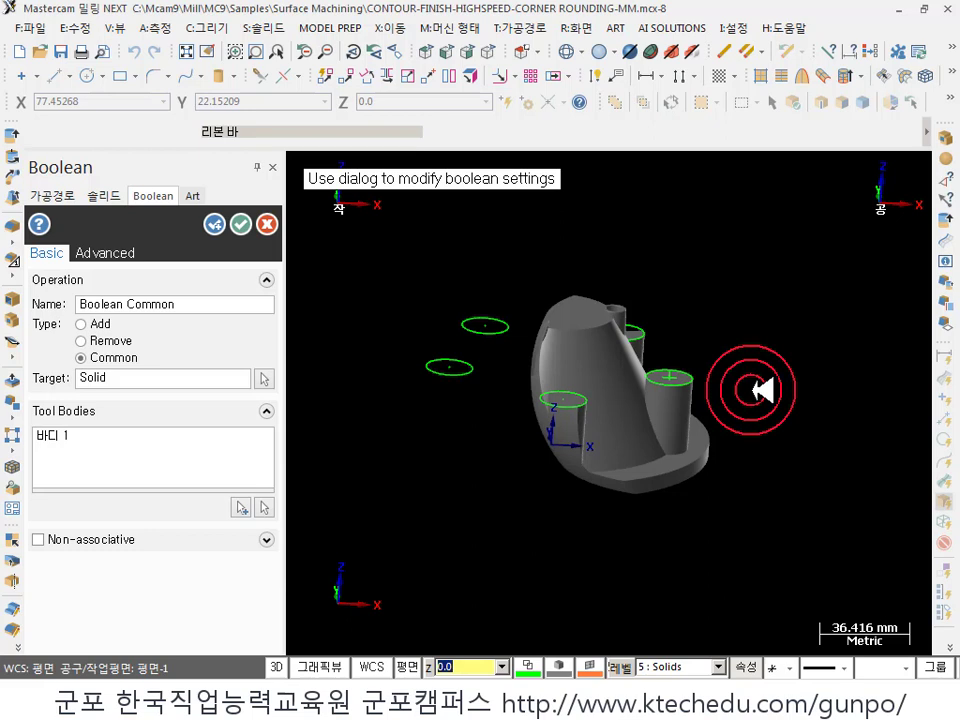
middle_drag(762, 390, 628, 390)
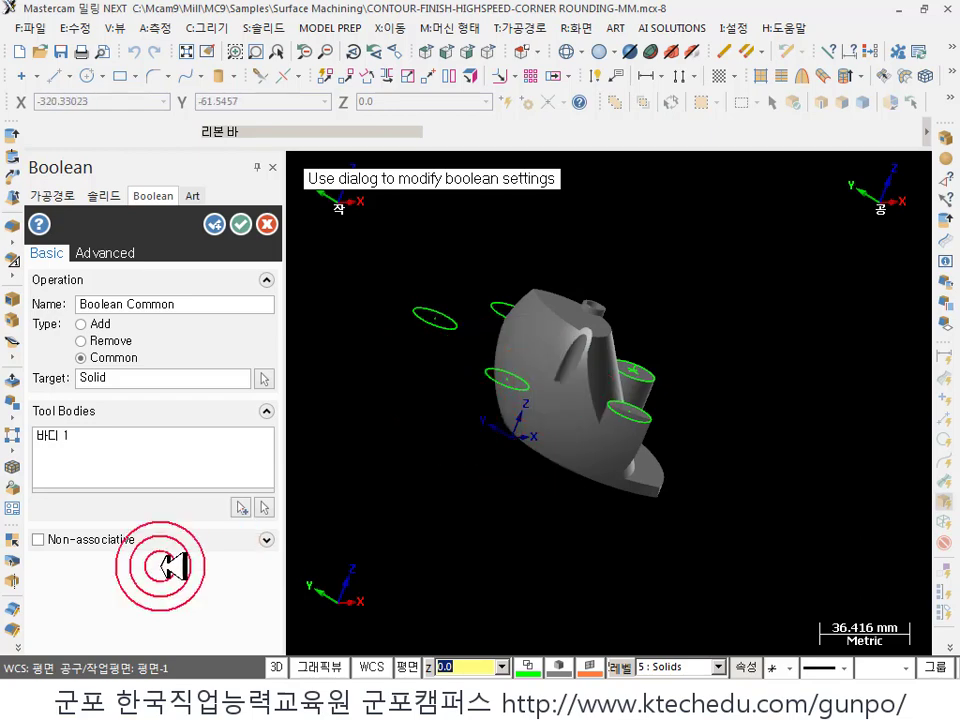
- Make the Boolean Common non-associative, keeping both the original target solid and the original tool solid
click(40, 539)
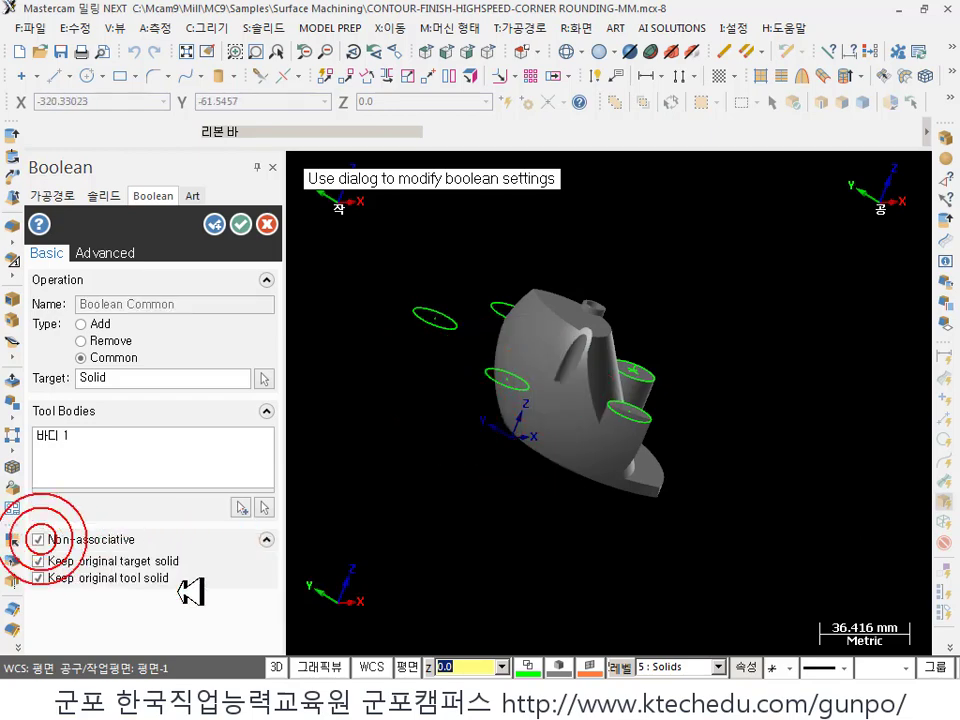
scroll(847, 363, down, 5)
scroll(767, 375, up, 4)
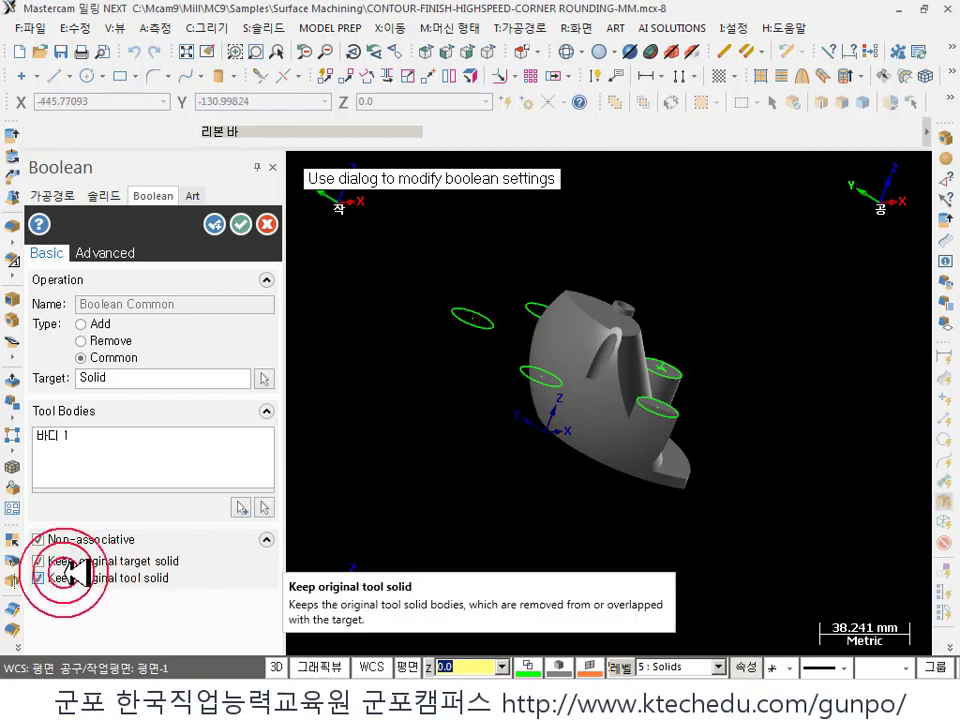
click(80, 539)
click(62, 541)
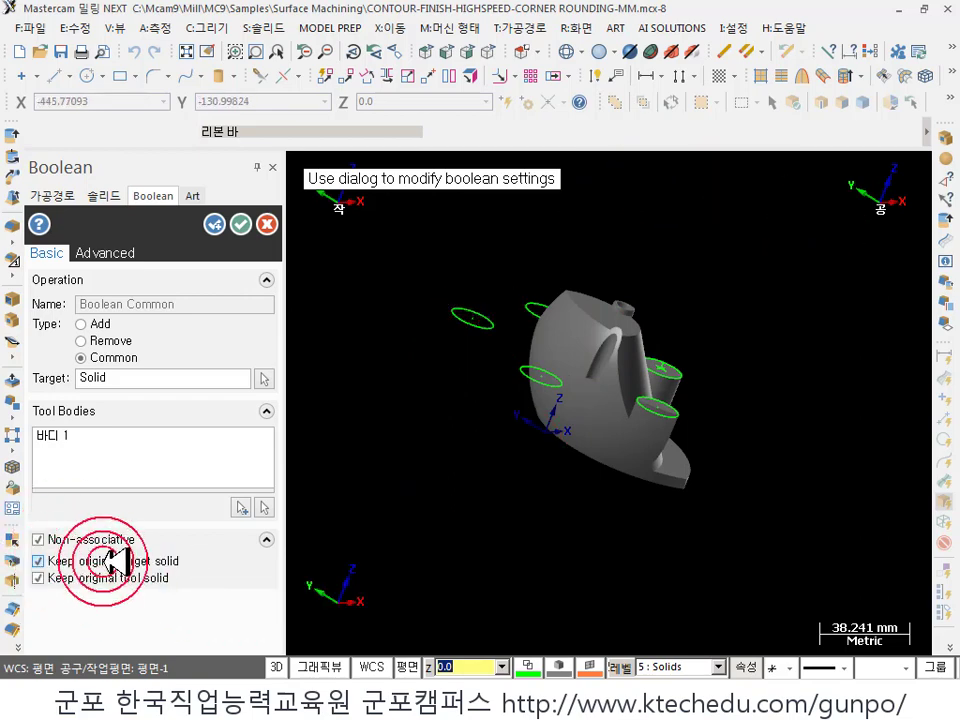
- Apply the non-associative Boolean Common and check that the conical part and the sphere can be selected as separate solids
click(243, 224)
click(493, 465)
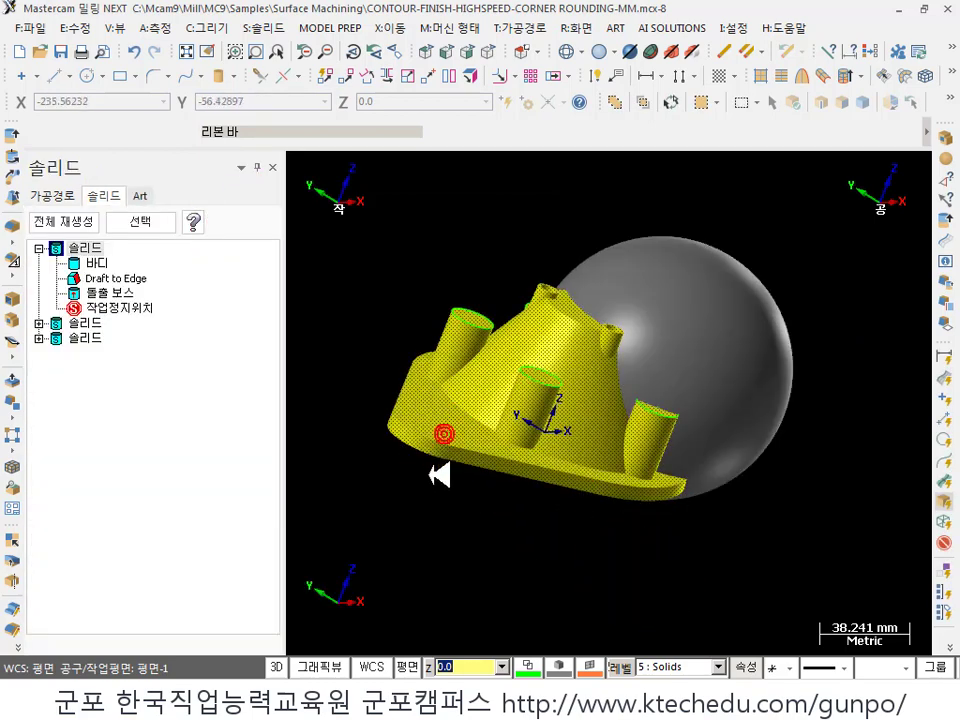
click(680, 364)
click(735, 321)
click(744, 351)
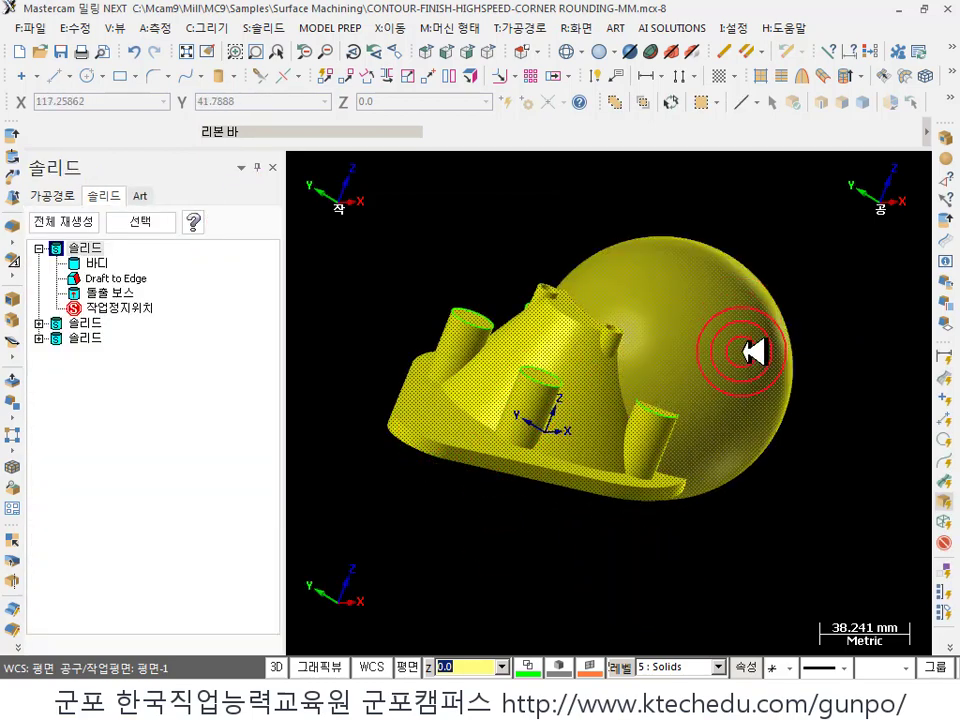
click(425, 447)
click(746, 381)
click(430, 441)
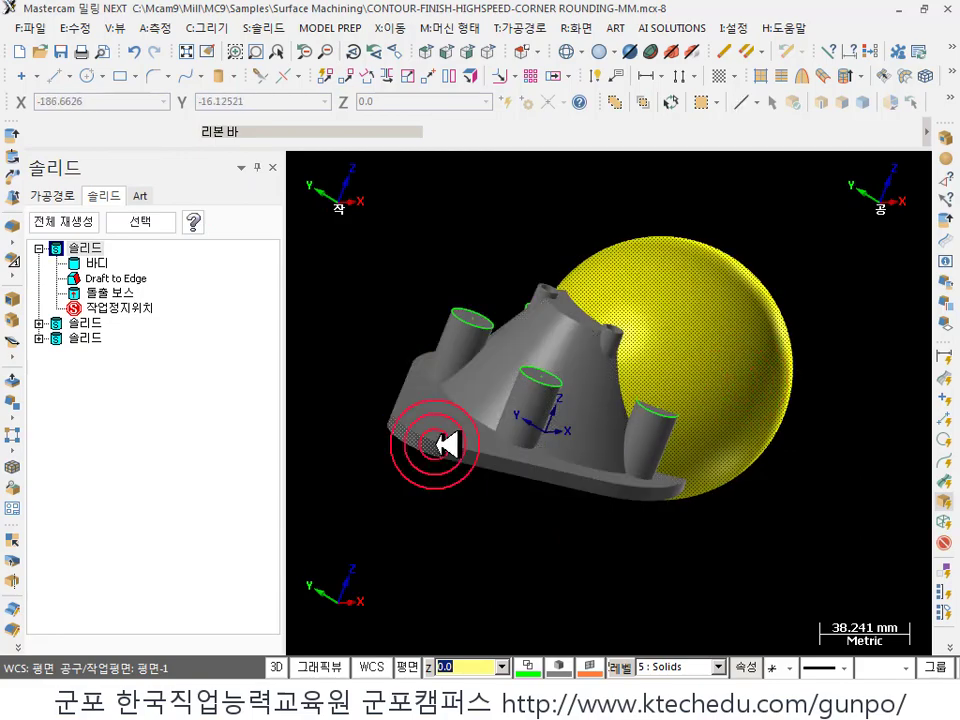
- Isolate the Boolean Common solid, inspect it from another angle, and show the part and sphere again
click(808, 535)
click(750, 369)
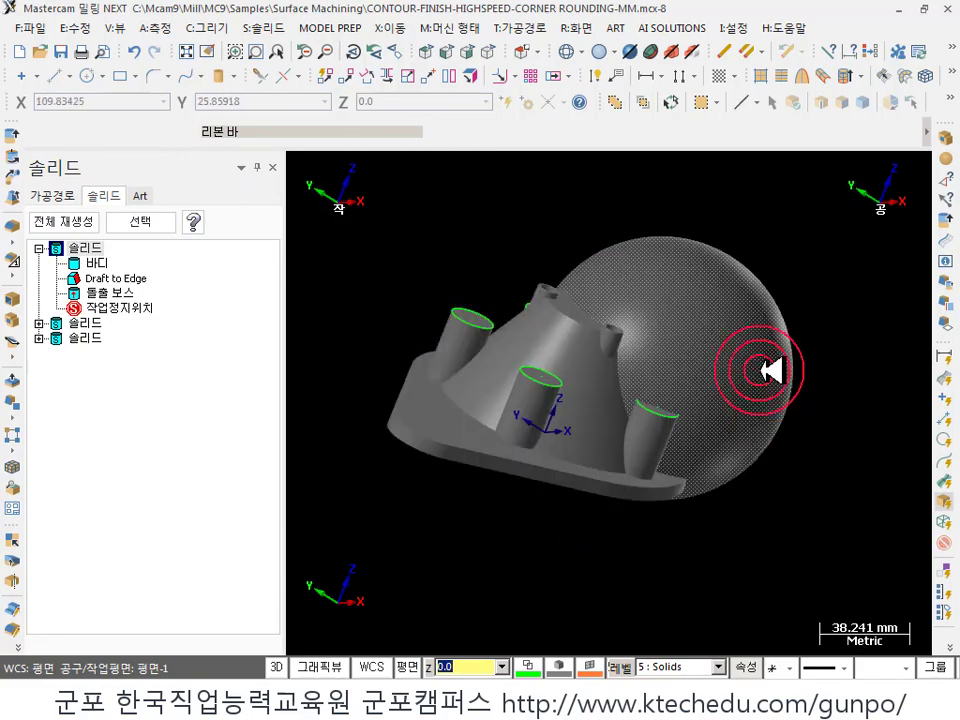
click(444, 437)
click(672, 102)
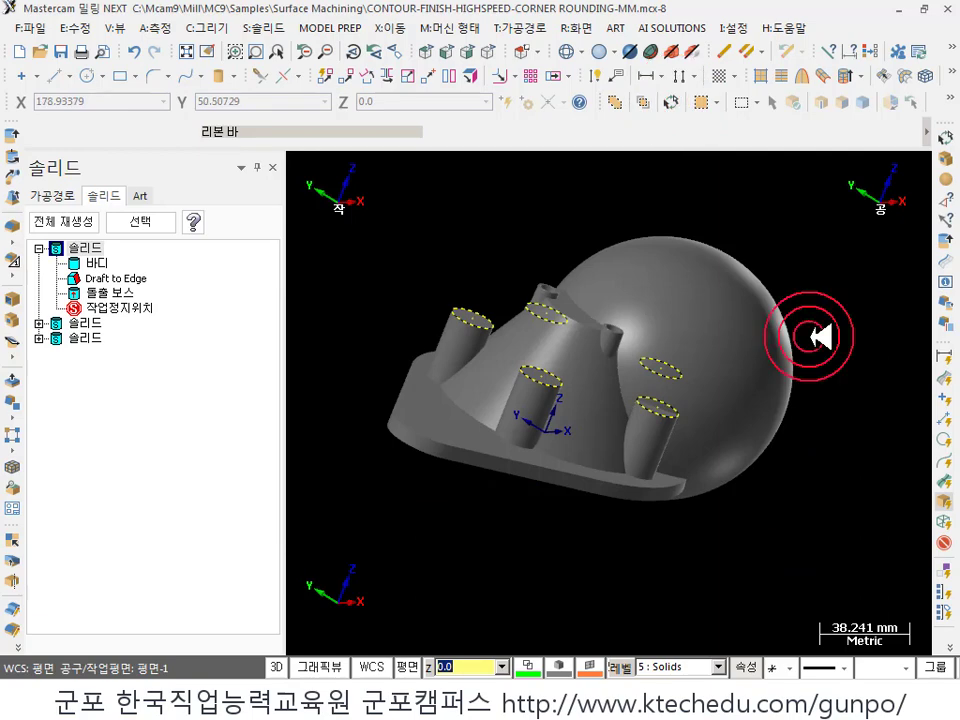
middle_drag(820, 337, 706, 404)
click(624, 364)
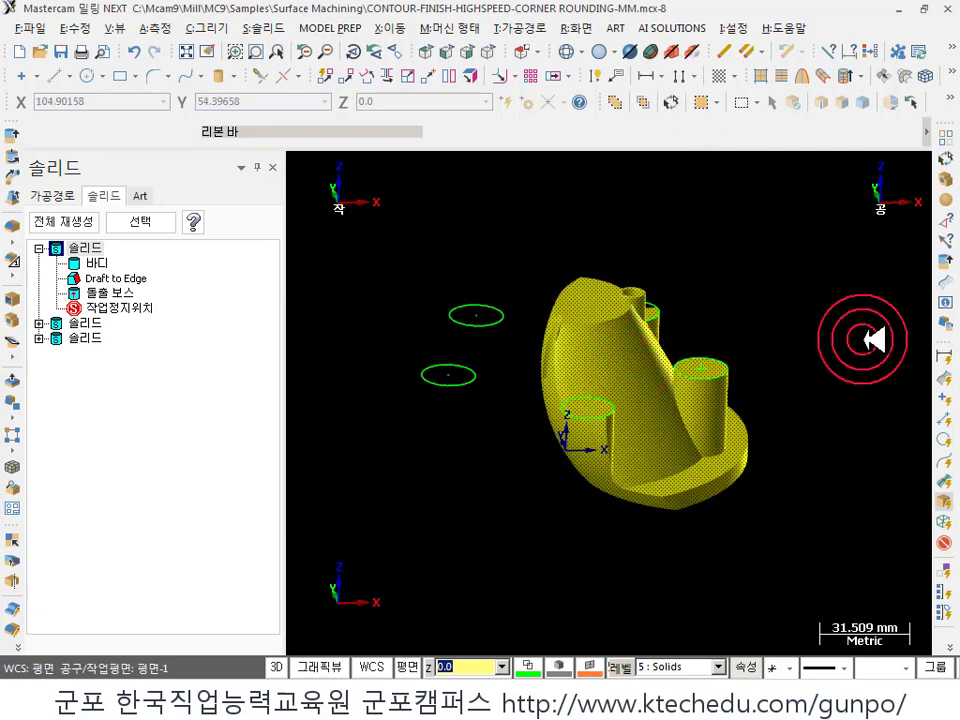
middle_drag(873, 340, 862, 387)
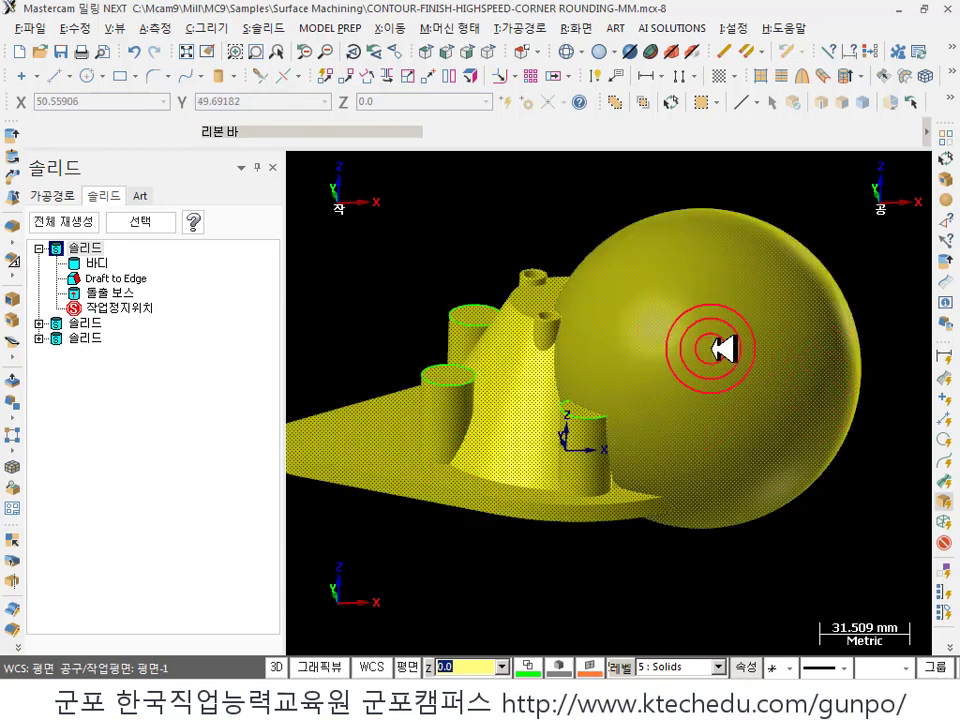
click(785, 291)
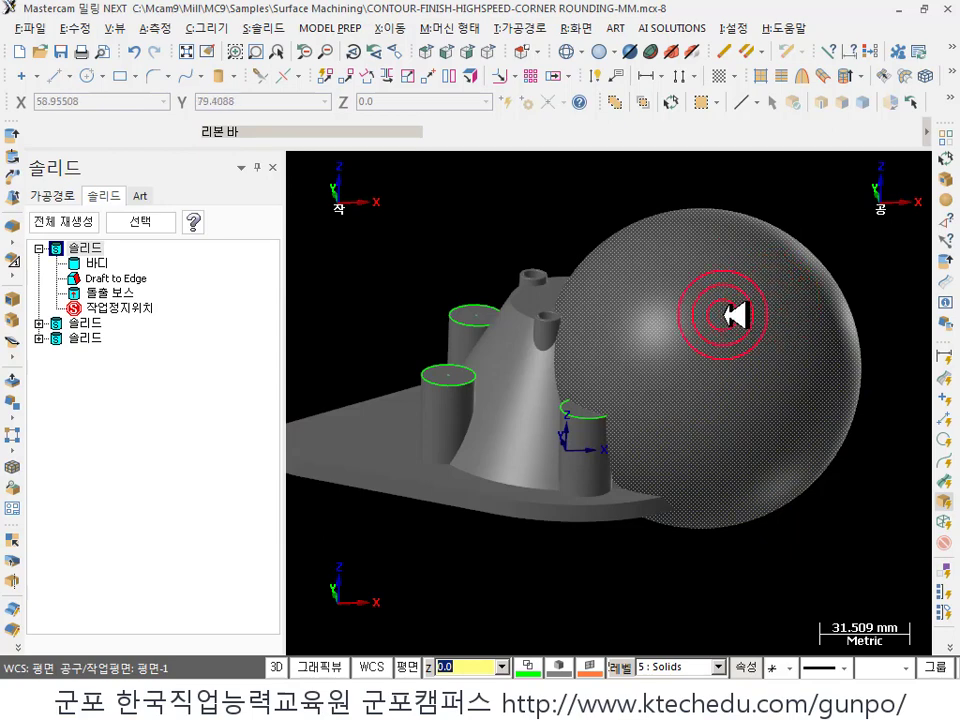
- Switch to Foxit Reader to check manual section 1.5.16 on Find Features (구성 찾기), and return to Mastercam
key(alt+Tab)
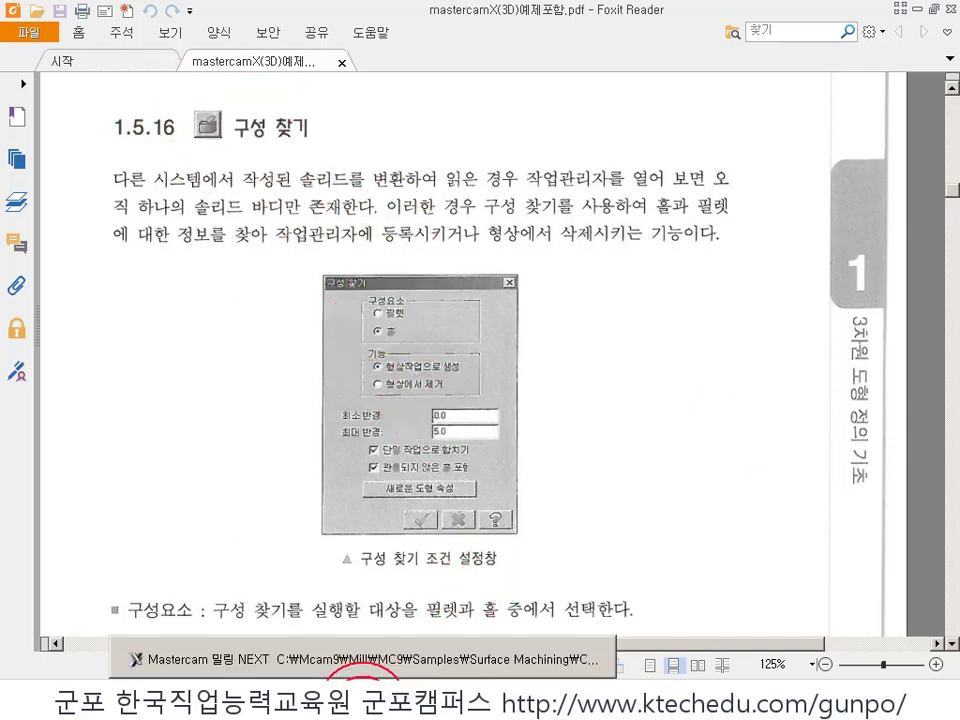
click(360, 655)
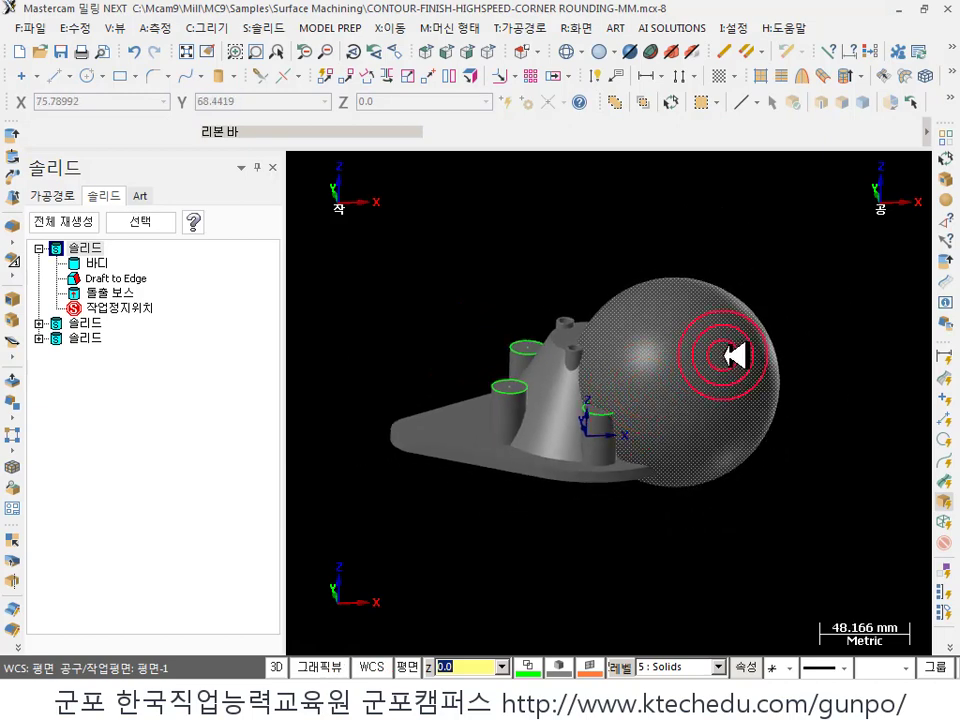
scroll(735, 340, down, 2)
scroll(735, 340, up, 2)
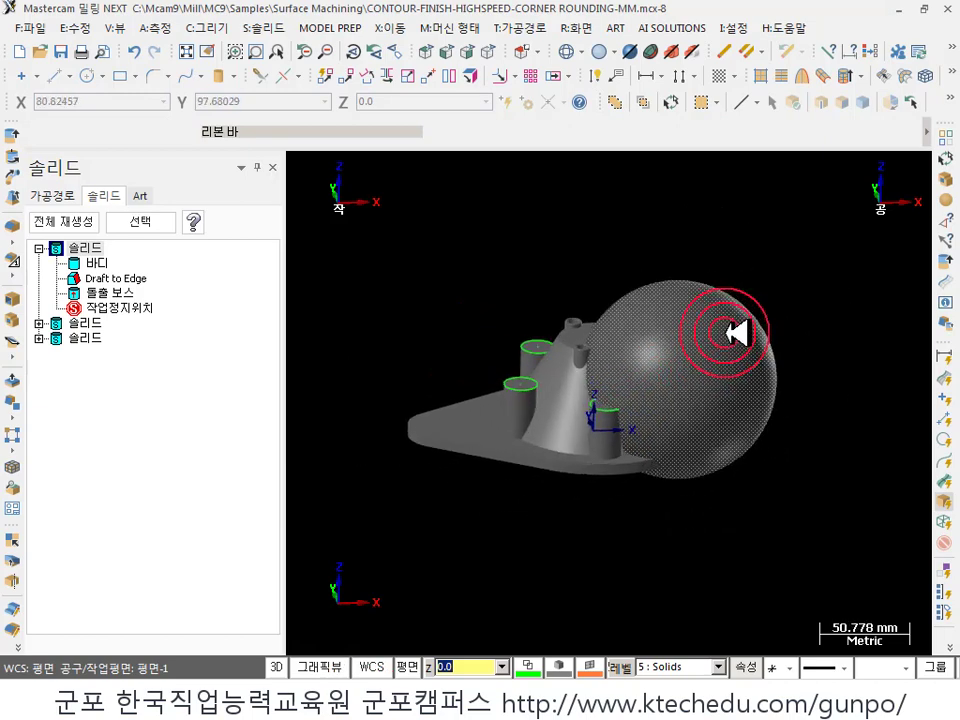
- Isolate the conical part by hiding all other entities and inspect it from several angles
click(541, 455)
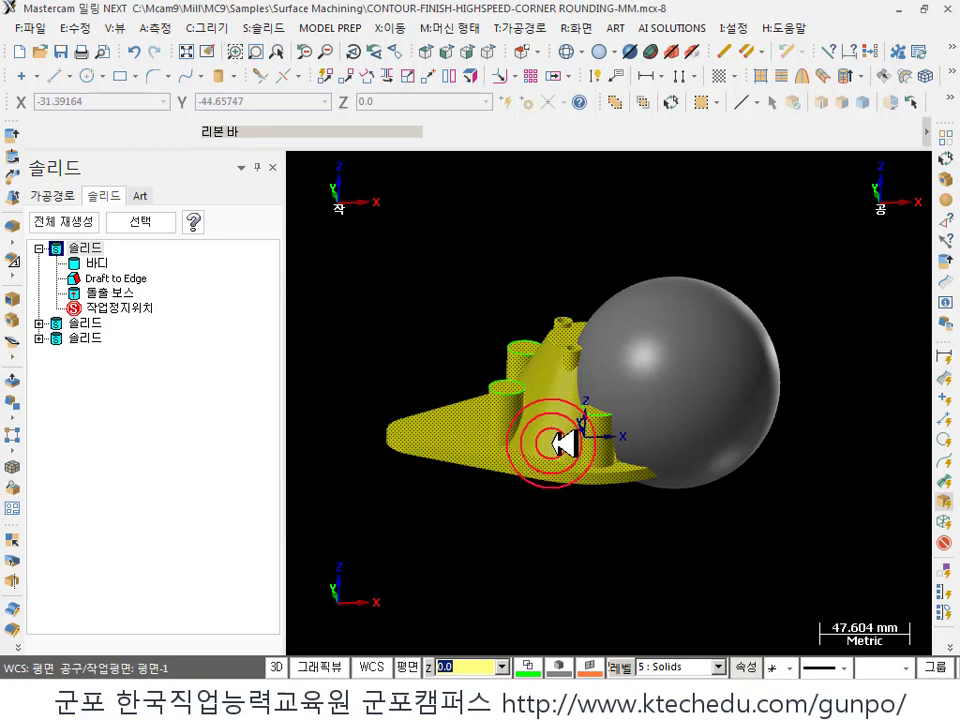
key(alt+e)
scroll(573, 430, up, 5)
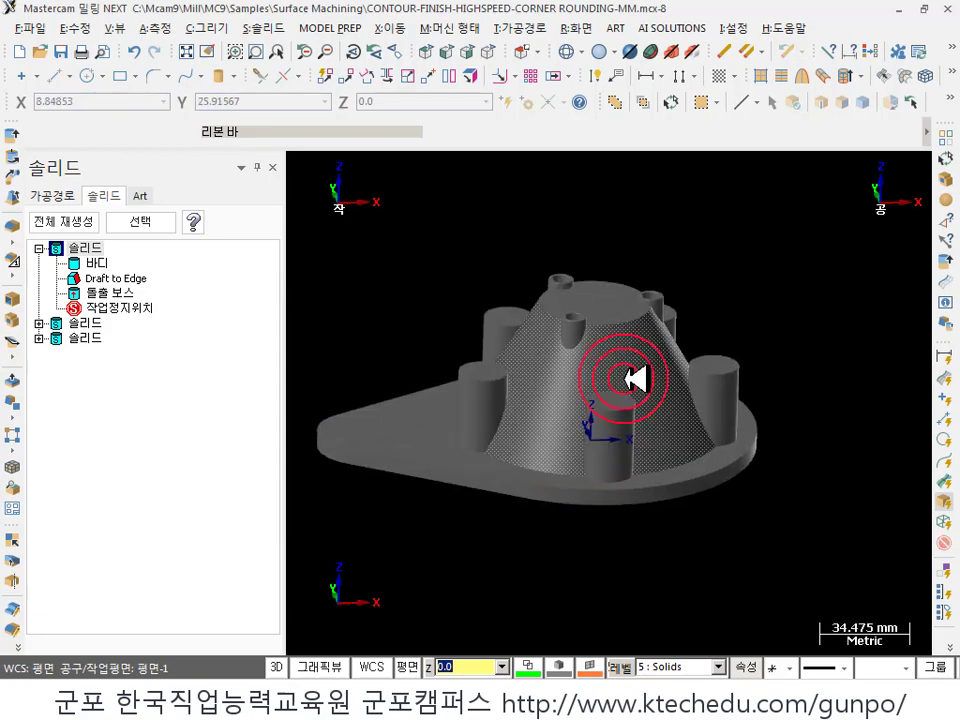
click(661, 371)
scroll(513, 466, up, 9)
mouse_move(624, 419)
middle_down()
mouse_move(549, 435)
mouse_move(560, 430)
middle_up()
scroll(573, 430, down, 2)
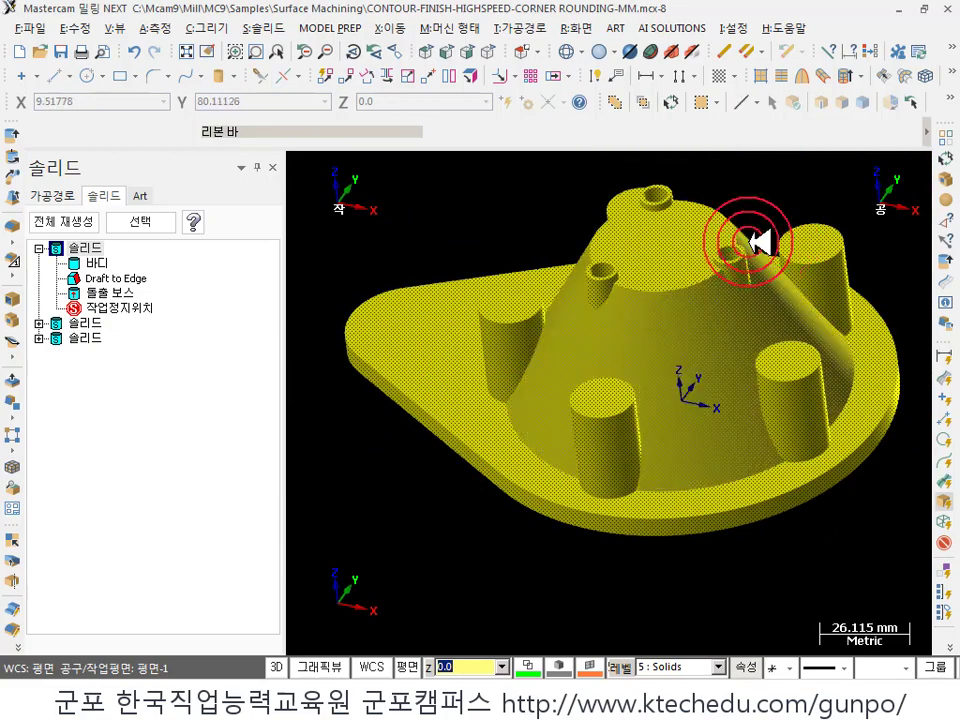
scroll(587, 368, down, 5)
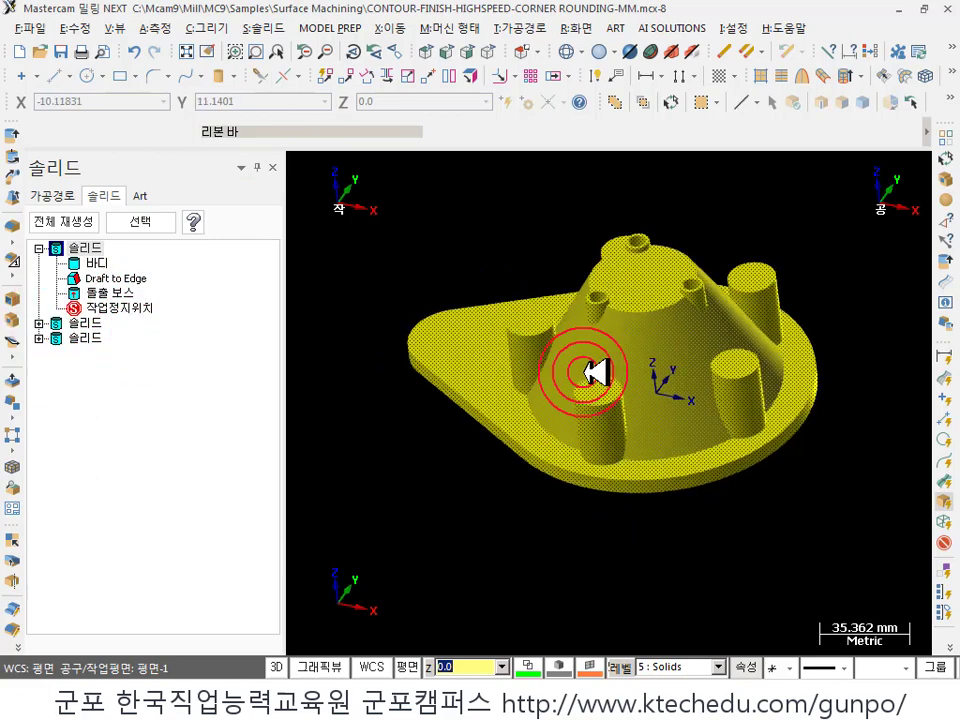
scroll(740, 291, up, 1)
key(Escape)
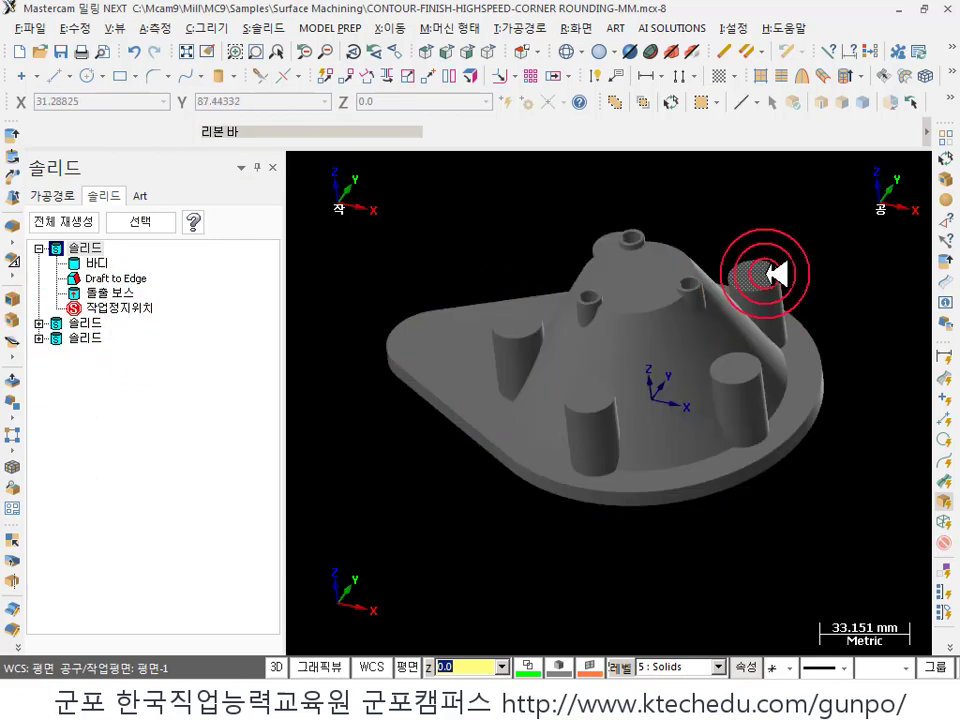
- Open the sample file CONTOUR-FINISH-HIGHSPEED-CORNER ROUNDING-MM from the Surface Machining folder without saving the current changes
click(38, 51)
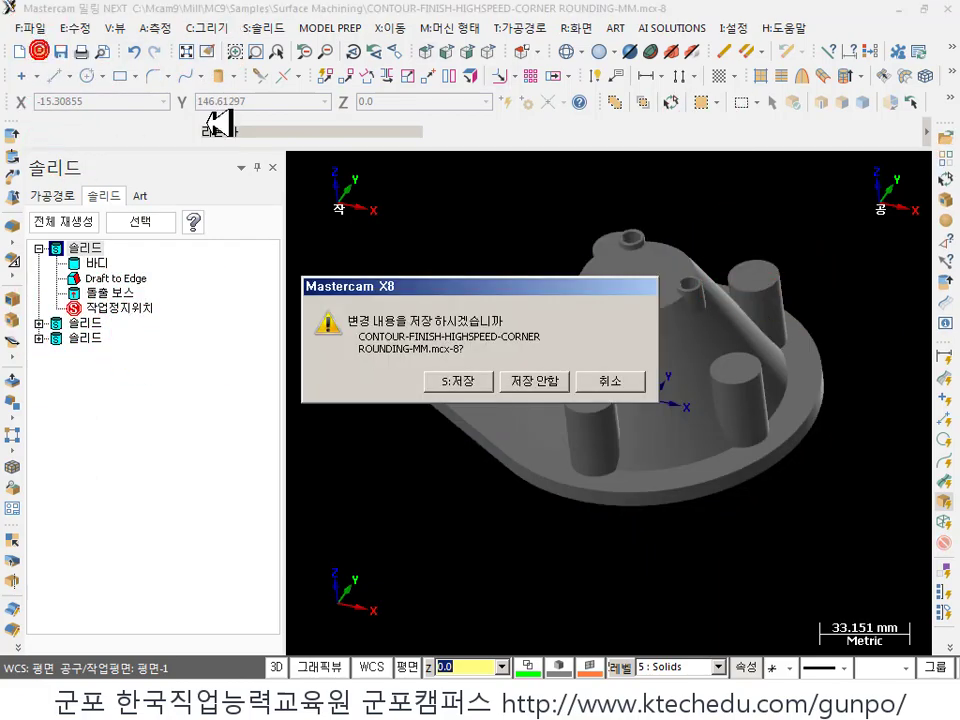
click(549, 378)
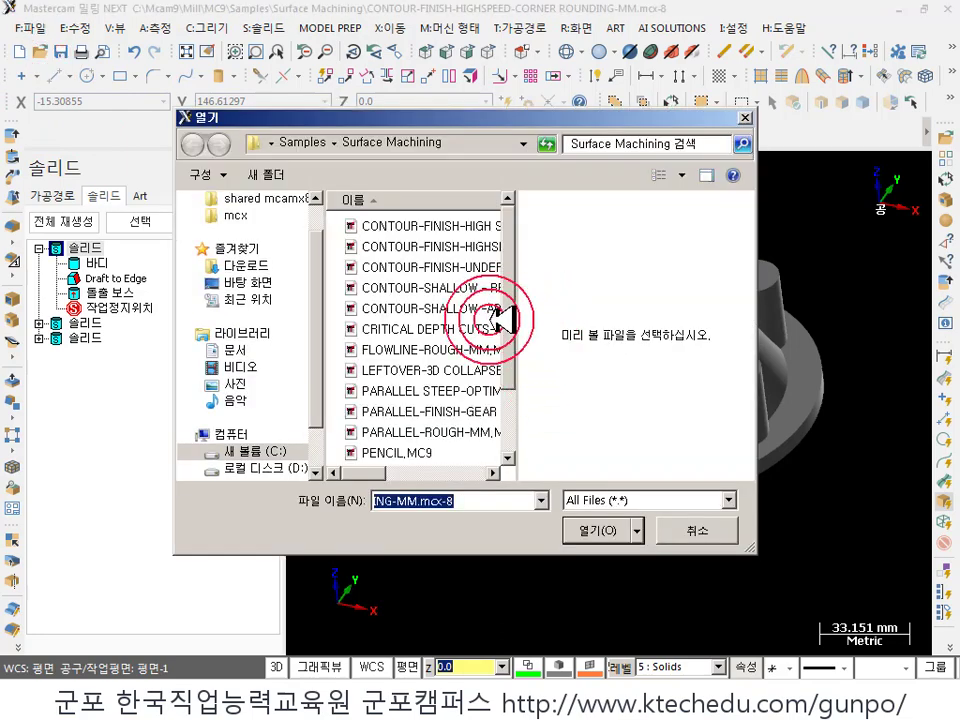
click(447, 245)
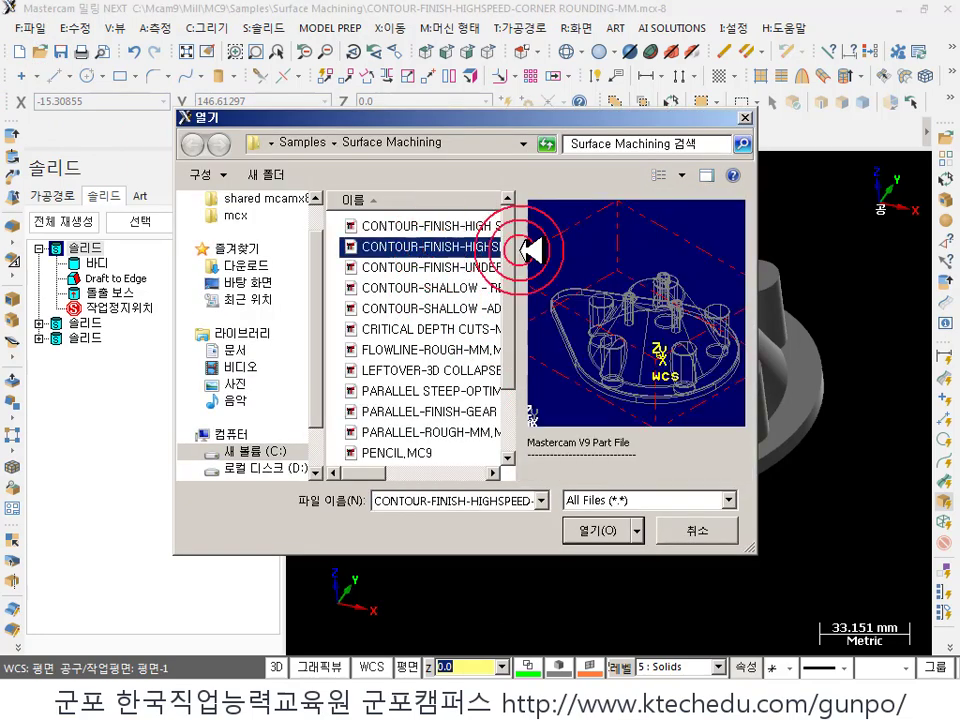
click(594, 527)
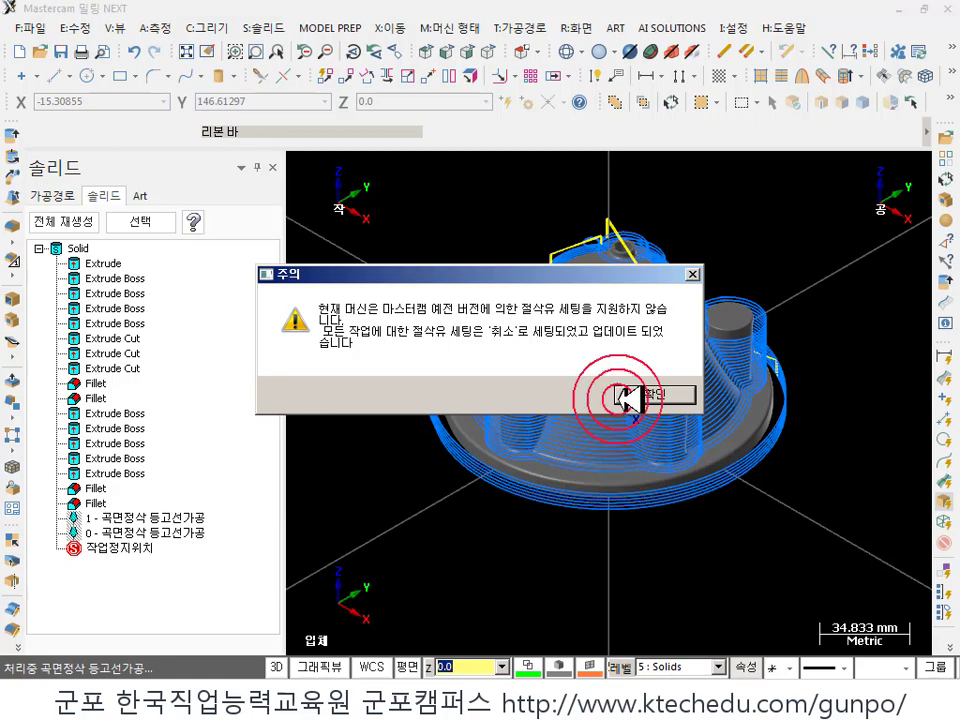
click(622, 396)
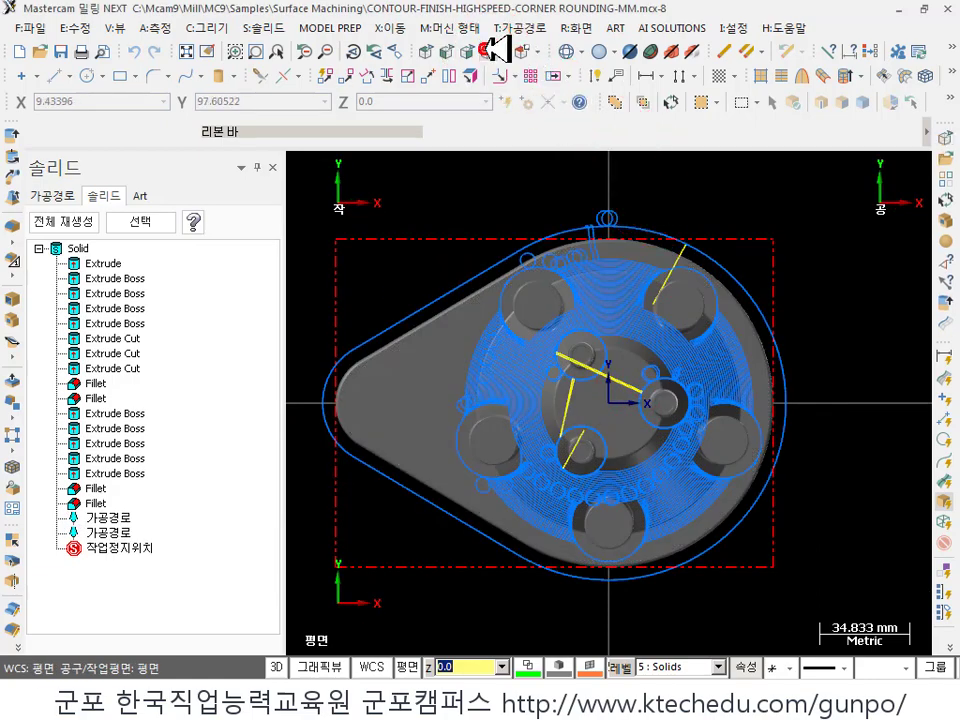
- Show the reopened part in isometric view and hide its toolpaths and stock boundary
click(492, 48)
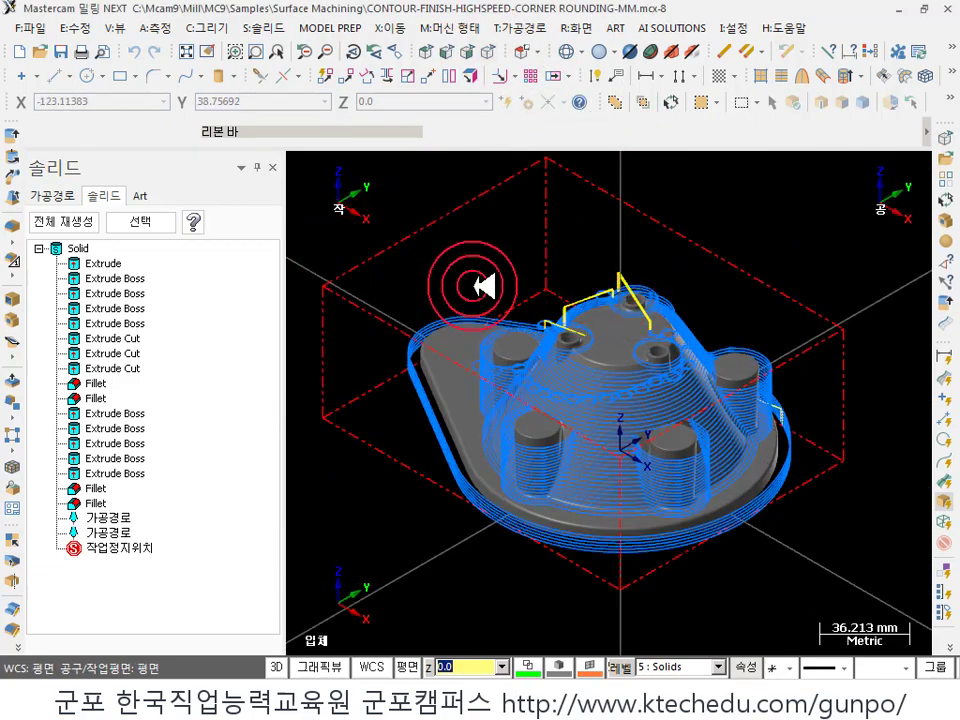
key(alt+t)
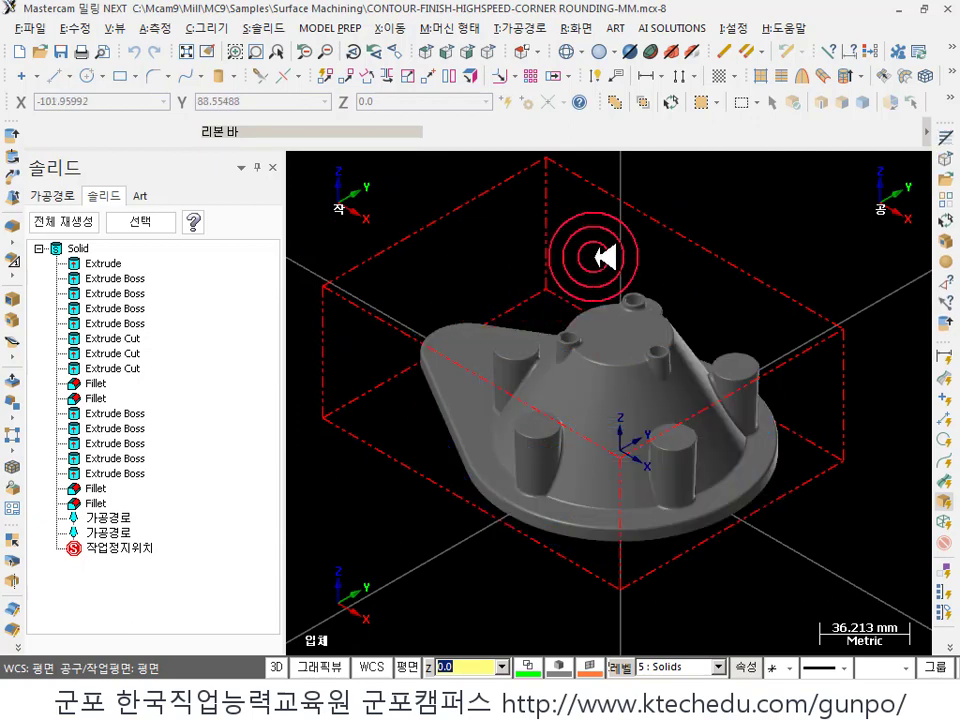
scroll(610, 268, down, 3)
click(694, 50)
scroll(556, 294, up, 5)
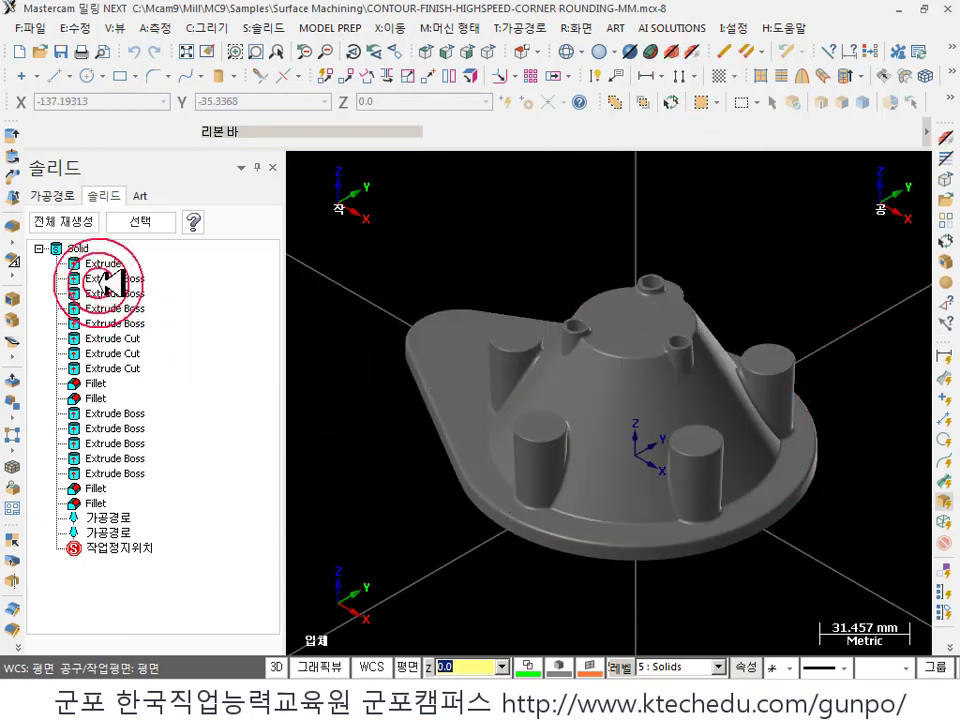
- Roll the solid's stop operation back to before the first Extrude Cut and return it to the end of the history
click(90, 490)
click(108, 473)
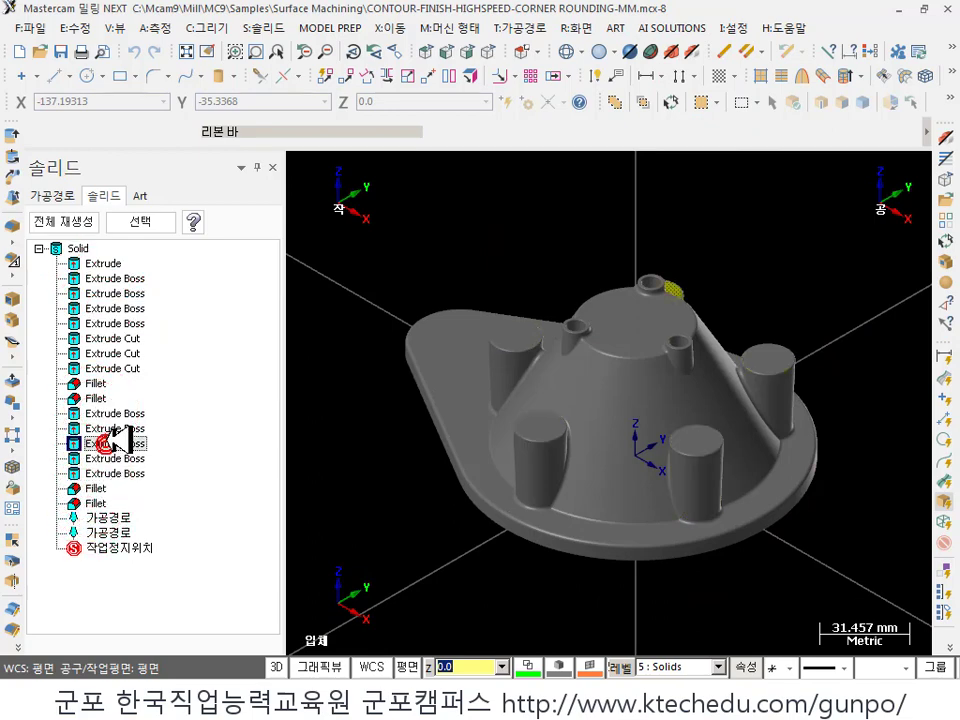
click(90, 547)
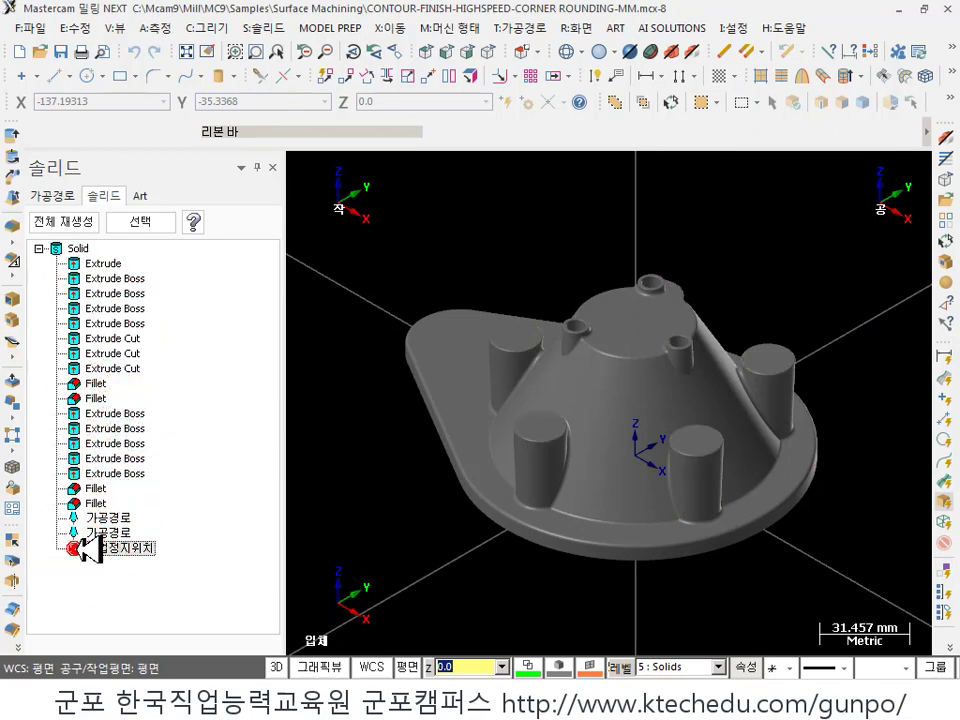
mouse_move(90, 547)
mouse_down()
mouse_move(90, 395)
mouse_move(75, 315)
mouse_move(140, 348)
mouse_up()
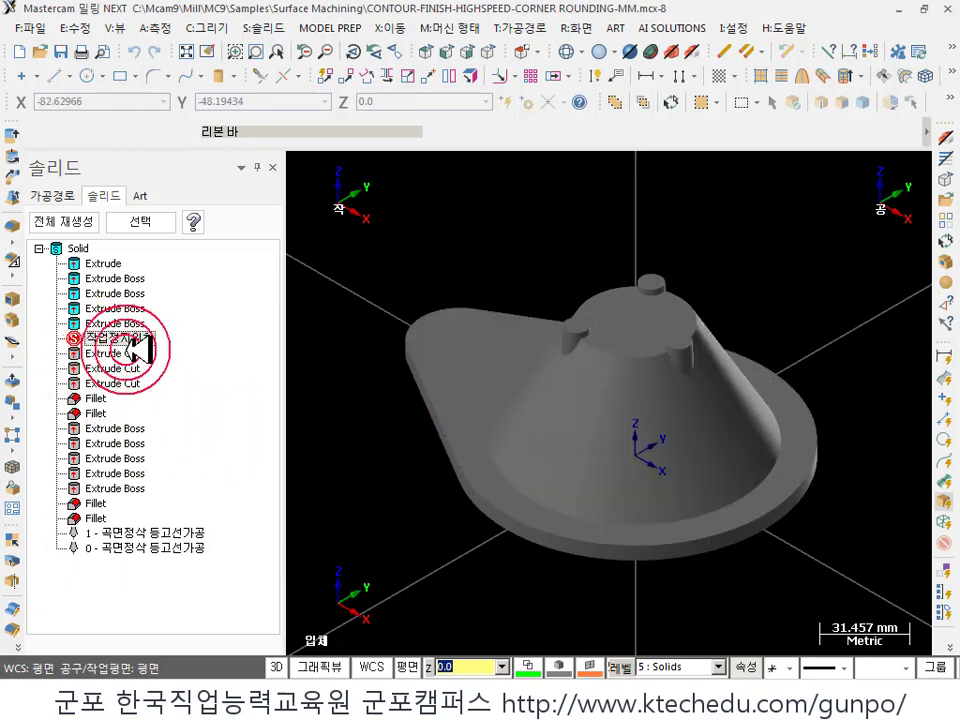
mouse_move(90, 303)
mouse_down()
mouse_move(60, 289)
mouse_move(71, 266)
mouse_move(112, 305)
mouse_move(60, 583)
mouse_move(82, 600)
mouse_up()
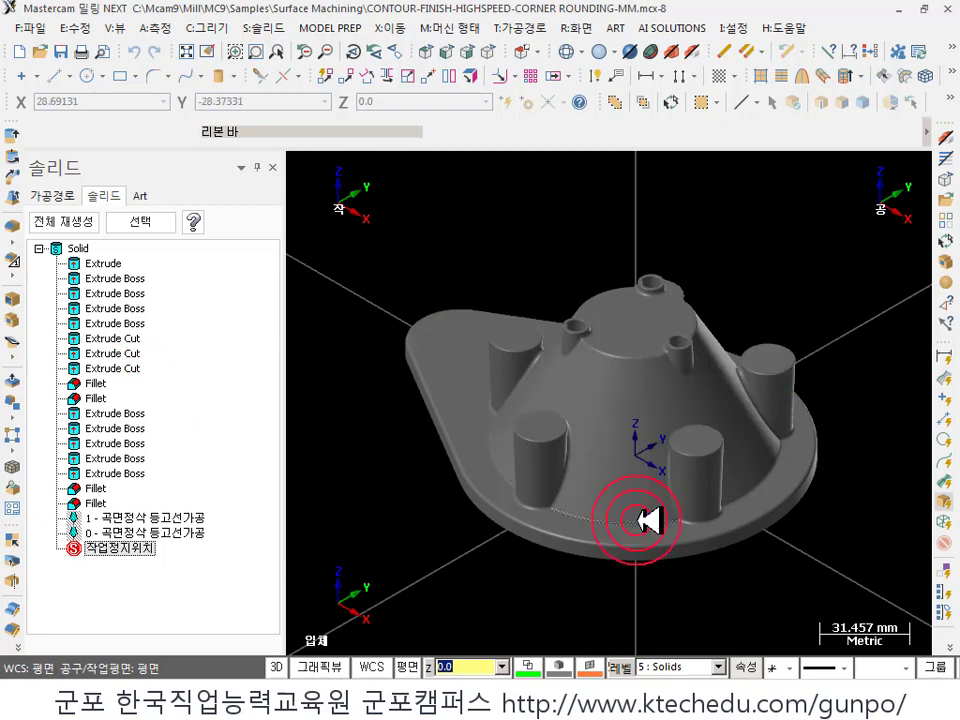
scroll(730, 415, up, 2)
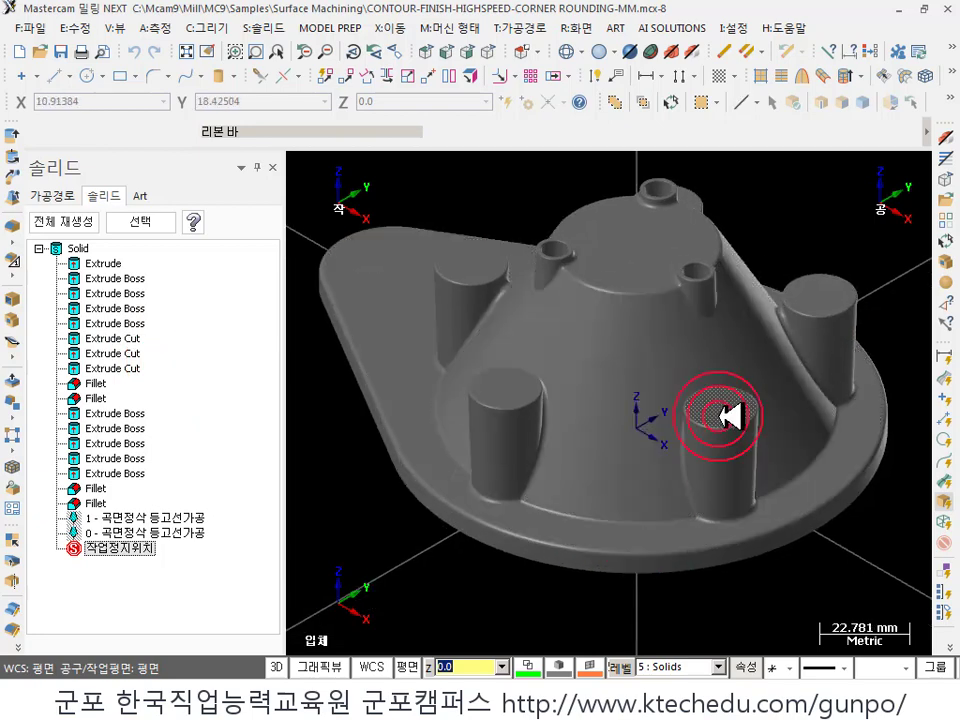
- Remove the entire operation history from the conical part's solid and check its entry in the solids tree
click(84, 246)
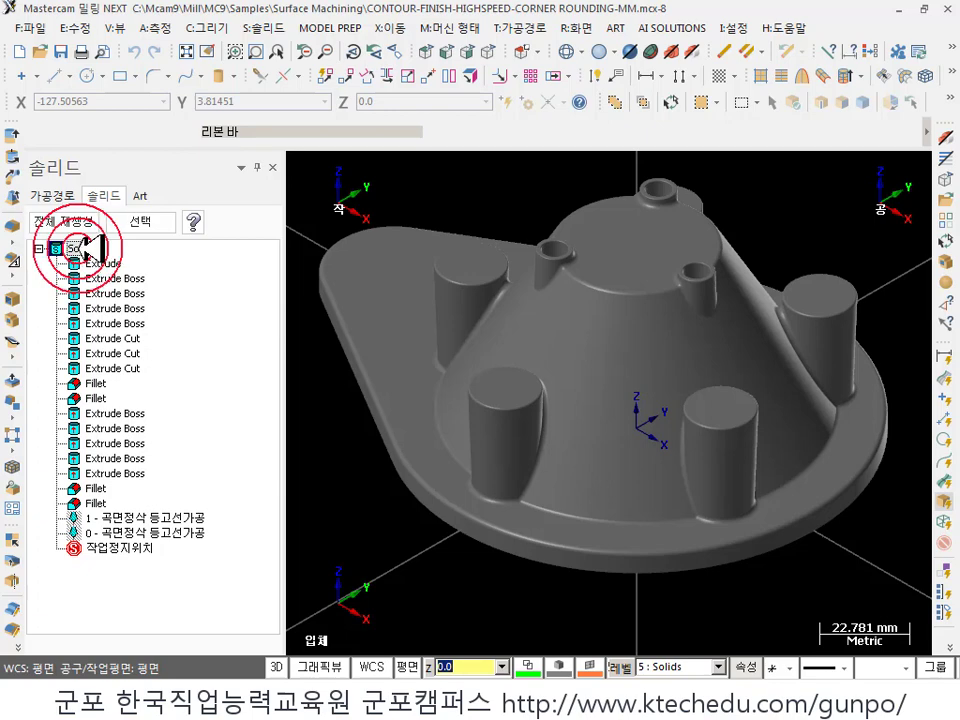
click(330, 28)
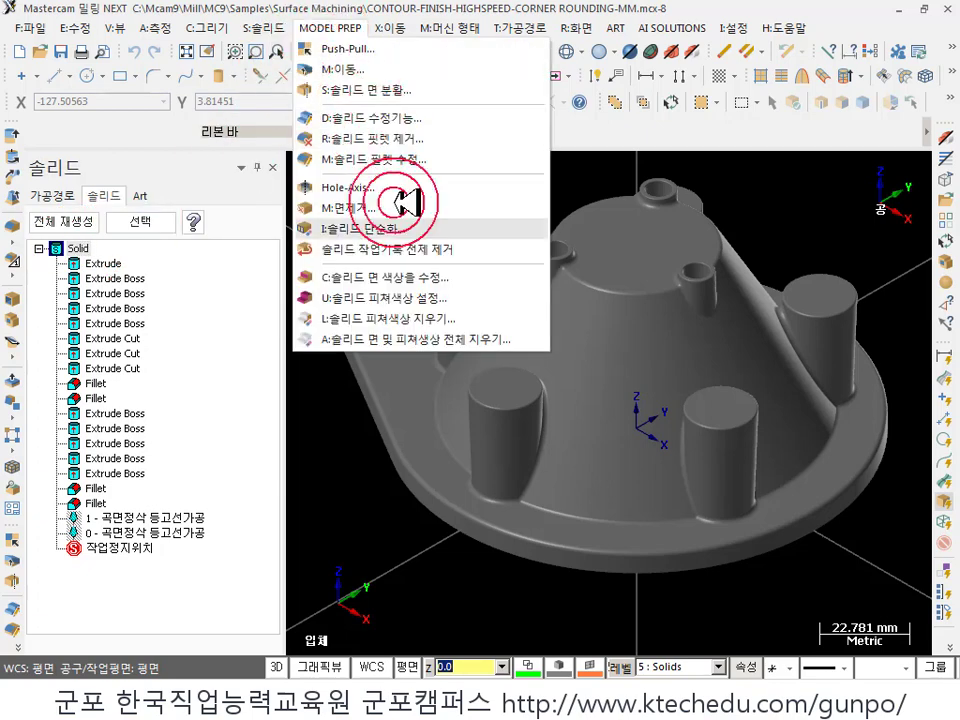
click(405, 249)
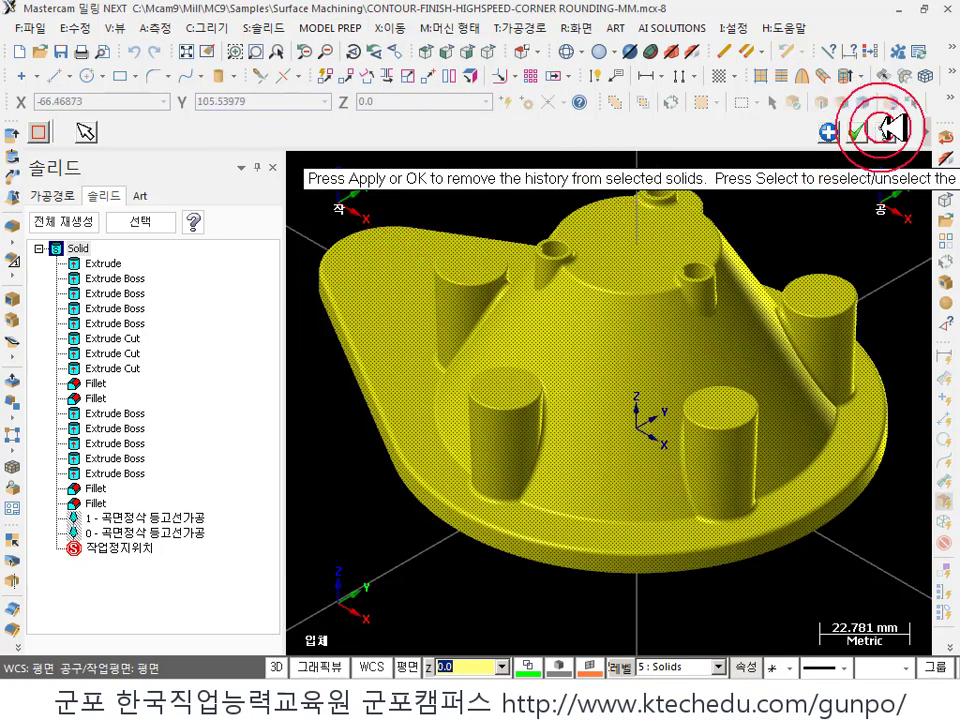
click(884, 127)
click(40, 248)
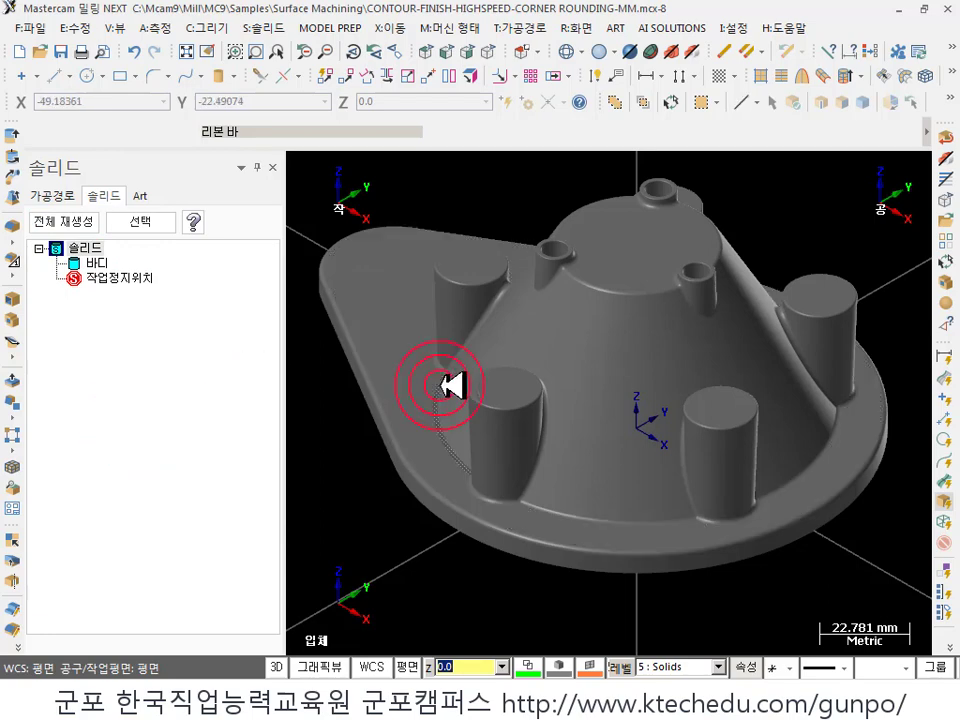
- Try to recreate the part's fillets with Find Features as a single operation, using a radius range of 0 to 5
scroll(625, 407, down, 2)
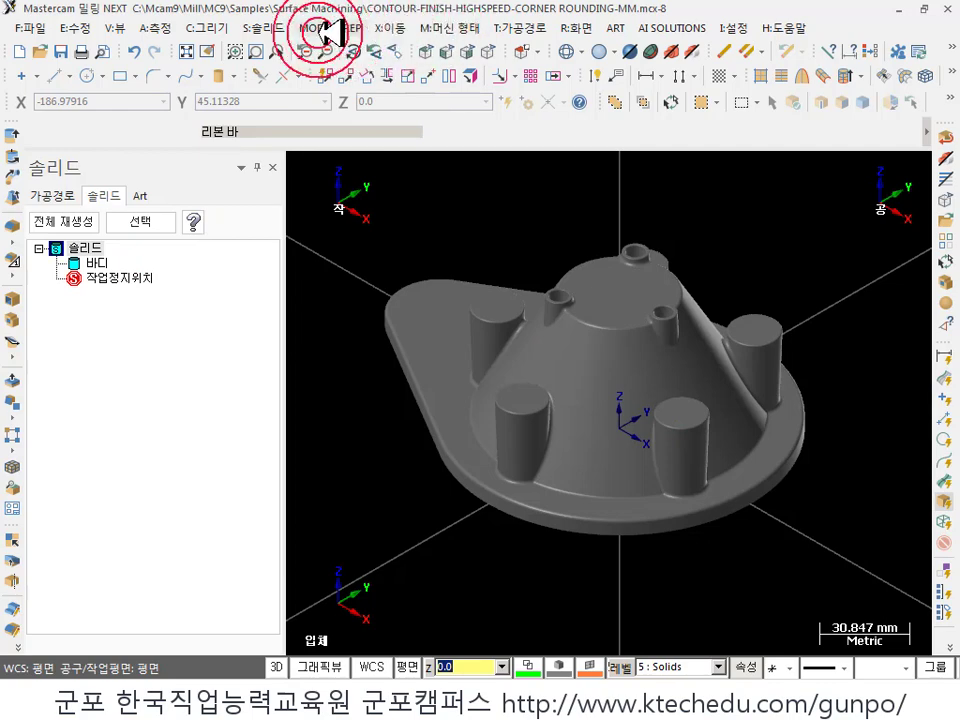
click(289, 28)
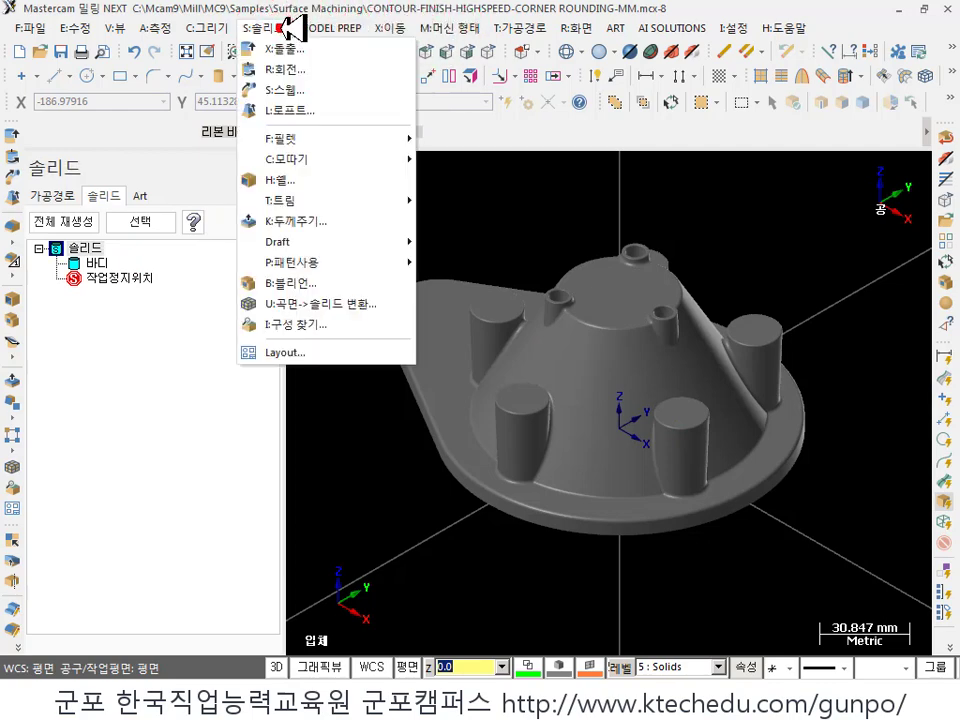
click(318, 326)
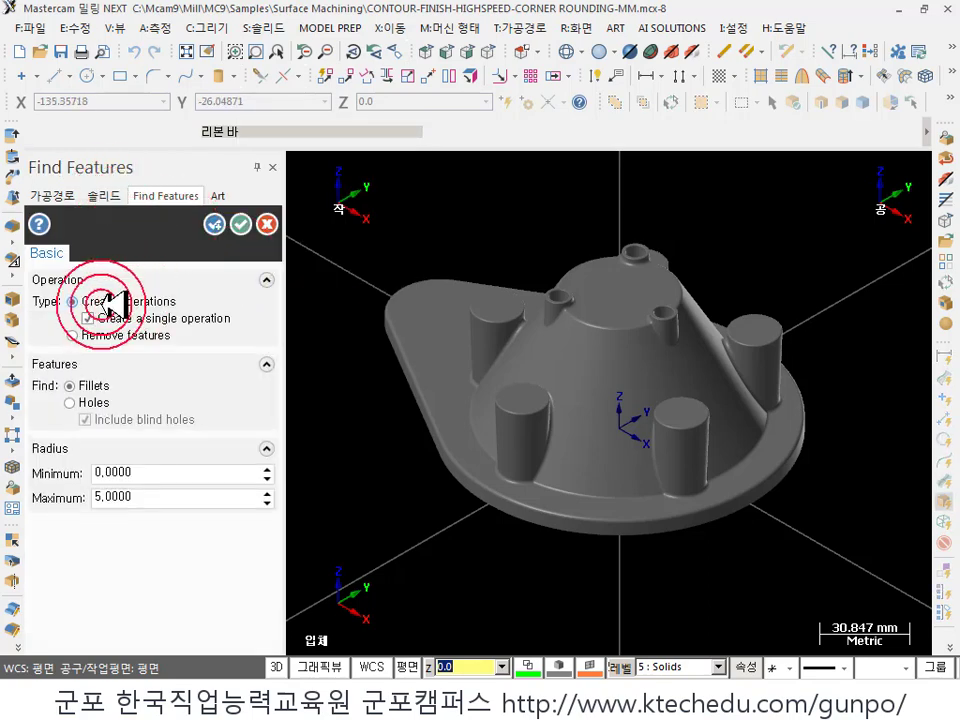
click(160, 302)
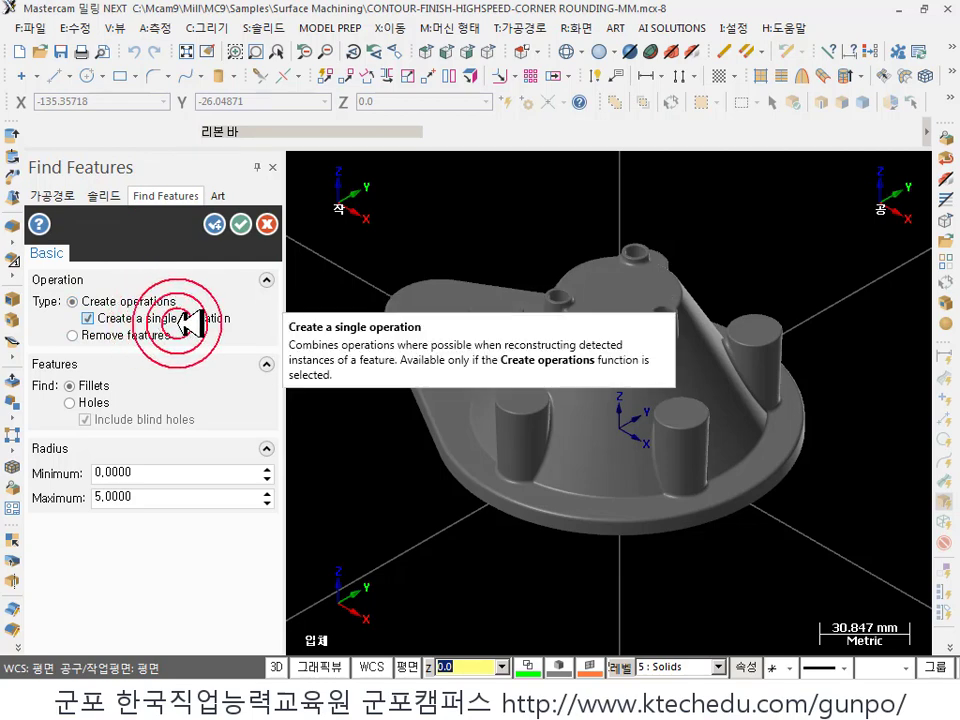
click(132, 340)
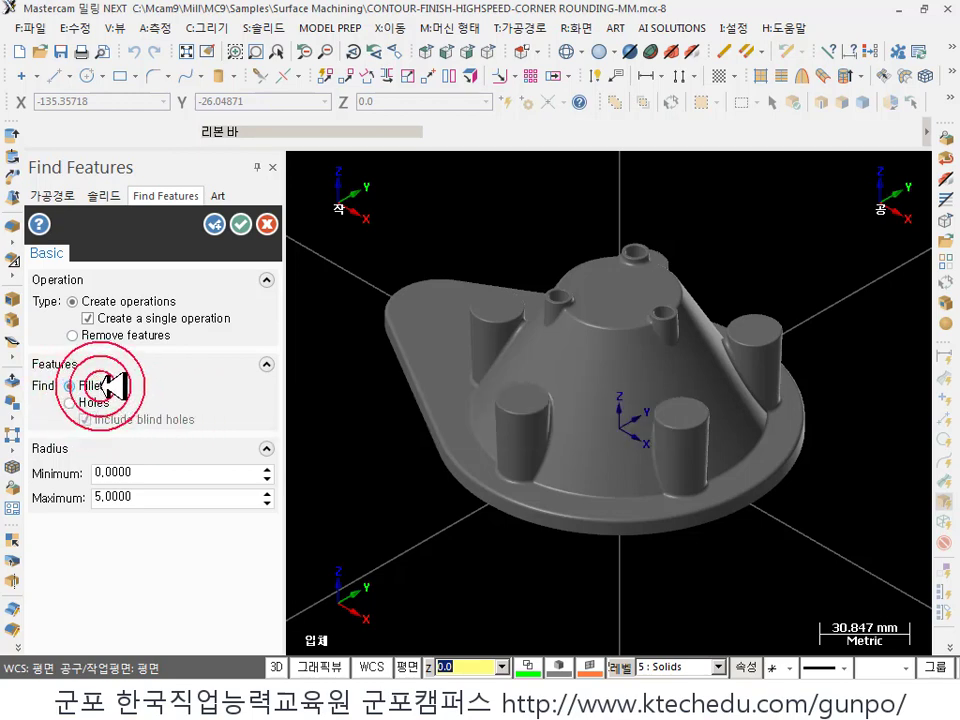
click(158, 478)
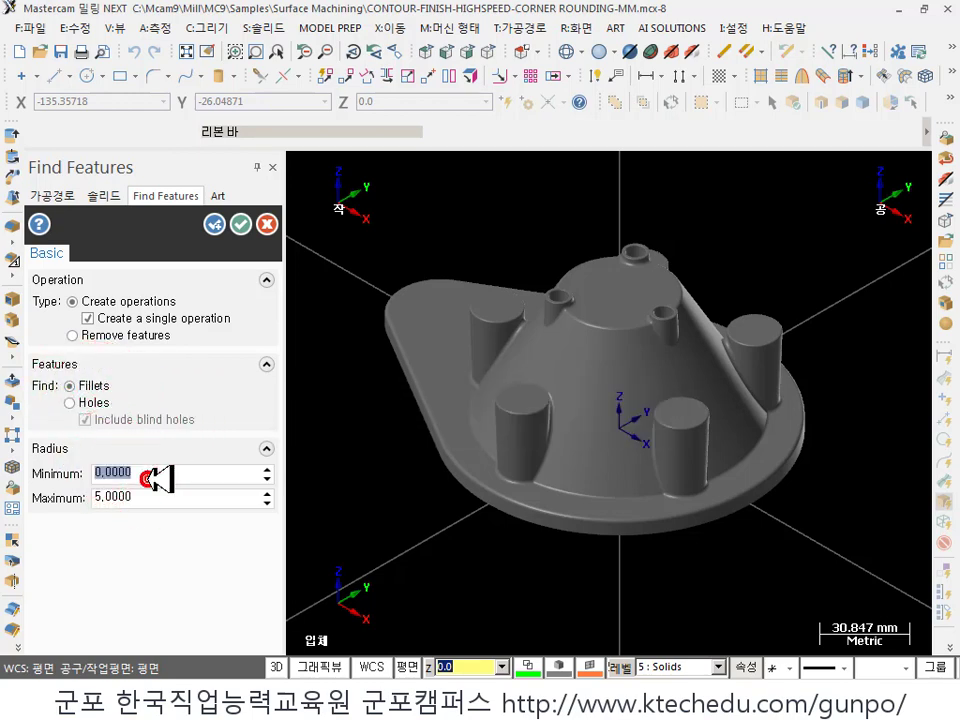
click(138, 498)
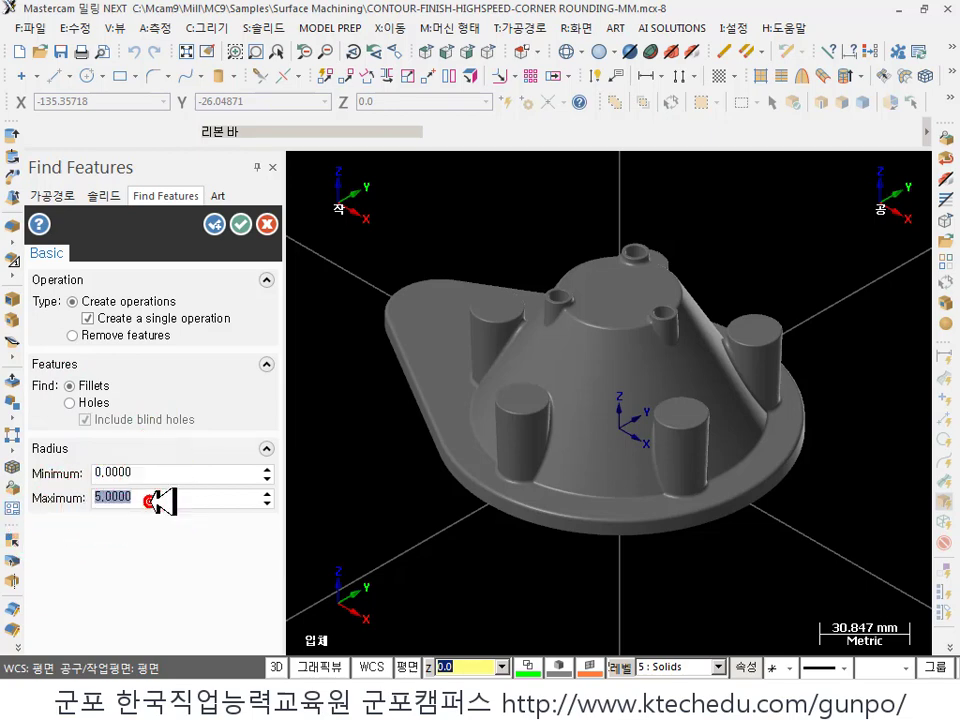
click(158, 472)
click(158, 496)
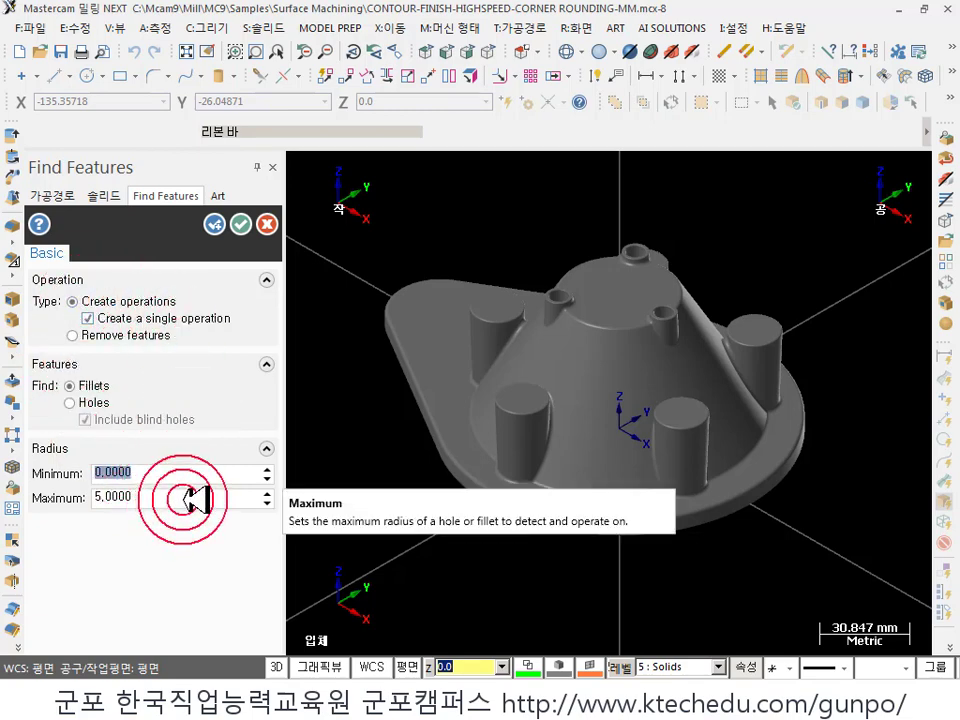
click(240, 226)
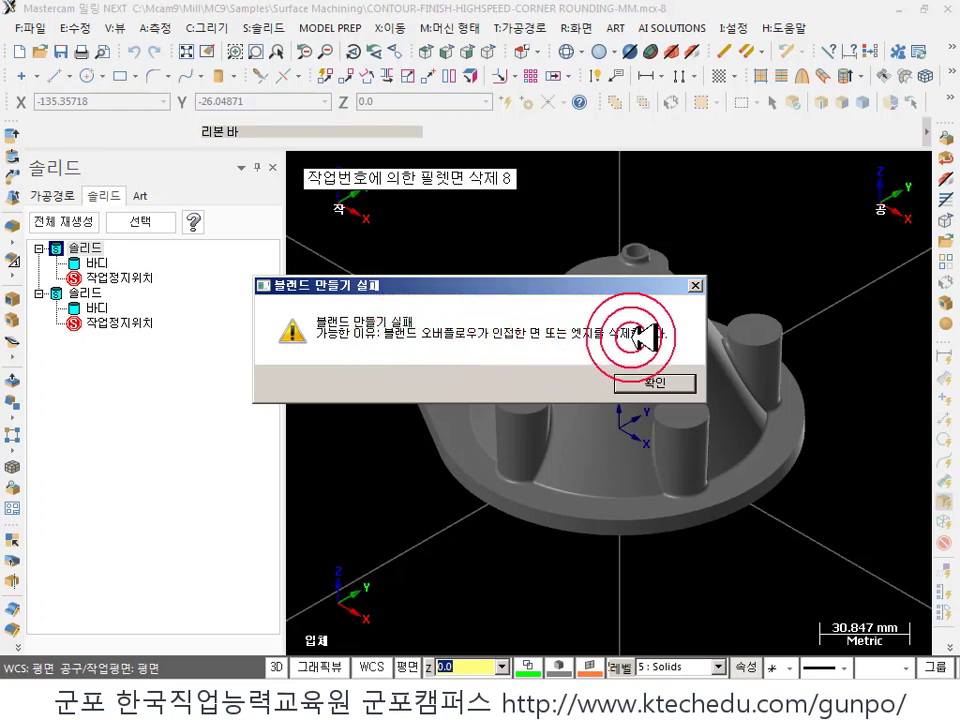
click(655, 383)
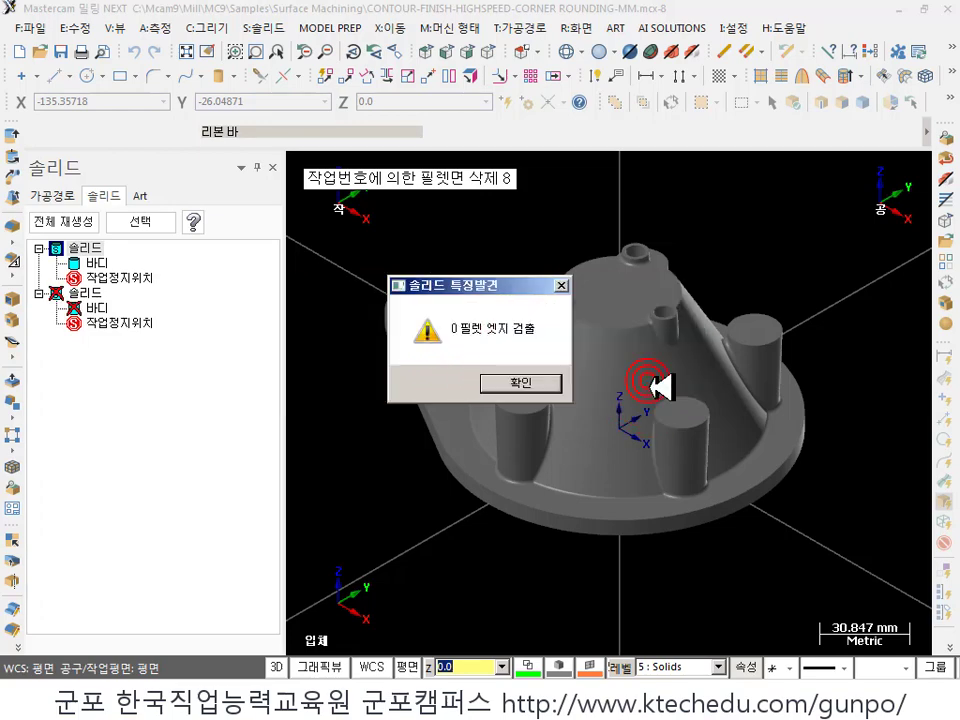
click(550, 381)
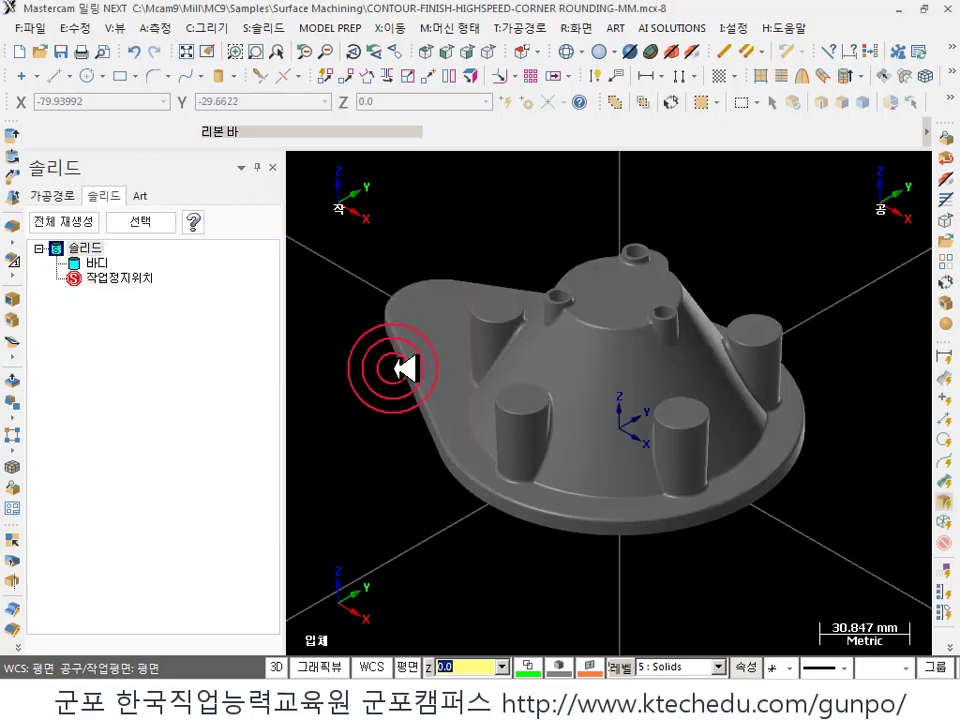
- Run Find Features to create operations for the part's holes, including blind holes, with a maximum radius of 20
scroll(435, 381, down, 1)
scroll(568, 326, up, 4)
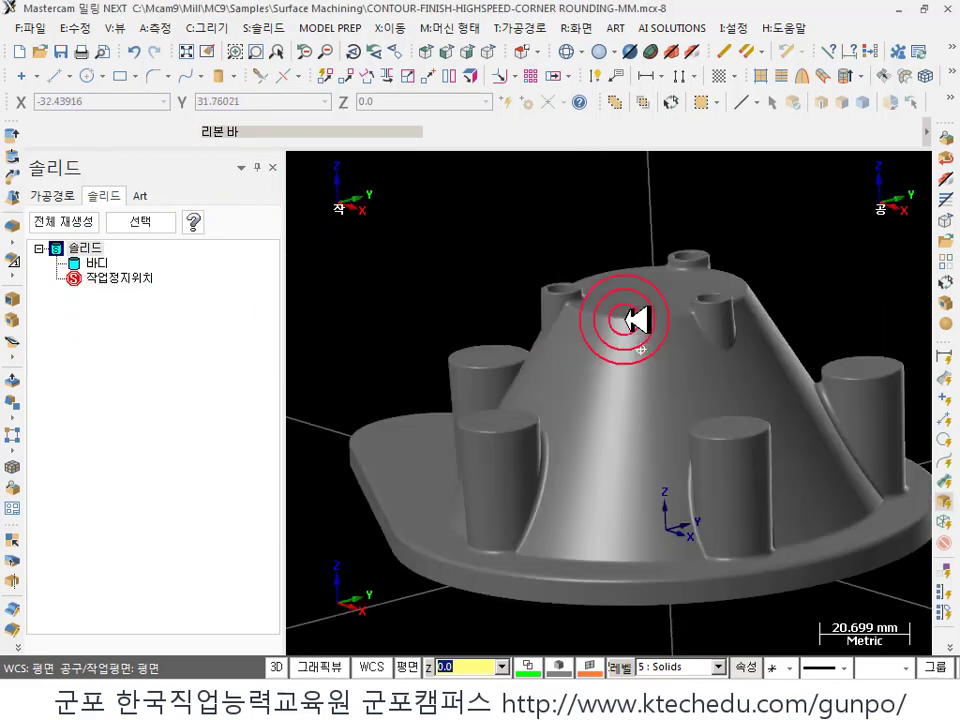
middle_drag(624, 319, 720, 370)
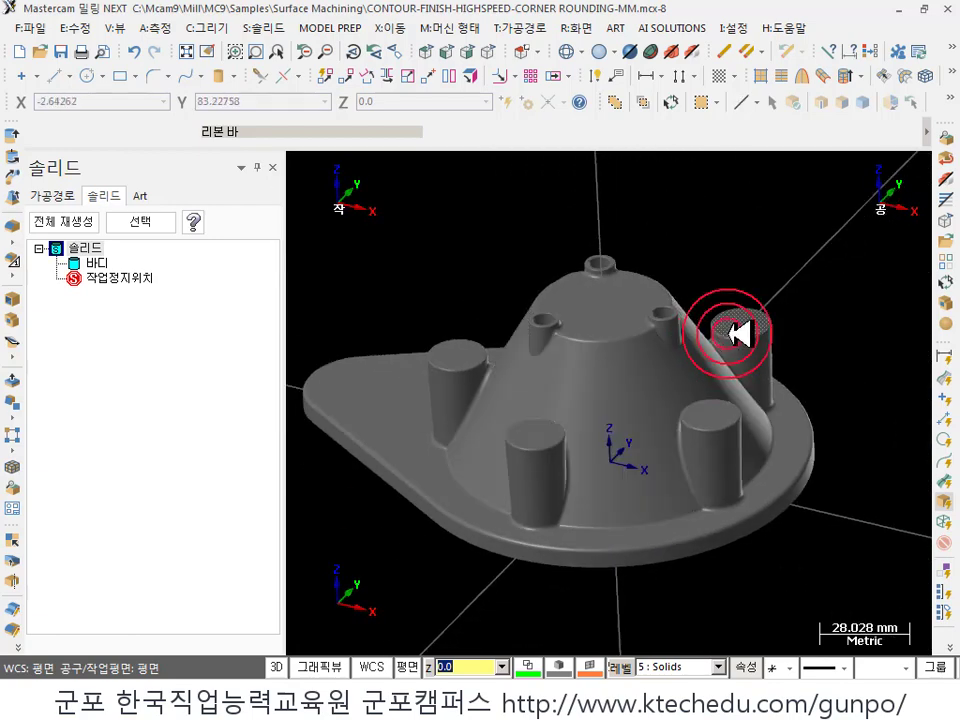
click(268, 28)
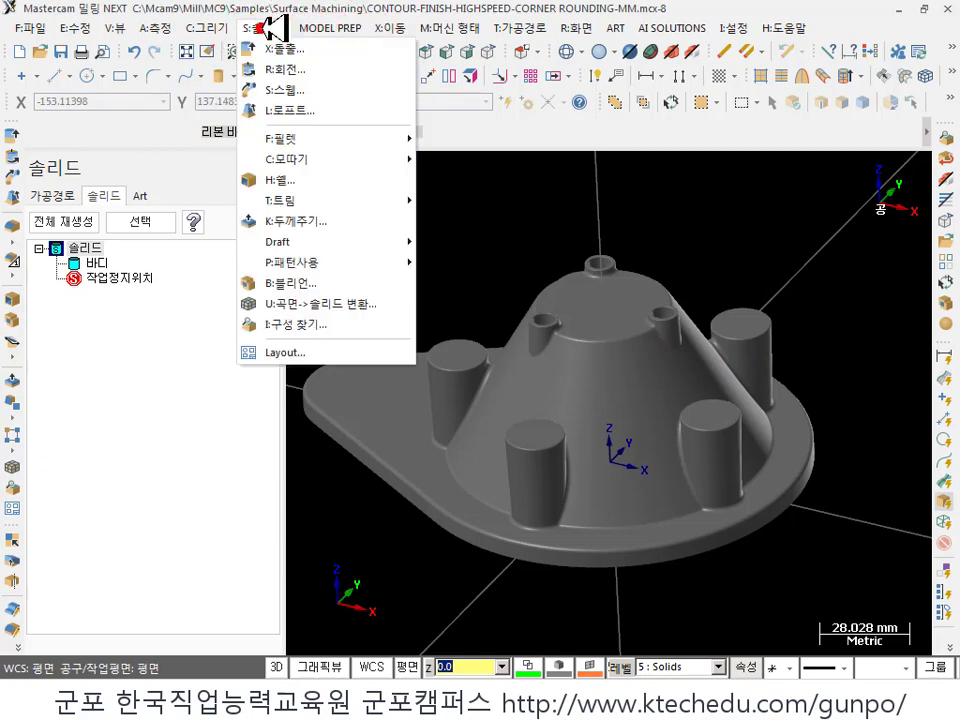
click(310, 324)
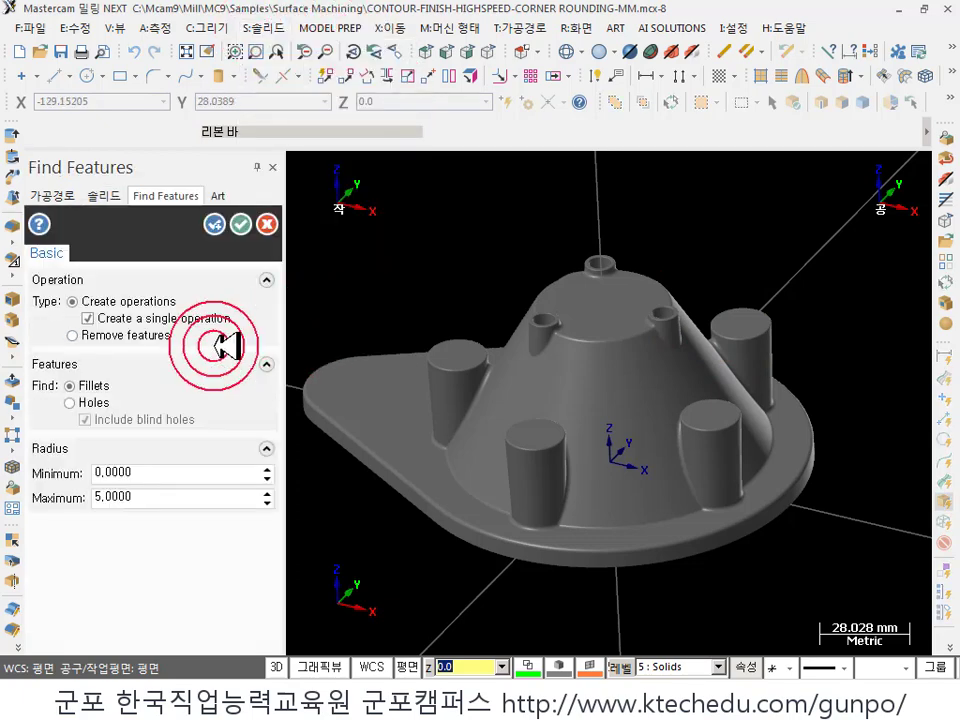
click(80, 401)
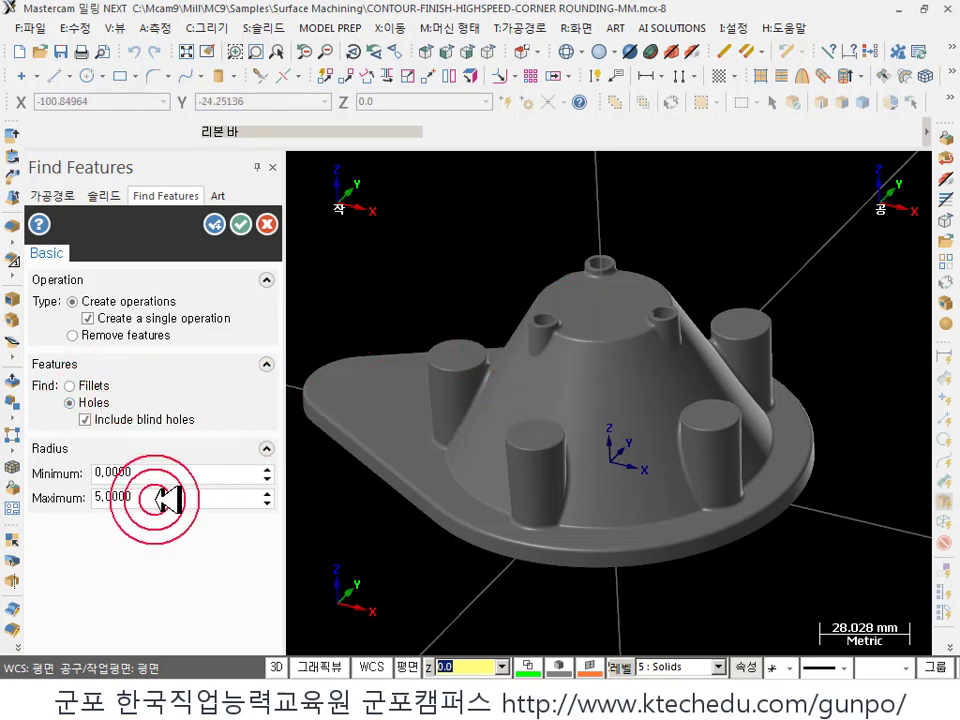
text(20)
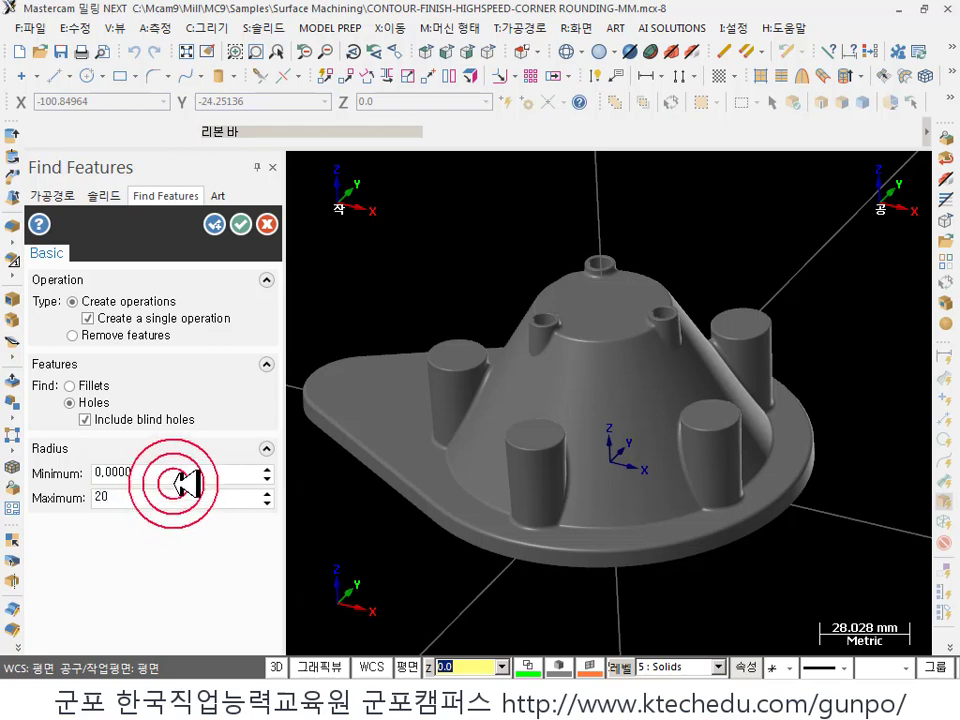
click(185, 472)
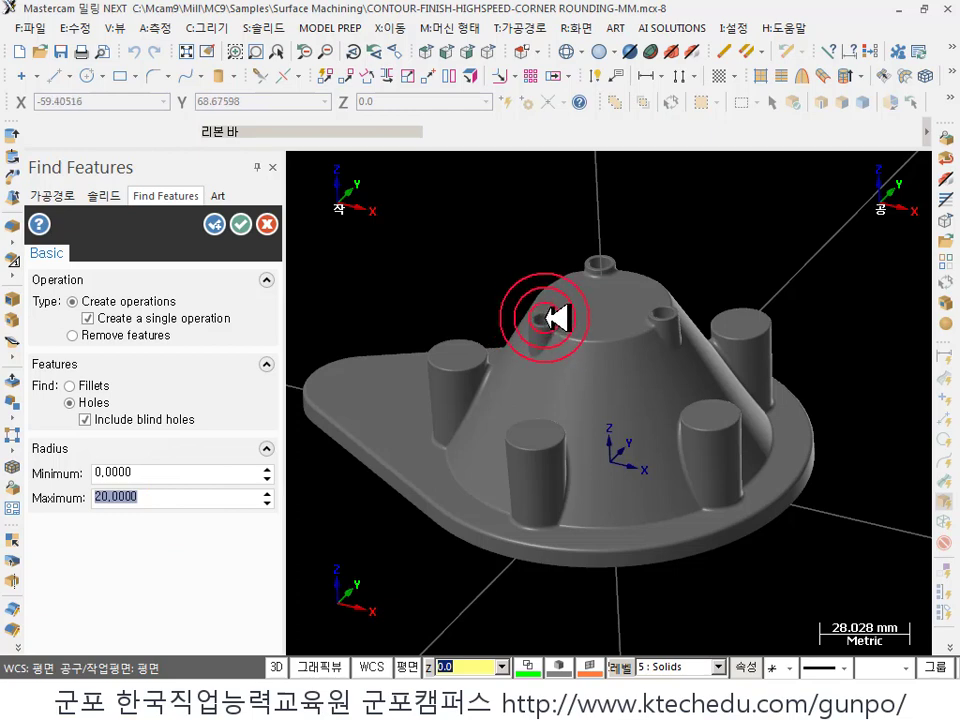
click(240, 224)
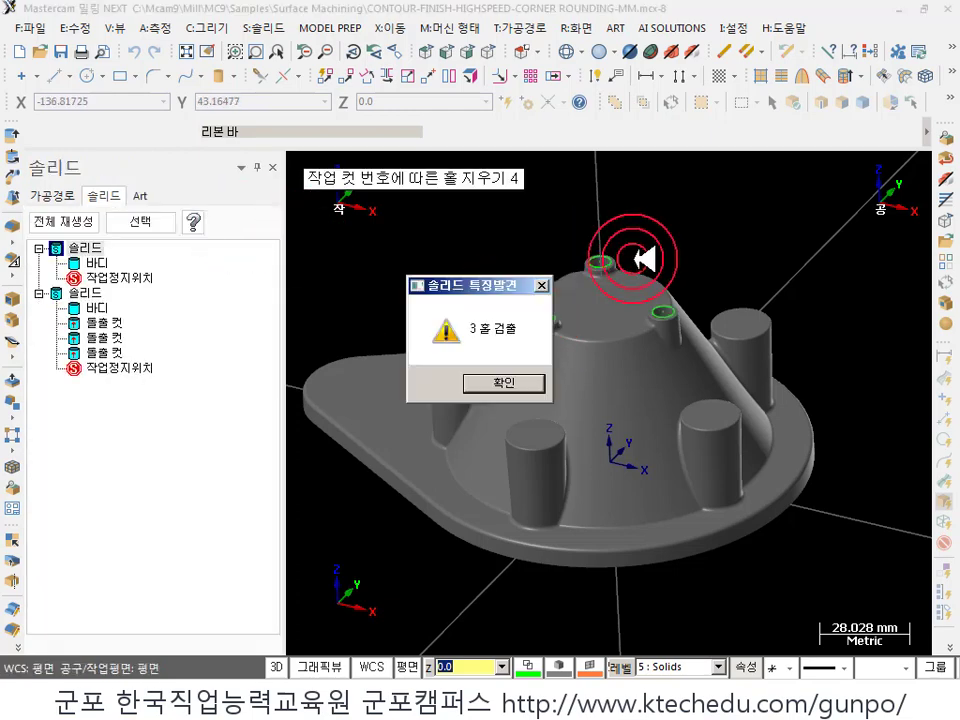
click(527, 387)
- Highlight each recovered Extrude Cut from the solids tree to check which boss hole it belongs to
scroll(450, 315, up, 4)
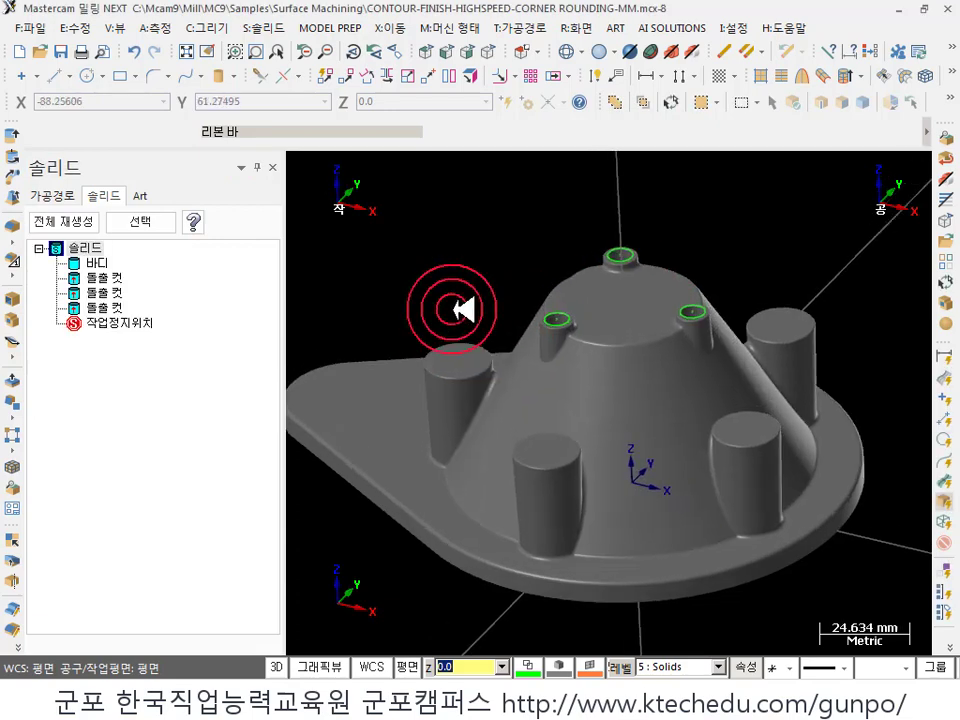
scroll(690, 260, up, 7)
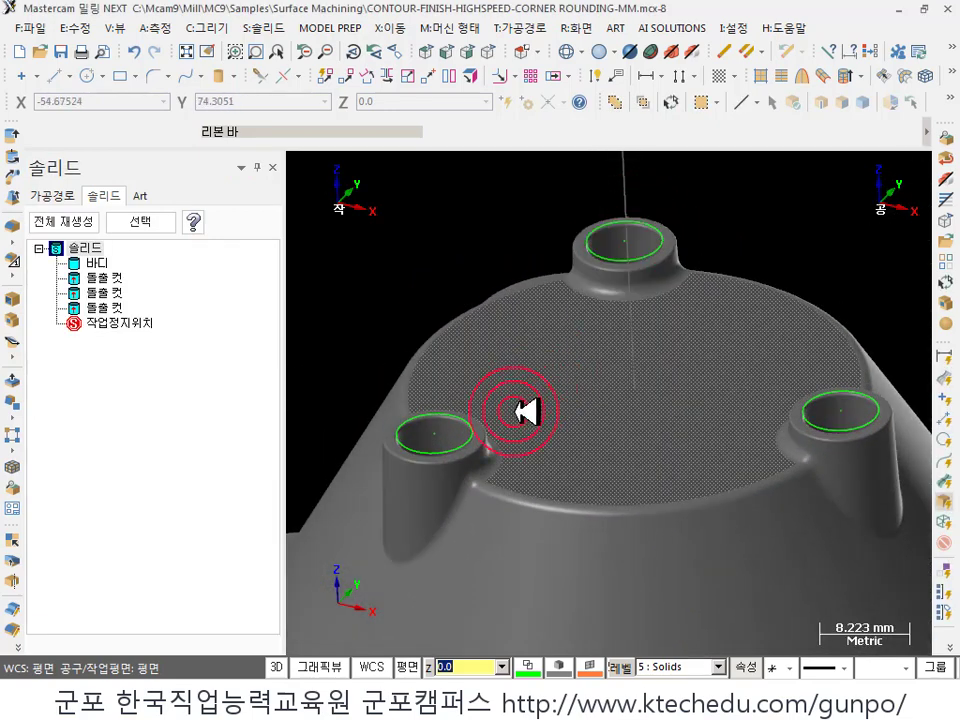
click(103, 292)
click(106, 277)
click(103, 292)
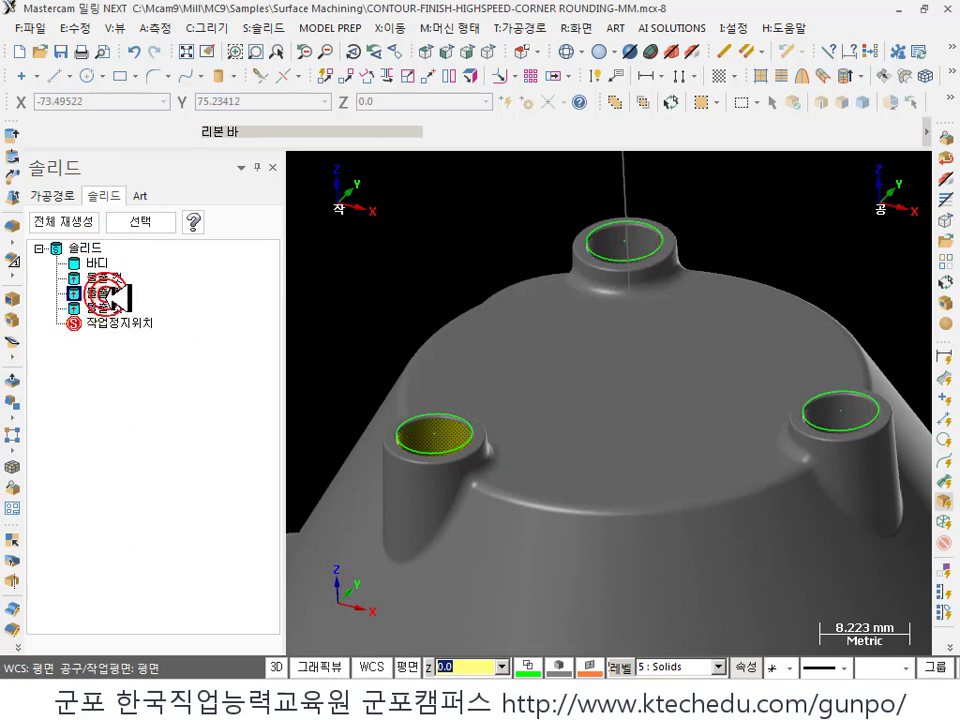
click(103, 307)
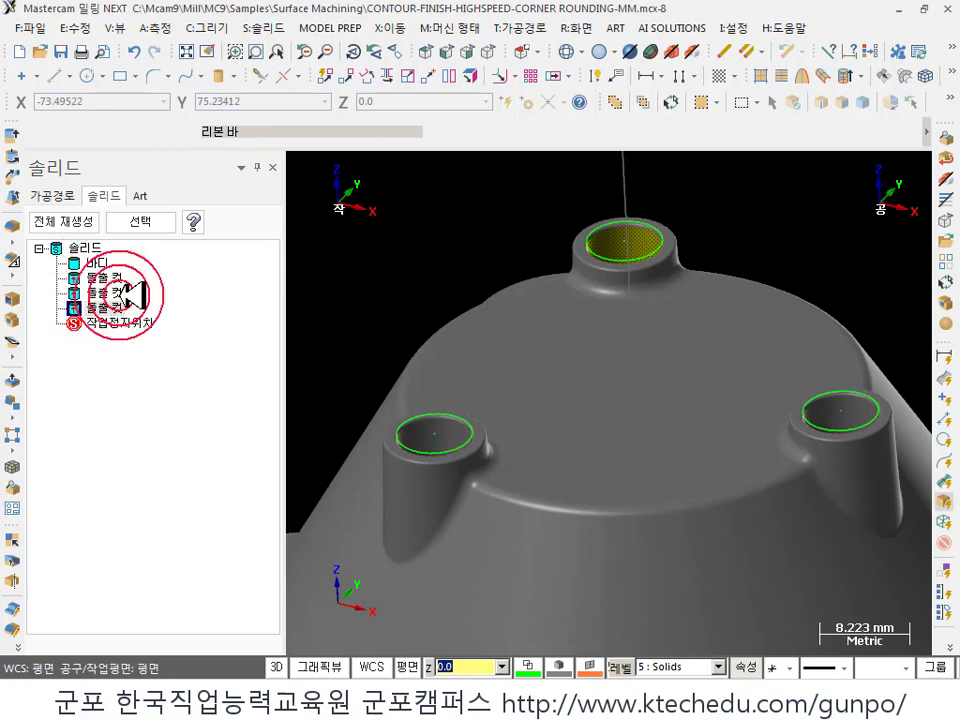
- Roll the solid's stop operation back to directly after the body, before the recovered Extrude Cuts
click(105, 323)
drag(103, 323, 81, 274)
click(190, 337)
- Examine the boss tops and hole rims up close with the recovered cuts rolled back
scroll(474, 285, down, 3)
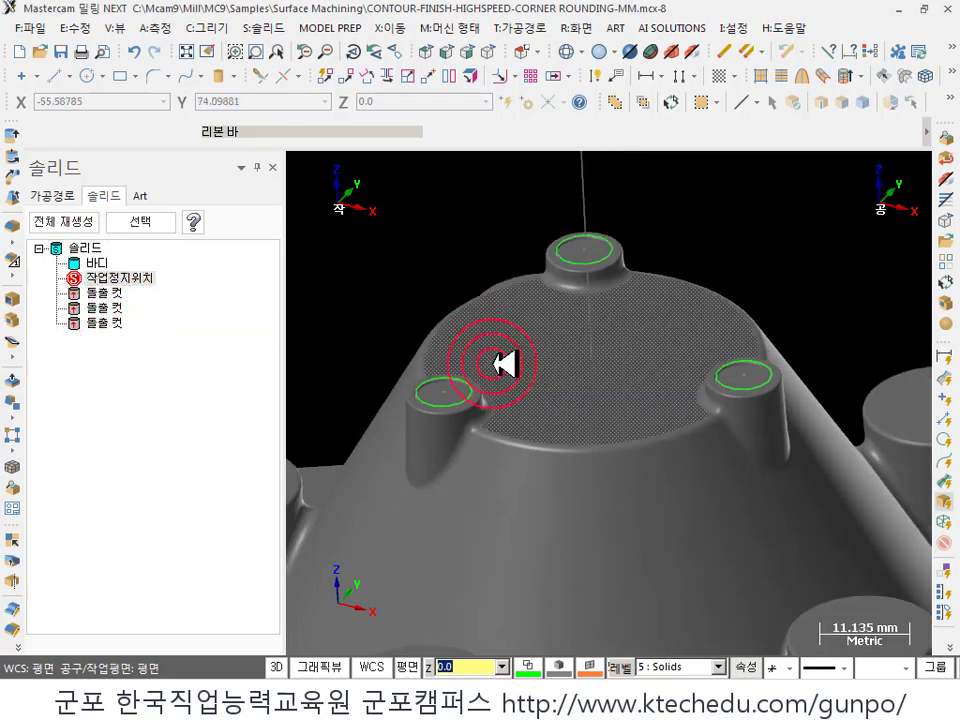
scroll(493, 397, up, 2)
middle_drag(529, 353, 558, 382)
scroll(850, 380, up, 5)
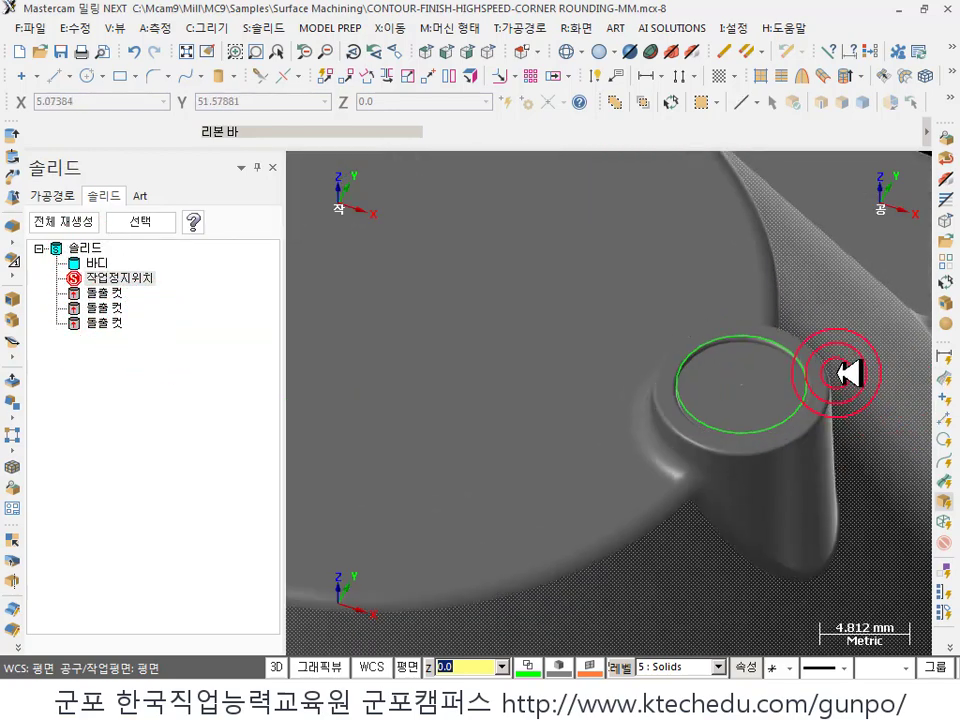
scroll(770, 370, up, 4)
middle_drag(750, 362, 753, 323)
scroll(770, 333, up, 3)
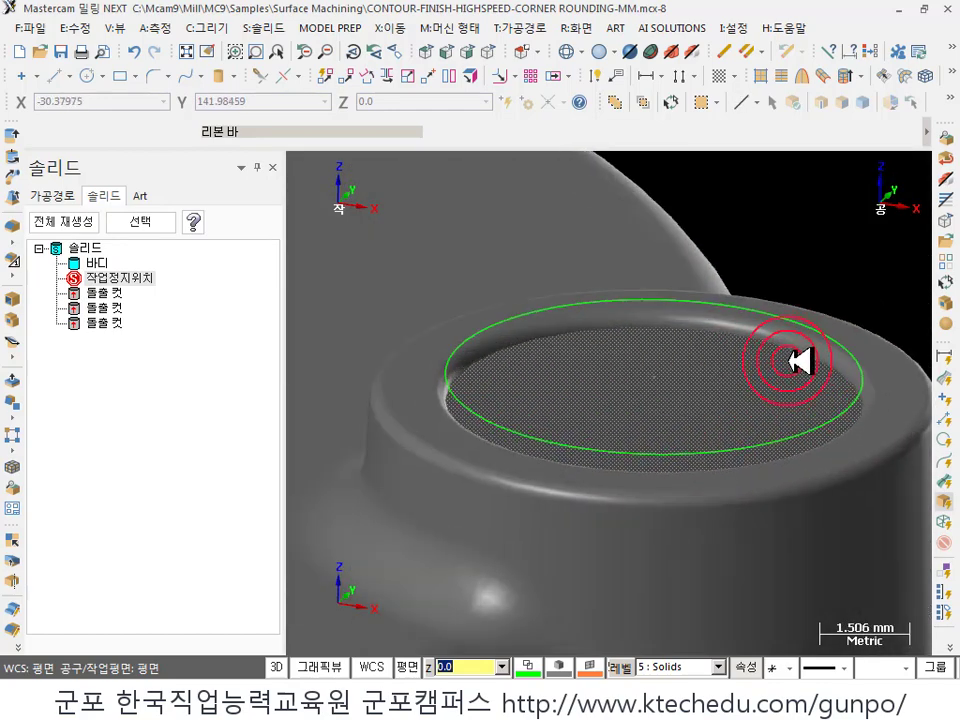
middle_drag(797, 364, 795, 333)
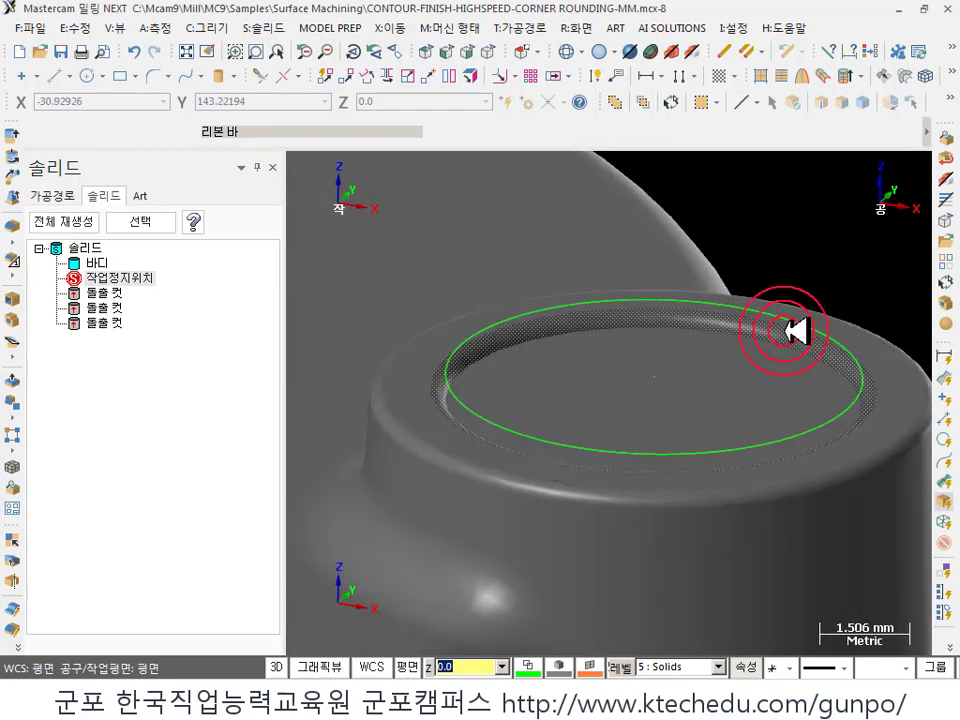
scroll(803, 328, down, 8)
scroll(787, 324, down, 2)
middle_drag(787, 324, 782, 341)
scroll(672, 341, down, 3)
scroll(791, 312, up, 1)
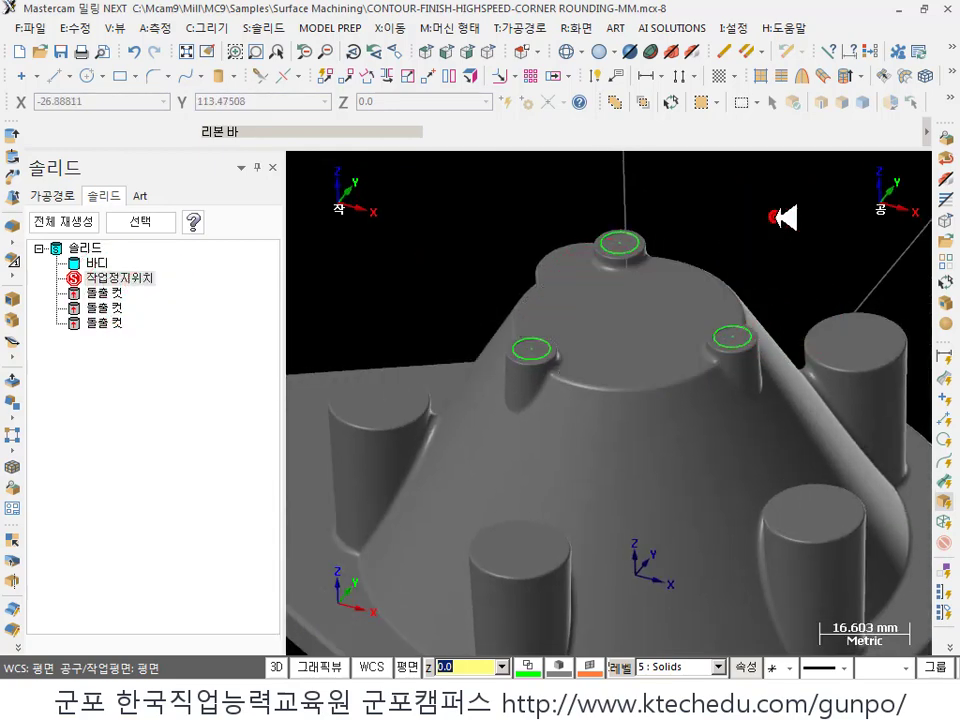
scroll(615, 251, up, 2)
scroll(553, 381, up, 1)
- Return the stop operation to the end of the history and inspect the restored boss holes
mouse_move(76, 289)
mouse_down()
mouse_move(70, 279)
mouse_move(80, 330)
mouse_up()
scroll(630, 235, down, 1)
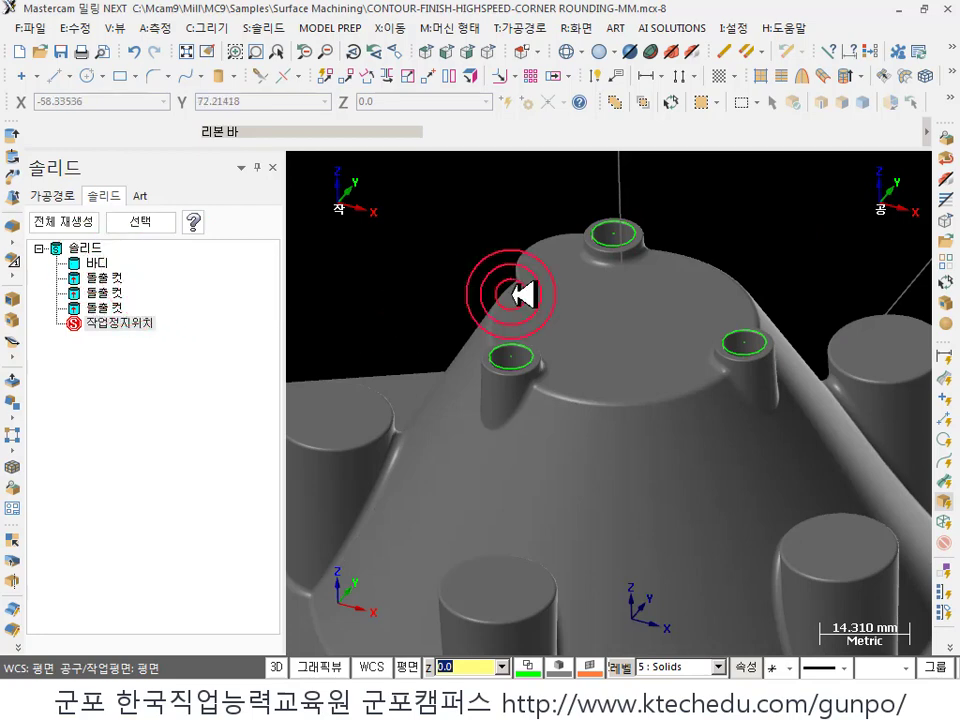
scroll(521, 332, up, 6)
scroll(530, 410, down, 4)
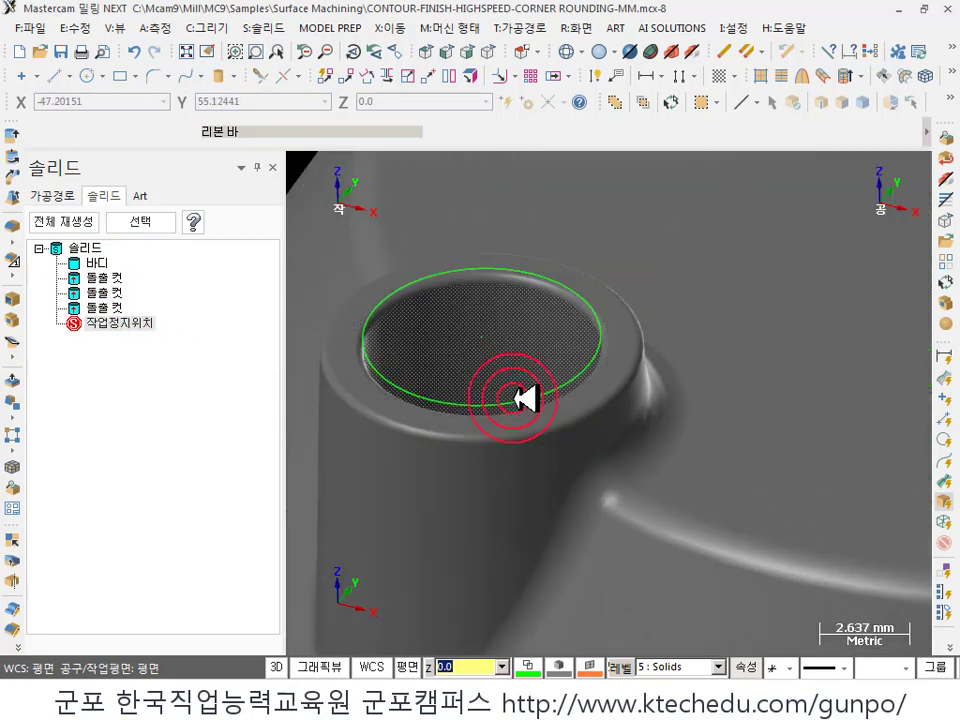
scroll(521, 318, down, 3)
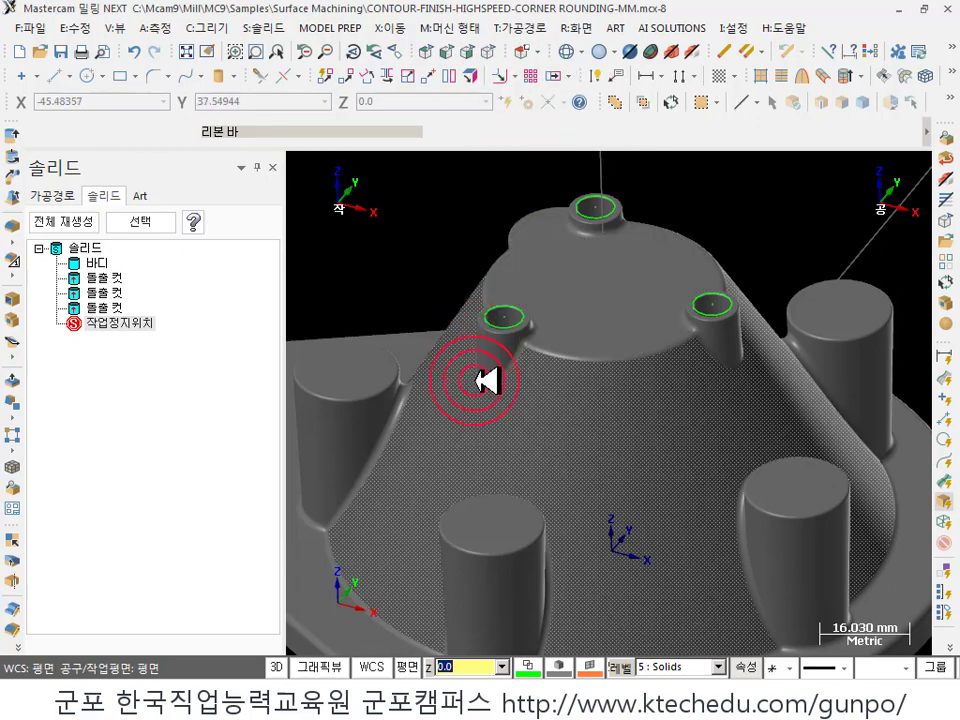
scroll(516, 527, up, 2)
scroll(724, 489, down, 3)
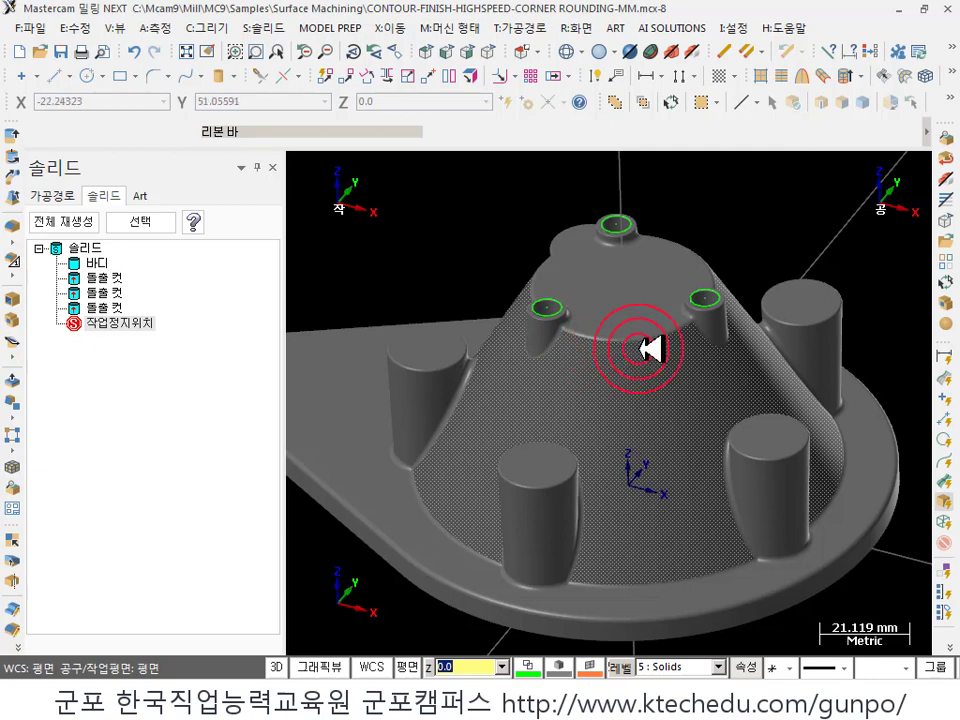
click(330, 28)
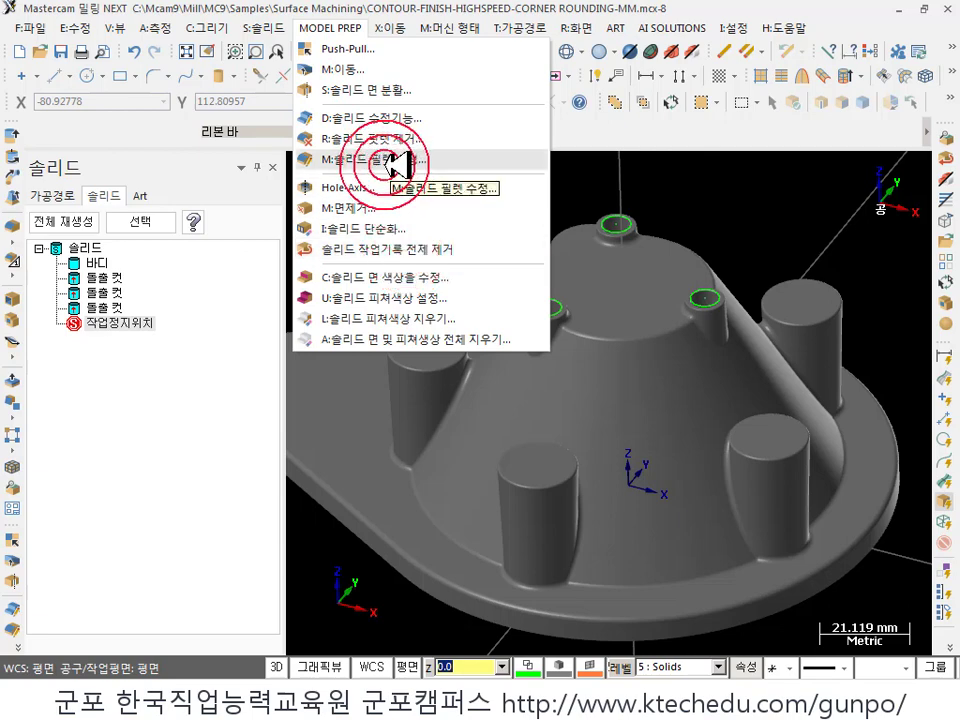
click(615, 175)
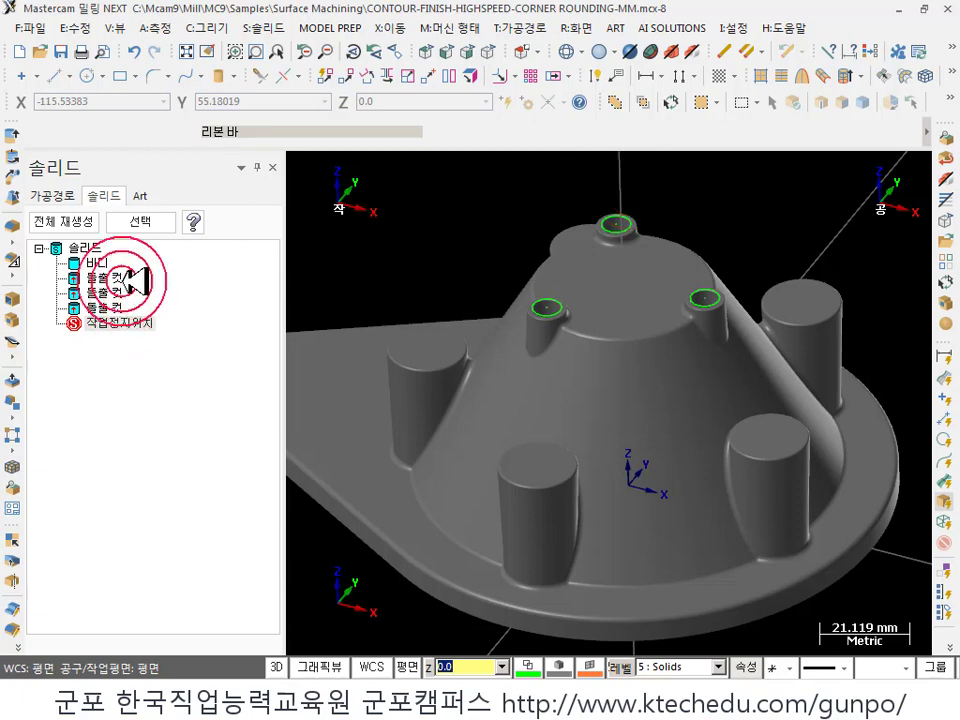
- Remove the operation history from the solid in the solids tree and expand it to show the remaining body
click(86, 240)
right_click(105, 245)
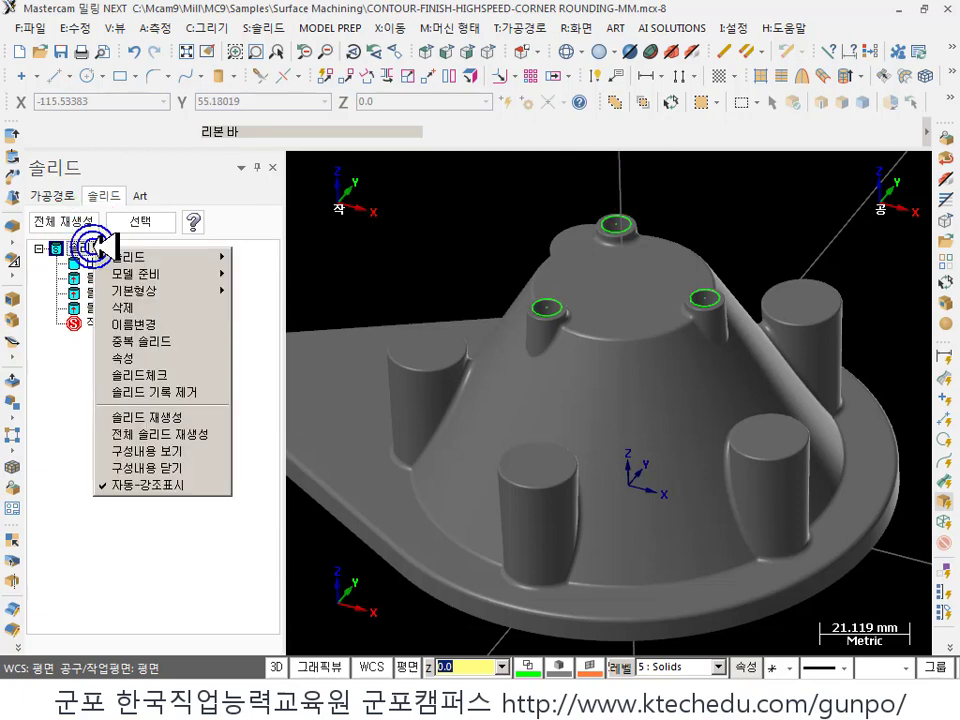
click(177, 398)
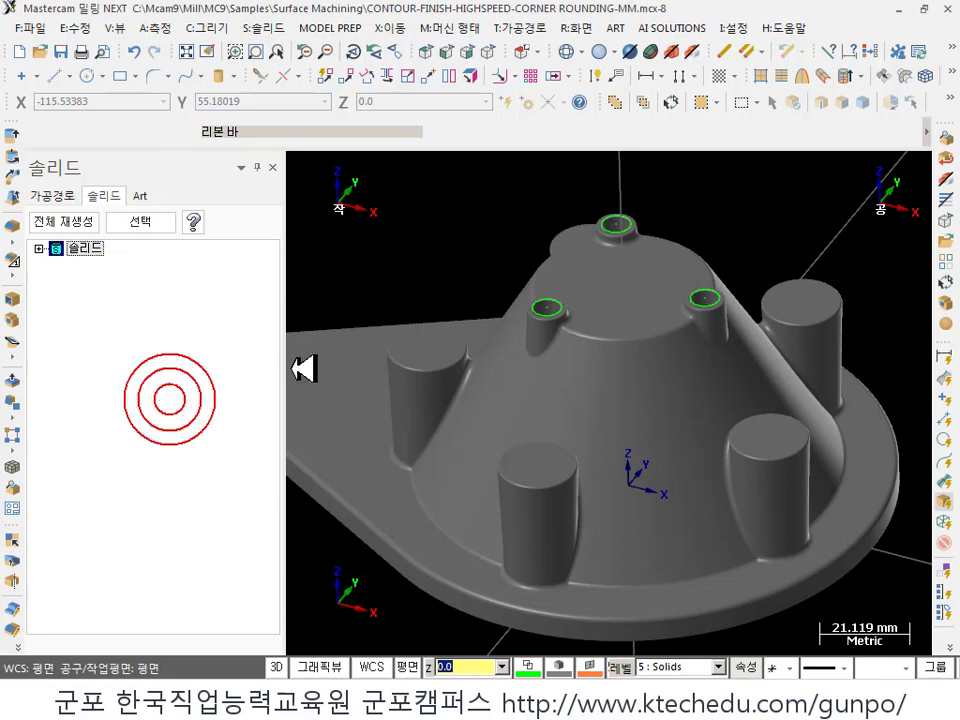
click(38, 247)
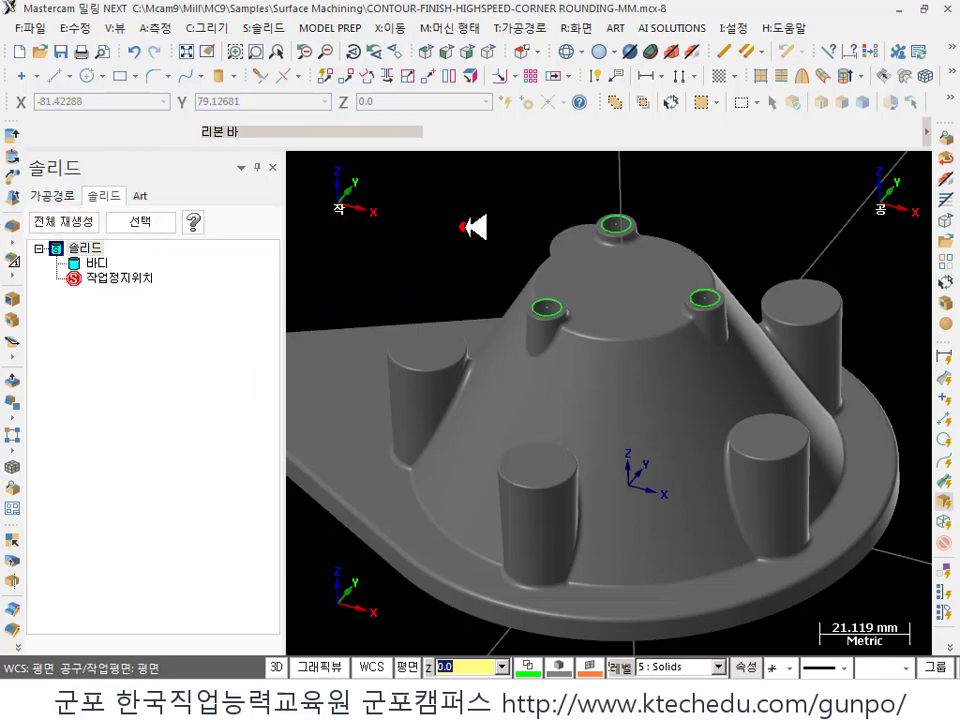
- Delete the green circle curves at the three small boss holes and check a bare hole rim up close
scroll(520, 270, up, 4)
scroll(664, 386, down, 5)
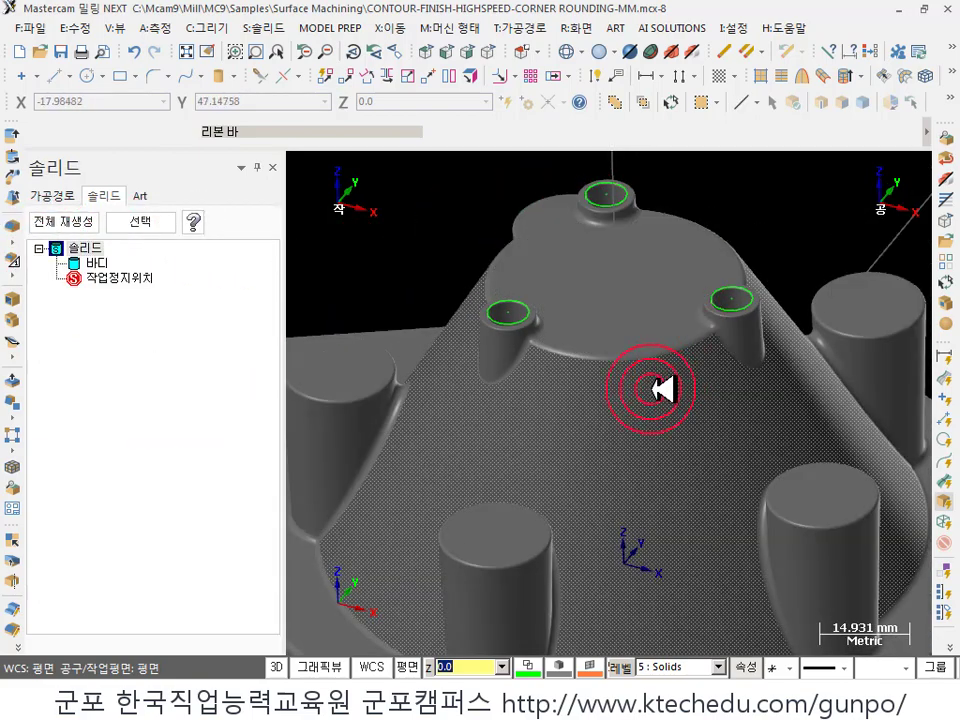
click(654, 375)
click(677, 101)
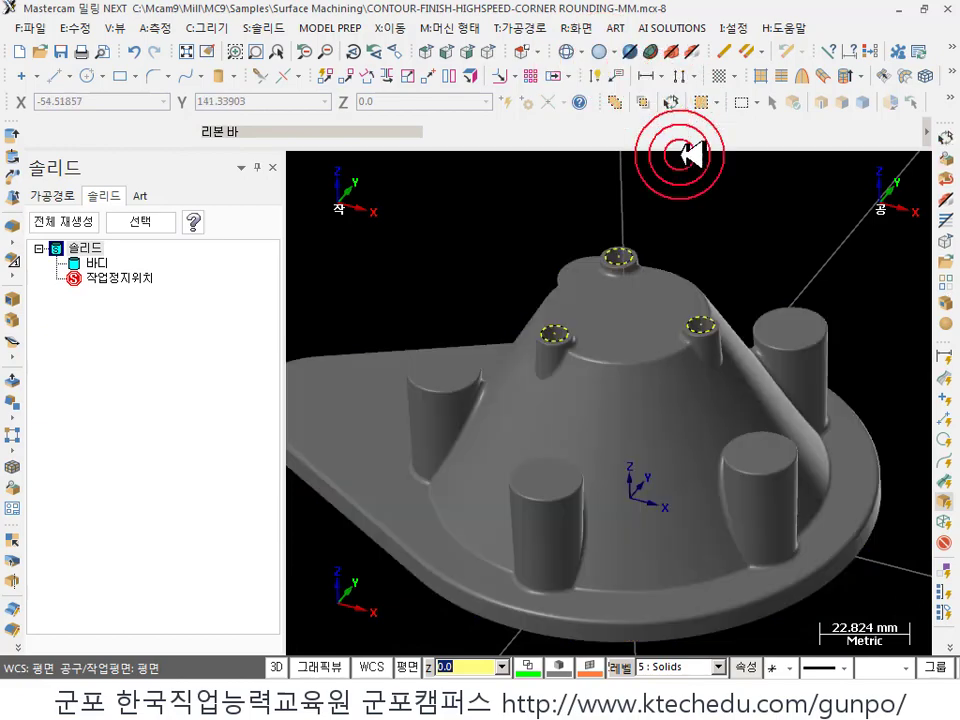
scroll(615, 251, down, 1)
scroll(632, 251, up, 5)
scroll(575, 380, up, 3)
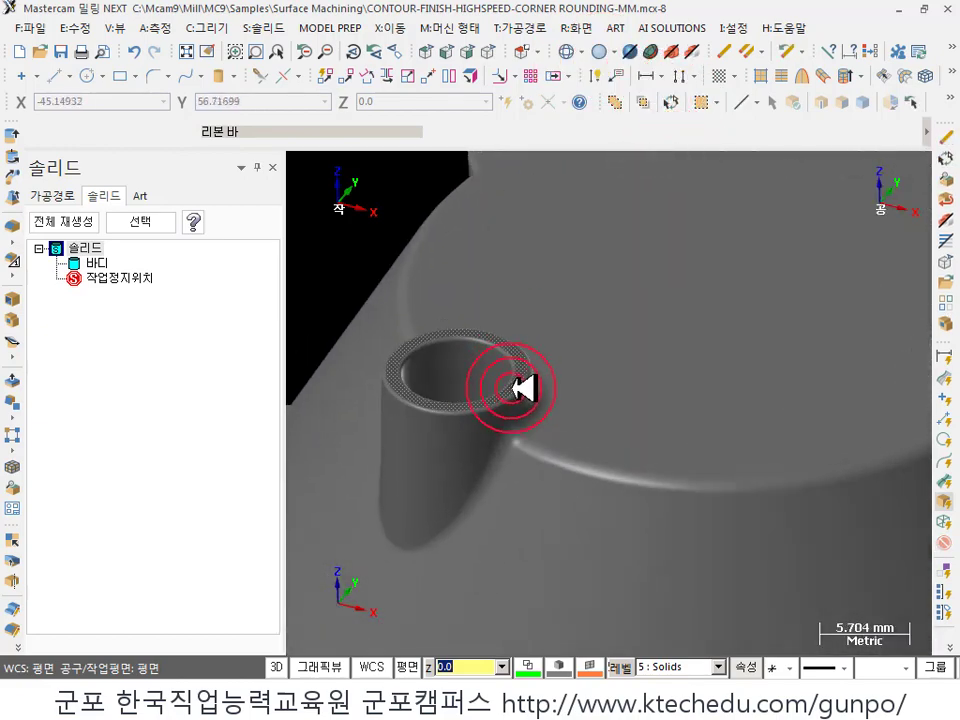
- Start Modify Solid Fillets and select the tangent fillet chain running around the small boss's base
click(320, 26)
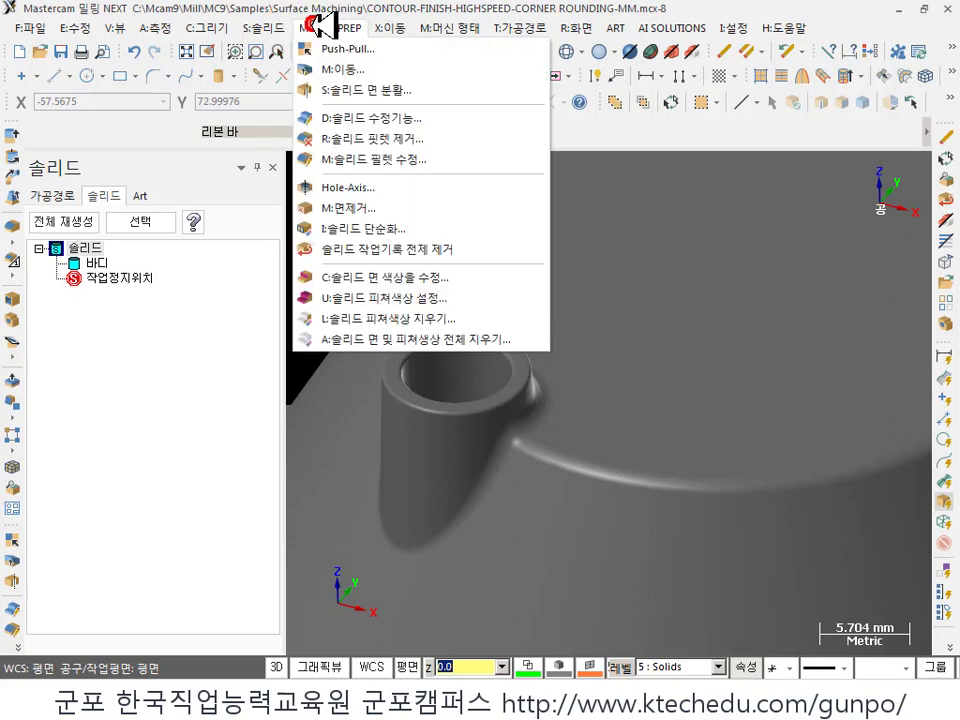
click(407, 157)
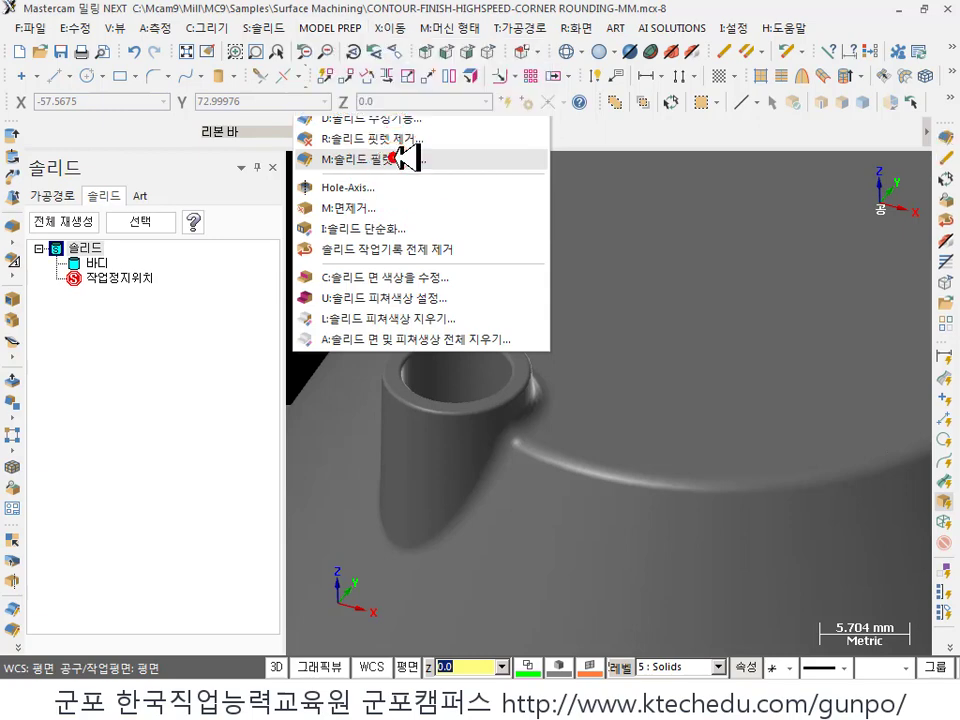
click(517, 385)
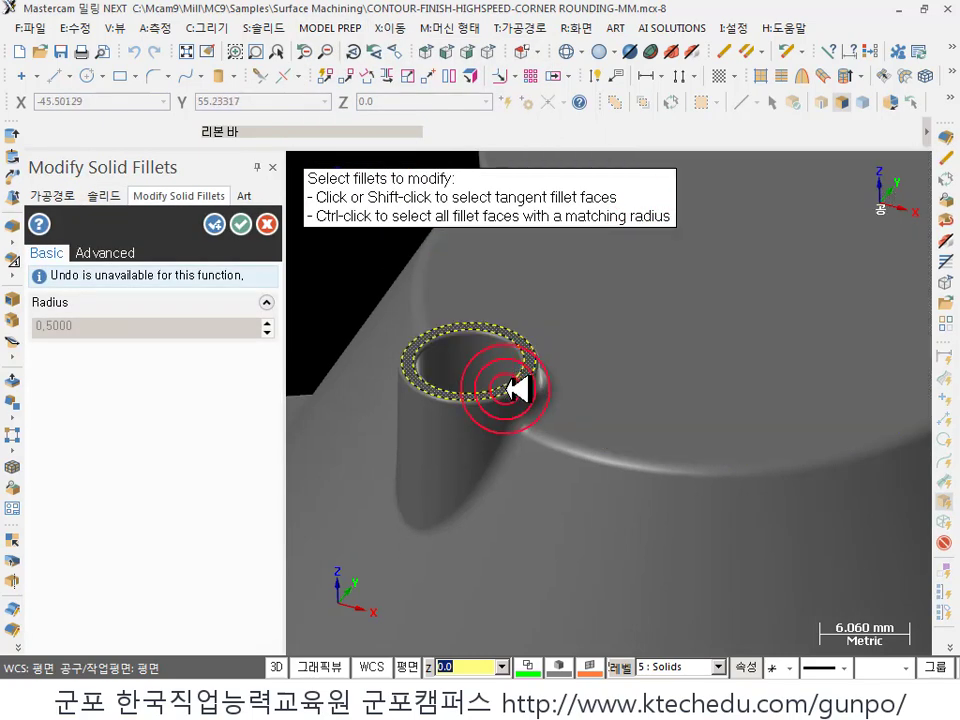
scroll(551, 362, up, 4)
scroll(553, 366, down, 4)
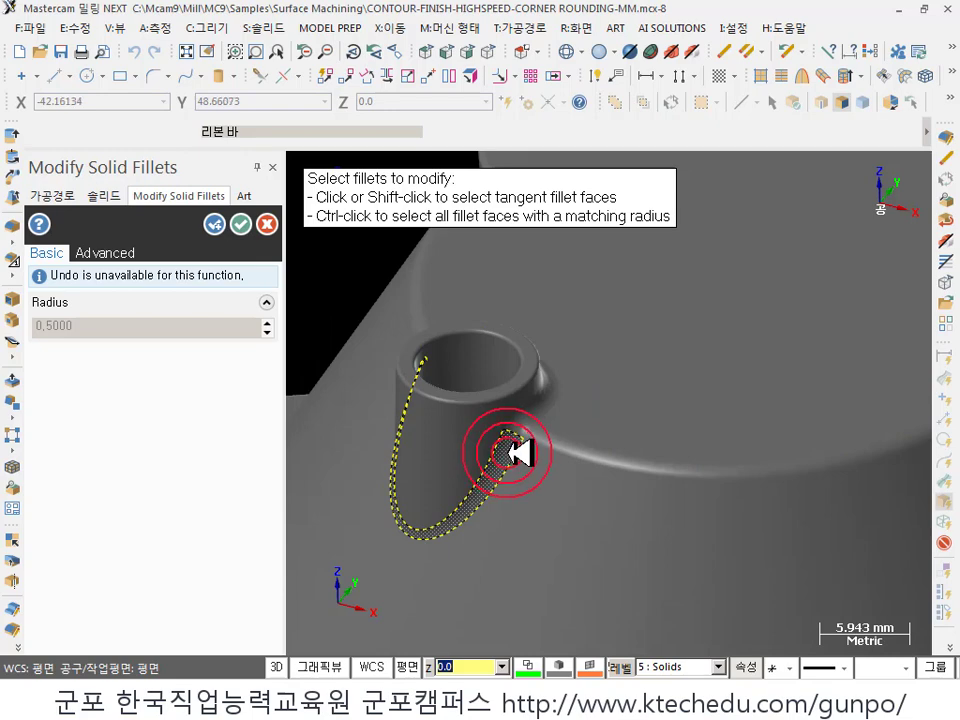
click(517, 453)
click(606, 236)
click(553, 386)
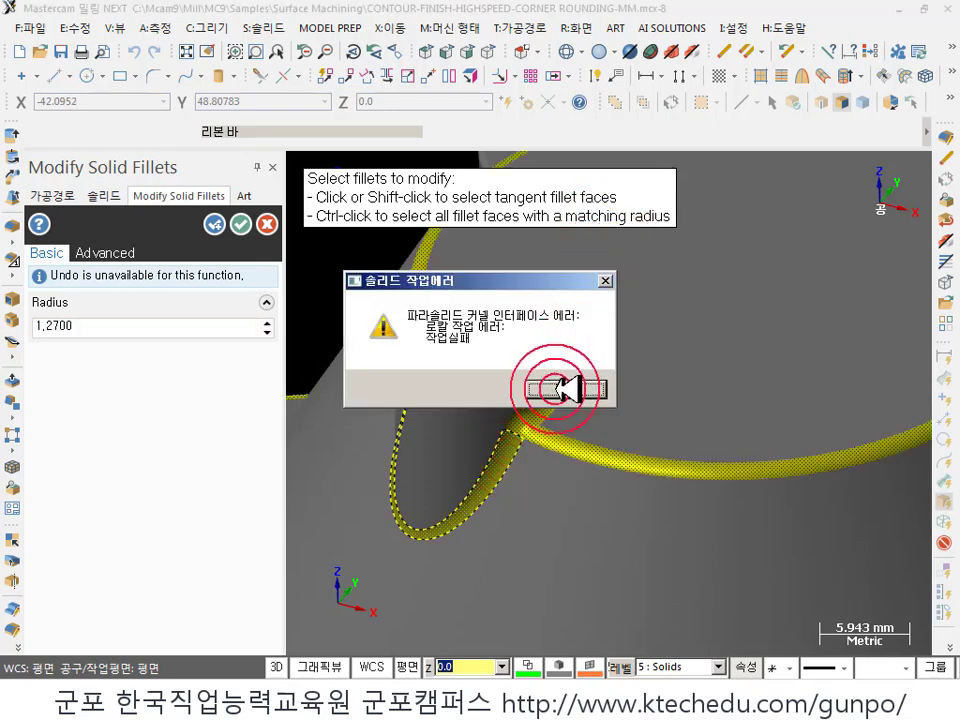
- Set the selected tangent fillets' radius to 1.0 and apply the change to the solid
scroll(590, 300, down, 8)
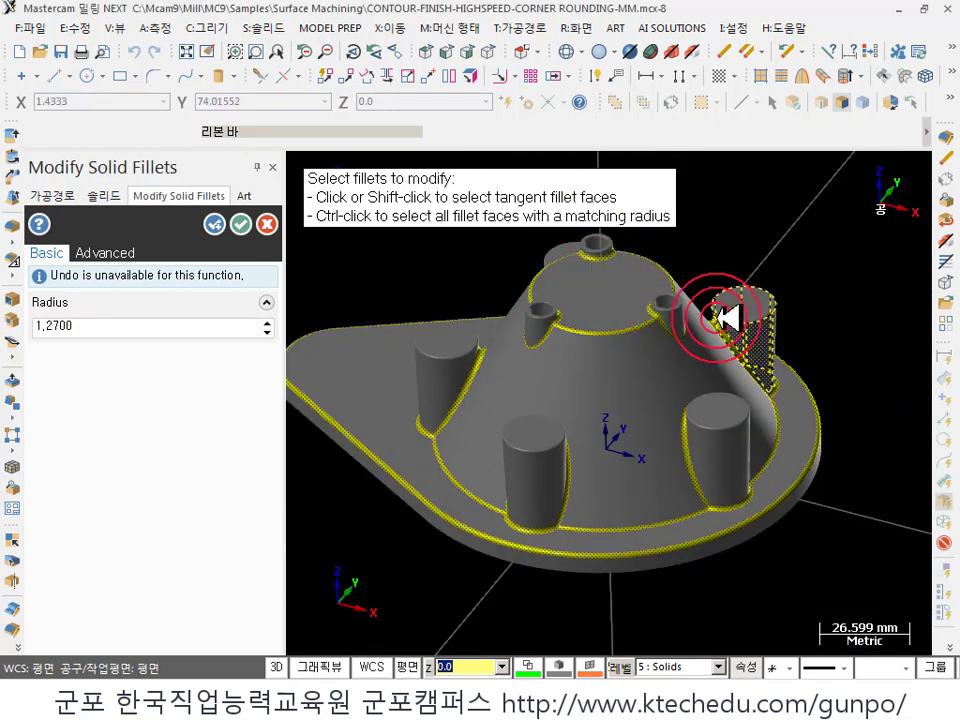
double_click(129, 324)
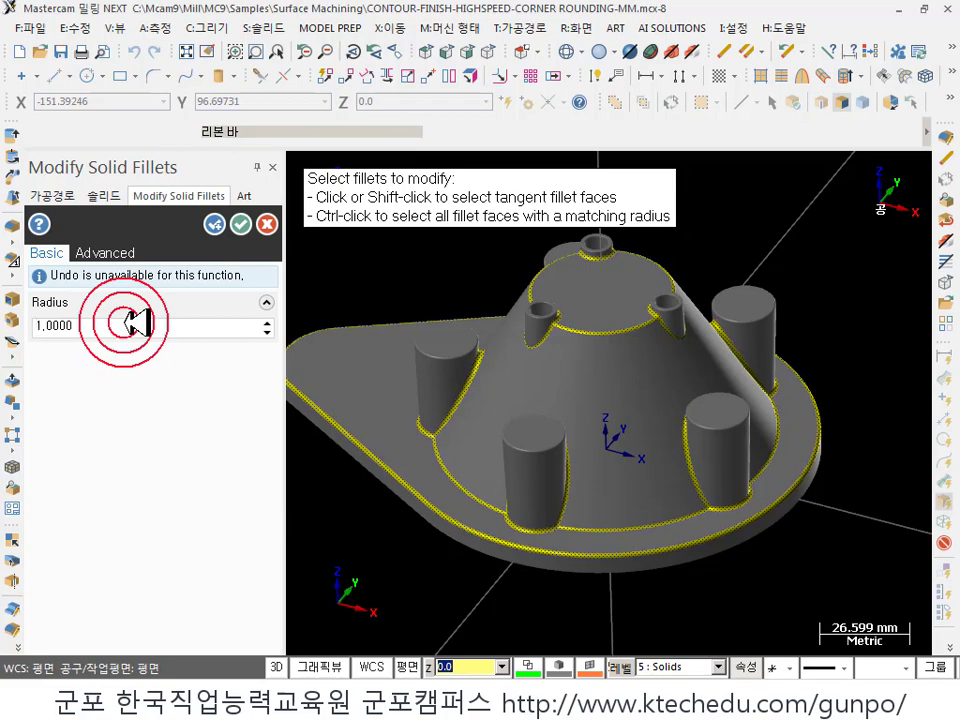
scroll(600, 240, up, 6)
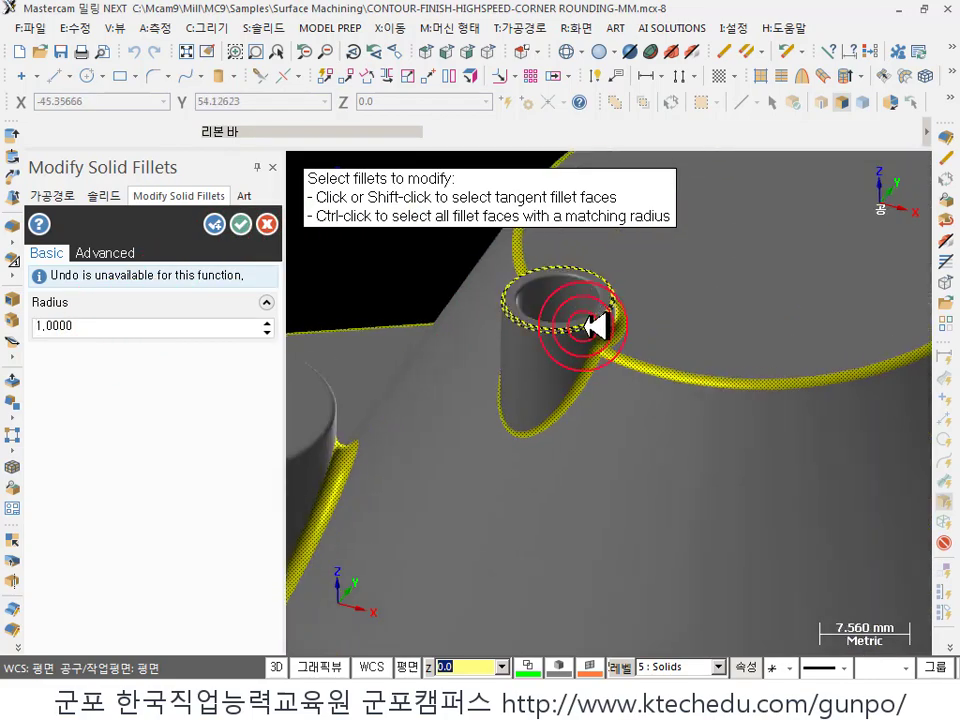
scroll(610, 345, up, 2)
scroll(617, 306, down, 5)
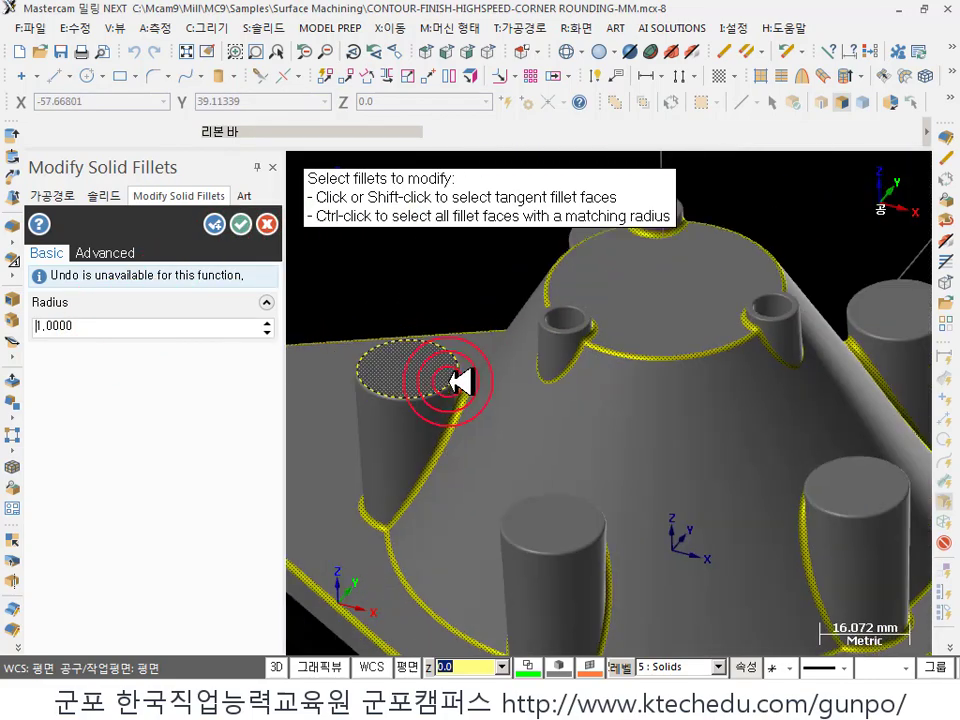
scroll(450, 382, down, 1)
click(240, 224)
- Measure the radius of the fillet at the small boss's base with dynamic analysis
scroll(434, 455, up, 5)
scroll(465, 387, down, 4)
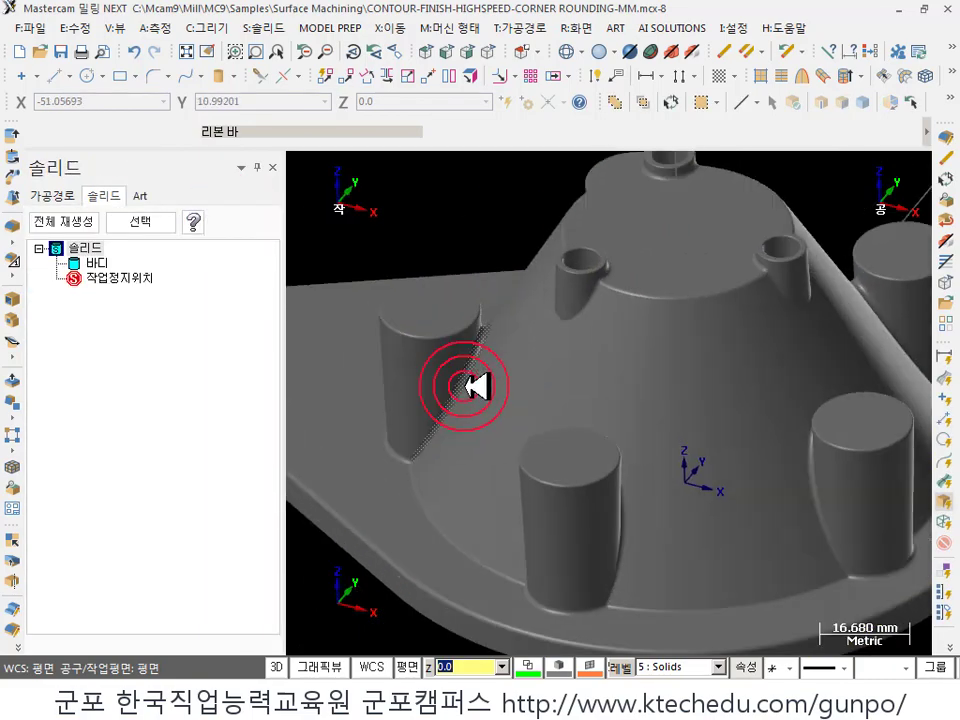
scroll(628, 328, up, 3)
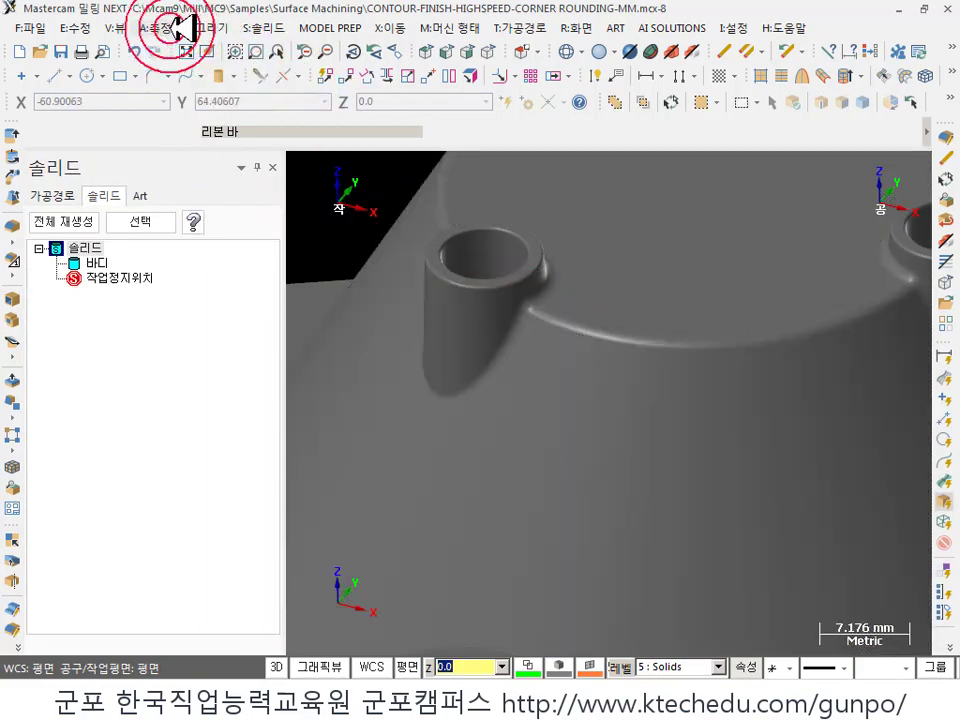
click(168, 27)
click(178, 180)
scroll(553, 300, up, 4)
click(545, 315)
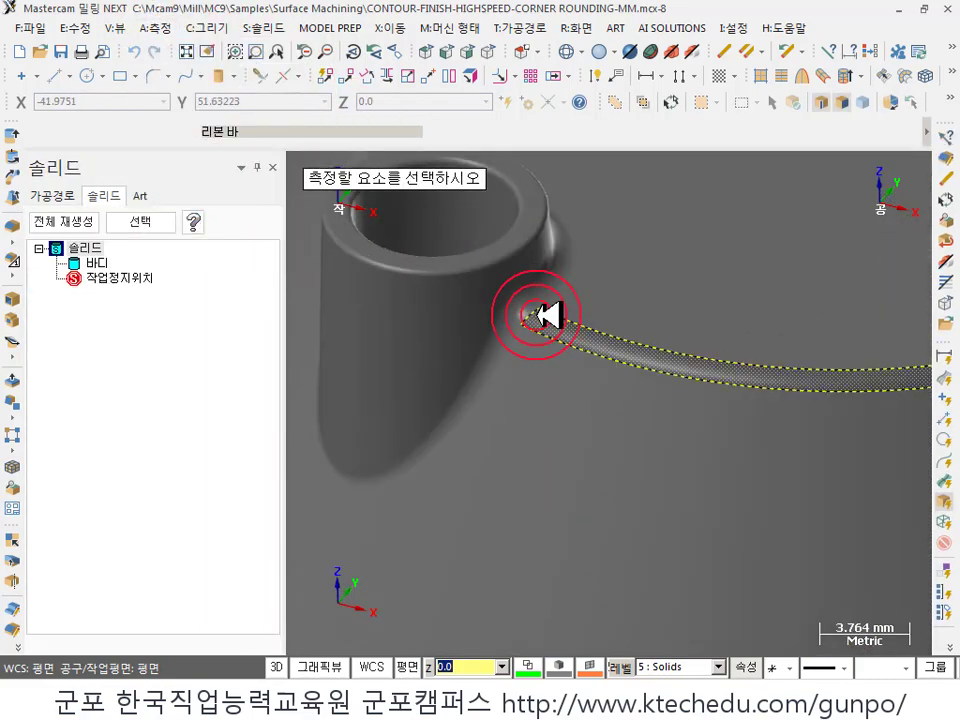
click(505, 349)
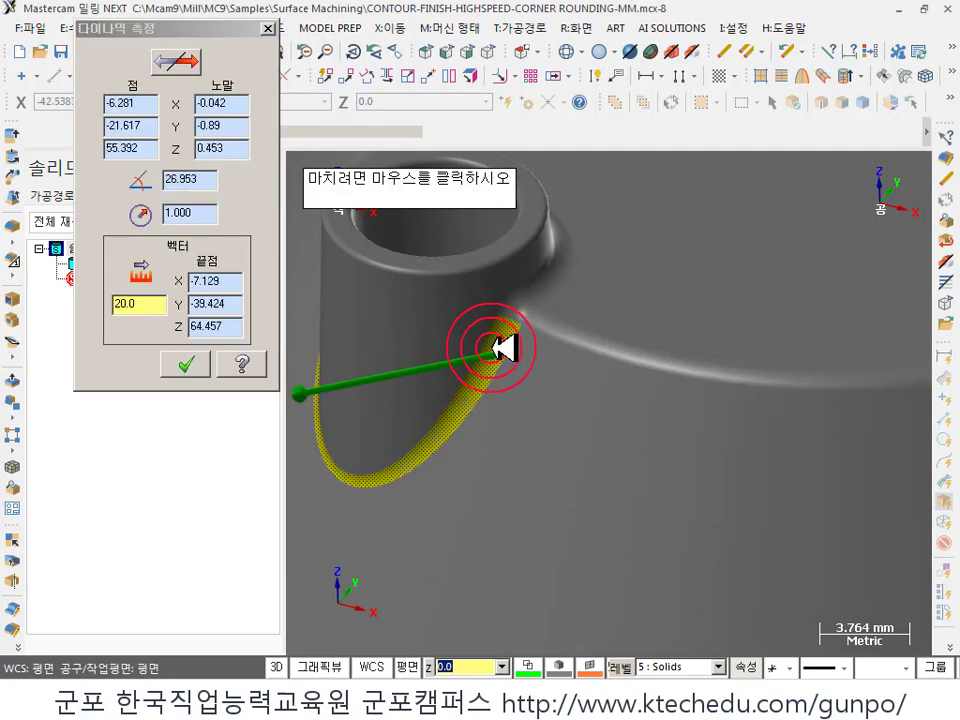
click(498, 345)
- Examine the modified fillets around the cone, the cylindrical posts, the base flange and the small bosses
scroll(594, 316, down, 4)
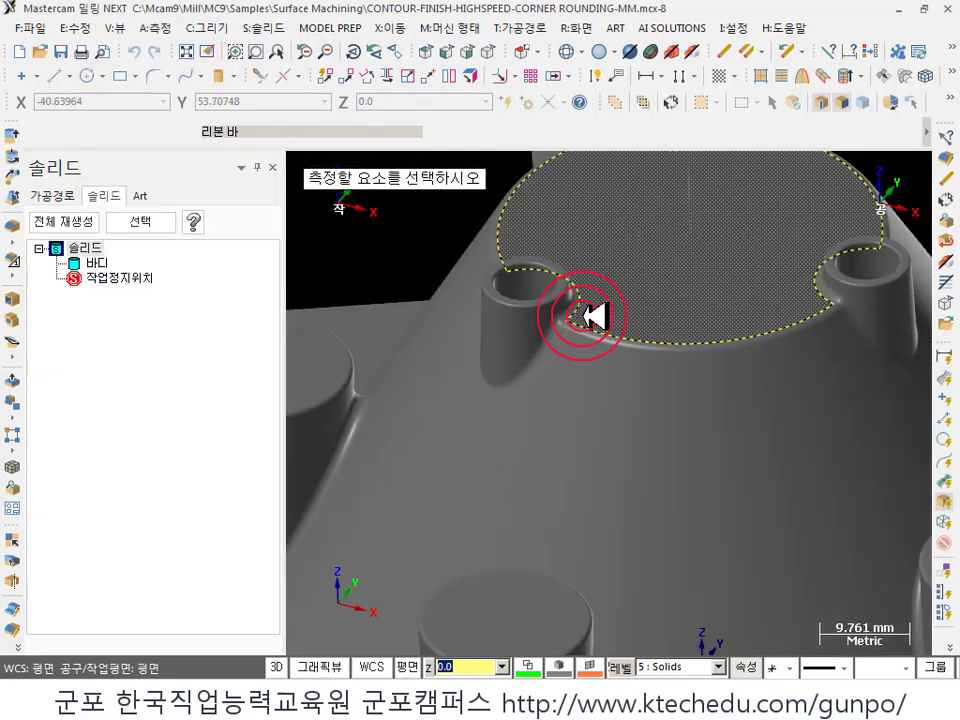
scroll(594, 316, down, 2)
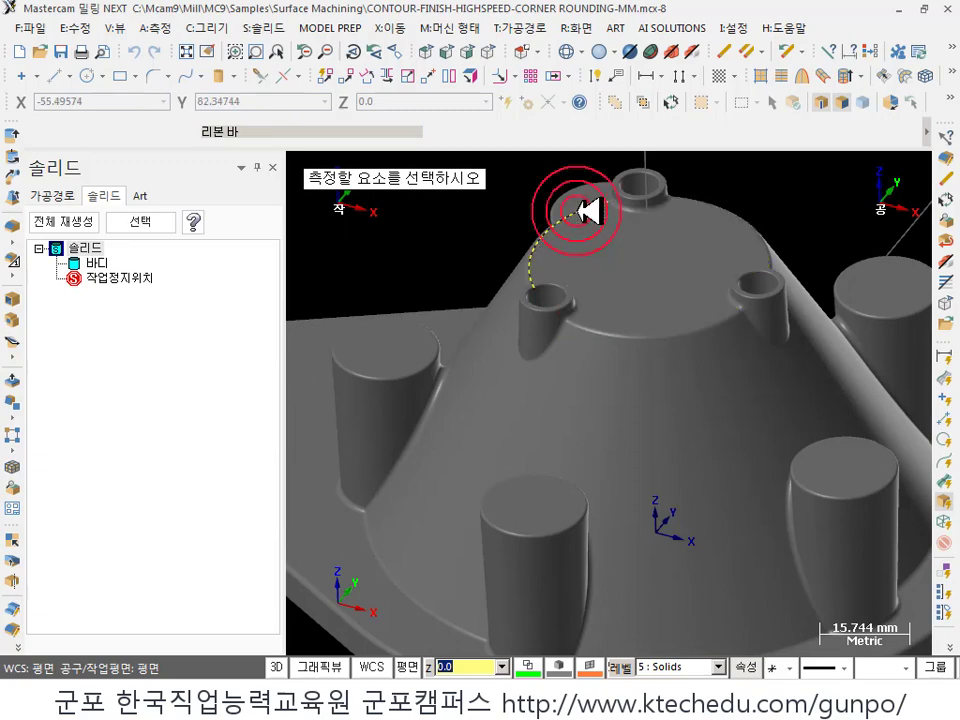
scroll(600, 330, down, 2)
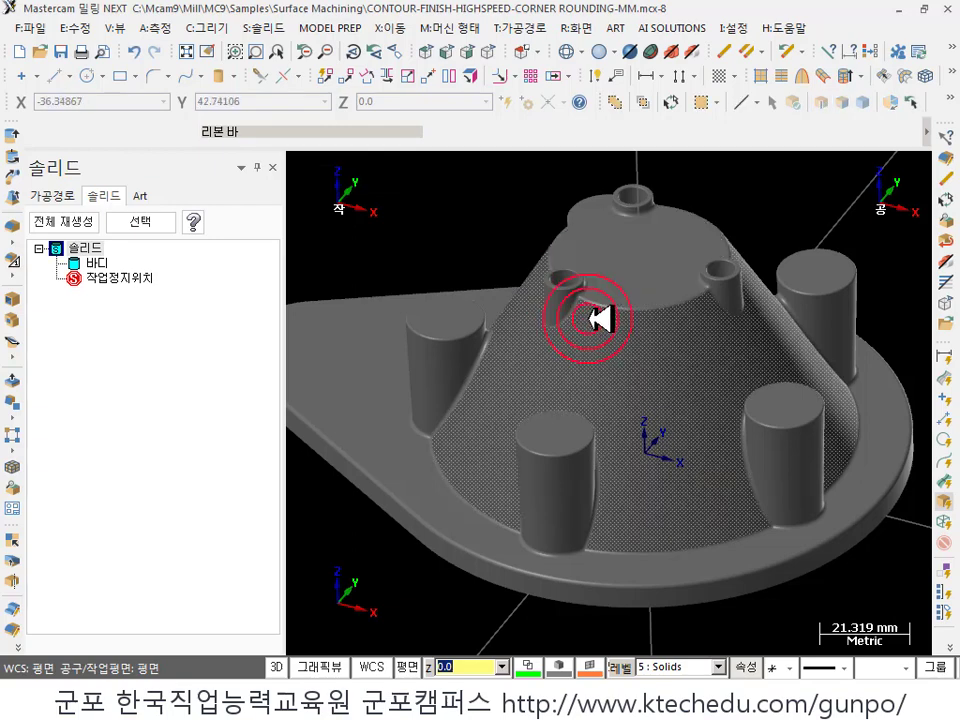
scroll(576, 289, down, 6)
scroll(597, 468, up, 11)
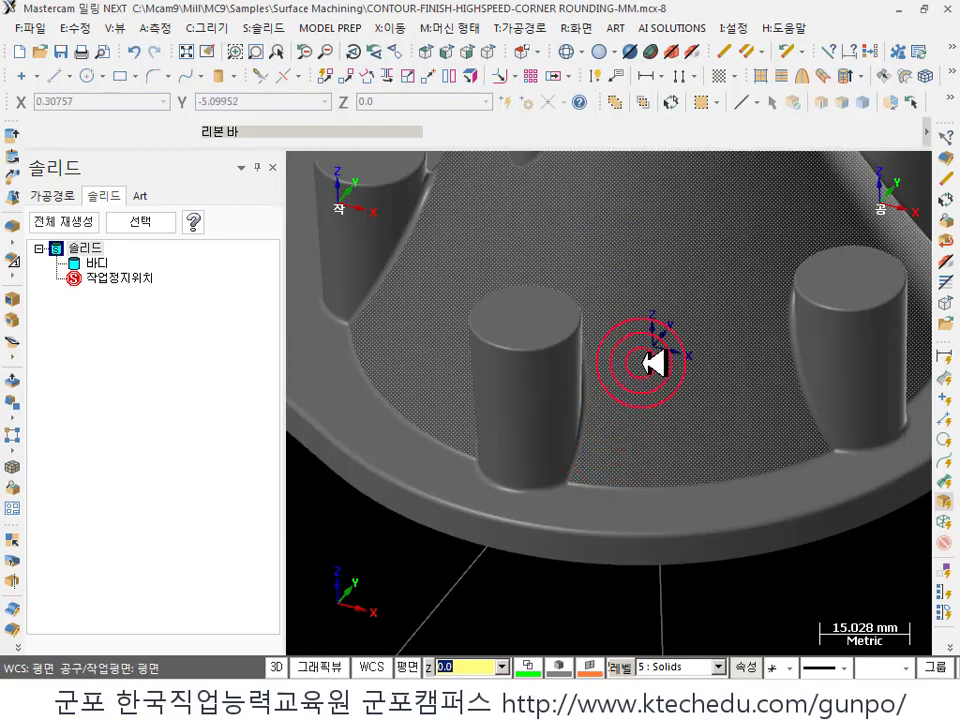
scroll(618, 372, down, 3)
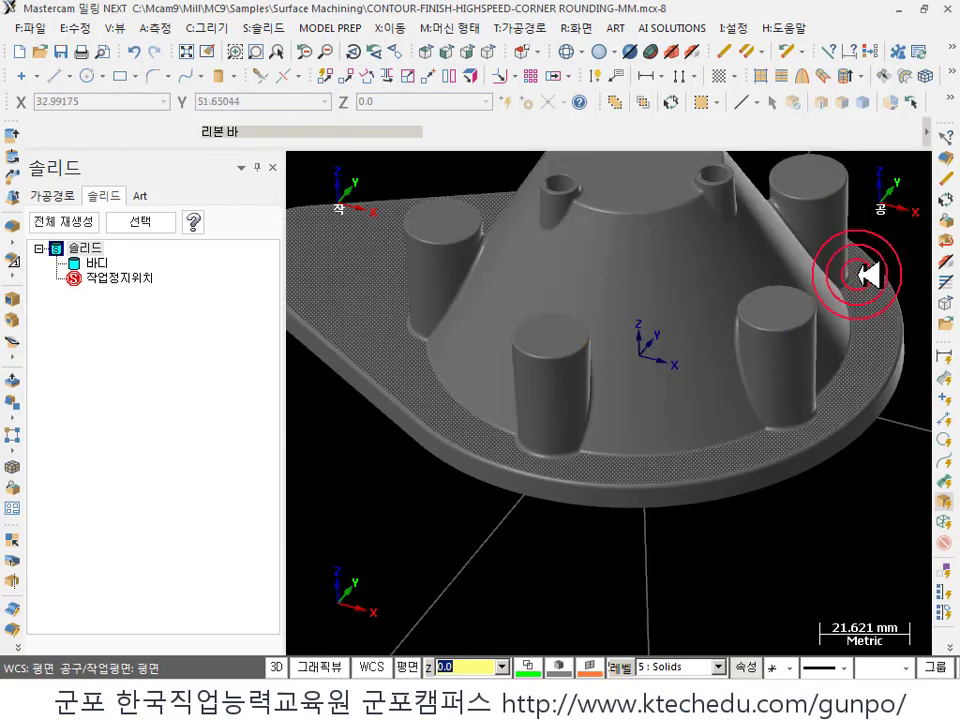
scroll(740, 278, up, 2)
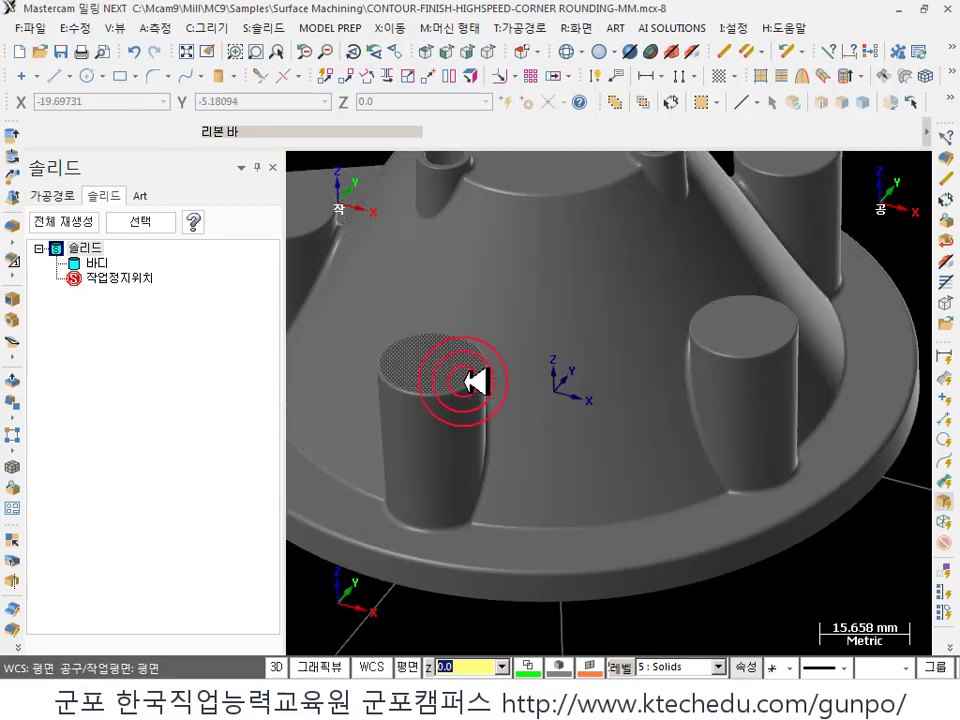
scroll(360, 379, up, 2)
scroll(375, 353, up, 1)
scroll(611, 377, down, 3)
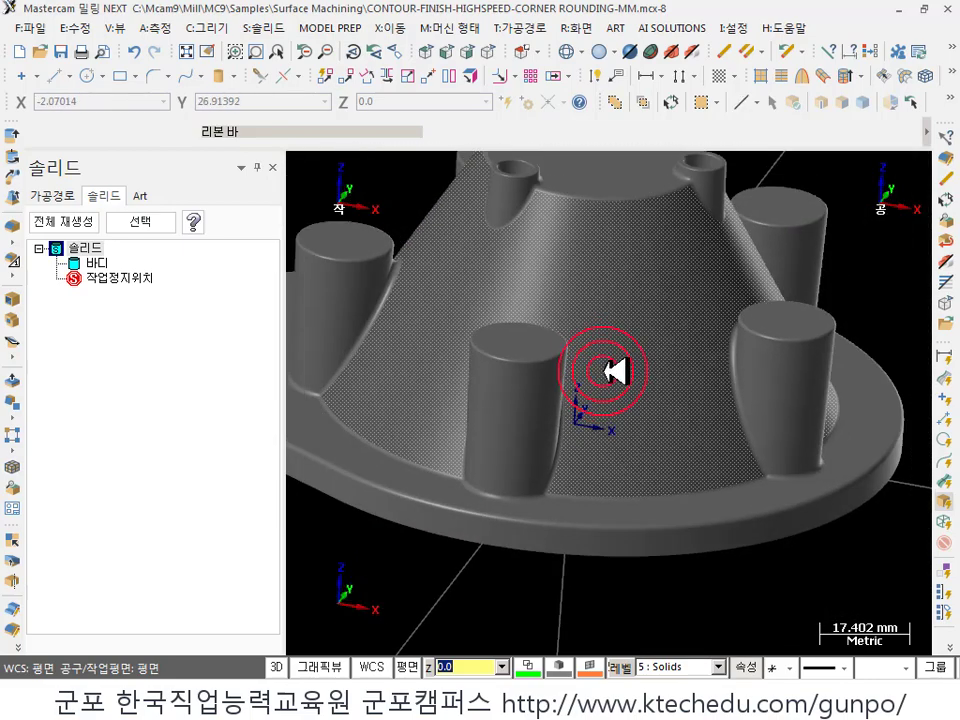
scroll(617, 574, down, 2)
scroll(592, 239, up, 2)
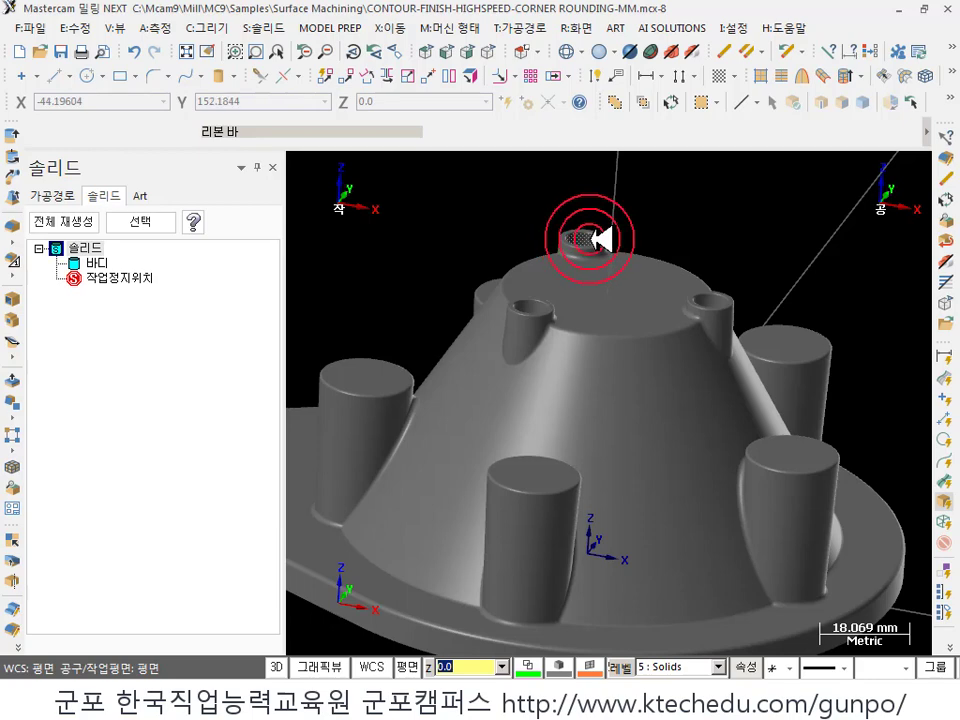
scroll(594, 259, up, 4)
middle_drag(694, 315, 668, 290)
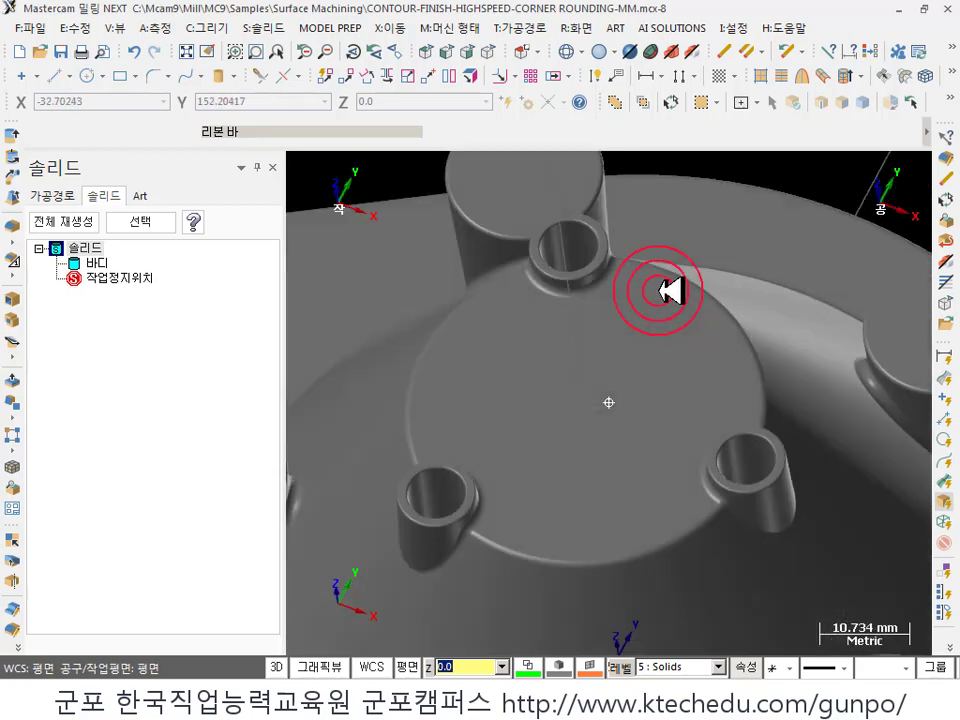
scroll(628, 274, down, 4)
scroll(760, 423, up, 8)
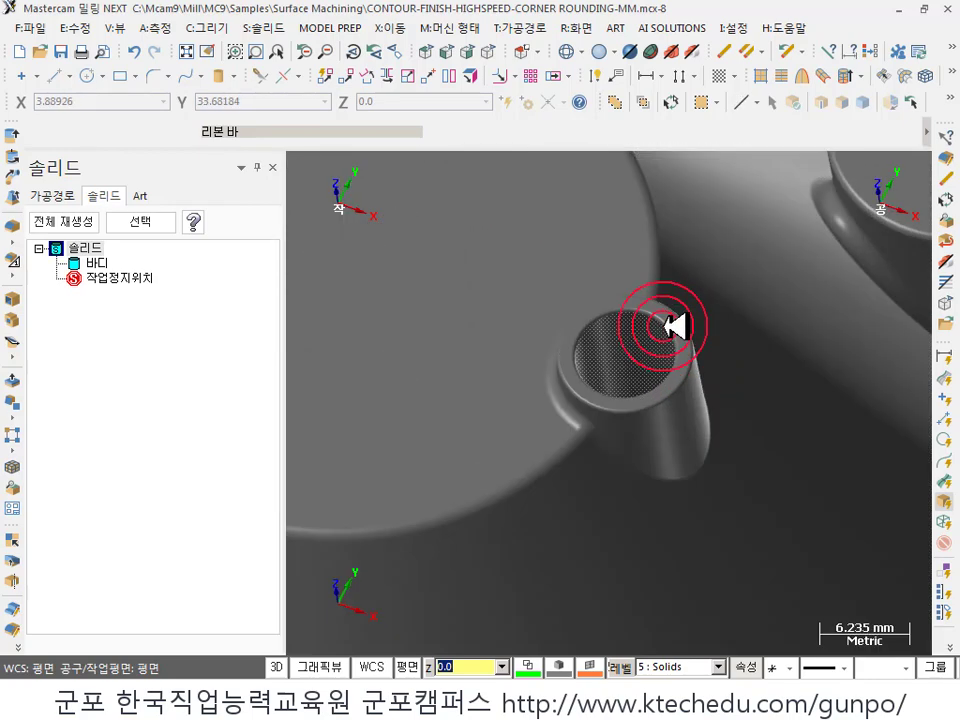
scroll(672, 325, down, 8)
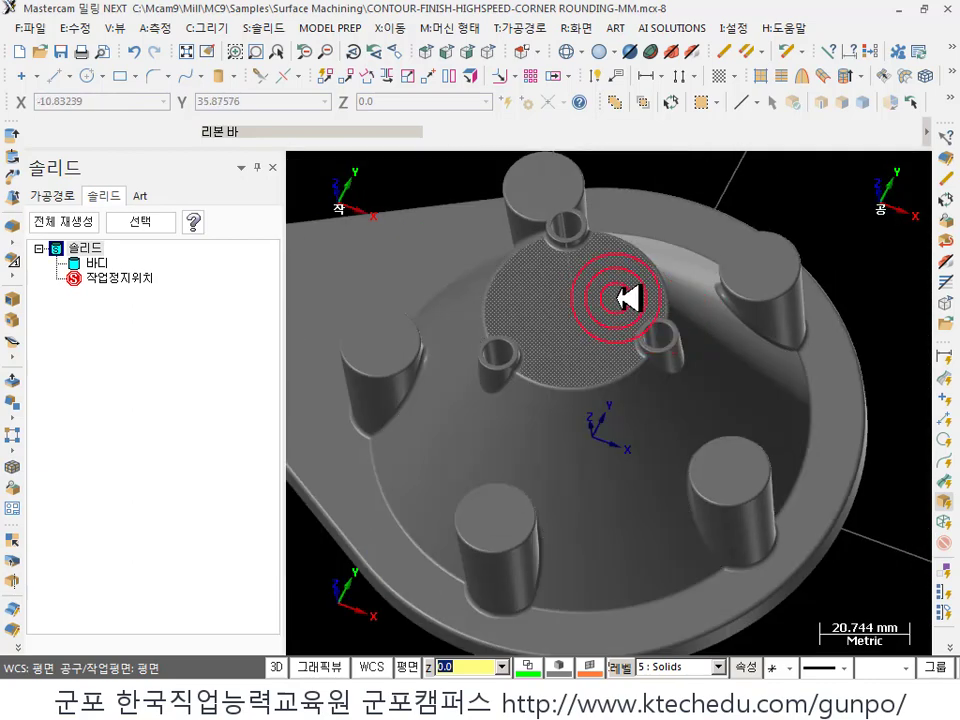
- Switch to the PDF manual in Foxit Reader, read section 1.5.17 on converting surfaces to solids, and return to Mastercam
key(alt+Tab)
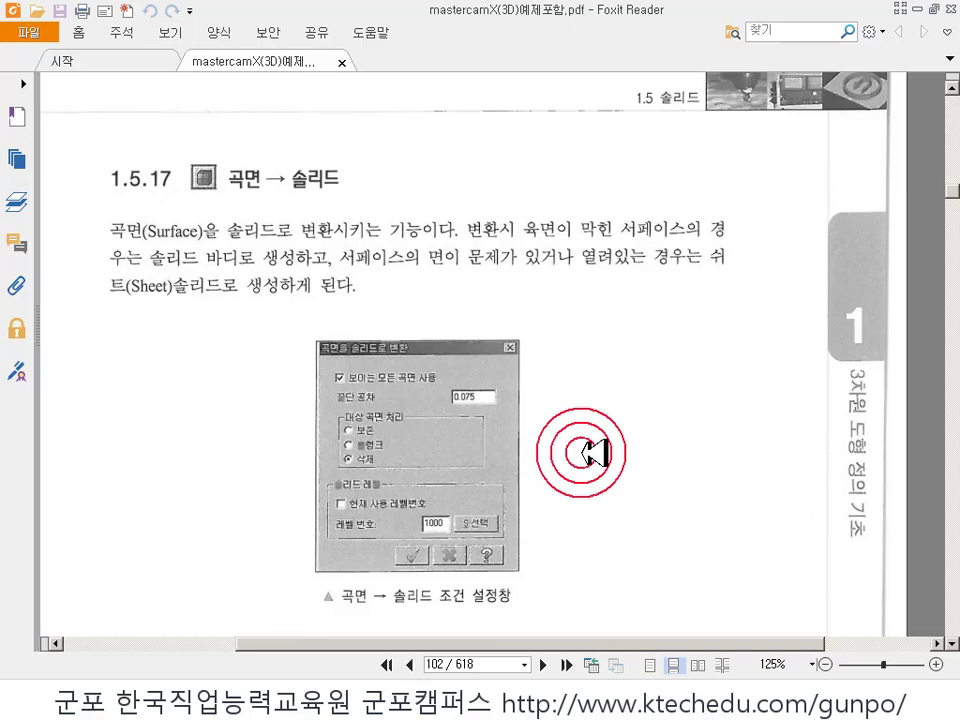
scroll(595, 453, down, 5)
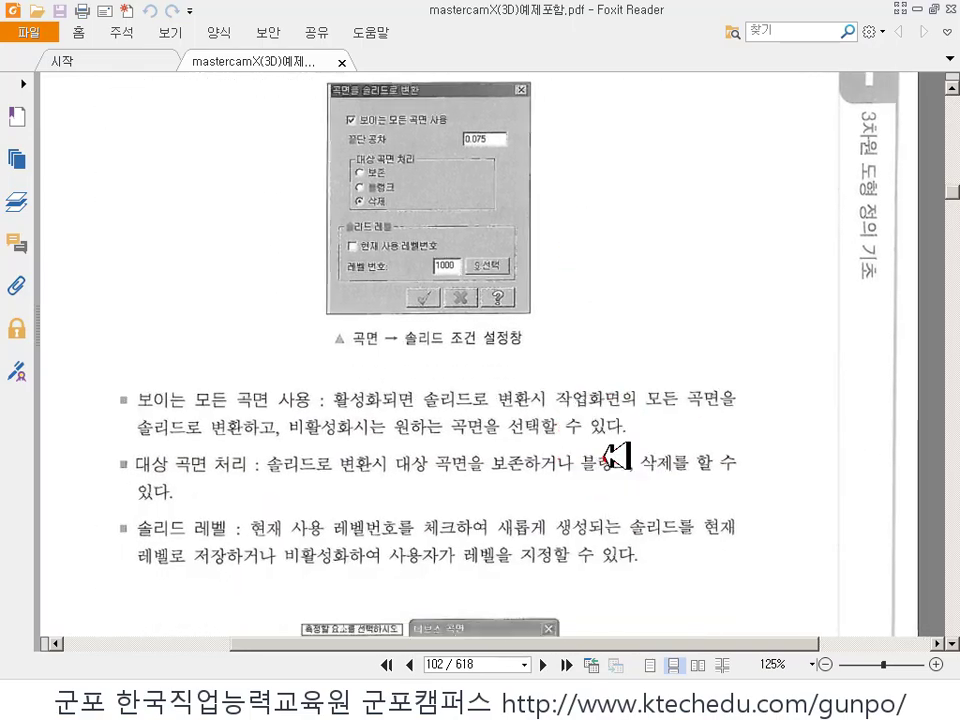
scroll(600, 430, down, 6)
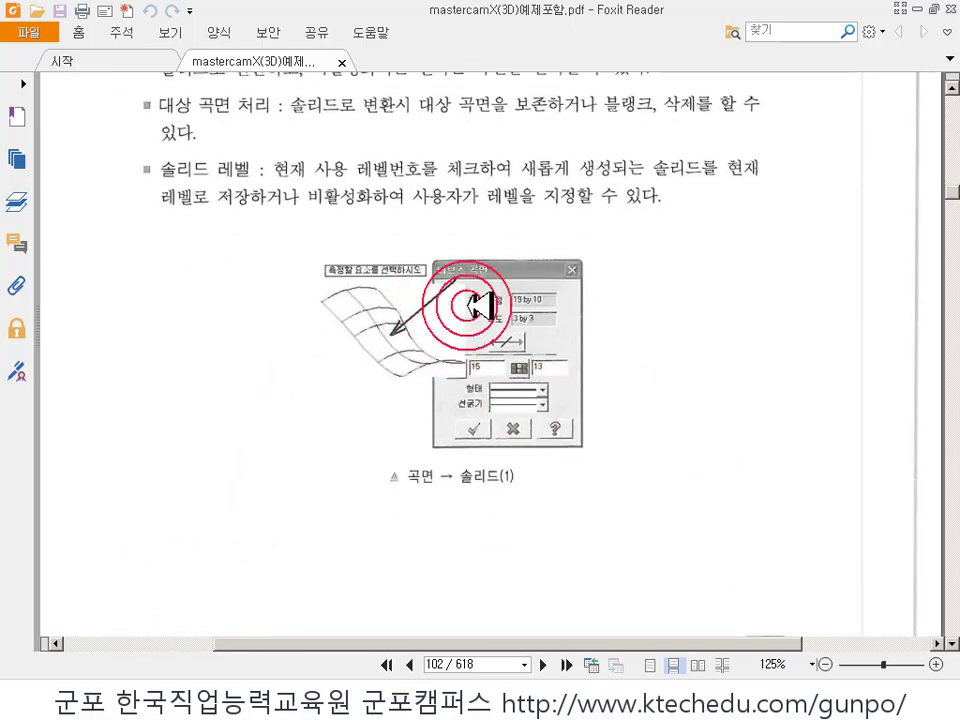
scroll(475, 305, down, 10)
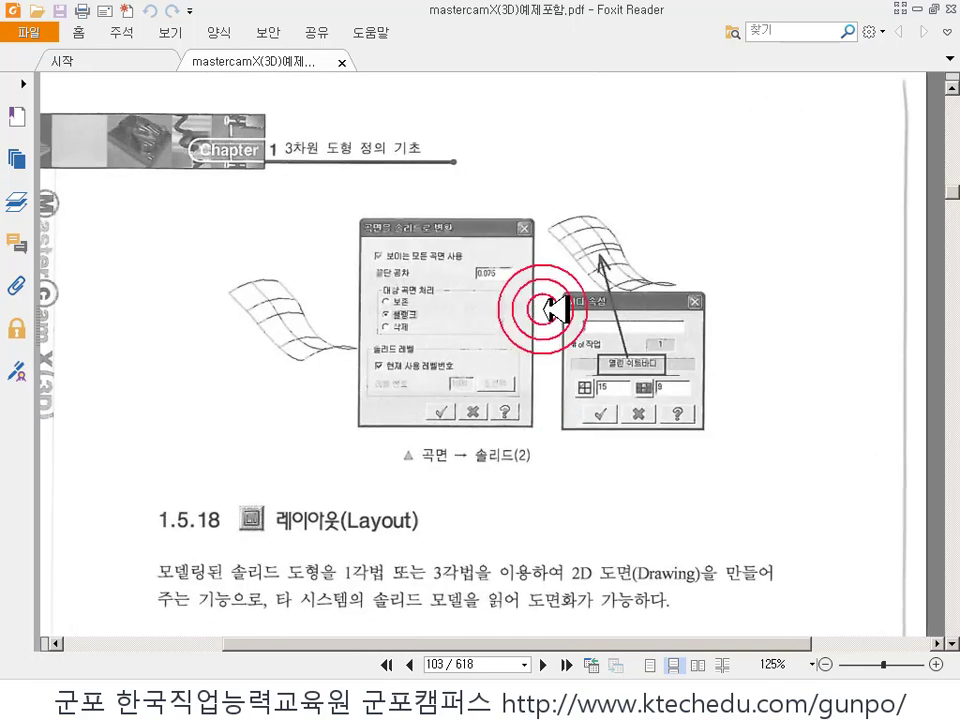
click(385, 705)
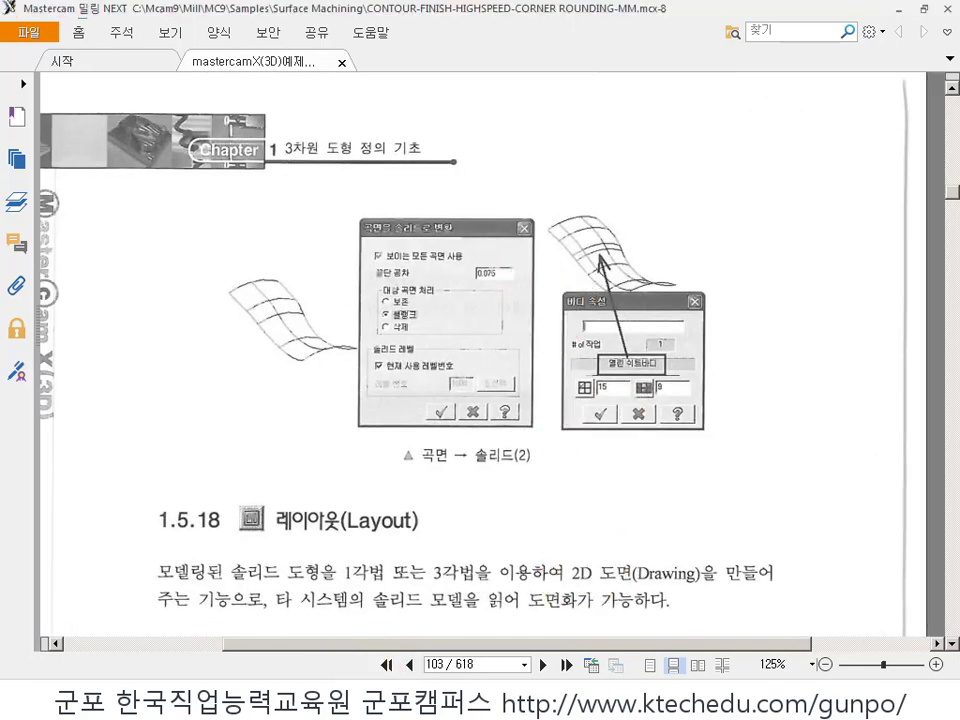
scroll(688, 386, down, 3)
middle_drag(595, 397, 608, 372)
scroll(581, 476, up, 5)
scroll(650, 367, down, 2)
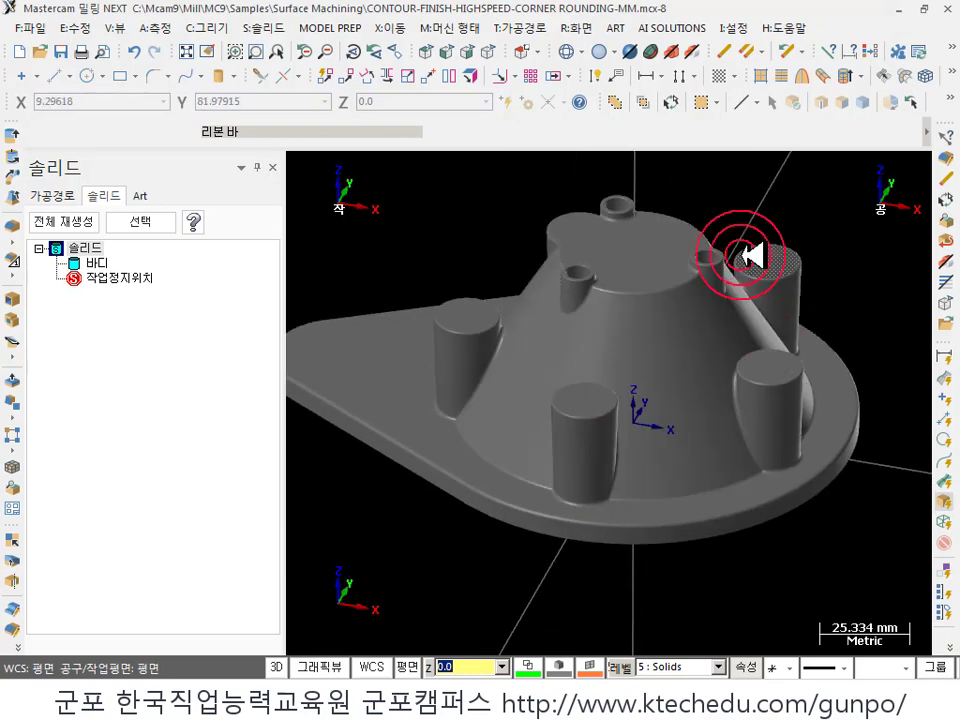
click(268, 28)
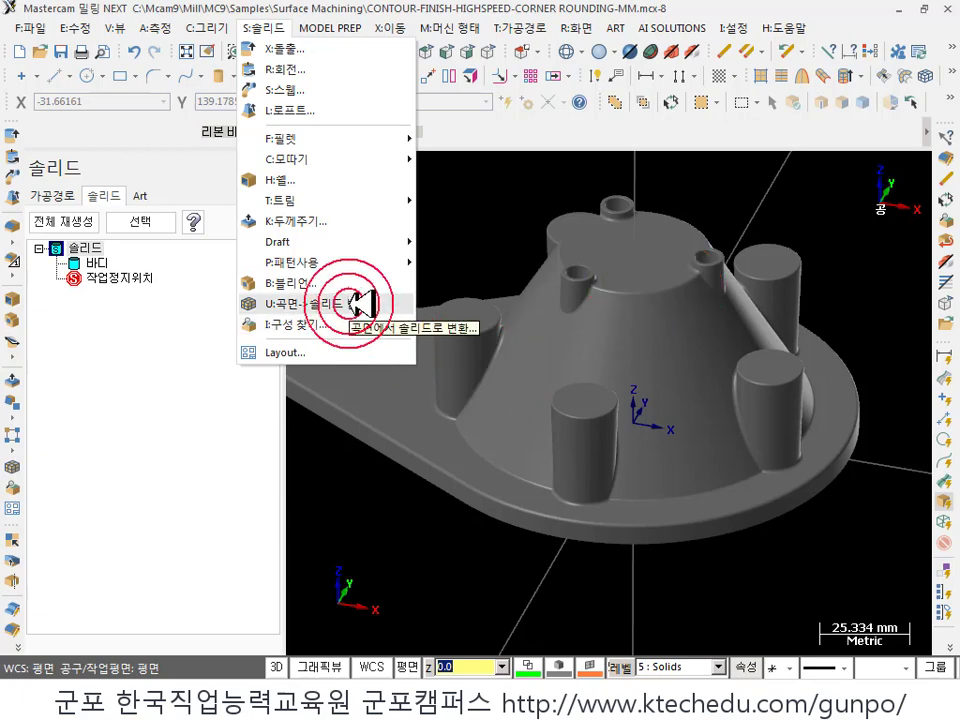
click(468, 217)
scroll(621, 514, down, 3)
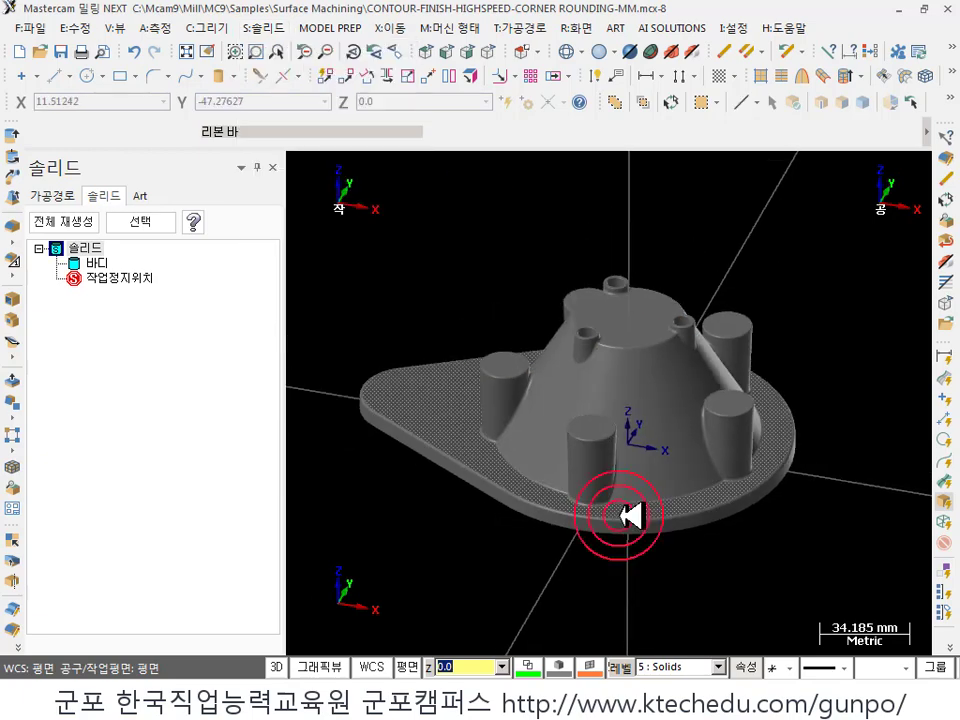
scroll(672, 497, up, 1)
scroll(680, 497, up, 1)
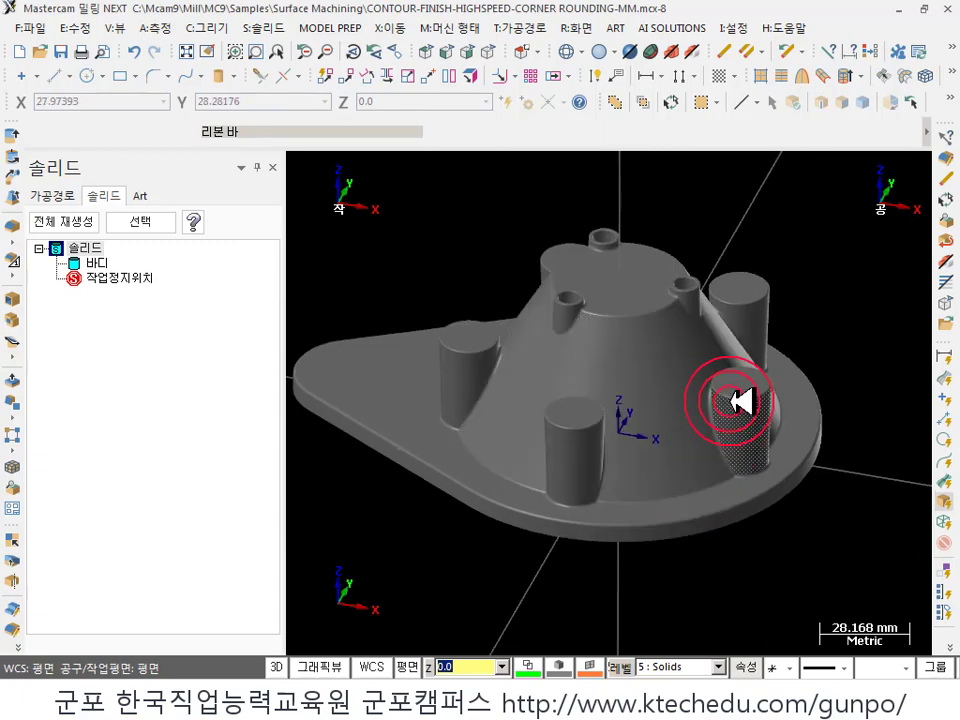
- Create a surface from the solid's conical face with the solid-to-surface conversion
click(207, 27)
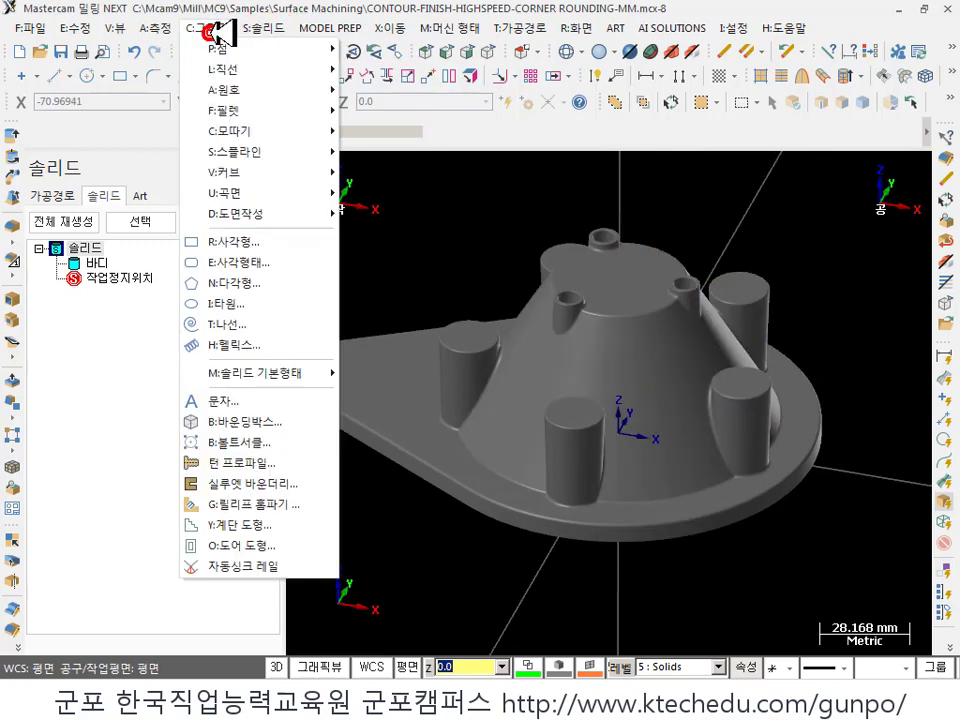
click(230, 194)
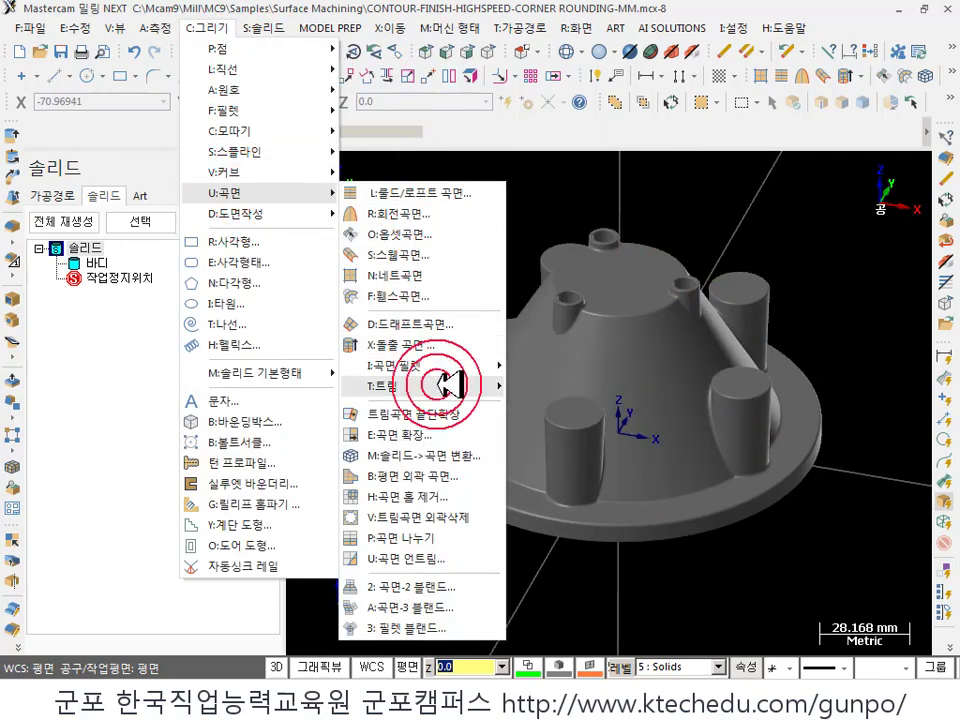
click(447, 456)
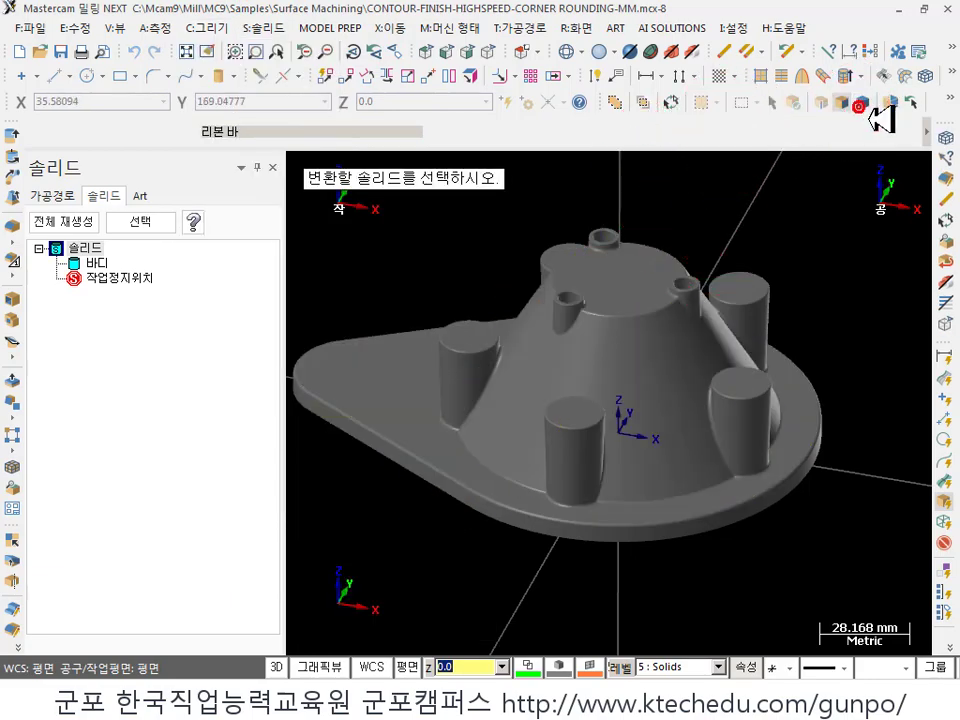
click(671, 381)
click(763, 354)
click(858, 134)
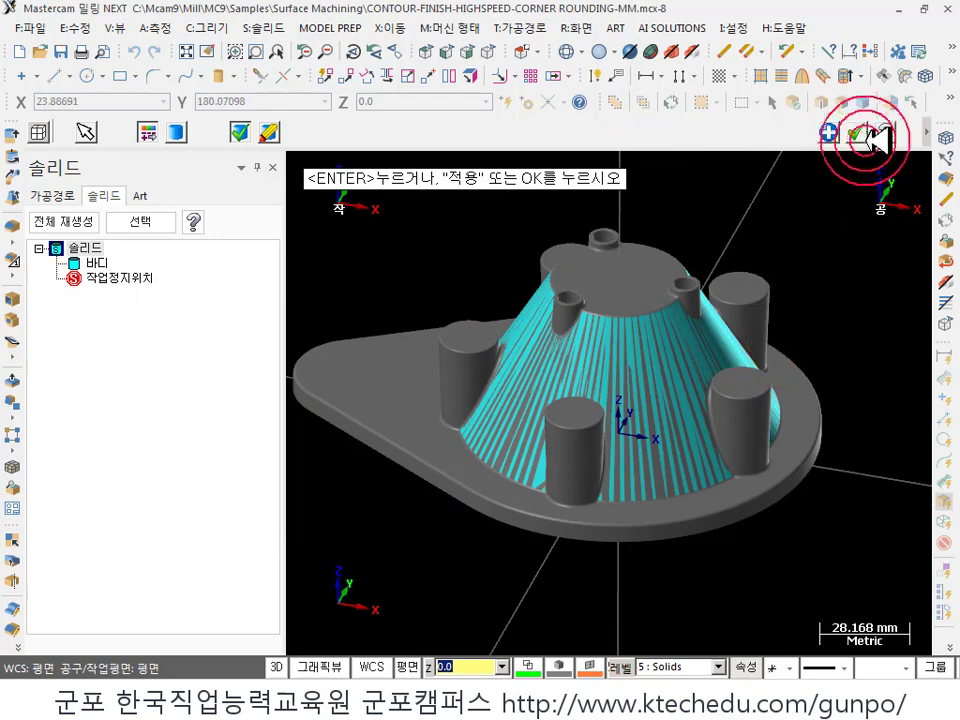
click(761, 212)
- Select the new conical surface by its entity type and isolate it by hiding the rest of the part
click(947, 319)
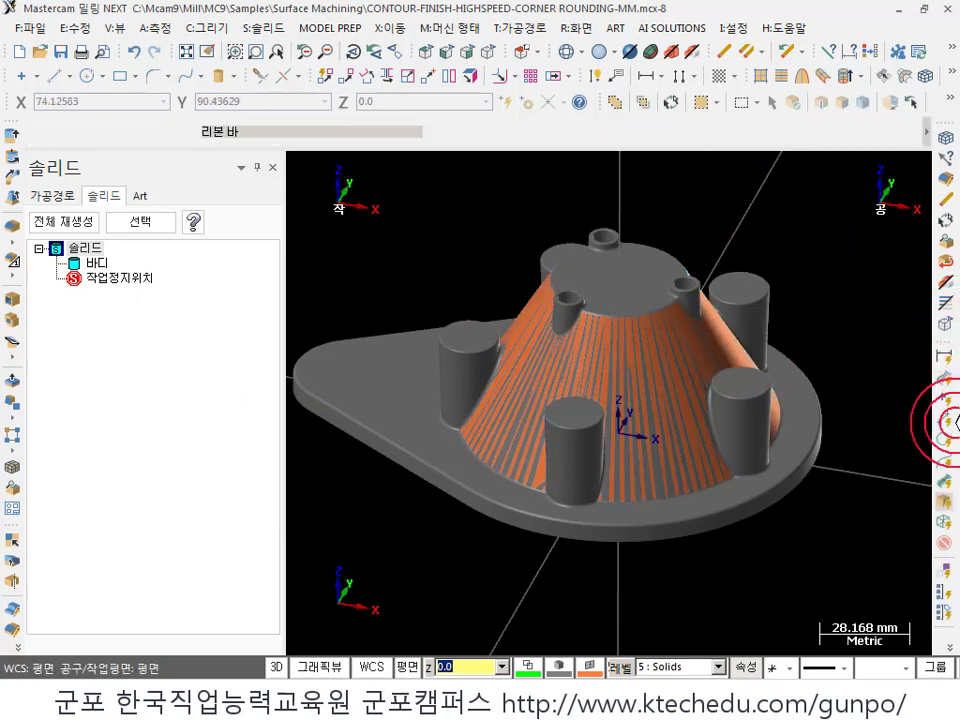
click(856, 350)
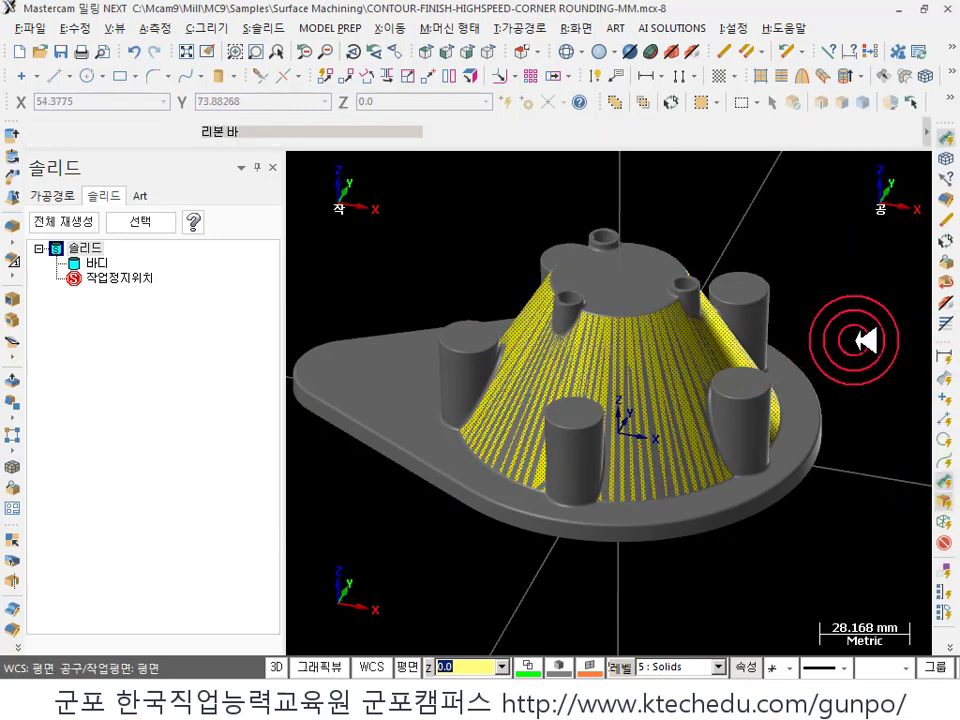
key(alt+e)
scroll(682, 339, up, 2)
click(645, 337)
click(651, 355)
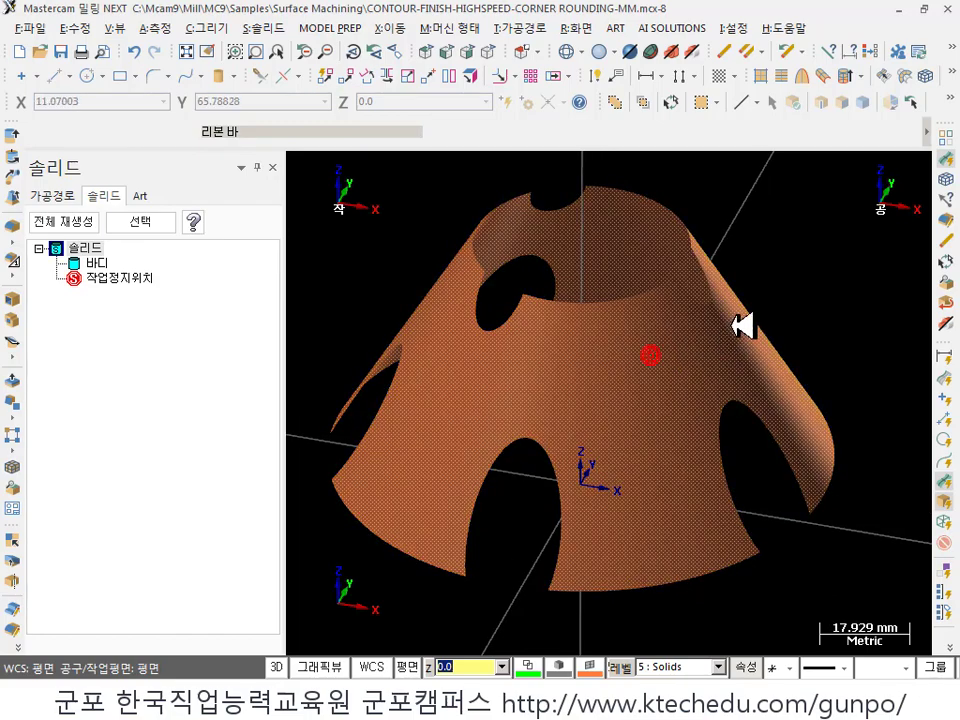
- Convert the conical surface into a solid with edge tolerance 0.0050, deleting the original surface
click(272, 28)
click(338, 303)
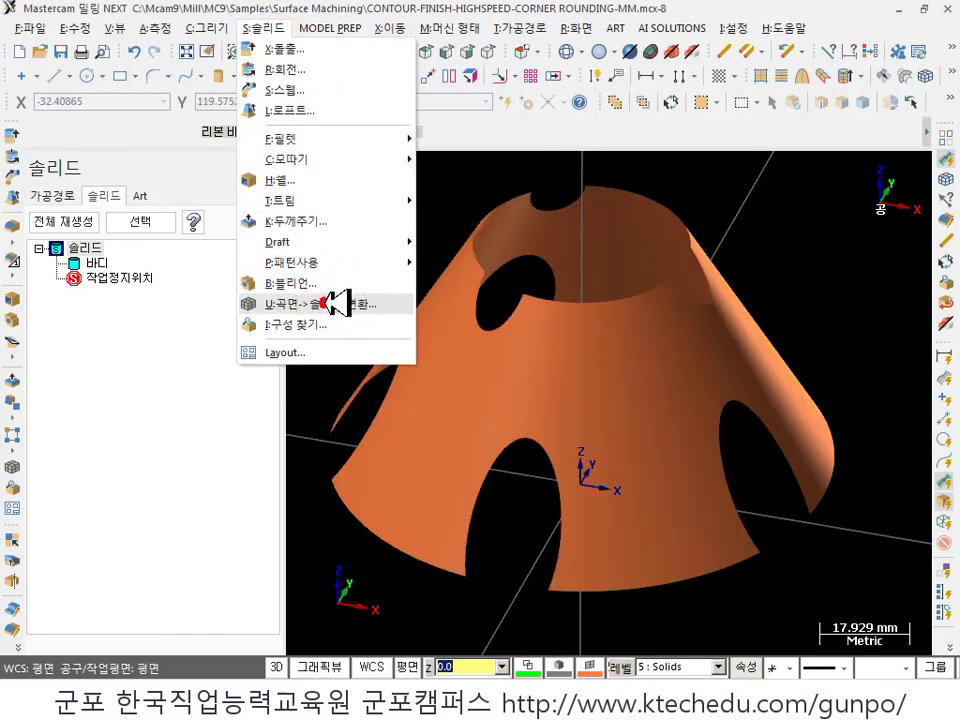
click(574, 257)
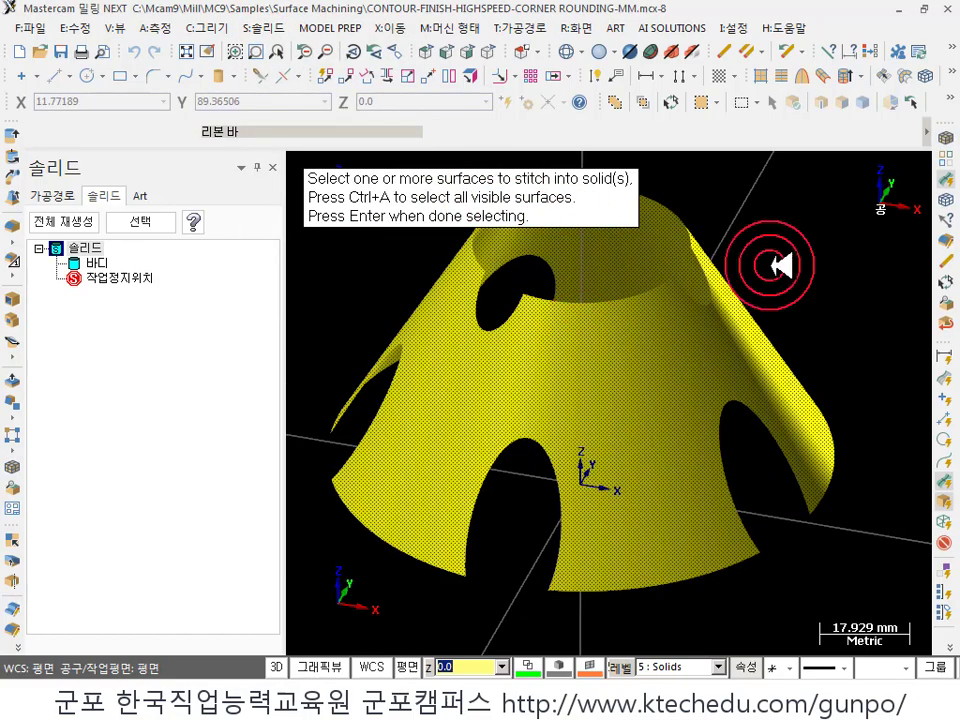
key(Return)
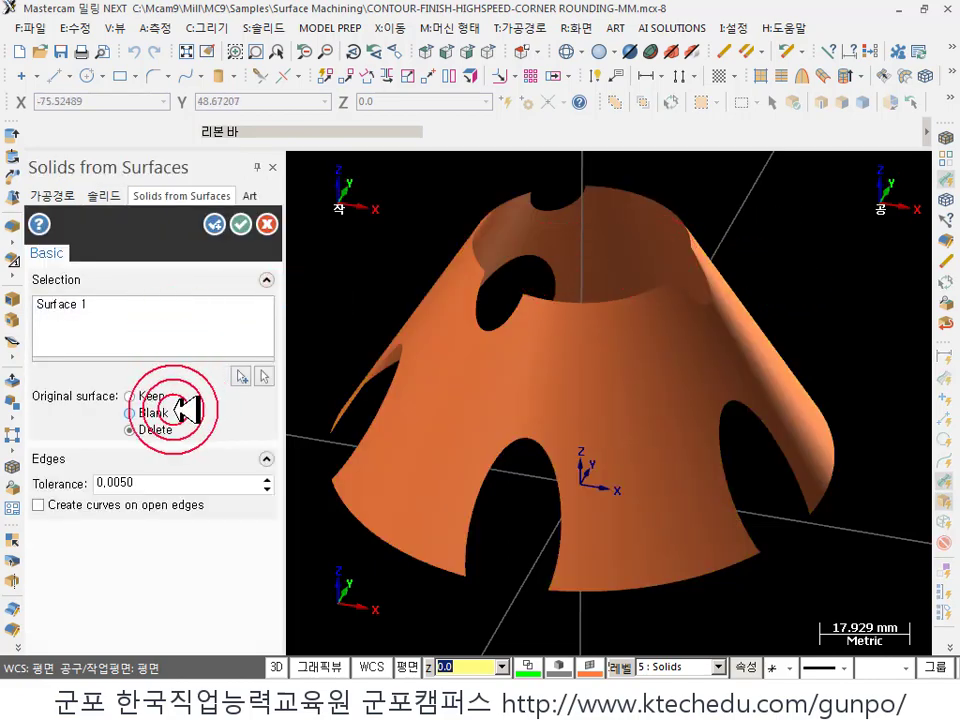
click(240, 224)
scroll(703, 312, down, 2)
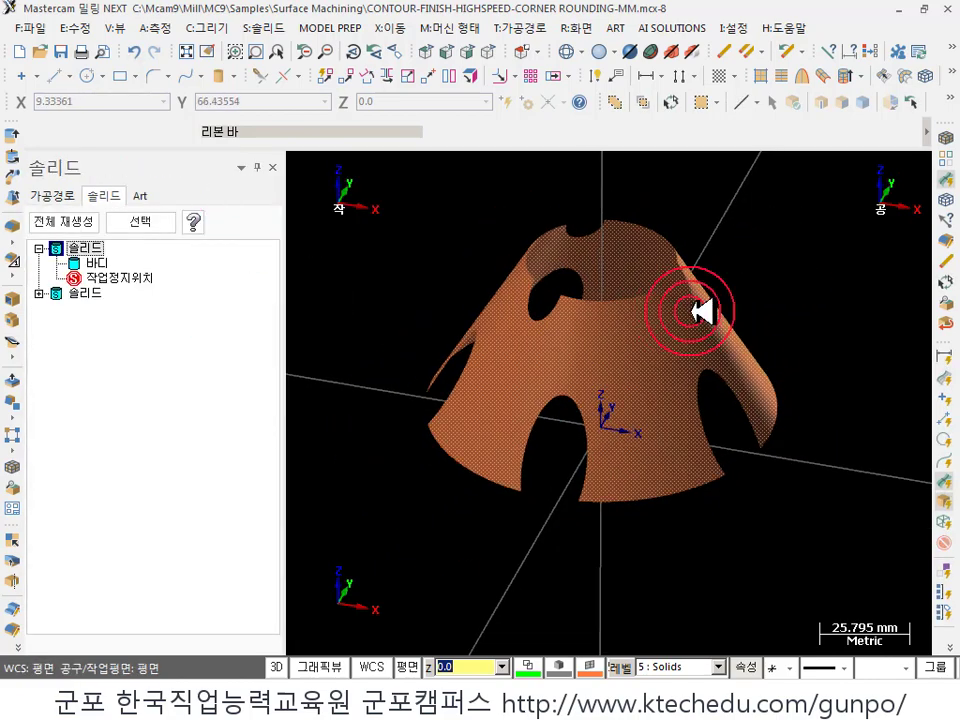
- Analyze the converted cone body's properties to check its body type
click(650, 343)
key(F4)
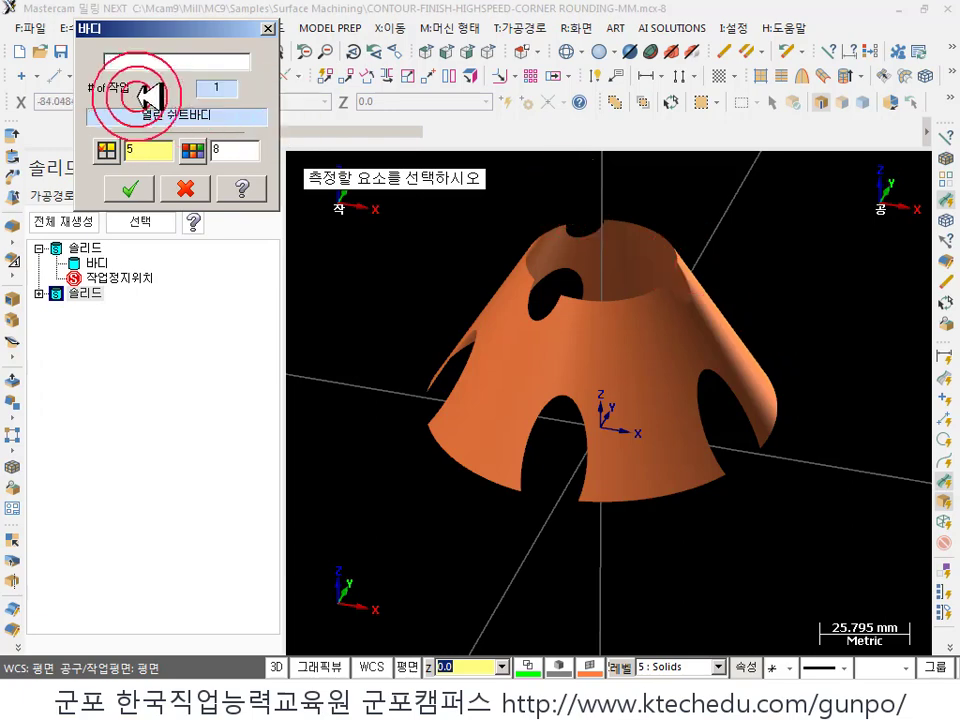
click(131, 188)
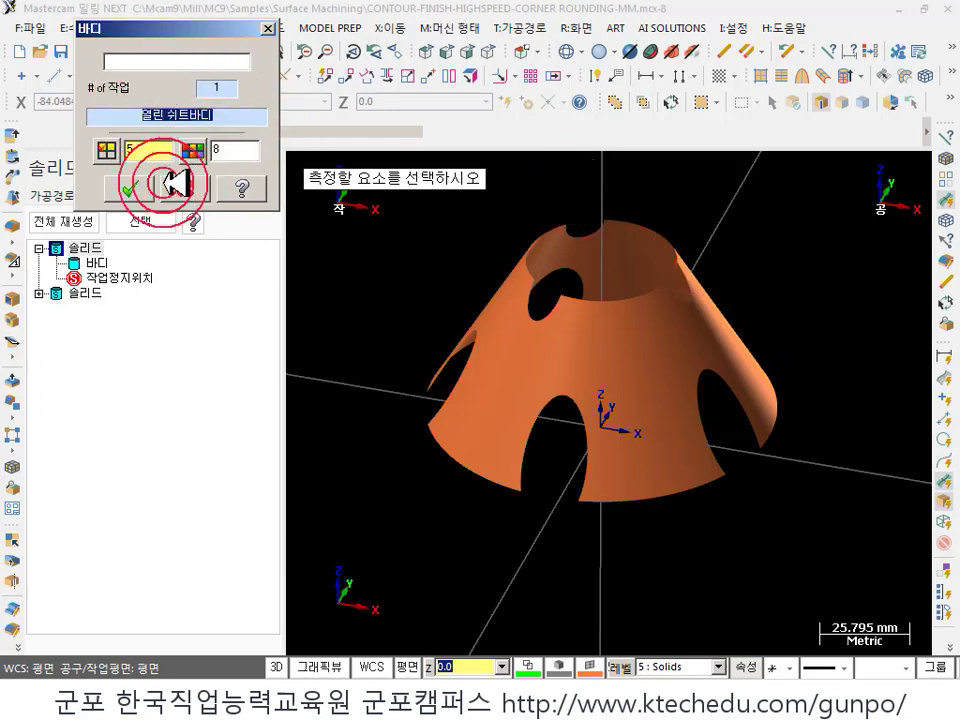
click(770, 378)
click(803, 345)
- Thicken the conical sheet body in both directions, 1.0 in direction 1 and 2.0 in direction 2
click(621, 339)
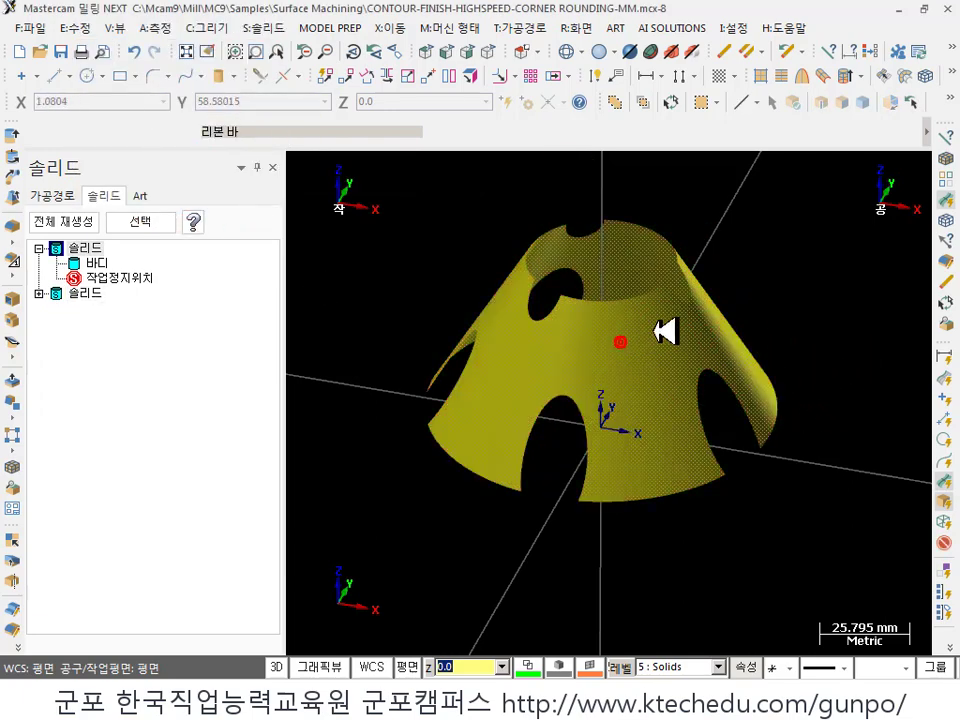
click(275, 27)
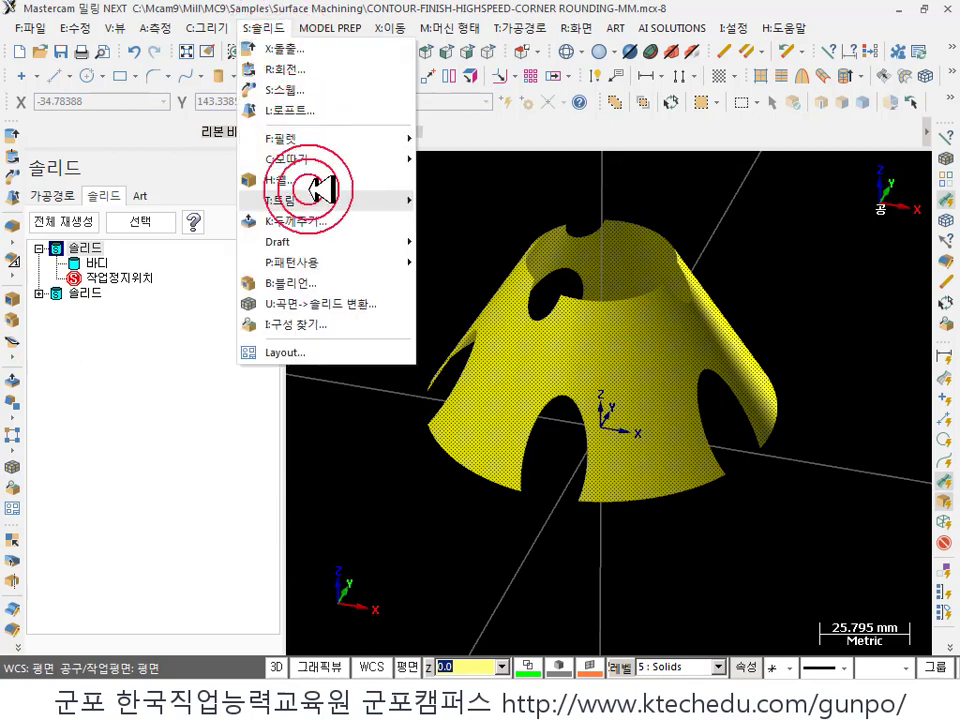
click(321, 219)
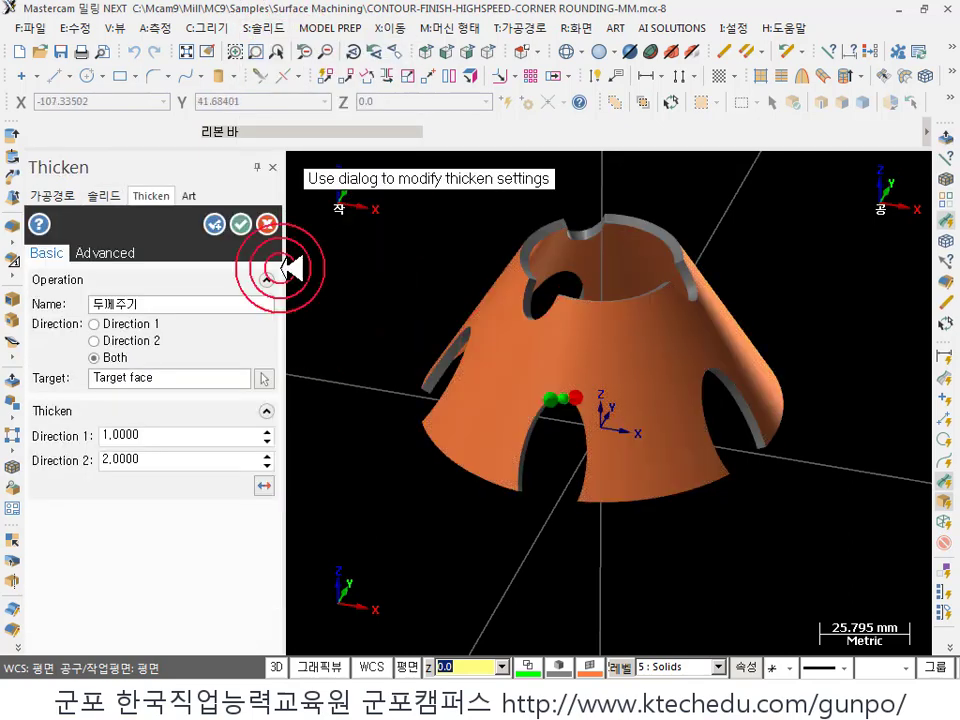
click(240, 224)
- Analyze the thickened cone body's properties and switch to section 1.5.18 (Layout) of the PDF manual in Foxit Reader
click(597, 337)
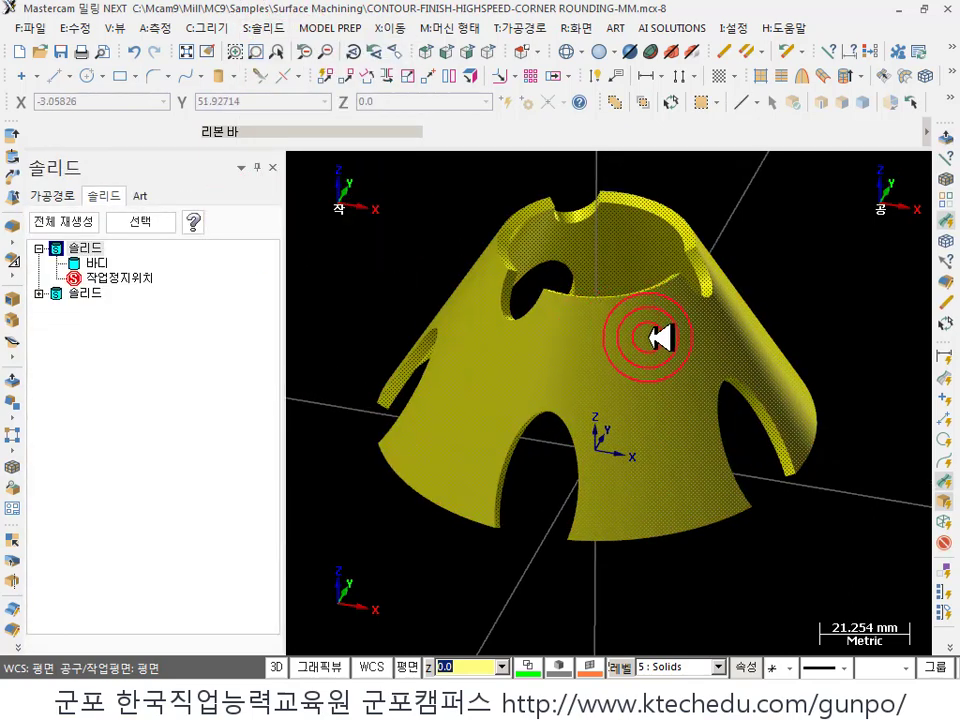
key(F4)
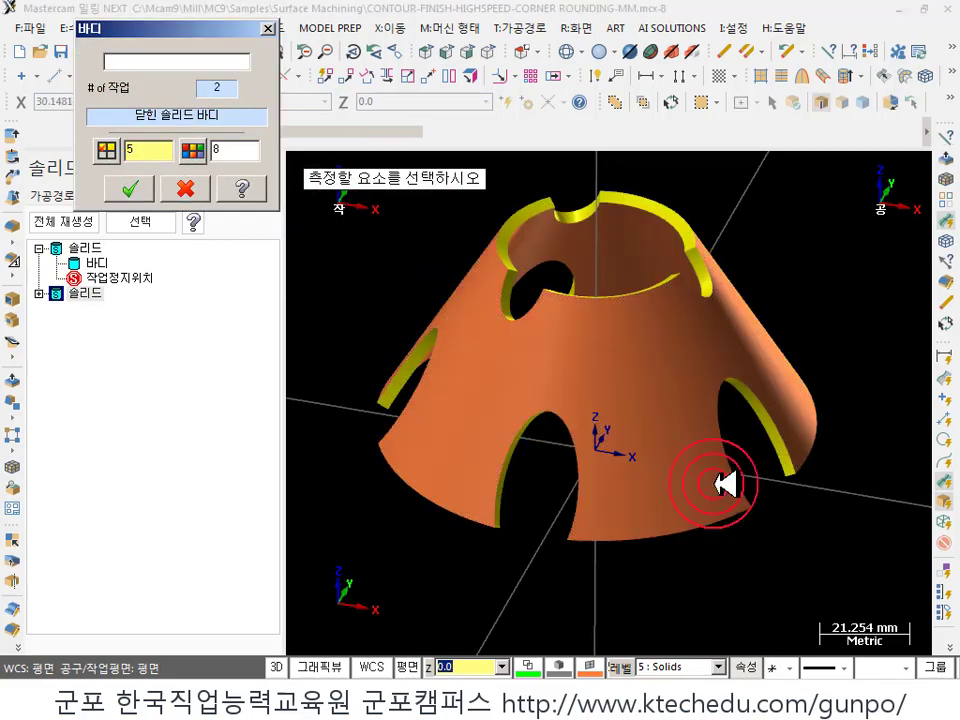
click(724, 483)
click(688, 186)
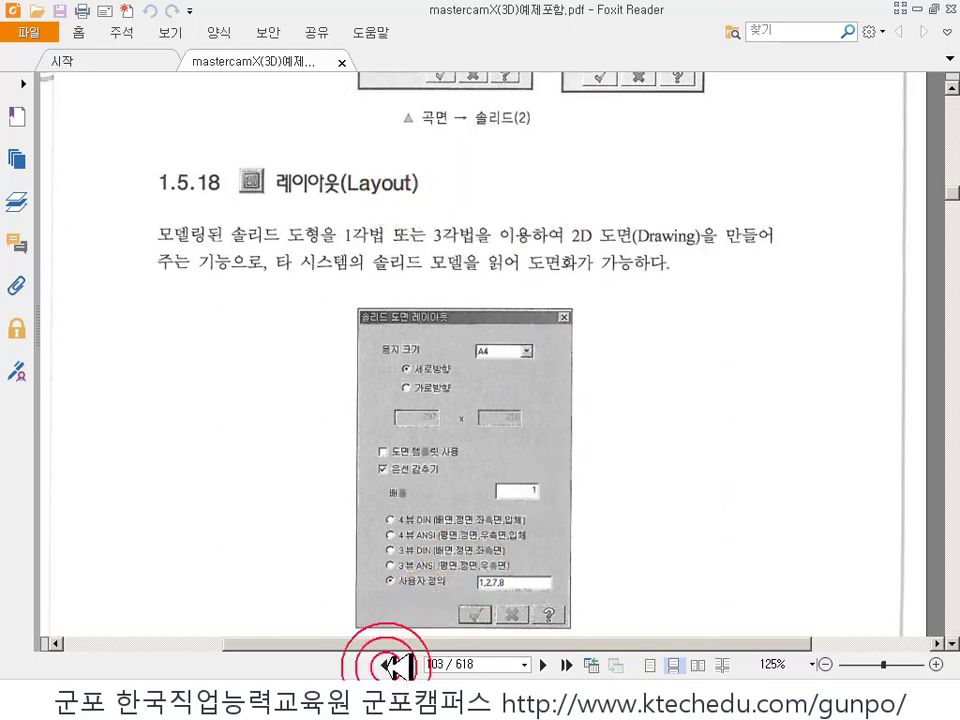
- Switch back to Mastercam and browse for a file to open in C:\Mcam9\Mill\MC9\Samples\Surface Machining
click(392, 700)
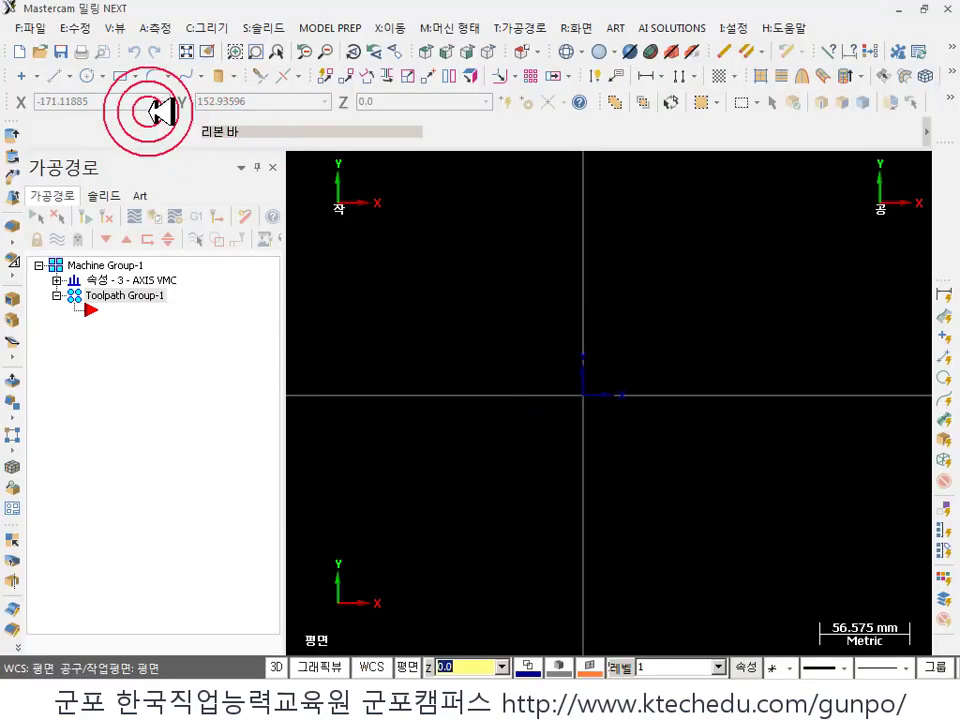
click(40, 51)
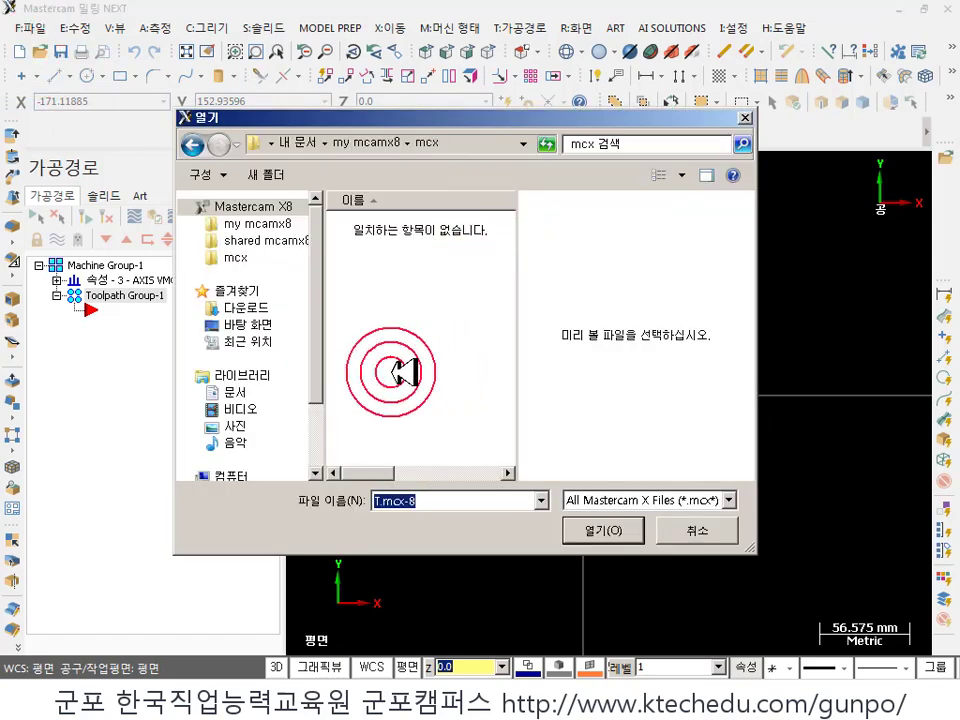
drag(316, 288, 332, 349)
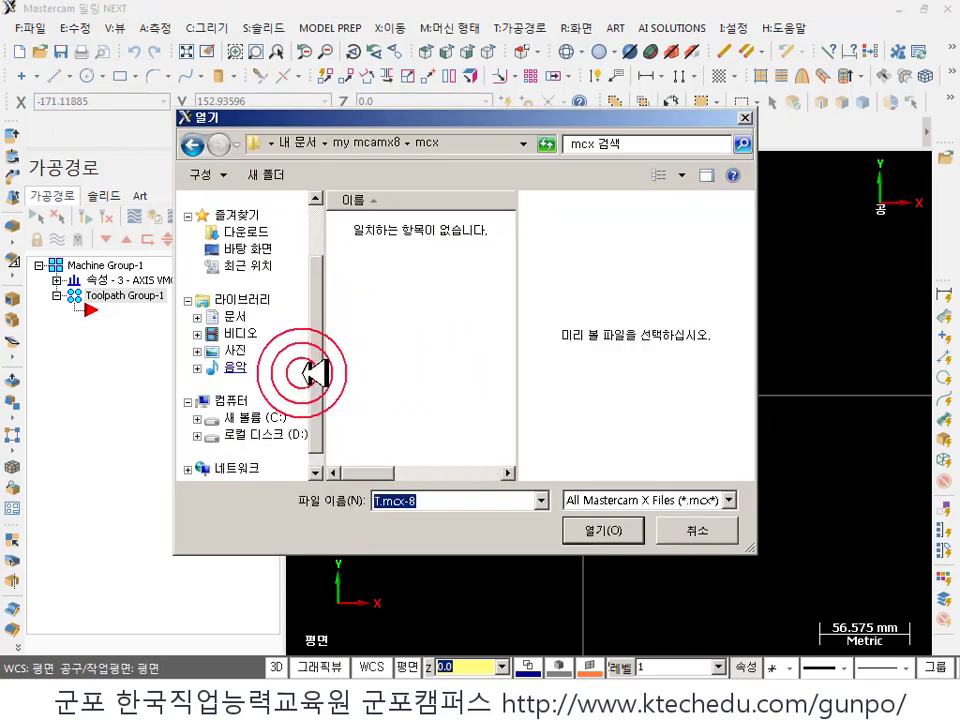
click(270, 418)
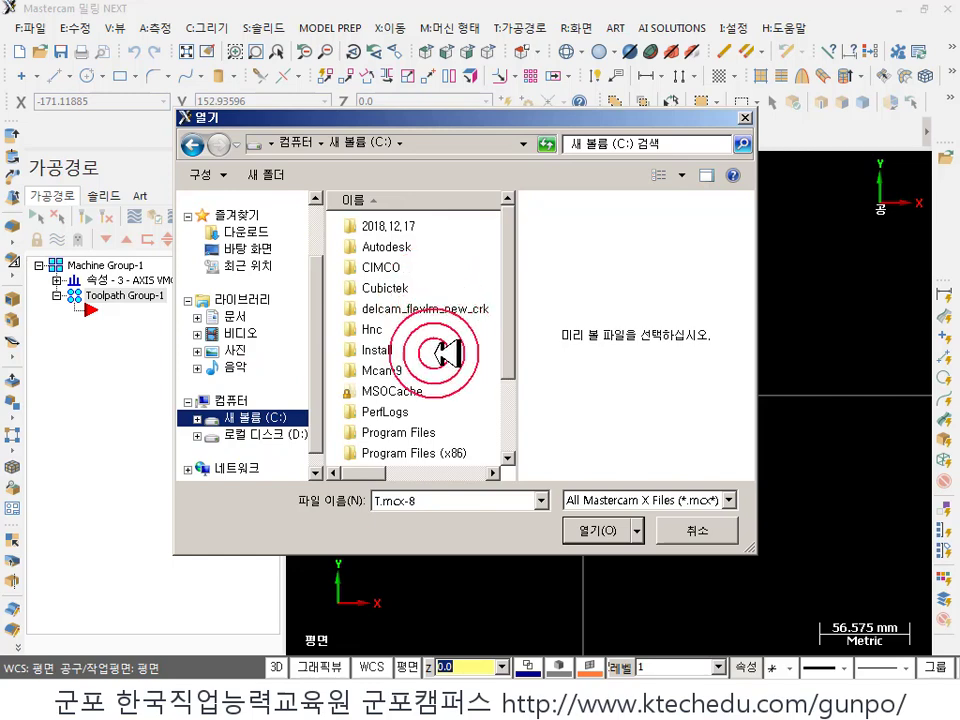
double_click(390, 371)
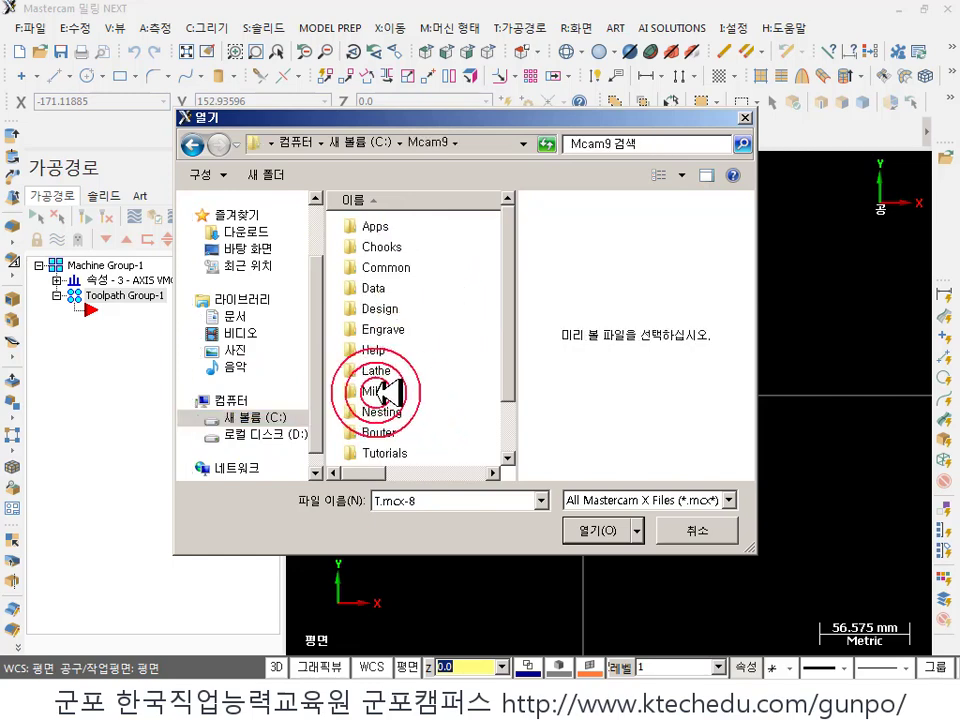
double_click(390, 392)
double_click(380, 248)
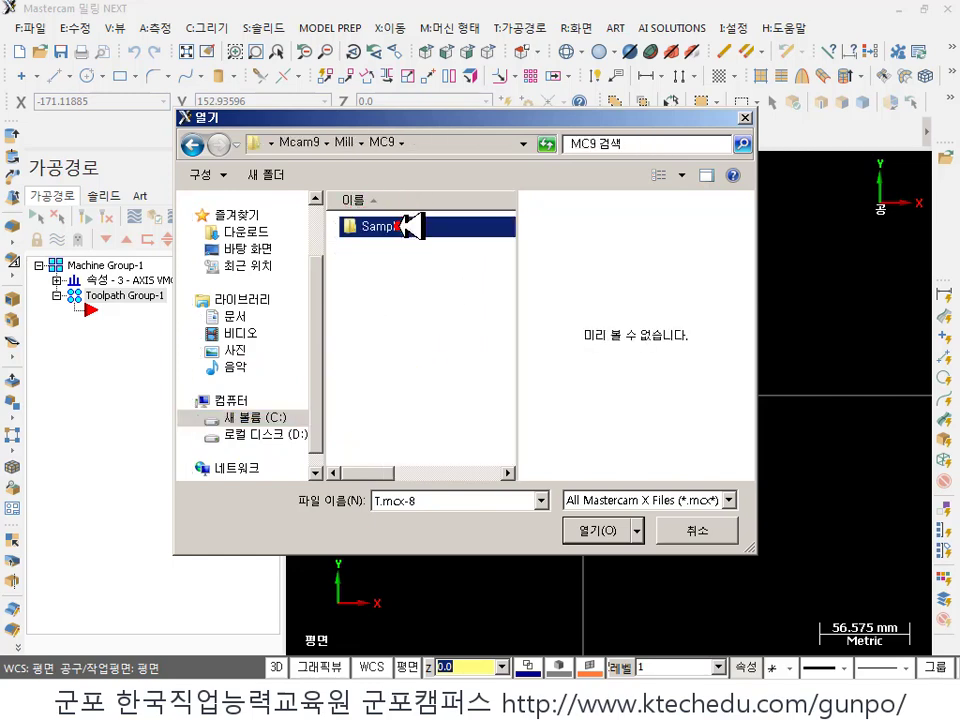
double_click(405, 226)
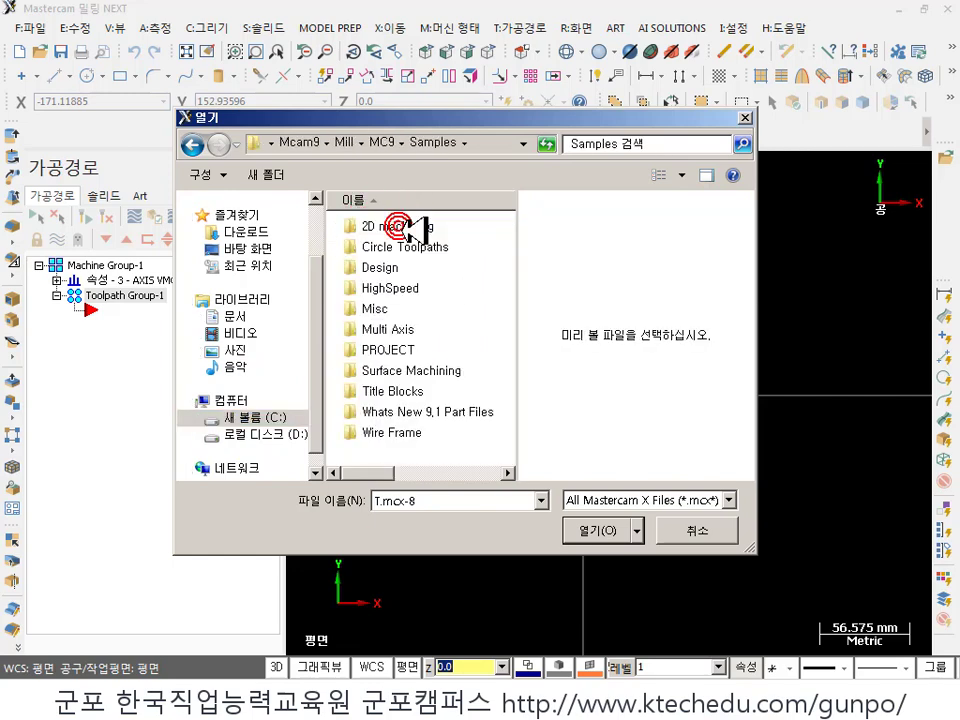
double_click(424, 371)
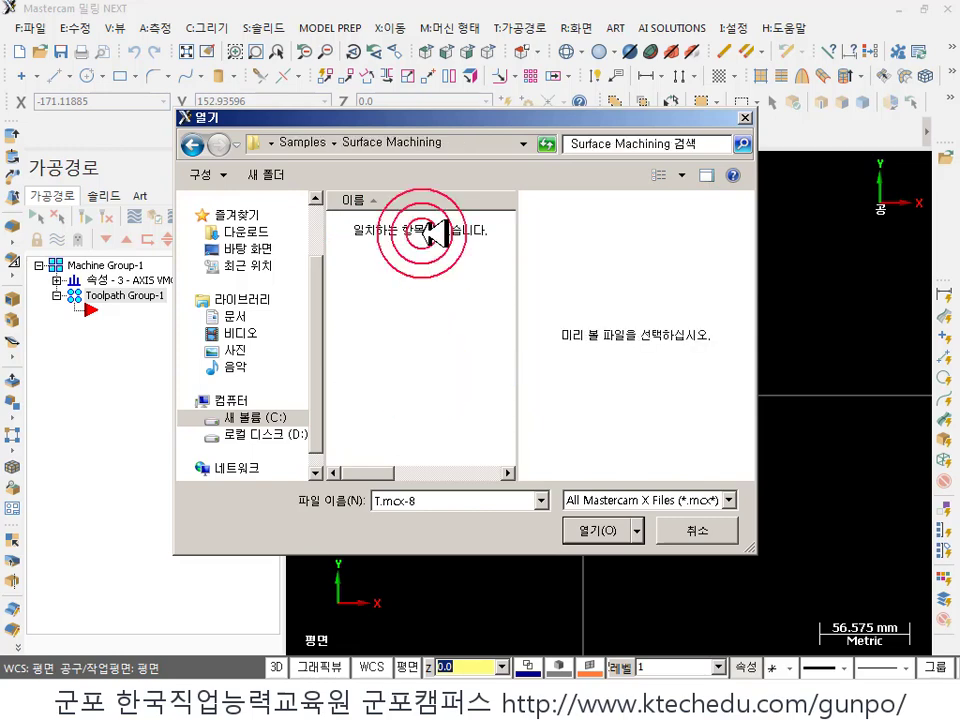
- List files of all types and open the CONTOUR-FINISH-HIGHSPEED-CORNER ROUNDING-MM sample part
click(729, 500)
click(789, 367)
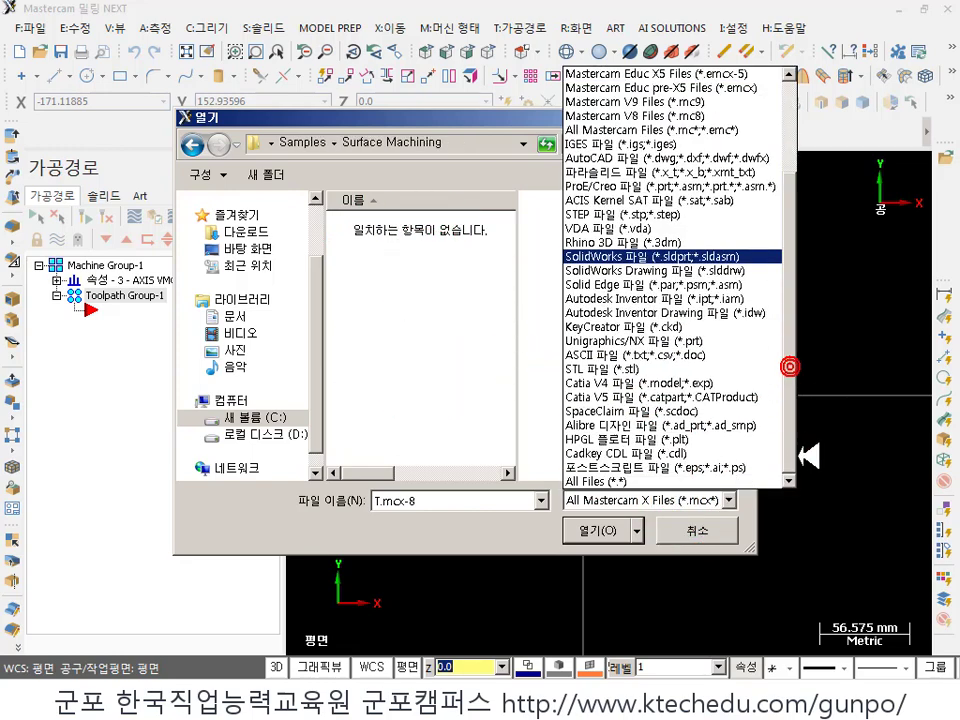
click(600, 480)
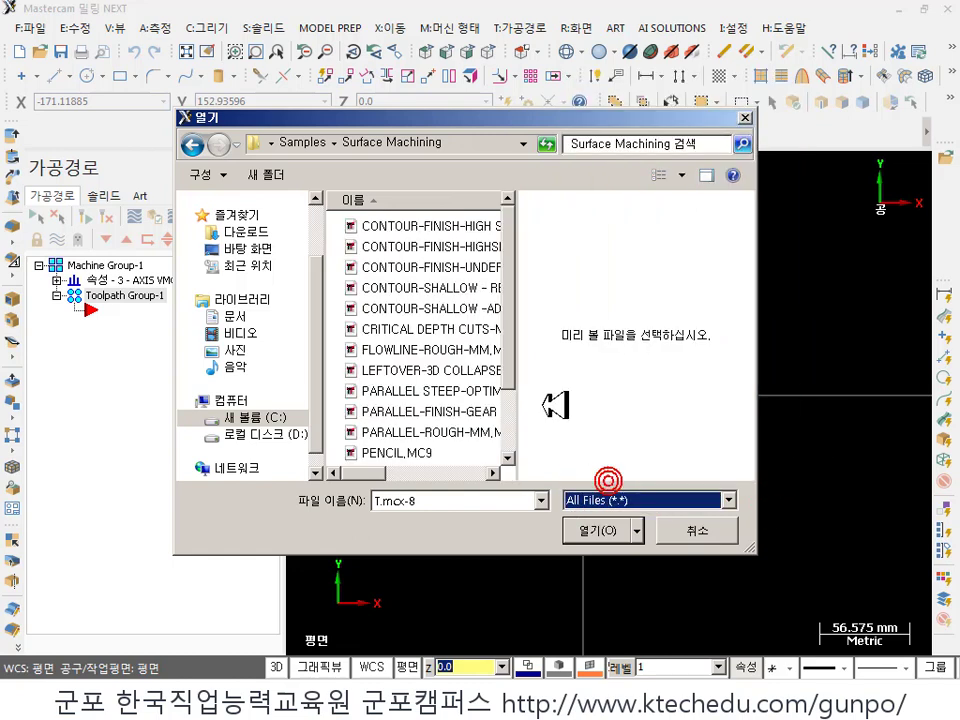
click(447, 288)
click(445, 267)
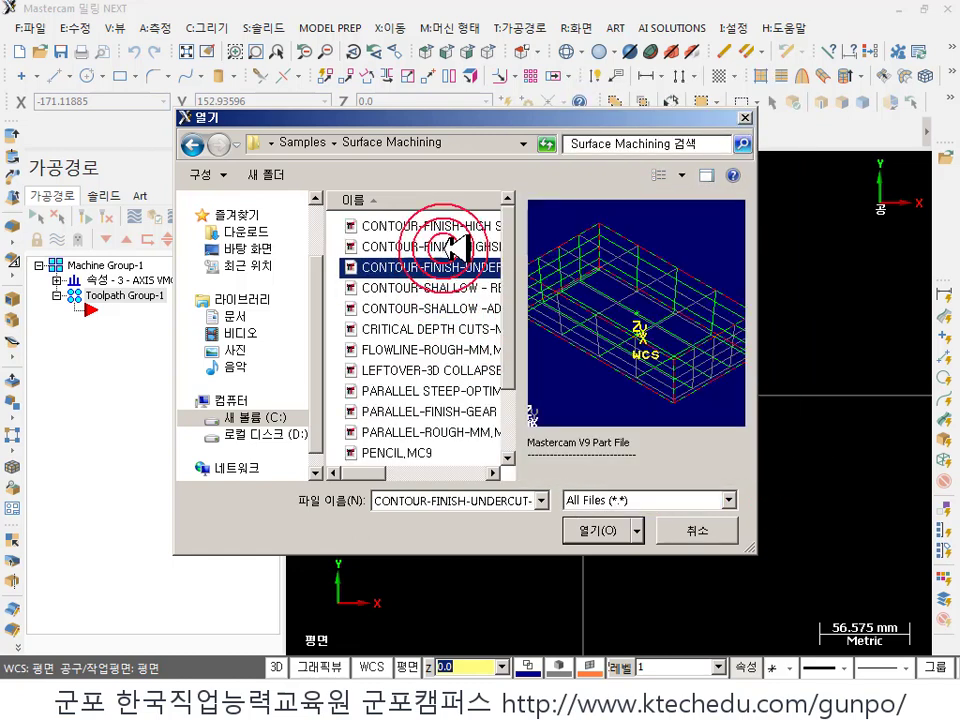
click(453, 246)
click(600, 530)
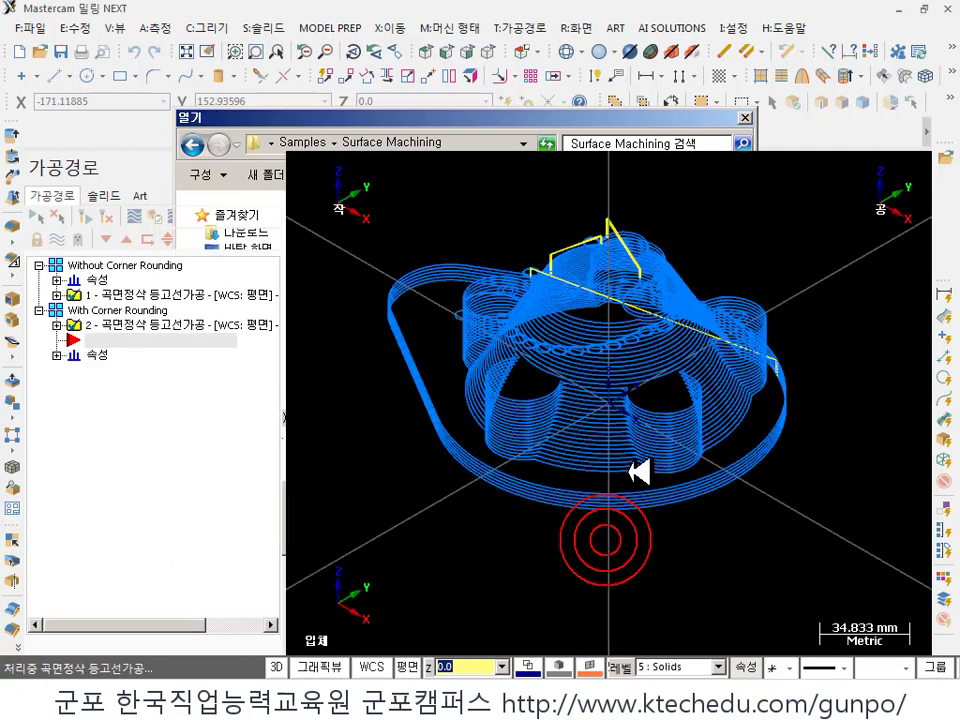
- View the part isometrically and turn off the toolpath display so only the solid model is shown
click(648, 396)
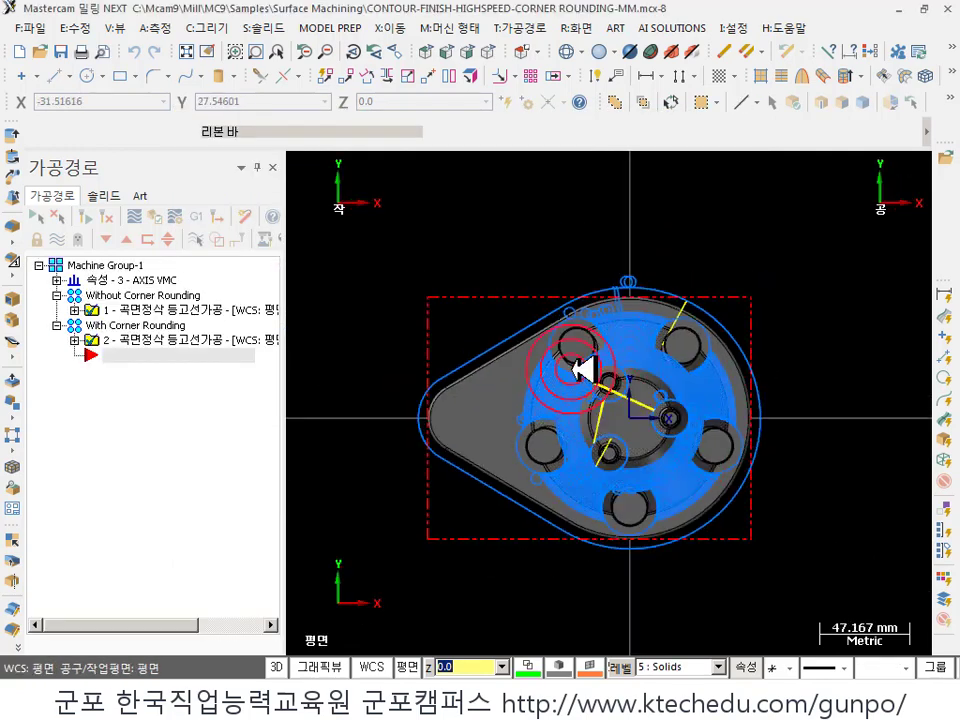
click(495, 51)
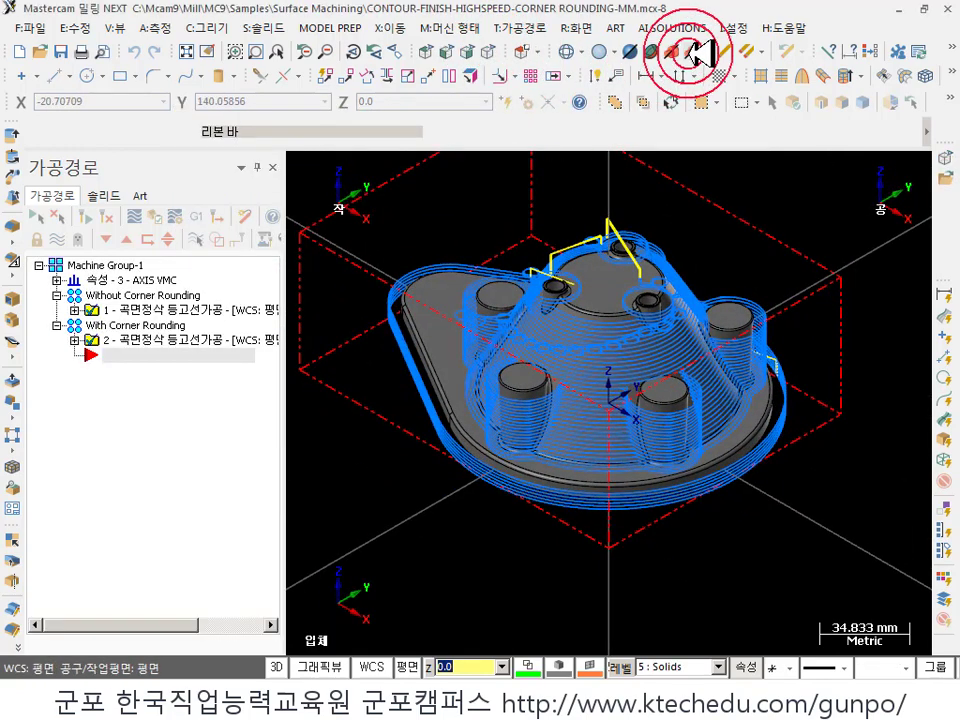
click(645, 391)
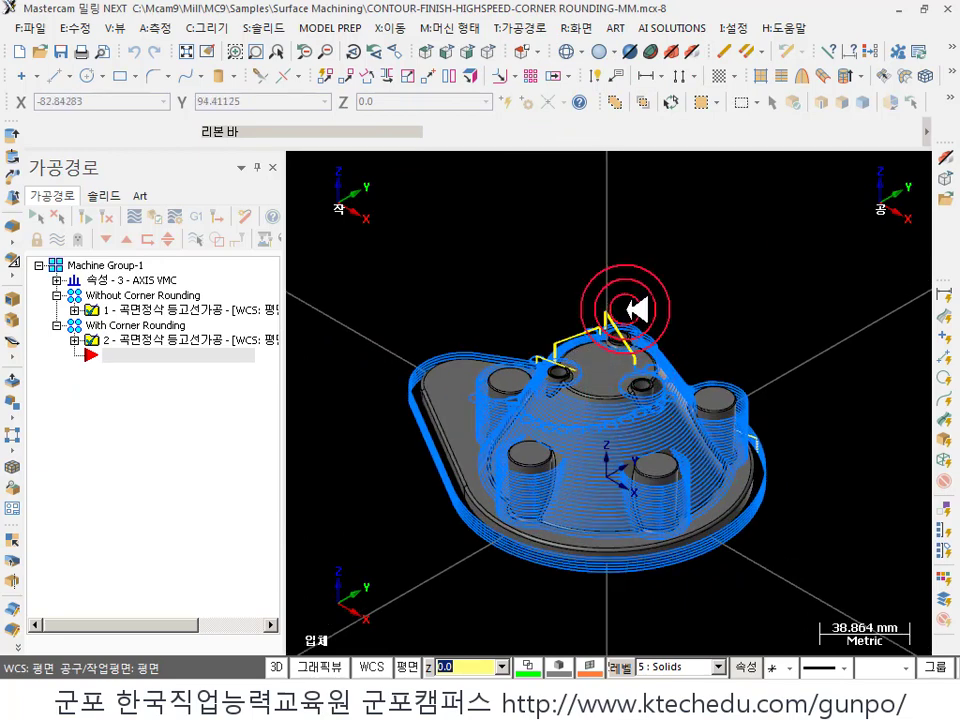
click(680, 290)
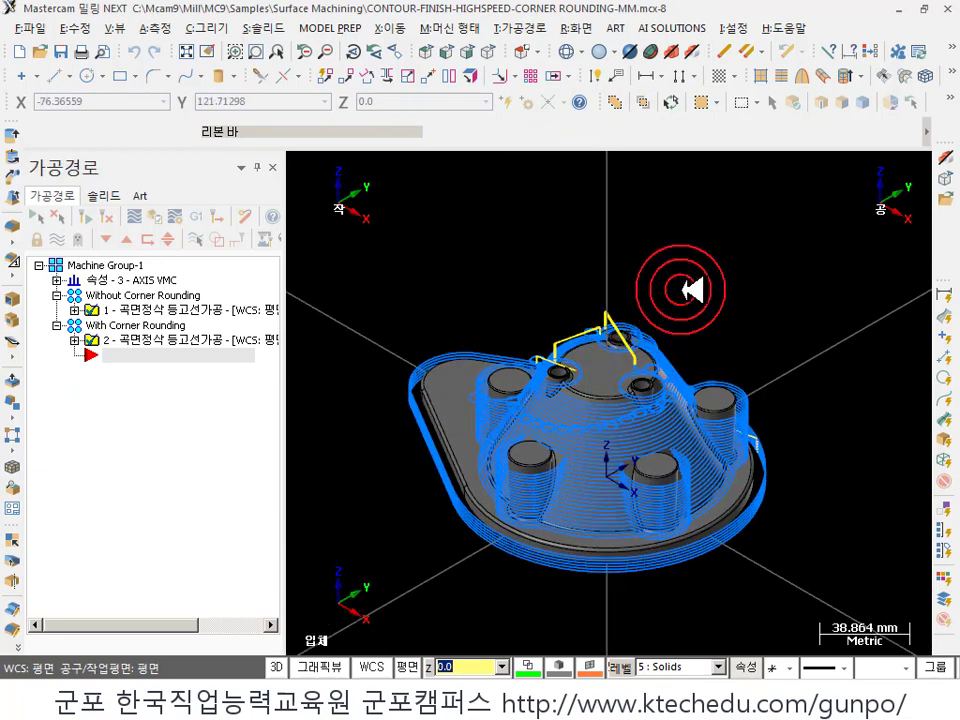
key(alt+t)
scroll(514, 458, up, 2)
scroll(530, 447, down, 4)
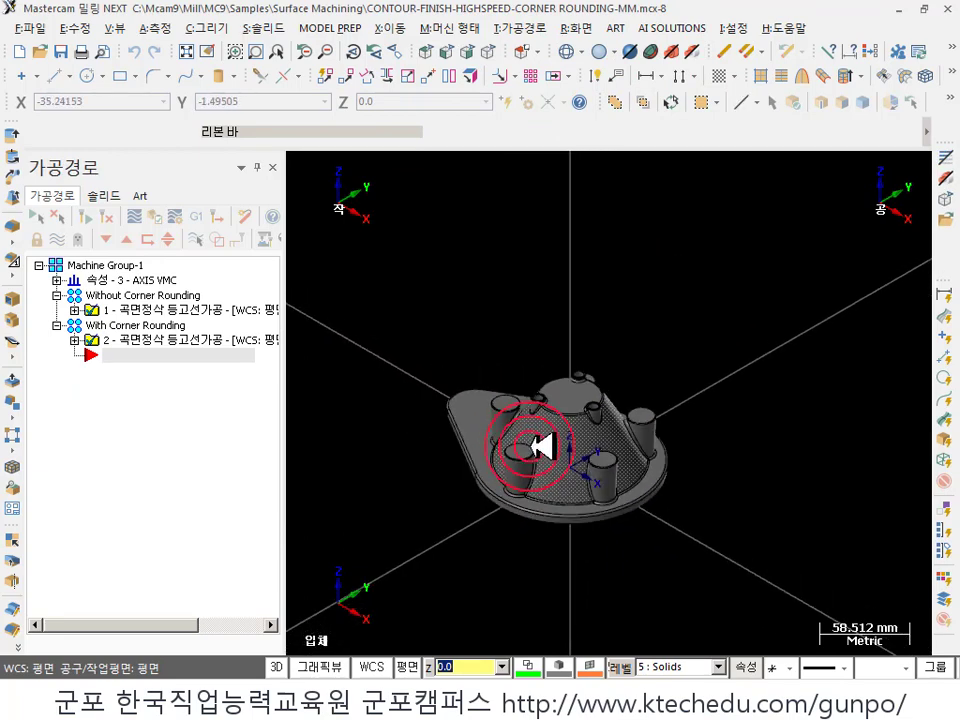
scroll(456, 439, down, 2)
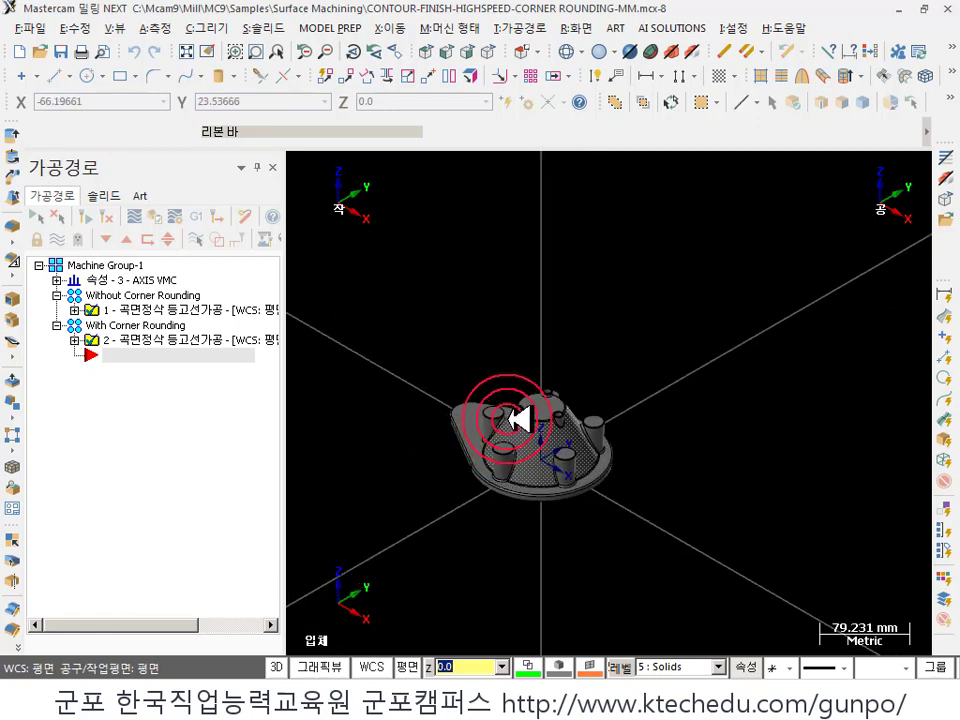
- Draw a rectangle about 459 × 469 mm in the top view with its lower-left corner at the origin
key(alt+1)
scroll(439, 589, down, 4)
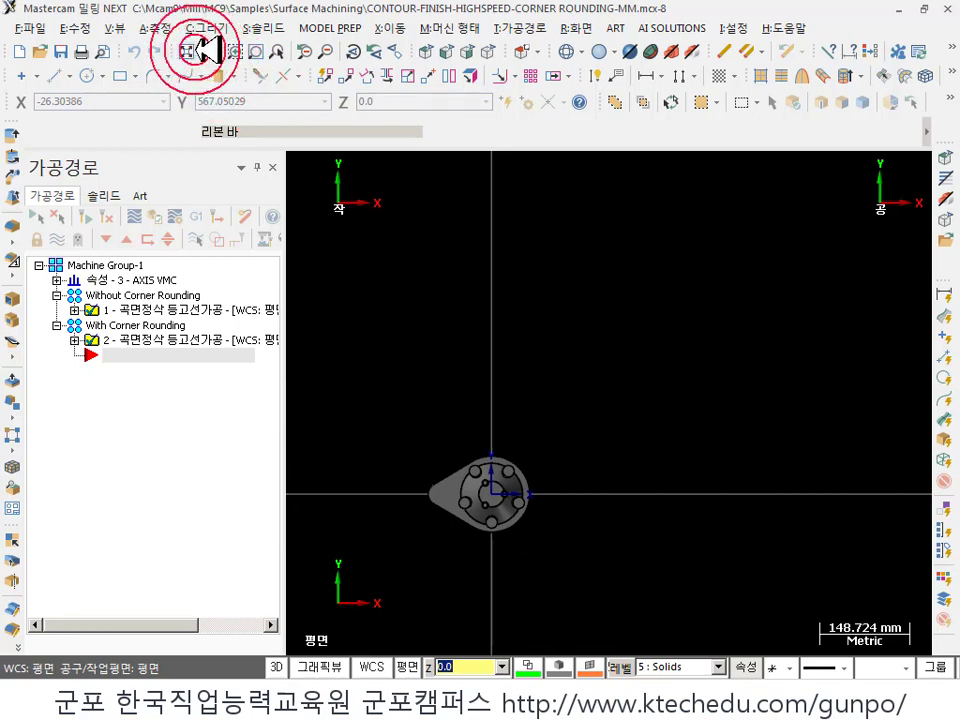
click(128, 77)
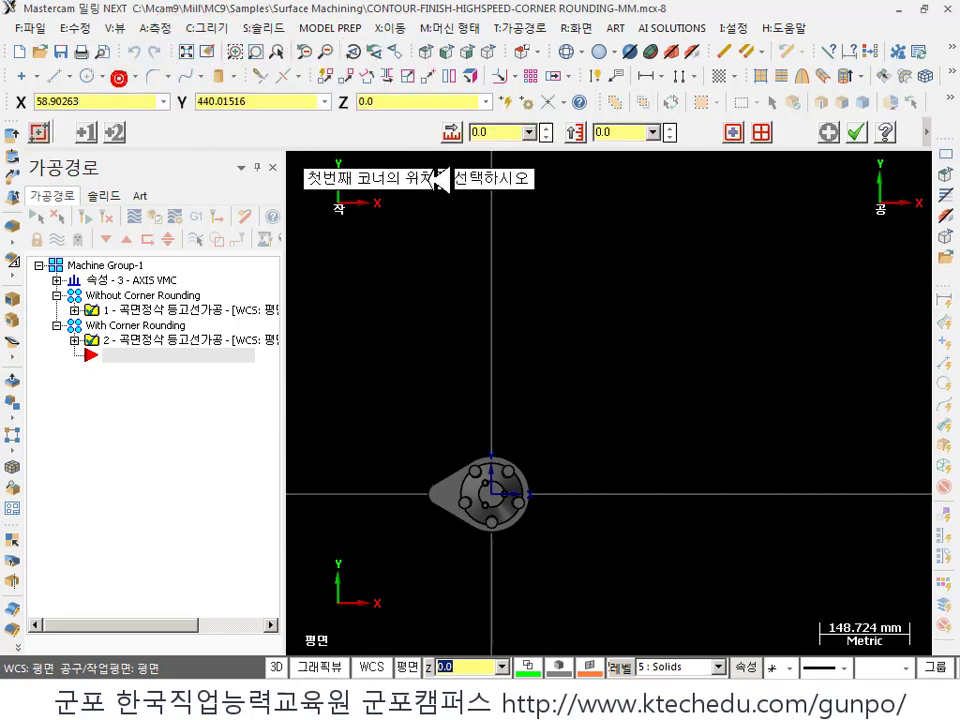
click(491, 493)
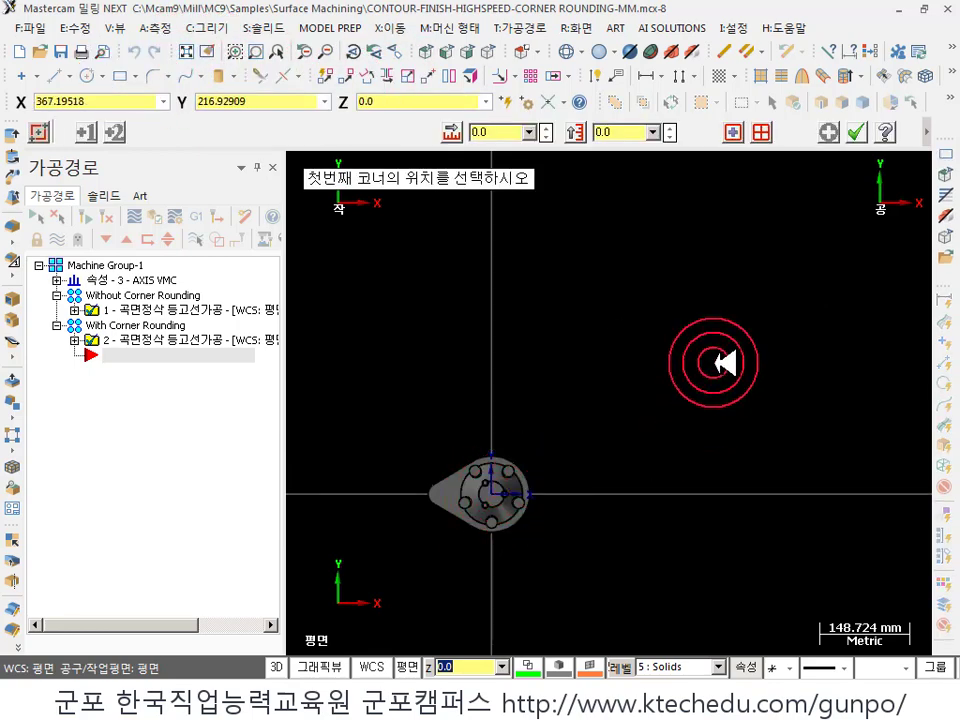
click(768, 210)
click(855, 133)
scroll(572, 342, up, 2)
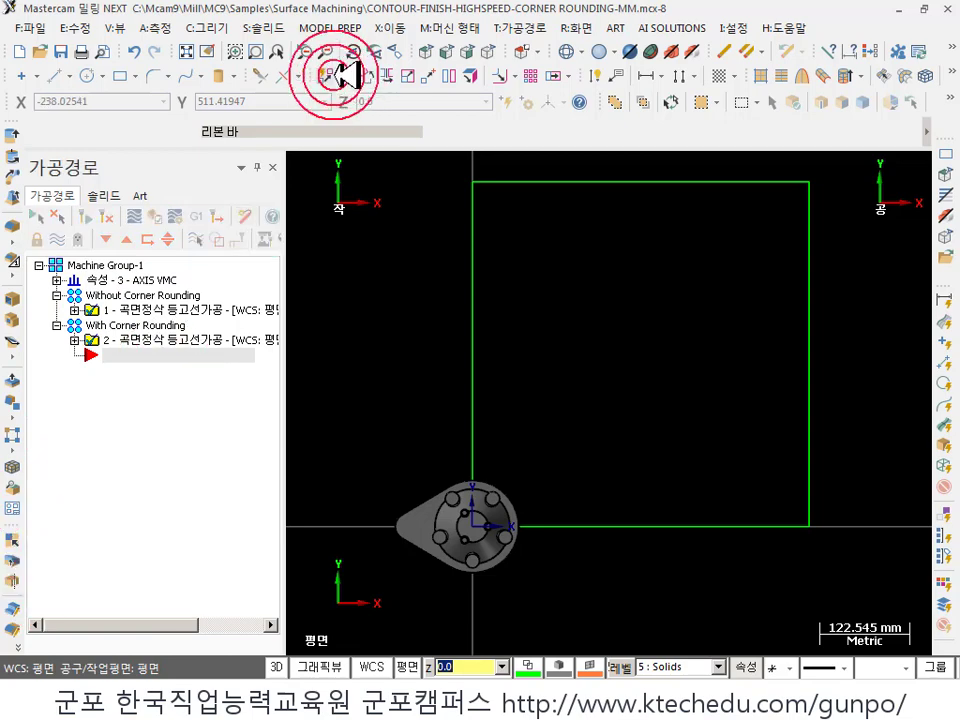
- Start the solid drawing layout and set its paper size to user-defined (사용자)
click(22, 506)
drag(128, 222, 285, 40)
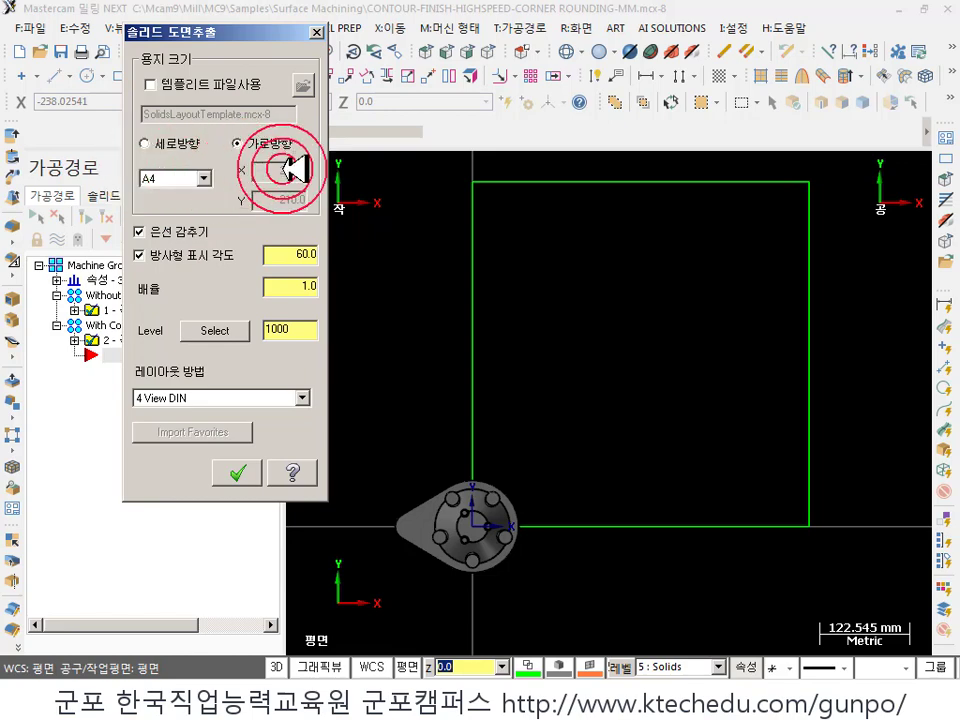
click(204, 178)
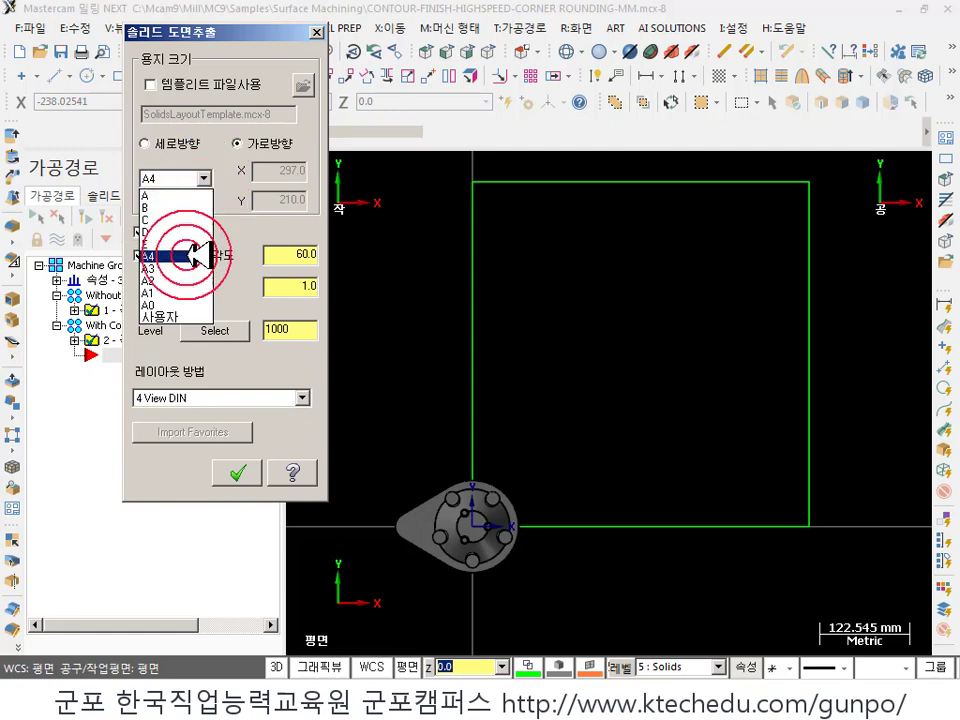
click(183, 316)
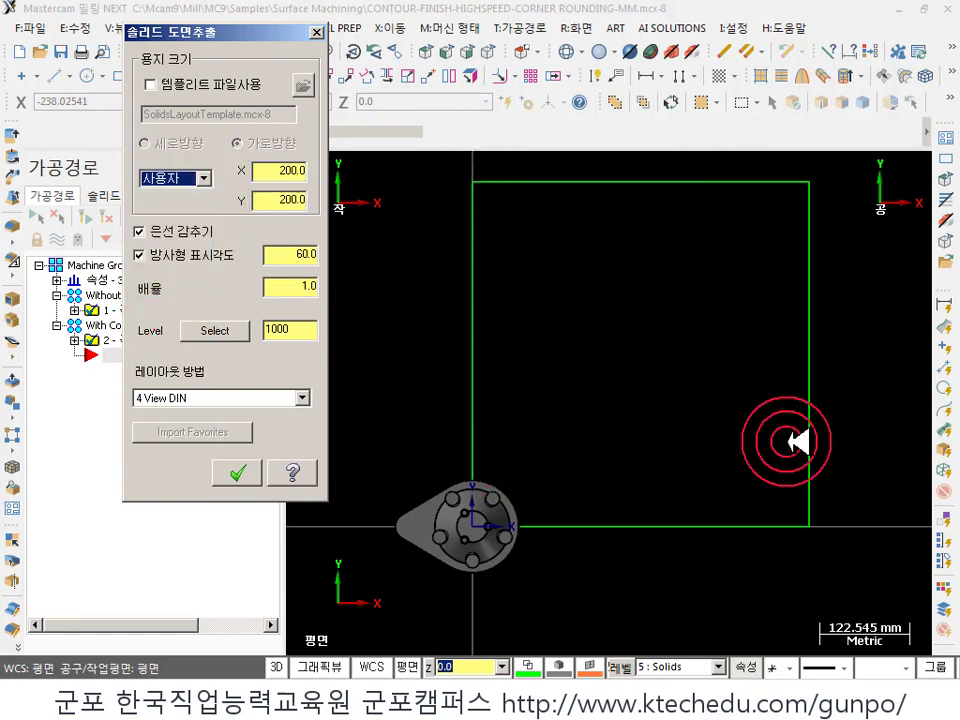
- Take the paper's X size from the length of the rectangle's lower edge and its Y size from the upper-right corner's Y coordinate
right_click(280, 170)
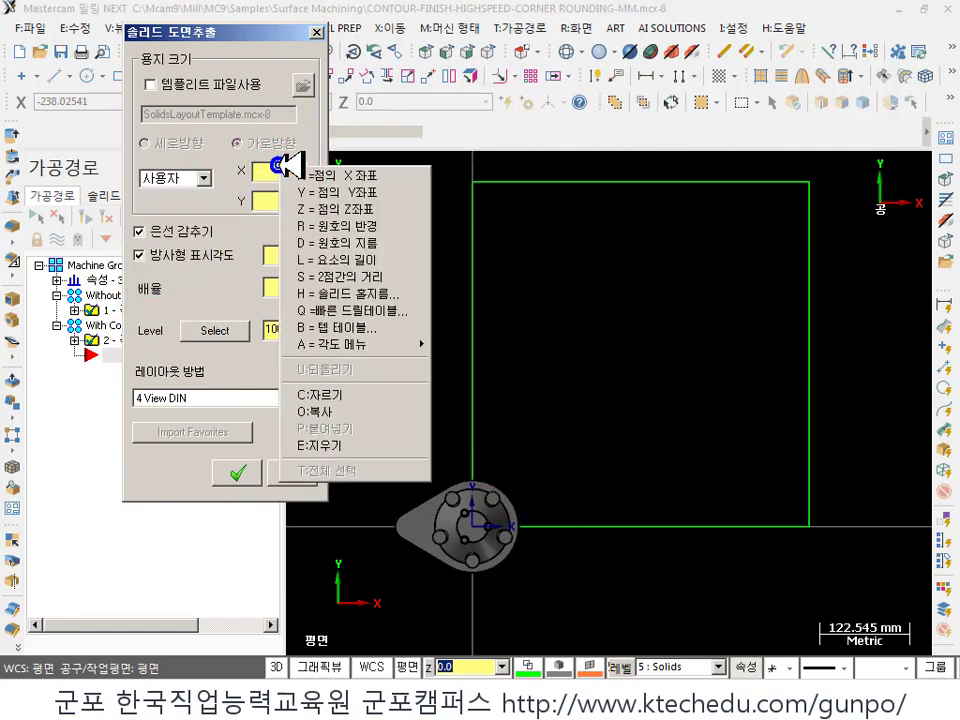
click(300, 259)
click(633, 525)
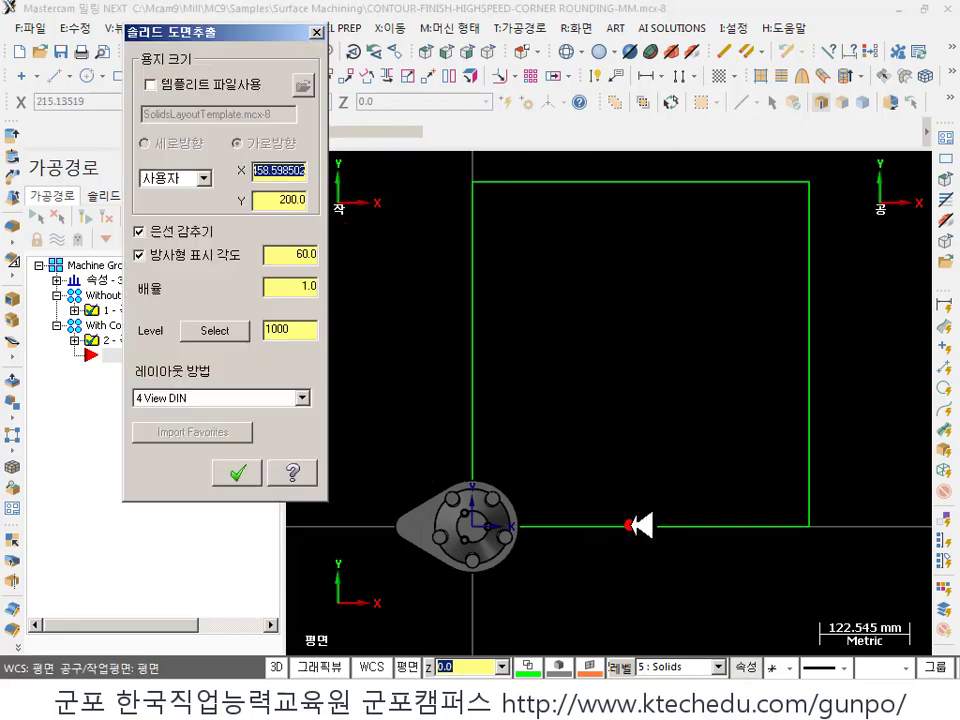
right_click(300, 202)
click(340, 214)
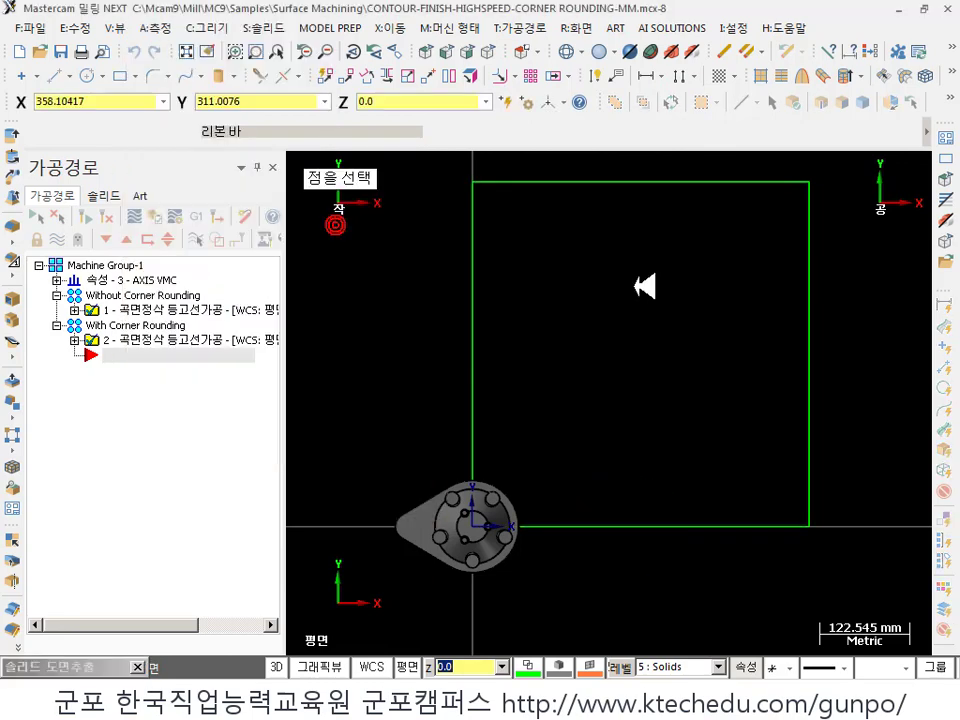
scroll(808, 270, up, 1)
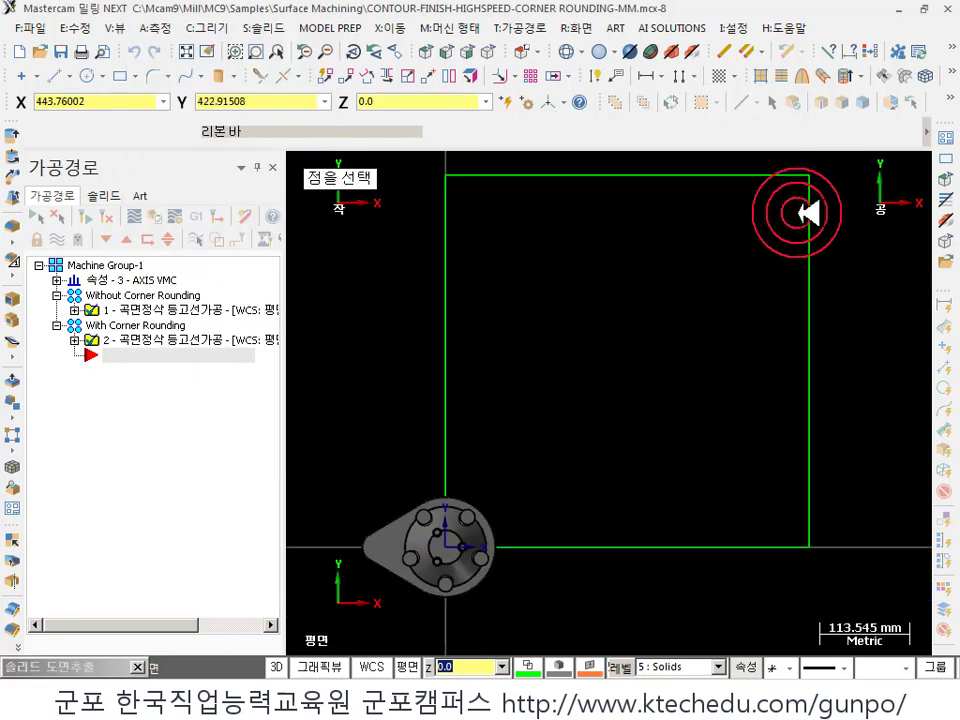
click(809, 177)
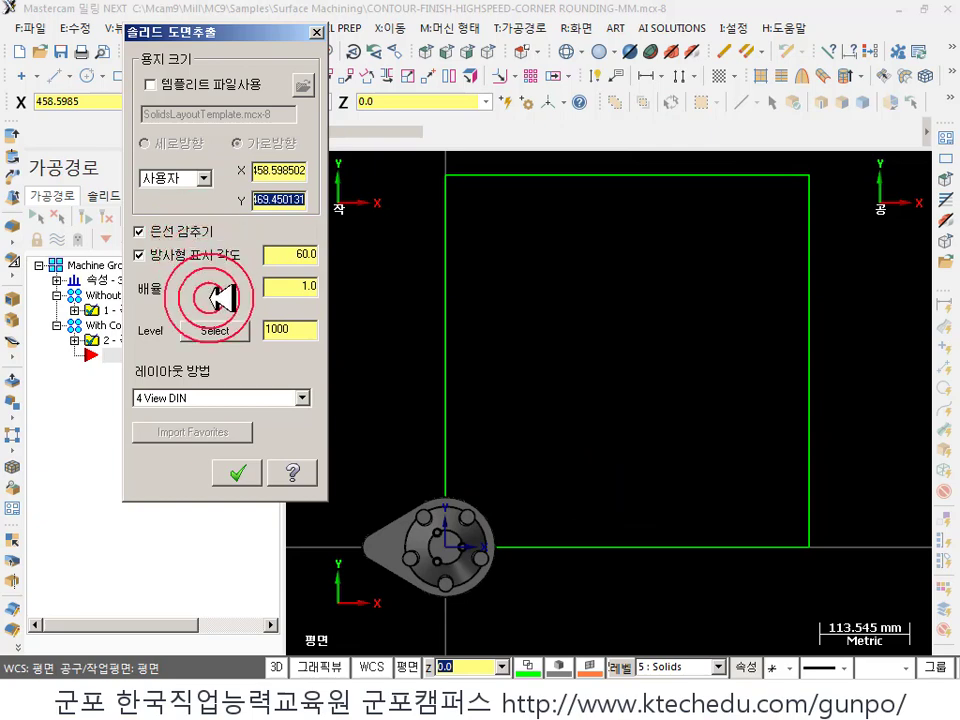
- Set the layout method to 4 View ANSI and generate the drawing on level 1000
click(215, 397)
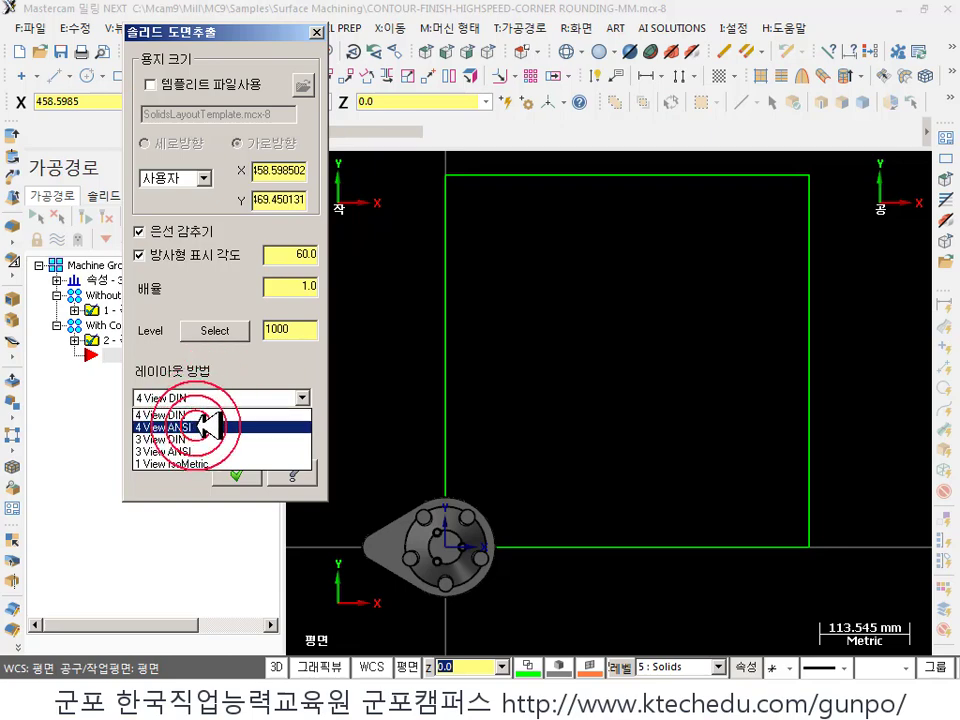
click(205, 426)
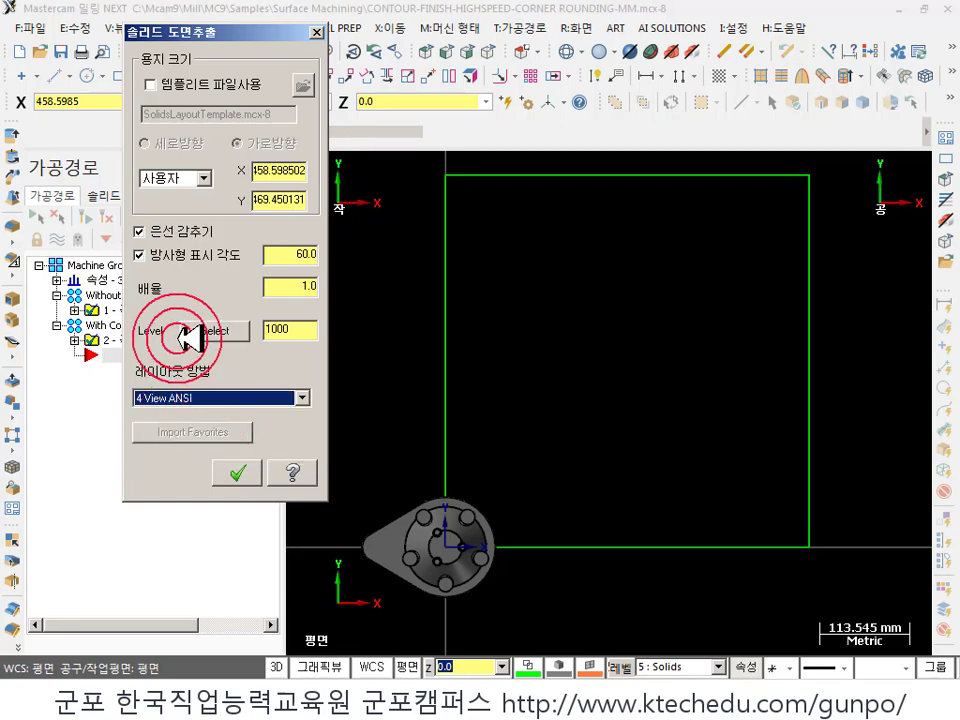
click(298, 333)
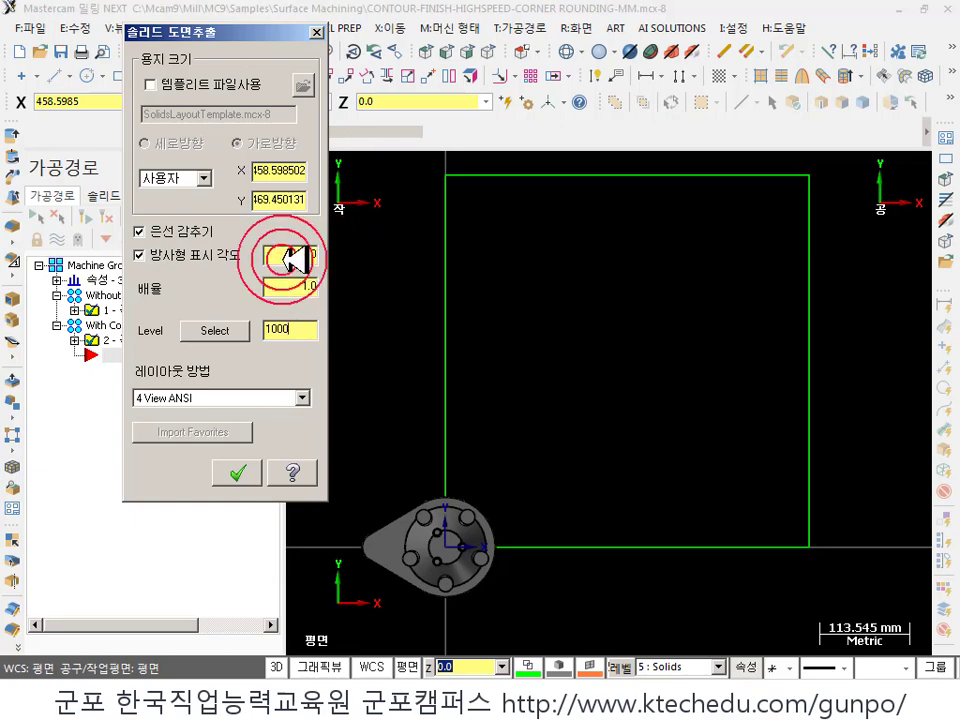
click(240, 473)
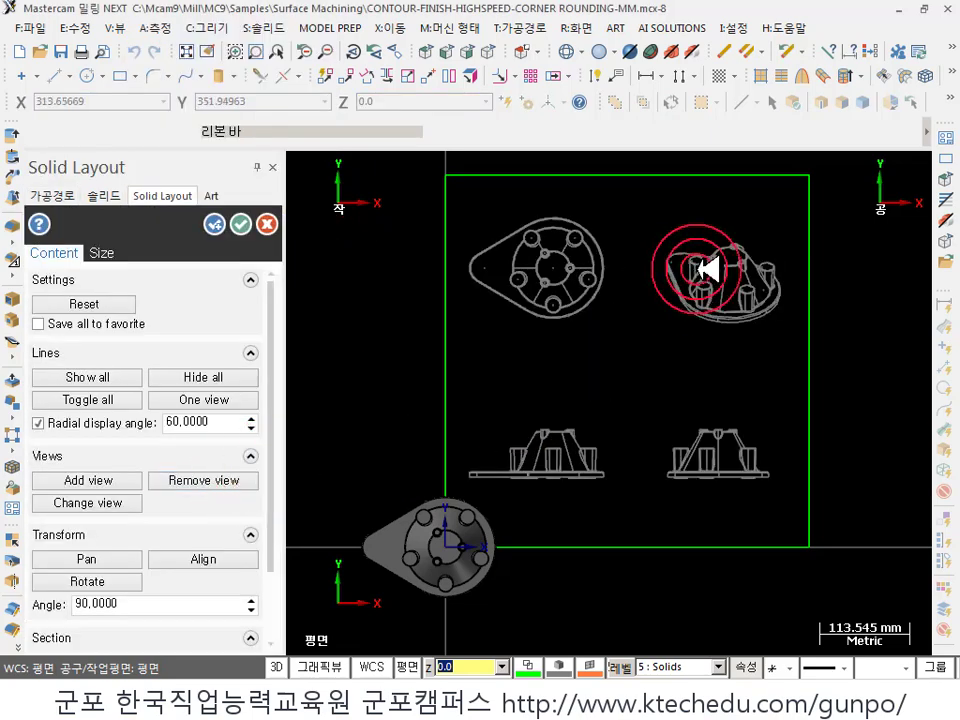
- Examine the top, isometric, front and side views placed inside the rectangle
scroll(560, 420, up, 2)
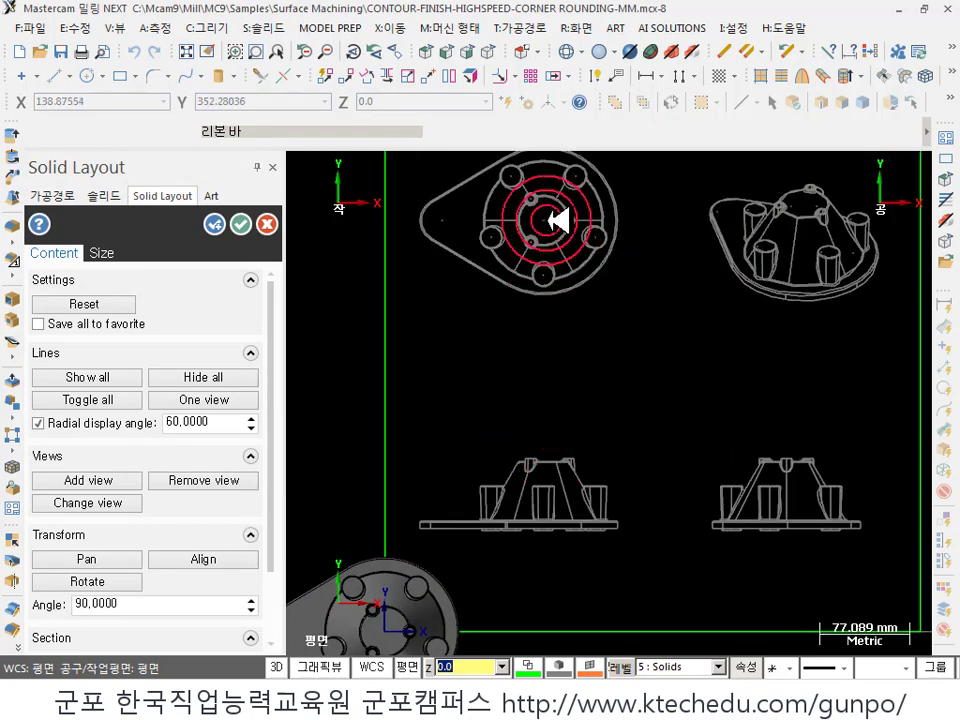
scroll(757, 505, down, 2)
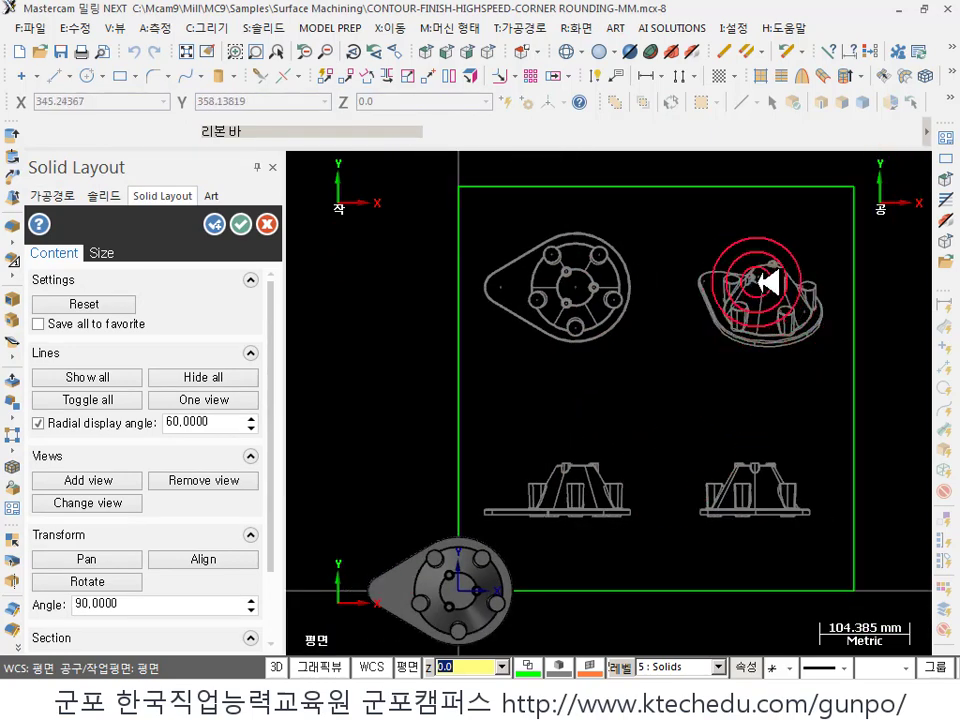
scroll(760, 270, down, 1)
scroll(669, 461, up, 1)
scroll(598, 446, up, 2)
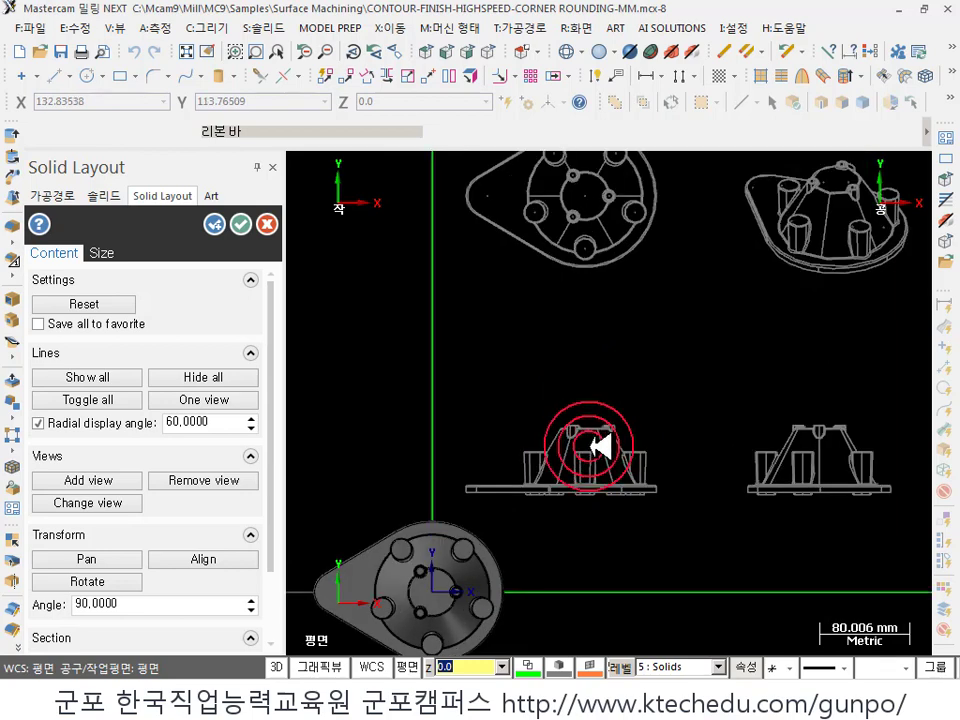
scroll(560, 452, up, 3)
scroll(536, 521, down, 5)
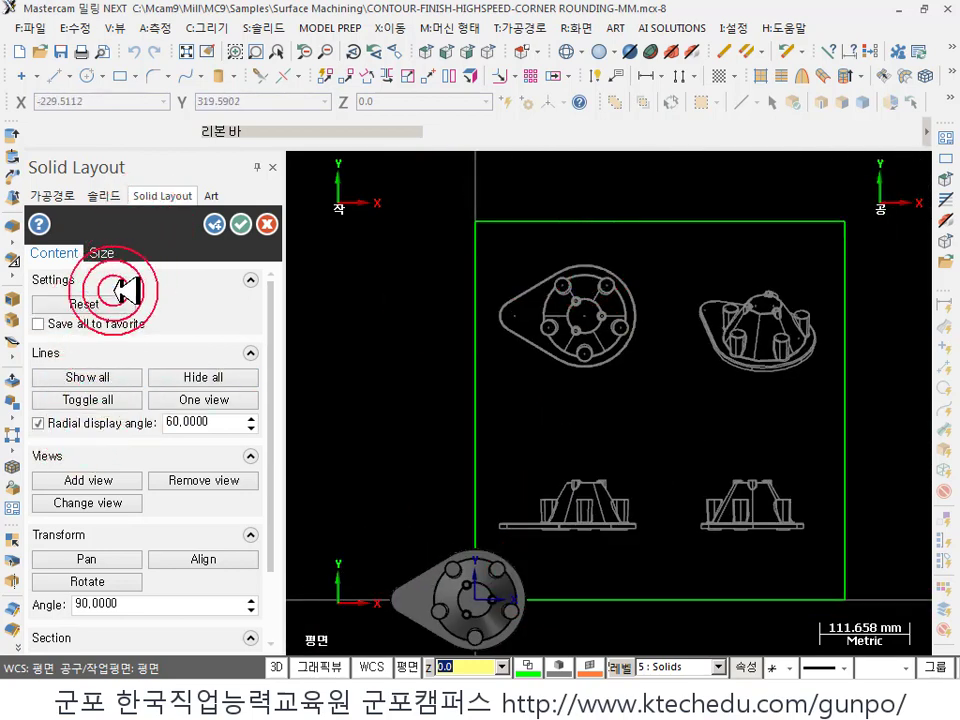
- Show the hidden lines in all layout views, inspect the front view, and hide them all again
click(115, 382)
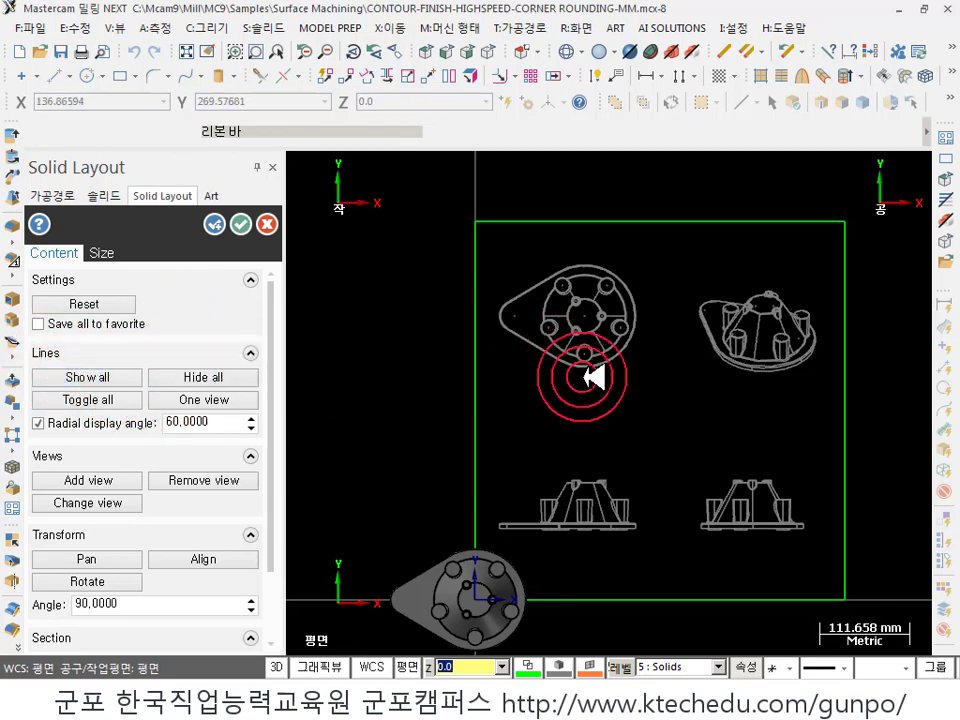
scroll(604, 564, up, 4)
scroll(535, 506, up, 2)
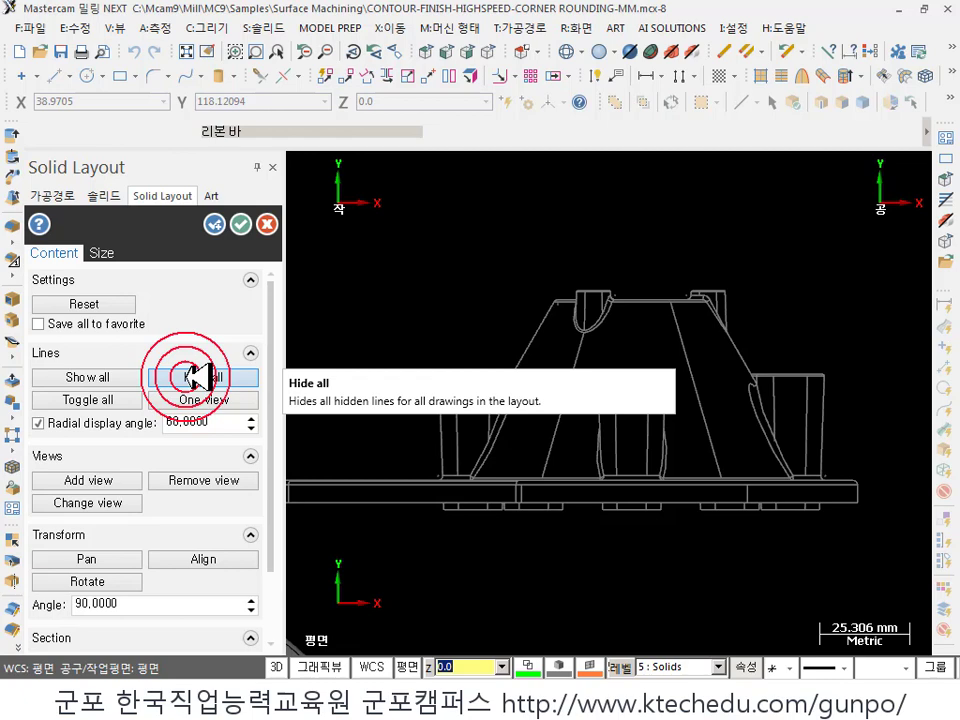
click(135, 377)
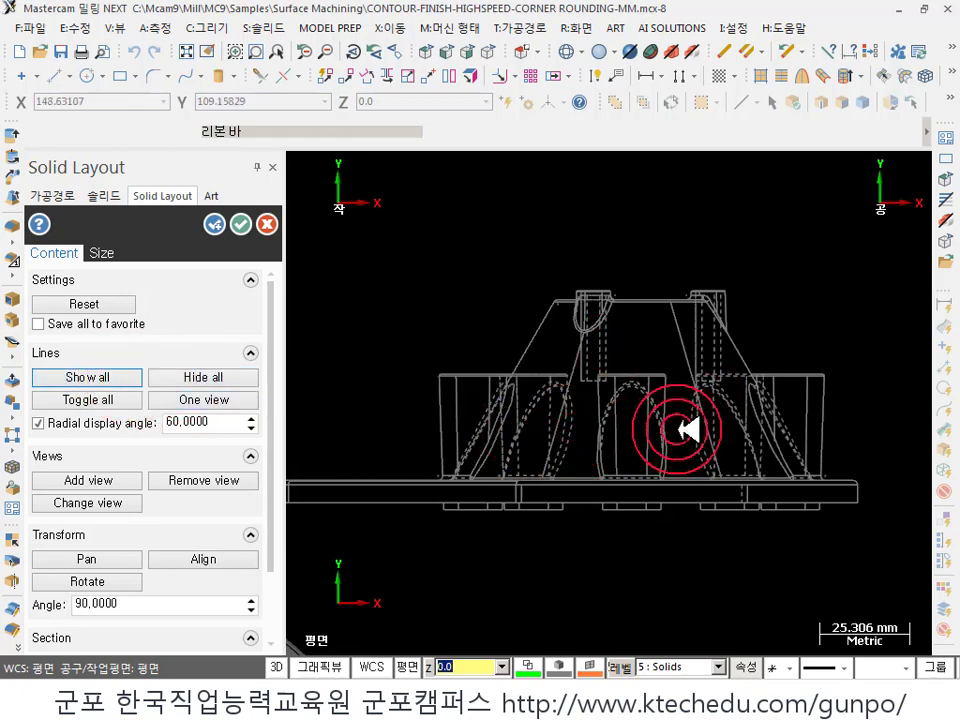
scroll(688, 372, up, 2)
scroll(672, 365, down, 1)
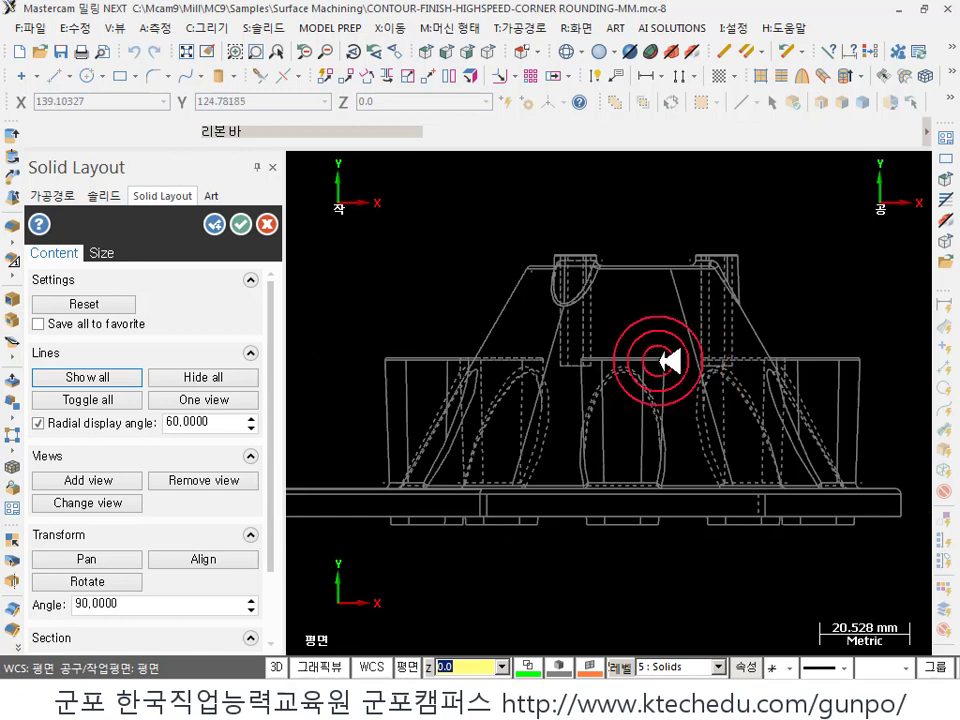
click(187, 378)
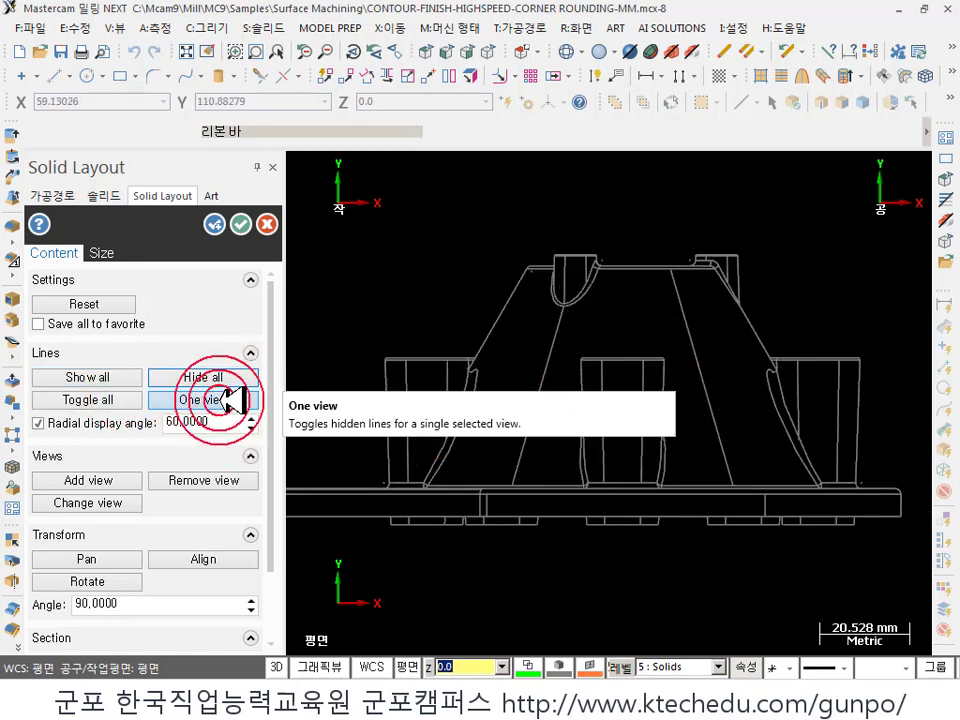
- Turn on hidden lines for the front view alone and compare it with the side view
click(229, 400)
click(611, 362)
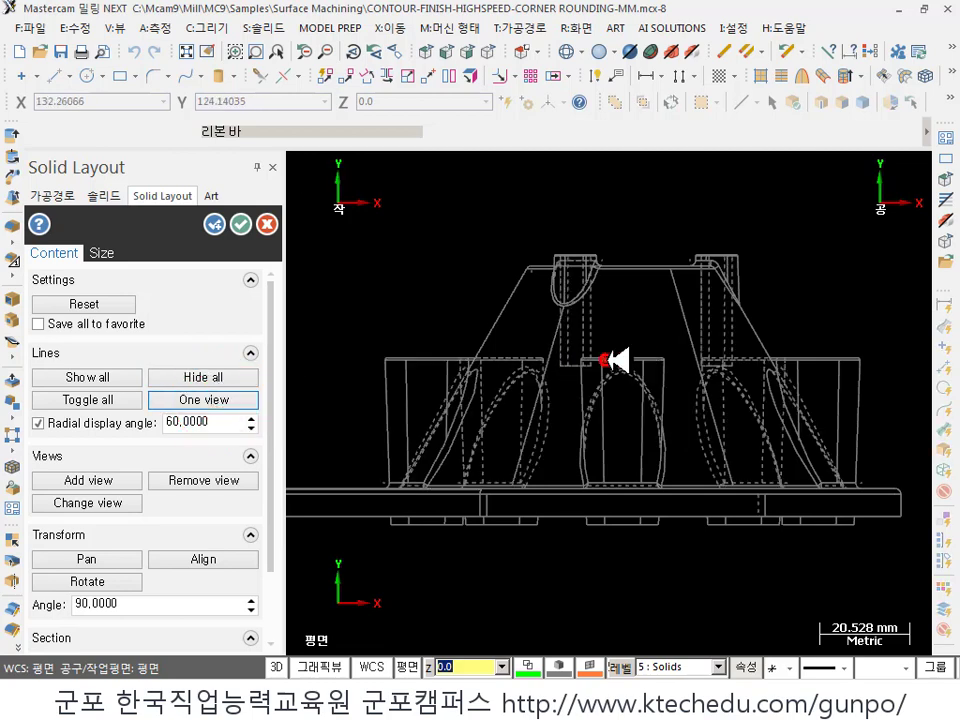
scroll(422, 420, down, 5)
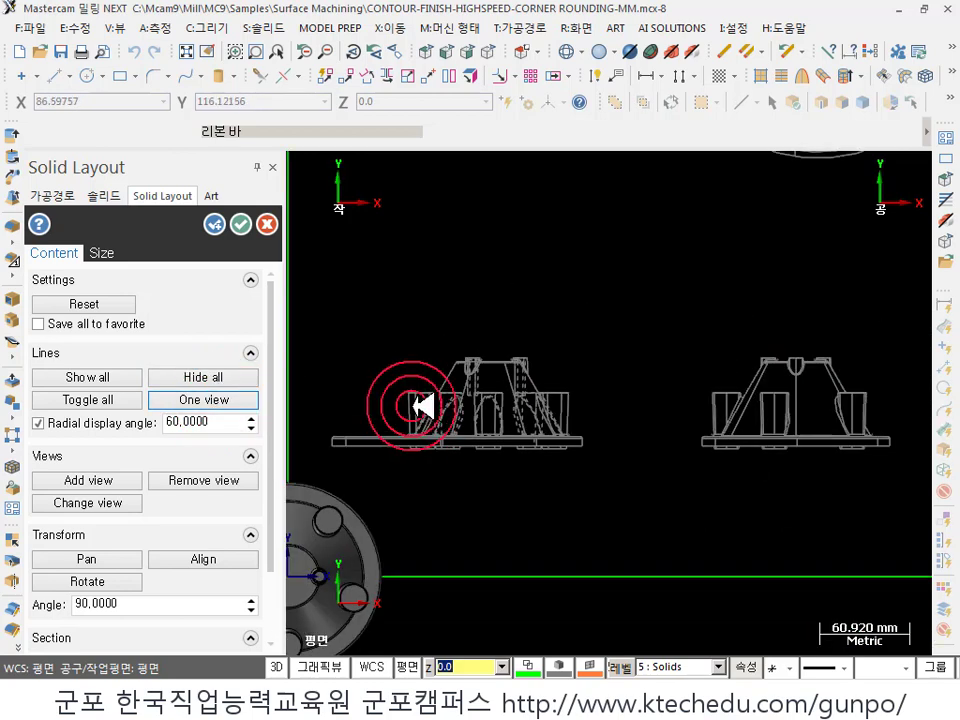
scroll(916, 422, up, 2)
scroll(918, 422, up, 2)
scroll(731, 409, down, 7)
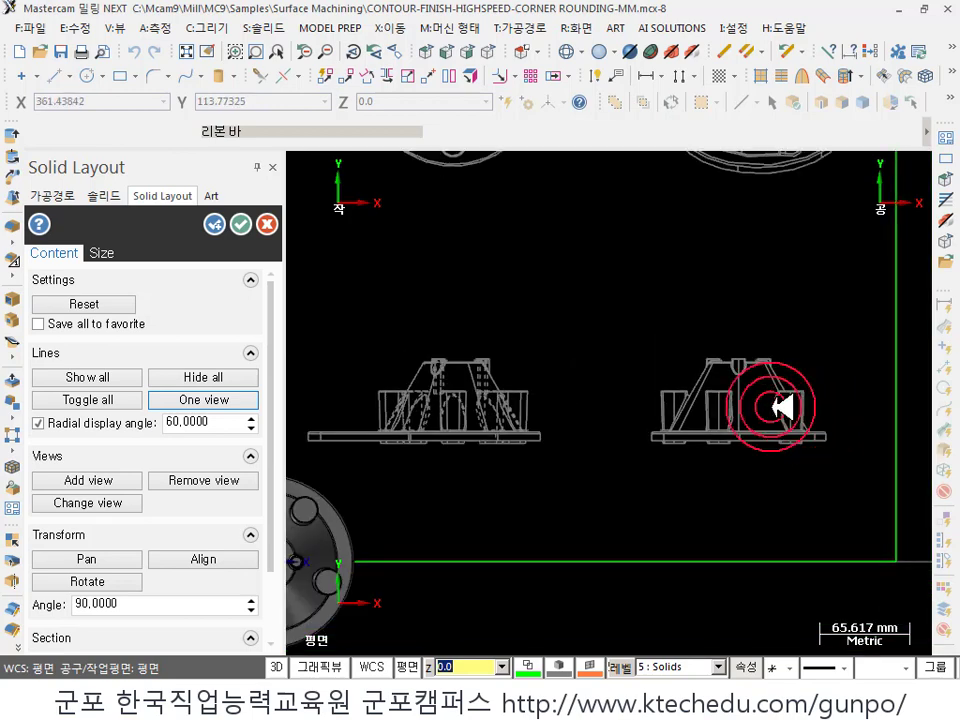
scroll(570, 416, up, 2)
scroll(858, 432, up, 2)
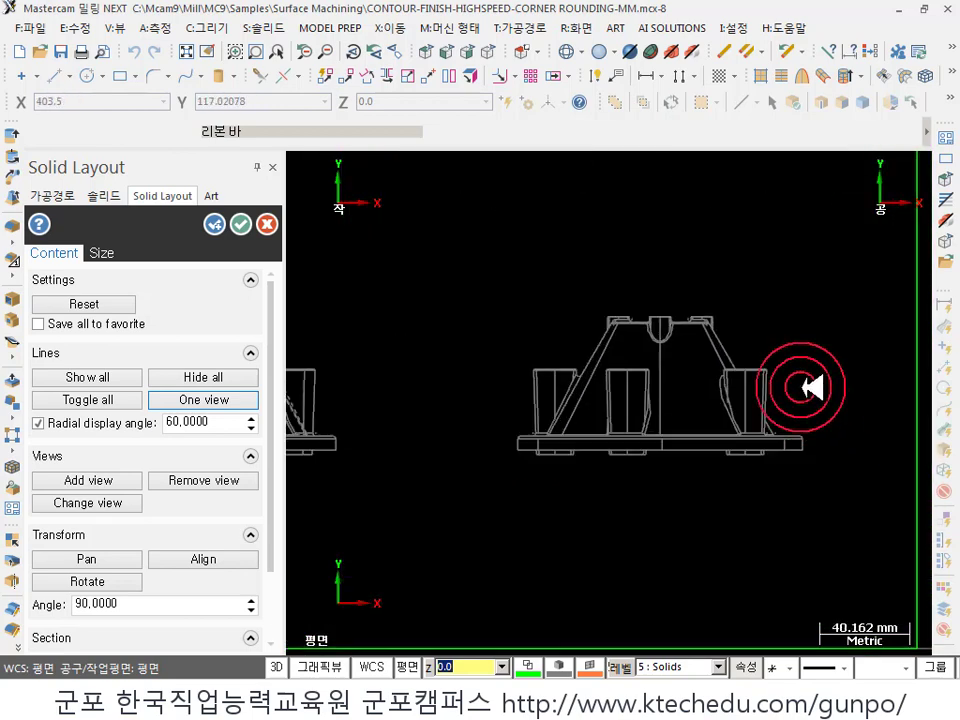
- Set the radial display angle to 180 degrees and examine the radial edge lines in the side view
scroll(780, 384, up, 3)
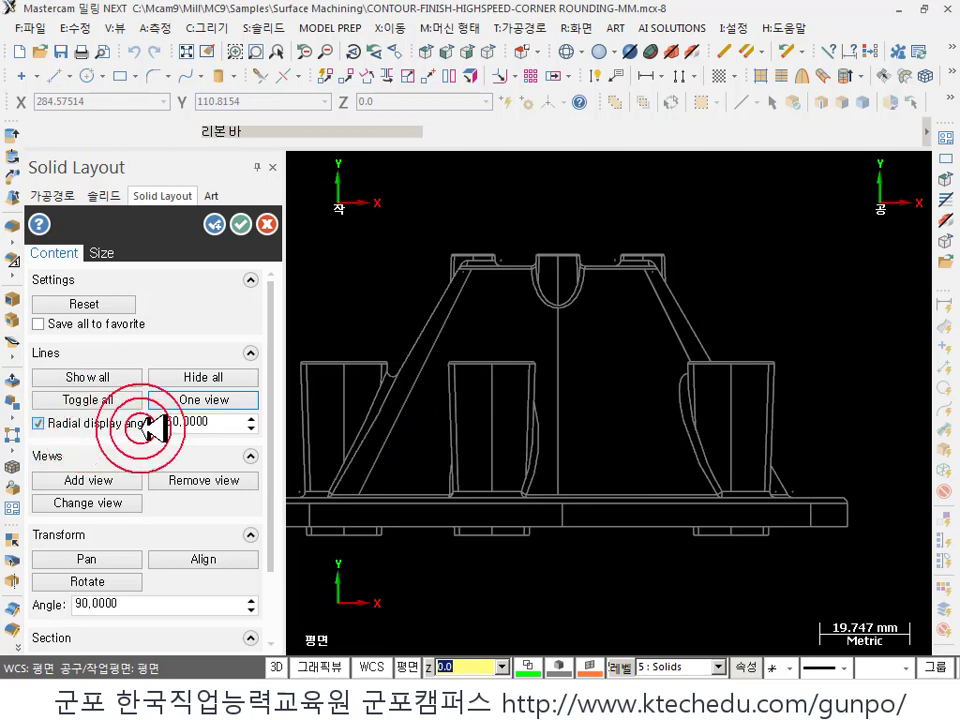
scroll(828, 433, up, 3)
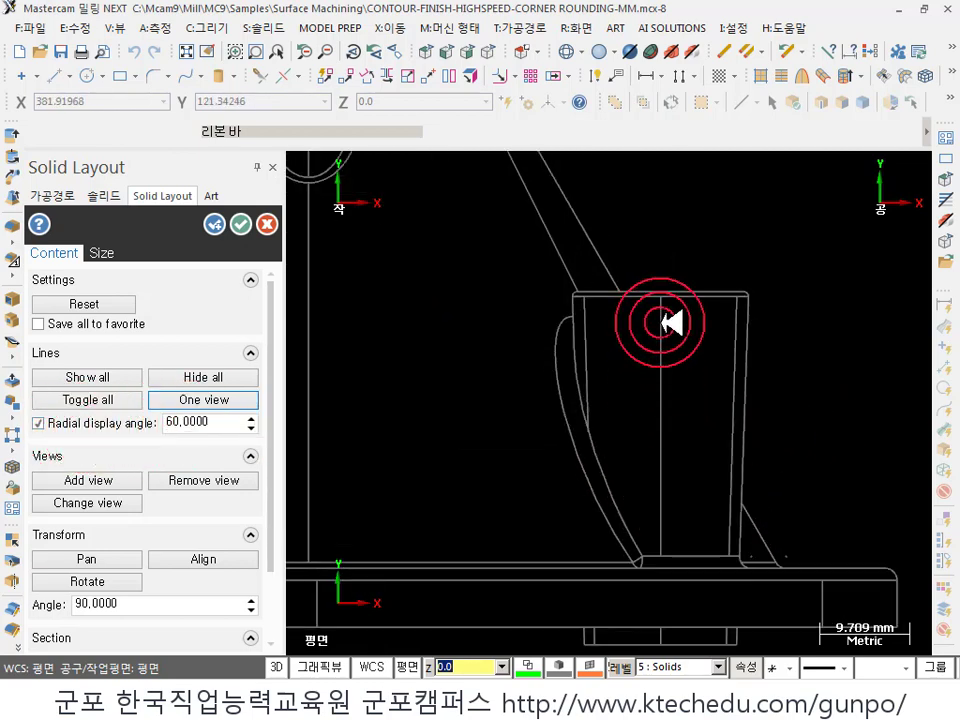
scroll(879, 349, down, 3)
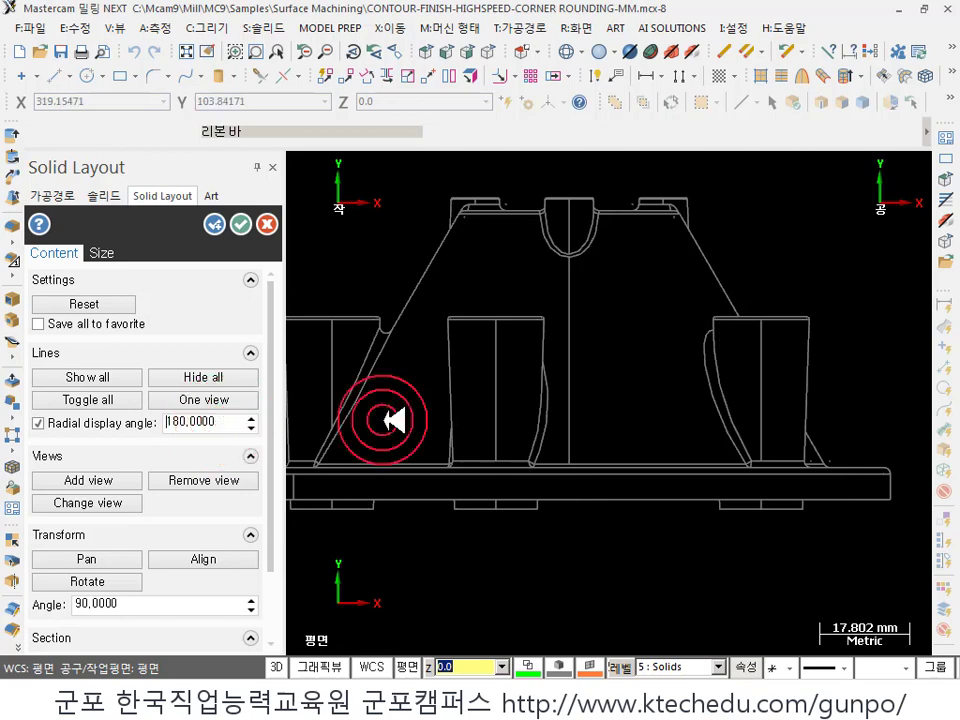
scroll(720, 407, up, 1)
scroll(840, 350, down, 1)
scroll(846, 347, down, 2)
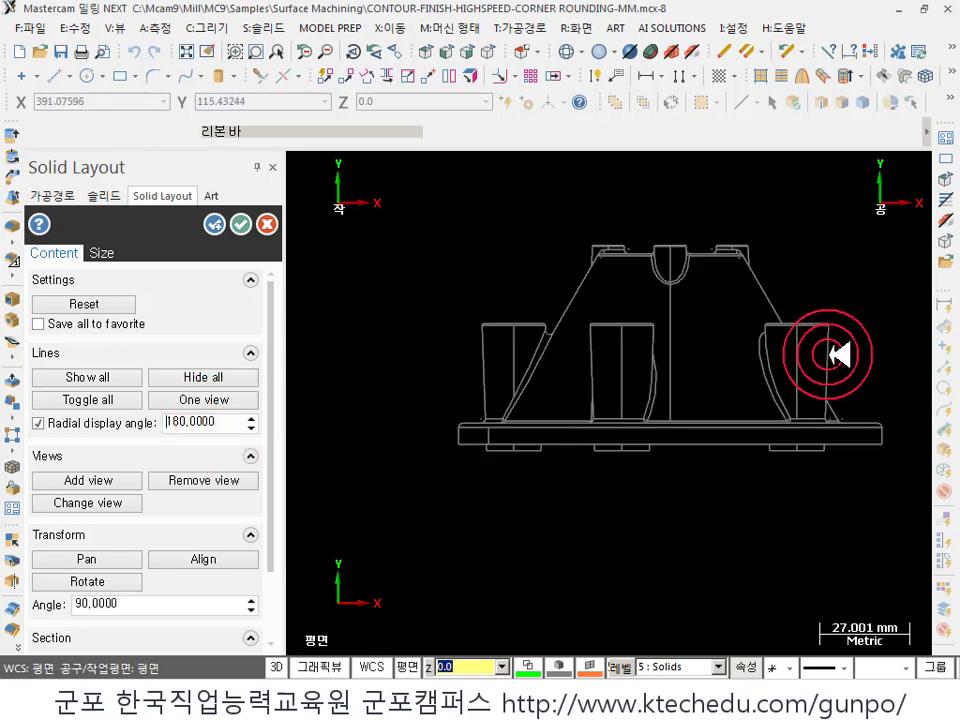
- Examine the radial edge lines on the cylindrical posts of the isometric view, comparing them with the front view
scroll(842, 382, down, 5)
scroll(400, 339, up, 3)
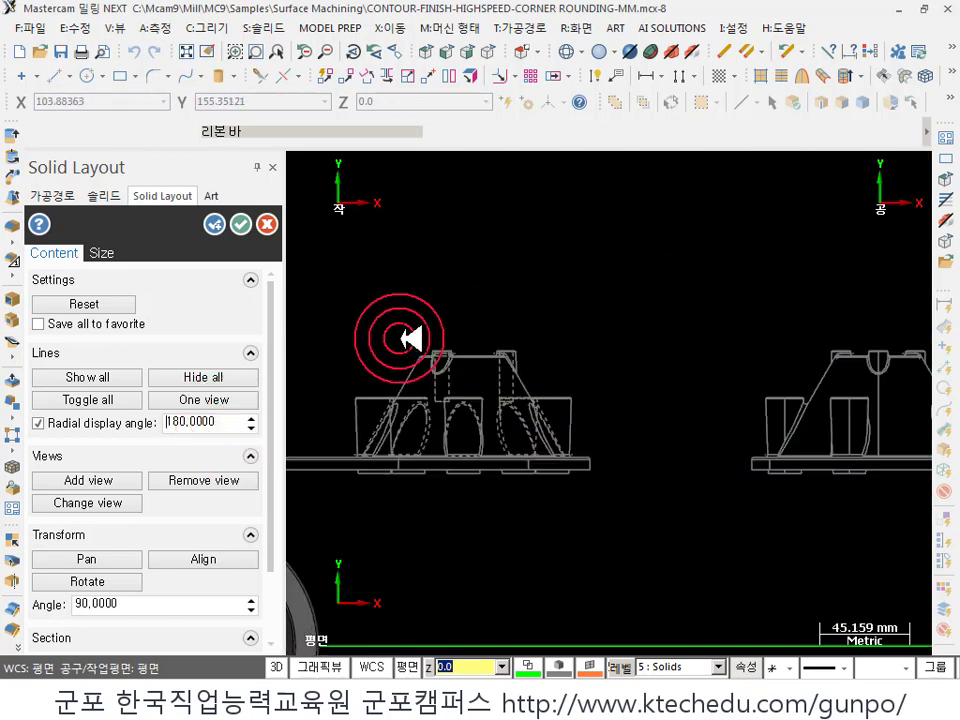
scroll(560, 590, down, 2)
scroll(767, 294, up, 2)
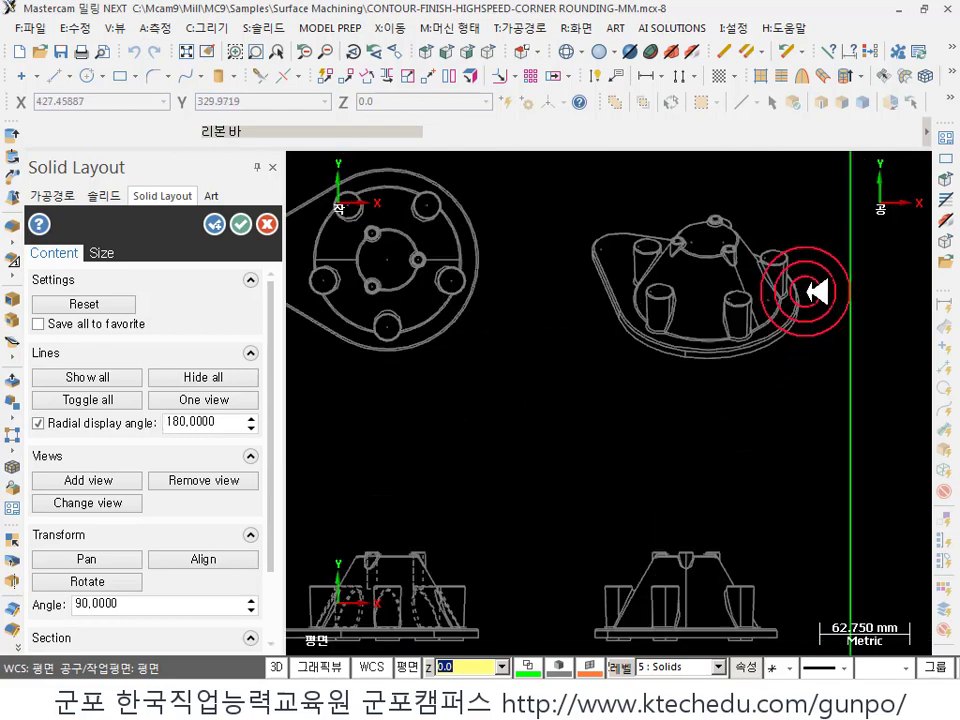
scroll(489, 343, up, 5)
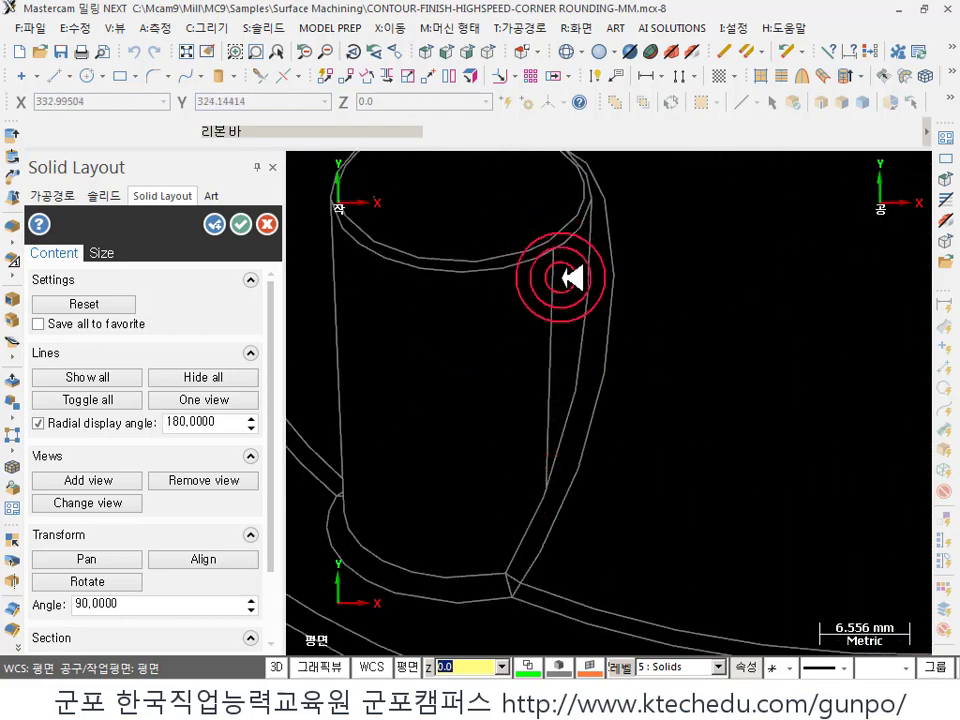
scroll(831, 426, down, 1)
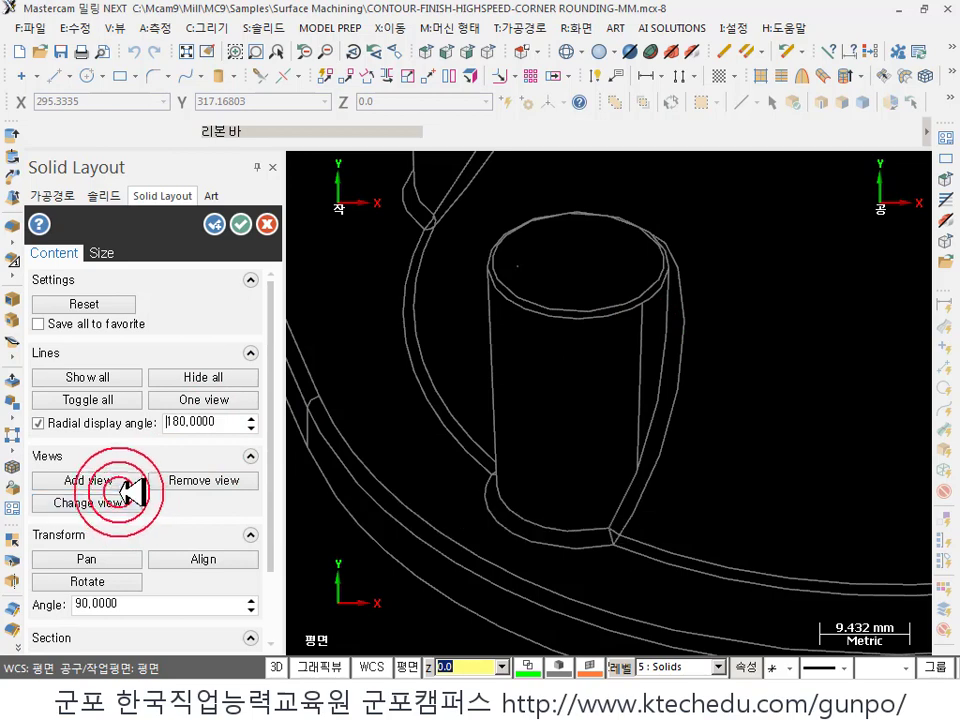
scroll(607, 312, down, 1)
scroll(788, 313, down, 8)
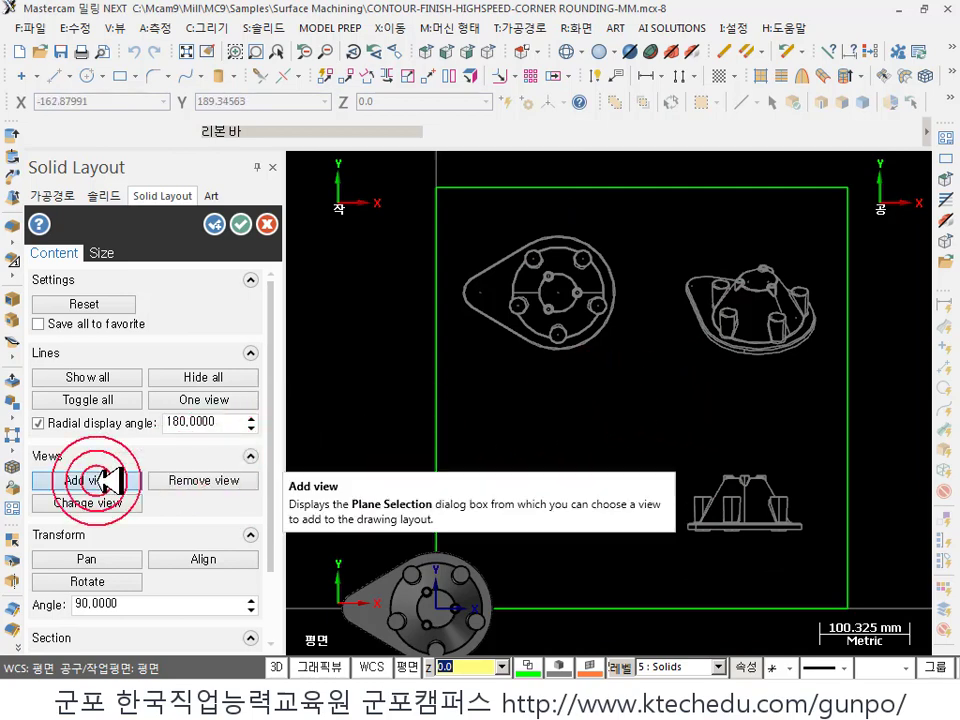
- Remove the isometric view from the drawing layout
click(208, 481)
click(765, 330)
click(468, 383)
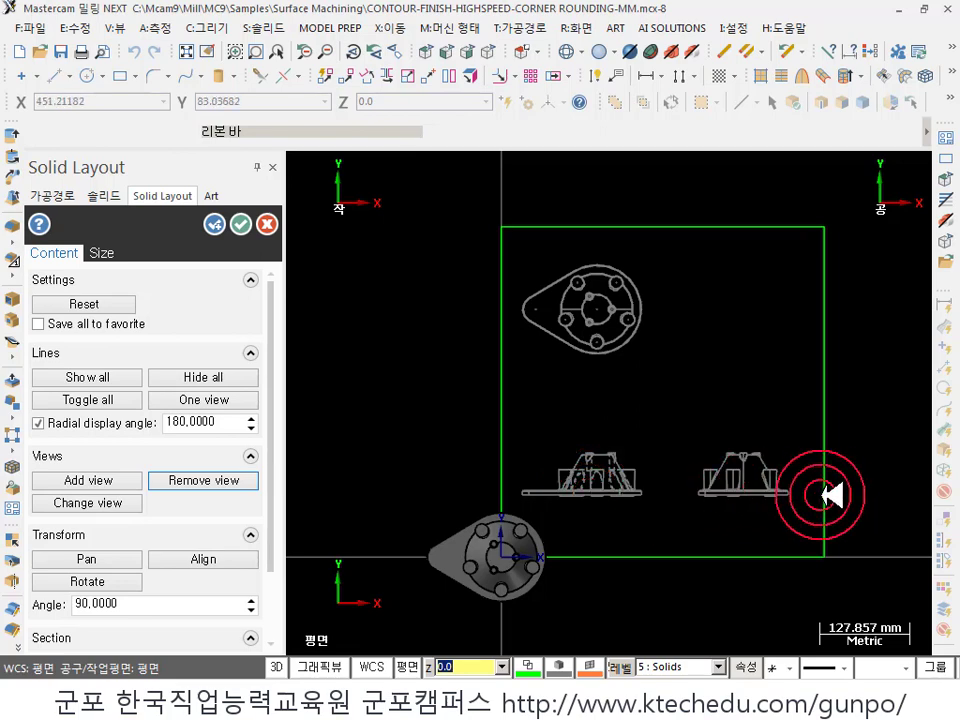
- Change the side view to the front plane (정면) and check the redrawn view
click(118, 503)
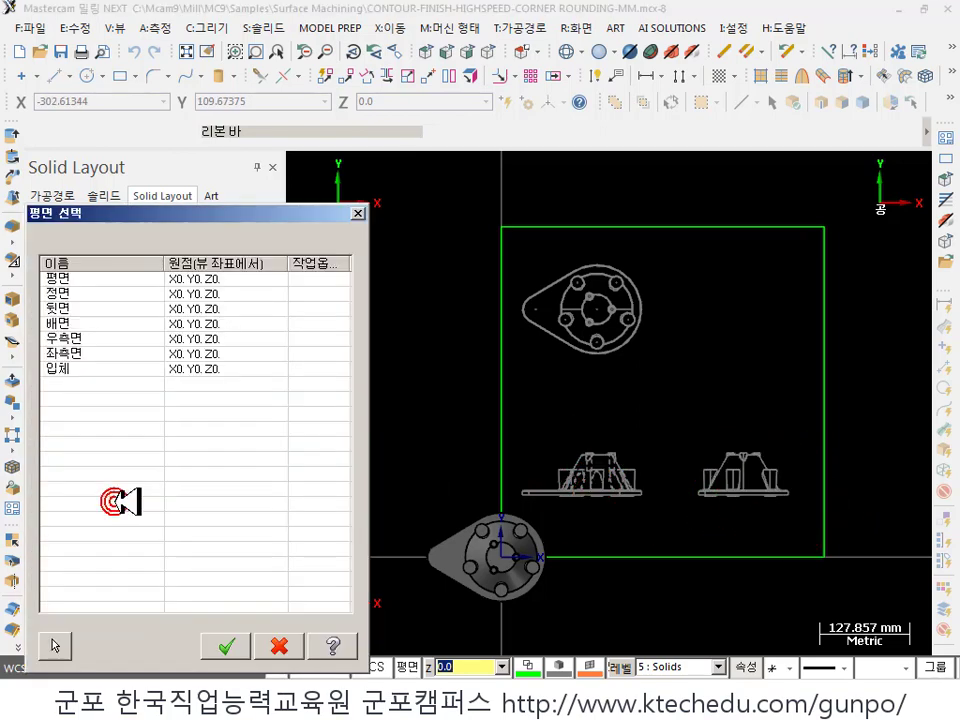
click(121, 293)
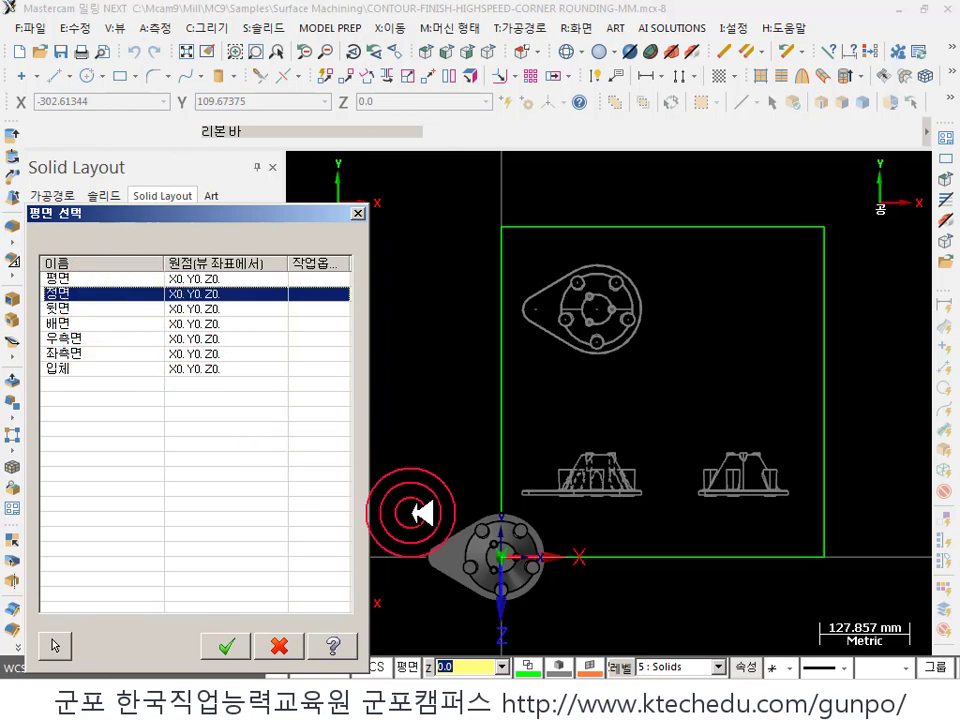
click(226, 646)
click(700, 478)
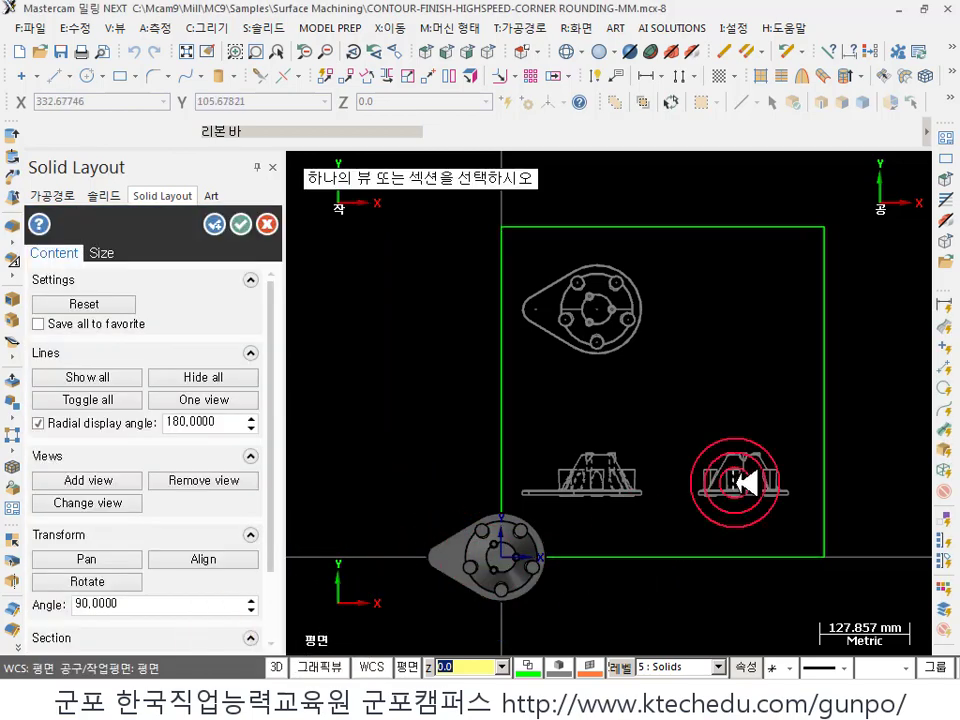
scroll(748, 472, up, 3)
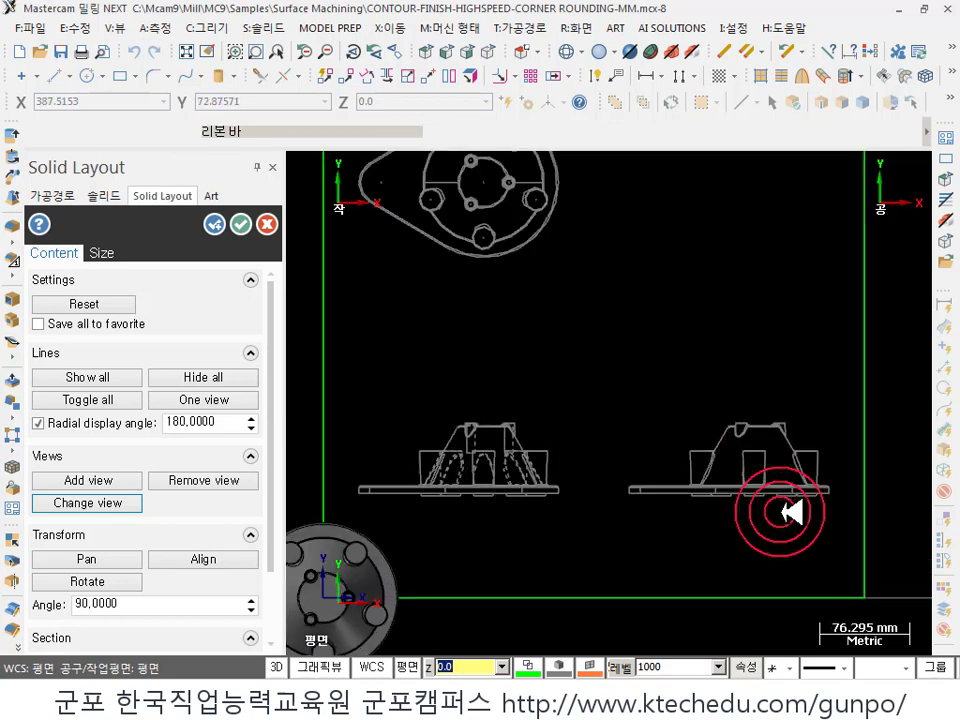
scroll(740, 470, down, 1)
scroll(740, 470, up, 1)
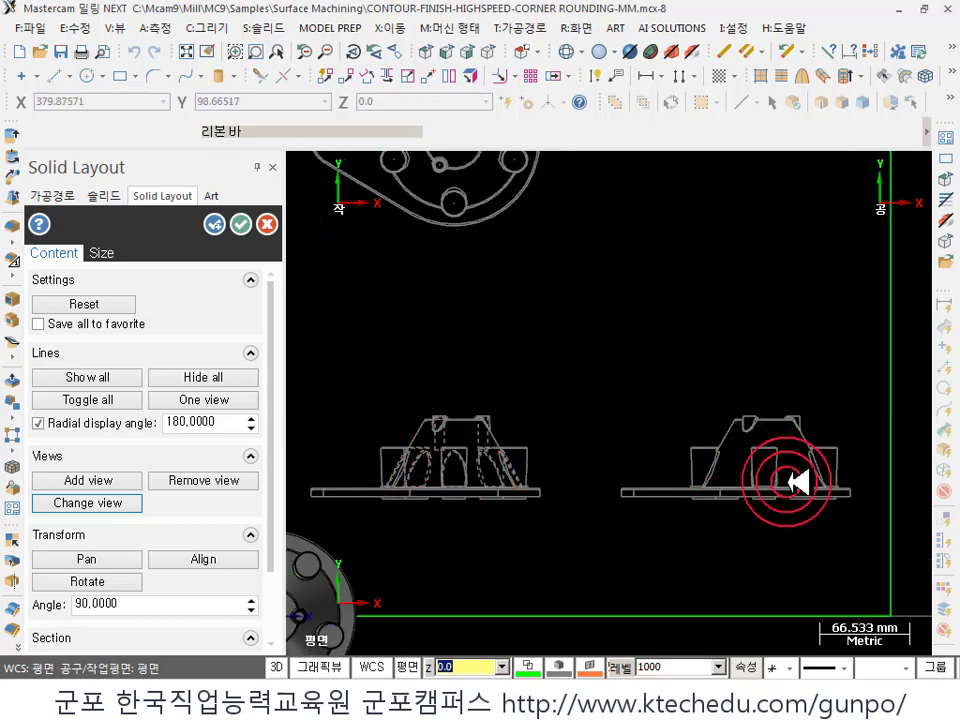
- Add an isometric (입체) view at scale 1.0 in the empty area above the layout's lower-right view
click(90, 481)
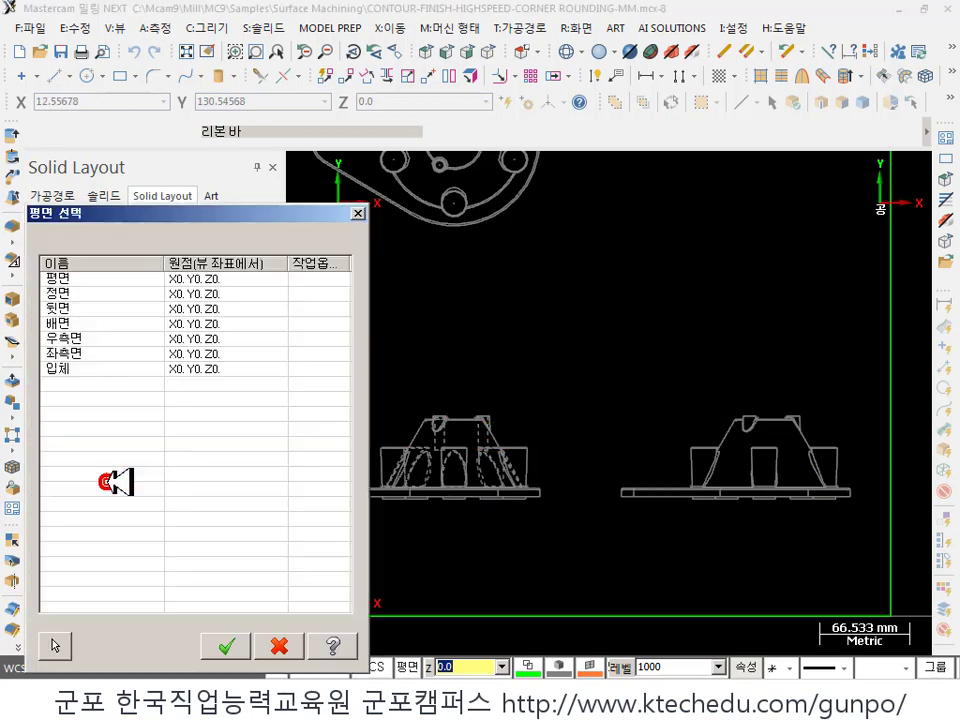
click(104, 369)
click(226, 646)
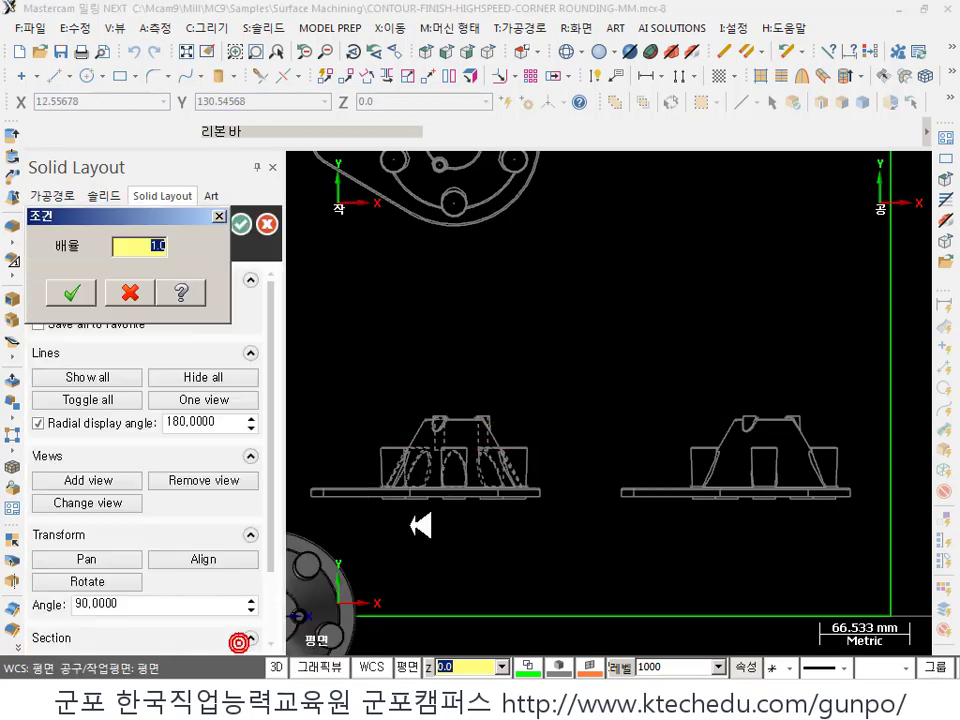
click(690, 267)
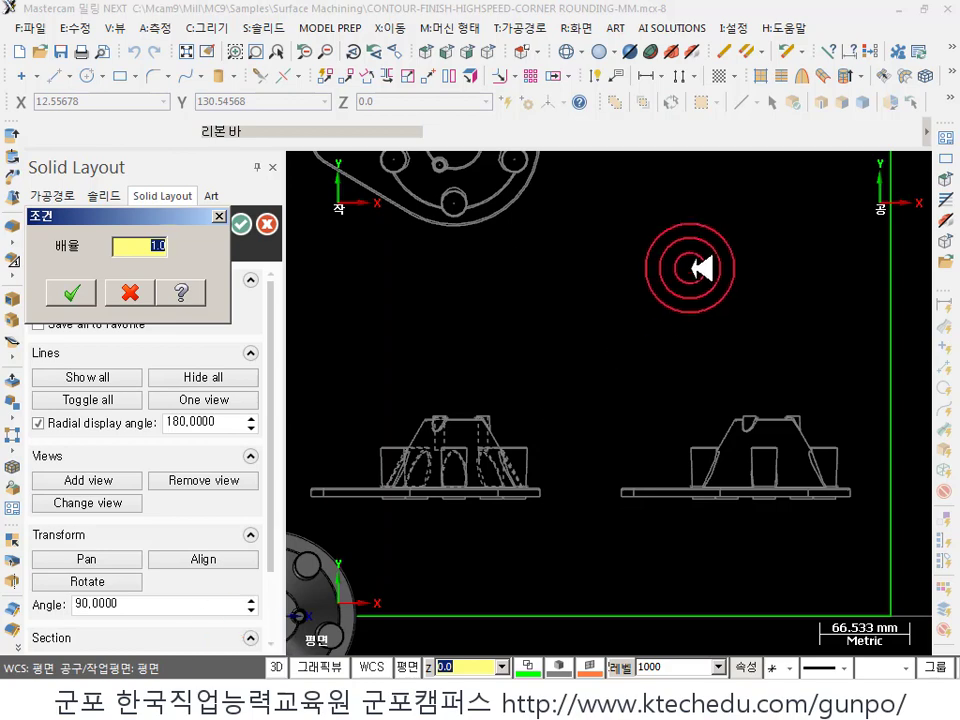
click(85, 289)
click(686, 268)
scroll(606, 536, down, 3)
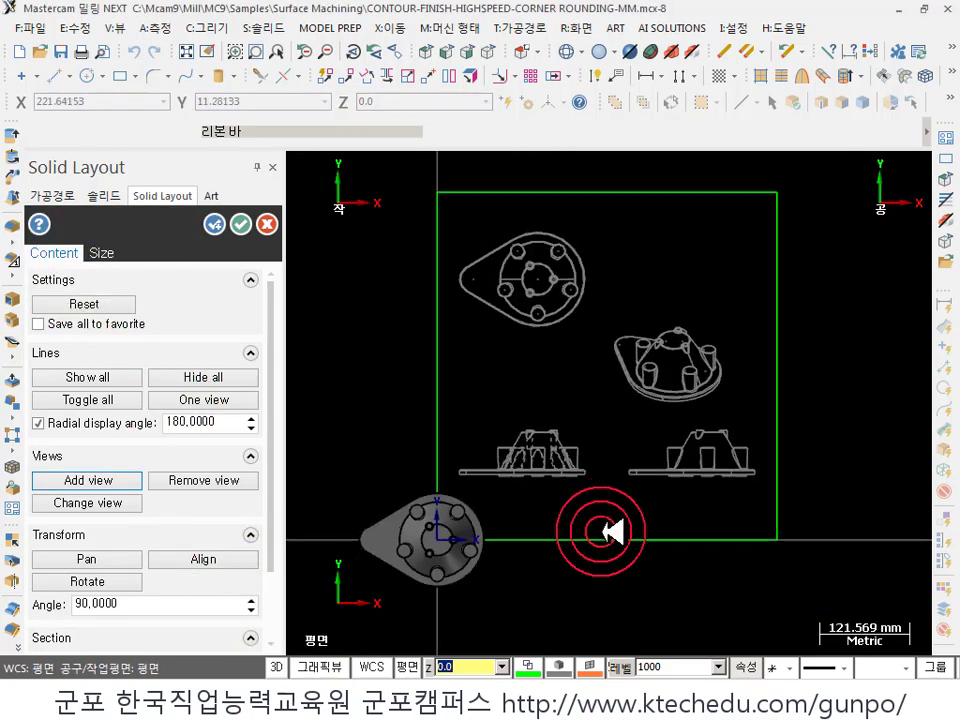
- Move the isometric view up so it sits beside the top view
scroll(707, 343, up, 2)
scroll(621, 379, up, 1)
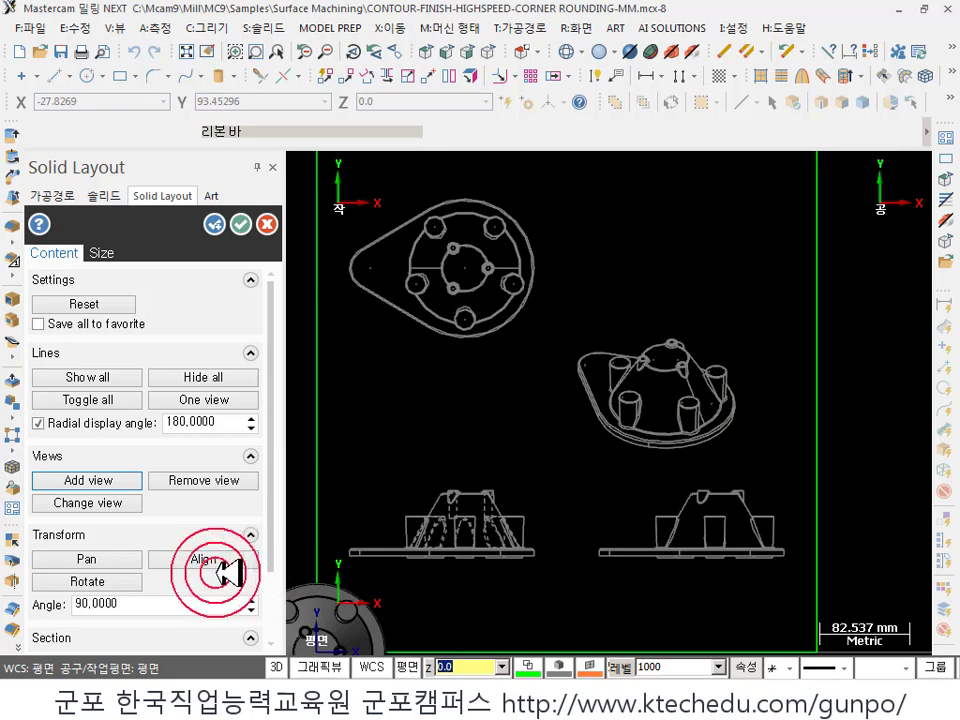
click(87, 558)
click(630, 432)
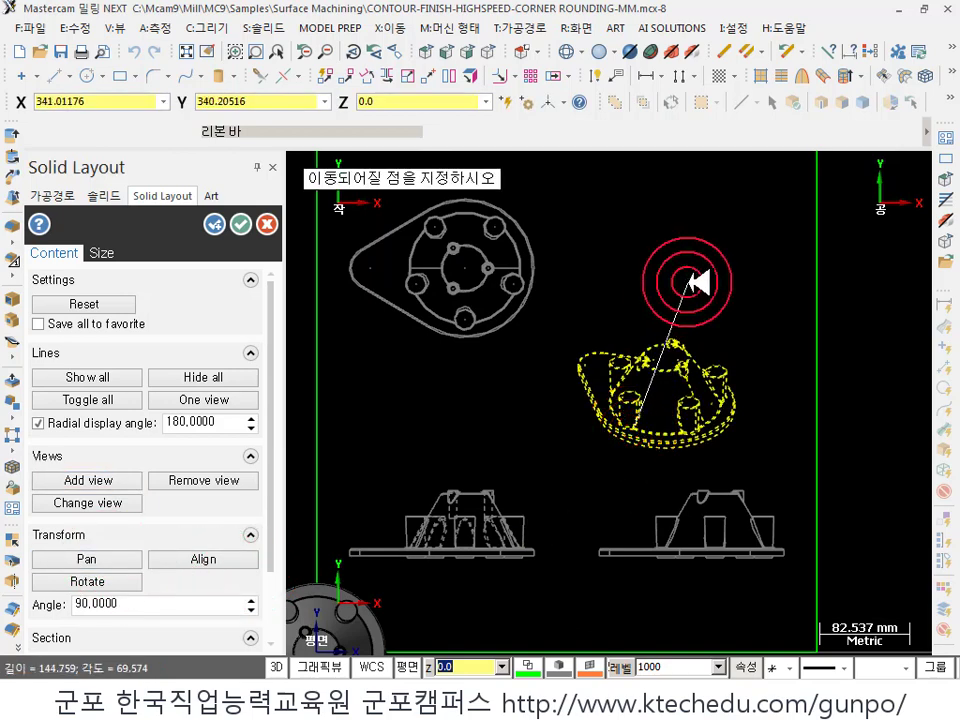
click(660, 314)
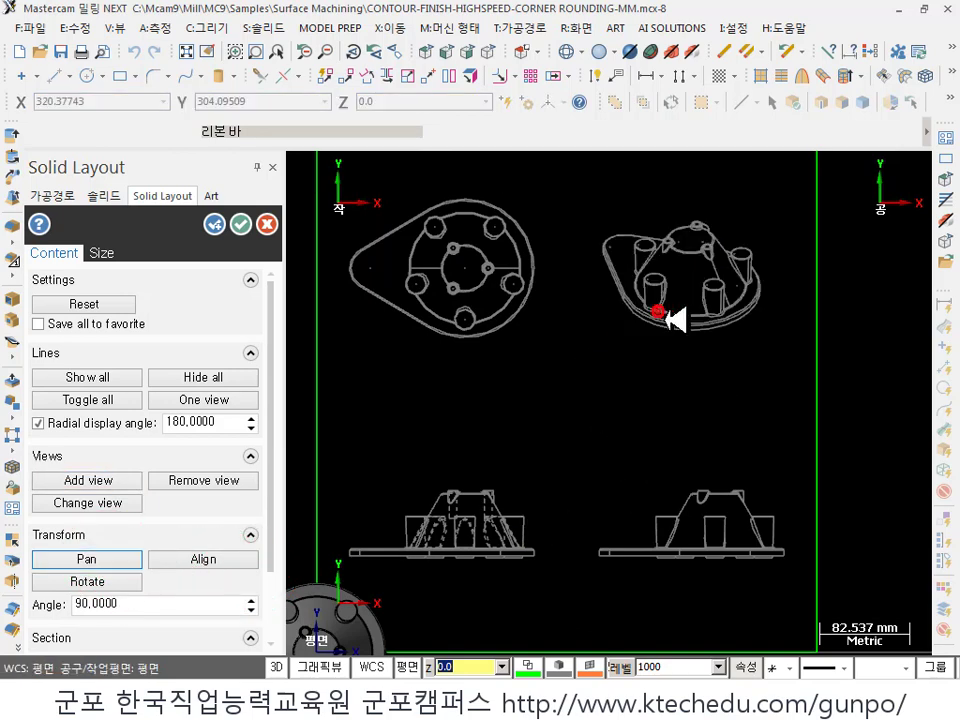
- Align the top view's lower edge horizontally with the lower edge of the isometric view
click(207, 560)
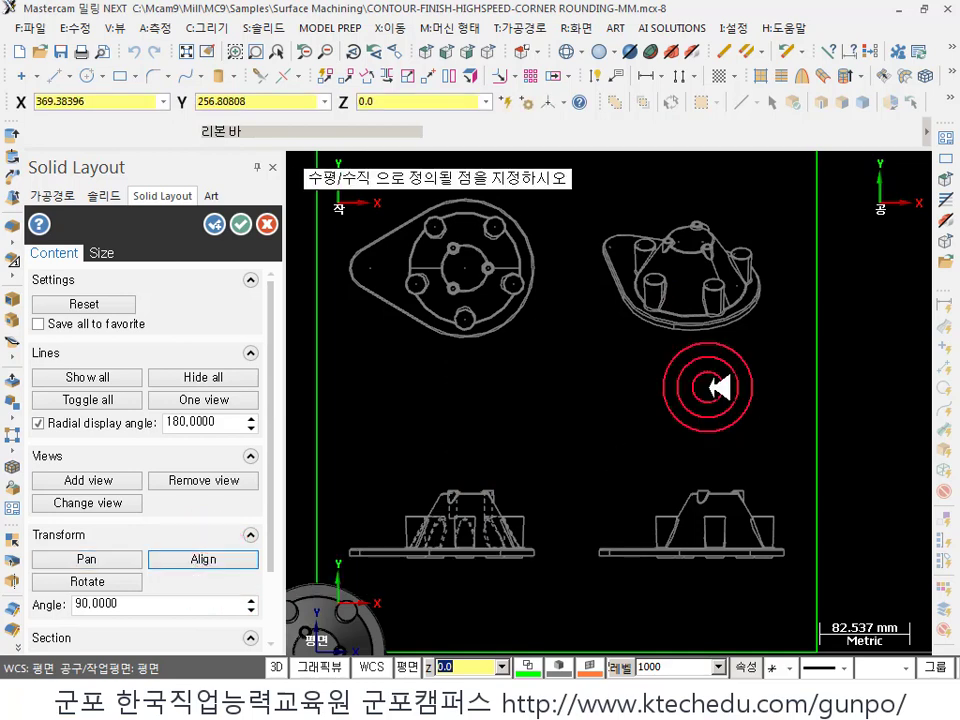
click(697, 330)
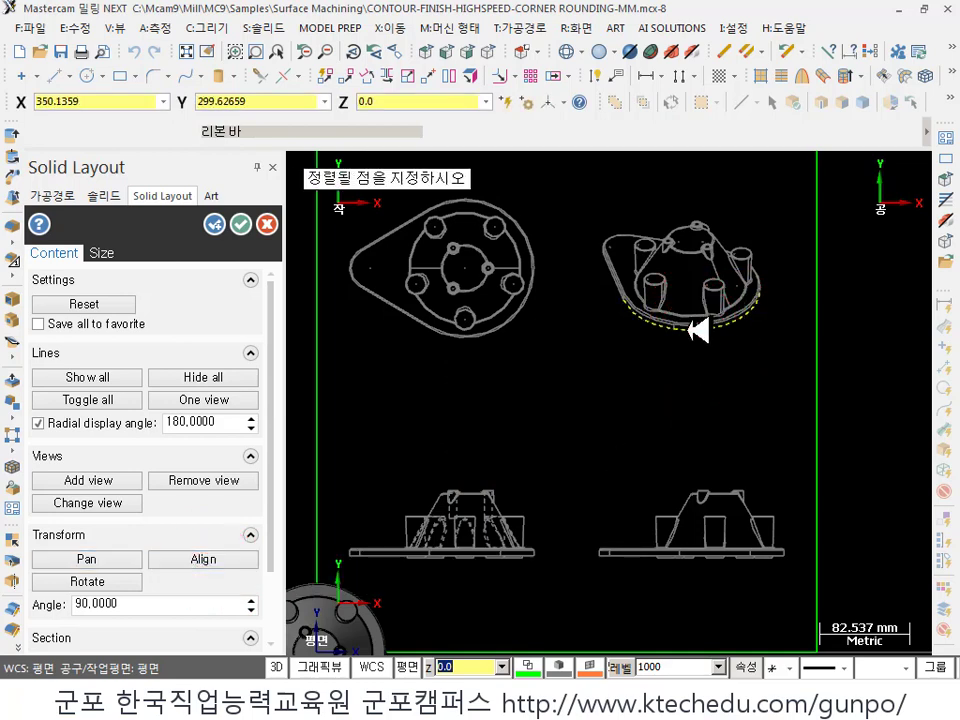
click(463, 342)
scroll(735, 412, down, 1)
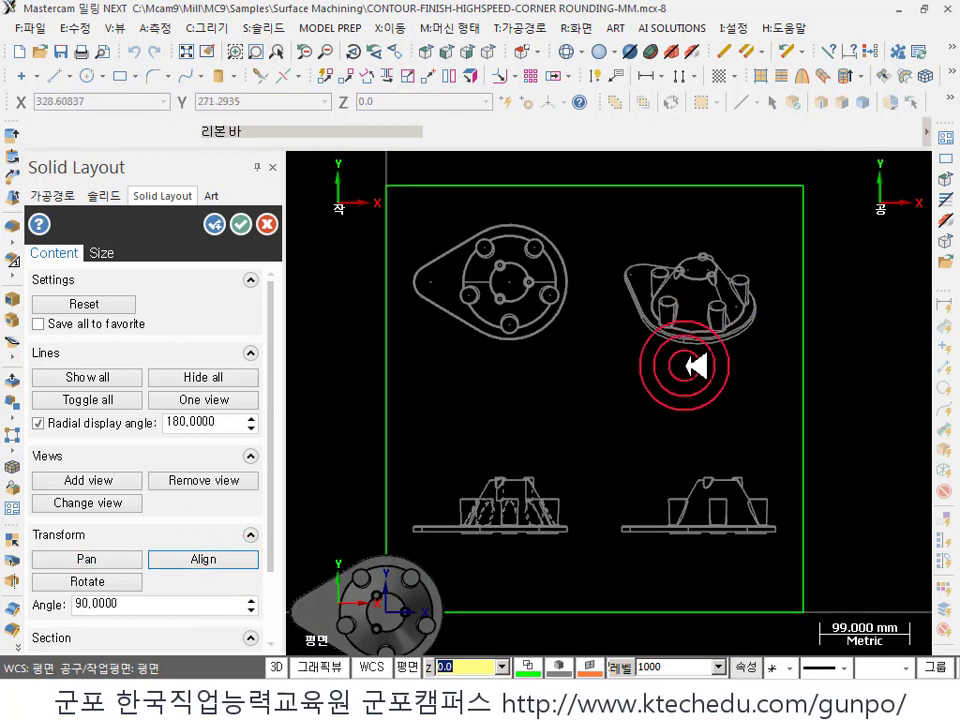
- Align the base of the front view with hidden lines to the upper edge of the lower-right view
click(218, 558)
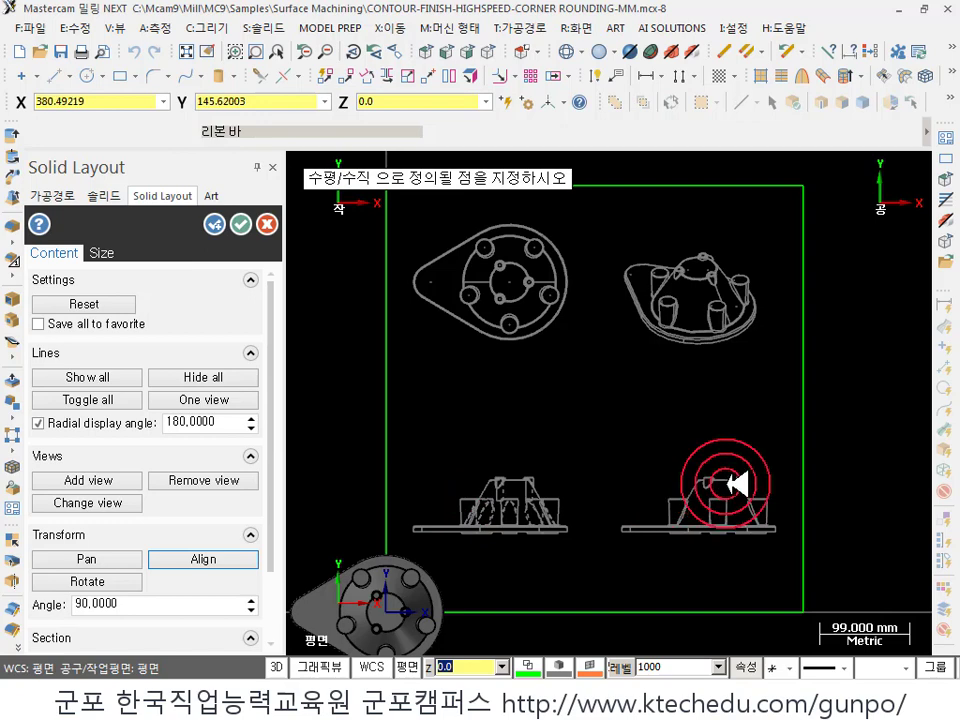
click(733, 483)
click(575, 535)
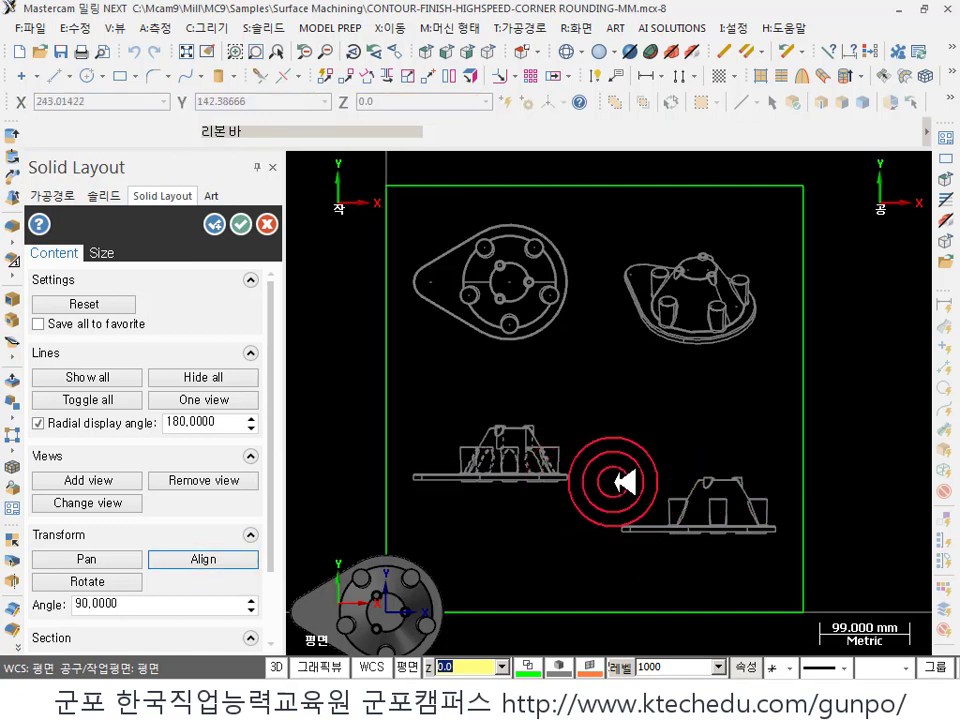
- Rotate the front view with hidden lines by 90 degrees, and rotate it again with the angle set to 45
click(113, 582)
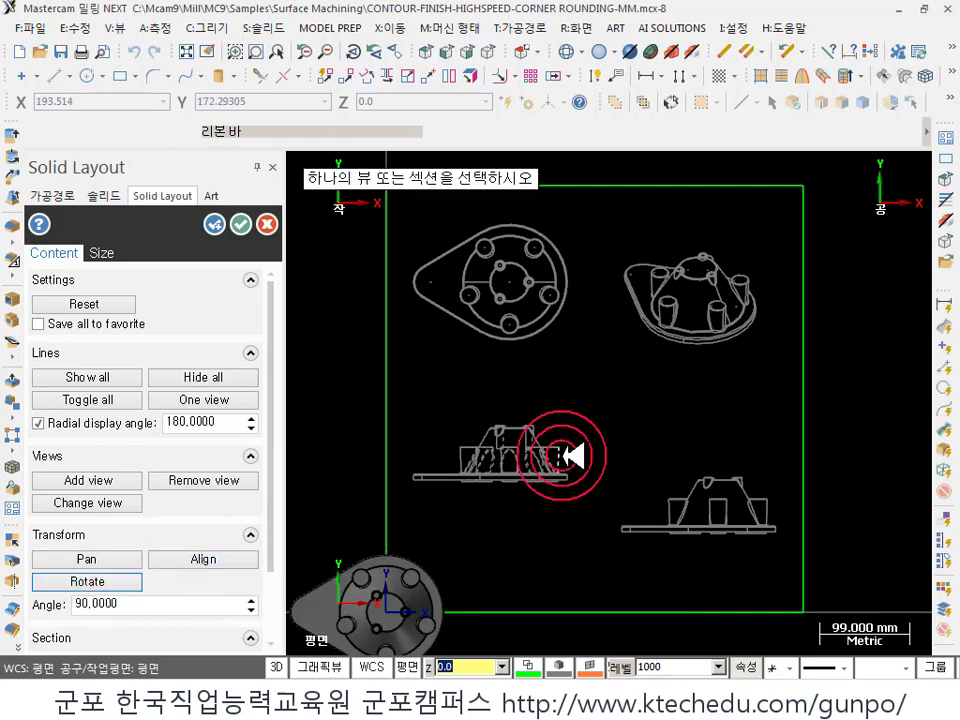
click(568, 455)
click(112, 594)
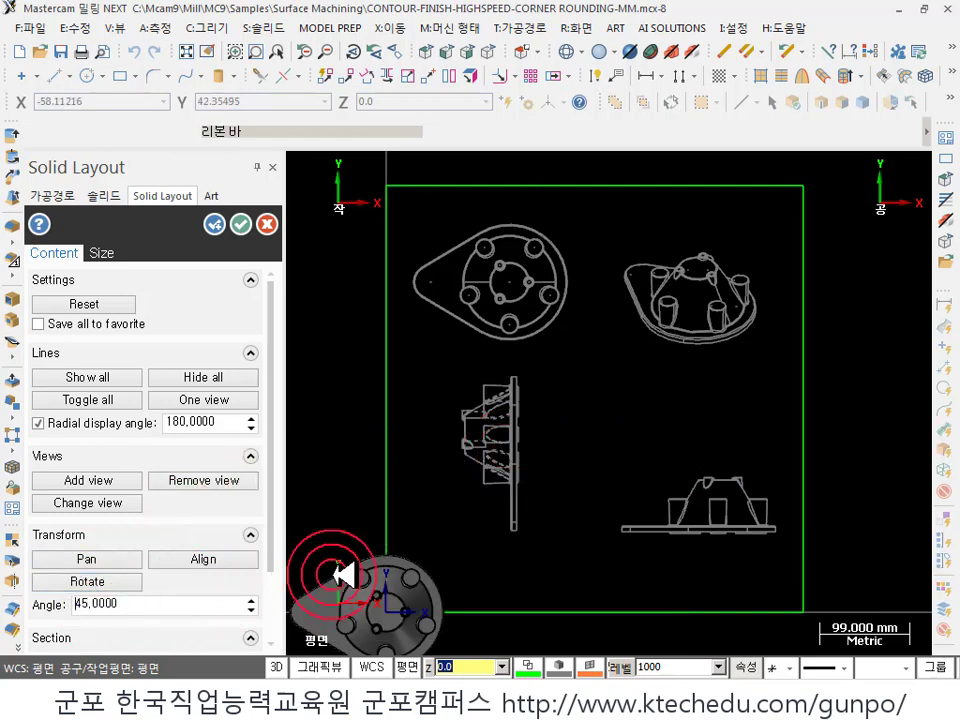
click(140, 580)
click(512, 446)
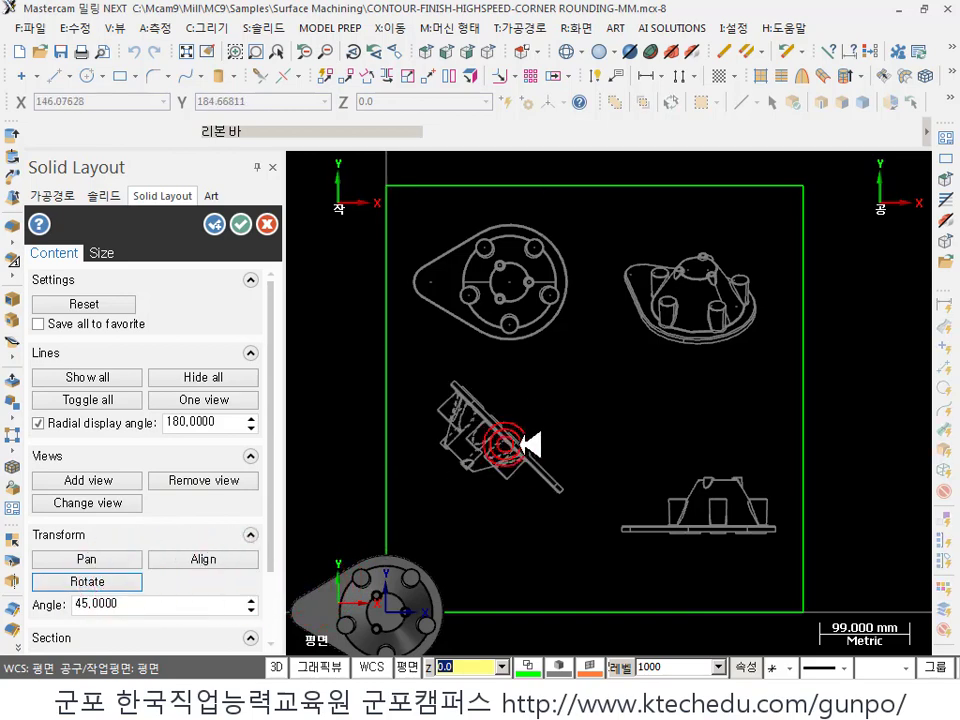
- Keep rotating the front view with hidden lines in 45-degree increments until it is upright again
click(115, 579)
click(517, 437)
click(128, 579)
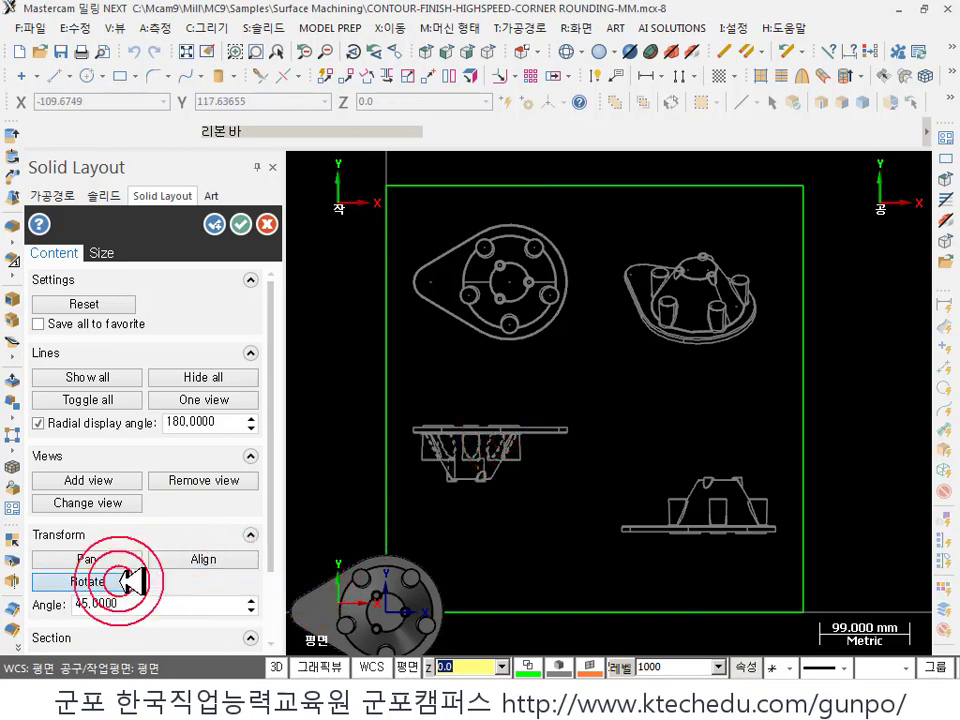
click(482, 454)
click(125, 580)
click(497, 448)
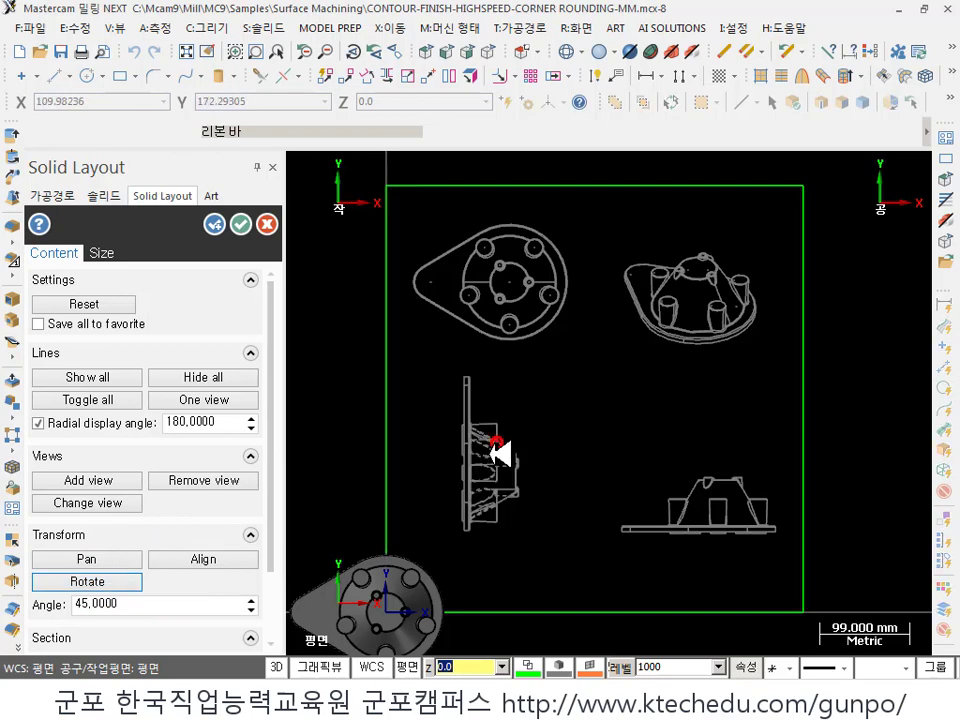
click(124, 581)
click(497, 448)
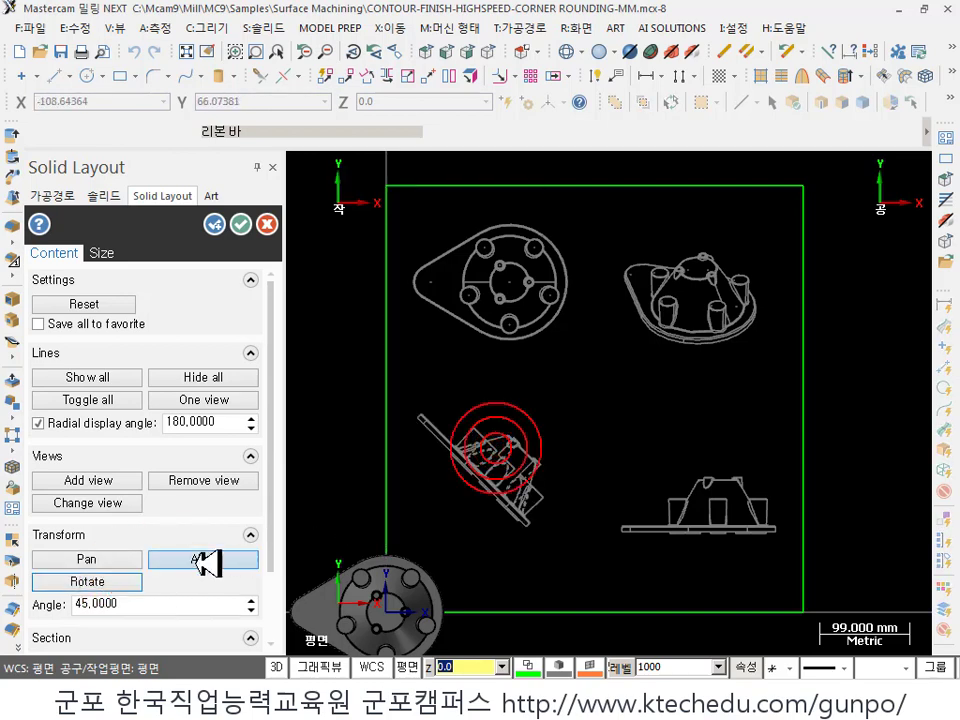
click(118, 580)
click(500, 469)
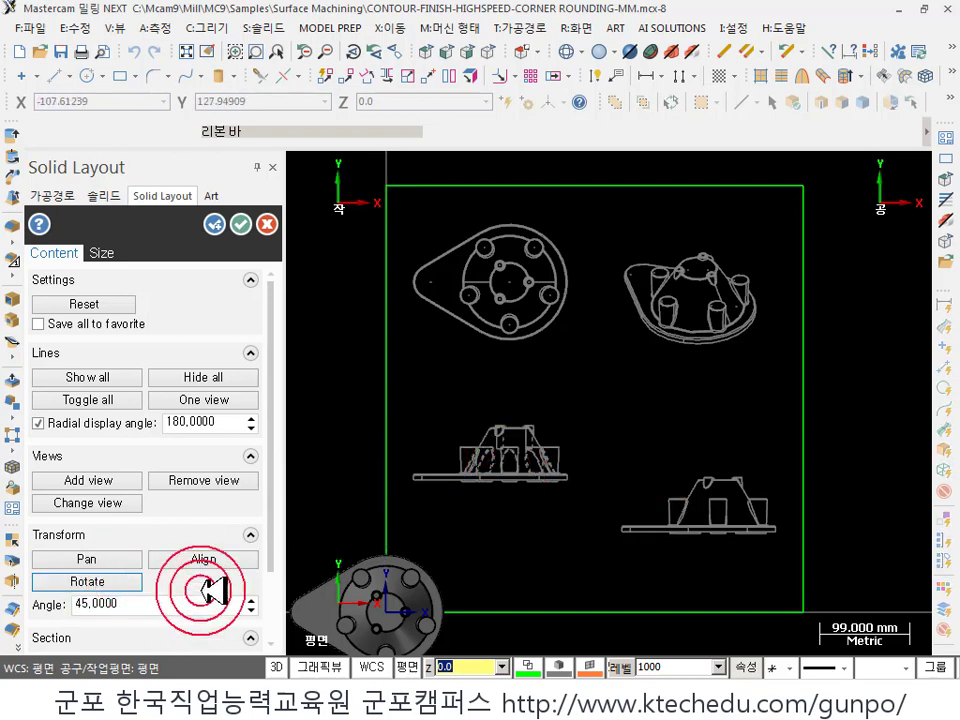
scroll(272, 478, down, 3)
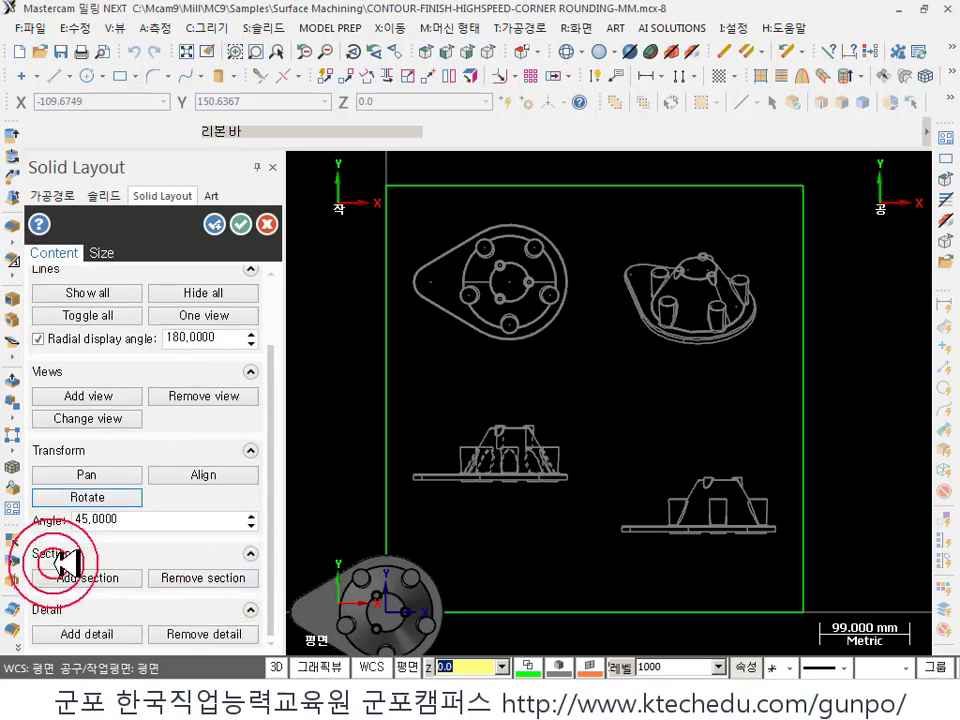
- Add a straight vertical section through the centre of the top view, in colour 12 at scale 1.0, placed between the top and isometric views
click(100, 577)
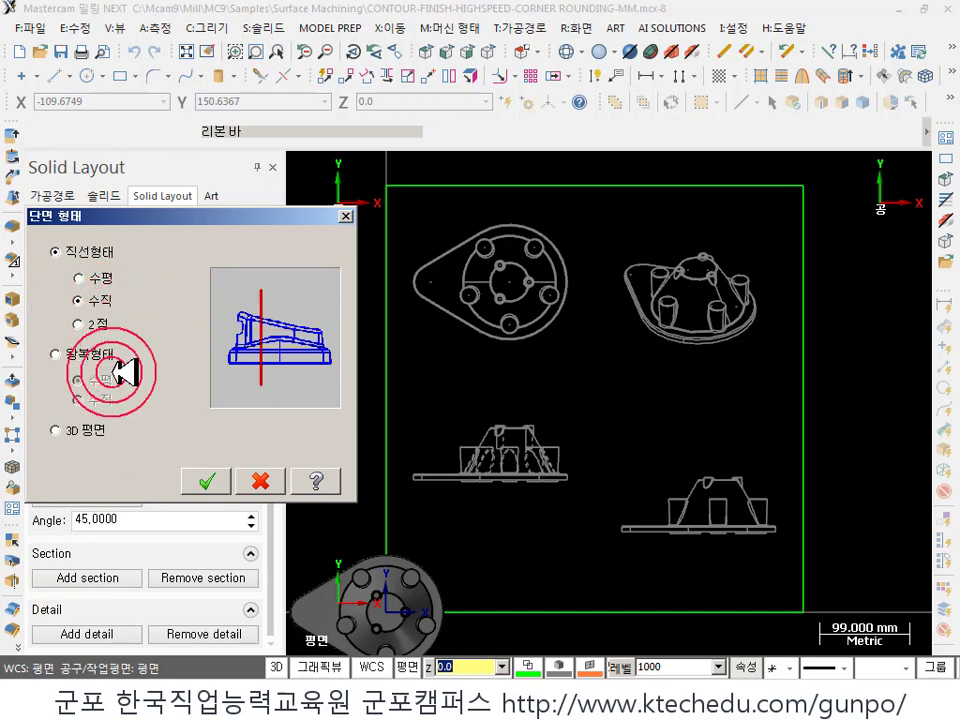
click(206, 483)
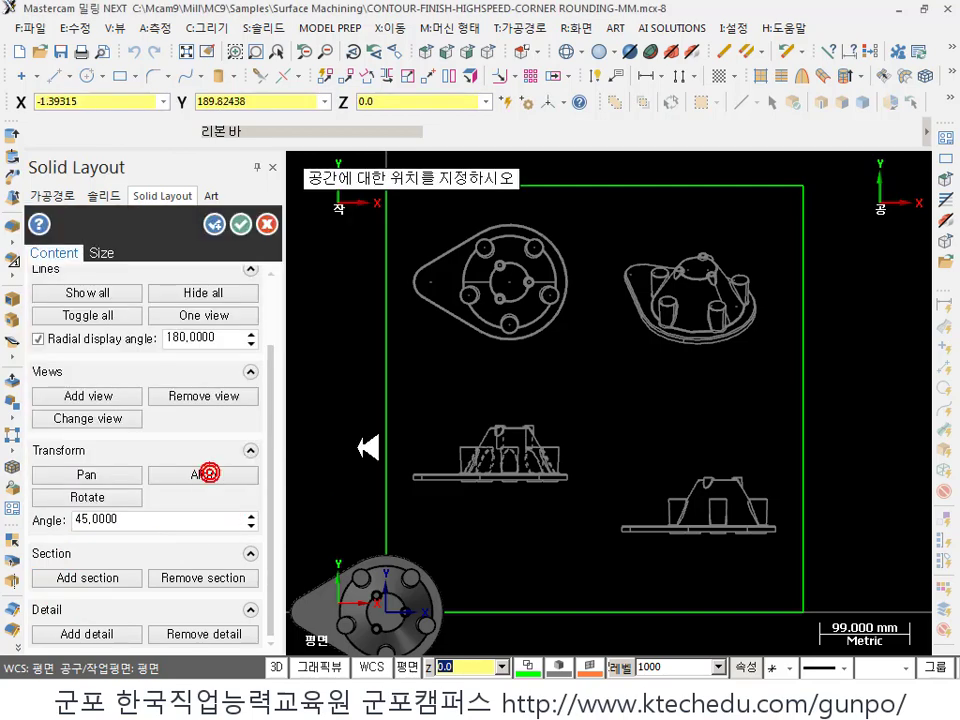
click(516, 222)
click(213, 261)
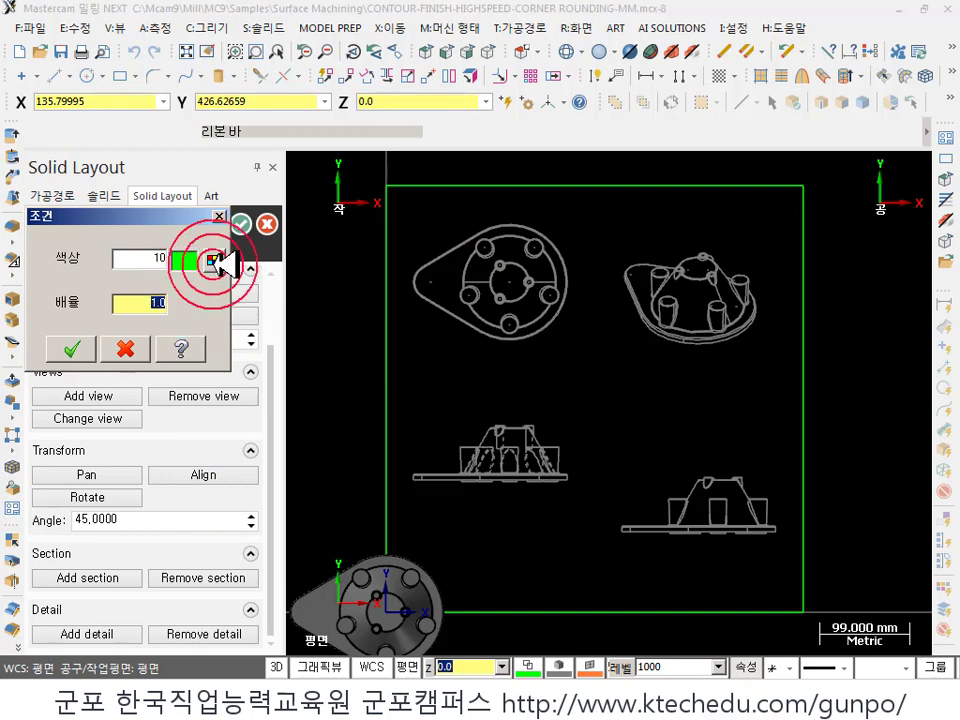
click(298, 656)
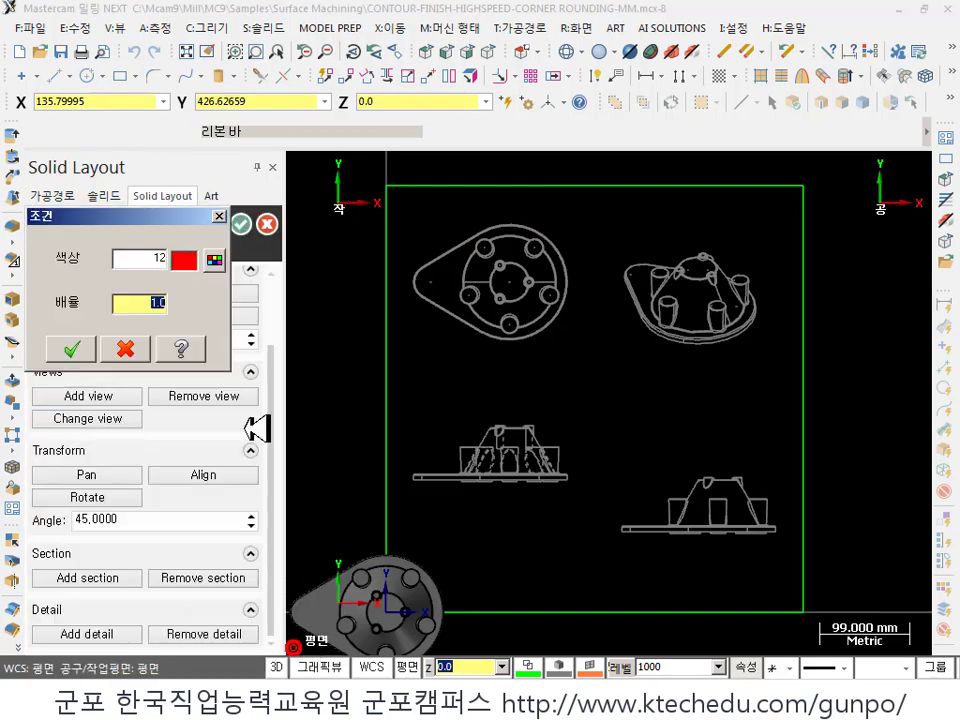
click(72, 350)
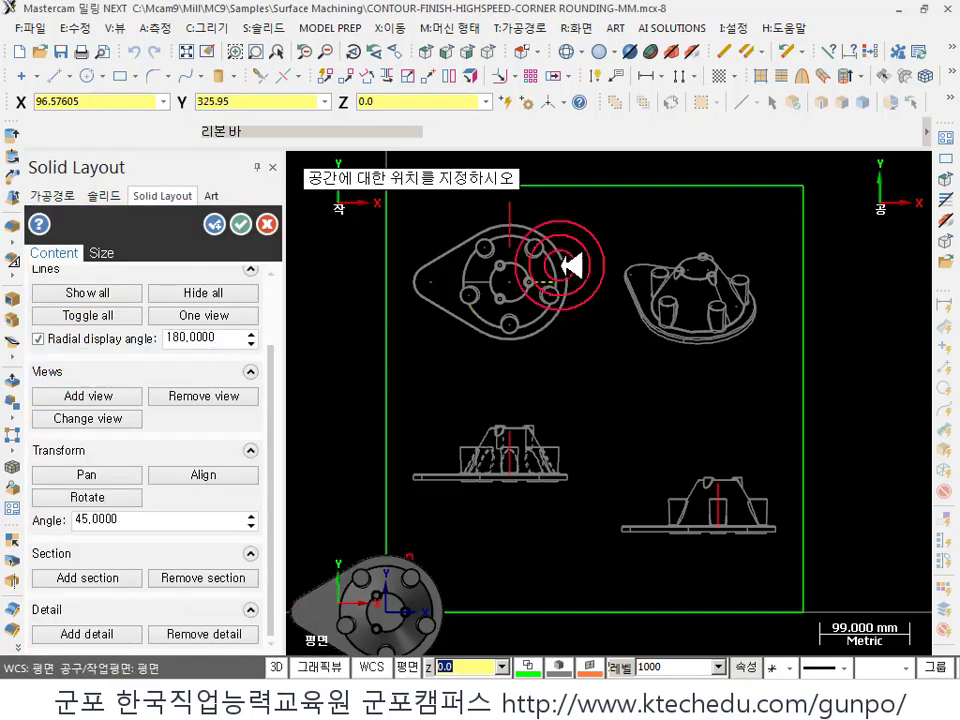
click(608, 219)
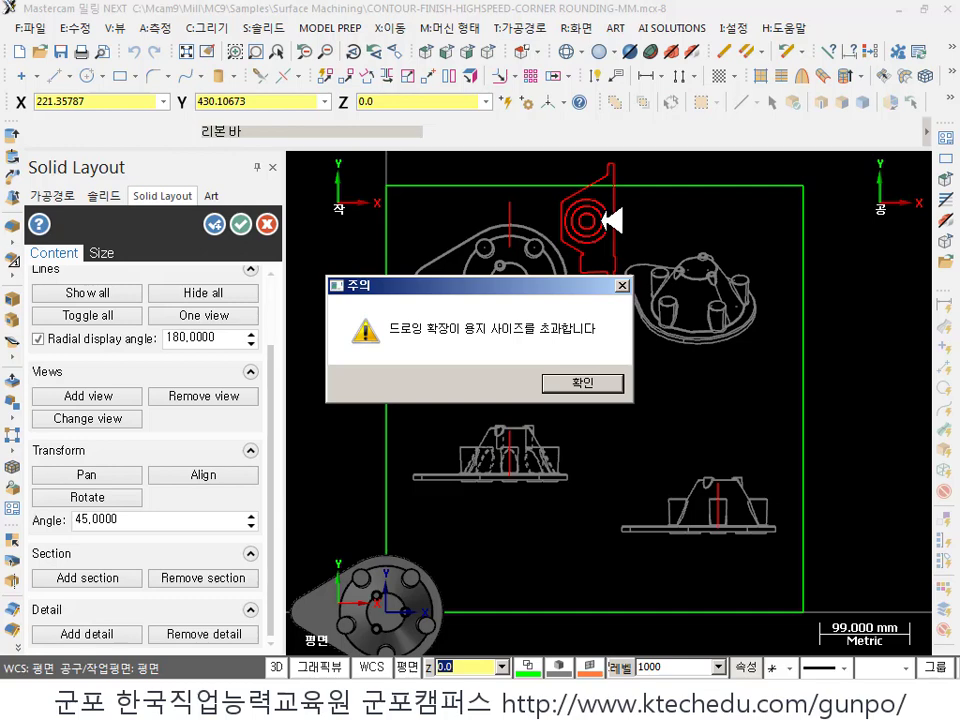
click(583, 382)
- Remove the red section view together with its section lines from the layout
scroll(583, 476, down, 2)
scroll(612, 430, up, 2)
scroll(600, 246, up, 1)
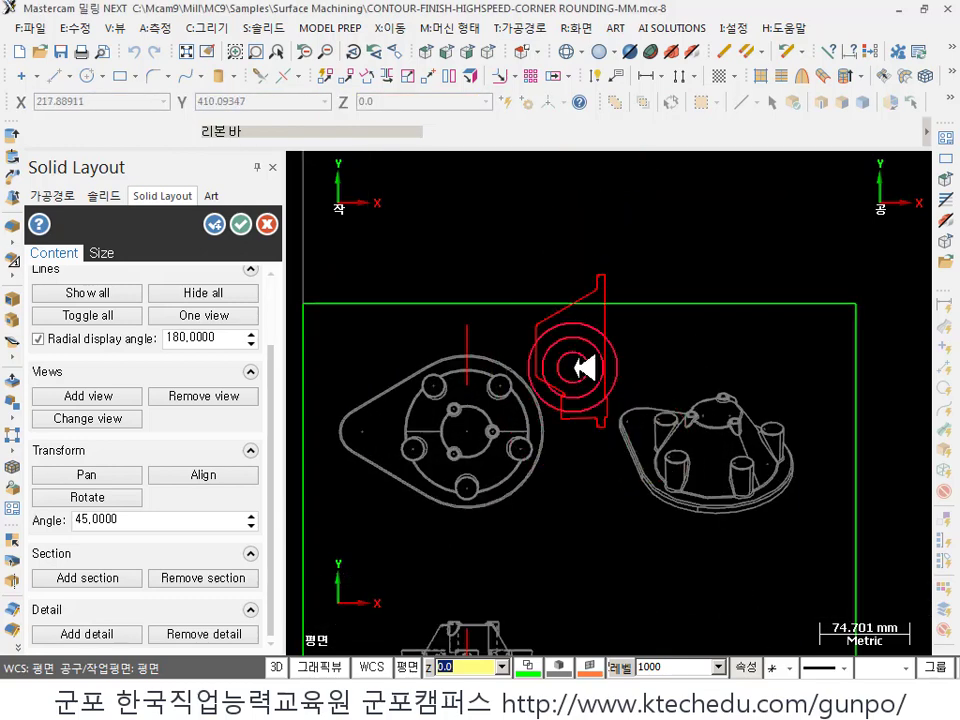
scroll(618, 268, up, 4)
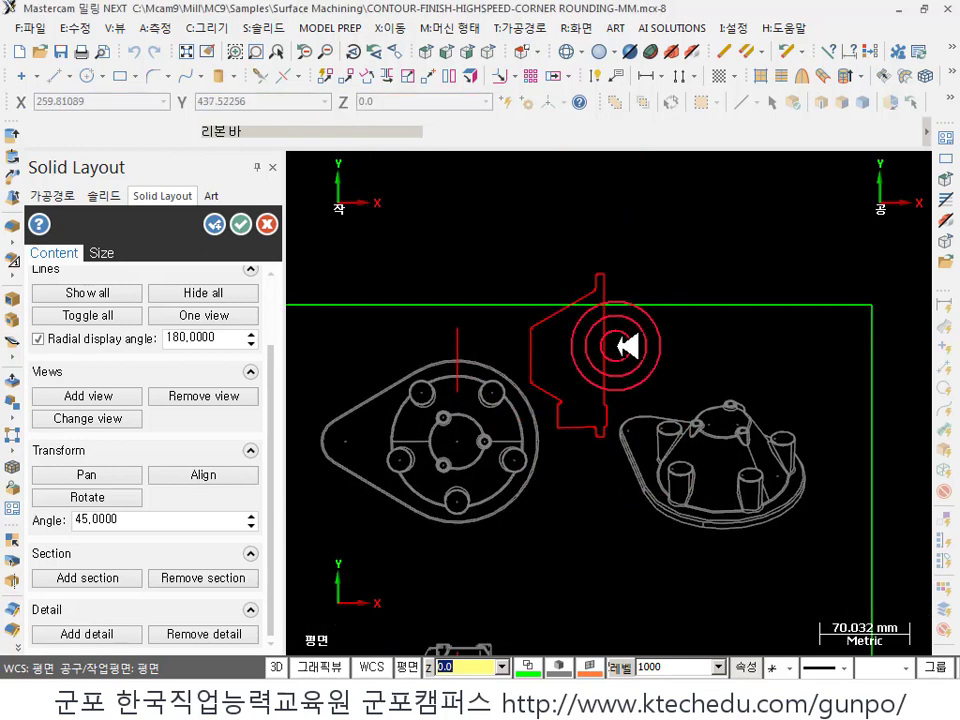
scroll(643, 324, down, 2)
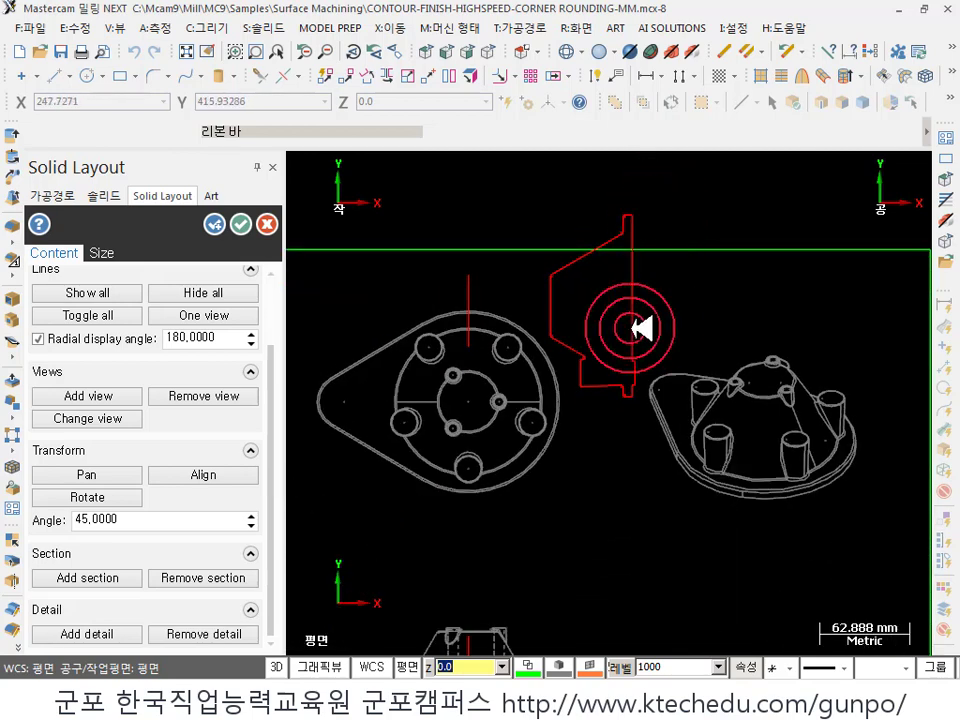
scroll(654, 324, down, 2)
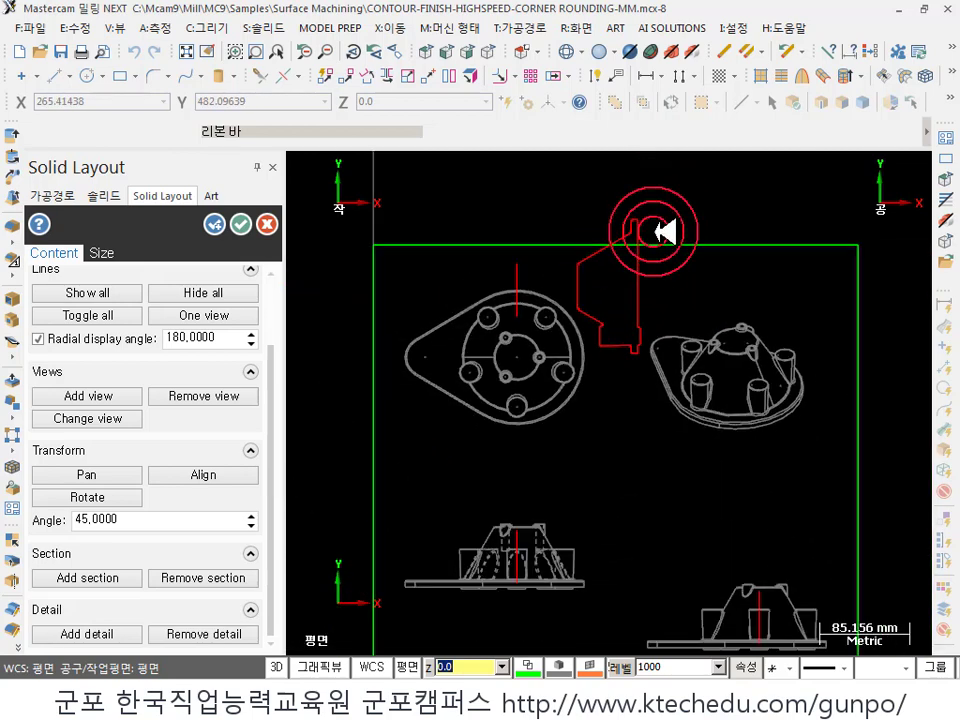
click(225, 578)
click(640, 297)
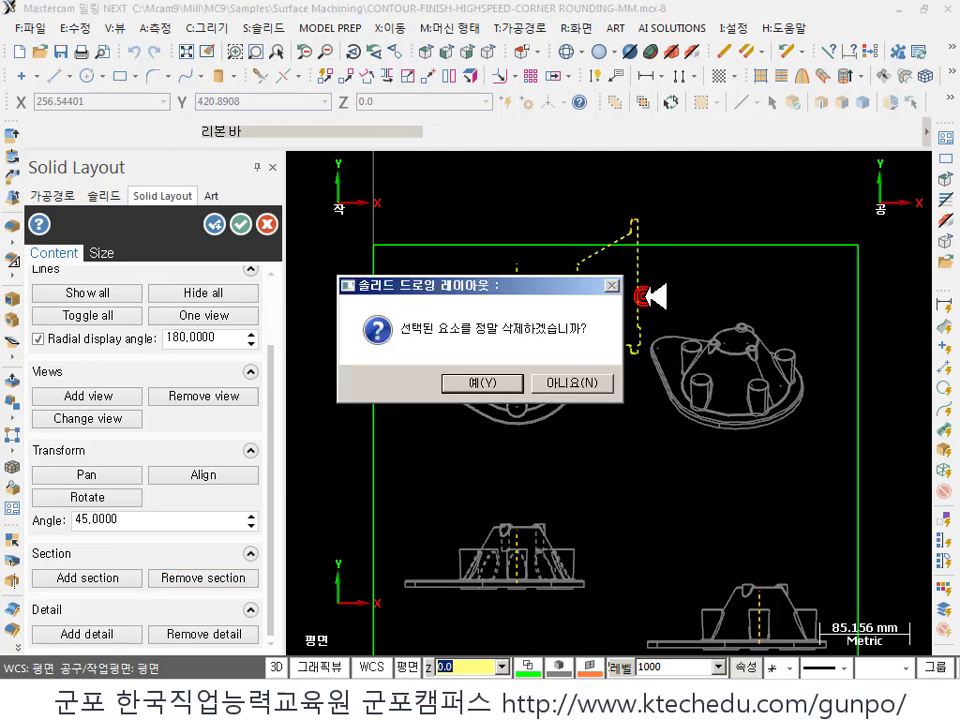
click(487, 386)
click(617, 239)
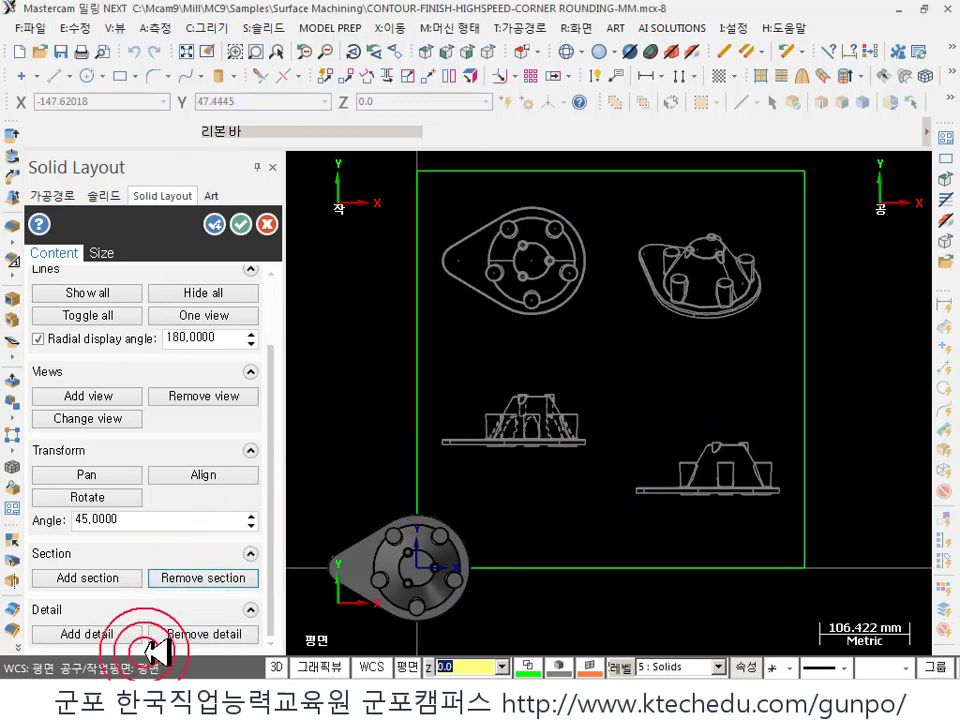
- Add an enlarged circular detail of the upper-right corner of the front view with hidden lines, place it mid-sheet, and accept the solid layout
click(117, 630)
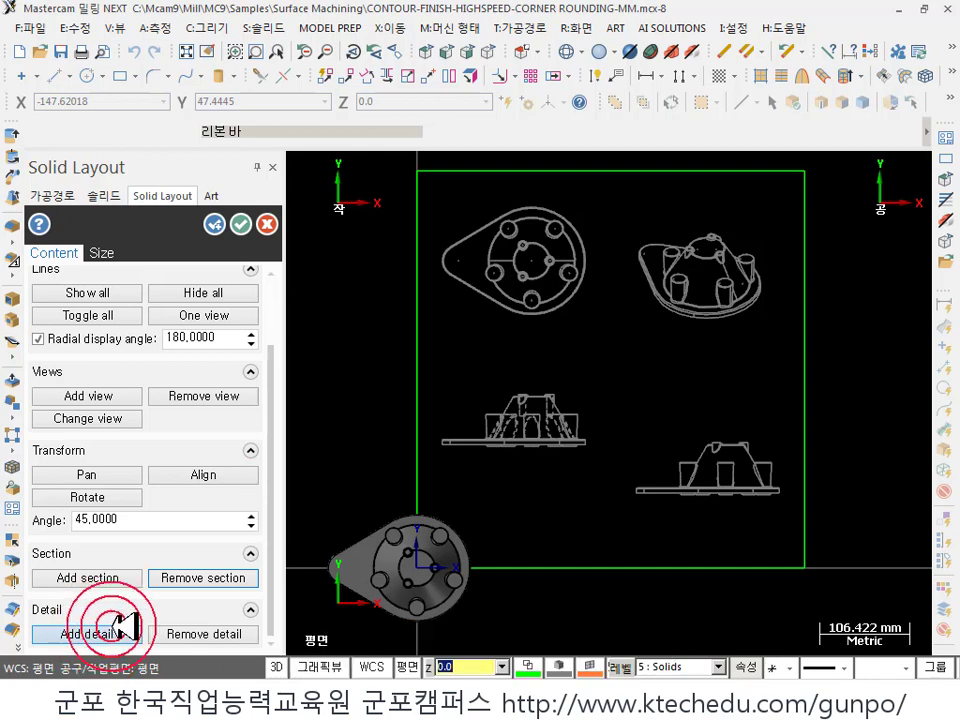
click(125, 632)
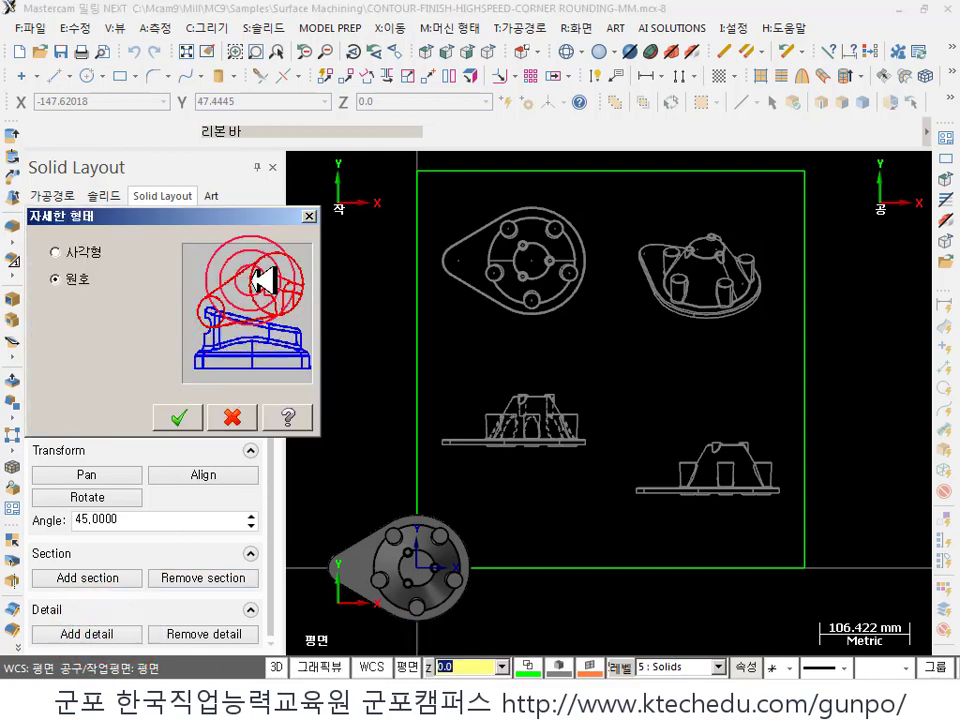
click(180, 419)
click(556, 402)
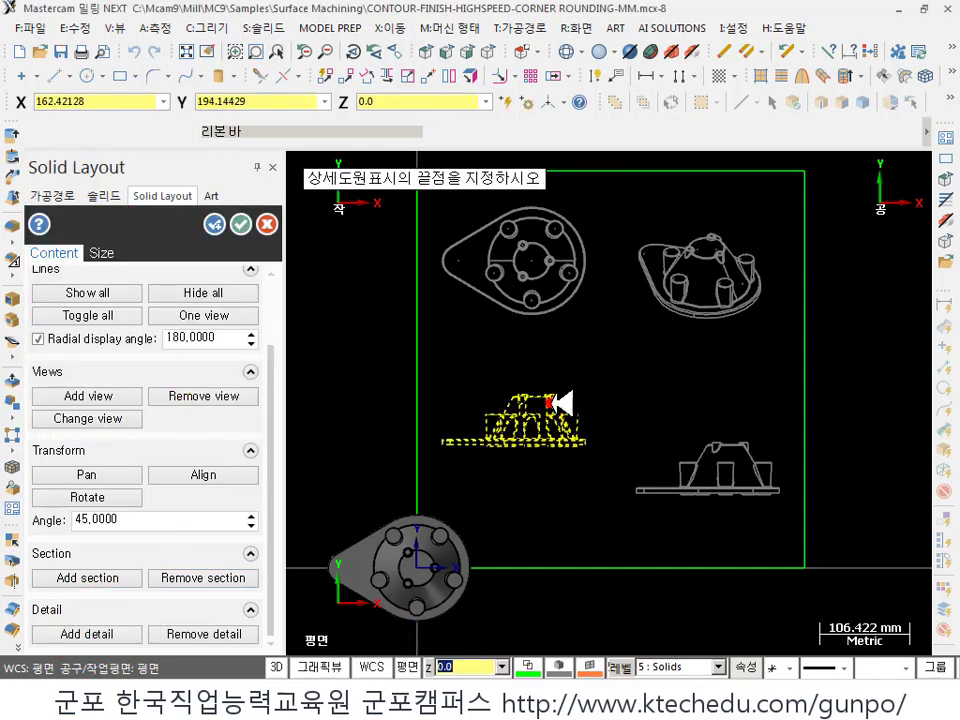
click(570, 381)
double_click(160, 309)
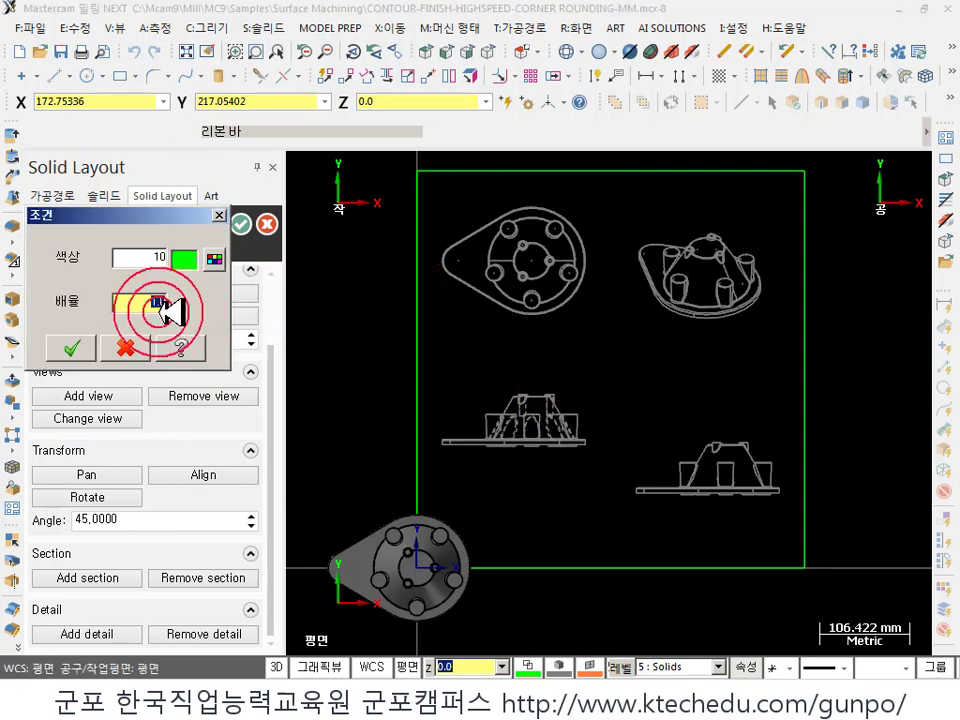
click(130, 340)
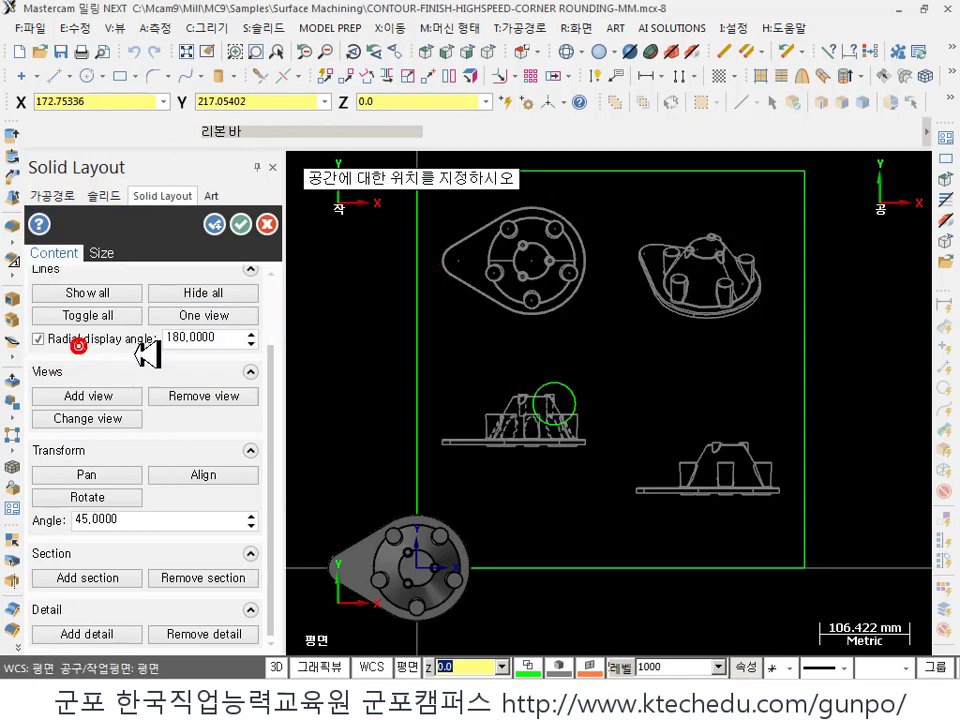
click(638, 376)
scroll(638, 376, up, 6)
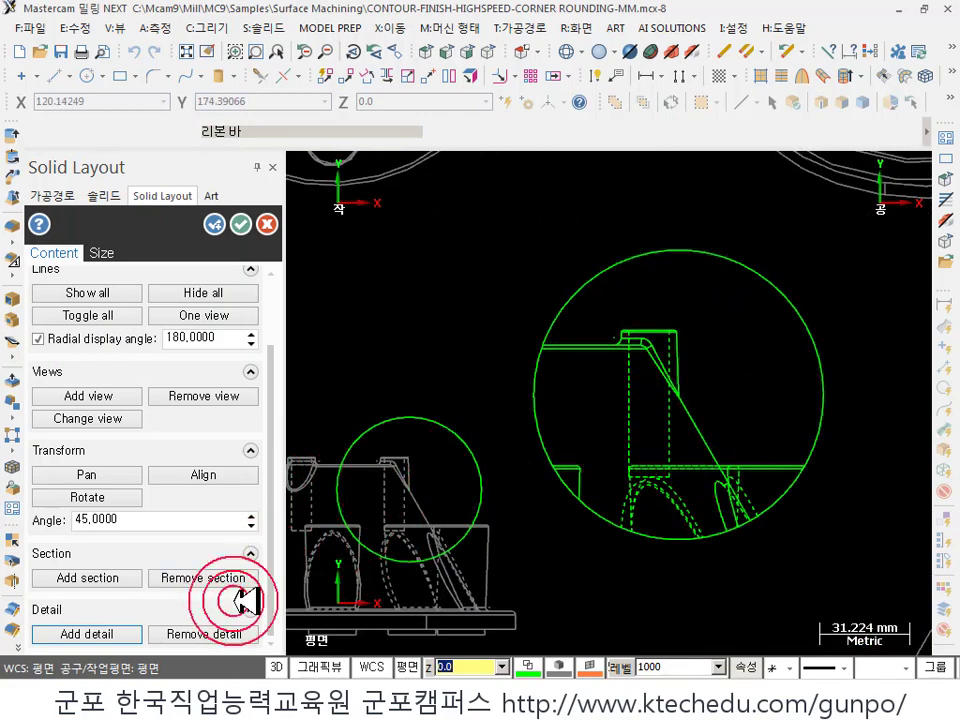
click(242, 224)
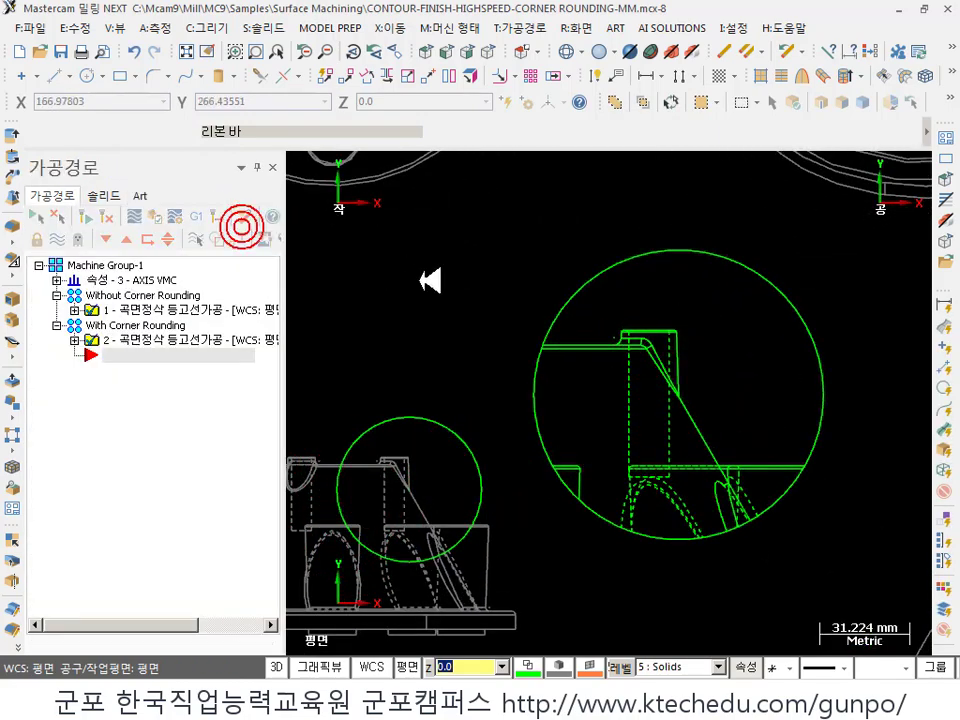
- Examine the completed layout sheet and the solid in a tilted 3D view and from the top
scroll(664, 354, down, 6)
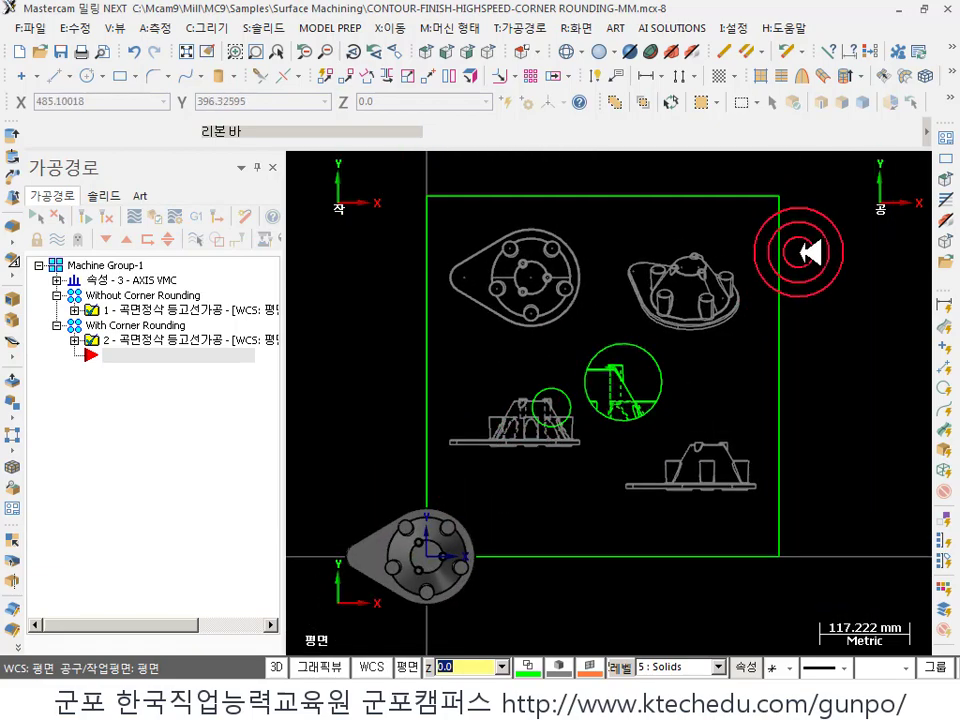
mouse_move(671, 467)
middle_down()
mouse_move(696, 482)
mouse_move(627, 356)
middle_up()
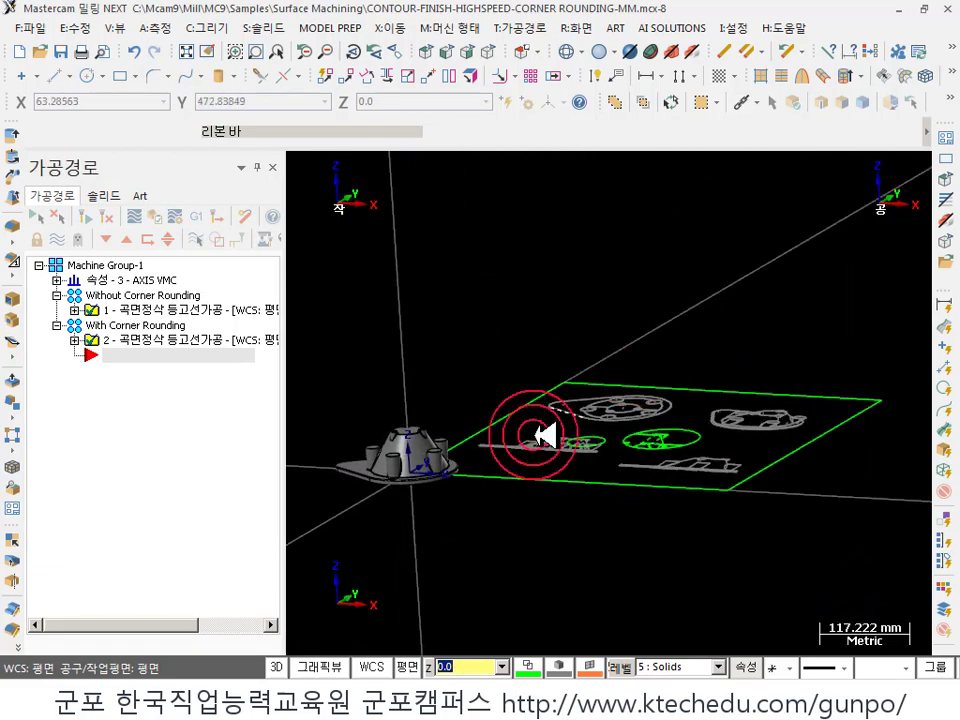
scroll(700, 410, up, 4)
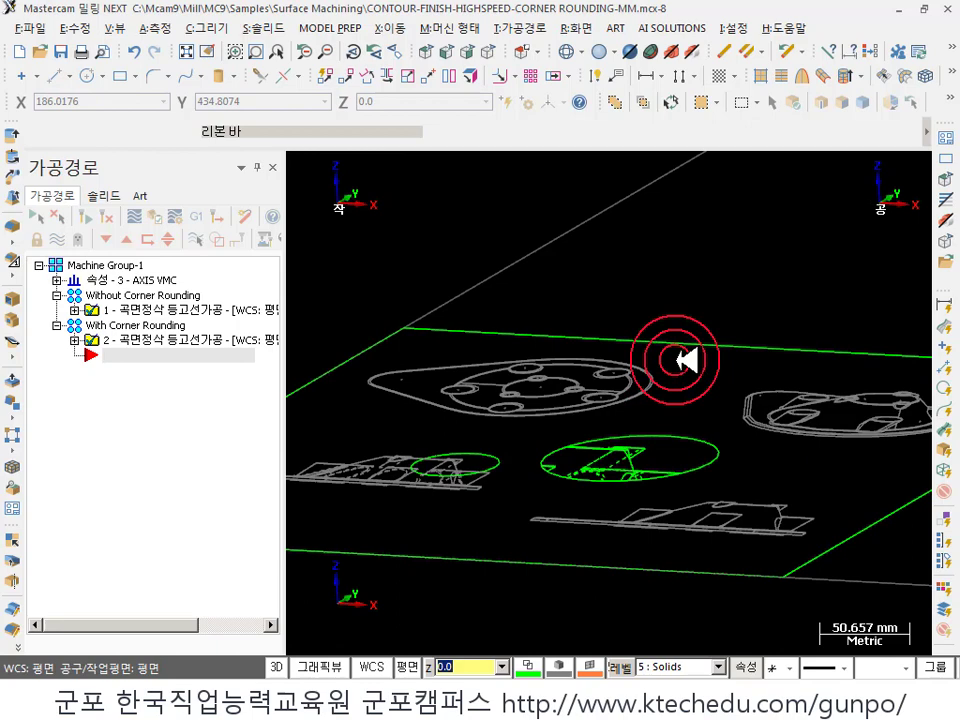
key(alt+1)
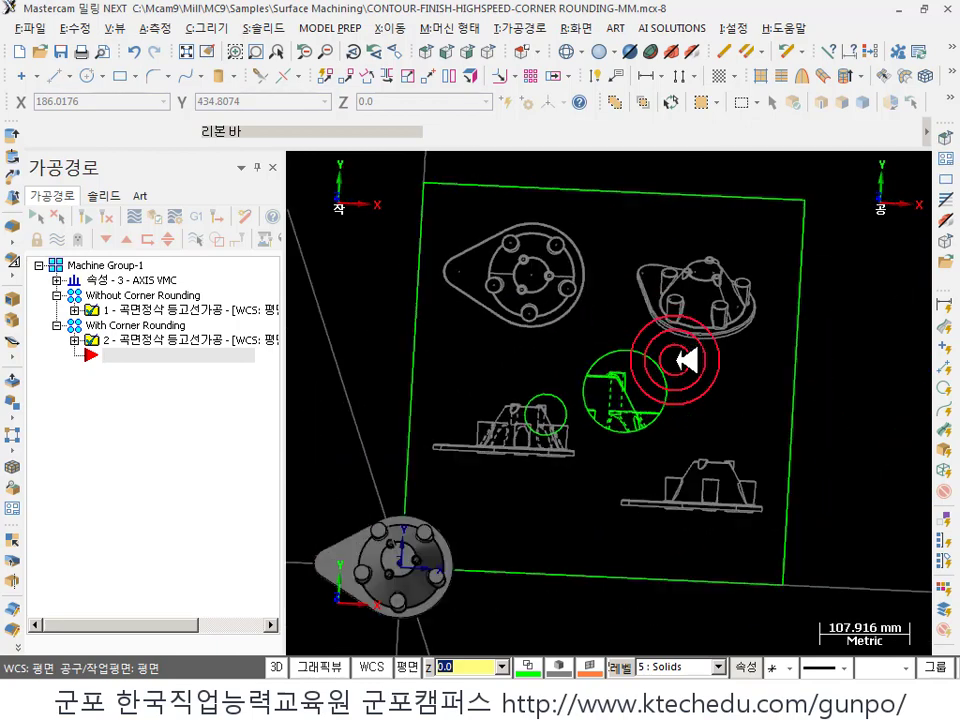
scroll(764, 472, down, 1)
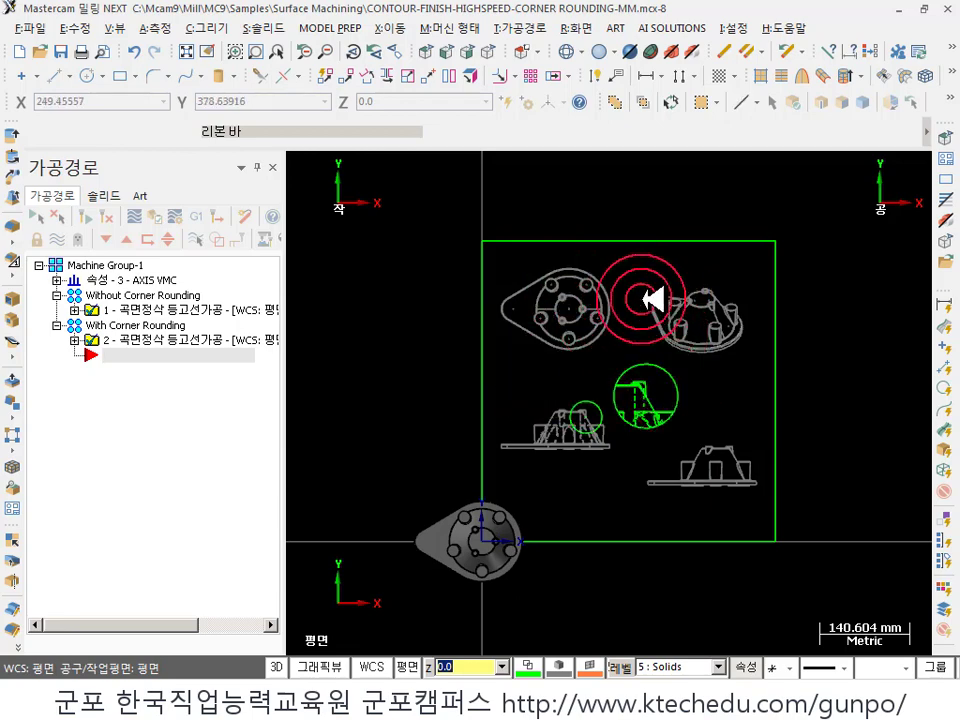
scroll(652, 296, up, 3)
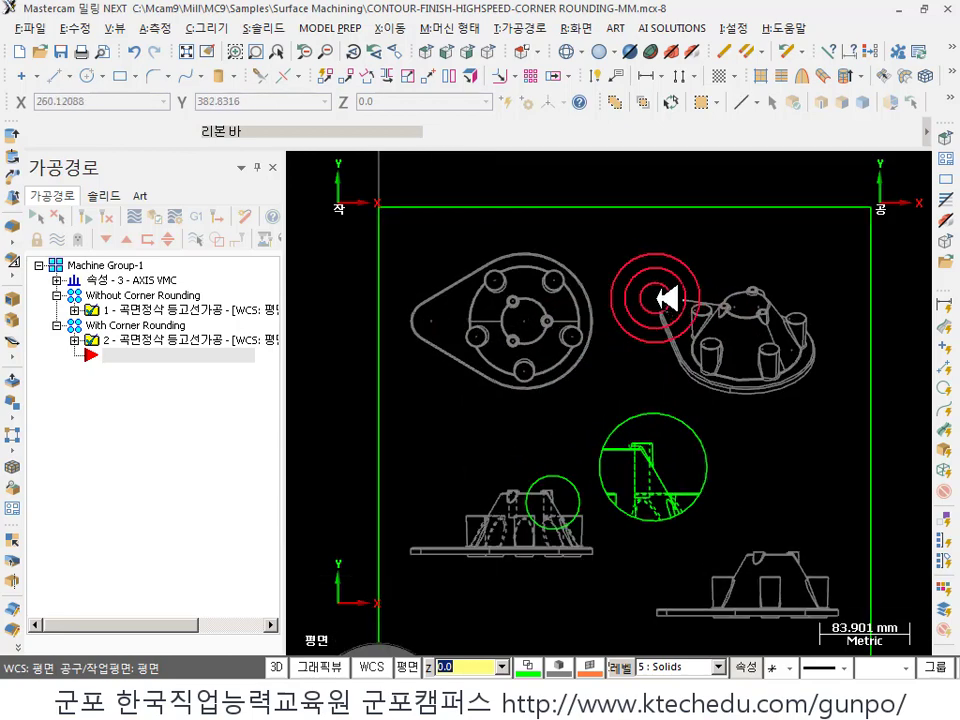
scroll(620, 272, down, 1)
scroll(821, 598, up, 3)
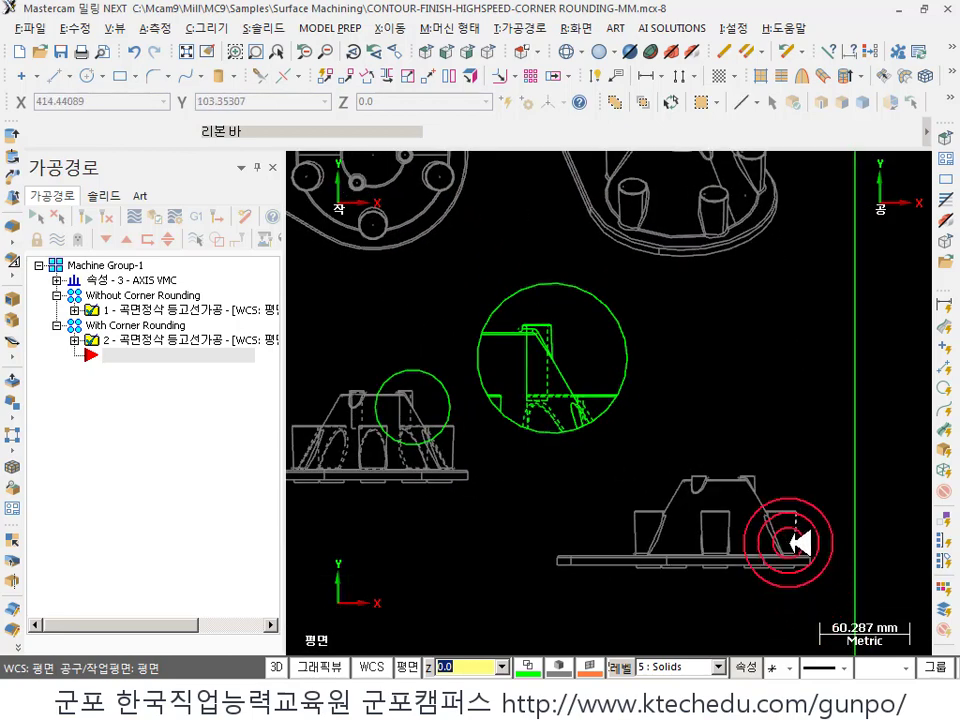
scroll(800, 543, down, 2)
scroll(800, 478, down, 1)
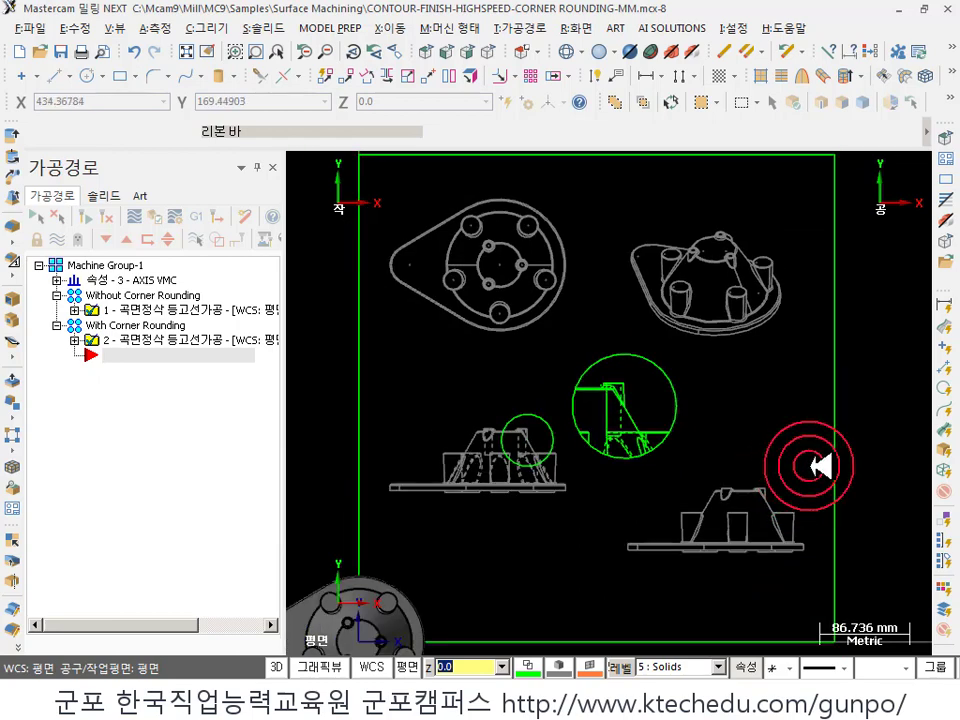
scroll(800, 452, down, 1)
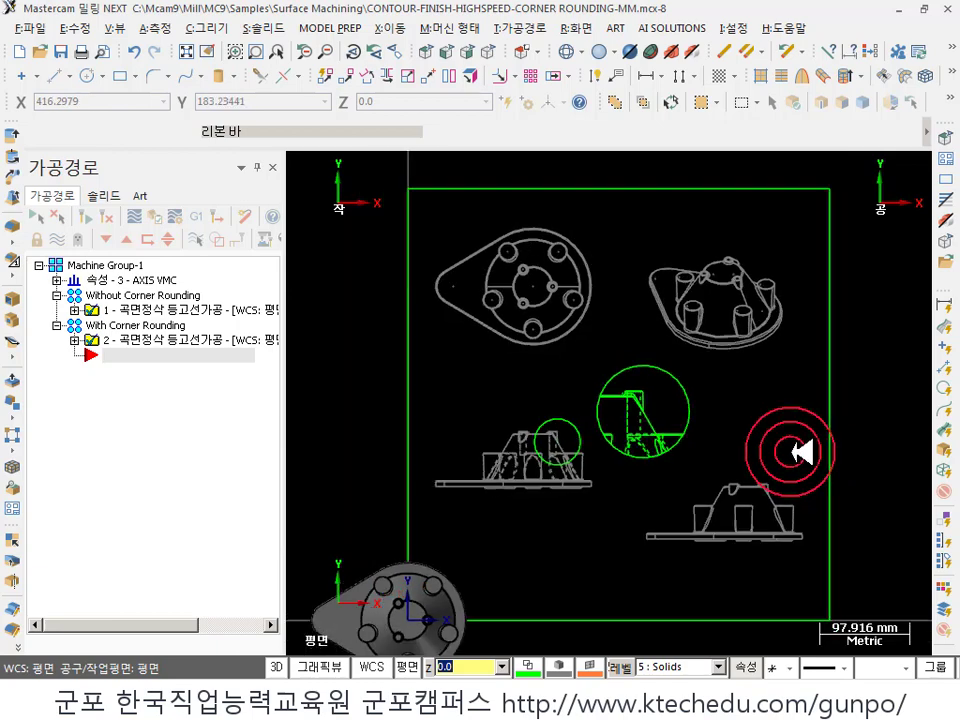
- Check the manual's solid manager paragraph in Foxit Reader, return to Mastercam, and show the toolpath operation details and the solid's history
key(alt+Tab)
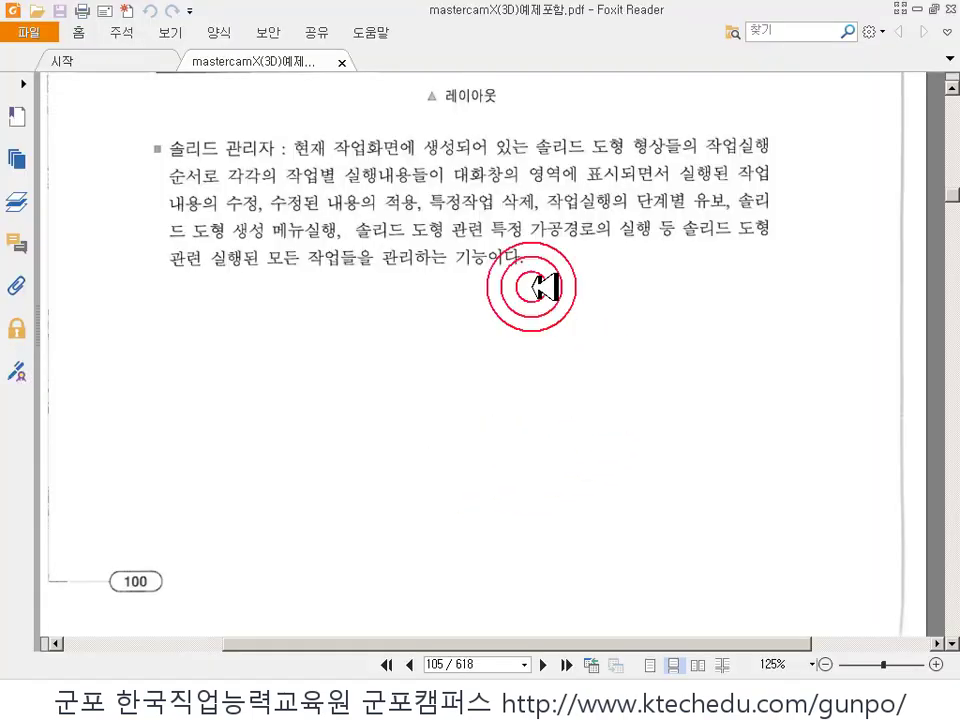
click(396, 705)
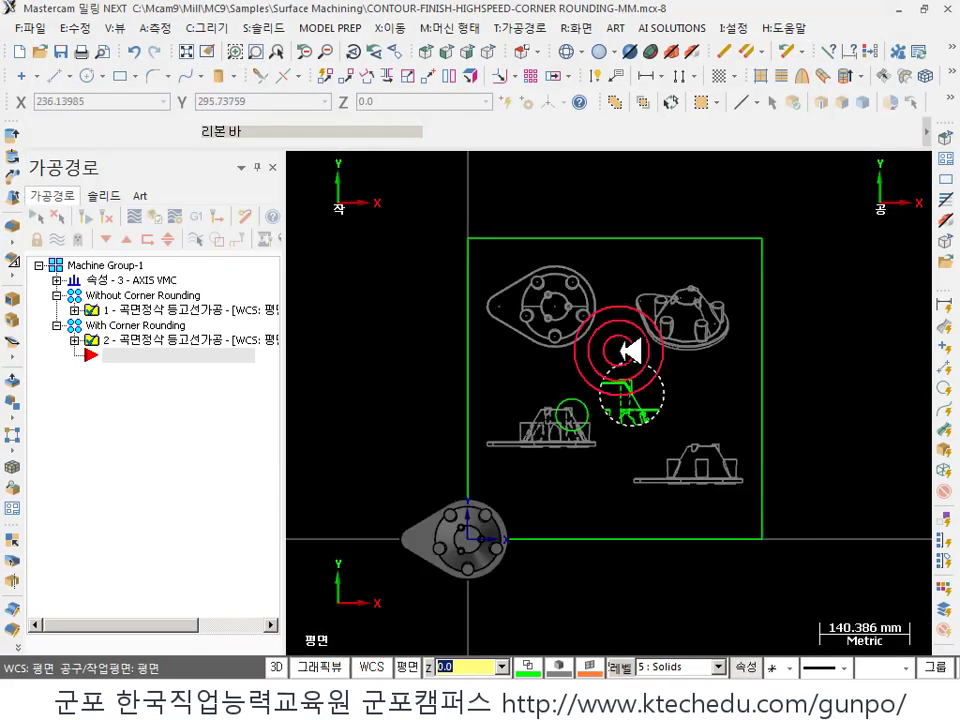
click(74, 310)
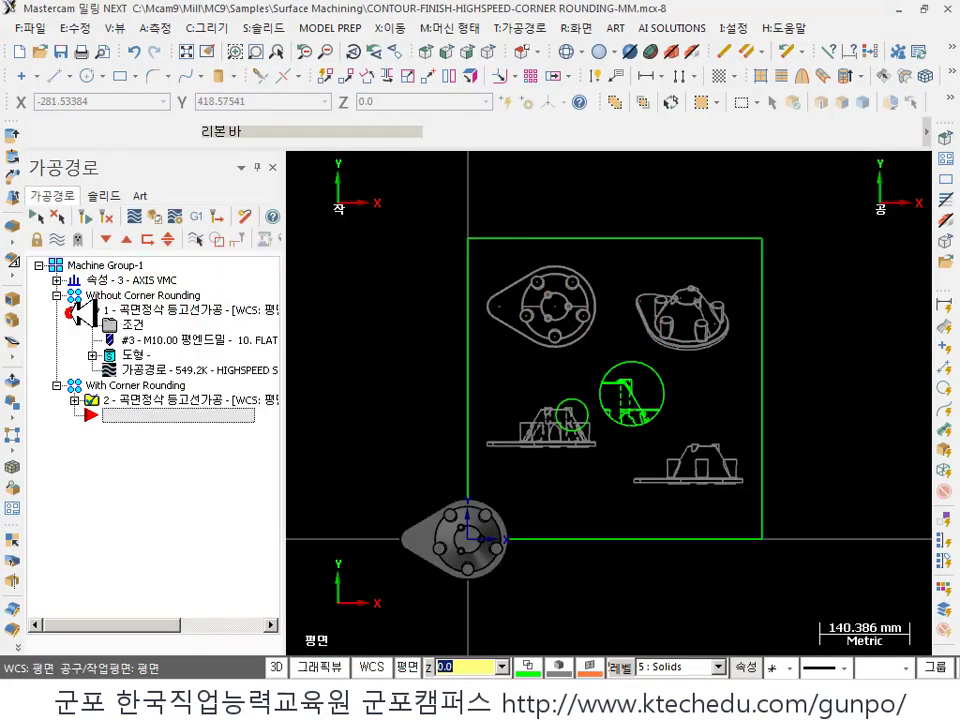
click(74, 400)
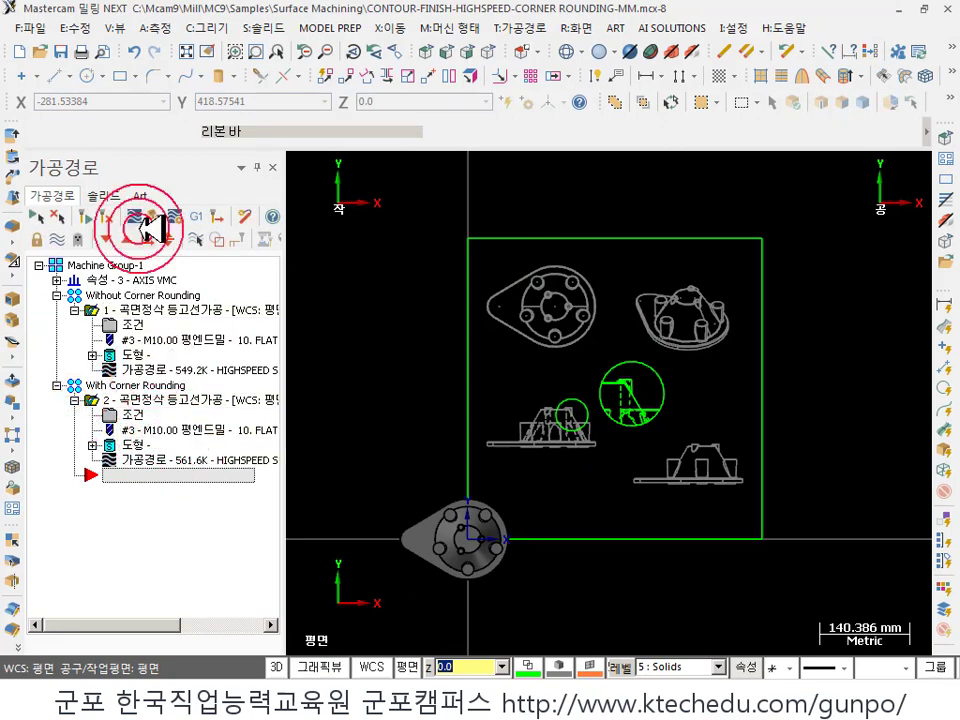
click(108, 196)
- Isolate the solid part so that all layout sheet geometry is hidden
scroll(739, 225, down, 1)
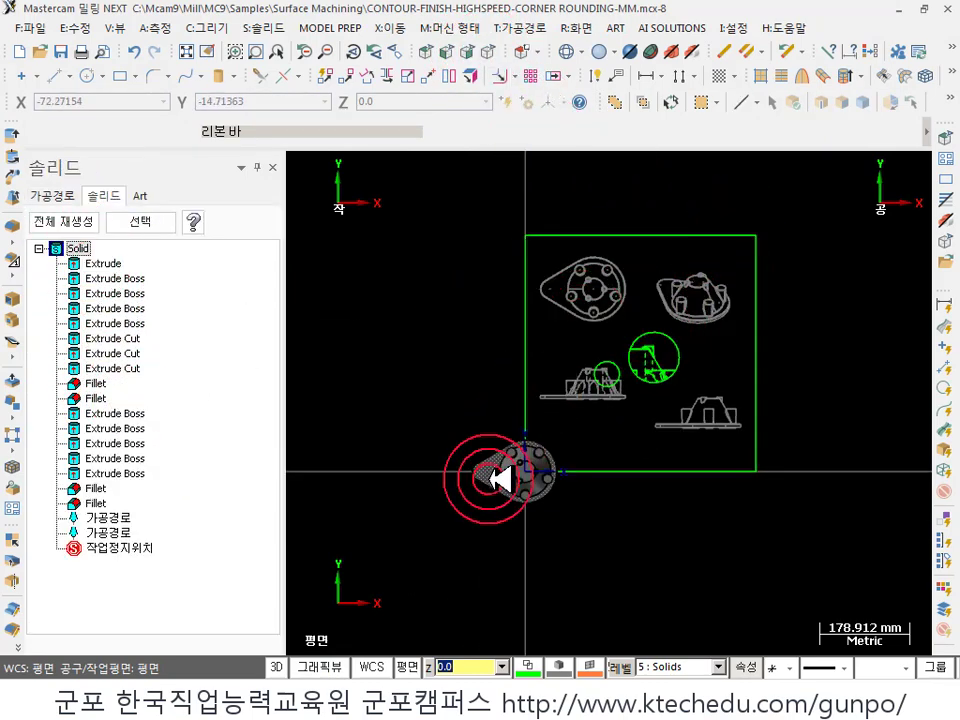
scroll(512, 470, up, 1)
click(527, 467)
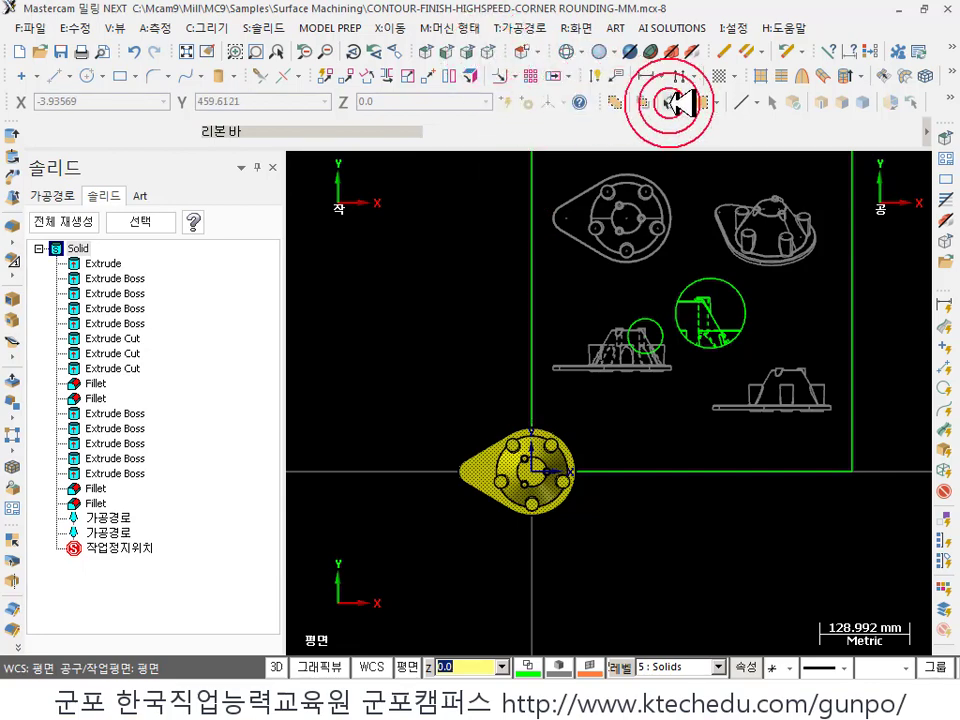
key(alt+e)
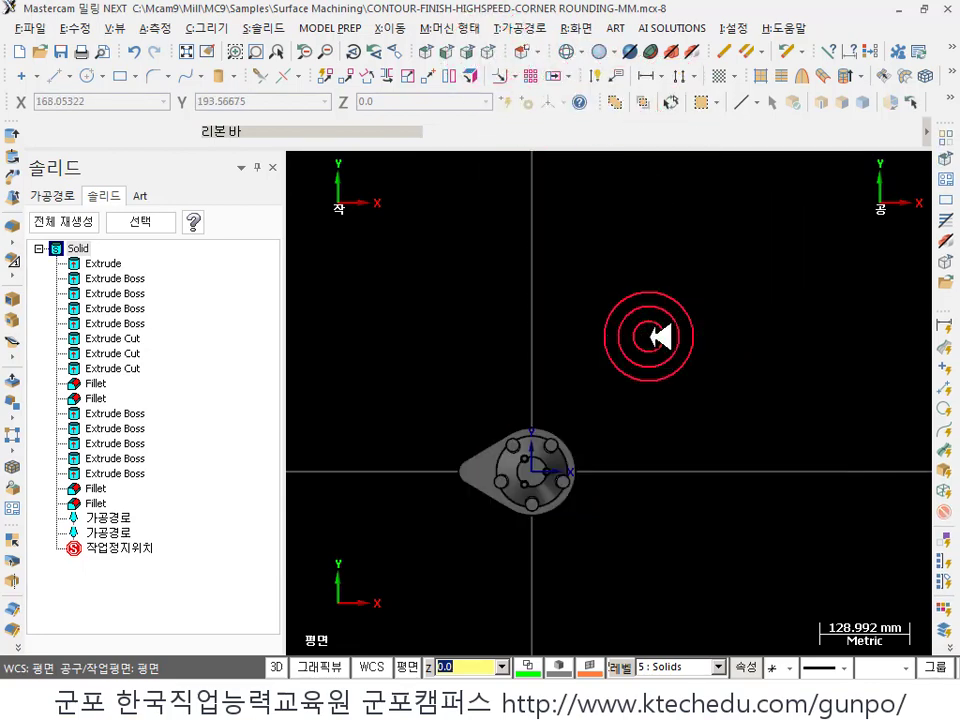
- In isometric view, highlight the last Extrude Boss, an Extrude Cut and a Fillet from the solid's history on the model
key(alt+7)
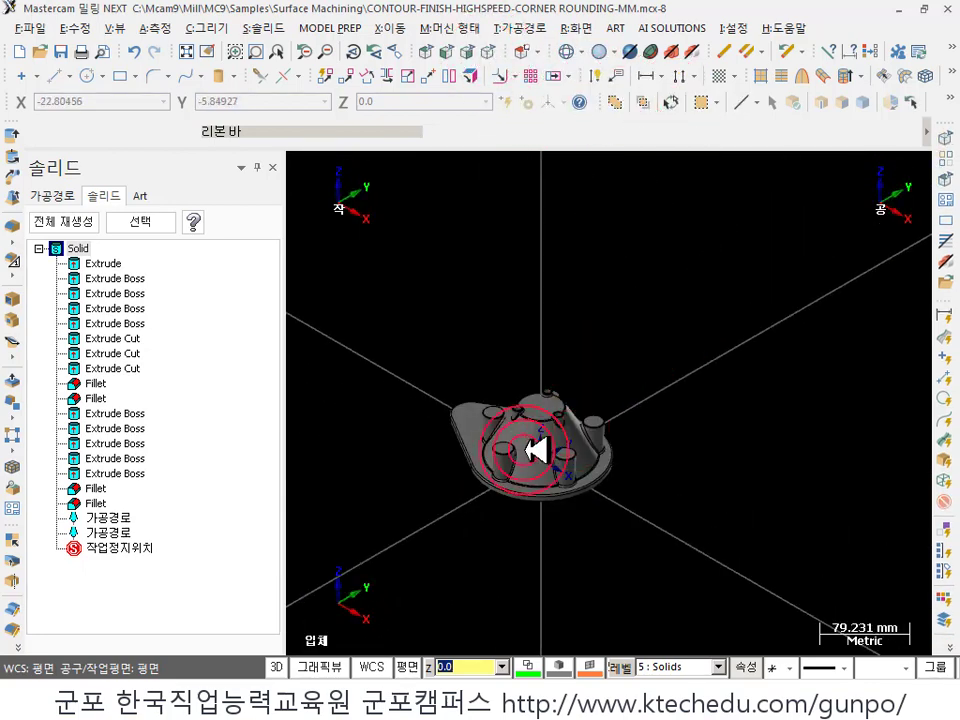
scroll(523, 470, up, 4)
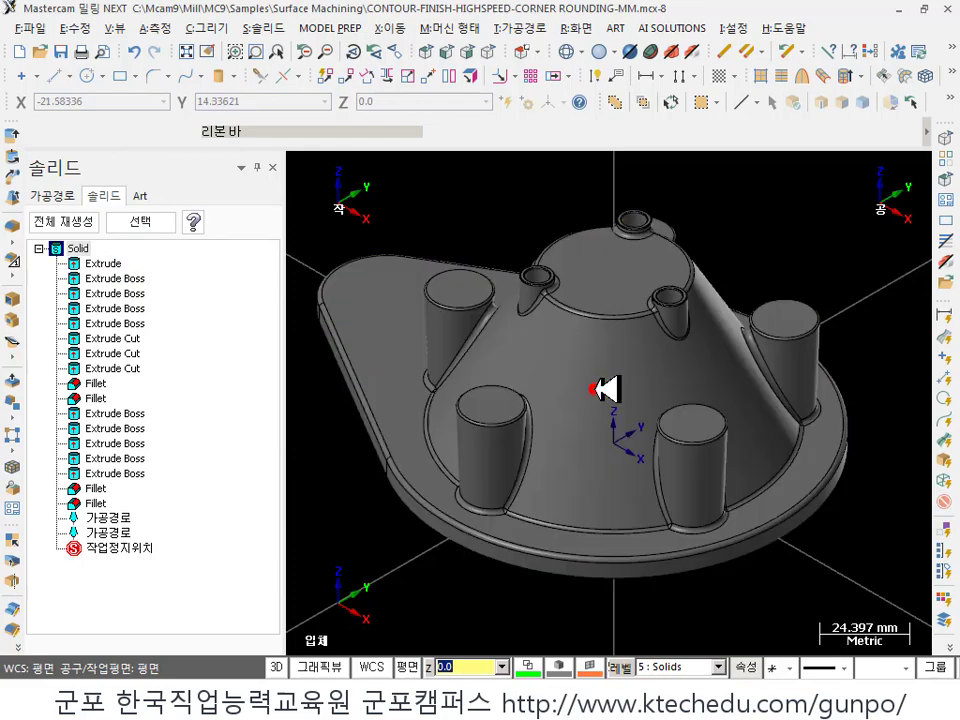
click(86, 473)
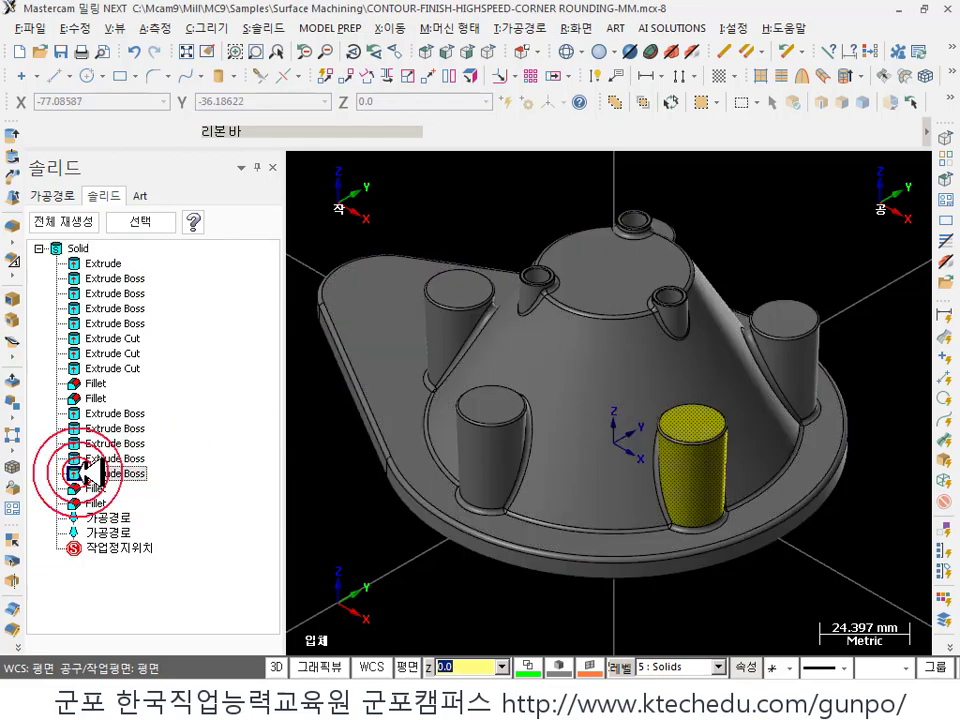
click(99, 470)
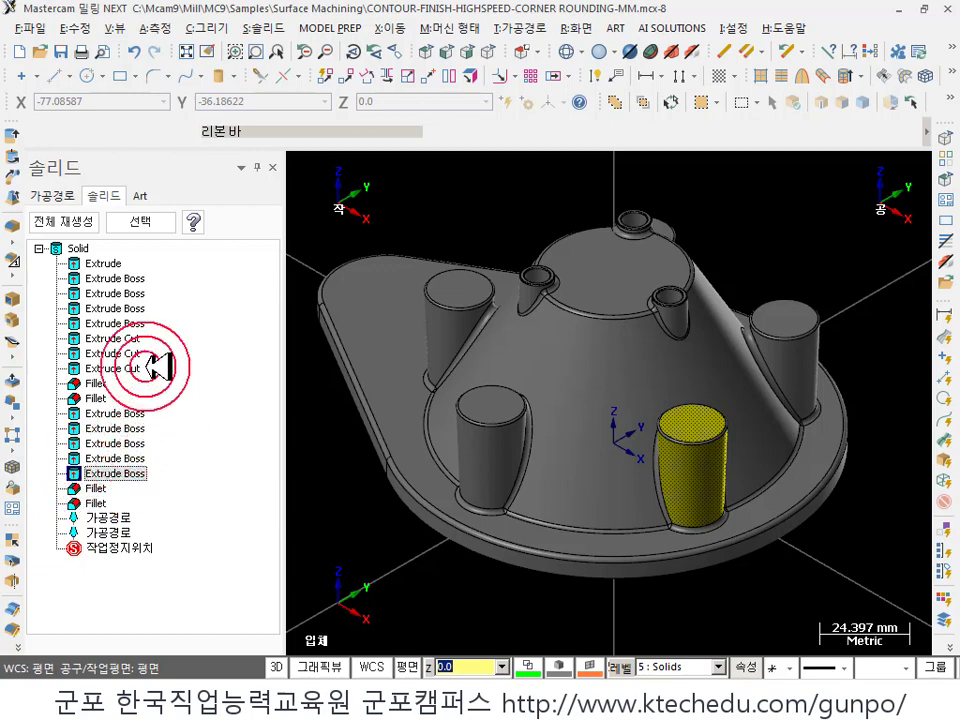
click(107, 340)
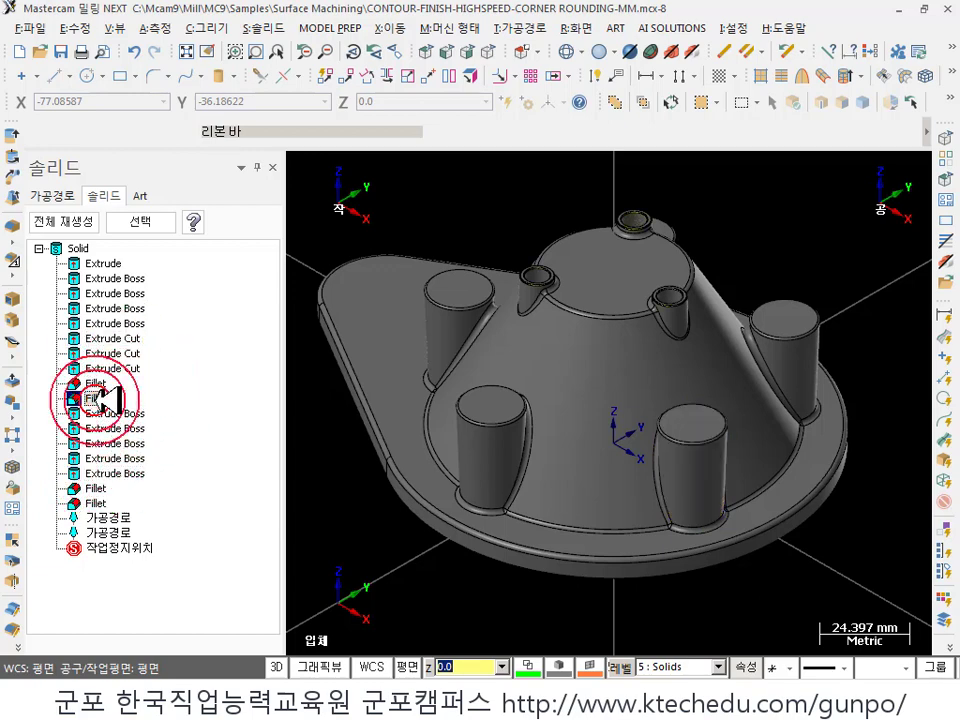
- Make level 1, Wireframe, visible together with the Solids level and accept the level settings
scroll(740, 311, down, 2)
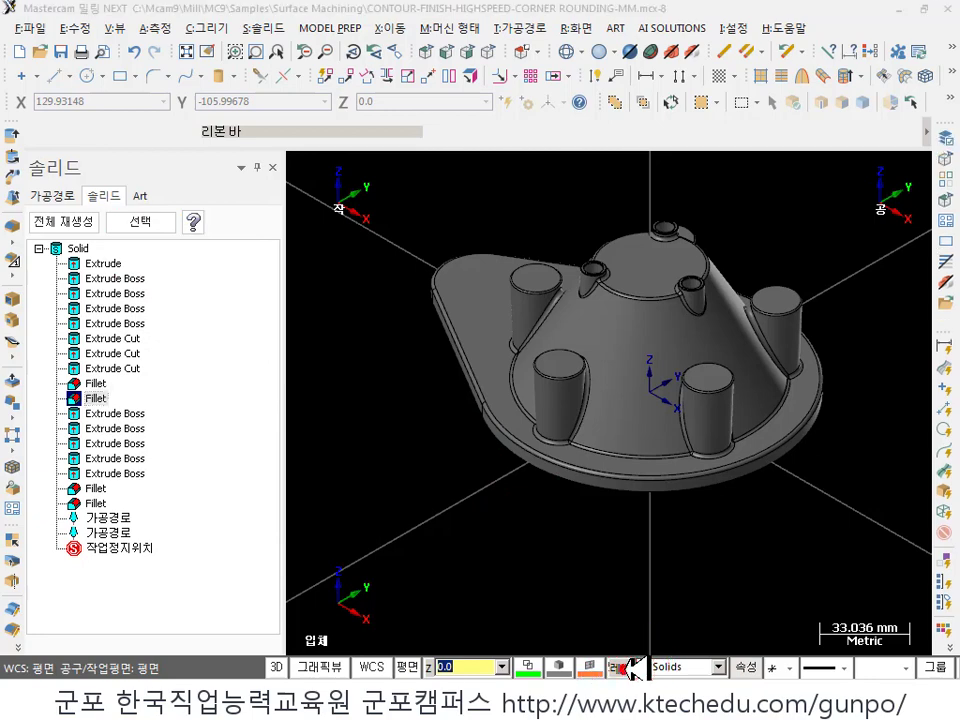
click(624, 668)
click(141, 264)
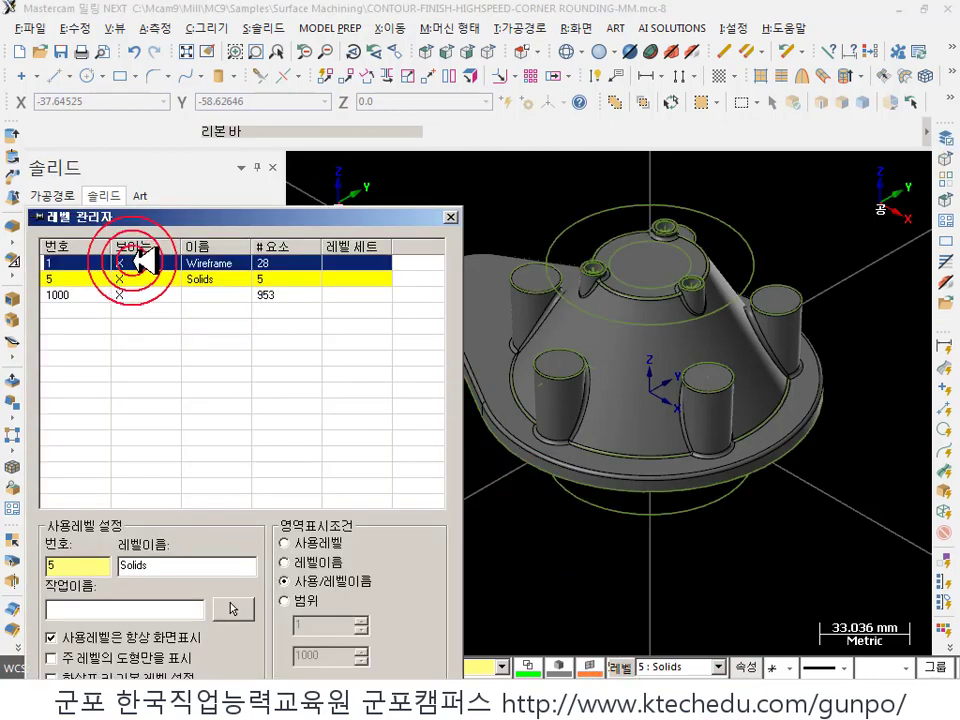
drag(157, 217, 298, 42)
click(295, 93)
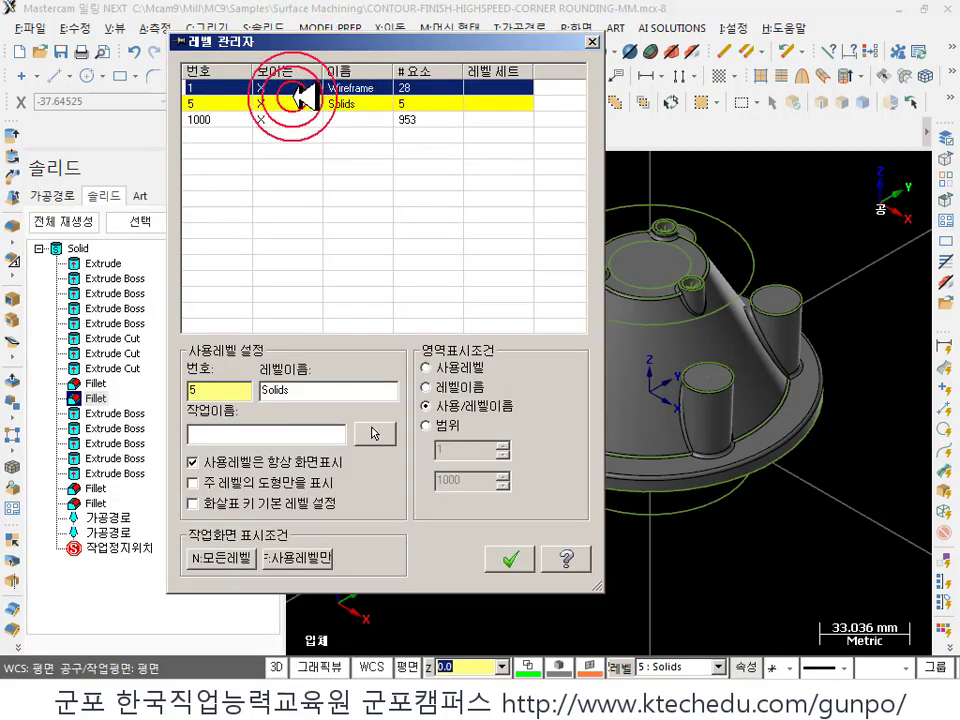
click(354, 92)
click(718, 315)
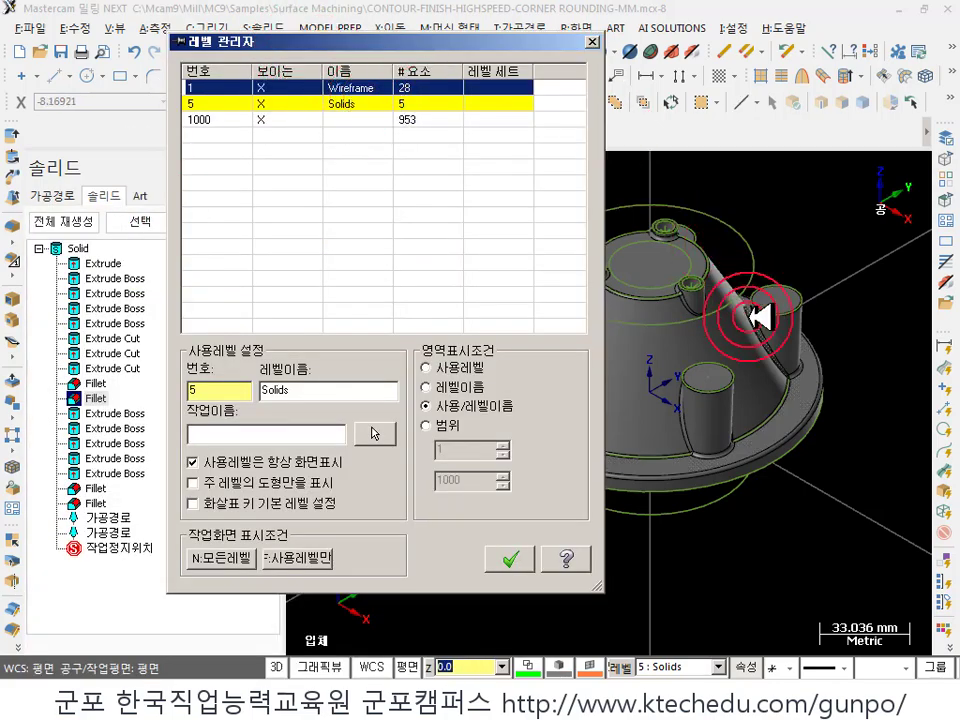
click(262, 88)
click(509, 557)
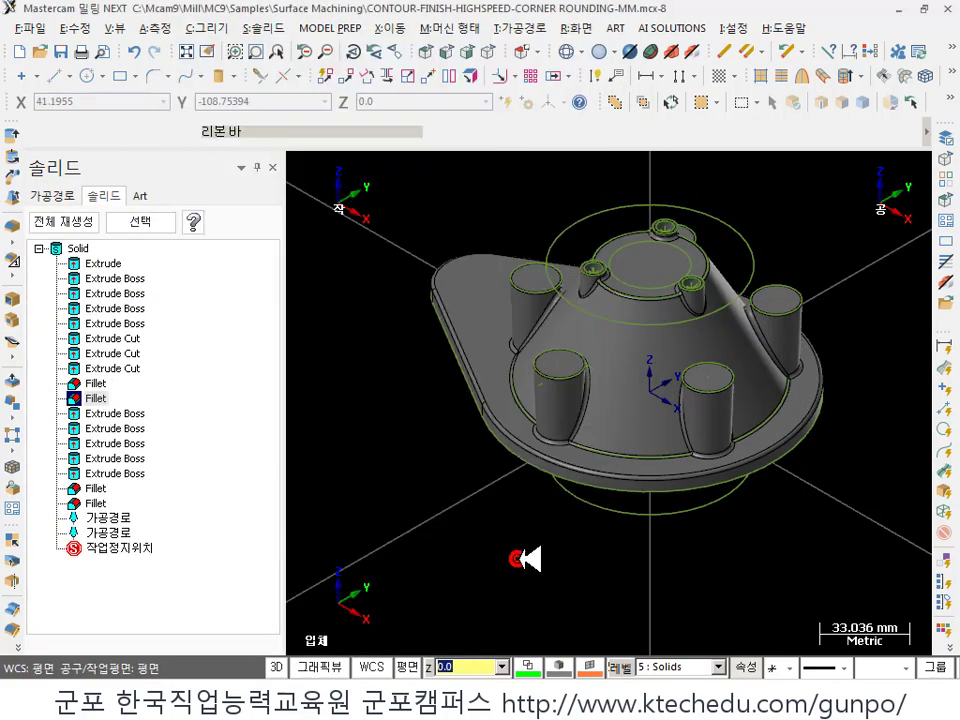
- Delete the wireframe circle on the top edge of the front-left cylindrical boss
scroll(583, 357, down, 1)
scroll(583, 357, up, 7)
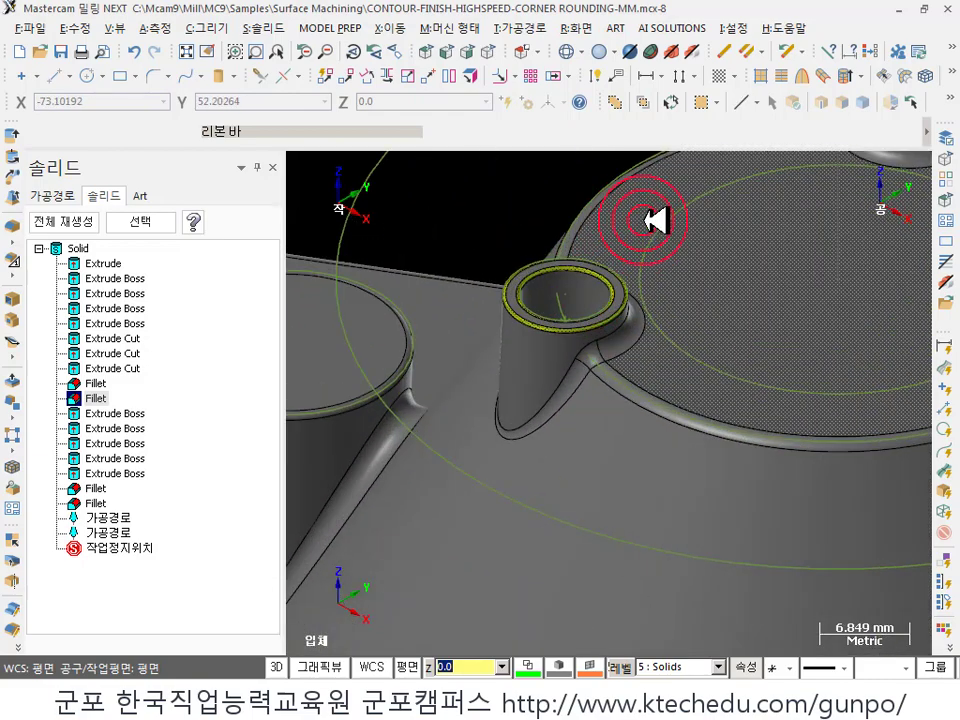
scroll(695, 281, down, 3)
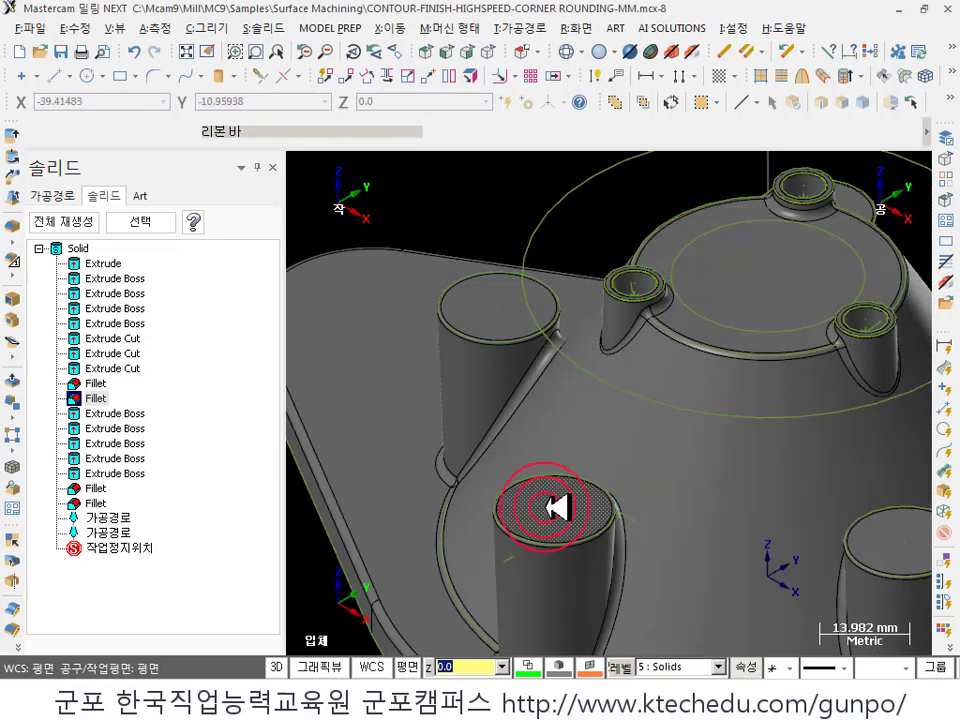
click(550, 492)
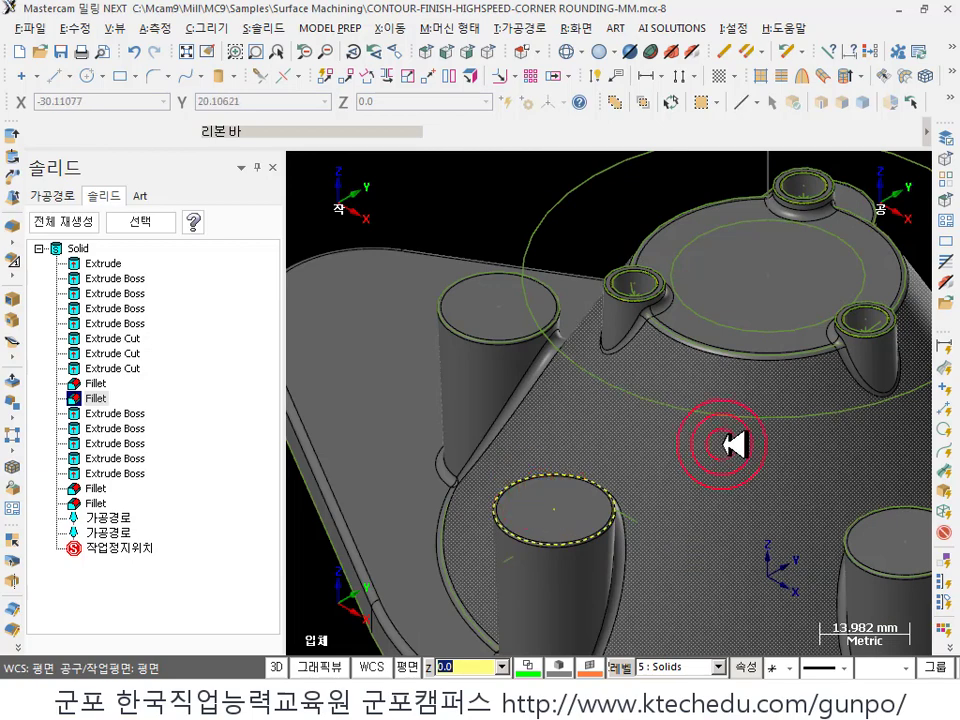
key(Delete)
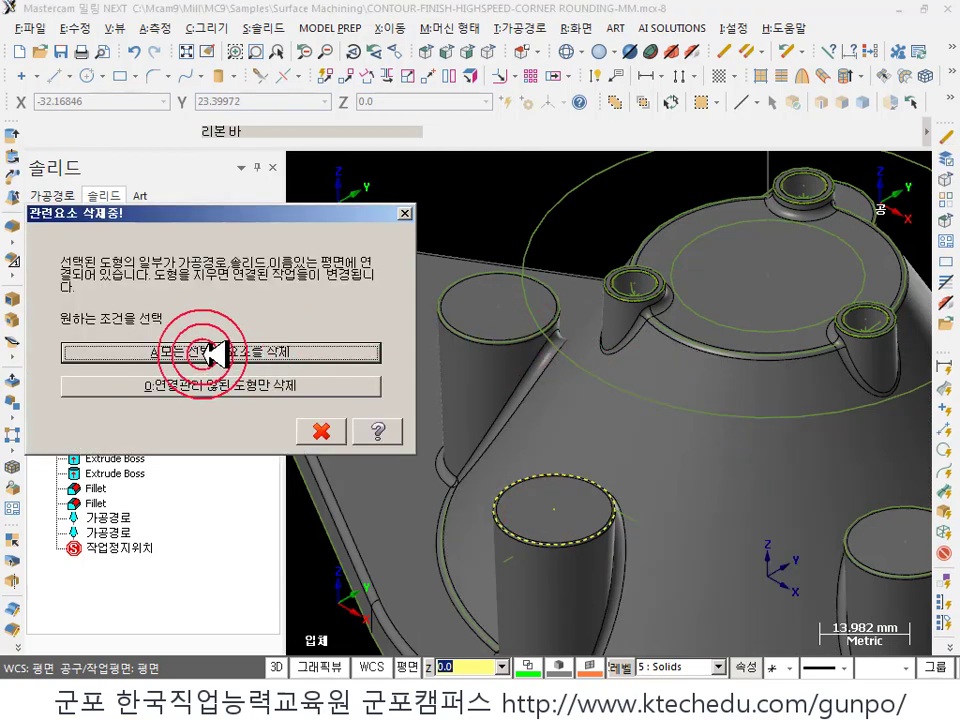
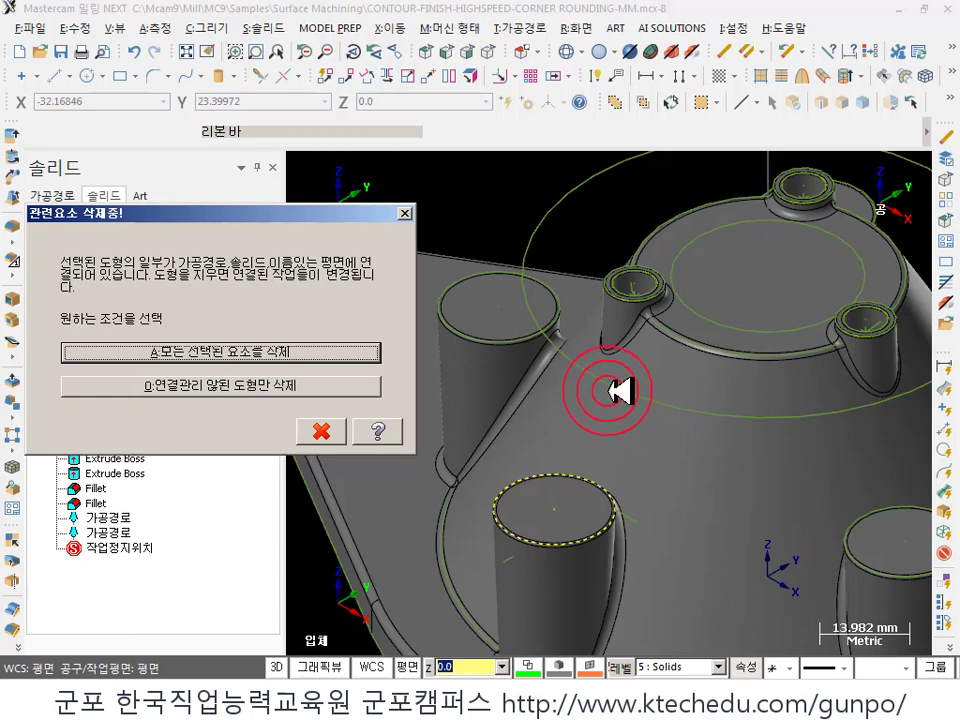
- Delete the selected top circle of the front cylinder despite its solid link, and highlight the affected Extrude Boss
click(300, 352)
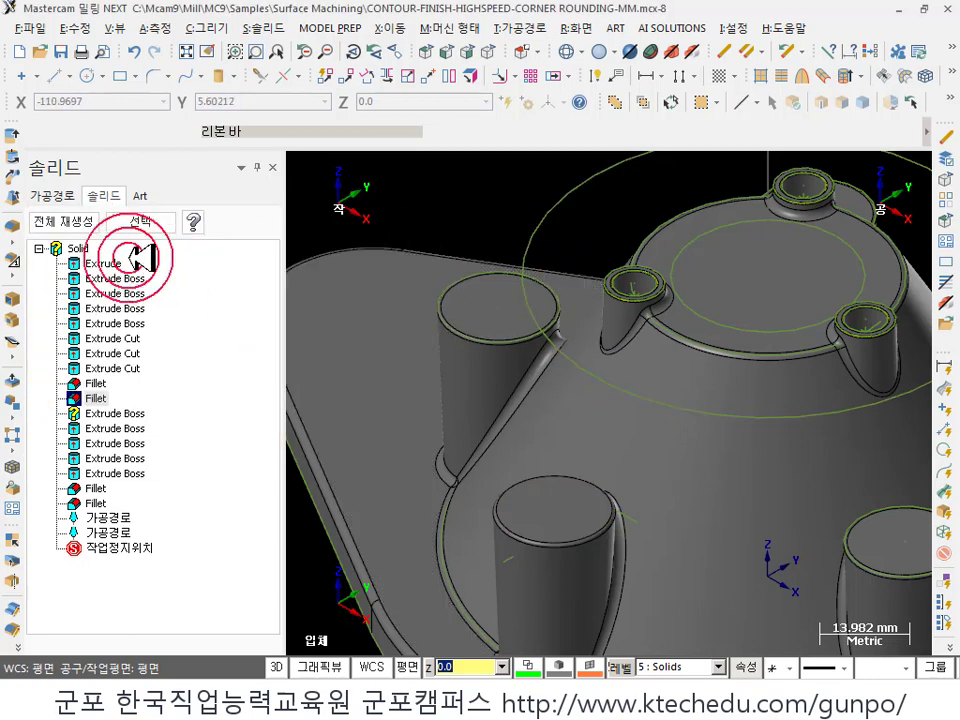
click(103, 413)
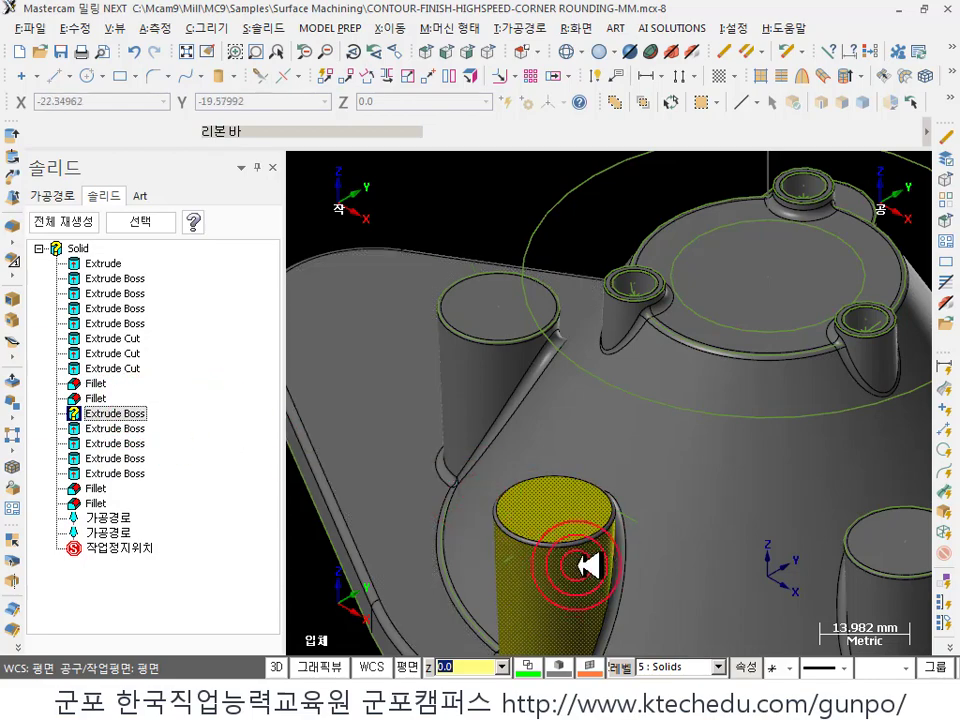
scroll(681, 232, down, 1)
scroll(681, 232, down, 3)
scroll(658, 538, up, 10)
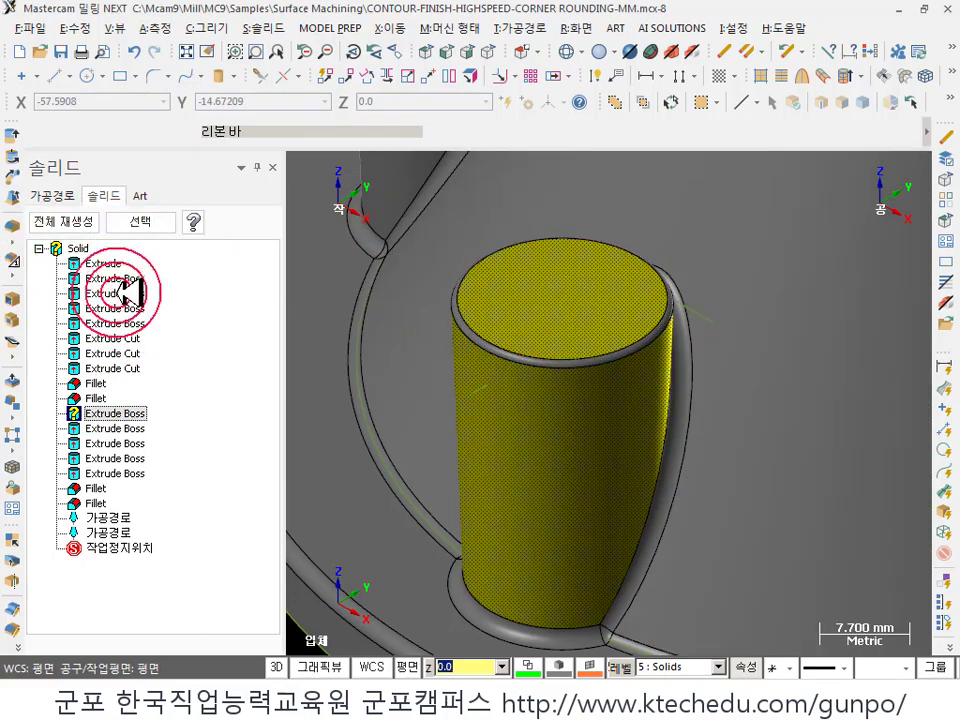
scroll(653, 428, down, 8)
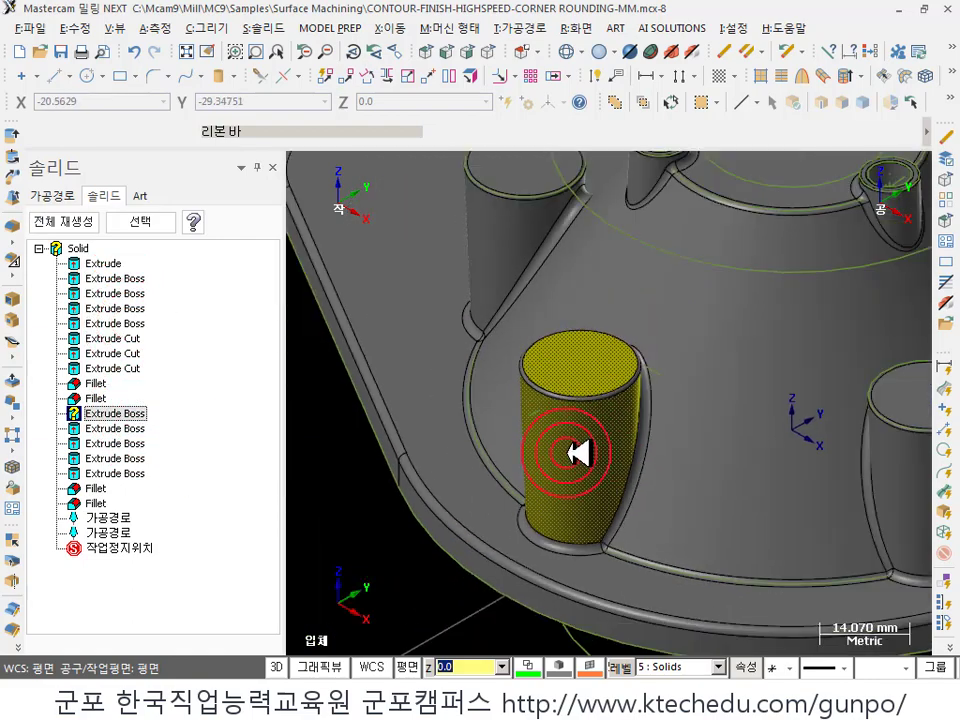
scroll(542, 446, up, 5)
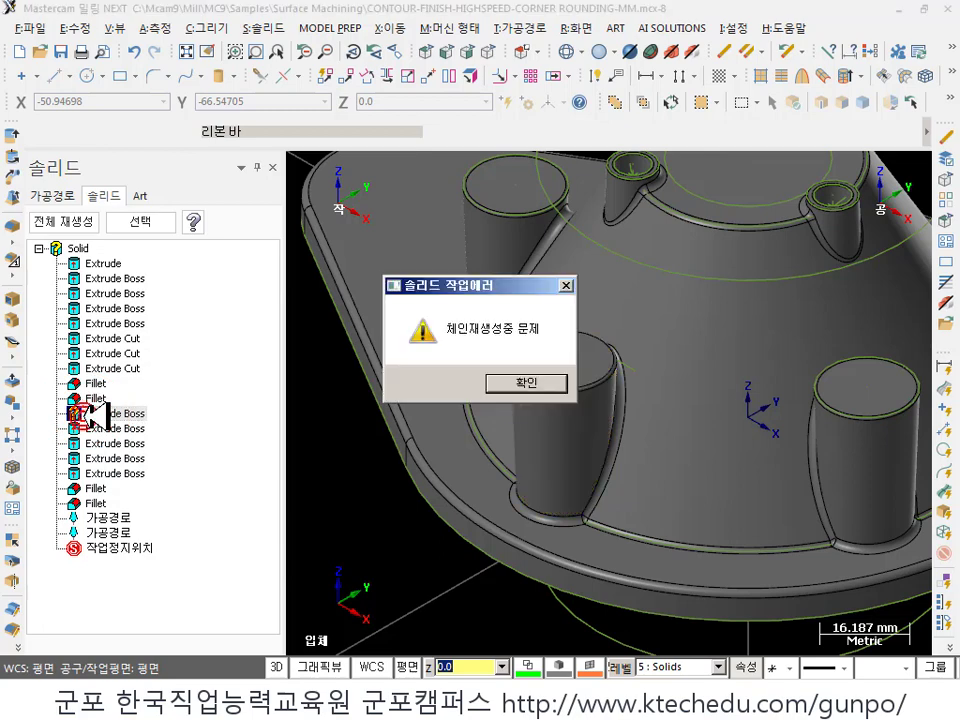
- Try to assign a new 3D wireframe chain to the broken Extrude Boss of the front cylinder
click(490, 379)
click(160, 240)
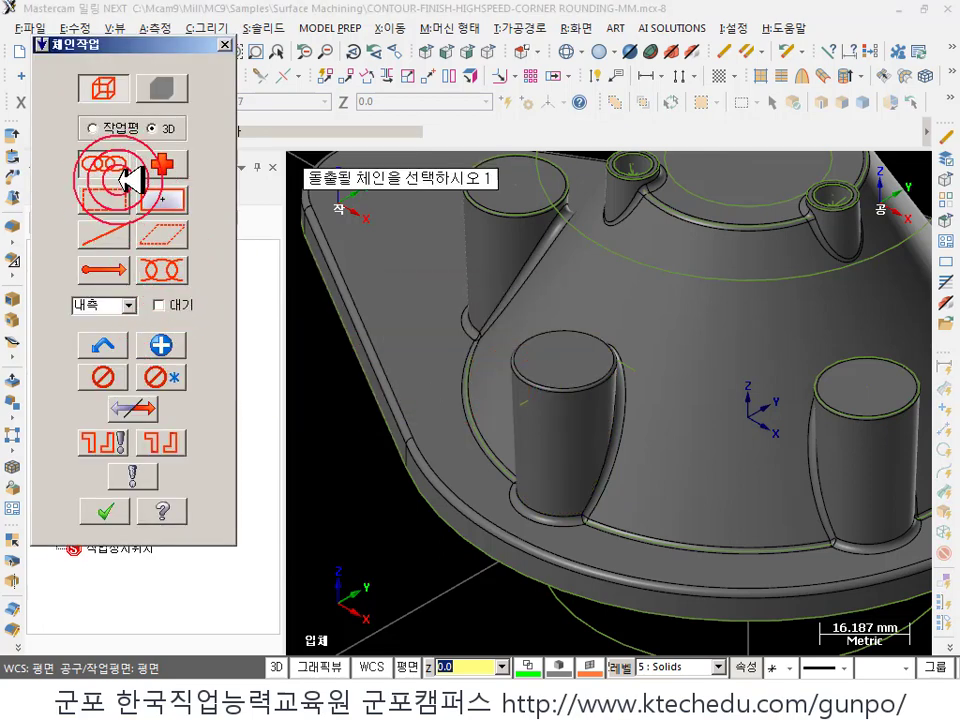
scroll(550, 357, up, 2)
scroll(550, 357, up, 5)
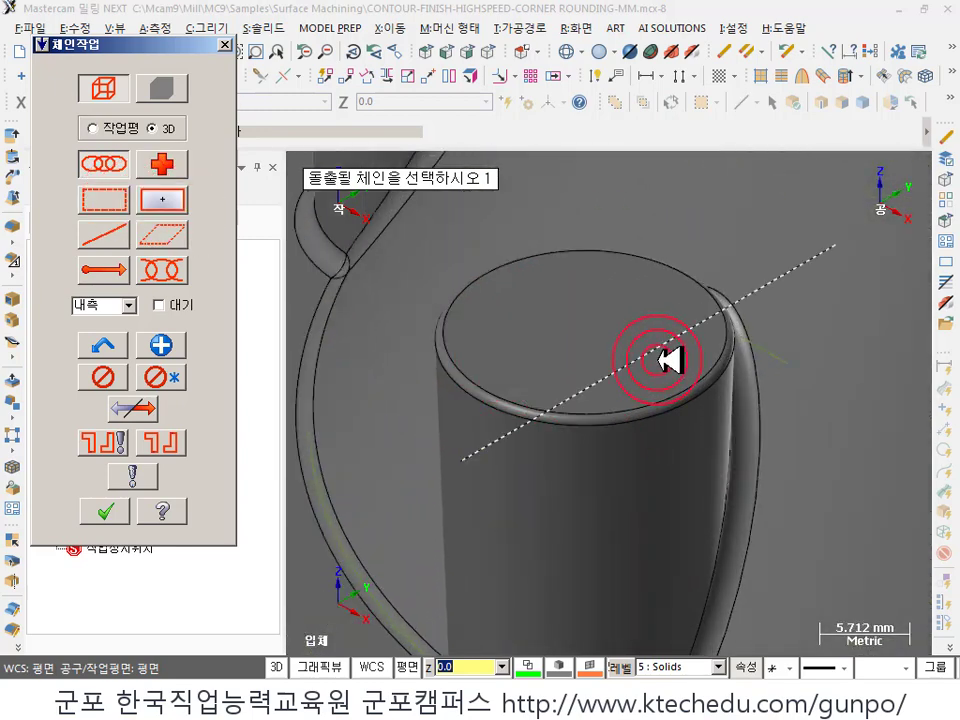
scroll(662, 360, down, 3)
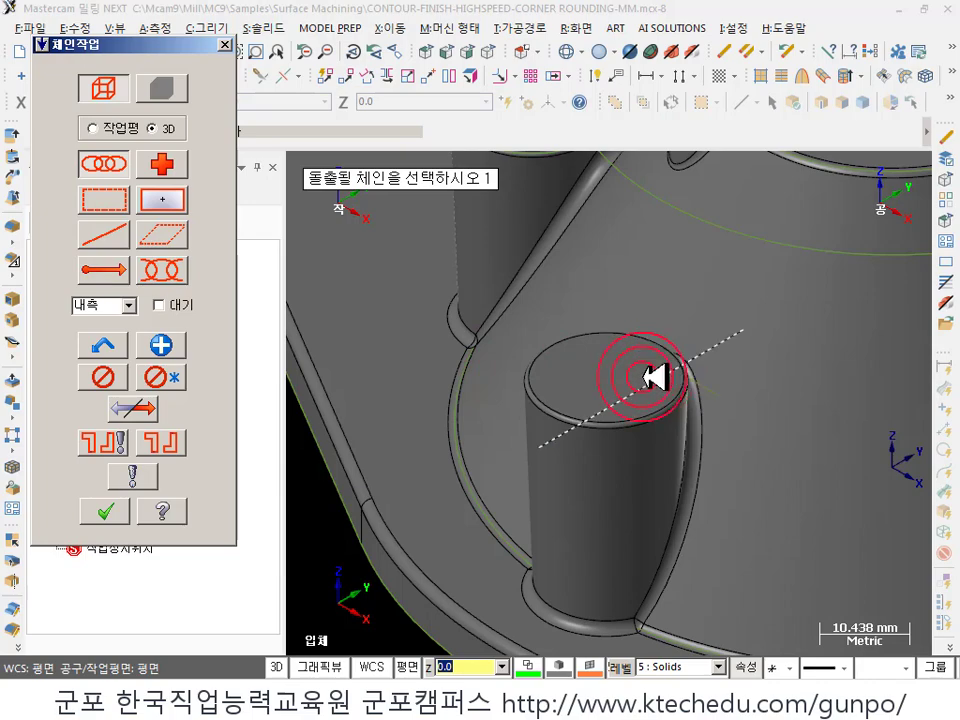
scroll(596, 529, down, 3)
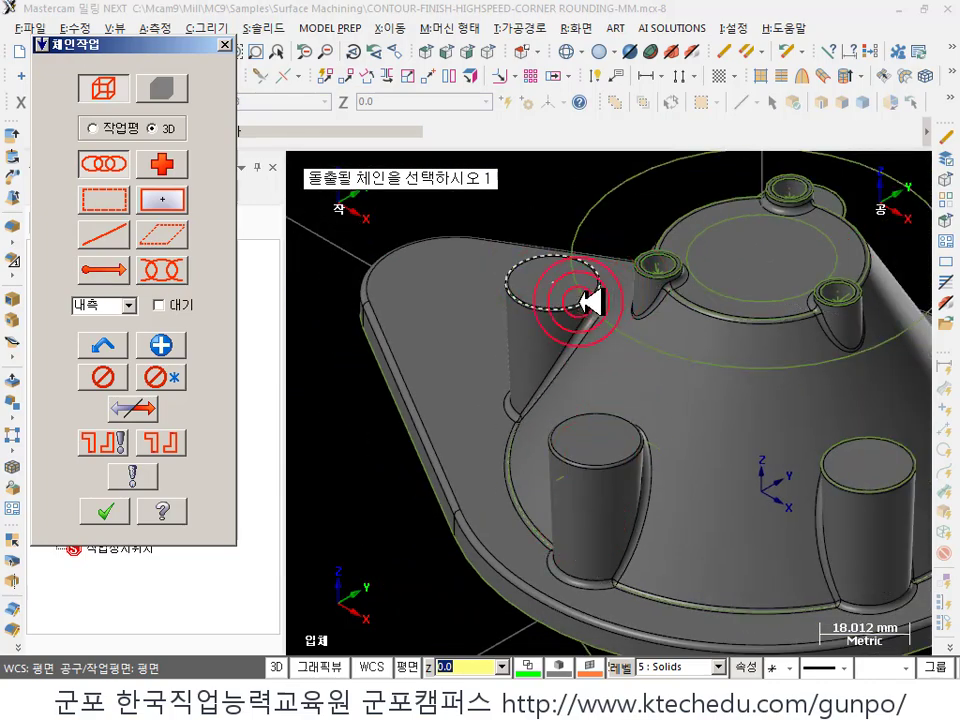
click(127, 515)
scroll(640, 435, up, 3)
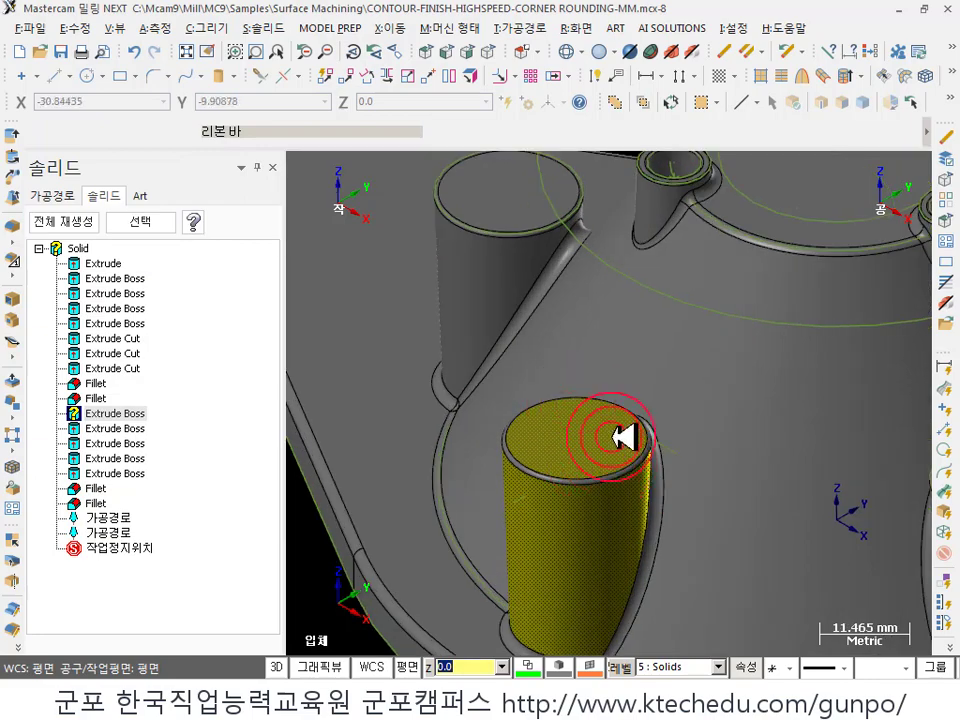
- Undo the deletion of the front cylinder's top circle
scroll(600, 451, down, 1)
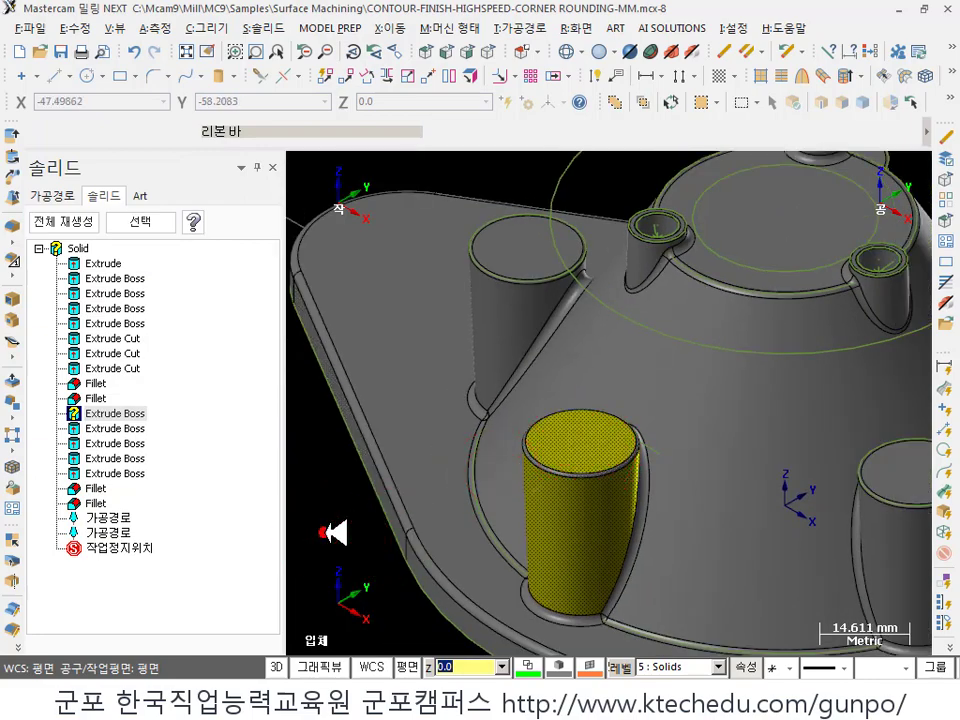
scroll(650, 451, down, 1)
scroll(652, 451, down, 1)
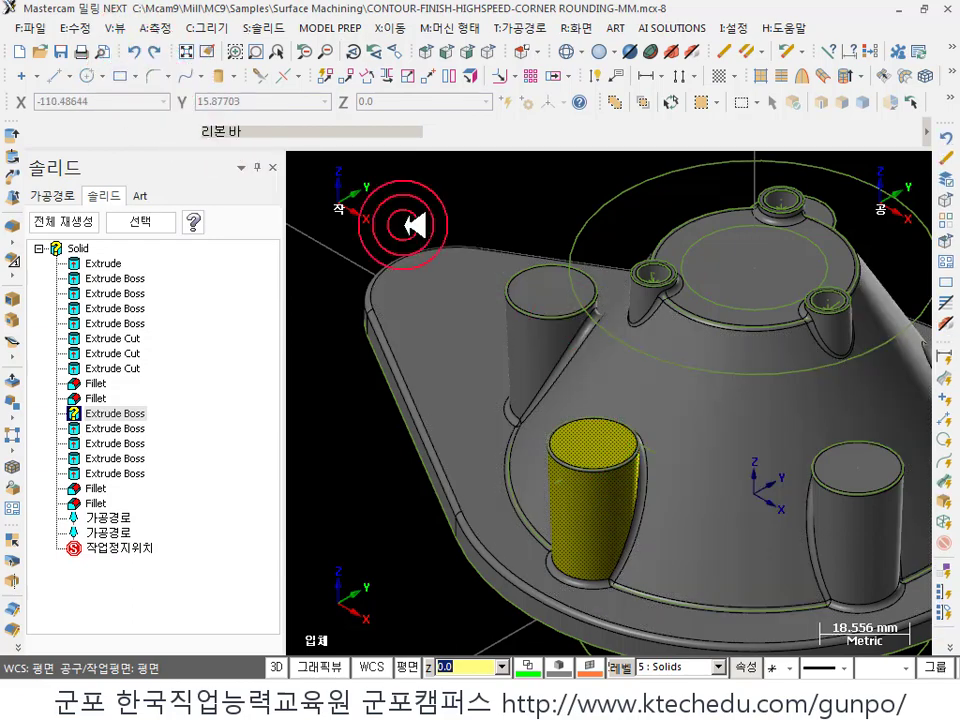
scroll(632, 429, down, 5)
scroll(655, 410, down, 6)
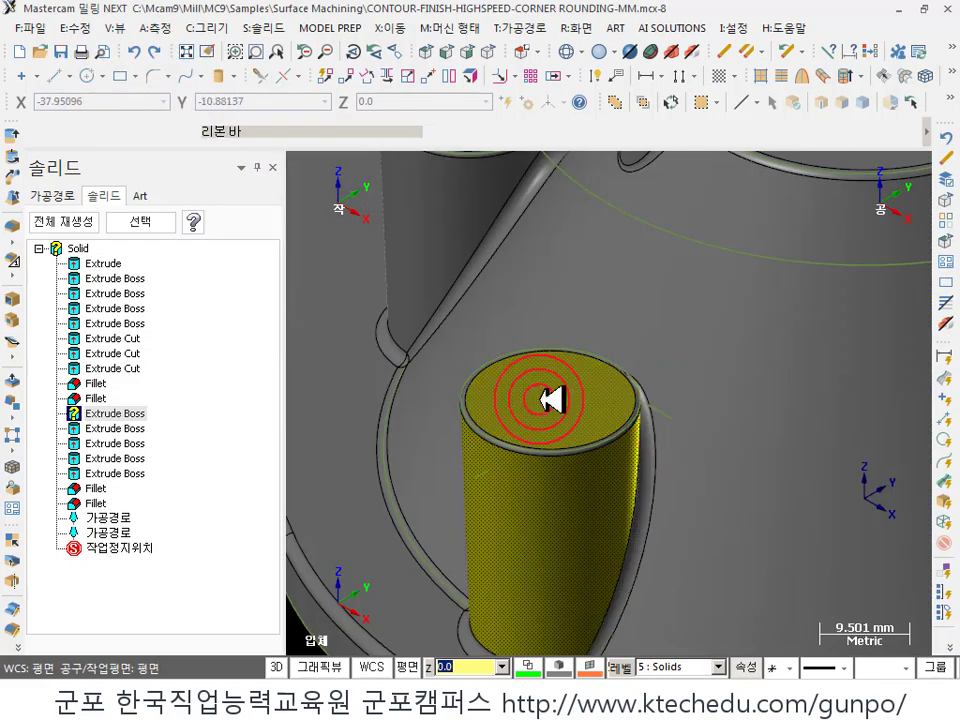
scroll(540, 400, up, 5)
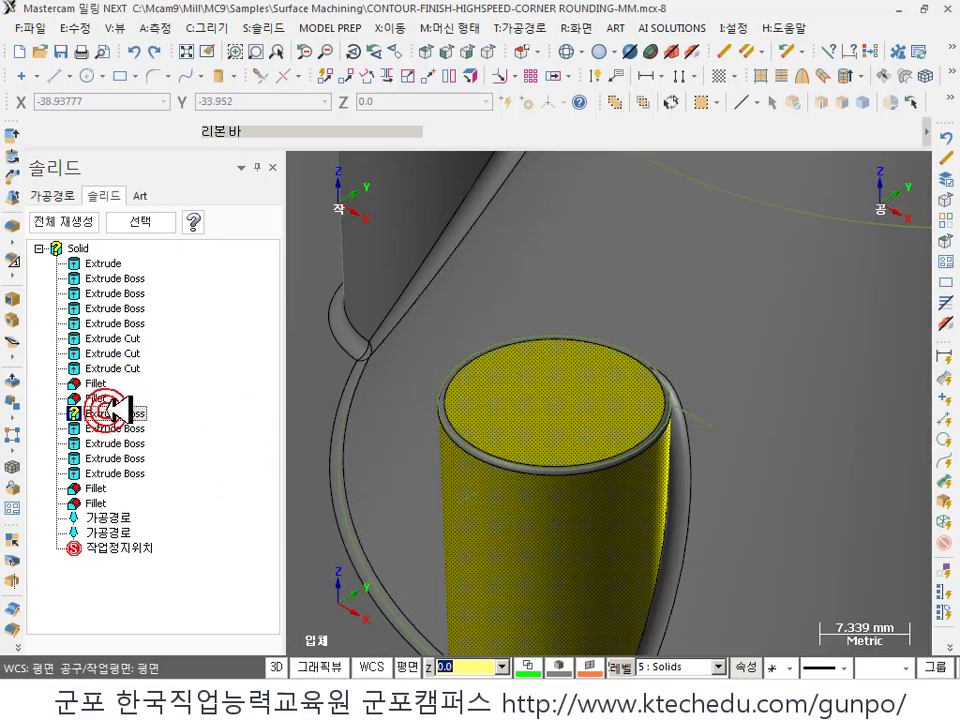
- Edit the broken Extrude Boss, check and accept its restored chain, and regenerate all solids
double_click(115, 412)
click(50, 470)
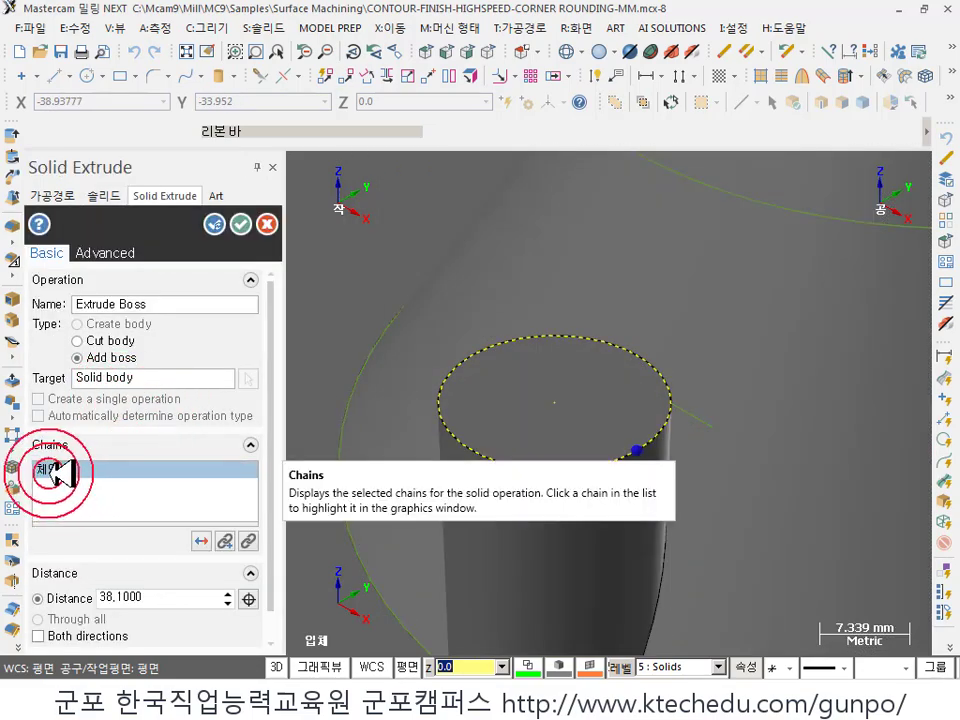
click(472, 441)
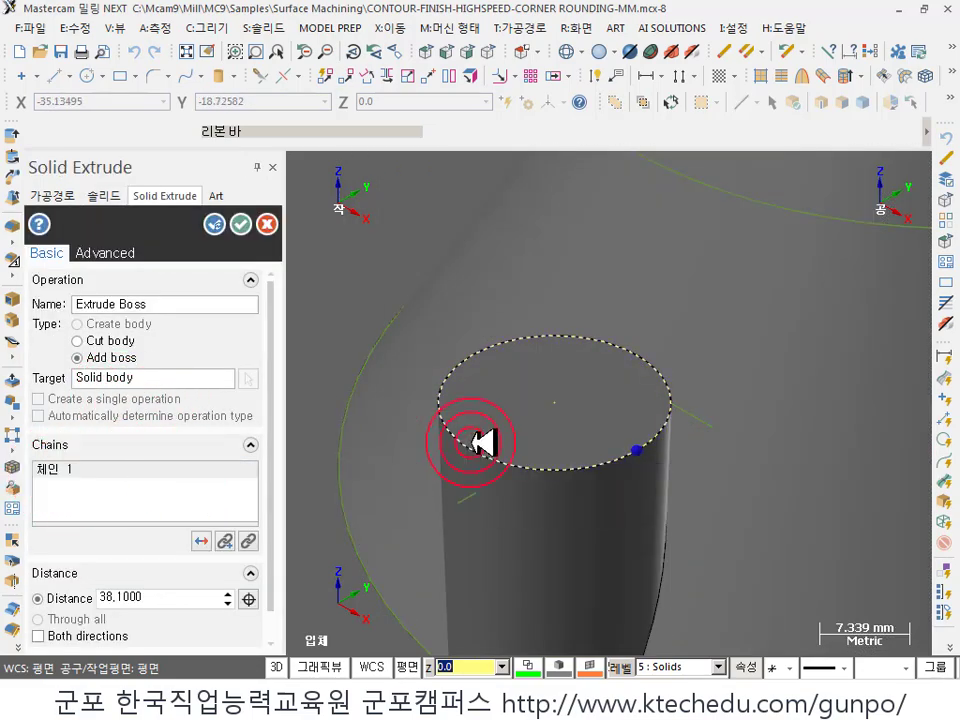
click(248, 222)
click(76, 222)
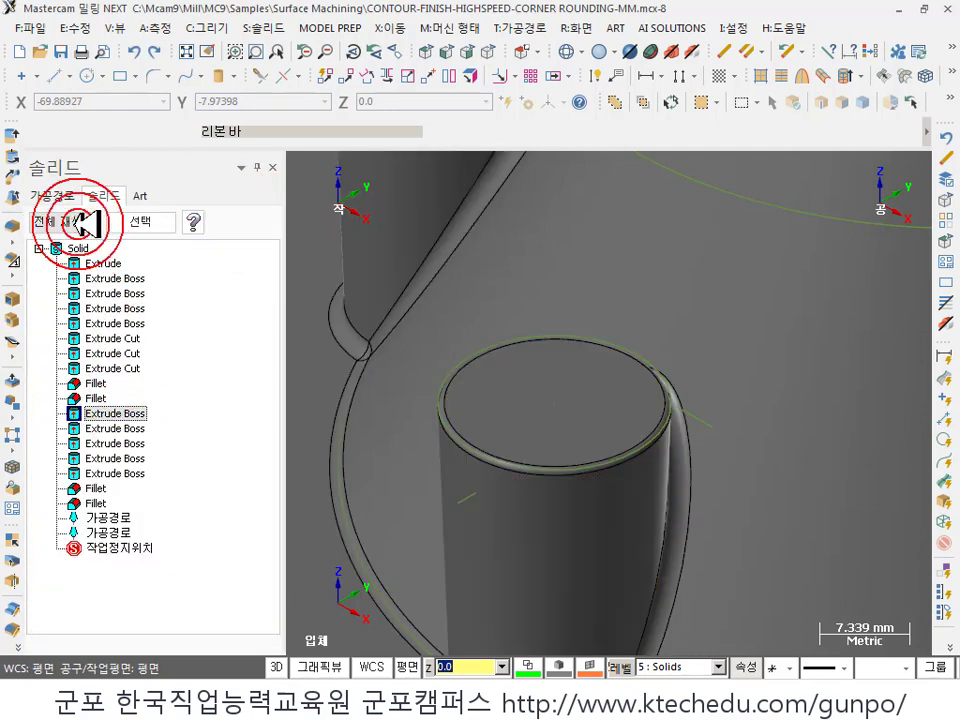
click(88, 426)
click(88, 413)
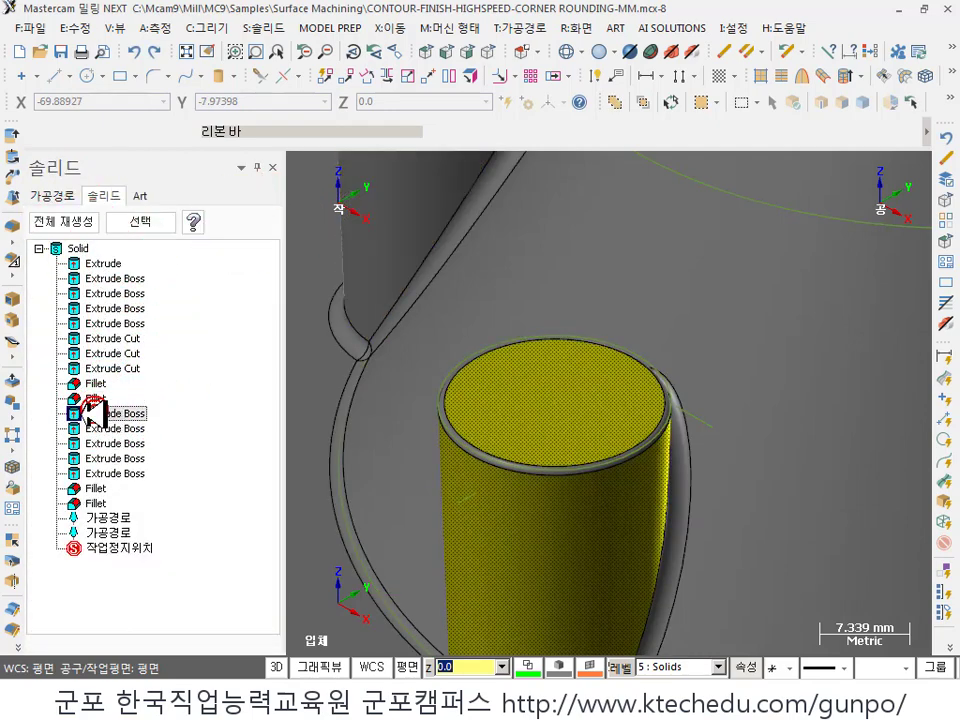
click(77, 248)
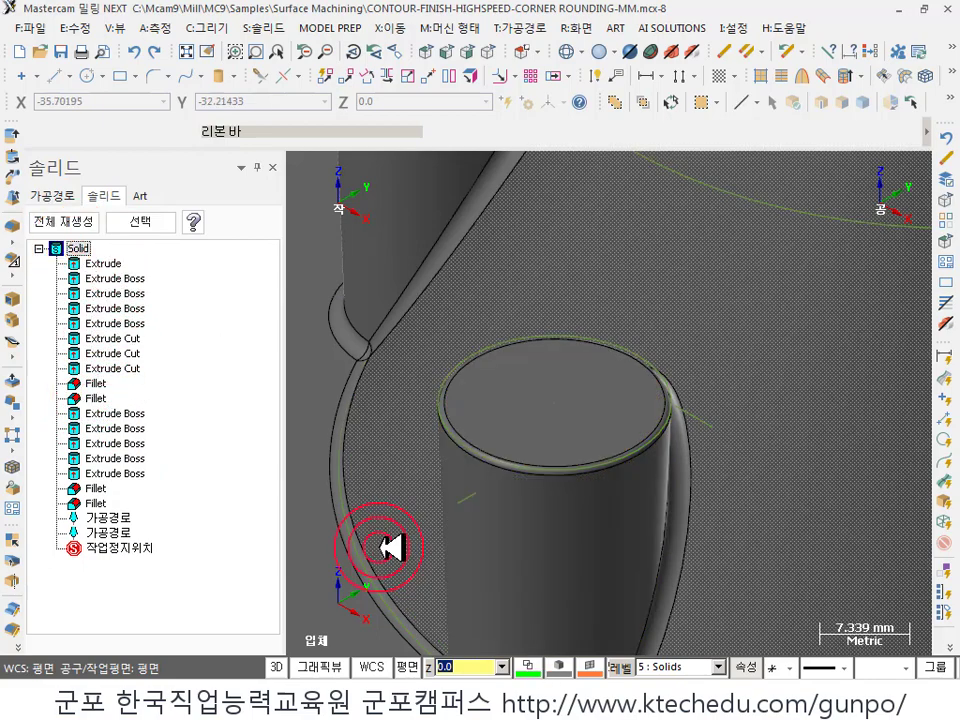
- Delete the top circles of the rear-left, front-left and front-right cylinders, including geometry linked to the solid
scroll(690, 327, down, 1)
scroll(700, 327, down, 5)
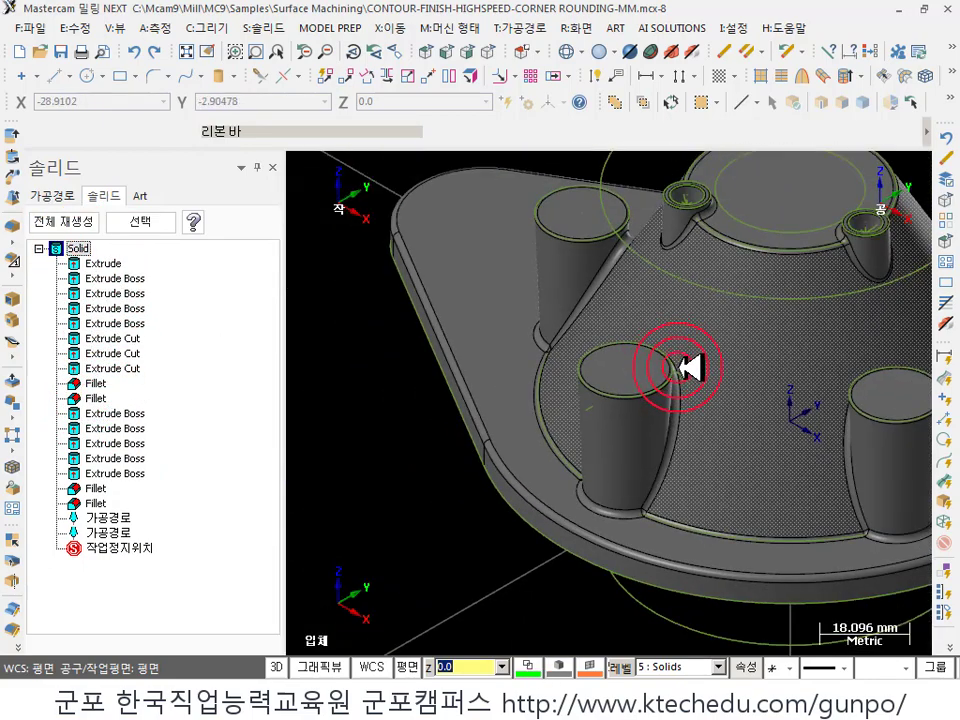
middle_drag(690, 372, 606, 478)
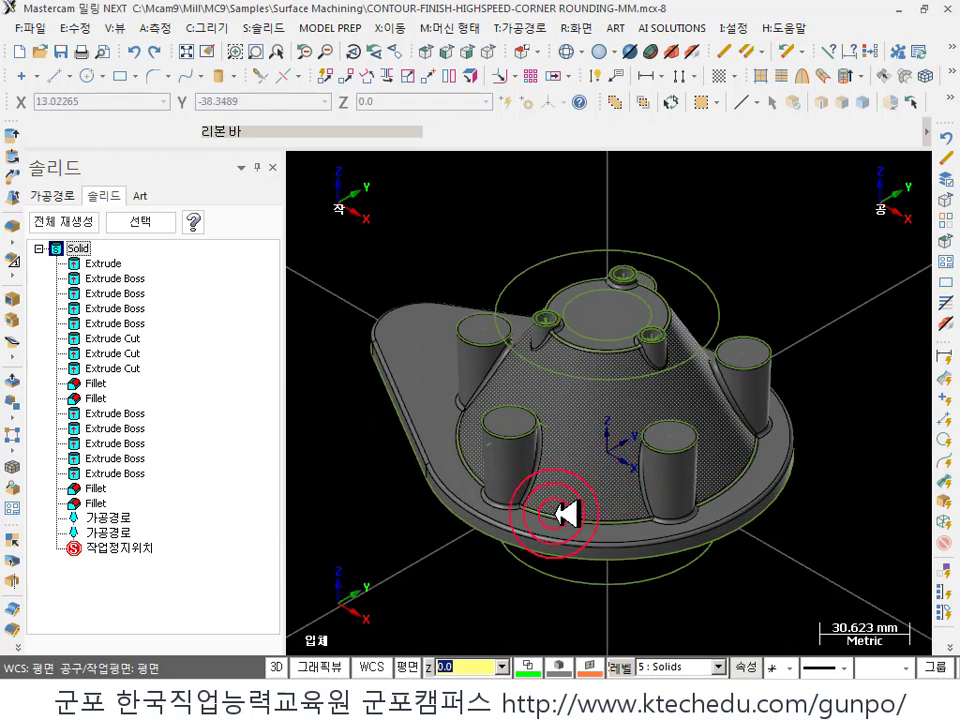
middle_drag(565, 513, 537, 464)
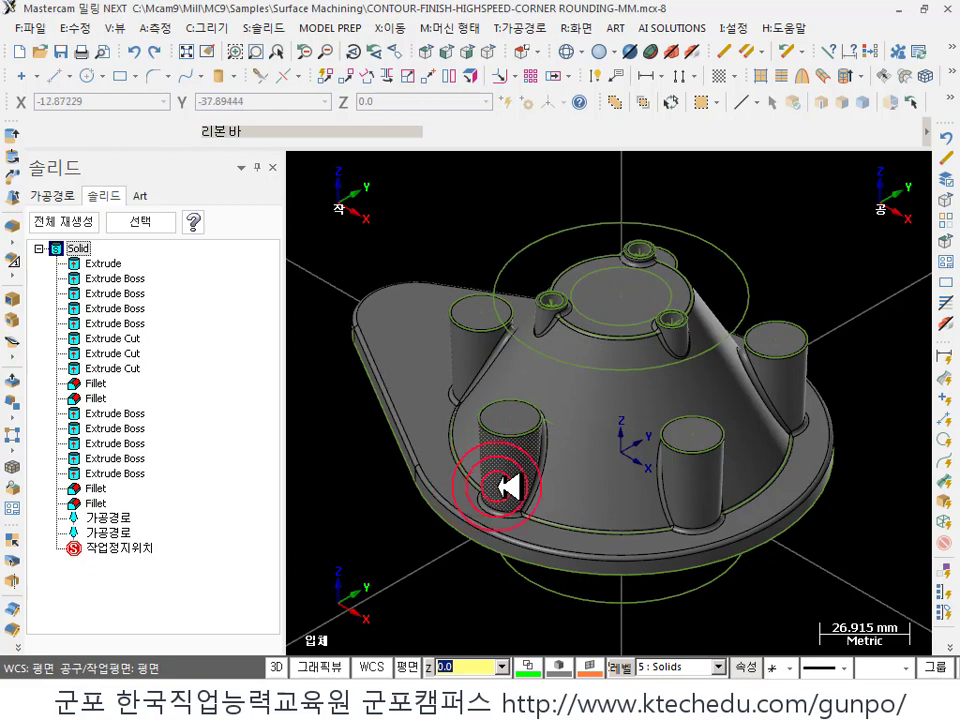
scroll(530, 470, up, 3)
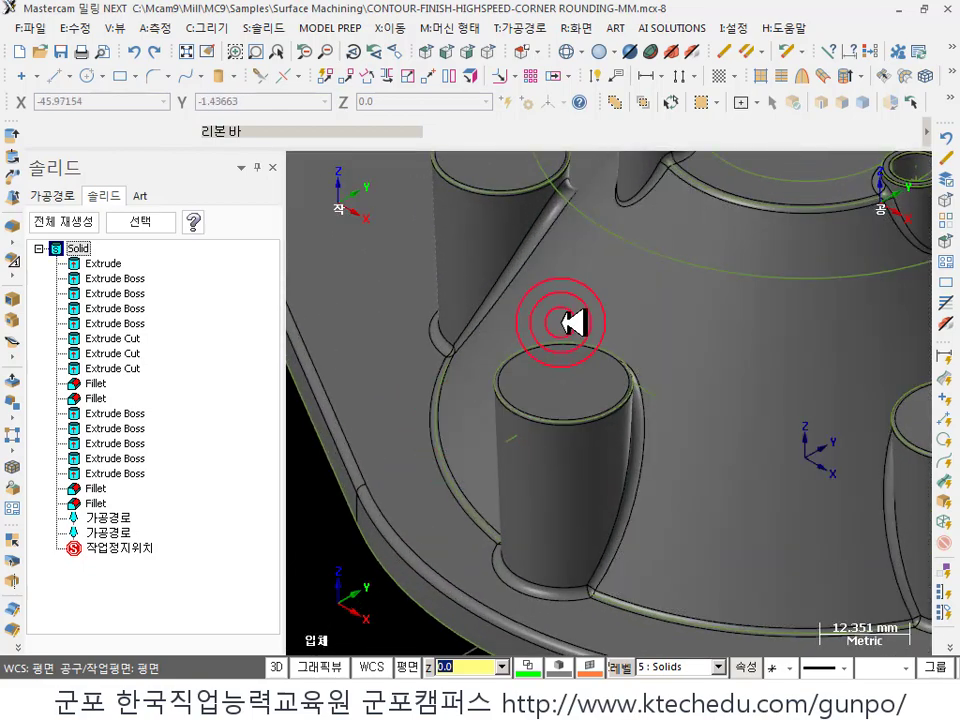
middle_drag(559, 334, 482, 278)
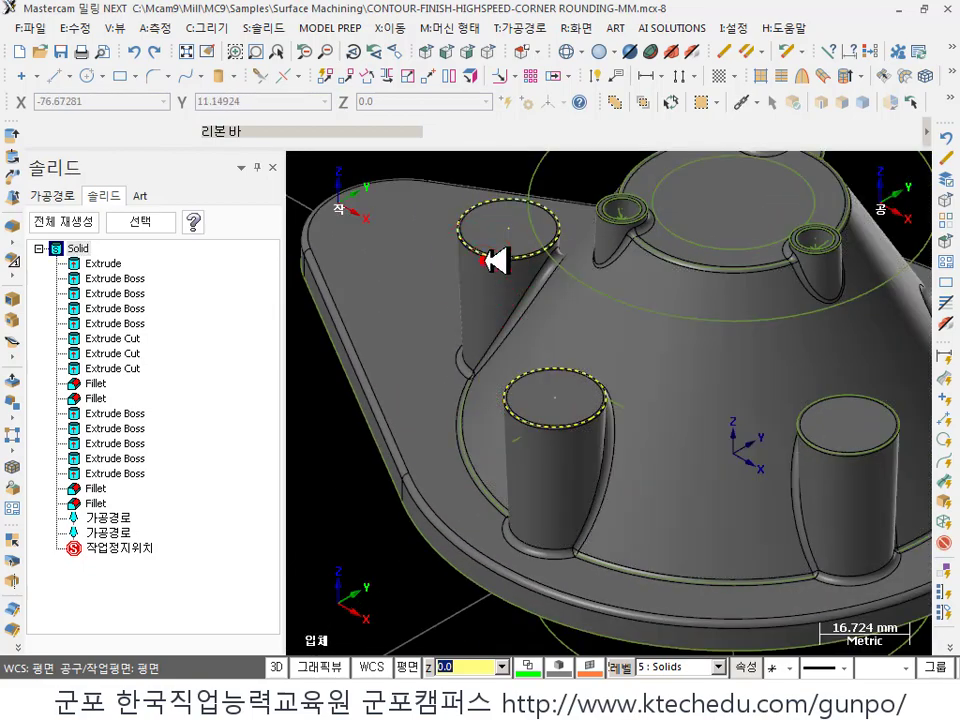
middle_drag(716, 449, 600, 413)
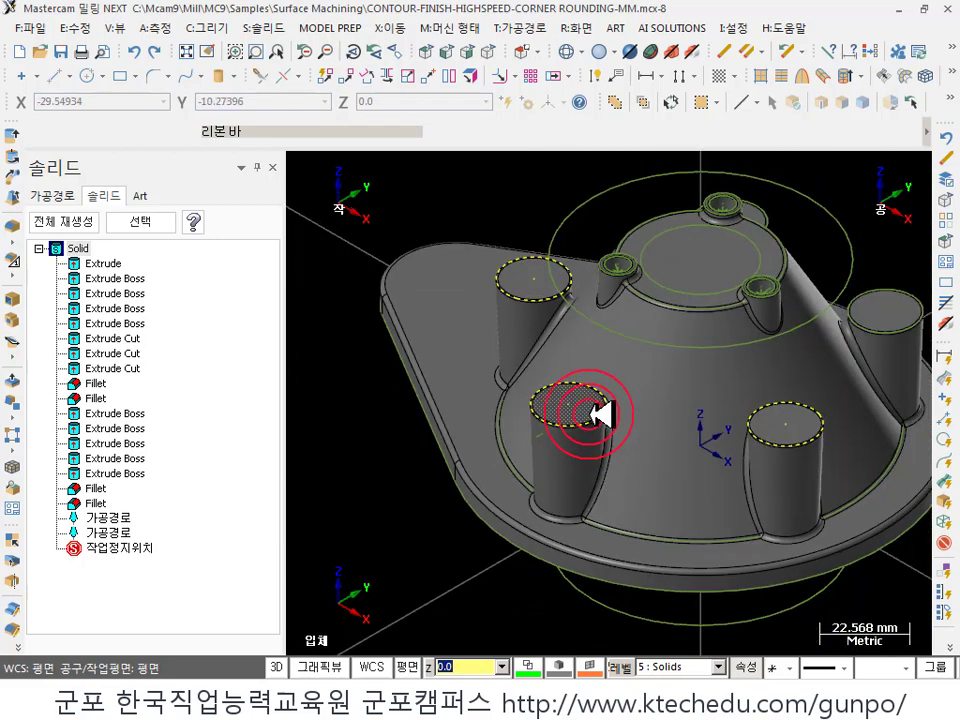
key(Delete)
click(251, 351)
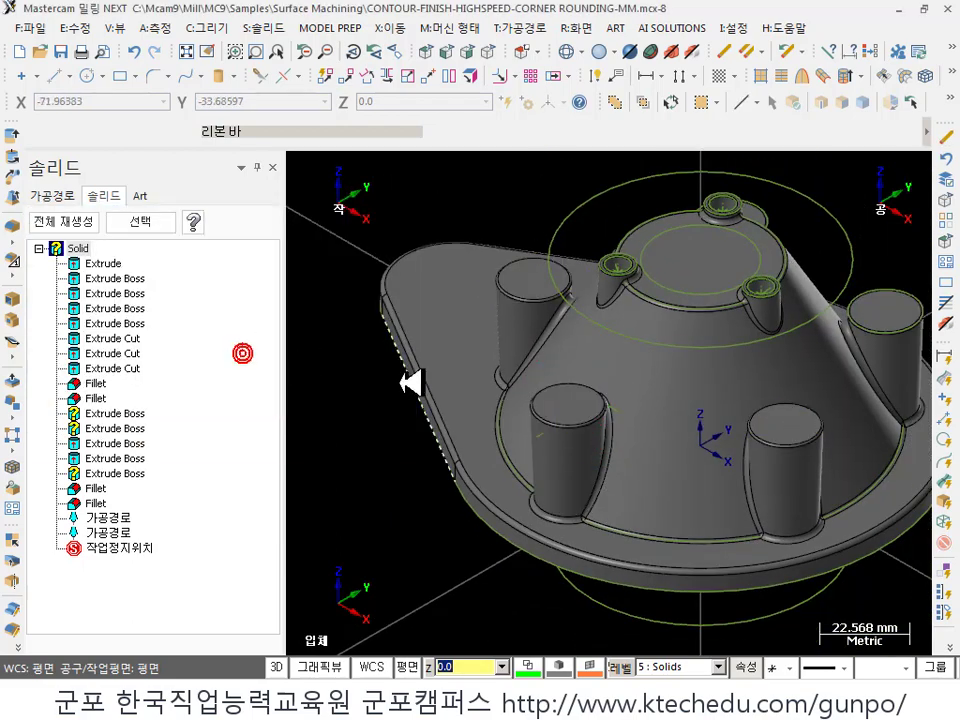
- Try to save the part file while the solid still has broken Extrude Boss operations
middle_drag(401, 384, 590, 510)
scroll(582, 510, up, 1)
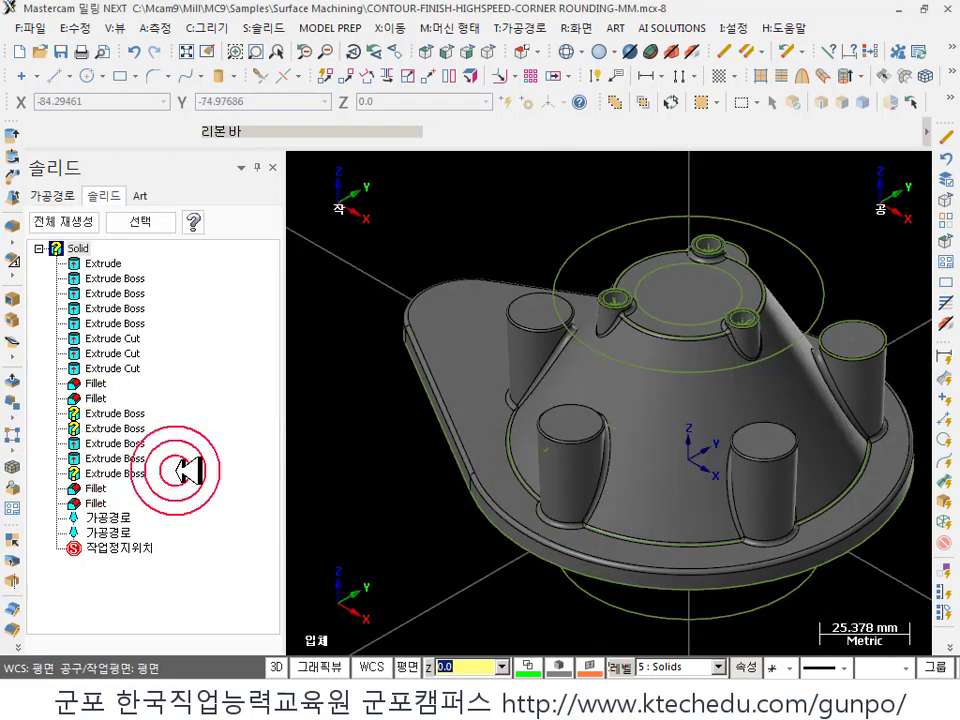
click(32, 27)
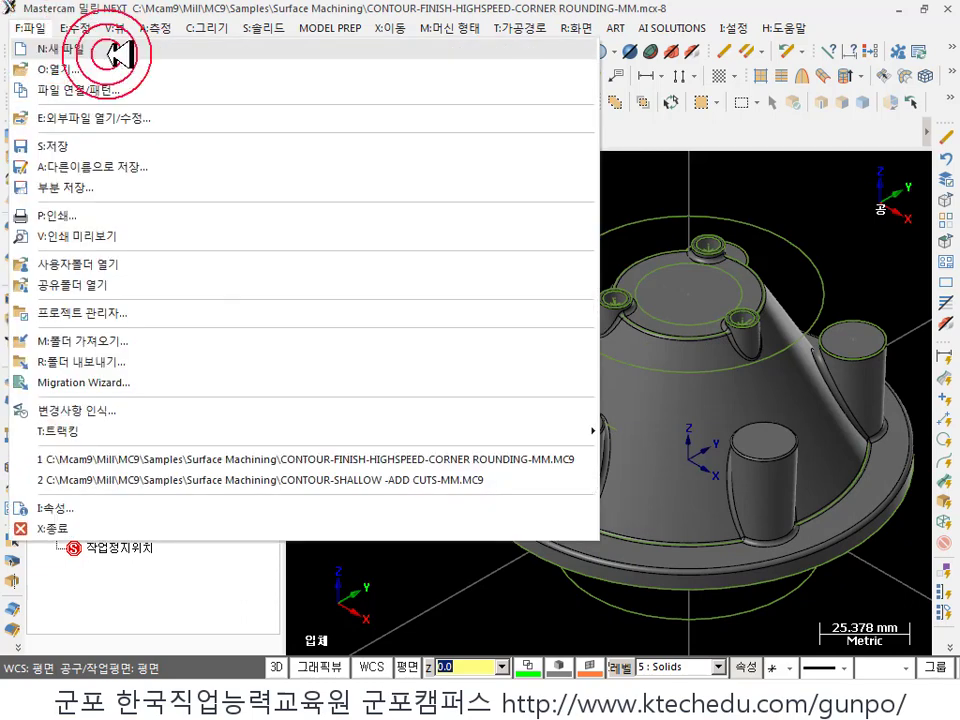
click(100, 148)
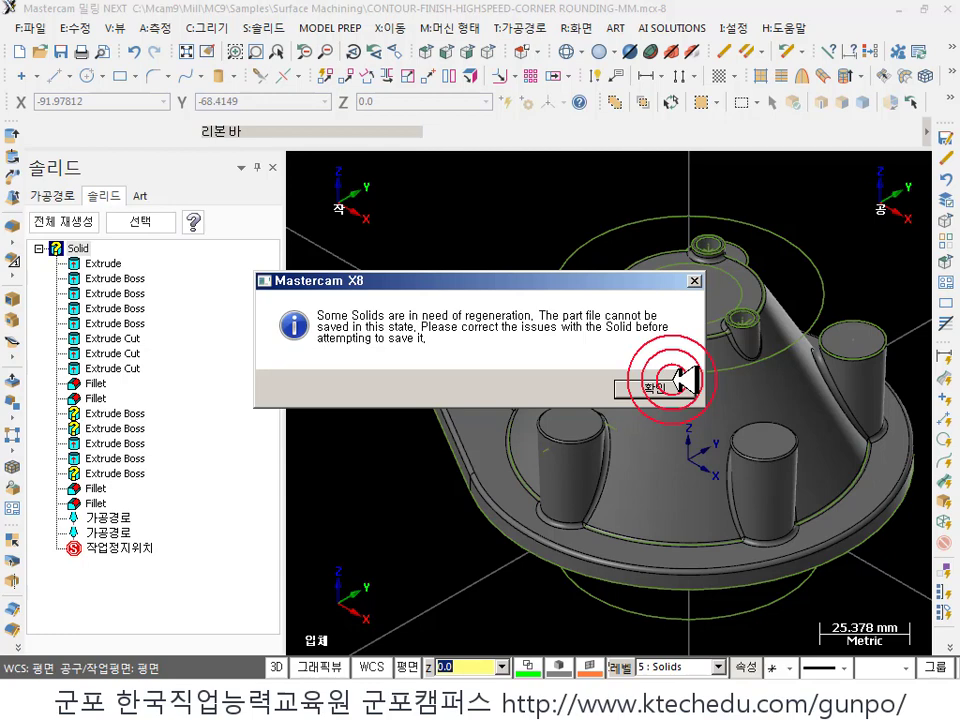
click(694, 281)
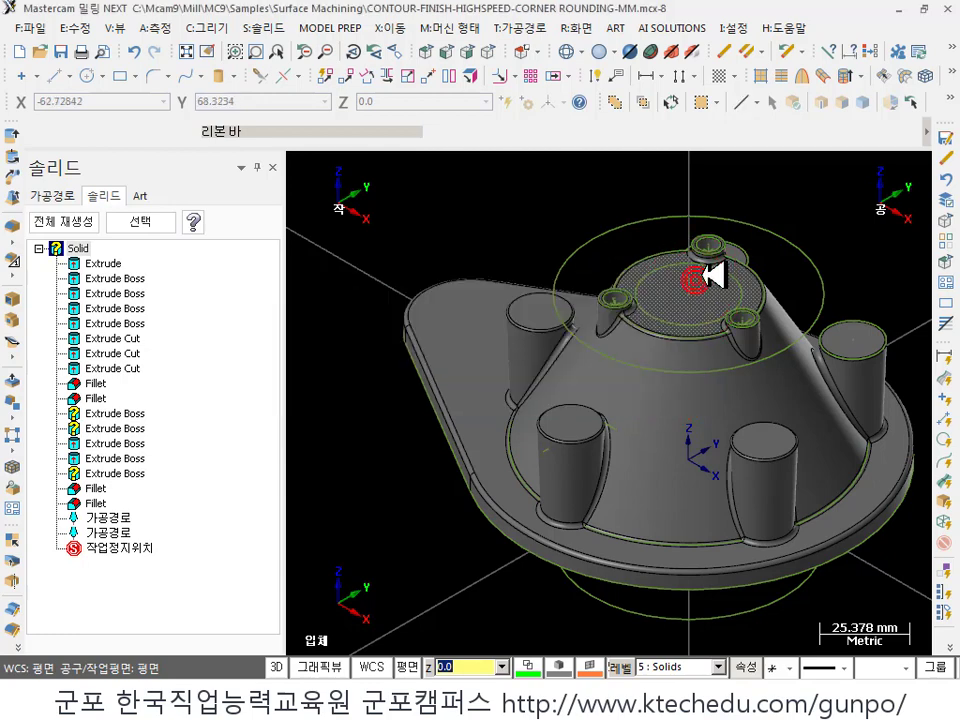
- Remove the solid history from the whole Solid that contains the broken Extrude Boss operations
scroll(654, 407, up, 1)
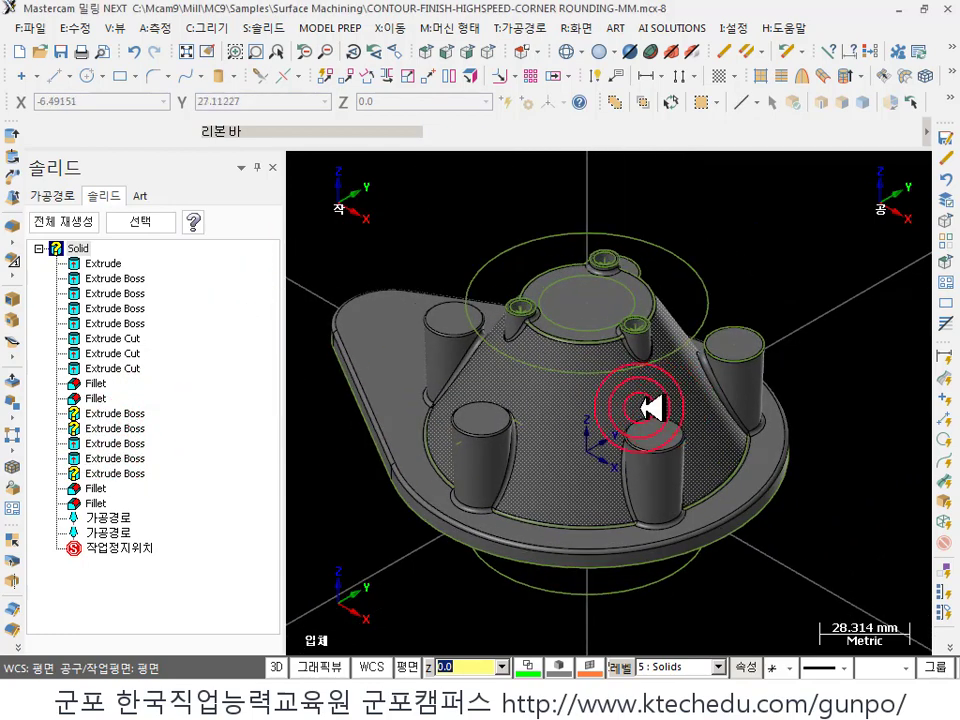
scroll(467, 437, up, 2)
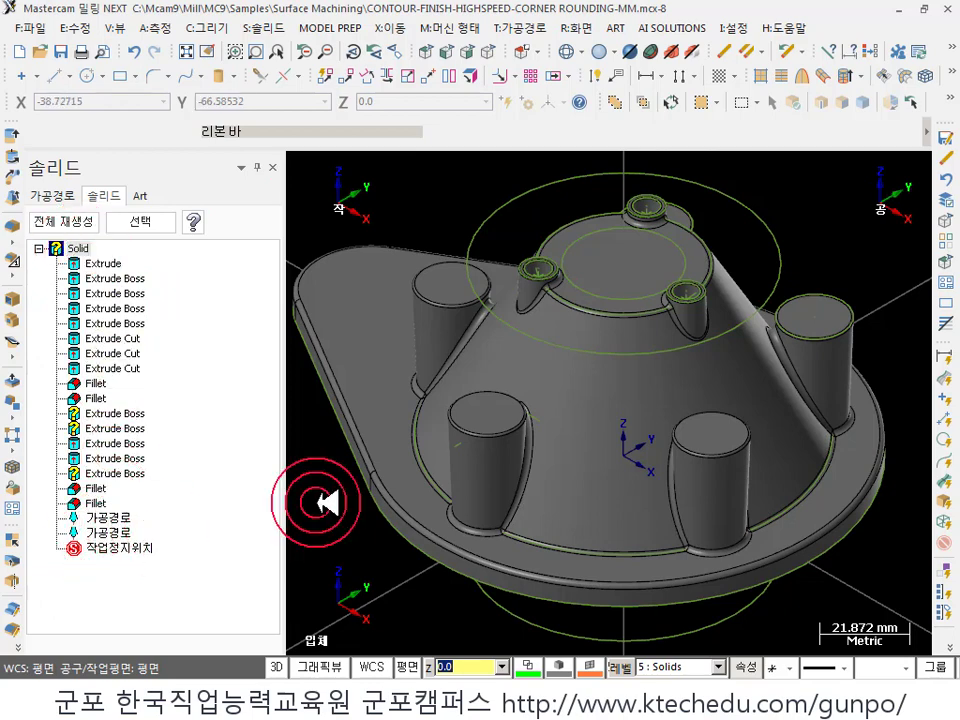
click(112, 413)
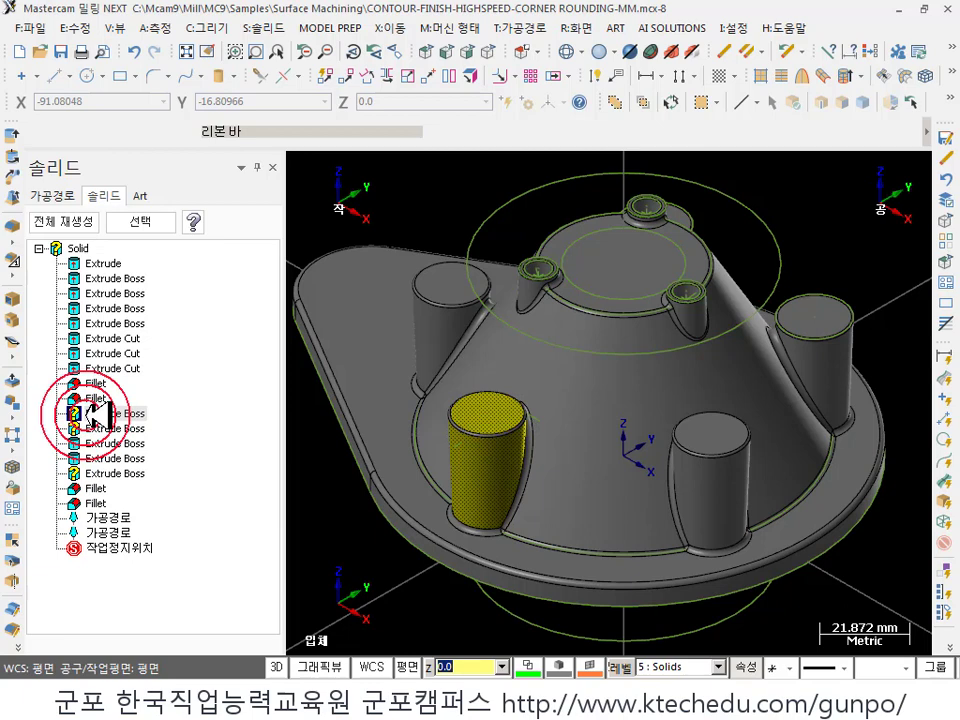
right_click(85, 245)
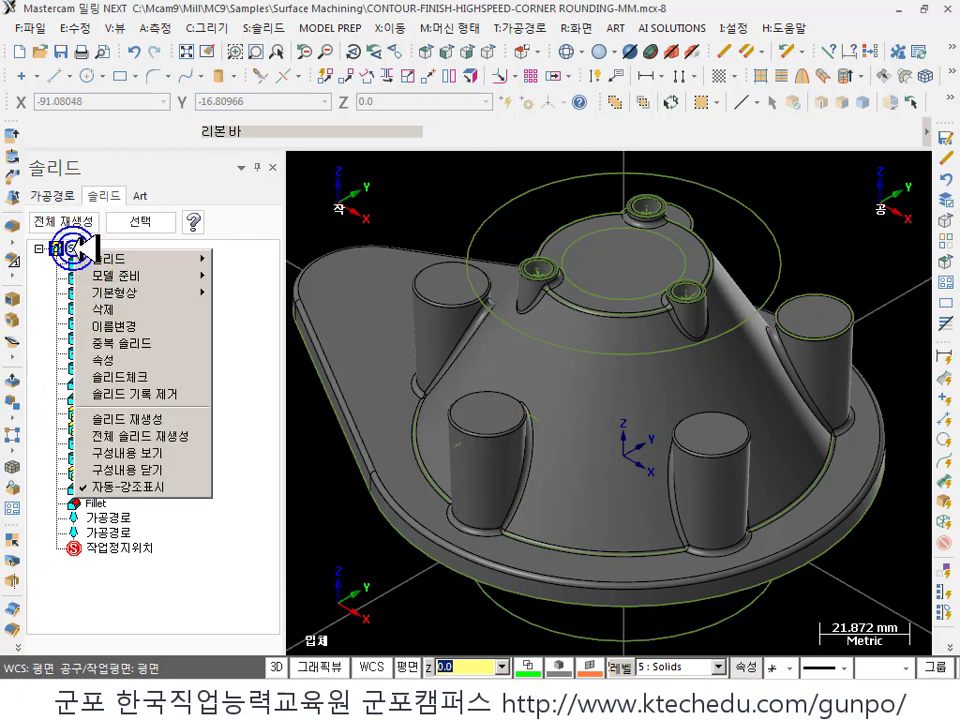
click(180, 394)
click(38, 247)
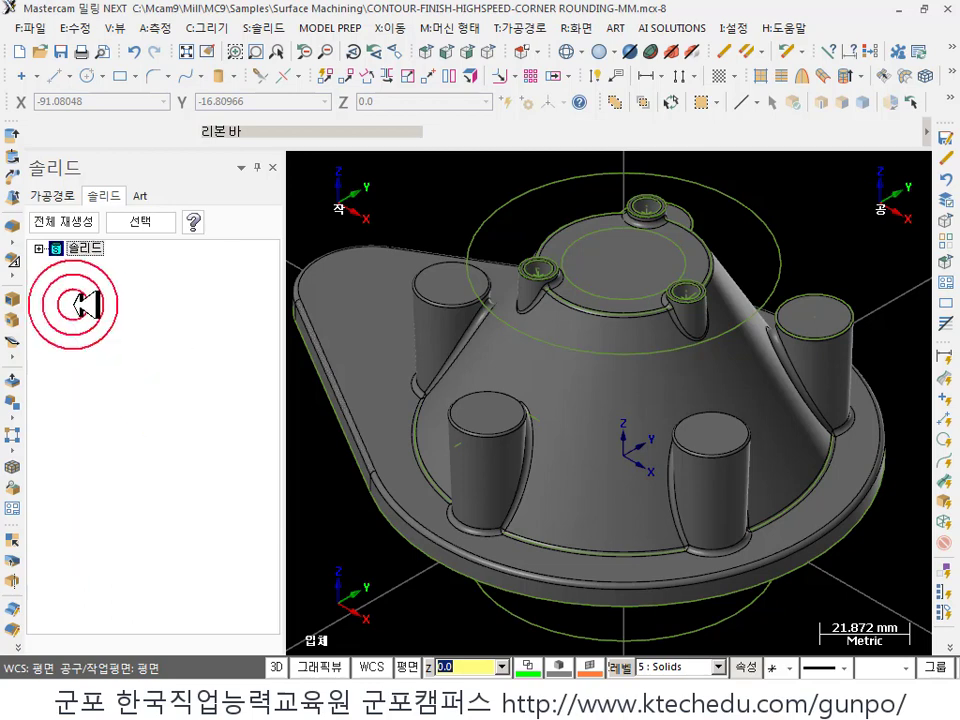
- Save the part as a copy on the desktop, keeping the file name CONTOUR-FINISH-HIGHSPEED-CORNER ROUNDING-MM.mcx-8
click(40, 27)
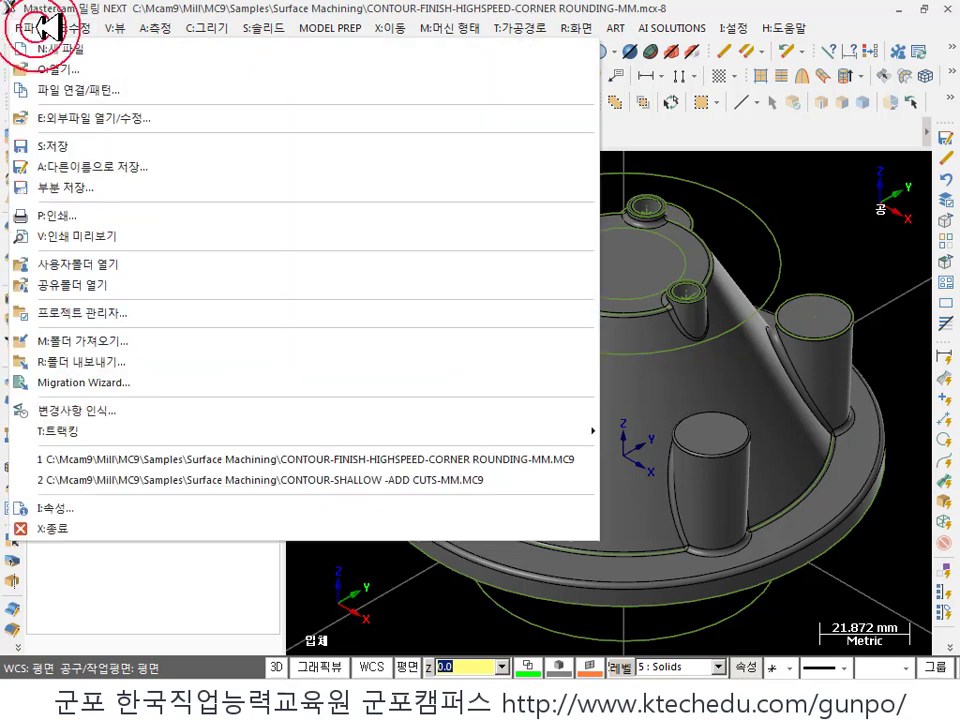
click(62, 166)
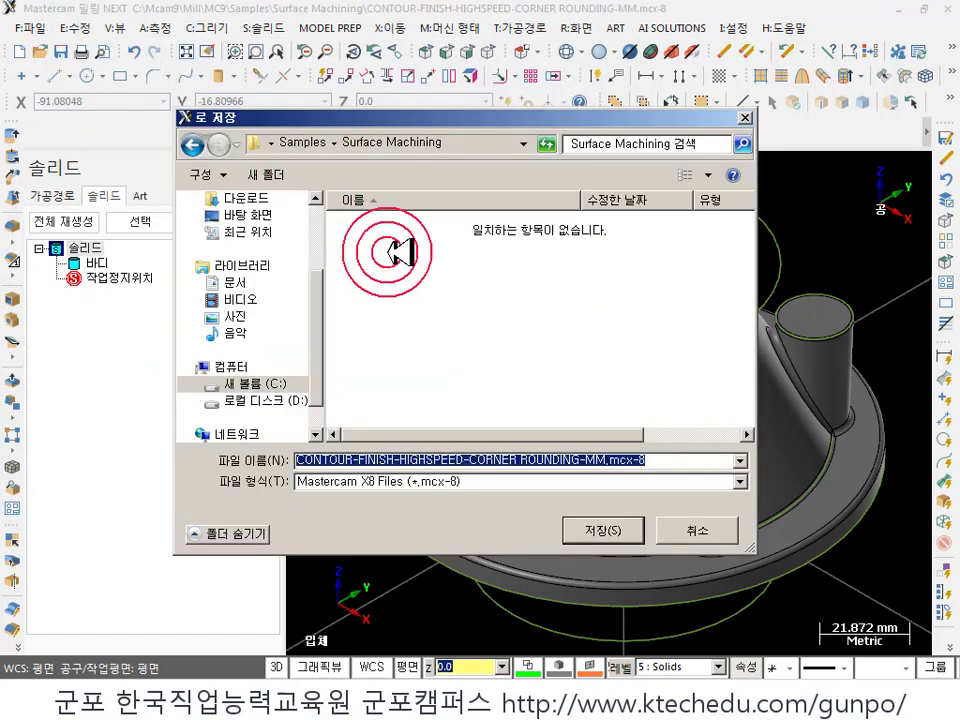
click(255, 214)
click(604, 529)
click(545, 402)
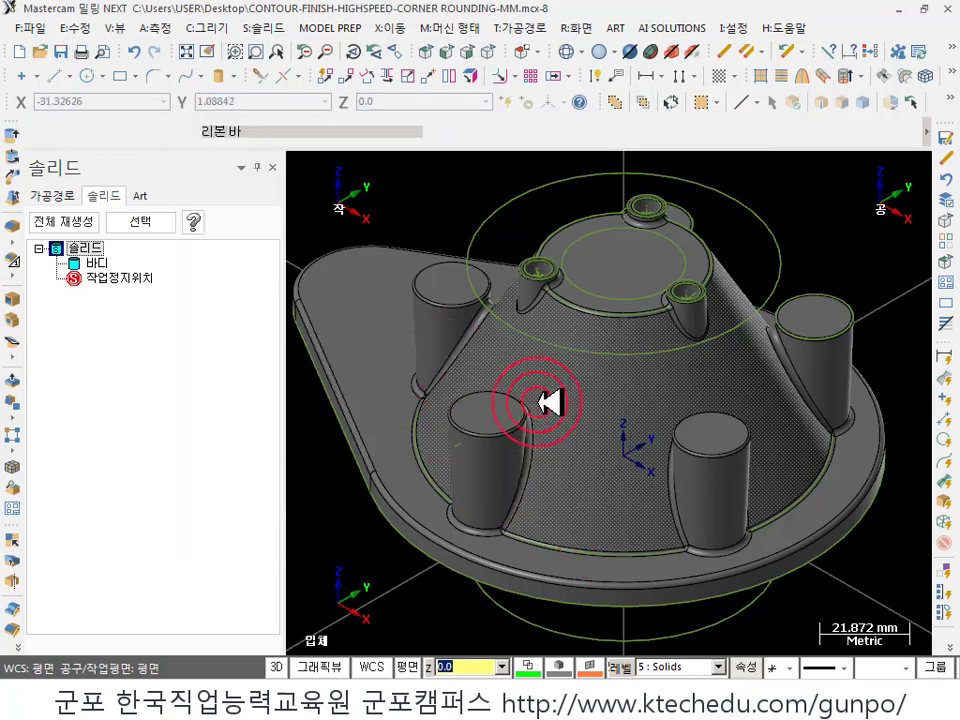
- Close Mastercam and reopen the saved CONTOUR-FINISH-HIGHSPEED-CORNER ROUNDING-MM file from the desktop
click(940, 12)
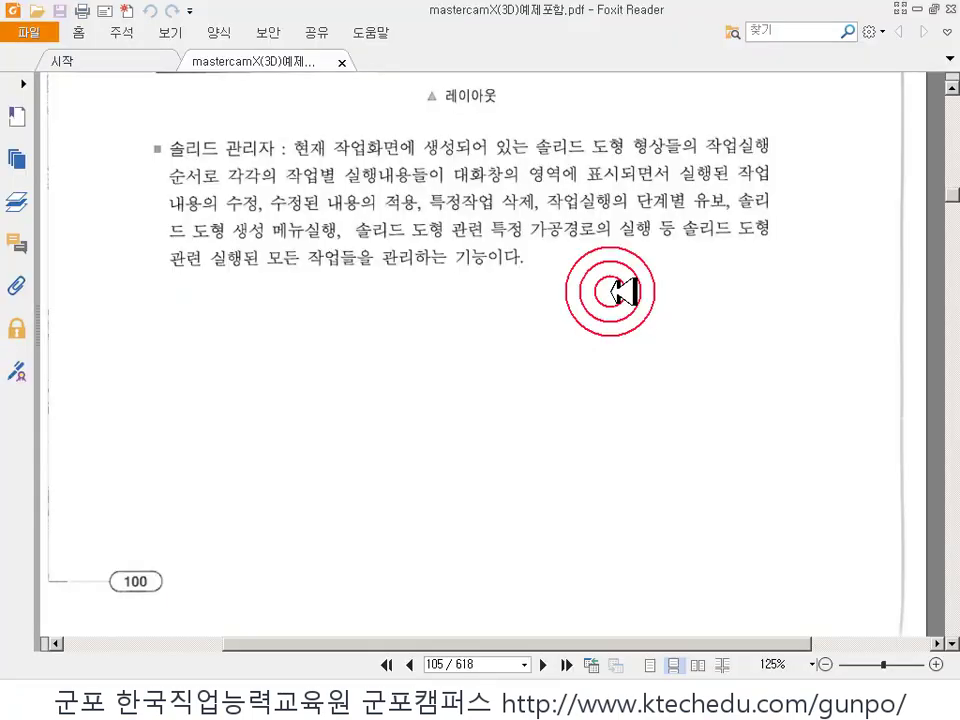
click(876, 17)
click(922, 12)
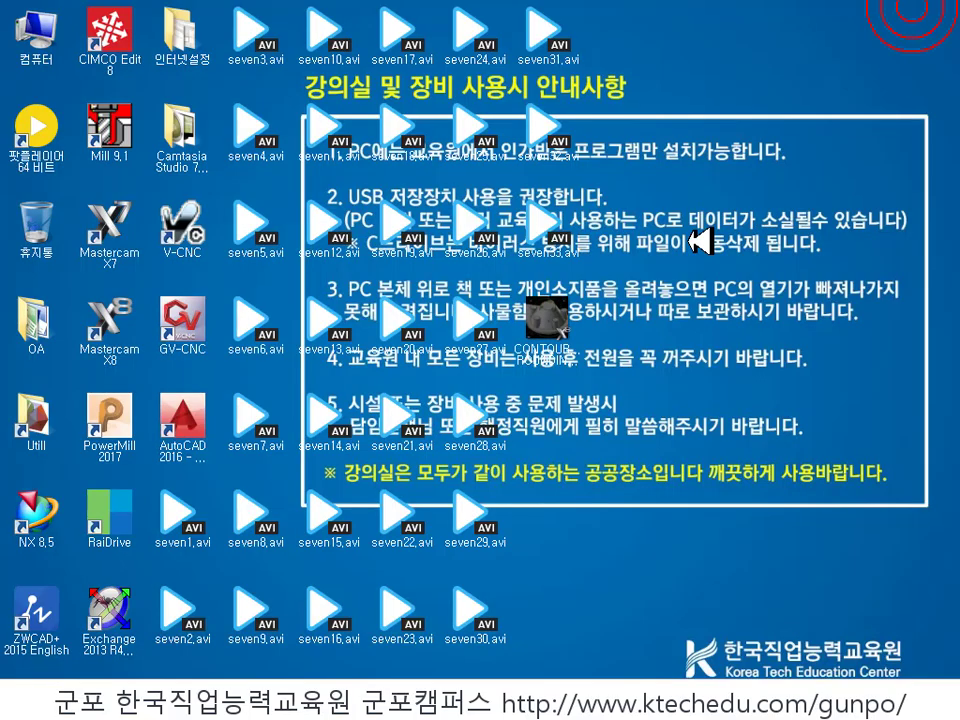
click(575, 308)
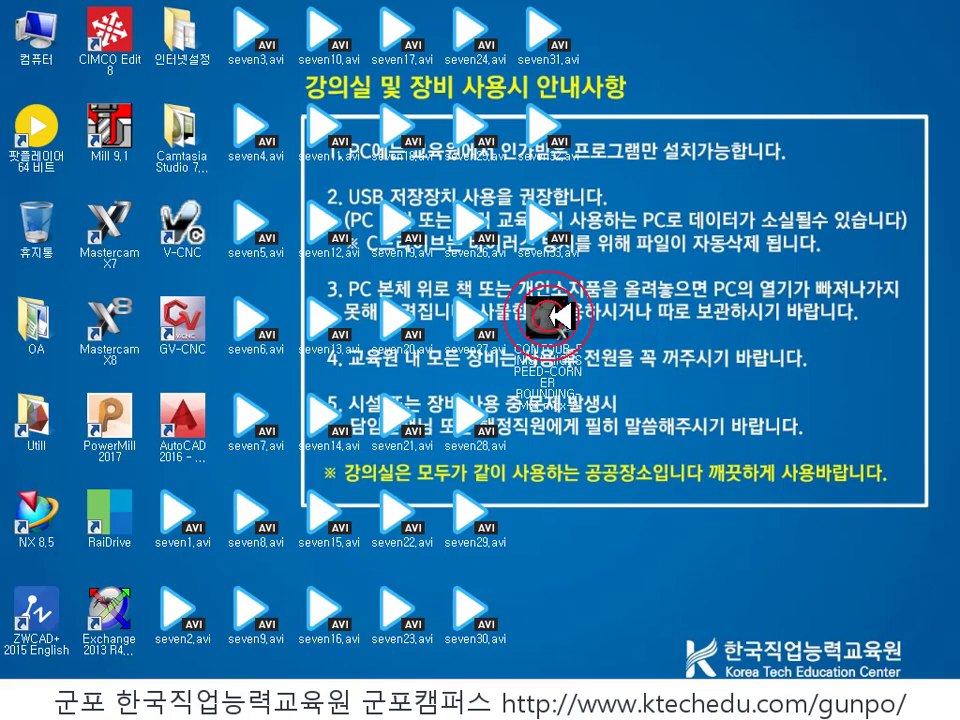
double_click(550, 360)
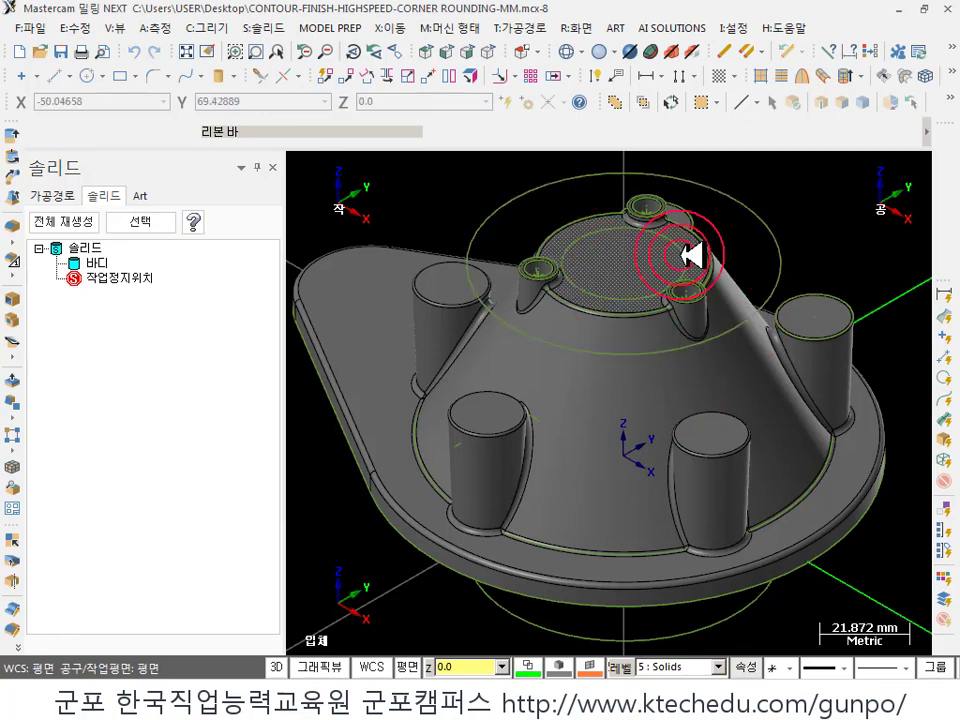
- Inspect the reopened solid's history by highlighting its body entry and the whole solid in the model
click(98, 263)
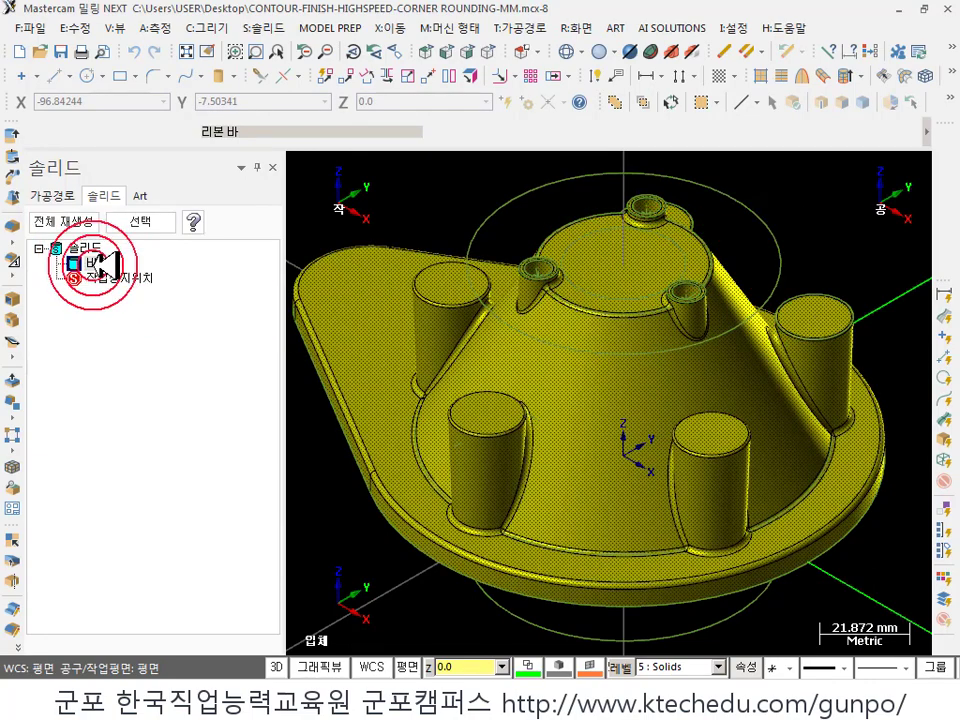
click(602, 421)
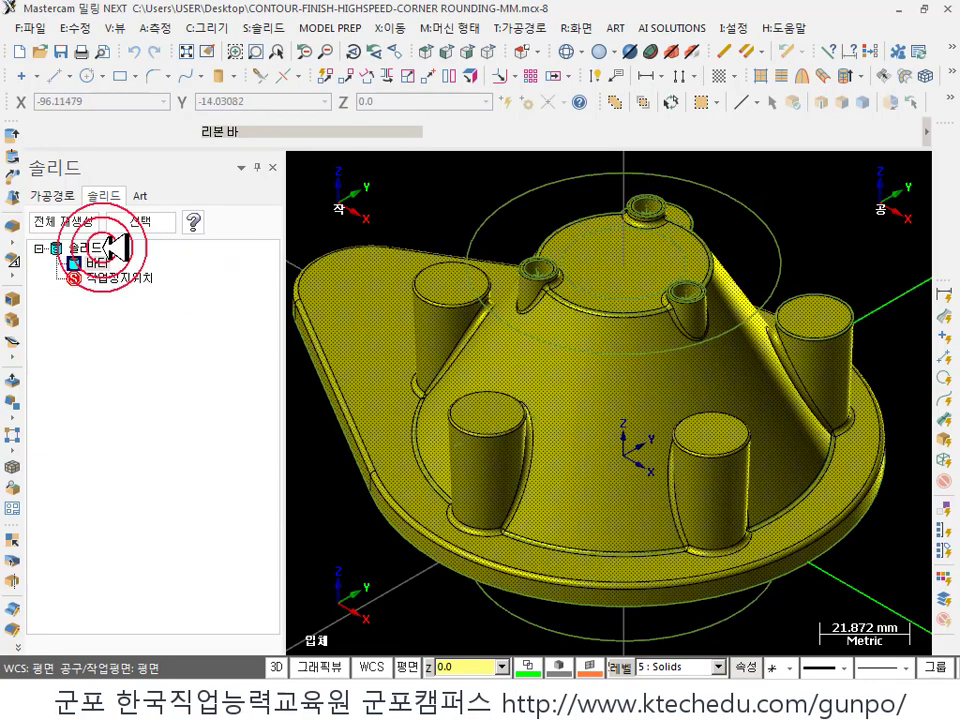
click(91, 248)
scroll(655, 461, down, 3)
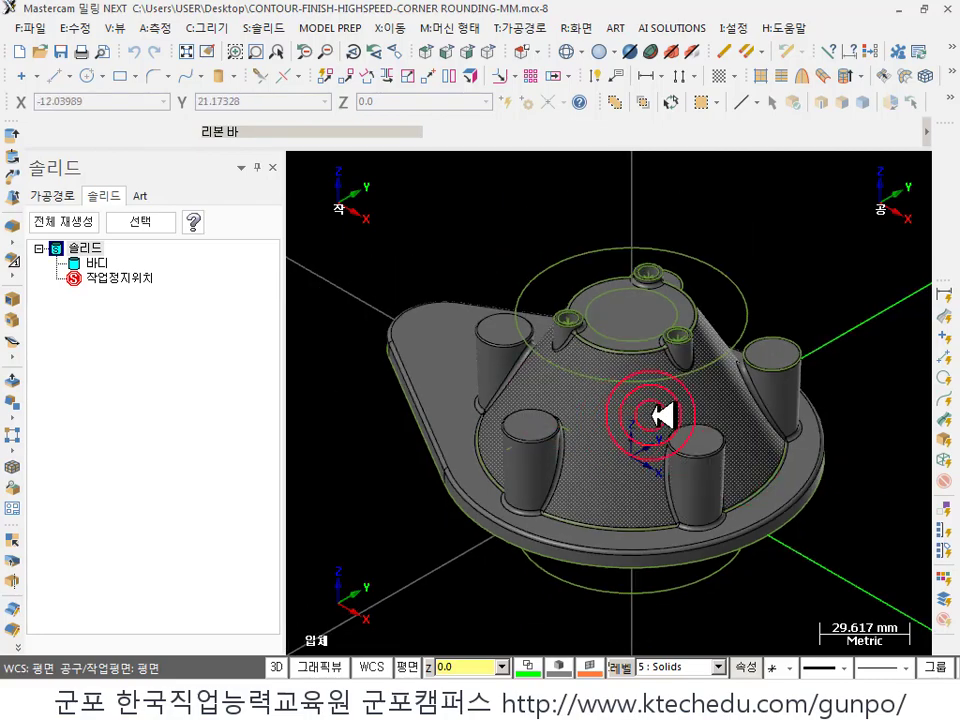
- Switch to the PDF manual in Foxit Reader and read about problem and invalid operation marks, regenerating all solids, and Select
key(alt+Tab)
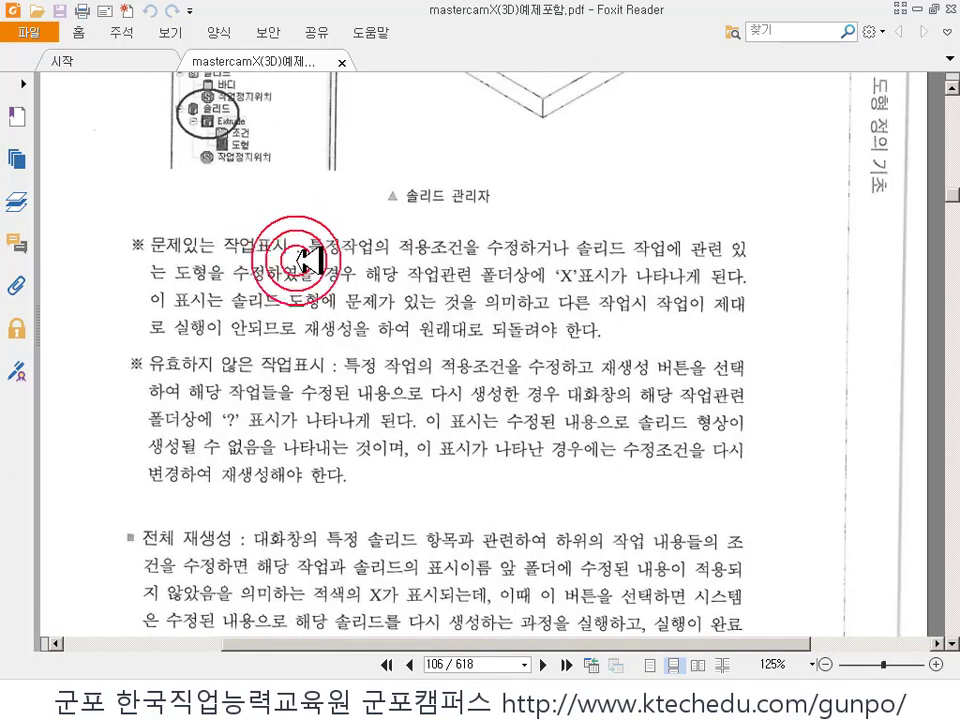
scroll(195, 270, down, 1)
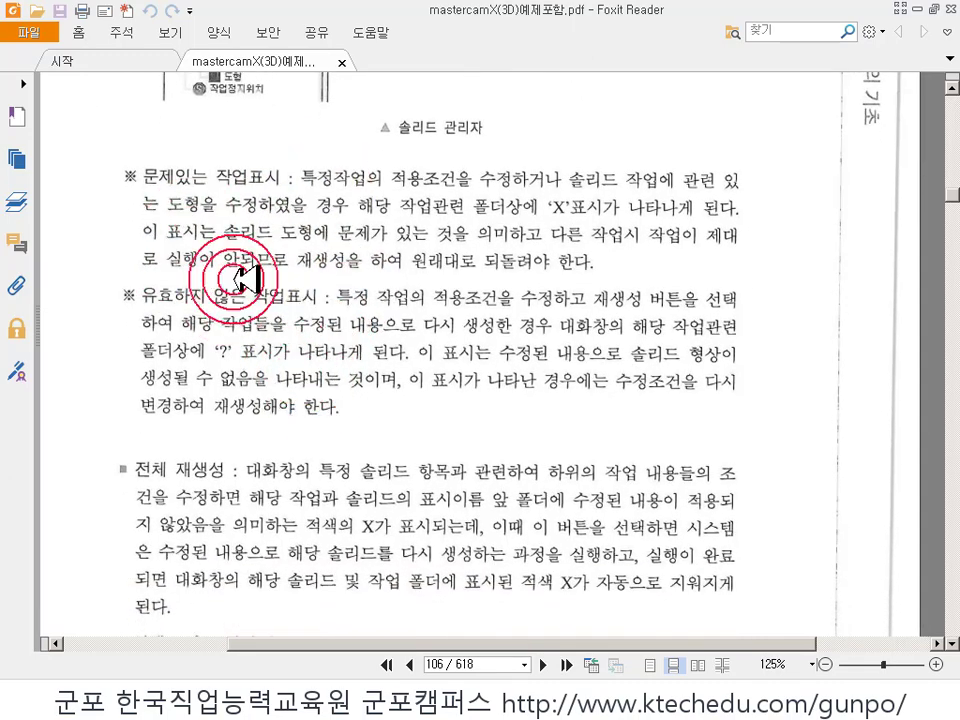
drag(345, 429, 352, 322)
scroll(311, 364, down, 4)
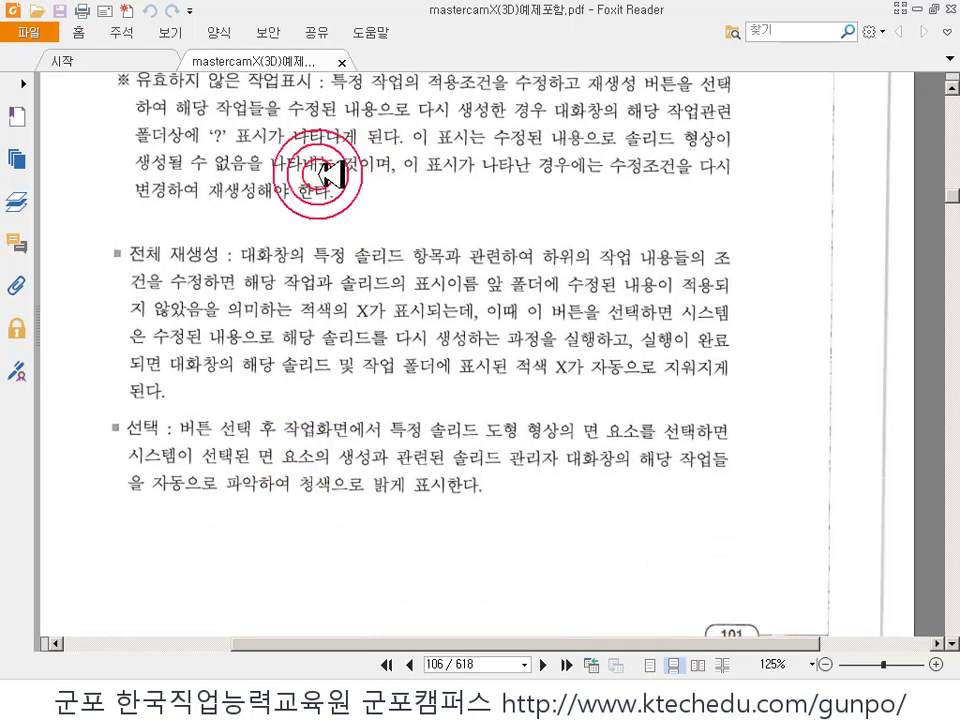
scroll(287, 302, down, 1)
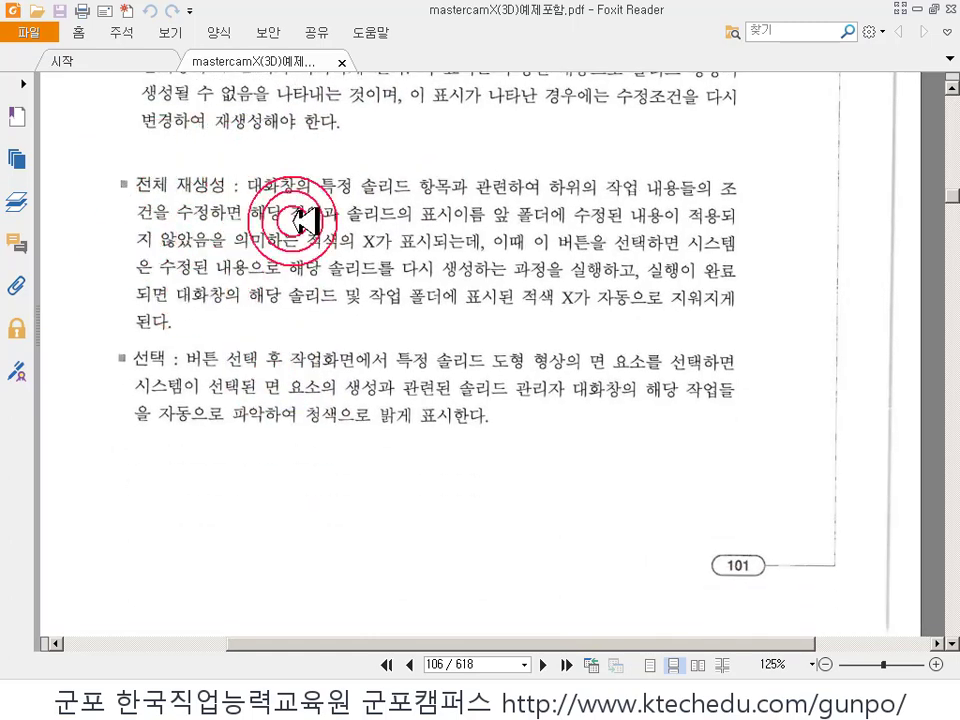
drag(304, 437, 302, 332)
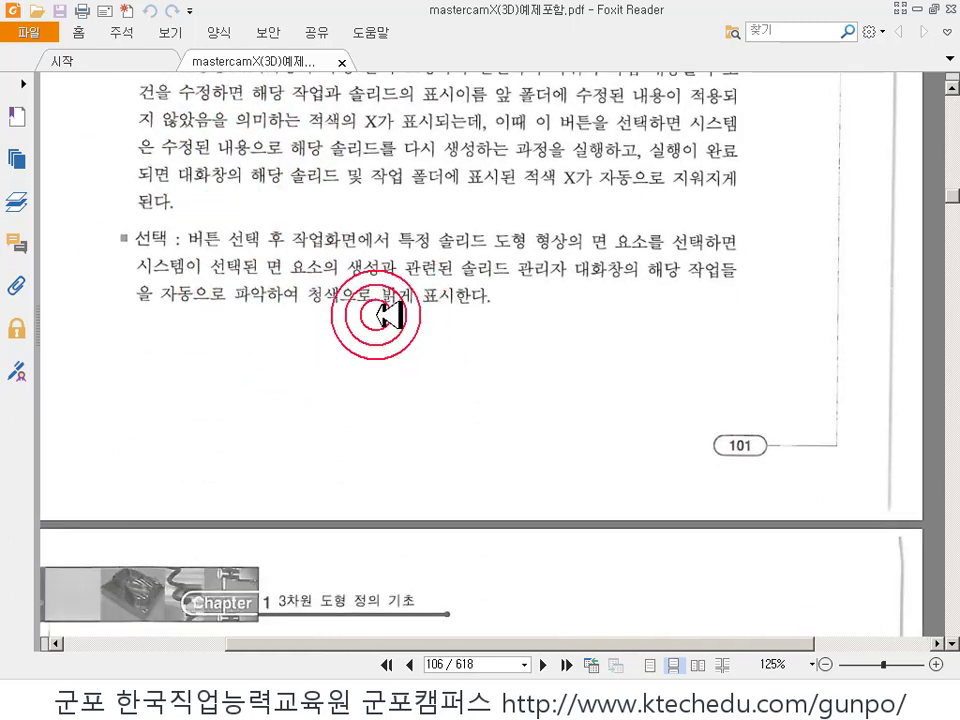
- Read the manual's page on the solid manager's contents and symbols, including operation names, the stop position and the context menu figure
scroll(408, 380, down, 8)
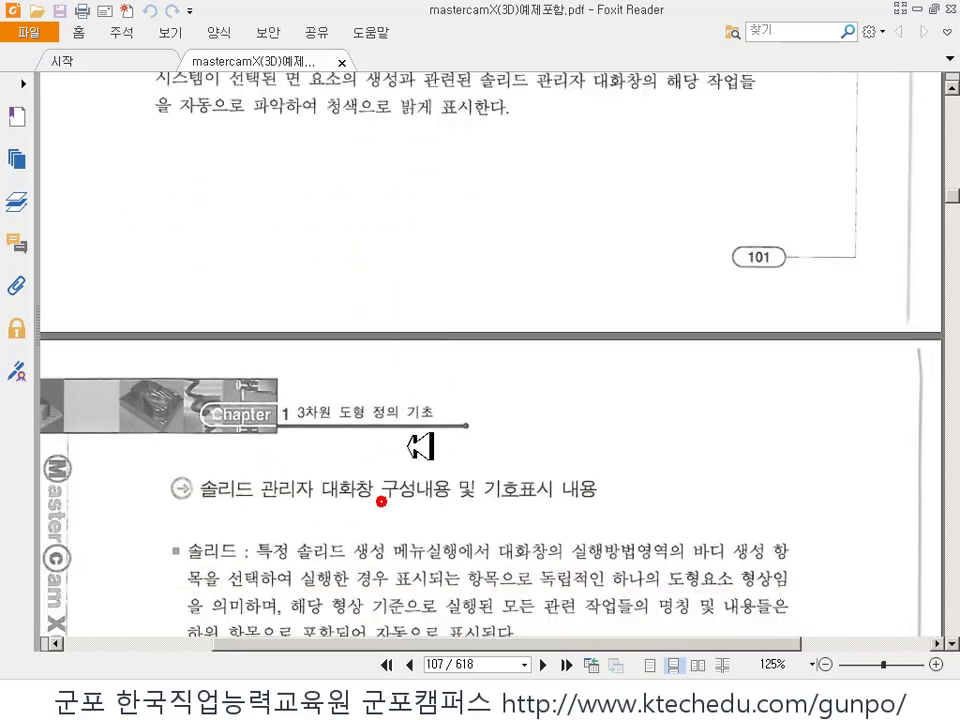
scroll(410, 383, down, 4)
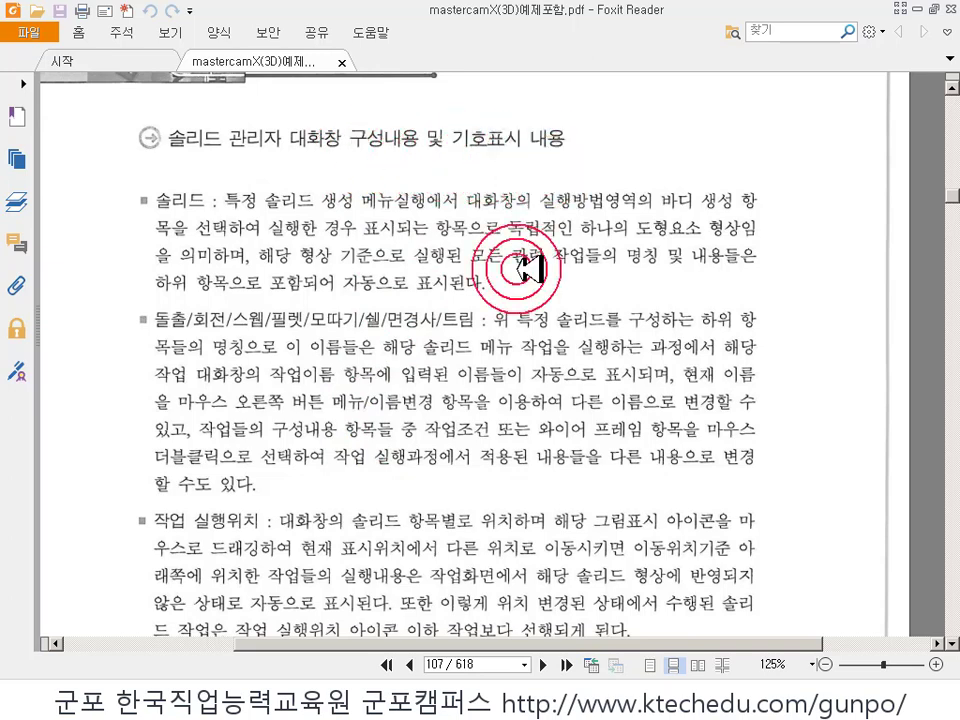
scroll(418, 497, down, 1)
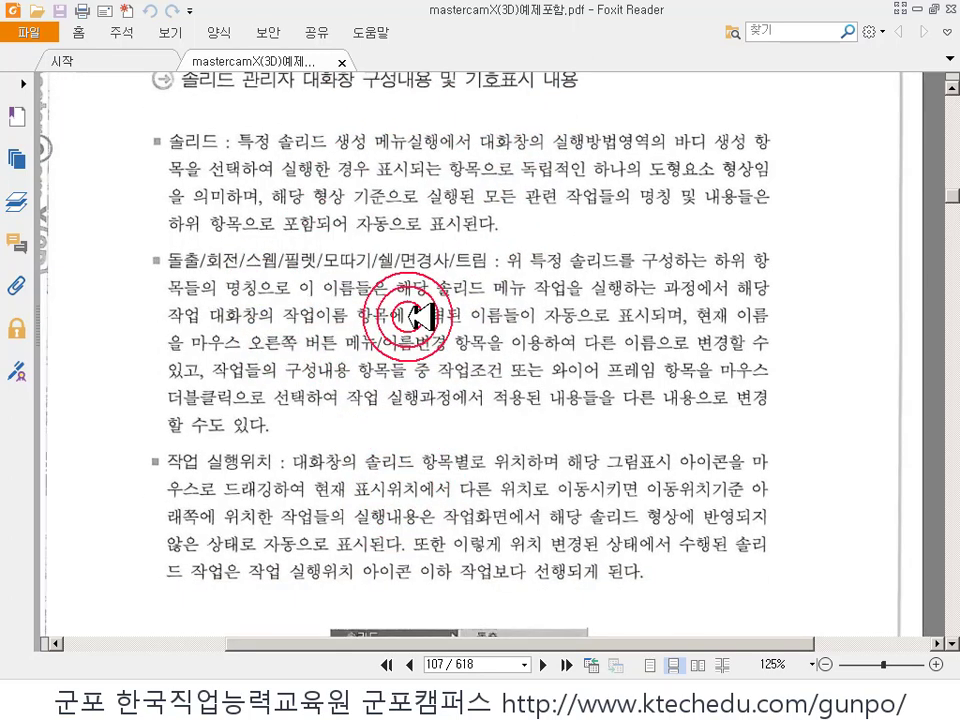
scroll(340, 440, down, 3)
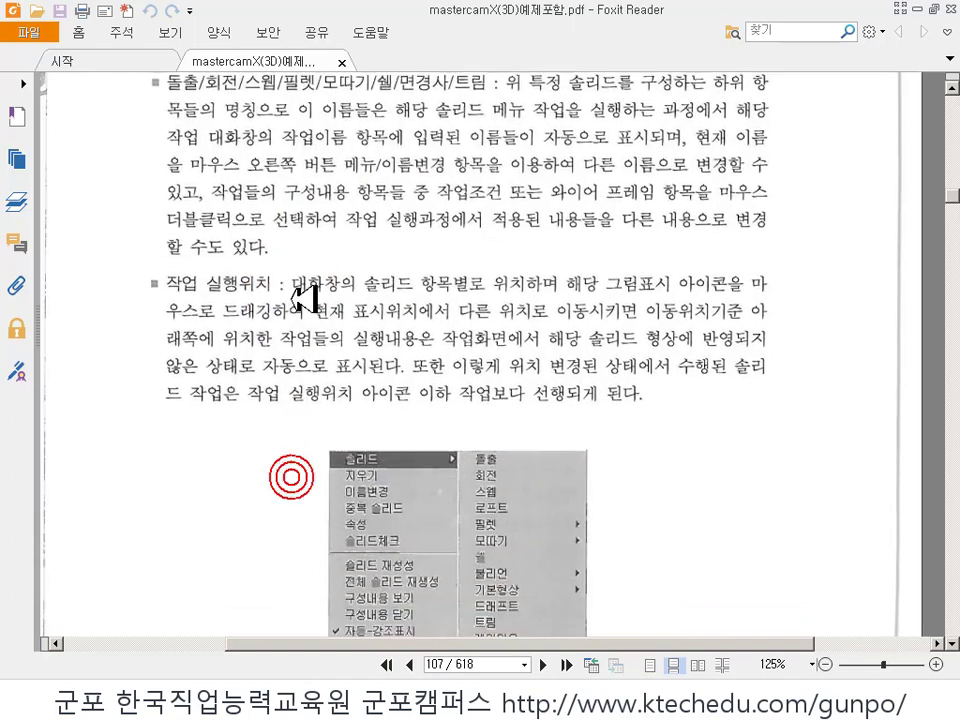
scroll(400, 340, down, 4)
drag(440, 335, 420, 305)
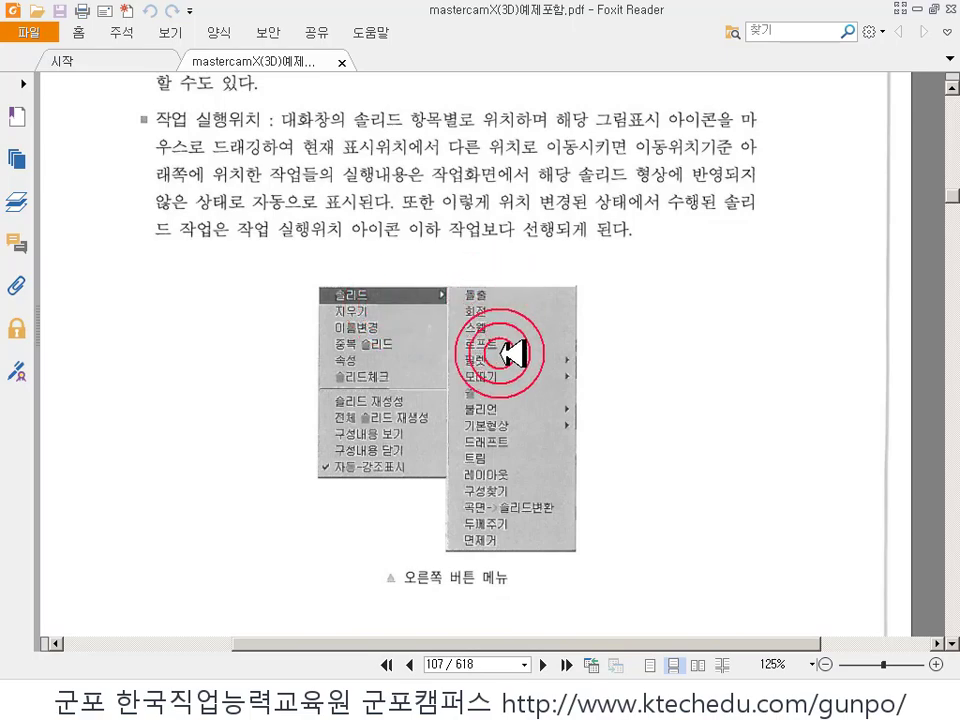
drag(465, 581, 484, 262)
- Read the manual's descriptions of the solid manager's context menu commands, through to the end of page 103
drag(484, 521, 480, 180)
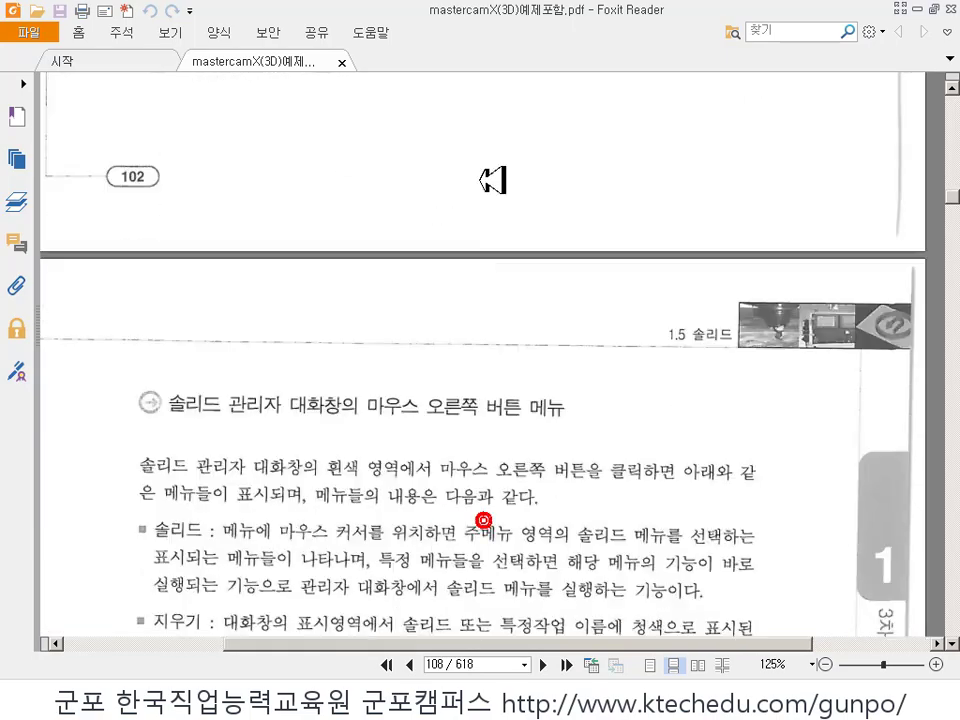
drag(443, 413, 457, 260)
drag(435, 452, 430, 410)
drag(289, 462, 280, 419)
drag(278, 484, 286, 392)
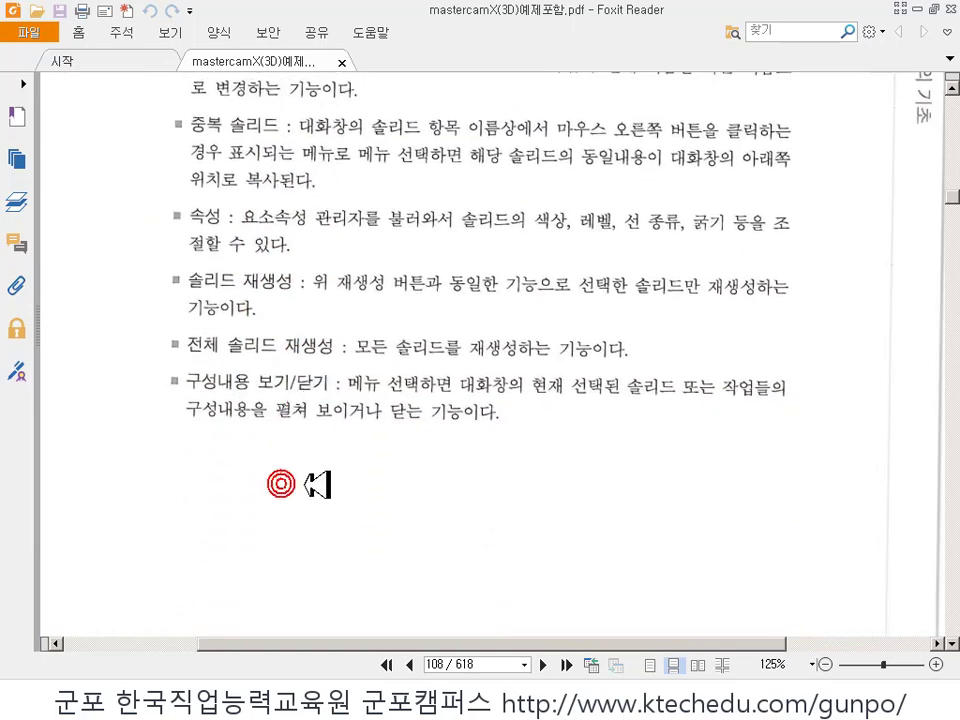
drag(309, 495, 312, 212)
drag(324, 400, 338, 126)
drag(369, 366, 377, 95)
drag(405, 364, 379, 170)
drag(400, 414, 404, 200)
drag(405, 298, 412, 490)
drag(444, 279, 484, 561)
drag(480, 364, 479, 552)
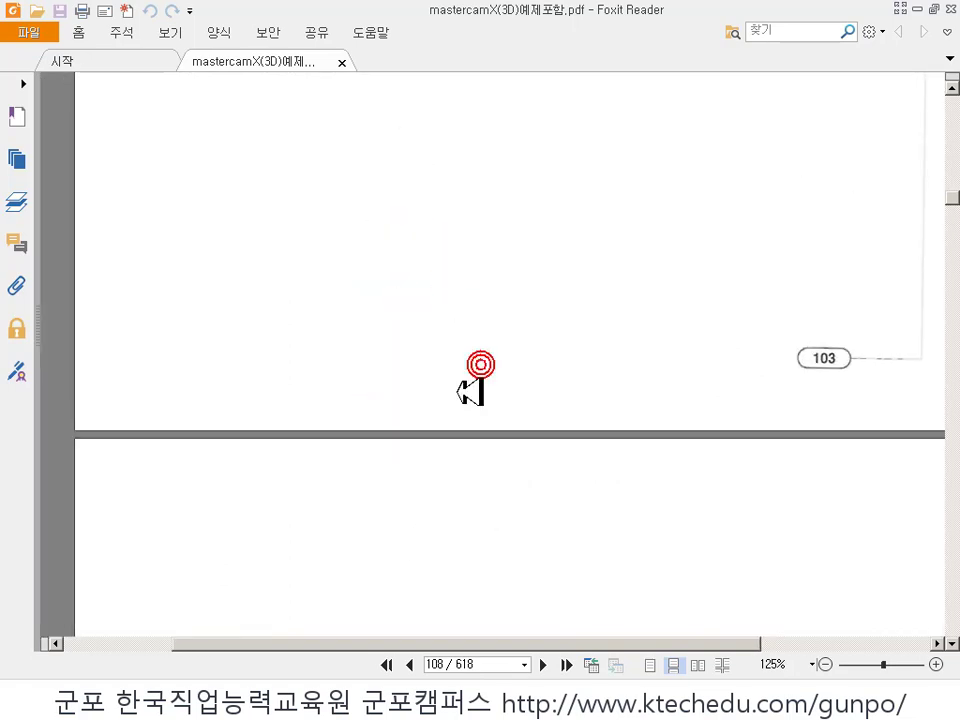
drag(461, 326, 437, 454)
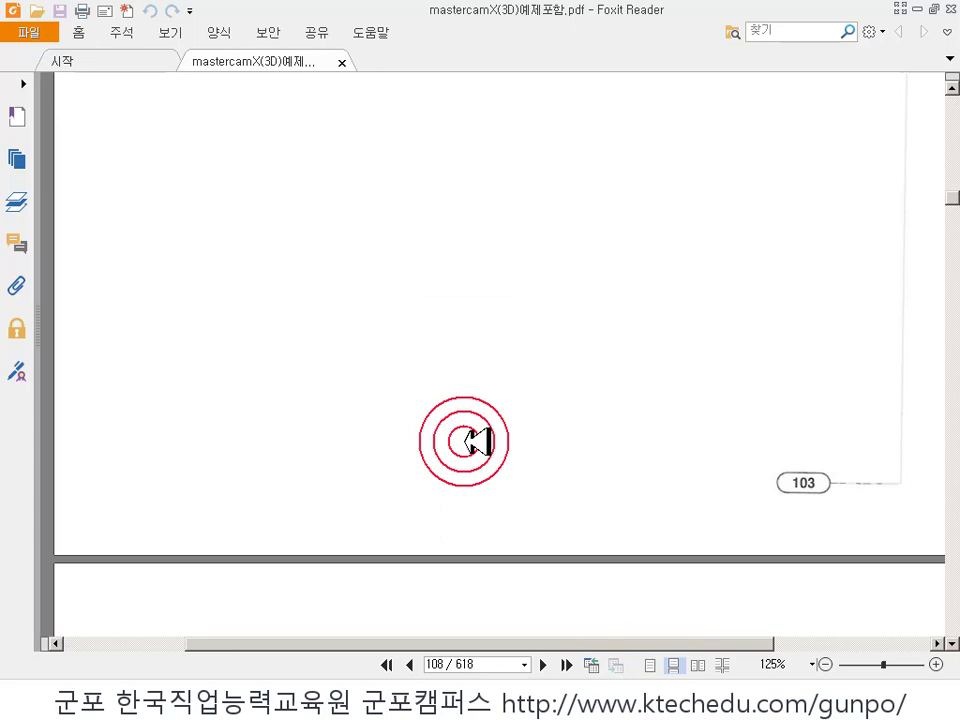
- Switch back to Mastercam and review the available solid commands, including the rectangular, circular and manual pattern options
click(377, 697)
scroll(492, 406, down, 4)
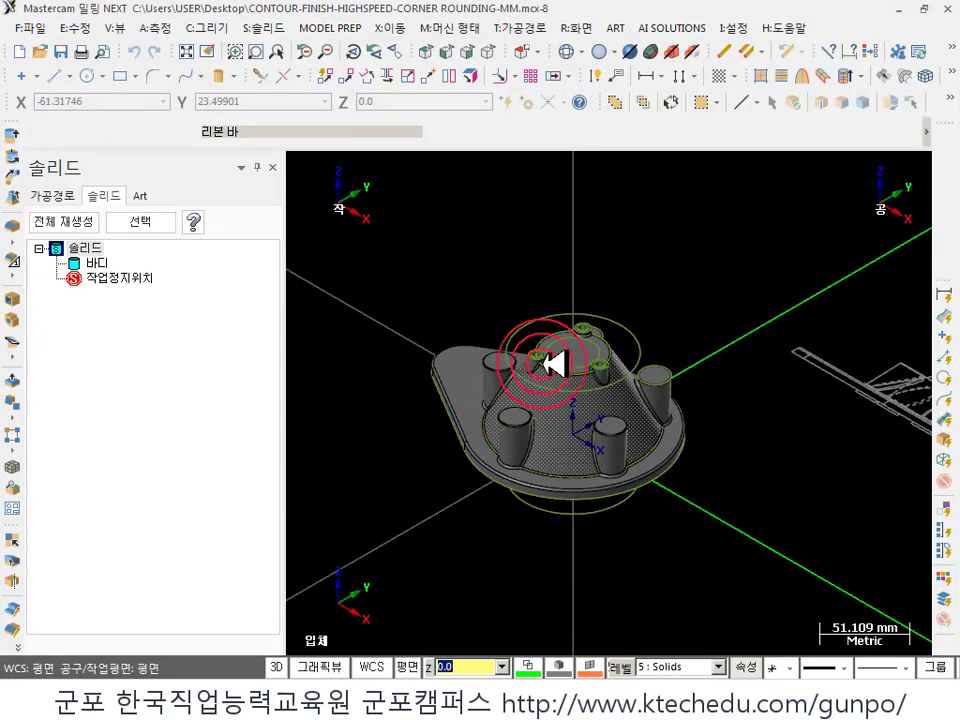
click(278, 28)
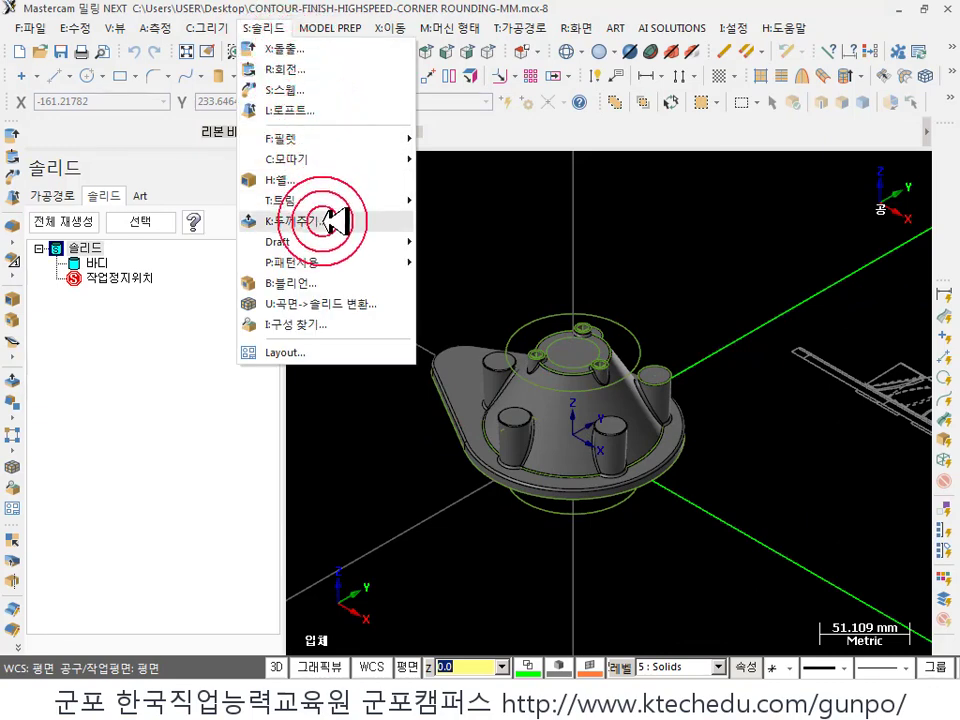
click(347, 268)
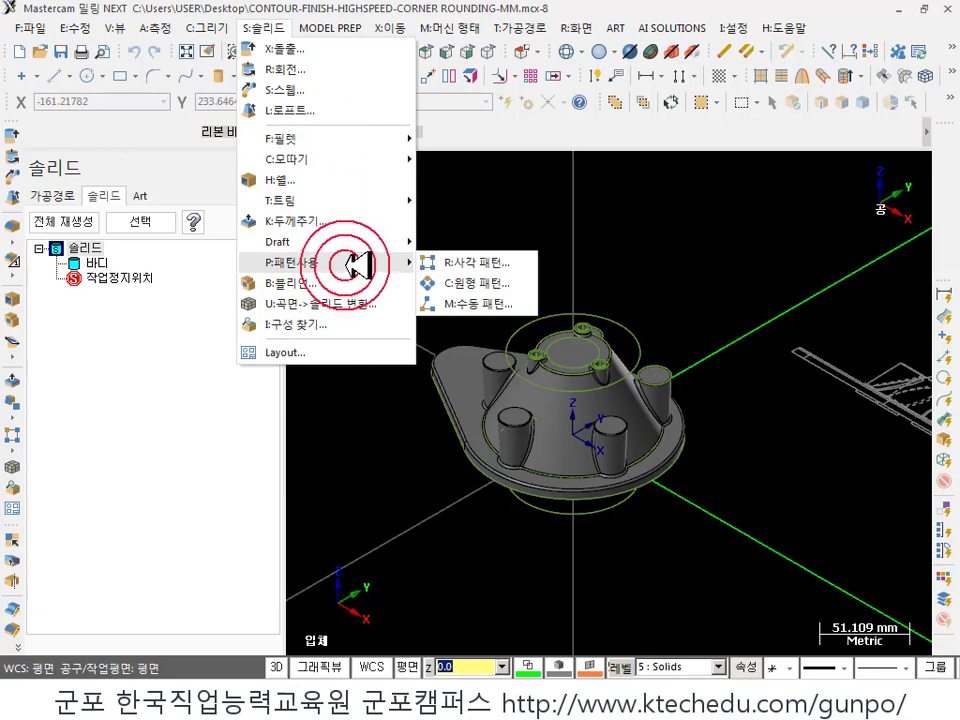
click(724, 223)
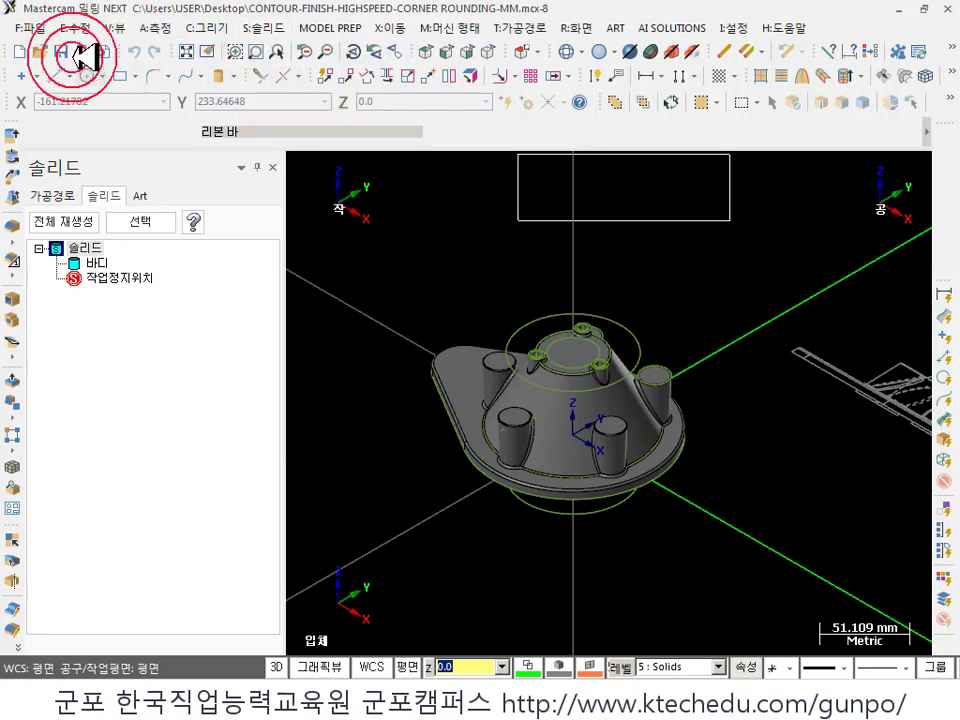
- Start a new empty part file and set it to the isometric view
click(27, 52)
click(621, 444)
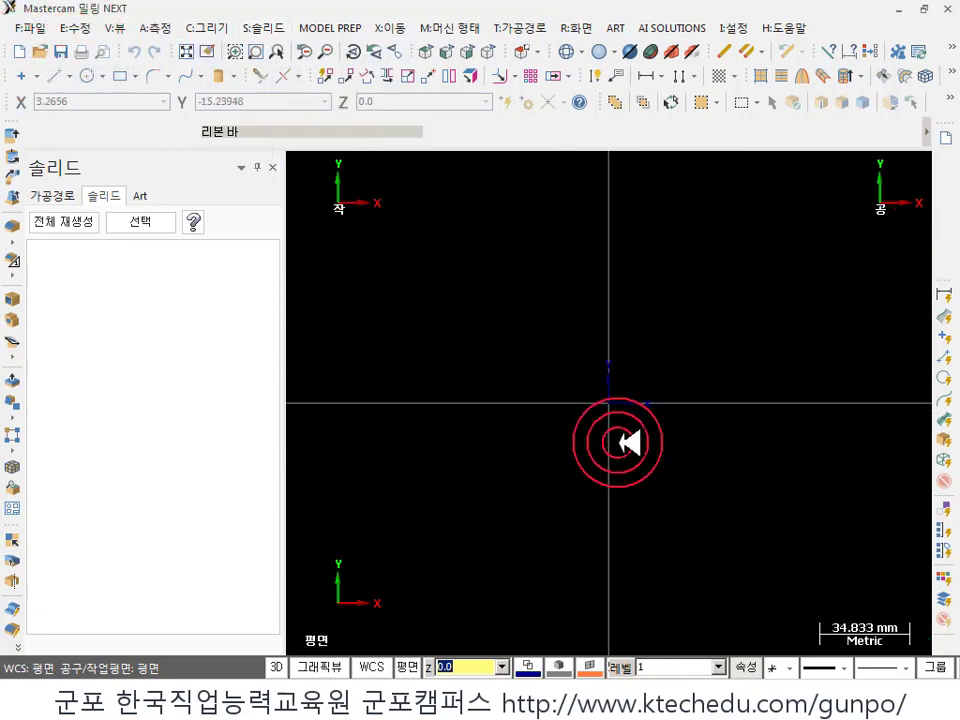
scroll(574, 332, down, 1)
click(505, 70)
click(486, 53)
scroll(525, 470, down, 3)
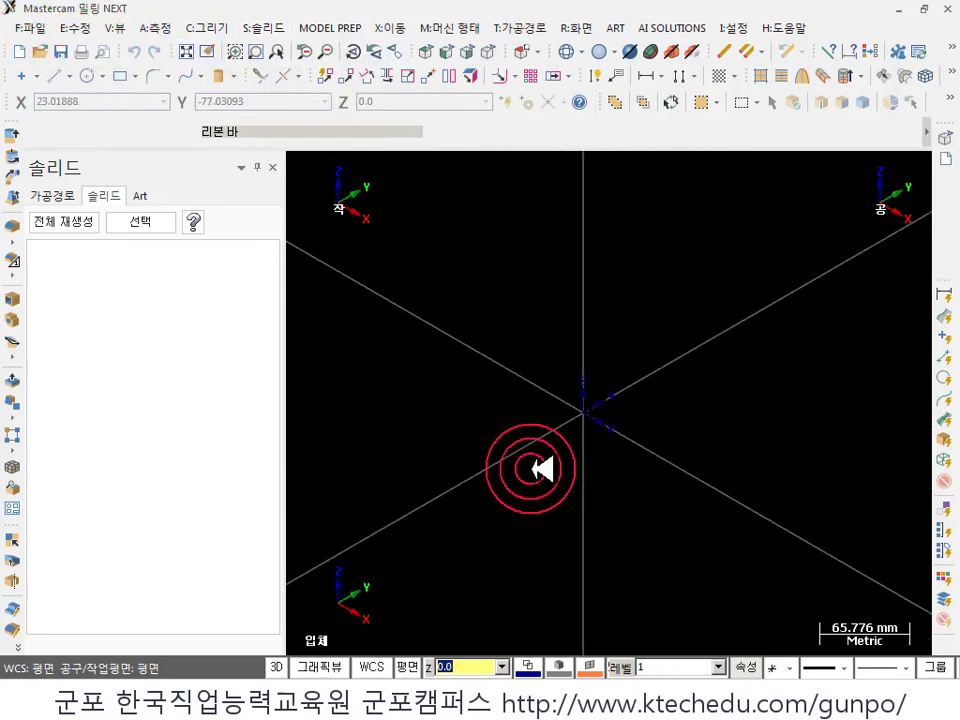
- Create a solid cylinder primitive centred on the origin with a radius of about 97 mm and a height of about 14 mm downward
click(212, 27)
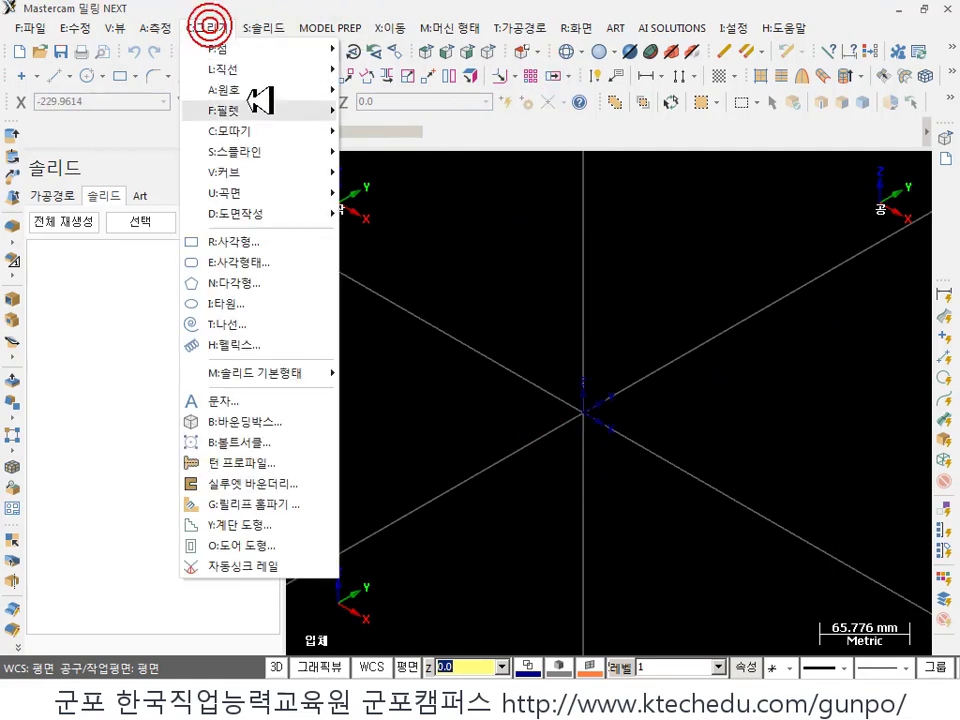
click(268, 374)
click(390, 374)
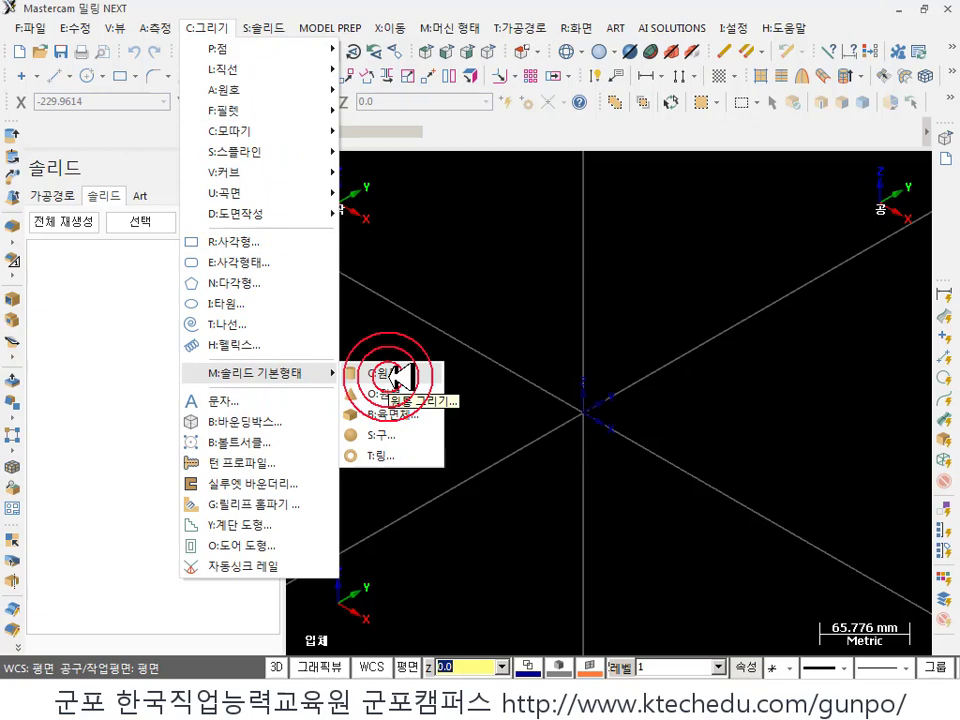
click(389, 375)
click(585, 410)
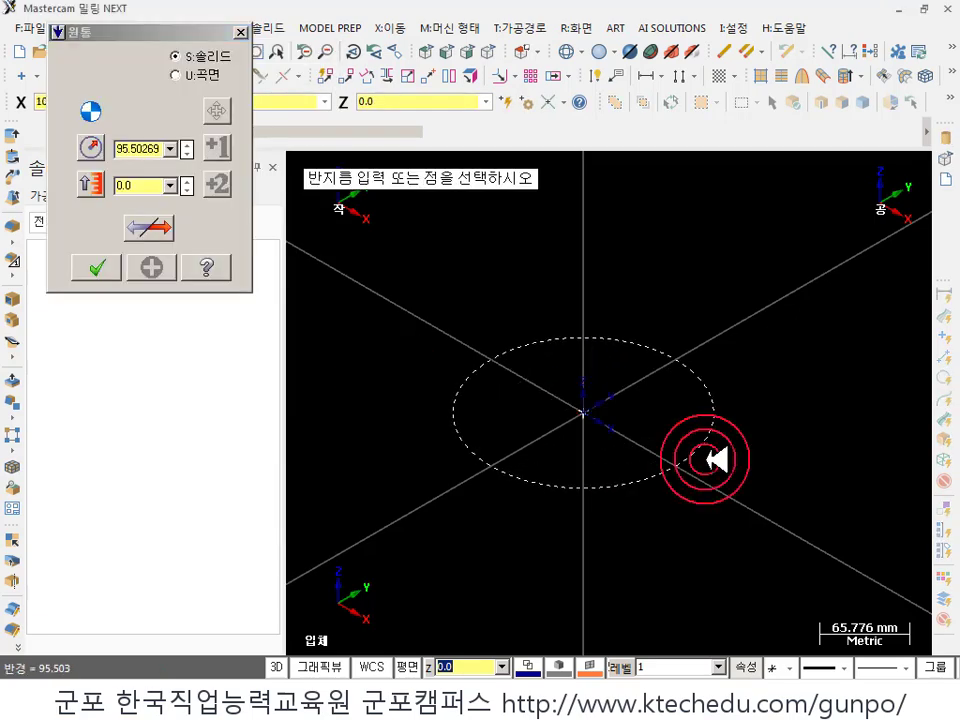
click(718, 460)
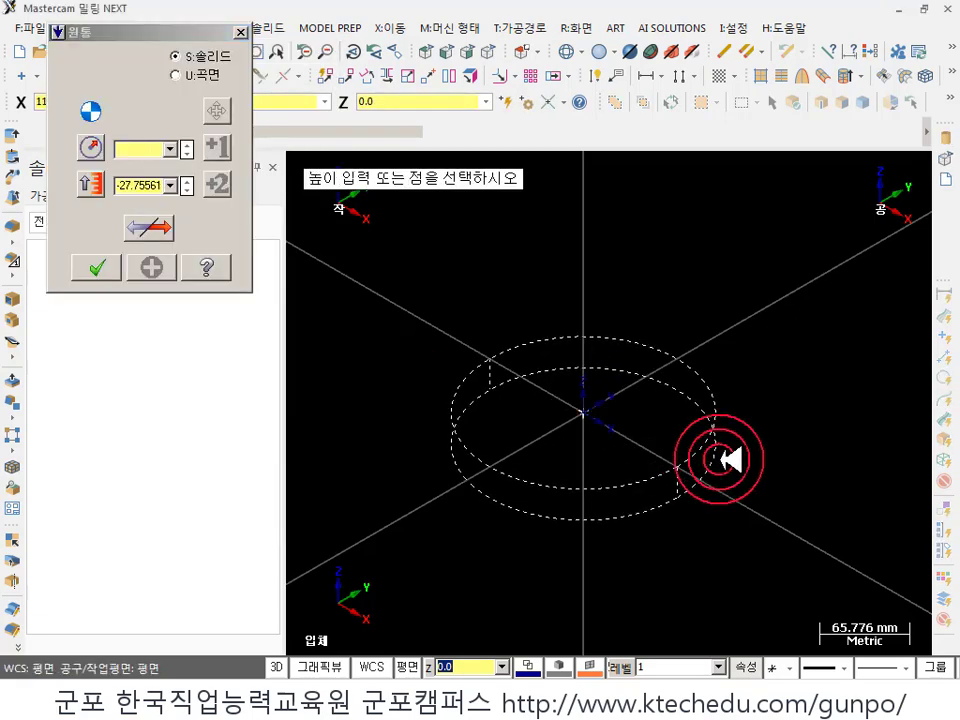
click(776, 437)
click(313, 184)
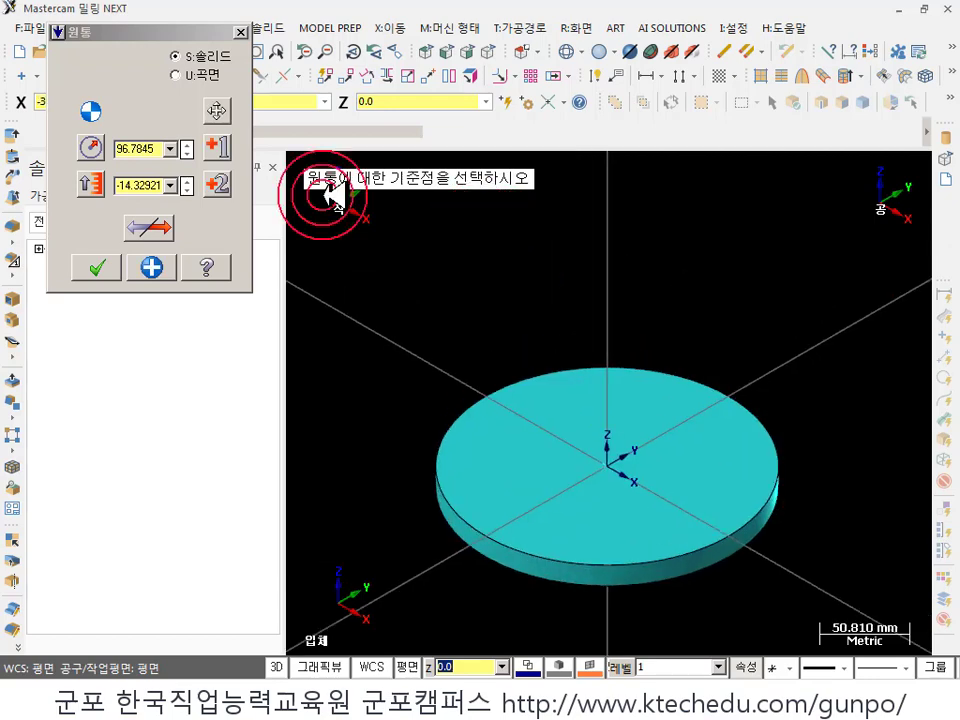
click(97, 267)
- Start a solid block primitive and set its length, width and height to 20 mm each
scroll(604, 407, down, 1)
click(849, 377)
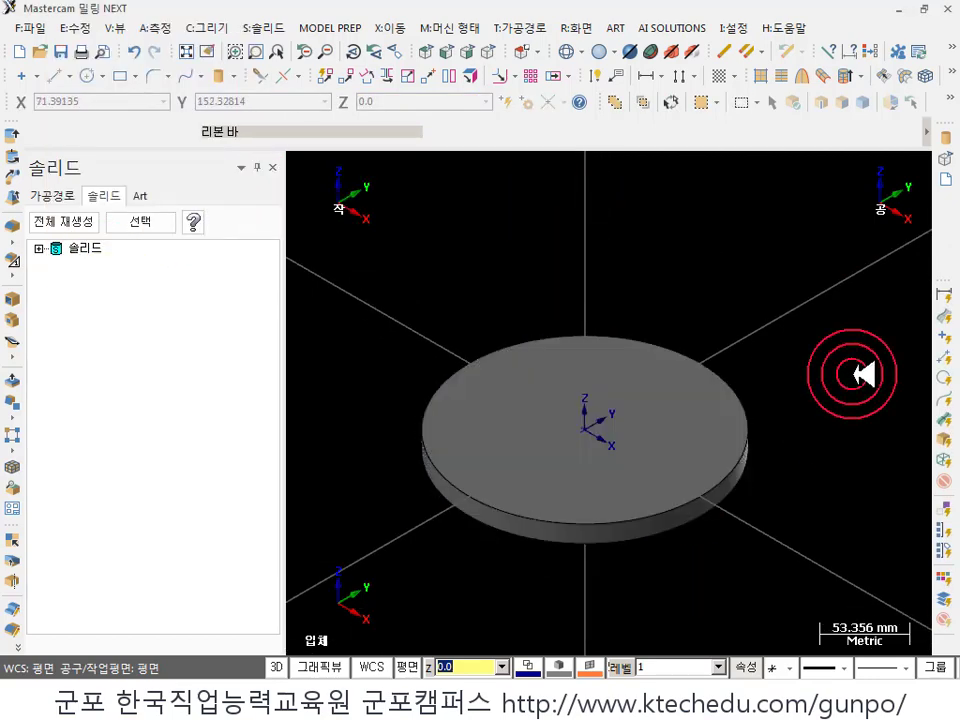
click(789, 349)
click(730, 296)
middle_drag(731, 297, 740, 328)
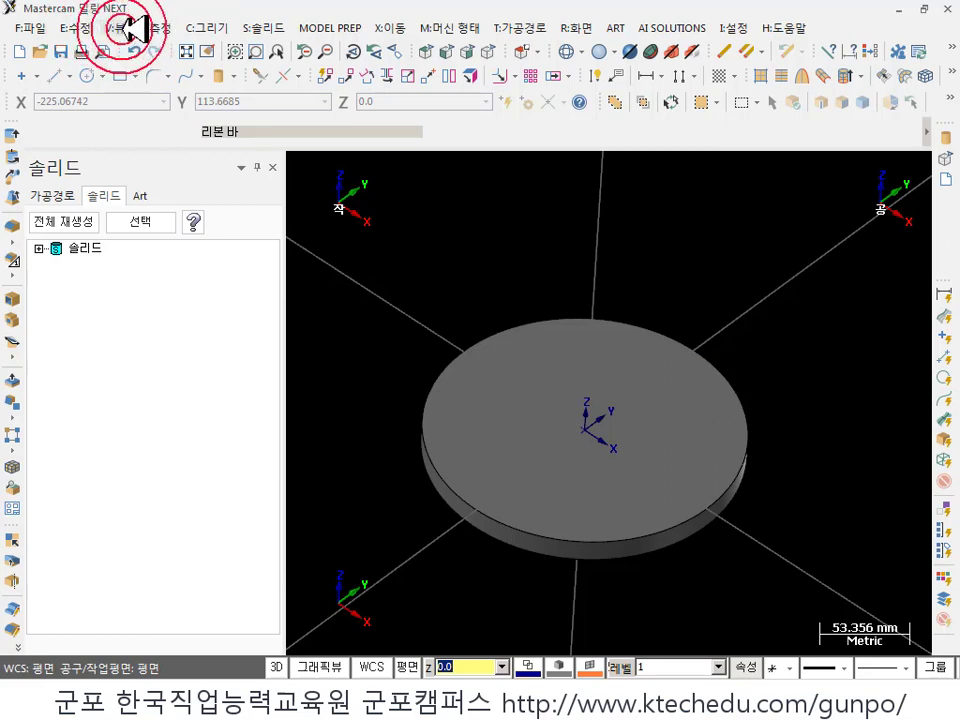
click(212, 28)
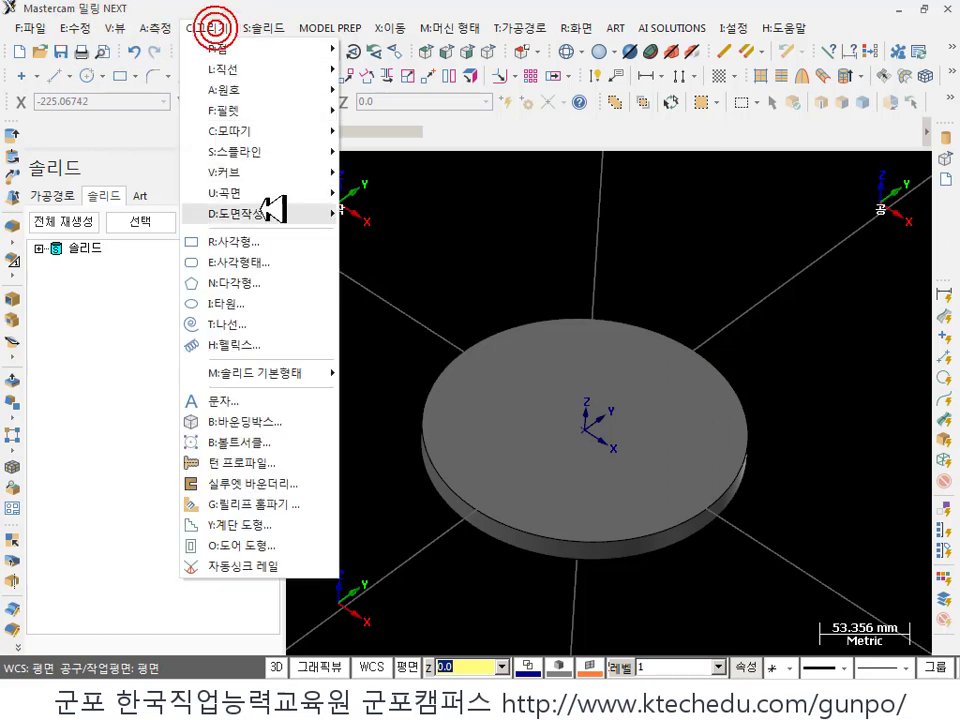
click(280, 375)
click(400, 373)
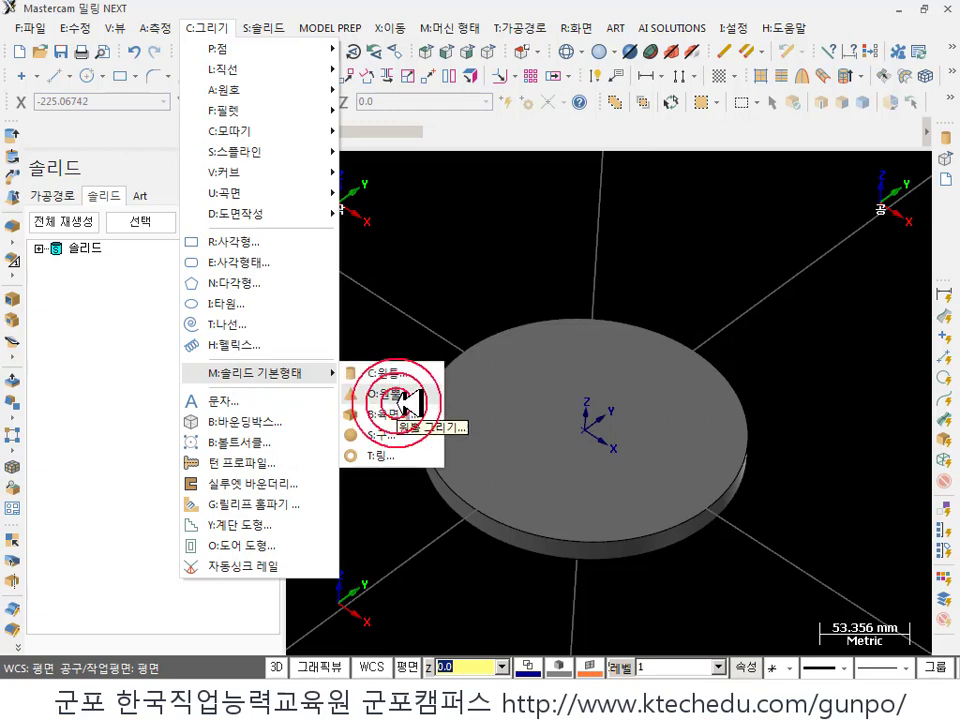
click(408, 412)
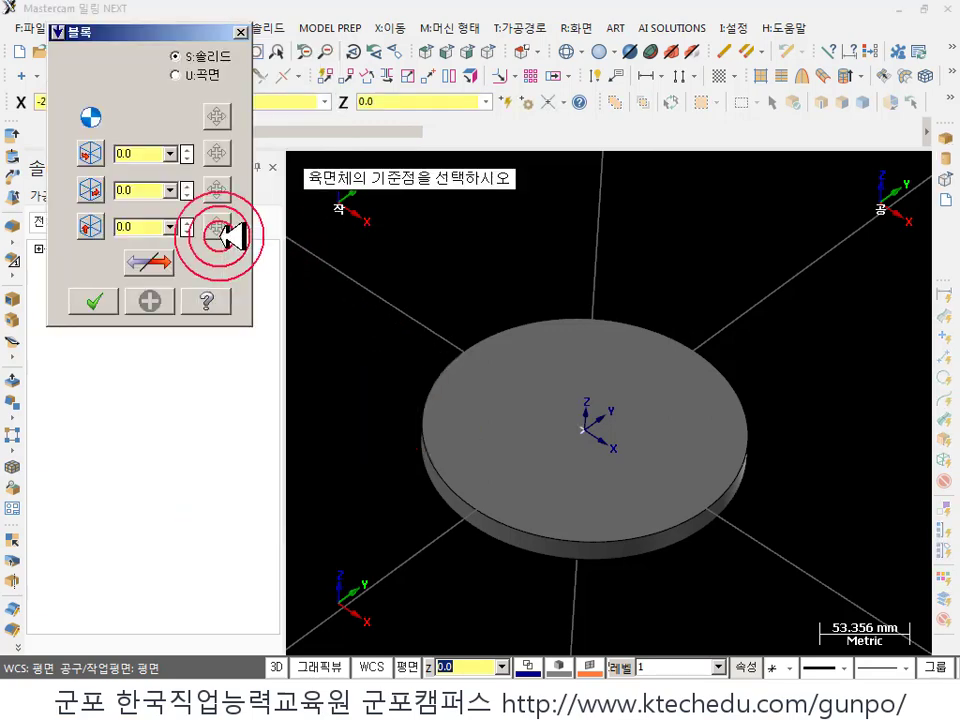
click(150, 152)
text(2)
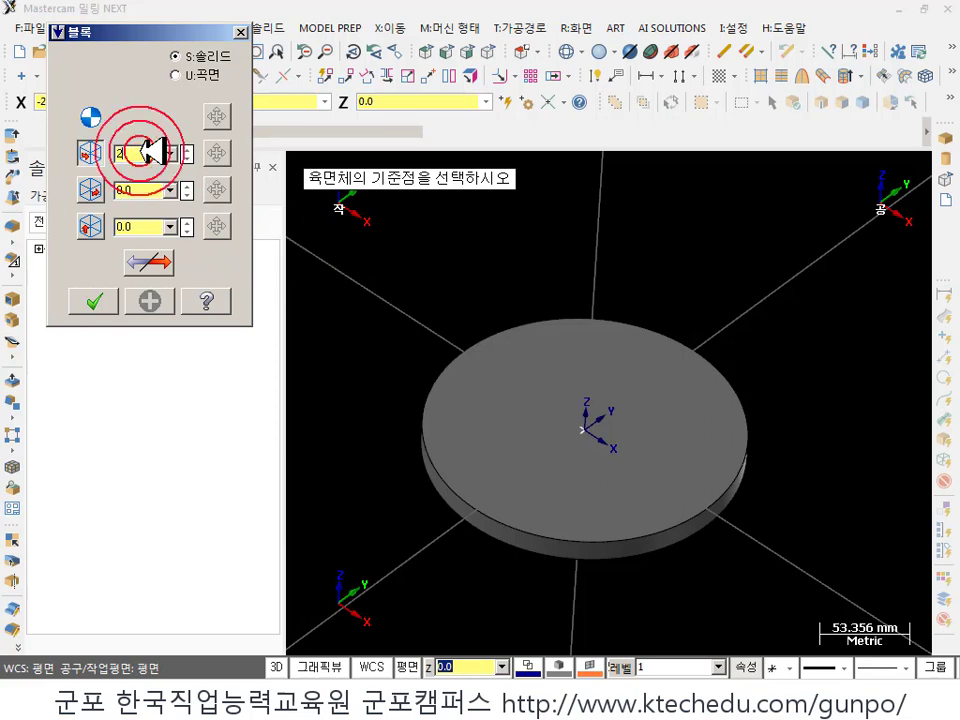
text(0)
click(148, 190)
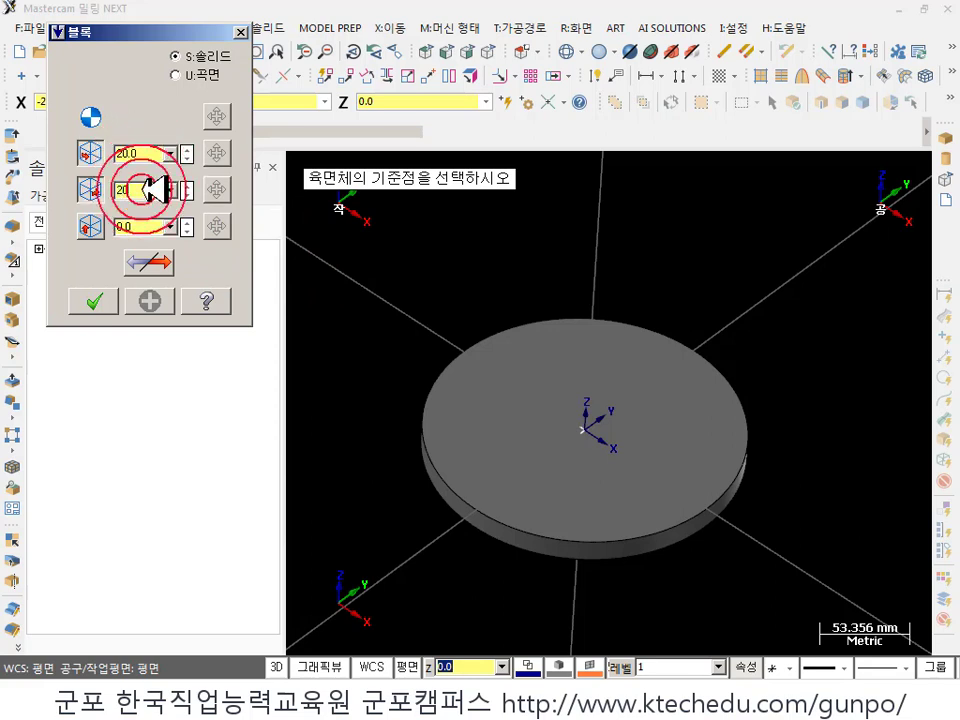
click(148, 222)
text(20)
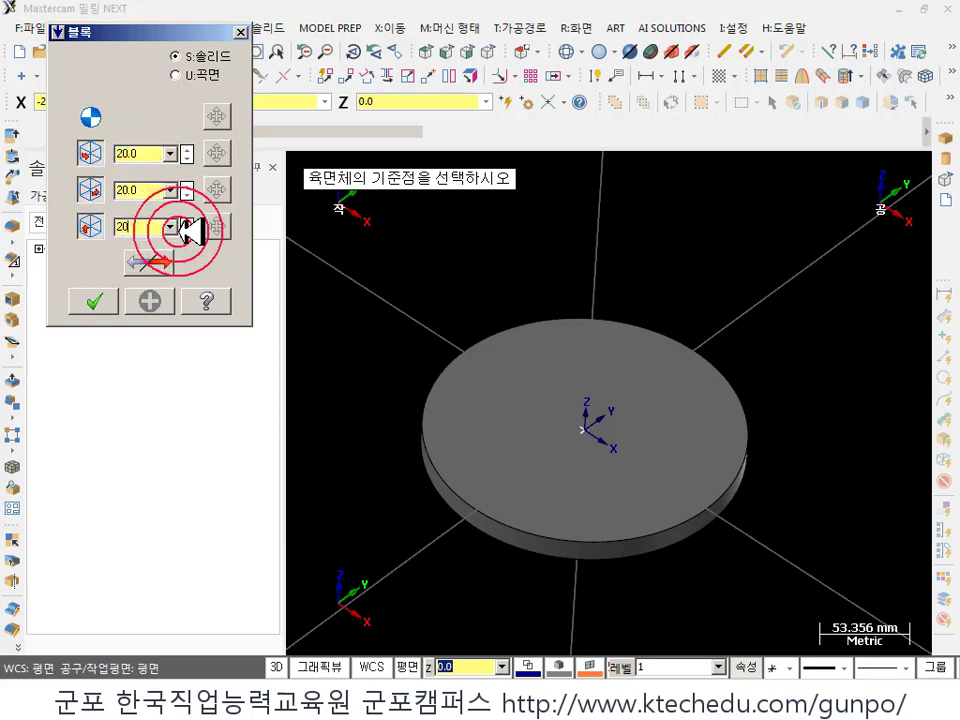
- Use the centre as the block's anchor point and place the block on the disc behind the origin
click(57, 33)
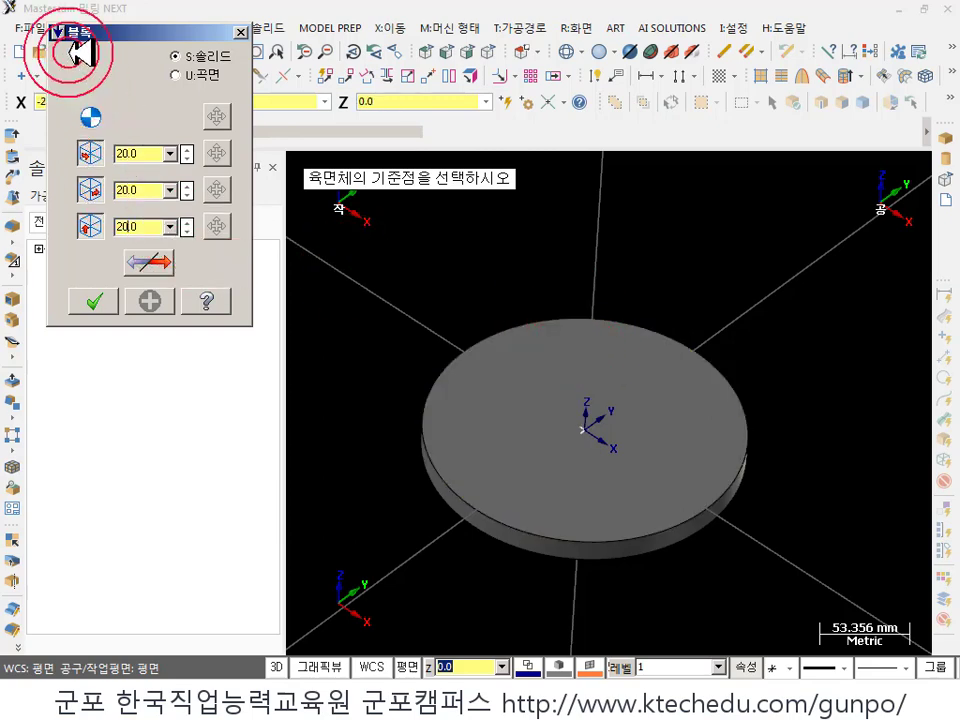
click(149, 387)
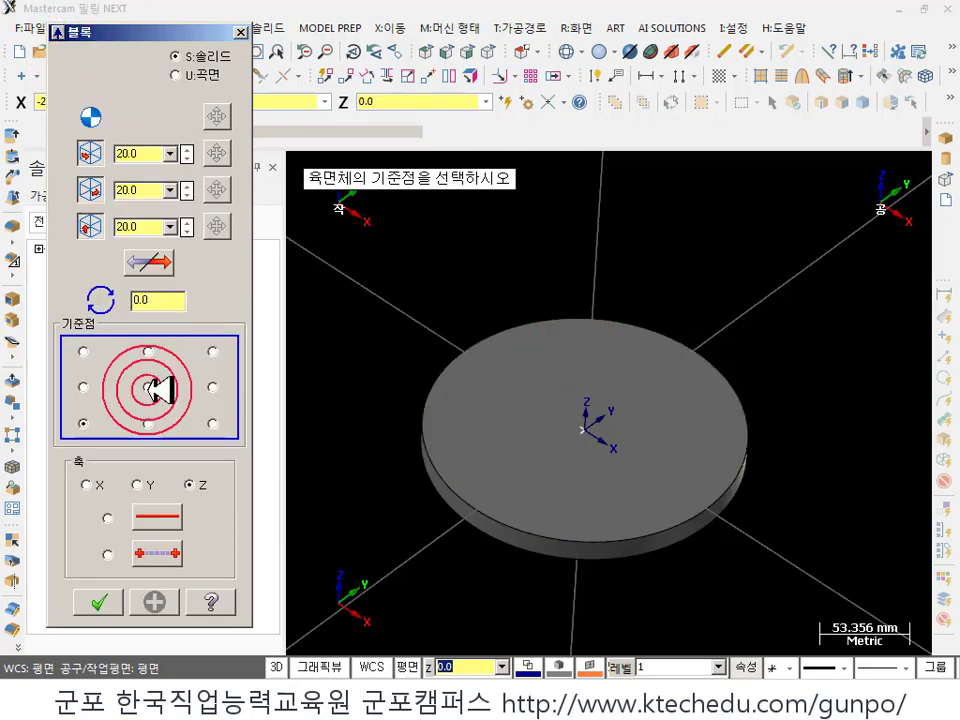
click(563, 368)
scroll(561, 364, up, 2)
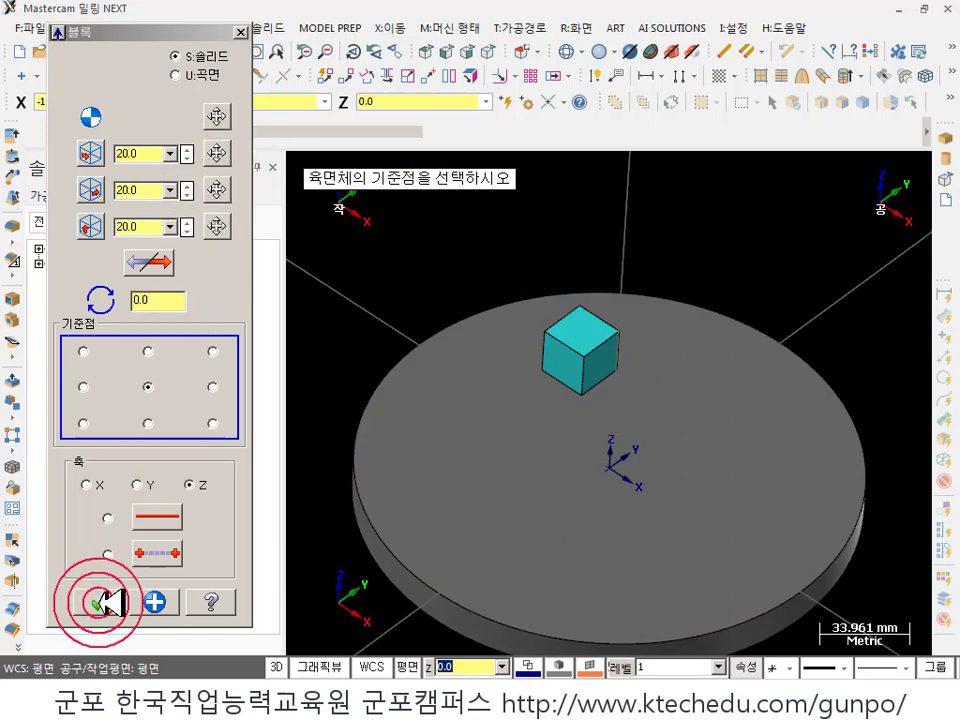
click(243, 31)
- Delete the separate solid block from the disc
scroll(517, 350, up, 1)
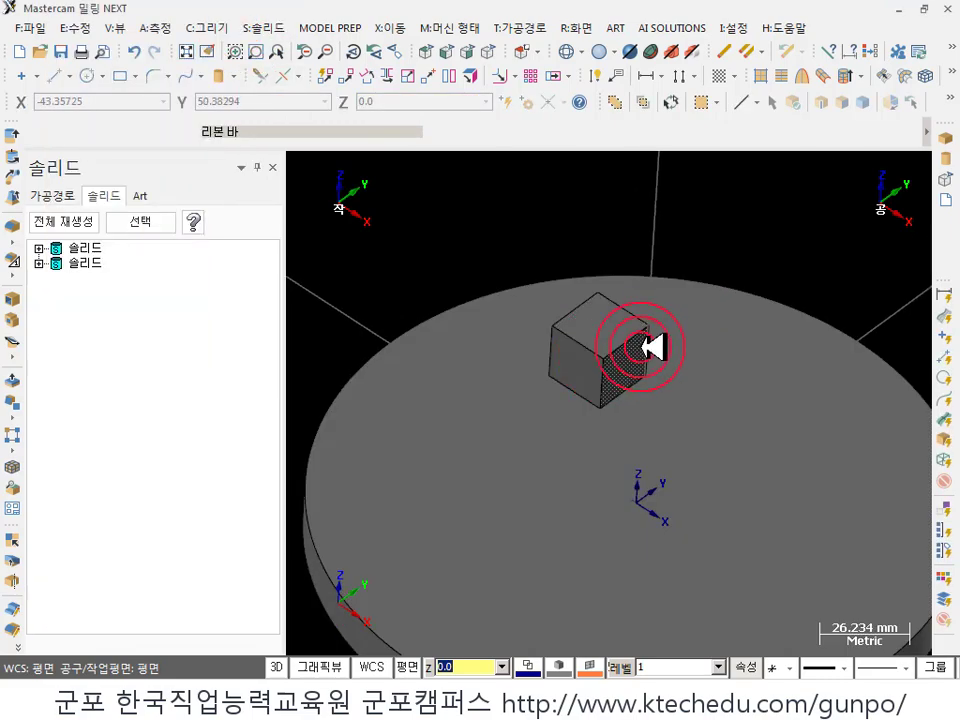
click(640, 350)
key(Delete)
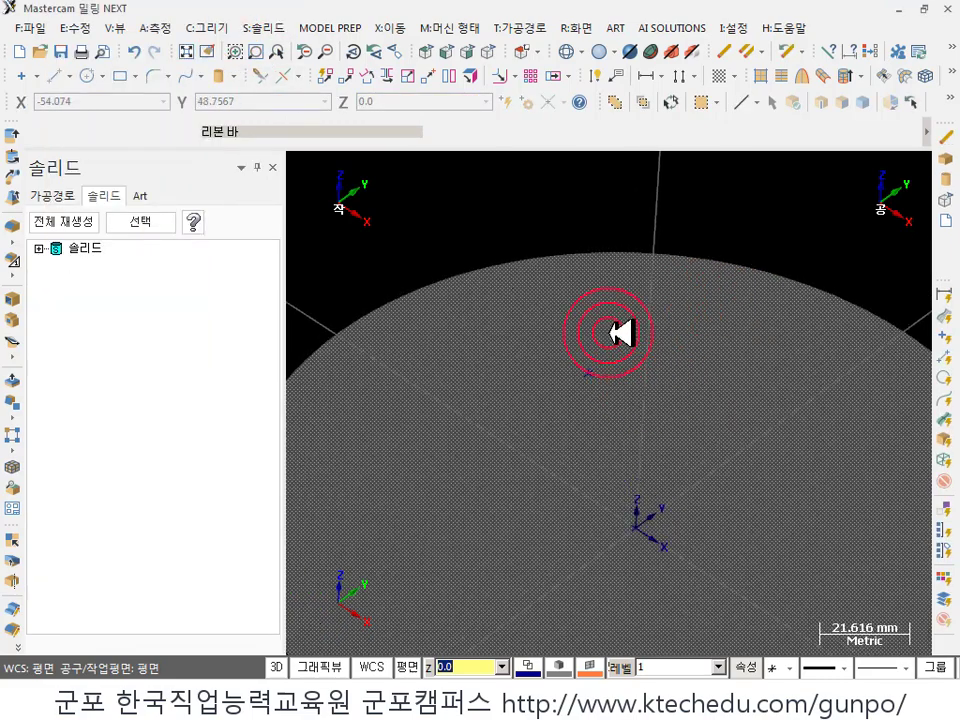
- In the top view, draw a rectangle about 27 by 20 mm on the disc, up and to the left of the origin
click(427, 51)
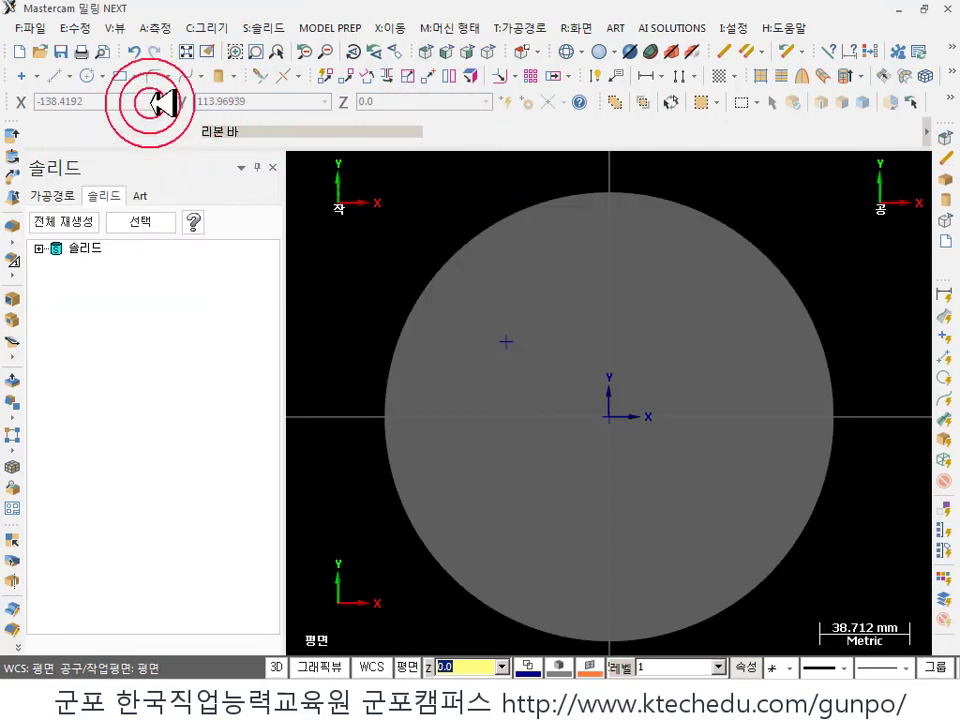
click(119, 75)
click(471, 320)
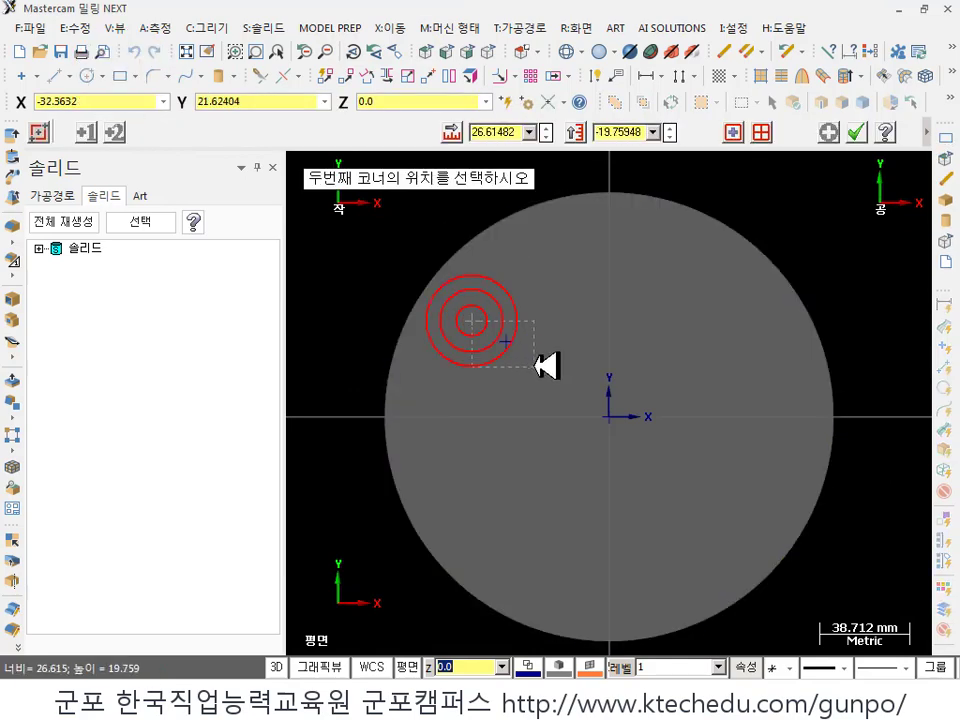
click(853, 132)
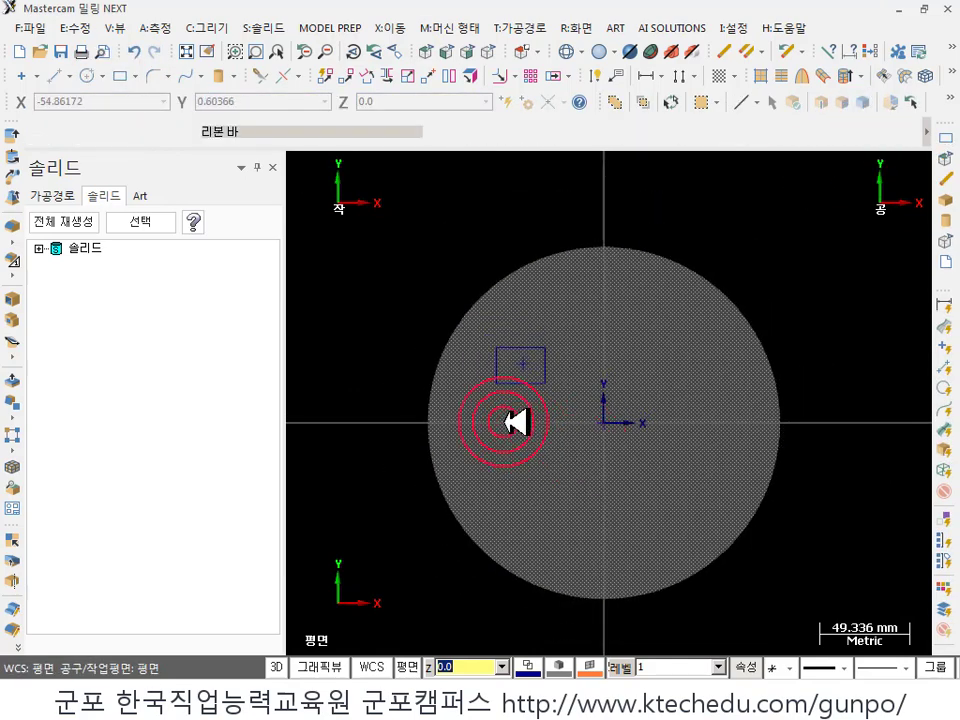
- Extrude the rectangle's chain 10 mm upward as an added boss on the disc's solid body
middle_drag(514, 422, 485, 360)
scroll(570, 406, up, 3)
mouse_move(650, 371)
middle_down()
mouse_move(678, 371)
mouse_move(659, 354)
middle_up()
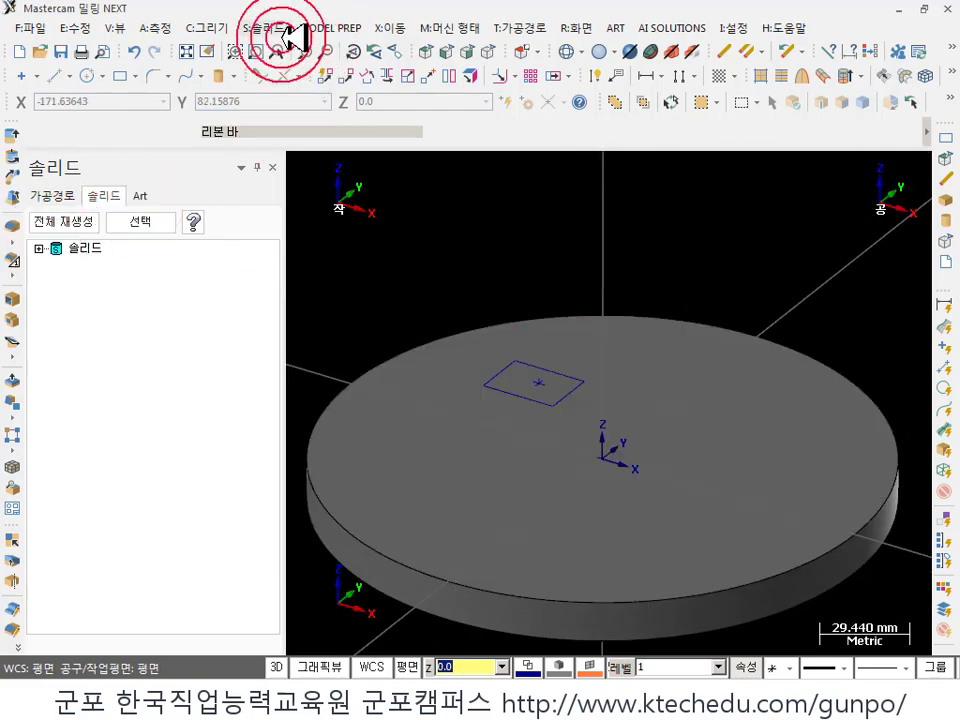
click(274, 28)
click(285, 48)
click(548, 403)
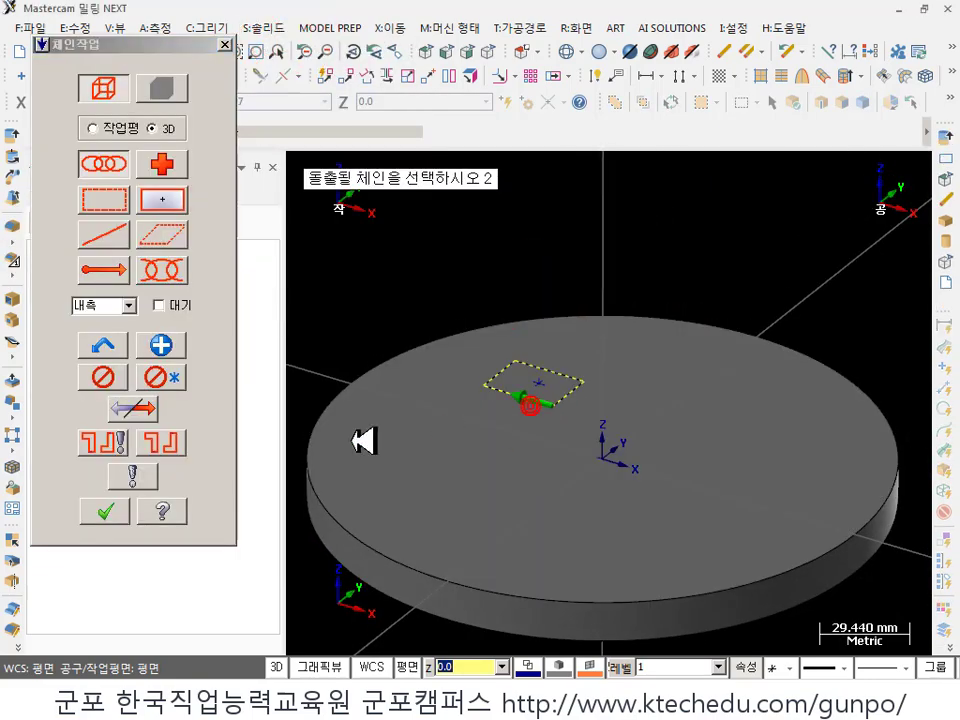
click(113, 512)
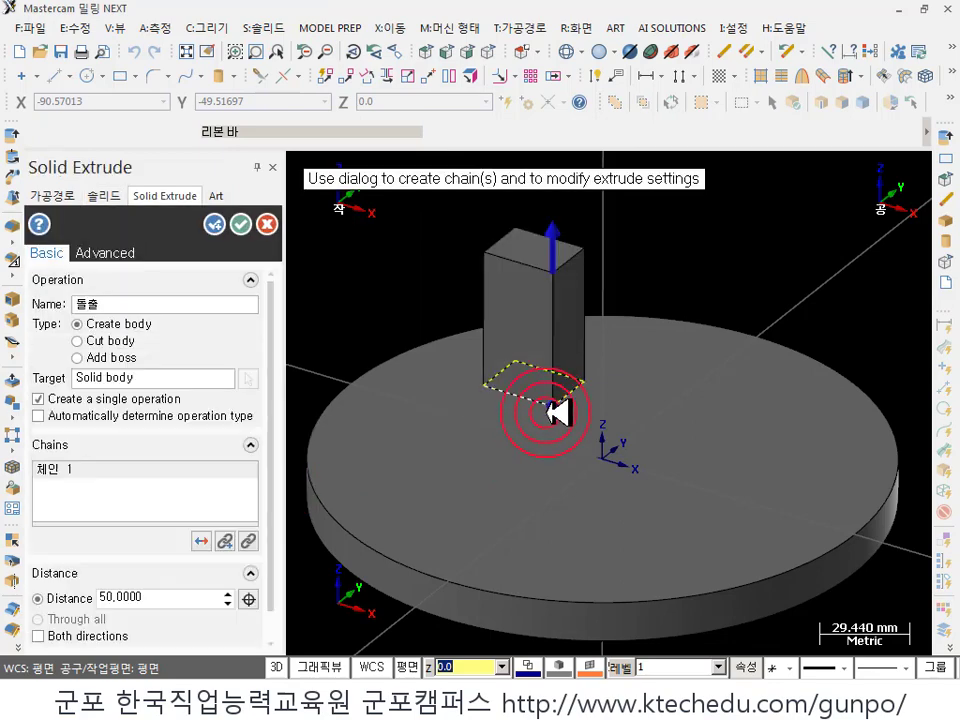
click(86, 357)
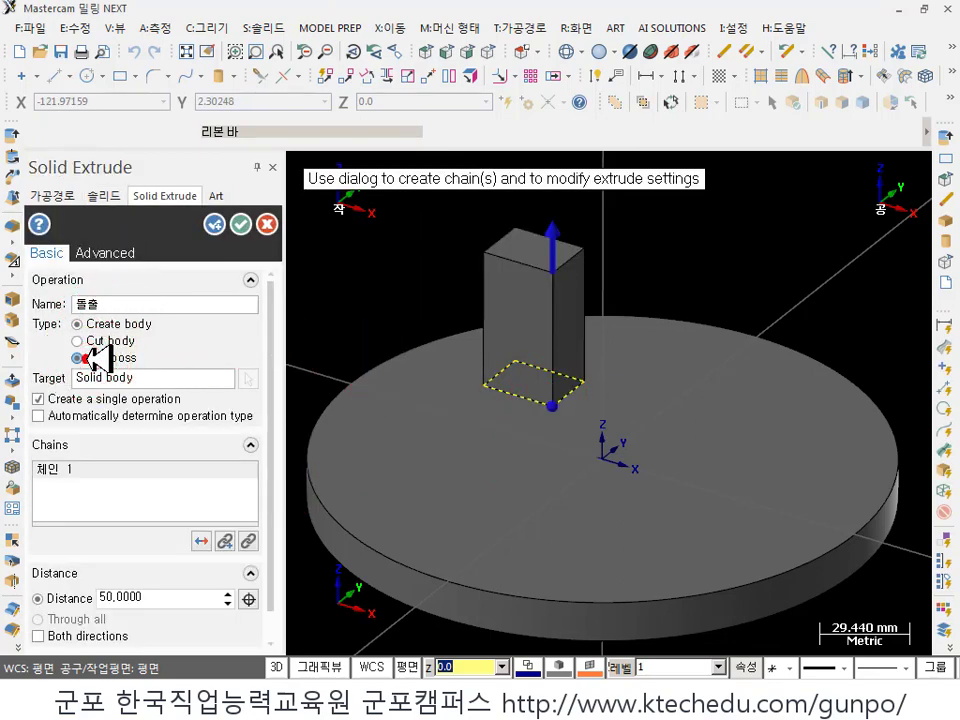
click(152, 603)
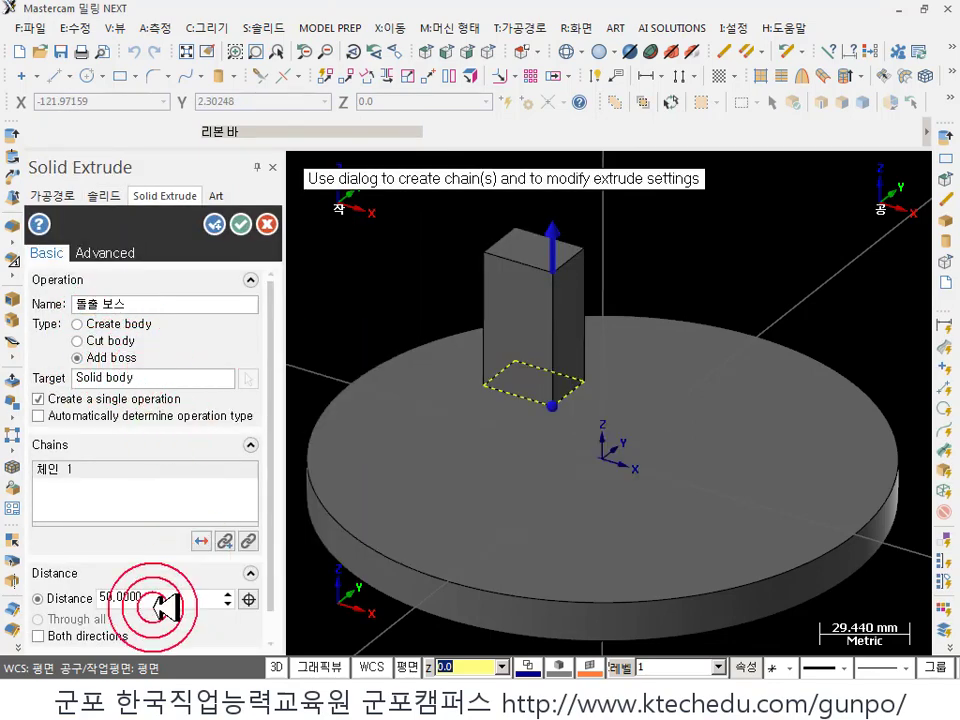
text(10)
key(Return)
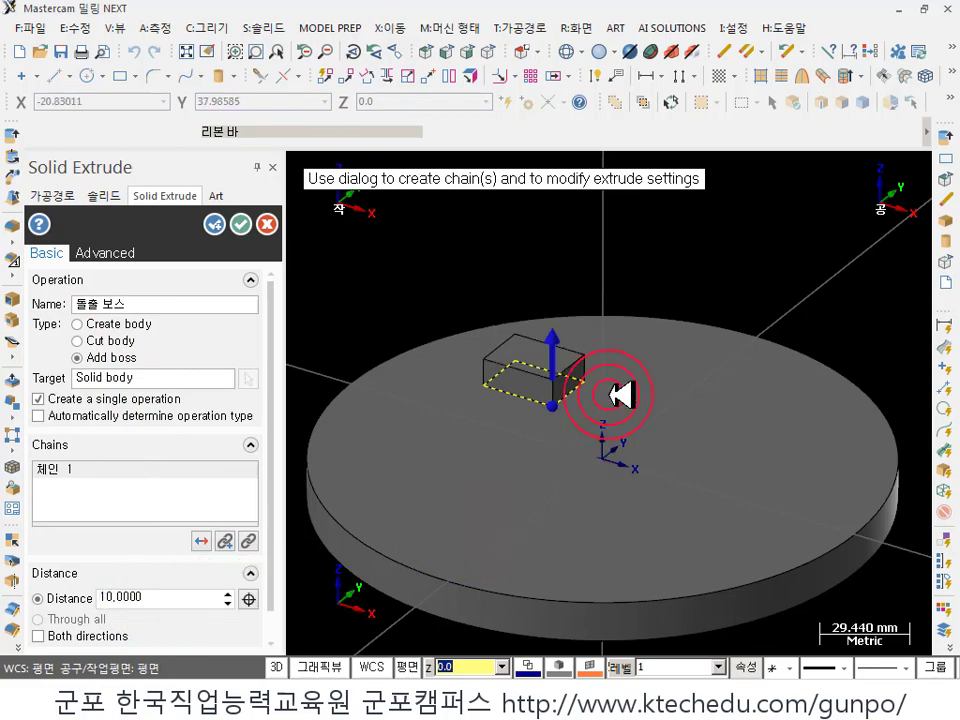
click(241, 224)
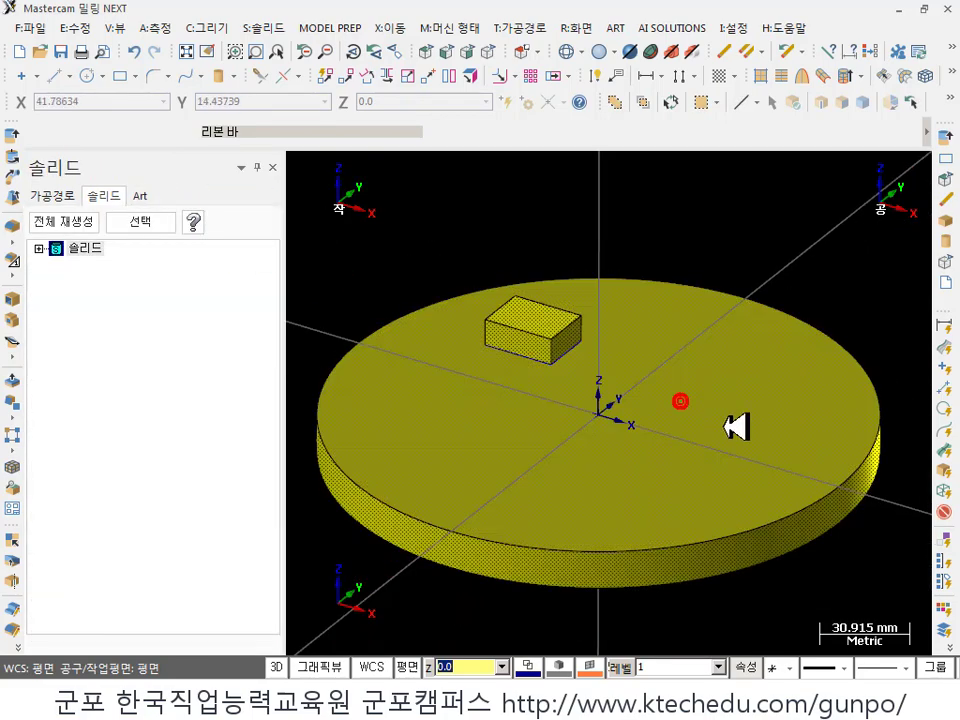
- Inspect the boss and the disc by selecting their faces and the body to check how they are joined
middle_drag(801, 362, 801, 386)
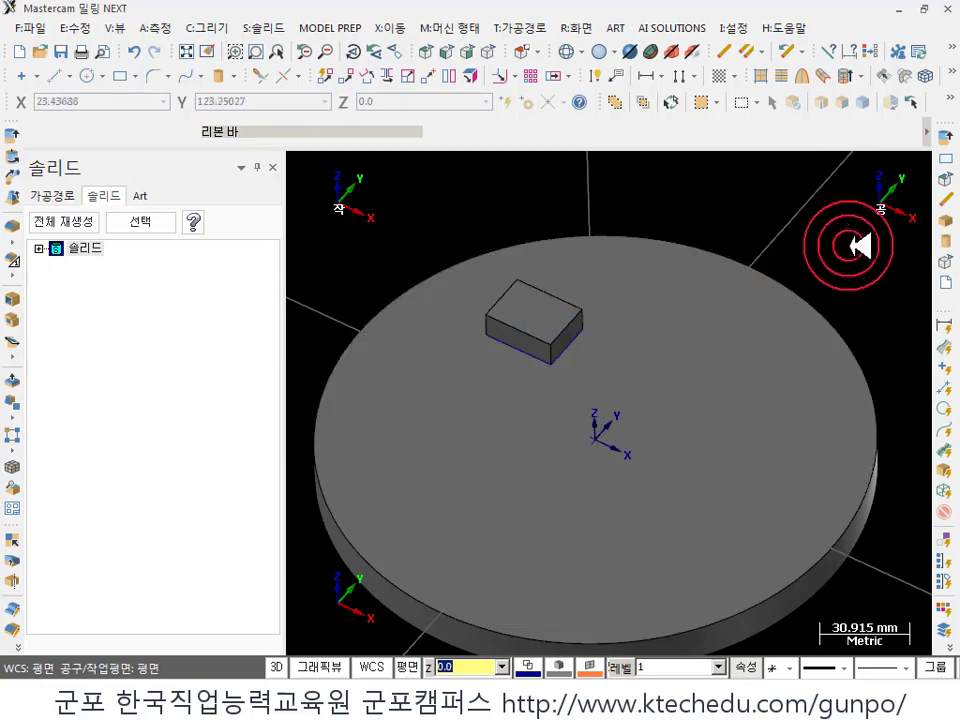
click(574, 313)
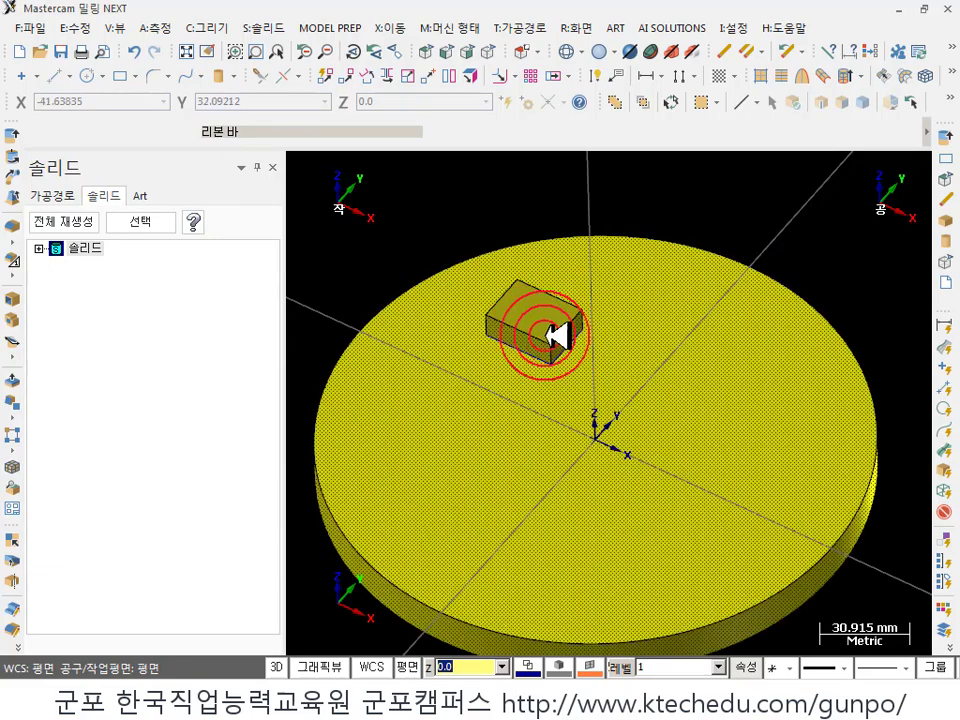
click(583, 321)
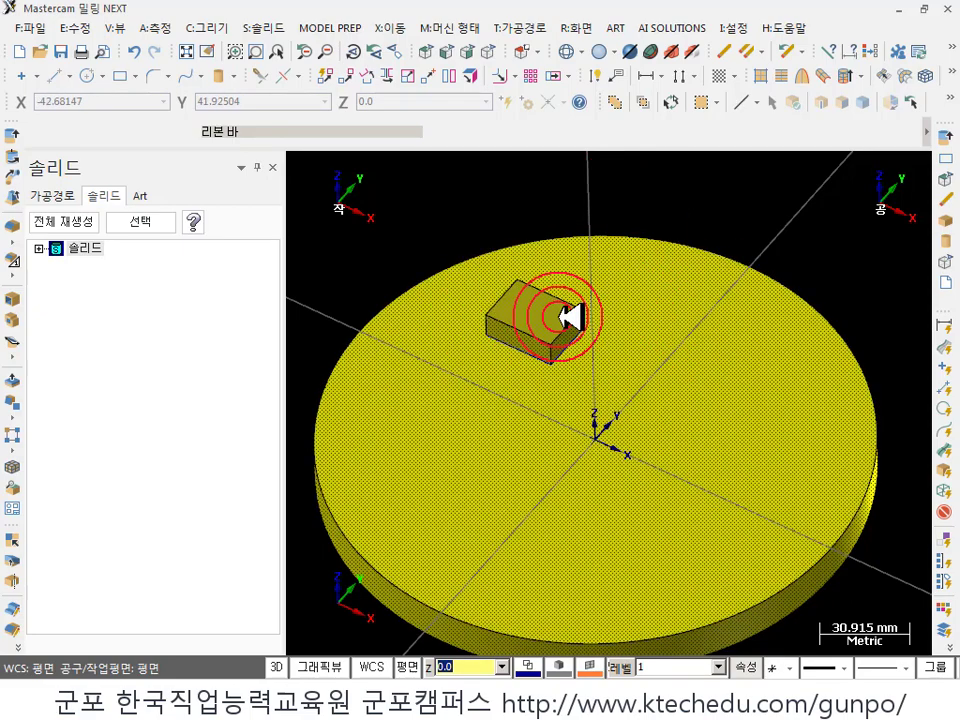
click(572, 313)
click(574, 317)
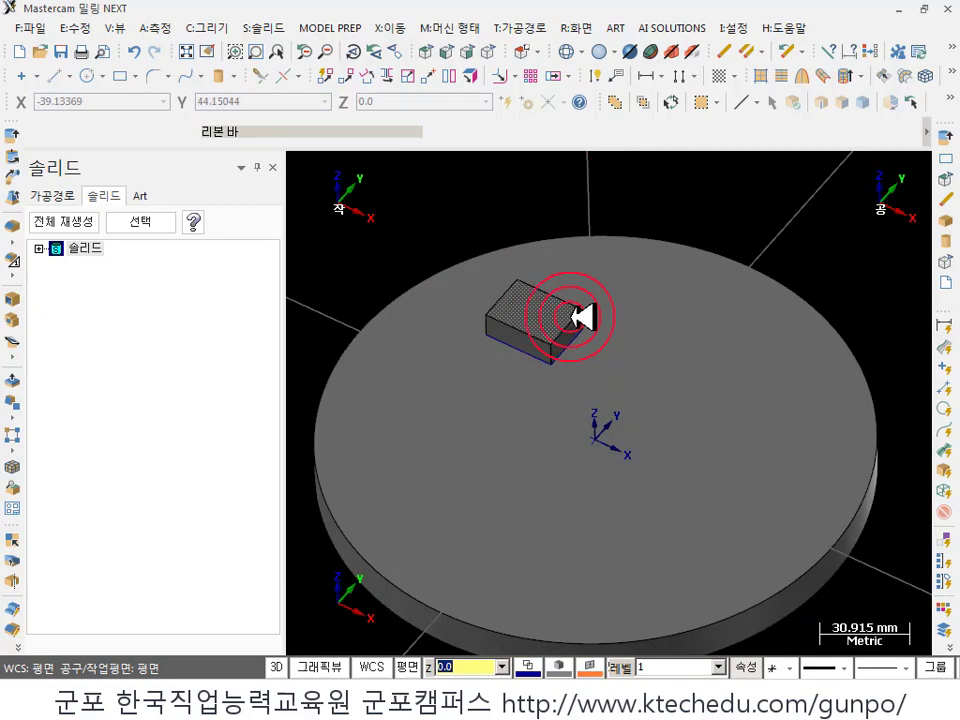
click(774, 348)
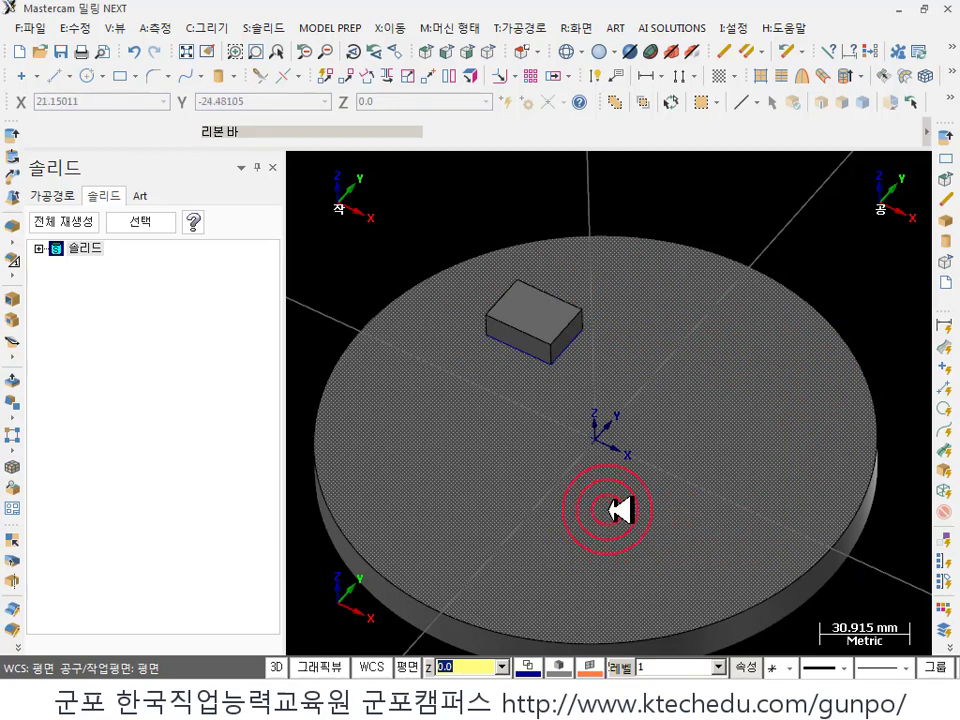
click(620, 466)
- Start a rectangular solid pattern and select the boss on the disc as the operation to pattern
click(268, 26)
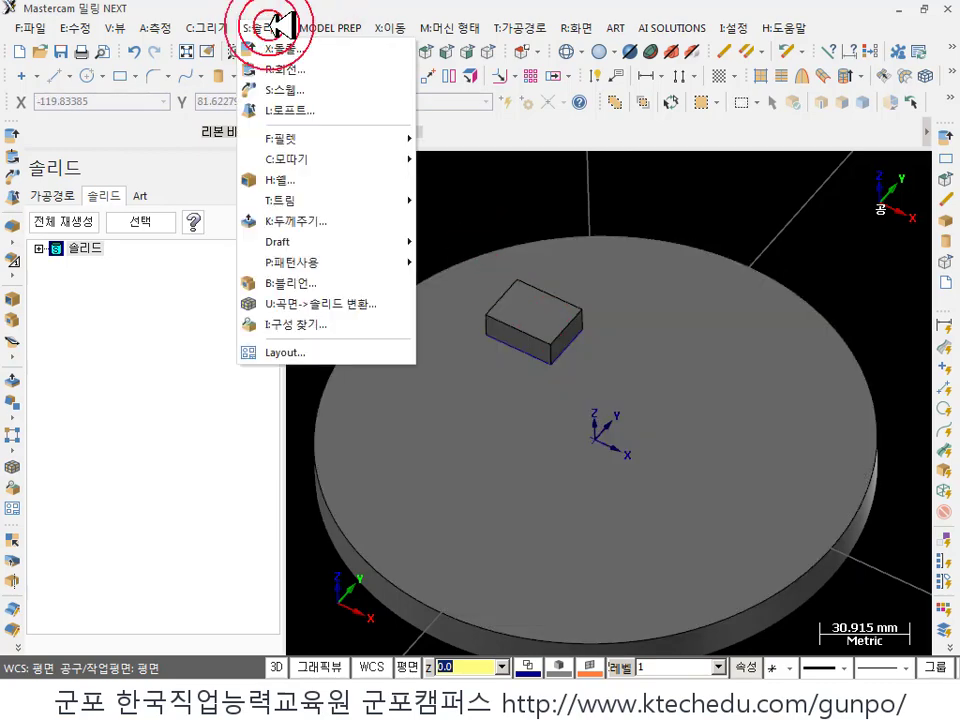
mouse_move(328, 261)
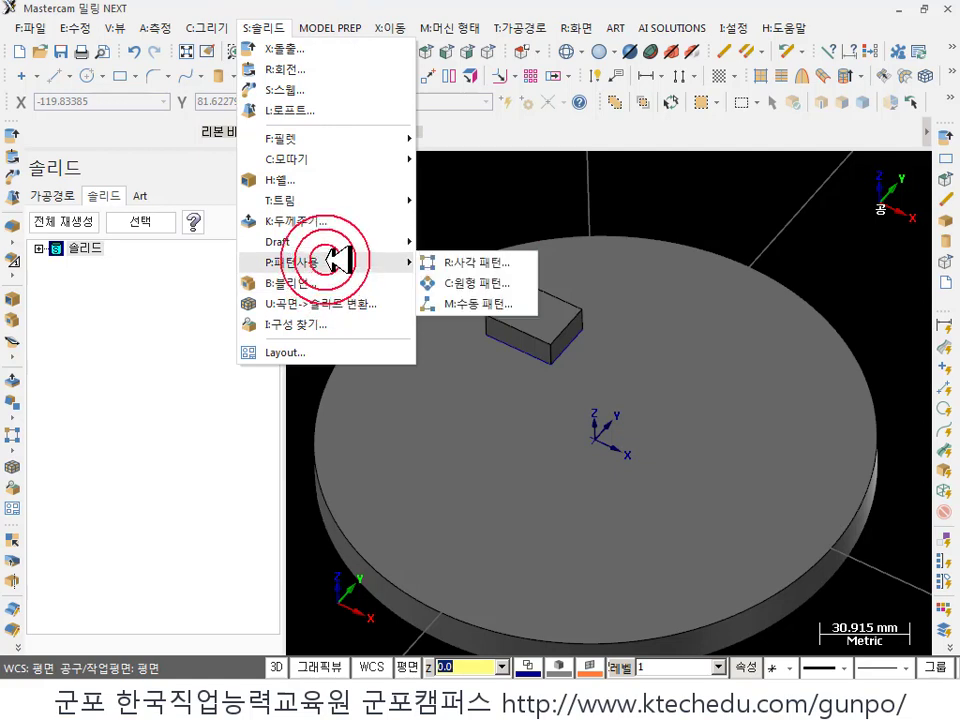
click(483, 263)
scroll(470, 258, down, 3)
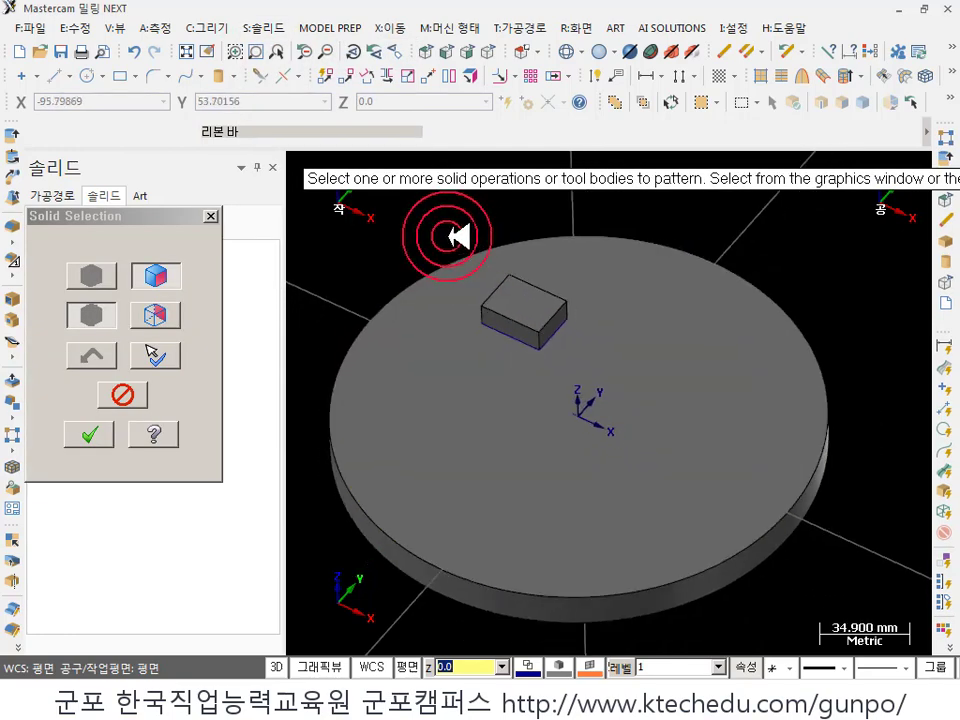
click(470, 265)
scroll(459, 264, down, 4)
scroll(391, 223, up, 5)
scroll(424, 216, down, 2)
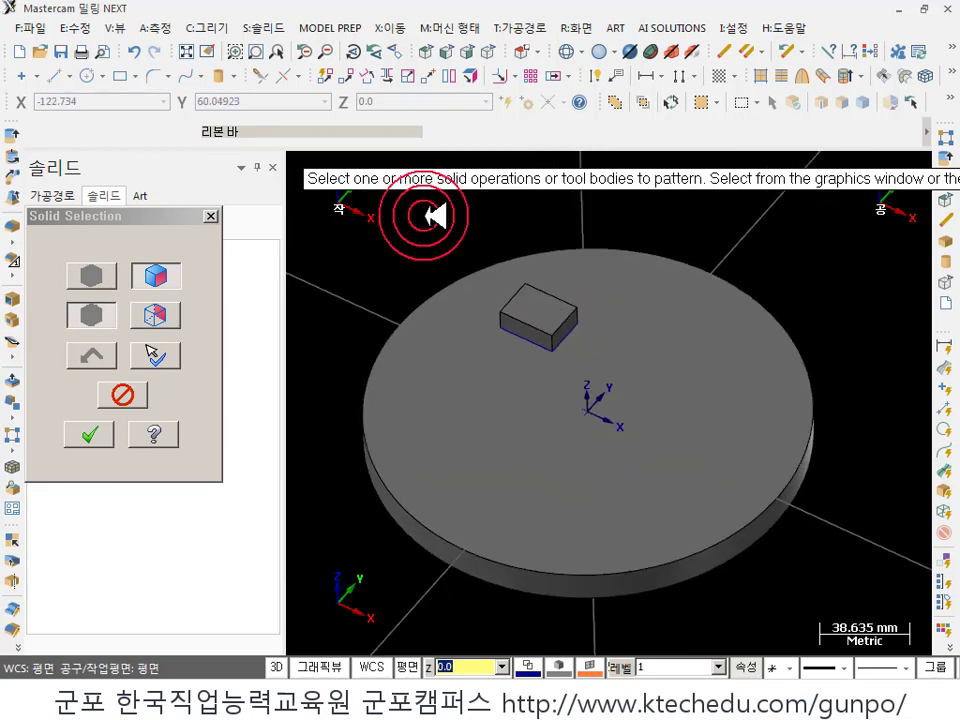
click(540, 325)
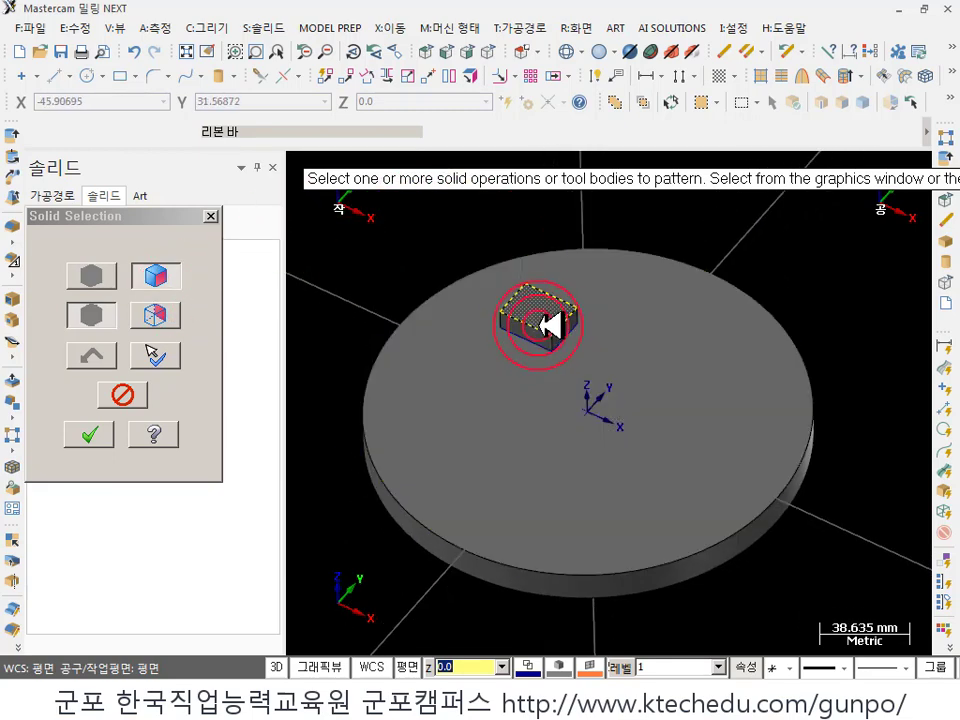
click(793, 261)
scroll(514, 261, up, 1)
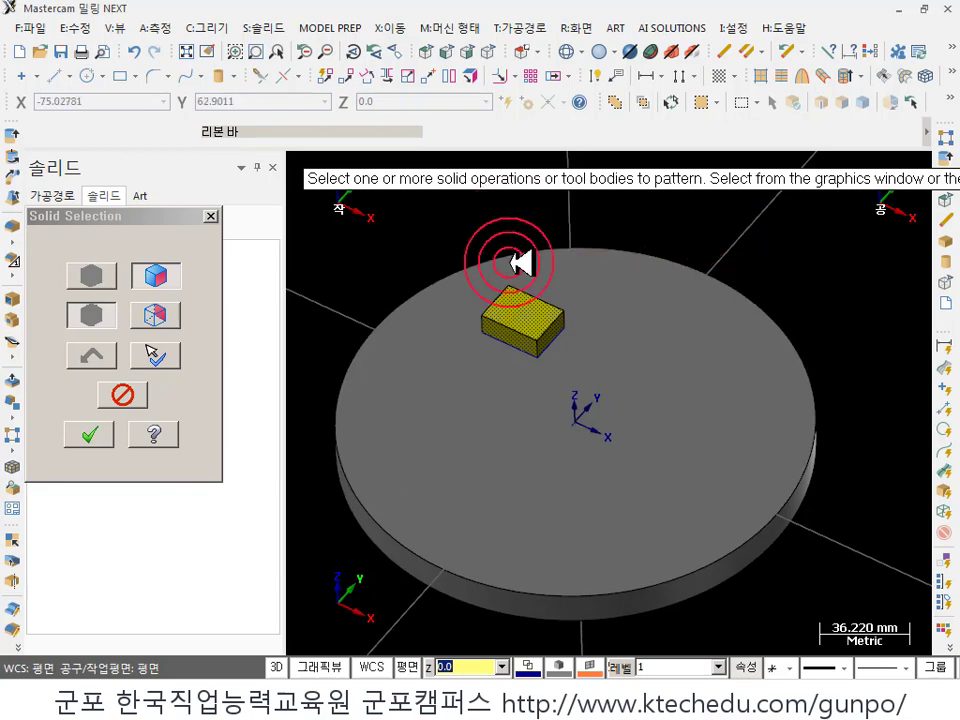
click(540, 318)
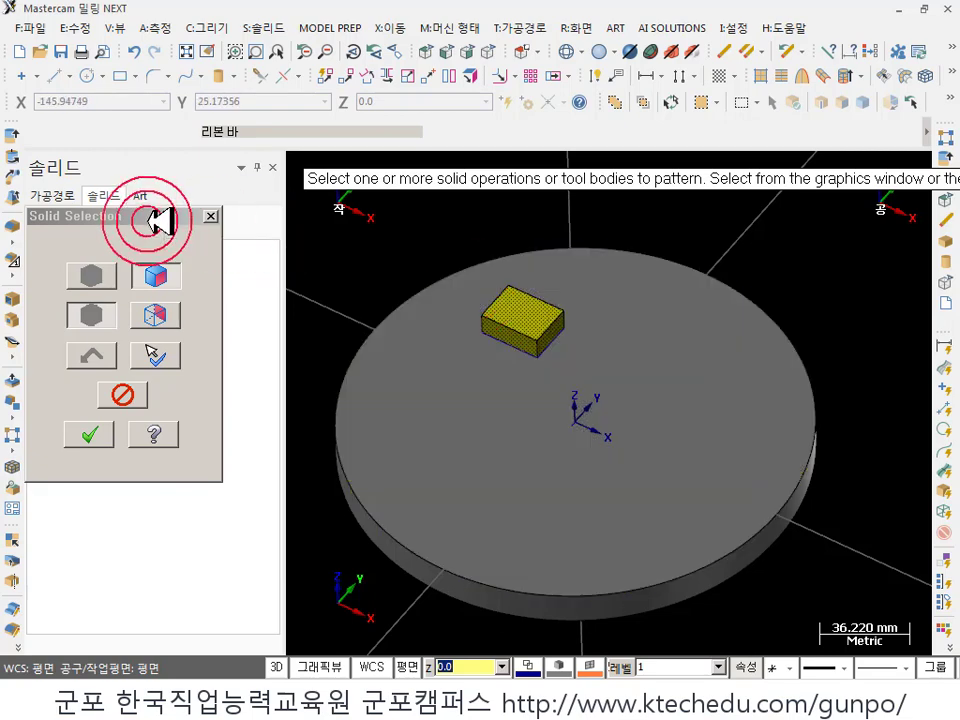
- Compare the selected boss with its extrude operation in the solids history, and accept it as the pattern source
drag(146, 215, 302, 389)
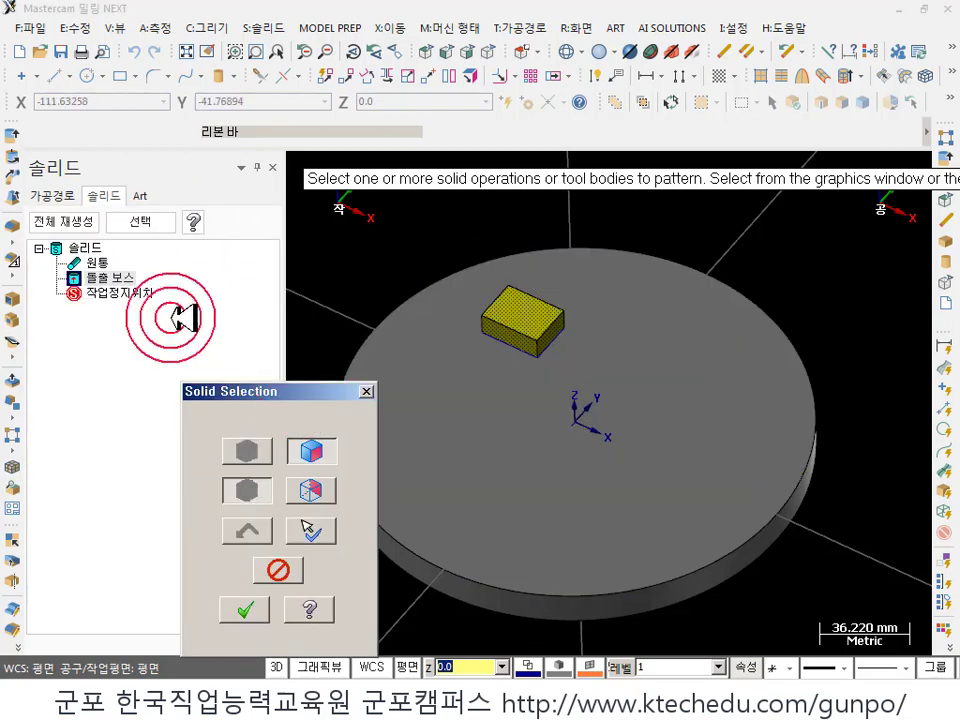
click(120, 288)
click(522, 305)
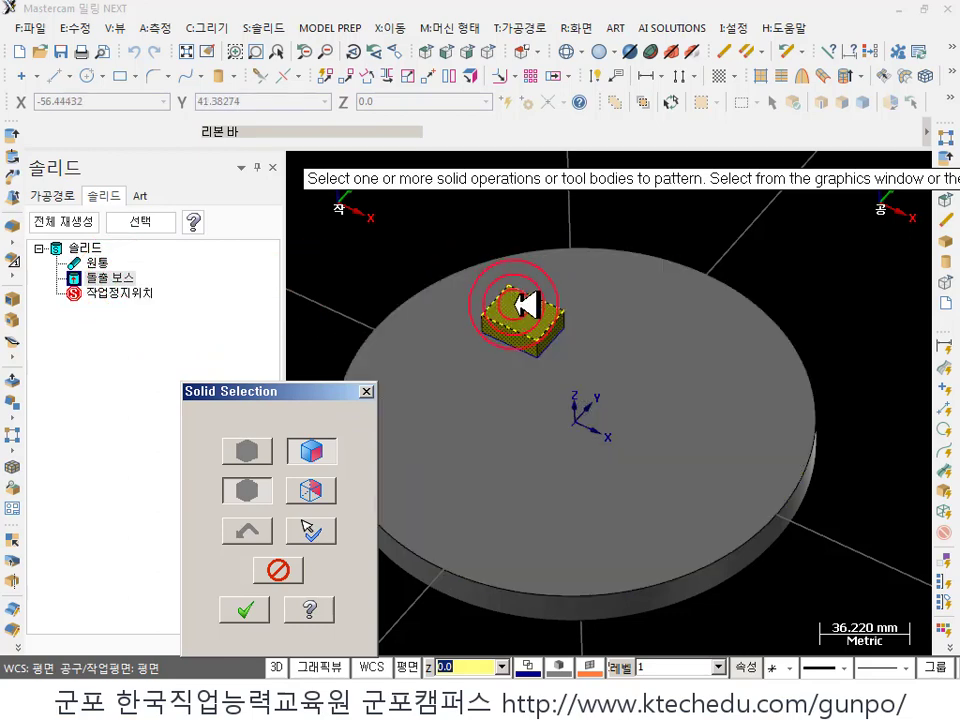
click(497, 252)
click(120, 280)
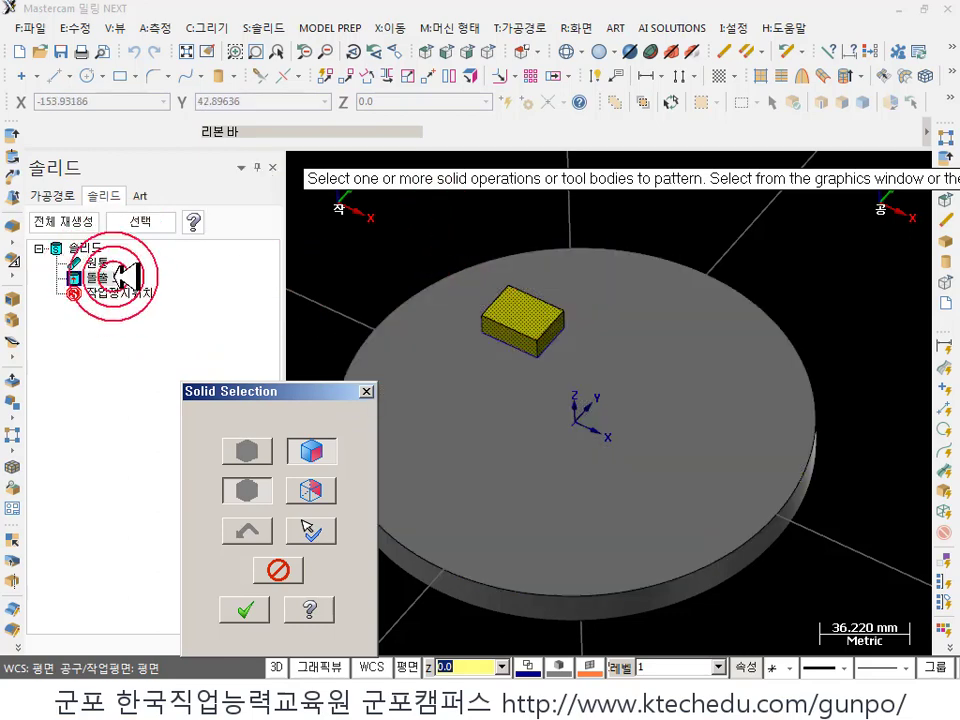
click(104, 272)
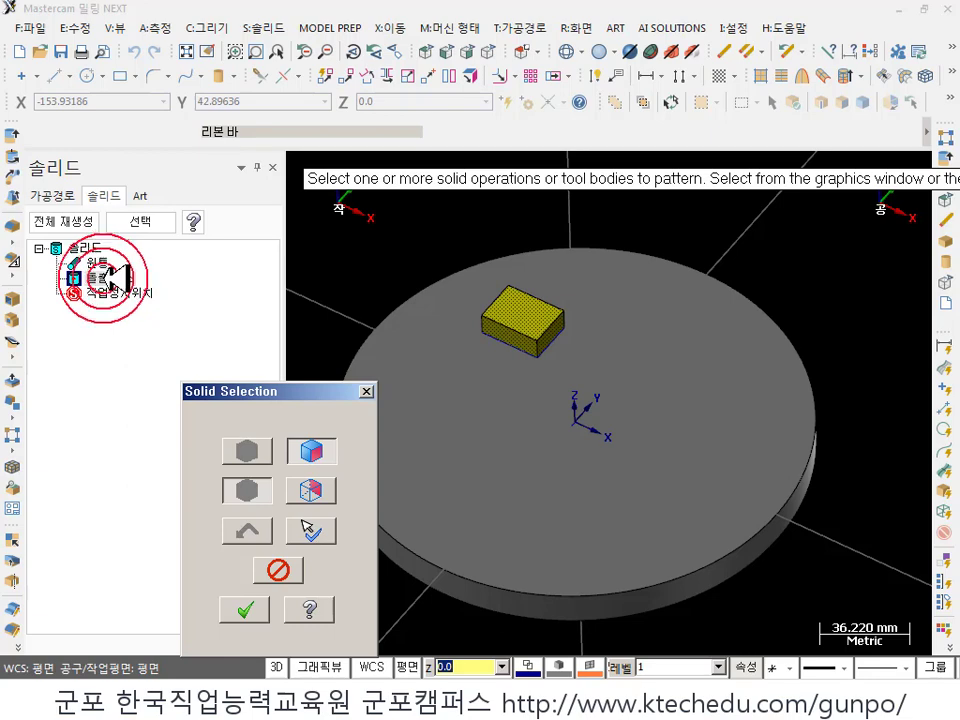
click(518, 337)
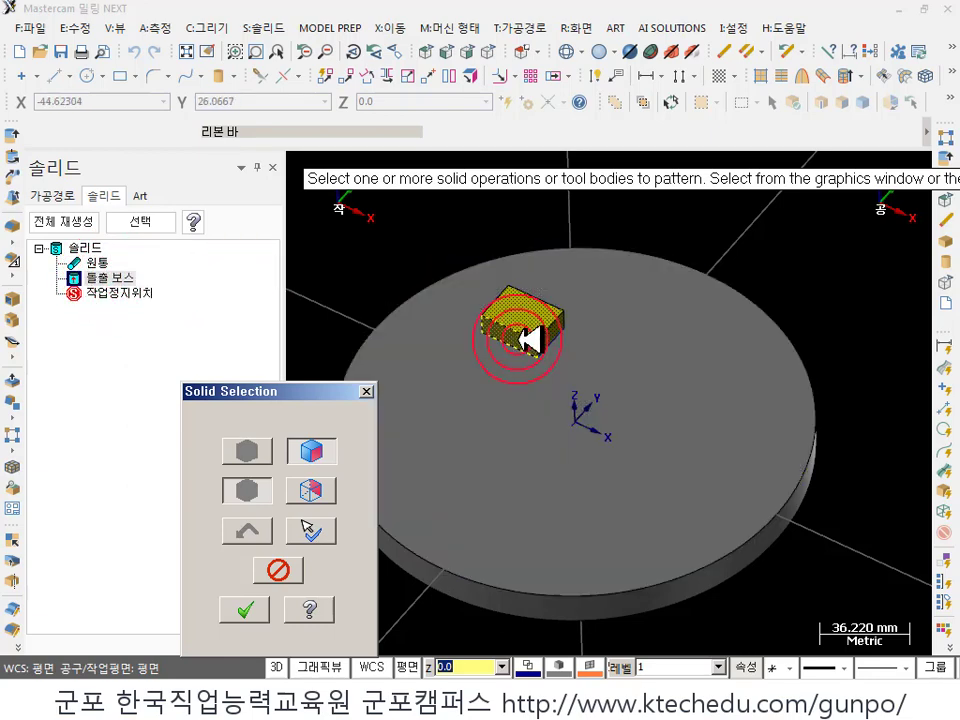
click(245, 347)
click(495, 321)
click(288, 377)
click(305, 352)
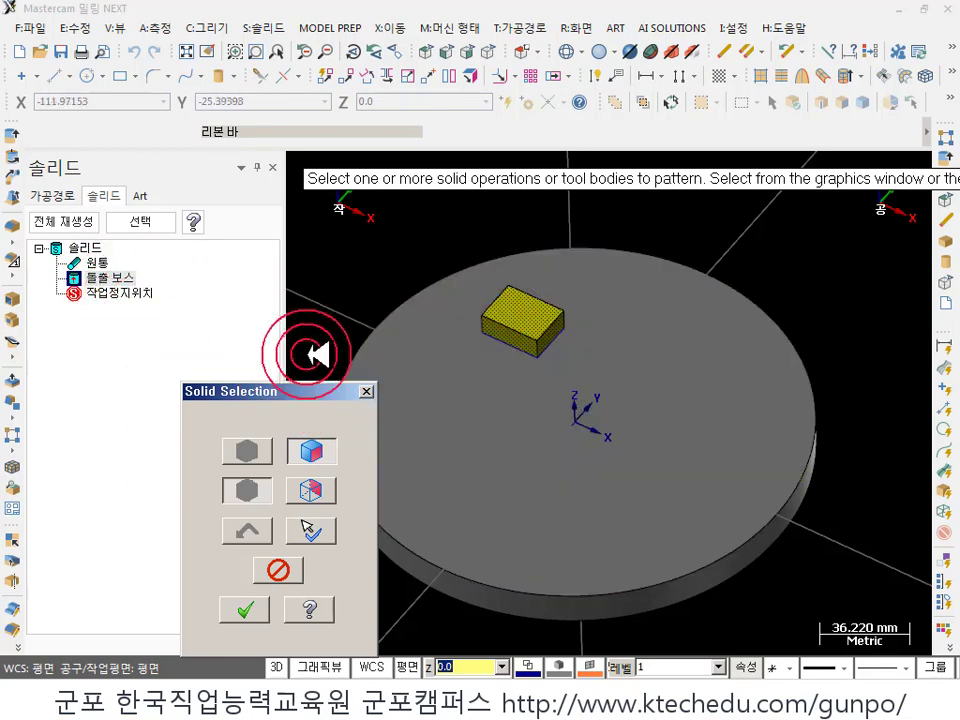
drag(313, 392, 373, 240)
click(305, 457)
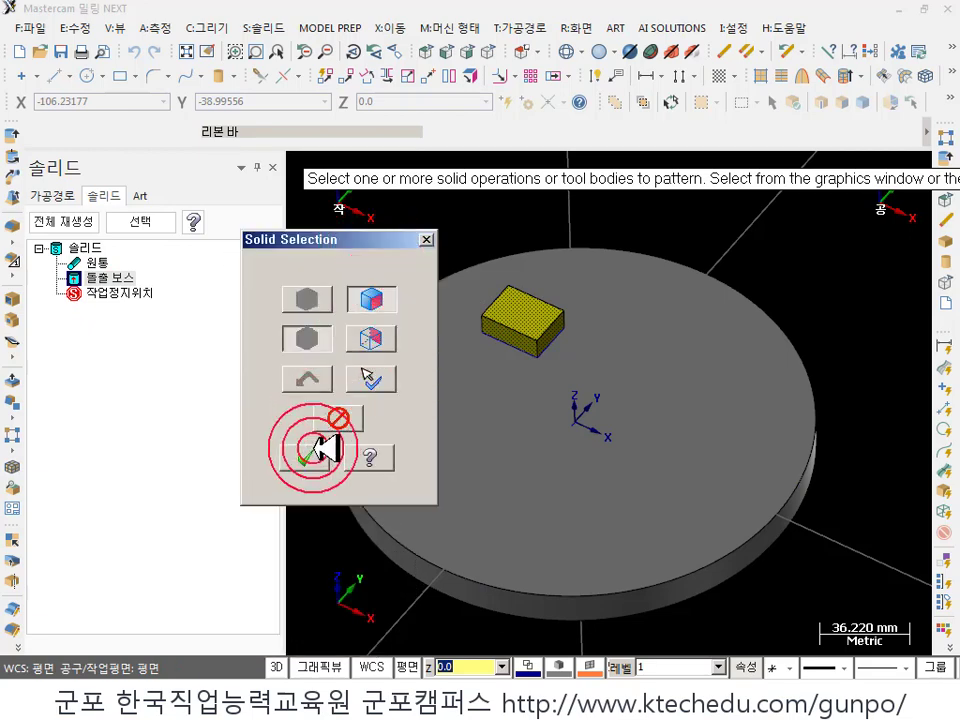
click(386, 443)
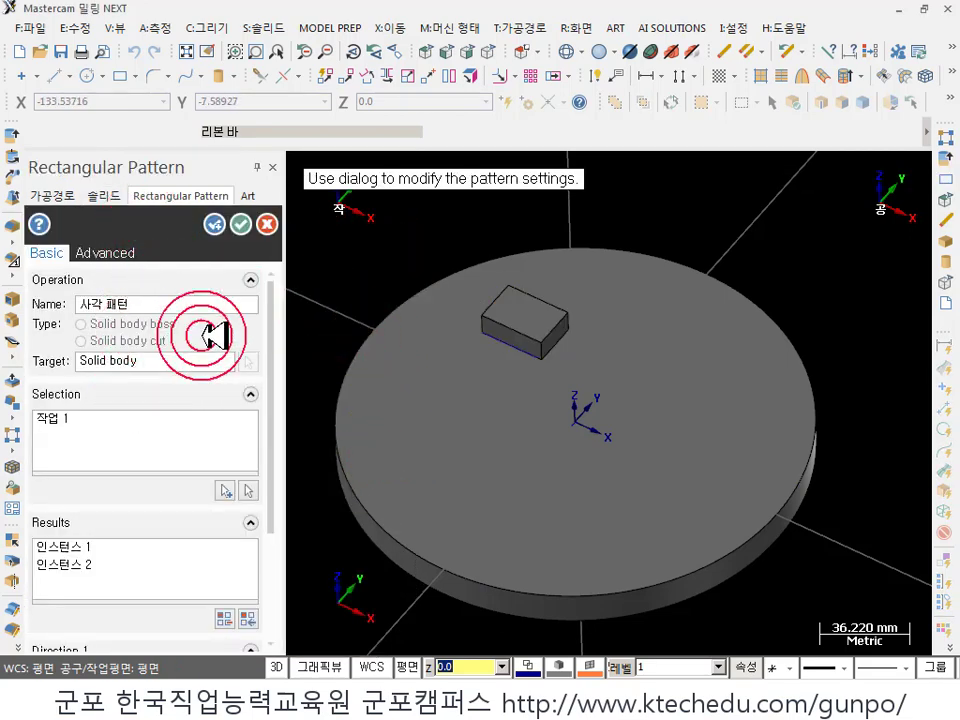
- Review the pattern's type options and resulting instances, and set the Direction 1 distance to 20 mm
mouse_move(212, 336)
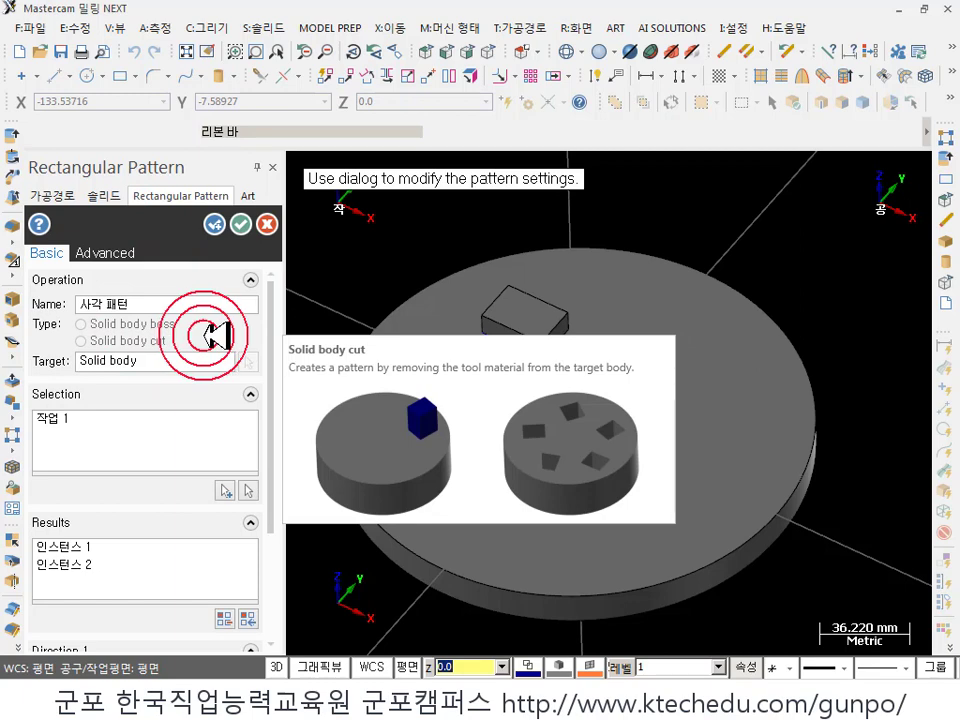
mouse_move(90, 546)
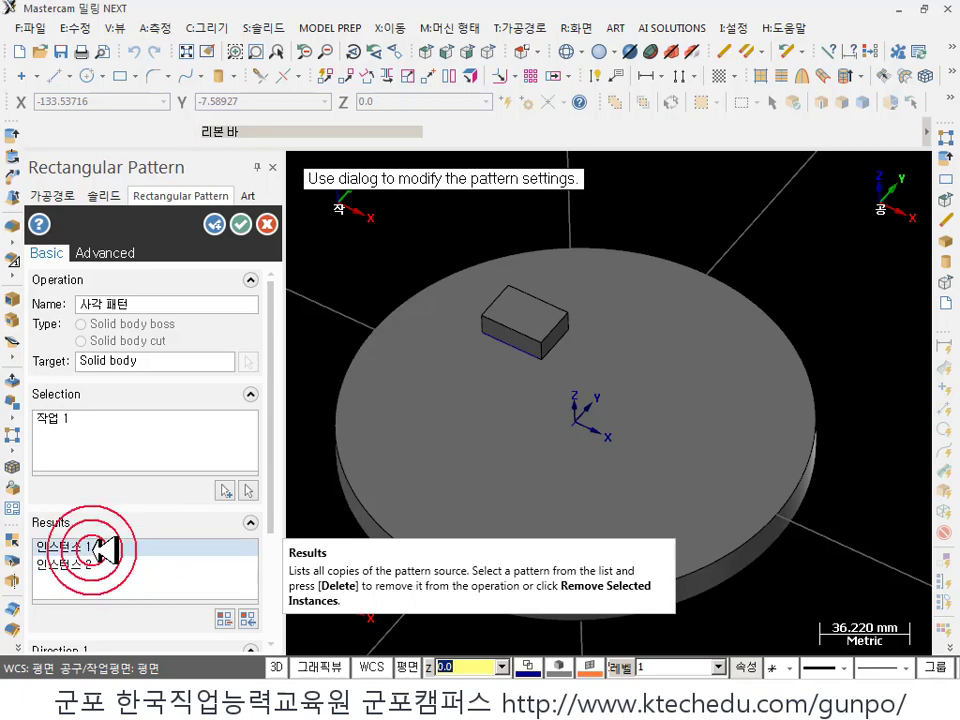
click(92, 566)
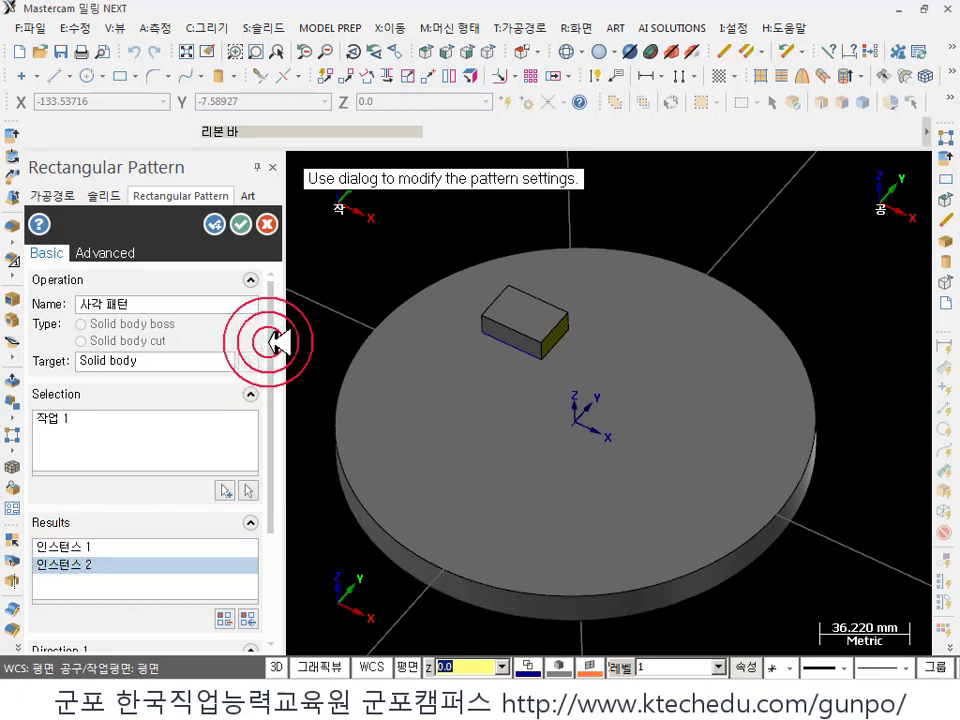
drag(268, 339, 274, 450)
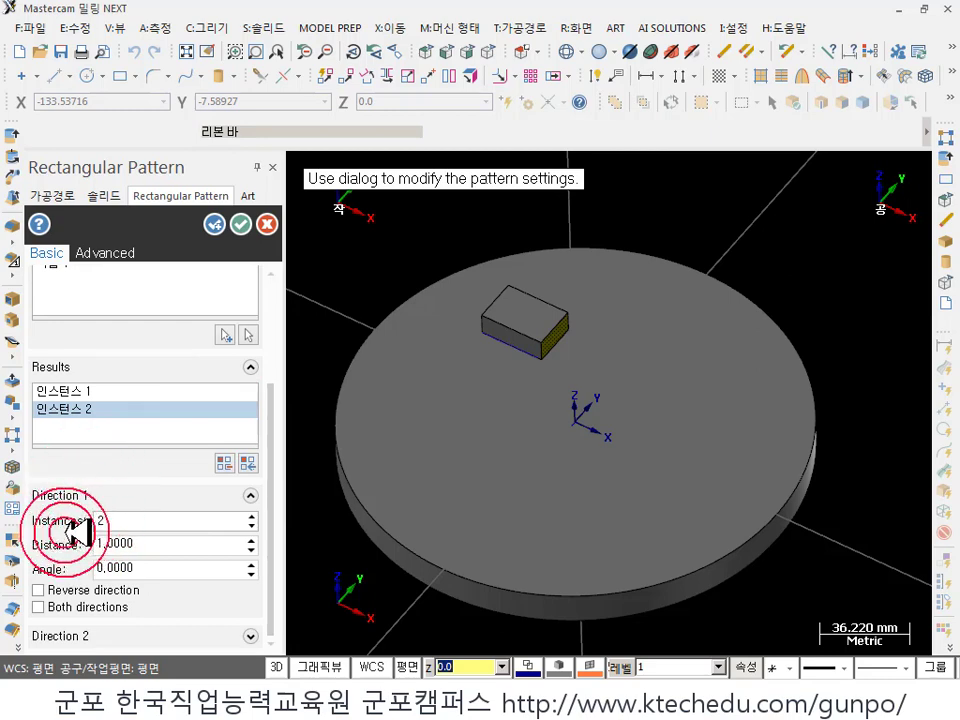
double_click(145, 542)
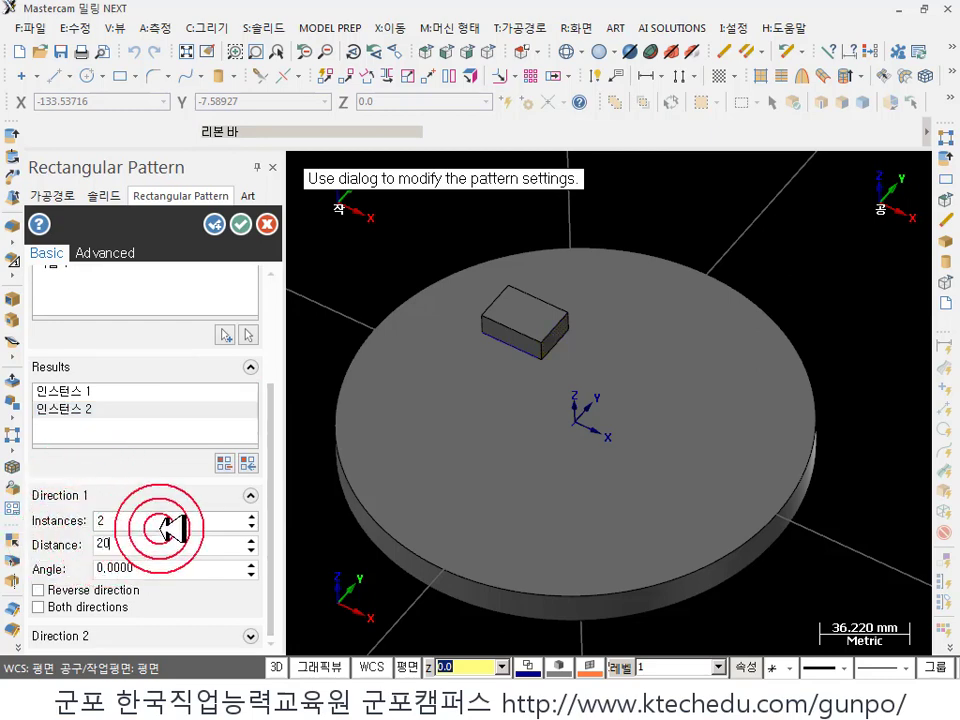
text(20)
key(Return)
- Set the Direction 1 distance of the rectangular pattern to 30 mm
double_click(163, 544)
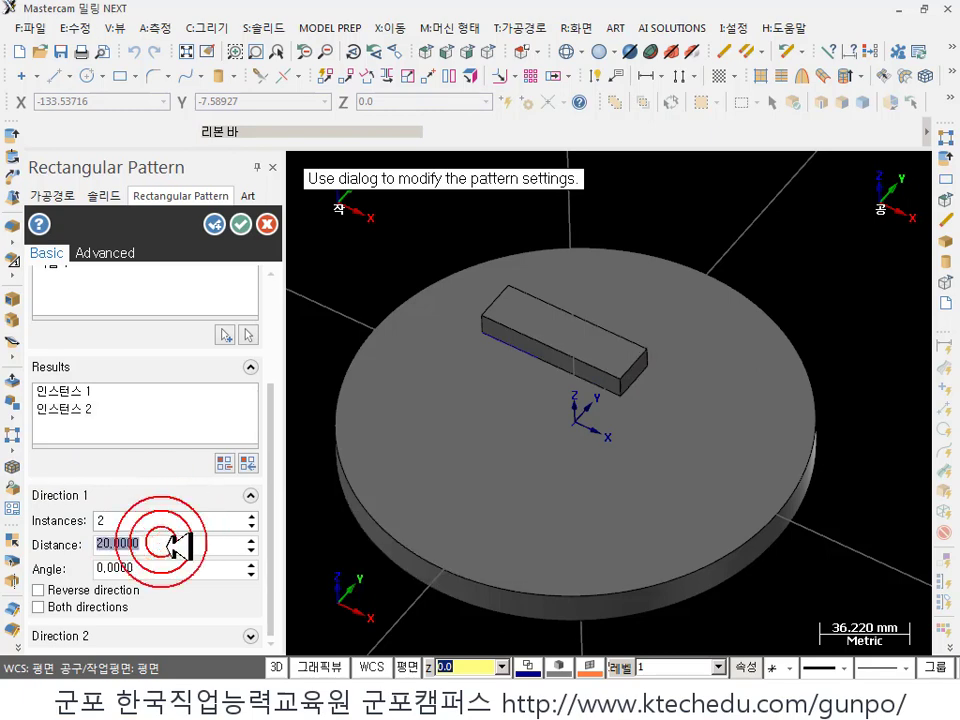
text(30)
key(Return)
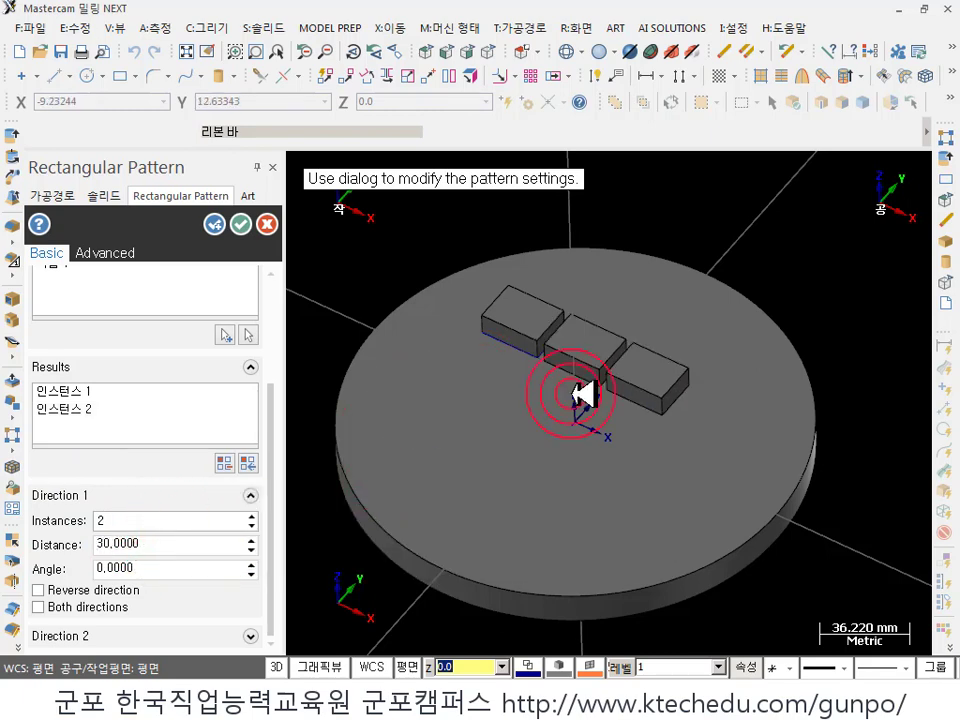
click(142, 545)
click(468, 352)
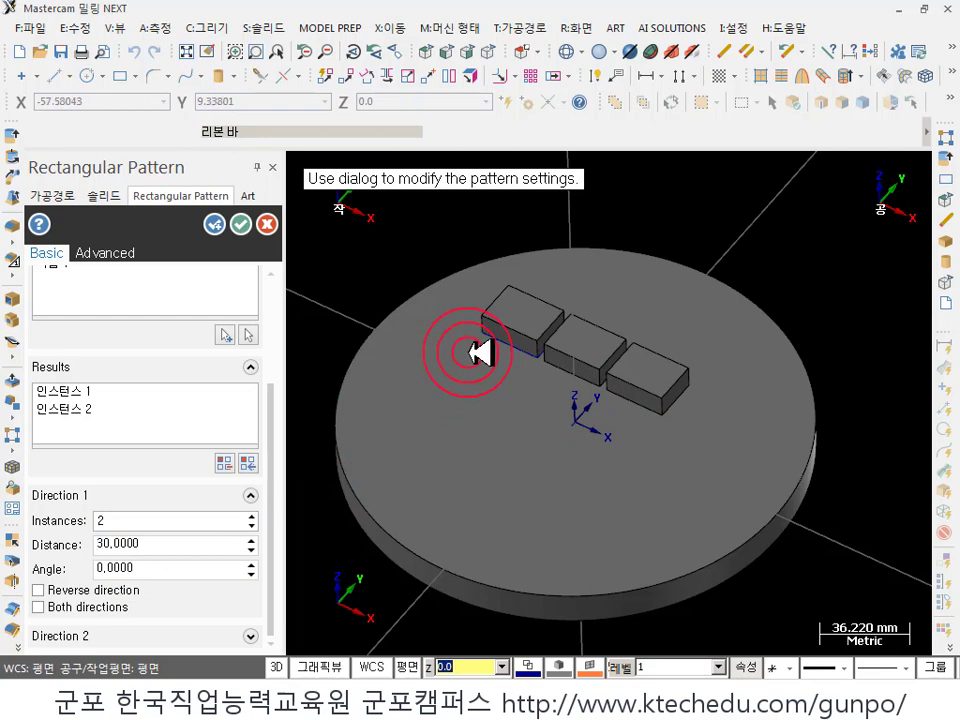
double_click(161, 566)
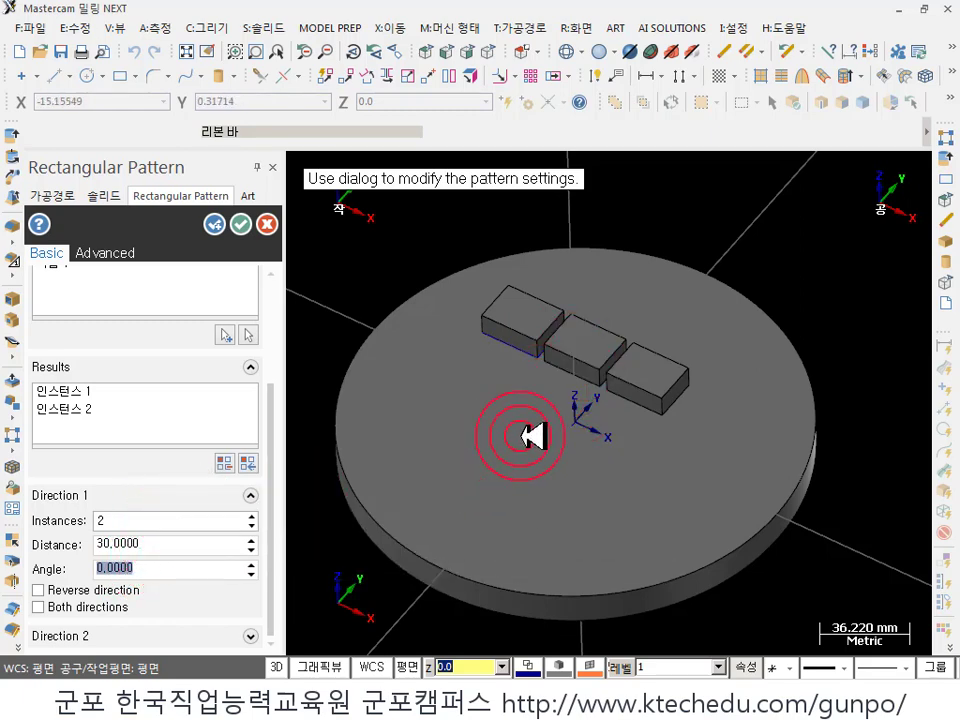
- Give the pattern a reversed Direction 2 with a distance of 30 mm and 2 instances
click(251, 636)
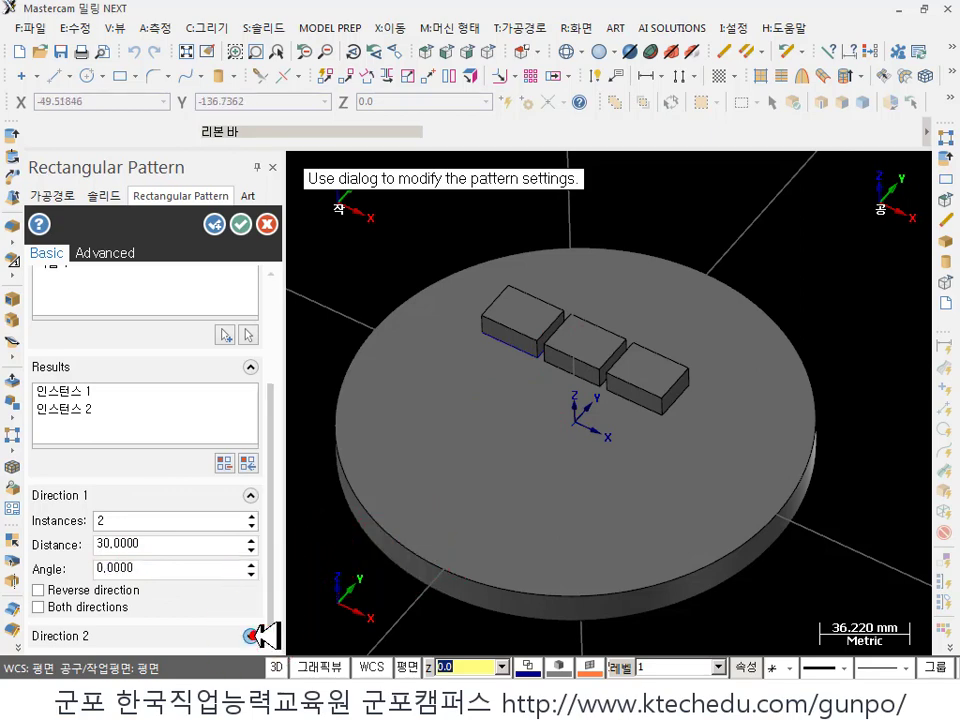
drag(272, 535, 276, 604)
click(165, 560)
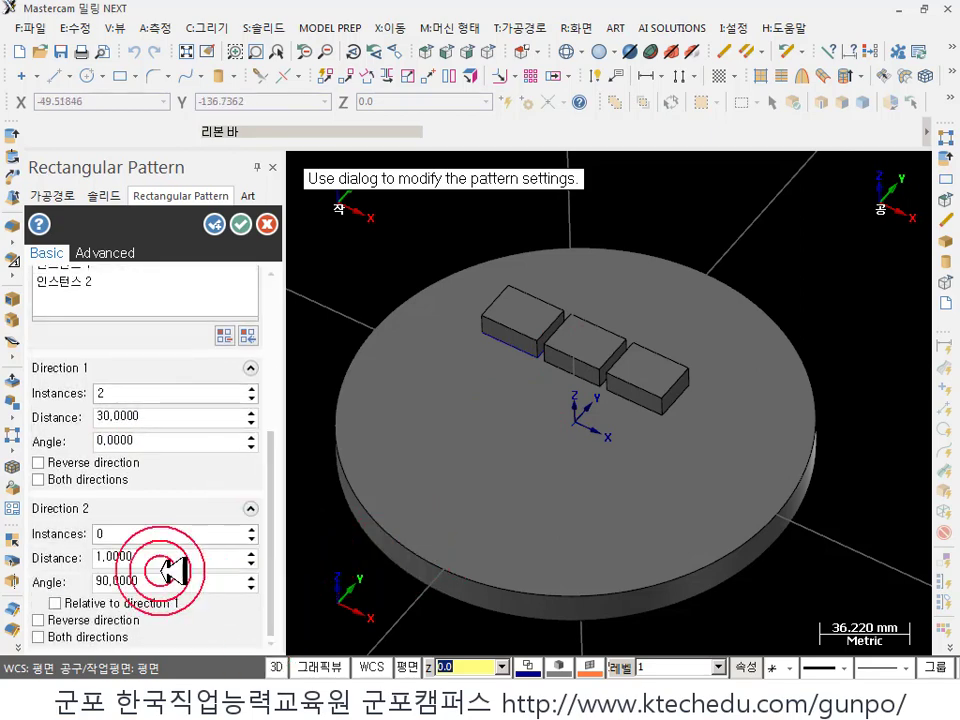
click(88, 520)
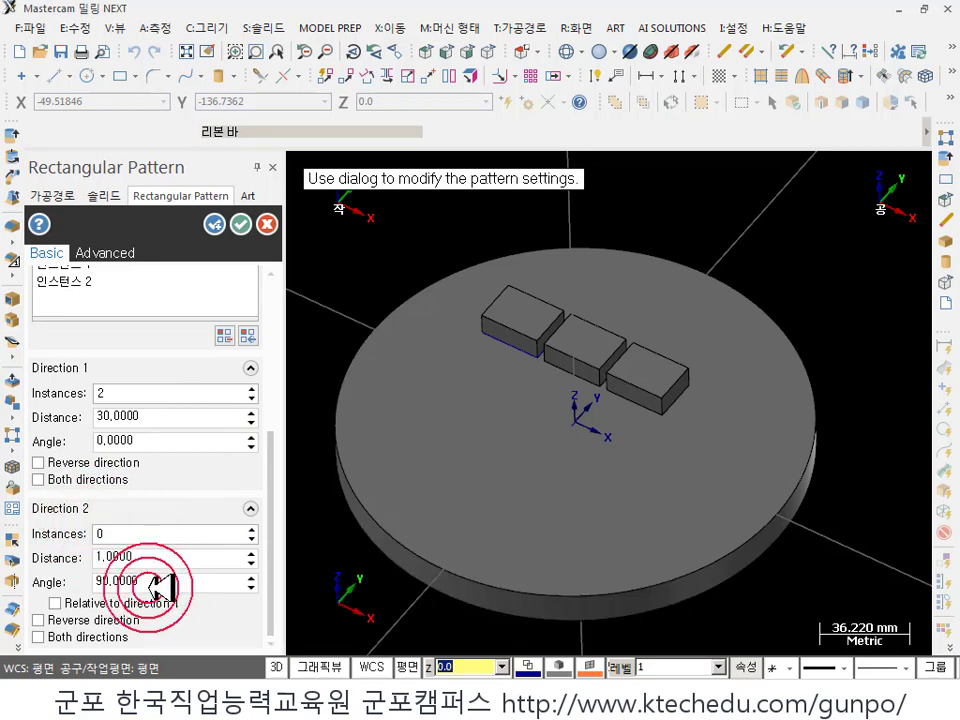
click(39, 620)
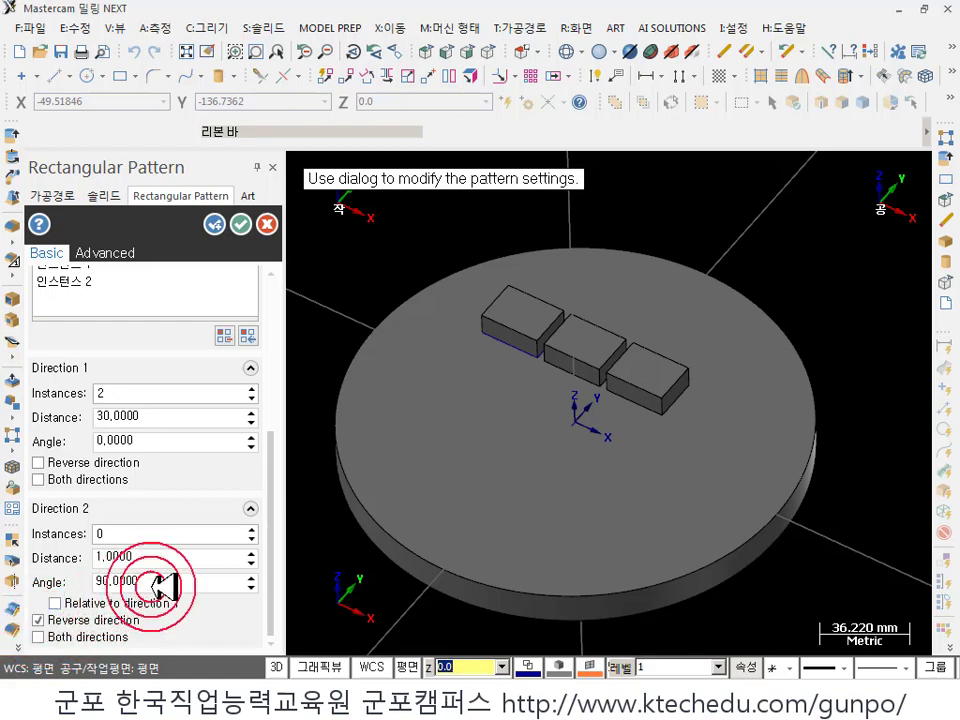
text(30)
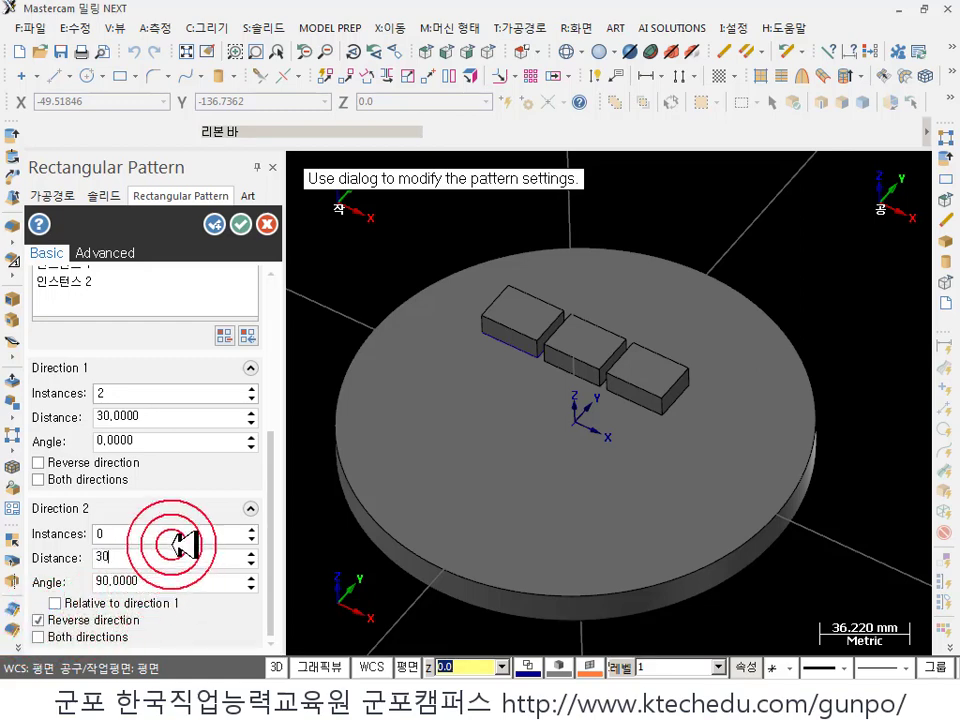
key(Return)
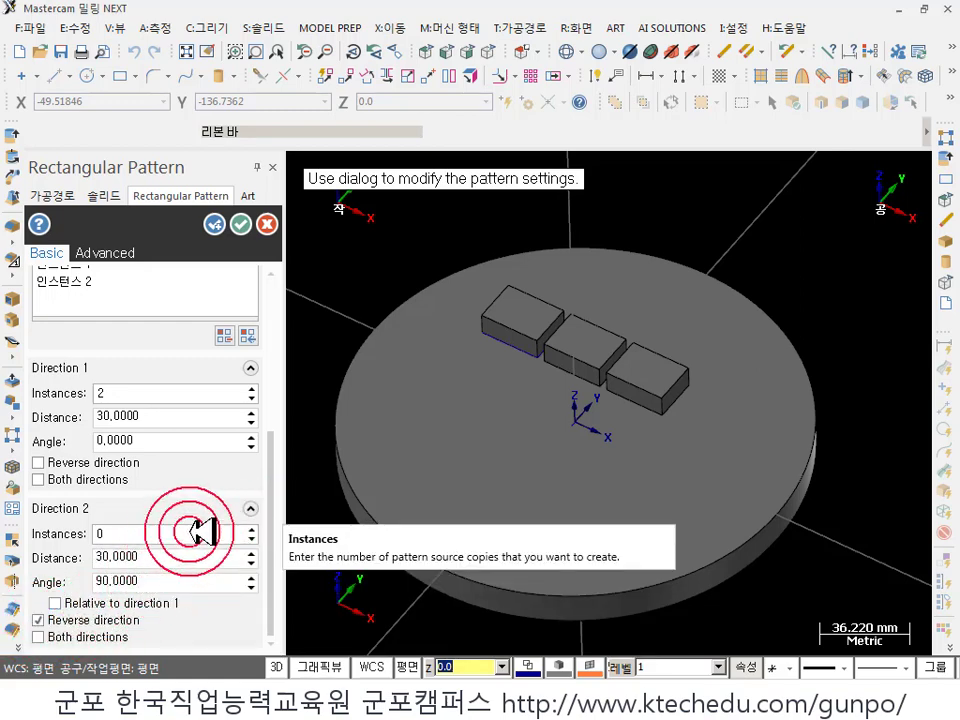
click(251, 529)
click(251, 529)
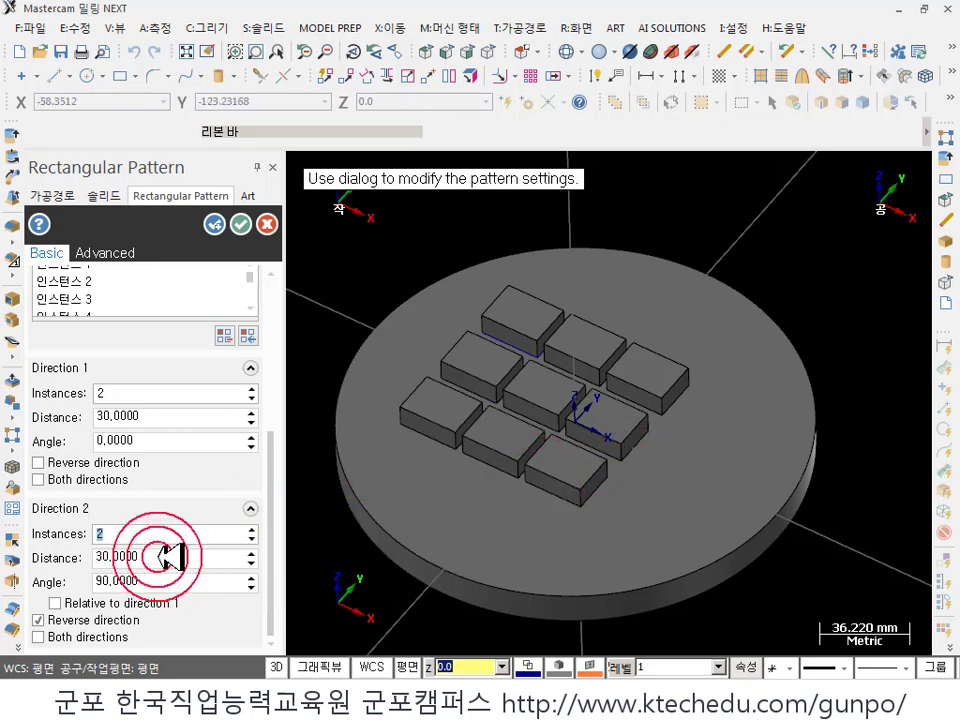
- Check the previewed grid of bosses against the direction settings and create the rectangular pattern
click(130, 393)
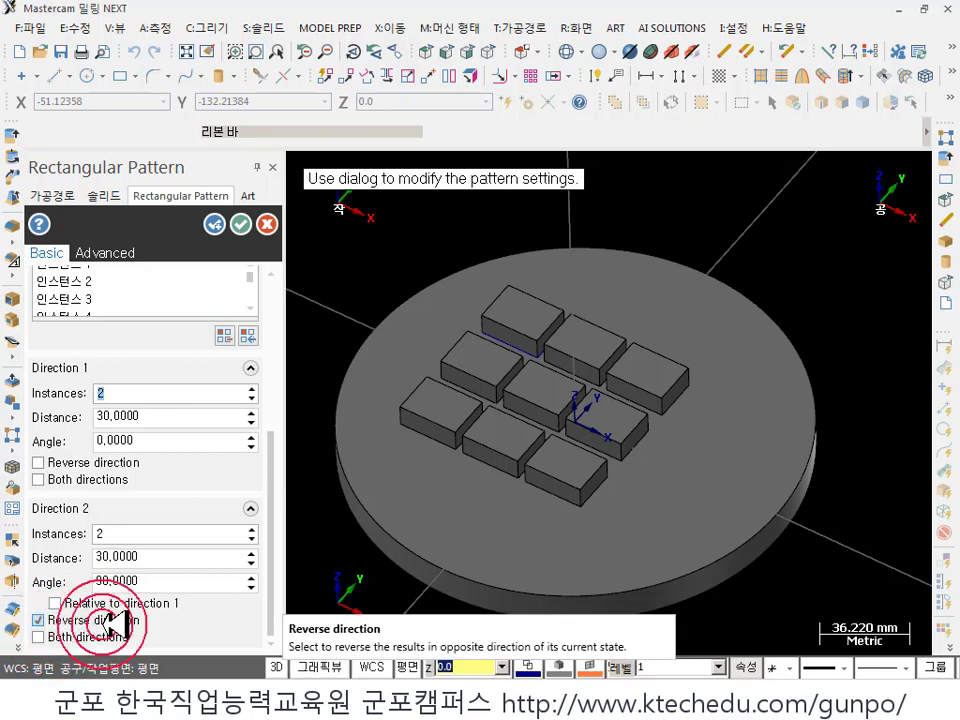
click(480, 447)
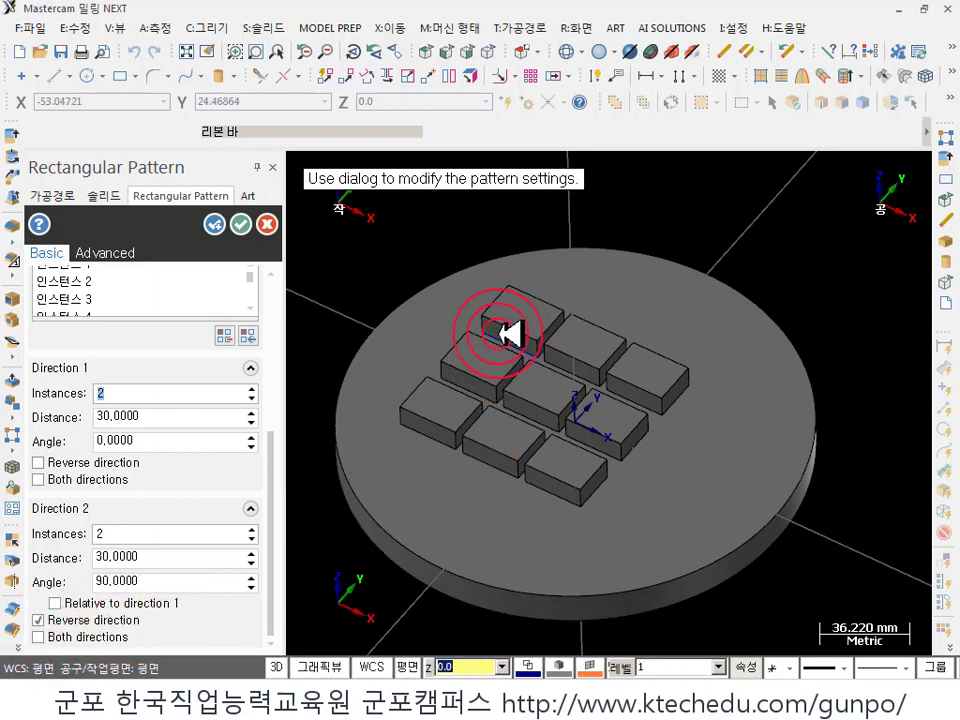
scroll(483, 420, up, 2)
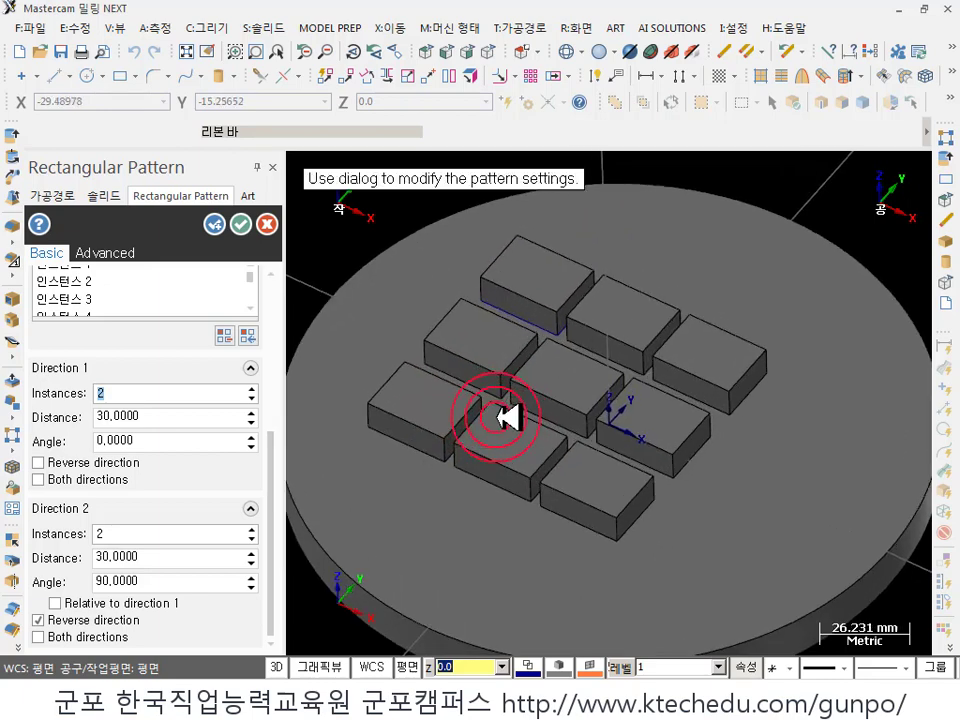
click(241, 224)
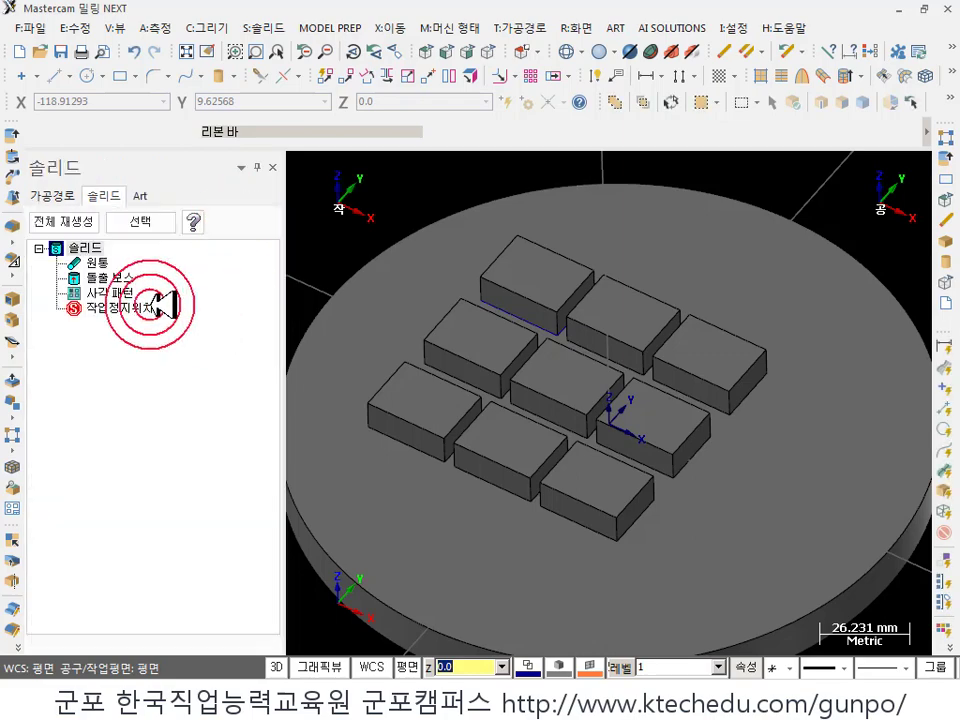
- Examine which bosses belong to the rectangular pattern operation and how they are joined to the disc's solid body
click(115, 293)
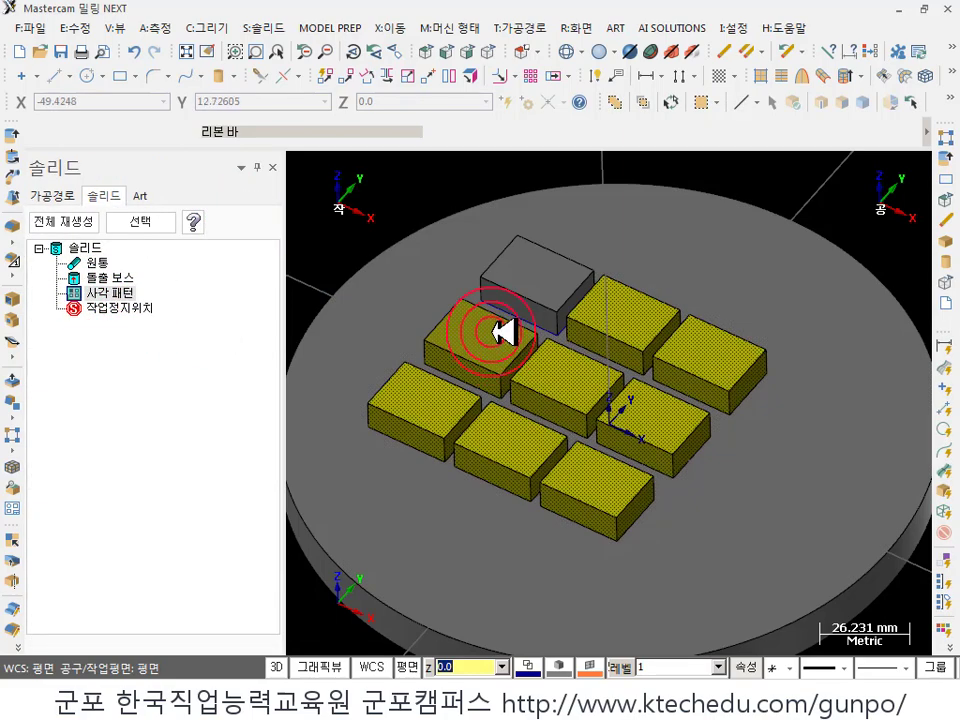
click(190, 332)
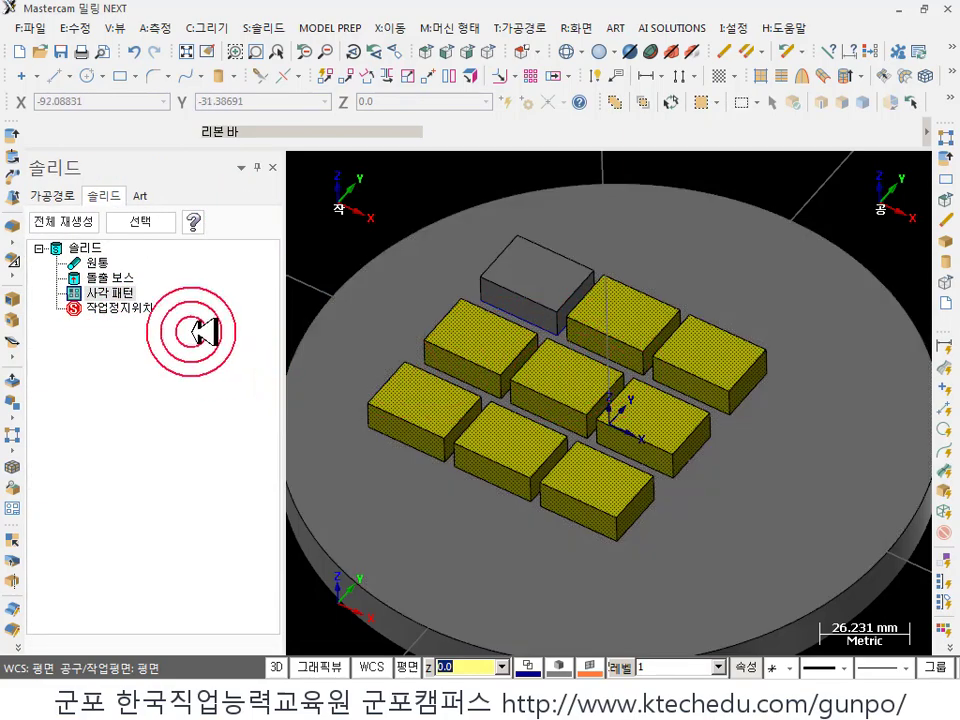
click(101, 250)
click(394, 266)
click(615, 275)
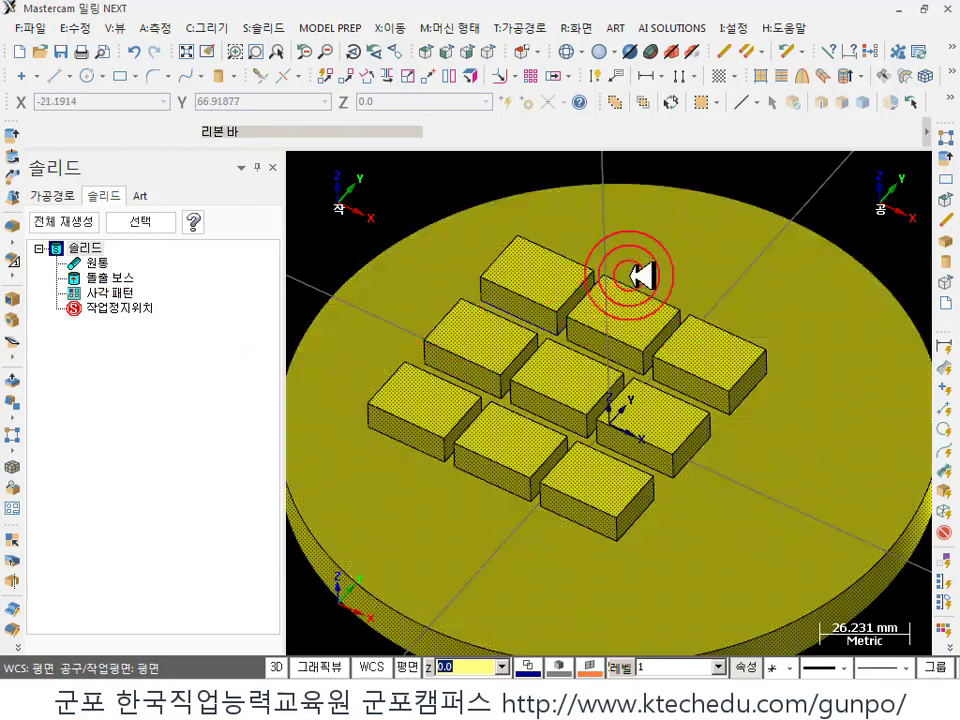
click(785, 240)
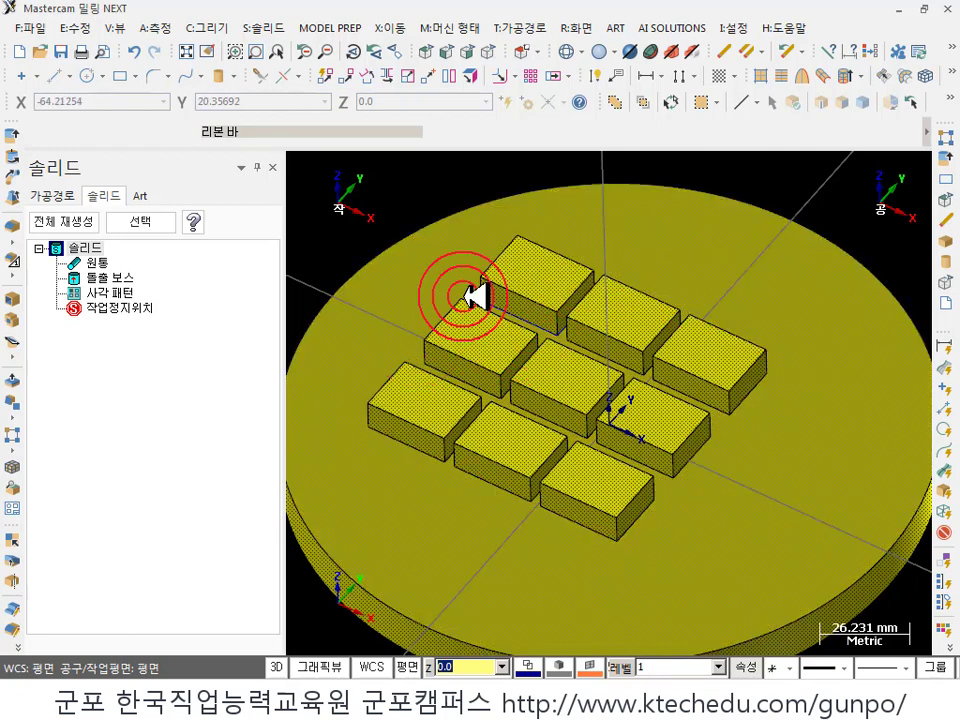
click(424, 192)
click(419, 190)
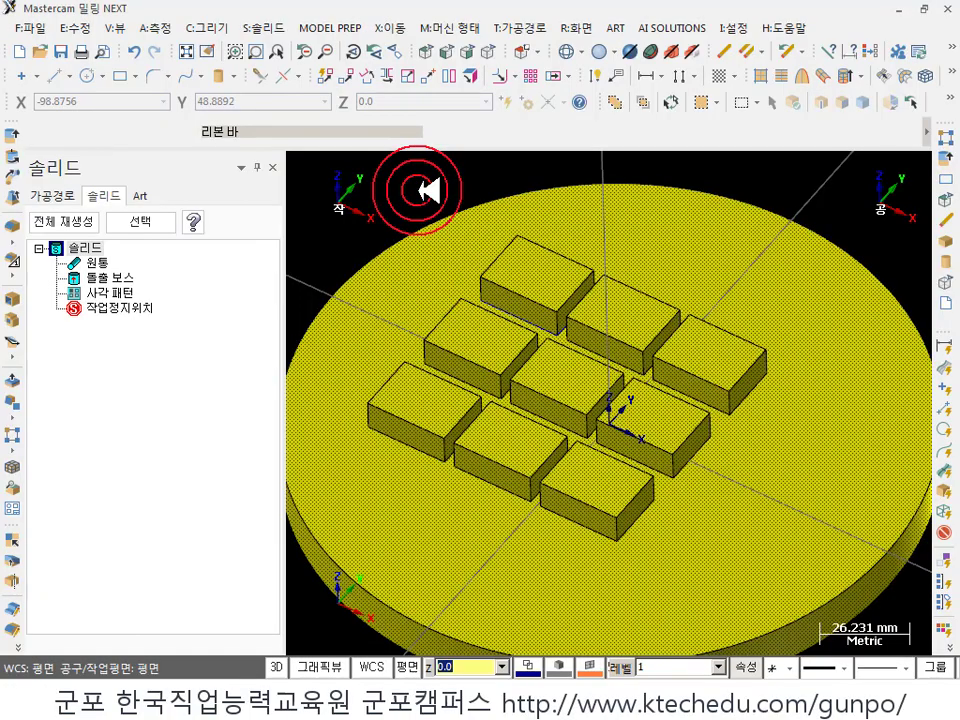